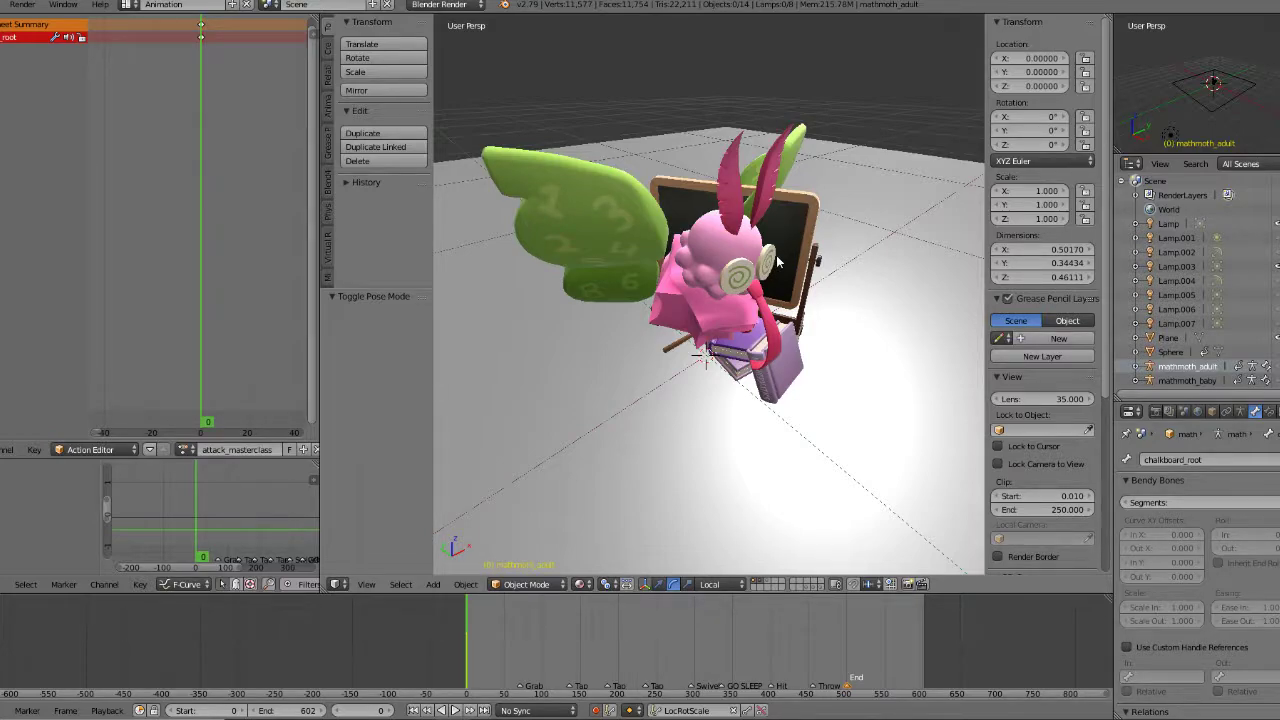
# Step: Select the mathmoth_adult_mesh object in the 3D scene
pyautogui.scroll(-1, 767, 266)
pyautogui.moveTo(763, 268); pyautogui.dragTo(875, 265, button='middle')
pyautogui.rightClick(717, 255)
pyautogui.rightClick(739, 212)
pyautogui.scroll(-3, 856, 266)
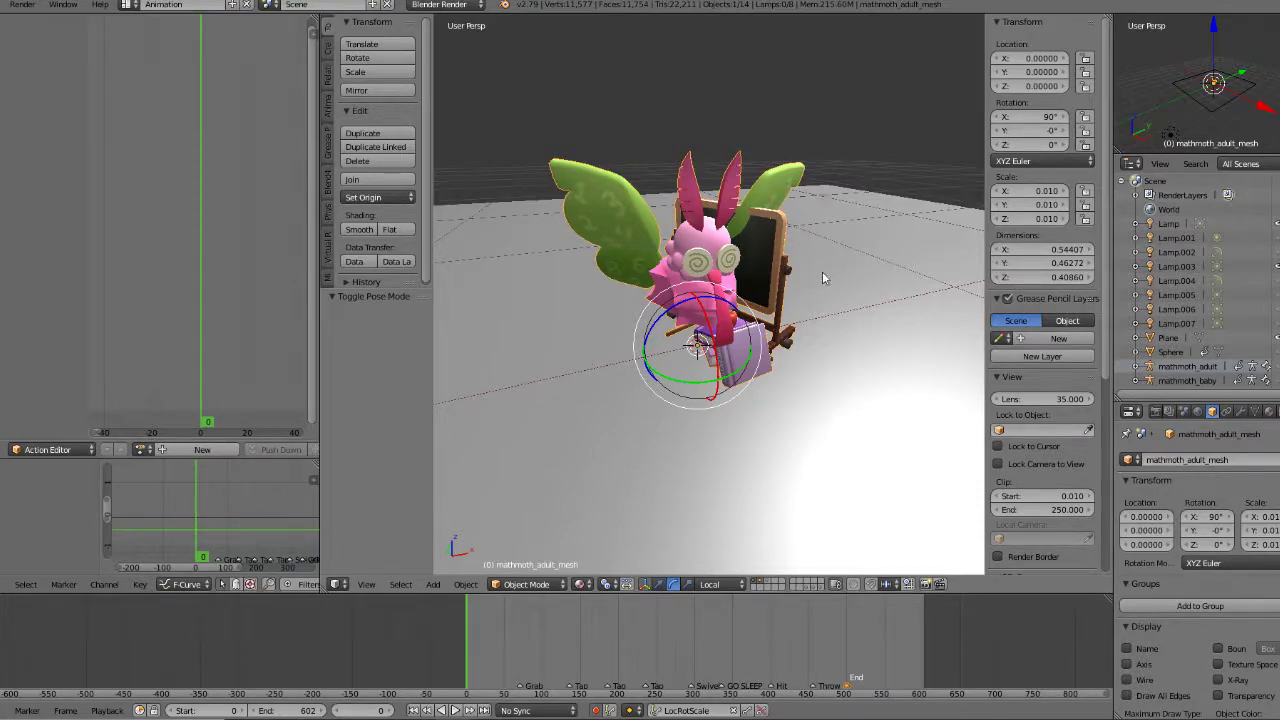
# Step: Play the animation briefly and return the timeline to frame 0
pyautogui.click(501, 645)
pyautogui.hotkey('alt', 'a')
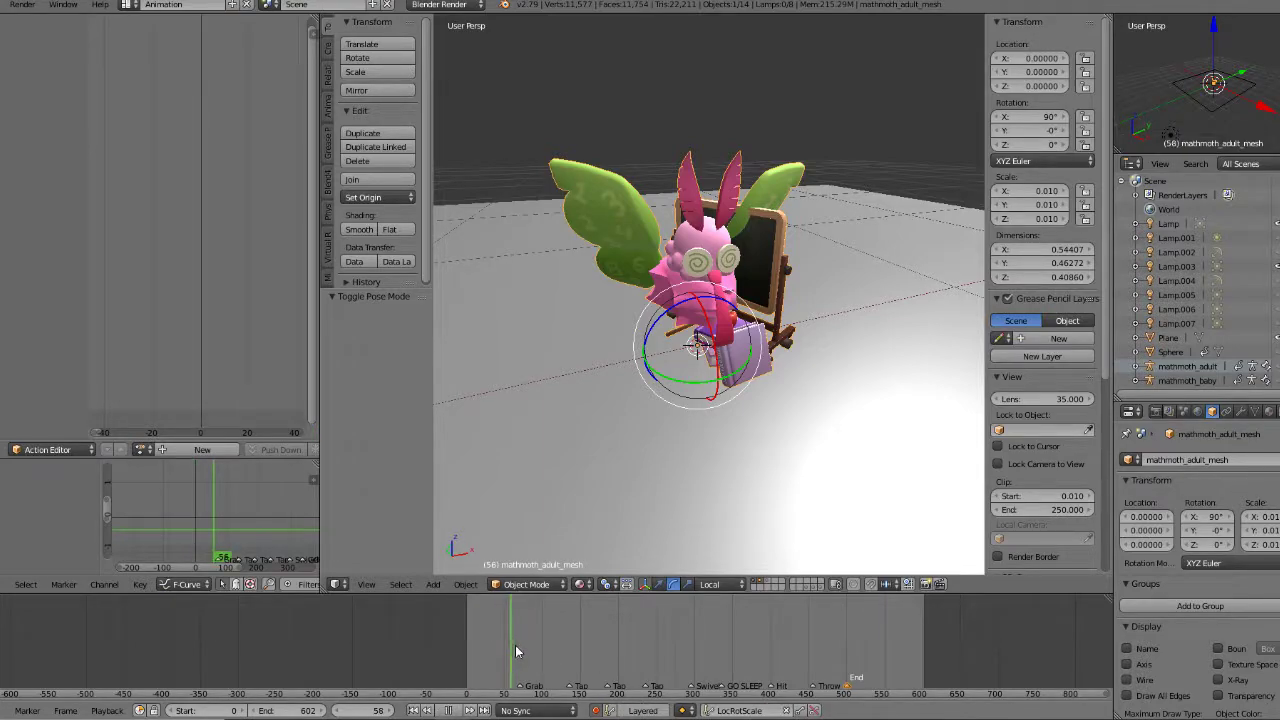
pyautogui.moveTo(521, 652); pyautogui.dragTo(466, 651)
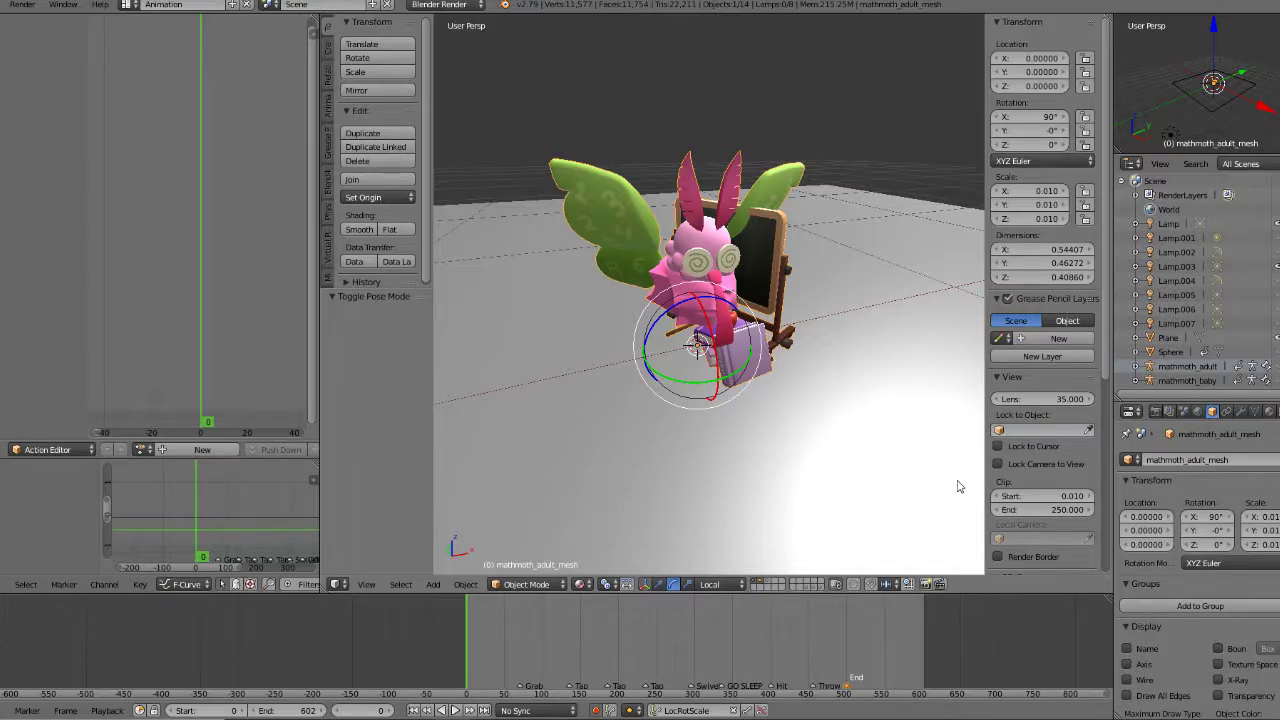
# Step: Unhide the mathmoth_adult armature, select it, and switch it to Pose Mode
pyautogui.click(1278, 380)
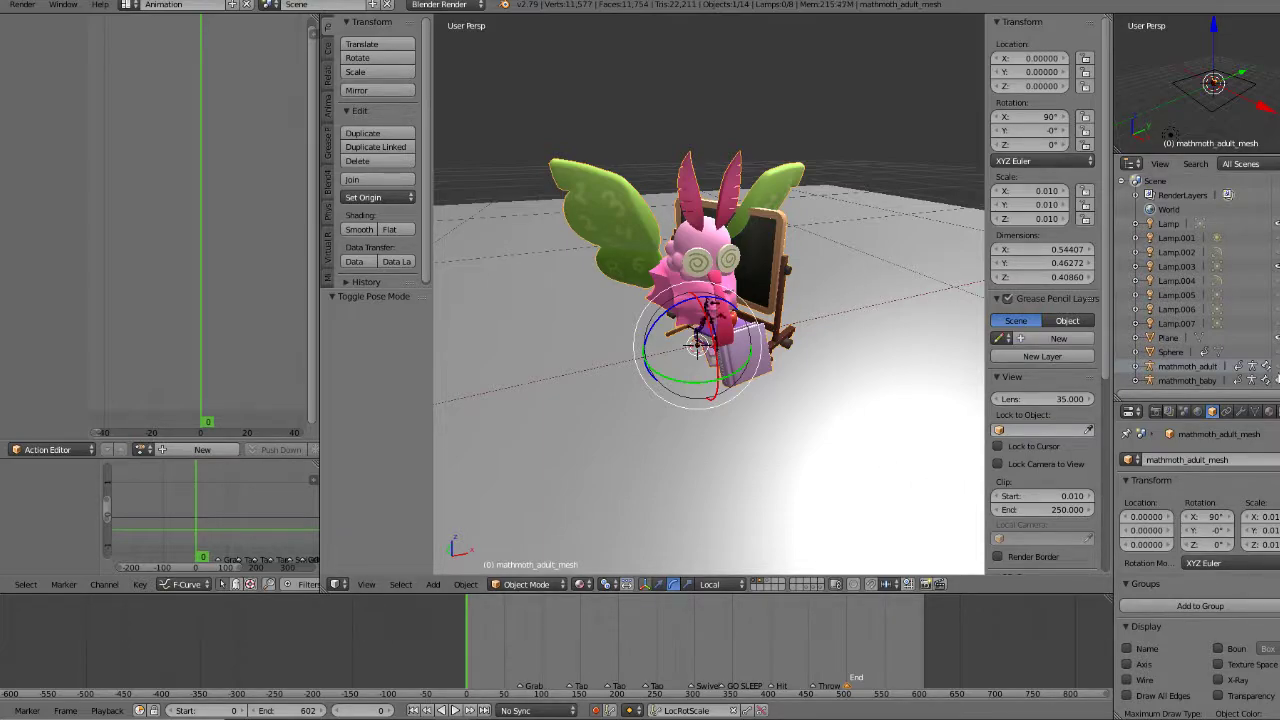
pyautogui.click(1278, 380)
pyautogui.click(1278, 366)
pyautogui.rightClick(782, 342)
pyautogui.rightClick(777, 190)
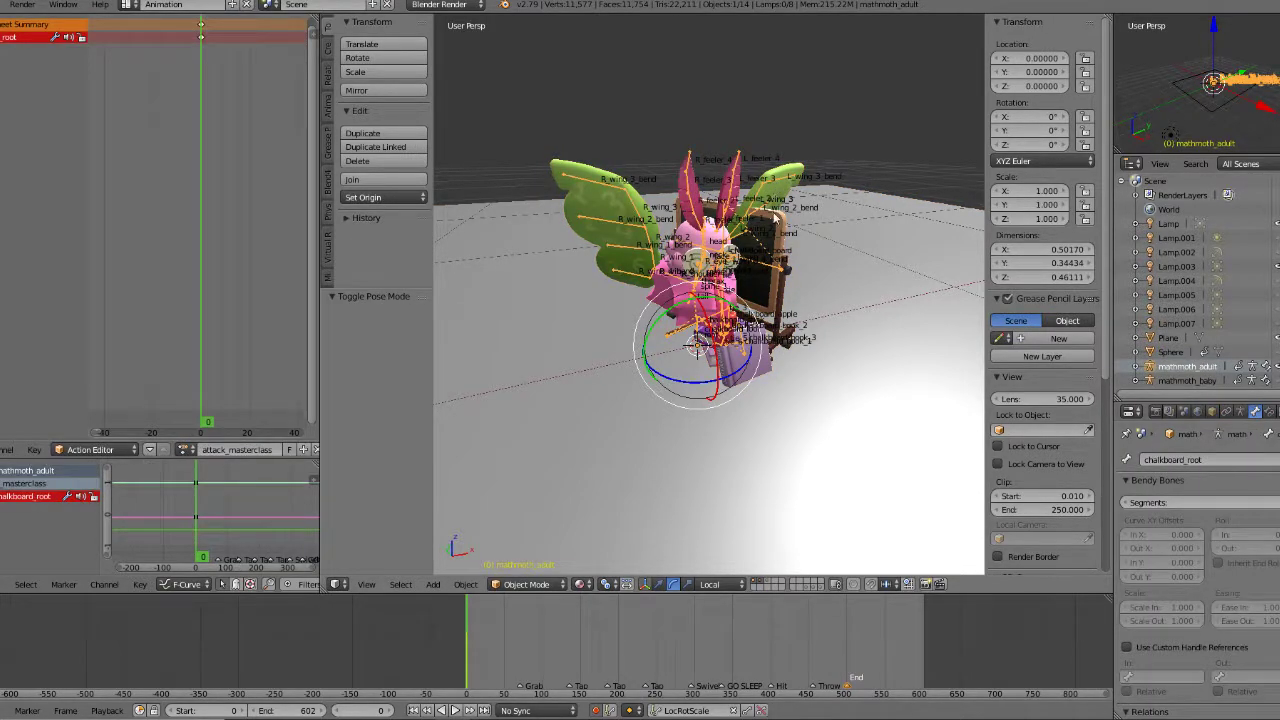
pyautogui.click(525, 584)
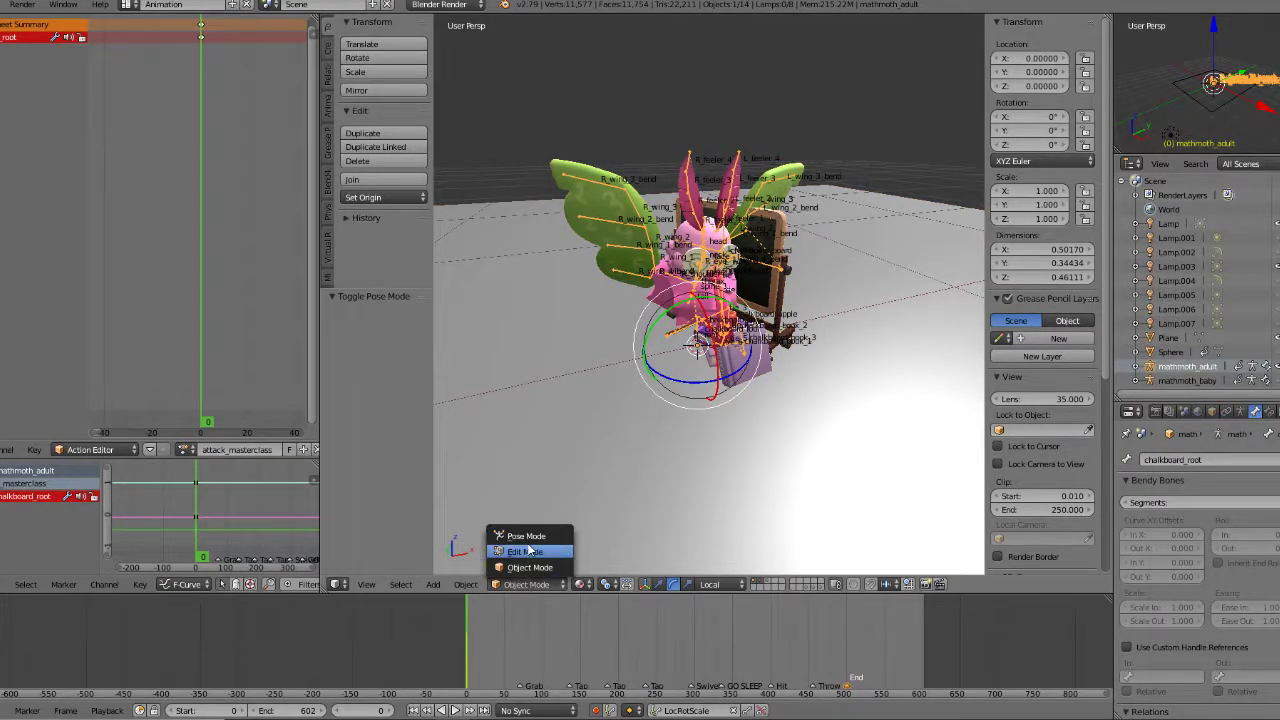
pyautogui.click(535, 532)
# Step: Examine the moth's bones and the chalkboard prop bones up close from several angles
pyautogui.moveTo(582, 348); pyautogui.dragTo(616, 357, button='middle')
pyautogui.press('KP_3')
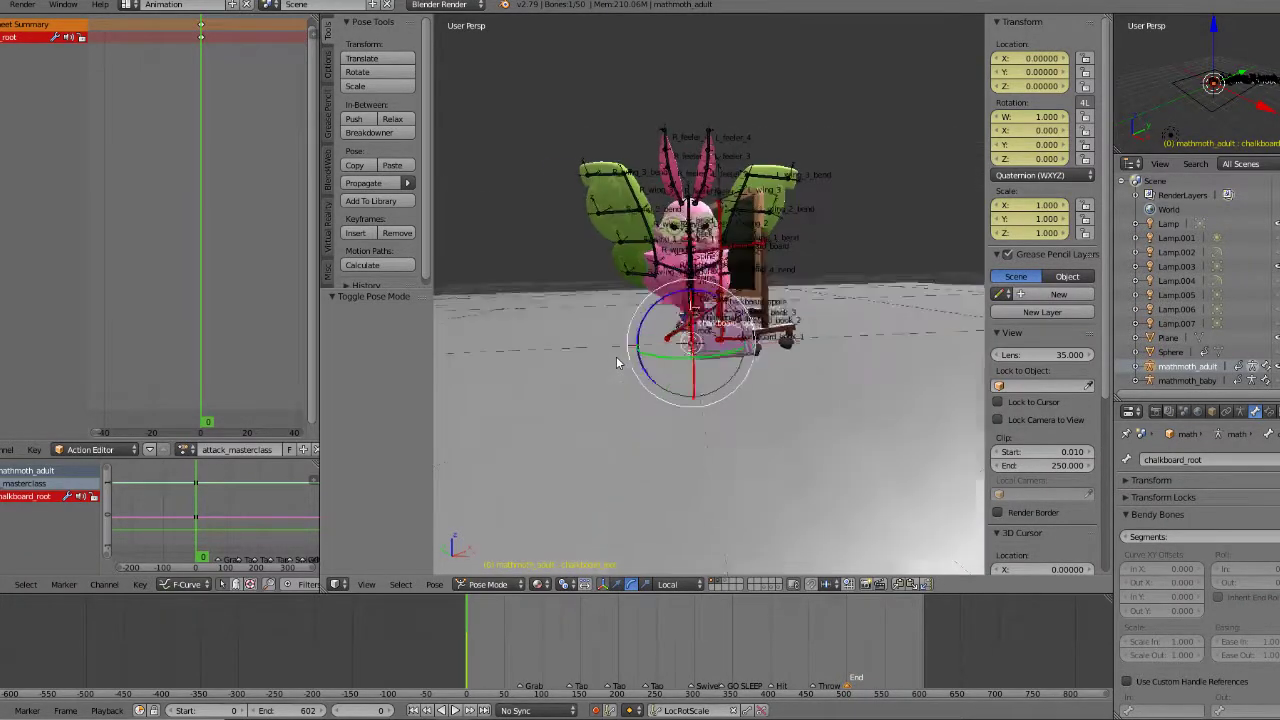
pyautogui.press('KP_5')
pyautogui.scroll(6, 612, 364)
pyautogui.scroll(-2, 651, 361)
pyautogui.moveTo(647, 358); pyautogui.dragTo(790, 364, button='middle')
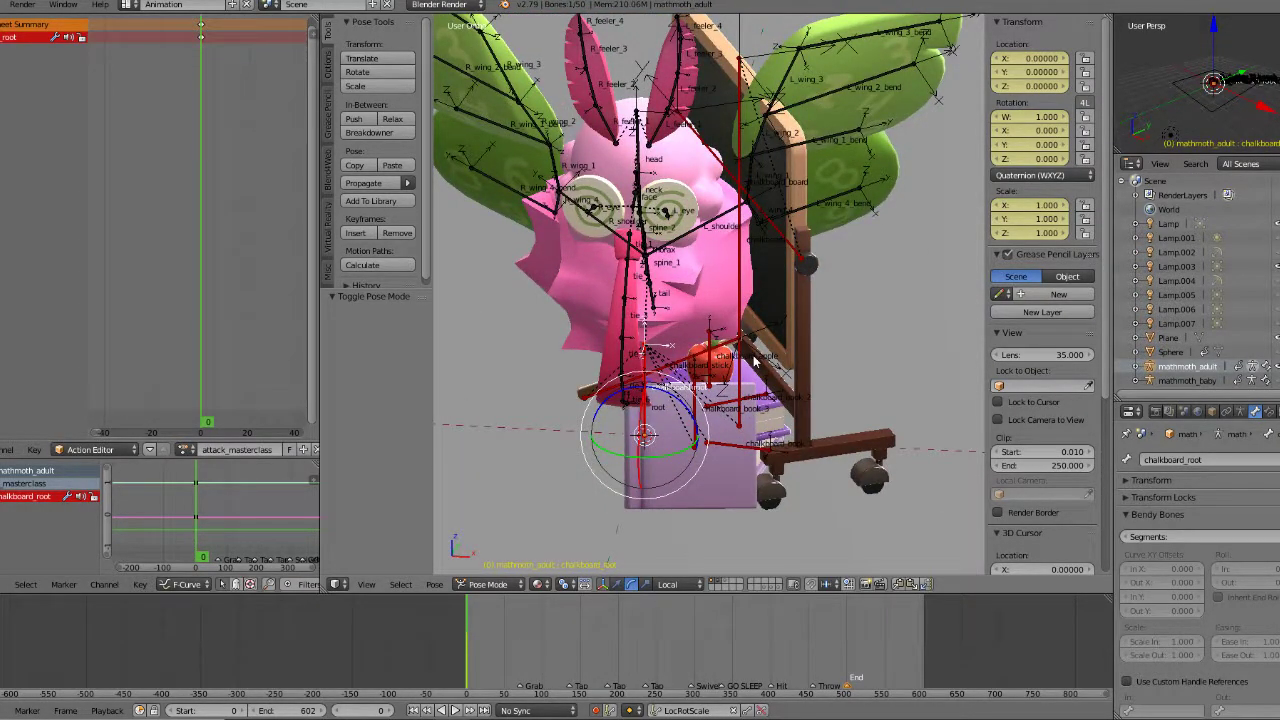
pyautogui.press('KP_5')
pyautogui.moveTo(757, 350); pyautogui.dragTo(731, 360, button='middle')
pyautogui.scroll(2, 739, 348)
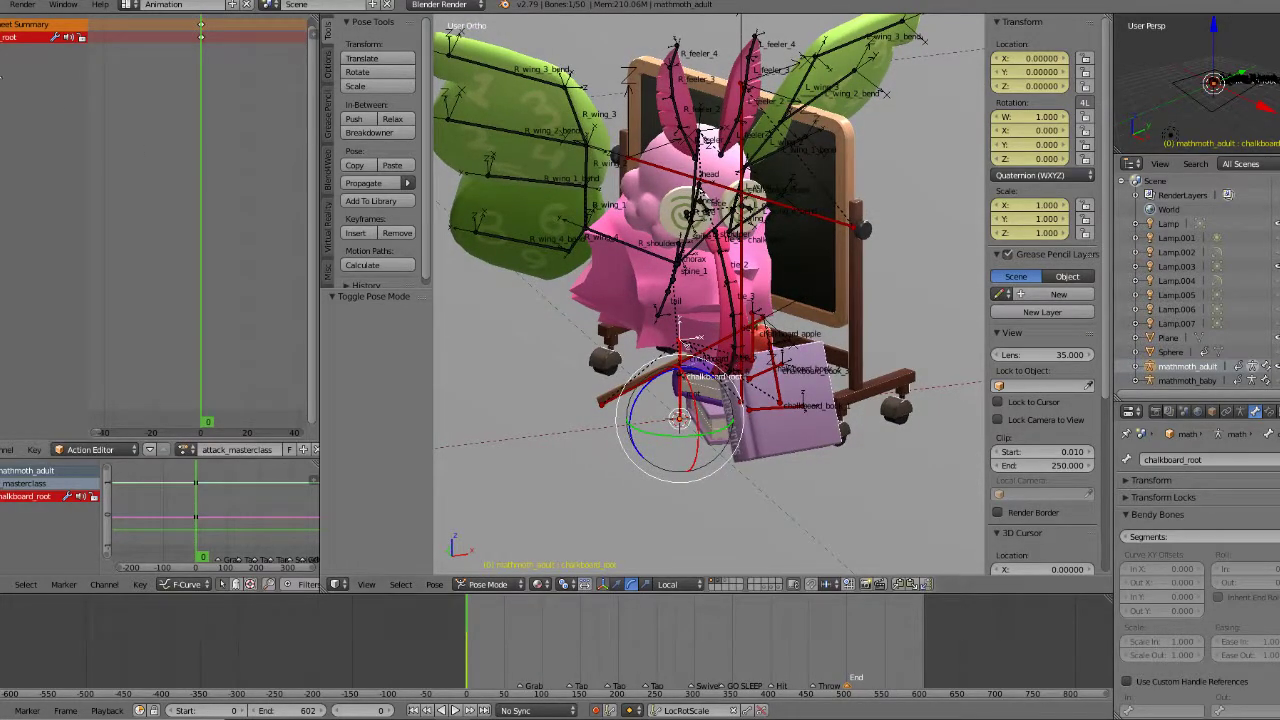
pyautogui.click(4, 6)
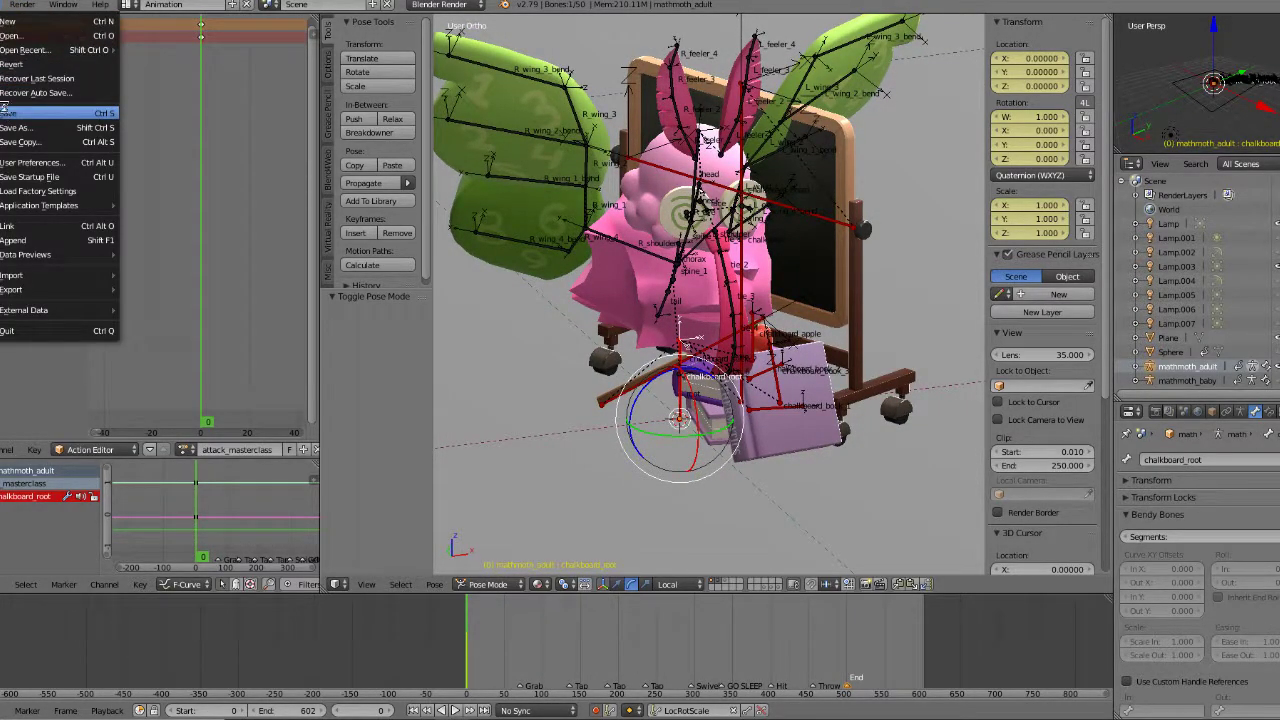
# Step: Try to move the chalkboard_root bone together with all its props
pyautogui.moveTo(681, 314); pyautogui.dragTo(709, 351, button='middle')
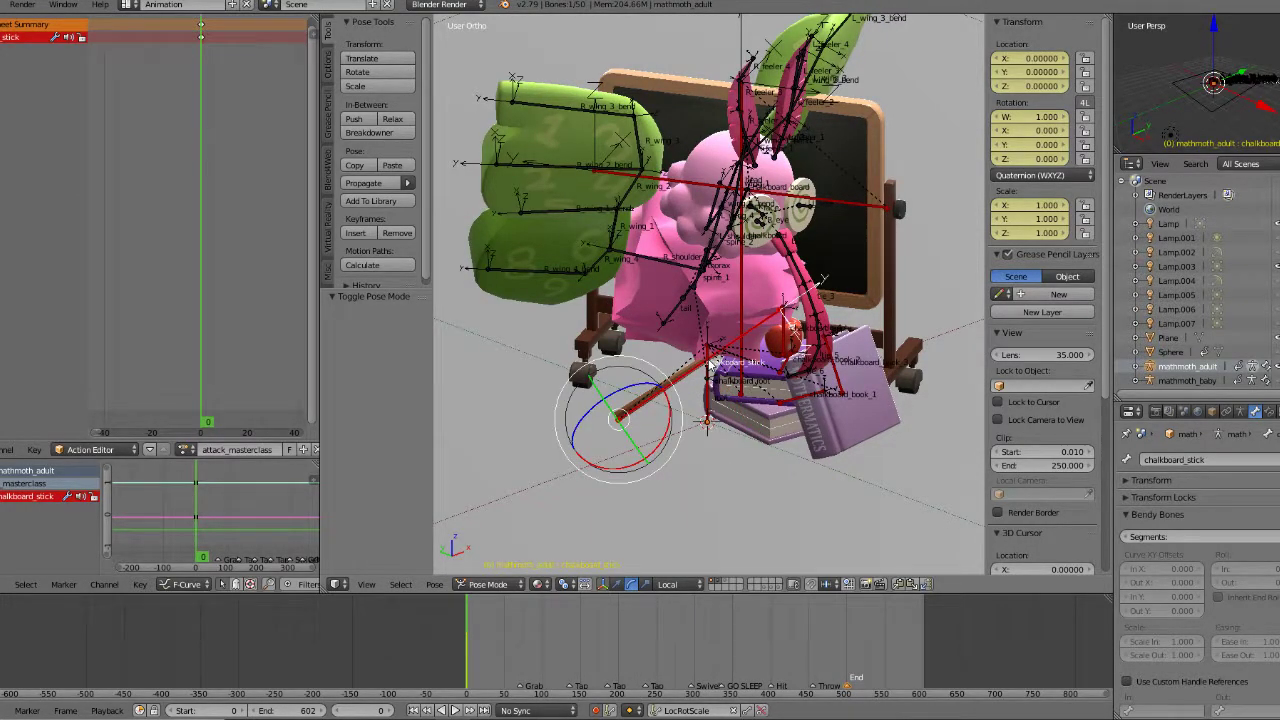
pyautogui.press('g')
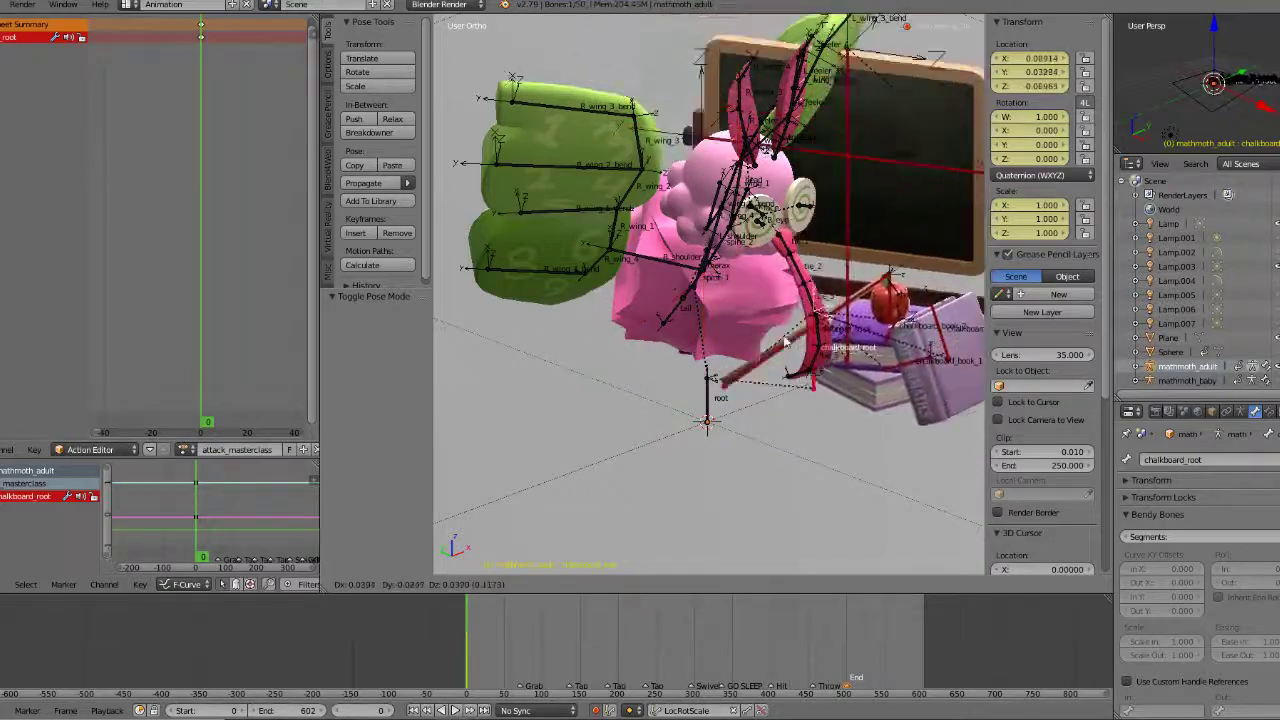
pyautogui.press('Escape')
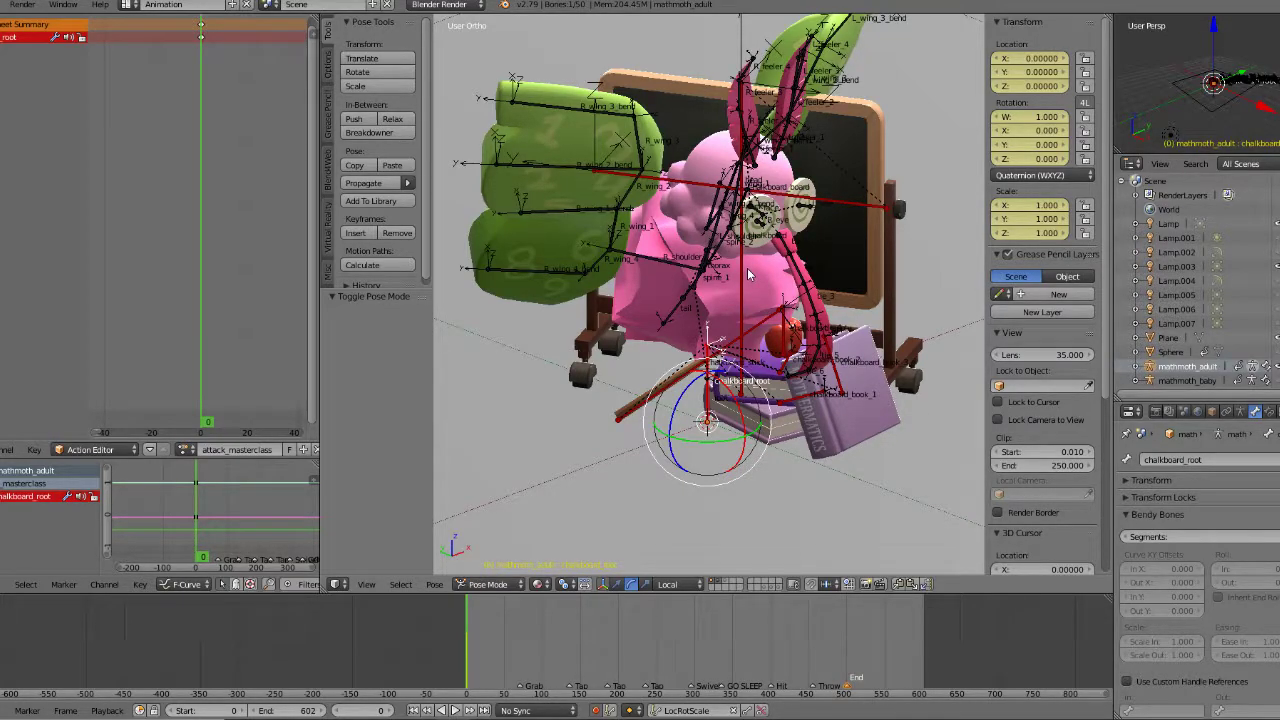
# Step: Examine the placement of the chalkboard, books, apple and stick around the moth from front, side and angled views
pyautogui.scroll(-1, 780, 342)
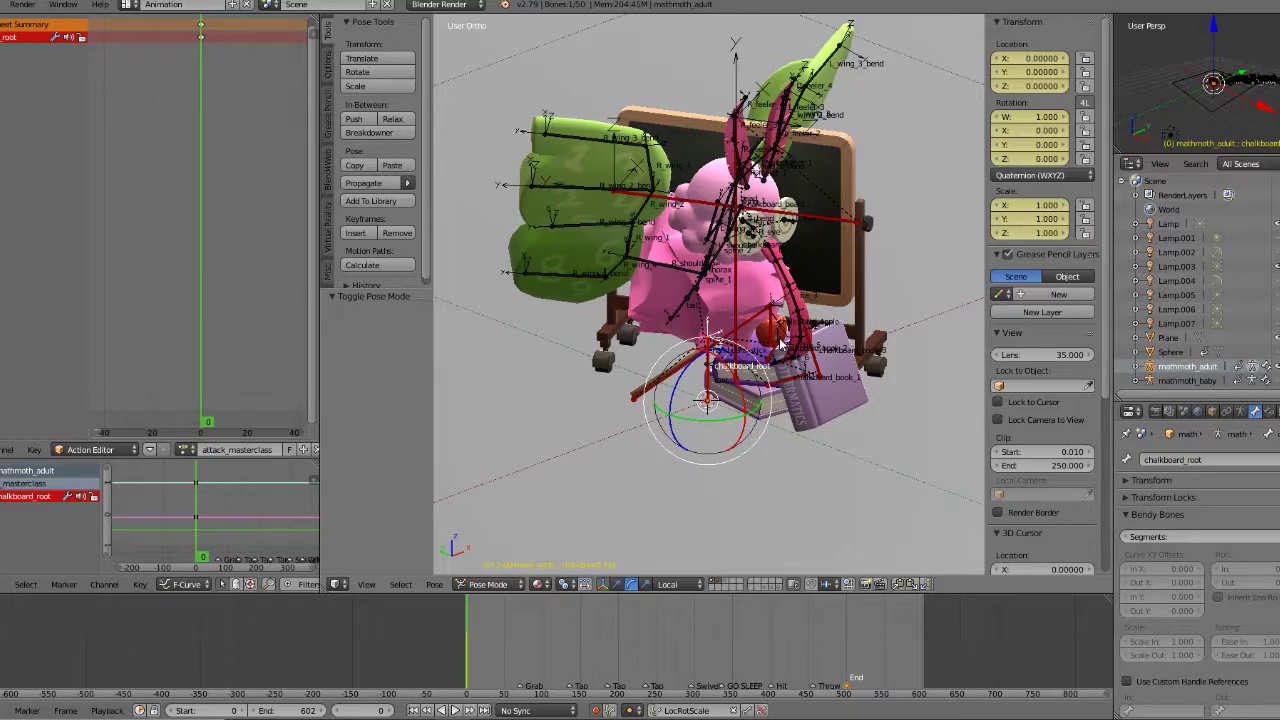
pyautogui.press('KP_1')
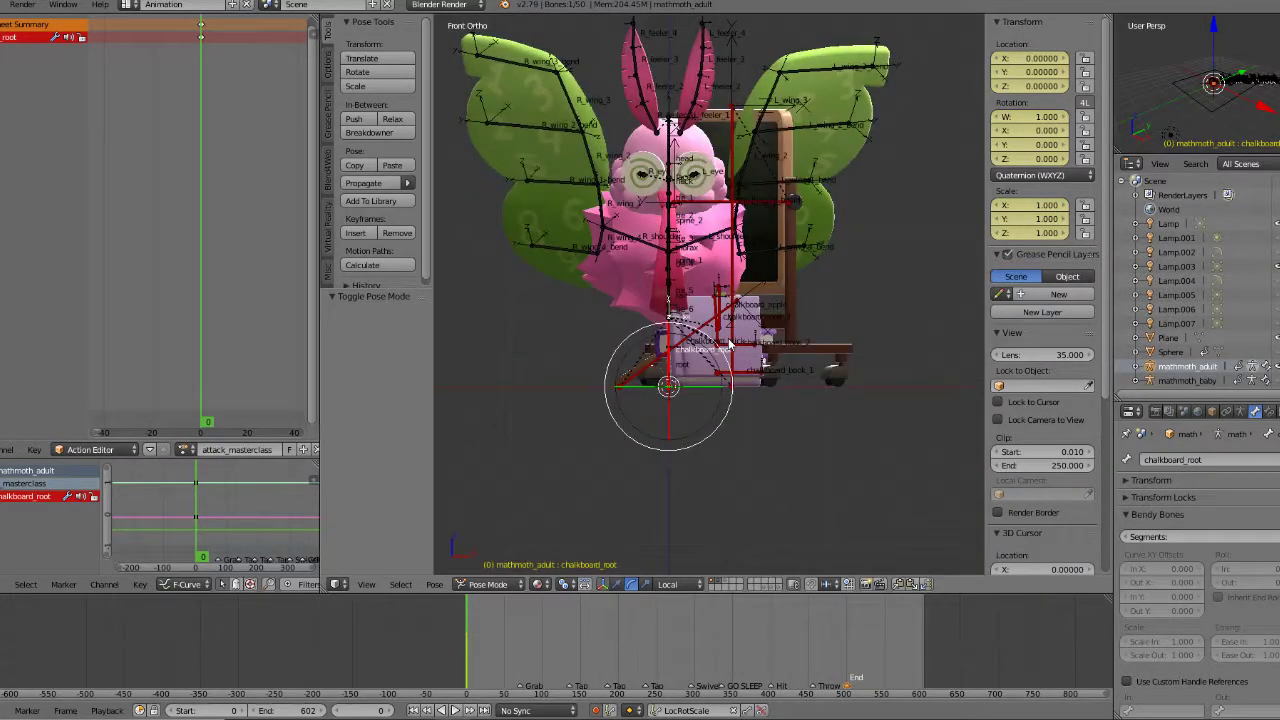
pyautogui.press('KP_3')
pyautogui.keyDown('shift'); pyautogui.moveTo(605, 234); pyautogui.dragTo(764, 352, button='middle'); pyautogui.keyUp('shift')
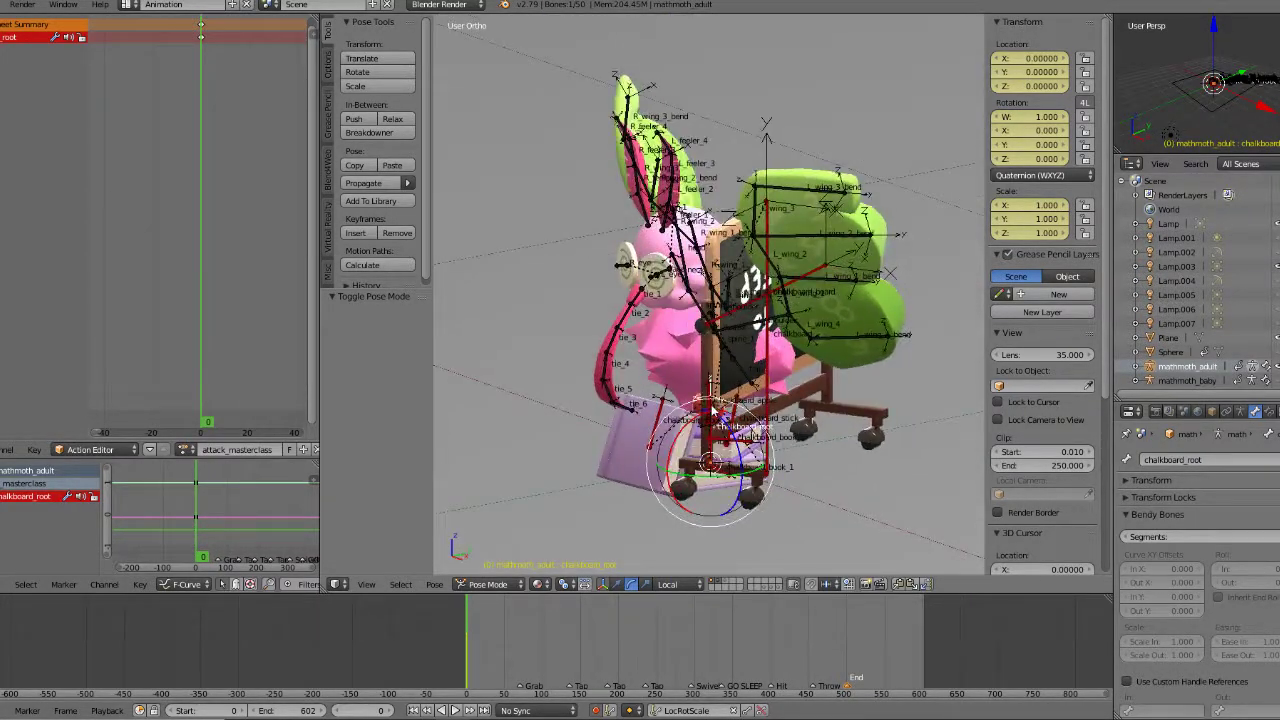
pyautogui.moveTo(713, 408); pyautogui.dragTo(738, 418, button='middle')
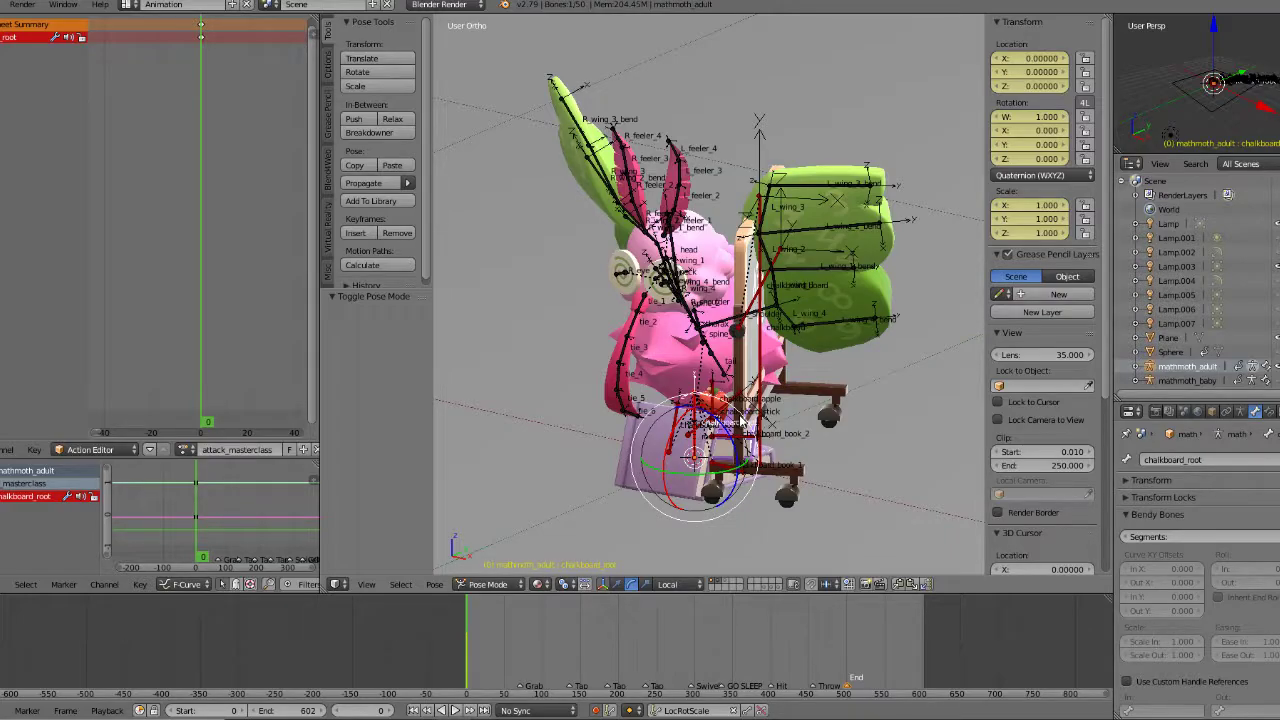
pyautogui.moveTo(745, 410); pyautogui.dragTo(756, 316, button='middle')
pyautogui.scroll(2, 781, 313)
pyautogui.scroll(1, 756, 316)
pyautogui.scroll(-3, 756, 312)
pyautogui.scroll(1, 757, 314)
pyautogui.moveTo(757, 314); pyautogui.dragTo(755, 314, button='middle')
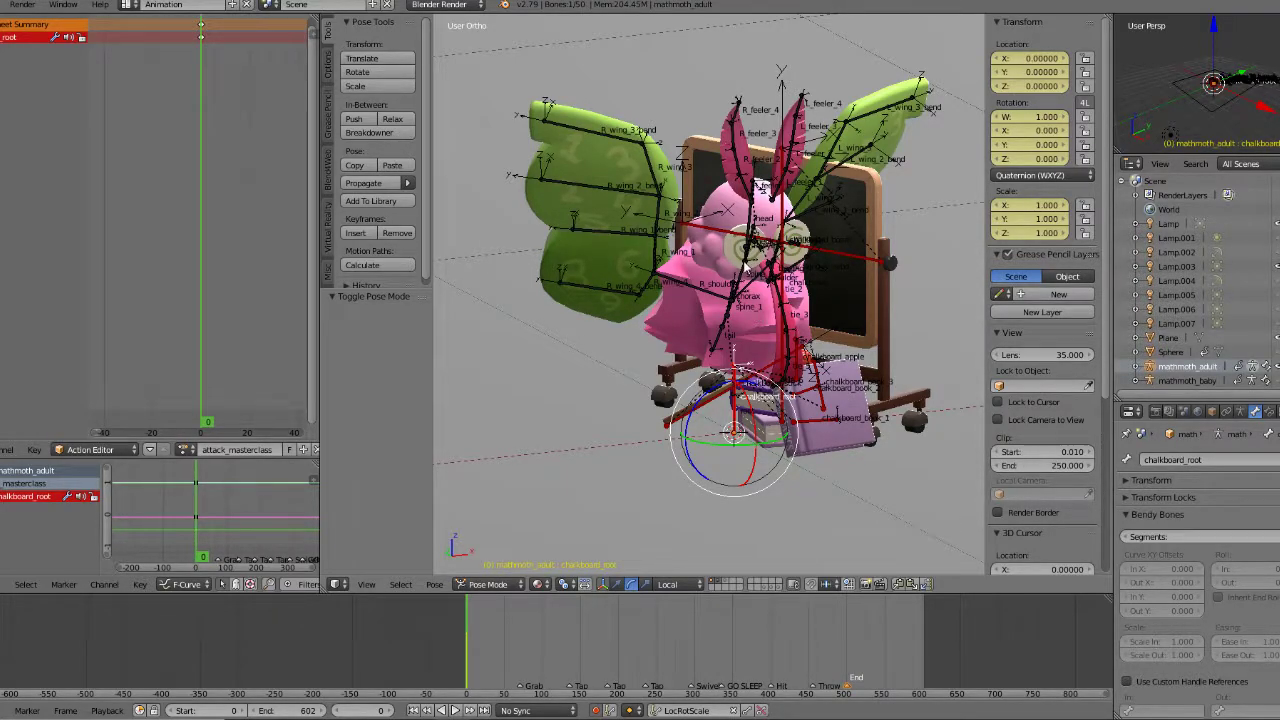
pyautogui.keyDown('shift'); pyautogui.moveTo(756, 314); pyautogui.dragTo(751, 337, button='middle'); pyautogui.keyUp('shift')
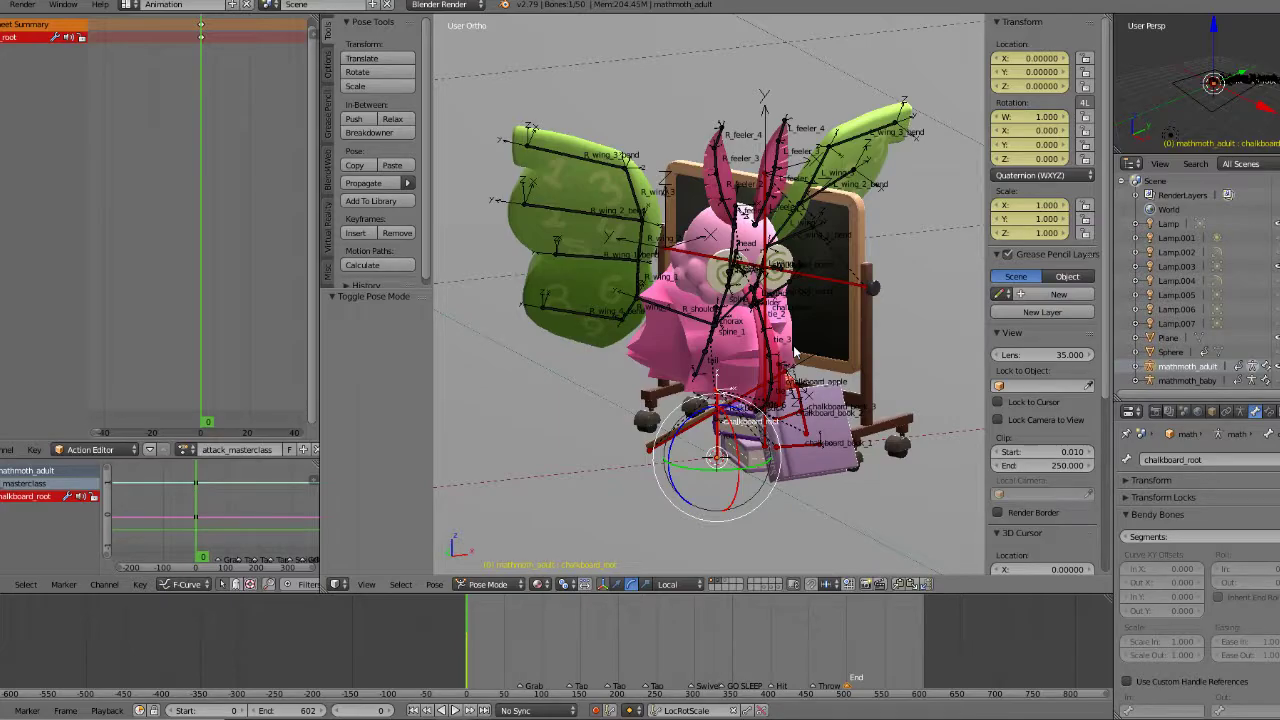
pyautogui.moveTo(777, 352); pyautogui.dragTo(839, 385, button='middle')
pyautogui.scroll(2, 783, 415)
# Step: Try to move the chalkboard_root bone and scale it to 0 to hide all the props
pyautogui.press('g')
pyautogui.rightClick(727, 443)
pyautogui.scroll(-4, 732, 444)
pyautogui.moveTo(732, 444); pyautogui.dragTo(661, 445, button='middle')
pyautogui.press('KP_1')
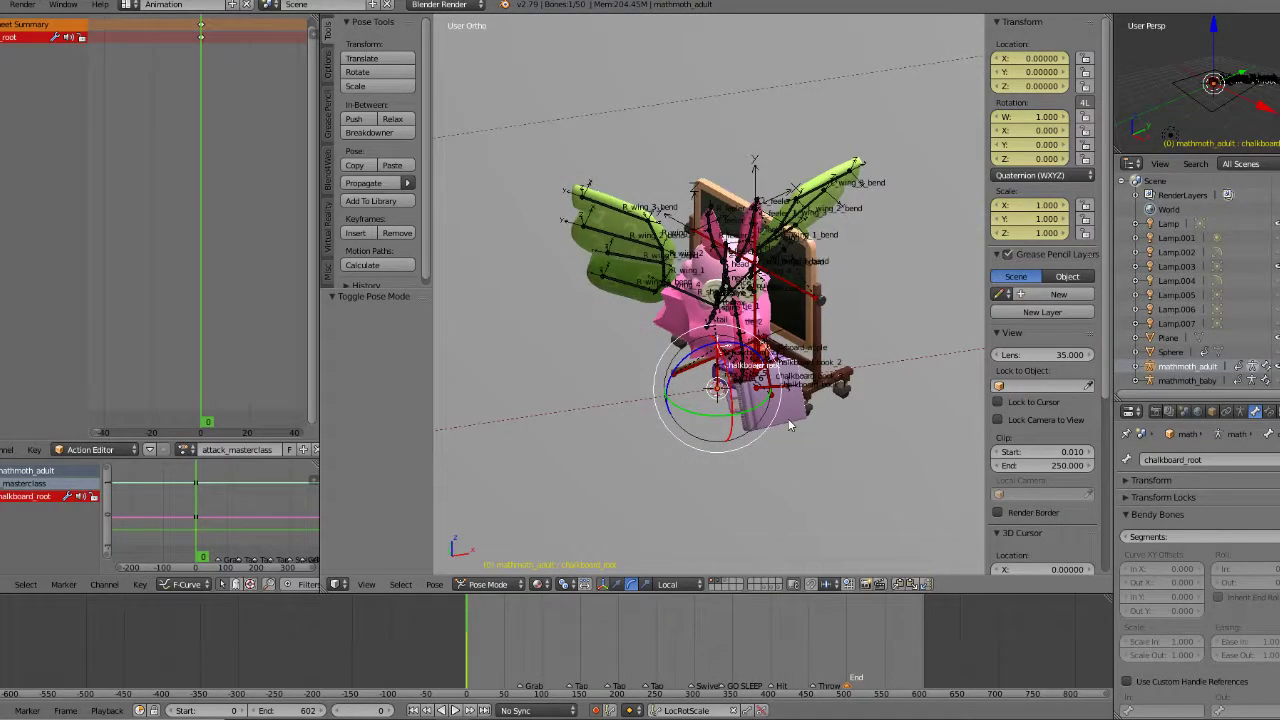
pyautogui.moveTo(762, 311); pyautogui.dragTo(838, 280, button='middle')
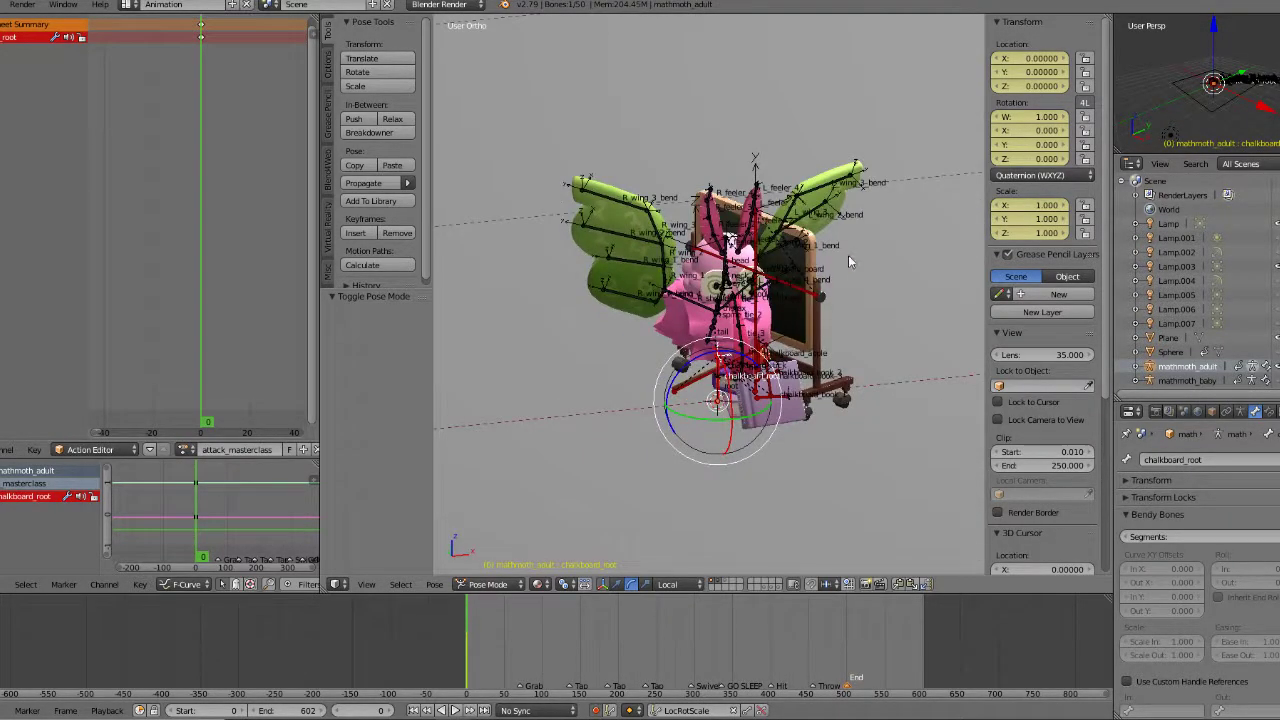
pyautogui.press('s')
pyautogui.press('0')
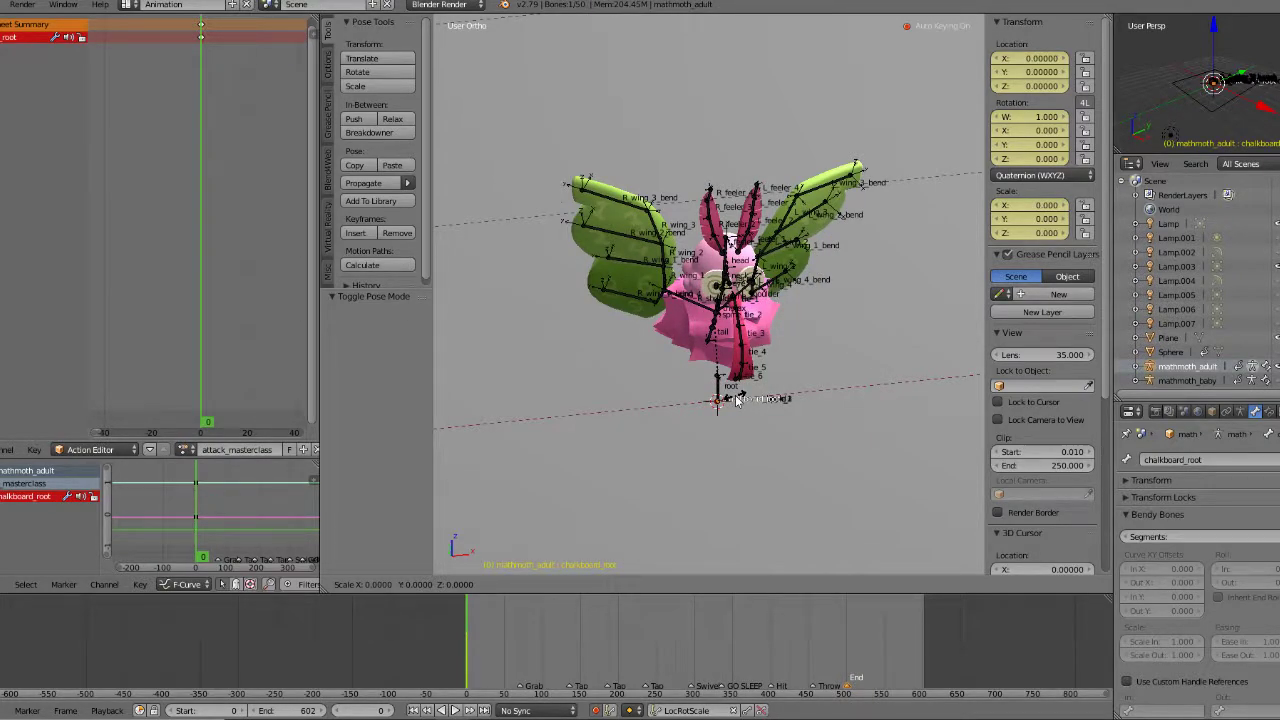
pyautogui.rightClick(608, 235)
# Step: Try moving and scaling the chalkboard bone independently, and clear its location
pyautogui.rightClick(753, 320)
pyautogui.press('g')
pyautogui.click(886, 188)
pyautogui.press('s')
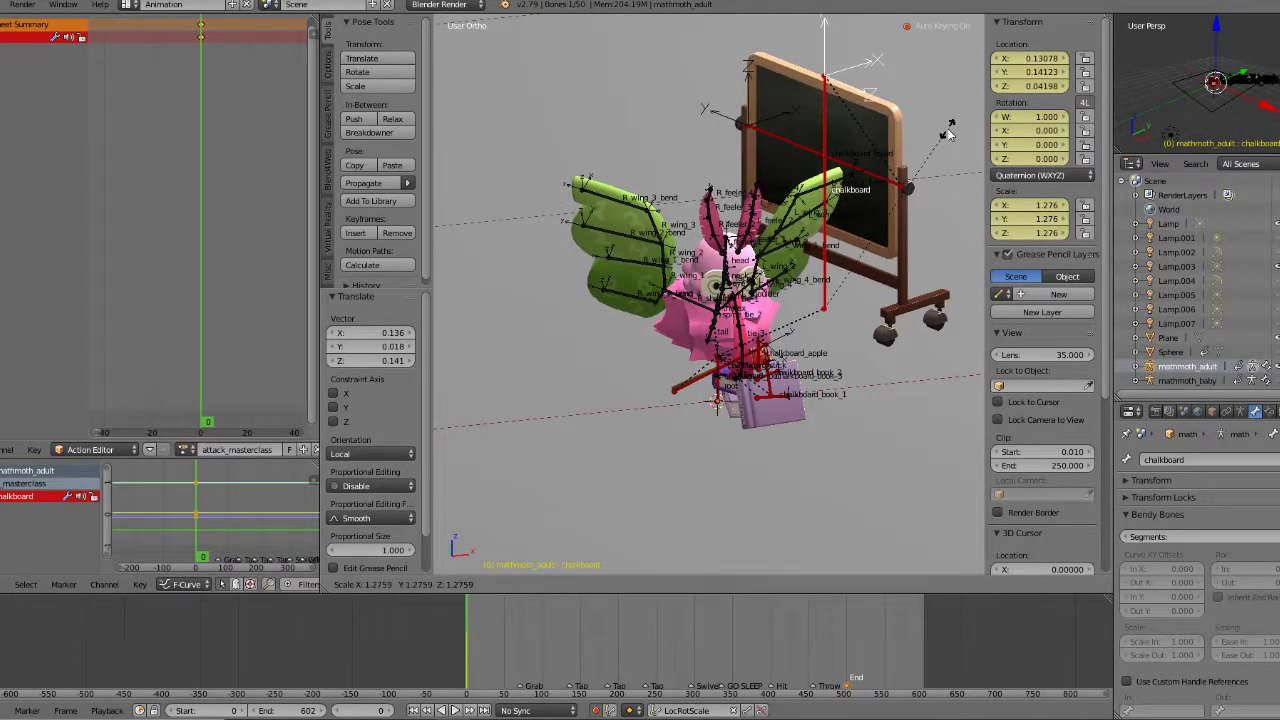
pyautogui.rightClick(897, 185)
pyautogui.hotkey('alt', 'g')
# Step: Try to move the chalkboard_stick bone independently of the other props
pyautogui.moveTo(769, 287); pyautogui.dragTo(783, 280, button='middle')
pyautogui.scroll(3, 724, 302)
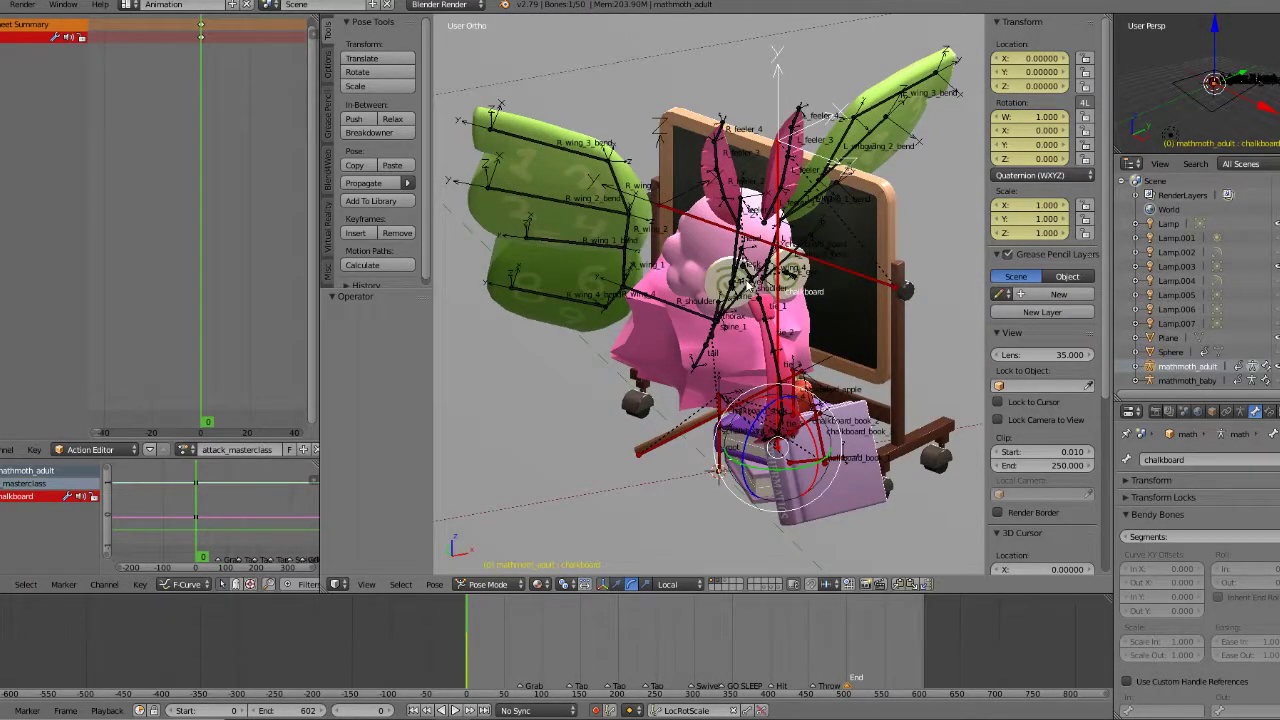
pyautogui.moveTo(690, 436); pyautogui.dragTo(698, 455, button='middle')
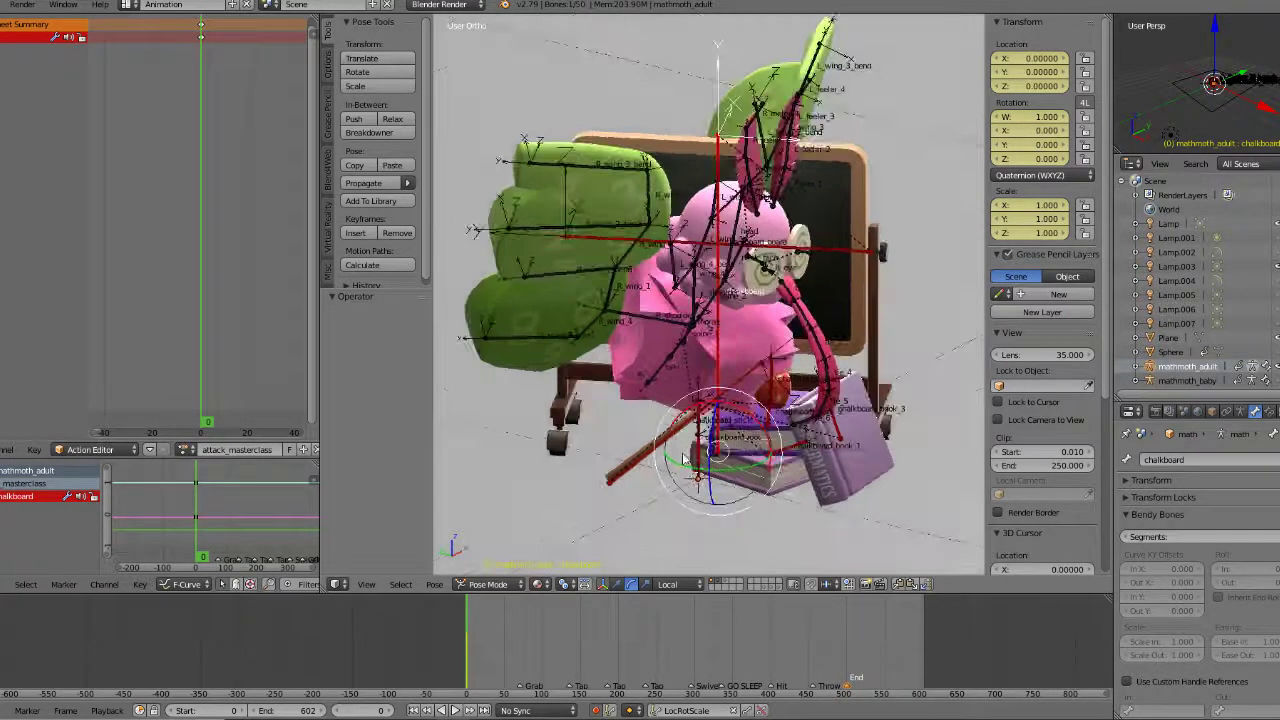
pyautogui.rightClick(650, 464)
pyautogui.press('g')
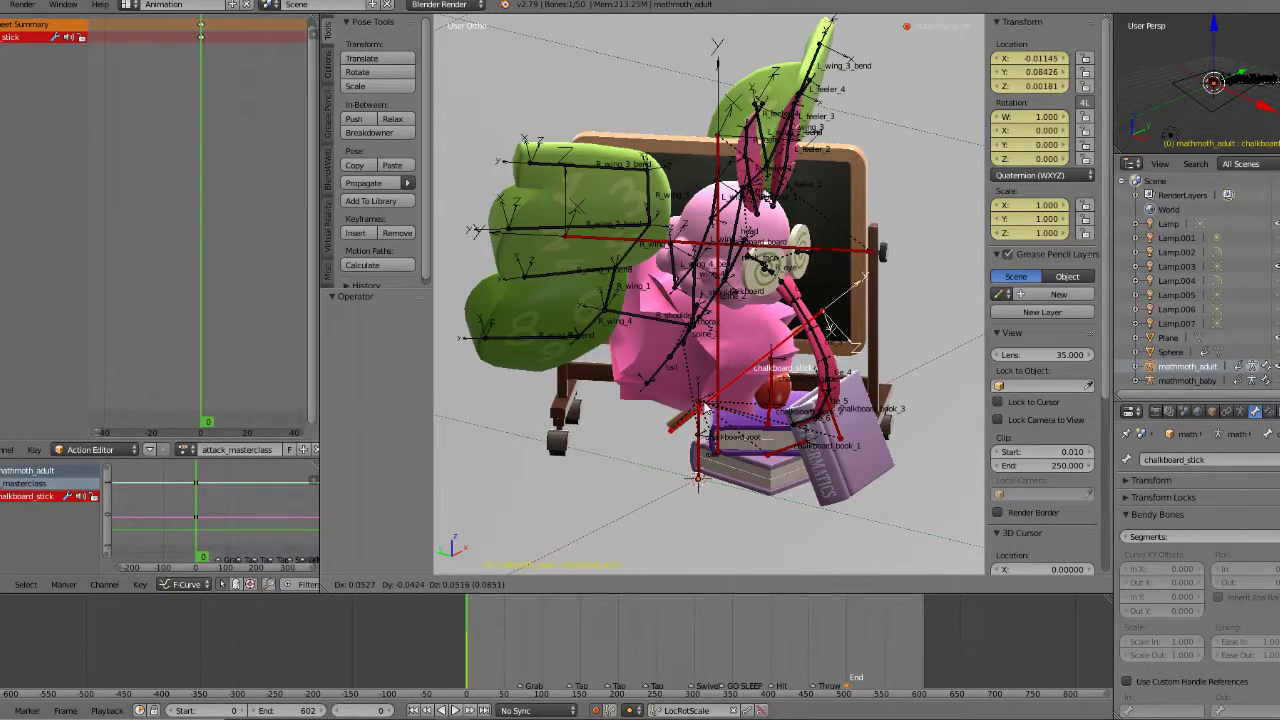
pyautogui.press('Escape')
# Step: Set the timeline's current frame to 509, just past the End marker
pyautogui.moveTo(710, 410); pyautogui.dragTo(688, 425, button='middle')
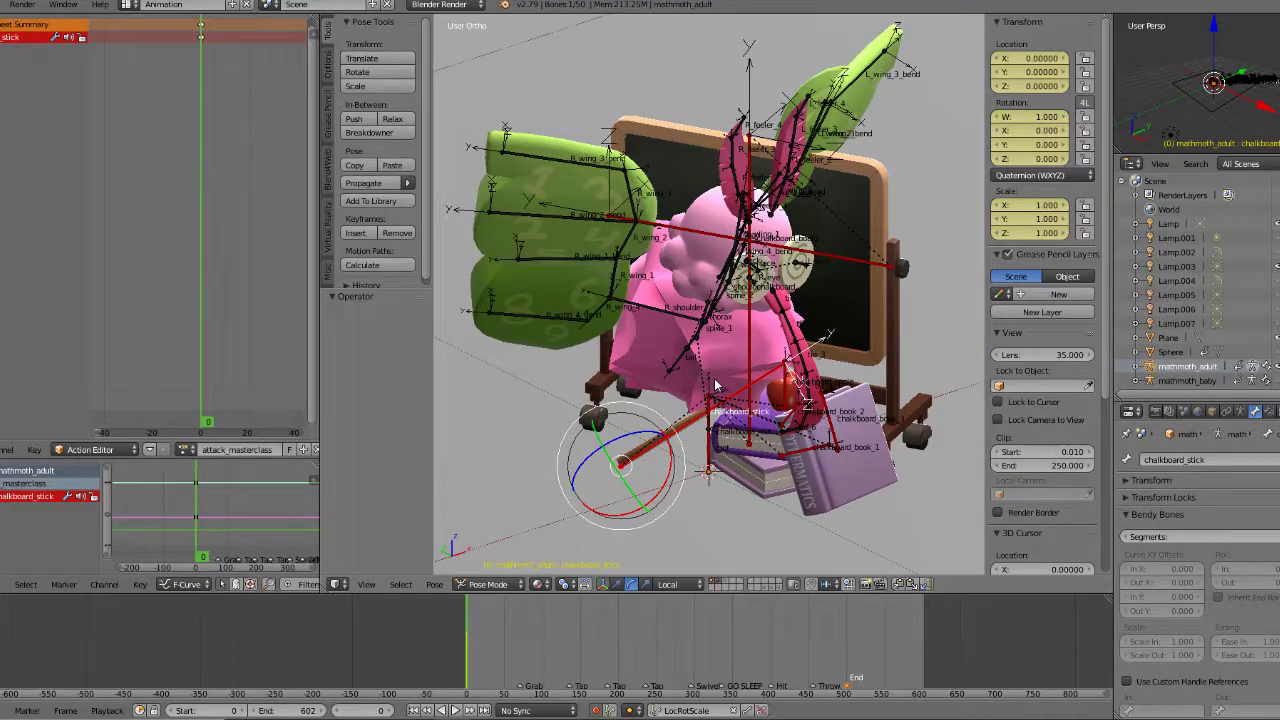
pyautogui.moveTo(826, 253); pyautogui.dragTo(806, 343, button='middle')
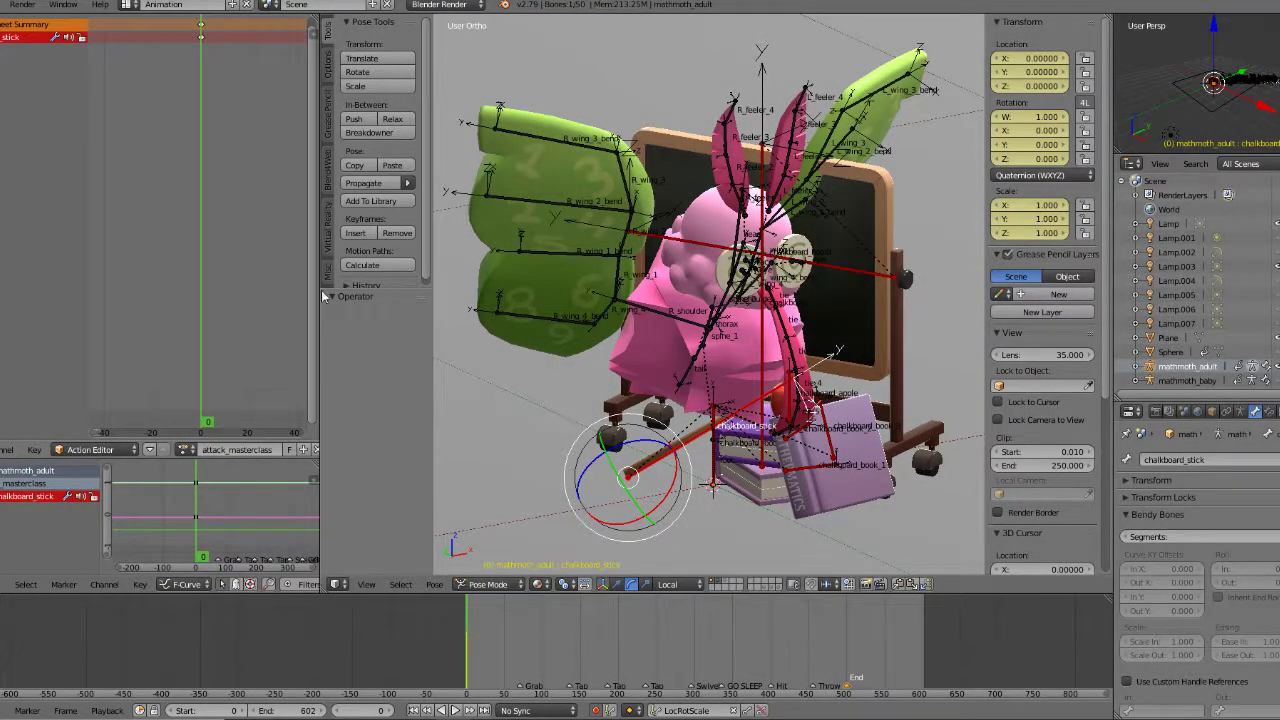
pyautogui.moveTo(641, 416); pyautogui.dragTo(647, 430, button='middle')
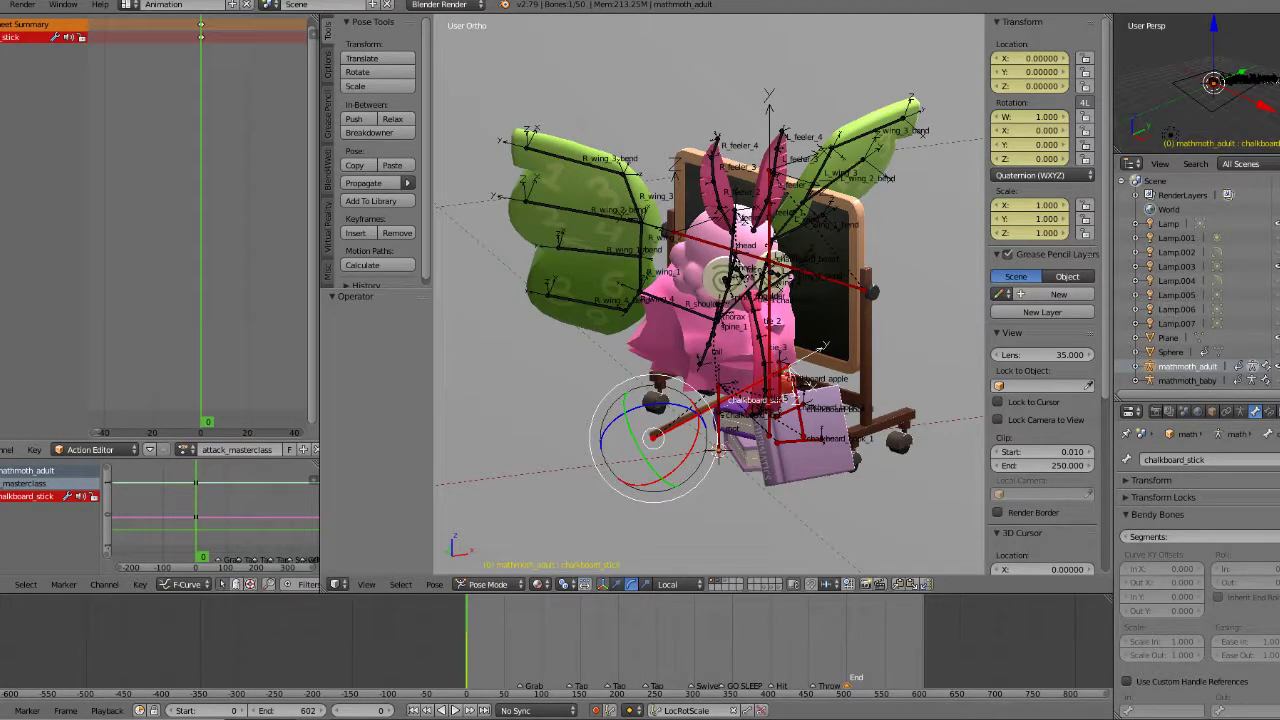
pyautogui.click(846, 660)
pyautogui.moveTo(846, 660); pyautogui.dragTo(854, 659)
# Step: Examine the moth and its chalkboard props at frame 509 from several angles and distances
pyautogui.moveTo(635, 372); pyautogui.dragTo(722, 326, button='middle')
pyautogui.scroll(2, 725, 342)
pyautogui.scroll(-3, 713, 334)
pyautogui.moveTo(735, 384); pyautogui.dragTo(748, 345, button='middle')
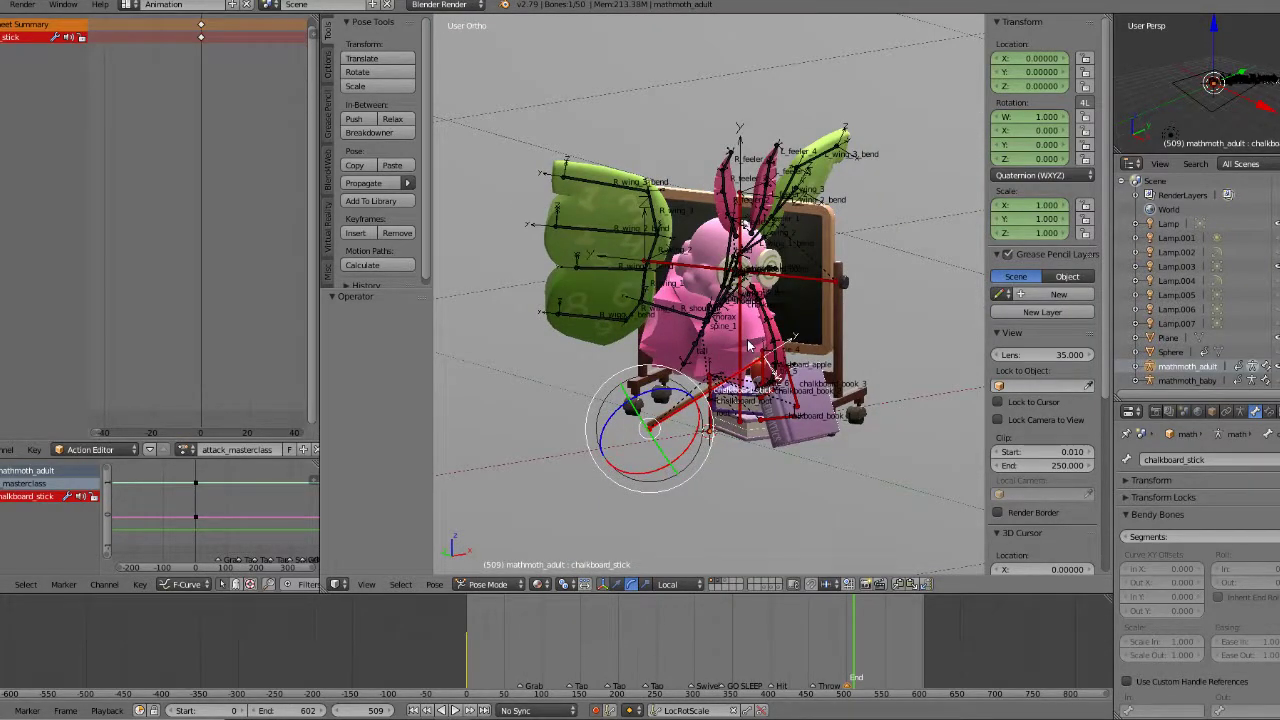
pyautogui.moveTo(646, 308)
pyautogui.mouseDown(button='middle')
pyautogui.moveTo(719, 302)
pyautogui.moveTo(640, 305)
pyautogui.mouseUp(button='middle')
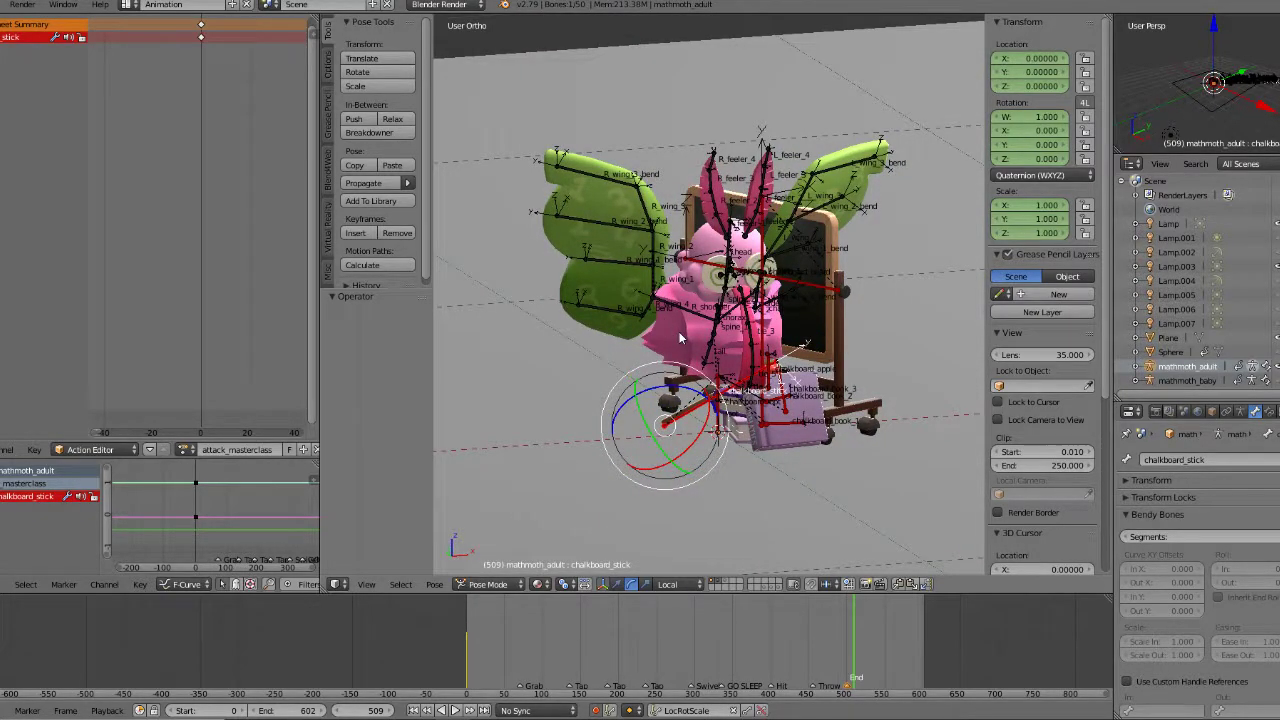
pyautogui.scroll(2, 754, 317)
pyautogui.scroll(-1, 754, 317)
pyautogui.scroll(-1, 755, 319)
pyautogui.moveTo(710, 331); pyautogui.dragTo(775, 340, button='middle')
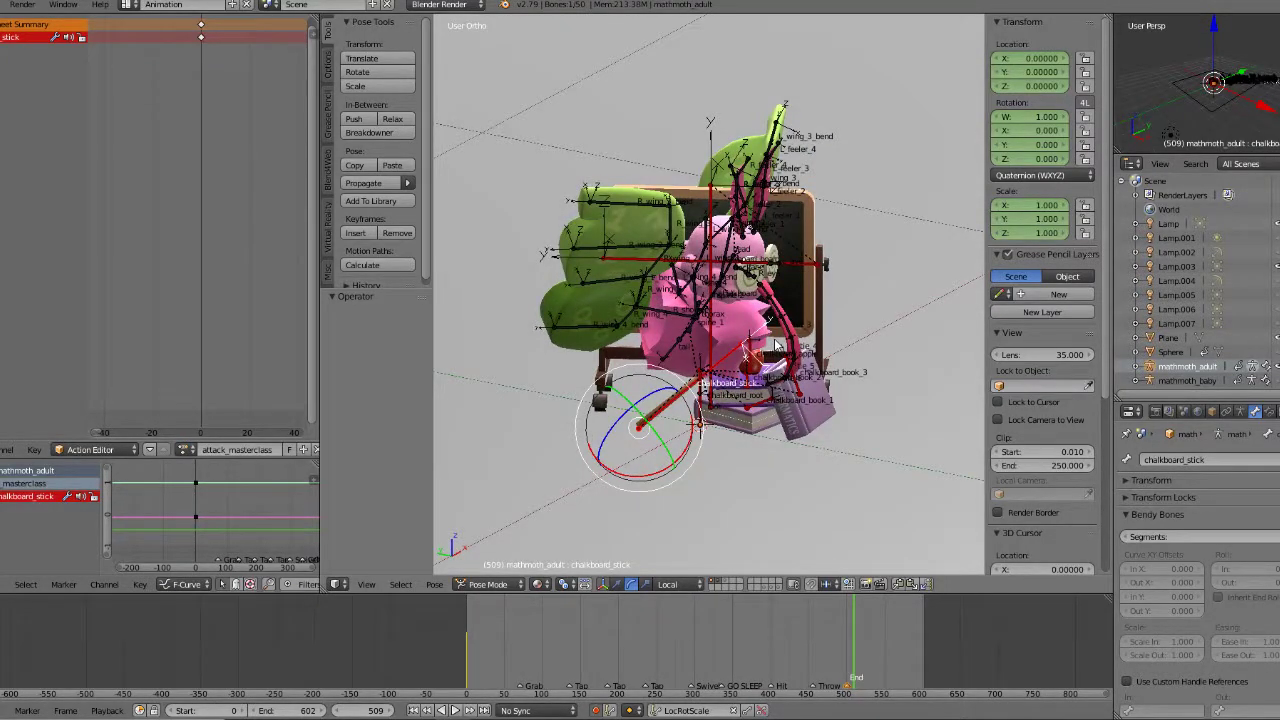
pyautogui.scroll(2, 738, 285)
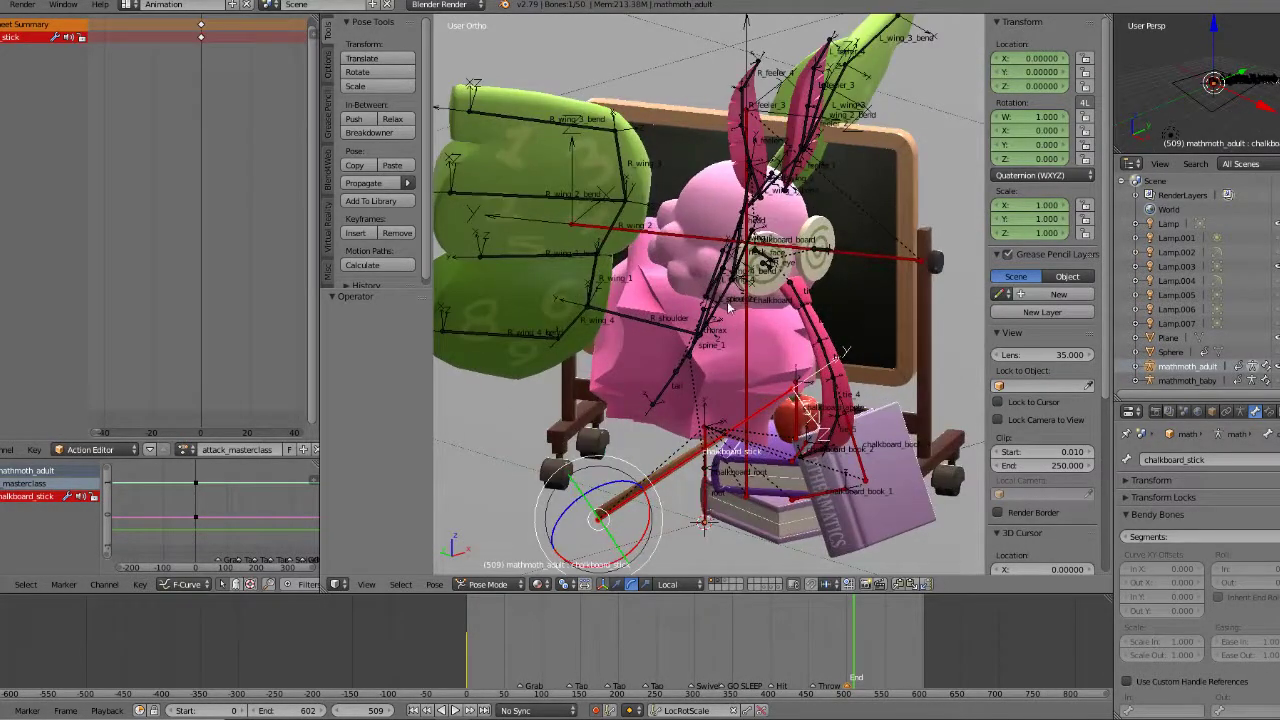
pyautogui.scroll(-1, 737, 278)
pyautogui.moveTo(737, 278)
pyautogui.mouseDown(button='middle')
pyautogui.moveTo(765, 280)
pyautogui.moveTo(735, 280)
pyautogui.mouseUp(button='middle')
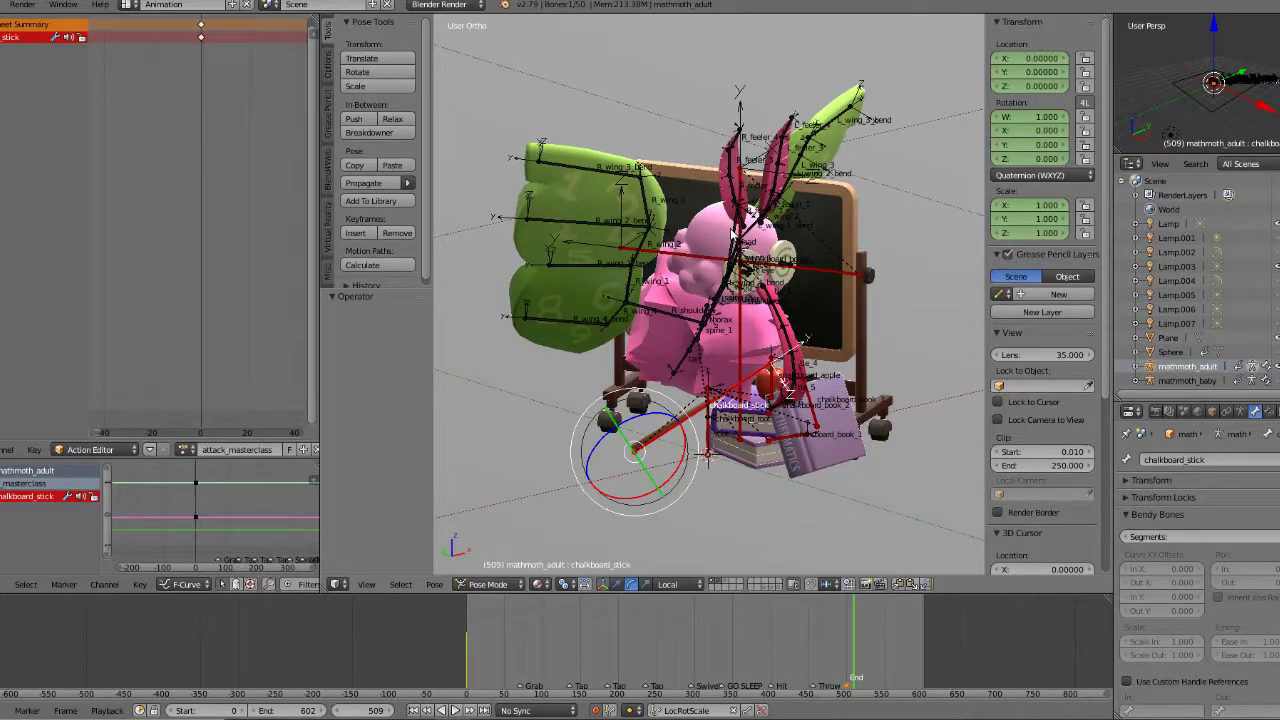
pyautogui.moveTo(812, 408)
pyautogui.mouseDown(button='middle')
pyautogui.moveTo(833, 413)
pyautogui.moveTo(798, 420)
pyautogui.mouseUp(button='middle')
pyautogui.scroll(-2, 833, 413)
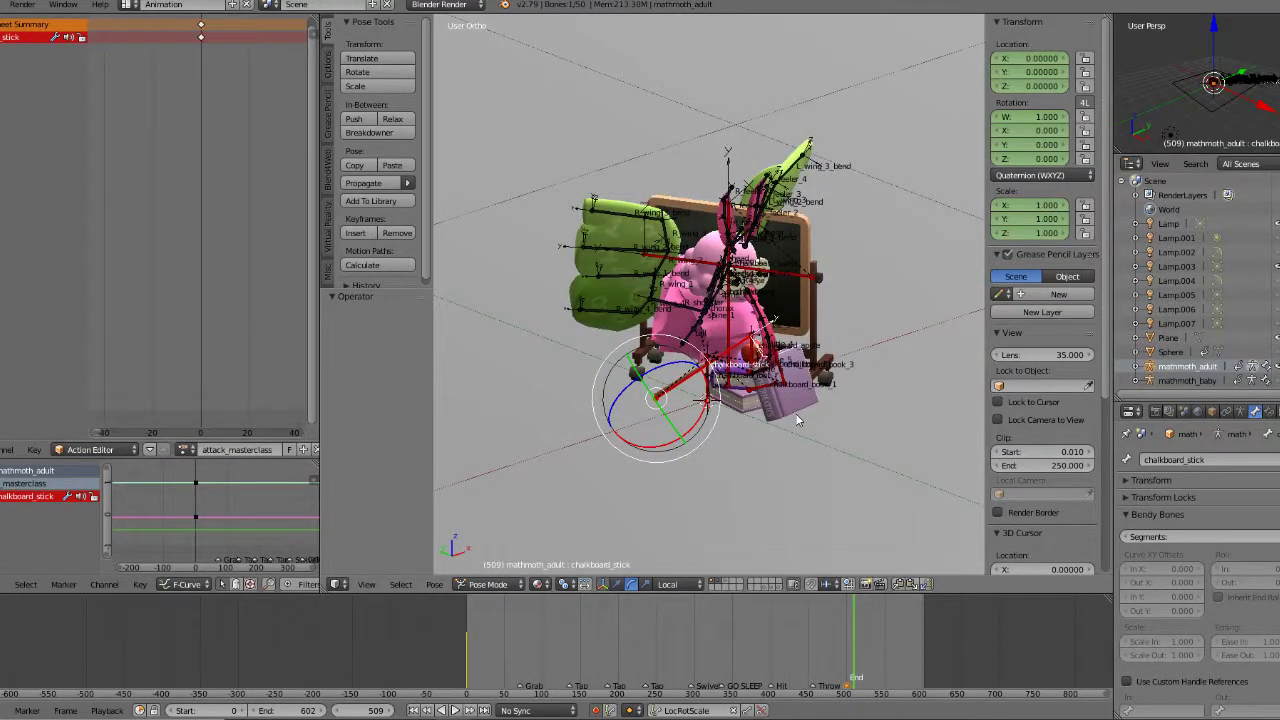
# Step: Select all of the rig's bones and set the interpolation mode of all their keyframes to Constant
pyautogui.press('KP_1')
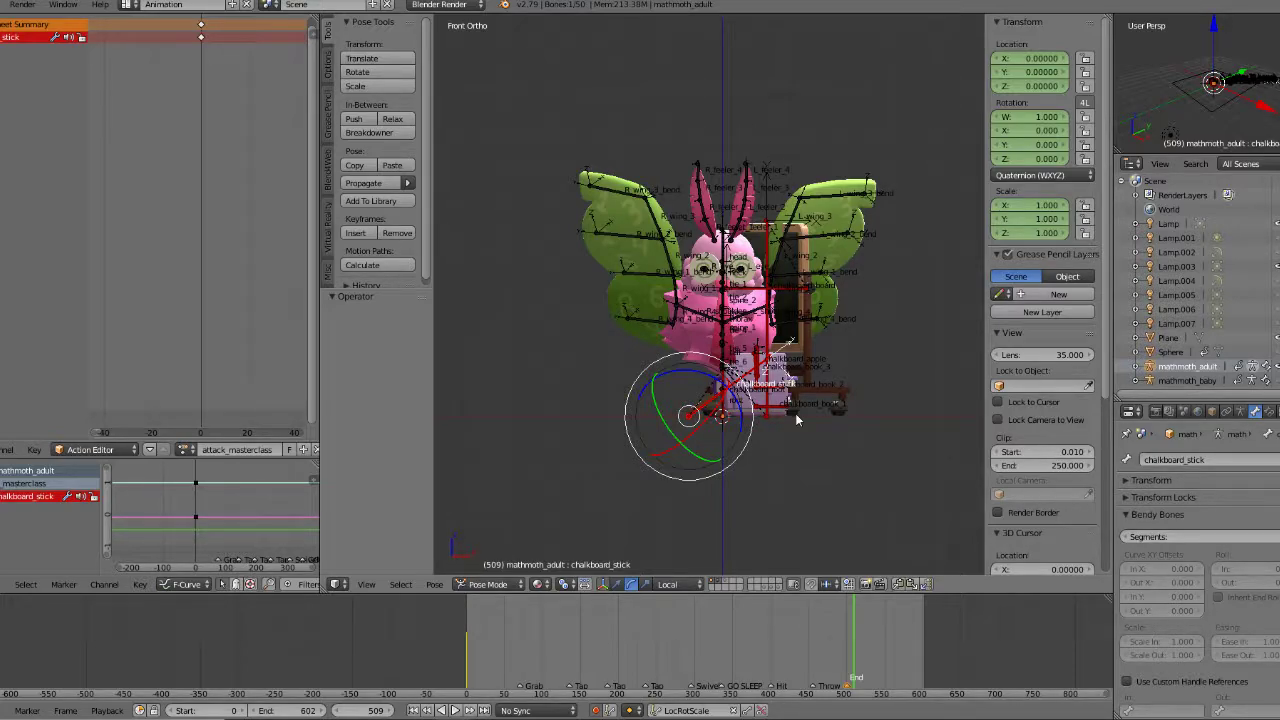
pyautogui.moveTo(770, 382); pyautogui.dragTo(727, 404, button='middle')
pyautogui.press('KP_1')
pyautogui.press('KP_7')
pyautogui.scroll(-1, 723, 398)
pyautogui.moveTo(688, 380); pyautogui.dragTo(708, 326, button='middle')
pyautogui.press('a')
pyautogui.press('a')
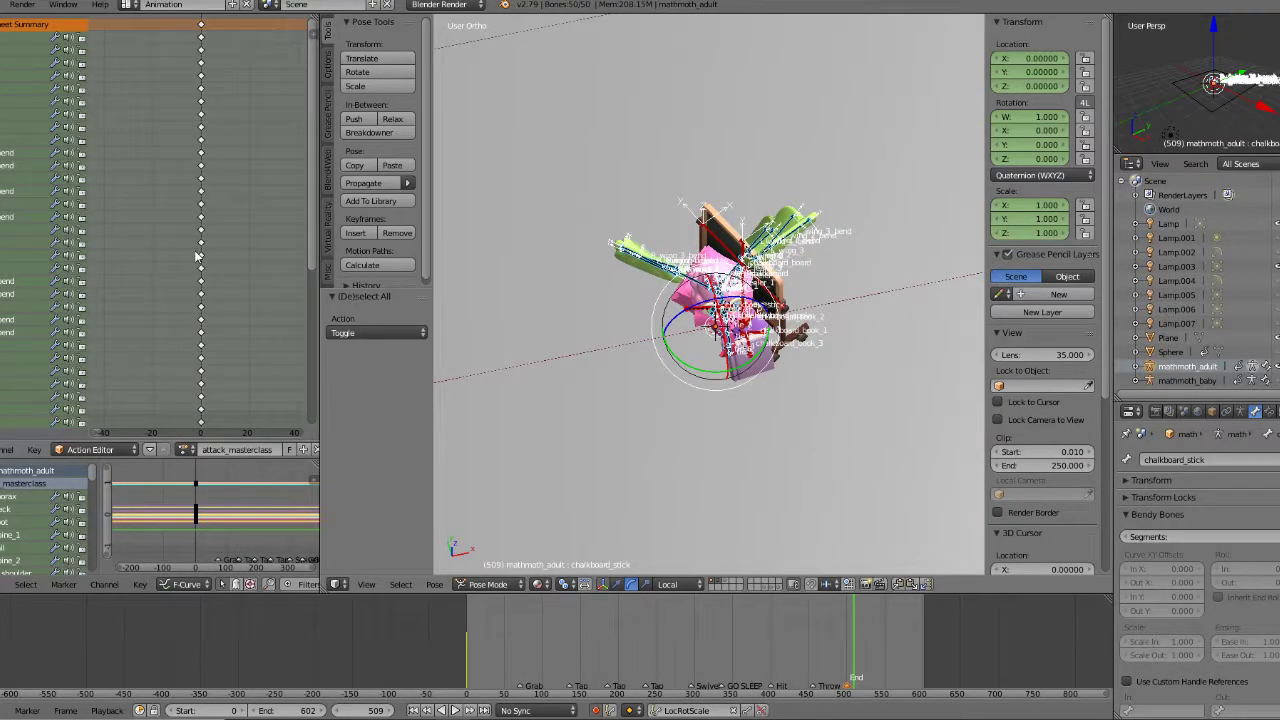
pyautogui.press('a')
pyautogui.click(27, 585)
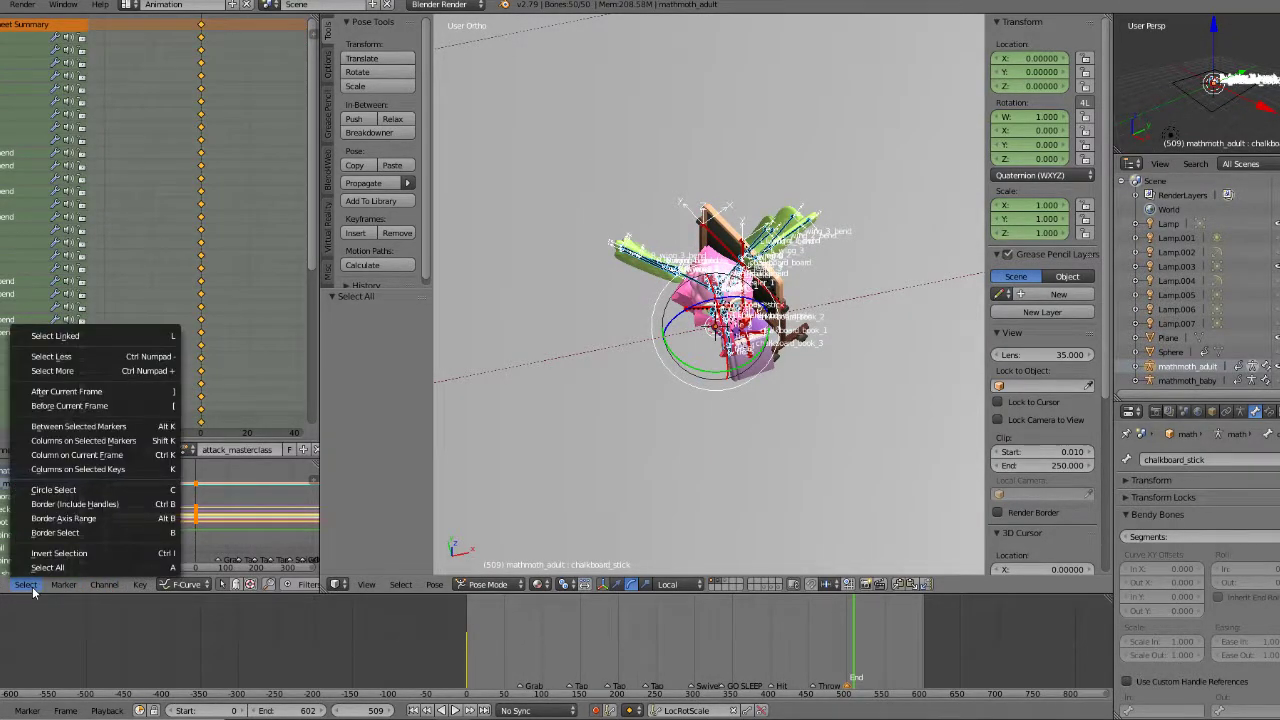
pyautogui.moveTo(140, 585)
pyautogui.moveTo(207, 411)
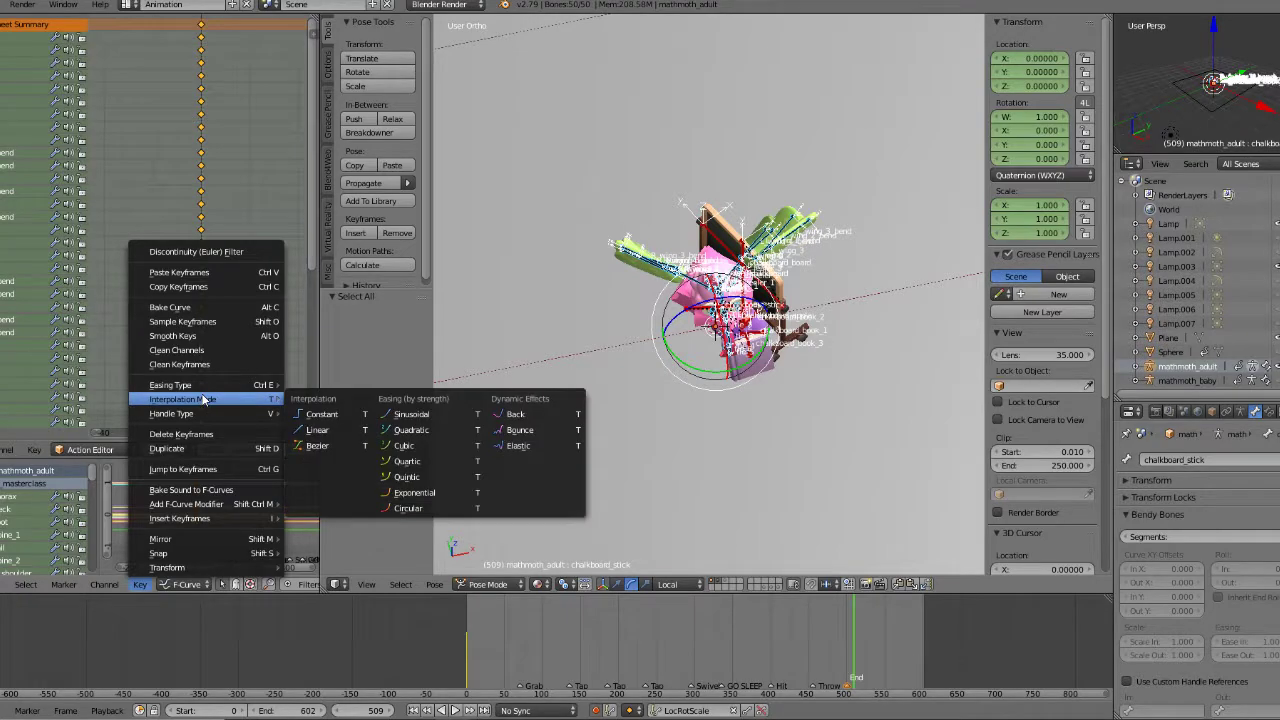
pyautogui.click(314, 417)
# Step: Move the timeline's current frame to 42, ahead of the Grab marker
pyautogui.moveTo(721, 457); pyautogui.dragTo(770, 429, button='middle')
pyautogui.scroll(2, 715, 450)
pyautogui.scroll(-2, 743, 433)
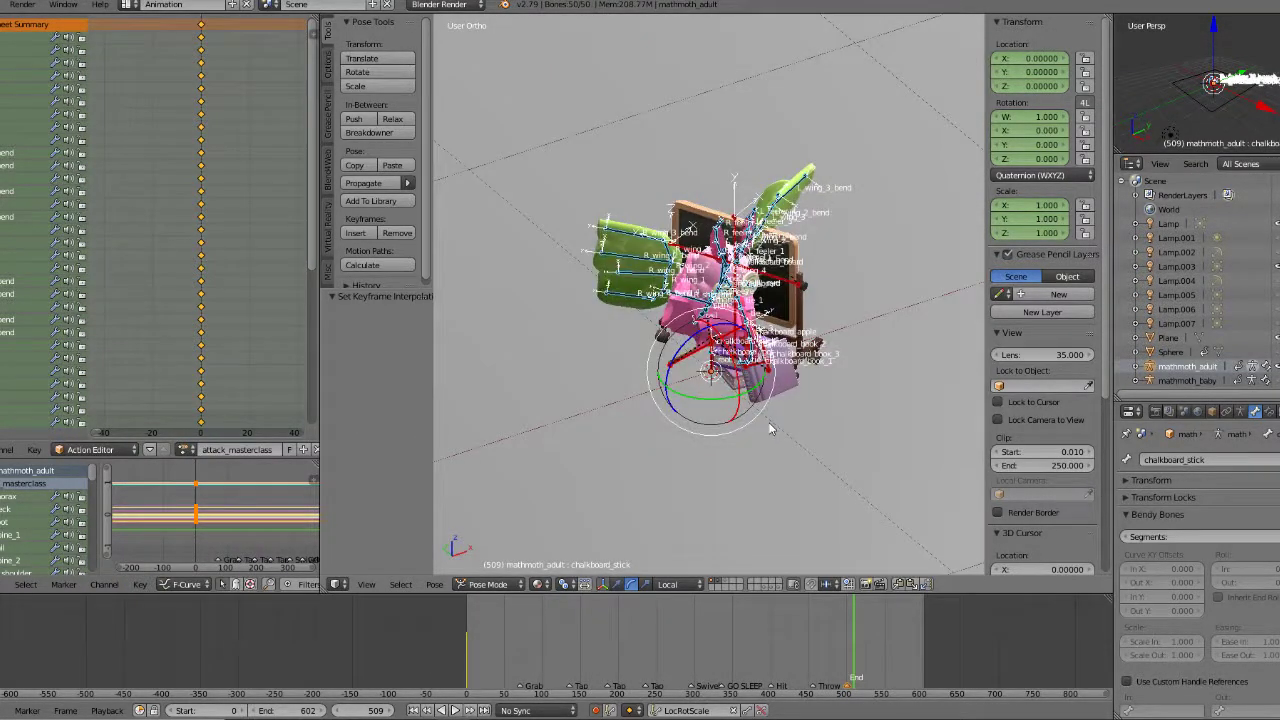
pyautogui.hotkey('alt', 'a')
pyautogui.click(517, 646)
pyautogui.moveTo(519, 648); pyautogui.dragTo(499, 648)
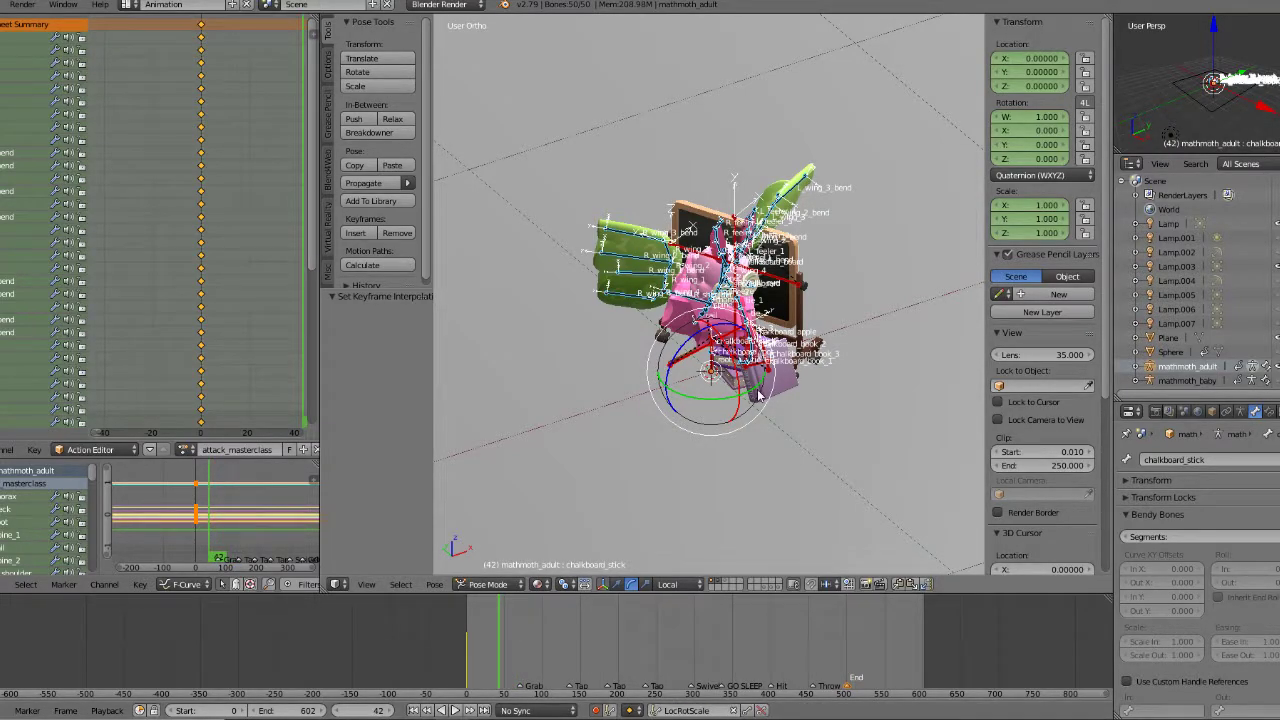
# Step: Select the chalkboard_root bone at the base of the chalkboard and books
pyautogui.moveTo(752, 450); pyautogui.dragTo(754, 388, button='middle')
pyautogui.scroll(3, 754, 388)
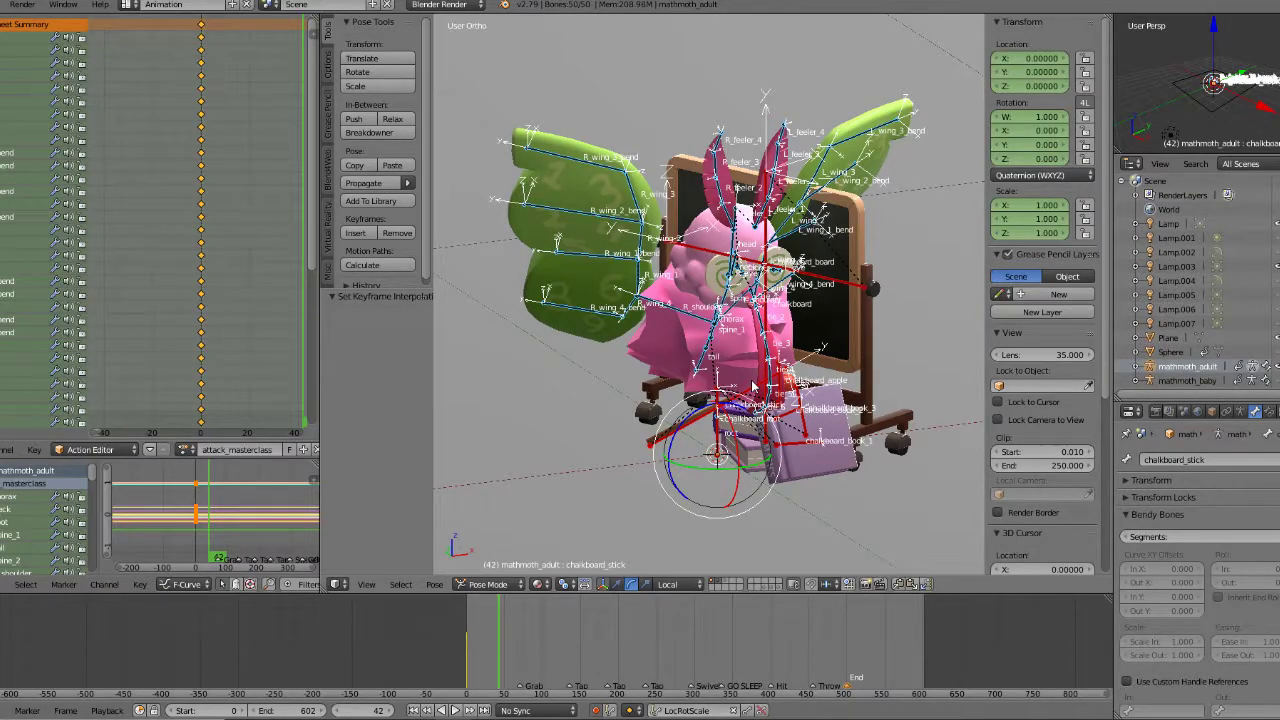
pyautogui.moveTo(817, 262); pyautogui.dragTo(793, 334, button='middle')
pyautogui.press('KP_5')
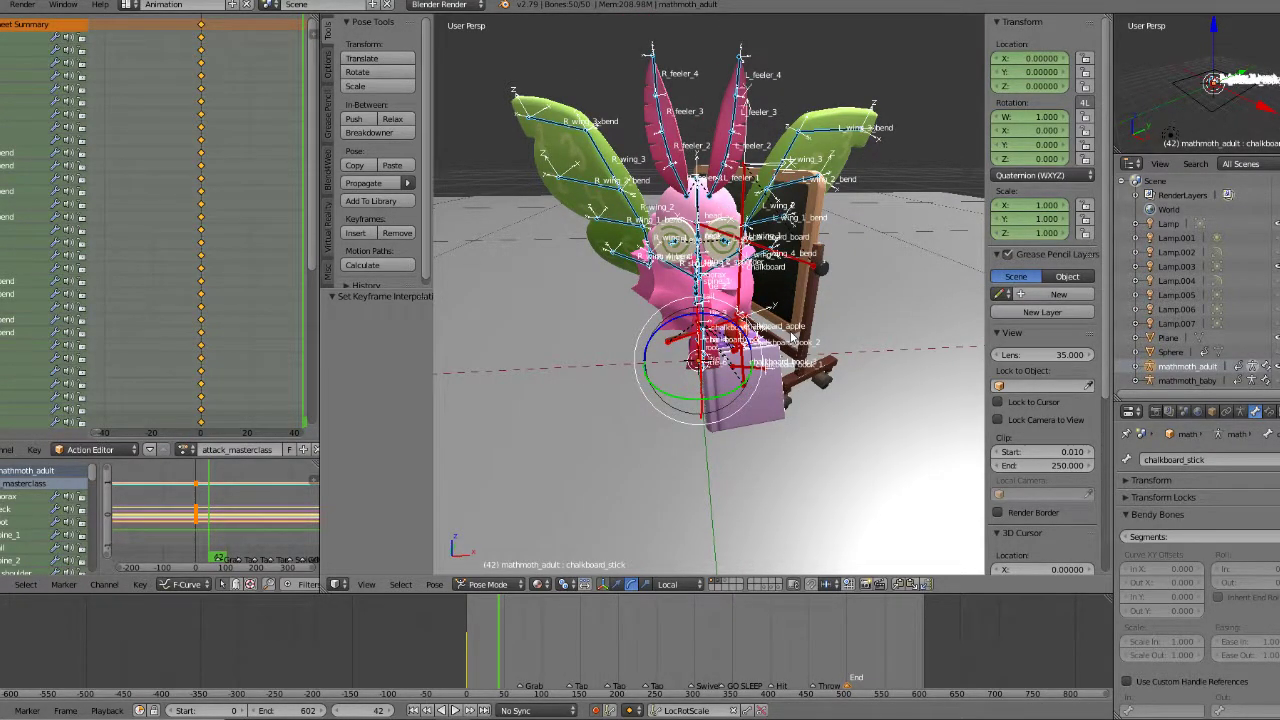
pyautogui.scroll(1, 693, 296)
pyautogui.moveTo(858, 352); pyautogui.dragTo(700, 450, button='middle')
pyautogui.scroll(3, 768, 372)
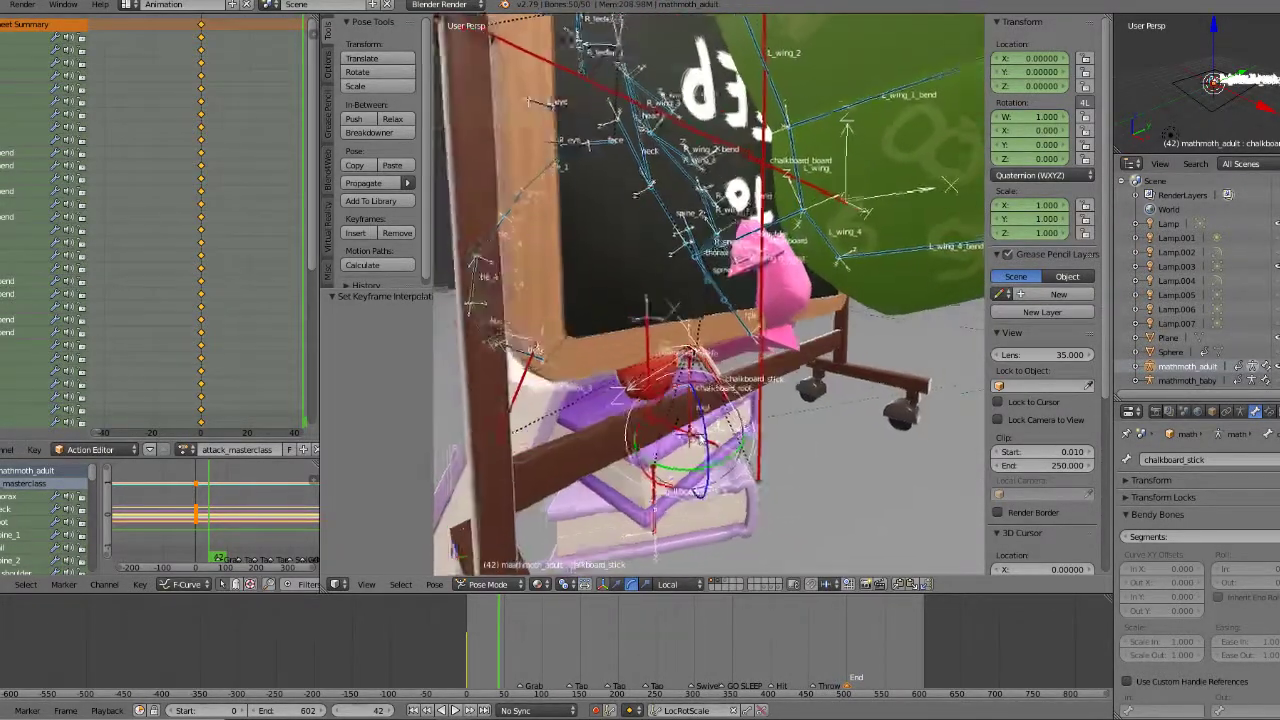
pyautogui.rightClick(688, 398)
# Step: Set the current frame to 70, at the Grab marker, with the rig seen from above in orthographic projection
pyautogui.moveTo(690, 400); pyautogui.dragTo(708, 405, button='middle')
pyautogui.press('KP_7')
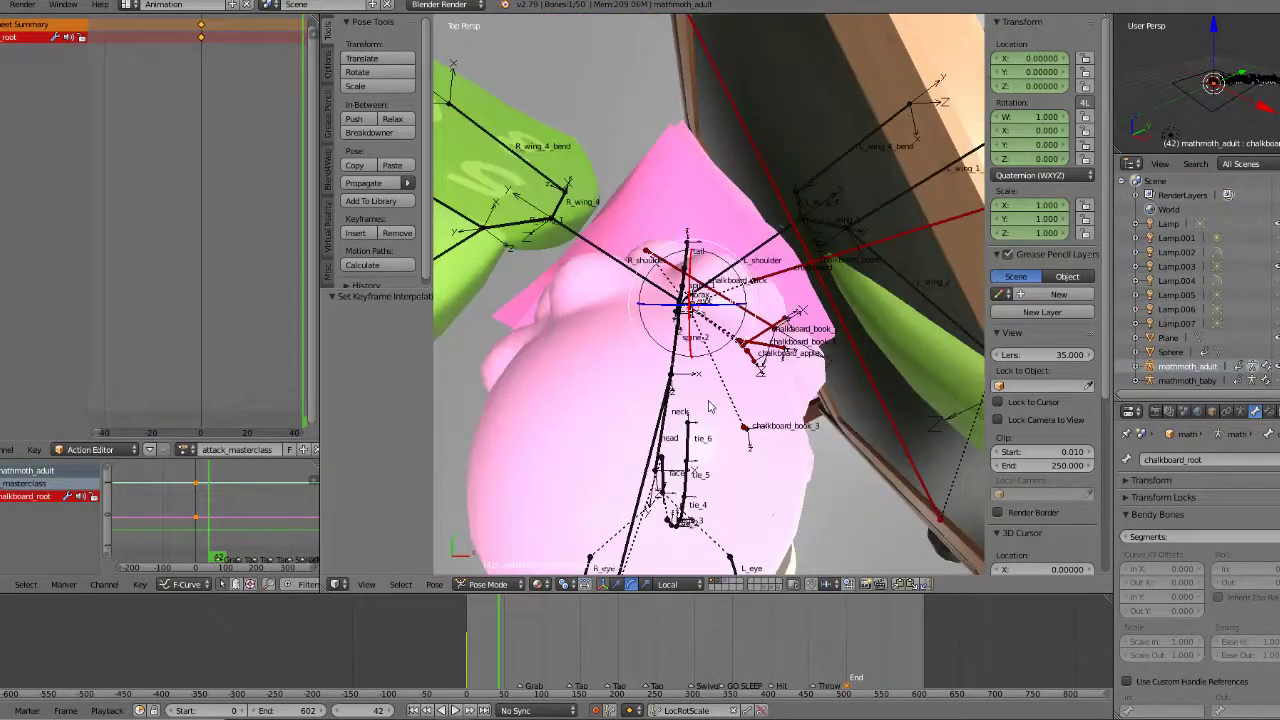
pyautogui.scroll(-2, 716, 352)
pyautogui.hotkey('alt', 'a')
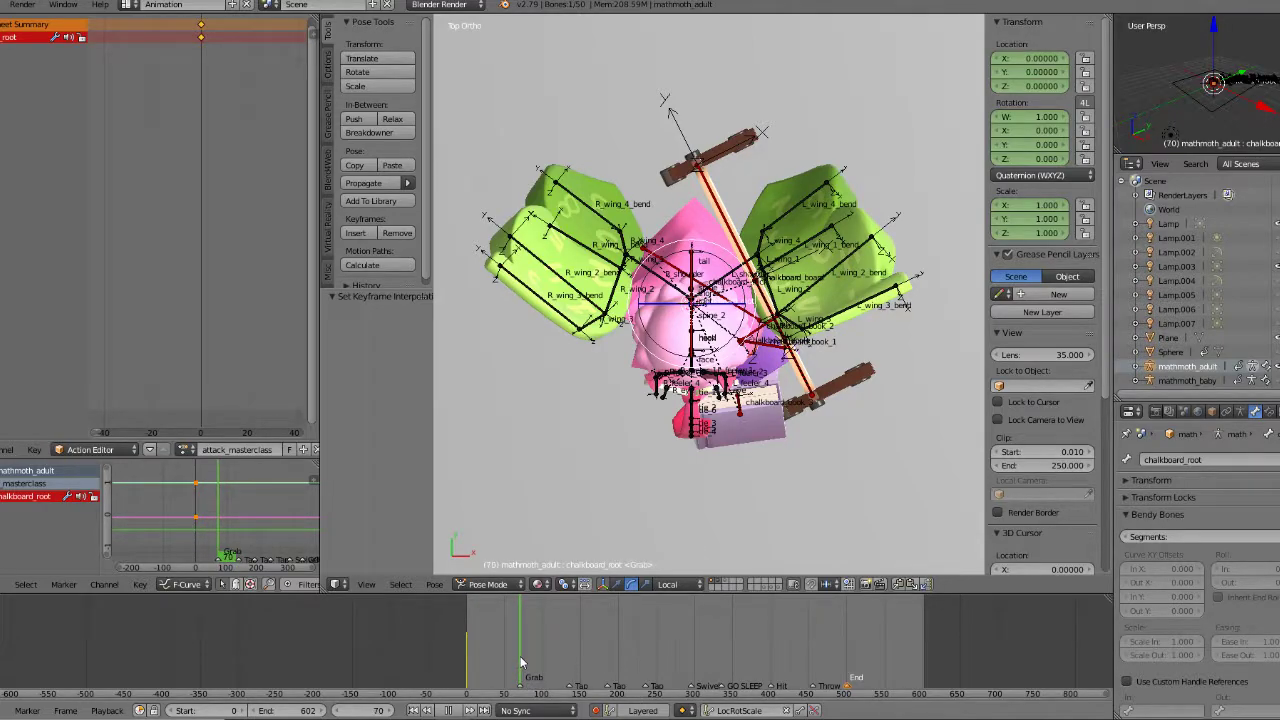
pyautogui.hotkey('alt', 'a')
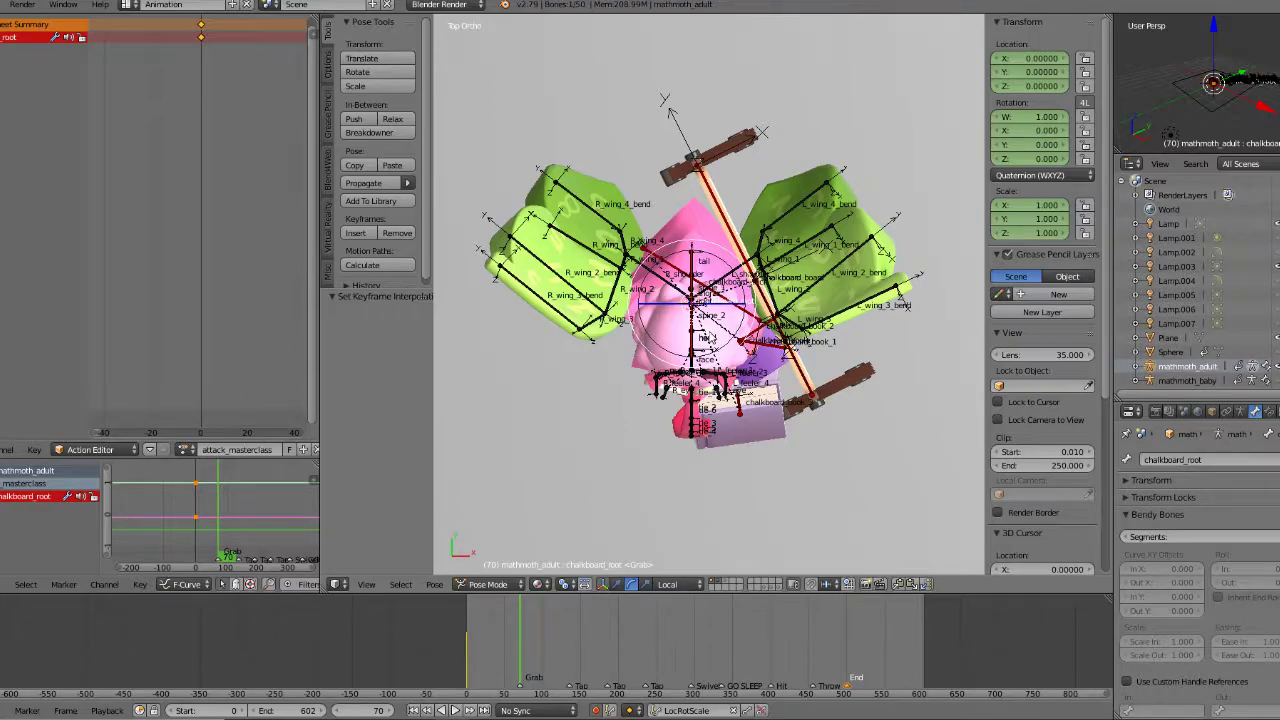
# Step: Move the chalkboard_root bone 0.11 in X and 0.11 in Y in top view, and rotate it about -34.7°
pyautogui.scroll(-2, 740, 330)
pyautogui.press('g')
pyautogui.click(787, 285)
pyautogui.press('r')
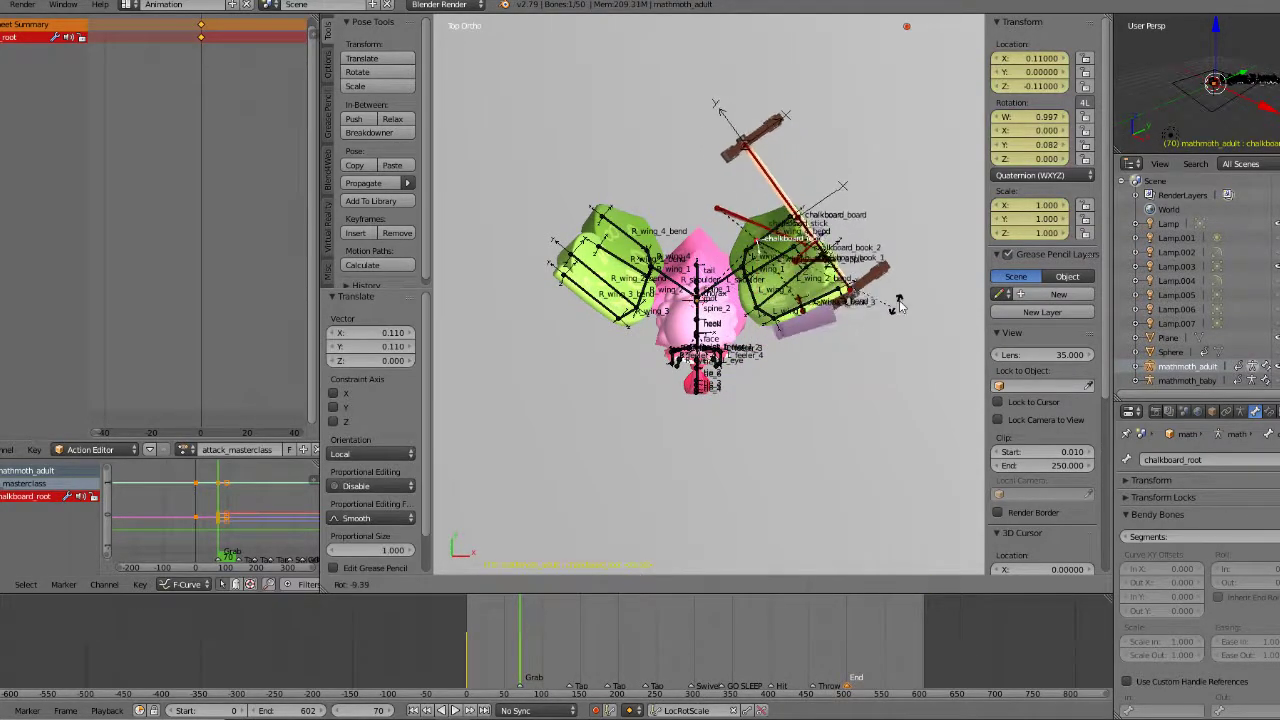
pyautogui.click(916, 244)
# Step: Scale the chalkboard_root bone uniformly to 1.2 at frame 70
pyautogui.press('KP_1')
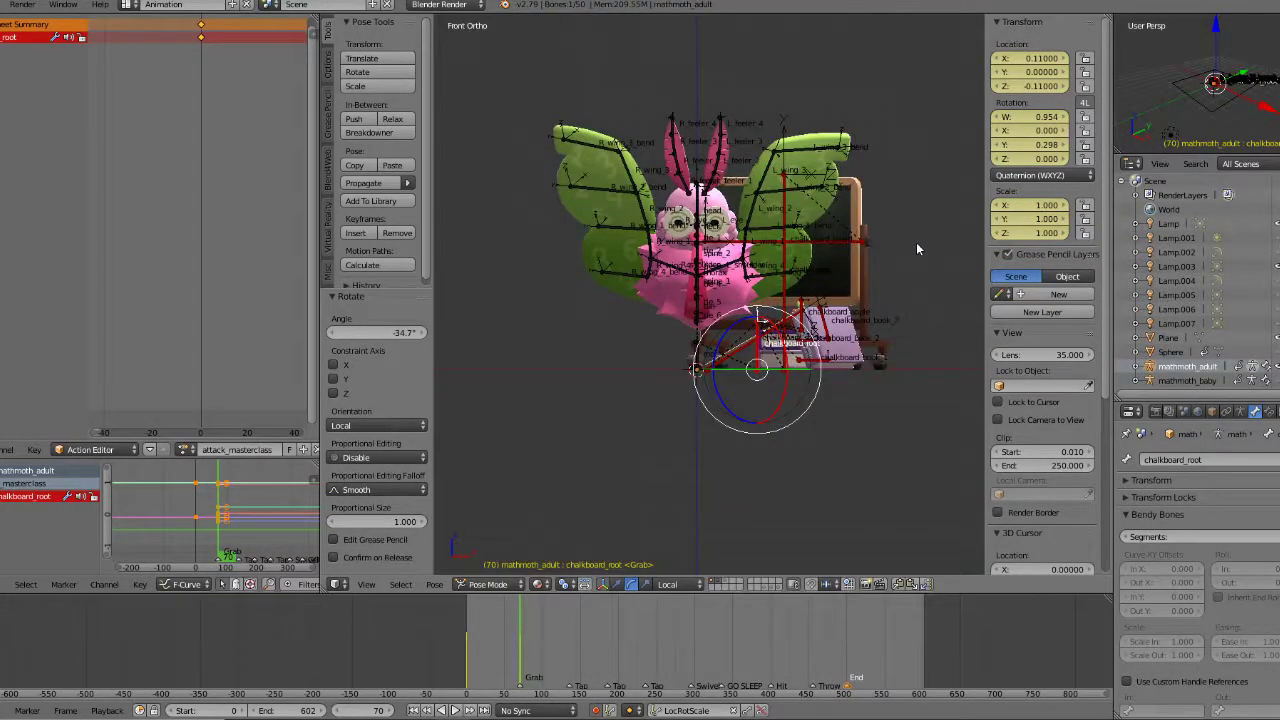
pyautogui.moveTo(907, 210); pyautogui.dragTo(790, 342, button='middle')
pyautogui.press('KP_1')
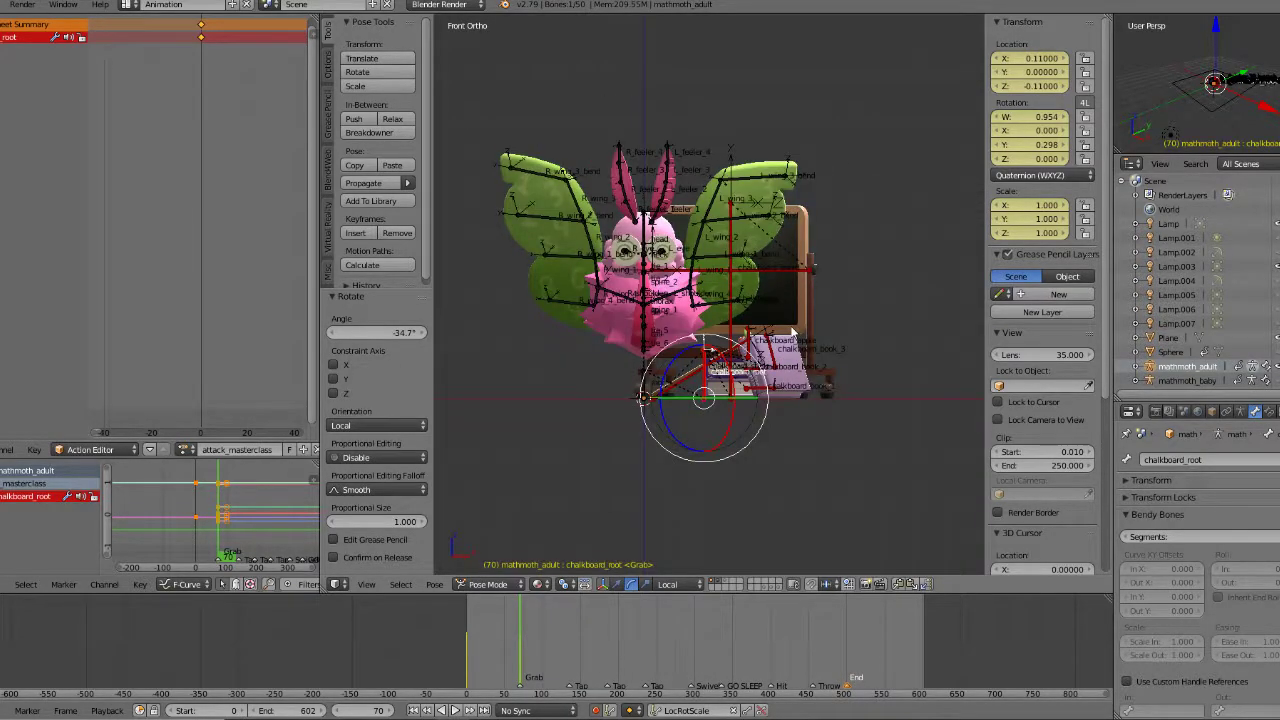
pyautogui.press('s')
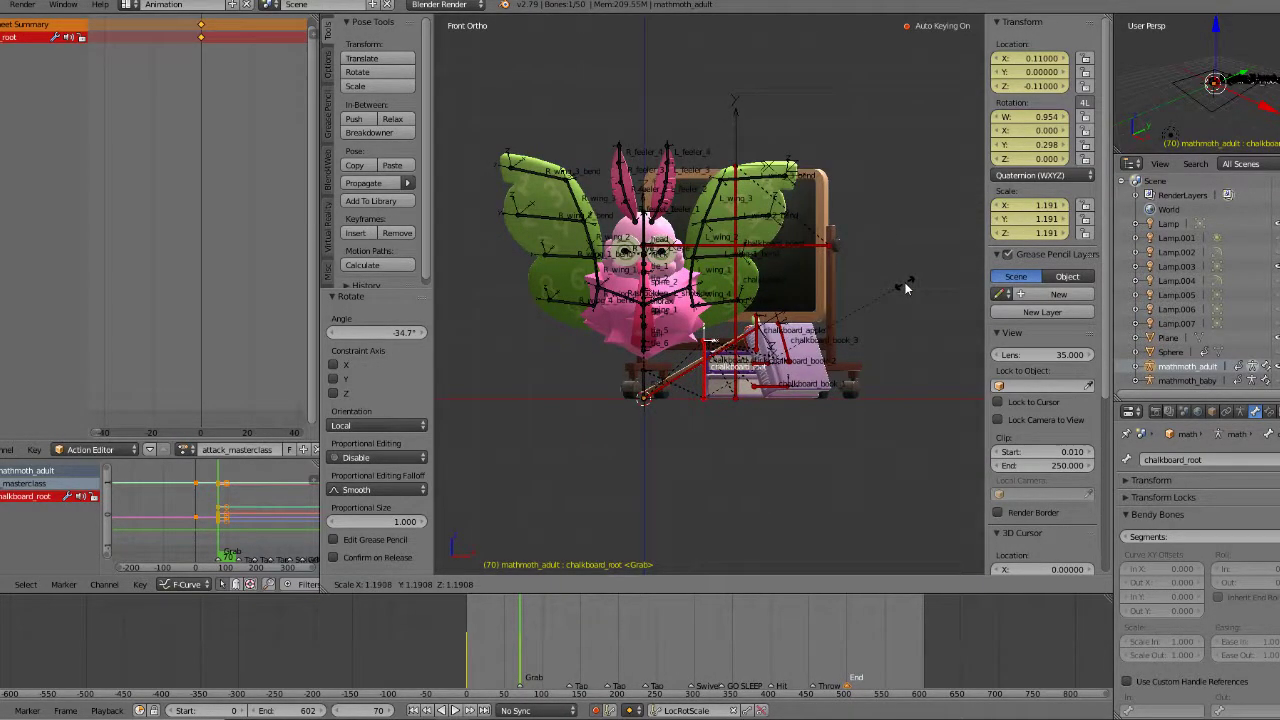
pyautogui.press('ctrl')
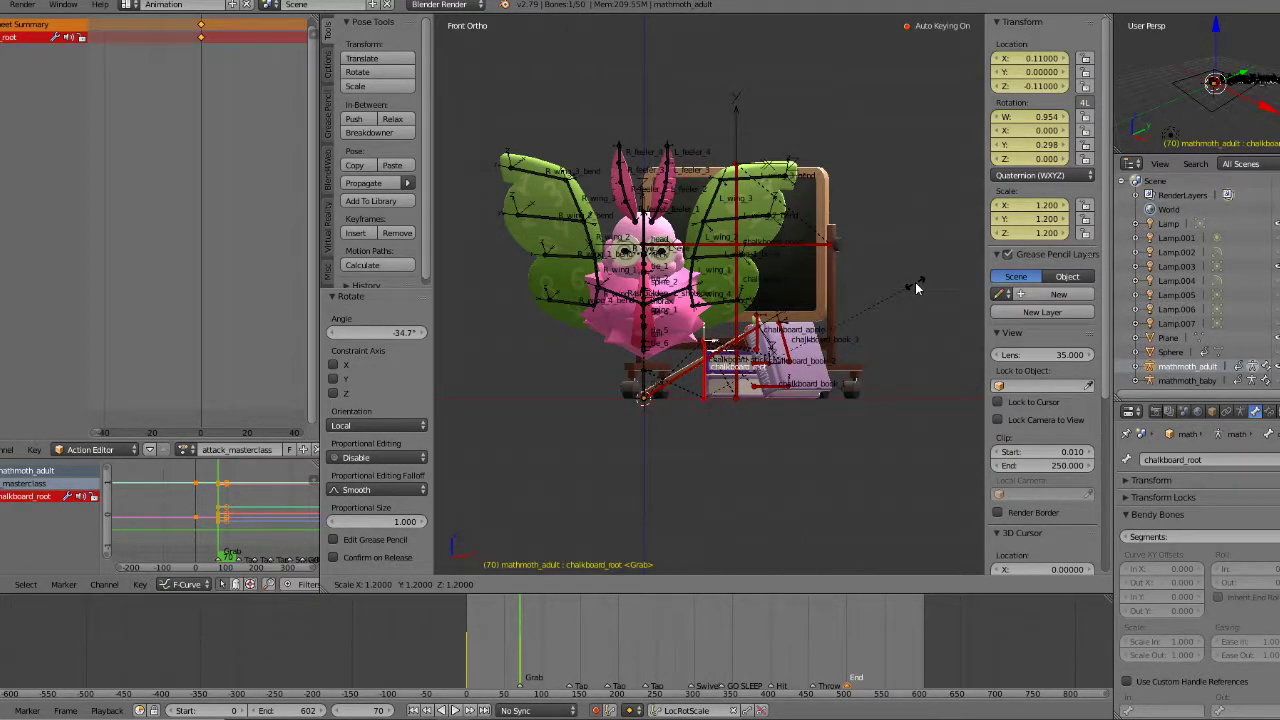
pyautogui.click(906, 288)
# Step: Examine how the enlarged chalkboard and books sit beside the moth, from several angles in perspective and orthographic projection
pyautogui.moveTo(835, 286); pyautogui.dragTo(800, 335, button='middle')
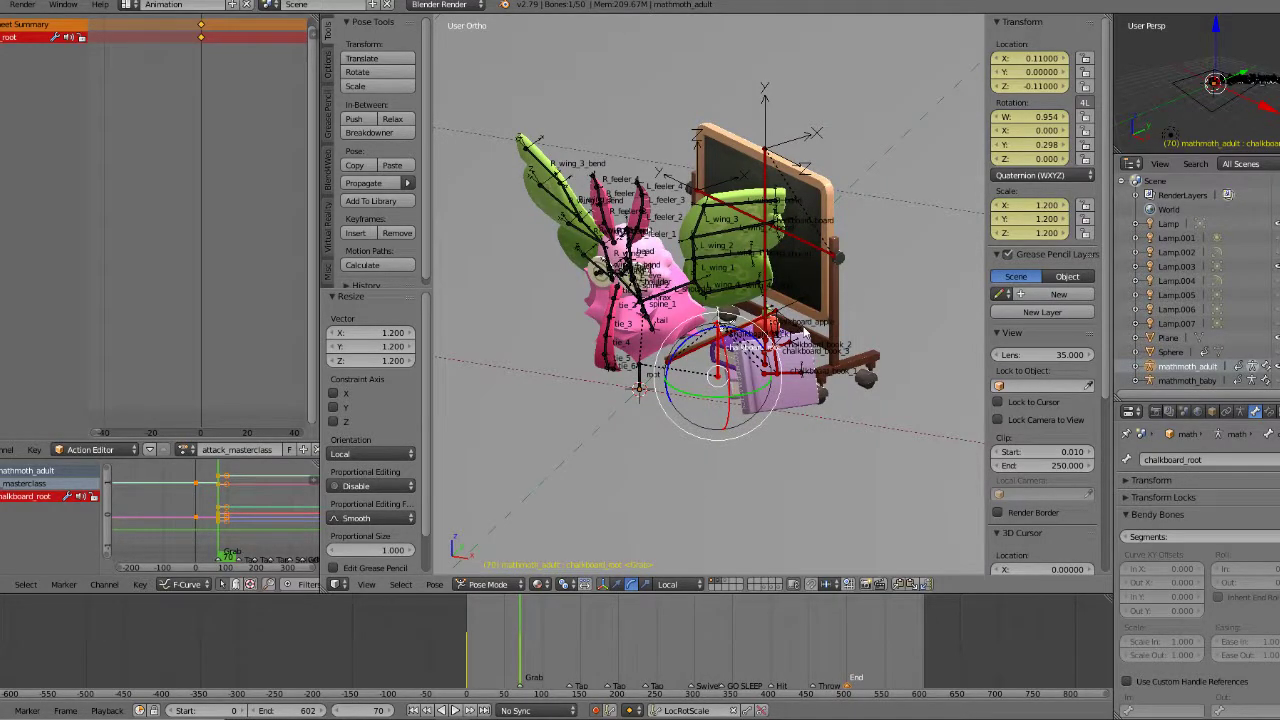
pyautogui.scroll(1, 772, 362)
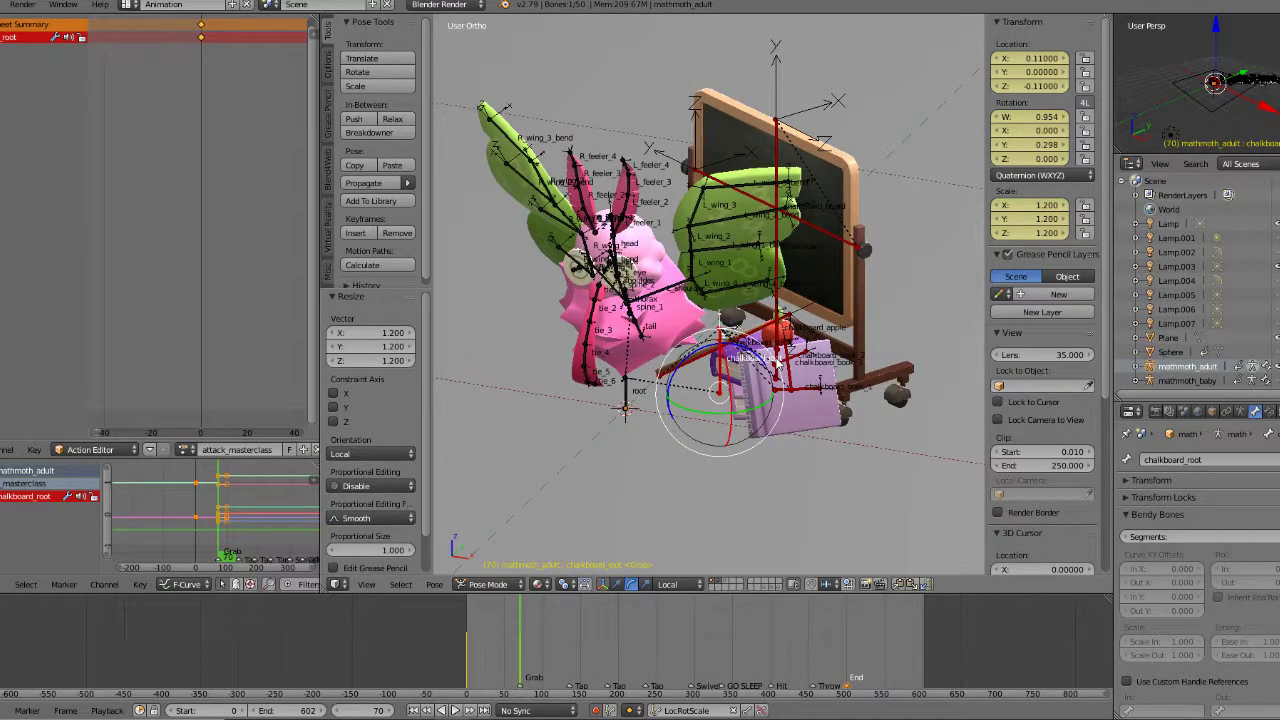
pyautogui.press('KP_7')
pyautogui.press('KP_1')
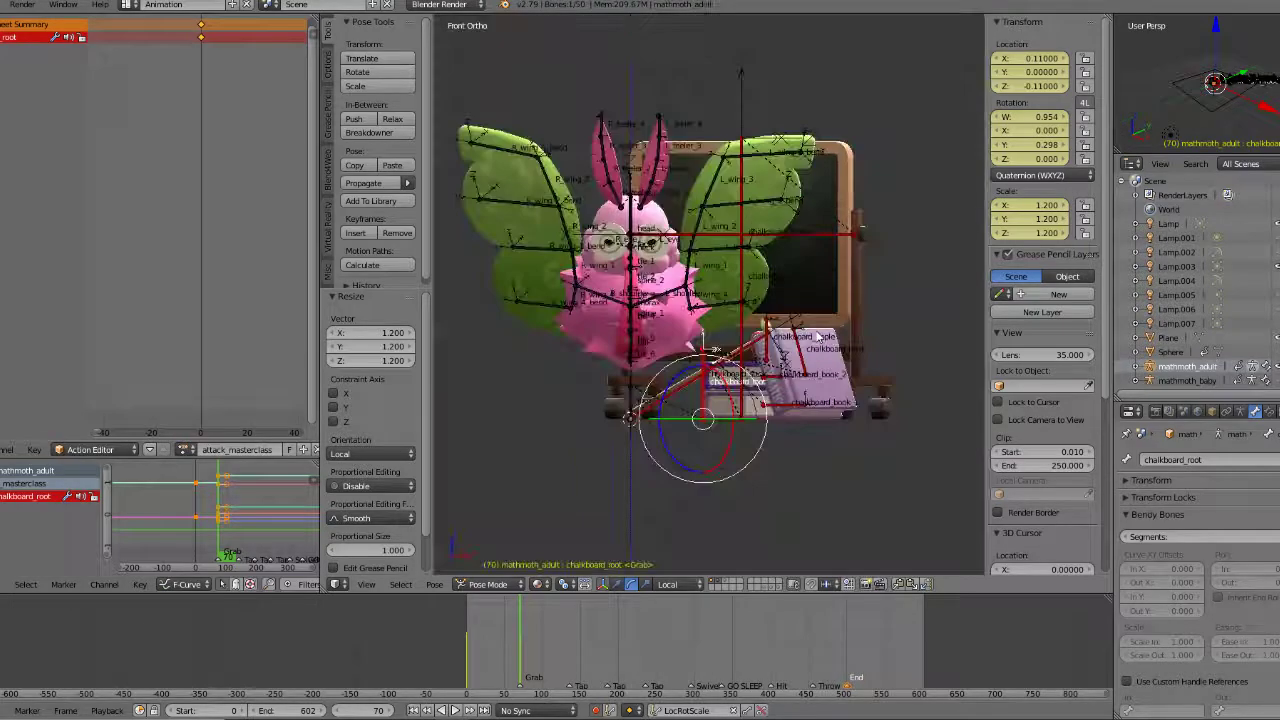
pyautogui.moveTo(669, 306); pyautogui.dragTo(648, 318, button='middle')
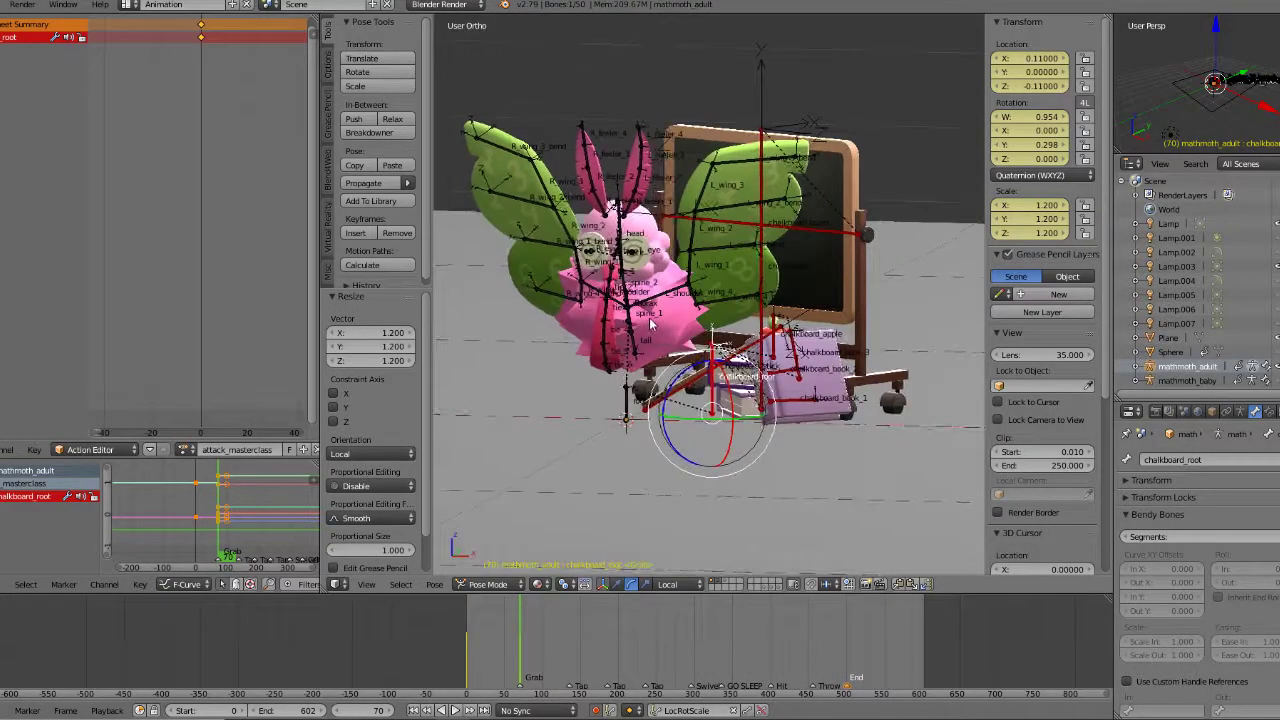
pyautogui.moveTo(798, 328); pyautogui.dragTo(759, 291, button='middle')
pyautogui.press('KP_5')
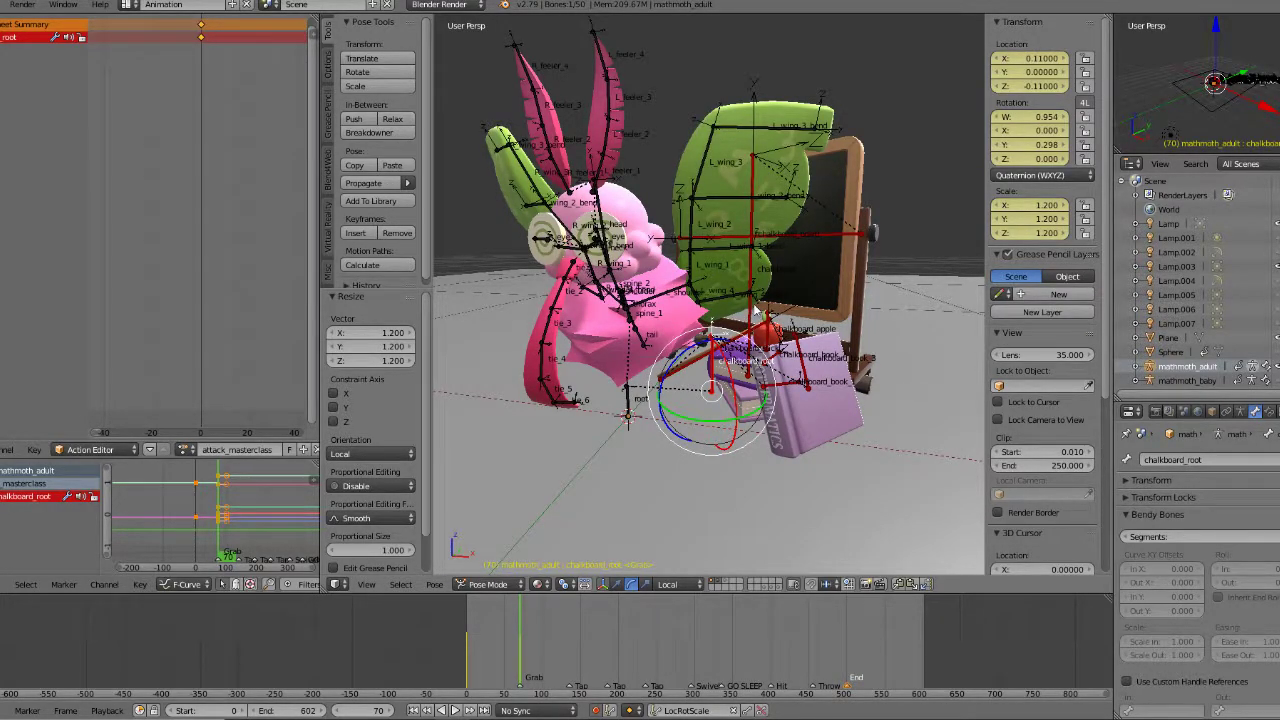
pyautogui.moveTo(756, 313); pyautogui.dragTo(775, 342, button='middle')
pyautogui.press('KP_7')
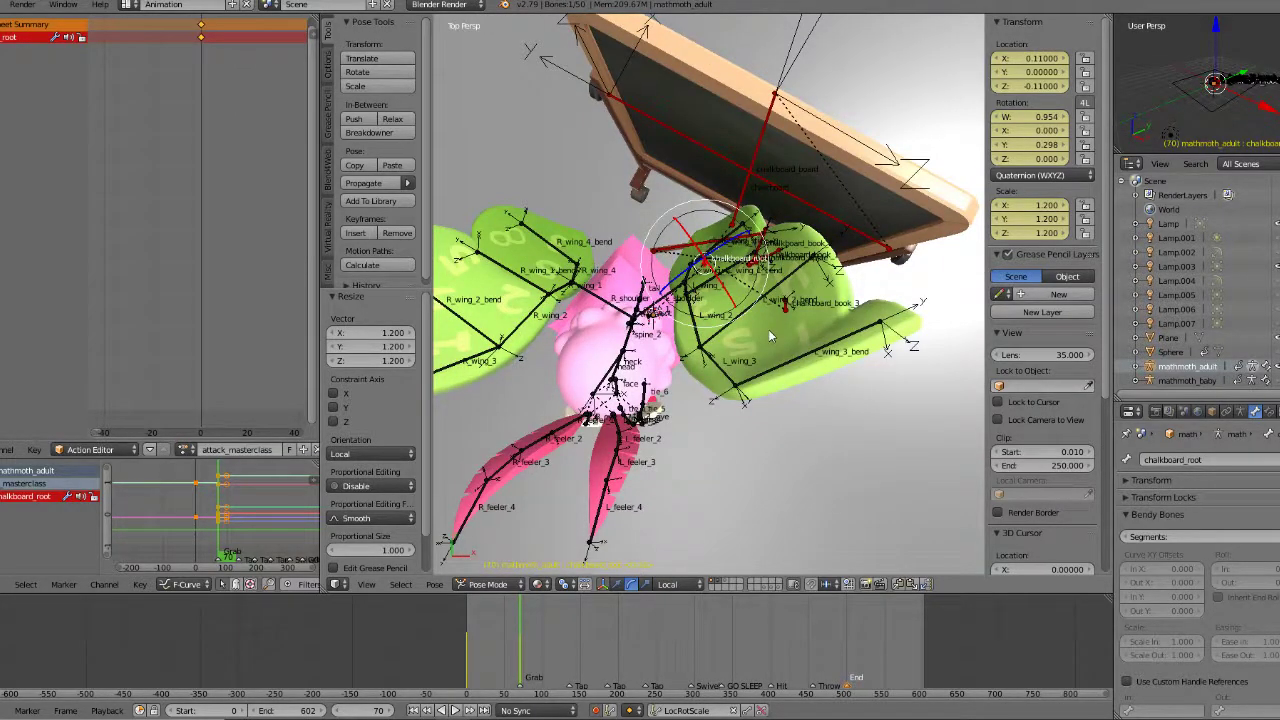
pyautogui.scroll(-3, 768, 329)
pyautogui.keyDown('shift'); pyautogui.moveTo(758, 414); pyautogui.dragTo(757, 355, button='middle'); pyautogui.keyUp('shift')
pyautogui.scroll(-2, 772, 404)
pyautogui.press('KP_7')
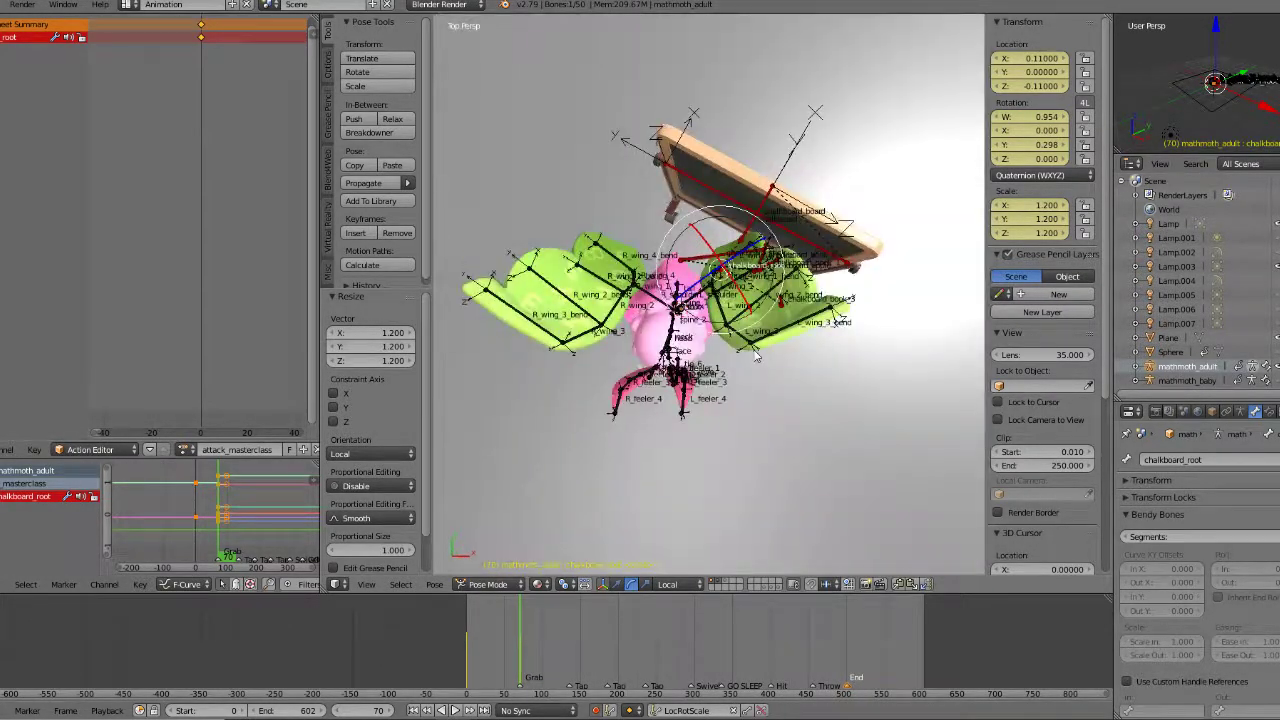
pyautogui.press('KP_5')
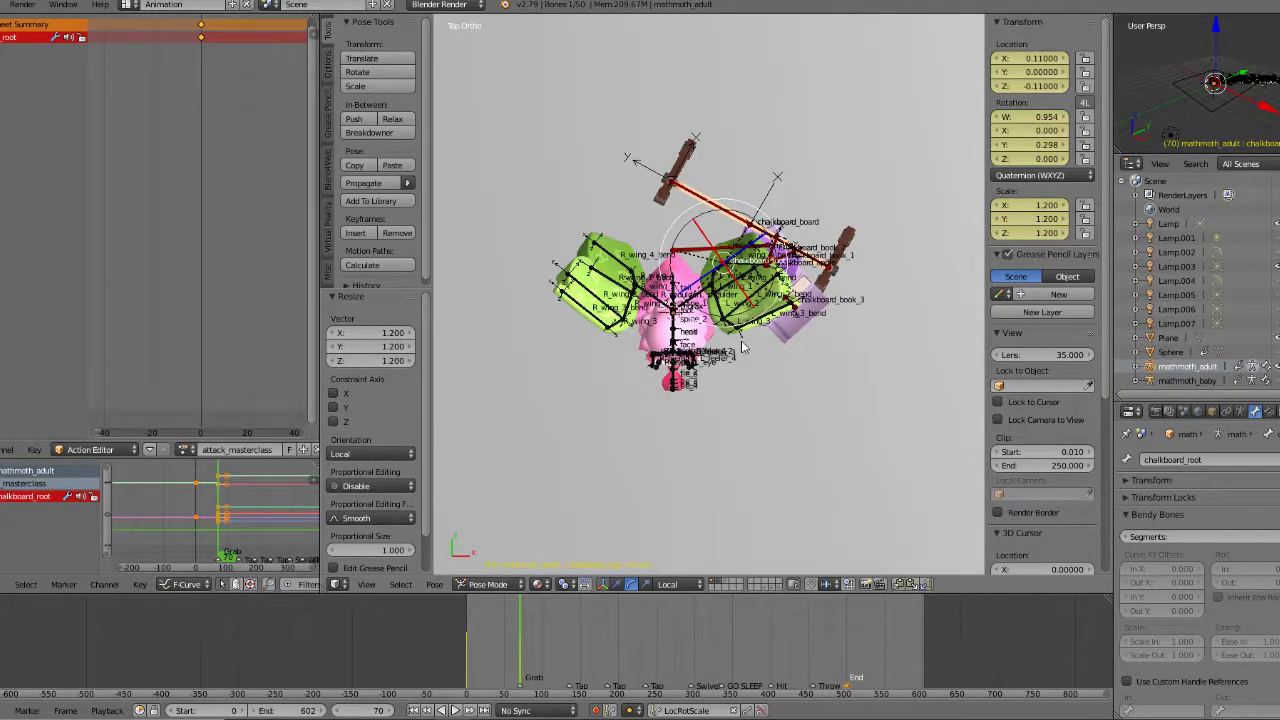
pyautogui.moveTo(789, 320); pyautogui.dragTo(820, 388, button='middle')
pyautogui.scroll(3, 822, 391)
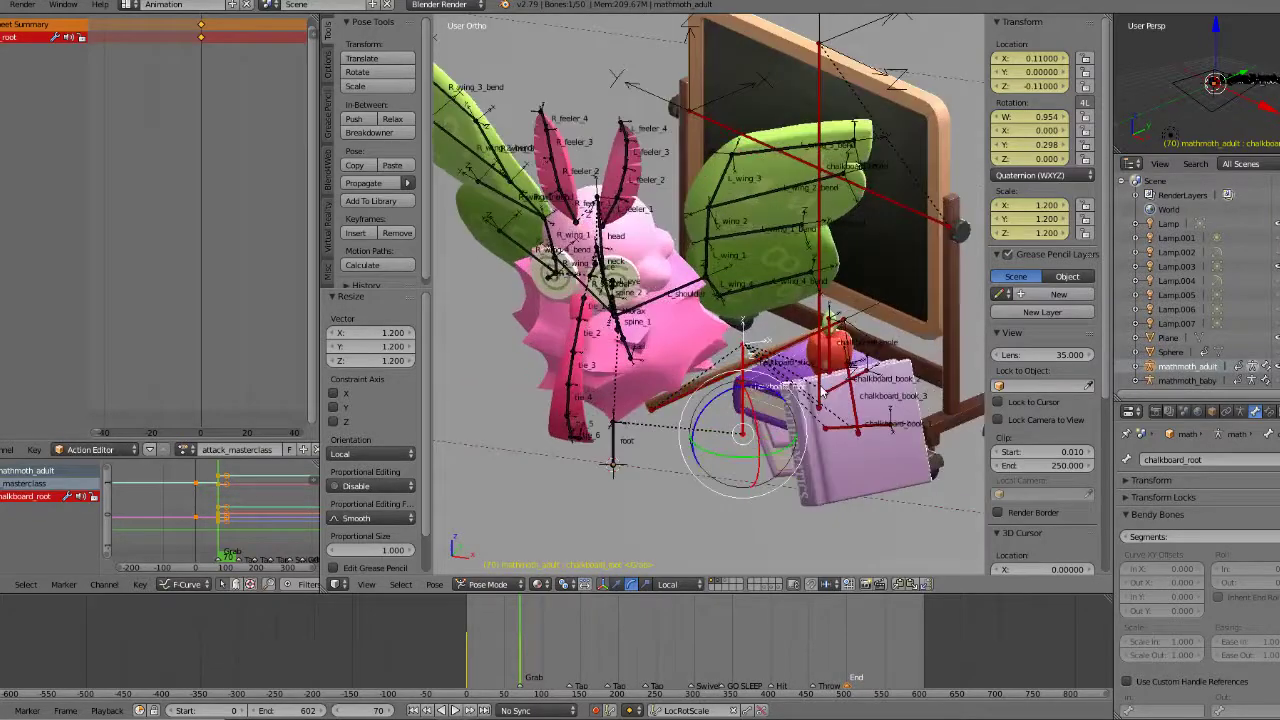
# Step: Scrub the timeline to frame 0 to compare the starting pose, and set the current frame to 71
pyautogui.moveTo(511, 663); pyautogui.dragTo(461, 662)
pyautogui.hotkey('alt', 'a')
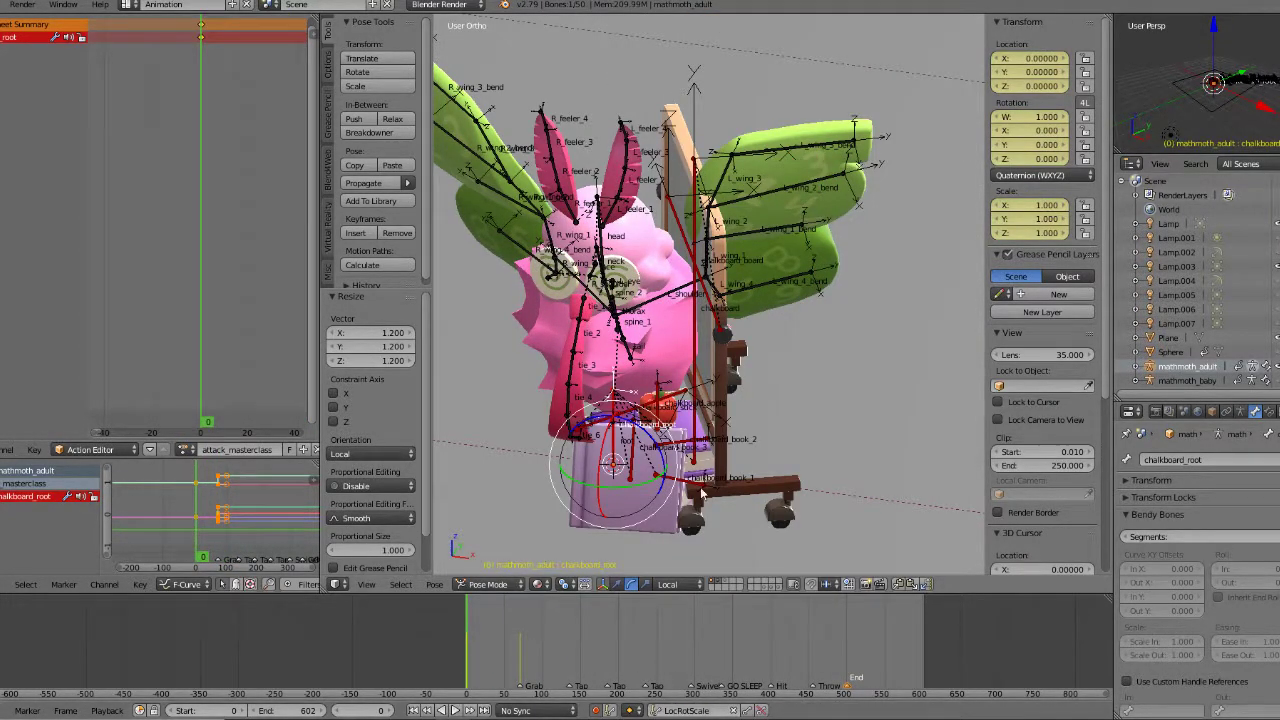
pyautogui.click(512, 645)
pyautogui.moveTo(512, 645); pyautogui.dragTo(520, 651)
pyautogui.scroll(-3, 691, 494)
pyautogui.moveTo(691, 494); pyautogui.dragTo(711, 488, button='middle')
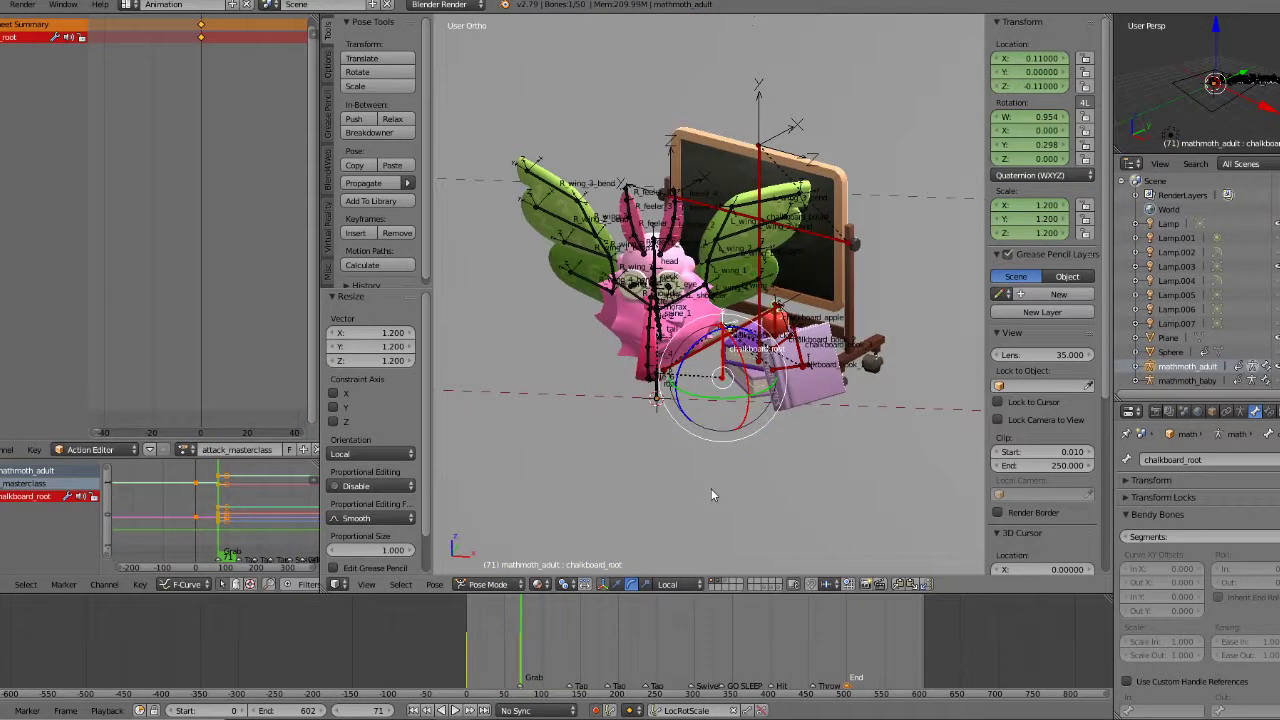
# Step: Rotate the chalkboard_root bone about -14.4° in top view and move it about 0.039 in X and -0.049 in Y
pyautogui.press('KP_1')
pyautogui.scroll(-2, 695, 474)
pyautogui.moveTo(693, 444); pyautogui.dragTo(693, 479, button='middle')
pyautogui.press('KP_7')
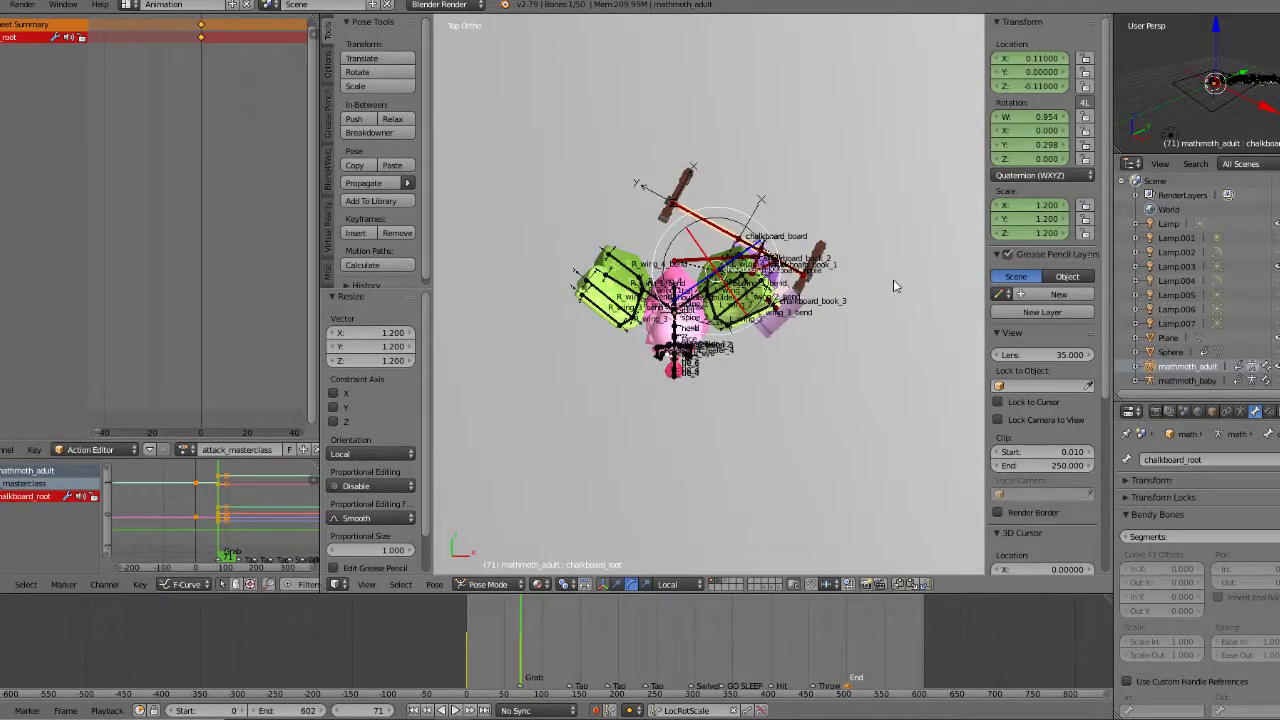
pyautogui.press('r')
pyautogui.click(892, 250)
pyautogui.press('g')
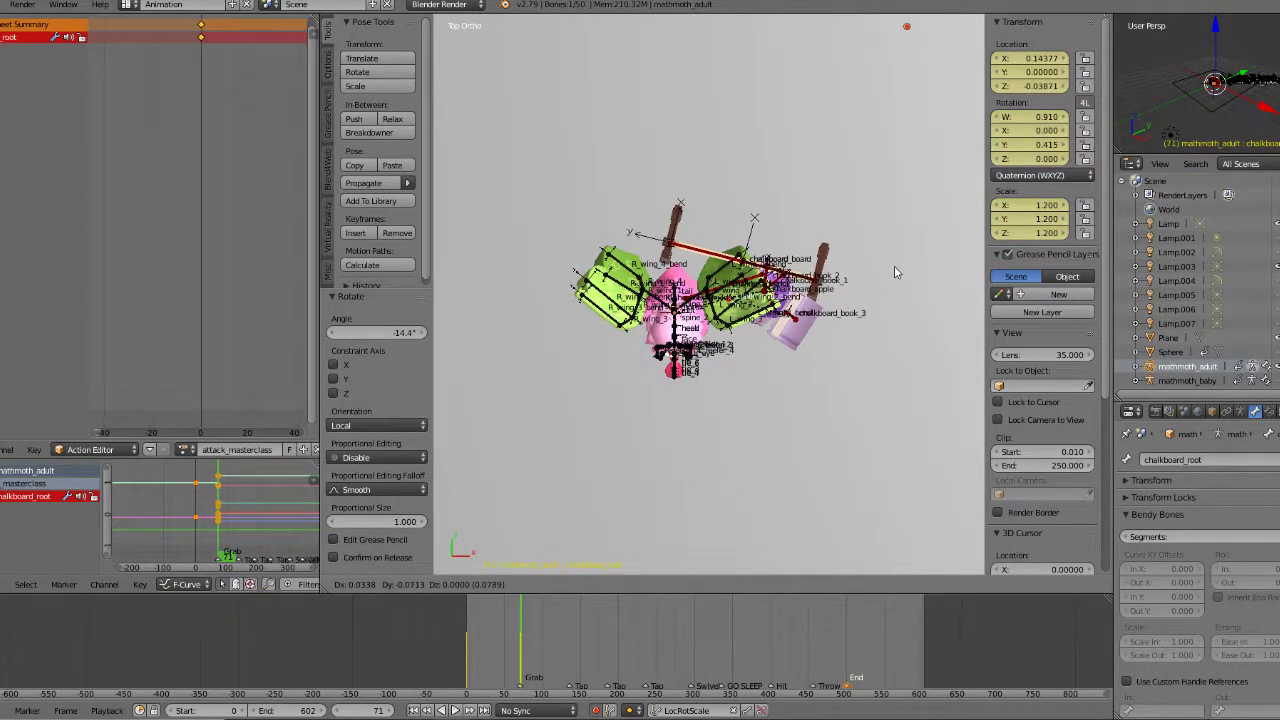
pyautogui.click(898, 262)
# Step: Examine the repositioned chalkboard set and the moth in perspective at close and far distances
pyautogui.moveTo(817, 400); pyautogui.dragTo(799, 313, button='middle')
pyautogui.scroll(2, 823, 293)
pyautogui.press('KP_5')
pyautogui.scroll(-2, 798, 303)
pyautogui.scroll(-1, 800, 313)
pyautogui.scroll(-2, 800, 315)
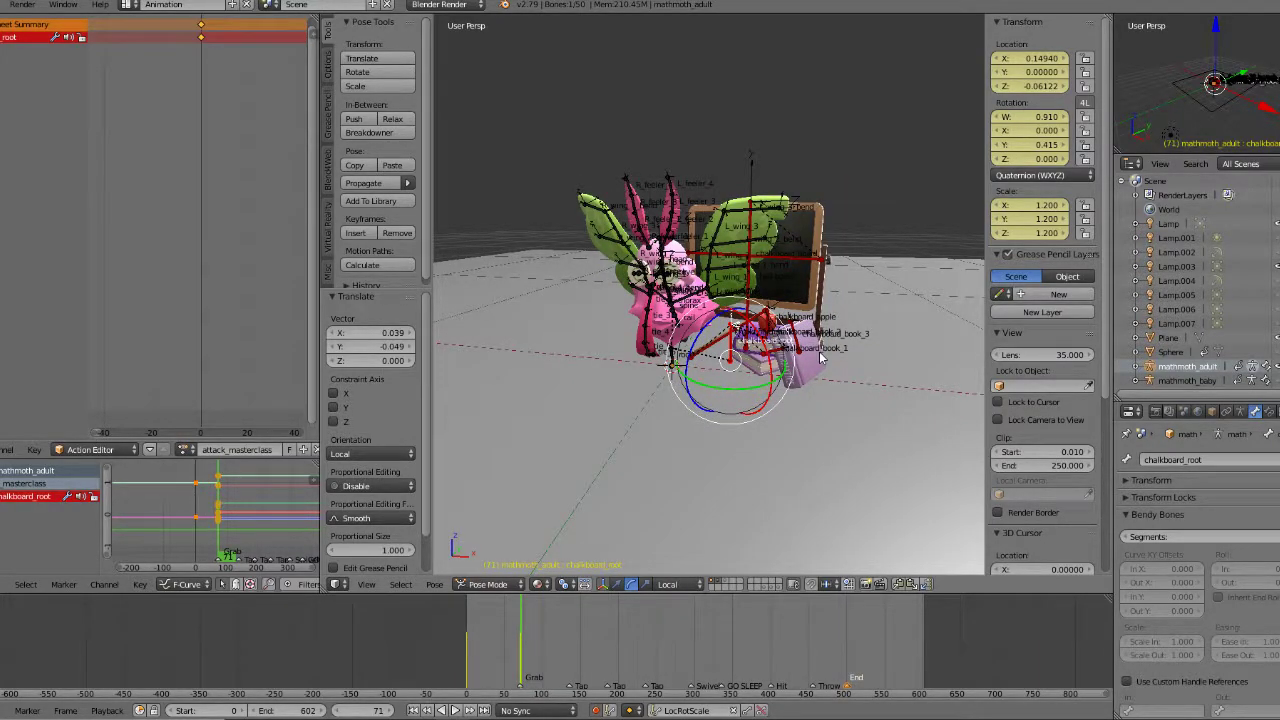
# Step: Examine the moth and chalkboard set from all sides in a raised, isometric-style orthographic view
pyautogui.press('KP_1')
pyautogui.press('KP_5')
pyautogui.press('KP_6')
pyautogui.press('KP_6')
pyautogui.press('KP_6')
pyautogui.press('KP_8')
pyautogui.press('KP_8')
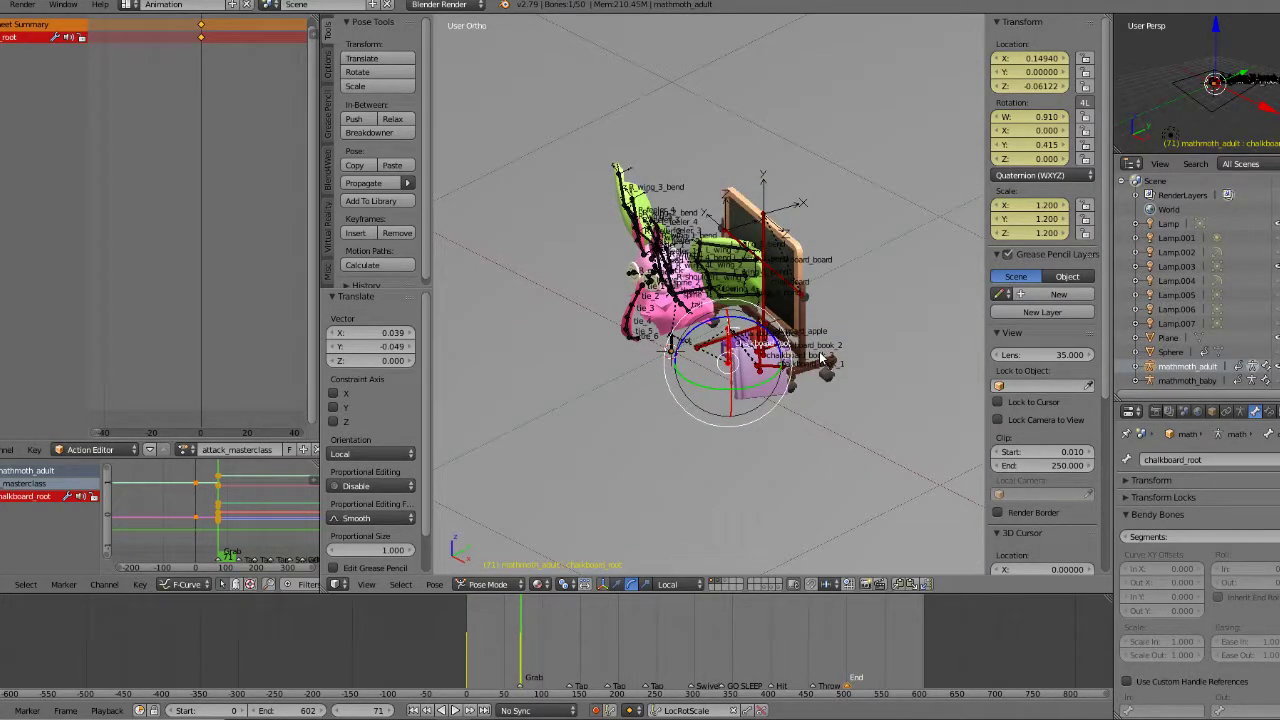
pyautogui.press('KP_2')
pyautogui.press('KP_8')
pyautogui.scroll(-1, 799, 301)
pyautogui.press('KP_2')
pyautogui.press('KP_8')
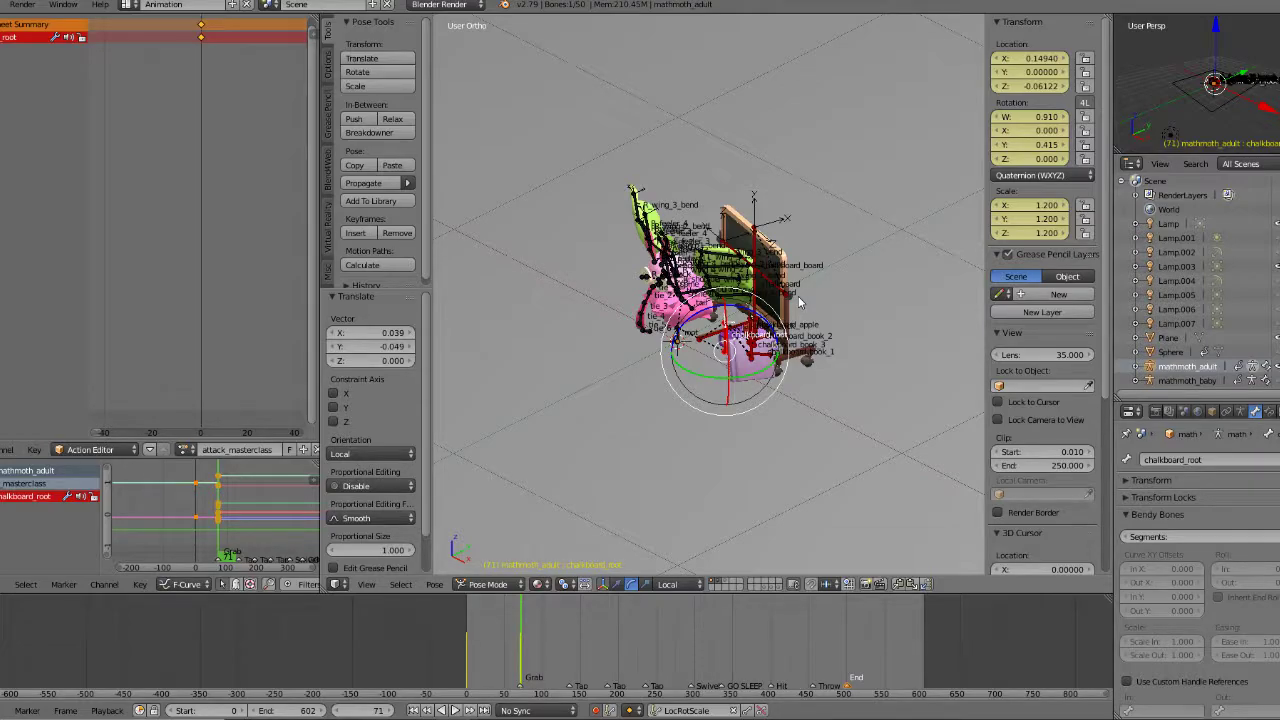
pyautogui.press('KP_4')
pyautogui.press('KP_4')
pyautogui.press('KP_4')
pyautogui.press('KP_4')
pyautogui.press('KP_4')
pyautogui.press('KP_4')
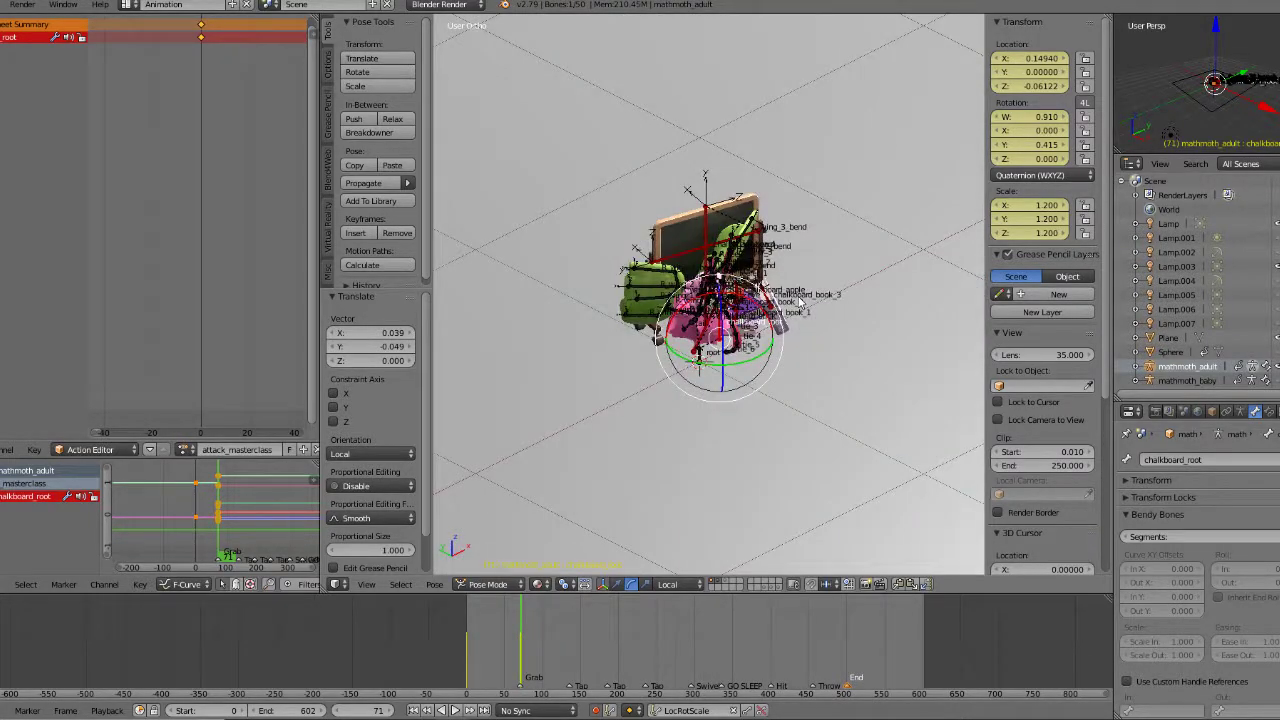
pyautogui.press('KP_4')
pyautogui.press('KP_4')
pyautogui.press('KP_4')
pyautogui.press('KP_4')
pyautogui.press('KP_4')
pyautogui.press('KP_4')
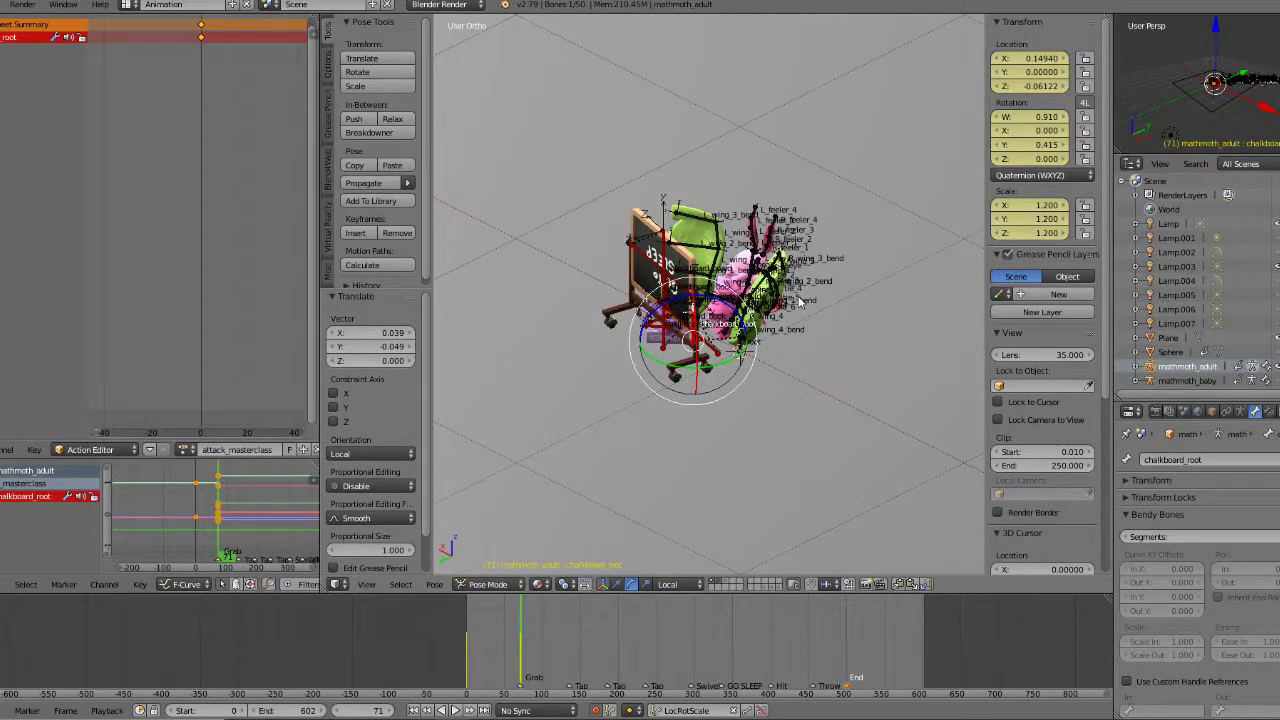
# Step: Examine the chalkboard set's placement behind the moth by orbiting around both in the raised orthographic view
pyautogui.press('KP_4')
pyautogui.press('KP_4')
pyautogui.press('KP_4')
pyautogui.press('KP_4')
pyautogui.press('KP_4')
pyautogui.press('KP_4')
pyautogui.press('KP_4')
pyautogui.press('KP_4')
pyautogui.press('KP_4')
pyautogui.press('KP_4')
pyautogui.press('KP_4')
pyautogui.press('KP_4')
pyautogui.press('KP_4')
pyautogui.press('KP_4')
pyautogui.press('KP_4')
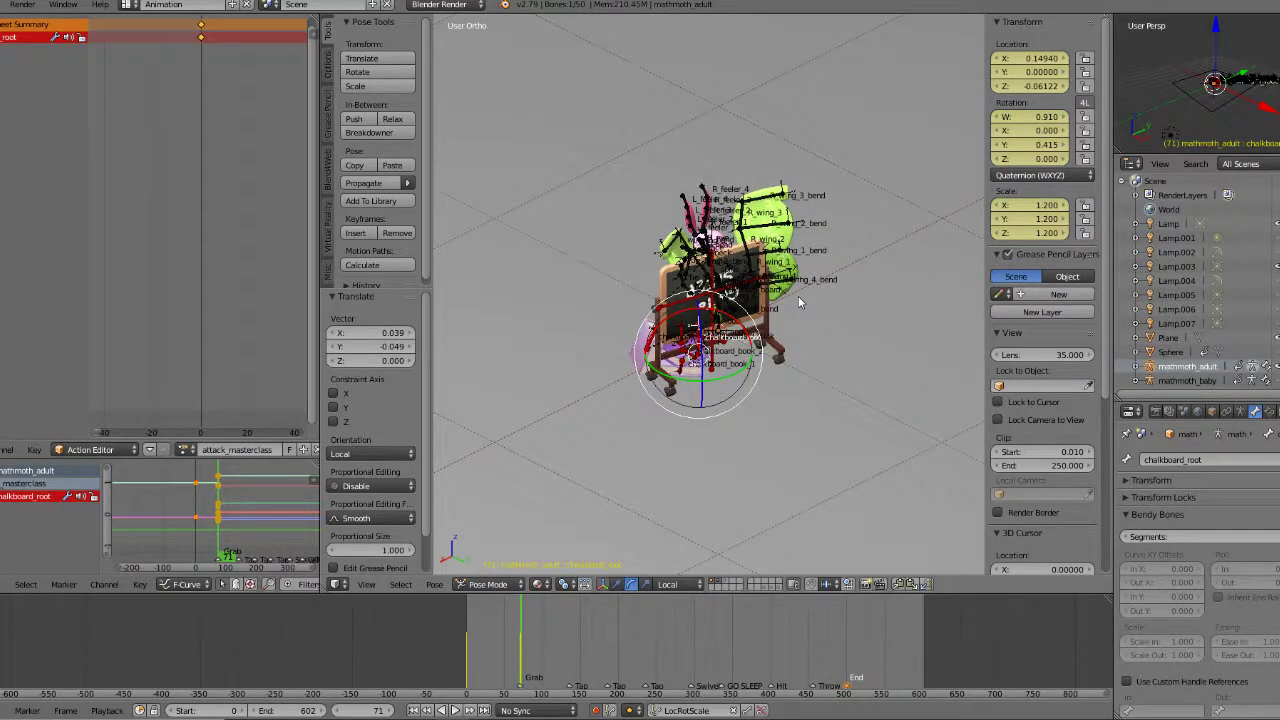
pyautogui.press('KP_6')
pyautogui.press('KP_6')
pyautogui.press('KP_6')
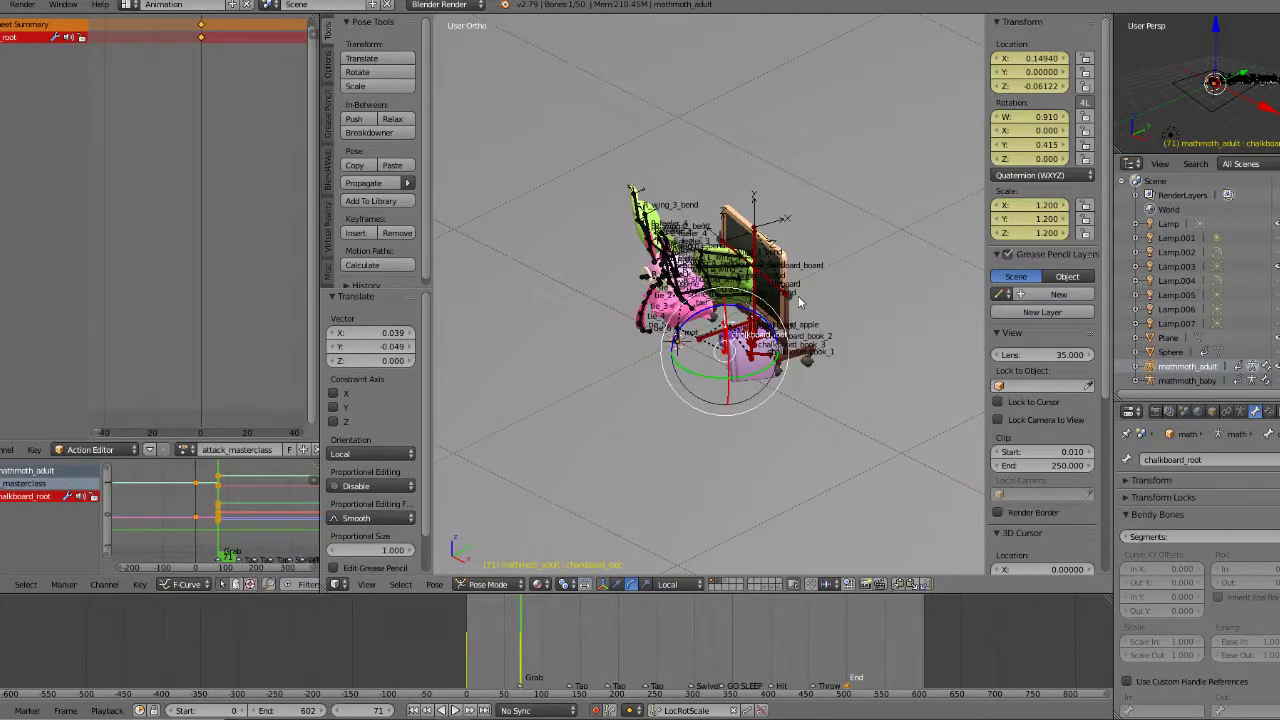
# Step: Examine the moth, chalkboard and books up close in perspective from the front and side
pyautogui.press('KP_5')
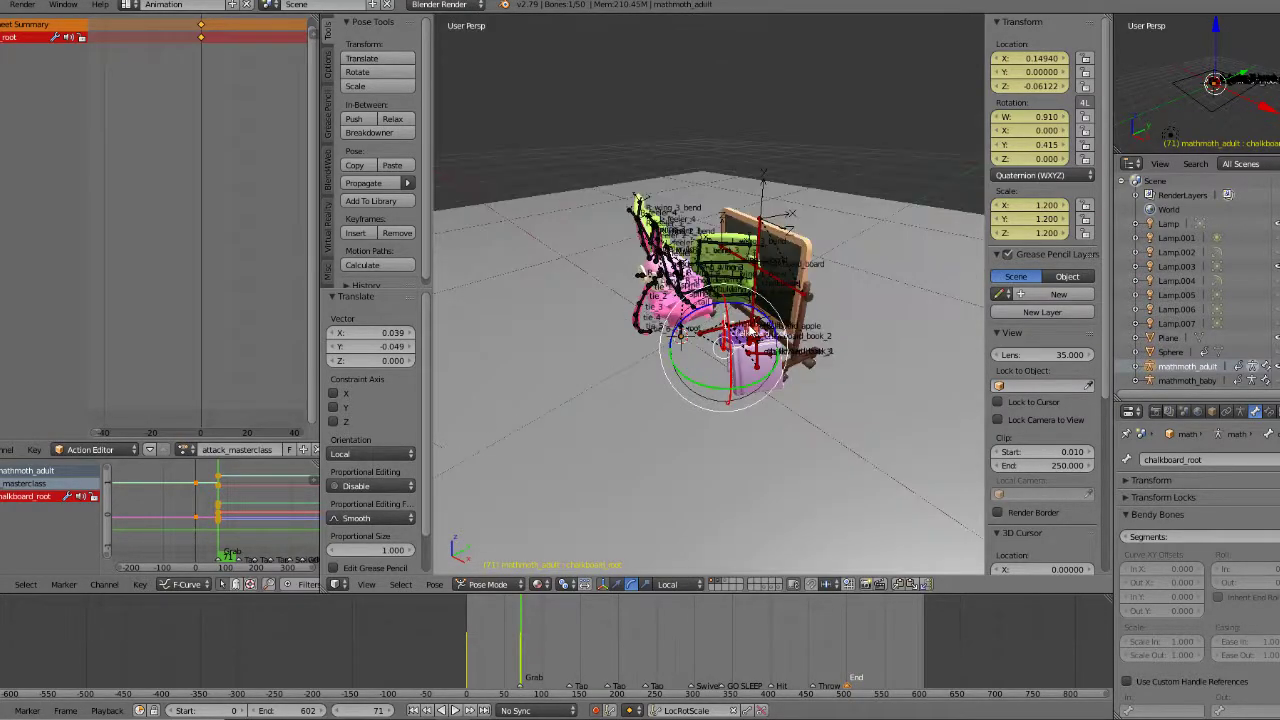
pyautogui.scroll(2, 765, 323)
pyautogui.moveTo(764, 392); pyautogui.dragTo(800, 397, button='middle')
pyautogui.scroll(1, 748, 368)
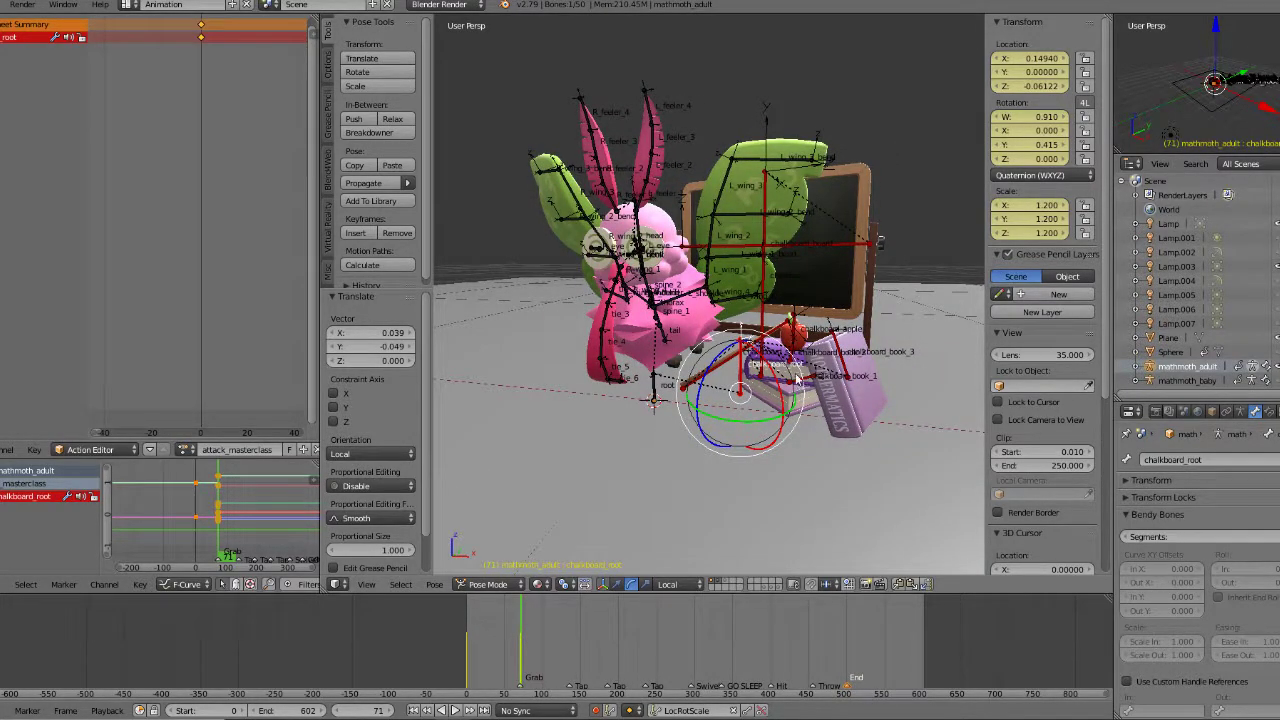
pyautogui.scroll(1, 797, 300)
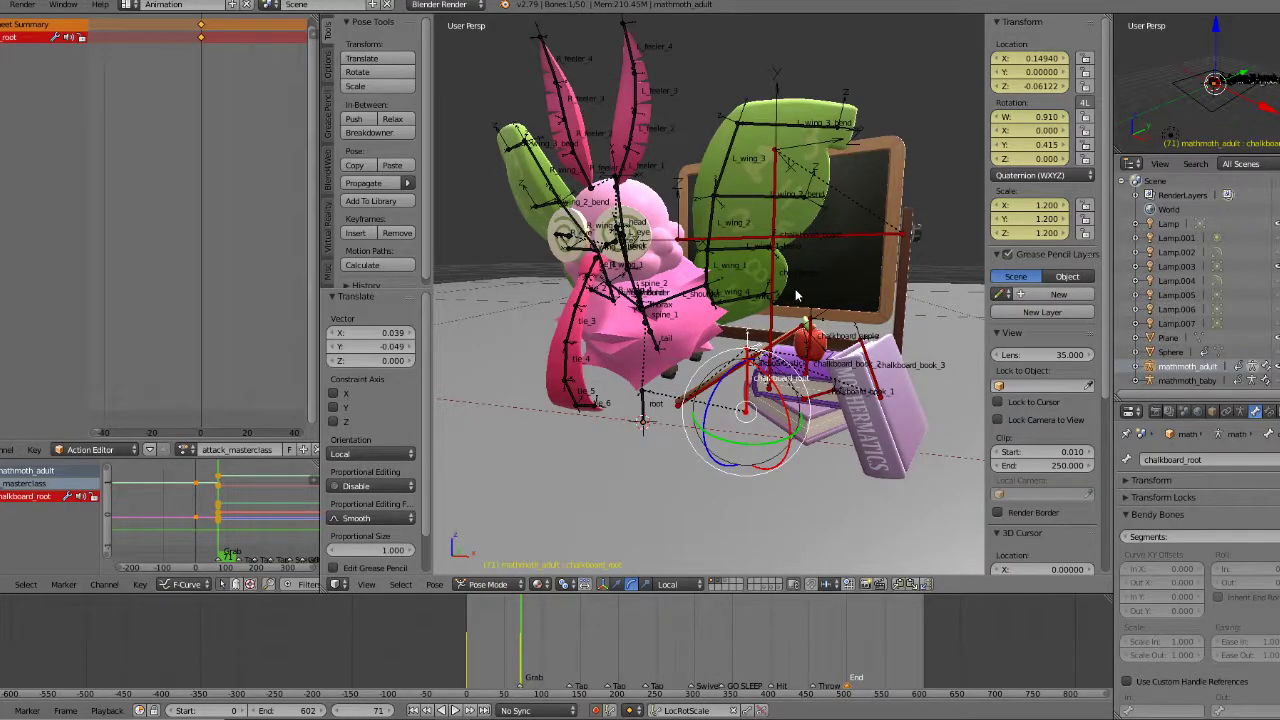
pyautogui.scroll(-2, 797, 295)
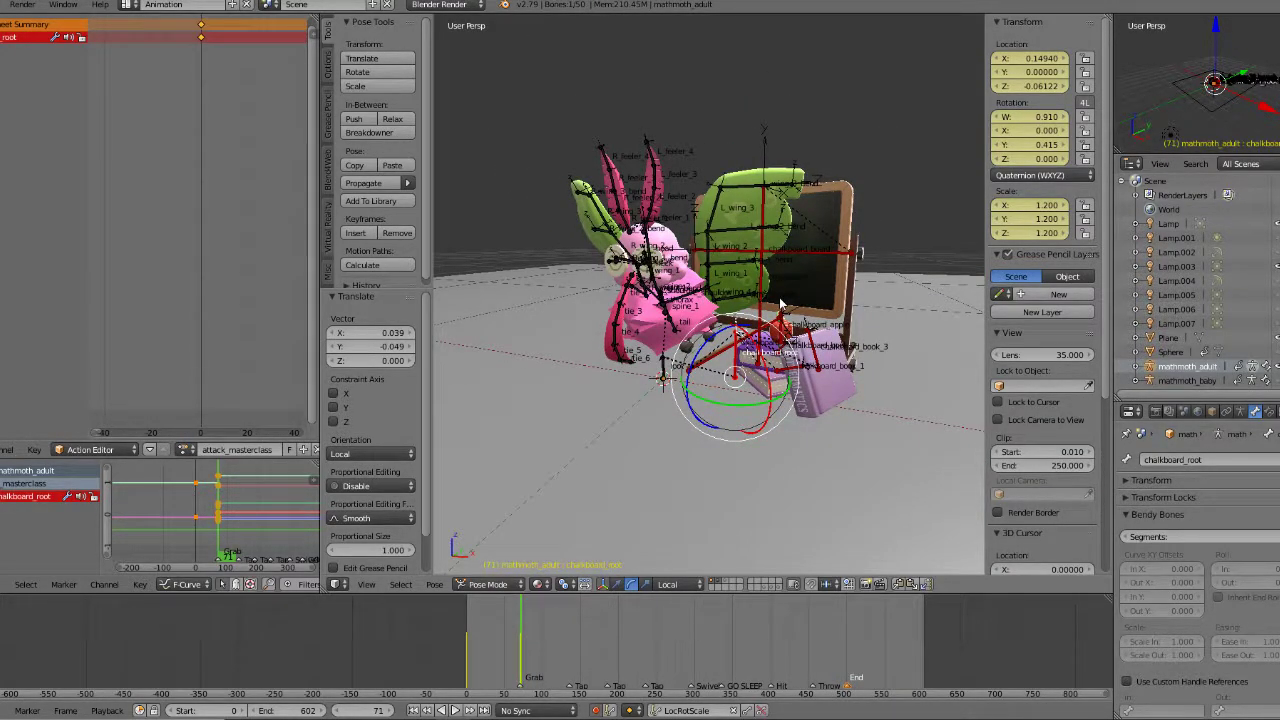
pyautogui.moveTo(757, 312); pyautogui.dragTo(698, 336, button='middle')
pyautogui.scroll(1, 698, 336)
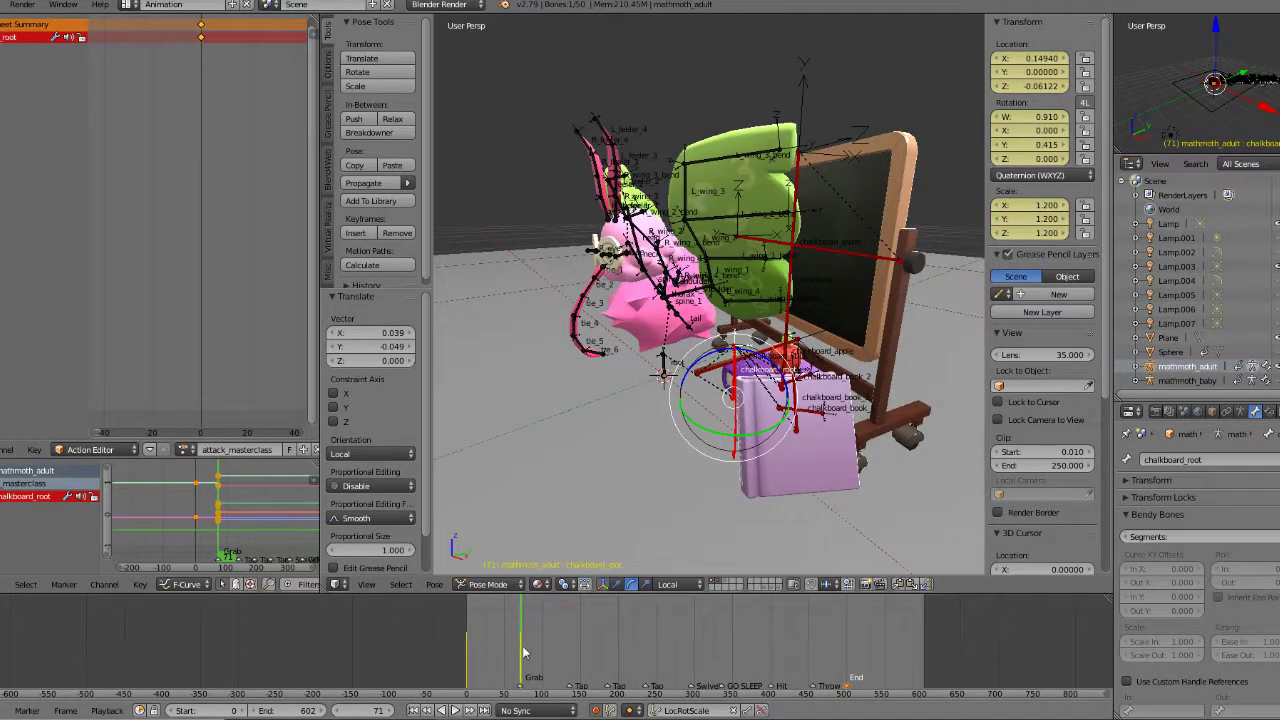
# Step: Set the current frame to 0 and scale the chalkboard_root bone down to 0 on all axes
pyautogui.moveTo(523, 656); pyautogui.dragTo(467, 653)
pyautogui.hotkey('alt', 'a')
pyautogui.press('Escape')
pyautogui.scroll(4, 802, 419)
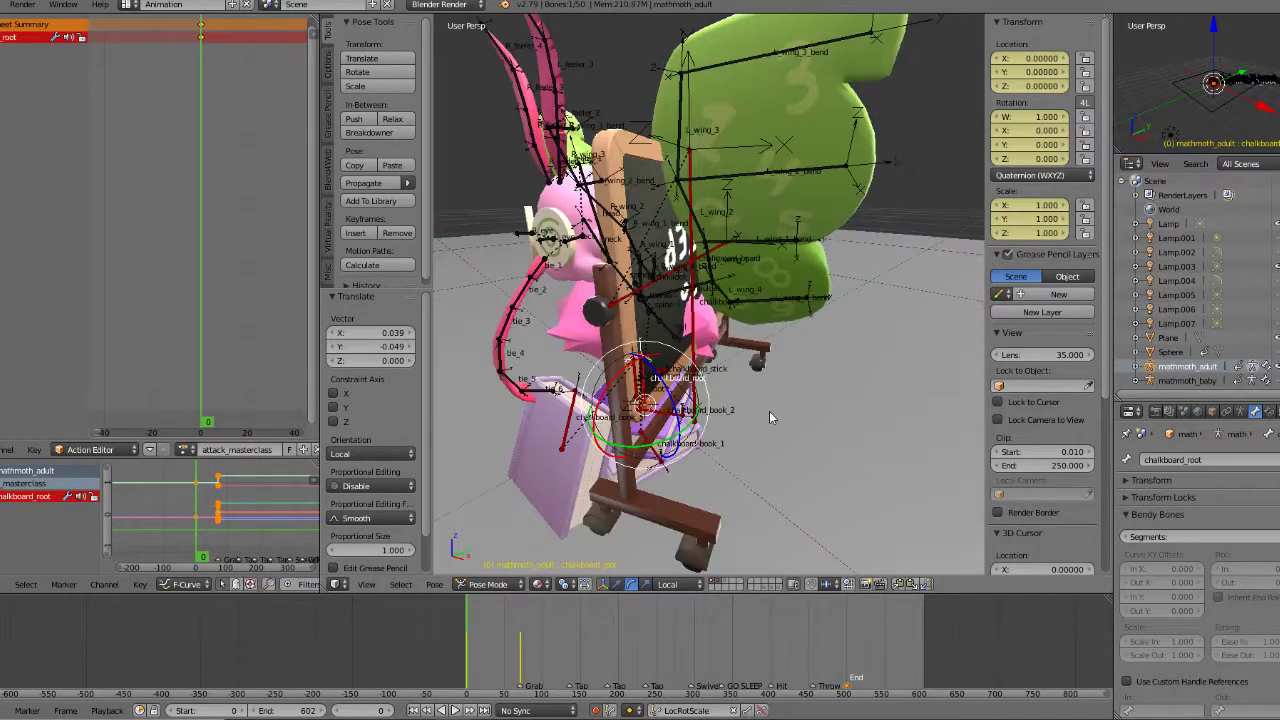
pyautogui.press('s')
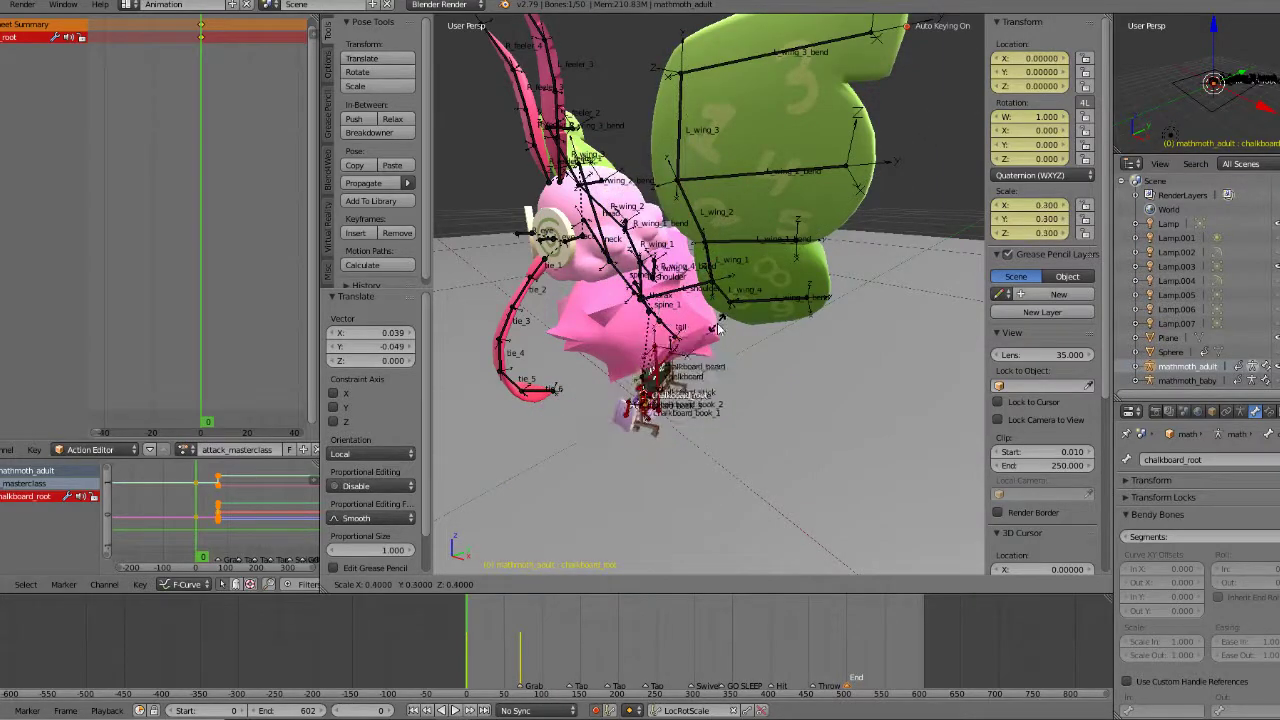
pyautogui.keyDown('ctrl'); pyautogui.click(656, 394); pyautogui.keyUp('ctrl')
# Step: Move the chalkboard_root bone 0.217 in X and 0.141 in Y in orthographic top view at frame 0
pyautogui.press('KP_7')
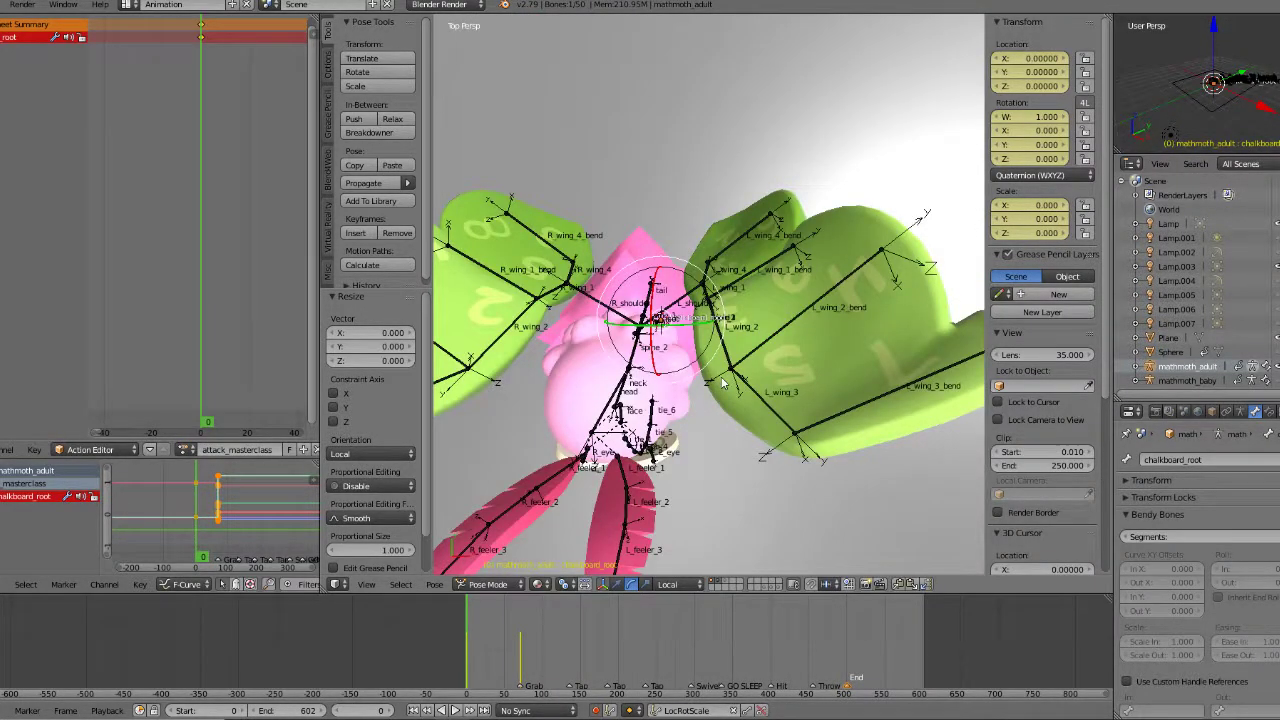
pyautogui.press('KP_5')
pyautogui.press('g')
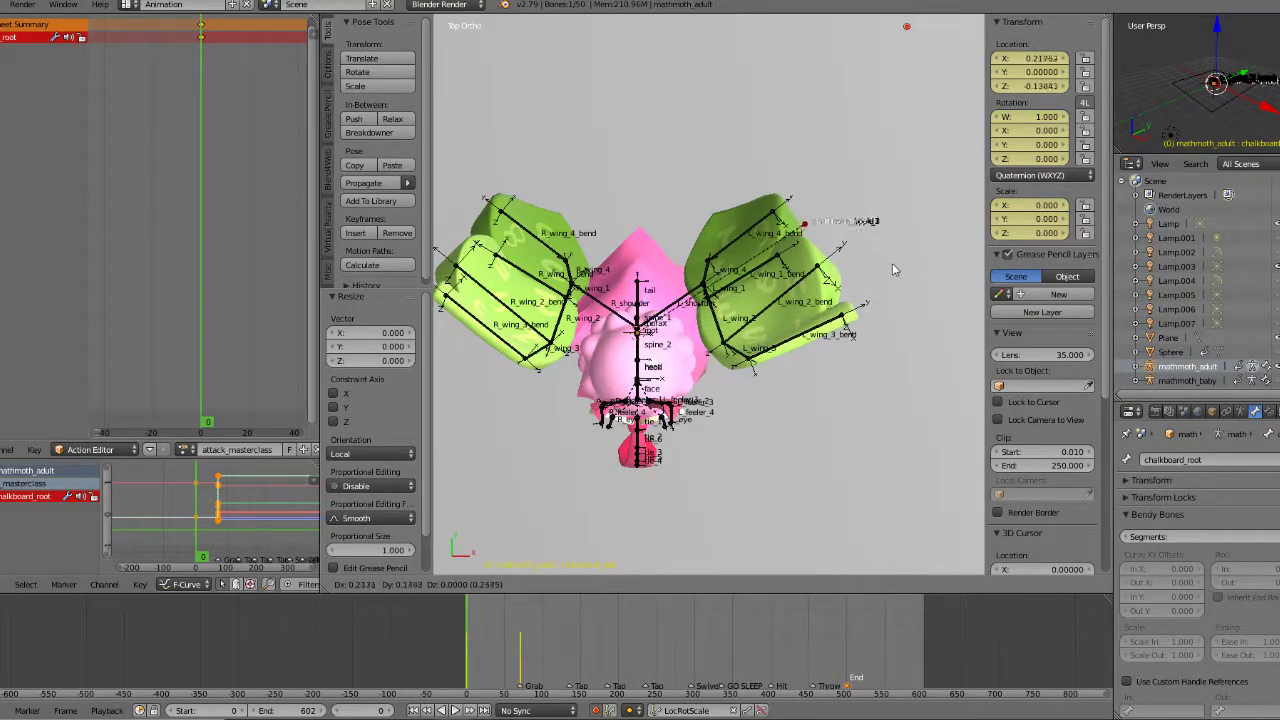
pyautogui.click(892, 263)
# Step: Jump back and forth between the starting and Grab keyframes to compare the chalkboard_root poses, ending at frame 70
pyautogui.press('Up')
pyautogui.press('Down')
pyautogui.press('Up')
pyautogui.press('Down')
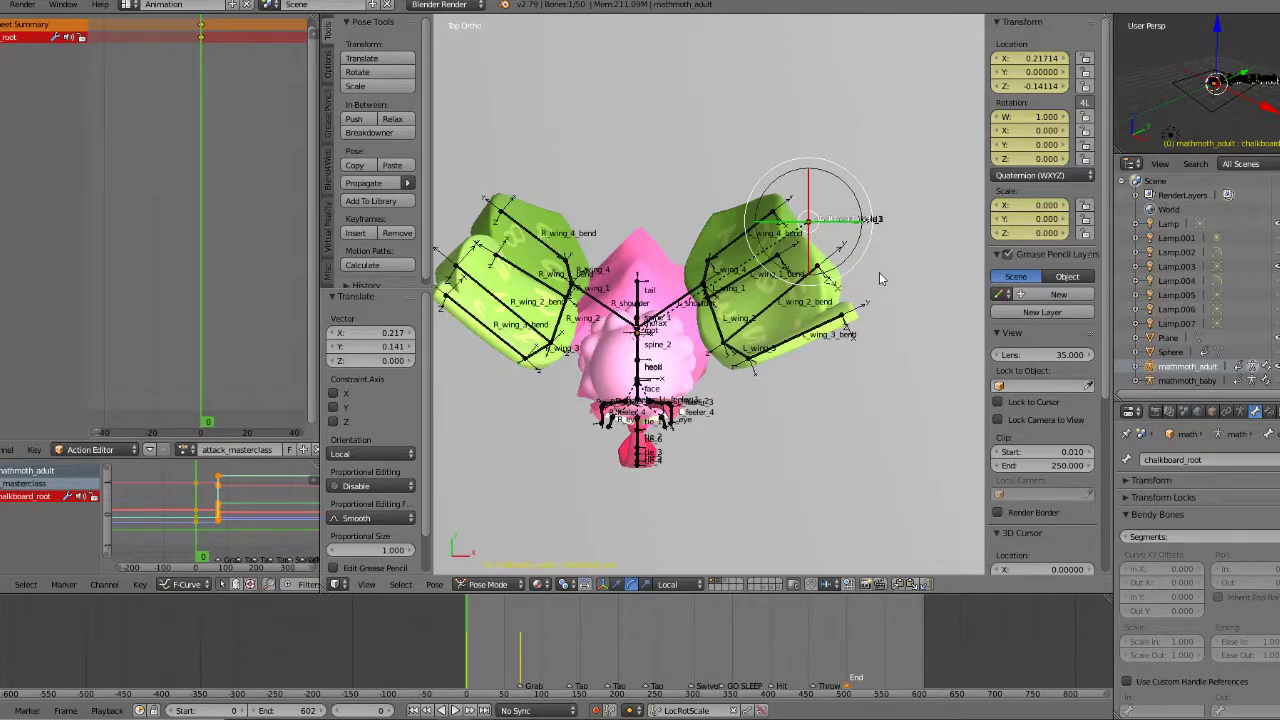
pyautogui.press('Up')
pyautogui.press('Down')
pyautogui.press('Up')
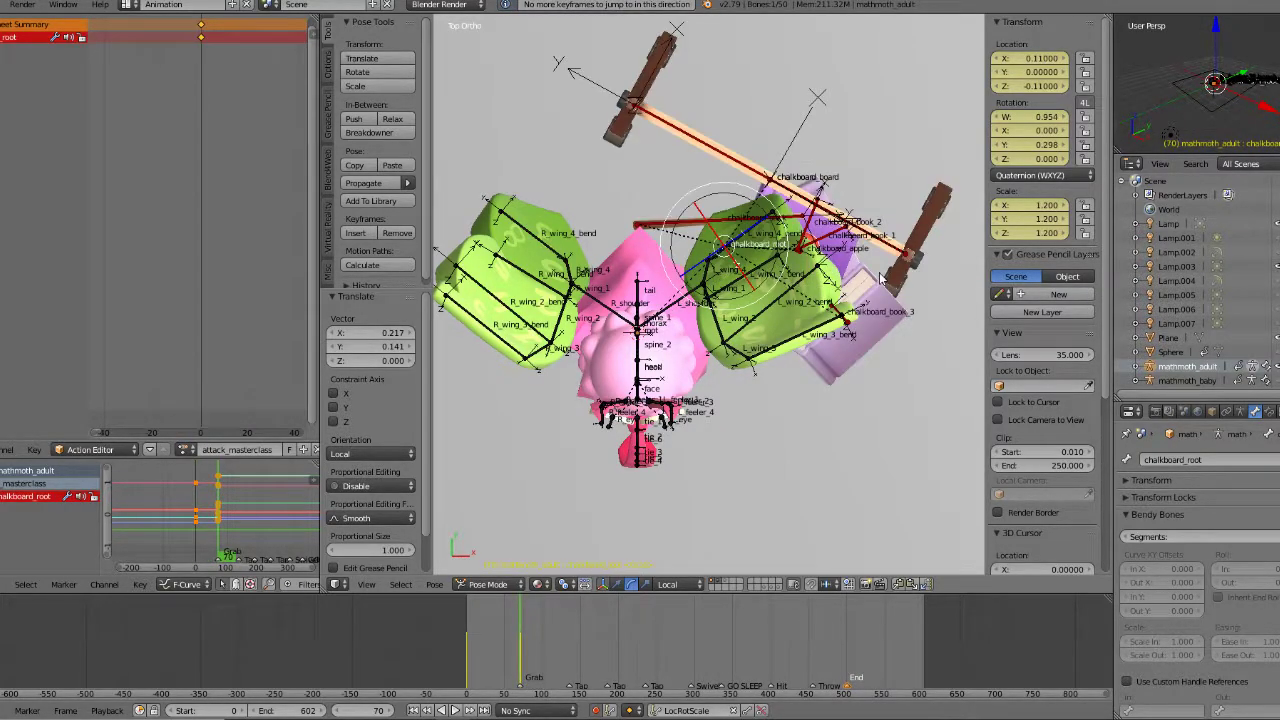
# Step: Snap the 3D cursor to the chalkboard_root bone's position at frame 70
pyautogui.moveTo(837, 224); pyautogui.dragTo(753, 124, button='middle')
pyautogui.keyDown('shift'); pyautogui.moveTo(749, 386); pyautogui.dragTo(722, 318, button='middle'); pyautogui.keyUp('shift')
pyautogui.hotkey('shift', 's')
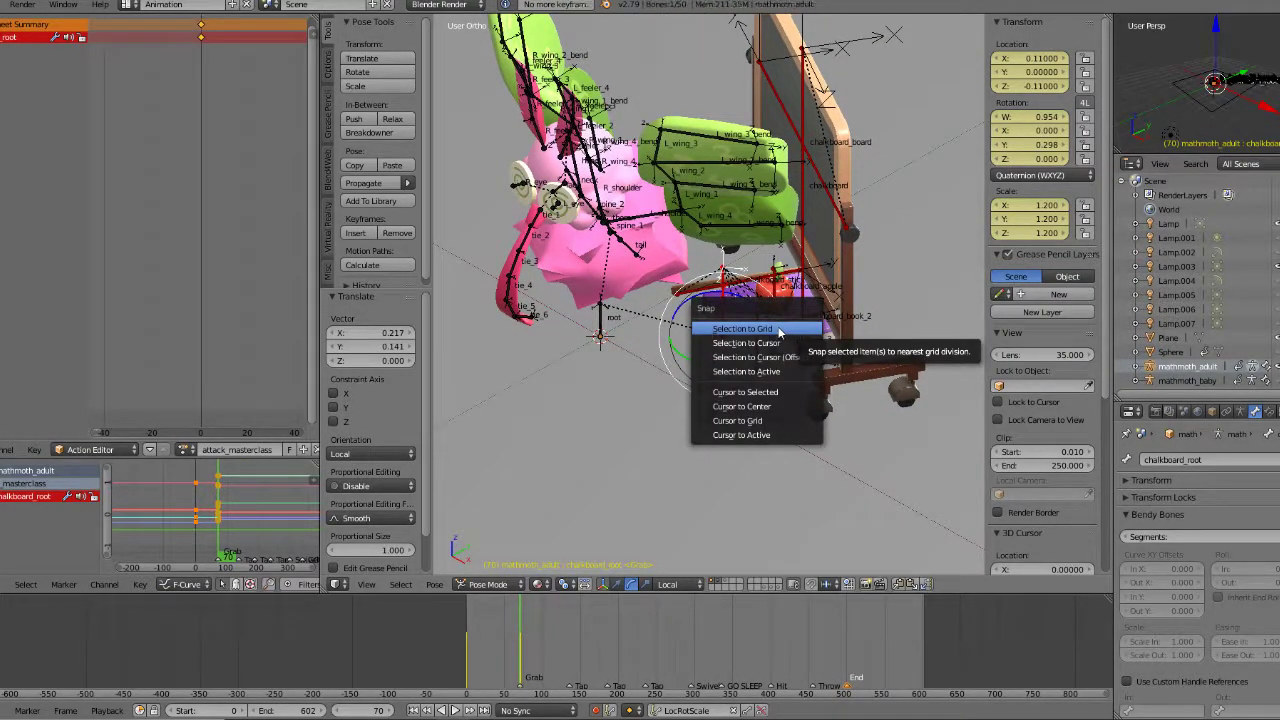
pyautogui.press('Escape')
pyautogui.hotkey('shift', 's')
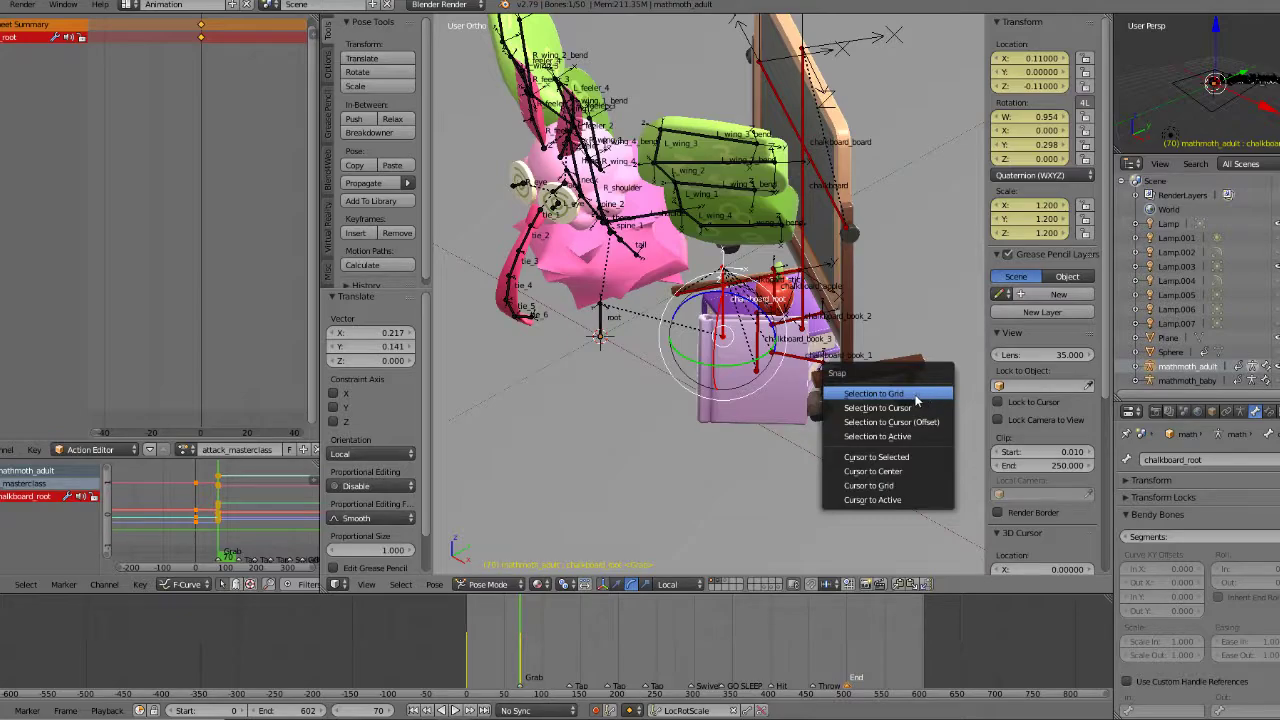
pyautogui.click(892, 459)
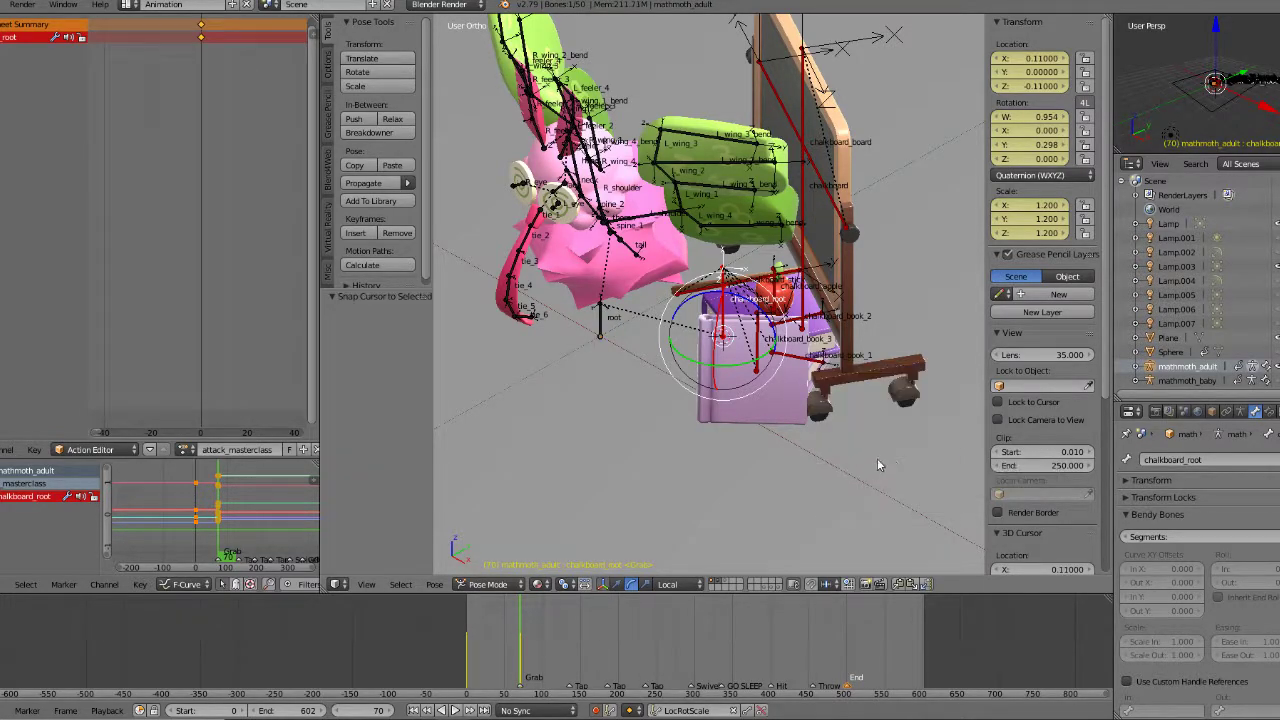
# Step: Return to frame 0, snap the chalkboard_root bone to the 3D cursor, and play the animation
pyautogui.moveTo(491, 613); pyautogui.dragTo(455, 621)
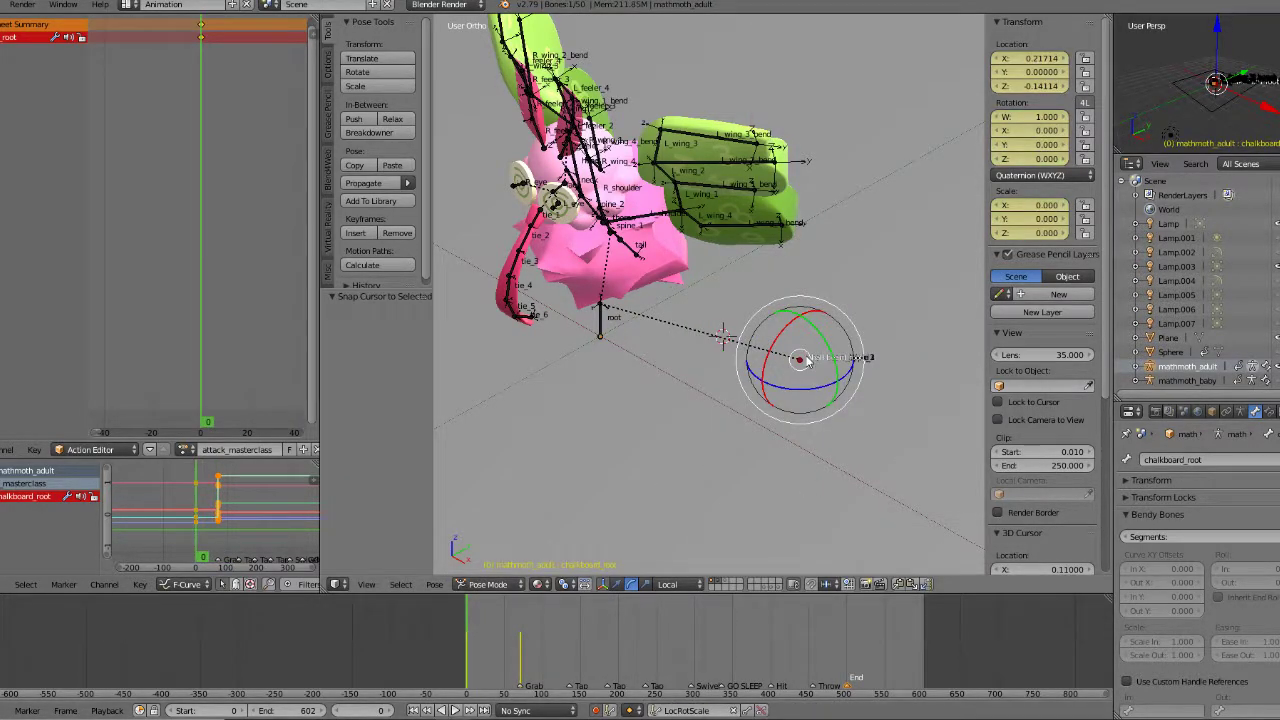
pyautogui.hotkey('shift', 's')
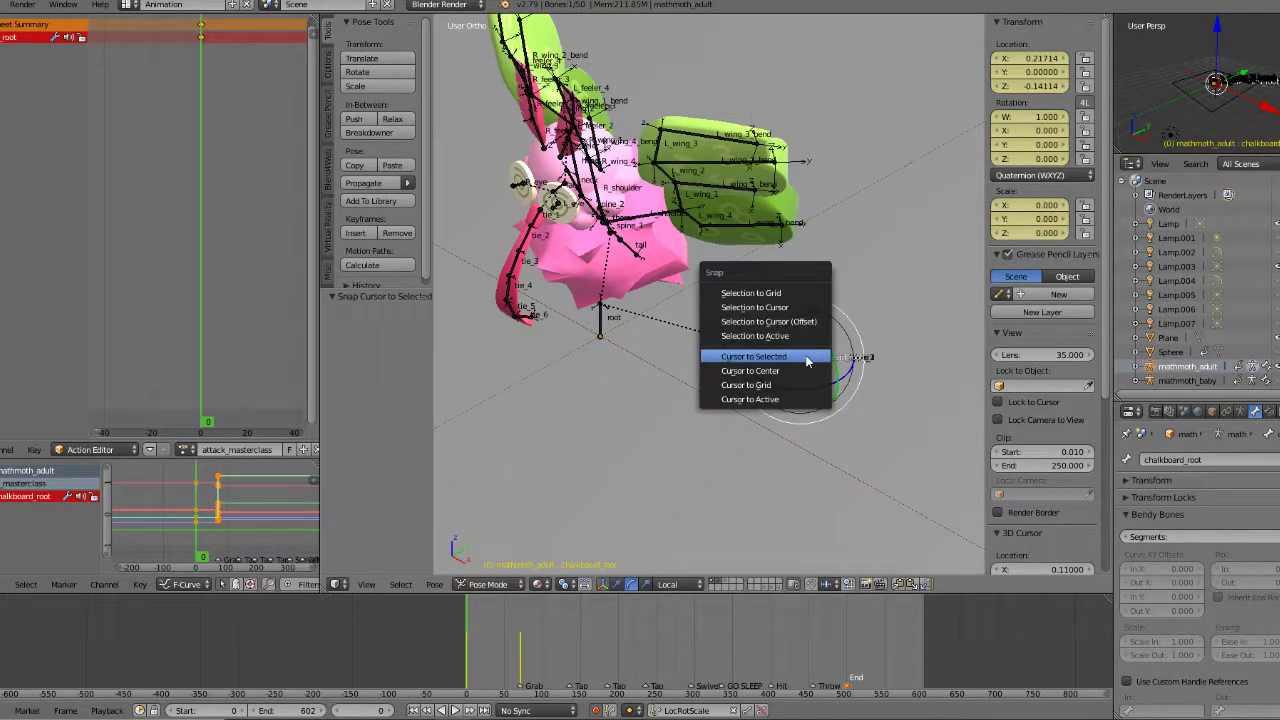
pyautogui.click(747, 311)
pyautogui.hotkey('alt', 'a')
# Step: Compare the chalkboard poses at frames 70 and 71, and delete the chalkboard_root LocRotScale keyframes at frame 71
pyautogui.moveTo(465, 649); pyautogui.dragTo(520, 651)
pyautogui.scroll(6, 518, 648)
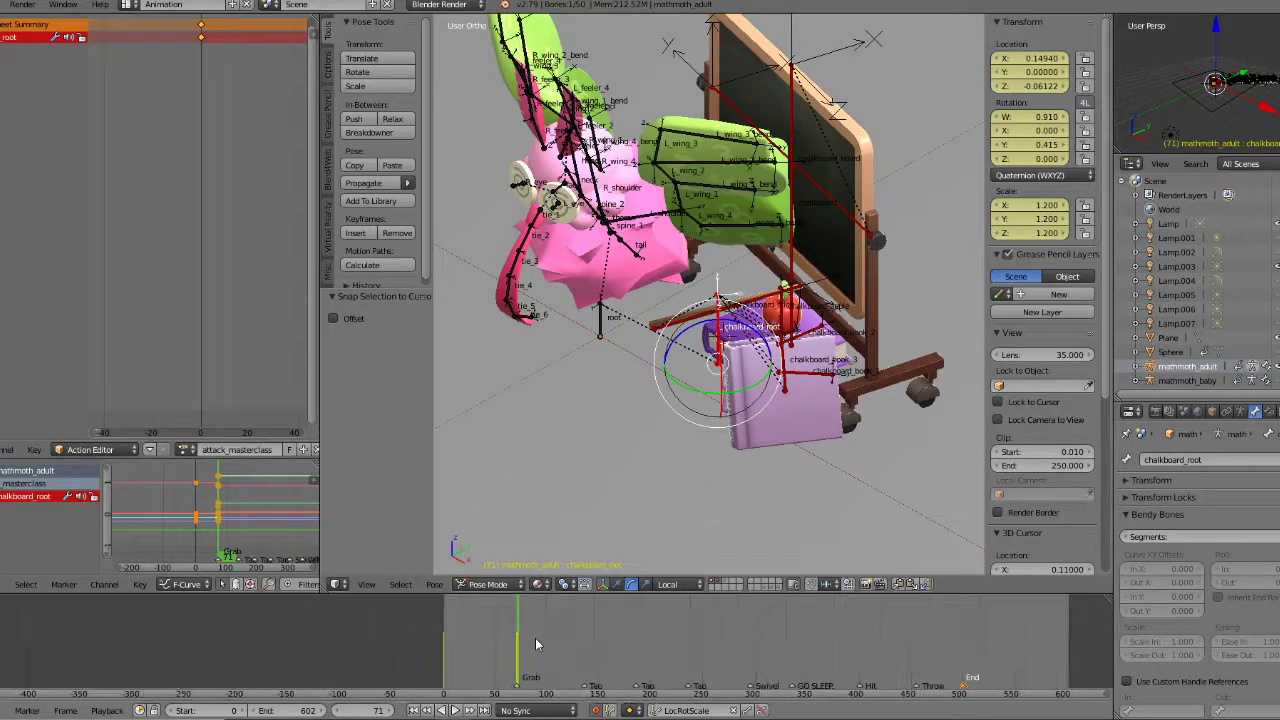
pyautogui.scroll(5, 517, 643)
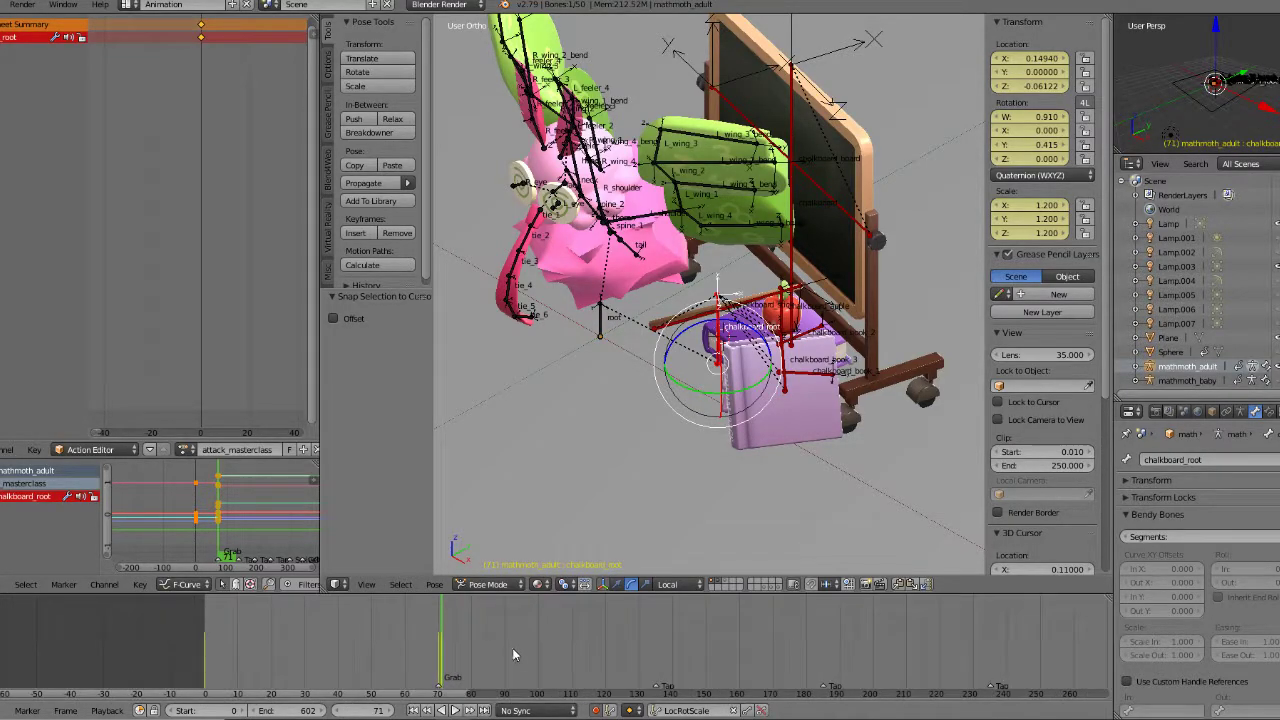
pyautogui.press('Left')
pyautogui.press('Right')
pyautogui.press('Left')
pyautogui.press('Right')
pyautogui.press('Left')
pyautogui.click(762, 710)
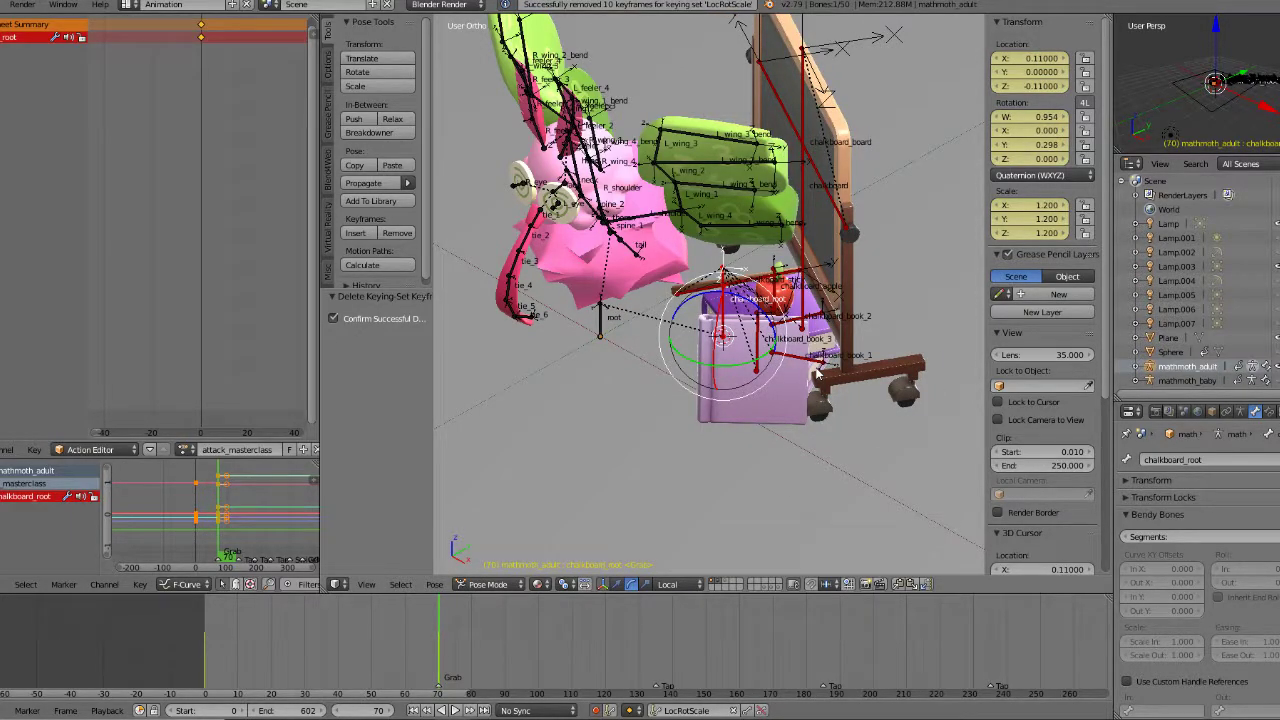
# Step: At frame 70, rotate chalkboard_root to quaternion W 0.909, Y 0.416 in top view and move it 0.036 in X and -0.001 in Y
pyautogui.press('KP_7')
pyautogui.scroll(-2, 839, 260)
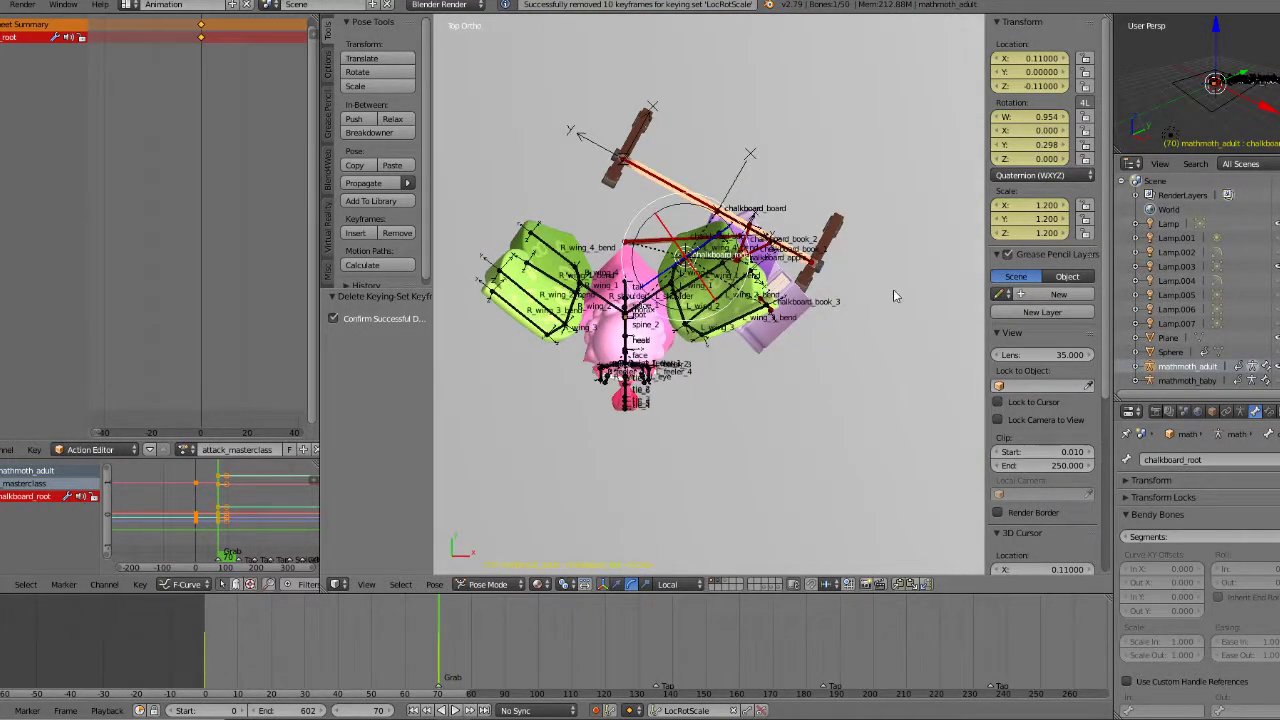
pyautogui.press('r')
pyautogui.click(908, 240)
pyautogui.press('g')
pyautogui.click(921, 236)
# Step: Examine the adjusted chalkboard set relative to the moth from front, side, top and raised angled views
pyautogui.moveTo(921, 236); pyautogui.dragTo(805, 280, button='middle')
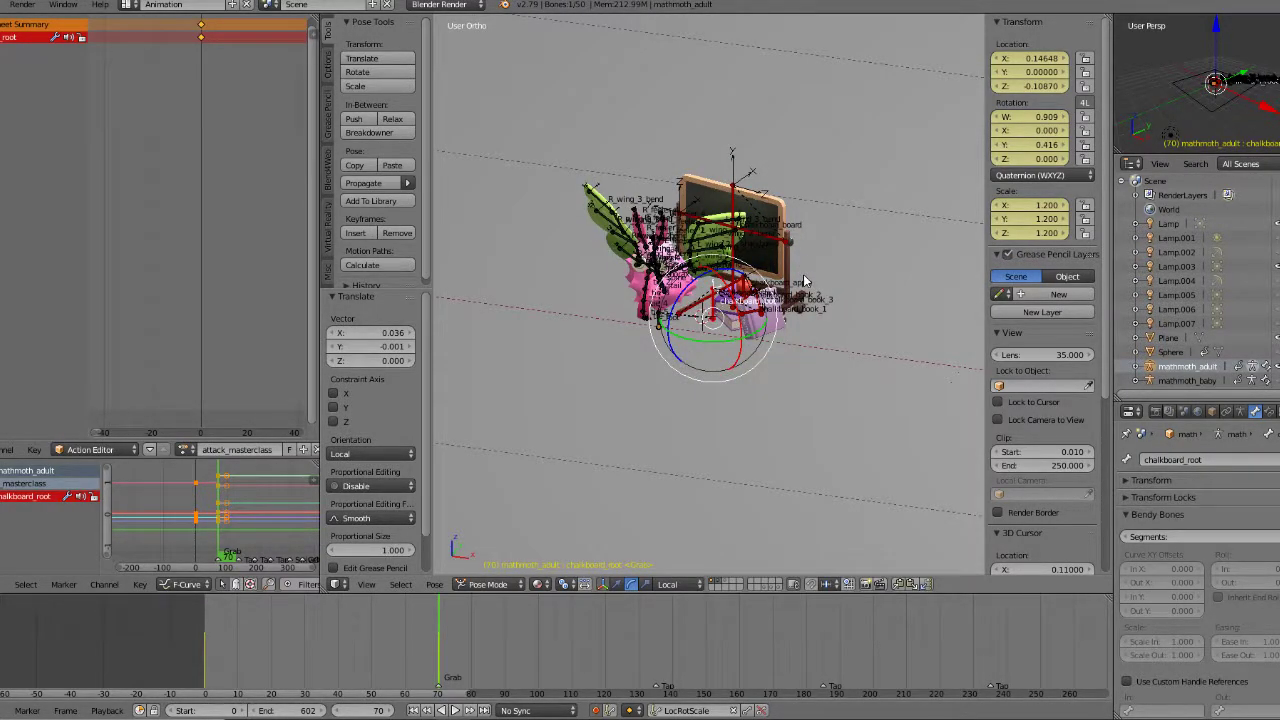
pyautogui.press('KP_1')
pyautogui.press('KP_6')
pyautogui.press('KP_6')
pyautogui.press('KP_6')
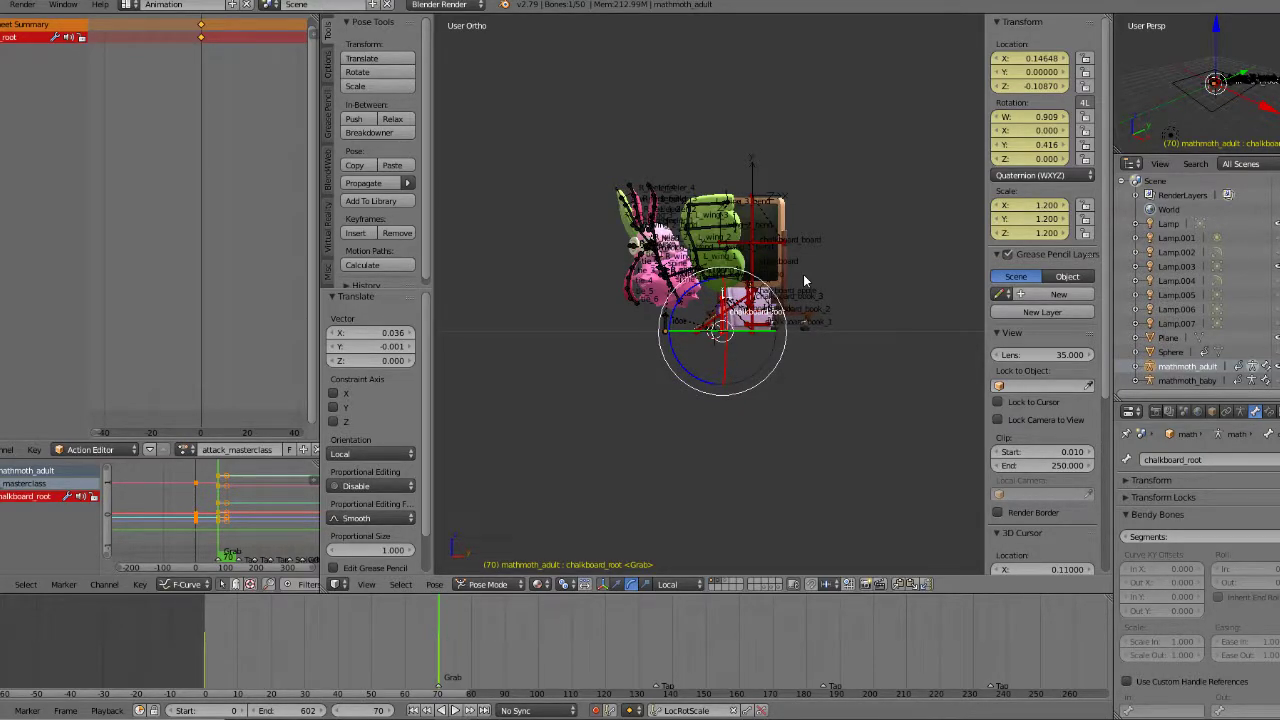
pyautogui.press('KP_1')
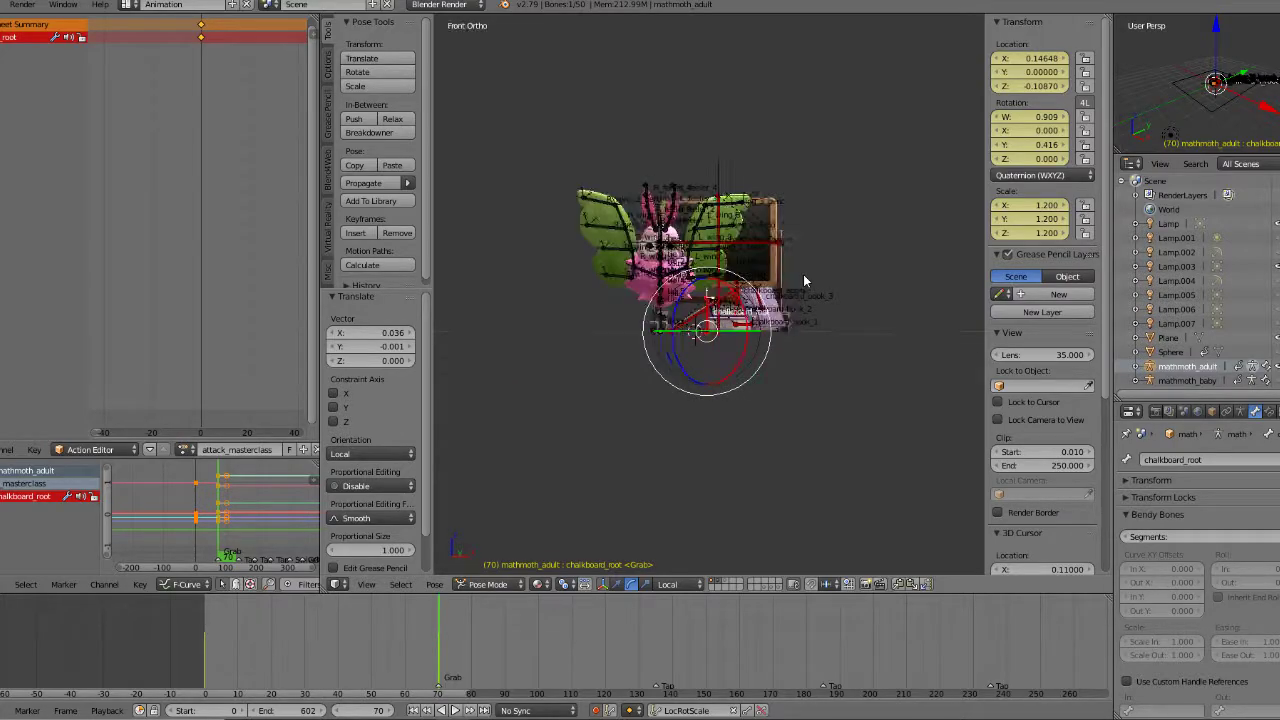
pyautogui.press('KP_7')
pyautogui.press('KP_6')
pyautogui.press('KP_6')
pyautogui.press('KP_6')
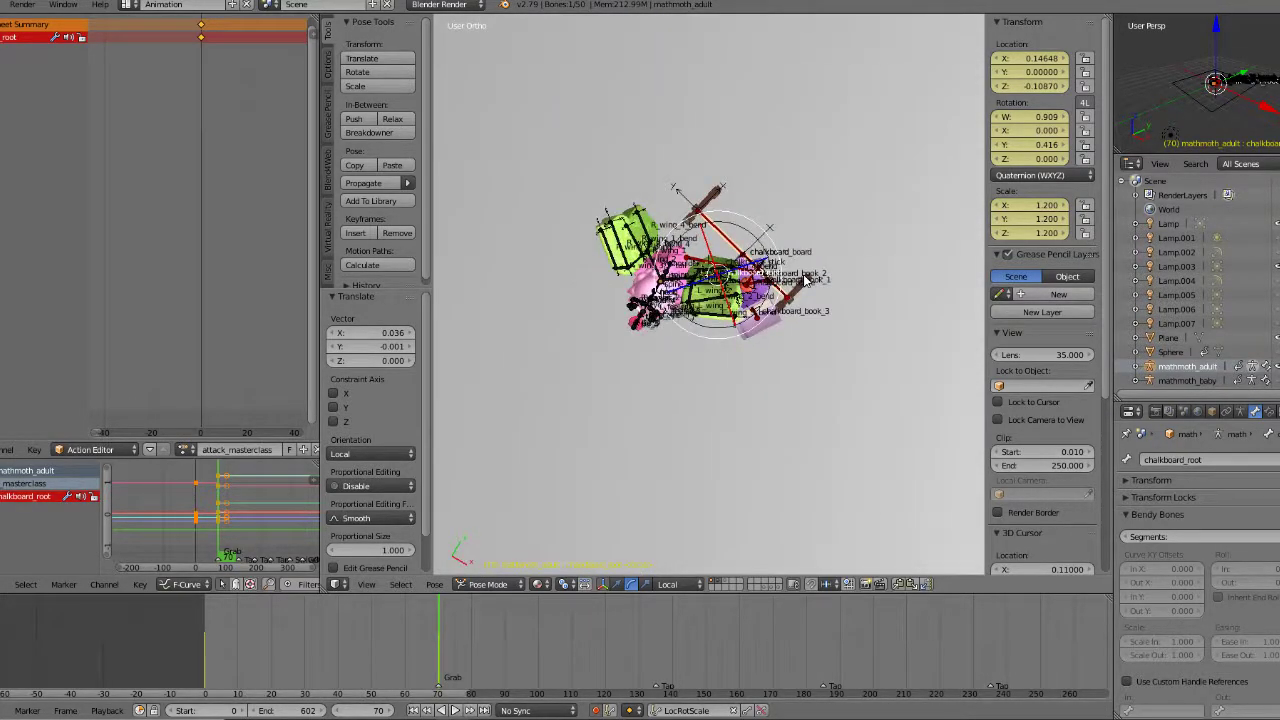
pyautogui.press('KP_1')
pyautogui.press('KP_3')
pyautogui.press('KP_4')
pyautogui.press('KP_1')
pyautogui.press('KP_6')
pyautogui.press('KP_6')
pyautogui.press('KP_6')
pyautogui.press('KP_8')
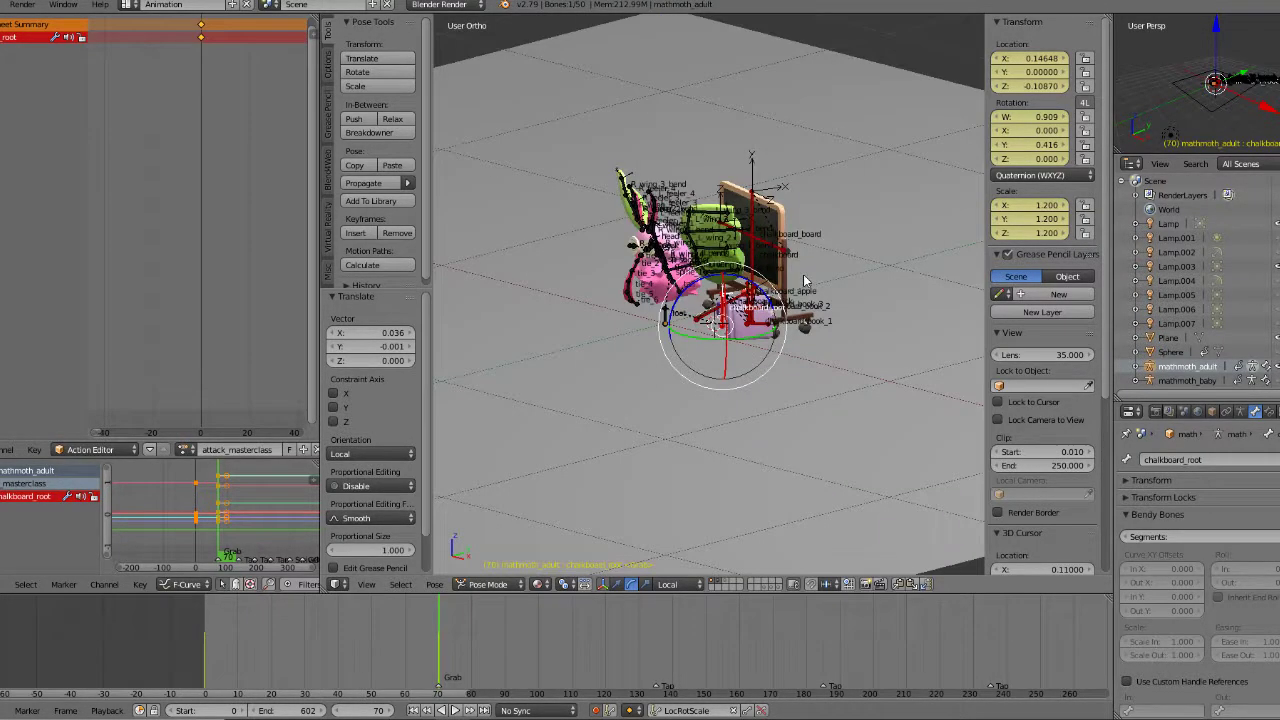
# Step: Try rotating the chalkboard_board bone around its local axis at frame 70, and undo the rotation
pyautogui.scroll(3, 798, 264)
pyautogui.keyDown('shift'); pyautogui.moveTo(748, 294); pyautogui.dragTo(764, 337, button='middle'); pyautogui.keyUp('shift')
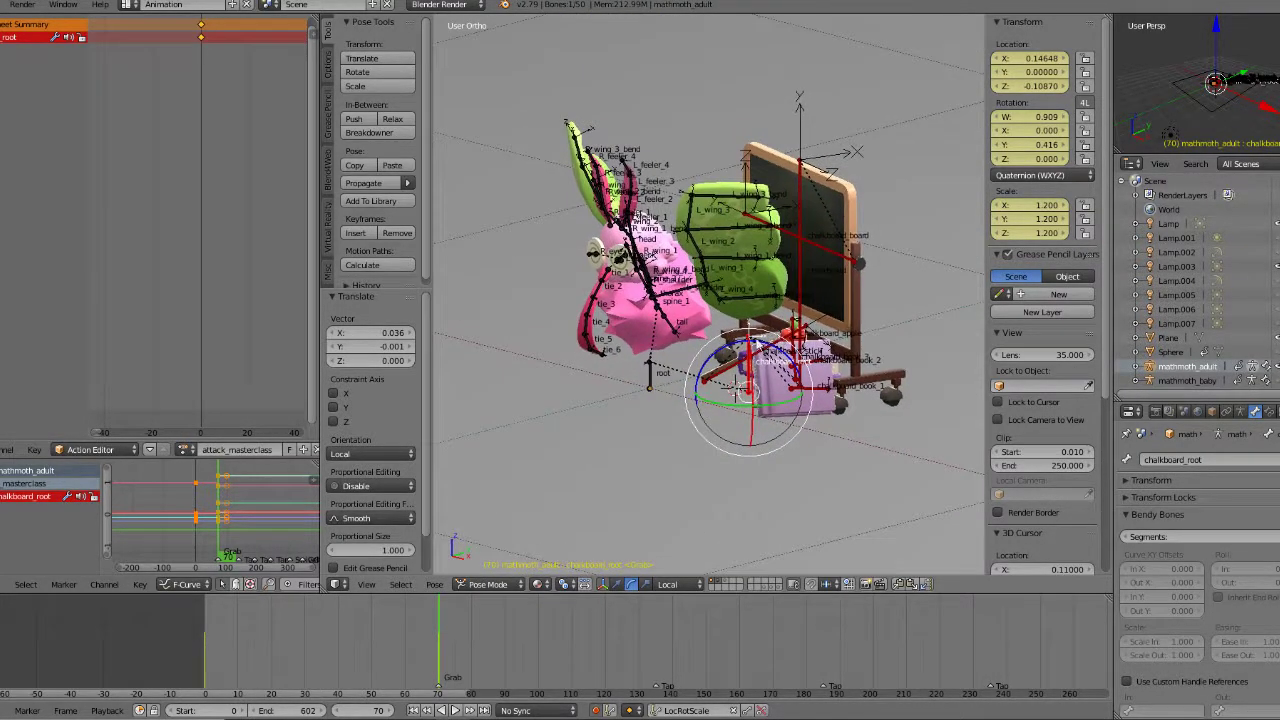
pyautogui.scroll(1, 713, 372)
pyautogui.rightClick(815, 204)
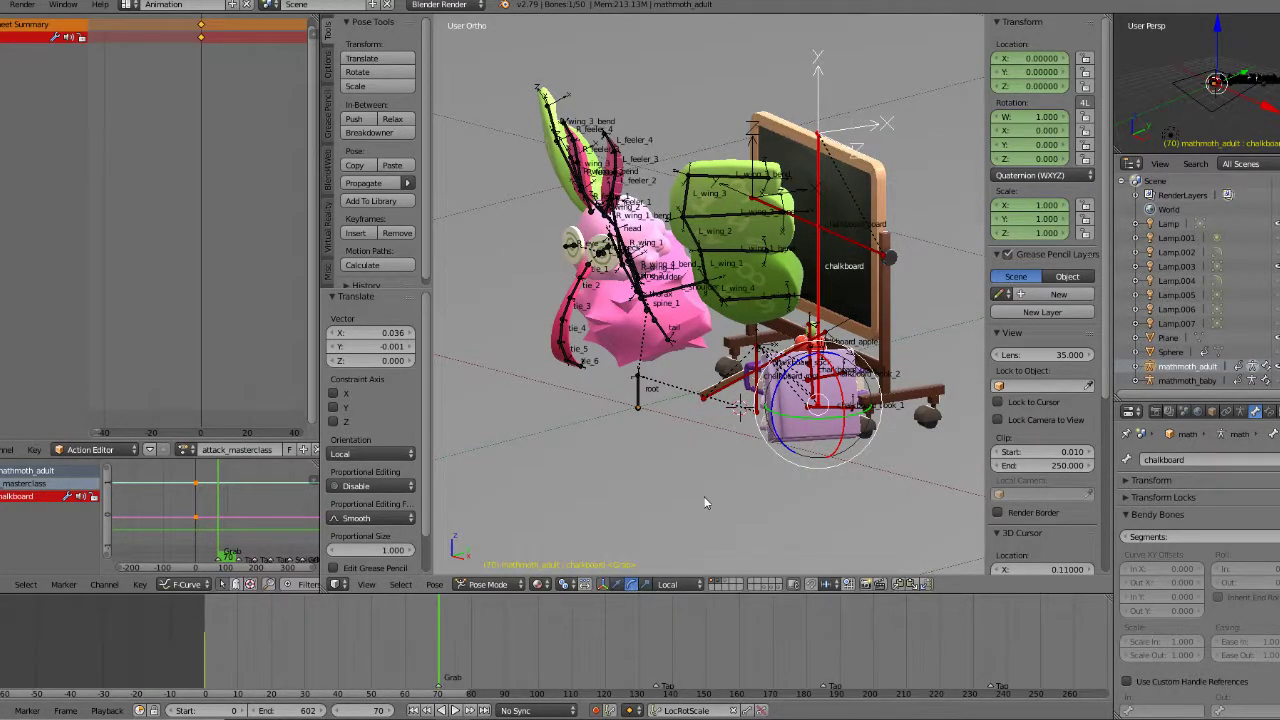
pyautogui.rightClick(843, 233)
pyautogui.press('r')
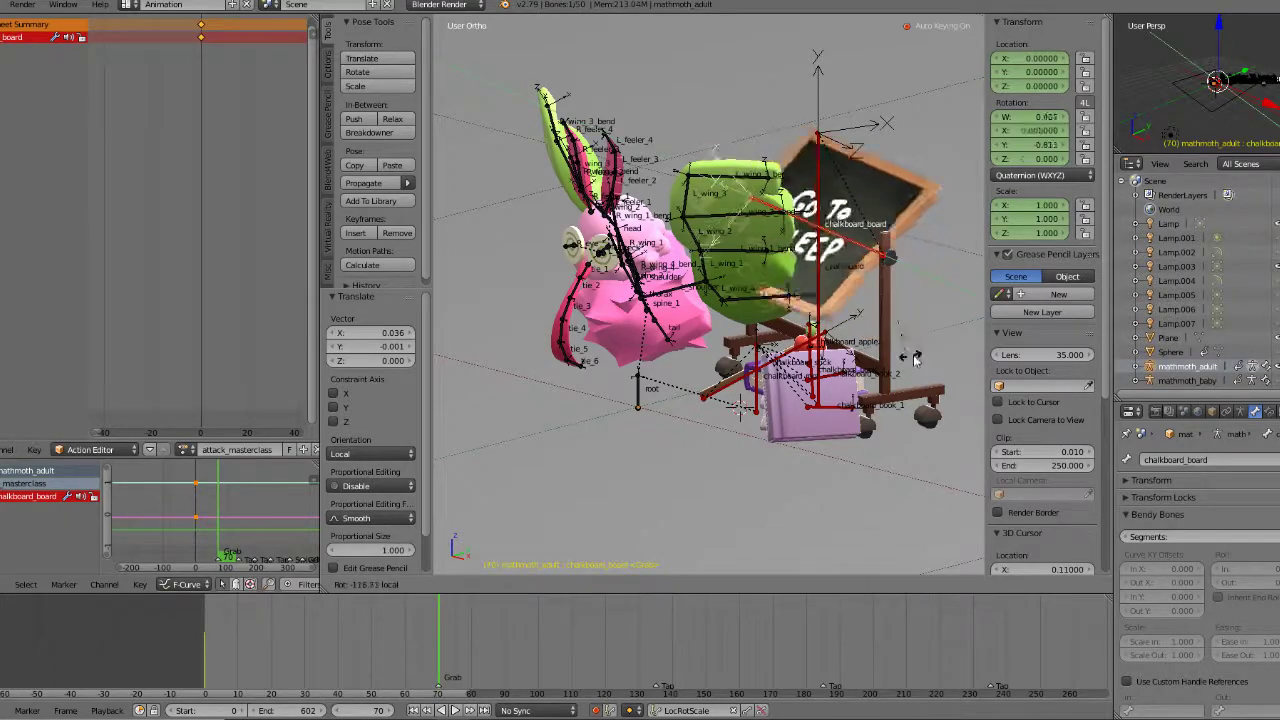
pyautogui.hotkey('ctrl', 'z')
# Step: Scrub just past the Grab marker to frame 72 and examine the moth and props from the front side
pyautogui.moveTo(640, 265)
pyautogui.mouseDown(button='middle')
pyautogui.moveTo(742, 266)
pyautogui.moveTo(645, 288)
pyautogui.mouseUp(button='middle')
pyautogui.scroll(1, 744, 267)
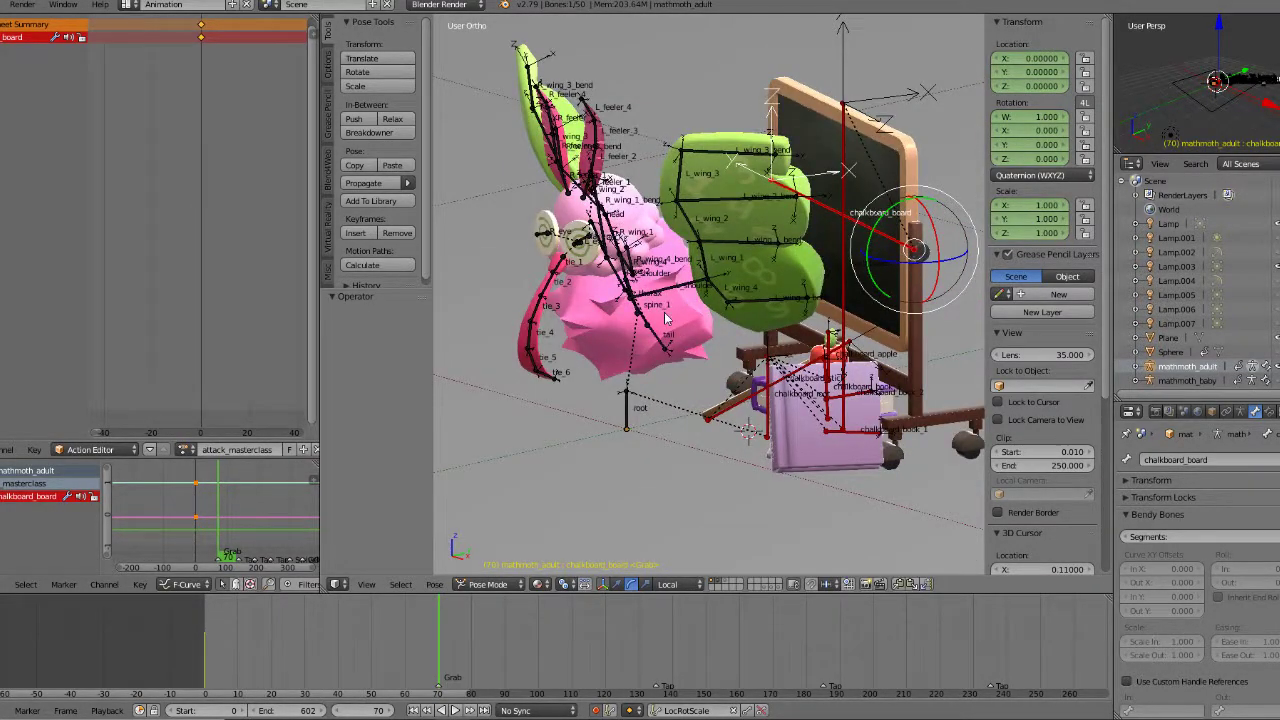
pyautogui.scroll(-1, 770, 314)
pyautogui.moveTo(440, 645)
pyautogui.mouseDown()
pyautogui.moveTo(422, 645)
pyautogui.moveTo(445, 658)
pyautogui.mouseUp()
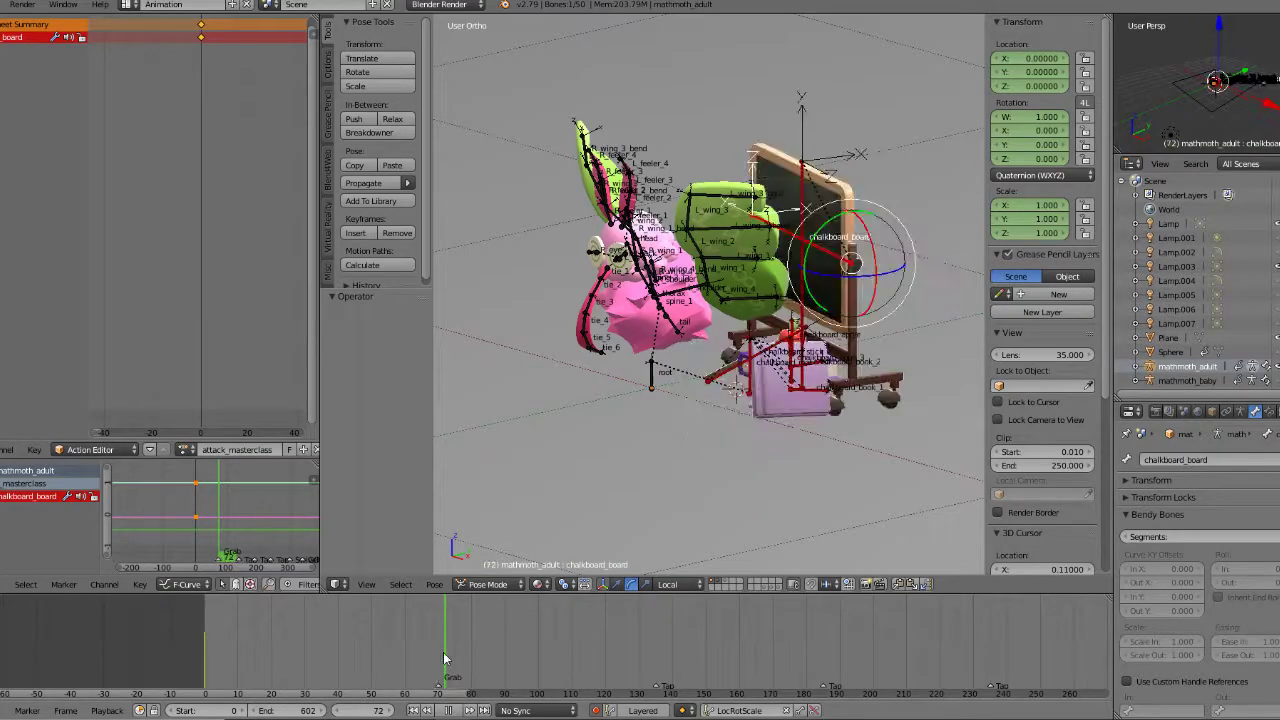
pyautogui.moveTo(660, 520); pyautogui.dragTo(737, 457, button='middle')
pyautogui.scroll(2, 742, 447)
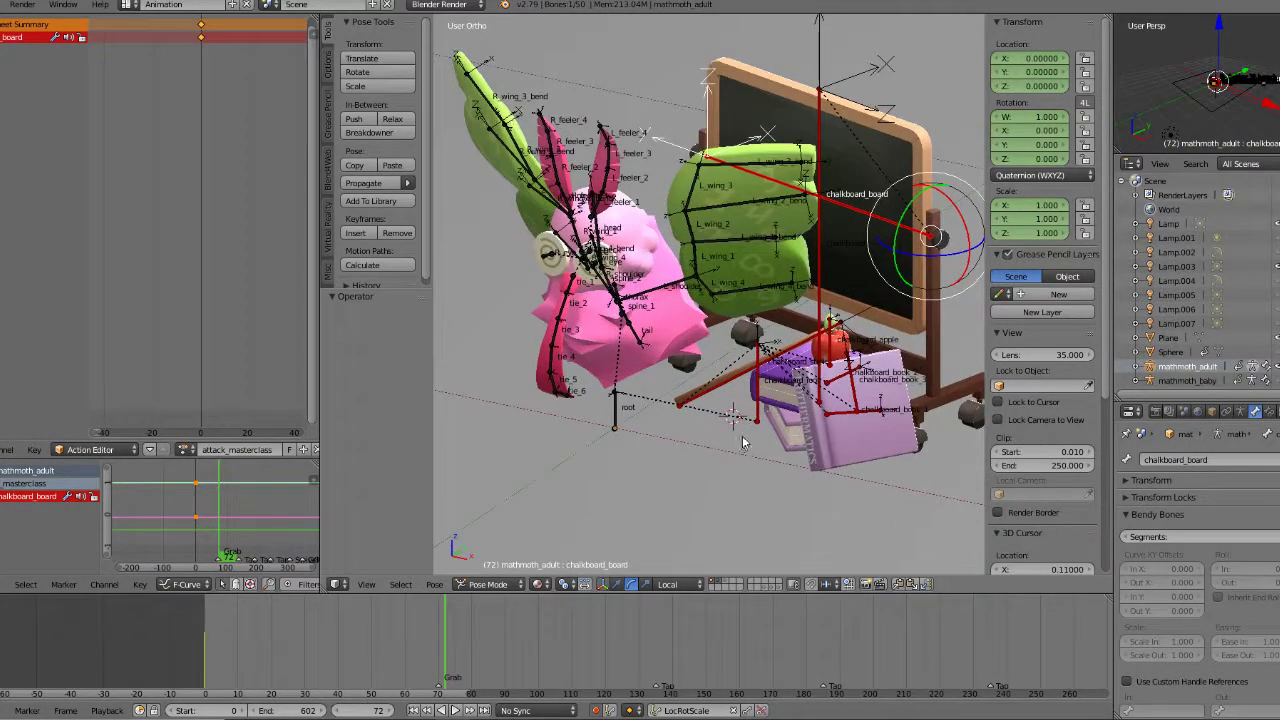
# Step: Snap the chalkboard_root bone to the 3D cursor at frame 70
pyautogui.rightClick(759, 409)
pyautogui.moveTo(759, 409); pyautogui.dragTo(768, 412, button='middle')
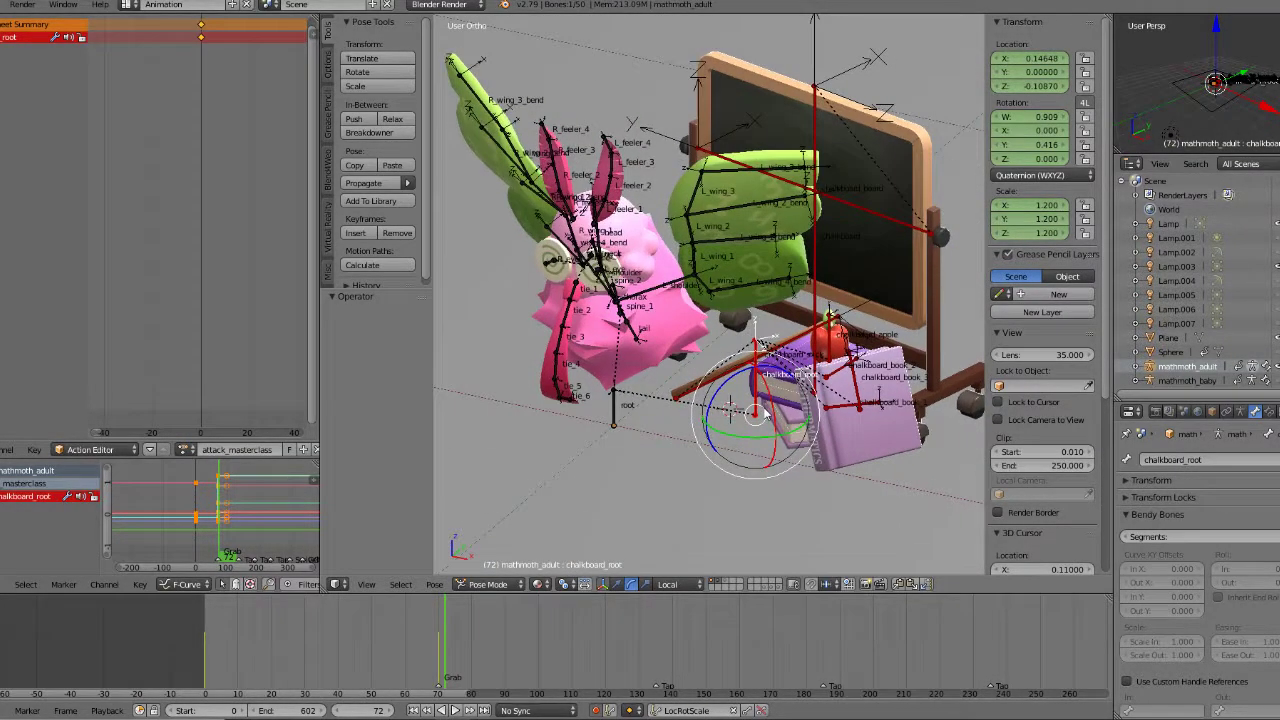
pyautogui.press('Down')
pyautogui.hotkey('shift', 's')
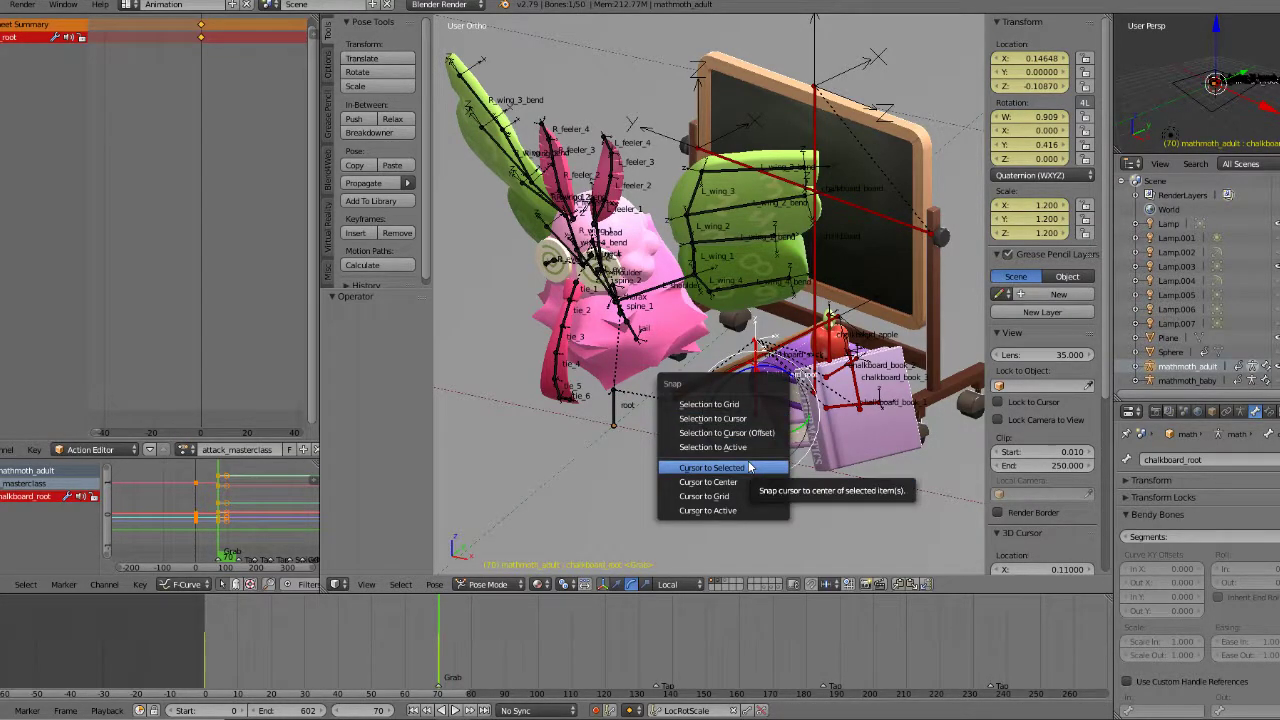
pyautogui.click(742, 418)
# Step: Rotate chalkboard_root by -1.47° in top view at frame 70
pyautogui.press('KP_7')
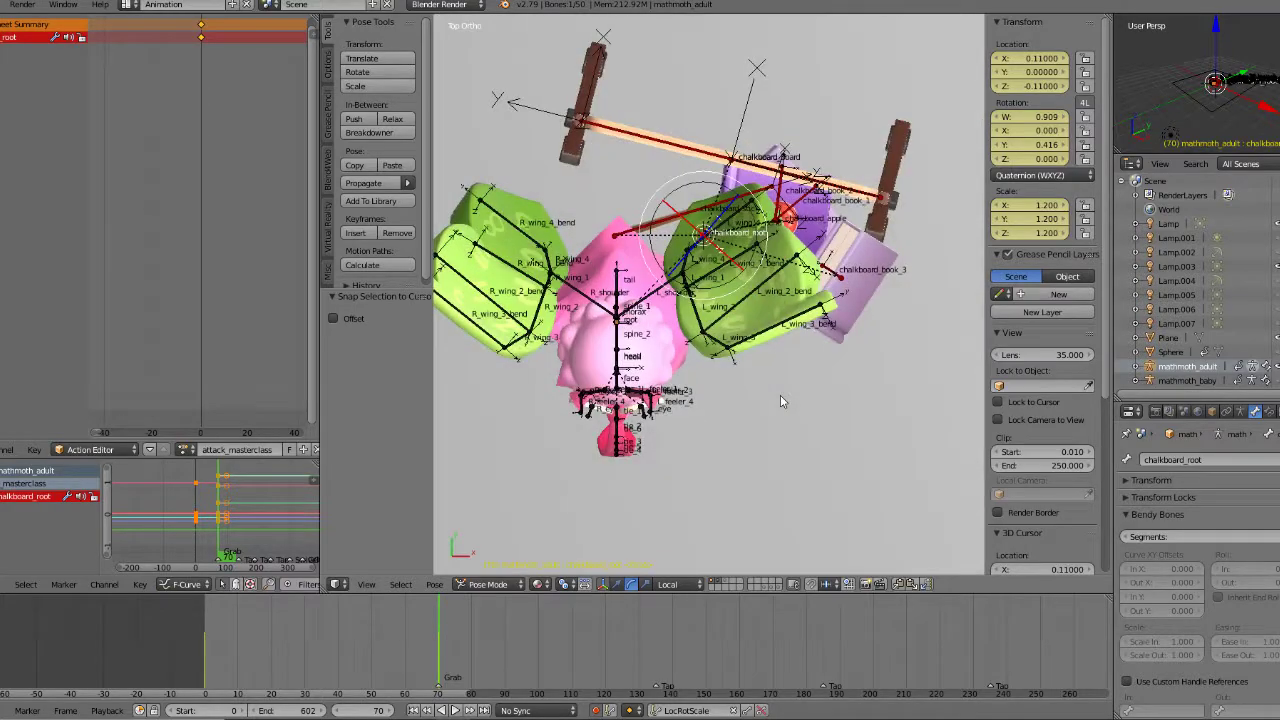
pyautogui.press('r')
pyautogui.click(867, 219)
# Step: Compare frames 69 and 70, and examine the spacing between the moth, chalkboard and books up close from several angles
pyautogui.scroll(-3, 854, 253)
pyautogui.moveTo(832, 330); pyautogui.dragTo(790, 289, button='middle')
pyautogui.press('Right')
pyautogui.press('Left')
pyautogui.press('Left')
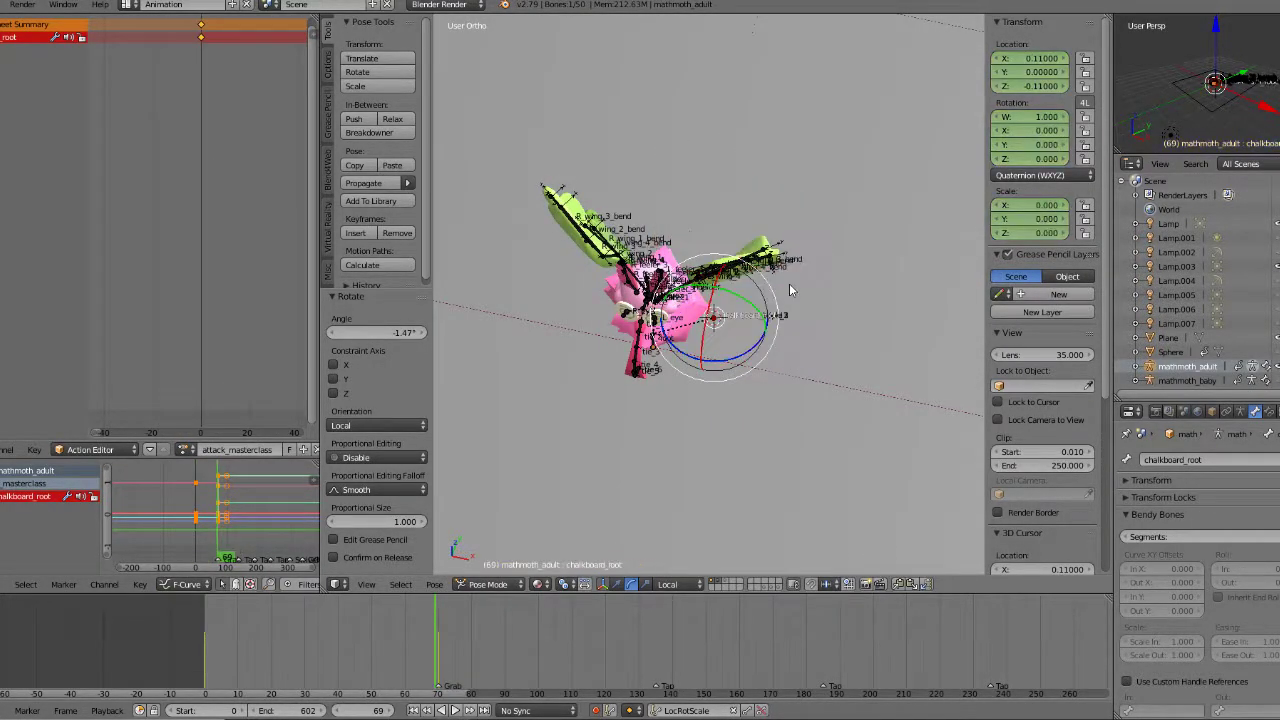
pyautogui.press('Right')
pyautogui.moveTo(789, 283); pyautogui.dragTo(766, 328, button='middle')
pyautogui.scroll(5, 765, 330)
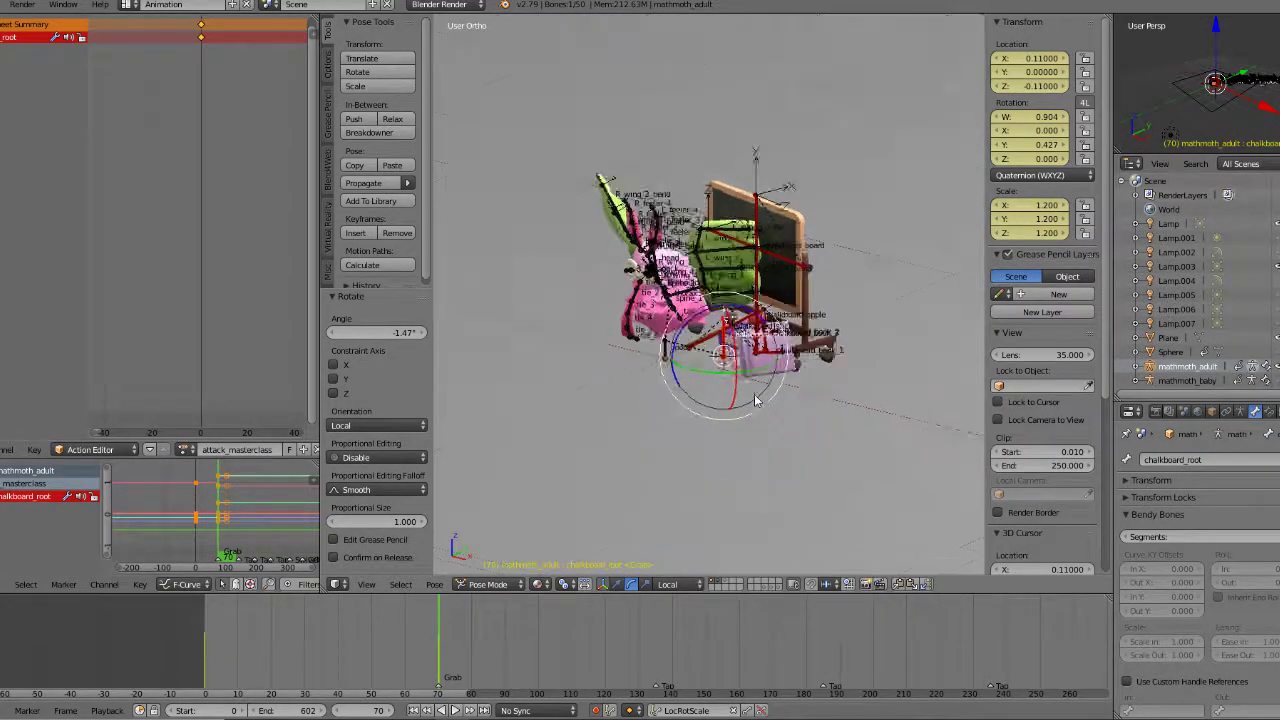
pyautogui.moveTo(396, 666); pyautogui.dragTo(440, 656)
pyautogui.moveTo(626, 469); pyautogui.dragTo(743, 380, button='middle')
pyautogui.scroll(-1, 636, 621)
pyautogui.scroll(4, 709, 396)
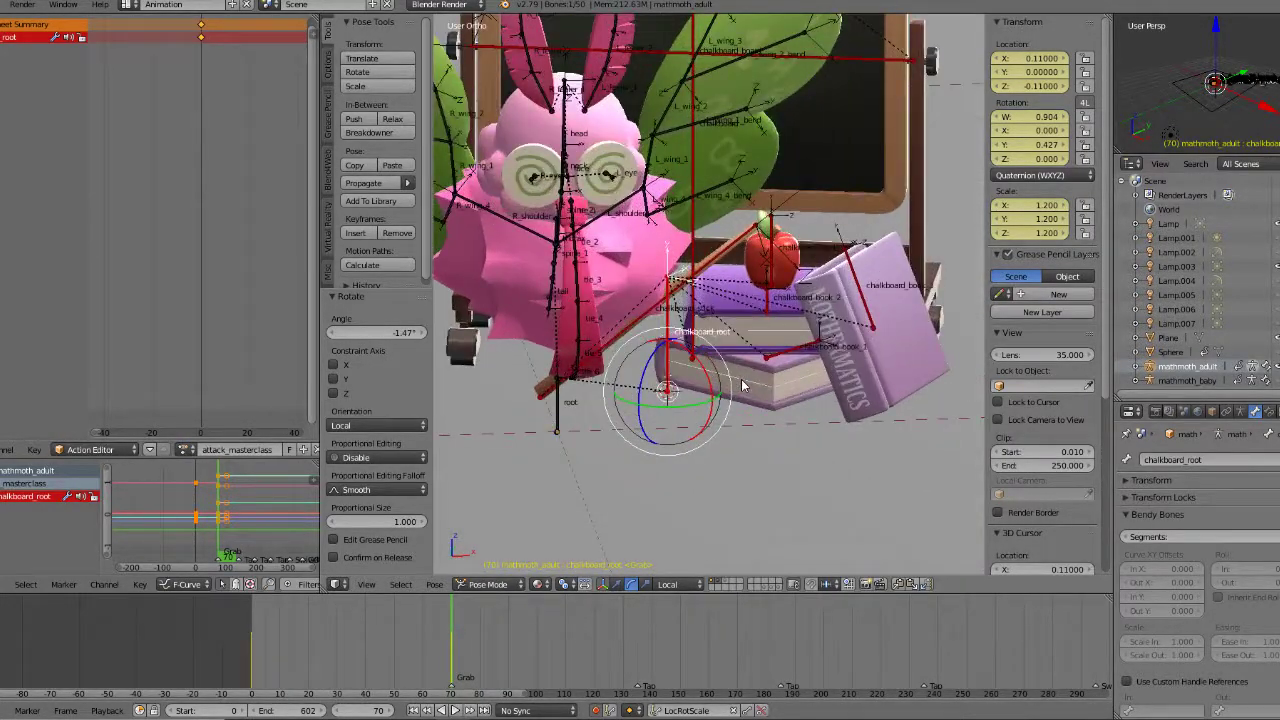
pyautogui.moveTo(785, 415); pyautogui.dragTo(753, 420, button='middle')
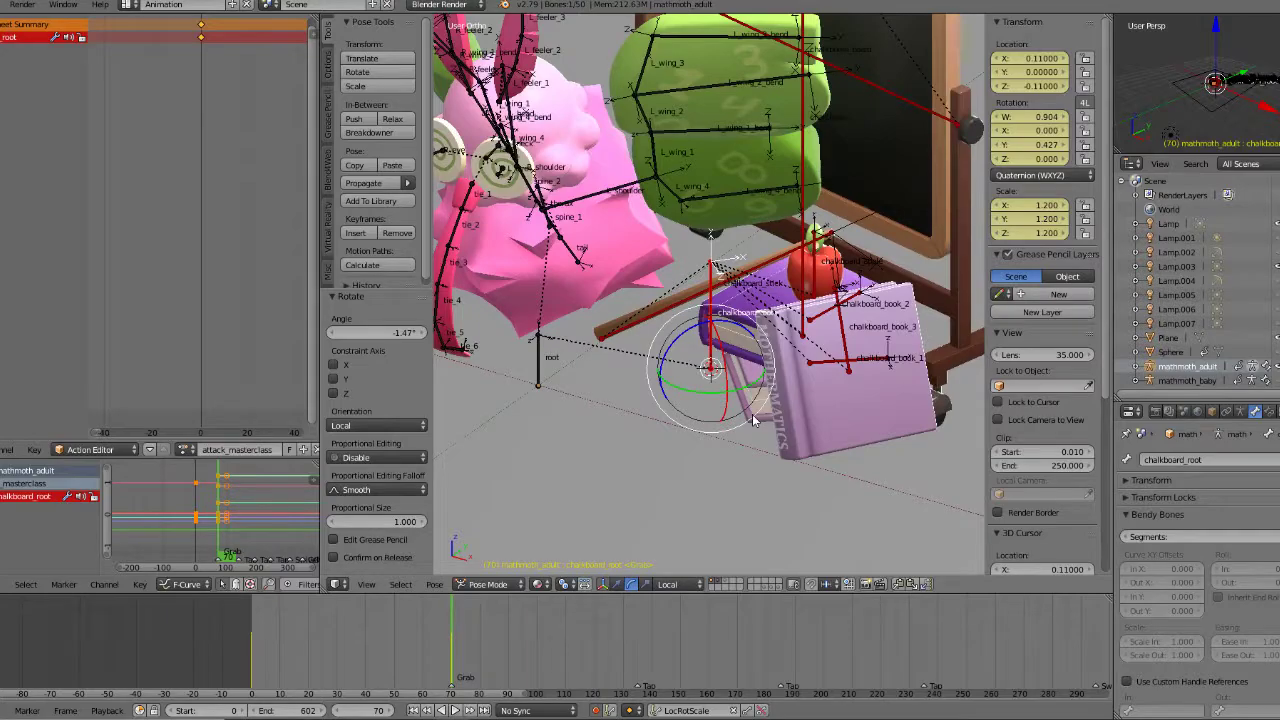
pyautogui.scroll(-2, 755, 419)
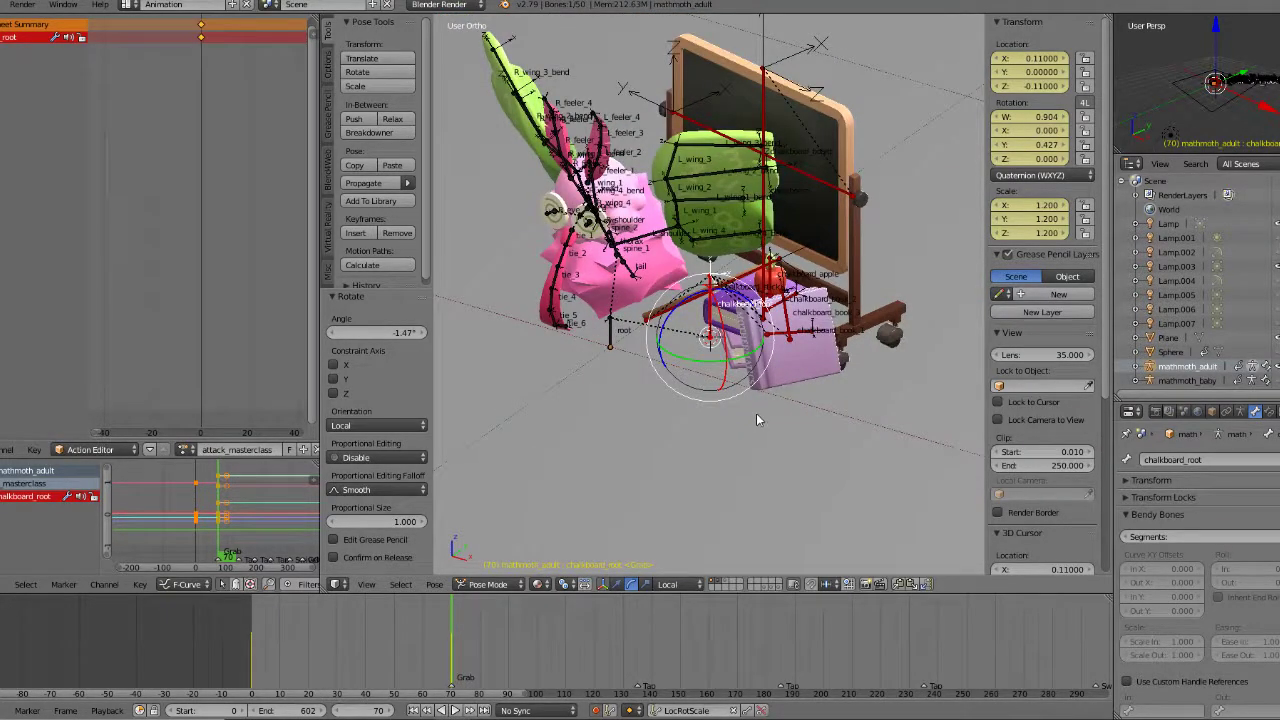
# Step: Insert a LocRotScale keyframe for chalkboard_root's posed transform on frame 500 at the End marker
pyautogui.scroll(-1, 756, 415)
pyautogui.scroll(-2, 809, 656)
pyautogui.scroll(-3, 809, 652)
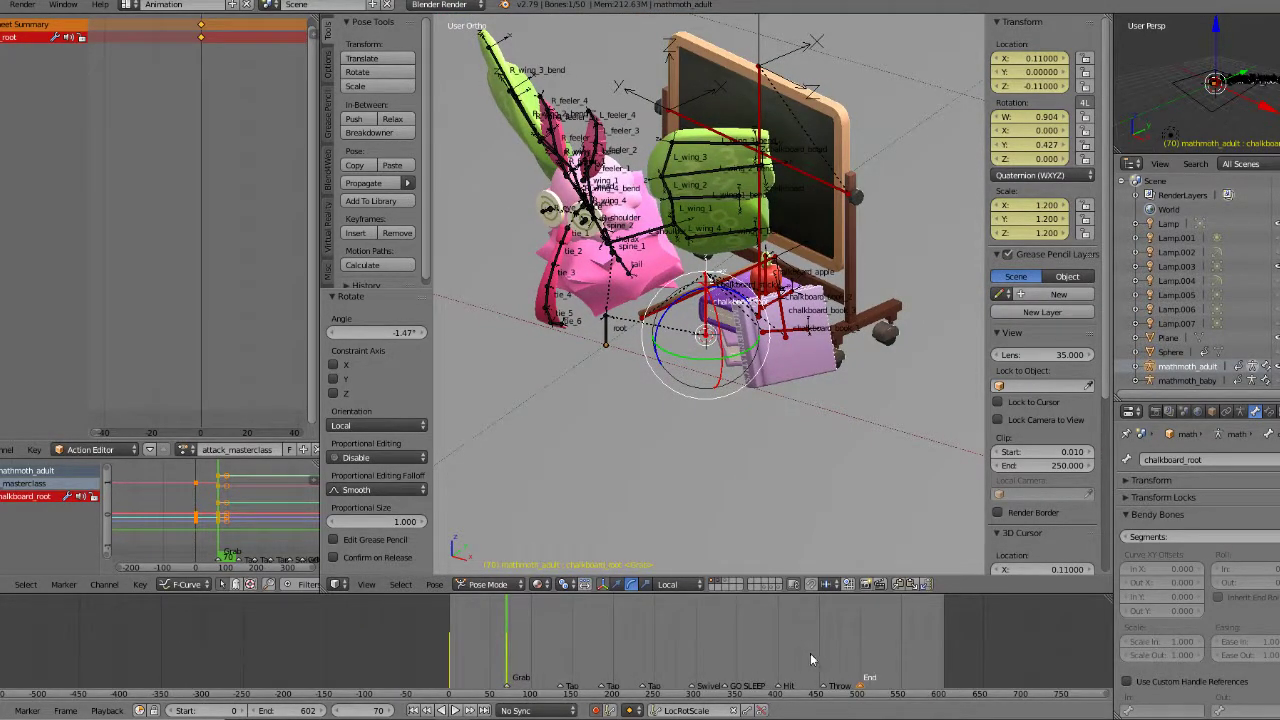
pyautogui.click(817, 645)
pyautogui.moveTo(821, 643); pyautogui.dragTo(835, 641)
pyautogui.moveTo(726, 423); pyautogui.dragTo(737, 426, button='middle')
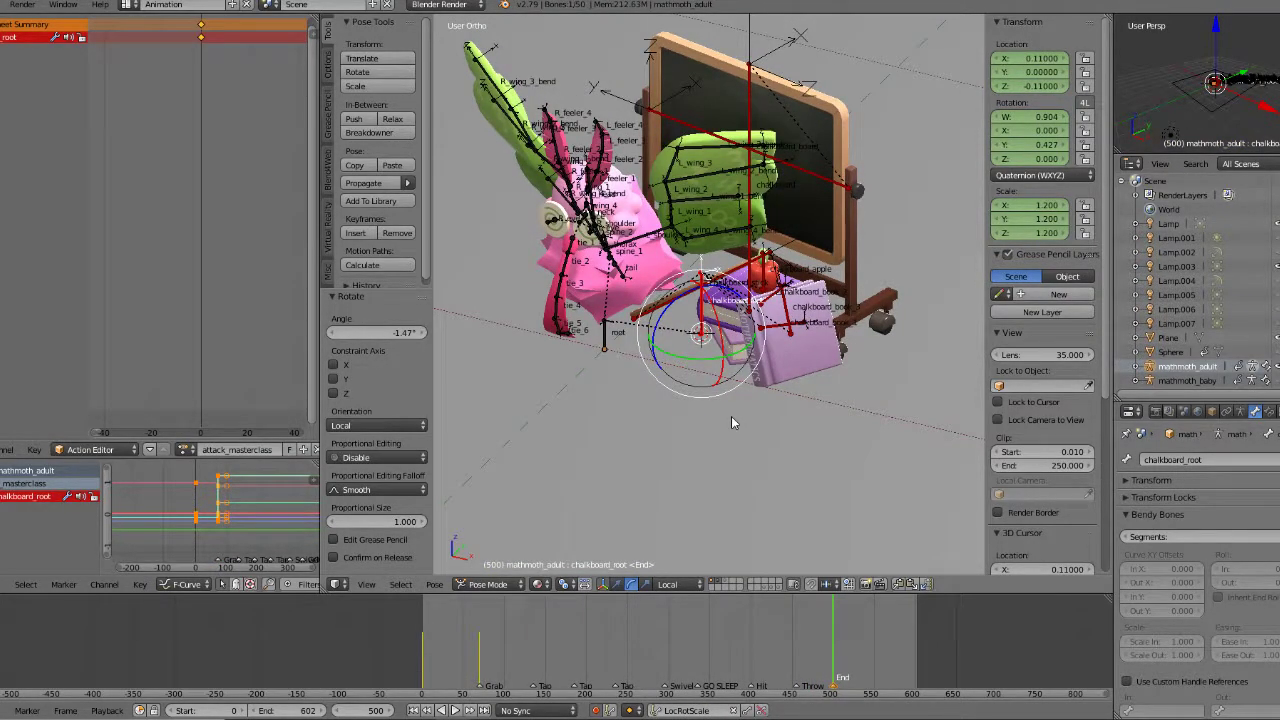
pyautogui.press('i')
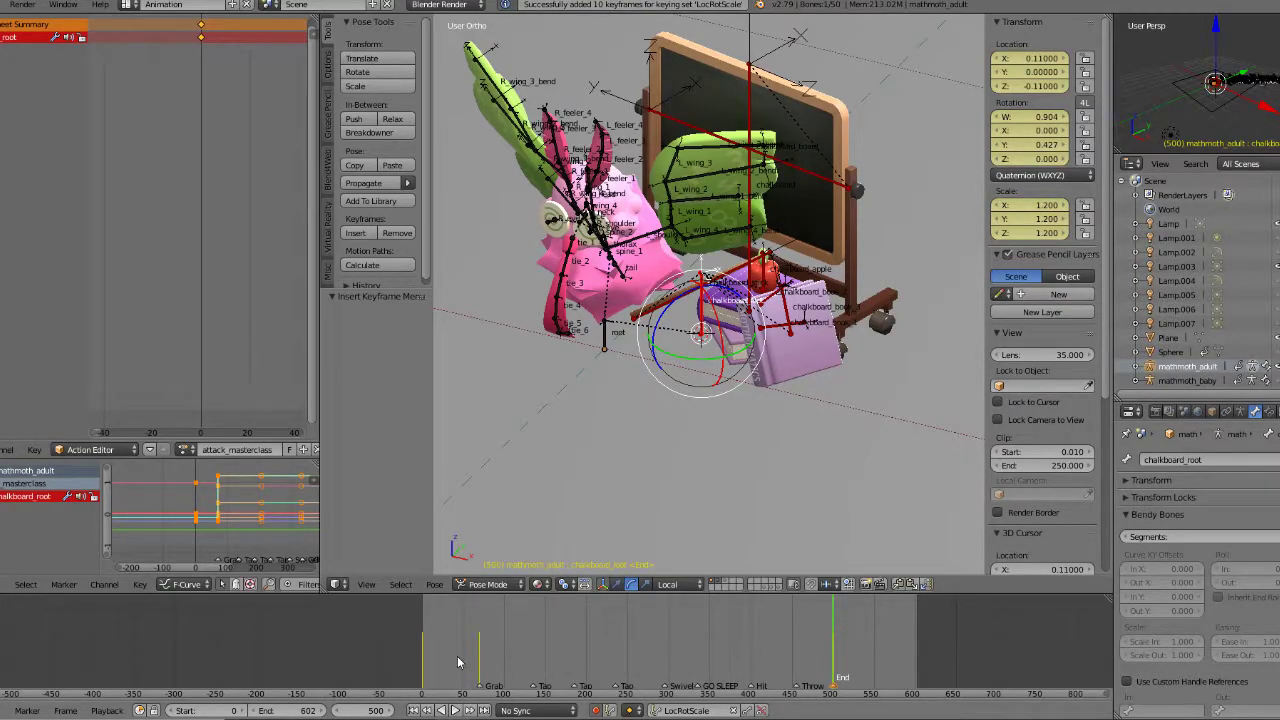
# Step: Copy chalkboard_root's hidden pose from frame 0 and paste it at frame 600
pyautogui.click(424, 660)
pyautogui.click(421, 660)
pyautogui.hotkey('ctrl', 'c')
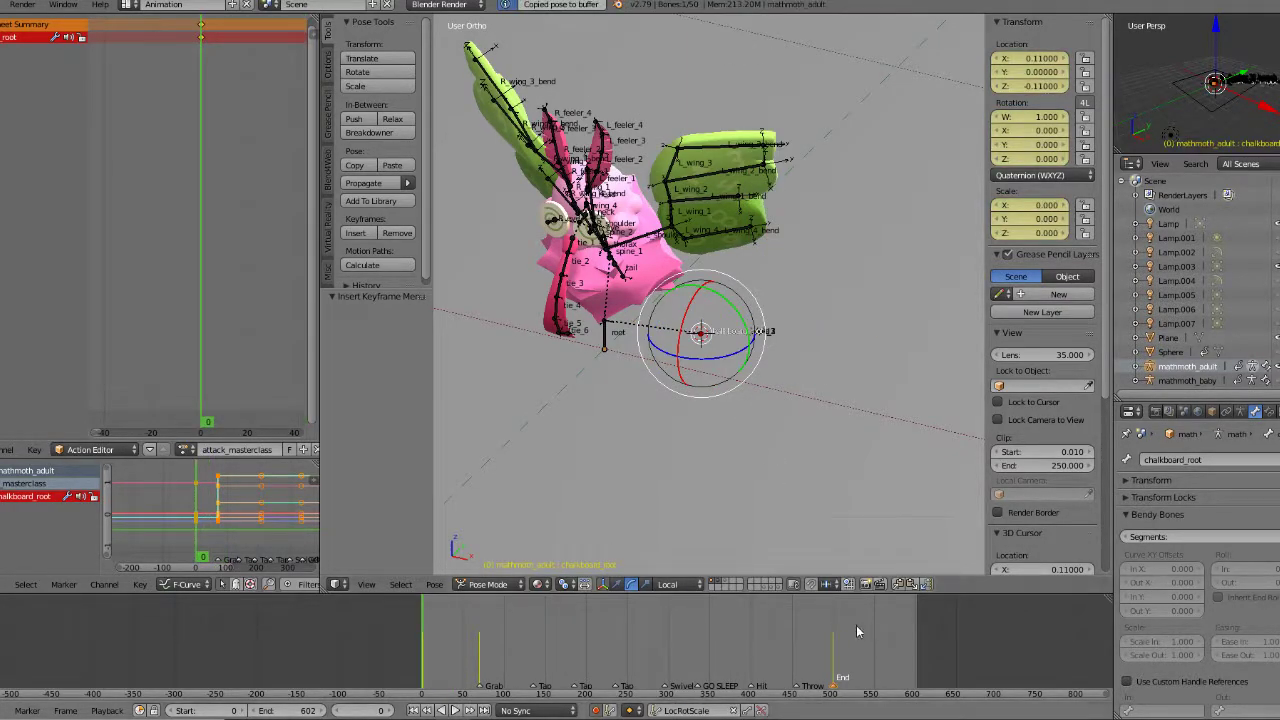
pyautogui.click(914, 655)
pyautogui.moveTo(915, 650); pyautogui.dragTo(916, 650)
pyautogui.hotkey('ctrl', 'v')
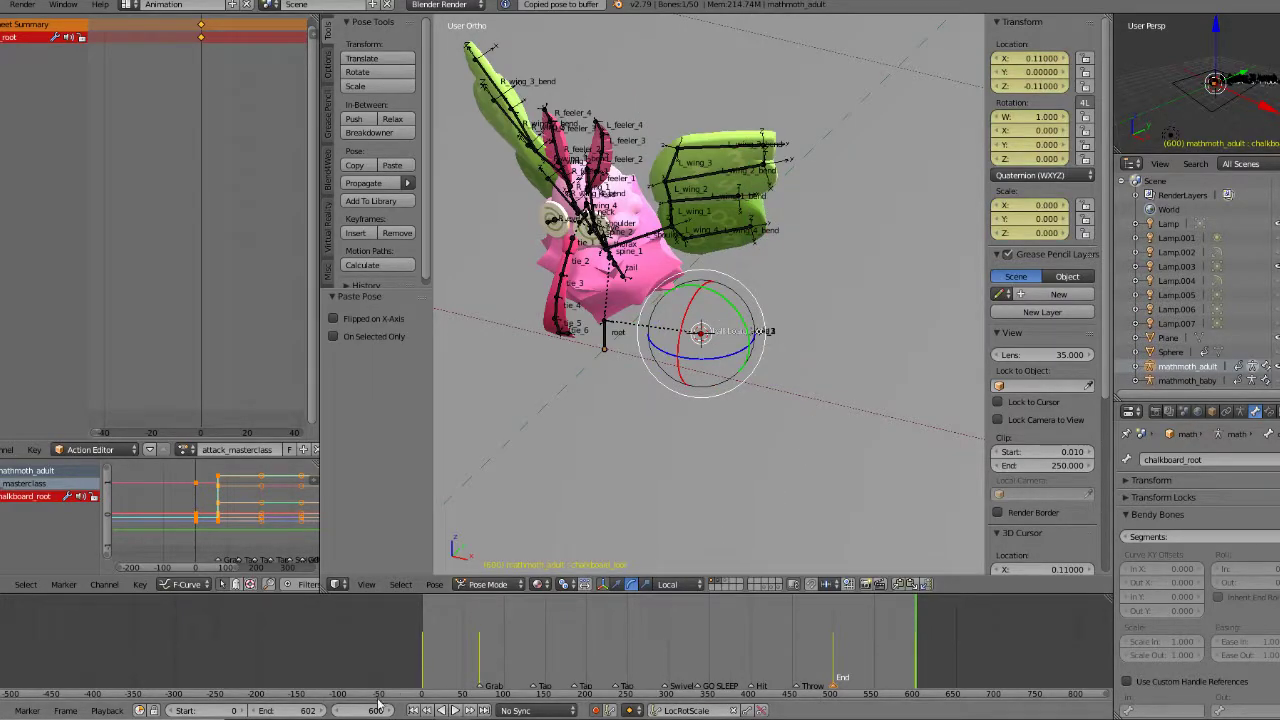
# Step: Set the animation's end frame to 600 and play it from the start to preview the props' timing
pyautogui.click(257, 711)
pyautogui.click(257, 711)
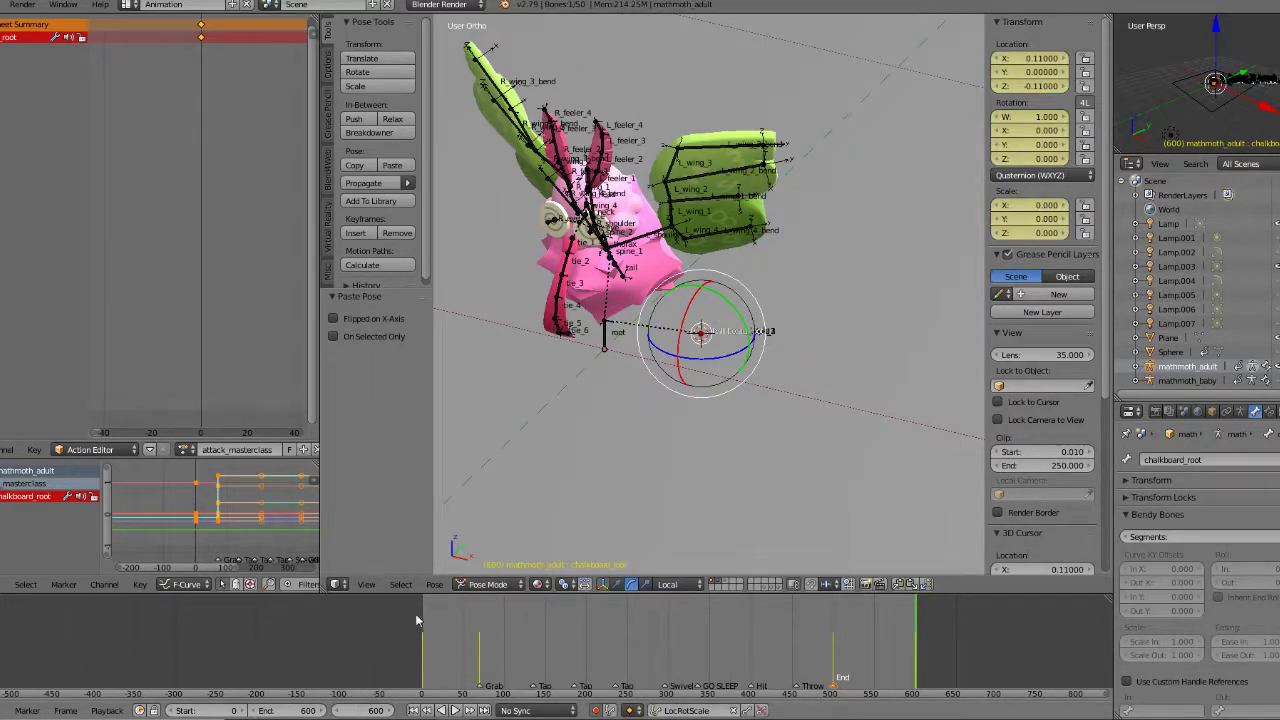
pyautogui.moveTo(918, 650); pyautogui.dragTo(765, 644)
pyautogui.press('Escape')
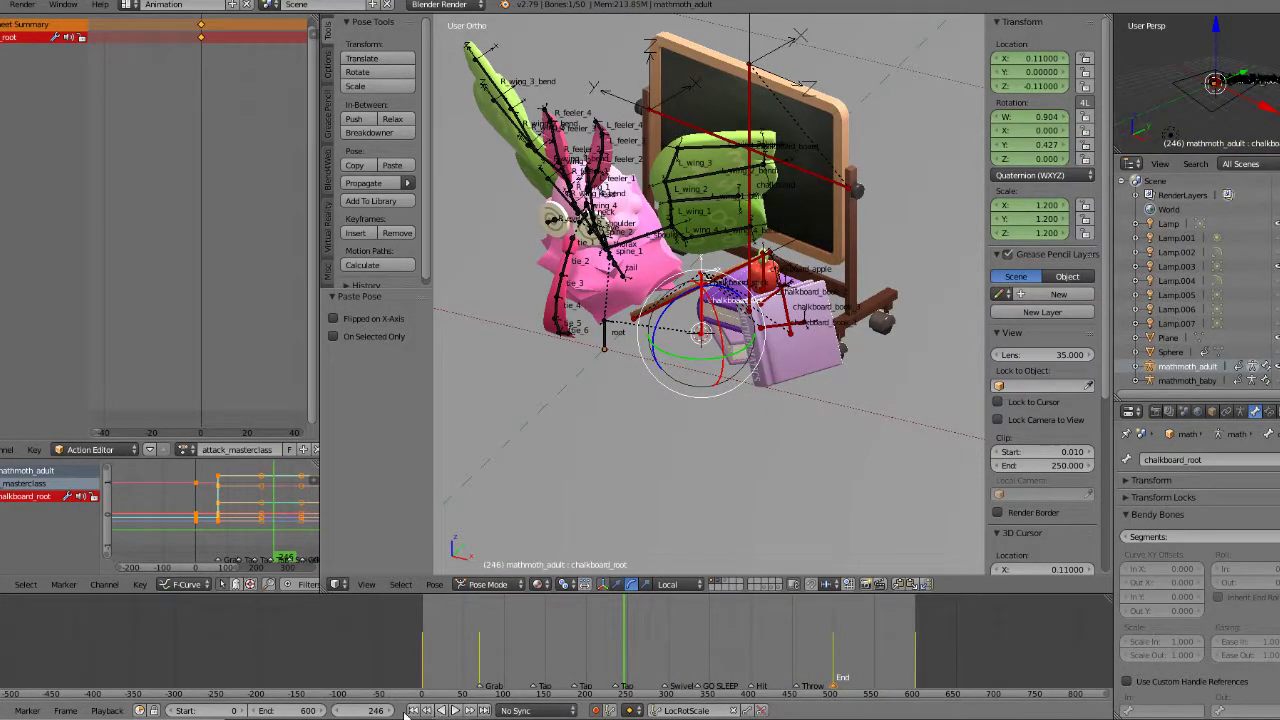
pyautogui.click(412, 710)
pyautogui.click(455, 710)
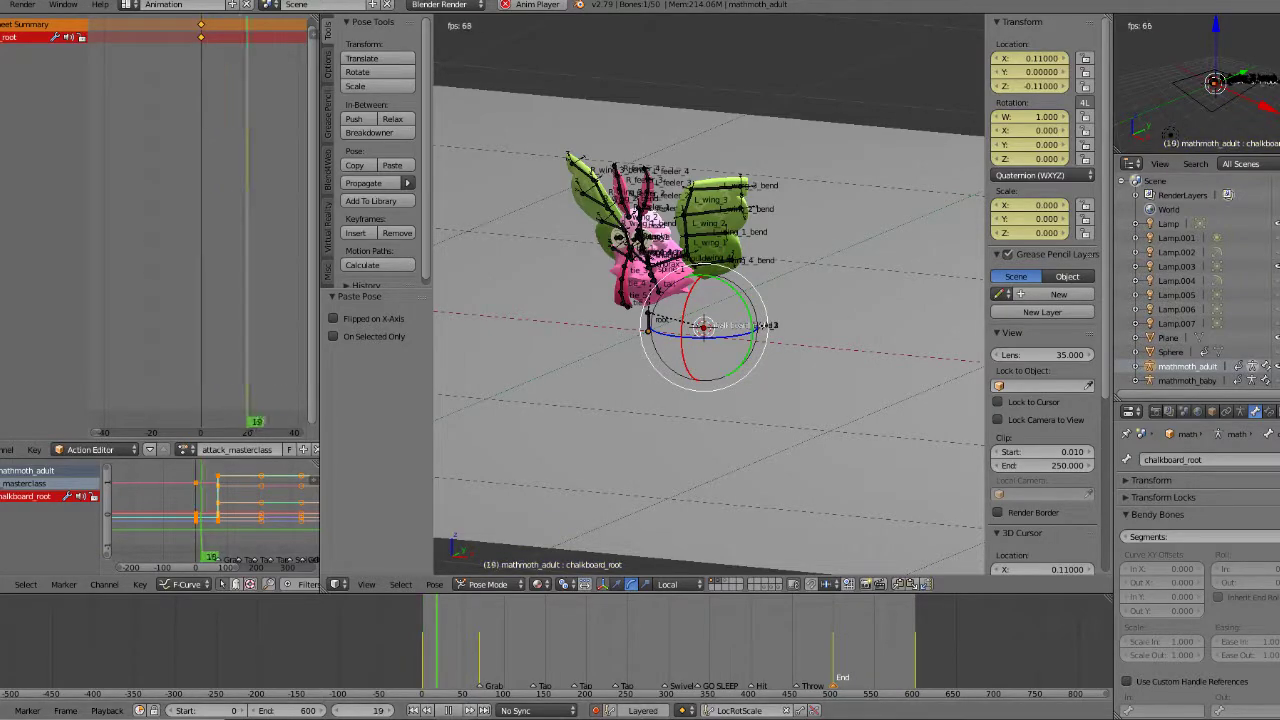
pyautogui.click(448, 710)
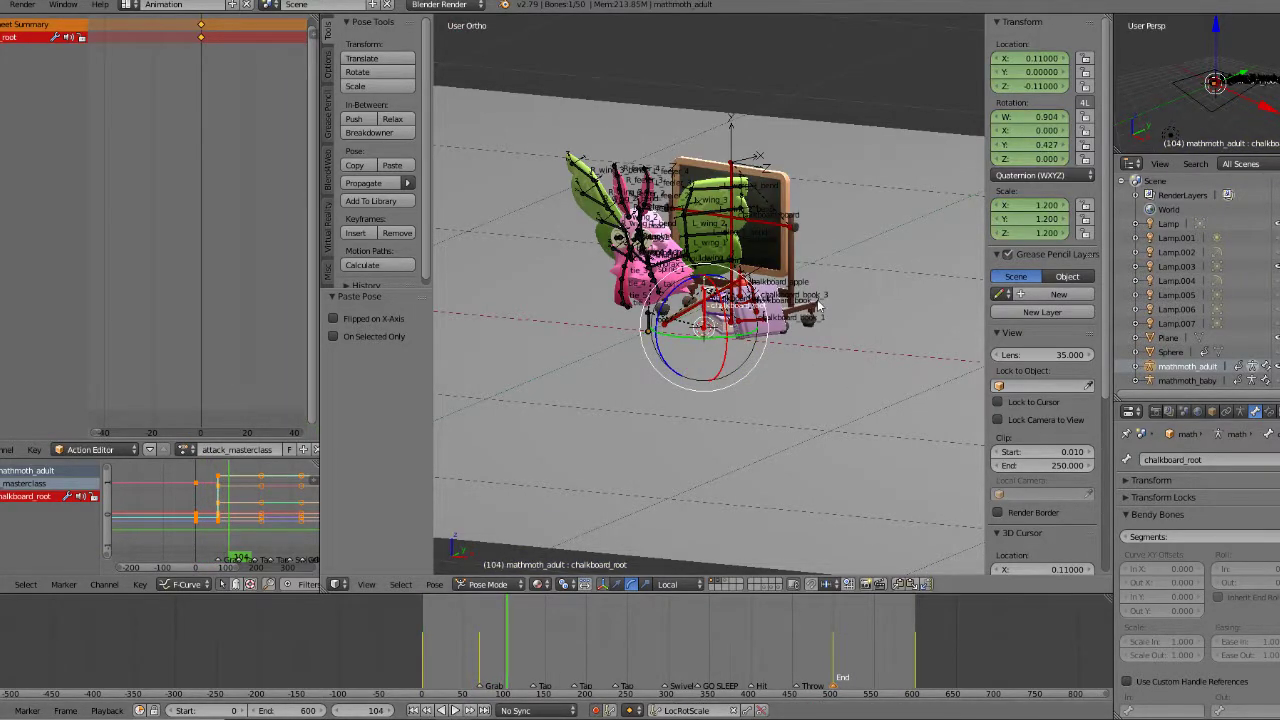
# Step: Select all bones and set the interpolation of their keyframes to Constant
pyautogui.press('a')
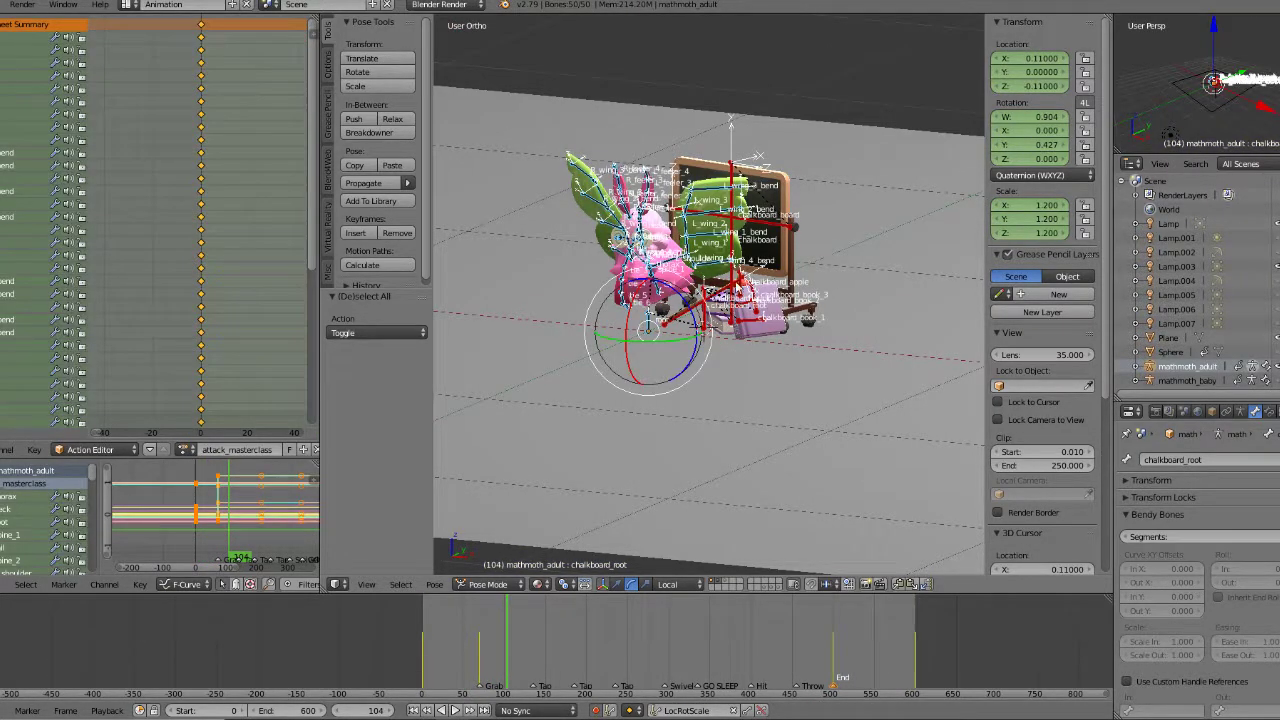
pyautogui.click(138, 584)
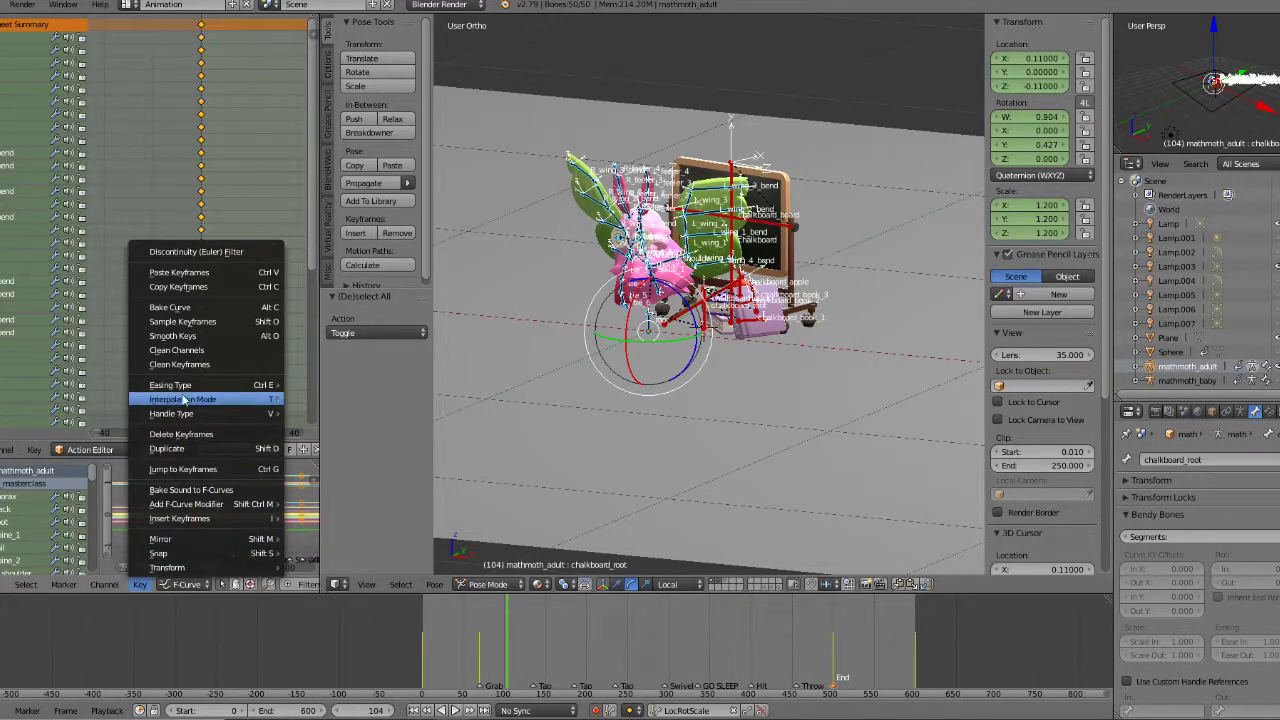
pyautogui.moveTo(186, 400)
pyautogui.click(327, 414)
# Step: Play and scrub the animation to frame 495, examining when the chalkboard props are shown beside the moth
pyautogui.hotkey('alt', 'a')
pyautogui.moveTo(605, 650); pyautogui.dragTo(812, 650)
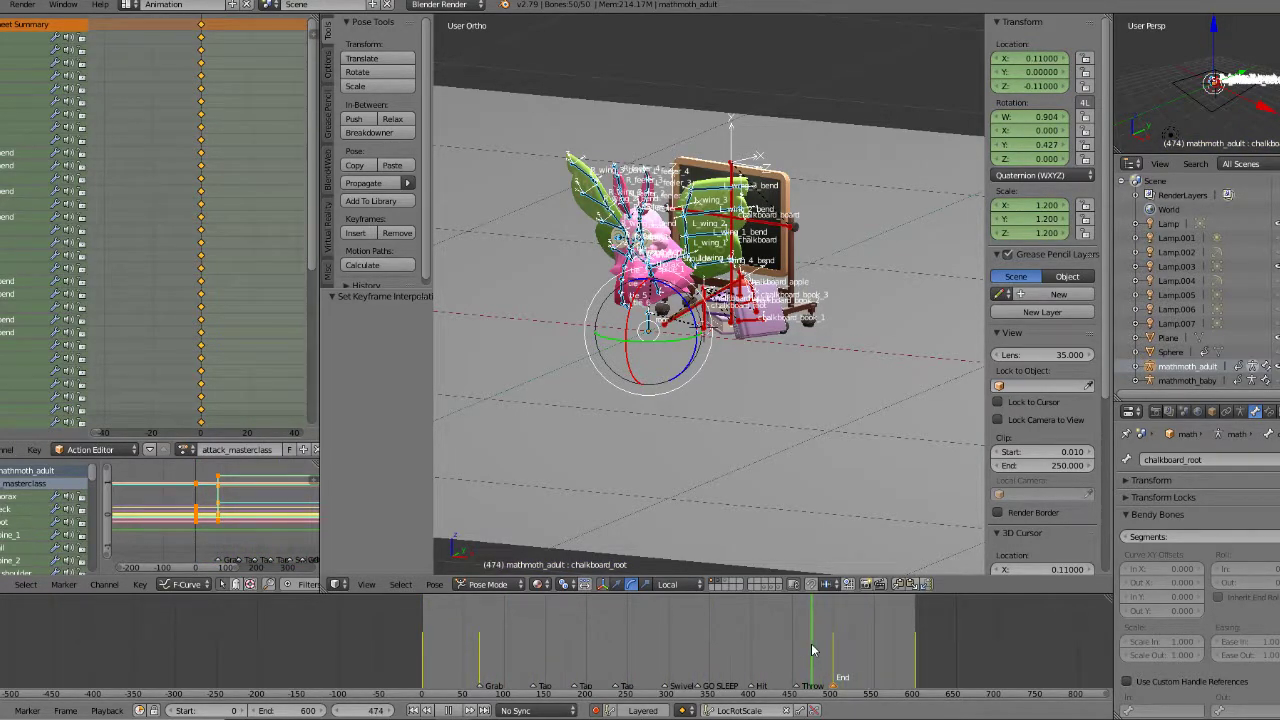
pyautogui.hotkey('alt', 'a')
pyautogui.moveTo(744, 394); pyautogui.dragTo(690, 388, button='middle')
pyautogui.moveTo(432, 343); pyautogui.dragTo(399, 344)
pyautogui.keyDown('shift'); pyautogui.moveTo(676, 343); pyautogui.dragTo(706, 424, button='middle'); pyautogui.keyUp('shift')
pyautogui.scroll(2, 711, 387)
pyautogui.moveTo(478, 652); pyautogui.dragTo(828, 640)
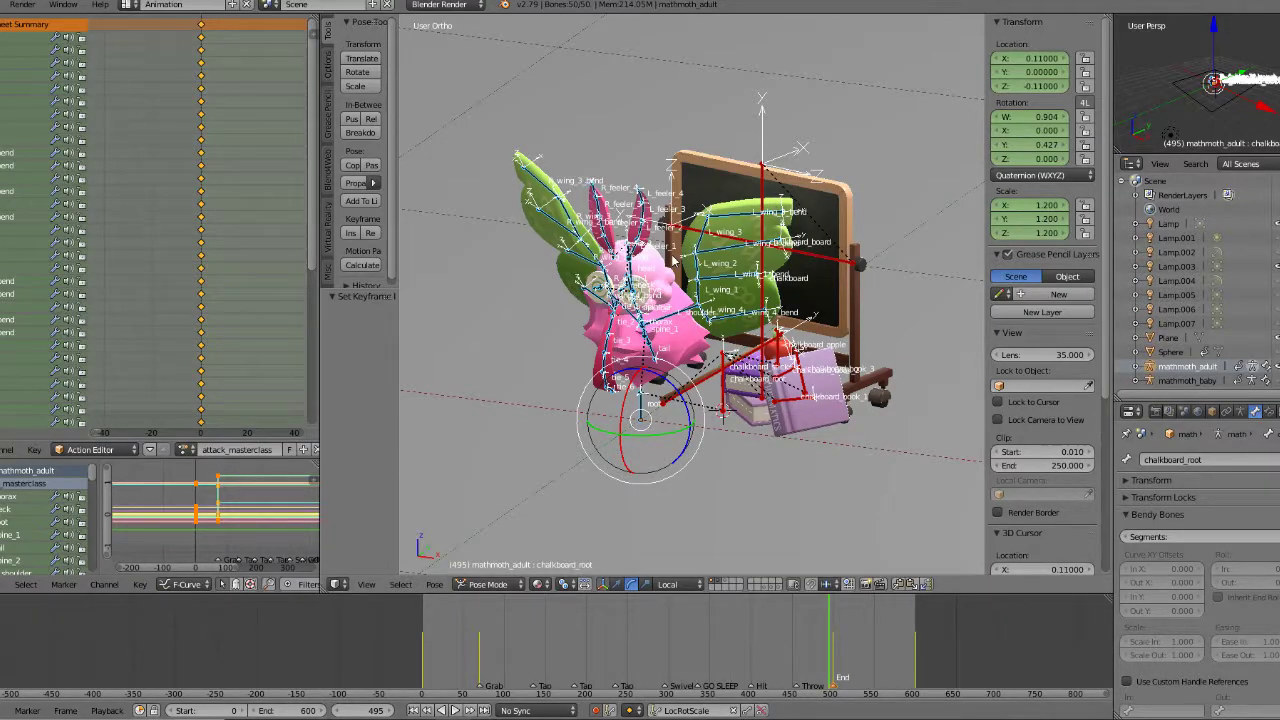
# Step: Check mathmoth_adult's mesh statistics in Object Mode and return to Pose Mode
pyautogui.click(488, 584)
pyautogui.click(480, 565)
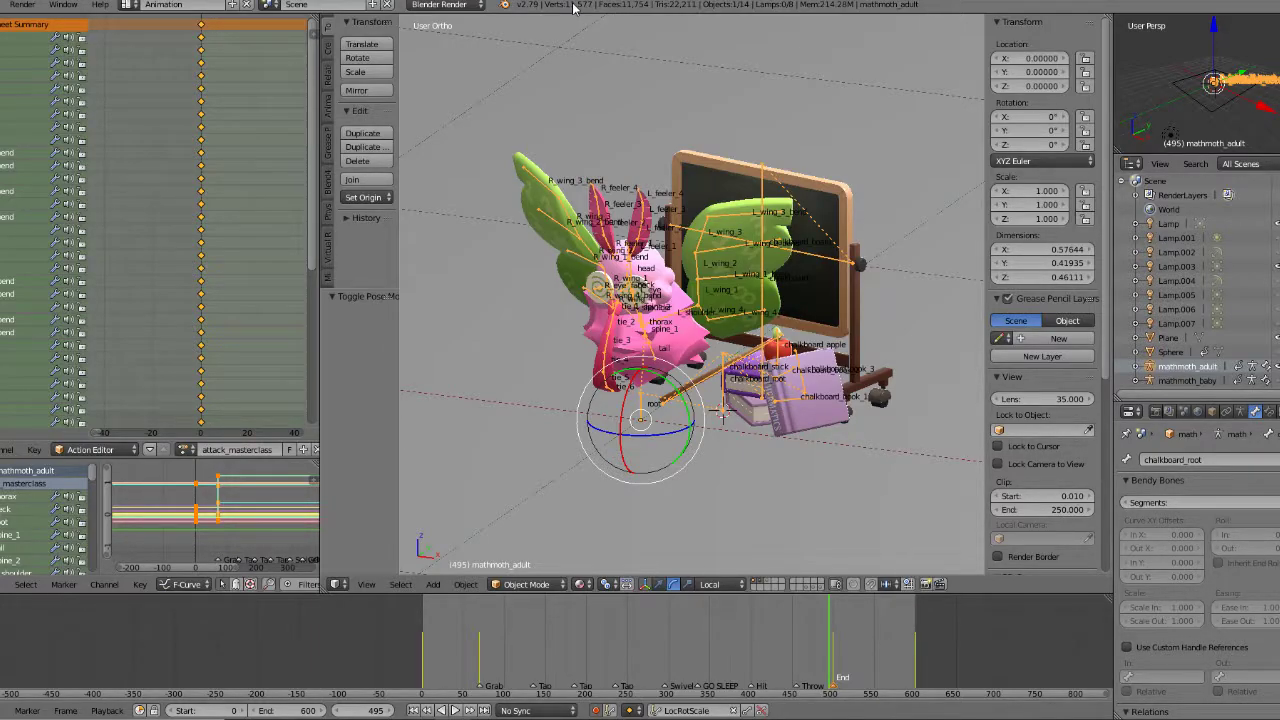
pyautogui.click(515, 585)
pyautogui.click(520, 535)
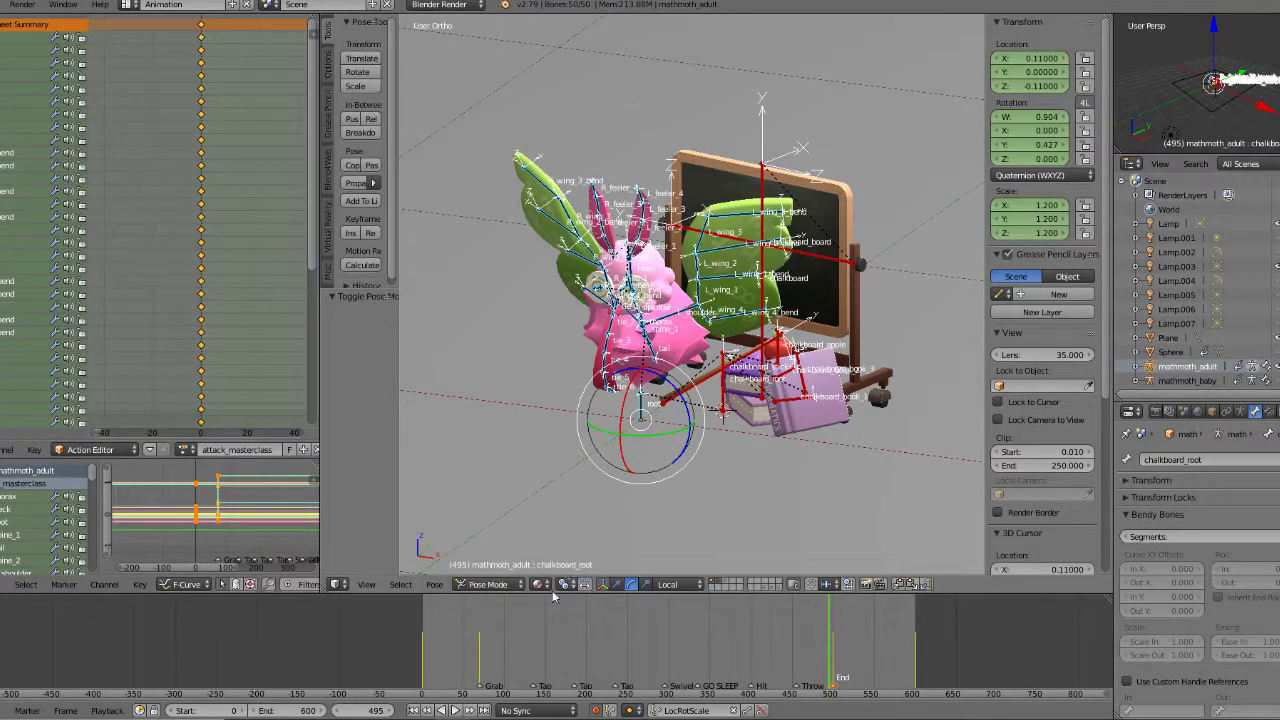
# Step: Preview the opening frames, return to frame 0 and examine the moth's pose from the front and both sides
pyautogui.hotkey('alt', 'a')
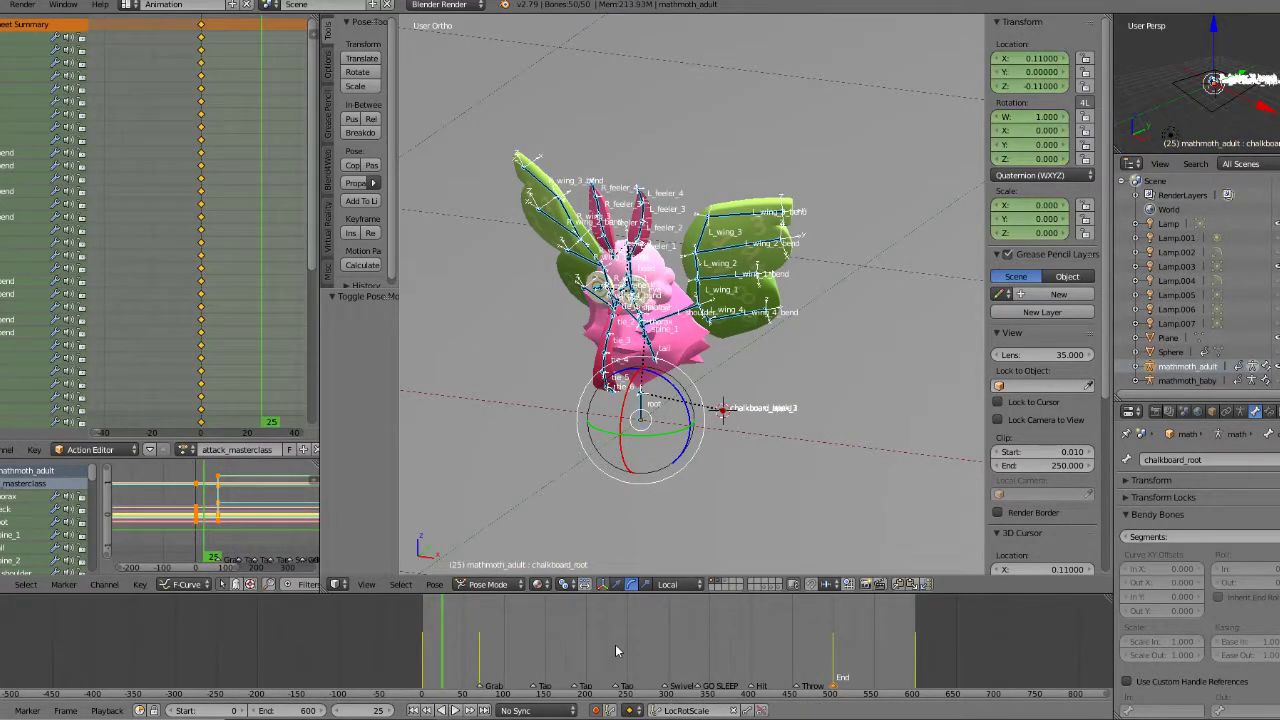
pyautogui.hotkey('alt', 'a')
pyautogui.hotkey('shift', 'Left')
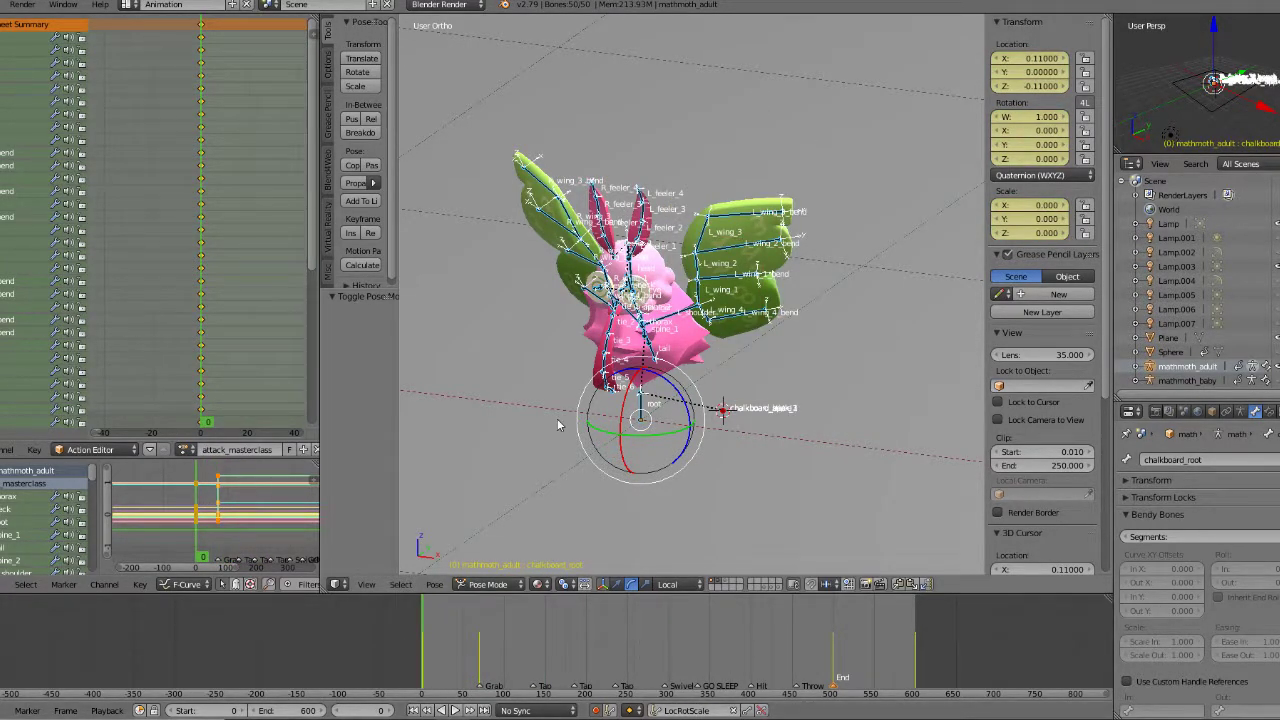
pyautogui.press('KP_1')
pyautogui.moveTo(669, 455); pyautogui.dragTo(767, 378, button='middle')
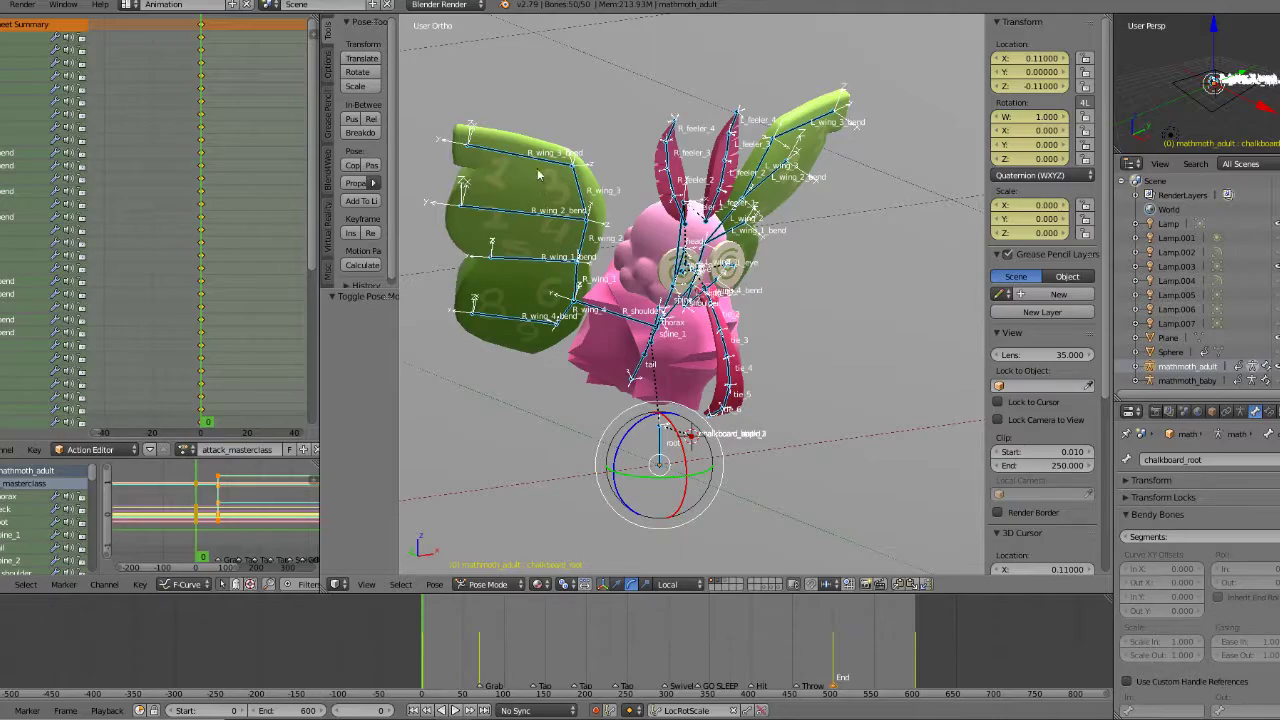
pyautogui.moveTo(546, 174); pyautogui.dragTo(660, 272, button='middle')
pyautogui.moveTo(780, 289); pyautogui.dragTo(779, 309, button='middle')
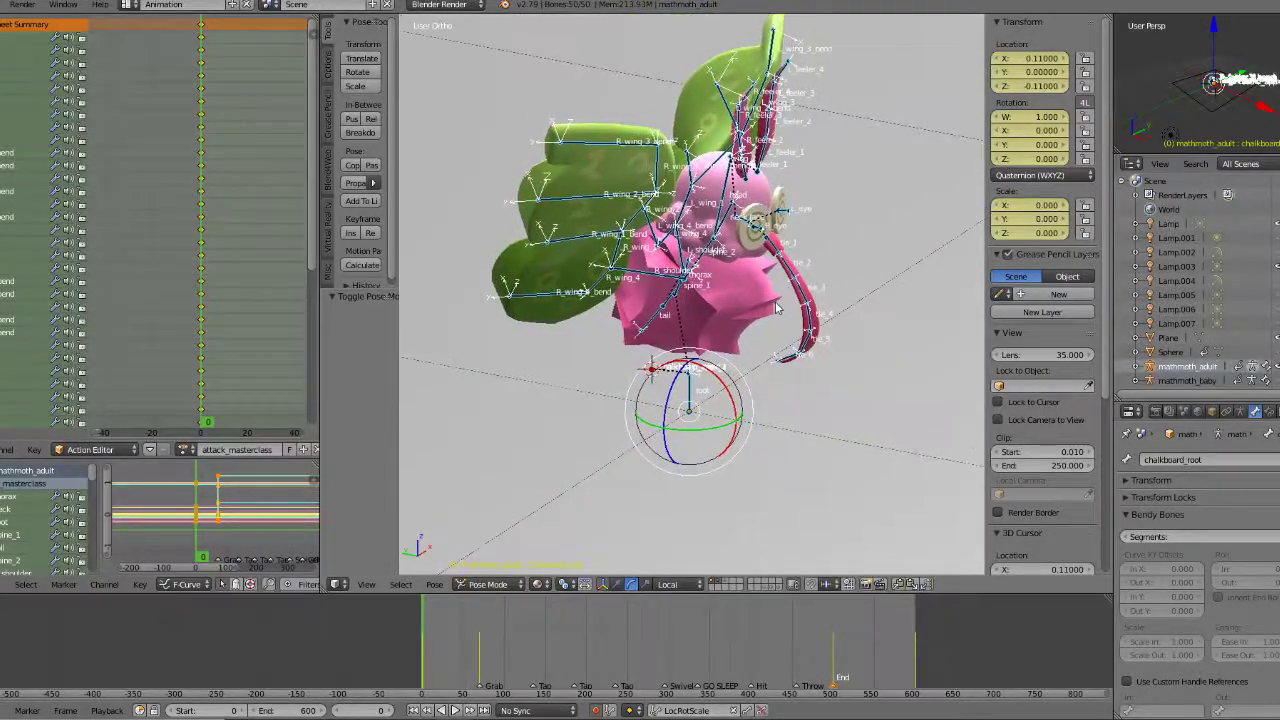
# Step: Inspect the tie_1 bone around frame 51, and compare the keyed poses at frames 0 and 70 with all bones selected
pyautogui.rightClick(776, 252)
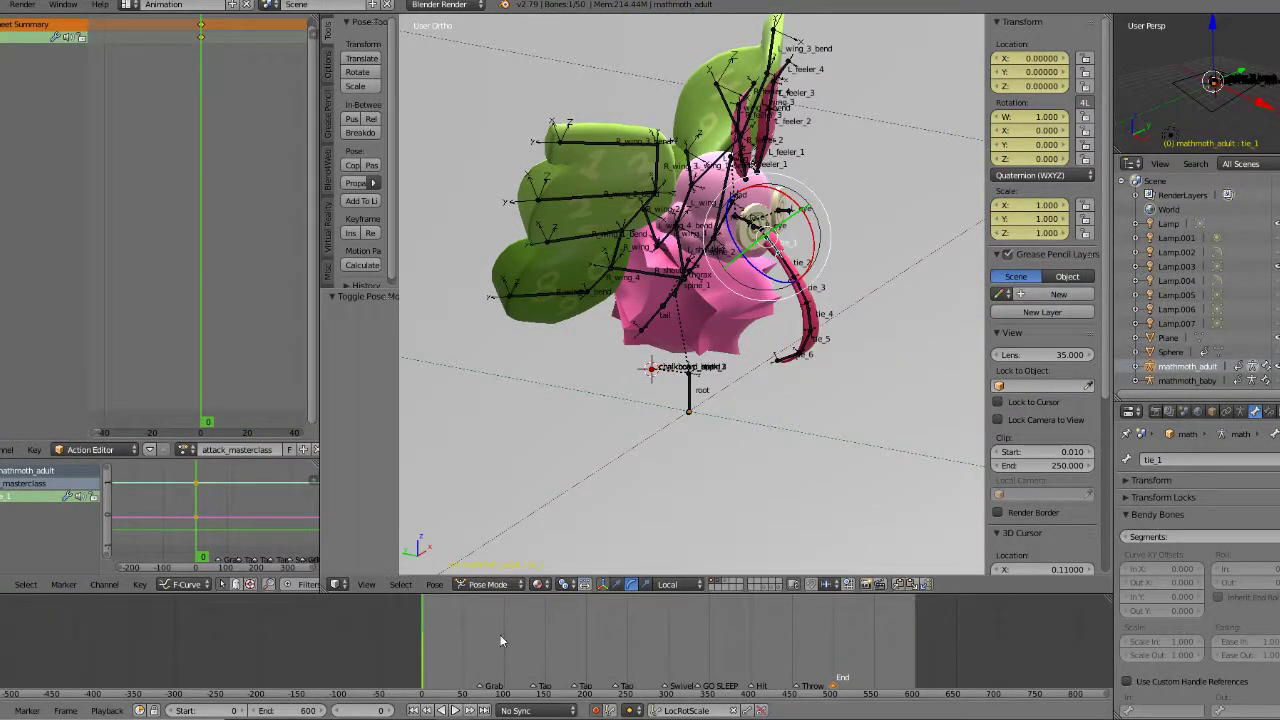
pyautogui.moveTo(783, 386); pyautogui.dragTo(773, 388, button='middle')
pyautogui.moveTo(441, 640); pyautogui.dragTo(465, 646)
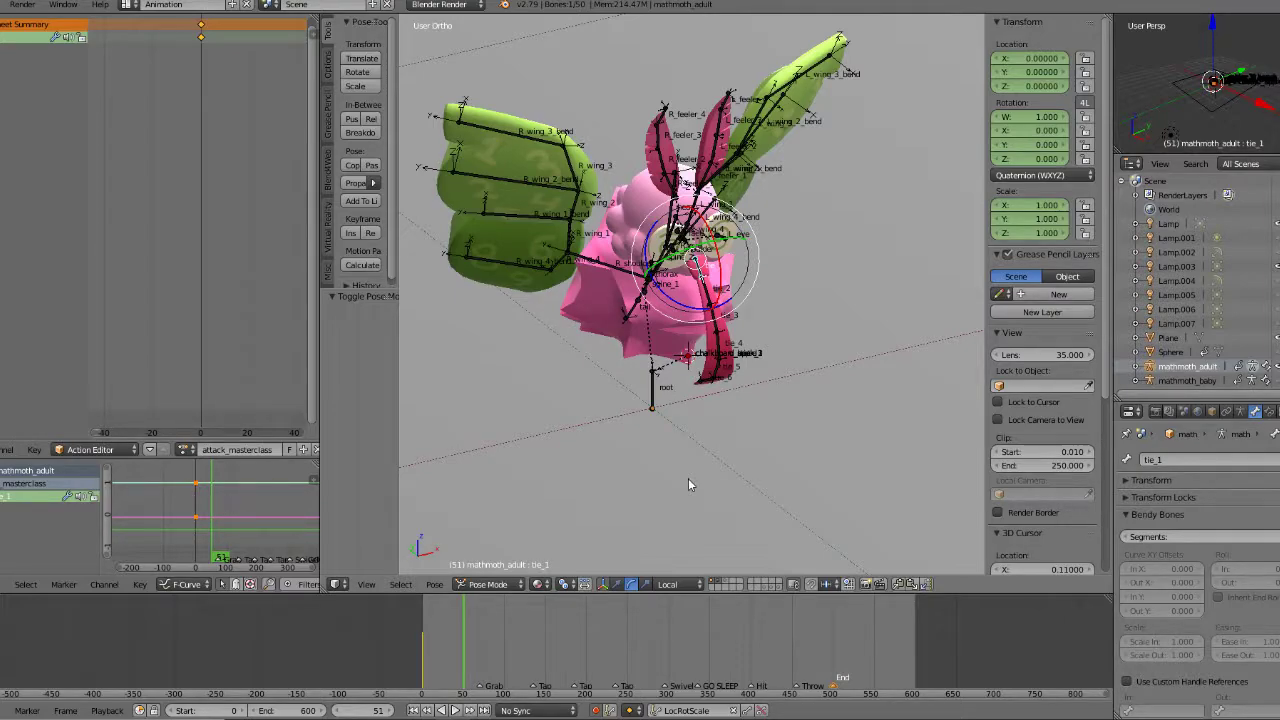
pyautogui.press('a')
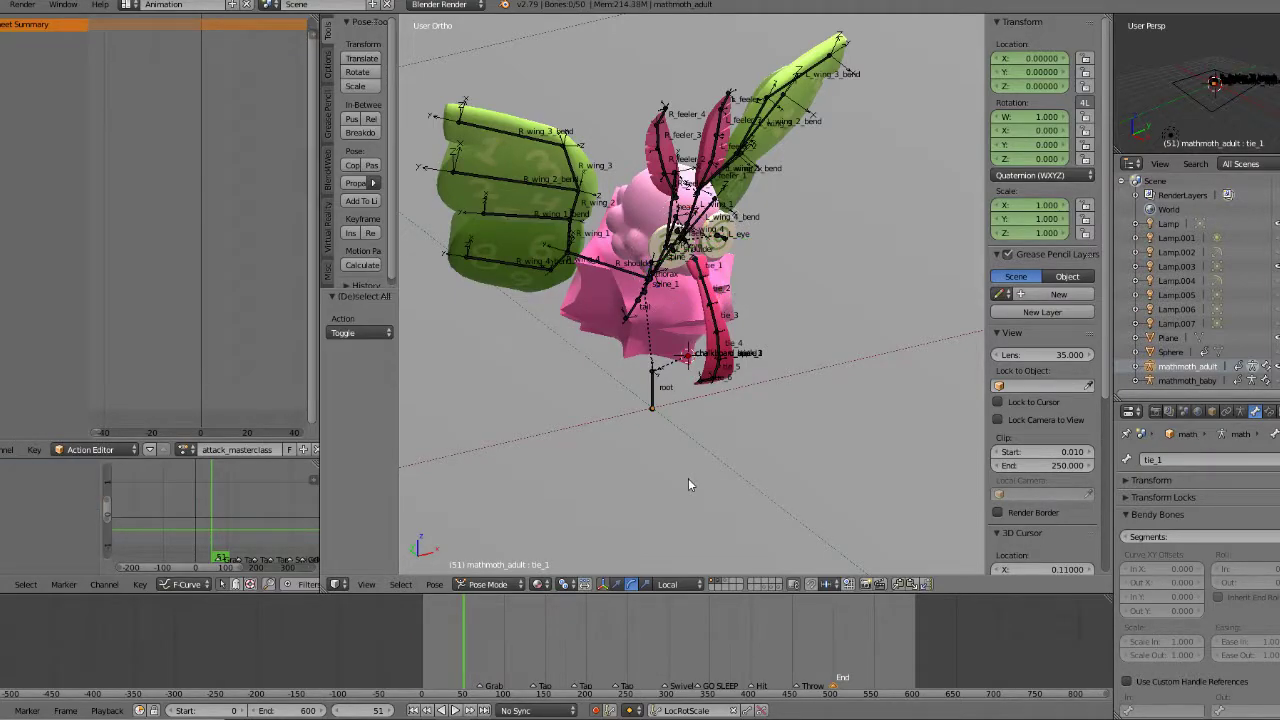
pyautogui.press('a')
pyautogui.press('Down')
pyautogui.press('Up')
pyautogui.press('Down')
pyautogui.press('Up')
pyautogui.press('Down')
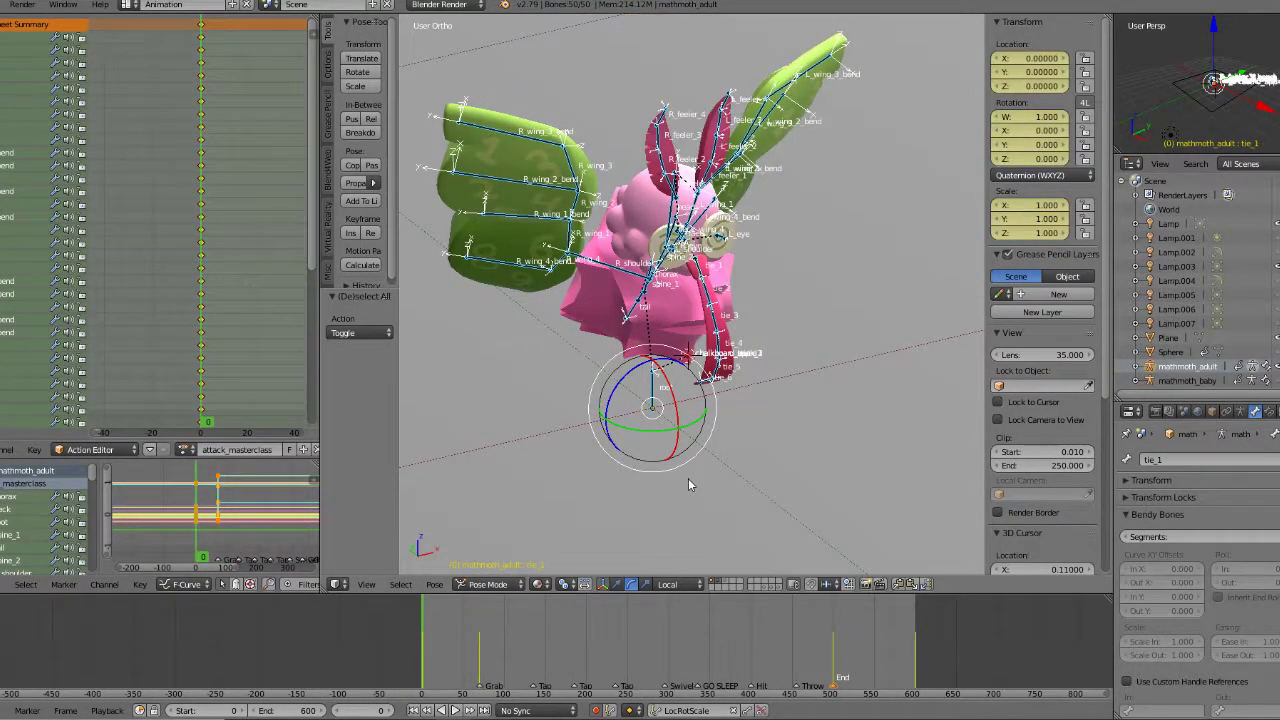
# Step: Examine the moth at frame 0, and view it with the chalkboard props from the front at frame 301
pyautogui.keyDown('shift'); pyautogui.moveTo(682, 342); pyautogui.dragTo(715, 372, button='middle'); pyautogui.keyUp('shift')
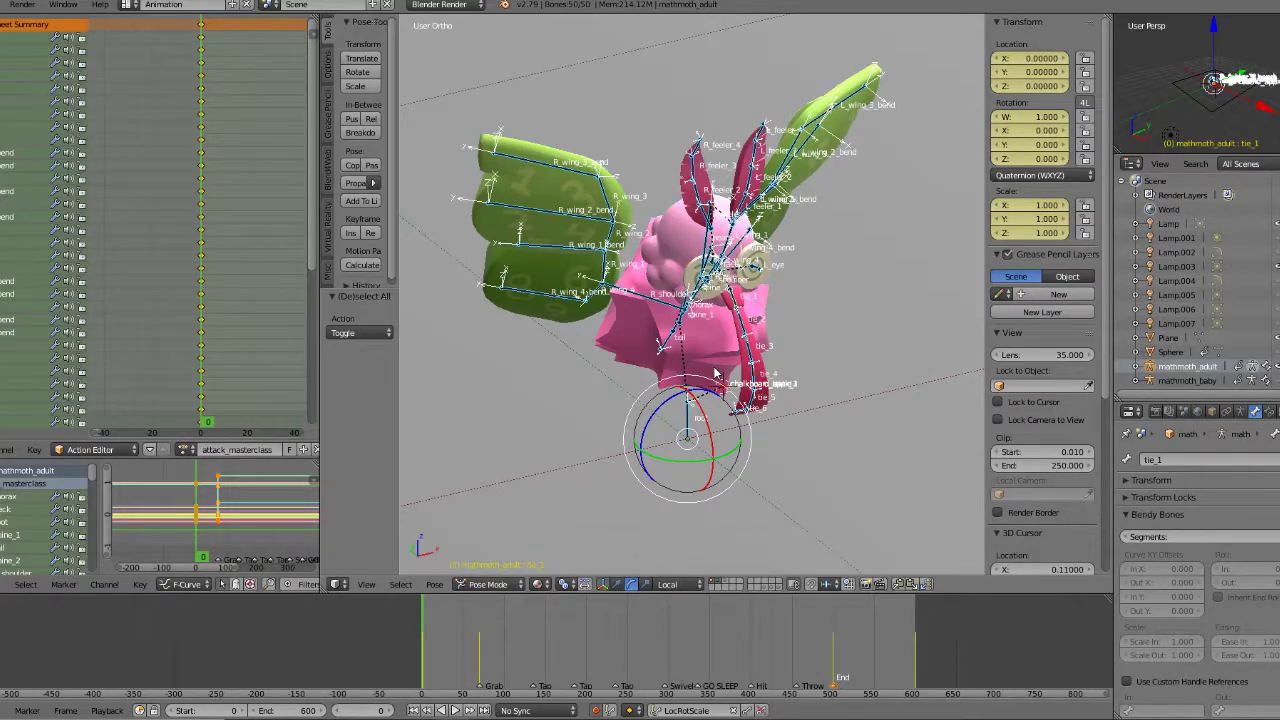
pyautogui.moveTo(647, 248); pyautogui.dragTo(679, 268, button='middle')
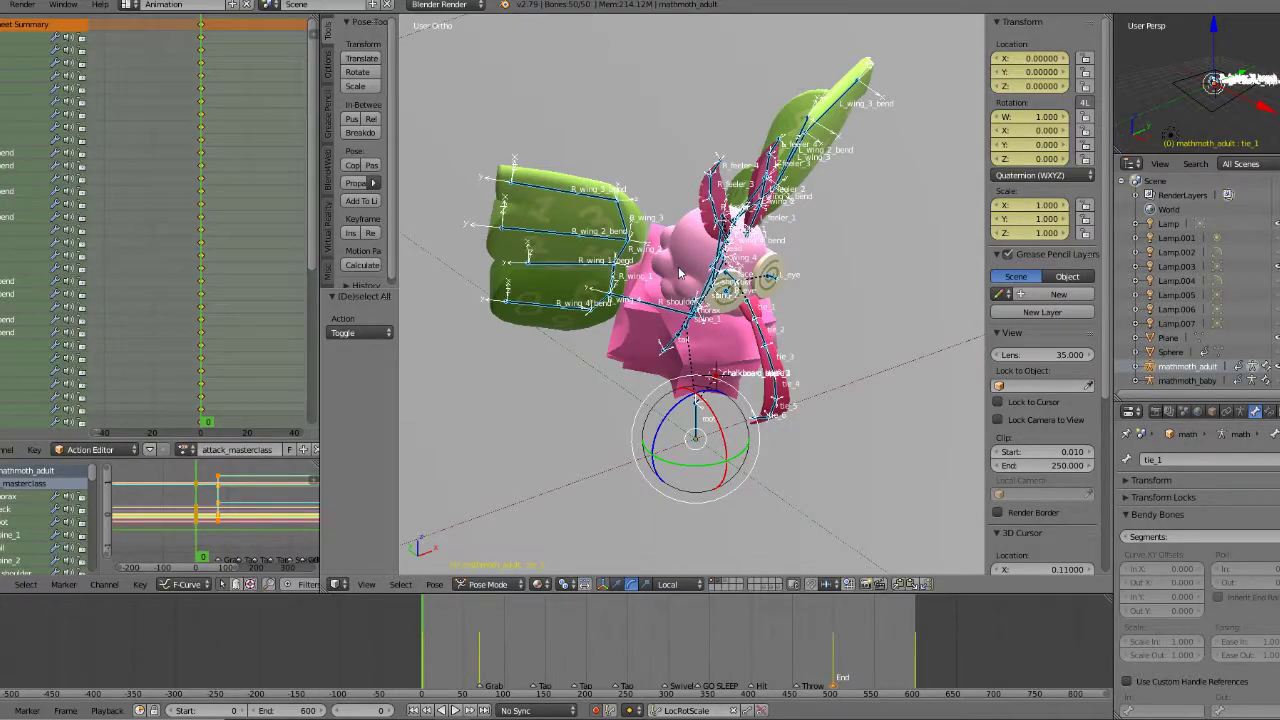
pyautogui.moveTo(683, 273); pyautogui.dragTo(646, 318, button='middle')
pyautogui.moveTo(386, 672); pyautogui.dragTo(670, 643)
pyautogui.scroll(-2, 734, 345)
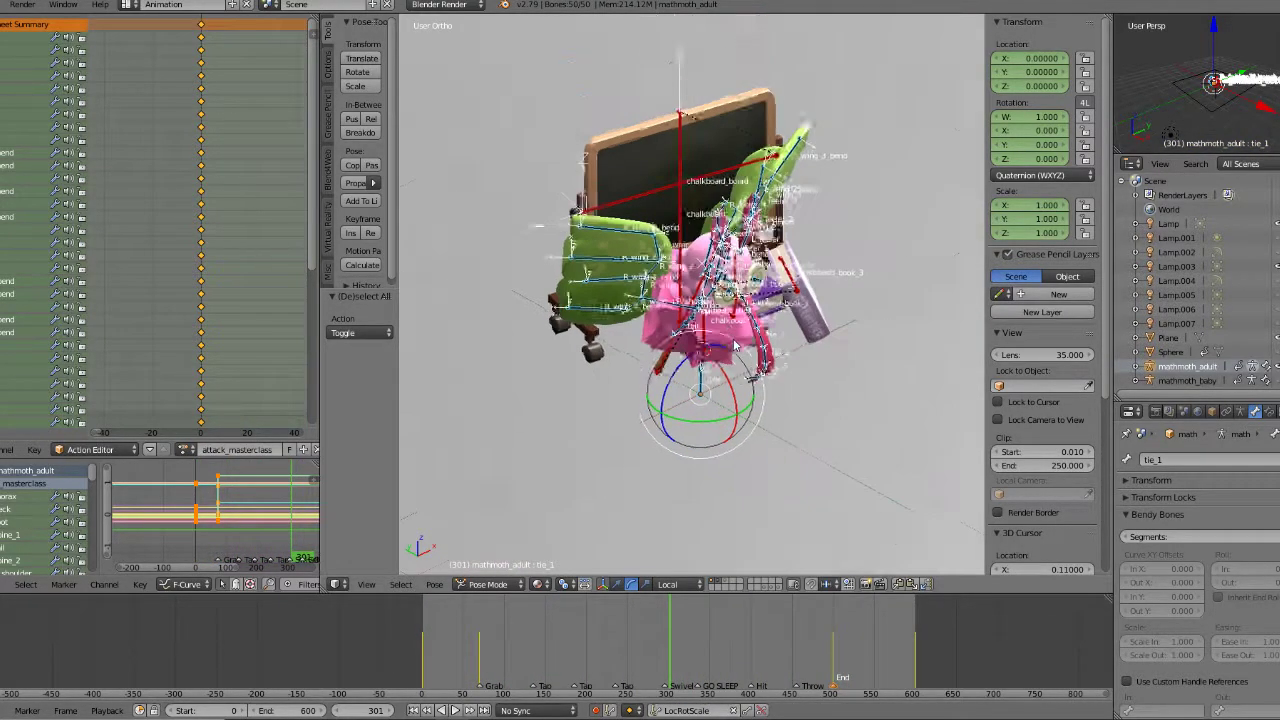
pyautogui.press('KP_1')
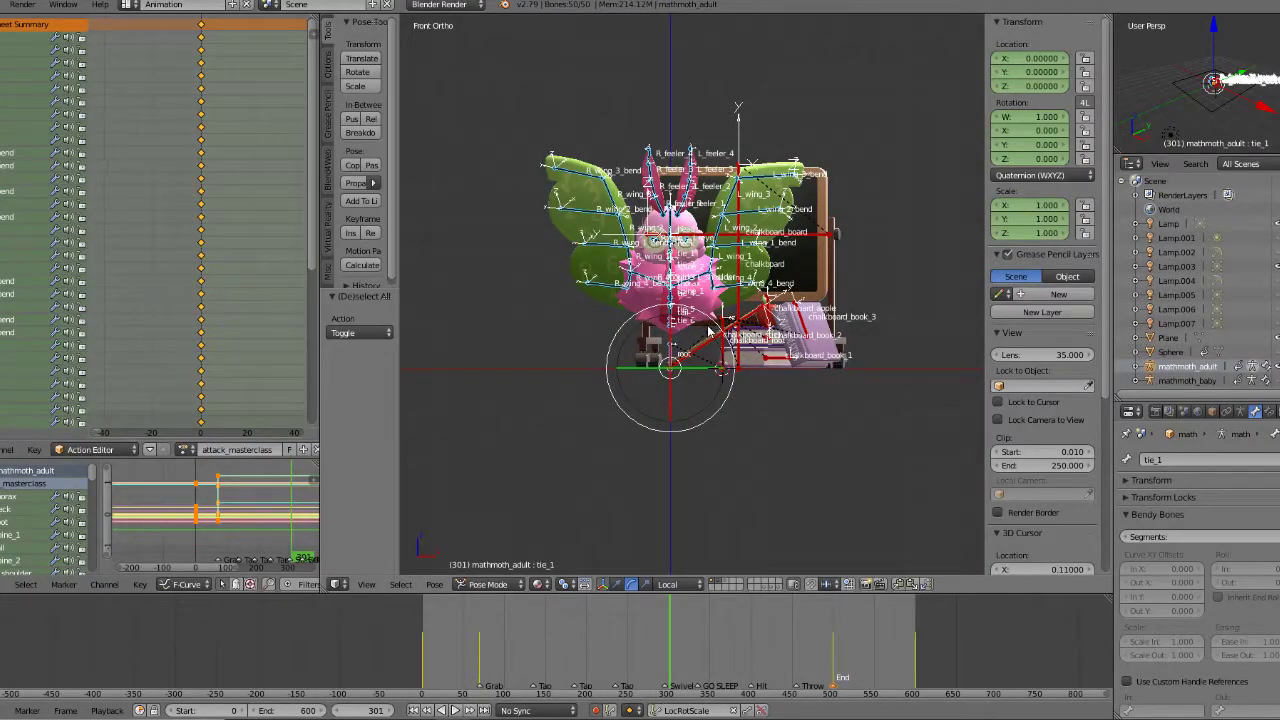
# Step: Inspect the chalkboard and chalkboard_root bones at frame 70 (Grab) and switch to the translate manipulator
pyautogui.scroll(2, 708, 332)
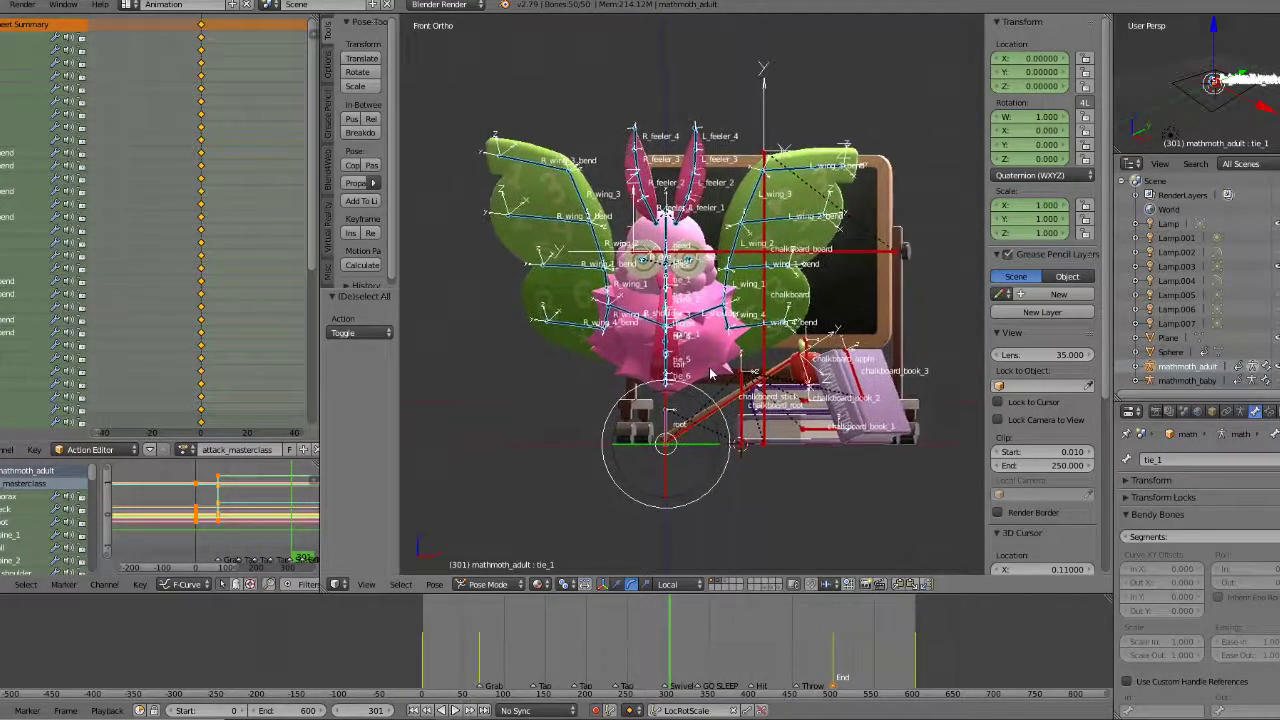
pyautogui.moveTo(465, 642); pyautogui.dragTo(480, 641)
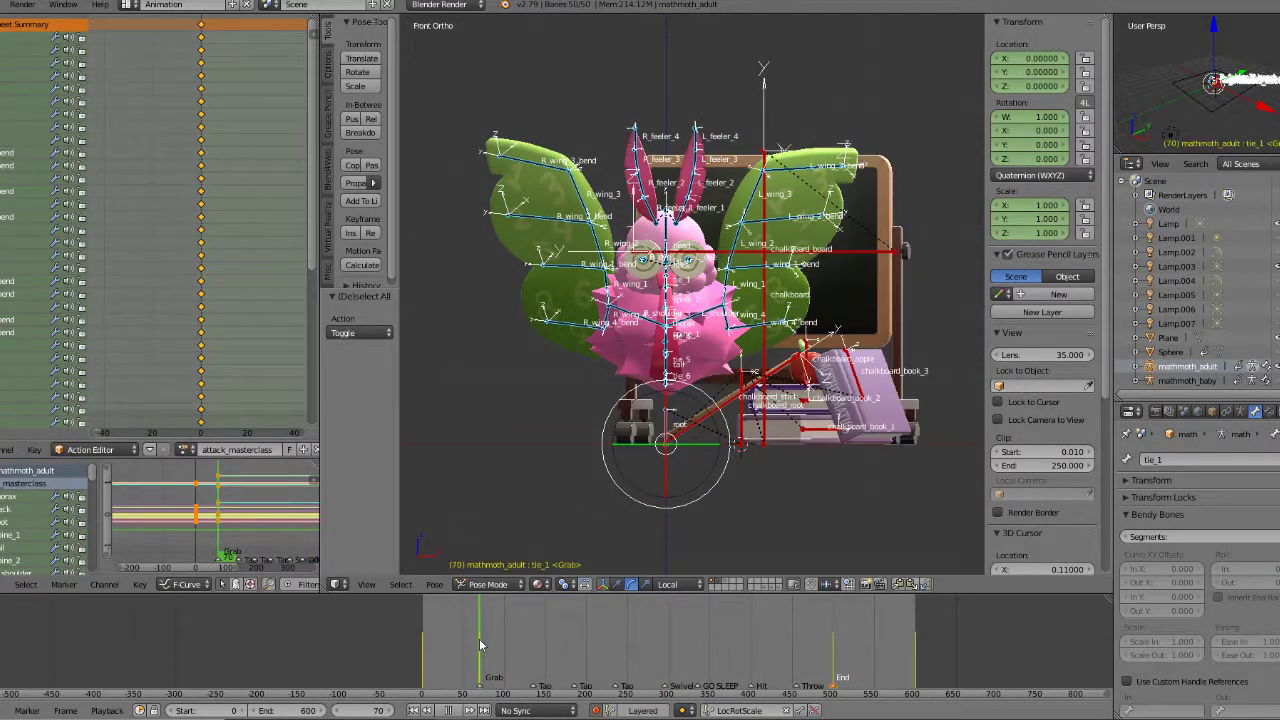
pyautogui.moveTo(862, 446); pyautogui.dragTo(819, 465, button='middle')
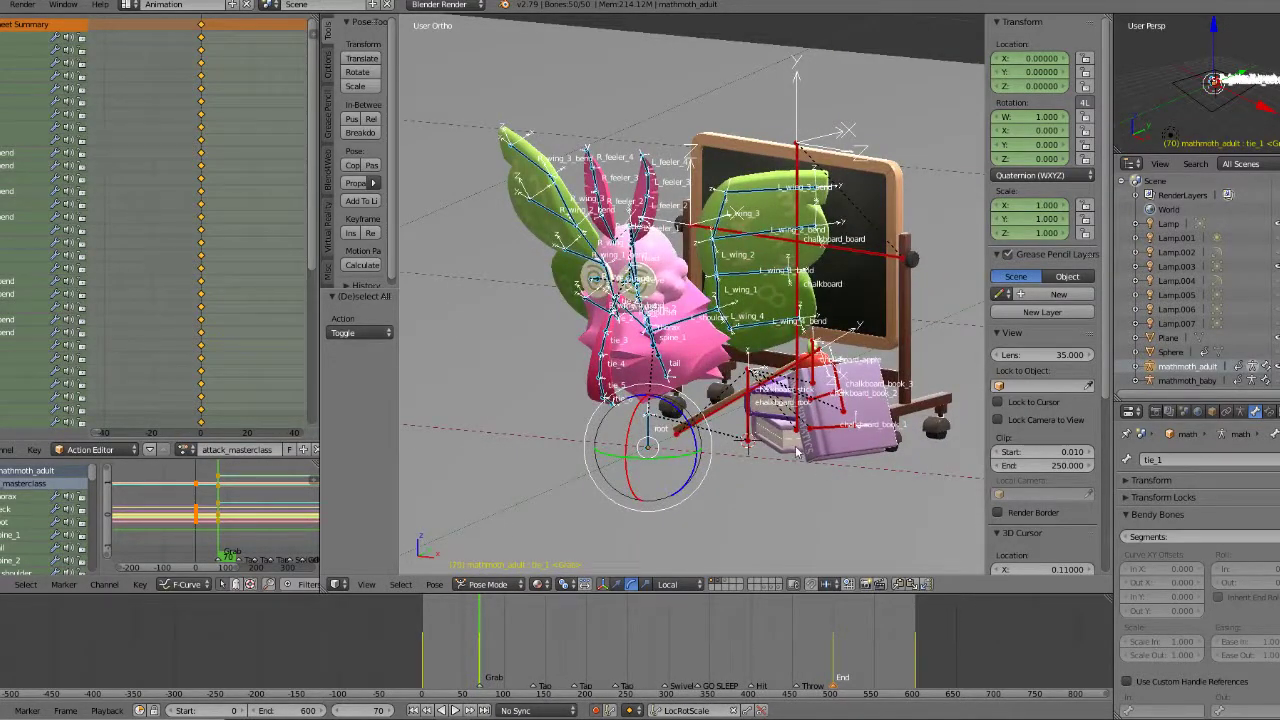
pyautogui.rightClick(793, 292)
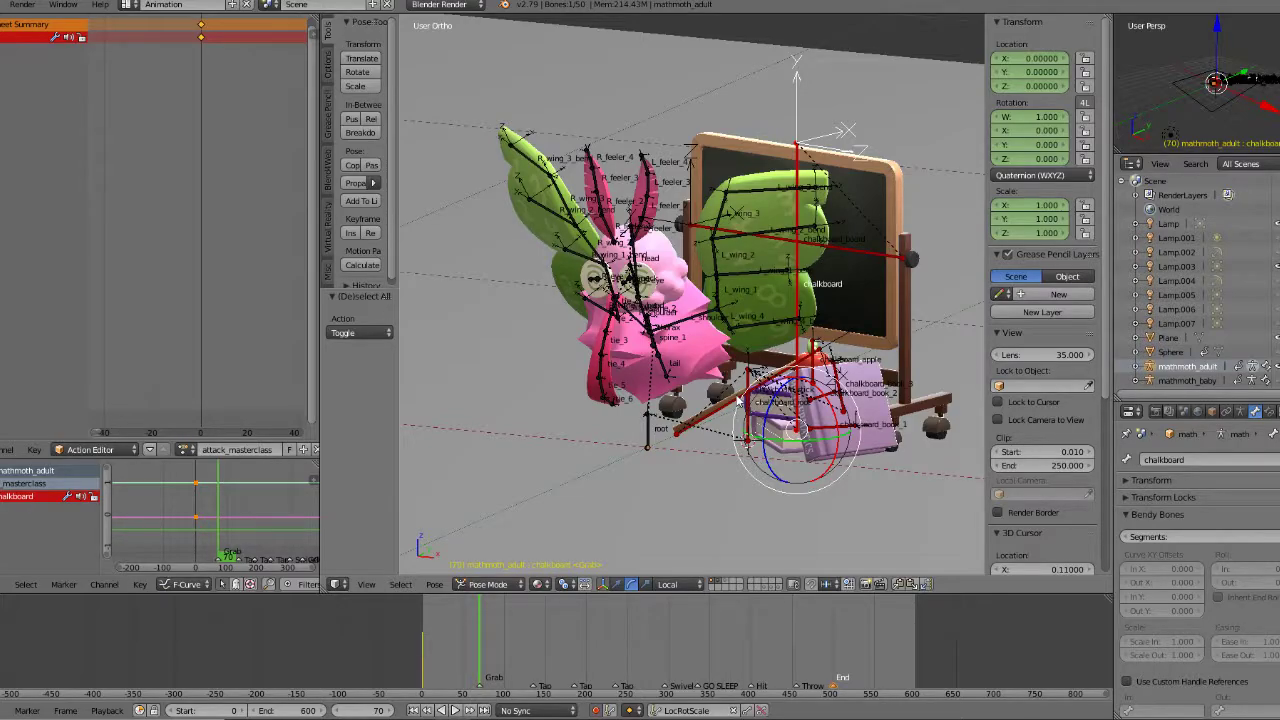
pyautogui.rightClick(756, 378)
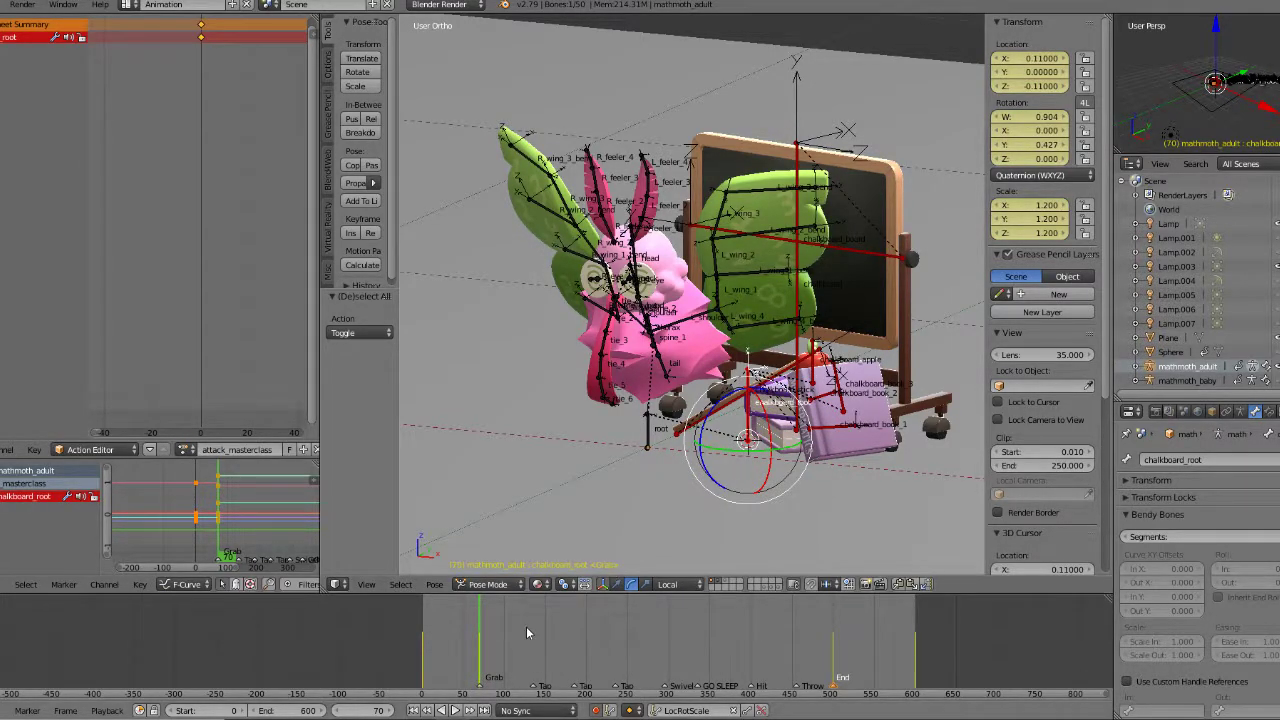
pyautogui.click(617, 584)
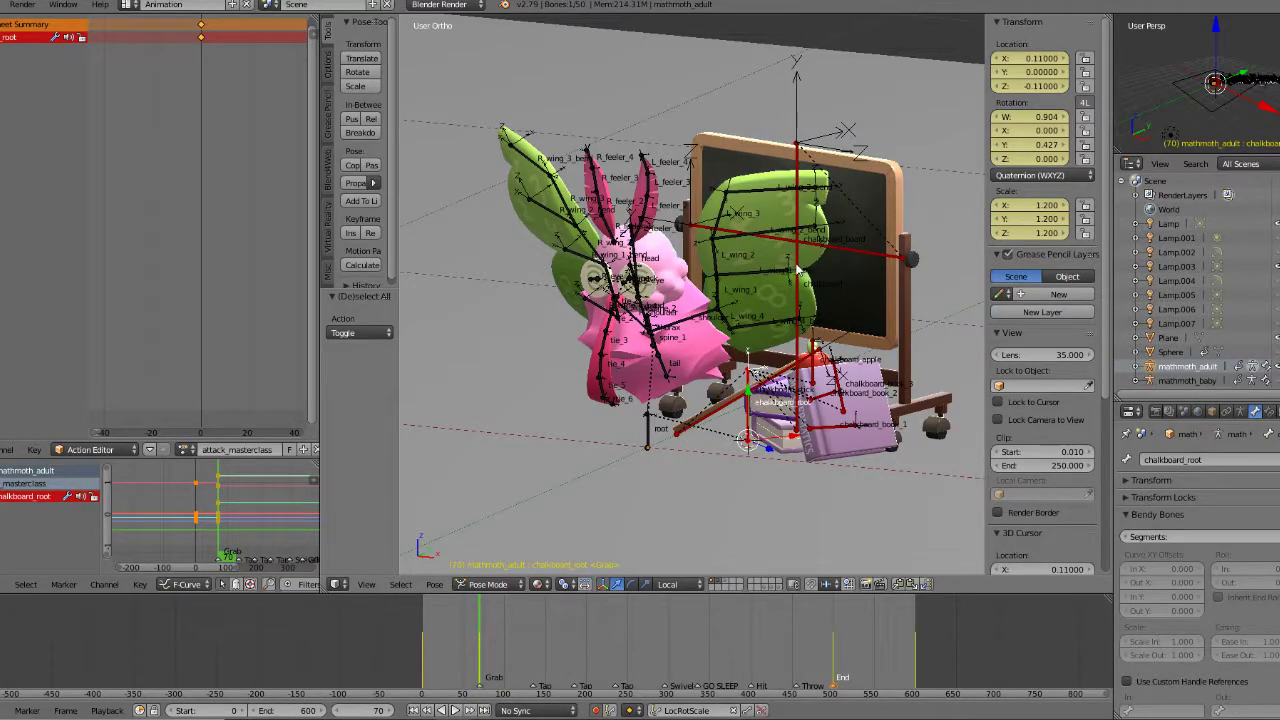
pyautogui.rightClick(838, 290)
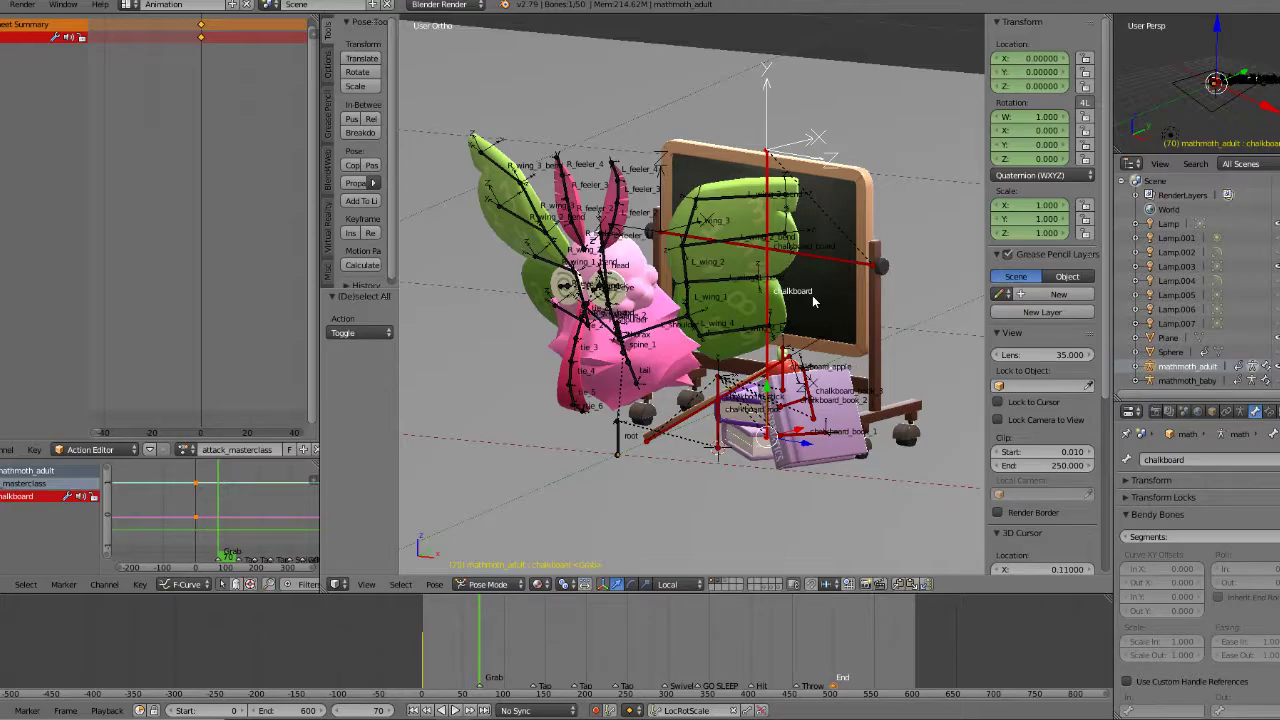
# Step: Compare the moth and its chalkboard props at frames 68 and 71, around the Grab marker
pyautogui.hotkey('alt', 'a')
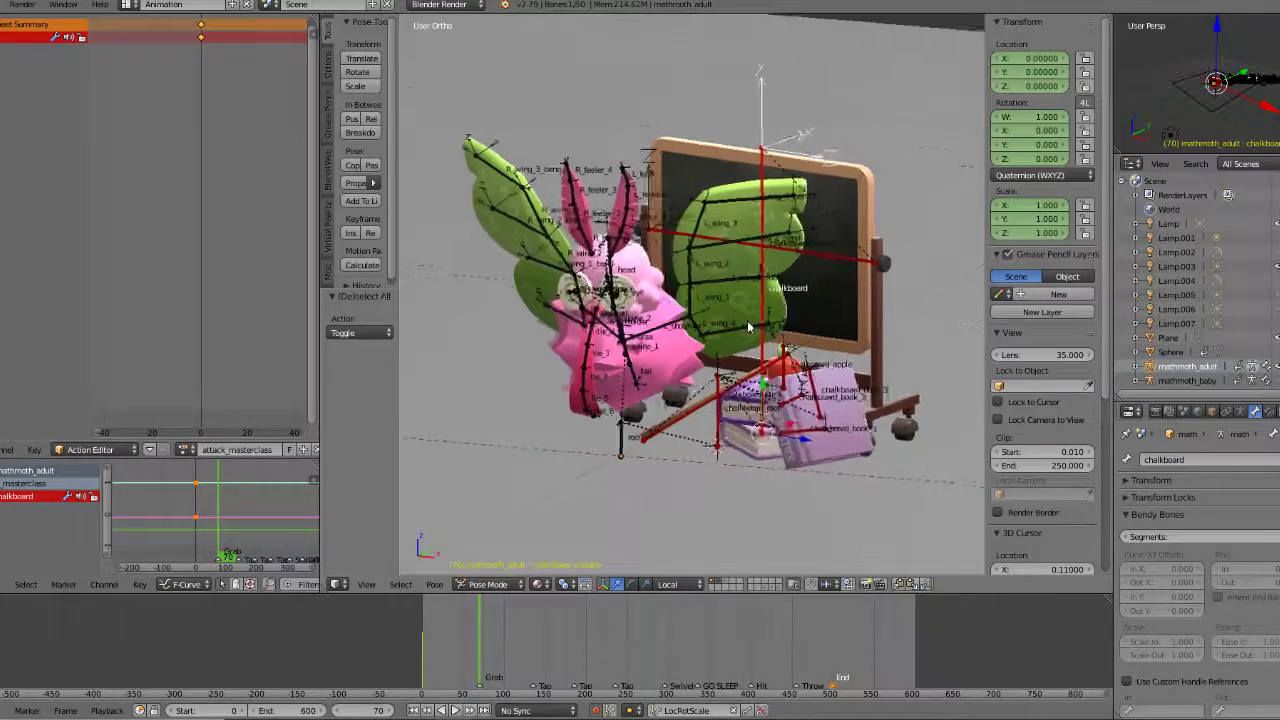
pyautogui.click(460, 644)
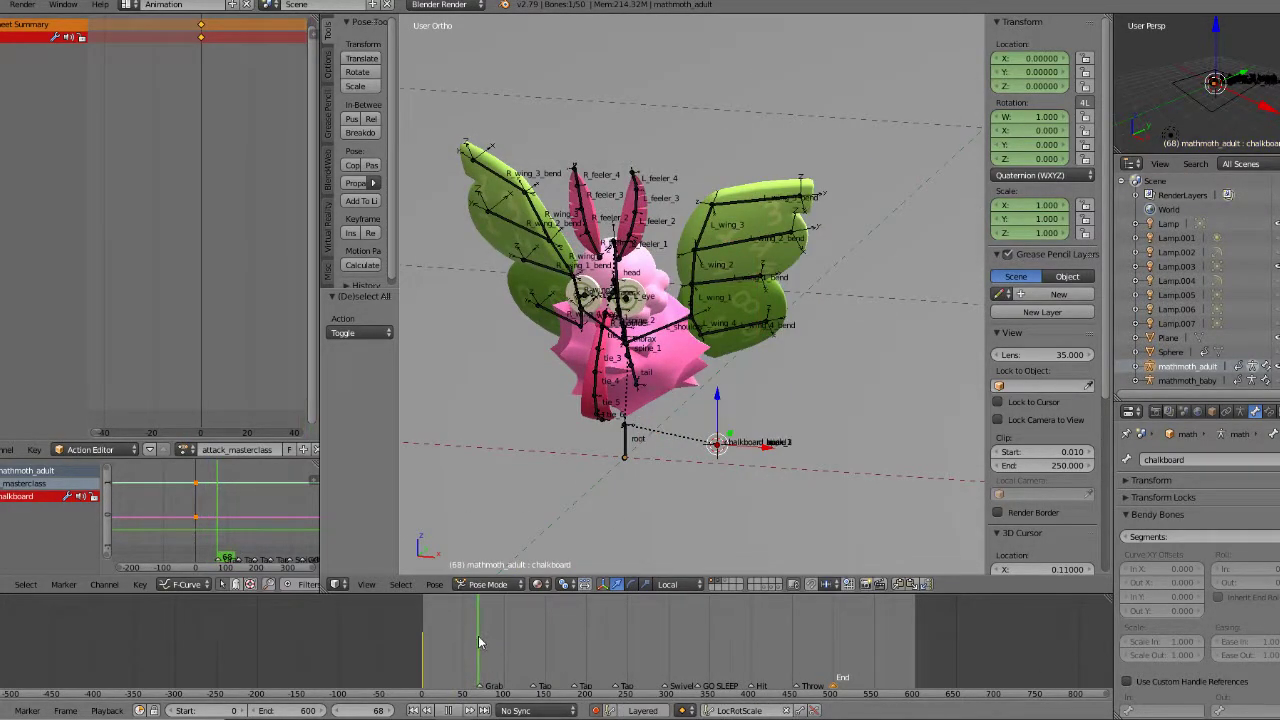
pyautogui.click(481, 644)
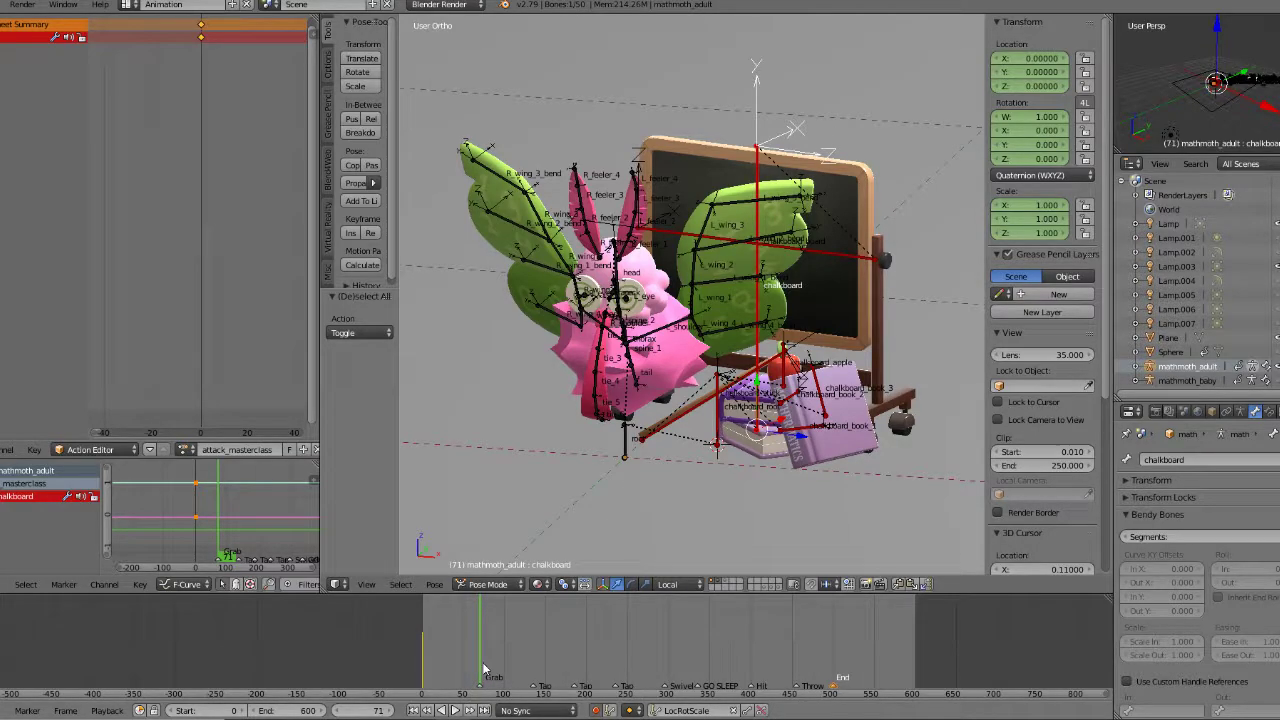
pyautogui.moveTo(776, 393); pyautogui.dragTo(736, 398, button='middle')
pyautogui.scroll(2, 738, 432)
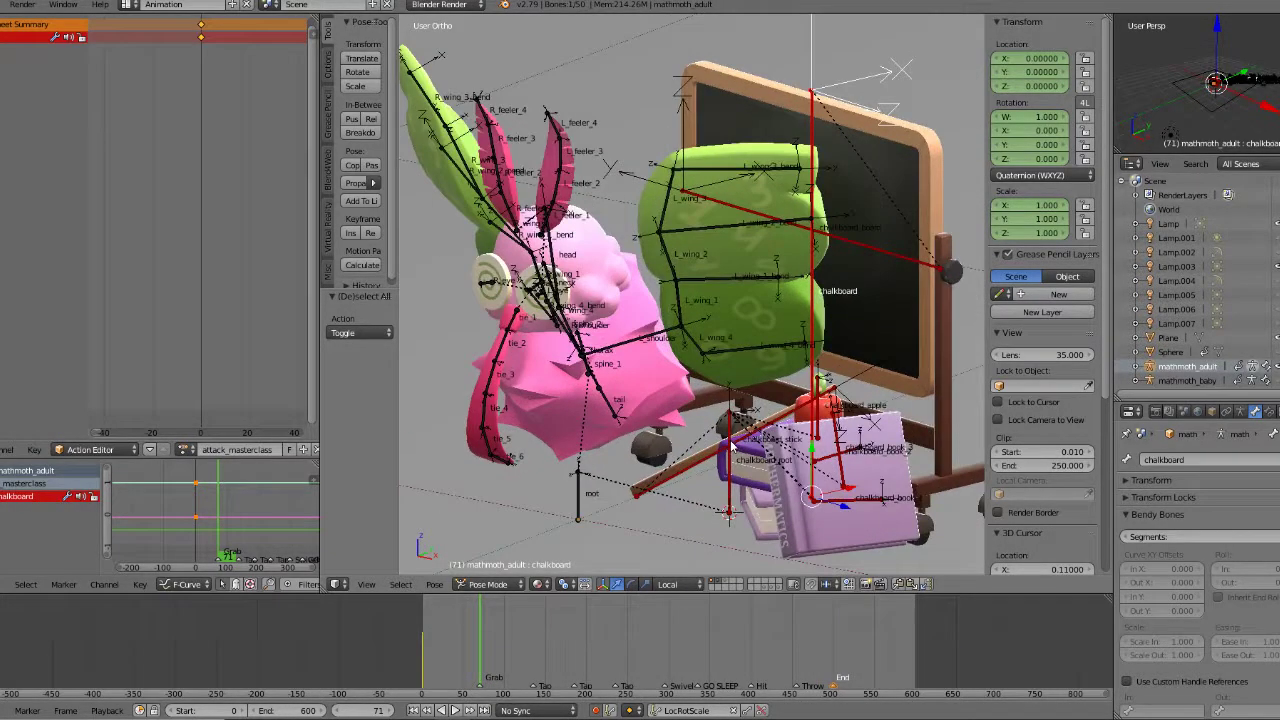
# Step: Copy the chalkboard_root bone's pose from frame 71 and paste it at frame 40
pyautogui.rightClick(731, 440)
pyautogui.moveTo(476, 645); pyautogui.dragTo(456, 651)
pyautogui.hotkey('ctrl', 'c')
pyautogui.hotkey('ctrl', 'v')
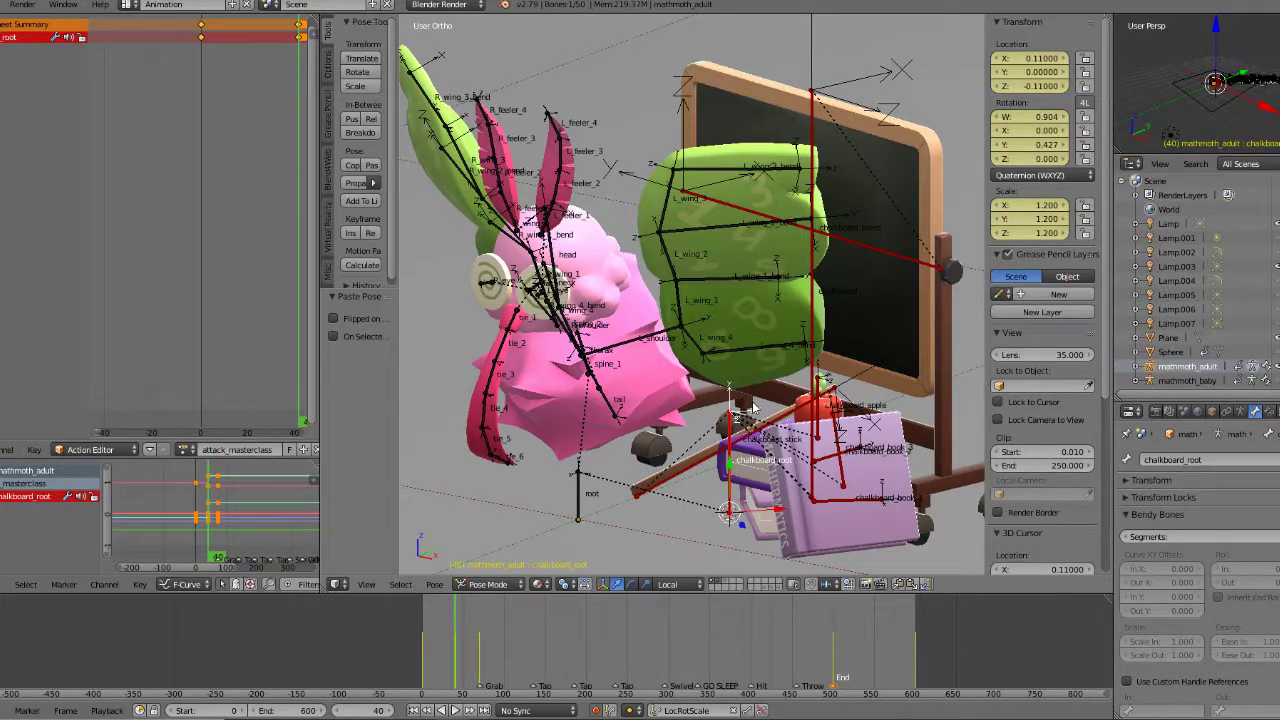
# Step: Insert a LocRotScale keyframe for the chalkboard bone at frame 70 and return to frame 40
pyautogui.rightClick(815, 193)
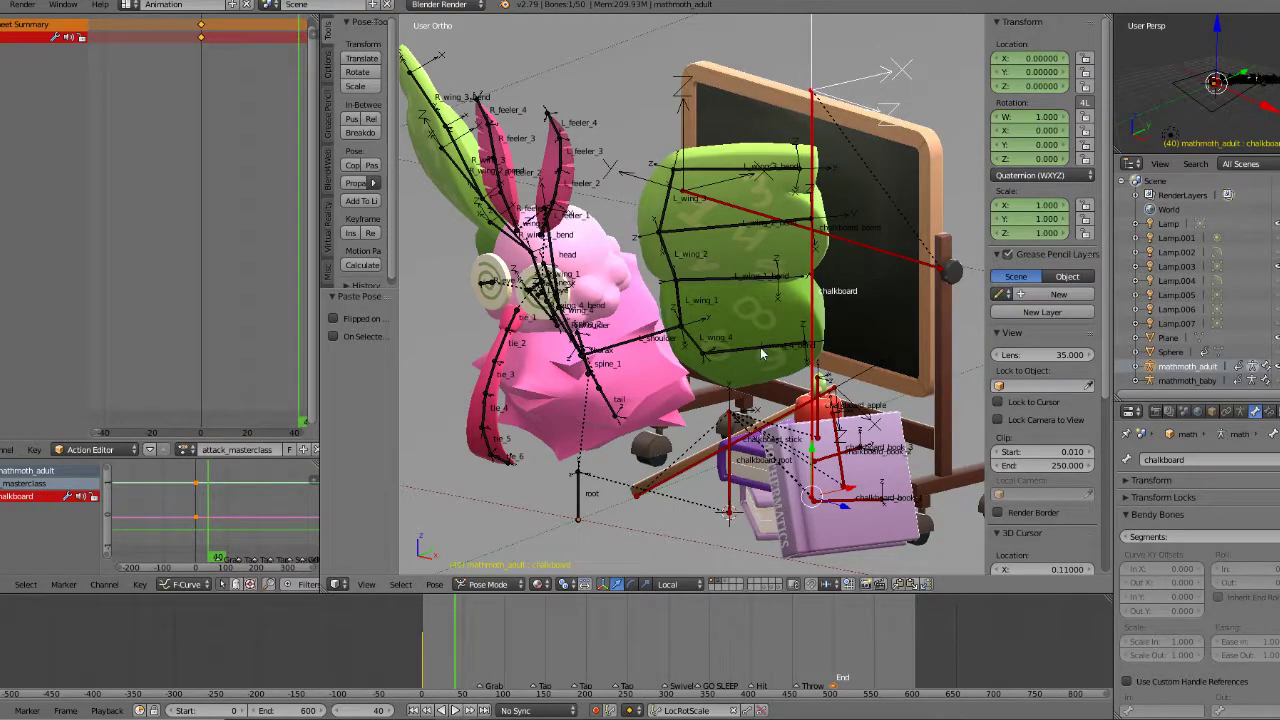
pyautogui.scroll(-3, 758, 395)
pyautogui.moveTo(448, 653); pyautogui.dragTo(479, 650)
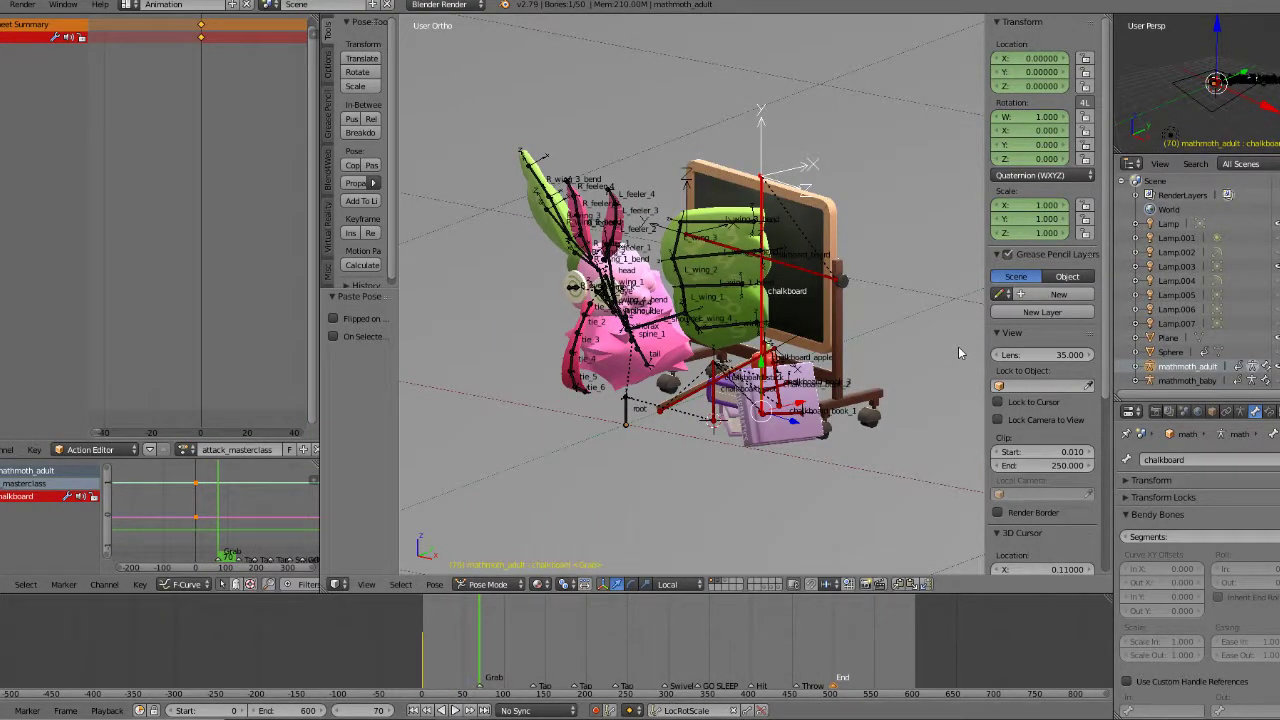
pyautogui.press('i')
pyautogui.click(456, 646)
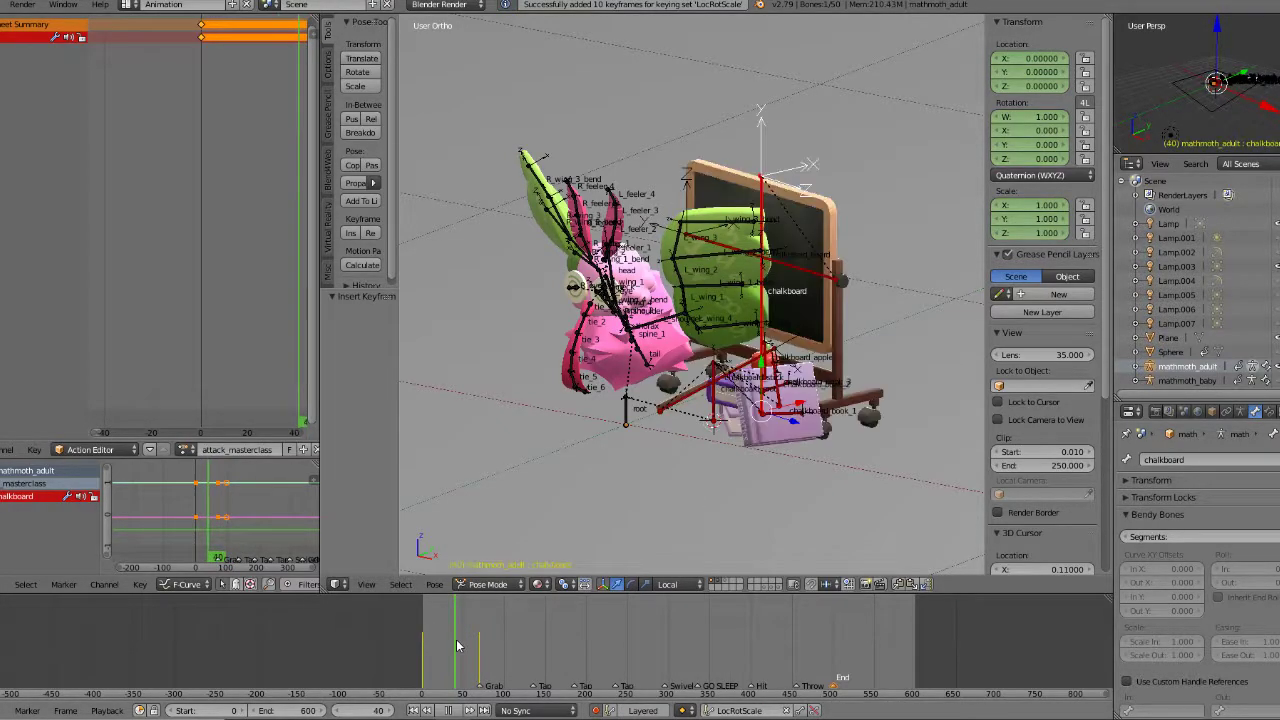
pyautogui.press('Escape')
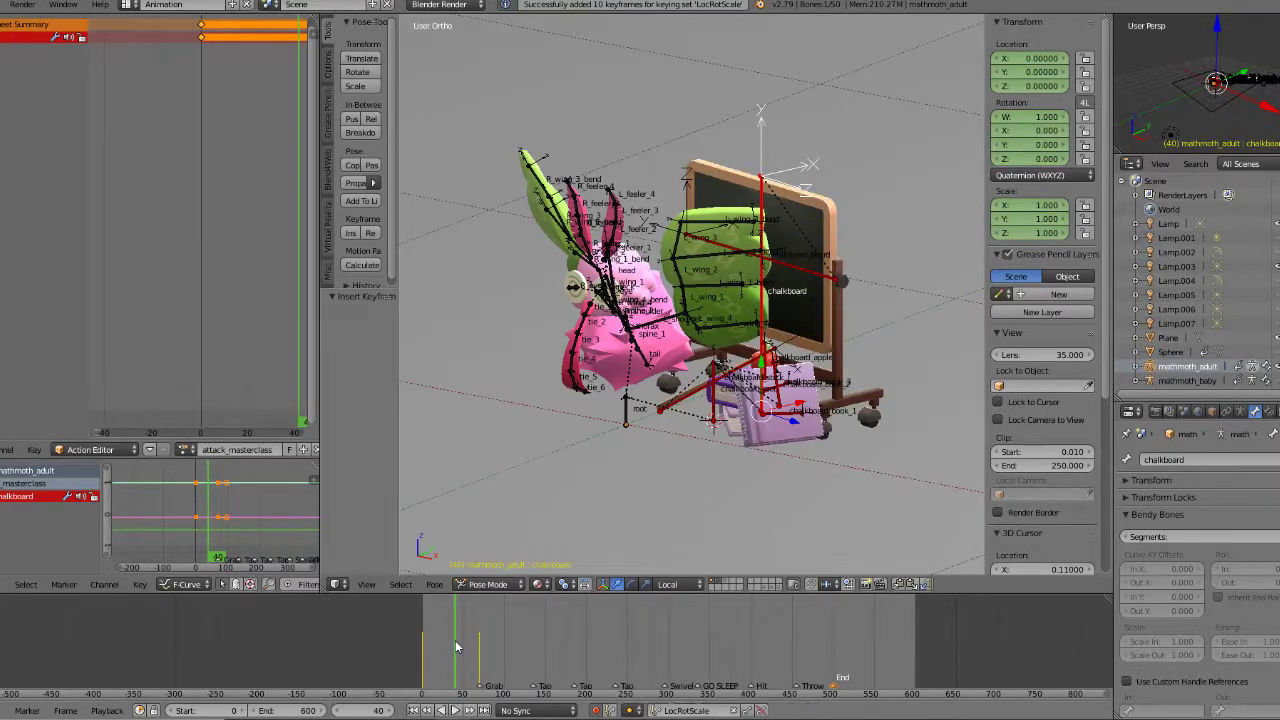
# Step: Raise the chalkboard bone 0.065 along its local Y axis at frame 40 and preview the opening frames
pyautogui.moveTo(829, 386); pyautogui.dragTo(792, 380, button='middle')
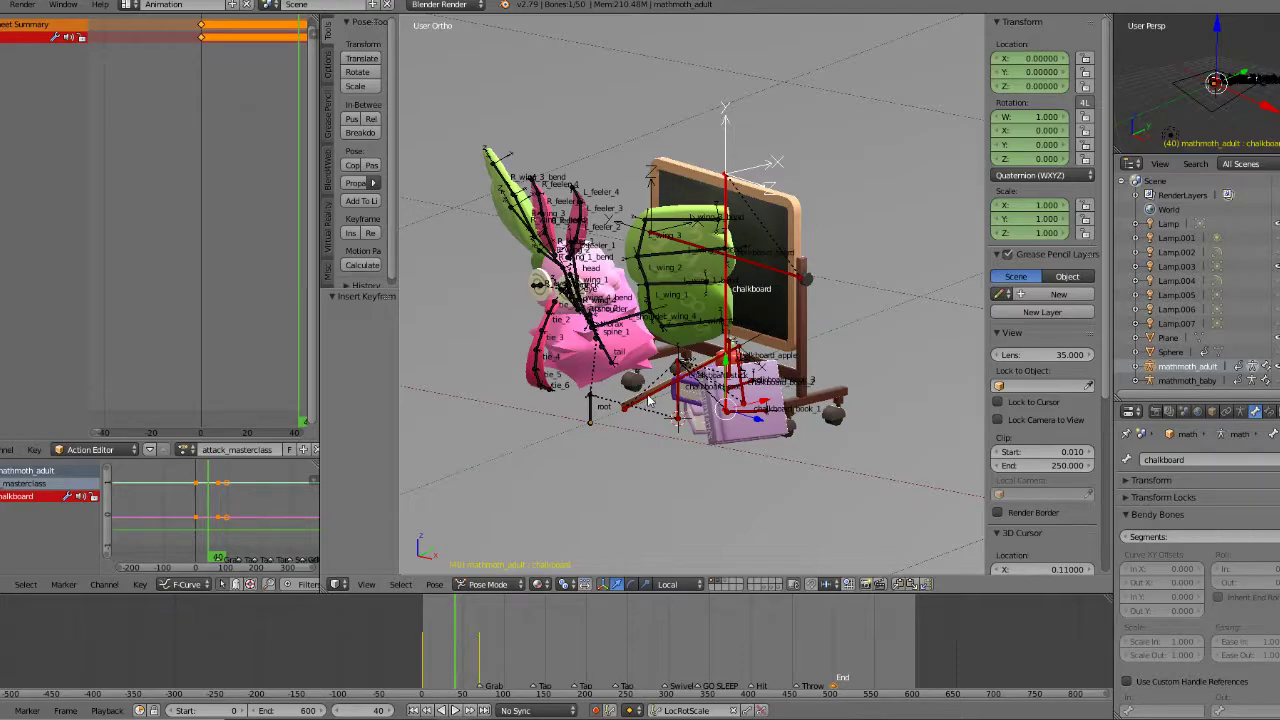
pyautogui.moveTo(727, 361); pyautogui.dragTo(727, 325)
pyautogui.moveTo(437, 652); pyautogui.dragTo(494, 652)
pyautogui.click(438, 653)
pyautogui.hotkey('alt', 'a')
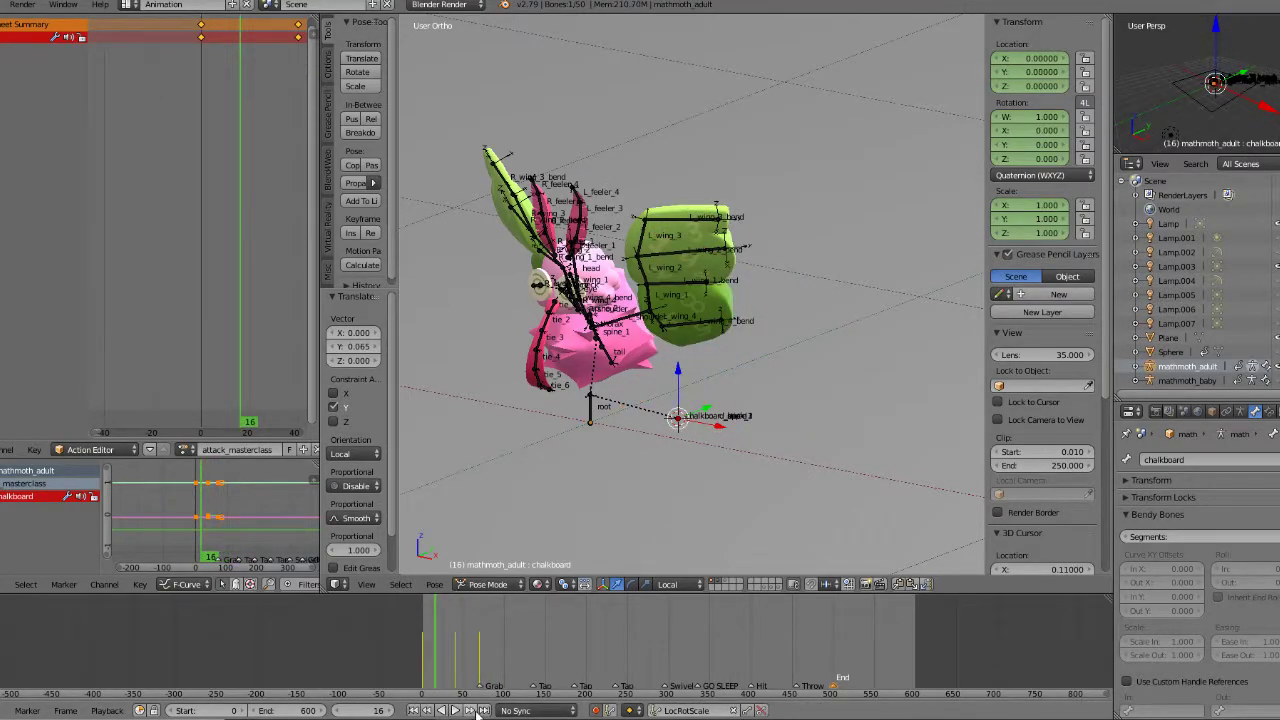
pyautogui.click(451, 710)
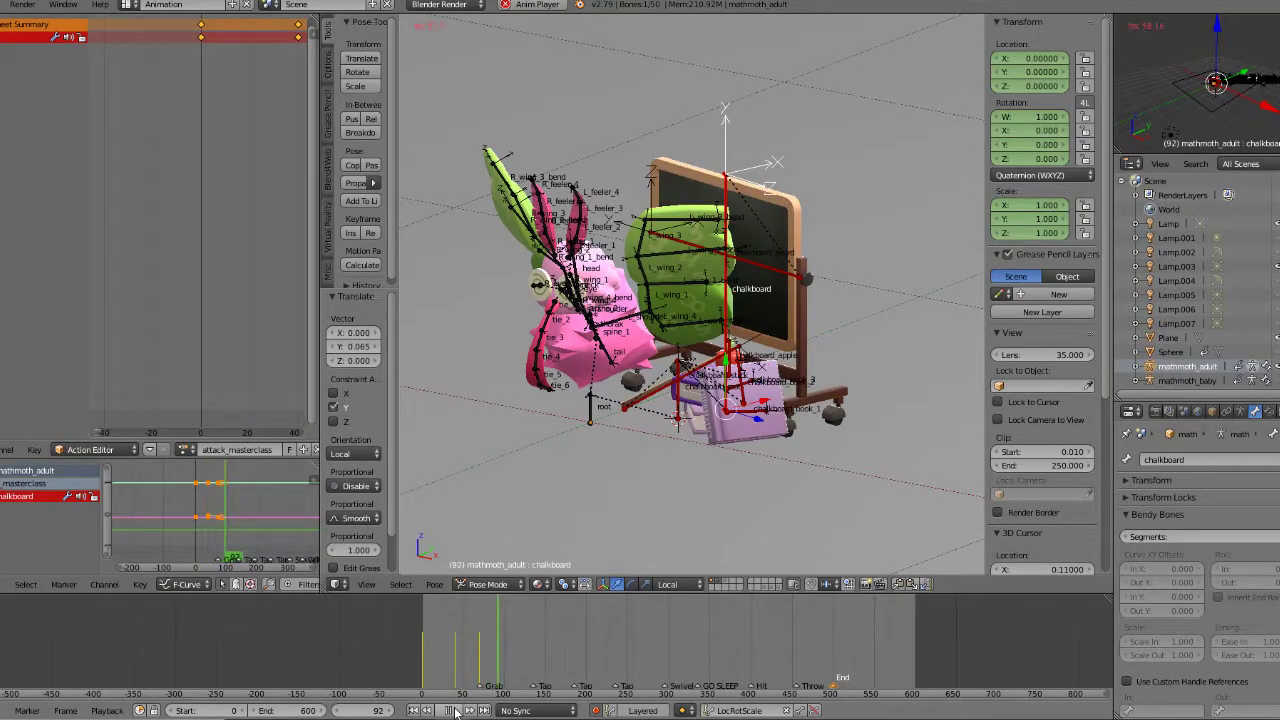
pyautogui.click(451, 710)
pyautogui.click(456, 652)
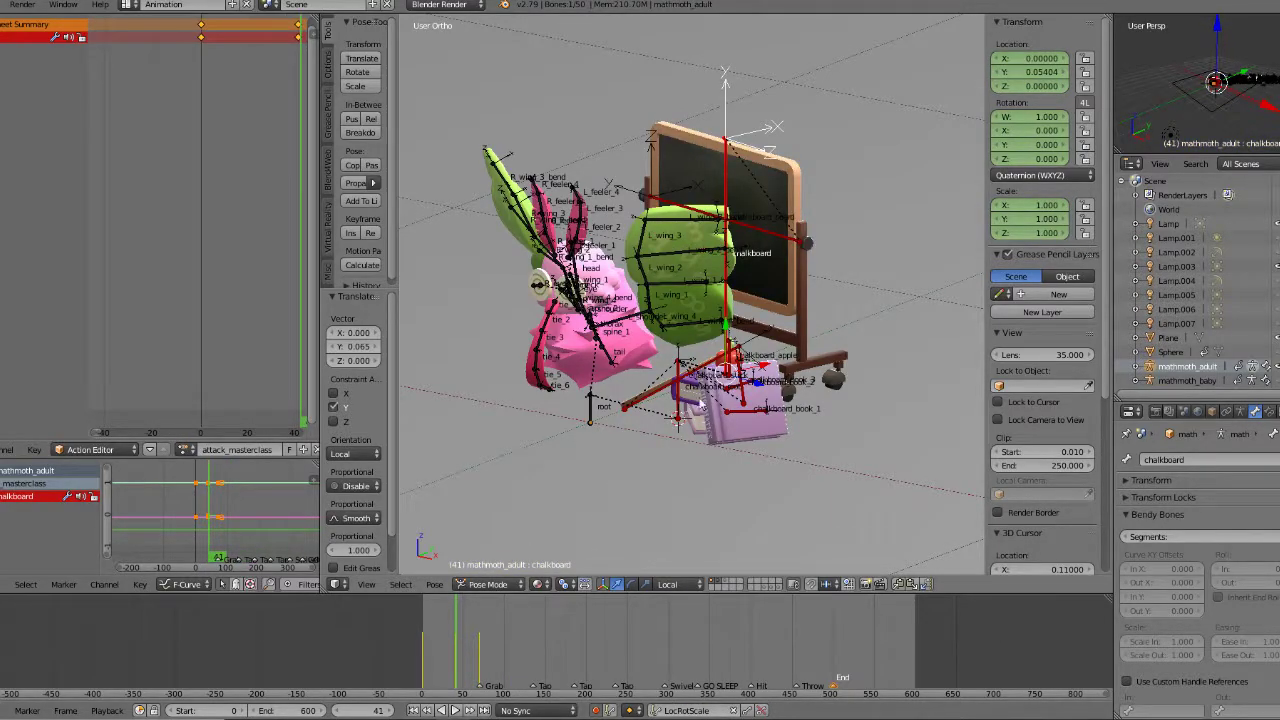
# Step: Select all bones and shift their keyframes at frames 40 and 70 about 20 frames earlier
pyautogui.press('a')
pyautogui.scroll(-5, 209, 178)
pyautogui.rightClick(230, 25)
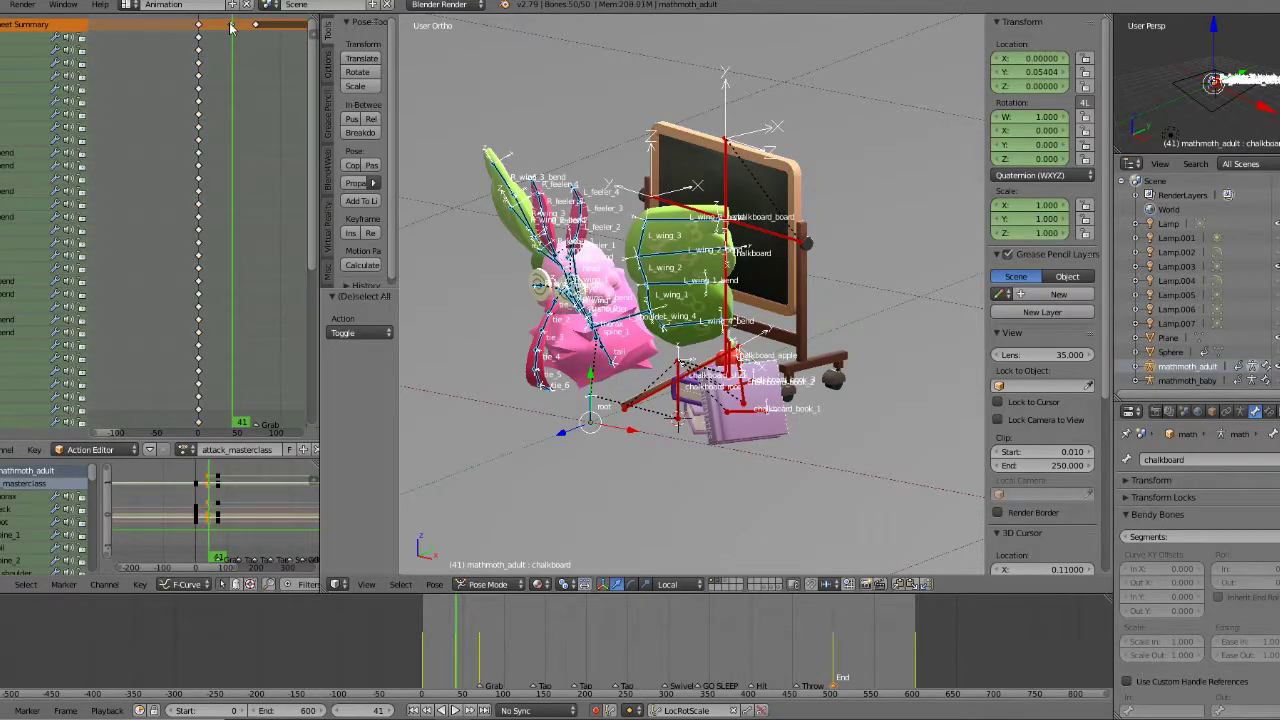
pyautogui.scroll(3, 235, 40)
pyautogui.keyDown('ctrl'); pyautogui.scroll(-2, 240, 52); pyautogui.keyUp('ctrl')
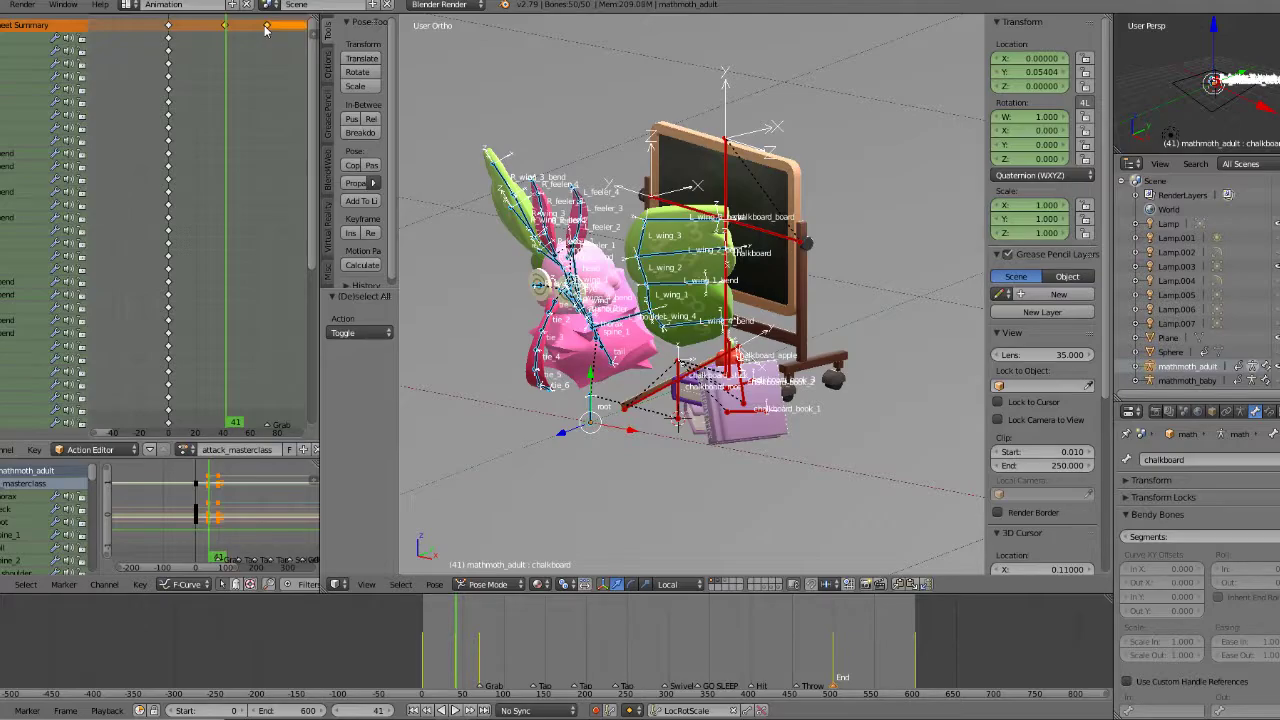
pyautogui.press('g')
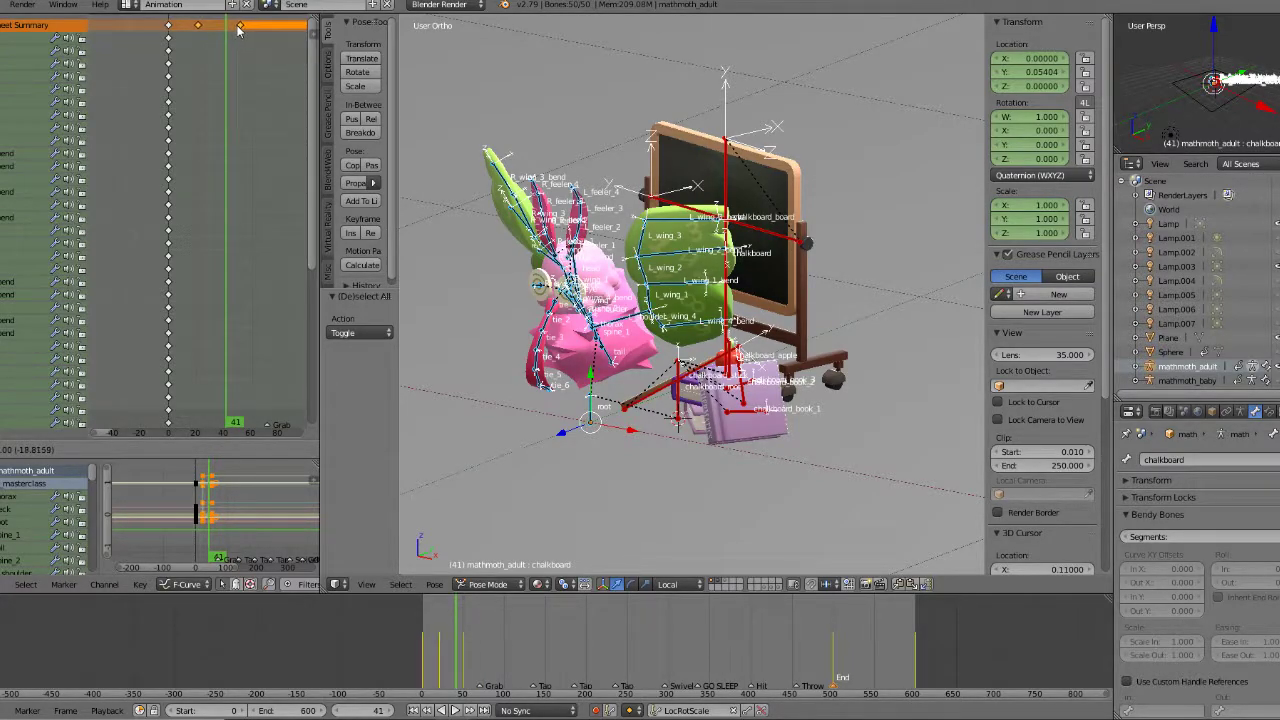
pyautogui.click(237, 29)
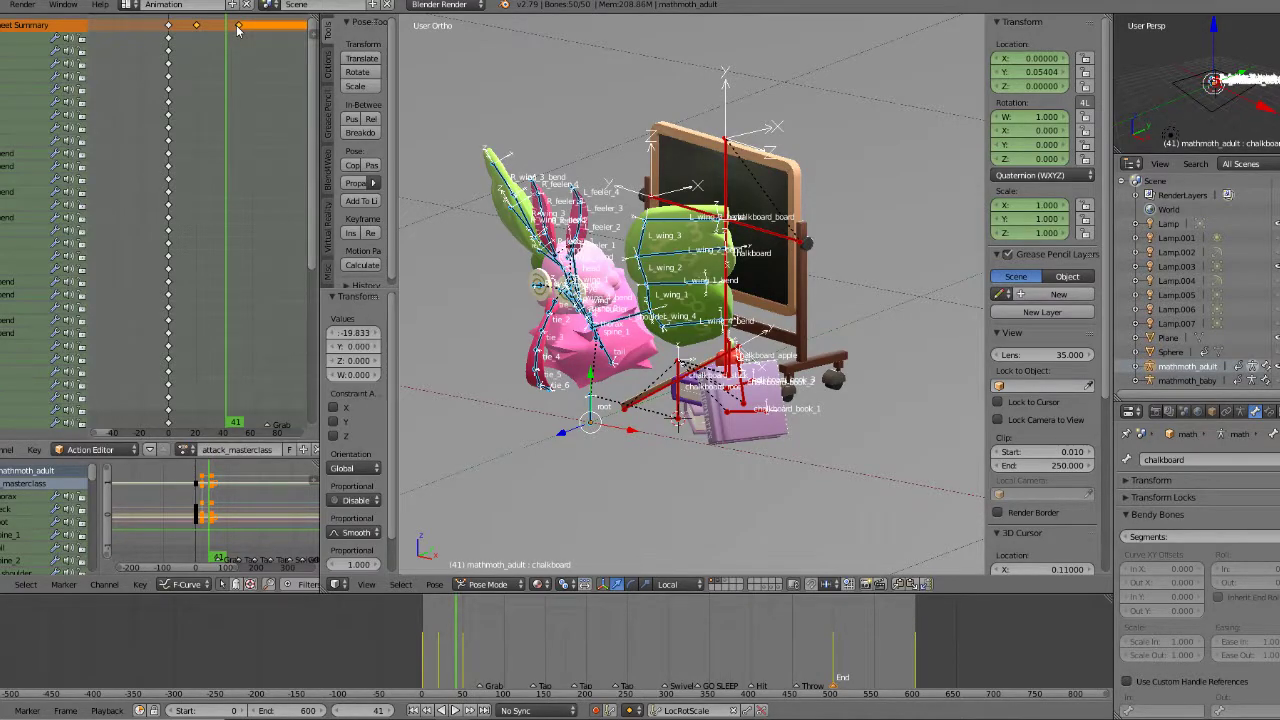
# Step: Move only the raised-chalkboard keyframe about 11 frames later, to around frame 31
pyautogui.click(203, 29)
pyautogui.press('g')
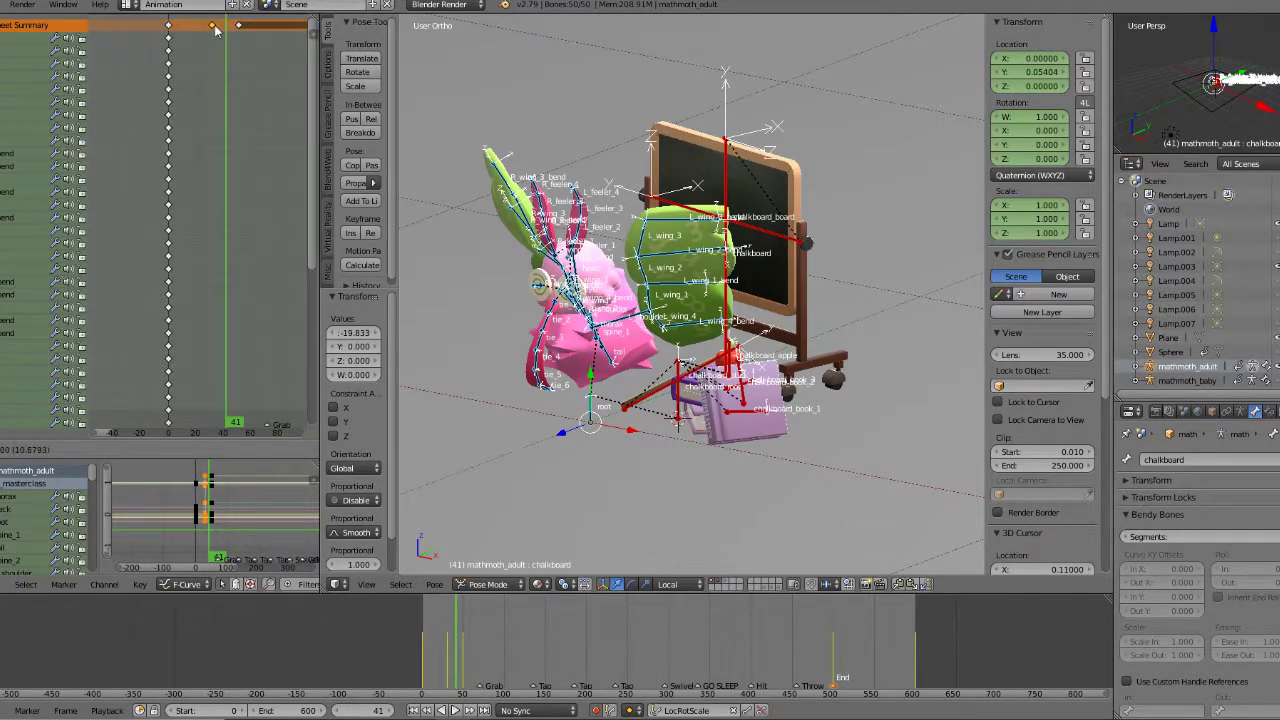
pyautogui.click(214, 29)
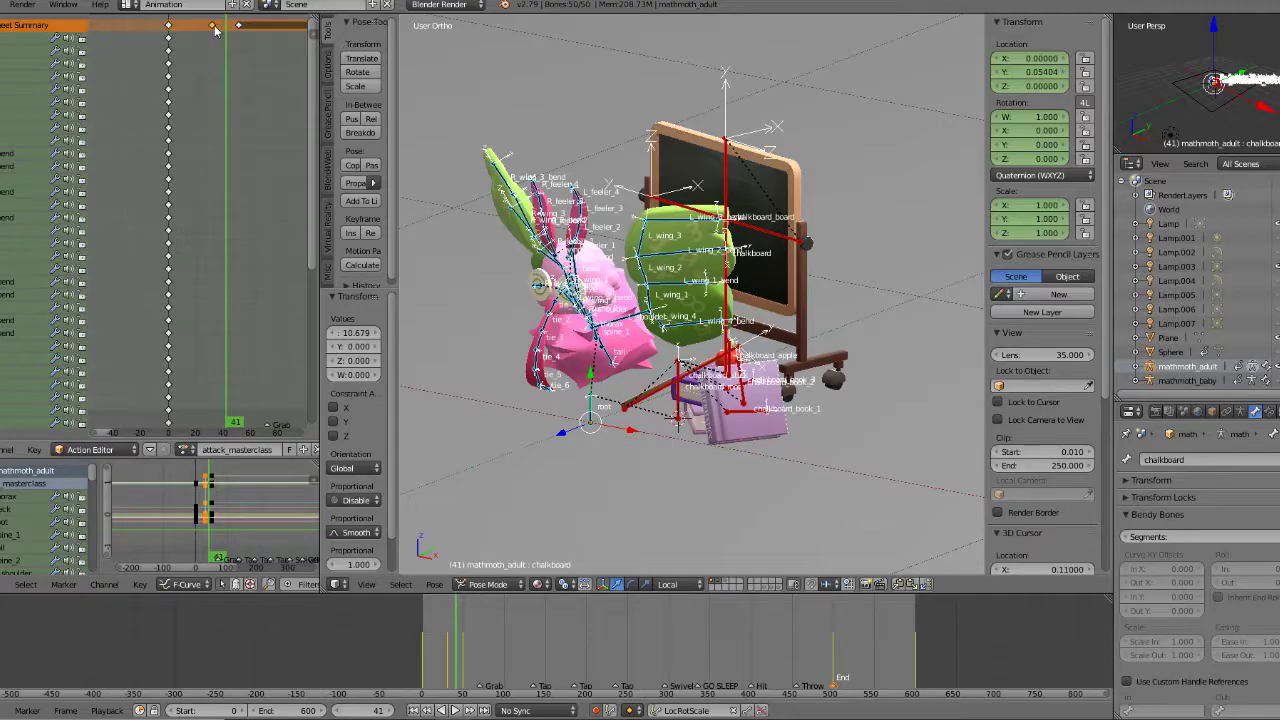
pyautogui.click(214, 29)
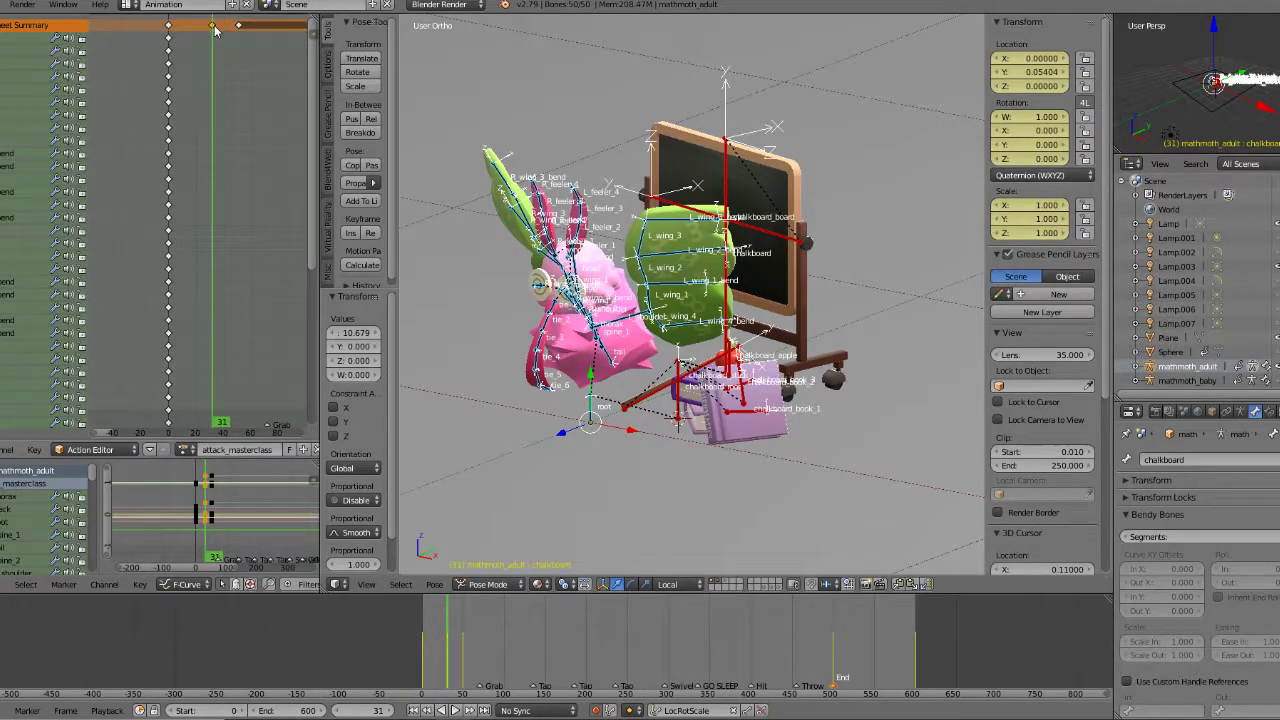
pyautogui.press('g')
pyautogui.click(216, 31)
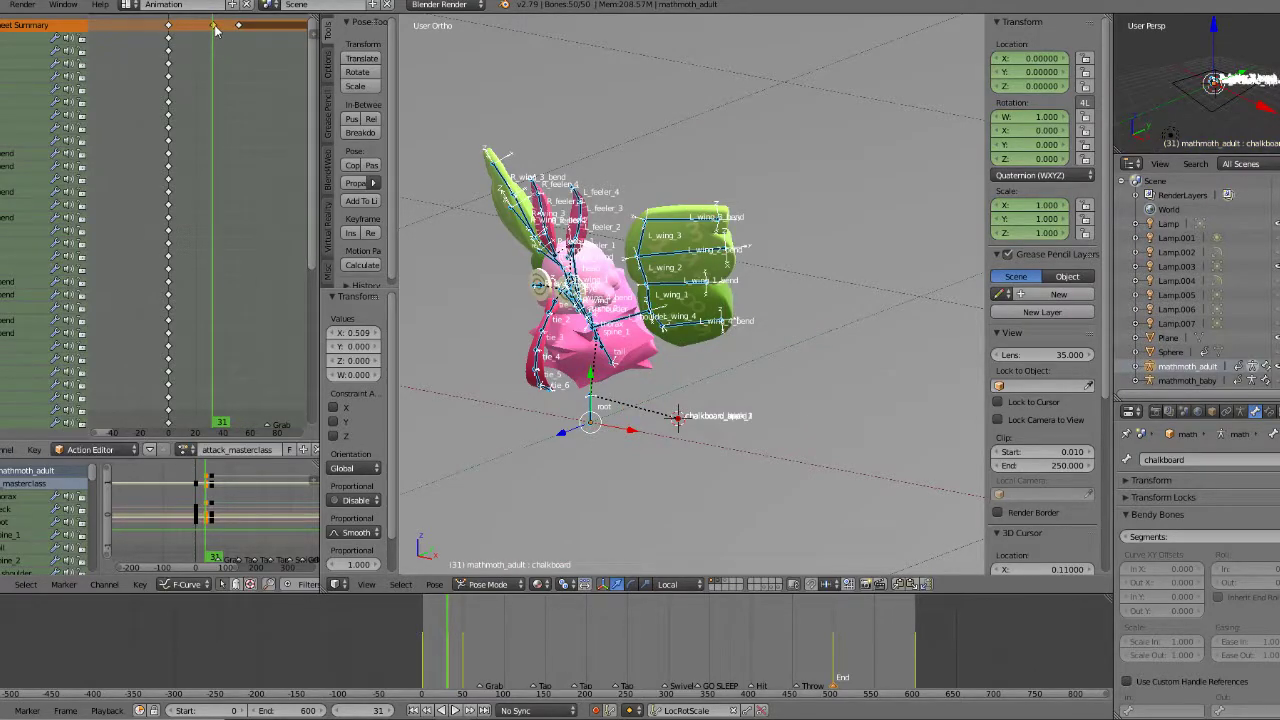
# Step: Step between the keyframes and fine-tune the raised-chalkboard keyframe to about frame 30
pyautogui.press('Down')
pyautogui.press('Up')
pyautogui.press('Up')
pyautogui.click(213, 29)
pyautogui.scroll(8, 215, 33)
pyautogui.moveTo(248, 62); pyautogui.dragTo(233, 63, button='middle')
pyautogui.press('g')
pyautogui.click(229, 39)
pyautogui.click(218, 45)
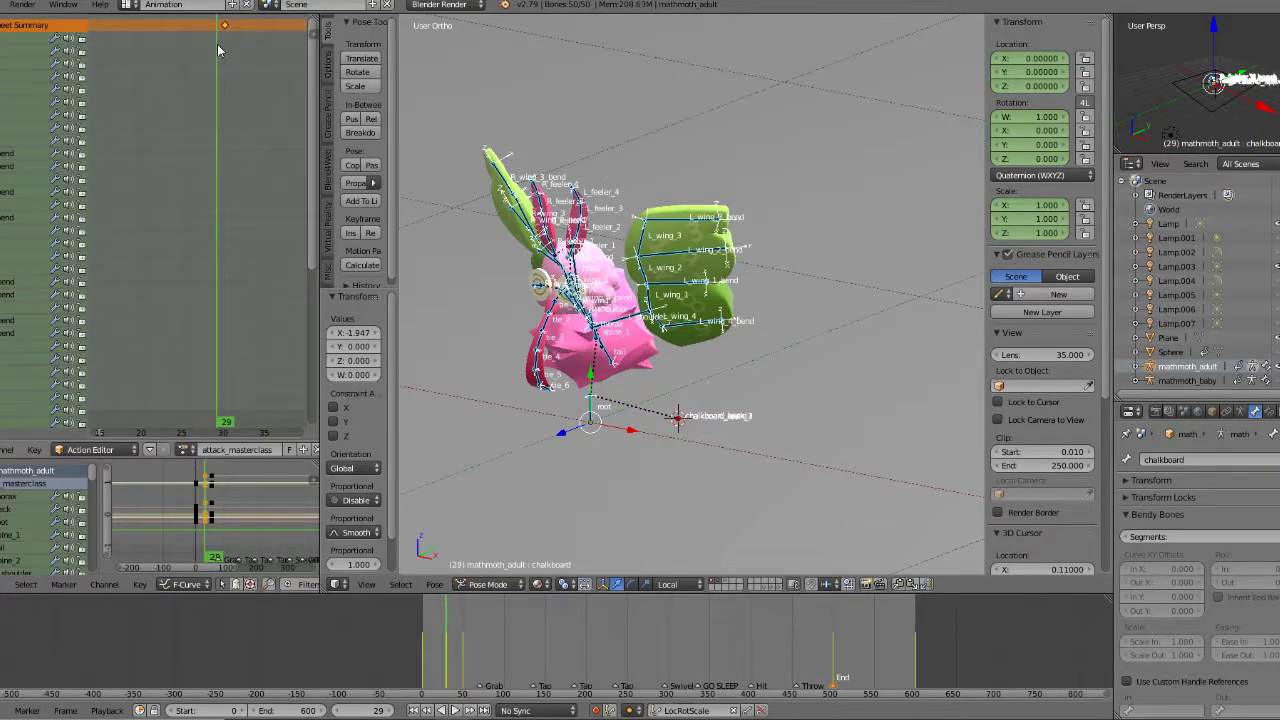
# Step: Play the action from frame 0 to check the timing of the chalkboard props' appearance
pyautogui.click(413, 710)
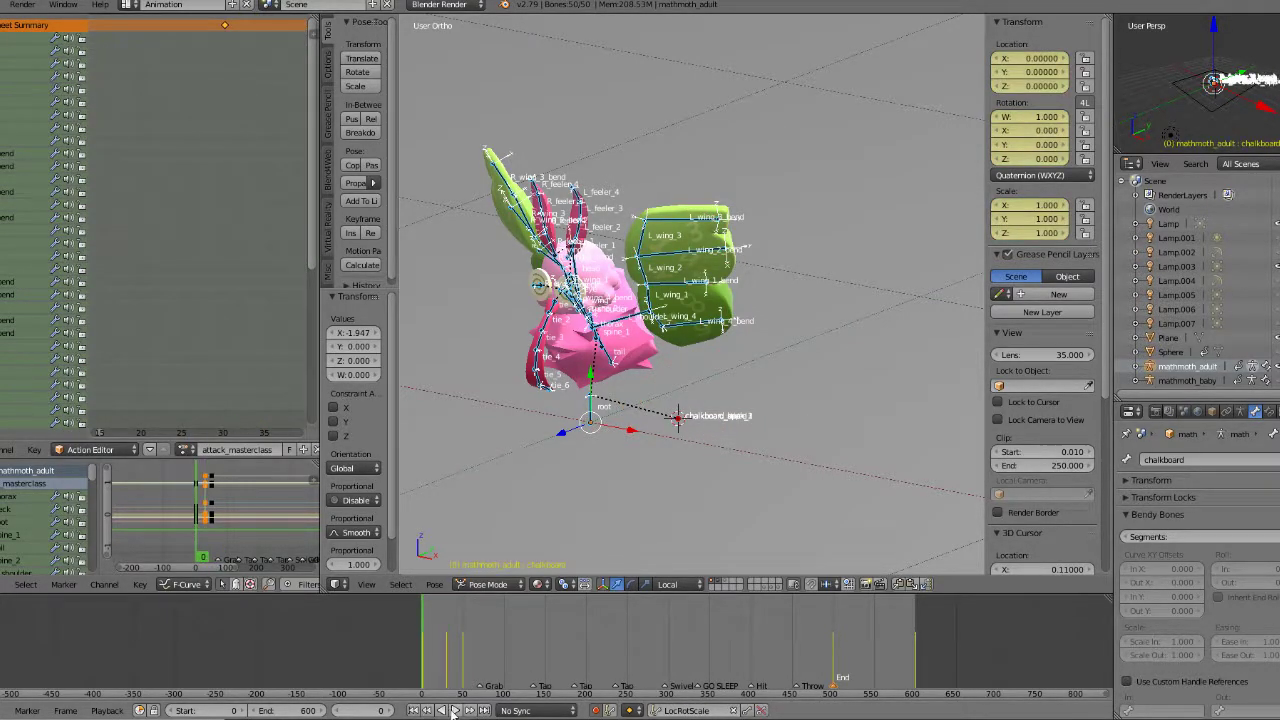
pyautogui.click(455, 710)
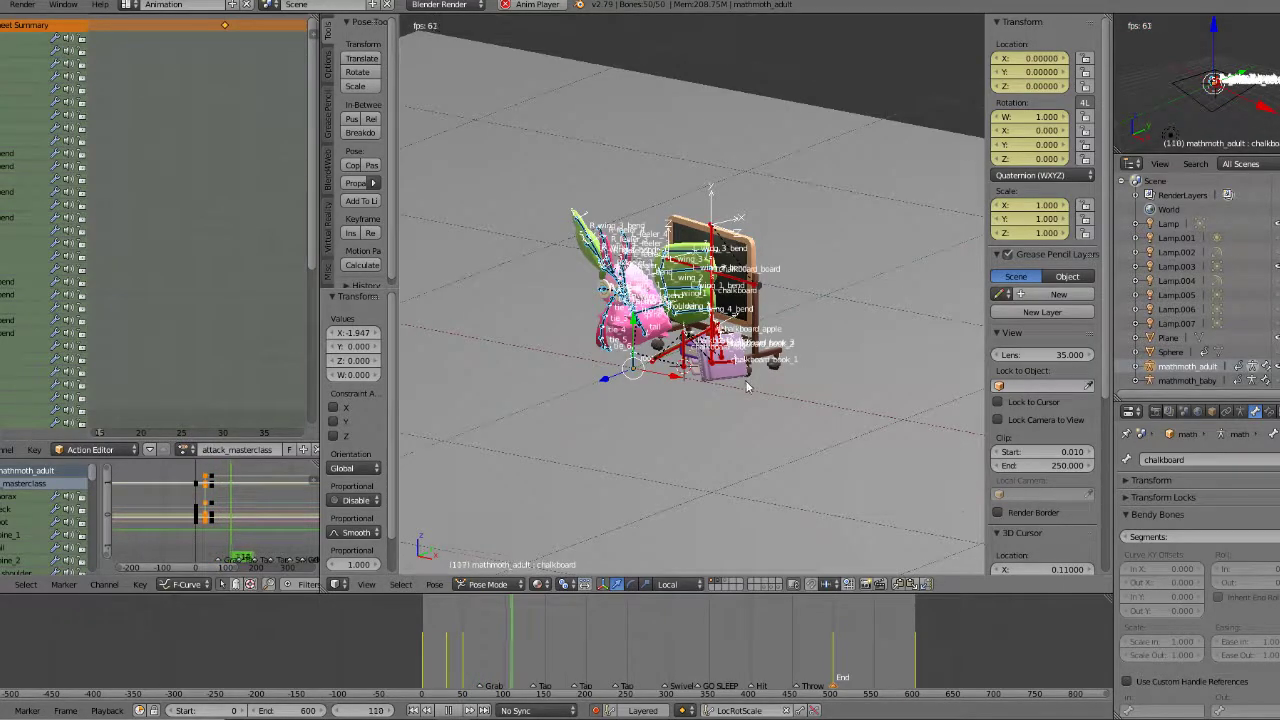
pyautogui.click(421, 647)
pyautogui.click(422, 653)
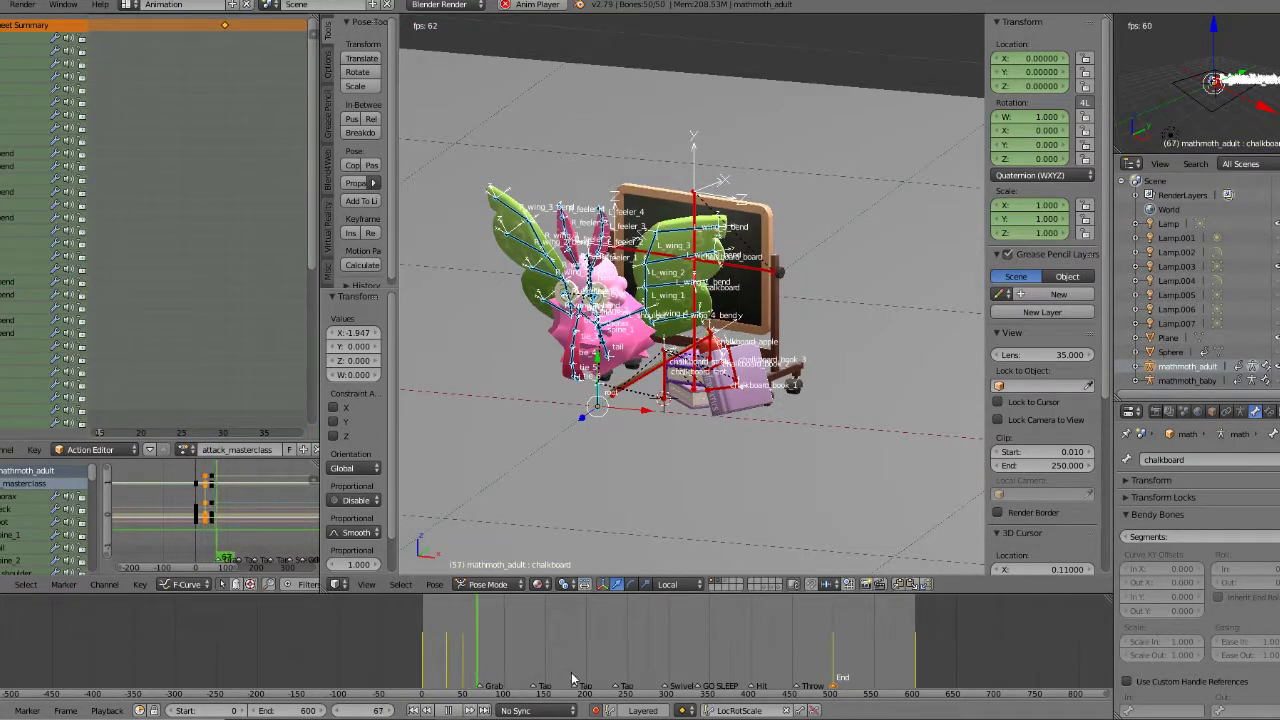
pyautogui.hotkey('alt', 'a')
# Step: Examine the apple, books and stick up close in perspective view at frame 50
pyautogui.moveTo(444, 666); pyautogui.dragTo(464, 668)
pyautogui.scroll(2, 714, 441)
pyautogui.keyDown('shift'); pyautogui.moveTo(747, 471); pyautogui.dragTo(726, 424, button='middle'); pyautogui.keyUp('shift')
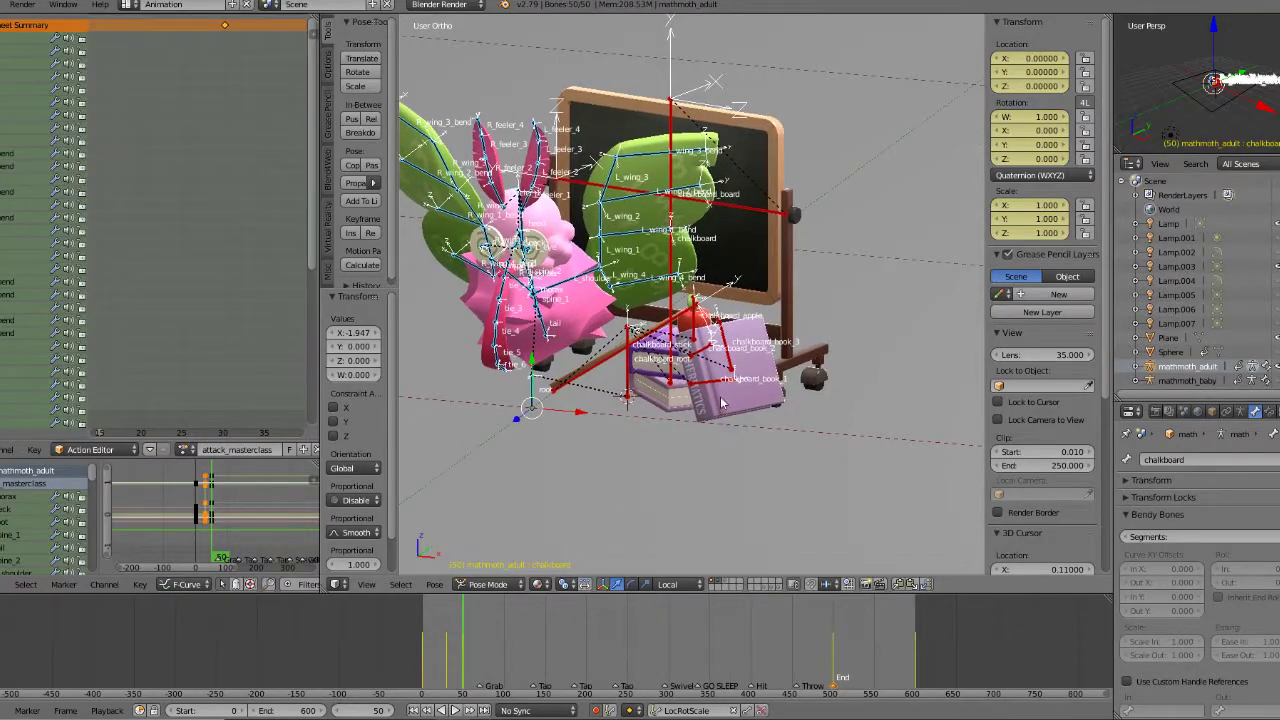
pyautogui.scroll(2, 752, 369)
pyautogui.moveTo(752, 369); pyautogui.dragTo(802, 368, button='middle')
pyautogui.moveTo(752, 405); pyautogui.dragTo(724, 397, button='middle')
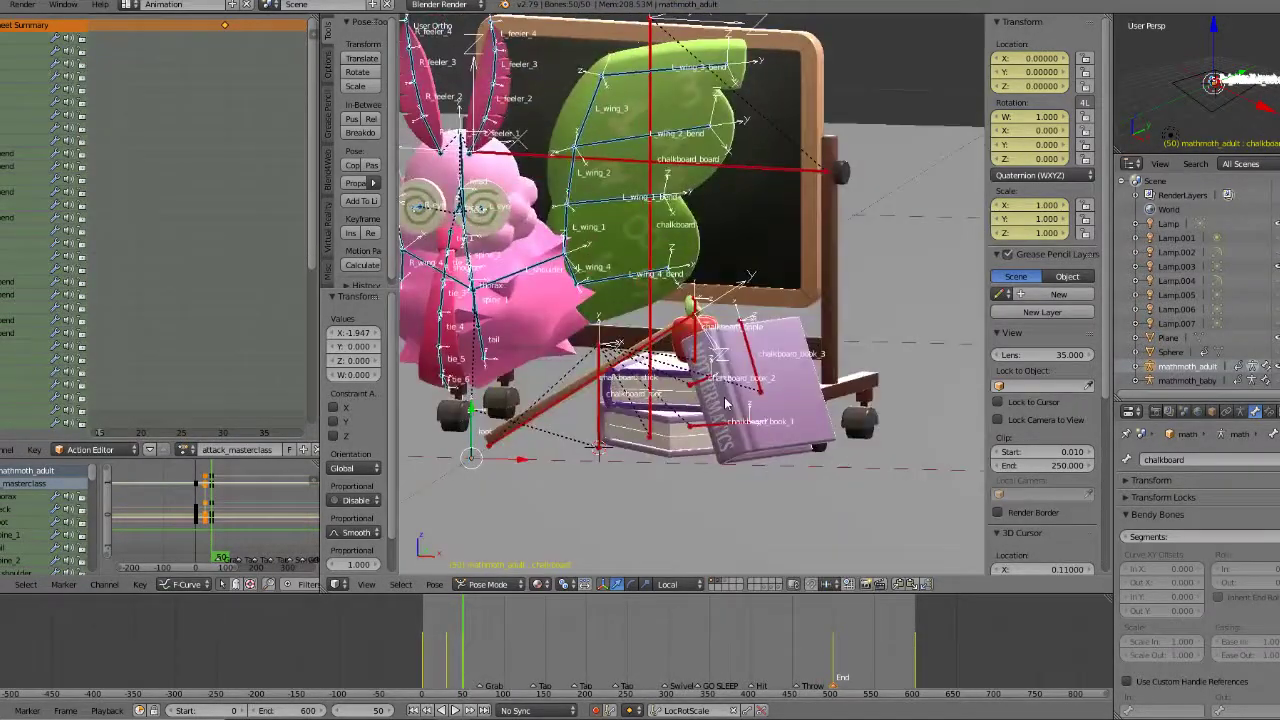
pyautogui.press('KP_5')
pyautogui.scroll(-2, 766, 437)
pyautogui.moveTo(766, 437); pyautogui.dragTo(743, 380, button='middle')
pyautogui.scroll(2, 752, 389)
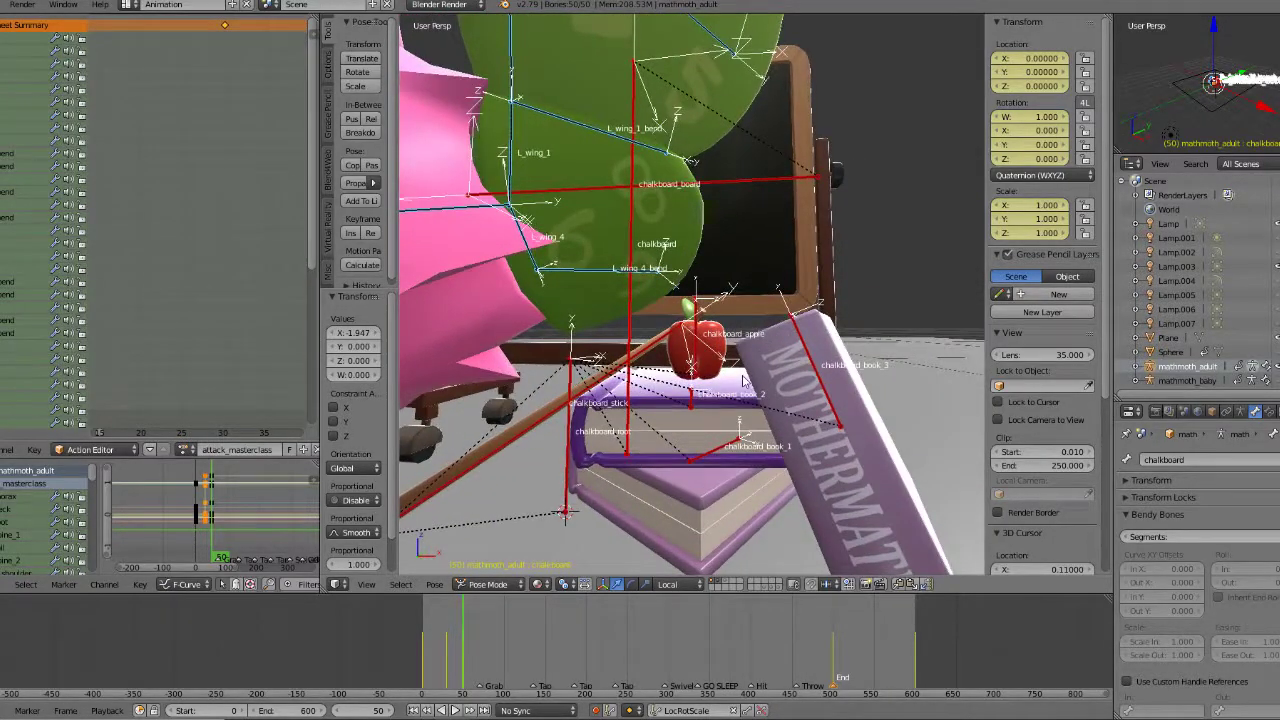
# Step: Insert LocRotScale keyframes for the chalkboard apple, book_1 and book_2 bones at frame 30
pyautogui.rightClick(724, 449)
pyautogui.moveTo(730, 438); pyautogui.dragTo(683, 430, button='middle')
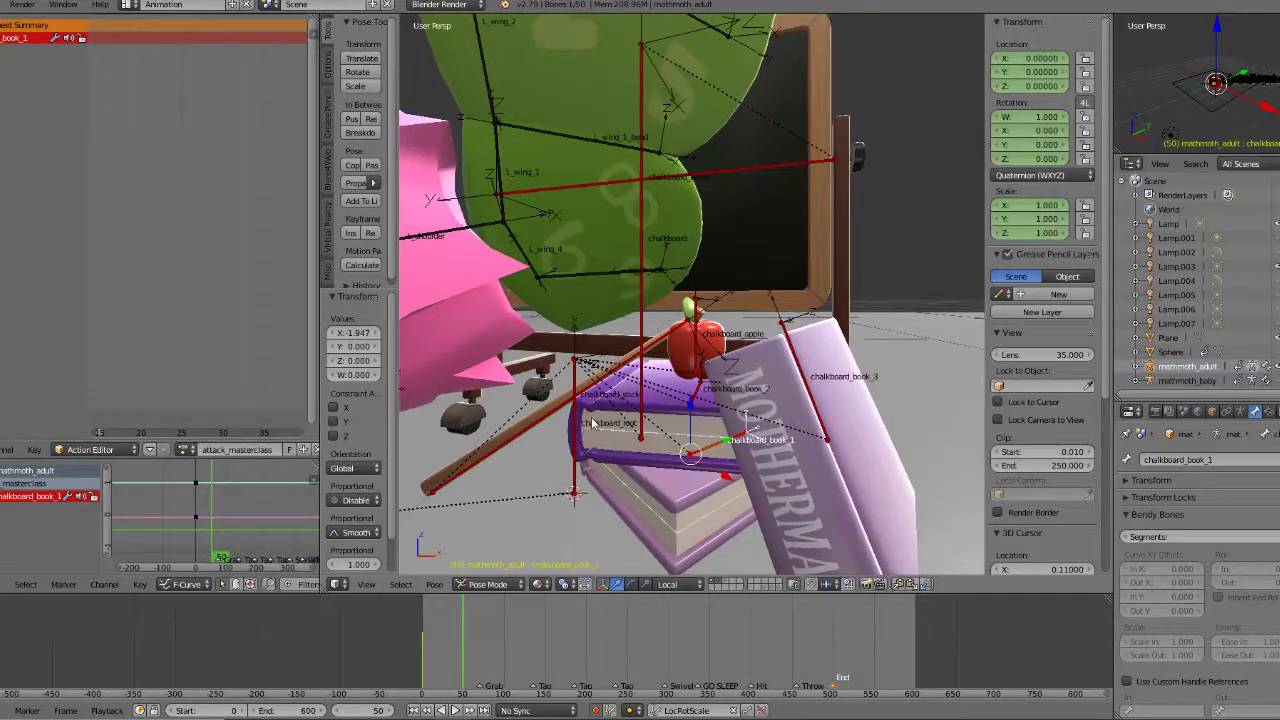
pyautogui.moveTo(645, 380); pyautogui.dragTo(722, 446, button='middle')
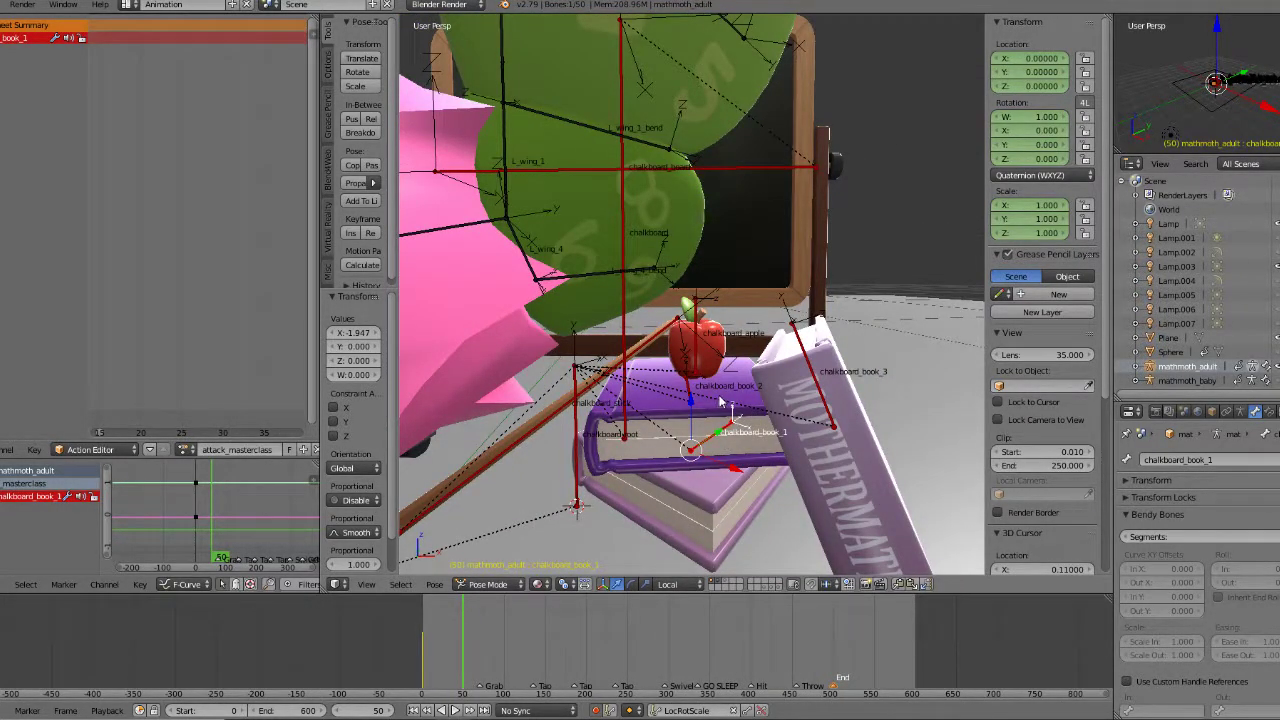
pyautogui.press('a')
pyautogui.press('Down')
pyautogui.moveTo(719, 416)
pyautogui.mouseDown(button='middle')
pyautogui.moveTo(695, 426)
pyautogui.moveTo(702, 372)
pyautogui.moveTo(733, 397)
pyautogui.mouseUp(button='middle')
pyautogui.rightClick(700, 344)
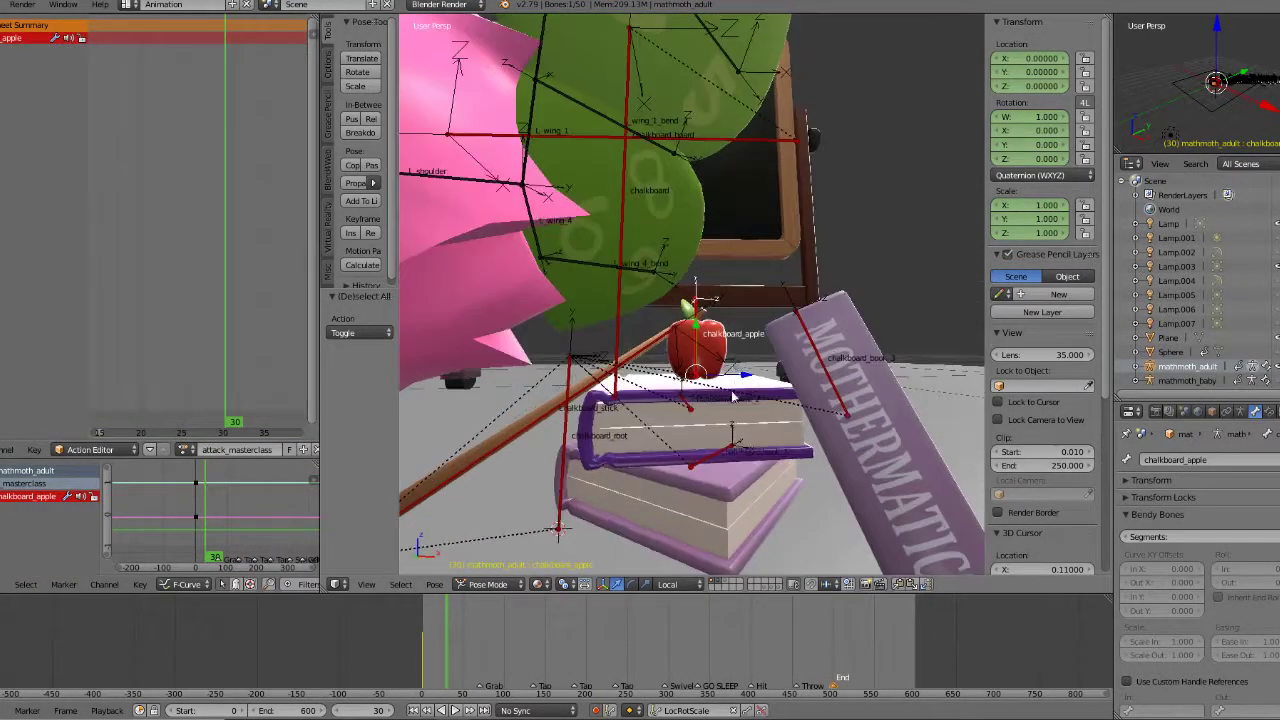
pyautogui.keyDown('shift'); pyautogui.rightClick(712, 454); pyautogui.keyUp('shift')
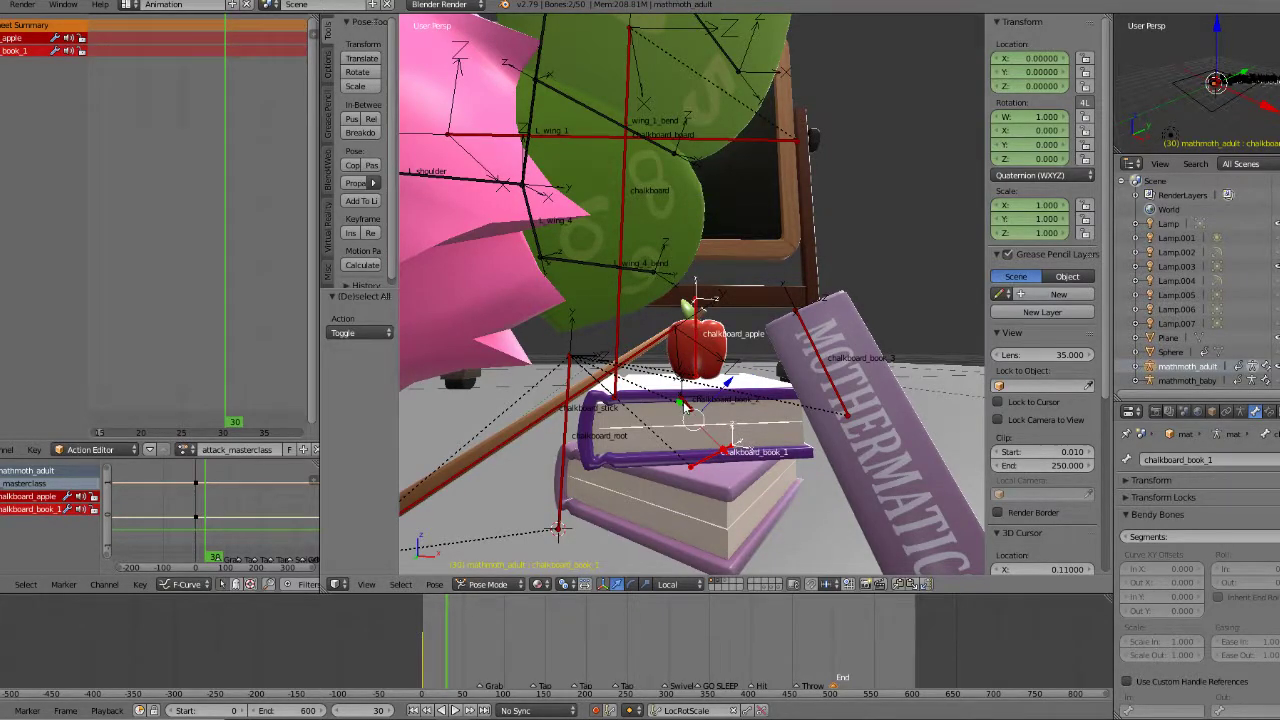
pyautogui.keyDown('shift'); pyautogui.rightClick(687, 408); pyautogui.keyUp('shift')
pyautogui.press('i')
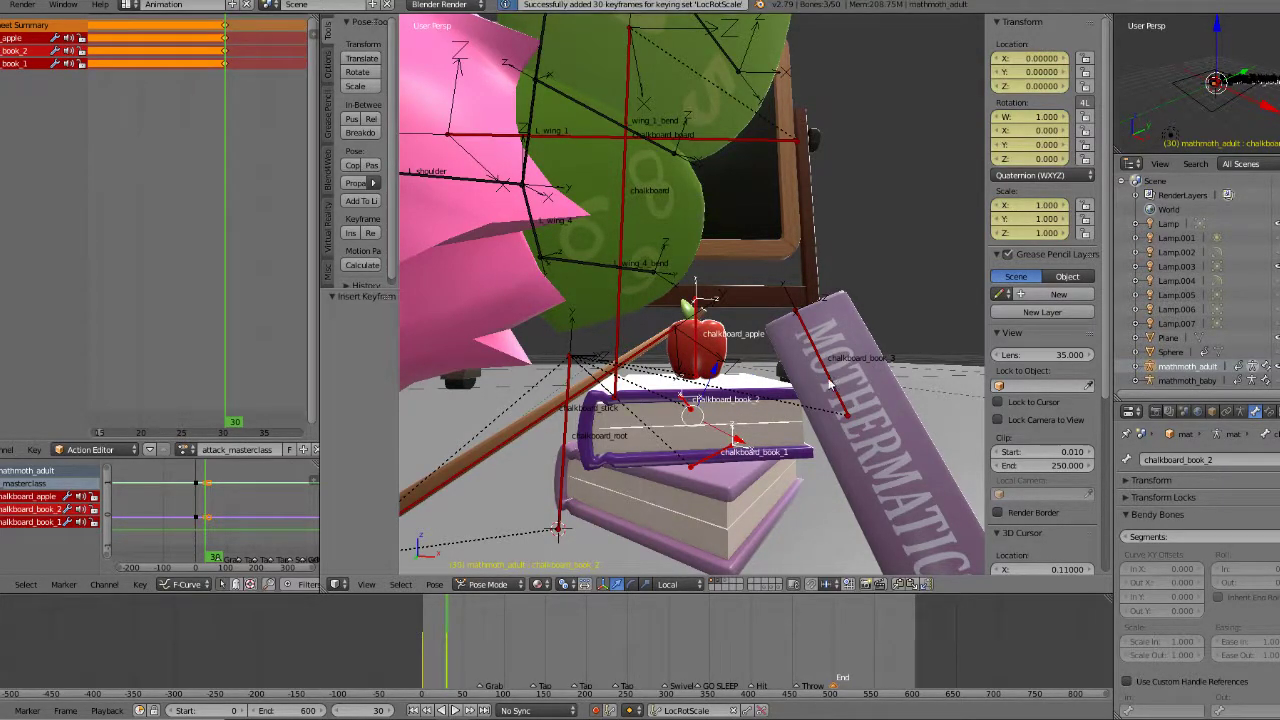
# Step: Insert LocRotScale keyframes for the chalkboard book_3 and stick bones at frame 30
pyautogui.rightClick(838, 385)
pyautogui.press('i')
pyautogui.moveTo(838, 385); pyautogui.dragTo(692, 430, button='middle')
pyautogui.rightClick(630, 365)
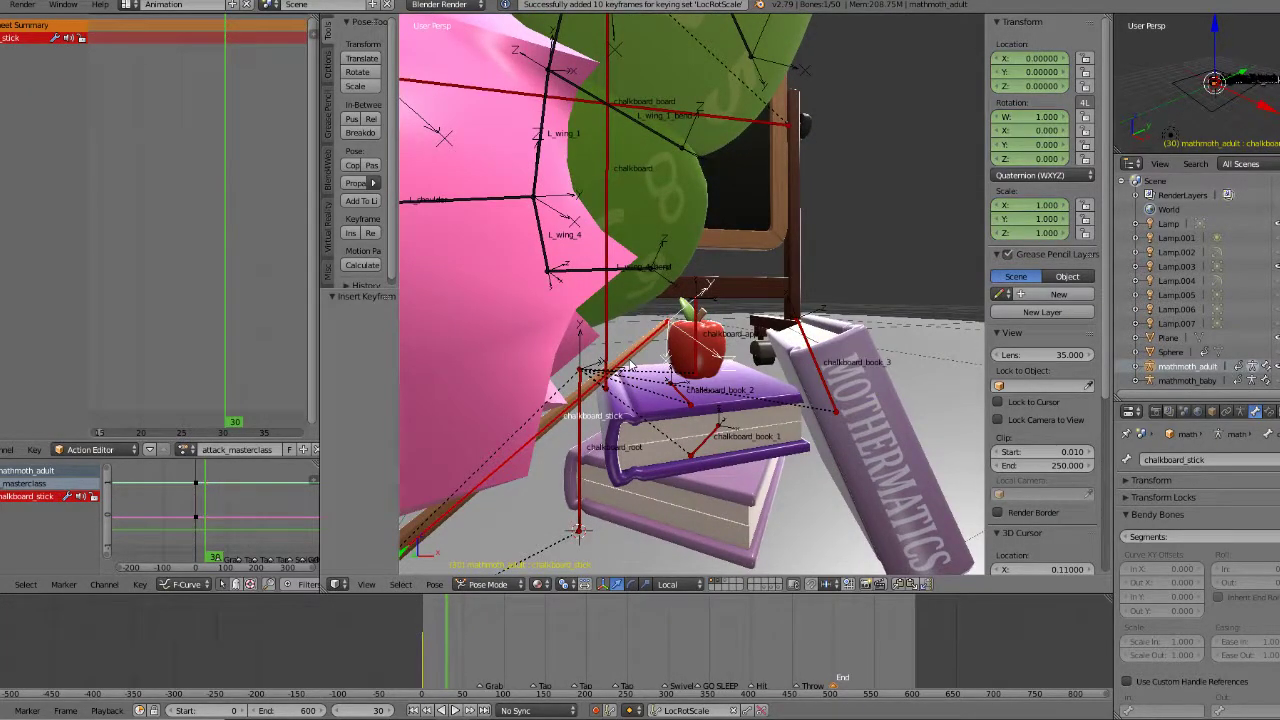
pyautogui.press('i')
# Step: Play the action from frame 20 to check how the chalkboard, apple, books and stick appear
pyautogui.scroll(-4, 640, 370)
pyautogui.moveTo(815, 398); pyautogui.dragTo(766, 376, button='middle')
pyautogui.scroll(4, 784, 412)
pyautogui.scroll(-2, 798, 380)
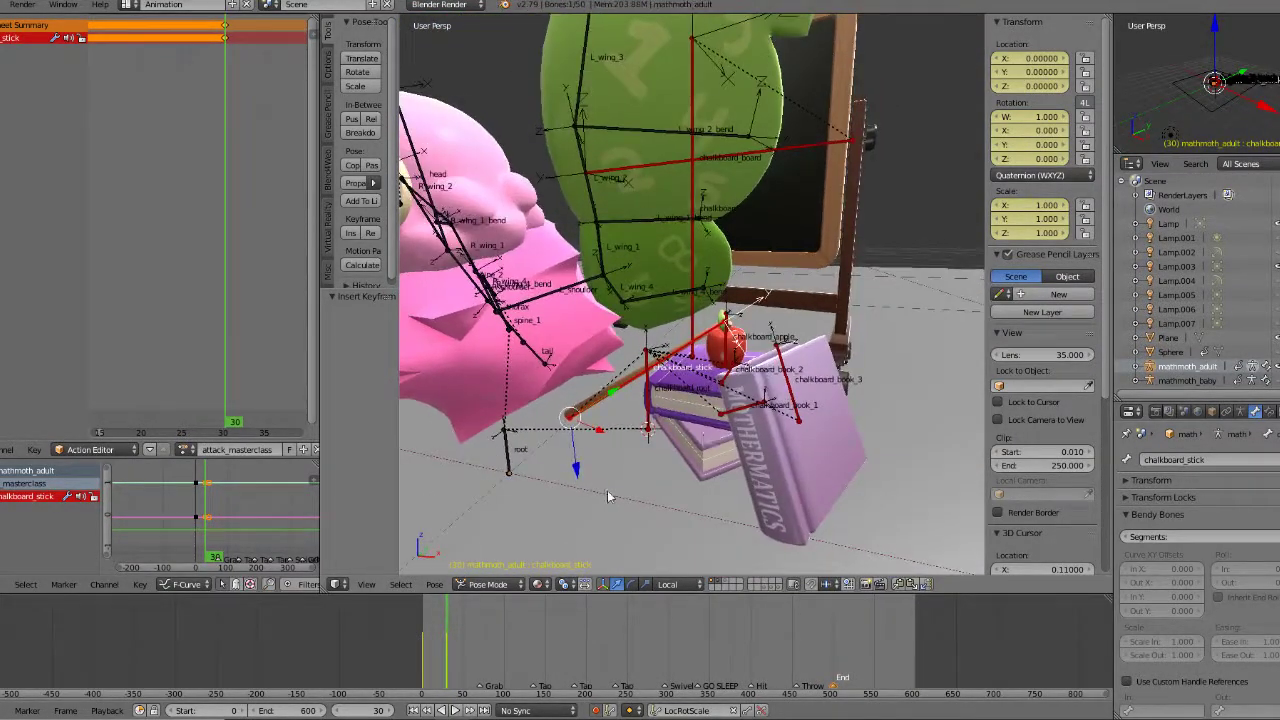
pyautogui.moveTo(448, 632)
pyautogui.mouseDown()
pyautogui.moveTo(483, 633)
pyautogui.moveTo(438, 632)
pyautogui.mouseUp()
pyautogui.scroll(-5, 771, 361)
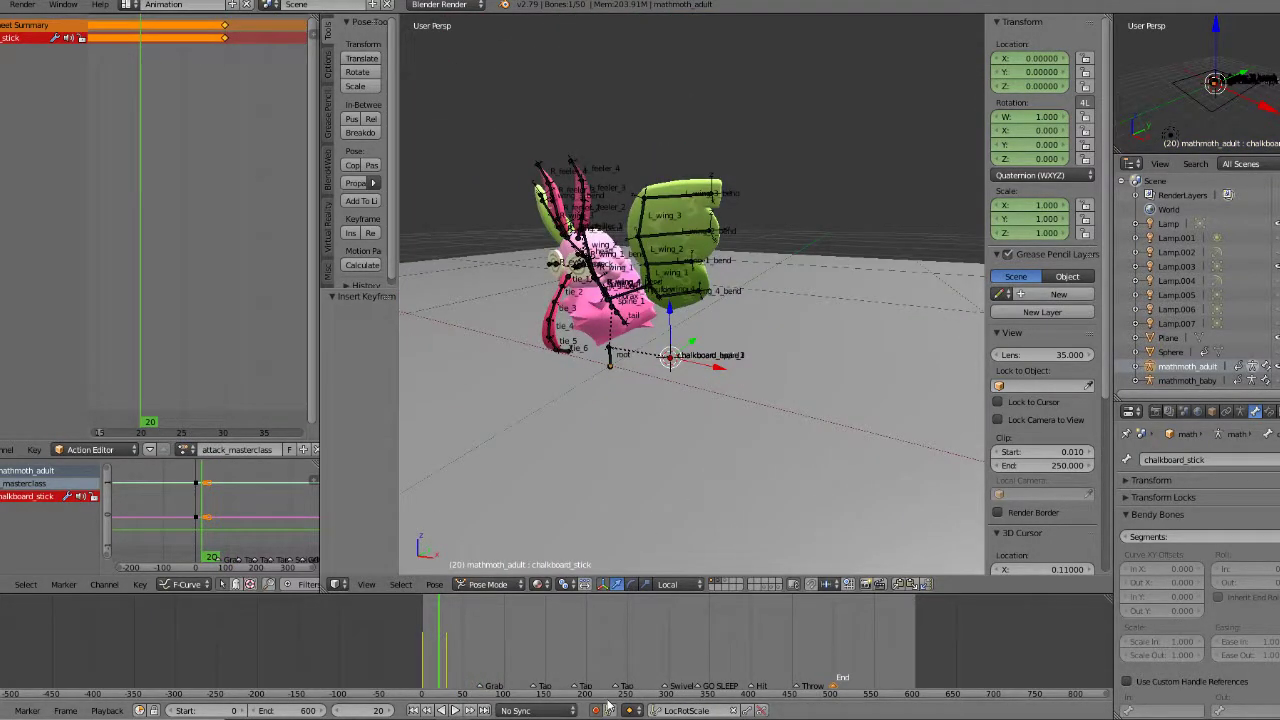
pyautogui.hotkey('alt', 'a')
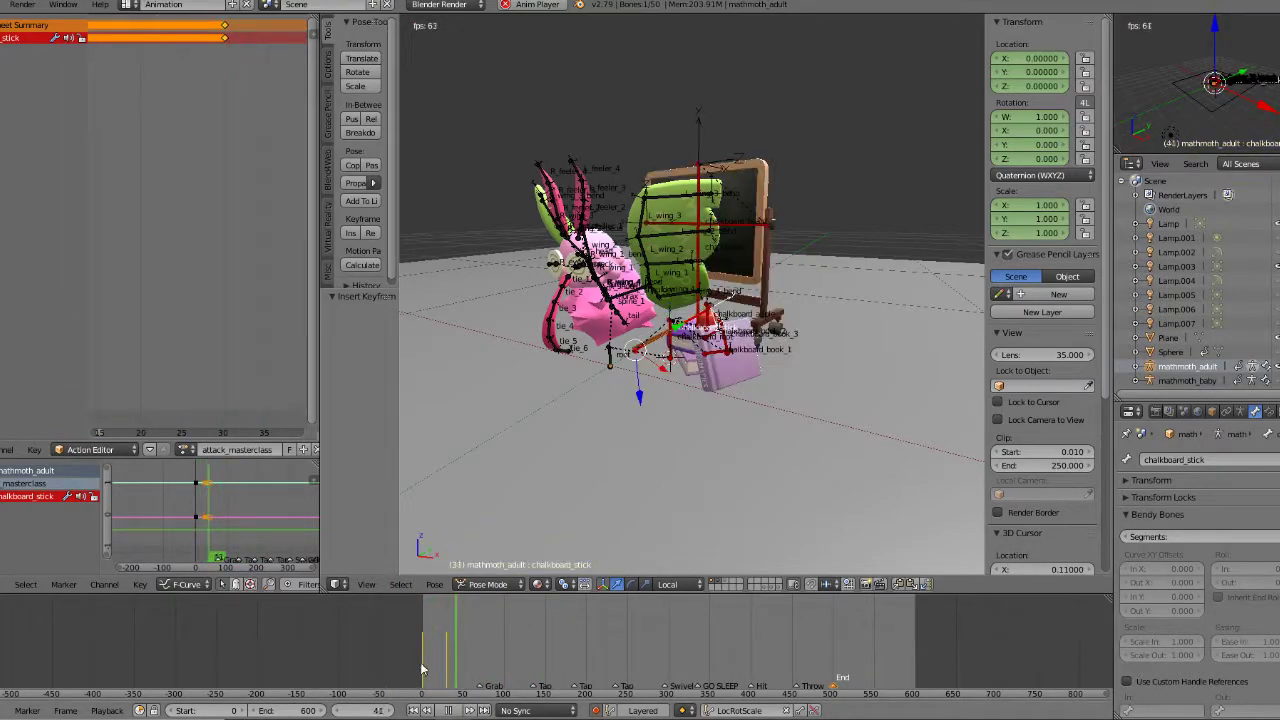
pyautogui.click(456, 710)
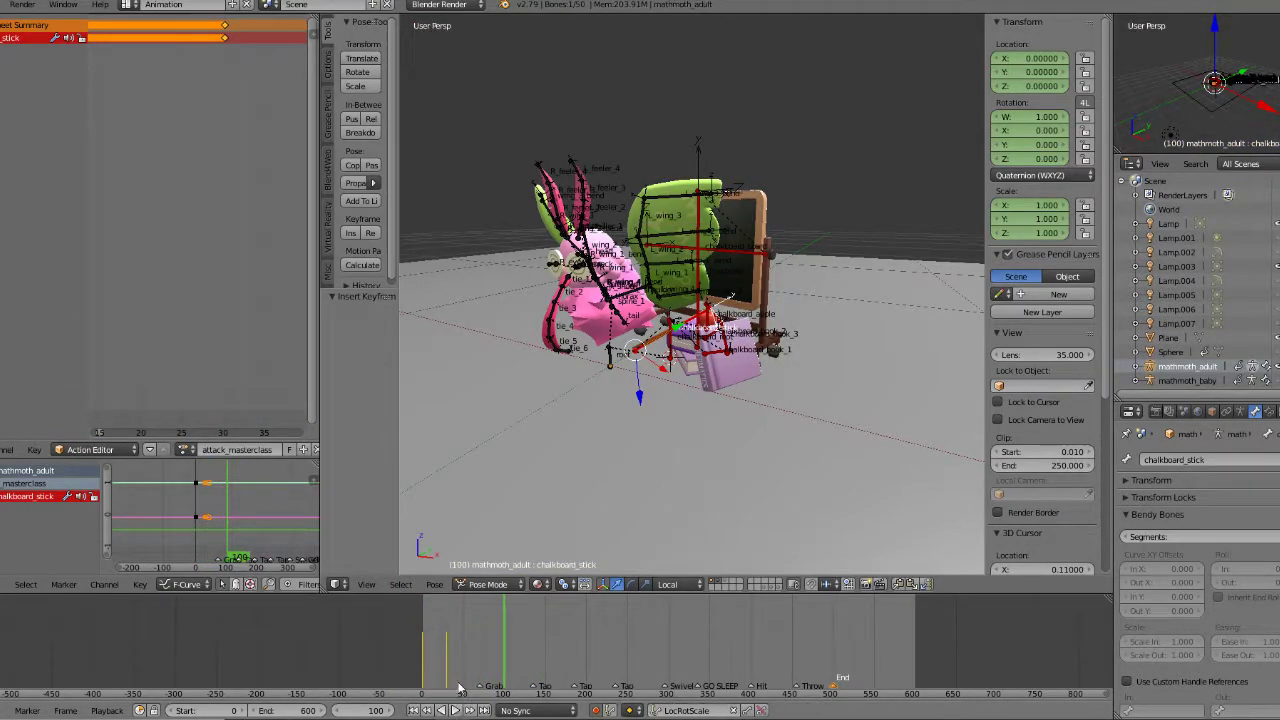
# Step: Select the chalkboard bone and go to its settled keyframe at frame 50
pyautogui.scroll(1, 686, 366)
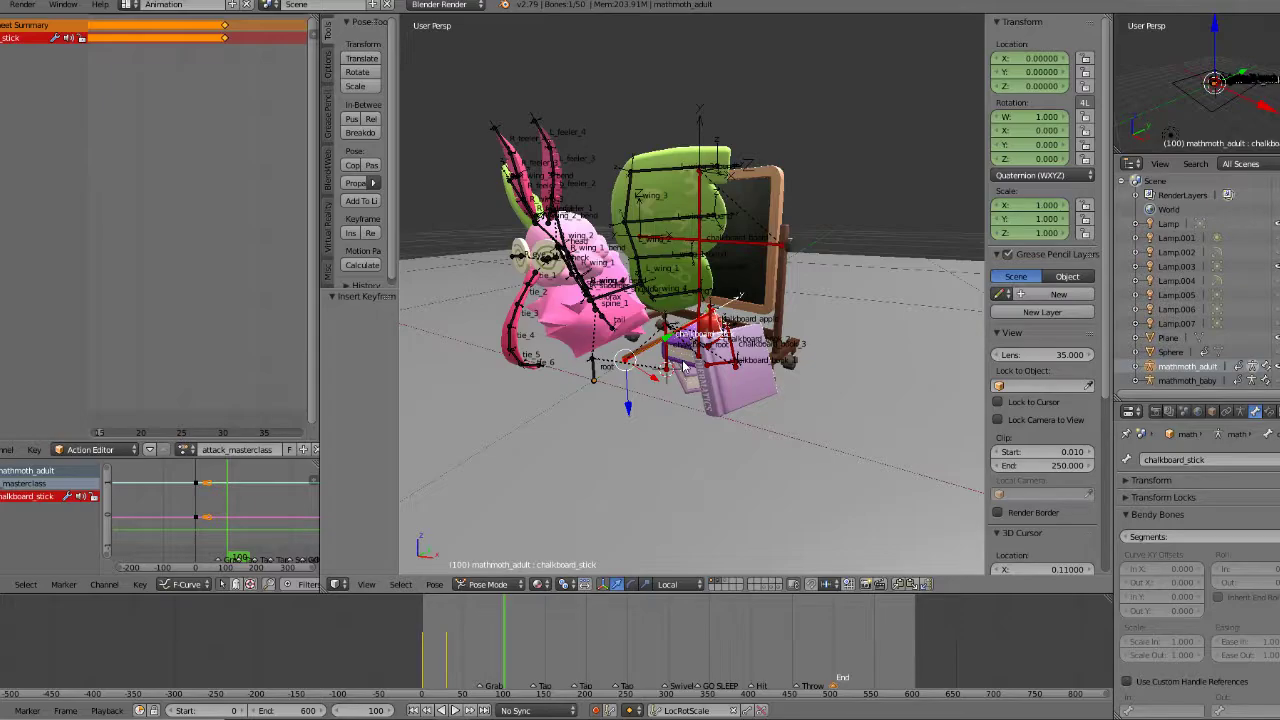
pyautogui.scroll(4, 806, 389)
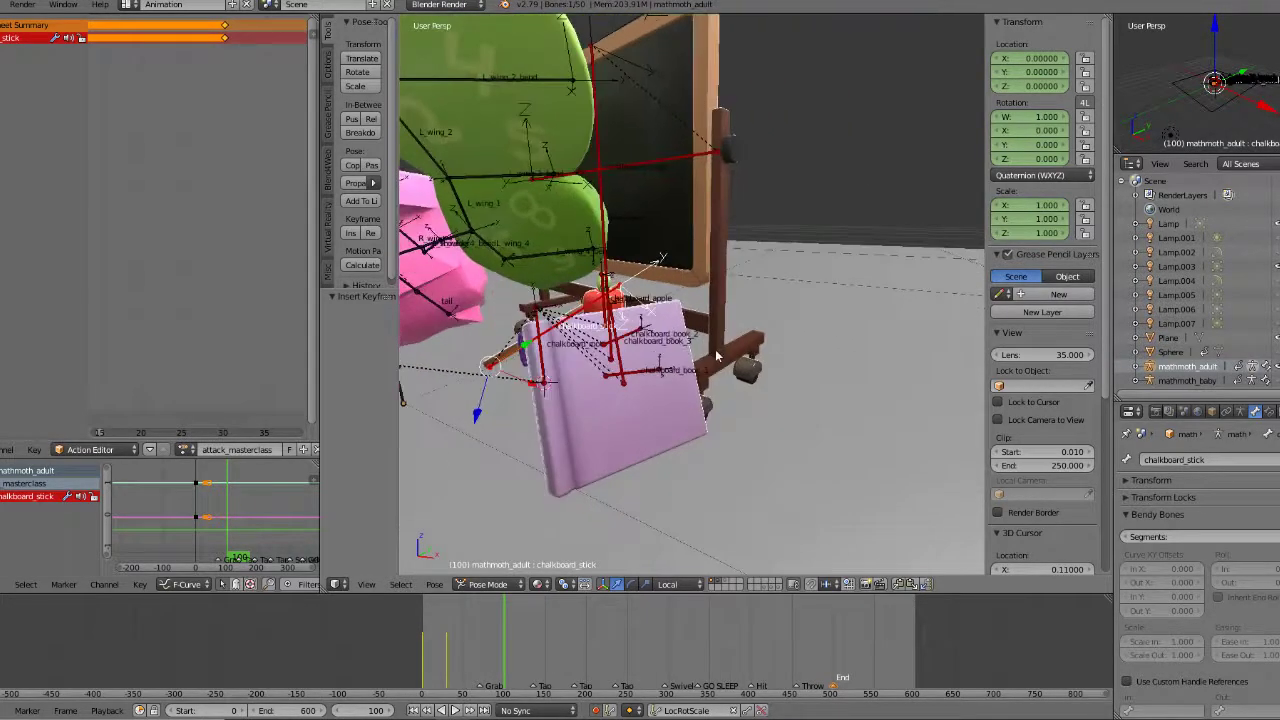
pyautogui.moveTo(768, 426); pyautogui.dragTo(670, 445, button='middle')
pyautogui.scroll(-5, 680, 402)
pyautogui.scroll(1, 662, 423)
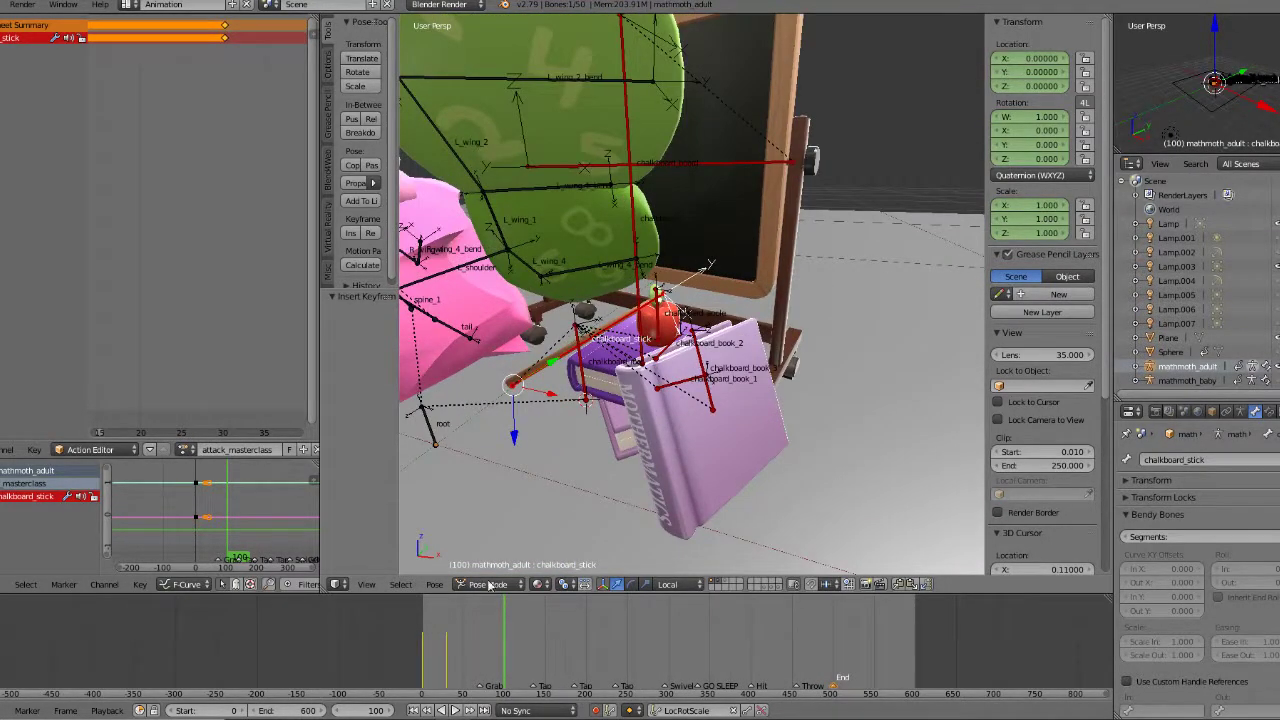
pyautogui.rightClick(728, 163)
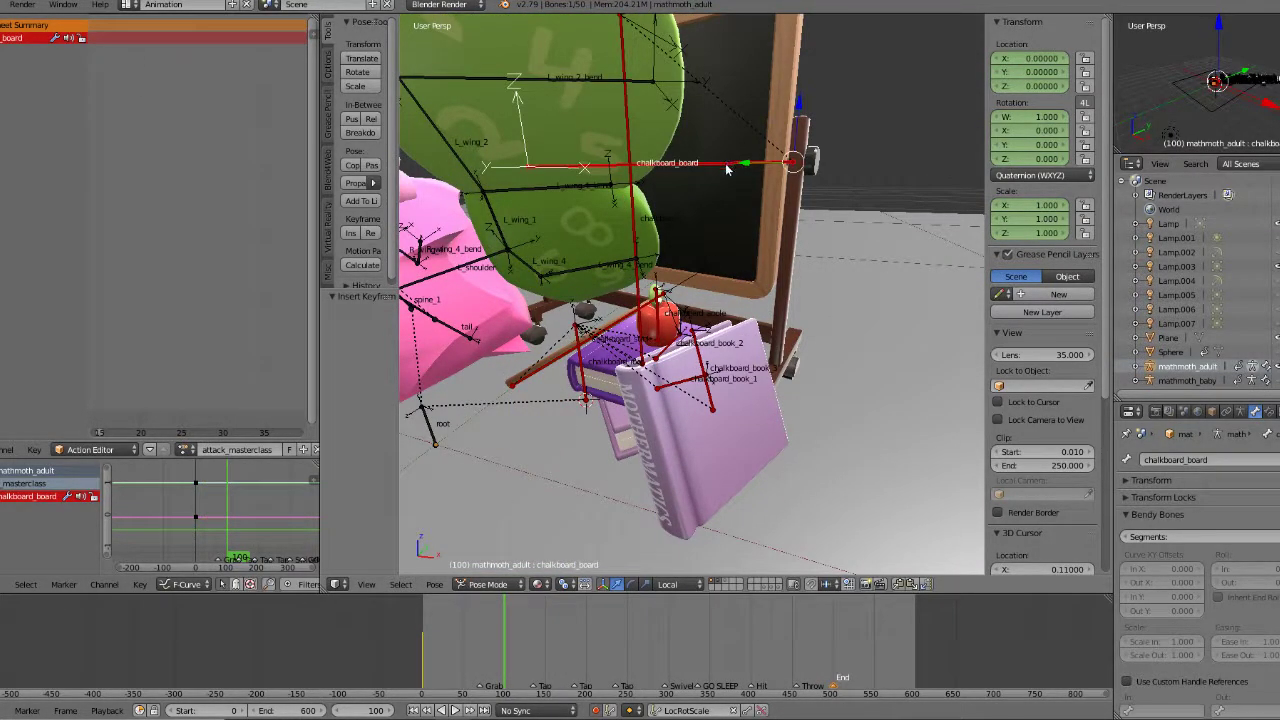
pyautogui.rightClick(638, 241)
pyautogui.press('Down')
pyautogui.moveTo(697, 399); pyautogui.dragTo(733, 399, button='middle')
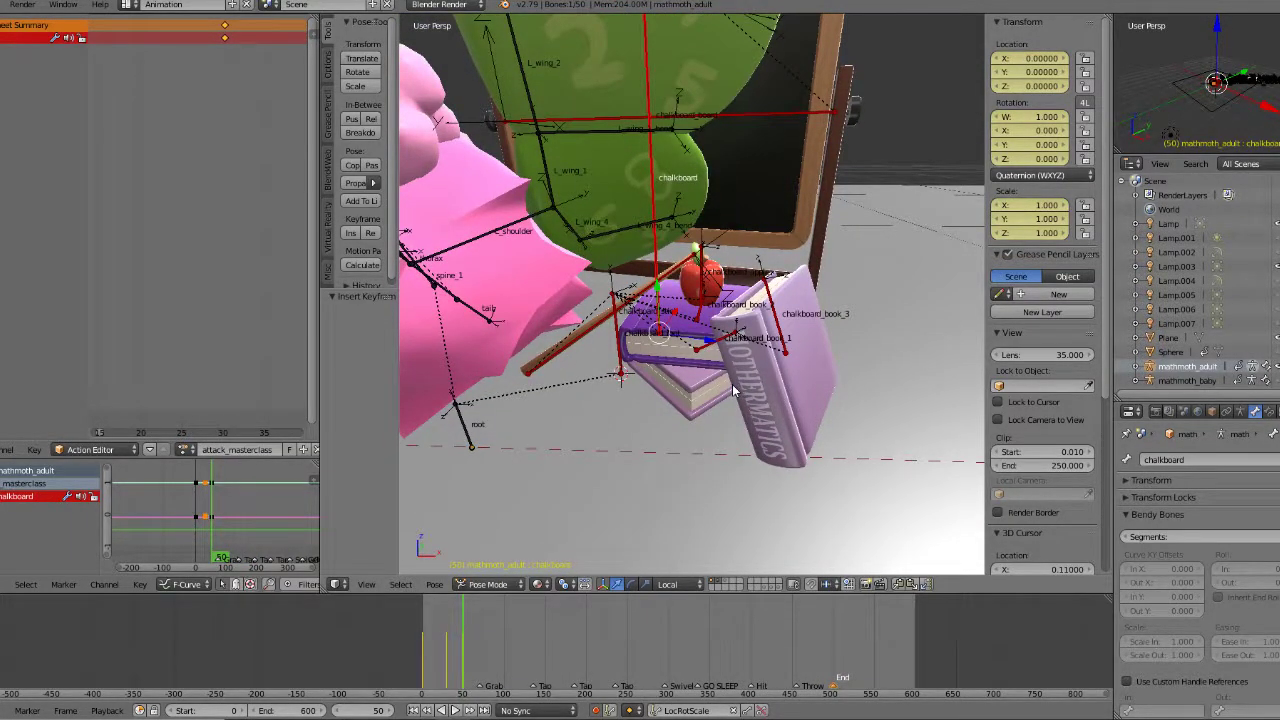
# Step: Insert LocRotScale keyframes for the apple, all three books and the stick at frame 50
pyautogui.scroll(1, 693, 356)
pyautogui.moveTo(709, 359); pyautogui.dragTo(741, 354, button='middle')
pyautogui.rightClick(729, 349)
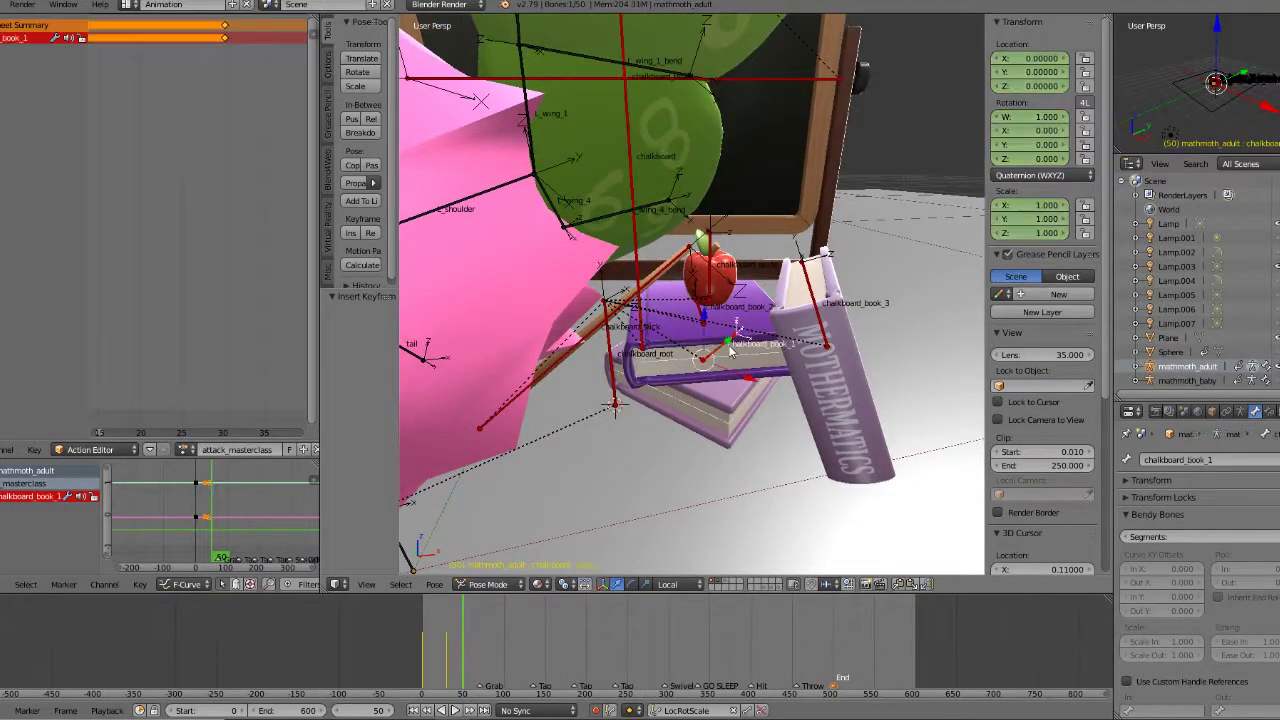
pyautogui.keyDown('shift'); pyautogui.rightClick(702, 318); pyautogui.keyUp('shift')
pyautogui.keyDown('shift'); pyautogui.rightClick(710, 291); pyautogui.keyUp('shift')
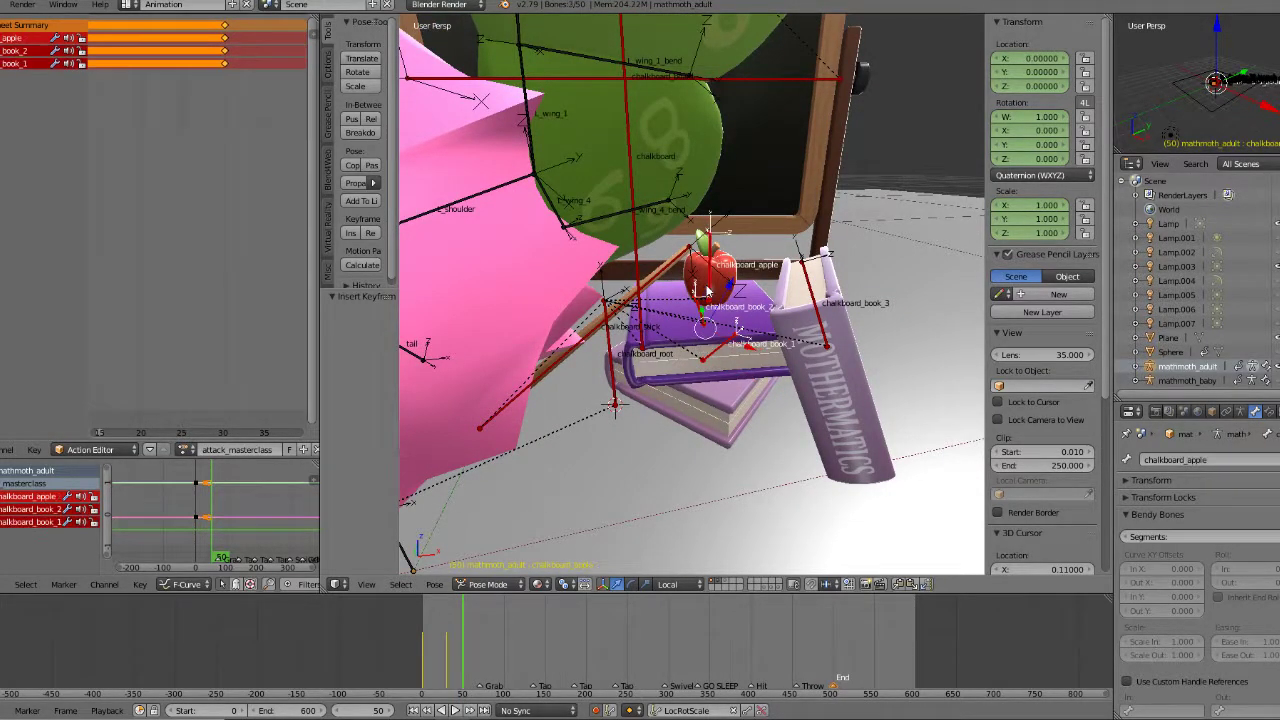
pyautogui.keyDown('shift'); pyautogui.rightClick(826, 312); pyautogui.keyUp('shift')
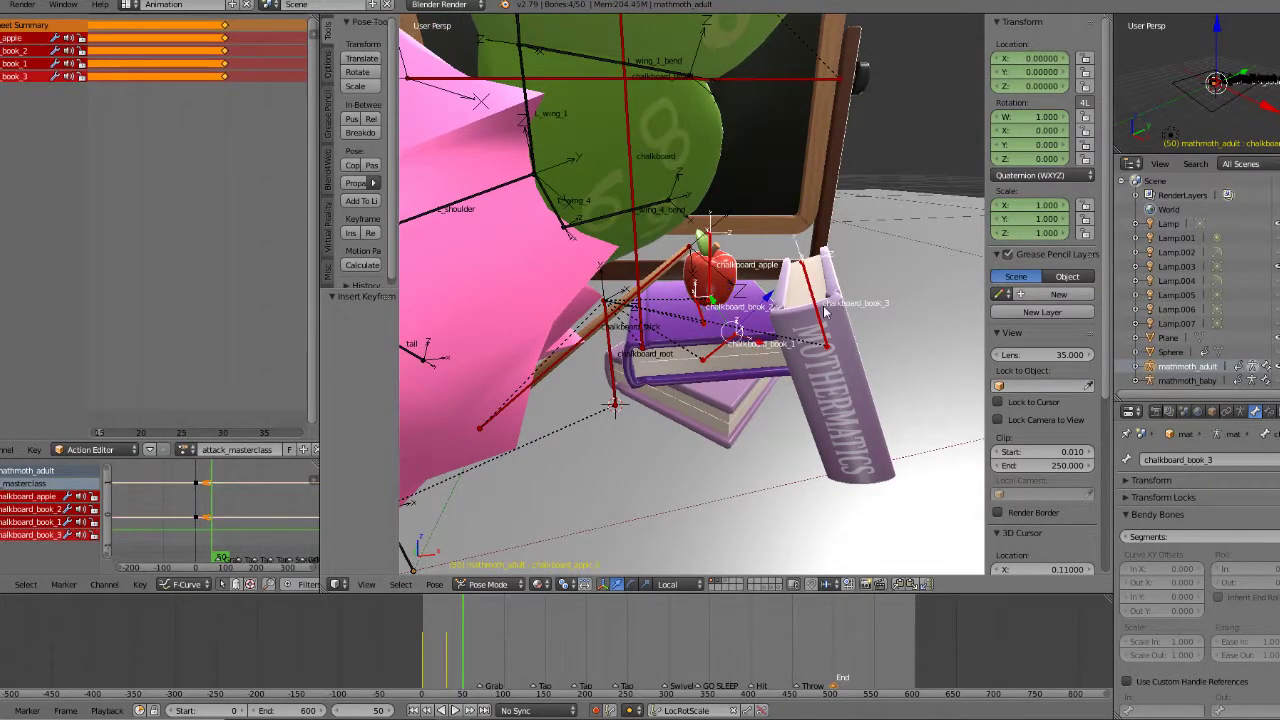
pyautogui.keyDown('shift'); pyautogui.rightClick(655, 287); pyautogui.keyUp('shift')
pyautogui.press('i')
# Step: At frame 30, raise the apple, books and stick 0.060 along the global Z axis and play the result
pyautogui.press('Down')
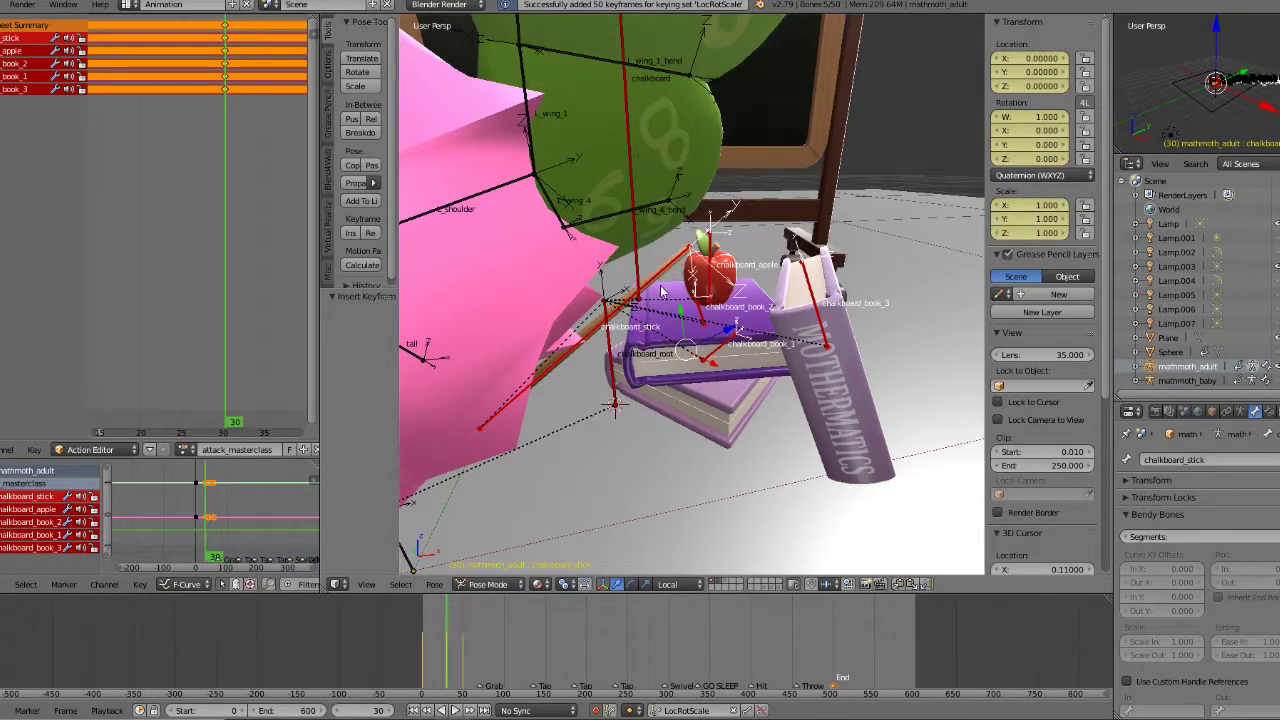
pyautogui.scroll(-4, 715, 305)
pyautogui.moveTo(715, 305); pyautogui.dragTo(667, 316, button='middle')
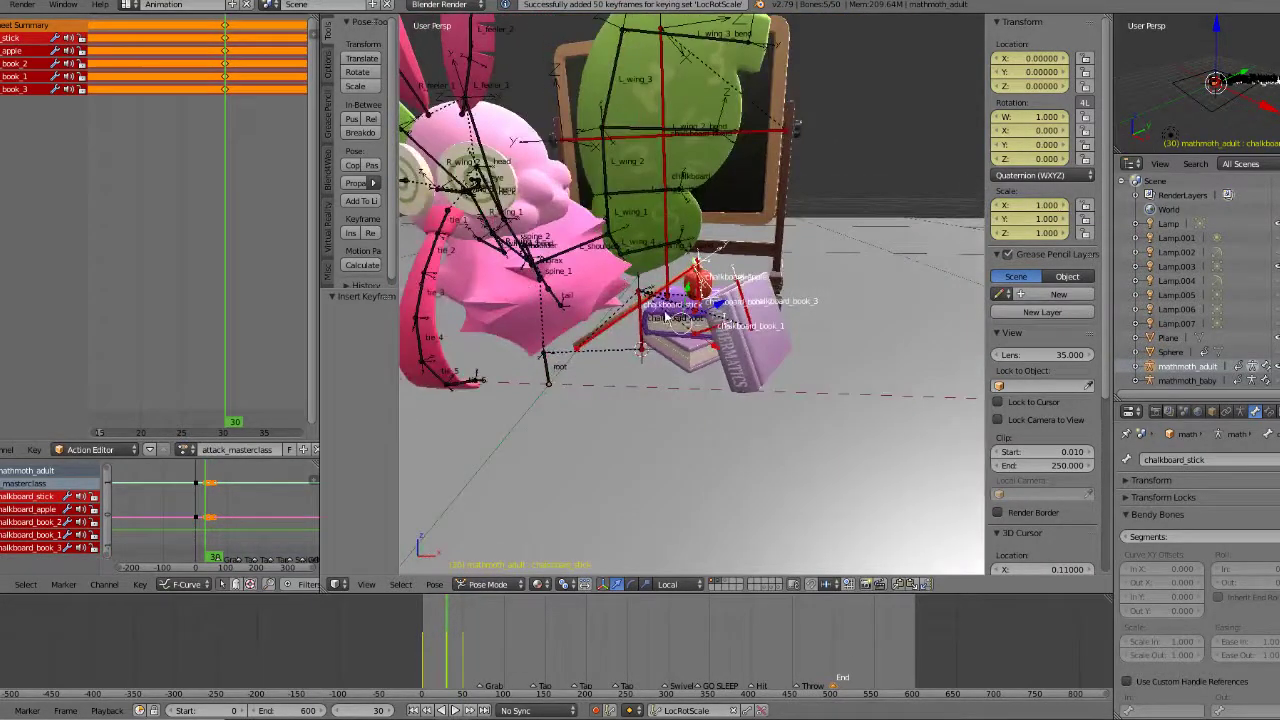
pyautogui.click(667, 584)
pyautogui.click(685, 570)
pyautogui.press('g')
pyautogui.press('z')
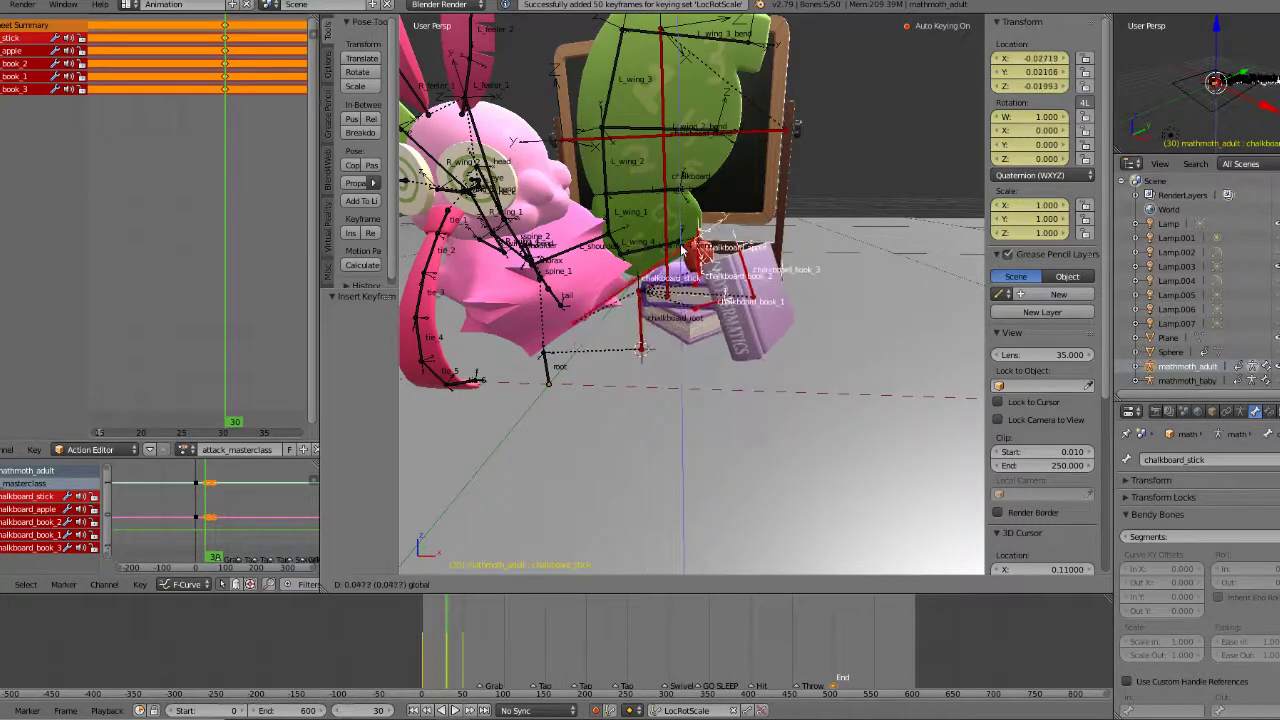
pyautogui.click(686, 280)
pyautogui.moveTo(686, 280); pyautogui.dragTo(671, 520, button='middle')
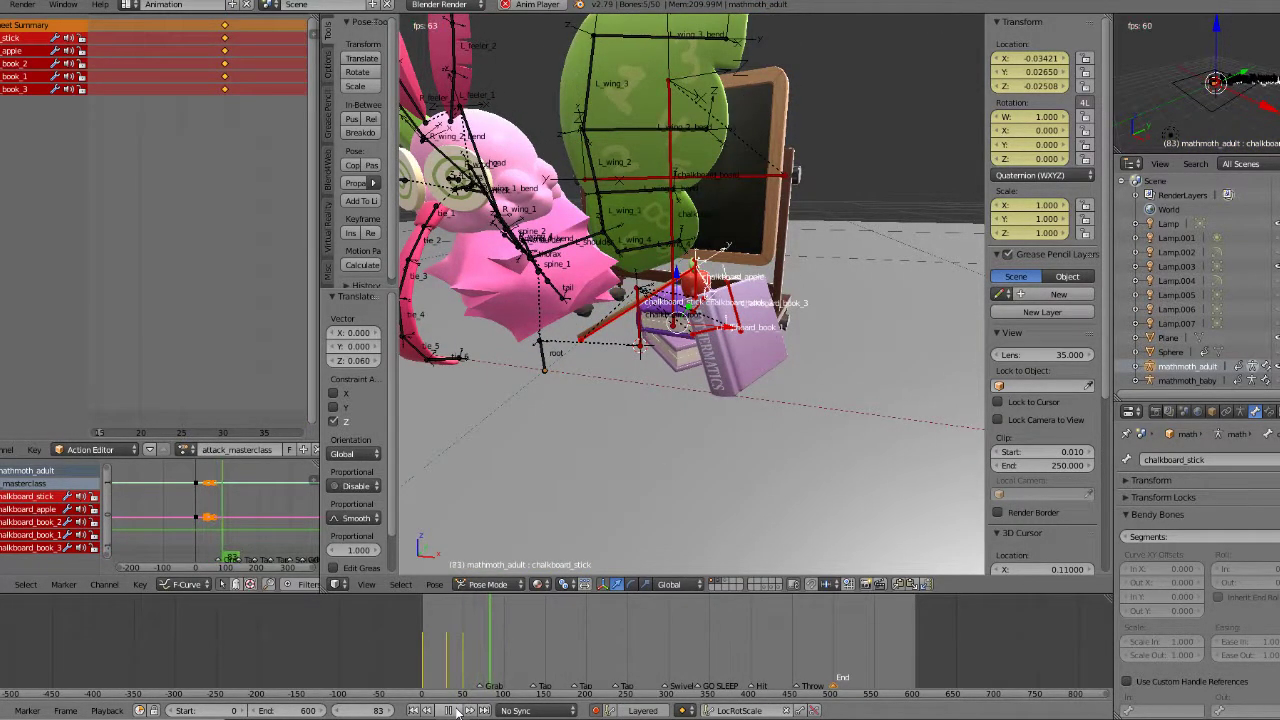
pyautogui.click(451, 710)
# Step: Set the keyframe interpolation to Constant with all bones selected
pyautogui.press('a')
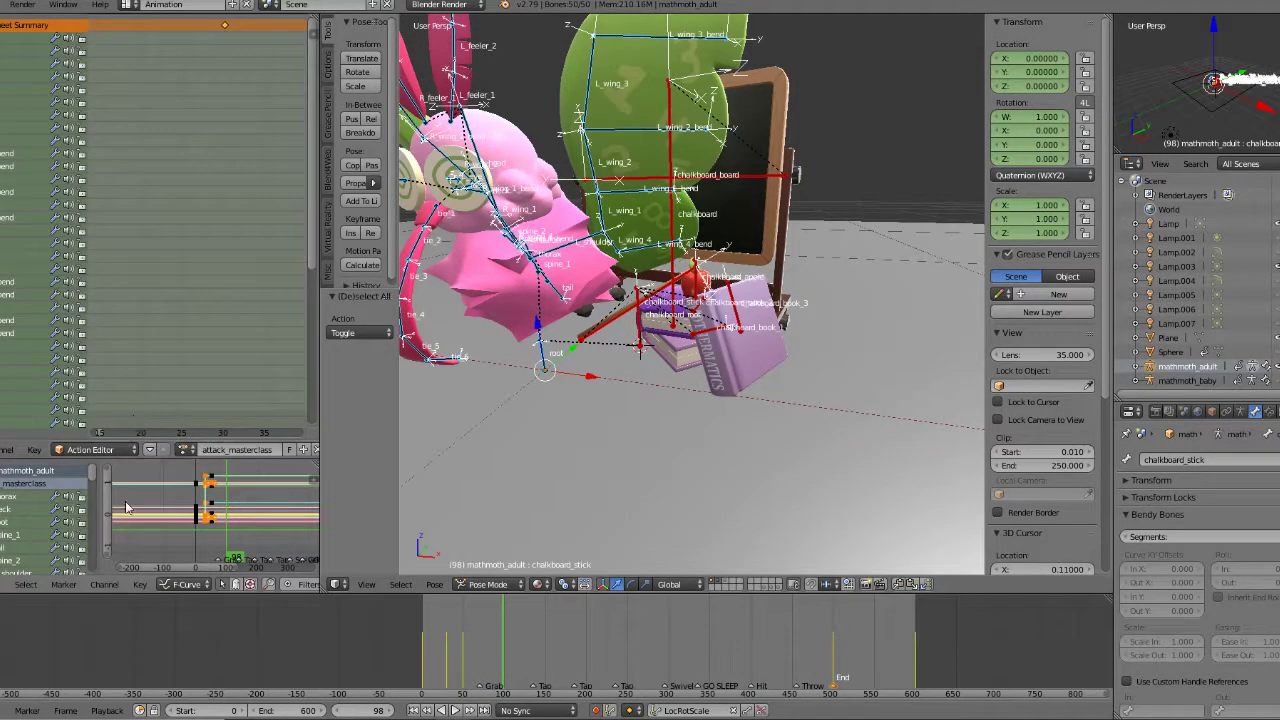
pyautogui.click(139, 584)
pyautogui.moveTo(215, 399)
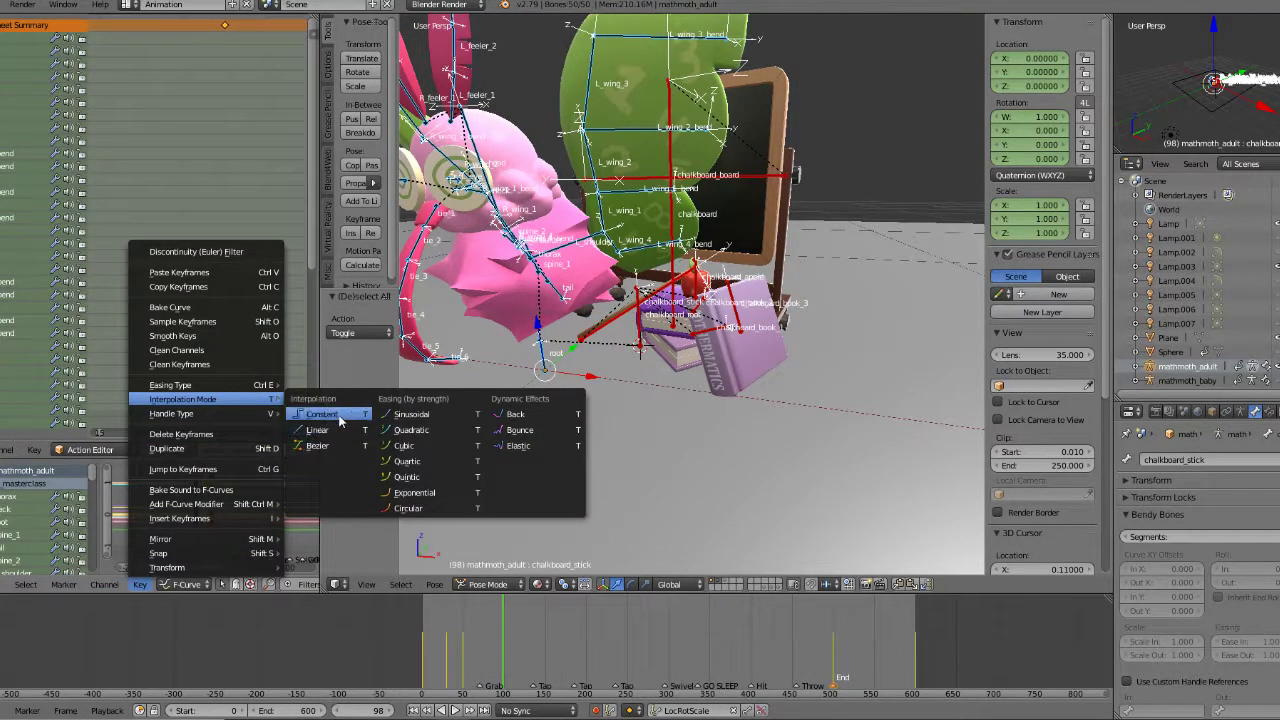
pyautogui.click(330, 414)
# Step: Play the action from frame 11 to check the stepped appearance of the props
pyautogui.click(432, 662)
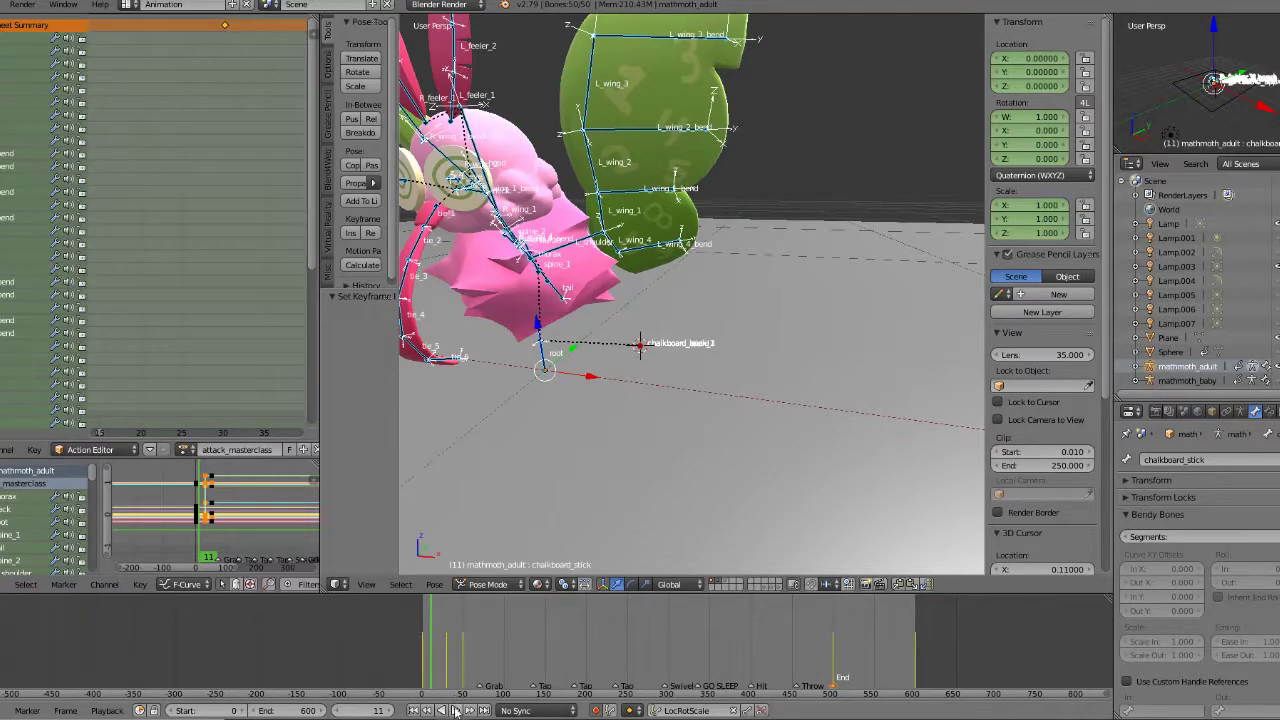
pyautogui.click(455, 710)
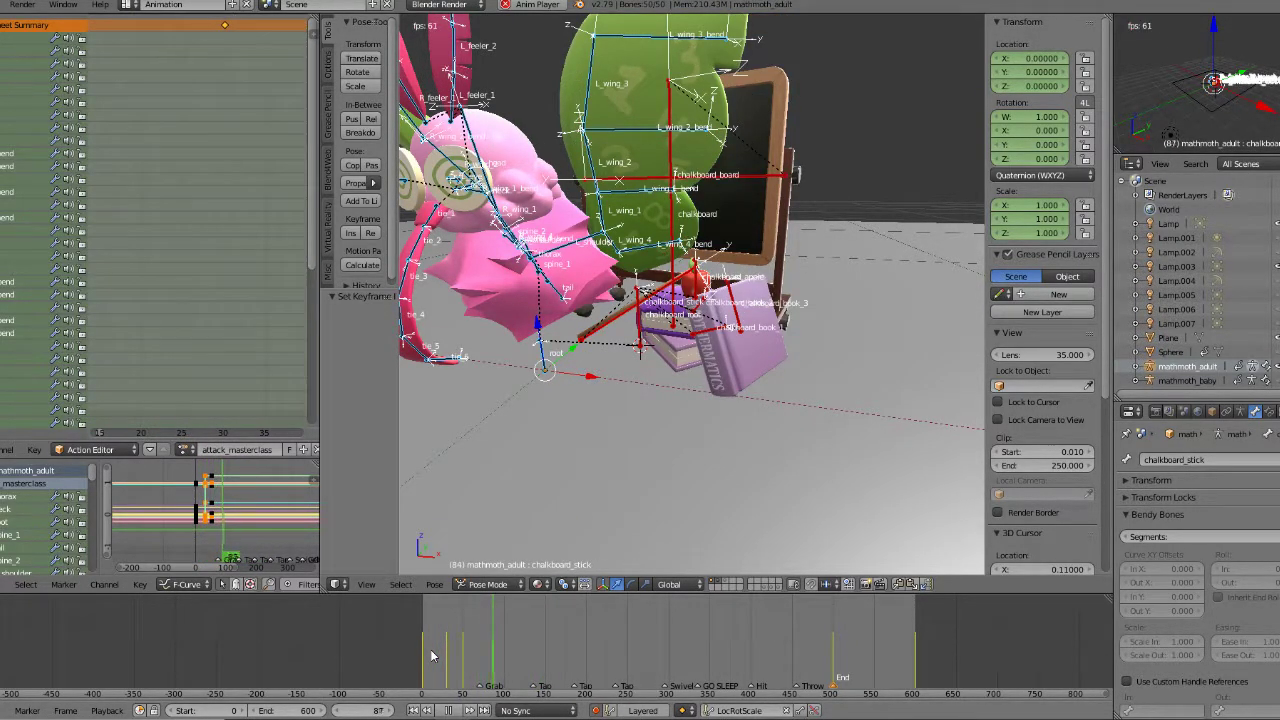
pyautogui.scroll(-5, 802, 271)
pyautogui.click(453, 710)
# Step: Scrub between about frames 37 and 52 and compare the raised and settled props up close
pyautogui.moveTo(431, 651)
pyautogui.mouseDown()
pyautogui.moveTo(472, 649)
pyautogui.moveTo(452, 645)
pyautogui.mouseUp()
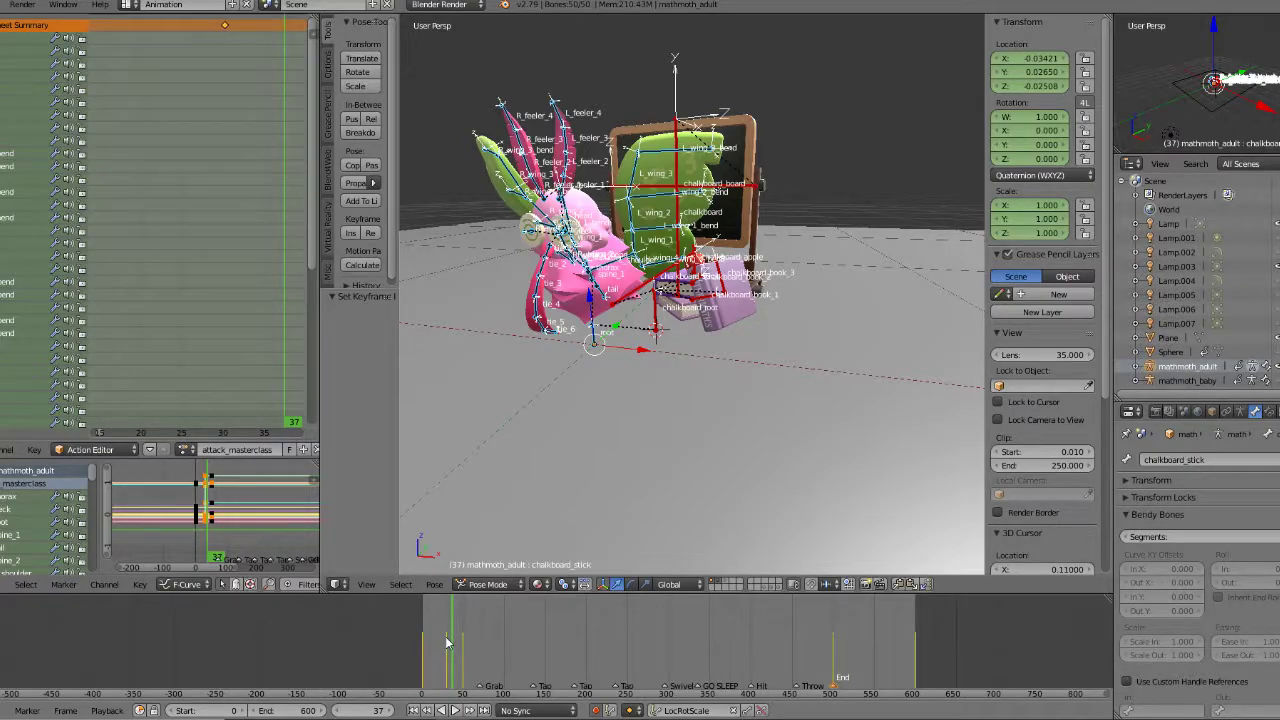
pyautogui.hotkey('shift', 'alt', 'a')
pyautogui.moveTo(445, 652)
pyautogui.mouseDown()
pyautogui.moveTo(469, 645)
pyautogui.moveTo(443, 640)
pyautogui.moveTo(466, 641)
pyautogui.mouseUp()
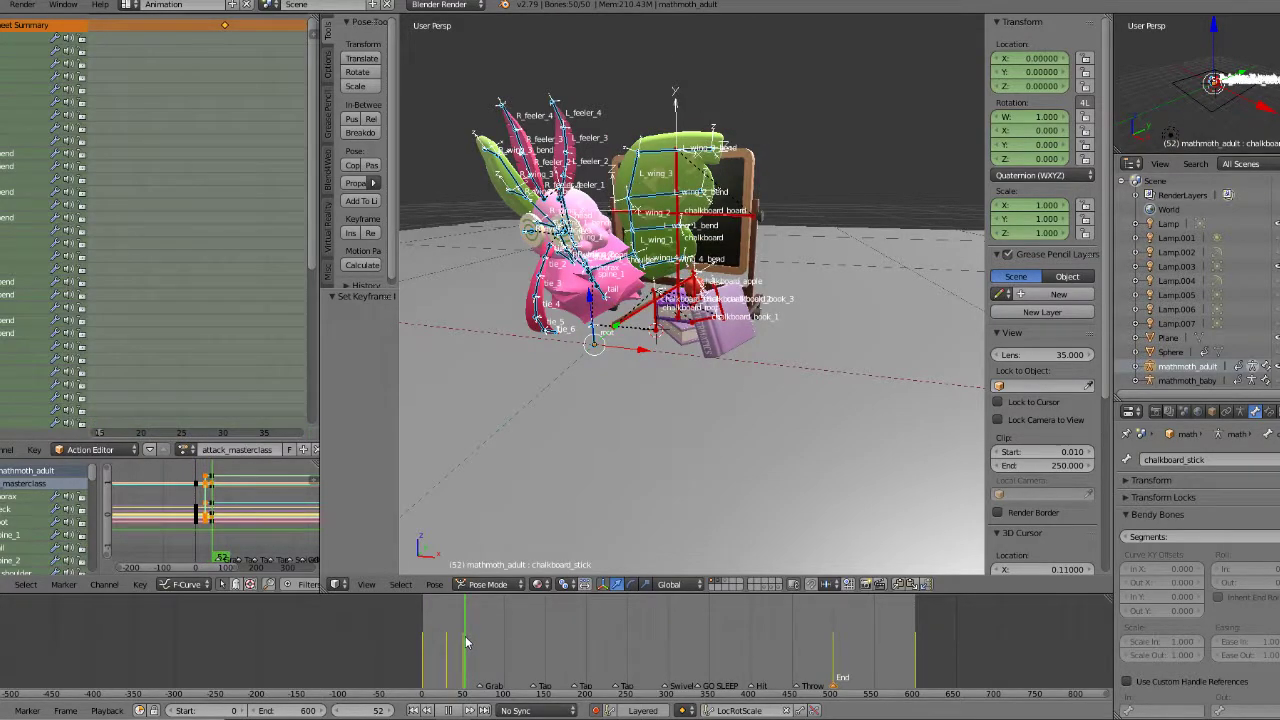
pyautogui.scroll(5, 768, 238)
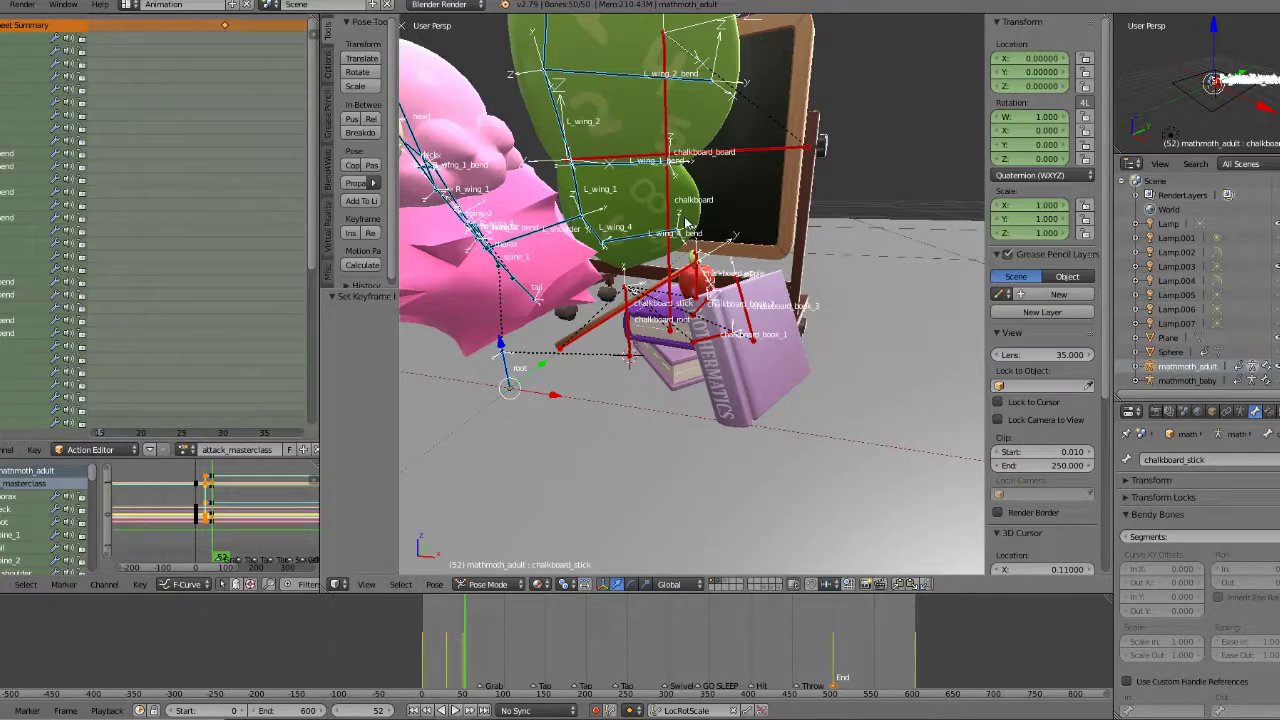
pyautogui.scroll(-7, 686, 224)
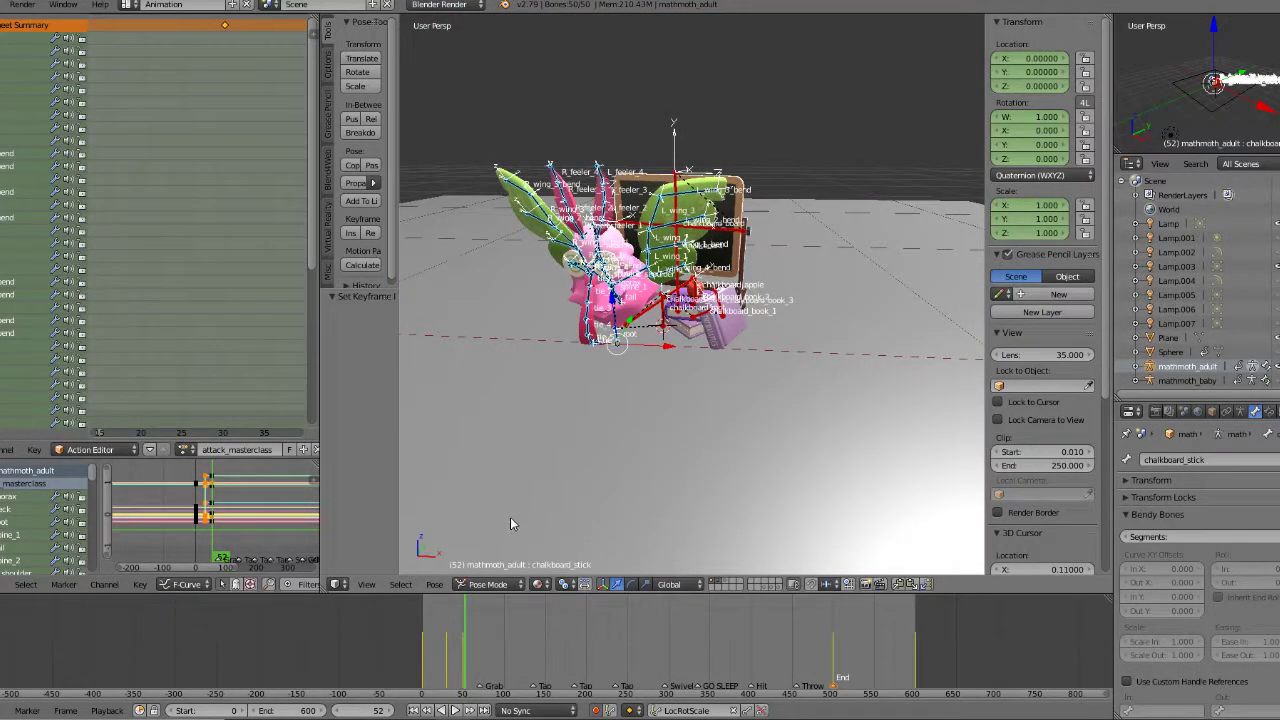
# Step: Replay the action from about frame 20 to judge the timing of the props dropping into place
pyautogui.moveTo(451, 660)
pyautogui.mouseDown()
pyautogui.moveTo(471, 656)
pyautogui.moveTo(438, 653)
pyautogui.mouseUp()
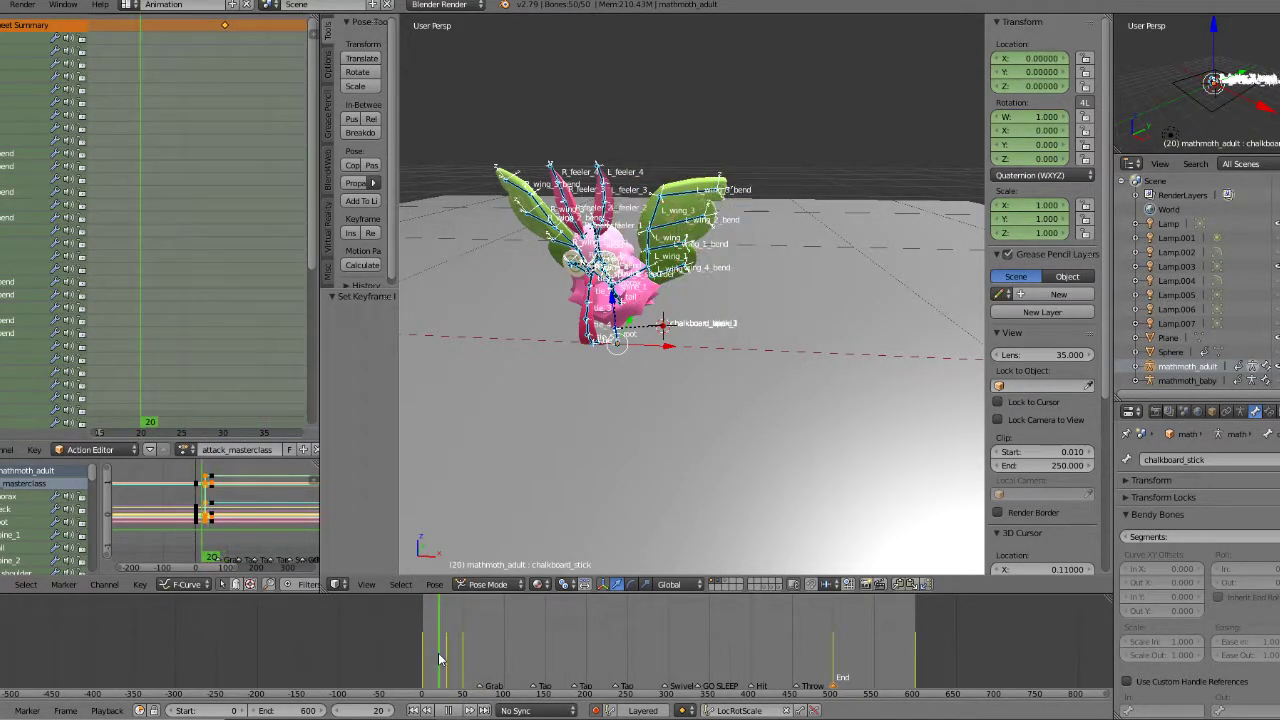
pyautogui.click(457, 711)
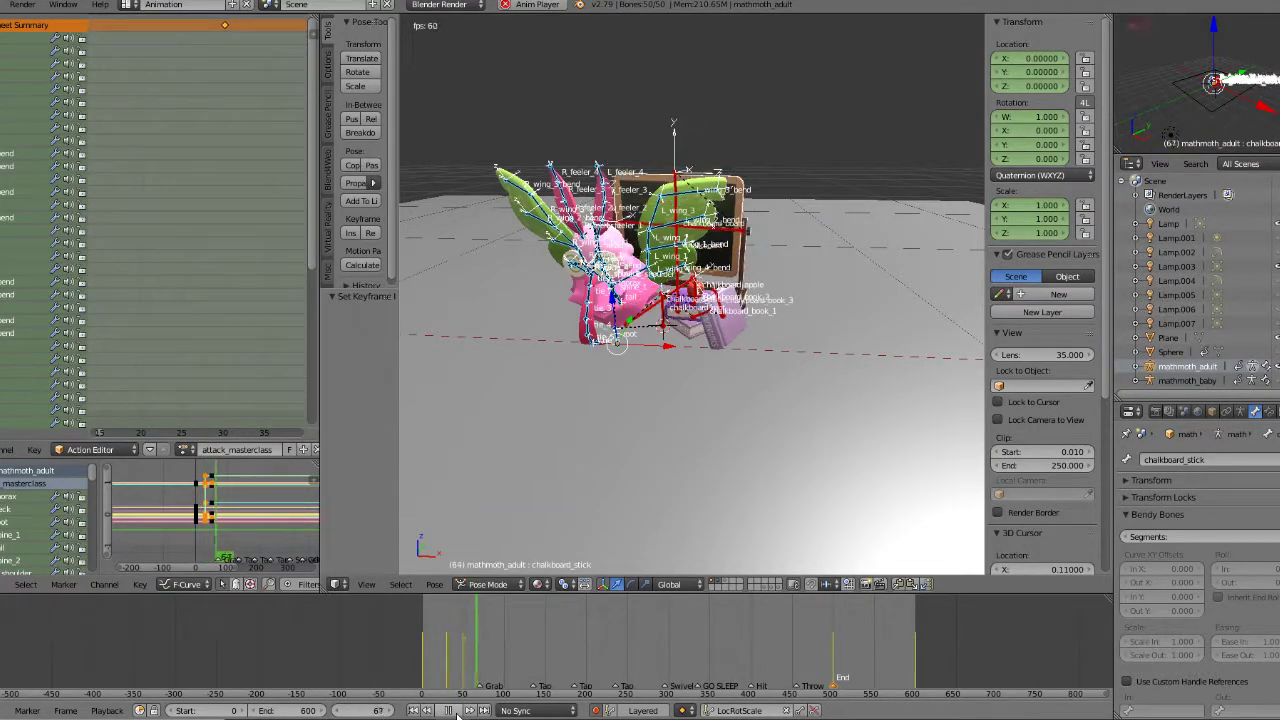
pyautogui.click(452, 710)
pyautogui.moveTo(438, 675)
pyautogui.mouseDown()
pyautogui.moveTo(478, 669)
pyautogui.moveTo(437, 672)
pyautogui.mouseUp()
pyautogui.click(461, 711)
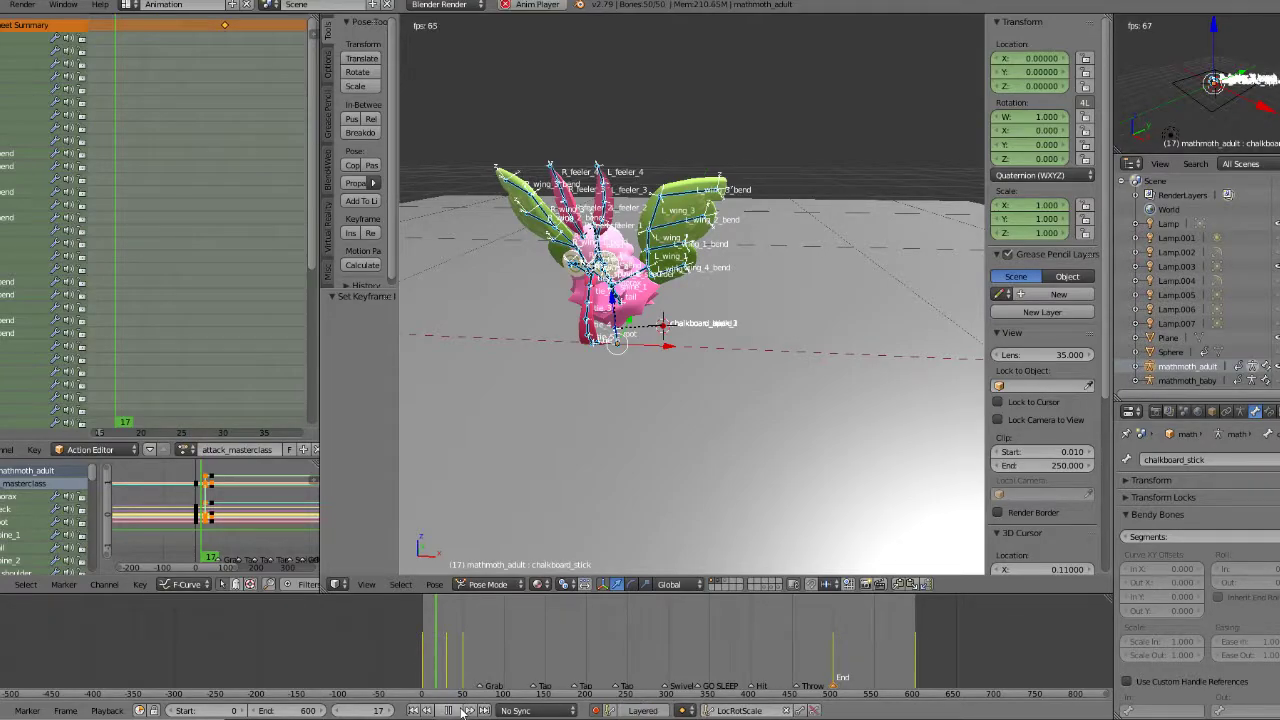
pyautogui.click(450, 710)
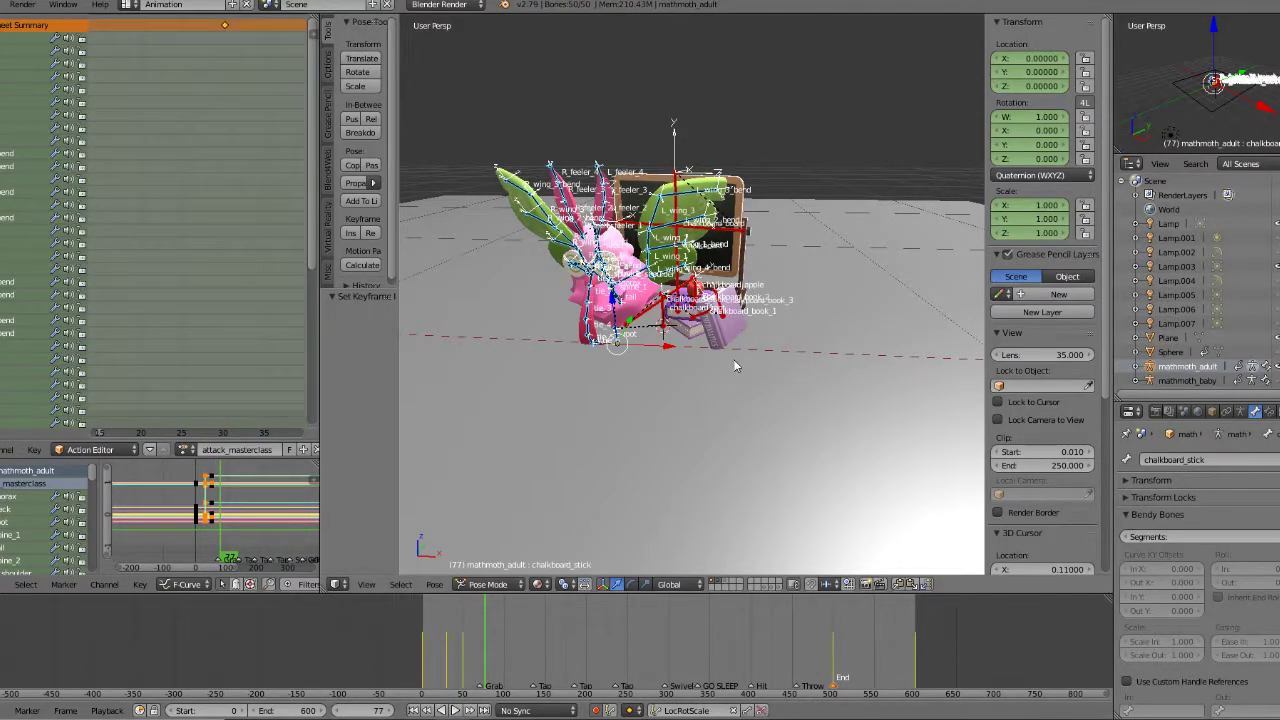
# Step: Scrub from the start to frame 57 and view the props' settled pose beside the moth
pyautogui.scroll(5, 702, 360)
pyautogui.moveTo(425, 669); pyautogui.dragTo(469, 666)
pyautogui.scroll(-2, 769, 330)
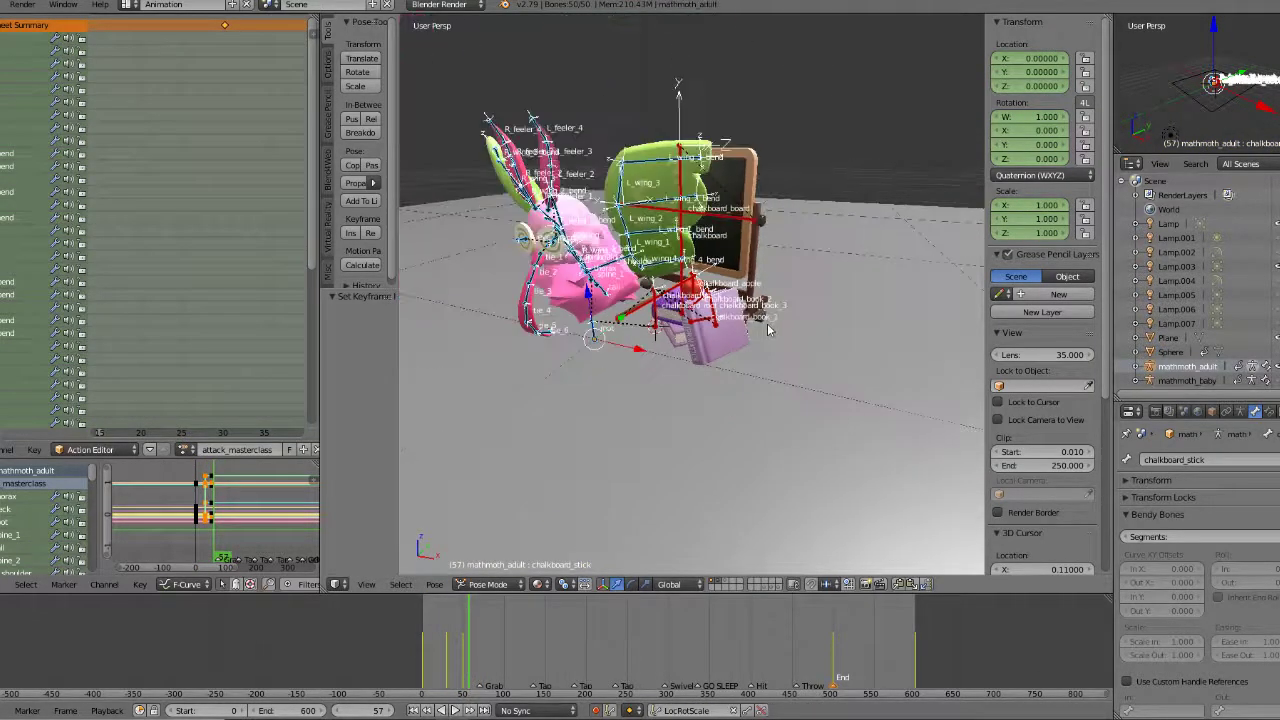
# Step: Examine the settled props beside the moth from several angles at frame 57
pyautogui.scroll(-2, 768, 330)
pyautogui.moveTo(703, 306); pyautogui.dragTo(683, 301, button='middle')
pyautogui.scroll(1, 683, 301)
pyautogui.keyDown('shift'); pyautogui.moveTo(613, 328); pyautogui.dragTo(656, 330, button='middle'); pyautogui.keyUp('shift')
pyautogui.scroll(2, 731, 326)
pyautogui.moveTo(725, 285)
pyautogui.mouseDown(button='middle')
pyautogui.moveTo(735, 290)
pyautogui.moveTo(717, 291)
pyautogui.mouseUp(button='middle')
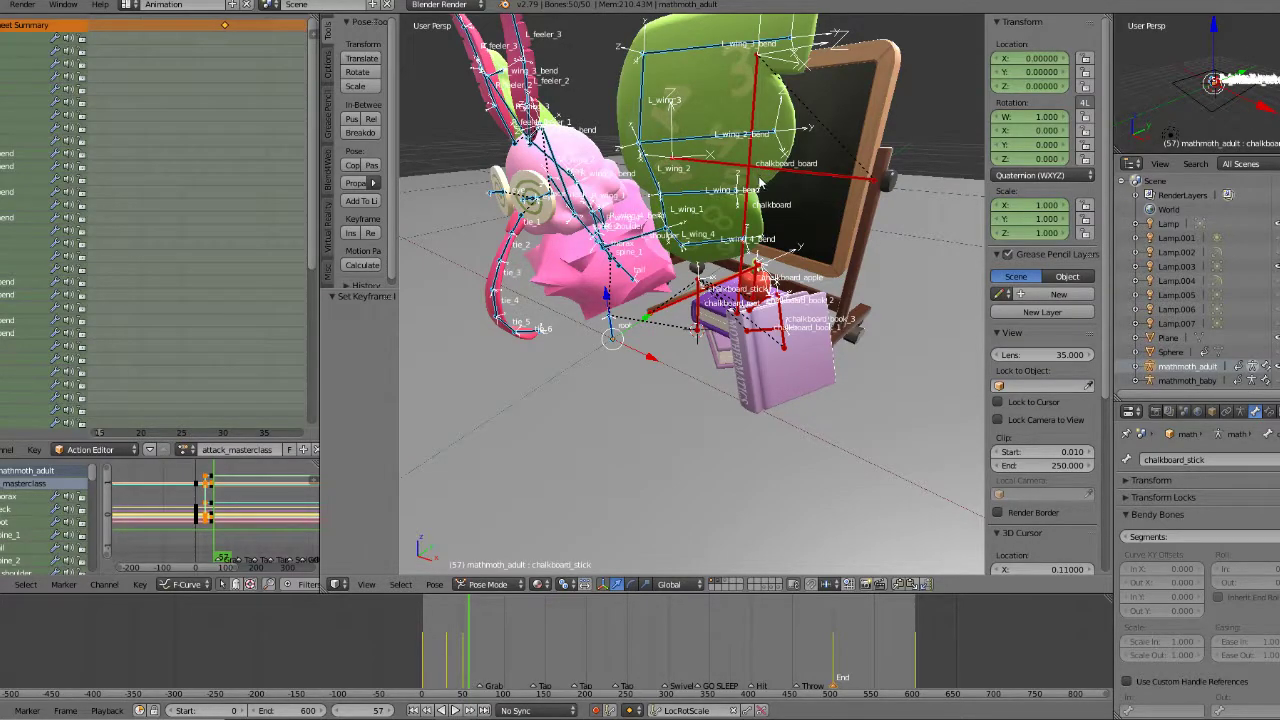
pyautogui.scroll(-2, 780, 252)
pyautogui.moveTo(741, 259); pyautogui.dragTo(686, 318, button='middle')
# Step: Scrub past the Grab marker and replay the props' appearance from about frame 24 to frame 33
pyautogui.moveTo(454, 639); pyautogui.dragTo(530, 637)
pyautogui.moveTo(662, 356); pyautogui.dragTo(537, 403, button='middle')
pyautogui.click(443, 650)
pyautogui.hotkey('alt', 'a')
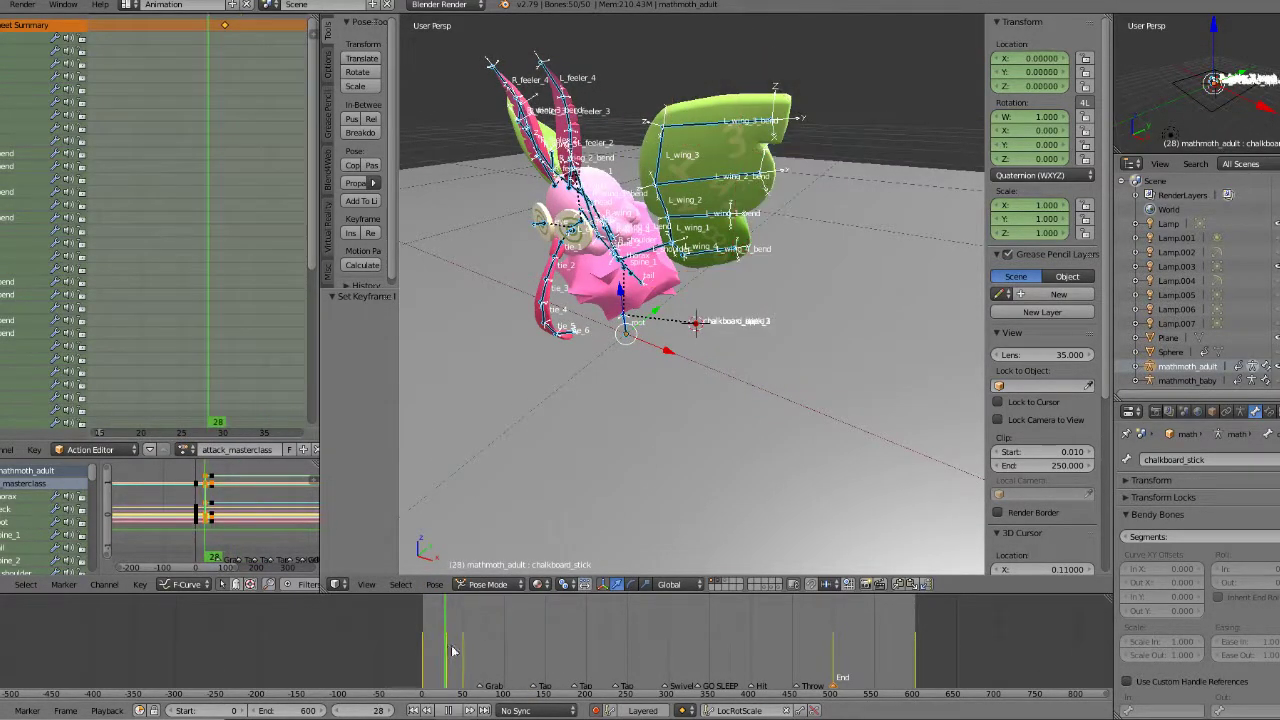
pyautogui.hotkey('alt', 'a')
# Step: Inspect the moth and props from behind and around at frame 33 with the thorax bone selected
pyautogui.moveTo(627, 232); pyautogui.dragTo(745, 350, button='middle')
pyautogui.scroll(5, 746, 349)
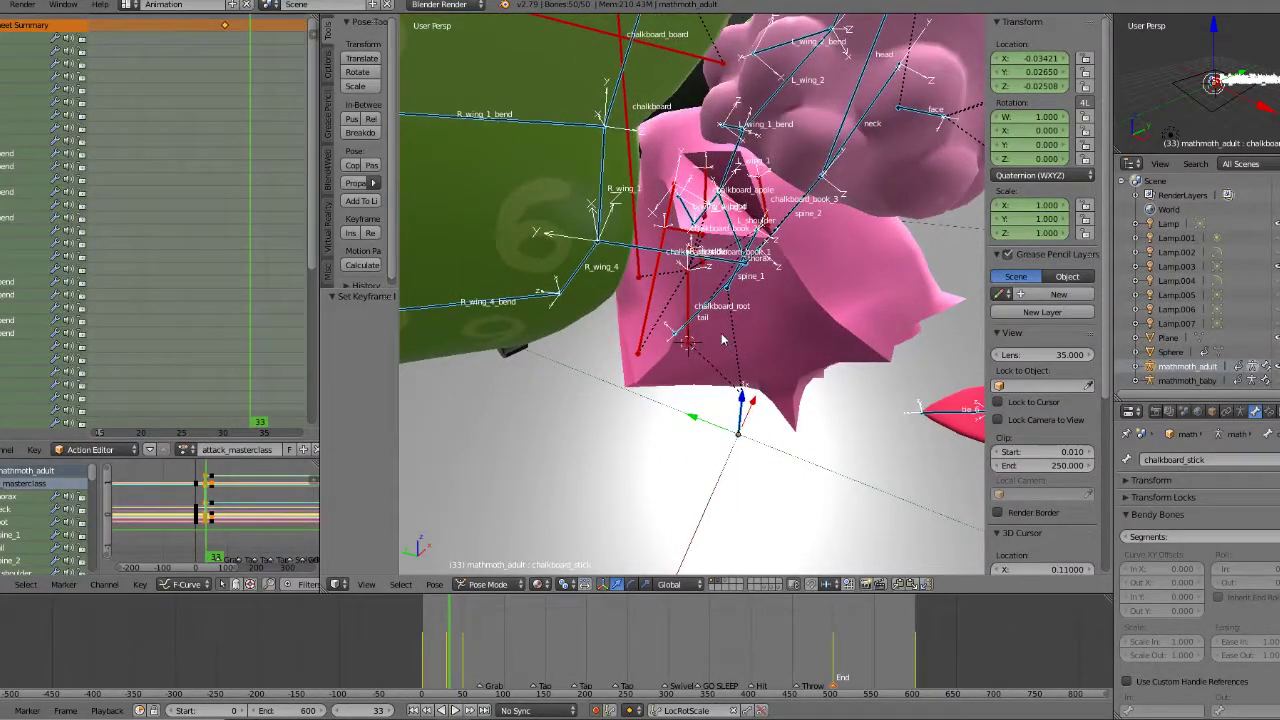
pyautogui.moveTo(724, 307); pyautogui.dragTo(728, 275, button='middle')
pyautogui.rightClick(738, 228)
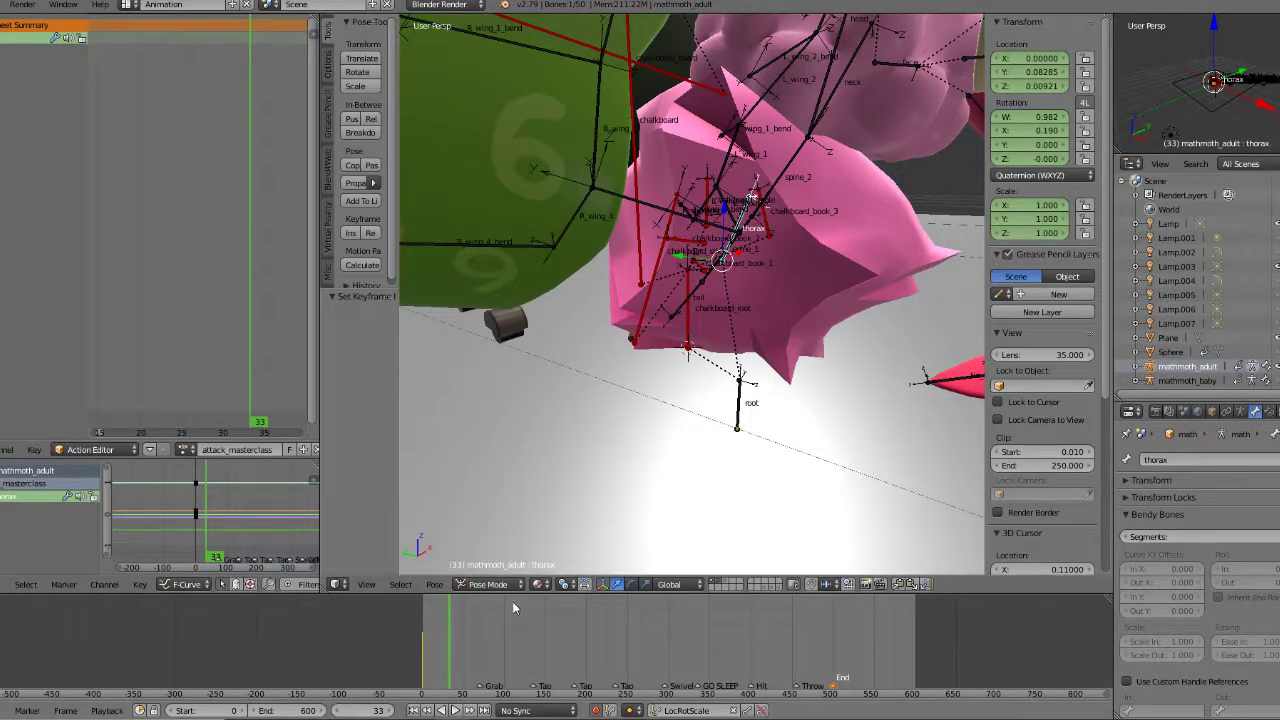
pyautogui.scroll(-3, 488, 621)
pyautogui.scroll(-5, 789, 249)
pyautogui.moveTo(789, 249); pyautogui.dragTo(747, 260, button='middle')
pyautogui.press('KP_1')
pyautogui.press('ctrl+KP_1')
pyautogui.press('KP_5')
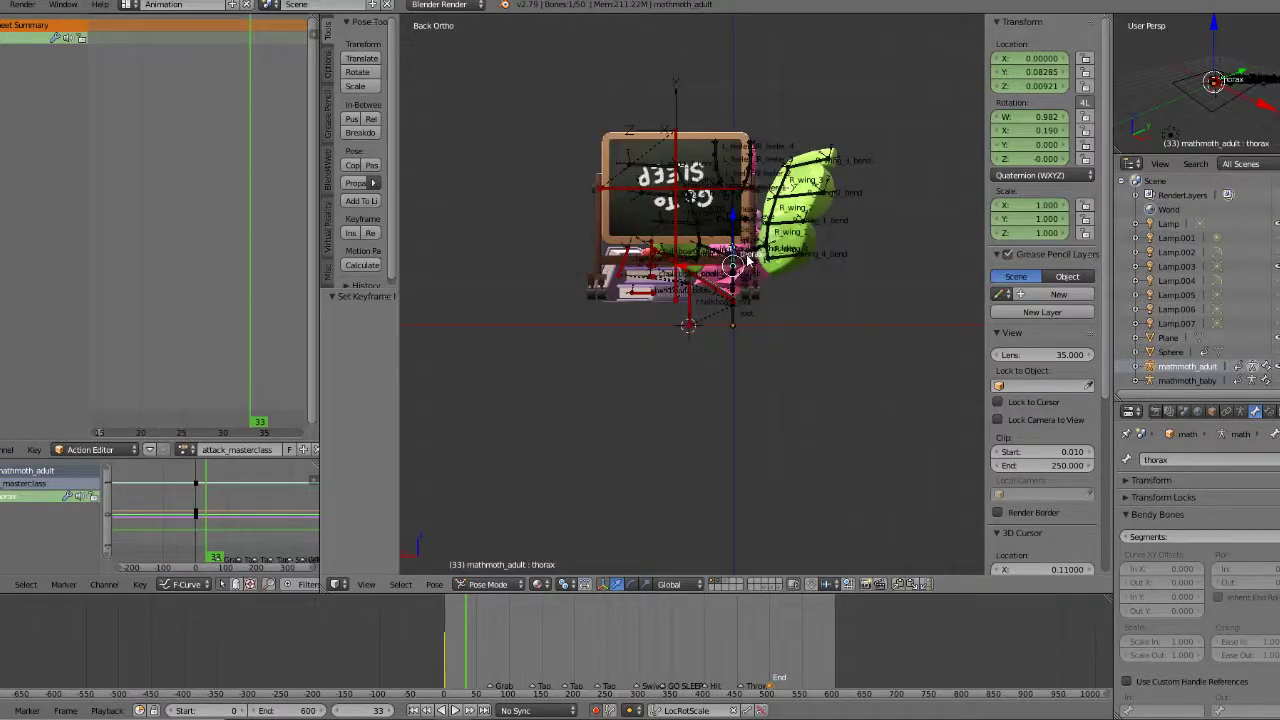
pyautogui.moveTo(718, 254); pyautogui.dragTo(678, 293, button='middle')
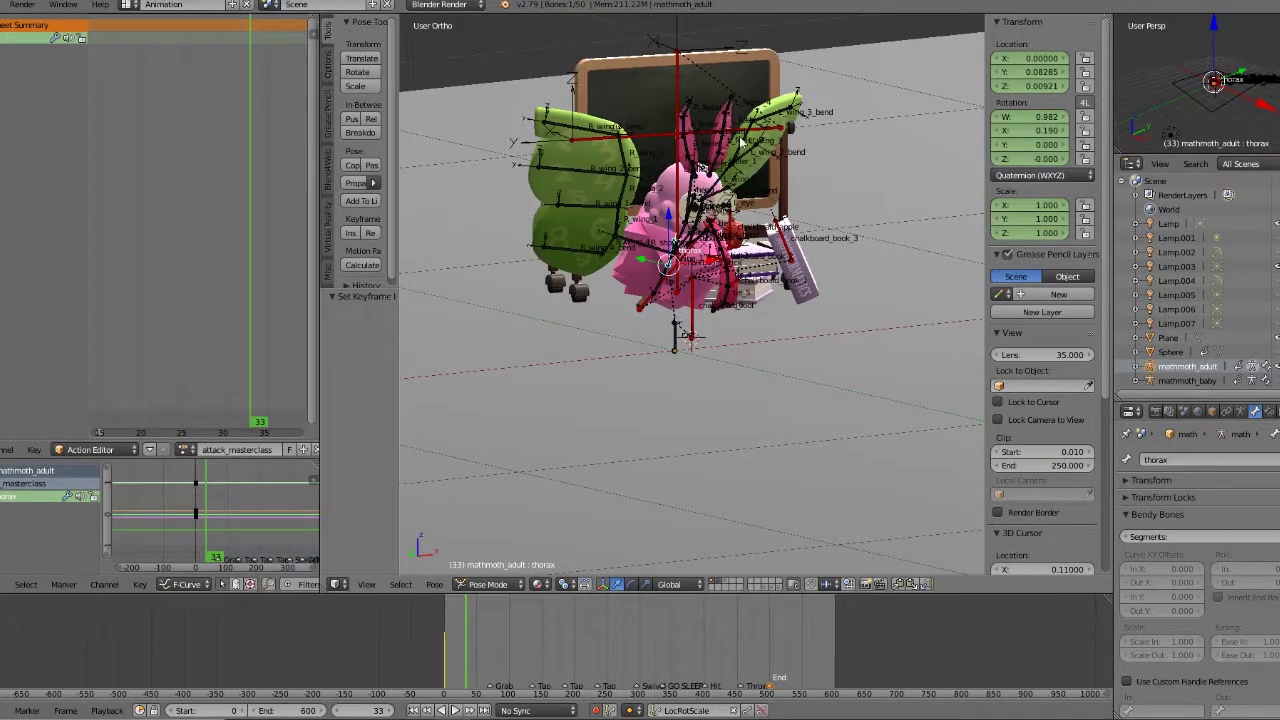
# Step: Go to the Grab marker at frame 70 and examine the chalkboard_stick bone close to the moth
pyautogui.scroll(3, 741, 132)
pyautogui.moveTo(460, 650); pyautogui.dragTo(491, 649)
pyautogui.moveTo(656, 484); pyautogui.dragTo(576, 463, button='middle')
pyautogui.scroll(4, 686, 366)
pyautogui.rightClick(721, 280)
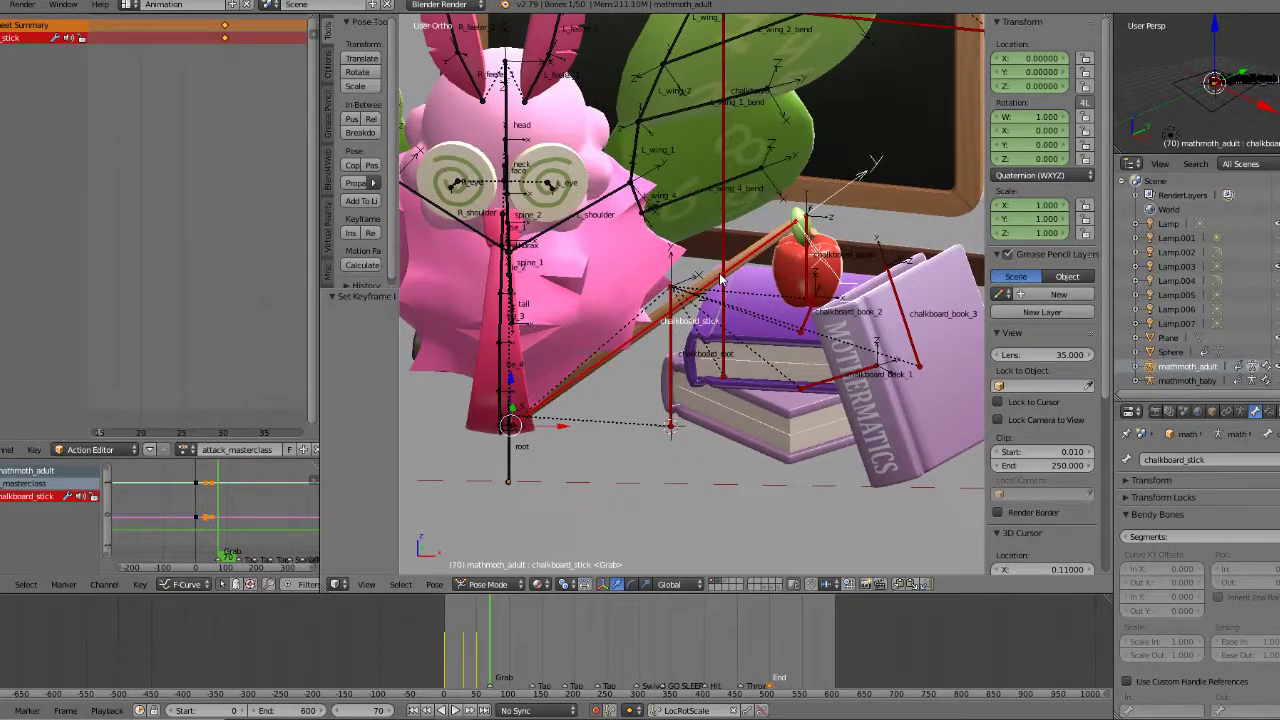
pyautogui.moveTo(684, 390); pyautogui.dragTo(624, 316, button='middle')
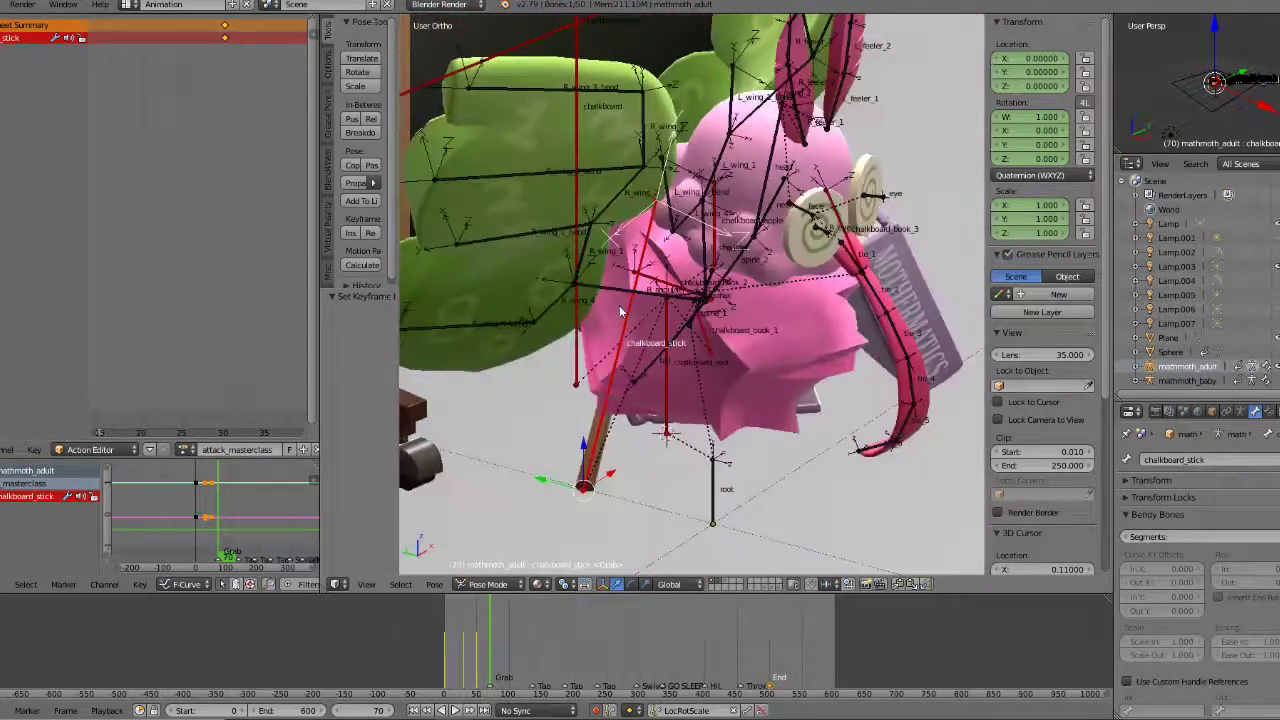
# Step: At frame 70, rotate the thorax bone about -80.7° in top view to turn the moth sideways
pyautogui.rightClick(688, 327)
pyautogui.moveTo(693, 362); pyautogui.dragTo(691, 333, button='middle')
pyautogui.rightClick(648, 285)
pyautogui.press('KP_7')
pyautogui.press('KP_5')
pyautogui.press('KP_5')
pyautogui.press('KP_1')
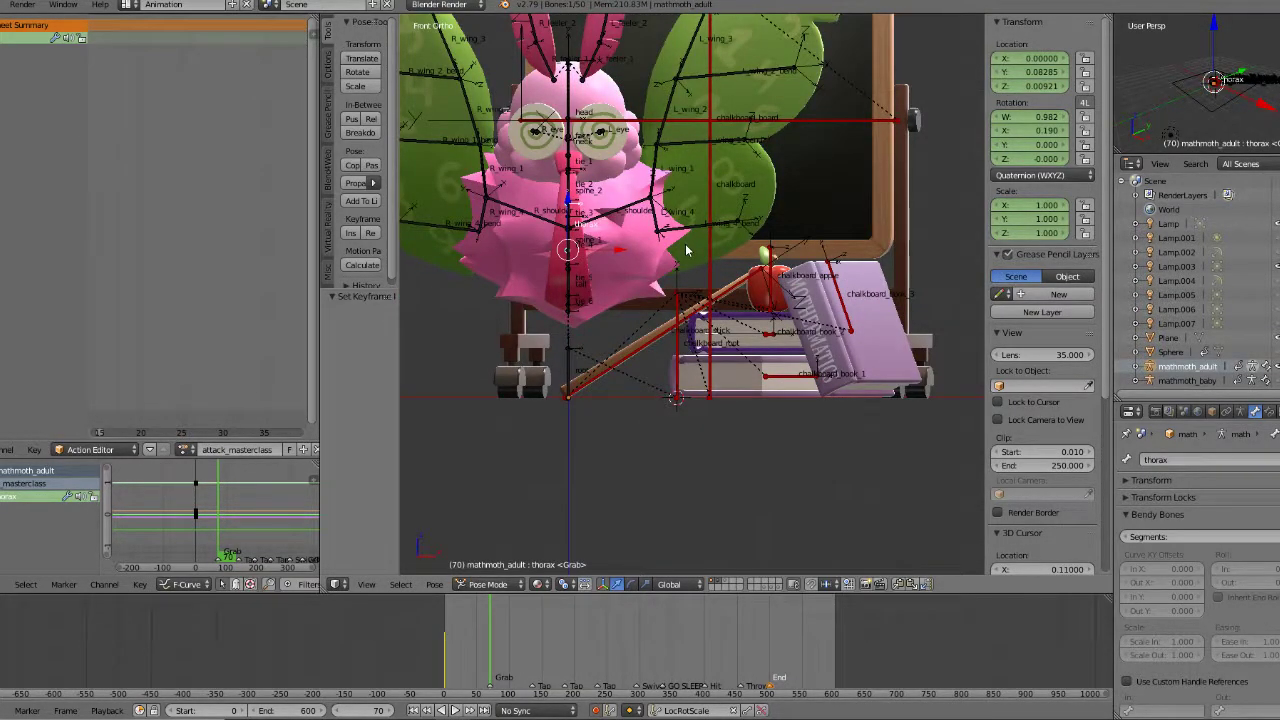
pyautogui.moveTo(686, 250); pyautogui.dragTo(712, 285, button='middle')
pyautogui.press('KP_7')
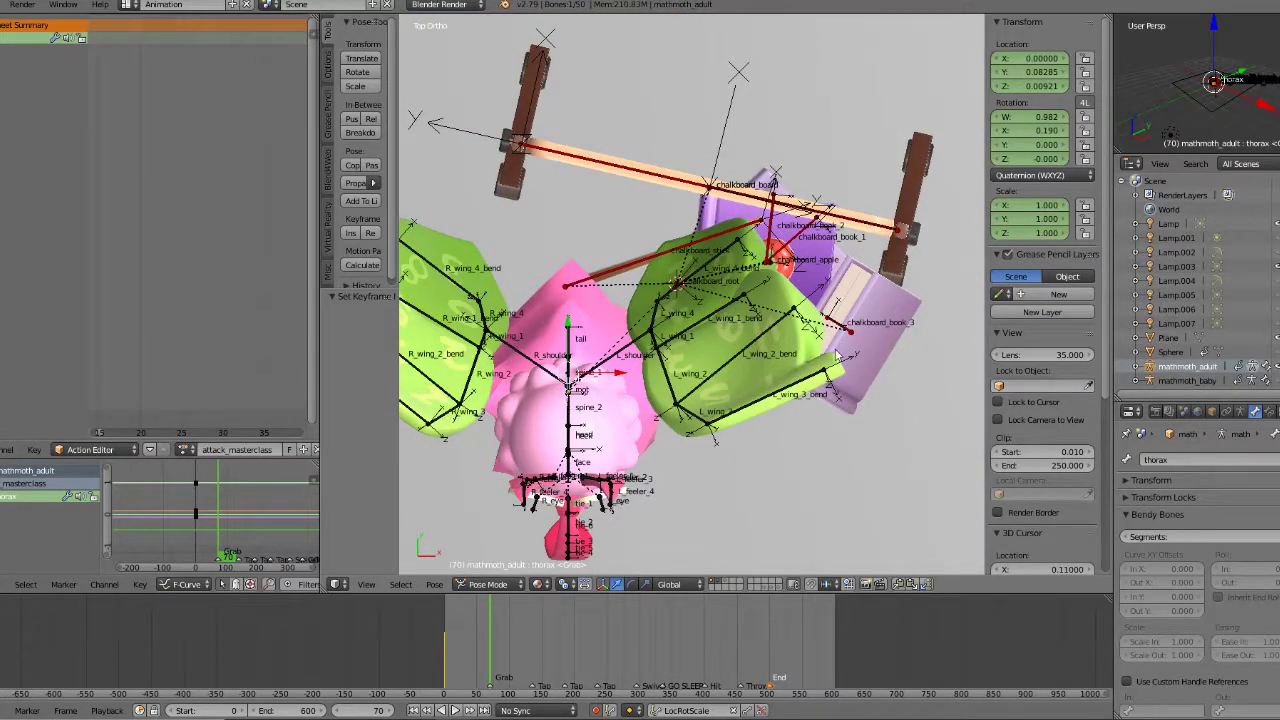
pyautogui.scroll(-2, 824, 322)
pyautogui.press('r')
pyautogui.click(655, 262)
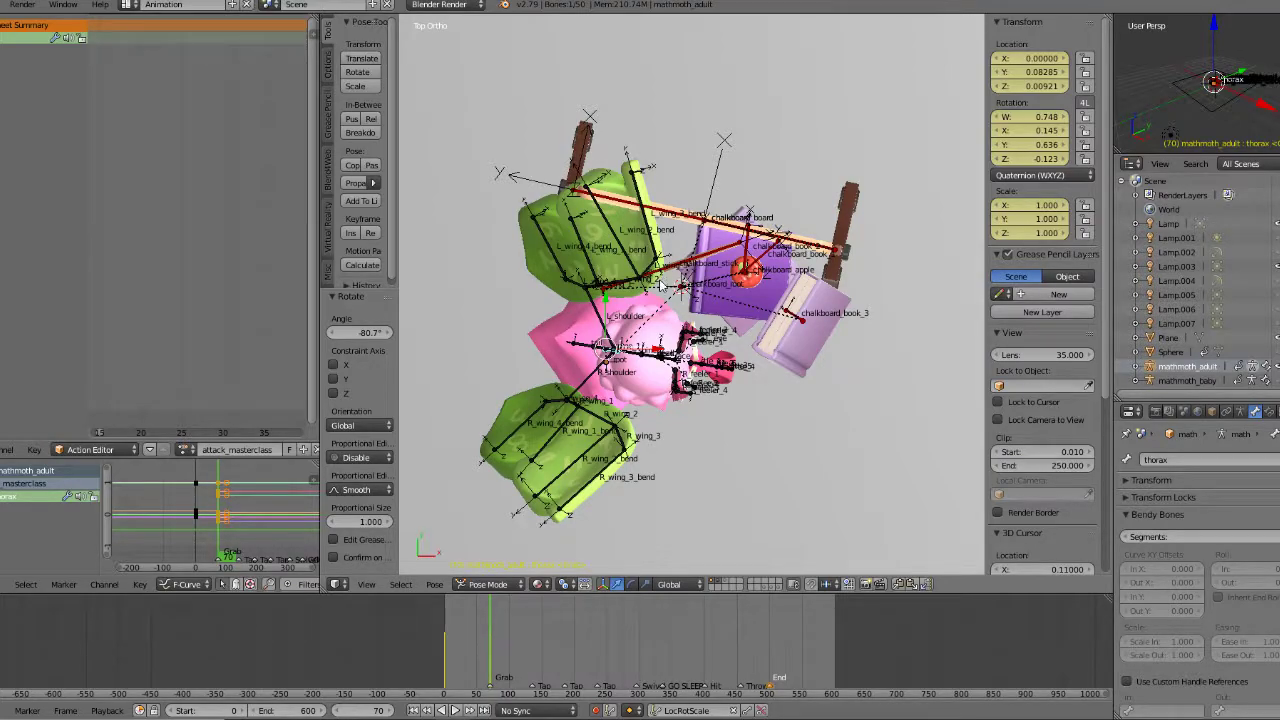
# Step: Play the turned pose past the Tap markers and scrub on to the End marker near frame 498
pyautogui.hotkey('alt', 'a')
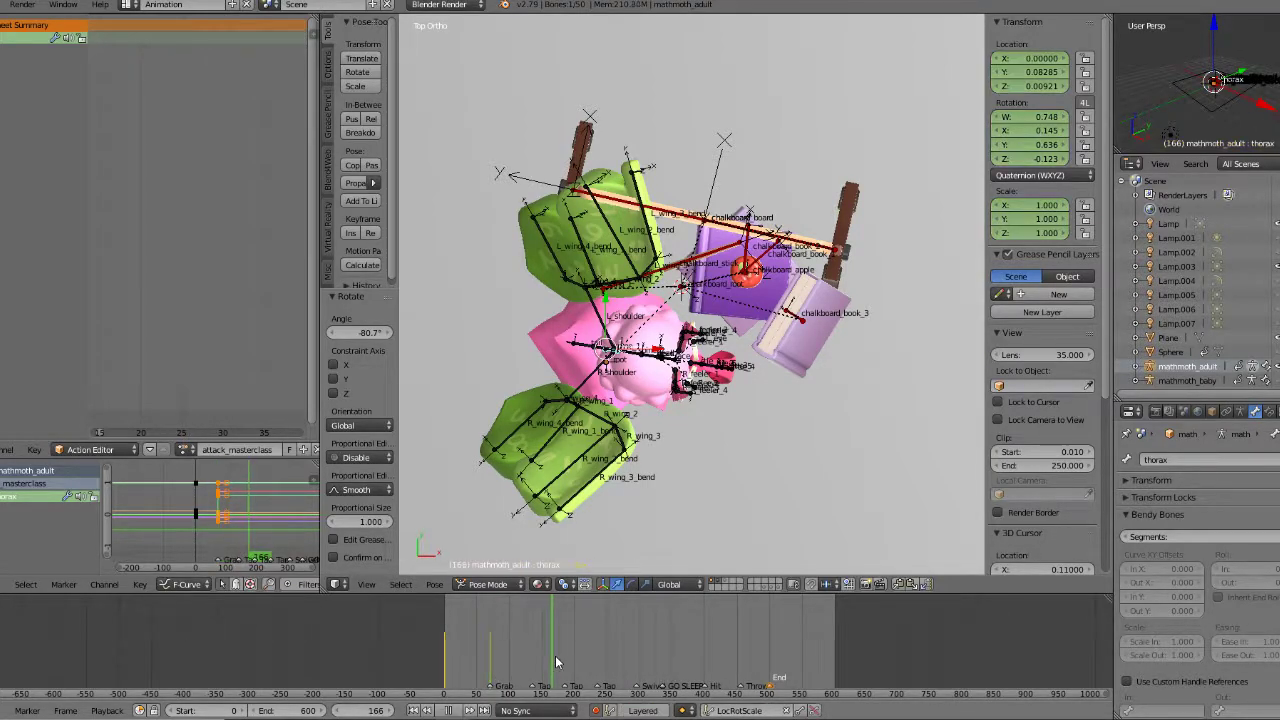
pyautogui.hotkey('alt', 'a')
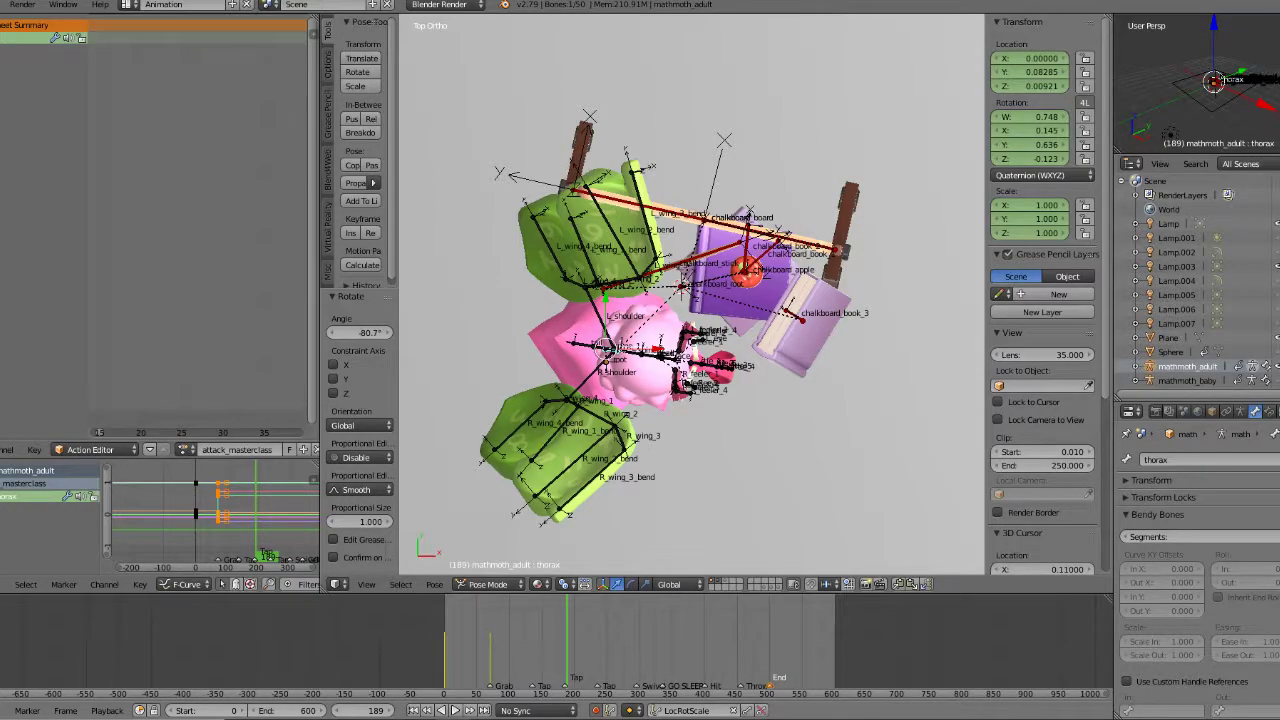
pyautogui.hotkey('alt', 'a')
pyautogui.moveTo(571, 642); pyautogui.dragTo(768, 644)
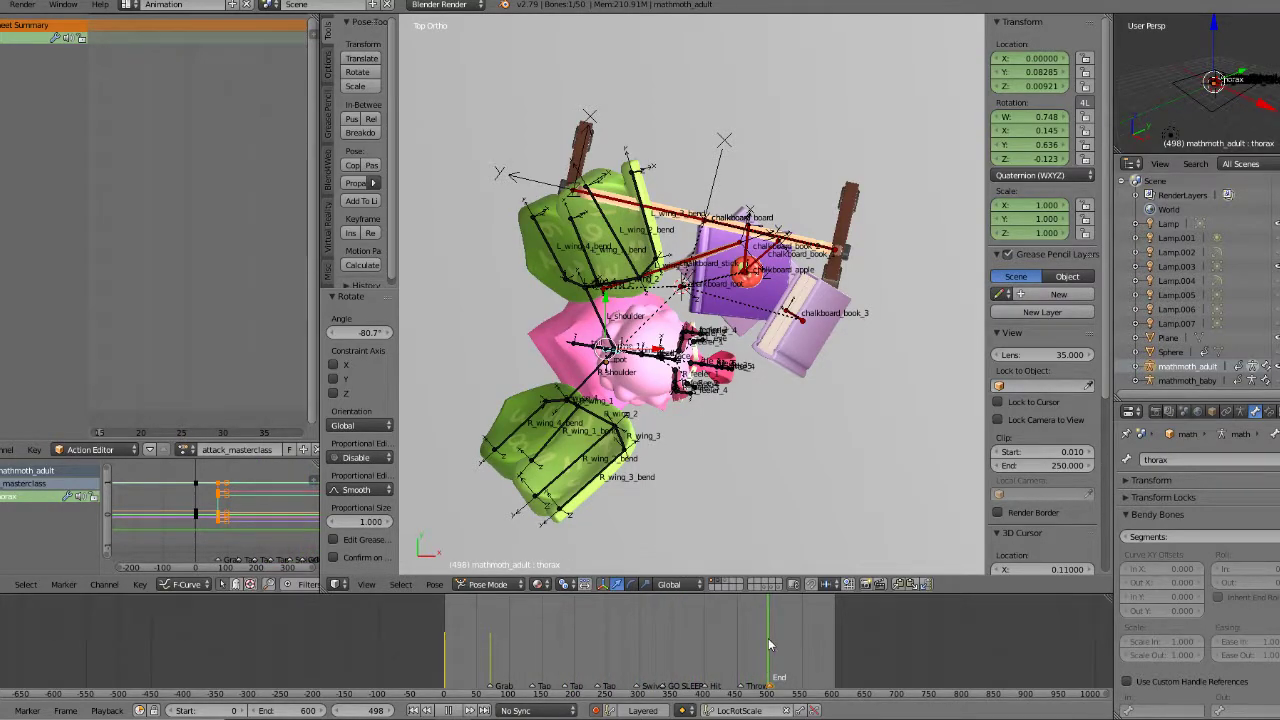
pyautogui.hotkey('alt', 'a')
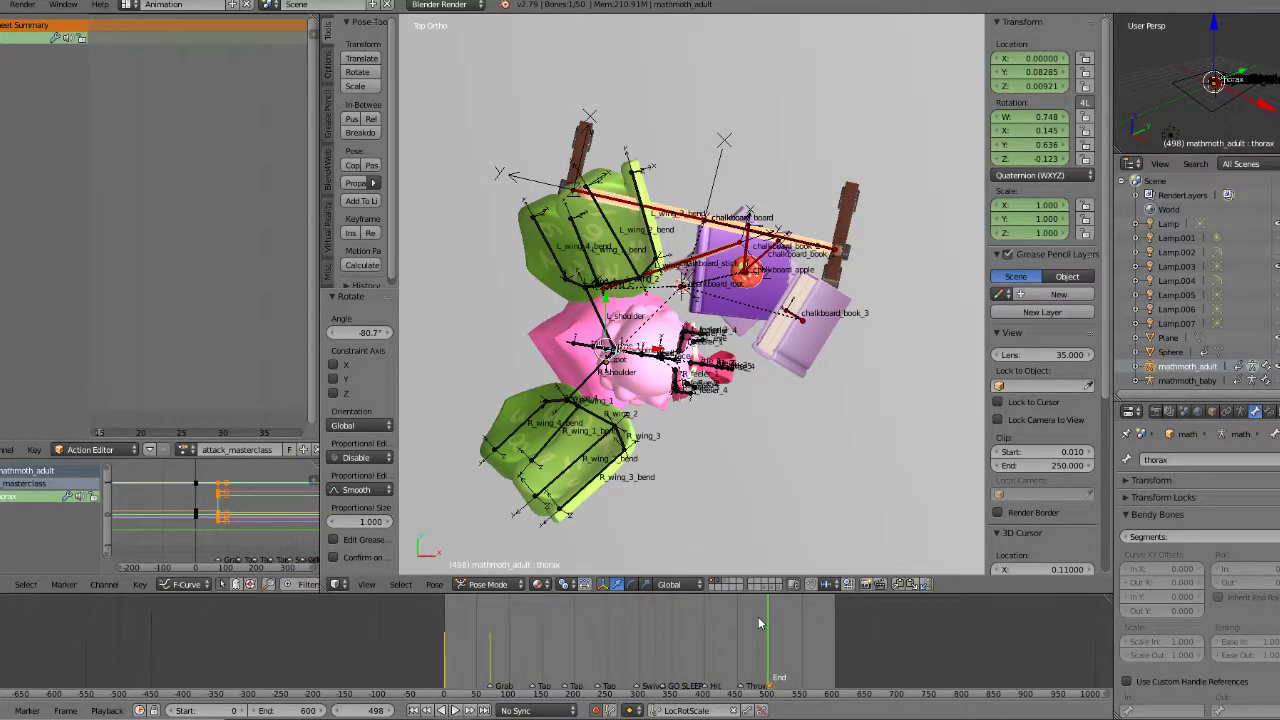
# Step: Replay the stretch from the first Tap marker and check the timing around GO SLEEP near frame 336
pyautogui.click(548, 683)
pyautogui.hotkey('alt', 'a')
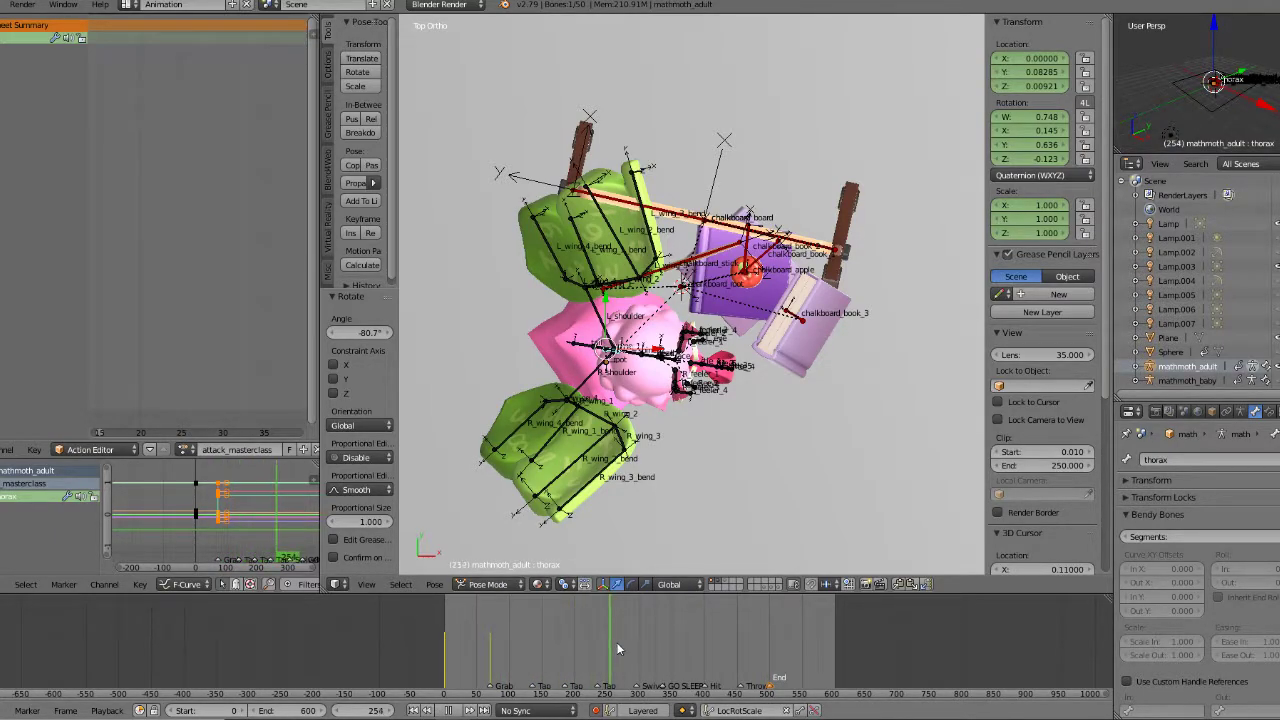
pyautogui.moveTo(682, 647); pyautogui.dragTo(658, 647)
pyautogui.hotkey('alt', 'a')
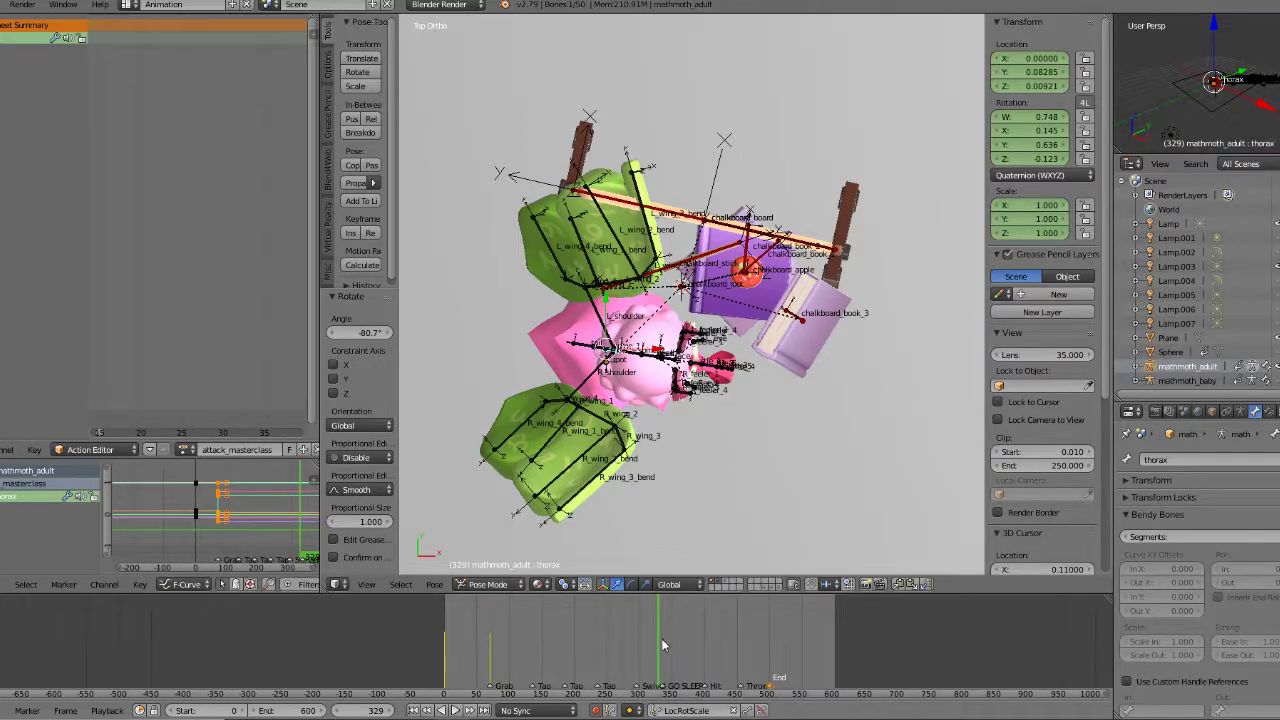
pyautogui.moveTo(661, 645)
pyautogui.mouseDown()
pyautogui.moveTo(529, 650)
pyautogui.moveTo(752, 648)
pyautogui.moveTo(527, 655)
pyautogui.moveTo(774, 652)
pyautogui.moveTo(663, 646)
pyautogui.mouseUp()
pyautogui.hotkey('alt', 'a')
pyautogui.hotkey('alt', 'a')
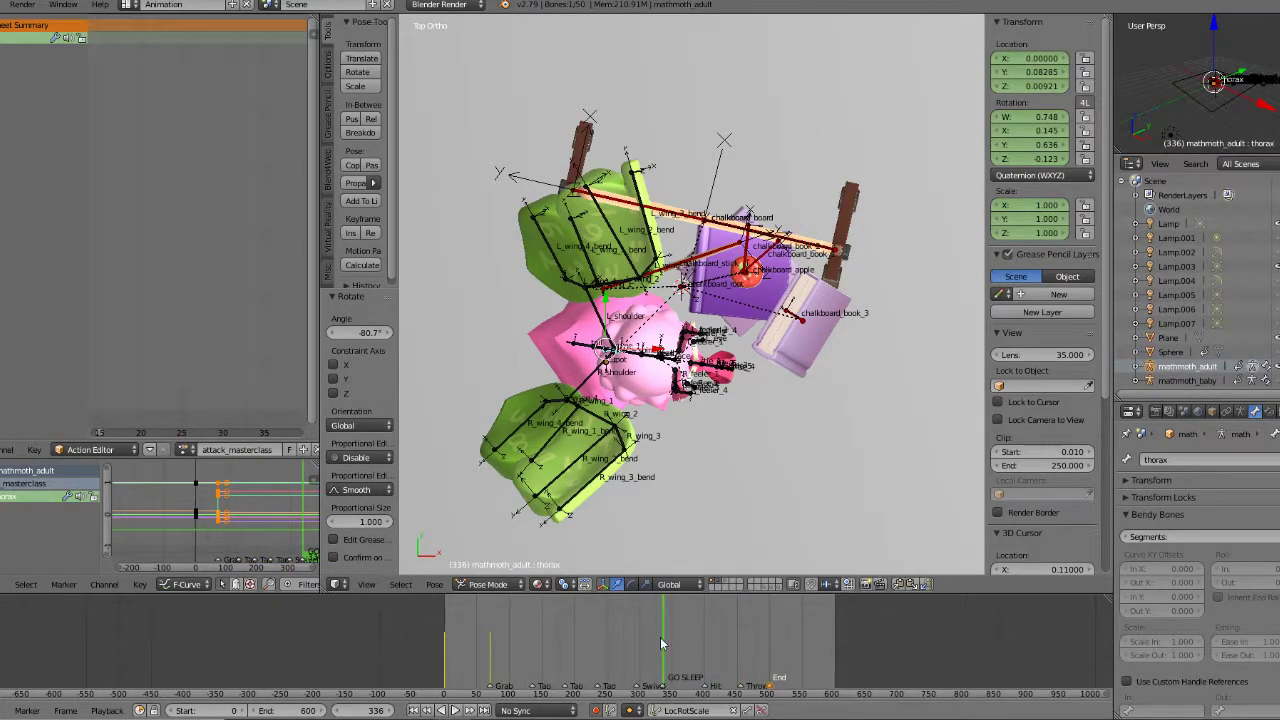
# Step: Review the turned moth beside the props in perspective from frame 70 through to frame 502
pyautogui.moveTo(523, 640); pyautogui.dragTo(490, 643)
pyautogui.hotkey('alt', 'a')
pyautogui.moveTo(838, 412); pyautogui.dragTo(707, 362, button='middle')
pyautogui.scroll(2, 707, 362)
pyautogui.scroll(-2, 707, 362)
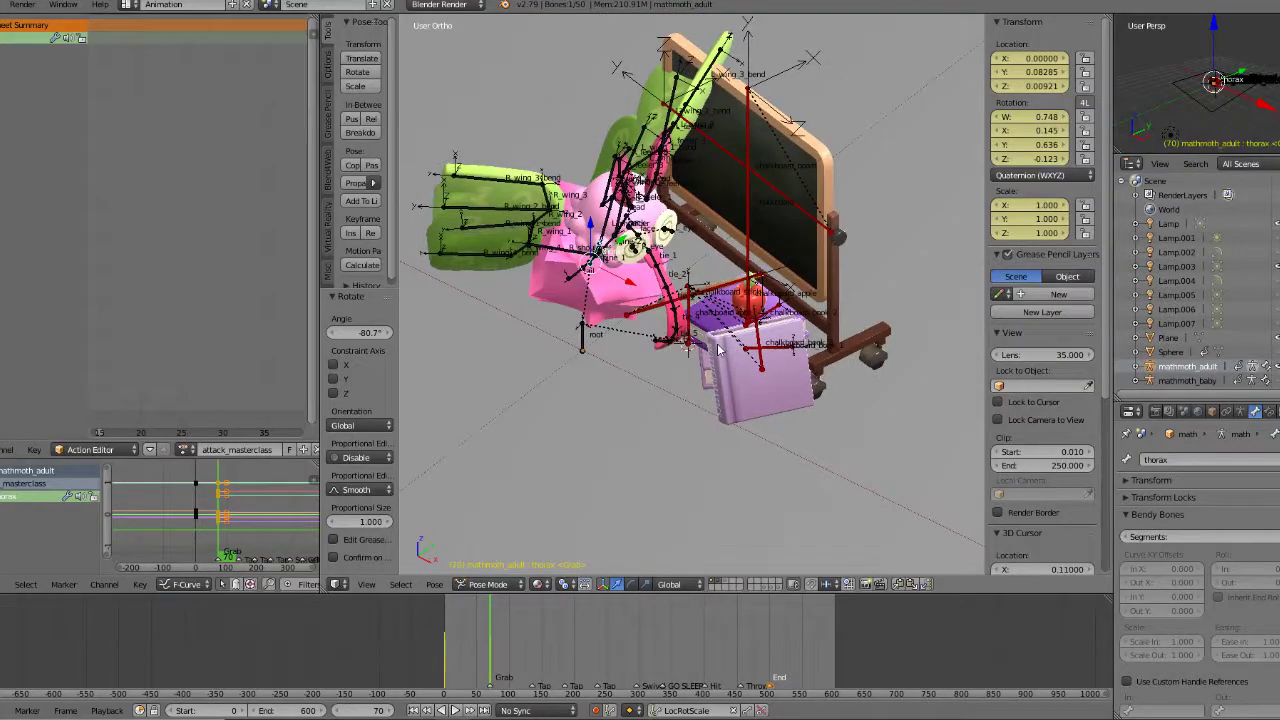
pyautogui.press('KP_5')
pyautogui.moveTo(718, 348); pyautogui.dragTo(646, 393, button='middle')
pyautogui.moveTo(477, 654); pyautogui.dragTo(772, 649)
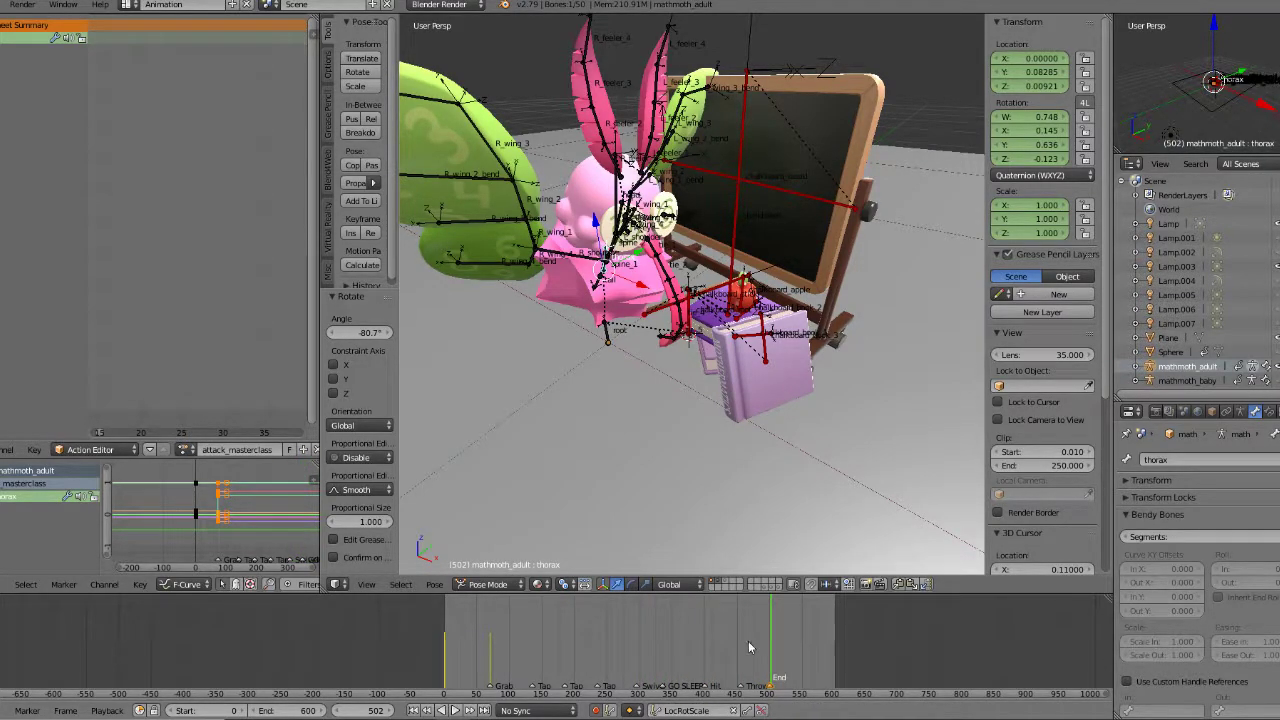
pyautogui.moveTo(490, 648); pyautogui.dragTo(558, 645)
# Step: Add a timeline marker at frame 548 and try to rename it Blahblah
pyautogui.click(802, 662)
pyautogui.press('m')
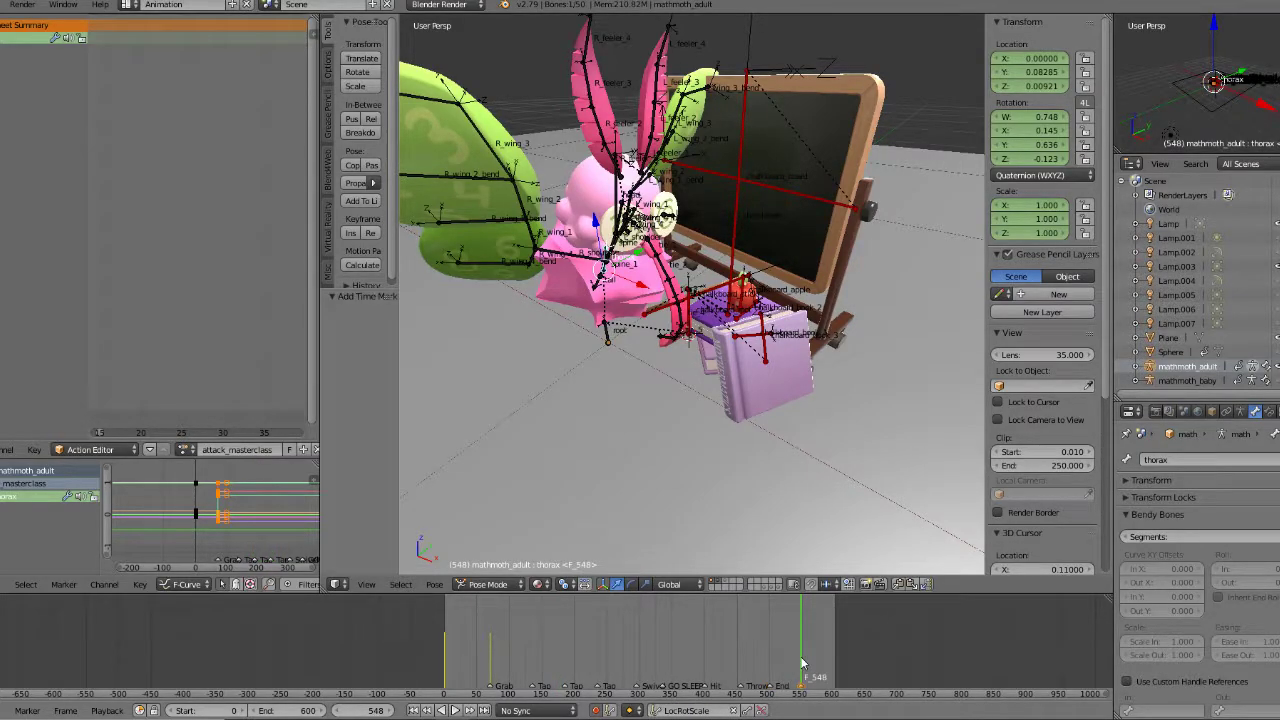
pyautogui.hotkey('ctrl', 'm')
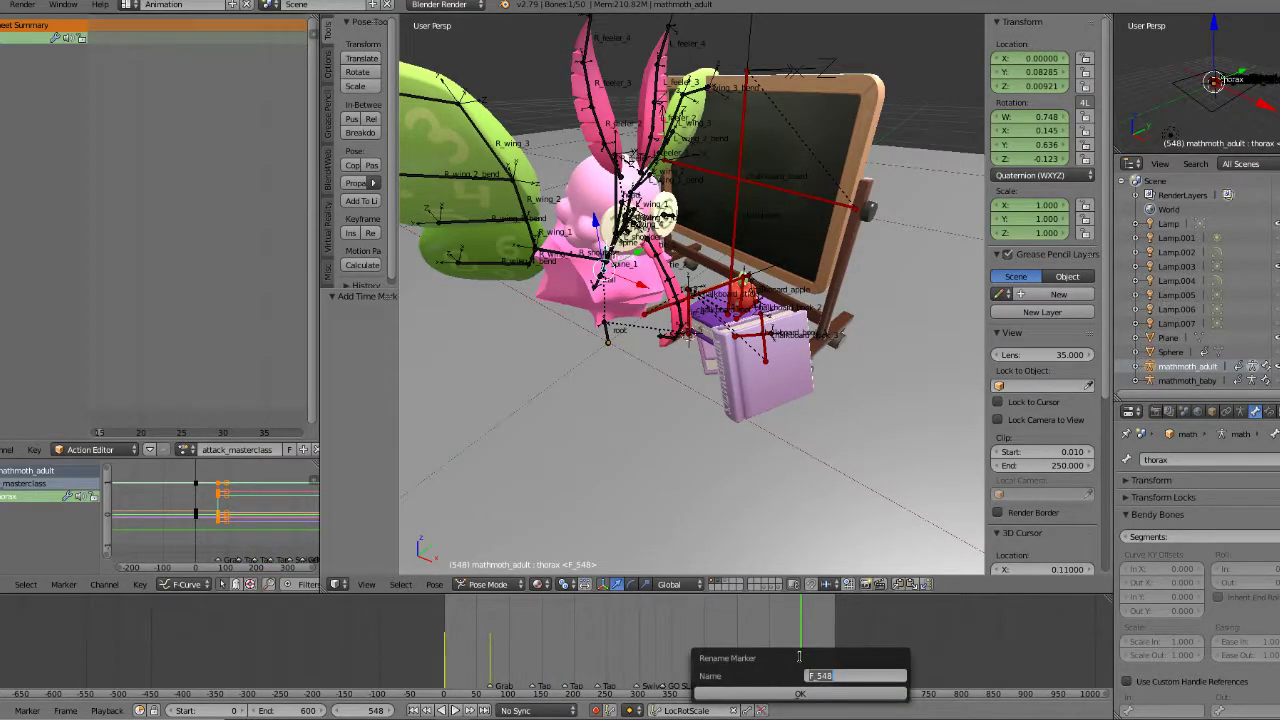
pyautogui.write('Blahblah')
pyautogui.press('Return')
pyautogui.press('Escape')
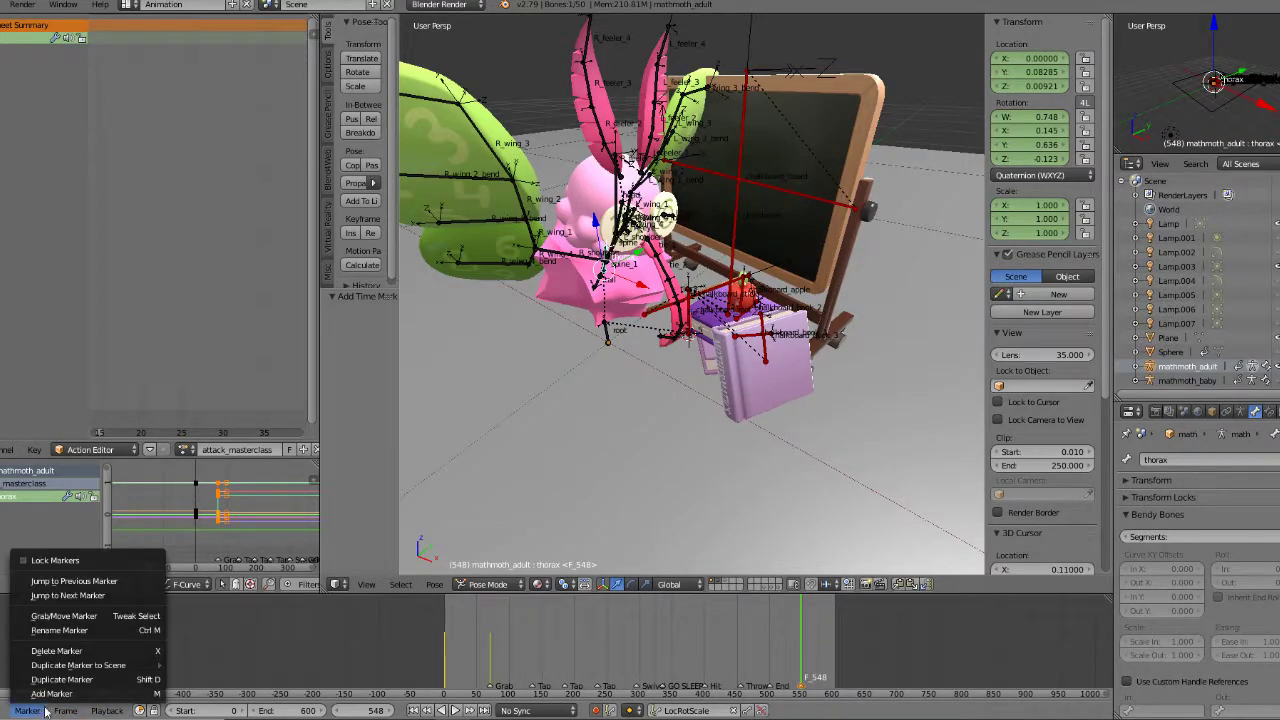
# Step: Delete the marker at frame 548 from the timeline
pyautogui.click(56, 651)
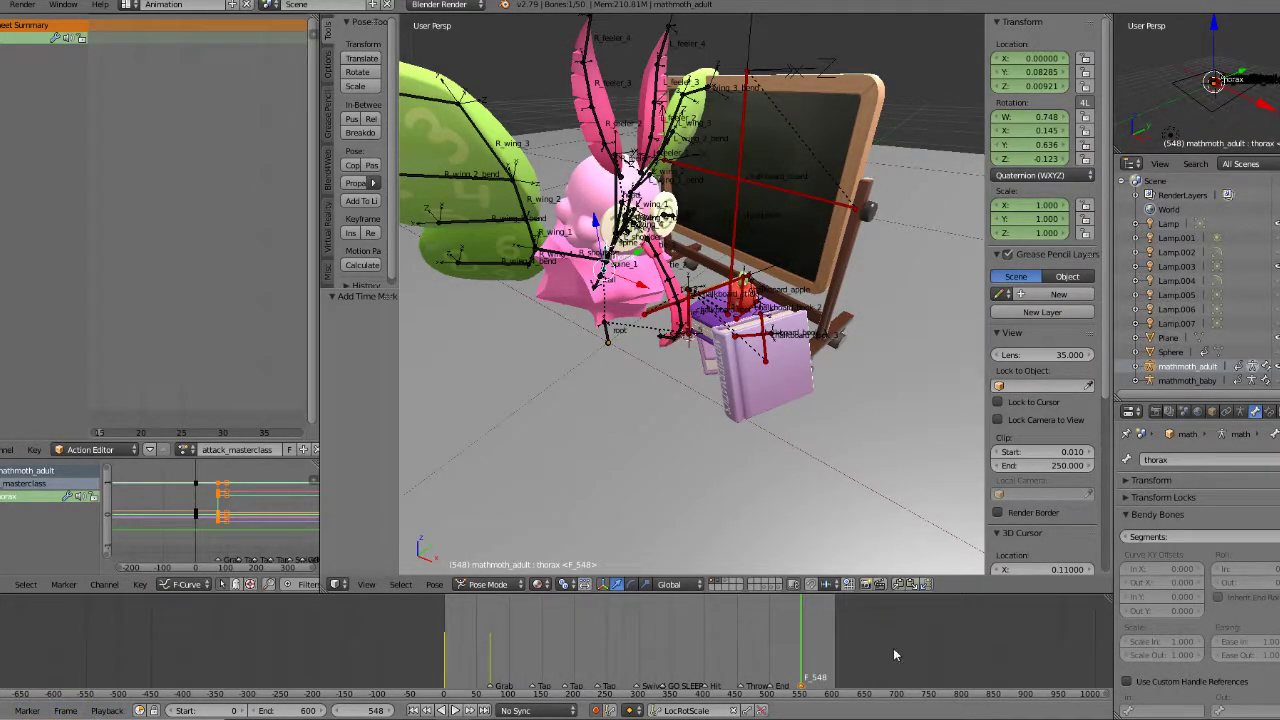
pyautogui.press('x')
pyautogui.click(870, 652)
# Step: Check the moth's turn at the Grab marker across frames 67 to 71, ending on frame 71
pyautogui.moveTo(797, 636); pyautogui.dragTo(784, 637)
pyautogui.moveTo(690, 640); pyautogui.dragTo(489, 655)
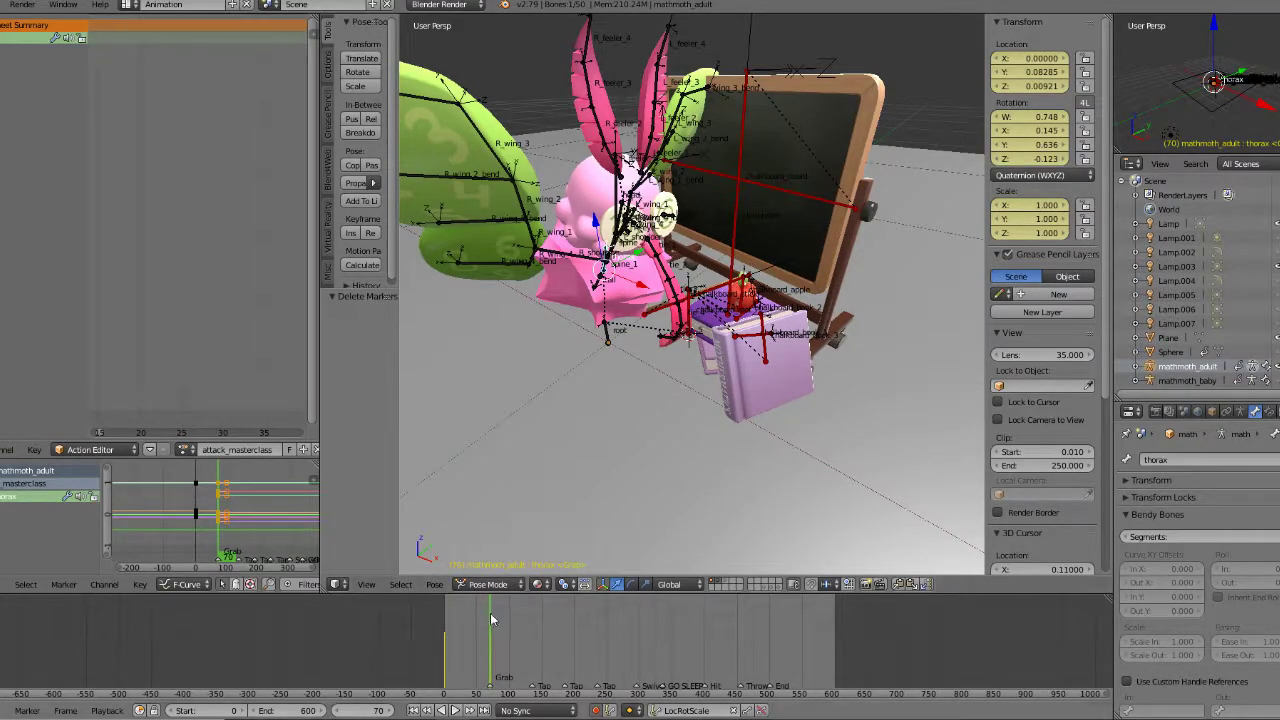
pyautogui.hotkey('shift', 'alt', 'a')
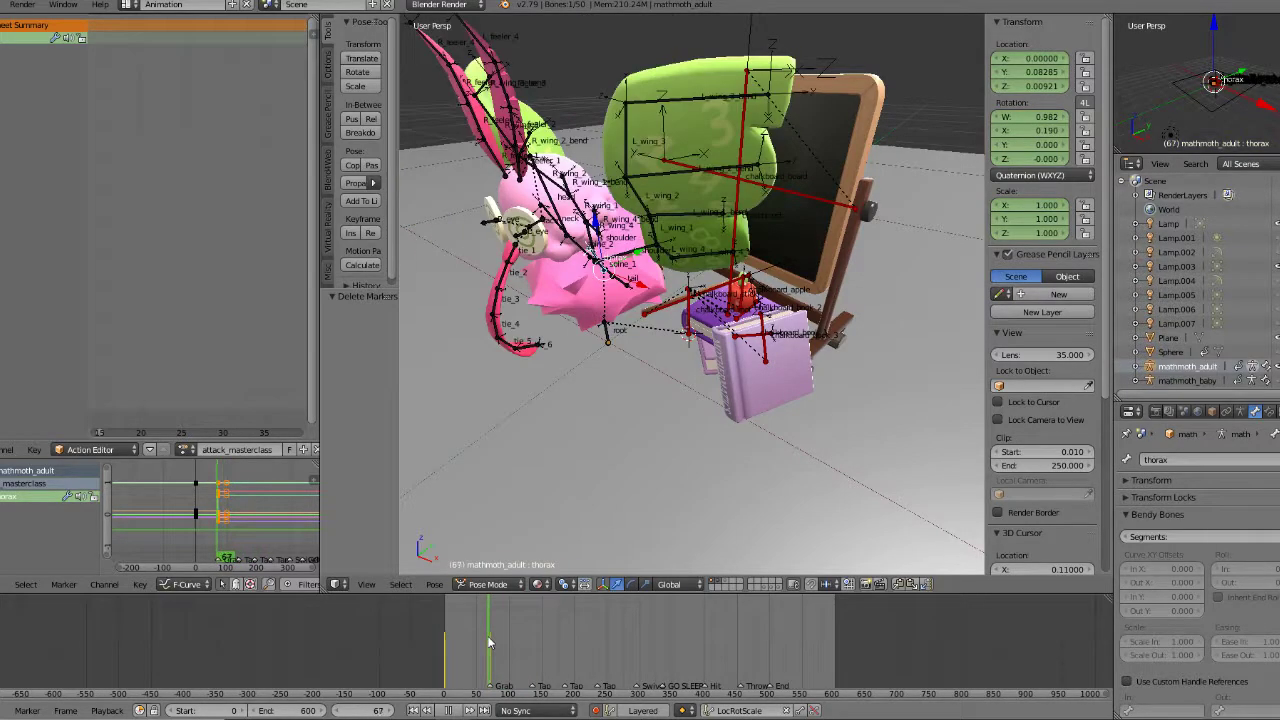
pyautogui.hotkey('alt', 'a')
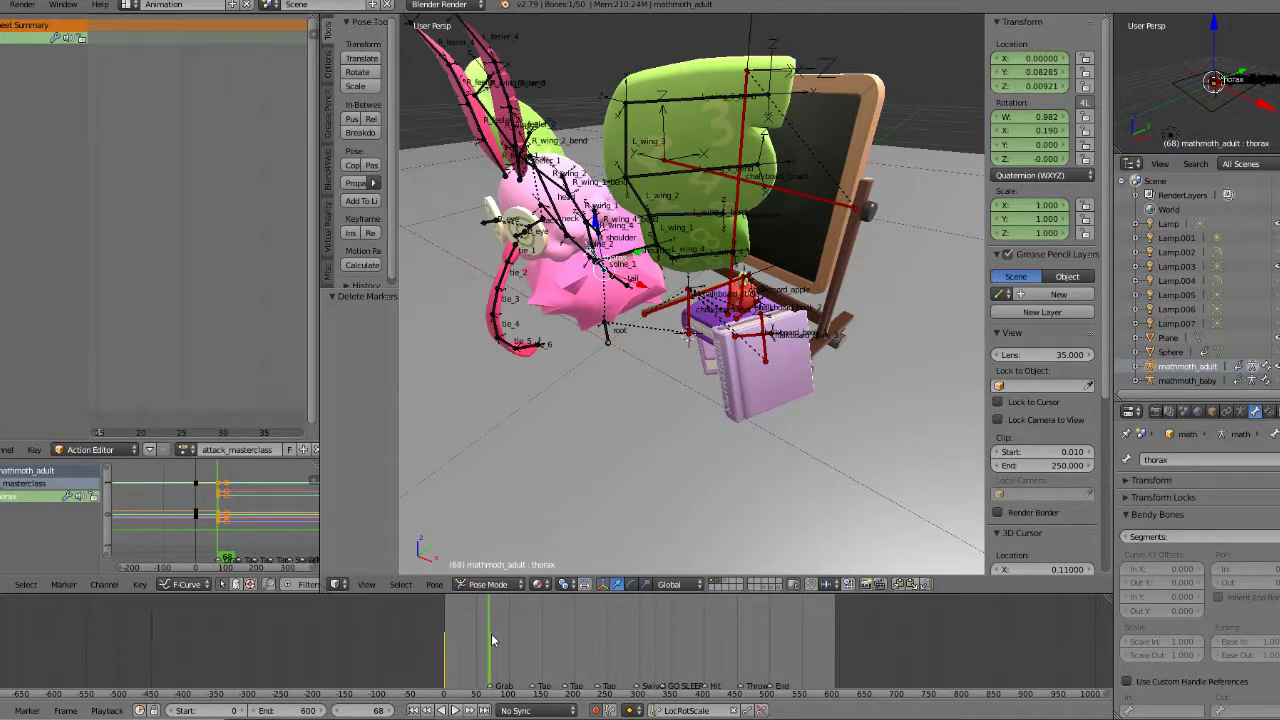
pyautogui.press('Right')
pyautogui.press('Right')
pyautogui.press('Left')
pyautogui.press('Right')
pyautogui.press('Right')
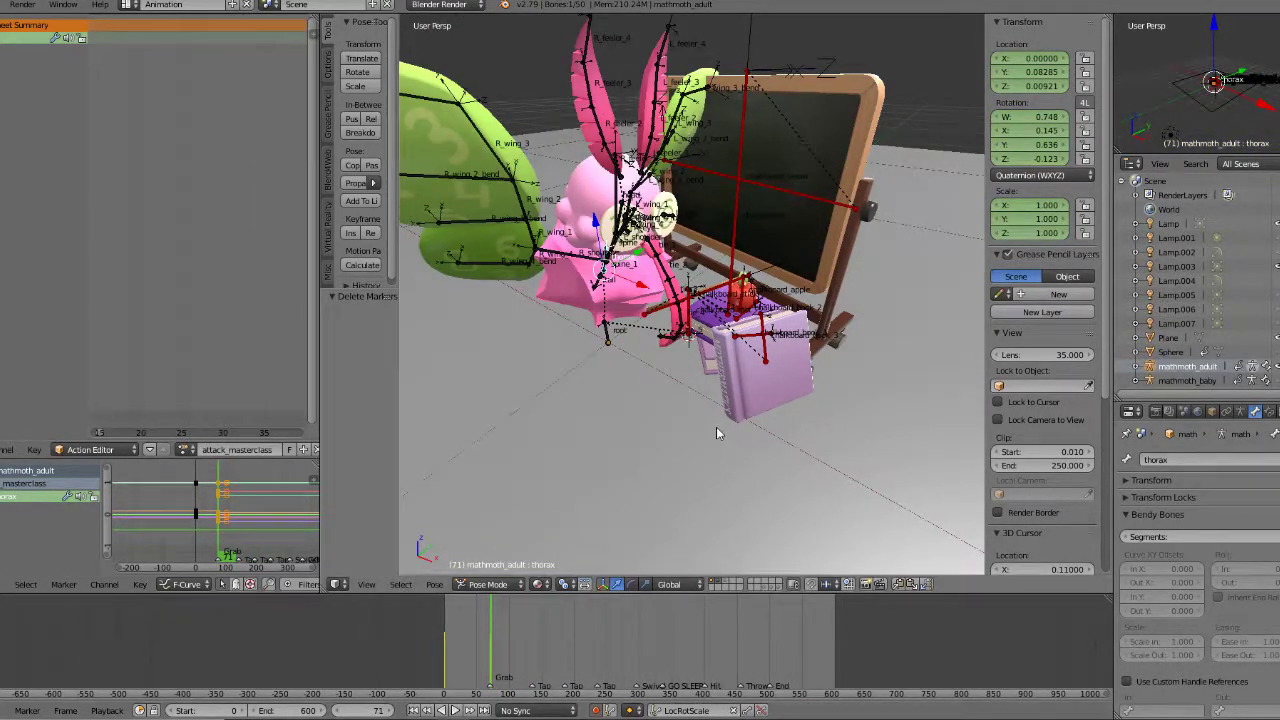
# Step: At frame 71, tilt the thorax bone 23.9° in front view and move it by X -0.045 and Z -0.026
pyautogui.scroll(4, 716, 430)
pyautogui.press('KP_1')
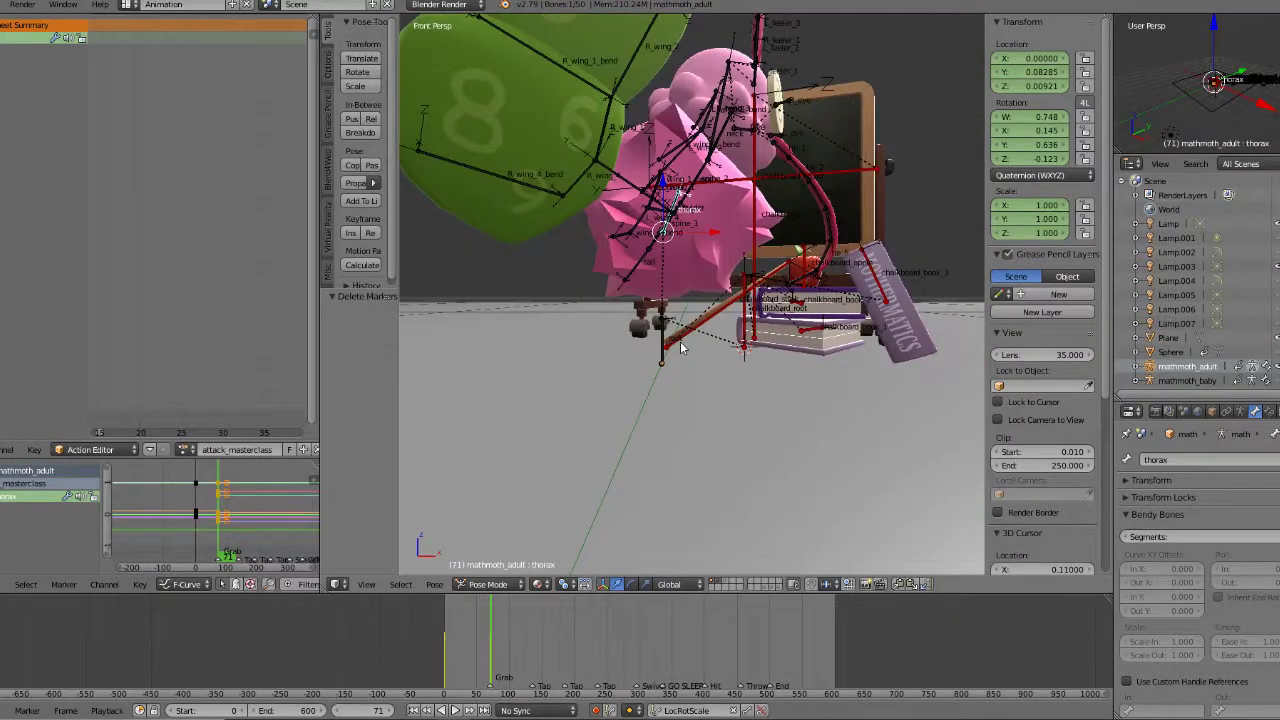
pyautogui.press('r')
pyautogui.click(875, 184)
pyautogui.press('g')
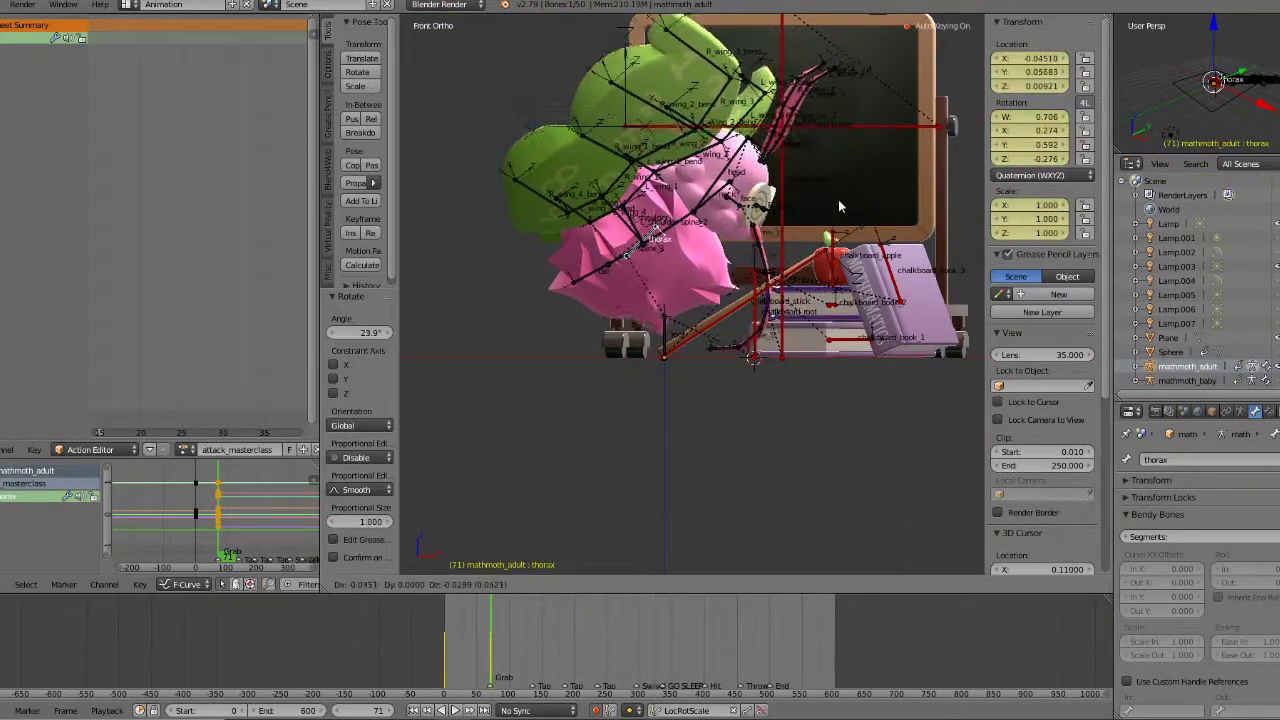
pyautogui.click(838, 199)
# Step: Rotate the thorax bone another -35.2° in top view at frame 71 and check it from the front
pyautogui.press('KP_7')
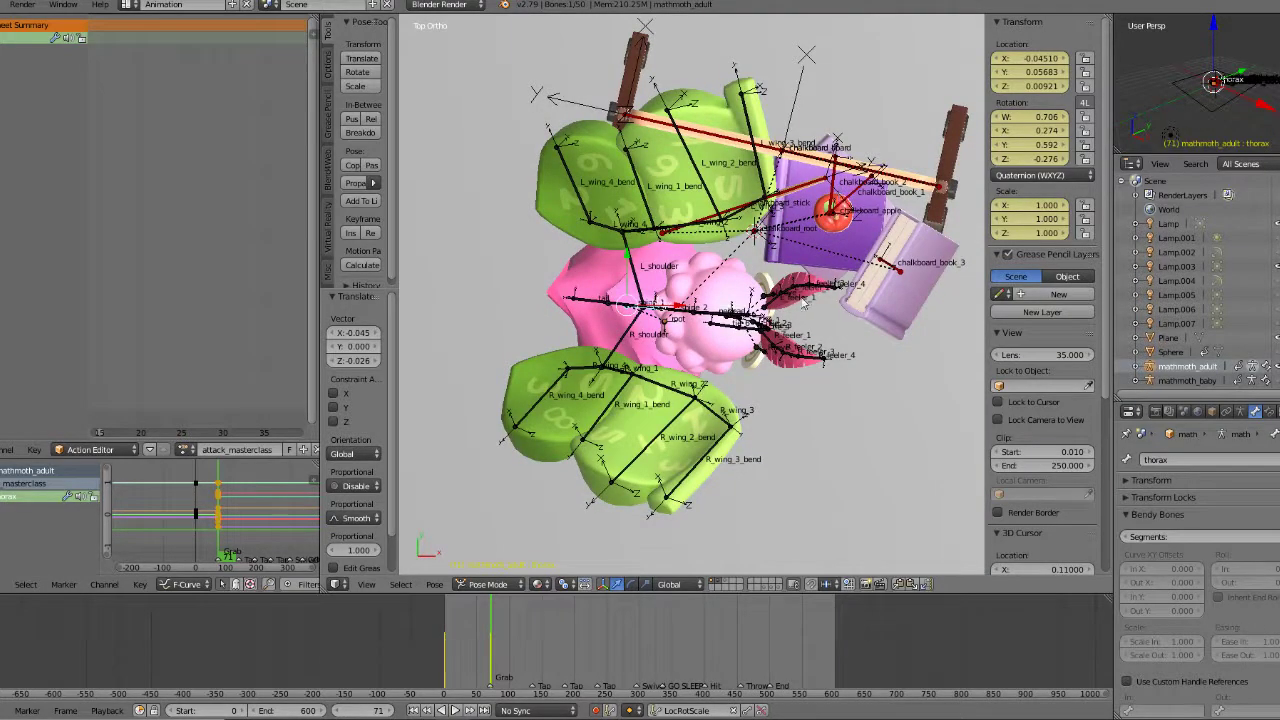
pyautogui.press('r')
pyautogui.click(793, 335)
pyautogui.moveTo(793, 335); pyautogui.dragTo(810, 228, button='middle')
pyautogui.scroll(-3, 772, 244)
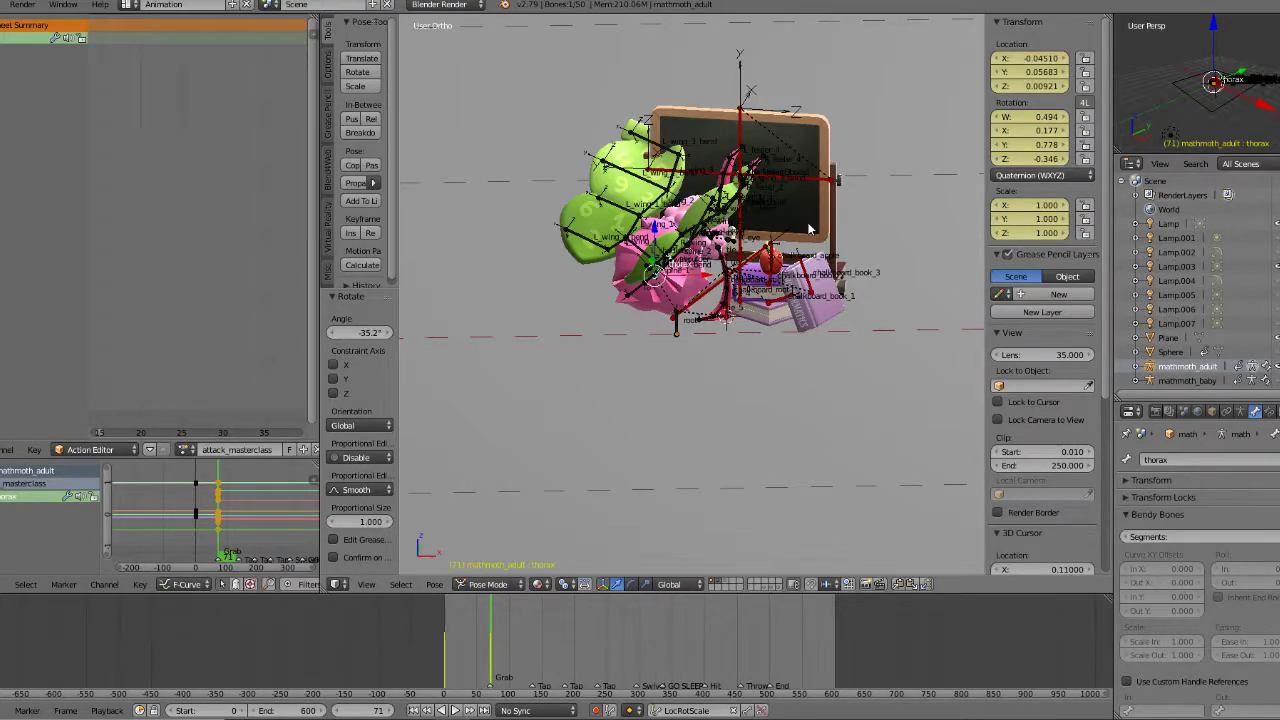
pyautogui.moveTo(797, 229); pyautogui.dragTo(800, 189, button='middle')
# Step: Turn the thorax bone further in top view and move it by about X -0.012 and Y -0.042
pyautogui.press('KP_7')
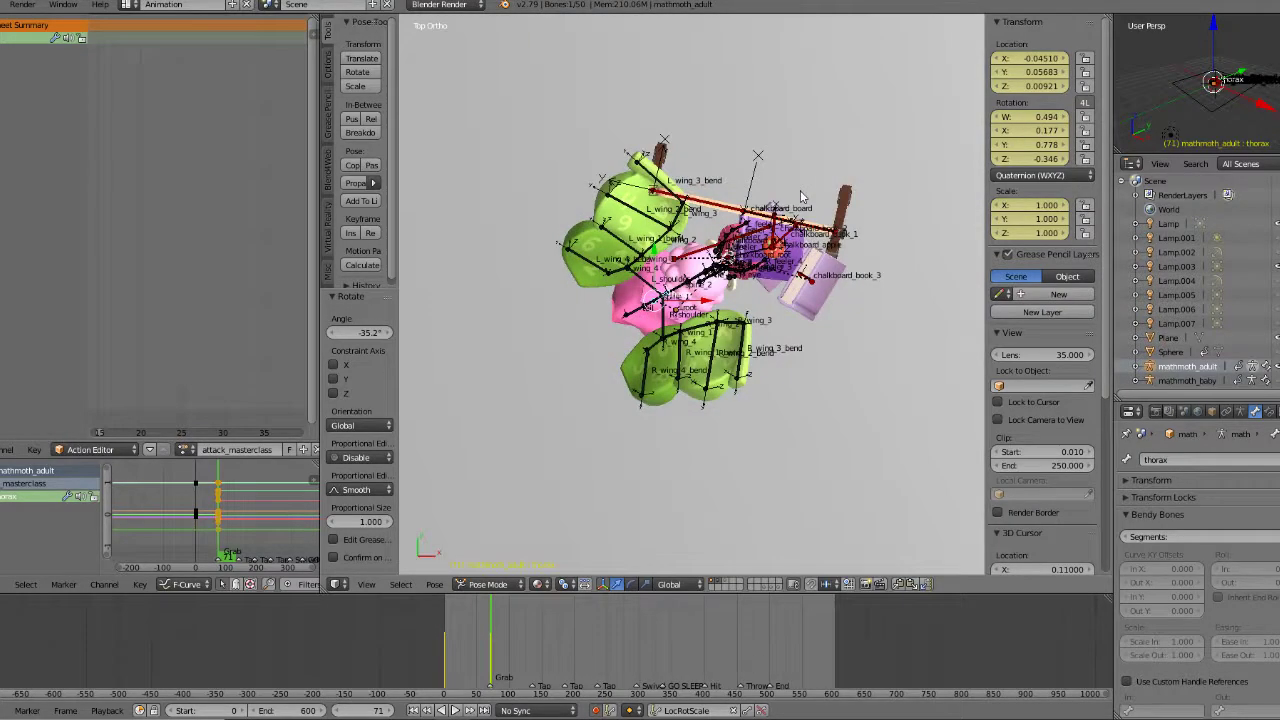
pyautogui.press('r')
pyautogui.click(750, 284)
pyautogui.press('g')
pyautogui.click(744, 302)
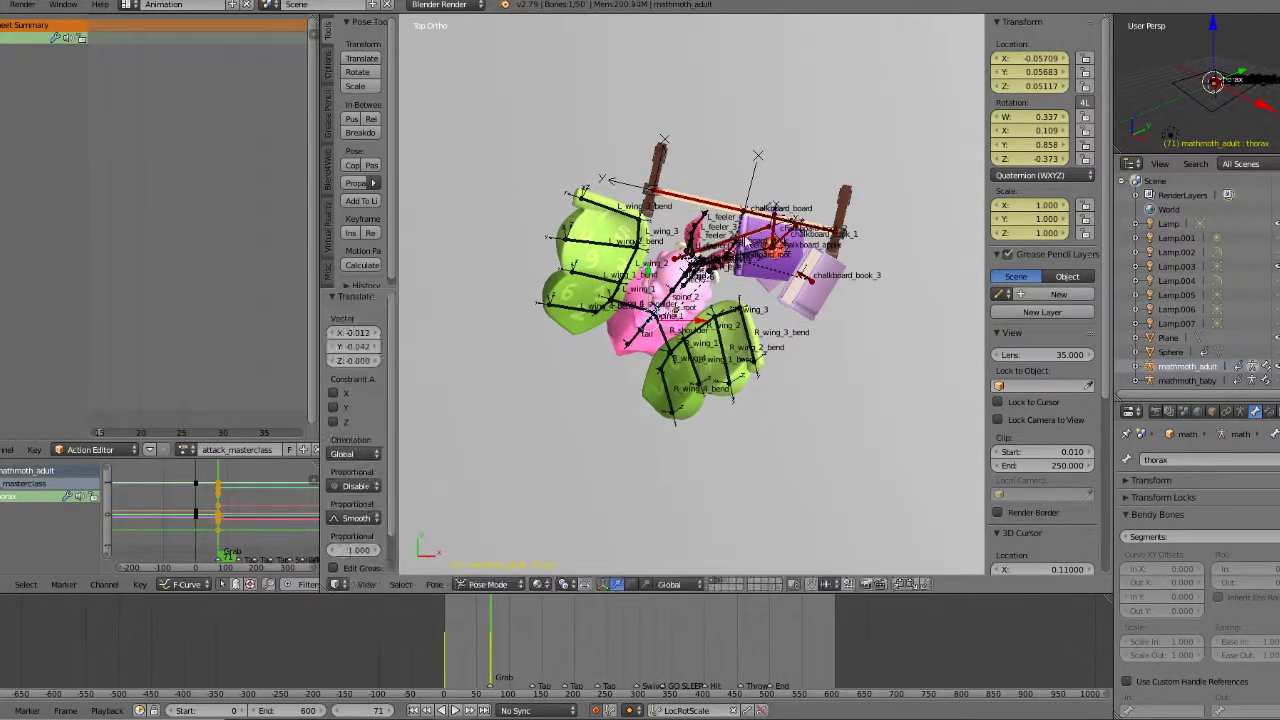
pyautogui.moveTo(744, 302); pyautogui.dragTo(673, 202, button='middle')
pyautogui.press('KP_1')
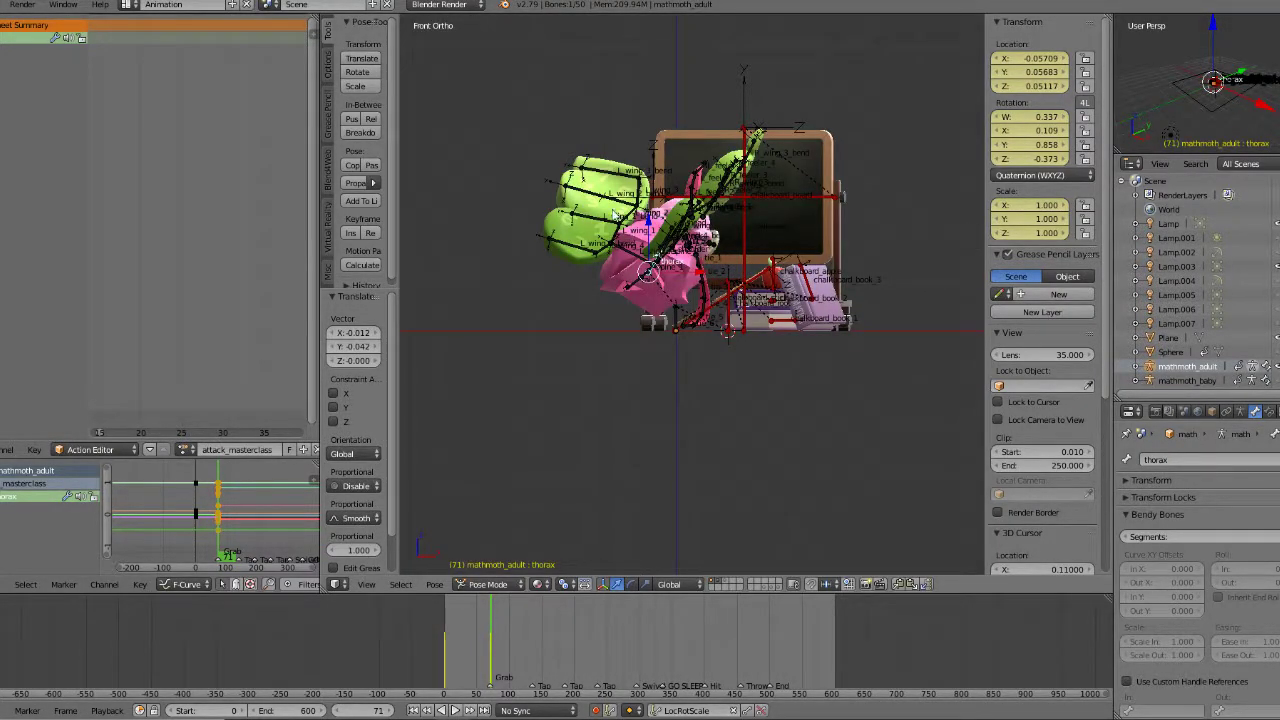
# Step: Rotate the thorax bone 12.1° about its local X axis at frame 71, using the rotation manipulator in Local orientation
pyautogui.scroll(5, 614, 213)
pyautogui.moveTo(508, 198); pyautogui.dragTo(475, 207, button='middle')
pyautogui.click(631, 584)
pyautogui.click(669, 584)
pyautogui.click(672, 553)
pyautogui.moveTo(549, 238); pyautogui.dragTo(554, 223)
pyautogui.moveTo(602, 236); pyautogui.dragTo(546, 266, button='middle')
# Step: Move the thorax bone in top view by about X -0.020 and Y -0.035, closer to the chalkboard stick
pyautogui.press('KP_7')
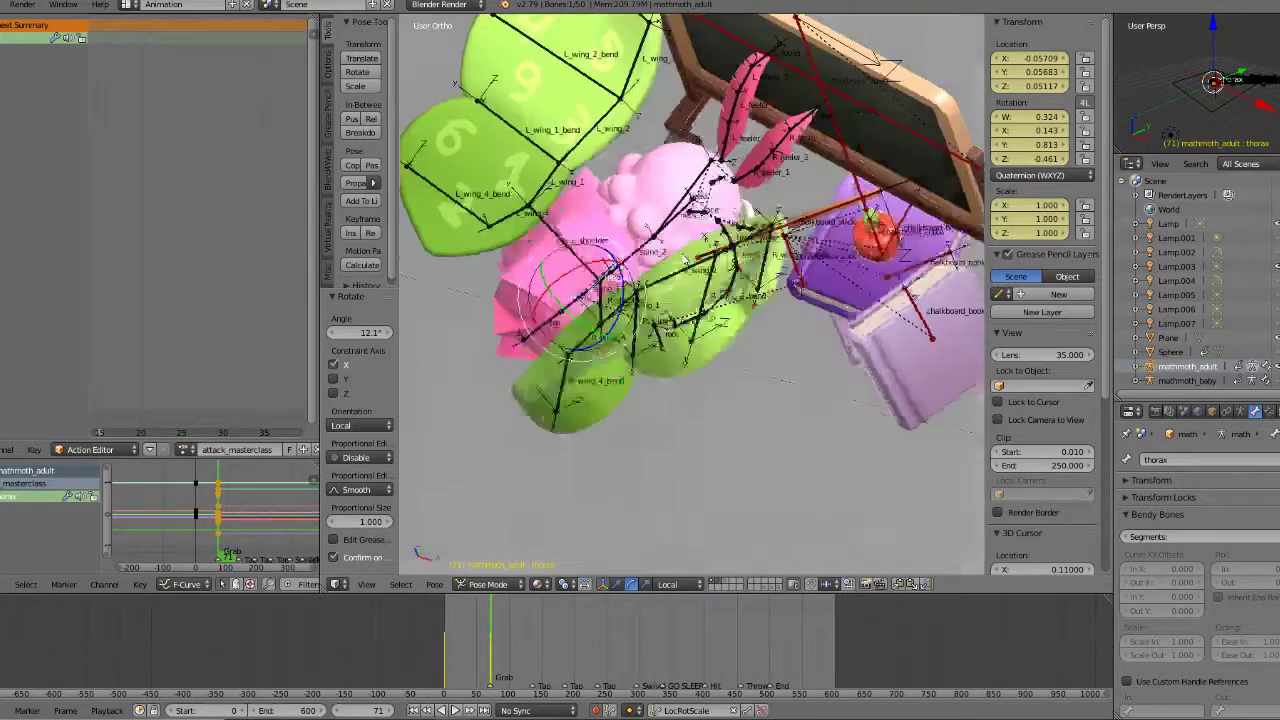
pyautogui.press('g')
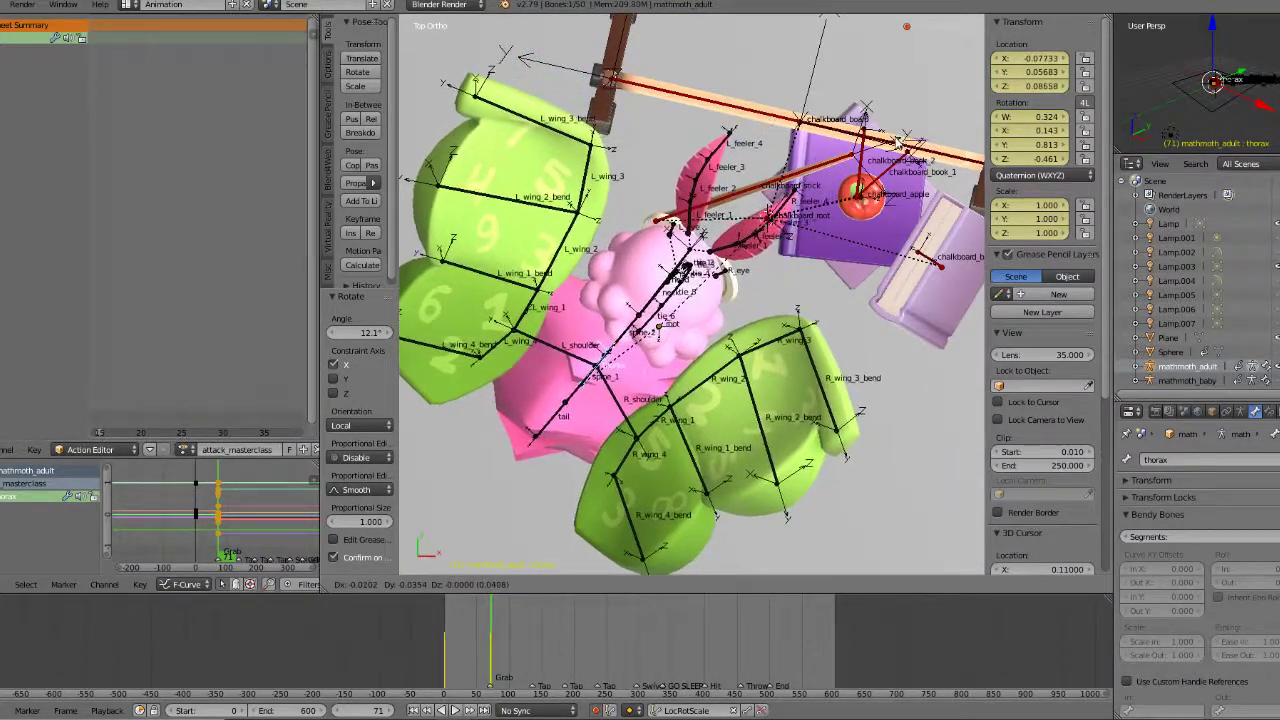
pyautogui.click(903, 137)
# Step: Rotate the moth's neck bone -4.03° about its local X axis
pyautogui.press('KP_1')
pyautogui.moveTo(740, 257); pyautogui.dragTo(622, 204, button='middle')
pyautogui.scroll(2, 620, 202)
pyautogui.rightClick(596, 189)
pyautogui.moveTo(606, 191); pyautogui.dragTo(674, 150)
pyautogui.rightClick(670, 134)
pyautogui.moveTo(680, 155); pyautogui.dragTo(682, 220, button='middle')
pyautogui.scroll(2, 721, 201)
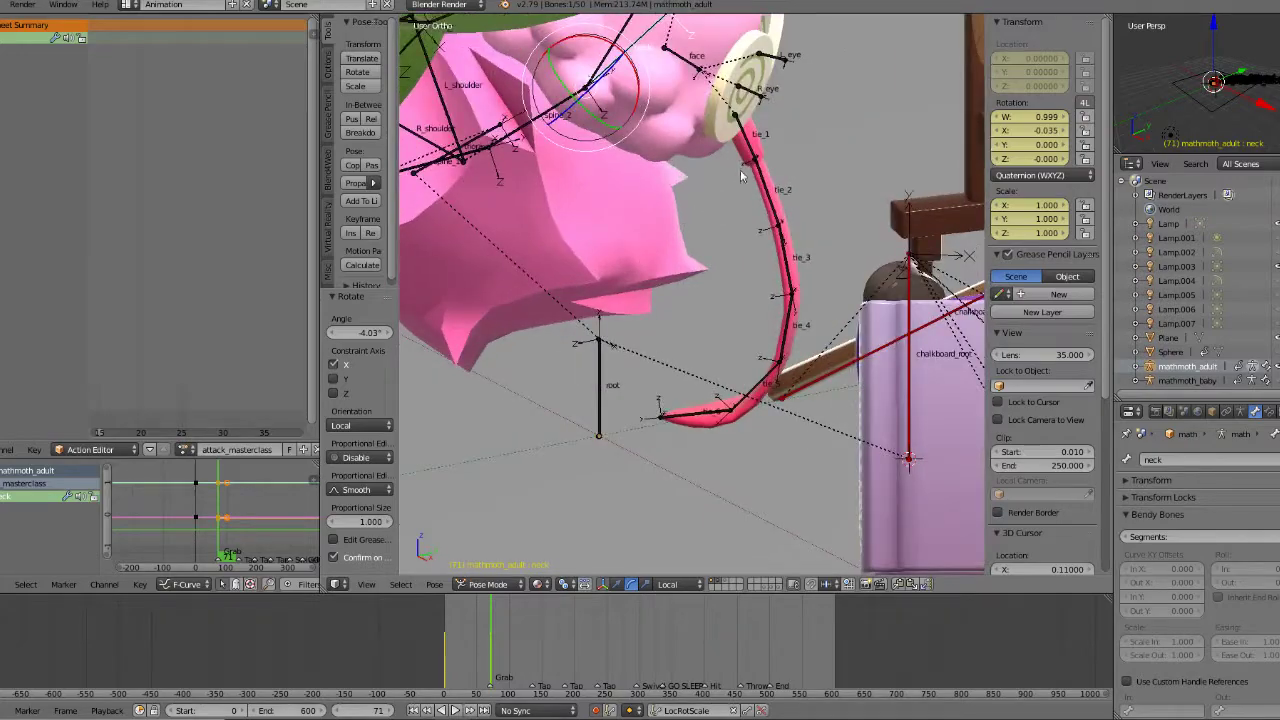
# Step: Rotate the tie_1 bone -15.5° about its local X axis
pyautogui.moveTo(740, 176); pyautogui.dragTo(714, 251, button='middle')
pyautogui.rightClick(709, 204)
pyautogui.moveTo(722, 131); pyautogui.dragTo(750, 170)
pyautogui.moveTo(750, 170); pyautogui.dragTo(786, 328, button='middle')
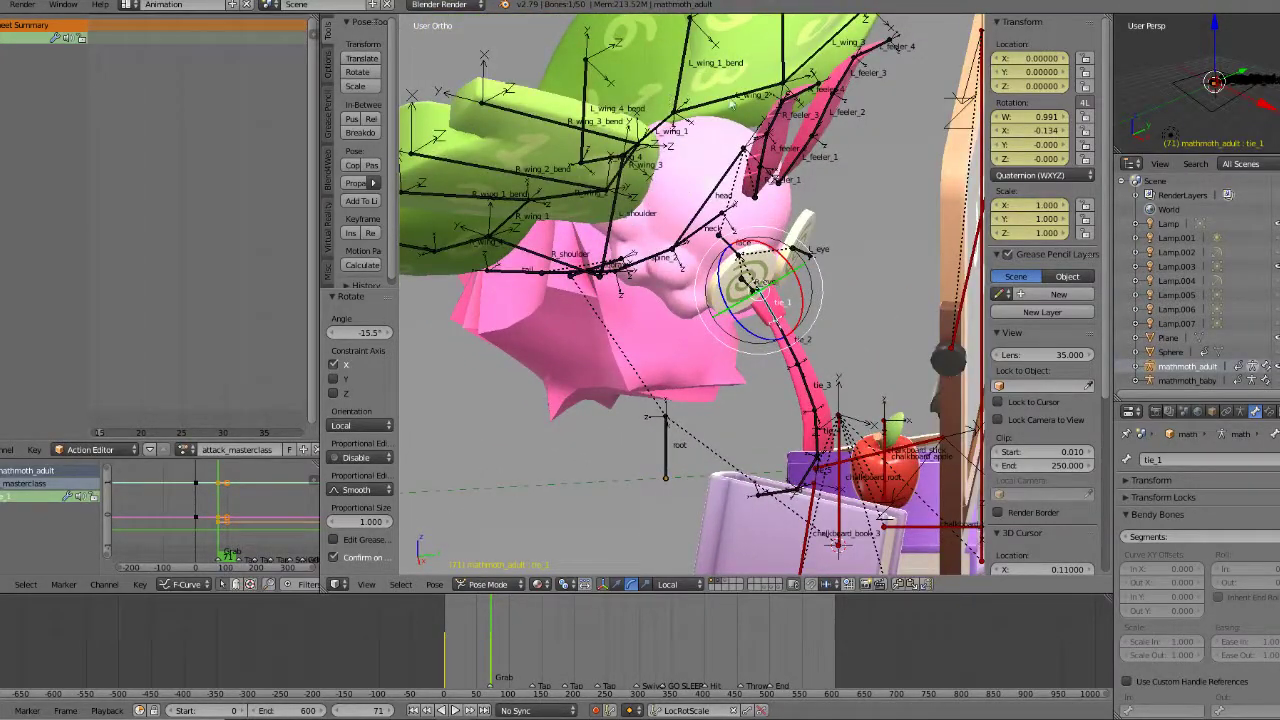
# Step: Examine from several angles how the tie bones sit relative to the chalkboard stick
pyautogui.moveTo(766, 274); pyautogui.dragTo(762, 302, button='middle')
pyautogui.keyDown('shift'); pyautogui.moveTo(778, 445); pyautogui.dragTo(675, 291, button='middle'); pyautogui.keyUp('shift')
pyautogui.scroll(2, 675, 291)
pyautogui.moveTo(612, 182); pyautogui.dragTo(735, 405, button='middle')
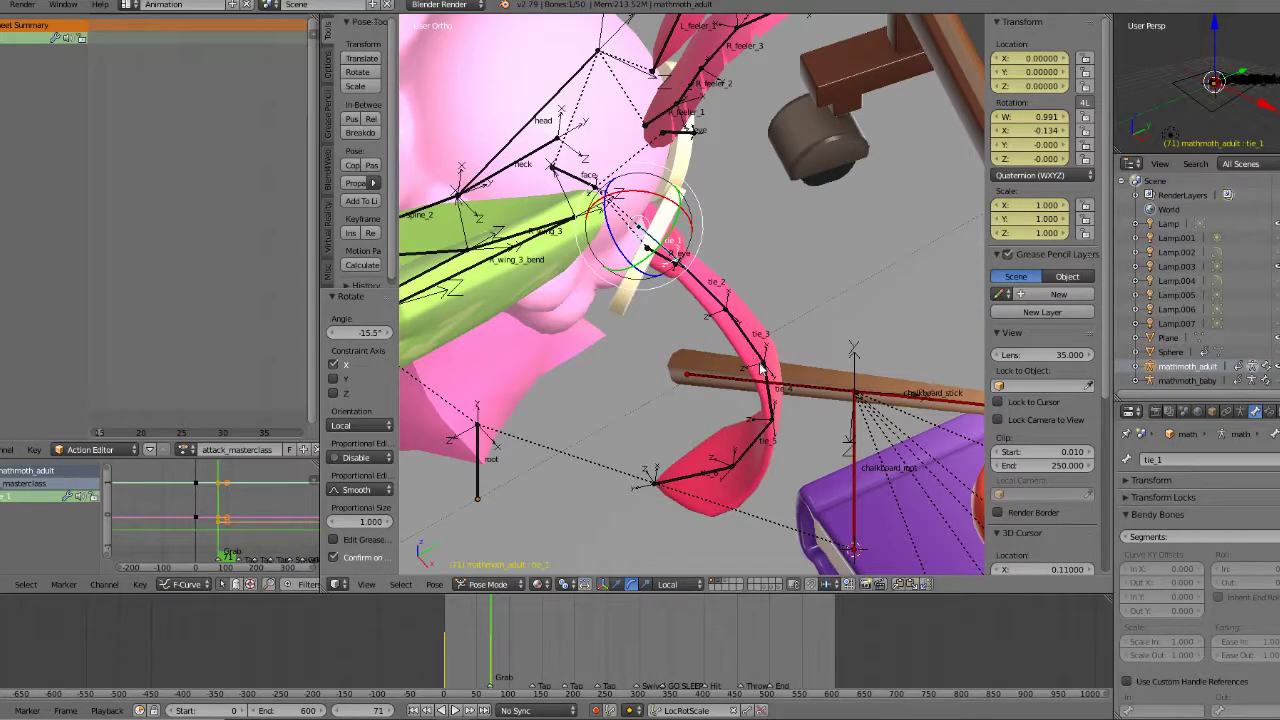
pyautogui.rightClick(806, 393)
pyautogui.moveTo(805, 414); pyautogui.dragTo(697, 392, button='middle')
pyautogui.scroll(3, 686, 395)
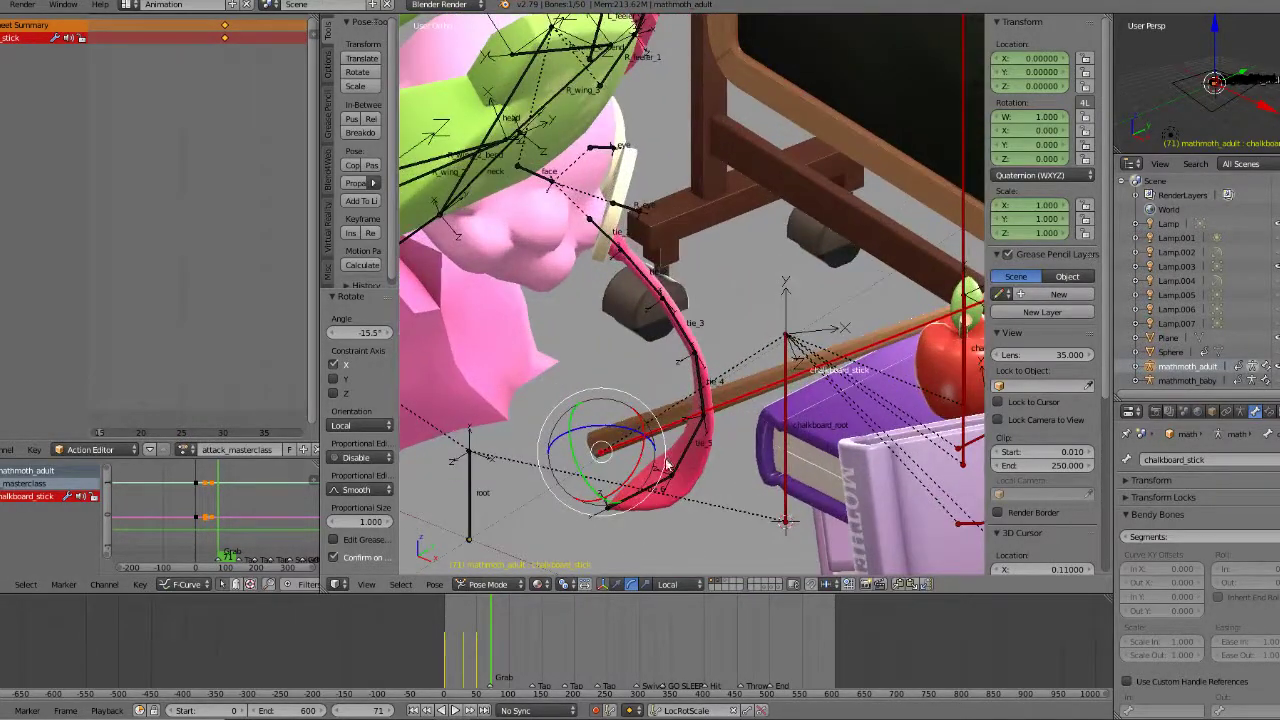
pyautogui.rightClick(660, 484)
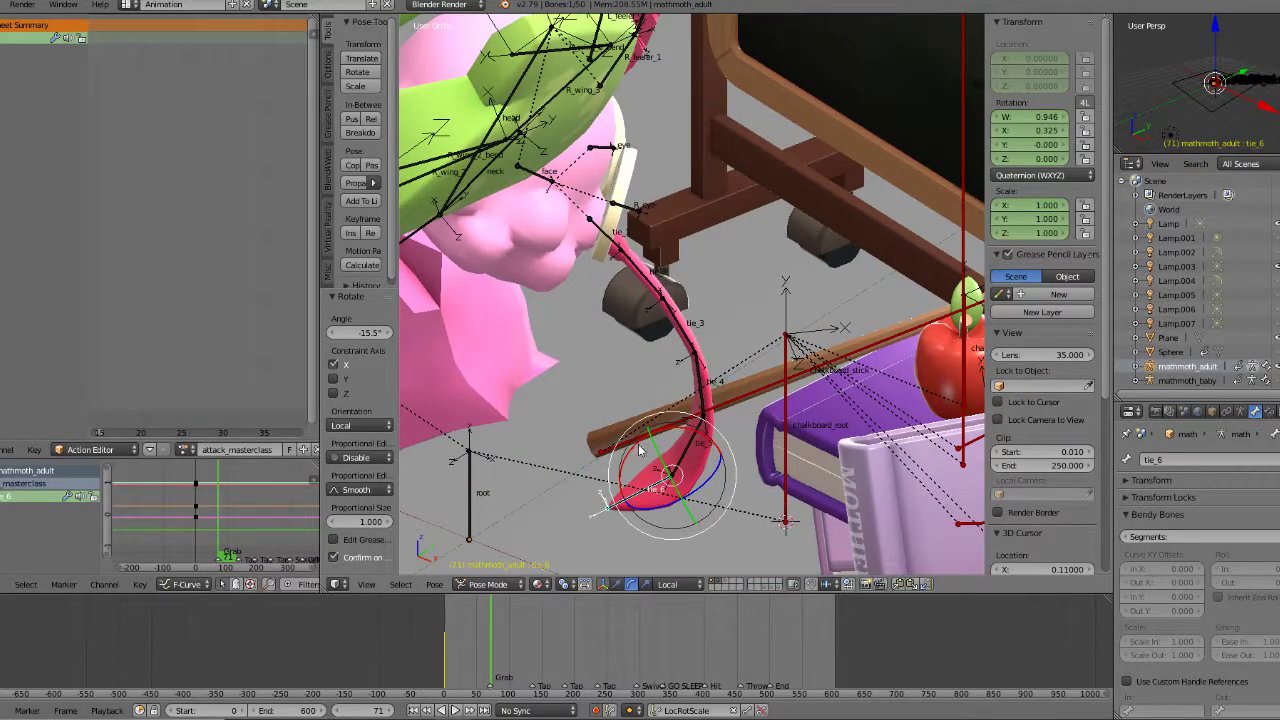
pyautogui.moveTo(703, 259); pyautogui.dragTo(650, 155, button='middle')
pyautogui.moveTo(677, 212); pyautogui.dragTo(691, 328, button='middle')
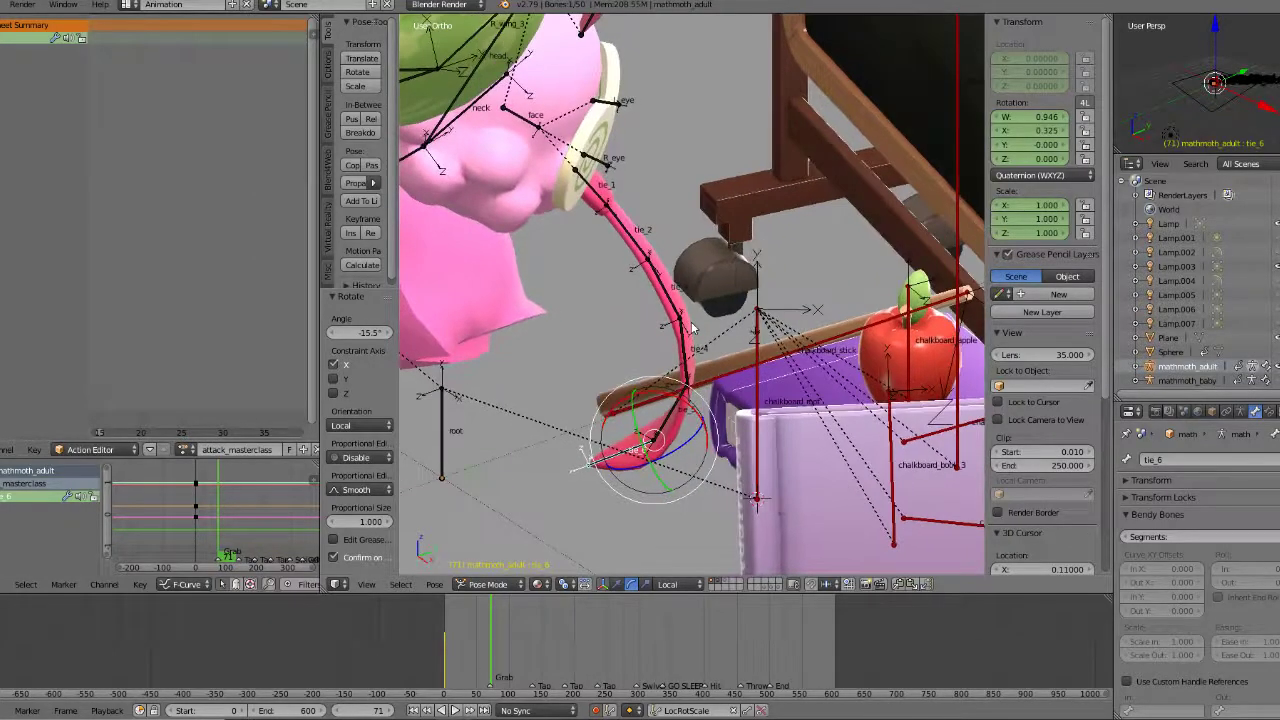
pyautogui.moveTo(662, 428)
pyautogui.mouseDown(button='middle')
pyautogui.moveTo(692, 388)
pyautogui.moveTo(661, 412)
pyautogui.moveTo(658, 442)
pyautogui.moveTo(688, 466)
pyautogui.moveTo(654, 422)
pyautogui.mouseUp(button='middle')
pyautogui.scroll(1, 661, 413)
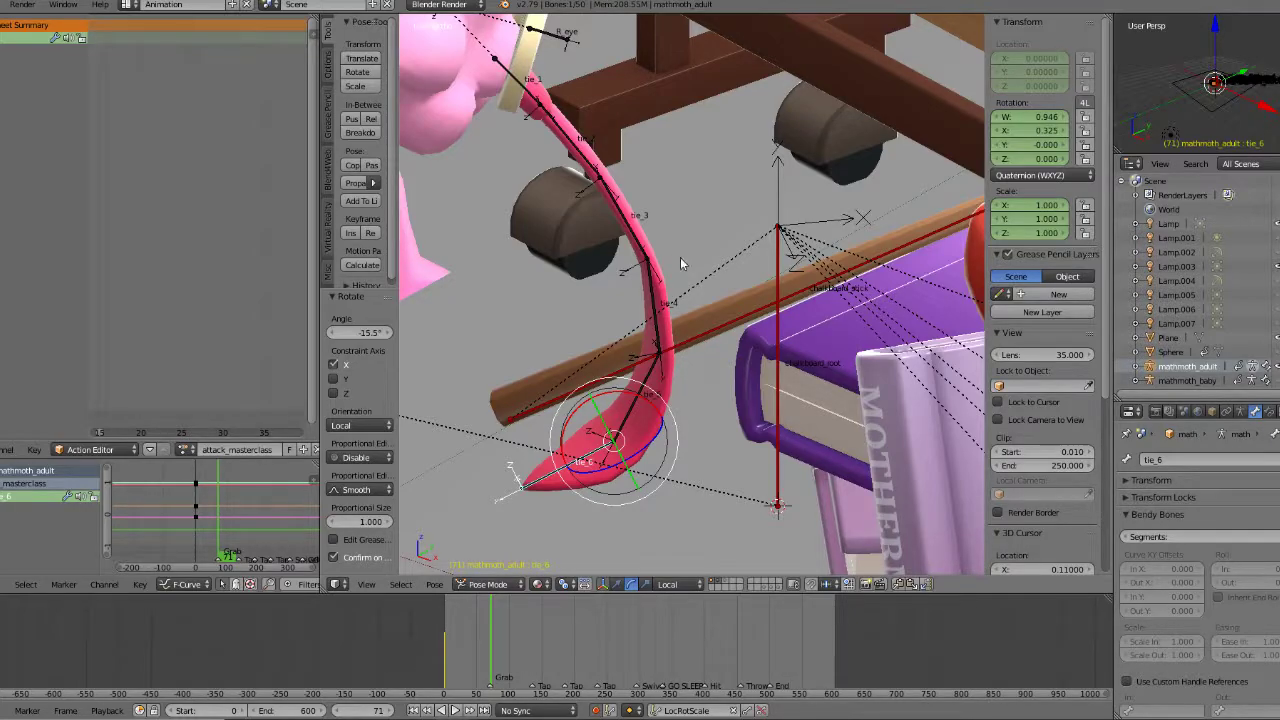
pyautogui.keyDown('shift'); pyautogui.moveTo(643, 327); pyautogui.dragTo(667, 309, button='middle'); pyautogui.keyUp('shift')
pyautogui.moveTo(576, 42); pyautogui.dragTo(525, 104, button='middle')
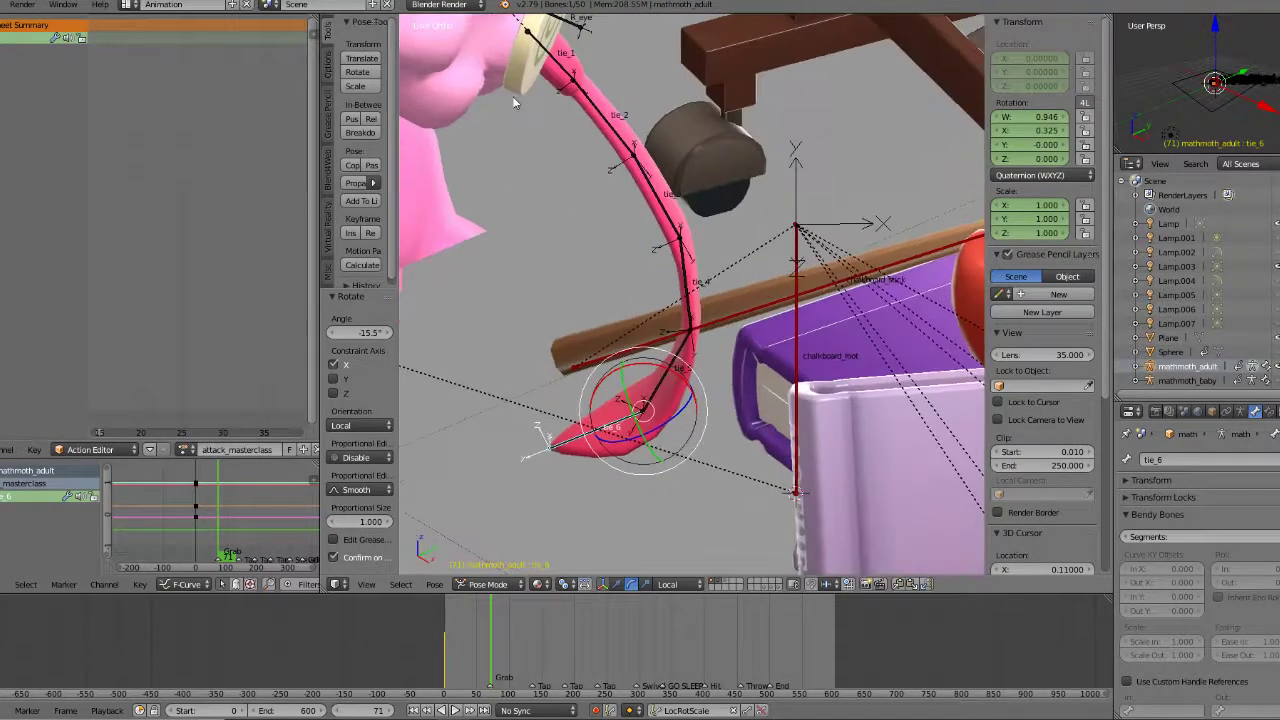
# Step: Rotate tie_1 by -9.03° and tie_2 by -10.6° about their local X axes
pyautogui.moveTo(548, 161); pyautogui.dragTo(629, 288, button='middle')
pyautogui.rightClick(545, 110)
pyautogui.moveTo(545, 110); pyautogui.dragTo(556, 83, button='middle')
pyautogui.moveTo(564, 62); pyautogui.dragTo(561, 50)
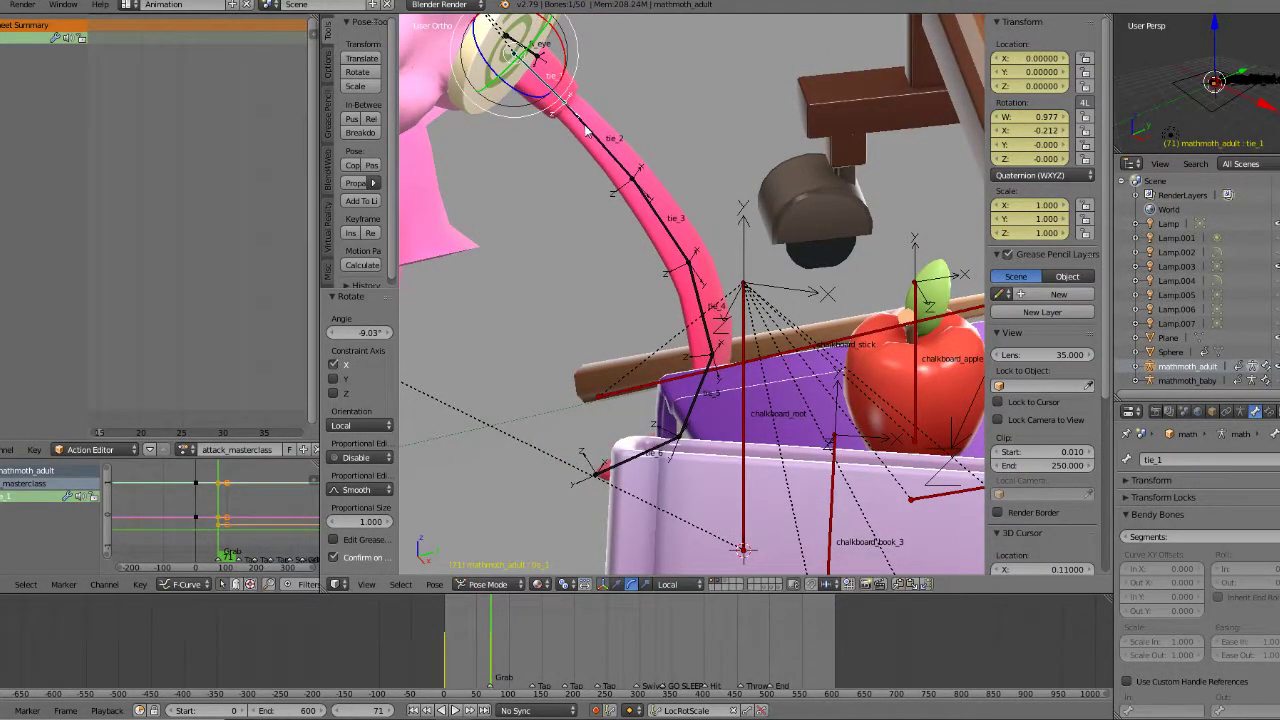
pyautogui.rightClick(587, 129)
pyautogui.moveTo(609, 95); pyautogui.dragTo(603, 78)
# Step: Select the tie_3 to tie_6 bones and rotate them together -23.6° about local X
pyautogui.press('c')
pyautogui.moveTo(684, 230); pyautogui.dragTo(722, 274)
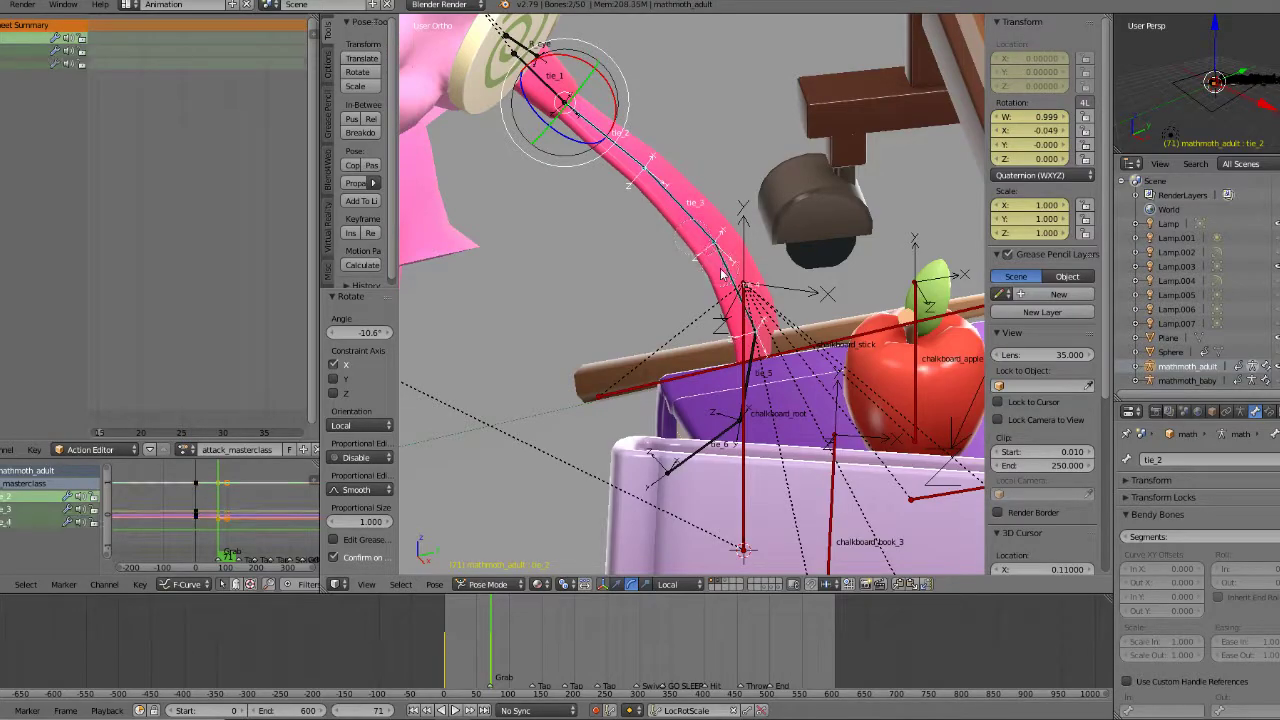
pyautogui.moveTo(602, 286); pyautogui.dragTo(788, 362, button='middle')
pyautogui.press('c')
pyautogui.click(789, 365)
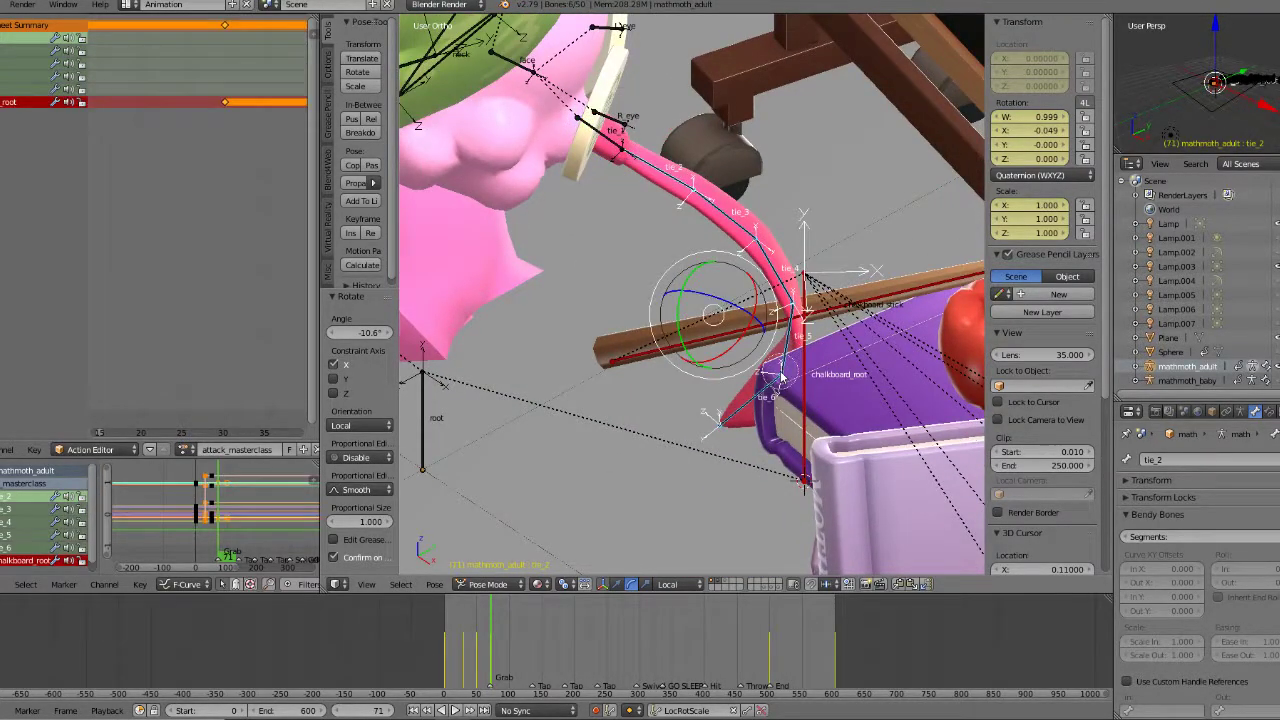
pyautogui.press('a')
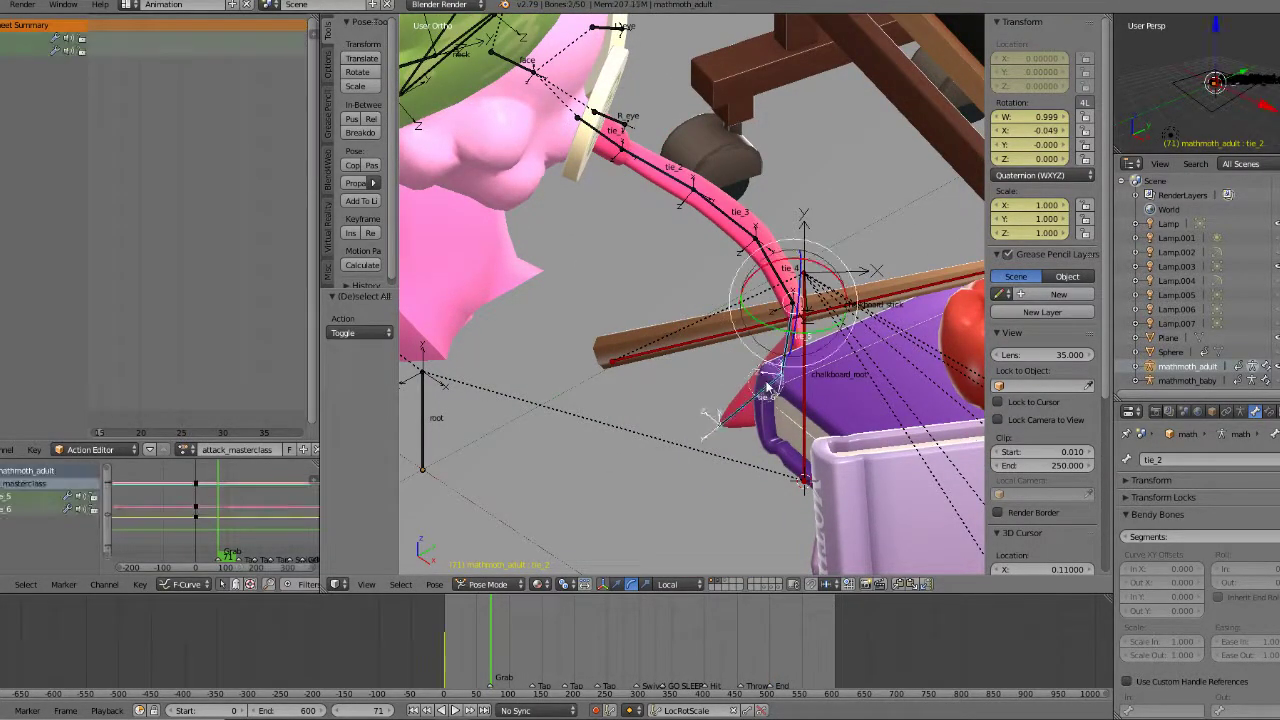
pyautogui.keyDown('shift'); pyautogui.rightClick(740, 232); pyautogui.keyUp('shift')
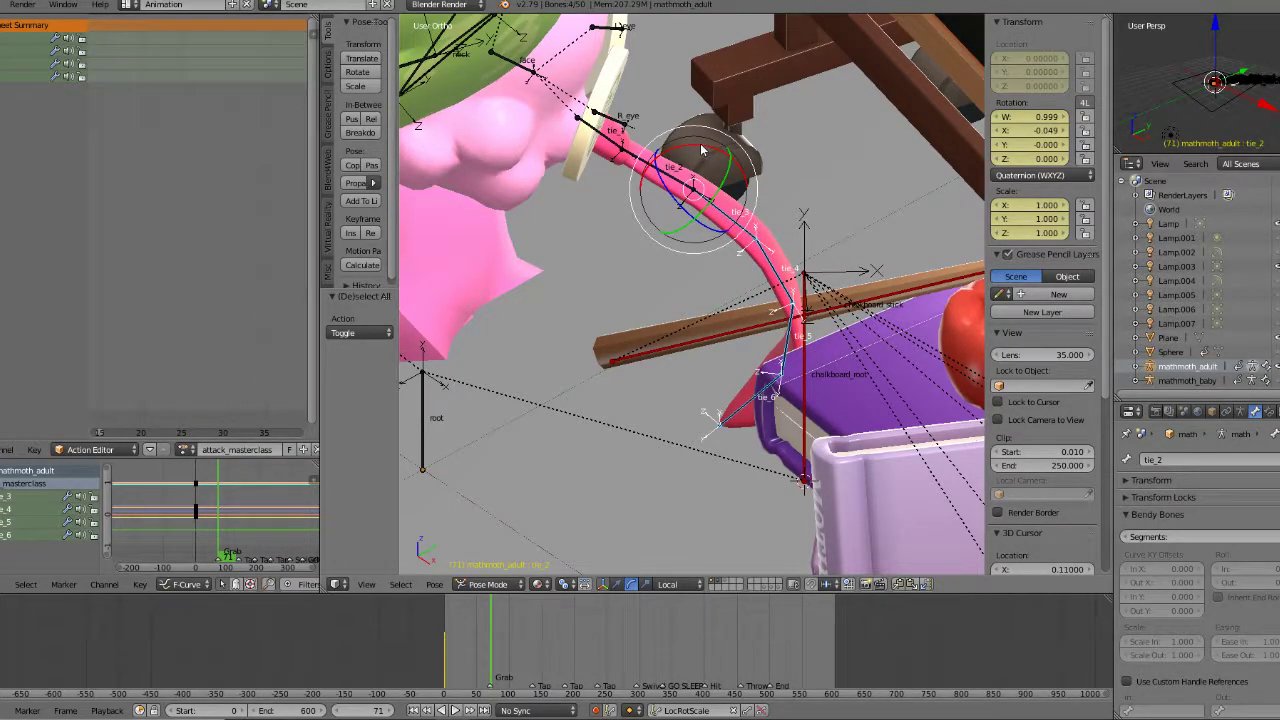
pyautogui.moveTo(701, 147); pyautogui.dragTo(683, 150)
pyautogui.moveTo(683, 150); pyautogui.dragTo(780, 427, button='middle')
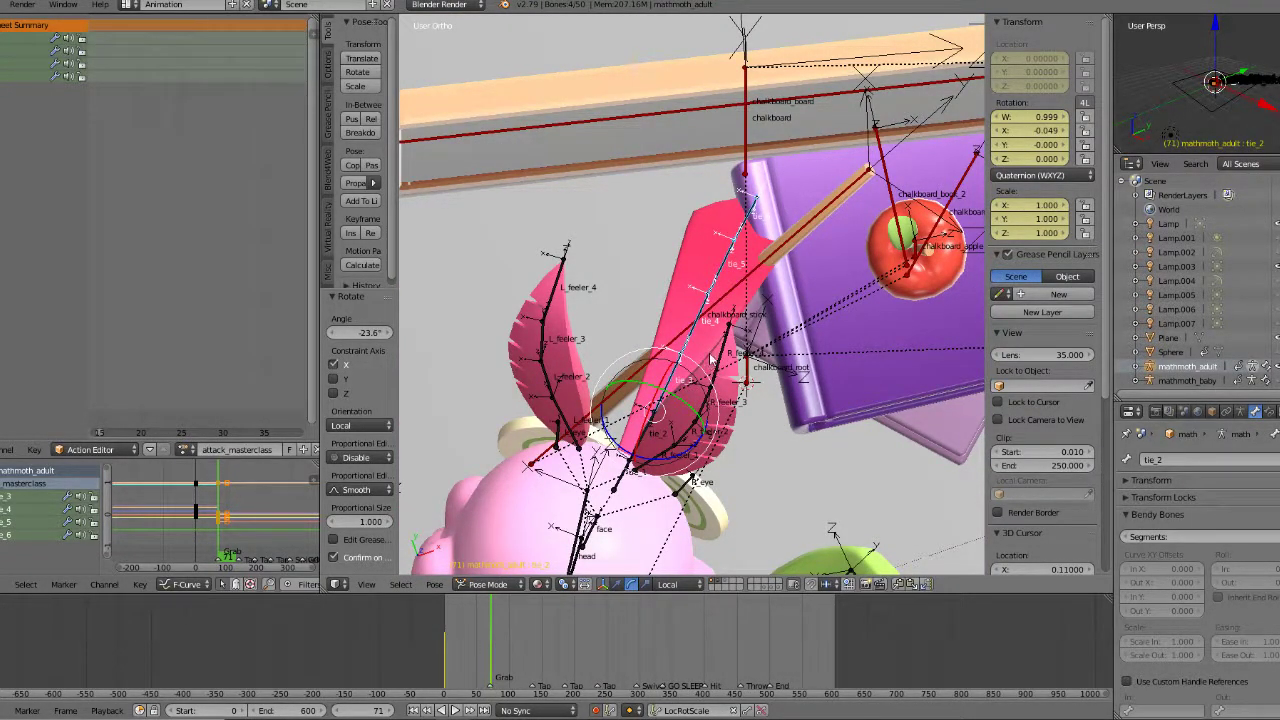
# Step: Swing the tie_3 to tie_6 bones sideways around the stick, including a -9.72° rotation about local Z
pyautogui.moveTo(693, 425); pyautogui.dragTo(733, 319, button='middle')
pyautogui.press('r')
pyautogui.click(641, 449)
pyautogui.moveTo(573, 268); pyautogui.dragTo(572, 259)
pyautogui.moveTo(572, 259)
pyautogui.mouseDown(button='middle')
pyautogui.moveTo(581, 307)
pyautogui.moveTo(669, 325)
pyautogui.moveTo(680, 367)
pyautogui.moveTo(640, 330)
pyautogui.moveTo(601, 252)
pyautogui.moveTo(657, 233)
pyautogui.mouseUp(button='middle')
pyautogui.press('r')
pyautogui.click(656, 347)
pyautogui.press('r')
pyautogui.click(622, 237)
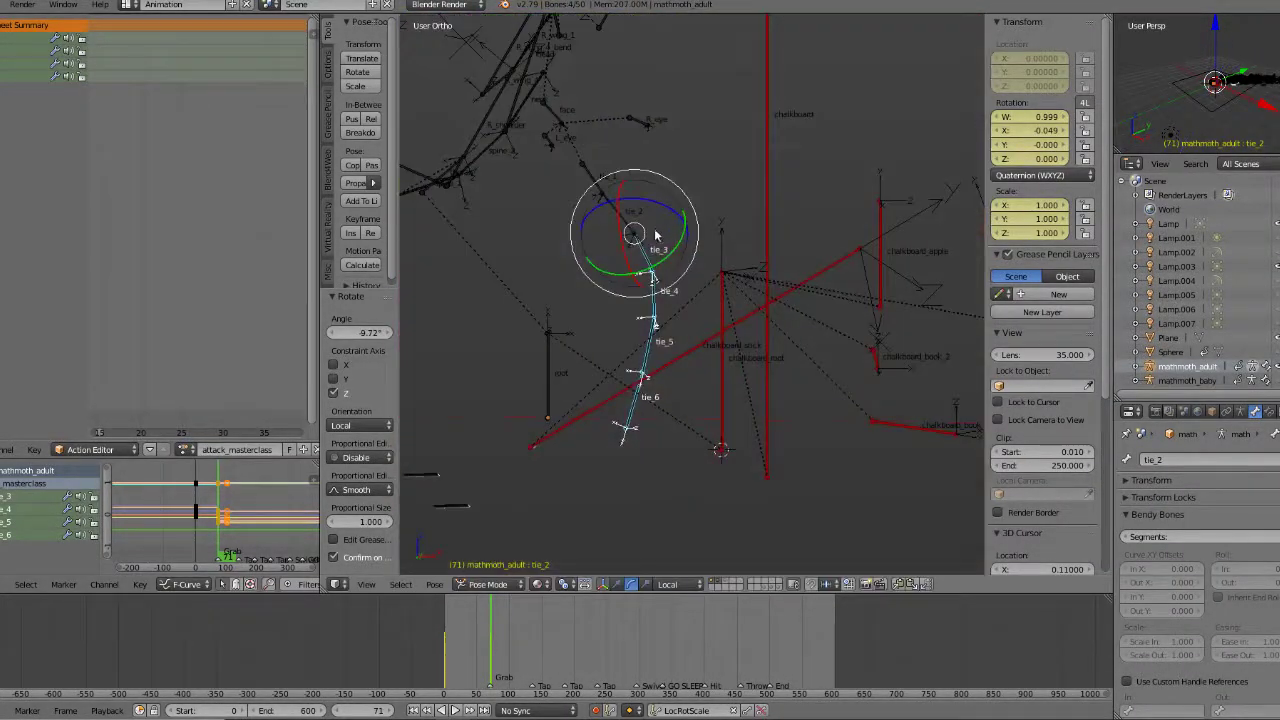
# Step: Rotate the tie_3 to tie_6 bones together 6.82° about local X
pyautogui.moveTo(625, 252); pyautogui.dragTo(631, 249)
pyautogui.moveTo(631, 249); pyautogui.dragTo(566, 370, button='middle')
pyautogui.moveTo(631, 416); pyautogui.dragTo(703, 318, button='middle')
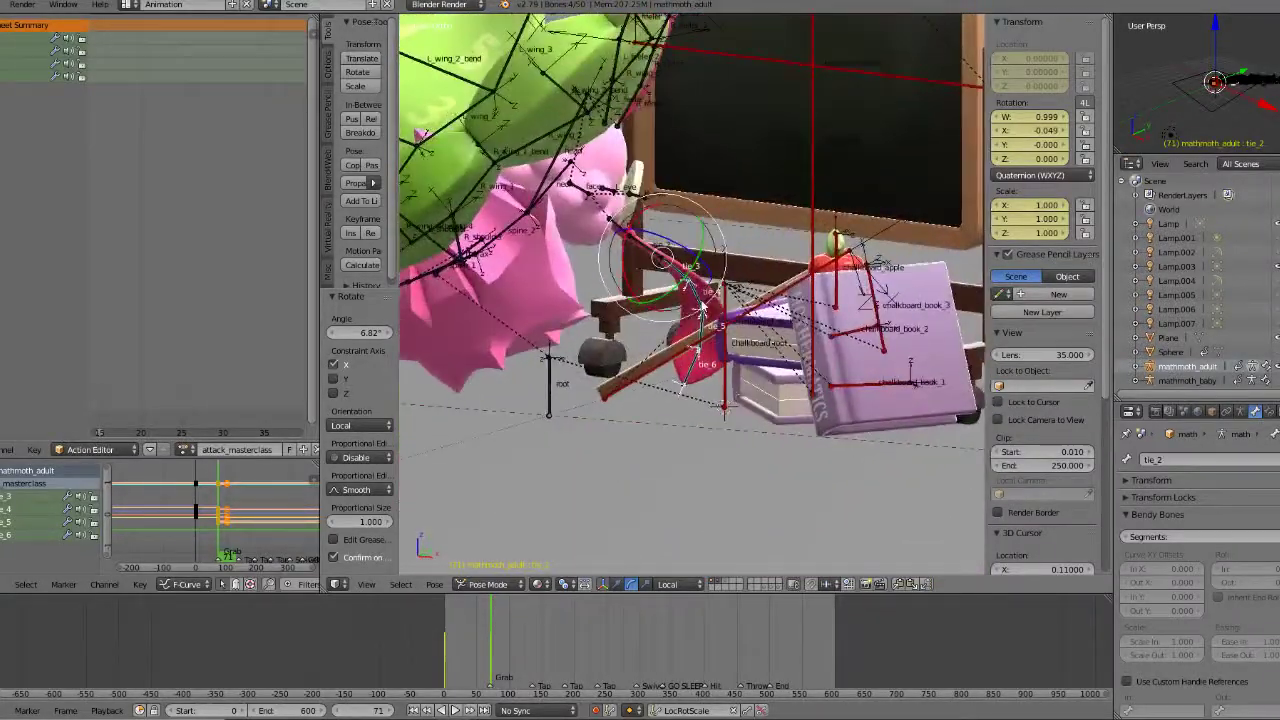
pyautogui.scroll(3, 706, 322)
pyautogui.keyDown('shift'); pyautogui.moveTo(691, 380); pyautogui.dragTo(738, 393, button='middle'); pyautogui.keyUp('shift')
pyautogui.scroll(3, 689, 353)
pyautogui.rightClick(760, 380)
pyautogui.moveTo(680, 208); pyautogui.dragTo(618, 231, button='middle')
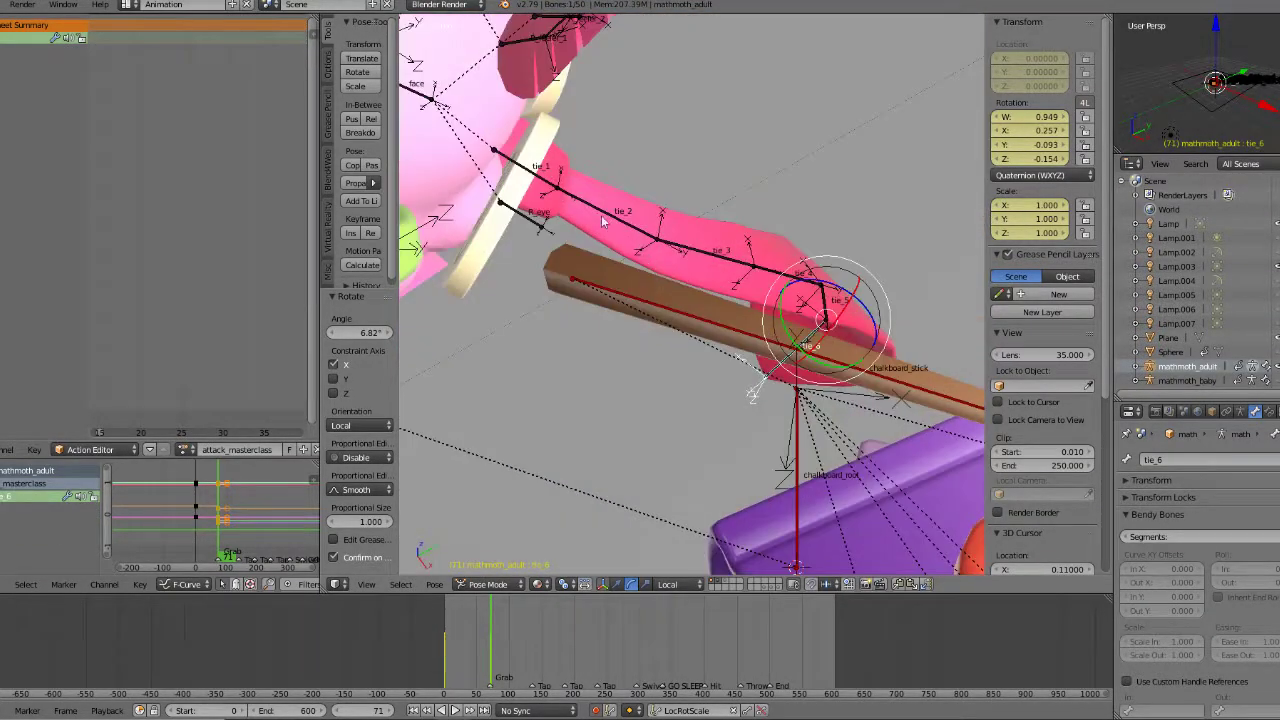
# Step: Adjust the tie_1 bone with two small rotations to bring the tie alongside the chalkboard stick
pyautogui.rightClick(555, 191)
pyautogui.moveTo(555, 191); pyautogui.dragTo(522, 213, button='middle')
pyautogui.moveTo(502, 206); pyautogui.dragTo(510, 210)
pyautogui.moveTo(510, 210); pyautogui.dragTo(538, 165, button='middle')
pyautogui.moveTo(500, 77); pyautogui.dragTo(508, 72)
pyautogui.moveTo(508, 72); pyautogui.dragTo(580, 98, button='middle')
# Step: Rotate the tie_5 bone 17.6° about its local Z axis
pyautogui.moveTo(680, 362); pyautogui.dragTo(688, 273, button='middle')
pyautogui.rightClick(685, 272)
pyautogui.moveTo(678, 248); pyautogui.dragTo(651, 239)
pyautogui.moveTo(651, 239); pyautogui.dragTo(753, 267, button='middle')
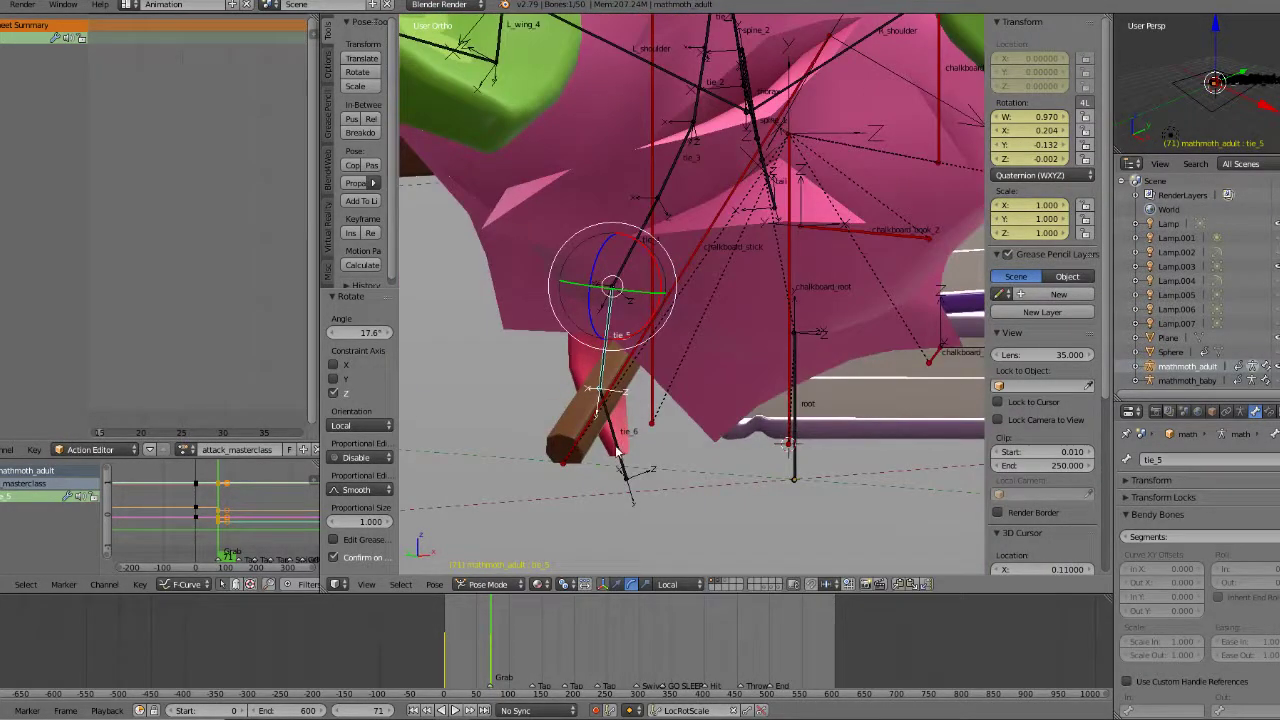
# Step: Curl the tie's end around the stick by rotating tie_6 by 42.6° and tie_5 by 21° about local X
pyautogui.rightClick(621, 400)
pyautogui.moveTo(654, 399); pyautogui.dragTo(652, 360)
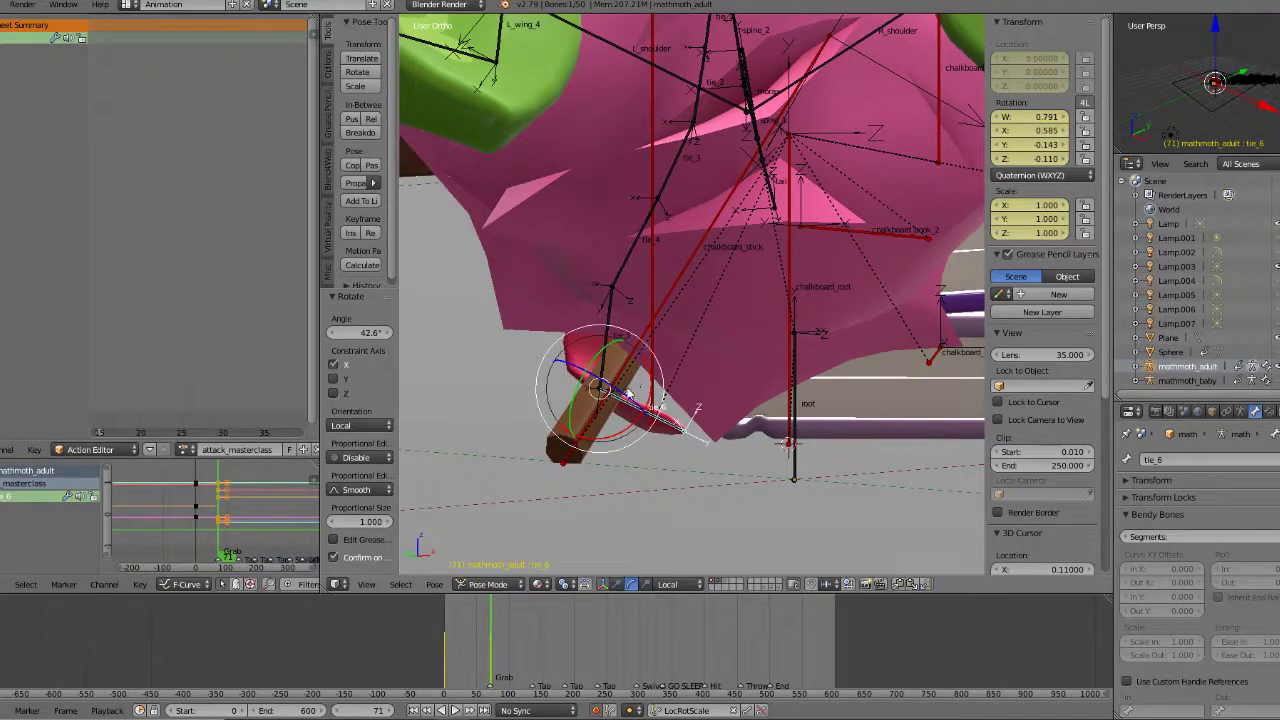
pyautogui.moveTo(535, 384); pyautogui.dragTo(594, 423, button='middle')
pyautogui.moveTo(621, 379); pyautogui.dragTo(617, 396)
pyautogui.moveTo(617, 396); pyautogui.dragTo(663, 382, button='middle')
pyautogui.moveTo(690, 370); pyautogui.dragTo(697, 345)
pyautogui.rightClick(706, 348)
pyautogui.moveTo(697, 345); pyautogui.dragTo(711, 403, button='middle')
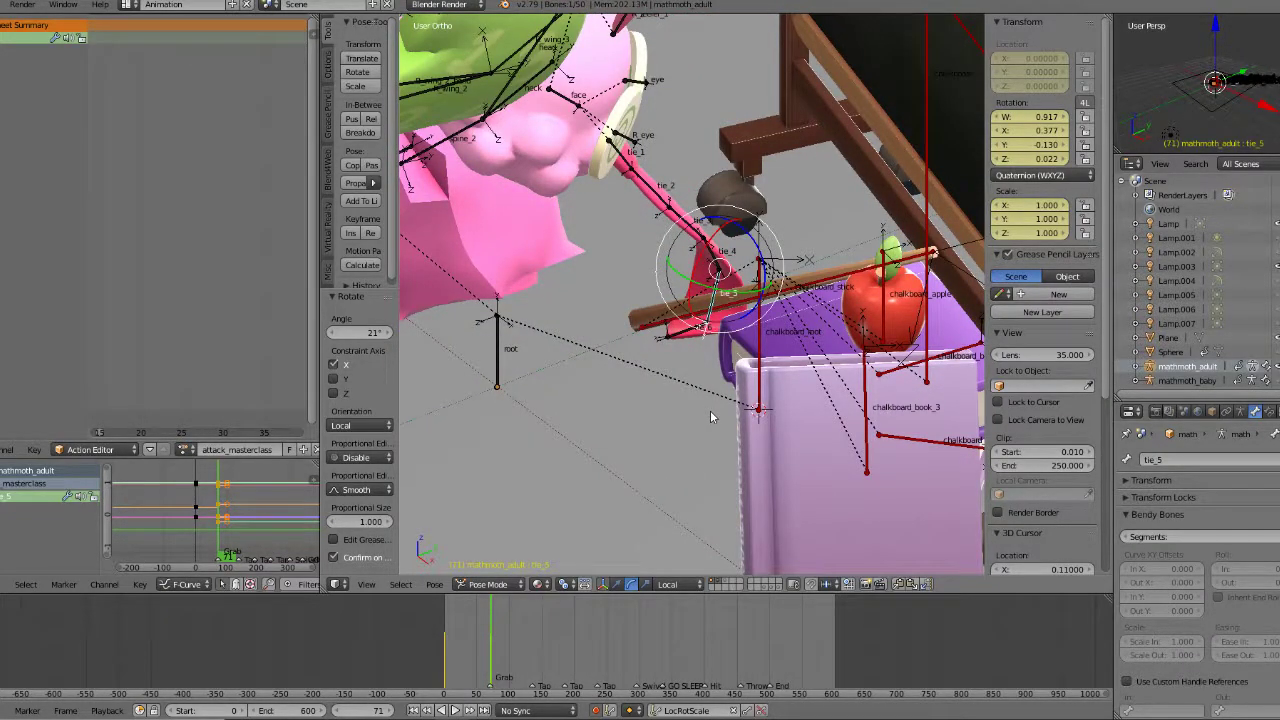
# Step: Inspect the tie's wrap around the stick from the front, from a distance and from above
pyautogui.scroll(-2, 710, 411)
pyautogui.moveTo(710, 411); pyautogui.dragTo(875, 250, button='middle')
pyautogui.press('KP_5')
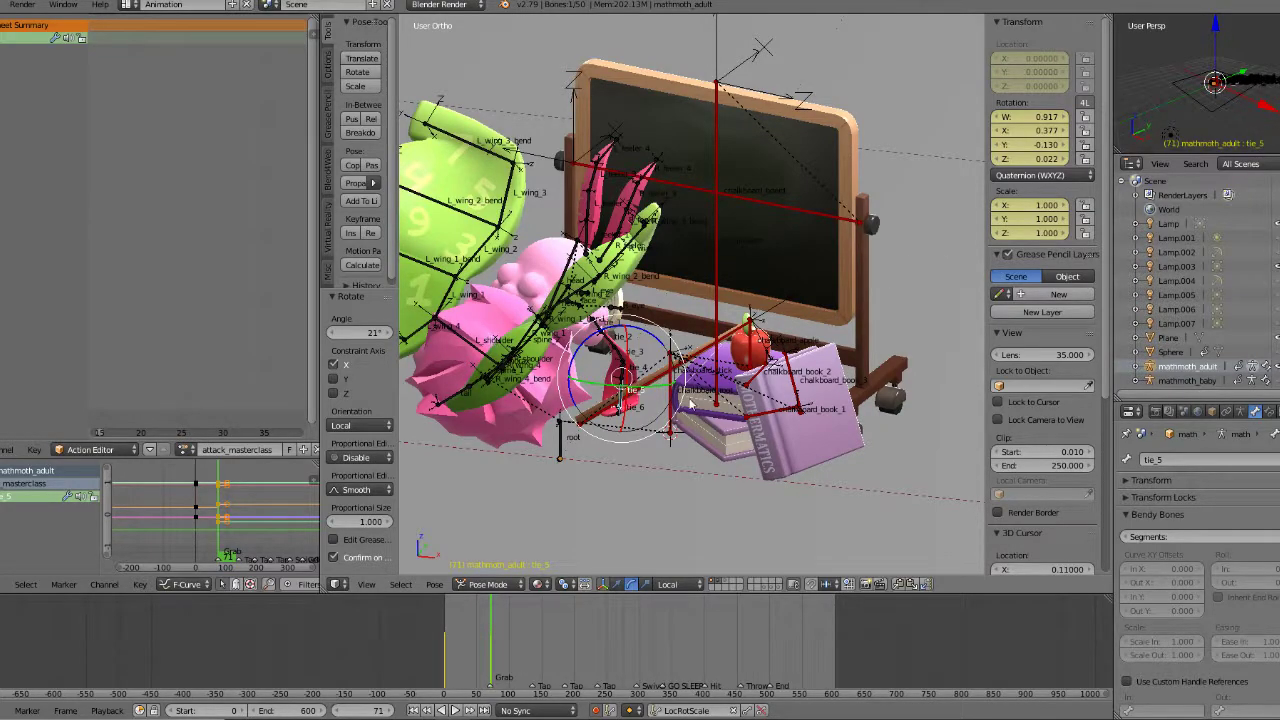
pyautogui.moveTo(492, 405); pyautogui.dragTo(556, 372, button='middle')
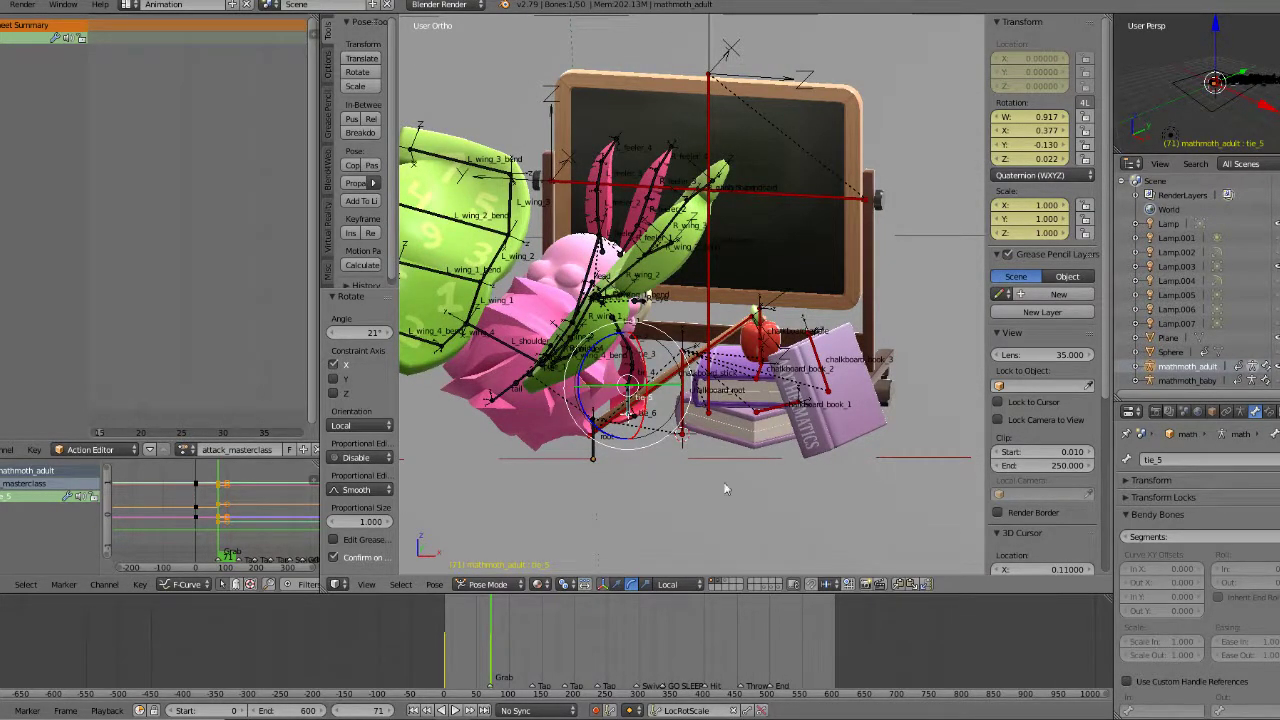
pyautogui.scroll(4, 725, 399)
pyautogui.moveTo(725, 399); pyautogui.dragTo(576, 342, button='middle')
pyautogui.scroll(3, 540, 440)
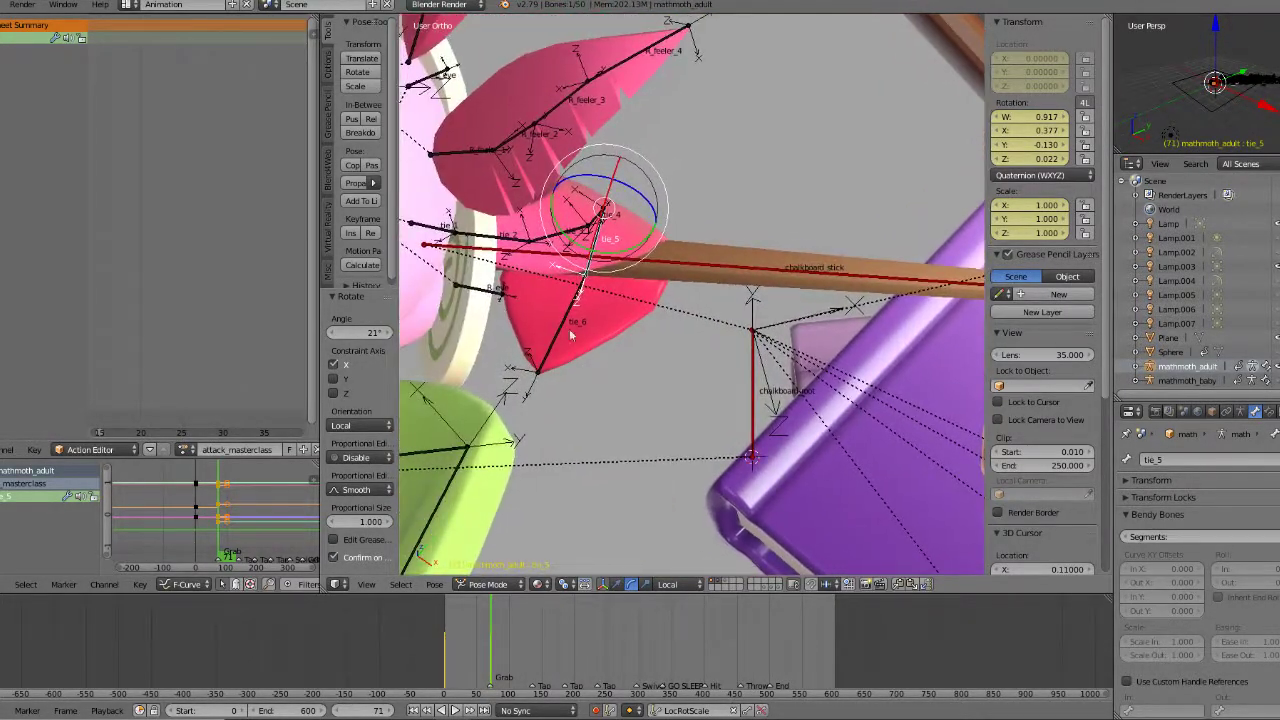
# Step: Rotate the tie_2 bone about its local Z axis and 7.46° about its local Y axis
pyautogui.rightClick(470, 238)
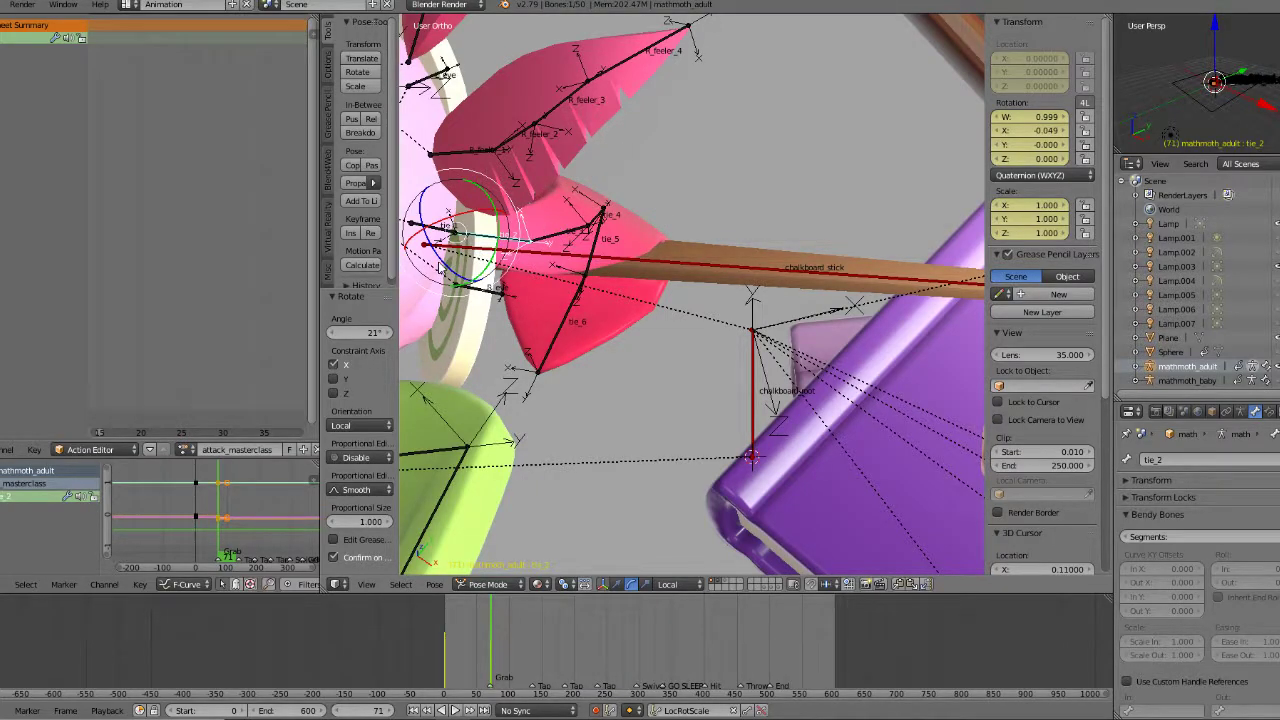
pyautogui.press('r')
pyautogui.press('z')
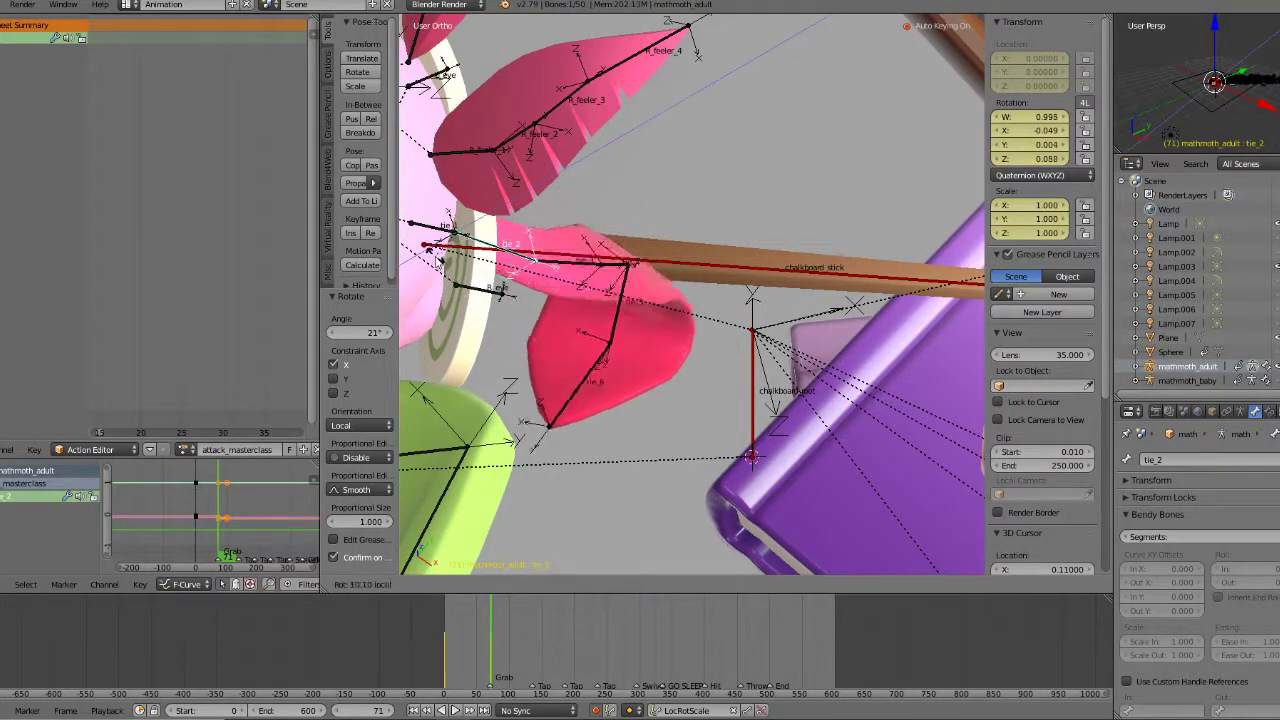
pyautogui.click(471, 234)
pyautogui.moveTo(496, 232); pyautogui.dragTo(498, 238)
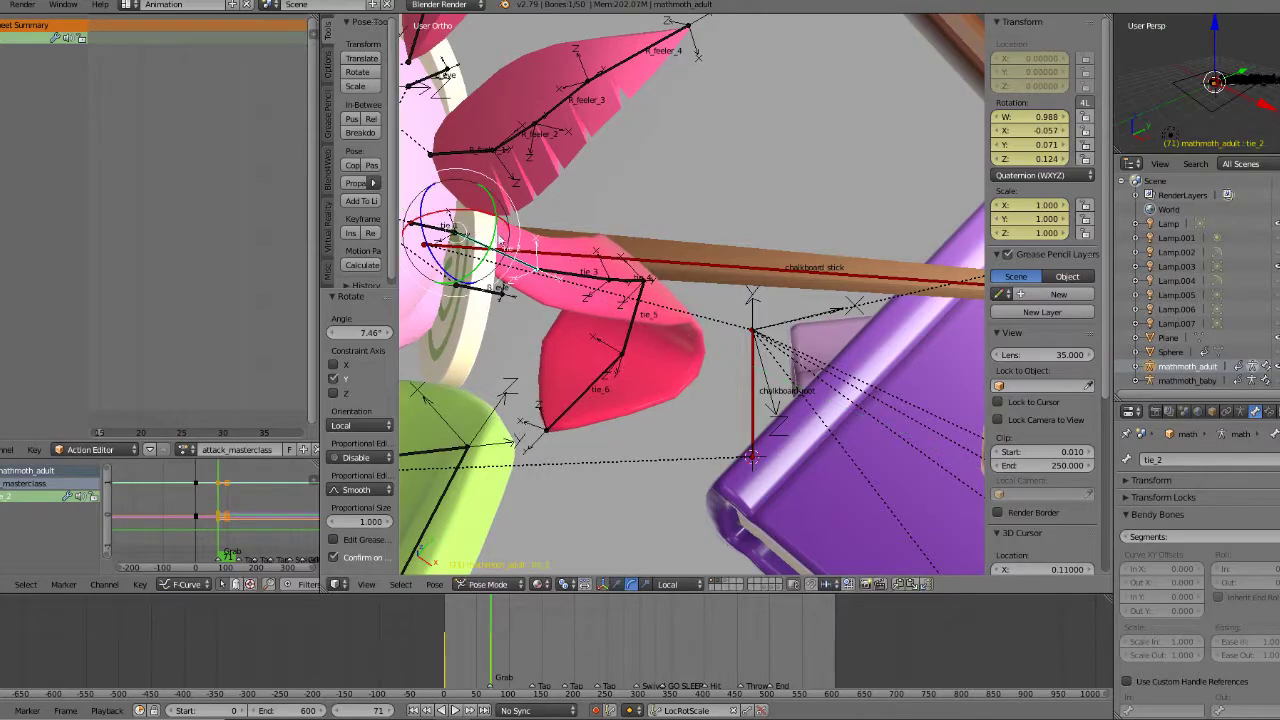
# Step: Select the tie_2 to tie_6 bones and clear all their pose transforms
pyautogui.press('c')
pyautogui.moveTo(584, 279)
pyautogui.mouseDown()
pyautogui.moveTo(634, 320)
pyautogui.moveTo(585, 391)
pyautogui.mouseUp()
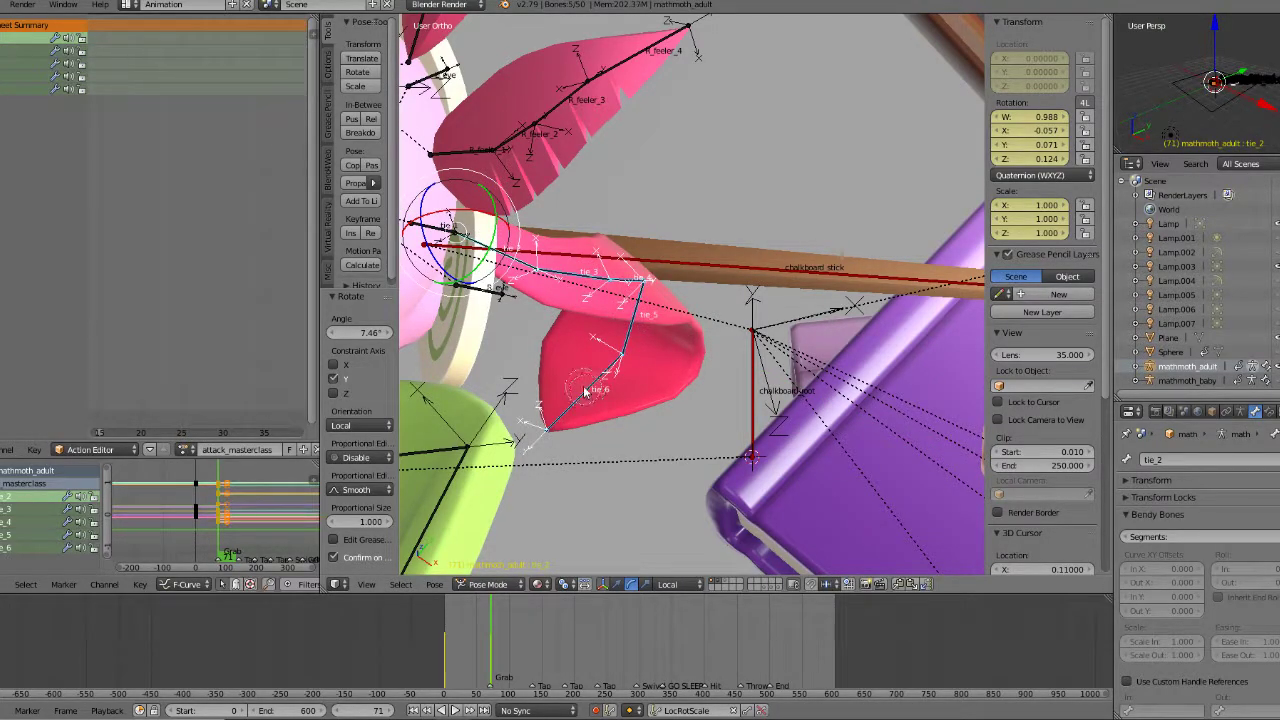
pyautogui.click(434, 584)
pyautogui.moveTo(500, 491)
pyautogui.click(612, 506)
pyautogui.moveTo(649, 356); pyautogui.dragTo(586, 308, button='middle')
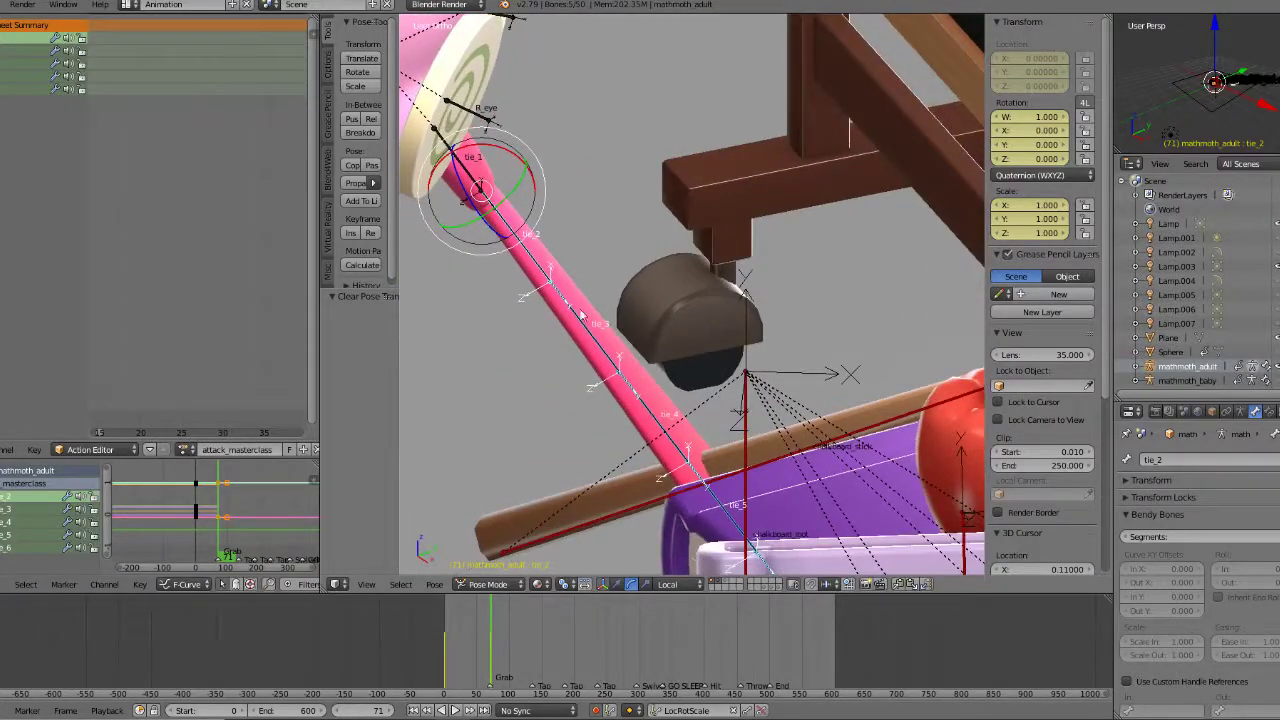
# Step: Aim tie_1 toward the stick by rotating it -7.95° about local X and 21° about local Z, and fine-tune it in front view
pyautogui.rightClick(475, 177)
pyautogui.moveTo(462, 84); pyautogui.dragTo(453, 79)
pyautogui.moveTo(512, 208); pyautogui.dragTo(472, 151, button='middle')
pyautogui.press('KP_7')
pyautogui.scroll(-2, 406, 172)
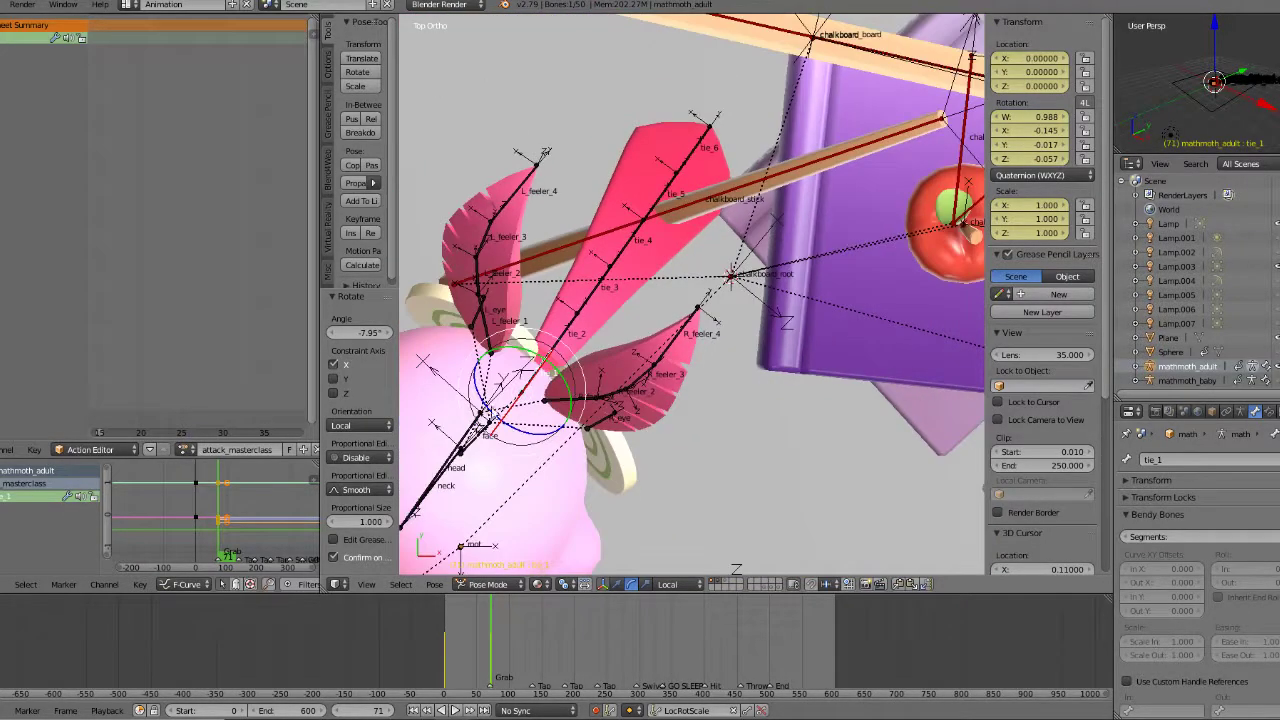
pyautogui.moveTo(510, 431); pyautogui.dragTo(492, 430)
pyautogui.moveTo(523, 451); pyautogui.dragTo(463, 310, button='middle')
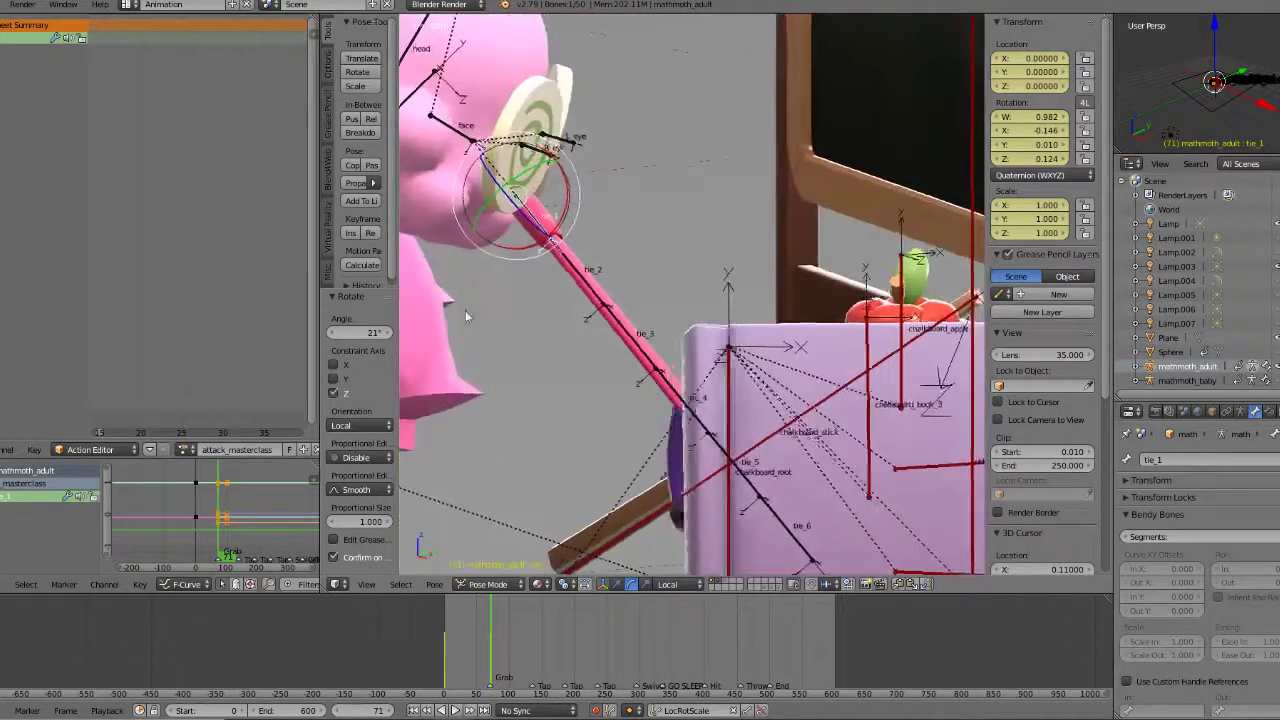
pyautogui.press('KP_1')
pyautogui.moveTo(510, 182); pyautogui.dragTo(499, 185)
pyautogui.moveTo(499, 188); pyautogui.dragTo(504, 315, button='middle')
# Step: Select the tie_2 to tie_6 bones and bend them together 14° about local X
pyautogui.rightClick(583, 280)
pyautogui.moveTo(583, 283); pyautogui.dragTo(727, 406, button='middle')
pyautogui.keyDown('shift'); pyautogui.rightClick(643, 349); pyautogui.keyUp('shift')
pyautogui.keyDown('shift'); pyautogui.rightClick(698, 395); pyautogui.keyUp('shift')
pyautogui.keyDown('shift'); pyautogui.rightClick(776, 428); pyautogui.keyUp('shift')
pyautogui.keyDown('shift'); pyautogui.rightClick(805, 452); pyautogui.keyUp('shift')
pyautogui.moveTo(805, 452); pyautogui.dragTo(614, 287, button='middle')
pyautogui.moveTo(532, 243); pyautogui.dragTo(579, 305)
pyautogui.moveTo(677, 306); pyautogui.dragTo(612, 341, button='middle')
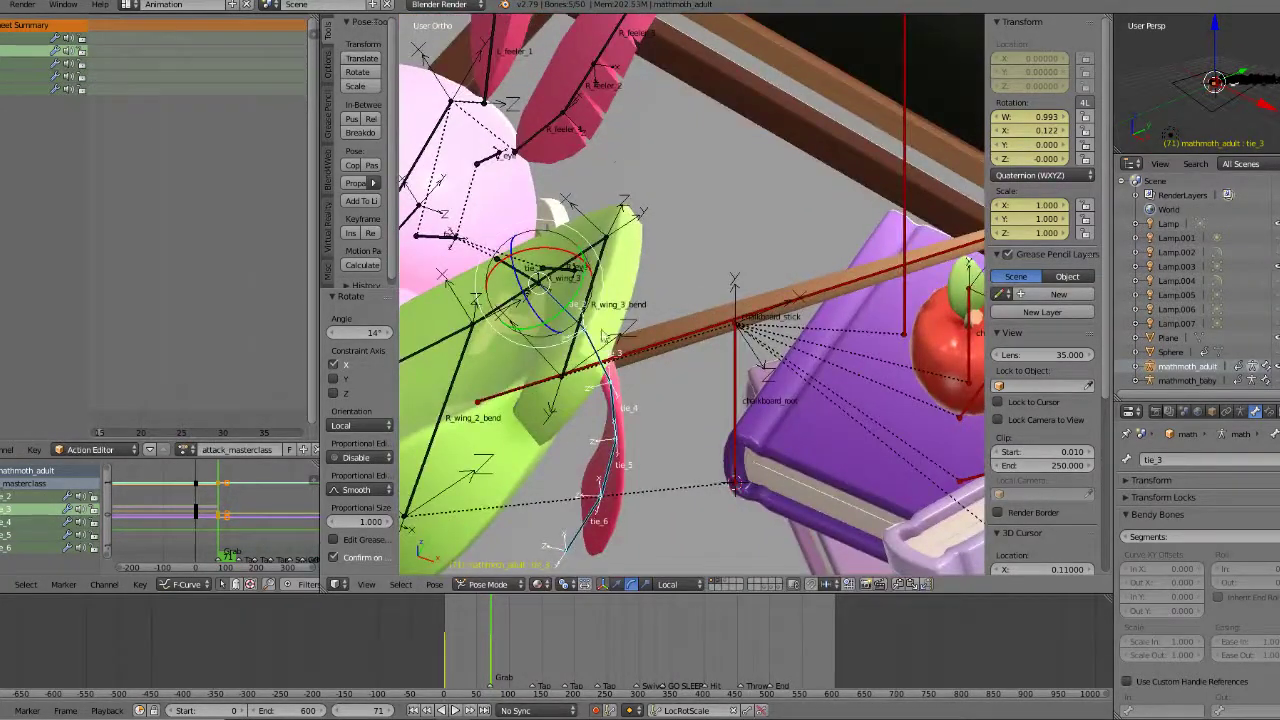
# Step: Twist the tie_2 to tie_6 bones about local Y and rotate them -3.93° and another -3.4° about local Z
pyautogui.moveTo(581, 290); pyautogui.dragTo(575, 303)
pyautogui.moveTo(575, 303); pyautogui.dragTo(683, 82, button='middle')
pyautogui.moveTo(683, 105); pyautogui.dragTo(677, 108)
pyautogui.moveTo(677, 108); pyautogui.dragTo(695, 244, button='middle')
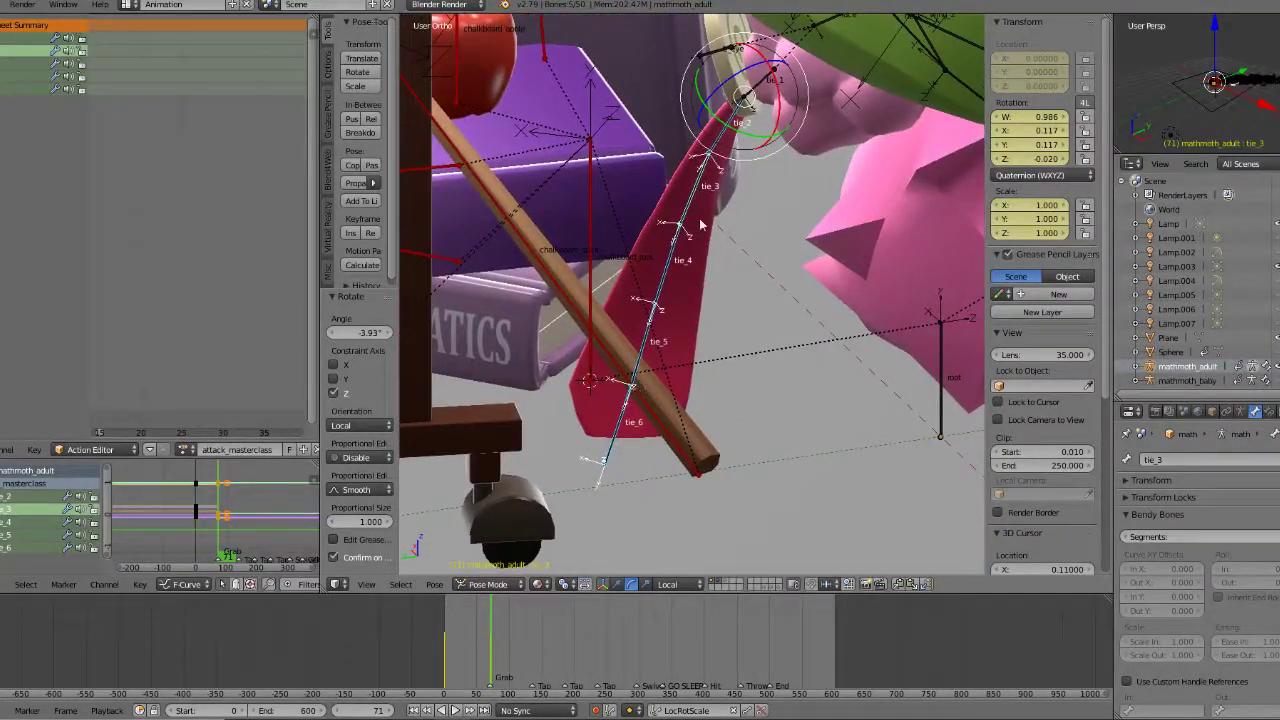
pyautogui.moveTo(722, 90); pyautogui.dragTo(718, 86)
pyautogui.moveTo(718, 88); pyautogui.dragTo(618, 382, button='middle')
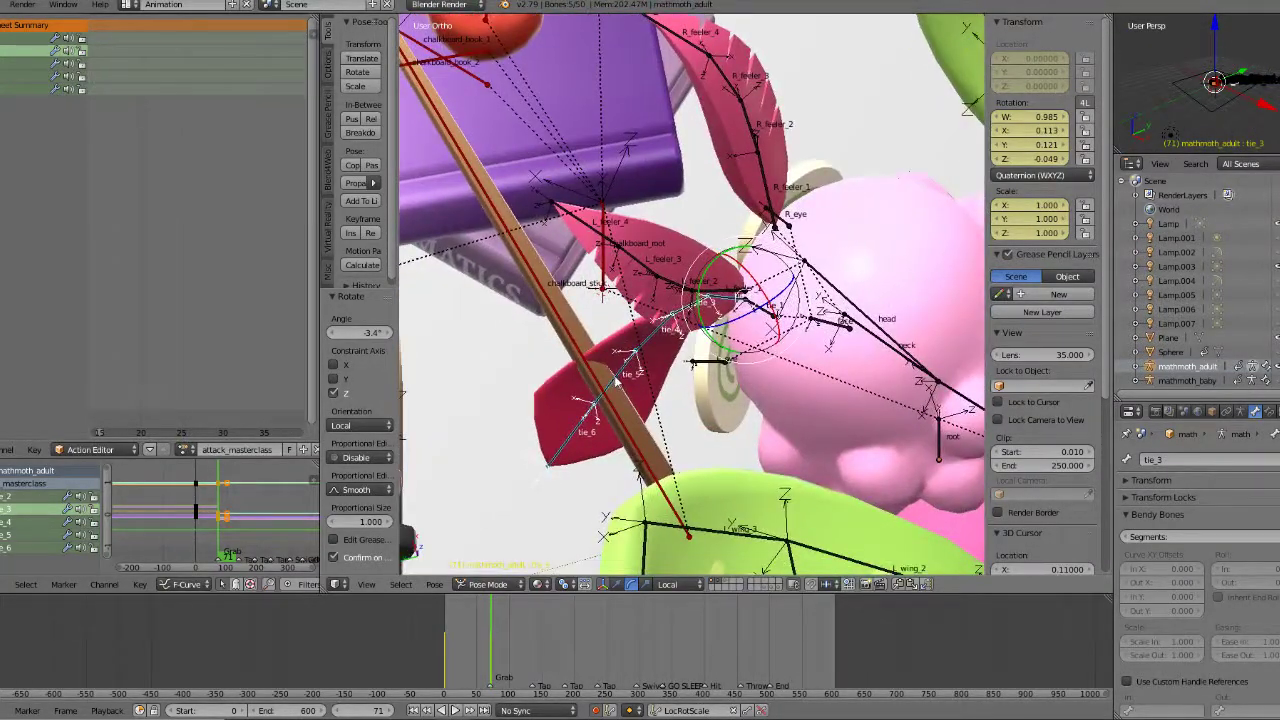
# Step: Twist the tie_5 bone 41.9° about local Y and curl tie_6 76.3° about local X around the stick
pyautogui.rightClick(614, 377)
pyautogui.moveTo(611, 376); pyautogui.dragTo(605, 360)
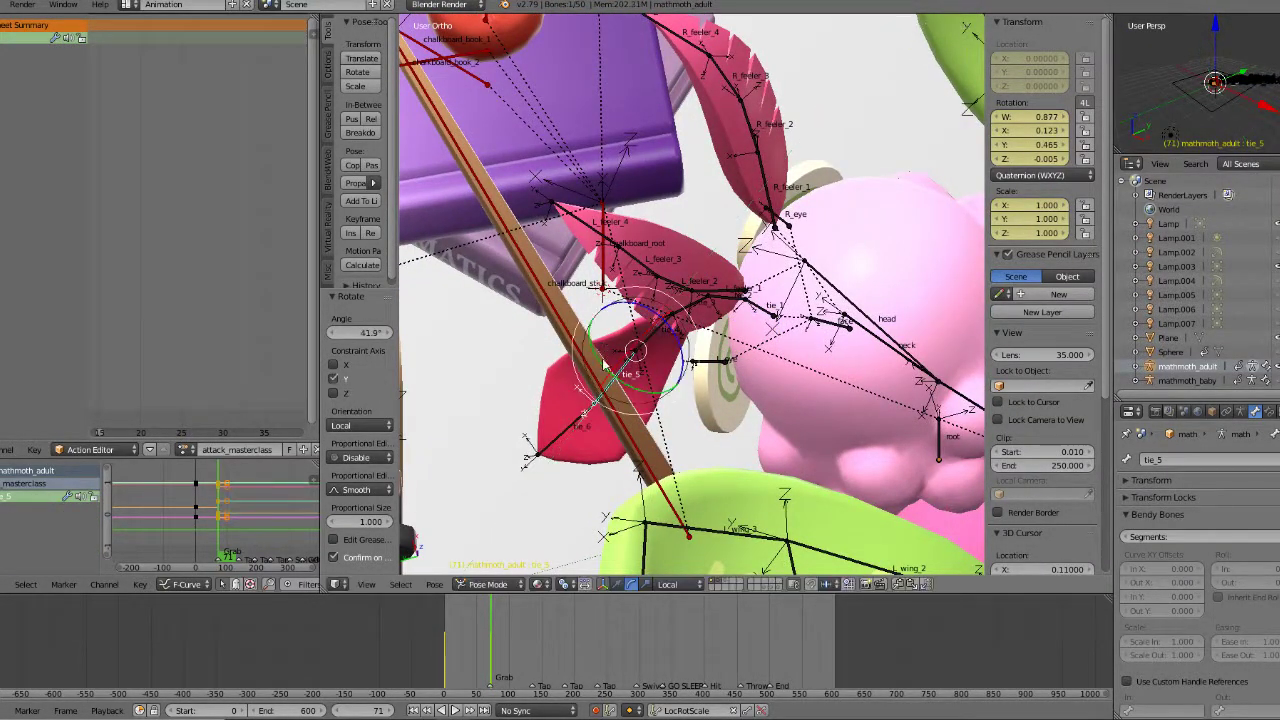
pyautogui.moveTo(586, 425); pyautogui.dragTo(553, 430, button='middle')
pyautogui.rightClick(551, 430)
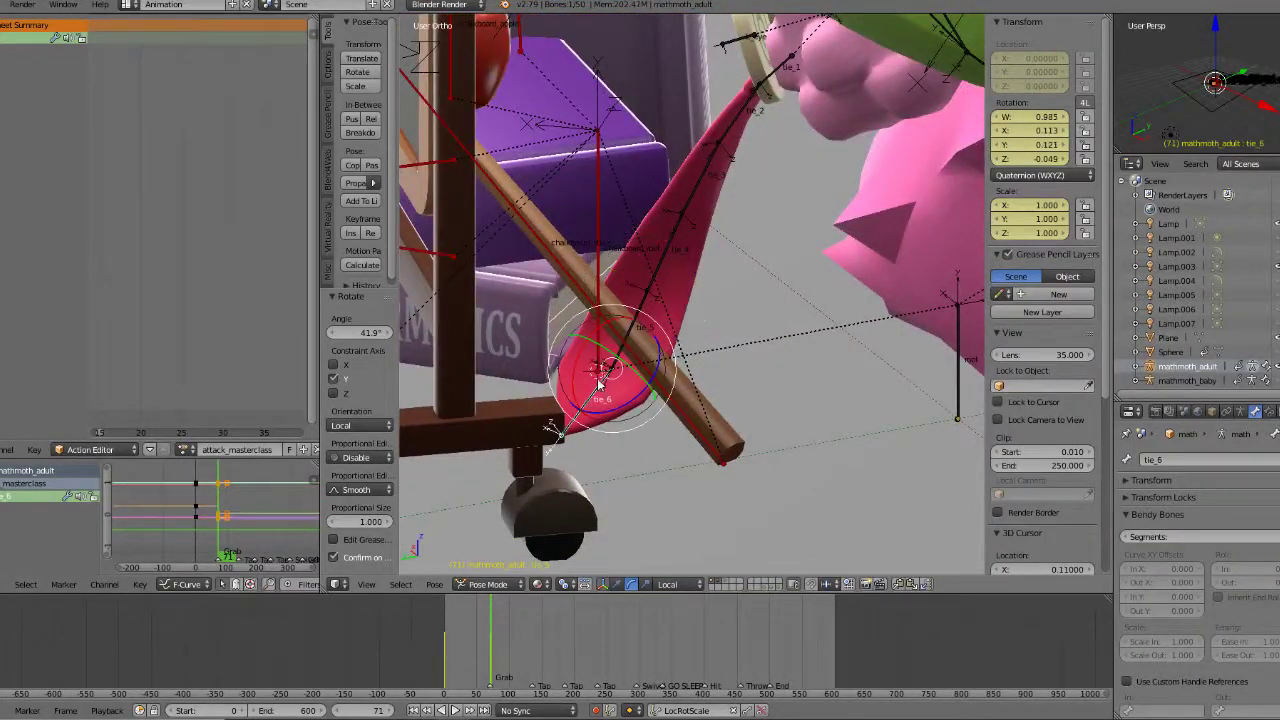
pyautogui.moveTo(586, 372); pyautogui.dragTo(605, 327)
pyautogui.moveTo(605, 327); pyautogui.dragTo(664, 242, button='middle')
# Step: Adjust the bend of the upper tie bones, including tie_2, and rotate tie_4 1.73° about local X
pyautogui.rightClick(660, 237)
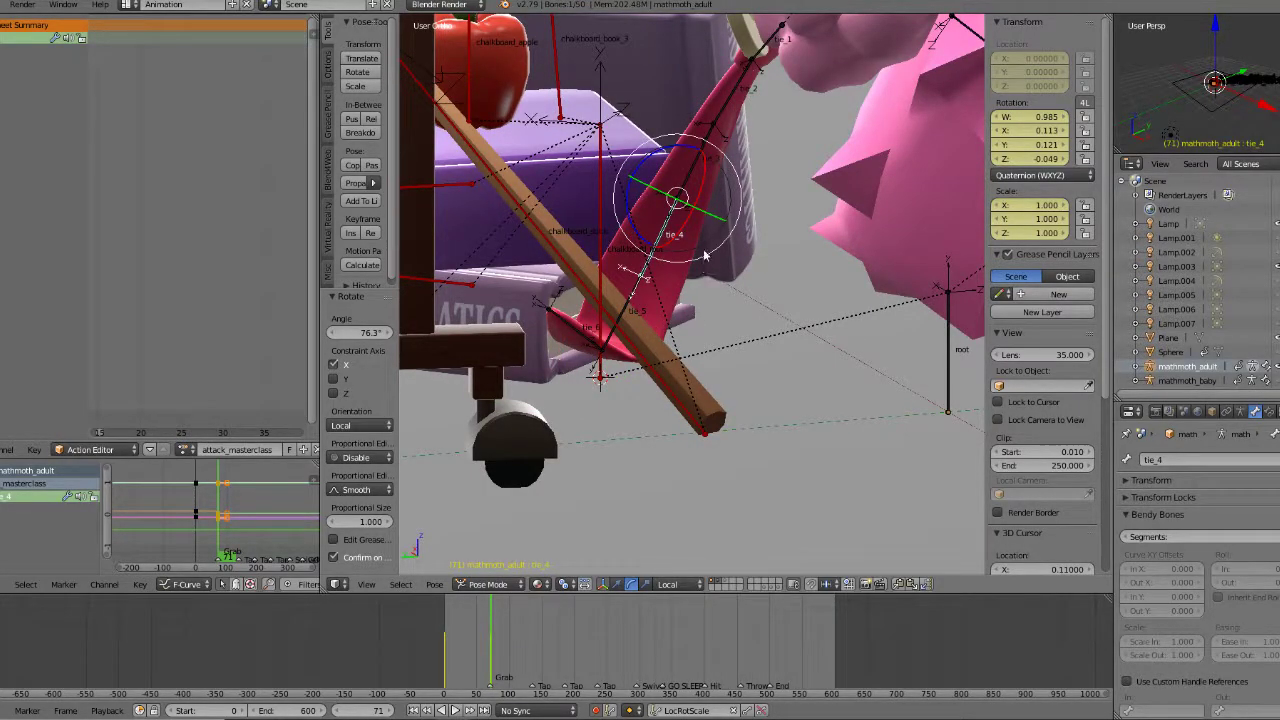
pyautogui.moveTo(704, 261); pyautogui.dragTo(658, 349, button='middle')
pyautogui.rightClick(646, 362)
pyautogui.moveTo(705, 302); pyautogui.dragTo(708, 282)
pyautogui.moveTo(708, 282); pyautogui.dragTo(670, 196, button='middle')
pyautogui.rightClick(690, 187)
pyautogui.moveTo(743, 147); pyautogui.dragTo(711, 229)
pyautogui.rightClick(713, 253)
pyautogui.moveTo(711, 229); pyautogui.dragTo(705, 338, button='middle')
pyautogui.moveTo(745, 232); pyautogui.dragTo(698, 432)
pyautogui.rightClick(697, 358)
# Step: Rotate tie_5 -13.9° about local Z and refine its angle against the stick, undoing the last rotation attempt
pyautogui.rightClick(683, 410)
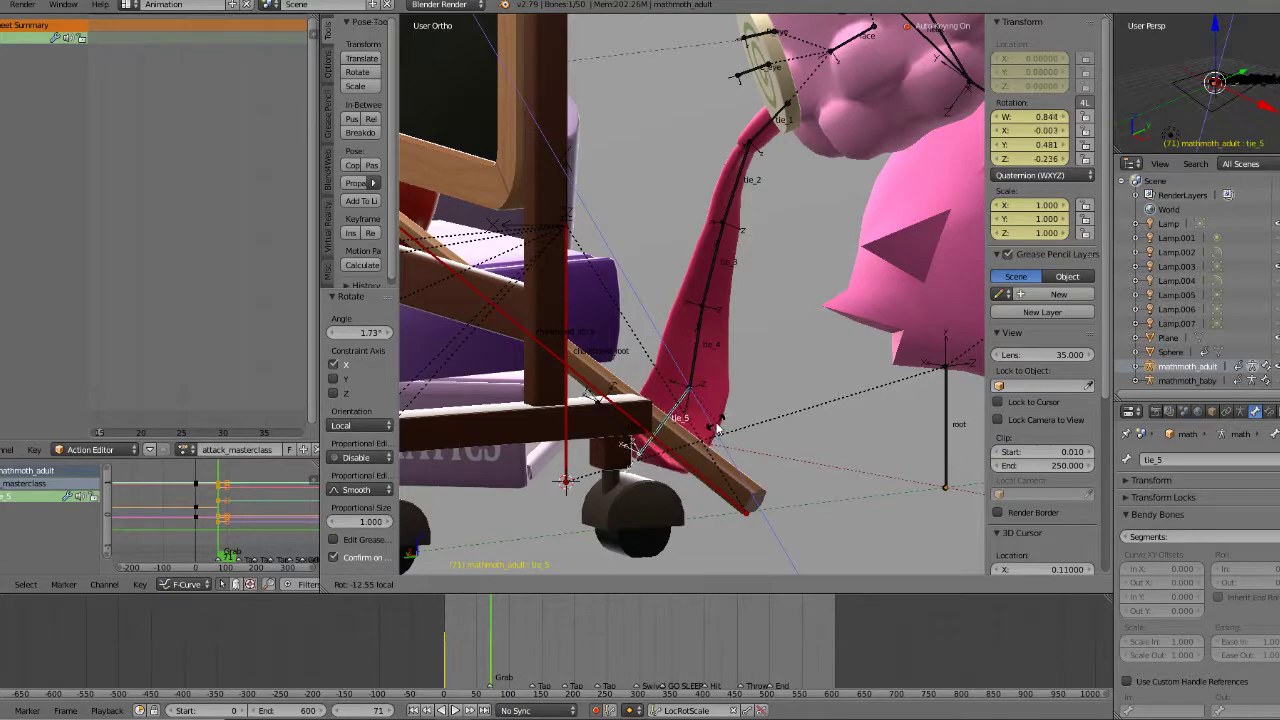
pyautogui.moveTo(698, 432); pyautogui.dragTo(641, 358, button='middle')
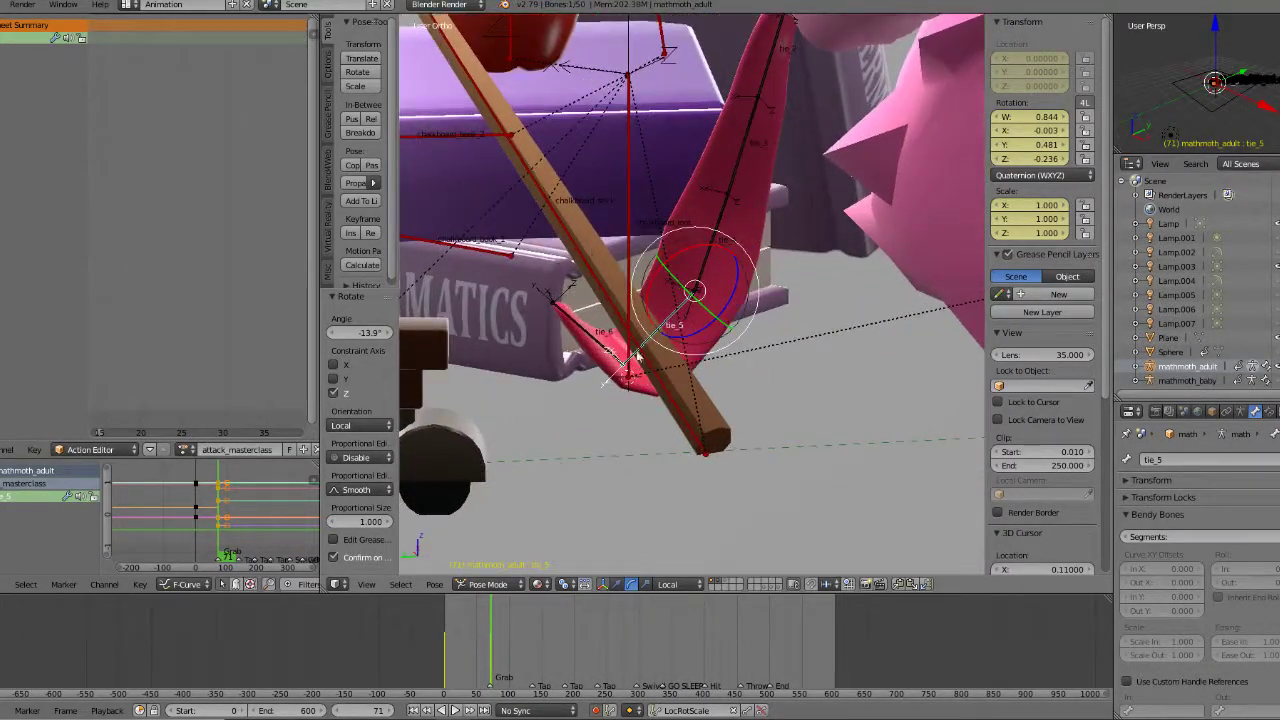
pyautogui.moveTo(676, 266); pyautogui.dragTo(718, 320)
pyautogui.moveTo(718, 320); pyautogui.dragTo(687, 307, button='middle')
pyautogui.hotkey('ctrl', 'z')
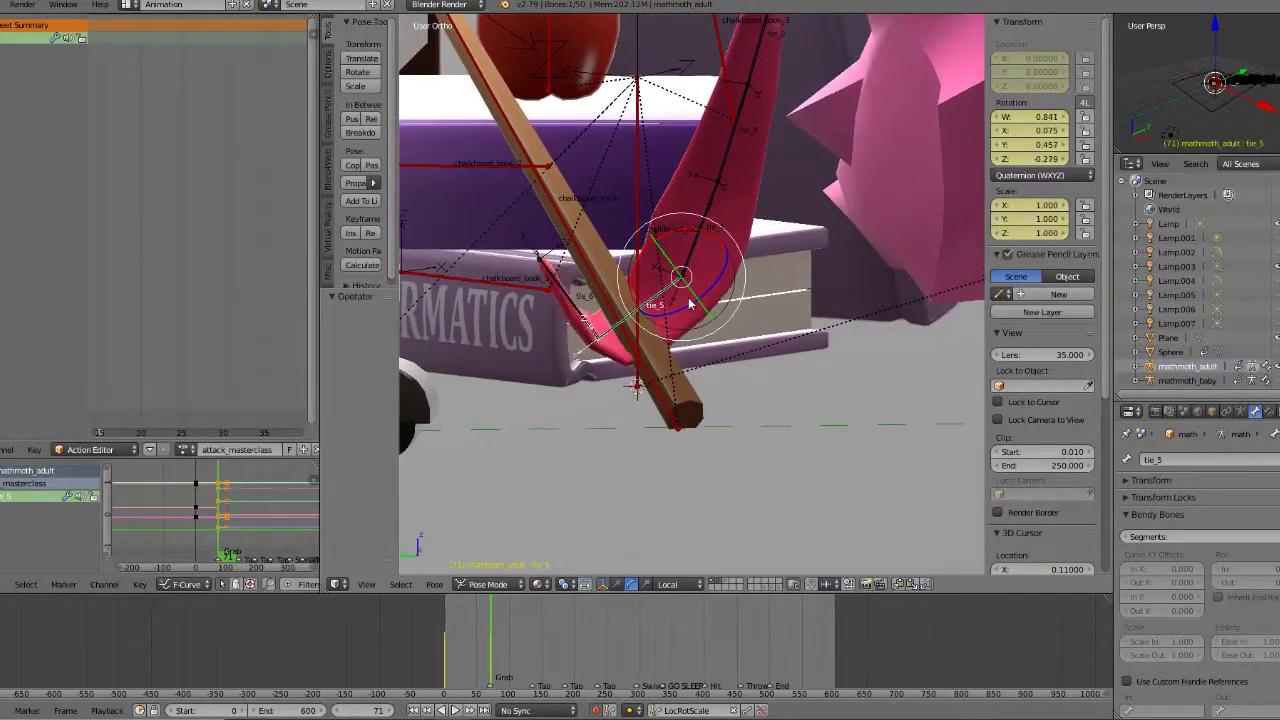
pyautogui.rightClick(702, 244)
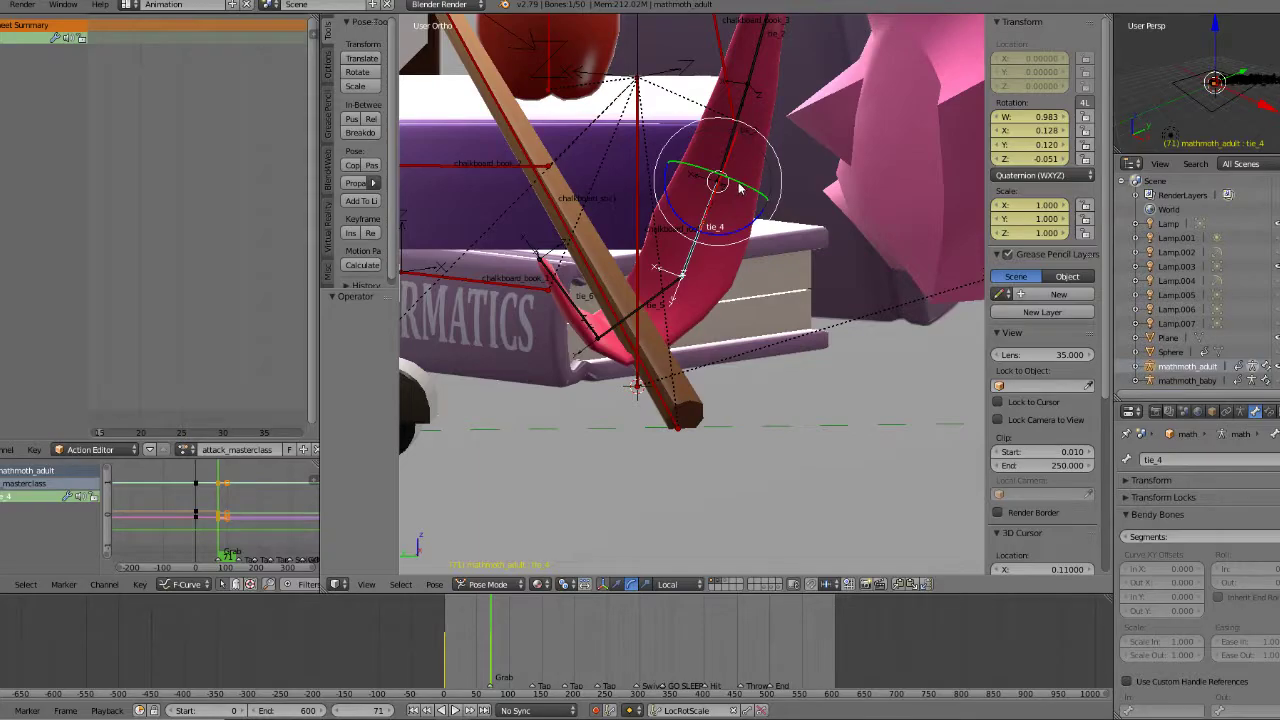
pyautogui.rightClick(727, 150)
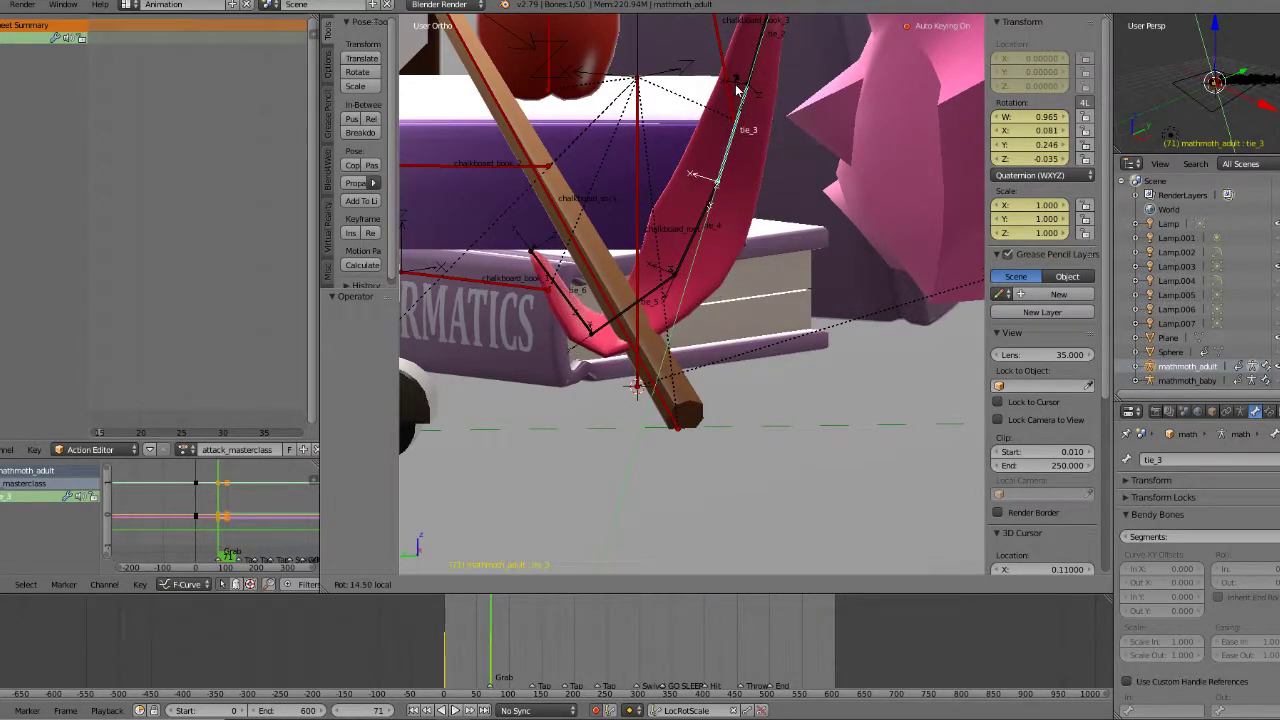
pyautogui.moveTo(694, 152); pyautogui.dragTo(690, 289, button='middle')
# Step: Fine-tune the tie_5 bone against the stick, rotating it -4.01° about local Z
pyautogui.rightClick(693, 360)
pyautogui.moveTo(672, 330); pyautogui.dragTo(666, 343)
pyautogui.moveTo(745, 338); pyautogui.dragTo(746, 350)
pyautogui.moveTo(708, 373)
pyautogui.mouseDown(button='middle')
pyautogui.moveTo(726, 351)
pyautogui.moveTo(710, 356)
pyautogui.mouseUp(button='middle')
# Step: Curl tie_6 further around the stick about local X and twist it 4.55° about local Y
pyautogui.rightClick(620, 356)
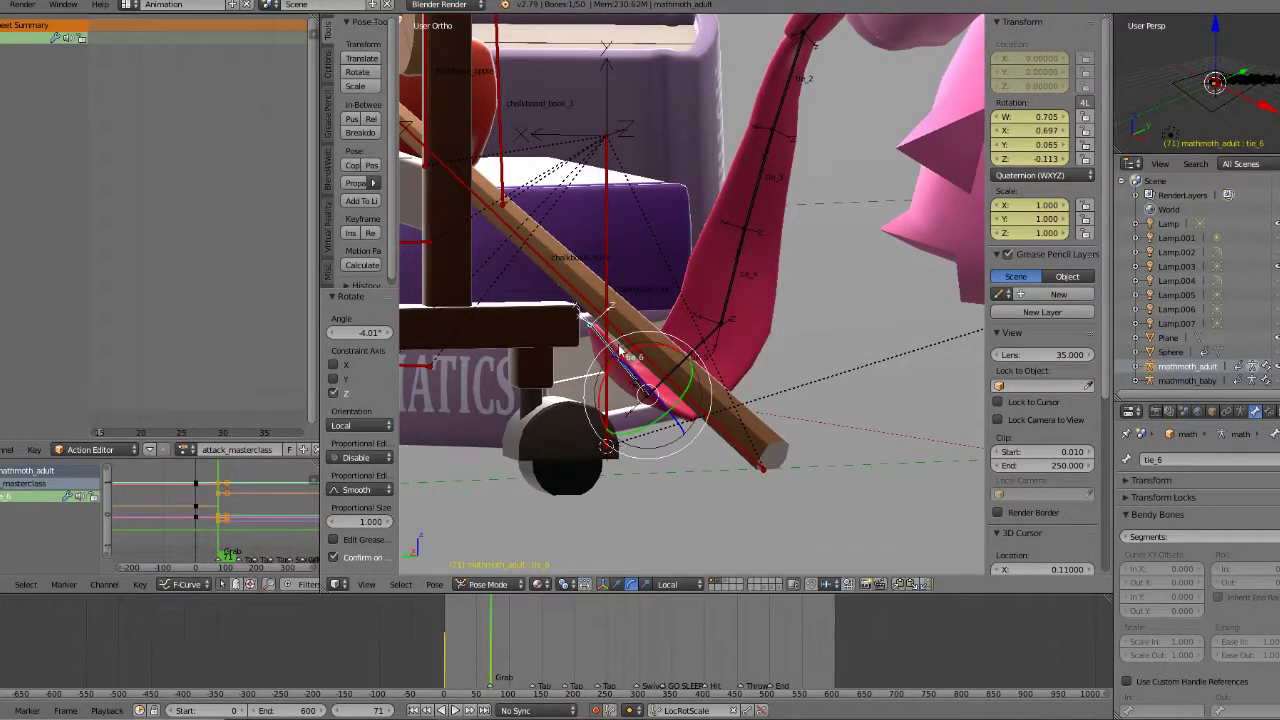
pyautogui.moveTo(630, 348); pyautogui.dragTo(666, 348)
pyautogui.moveTo(666, 348); pyautogui.dragTo(598, 426, button='middle')
pyautogui.moveTo(632, 446); pyautogui.dragTo(633, 445)
pyautogui.moveTo(633, 445); pyautogui.dragTo(773, 368, button='middle')
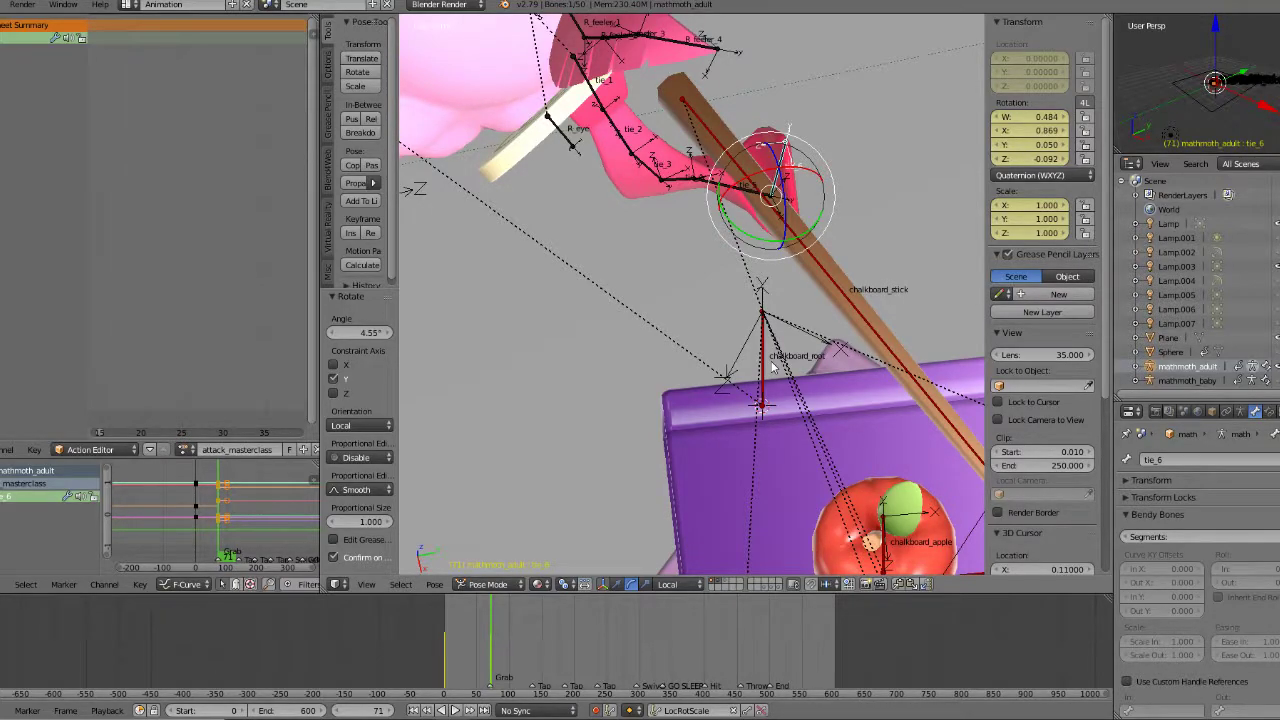
# Step: Bend the tie_3 bone slightly about local X and rotate it 3.32° about local Z
pyautogui.moveTo(798, 323); pyautogui.dragTo(685, 300, button='middle')
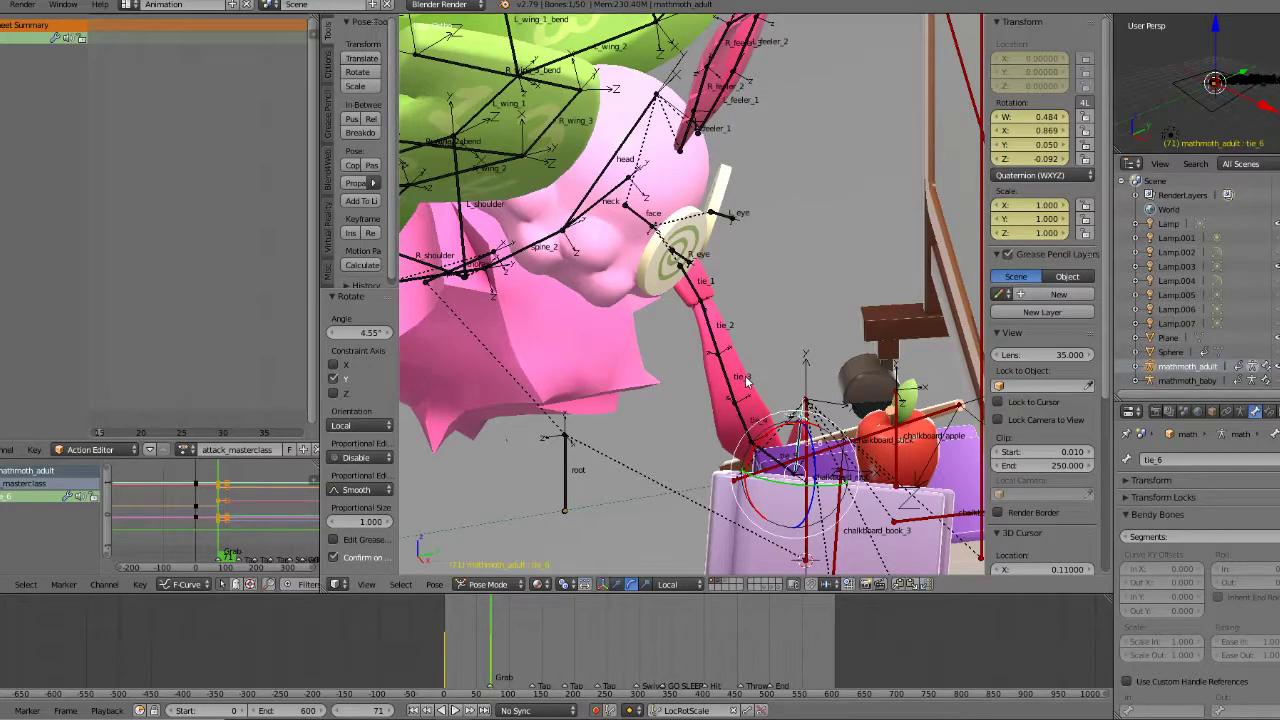
pyautogui.moveTo(728, 402); pyautogui.dragTo(783, 352, button='middle')
pyautogui.scroll(2, 743, 467)
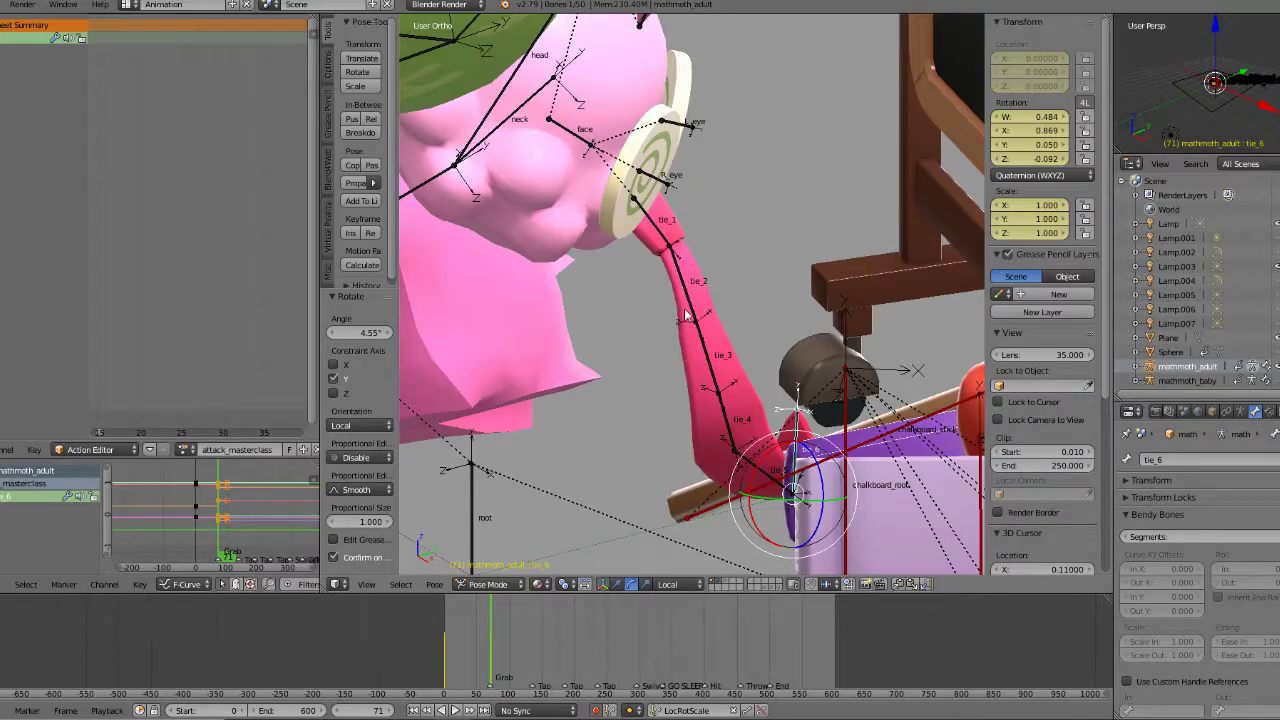
pyautogui.moveTo(708, 281); pyautogui.dragTo(766, 236, button='middle')
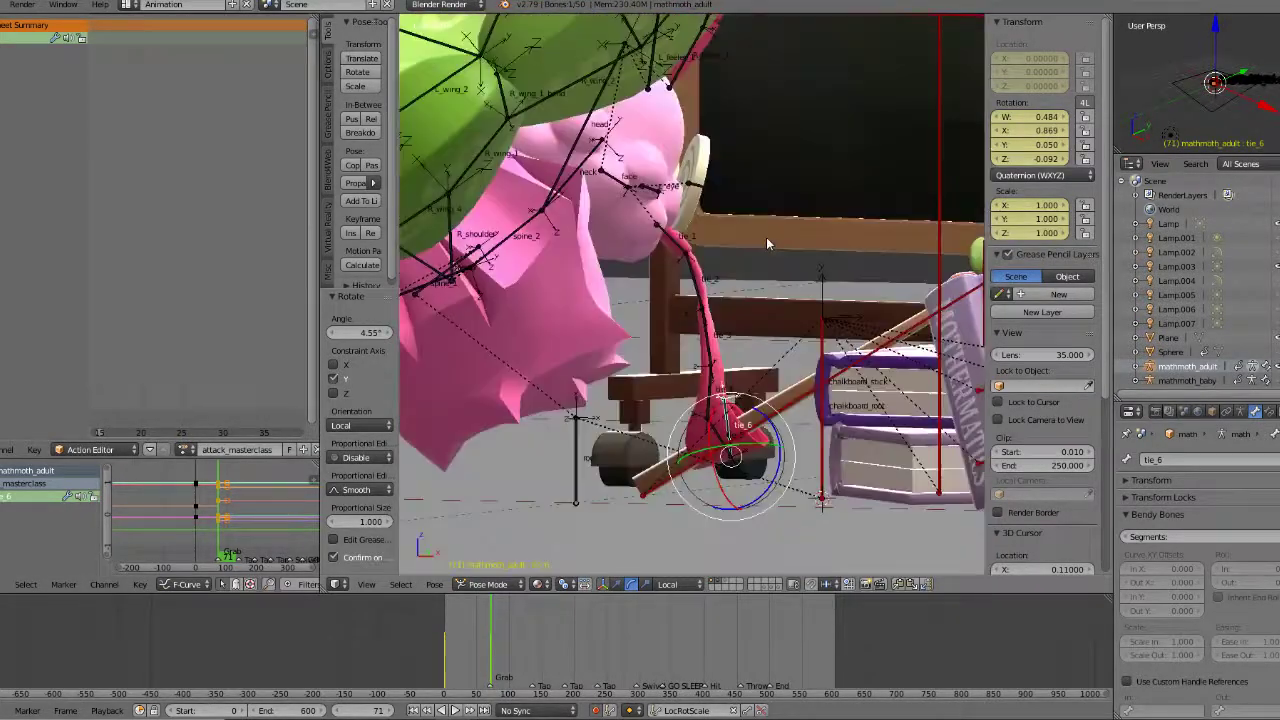
pyautogui.scroll(2, 757, 287)
pyautogui.rightClick(704, 299)
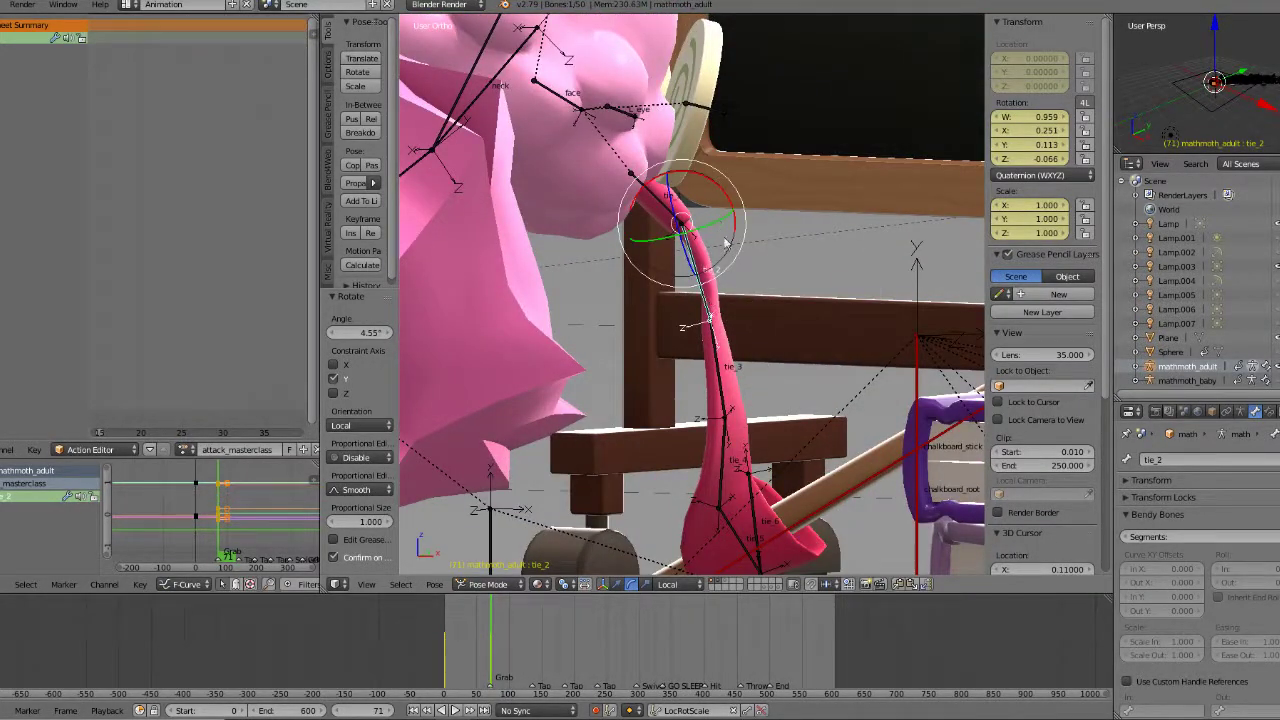
pyautogui.rightClick(717, 349)
pyautogui.press('r')
pyautogui.press('x')
pyautogui.press('x')
pyautogui.click(740, 287)
pyautogui.moveTo(740, 287); pyautogui.dragTo(690, 340, button='middle')
pyautogui.moveTo(681, 333); pyautogui.dragTo(682, 337)
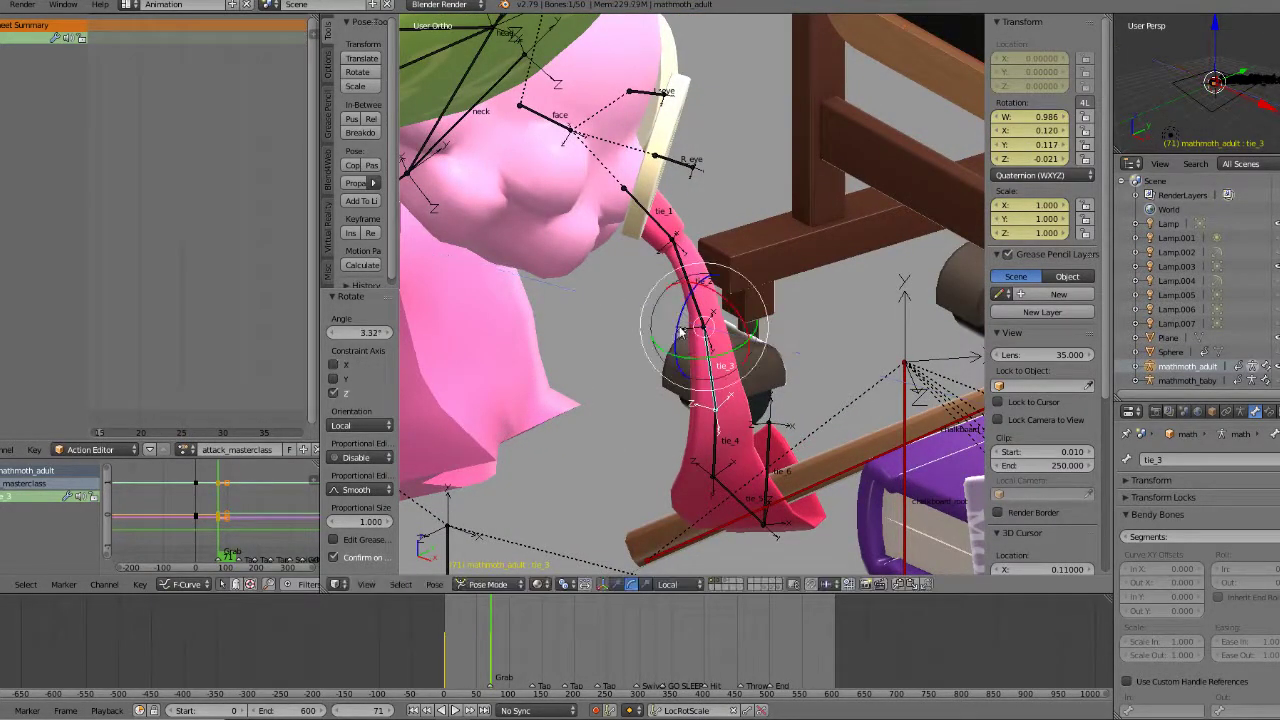
pyautogui.moveTo(682, 337); pyautogui.dragTo(756, 337, button='middle')
# Step: Select the tie_2 bone and rotate it -6.38° about local X
pyautogui.rightClick(678, 223)
pyautogui.moveTo(728, 227); pyautogui.dragTo(688, 238, button='middle')
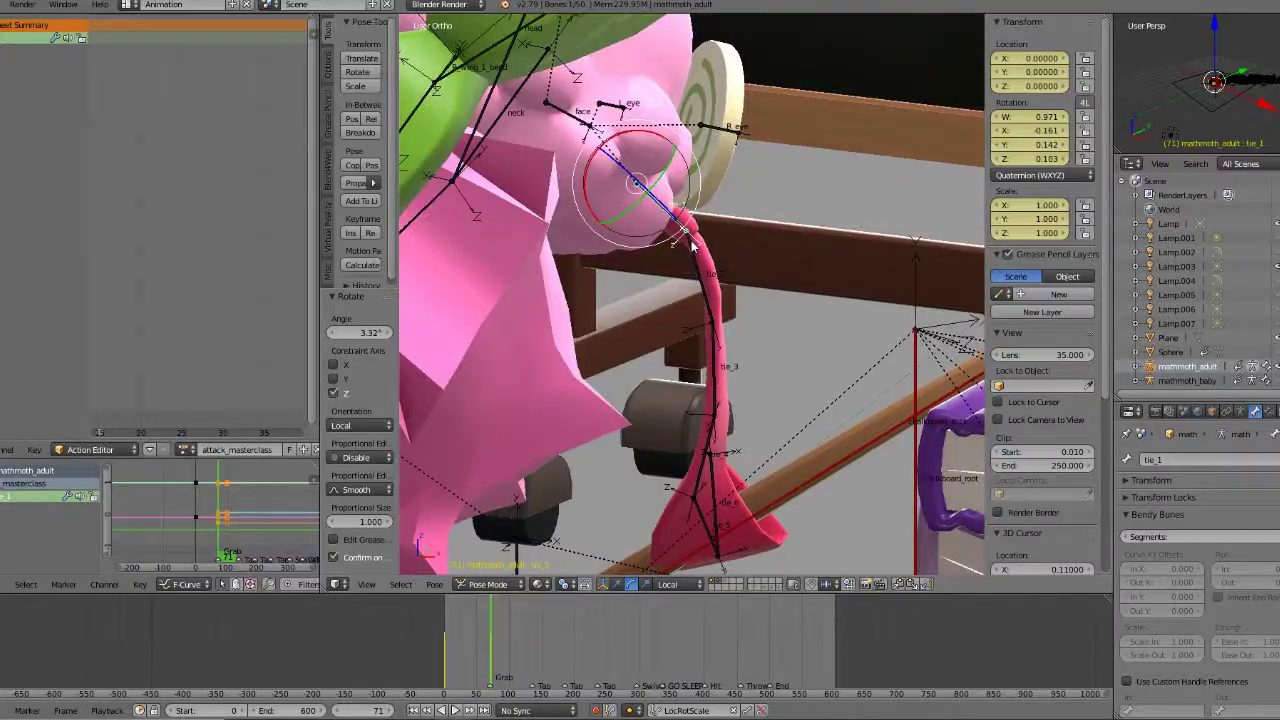
pyautogui.rightClick(692, 243)
pyautogui.moveTo(724, 205); pyautogui.dragTo(734, 196)
pyautogui.moveTo(768, 321); pyautogui.dragTo(656, 355, button='middle')
# Step: Fine-tune the rotations of the tie_4 and tie_3 bones to smooth the tie's curve toward the stick
pyautogui.rightClick(687, 320)
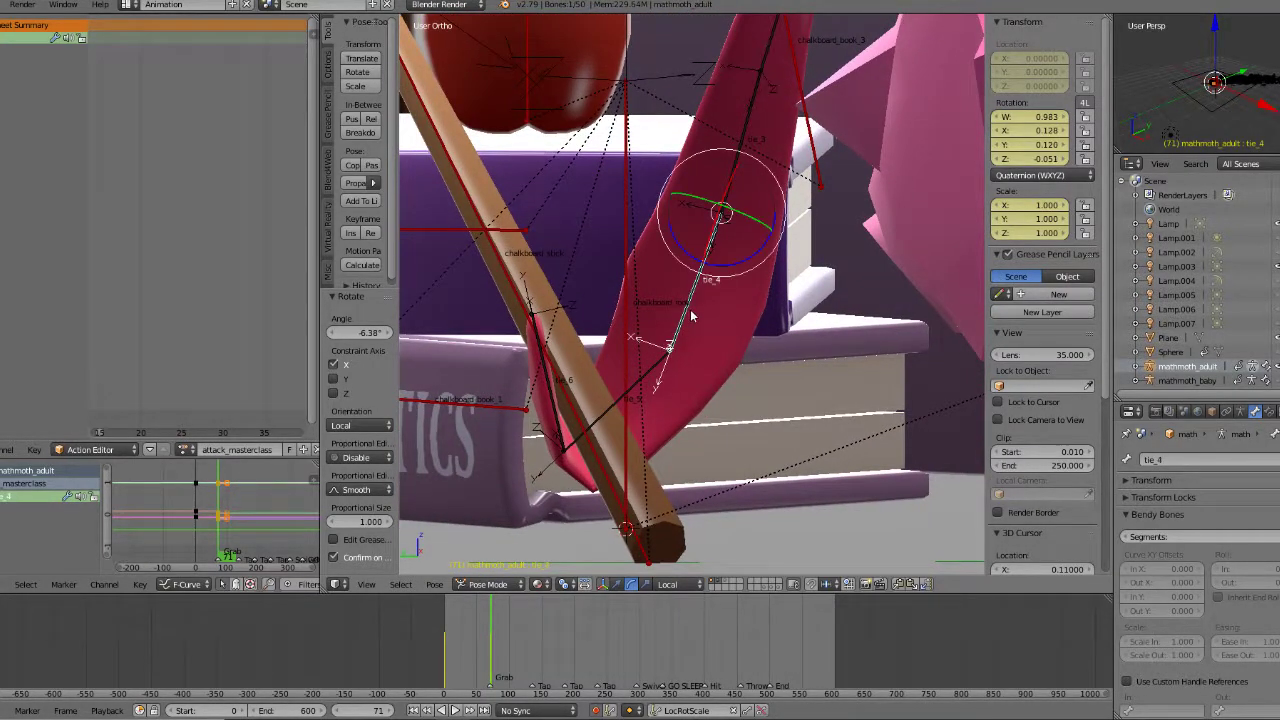
pyautogui.moveTo(750, 222); pyautogui.dragTo(631, 370, button='middle')
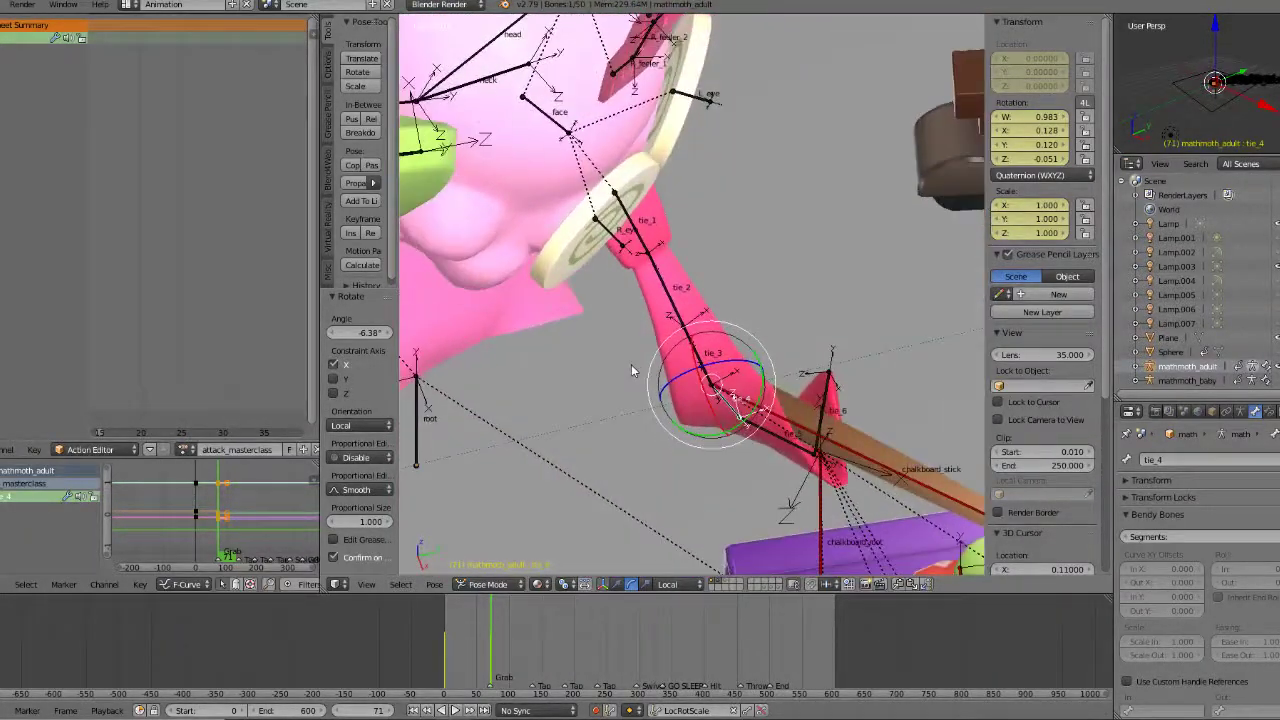
pyautogui.moveTo(757, 402); pyautogui.dragTo(758, 420)
pyautogui.rightClick(695, 360)
pyautogui.moveTo(725, 350); pyautogui.dragTo(724, 359)
# Step: Twist the tie_5 bone -41.3° about local Y and refine the tie's wrap with a further 13.9° local Y twist
pyautogui.rightClick(771, 438)
pyautogui.moveTo(785, 405); pyautogui.dragTo(771, 379)
pyautogui.moveTo(771, 379); pyautogui.dragTo(618, 332, button='middle')
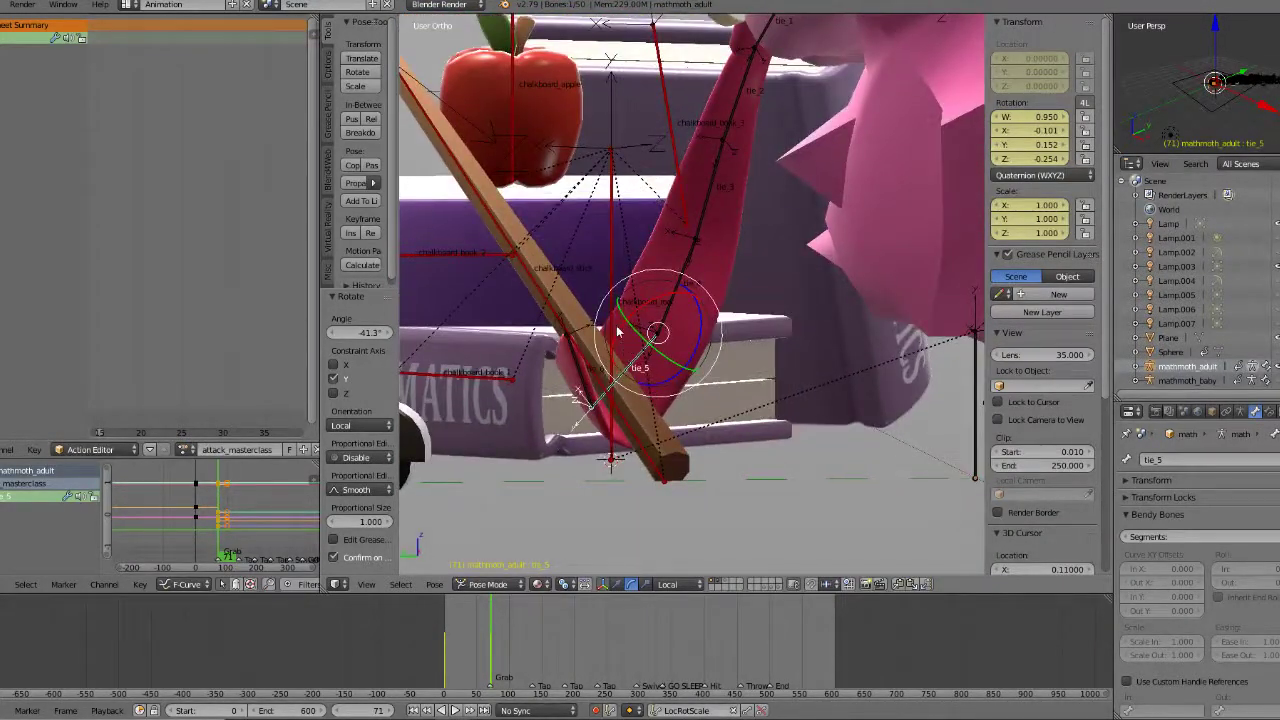
pyautogui.moveTo(618, 332); pyautogui.dragTo(582, 305)
pyautogui.moveTo(582, 305); pyautogui.dragTo(650, 327, button='middle')
pyautogui.moveTo(709, 341); pyautogui.dragTo(699, 340)
pyautogui.rightClick(722, 308)
# Step: Examine the tie's wrap around the stick and the moth's overall grab pose from several angles and in perspective
pyautogui.moveTo(722, 309); pyautogui.dragTo(827, 348, button='middle')
pyautogui.moveTo(840, 437); pyautogui.dragTo(627, 331, button='middle')
pyautogui.scroll(3, 870, 360)
pyautogui.scroll(-5, 802, 362)
pyautogui.press('KP_5')
pyautogui.scroll(4, 833, 370)
pyautogui.scroll(2, 763, 352)
pyautogui.scroll(2, 763, 352)
# Step: Select the thorax bone and move the moth's body back from the stick by -0.041, -0.050, -0.013
pyautogui.rightClick(696, 360)
pyautogui.scroll(-5, 696, 360)
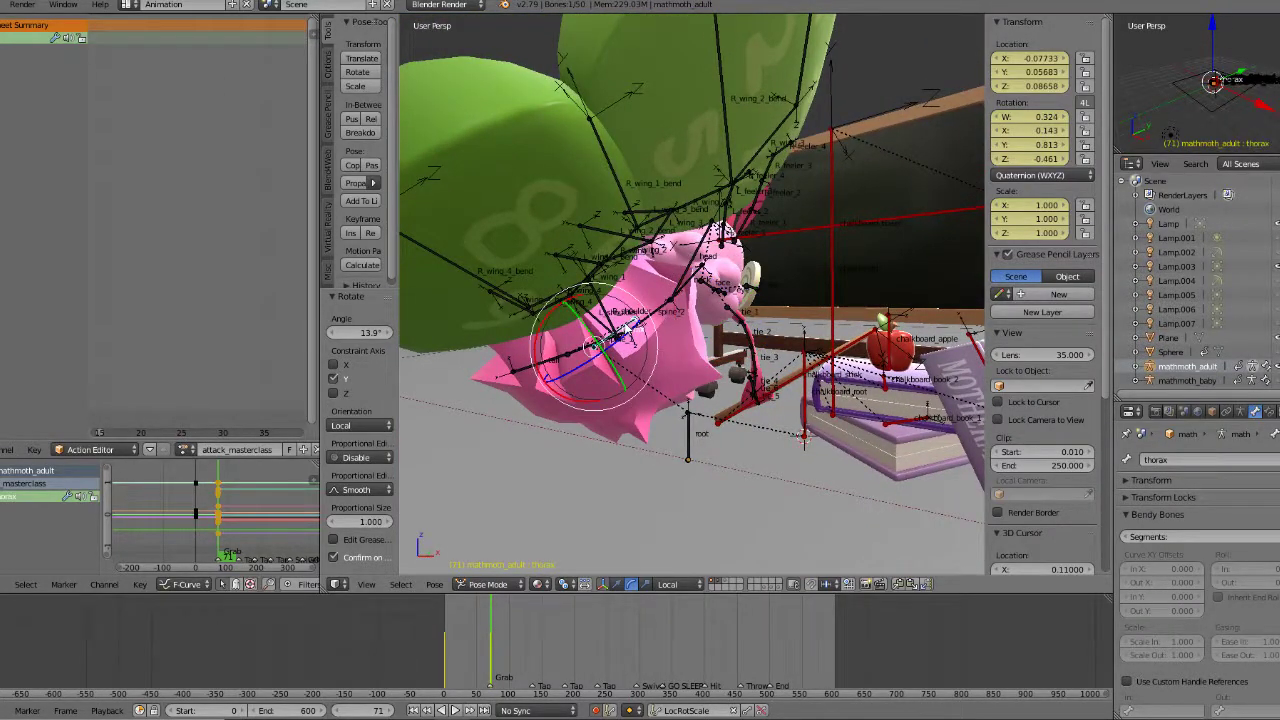
pyautogui.press('KP_3')
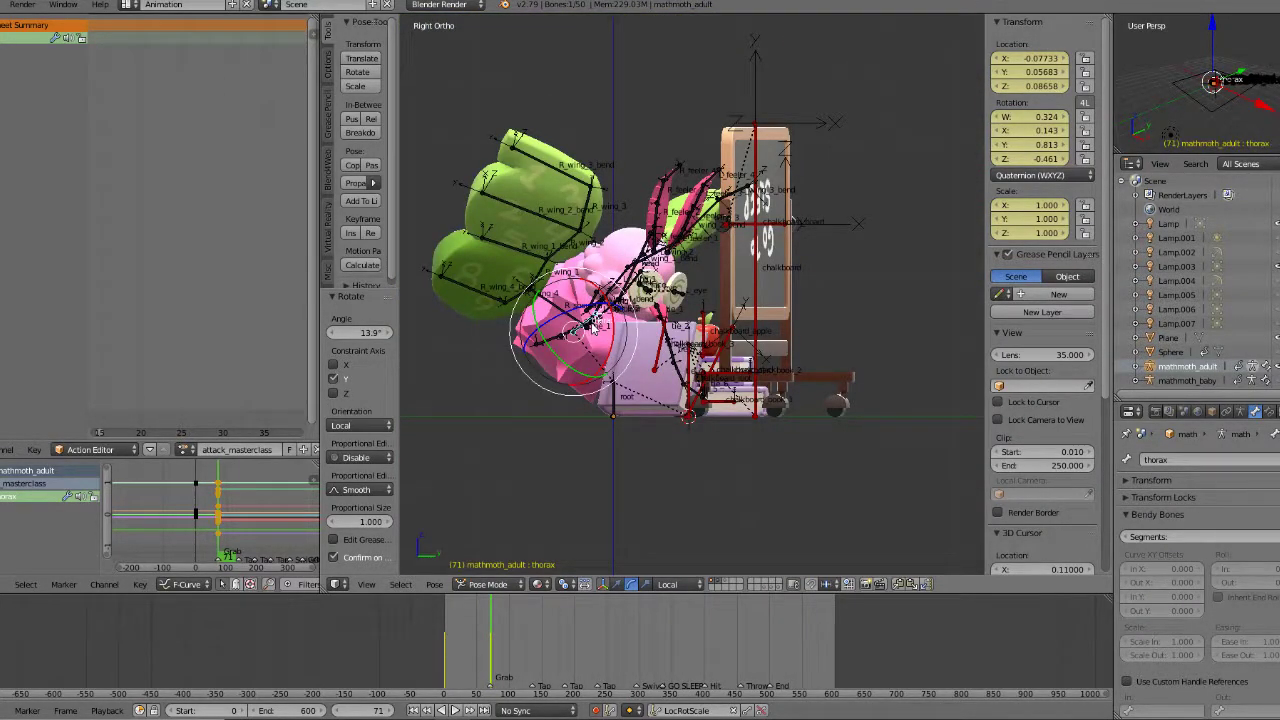
pyautogui.press('KP_8')
pyautogui.press('KP_4')
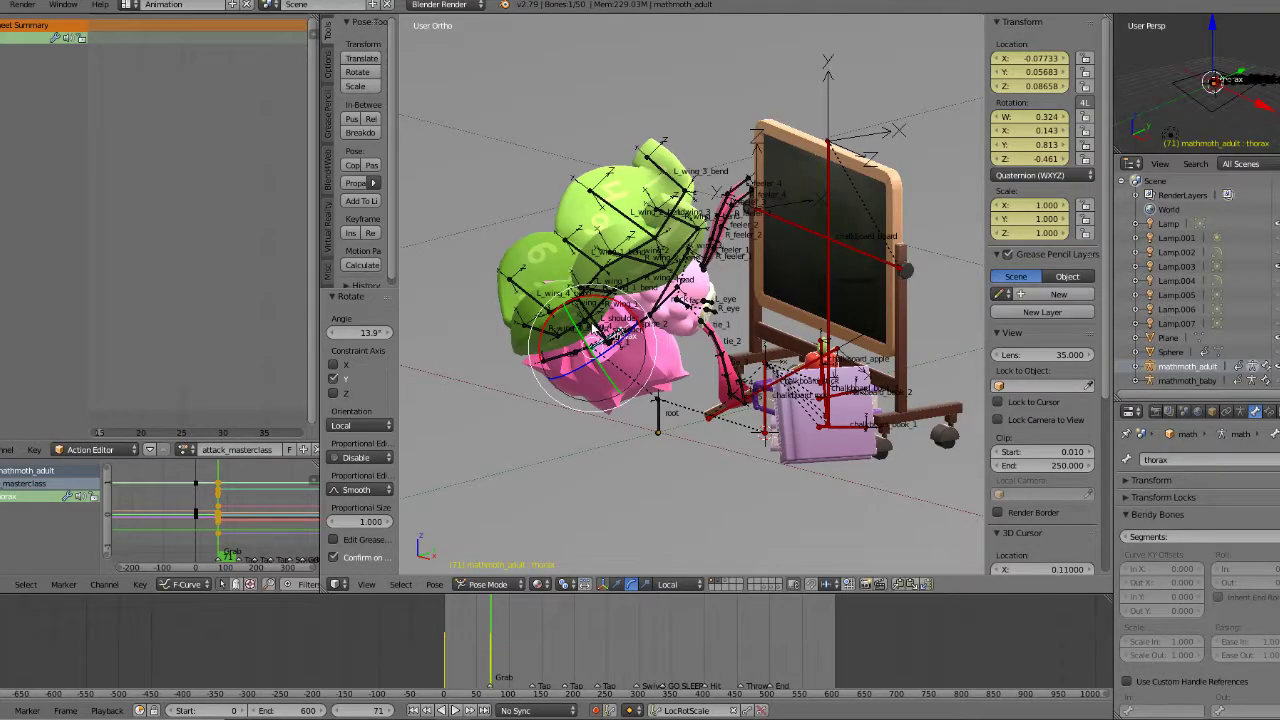
pyautogui.press('KP_8')
pyautogui.scroll(-2, 602, 327)
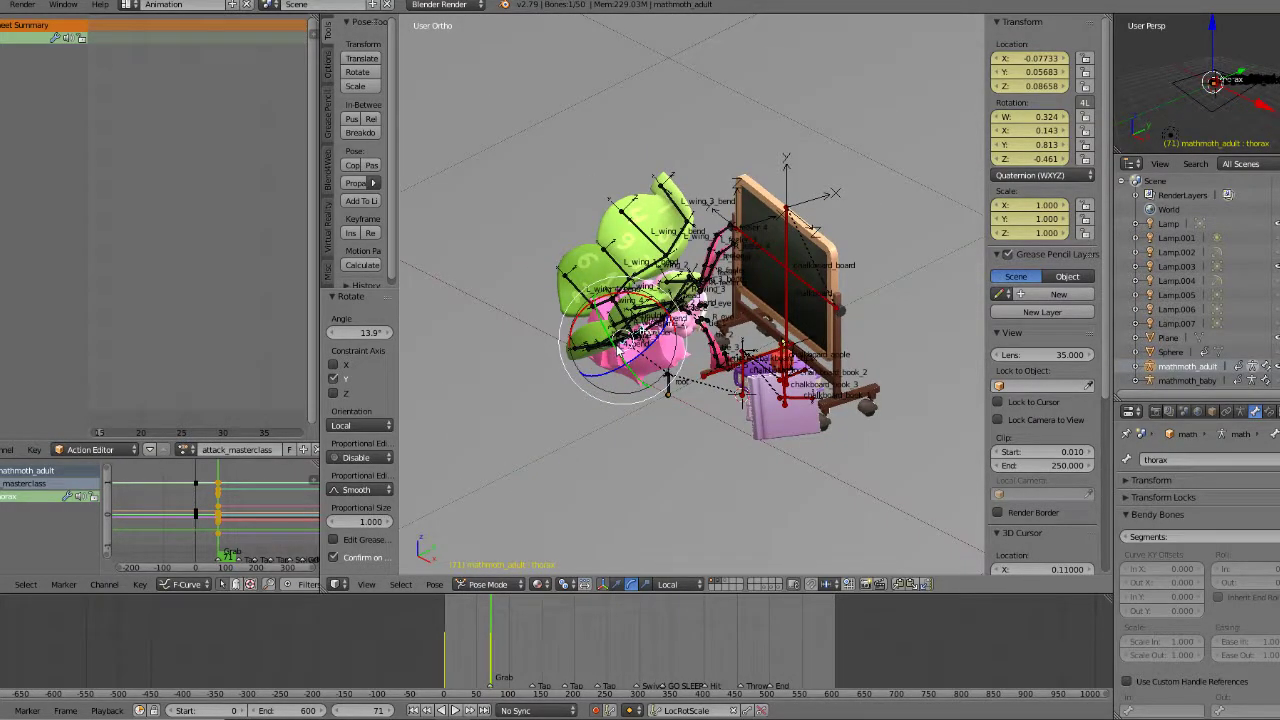
pyautogui.press('KP_3')
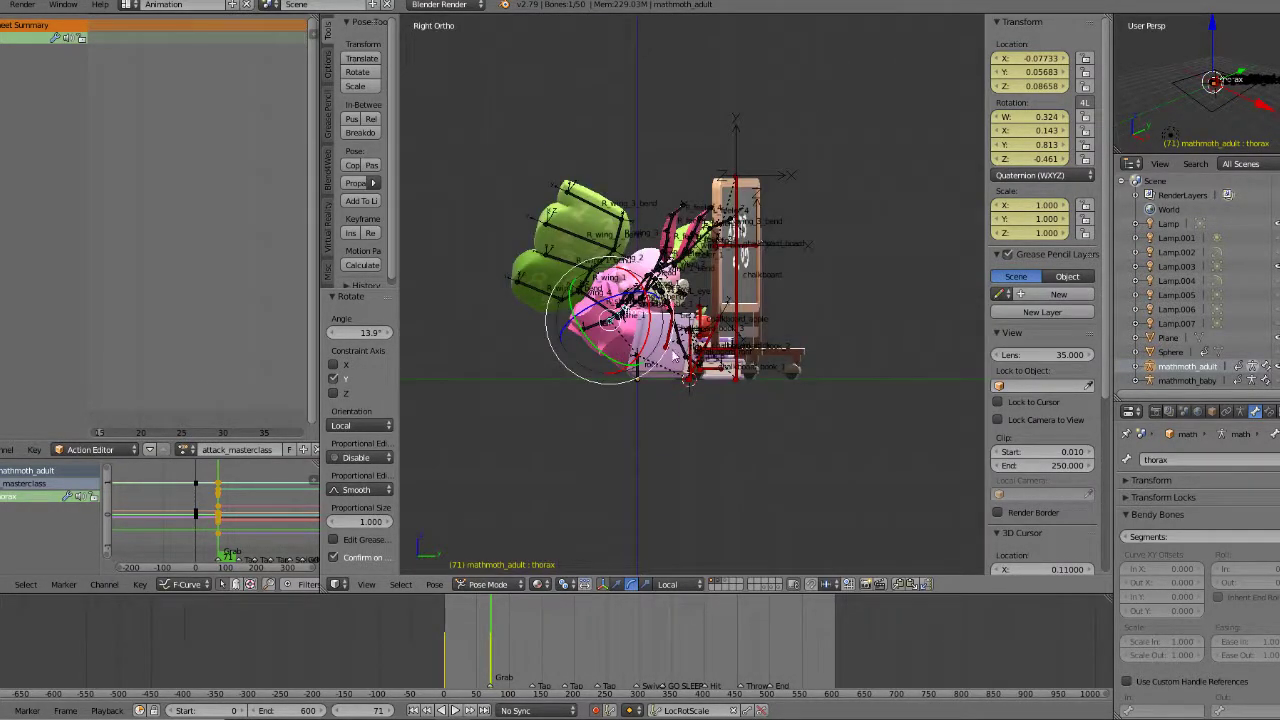
pyautogui.press('KP_1')
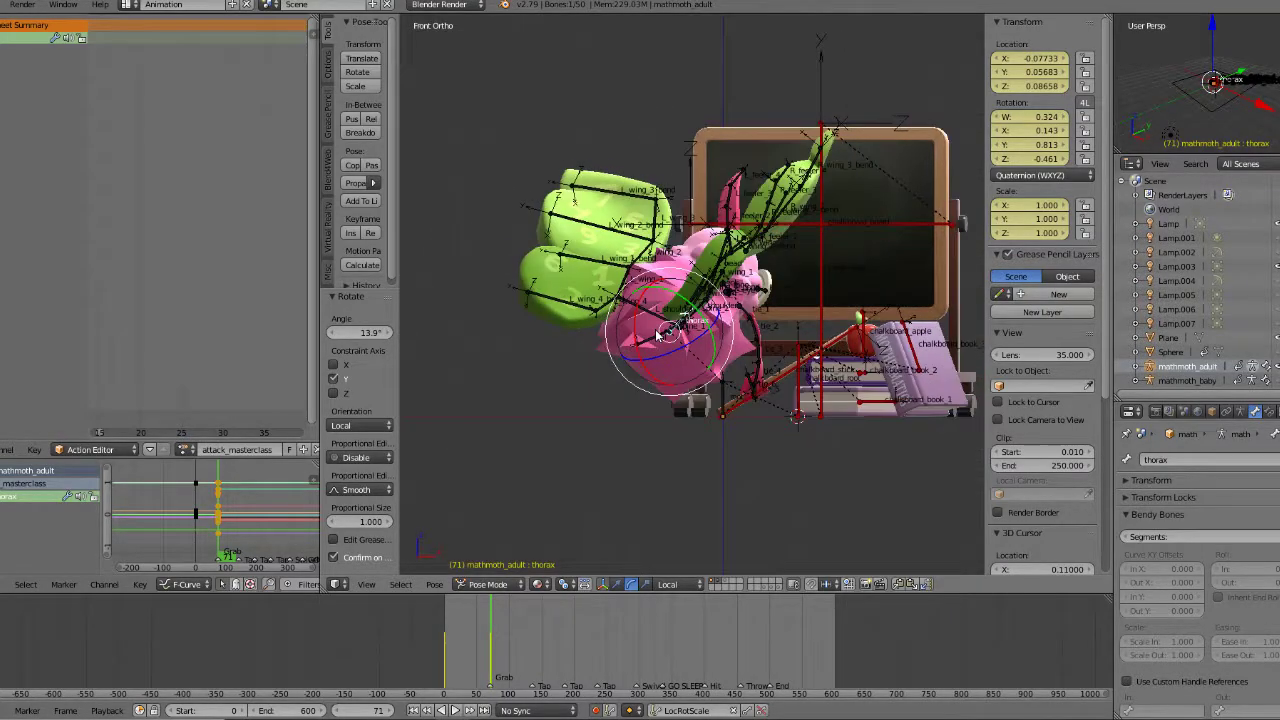
pyautogui.press('KP_3')
pyautogui.moveTo(657, 335); pyautogui.dragTo(720, 337, button='middle')
pyautogui.press('g')
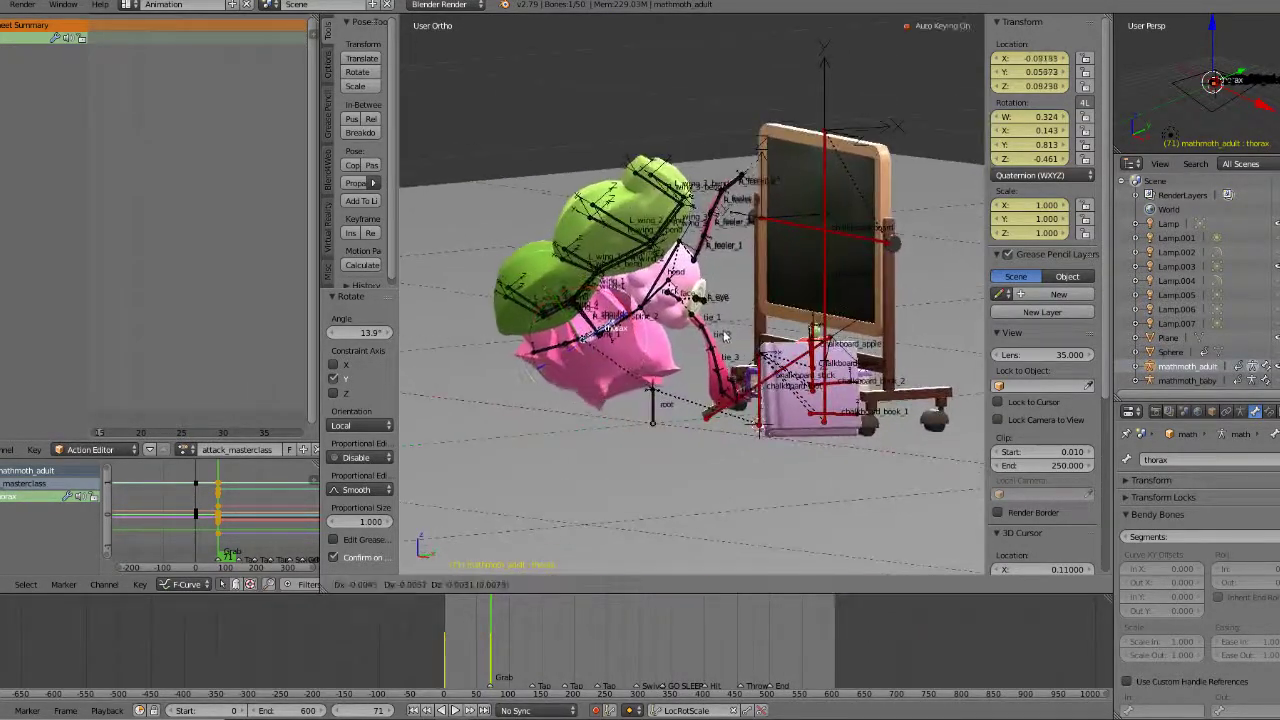
pyautogui.click(686, 342)
# Step: Rotate the thorax 9.55° about local X and the neck bone -21° about local X
pyautogui.press('r')
pyautogui.press('x')
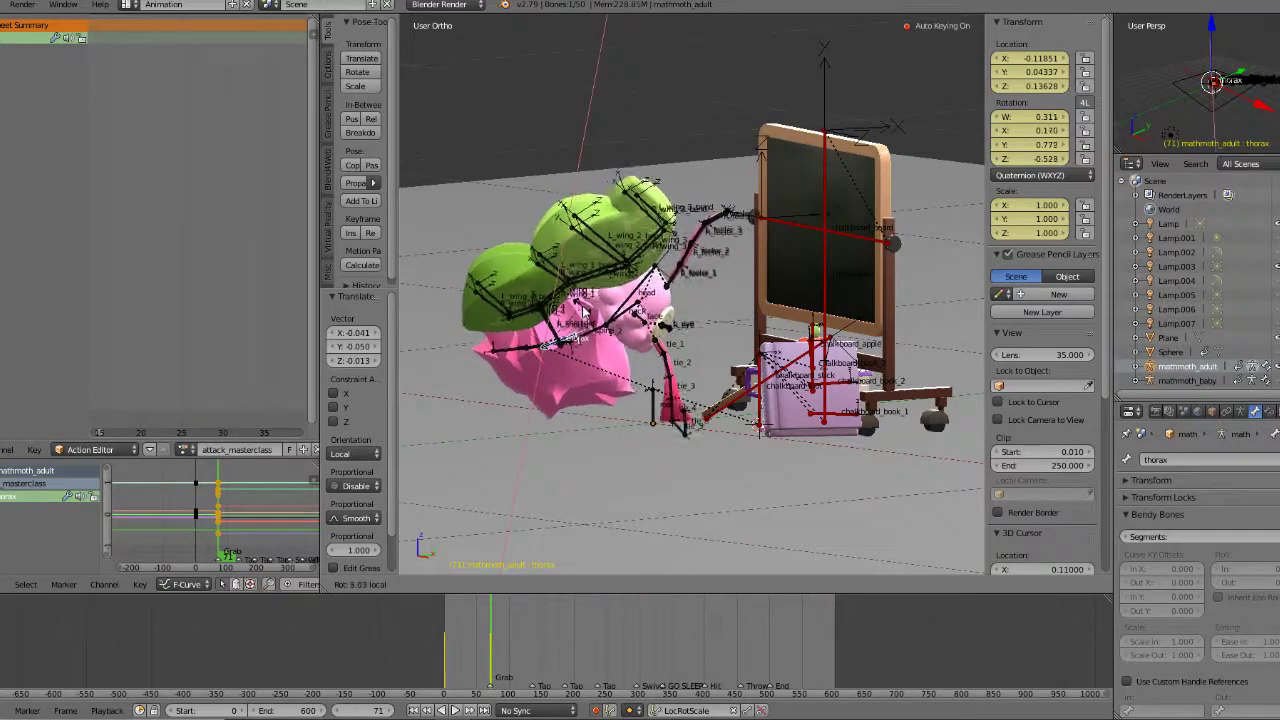
pyautogui.click(628, 313)
pyautogui.rightClick(627, 315)
pyautogui.press('r')
pyautogui.press('x')
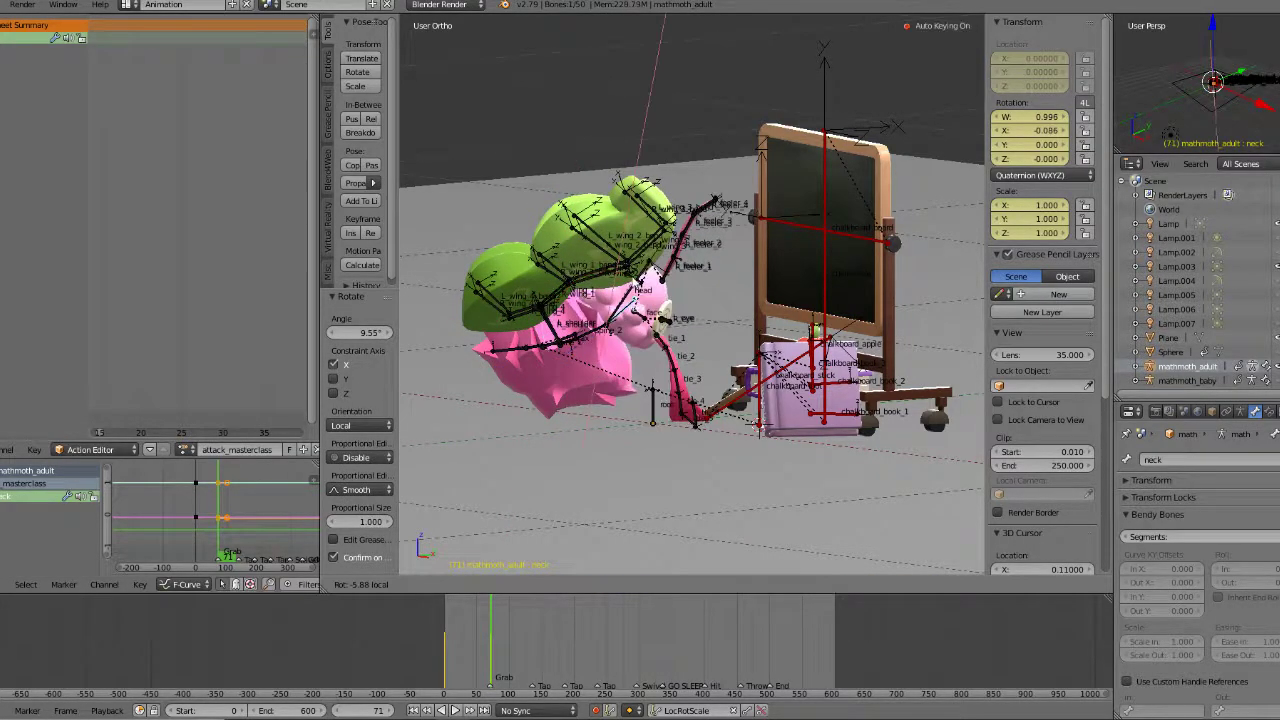
pyautogui.click(624, 277)
pyautogui.moveTo(626, 280); pyautogui.dragTo(671, 336, button='middle')
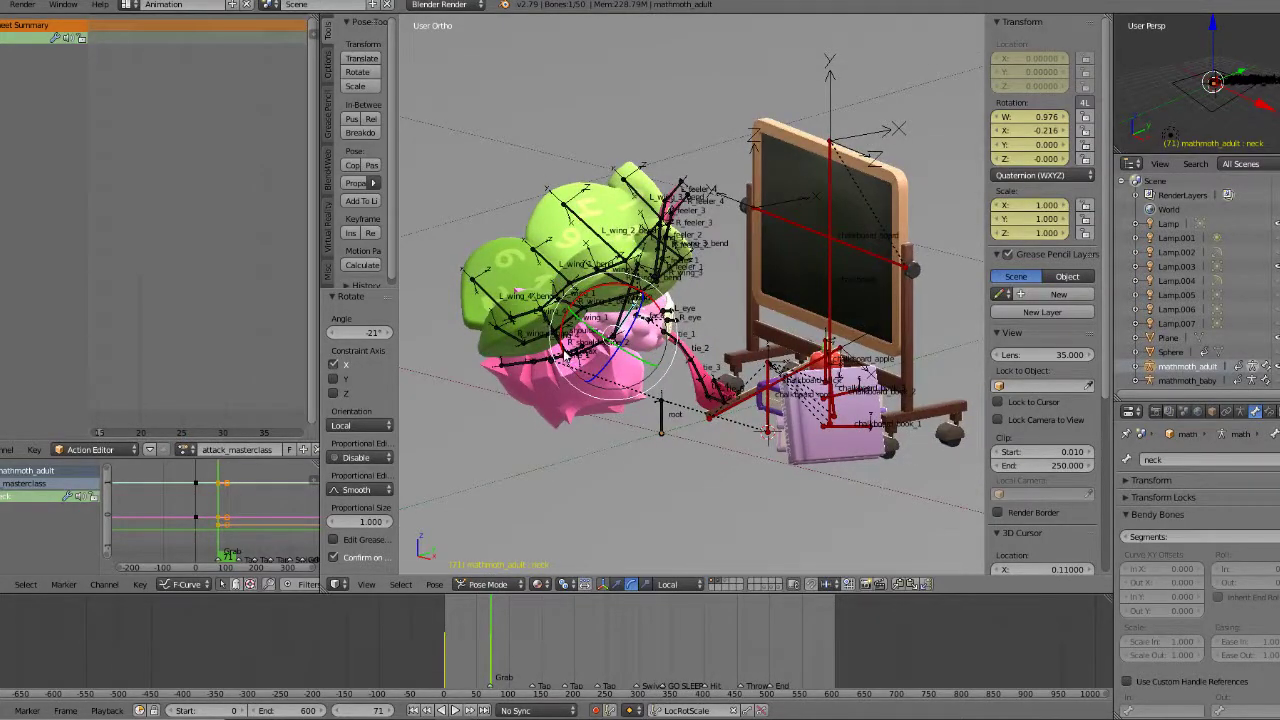
# Step: Select the thorax bone again and rotate it 14° about local X
pyautogui.rightClick(583, 351)
pyautogui.press('r')
pyautogui.press('x')
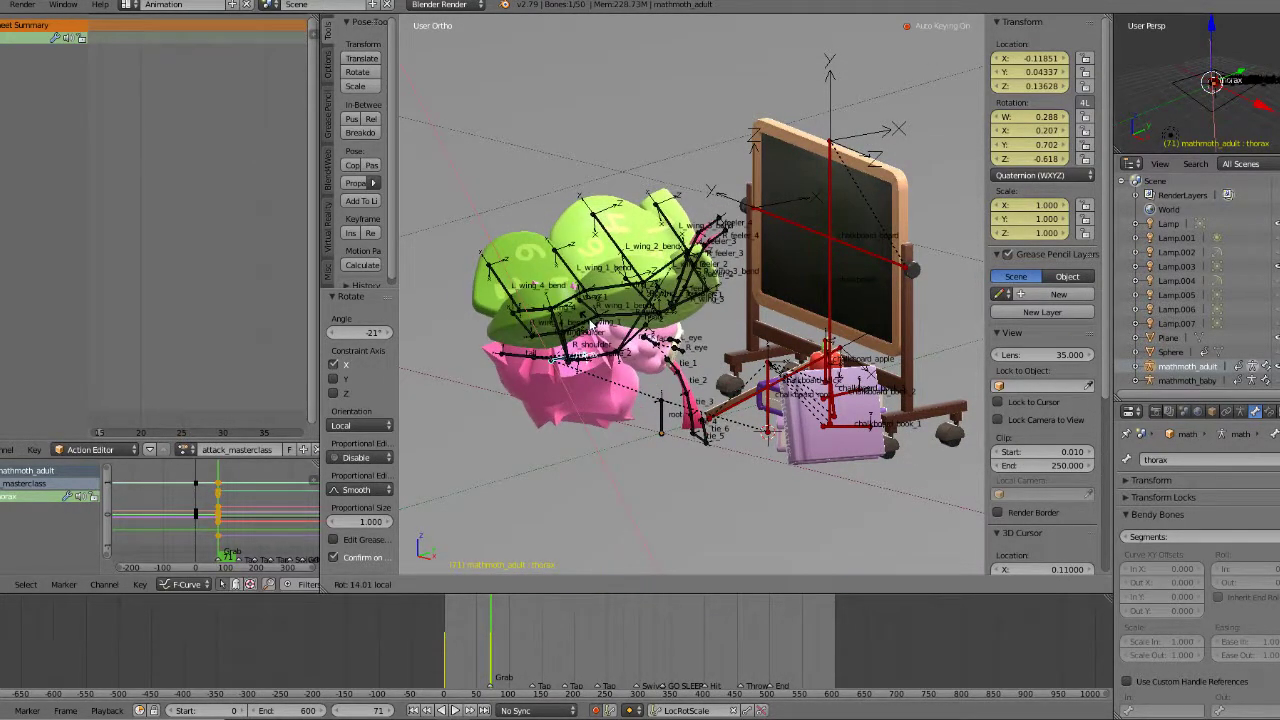
pyautogui.click(591, 325)
# Step: Move the thorax to bring the tie back onto the stick, working from right view and finishing with a -0.002, 0.008, 0.002 offset
pyautogui.press('KP_3')
pyautogui.press('g')
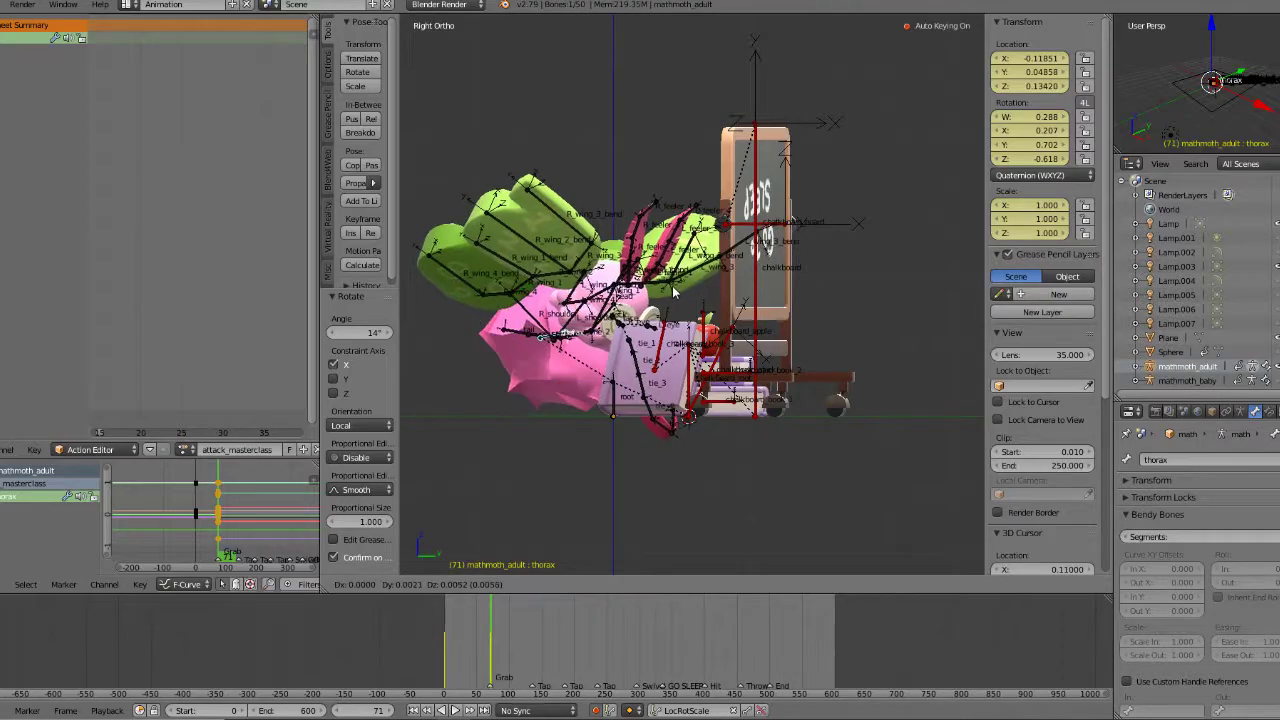
pyautogui.click(680, 283)
pyautogui.moveTo(681, 285); pyautogui.dragTo(711, 530, button='middle')
pyautogui.scroll(3, 761, 413)
pyautogui.press('g')
pyautogui.click(785, 418)
pyautogui.press('g')
pyautogui.click(721, 525)
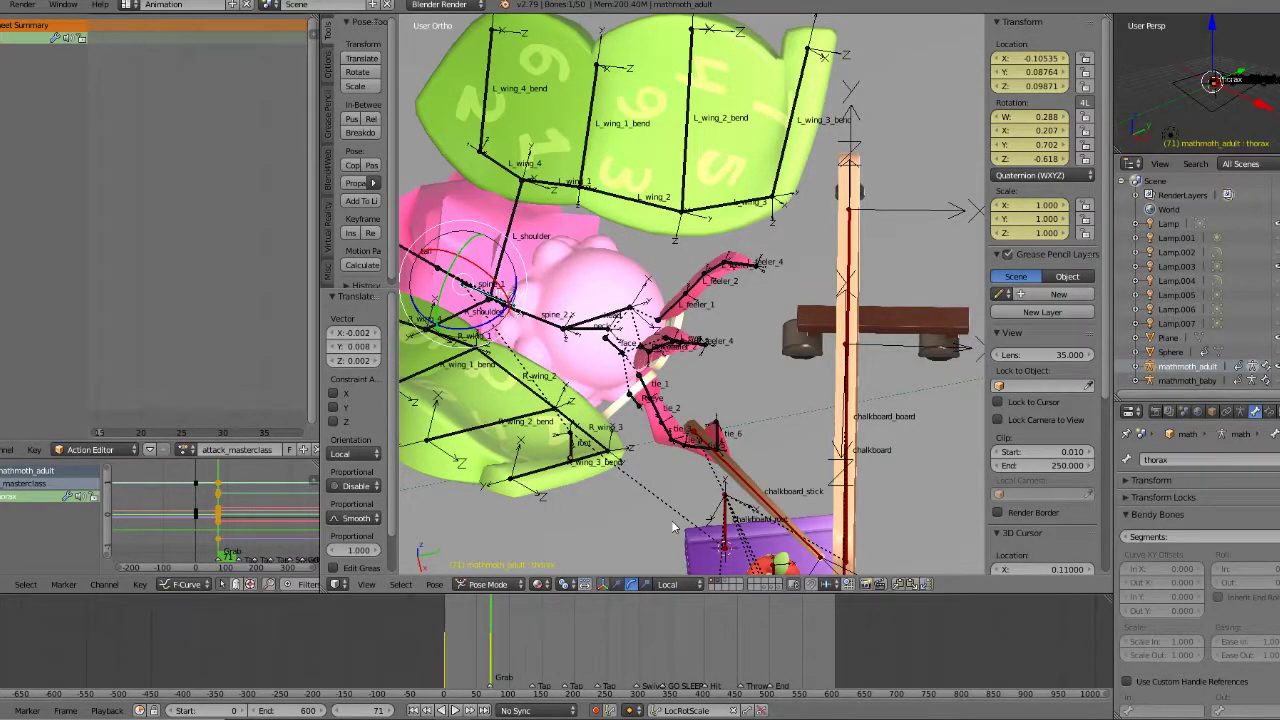
# Step: Shift the thorax 0.007 along X in front view and rotate it -4.5° about local X
pyautogui.moveTo(664, 479); pyautogui.dragTo(750, 403, button='middle')
pyautogui.press('KP_1')
pyautogui.press('g')
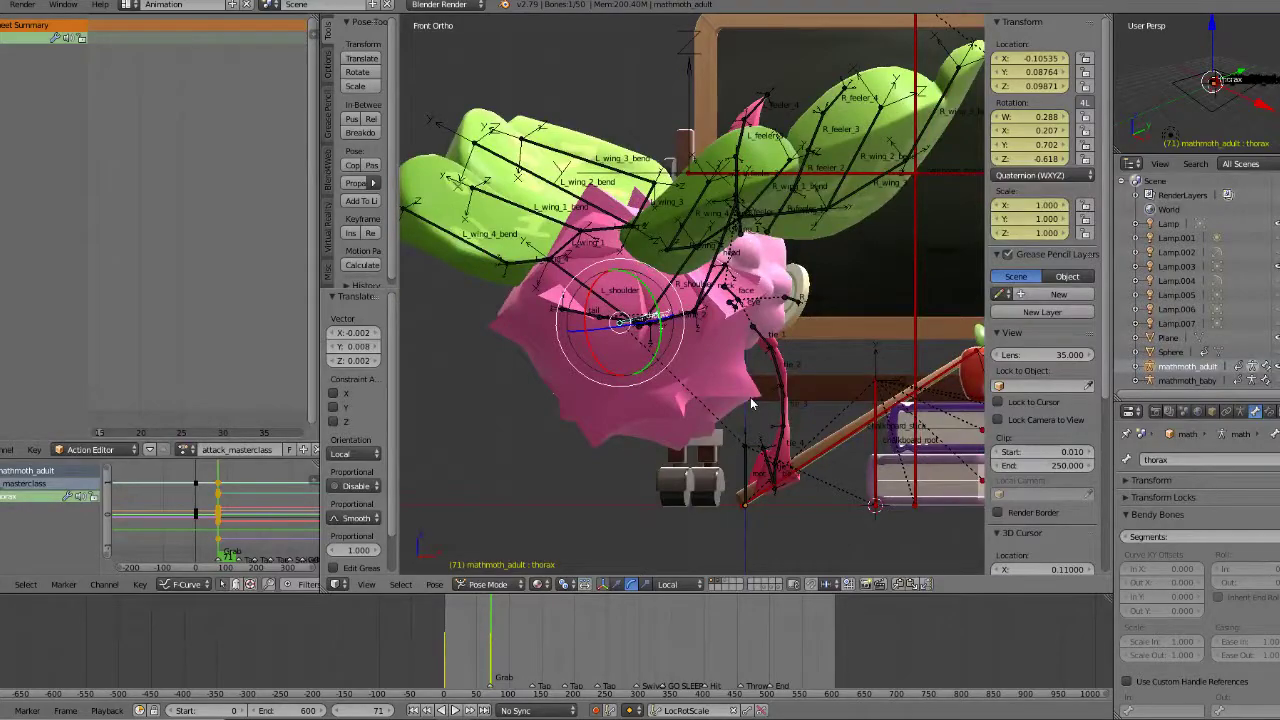
pyautogui.click(800, 402)
pyautogui.moveTo(800, 402); pyautogui.dragTo(763, 428, button='middle')
pyautogui.press('KP_1')
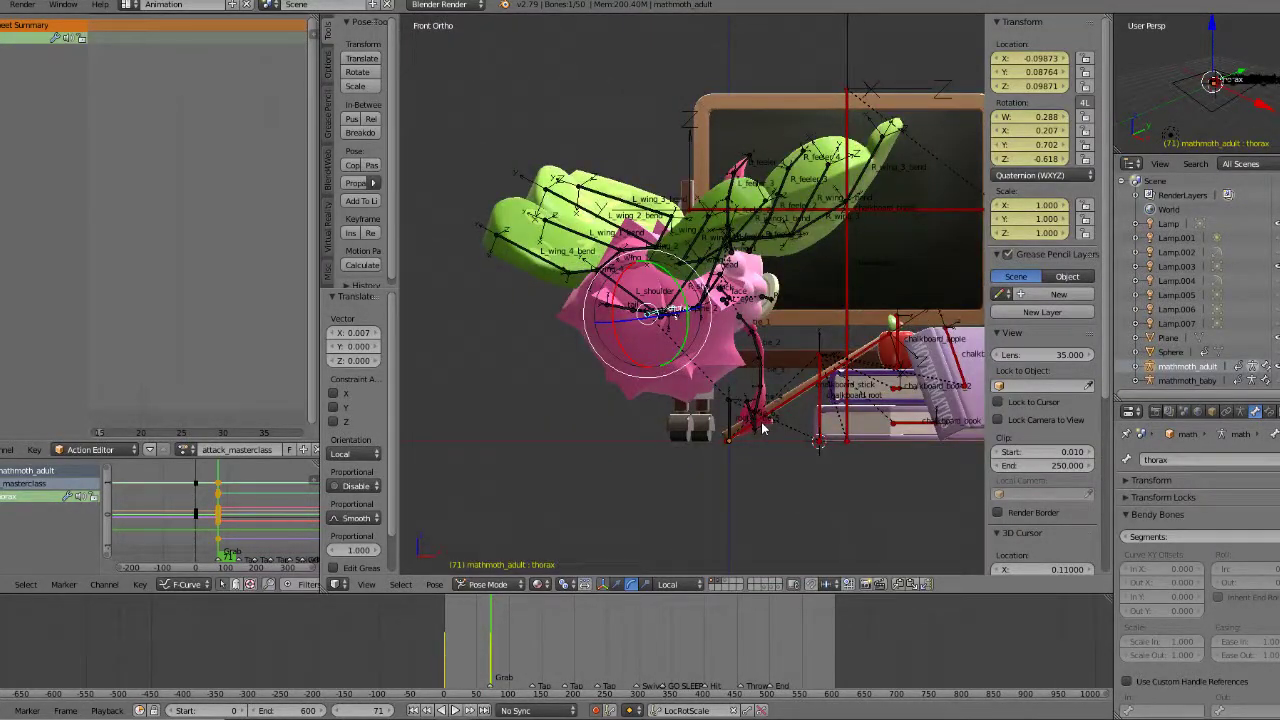
pyautogui.moveTo(612, 301); pyautogui.dragTo(611, 308)
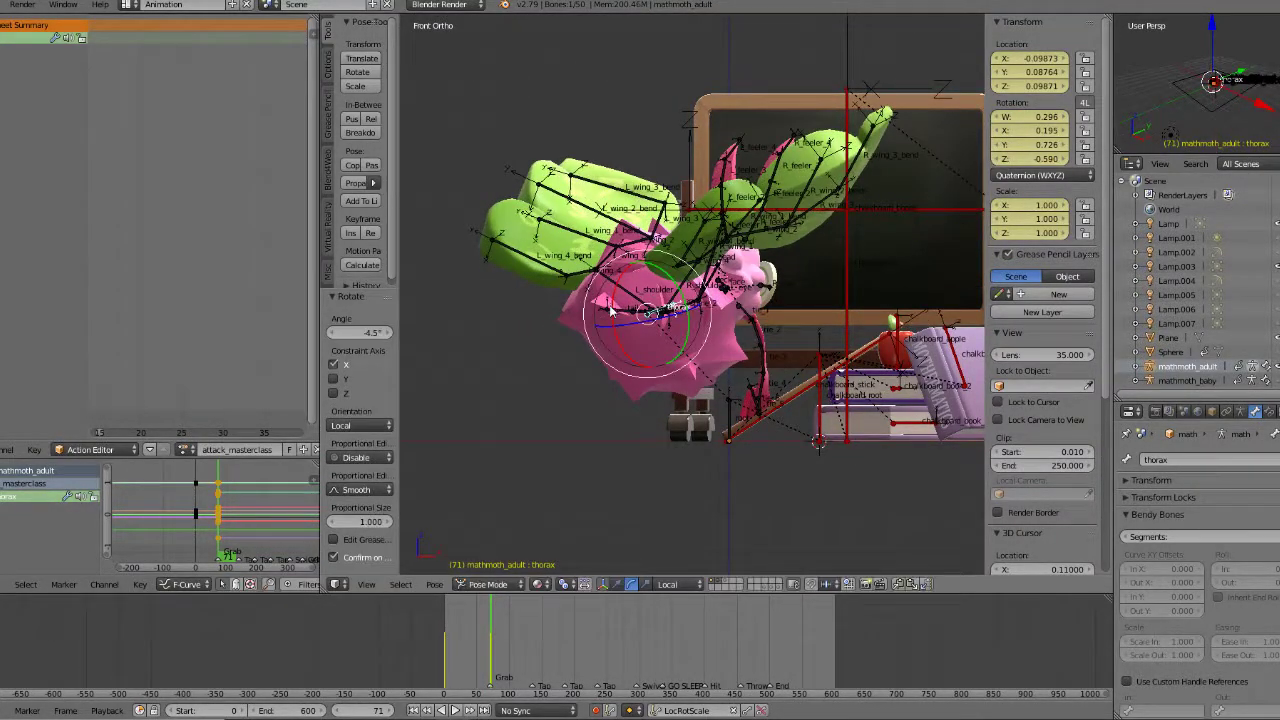
# Step: Move the thorax bone by an offset of 0.004, 0.000, -0.011 to lower the moth toward the stick
pyautogui.press('g')
pyautogui.click(613, 314)
pyautogui.keyDown('shift'); pyautogui.moveTo(769, 411); pyautogui.dragTo(728, 371, button='middle'); pyautogui.keyUp('shift')
pyautogui.scroll(4, 694, 351)
pyautogui.scroll(-3, 544, 507)
pyautogui.scroll(1, 601, 370)
pyautogui.scroll(-3, 615, 370)
pyautogui.scroll(2, 700, 333)
pyautogui.scroll(4, 700, 333)
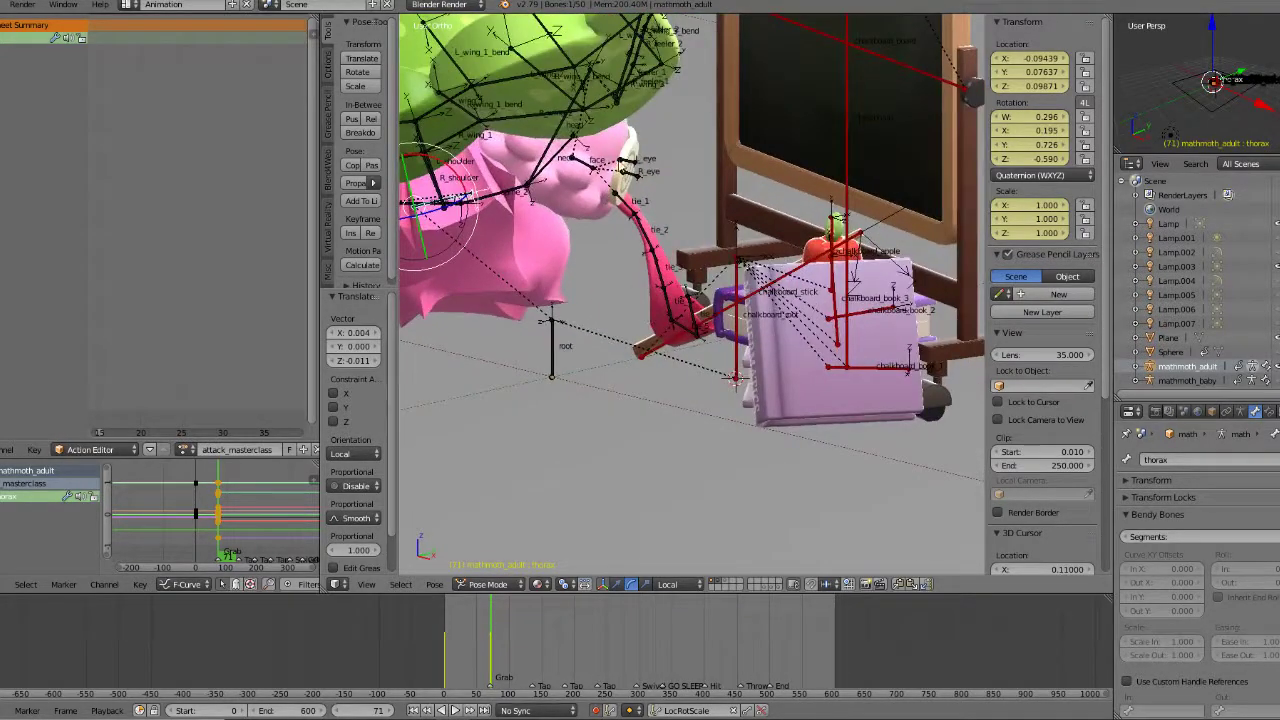
pyautogui.rightClick(631, 212)
pyautogui.press('r')
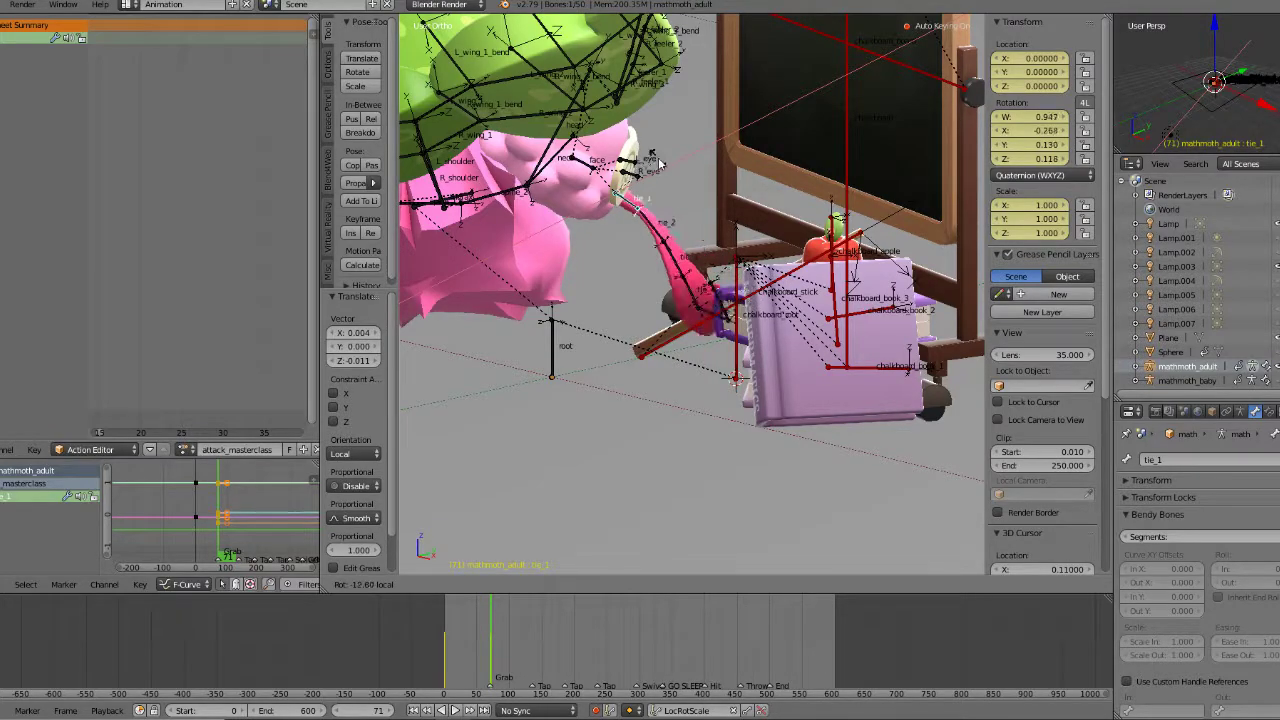
pyautogui.click(600, 172)
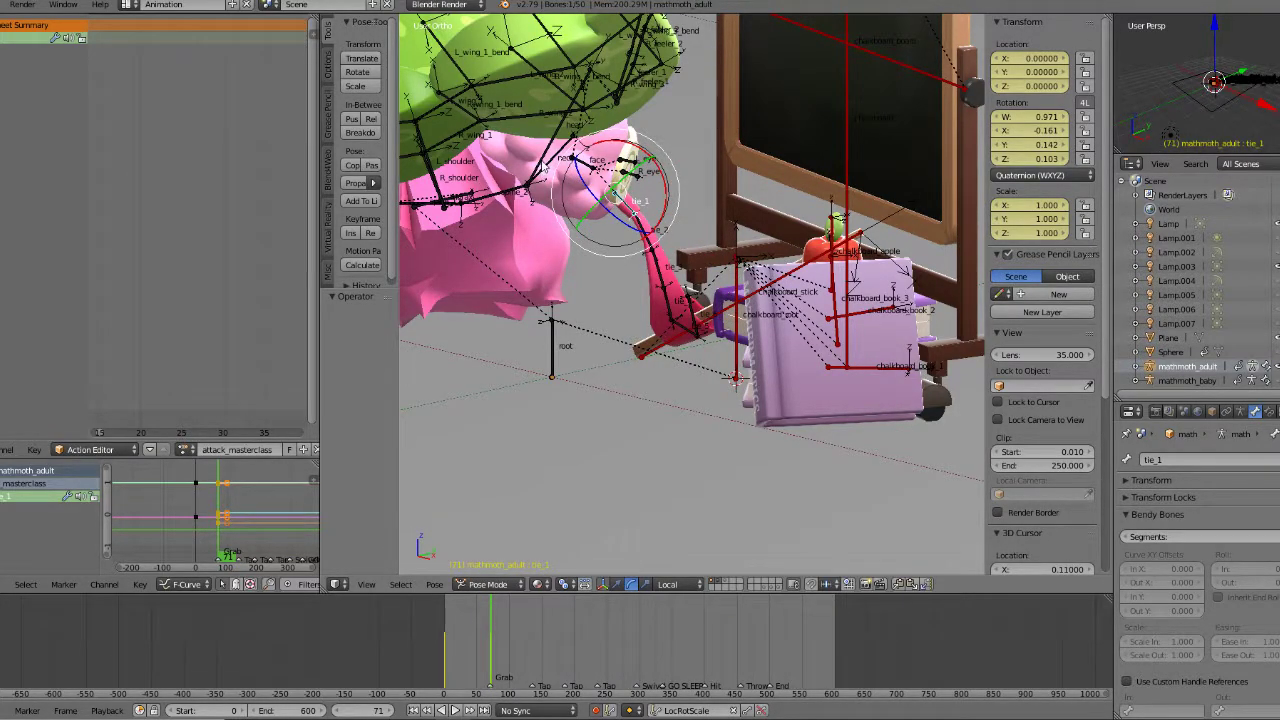
# Step: Rotate the head bone 9.09° about its local X axis
pyautogui.rightClick(584, 148)
pyautogui.press('r')
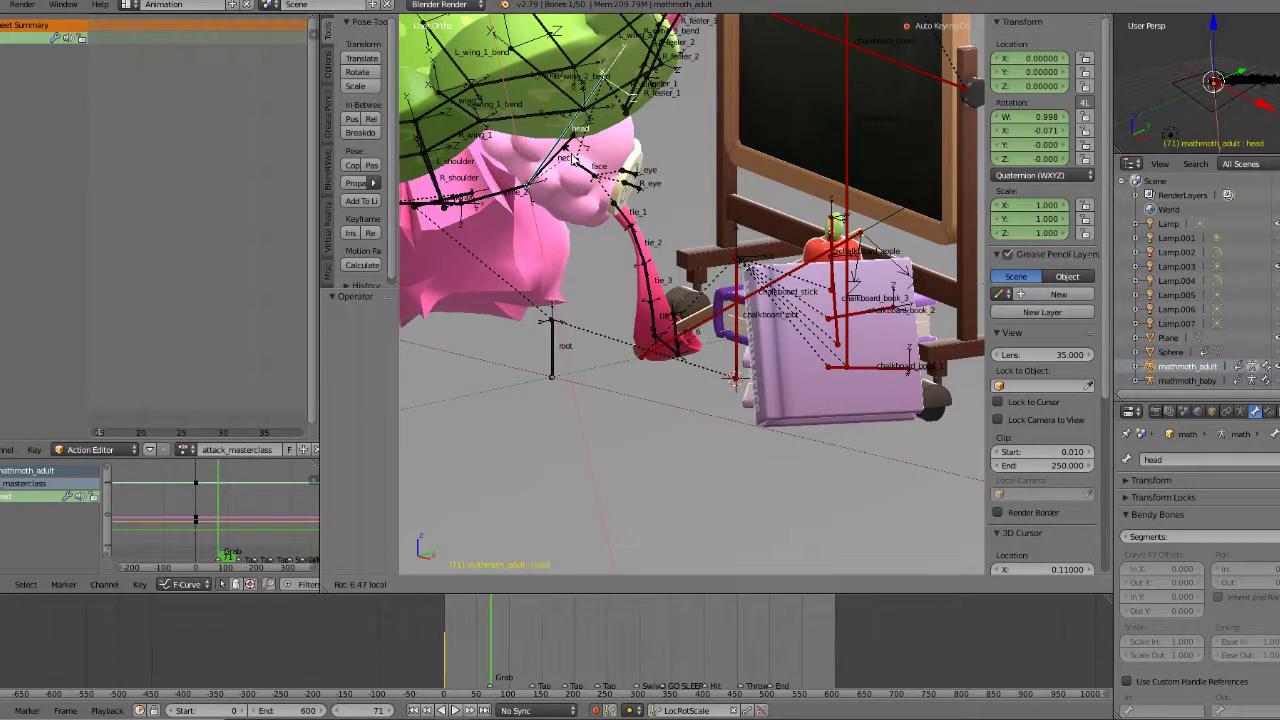
pyautogui.click(573, 157)
pyautogui.hotkey('ctrl', 'z')
pyautogui.rightClick(572, 152)
pyautogui.moveTo(574, 158); pyautogui.dragTo(568, 160)
pyautogui.rightClick(569, 153)
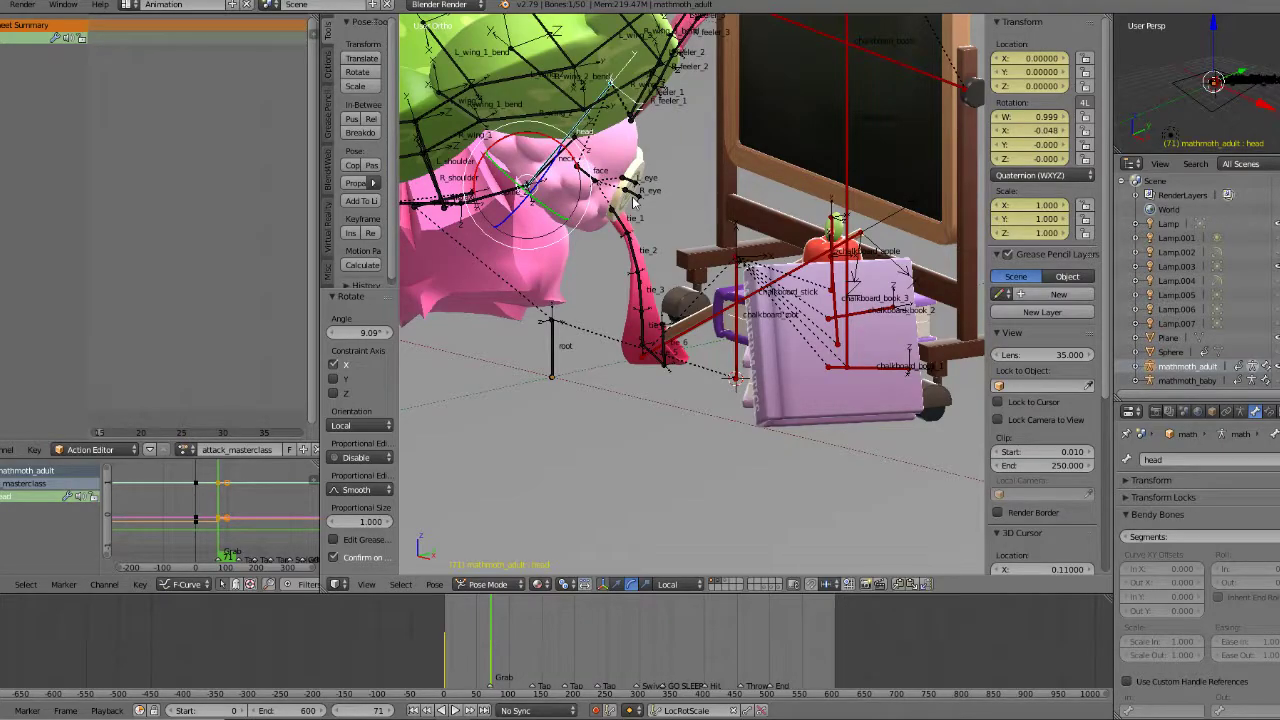
# Step: Rotate the thorax bone and move it by 0.001, 0.002, 0.002 to keep the tie at the stick
pyautogui.moveTo(632, 188); pyautogui.dragTo(793, 366, button='middle')
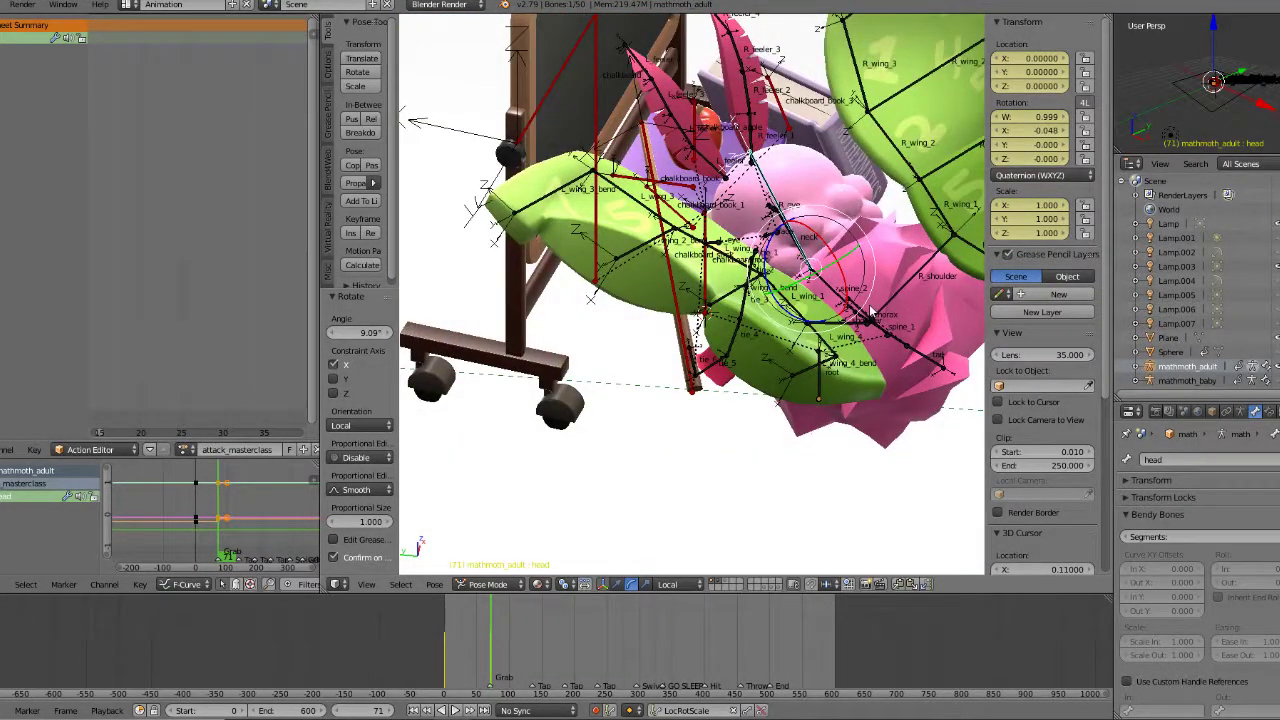
pyautogui.rightClick(859, 307)
pyautogui.press('KP_1')
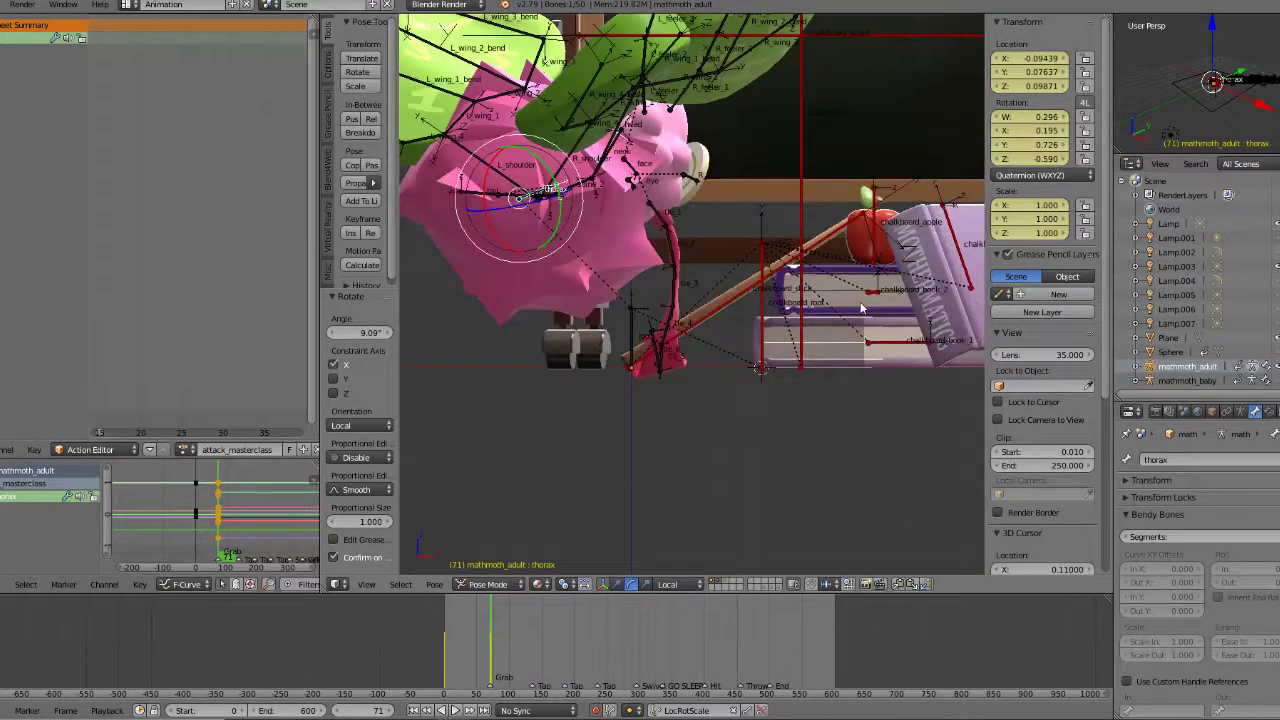
pyautogui.moveTo(723, 302); pyautogui.dragTo(622, 257, button='middle')
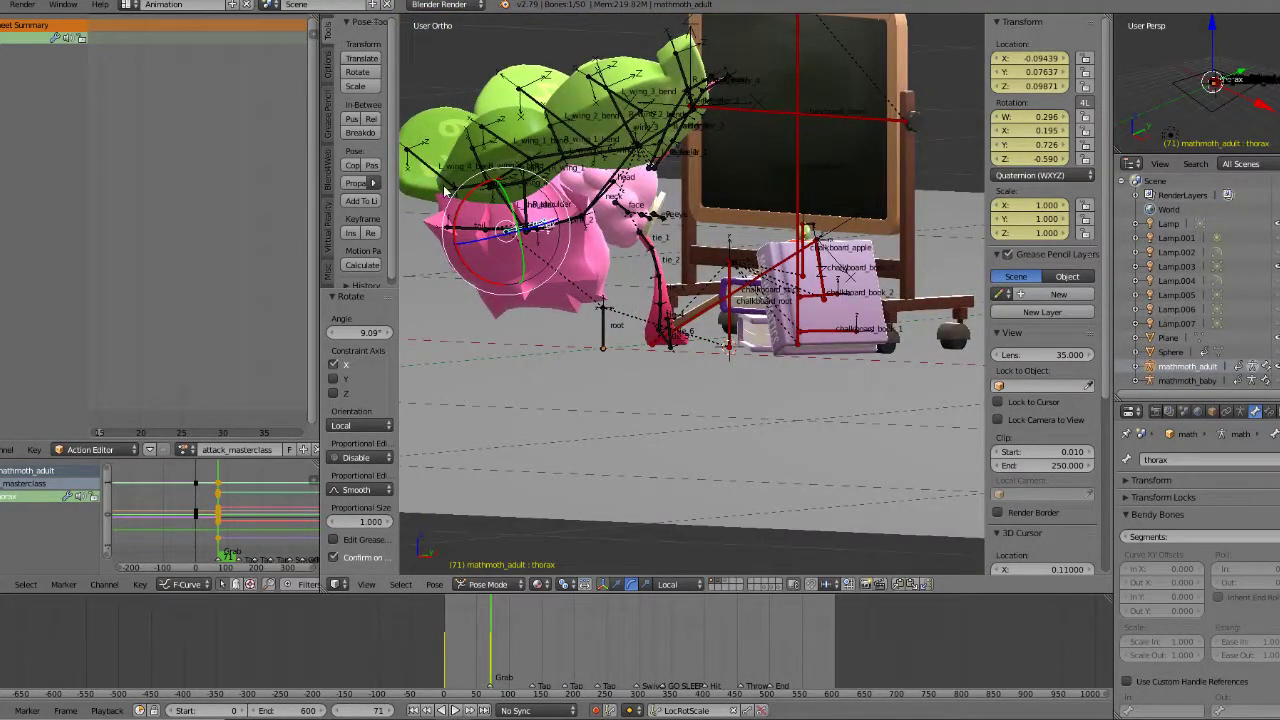
pyautogui.moveTo(456, 205); pyautogui.dragTo(454, 210)
pyautogui.moveTo(454, 210); pyautogui.dragTo(606, 355, button='middle')
pyautogui.press('r')
pyautogui.click(827, 320)
pyautogui.moveTo(826, 320); pyautogui.dragTo(679, 191, button='middle')
pyautogui.scroll(5, 679, 191)
pyautogui.press('g')
pyautogui.click(742, 330)
pyautogui.moveTo(742, 330); pyautogui.dragTo(762, 352, button='middle')
# Step: Working from top view, rotate the thorax and move it by 0.007, -0.009, 0.000
pyautogui.press('KP_7')
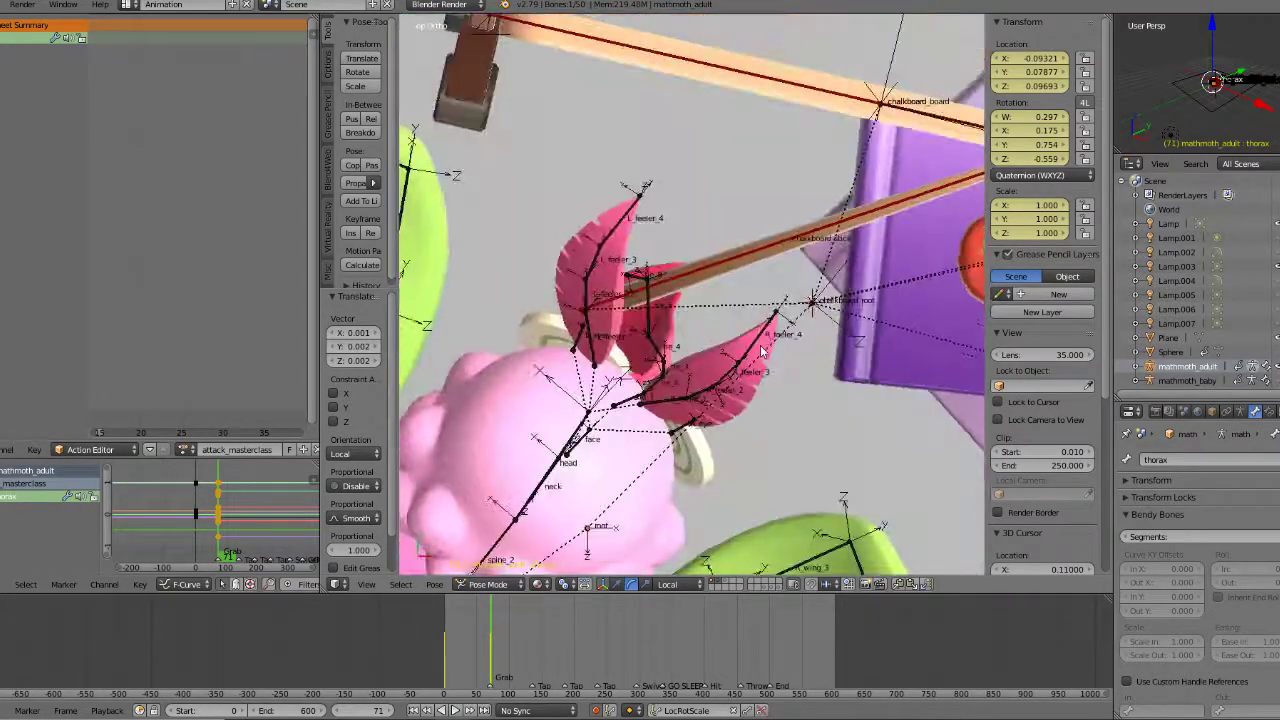
pyautogui.press('r')
pyautogui.click(814, 314)
pyautogui.press('g')
pyautogui.click(815, 312)
# Step: Adjust the thorax from angled views to bring the tie back onto the stick, finishing with a 0.001, -0.003, -0.001 offset
pyautogui.moveTo(815, 312); pyautogui.dragTo(743, 280, button='middle')
pyautogui.press('r')
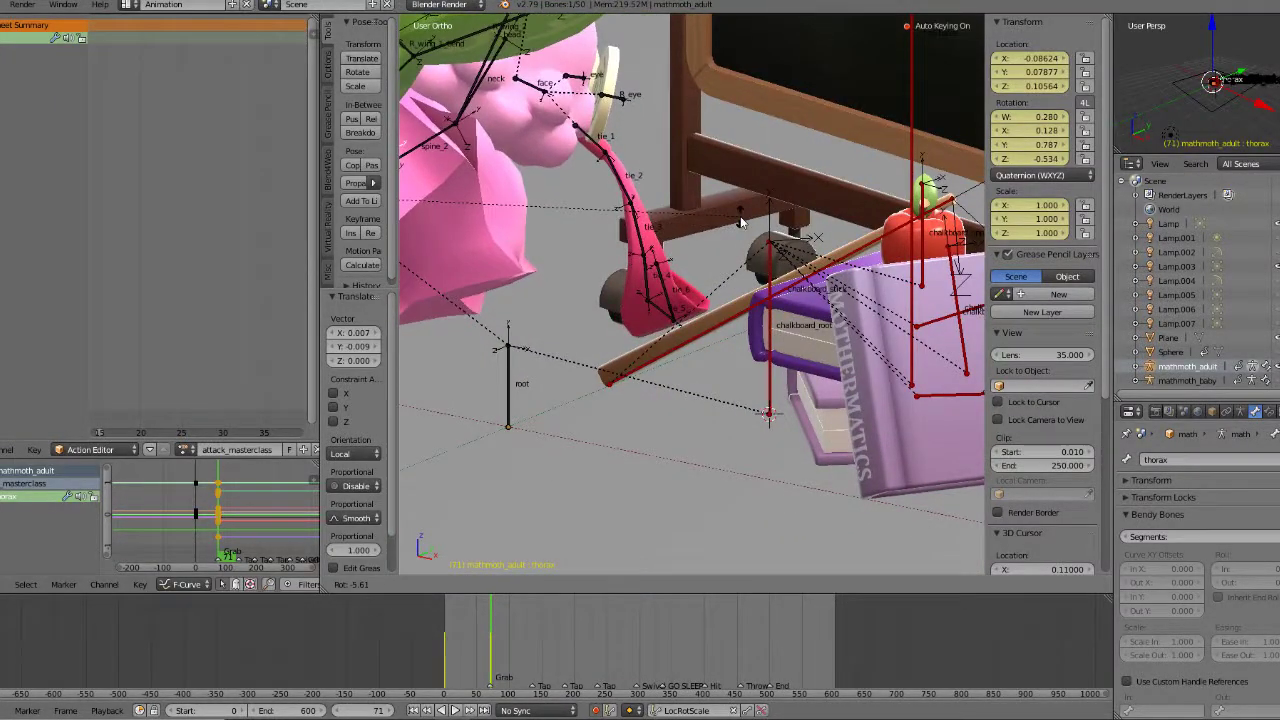
pyautogui.click(745, 240)
pyautogui.press('g')
pyautogui.click(743, 250)
pyautogui.moveTo(743, 250); pyautogui.dragTo(530, 300, button='middle')
pyautogui.press('g')
pyautogui.click(812, 365)
# Step: Play and scrub the action around the Grab marker to inspect the pose change between frames 70 and 72
pyautogui.moveTo(855, 298); pyautogui.dragTo(665, 350, button='middle')
pyautogui.scroll(-4, 750, 320)
pyautogui.scroll(1, 740, 325)
pyautogui.hotkey('alt', 'a')
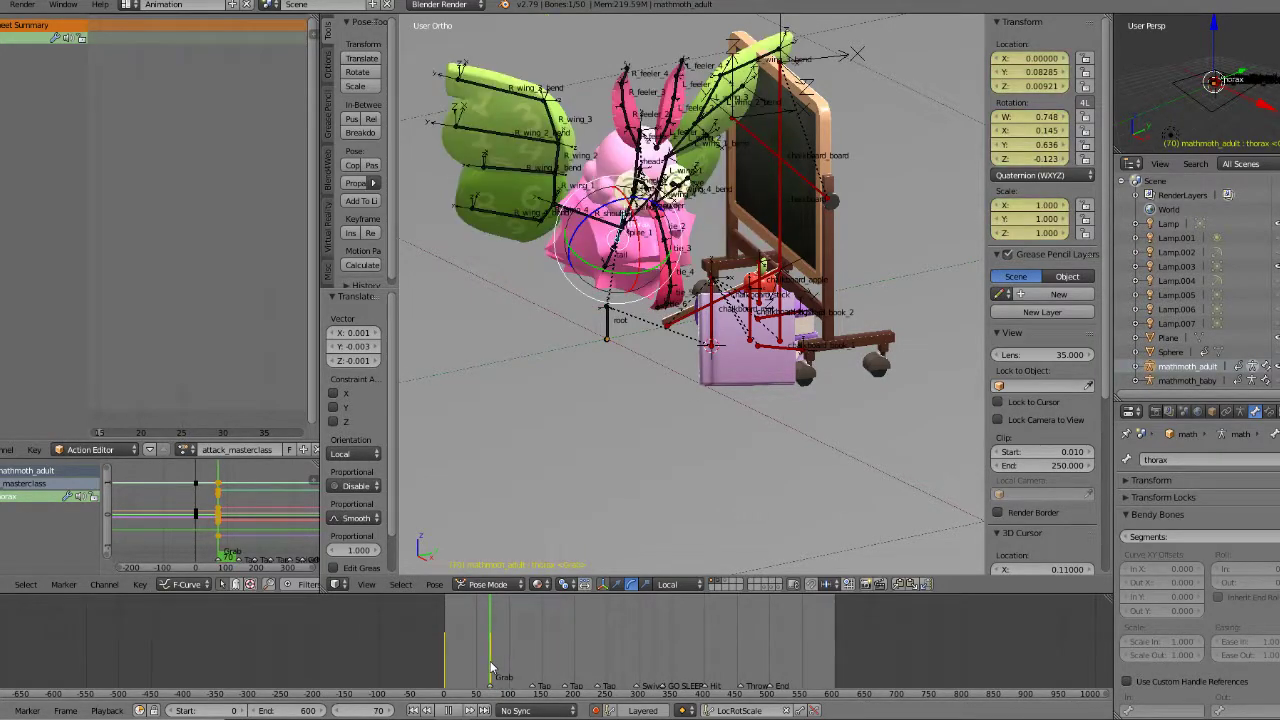
pyautogui.hotkey('alt', 'a')
pyautogui.scroll(5, 491, 655)
pyautogui.moveTo(490, 652); pyautogui.dragTo(595, 652, button='middle')
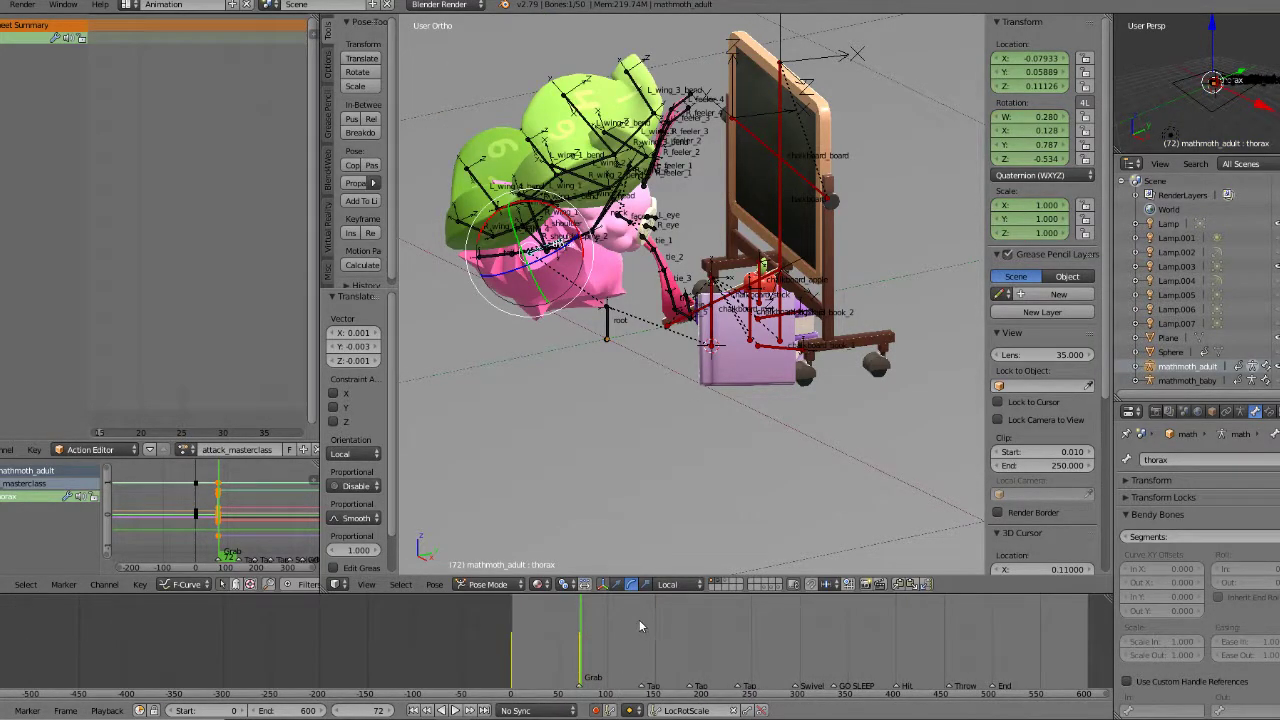
pyautogui.scroll(4, 632, 490)
pyautogui.scroll(15, 596, 643)
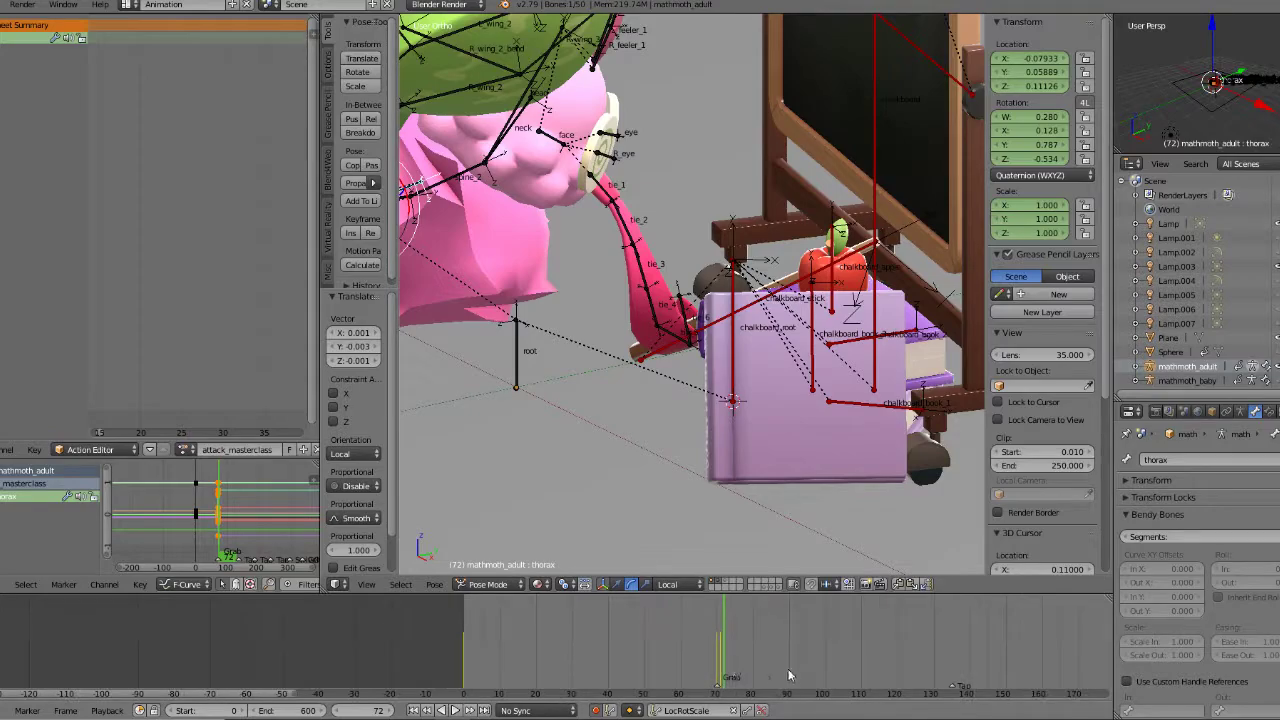
pyautogui.scroll(2, 790, 675)
pyautogui.moveTo(803, 673); pyautogui.dragTo(787, 675)
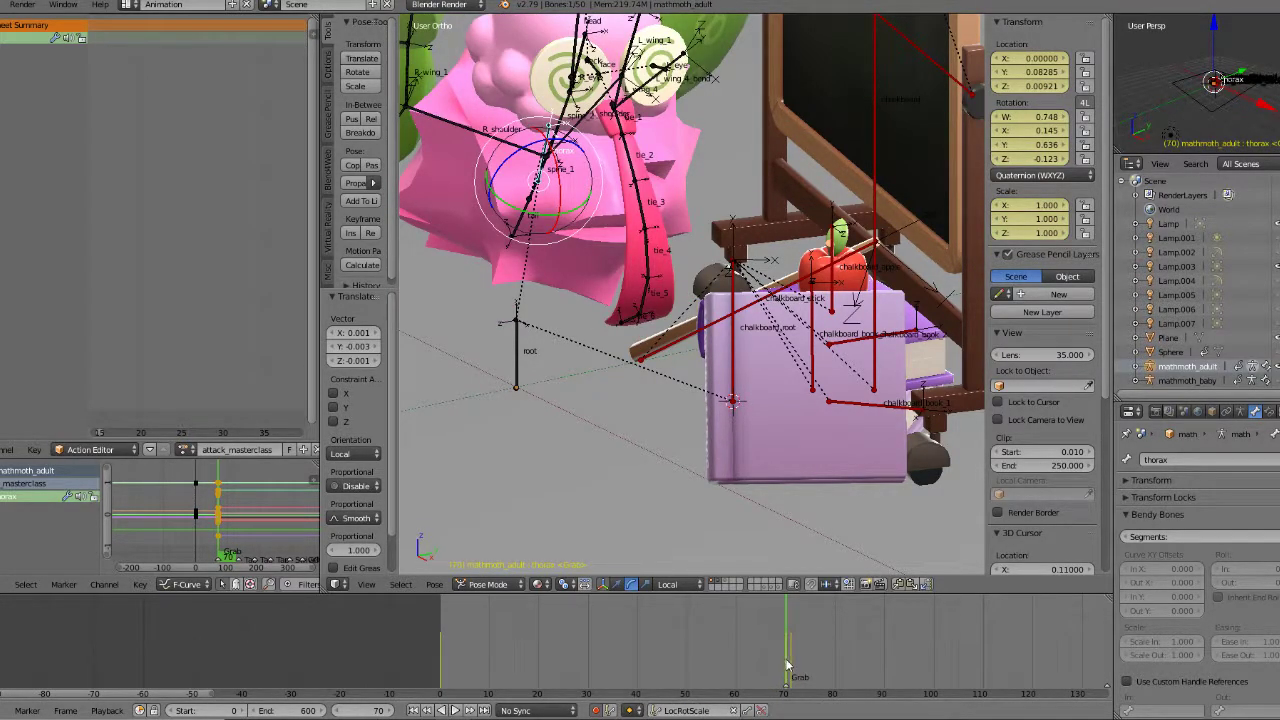
pyautogui.scroll(-5, 650, 490)
pyautogui.moveTo(652, 486); pyautogui.dragTo(688, 492, button='middle')
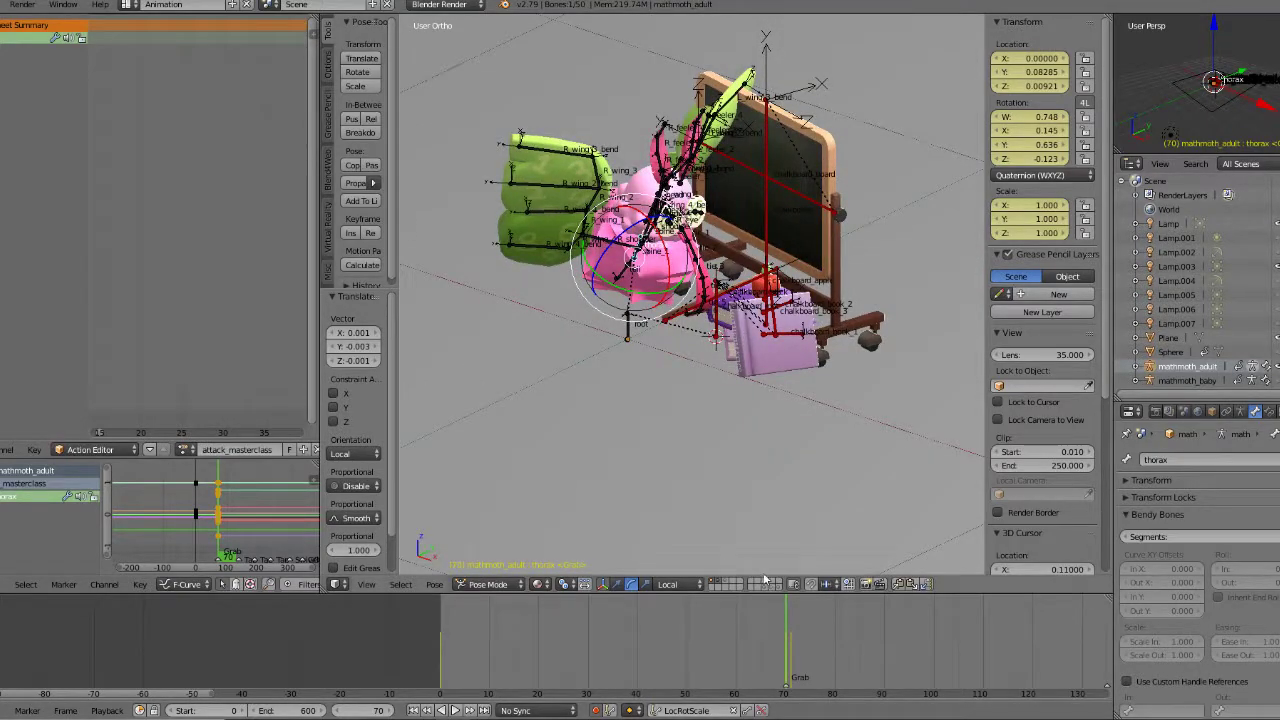
# Step: With all bones selected, move the grab pose keyframes one frame earlier to frame 70
pyautogui.press('a')
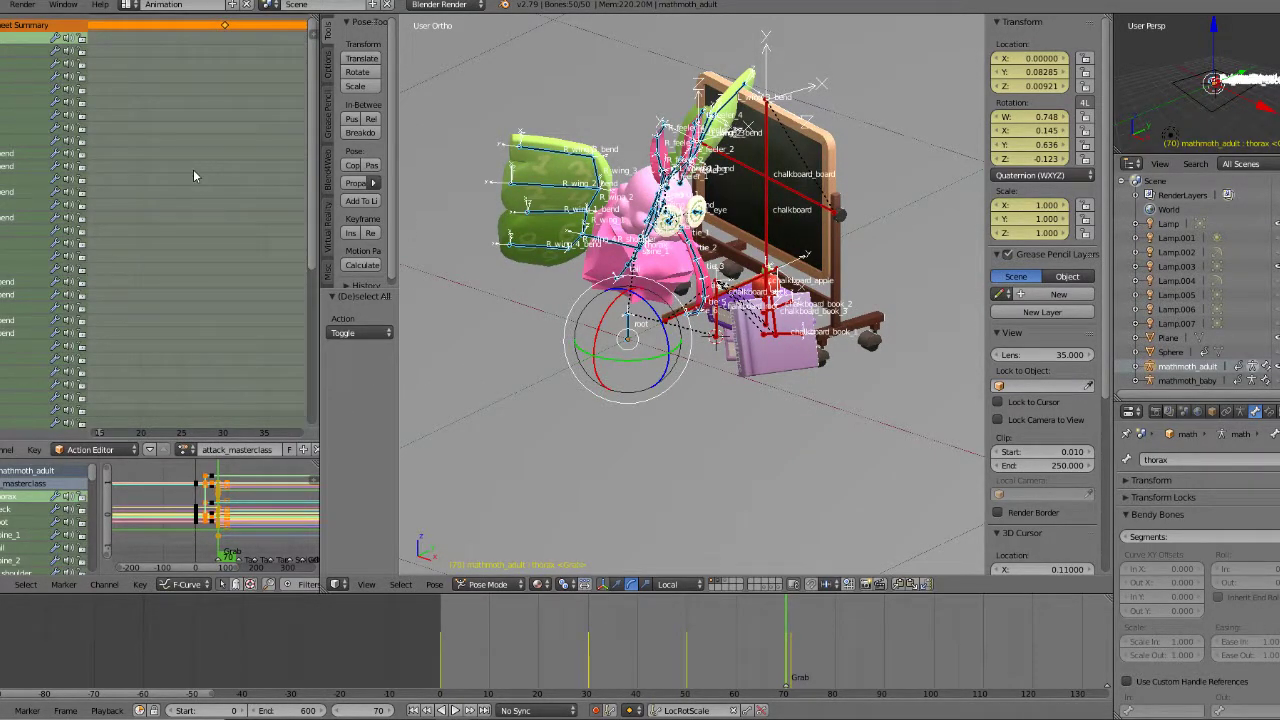
pyautogui.scroll(-6, 688, 253)
pyautogui.scroll(8, 688, 253)
pyautogui.scroll(-8, 187, 180)
pyautogui.scroll(5, 229, 149)
pyautogui.moveTo(229, 149); pyautogui.dragTo(172, 122, button='middle')
pyautogui.scroll(4, 226, 42)
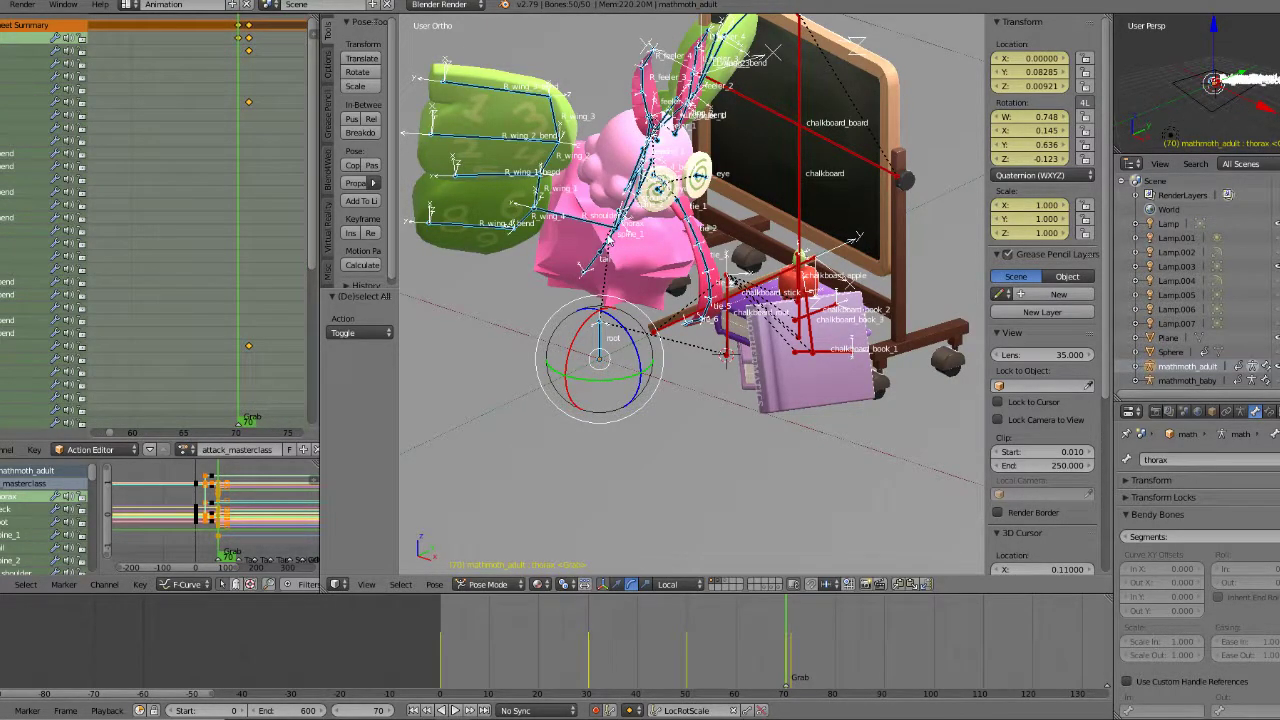
pyautogui.rightClick(616, 226)
pyautogui.rightClick(684, 211)
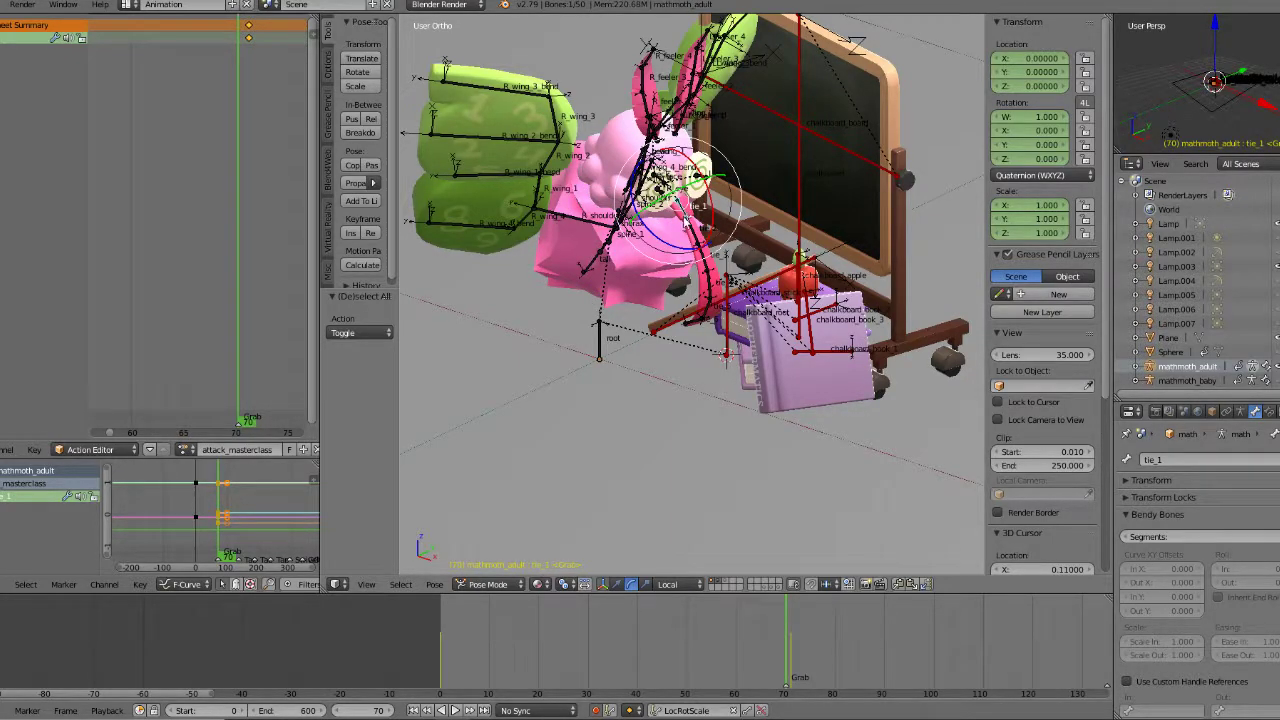
pyautogui.press('a')
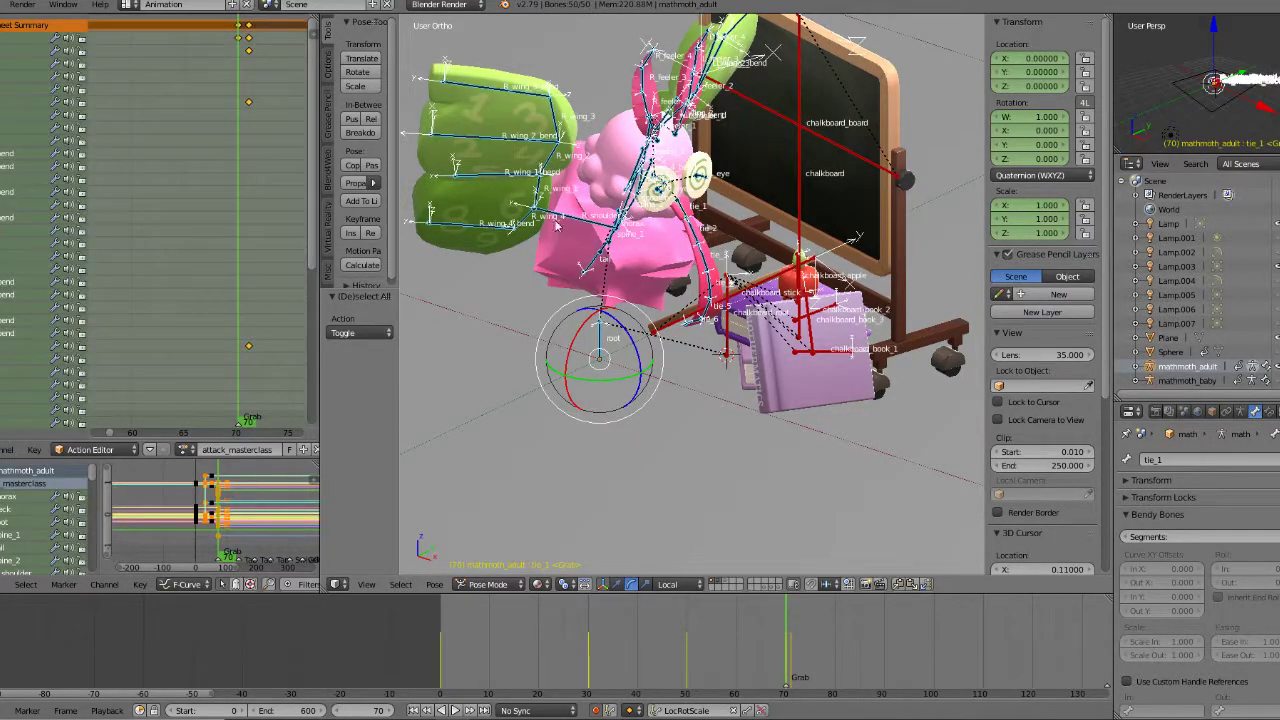
pyautogui.rightClick(249, 27)
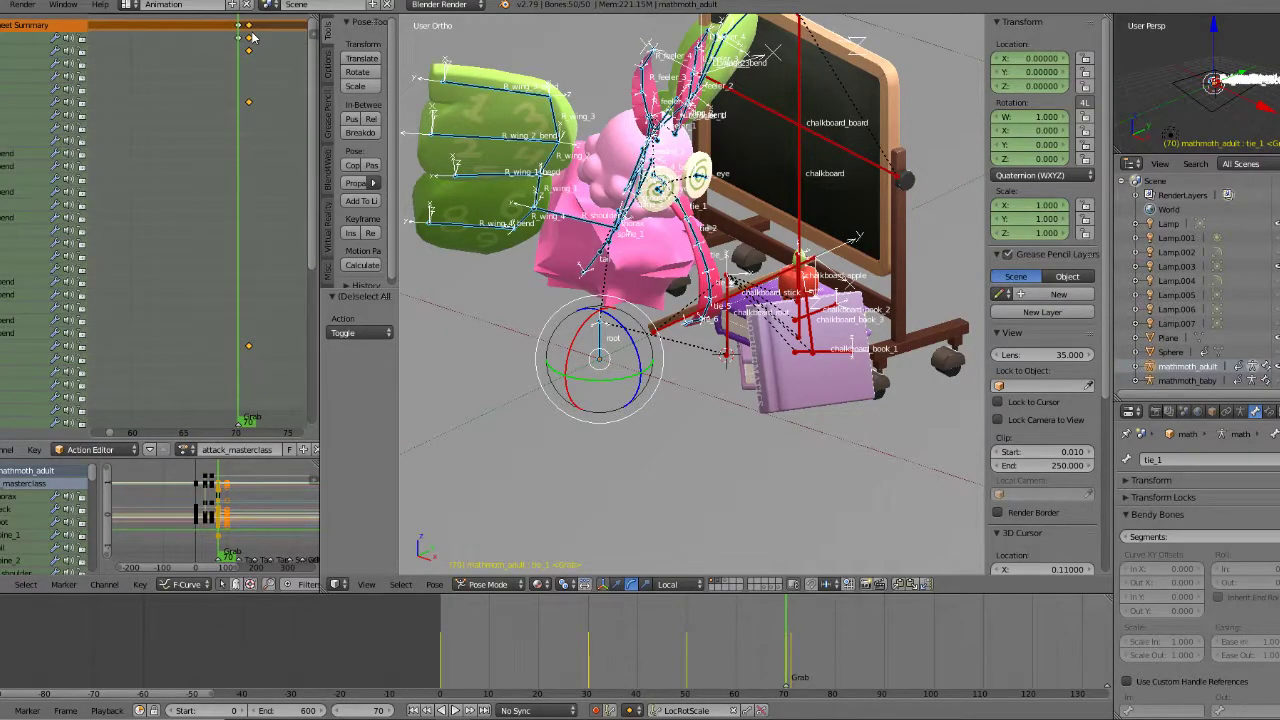
pyautogui.click(241, 33)
# Step: Play the transition into the grab pose from frame 69 and view it in perspective
pyautogui.press('Left')
pyautogui.hotkey('alt', 'a')
pyautogui.press('Escape')
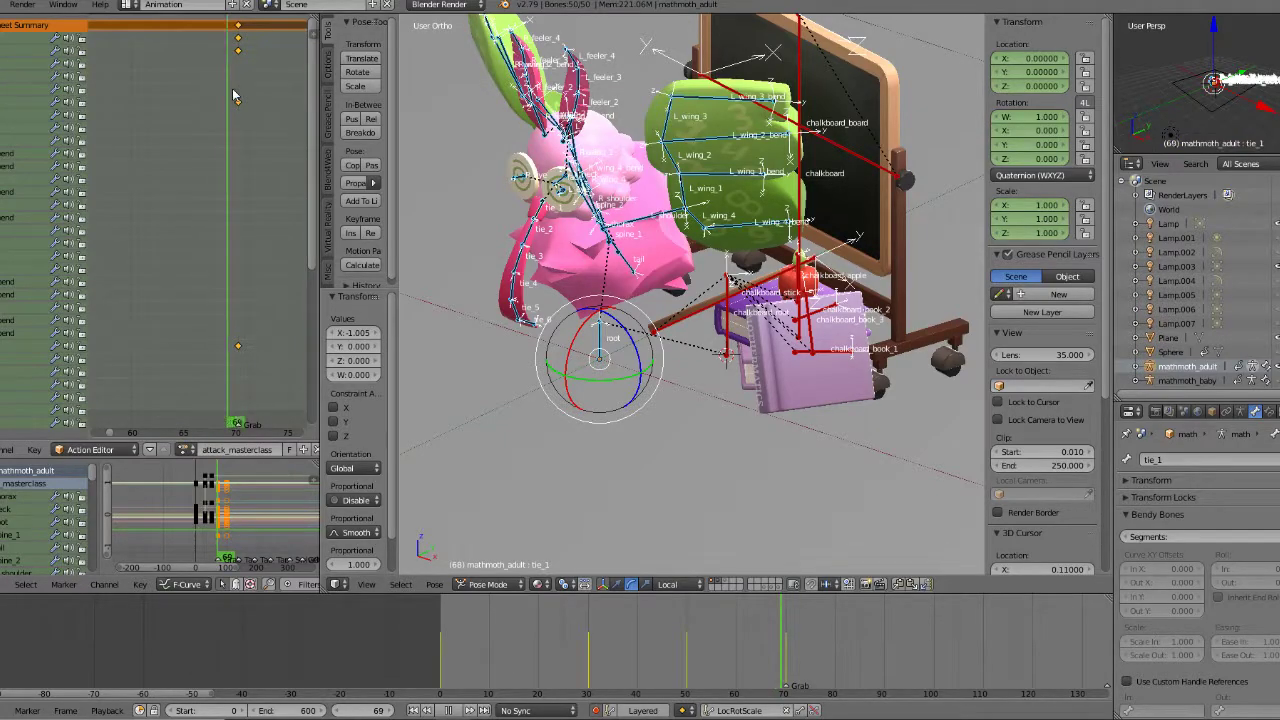
pyautogui.click(237, 89)
pyautogui.scroll(-2, 740, 330)
pyautogui.moveTo(745, 332); pyautogui.dragTo(697, 328, button='middle')
pyautogui.scroll(2, 673, 313)
pyautogui.press('KP_5')
pyautogui.scroll(-4, 673, 320)
# Step: Deselect all bones and scrub the action from its start to frame 70, finishing in an orthographic view
pyautogui.press('a')
pyautogui.moveTo(785, 630)
pyautogui.mouseDown()
pyautogui.moveTo(826, 621)
pyautogui.moveTo(739, 625)
pyautogui.moveTo(793, 638)
pyautogui.mouseUp()
pyautogui.moveTo(649, 362); pyautogui.dragTo(700, 372, button='middle')
pyautogui.scroll(2, 723, 334)
pyautogui.scroll(-4, 723, 334)
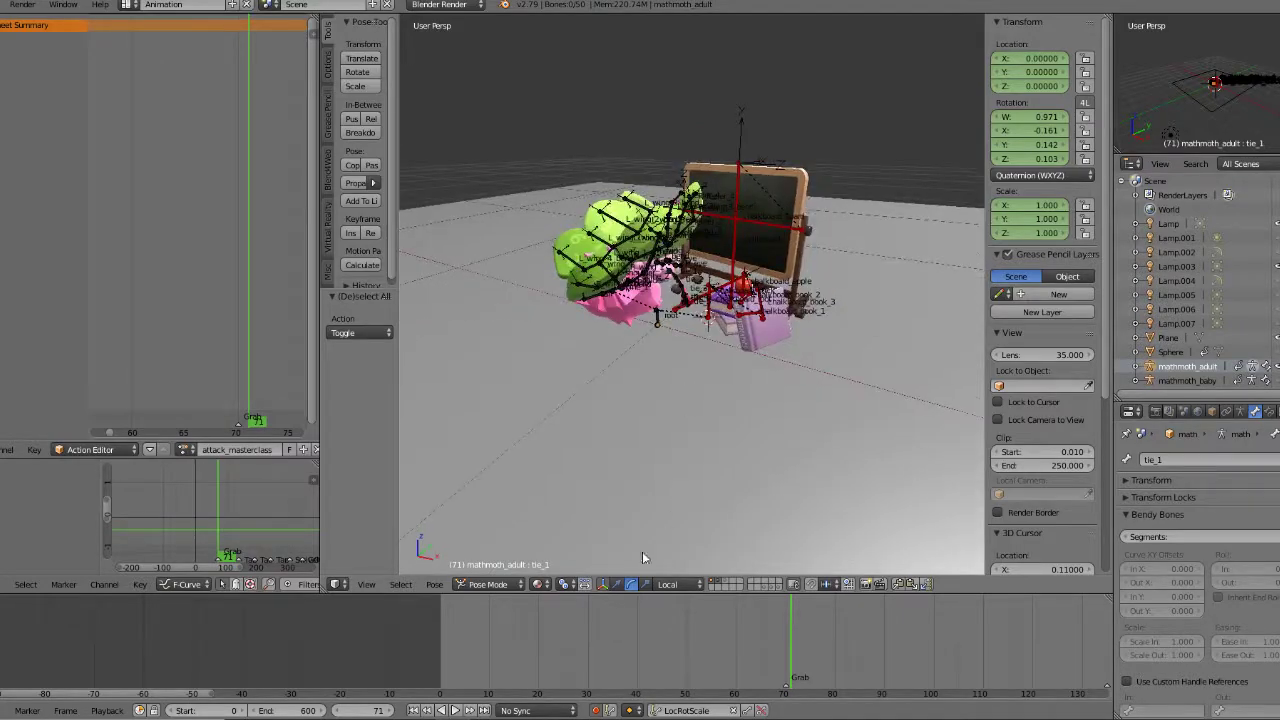
pyautogui.click(447, 647)
pyautogui.hotkey('alt', 'a')
pyautogui.moveTo(447, 645); pyautogui.dragTo(786, 641)
pyautogui.moveTo(737, 409); pyautogui.dragTo(668, 392, button='middle')
pyautogui.press('KP_5')
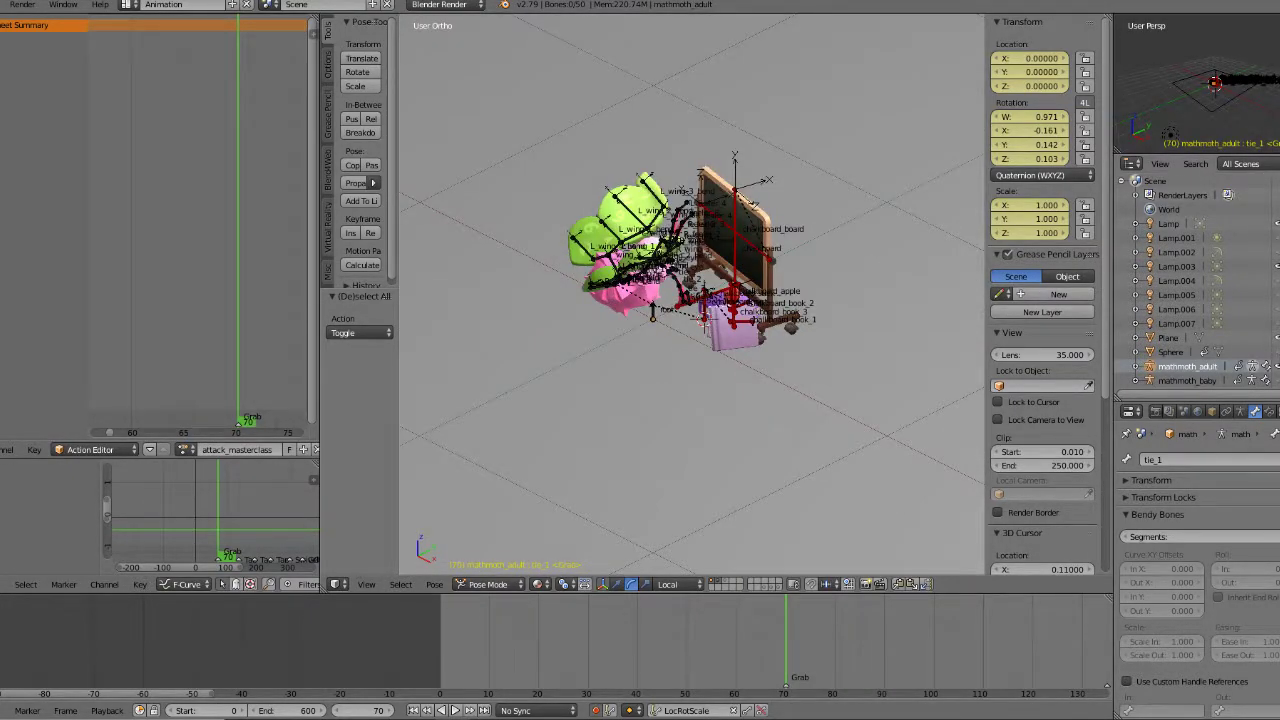
# Step: Switch to Object Mode and hide the armature to examine the moth's grab pose without bones
pyautogui.hotkey('ctrl', 'Tab')
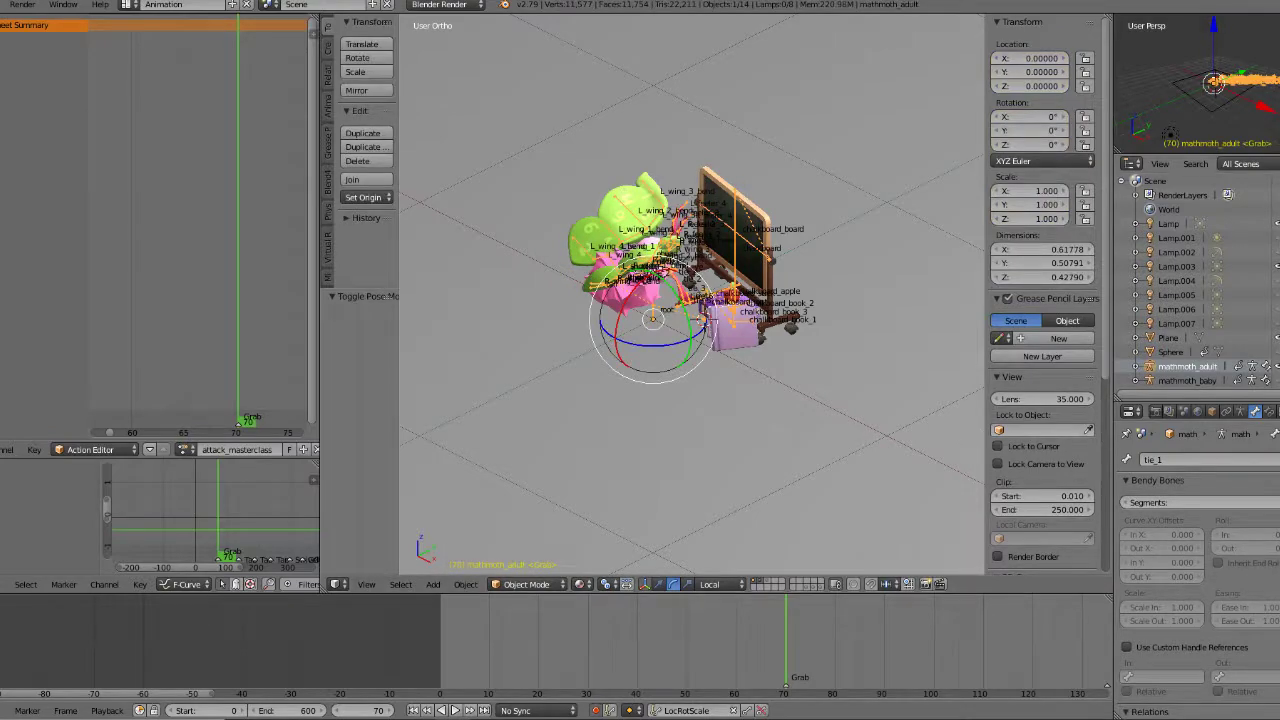
pyautogui.press('h')
pyautogui.scroll(3, 804, 382)
pyautogui.scroll(-2, 804, 382)
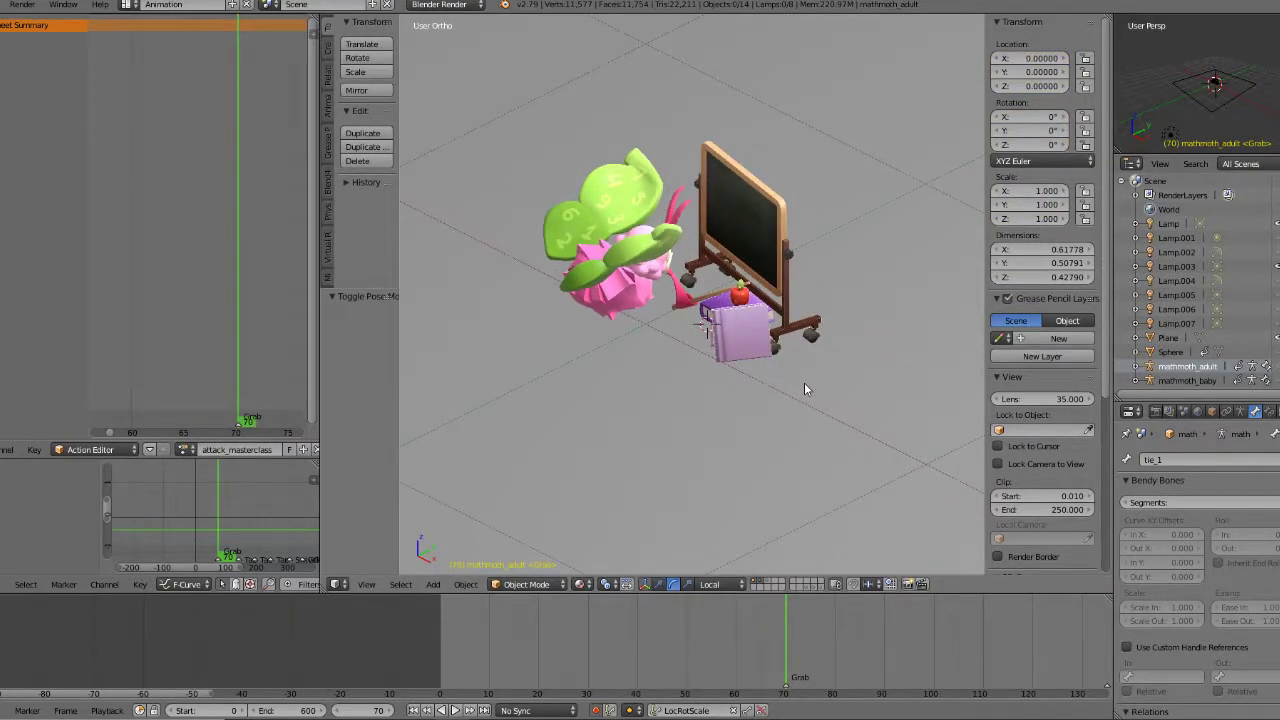
pyautogui.moveTo(803, 383); pyautogui.dragTo(803, 506, button='middle')
pyautogui.moveTo(840, 410); pyautogui.dragTo(850, 372, button='middle')
pyautogui.scroll(5, 745, 477)
pyautogui.scroll(-3, 717, 335)
pyautogui.moveTo(766, 355); pyautogui.dragTo(766, 486, button='middle')
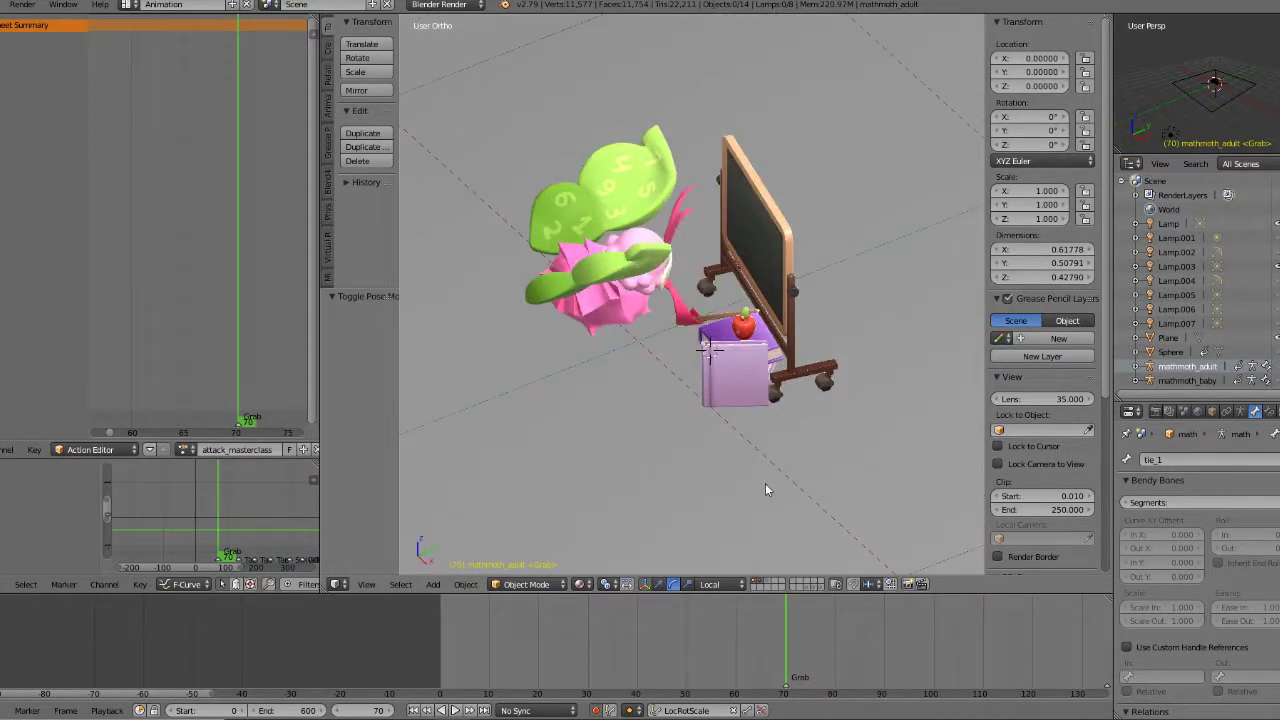
# Step: Unhide the mathmoth_adult armature, select it and return it to Pose Mode
pyautogui.click(1277, 368)
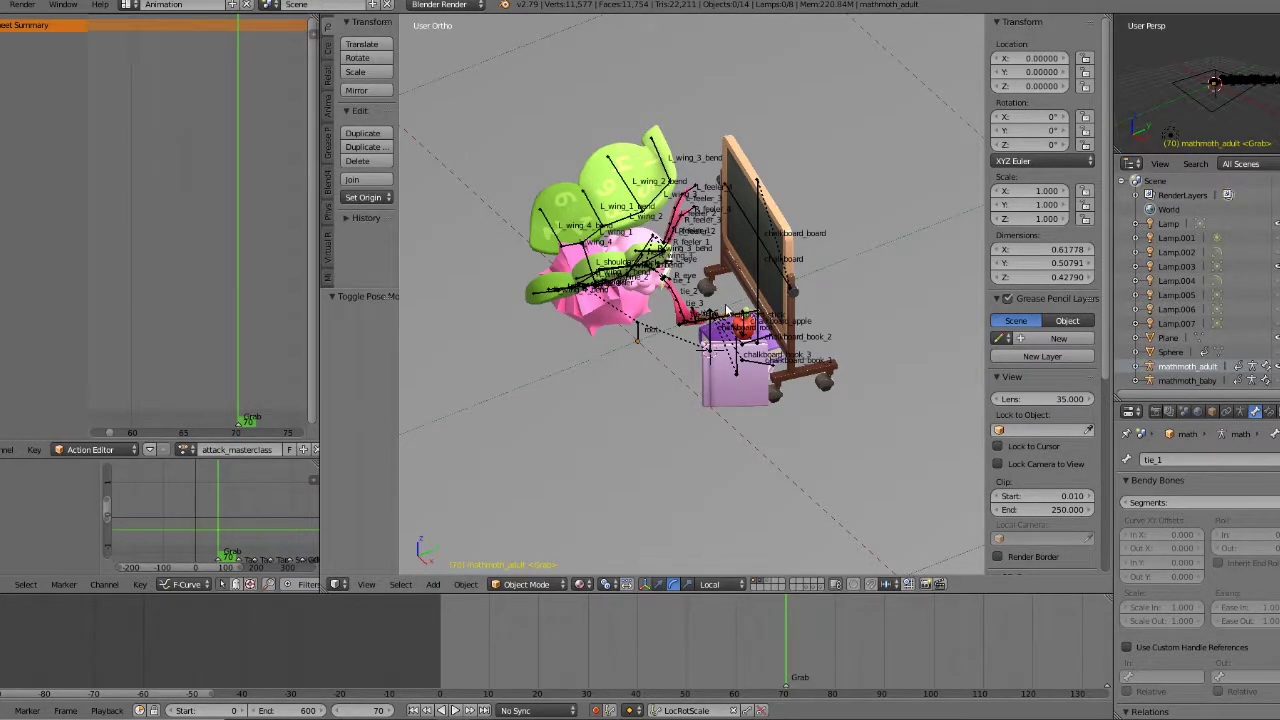
pyautogui.scroll(5, 717, 317)
pyautogui.rightClick(686, 367)
pyautogui.rightClick(686, 367)
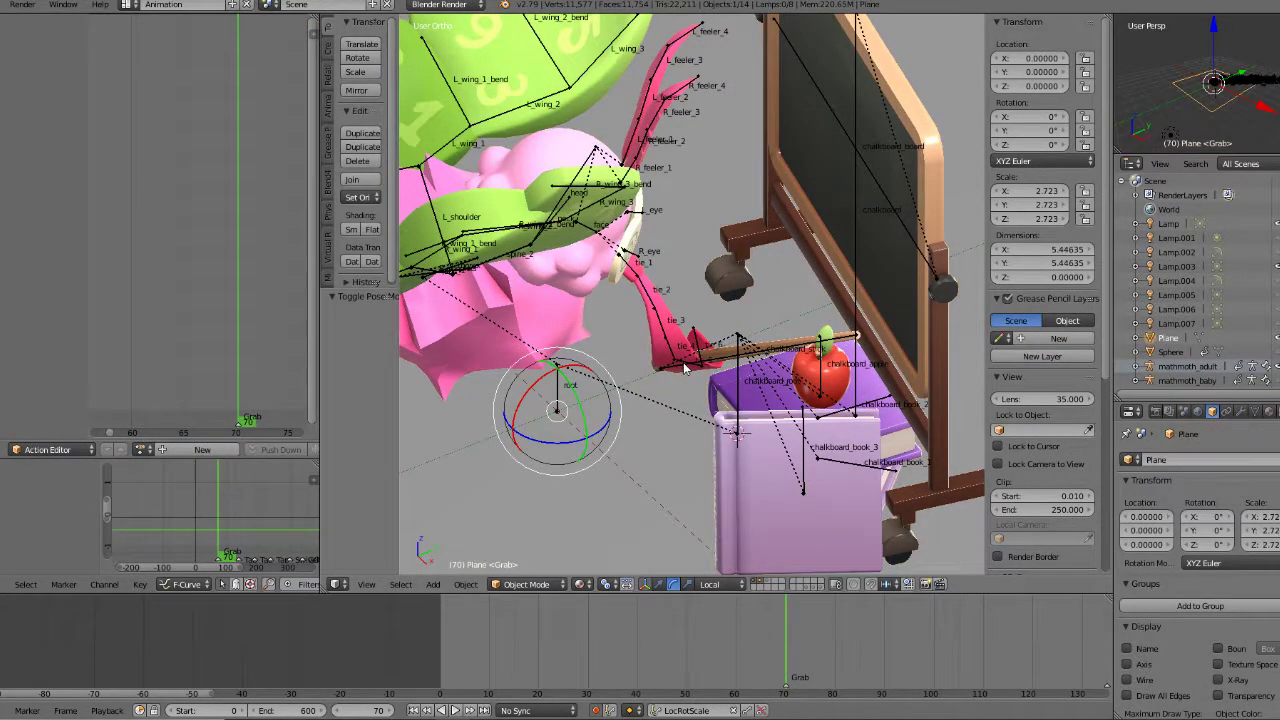
pyautogui.rightClick(686, 367)
pyautogui.click(515, 584)
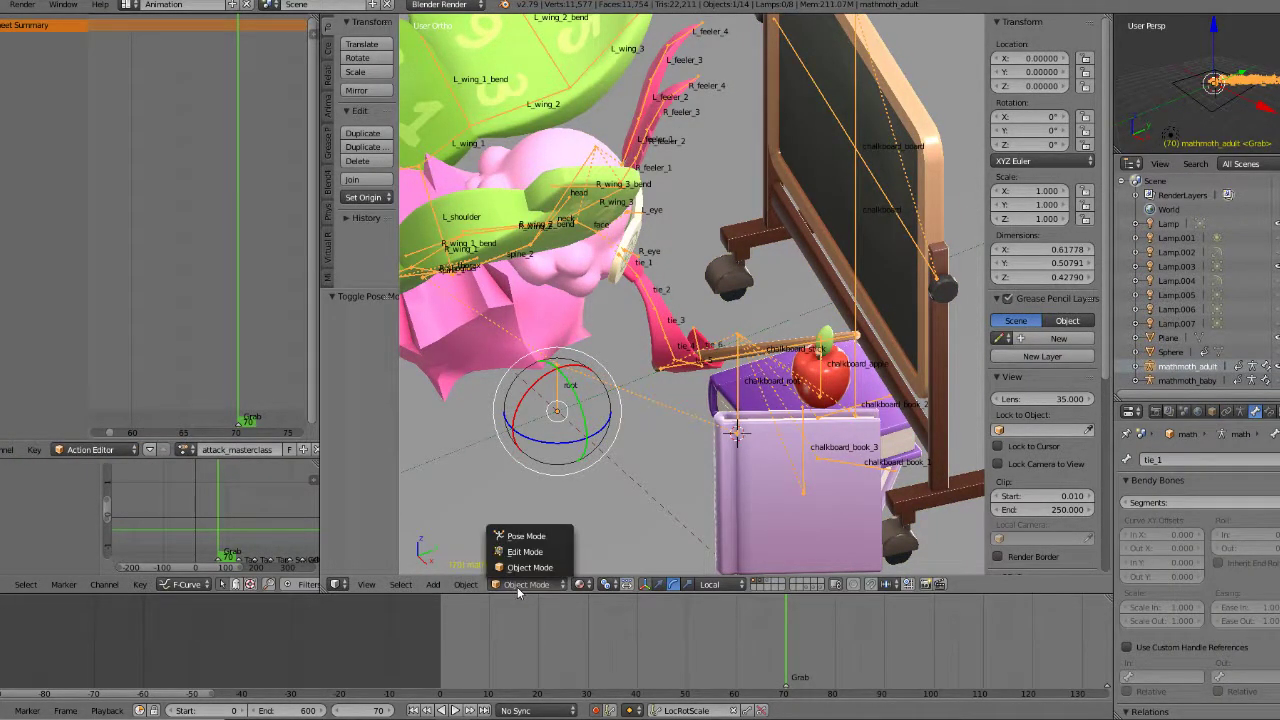
pyautogui.click(530, 540)
# Step: Add a Child Of bone constraint to the chalkboard_stick bone
pyautogui.rightClick(738, 430)
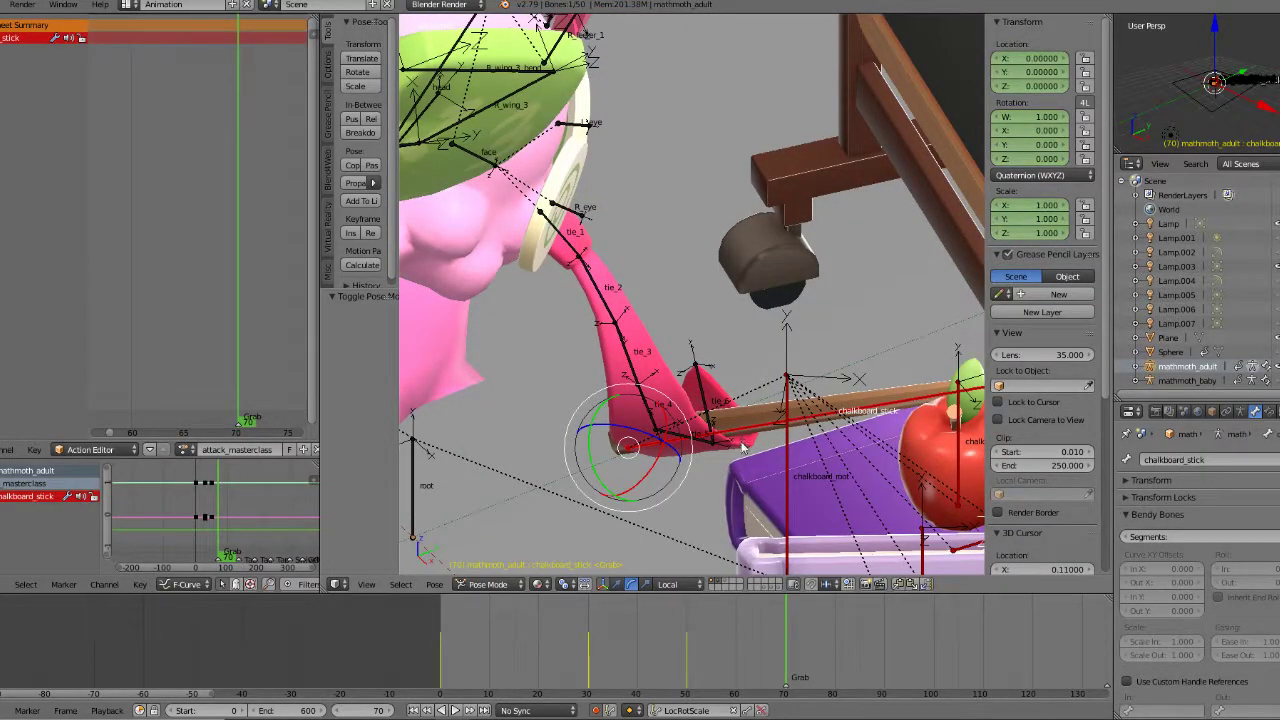
pyautogui.keyDown('shift'); pyautogui.moveTo(806, 458); pyautogui.dragTo(782, 454, button='middle'); pyautogui.keyUp('shift')
pyautogui.click(1269, 412)
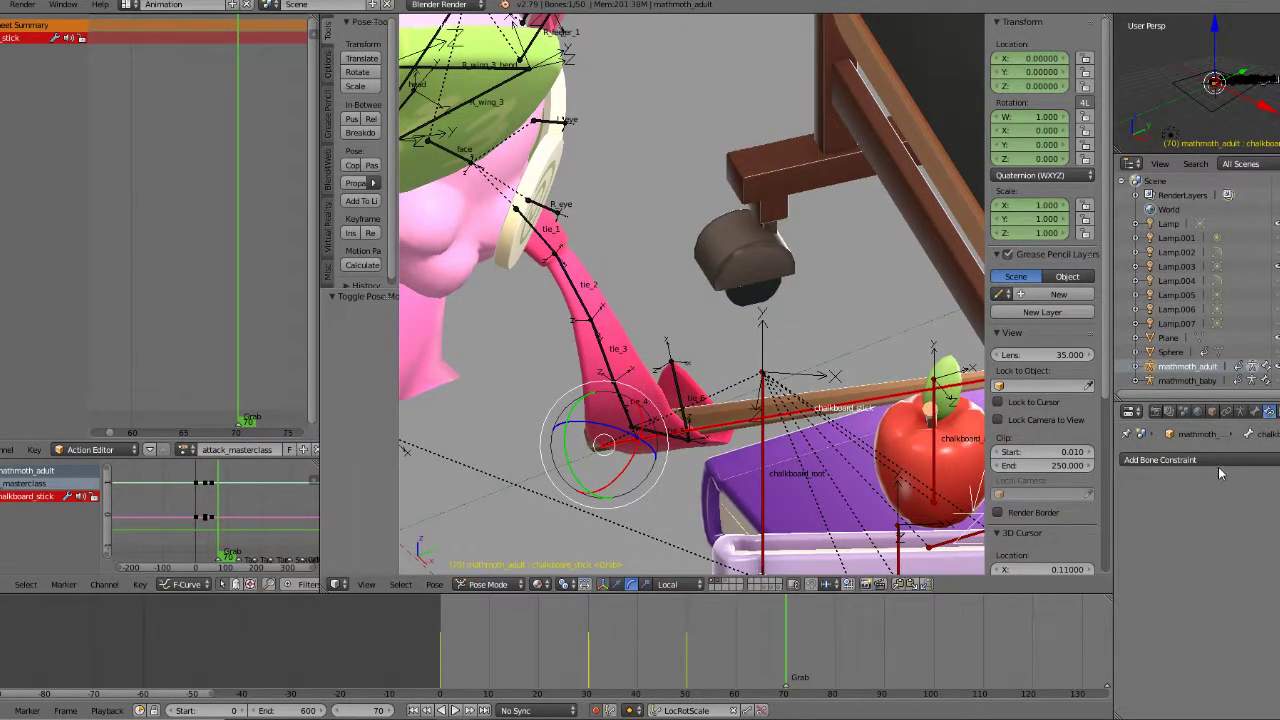
pyautogui.click(1219, 464)
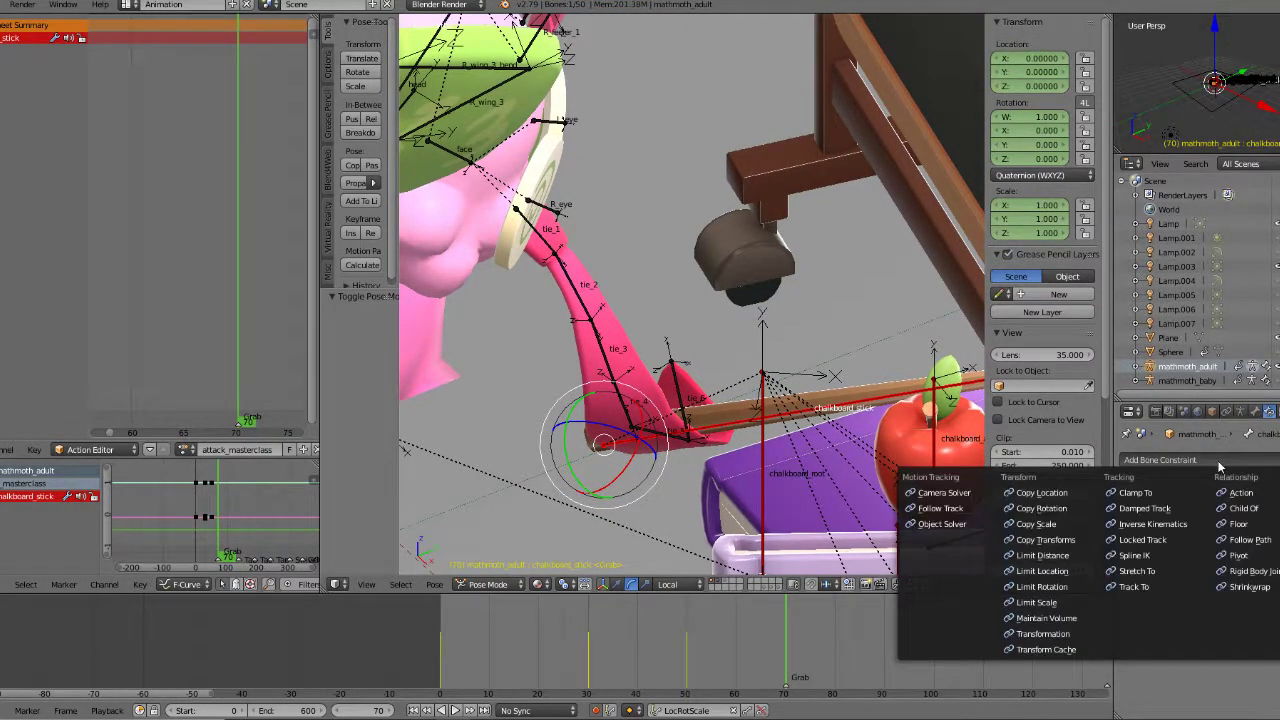
pyautogui.click(1238, 509)
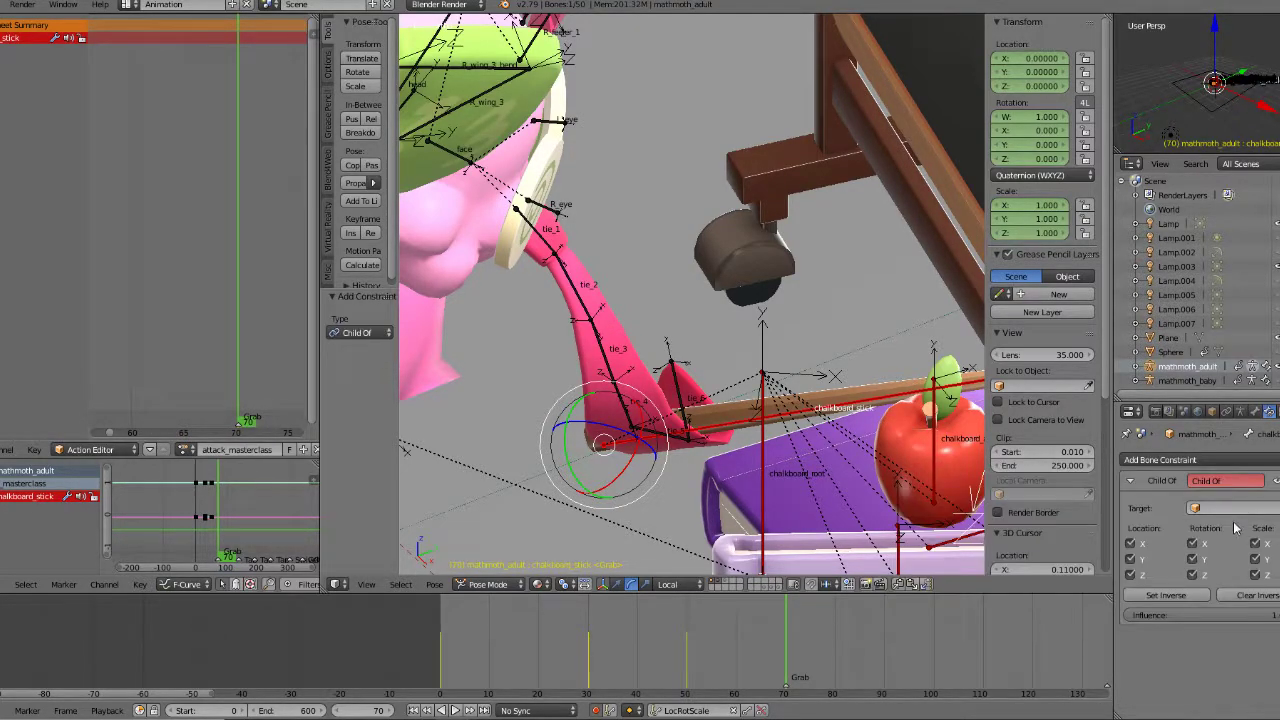
# Step: Check the tie bones around the stick's gripped end and set the chalkboard_stick bone's Child Of target to mathmoth_adult
pyautogui.rightClick(657, 437)
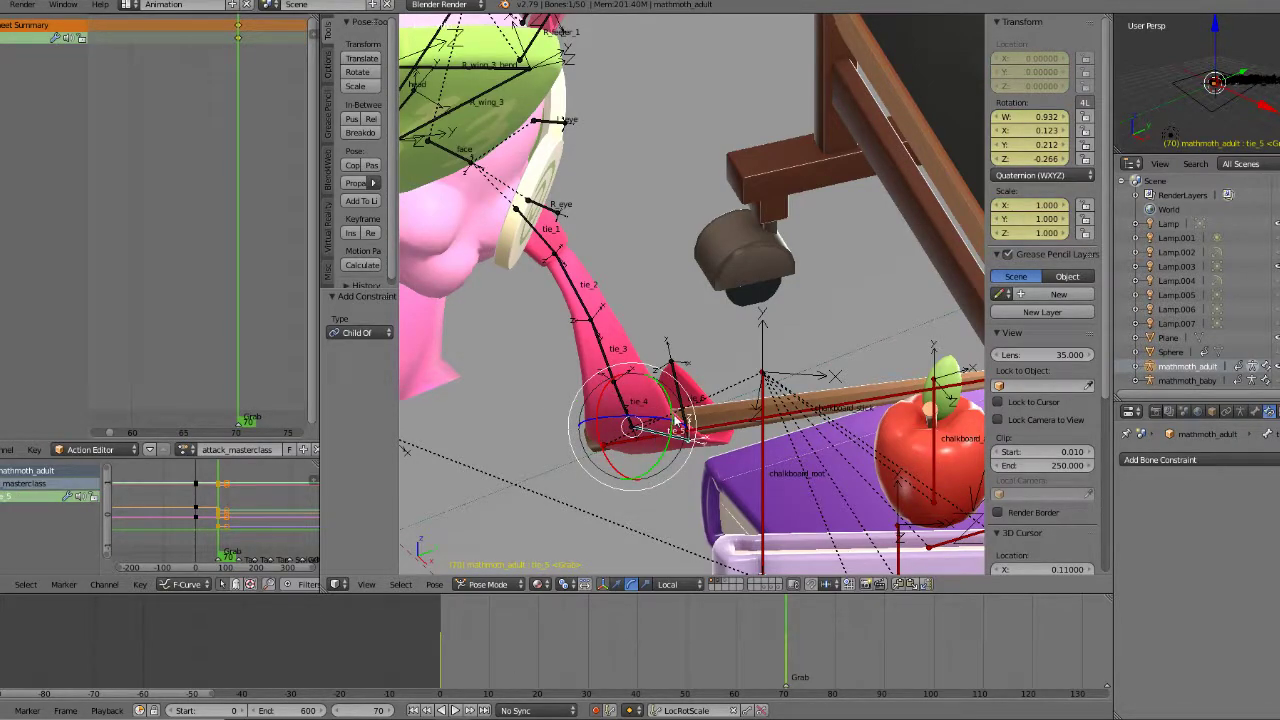
pyautogui.rightClick(679, 412)
pyautogui.rightClick(624, 403)
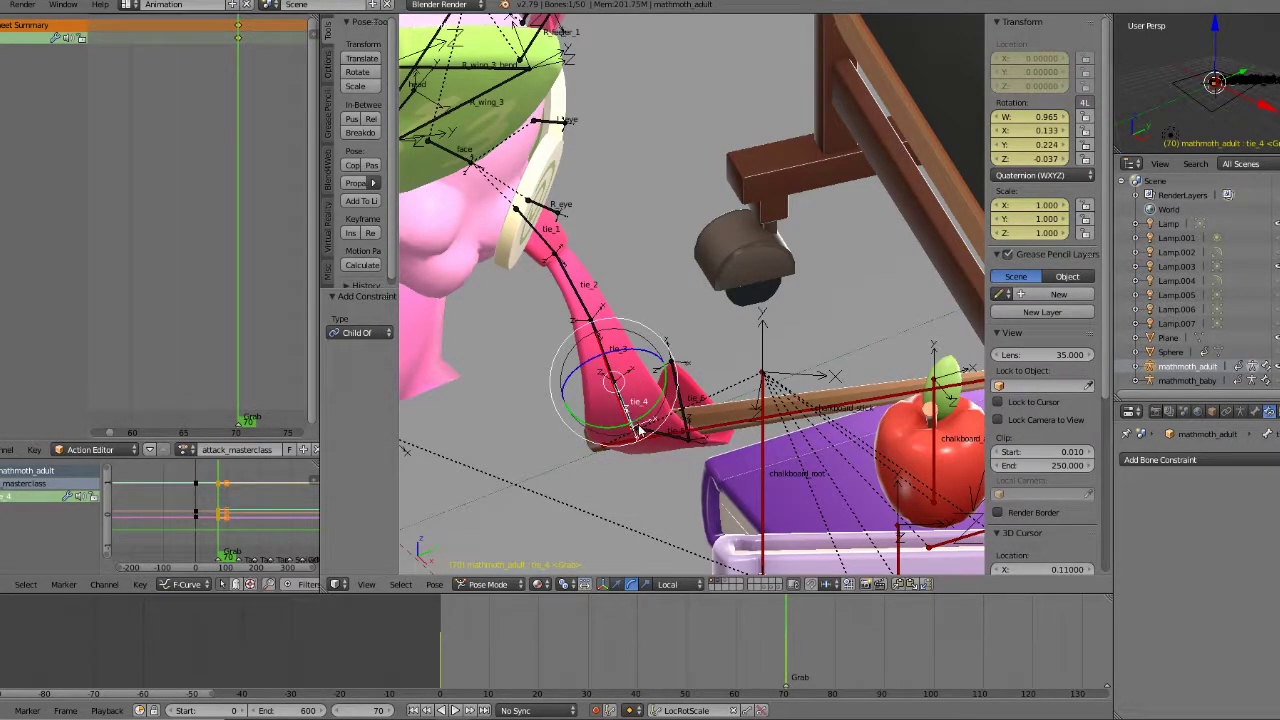
pyautogui.rightClick(648, 436)
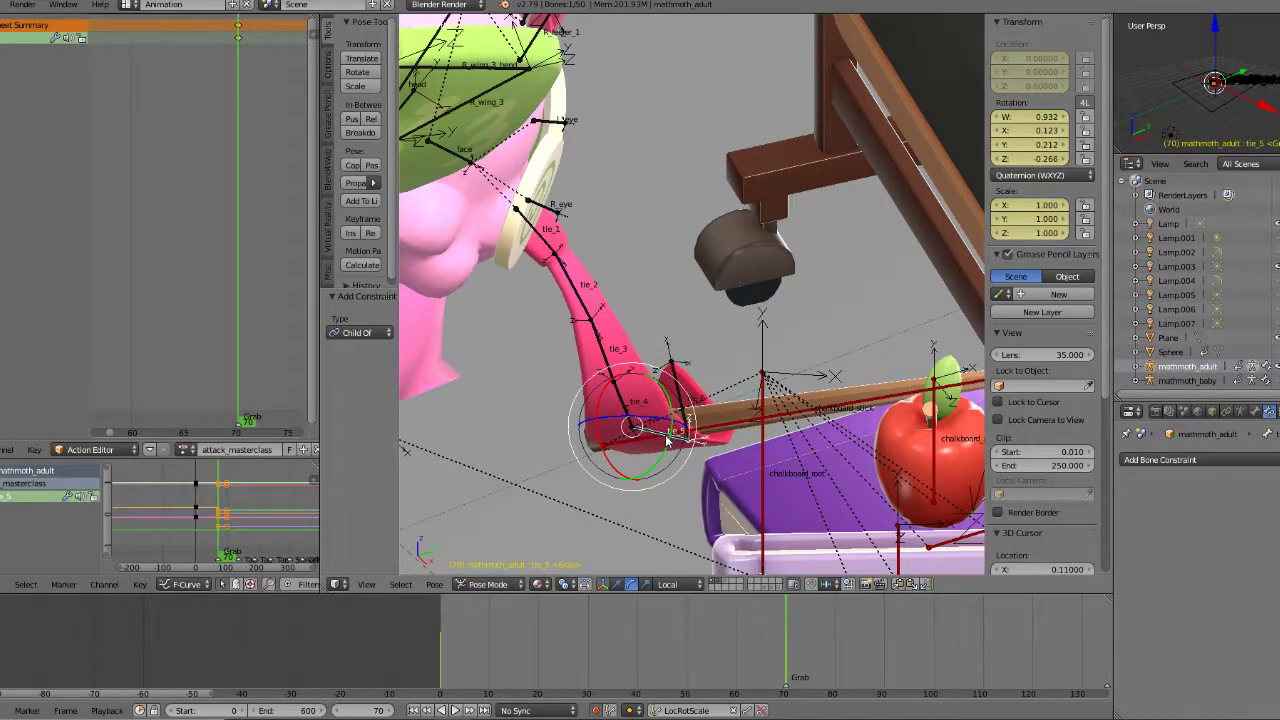
pyautogui.rightClick(804, 406)
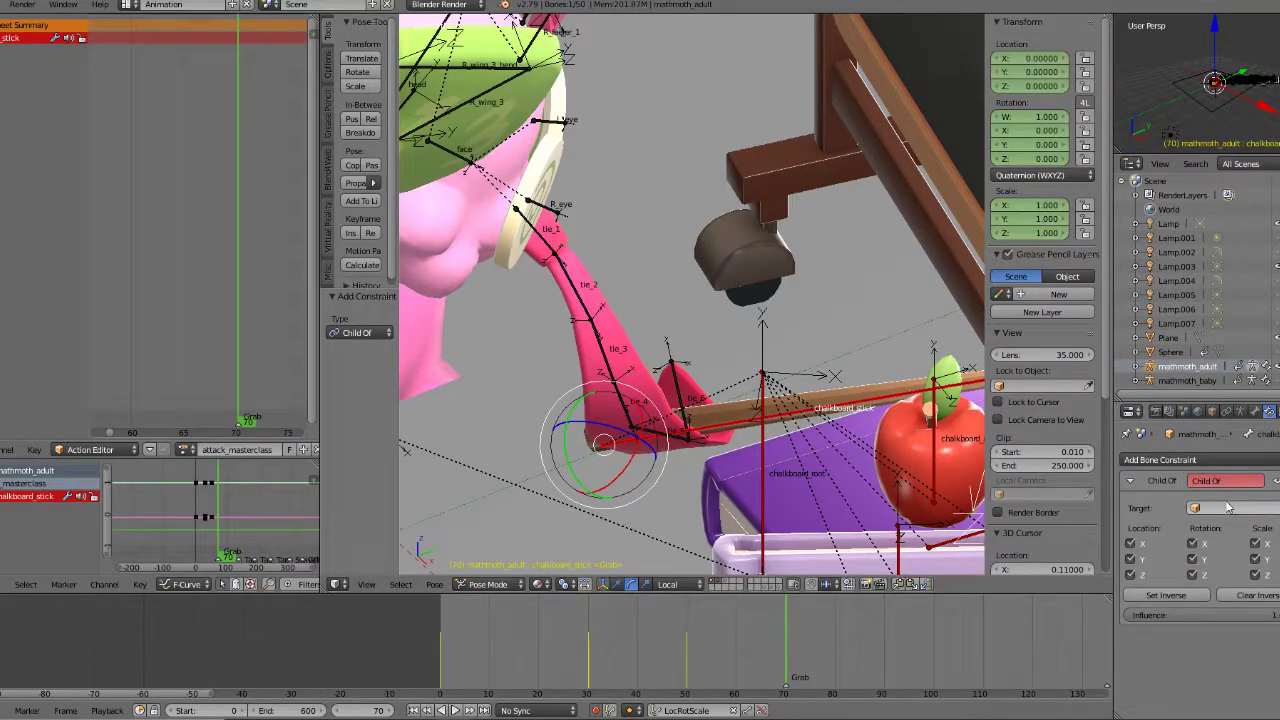
pyautogui.click(1230, 508)
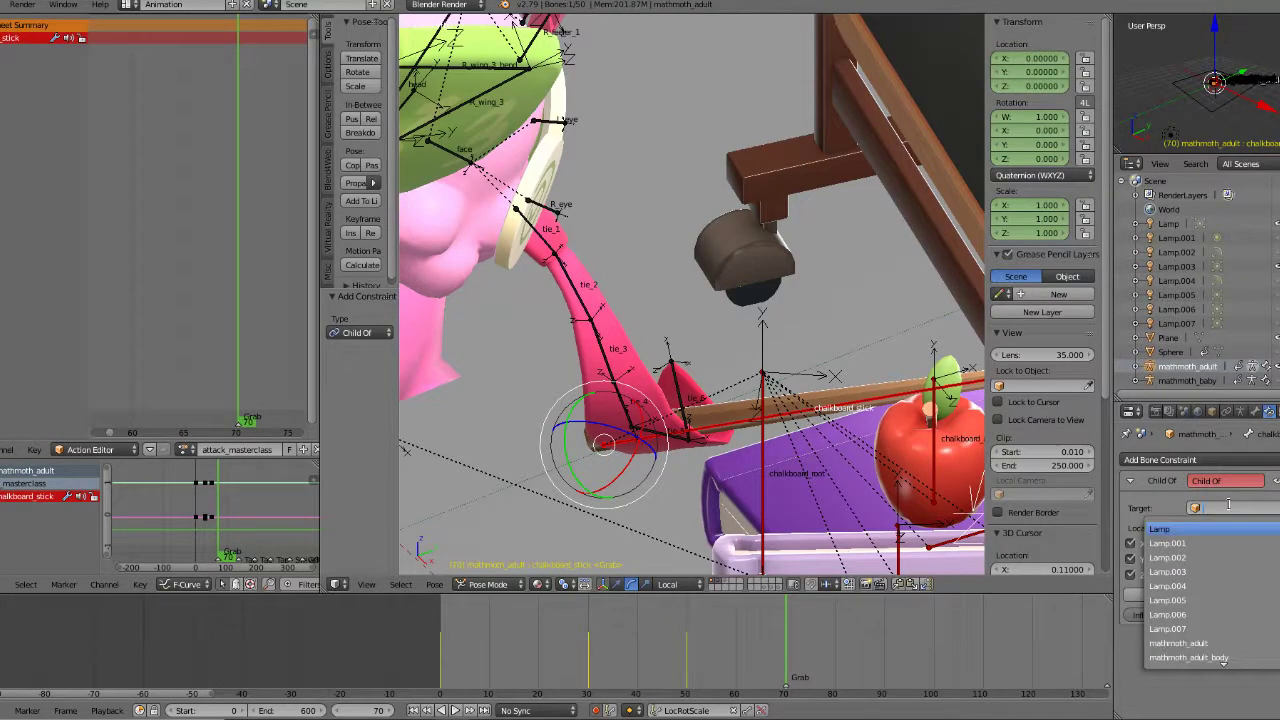
pyautogui.write('adult')
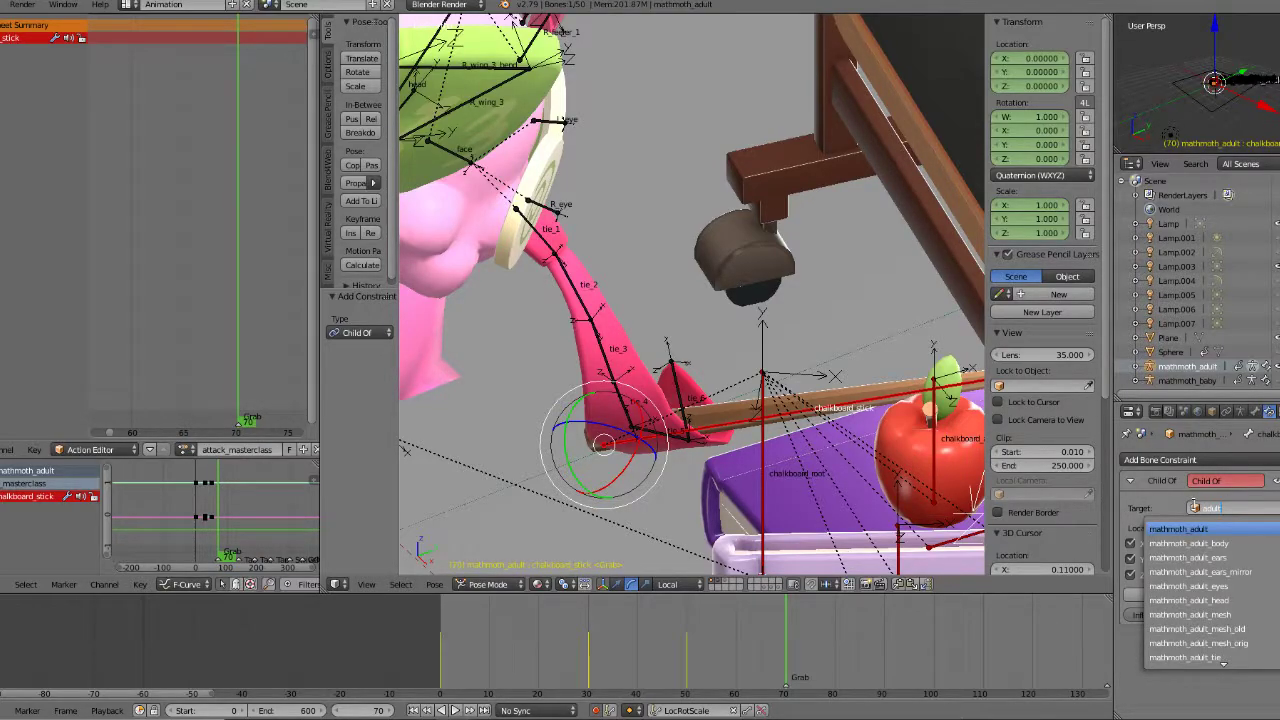
pyautogui.click(1216, 526)
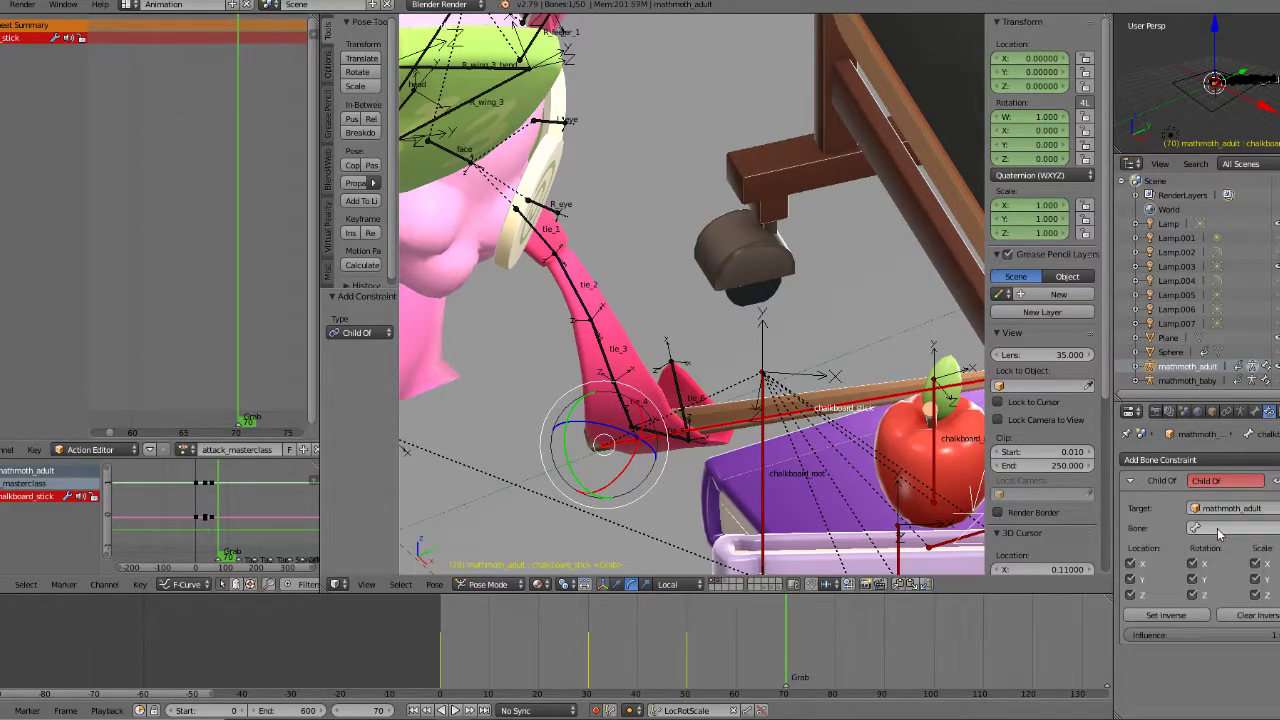
# Step: Choose tie_5 as the target bone of the Child Of constraint and set the constraint's inverse
pyautogui.click(1216, 528)
pyautogui.write('tie')
pyautogui.press('Down')
pyautogui.press('Down')
pyautogui.press('Down')
pyautogui.press('Down')
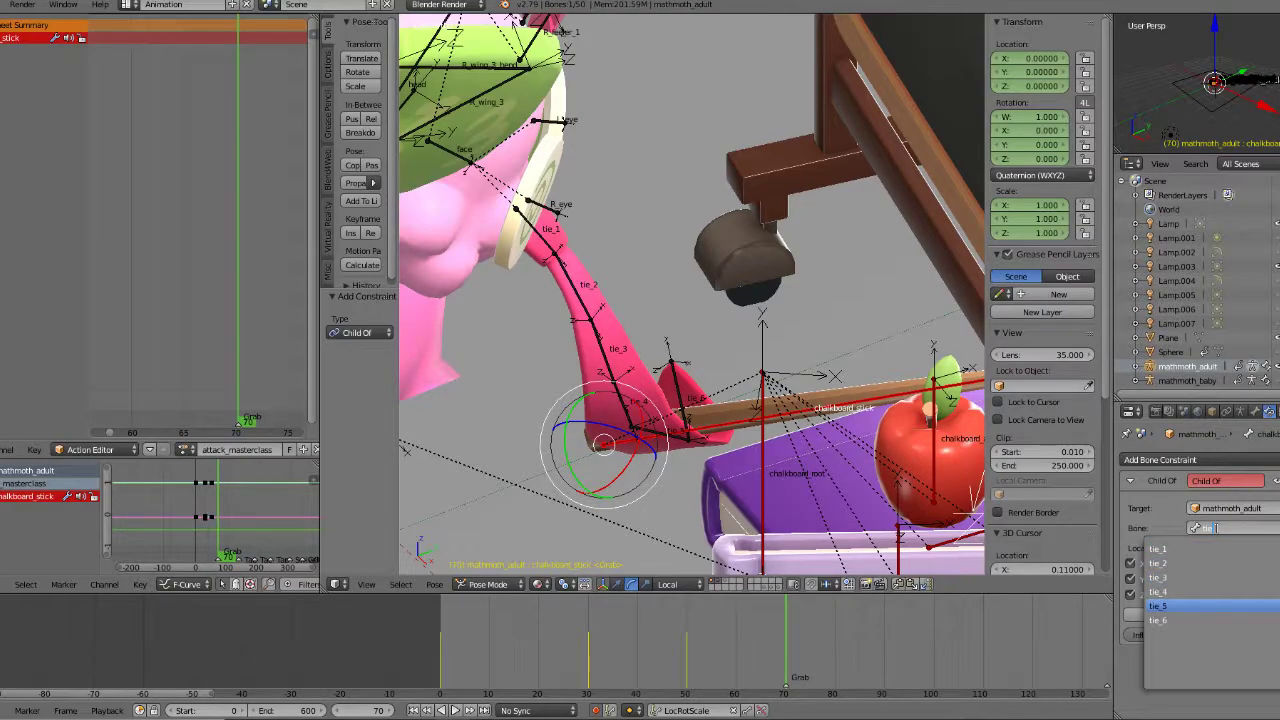
pyautogui.press('Return')
pyautogui.click(1166, 615)
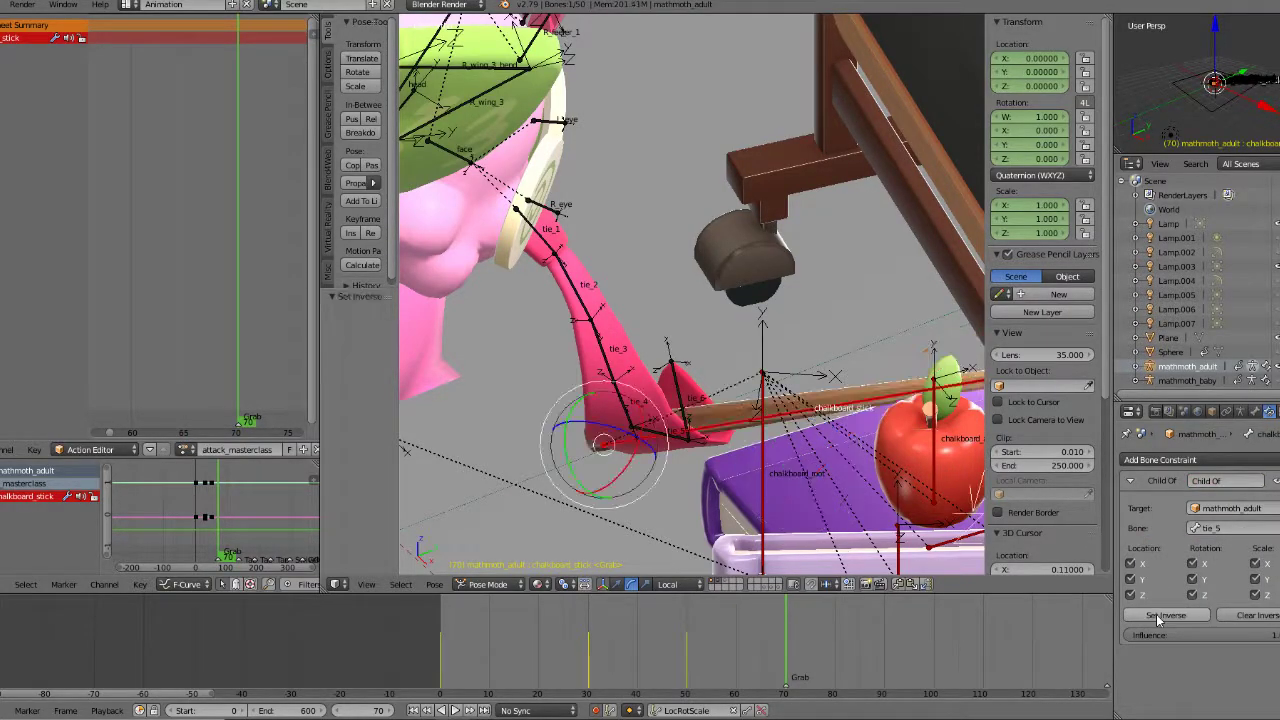
# Step: Test the stick's attachment by rotating the tie_1 bone about -42 degrees, and undo the rotation
pyautogui.scroll(-3, 690, 430)
pyautogui.moveTo(668, 417); pyautogui.dragTo(662, 399, button='middle')
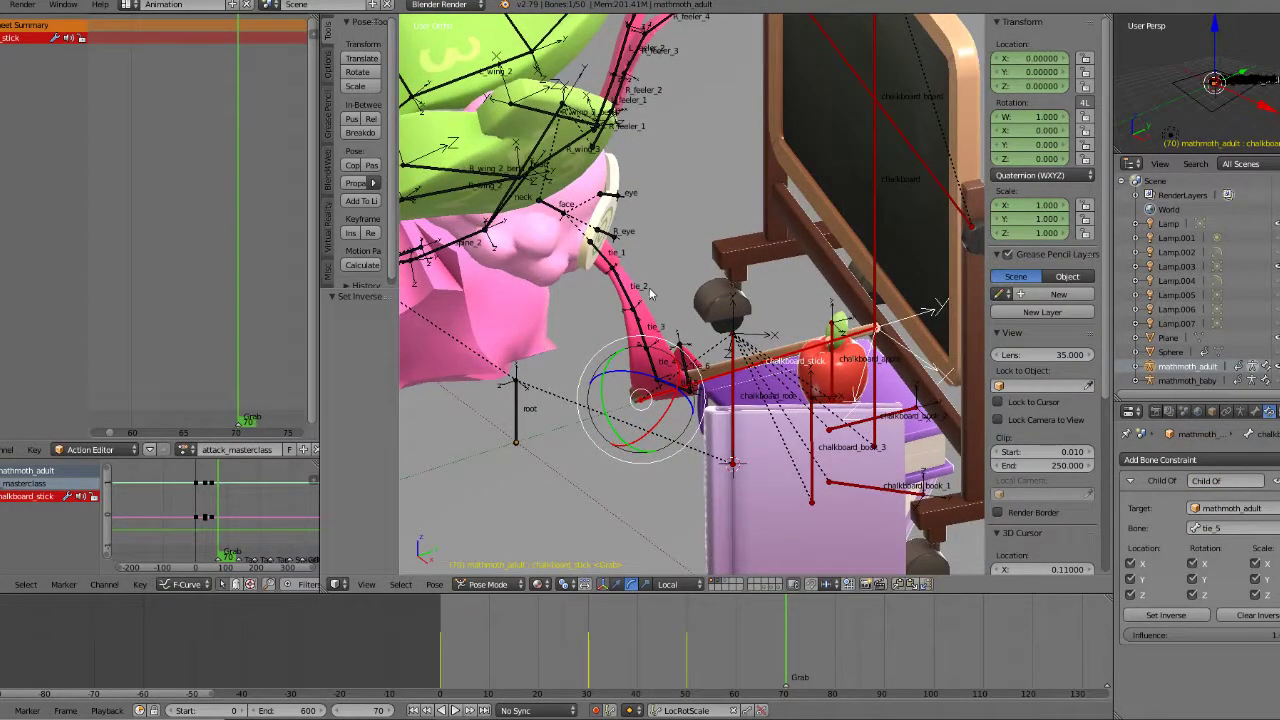
pyautogui.rightClick(606, 268)
pyautogui.press('r')
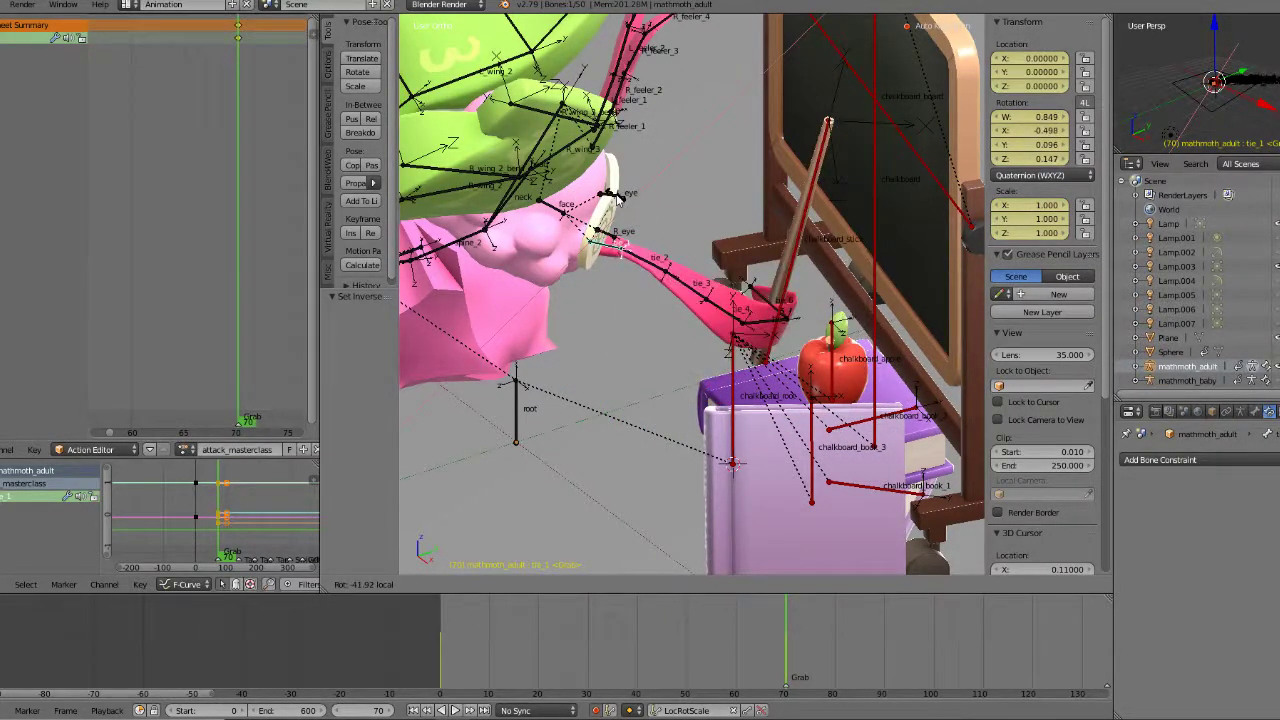
pyautogui.click(615, 199)
pyautogui.hotkey('ctrl', 'z')
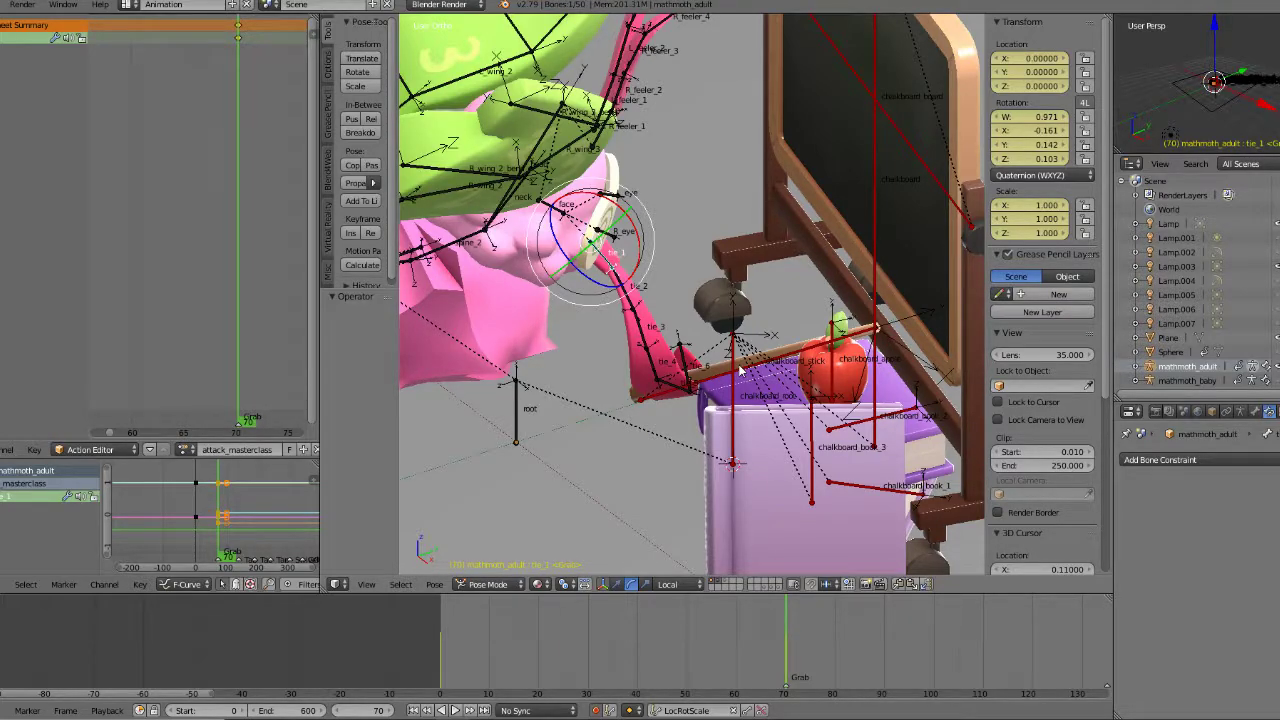
# Step: Select the chalkboard_stick bone and keyframe its Child Of constraint influence at 1 on frame 70
pyautogui.moveTo(774, 328); pyautogui.dragTo(778, 407, button='middle')
pyautogui.press('KP_5')
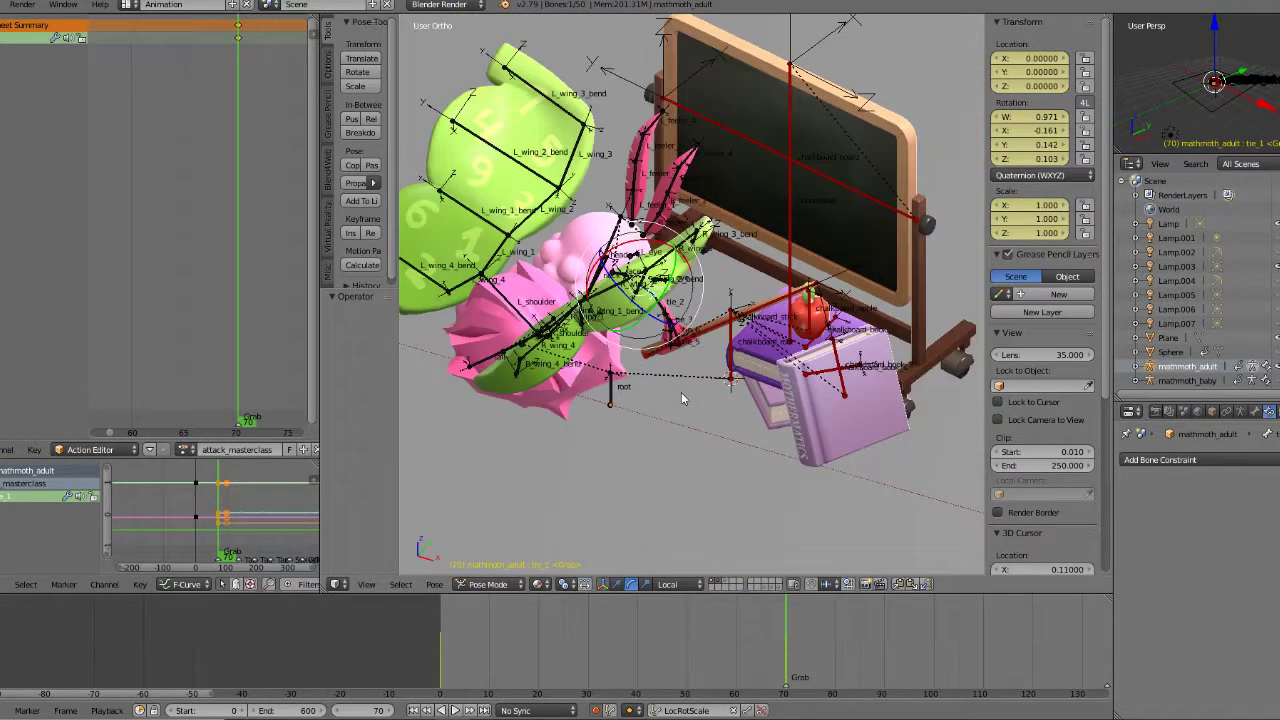
pyautogui.moveTo(785, 367); pyautogui.dragTo(701, 349, button='middle')
pyautogui.scroll(-2, 684, 352)
pyautogui.scroll(4, 703, 346)
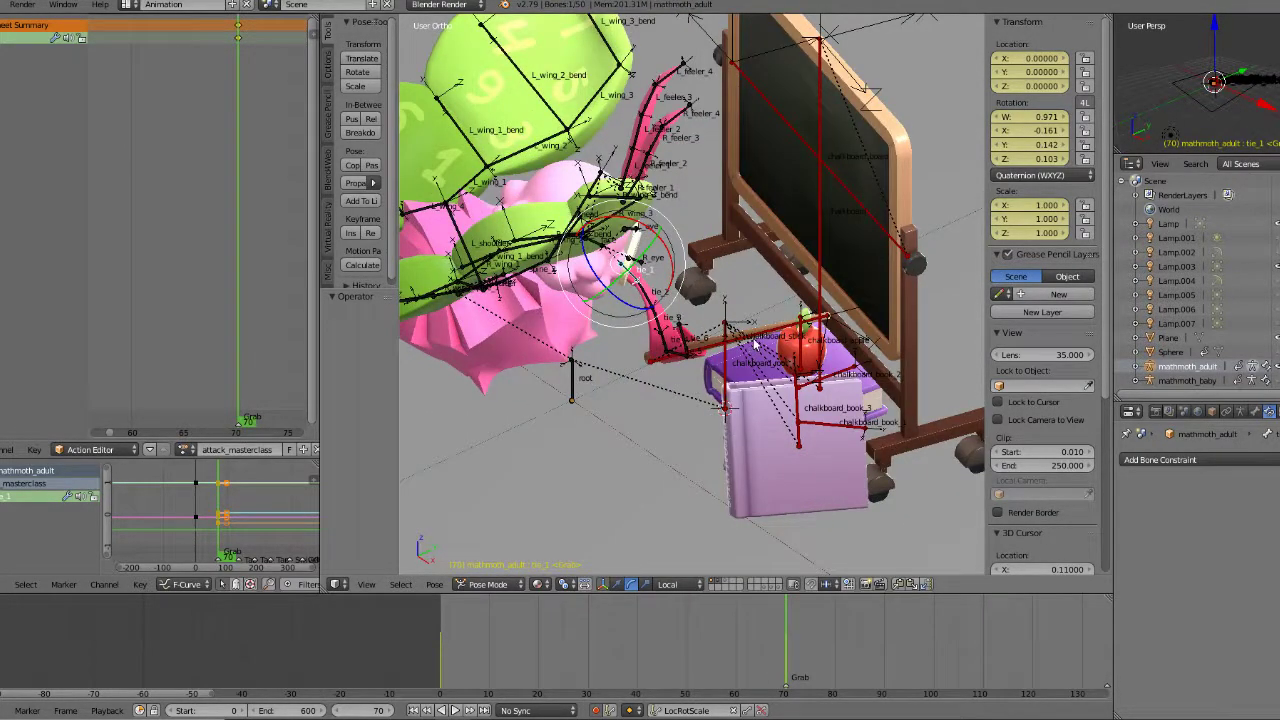
pyautogui.rightClick(755, 340)
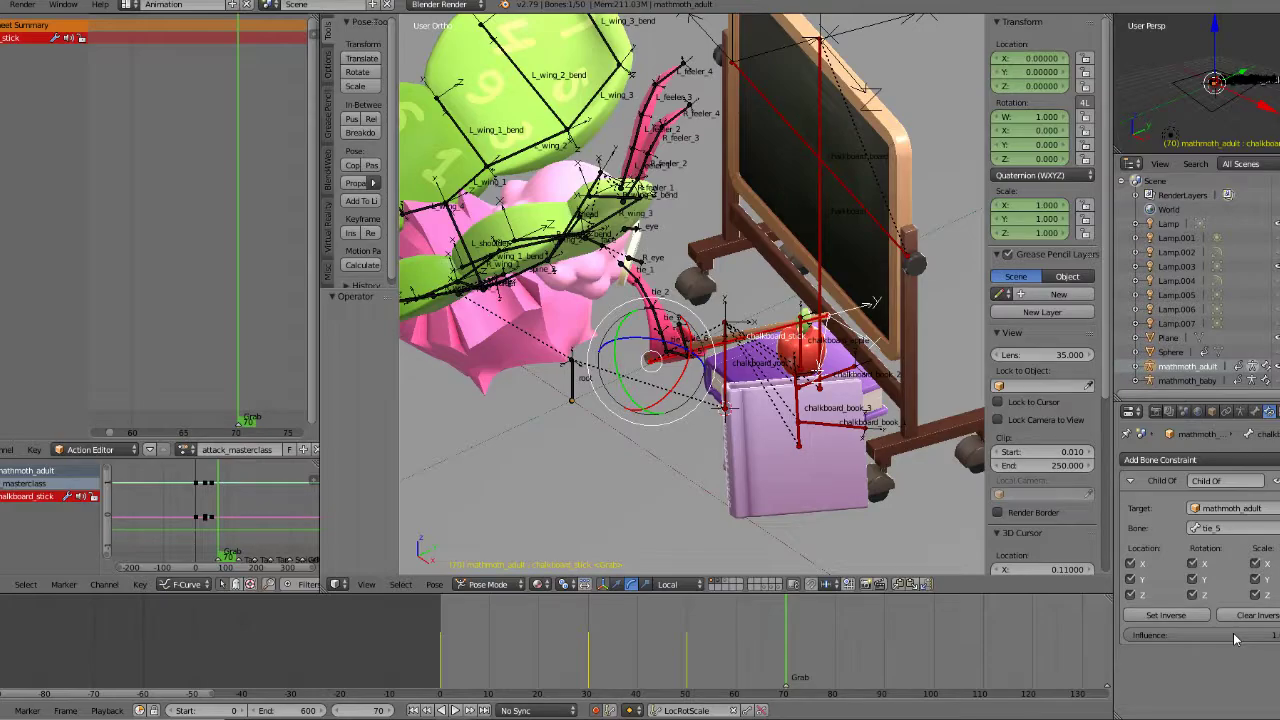
pyautogui.moveTo(766, 648); pyautogui.dragTo(770, 648)
pyautogui.scroll(-1, 656, 406)
pyautogui.moveTo(657, 411); pyautogui.dragTo(694, 391, button='middle')
pyautogui.scroll(4, 694, 391)
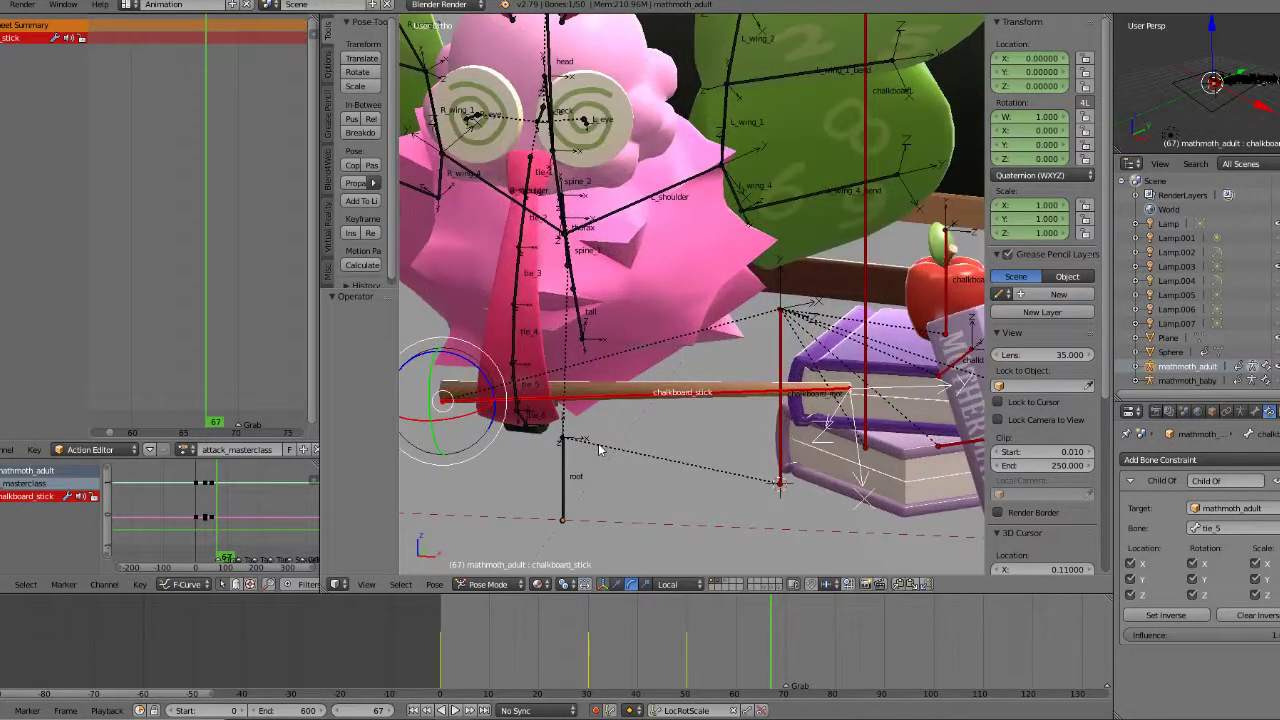
pyautogui.keyDown('shift'); pyautogui.moveTo(602, 447); pyautogui.dragTo(636, 437, button='middle'); pyautogui.keyUp('shift')
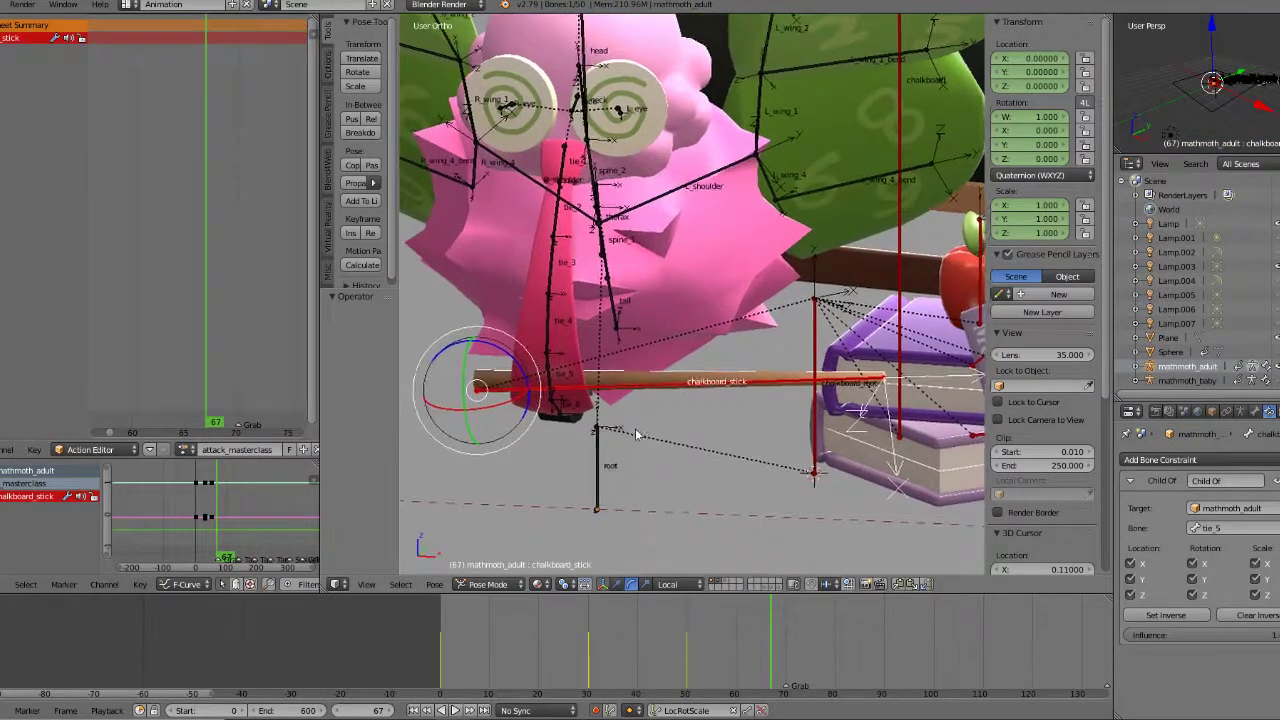
pyautogui.click(786, 651)
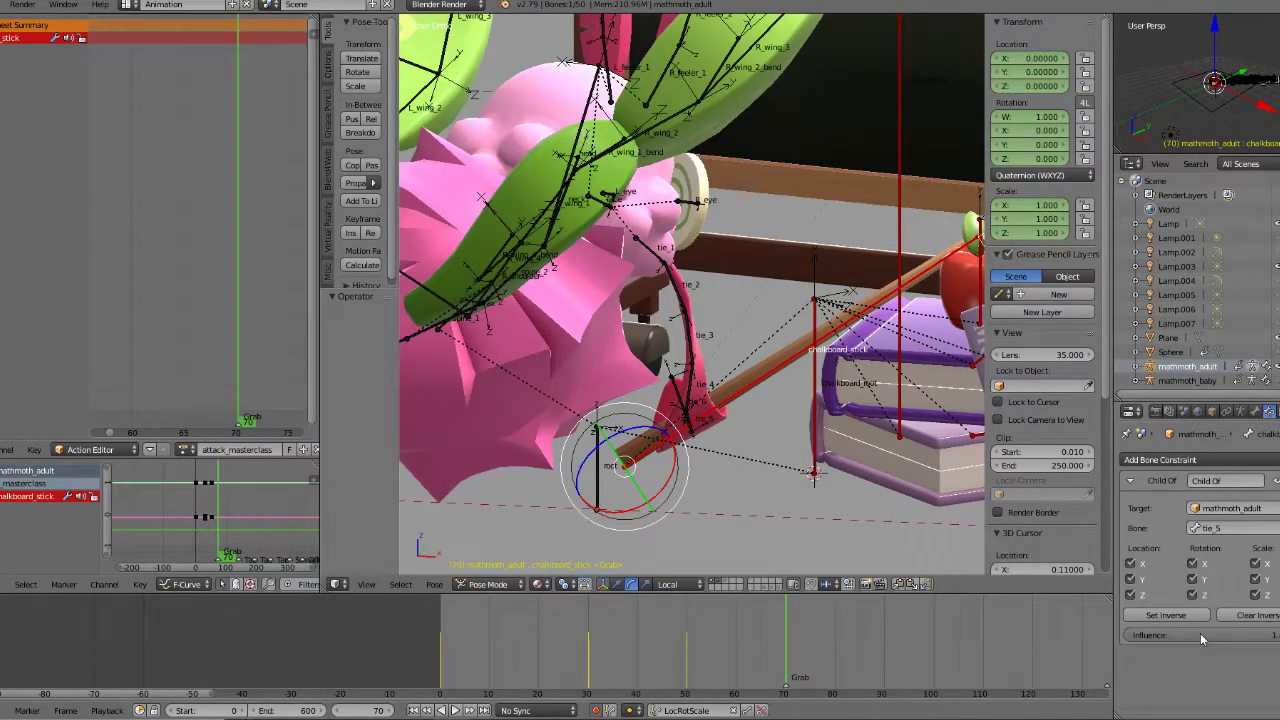
pyautogui.press('i')
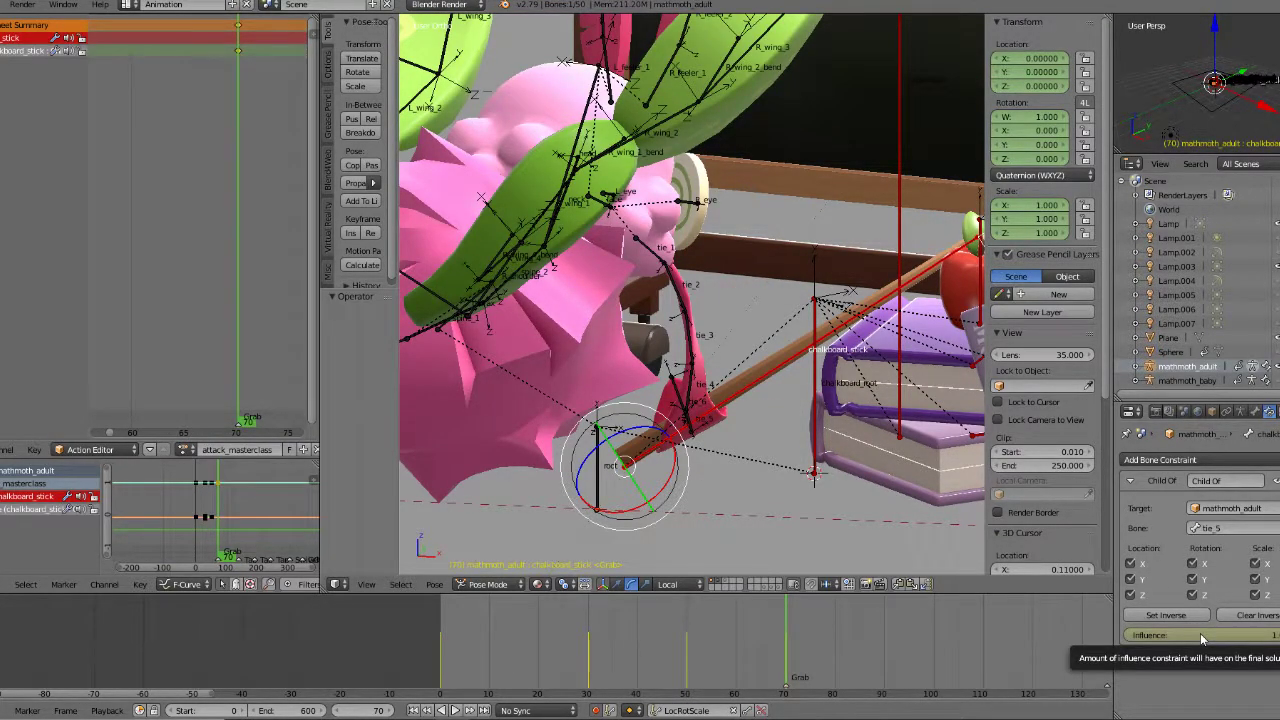
# Step: On frame 69, set the stick's Child Of influence to 0 and keyframe it
pyautogui.click(782, 658)
pyautogui.moveTo(782, 658); pyautogui.dragTo(783, 658)
pyautogui.moveTo(1228, 636); pyautogui.dragTo(1130, 636)
pyautogui.press('i')
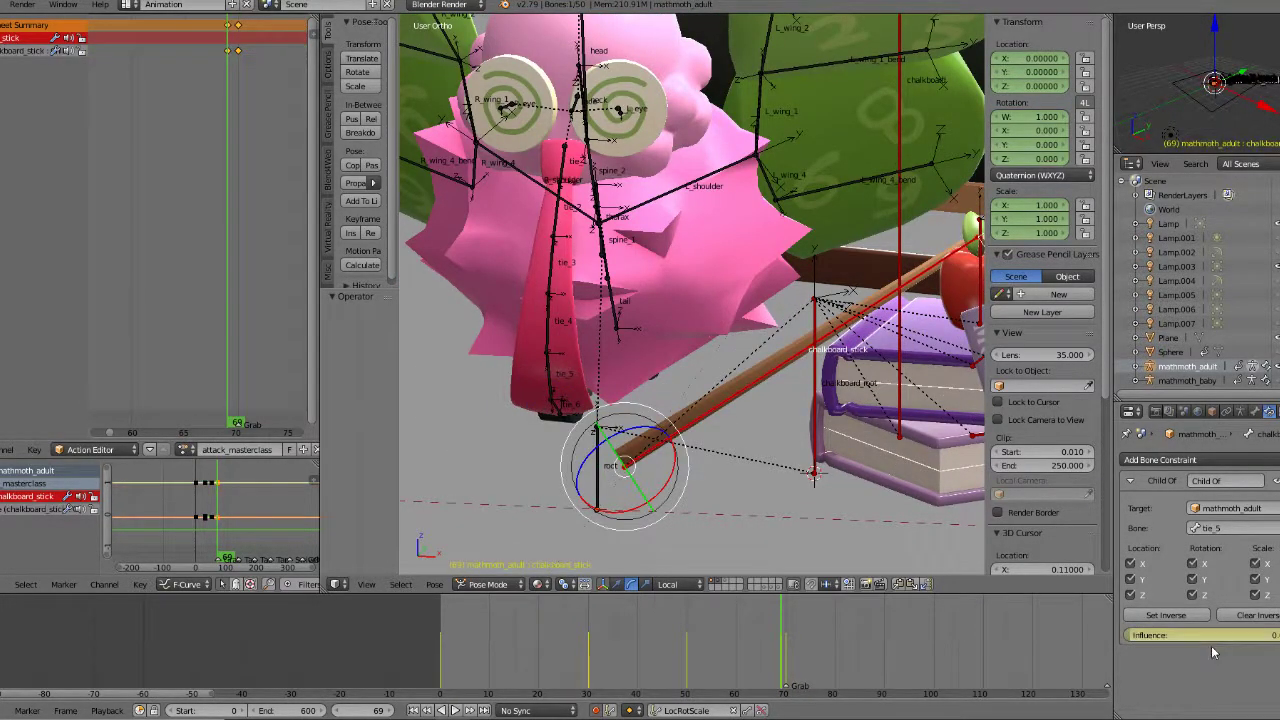
# Step: Go back and forth over frames 69 to 72 and examine how the tie takes hold of the stick
pyautogui.press('Right')
pyautogui.press('Left')
pyautogui.press('Right')
pyautogui.press('Right')
pyautogui.press('Right')
pyautogui.scroll(-8, 765, 425)
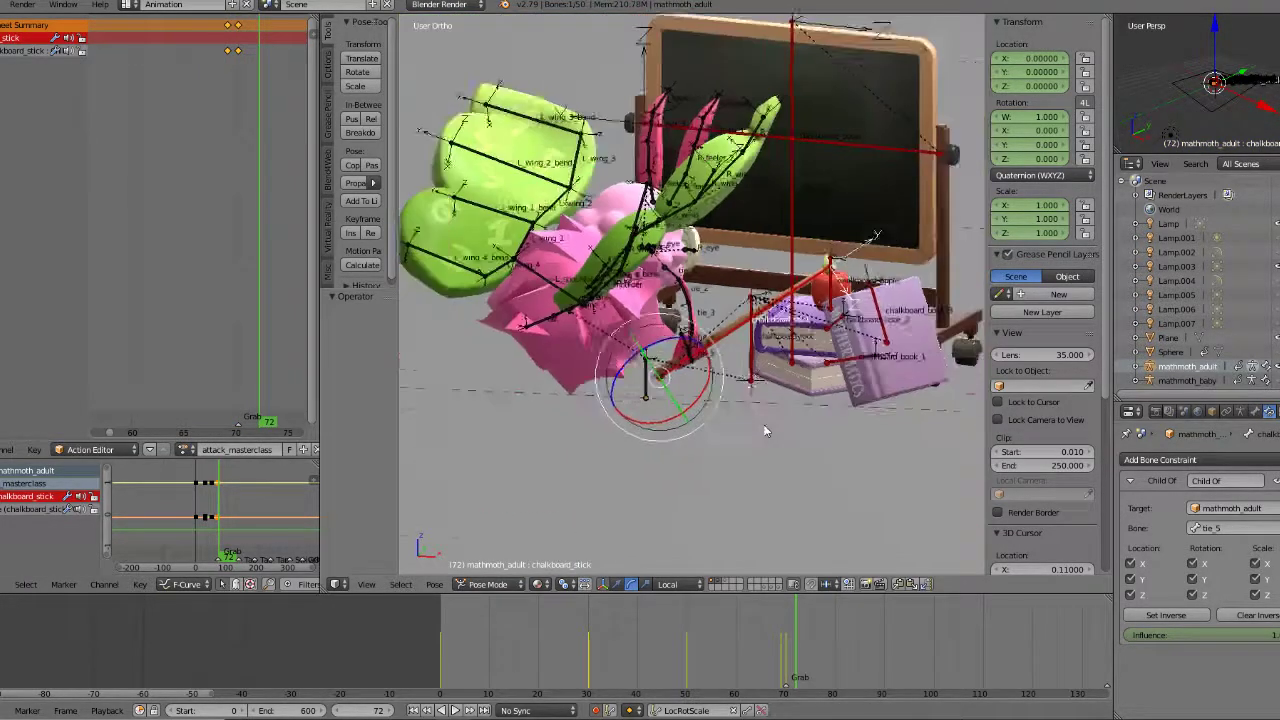
pyautogui.moveTo(781, 636); pyautogui.dragTo(783, 630)
pyautogui.scroll(8, 706, 455)
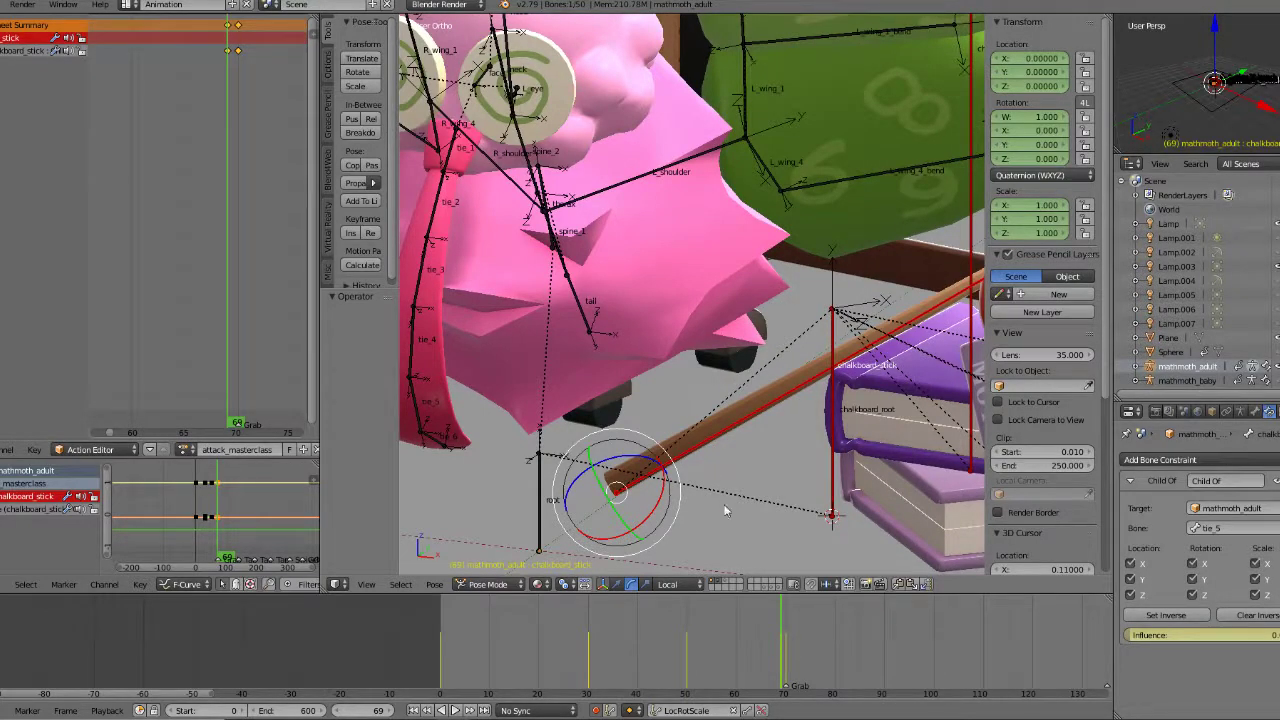
pyautogui.moveTo(834, 646); pyautogui.dragTo(786, 664)
pyautogui.scroll(4, 709, 503)
pyautogui.scroll(-2, 714, 509)
pyautogui.scroll(2, 757, 523)
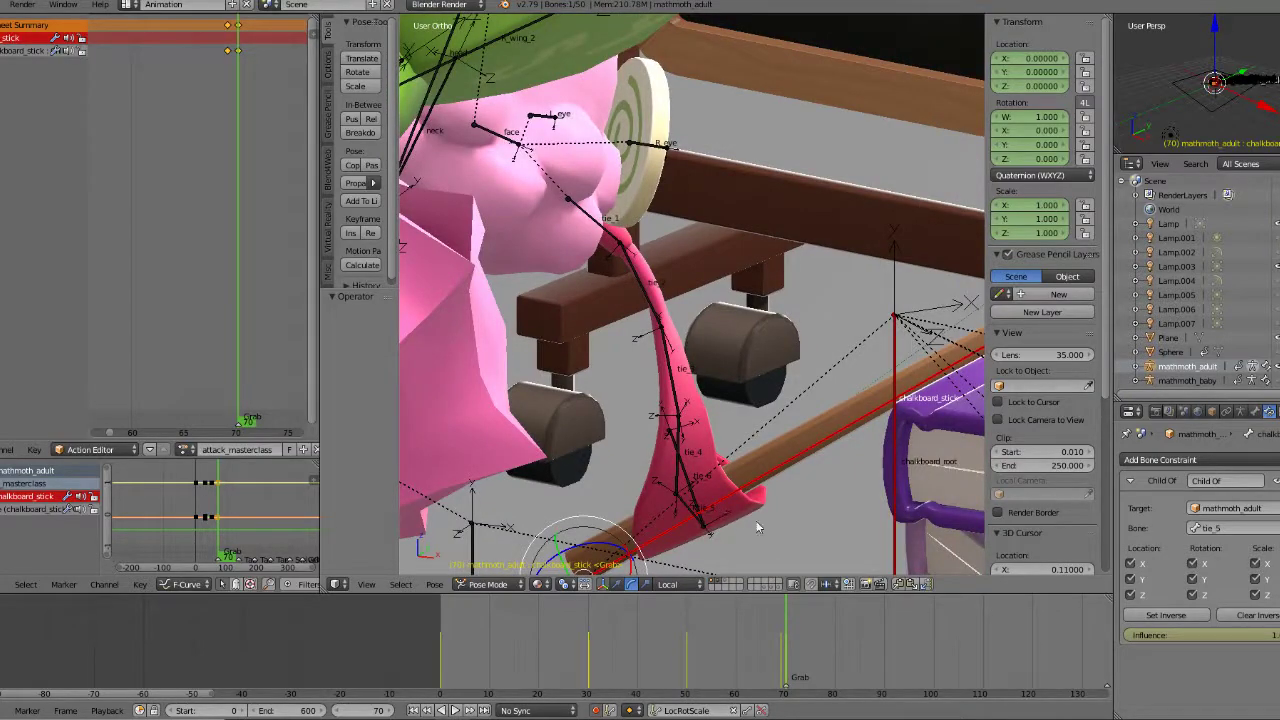
pyautogui.scroll(-2, 750, 510)
pyautogui.scroll(-5, 750, 510)
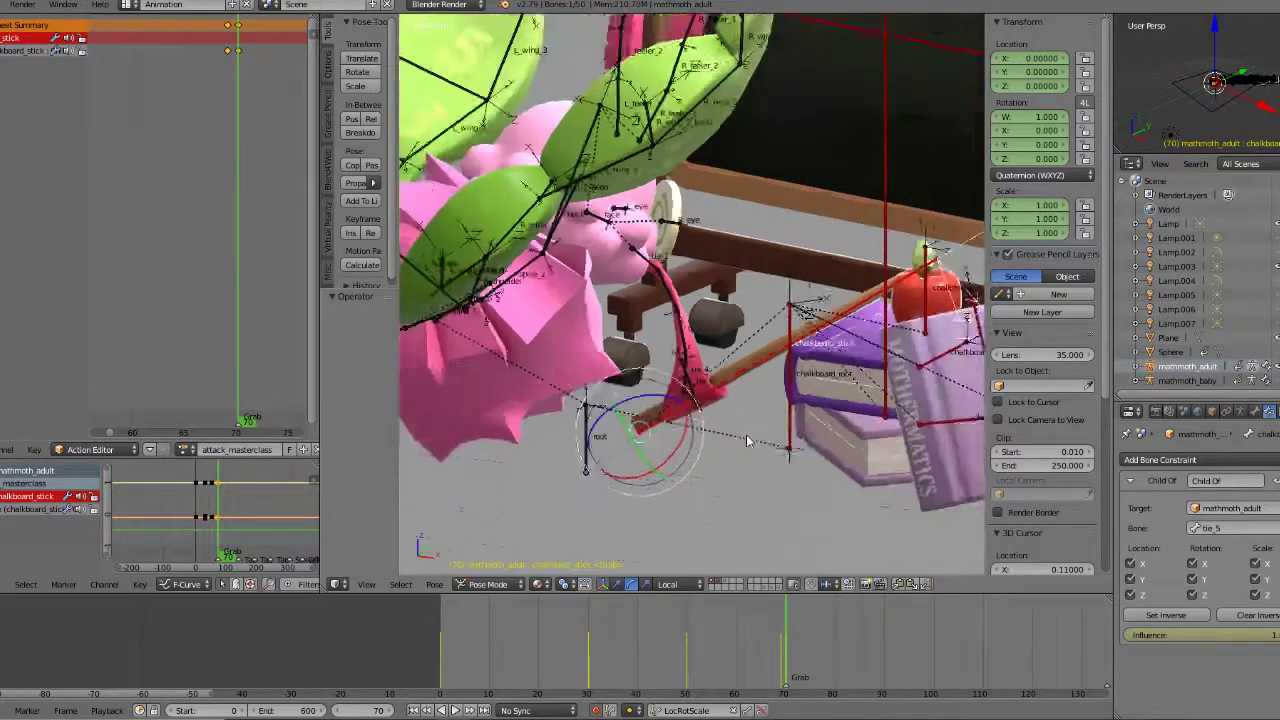
pyautogui.press('Left')
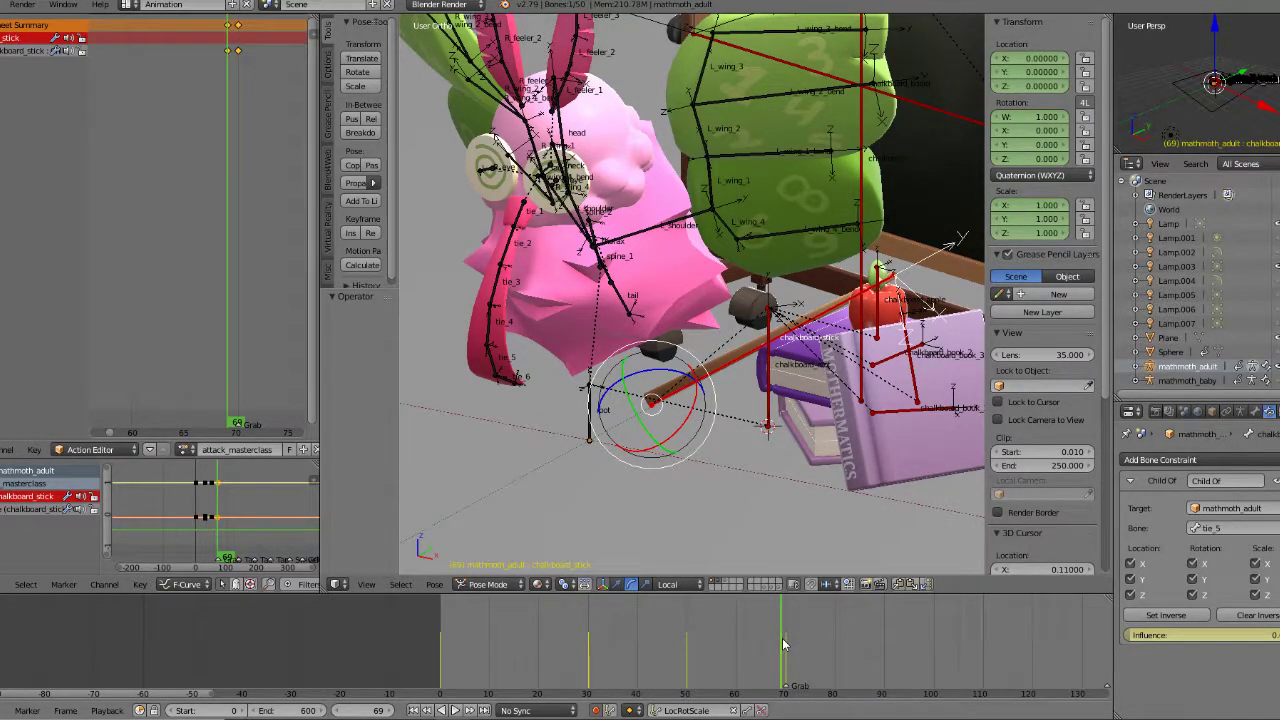
pyautogui.hotkey('alt', 'a')
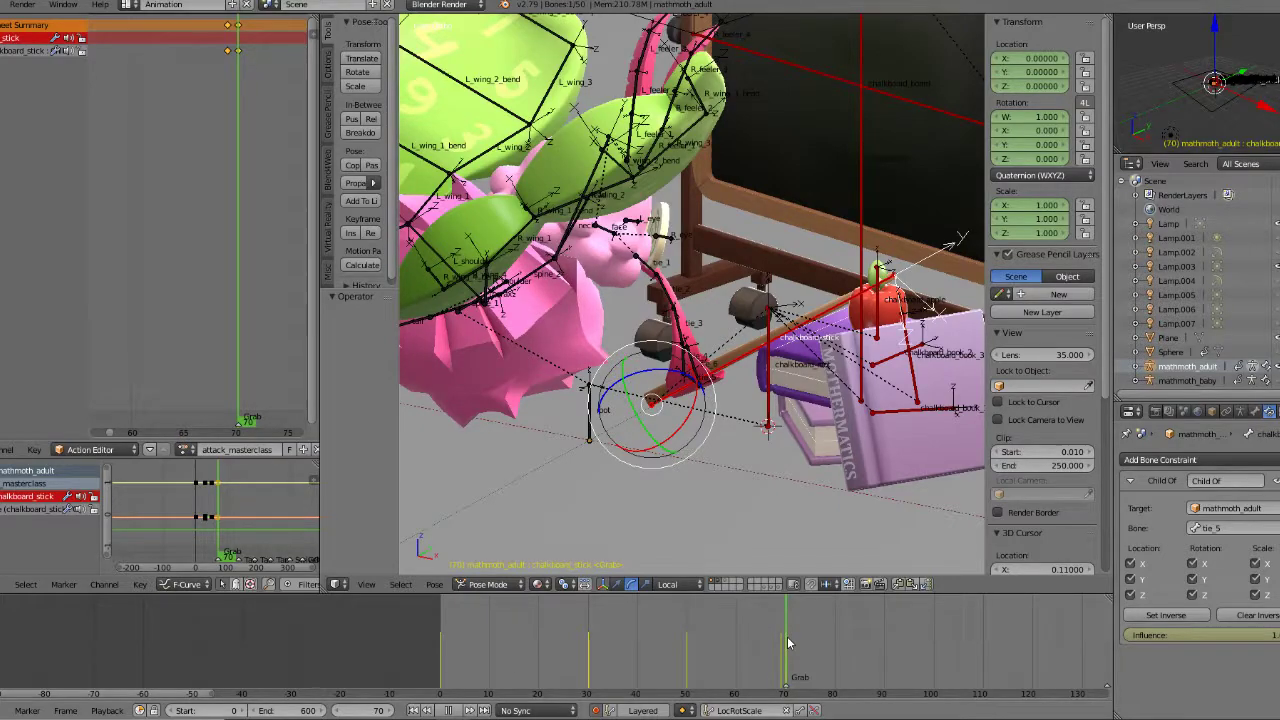
pyautogui.scroll(-5, 803, 76)
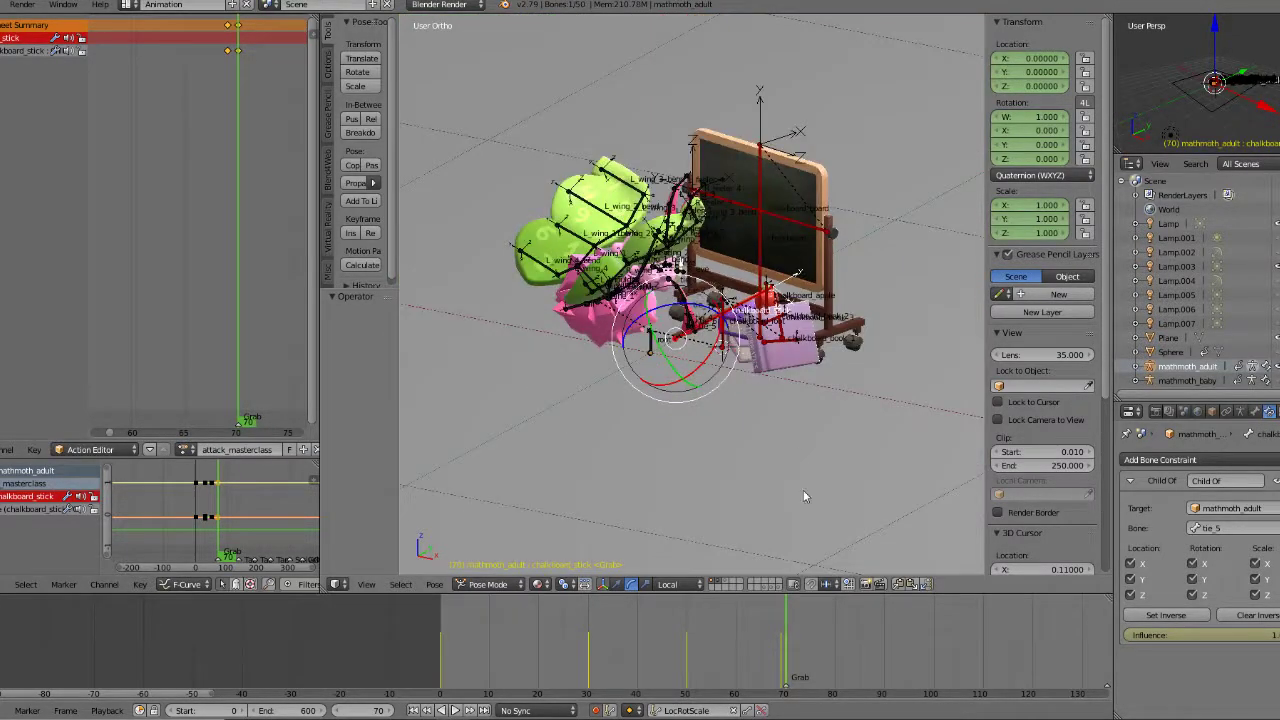
# Step: Scrub past the Grab marker and play the animation around the first Tap marker to judge the timing
pyautogui.click(790, 636)
pyautogui.moveTo(790, 636); pyautogui.dragTo(885, 639)
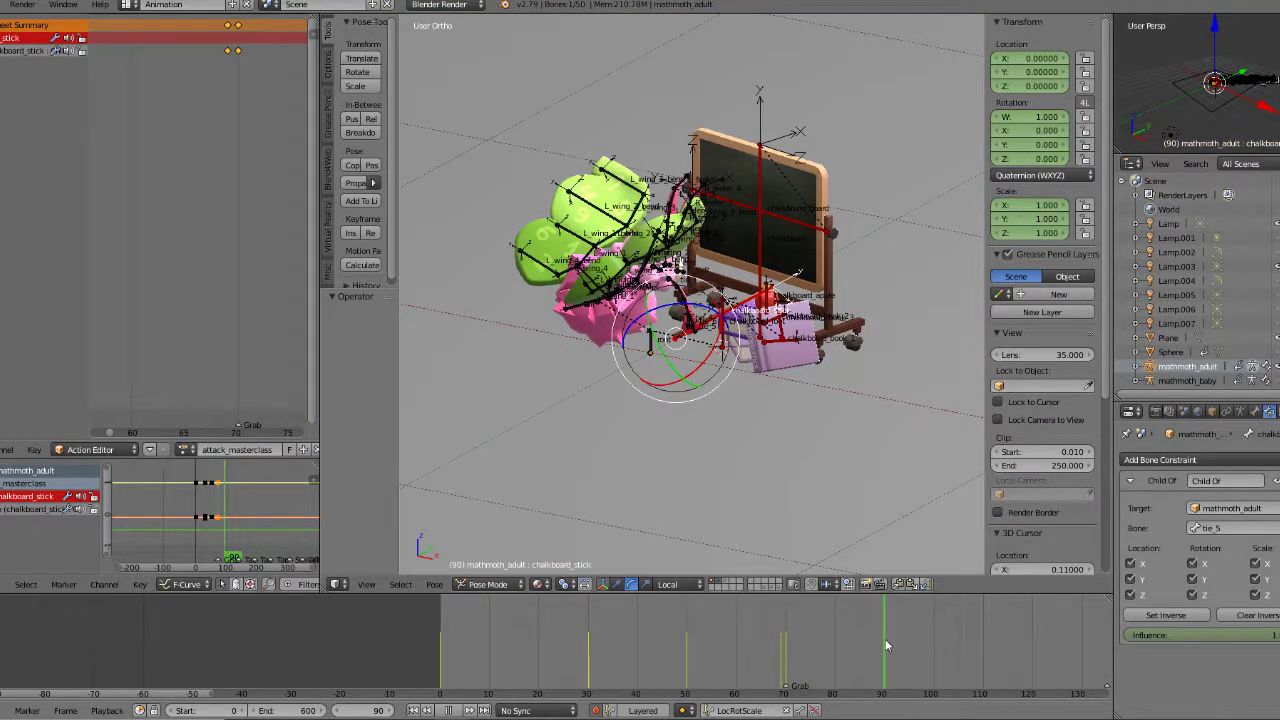
pyautogui.scroll(-14, 873, 627)
pyautogui.scroll(-1, 871, 633)
pyautogui.hotkey('alt', 'a')
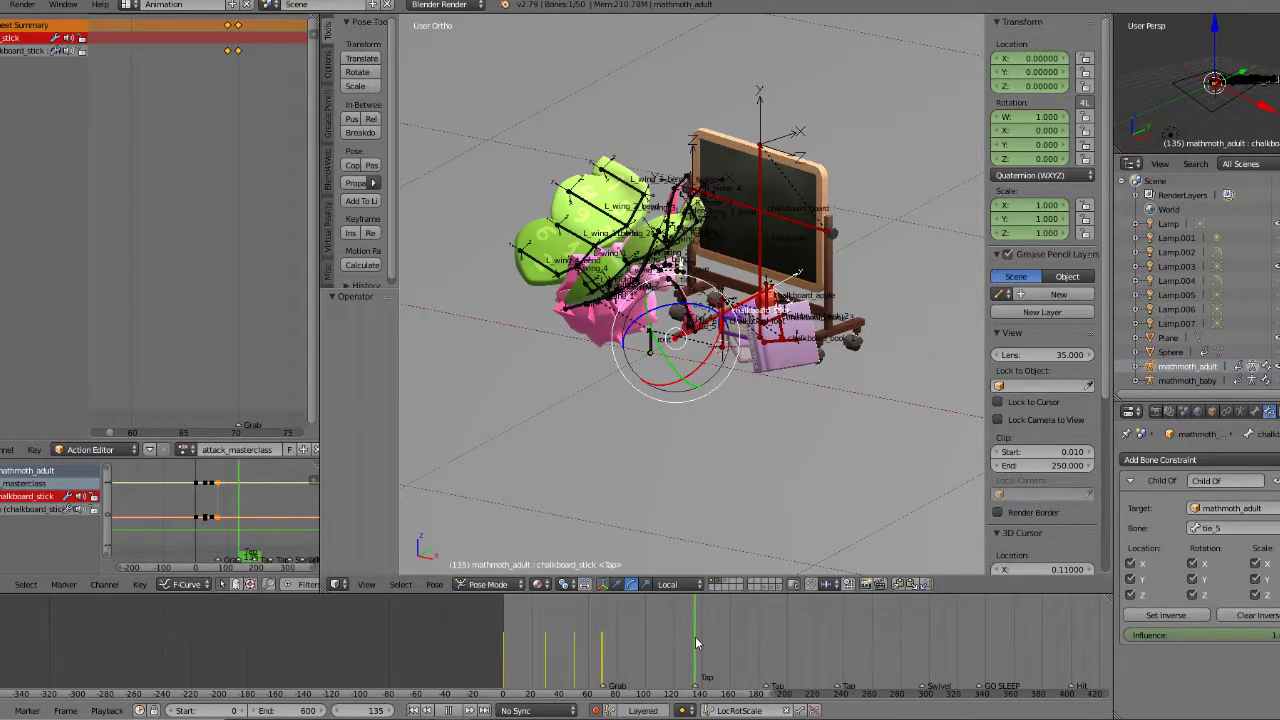
pyautogui.moveTo(695, 643)
pyautogui.mouseDown()
pyautogui.moveTo(636, 642)
pyautogui.moveTo(698, 640)
pyautogui.mouseUp()
pyautogui.hotkey('alt', 'a')
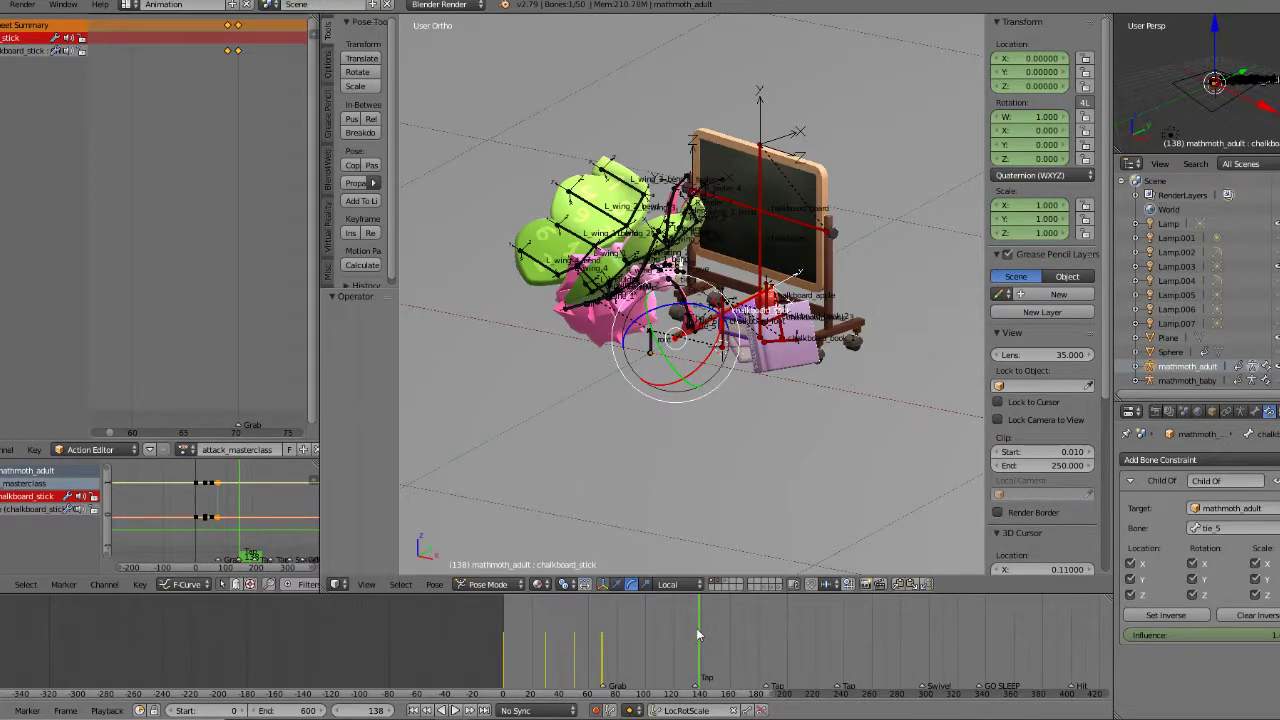
pyautogui.click(695, 633)
pyautogui.hotkey('alt', 'a')
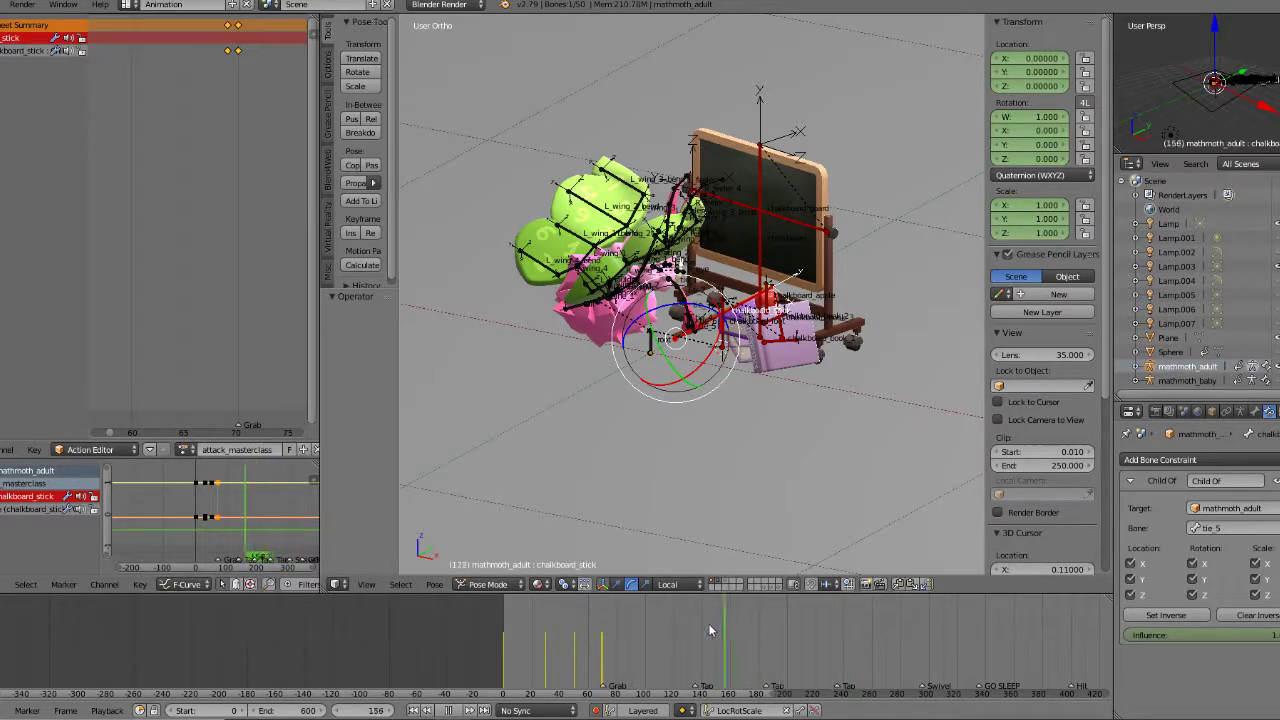
# Step: At frame 100, select the thorax bone and clear all of its transforms
pyautogui.moveTo(731, 625); pyautogui.dragTo(645, 634)
pyautogui.hotkey('alt', 'a')
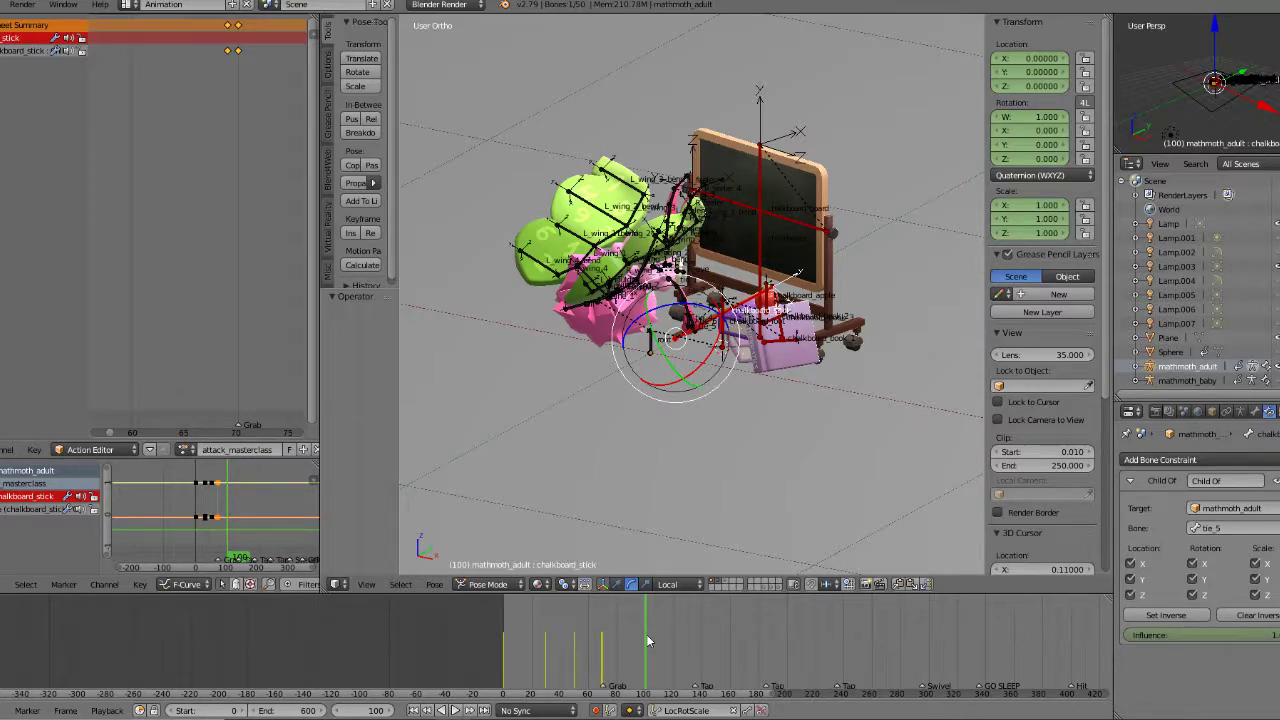
pyautogui.scroll(8, 642, 450)
pyautogui.moveTo(678, 458); pyautogui.dragTo(630, 447, button='middle')
pyautogui.keyDown('shift'); pyautogui.moveTo(425, 320); pyautogui.dragTo(600, 350, button='middle'); pyautogui.keyUp('shift')
pyautogui.rightClick(548, 290)
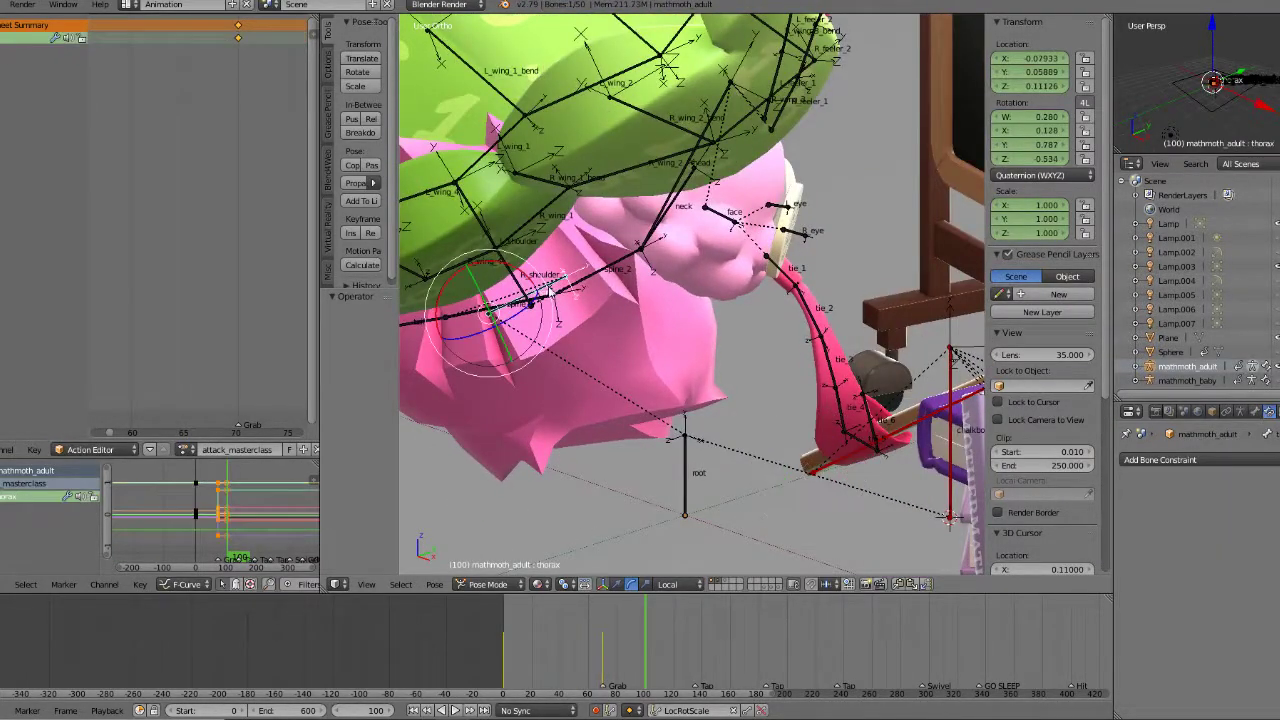
pyautogui.scroll(-4, 614, 500)
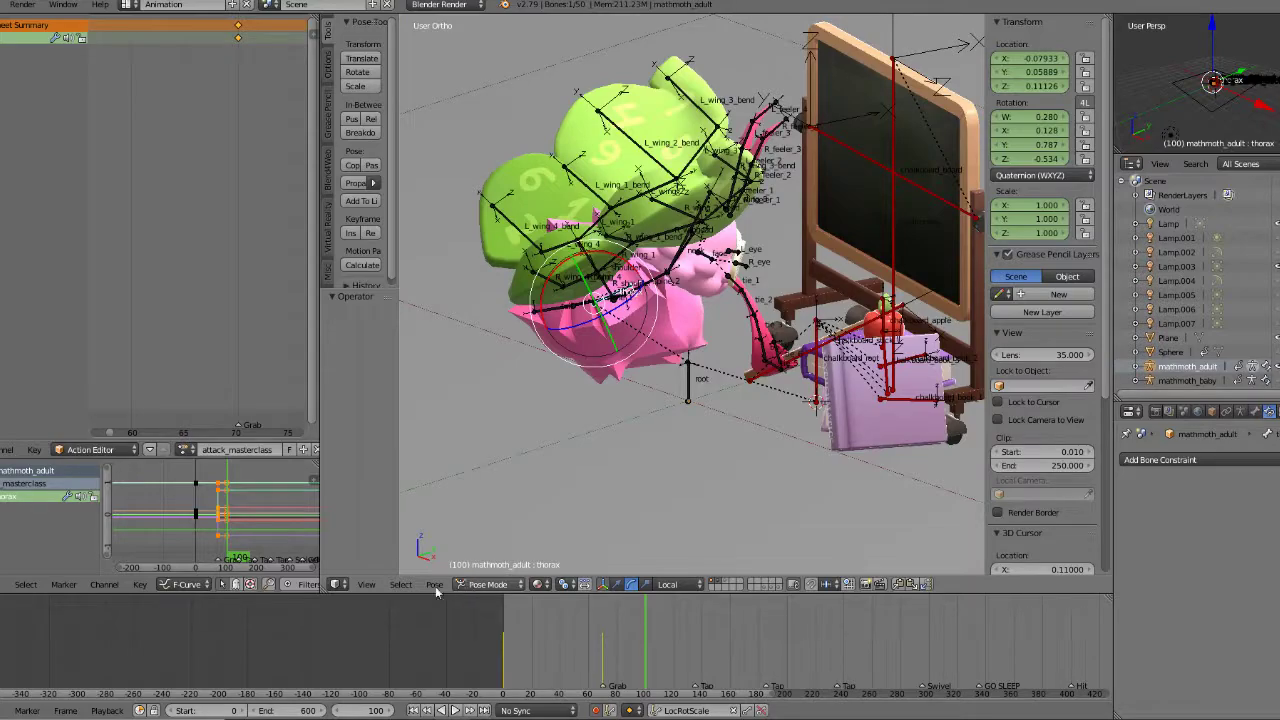
pyautogui.click(438, 585)
pyautogui.moveTo(490, 504)
pyautogui.click(635, 504)
pyautogui.moveTo(645, 480); pyautogui.dragTo(789, 446, button='middle')
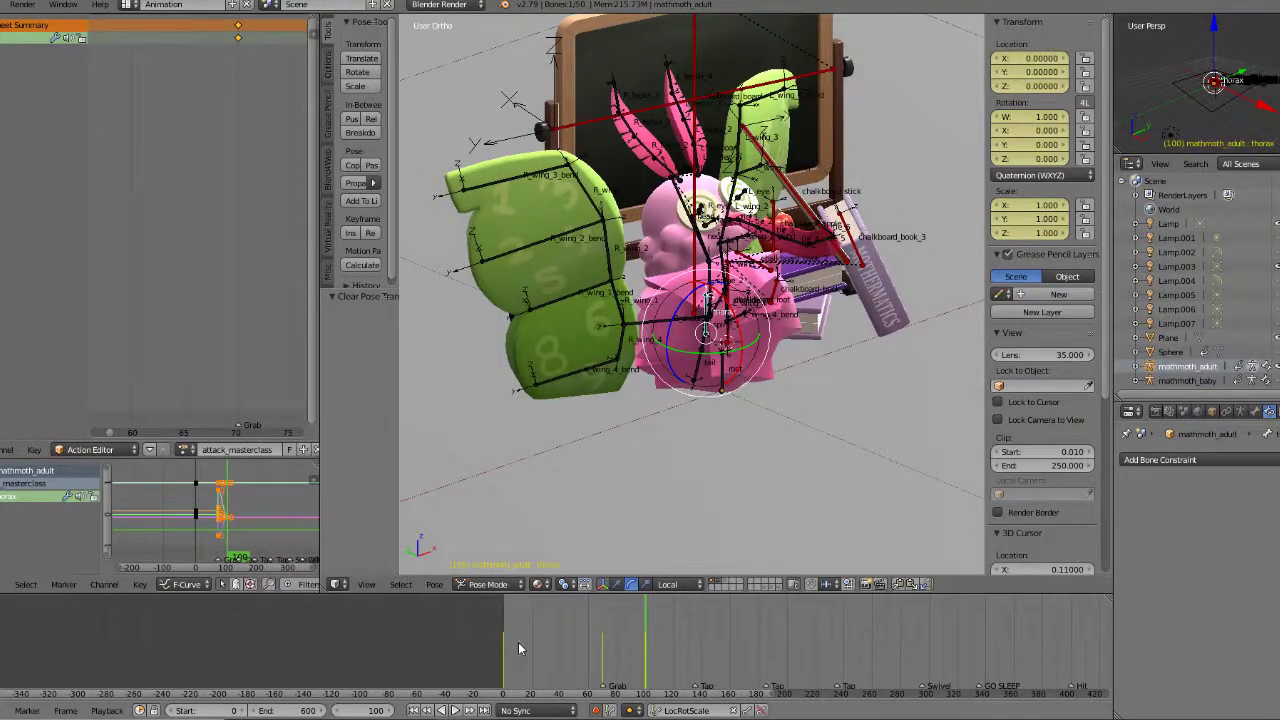
# Step: Copy the thorax pose from frame 0 and paste it at frame 100
pyautogui.hotkey('shift', 'Left')
pyautogui.hotkey('ctrl', 'c')
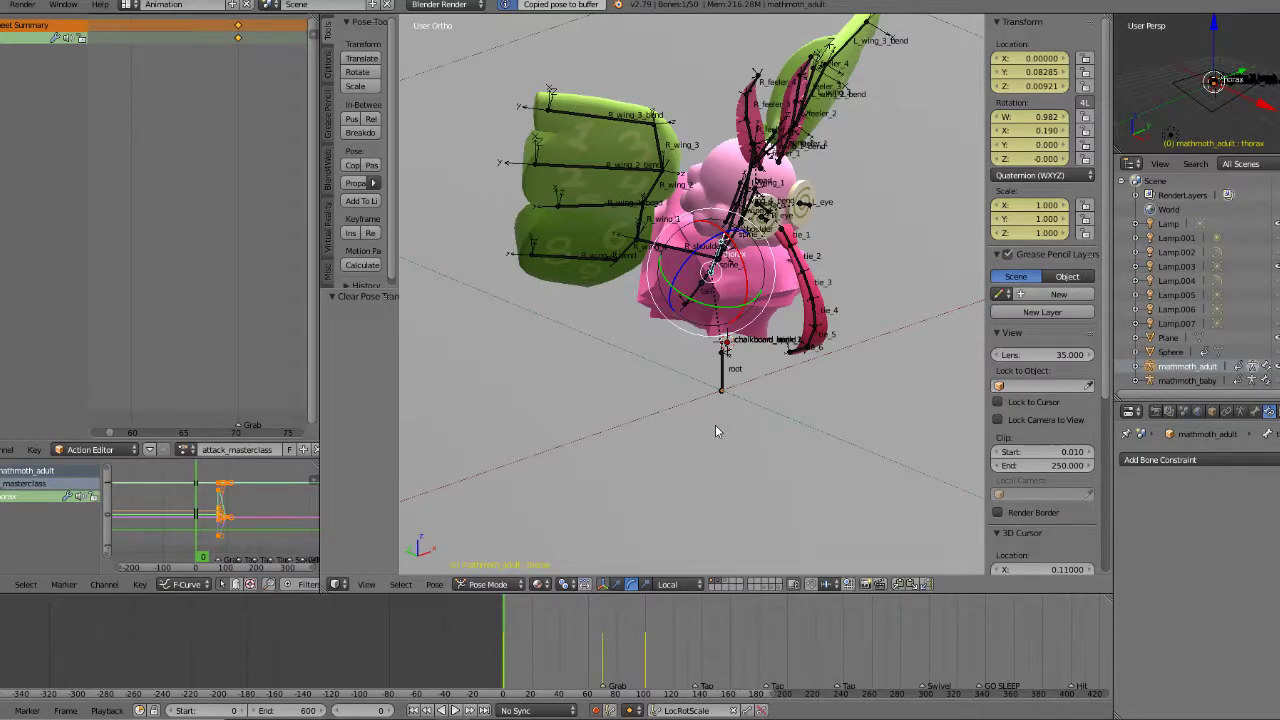
pyautogui.press('Up')
pyautogui.hotkey('ctrl', 'v')
# Step: Try rotating the spine_2 bone about 9.6° around its local X axis, and clear all of its transforms
pyautogui.press('KP_1')
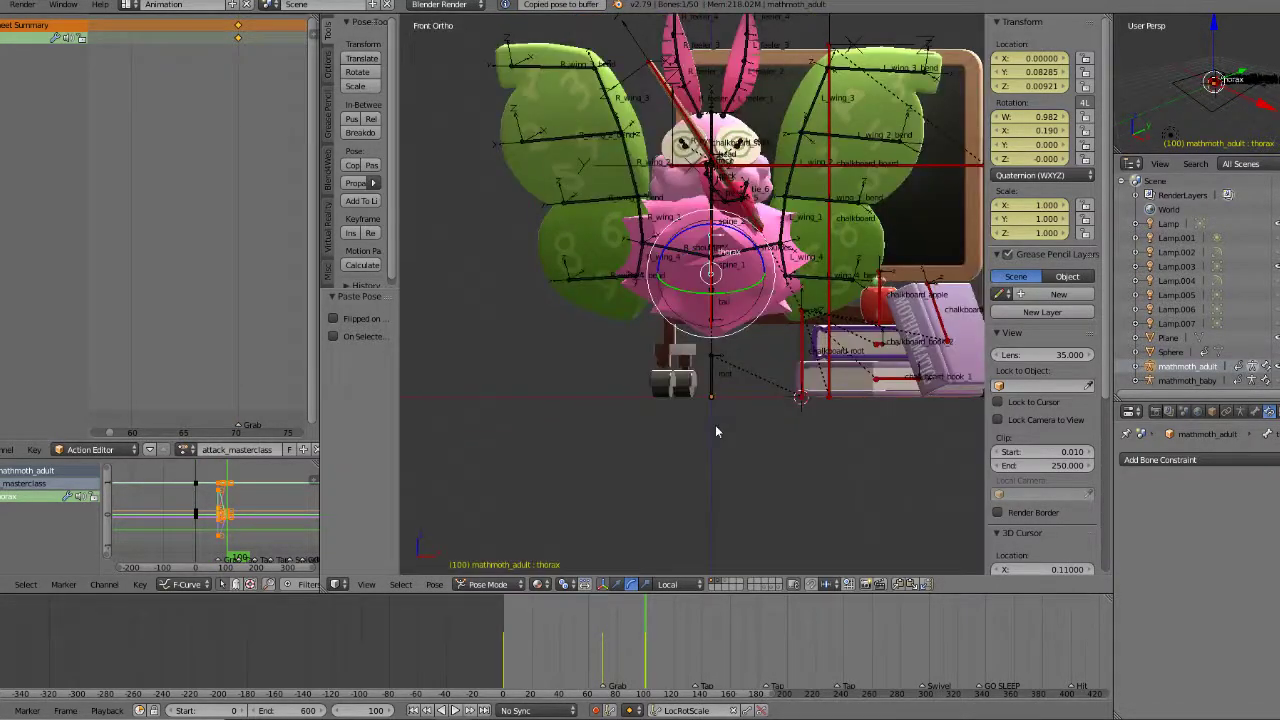
pyautogui.moveTo(715, 425); pyautogui.dragTo(715, 292, button='middle')
pyautogui.scroll(2, 826, 357)
pyautogui.rightClick(713, 288)
pyautogui.press('r')
pyautogui.press('x')
pyautogui.press('x')
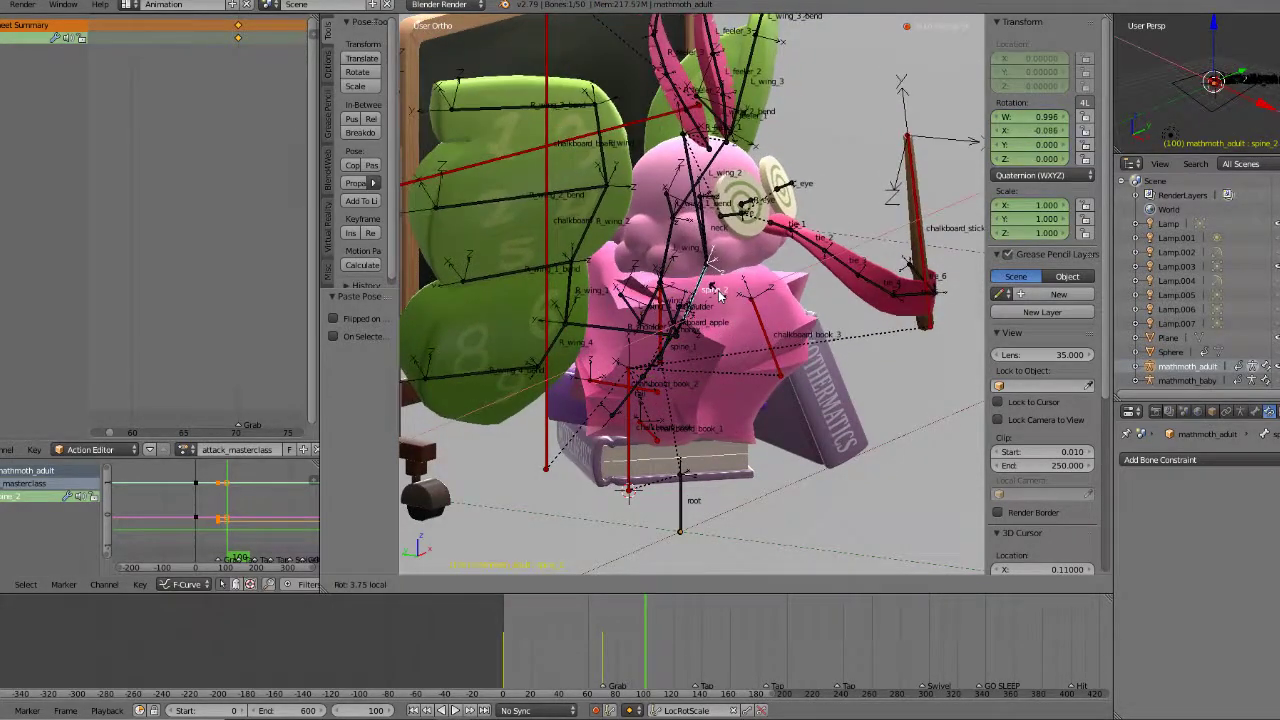
pyautogui.press('Return')
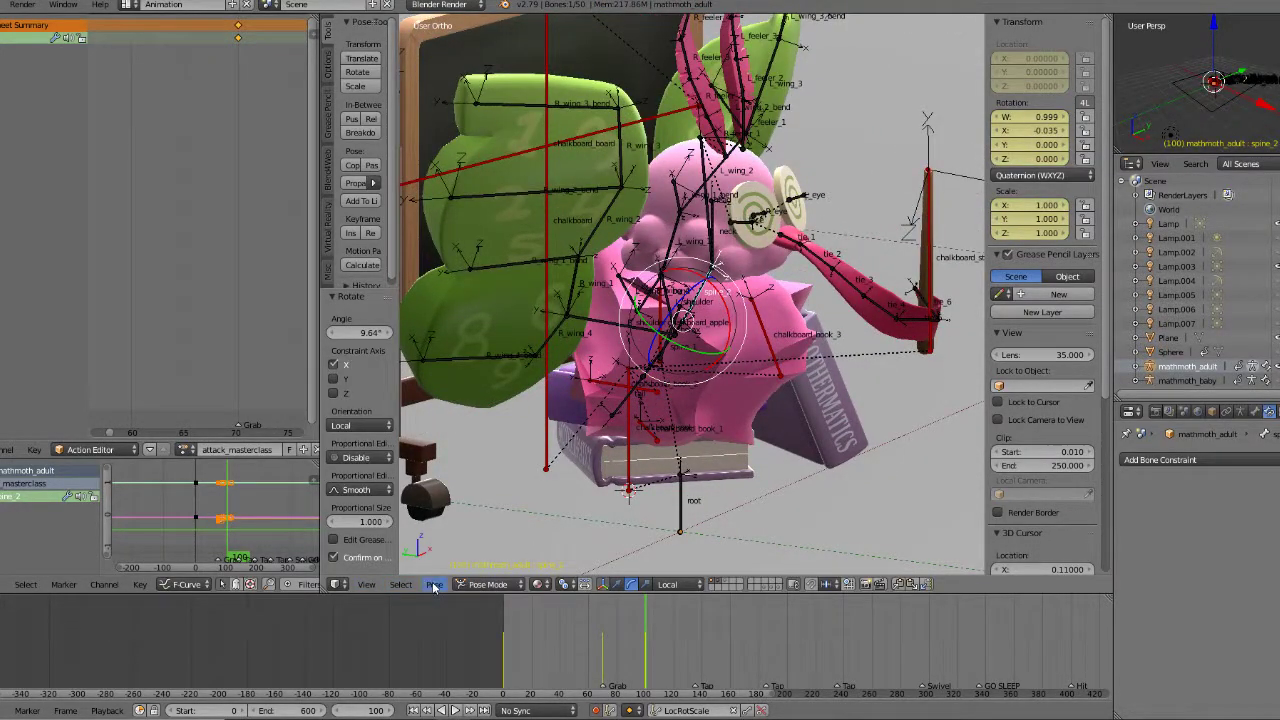
pyautogui.click(434, 584)
pyautogui.moveTo(535, 514)
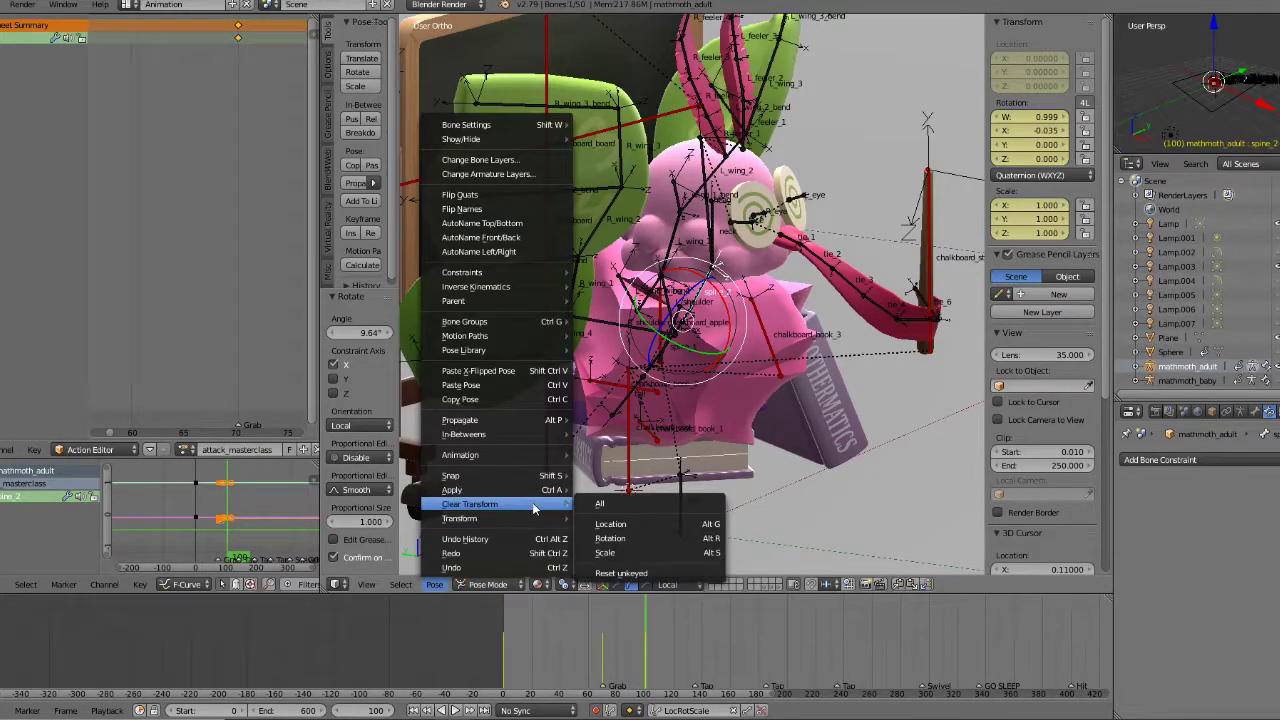
pyautogui.click(609, 504)
# Step: Try tilting the head bone around its local X axis, and clear all of its transforms
pyautogui.rightClick(713, 240)
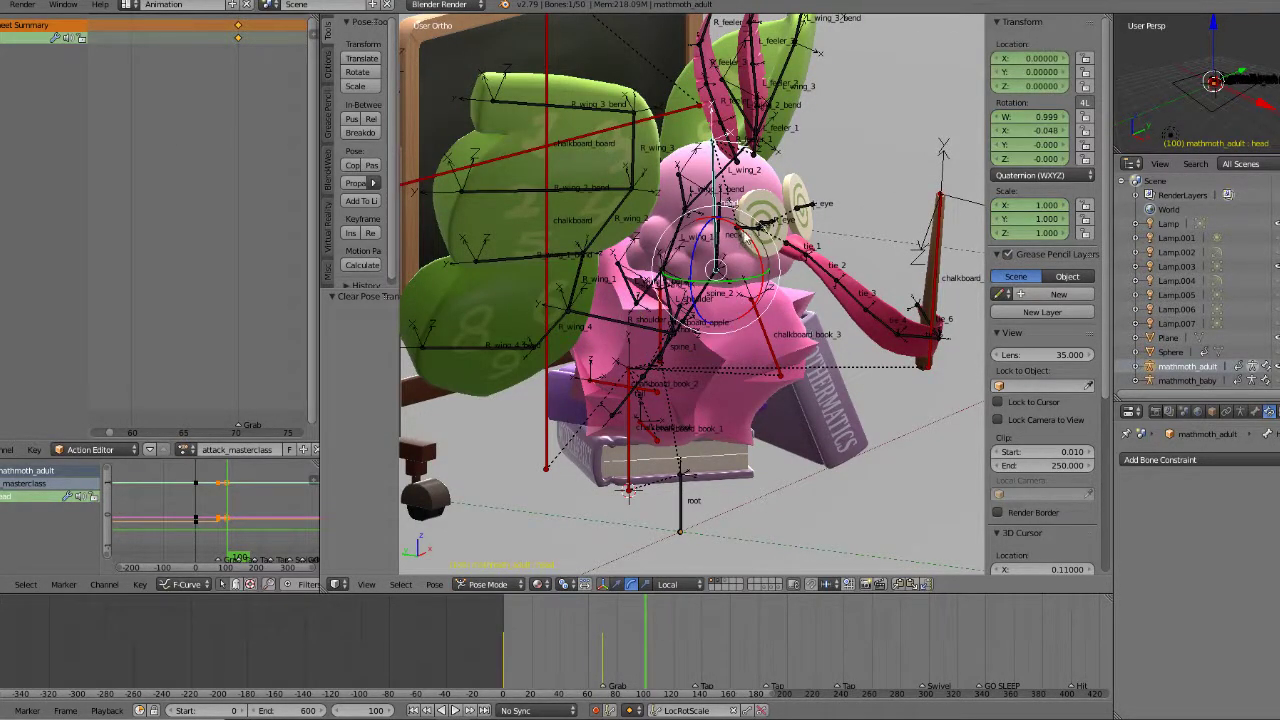
pyautogui.press('r')
pyautogui.press('x')
pyautogui.press('x')
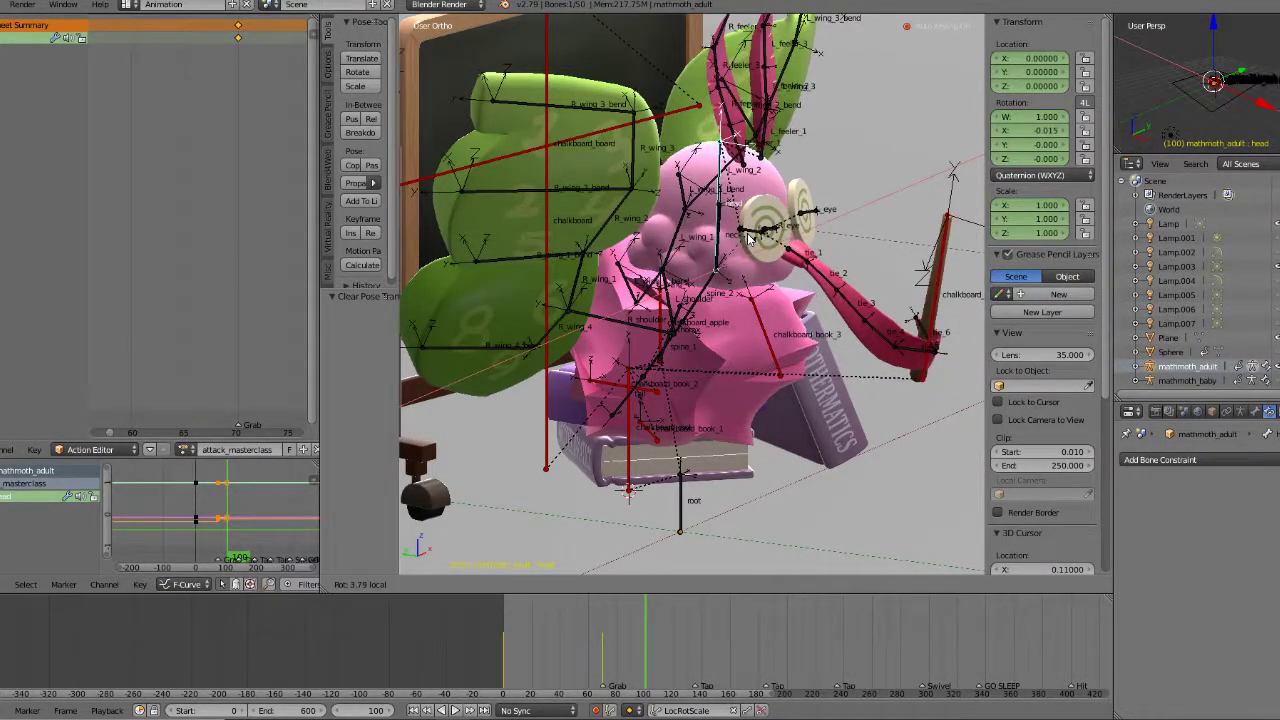
pyautogui.click(750, 242)
pyautogui.click(434, 584)
pyautogui.moveTo(540, 504)
pyautogui.click(605, 505)
# Step: Rotate the neck bone about 9.9° around its local X axis
pyautogui.rightClick(724, 240)
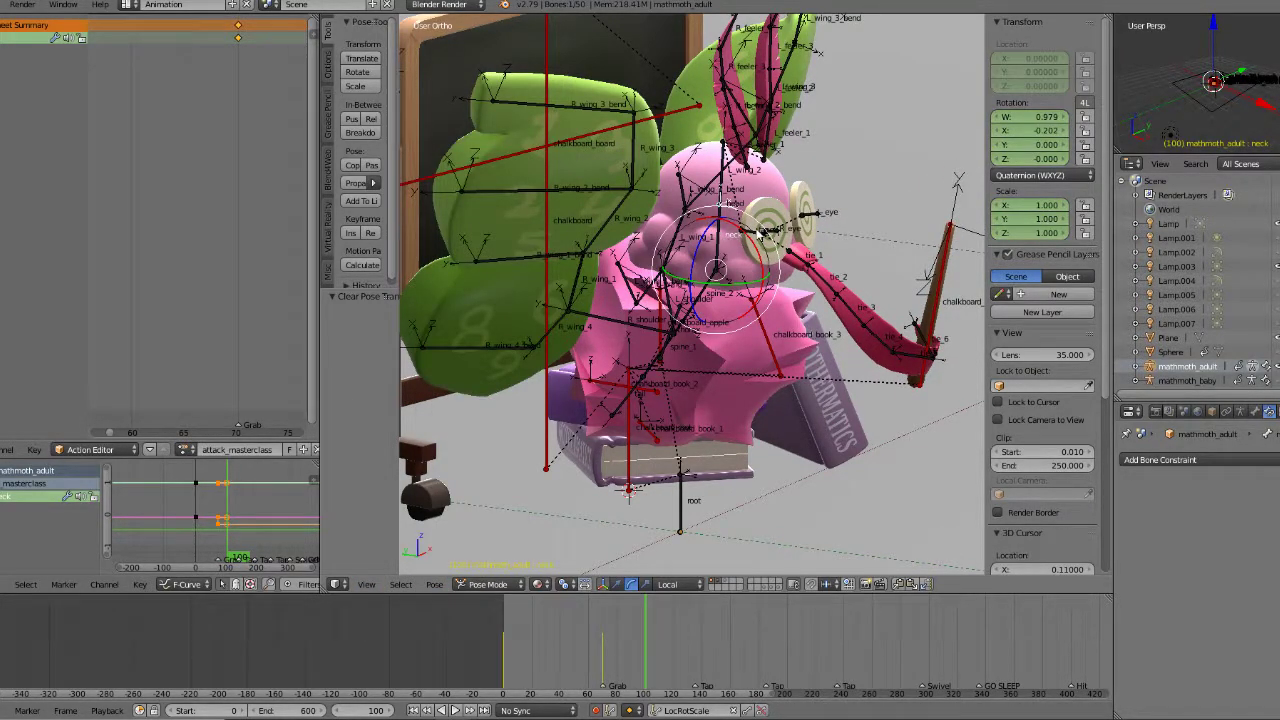
pyautogui.press('r')
pyautogui.press('x')
pyautogui.press('x')
pyautogui.click(768, 247)
# Step: Select the tie bones from tie_1 to tie_5 together and clear all of their transforms at frame 100
pyautogui.moveTo(768, 247); pyautogui.dragTo(756, 330, button='middle')
pyautogui.scroll(-4, 637, 287)
pyautogui.scroll(5, 648, 305)
pyautogui.scroll(1, 756, 310)
pyautogui.rightClick(730, 272)
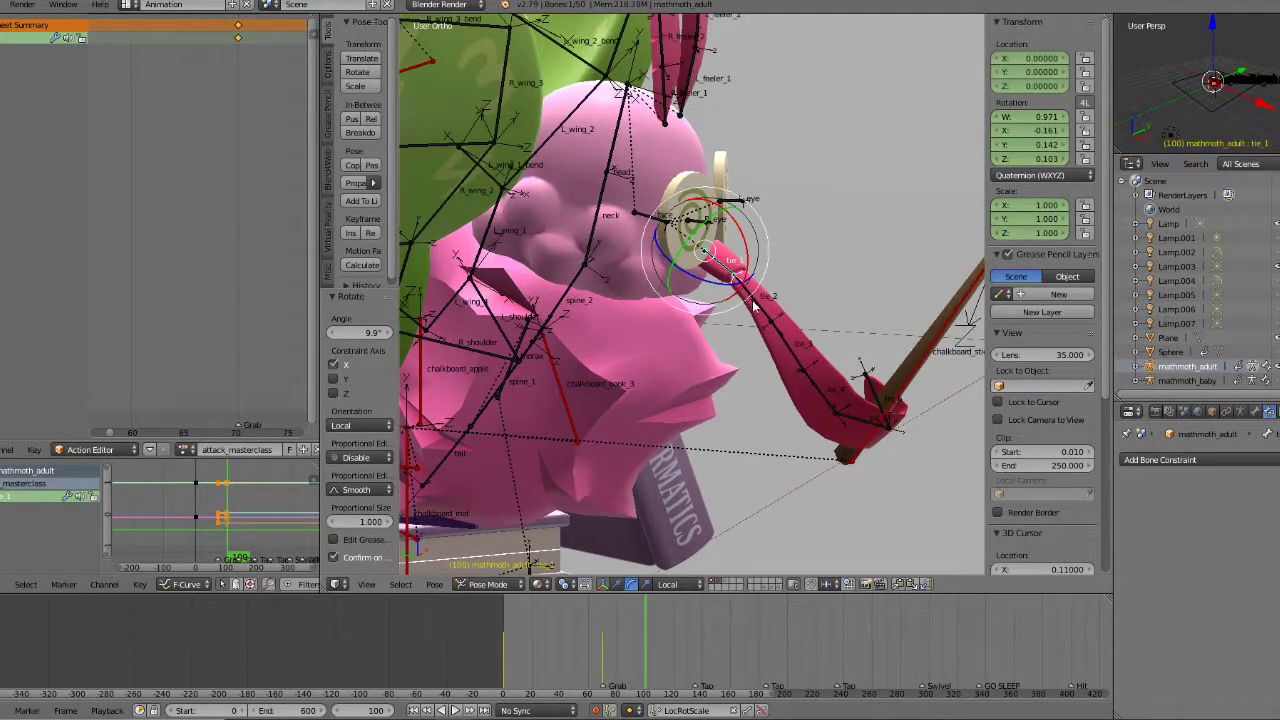
pyautogui.keyDown('shift'); pyautogui.rightClick(752, 300); pyautogui.keyUp('shift')
pyautogui.keyDown('shift'); pyautogui.rightClick(792, 350); pyautogui.keyUp('shift')
pyautogui.keyDown('shift'); pyautogui.rightClick(824, 396); pyautogui.keyUp('shift')
pyautogui.keyDown('shift'); pyautogui.rightClick(851, 427); pyautogui.keyUp('shift')
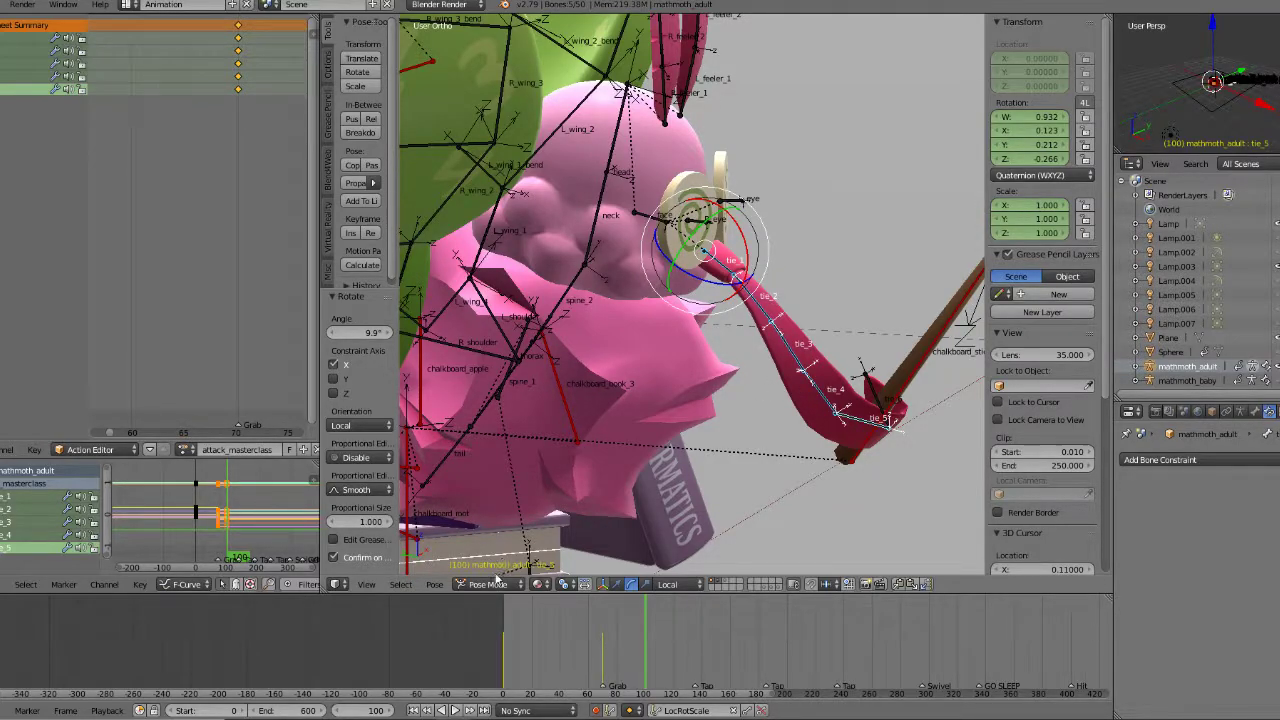
pyautogui.click(434, 584)
pyautogui.moveTo(480, 504)
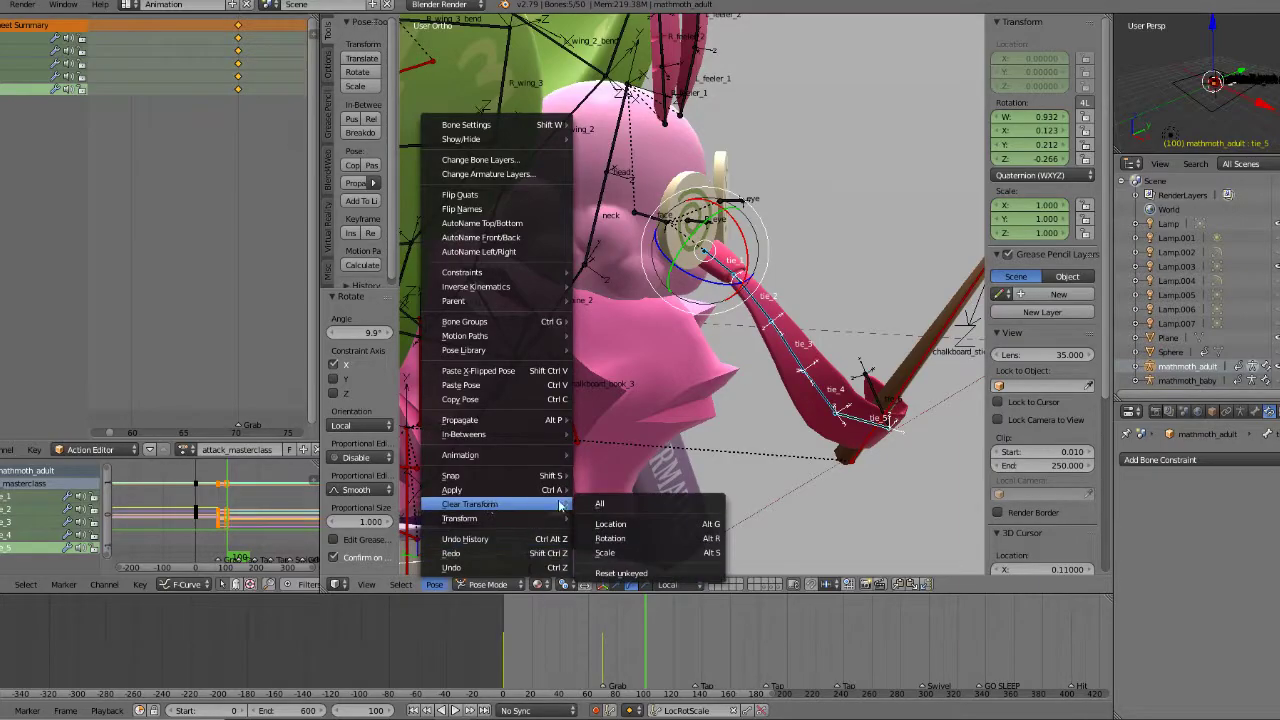
pyautogui.click(642, 503)
pyautogui.moveTo(784, 462); pyautogui.dragTo(745, 457, button='middle')
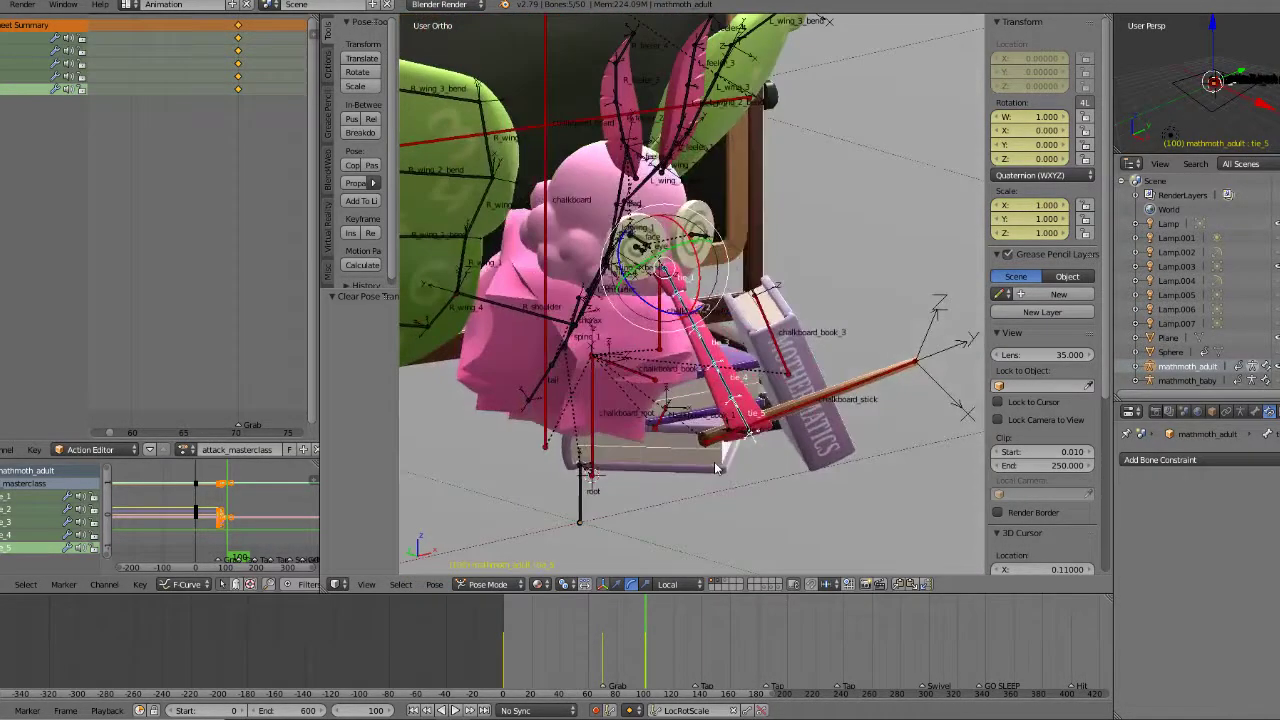
# Step: Rotate the tie bones tie_1 to tie_5 together by about -12.2° in the right side view
pyautogui.press('KP_1')
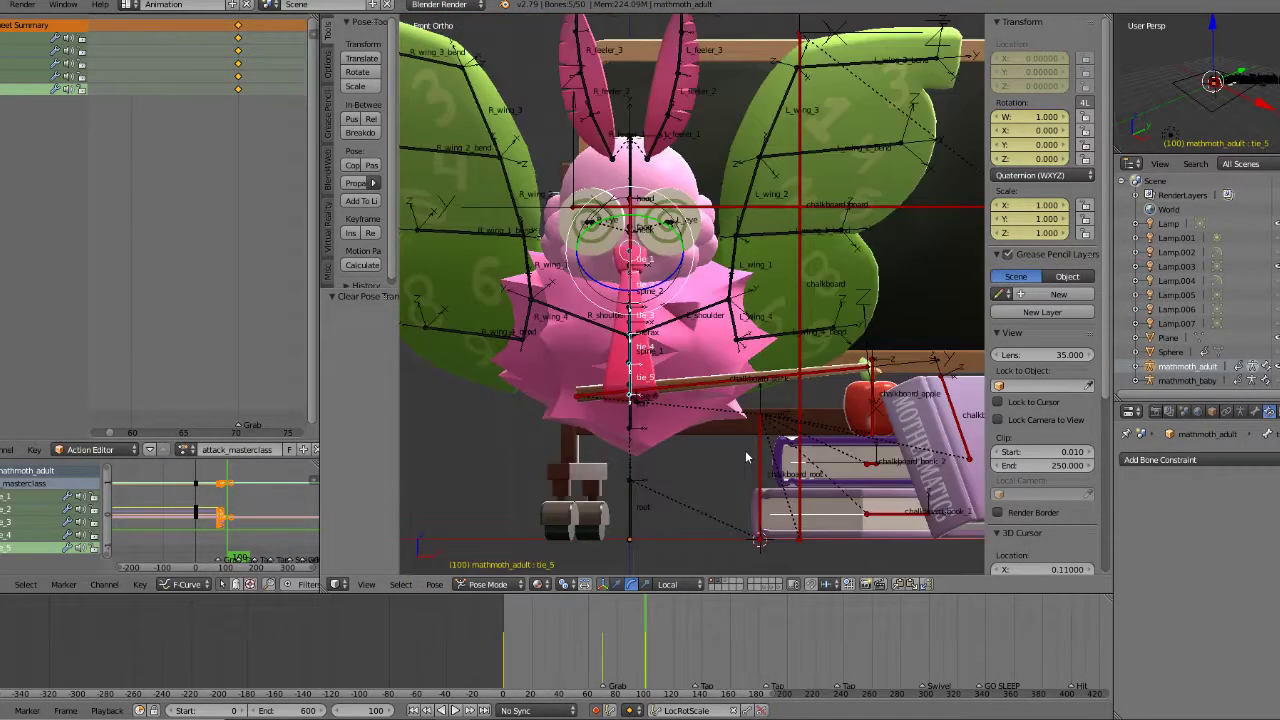
pyautogui.press('KP_3')
pyautogui.scroll(1, 641, 407)
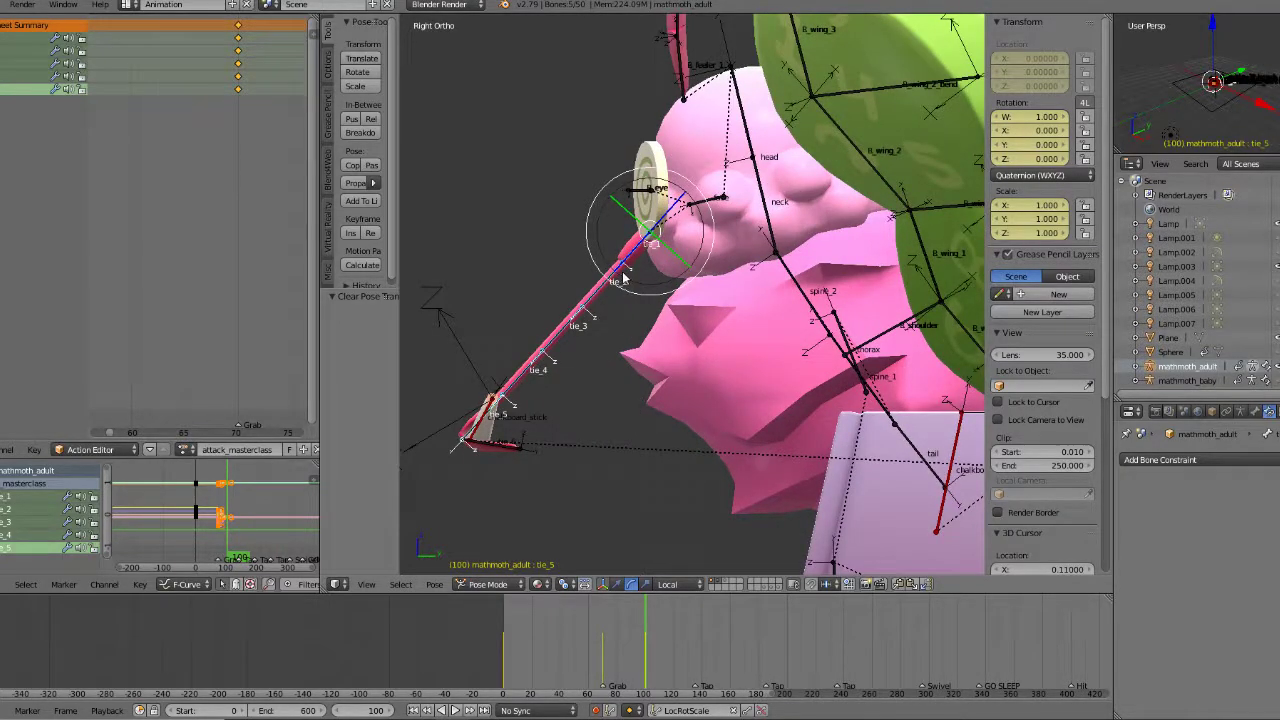
pyautogui.press('r')
pyautogui.click(632, 320)
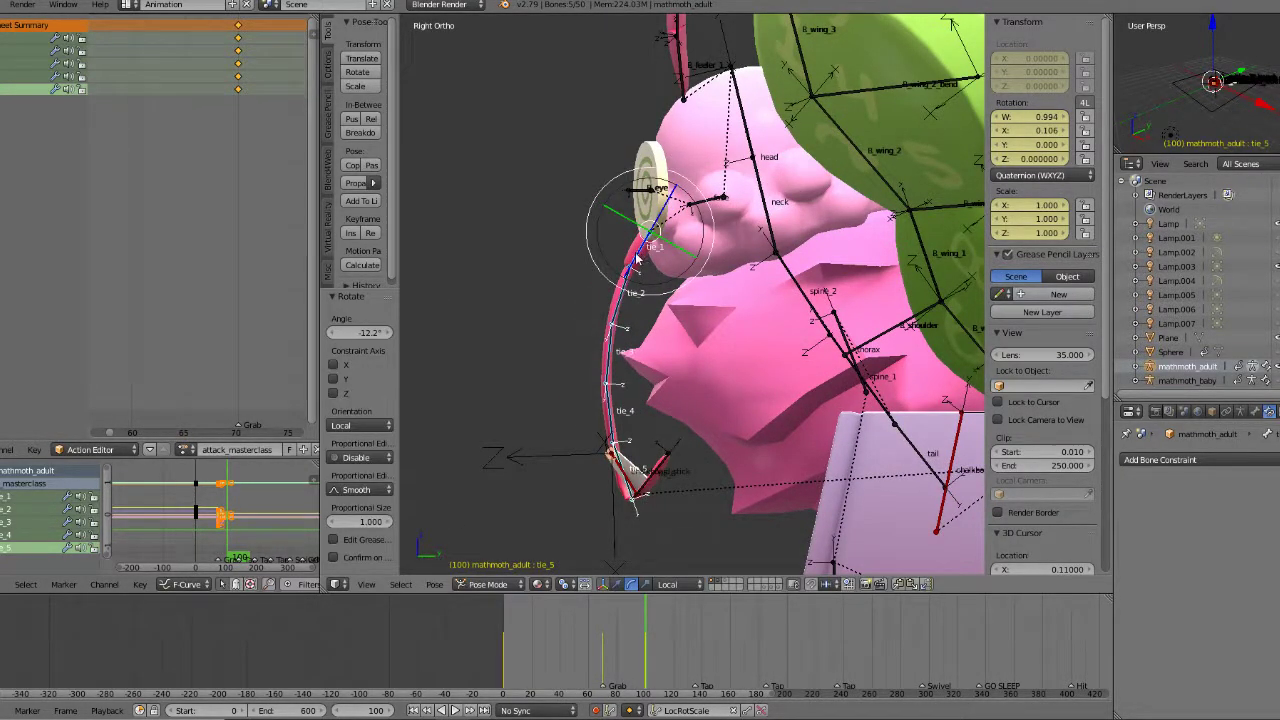
# Step: Rotate the tie_1 bone by about 30.2° in the right side view
pyautogui.rightClick(637, 258)
pyautogui.press('r')
pyautogui.click(640, 290)
pyautogui.moveTo(640, 290); pyautogui.dragTo(683, 366, button='middle')
# Step: Rotate the tie_5 bone by 28° around the X axis
pyautogui.rightClick(546, 474)
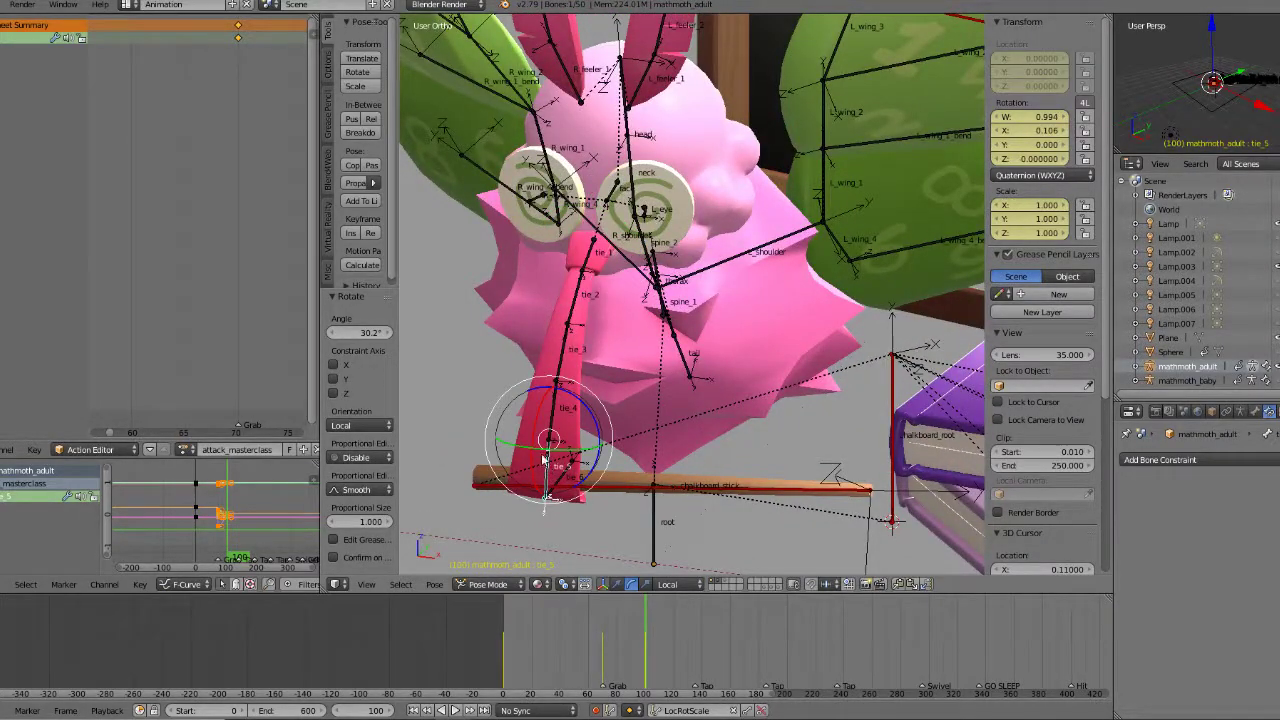
pyautogui.write('rx28')
pyautogui.press('Return')
# Step: Rotate a bone at the tie's lower end by about 17.2° around its local X axis
pyautogui.moveTo(533, 431); pyautogui.dragTo(492, 392, button='middle')
pyautogui.rightClick(496, 383)
pyautogui.click(459, 341)
pyautogui.moveTo(468, 352); pyautogui.dragTo(468, 365)
pyautogui.moveTo(485, 386); pyautogui.dragTo(768, 437, button='middle')
# Step: Rotate the tie_3 bone by about 5.13° around its local X axis
pyautogui.rightClick(780, 376)
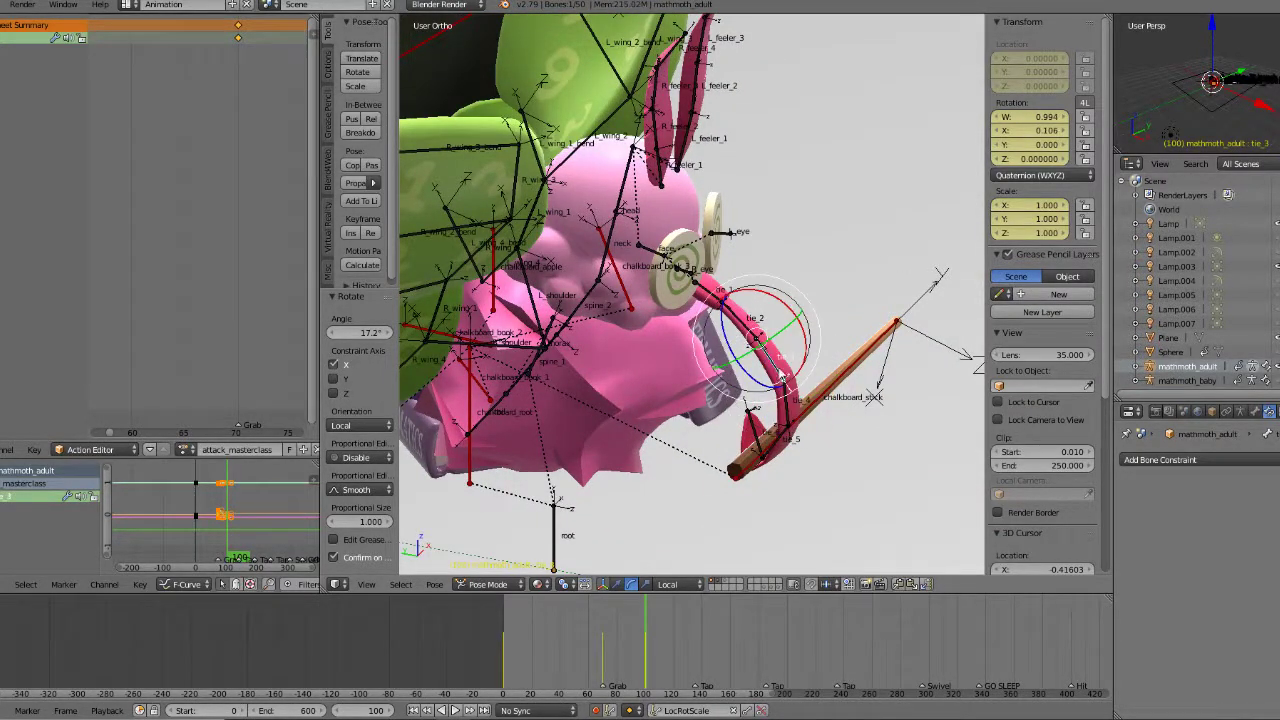
pyautogui.moveTo(790, 313); pyautogui.dragTo(795, 381)
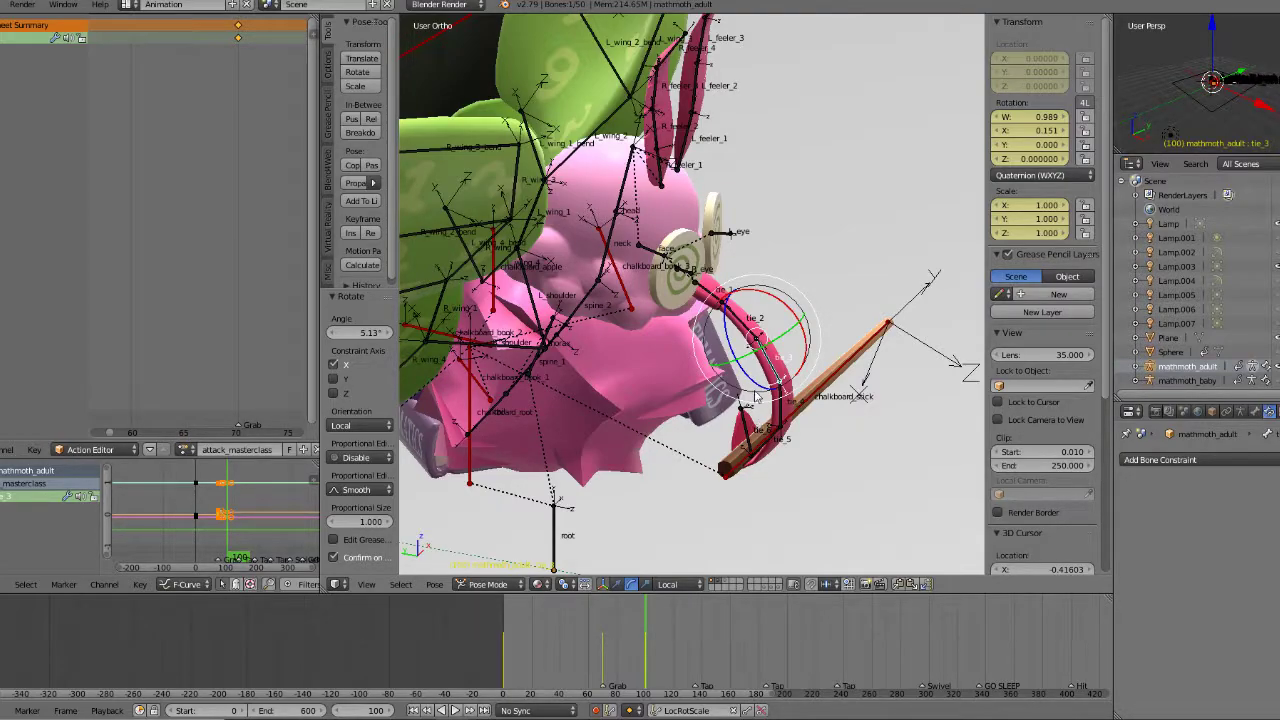
pyautogui.moveTo(827, 403); pyautogui.dragTo(750, 415, button='middle')
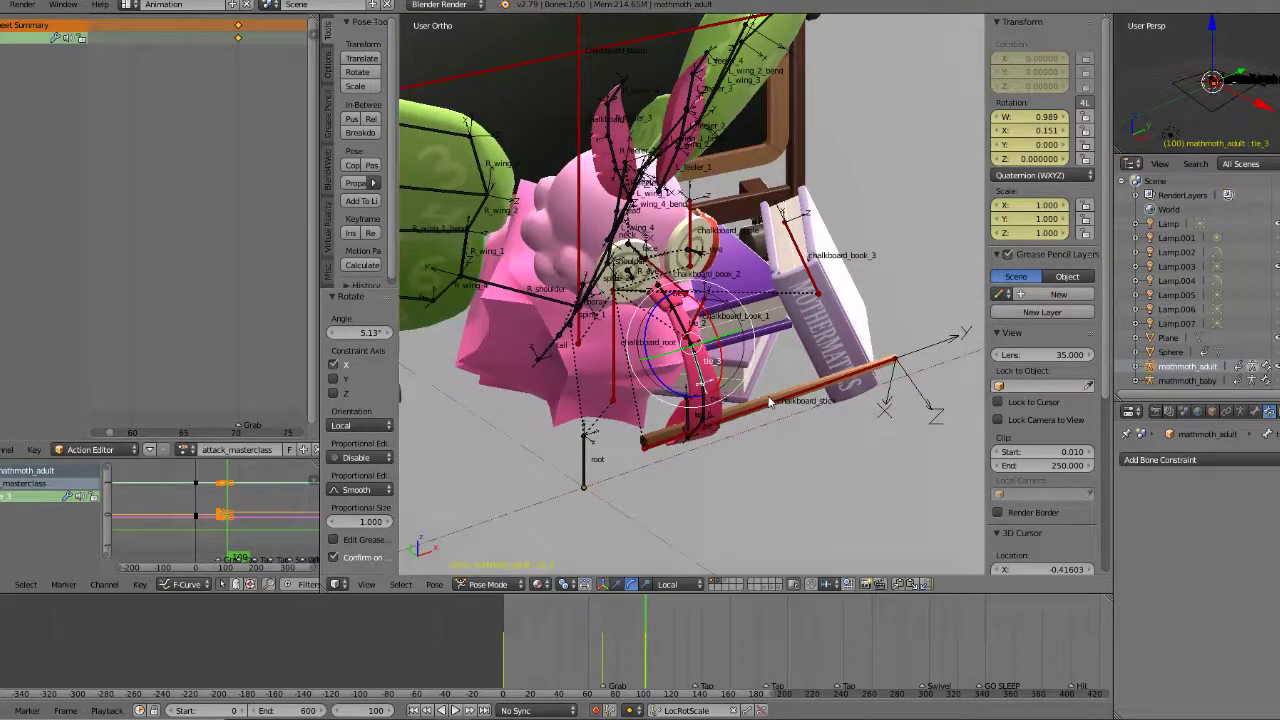
pyautogui.press('KP_1')
pyautogui.scroll(3, 770, 402)
pyautogui.moveTo(768, 392); pyautogui.dragTo(655, 330, button='middle')
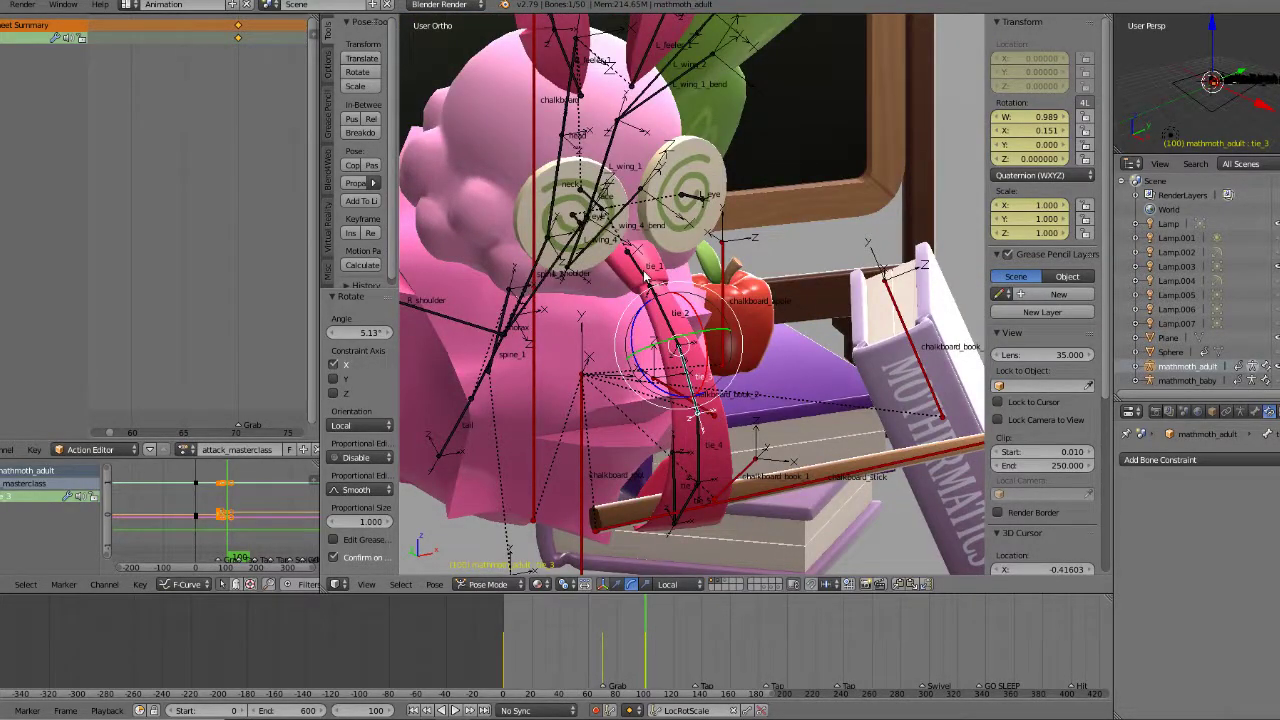
# Step: Tilt the thorax bone sideways in the front view, and shift it by about -0.010 on X and 0.004 on Z
pyautogui.rightClick(649, 276)
pyautogui.scroll(-6, 688, 342)
pyautogui.press('KP_1')
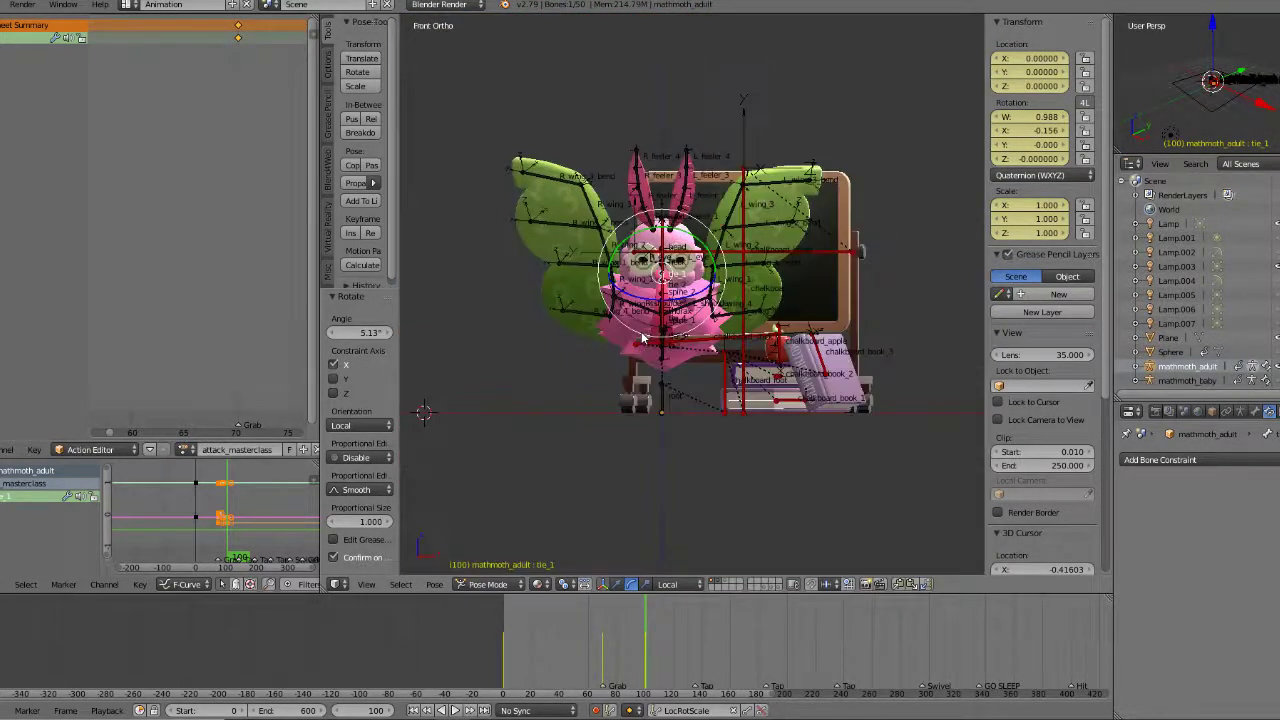
pyautogui.scroll(3, 641, 338)
pyautogui.moveTo(632, 338); pyautogui.dragTo(600, 345, button='middle')
pyautogui.rightClick(590, 342)
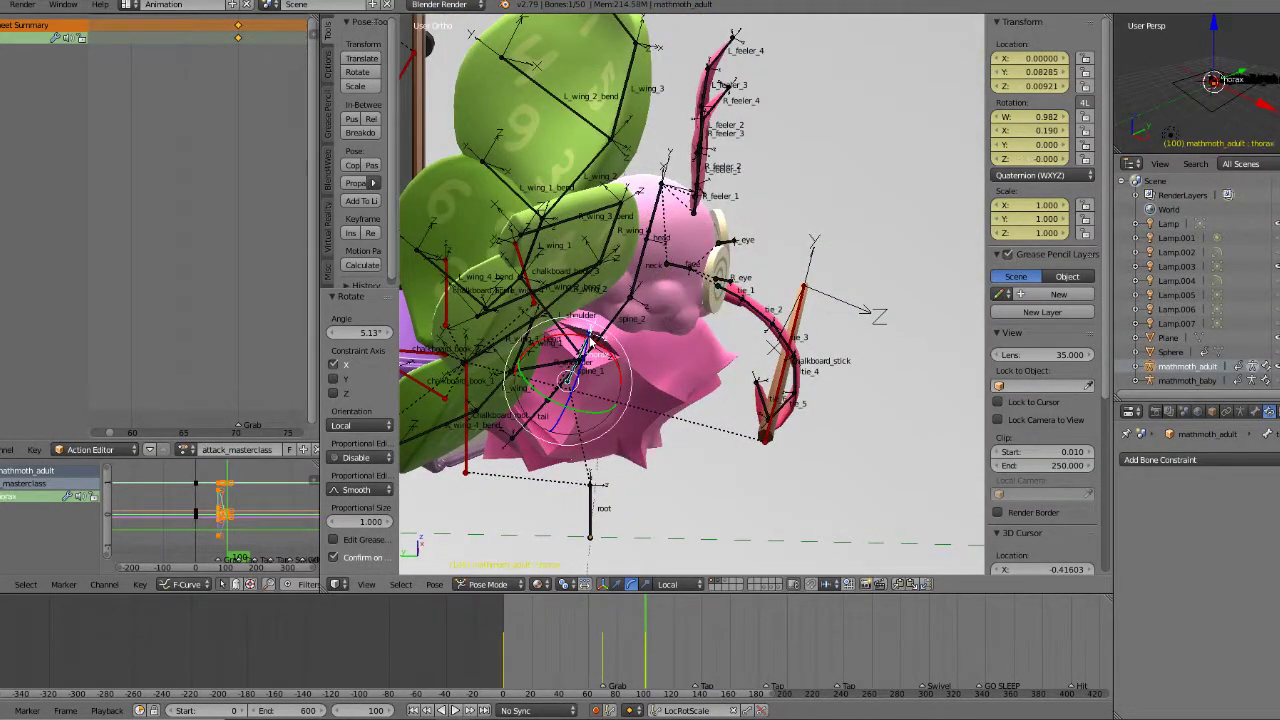
pyautogui.press('KP_1')
pyautogui.scroll(-2, 592, 342)
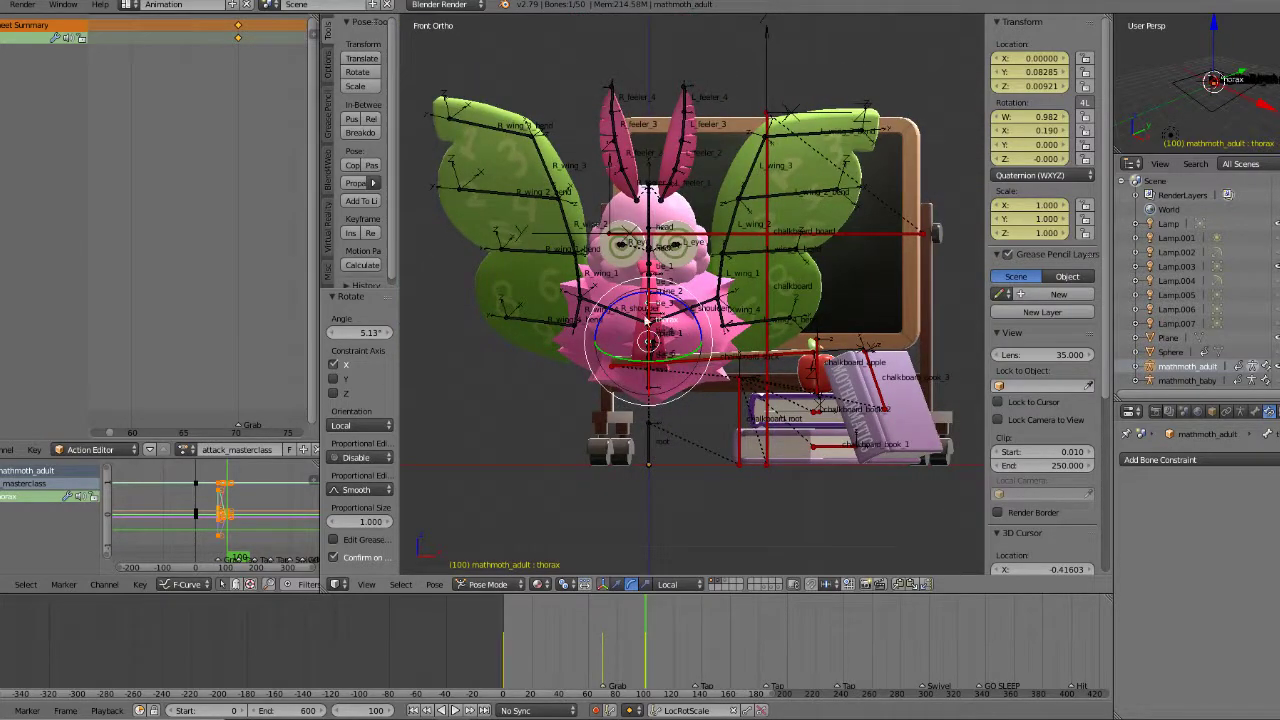
pyautogui.press('r')
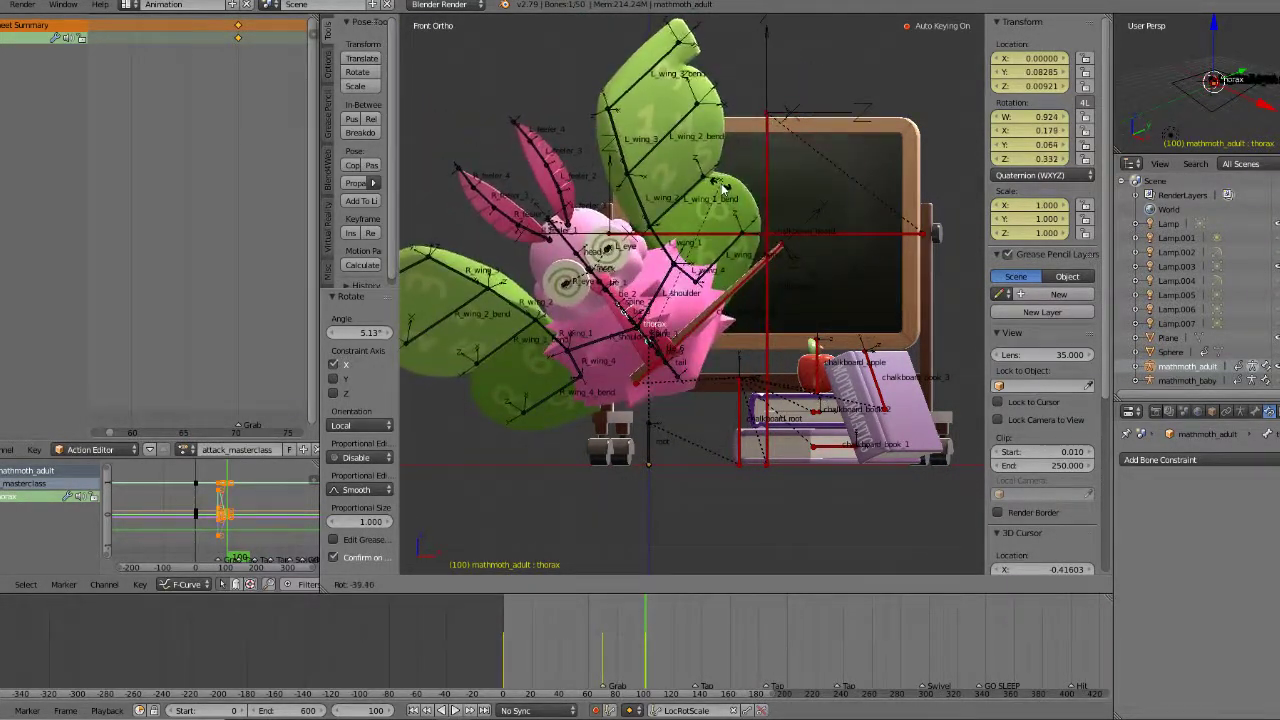
pyautogui.click(774, 210)
pyautogui.press('g')
pyautogui.click(776, 214)
# Step: Rotate the thorax bone by about 10.3° in the right side view
pyautogui.moveTo(778, 216); pyautogui.dragTo(907, 313, button='middle')
pyautogui.press('KP_7')
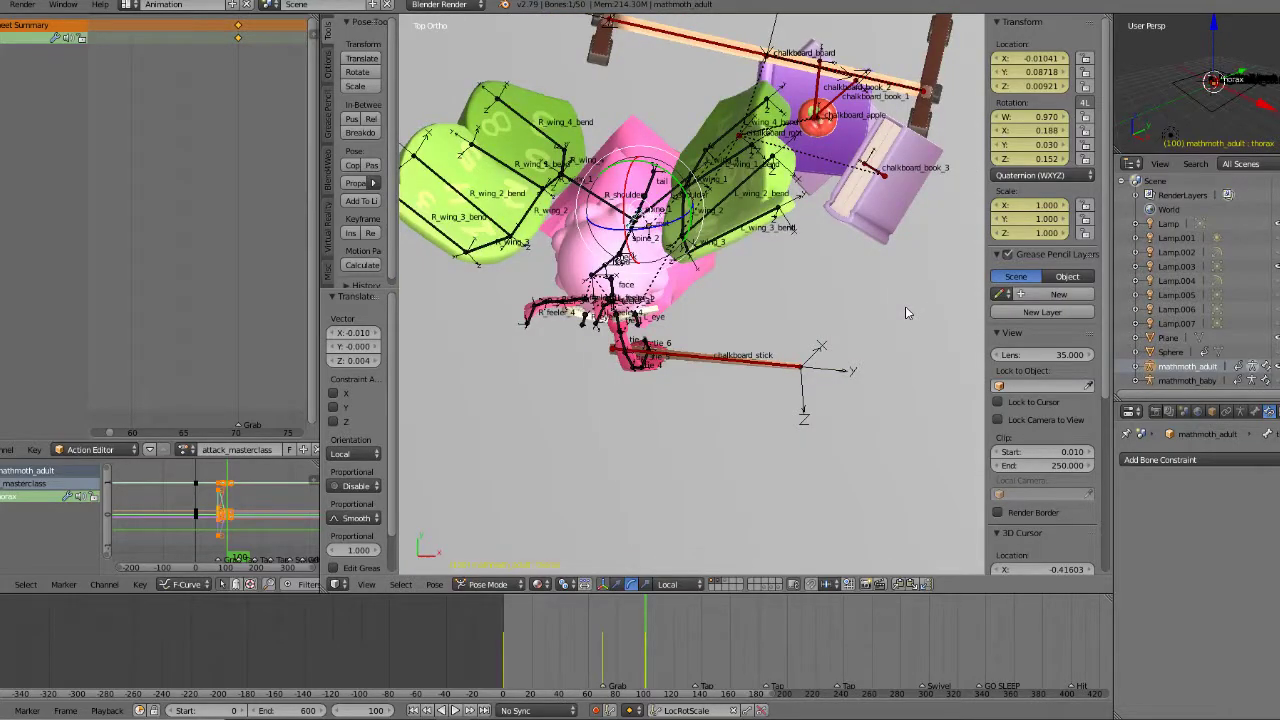
pyautogui.press('KP_3')
pyautogui.press('r')
pyautogui.click(829, 187)
pyautogui.moveTo(829, 187); pyautogui.dragTo(845, 273, button='middle')
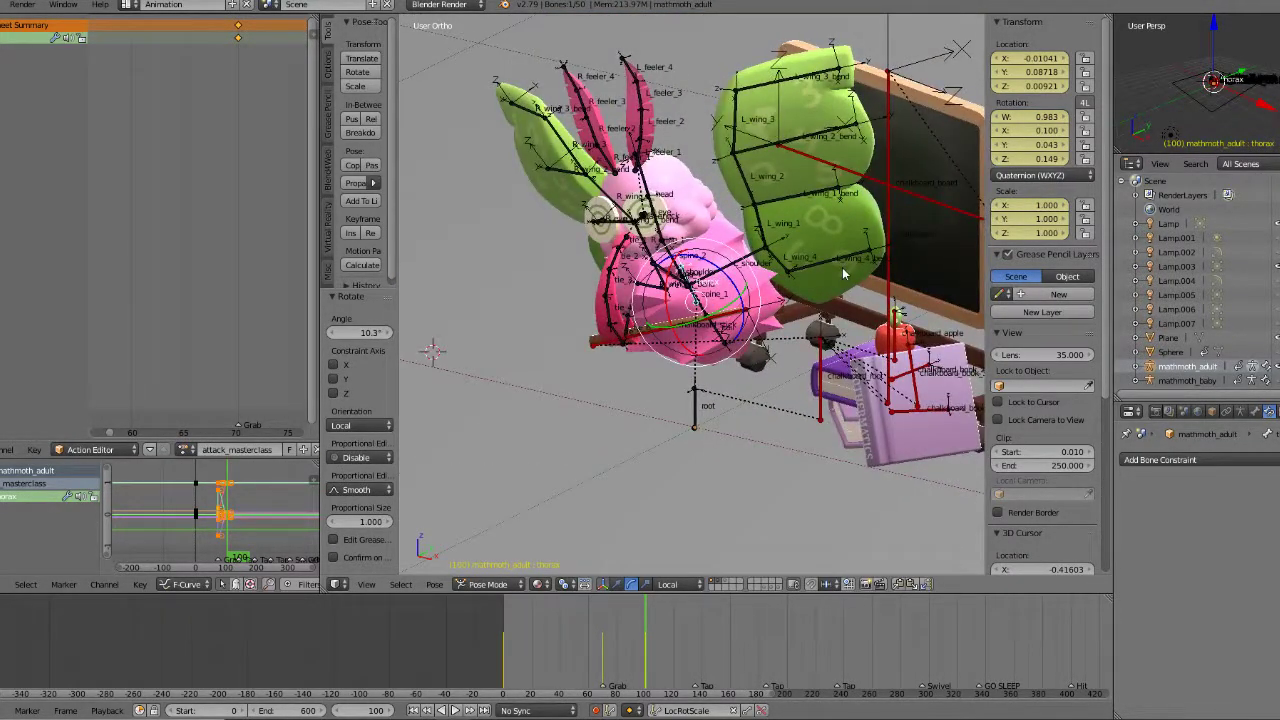
# Step: Select the tie bones tie_1 to tie_4 together and rotate them around their local Y axes to swing the tie sideways
pyautogui.press('KP_1')
pyautogui.scroll(2, 842, 267)
pyautogui.moveTo(625, 245); pyautogui.dragTo(686, 328, button='middle')
pyautogui.scroll(2, 669, 299)
pyautogui.press('a')
pyautogui.press('c')
pyautogui.moveTo(659, 318); pyautogui.dragTo(756, 372)
pyautogui.rightClick(756, 372)
pyautogui.moveTo(662, 336); pyautogui.dragTo(550, 298, button='middle')
pyautogui.moveTo(513, 207); pyautogui.dragTo(512, 228)
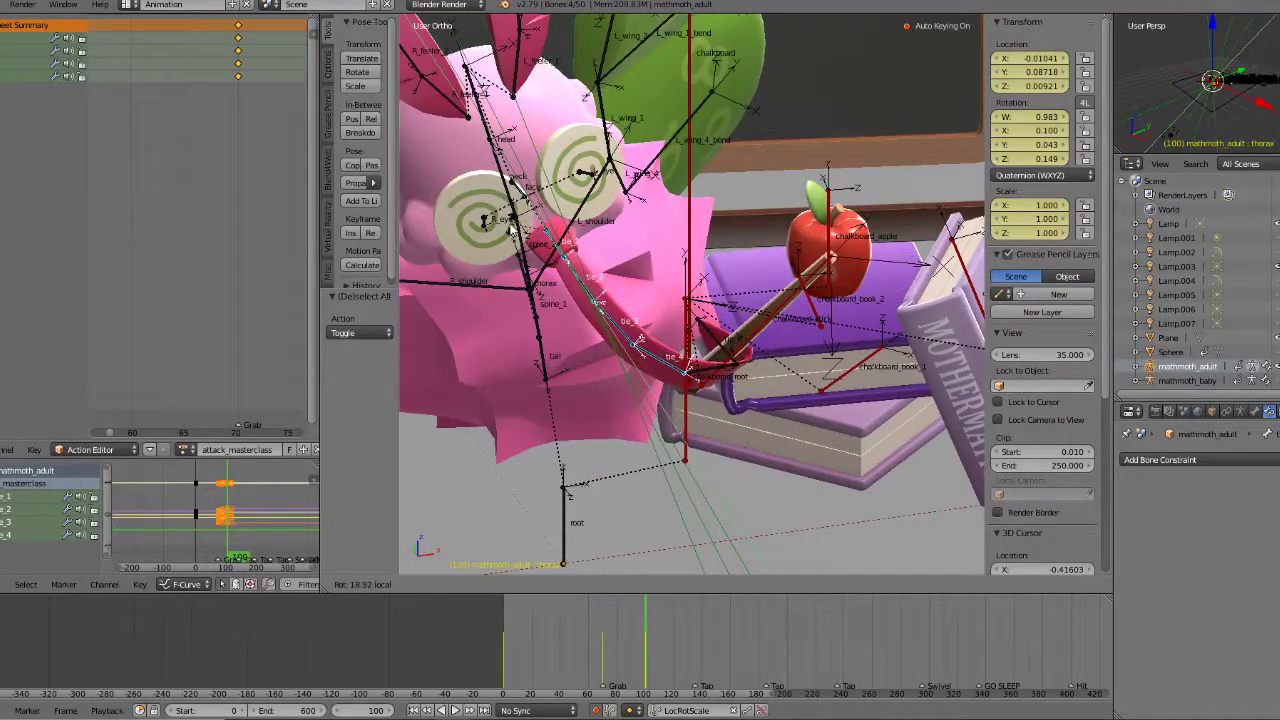
pyautogui.click(563, 262)
# Step: Rotate the bones tie_1 to tie_4 together by about 4.58° around their local X axes
pyautogui.moveTo(569, 246); pyautogui.dragTo(483, 258, button='middle')
pyautogui.moveTo(519, 208); pyautogui.dragTo(527, 216)
pyautogui.moveTo(533, 226); pyautogui.dragTo(566, 213, button='middle')
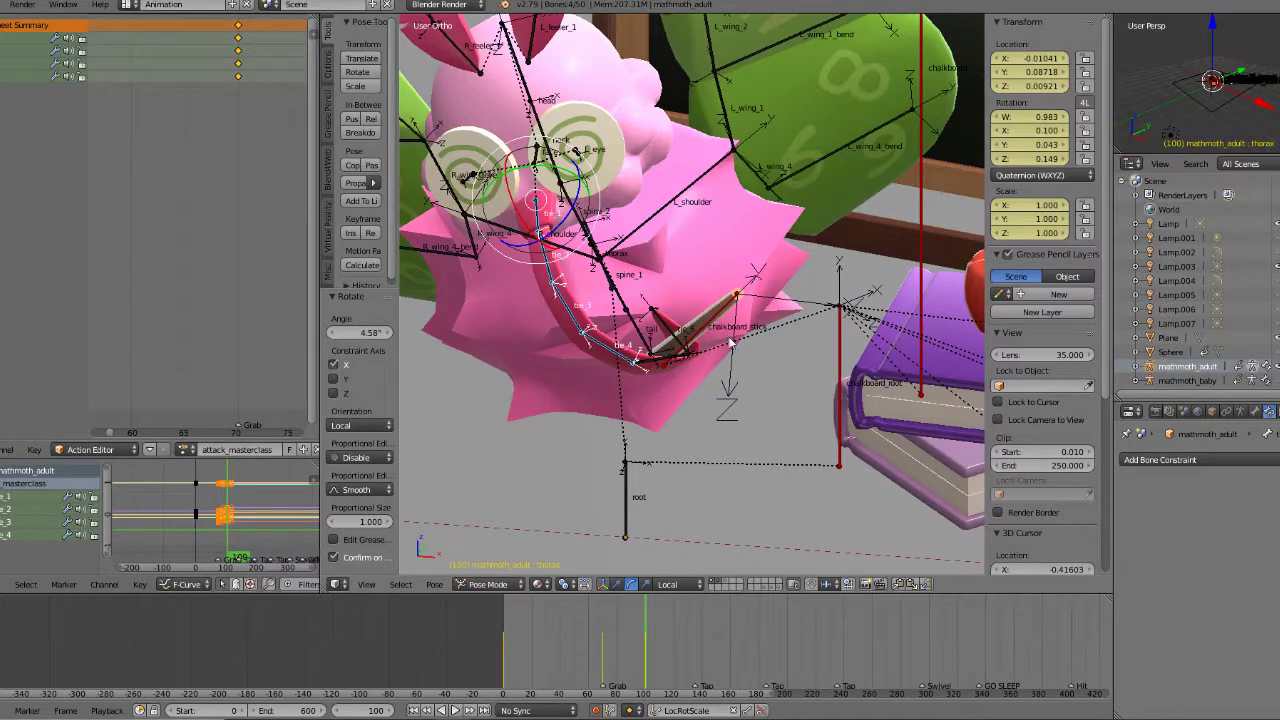
pyautogui.press('KP_1')
pyautogui.scroll(2, 730, 339)
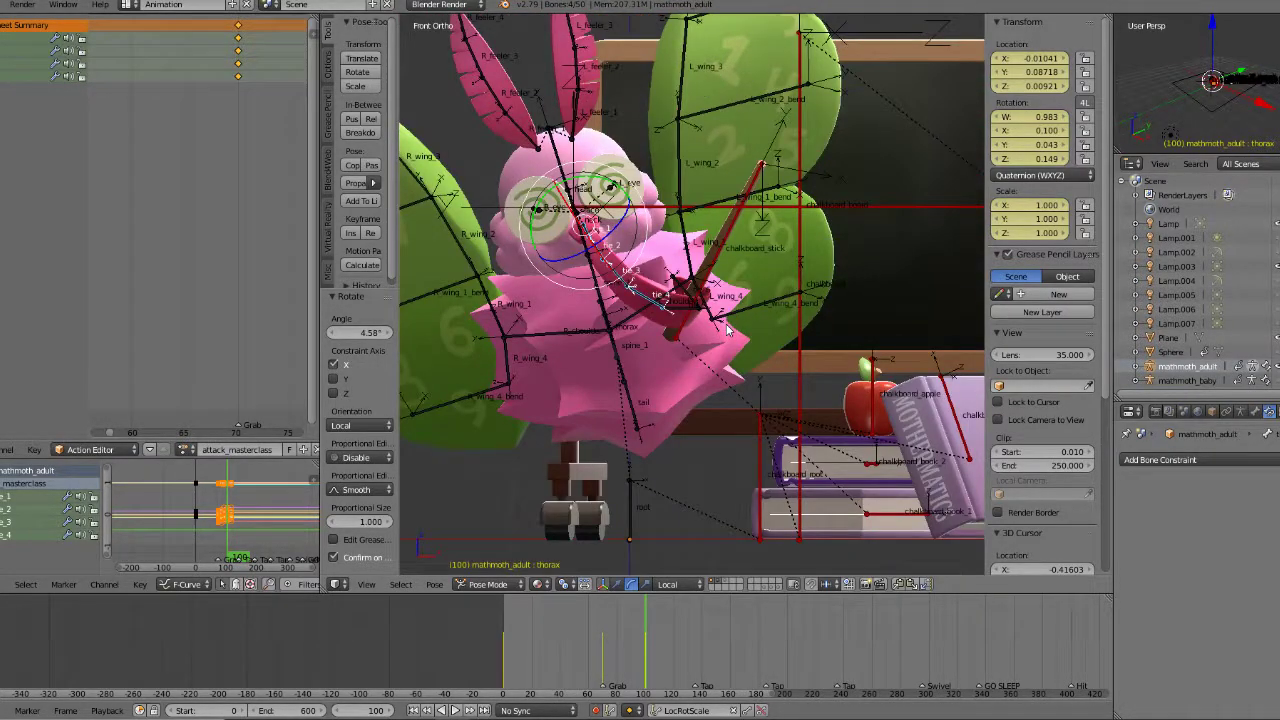
# Step: Rotate the neck bone by about -1.27° around its local Z axis
pyautogui.moveTo(662, 252); pyautogui.dragTo(587, 341, button='middle')
pyautogui.rightClick(588, 292)
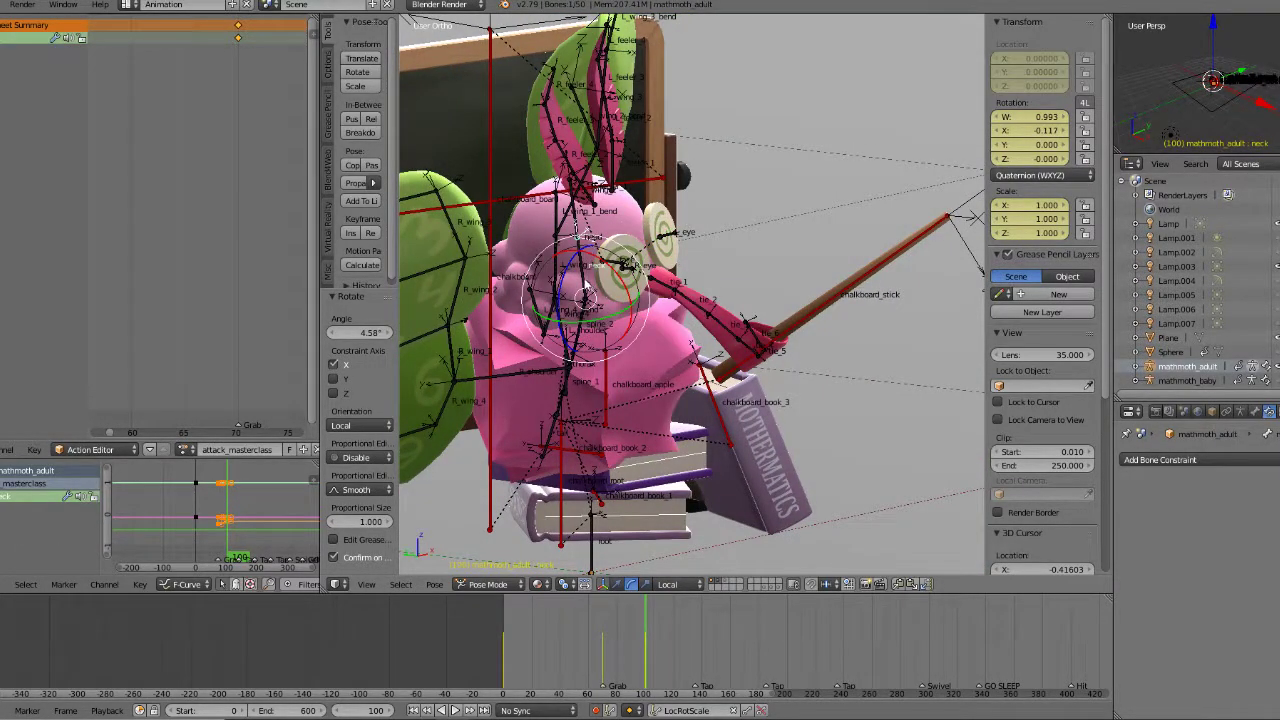
pyautogui.moveTo(571, 286); pyautogui.dragTo(555, 258, button='middle')
pyautogui.moveTo(556, 268); pyautogui.dragTo(562, 268)
pyautogui.press('KP_1')
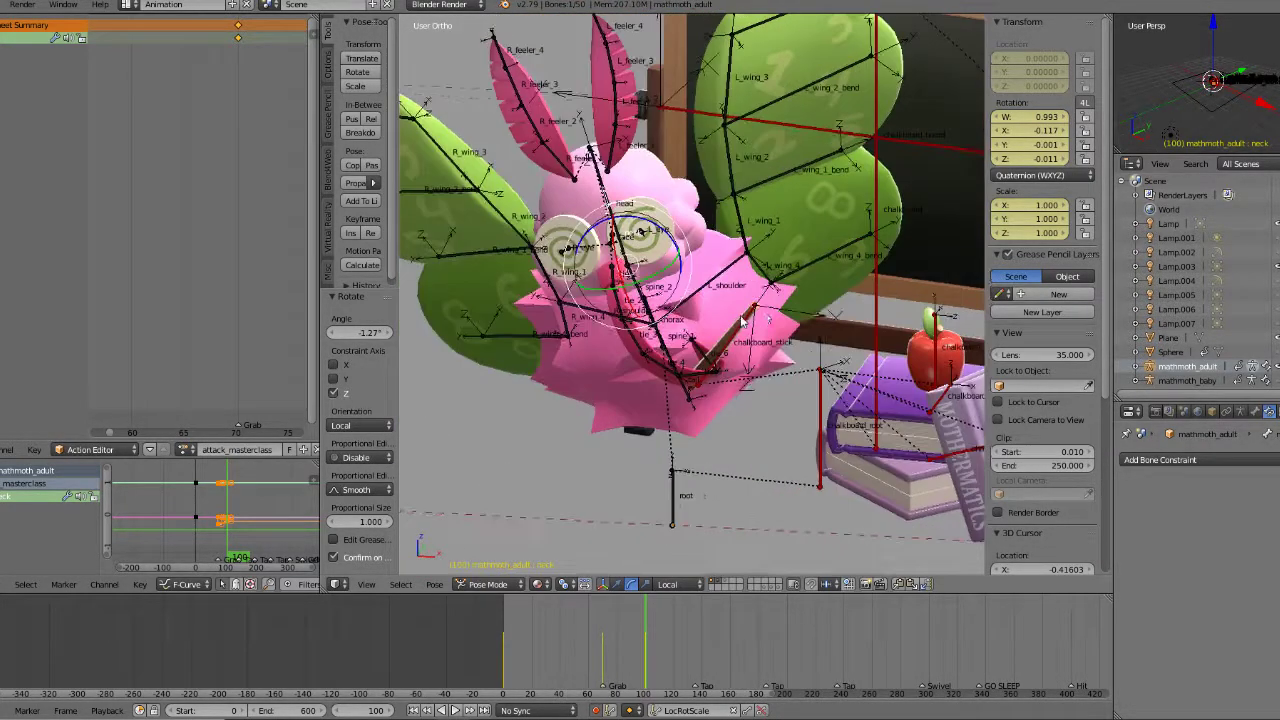
# Step: Fine-tune the upper-body pose, including rotating the neck bone by about 1.64° around its local X axis
pyautogui.scroll(-1, 770, 316)
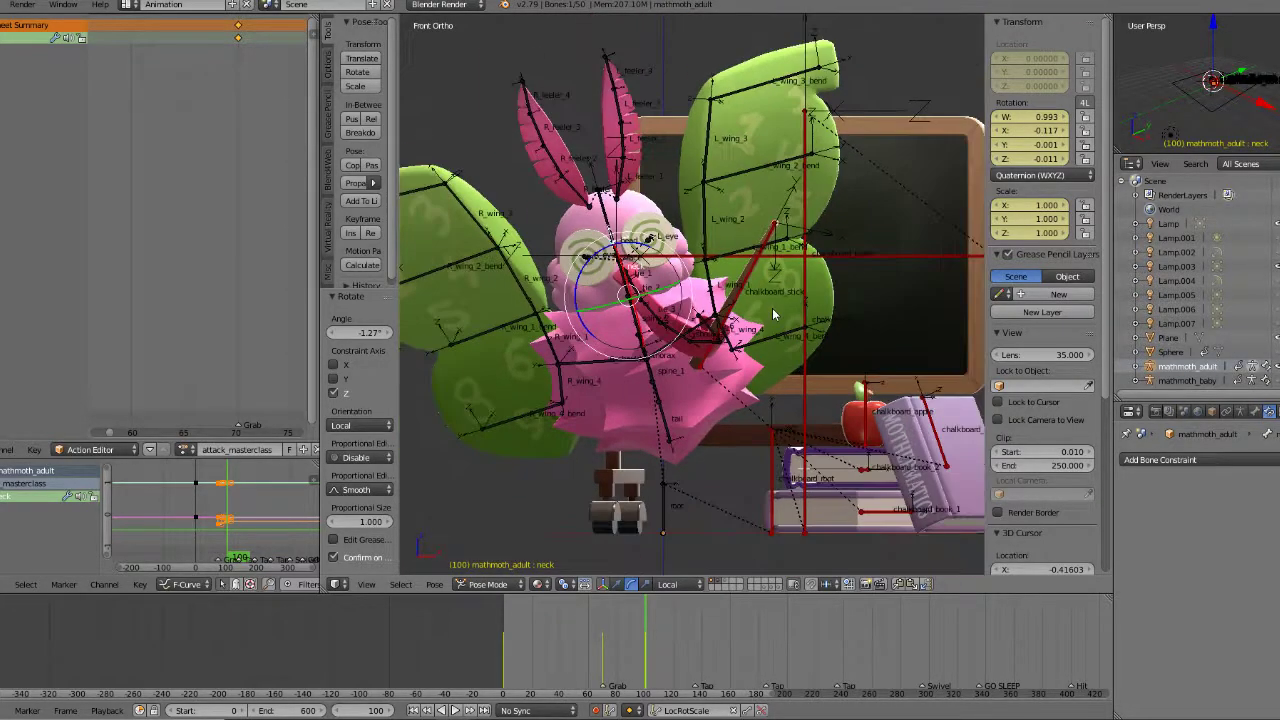
pyautogui.scroll(6, 891, 465)
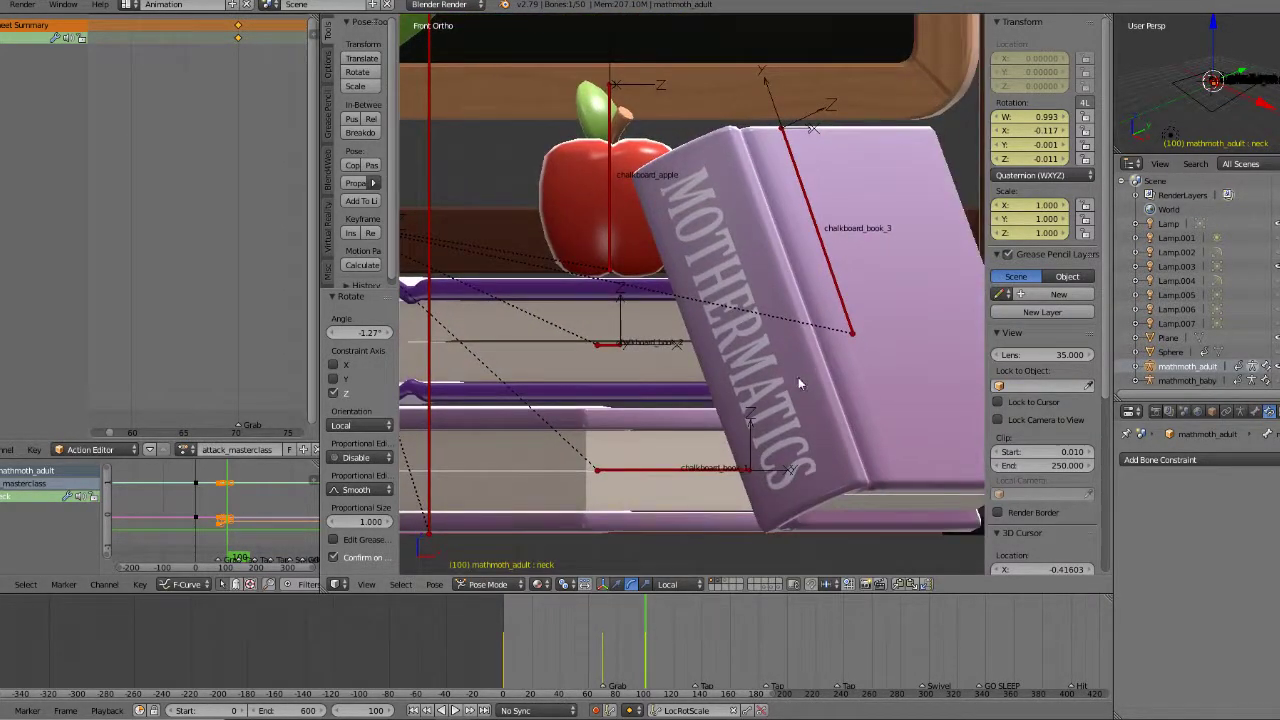
pyautogui.scroll(-7, 676, 368)
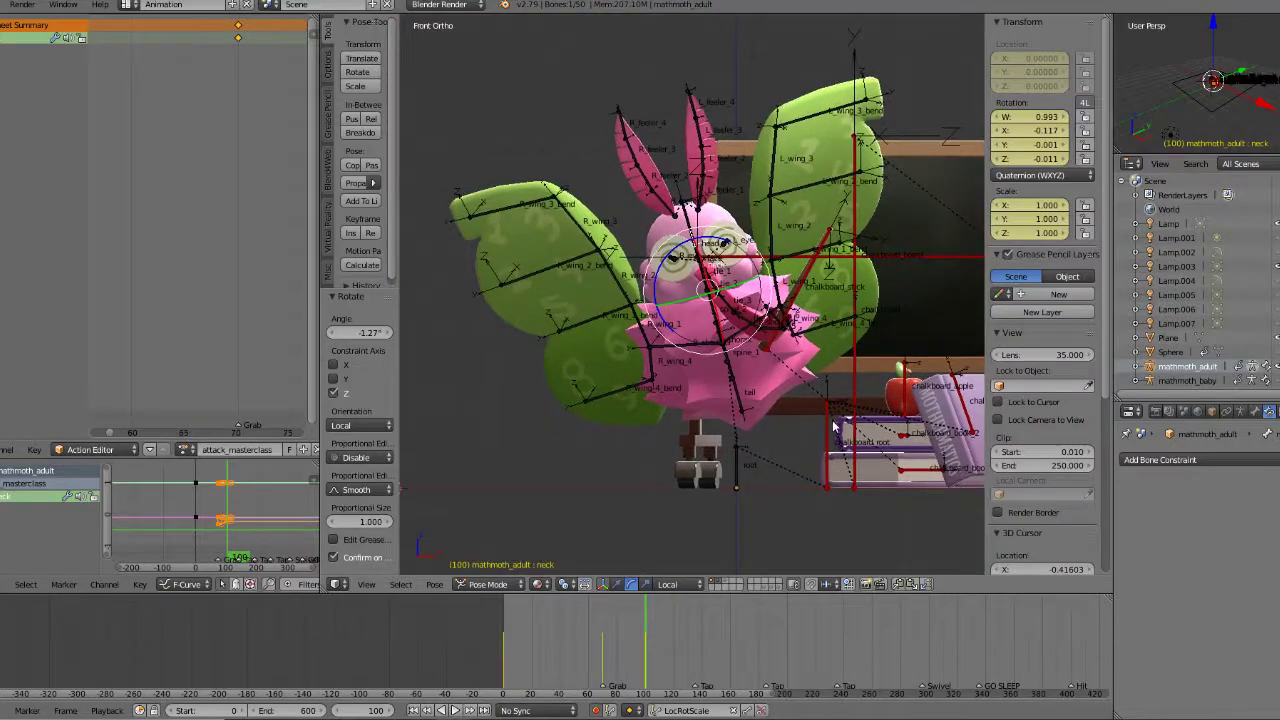
pyautogui.moveTo(683, 394); pyautogui.dragTo(737, 415, button='middle')
pyautogui.scroll(3, 722, 400)
pyautogui.moveTo(630, 366); pyautogui.dragTo(700, 366, button='middle')
pyautogui.rightClick(565, 320)
pyautogui.moveTo(590, 330); pyautogui.dragTo(586, 321)
pyautogui.moveTo(715, 390); pyautogui.dragTo(565, 265, button='middle')
pyautogui.press('KP_1')
pyautogui.rightClick(558, 254)
pyautogui.moveTo(587, 245); pyautogui.dragTo(591, 256)
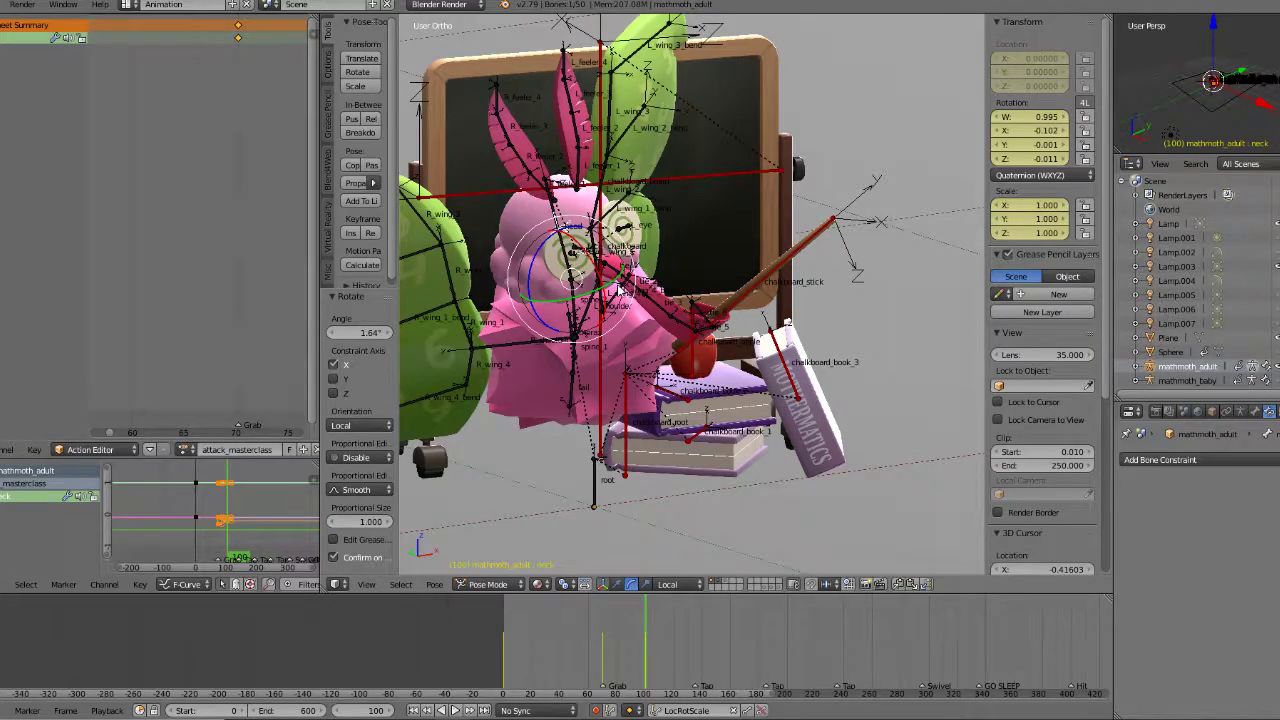
# Step: Try another small rotation of the neck bone, and undo it
pyautogui.moveTo(617, 287); pyautogui.dragTo(582, 291, button='middle')
pyautogui.moveTo(582, 292); pyautogui.dragTo(588, 293)
pyautogui.hotkey('ctrl', 'z')
# Step: Examine the mathmoth's pose at frame 100 from the front and from several angles in perspective and orthographic projection
pyautogui.press('KP_1')
pyautogui.scroll(-1, 687, 307)
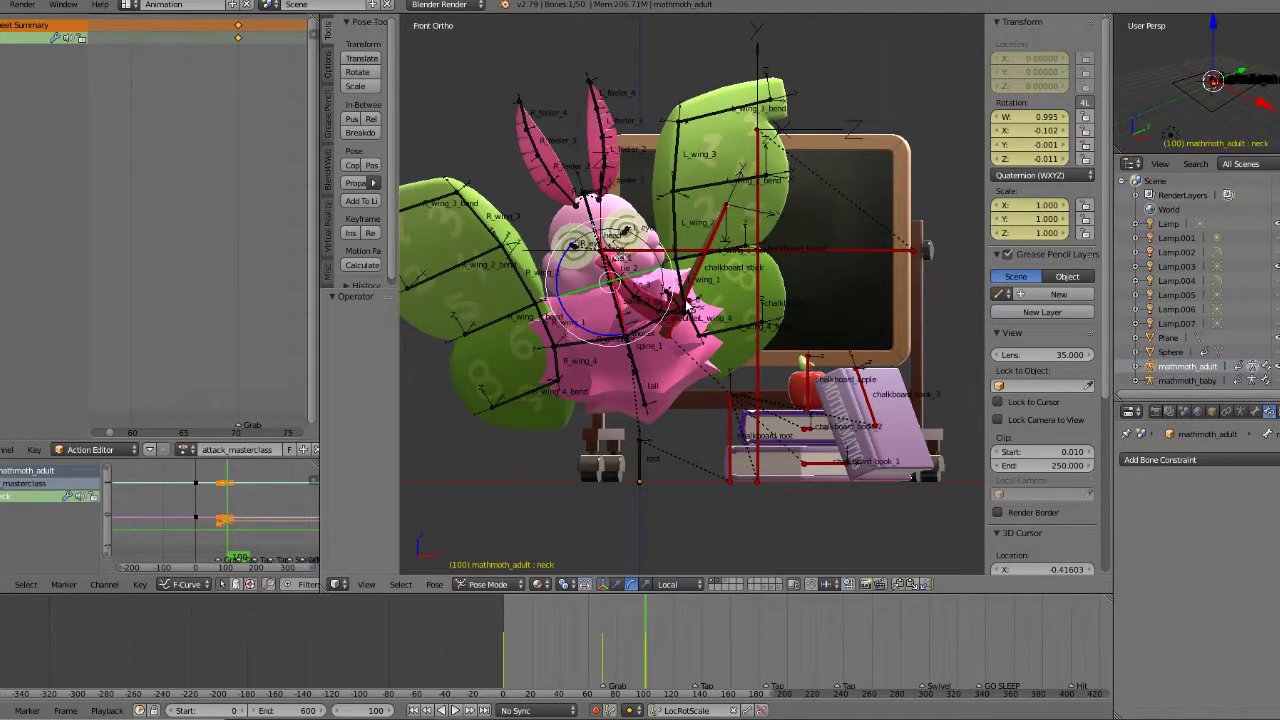
pyautogui.press('KP_5')
pyautogui.press('KP_5')
pyautogui.moveTo(740, 296); pyautogui.dragTo(686, 306, button='middle')
pyautogui.press('KP_5')
pyautogui.press('KP_5')
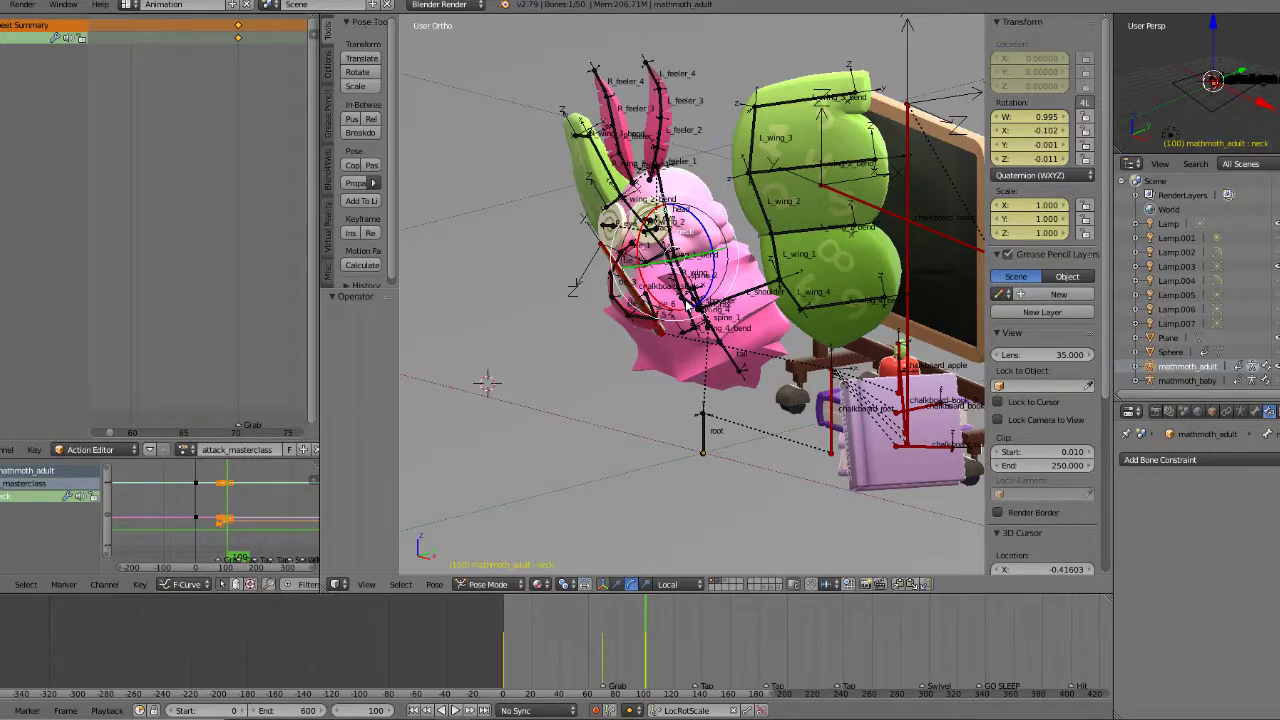
pyautogui.scroll(-1, 799, 280)
pyautogui.moveTo(799, 280); pyautogui.dragTo(824, 333, button='middle')
pyautogui.press('KP_1')
pyautogui.scroll(3, 793, 318)
pyautogui.keyDown('shift'); pyautogui.moveTo(684, 370); pyautogui.dragTo(701, 457, button='middle'); pyautogui.keyUp('shift')
pyautogui.moveTo(687, 412); pyautogui.dragTo(650, 331, button='middle')
pyautogui.moveTo(672, 213); pyautogui.dragTo(665, 209, button='middle')
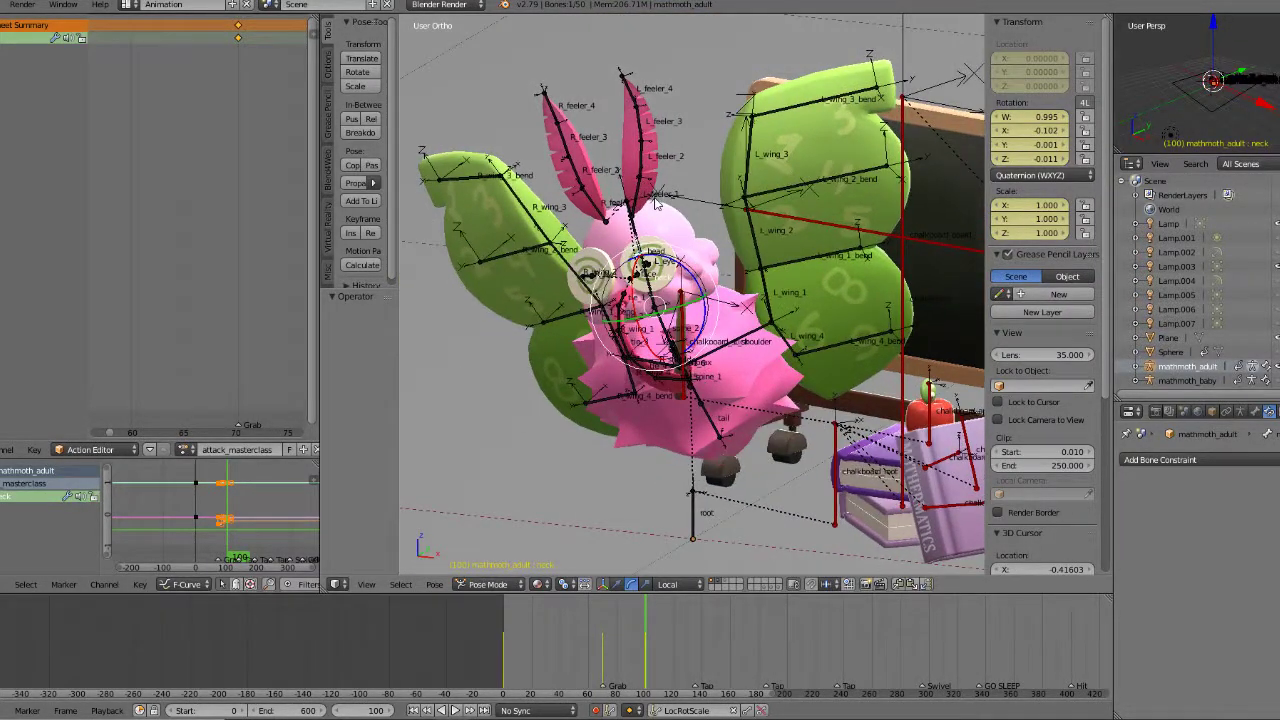
pyautogui.press('a')
pyautogui.press('c')
pyautogui.moveTo(636, 195); pyautogui.dragTo(631, 90)
pyautogui.press('l')
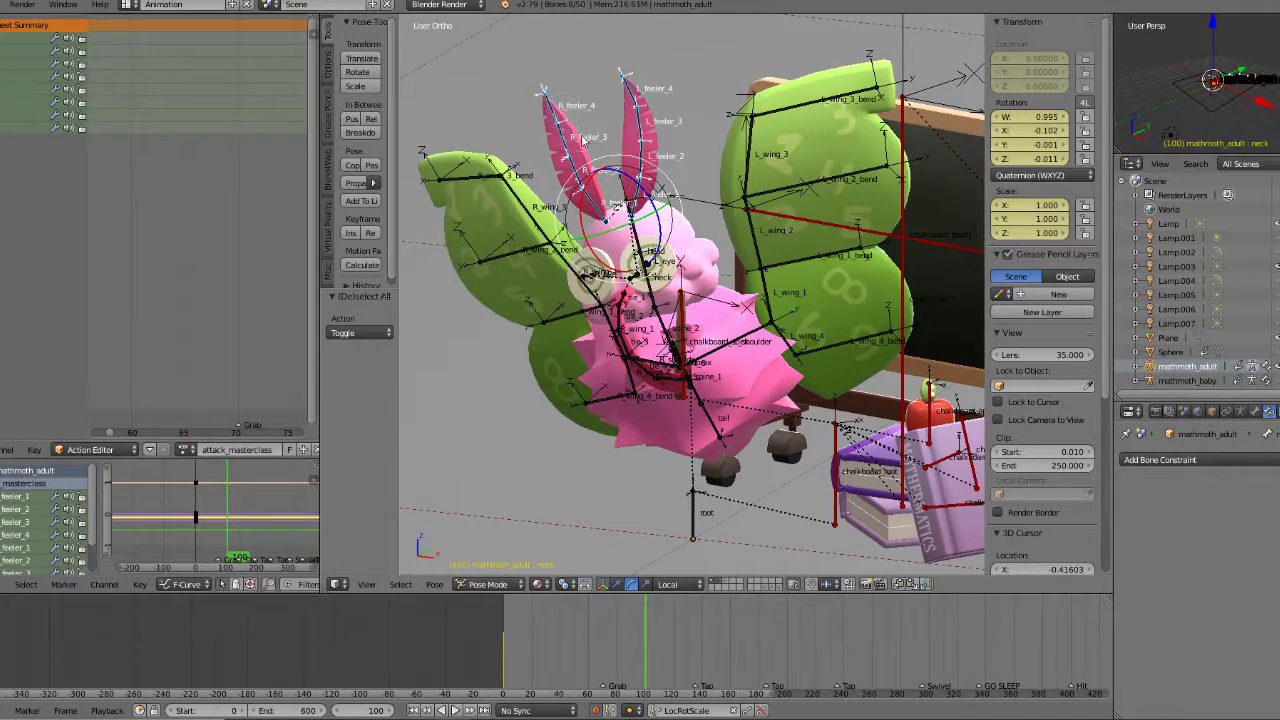
pyautogui.scroll(-4, 605, 196)
pyautogui.moveTo(608, 196); pyautogui.dragTo(663, 177, button='middle')
pyautogui.scroll(5, 655, 238)
pyautogui.press('a')
pyautogui.moveTo(655, 238); pyautogui.dragTo(685, 355, button='middle')
pyautogui.scroll(2, 689, 304)
pyautogui.scroll(-4, 689, 304)
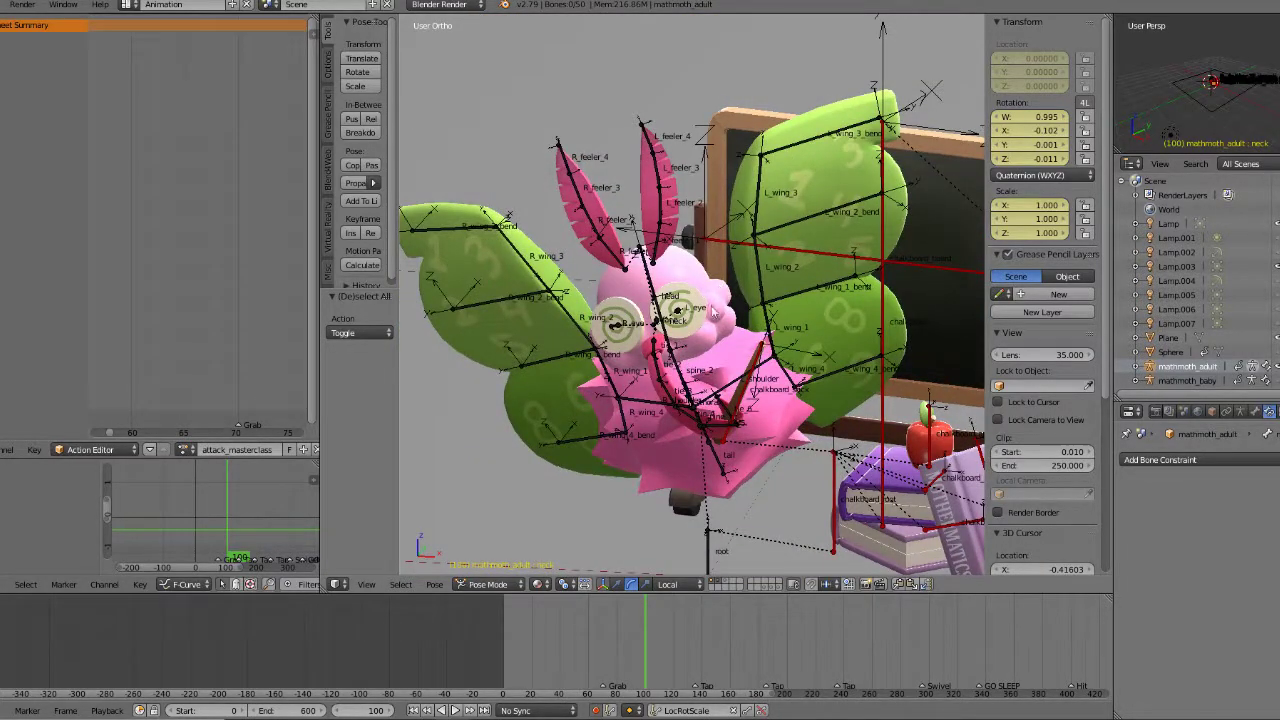
# Step: Rotate the spine_2 bone by about 7.98° in the front view
pyautogui.moveTo(685, 358); pyautogui.dragTo(698, 434, button='middle')
pyautogui.rightClick(628, 398)
pyautogui.press('KP_1')
pyautogui.press('KP_3')
pyautogui.press('KP_1')
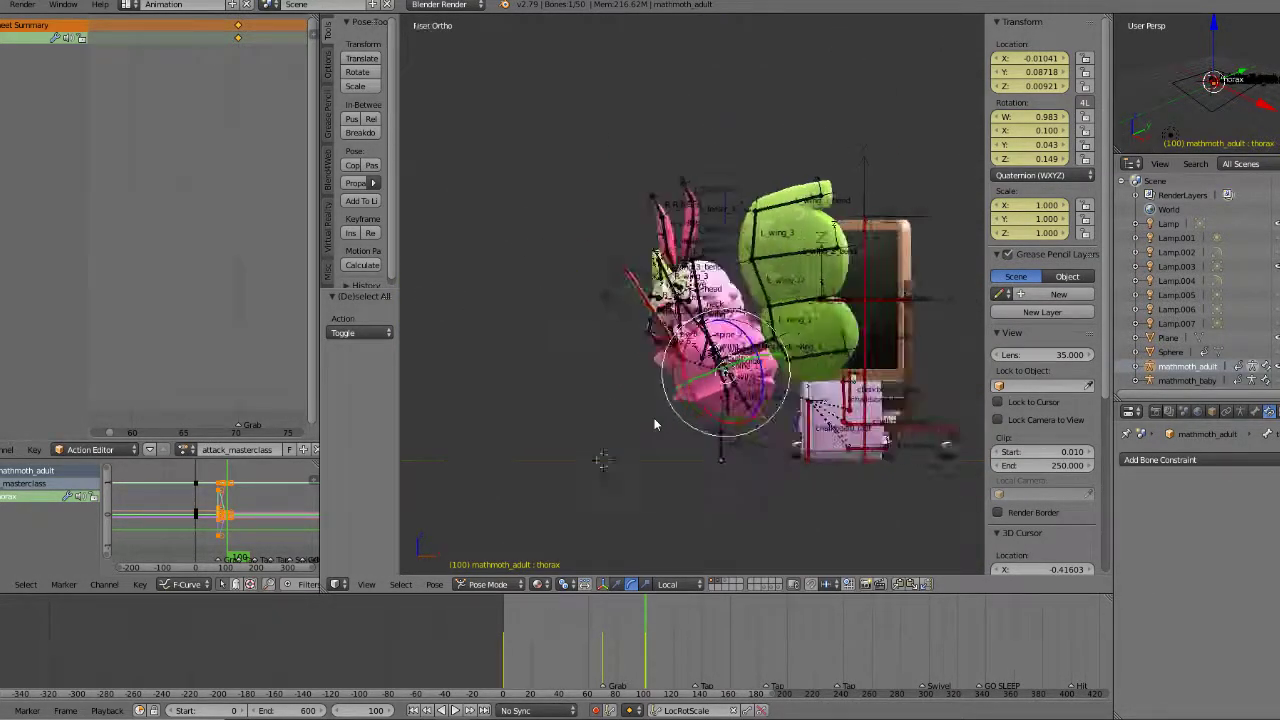
pyautogui.scroll(4, 660, 435)
pyautogui.scroll(3, 660, 435)
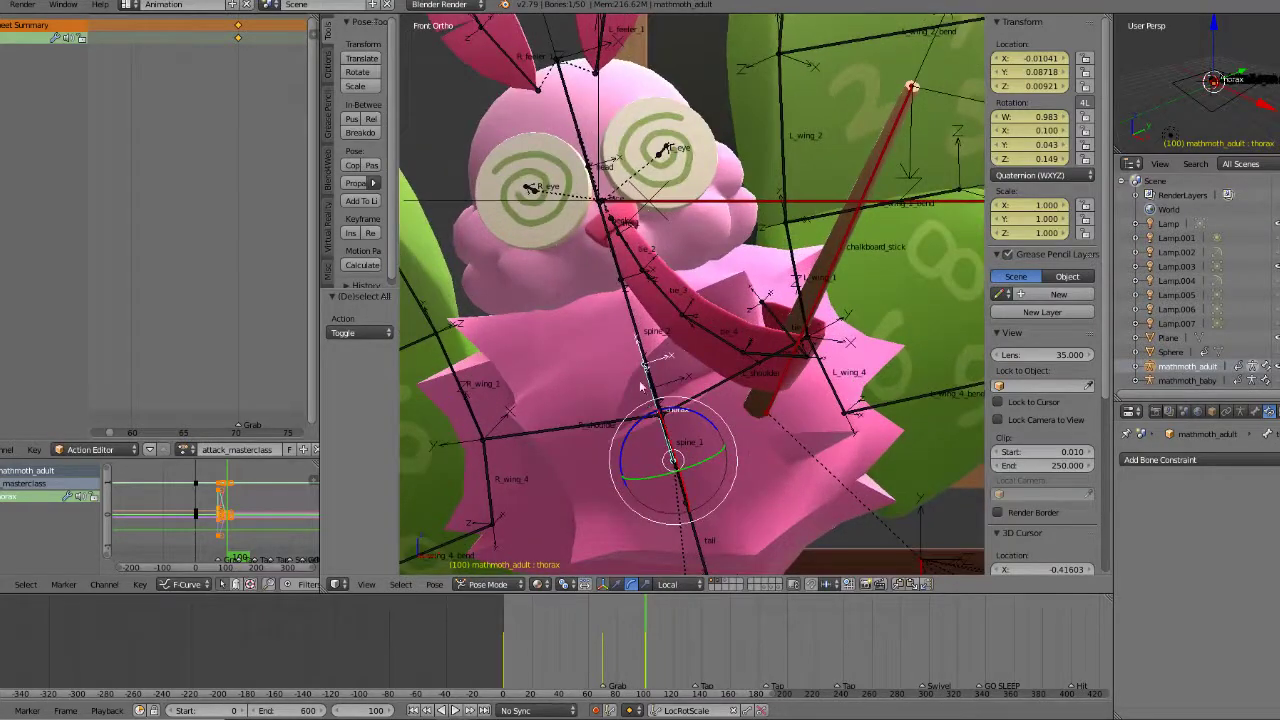
pyautogui.rightClick(652, 388)
pyautogui.press('r')
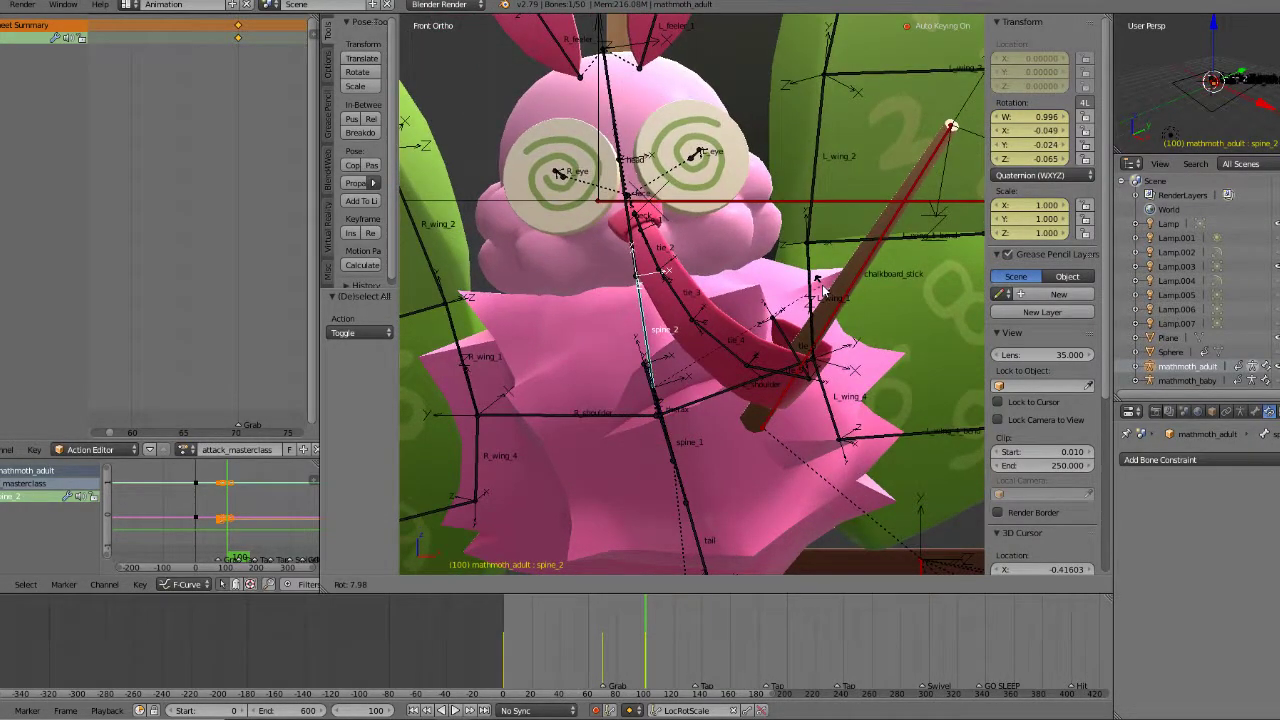
pyautogui.click(824, 290)
# Step: Rotate the neck bone by about 17° in the front view to bring the head more upright
pyautogui.rightClick(633, 237)
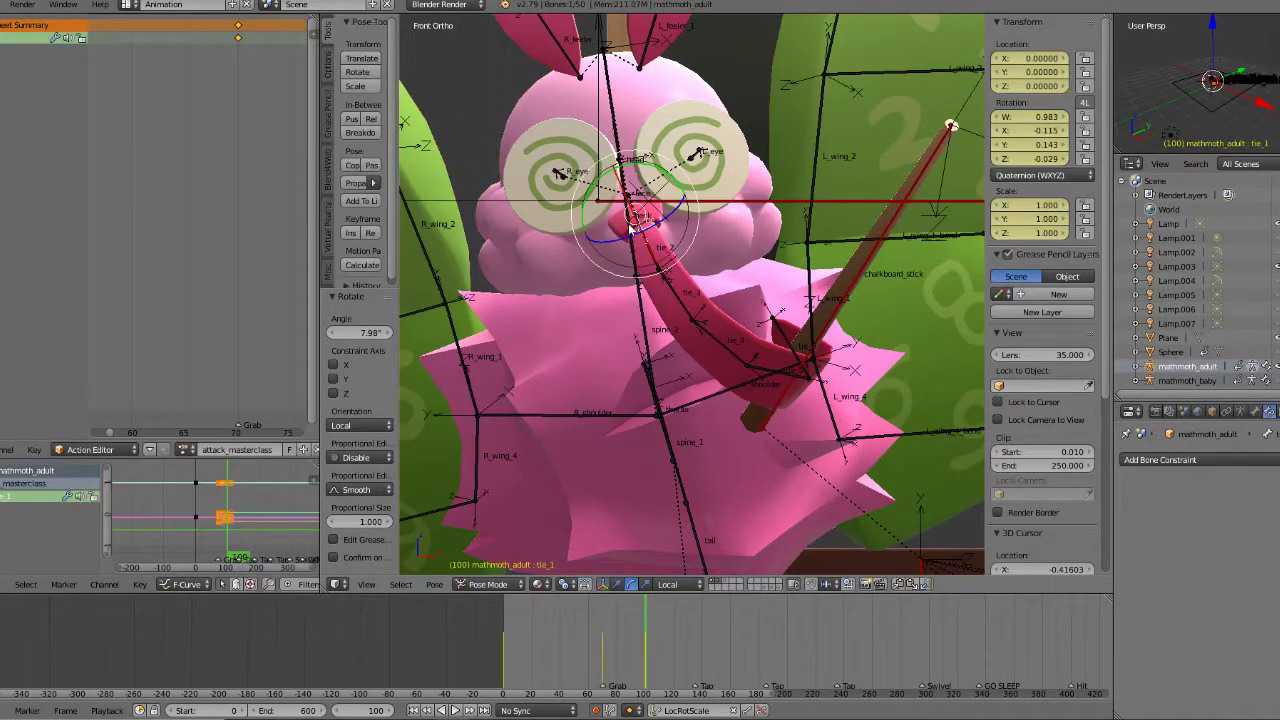
pyautogui.press('r')
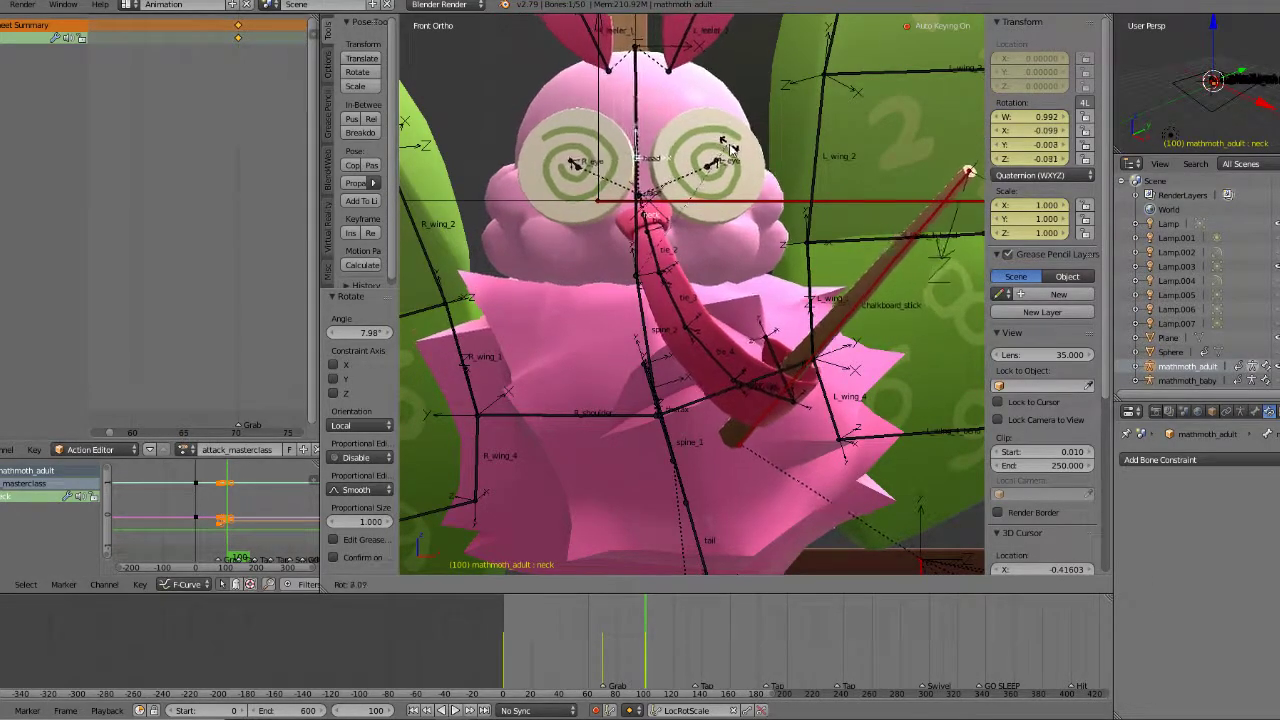
pyautogui.click(740, 172)
pyautogui.scroll(-4, 771, 249)
pyautogui.scroll(-2, 785, 302)
pyautogui.moveTo(784, 298); pyautogui.dragTo(786, 340, button='middle')
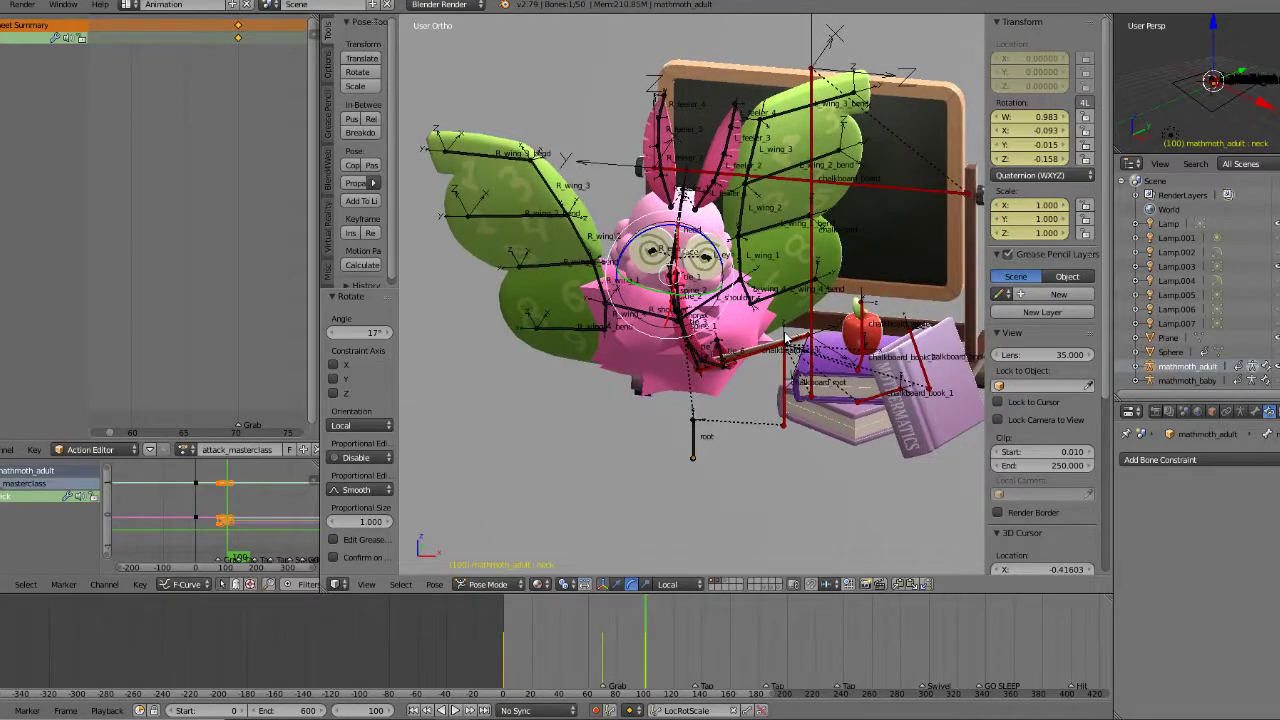
pyautogui.press('KP_1')
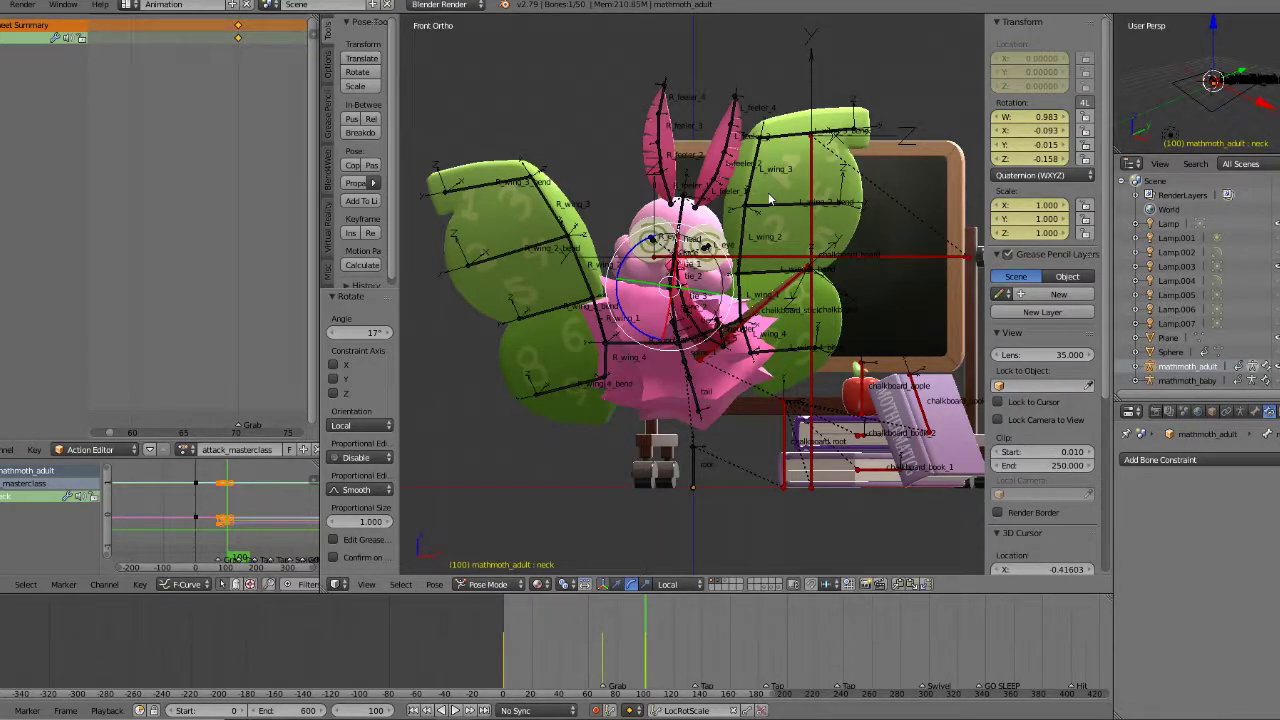
# Step: Examine the mathmoth's pose at frame 100 from the side, from several oblique angles and from the front
pyautogui.press('KP_3')
pyautogui.moveTo(778, 178); pyautogui.dragTo(843, 259, button='middle')
pyautogui.moveTo(778, 326); pyautogui.dragTo(828, 285, button='middle')
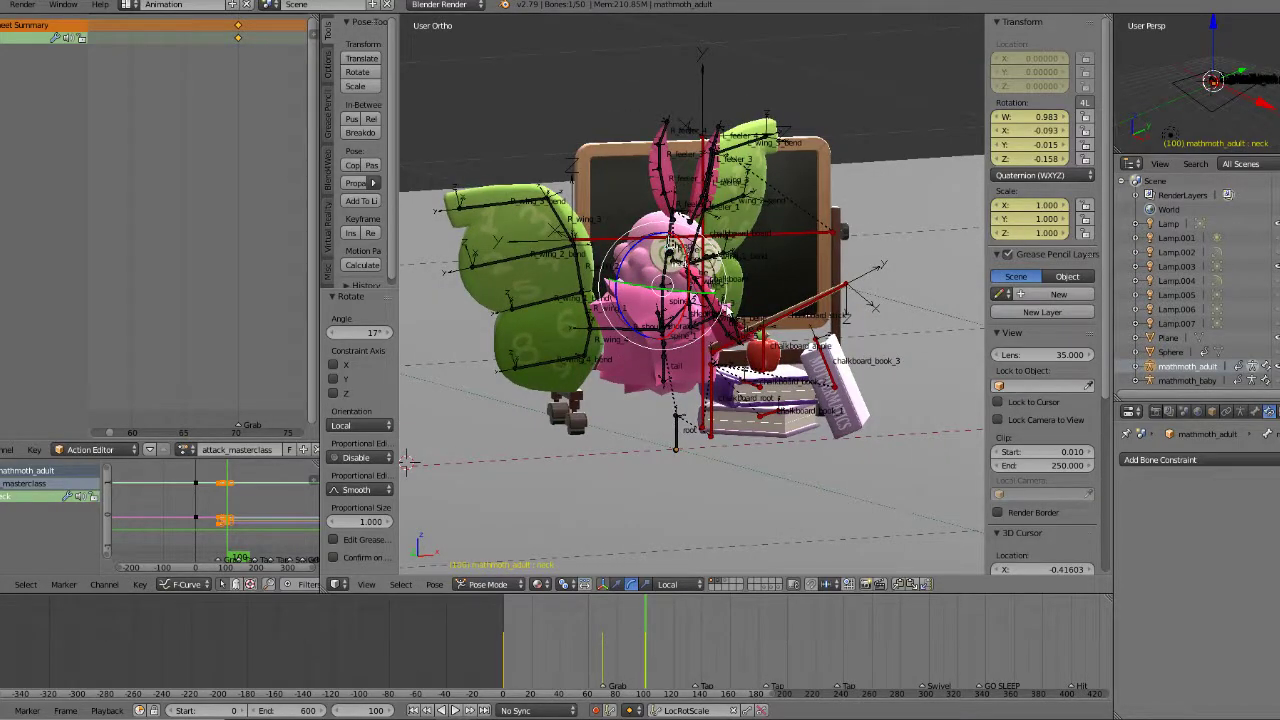
pyautogui.press('KP_1')
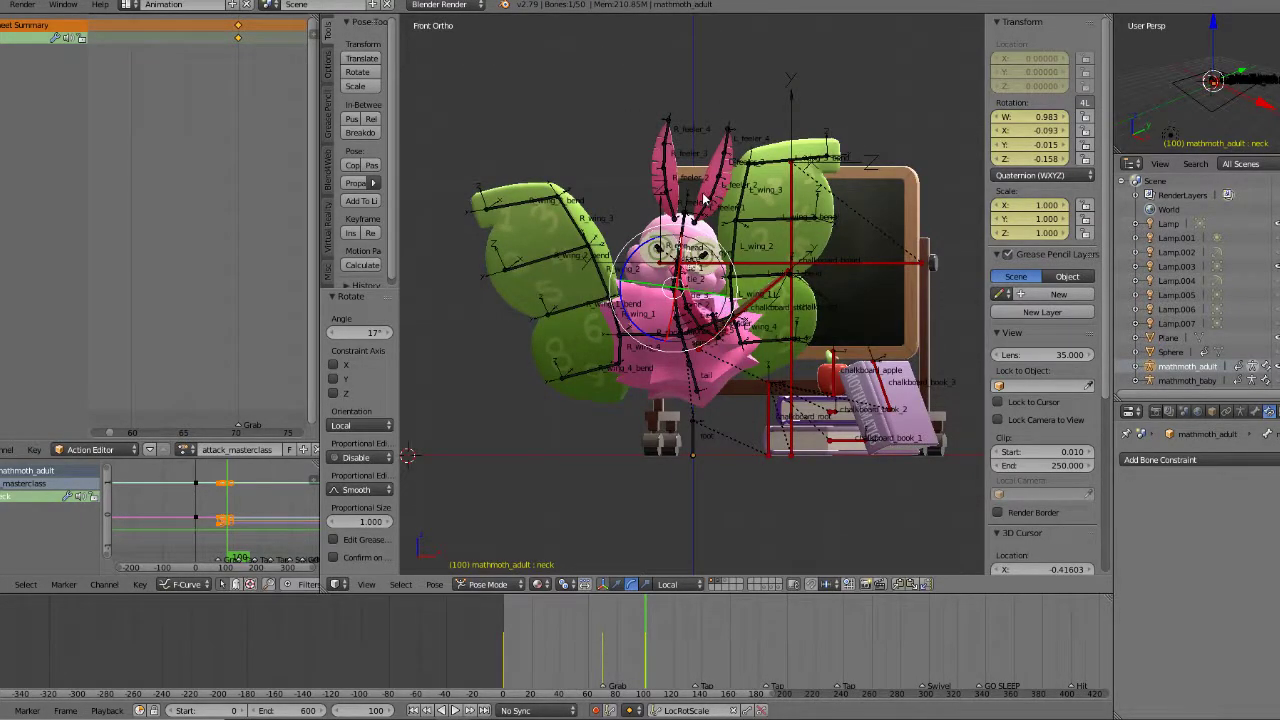
pyautogui.scroll(1, 706, 195)
pyautogui.moveTo(714, 196); pyautogui.dragTo(756, 238, button='middle')
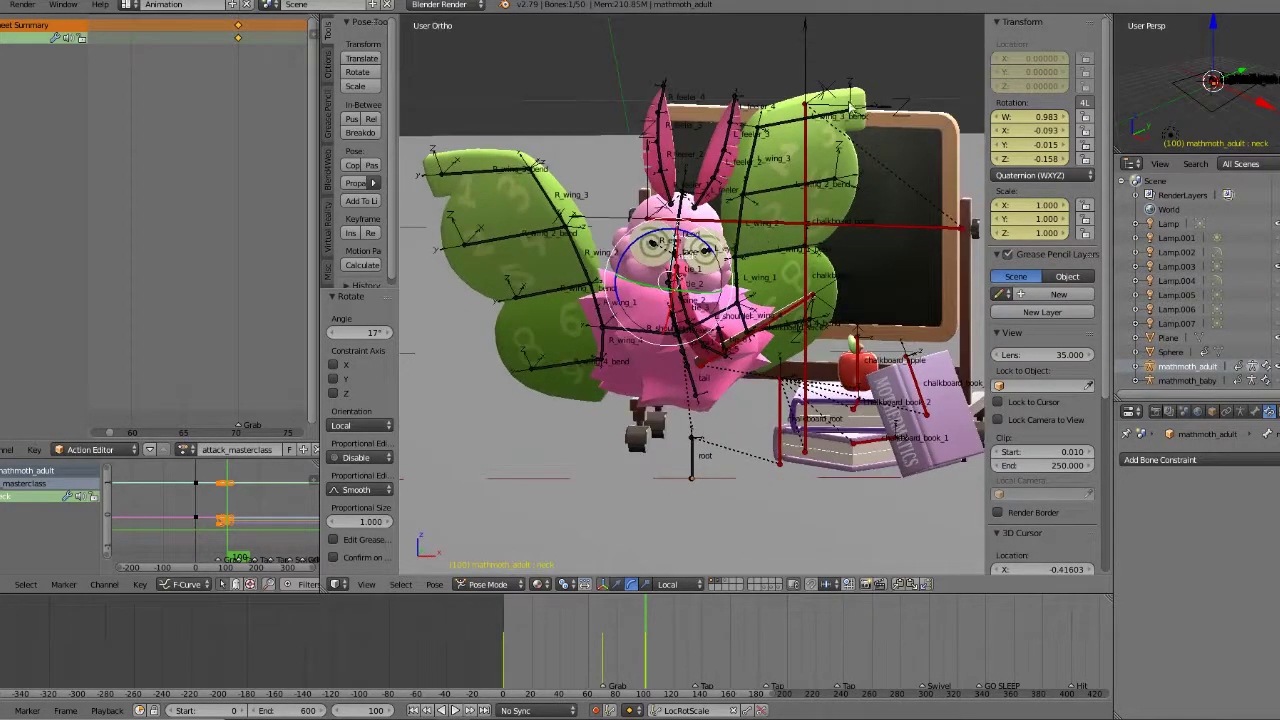
pyautogui.moveTo(831, 297); pyautogui.dragTo(809, 301, button='middle')
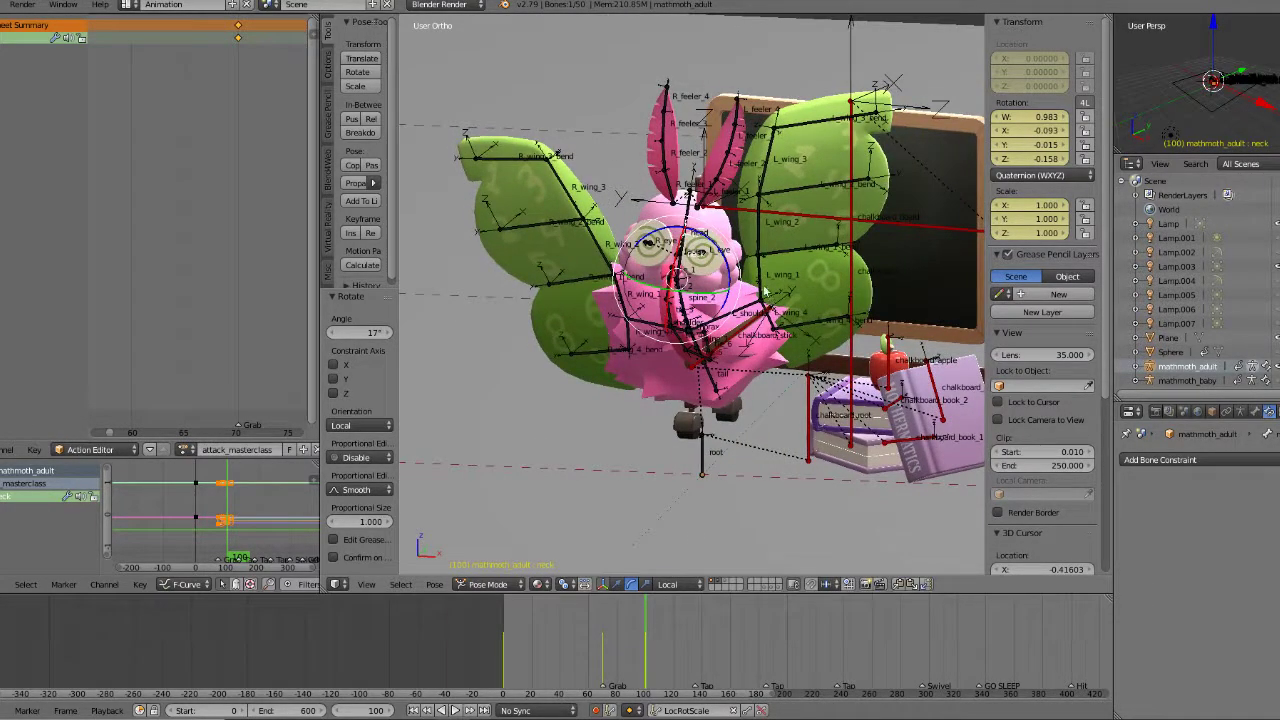
pyautogui.press('KP_1')
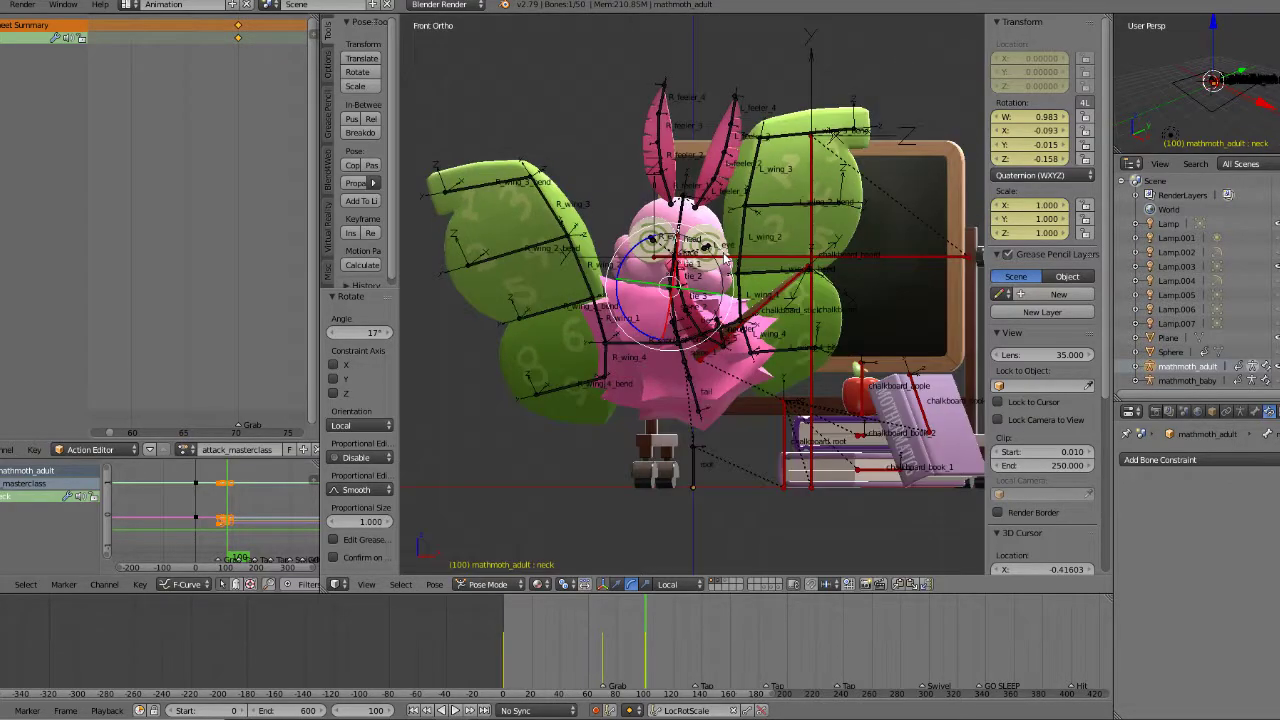
# Step: Rotate the neck bone by 3.9° about its local Z axis in the front view
pyautogui.scroll(2, 688, 263)
pyautogui.moveTo(624, 246)
pyautogui.mouseDown()
pyautogui.moveTo(609, 271)
pyautogui.moveTo(617, 248)
pyautogui.mouseUp()
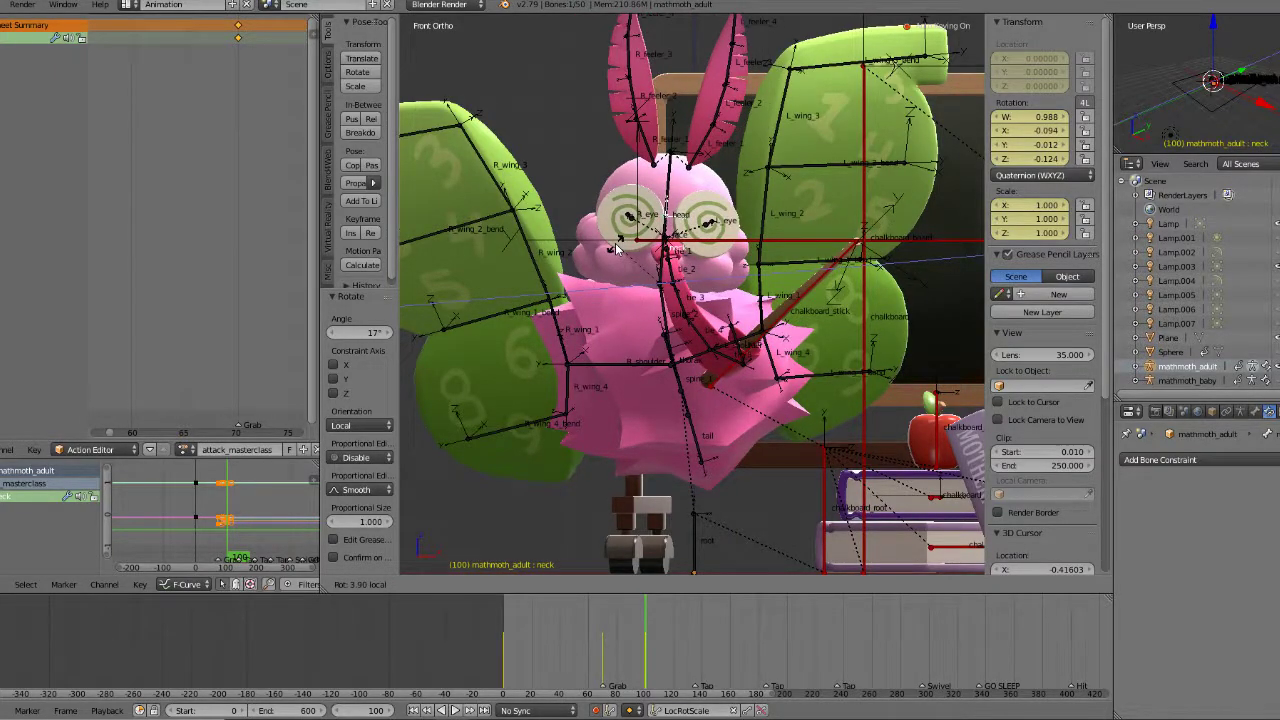
pyautogui.moveTo(617, 248); pyautogui.dragTo(617, 248)
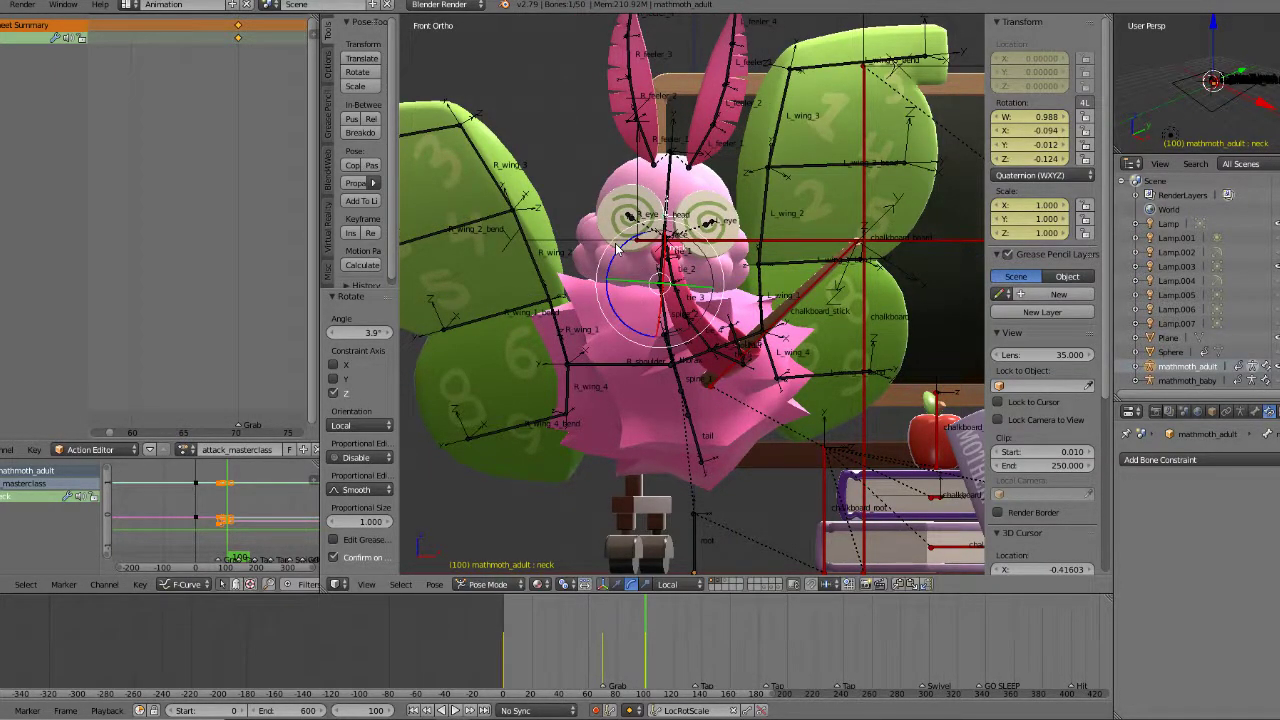
# Step: Try small neck rotations about another local axis from the side and an angled view, and undo them
pyautogui.moveTo(617, 250); pyautogui.dragTo(649, 306, button='middle')
pyautogui.press('KP_3')
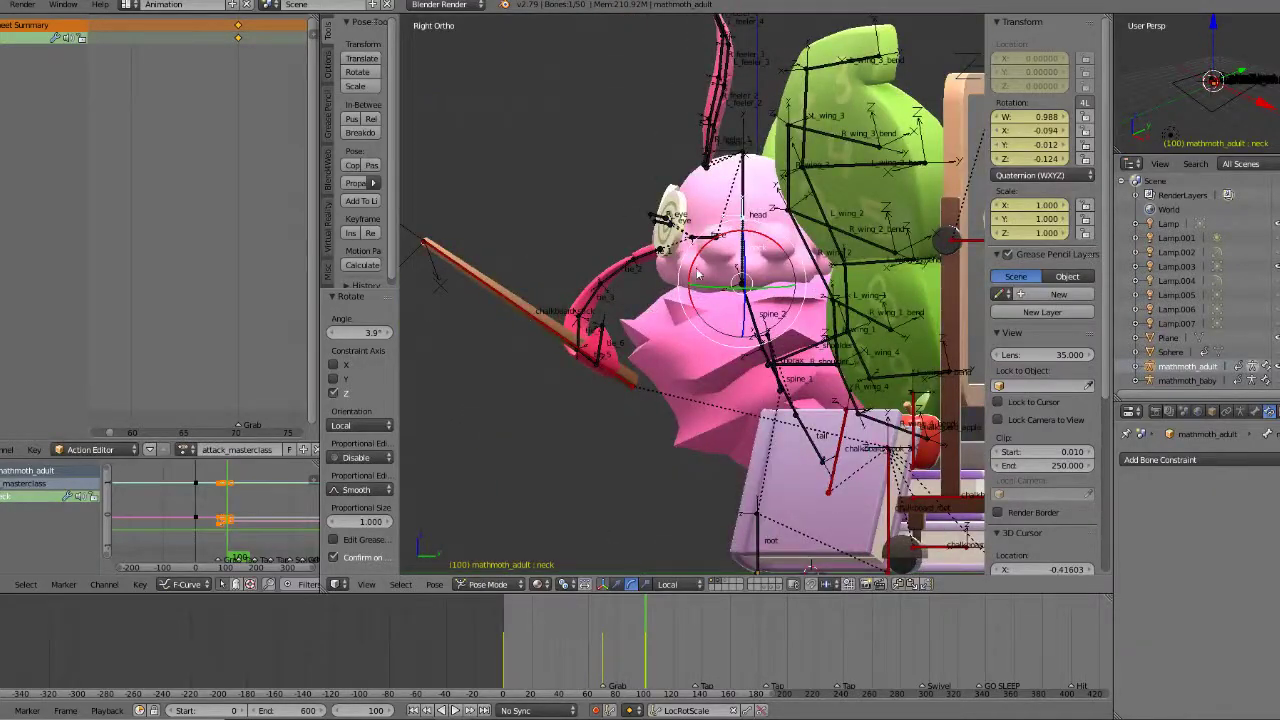
pyautogui.moveTo(697, 278); pyautogui.dragTo(693, 258)
pyautogui.moveTo(693, 258); pyautogui.dragTo(766, 276, button='middle')
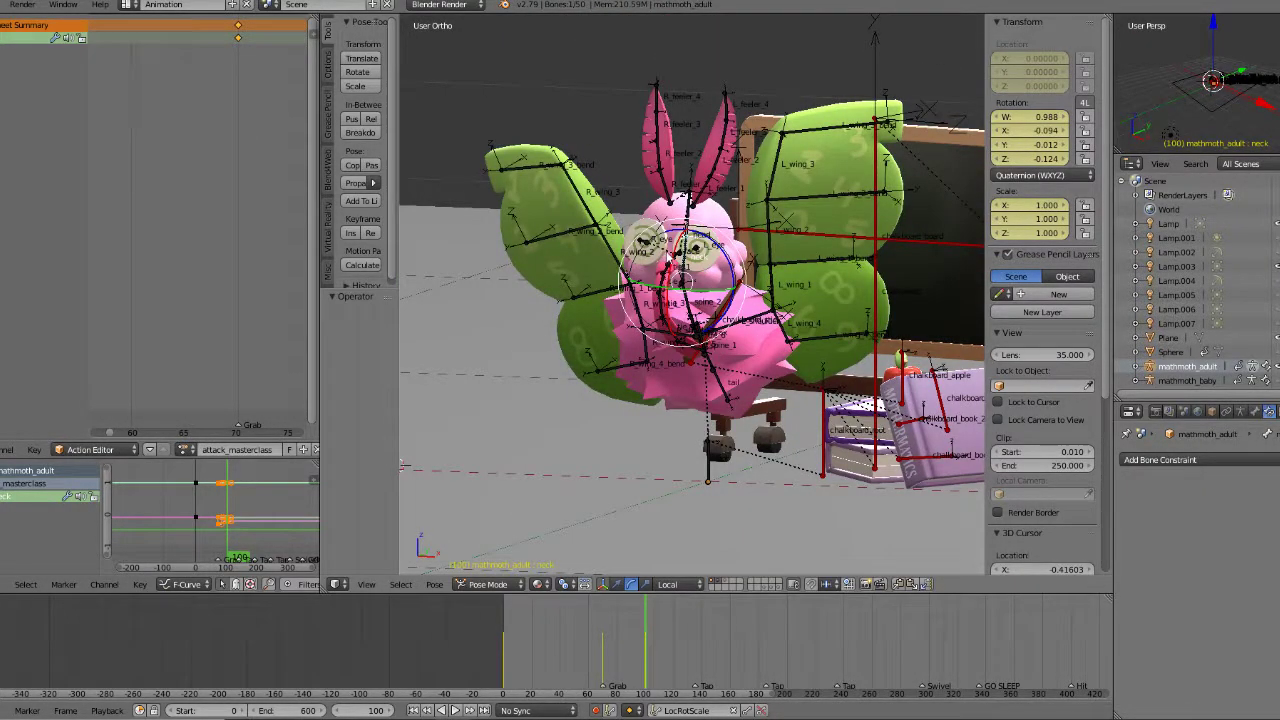
pyautogui.moveTo(674, 254); pyautogui.dragTo(663, 256)
pyautogui.moveTo(663, 256); pyautogui.dragTo(649, 256, button='middle')
pyautogui.press('KP_1')
pyautogui.hotkey('ctrl', 'z')
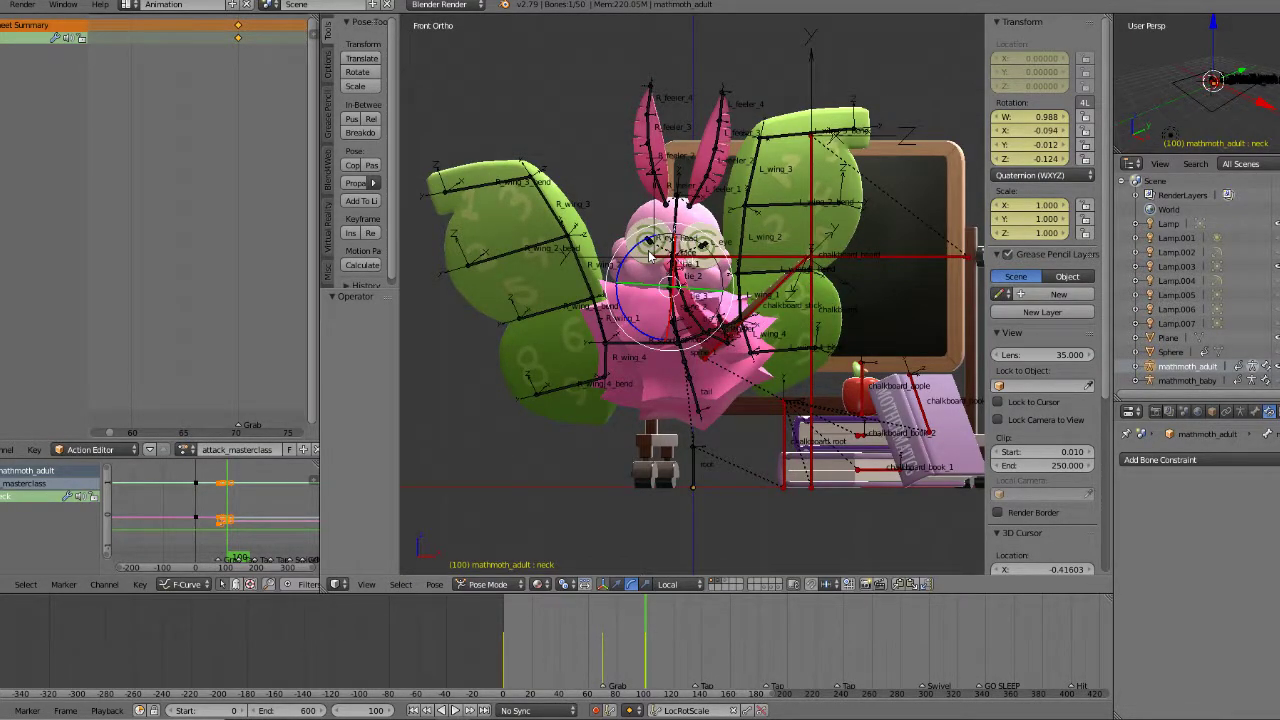
# Step: Inspect the frame 100 pose and its surroundings from an elevated three-quarter view, both up close and from farther away
pyautogui.press('KP_3')
pyautogui.press('KP_4')
pyautogui.press('KP_4')
pyautogui.press('KP_4')
pyautogui.press('KP_8')
pyautogui.press('KP_8')
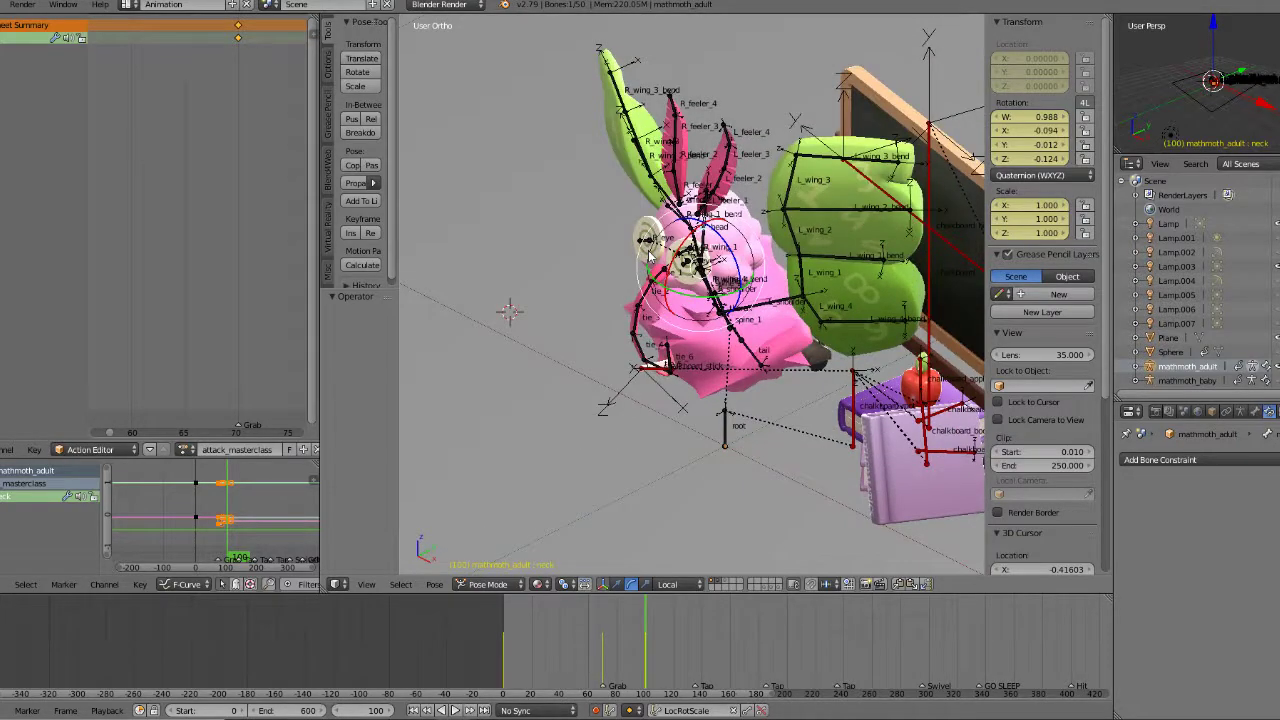
pyautogui.scroll(-5, 718, 243)
pyautogui.press('ctrl+KP_6')
pyautogui.press('KP_2')
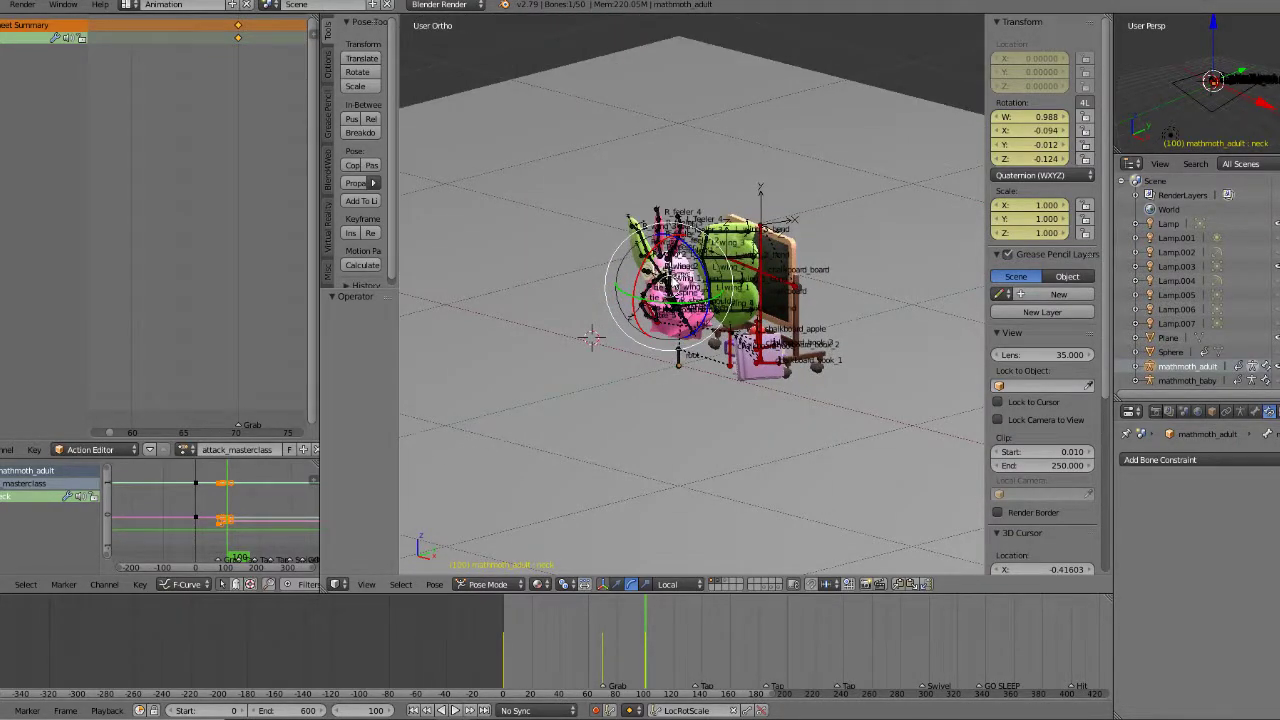
pyautogui.scroll(5, 742, 188)
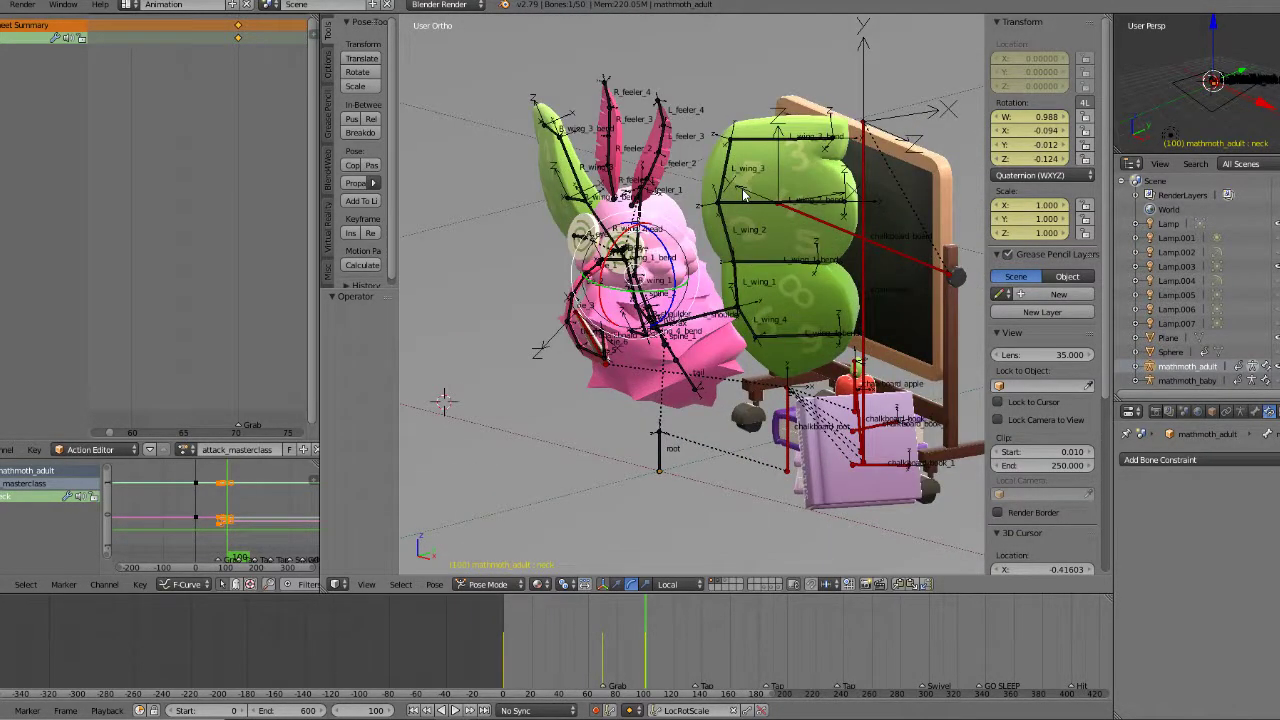
pyautogui.scroll(-4, 742, 188)
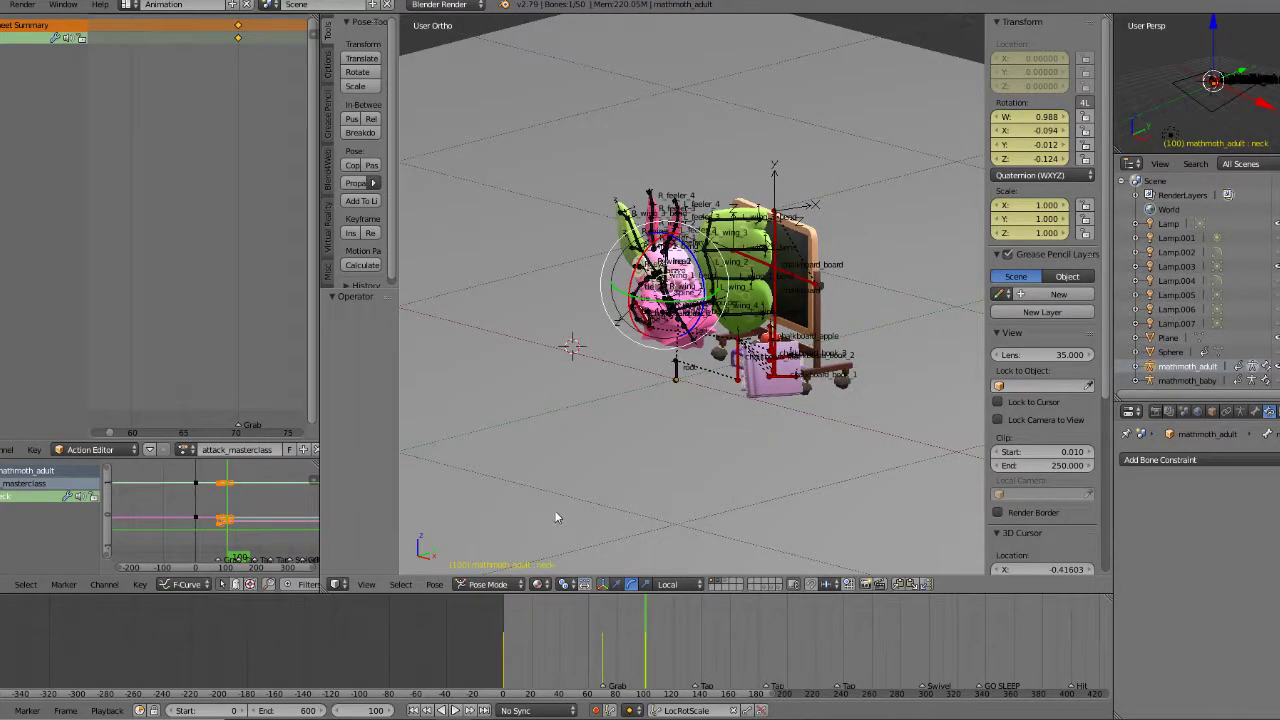
# Step: Hide the mathmoth_adult rig to check the pose without bones, and show it again
pyautogui.click(1278, 367)
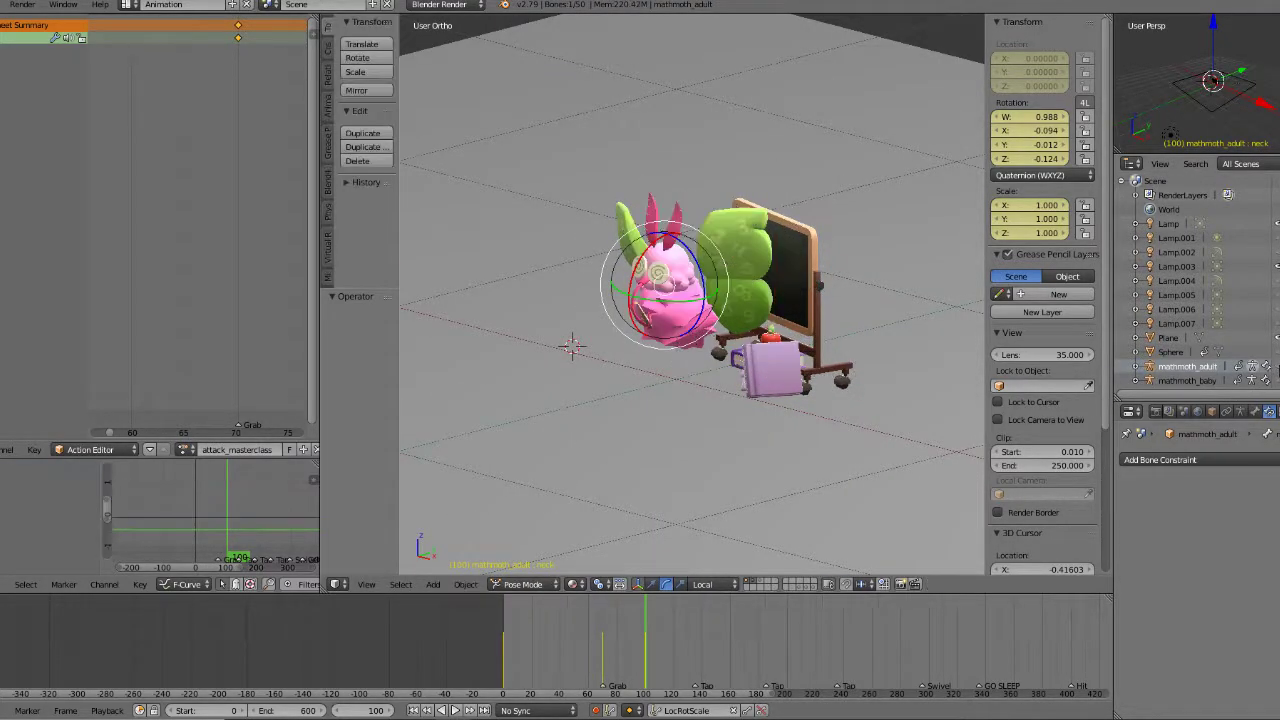
pyautogui.click(1278, 367)
pyautogui.click(1278, 367)
pyautogui.click(1278, 367)
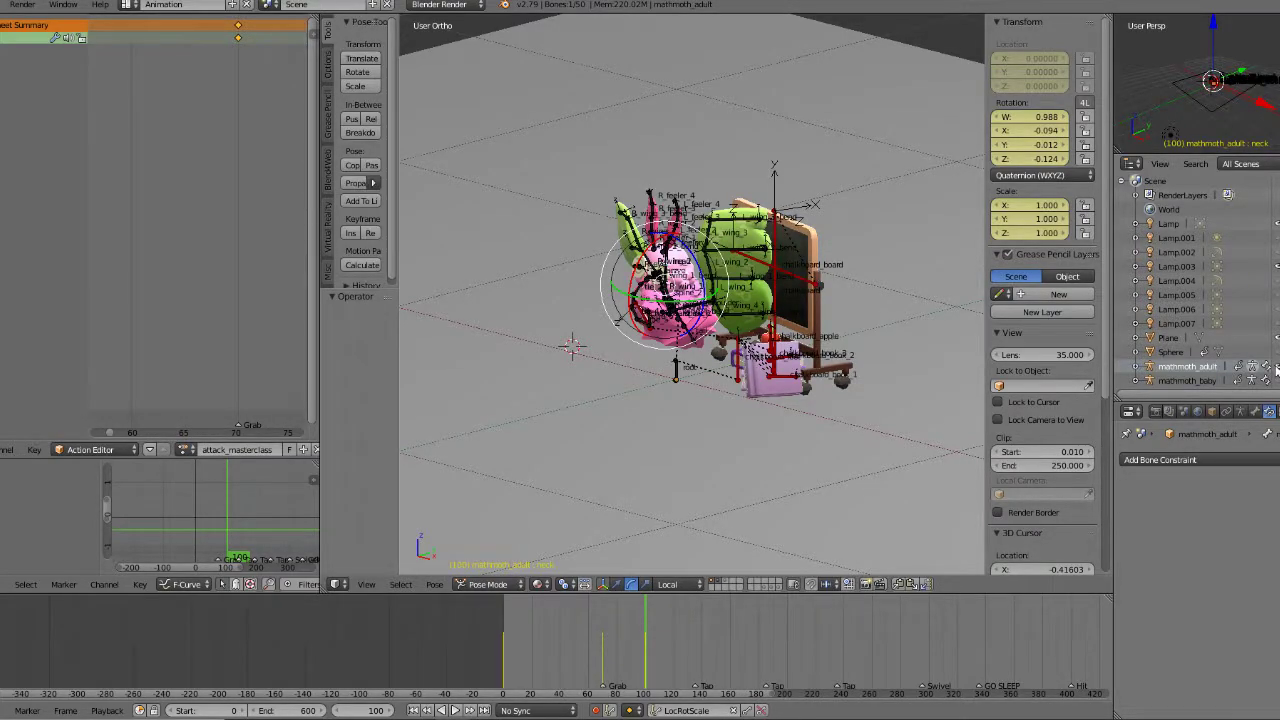
pyautogui.click(1278, 367)
pyautogui.click(1278, 367)
pyautogui.scroll(3, 625, 287)
pyautogui.keyDown('shift'); pyautogui.moveTo(826, 355); pyautogui.dragTo(810, 359, button='middle'); pyautogui.keyUp('shift')
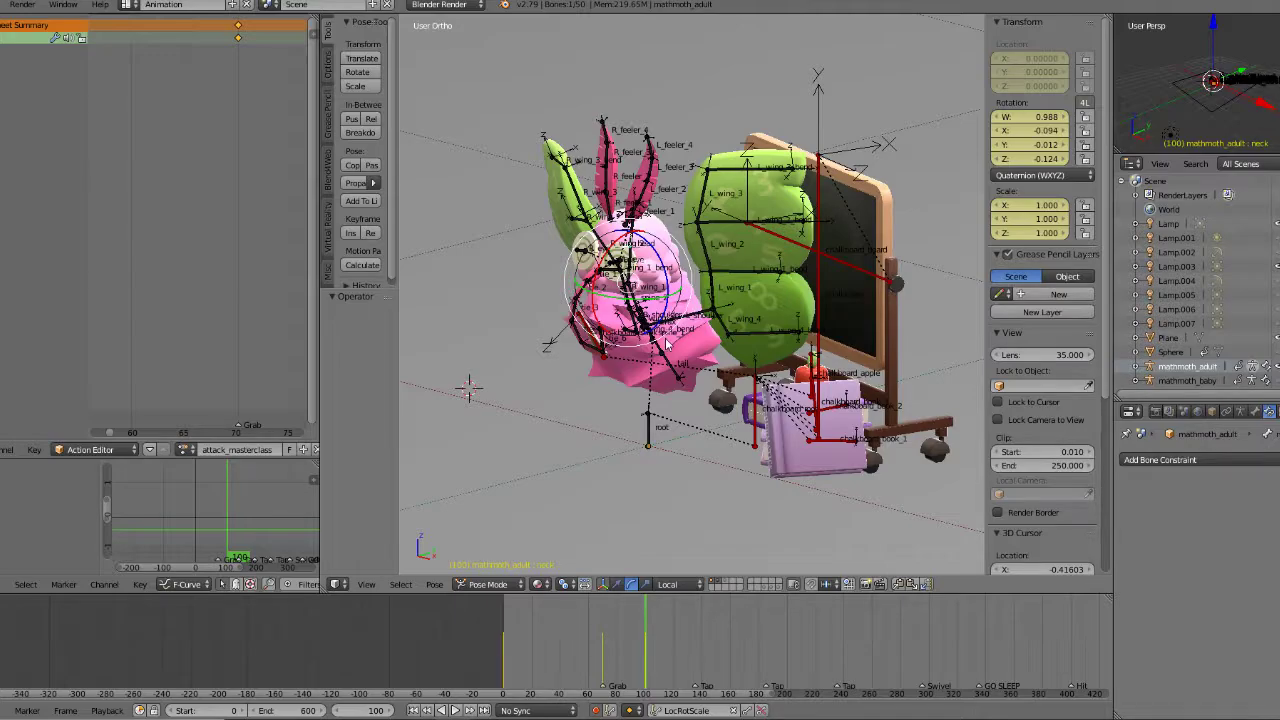
pyautogui.scroll(1, 745, 416)
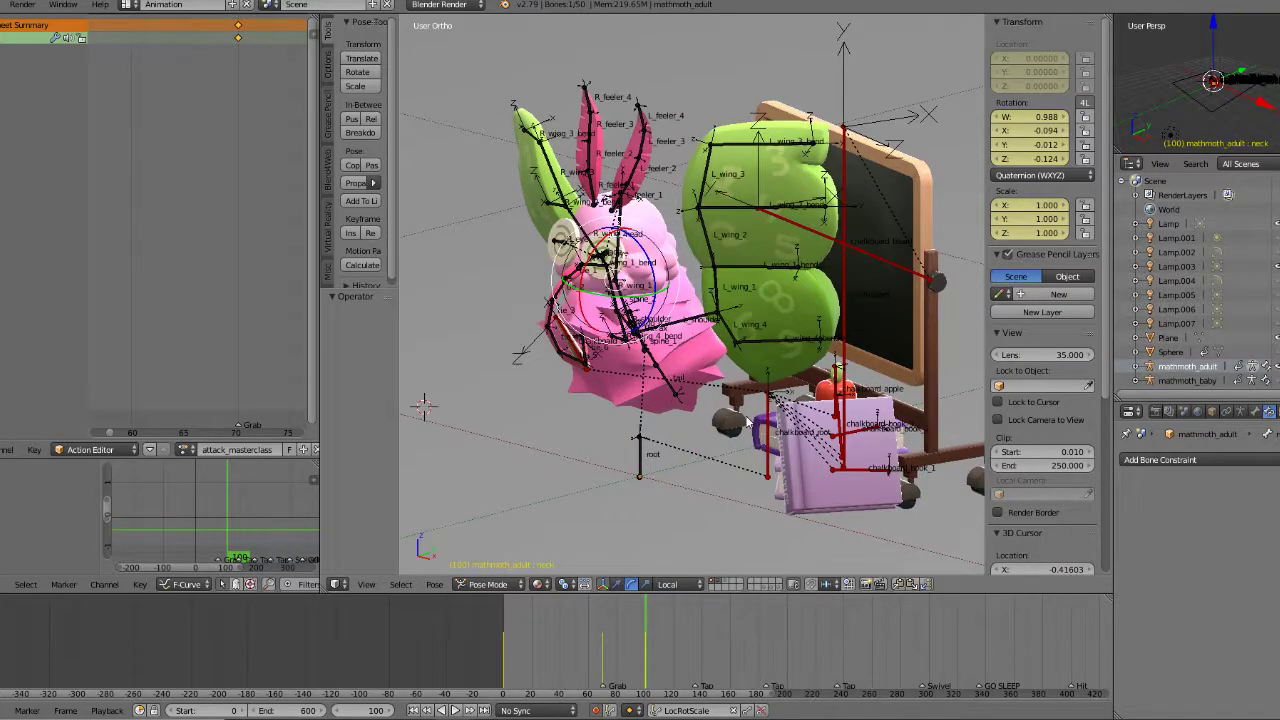
pyautogui.press('r')
pyautogui.press('r')
pyautogui.rightClick(656, 284)
# Step: Play back the animation leading up to frame 100 to check the motion between the poses
pyautogui.hotkey('alt', 'a')
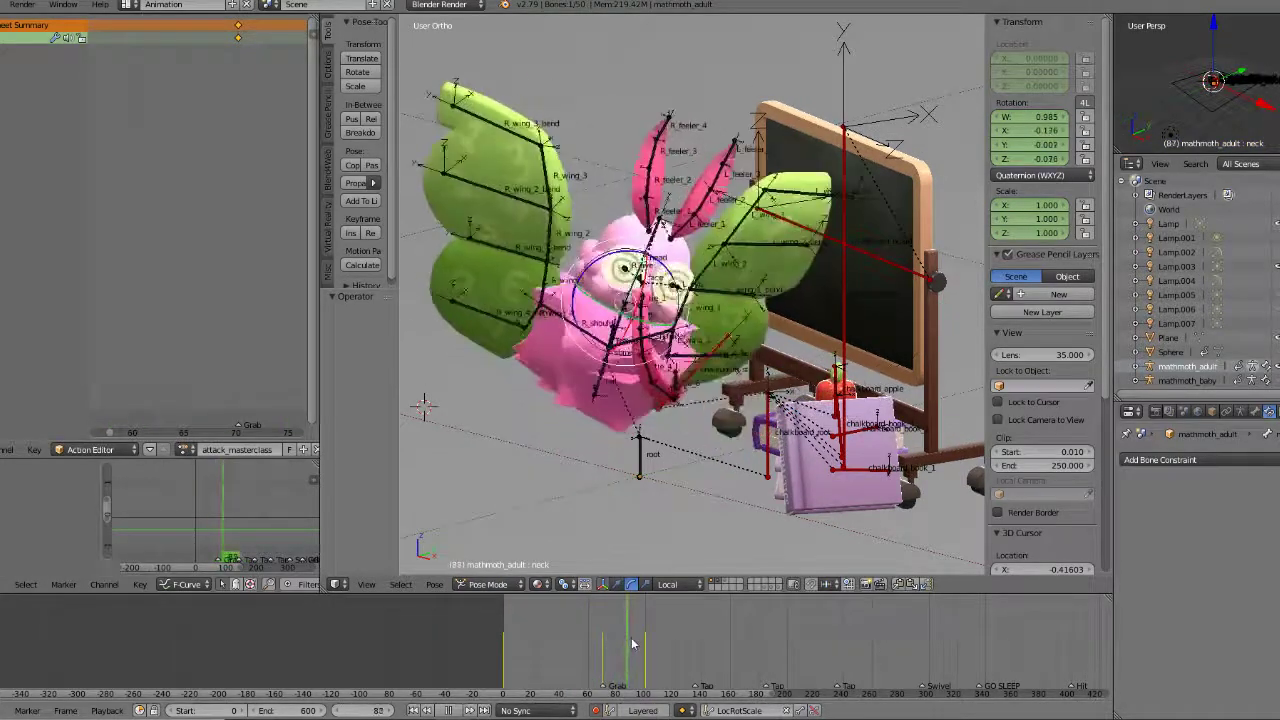
pyautogui.hotkey('alt', 'a')
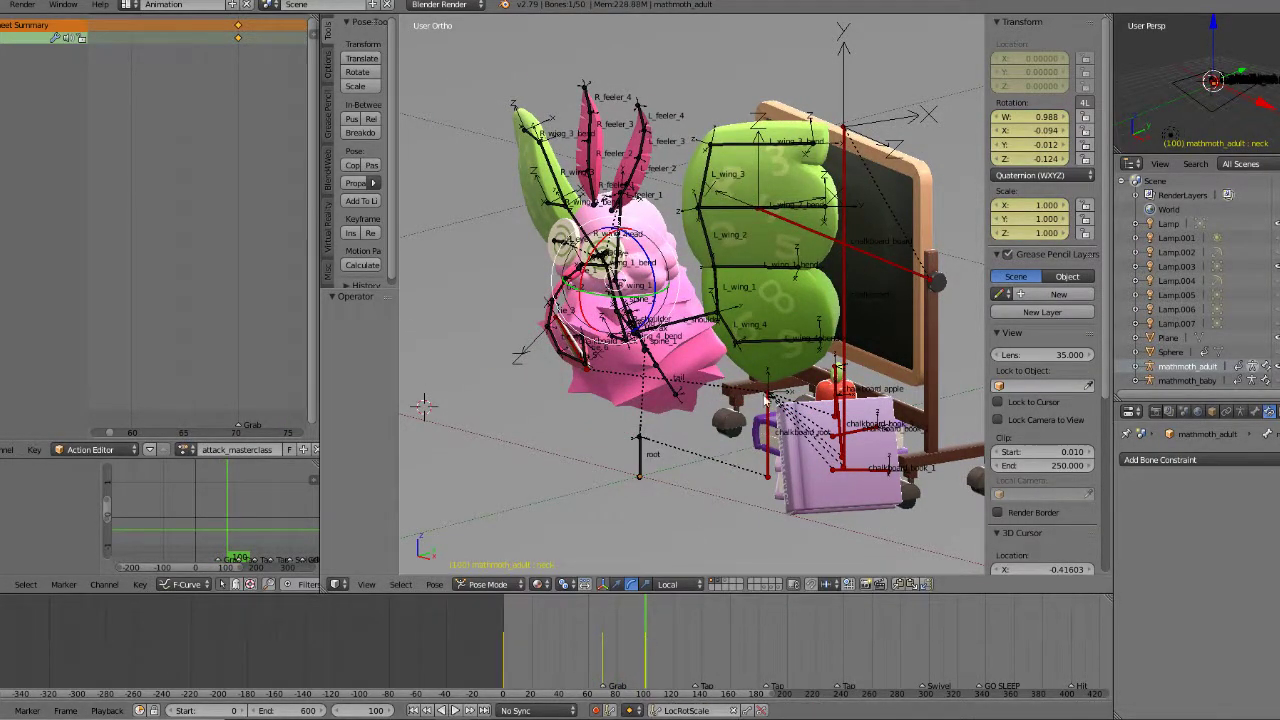
# Step: Try to set the keyframes of all bones to Constant interpolation from the Graph Editor
pyautogui.press('a')
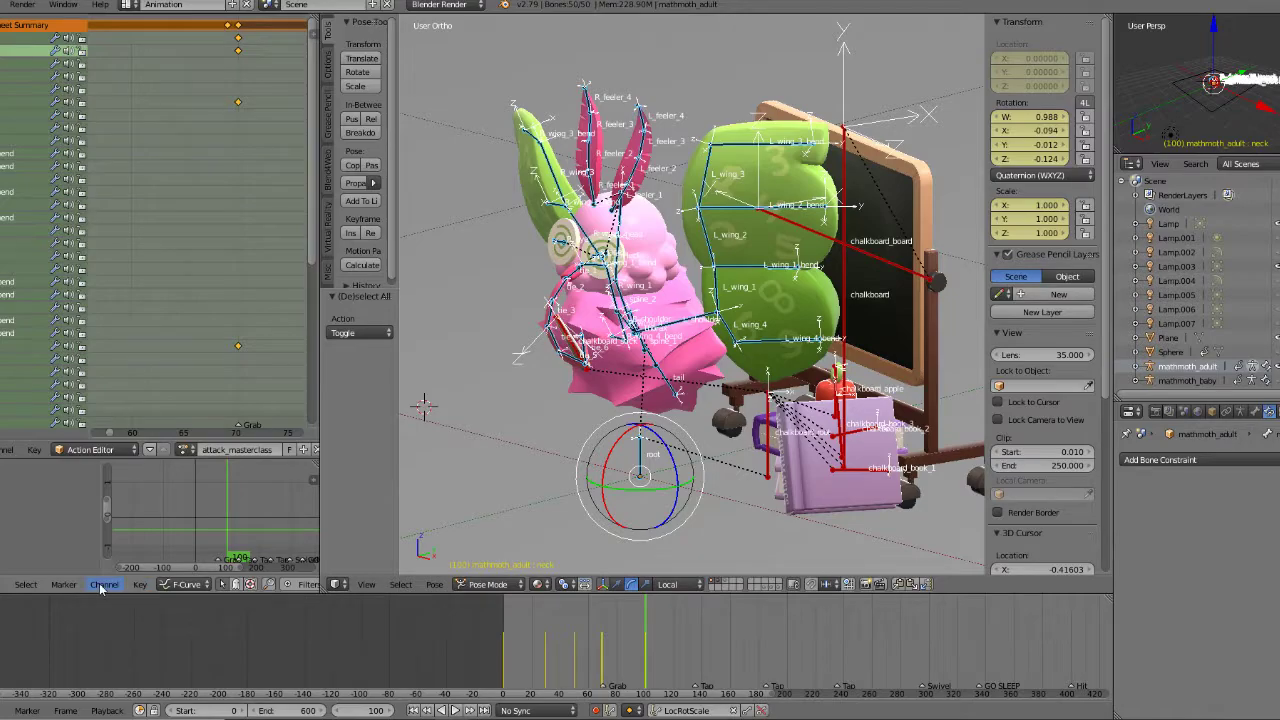
pyautogui.click(140, 584)
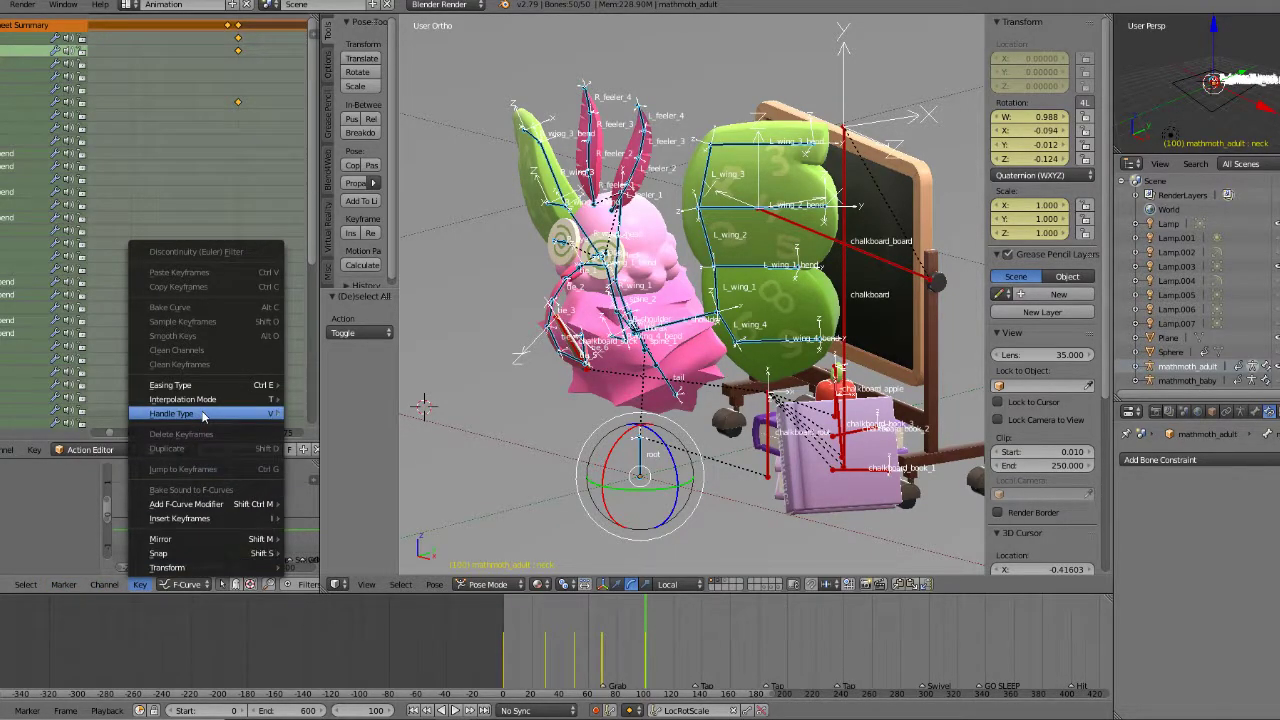
pyautogui.moveTo(218, 405)
pyautogui.click(340, 414)
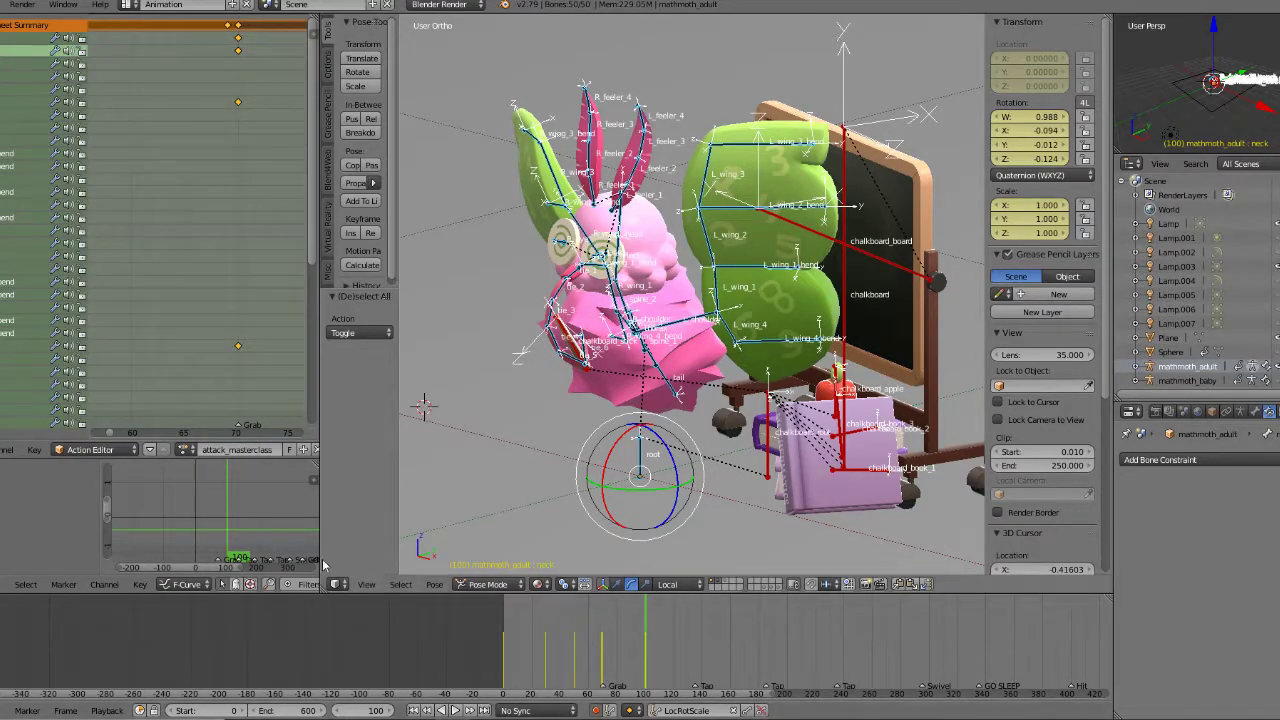
pyautogui.click(140, 584)
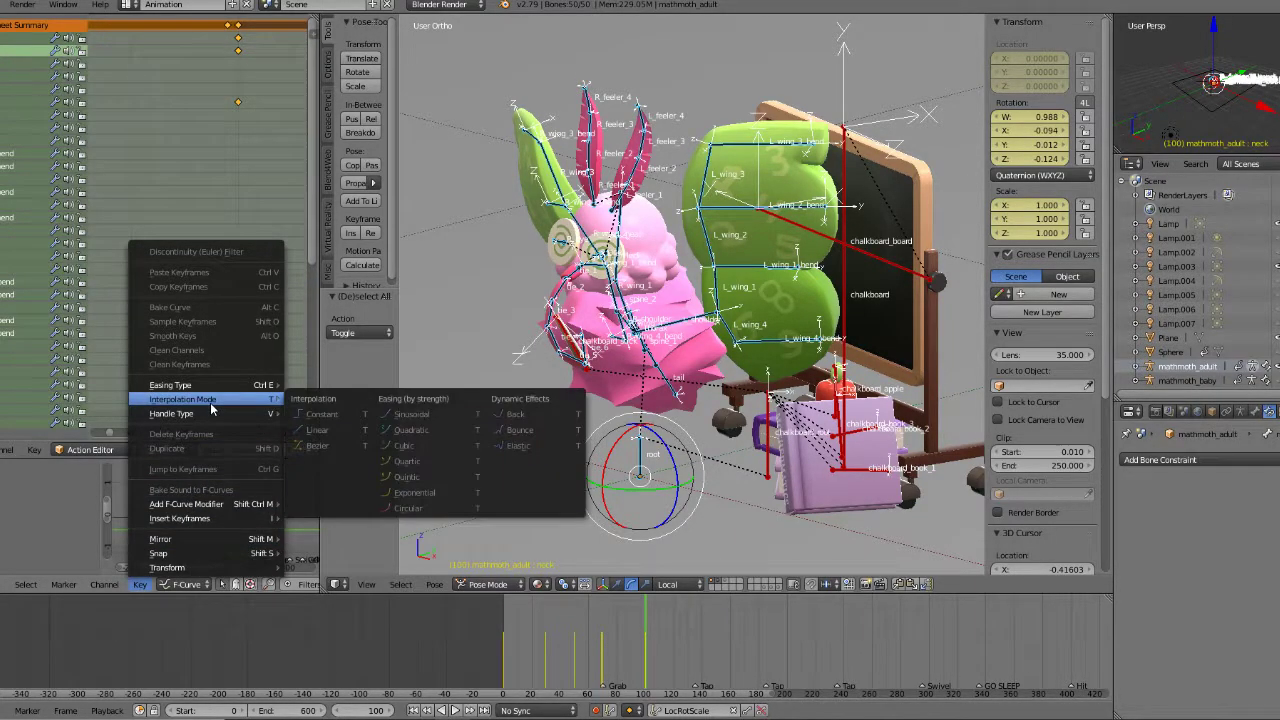
pyautogui.press('a')
pyautogui.press('a')
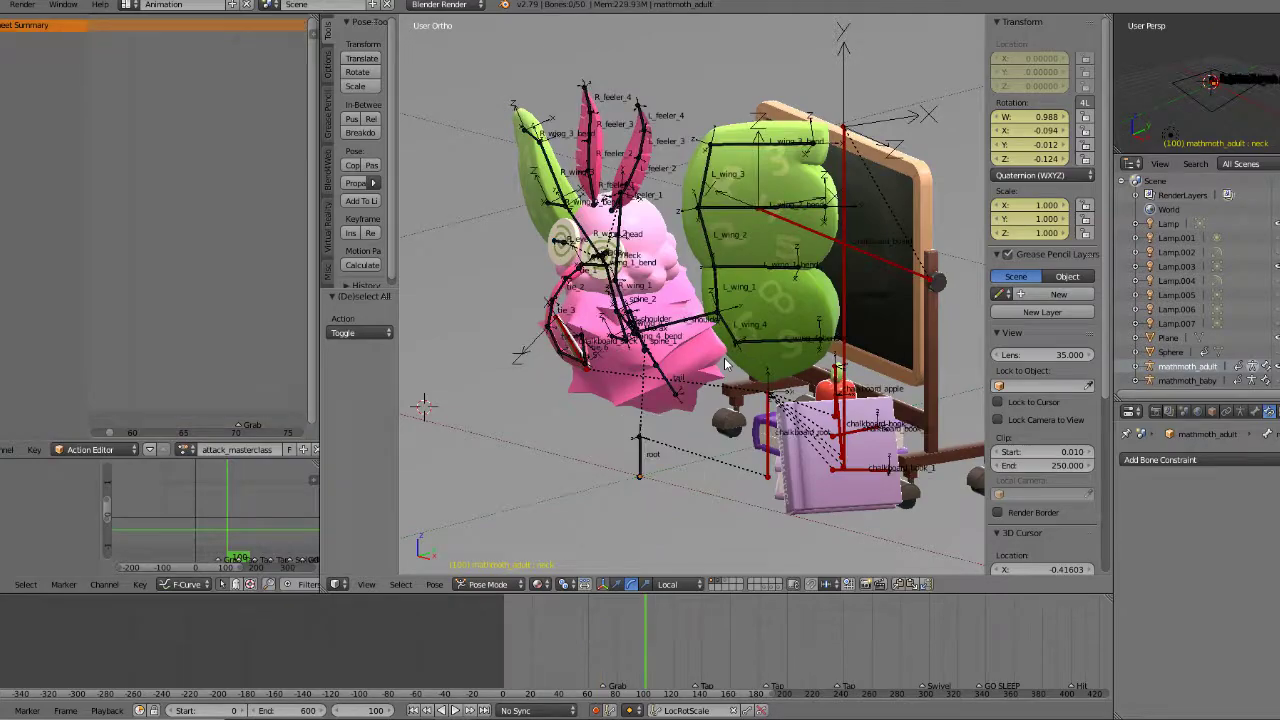
# Step: Select all bones and all their keyframes in the Action Editor, and set their interpolation mode to Constant
pyautogui.press('a')
pyautogui.press('a')
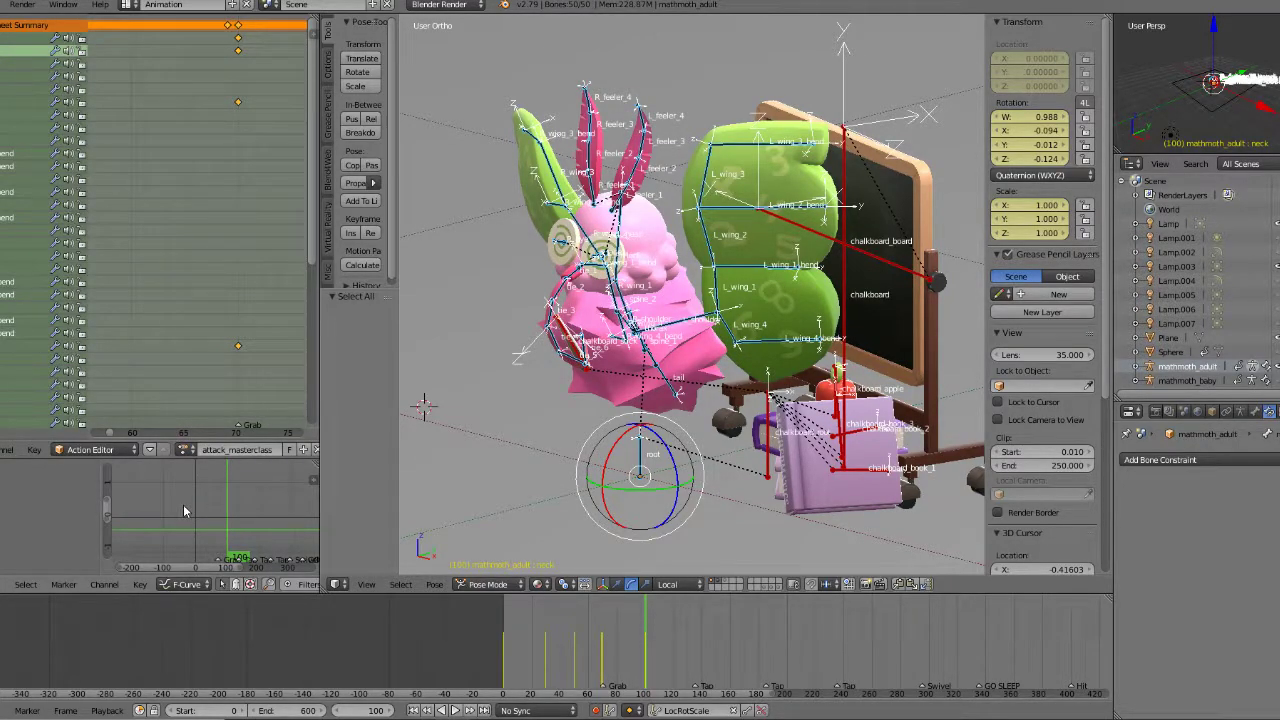
pyautogui.click(34, 449)
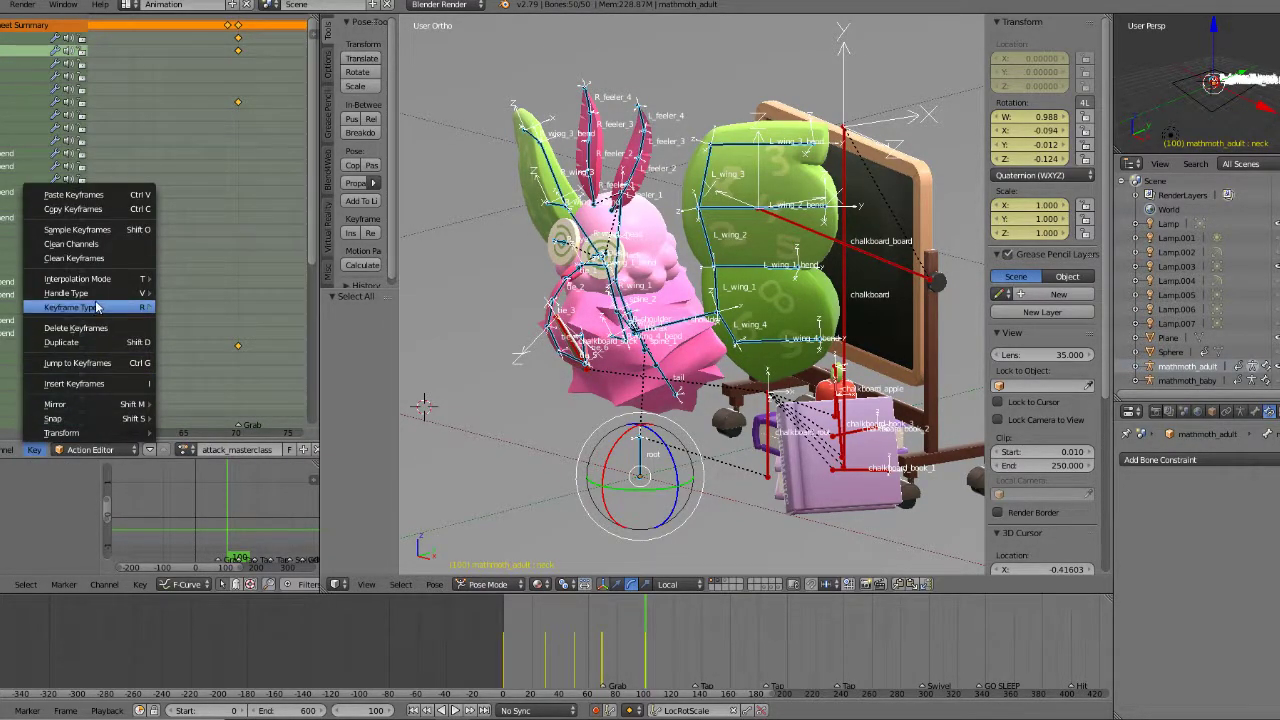
pyautogui.moveTo(93, 280)
pyautogui.click(199, 296)
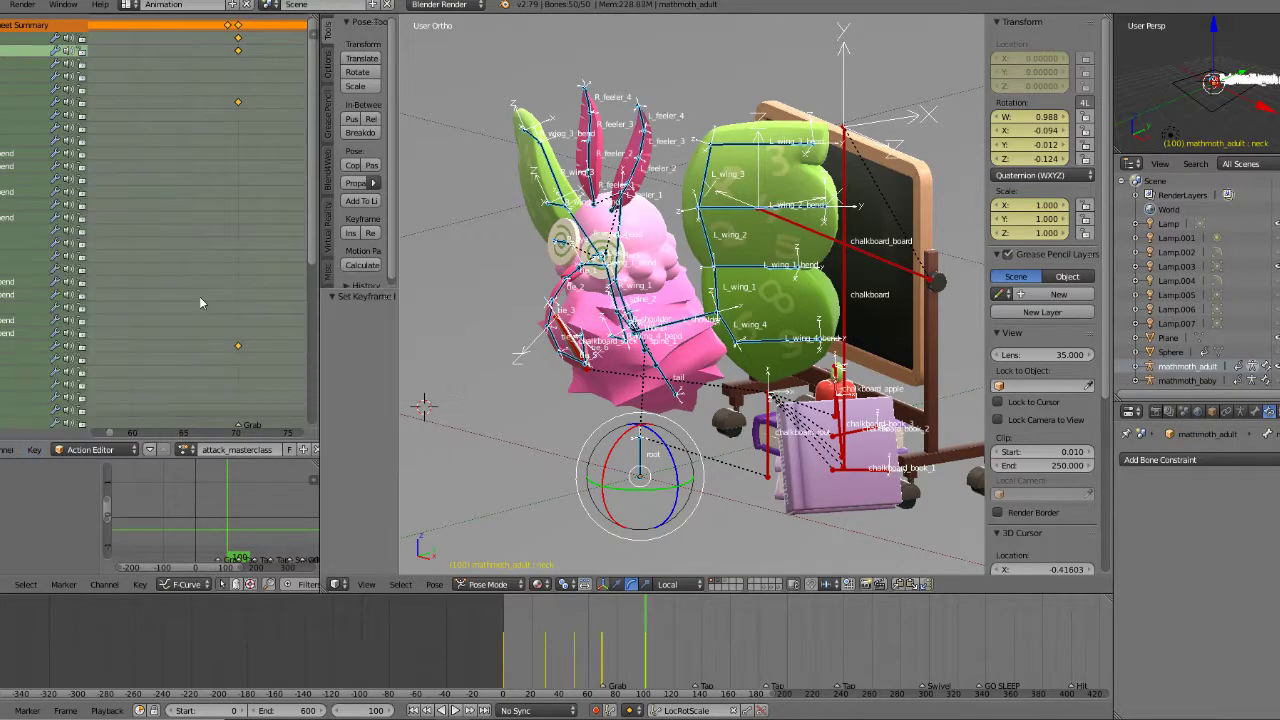
# Step: Play back and scrub through the stepped animation to review the key poses, ending on frame 100
pyautogui.hotkey('alt', 'a')
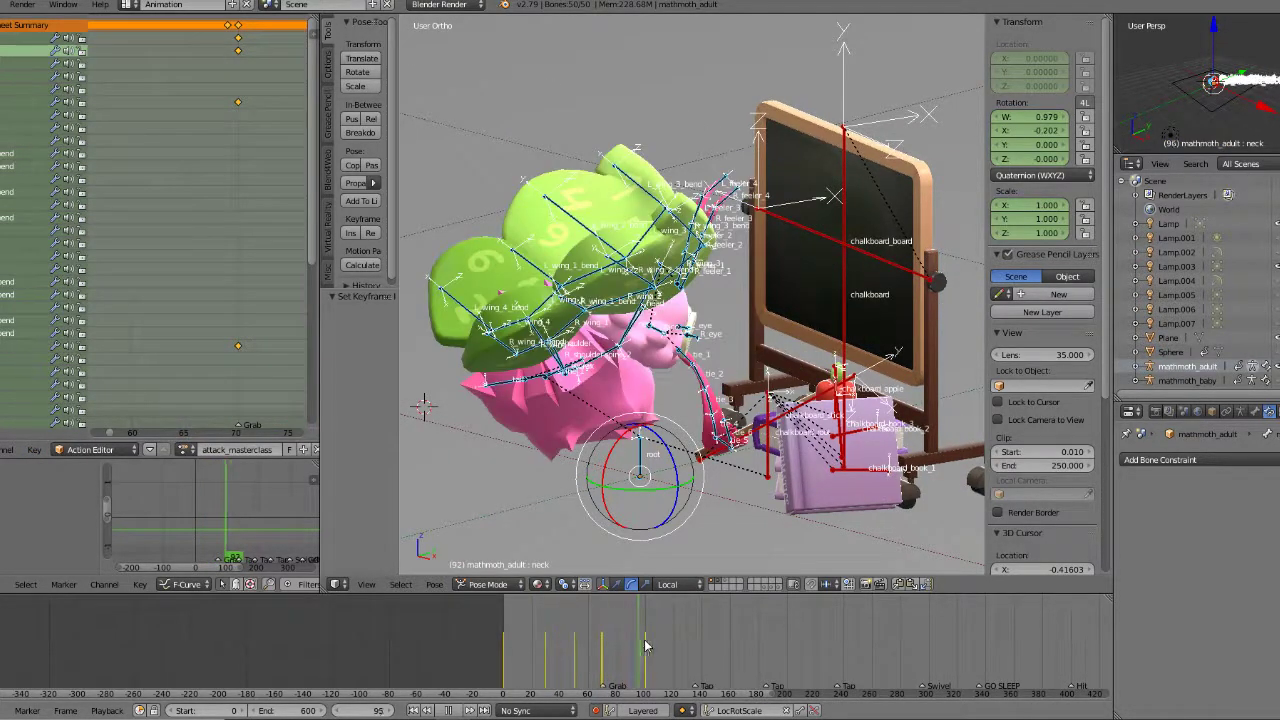
pyautogui.moveTo(617, 645)
pyautogui.mouseDown()
pyautogui.moveTo(650, 645)
pyautogui.moveTo(616, 659)
pyautogui.mouseUp()
pyautogui.click(455, 710)
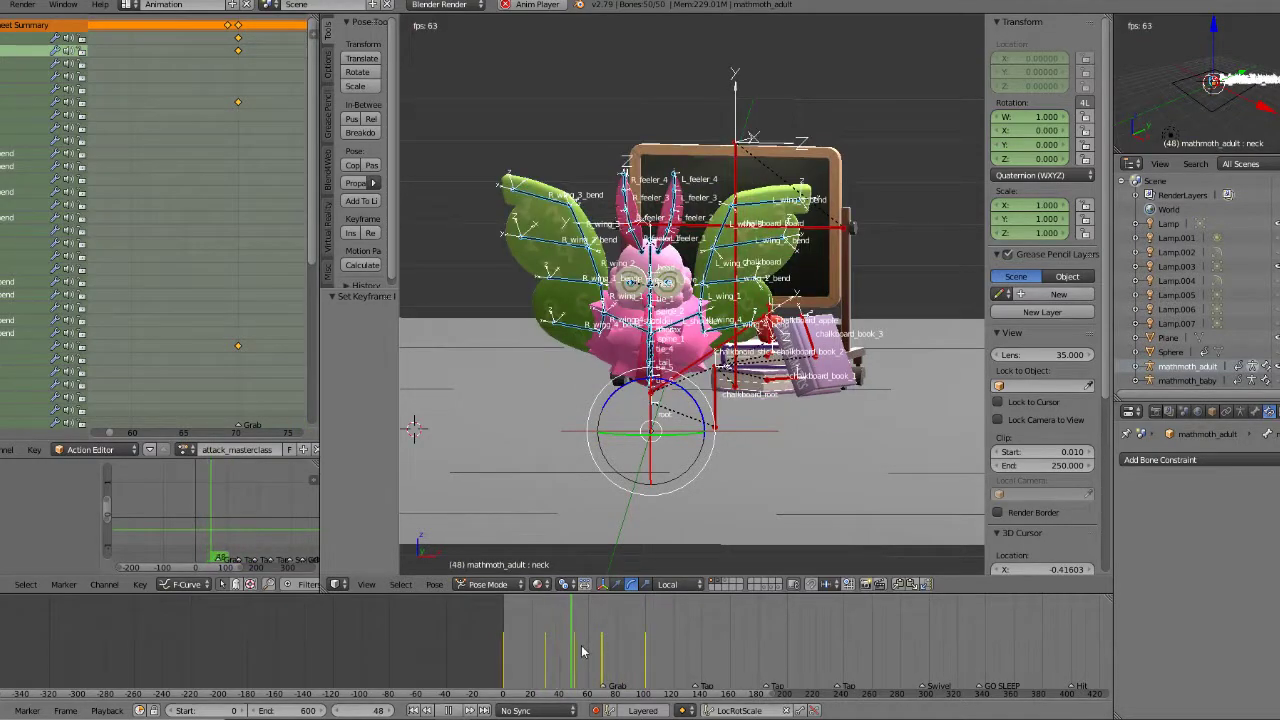
pyautogui.click(448, 712)
pyautogui.moveTo(625, 647); pyautogui.dragTo(643, 644)
pyautogui.press('Right')
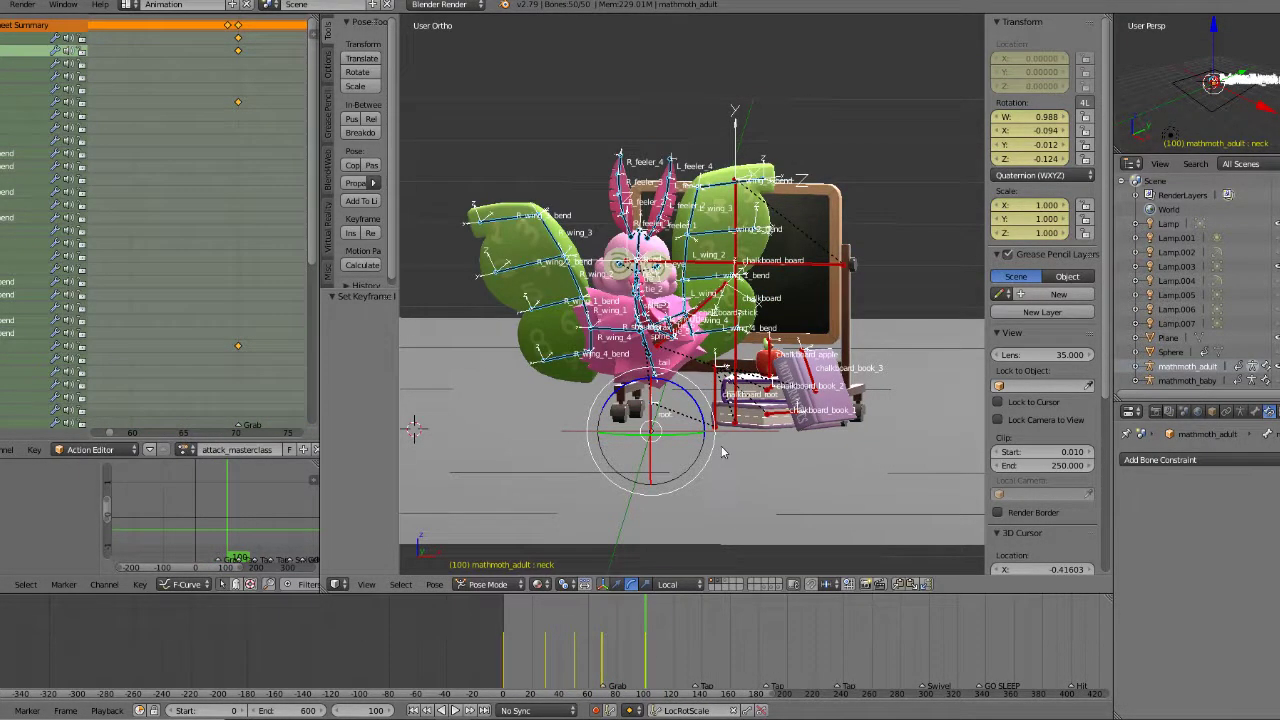
# Step: Examine the tie and head pose at frame 100 from several angles, and scrub the timeline to the Tap marker at frame 135
pyautogui.scroll(4, 723, 451)
pyautogui.rightClick(588, 272)
pyautogui.moveTo(588, 272); pyautogui.dragTo(640, 337, button='middle')
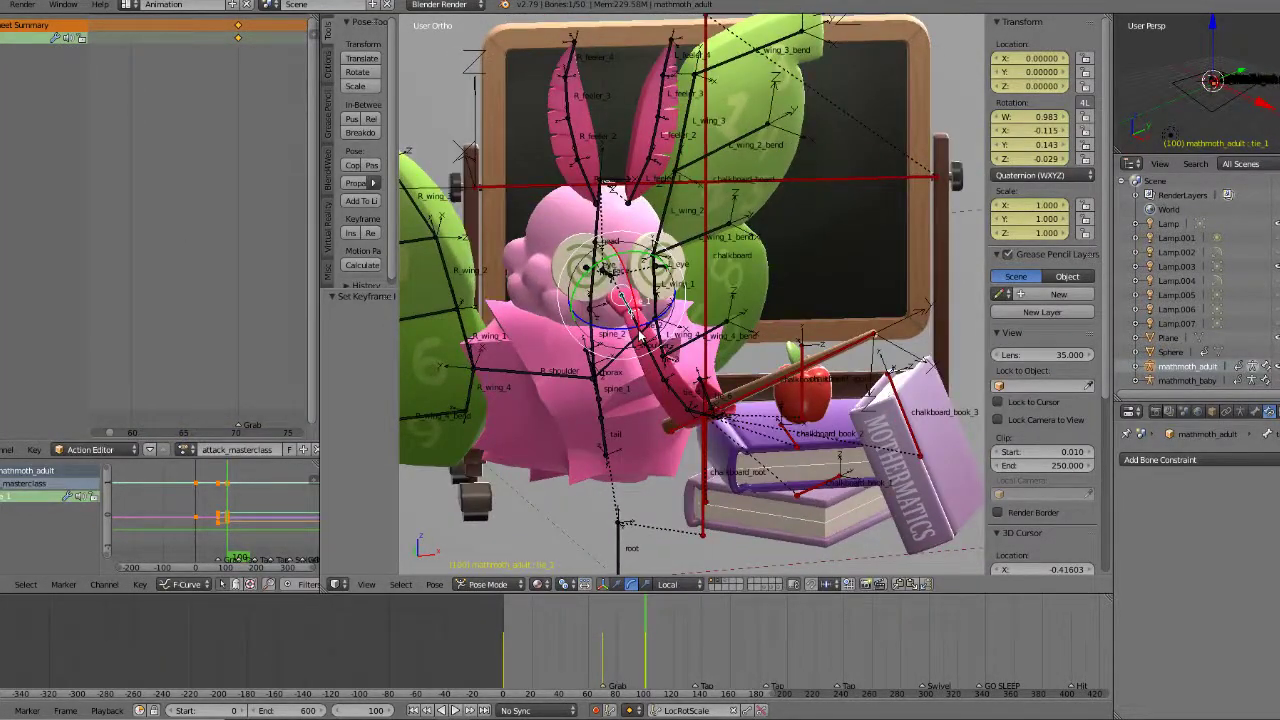
pyautogui.press('KP_1')
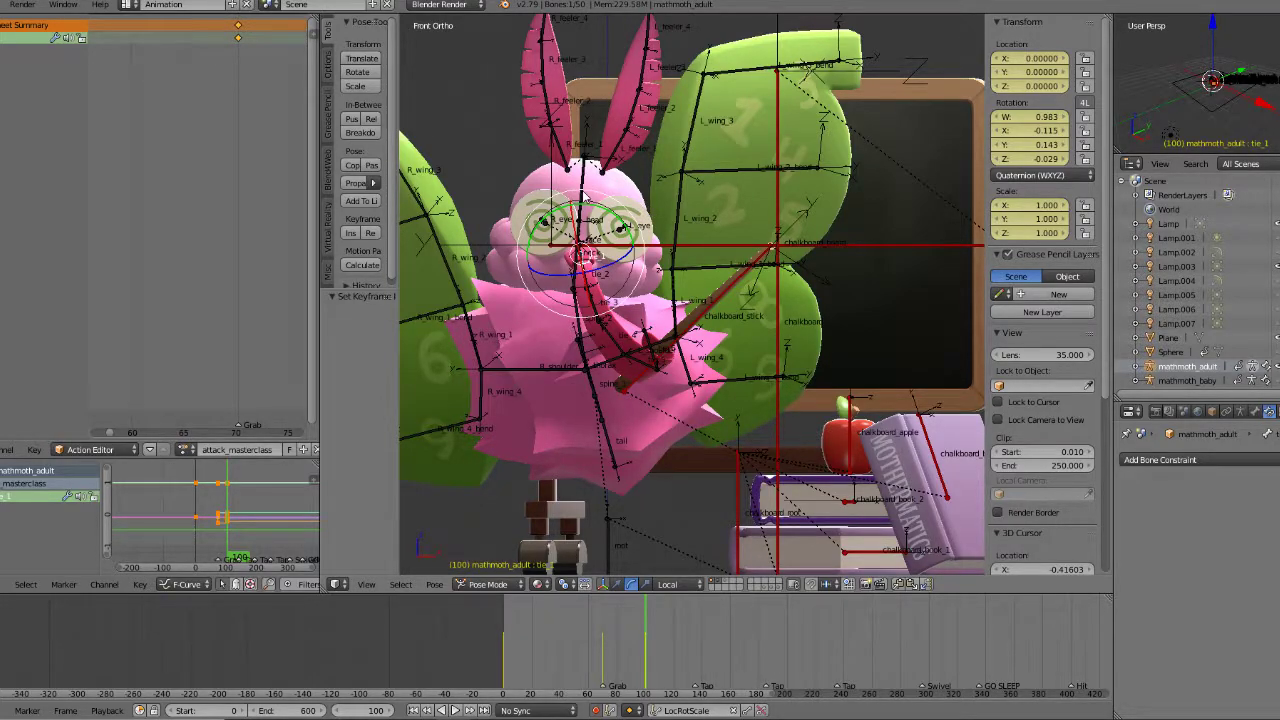
pyautogui.rightClick(581, 197)
pyautogui.scroll(-2, 684, 266)
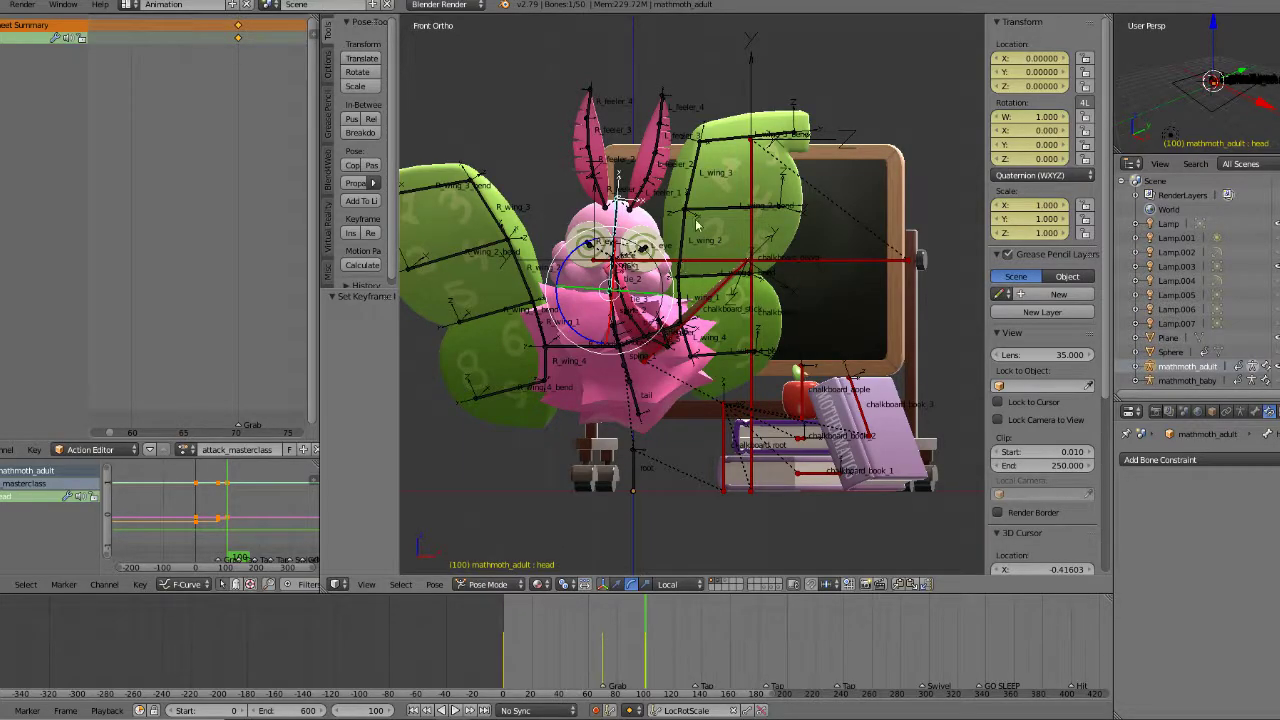
pyautogui.moveTo(632, 196); pyautogui.dragTo(669, 234, button='middle')
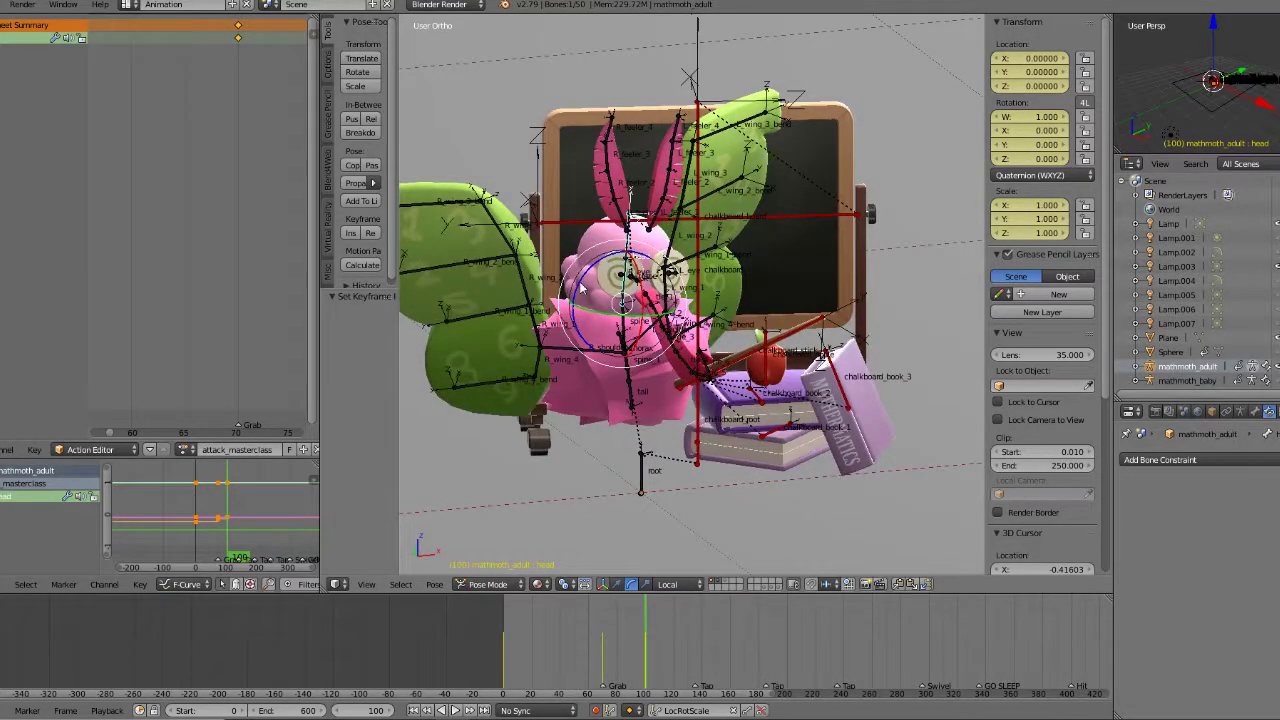
pyautogui.click(615, 650)
pyautogui.moveTo(615, 650); pyautogui.dragTo(645, 650)
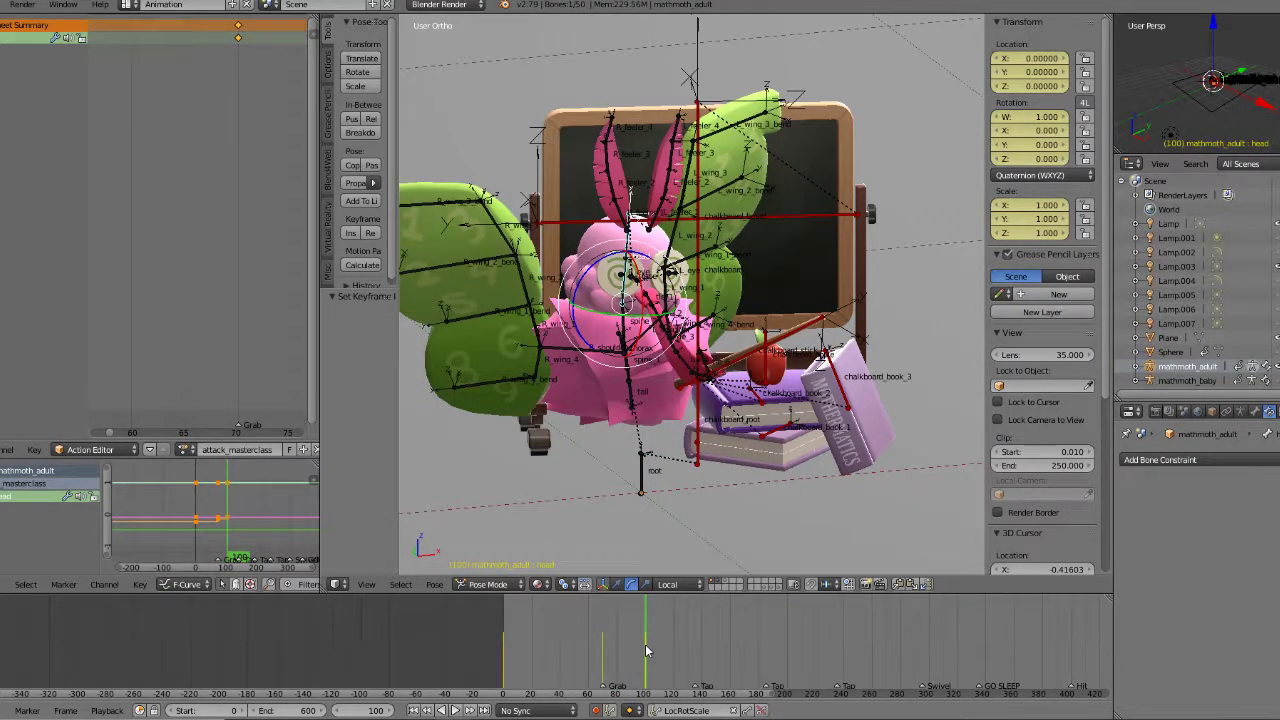
pyautogui.moveTo(645, 650); pyautogui.dragTo(651, 651)
pyautogui.scroll(-2, 792, 417)
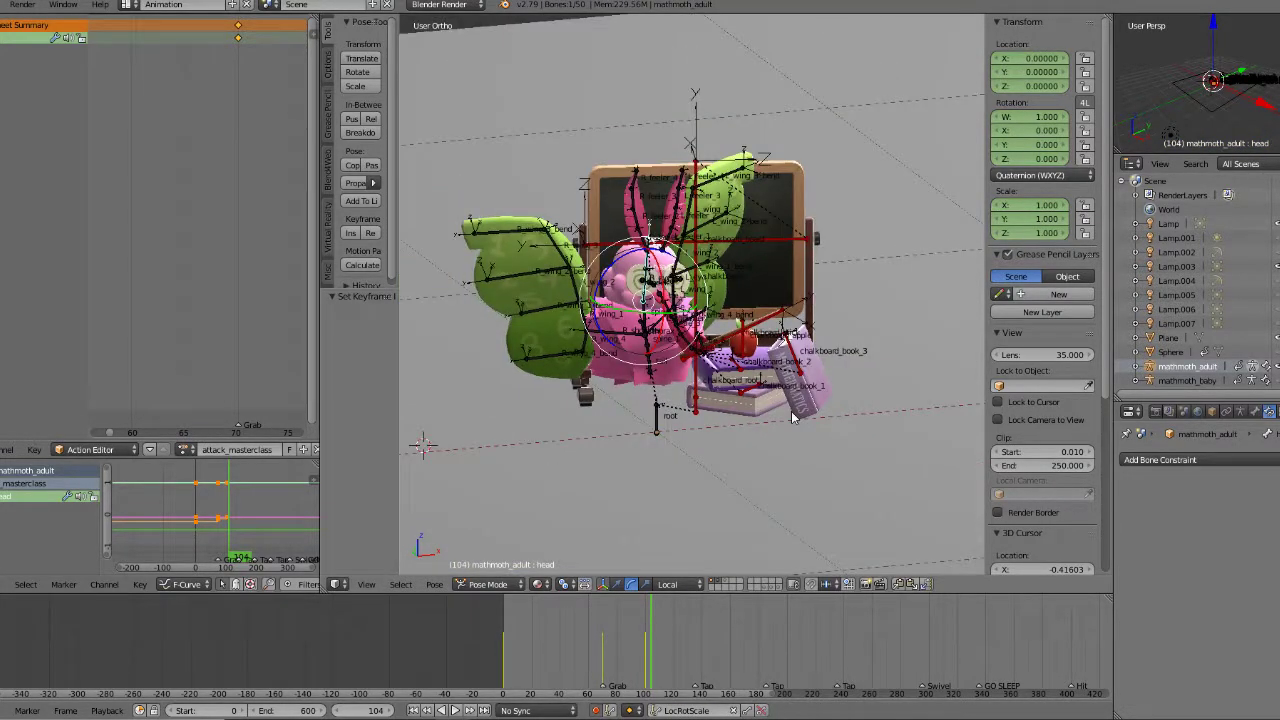
pyautogui.press('KP_1')
pyautogui.moveTo(580, 636); pyautogui.dragTo(698, 640)
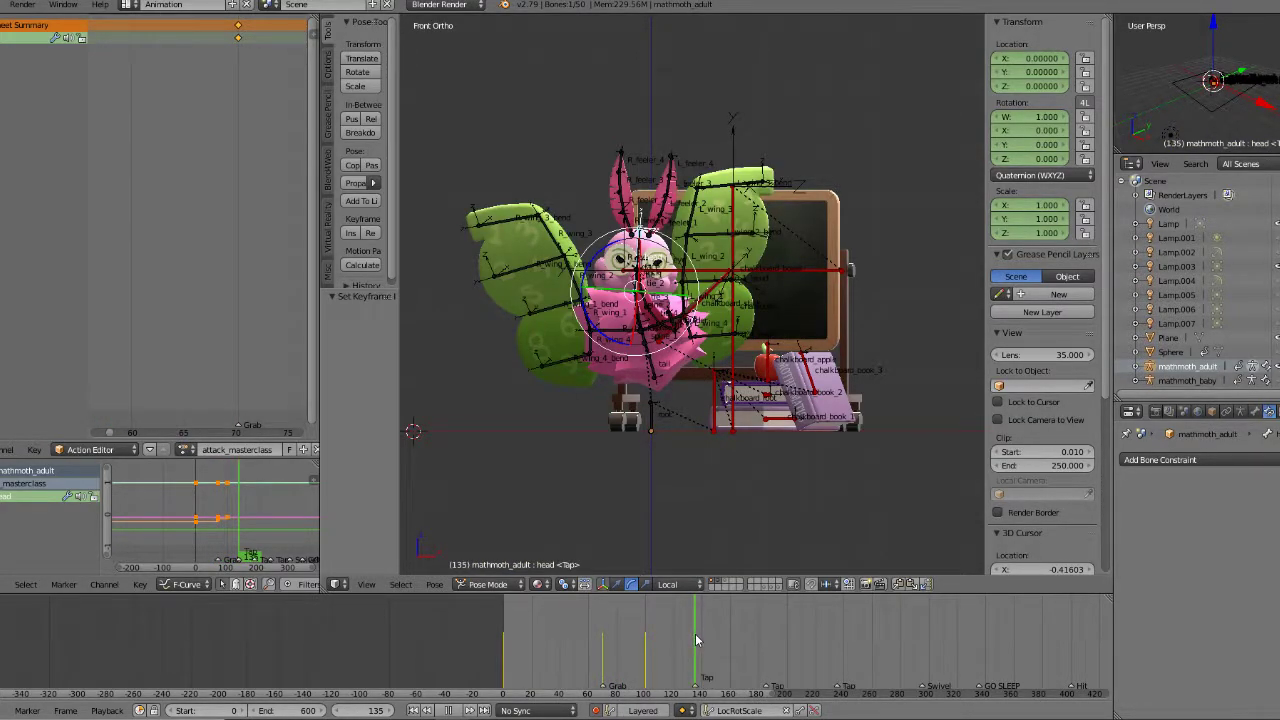
# Step: Try tilting the head bone sideways in the front view at frame 135
pyautogui.scroll(3, 722, 438)
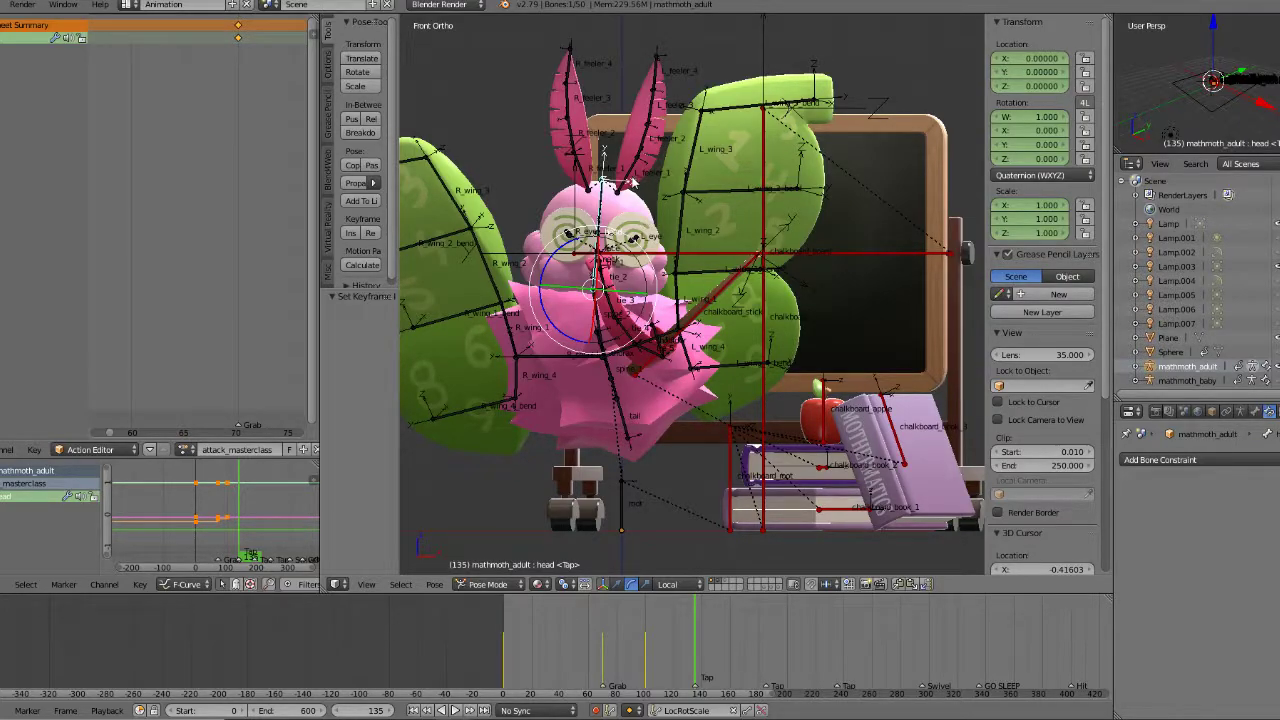
pyautogui.press('r')
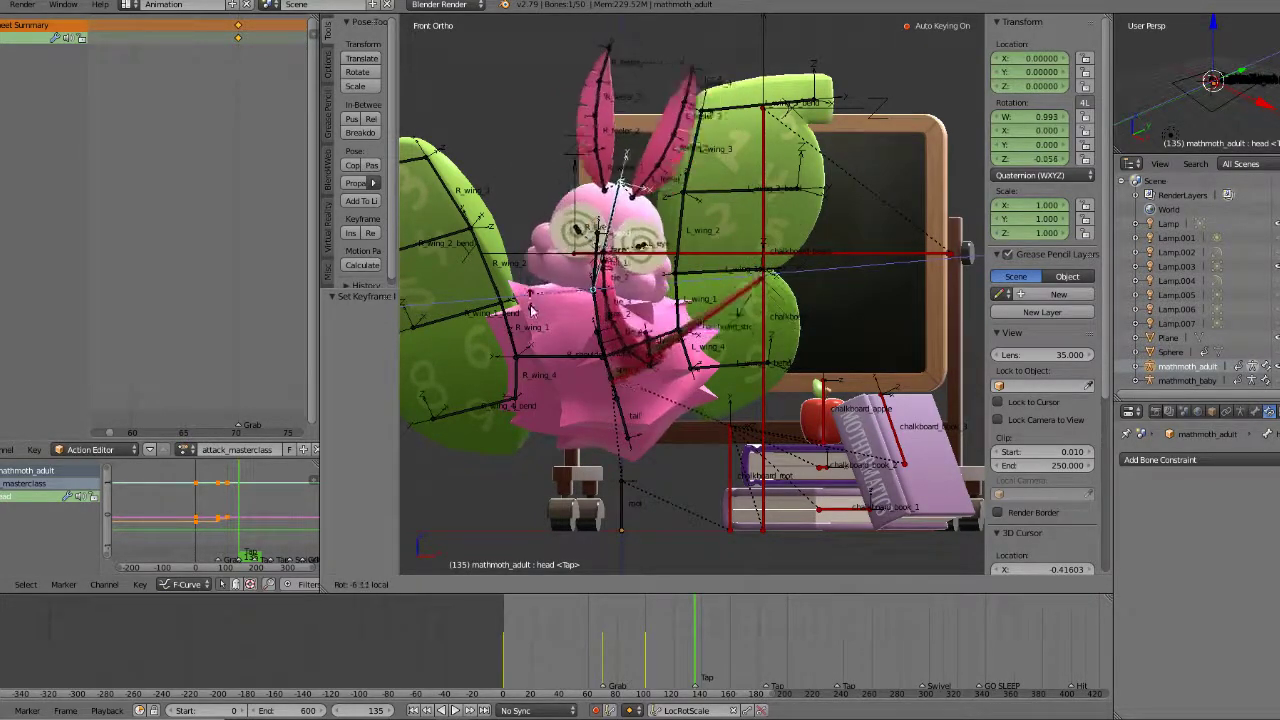
pyautogui.click(645, 394)
pyautogui.hotkey('ctrl', 'z')
# Step: Review the frame 100 pose from the front and from angled views
pyautogui.moveTo(646, 648)
pyautogui.mouseDown()
pyautogui.moveTo(700, 651)
pyautogui.moveTo(644, 652)
pyautogui.mouseUp()
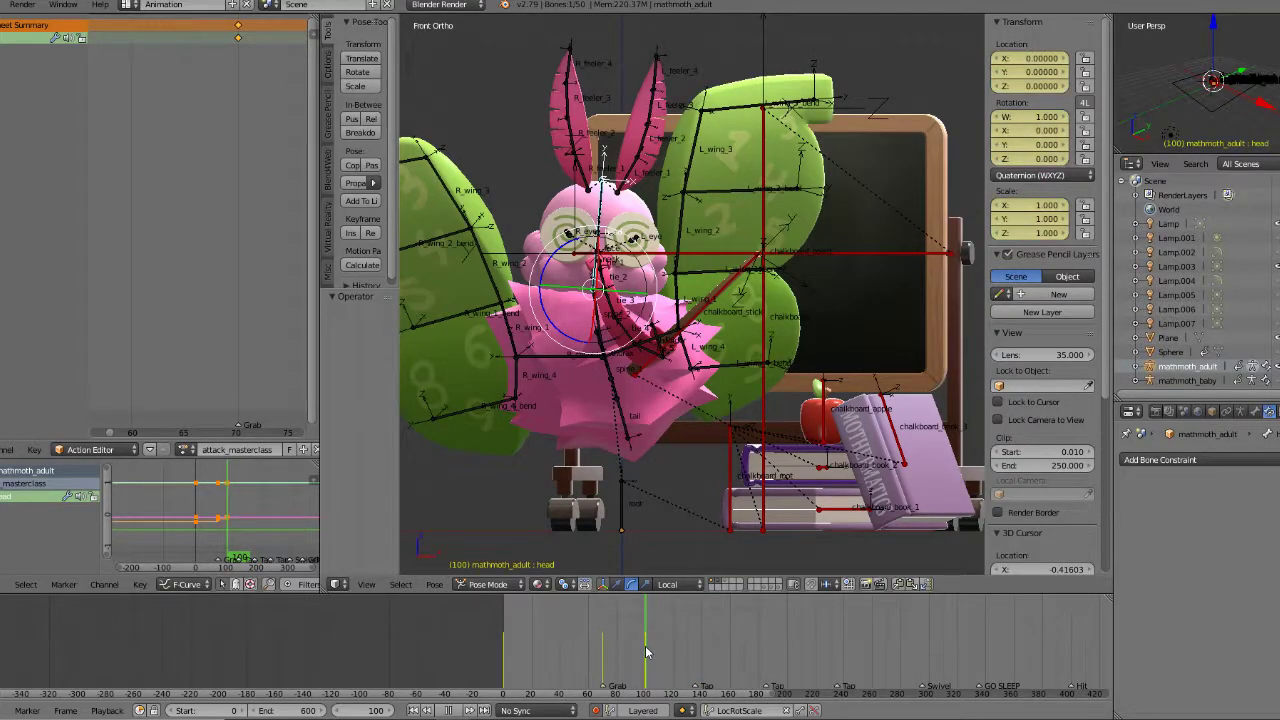
pyautogui.scroll(-3, 713, 415)
pyautogui.moveTo(713, 415); pyautogui.dragTo(690, 449, button='middle')
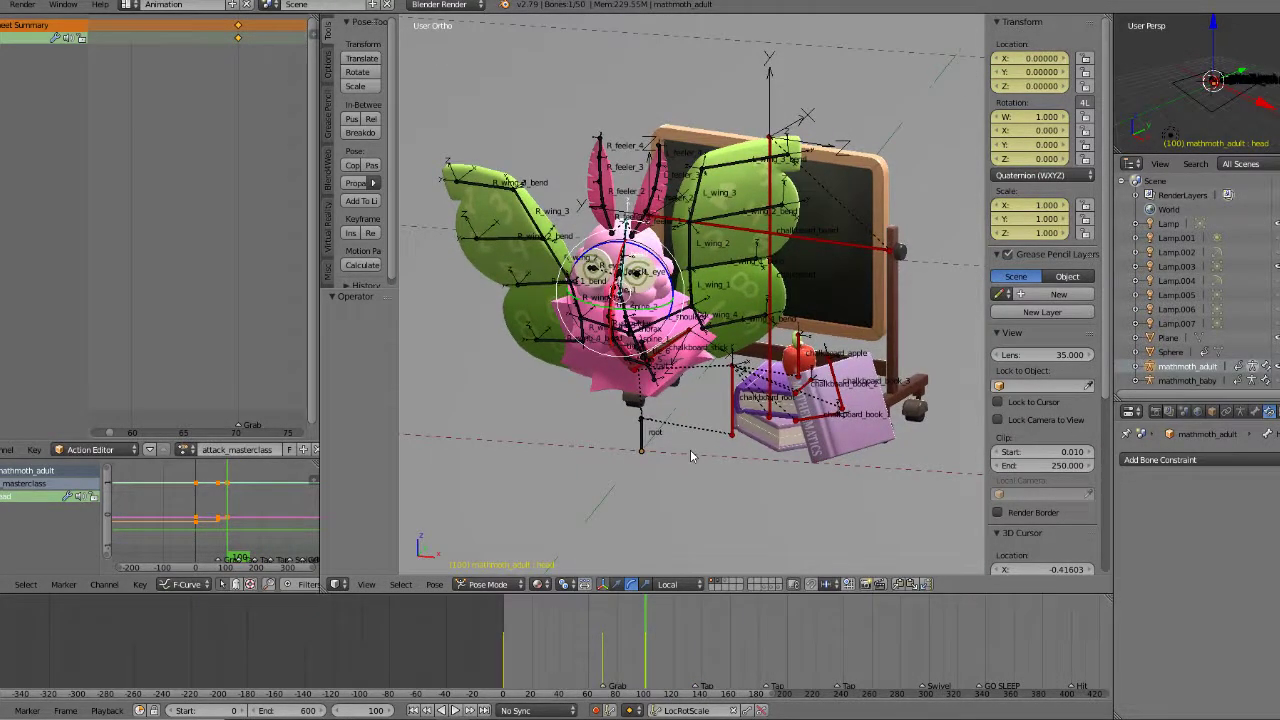
pyautogui.press('KP_1')
pyautogui.moveTo(756, 418); pyautogui.dragTo(702, 444, button='middle')
pyautogui.scroll(3, 702, 444)
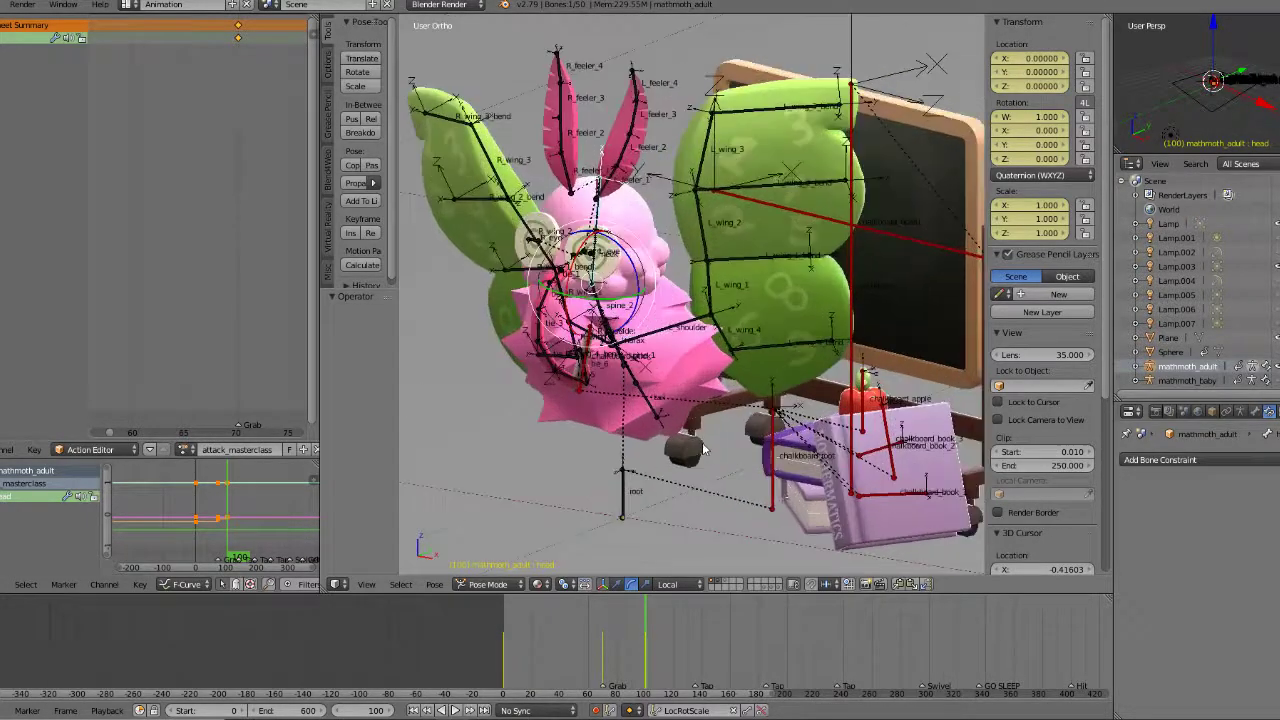
pyautogui.scroll(-3, 683, 398)
# Step: Go to the Tap marker at frame 135 and examine the held pose from the top and from angled views
pyautogui.moveTo(697, 665); pyautogui.dragTo(698, 665)
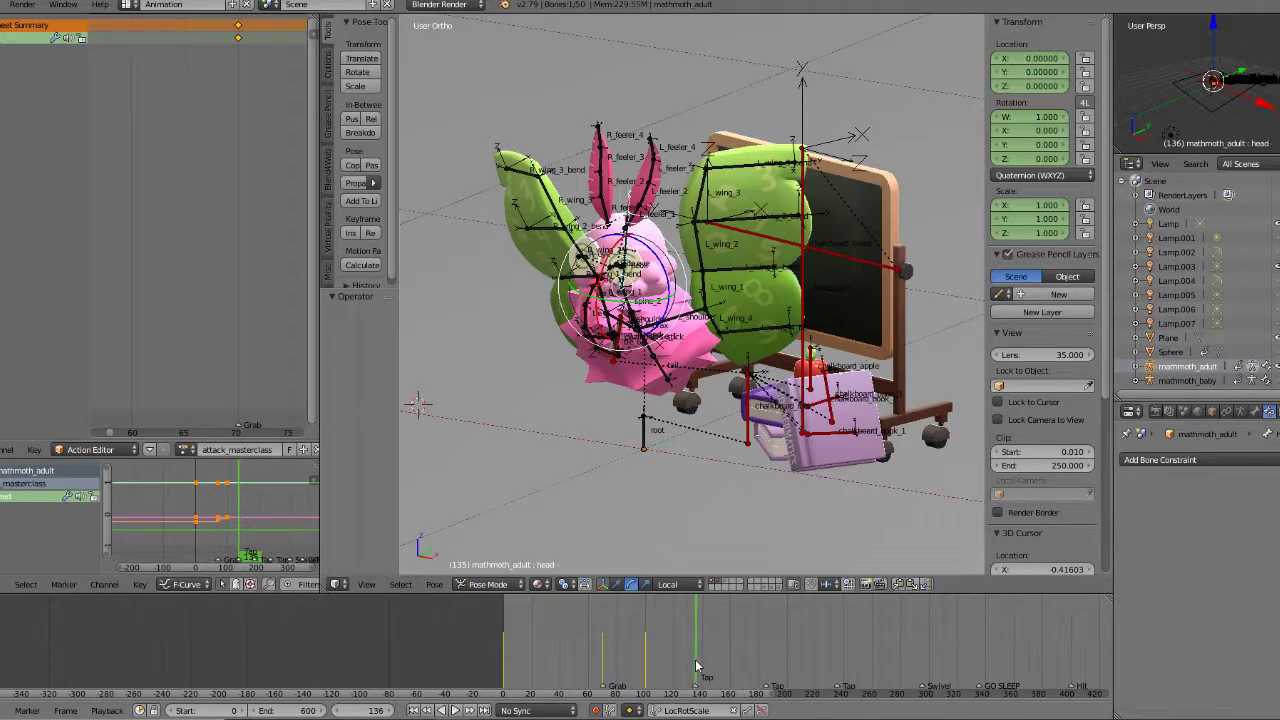
pyautogui.press('Left')
pyautogui.scroll(3, 697, 665)
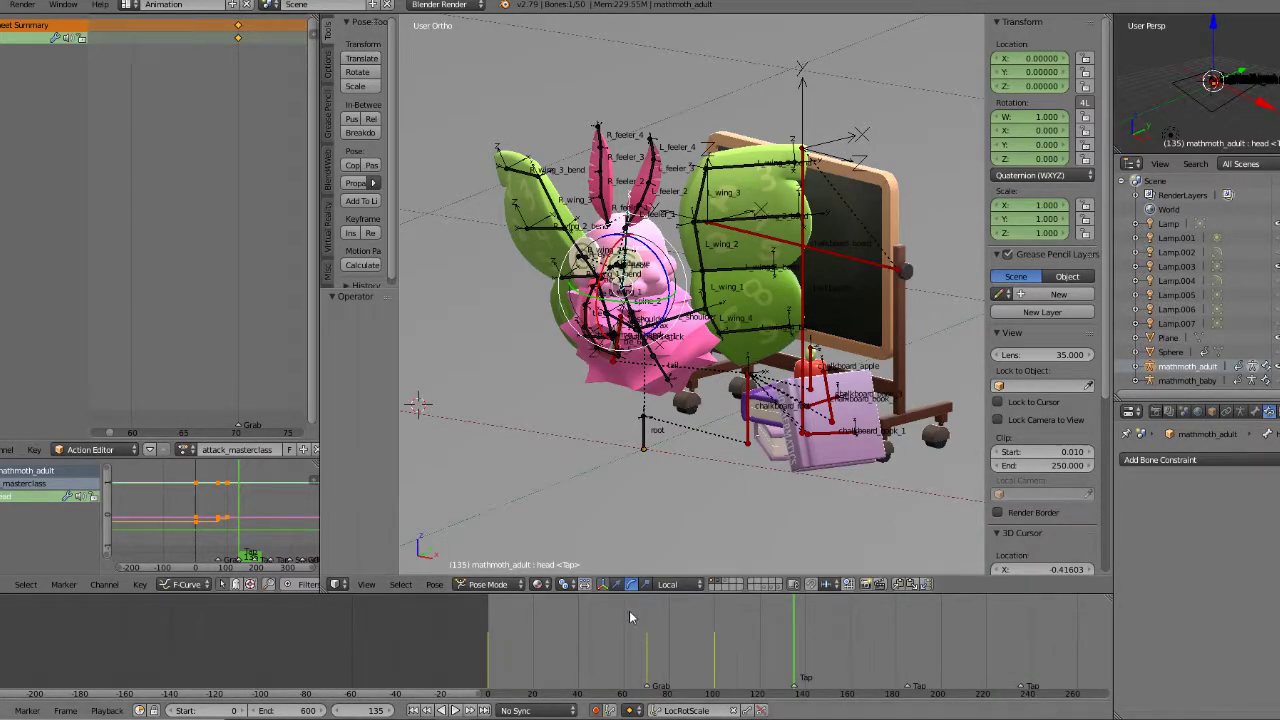
pyautogui.scroll(5, 645, 378)
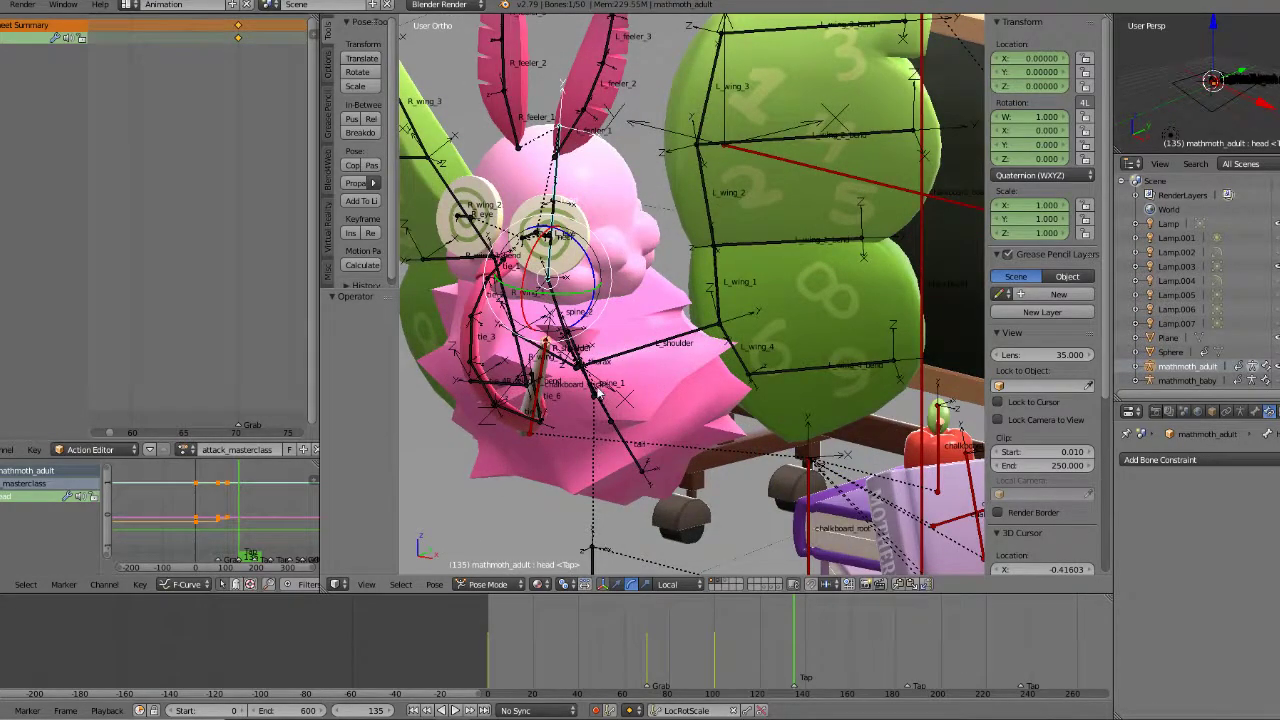
pyautogui.press('KP_1')
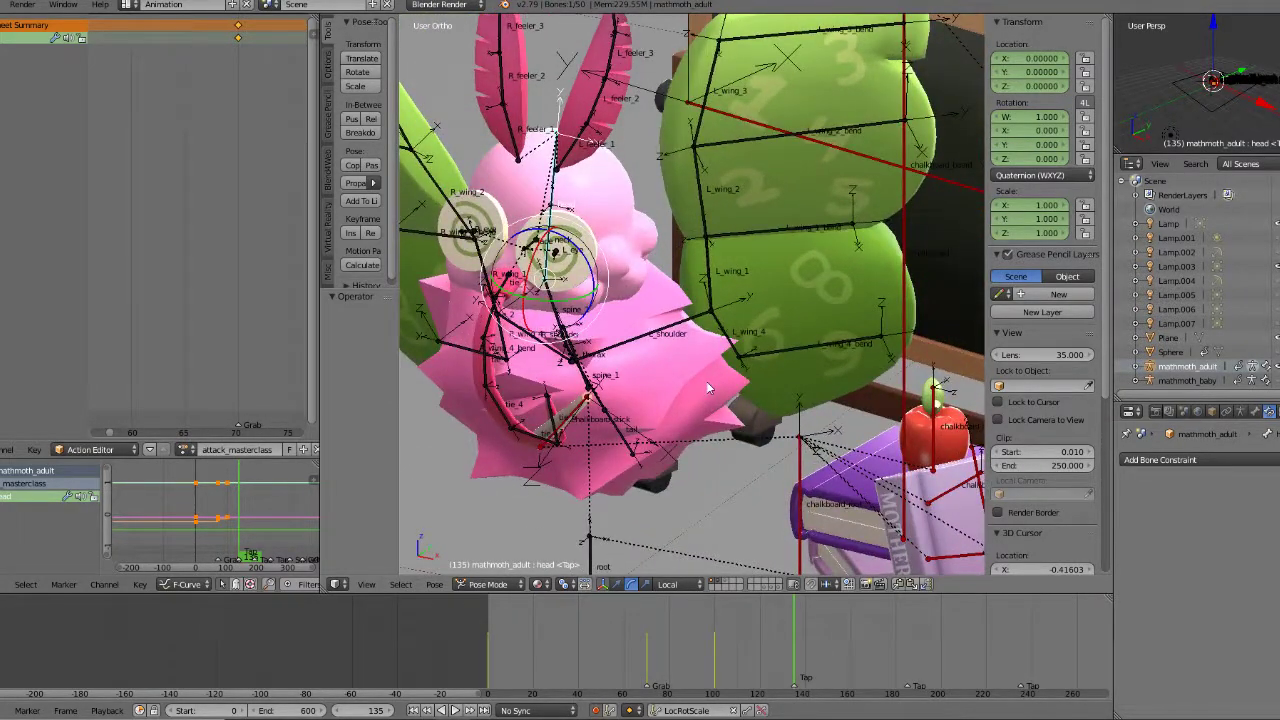
pyautogui.moveTo(750, 354); pyautogui.dragTo(723, 363, button='middle')
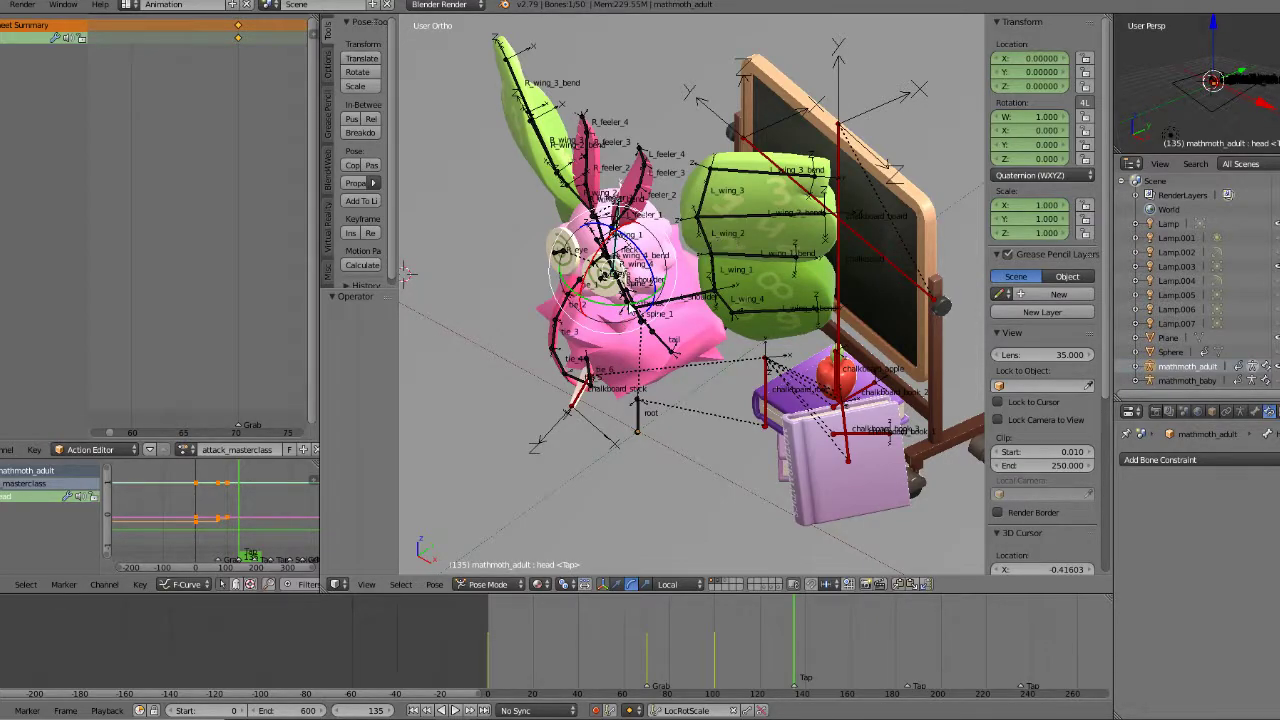
pyautogui.press('KP_7')
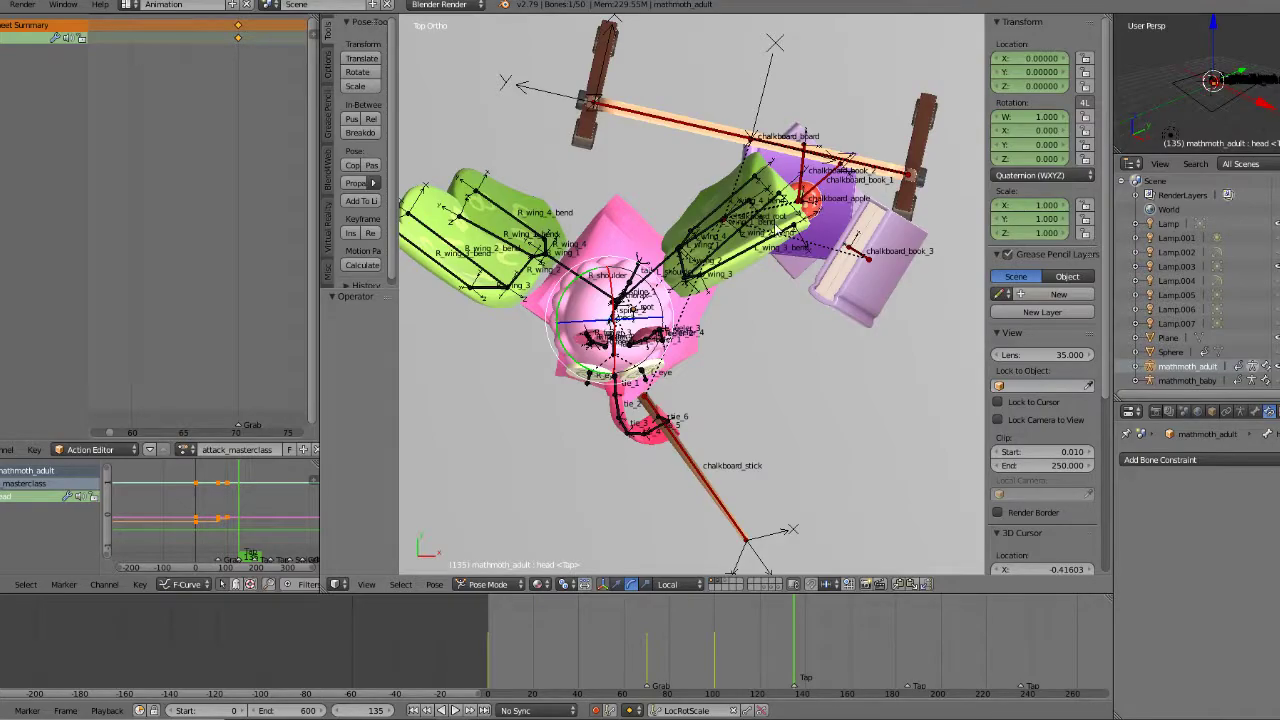
pyautogui.moveTo(659, 438); pyautogui.dragTo(657, 362, button='middle')
pyautogui.moveTo(655, 141); pyautogui.dragTo(512, 135, button='middle')
pyautogui.moveTo(640, 273); pyautogui.dragTo(655, 370, button='middle')
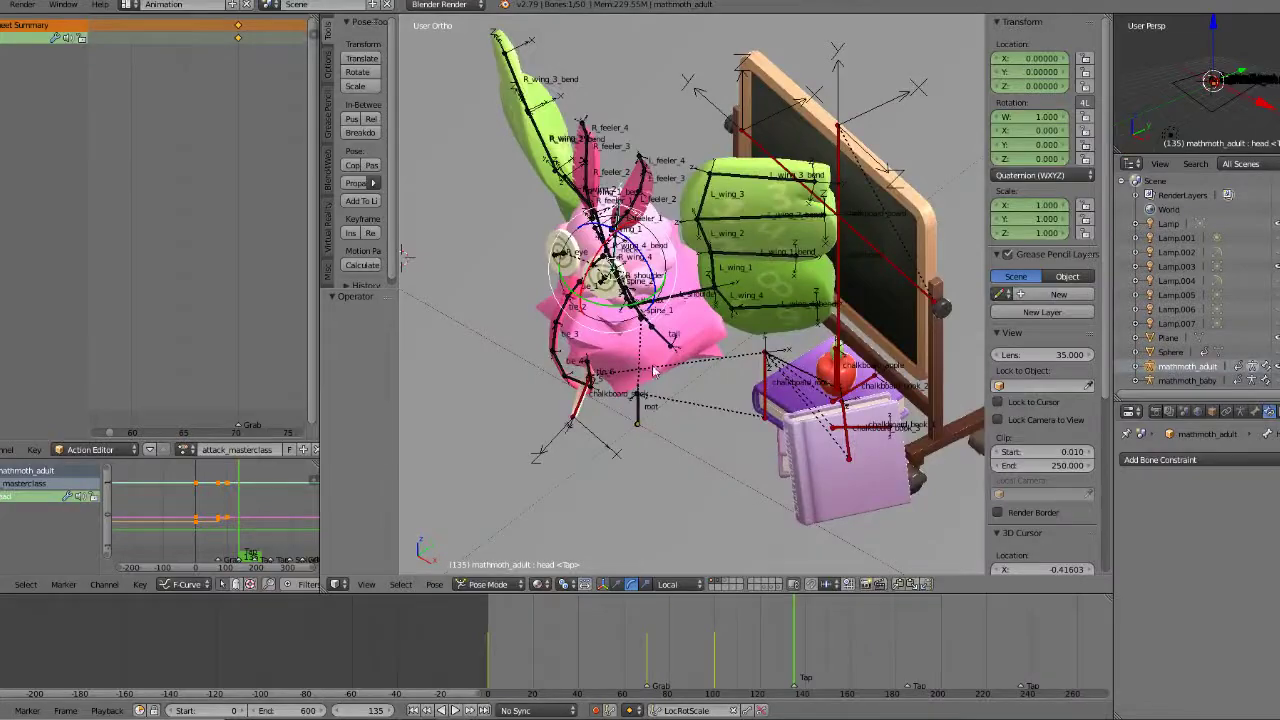
# Step: Rotate the thorax bone -85.8° in the top view to turn the mathmoth sideways, and move it by -0.116 in X and 0.049 in Y
pyautogui.moveTo(820, 330); pyautogui.dragTo(960, 250, button='middle')
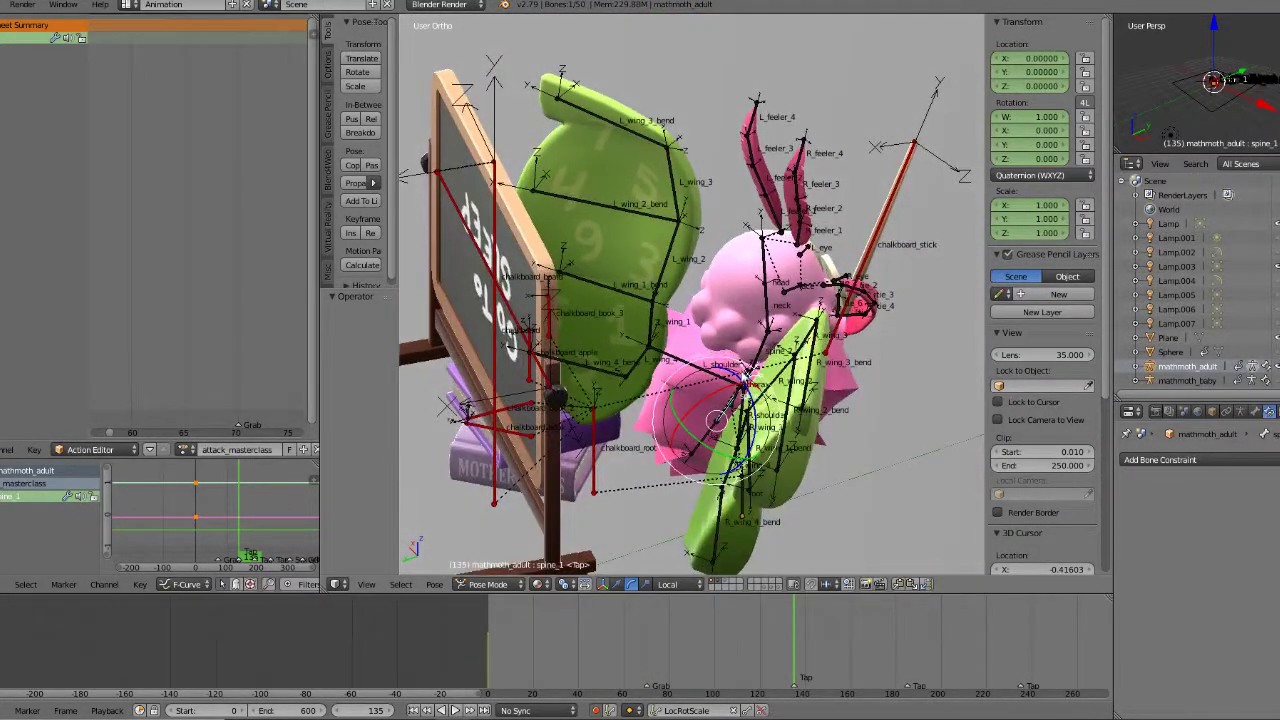
pyautogui.rightClick(740, 377)
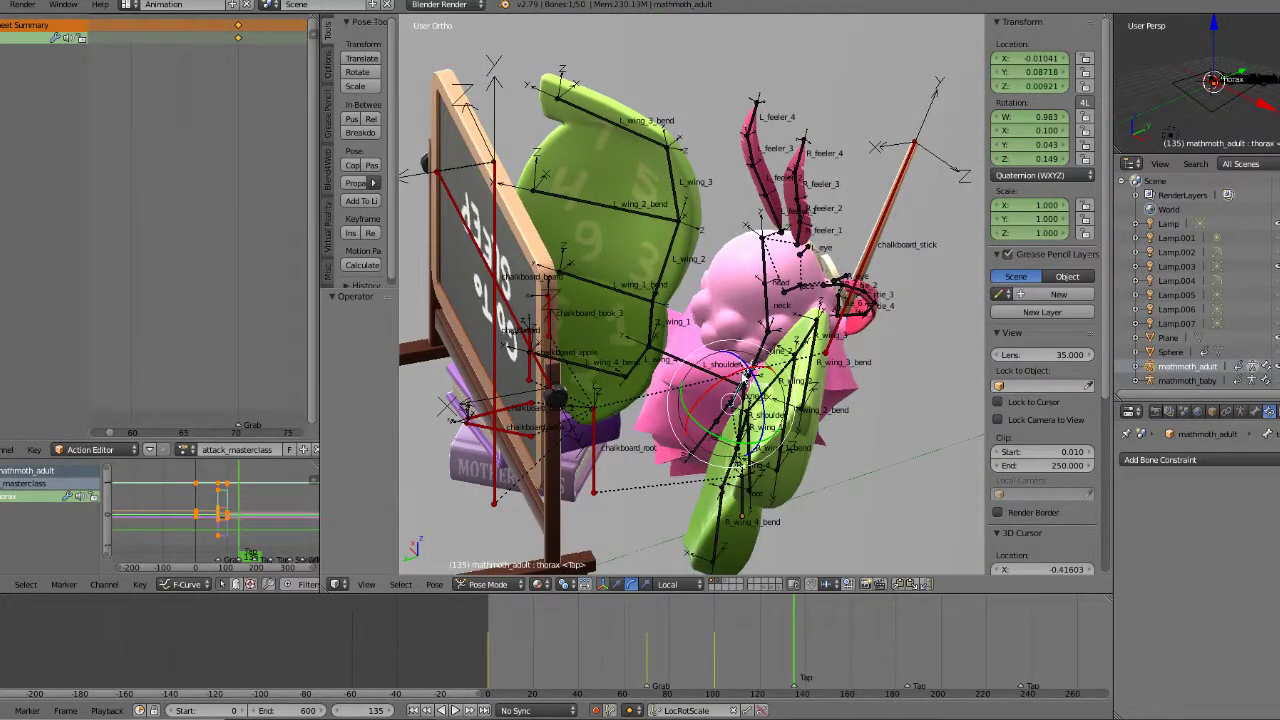
pyautogui.press('KP_7')
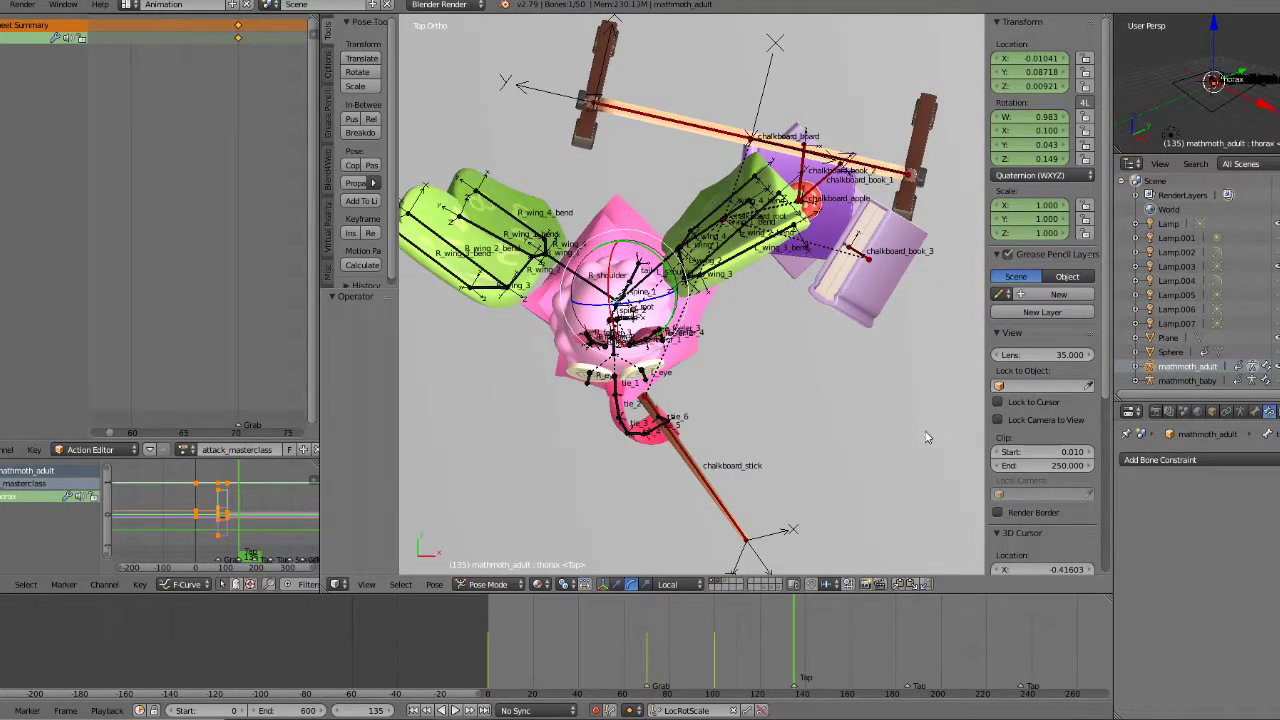
pyautogui.press('r')
pyautogui.press('Return')
pyautogui.press('g')
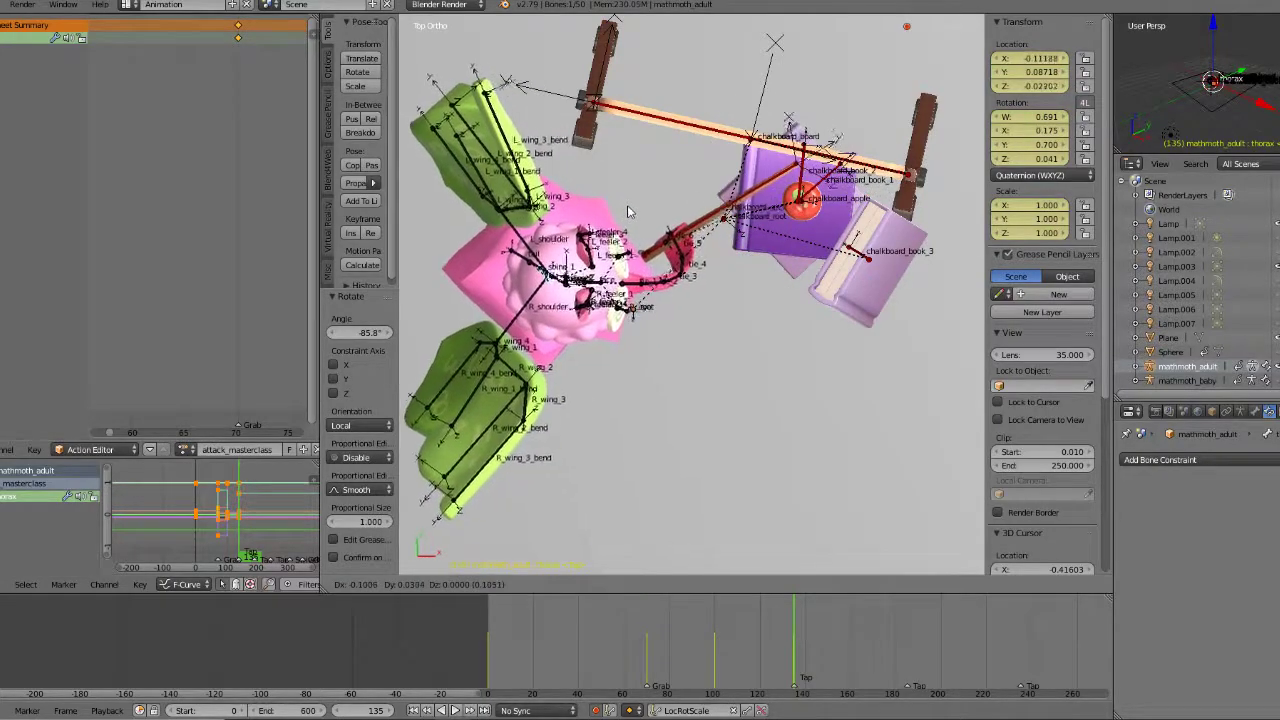
pyautogui.press('Return')
# Step: Move the thorax bone about 0.036 in Y in the top view to bring the stick closer to the chalkboard
pyautogui.moveTo(700, 354); pyautogui.dragTo(672, 298, button='middle')
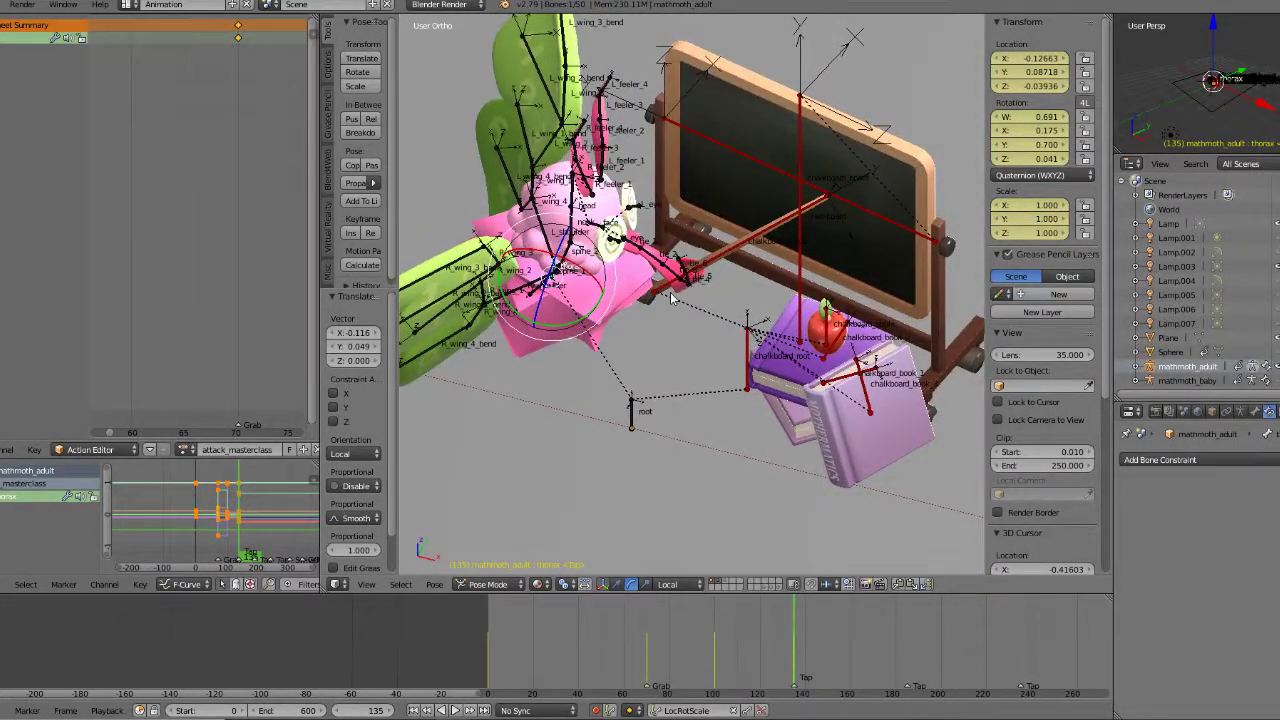
pyautogui.press('KP_7')
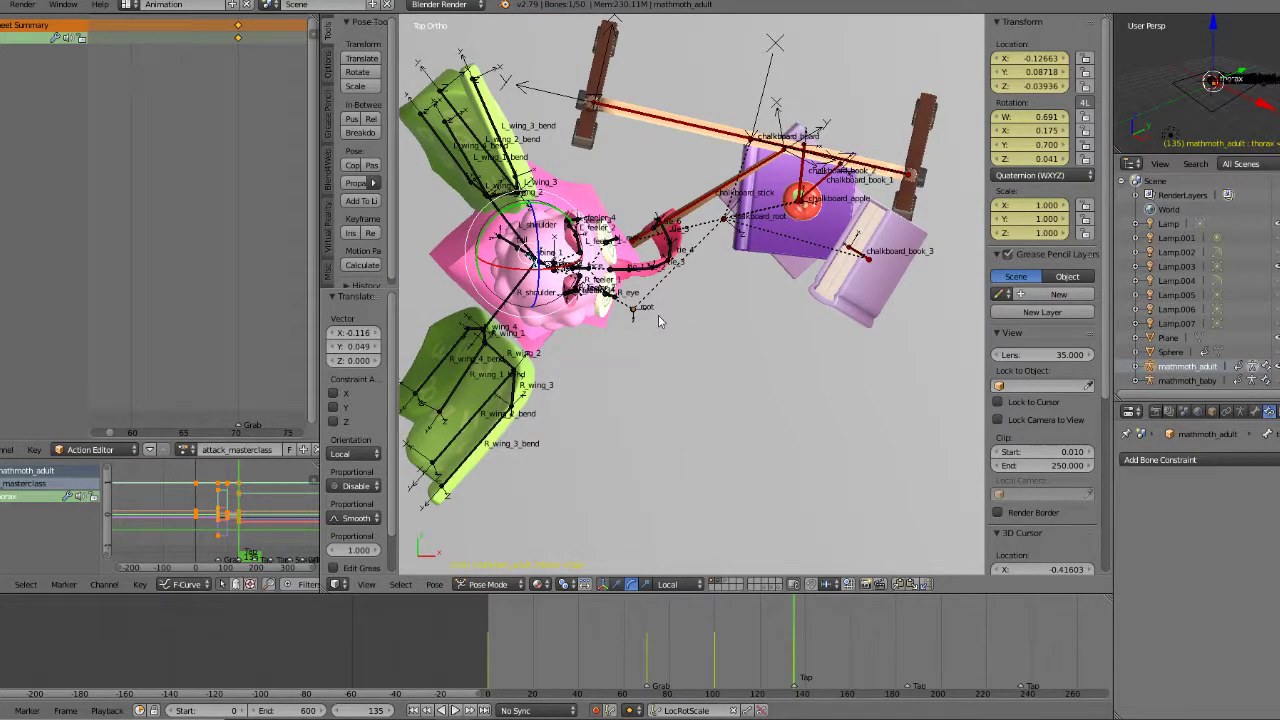
pyautogui.press('g')
pyautogui.click(700, 263)
pyautogui.moveTo(700, 263); pyautogui.dragTo(695, 149, button='middle')
pyautogui.press('KP_7')
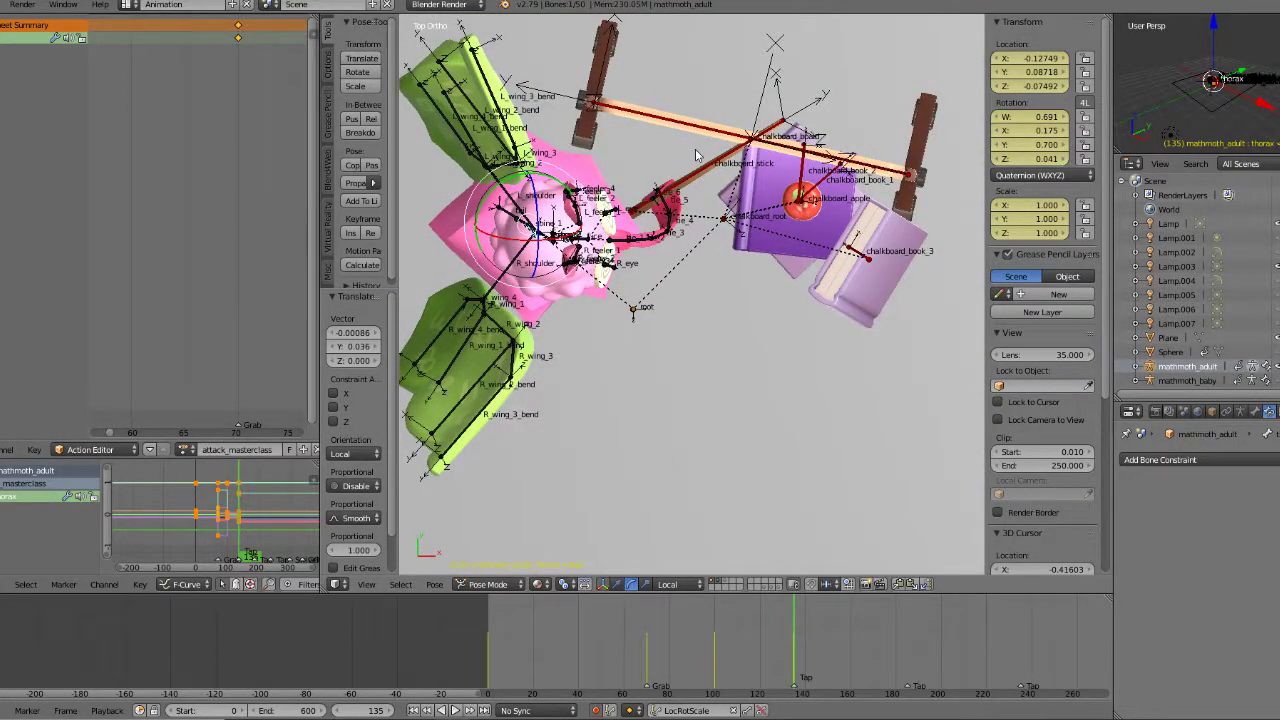
# Step: Nudge the thorax bone by 0.008 in X and 0.010 in Z in the front view
pyautogui.press('KP_1')
pyautogui.press('r')
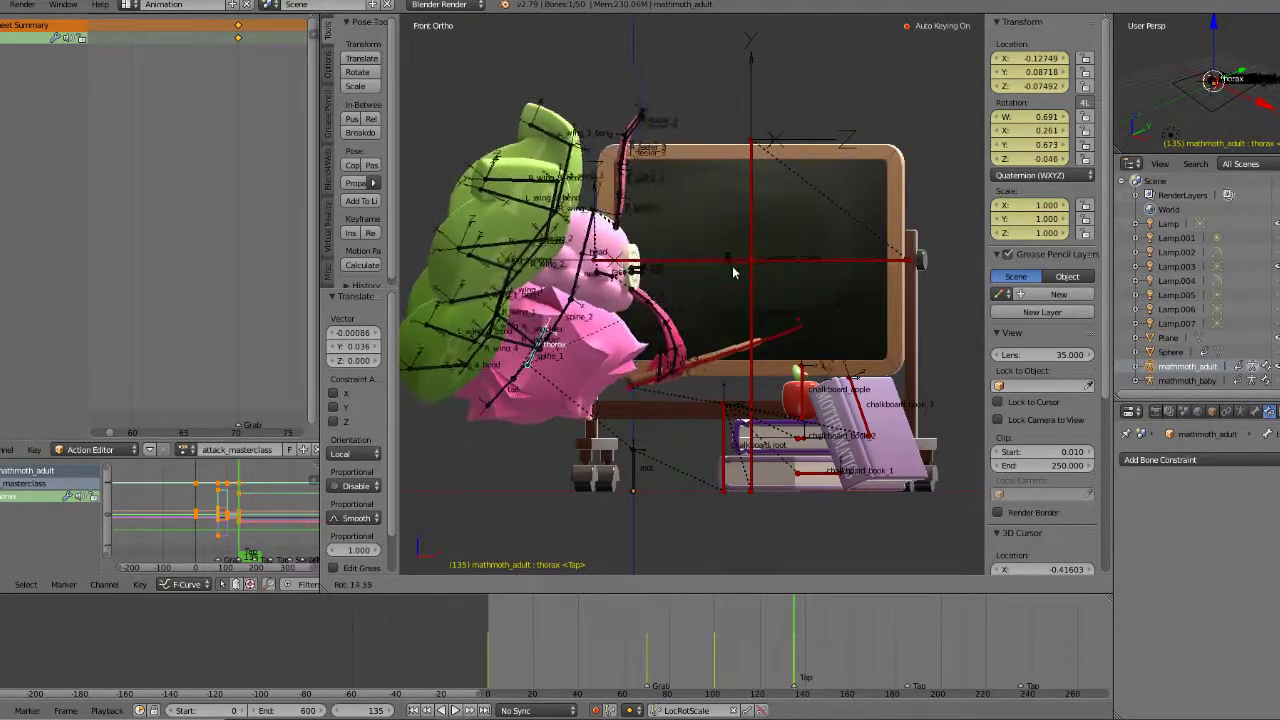
pyautogui.rightClick(732, 266)
pyautogui.press('g')
pyautogui.click(740, 264)
pyautogui.moveTo(740, 264); pyautogui.dragTo(660, 287, button='middle')
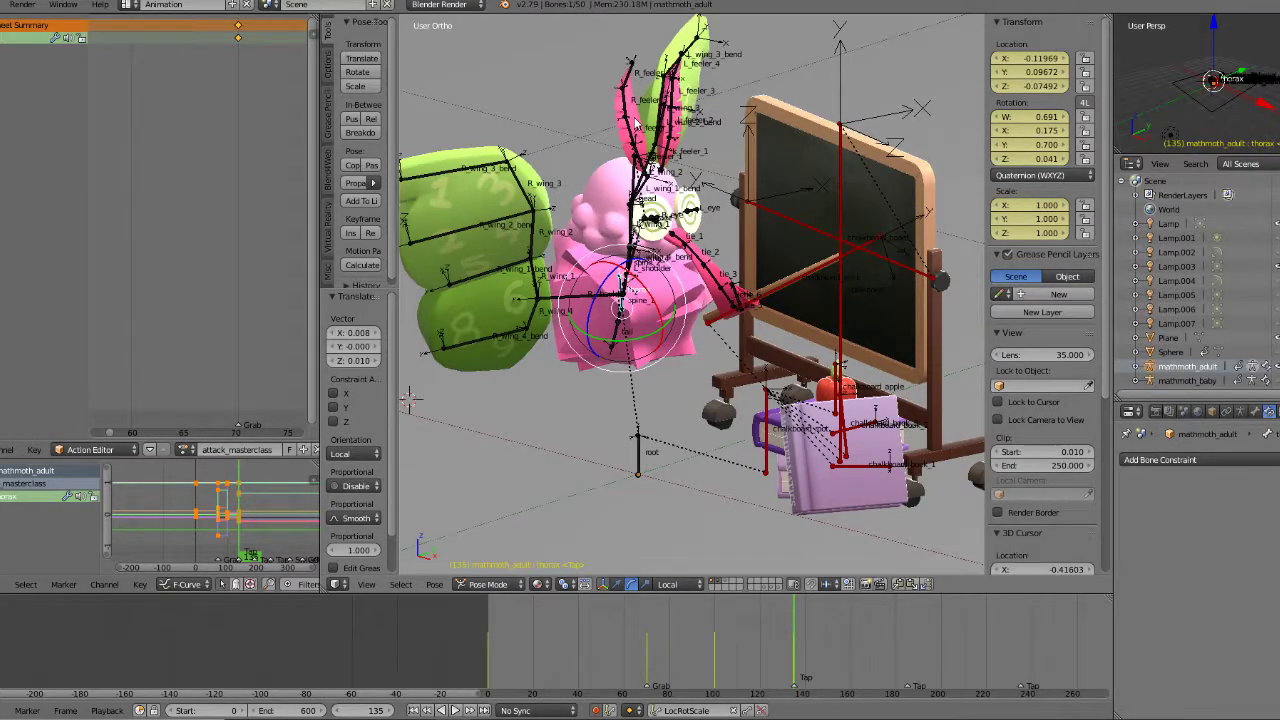
pyautogui.moveTo(642, 124); pyautogui.dragTo(704, 238, button='middle')
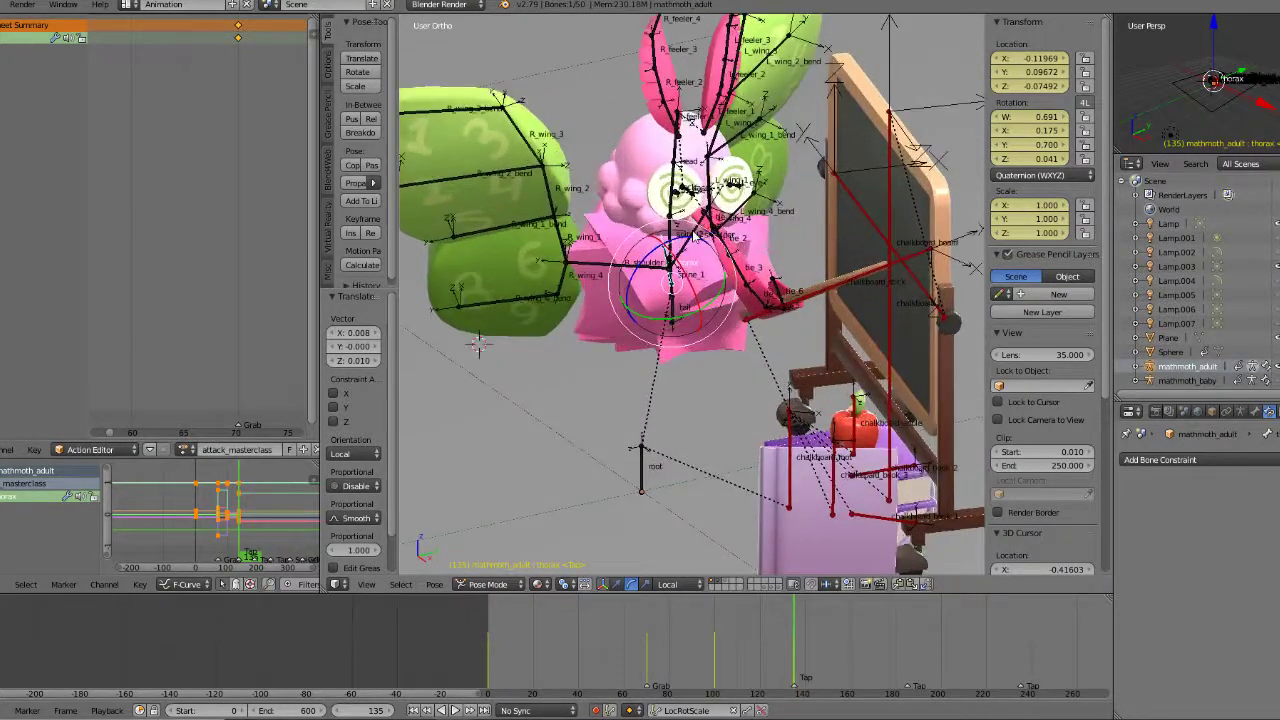
pyautogui.rightClick(678, 184)
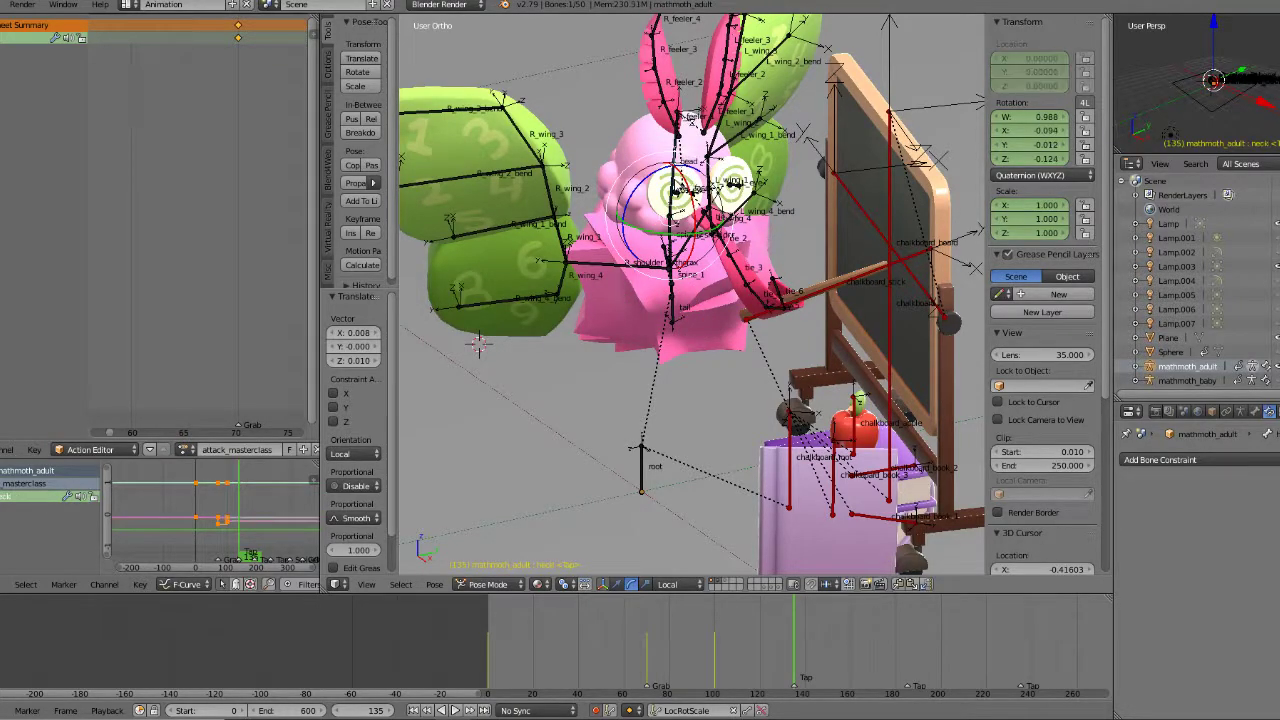
pyautogui.press('KP_7')
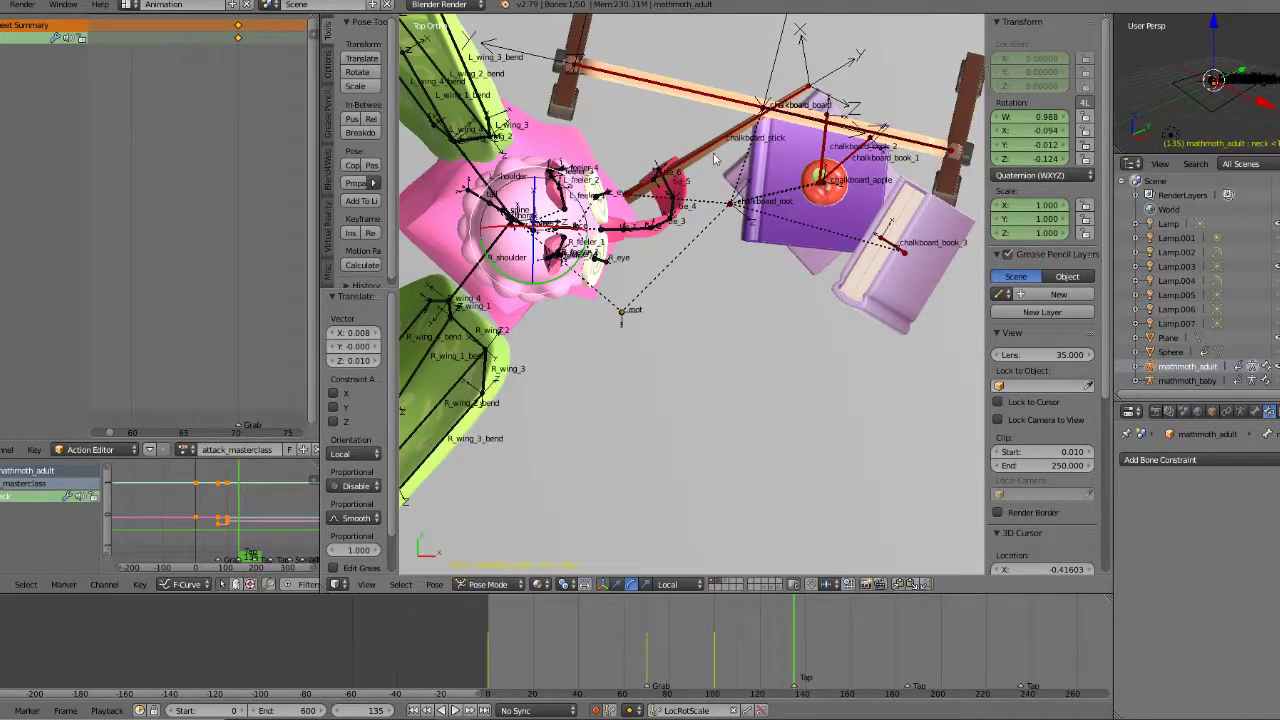
pyautogui.press('r')
pyautogui.rightClick(703, 447)
pyautogui.moveTo(703, 446); pyautogui.dragTo(613, 222, button='middle')
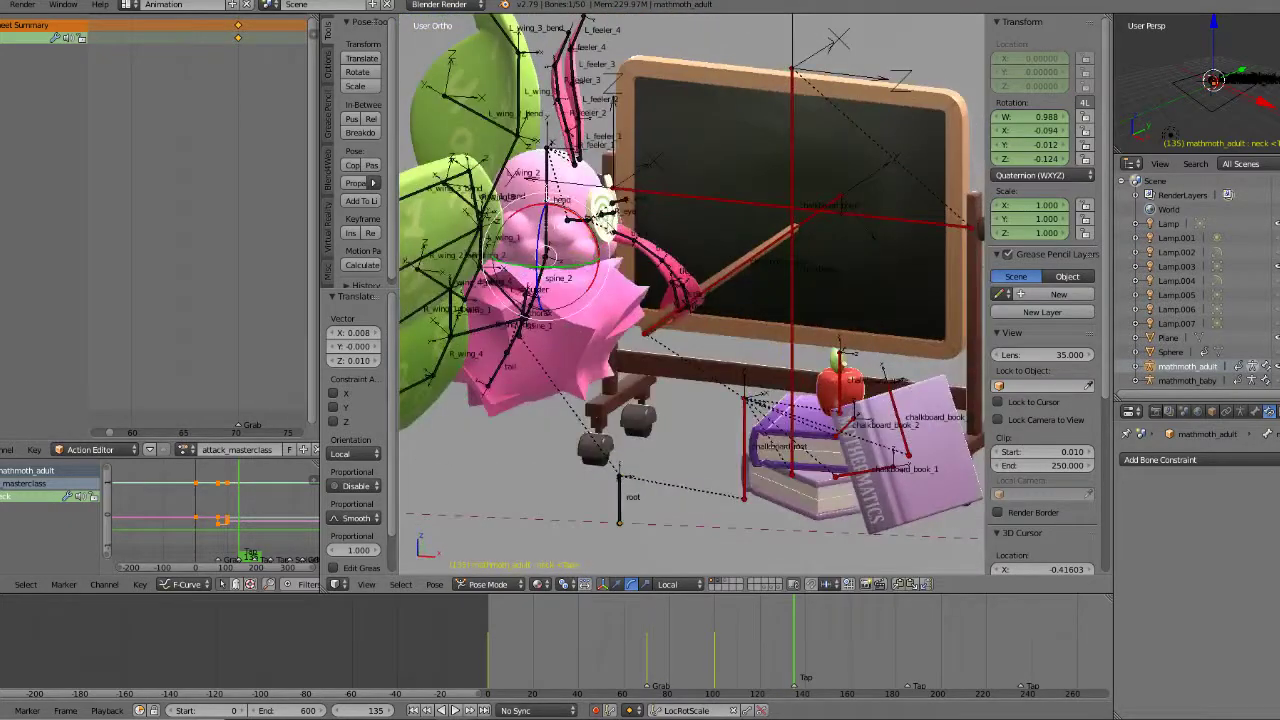
# Step: Rotate the upper-body bones below the head around their local axes to lean the pose, finishing with an 8.33° turn about Z
pyautogui.rightClick(548, 268)
pyautogui.press('r')
pyautogui.press('x')
pyautogui.click(566, 308)
pyautogui.moveTo(555, 339); pyautogui.dragTo(545, 342)
pyautogui.moveTo(545, 342); pyautogui.dragTo(517, 307, button='middle')
pyautogui.rightClick(728, 203)
pyautogui.rightClick(724, 207)
pyautogui.moveTo(718, 207); pyautogui.dragTo(674, 236, button='middle')
pyautogui.moveTo(679, 237); pyautogui.dragTo(664, 233)
pyautogui.moveTo(709, 167); pyautogui.dragTo(701, 163)
pyautogui.moveTo(701, 163); pyautogui.dragTo(666, 166, button='middle')
# Step: Rotate the head bone about its local Y axis by -48.5° and by a further 12.6°, and select the thorax bone
pyautogui.rightClick(617, 148)
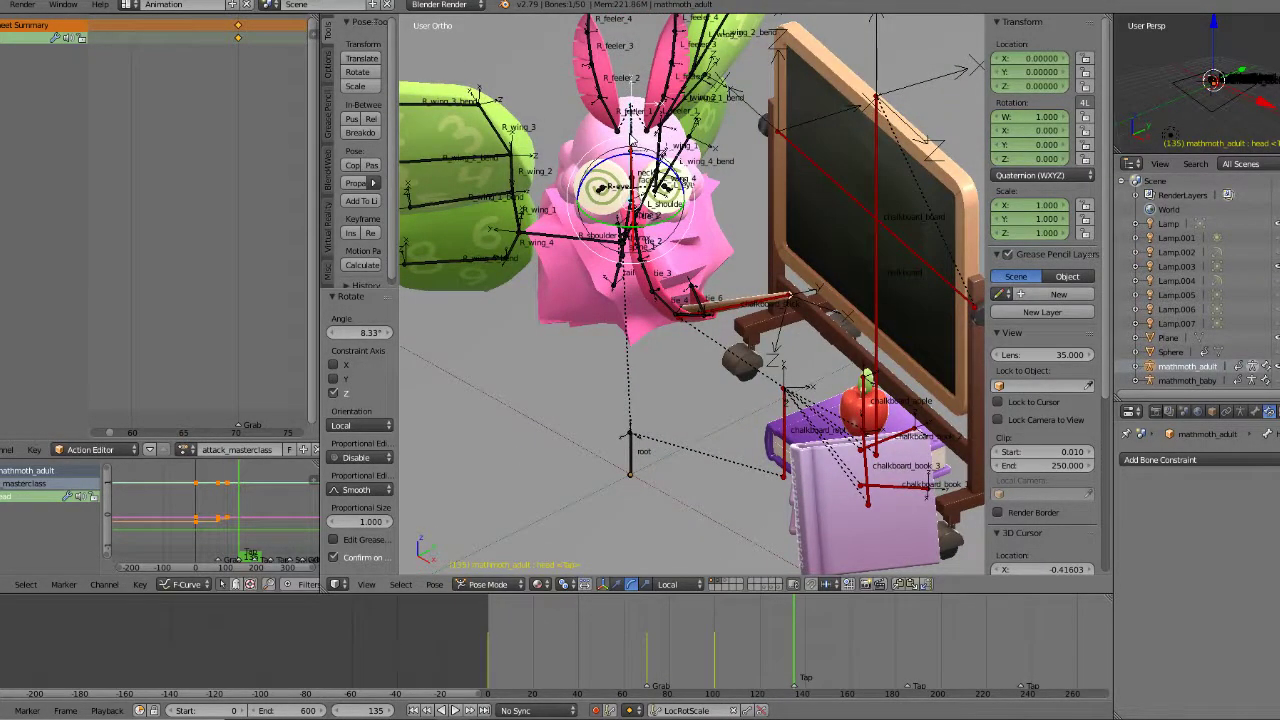
pyautogui.moveTo(656, 221); pyautogui.dragTo(633, 222)
pyautogui.moveTo(633, 222)
pyautogui.mouseDown(button='middle')
pyautogui.moveTo(746, 191)
pyautogui.moveTo(610, 226)
pyautogui.mouseUp(button='middle')
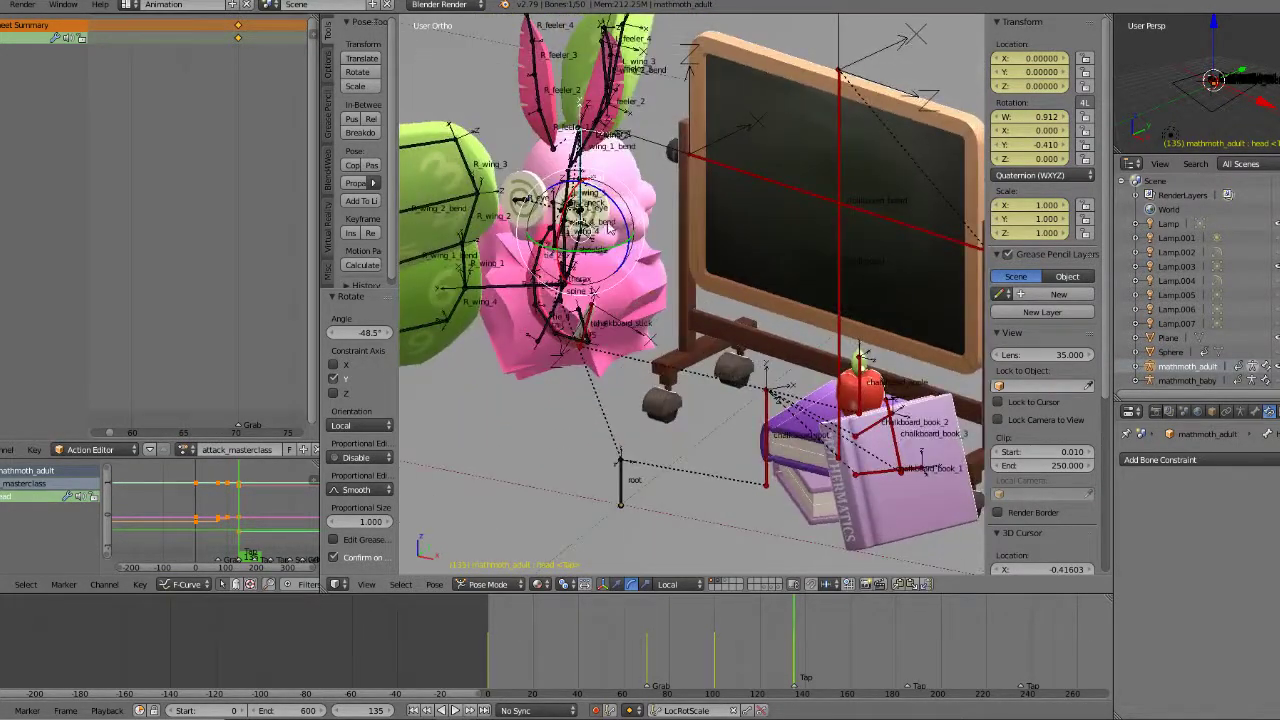
pyautogui.moveTo(603, 252); pyautogui.dragTo(611, 247)
pyautogui.moveTo(604, 245); pyautogui.dragTo(557, 306, button='middle')
pyautogui.rightClick(524, 321)
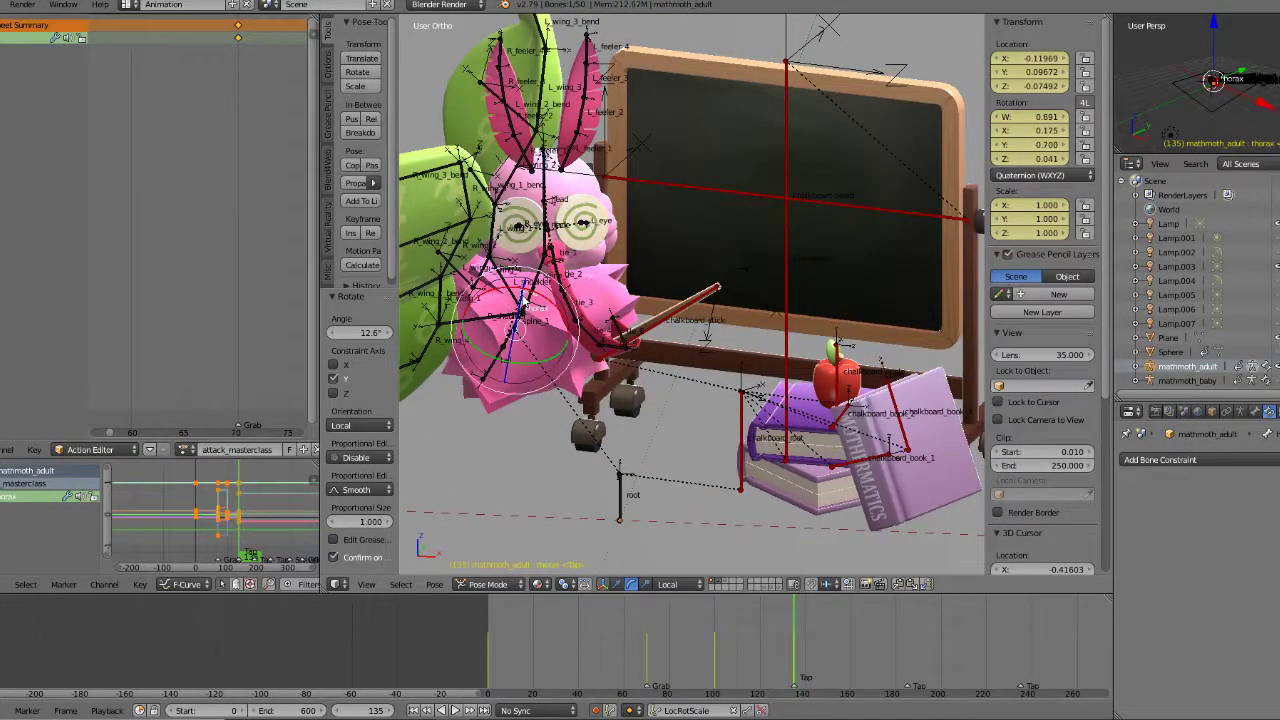
pyautogui.moveTo(531, 366); pyautogui.dragTo(521, 368)
pyautogui.moveTo(634, 316); pyautogui.dragTo(700, 305, button='middle')
pyautogui.hotkey('ctrl', 'z')
pyautogui.press('KP_1')
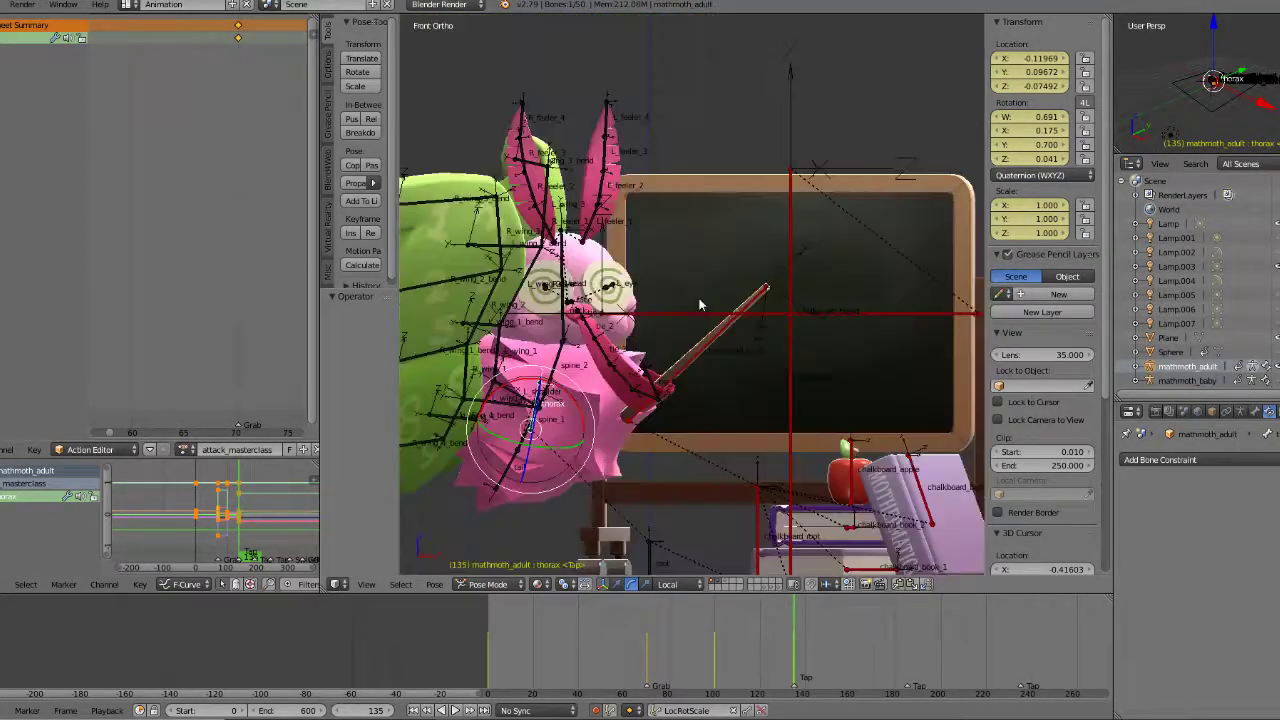
pyautogui.press('r')
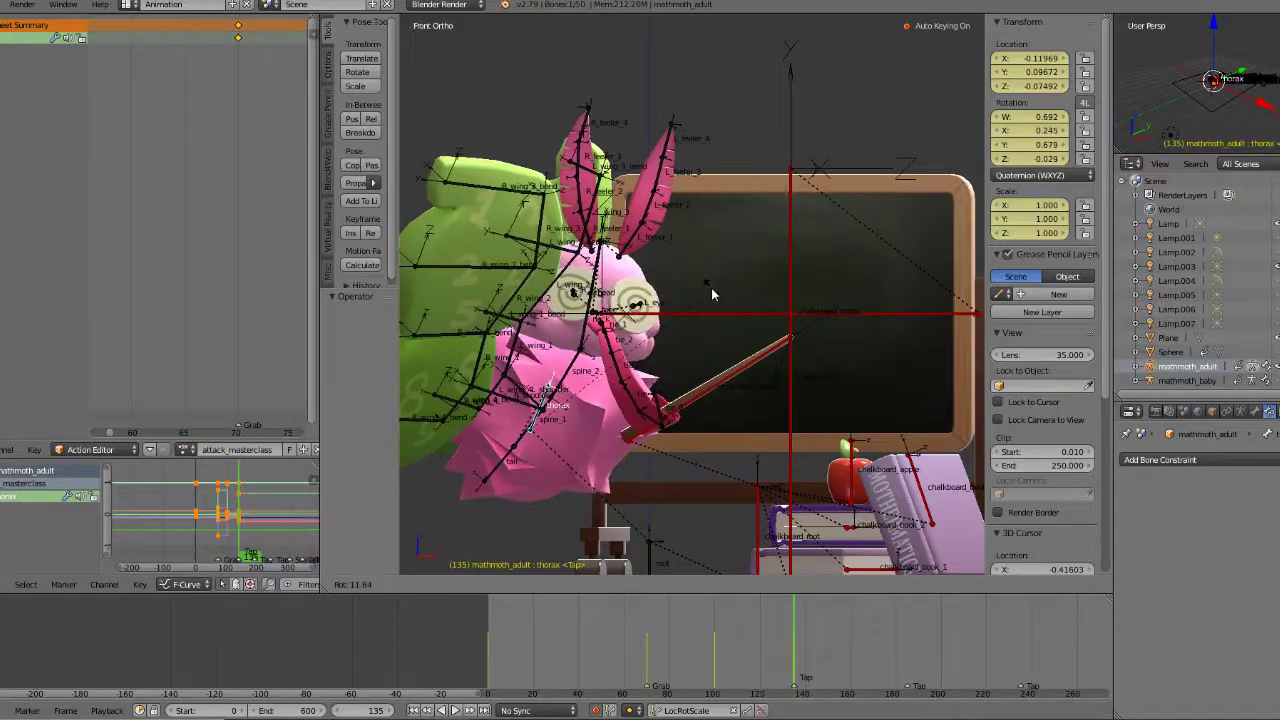
pyautogui.rightClick(708, 288)
# Step: Move the thorax bone -0.014 in X and 0.014 in Z in the front view, and -0.046 in X and 0.051 in Y in the top view
pyautogui.press('g')
pyautogui.click(682, 269)
pyautogui.moveTo(682, 269); pyautogui.dragTo(625, 358, button='middle')
pyautogui.press('KP_7')
pyautogui.press('g')
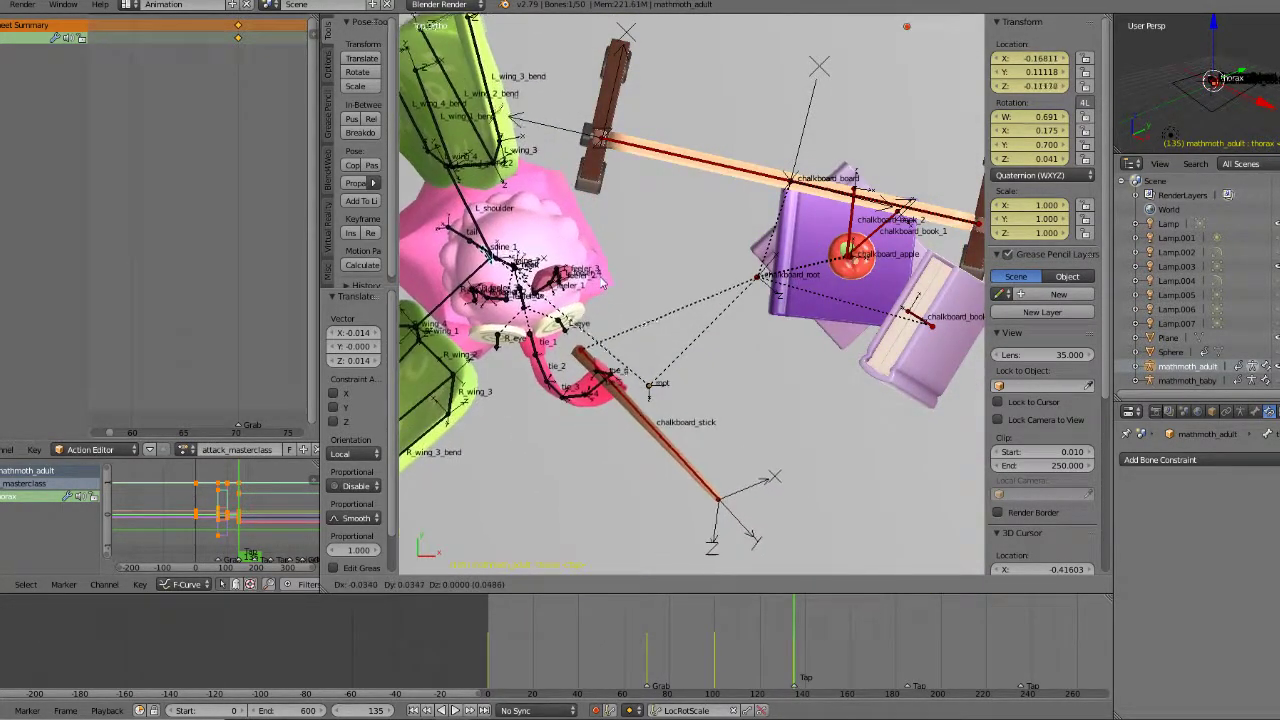
pyautogui.click(589, 267)
# Step: Rotate the thorax bone by -10.4° in the top view
pyautogui.press('r')
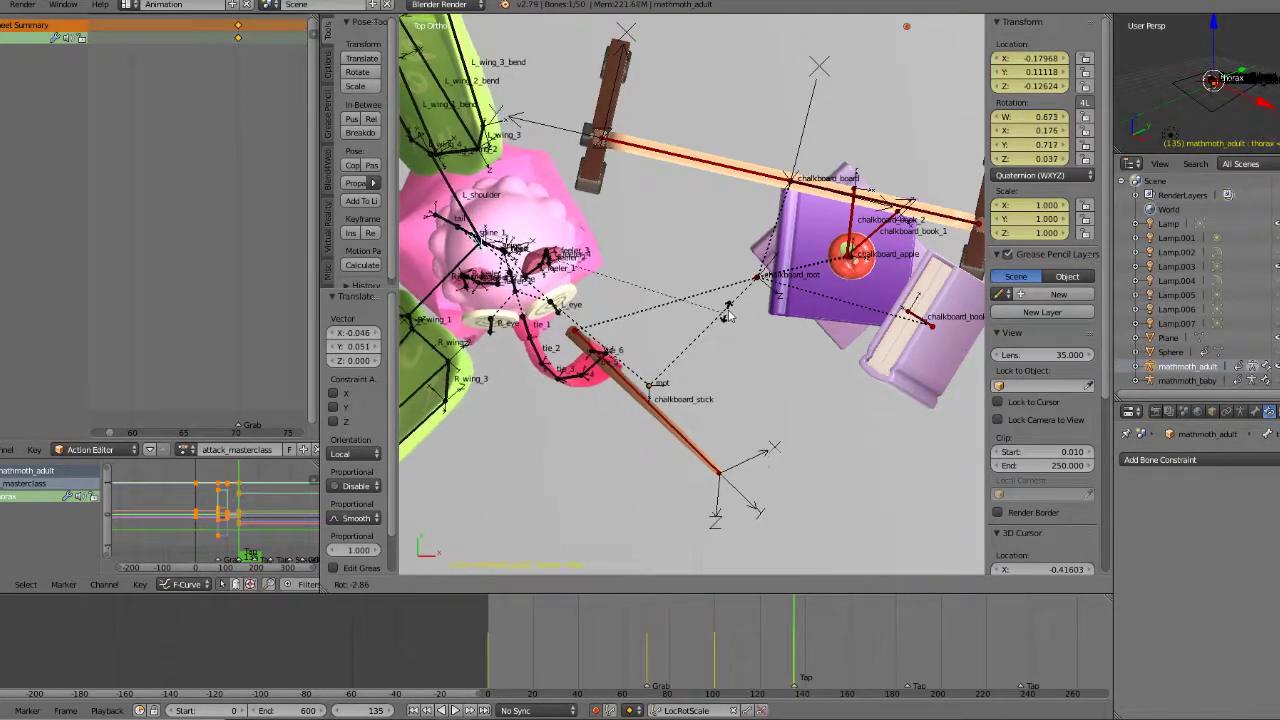
pyautogui.click(737, 283)
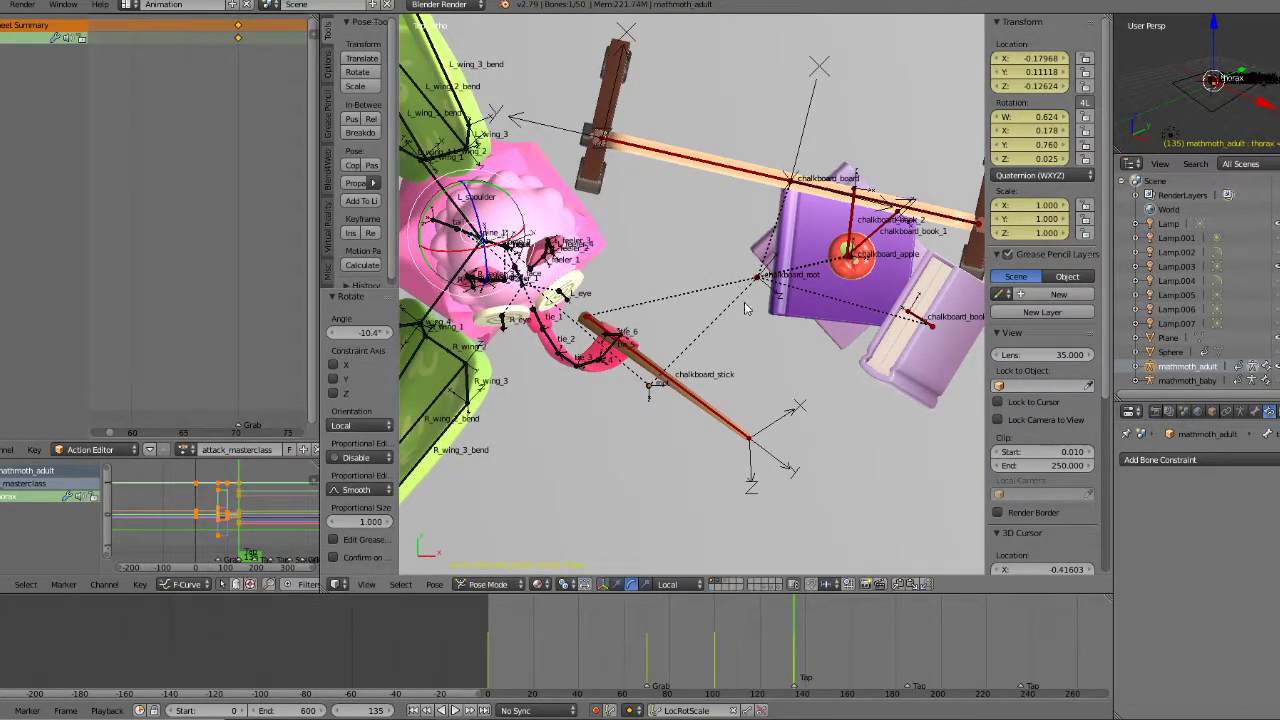
pyautogui.moveTo(783, 346); pyautogui.dragTo(746, 249, button='middle')
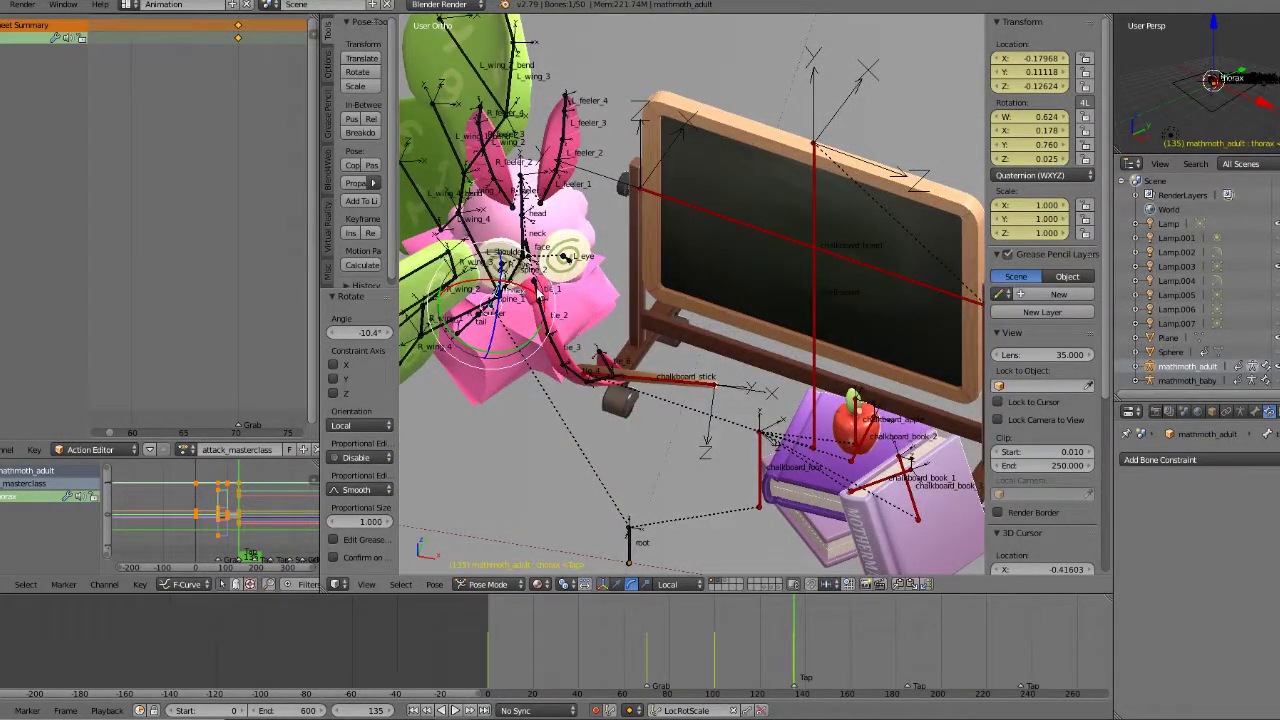
# Step: Select the tie_1, tie_2 and tie_3 bones and clear all their pose transforms at frame 135
pyautogui.rightClick(538, 294)
pyautogui.moveTo(566, 380); pyautogui.dragTo(622, 353, button='middle')
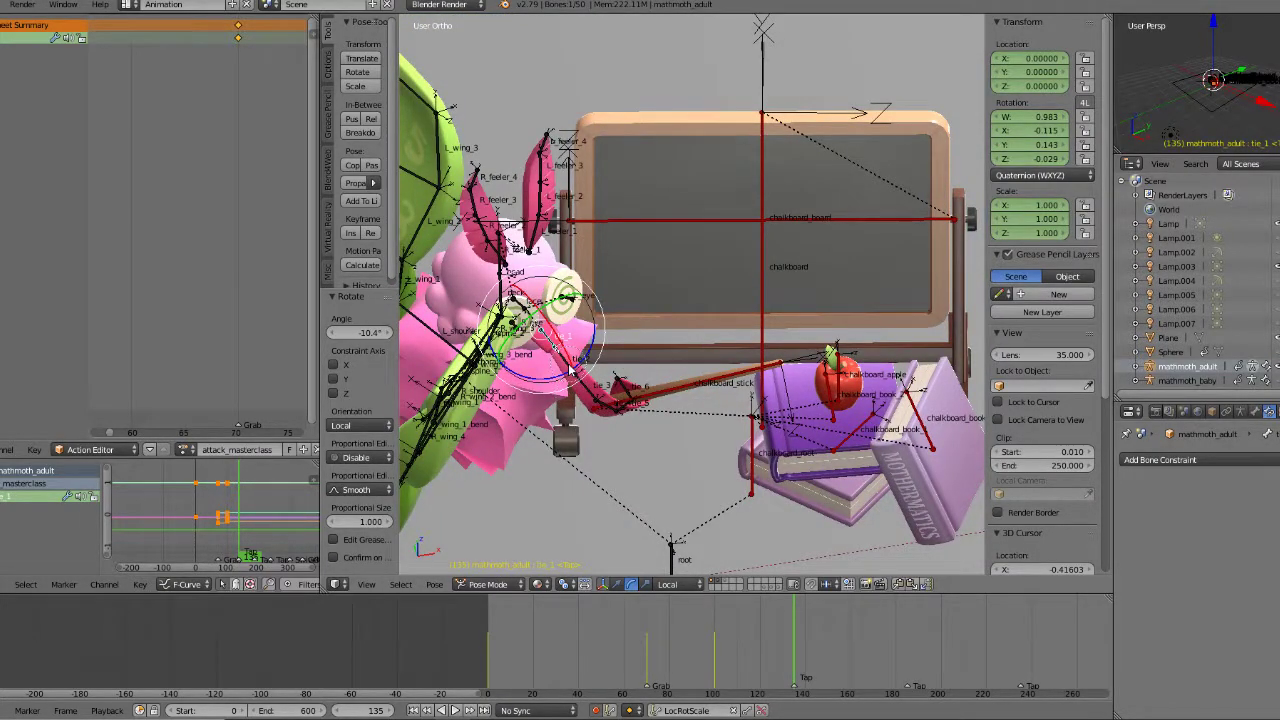
pyautogui.press('i')
pyautogui.moveTo(584, 380); pyautogui.dragTo(610, 436, button='middle')
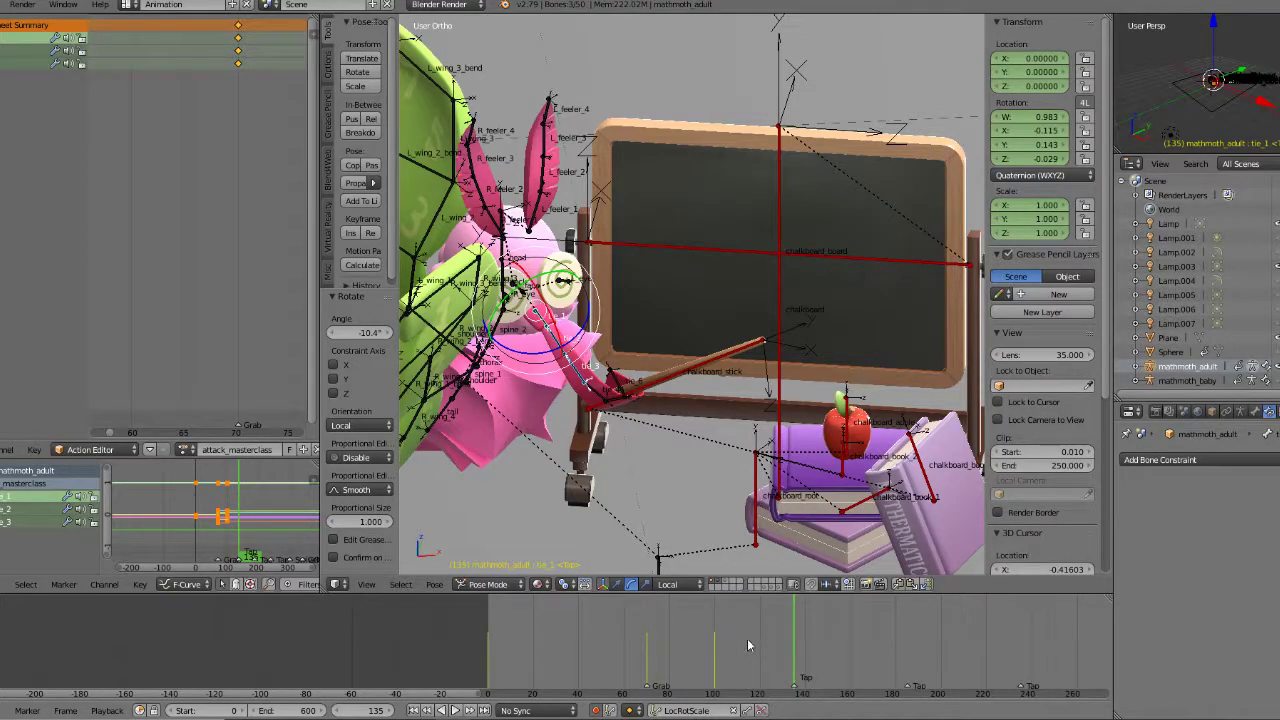
pyautogui.moveTo(730, 637); pyautogui.dragTo(794, 637)
pyautogui.moveTo(665, 437); pyautogui.dragTo(574, 484, button='middle')
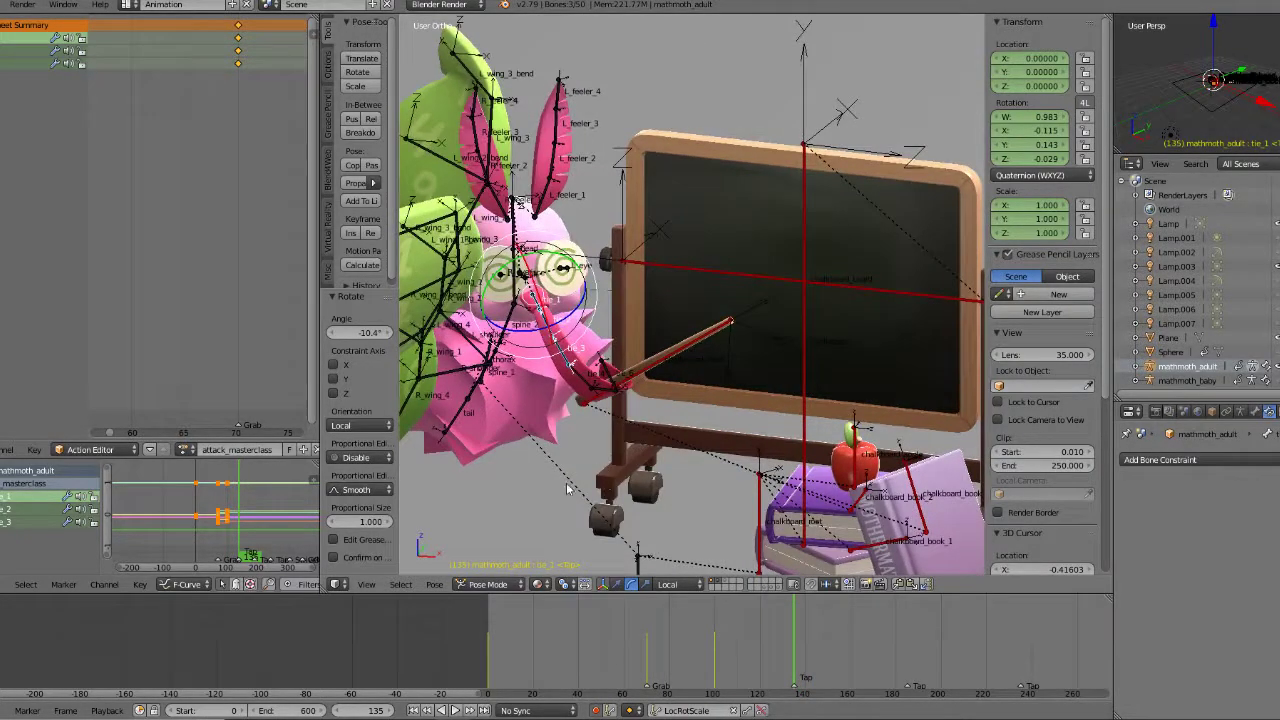
pyautogui.click(434, 584)
pyautogui.moveTo(515, 507)
pyautogui.click(595, 509)
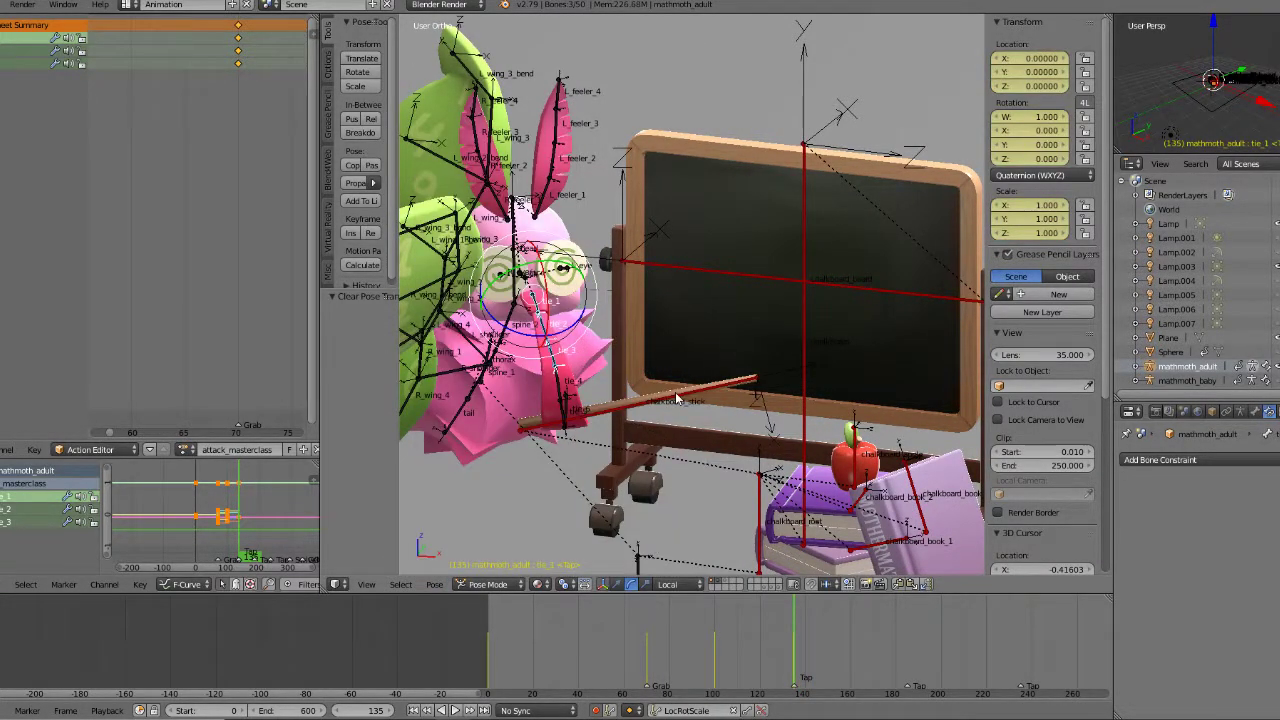
# Step: Rotate the three selected tie bones by -22.4° about their local Z axes to swing the stick toward the chalkboard
pyautogui.moveTo(676, 398); pyautogui.dragTo(588, 354, button='middle')
pyautogui.press('r')
pyautogui.press('z')
pyautogui.press('z')
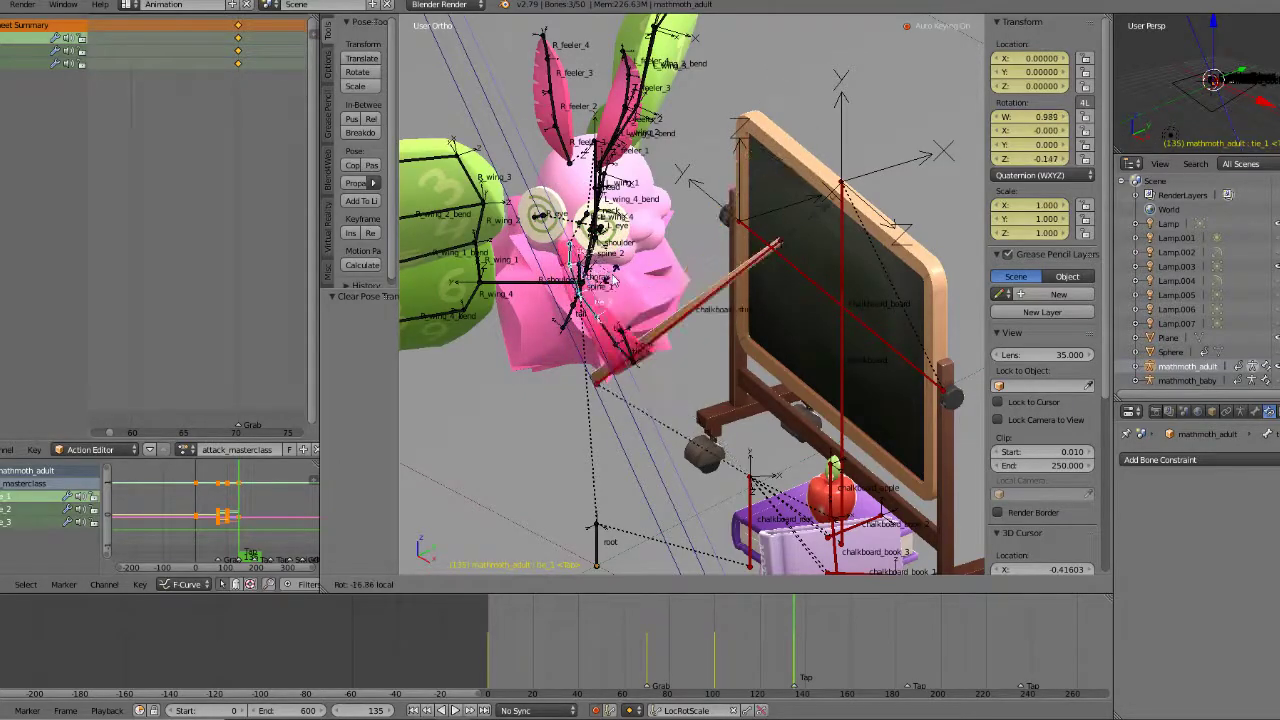
pyautogui.click(610, 285)
pyautogui.moveTo(610, 285); pyautogui.dragTo(724, 308, button='middle')
pyautogui.scroll(4, 681, 306)
pyautogui.scroll(-3, 702, 294)
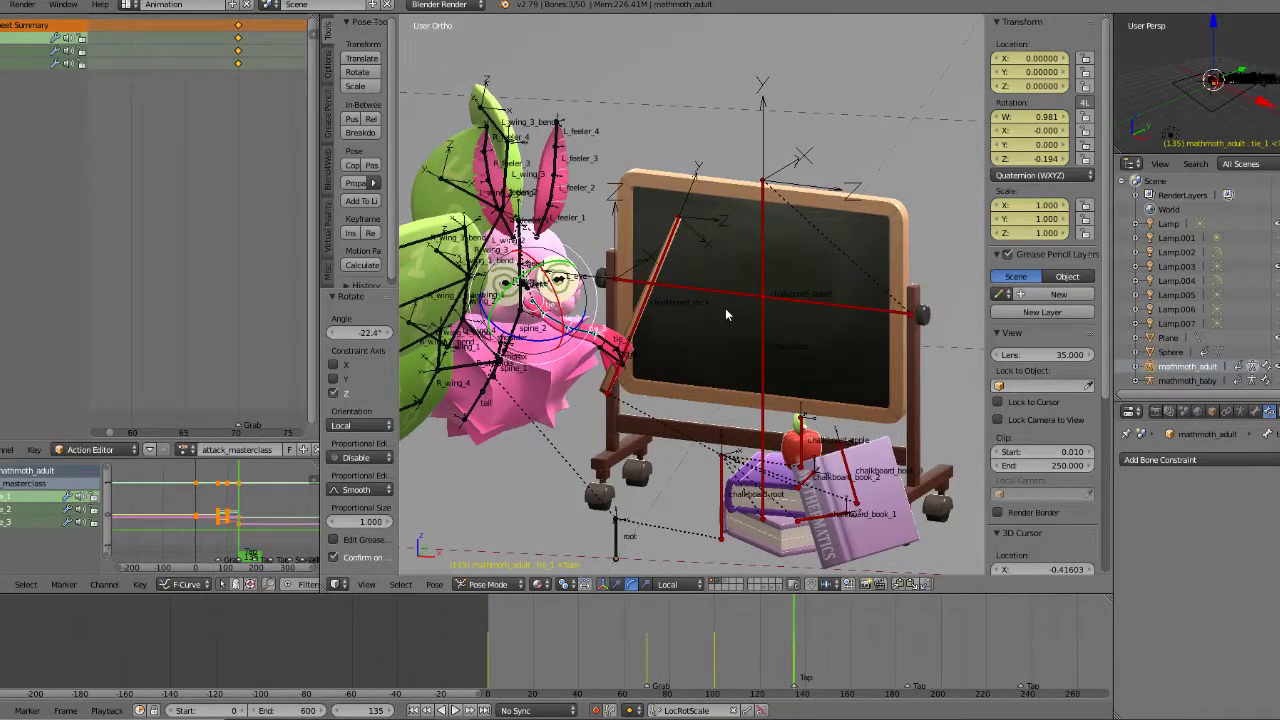
# Step: Examine the tap pose from several angles, compare it with the frame 100 pose, and select the thorax bone
pyautogui.press('KP_1')
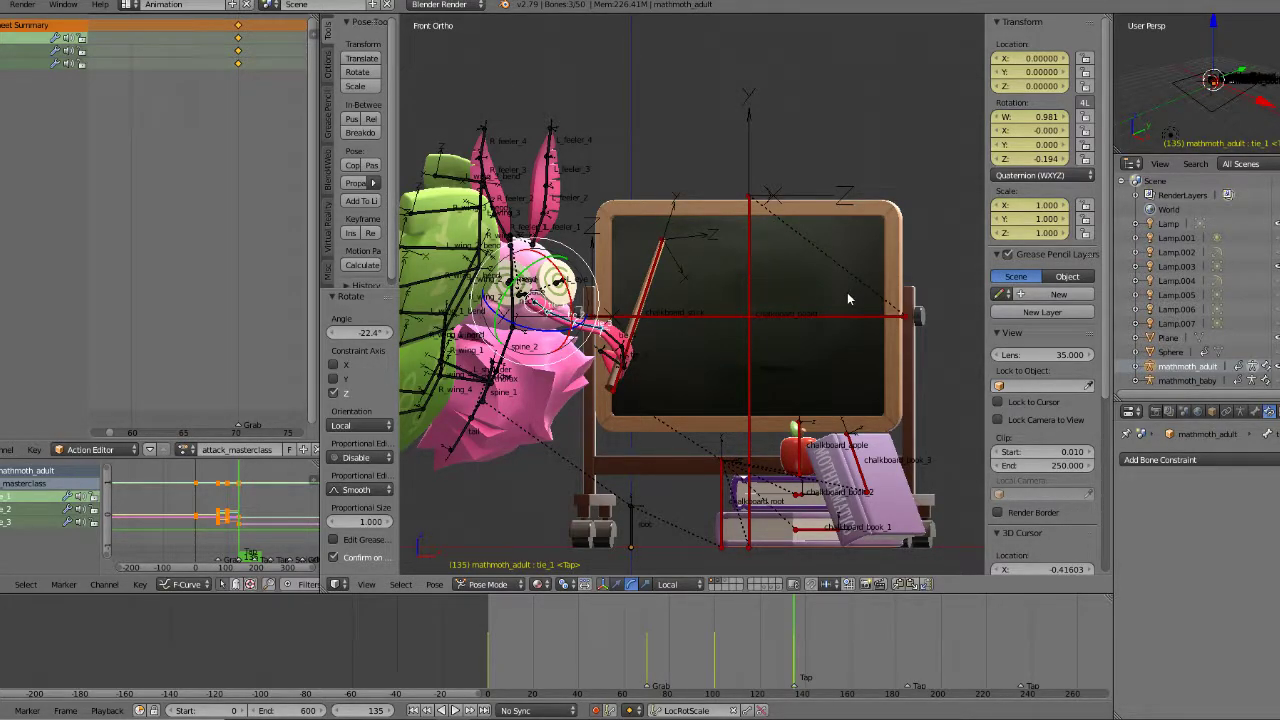
pyautogui.moveTo(830, 297); pyautogui.dragTo(765, 320, button='middle')
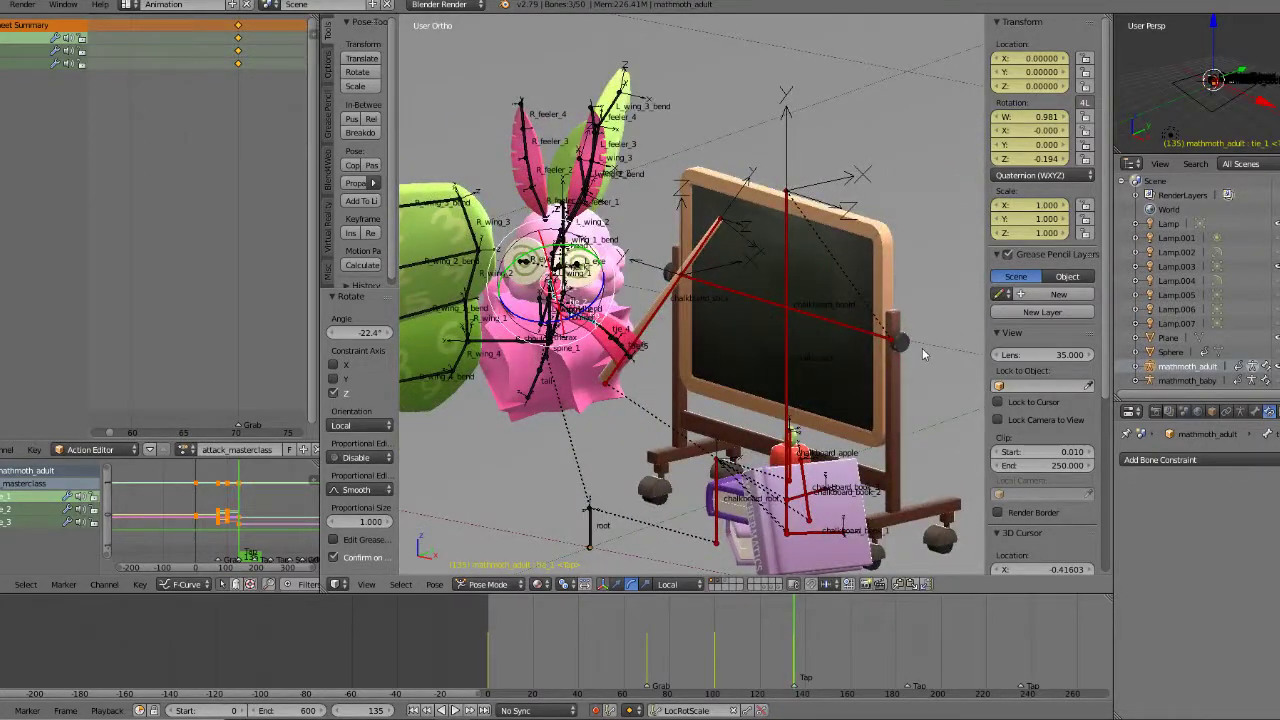
pyautogui.moveTo(886, 301); pyautogui.dragTo(908, 338, button='middle')
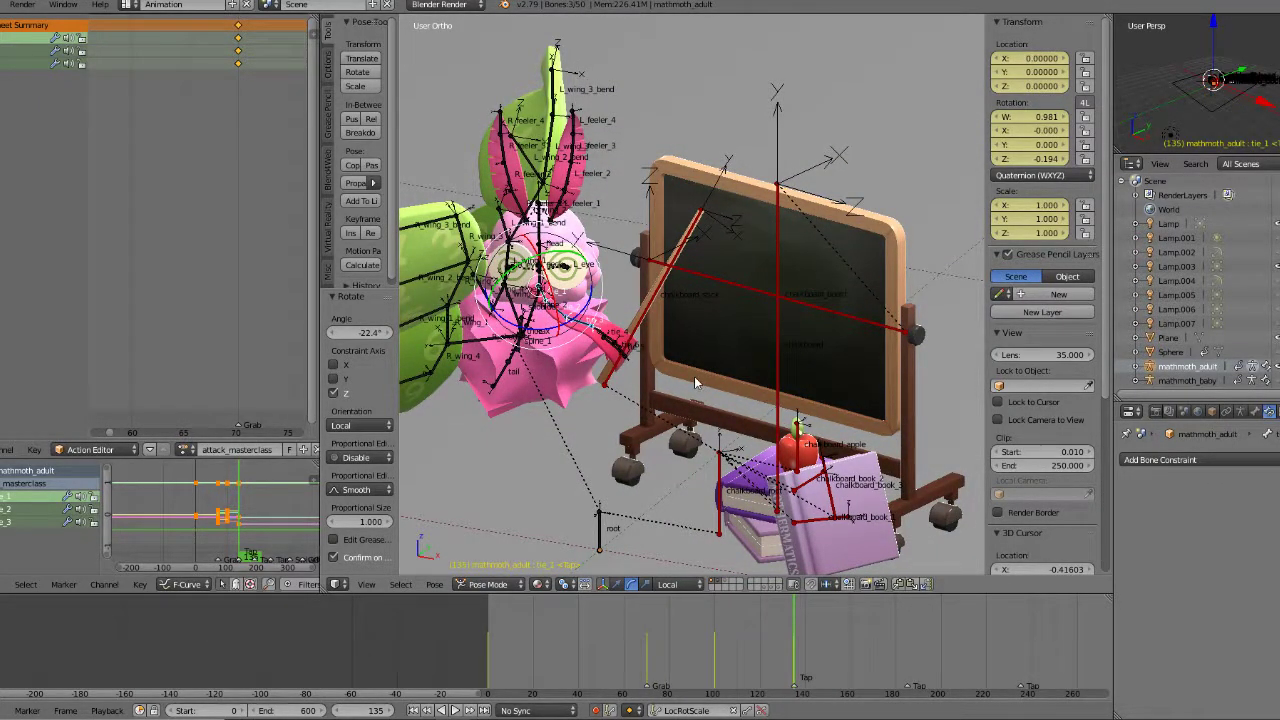
pyautogui.scroll(3, 694, 376)
pyautogui.moveTo(727, 660); pyautogui.dragTo(795, 648)
pyautogui.moveTo(565, 409); pyautogui.dragTo(561, 412, button='middle')
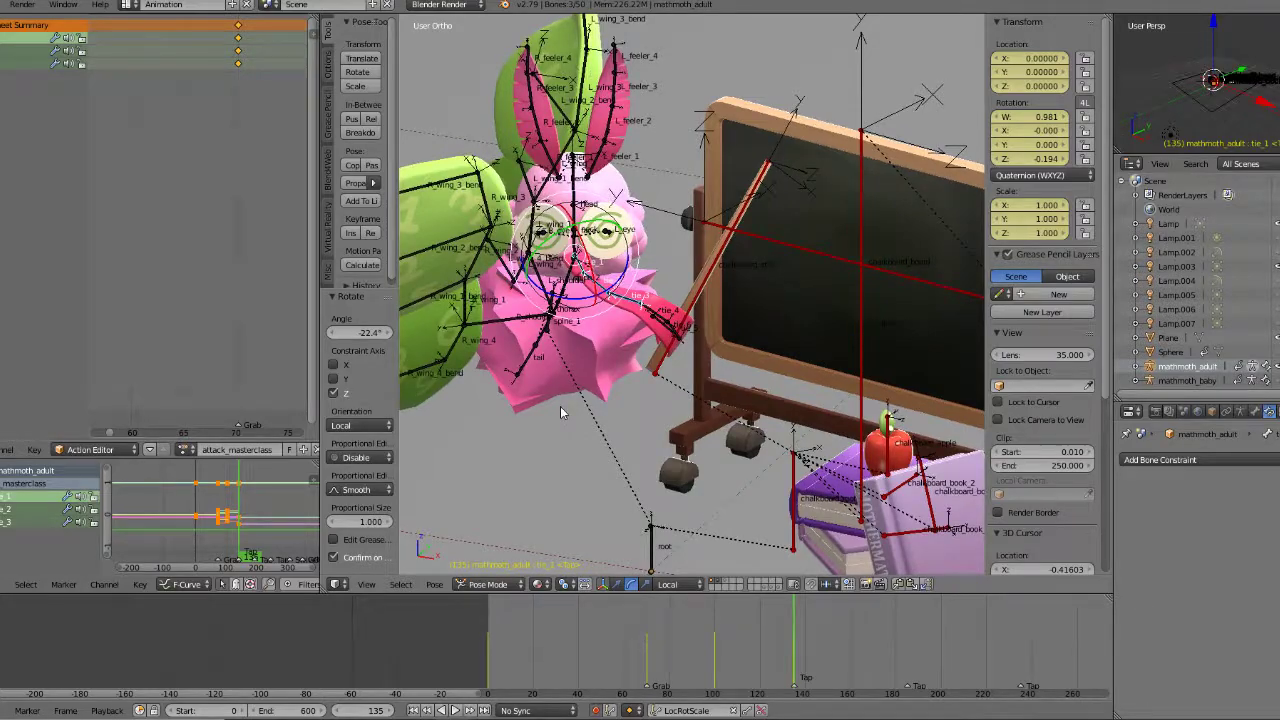
pyautogui.press('KP_1')
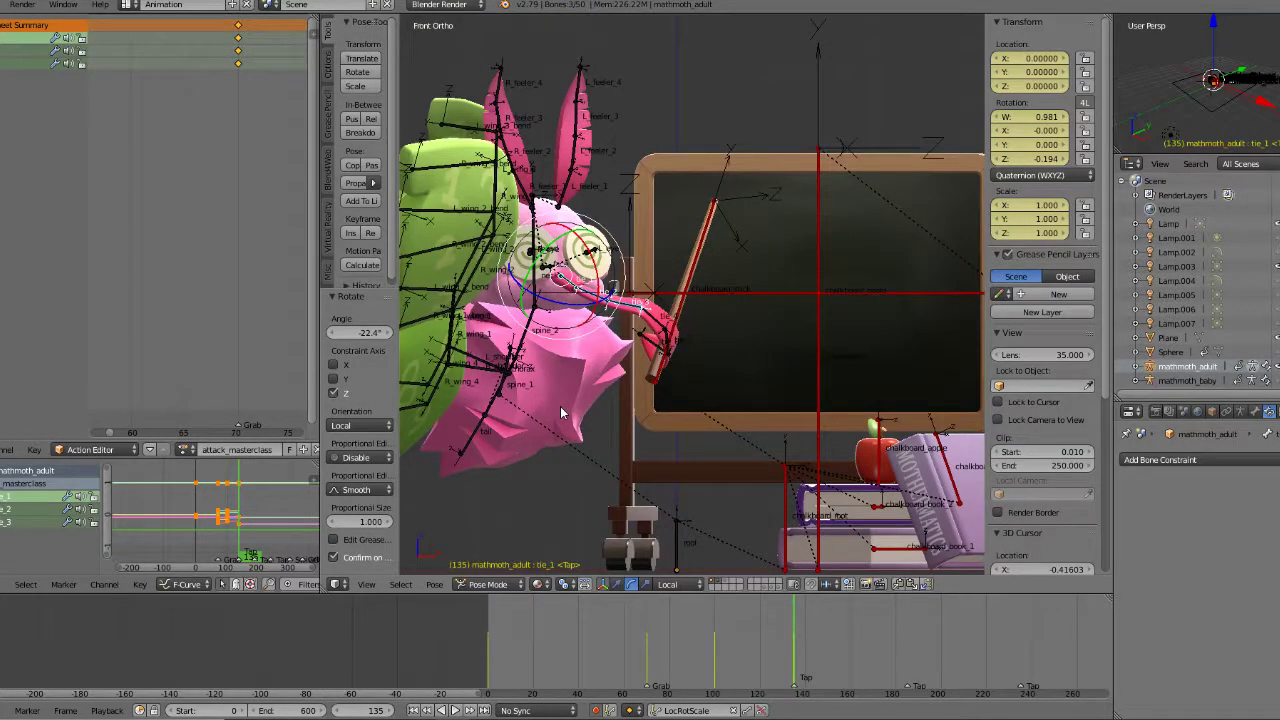
pyautogui.rightClick(510, 364)
pyautogui.press('KP_7')
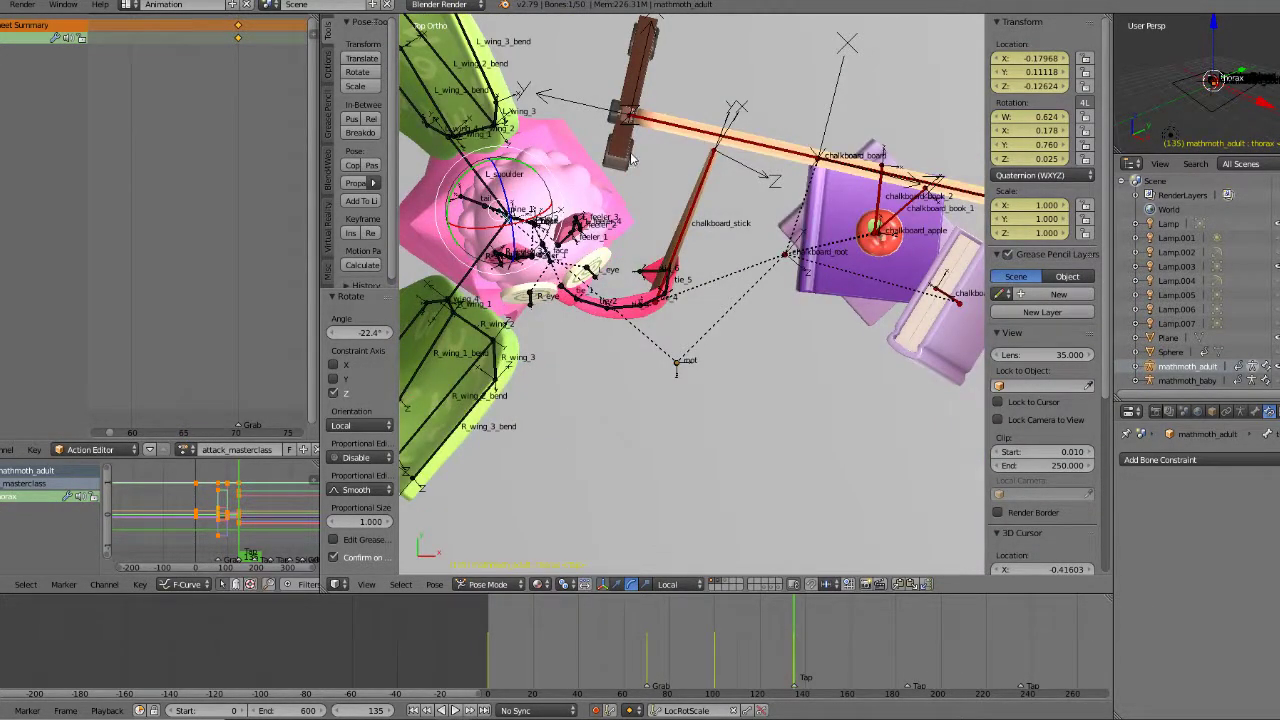
pyautogui.press('r')
pyautogui.click(630, 207)
pyautogui.moveTo(630, 207)
pyautogui.mouseDown(button='middle')
pyautogui.moveTo(586, 231)
pyautogui.moveTo(604, 253)
pyautogui.moveTo(686, 211)
pyautogui.moveTo(650, 213)
pyautogui.mouseUp(button='middle')
# Step: Rotate the thorax bone by 6.36° in the front view
pyautogui.press('KP_1')
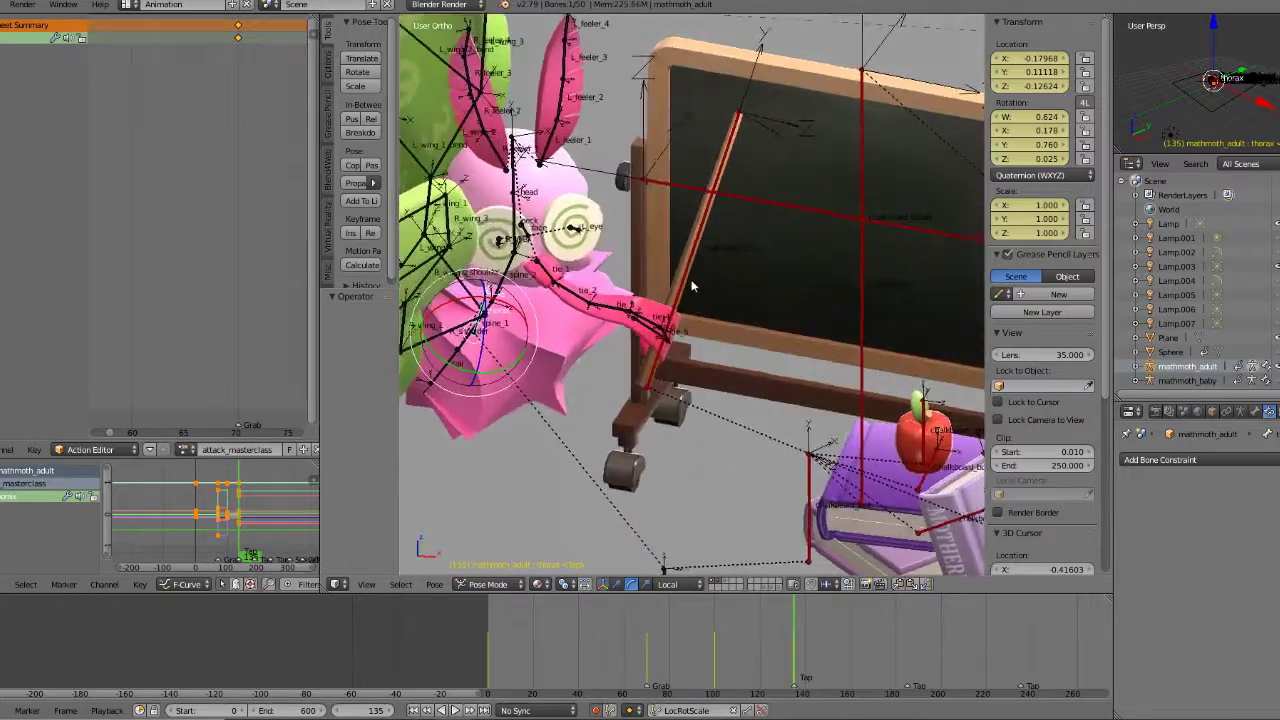
pyautogui.scroll(-1, 703, 273)
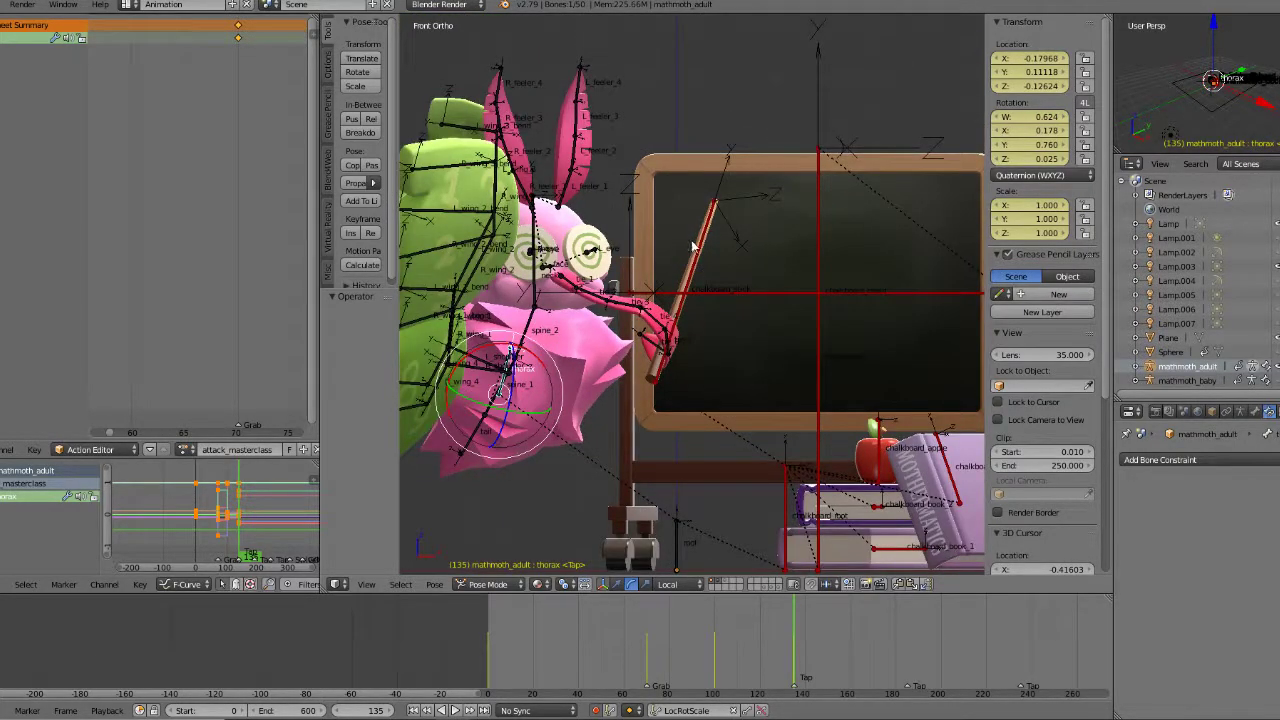
pyautogui.press('r')
pyautogui.click(706, 292)
pyautogui.moveTo(706, 292); pyautogui.dragTo(612, 352, button='middle')
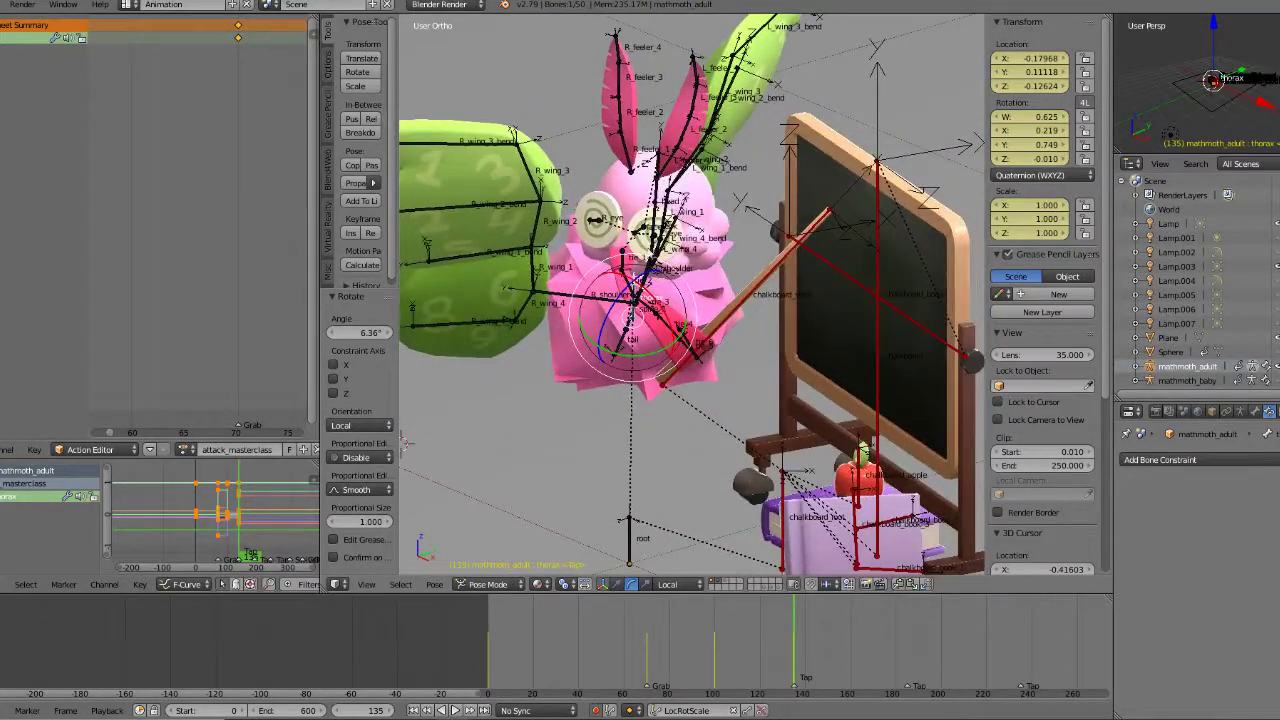
# Step: Examine the character, stick and chalkboard in the tap pose from all around the scene
pyautogui.moveTo(643, 283)
pyautogui.mouseDown(button='middle')
pyautogui.moveTo(629, 320)
pyautogui.moveTo(642, 290)
pyautogui.moveTo(636, 300)
pyautogui.mouseUp(button='middle')
pyautogui.scroll(-3, 631, 317)
pyautogui.press('KP_1')
pyautogui.scroll(-4, 630, 299)
pyautogui.press('KP_2')
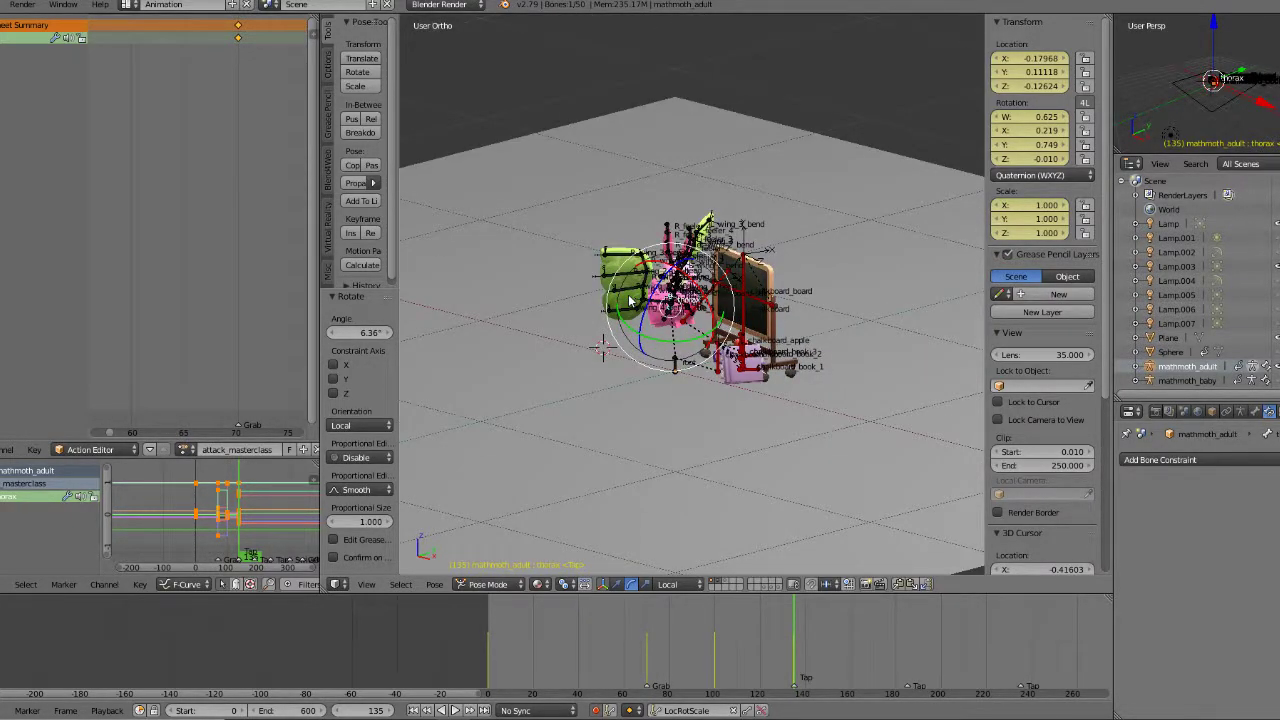
pyautogui.press('KP_6')
pyautogui.press('KP_6')
pyautogui.press('KP_6')
pyautogui.press('KP_6')
pyautogui.press('KP_6')
pyautogui.press('KP_6')
pyautogui.press('KP_4')
pyautogui.press('KP_4')
pyautogui.press('KP_4')
pyautogui.press('KP_4')
pyautogui.press('KP_4')
pyautogui.press('KP_4')
pyautogui.press('KP_4')
pyautogui.press('KP_4')
pyautogui.press('KP_4')
pyautogui.press('KP_4')
pyautogui.press('KP_4')
pyautogui.press('KP_4')
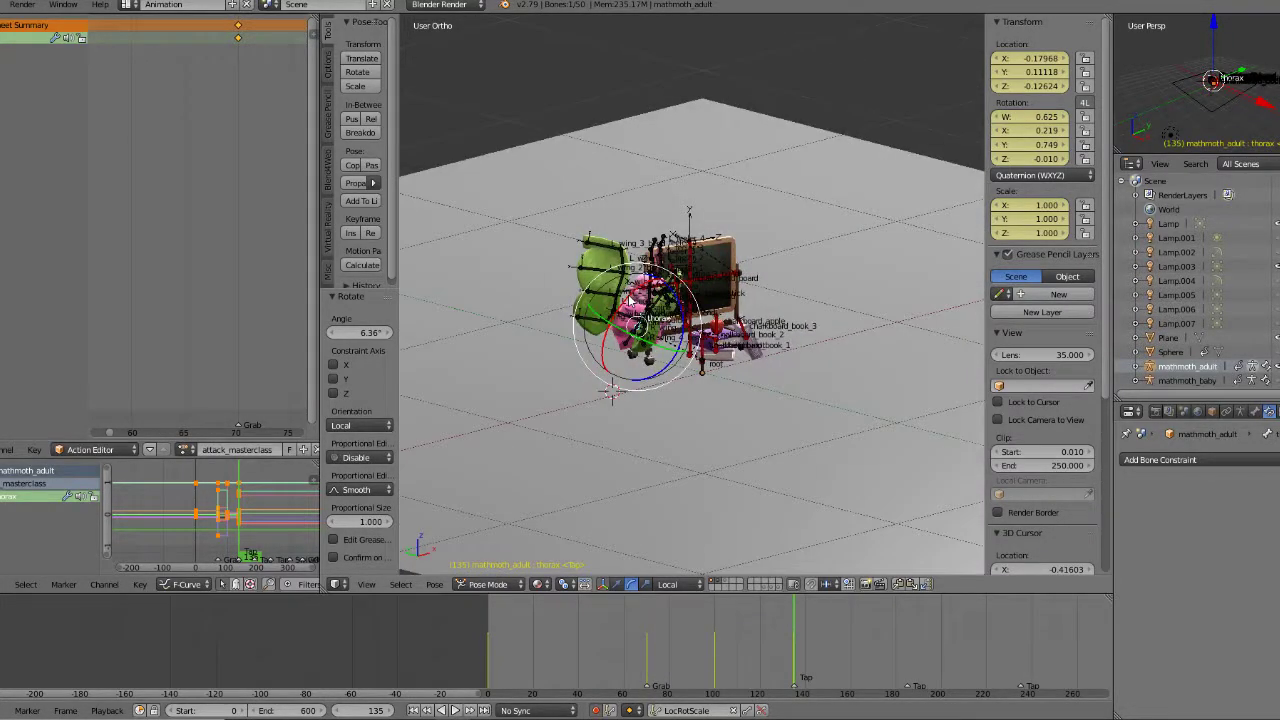
pyautogui.press('KP_3')
pyautogui.scroll(5, 628, 294)
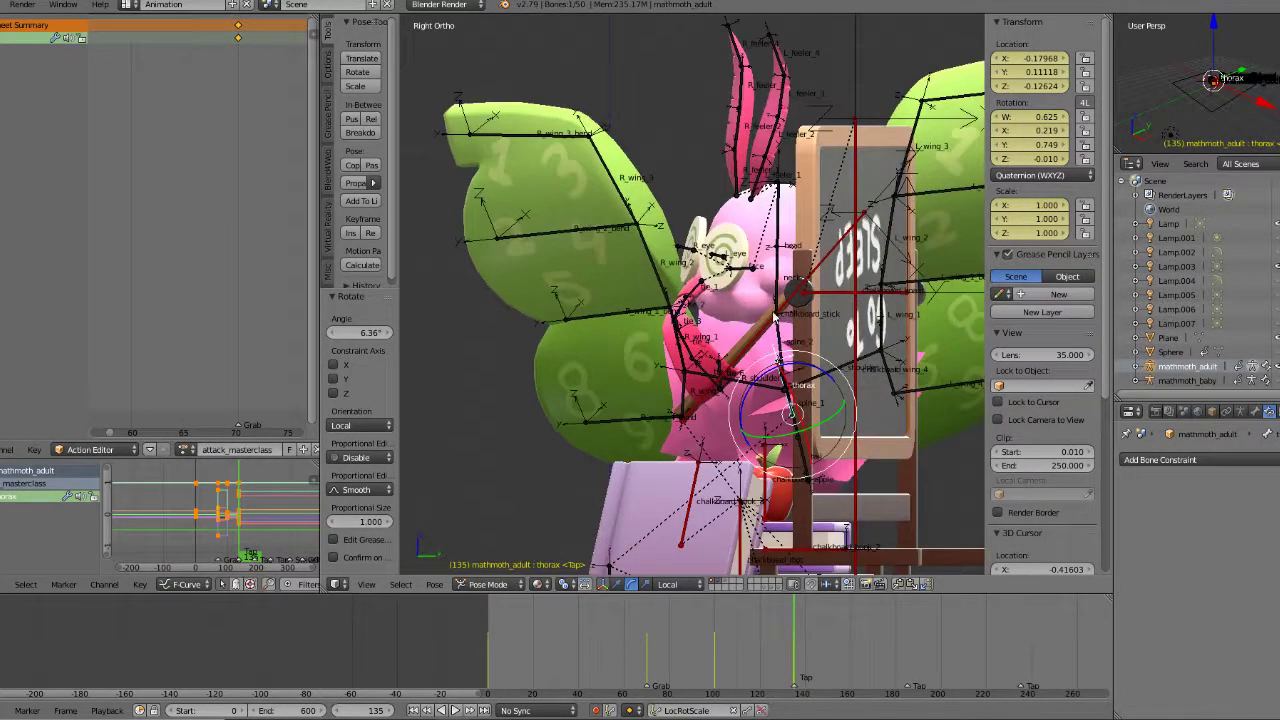
pyautogui.press('r')
pyautogui.click(899, 253)
pyautogui.moveTo(782, 298); pyautogui.dragTo(863, 329, button='middle')
pyautogui.hotkey('ctrl', 'z')
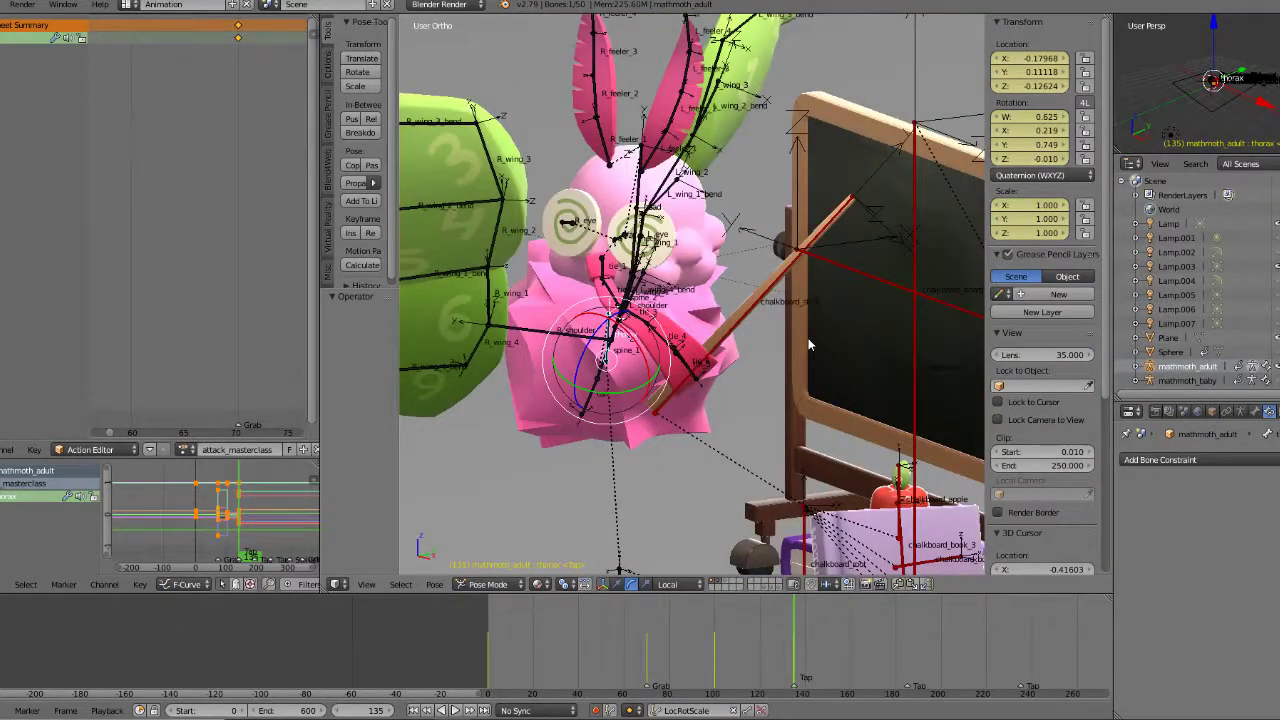
# Step: At the second Tap marker, frame 185, rotate the thorax bone 8.81° about its local X axis
pyautogui.scroll(-3, 767, 320)
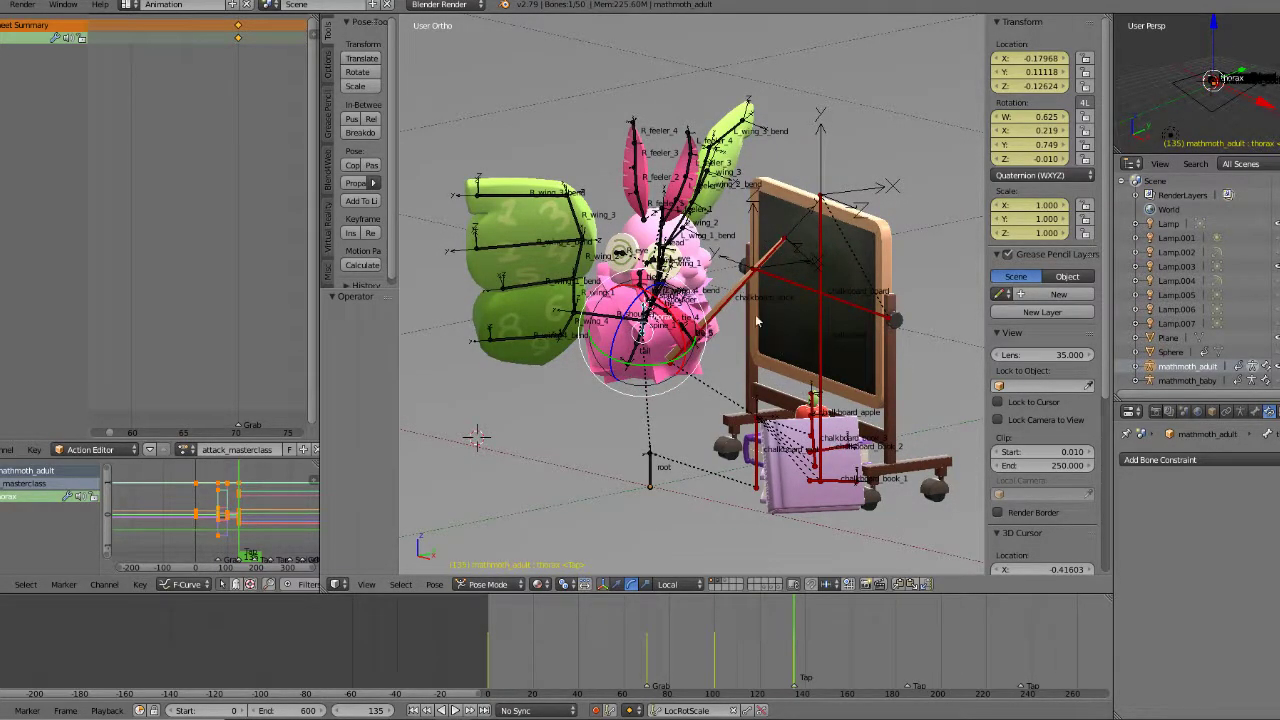
pyautogui.moveTo(632, 300); pyautogui.dragTo(598, 318)
pyautogui.moveTo(793, 628); pyautogui.dragTo(798, 627)
pyautogui.click(905, 634)
pyautogui.moveTo(907, 639); pyautogui.dragTo(909, 639)
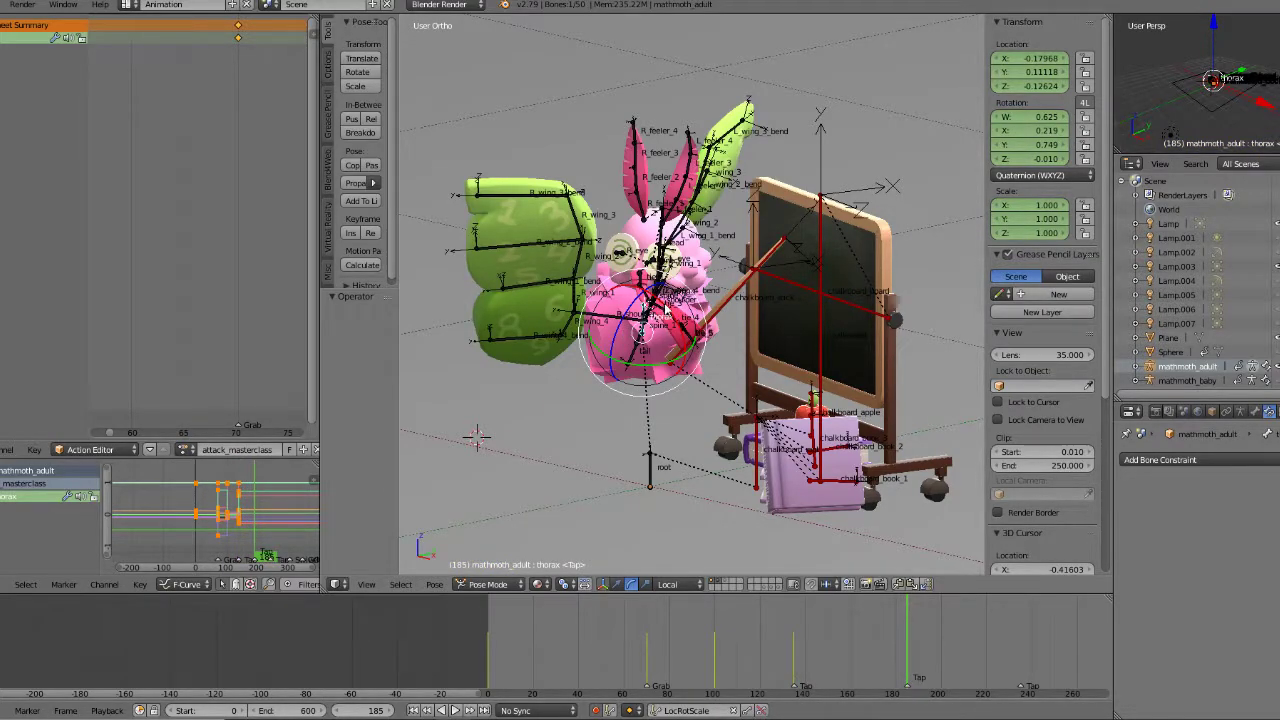
pyautogui.hotkey('alt', 'a')
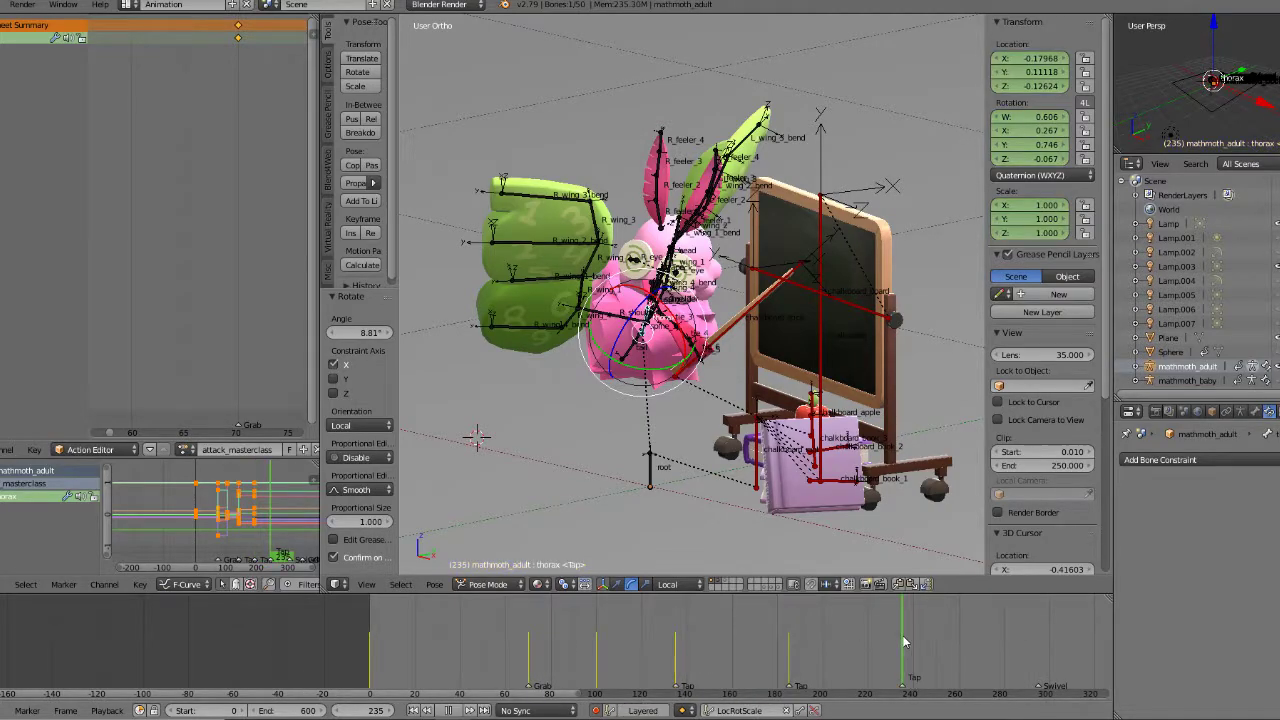
# Step: At the third Tap marker, frame 235, rotate the thorax bone 17.5° about its local Z axis
pyautogui.hotkey('alt', 'a')
pyautogui.press('r')
pyautogui.press('z')
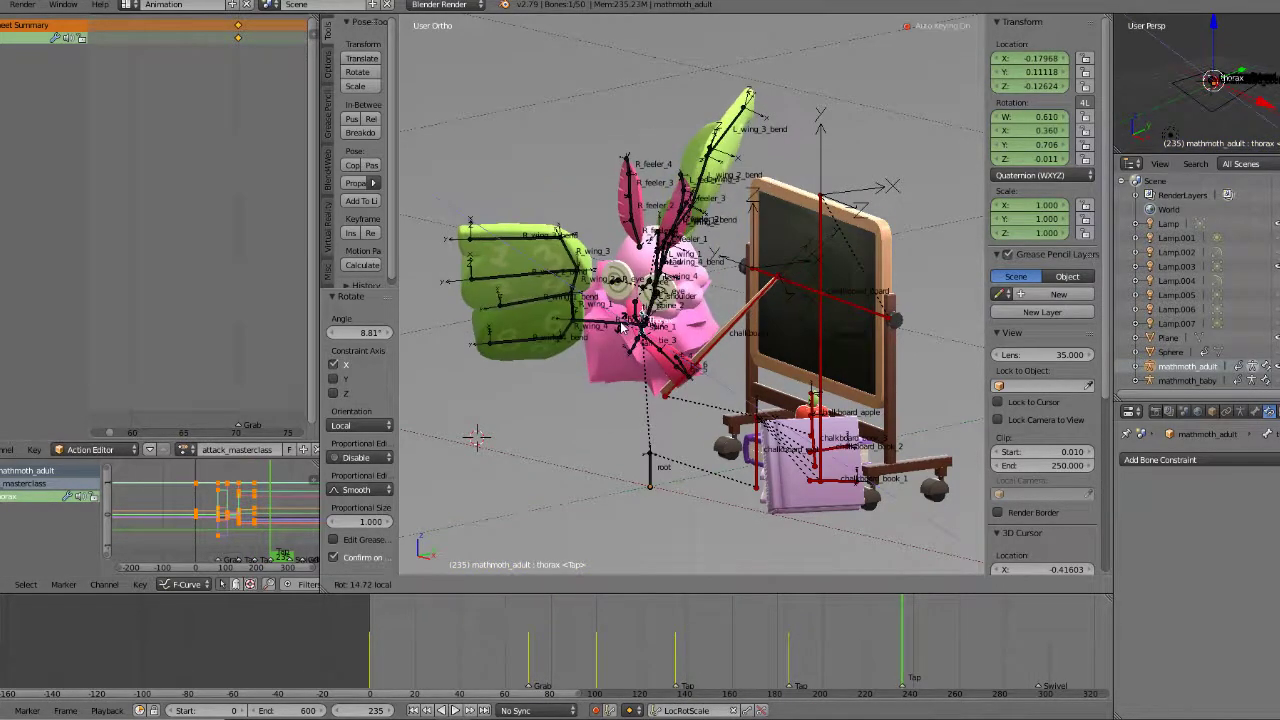
pyautogui.click(620, 326)
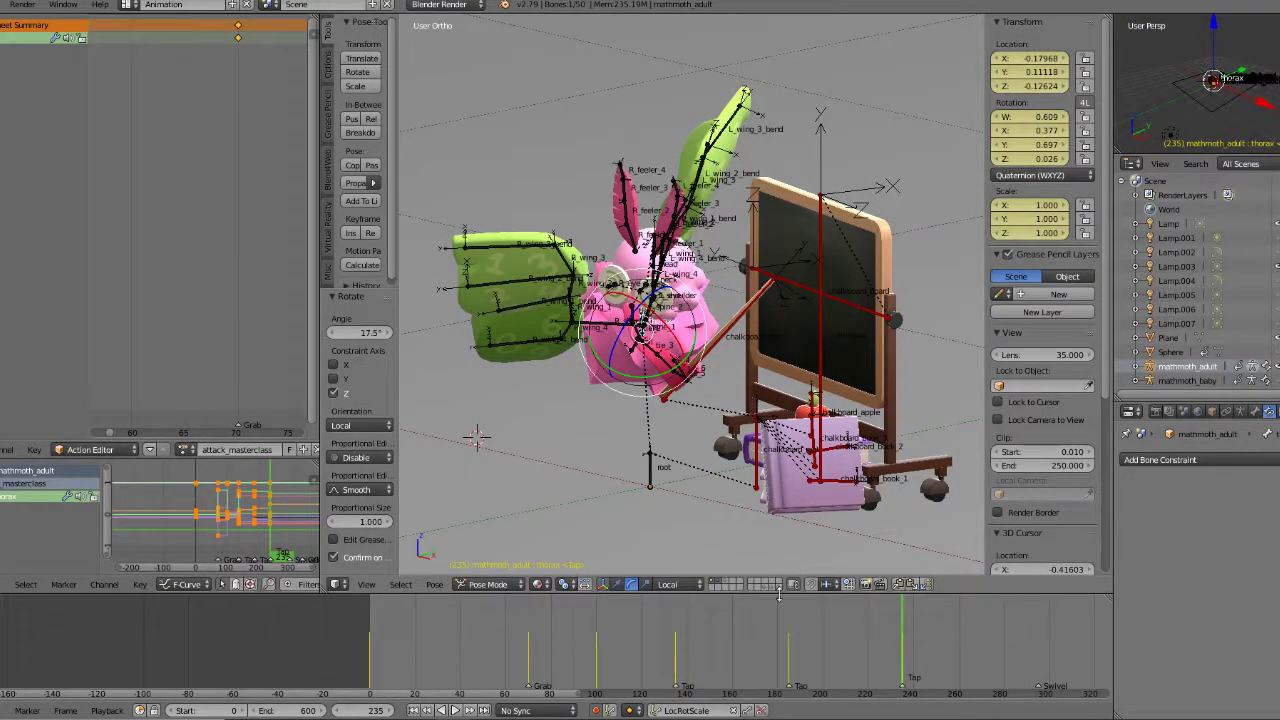
# Step: Play the animation repeatedly from the earlier frames to review the timing of the stepped grab and tap poses
pyautogui.click(553, 640)
pyautogui.click(453, 710)
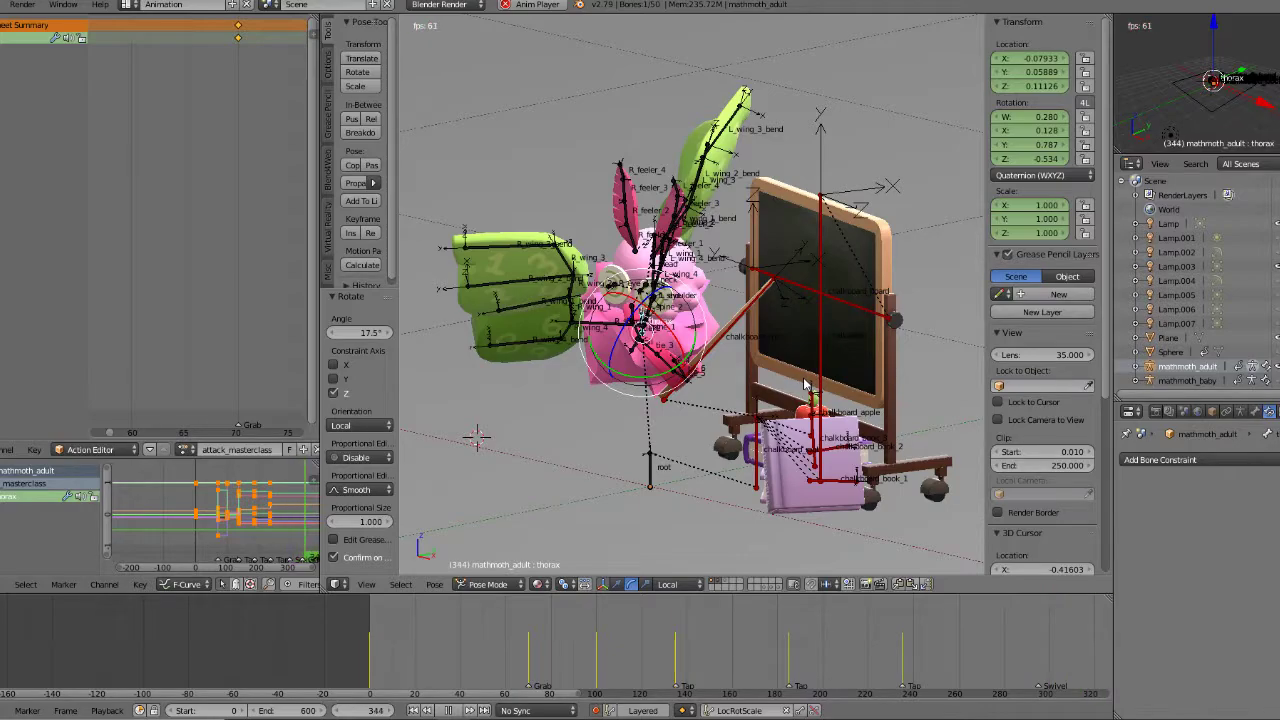
pyautogui.scroll(-2, 787, 378)
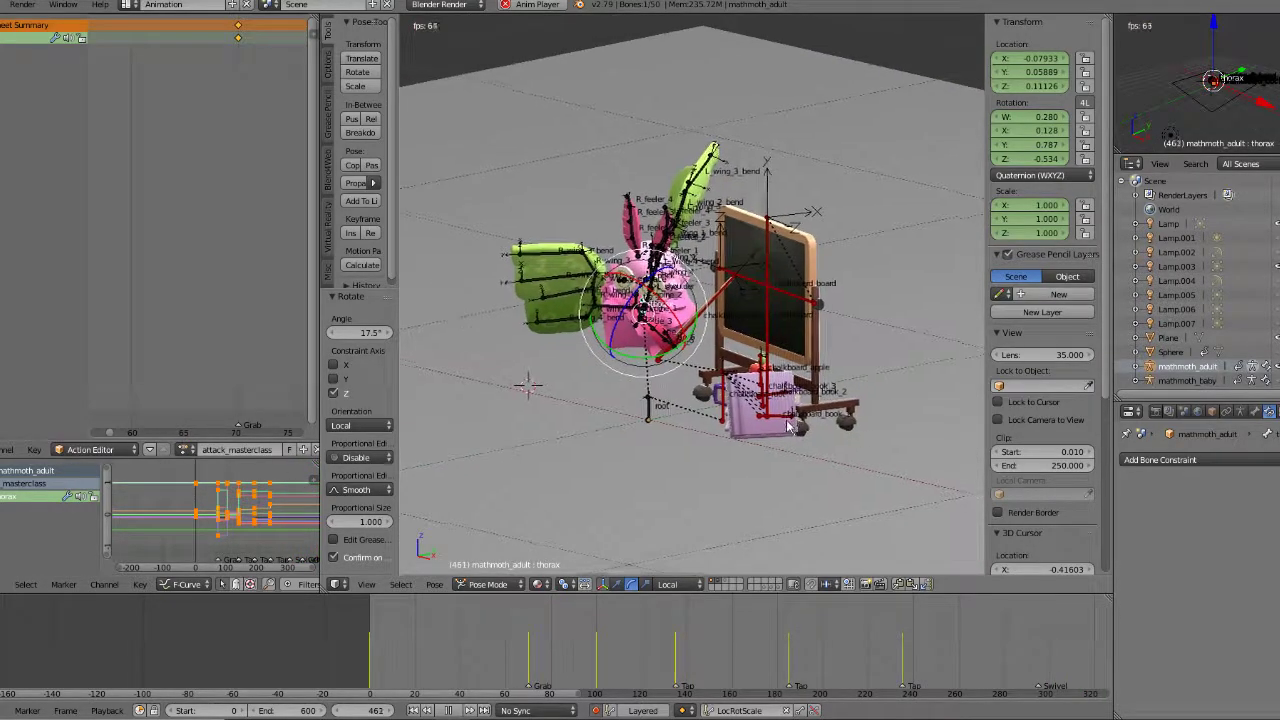
pyautogui.click(614, 642)
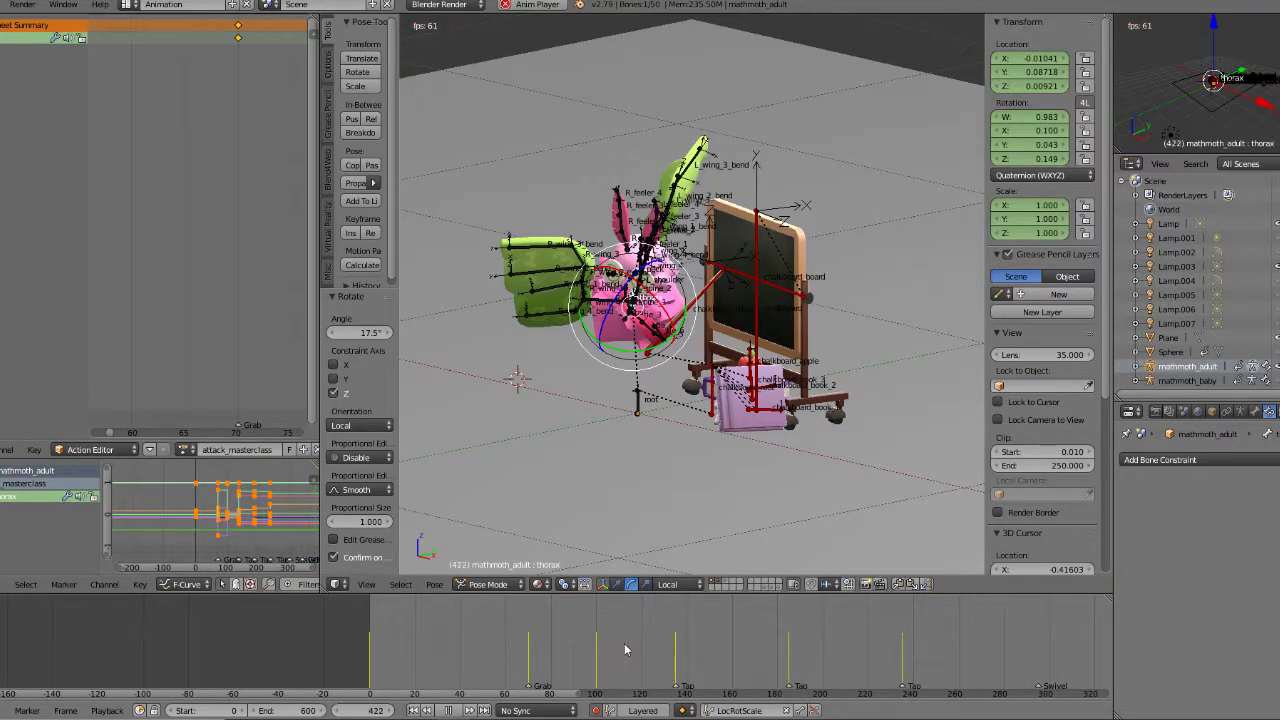
pyautogui.scroll(-2, 909, 656)
pyautogui.click(624, 643)
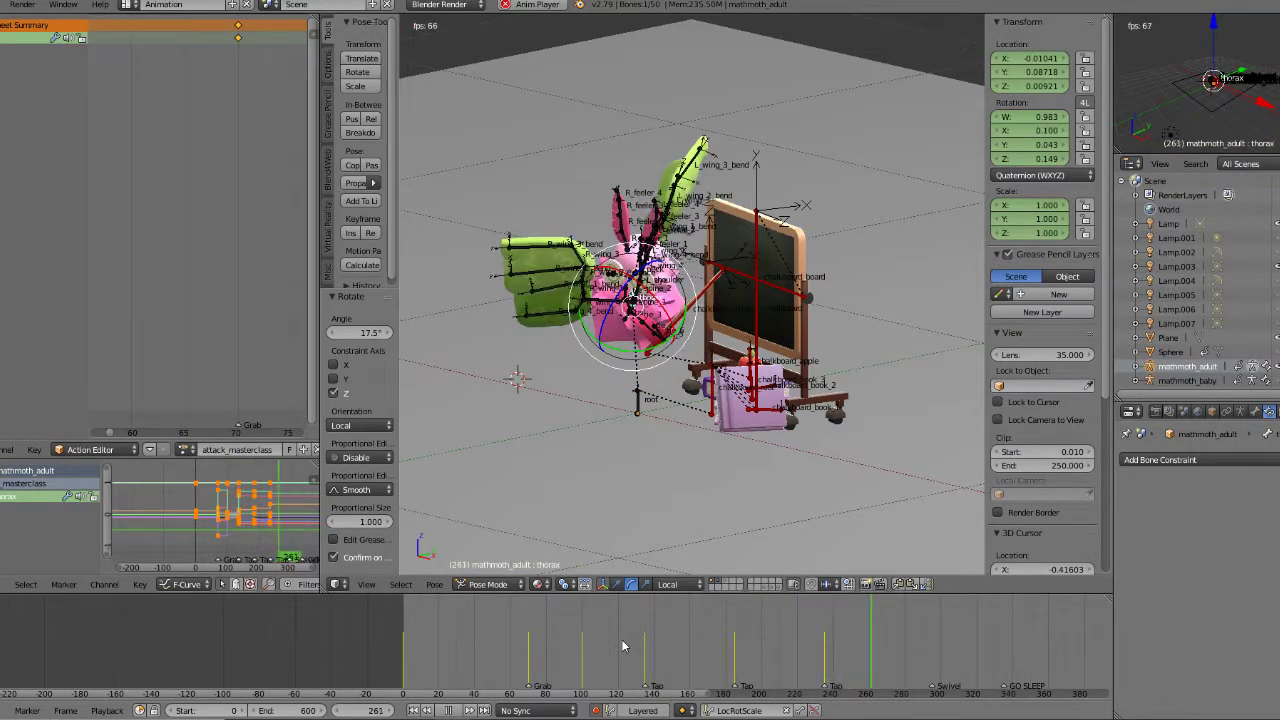
pyautogui.click(679, 660)
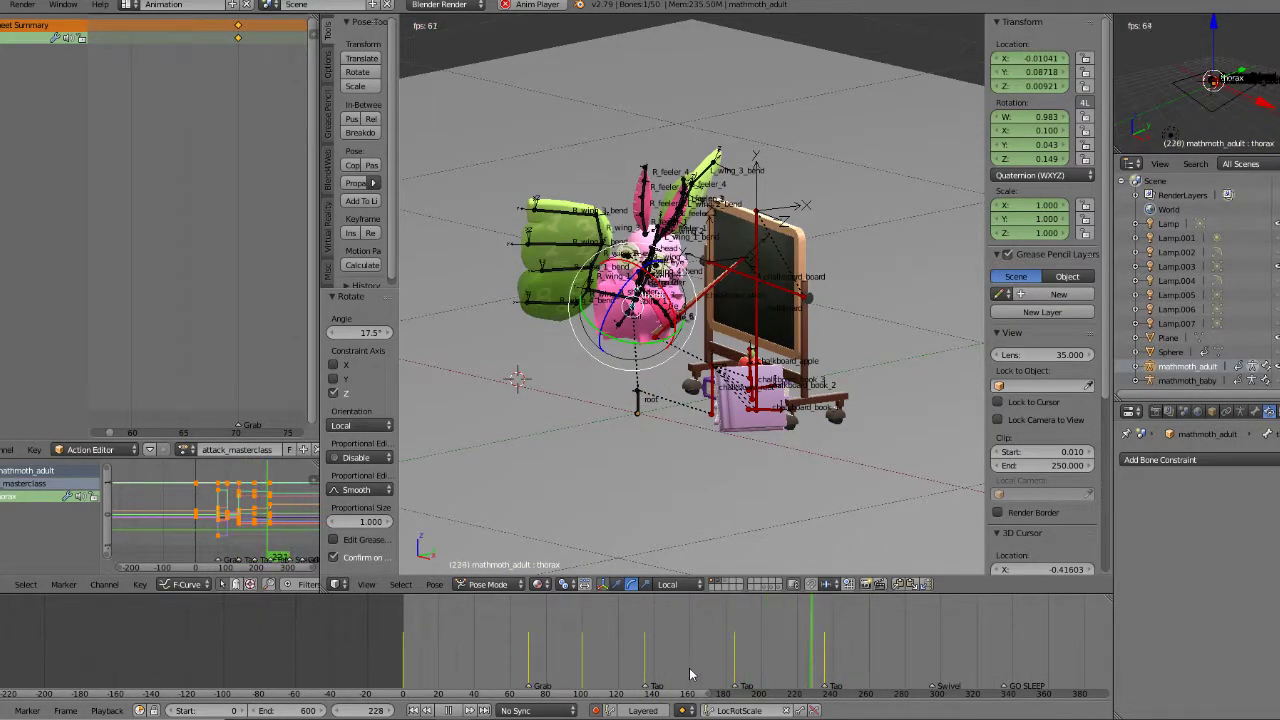
# Step: Scrub the timeline through the remaining markers up to End, and play the animation from the start to review its timing
pyautogui.click(447, 710)
pyautogui.moveTo(823, 675); pyautogui.dragTo(1008, 655)
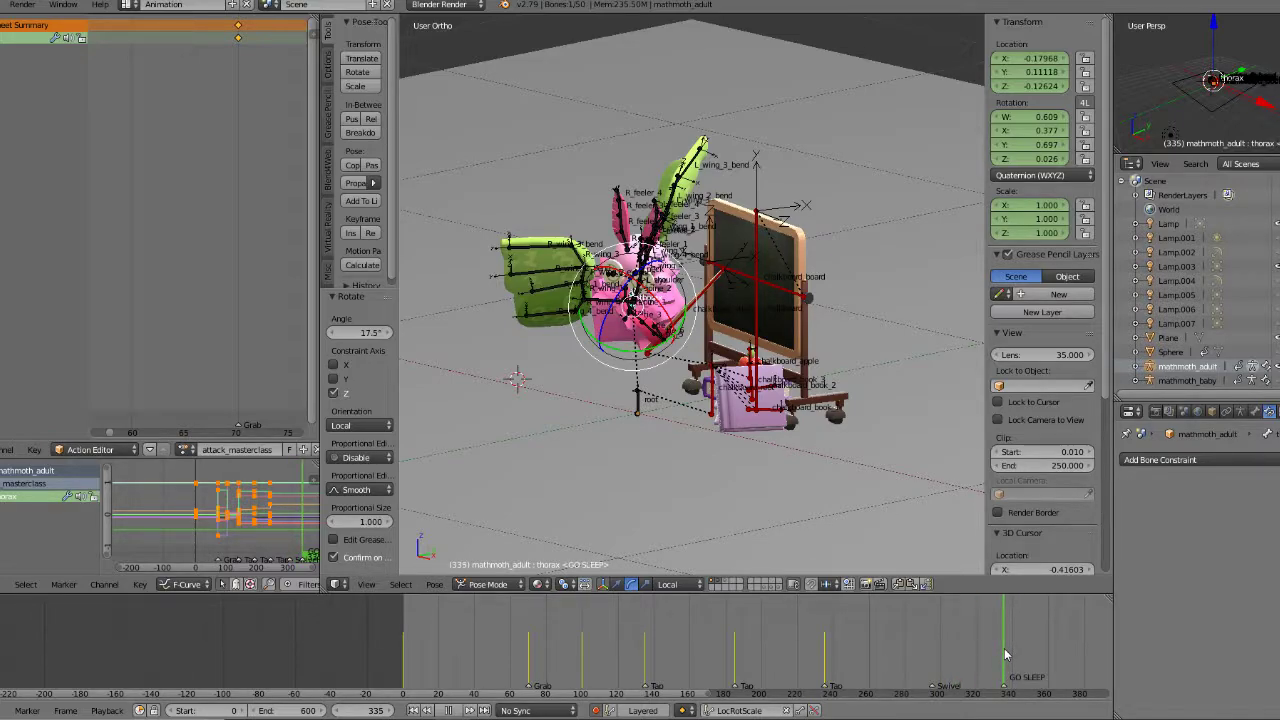
pyautogui.scroll(-3, 1005, 649)
pyautogui.moveTo(1000, 649); pyautogui.dragTo(1075, 652)
pyautogui.moveTo(1075, 652); pyautogui.dragTo(912, 658, button='middle')
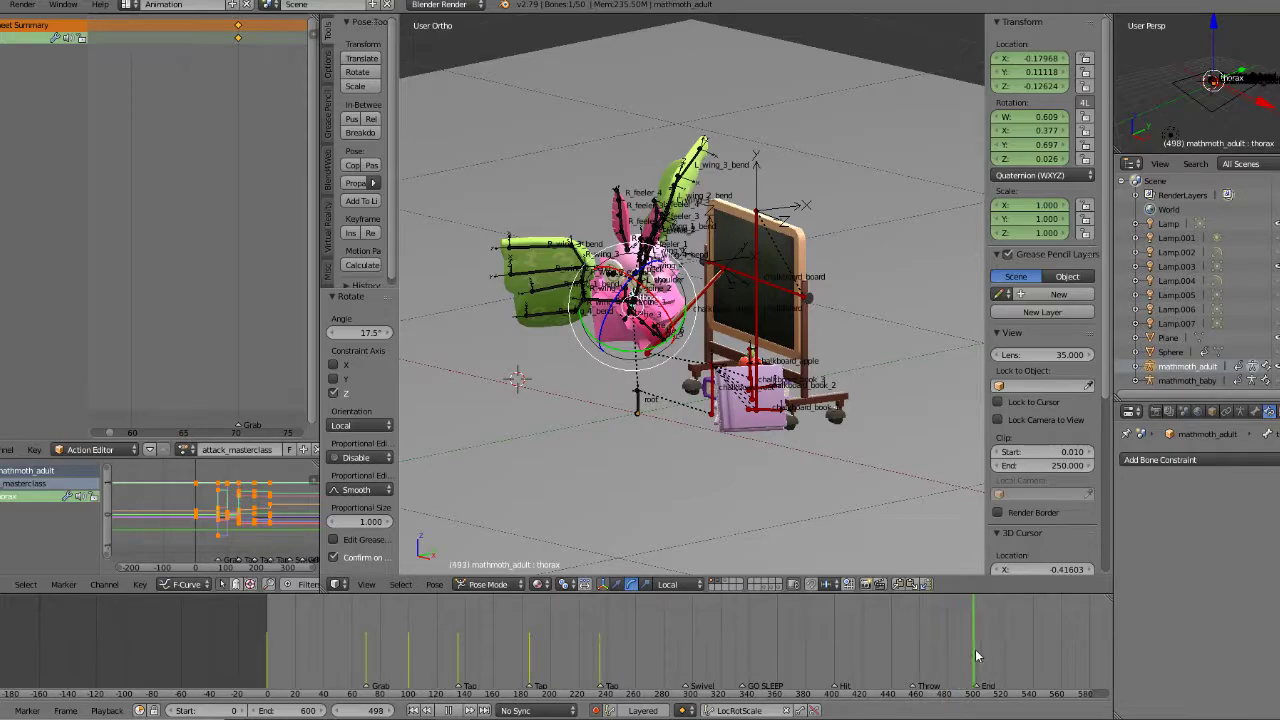
pyautogui.moveTo(827, 655); pyautogui.dragTo(146, 648)
pyautogui.click(456, 711)
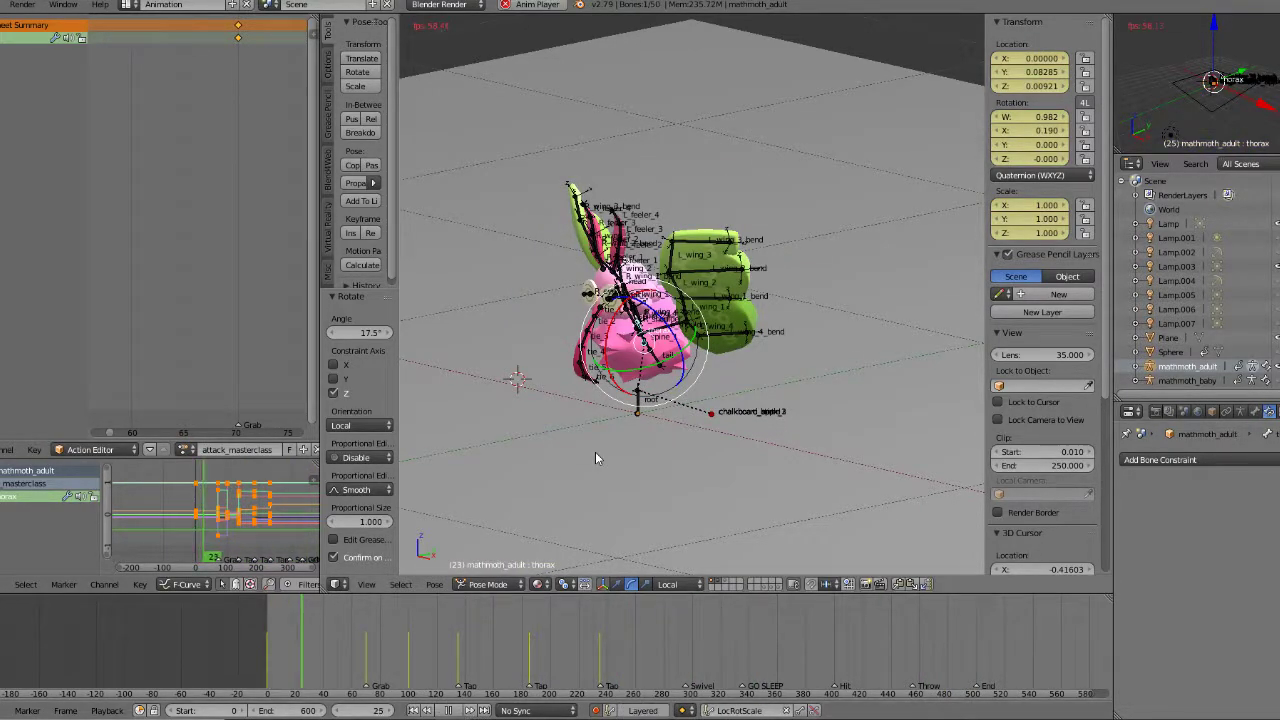
pyautogui.scroll(2, 596, 453)
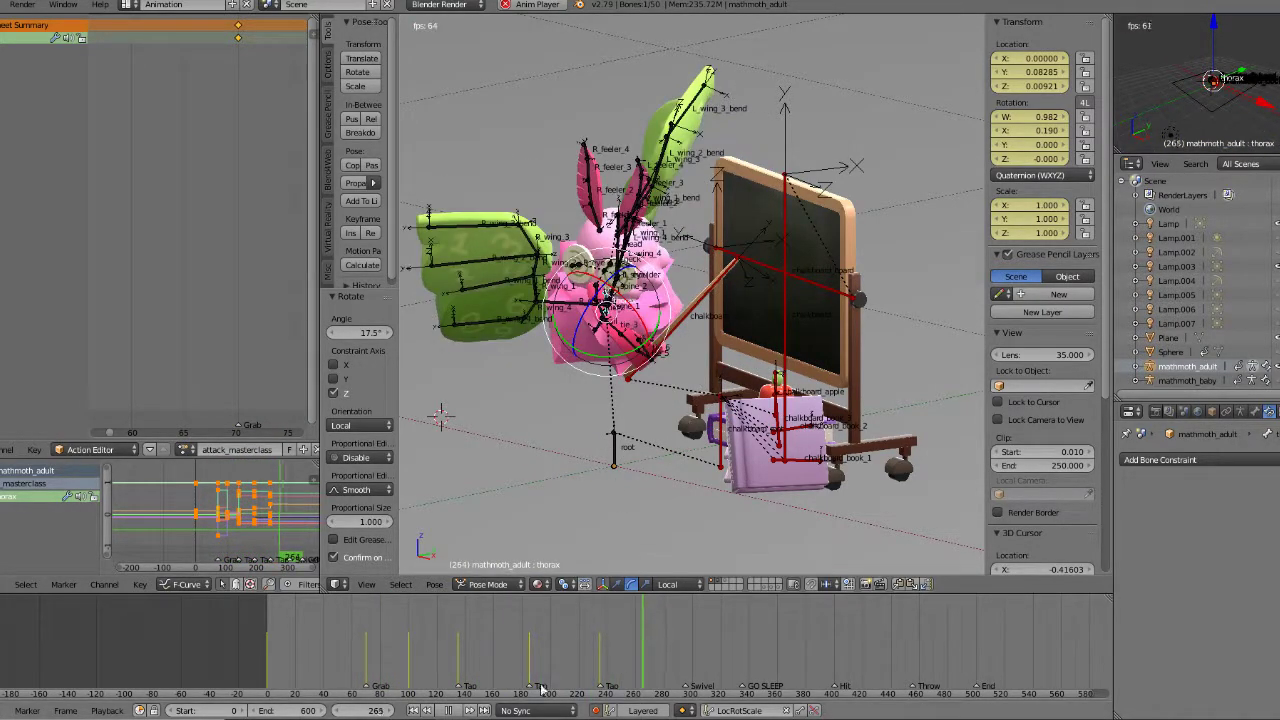
pyautogui.click(455, 711)
# Step: Check the first Tap pose at frame 135, and rotate the spine_2 bone 3.44° at the second Tap, frame 185
pyautogui.moveTo(512, 655); pyautogui.dragTo(457, 654)
pyautogui.scroll(4, 706, 441)
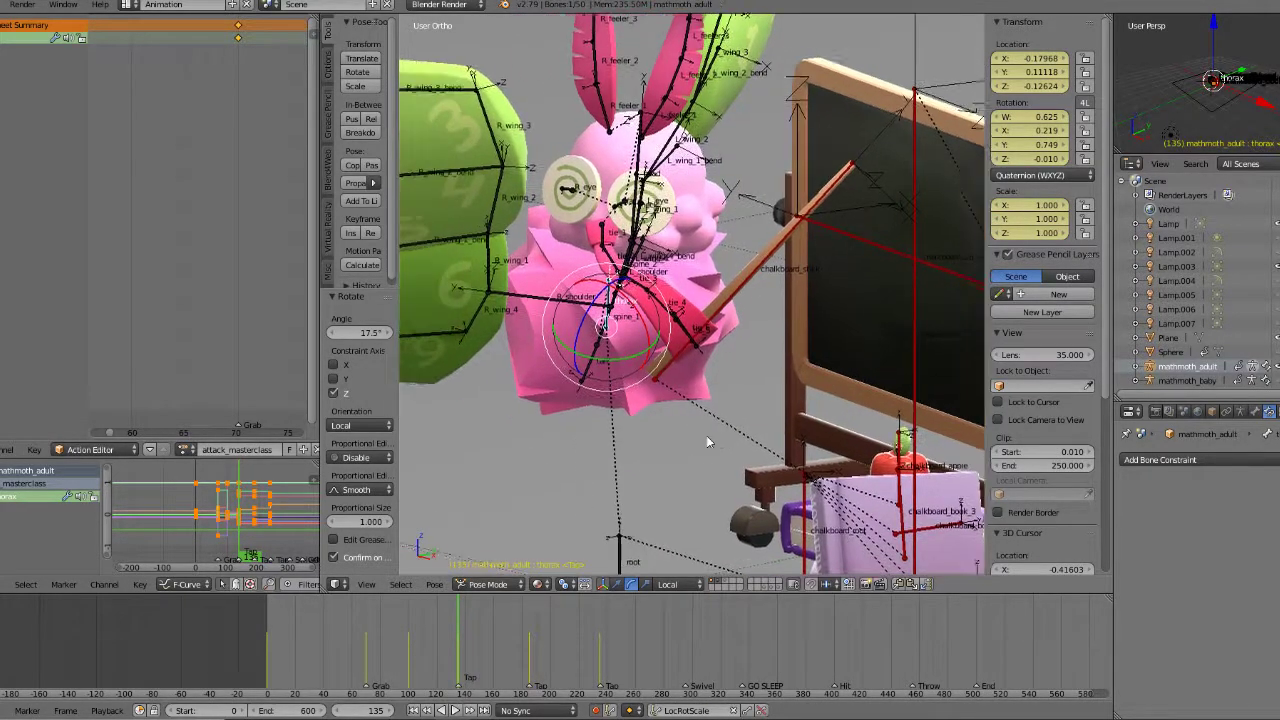
pyautogui.moveTo(651, 354); pyautogui.dragTo(719, 375, button='middle')
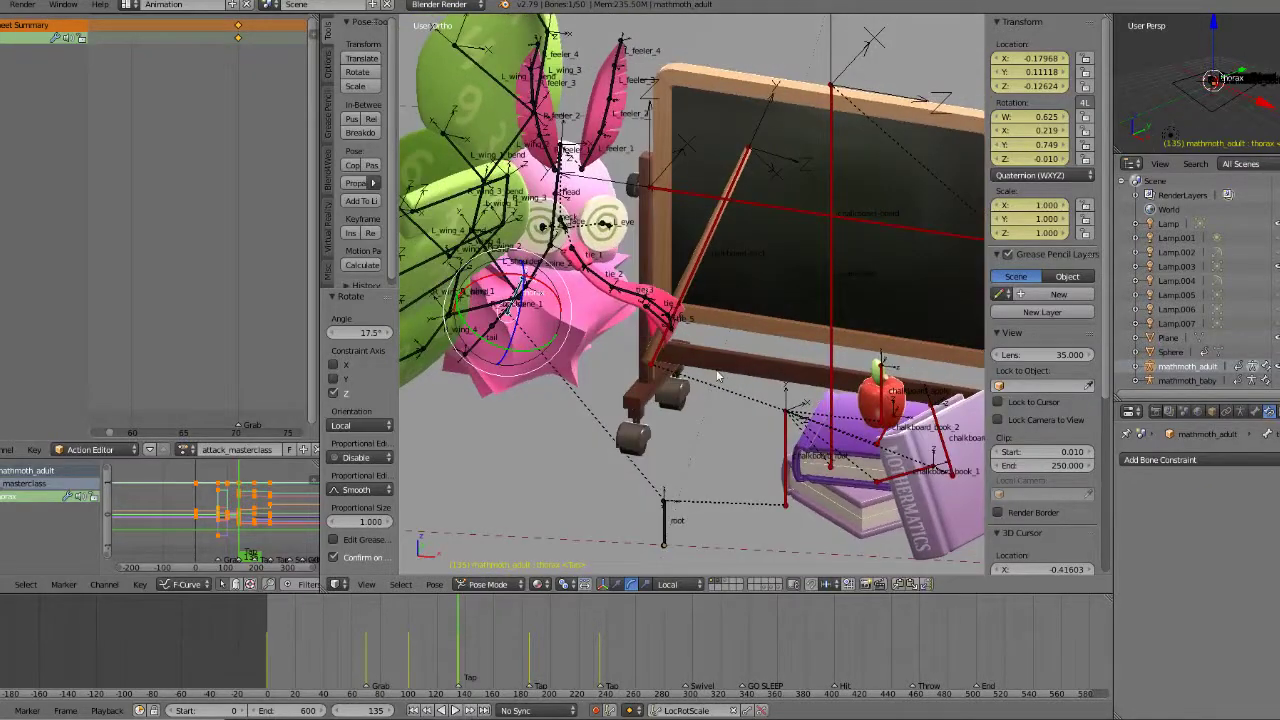
pyautogui.moveTo(560, 660); pyautogui.dragTo(529, 660)
pyautogui.moveTo(672, 415); pyautogui.dragTo(664, 373, button='middle')
pyautogui.scroll(2, 664, 373)
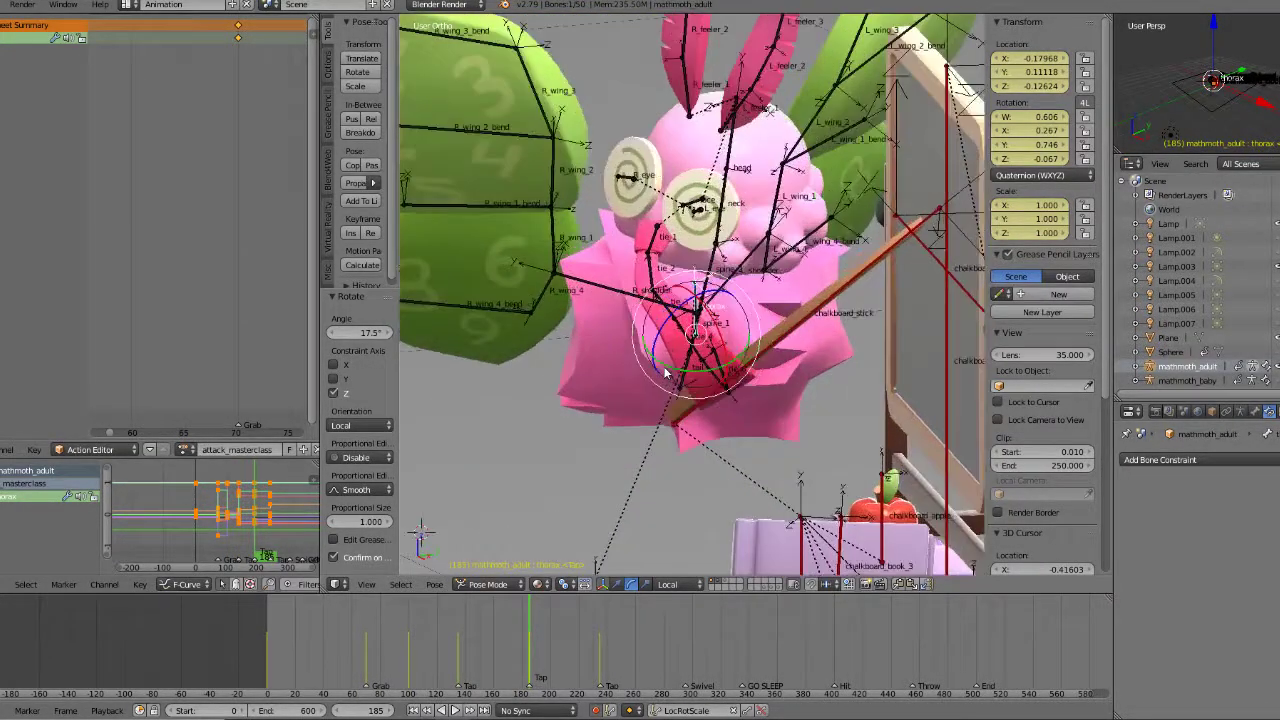
pyautogui.rightClick(709, 292)
pyautogui.press('r')
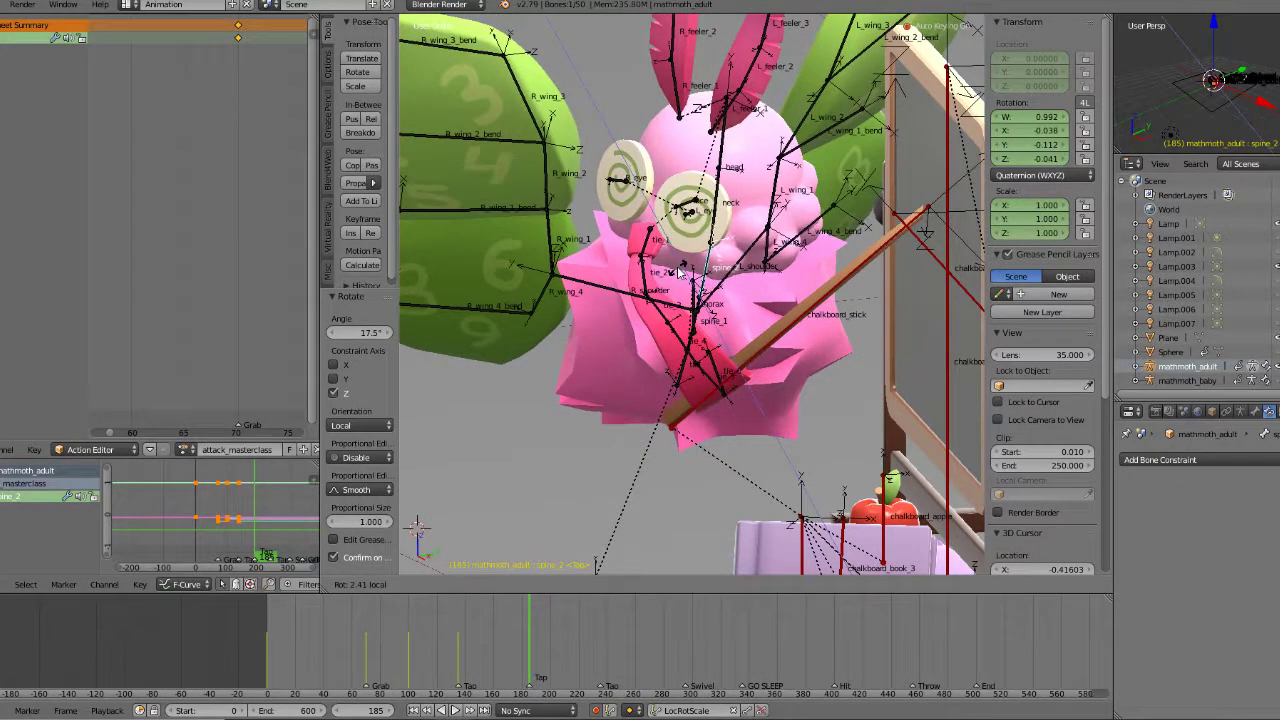
pyautogui.click(683, 274)
# Step: Rotate the neck bone -3.93° at frame 185 and adjust it by 1.12° about its local X axis
pyautogui.rightClick(712, 212)
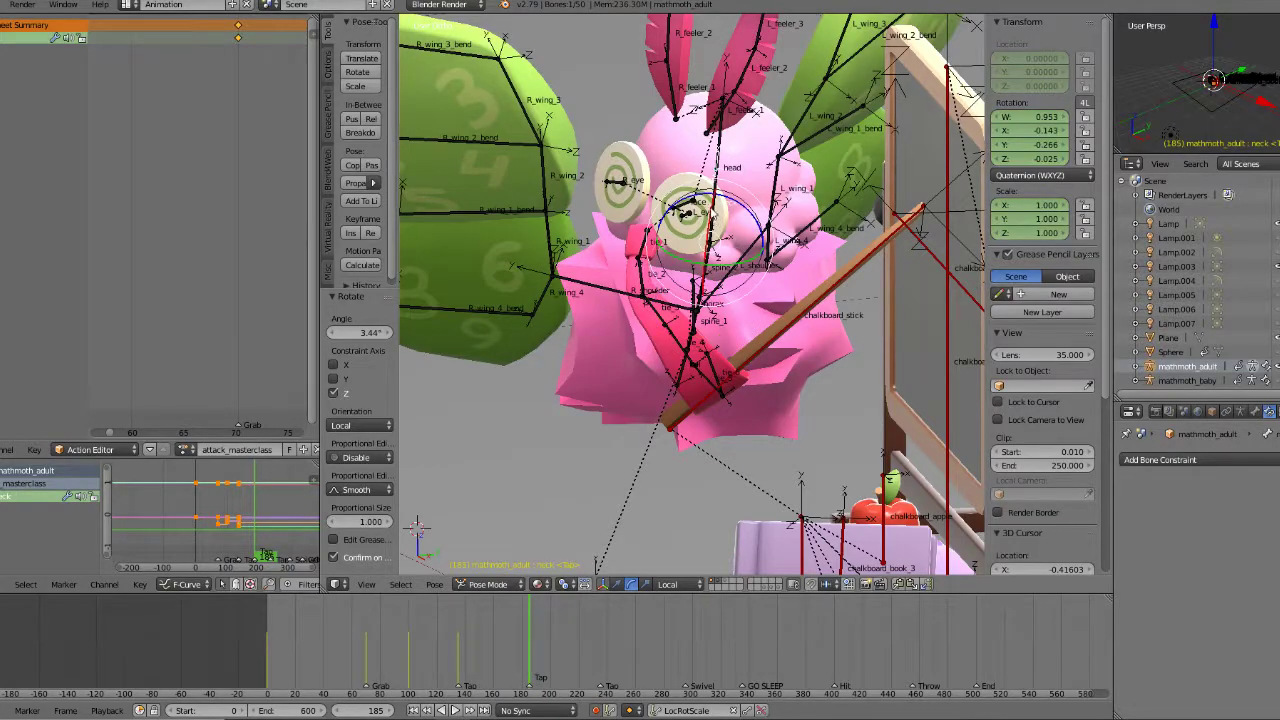
pyautogui.press('r')
pyautogui.click(733, 203)
pyautogui.moveTo(733, 203); pyautogui.dragTo(658, 232, button='middle')
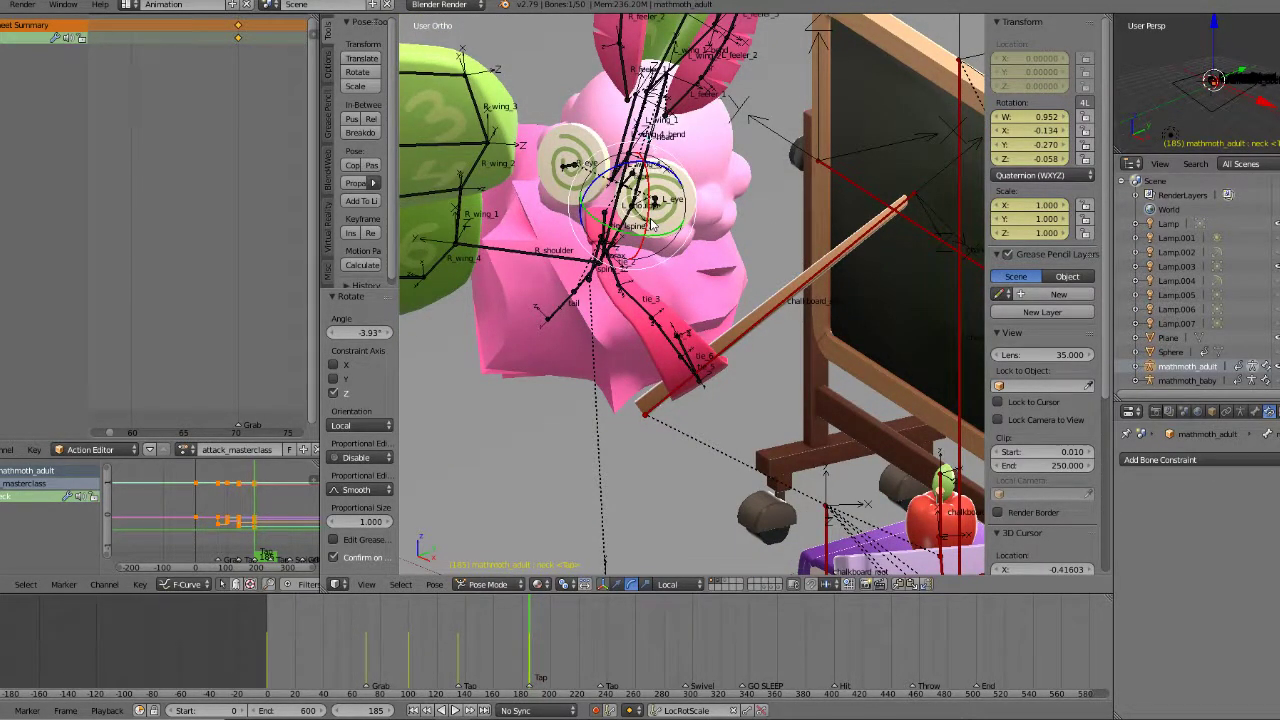
pyautogui.moveTo(653, 200); pyautogui.dragTo(525, 278, button='middle')
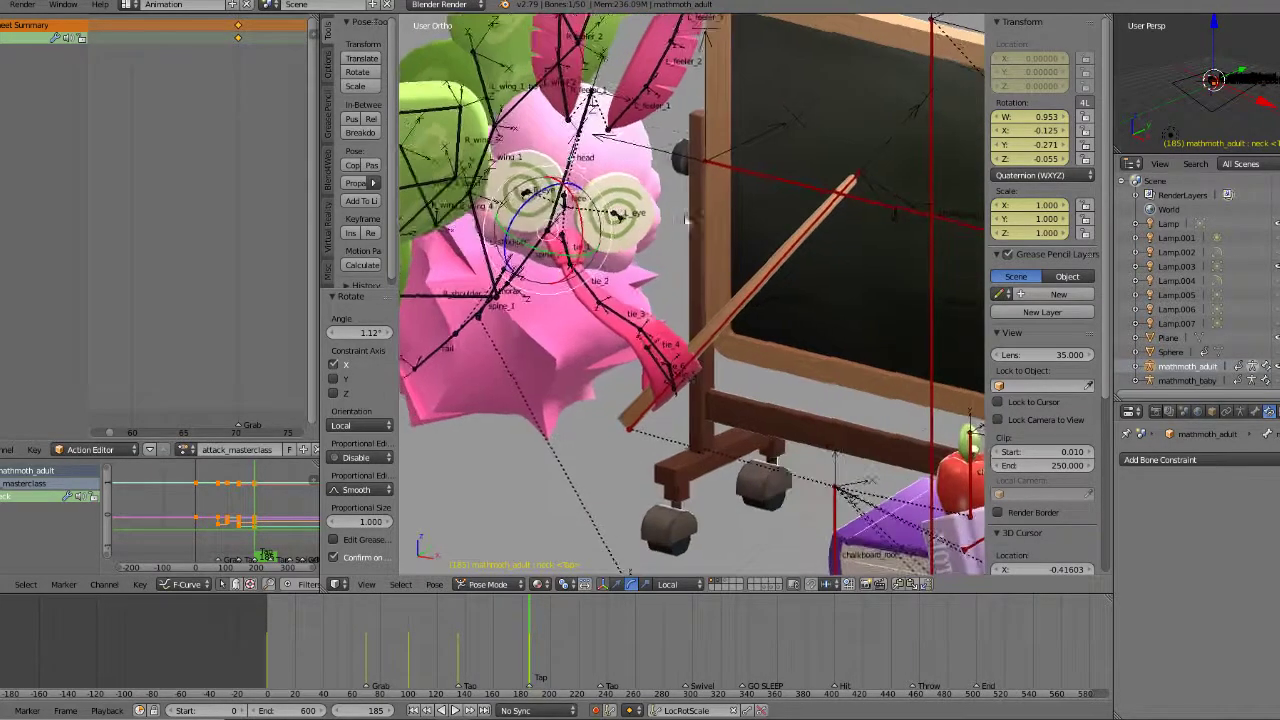
# Step: Rotate the spine_2 bone 0.381° about its local X axis and compare the frame 185 pose with the first Tap
pyautogui.rightClick(517, 275)
pyautogui.moveTo(547, 264); pyautogui.dragTo(549, 263)
pyautogui.click(452, 652)
pyautogui.hotkey('alt', 'a')
pyautogui.moveTo(455, 652); pyautogui.dragTo(530, 651)
pyautogui.moveTo(644, 394); pyautogui.dragTo(687, 343, button='middle')
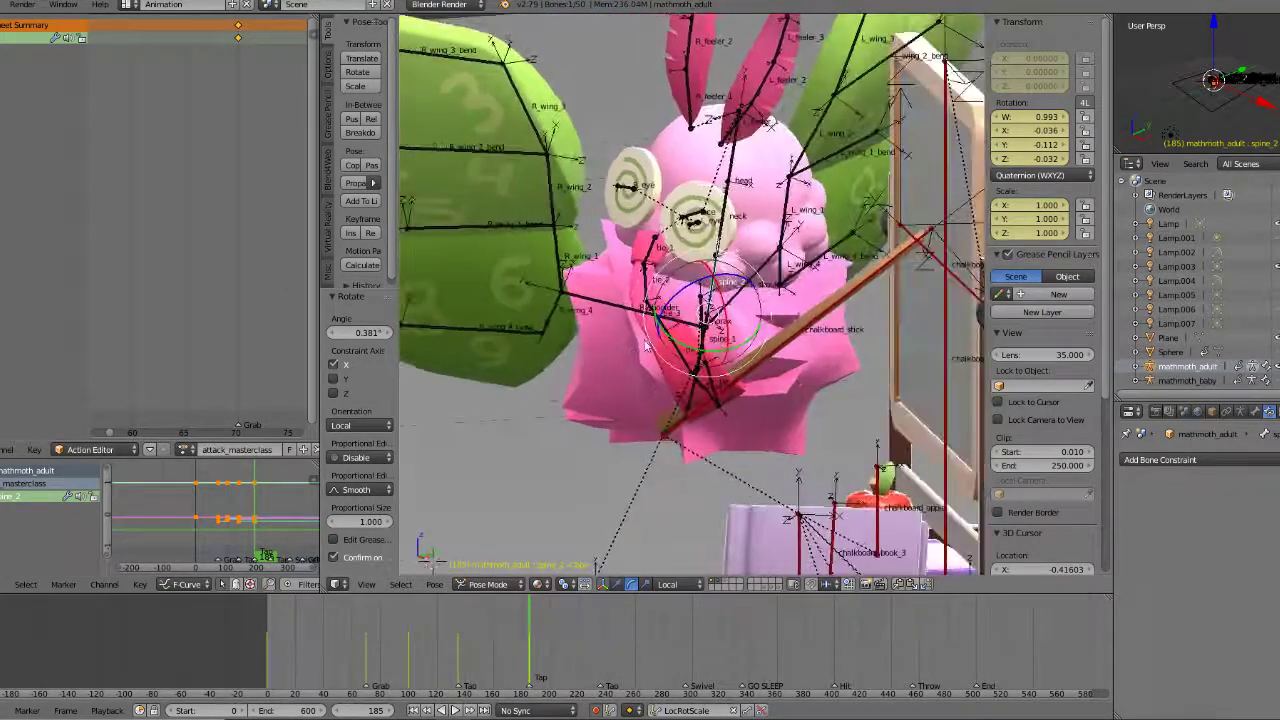
pyautogui.moveTo(698, 281); pyautogui.dragTo(705, 292)
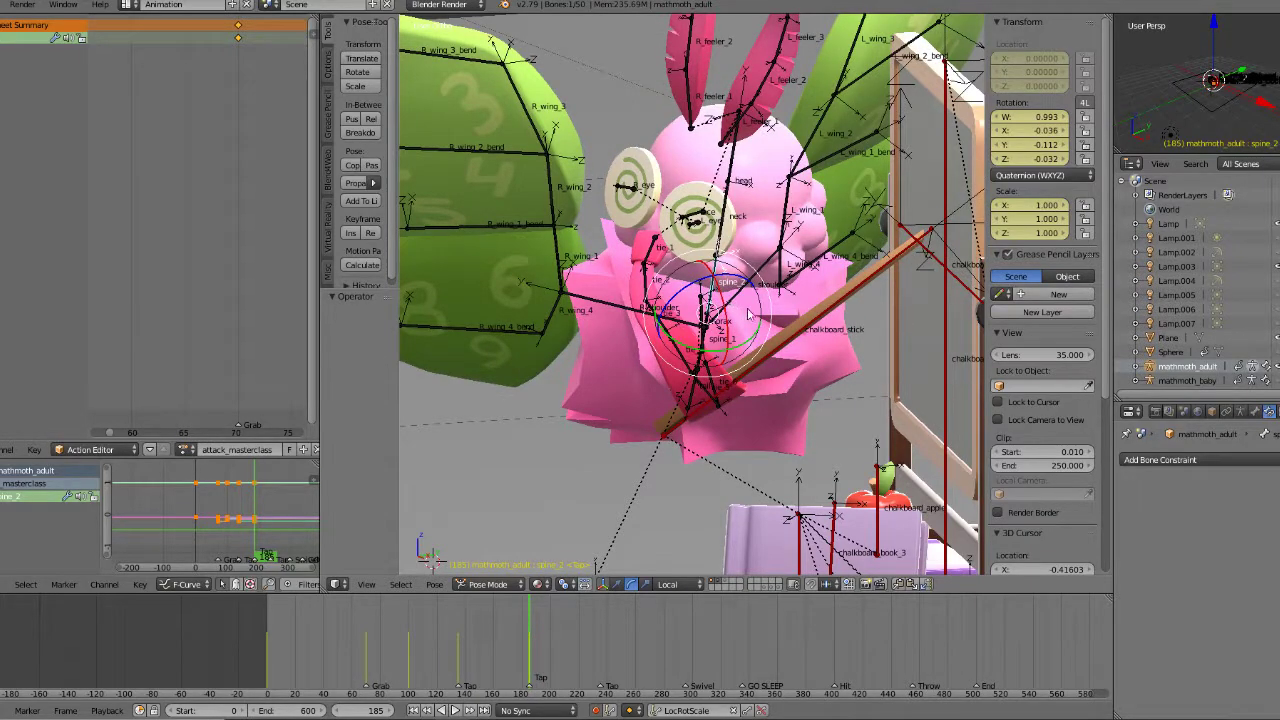
# Step: Adjust the rotation of the tie_2 and tie_3 bones at frame 185, turning tie_3 by 3.84°
pyautogui.moveTo(744, 313); pyautogui.dragTo(795, 317, button='middle')
pyautogui.rightClick(597, 268)
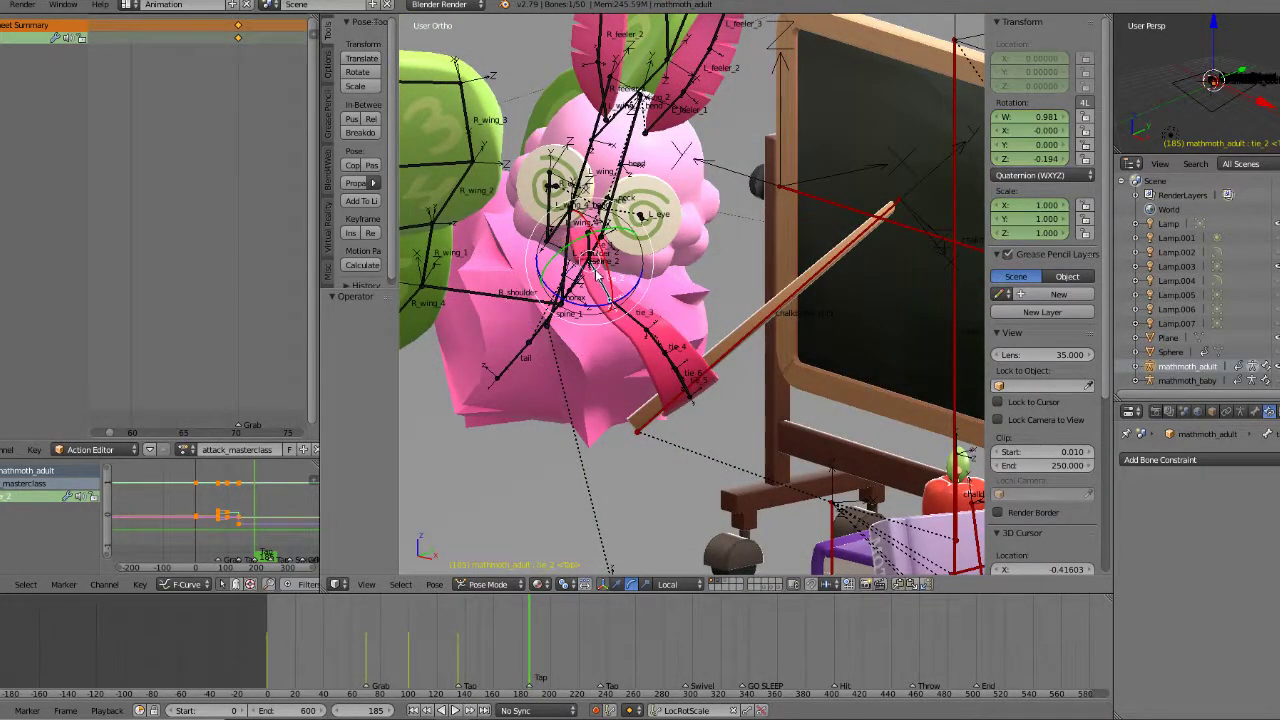
pyautogui.moveTo(596, 308); pyautogui.dragTo(617, 347)
pyautogui.rightClick(623, 322)
pyautogui.scroll(5, 630, 348)
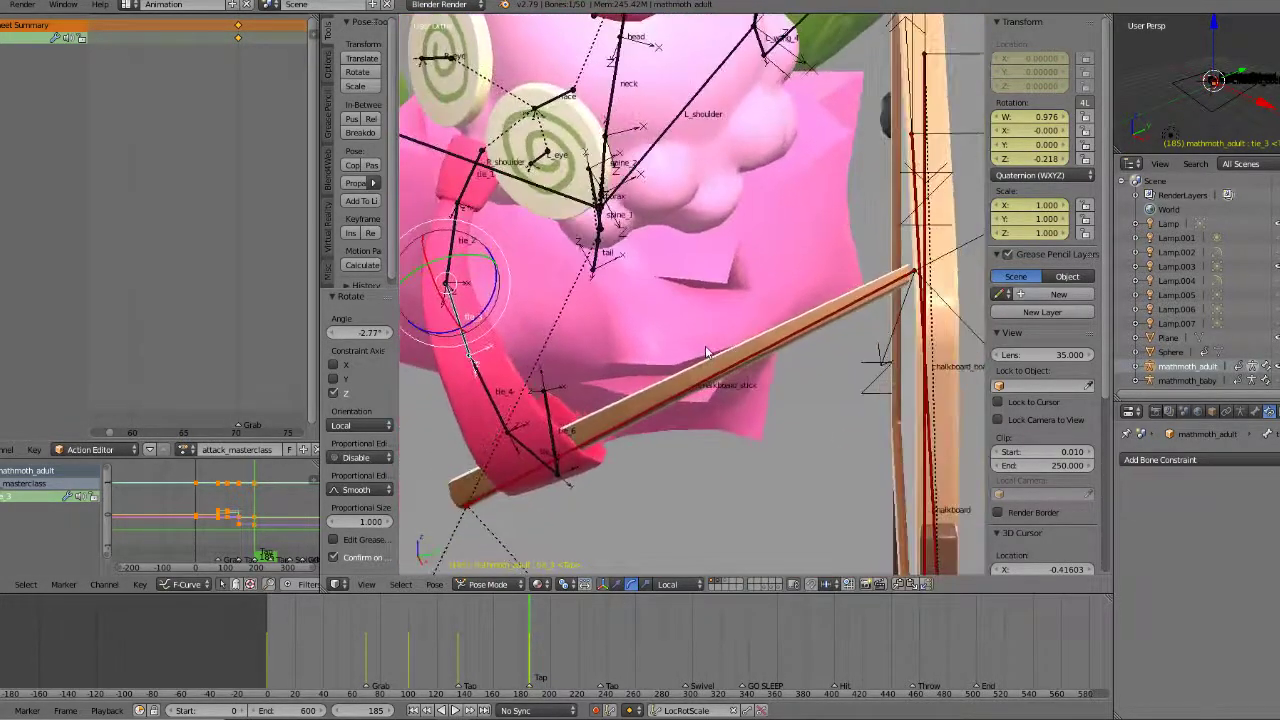
pyautogui.scroll(2, 706, 352)
pyautogui.moveTo(488, 303); pyautogui.dragTo(493, 301)
pyautogui.moveTo(502, 312); pyautogui.dragTo(527, 319, button='middle')
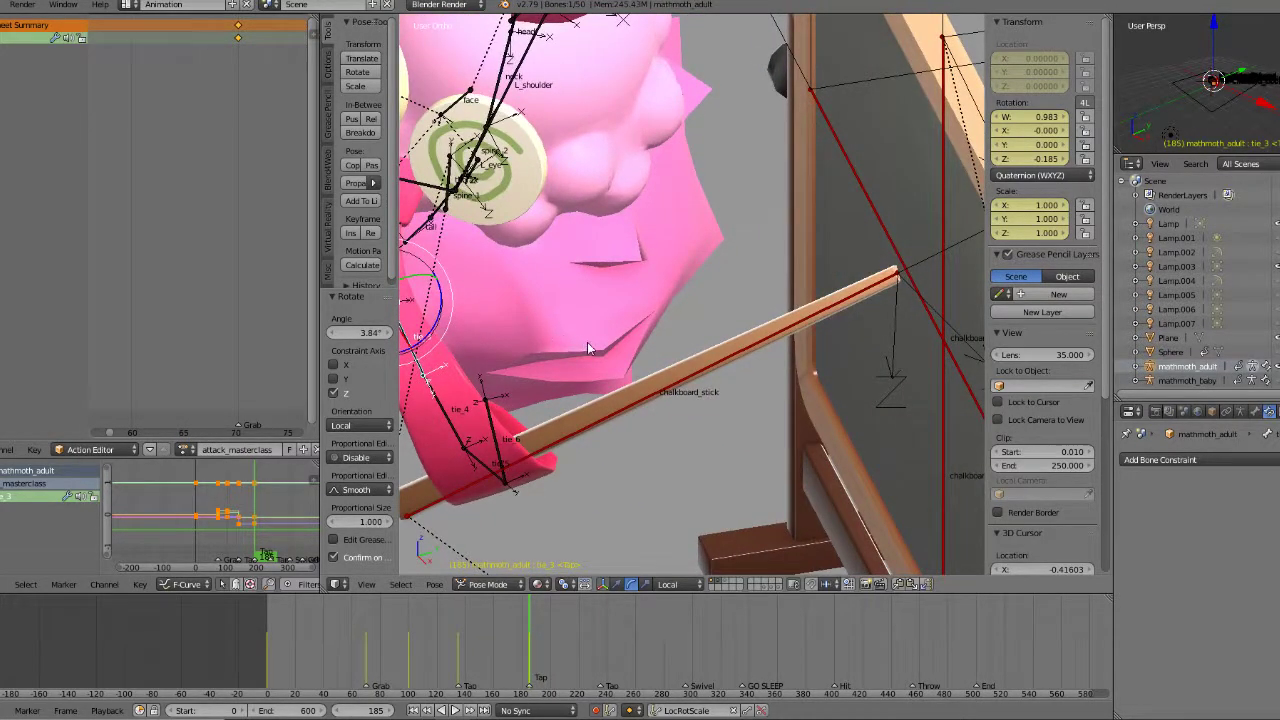
# Step: Examine the second tap pose against the neighbouring keyframes and from several angles, and play the animation from frame 120
pyautogui.scroll(-2, 588, 342)
pyautogui.press('Down')
pyautogui.press('Up')
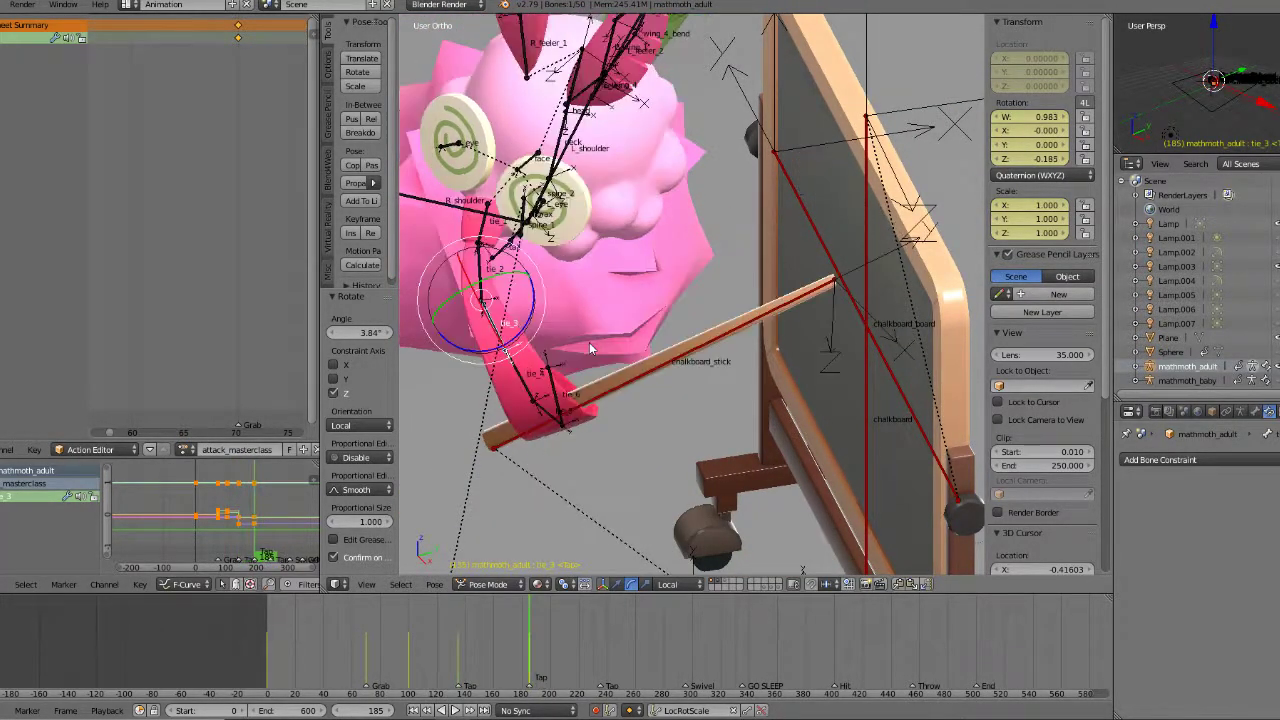
pyautogui.scroll(-5, 589, 342)
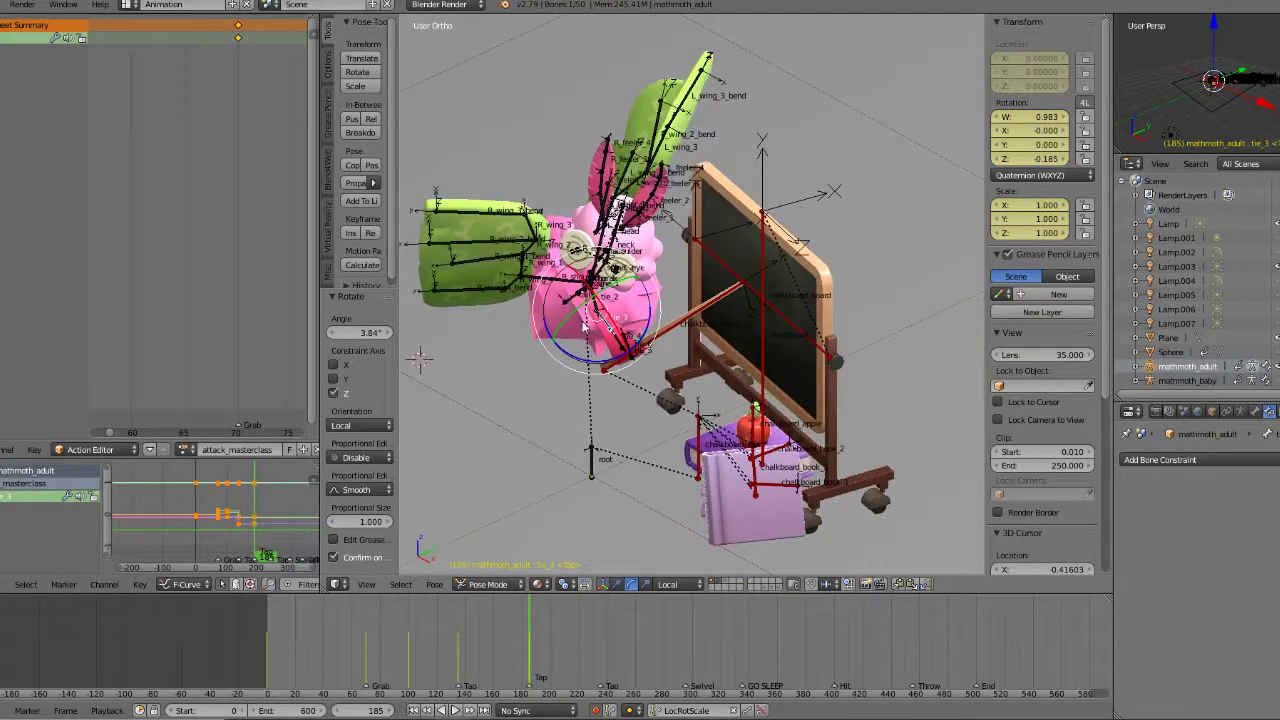
pyautogui.moveTo(673, 245); pyautogui.dragTo(701, 240, button='middle')
pyautogui.scroll(1, 703, 346)
pyautogui.moveTo(691, 342); pyautogui.dragTo(701, 313, button='middle')
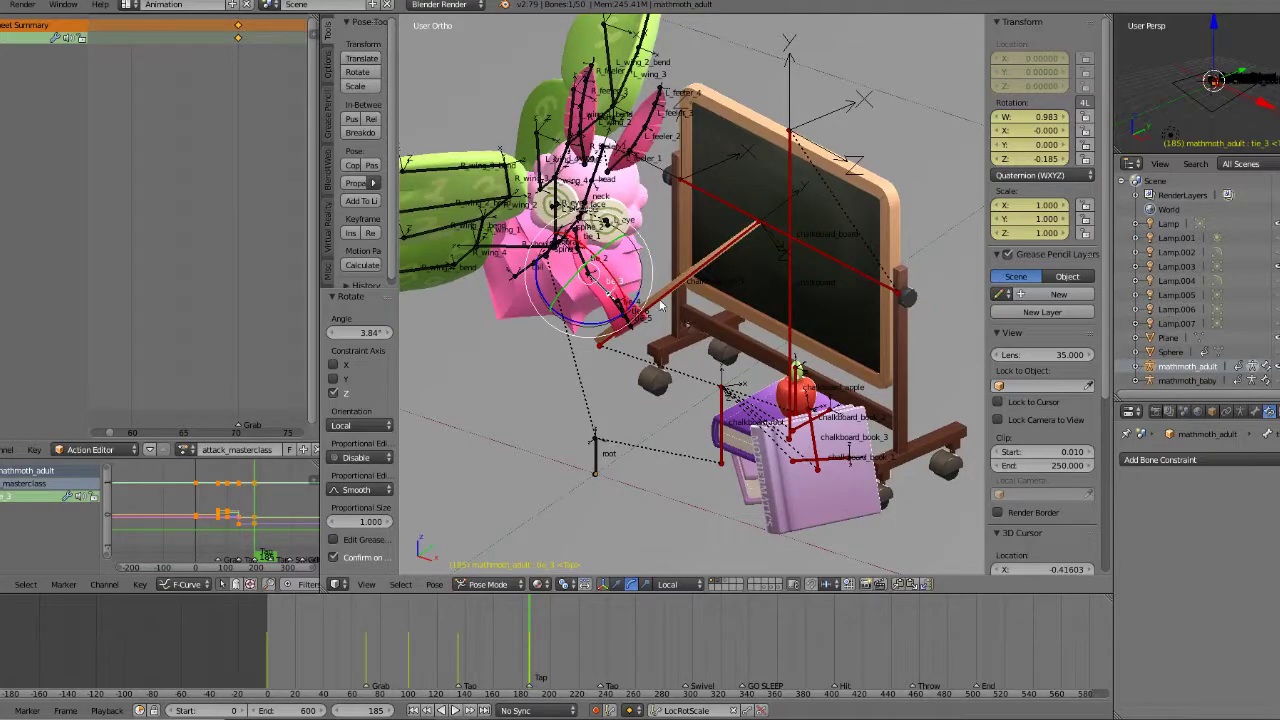
pyautogui.moveTo(426, 654)
pyautogui.mouseDown()
pyautogui.moveTo(531, 657)
pyautogui.moveTo(436, 657)
pyautogui.mouseUp()
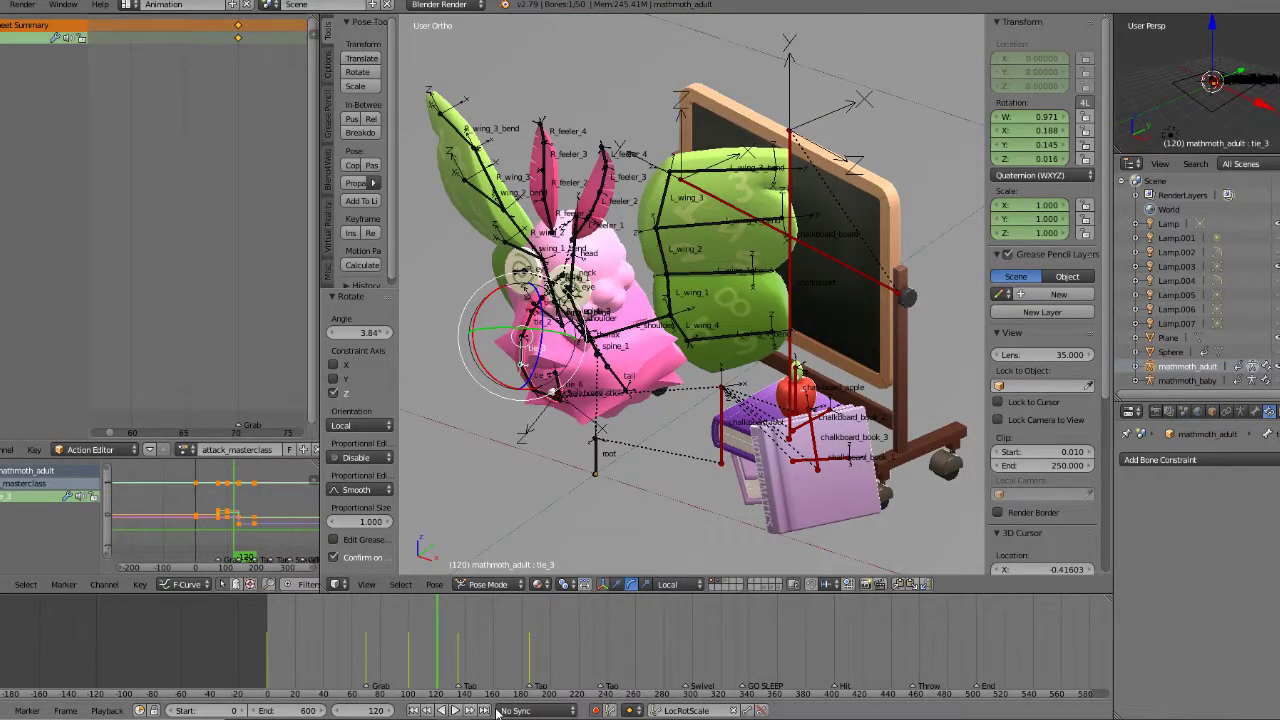
pyautogui.click(453, 711)
pyautogui.scroll(-4, 666, 455)
pyautogui.moveTo(666, 455); pyautogui.dragTo(685, 432, button='middle')
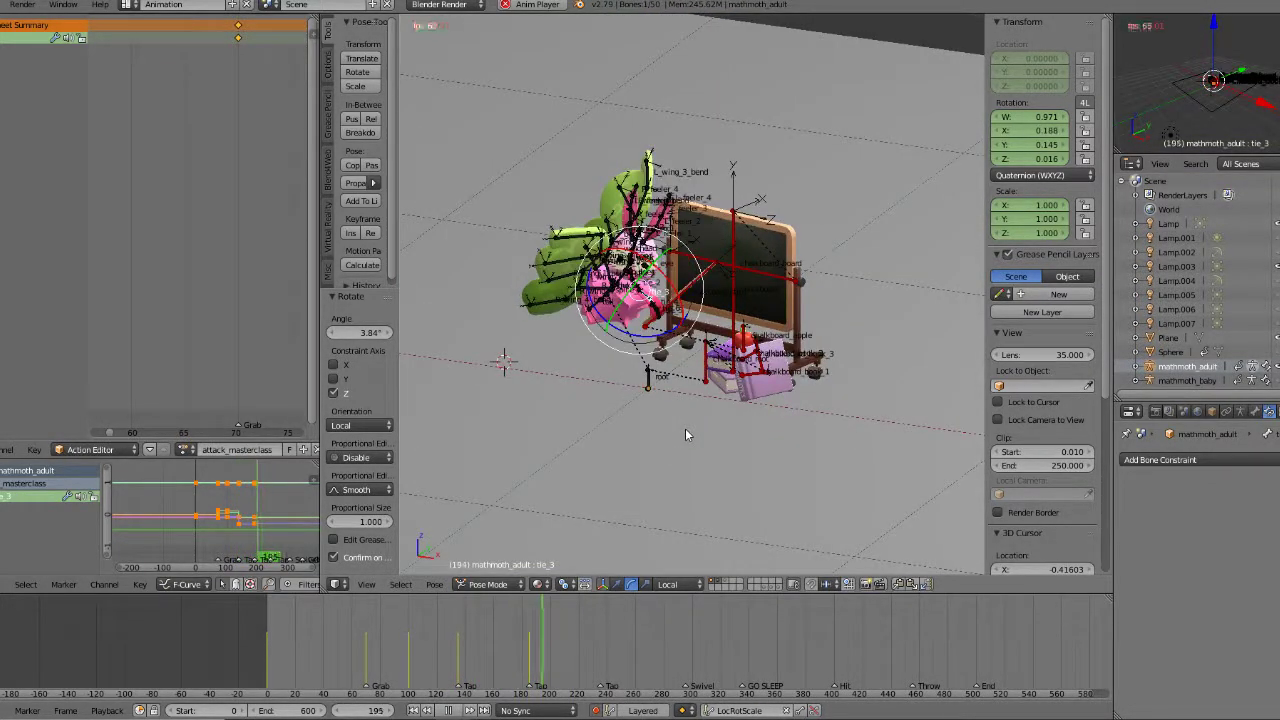
pyautogui.click(530, 650)
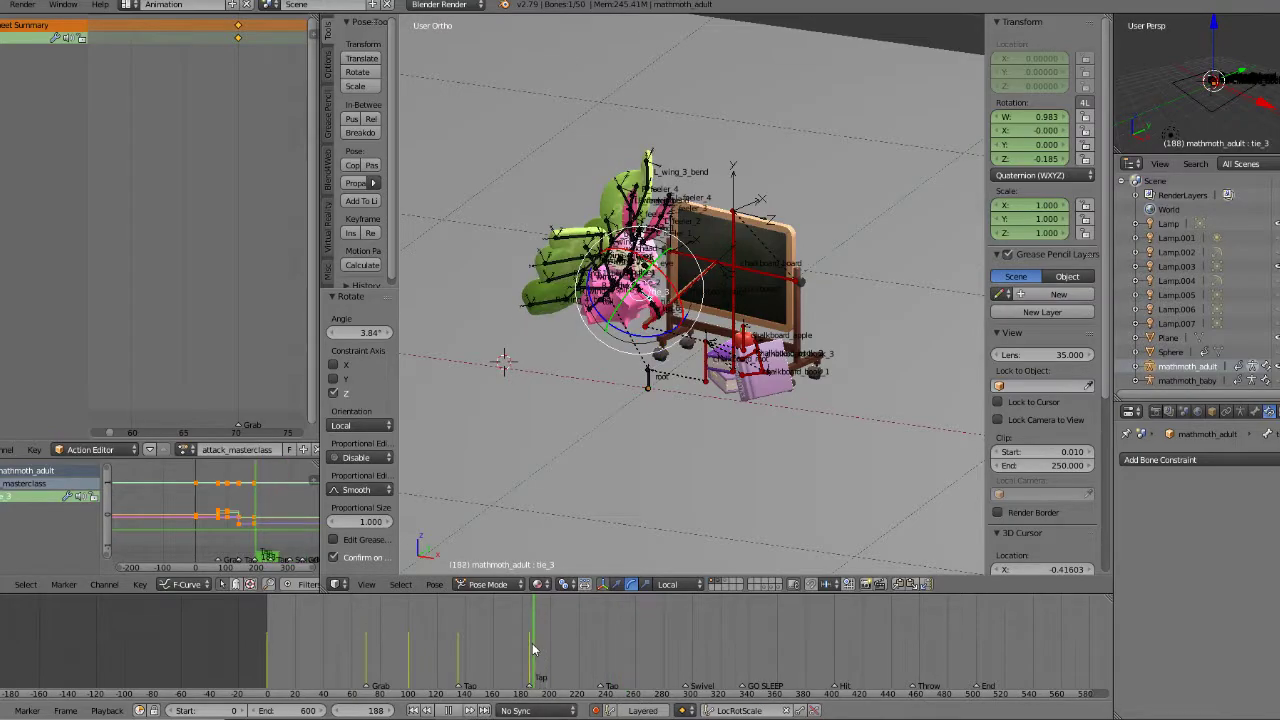
# Step: Try rotating the neck bone 7.63° about its local X axis at frame 185, and undo it
pyautogui.scroll(7, 635, 450)
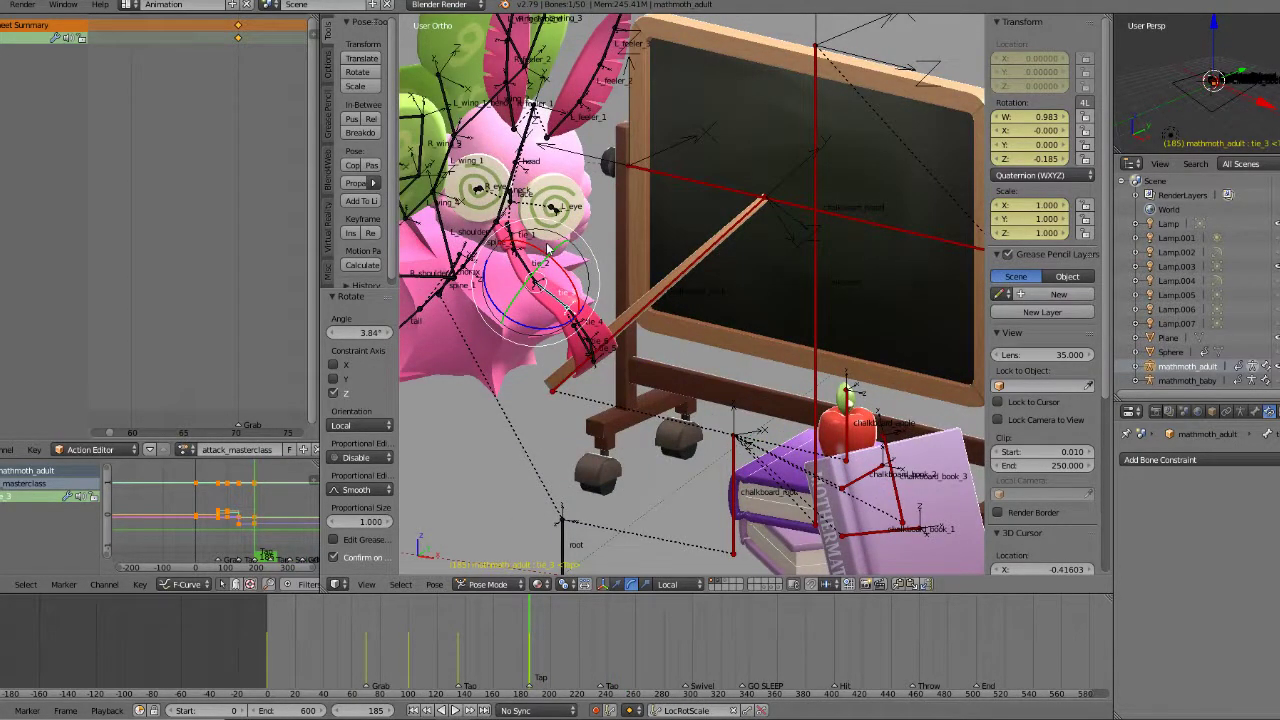
pyautogui.press('KP_1')
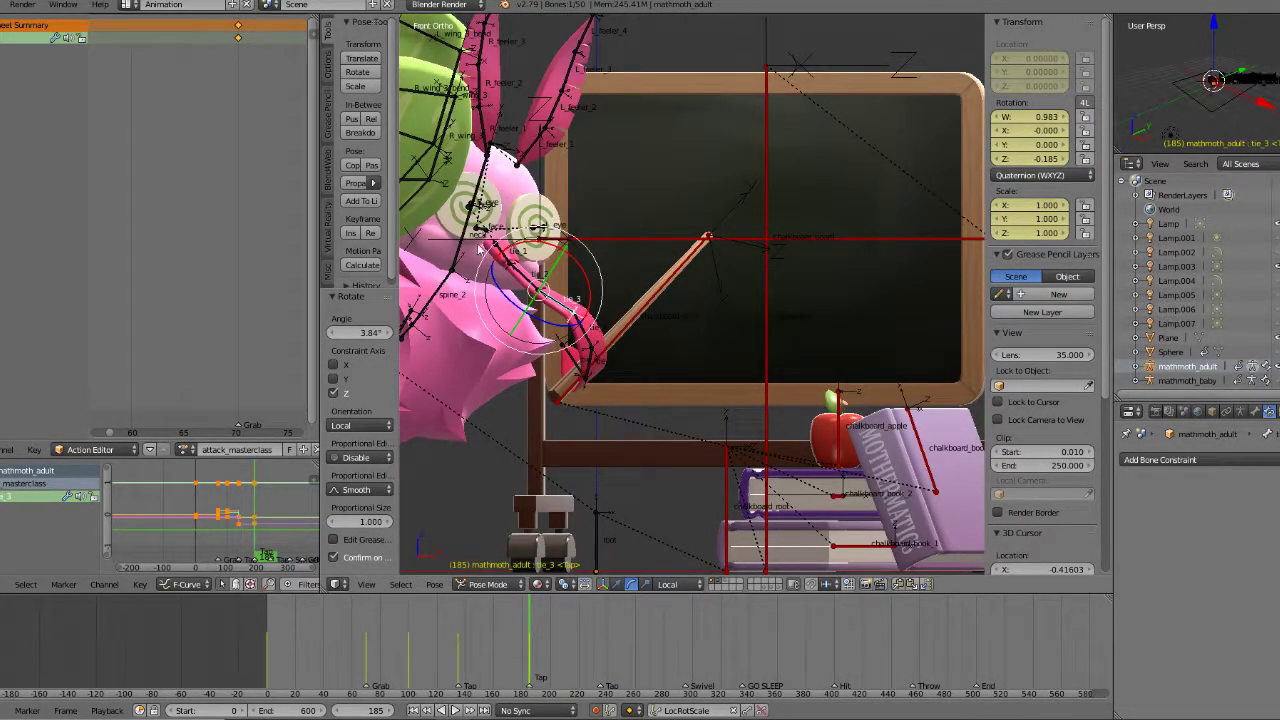
pyautogui.scroll(-2, 483, 245)
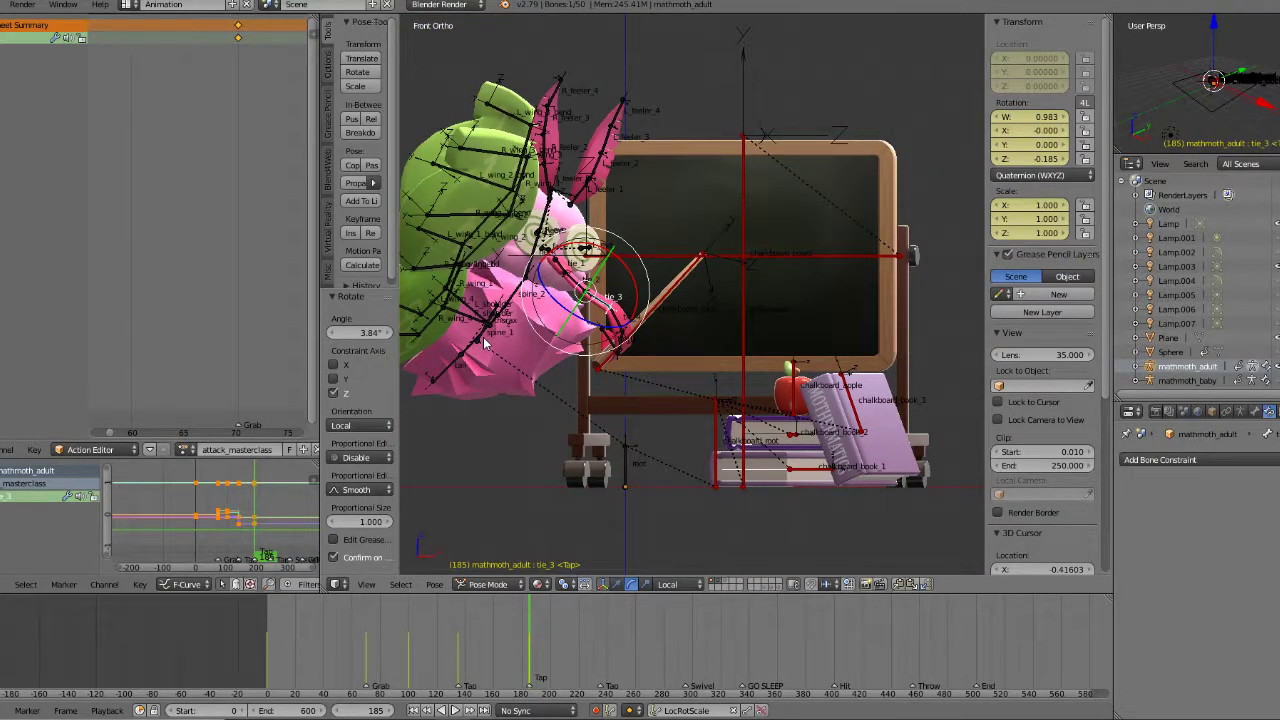
pyautogui.rightClick(531, 274)
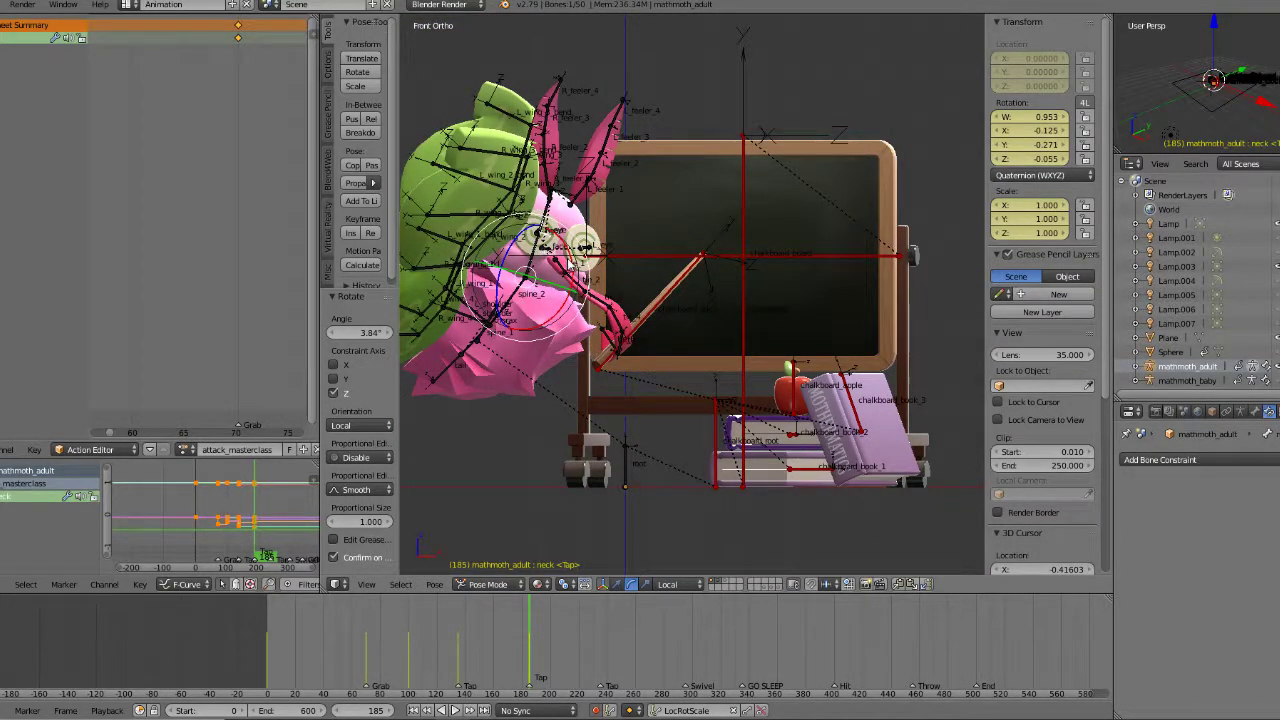
pyautogui.moveTo(568, 262); pyautogui.dragTo(570, 275)
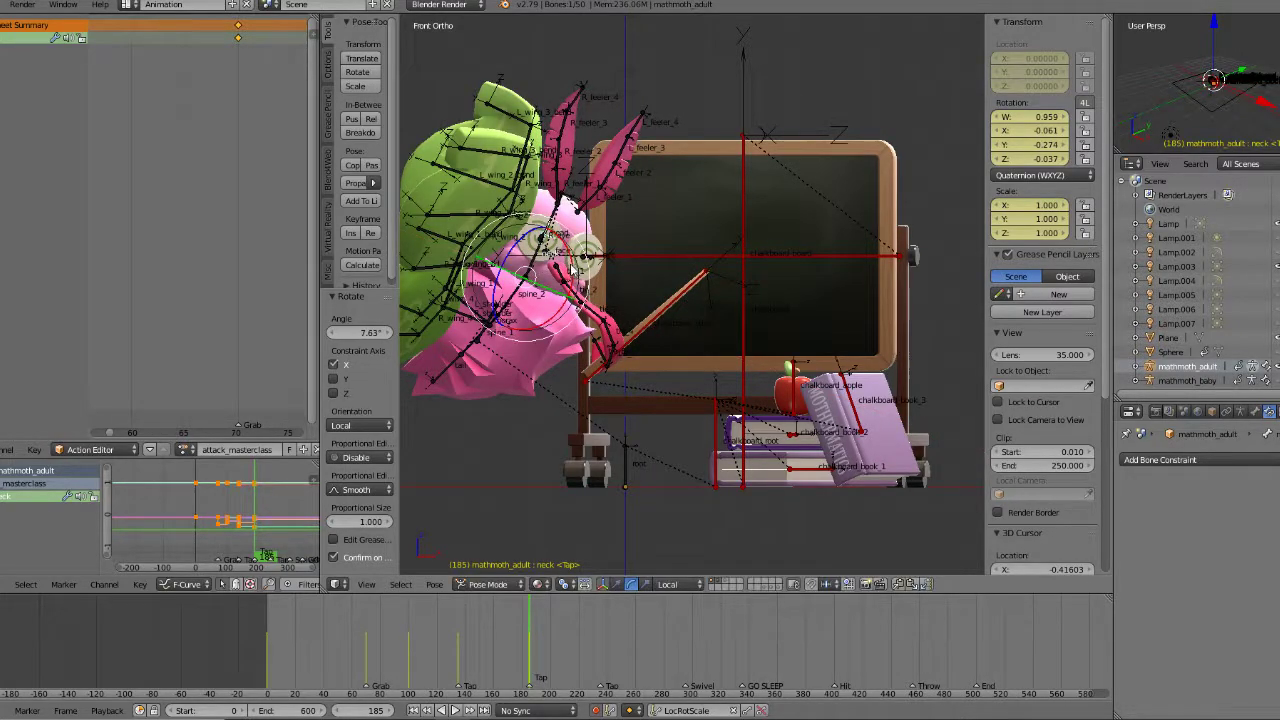
pyautogui.hotkey('ctrl', 'z')
# Step: Flip back and forth between the keyed poses around frame 185 to compare the first and second taps
pyautogui.moveTo(534, 655)
pyautogui.mouseDown()
pyautogui.moveTo(477, 650)
pyautogui.moveTo(564, 652)
pyautogui.moveTo(496, 652)
pyautogui.moveTo(547, 652)
pyautogui.mouseUp()
pyautogui.press('Down')
pyautogui.press('Down')
pyautogui.press('Down')
pyautogui.press('Up')
pyautogui.press('Up')
pyautogui.press('Down')
pyautogui.press('Up')
pyautogui.press('Down')
pyautogui.press('Up')
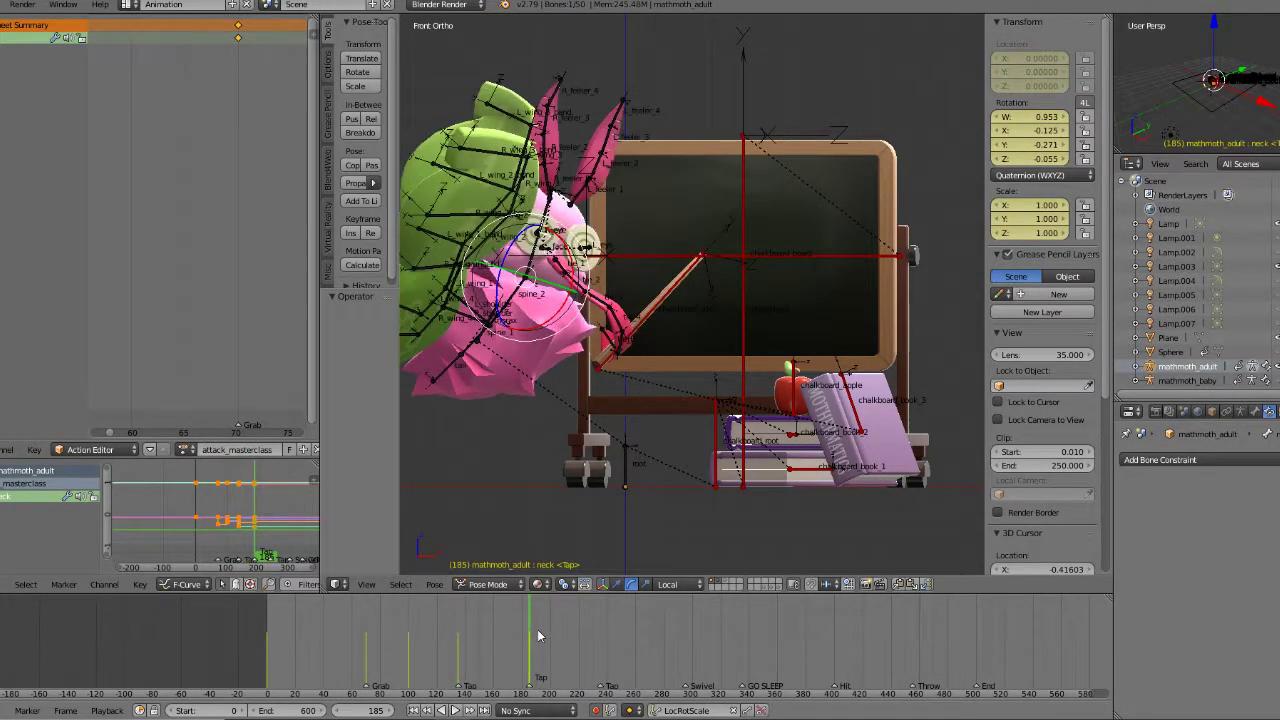
# Step: Rotate the tie_1 bone at frame 185, including 6.01° about its local Y axis, to swing the stick
pyautogui.scroll(2, 659, 342)
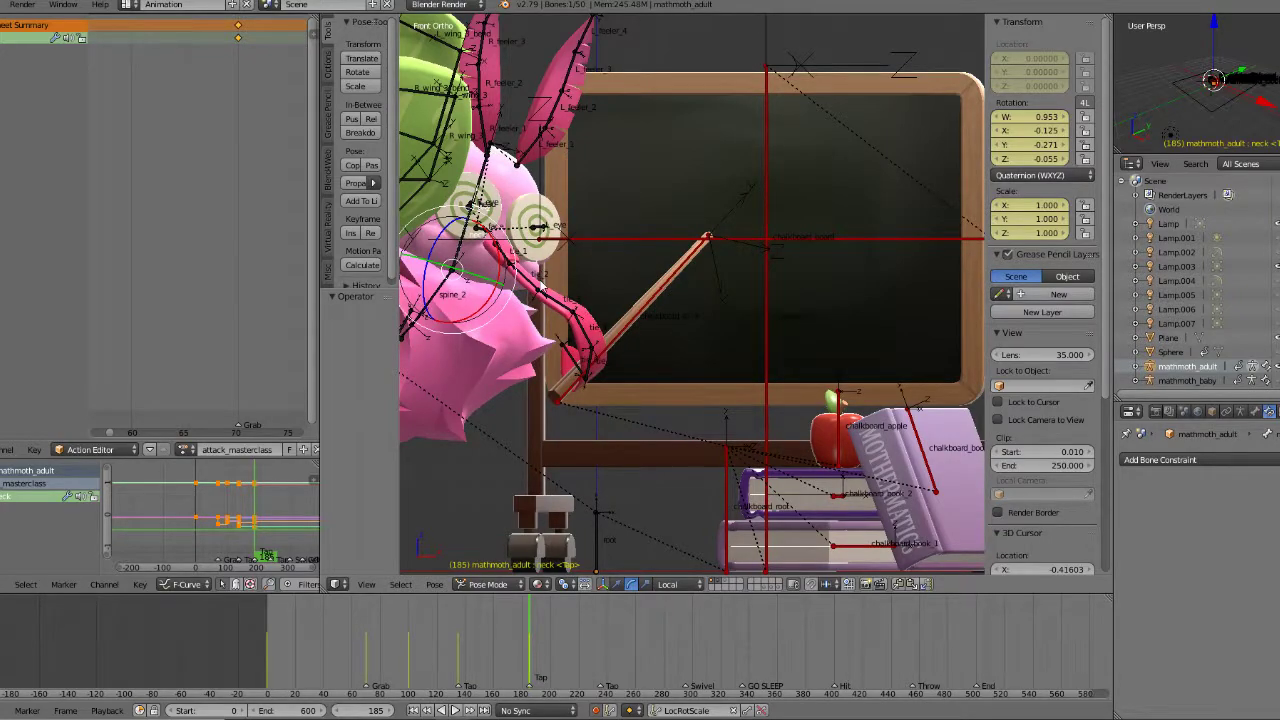
pyautogui.rightClick(511, 261)
pyautogui.moveTo(491, 264); pyautogui.dragTo(505, 278)
pyautogui.moveTo(513, 217); pyautogui.dragTo(522, 226)
pyautogui.moveTo(600, 230); pyautogui.dragTo(562, 260, button='middle')
# Step: Rotate the tie_2 and tie_4 bones at frame 185, with a 10.1° turn about the local Z axis
pyautogui.rightClick(550, 265)
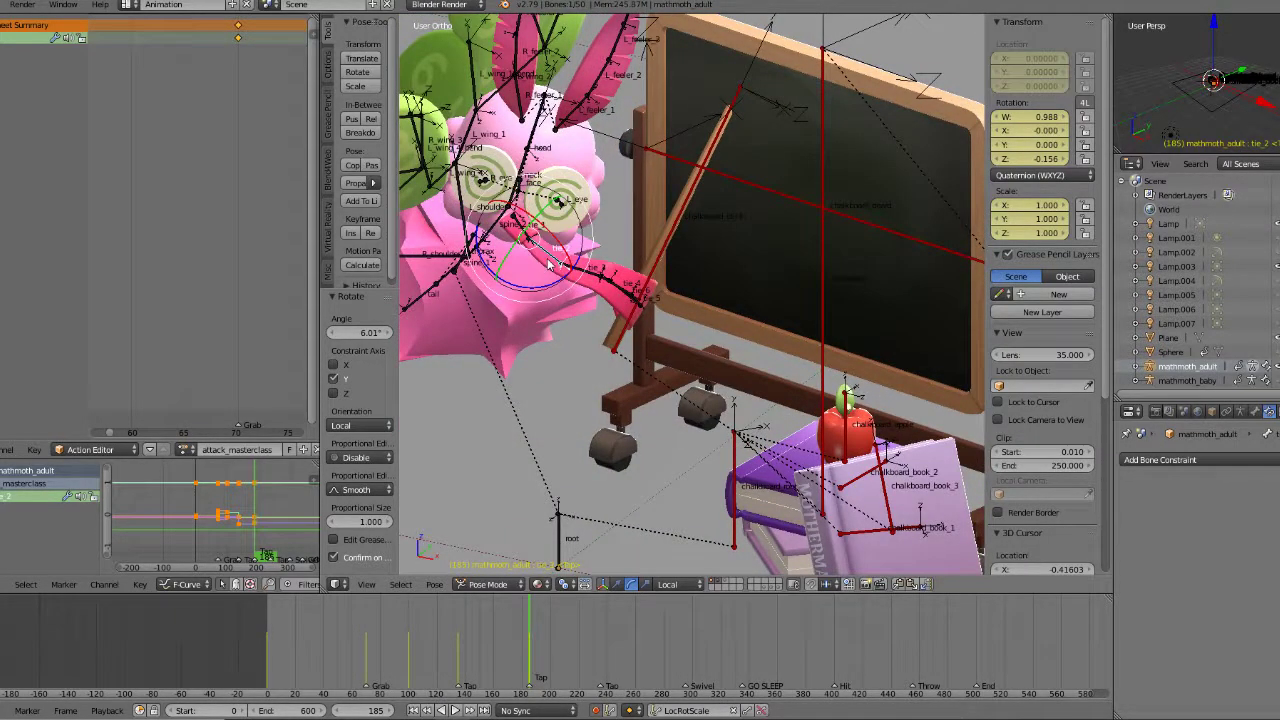
pyautogui.moveTo(551, 285); pyautogui.dragTo(553, 314)
pyautogui.rightClick(614, 307)
pyautogui.moveTo(602, 344); pyautogui.dragTo(629, 391, button='middle')
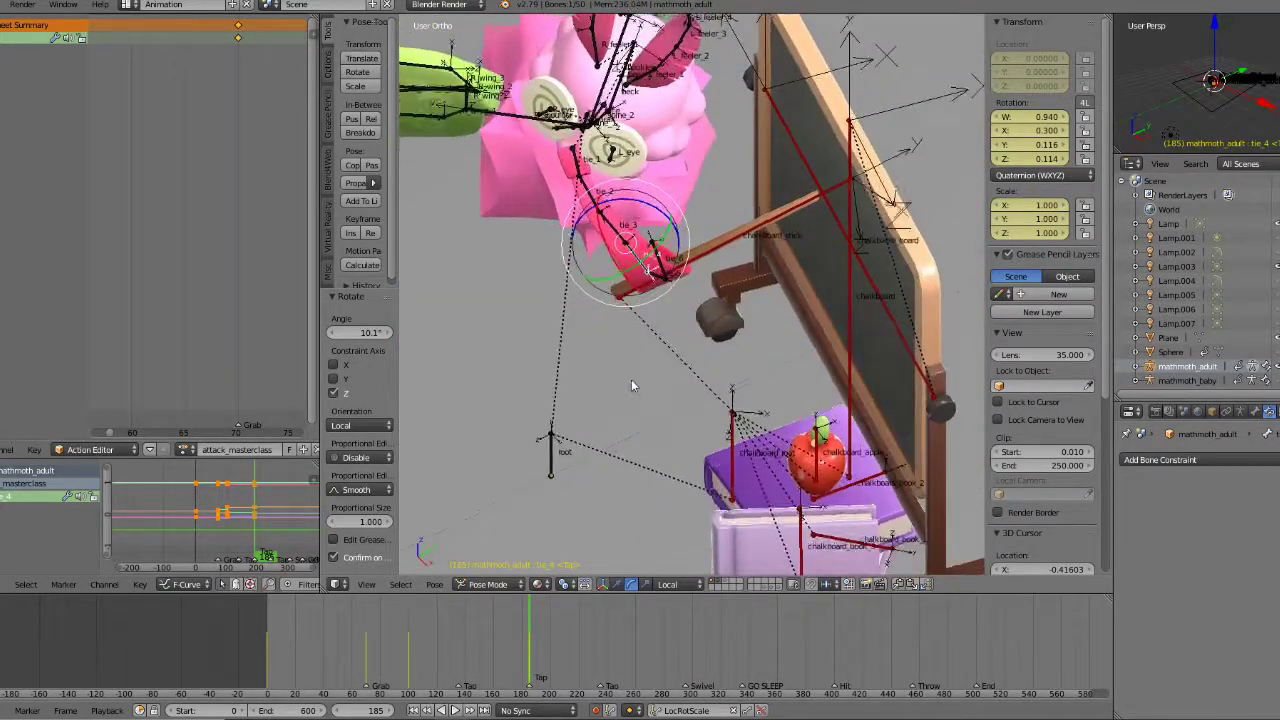
# Step: Select the tie_2, tie_3 and tie_4 bones and rotate them together 4.89° in the top view, bringing the stick to the chalkboard
pyautogui.moveTo(636, 258); pyautogui.dragTo(612, 262, button='middle')
pyautogui.press('KP_7')
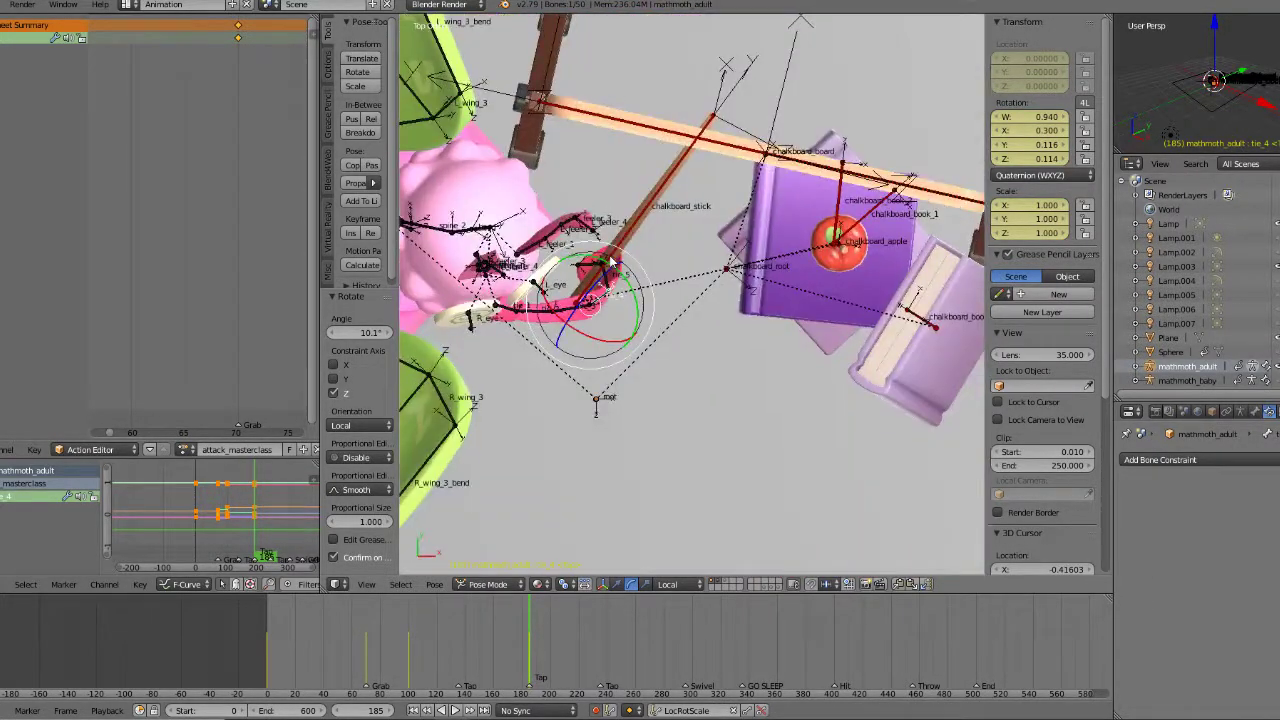
pyautogui.moveTo(632, 258); pyautogui.dragTo(648, 270)
pyautogui.rightClick(648, 270)
pyautogui.moveTo(550, 328); pyautogui.dragTo(551, 328)
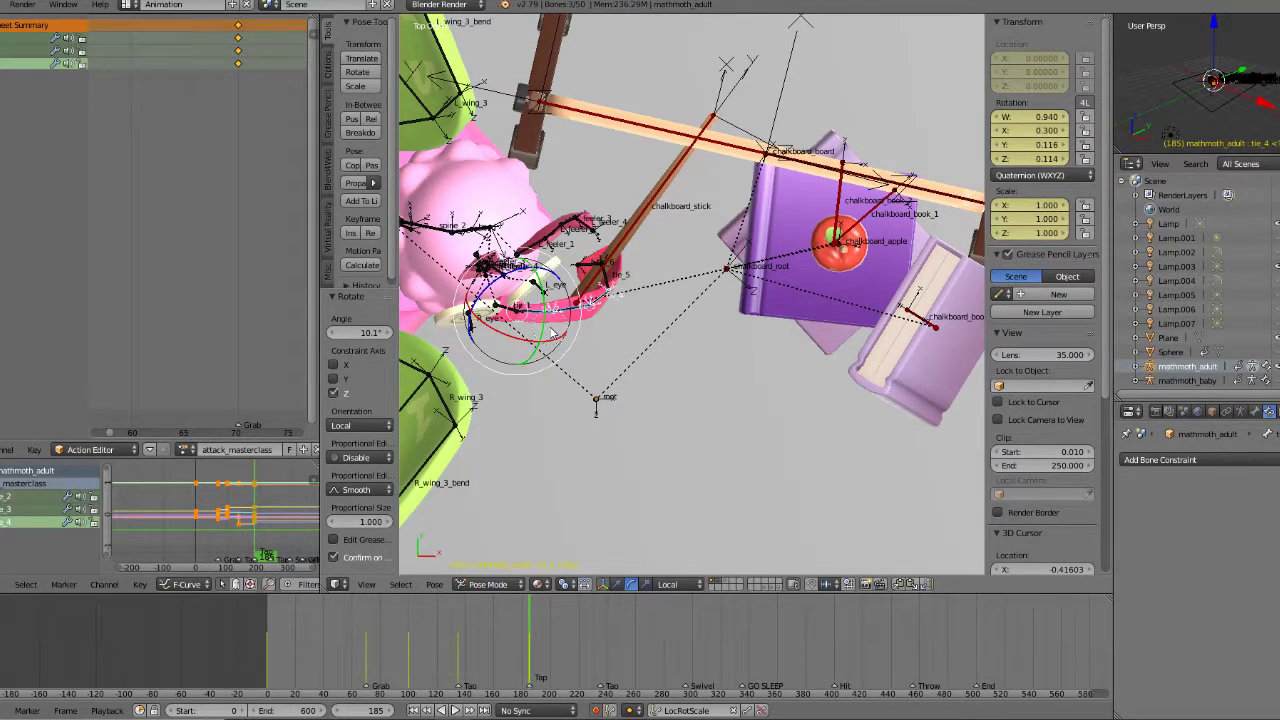
pyautogui.press('r')
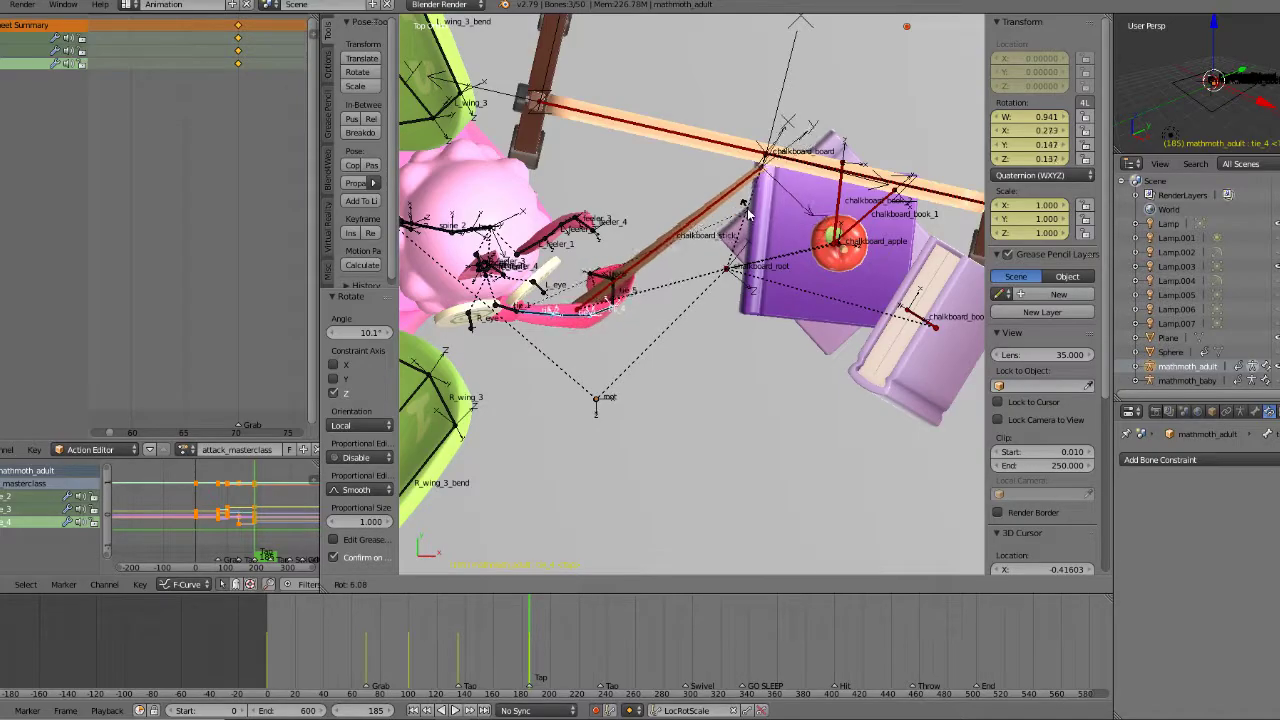
pyautogui.click(743, 205)
pyautogui.moveTo(743, 205); pyautogui.dragTo(655, 283, button='middle')
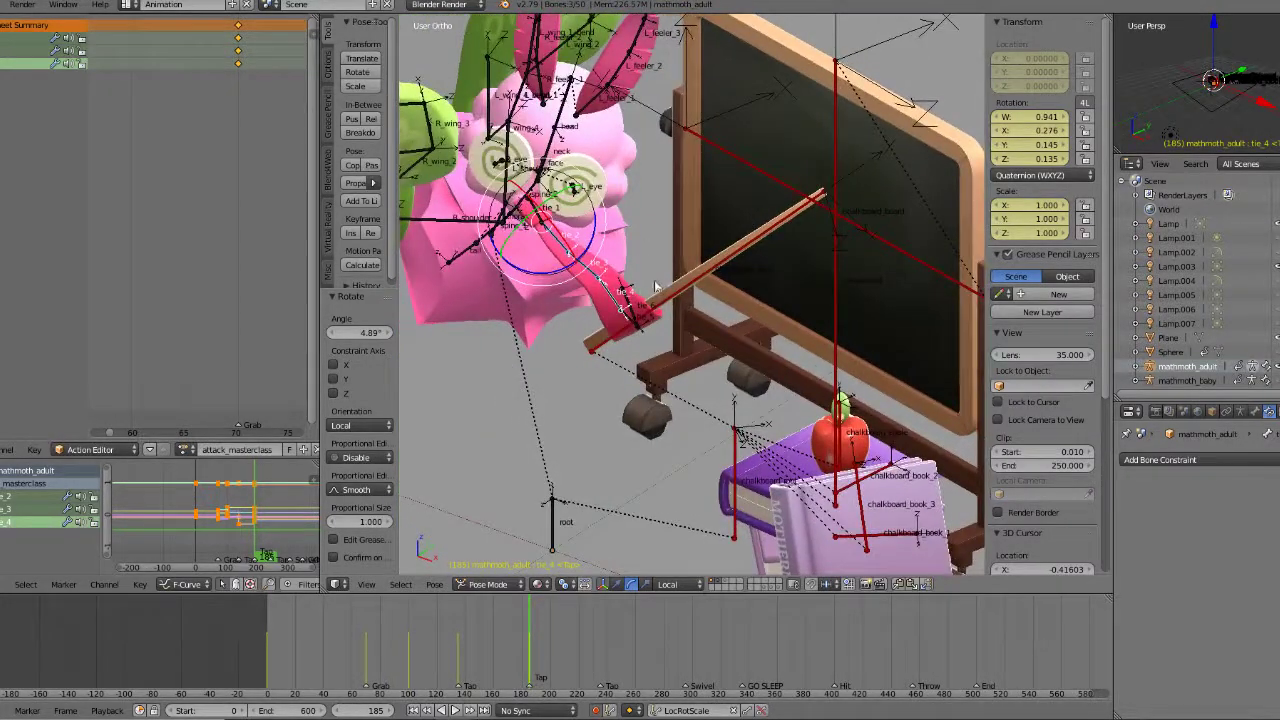
# Step: Keyframe the chalkboard_stick bone at frame 135, and rotate it -16.1° about its local Z axis at frame 185
pyautogui.rightClick(669, 307)
pyautogui.moveTo(464, 654); pyautogui.dragTo(458, 655)
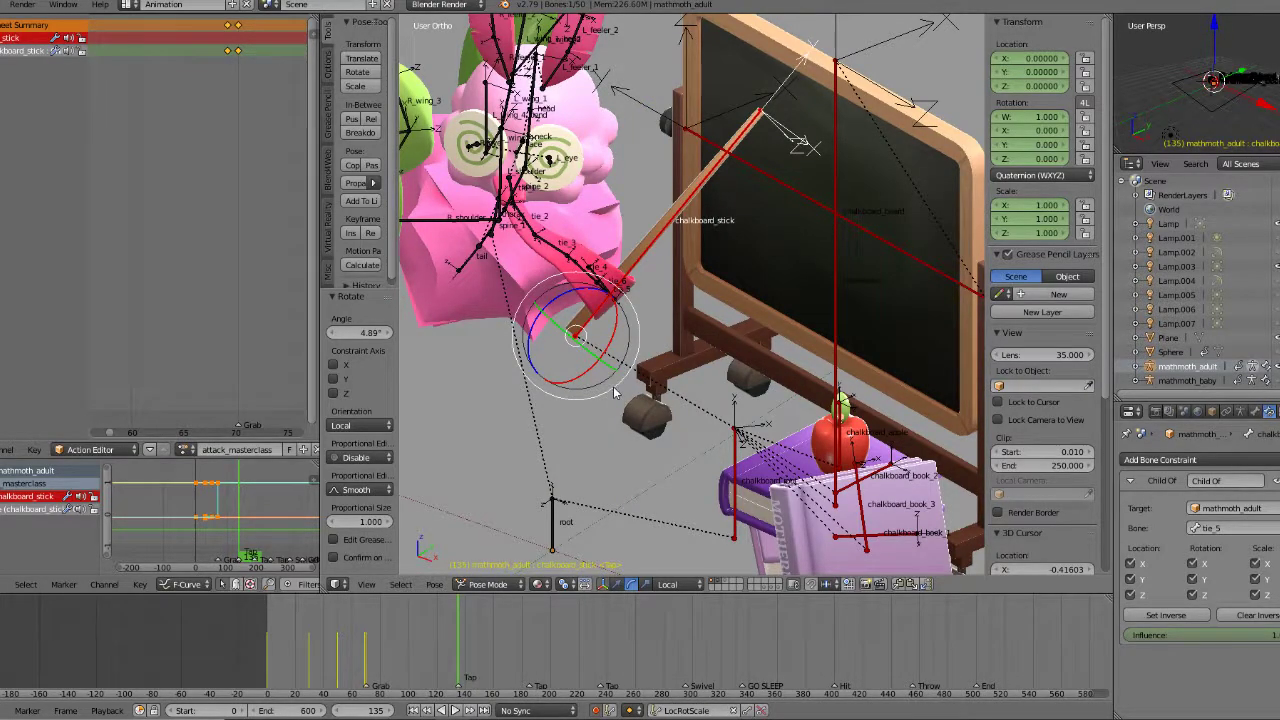
pyautogui.press('i')
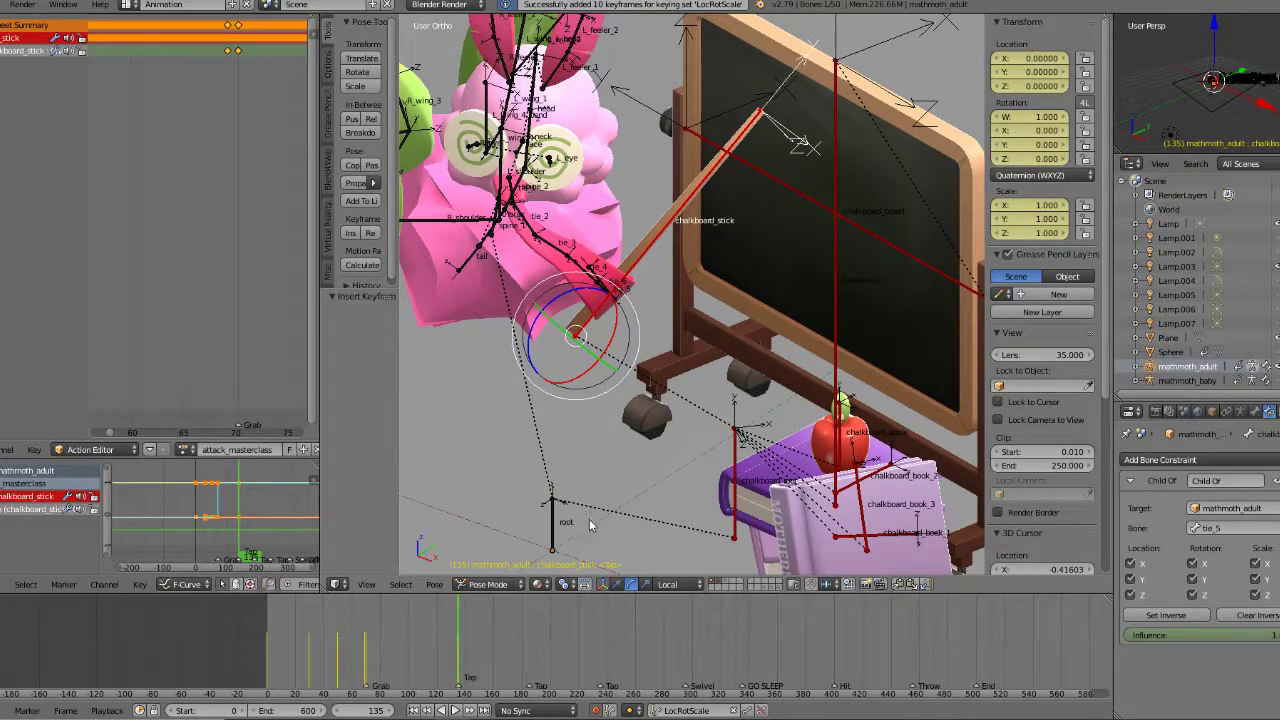
pyautogui.click(532, 617)
pyautogui.moveTo(532, 617); pyautogui.dragTo(529, 624)
pyautogui.moveTo(618, 316); pyautogui.dragTo(634, 320)
# Step: Rotate the tie_5 bone 16.1° about its local Y axis at frame 185
pyautogui.scroll(5, 642, 332)
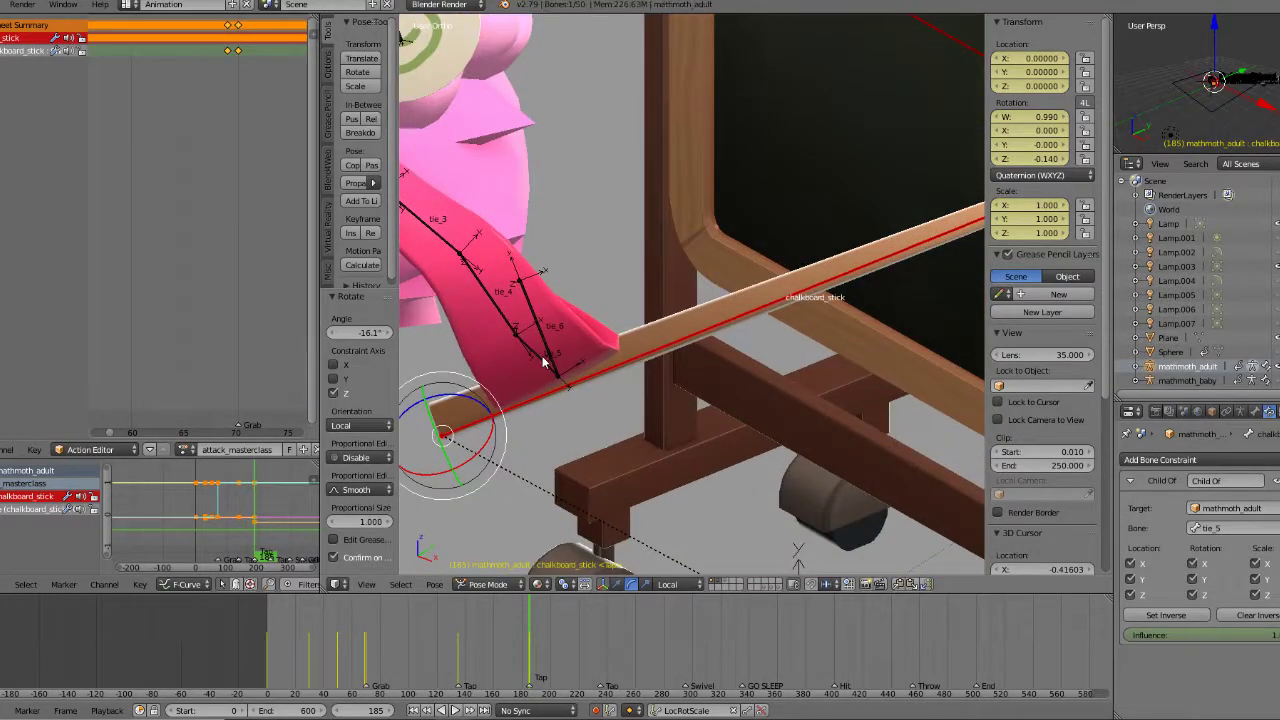
pyautogui.rightClick(547, 369)
pyautogui.moveTo(553, 328); pyautogui.dragTo(566, 347)
# Step: Move the chalkboard_stick bone slightly at frame 185, checking from several views, so that it sits inside the curled end of the tie
pyautogui.rightClick(623, 375)
pyautogui.press('g')
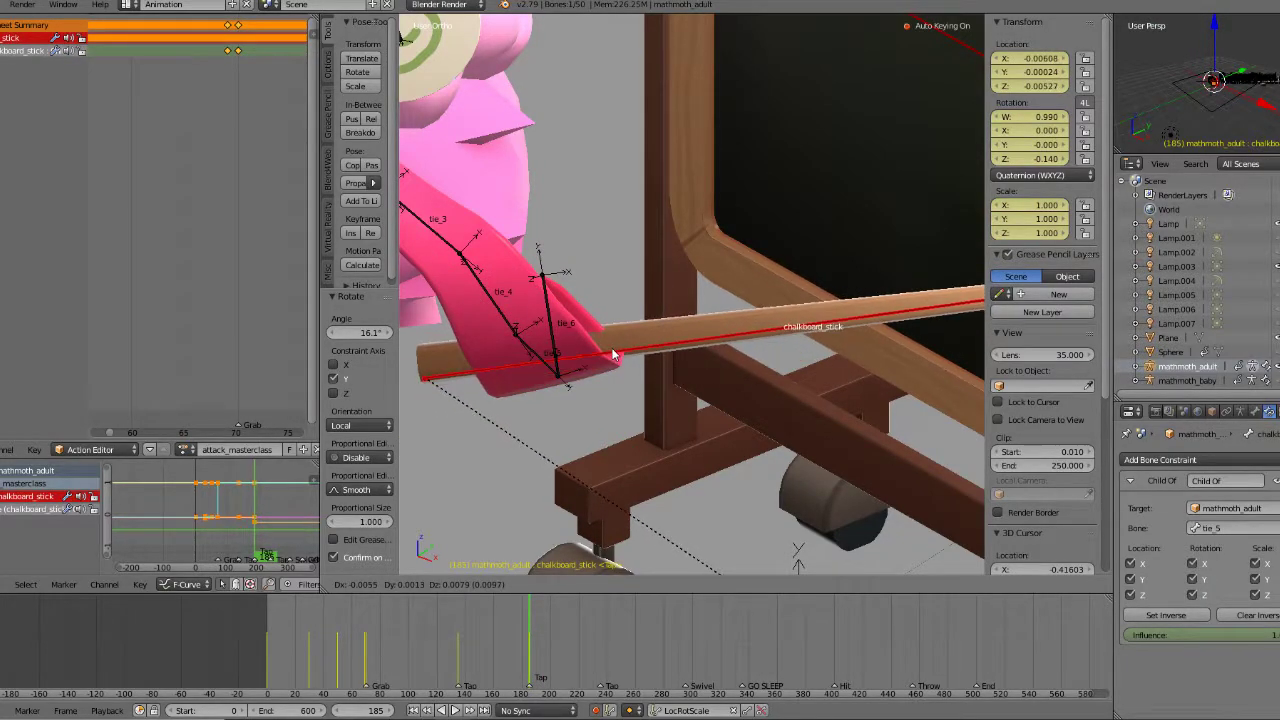
pyautogui.click(614, 355)
pyautogui.press('KP_7')
pyautogui.press('g')
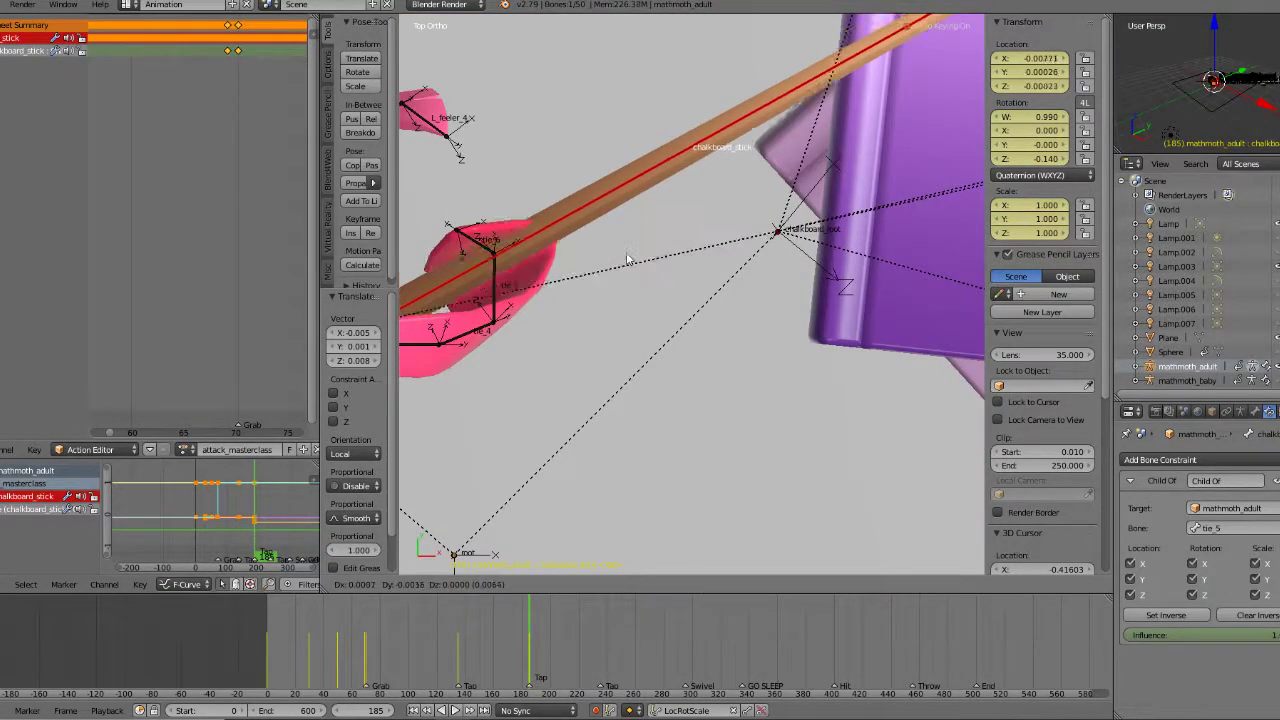
pyautogui.click(632, 265)
pyautogui.moveTo(632, 262); pyautogui.dragTo(557, 139, button='middle')
pyautogui.press('g')
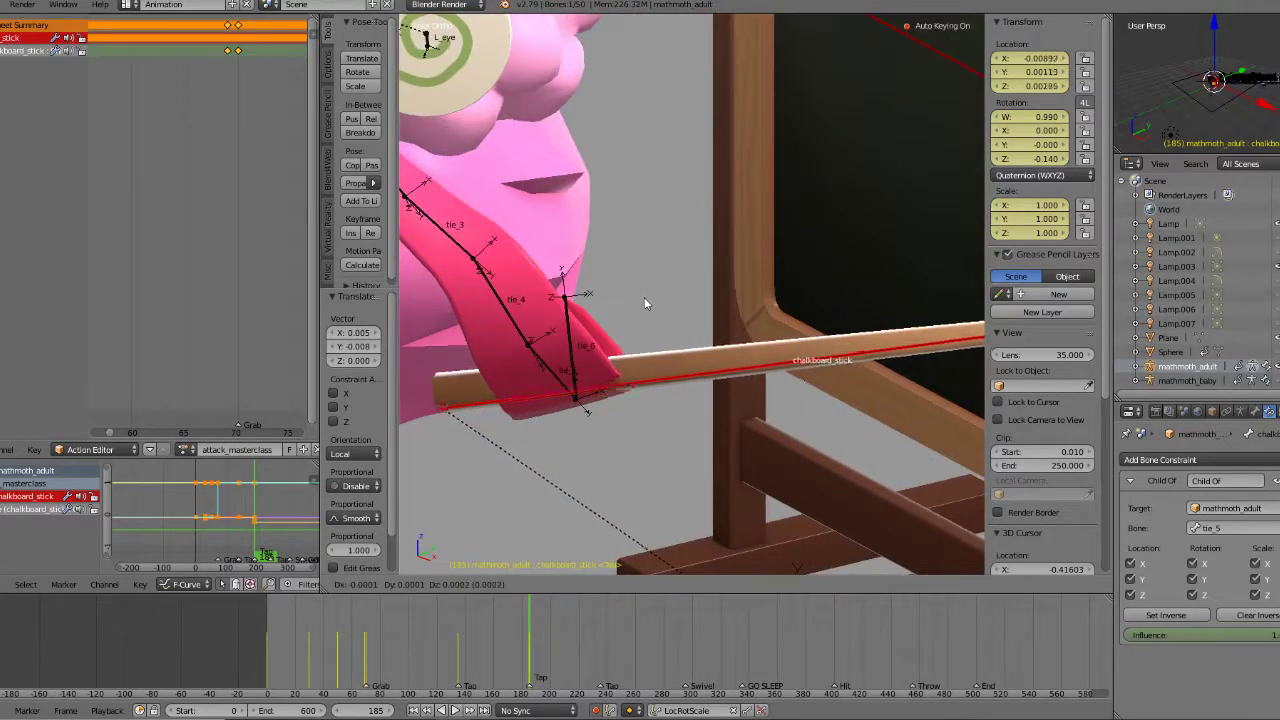
pyautogui.click(644, 295)
# Step: Play the animation around frame 185 to review the second tap from a wider angle
pyautogui.moveTo(513, 651); pyautogui.dragTo(530, 655)
pyautogui.press('KP_5')
pyautogui.moveTo(605, 335); pyautogui.dragTo(577, 360, button='middle')
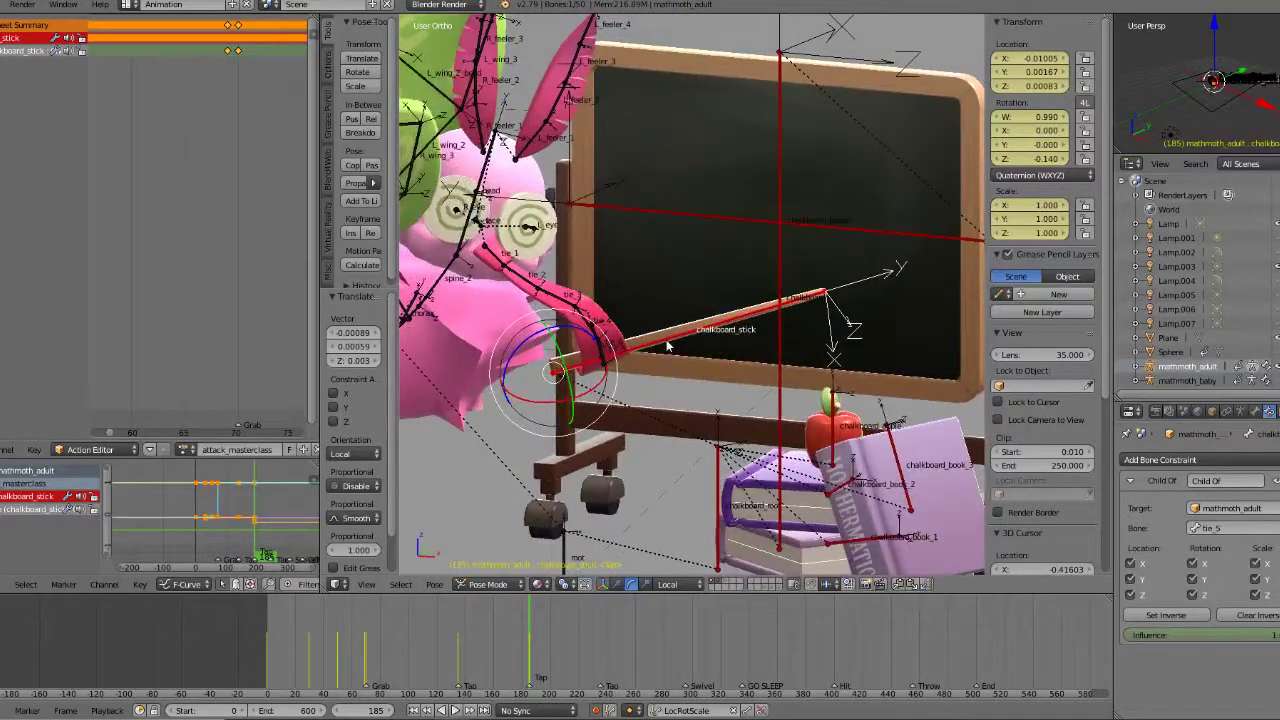
pyautogui.hotkey('alt', 'a')
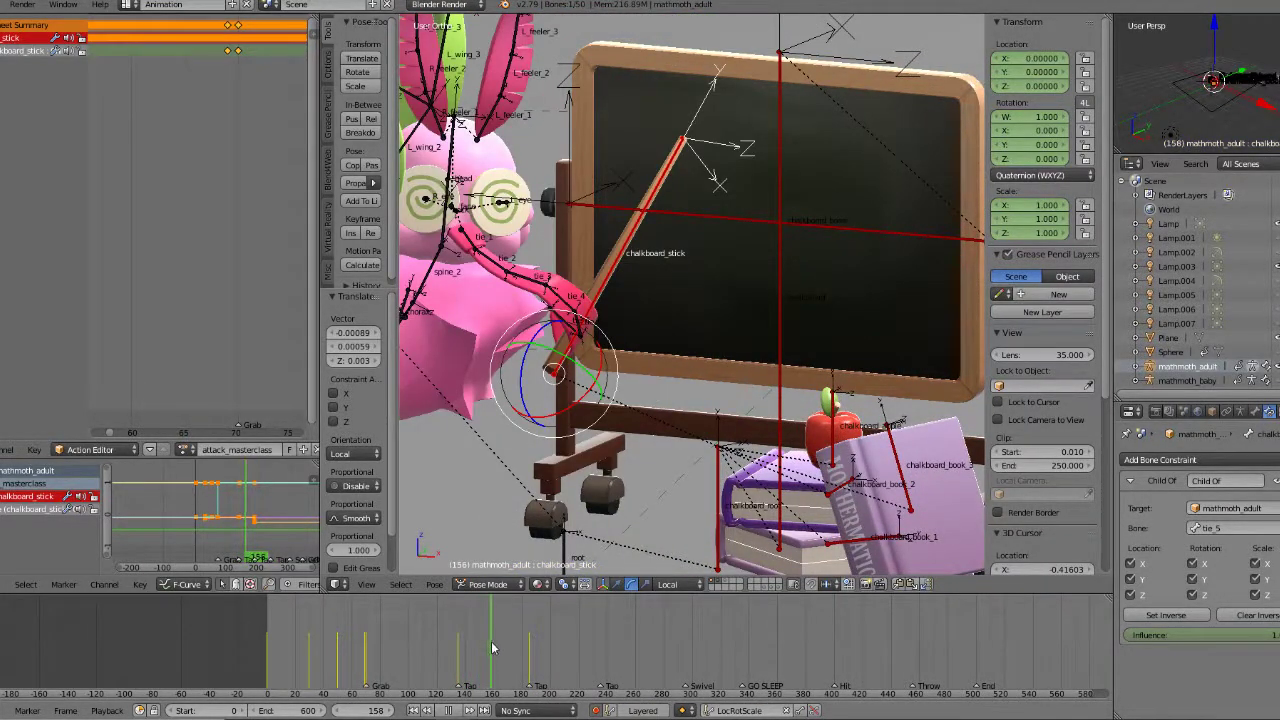
pyautogui.hotkey('alt', 'a')
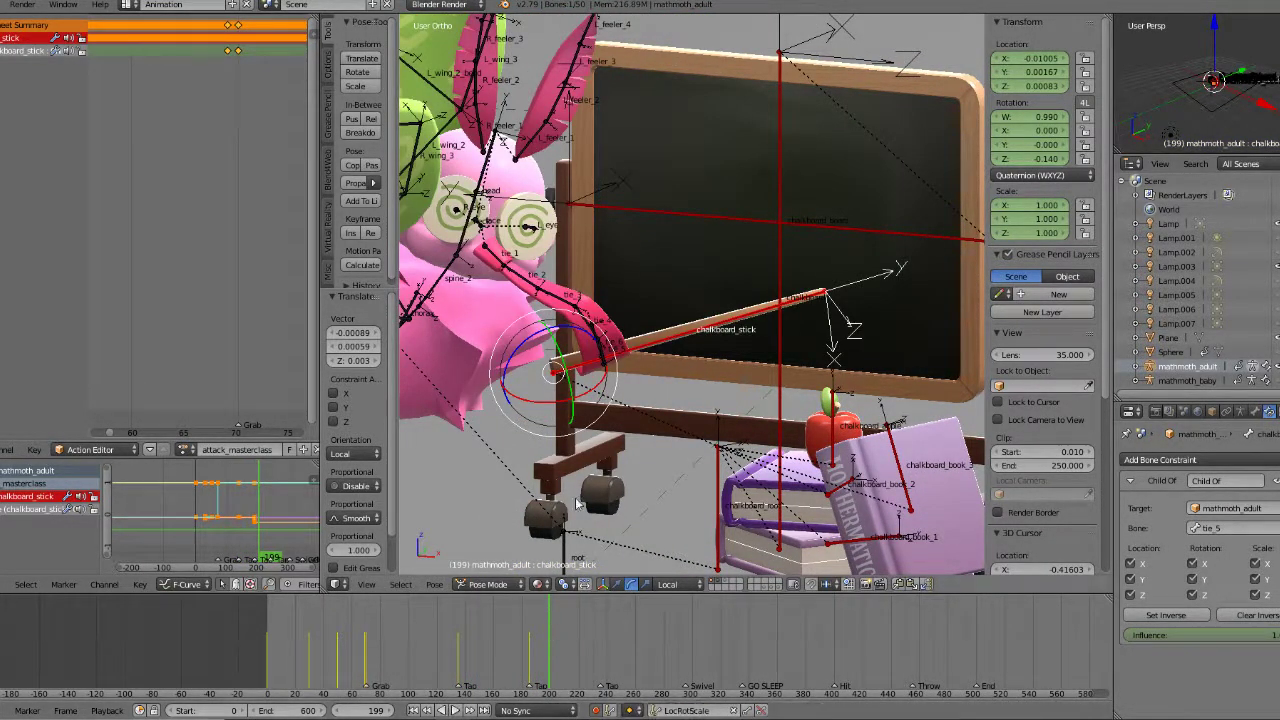
# Step: Rotate the tie_1 bone -15.7° in the front view at frame 185 to raise the stick
pyautogui.rightClick(508, 254)
pyautogui.moveTo(508, 254); pyautogui.dragTo(540, 250, button='middle')
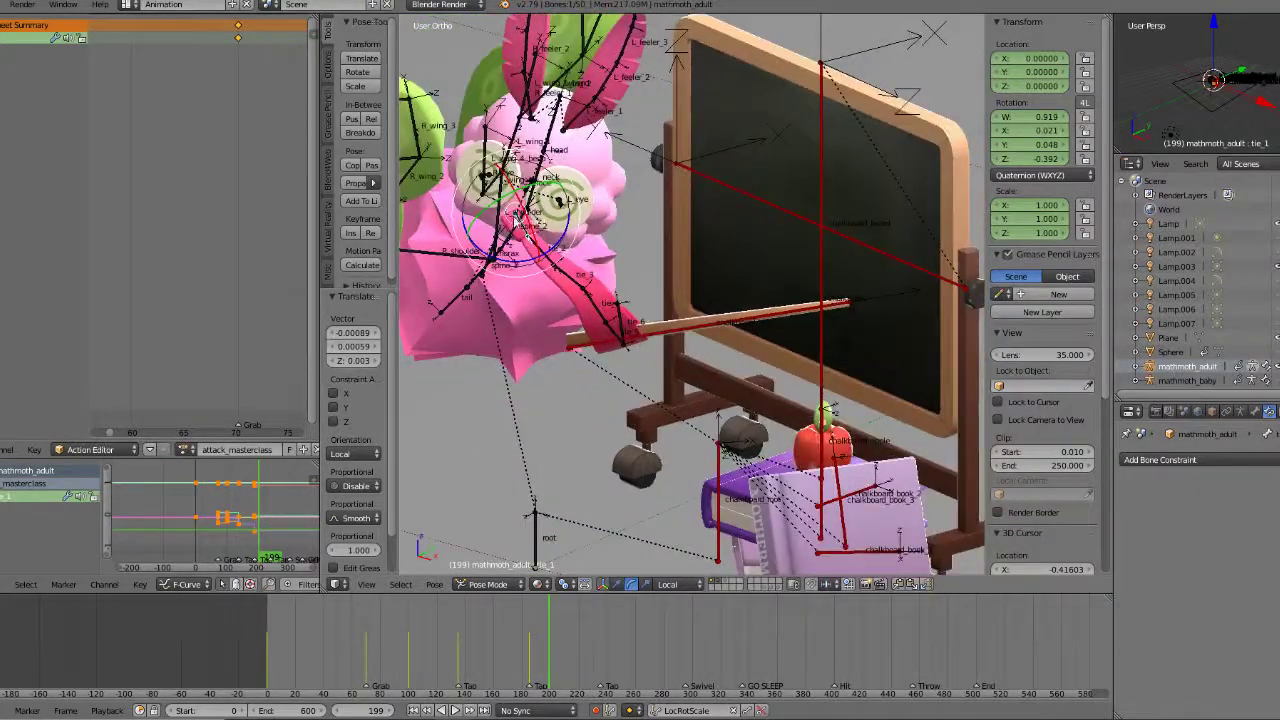
pyautogui.press('r')
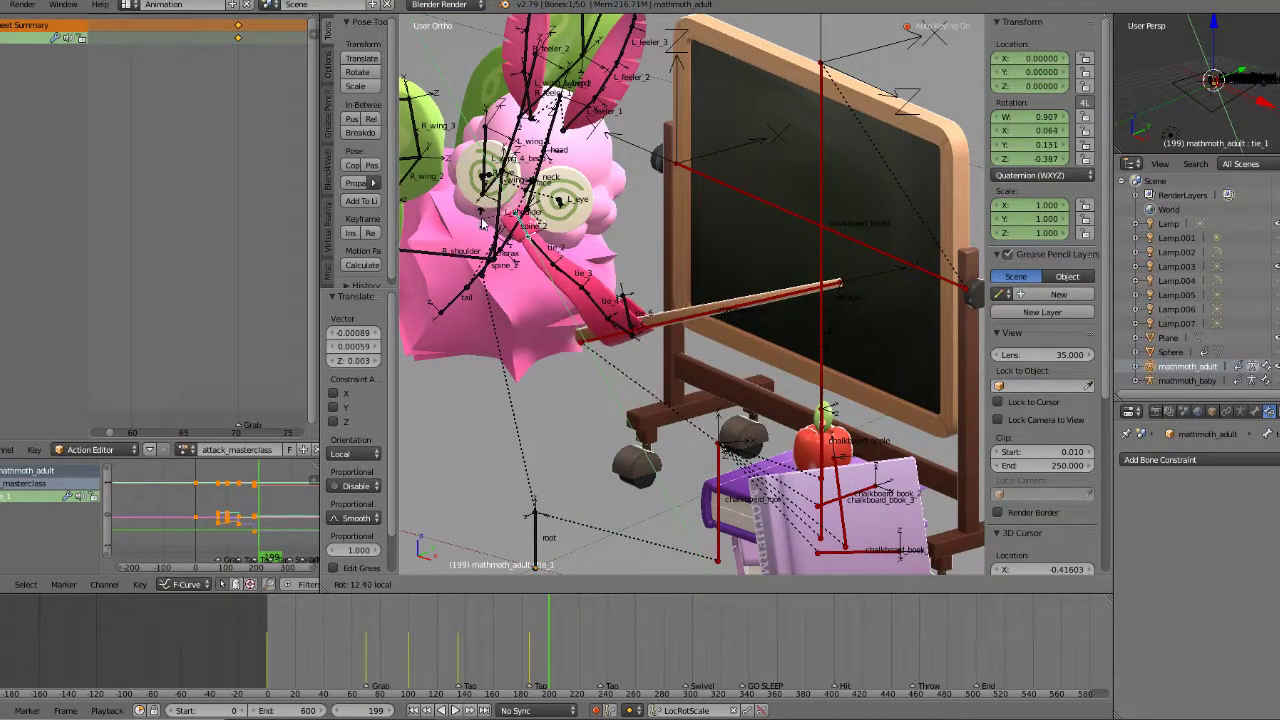
pyautogui.click(742, 313)
pyautogui.press('Down')
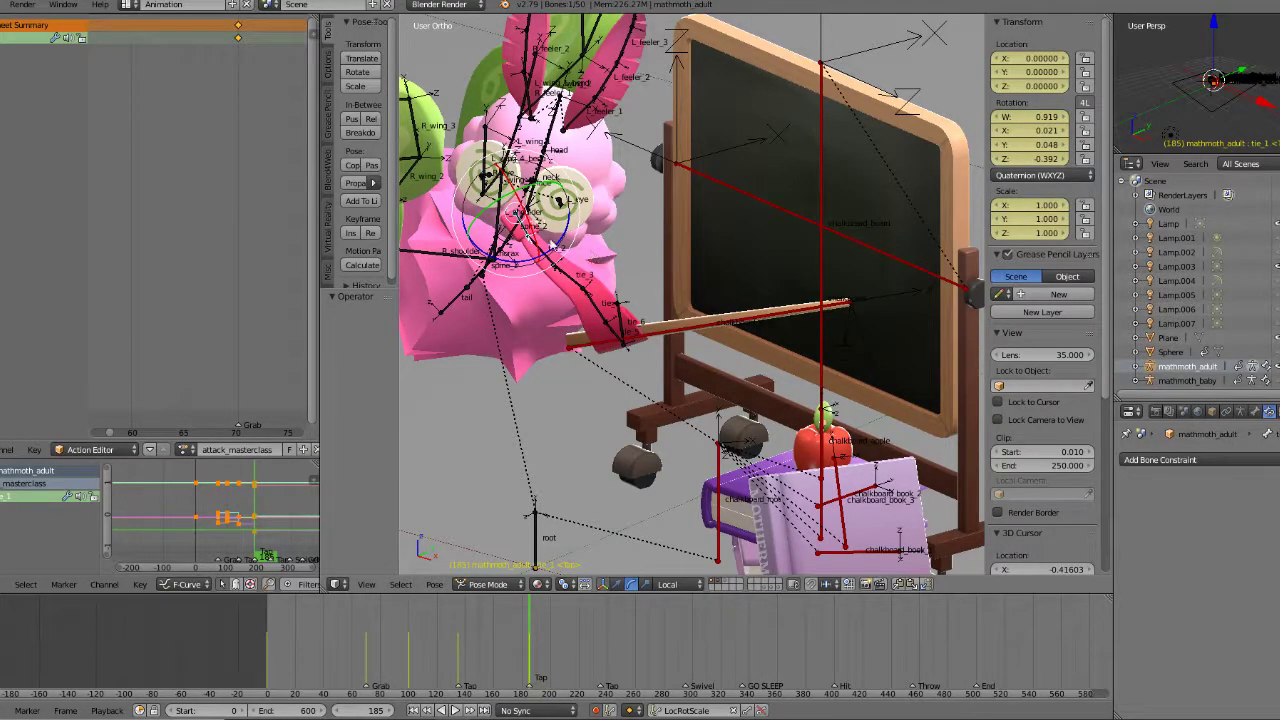
pyautogui.press('KP_1')
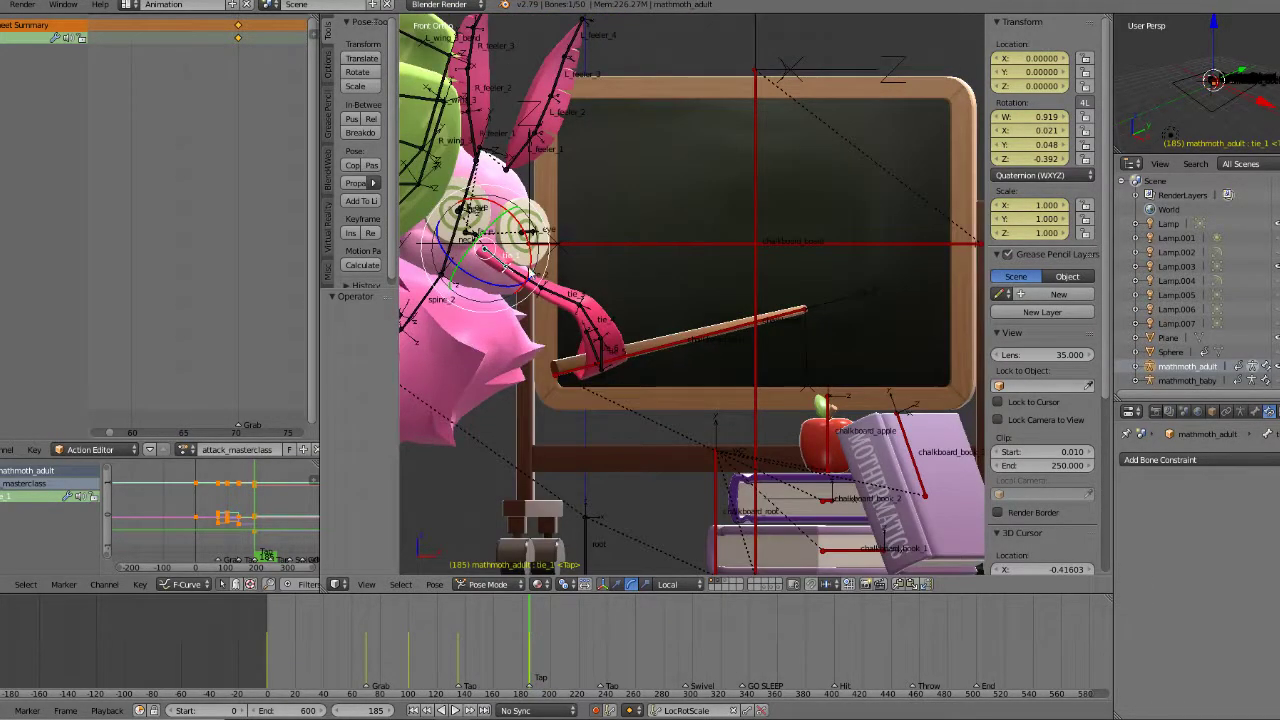
pyautogui.press('r')
pyautogui.click(780, 284)
# Step: Flip repeatedly between the first and second tap poses from the front and at an angle to compare them
pyautogui.moveTo(780, 280); pyautogui.dragTo(740, 372, button='middle')
pyautogui.press('Down')
pyautogui.press('Up')
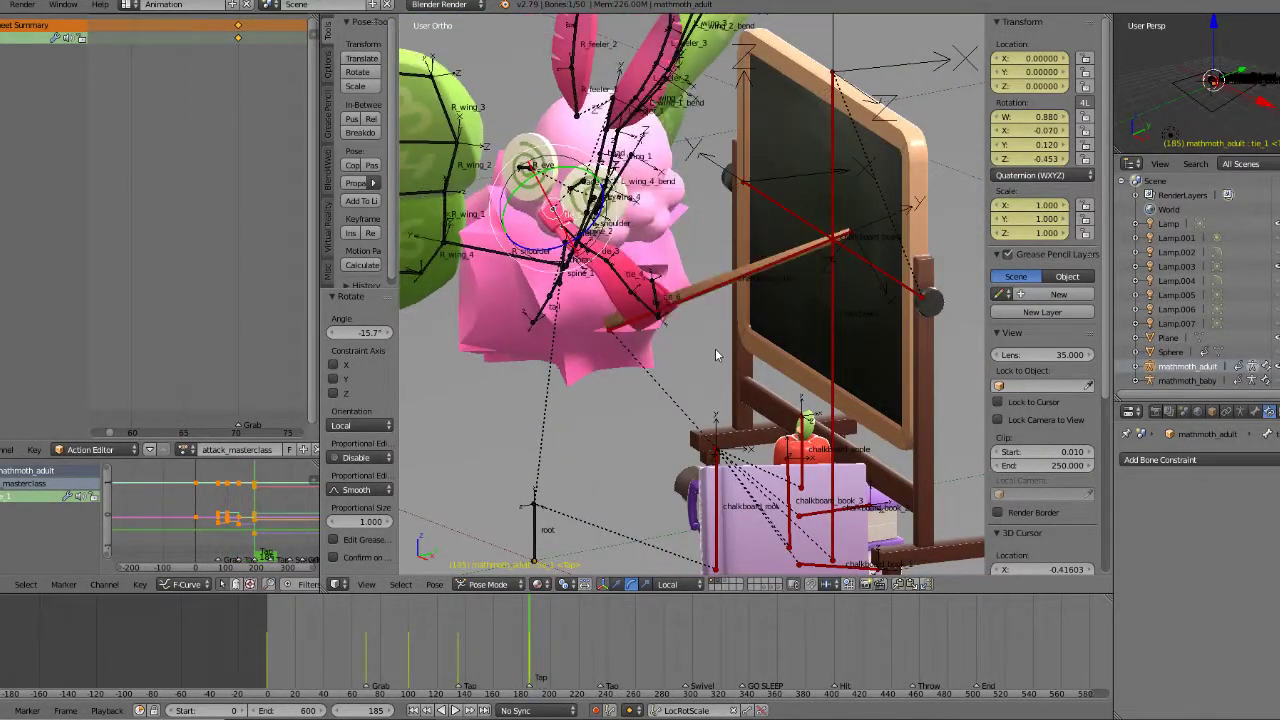
pyautogui.press('KP_1')
pyautogui.press('Up')
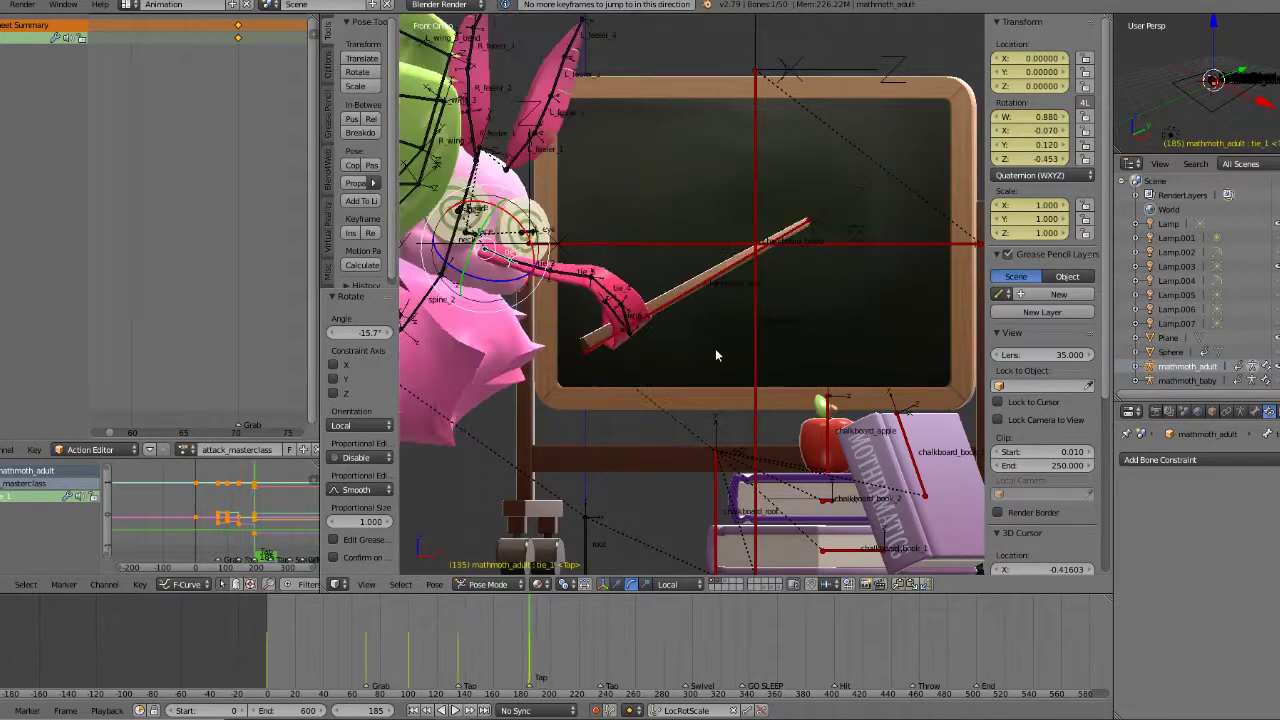
pyautogui.press('Down')
pyautogui.press('Up')
pyautogui.press('Down')
pyautogui.press('Up')
pyautogui.moveTo(715, 355); pyautogui.dragTo(687, 412, button='middle')
pyautogui.press('Down')
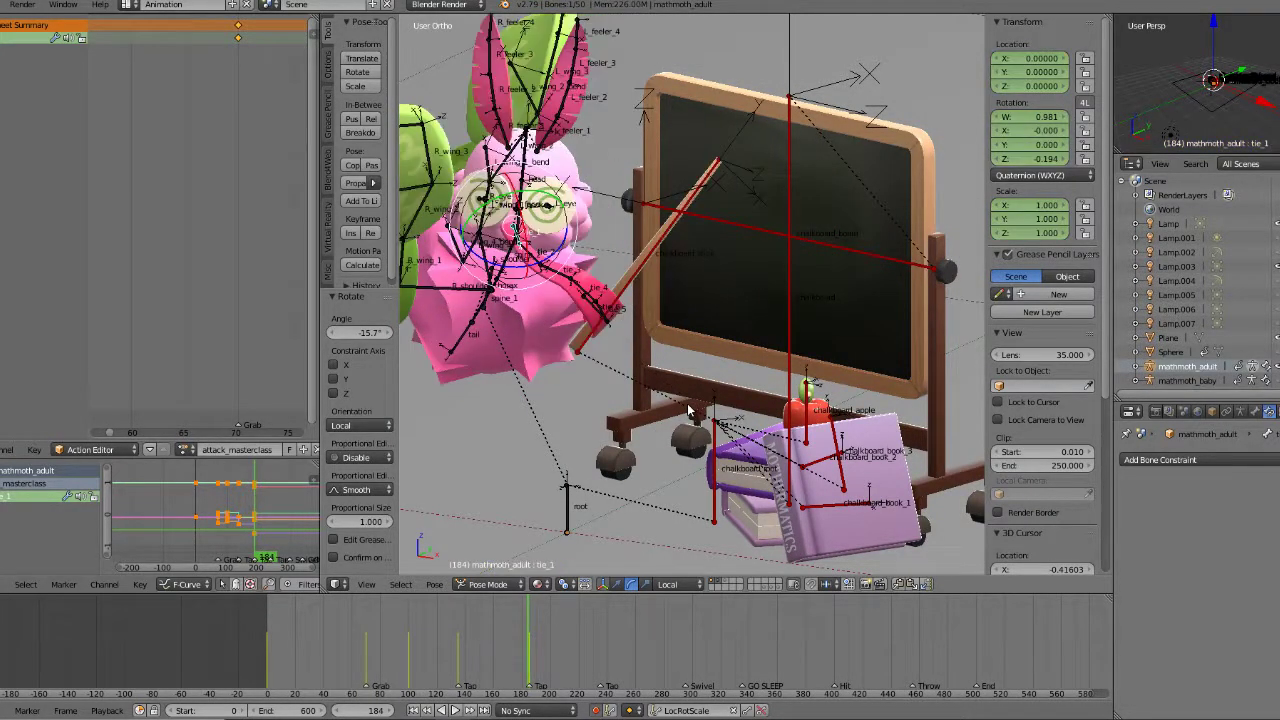
pyautogui.press('Up')
pyautogui.press('Down')
pyautogui.press('Up')
pyautogui.press('Down')
pyautogui.press('Up')
pyautogui.press('Down')
pyautogui.press('Up')
pyautogui.press('Down')
pyautogui.press('Up')
pyautogui.press('Down')
pyautogui.press('Up')
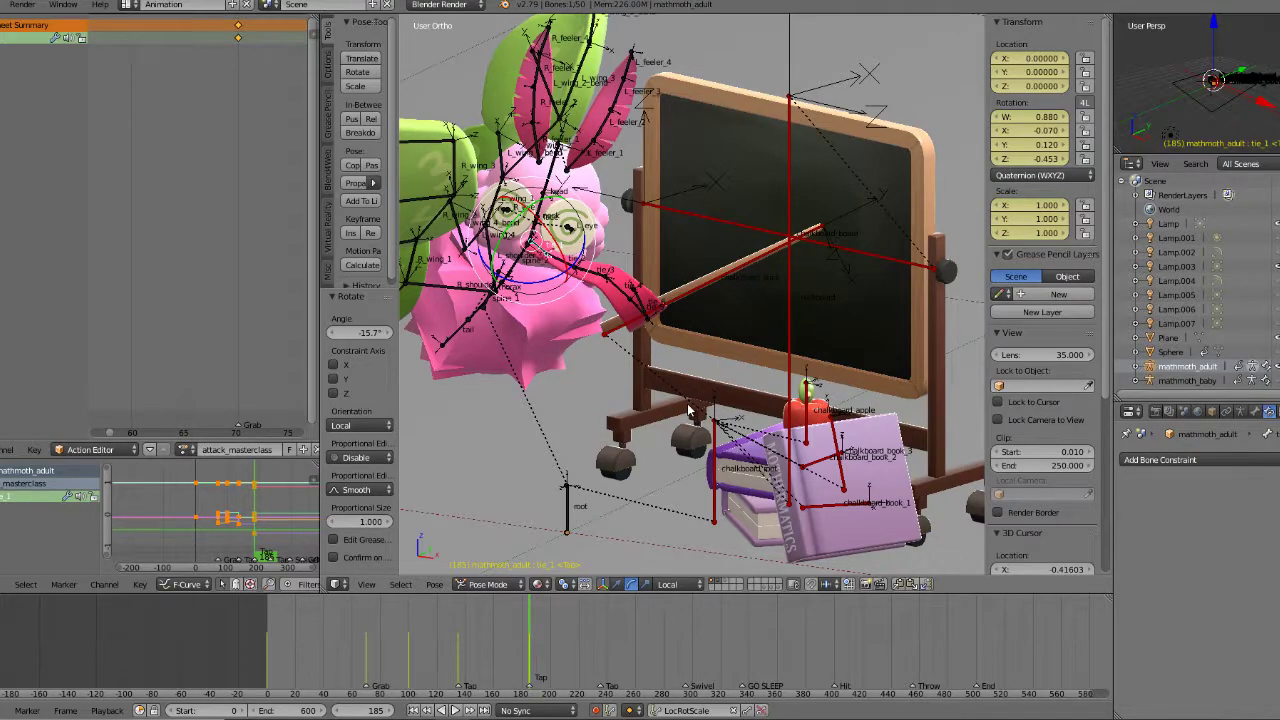
# Step: Copy the pose of the tie_1 to tie_4 bones at frame 135 and paste it at frame 235
pyautogui.moveTo(478, 653); pyautogui.dragTo(600, 650)
pyautogui.moveTo(721, 342); pyautogui.dragTo(657, 372, button='middle')
pyautogui.scroll(2, 552, 366)
pyautogui.keyDown('shift'); pyautogui.moveTo(543, 374); pyautogui.dragTo(645, 375, button='middle'); pyautogui.keyUp('shift')
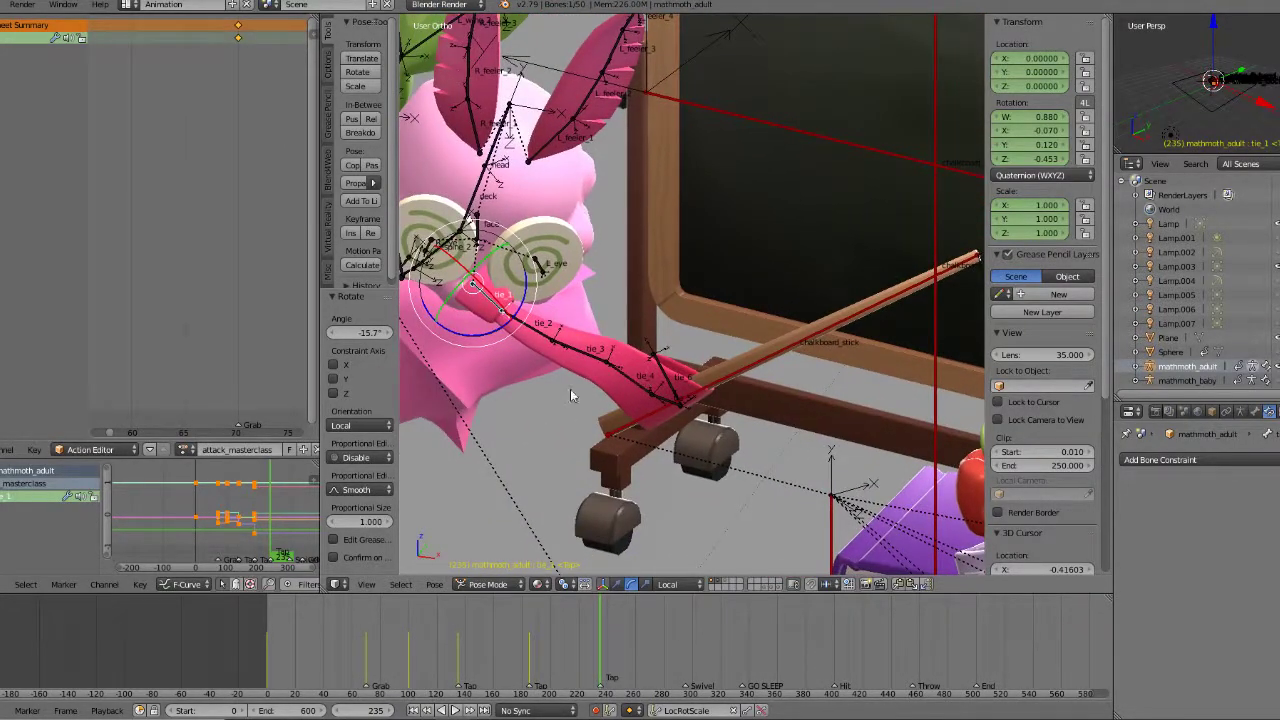
pyautogui.keyDown('shift'); pyautogui.rightClick(553, 340); pyautogui.keyUp('shift')
pyautogui.keyDown('shift'); pyautogui.rightClick(617, 362); pyautogui.keyUp('shift')
pyautogui.moveTo(464, 638); pyautogui.dragTo(459, 641)
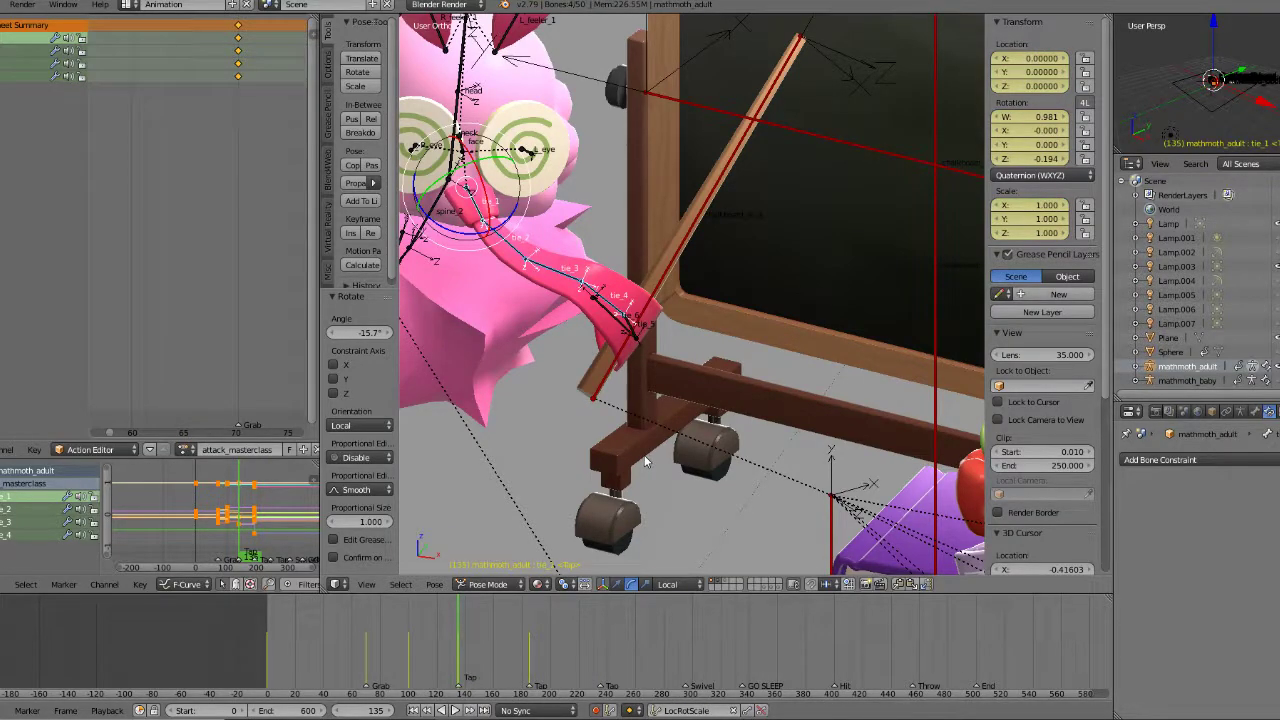
pyautogui.hotkey('ctrl', 'c')
pyautogui.click(613, 632)
pyautogui.press('Left')
pyautogui.hotkey('ctrl', 'v')
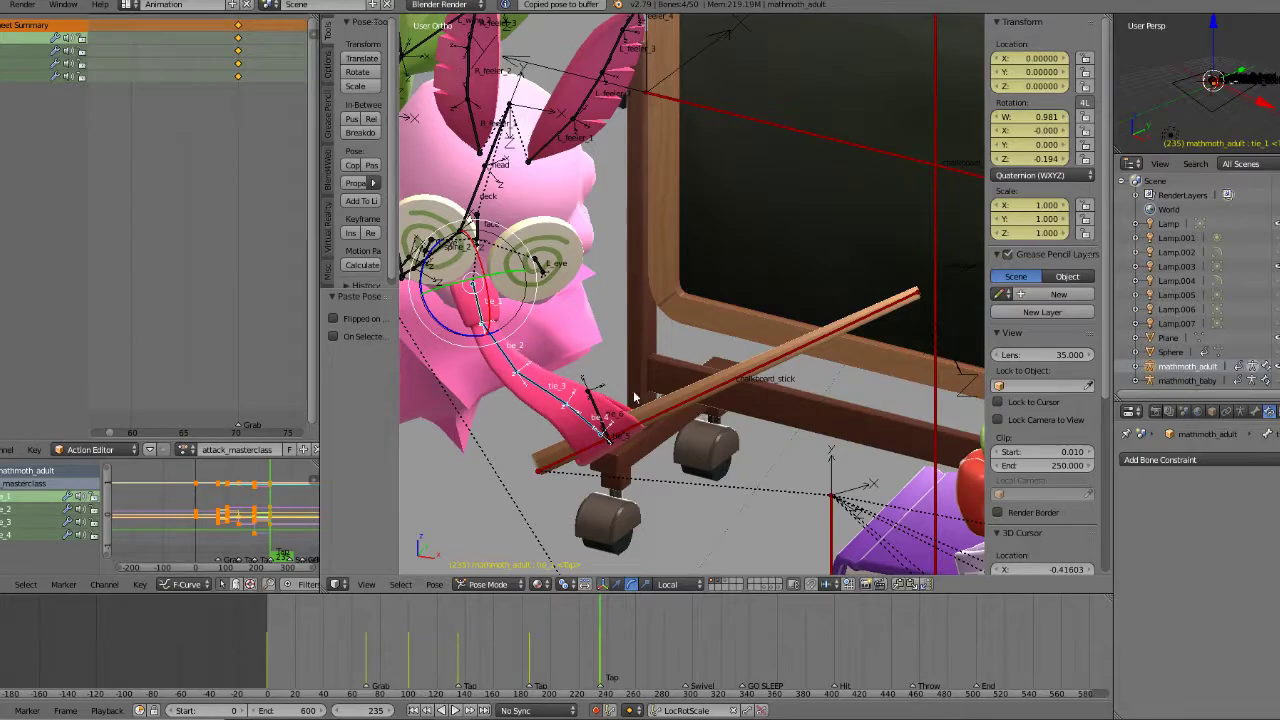
# Step: Rotate the tie_1 bone about its local Y axis at frame 235 to swing the stick toward the chalkboard
pyautogui.rightClick(481, 308)
pyautogui.press('r')
pyautogui.press('y')
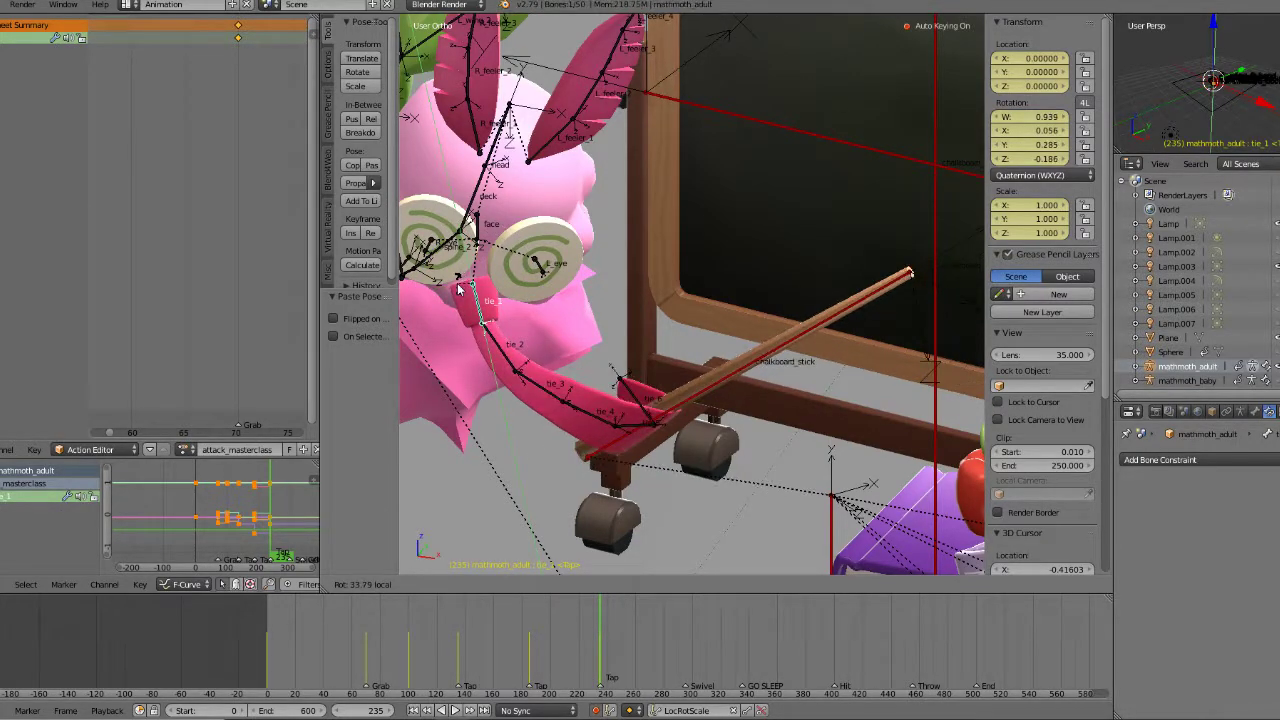
pyautogui.click(513, 343)
# Step: Rotate the tie_2 bone 15.9° and the tie_3 bone 14.2° about their local X axes at frame 235
pyautogui.rightClick(508, 362)
pyautogui.moveTo(494, 360); pyautogui.dragTo(512, 366)
pyautogui.moveTo(512, 366); pyautogui.dragTo(491, 352, button='middle')
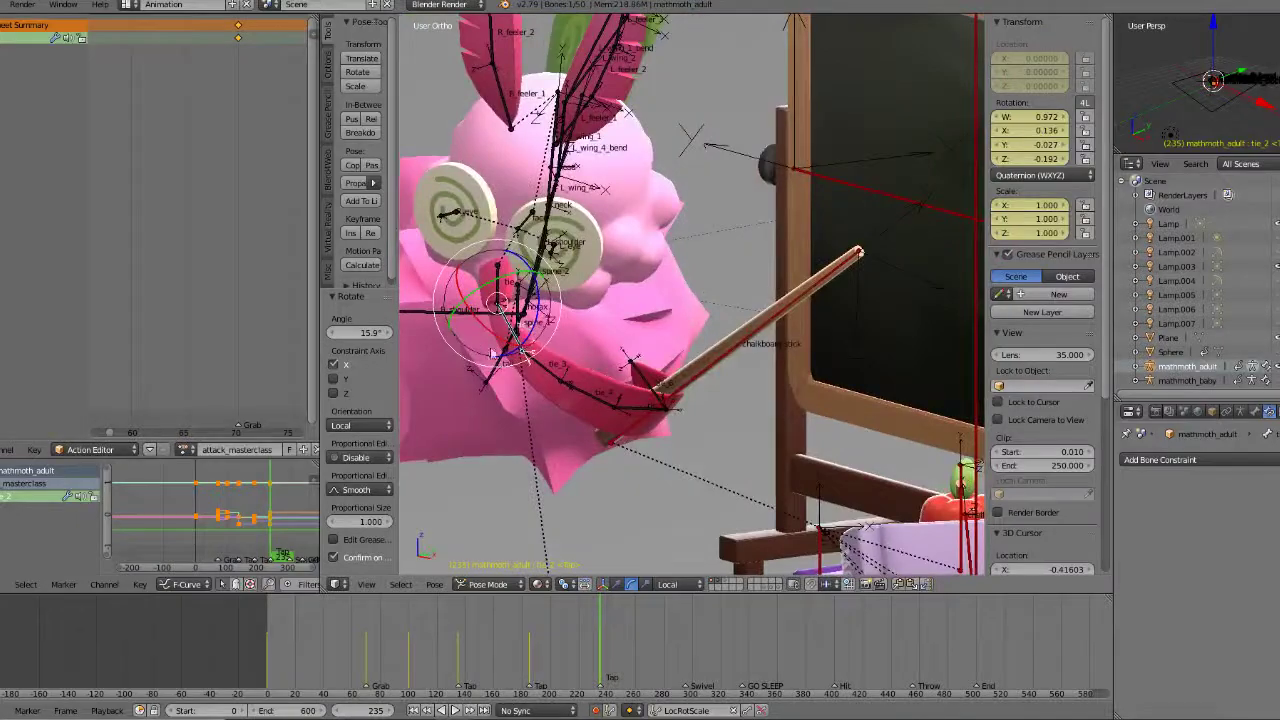
pyautogui.rightClick(553, 363)
pyautogui.moveTo(522, 369); pyautogui.dragTo(526, 369)
pyautogui.moveTo(526, 369); pyautogui.dragTo(500, 379, button='middle')
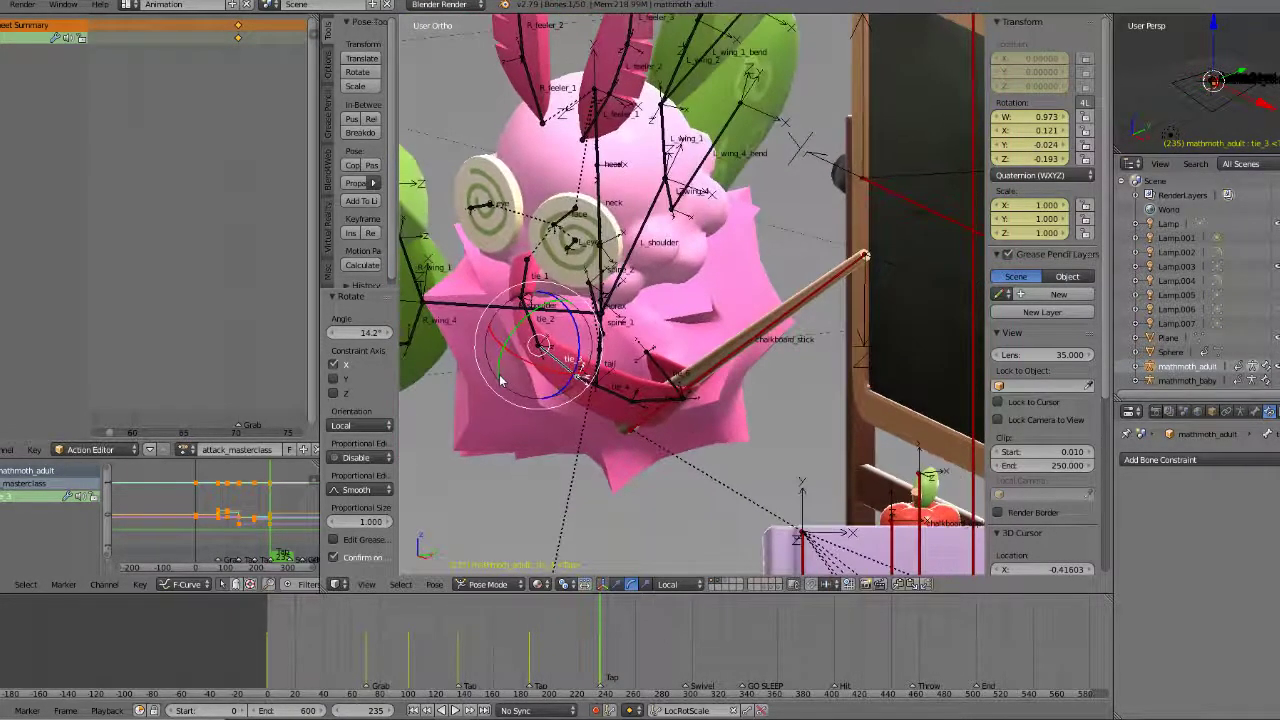
# Step: Refine the lower tie bones' rotations at frame 235, including a 12.6° turn of tie_4 about its local Z axis
pyautogui.rightClick(616, 399)
pyautogui.moveTo(582, 370); pyautogui.dragTo(591, 350)
pyautogui.moveTo(591, 350); pyautogui.dragTo(594, 400, button='middle')
pyautogui.rightClick(585, 398)
pyautogui.moveTo(558, 361); pyautogui.dragTo(563, 353)
pyautogui.moveTo(565, 354); pyautogui.dragTo(606, 410, button='middle')
pyautogui.rightClick(606, 410)
pyautogui.moveTo(535, 390); pyautogui.dragTo(531, 371)
pyautogui.moveTo(672, 420); pyautogui.dragTo(690, 520, button='middle')
# Step: Play the animation through the second and third taps up to frame 235
pyautogui.moveTo(579, 669); pyautogui.dragTo(512, 683)
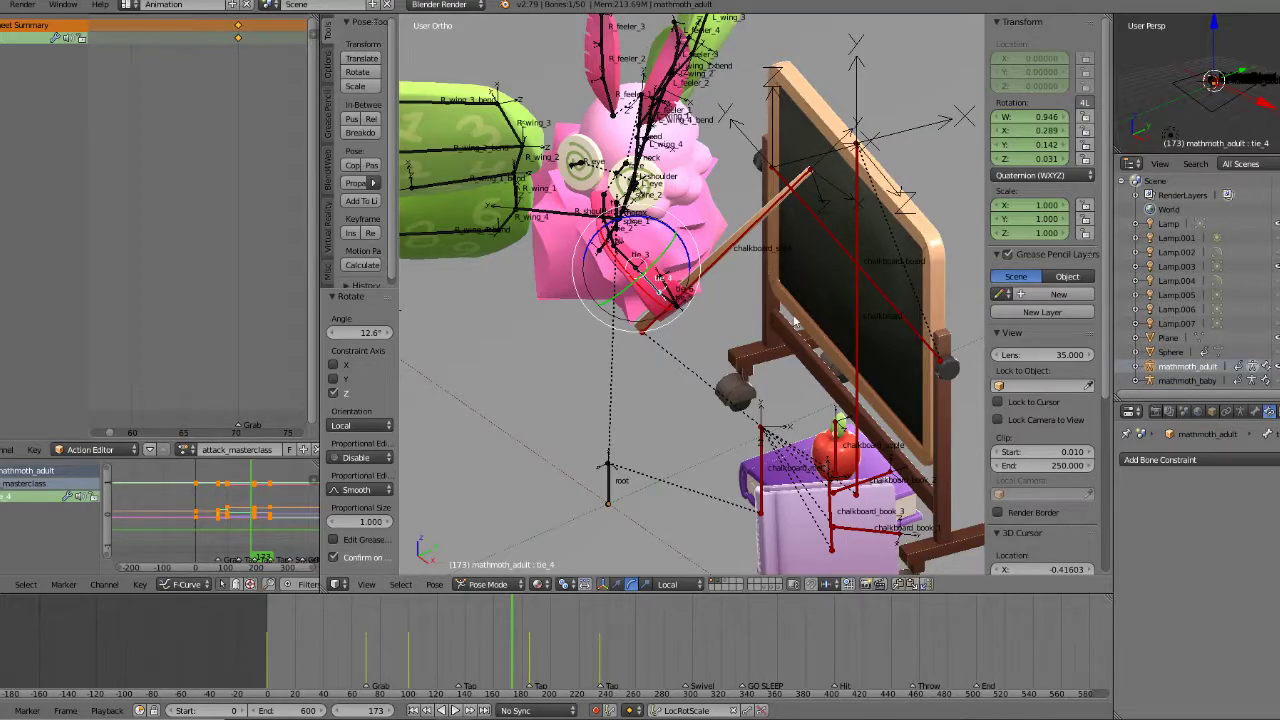
pyautogui.hotkey('alt', 'a')
pyautogui.moveTo(567, 651); pyautogui.dragTo(600, 644)
pyautogui.hotkey('alt', 'a')
pyautogui.scroll(-1, 674, 506)
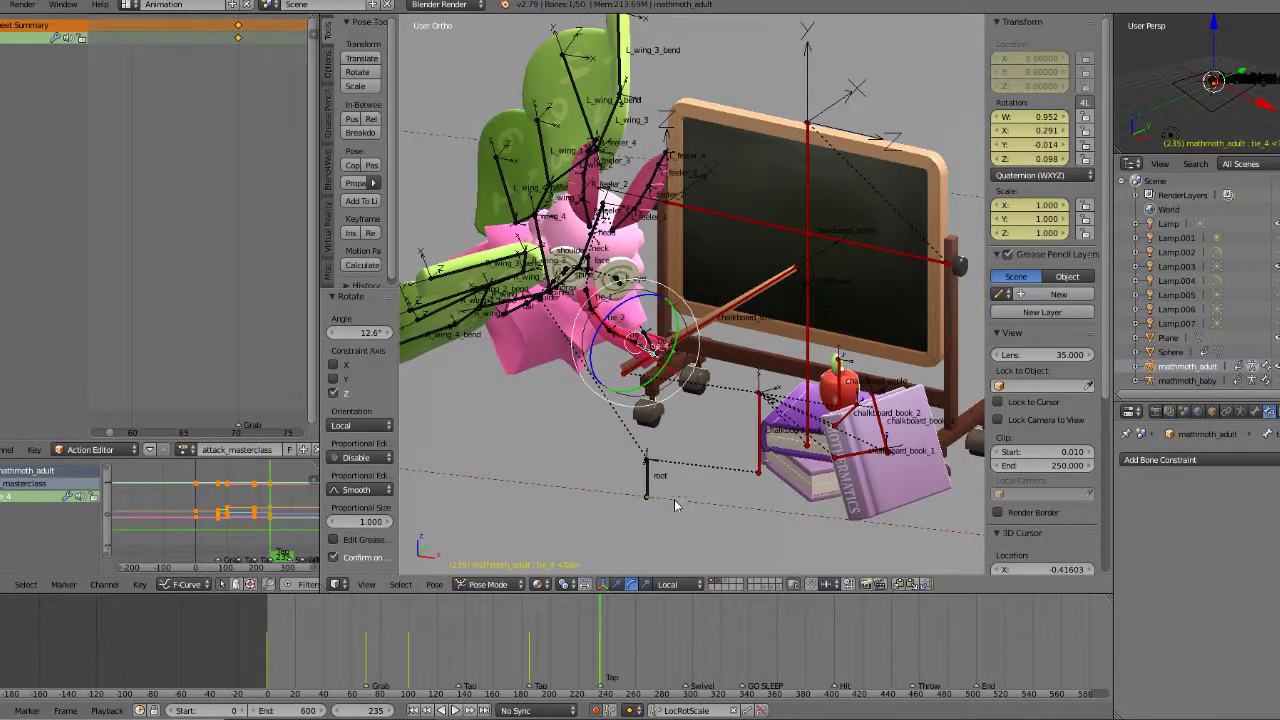
# Step: Select all bones and flip between the keyed tap poses at frames 135, 185 and 235 in the front view to compare them
pyautogui.press('KP_1')
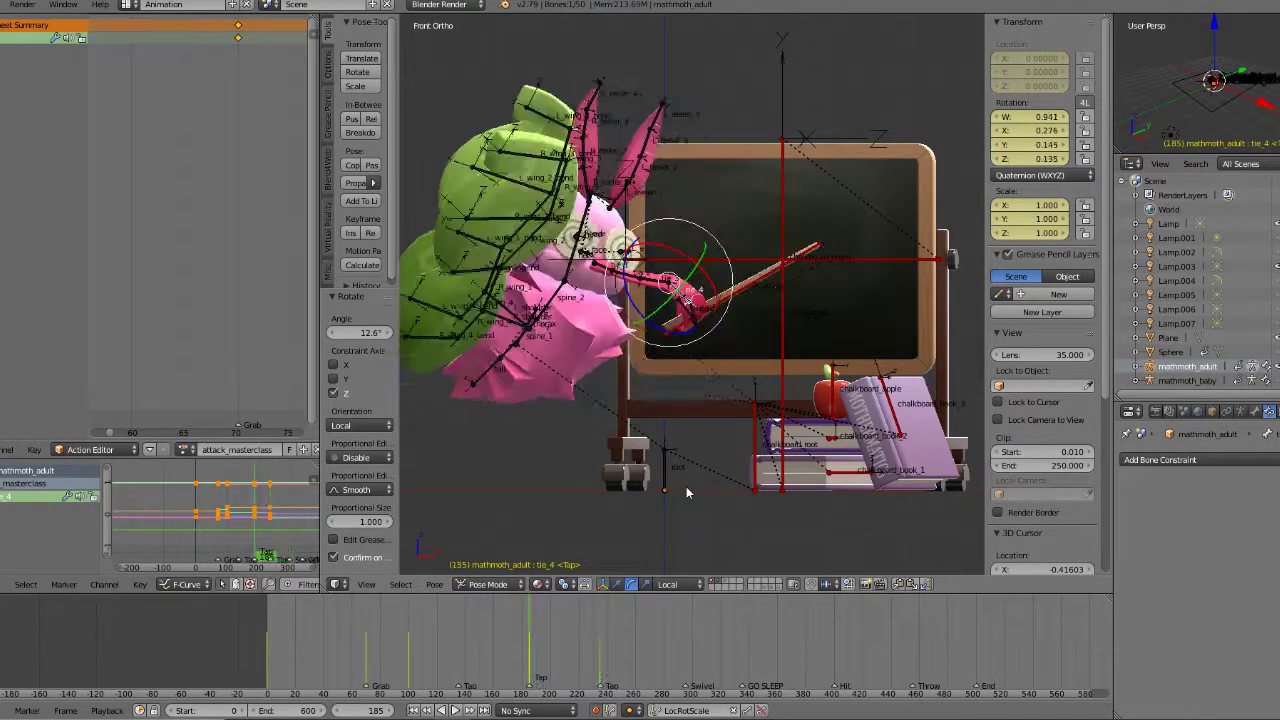
pyautogui.press('Down')
pyautogui.press('Up')
pyautogui.press('Down')
pyautogui.press('Down')
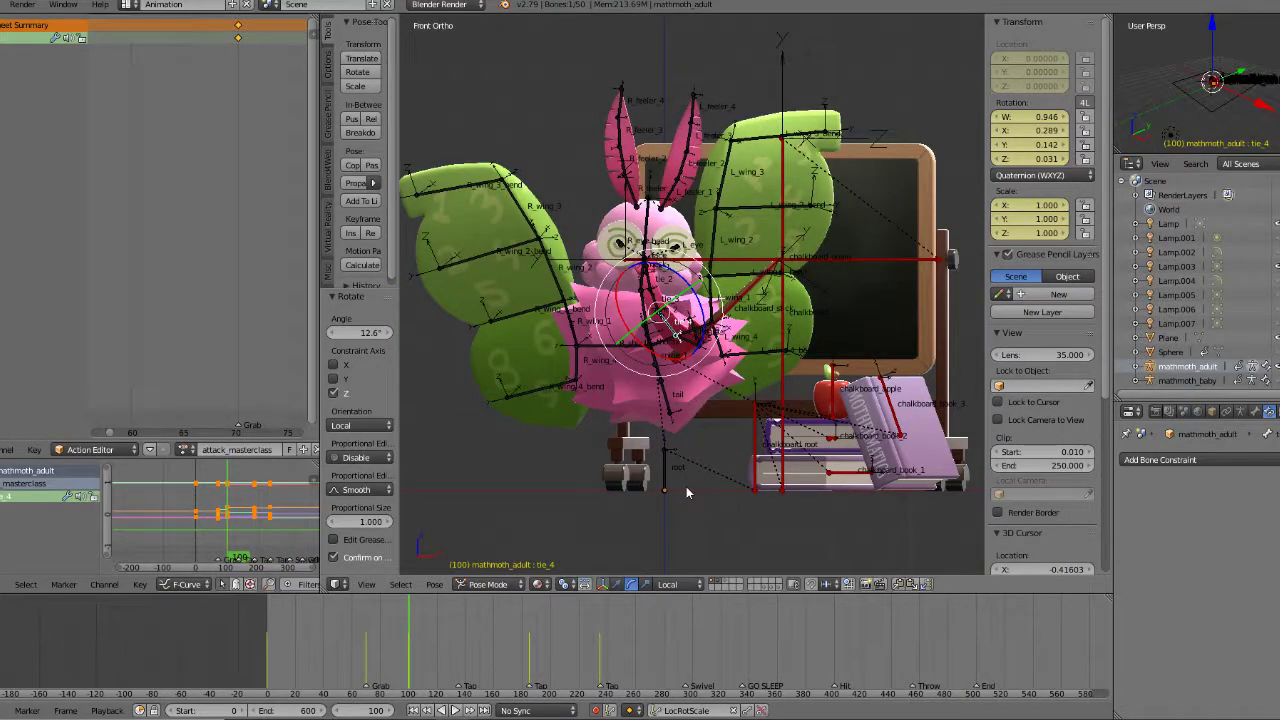
pyautogui.press('a')
pyautogui.press('Up')
pyautogui.press('Up')
pyautogui.press('Up')
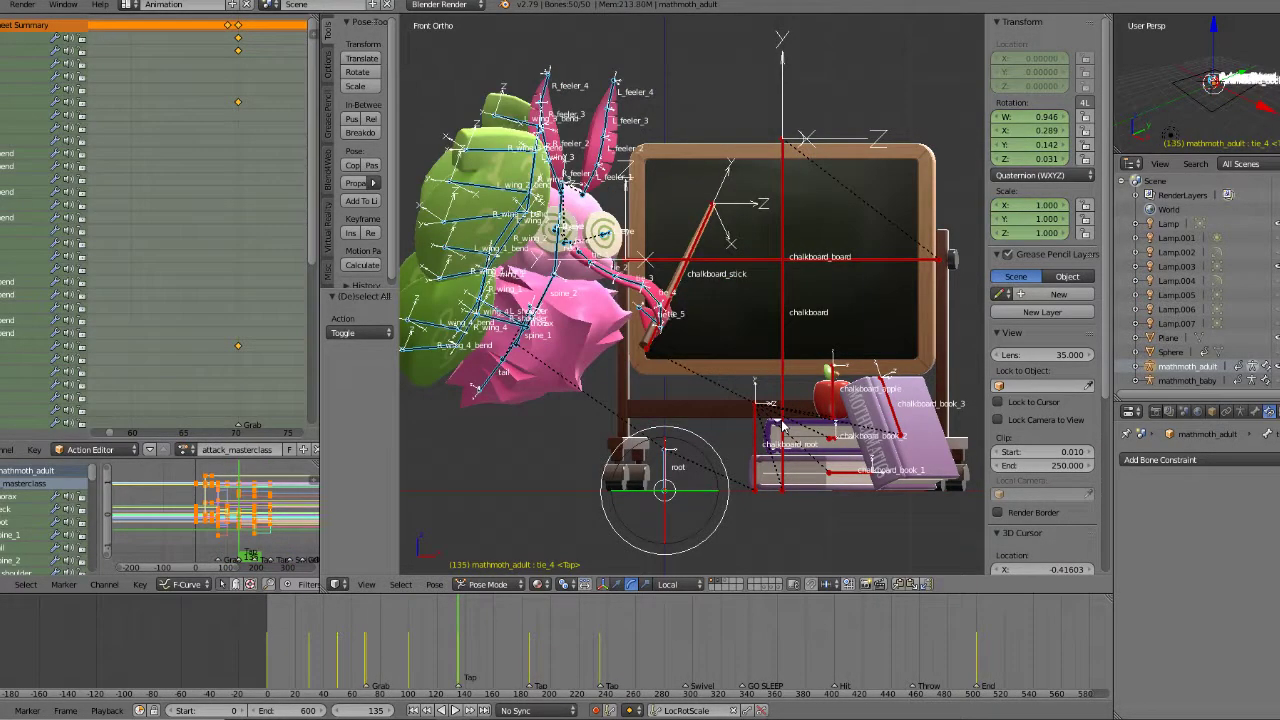
pyautogui.press('Down')
pyautogui.press('Down')
pyautogui.press('Up')
pyautogui.press('Up')
pyautogui.press('Down')
pyautogui.press('Down')
pyautogui.press('Up')
pyautogui.press('Up')
pyautogui.press('Down')
pyautogui.press('Down')
pyautogui.press('Up')
pyautogui.press('Up')
# Step: Copy the chalkboard_stick bone's pose at frame 135 and paste it at frame 235
pyautogui.scroll(2, 824, 262)
pyautogui.scroll(2, 825, 262)
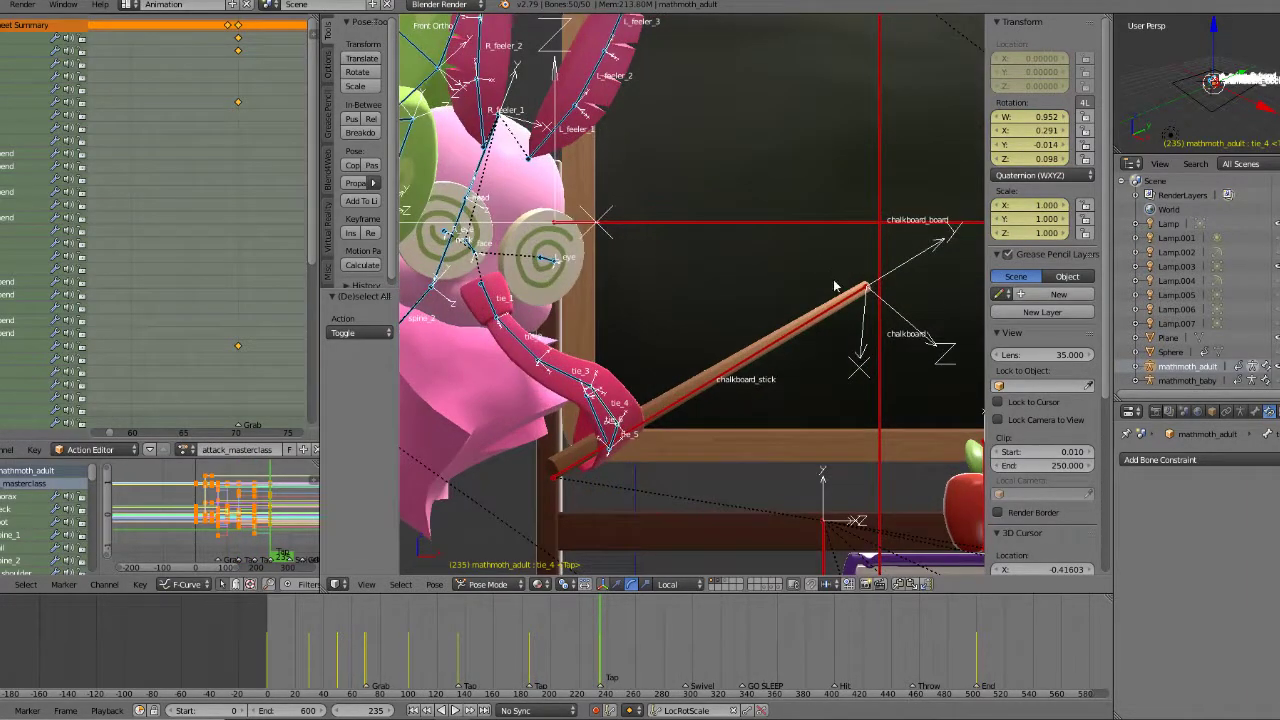
pyautogui.rightClick(719, 382)
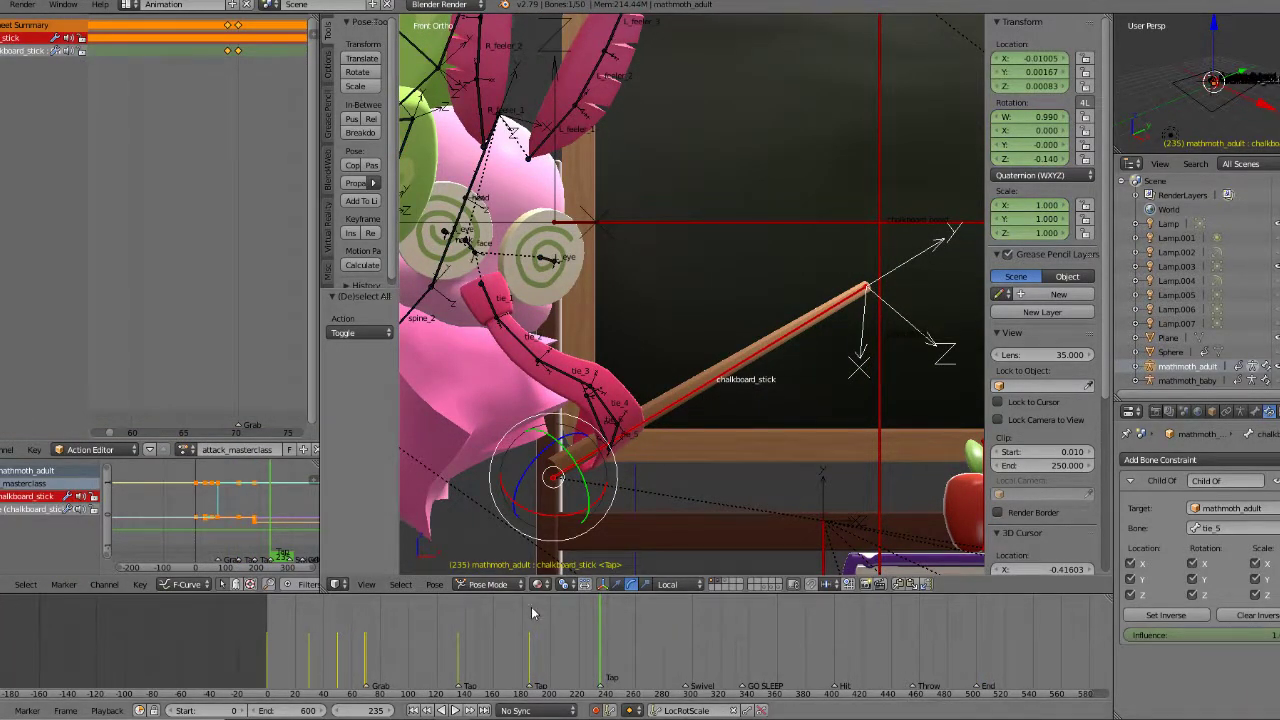
pyautogui.click(468, 620)
pyautogui.hotkey('ctrl', 'c')
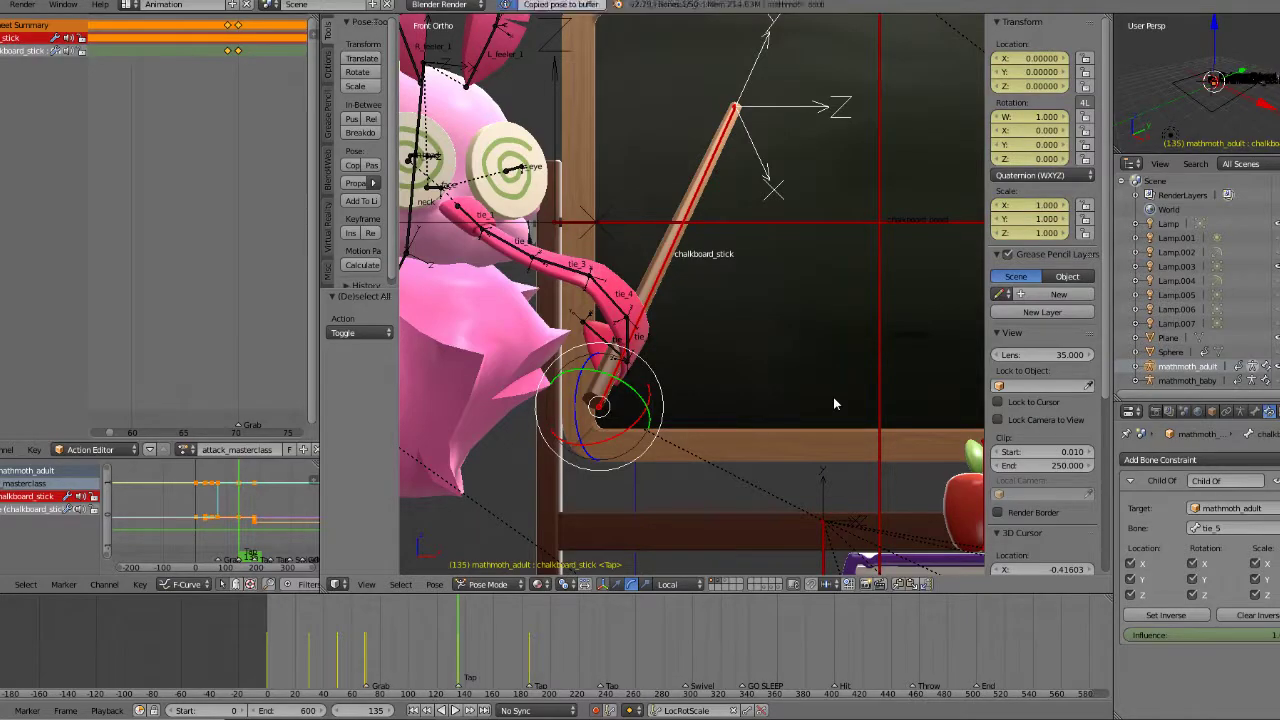
pyautogui.press('Up')
pyautogui.press('Up')
pyautogui.click(600, 655)
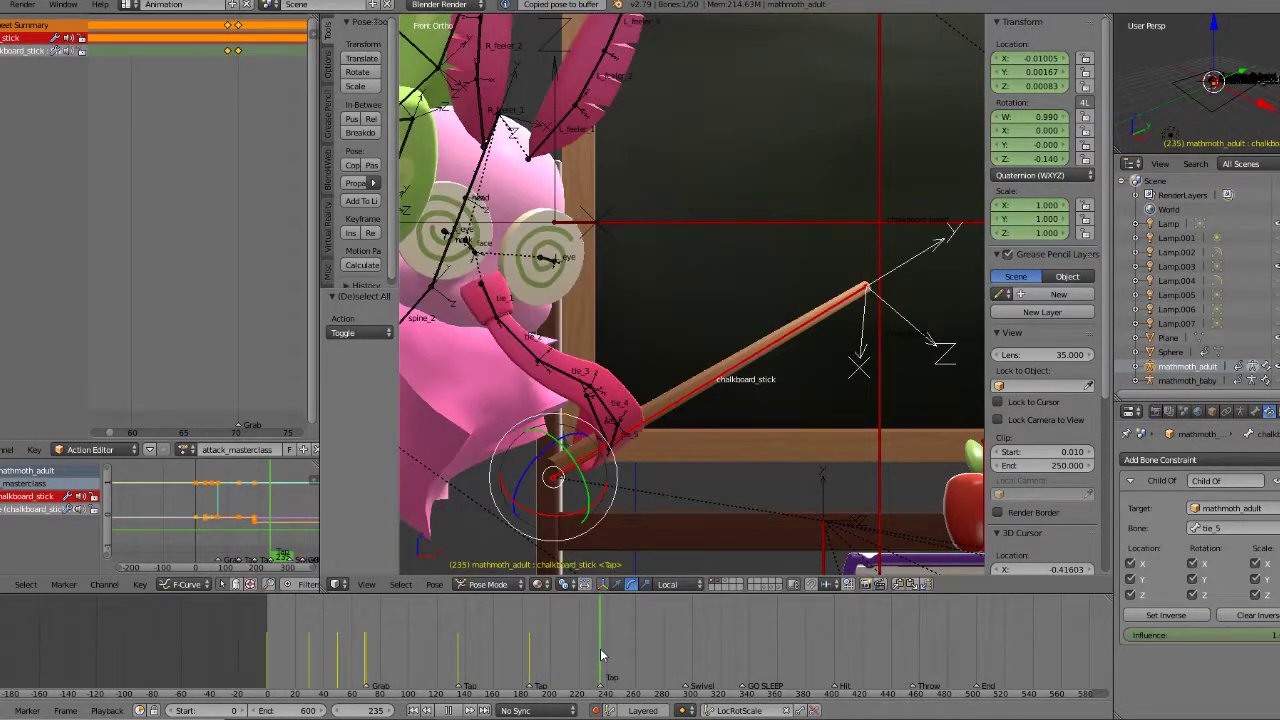
pyautogui.hotkey('ctrl', 'v')
# Step: Refine the tie_1 bone's rotation at frame 235, including a -4.53° turn about its local Y axis
pyautogui.moveTo(746, 392); pyautogui.dragTo(622, 400, button='middle')
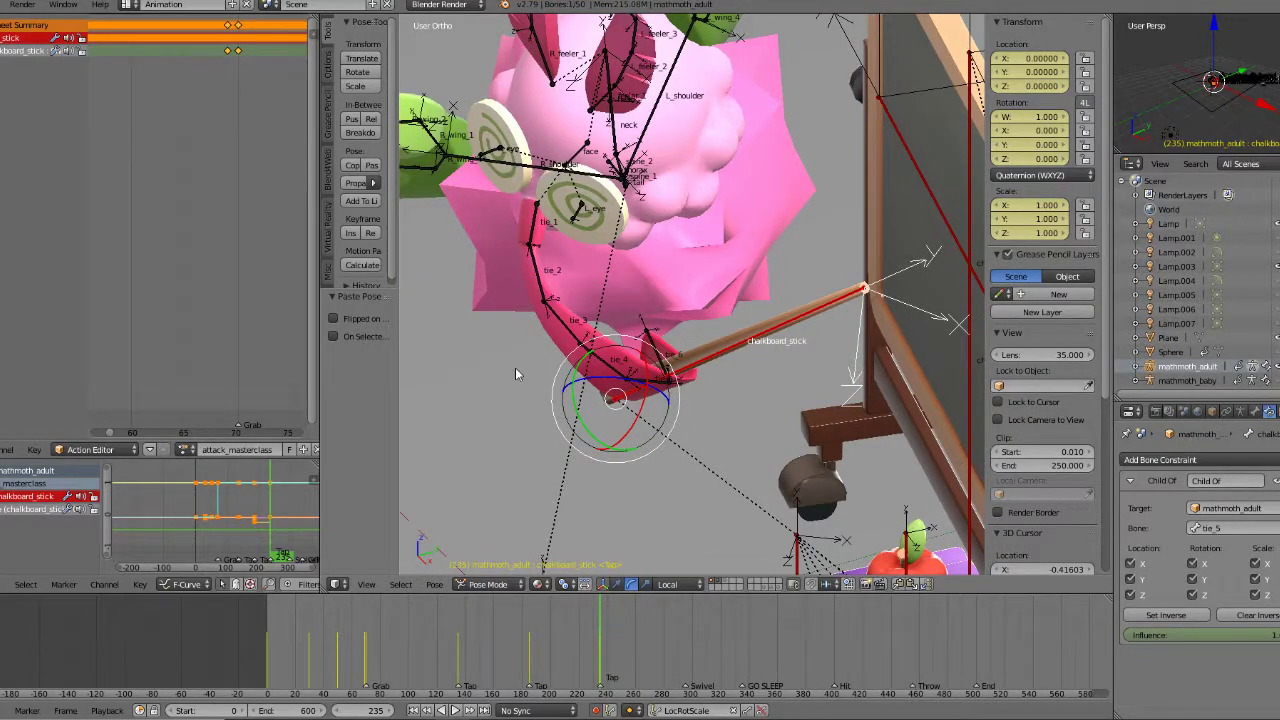
pyautogui.moveTo(516, 374); pyautogui.dragTo(545, 320, button='middle')
pyautogui.press('a')
pyautogui.rightClick(535, 265)
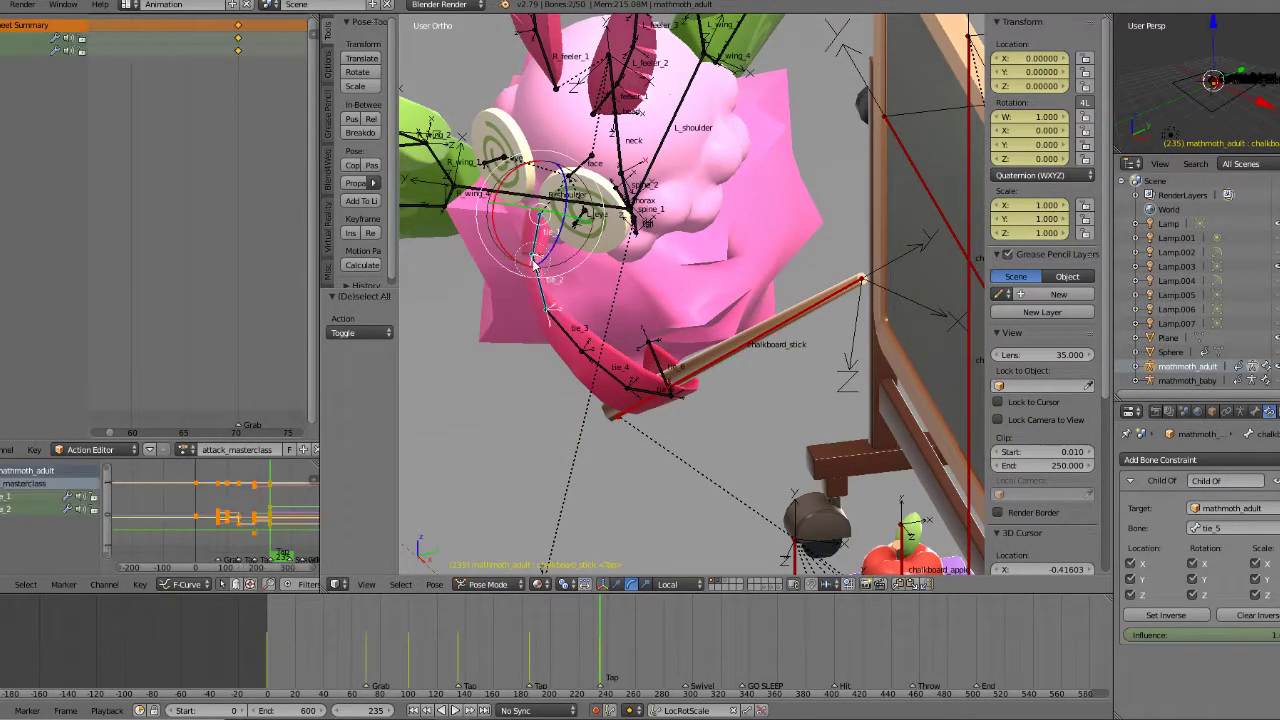
pyautogui.rightClick(537, 252)
pyautogui.press('KP_1')
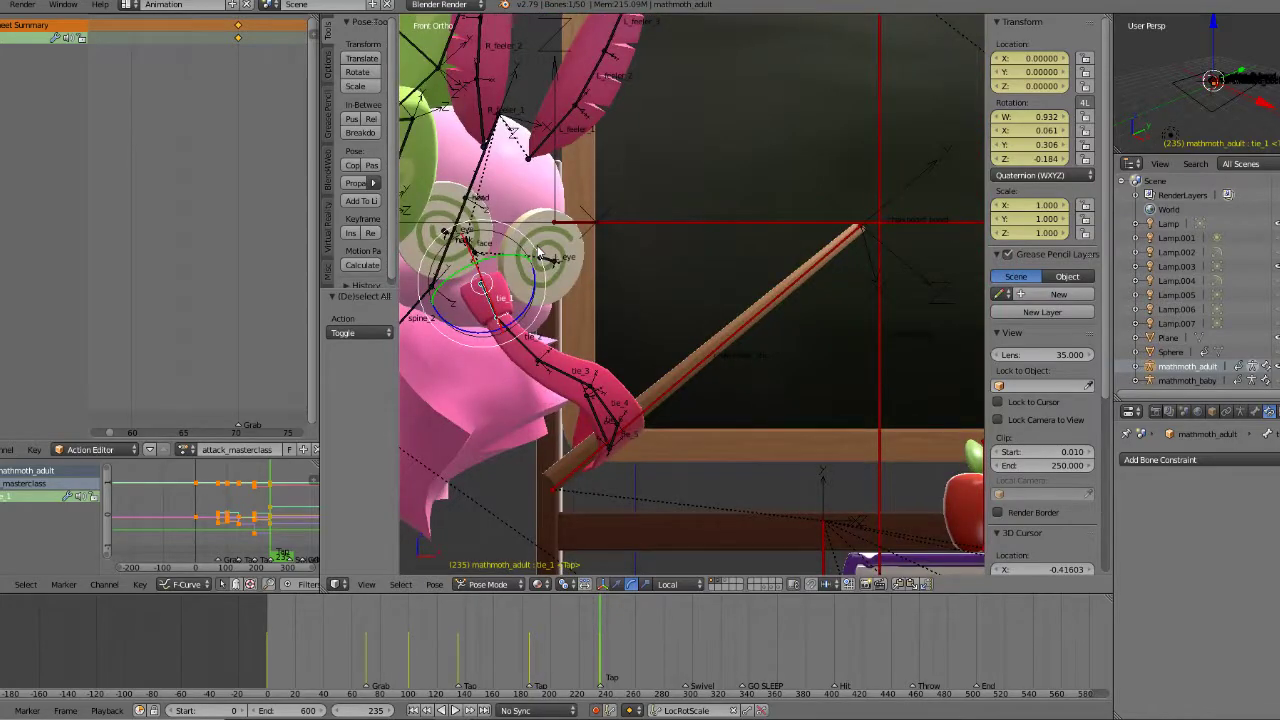
pyautogui.moveTo(508, 262); pyautogui.dragTo(527, 283)
pyautogui.moveTo(527, 282); pyautogui.dragTo(555, 372, button='middle')
pyautogui.moveTo(600, 247); pyautogui.dragTo(733, 326)
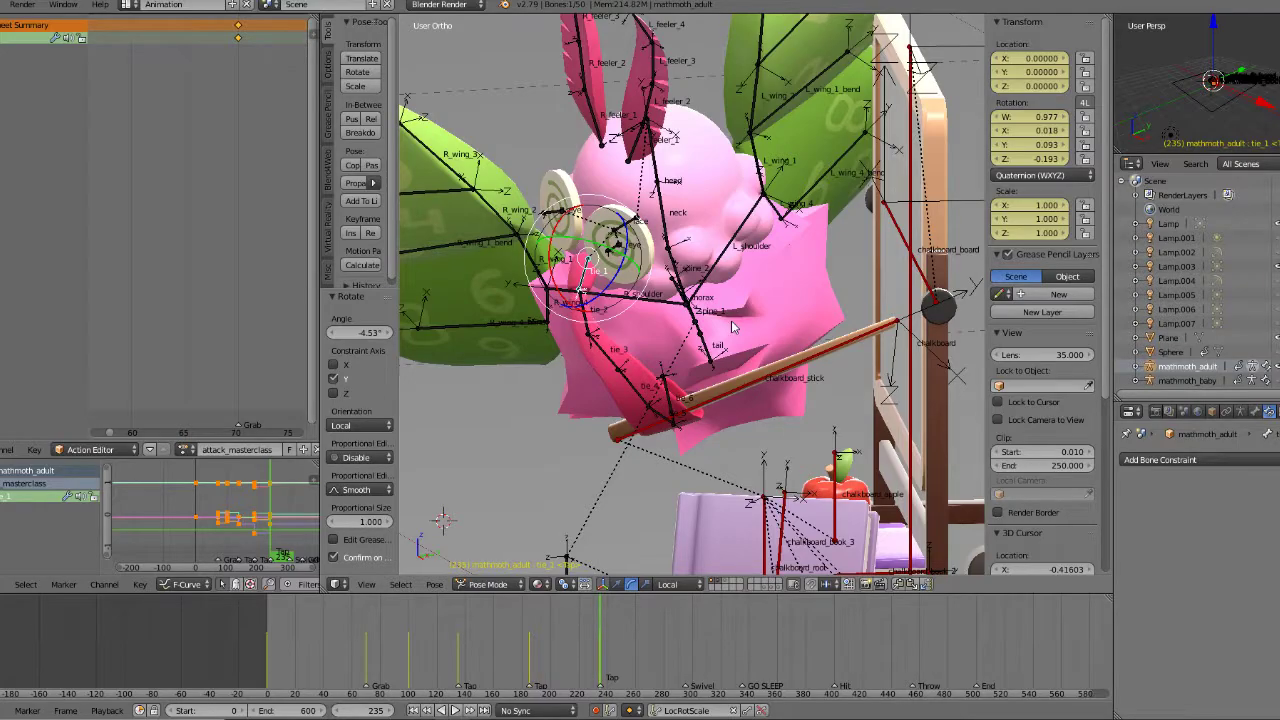
# Step: Flip repeatedly between the keyed tap poses in the front view to compare the body, tie and stick positions
pyautogui.press('KP_1')
pyautogui.press('Down')
pyautogui.press('Up')
pyautogui.press('Down')
pyautogui.press('Down')
pyautogui.press('Down')
pyautogui.press('Up')
pyautogui.press('Up')
pyautogui.press('Up')
pyautogui.press('Down')
pyautogui.press('Down')
pyautogui.press('Up')
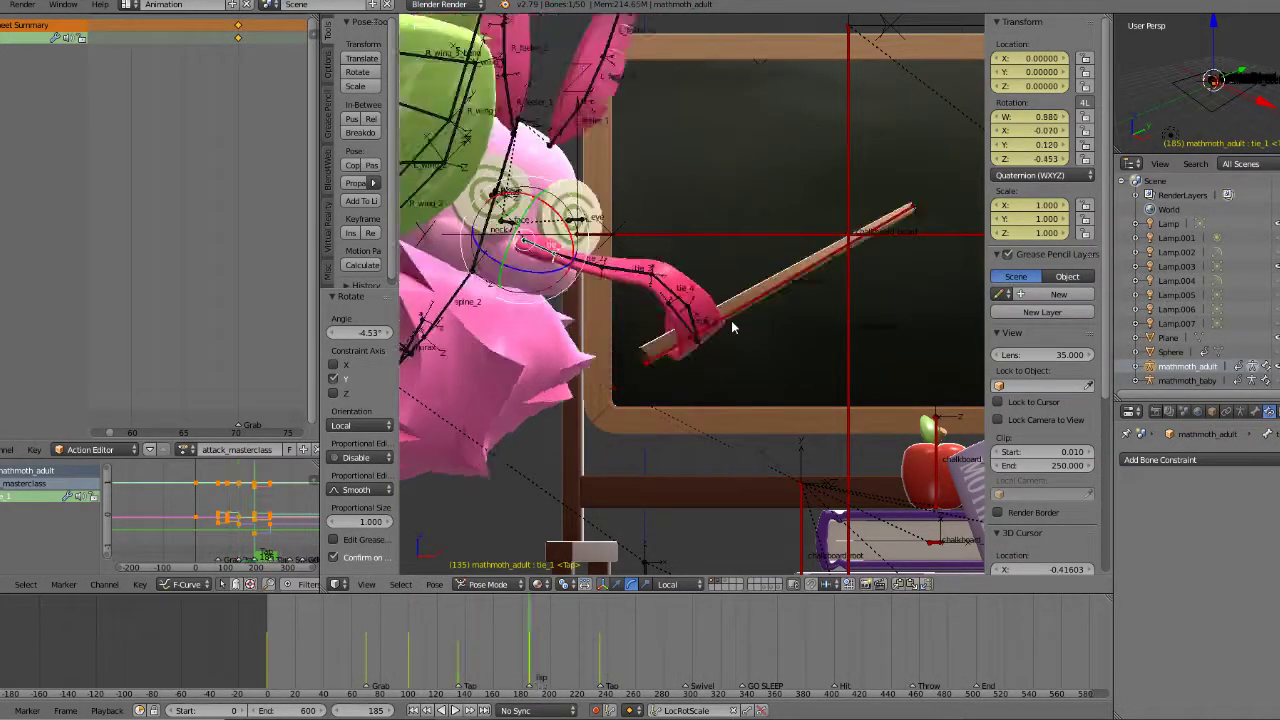
pyautogui.press('Up')
pyautogui.press('Down')
pyautogui.press('Down')
pyautogui.press('Down')
pyautogui.press('Up')
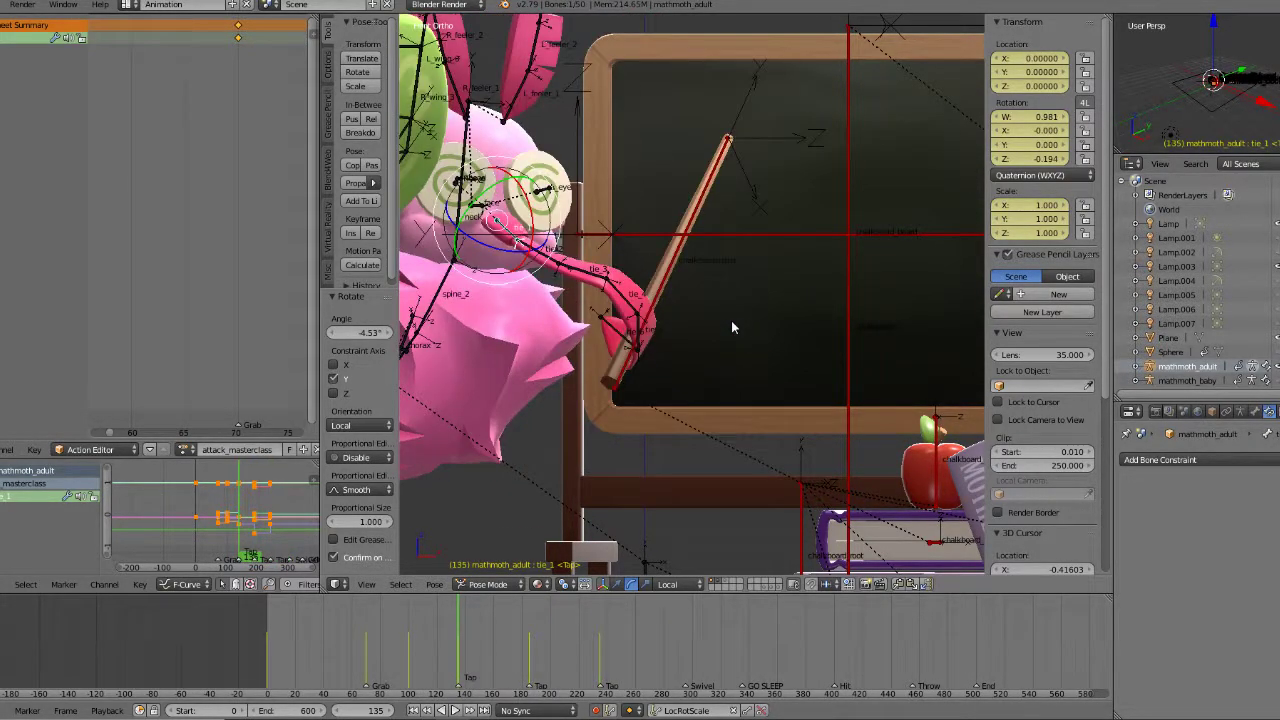
# Step: Play the animation with the whole mathmoth and chalkboard in view, restarting it from frame 0
pyautogui.scroll(-2, 731, 320)
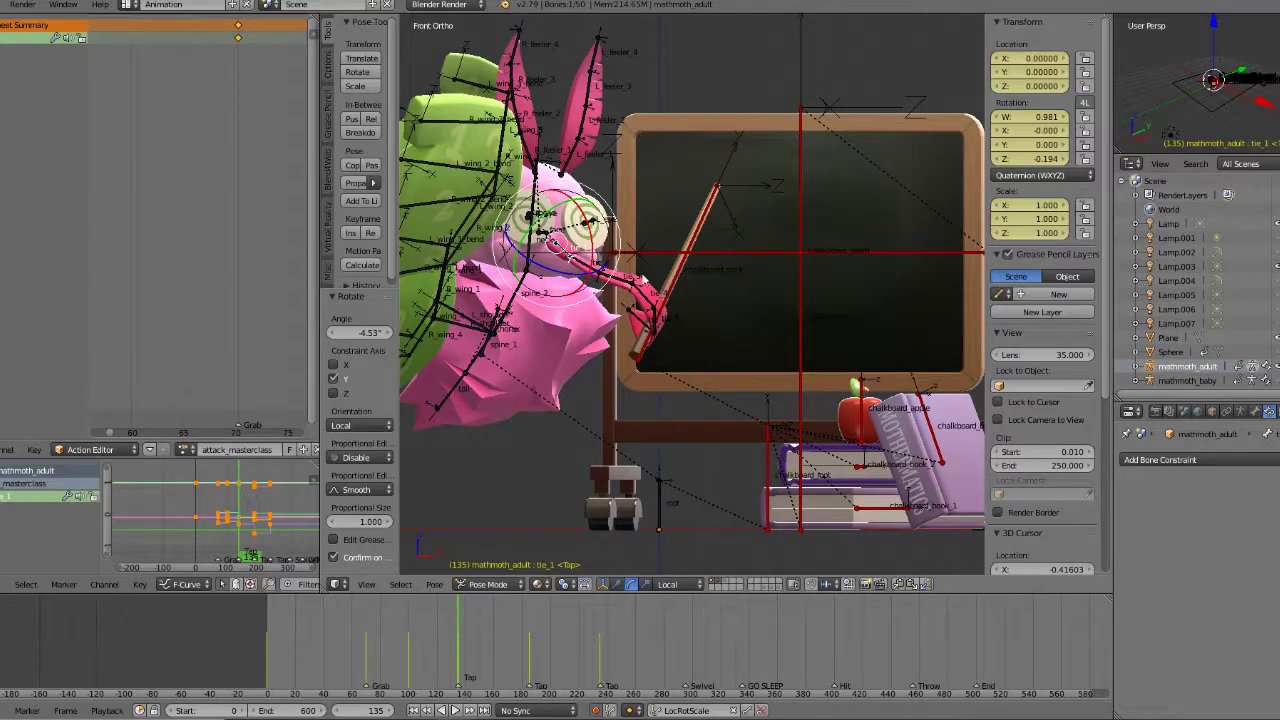
pyautogui.moveTo(637, 279); pyautogui.dragTo(662, 300, button='middle')
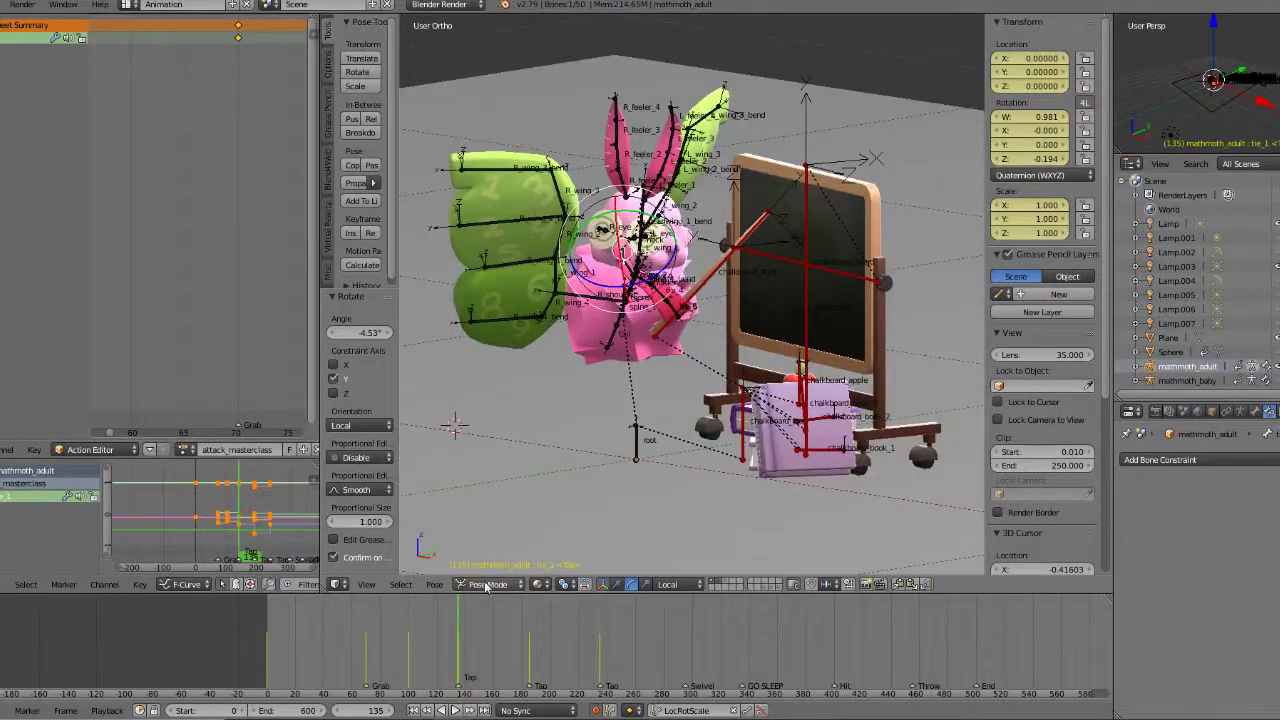
pyautogui.press('Down')
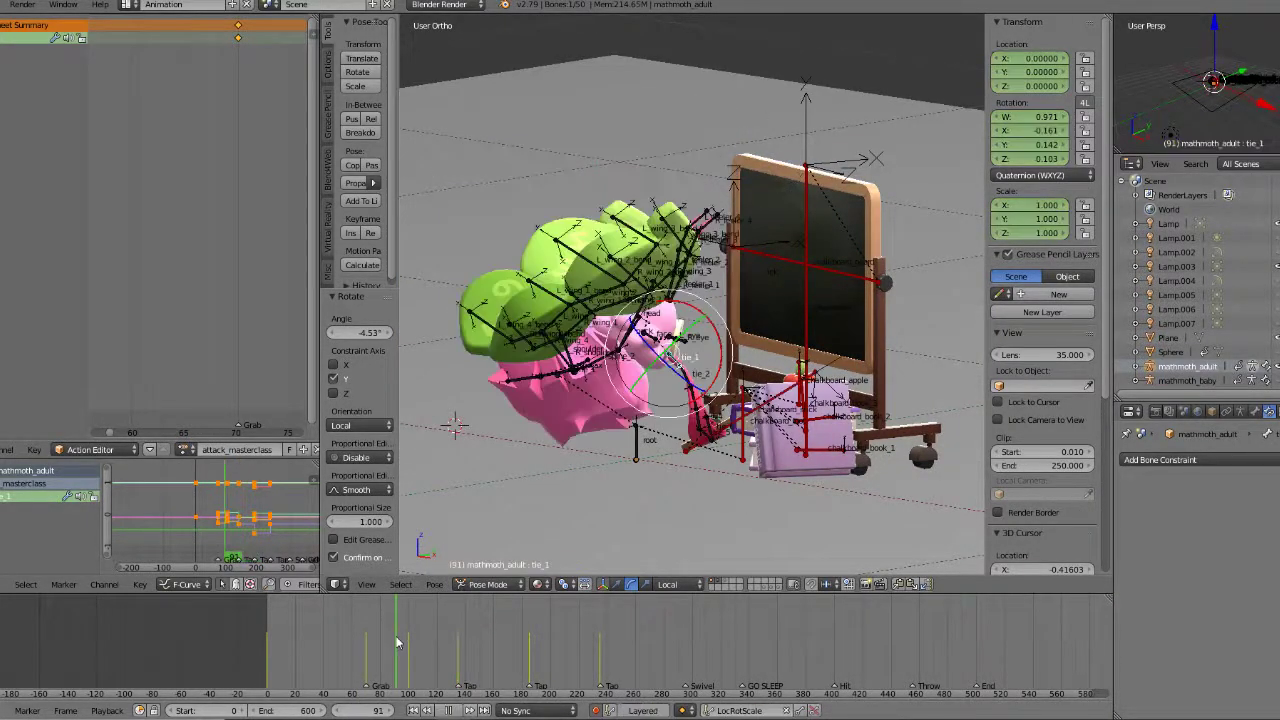
pyautogui.click(455, 710)
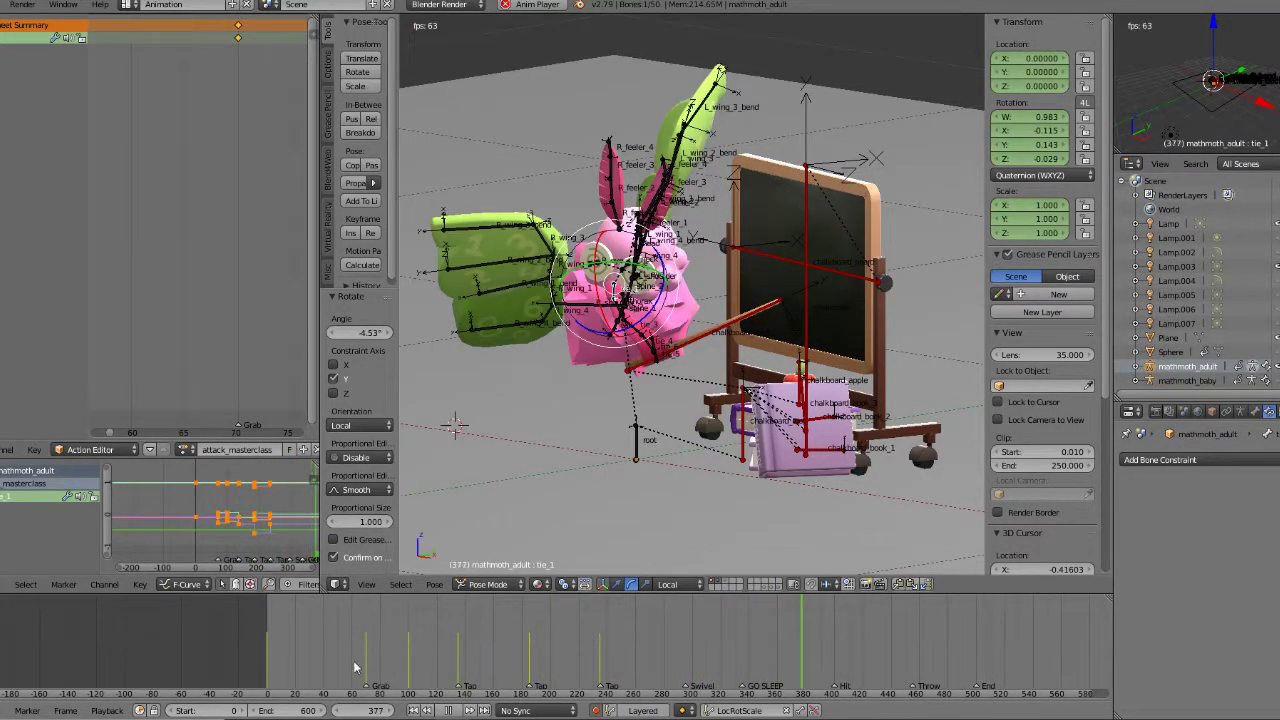
pyautogui.click(267, 648)
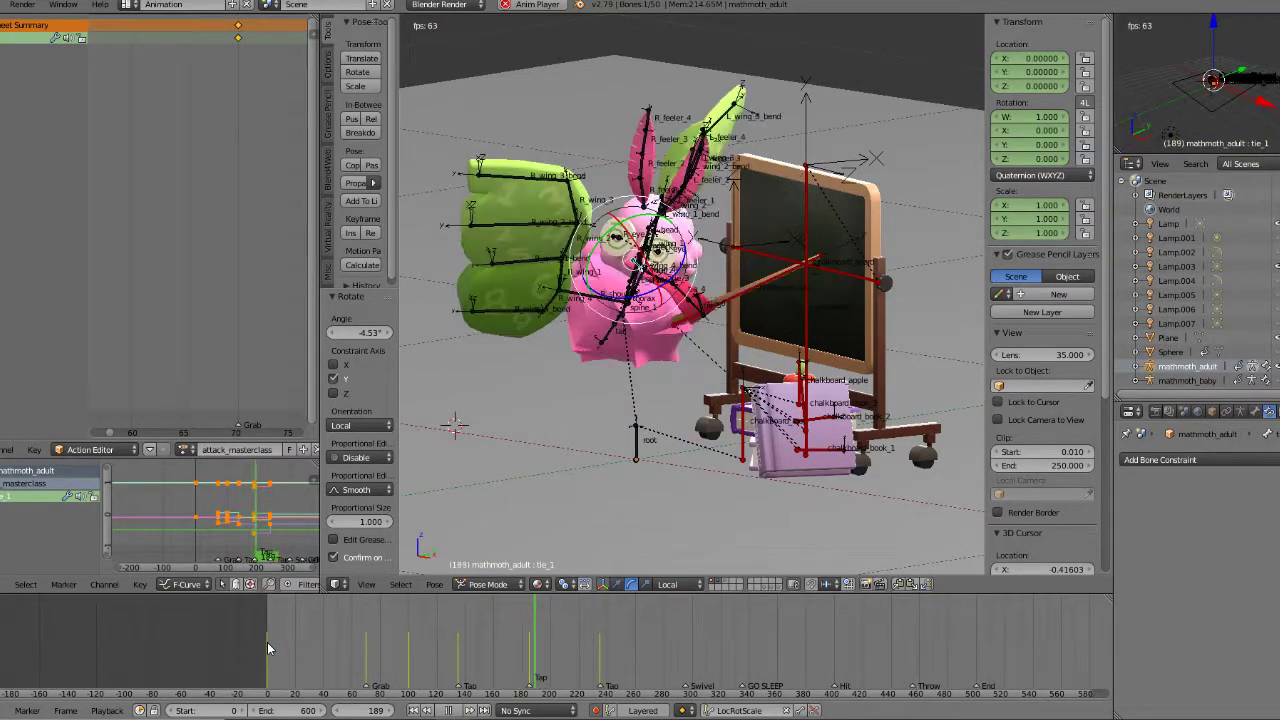
pyautogui.click(267, 648)
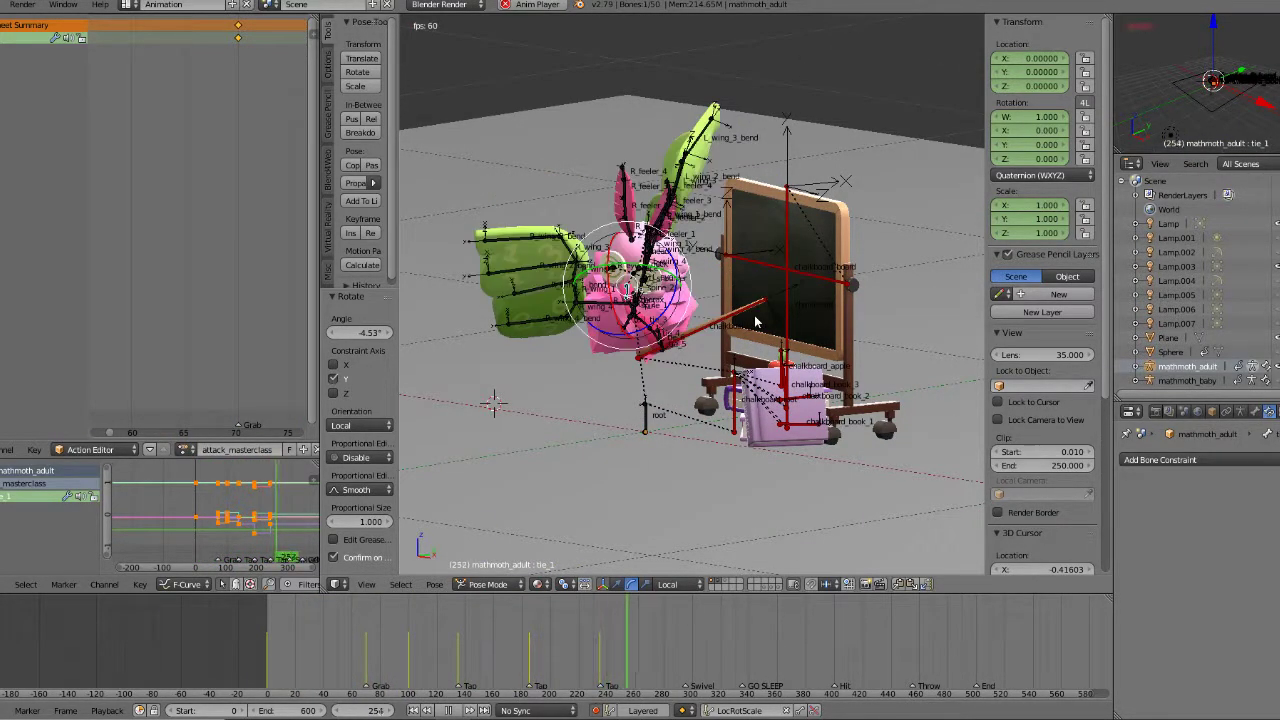
# Step: Examine the playback from a raised three-quarter angle, replaying the three taps from shortly before the first one
pyautogui.press('KP_1')
pyautogui.press('KP_6')
pyautogui.press('KP_6')
pyautogui.press('KP_6')
pyautogui.press('KP_8')
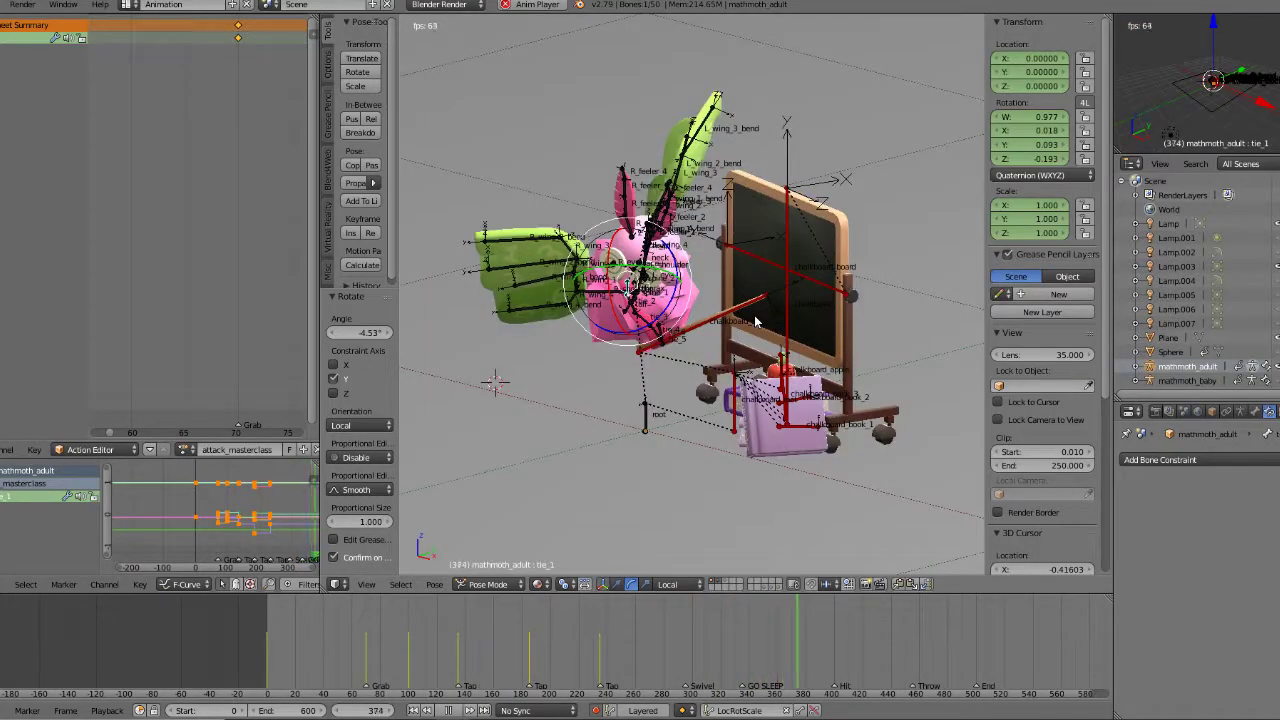
pyautogui.scroll(1, 755, 320)
pyautogui.scroll(2, 748, 318)
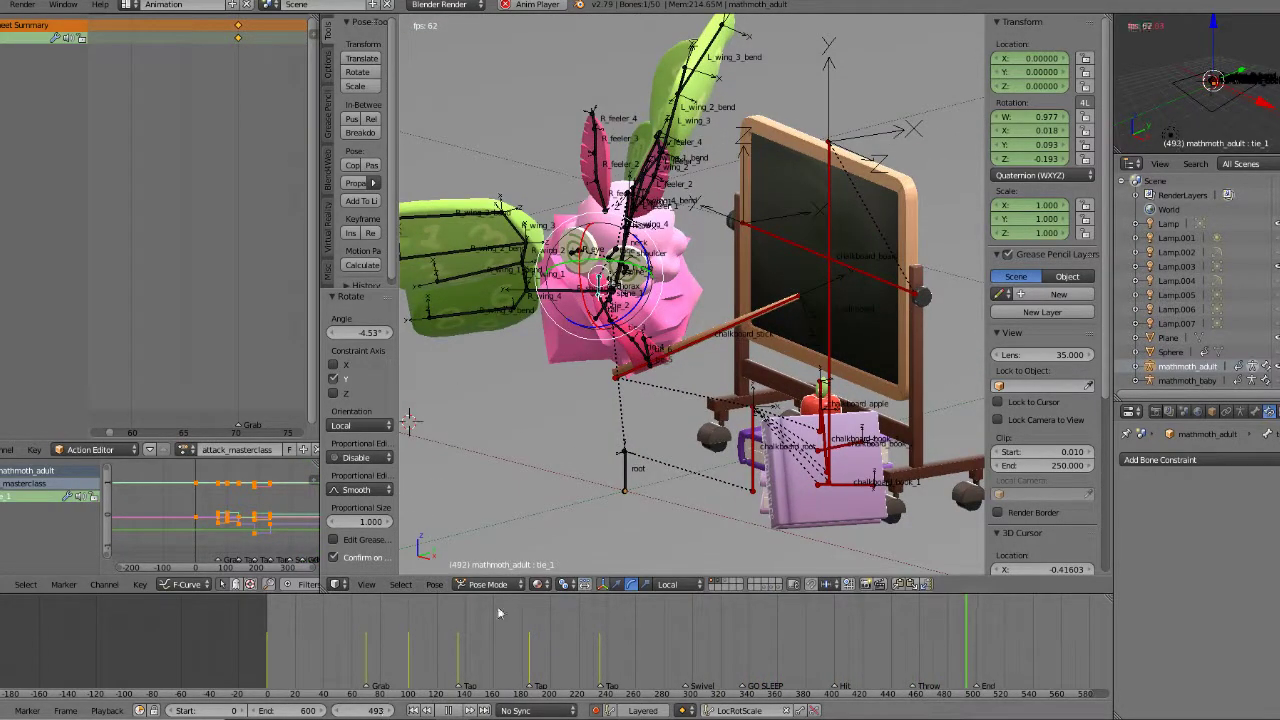
pyautogui.click(456, 638)
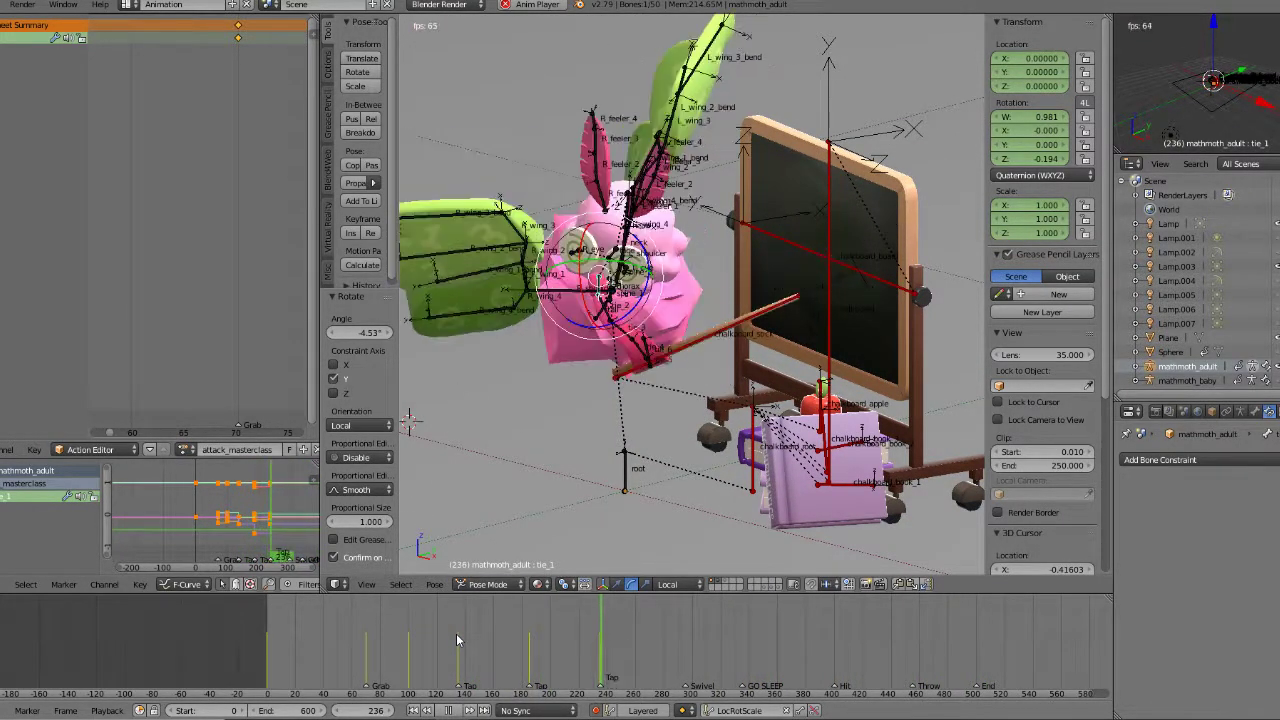
pyautogui.click(430, 639)
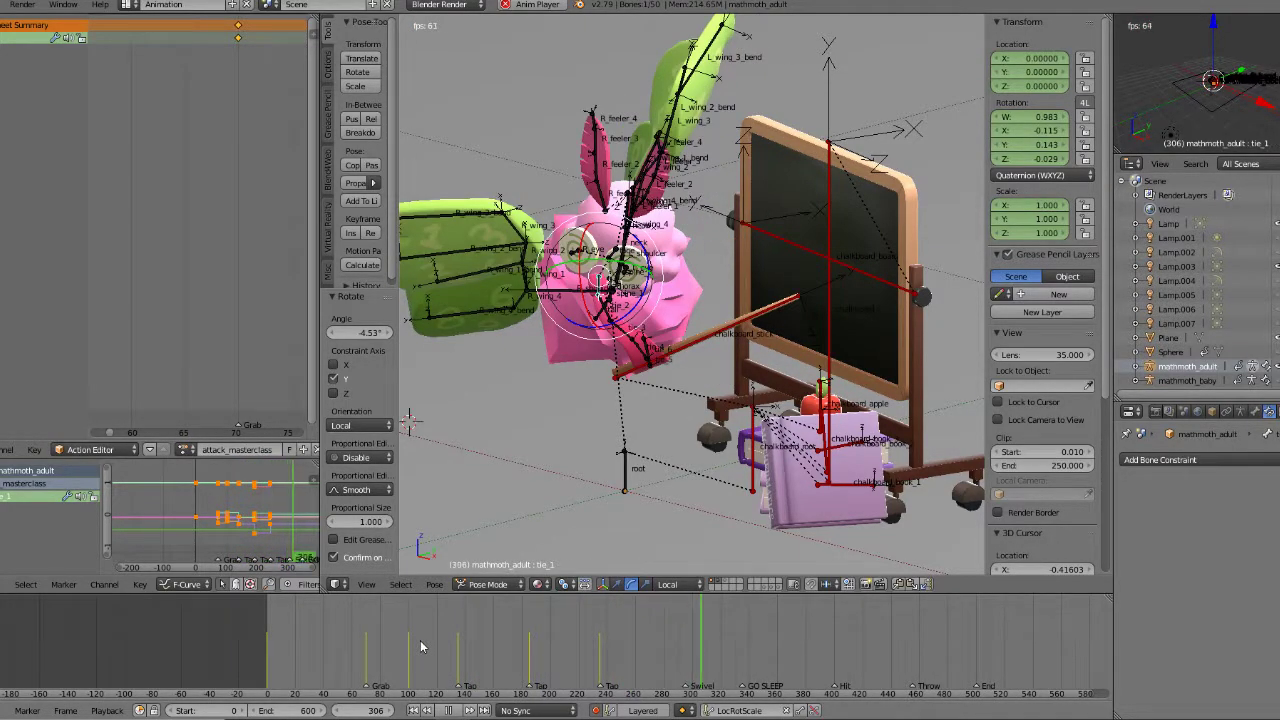
pyautogui.click(420, 640)
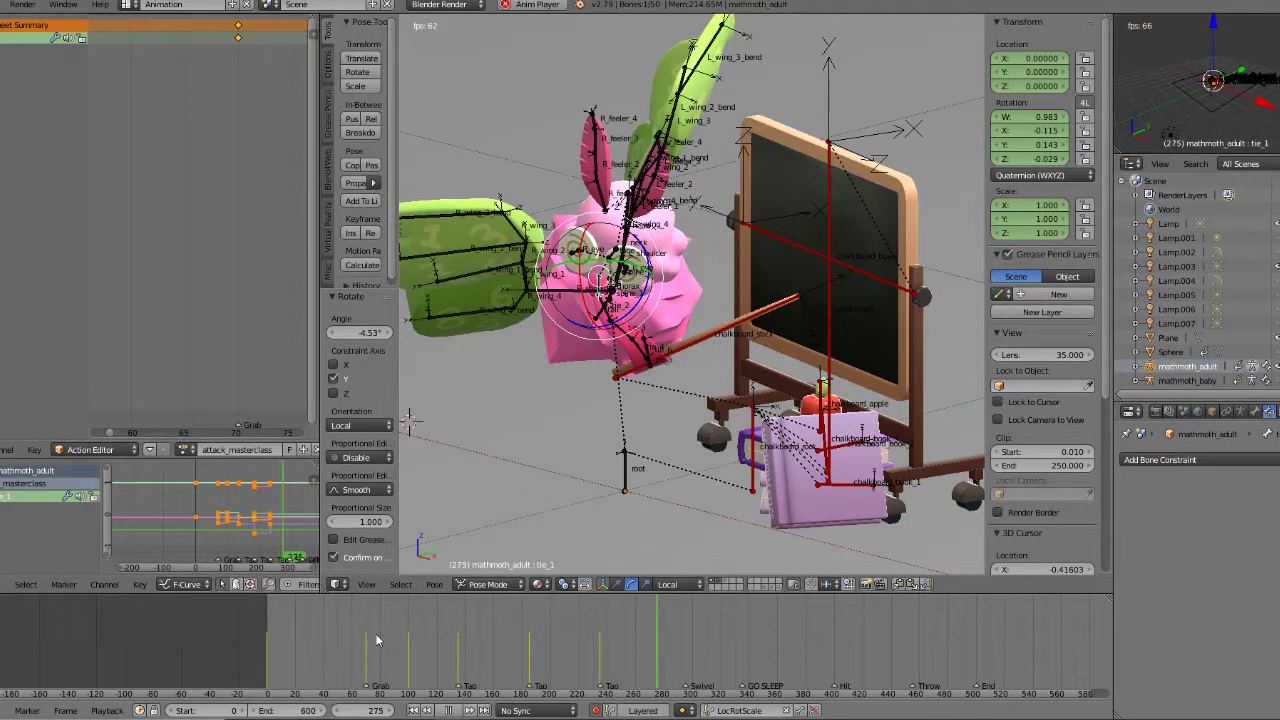
# Step: Replay the taps from a lower angle facing the chalkboard and stop the playback
pyautogui.scroll(-1, 667, 416)
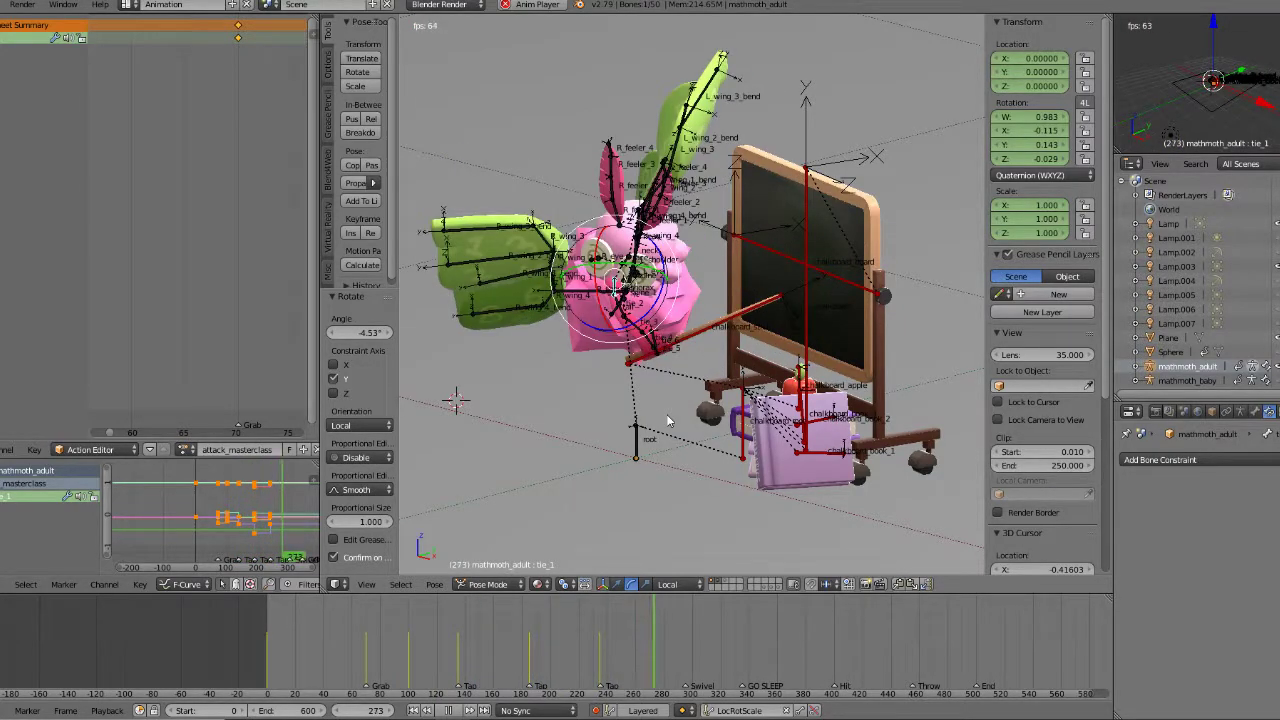
pyautogui.click(452, 651)
pyautogui.moveTo(699, 379); pyautogui.dragTo(735, 369, button='middle')
pyautogui.scroll(1, 731, 370)
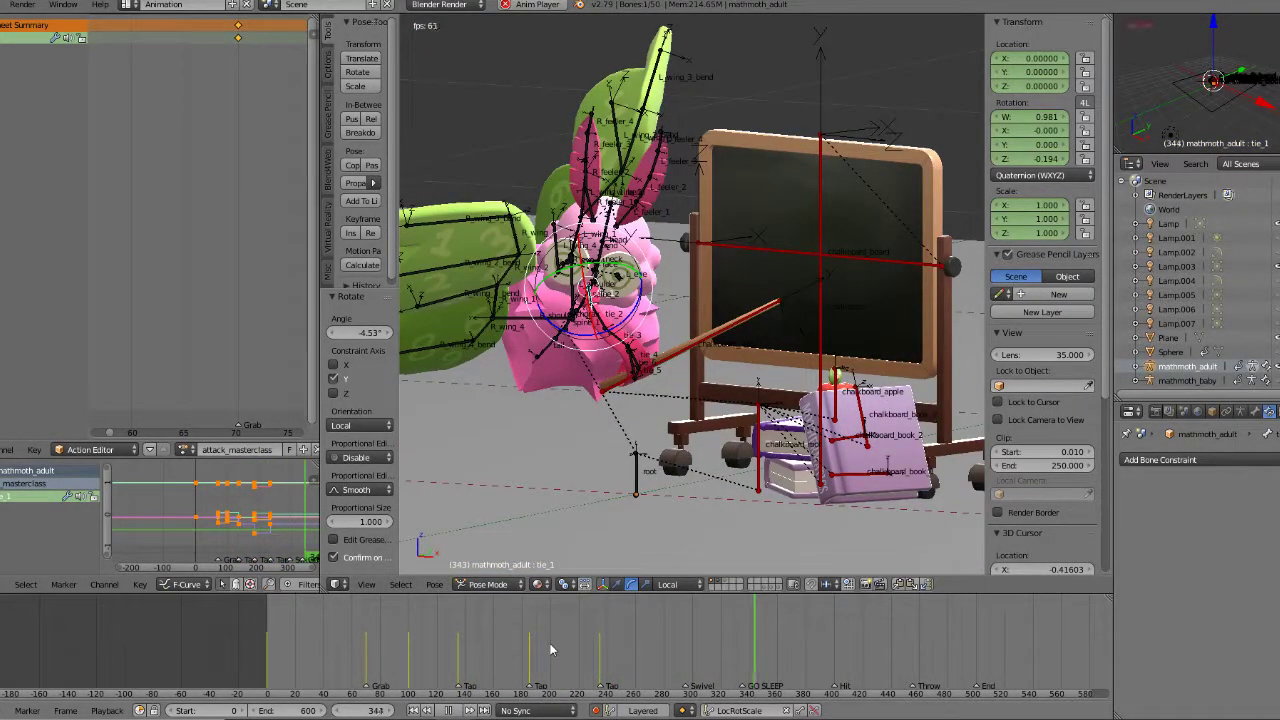
pyautogui.click(459, 709)
# Step: Compare the tap poses at frames 135 and 185, and play the animation from before the first tap through the third
pyautogui.moveTo(450, 647)
pyautogui.mouseDown()
pyautogui.moveTo(525, 639)
pyautogui.moveTo(448, 634)
pyautogui.moveTo(590, 638)
pyautogui.moveTo(390, 640)
pyautogui.moveTo(592, 638)
pyautogui.moveTo(445, 640)
pyautogui.moveTo(459, 640)
pyautogui.mouseUp()
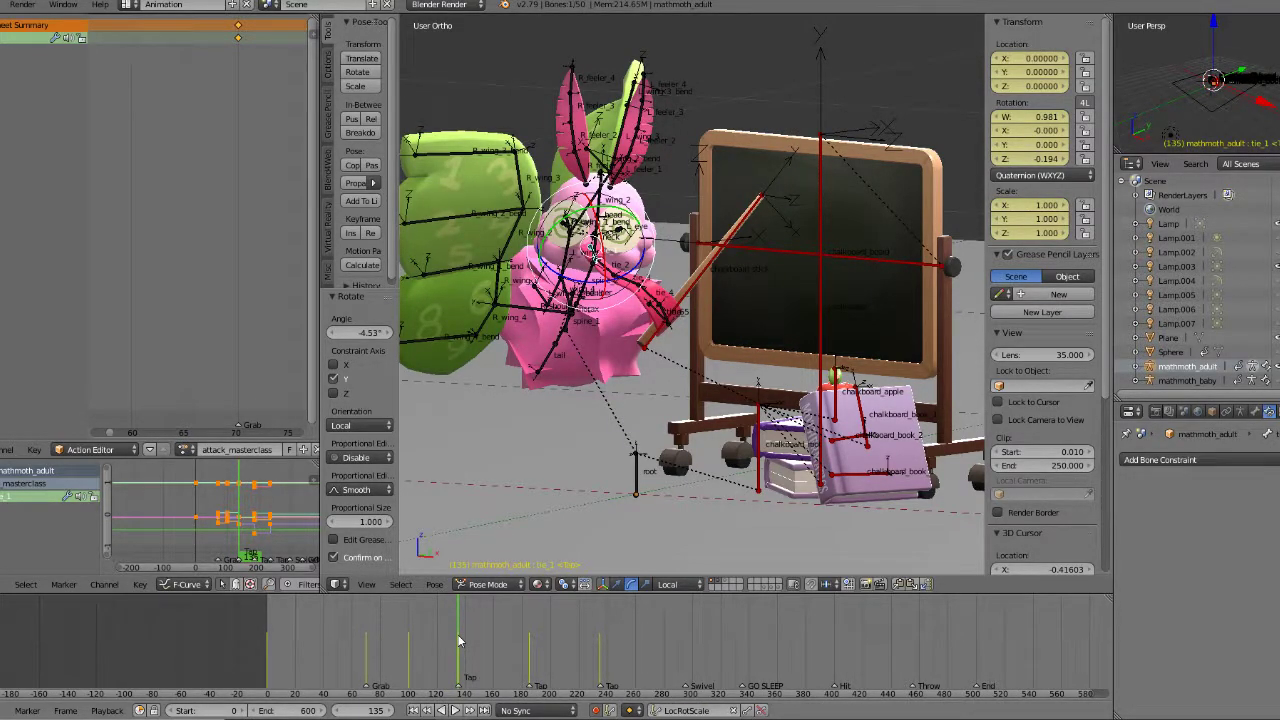
pyautogui.press('Up')
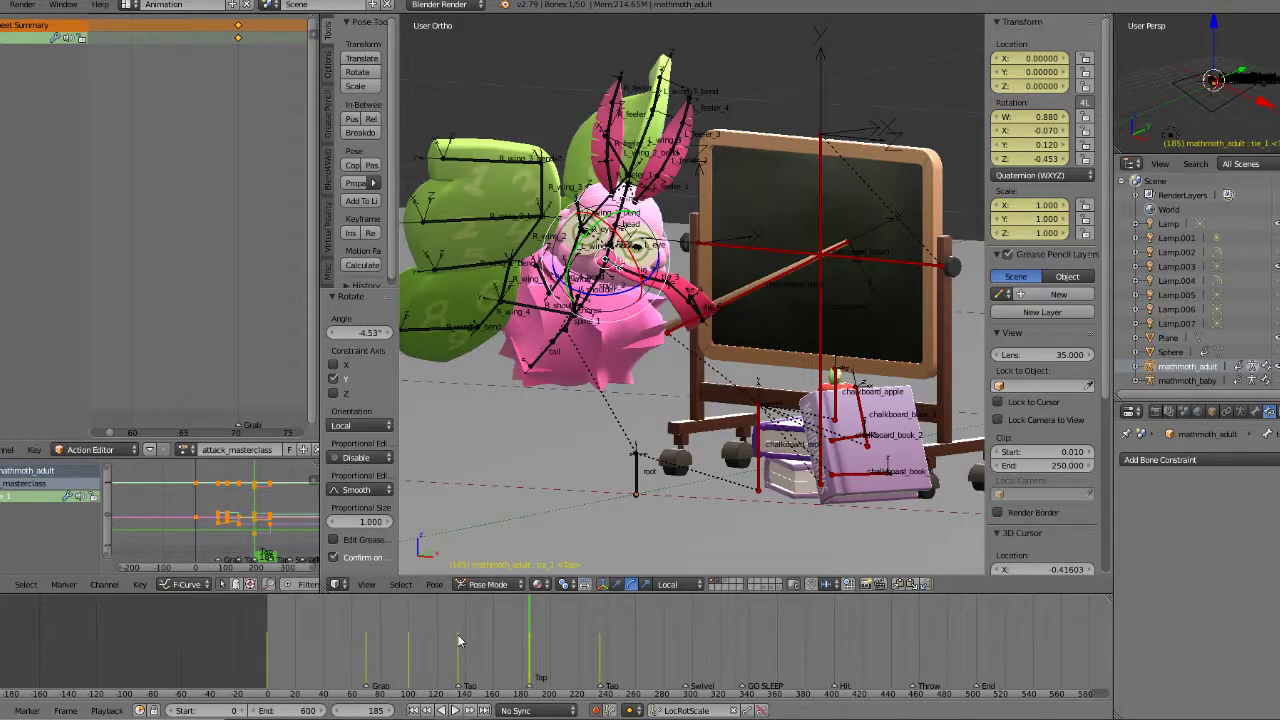
pyautogui.moveTo(476, 641); pyautogui.dragTo(439, 638)
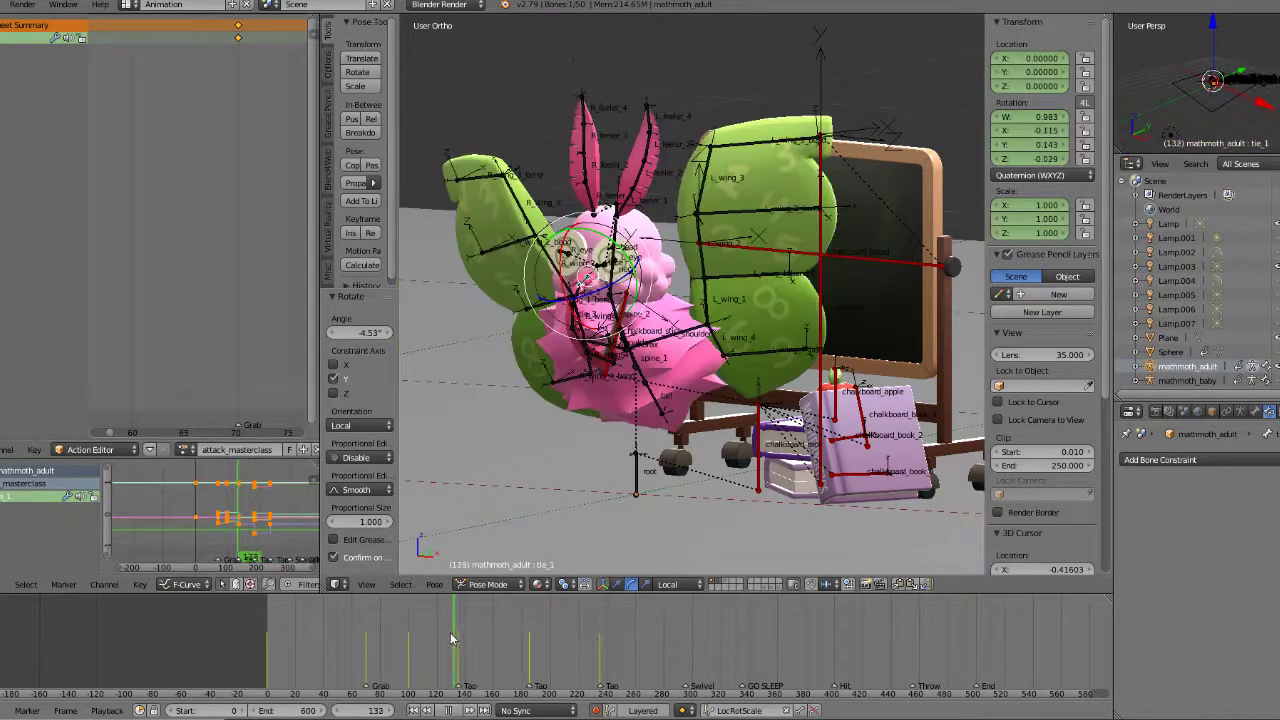
pyautogui.click(455, 710)
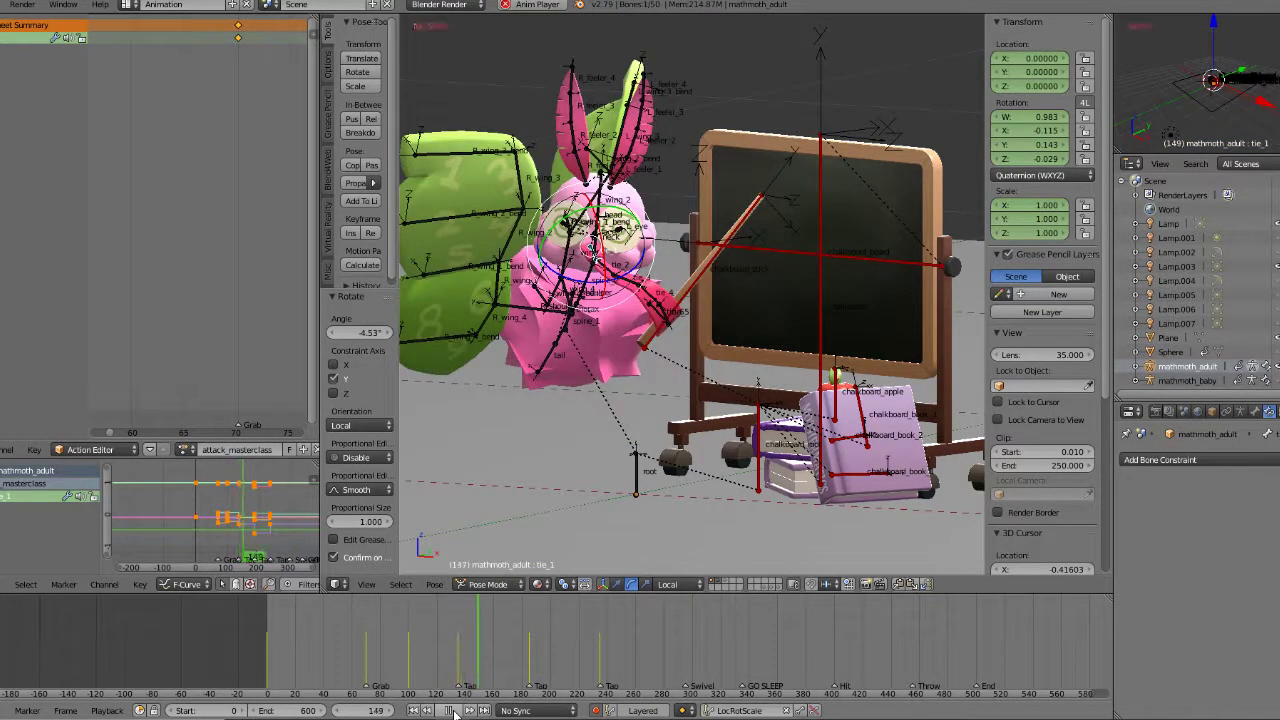
pyautogui.click(452, 710)
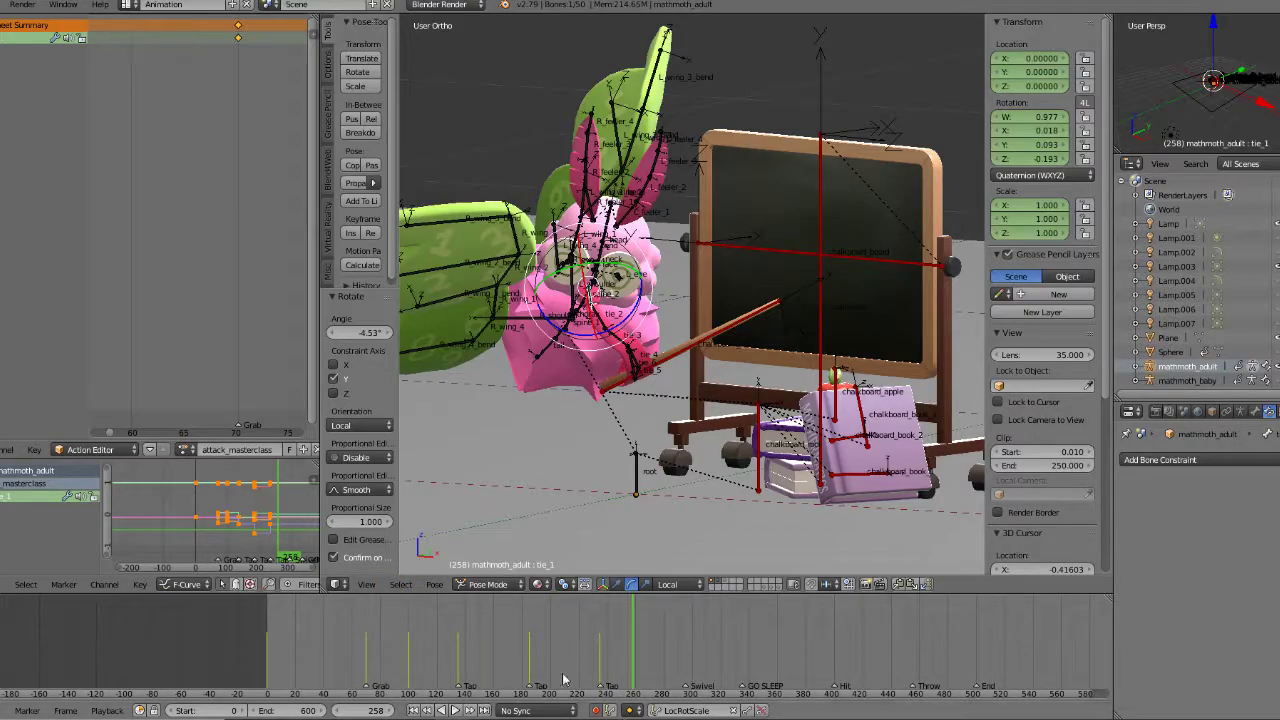
# Step: Hide the mathmoth_adult armature and replay the tap sequence without bones, examining it from several angles
pyautogui.click(429, 653)
pyautogui.click(456, 709)
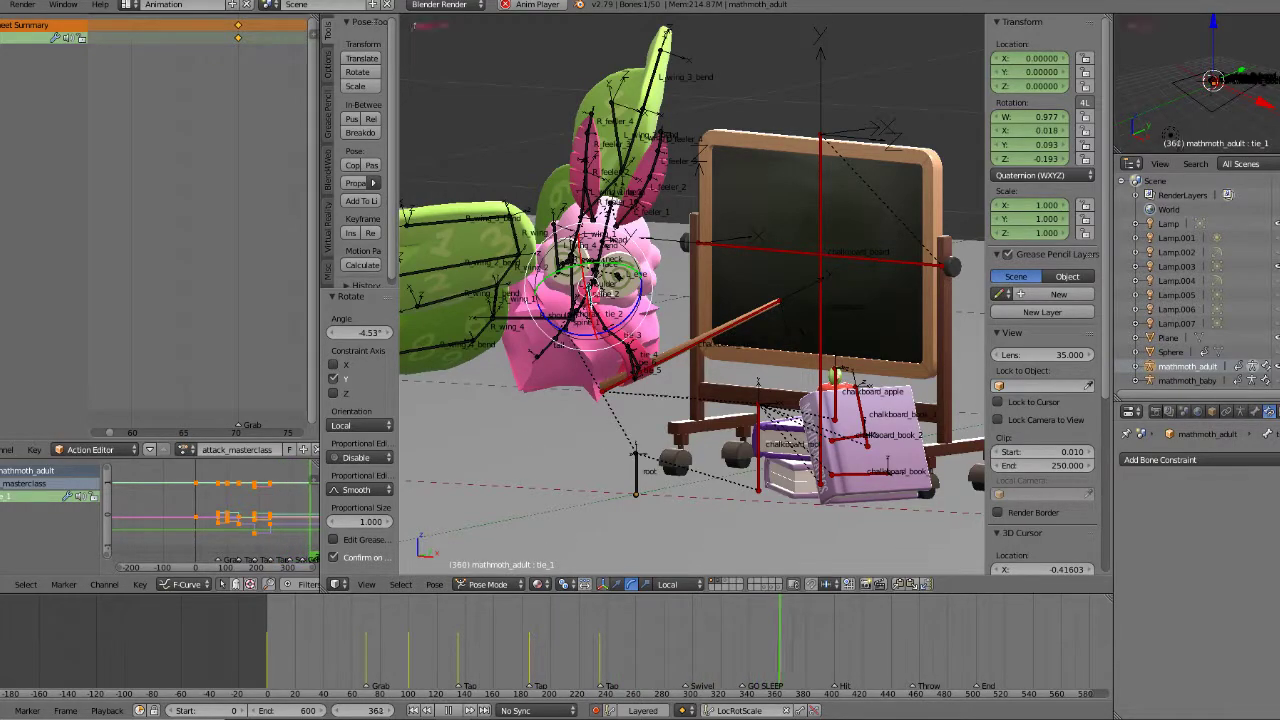
pyautogui.click(1279, 366)
pyautogui.scroll(-1, 750, 388)
pyautogui.moveTo(785, 362); pyautogui.dragTo(747, 393, button='middle')
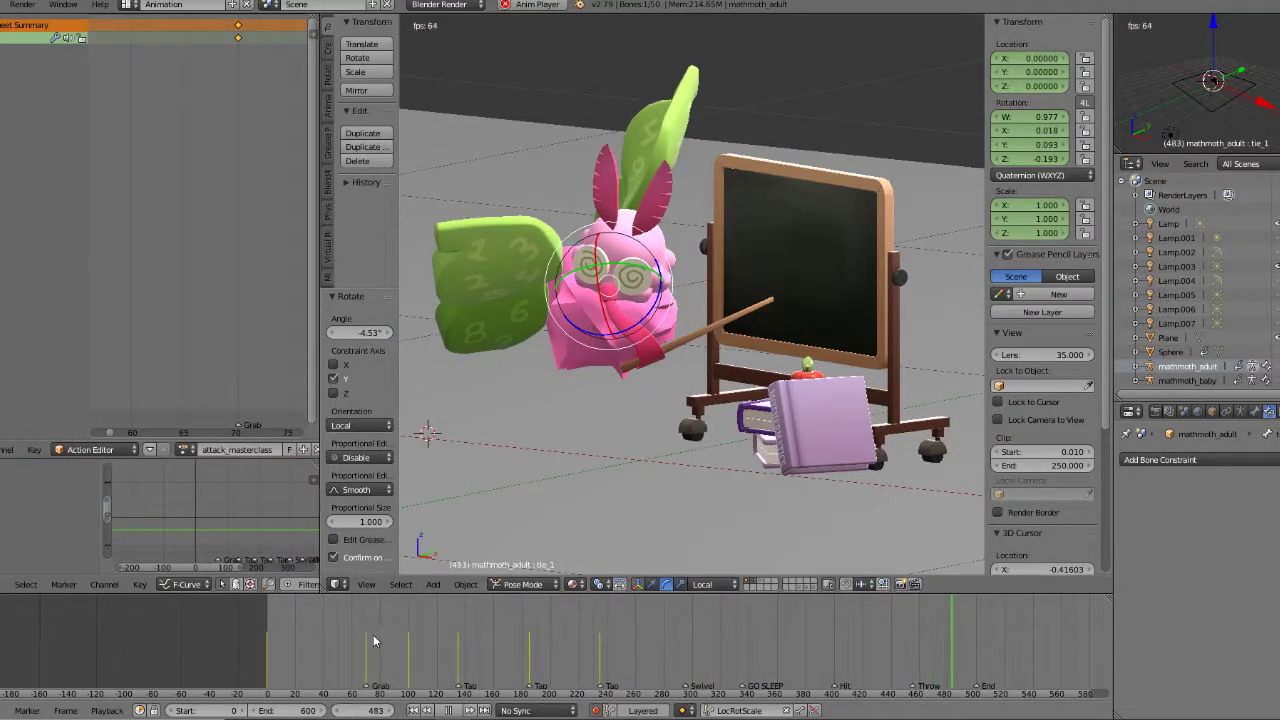
pyautogui.click(374, 640)
pyautogui.moveTo(666, 437); pyautogui.dragTo(658, 450, button='middle')
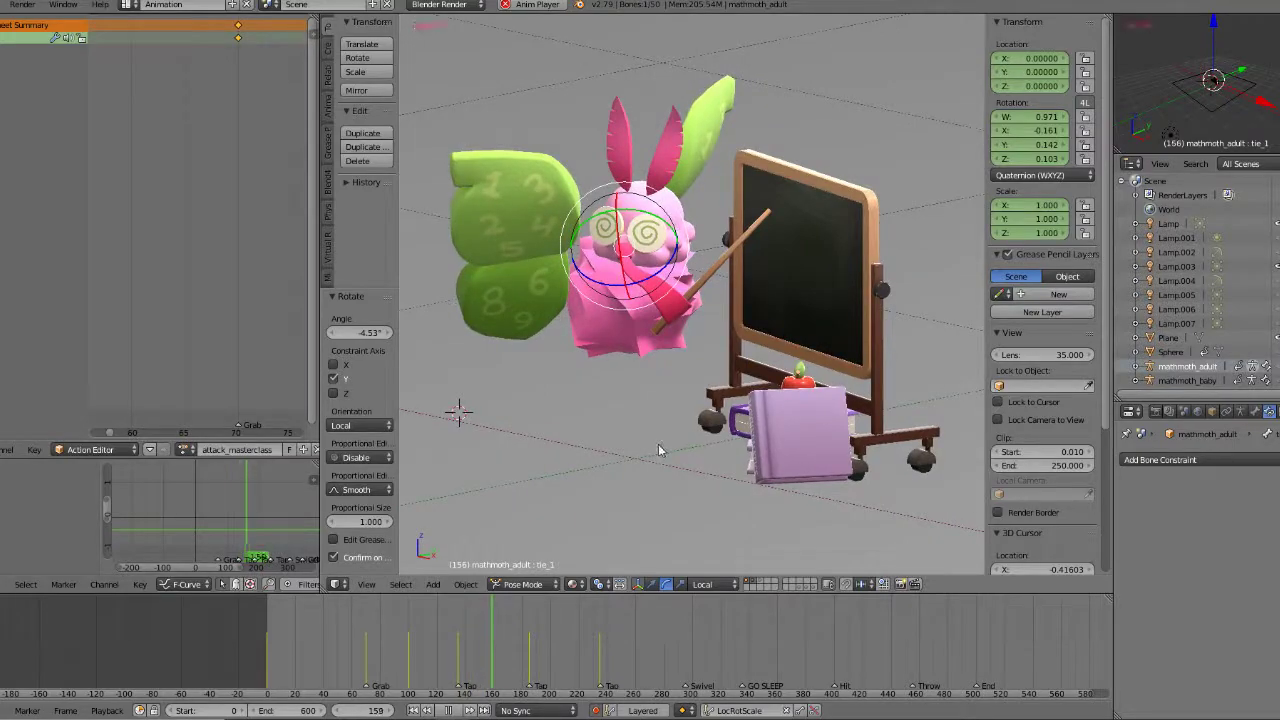
pyautogui.click(436, 648)
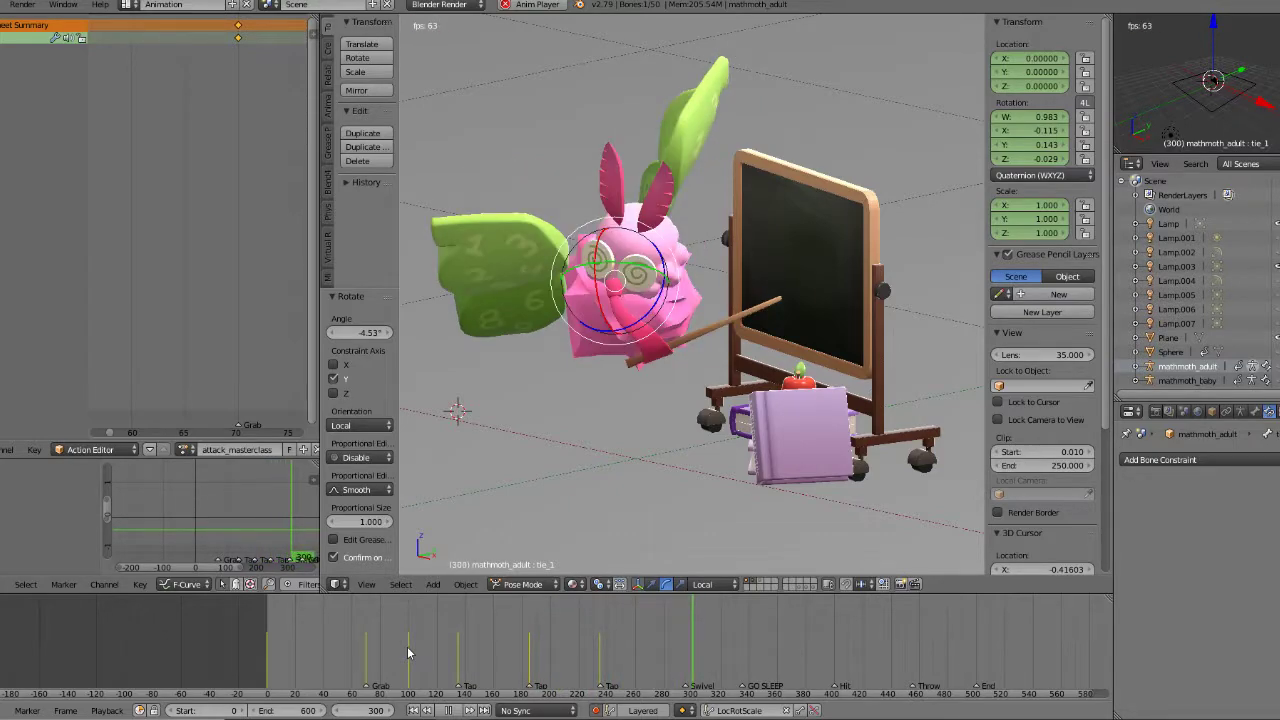
pyautogui.click(408, 653)
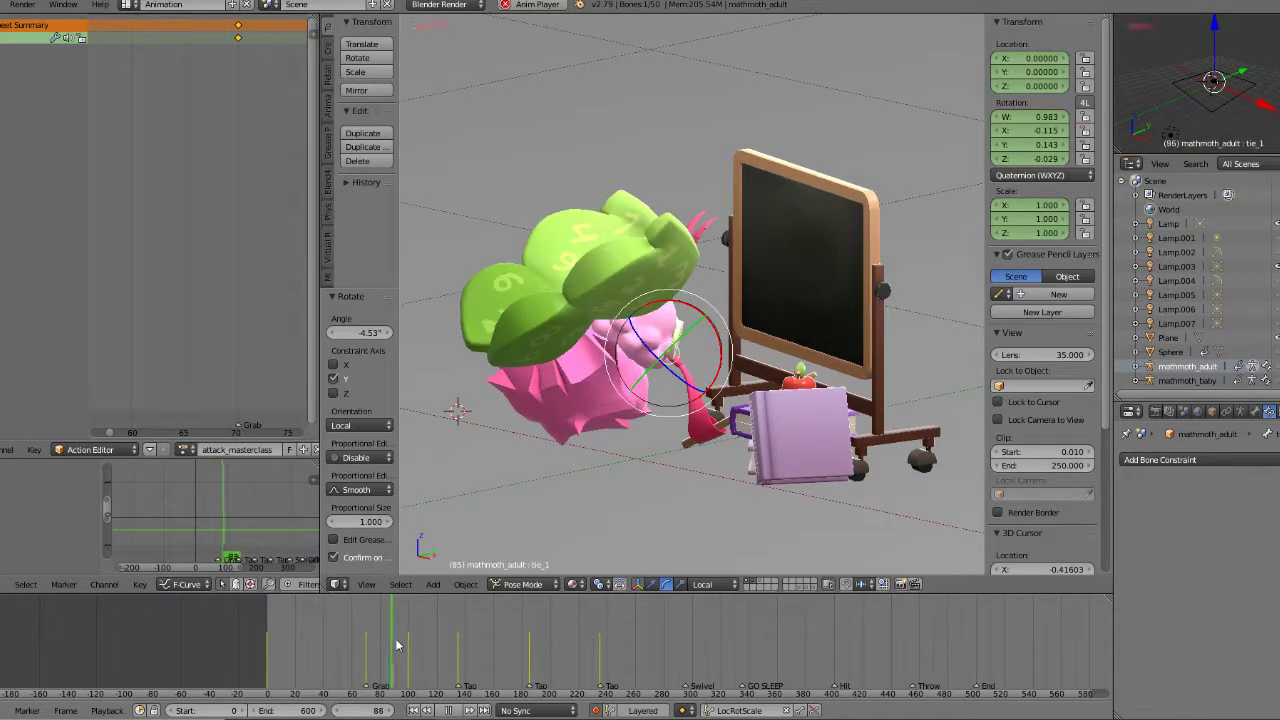
pyautogui.moveTo(664, 447); pyautogui.dragTo(688, 442, button='middle')
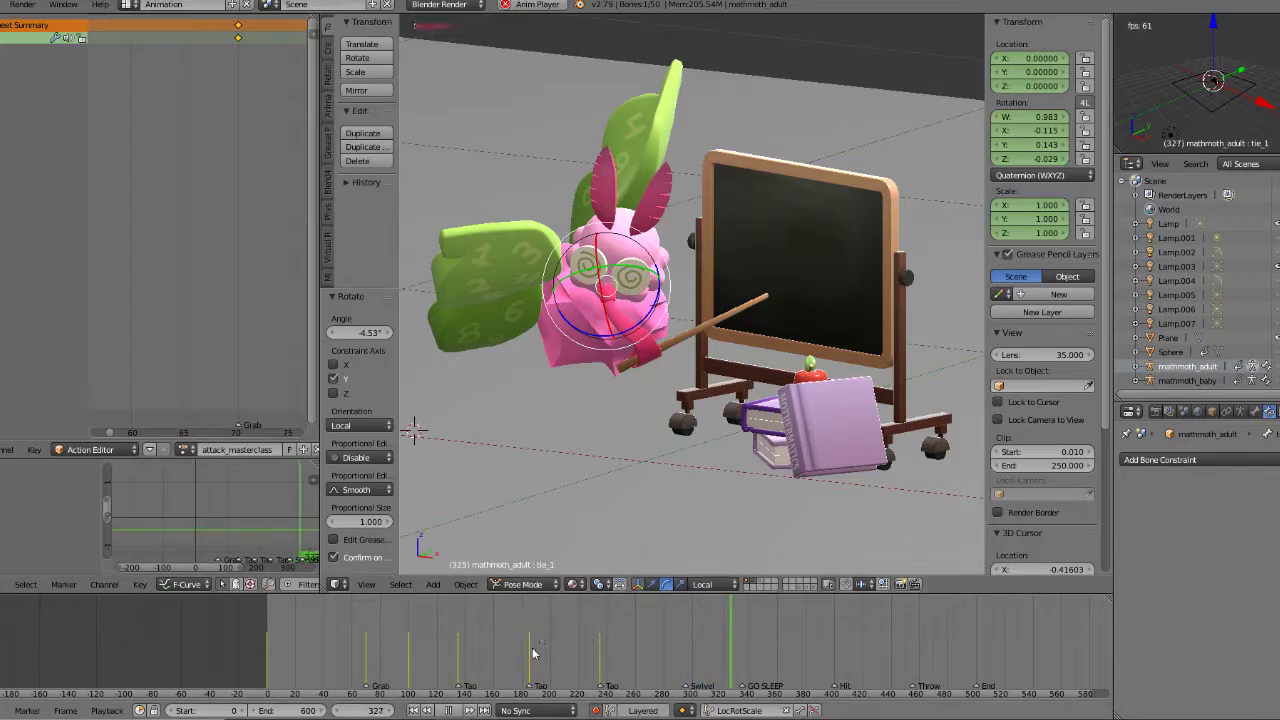
# Step: Stop the playback and scrub through the three taps to frame 235 to examine the transitions
pyautogui.click(448, 710)
pyautogui.moveTo(454, 666); pyautogui.dragTo(543, 658)
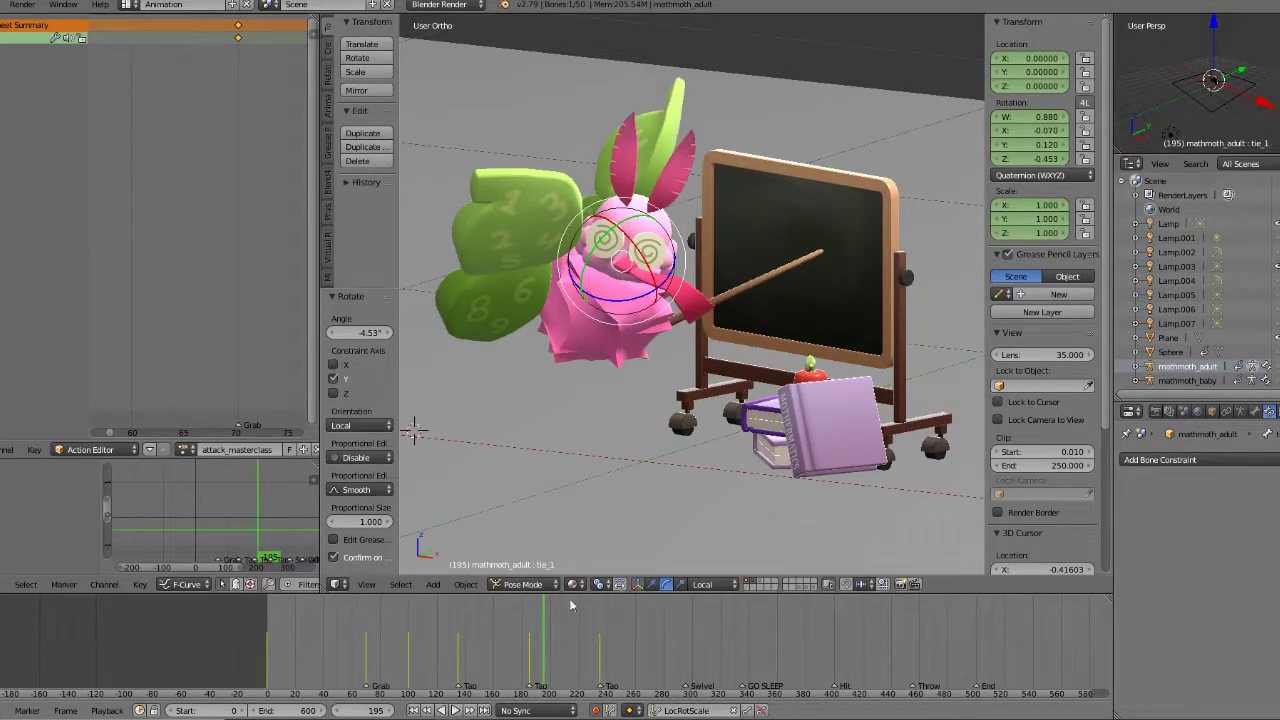
pyautogui.scroll(1, 634, 428)
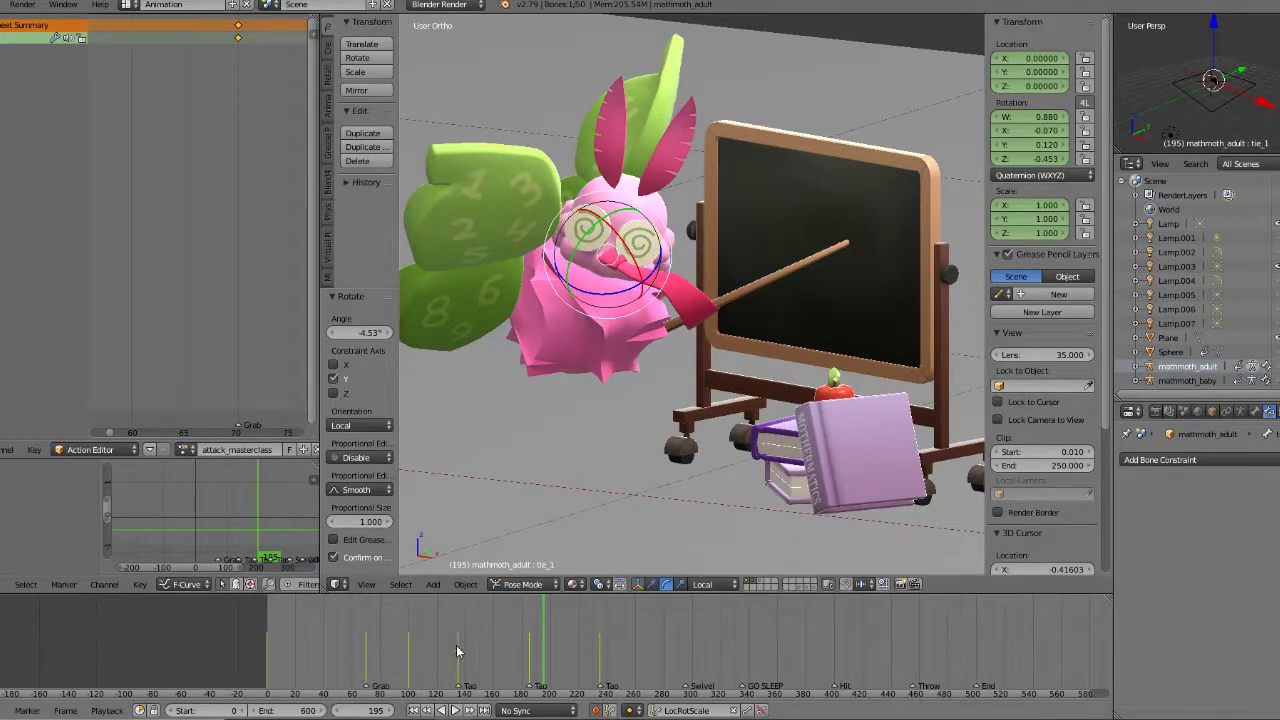
pyautogui.click(492, 651)
pyautogui.moveTo(494, 651); pyautogui.dragTo(600, 643)
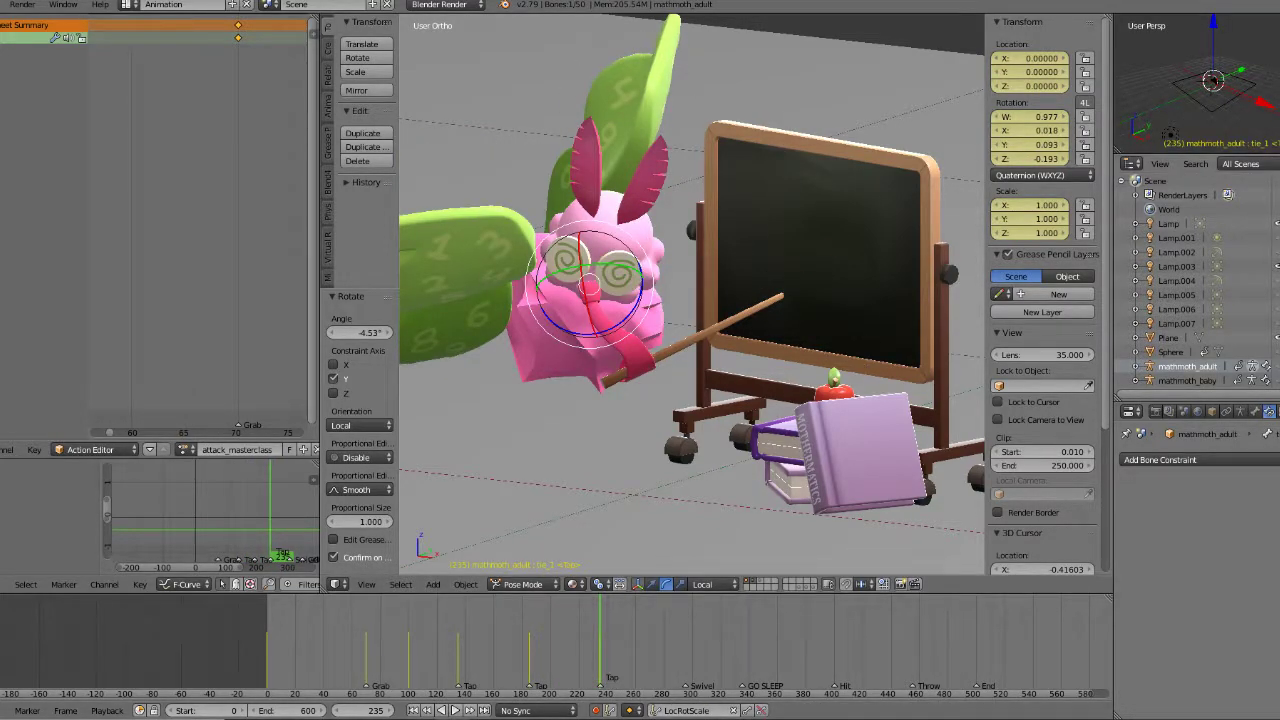
# Step: Unhide the mathmoth_adult armature and select the thorax bone at frame 235
pyautogui.click(1278, 366)
pyautogui.scroll(2, 580, 286)
pyautogui.moveTo(580, 286); pyautogui.dragTo(723, 296, button='middle')
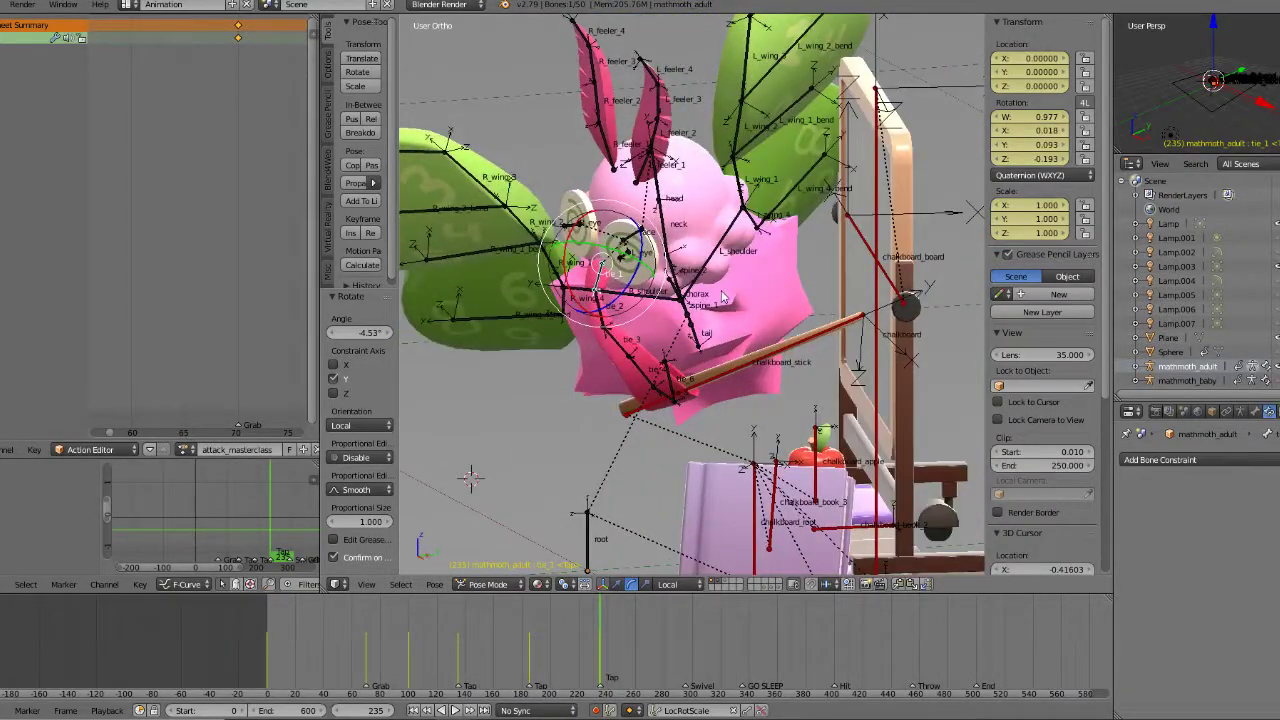
pyautogui.rightClick(680, 292)
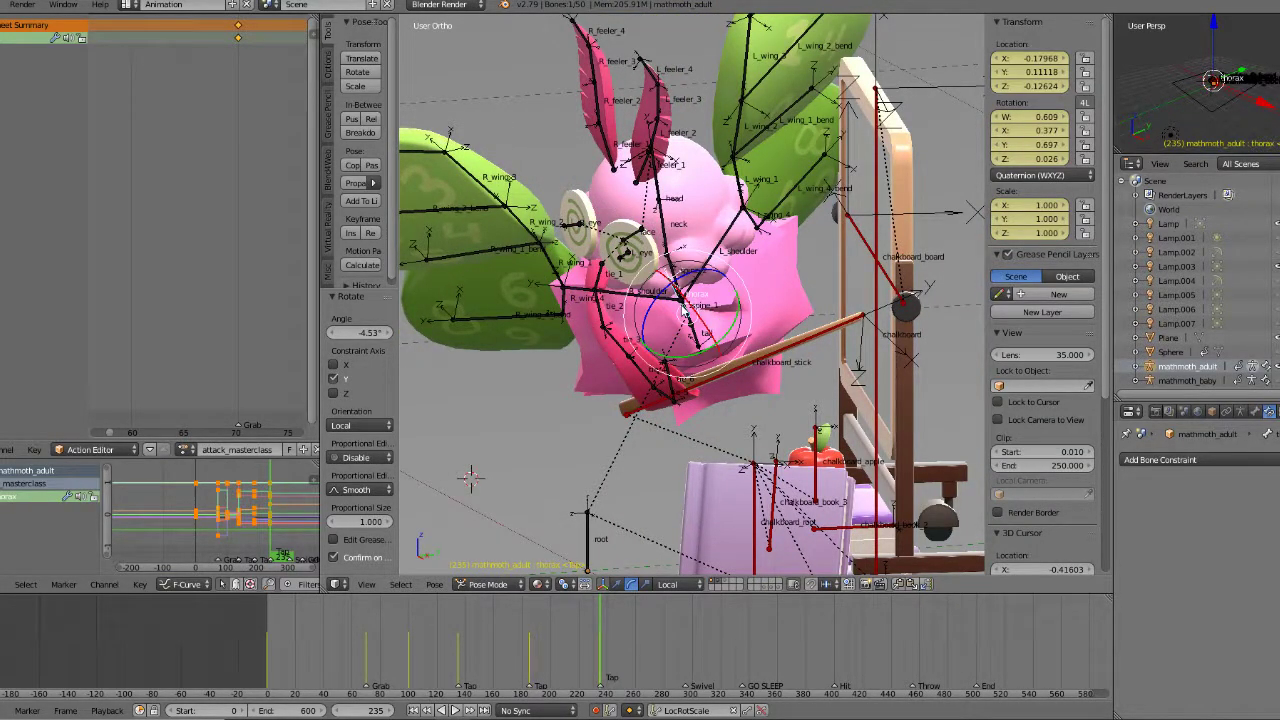
# Step: Rotate the thorax bone slightly in the right side view at frame 235
pyautogui.press('KP_3')
pyautogui.press('r')
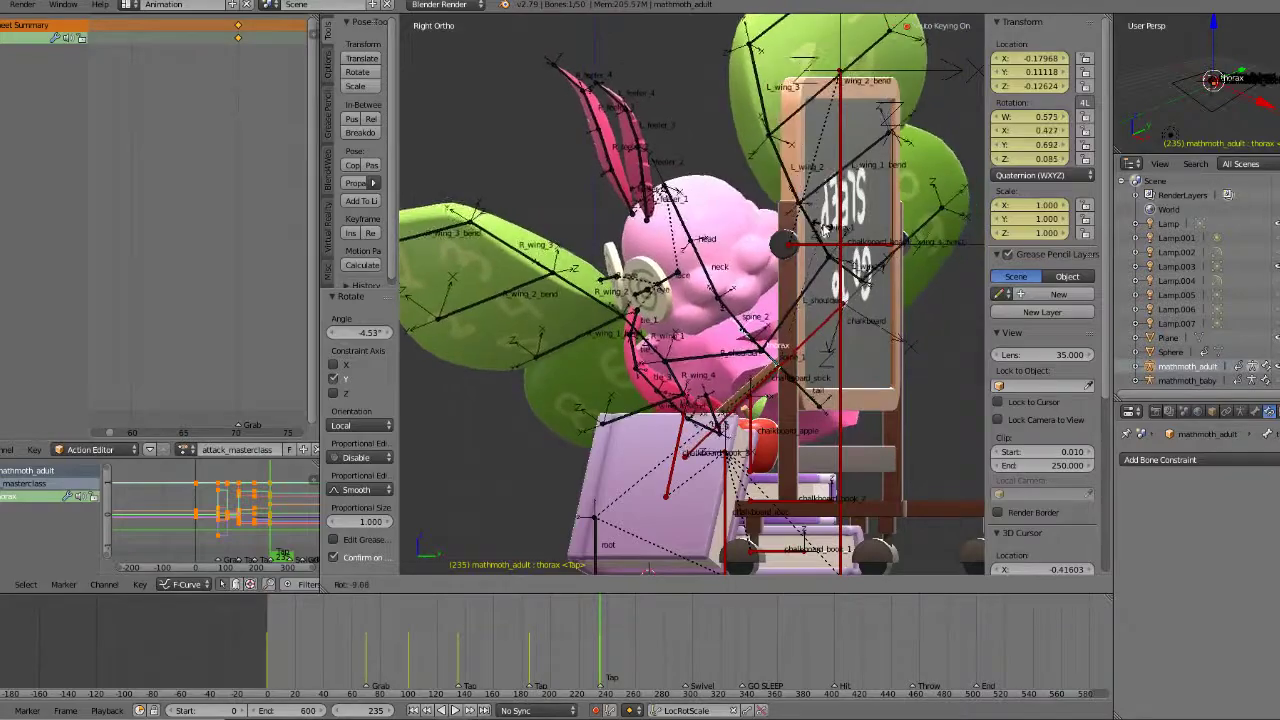
pyautogui.click(825, 230)
pyautogui.moveTo(791, 243); pyautogui.dragTo(813, 262, button='middle')
# Step: Rotate the head bone about 12.4° in the right side view at frame 235
pyautogui.rightClick(648, 272)
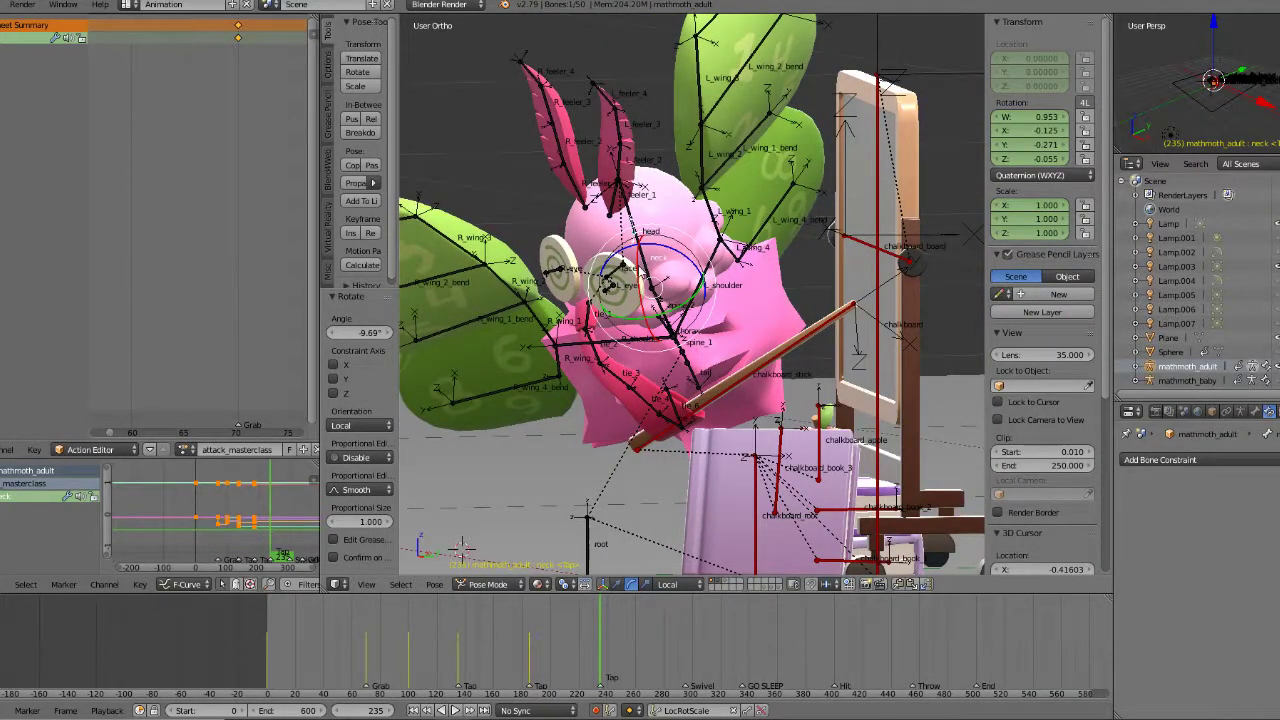
pyautogui.press('KP_3')
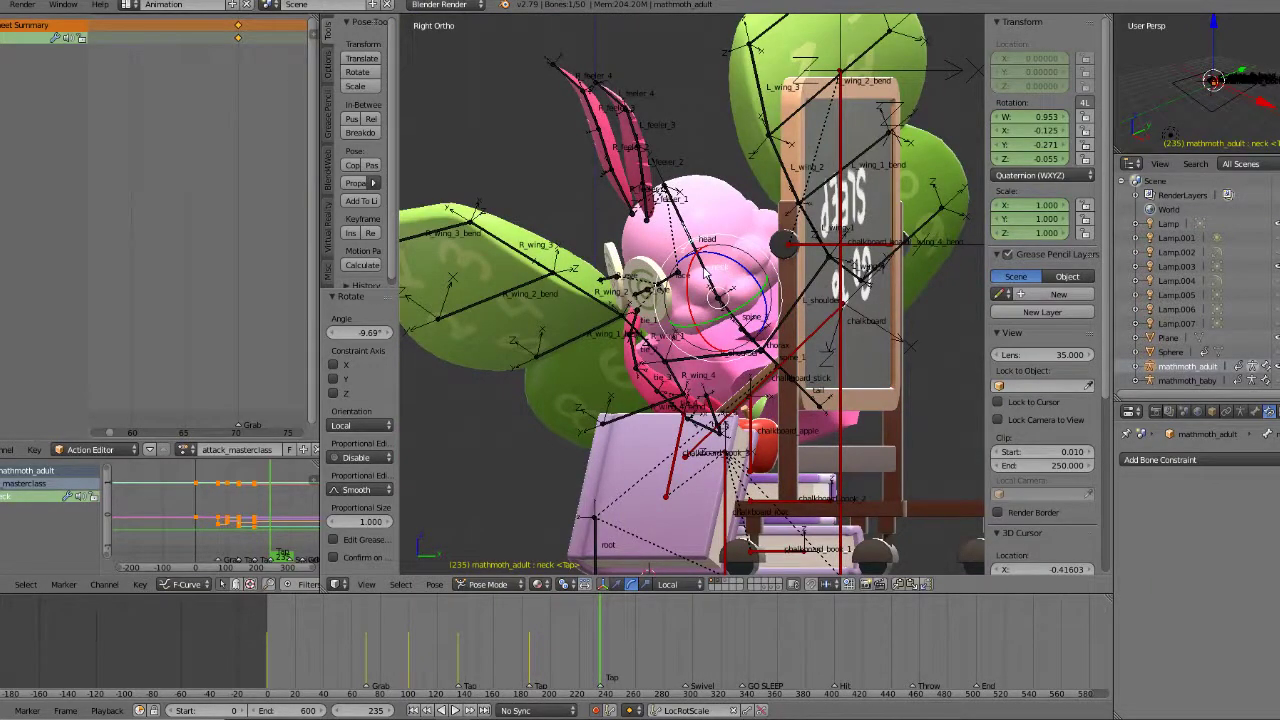
pyautogui.rightClick(706, 270)
pyautogui.press('r')
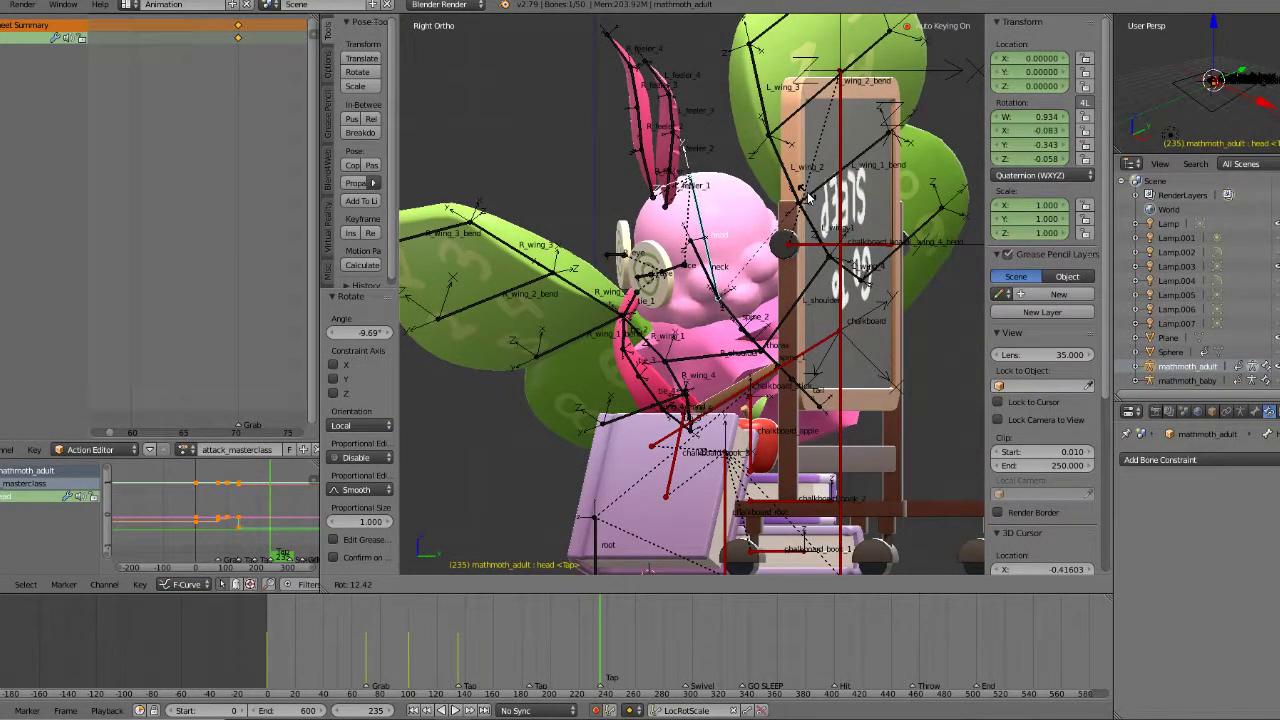
pyautogui.click(808, 197)
pyautogui.moveTo(808, 197); pyautogui.dragTo(776, 263, button='middle')
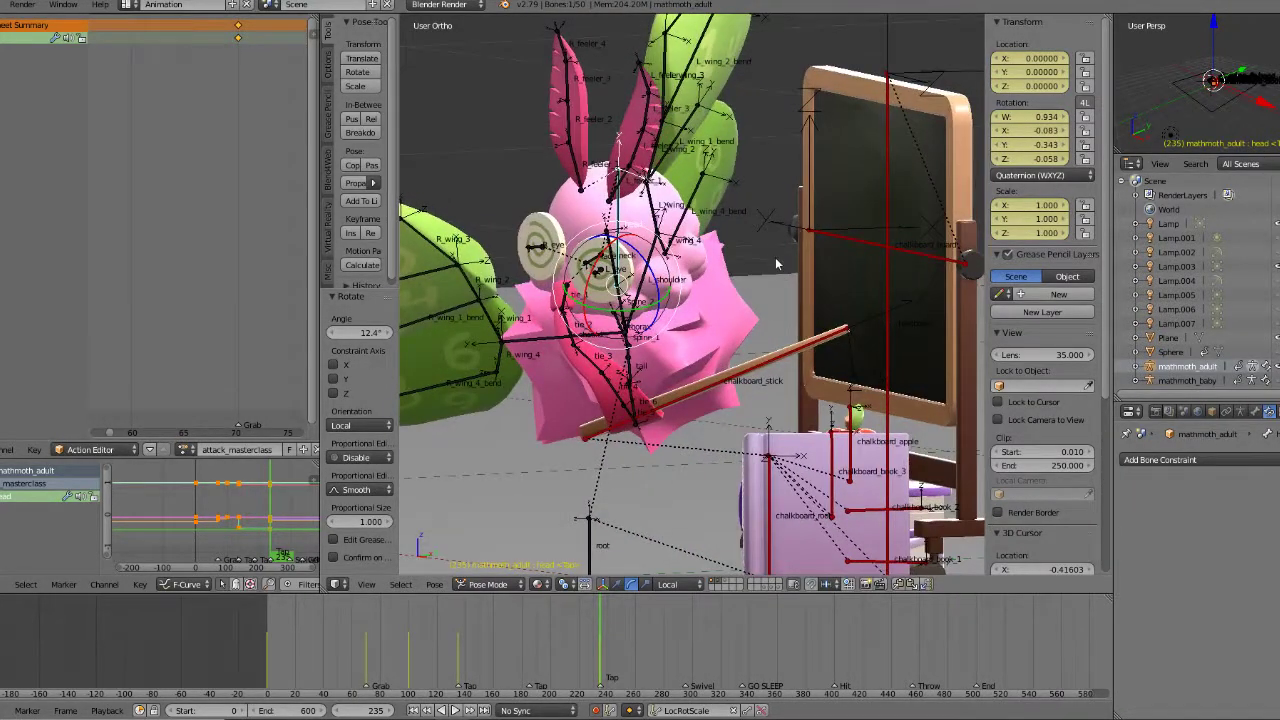
# Step: Play the tap sequence from angled and front views and examine the held pose of the third tap
pyautogui.press('KP_1')
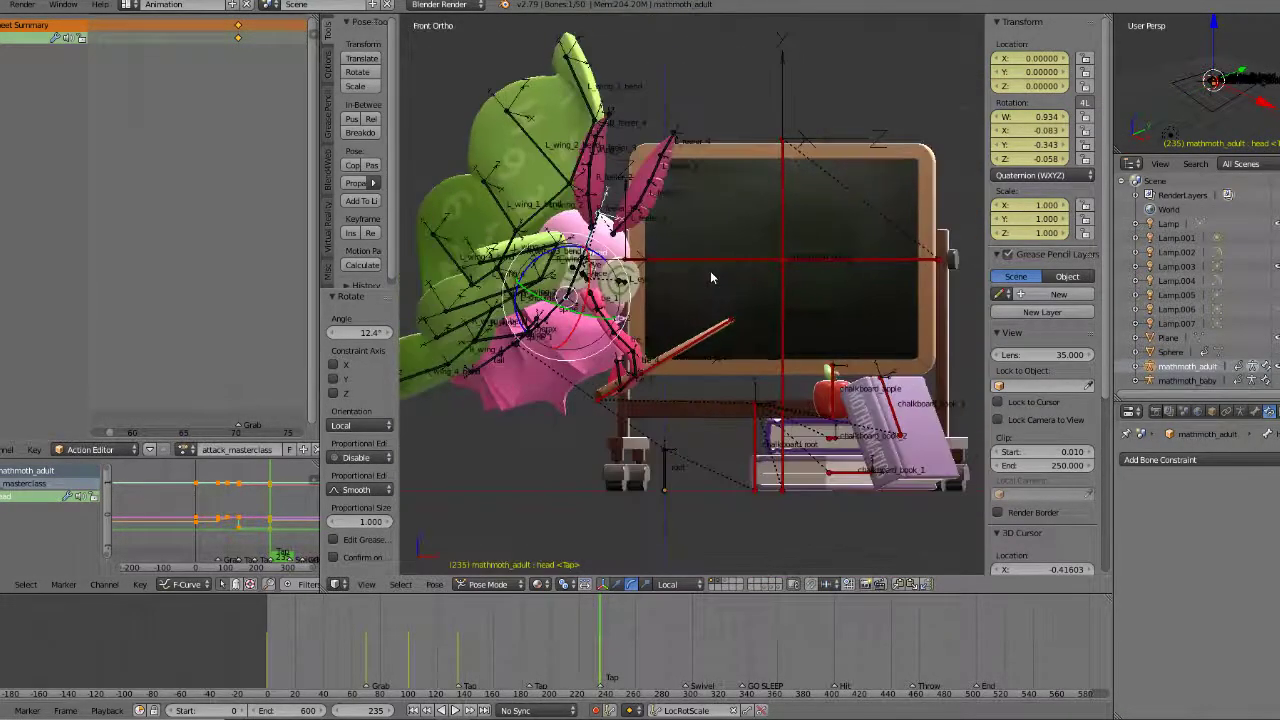
pyautogui.moveTo(686, 333); pyautogui.dragTo(640, 378, button='middle')
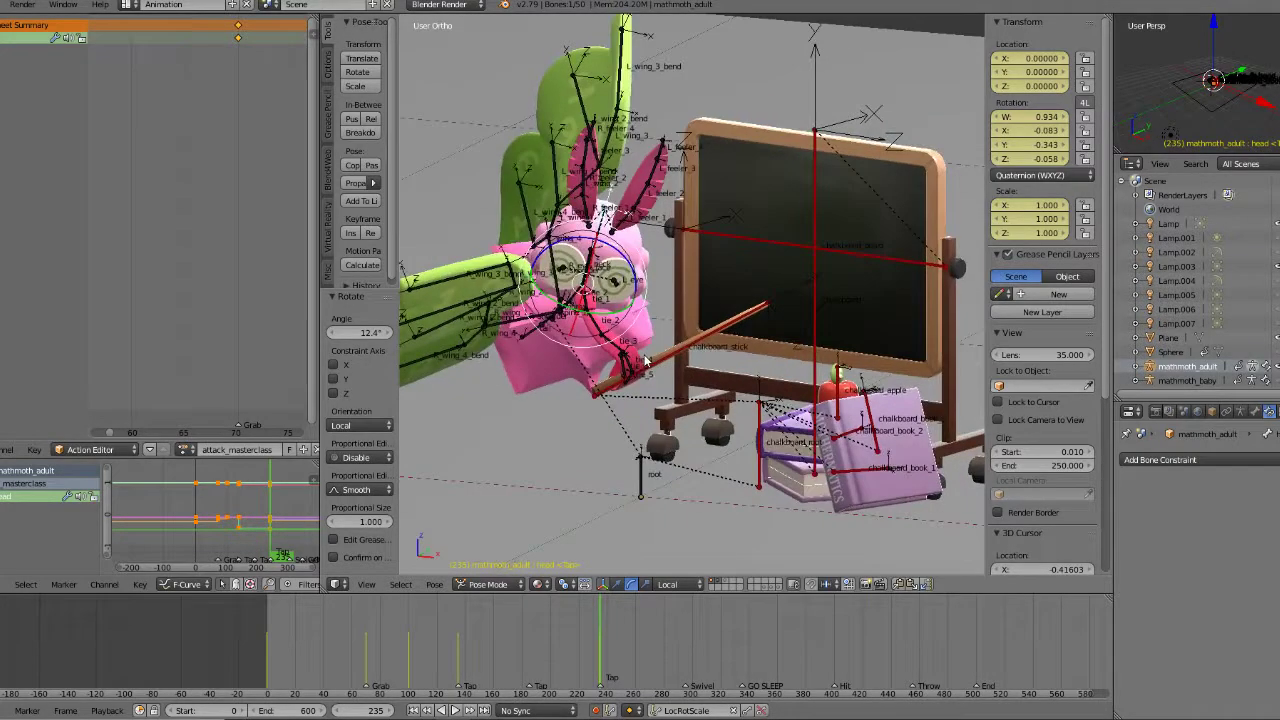
pyautogui.hotkey('shift', 'alt', 'a')
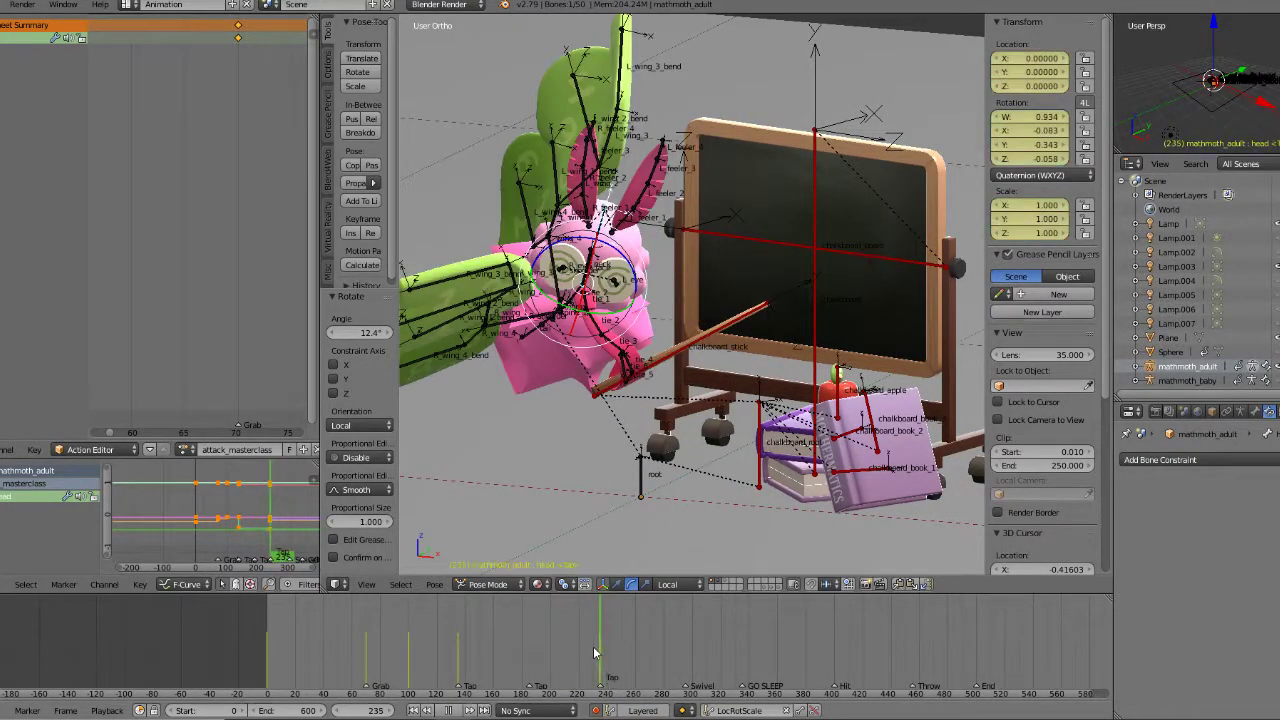
pyautogui.click(448, 710)
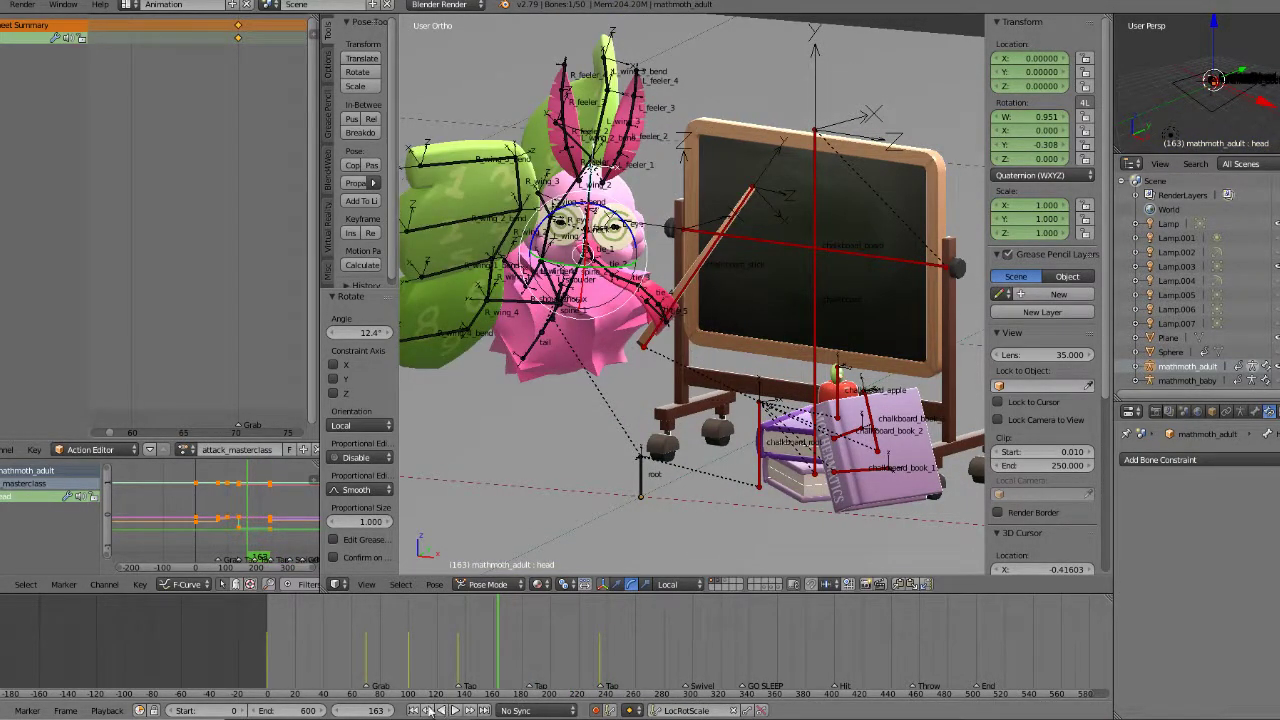
pyautogui.click(454, 710)
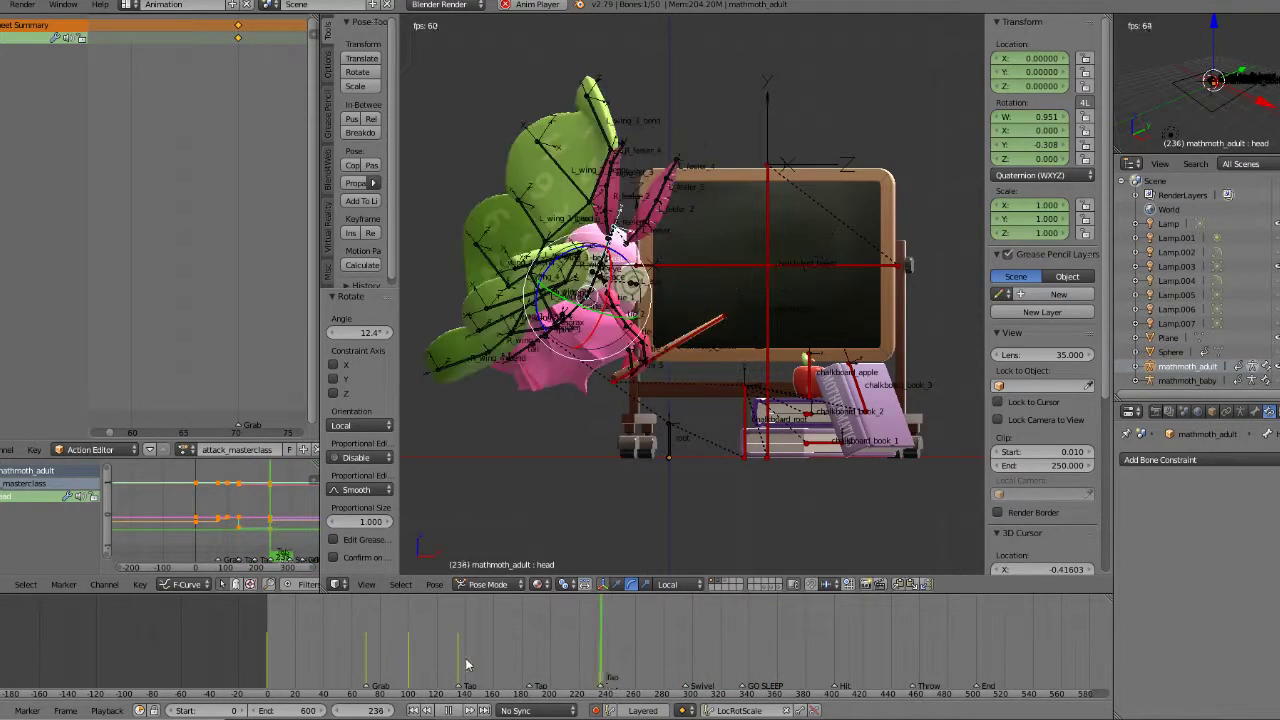
pyautogui.click(461, 692)
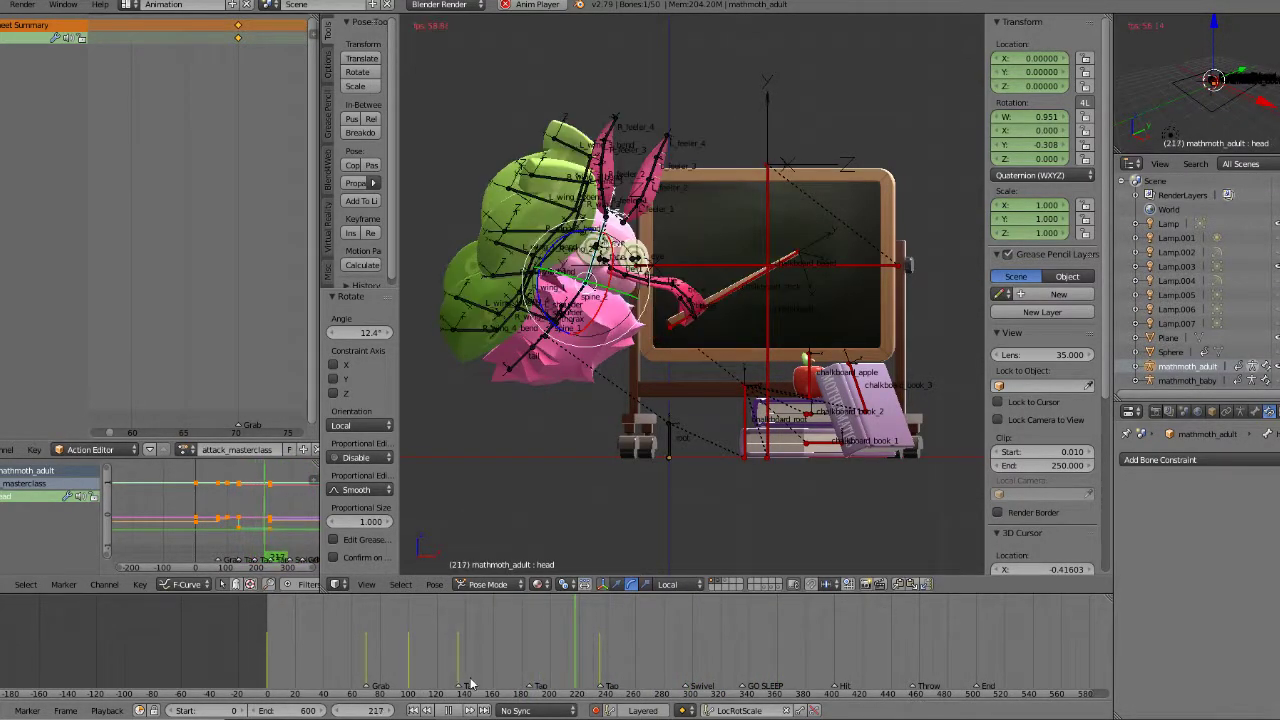
pyautogui.hotkey('alt', 'a')
pyautogui.moveTo(762, 308); pyautogui.dragTo(701, 322, button='middle')
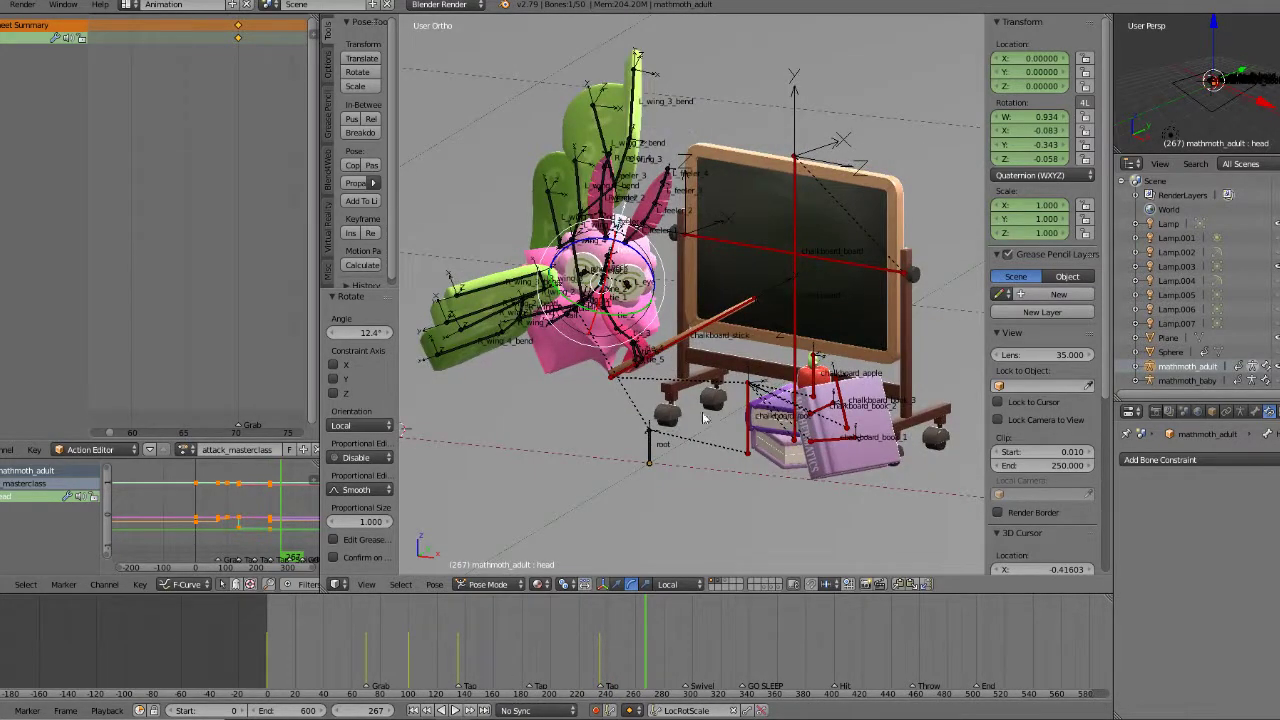
pyautogui.moveTo(775, 386); pyautogui.dragTo(710, 408, button='middle')
pyautogui.scroll(-3, 706, 430)
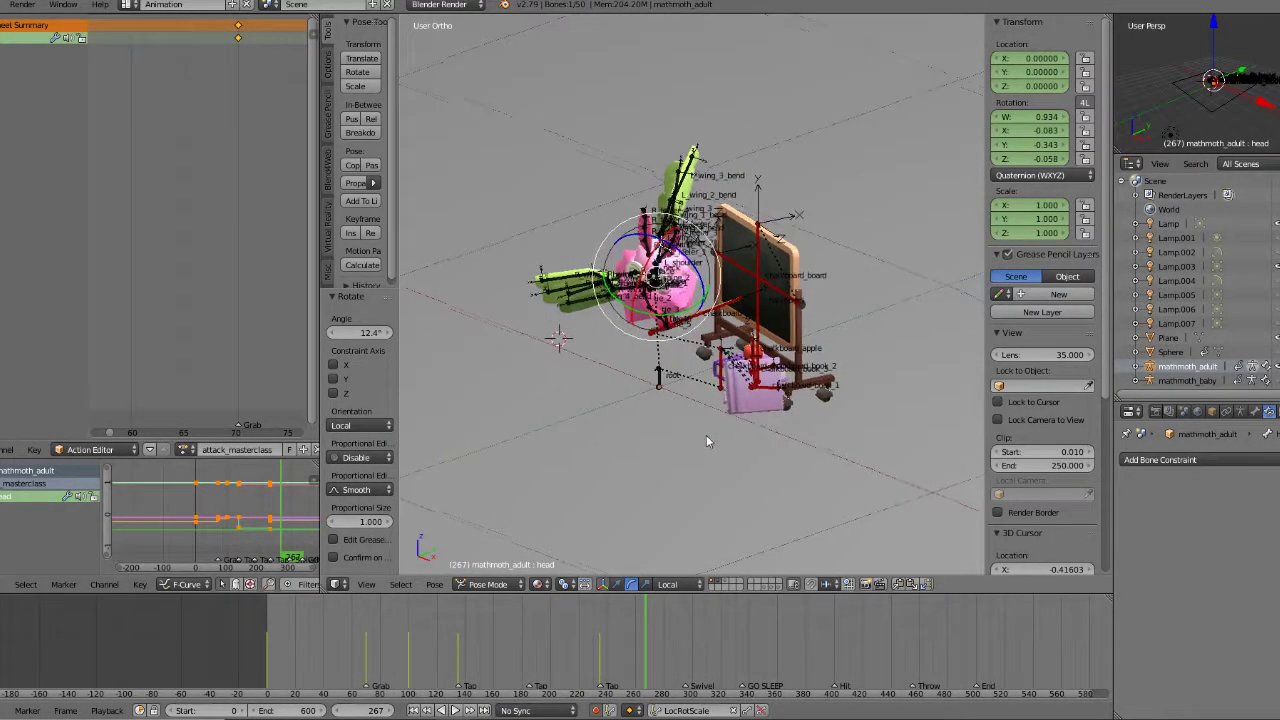
pyautogui.press('KP_1')
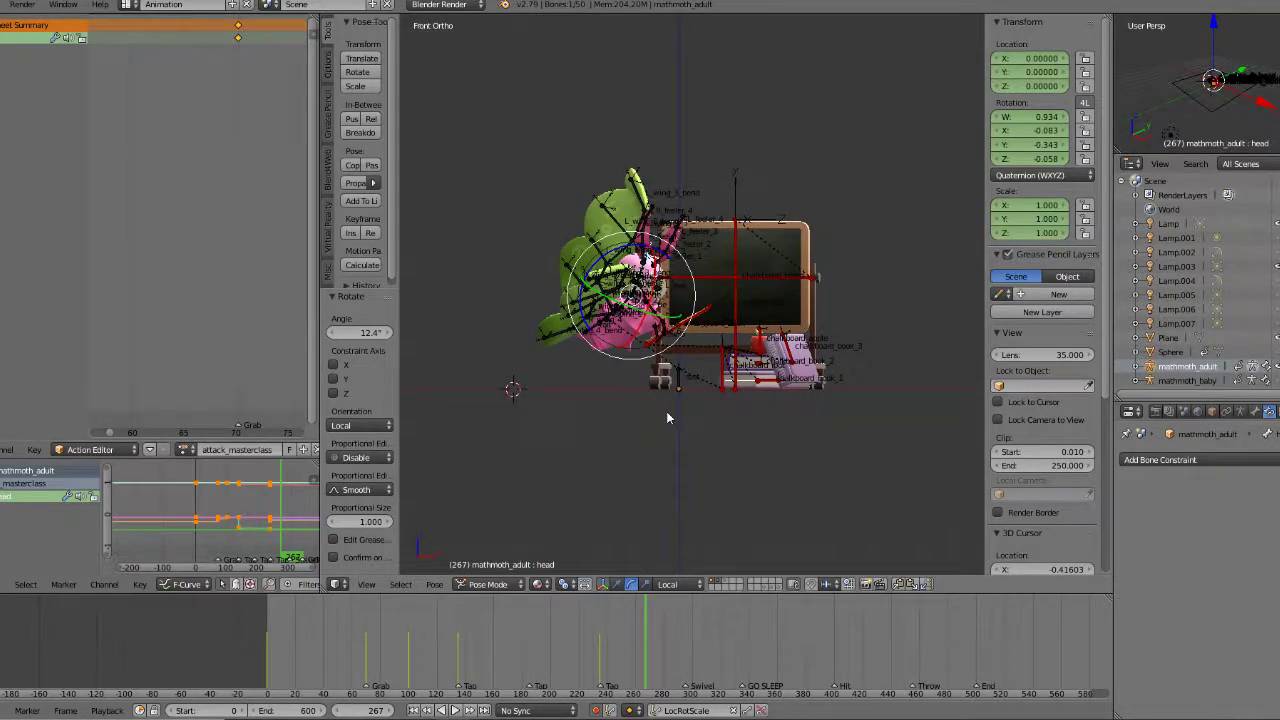
pyautogui.scroll(5, 630, 513)
# Step: Scrub back to the first tap at frame 135 and rotate the head bone about 14.6° around its local X axis
pyautogui.moveTo(548, 632); pyautogui.dragTo(630, 638)
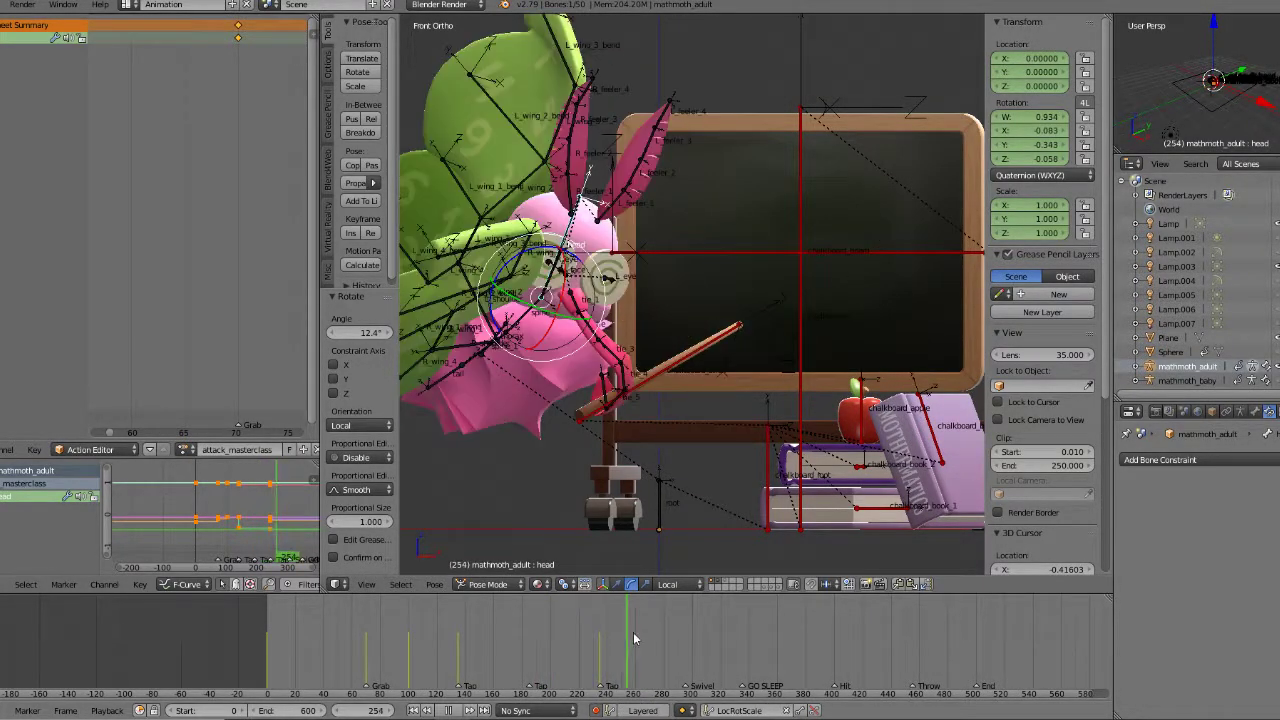
pyautogui.moveTo(727, 637); pyautogui.dragTo(460, 635)
pyautogui.moveTo(590, 348); pyautogui.dragTo(607, 371, button='middle')
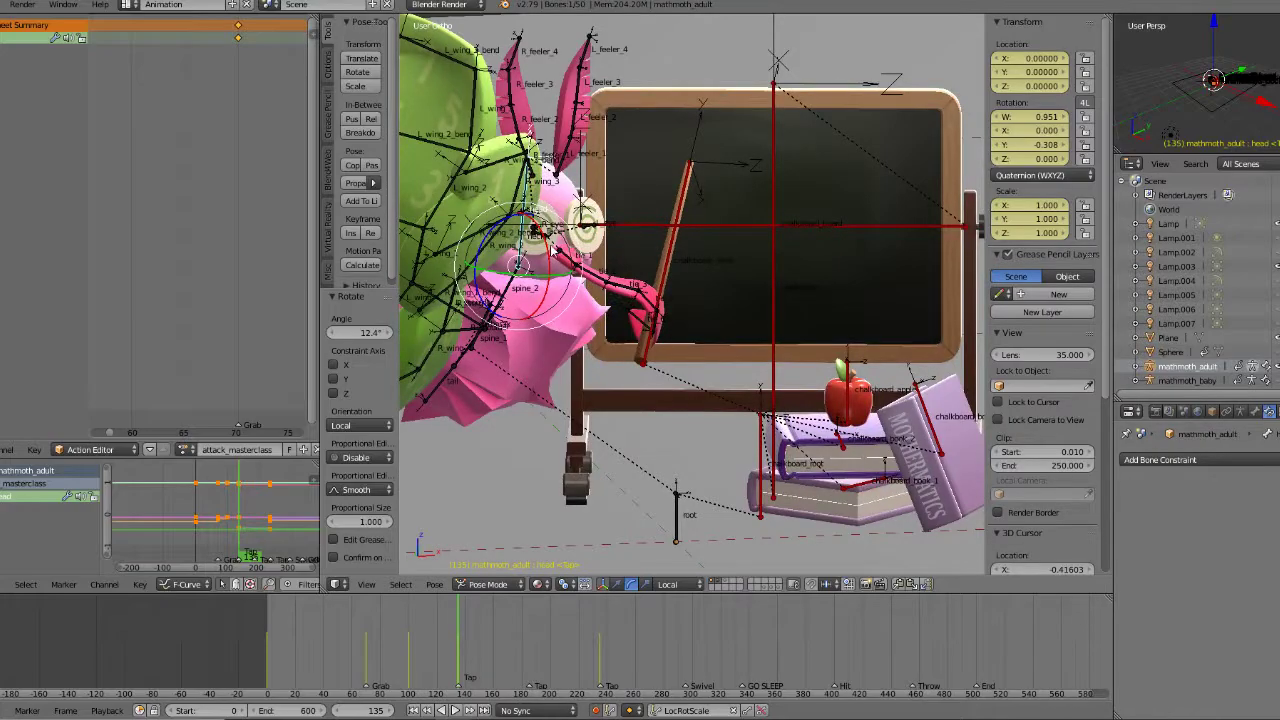
pyautogui.moveTo(543, 232); pyautogui.dragTo(551, 254)
pyautogui.moveTo(551, 255); pyautogui.dragTo(498, 328, button='middle')
# Step: Adjust the tie_1 bone's rotation at frame 135, including about -4.1° around its local Z axis
pyautogui.rightClick(583, 249)
pyautogui.moveTo(583, 249); pyautogui.dragTo(628, 224, button='middle')
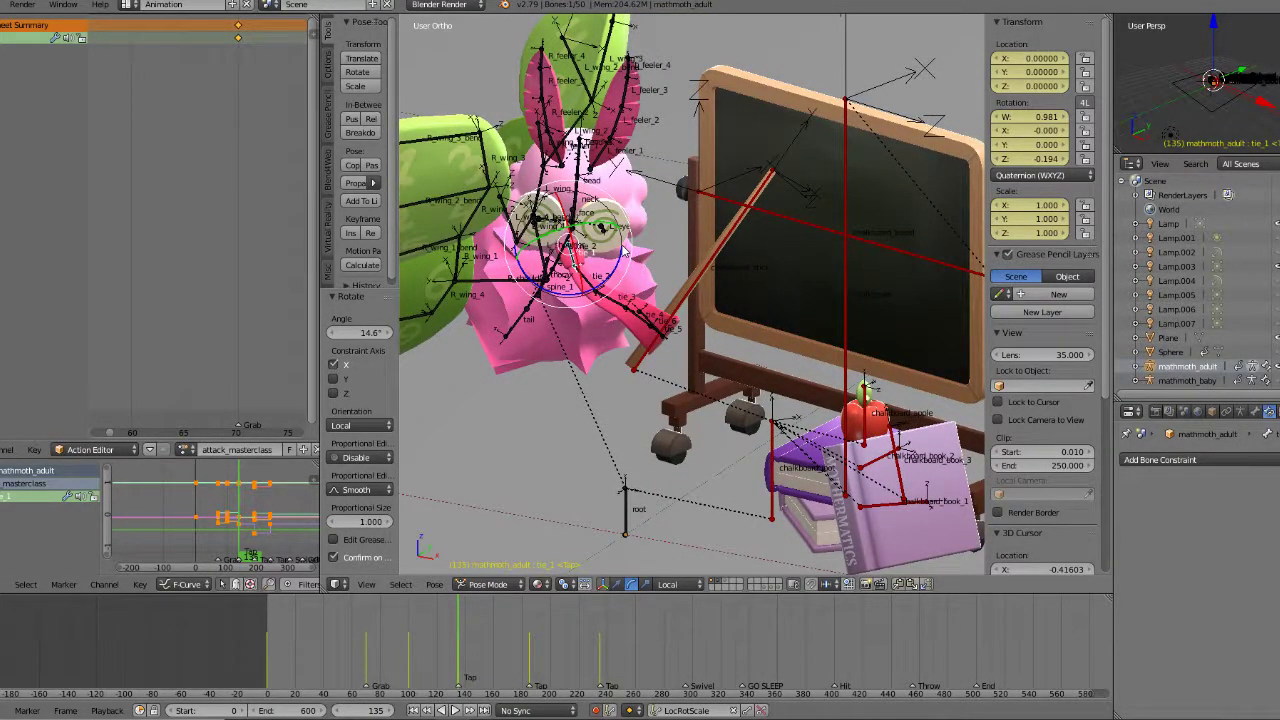
pyautogui.moveTo(622, 255); pyautogui.dragTo(663, 284)
pyautogui.rightClick(663, 284)
pyautogui.moveTo(663, 284); pyautogui.dragTo(706, 210, button='middle')
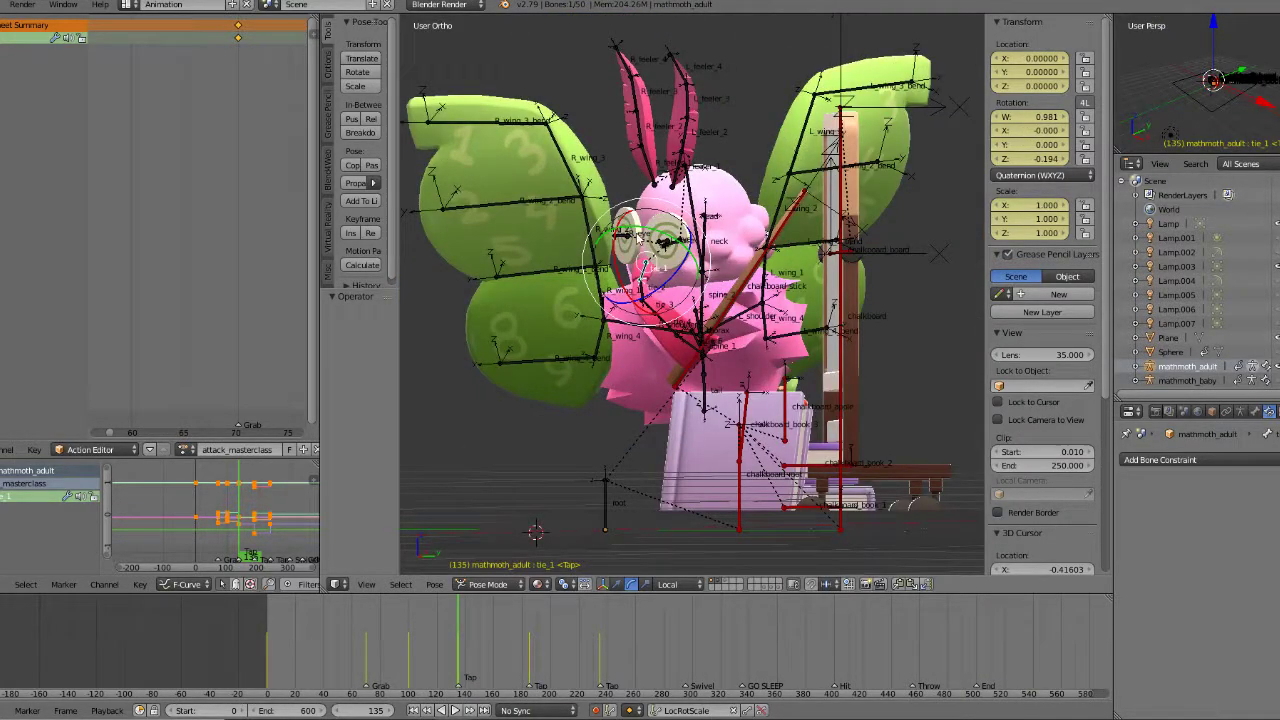
pyautogui.moveTo(655, 235); pyautogui.dragTo(651, 234)
pyautogui.moveTo(651, 234); pyautogui.dragTo(671, 301, button='middle')
pyautogui.press('r')
pyautogui.press('z')
pyautogui.press('z')
pyautogui.click(640, 281)
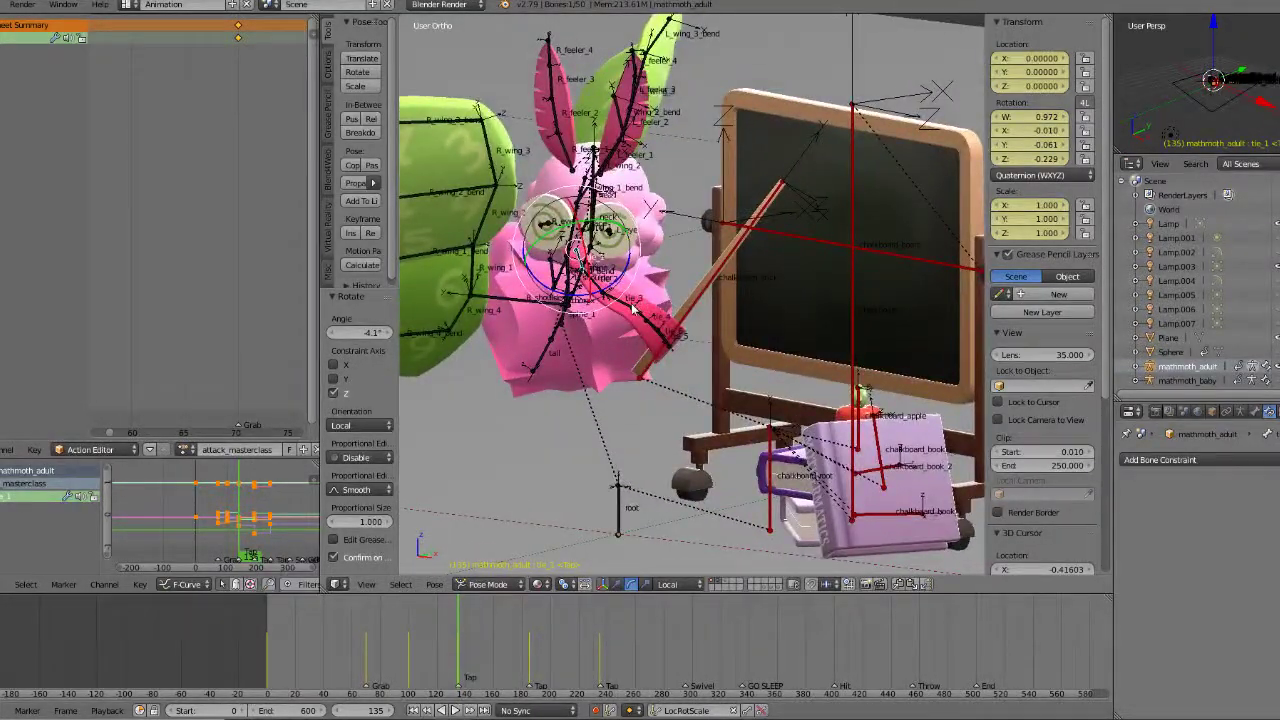
# Step: Play and scrub the tap sequence from angled, front and close-up views, examining how the tie swings the stick
pyautogui.hotkey('alt', 'a')
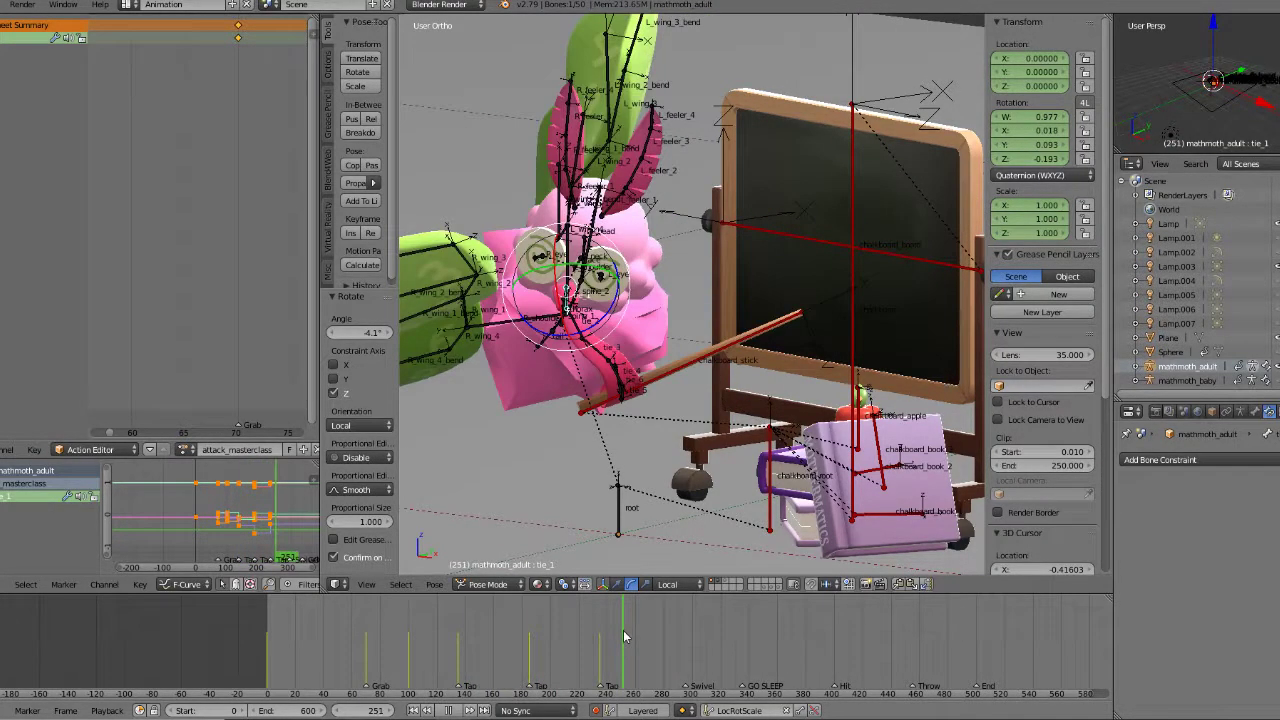
pyautogui.moveTo(550, 642); pyautogui.dragTo(606, 642)
pyautogui.press('KP_1')
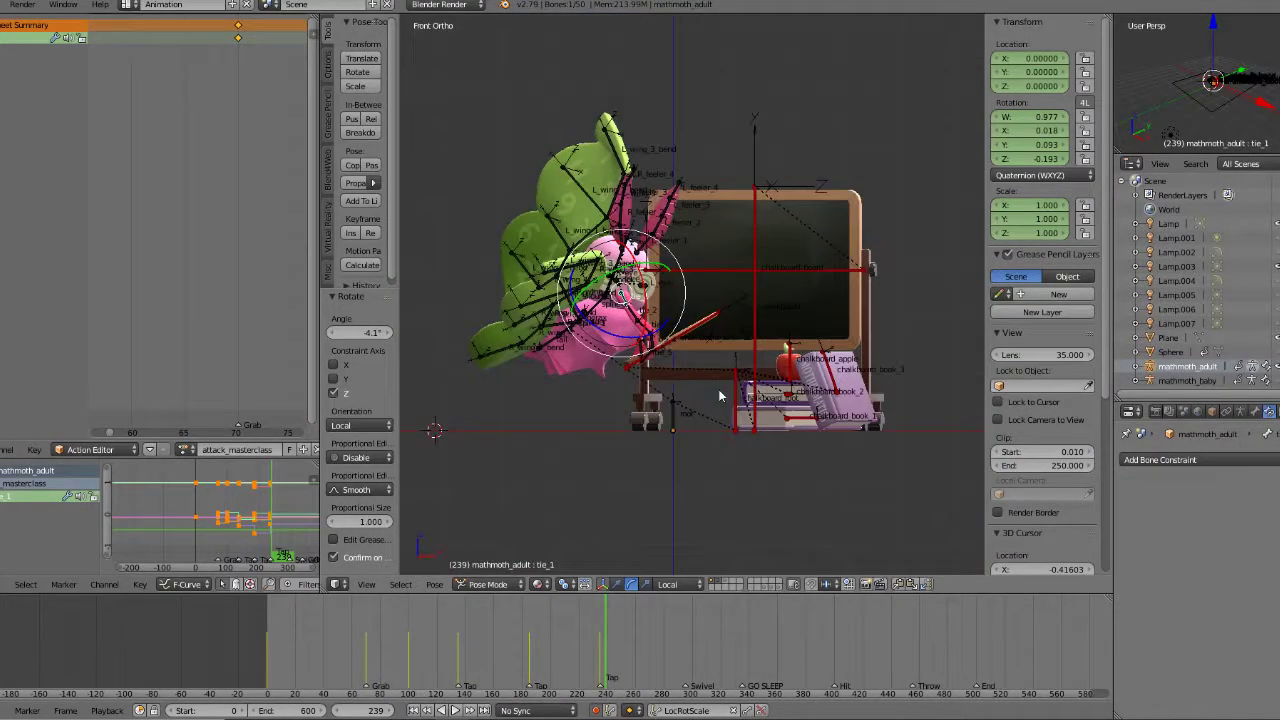
pyautogui.moveTo(445, 638); pyautogui.dragTo(600, 643)
pyautogui.moveTo(640, 503); pyautogui.dragTo(655, 470, button='middle')
pyautogui.scroll(5, 598, 457)
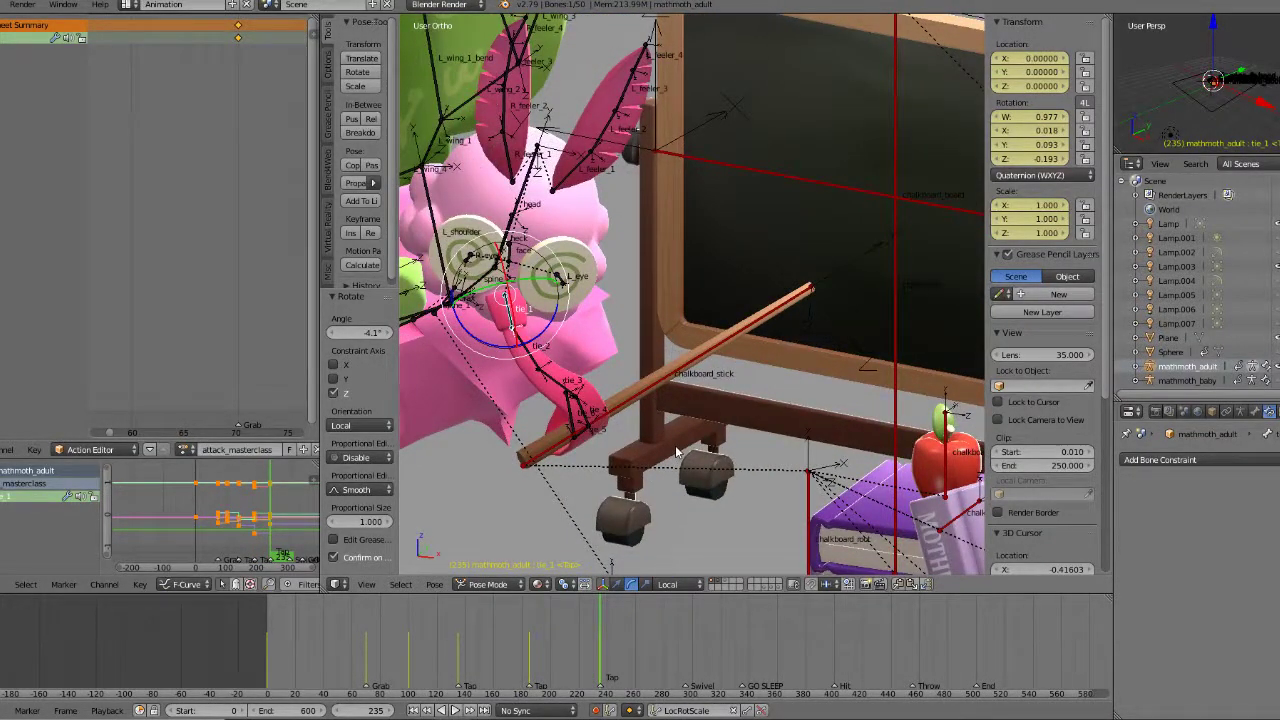
pyautogui.click(460, 653)
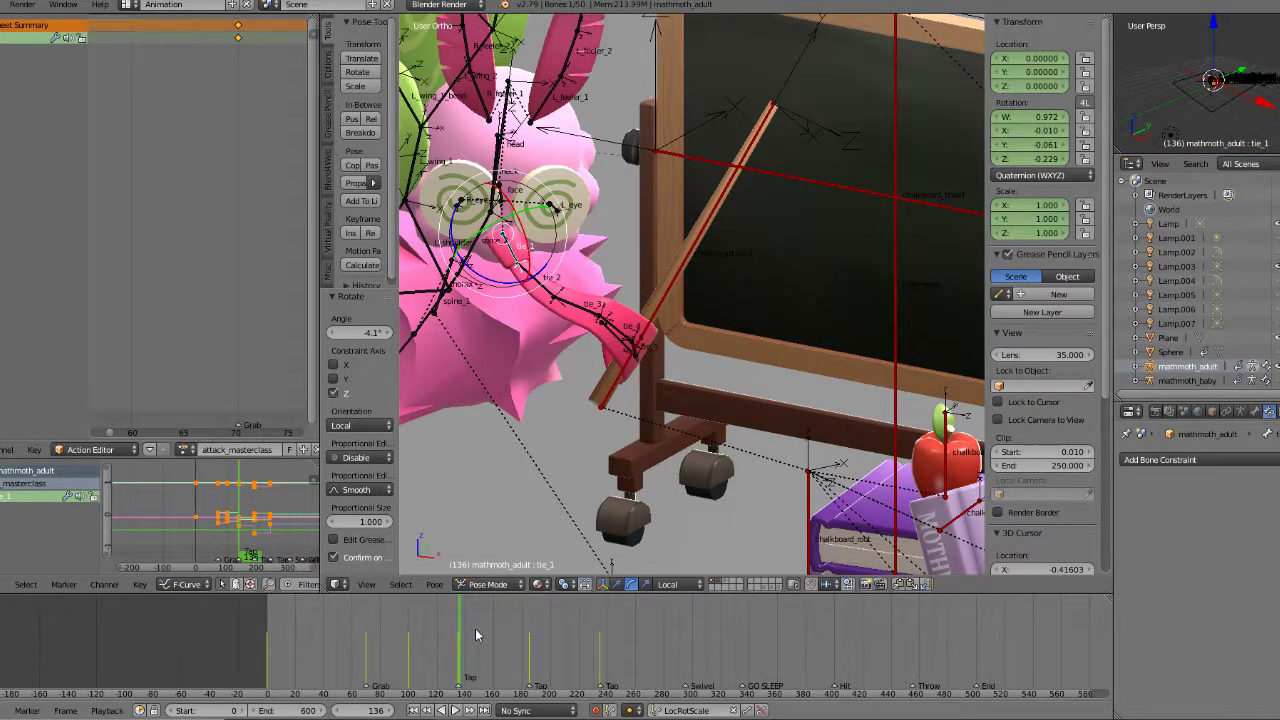
pyautogui.hotkey('alt', 'a')
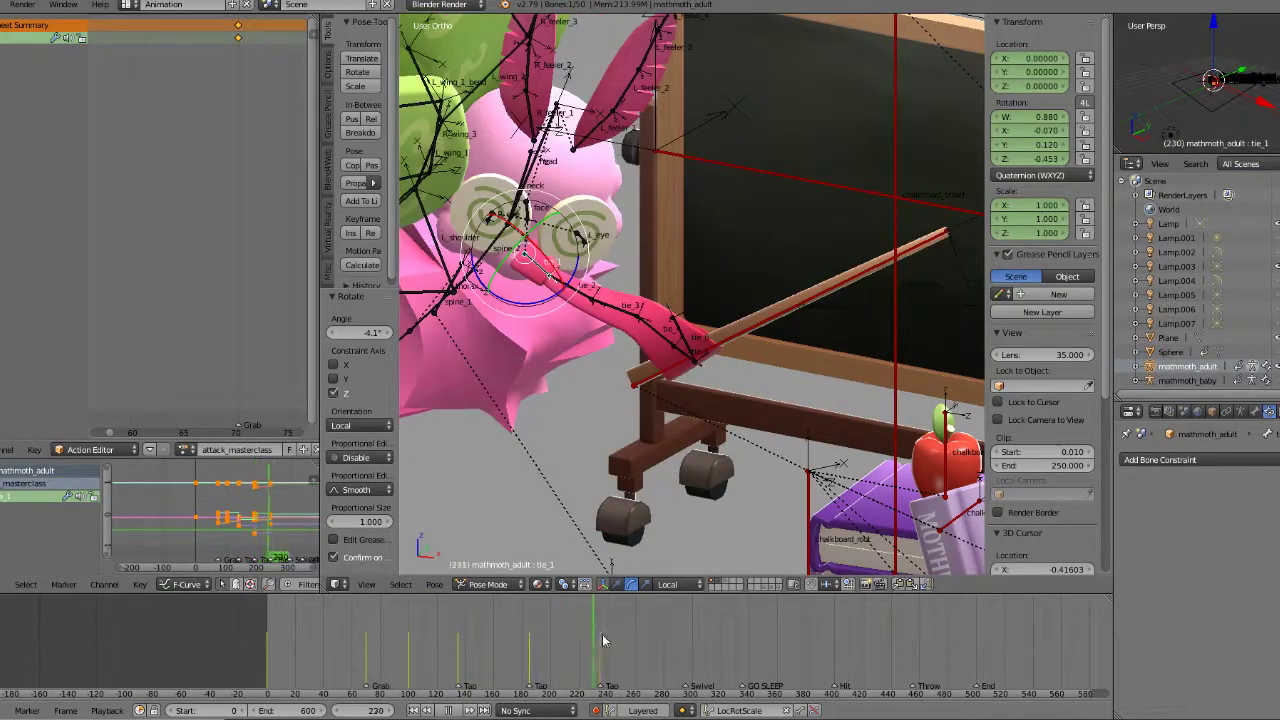
pyautogui.moveTo(564, 635)
pyautogui.mouseDown()
pyautogui.moveTo(455, 633)
pyautogui.moveTo(620, 631)
pyautogui.moveTo(488, 631)
pyautogui.moveTo(566, 634)
pyautogui.mouseUp()
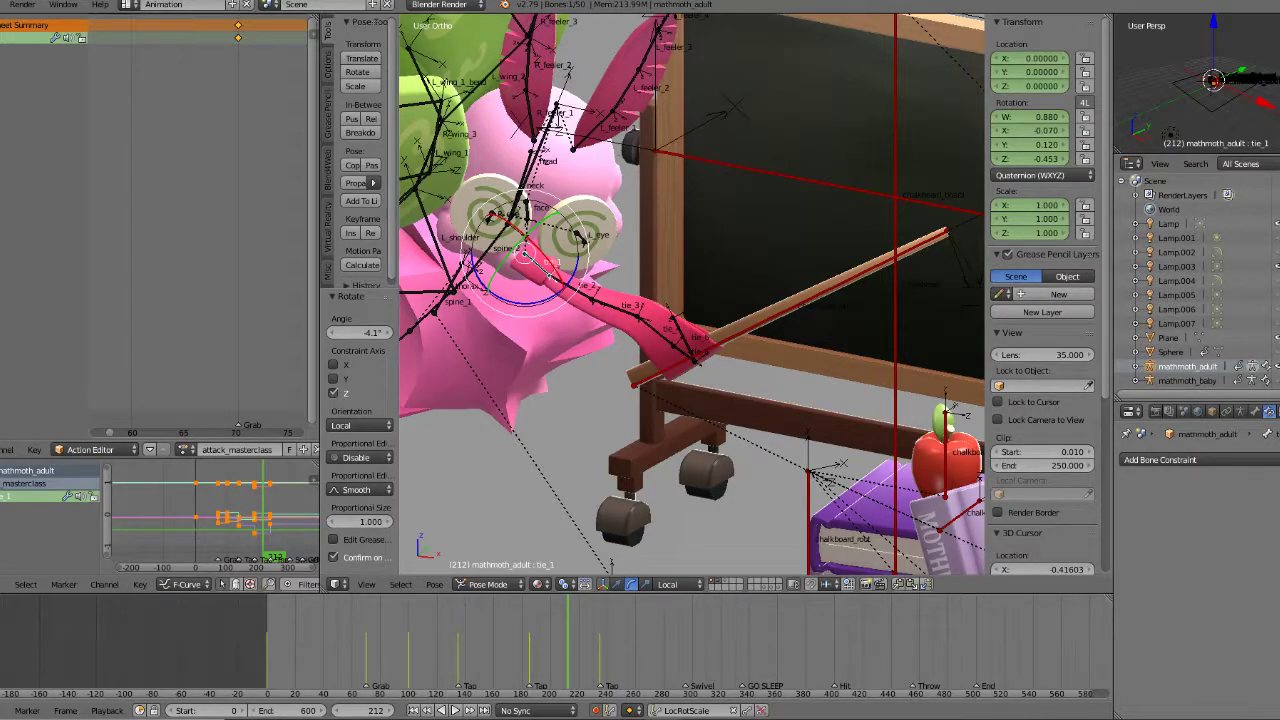
# Step: Scrub repeatedly through the taps to frame 235, examining the change into the third tap from front and angled views
pyautogui.moveTo(527, 655); pyautogui.dragTo(599, 648)
pyautogui.scroll(-2, 705, 283)
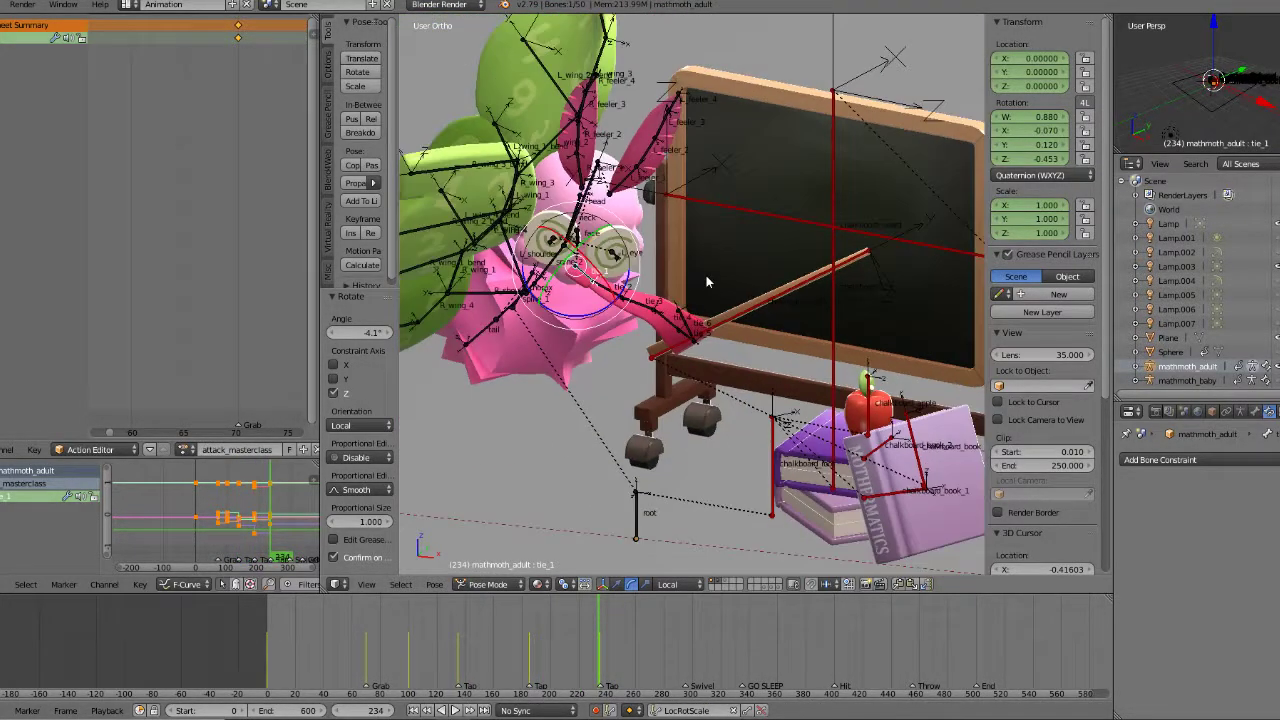
pyautogui.press('KP_1')
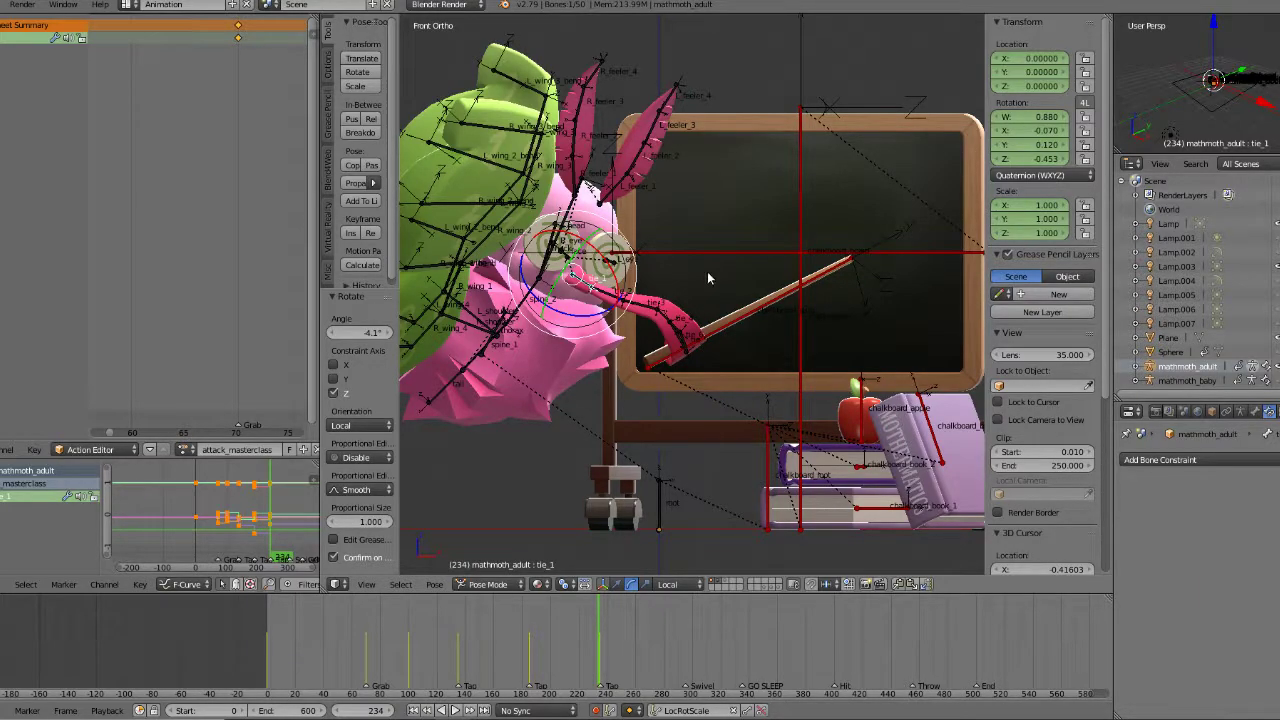
pyautogui.moveTo(405, 648); pyautogui.dragTo(600, 651)
pyautogui.moveTo(640, 400); pyautogui.dragTo(534, 449, button='middle')
pyautogui.moveTo(537, 616); pyautogui.dragTo(602, 649)
pyautogui.scroll(3, 755, 355)
# Step: Move the thorax bone about 0.010 in Y and 0.001 in Z in the right side view at frame 235
pyautogui.moveTo(775, 335); pyautogui.dragTo(840, 285, button='middle')
pyautogui.rightClick(737, 256)
pyautogui.rightClick(857, 260)
pyautogui.rightClick(857, 260)
pyautogui.rightClick(857, 260)
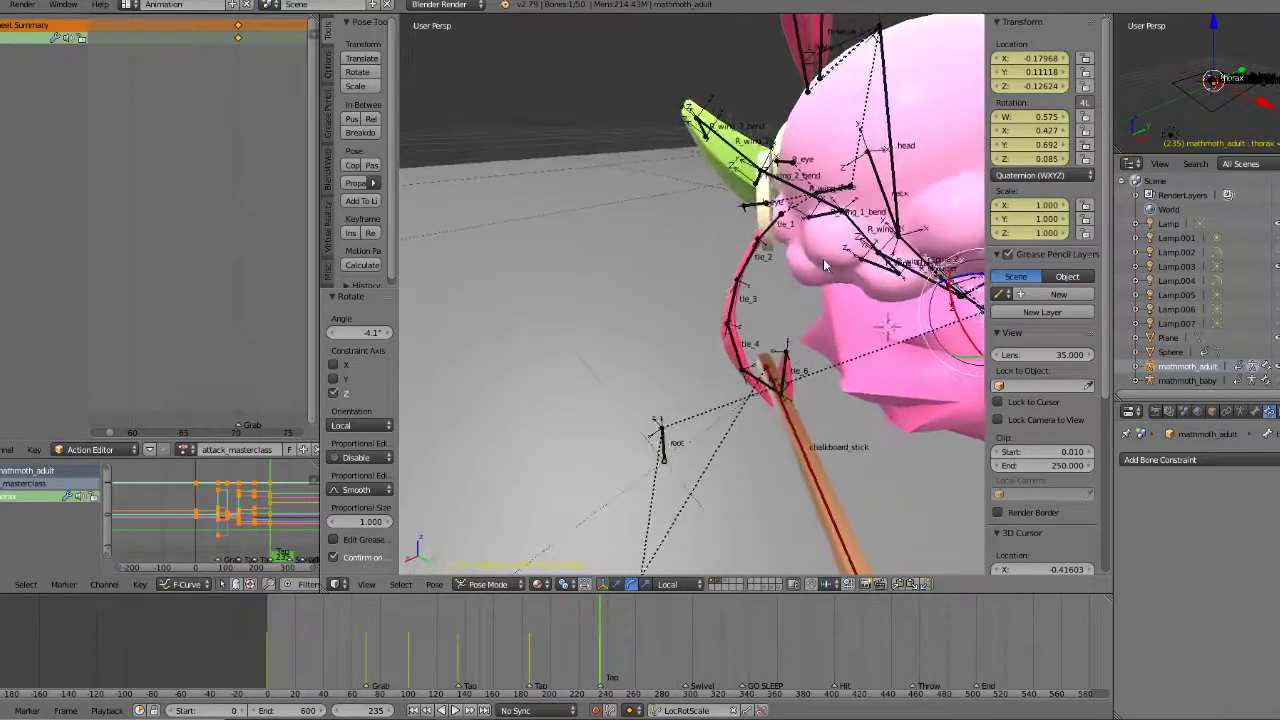
pyautogui.scroll(-1, 840, 285)
pyautogui.press('KP_3')
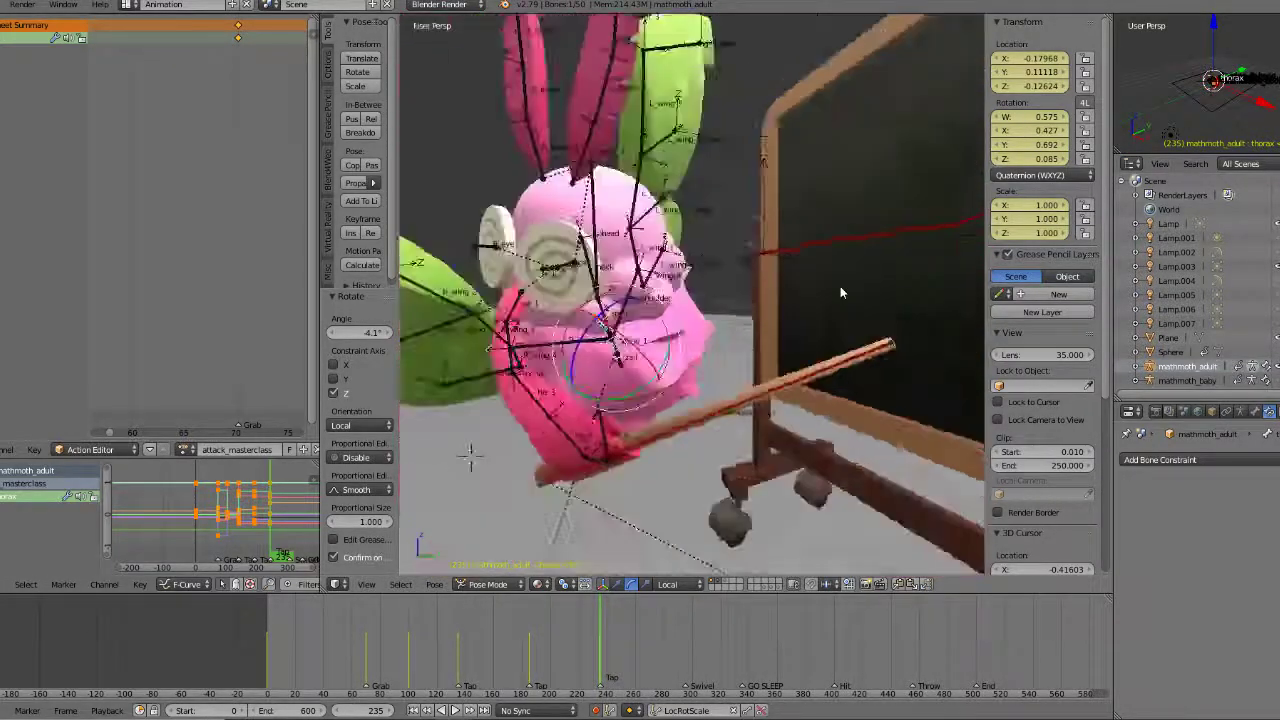
pyautogui.scroll(-3, 806, 271)
pyautogui.press('g')
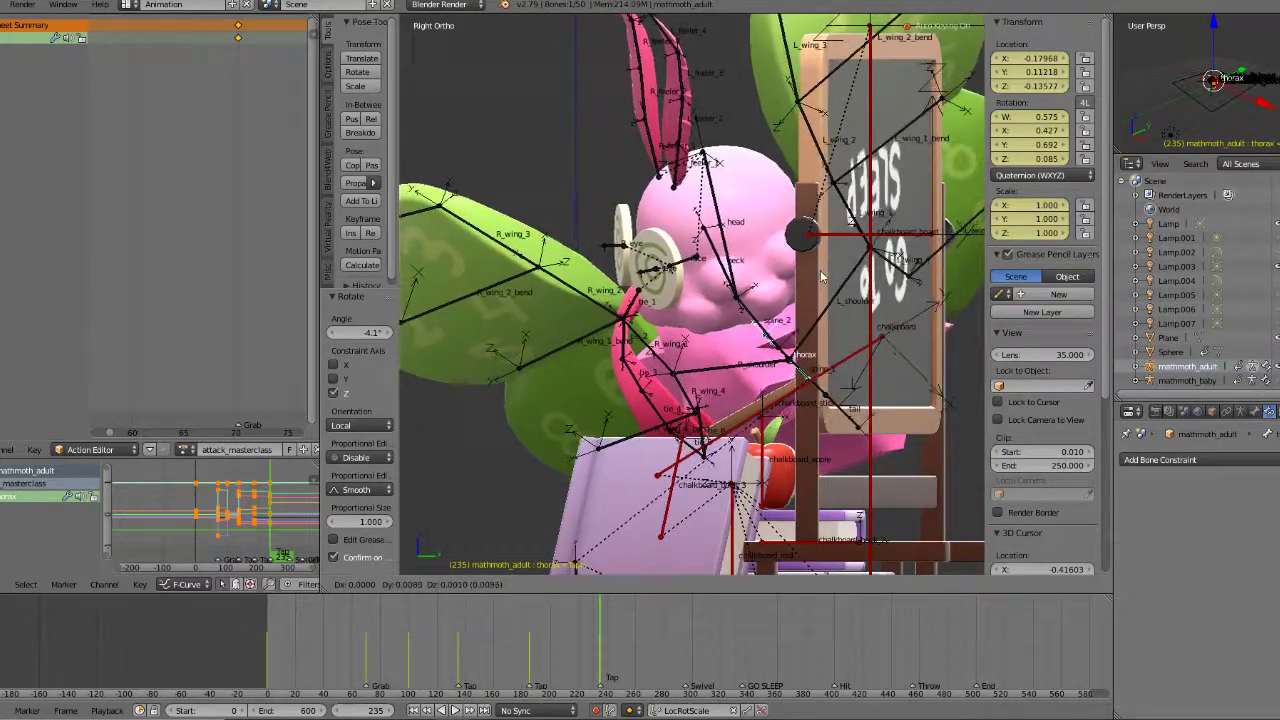
pyautogui.click(820, 274)
# Step: Replay the animation from the first tap and scrub back to frame 235 to review the third tap pose
pyautogui.moveTo(737, 304); pyautogui.dragTo(798, 331, button='middle')
pyautogui.moveTo(603, 649)
pyautogui.mouseDown()
pyautogui.moveTo(591, 648)
pyautogui.moveTo(611, 646)
pyautogui.mouseUp()
pyautogui.scroll(-3, 647, 376)
pyautogui.scroll(-2, 647, 376)
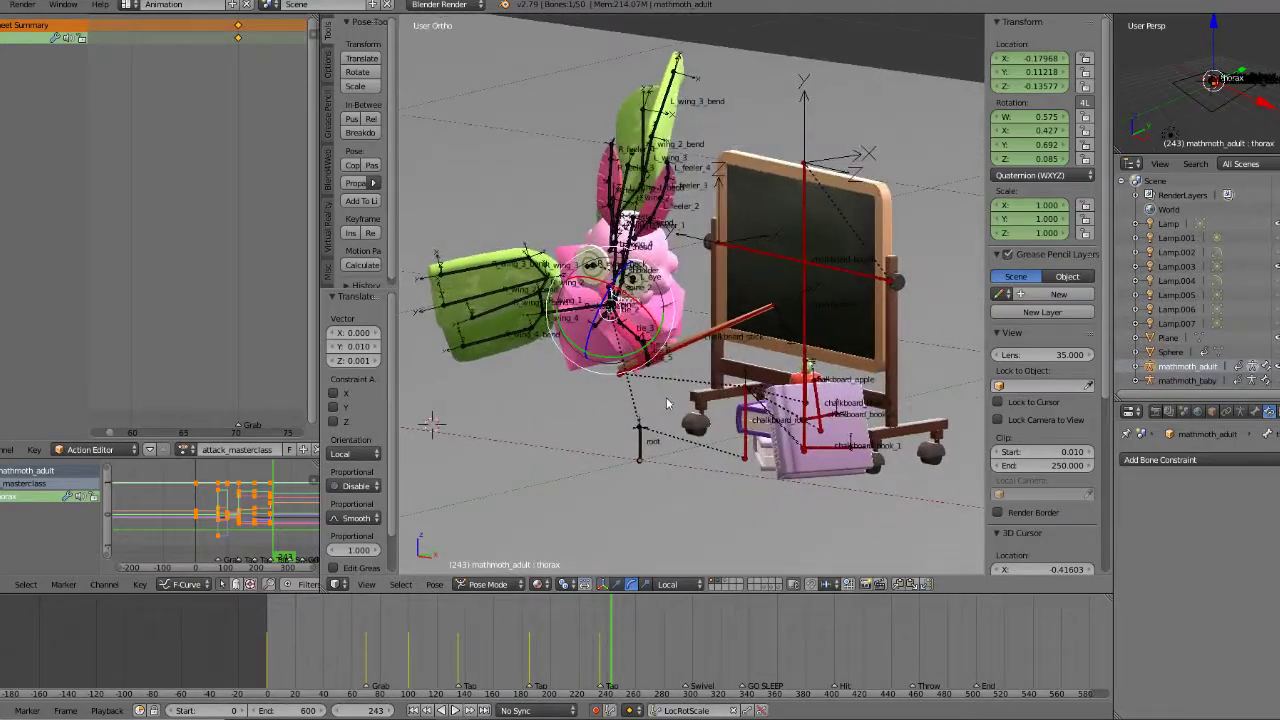
pyautogui.click(451, 660)
pyautogui.click(455, 710)
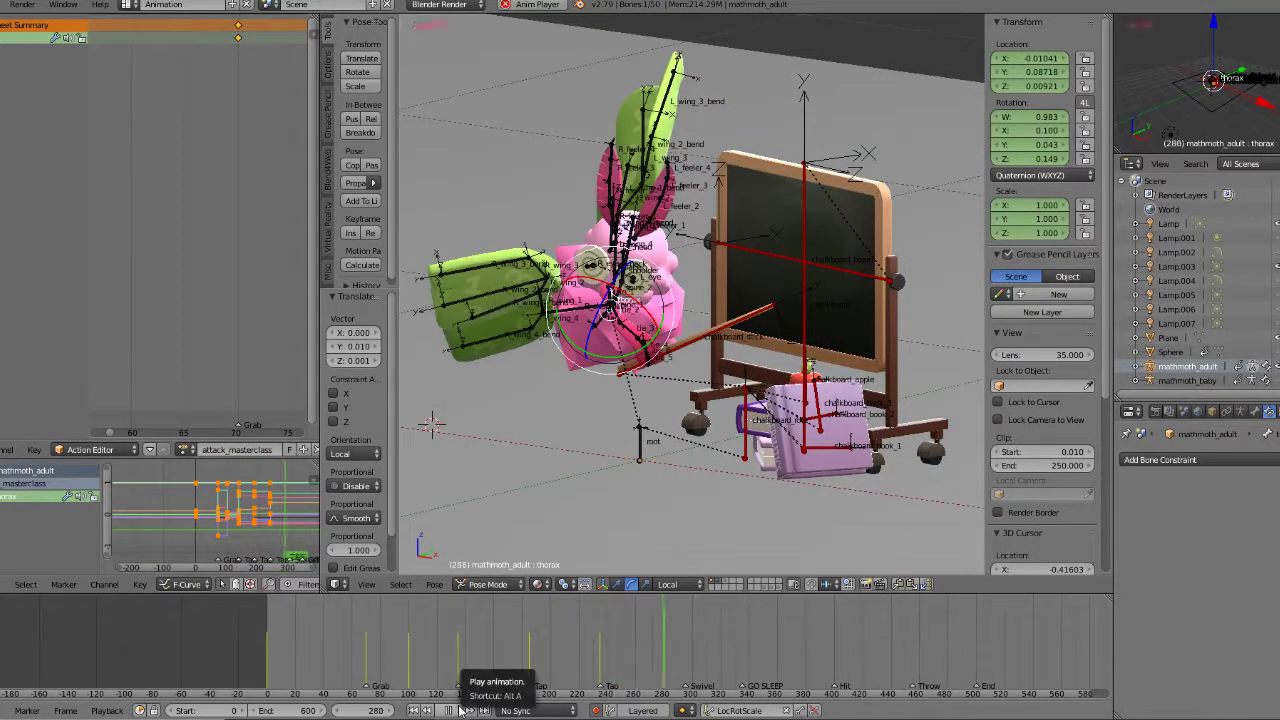
pyautogui.click(452, 710)
pyautogui.moveTo(544, 634); pyautogui.dragTo(601, 632)
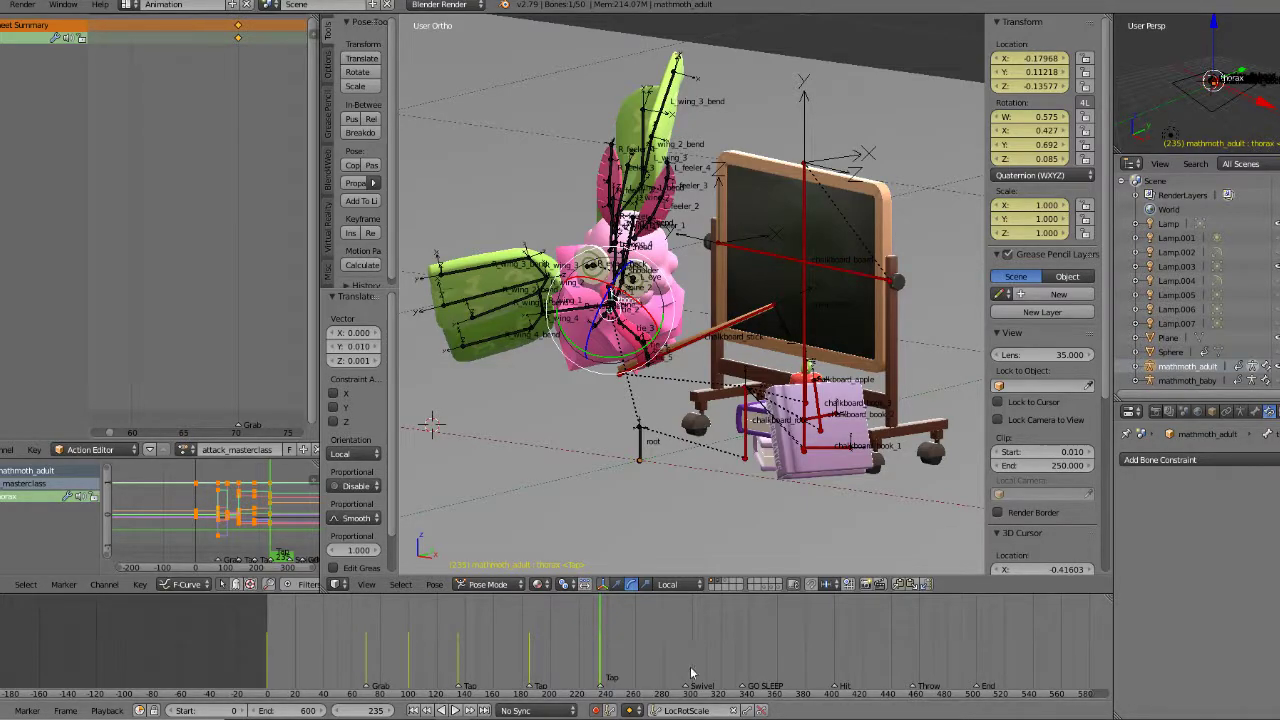
# Step: Rotate the chalkboard_board bone 180° about its local Y axis at frame 295, checking the change from the third tap
pyautogui.moveTo(698, 673); pyautogui.dragTo(681, 645)
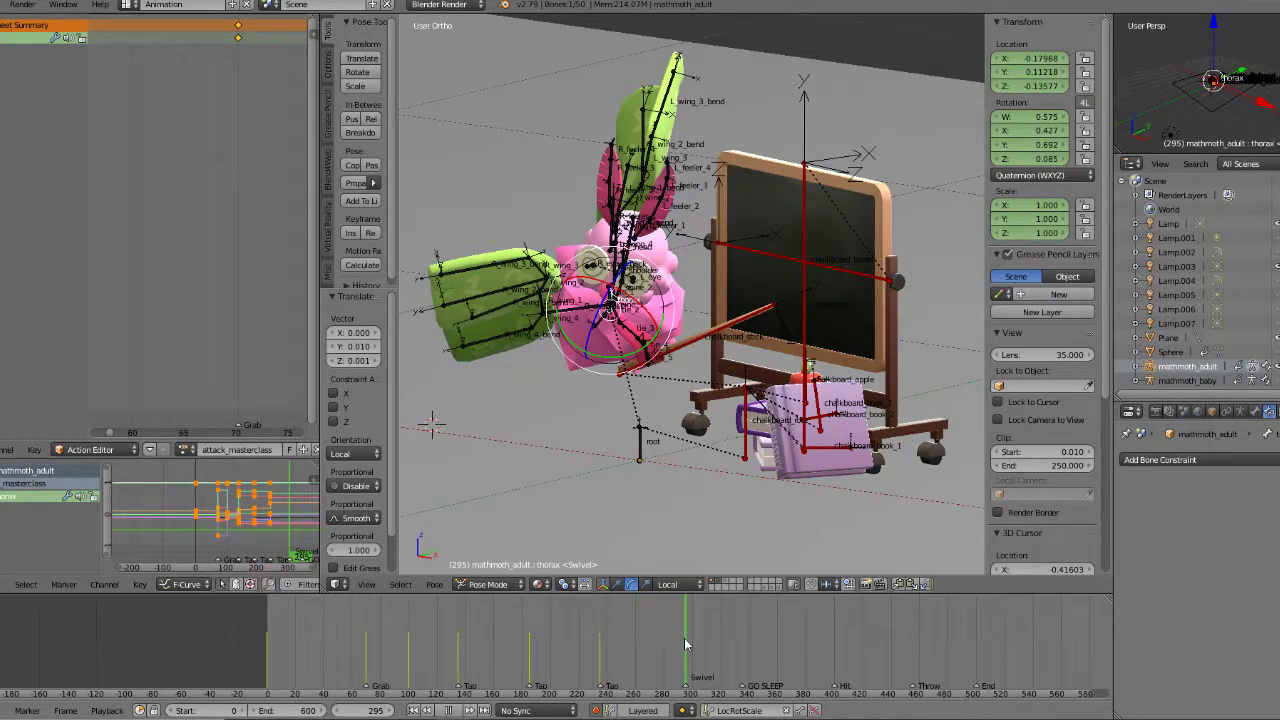
pyautogui.rightClick(804, 234)
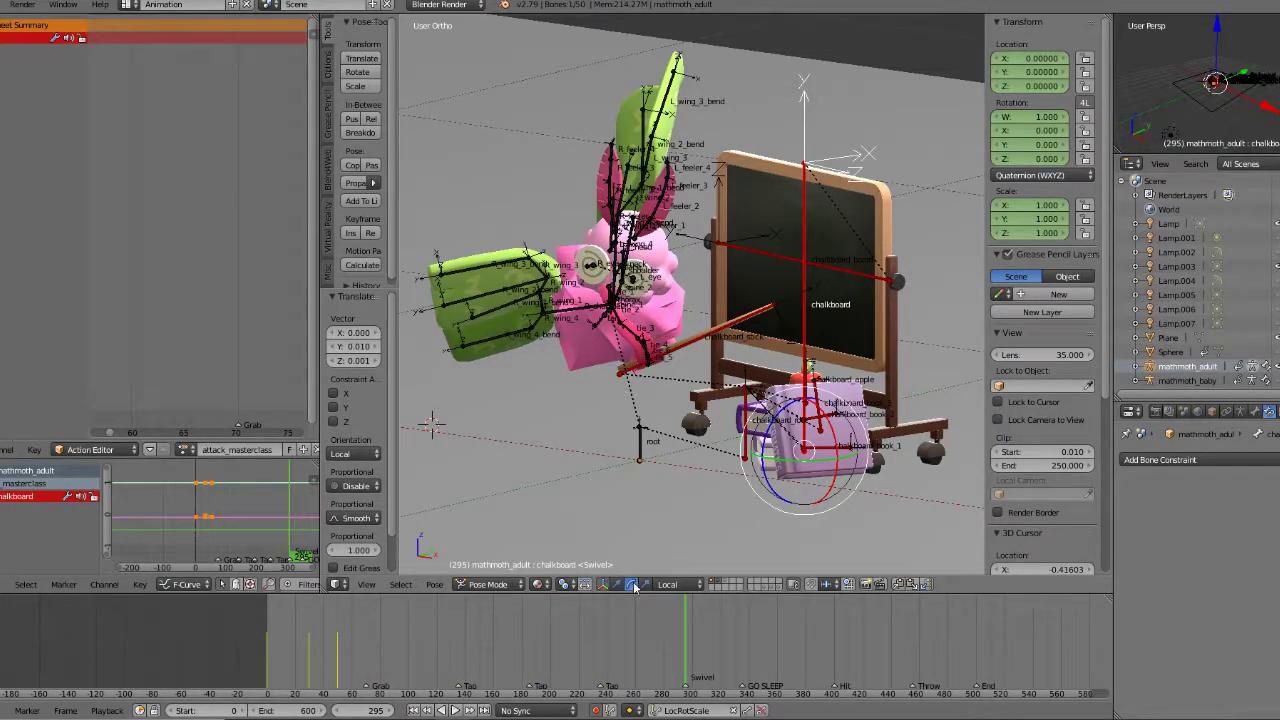
pyautogui.hotkey('alt', 'a')
pyautogui.moveTo(623, 668); pyautogui.dragTo(602, 667)
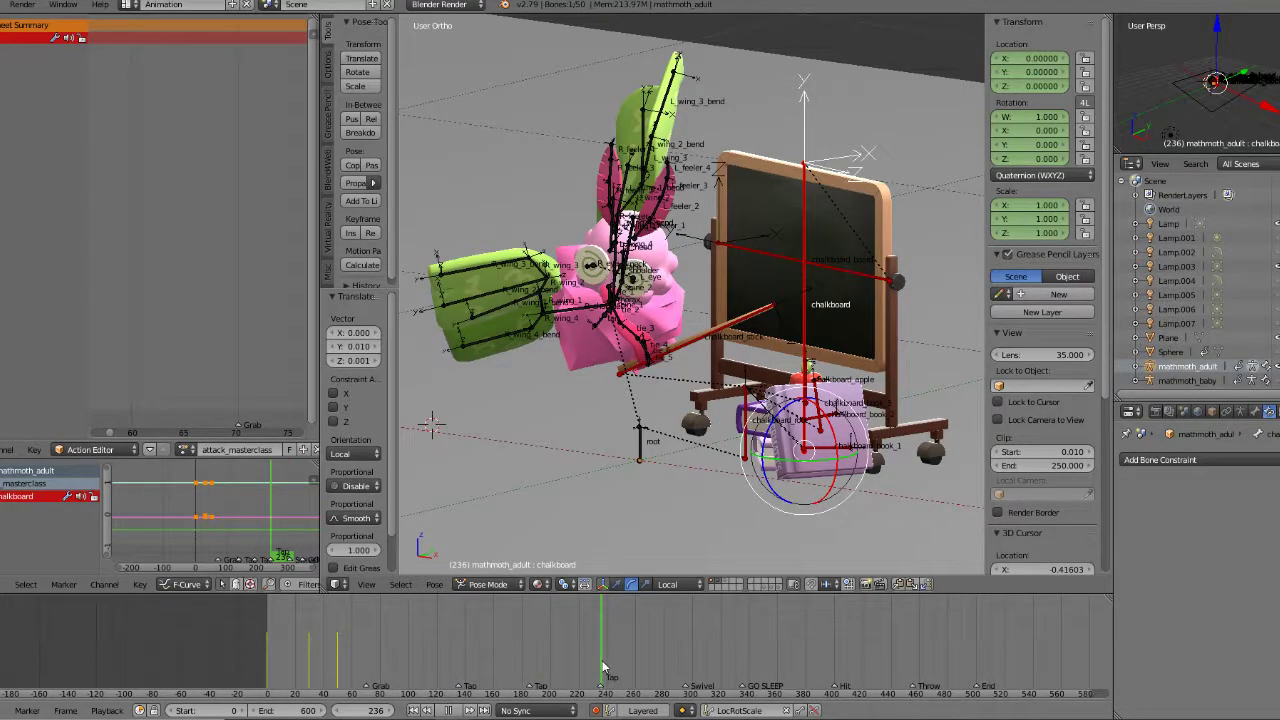
pyautogui.hotkey('alt', 'a')
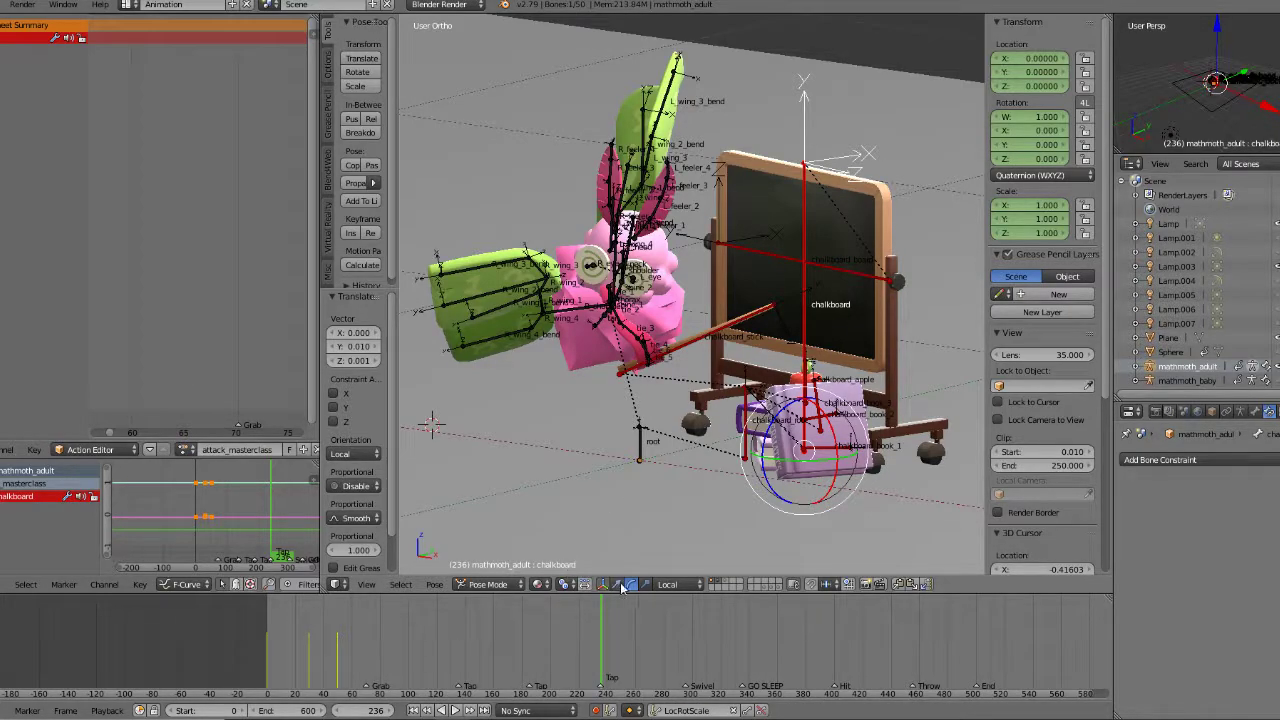
pyautogui.rightClick(834, 270)
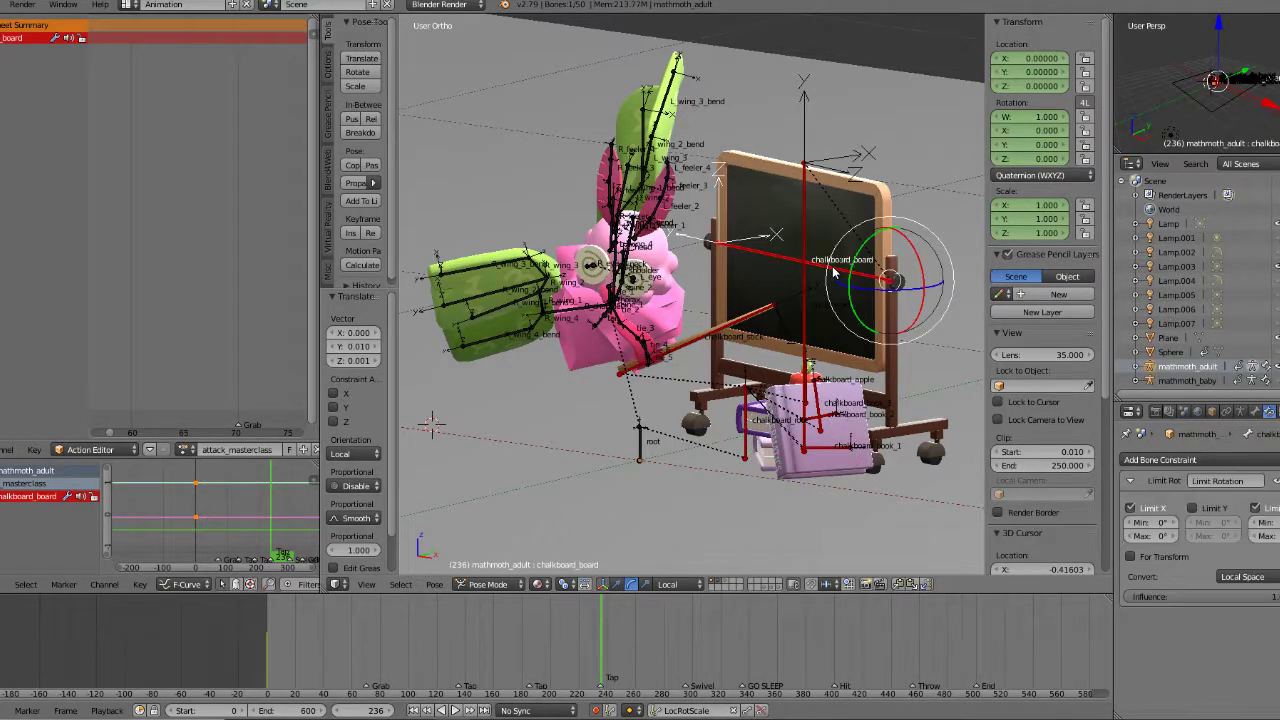
pyautogui.hotkey('alt', 'a')
pyautogui.click(688, 660)
pyautogui.moveTo(688, 660); pyautogui.dragTo(686, 660)
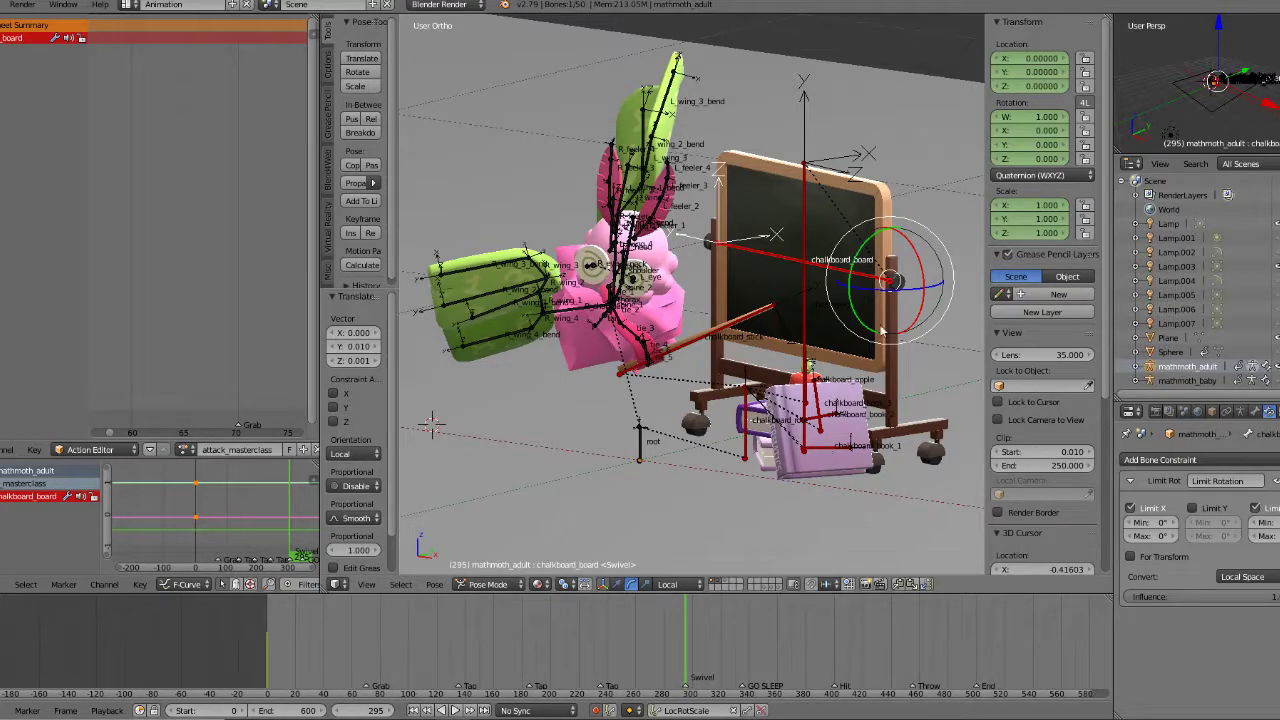
pyautogui.write('r180.00 local')
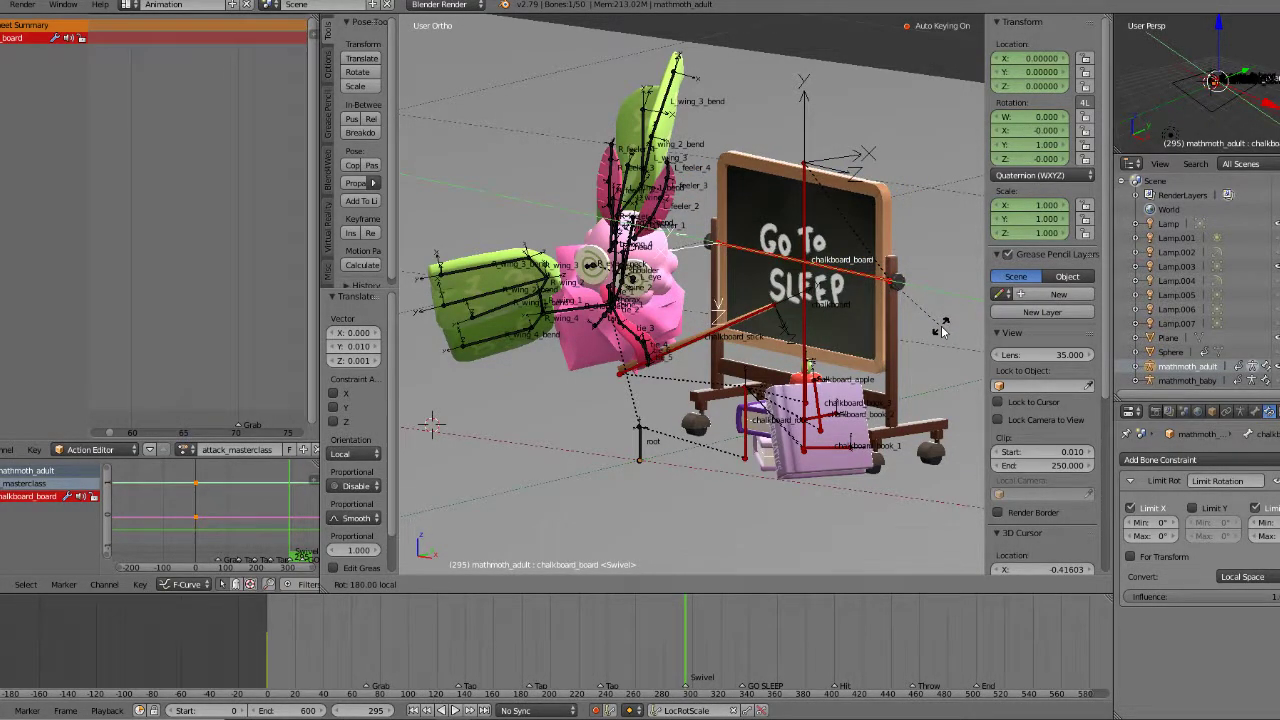
pyautogui.press('Return')
pyautogui.moveTo(626, 668); pyautogui.dragTo(687, 655)
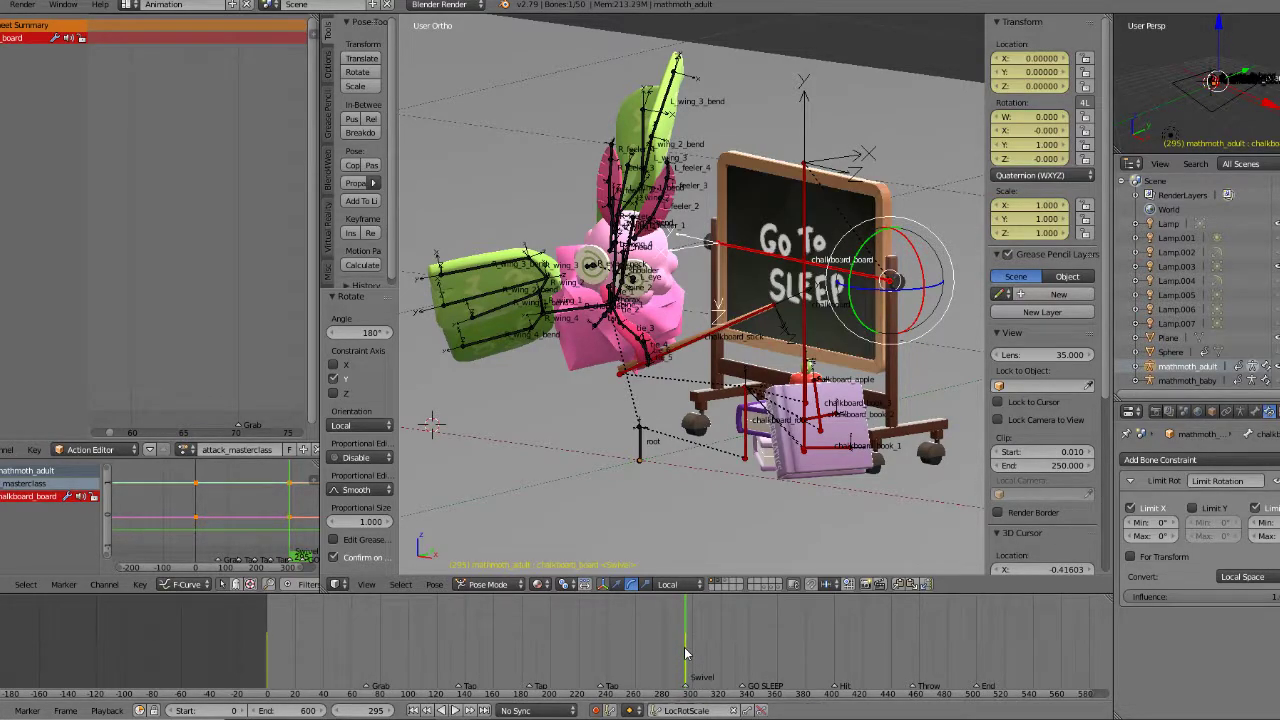
# Step: Move the chalkboard bone about 0.015 in X and rotate it by -0.492° and -1.01° in top view at frame 295
pyautogui.rightClick(806, 320)
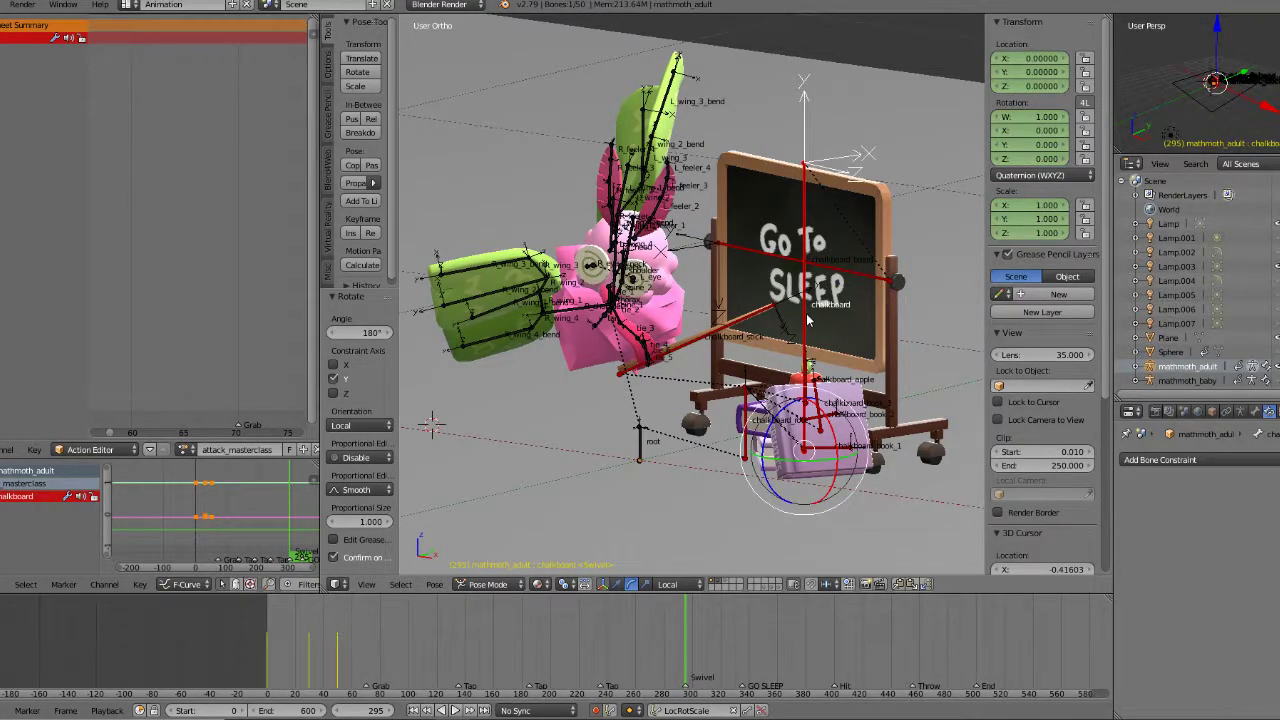
pyautogui.press('KP_7')
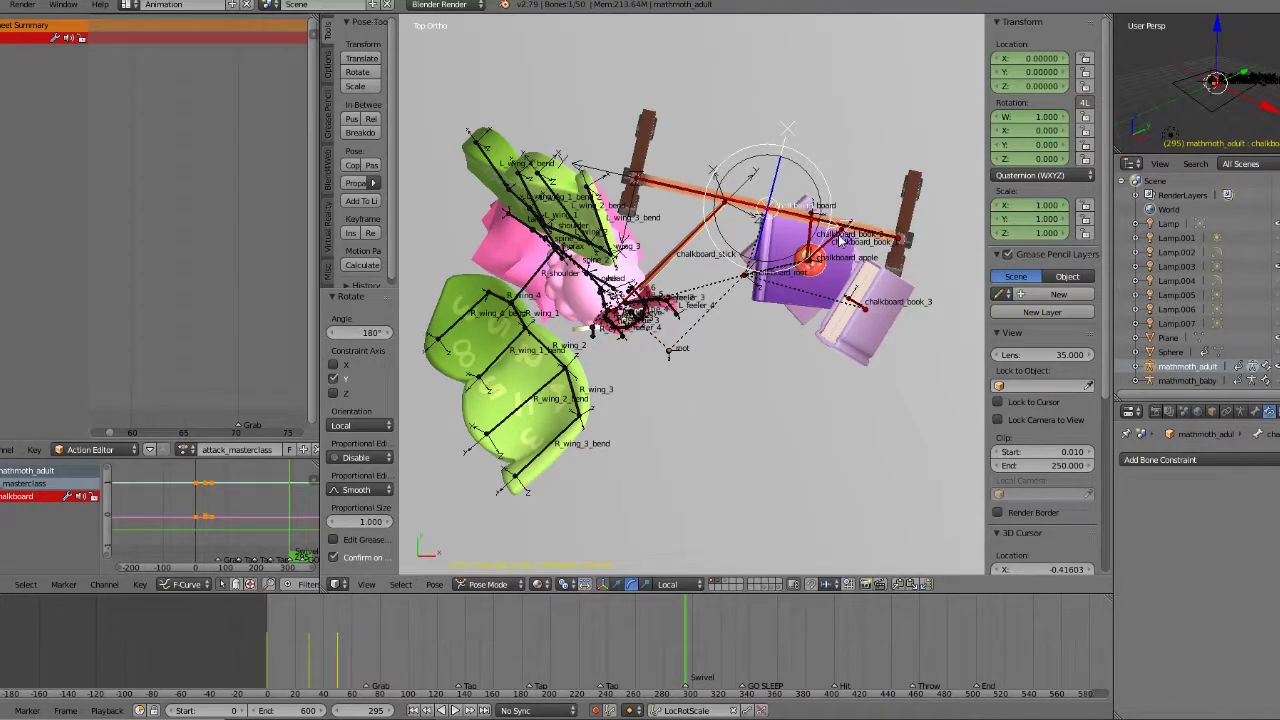
pyautogui.press('g')
pyautogui.click(865, 230)
pyautogui.press('r')
pyautogui.click(868, 232)
pyautogui.moveTo(686, 662)
pyautogui.mouseDown()
pyautogui.moveTo(673, 664)
pyautogui.moveTo(698, 663)
pyautogui.moveTo(686, 662)
pyautogui.mouseUp()
pyautogui.press('r')
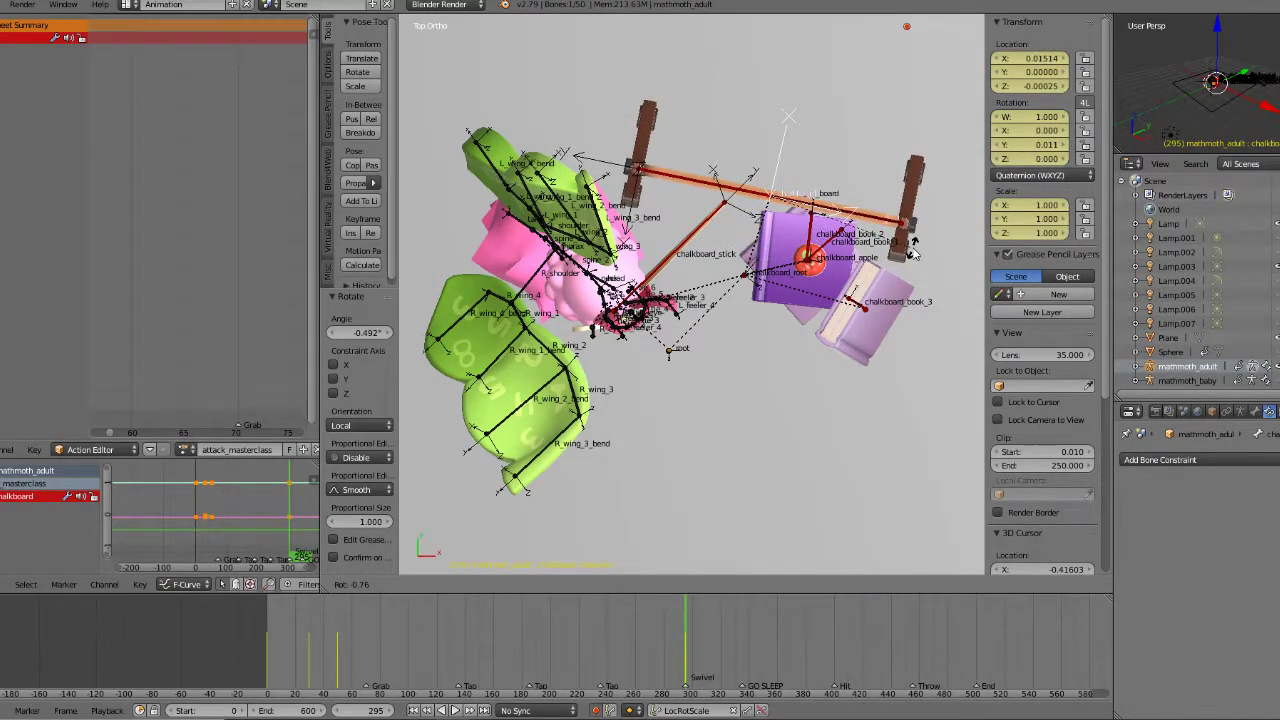
pyautogui.click(913, 248)
# Step: Scrub back and forth around frame 295 from front and angled views, examining the chalkboard's swivel
pyautogui.moveTo(659, 682); pyautogui.dragTo(686, 672)
pyautogui.moveTo(760, 480); pyautogui.dragTo(747, 408, button='middle')
pyautogui.press('KP_1')
pyautogui.moveTo(684, 650); pyautogui.dragTo(693, 645)
pyautogui.moveTo(882, 322); pyautogui.dragTo(818, 328, button='middle')
pyautogui.moveTo(658, 648); pyautogui.dragTo(685, 640)
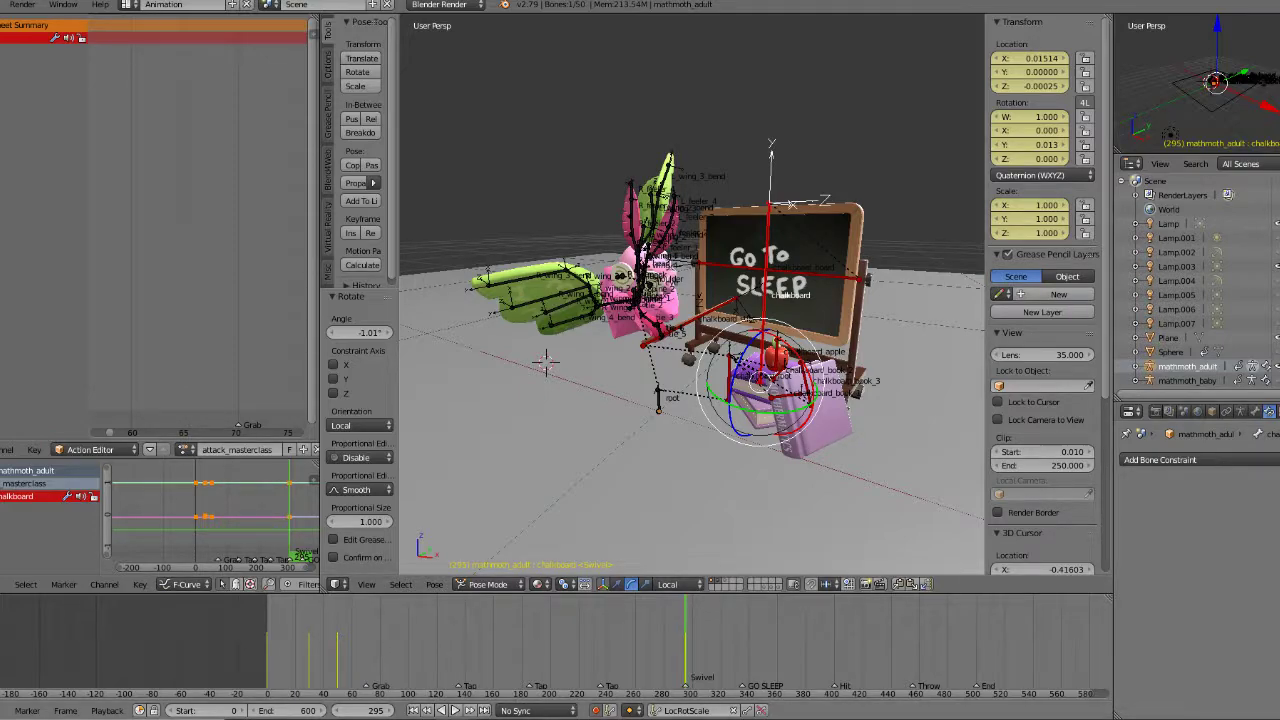
pyautogui.moveTo(697, 638); pyautogui.dragTo(670, 650)
pyautogui.scroll(4, 788, 432)
pyautogui.scroll(-3, 788, 432)
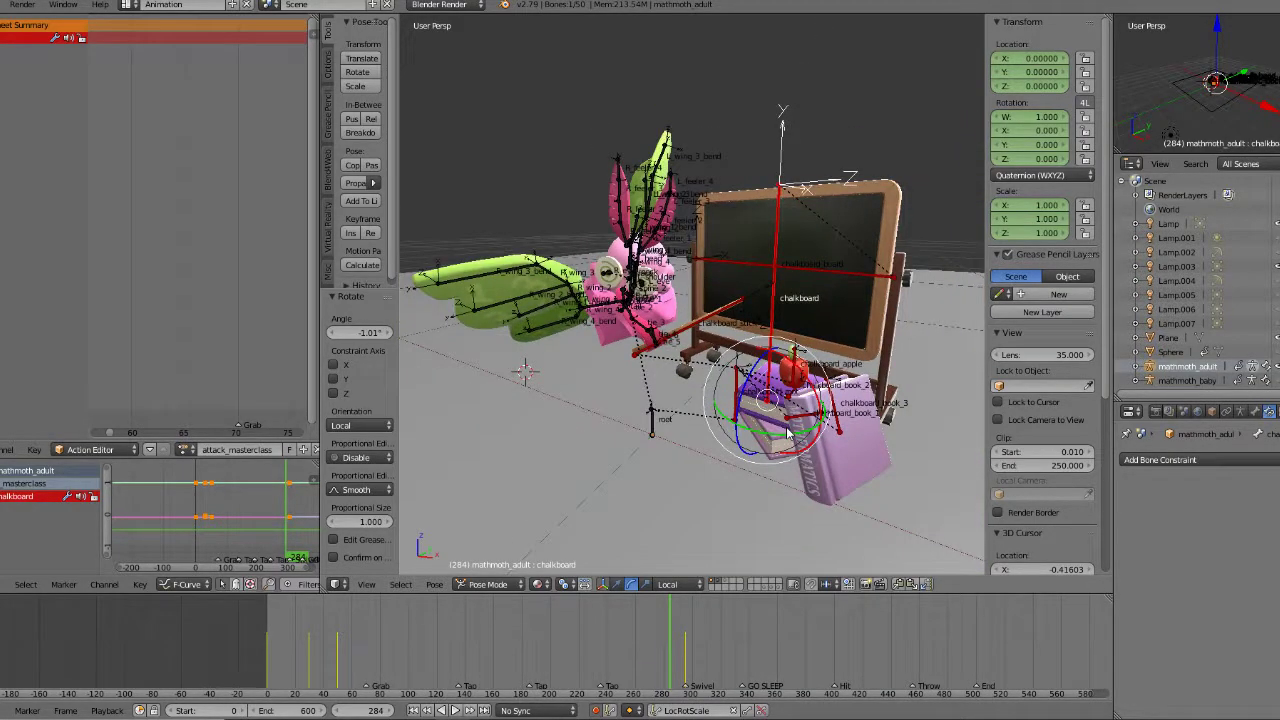
# Step: Delete the LocRotScale keyframes of the chalkboard and chalkboard_board bones at frame 295
pyautogui.click(682, 651)
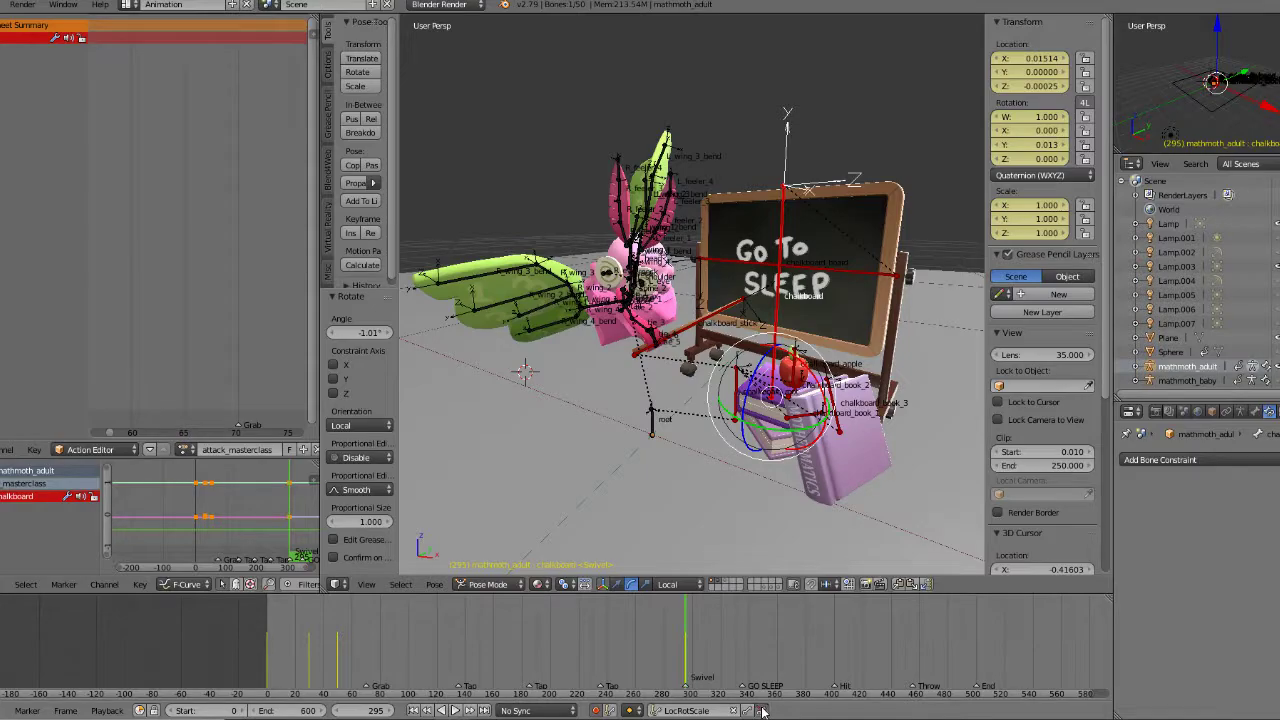
pyautogui.click(761, 710)
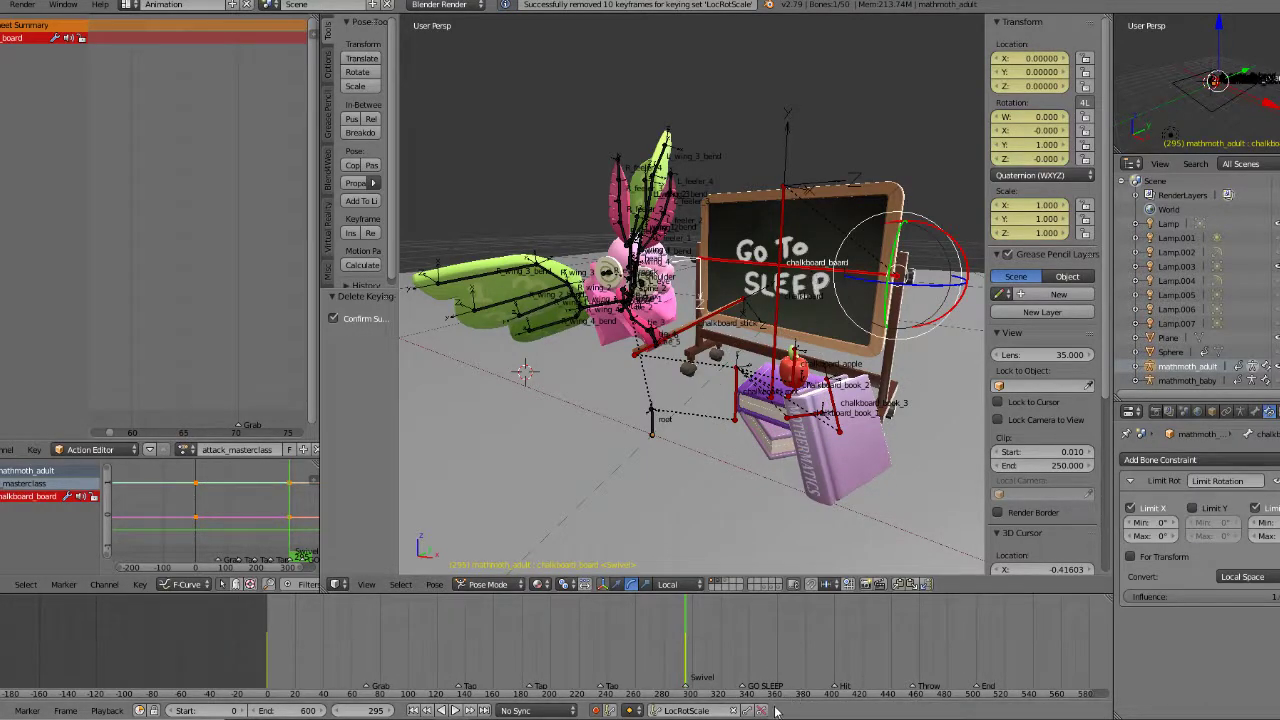
pyautogui.click(686, 648)
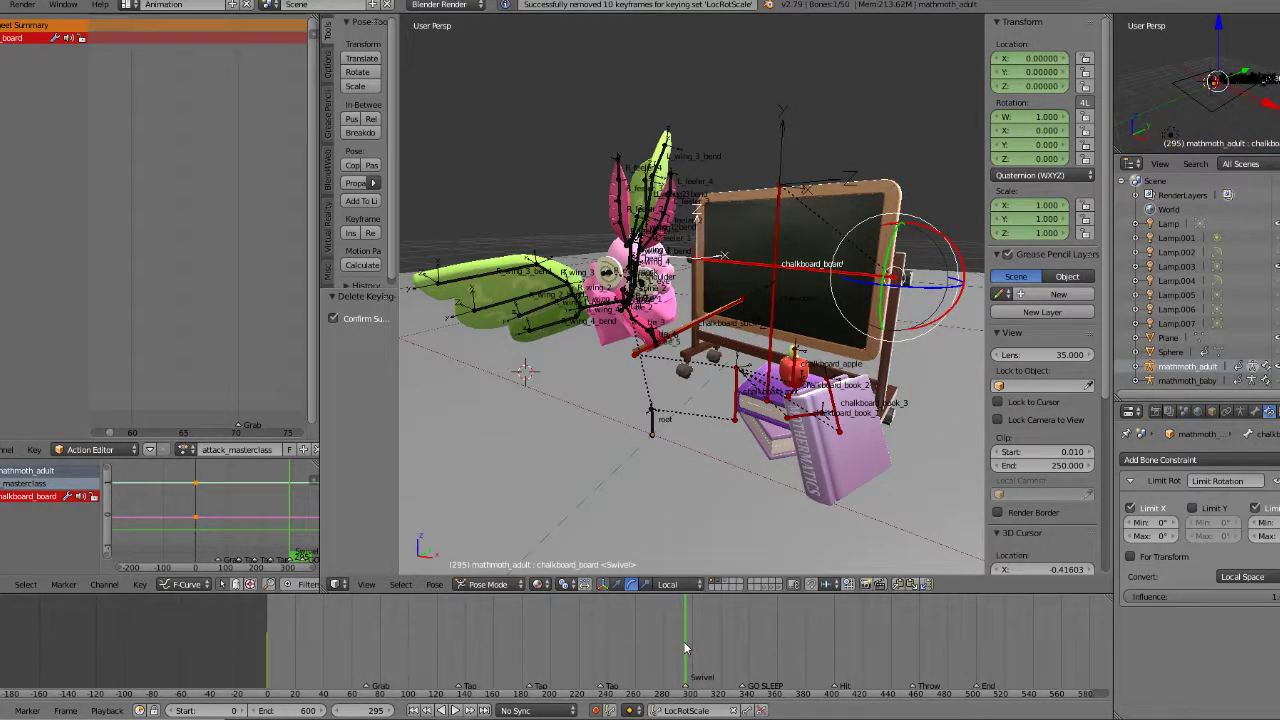
# Step: Move the chalkboard bone slightly and rotate it -5.18° in top view at frame 335, the GO SLEEP marker
pyautogui.moveTo(749, 650); pyautogui.dragTo(743, 651)
pyautogui.press('KP_7')
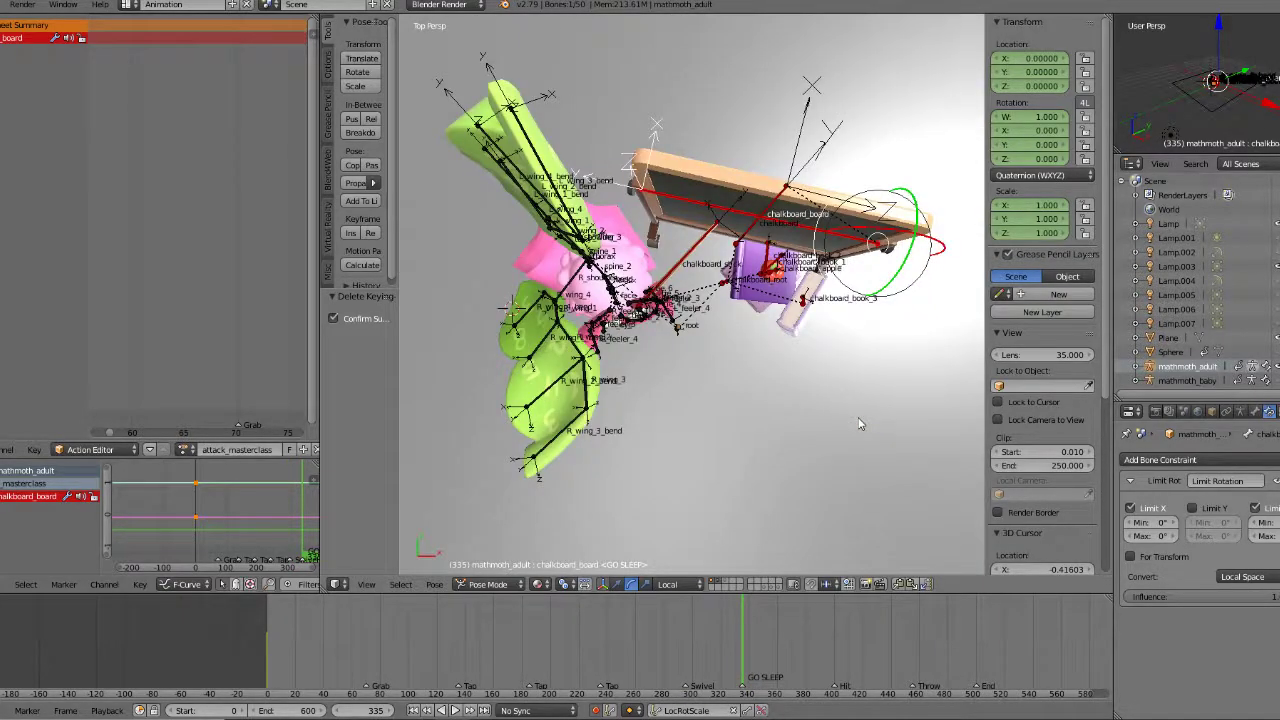
pyautogui.moveTo(858, 424); pyautogui.dragTo(943, 206, button='middle')
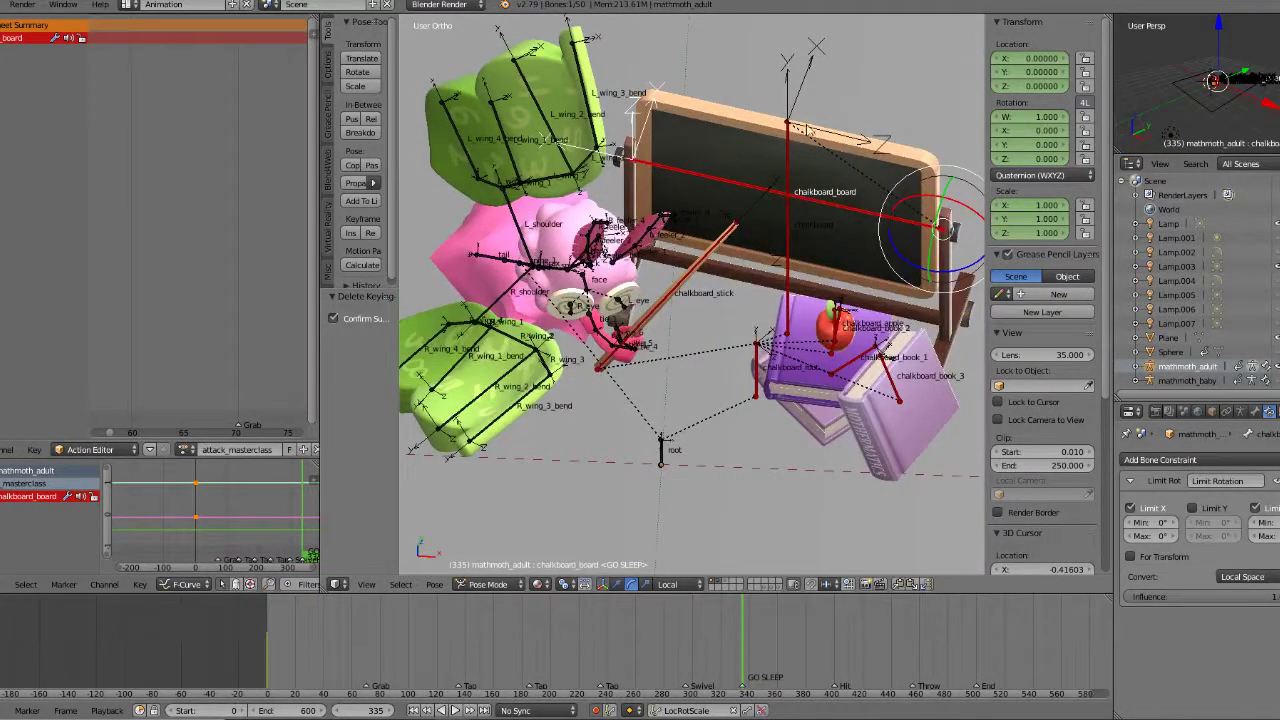
pyautogui.rightClick(784, 158)
pyautogui.press('KP_7')
pyautogui.press('g')
pyautogui.click(826, 143)
pyautogui.press('r')
pyautogui.click(881, 160)
# Step: Rotate the chalkboard_board bone 185° about its local Y axis at frame 335 so the writing faces front
pyautogui.moveTo(802, 208); pyautogui.dragTo(742, 130, button='middle')
pyautogui.rightClick(866, 235)
pyautogui.moveTo(882, 298); pyautogui.dragTo(823, 267, button='middle')
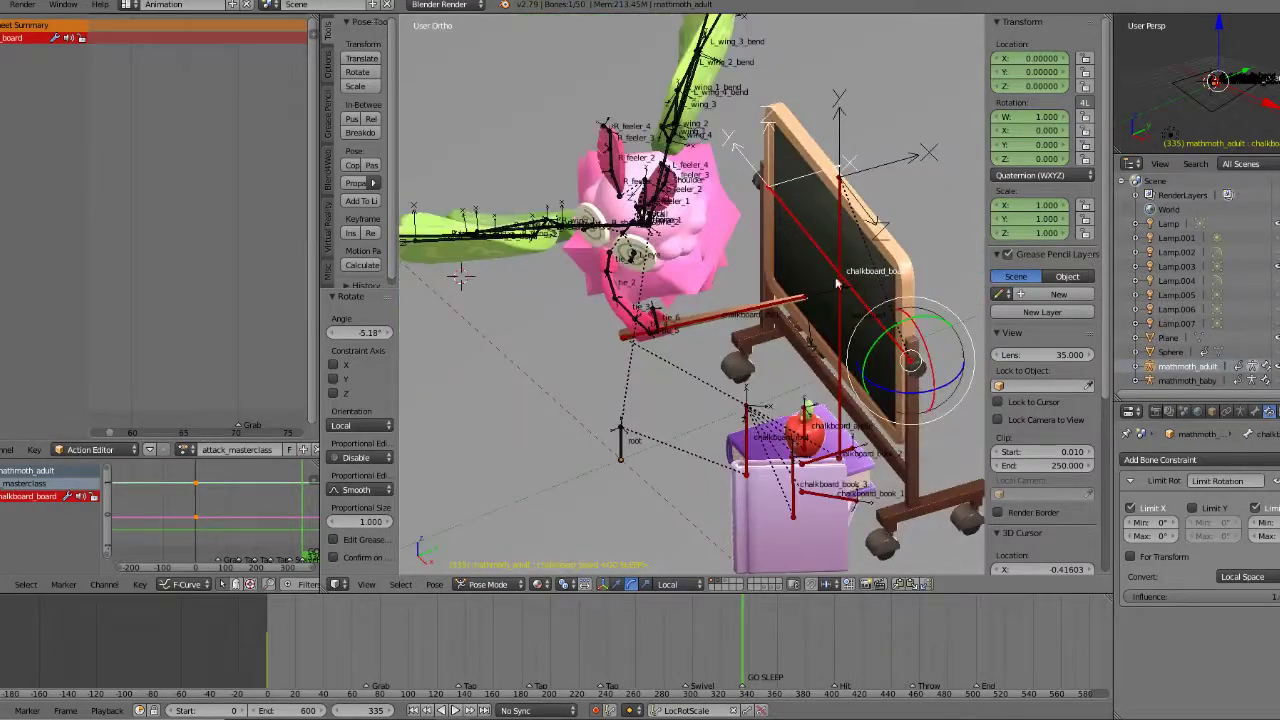
pyautogui.moveTo(879, 343); pyautogui.dragTo(950, 376)
pyautogui.moveTo(821, 429); pyautogui.dragTo(844, 408, button='middle')
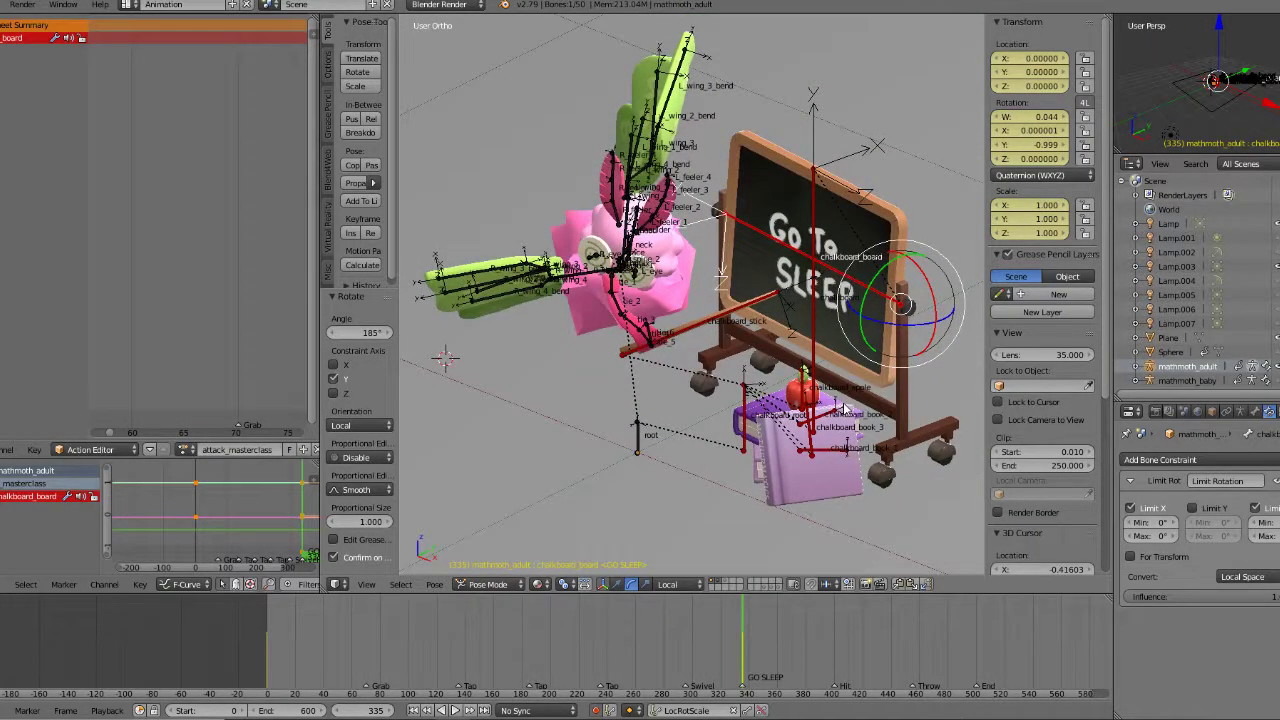
# Step: Play and scrub around frame 335, examining the flipped chalkboard beside the moth from angled, top and front views
pyautogui.hotkey('alt', 'a')
pyautogui.moveTo(745, 655); pyautogui.dragTo(743, 654)
pyautogui.moveTo(768, 470); pyautogui.dragTo(805, 450, button='middle')
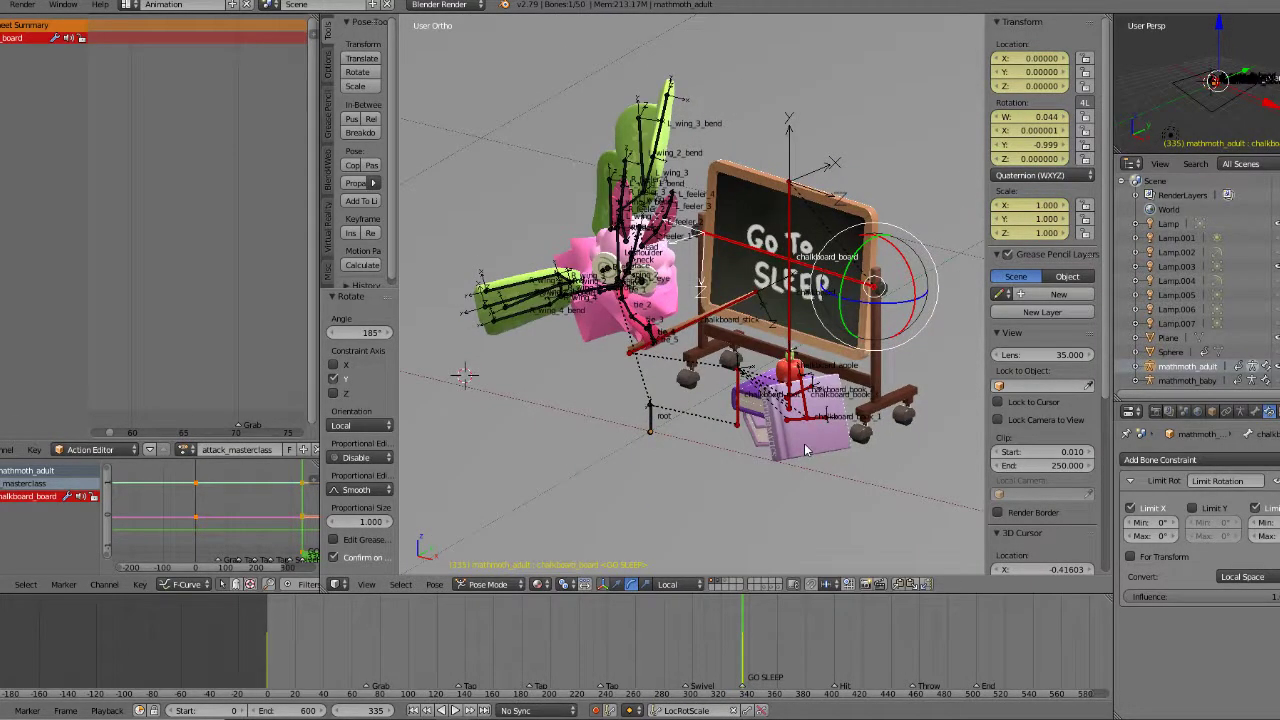
pyautogui.press('KP_5')
pyautogui.moveTo(716, 420); pyautogui.dragTo(694, 384, button='middle')
pyautogui.moveTo(598, 297); pyautogui.dragTo(714, 368, button='middle')
pyautogui.moveTo(729, 659); pyautogui.dragTo(743, 657)
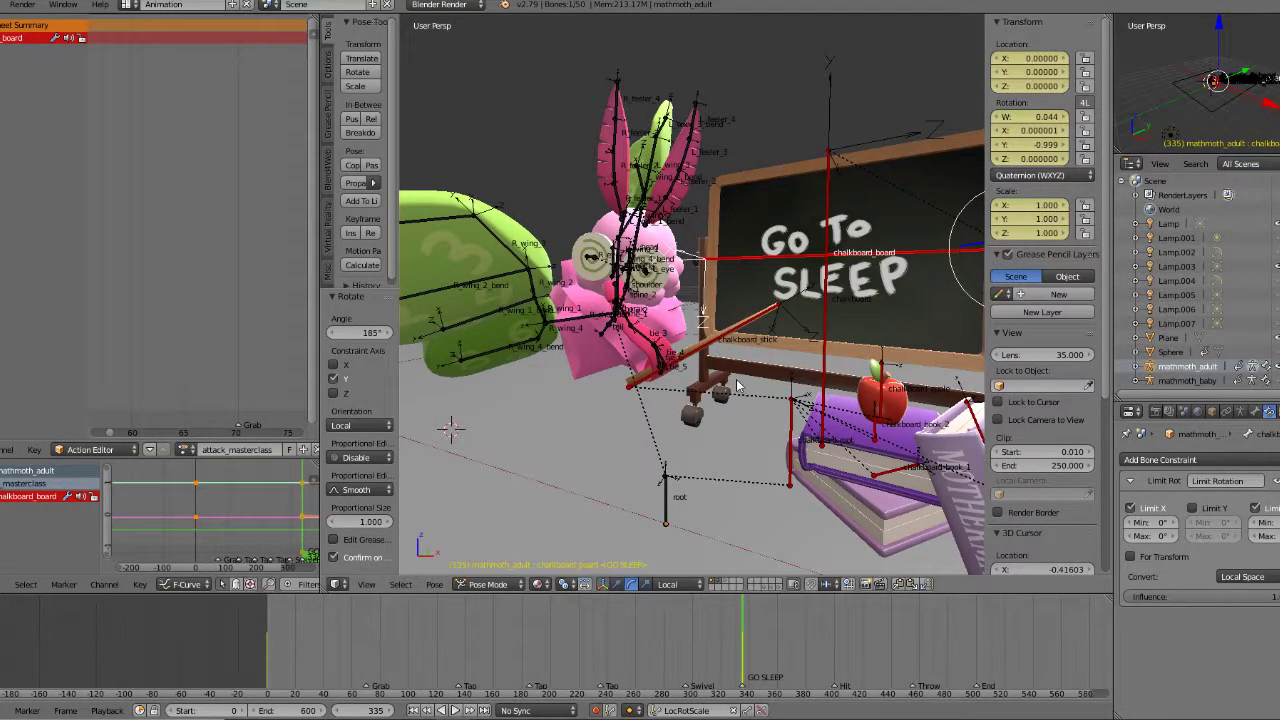
pyautogui.moveTo(738, 385); pyautogui.dragTo(672, 436, button='middle')
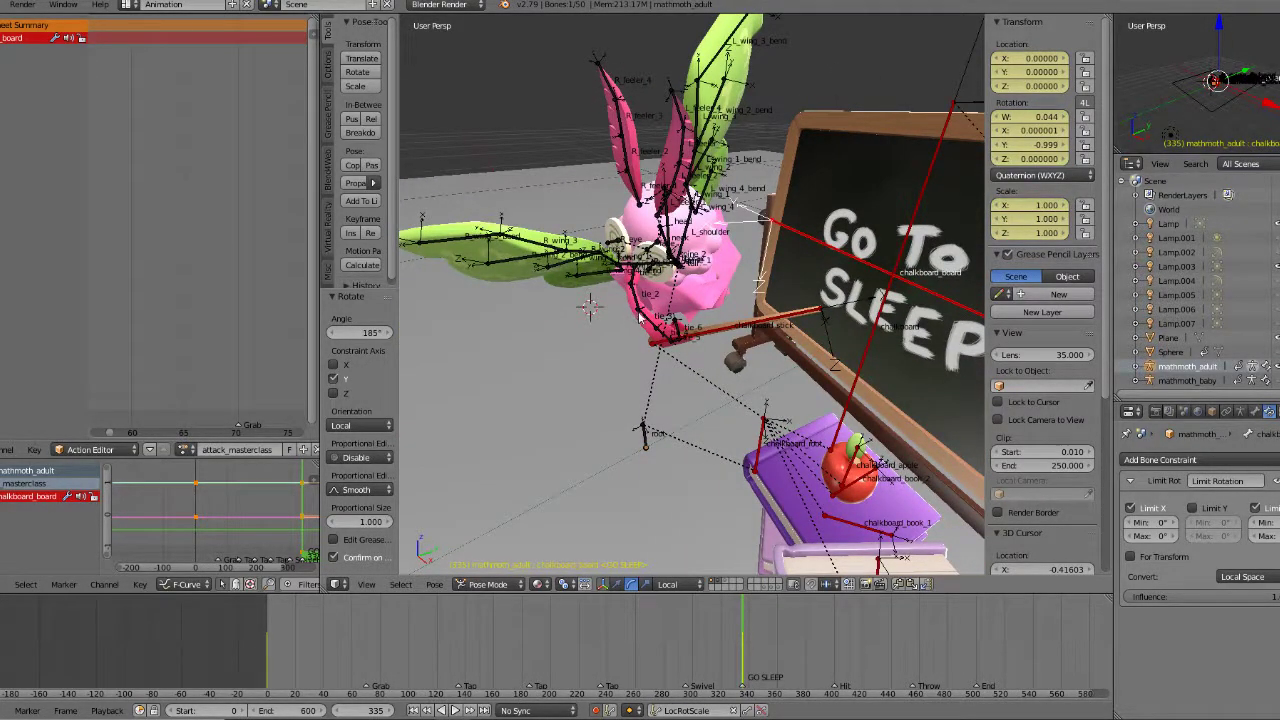
pyautogui.moveTo(686, 345); pyautogui.dragTo(678, 335, button='middle')
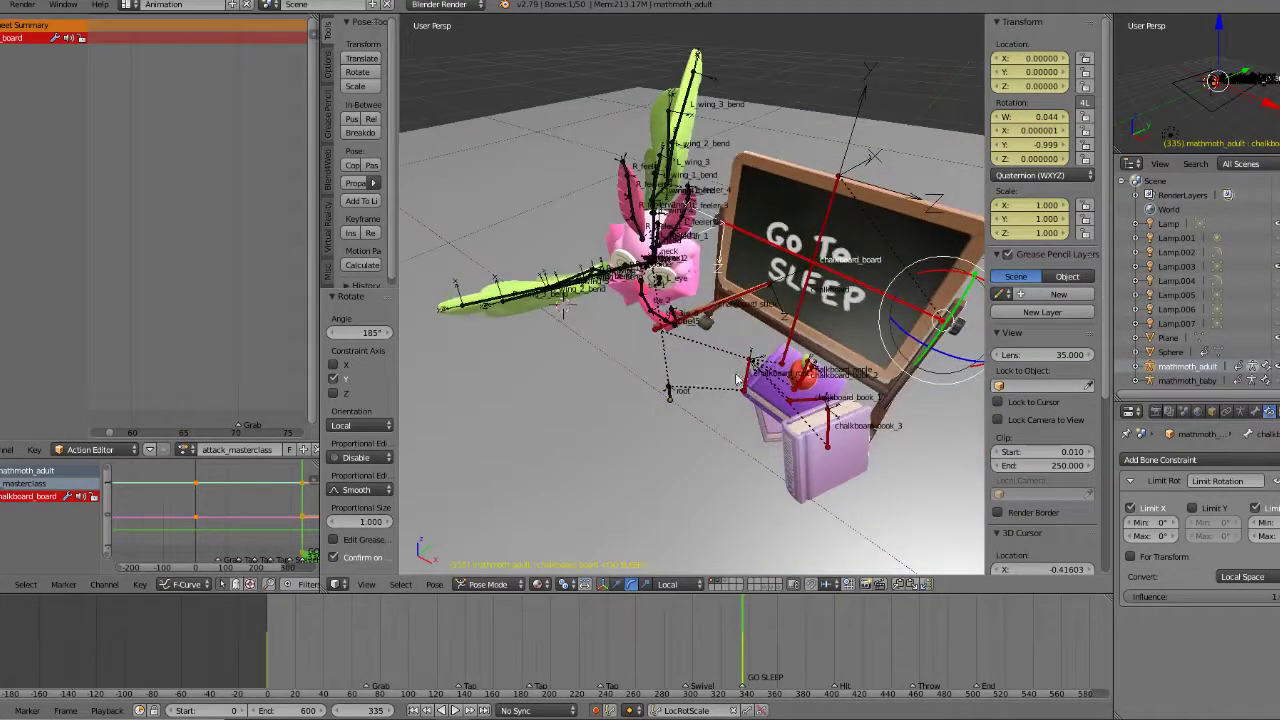
pyautogui.press('KP_7')
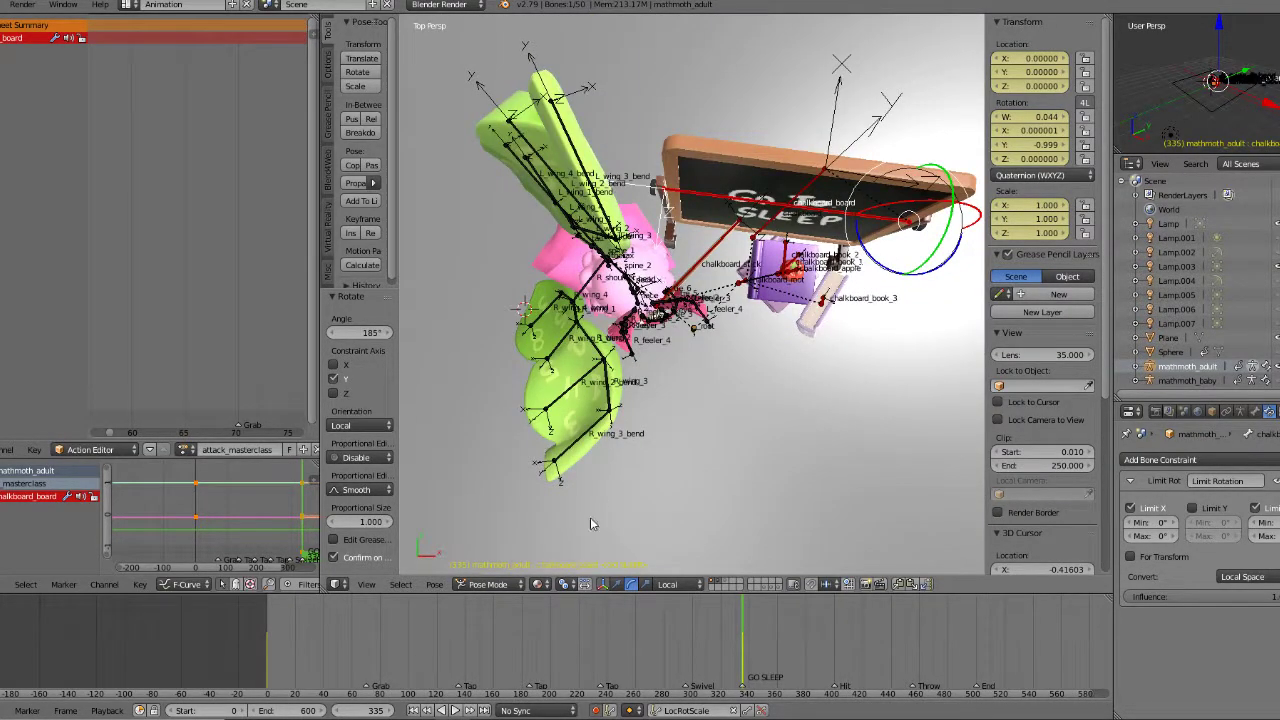
pyautogui.press('KP_1')
pyautogui.press('KP_5')
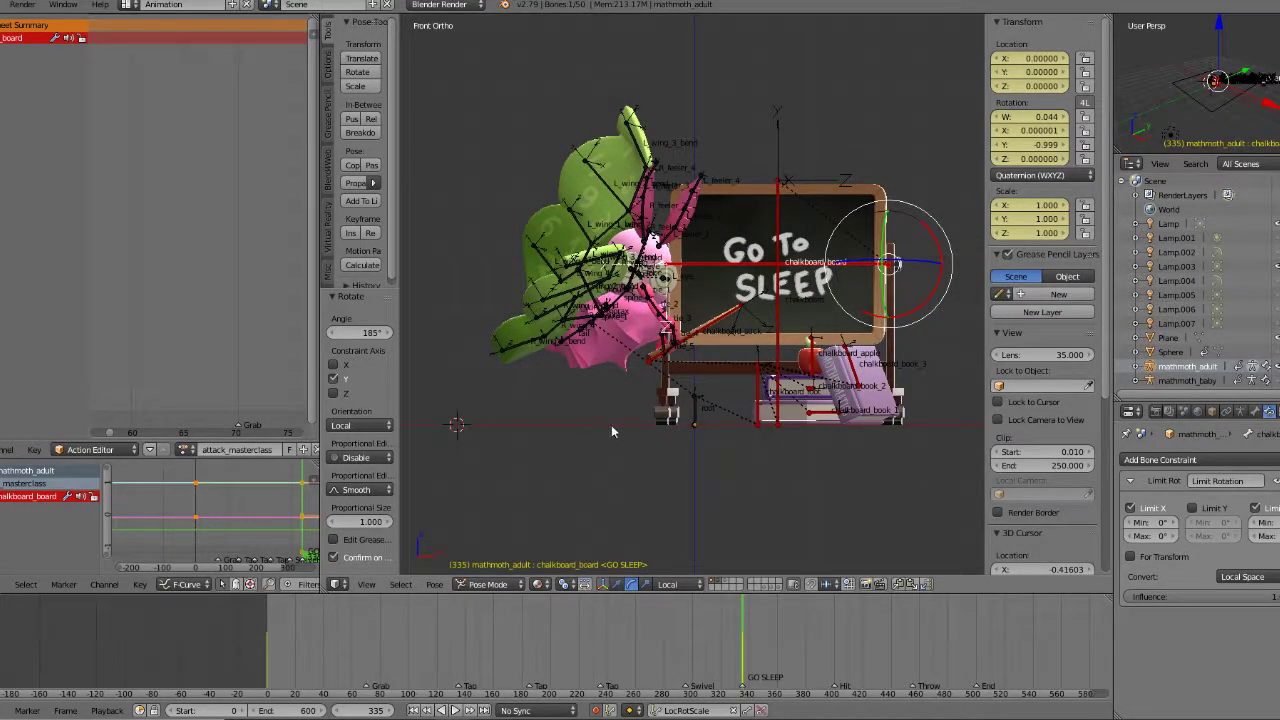
# Step: Rotate the thorax bone and move it 0.001 in Y and 0.119 in Z in the right side view at frame 295
pyautogui.click(689, 655)
pyautogui.press('Left')
pyautogui.press('Left')
pyautogui.moveTo(736, 481); pyautogui.dragTo(765, 124, button='middle')
pyautogui.rightClick(595, 362)
pyautogui.press('r')
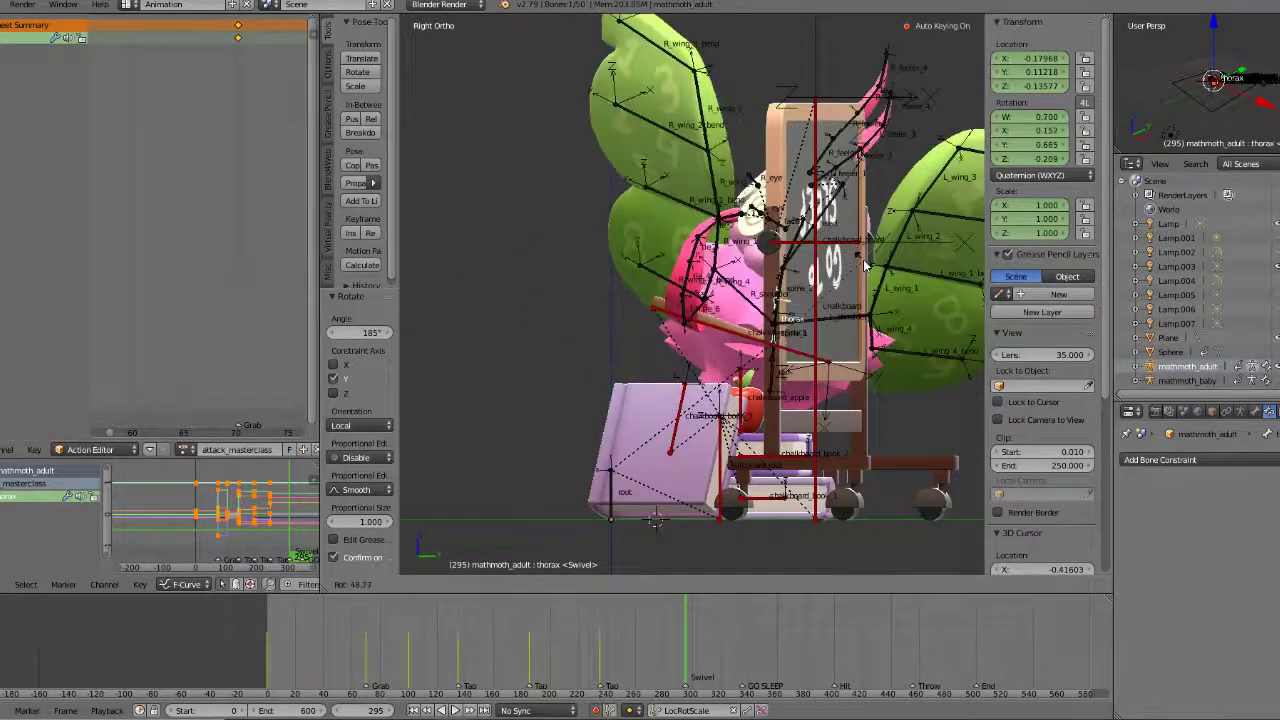
pyautogui.click(858, 250)
pyautogui.press('g')
pyautogui.click(862, 137)
# Step: Move the thorax bone 0.027 in X and 0.004 in Y in top view at frame 295
pyautogui.moveTo(862, 137); pyautogui.dragTo(911, 228, button='middle')
pyautogui.press('KP_7')
pyautogui.press('g')
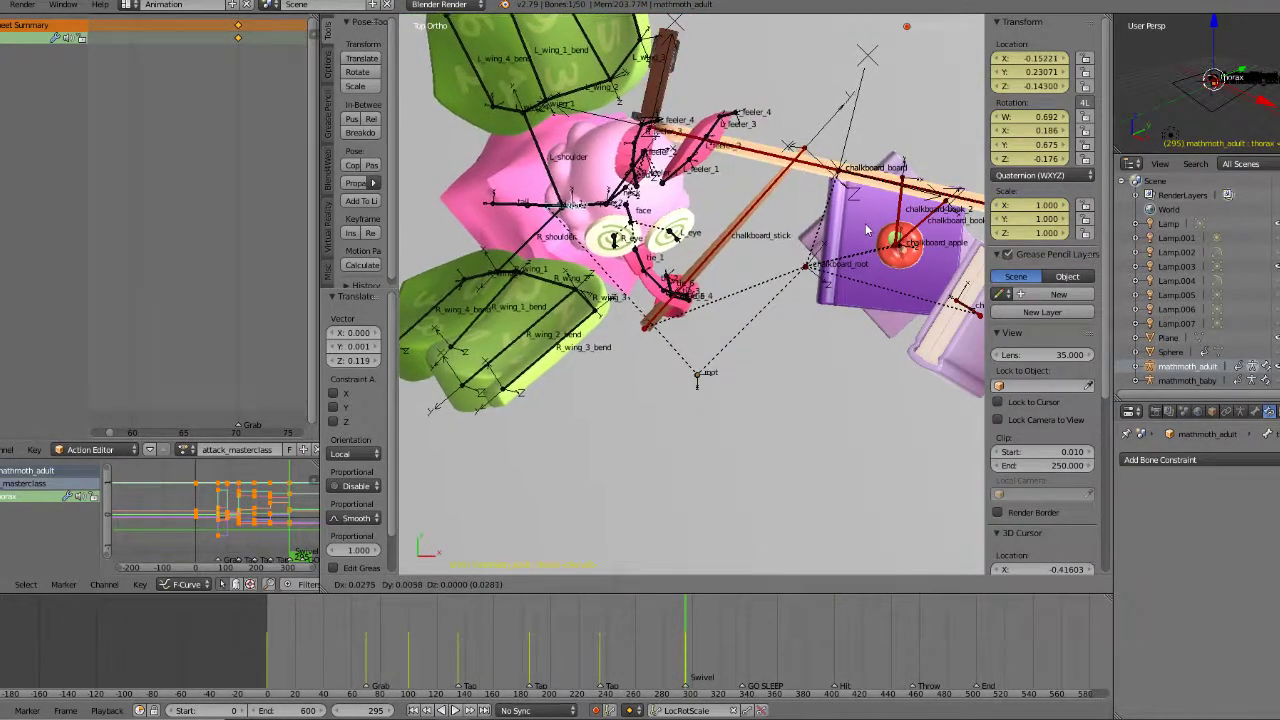
pyautogui.click(864, 223)
# Step: Scrub from the third tap to frame 295, examining the thorax pose from angled and front views
pyautogui.moveTo(864, 223); pyautogui.dragTo(840, 320, button='middle')
pyautogui.moveTo(618, 648); pyautogui.dragTo(673, 649)
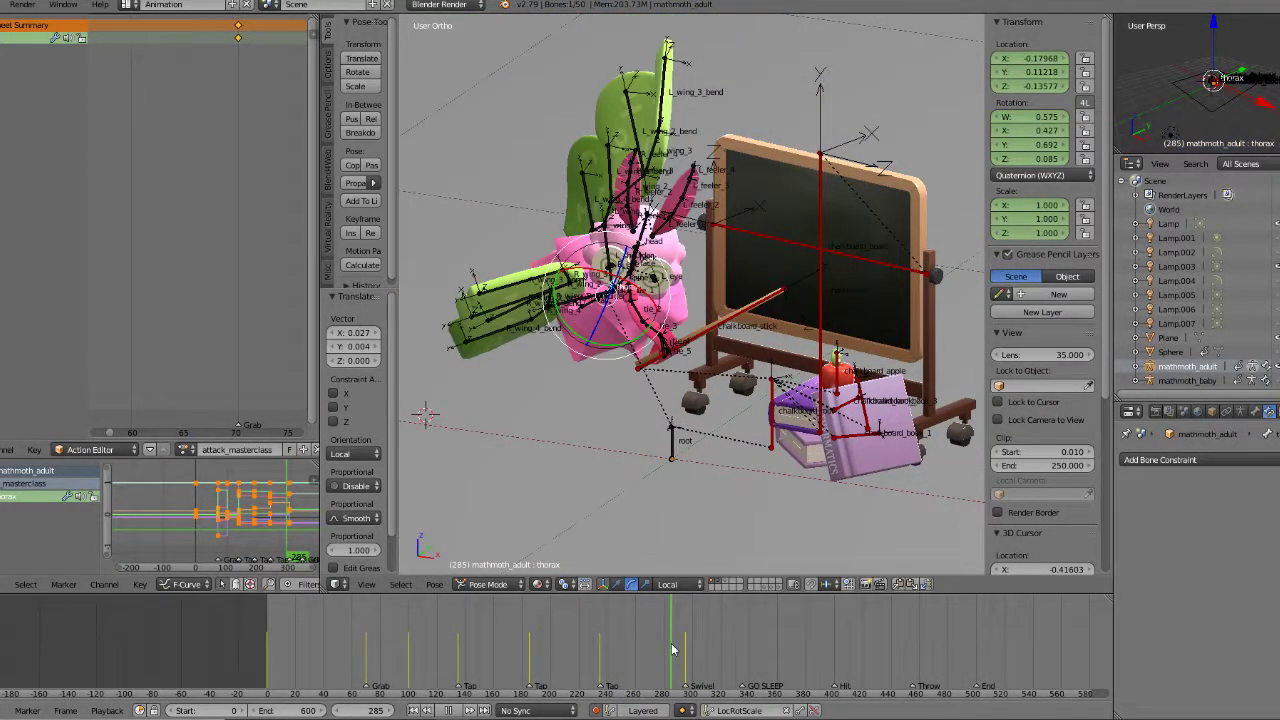
pyautogui.press('Up')
pyautogui.scroll(-1, 806, 282)
pyautogui.press('KP_1')
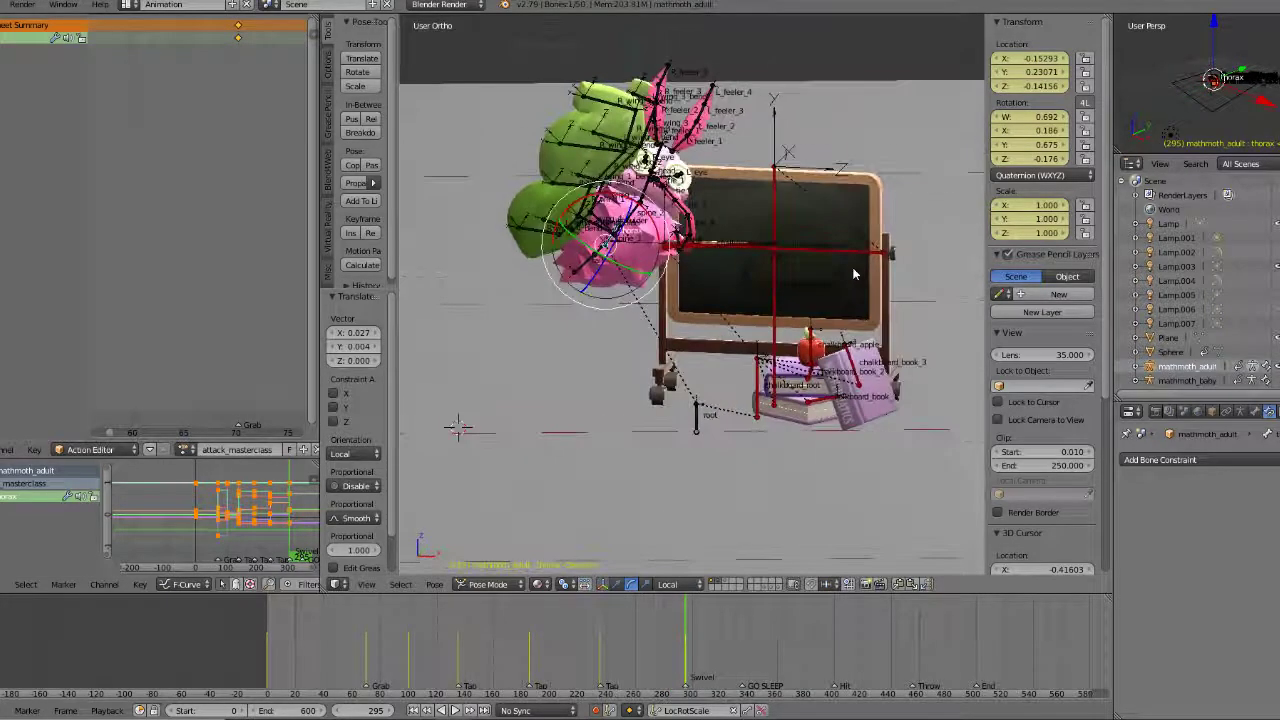
# Step: Delete the thorax bone's LocRotScale keyframe at frame 295
pyautogui.press('KP_7')
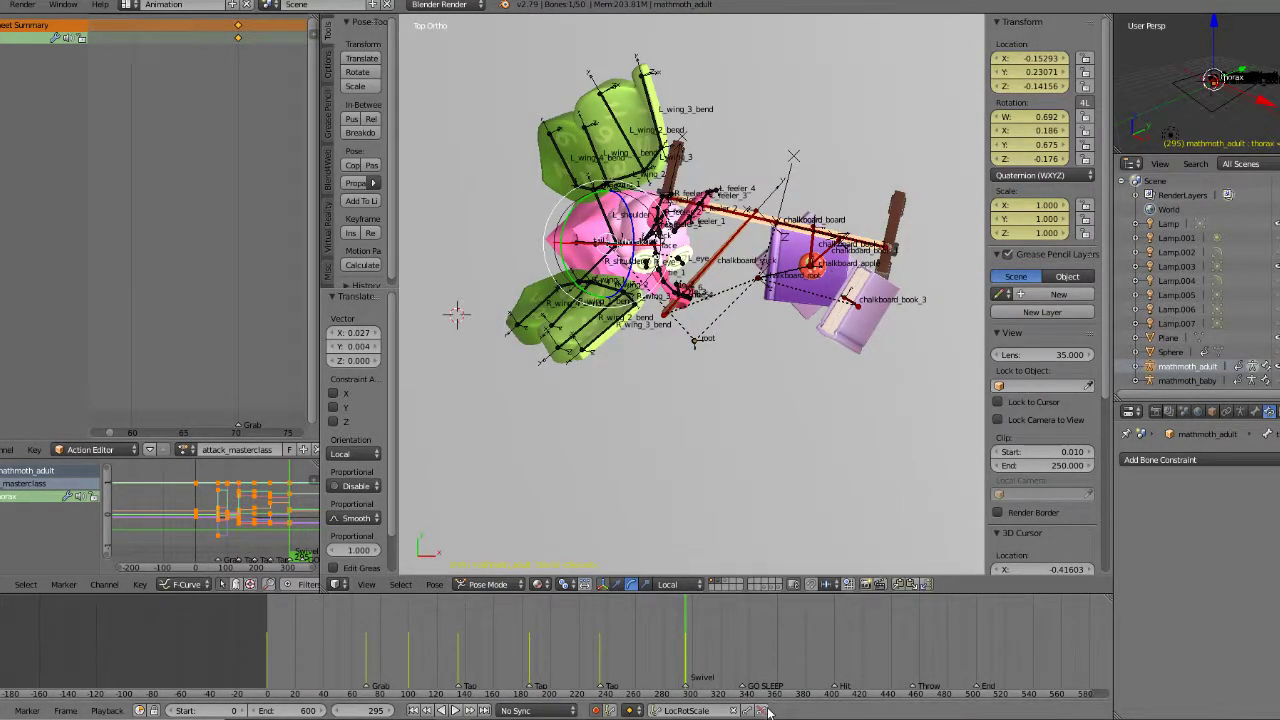
pyautogui.hotkey('alt', 'i')
pyautogui.moveTo(675, 658); pyautogui.dragTo(686, 657)
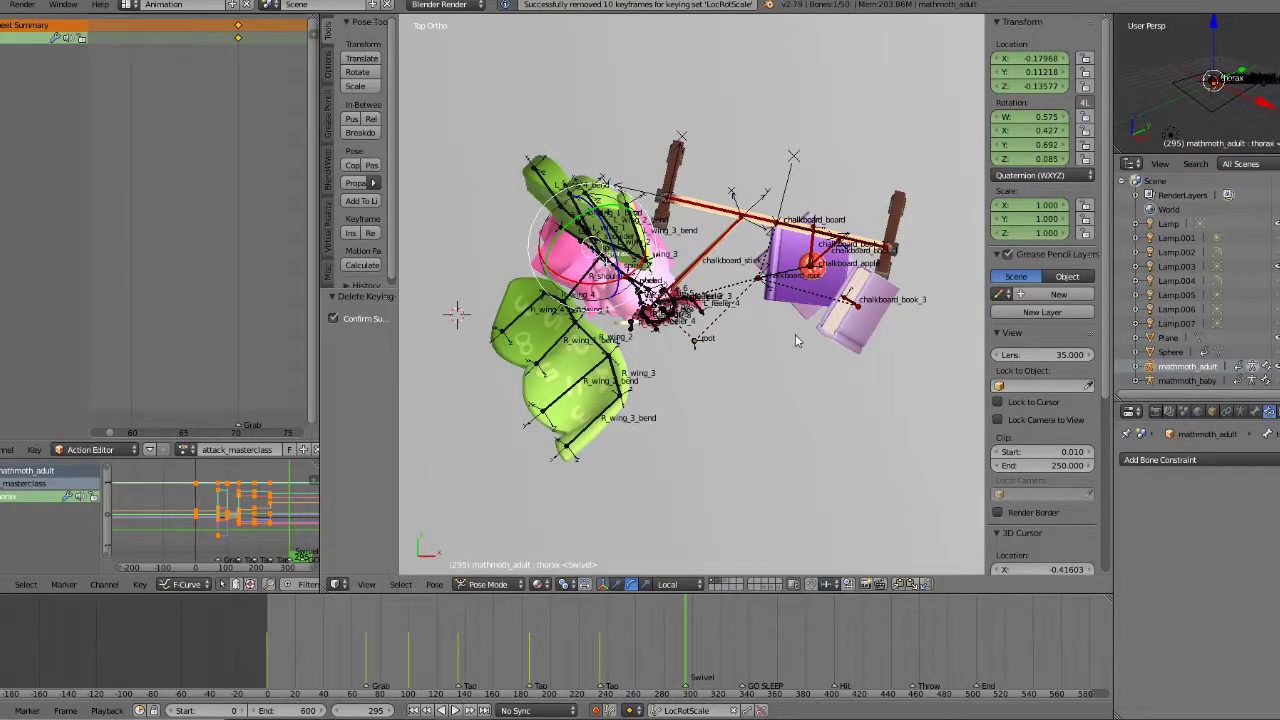
# Step: Scrub through the tap sequence up to frame 294 in front view, reviewing the motion leading into the swivel
pyautogui.press('KP_1')
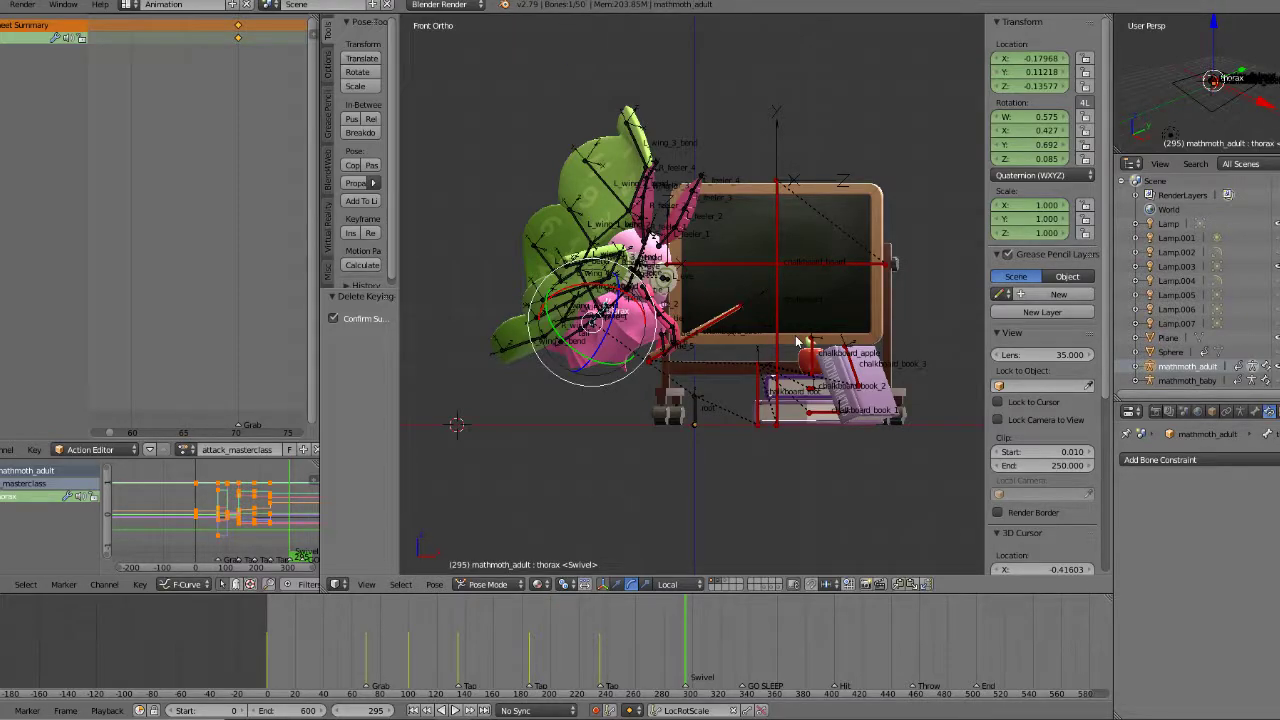
pyautogui.moveTo(346, 627); pyautogui.dragTo(685, 632)
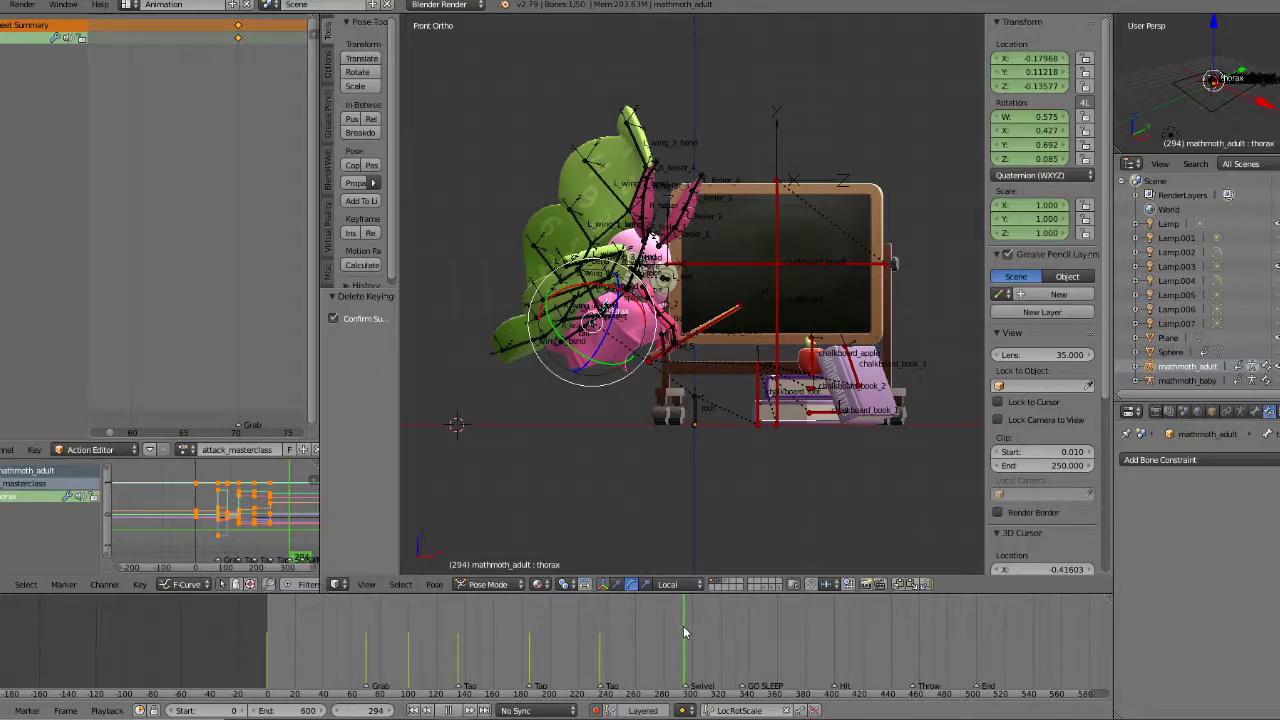
pyautogui.moveTo(868, 407); pyautogui.dragTo(757, 421, button='middle')
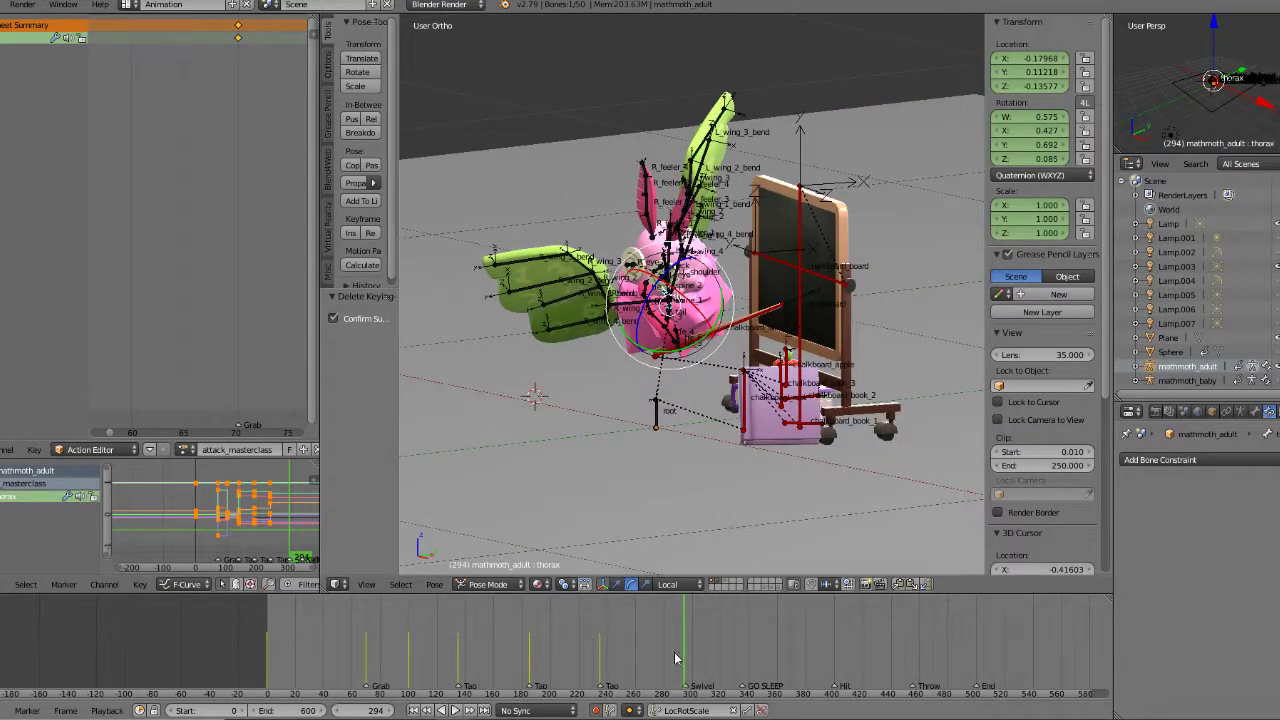
# Step: Play and scrub the blocked animation through the taps and swivel to the GO SLEEP marker, examining how the poses lead into frame 335
pyautogui.hotkey('alt', 'a')
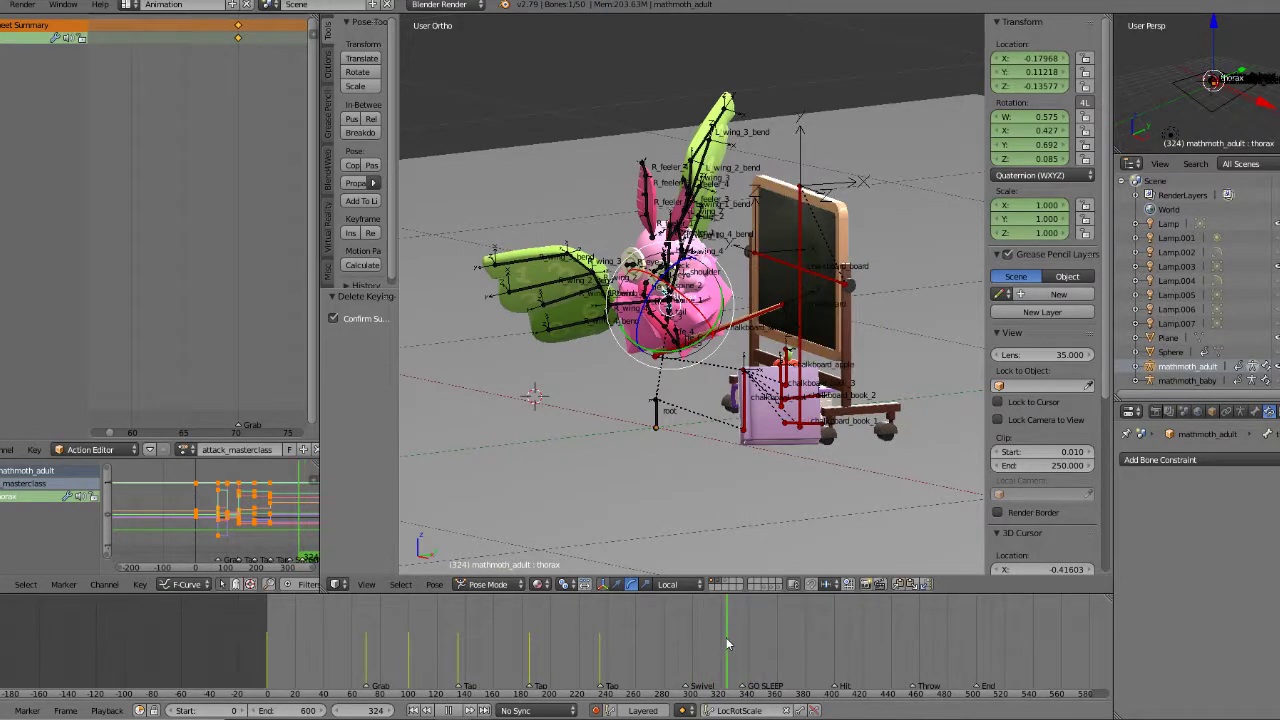
pyautogui.moveTo(747, 643); pyautogui.dragTo(745, 642)
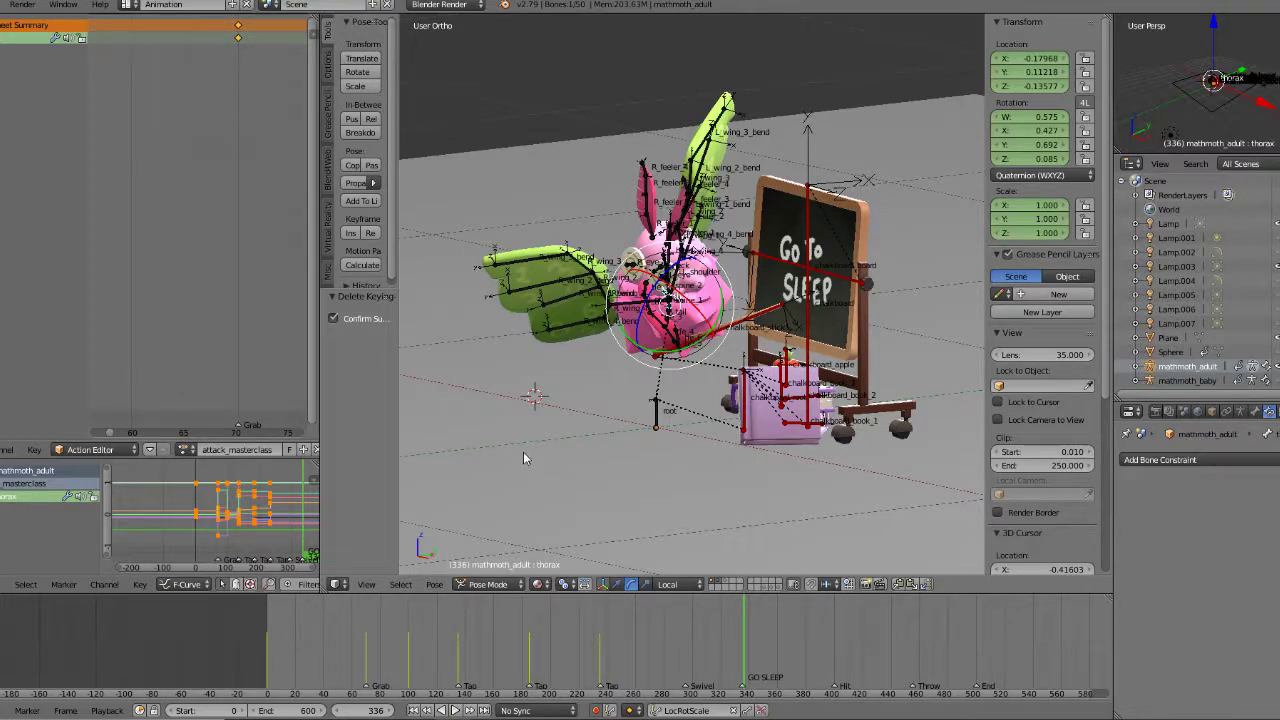
pyautogui.moveTo(1030, 643); pyautogui.dragTo(986, 640, button='middle')
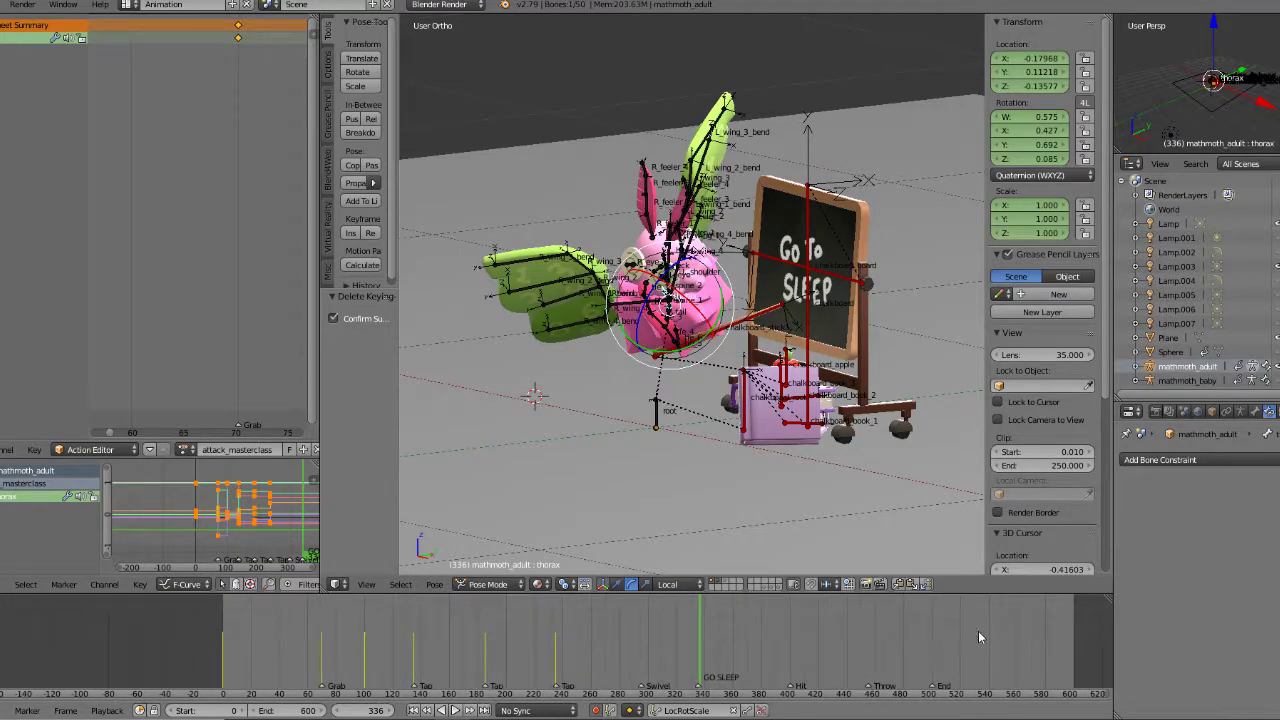
pyautogui.moveTo(391, 636); pyautogui.dragTo(645, 636)
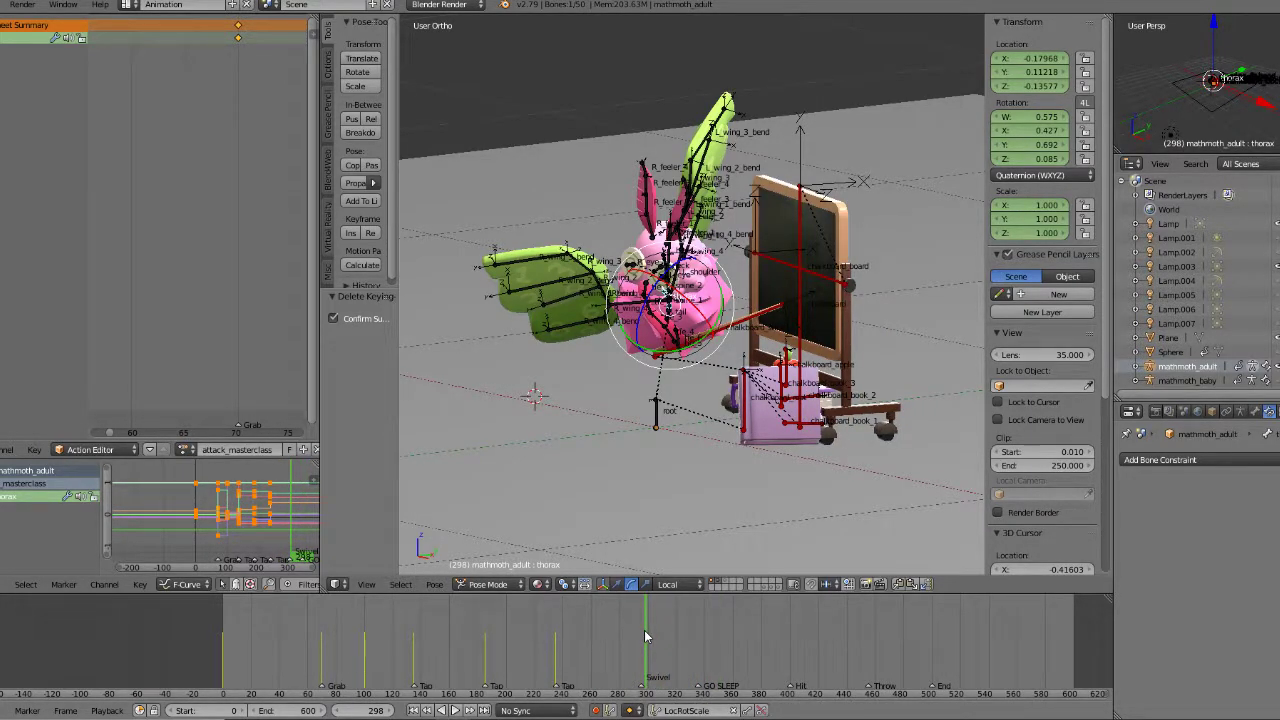
pyautogui.moveTo(518, 657); pyautogui.dragTo(700, 651)
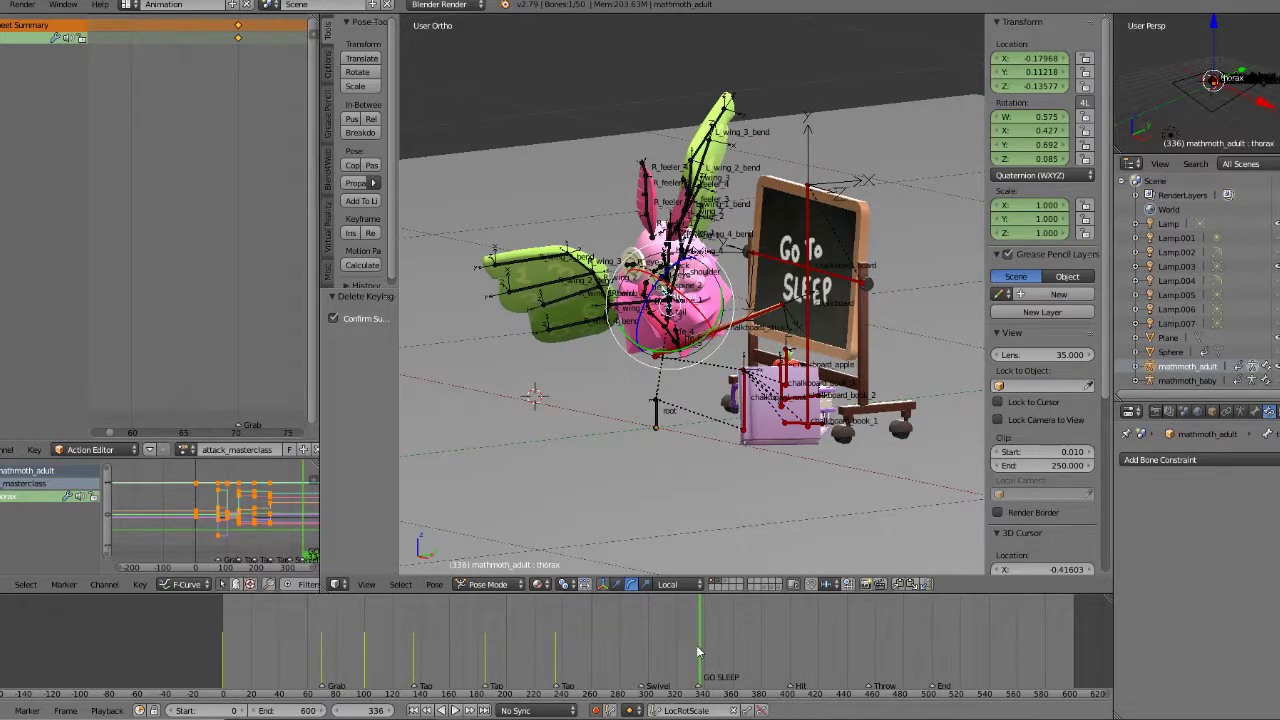
pyautogui.scroll(4, 703, 336)
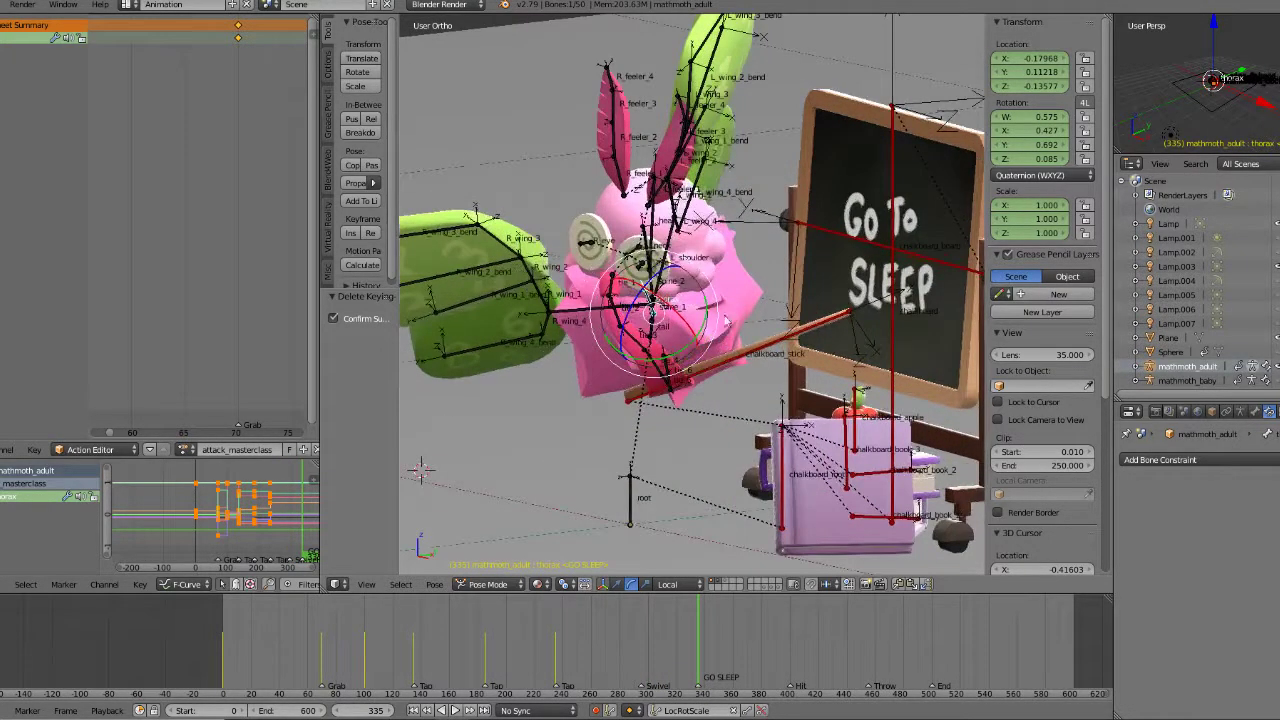
pyautogui.moveTo(703, 336); pyautogui.dragTo(708, 456, button='middle')
# Step: Copy the mathmoth's pose from frame 100 and paste it at the GO SLEEP marker, frame 335
pyautogui.moveTo(553, 658); pyautogui.dragTo(364, 660)
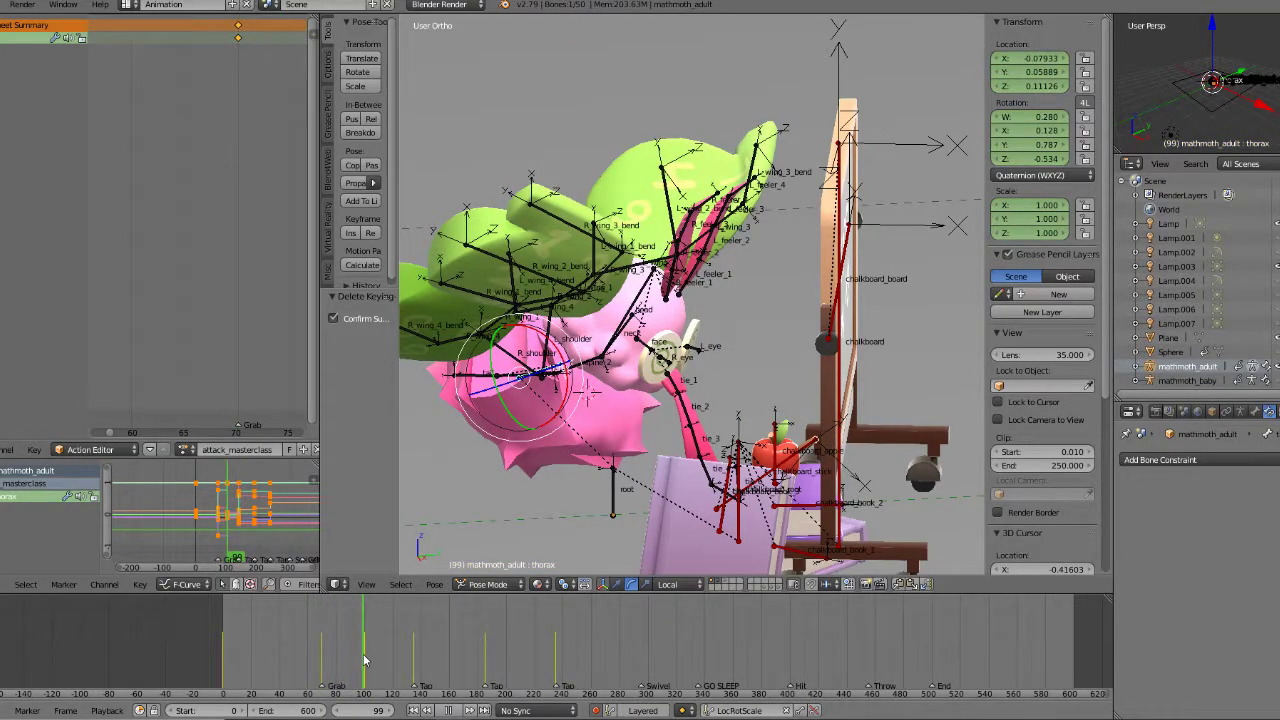
pyautogui.moveTo(575, 438); pyautogui.dragTo(634, 438, button='middle')
pyautogui.scroll(1, 633, 438)
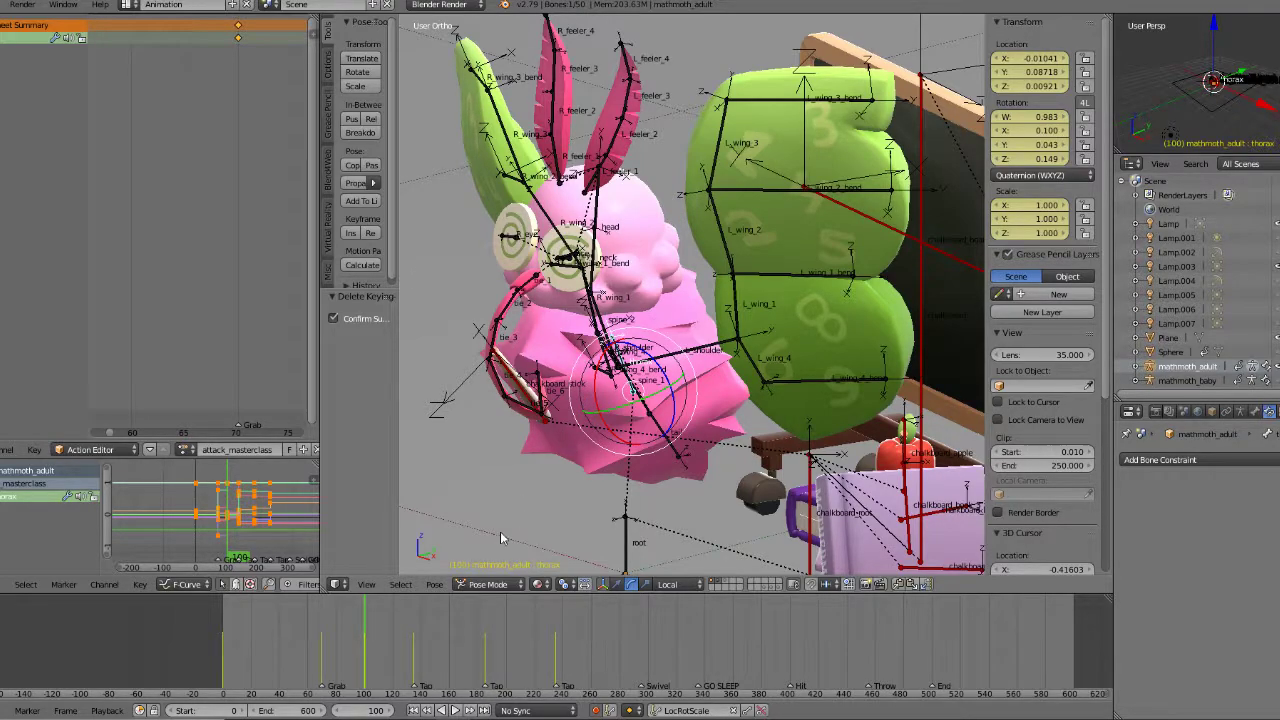
pyautogui.press('KP_1')
pyautogui.press('KP_3')
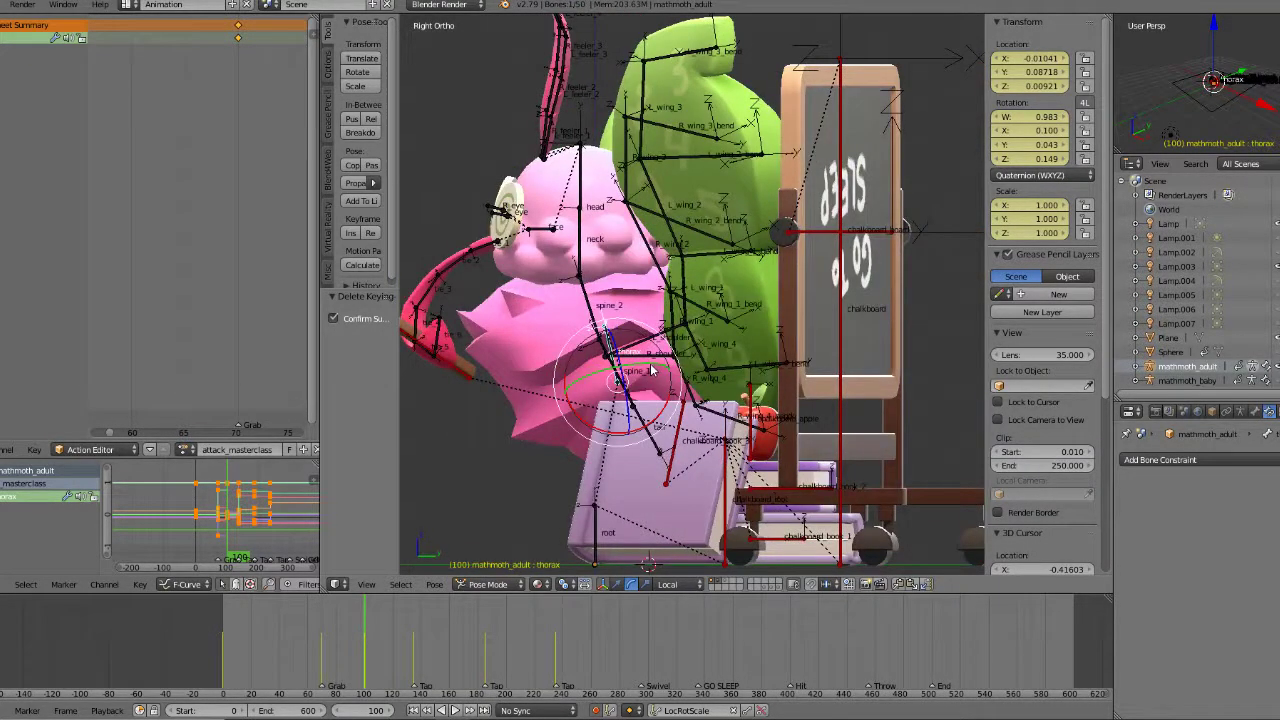
pyautogui.press('Up')
pyautogui.press('Up')
pyautogui.press('Up')
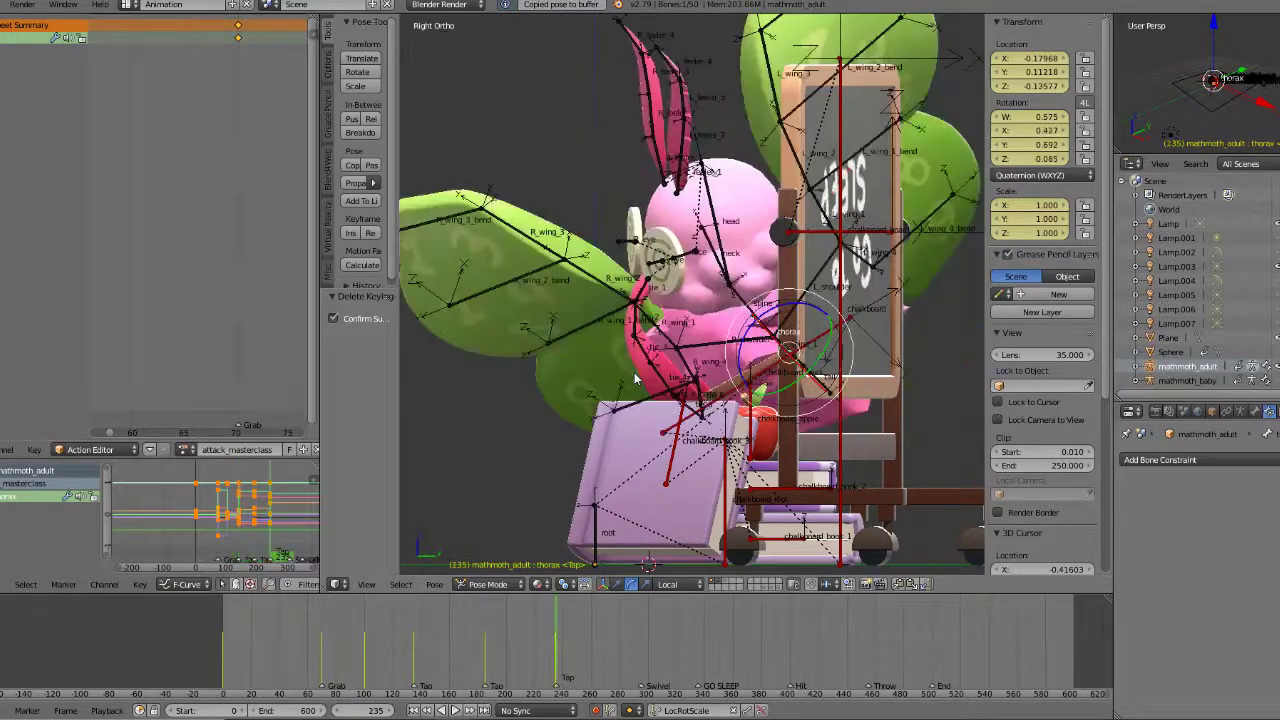
pyautogui.press('Right')
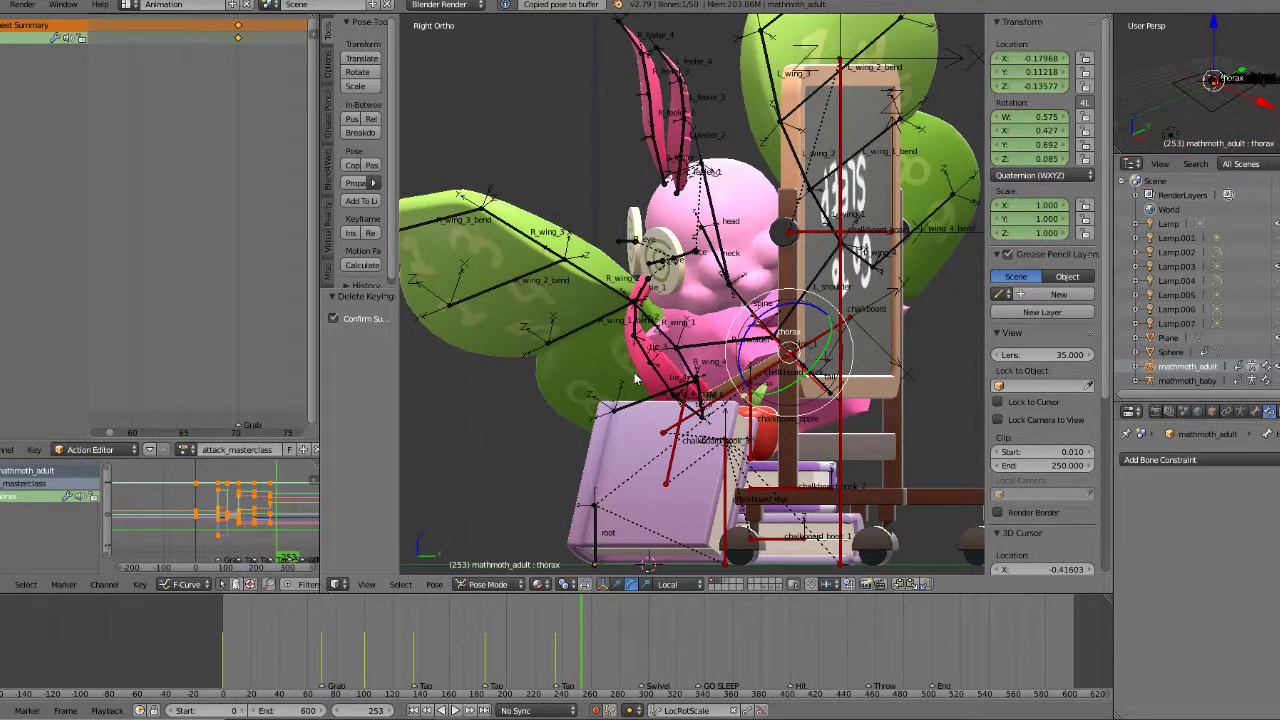
pyautogui.click(705, 662)
pyautogui.click(697, 662)
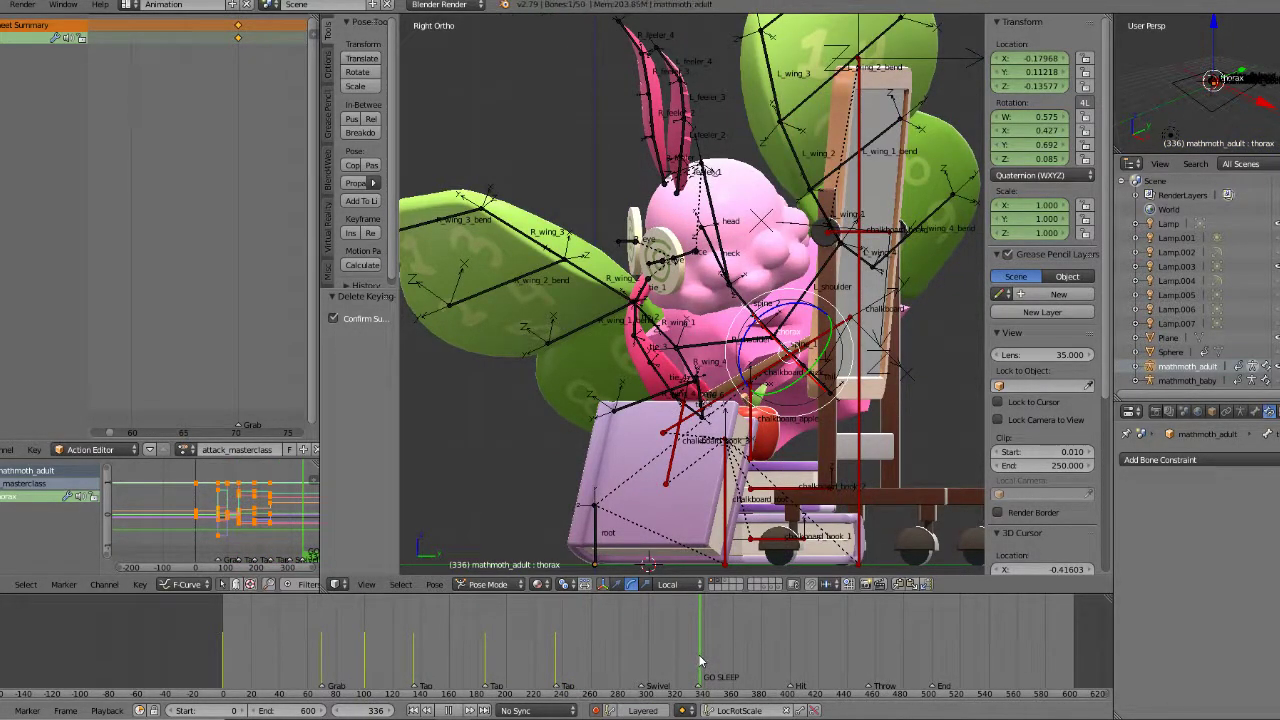
pyautogui.hotkey('ctrl', 'shift', 'v')
# Step: Copy the pose of the spine_2, neck and head bones from the first tap at frame 135 and return to frame 335
pyautogui.moveTo(773, 412); pyautogui.dragTo(712, 410, button='middle')
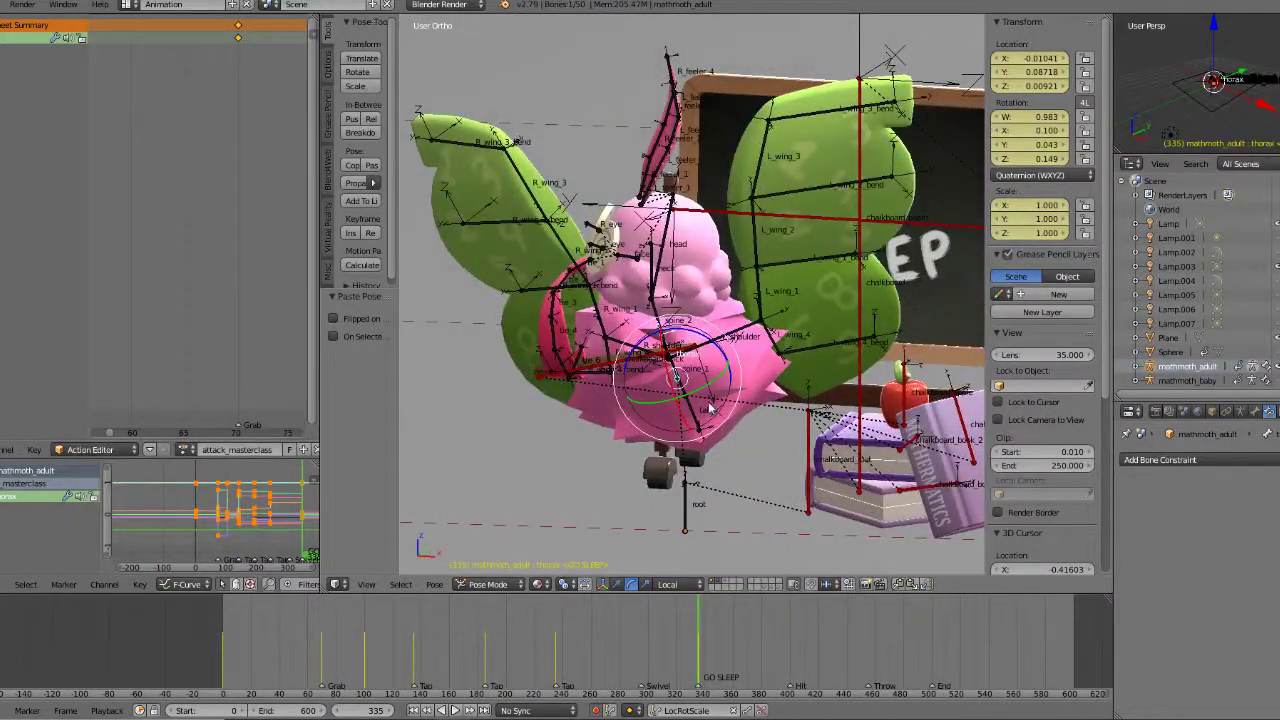
pyautogui.scroll(5, 710, 408)
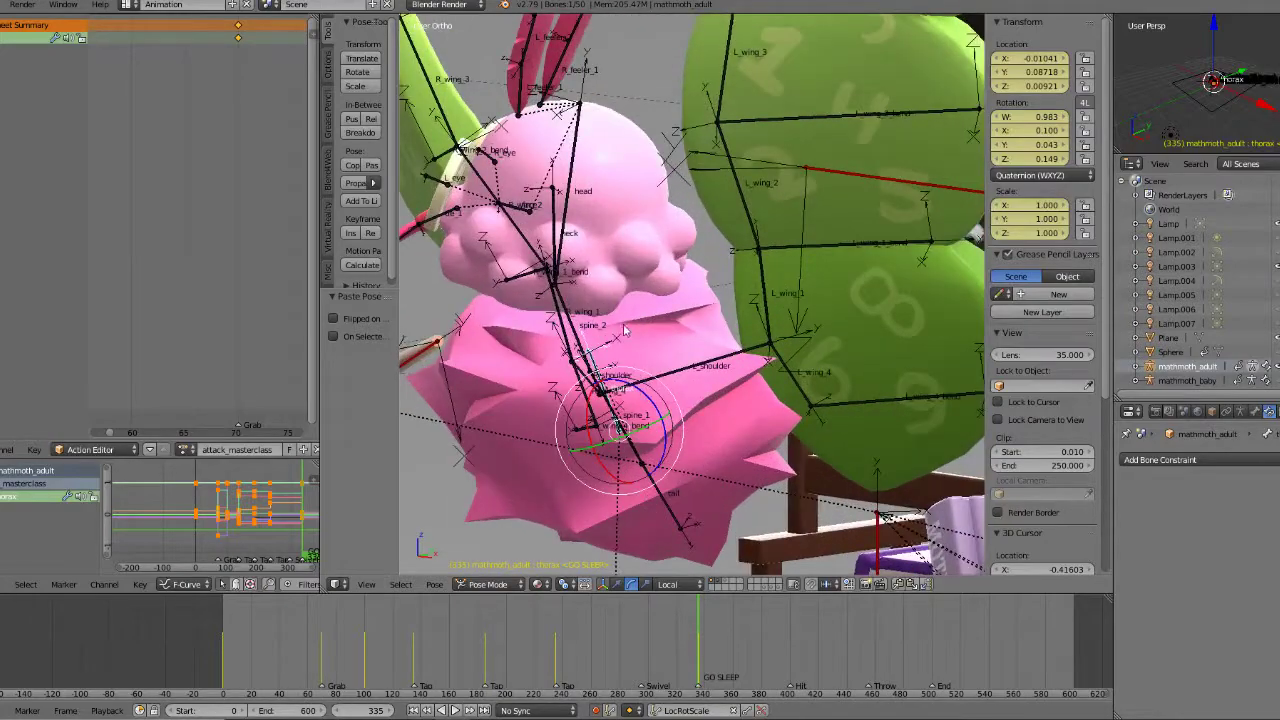
pyautogui.rightClick(577, 336)
pyautogui.moveTo(565, 291); pyautogui.dragTo(585, 287, button='middle')
pyautogui.keyDown('shift'); pyautogui.rightClick(583, 248); pyautogui.keyUp('shift')
pyautogui.keyDown('shift'); pyautogui.rightClick(583, 248); pyautogui.keyUp('shift')
pyautogui.moveTo(443, 664); pyautogui.dragTo(430, 660)
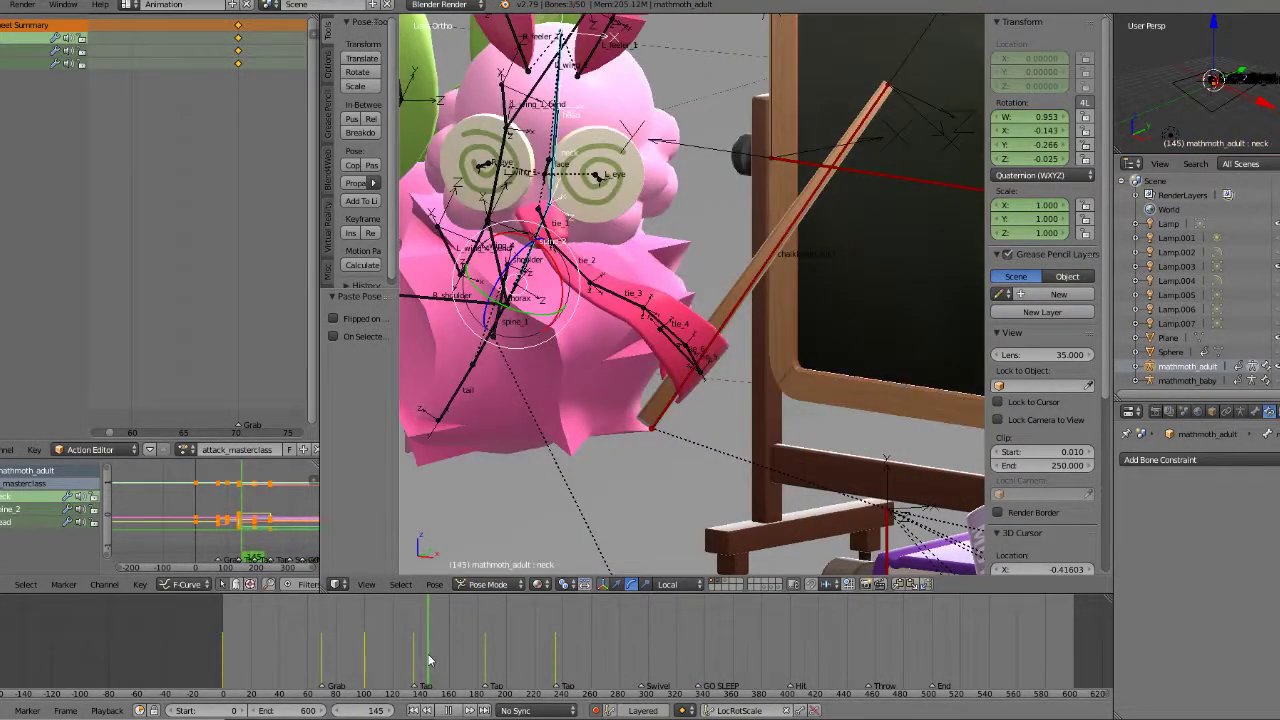
pyautogui.press('Down')
pyautogui.press('Down')
pyautogui.press('Up')
pyautogui.hotkey('ctrl', 'c')
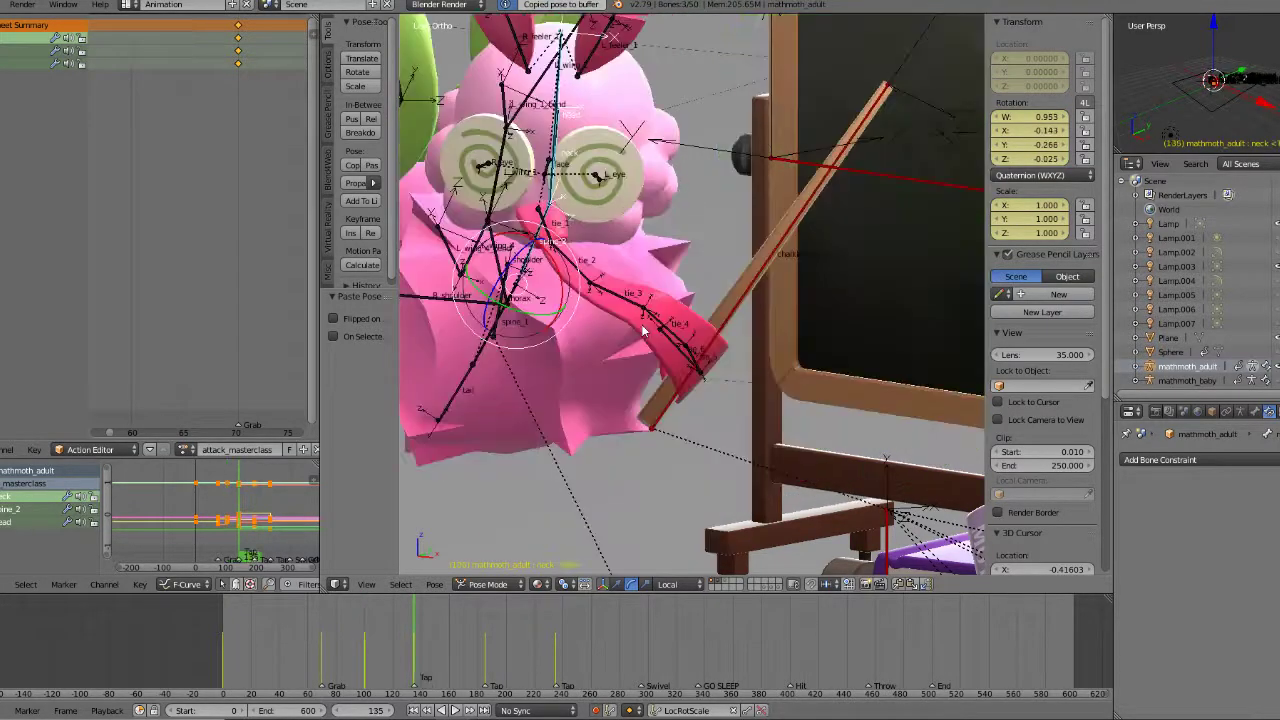
pyautogui.press('Up')
pyautogui.press('Up')
pyautogui.moveTo(718, 665); pyautogui.dragTo(698, 663)
# Step: Move the thorax bone about 0.10 in negative X in top view at frame 335
pyautogui.moveTo(660, 300); pyautogui.dragTo(789, 299, button='middle')
pyautogui.press('KP_7')
pyautogui.rightClick(800, 312)
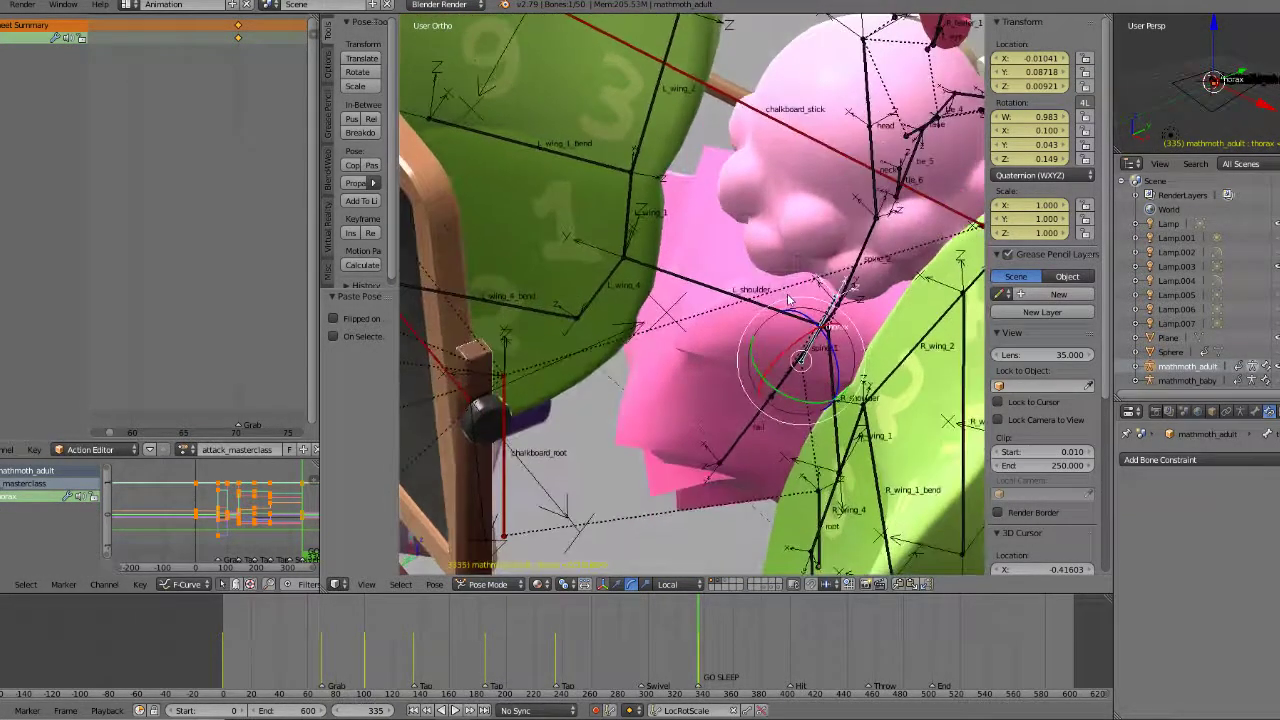
pyautogui.press('KP_7')
pyautogui.press('g')
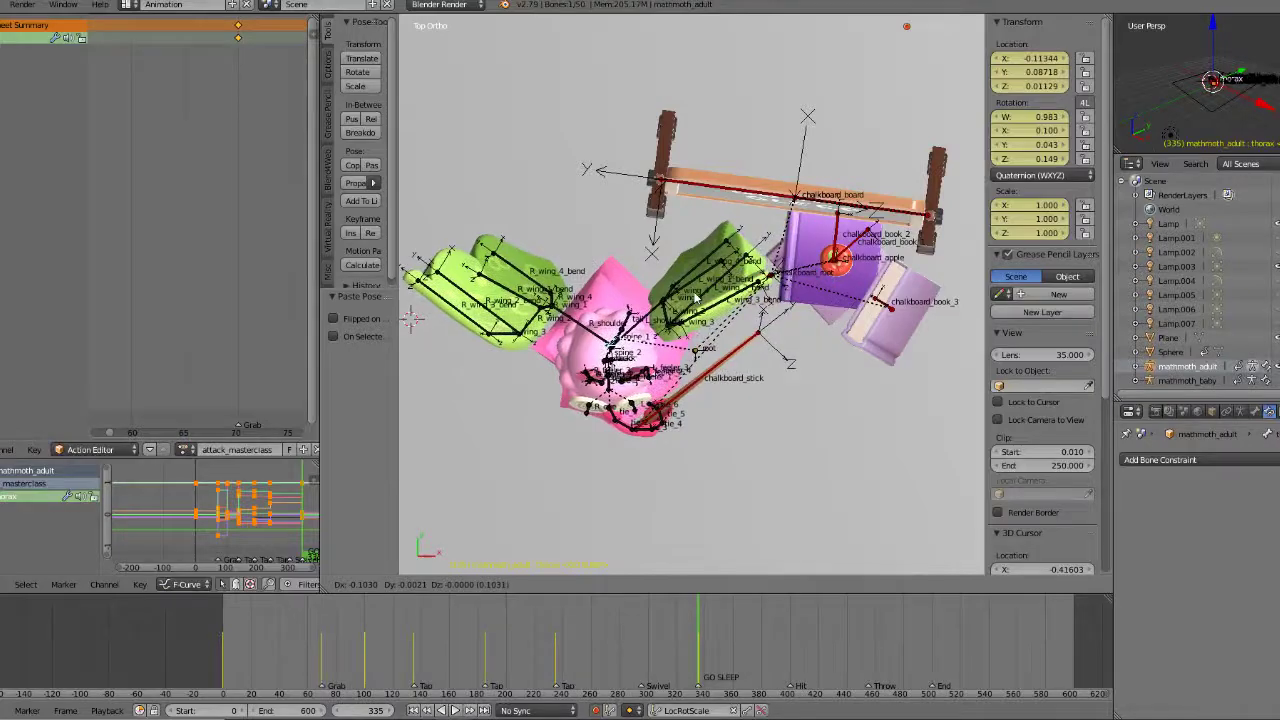
# Step: Move the thorax bone by about -0.118 on X and 0.008 on Y in top view, and rotate it about -3.48° at frame 335
pyautogui.click(687, 292)
pyautogui.press('r')
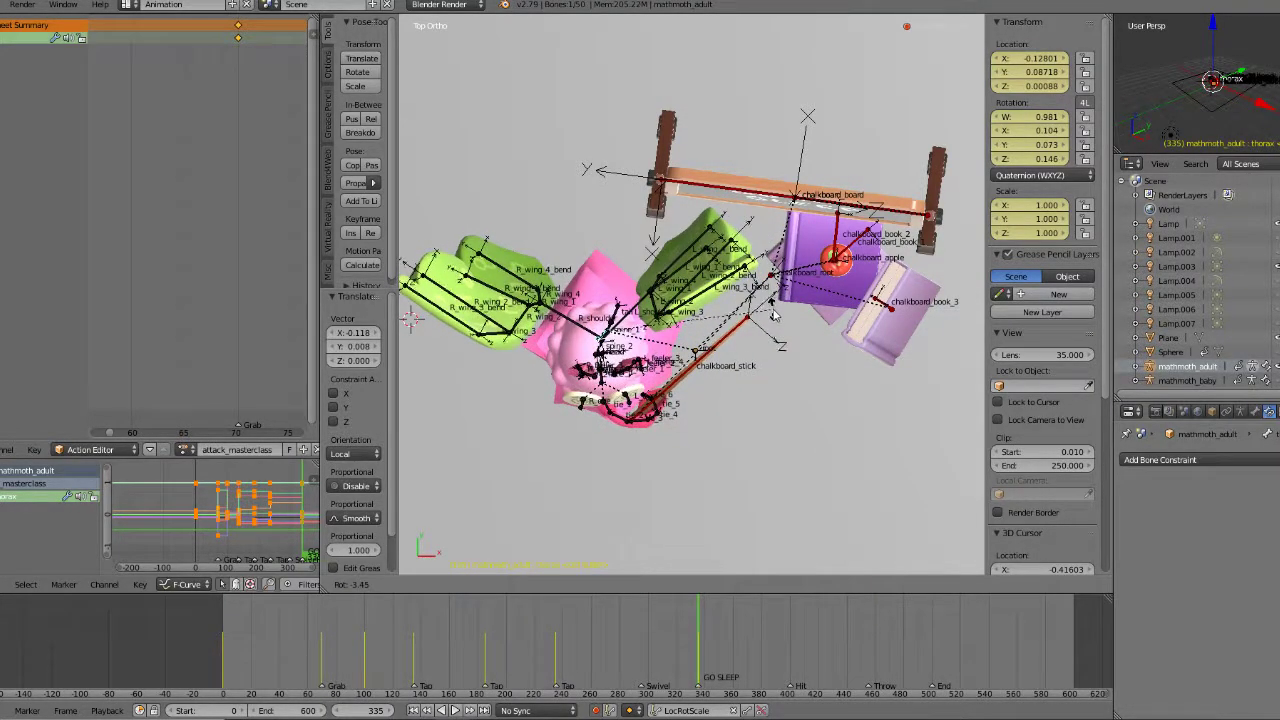
pyautogui.click(775, 325)
pyautogui.moveTo(775, 325); pyautogui.dragTo(758, 291, button='middle')
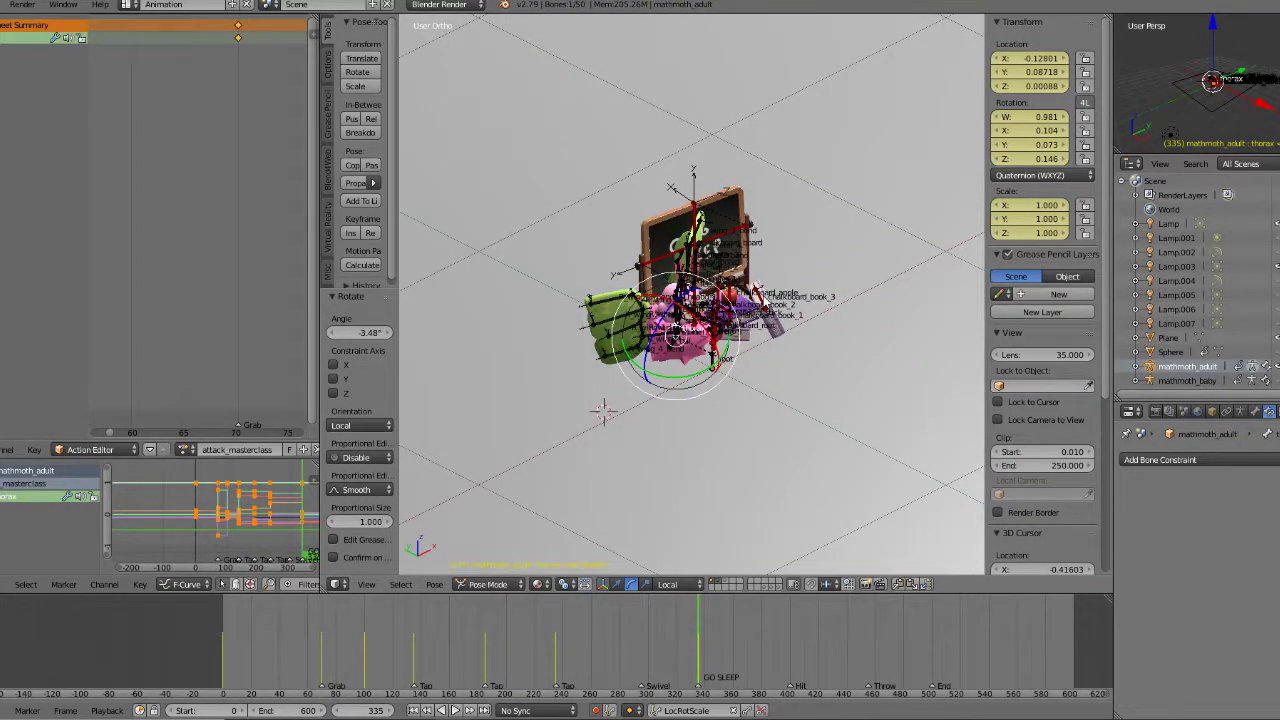
# Step: Tilt the thorax bone in side view to a quaternion rotation of about W 0.973, X 0.162
pyautogui.moveTo(757, 289); pyautogui.dragTo(760, 292, button='middle')
pyautogui.press('KP_1')
pyautogui.scroll(4, 763, 293)
pyautogui.moveTo(765, 307); pyautogui.dragTo(606, 317, button='middle')
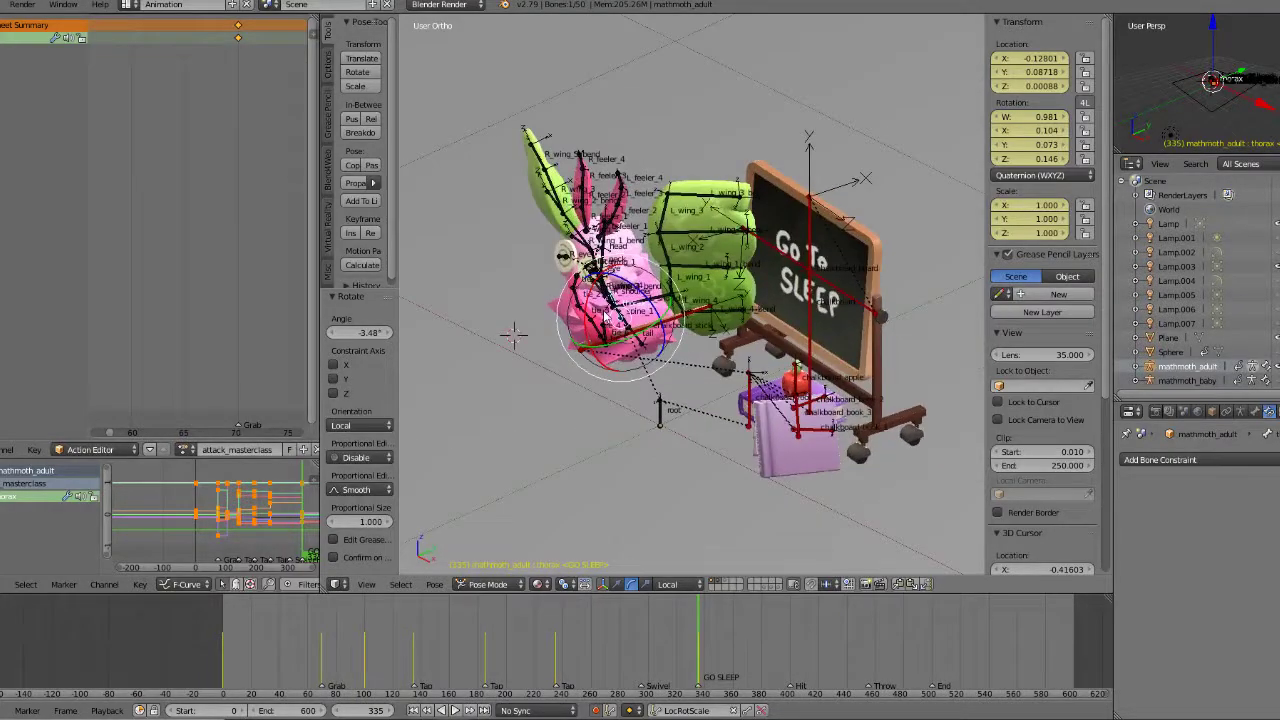
pyautogui.press('KP_1')
pyautogui.press('KP_3')
pyautogui.scroll(3, 800, 232)
pyautogui.press('r')
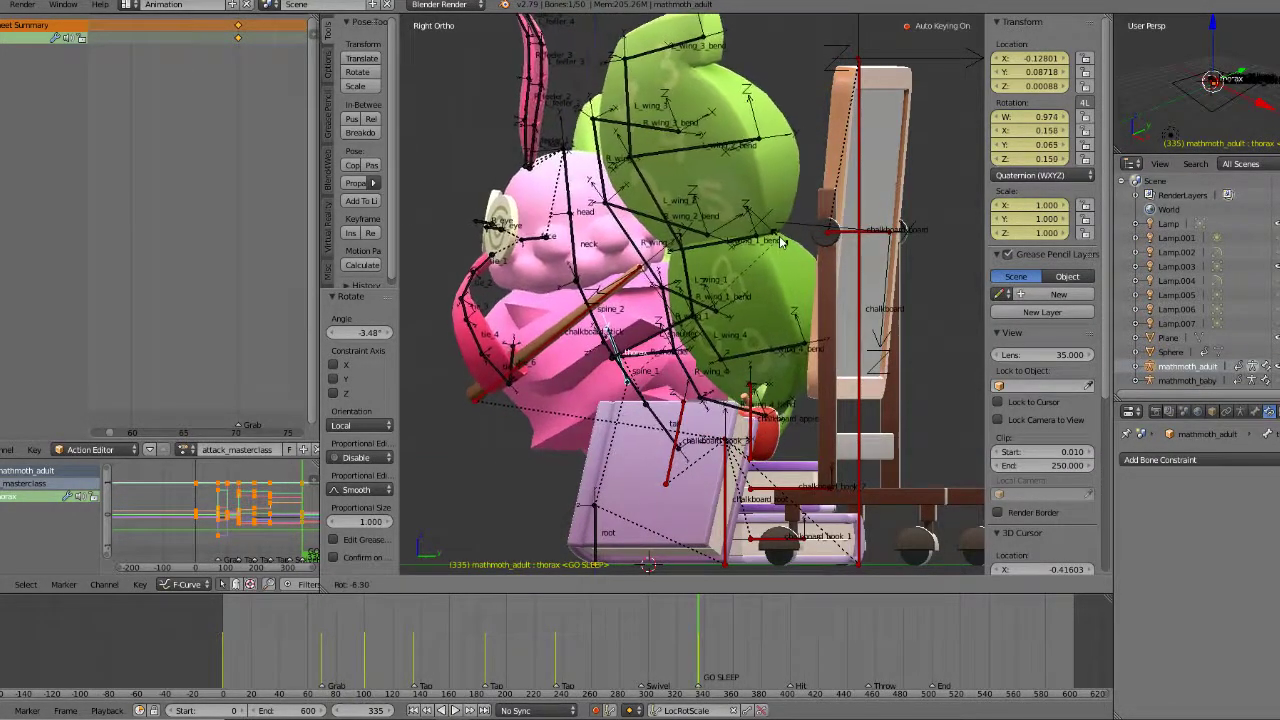
pyautogui.click(779, 237)
# Step: Box-select the upper four tie bones and clear their rotation
pyautogui.moveTo(557, 311); pyautogui.dragTo(680, 400, button='middle')
pyautogui.moveTo(511, 399); pyautogui.dragTo(655, 332, button='middle')
pyautogui.moveTo(615, 400); pyautogui.dragTo(560, 380, button='middle')
pyautogui.scroll(2, 640, 380)
pyautogui.press('b')
pyautogui.moveTo(635, 320); pyautogui.dragTo(737, 414)
pyautogui.hotkey('alt', 'r')
# Step: Try to rotate the four selected tie bones about their local X axis by about 12.2°
pyautogui.moveTo(735, 413); pyautogui.dragTo(634, 307, button='middle')
pyautogui.moveTo(635, 330)
pyautogui.mouseDown()
pyautogui.moveTo(612, 338)
pyautogui.moveTo(650, 313)
pyautogui.mouseUp()
pyautogui.hotkey('ctrl', 'z')
pyautogui.moveTo(622, 378); pyautogui.dragTo(742, 326, button='middle')
pyautogui.moveTo(693, 289); pyautogui.dragTo(691, 302)
pyautogui.moveTo(691, 302); pyautogui.dragTo(563, 323, button='middle')
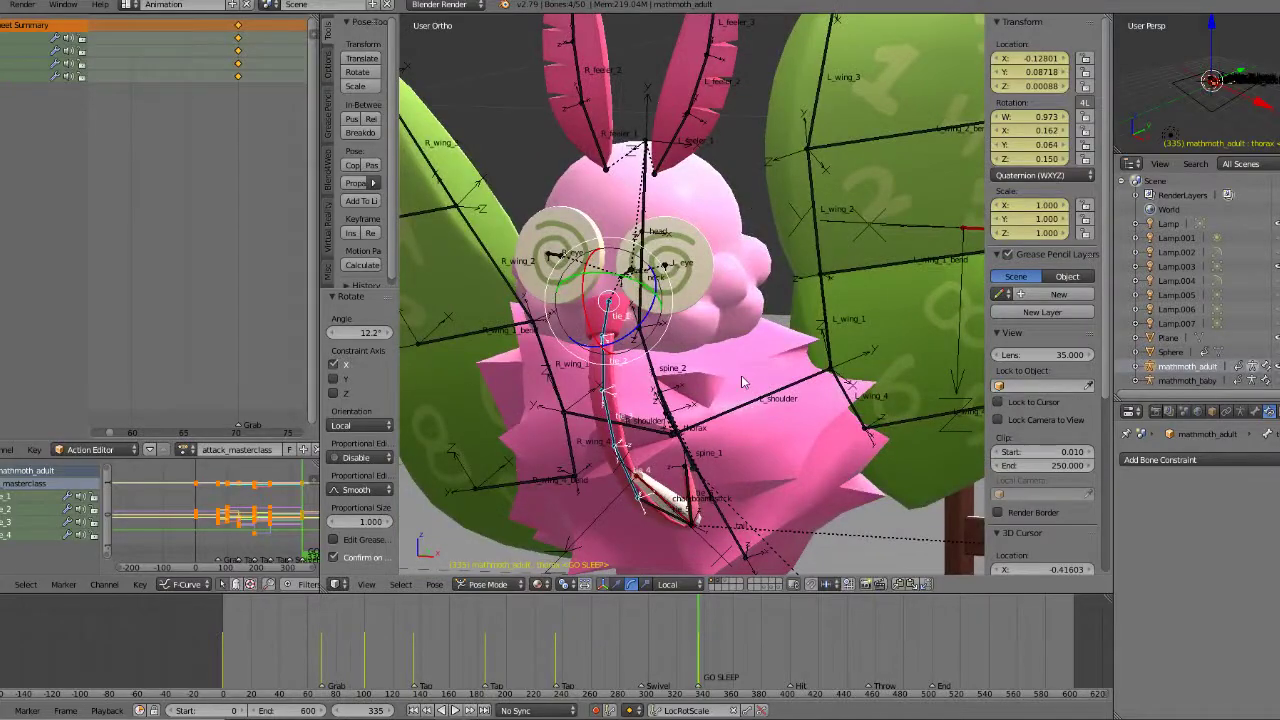
pyautogui.hotkey('ctrl', 'z')
# Step: Rotate the four selected tie bones about 4.99° in the right orthographic view to lift the tie forward
pyautogui.press('KP_1')
pyautogui.press('KP_3')
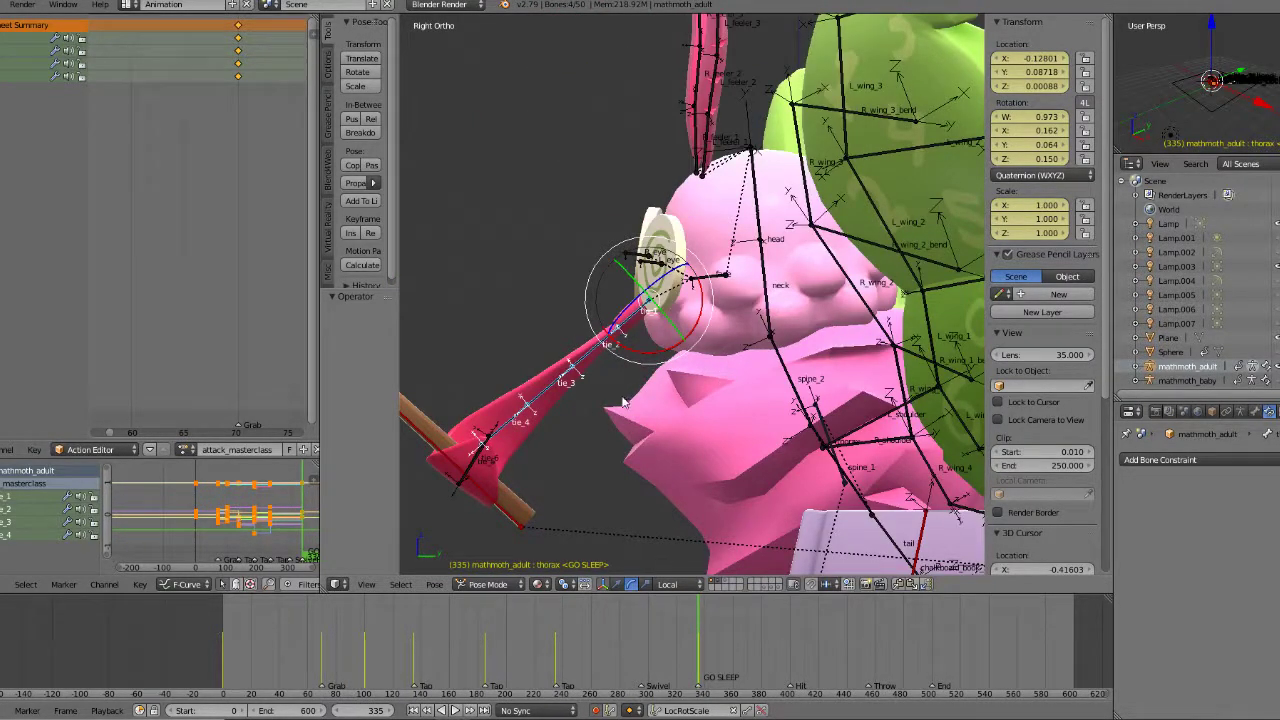
pyautogui.press('r')
pyautogui.click(731, 408)
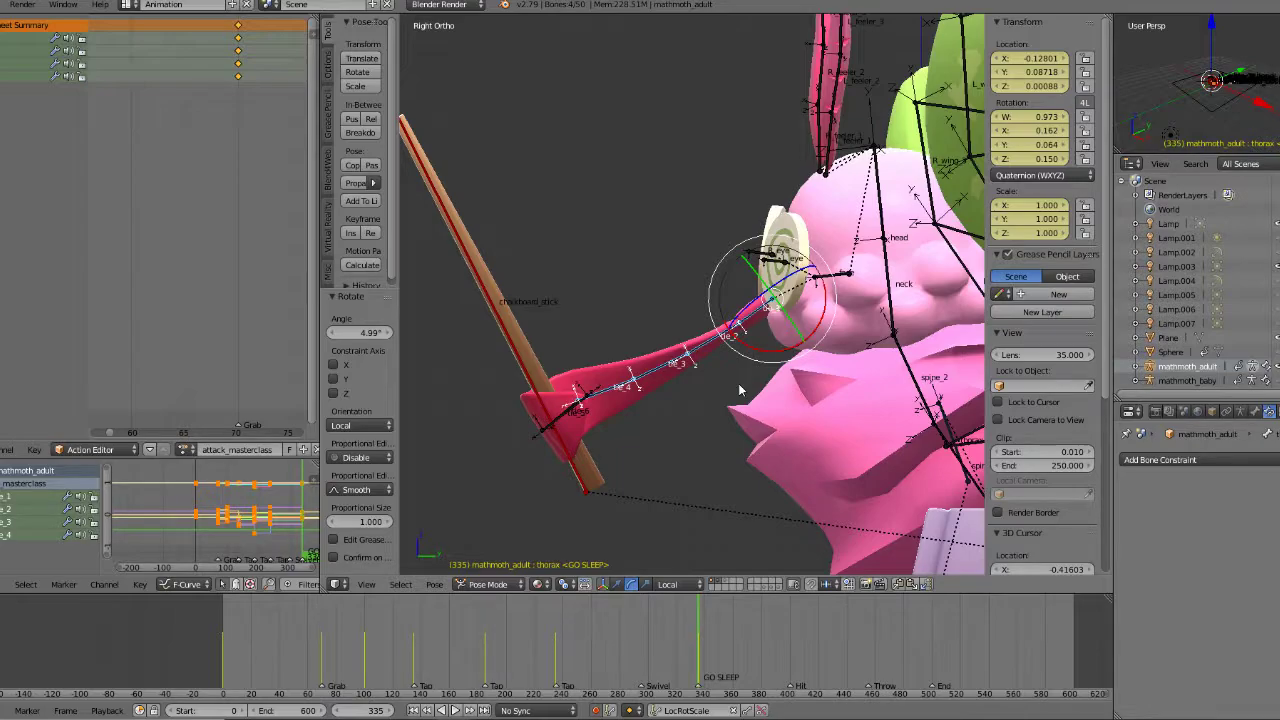
# Step: Review the movement into the GO SLEEP pose in perspective by playing and scrubbing the frames before it
pyautogui.press('KP_1')
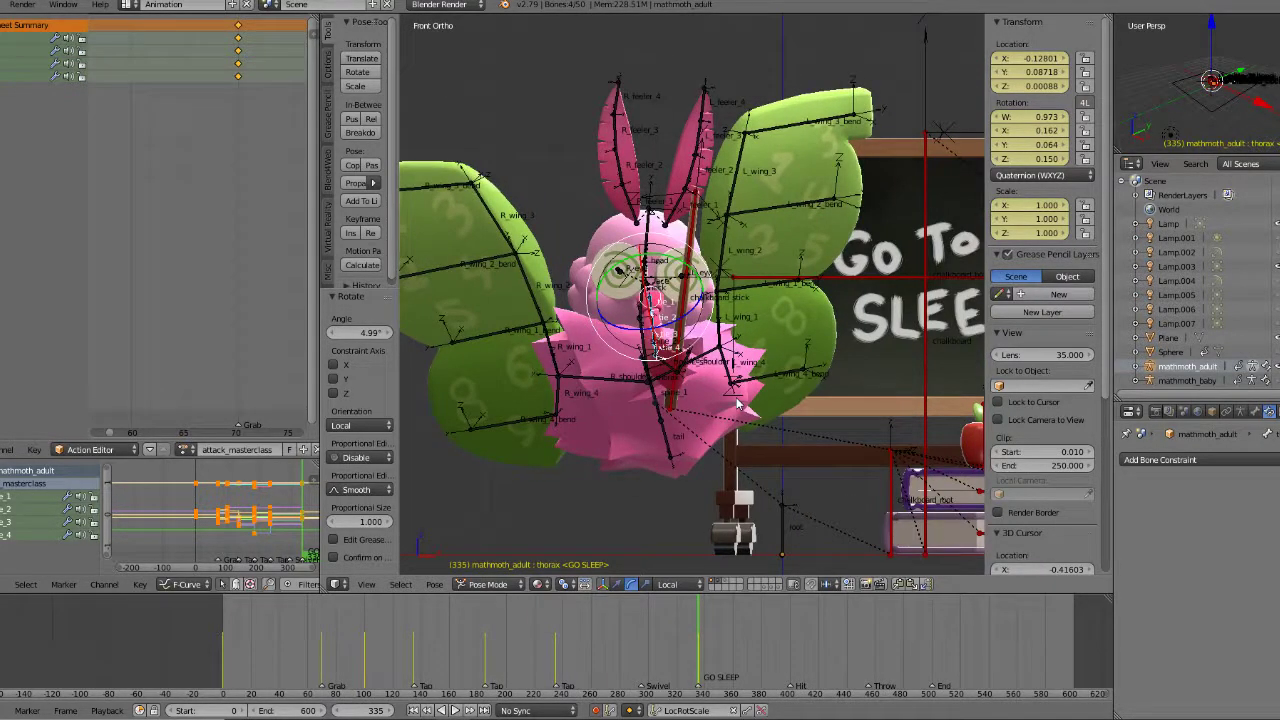
pyautogui.press('KP_5')
pyautogui.scroll(-2, 735, 403)
pyautogui.keyDown('shift'); pyautogui.moveTo(734, 403); pyautogui.dragTo(721, 414, button='middle'); pyautogui.keyUp('shift')
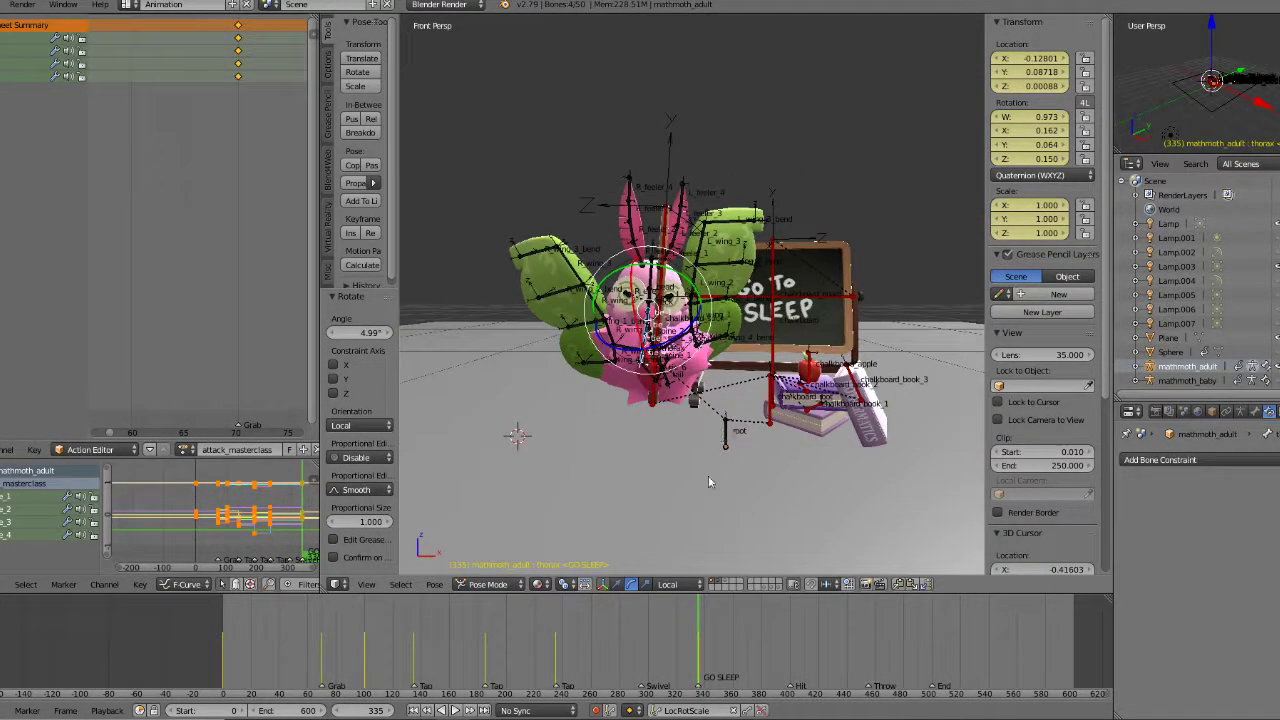
pyautogui.click(606, 660)
pyautogui.hotkey('alt', 'a')
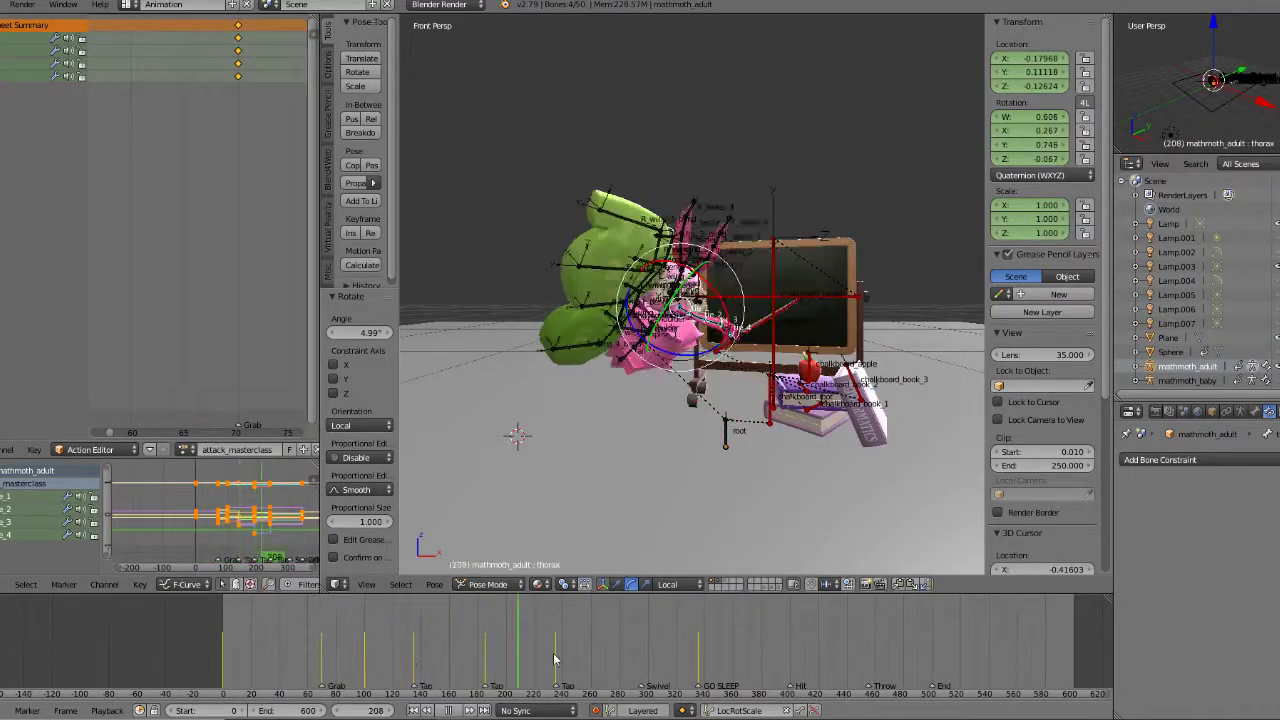
pyautogui.moveTo(799, 662); pyautogui.dragTo(698, 675)
pyautogui.hotkey('alt', 'a')
pyautogui.moveTo(788, 455)
pyautogui.mouseDown(button='middle')
pyautogui.moveTo(783, 467)
pyautogui.moveTo(759, 432)
pyautogui.moveTo(806, 439)
pyautogui.moveTo(772, 443)
pyautogui.mouseUp(button='middle')
pyautogui.scroll(-2, 762, 434)
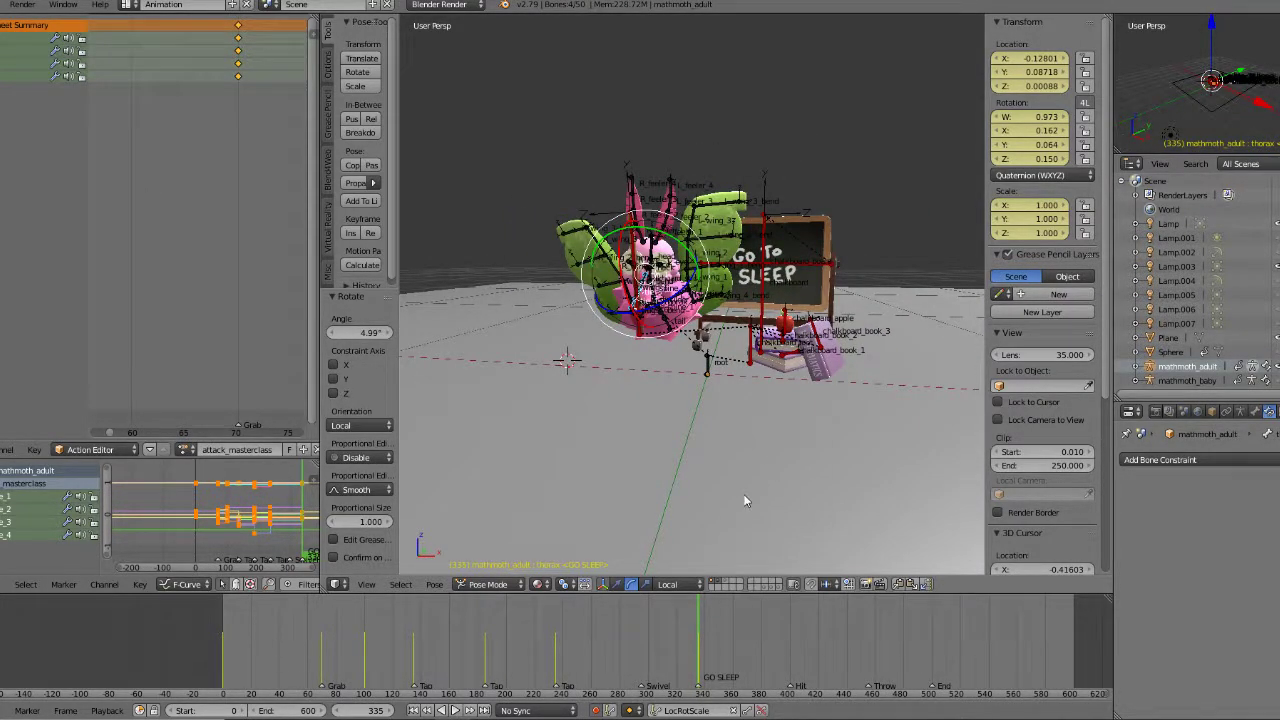
pyautogui.moveTo(555, 640); pyautogui.dragTo(700, 638)
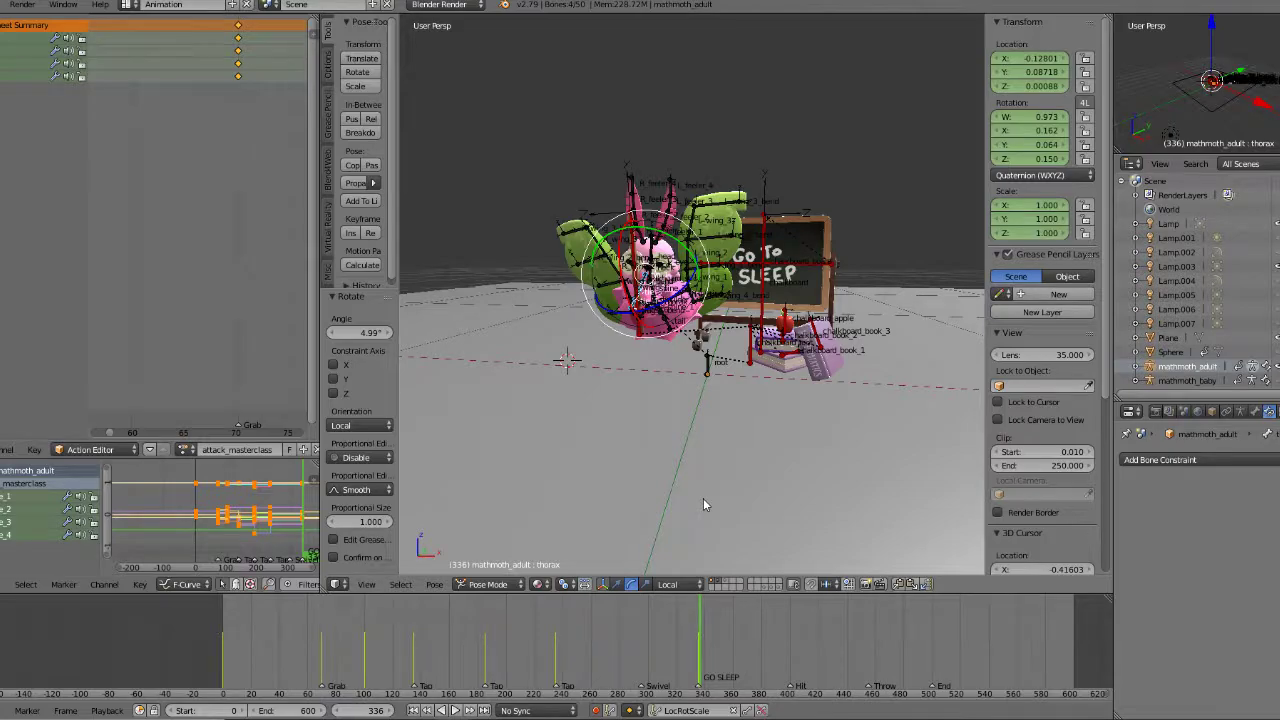
# Step: Return to frame 335 and shift the thorax bone in top view to a location of about X -0.189, Z 0.019
pyautogui.press('KP_7')
pyautogui.press('Left')
pyautogui.scroll(6, 700, 490)
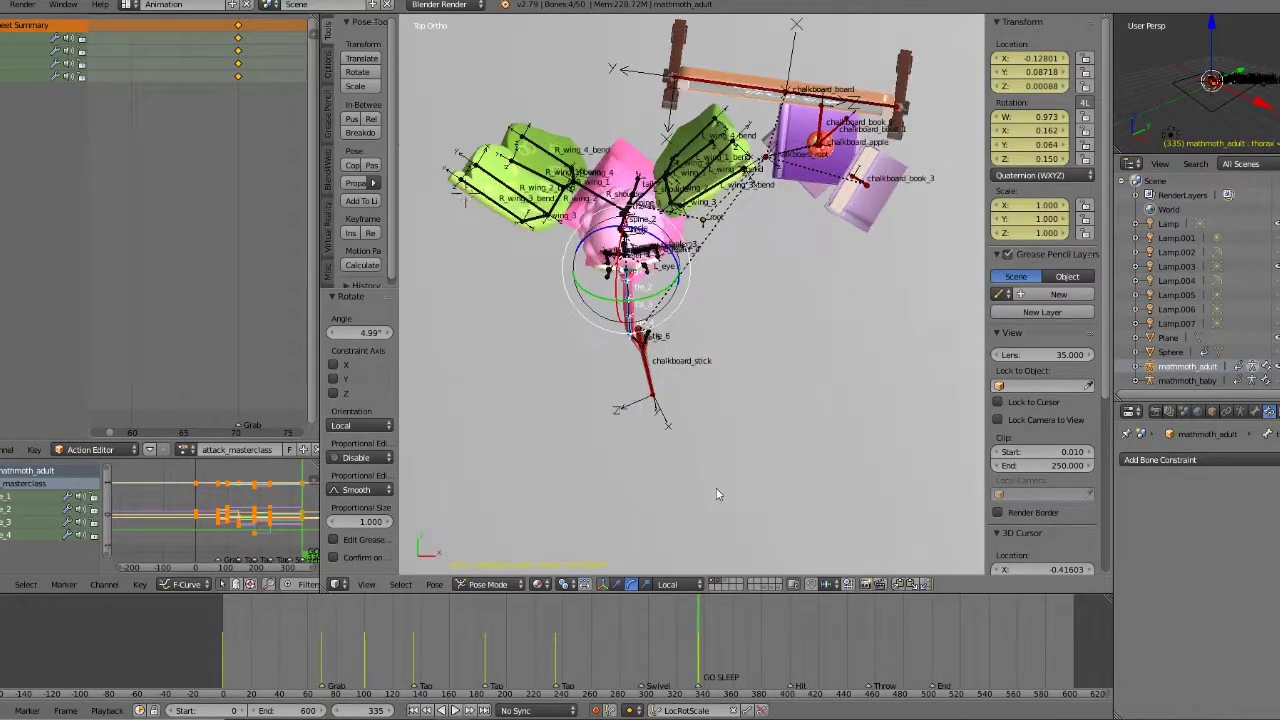
pyautogui.keyDown('shift'); pyautogui.moveTo(590, 145); pyautogui.dragTo(704, 326, button='middle'); pyautogui.keyUp('shift')
pyautogui.rightClick(702, 266)
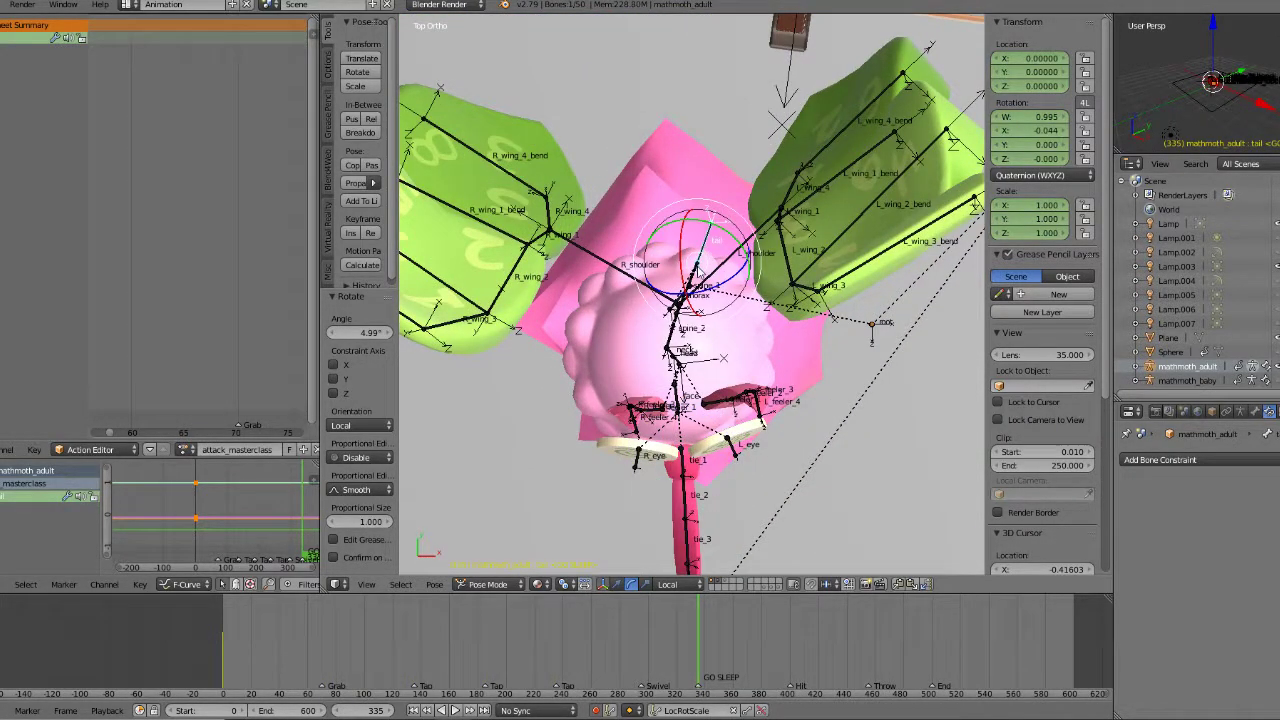
pyautogui.moveTo(702, 266); pyautogui.dragTo(450, 168, button='middle')
pyautogui.moveTo(510, 388); pyautogui.dragTo(476, 346, button='middle')
pyautogui.rightClick(682, 319)
pyautogui.press('KP_5')
pyautogui.press('KP_7')
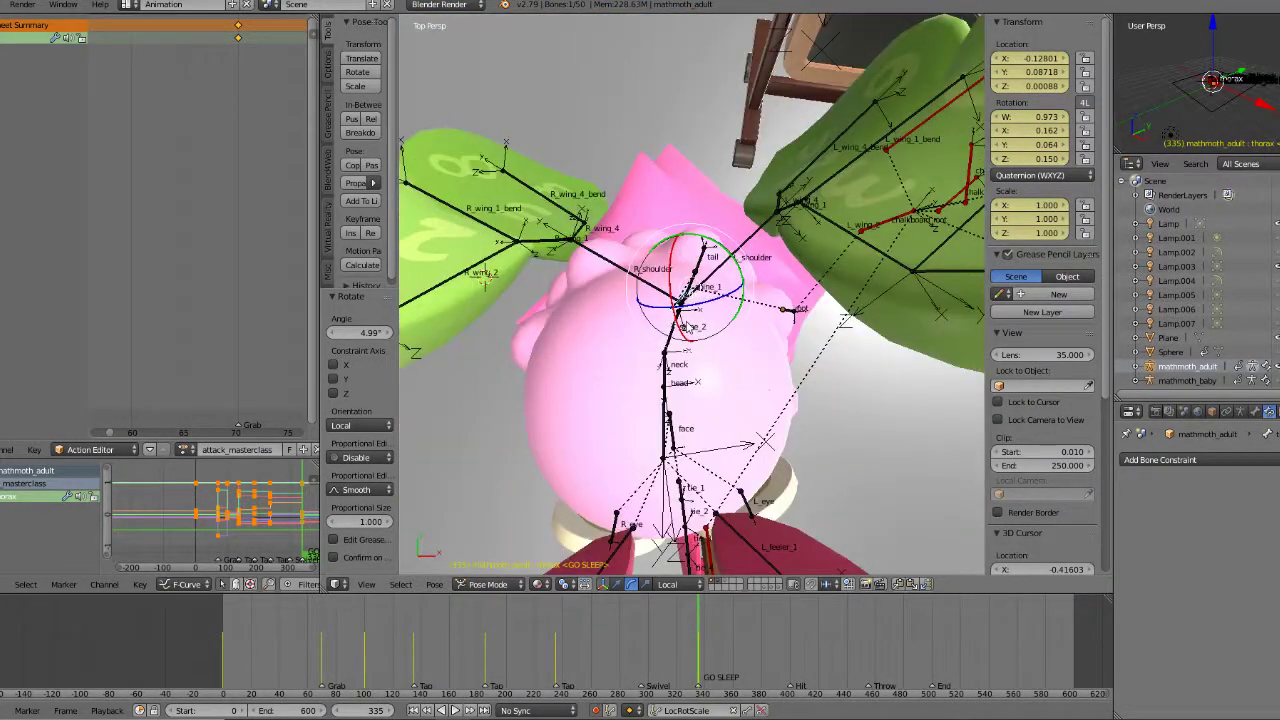
pyautogui.press('KP_5')
pyautogui.scroll(-4, 692, 332)
pyautogui.press('g')
pyautogui.click(687, 325)
pyautogui.press('g')
pyautogui.click(680, 333)
# Step: Examine the revised pose beside the chalkboard from several angles and scrub the frames leading into GO SLEEP
pyautogui.scroll(-2, 681, 333)
pyautogui.press('KP_1')
pyautogui.scroll(2, 656, 330)
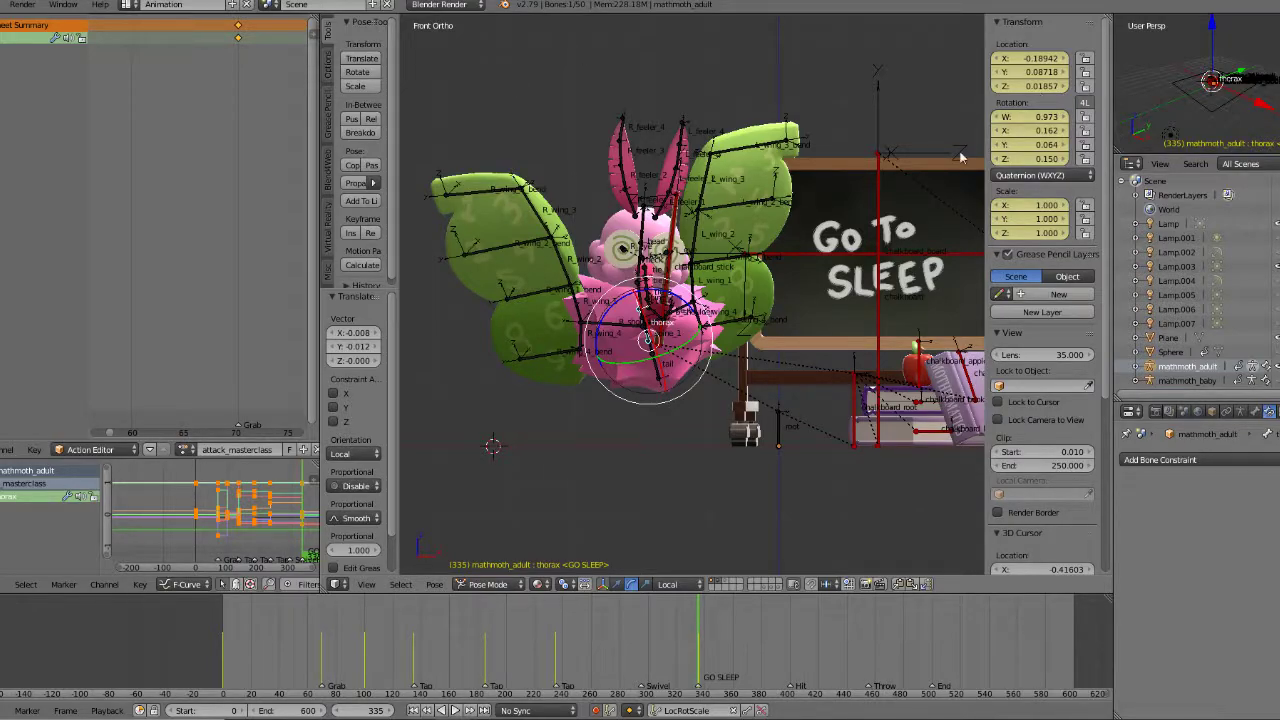
pyautogui.moveTo(742, 229); pyautogui.dragTo(719, 366, button='middle')
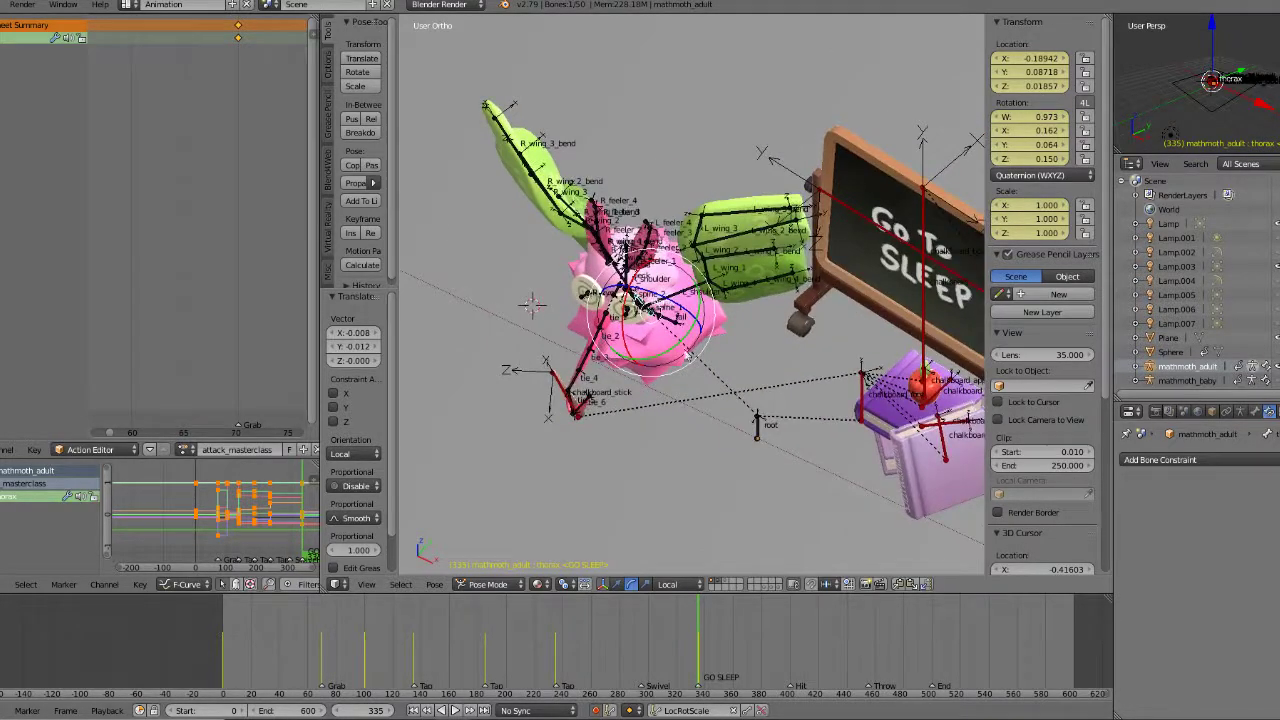
pyautogui.keyDown('shift'); pyautogui.moveTo(855, 287); pyautogui.dragTo(658, 273, button='middle'); pyautogui.keyUp('shift')
pyautogui.scroll(-2, 650, 340)
pyautogui.keyDown('shift'); pyautogui.moveTo(645, 380); pyautogui.dragTo(725, 363, button='middle'); pyautogui.keyUp('shift')
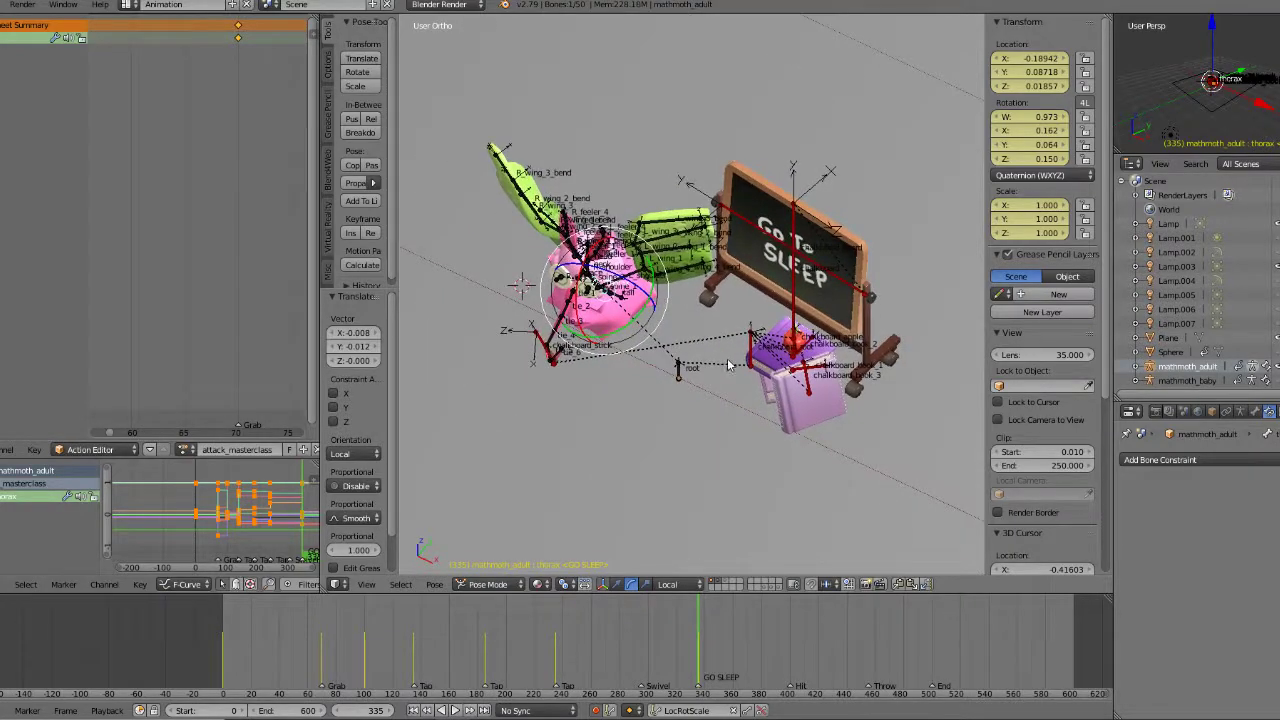
pyautogui.press('KP_1')
pyautogui.hotkey('alt', 'shift', 'a')
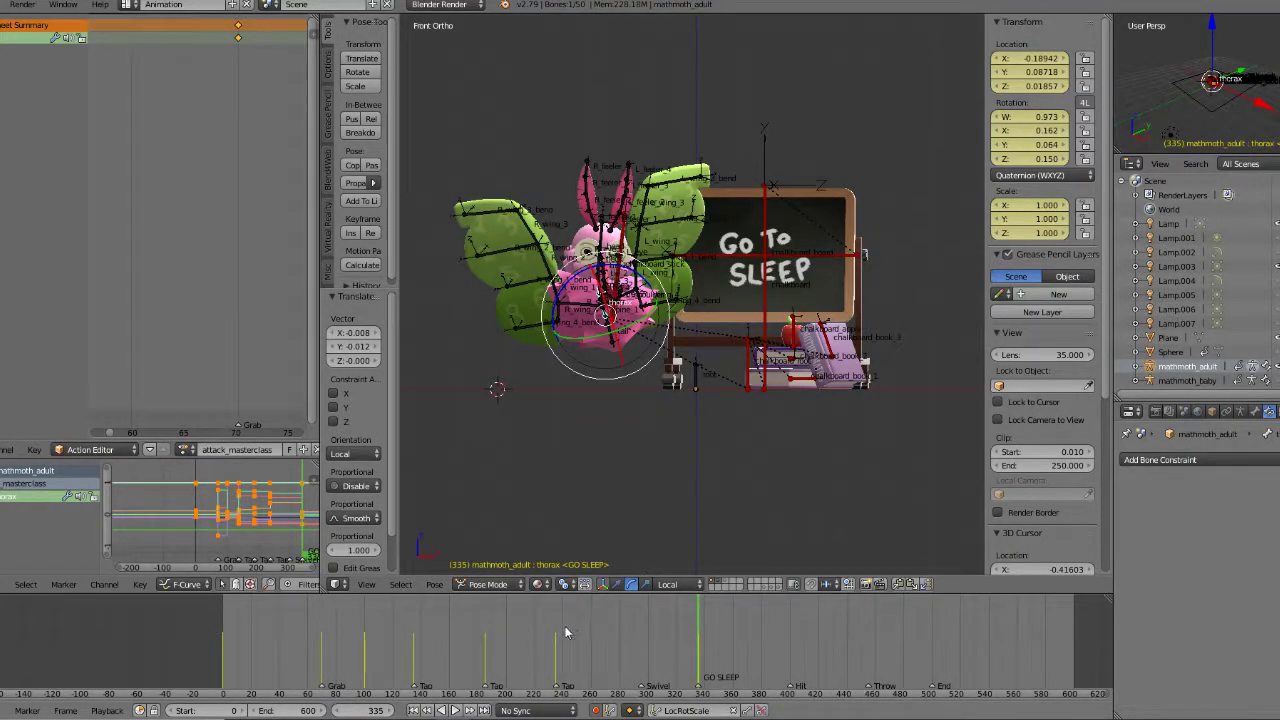
pyautogui.moveTo(672, 630); pyautogui.dragTo(696, 621)
pyautogui.press('Escape')
# Step: Try to rotate the chalkboard_stick bone about -57.5° in side view, and clear its rotation
pyautogui.press('KP_3')
pyautogui.scroll(6, 795, 327)
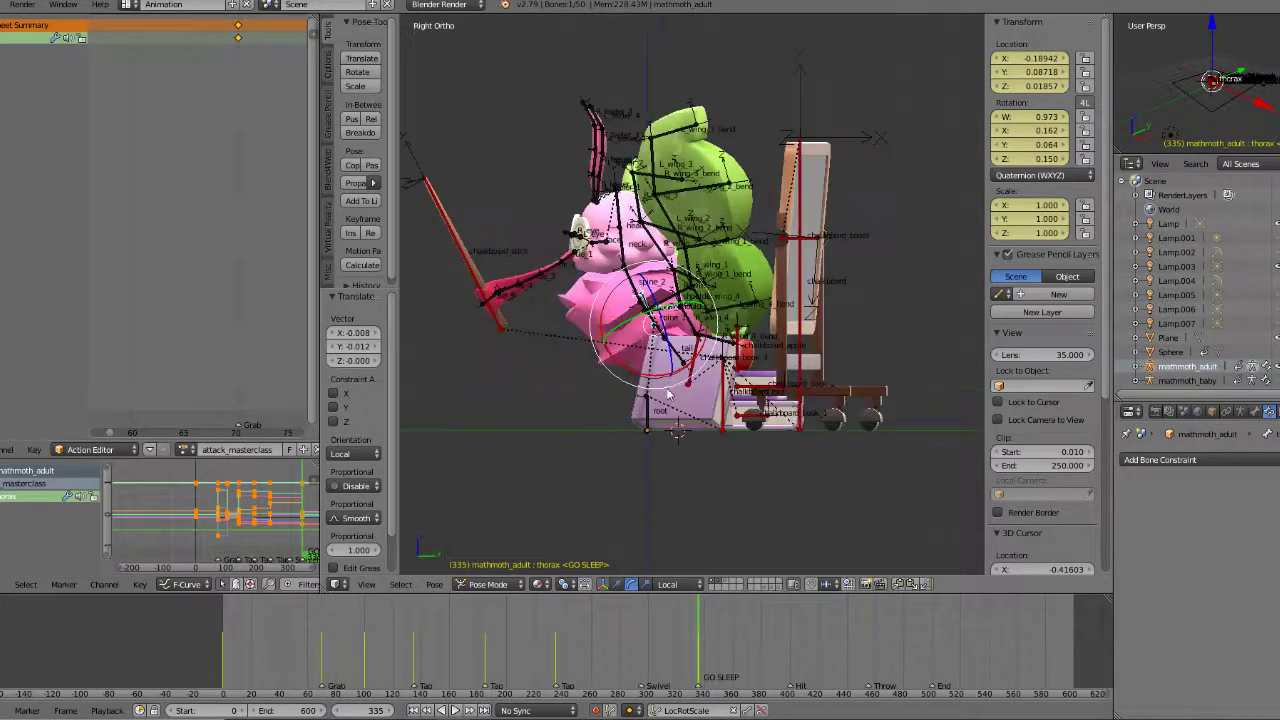
pyautogui.rightClick(807, 428)
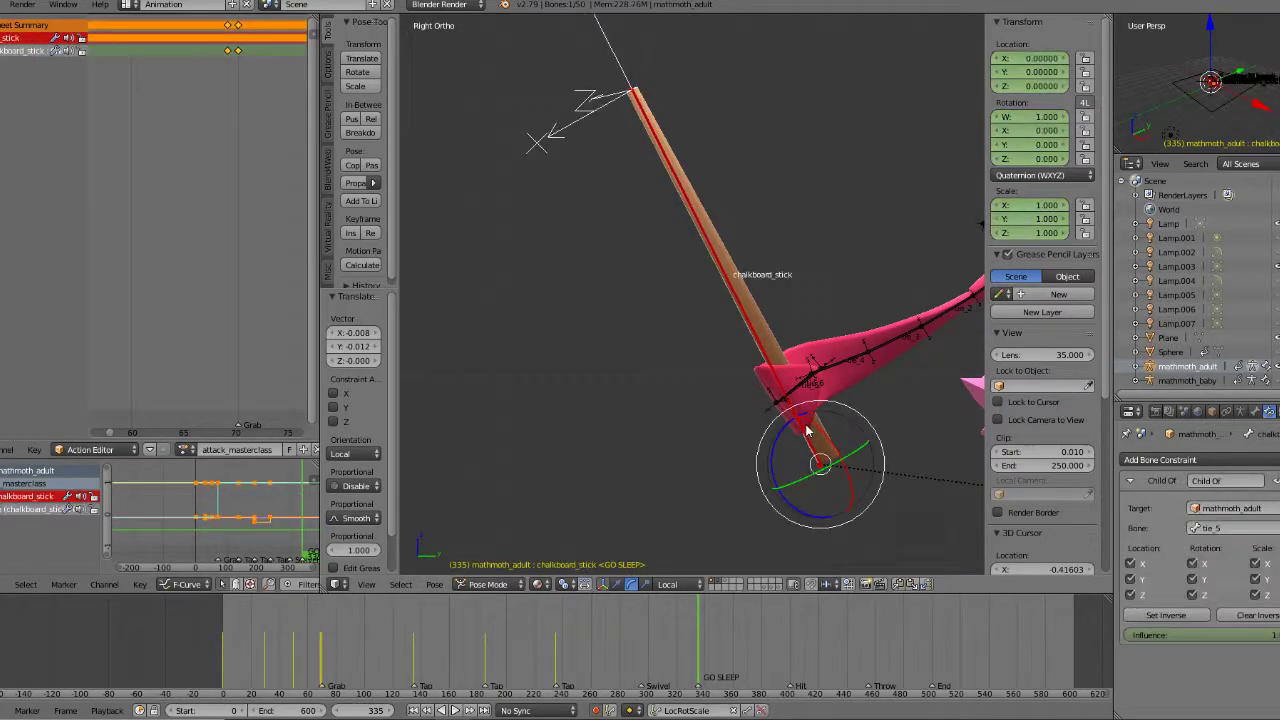
pyautogui.keyDown('shift'); pyautogui.moveTo(905, 469); pyautogui.dragTo(831, 449, button='middle'); pyautogui.keyUp('shift')
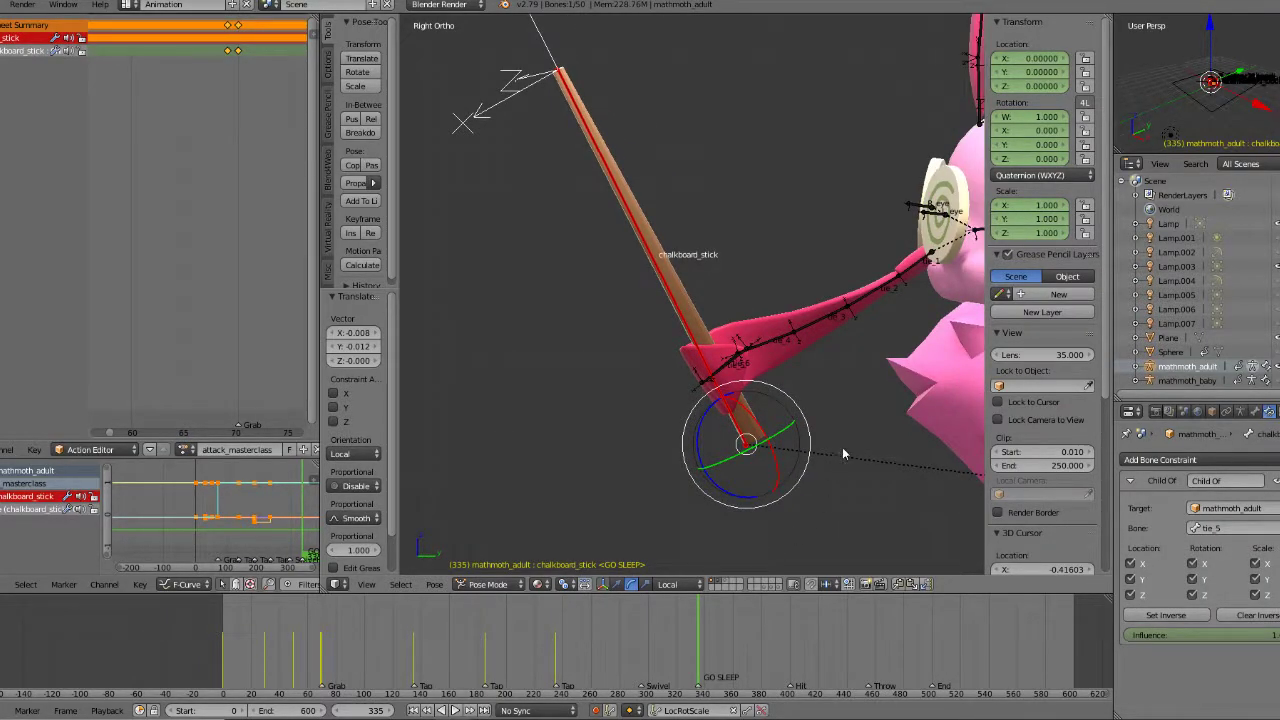
pyautogui.press('r')
pyautogui.click(745, 288)
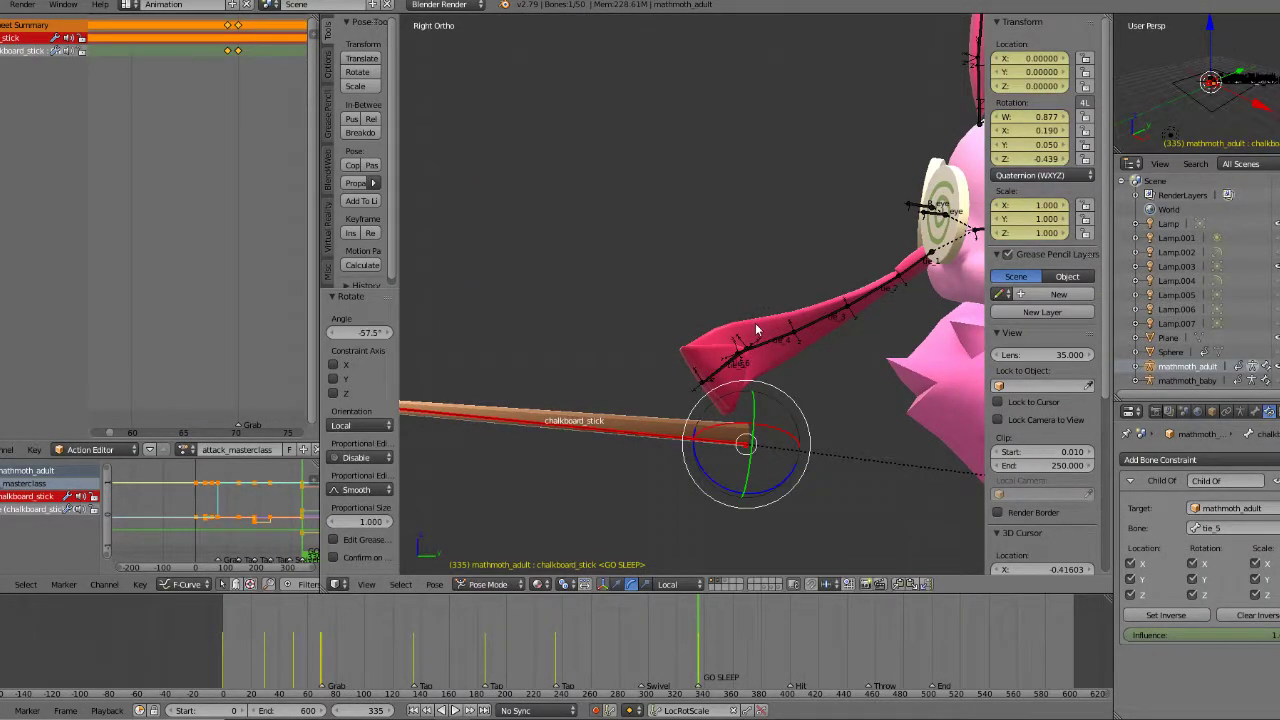
pyautogui.hotkey('alt', 'r')
# Step: Rotate the tie_4 bone about -8.89° in side view
pyautogui.rightClick(768, 352)
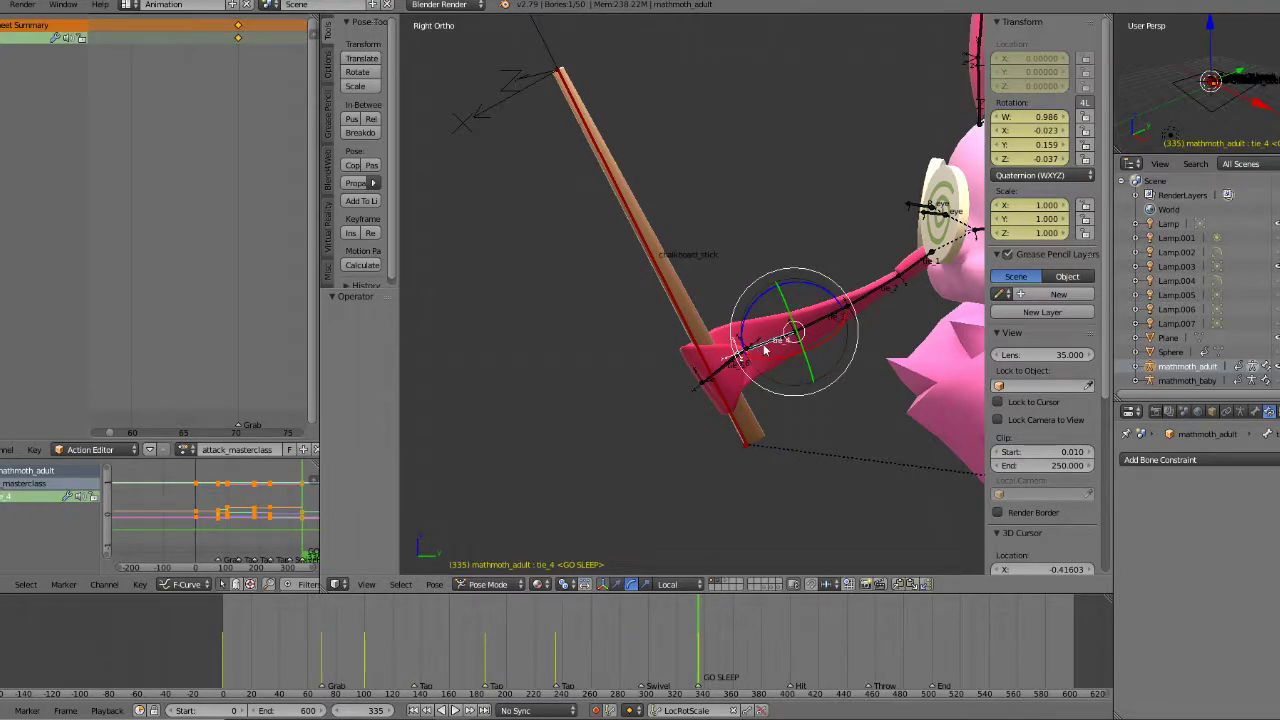
pyautogui.press('r')
pyautogui.click(790, 345)
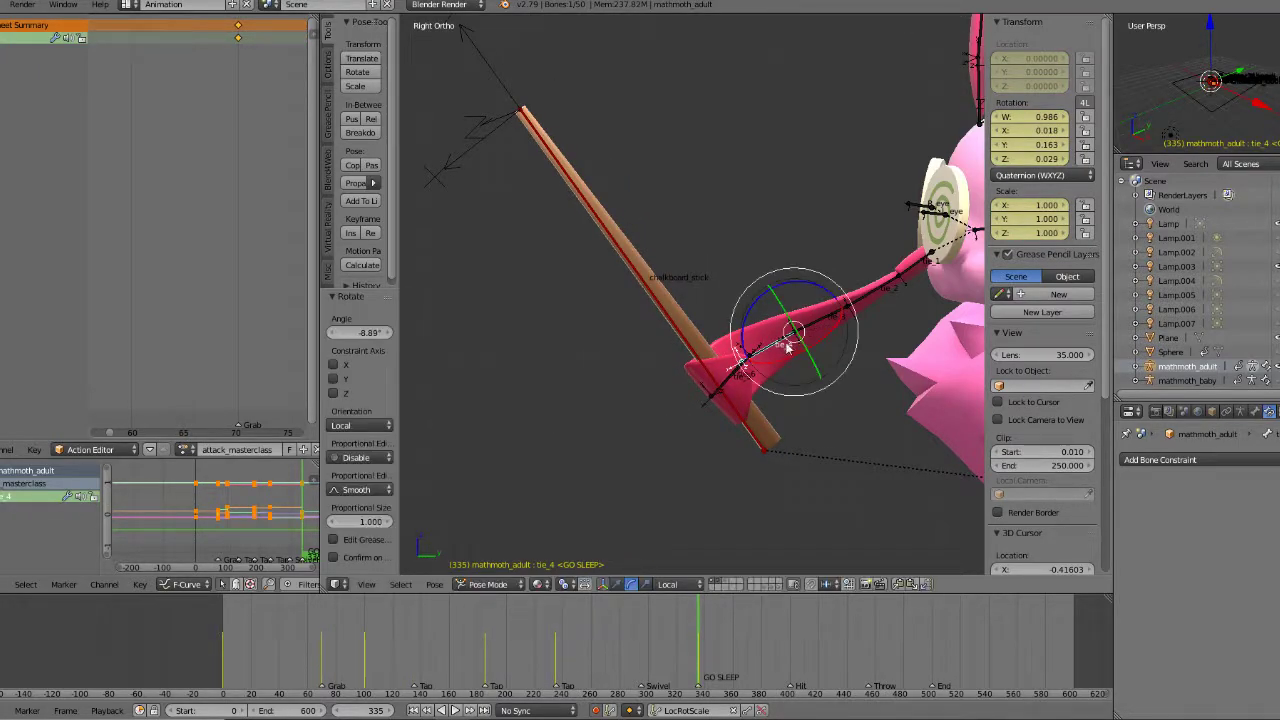
pyautogui.rightClick(732, 378)
pyautogui.press('r')
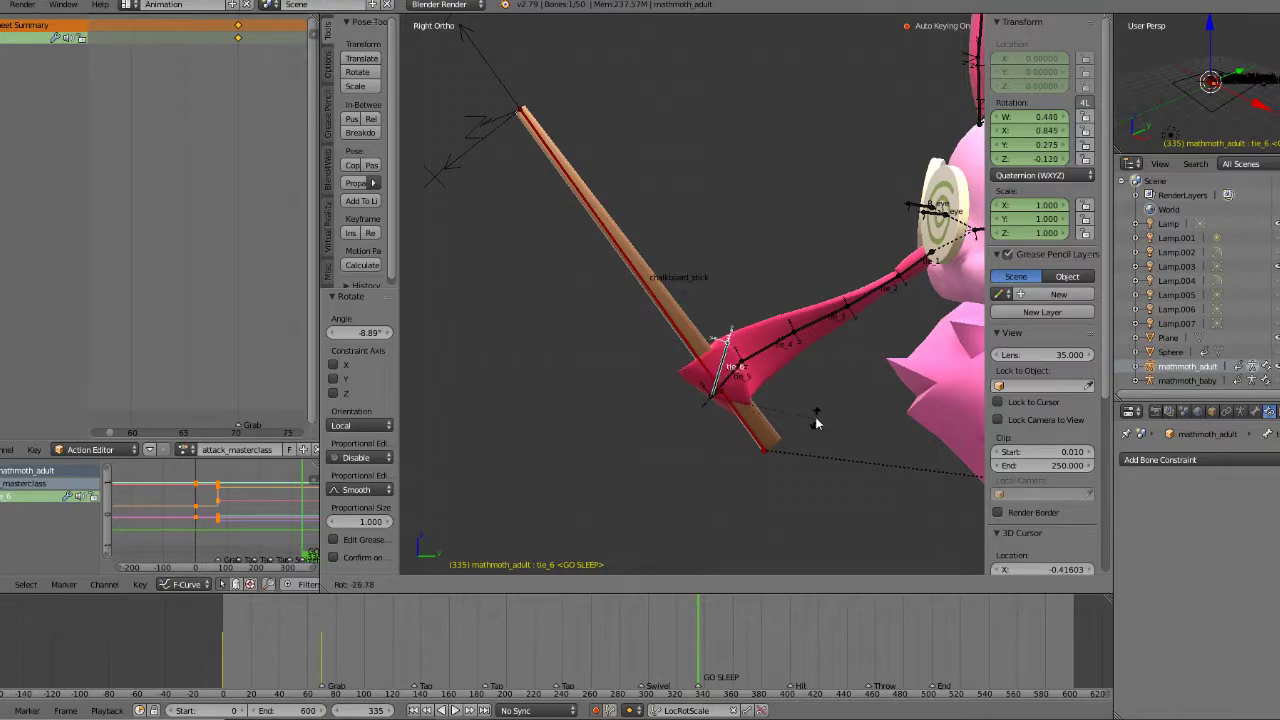
pyautogui.rightClick(816, 421)
# Step: Curl the end of the tie by rotating tie_5 about -15.5° and tie_6 about -28.2° in side view
pyautogui.rightClick(729, 378)
pyautogui.press('r')
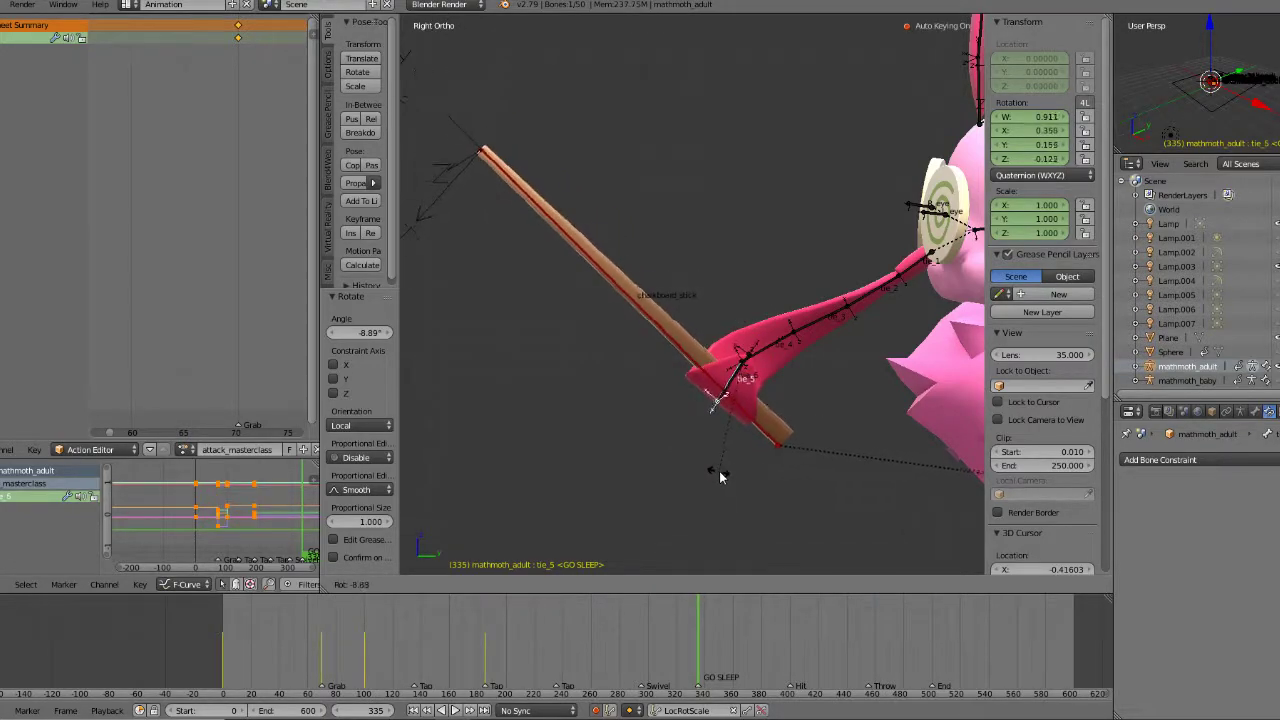
pyautogui.click(729, 472)
pyautogui.rightClick(739, 383)
pyautogui.press('r')
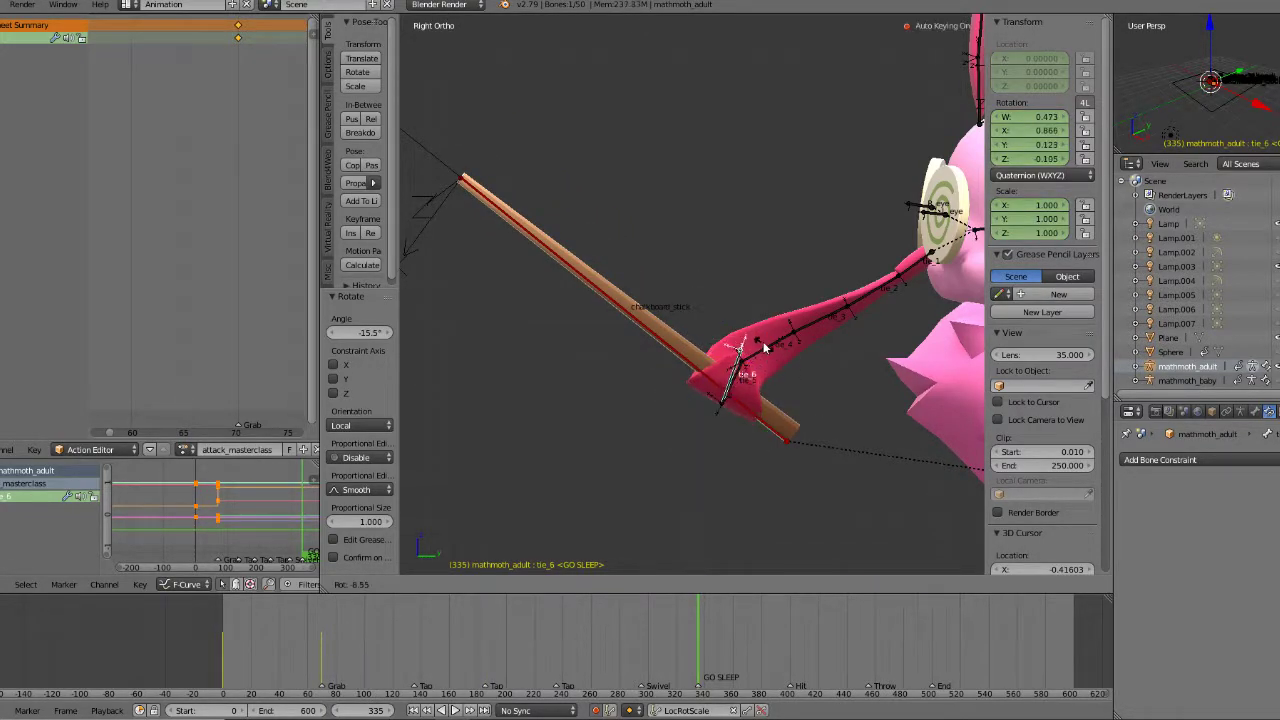
pyautogui.click(747, 330)
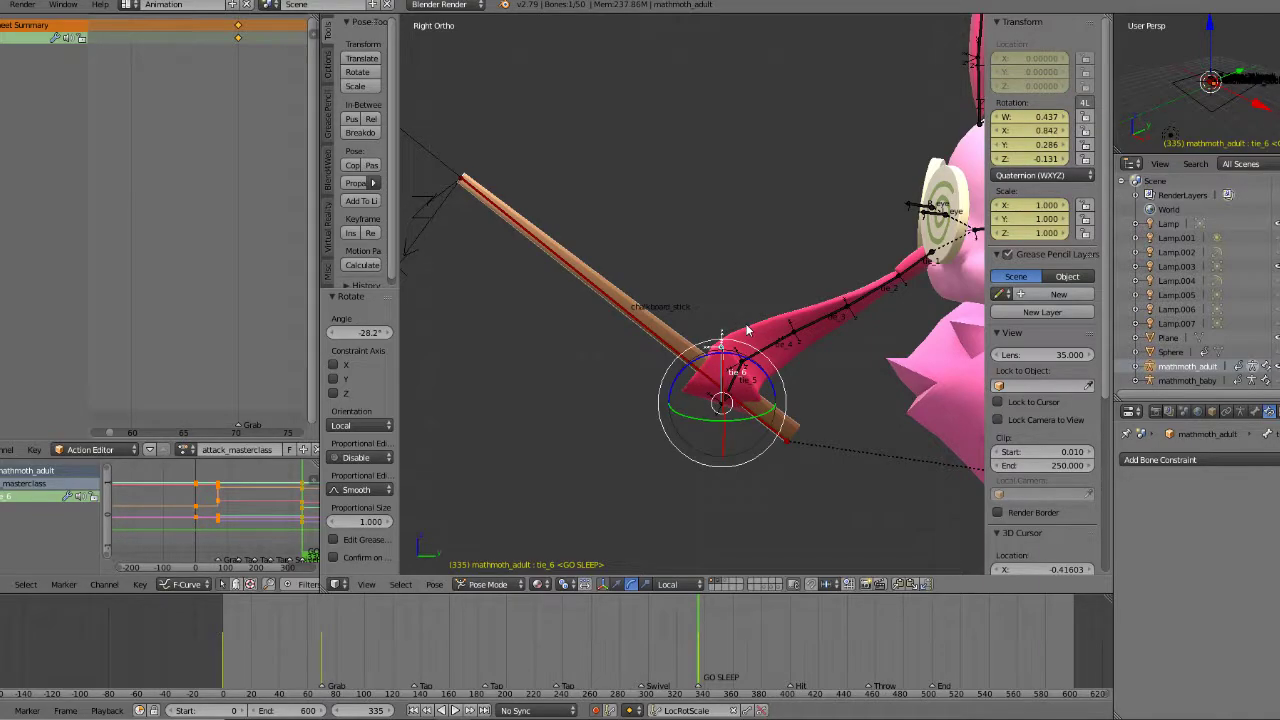
# Step: Move the chalkboard_stick bone by about 0.001 on Y and 0.008 on Z in side view
pyautogui.rightClick(772, 437)
pyautogui.press('g')
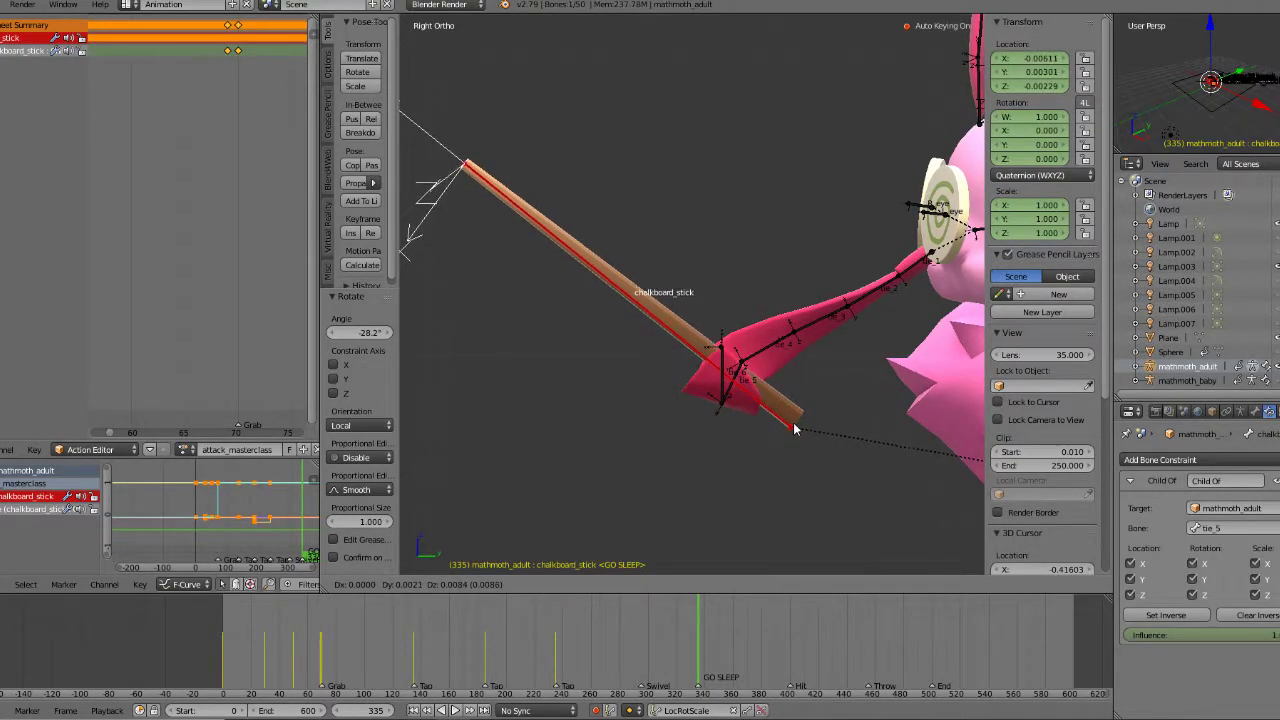
pyautogui.rightClick(796, 431)
pyautogui.press('g')
pyautogui.click(796, 428)
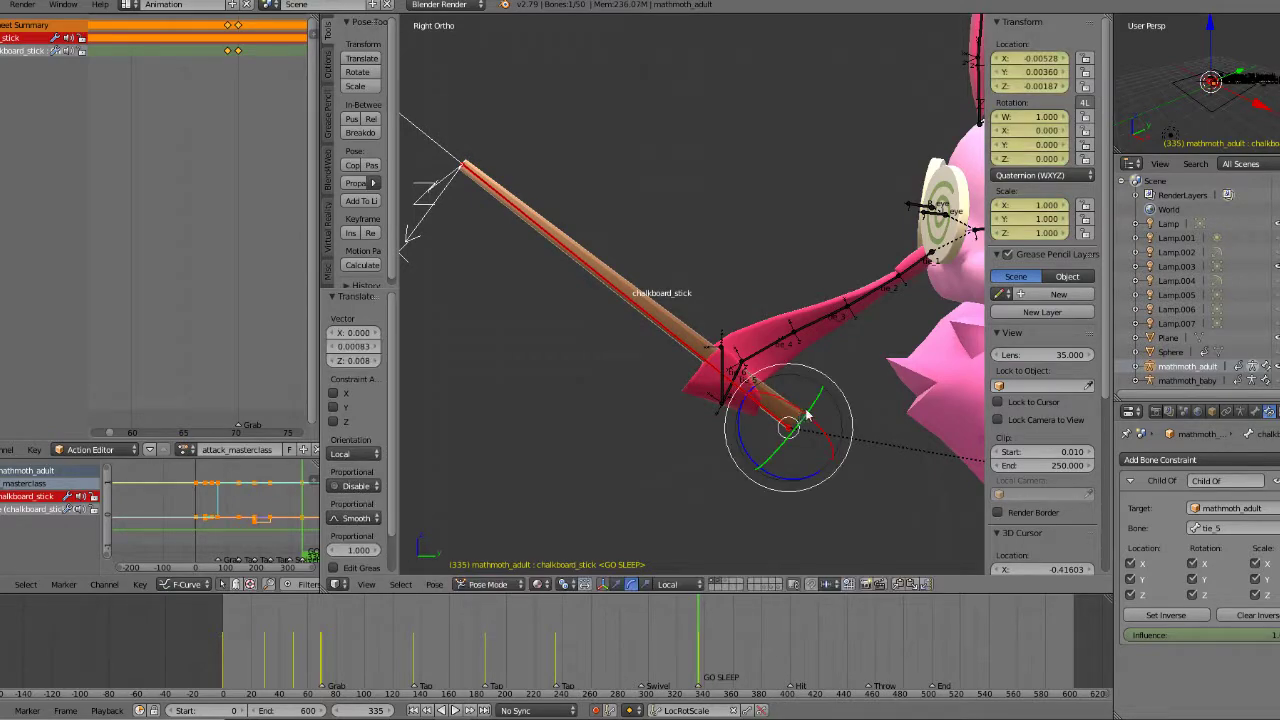
# Step: Rotate the chalkboard_stick about -42.9° in side view and correct it by about 5.03° so it points forward
pyautogui.press('r')
pyautogui.click(796, 314)
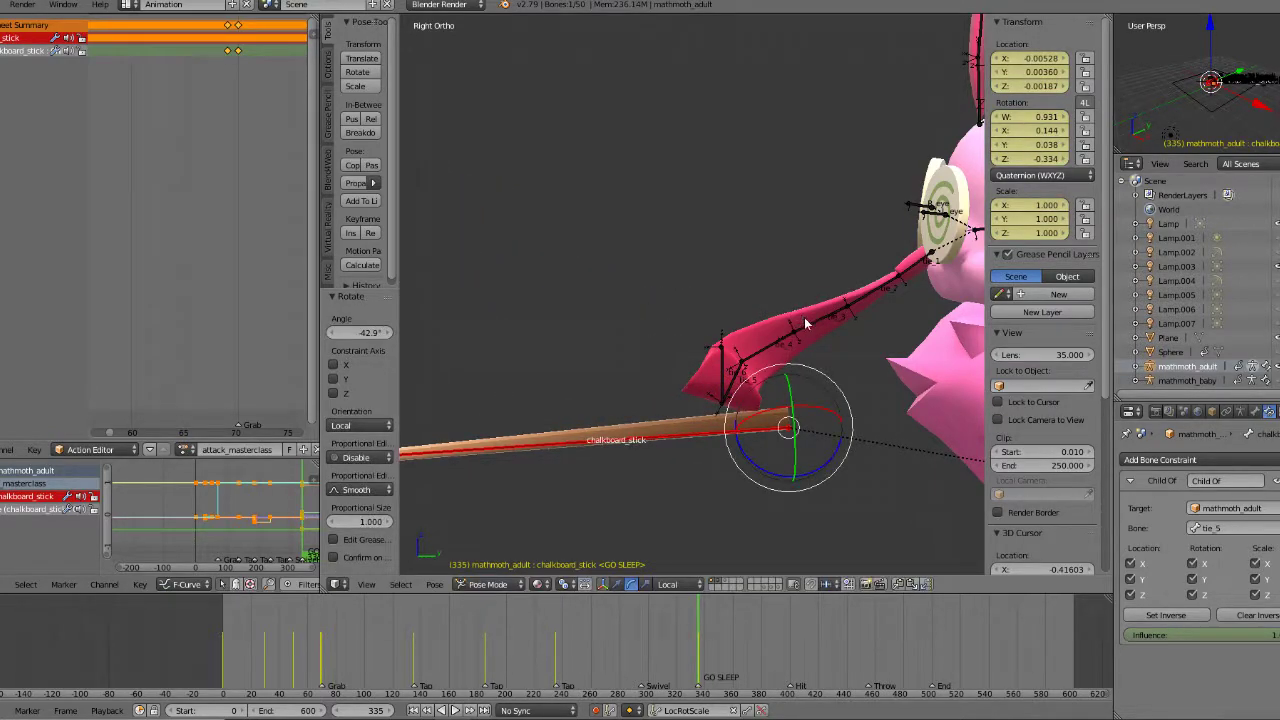
pyautogui.press('r')
pyautogui.click(810, 312)
# Step: Move the chalkboard_stick by about -0.014 on Y and 0.024 on Z into the tie's curled end, and nudge its fit
pyautogui.press('g')
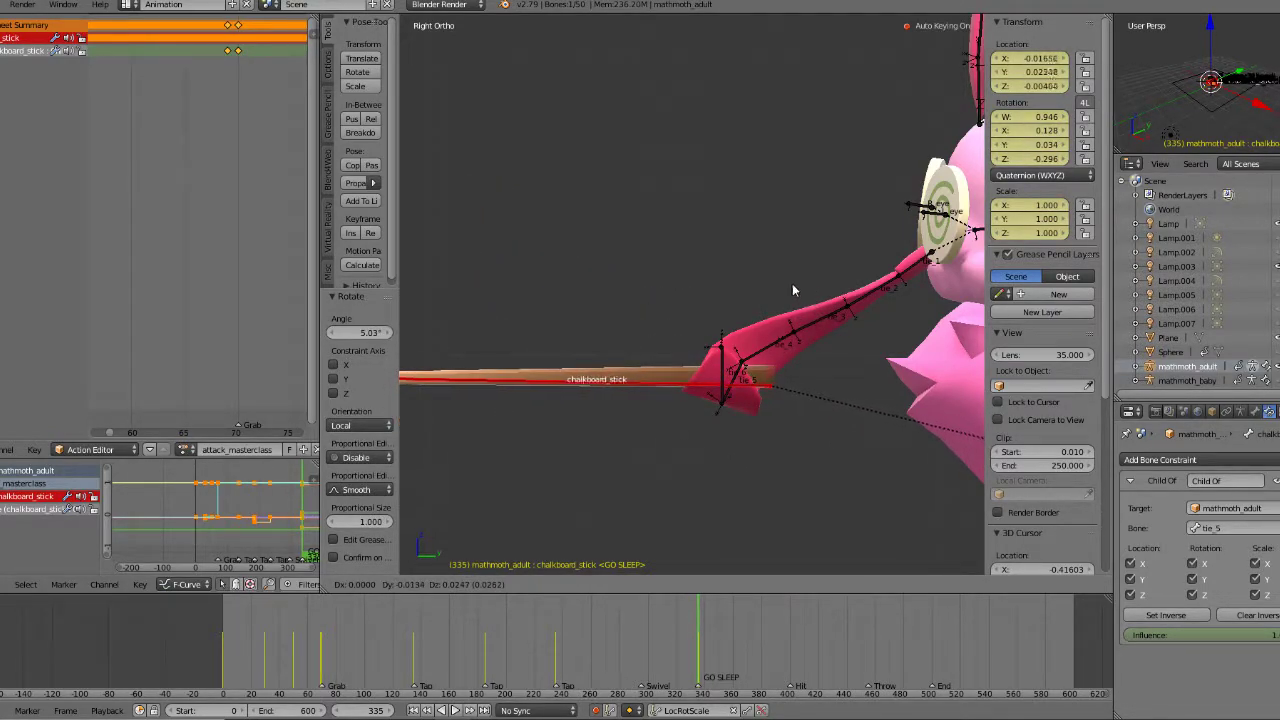
pyautogui.click(790, 284)
pyautogui.moveTo(790, 284); pyautogui.dragTo(622, 387, button='middle')
pyautogui.press('KP_3')
pyautogui.press('KP_3')
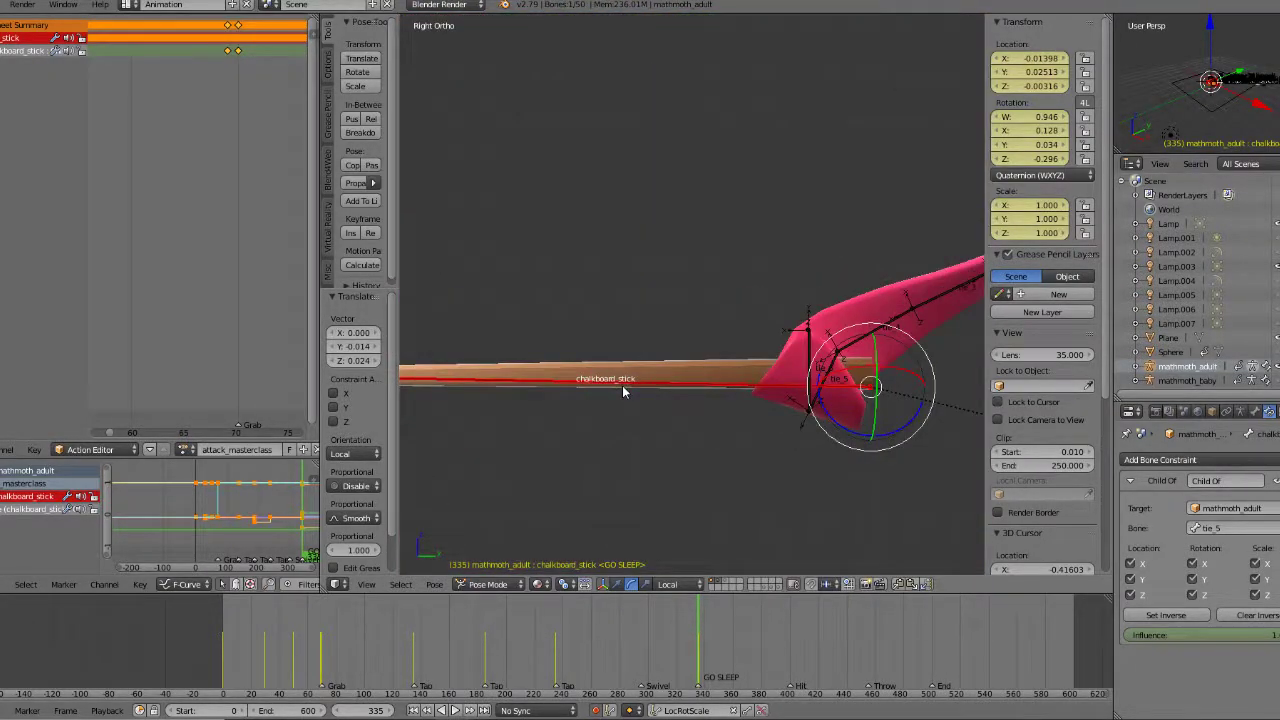
pyautogui.moveTo(646, 374); pyautogui.dragTo(726, 390, button='middle')
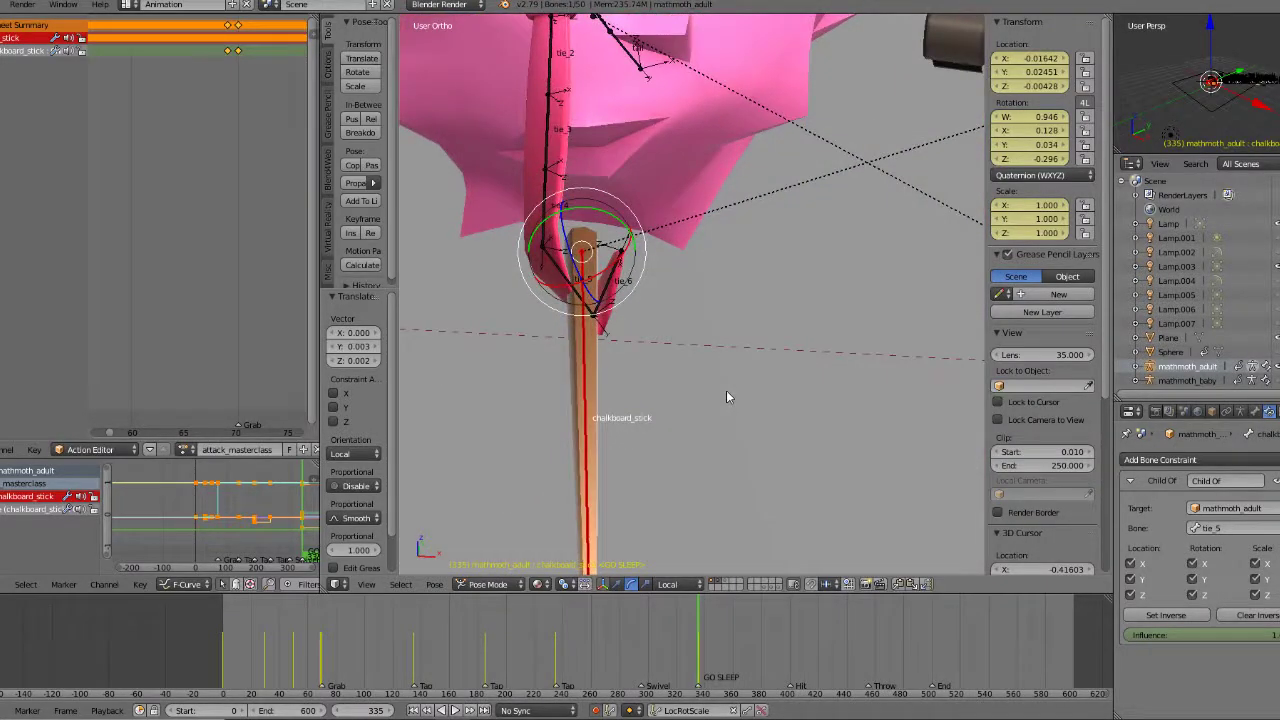
# Step: Rotate the chalkboard_stick slightly in top view and move it by about -0.003 on X and 0.00058 on Y
pyautogui.press('KP_7')
pyautogui.press('r')
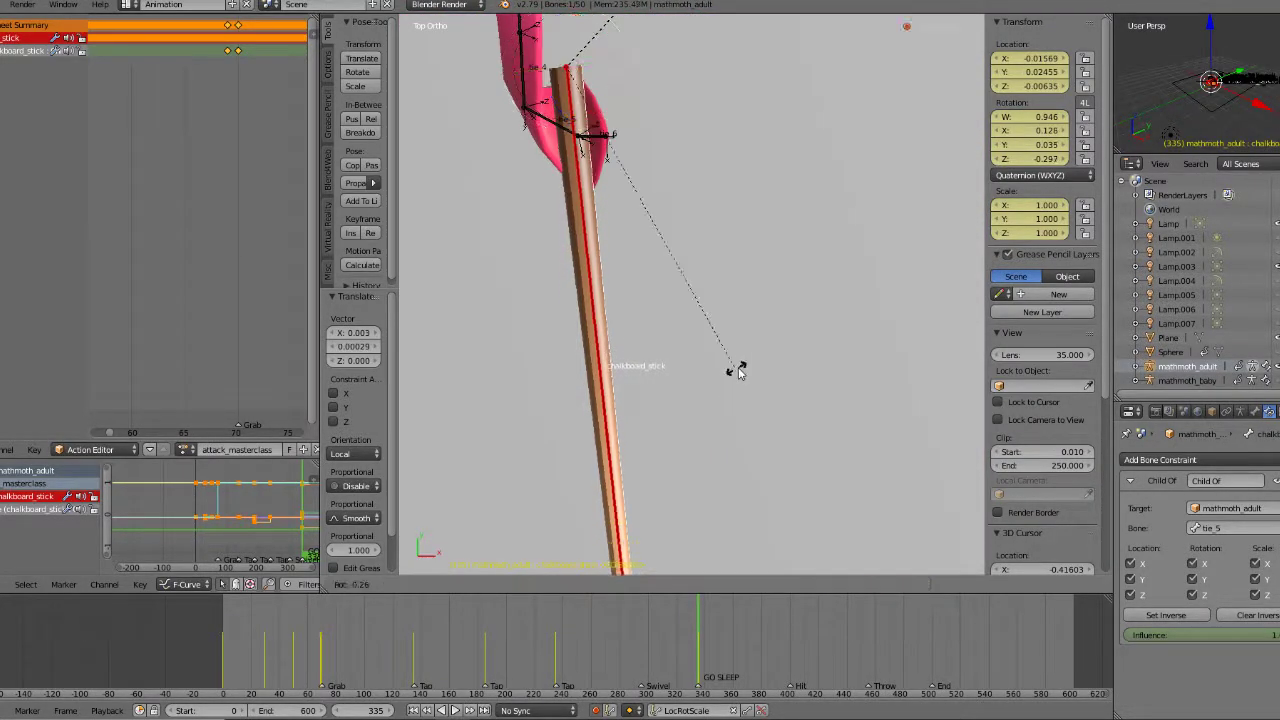
pyautogui.click(761, 354)
pyautogui.press('g')
pyautogui.click(752, 352)
pyautogui.moveTo(752, 356); pyautogui.dragTo(673, 321, button='middle')
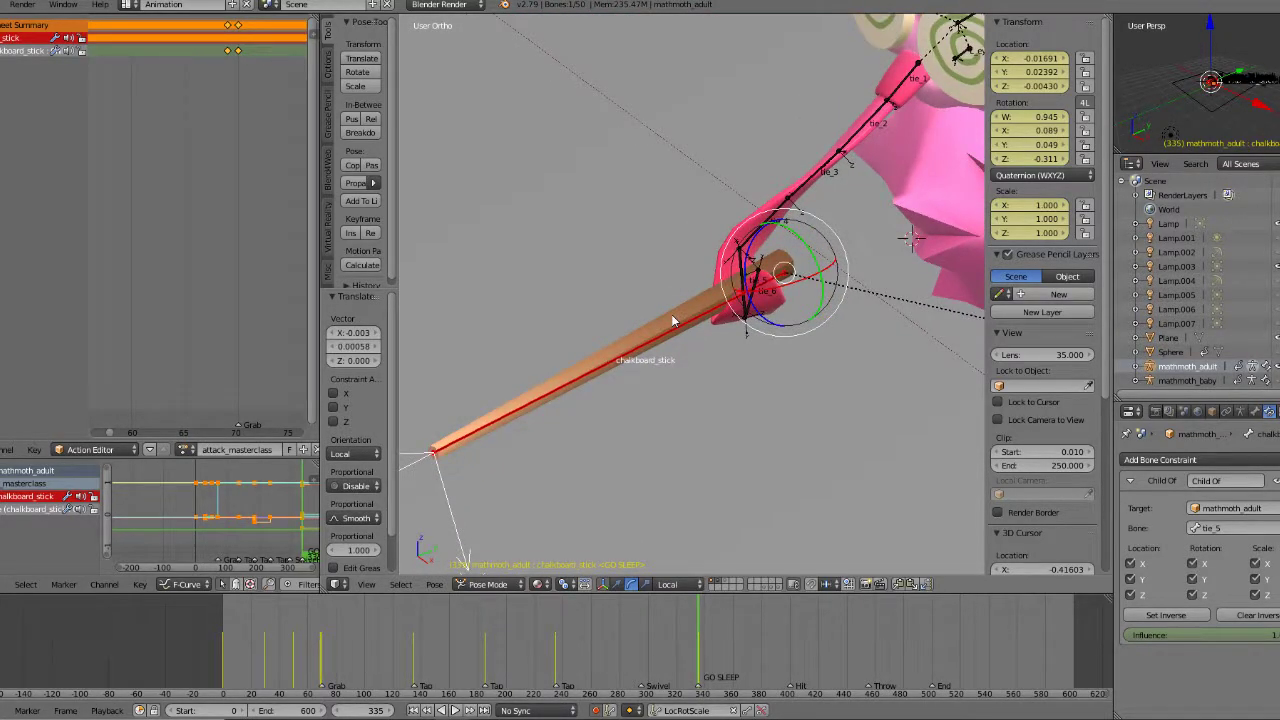
# Step: Try a free local rotation of tie_6 around the stick's end, and undo it
pyautogui.press('KP_3')
pyautogui.keyDown('shift'); pyautogui.moveTo(878, 388); pyautogui.dragTo(779, 354, button='middle'); pyautogui.keyUp('shift')
pyautogui.scroll(-3, 694, 382)
pyautogui.moveTo(694, 382); pyautogui.dragTo(698, 425, button='middle')
pyautogui.scroll(5, 701, 322)
pyautogui.moveTo(703, 326); pyautogui.dragTo(629, 291, button='middle')
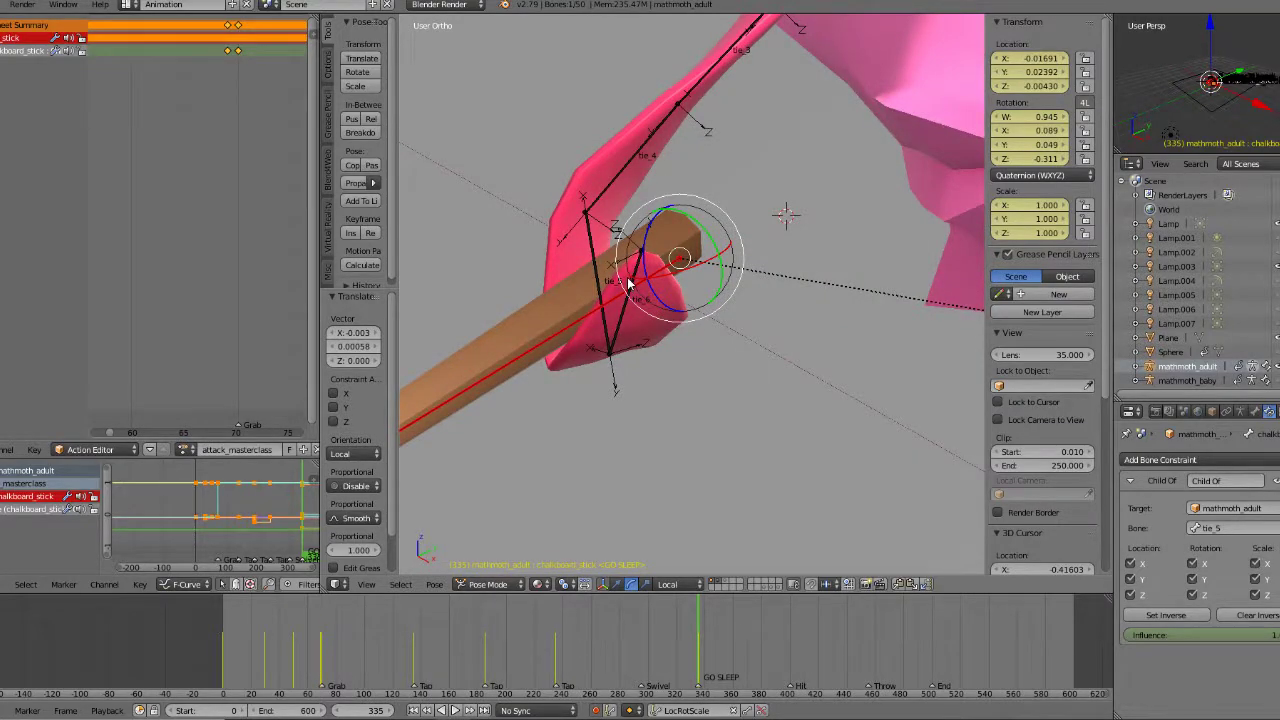
pyautogui.rightClick(643, 310)
pyautogui.press('r')
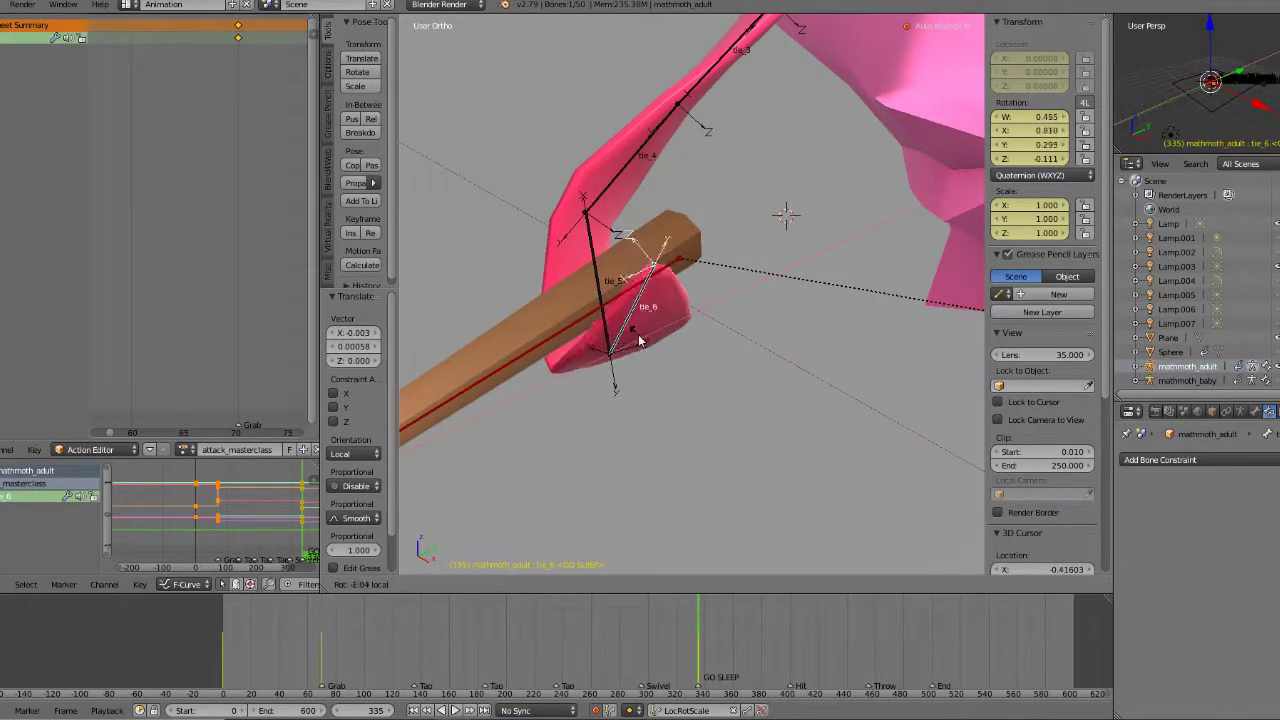
pyautogui.click(641, 334)
pyautogui.hotkey('ctrl', 'z')
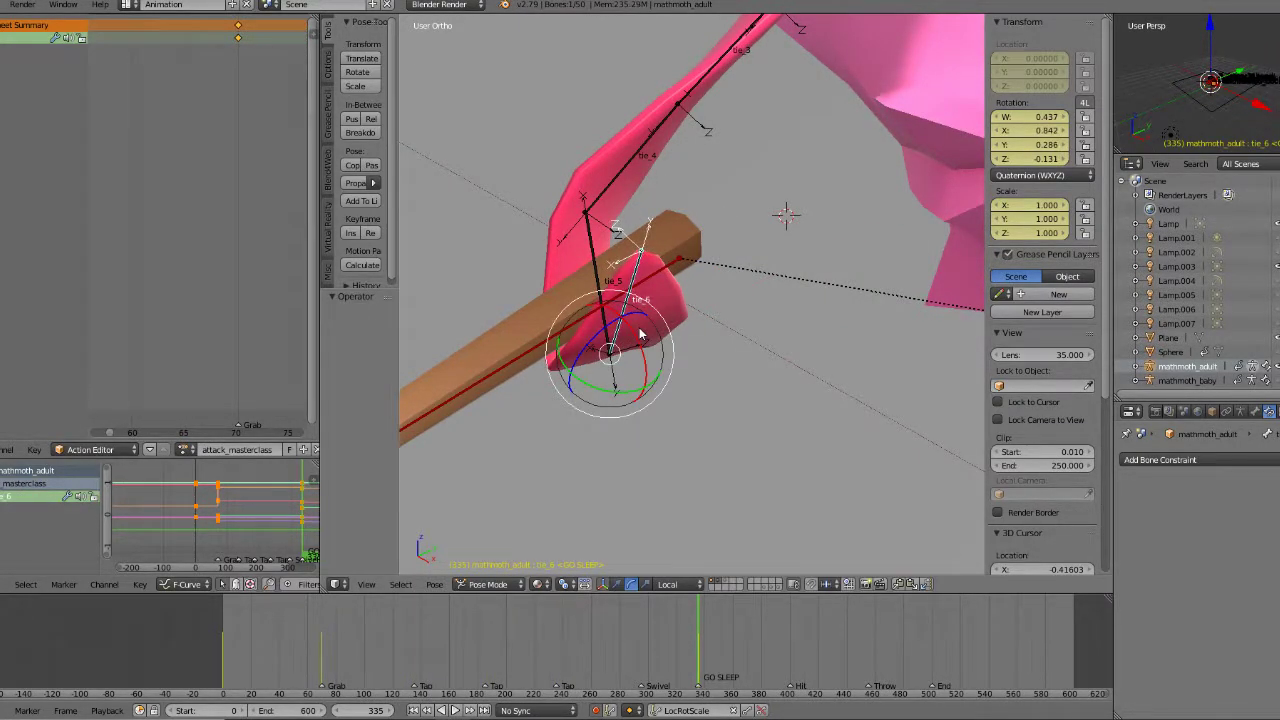
# Step: Review the whole pose in side view and preview the motion leading into the GO SLEEP key at frame 335
pyautogui.scroll(-4, 641, 334)
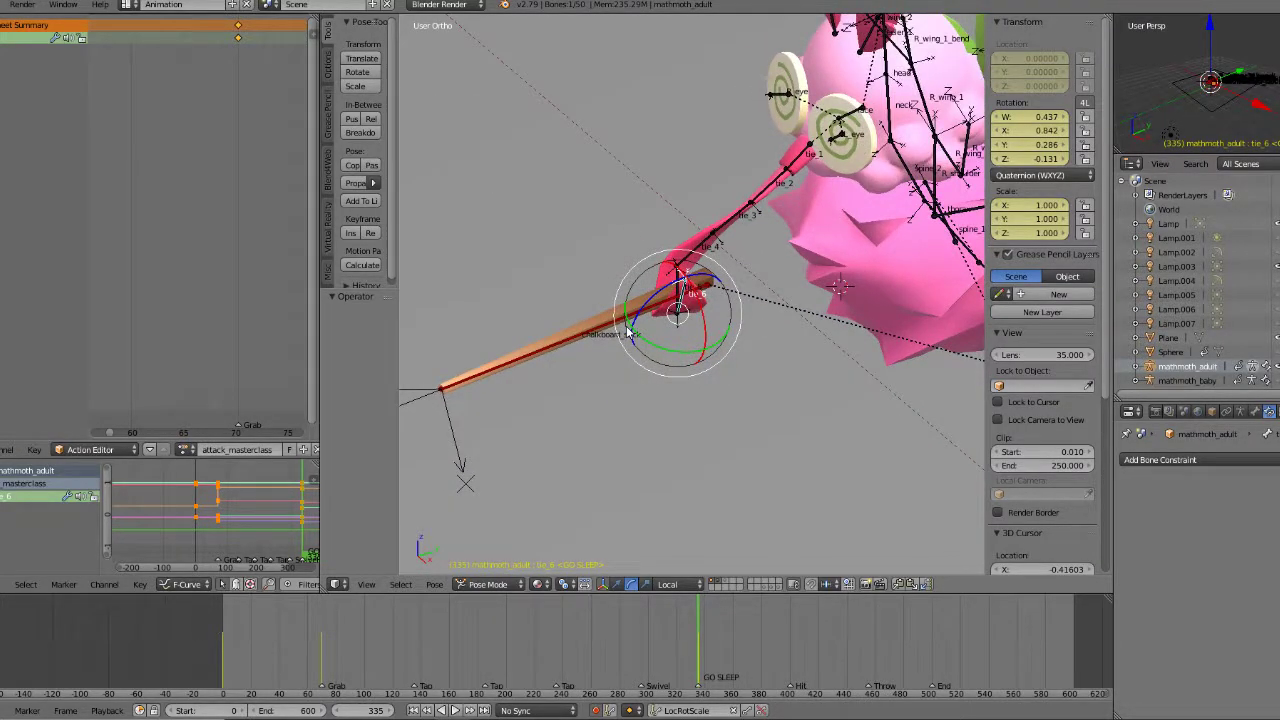
pyautogui.press('KP_3')
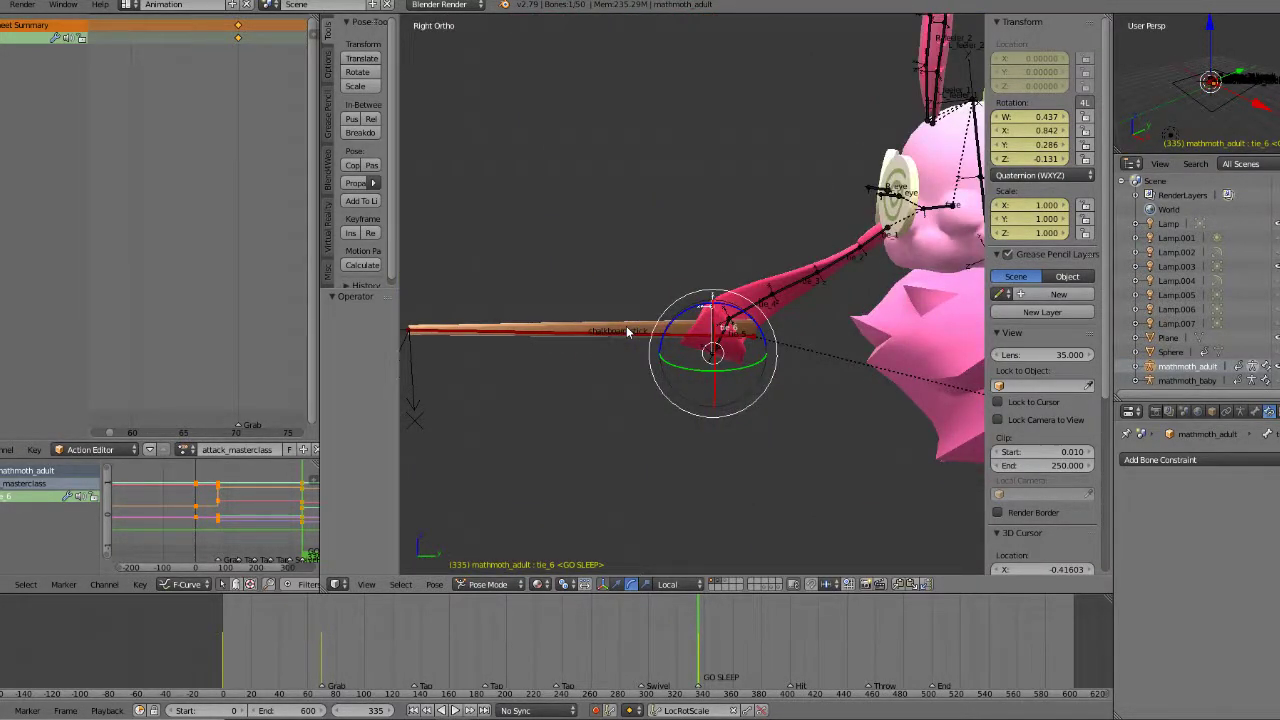
pyautogui.scroll(-3, 626, 332)
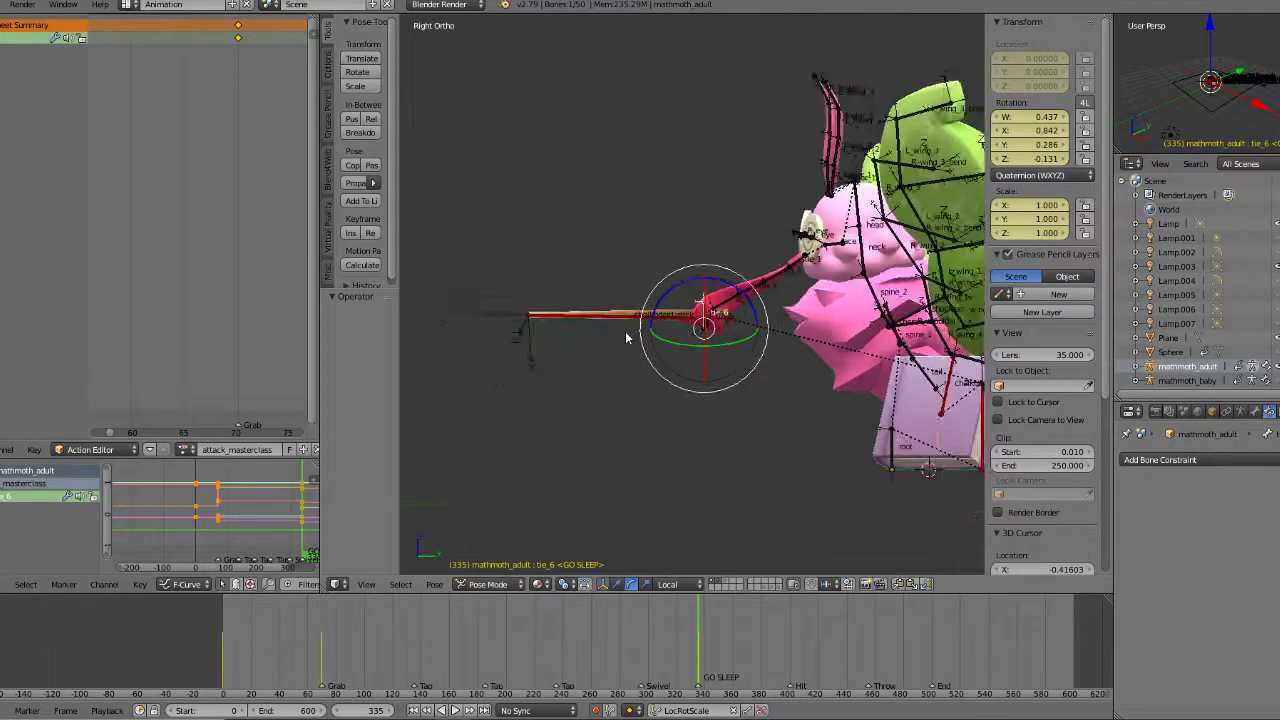
pyautogui.click(661, 641)
pyautogui.hotkey('alt', 'a')
pyautogui.moveTo(688, 645)
pyautogui.mouseDown()
pyautogui.moveTo(712, 644)
pyautogui.moveTo(698, 643)
pyautogui.mouseUp()
pyautogui.press('Up')
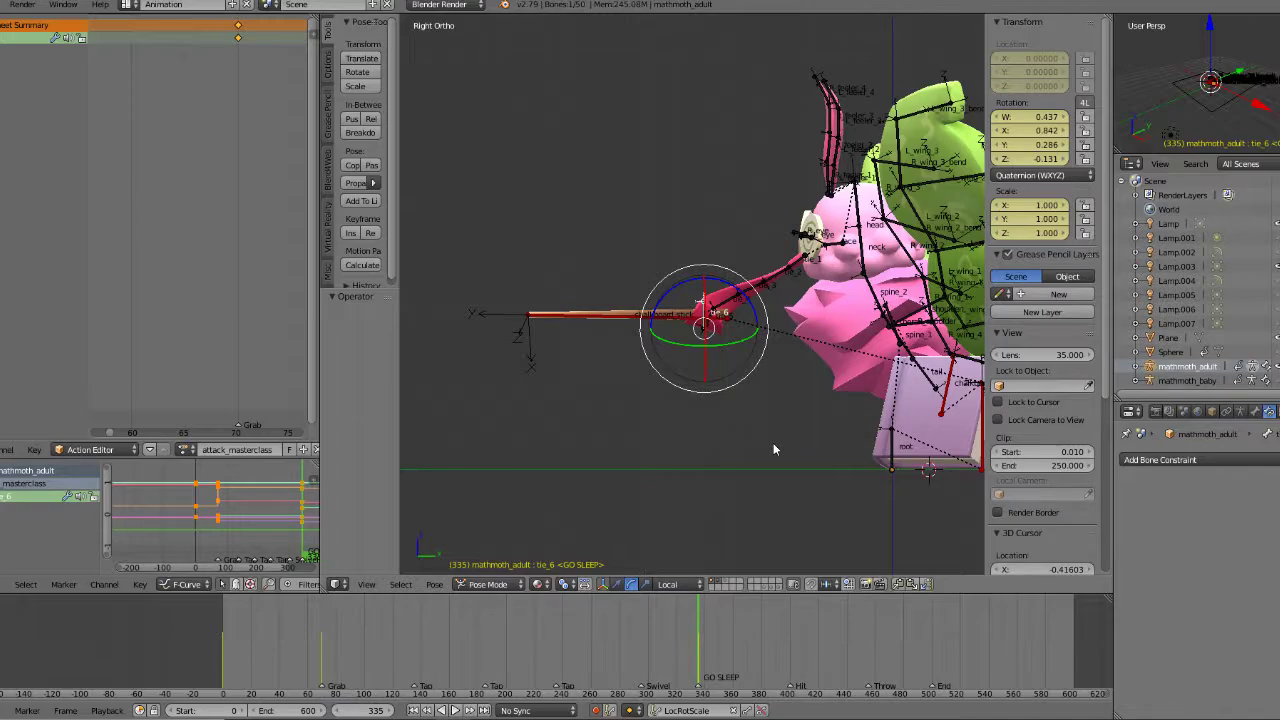
# Step: Try to shift the chalkboard_stick within the tie's curl in side view
pyautogui.scroll(5, 749, 429)
pyautogui.moveTo(740, 413); pyautogui.dragTo(749, 415, button='middle')
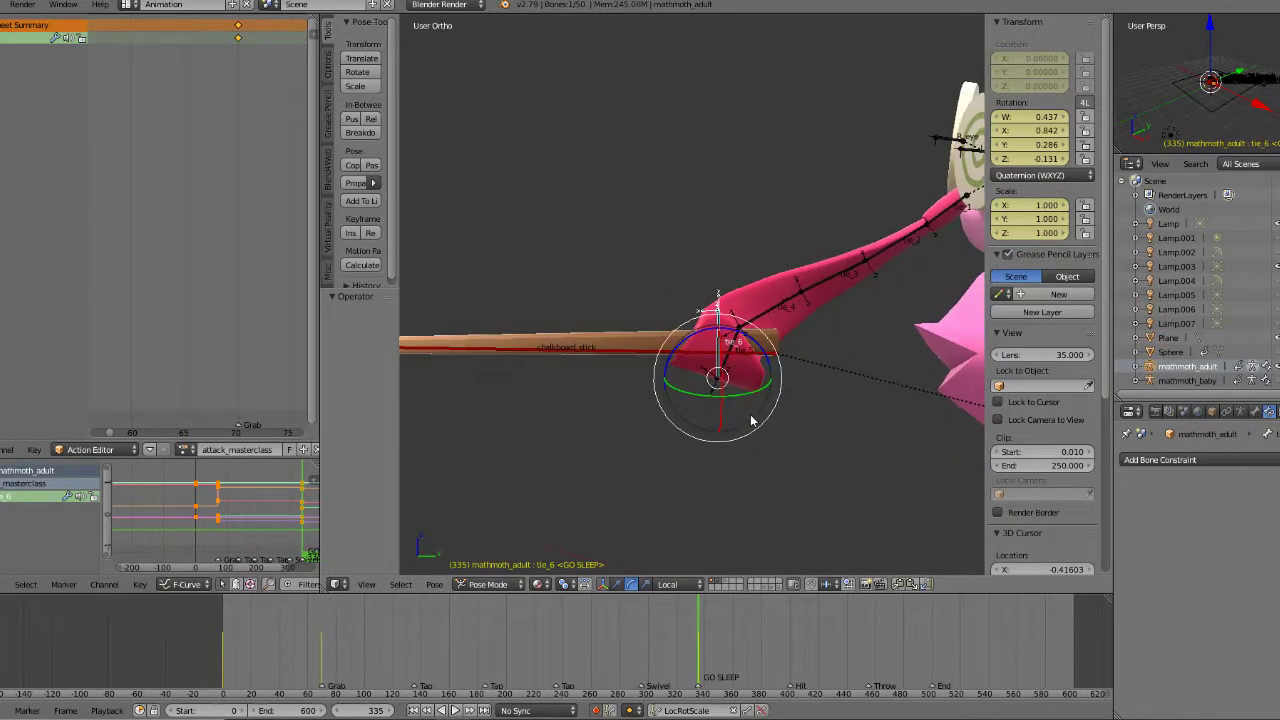
pyautogui.press('KP_1')
pyautogui.press('KP_3')
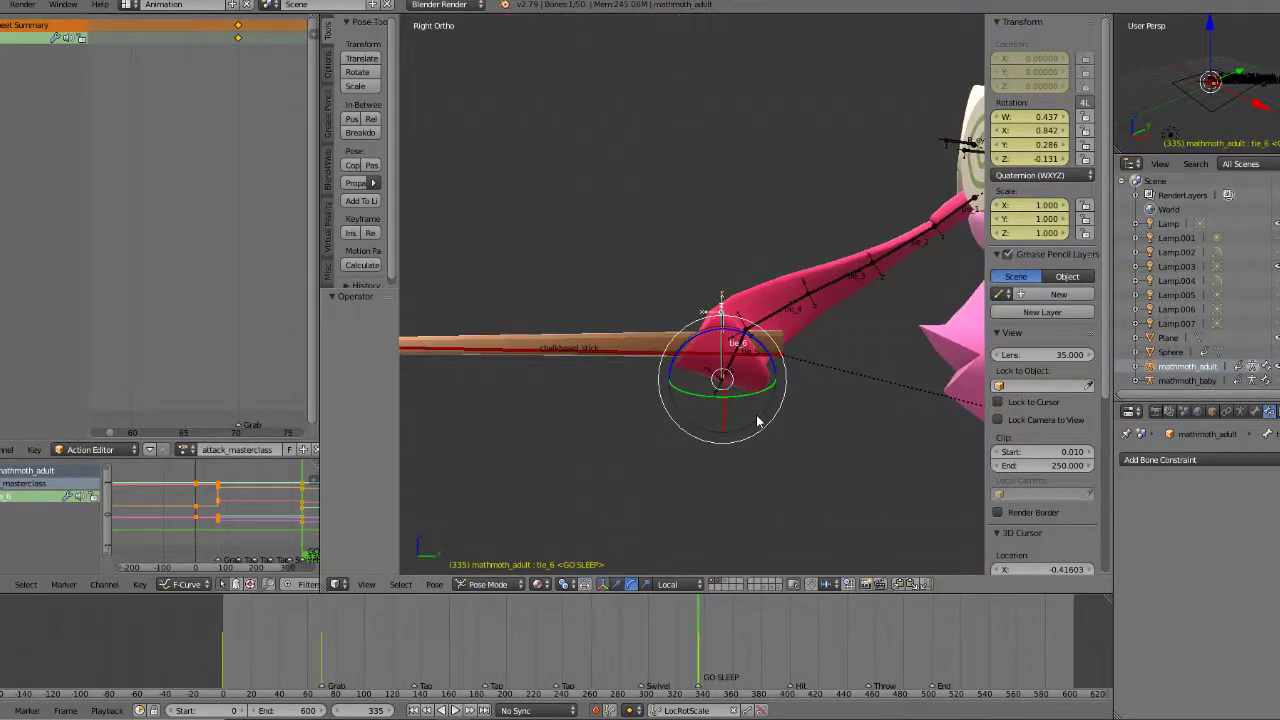
pyautogui.rightClick(674, 352)
pyautogui.press('g')
pyautogui.click(666, 340)
# Step: Examine how the stick and tie sit at frame 335 from side and angled views
pyautogui.moveTo(700, 378); pyautogui.dragTo(758, 433, button='middle')
pyautogui.moveTo(699, 635)
pyautogui.mouseDown()
pyautogui.moveTo(685, 640)
pyautogui.moveTo(702, 638)
pyautogui.mouseUp()
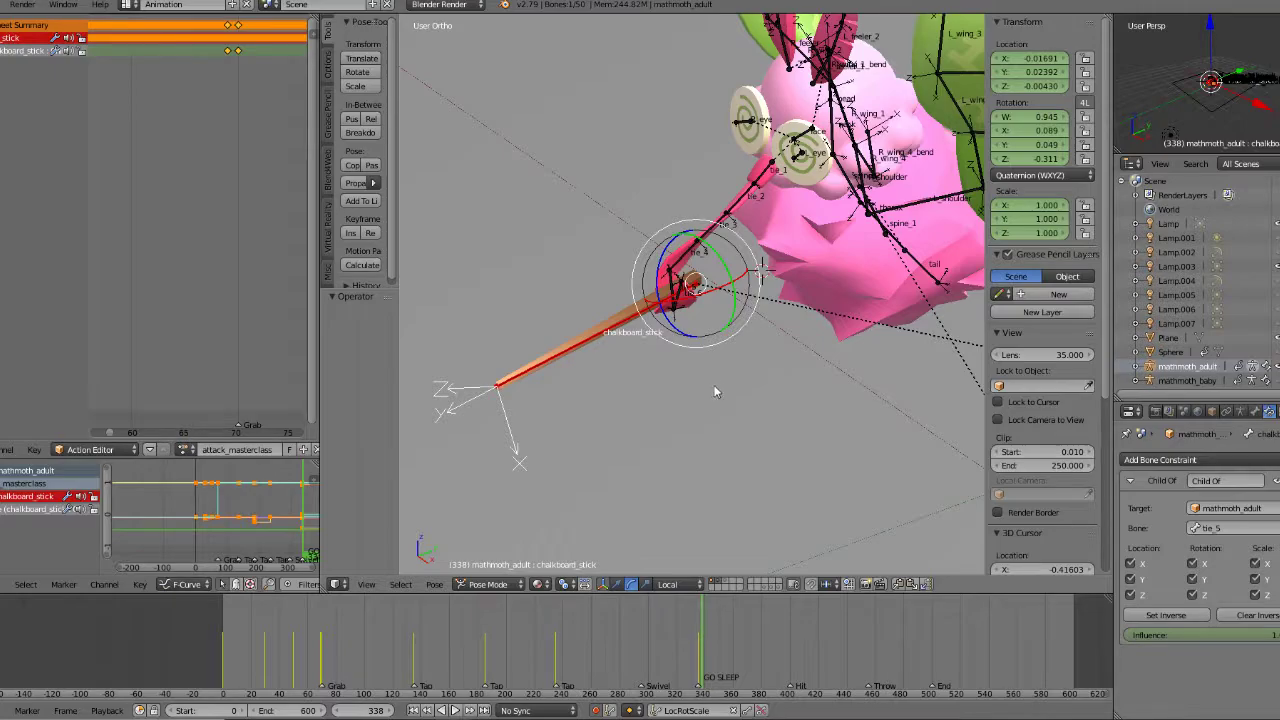
pyautogui.press('Down')
pyautogui.press('KP_0')
pyautogui.press('KP_3')
pyautogui.moveTo(682, 388); pyautogui.dragTo(765, 378, button='middle')
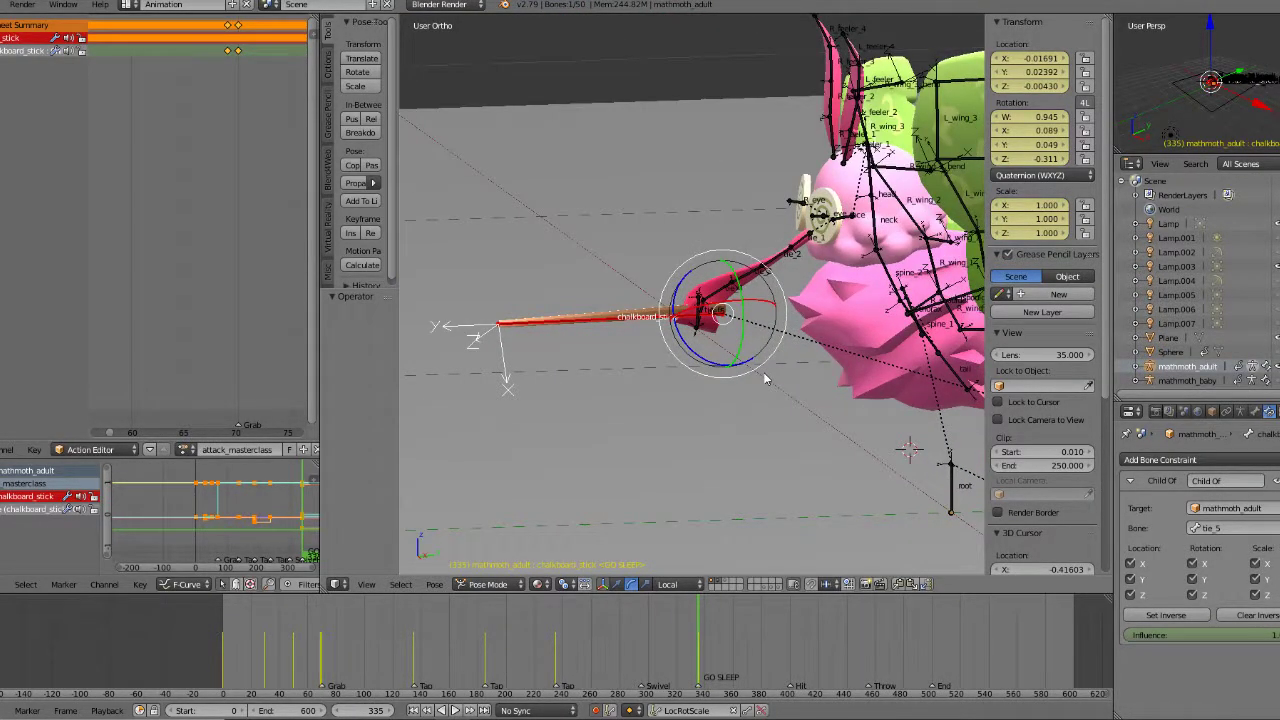
pyautogui.press('KP_3')
pyautogui.moveTo(843, 316)
pyautogui.keyDown('shift'); pyautogui.mouseDown(button='middle')
pyautogui.moveTo(828, 328)
pyautogui.moveTo(839, 332)
pyautogui.mouseUp(button='middle'); pyautogui.keyUp('shift')
pyautogui.press('KP_5')
pyautogui.moveTo(689, 387); pyautogui.dragTo(763, 414, button='middle')
pyautogui.press('KP_3')
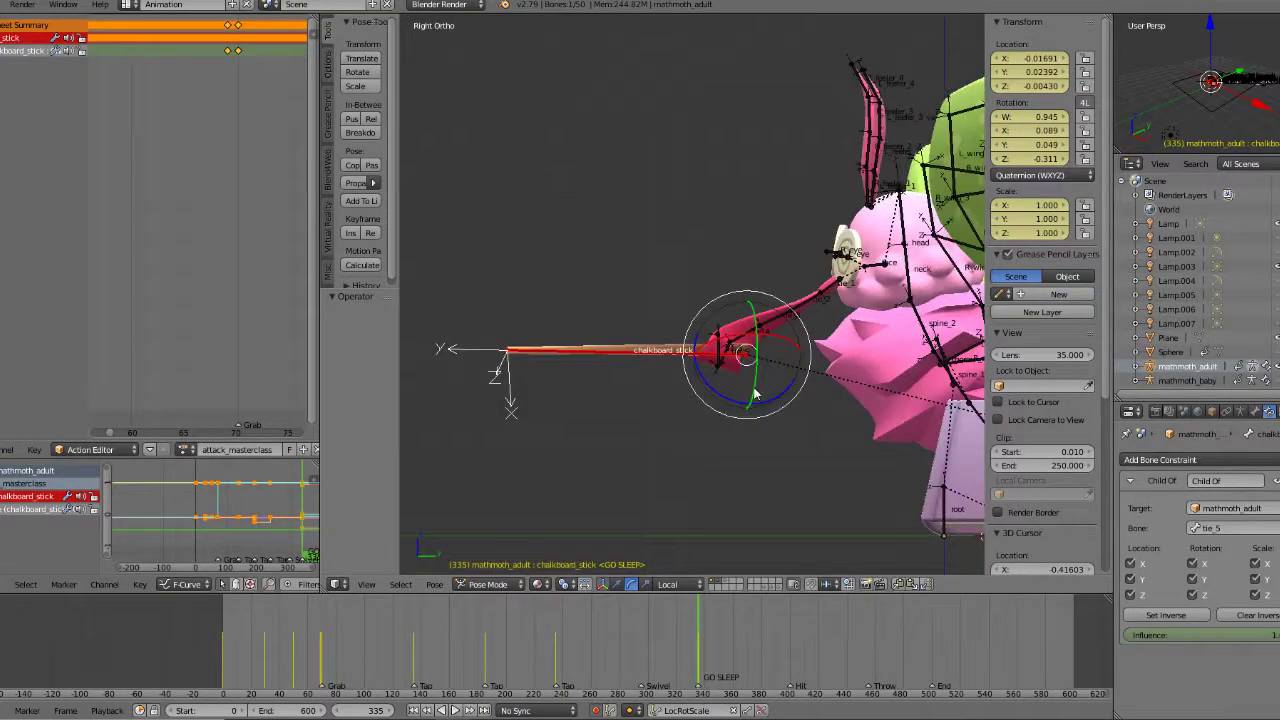
# Step: Play back the transition into the GO SLEEP key and inspect the pose from side, angled, front and top views
pyautogui.hotkey('alt', 'a')
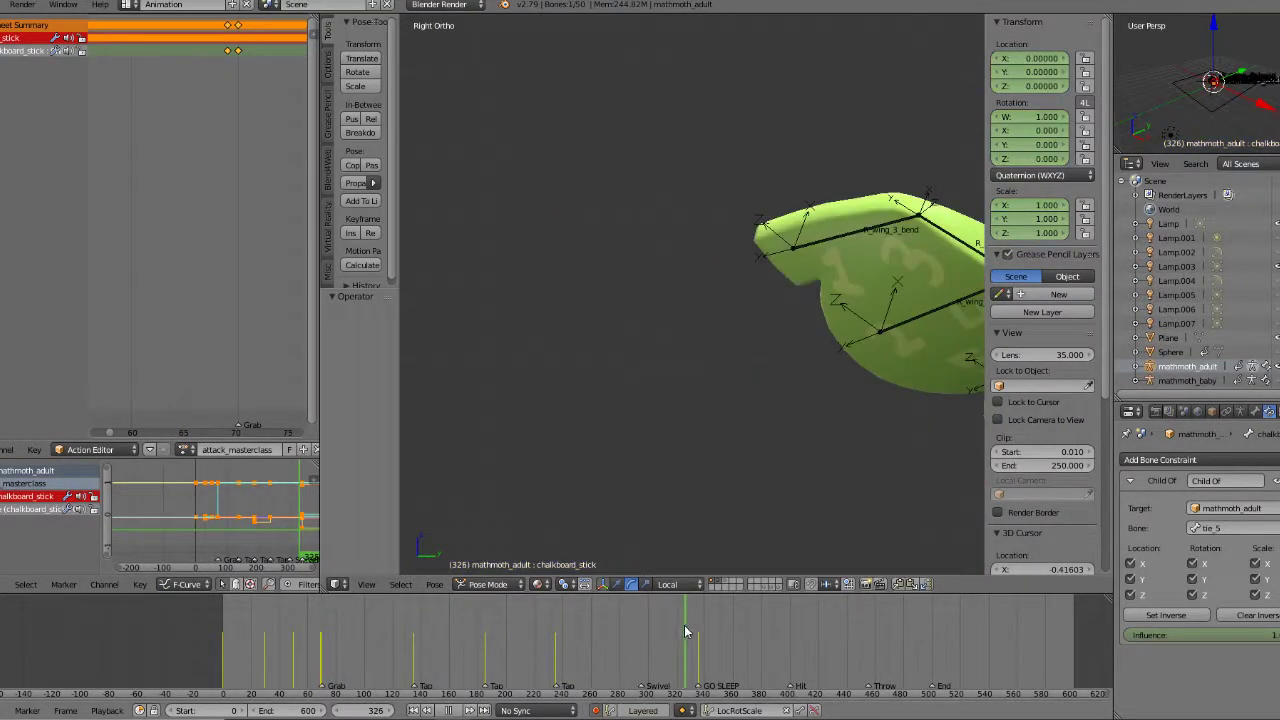
pyautogui.press('Escape')
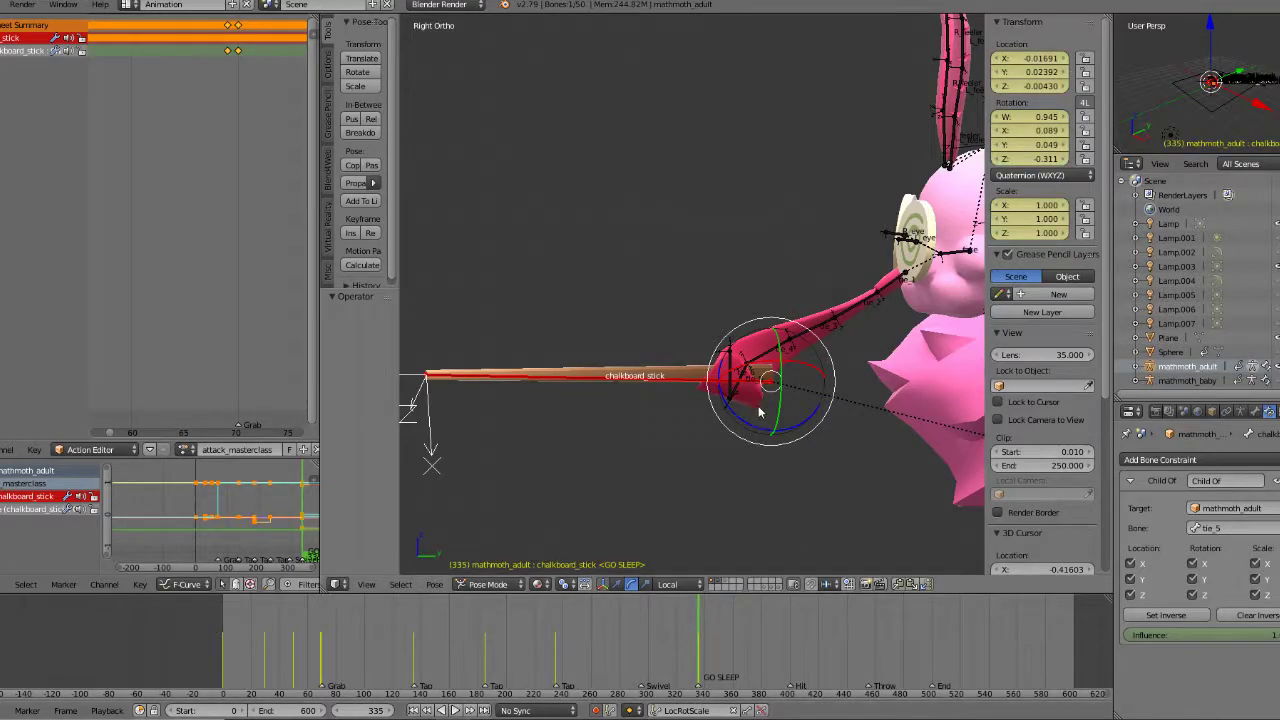
pyautogui.moveTo(761, 413); pyautogui.dragTo(827, 443, button='middle')
pyautogui.hotkey('alt', 'a')
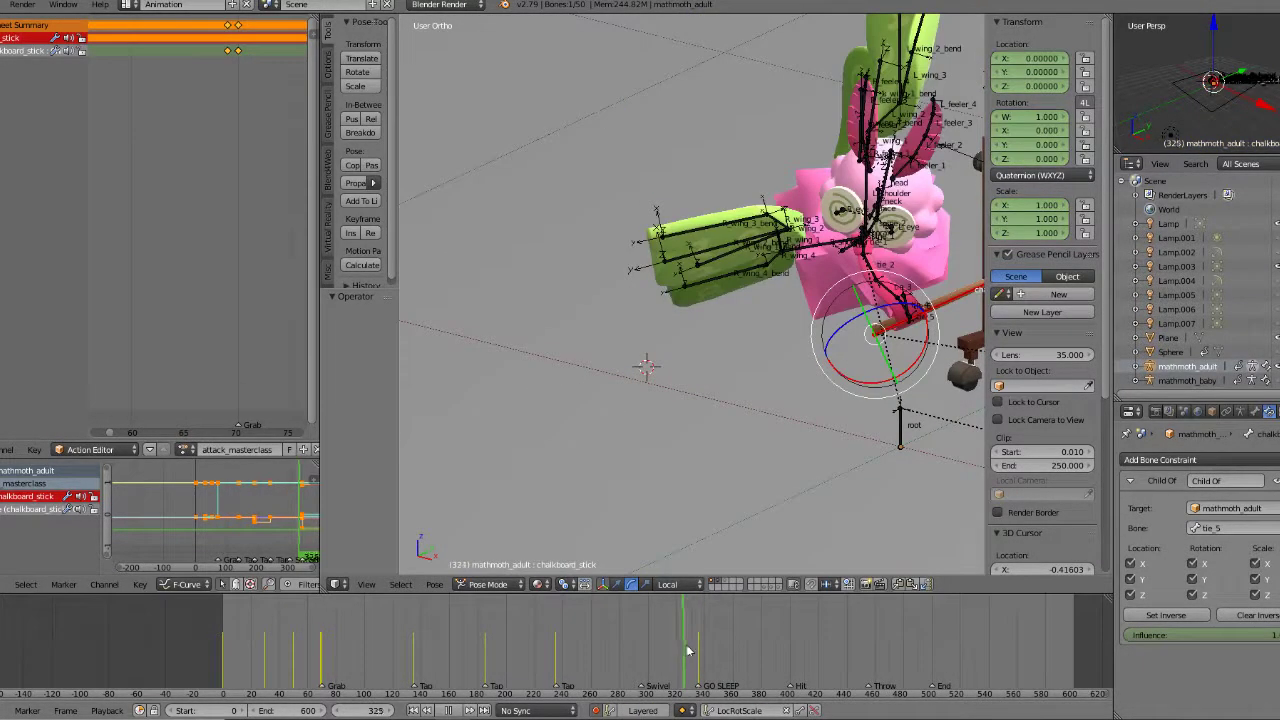
pyautogui.press('Escape')
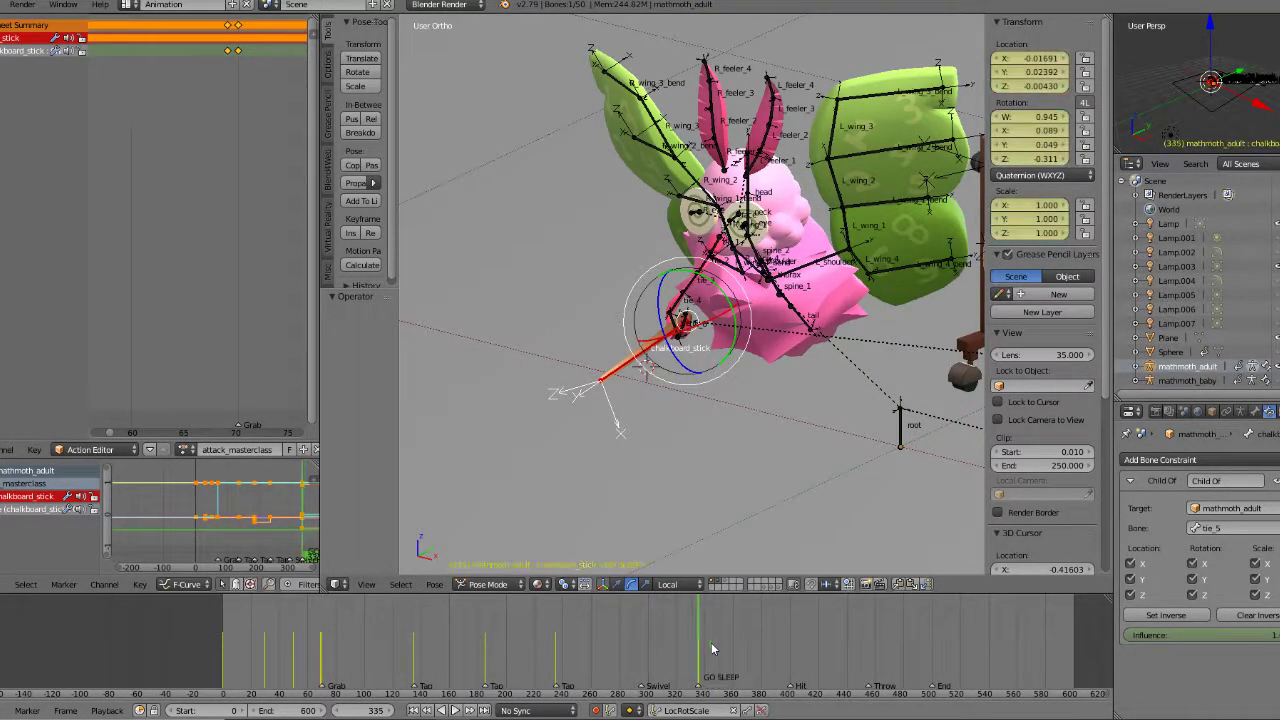
pyautogui.moveTo(766, 442); pyautogui.dragTo(828, 434, button='middle')
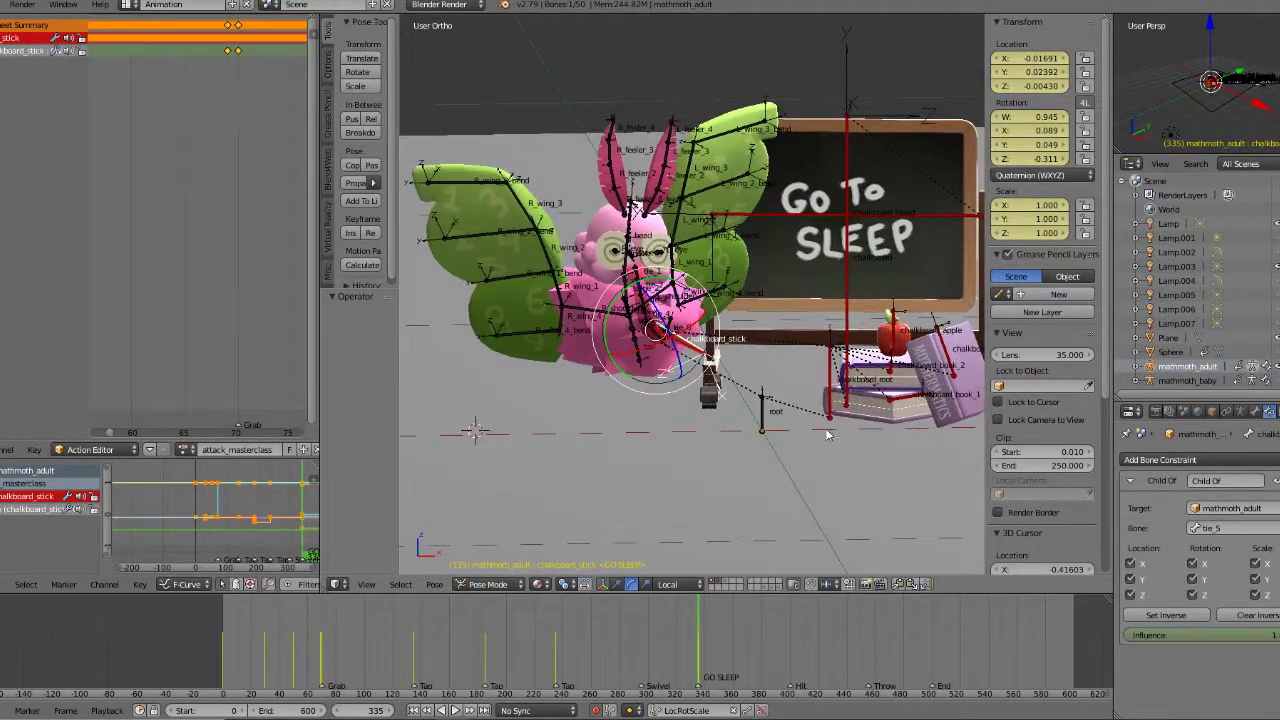
pyautogui.press('KP_1')
pyautogui.press('KP_7')
pyautogui.moveTo(712, 354); pyautogui.dragTo(706, 324, button='middle')
pyautogui.scroll(4, 844, 310)
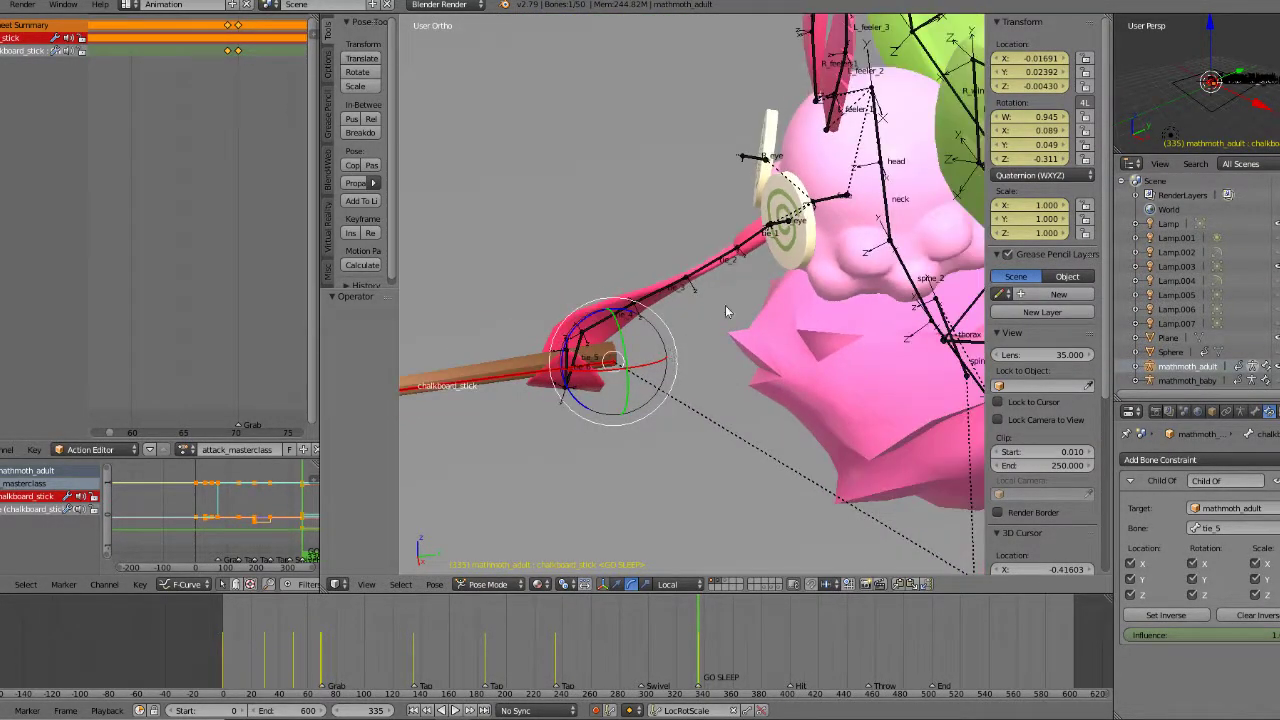
# Step: Try rotating the neck bone, freely in an angled view and by about -9° in top view
pyautogui.rightClick(886, 212)
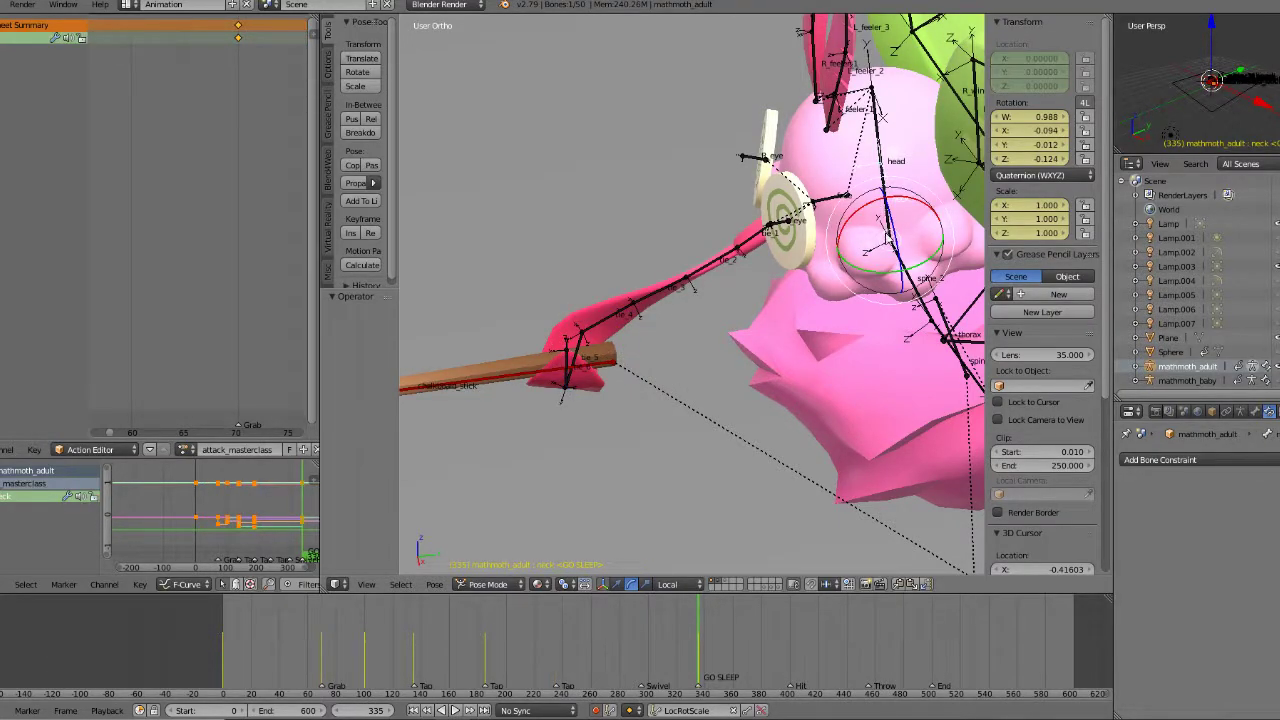
pyautogui.press('KP_7')
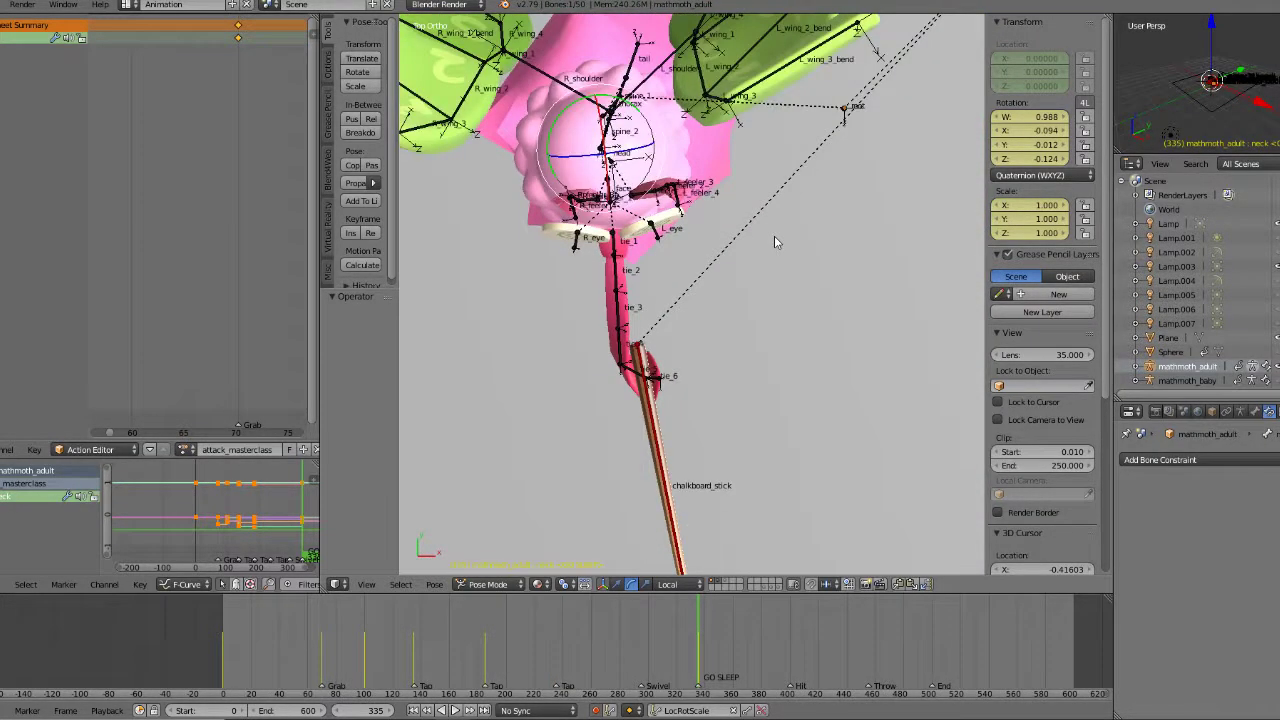
pyautogui.moveTo(726, 295); pyautogui.dragTo(623, 286, button='middle')
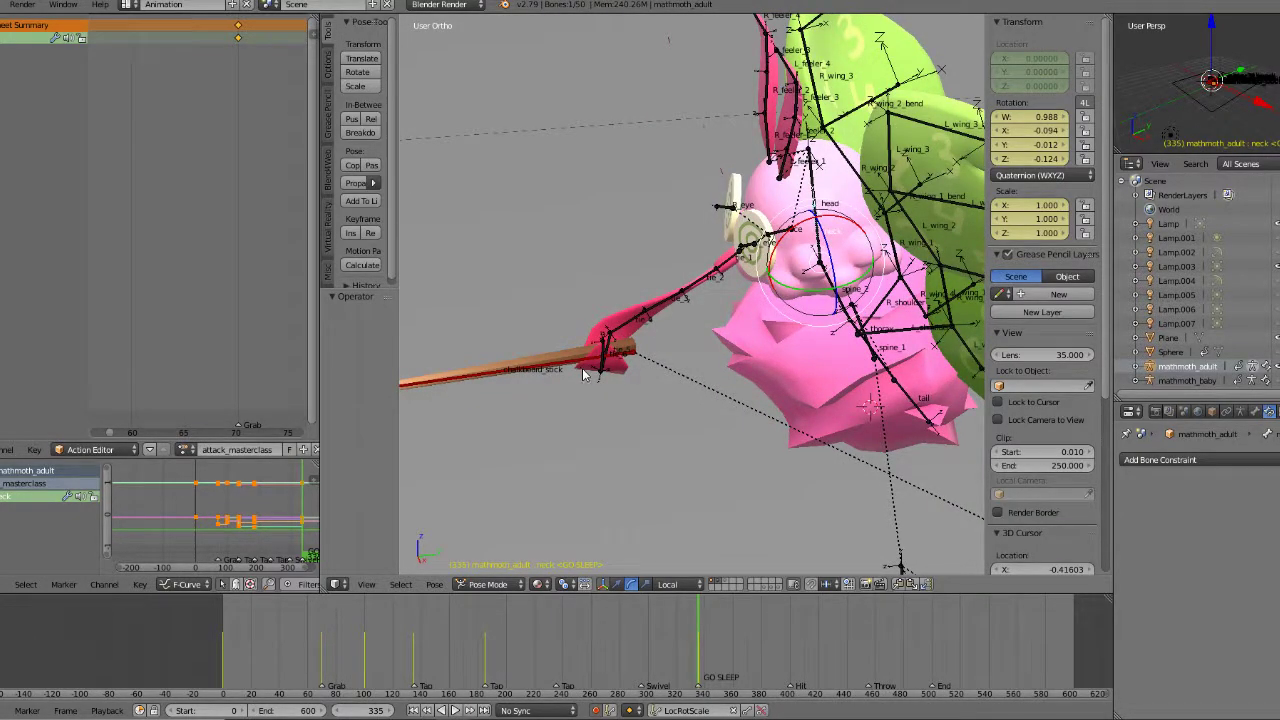
pyautogui.moveTo(585, 373); pyautogui.dragTo(669, 389, button='middle')
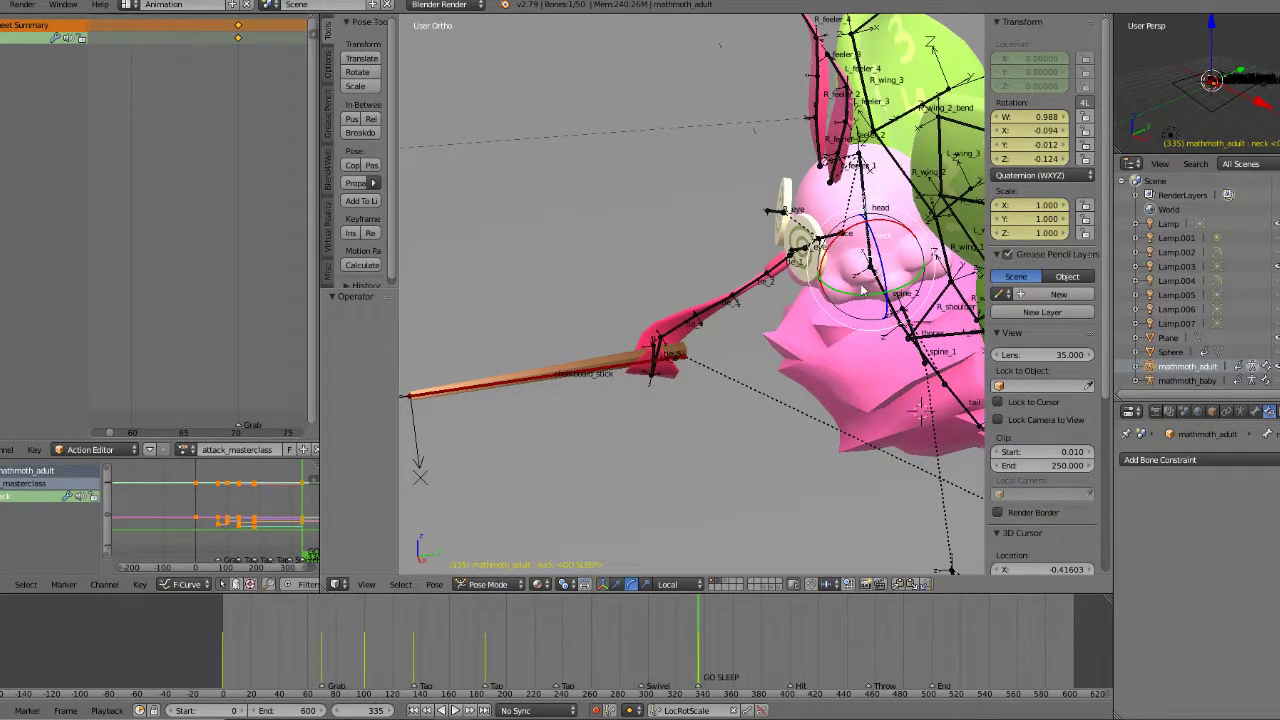
pyautogui.press('r')
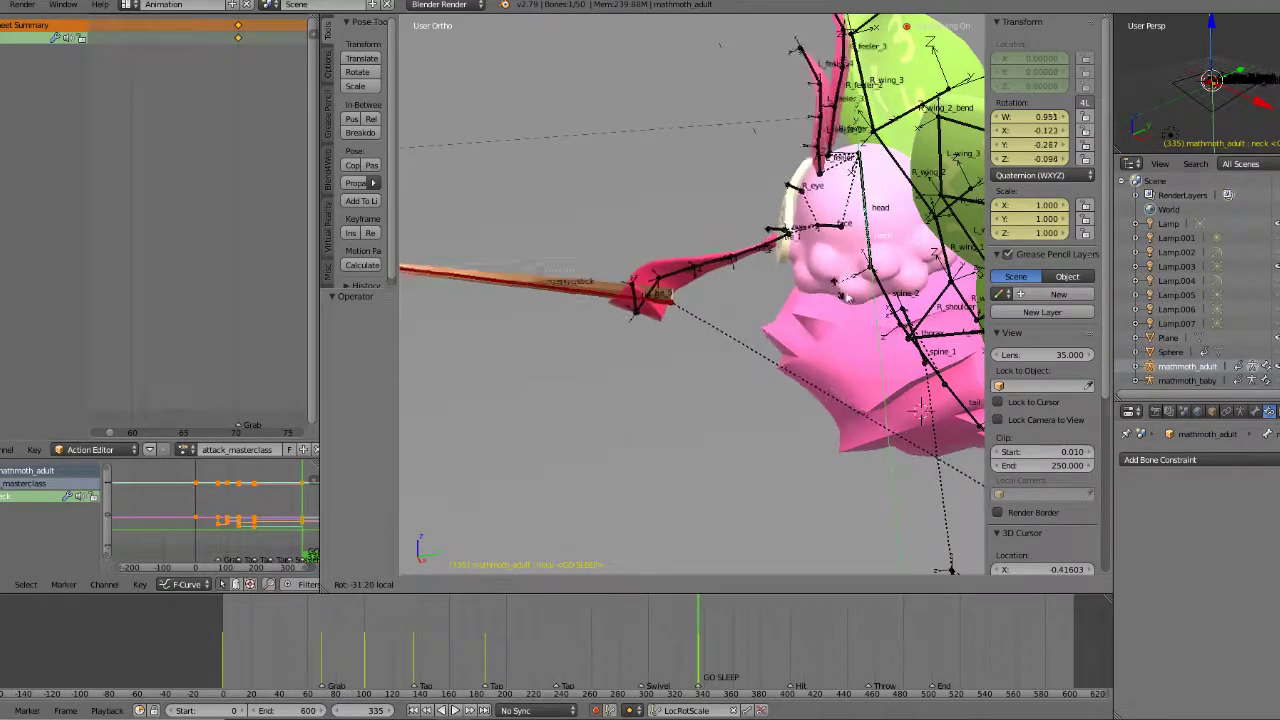
pyautogui.click(893, 299)
pyautogui.hotkey('ctrl', 'z')
pyautogui.press('KP_7')
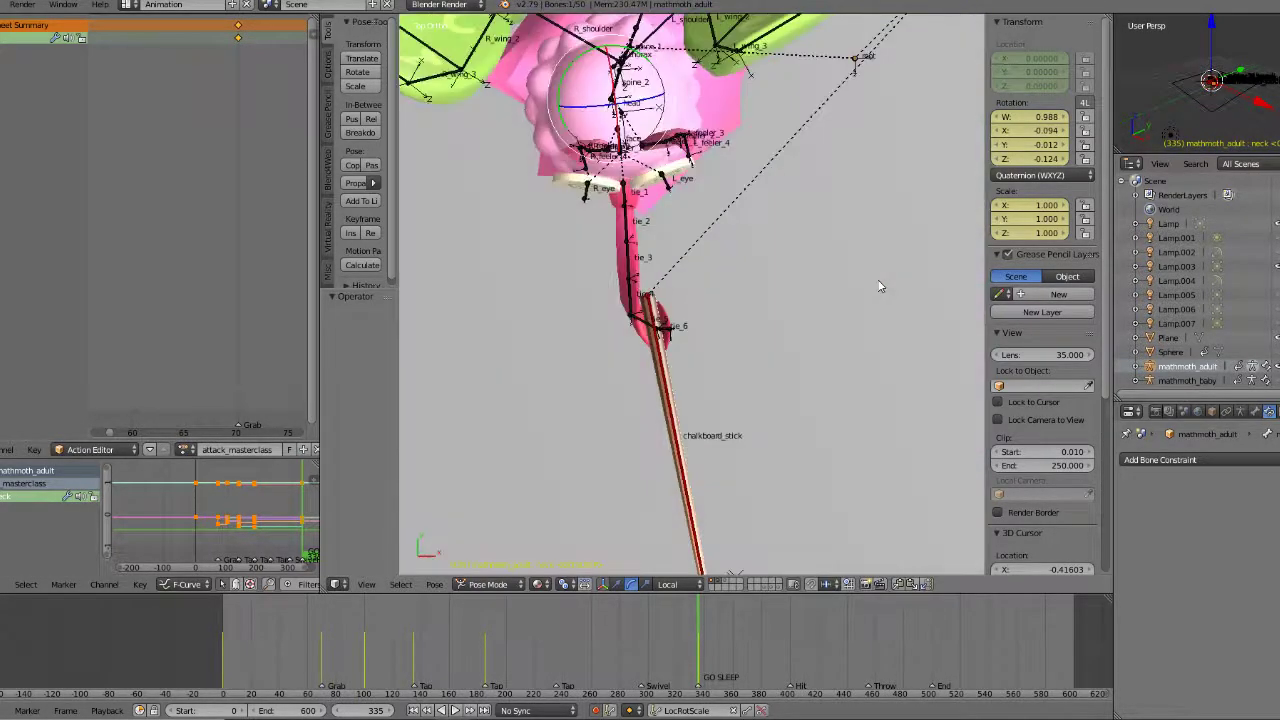
pyautogui.scroll(-5, 708, 278)
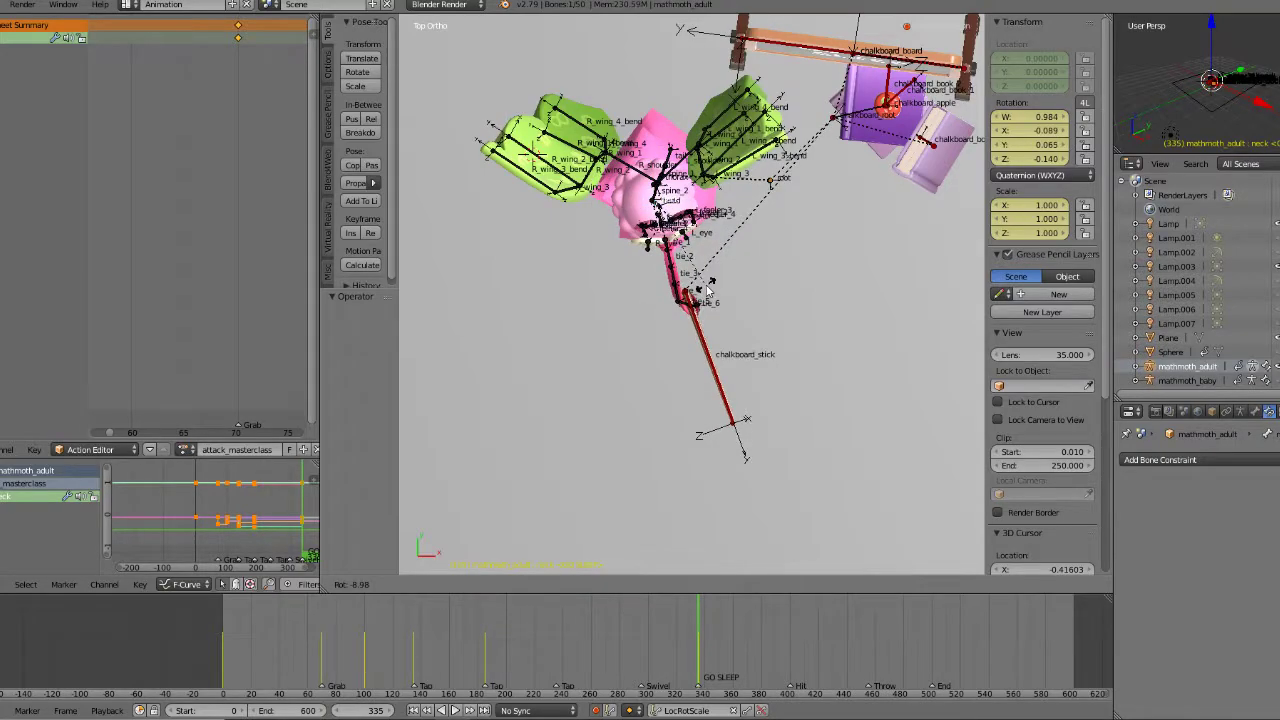
pyautogui.press('KP_1')
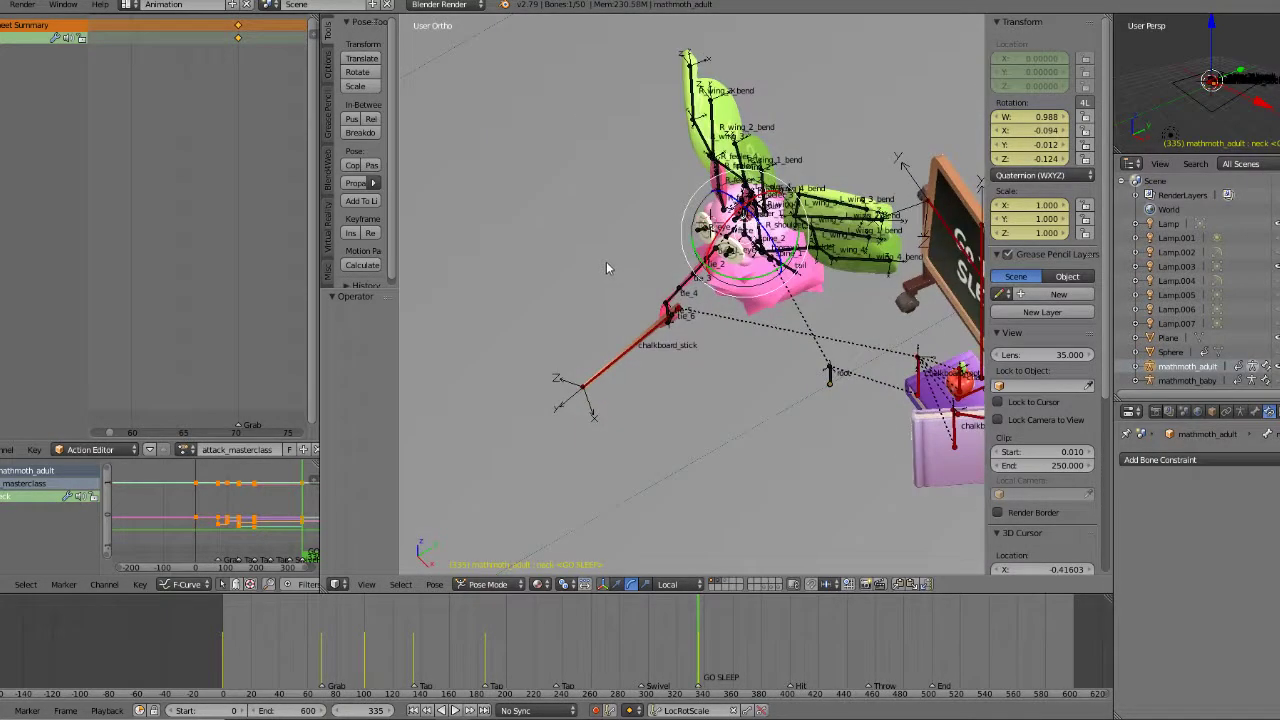
# Step: Scrub through the frames around GO SLEEP with the chalkboard in view and return to the key at frame 335
pyautogui.scroll(3, 598, 260)
pyautogui.moveTo(598, 260); pyautogui.dragTo(644, 404, button='middle')
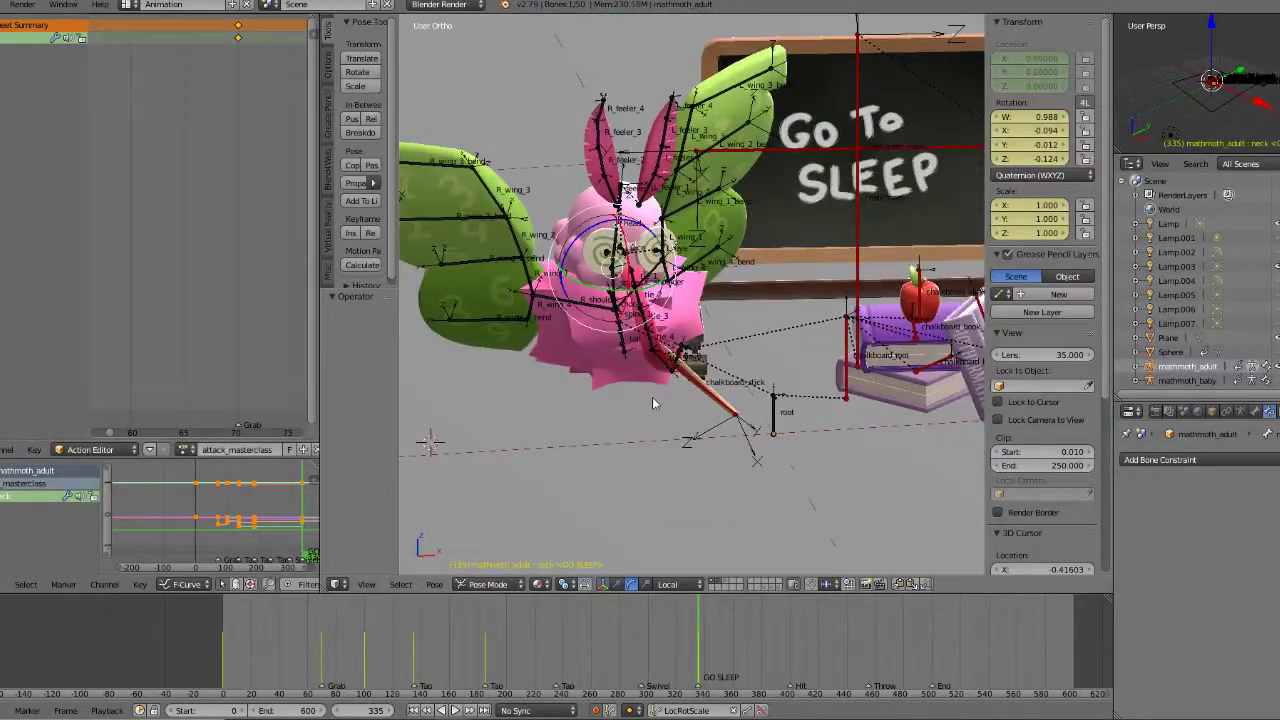
pyautogui.moveTo(848, 414); pyautogui.dragTo(756, 434, button='middle')
pyautogui.moveTo(663, 623); pyautogui.dragTo(720, 627)
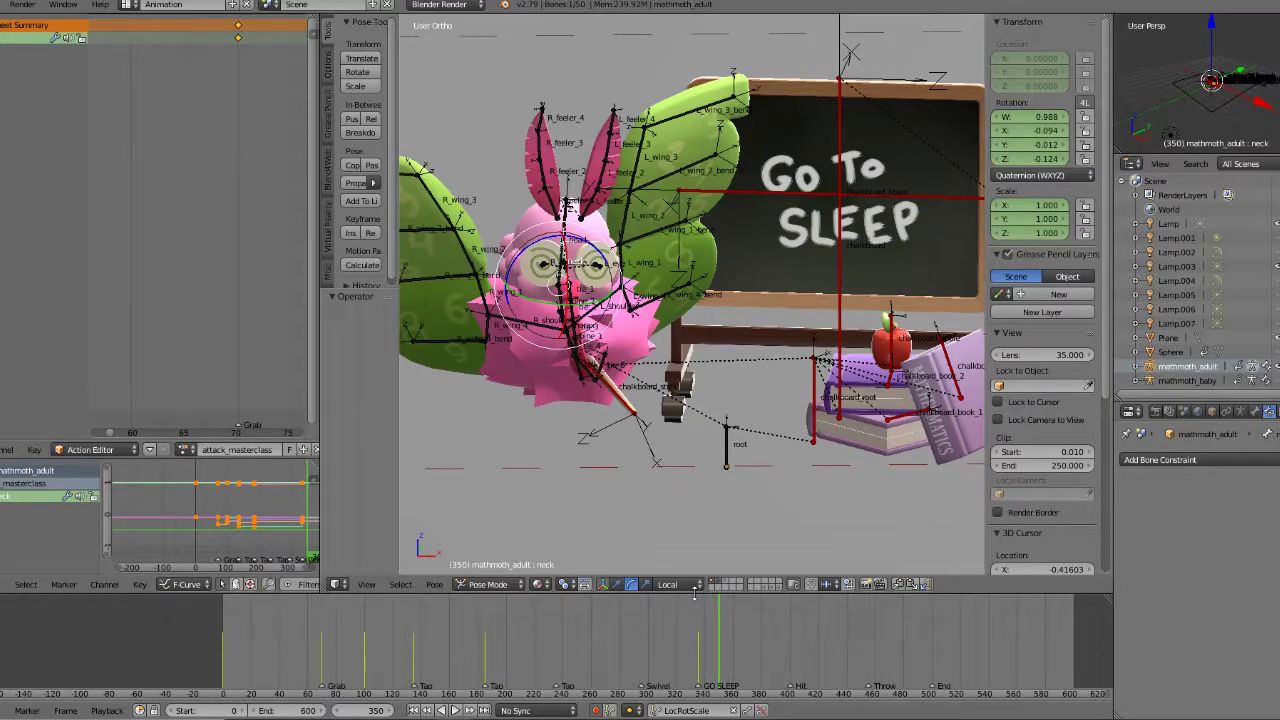
pyautogui.press('Down')
# Step: Rotate the thorax bone by -23.8° in side view at frame 335 so the body leans forward
pyautogui.moveTo(714, 422); pyautogui.dragTo(774, 430, button='middle')
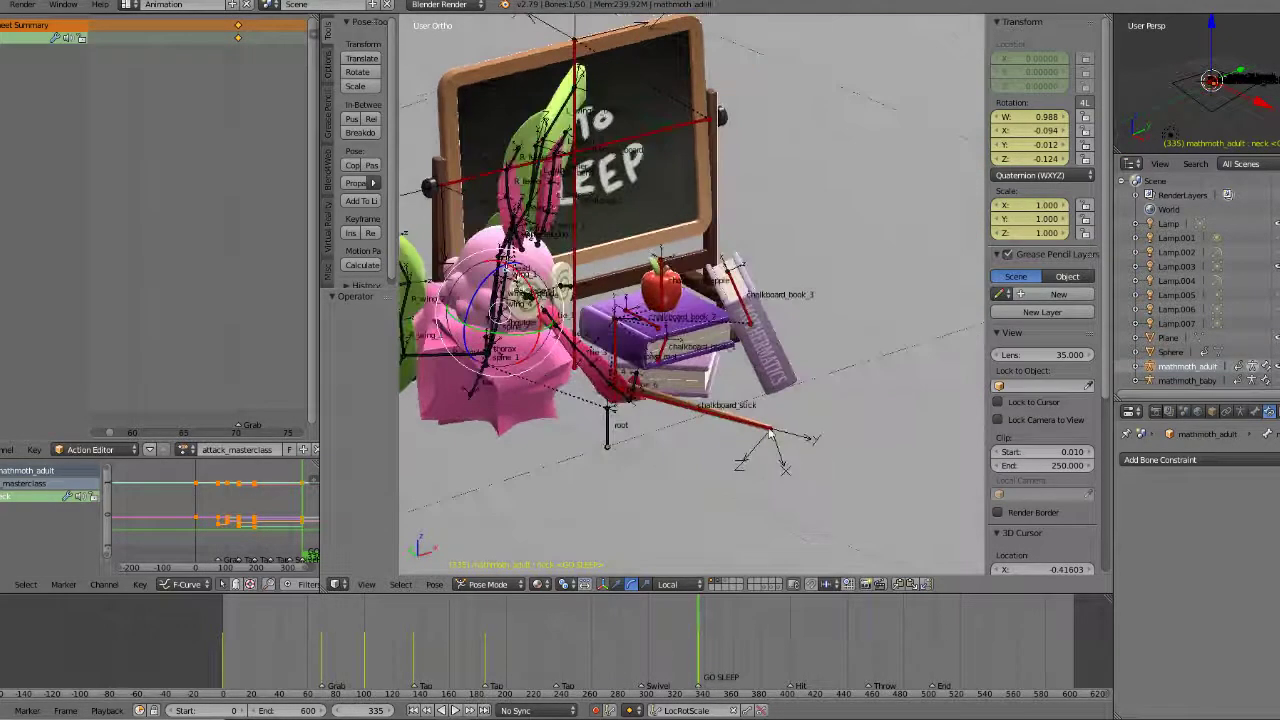
pyautogui.press('KP_3')
pyautogui.scroll(4, 754, 428)
pyautogui.scroll(-4, 754, 430)
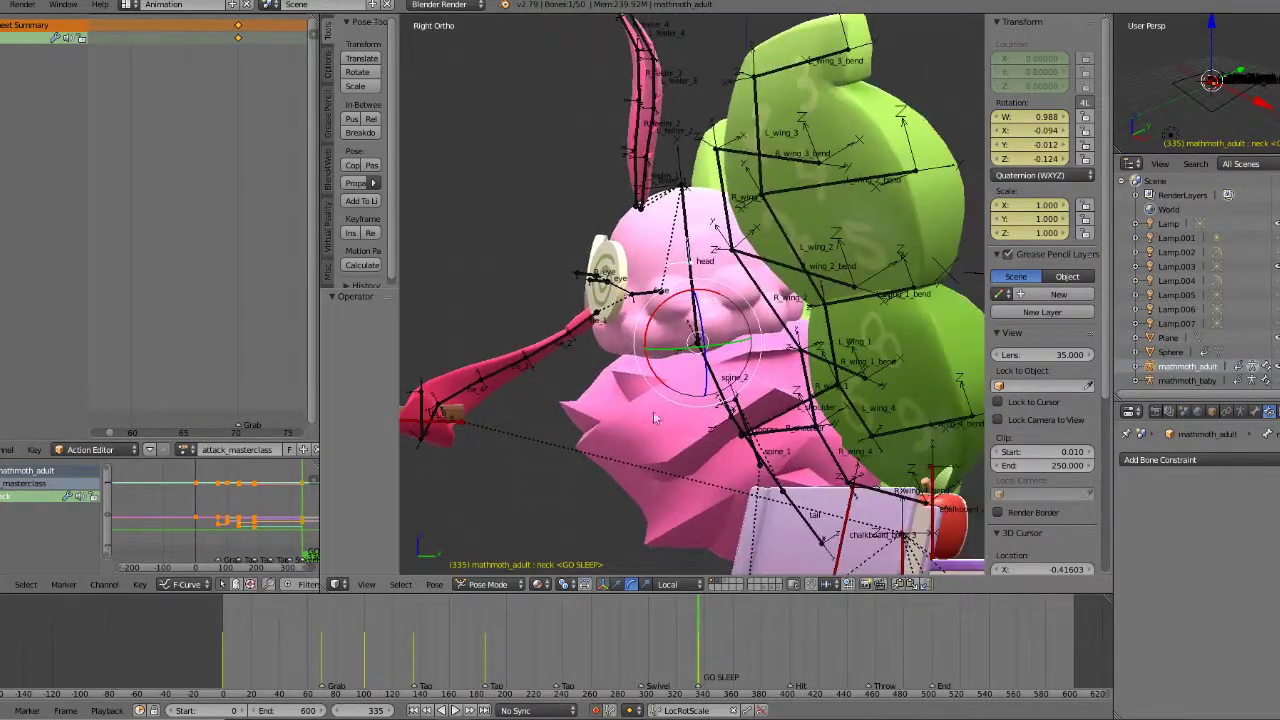
pyautogui.rightClick(744, 404)
pyautogui.scroll(-2, 750, 460)
pyautogui.press('r')
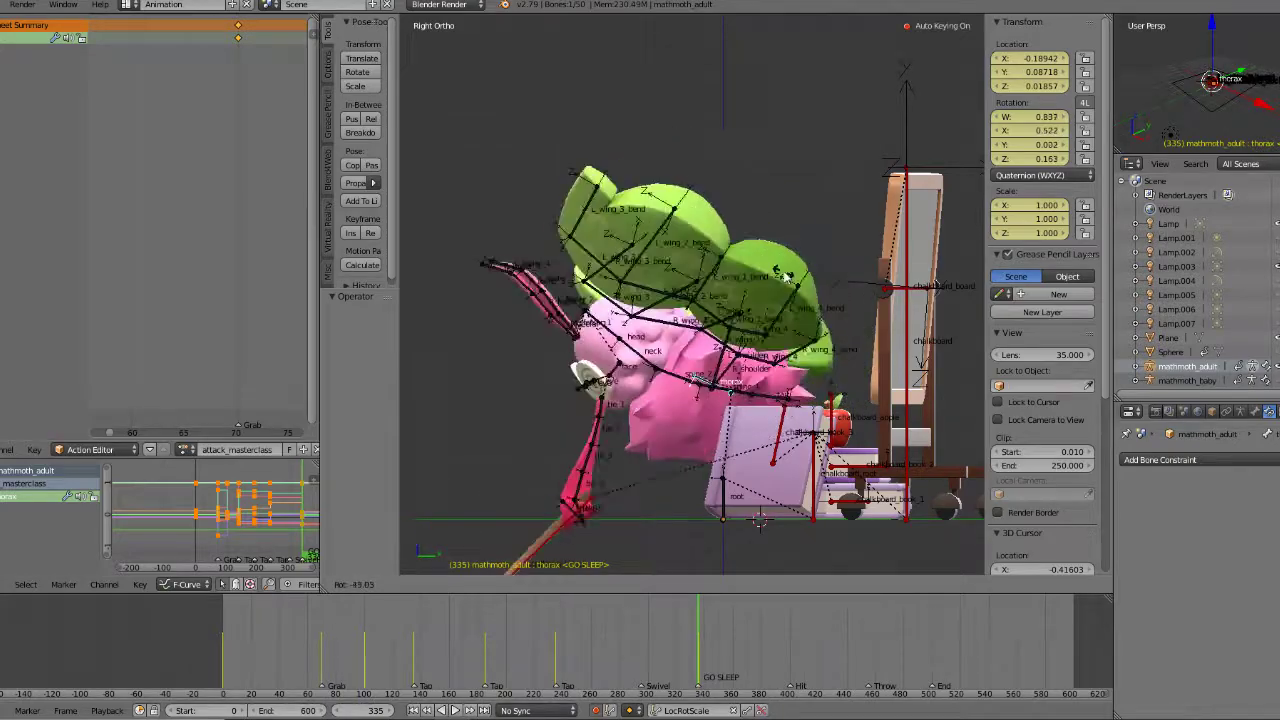
pyautogui.press('Escape')
pyautogui.press('r')
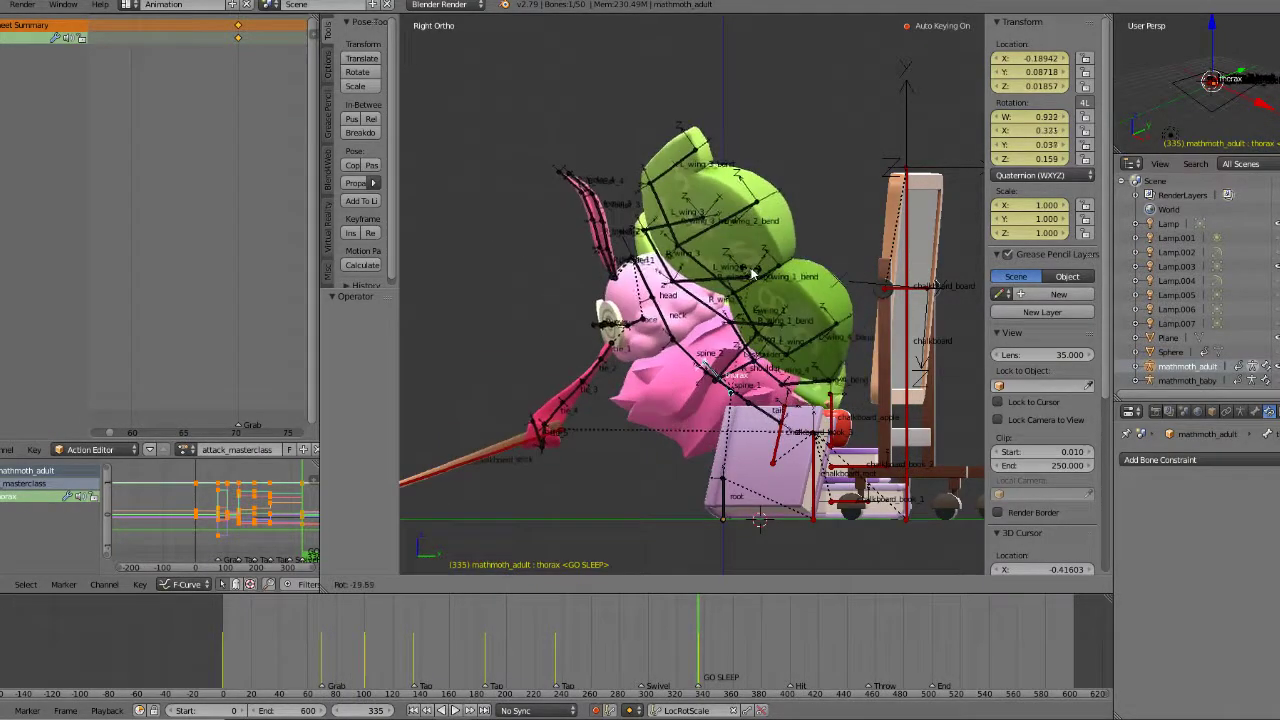
pyautogui.click(743, 273)
# Step: Rotate the spine_2 bone by 5.45° and the neck bone by 7.44° in side view at frame 335
pyautogui.rightClick(700, 358)
pyautogui.press('r')
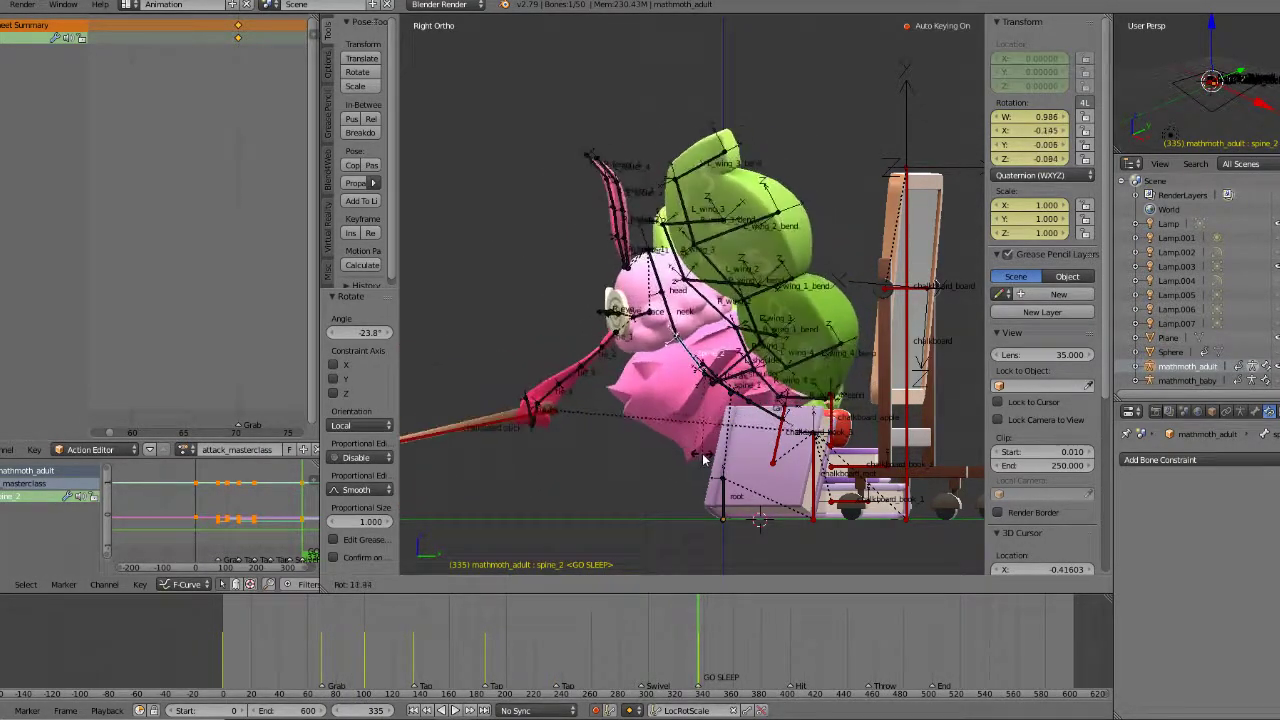
pyautogui.click(663, 335)
pyautogui.rightClick(668, 322)
pyautogui.press('r')
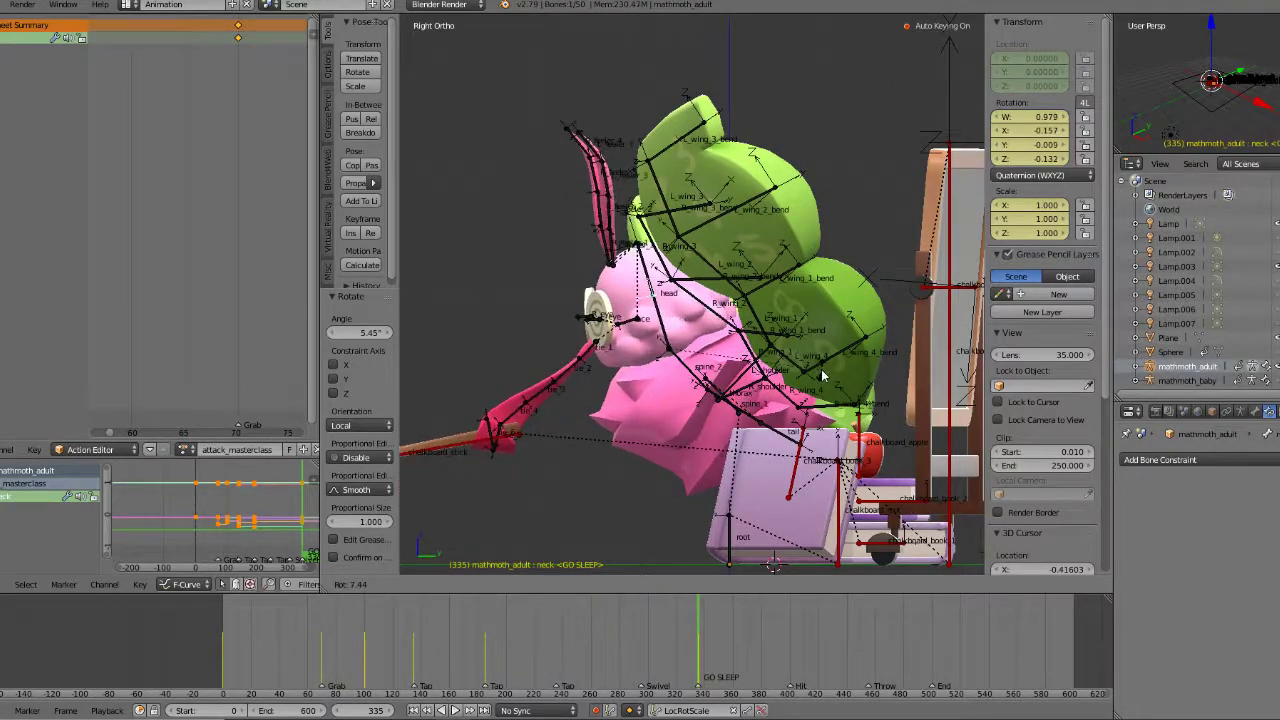
pyautogui.click(700, 330)
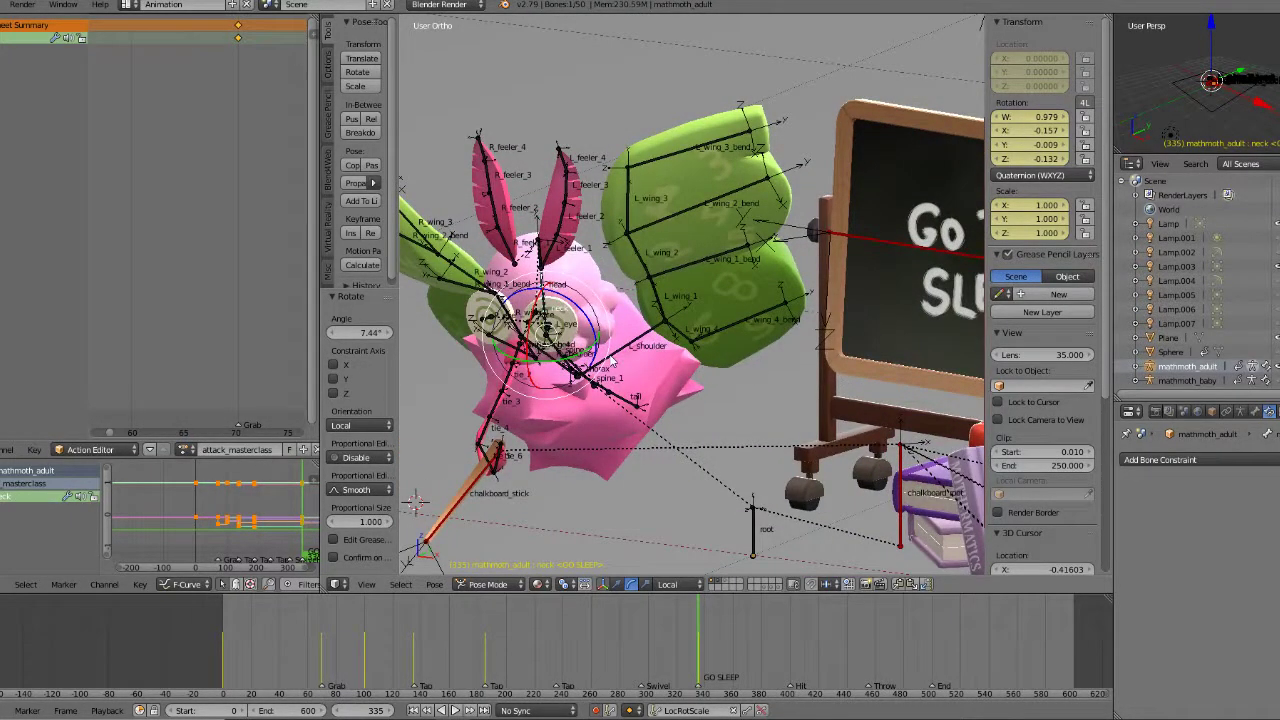
pyautogui.press('KP_3')
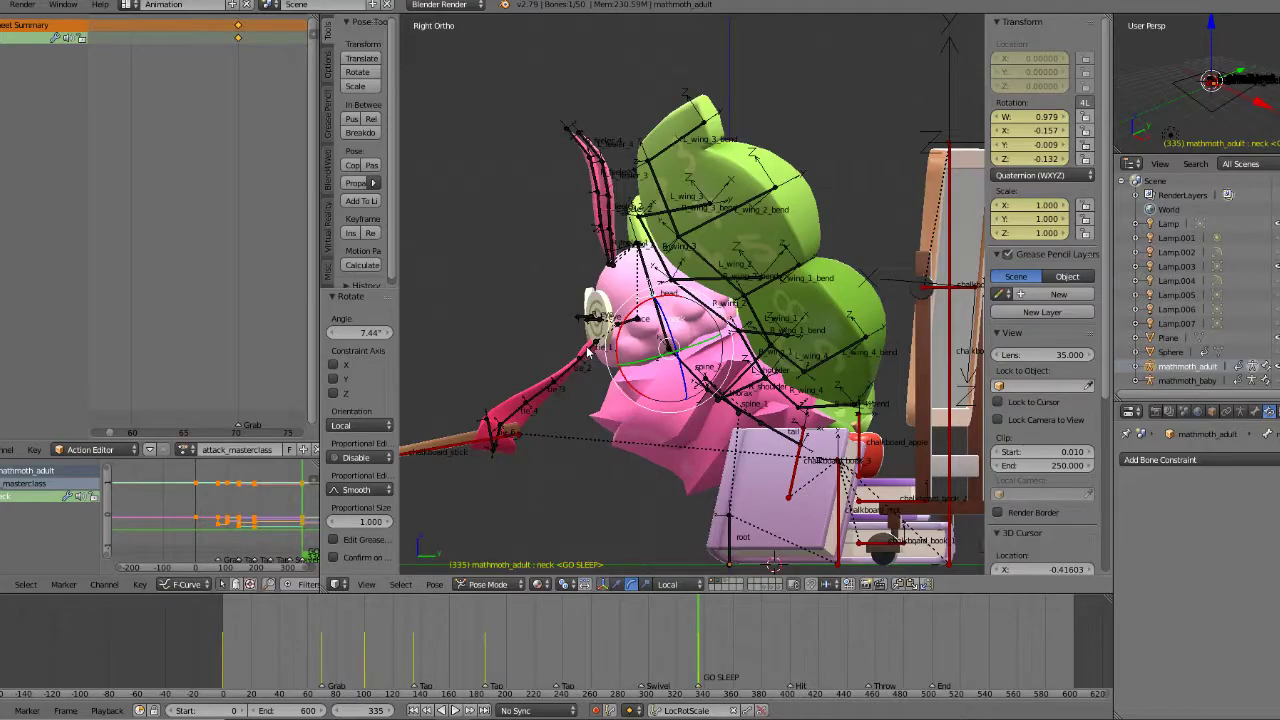
# Step: Rotate the tie_1 bone by 20.6° and again by -5.94° in side view at the GO SLEEP key
pyautogui.rightClick(588, 352)
pyautogui.keyDown('shift'); pyautogui.moveTo(588, 352); pyautogui.dragTo(763, 327, button='middle'); pyautogui.keyUp('shift')
pyautogui.press('r')
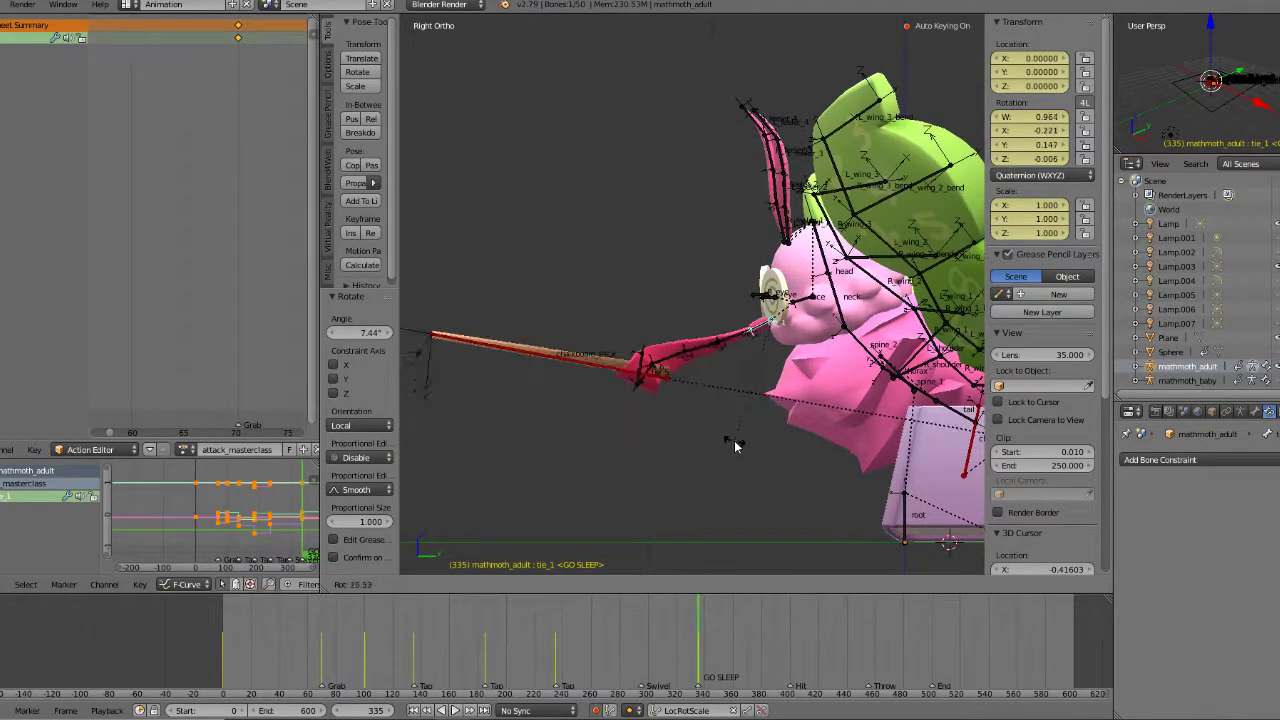
pyautogui.click(736, 446)
pyautogui.moveTo(737, 448); pyautogui.dragTo(905, 465, button='middle')
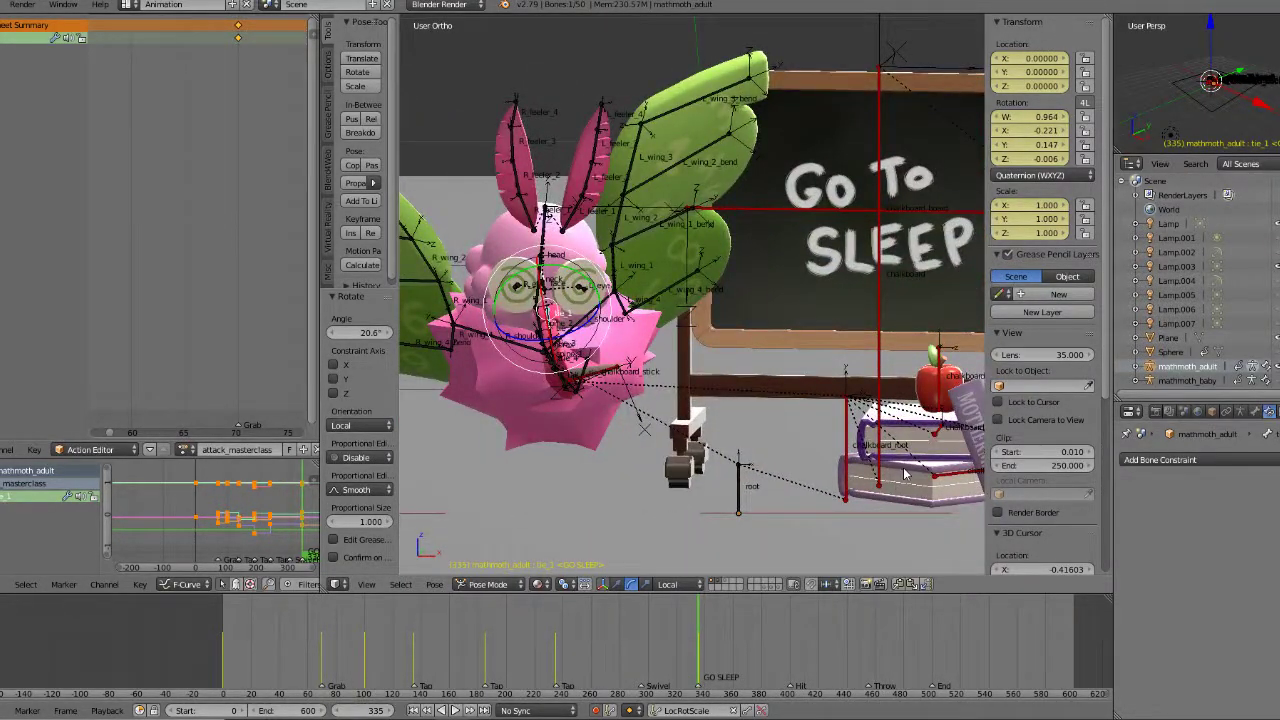
pyautogui.press('KP_3')
pyautogui.press('r')
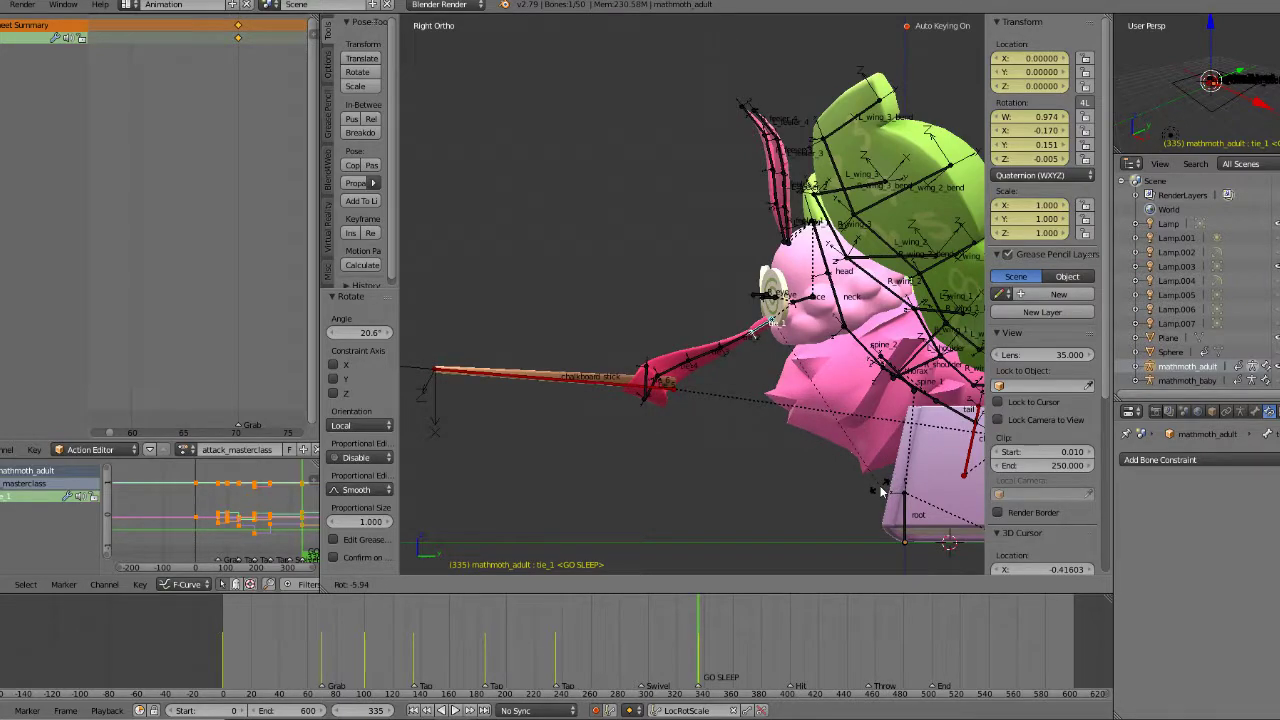
pyautogui.click(881, 490)
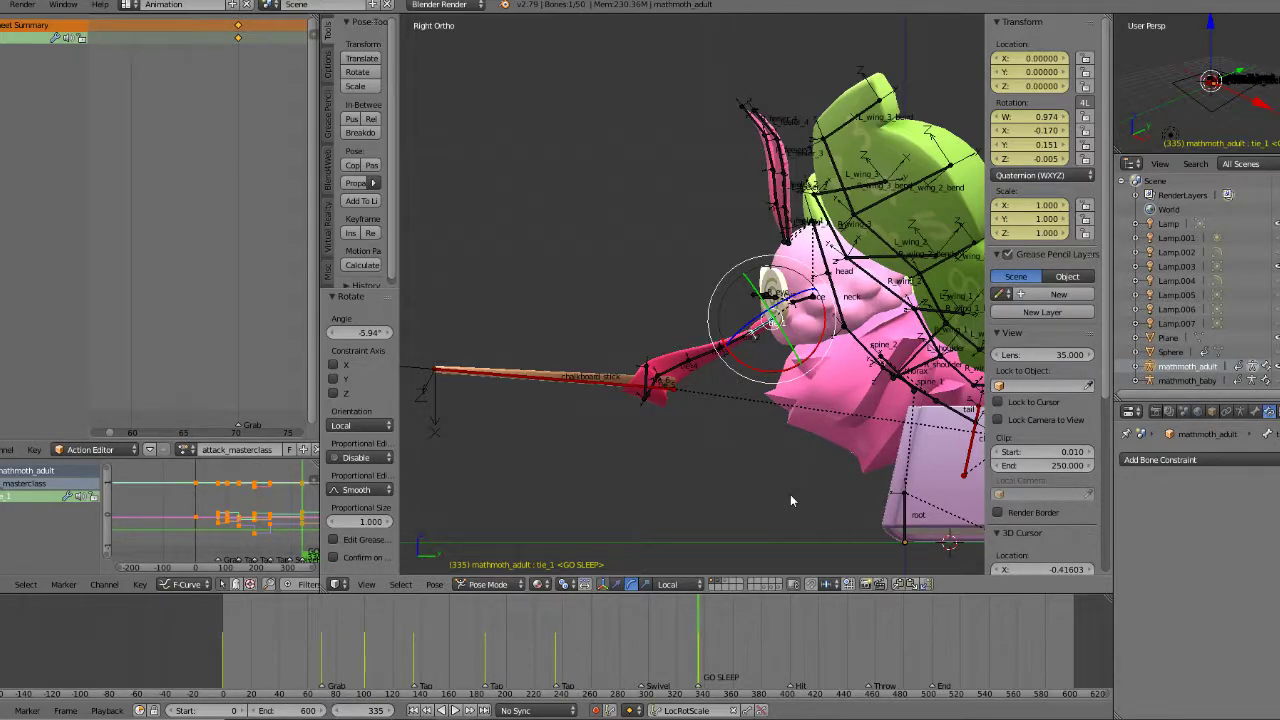
# Step: Examine the GO SLEEP pose in front, side, angled and perspective views
pyautogui.scroll(-2, 780, 457)
pyautogui.press('KP_1')
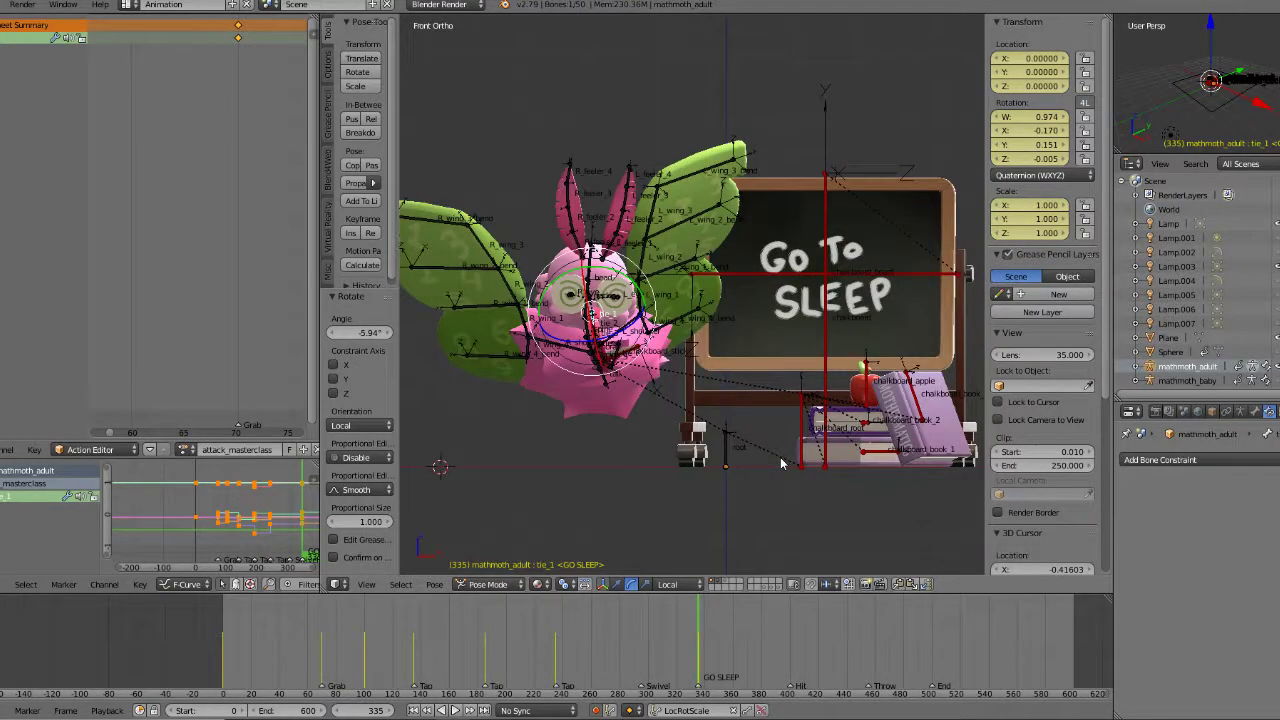
pyautogui.keyDown('shift'); pyautogui.moveTo(737, 434); pyautogui.dragTo(683, 423, button='middle'); pyautogui.keyUp('shift')
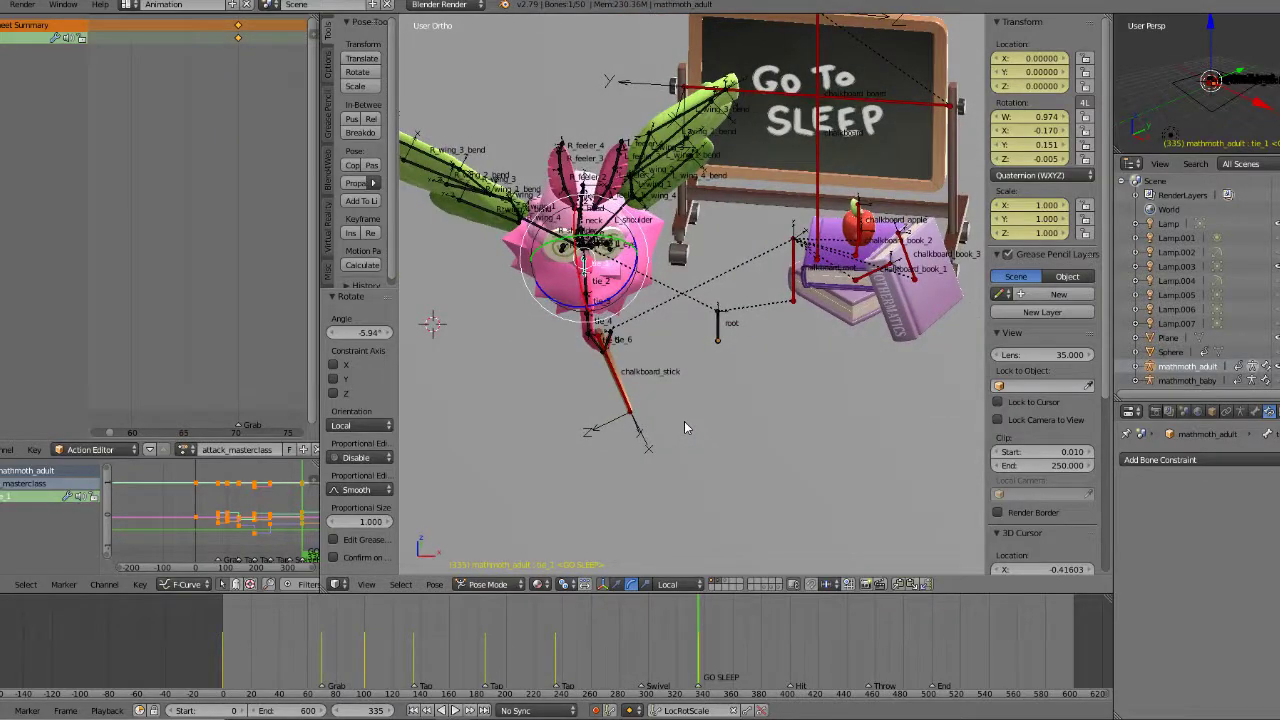
pyautogui.press('KP_1')
pyautogui.scroll(2, 715, 396)
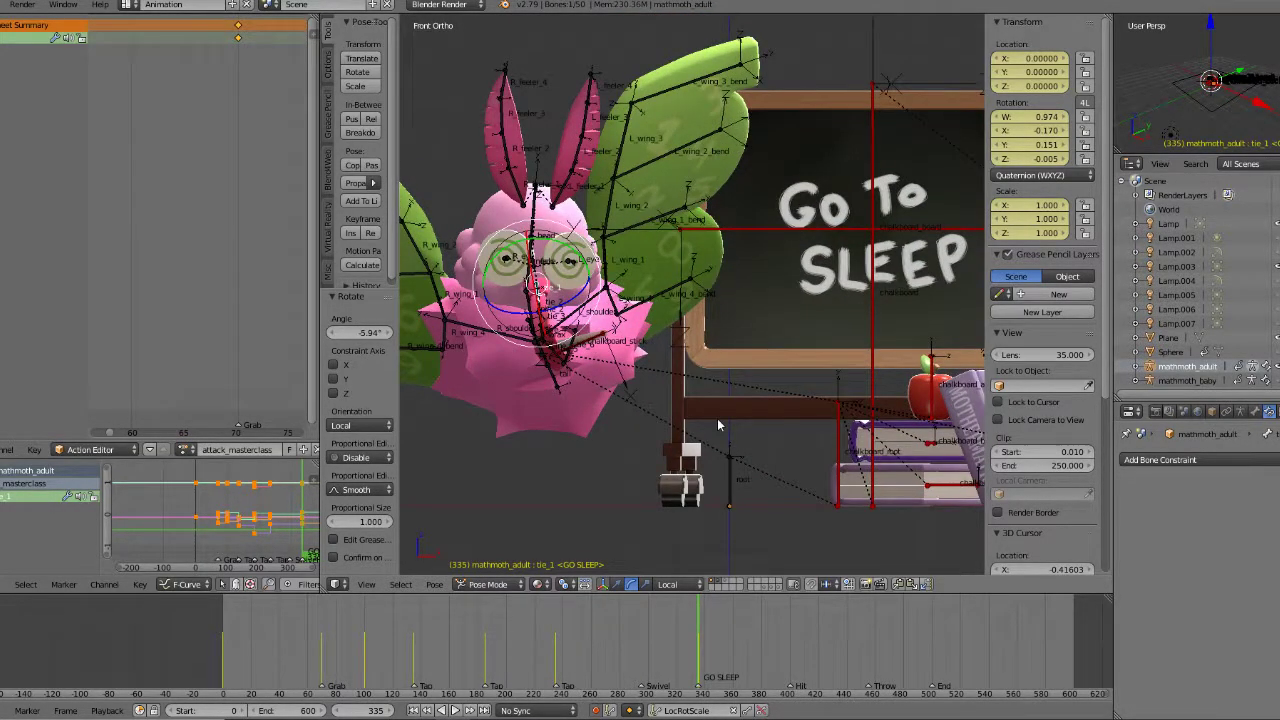
pyautogui.press('KP_5')
pyautogui.scroll(-3, 717, 410)
pyautogui.moveTo(717, 410)
pyautogui.mouseDown(button='middle')
pyautogui.moveTo(749, 421)
pyautogui.moveTo(594, 430)
pyautogui.moveTo(734, 436)
pyautogui.moveTo(707, 430)
pyautogui.mouseUp(button='middle')
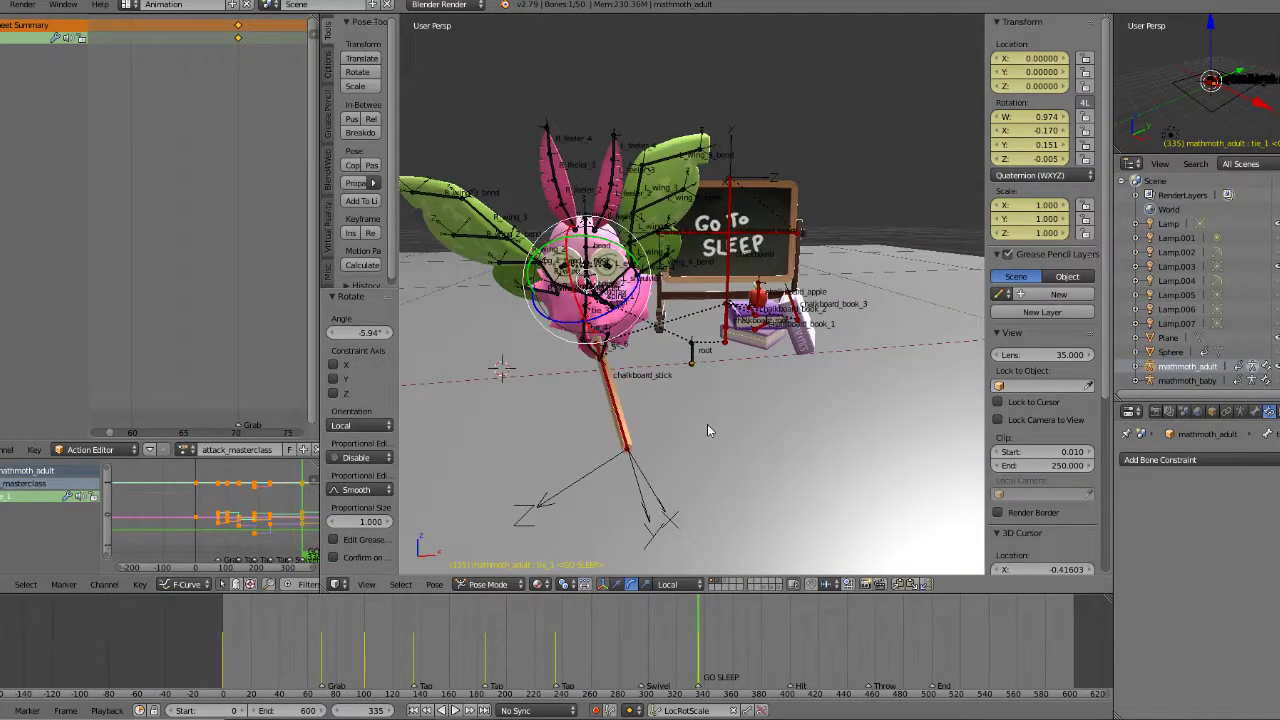
pyautogui.press('KP_1')
pyautogui.press('KP_3')
pyautogui.press('KP_1')
pyautogui.press('KP_5')
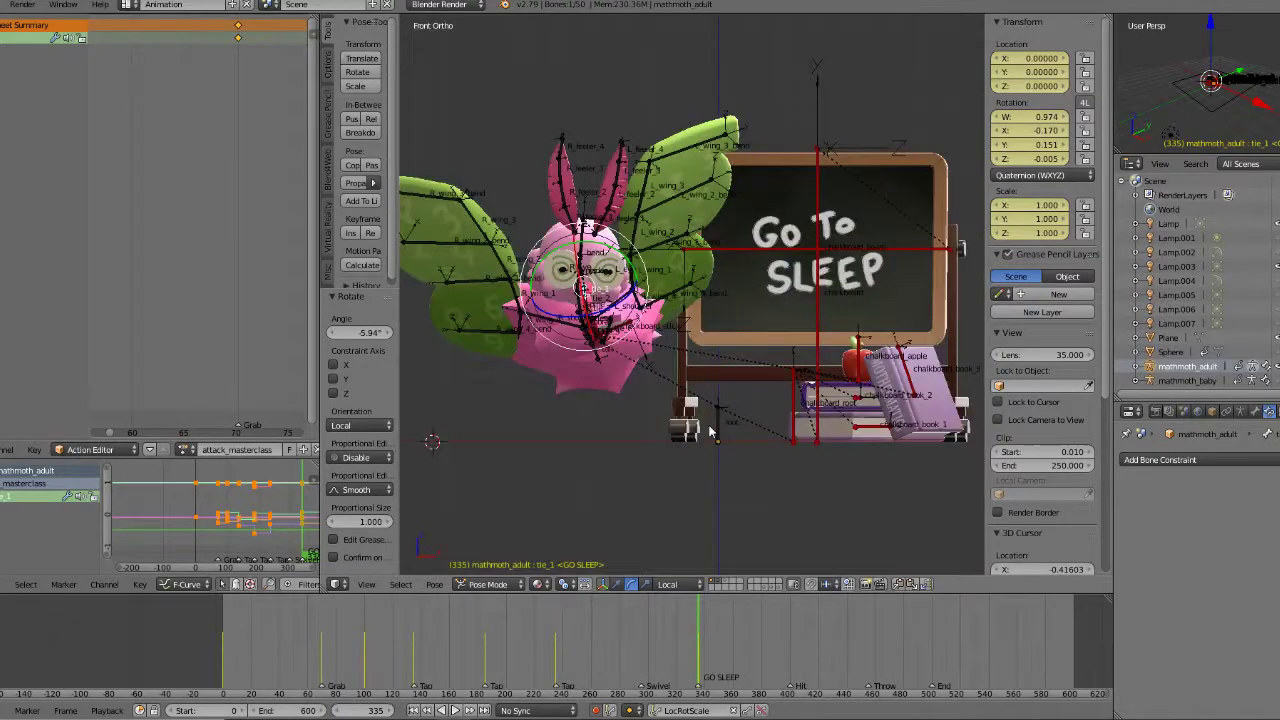
pyautogui.scroll(2, 606, 370)
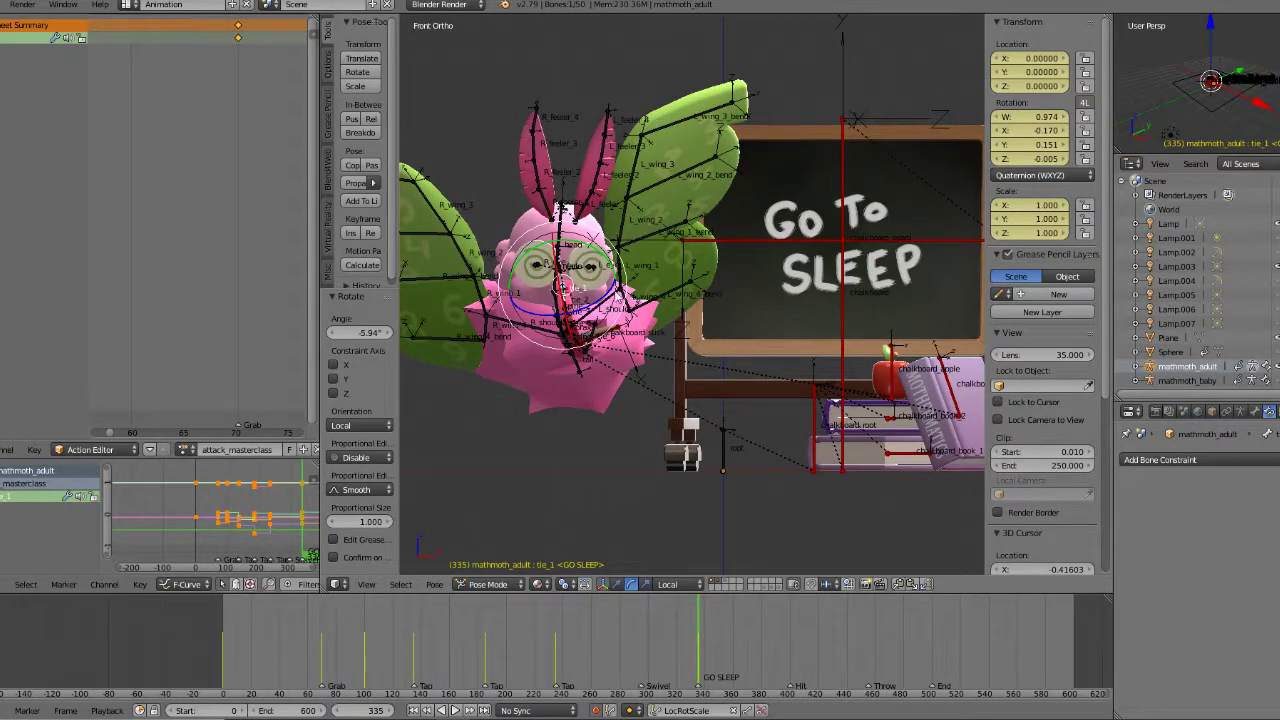
pyautogui.keyDown('shift'); pyautogui.moveTo(617, 348); pyautogui.dragTo(690, 335, button='middle'); pyautogui.keyUp('shift')
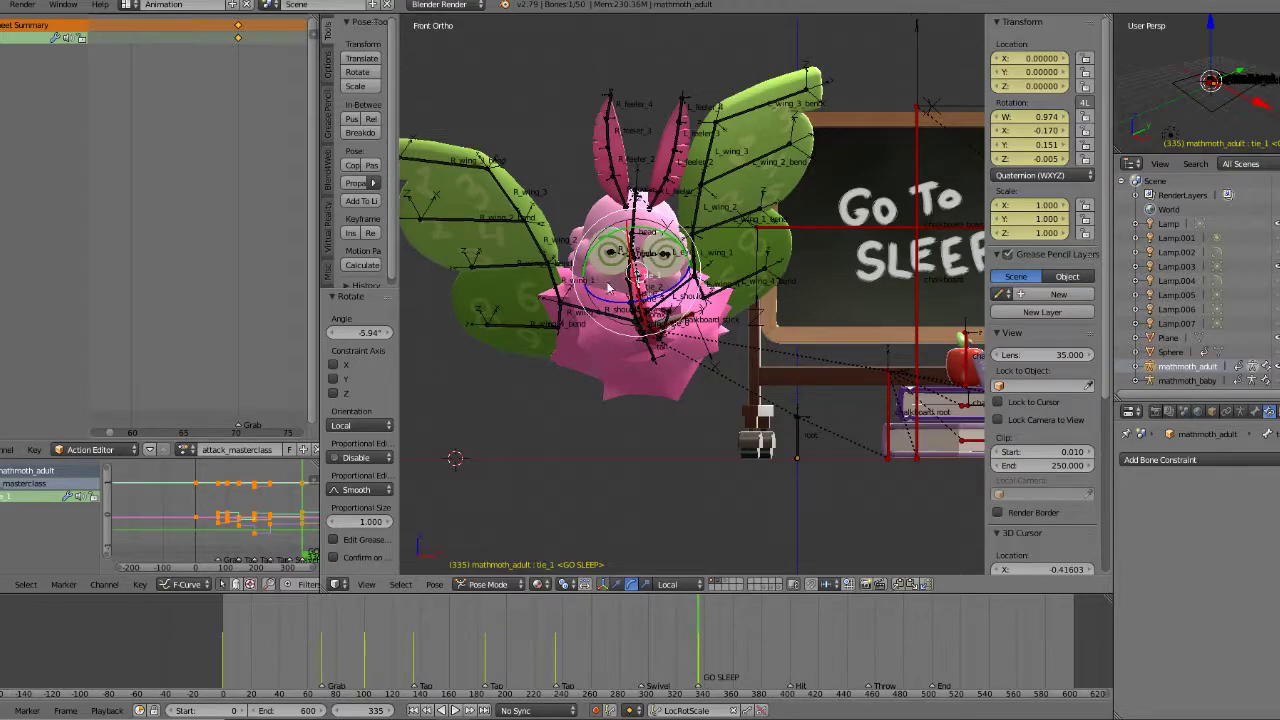
# Step: Try moving and rotating the thorax bone in front view at frame 335
pyautogui.moveTo(647, 318); pyautogui.dragTo(584, 384, button='middle')
pyautogui.rightClick(453, 316)
pyautogui.moveTo(570, 456); pyautogui.dragTo(572, 490, button='middle')
pyautogui.press('g')
pyautogui.rightClick(543, 429)
pyautogui.press('KP_1')
pyautogui.press('KP_3')
pyautogui.press('KP_1')
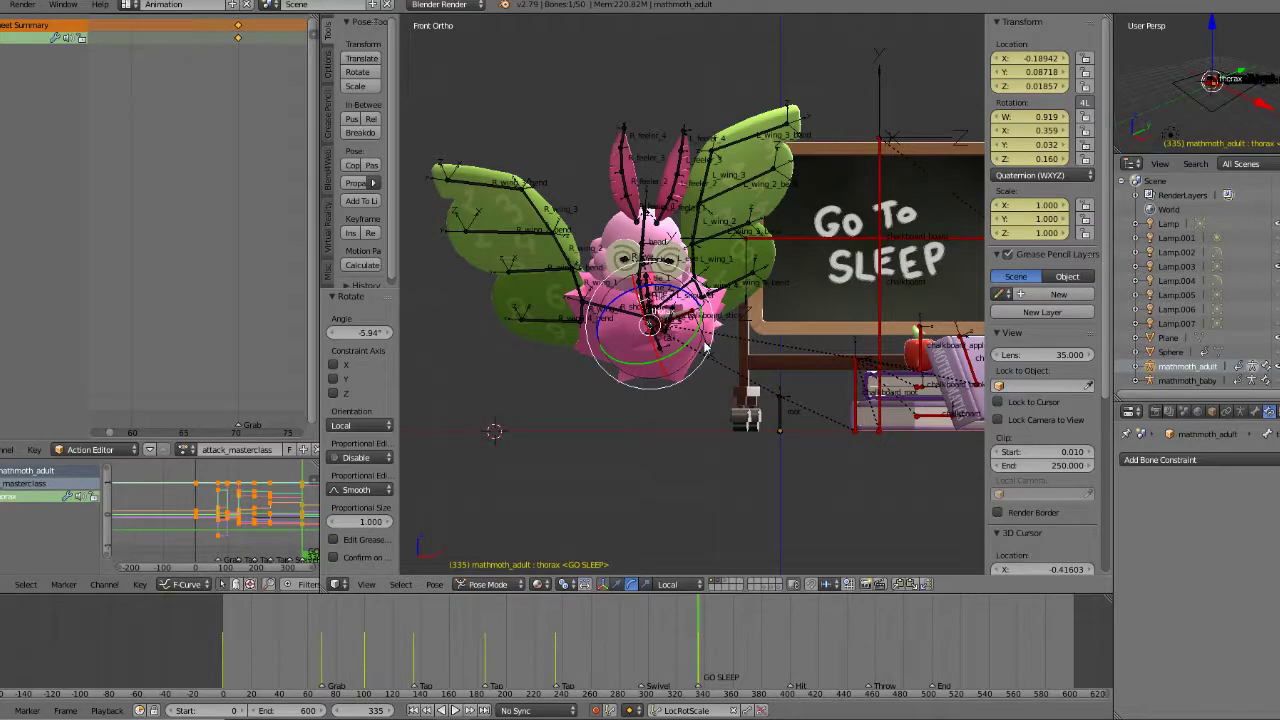
pyautogui.press('g')
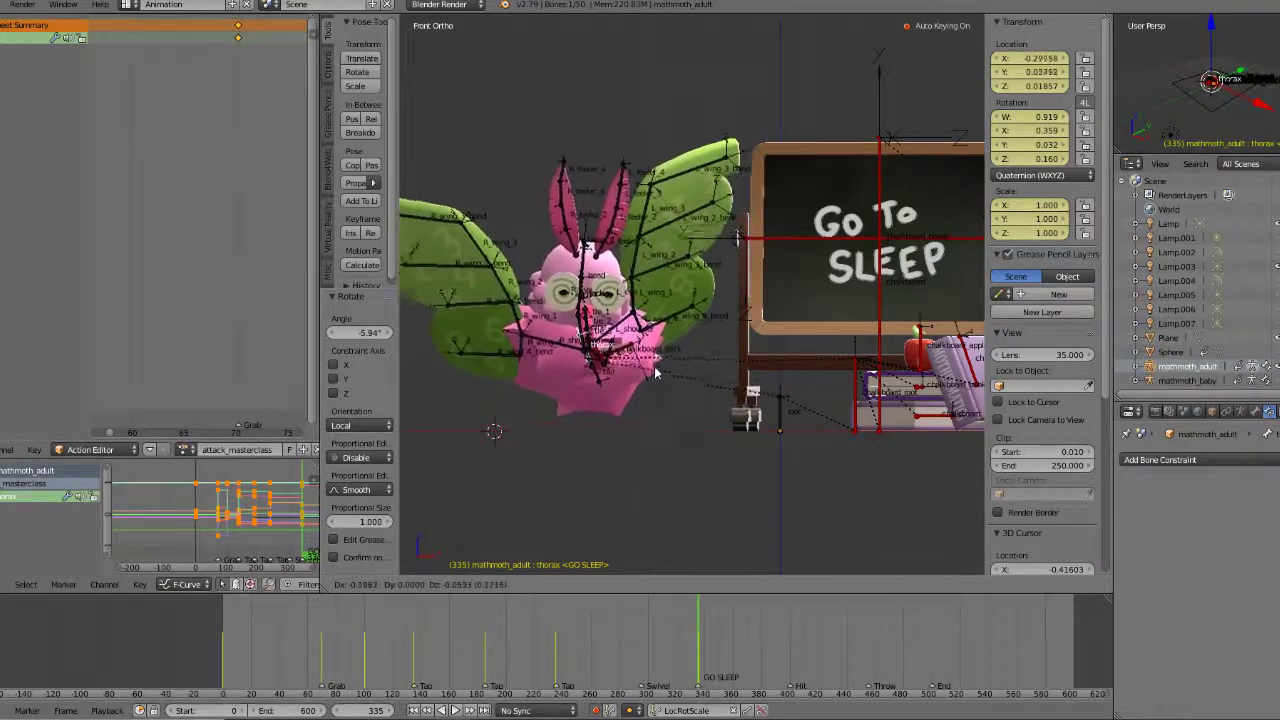
pyautogui.rightClick(652, 372)
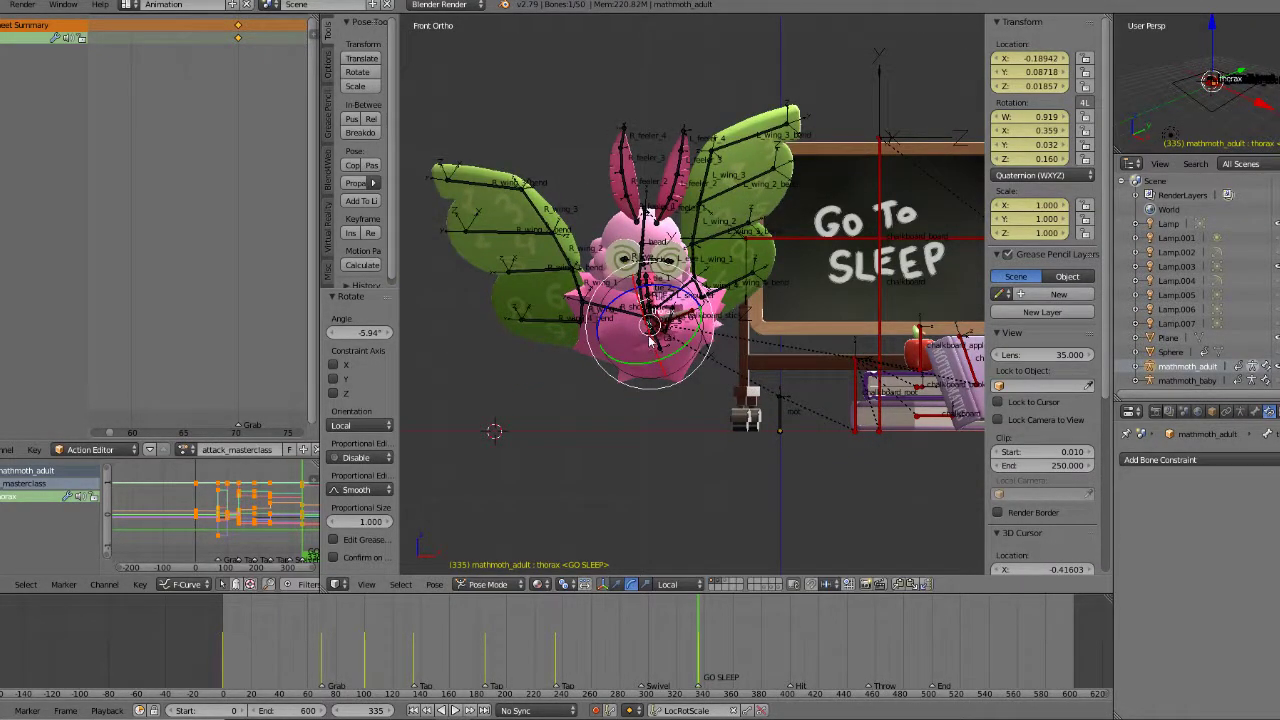
pyautogui.press('r')
pyautogui.rightClick(687, 358)
# Step: Scrub past the GO SLEEP key to frame 394 and view the moth and chalkboard from a raised angle
pyautogui.moveTo(598, 651); pyautogui.dragTo(770, 655)
pyautogui.scroll(-3, 795, 420)
pyautogui.moveTo(795, 420); pyautogui.dragTo(750, 461, button='middle')
pyautogui.press('KP_1')
pyautogui.press('KP_6')
pyautogui.press('KP_6')
pyautogui.press('KP_6')
pyautogui.press('KP_8')
pyautogui.press('KP_8')
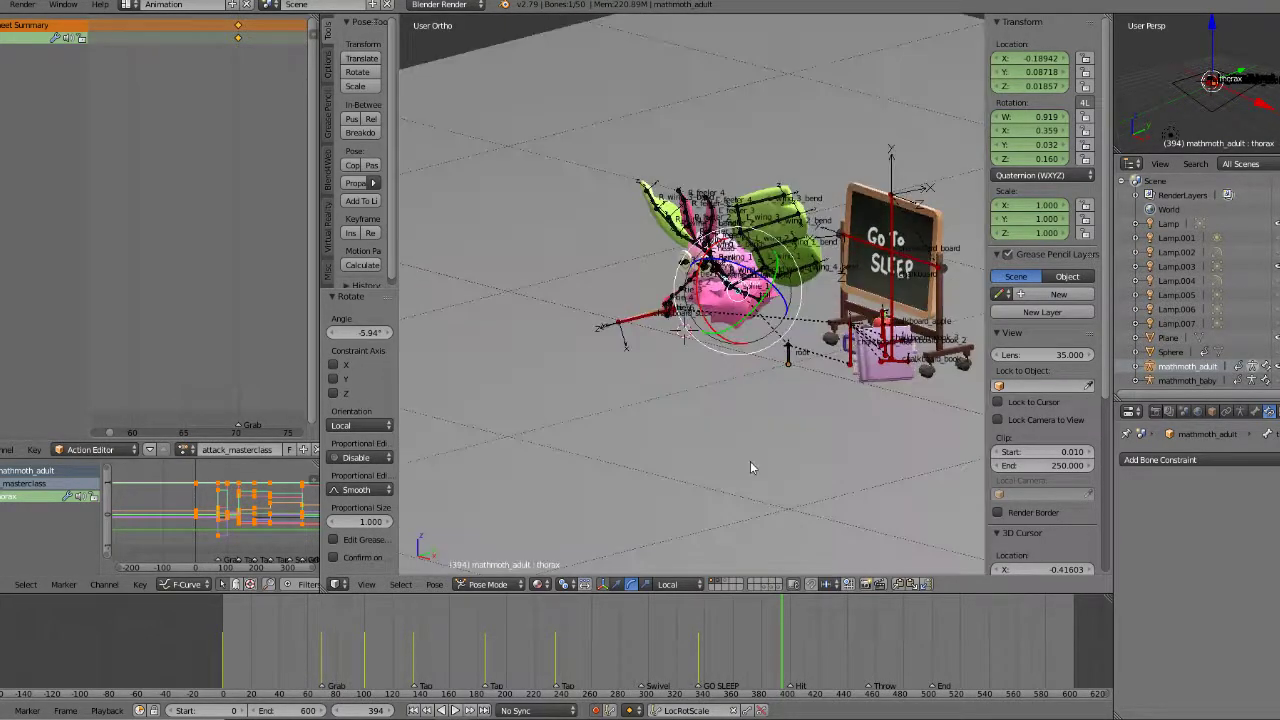
# Step: Return to the key at frame 100 and play the animation through the GO SLEEP pose
pyautogui.press('KP_2')
pyautogui.press('Down')
pyautogui.press('Down')
pyautogui.press('Down')
pyautogui.press('Down')
pyautogui.press('Down')
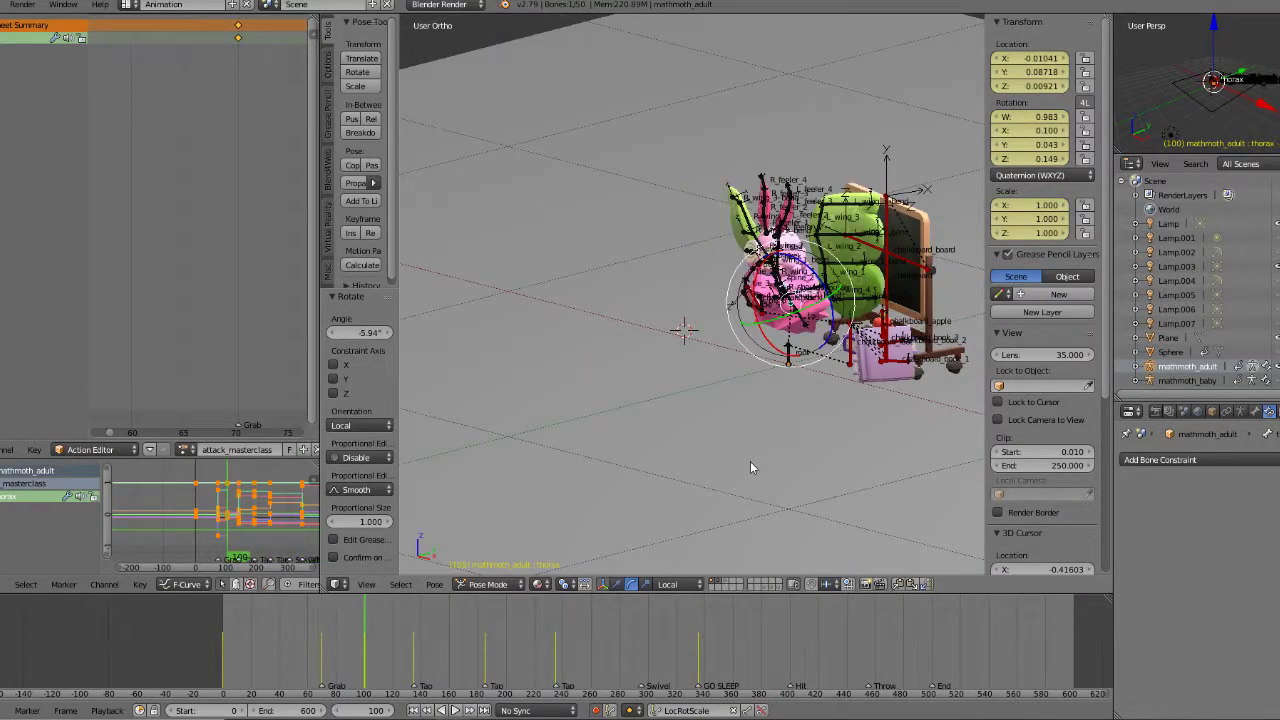
pyautogui.click(455, 710)
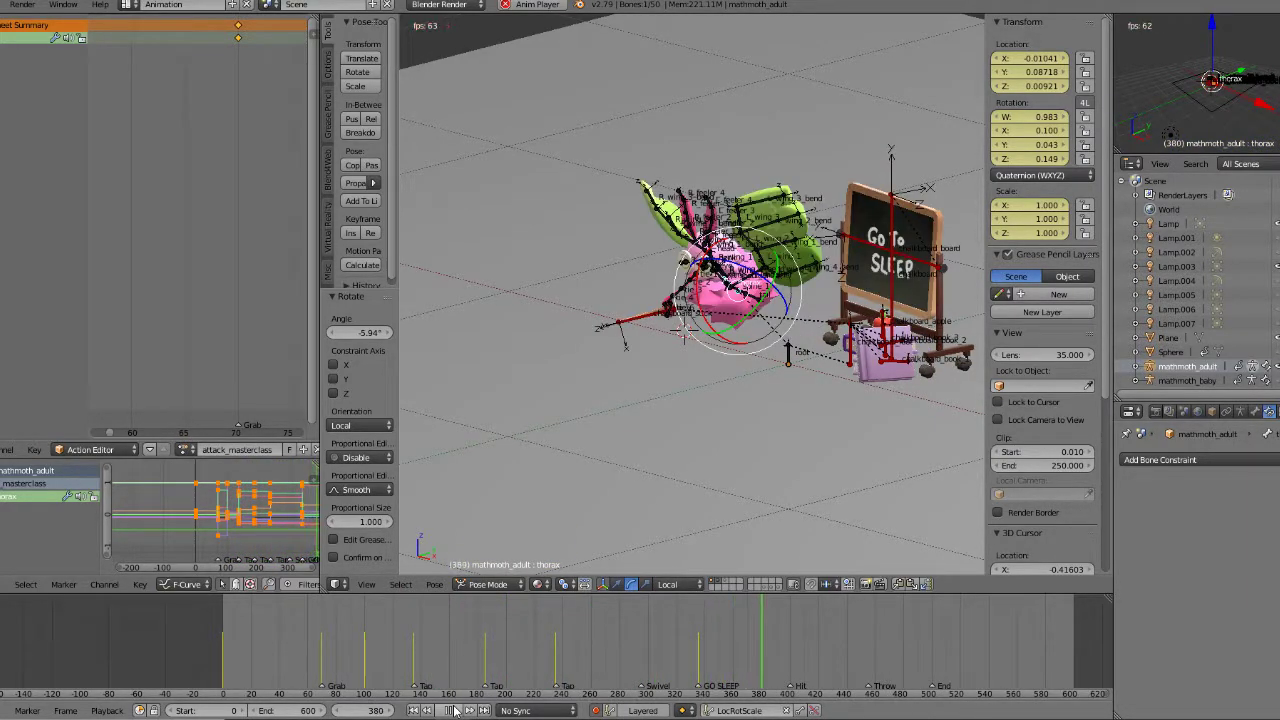
# Step: Scrub back to the Swivel marker and frame 224, and replay the turn into the GO SLEEP pose
pyautogui.click(677, 663)
pyautogui.moveTo(677, 663); pyautogui.dragTo(643, 672)
pyautogui.hotkey('alt', 'a')
pyautogui.press('Down')
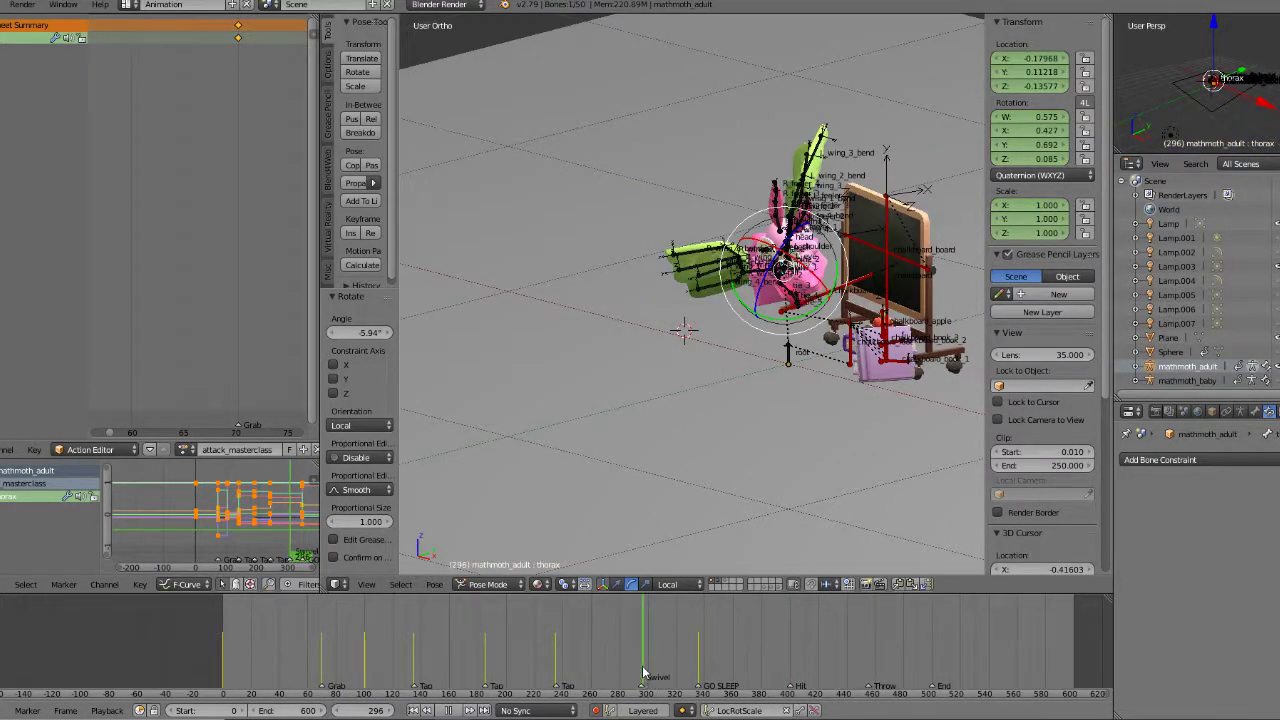
pyautogui.click(542, 672)
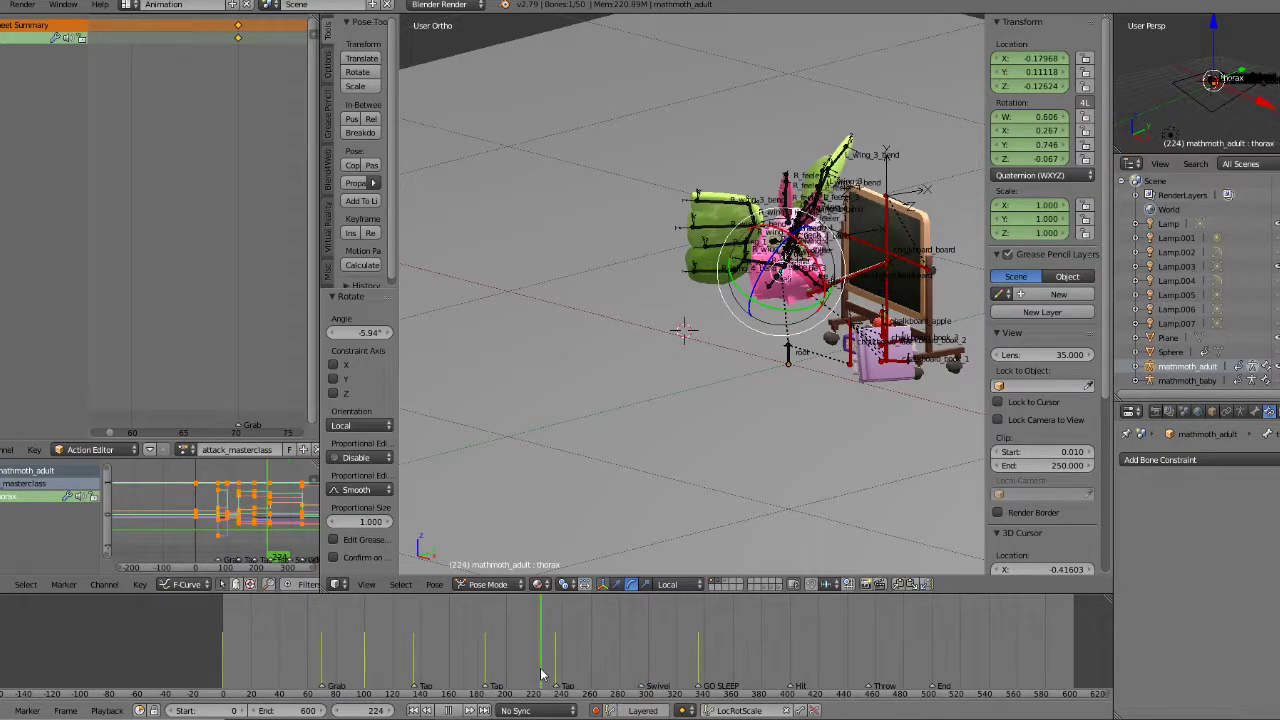
pyautogui.click(457, 710)
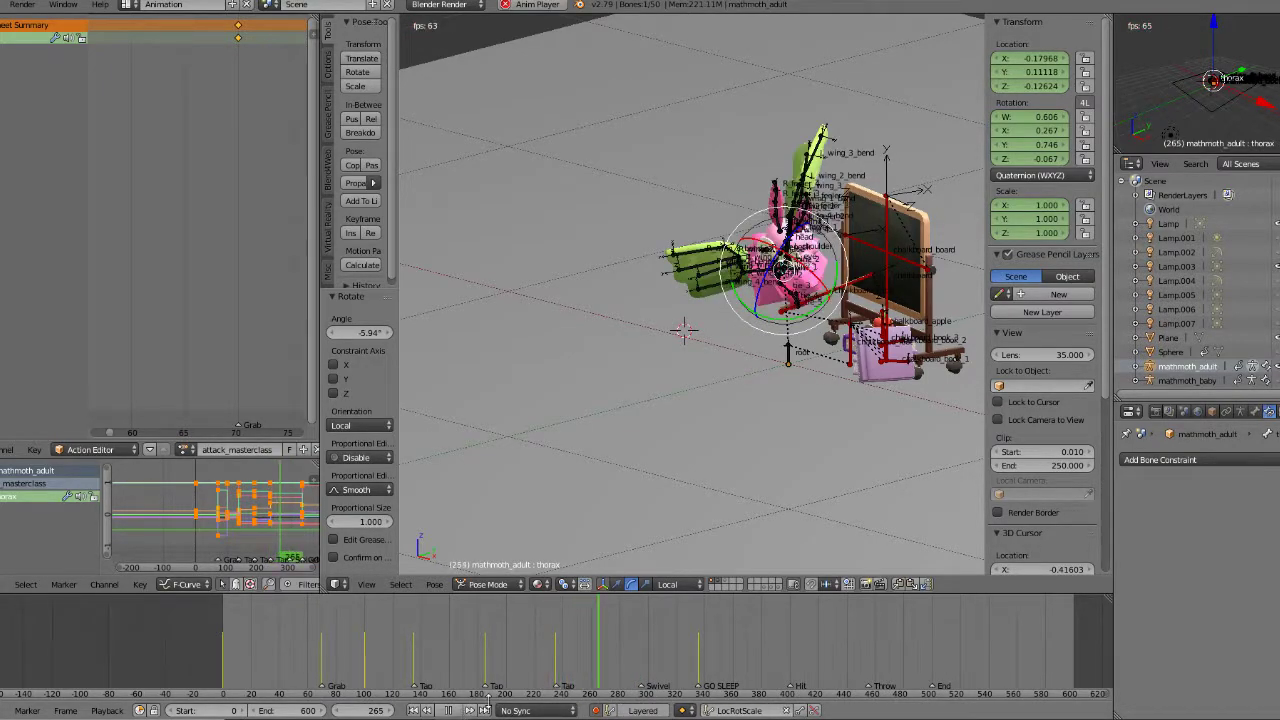
pyautogui.click(538, 648)
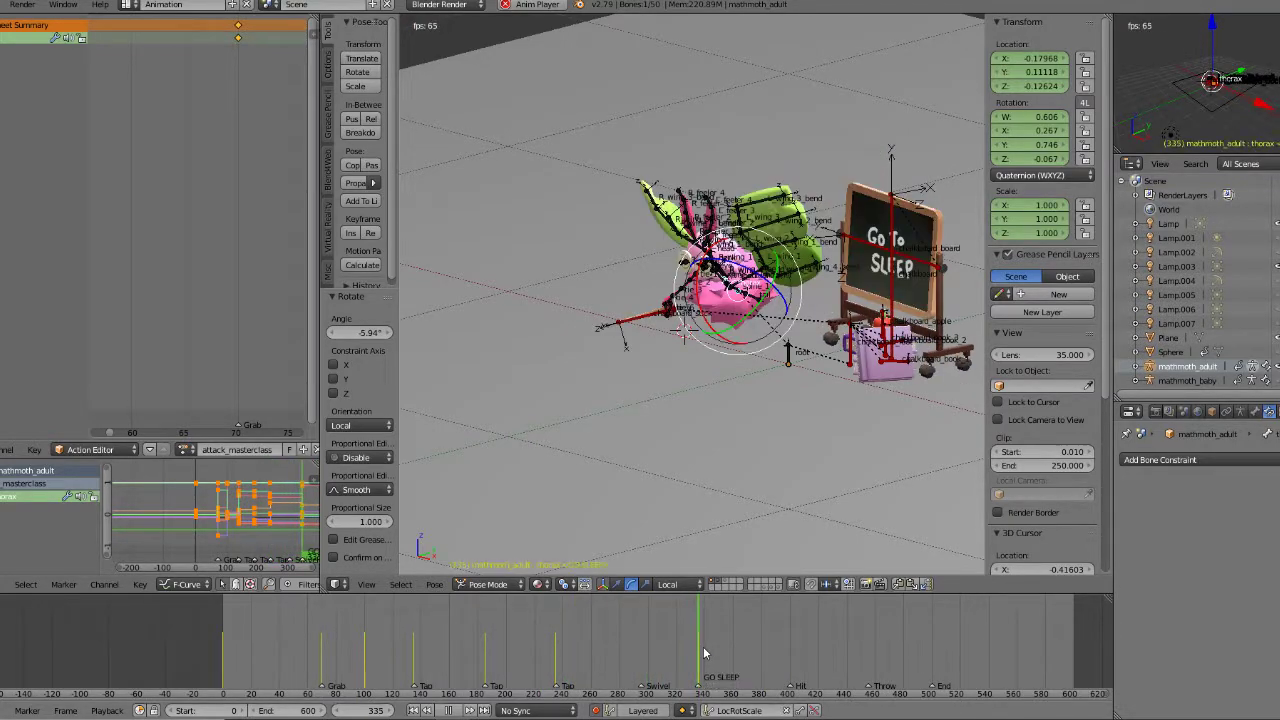
pyautogui.click(604, 656)
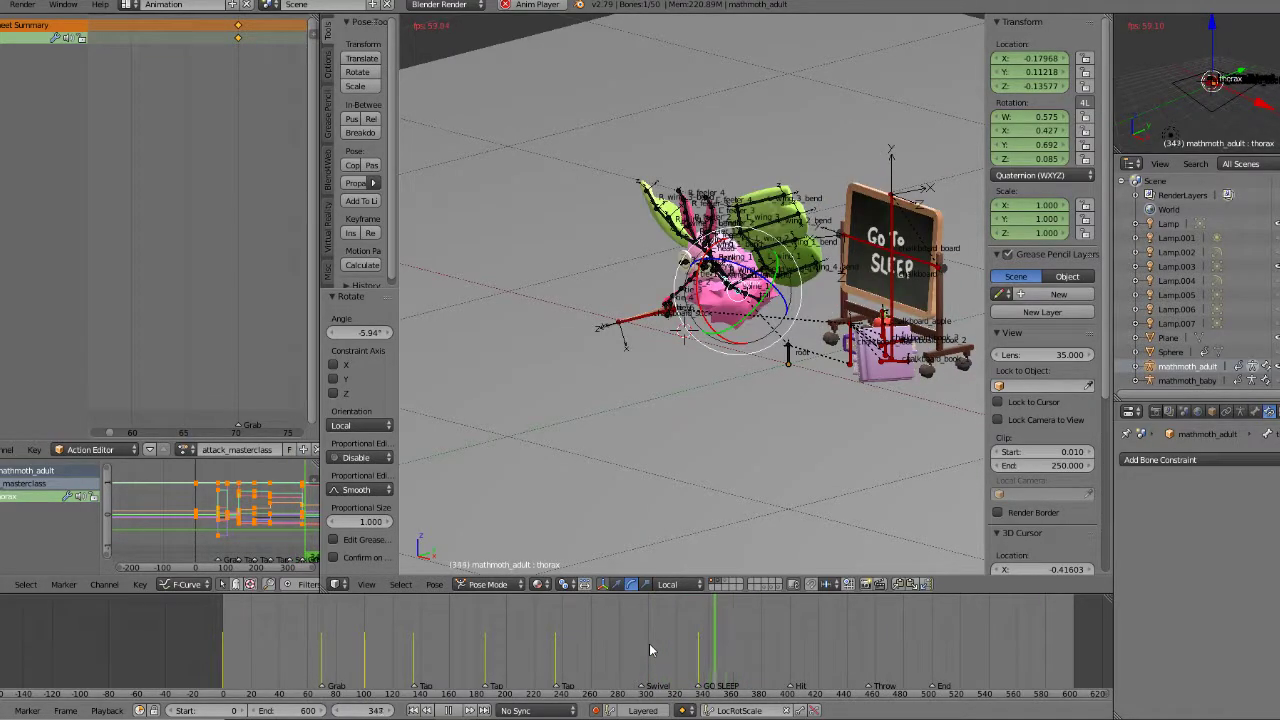
# Step: Replay the animation from just before the last Tap marker past GO SLEEP and stop at frame 385
pyautogui.click(456, 709)
pyautogui.moveTo(678, 662); pyautogui.dragTo(547, 657)
pyautogui.click(458, 710)
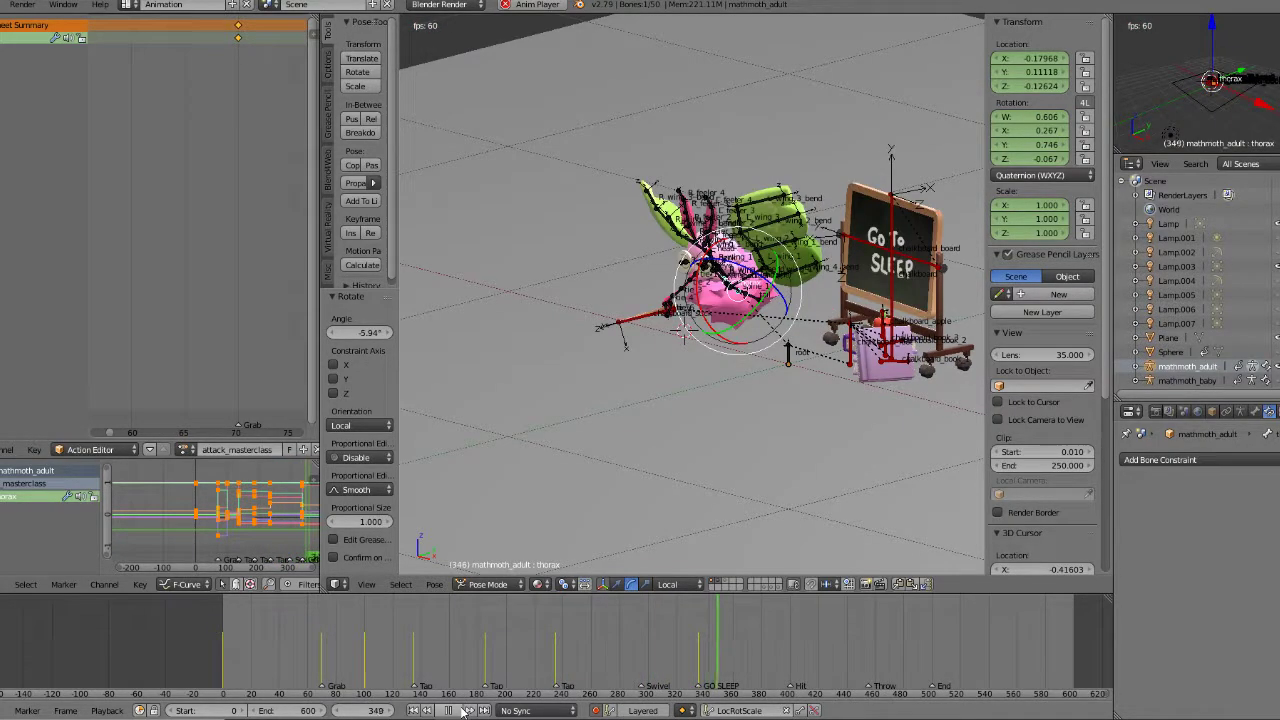
pyautogui.click(458, 710)
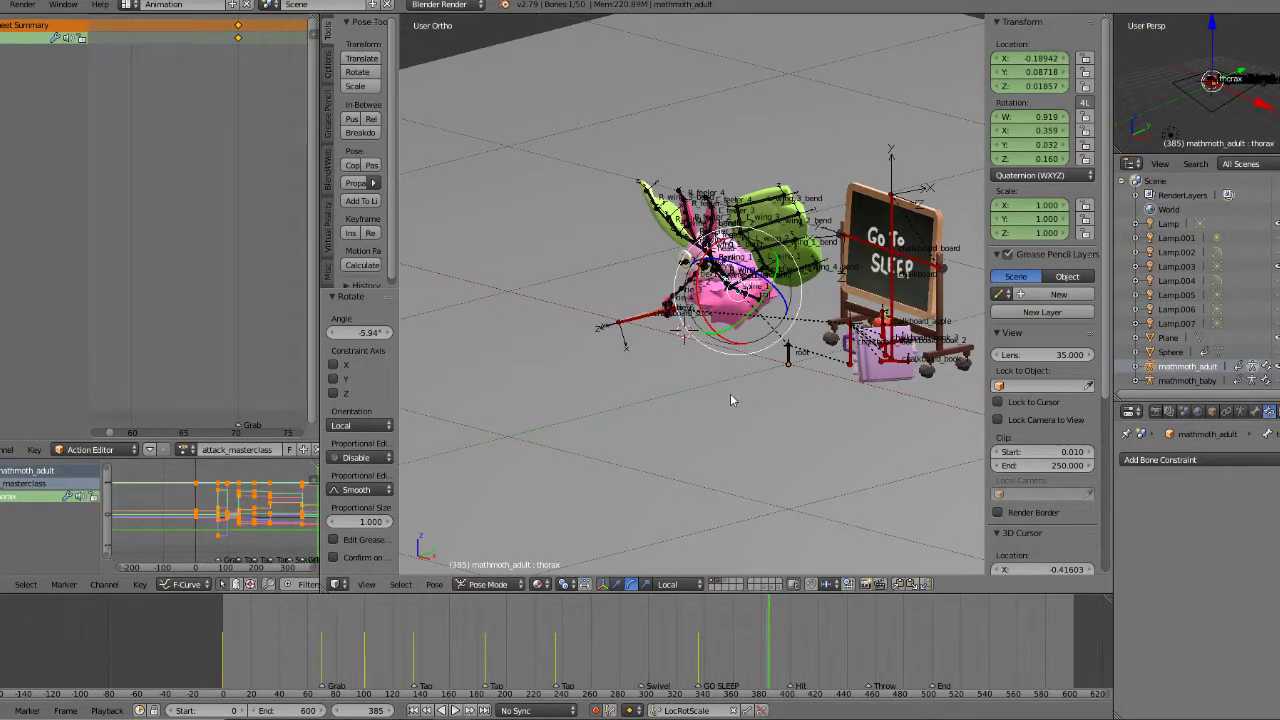
pyautogui.scroll(3, 723, 370)
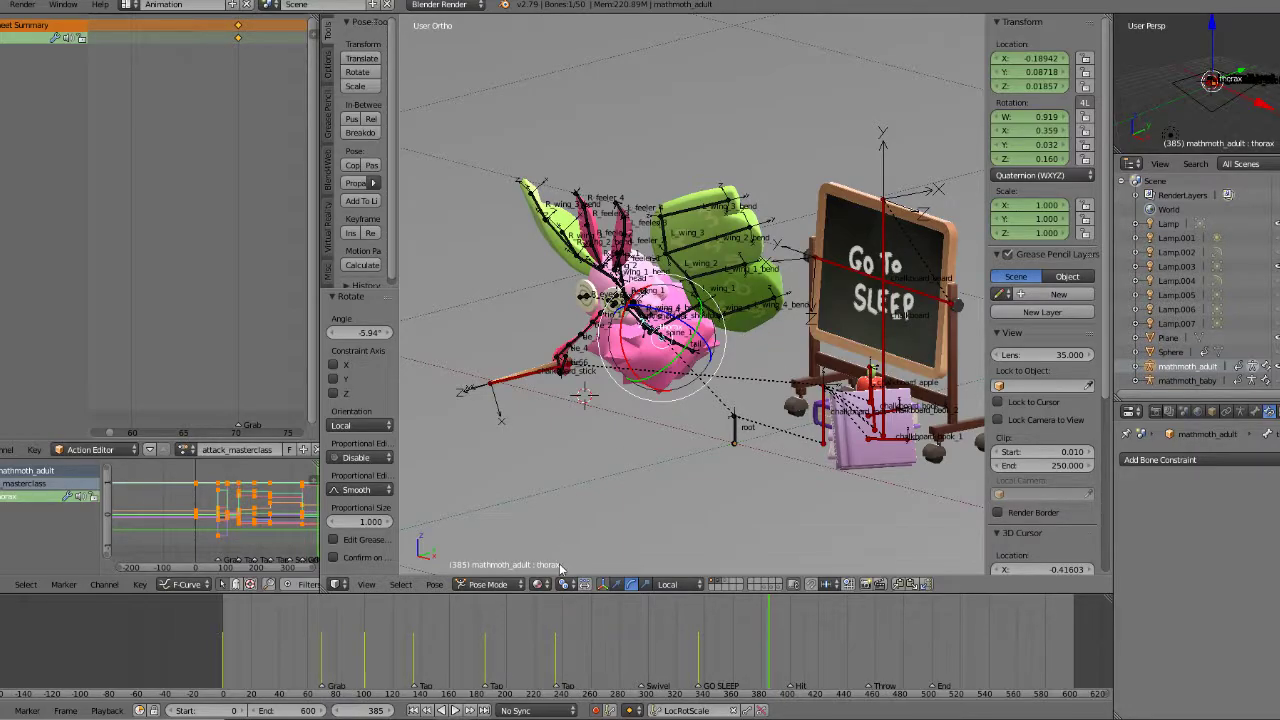
# Step: Replay from around the second Tap marker and from frame 326 in a closer view to check the change into GO SLEEP
pyautogui.moveTo(540, 657); pyautogui.dragTo(478, 652)
pyautogui.click(456, 710)
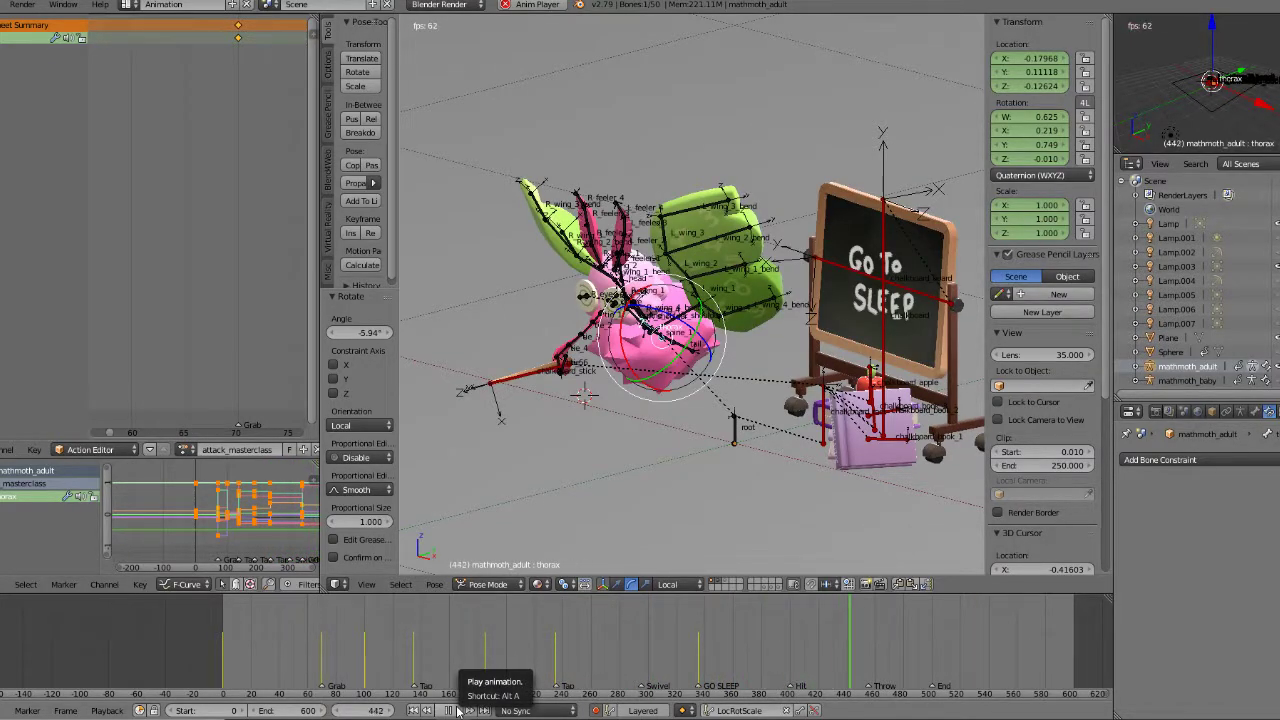
pyautogui.moveTo(519, 663); pyautogui.dragTo(686, 662)
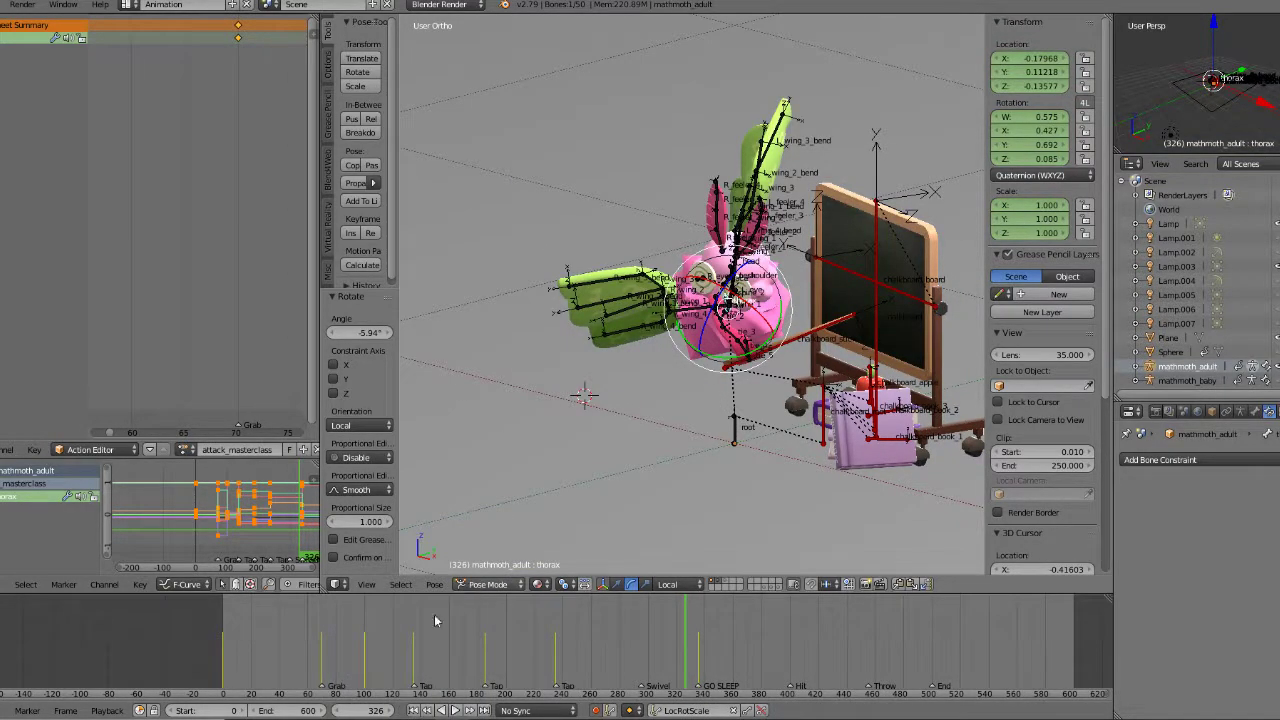
pyautogui.click(455, 710)
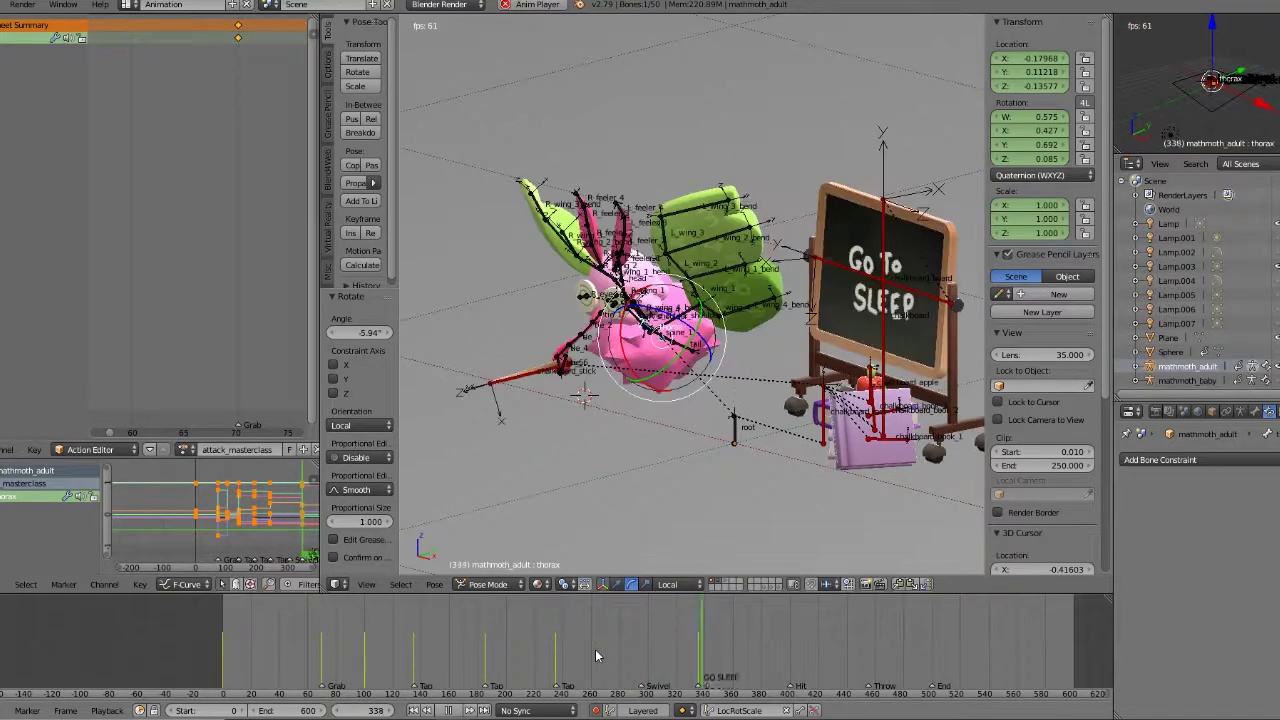
pyautogui.click(447, 711)
# Step: Inspect the Swivel pose from several angles, scrub between it and the last Tap key, and stop at frame 295
pyautogui.click(634, 655)
pyautogui.moveTo(771, 420); pyautogui.dragTo(812, 418, button='middle')
pyautogui.click(643, 651)
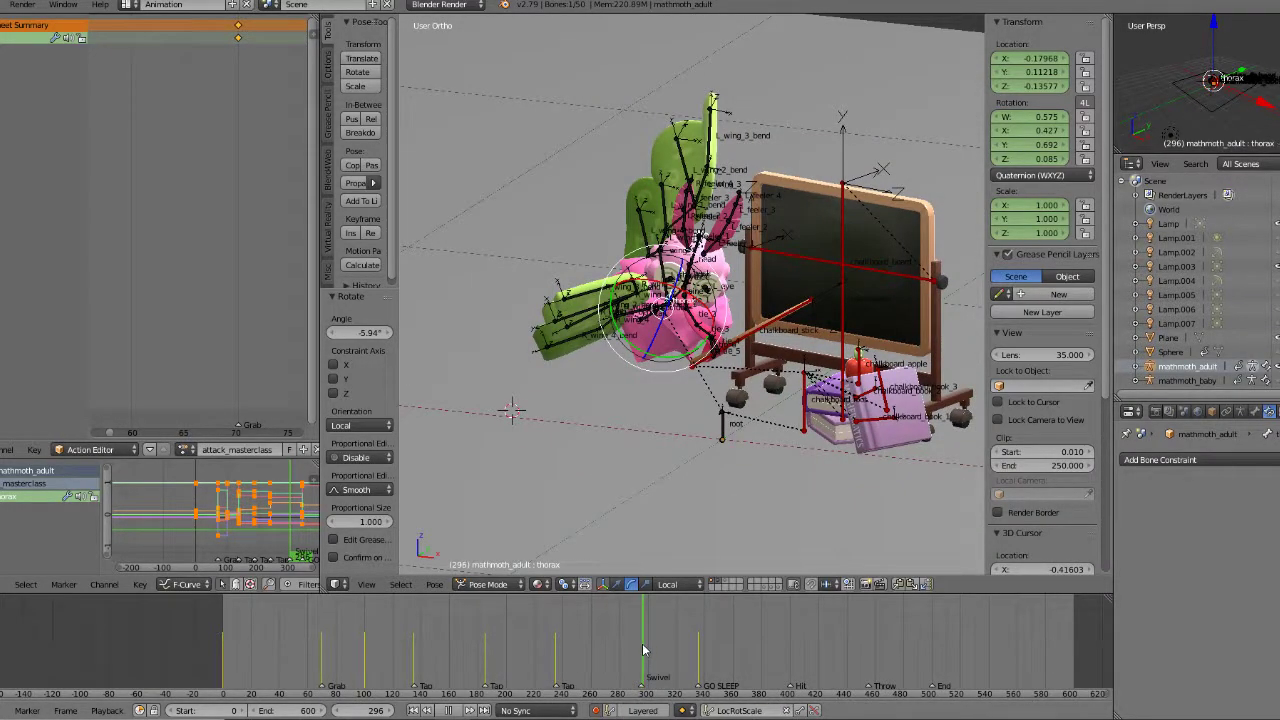
pyautogui.moveTo(702, 452); pyautogui.dragTo(666, 517, button='middle')
pyautogui.hotkey('alt', 'a')
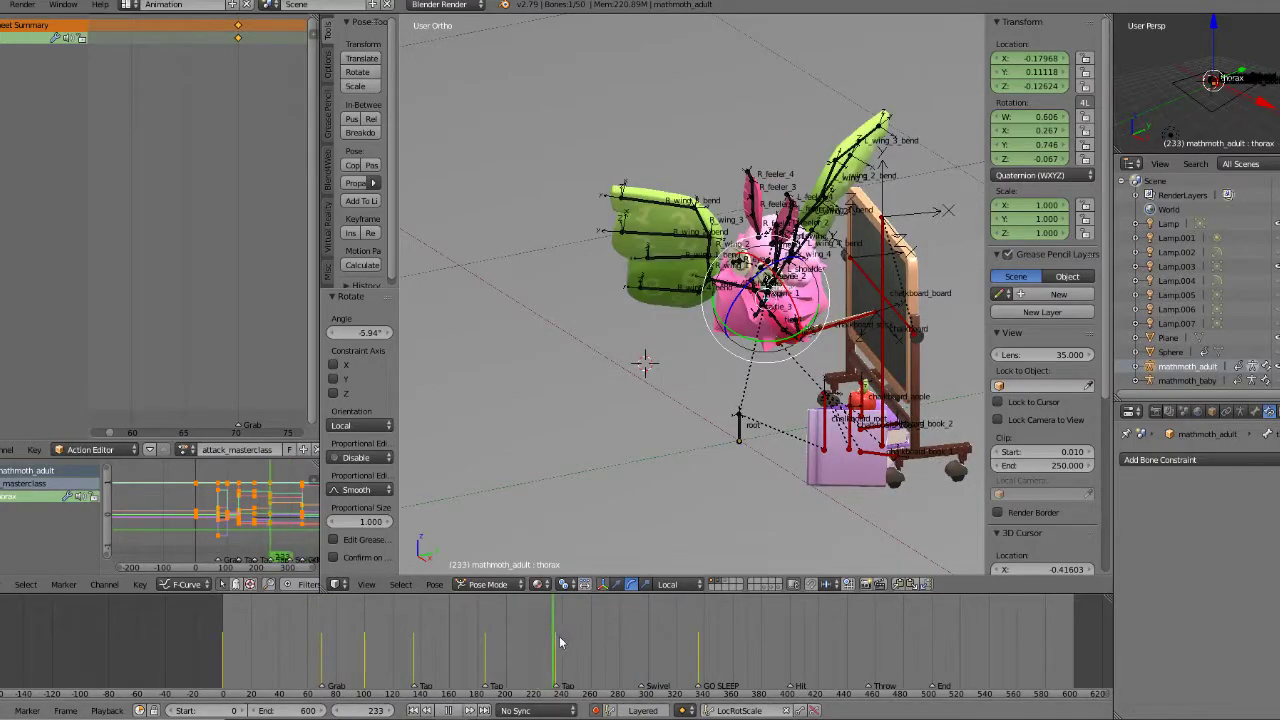
pyautogui.moveTo(725, 631); pyautogui.dragTo(644, 665)
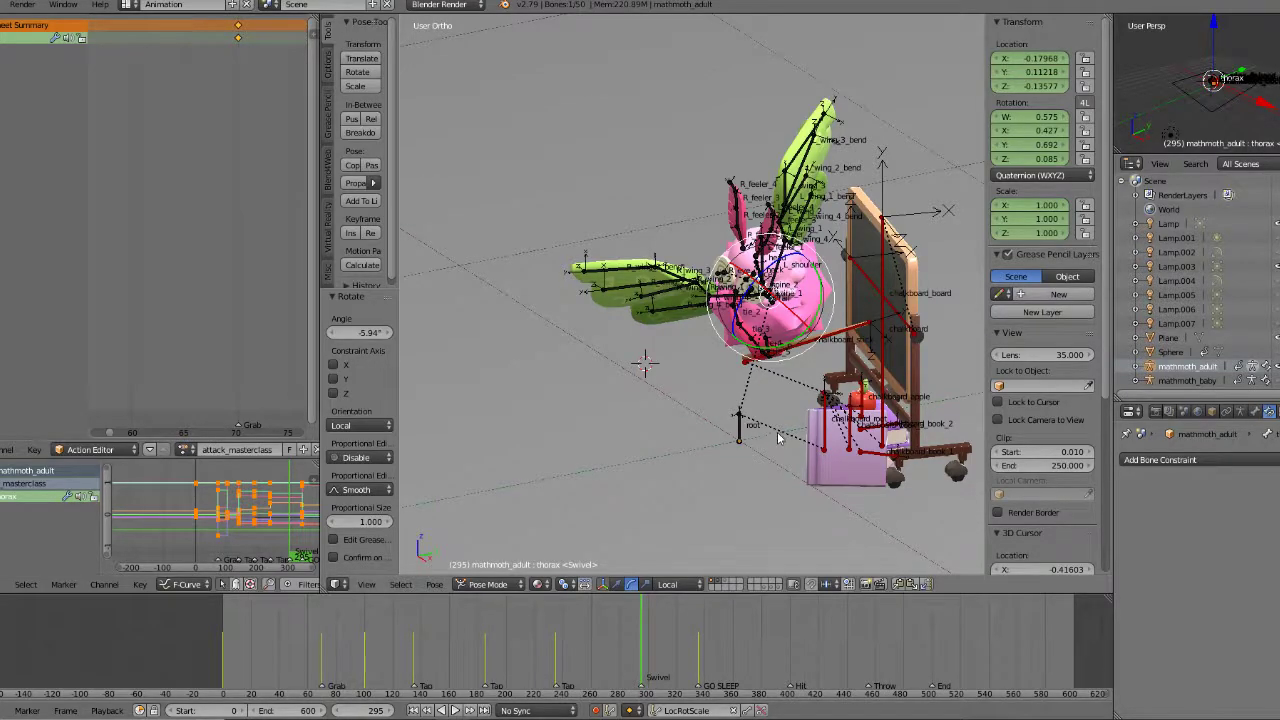
# Step: Raise the thorax bone about 0.051 in the right side view at the Swivel frame 295
pyautogui.press('KP_3')
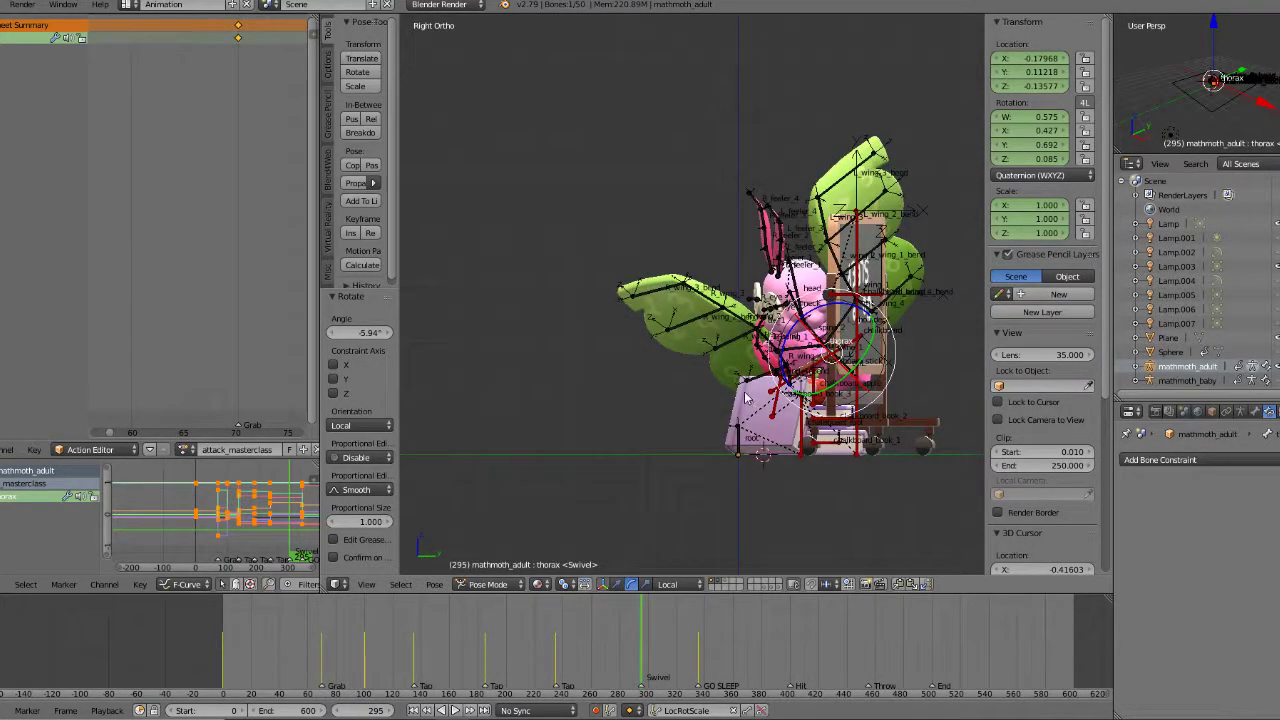
pyautogui.press('g')
pyautogui.click(750, 369)
# Step: Replay the turn repeatedly from before the last Tap marker past GO SLEEP to check the raised Swivel pose
pyautogui.moveTo(703, 517); pyautogui.dragTo(705, 473, button='middle')
pyautogui.click(533, 658)
pyautogui.click(467, 711)
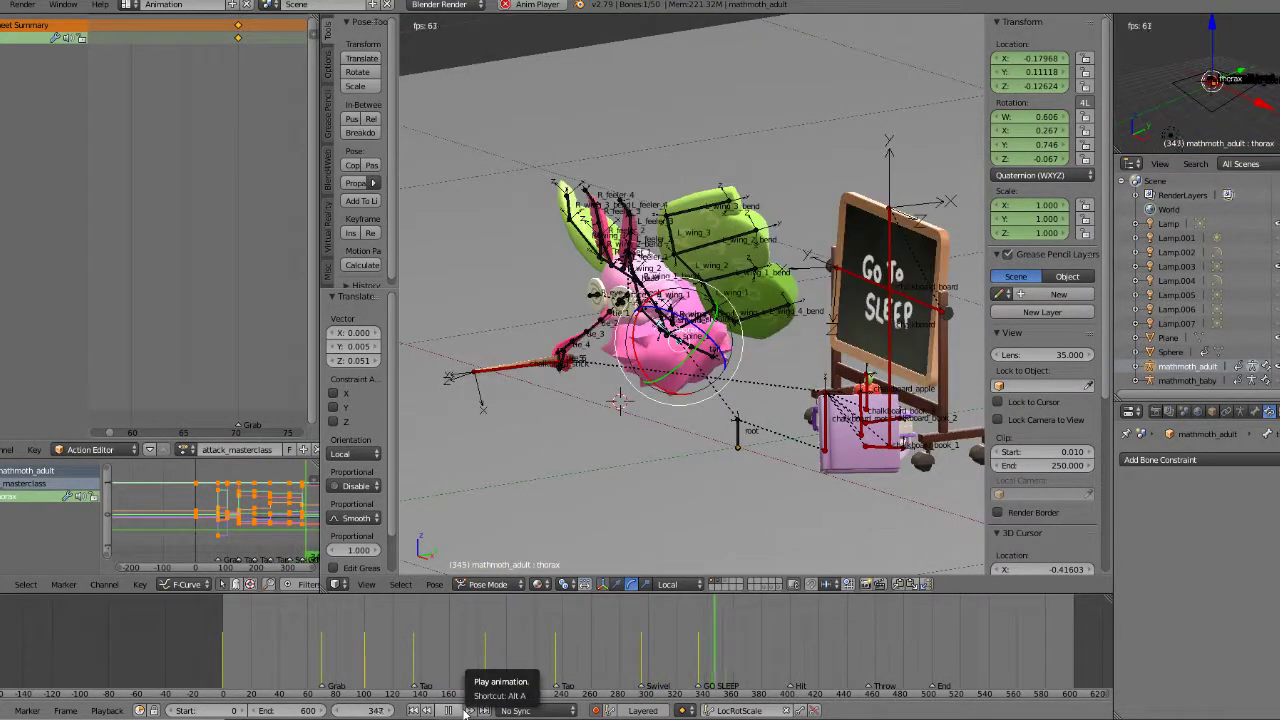
pyautogui.click(520, 657)
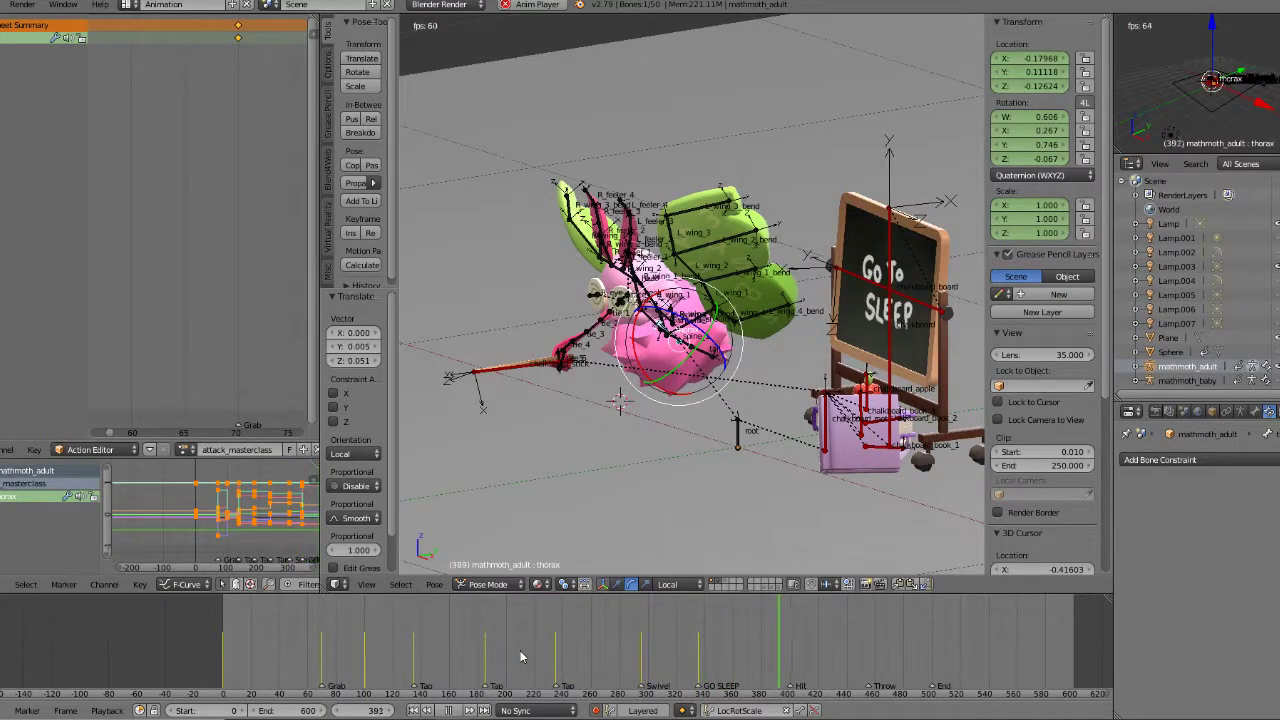
pyautogui.click(520, 657)
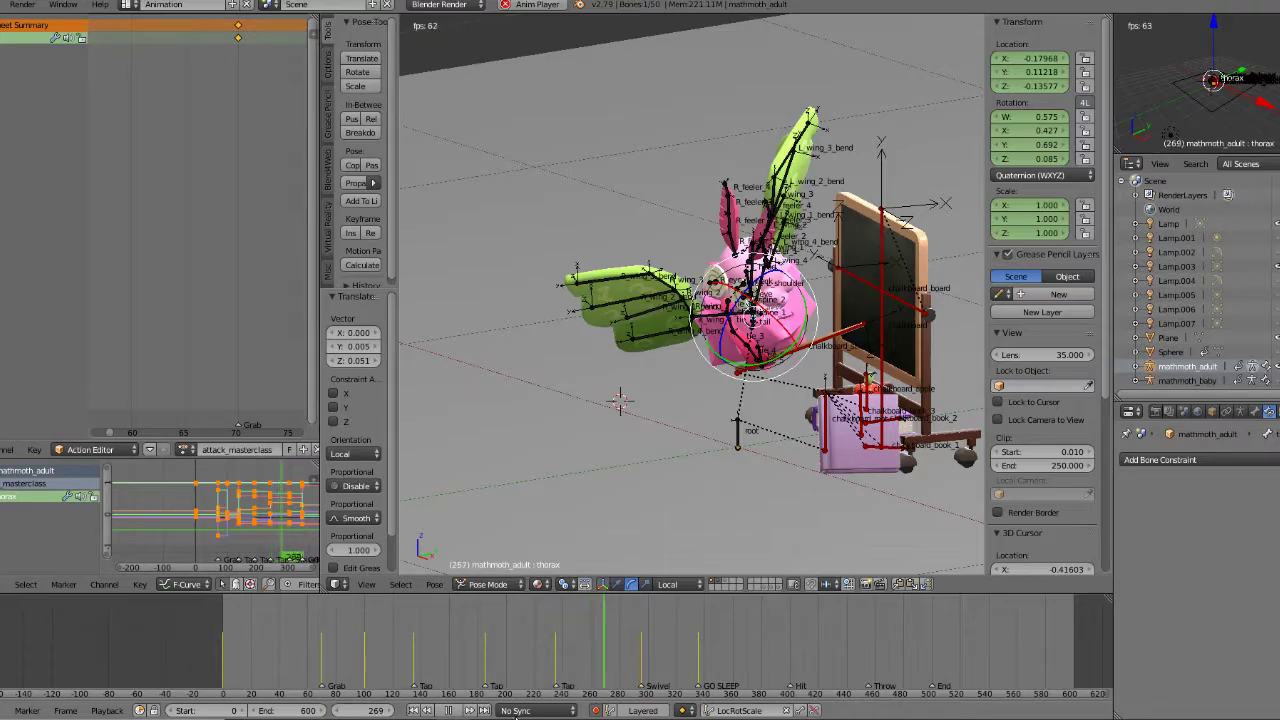
pyautogui.click(454, 710)
# Step: Scrub to frame 233 and replay the Swivel transition while viewing the character more from the front
pyautogui.moveTo(508, 654); pyautogui.dragTo(557, 668)
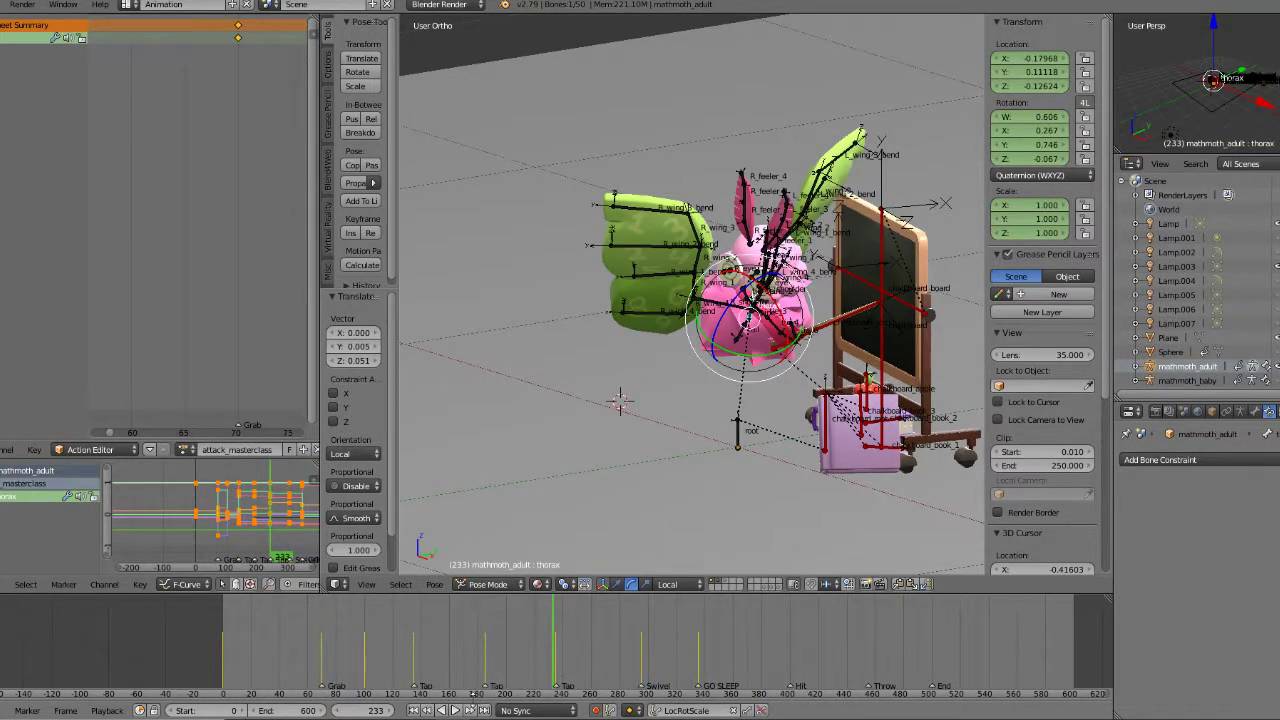
pyautogui.click(455, 710)
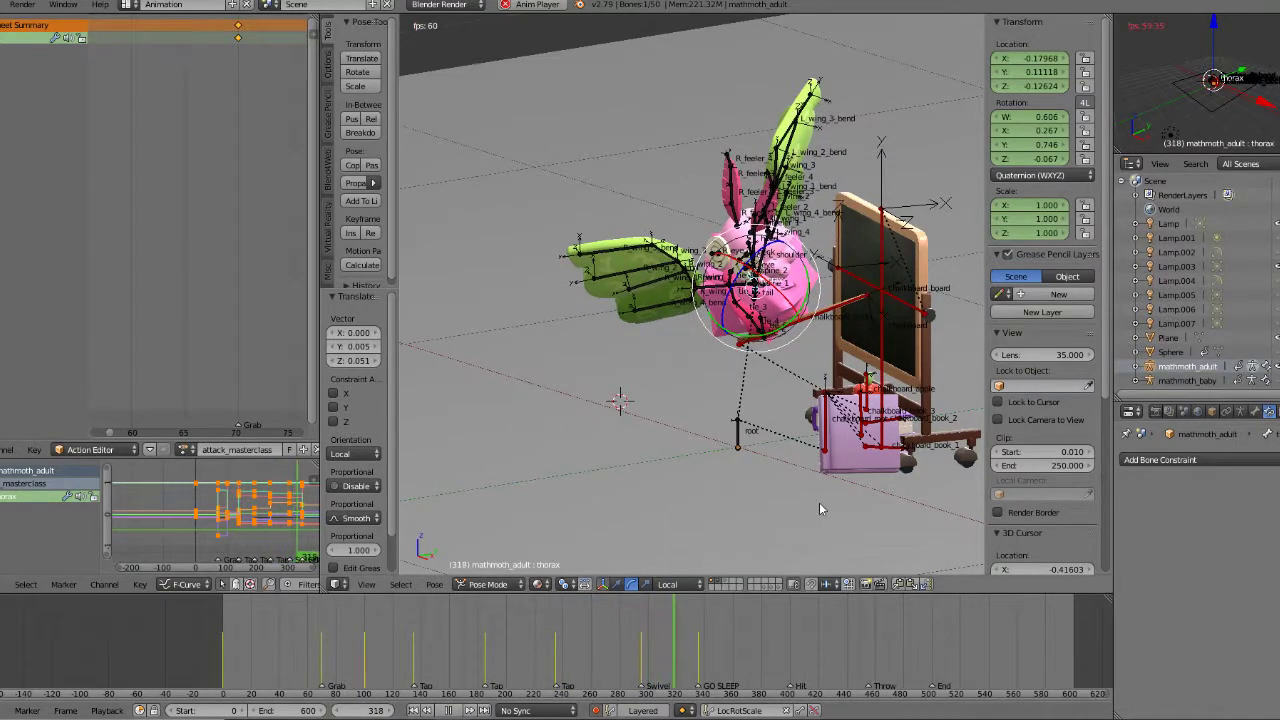
pyautogui.click(538, 653)
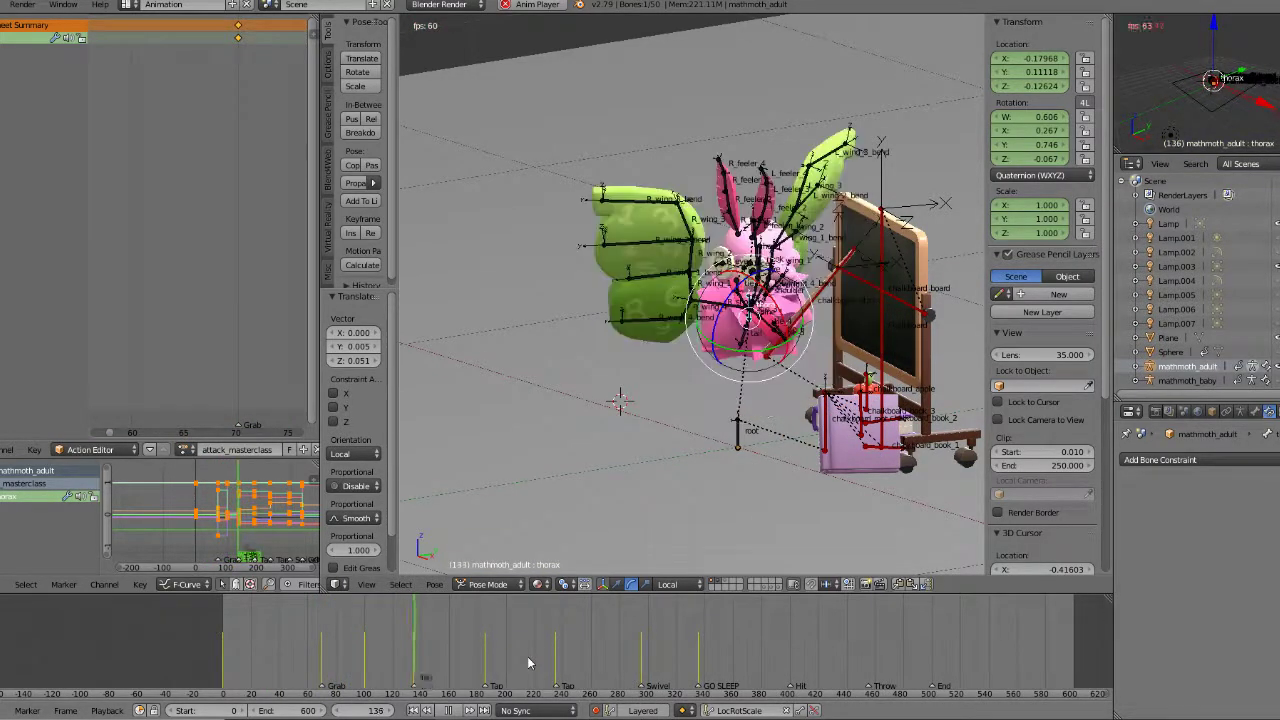
pyautogui.moveTo(692, 258); pyautogui.dragTo(743, 269, button='middle')
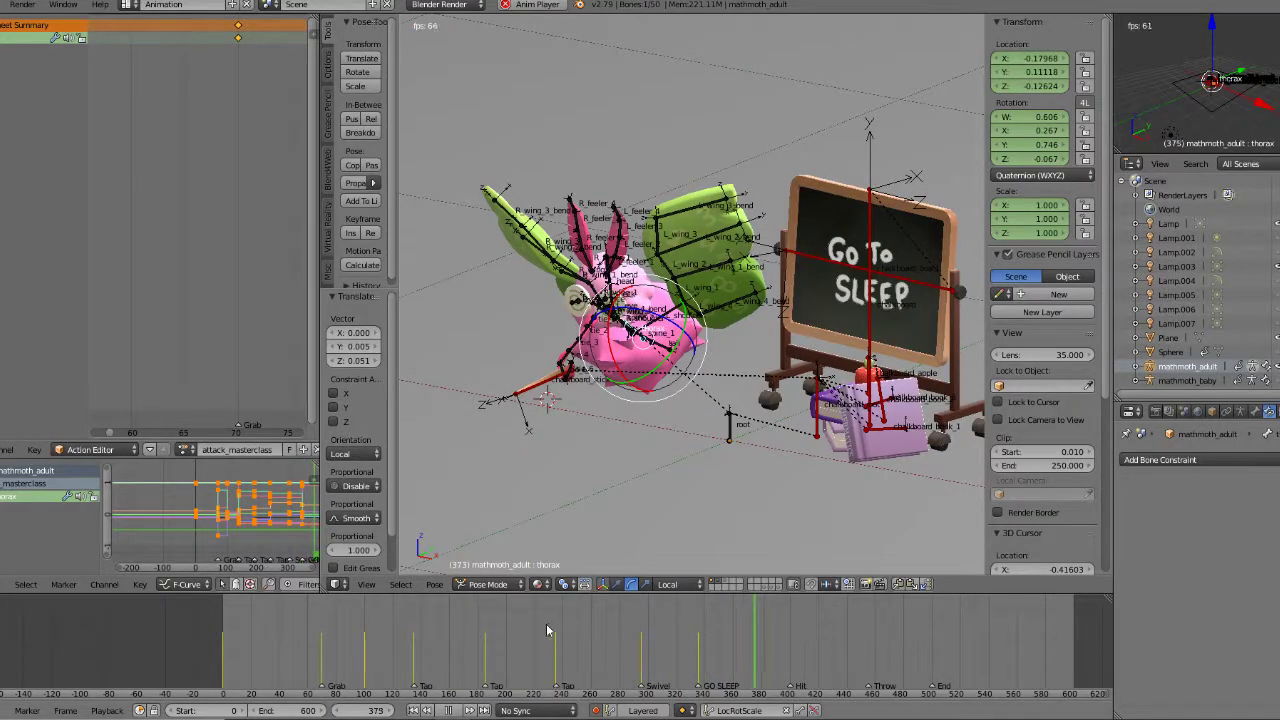
pyautogui.press('Escape')
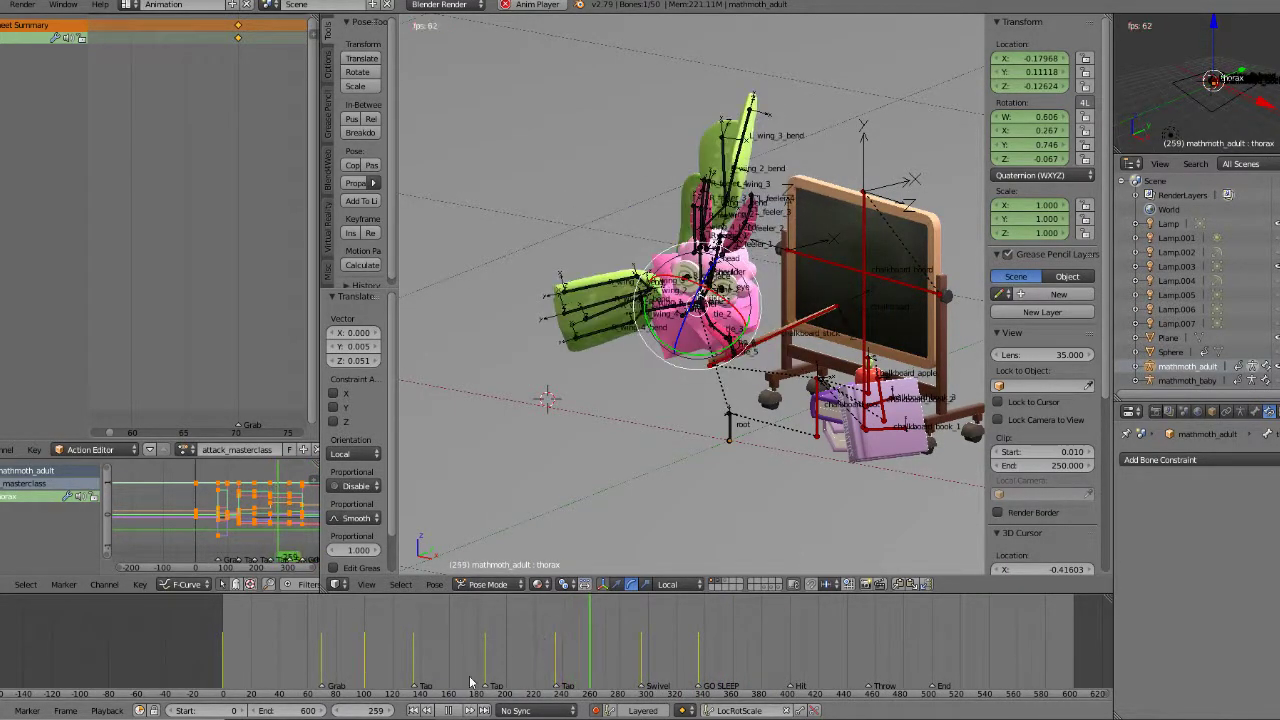
# Step: Scrub through the last Tap and Swivel markers, and replay the turn into GO SLEEP from a higher angle
pyautogui.hotkey('alt', 'a')
pyautogui.hotkey('alt', 'a')
pyautogui.moveTo(541, 616); pyautogui.dragTo(664, 632)
pyautogui.hotkey('alt', 'a')
pyautogui.click(533, 658)
pyautogui.click(455, 710)
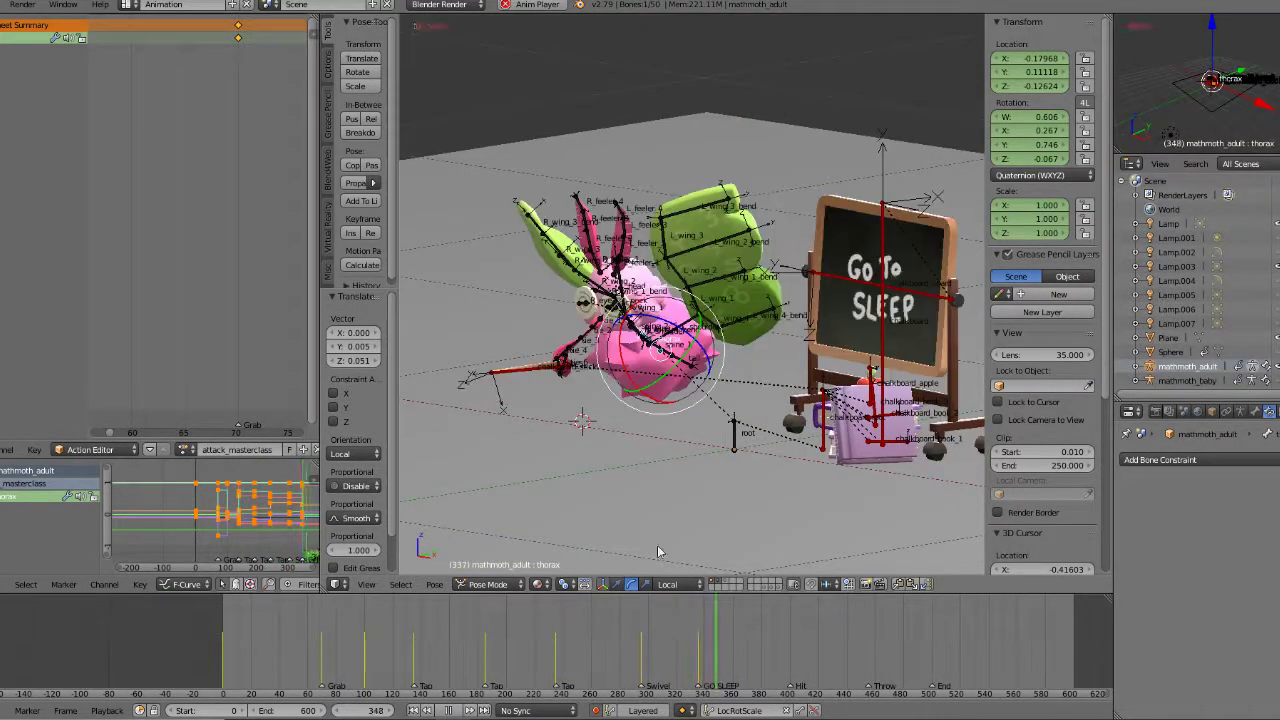
# Step: Replay from the last Tap marker at frame 235 past GO SLEEP and return to the Swivel frame 295
pyautogui.click(449, 710)
pyautogui.moveTo(560, 672); pyautogui.dragTo(557, 673)
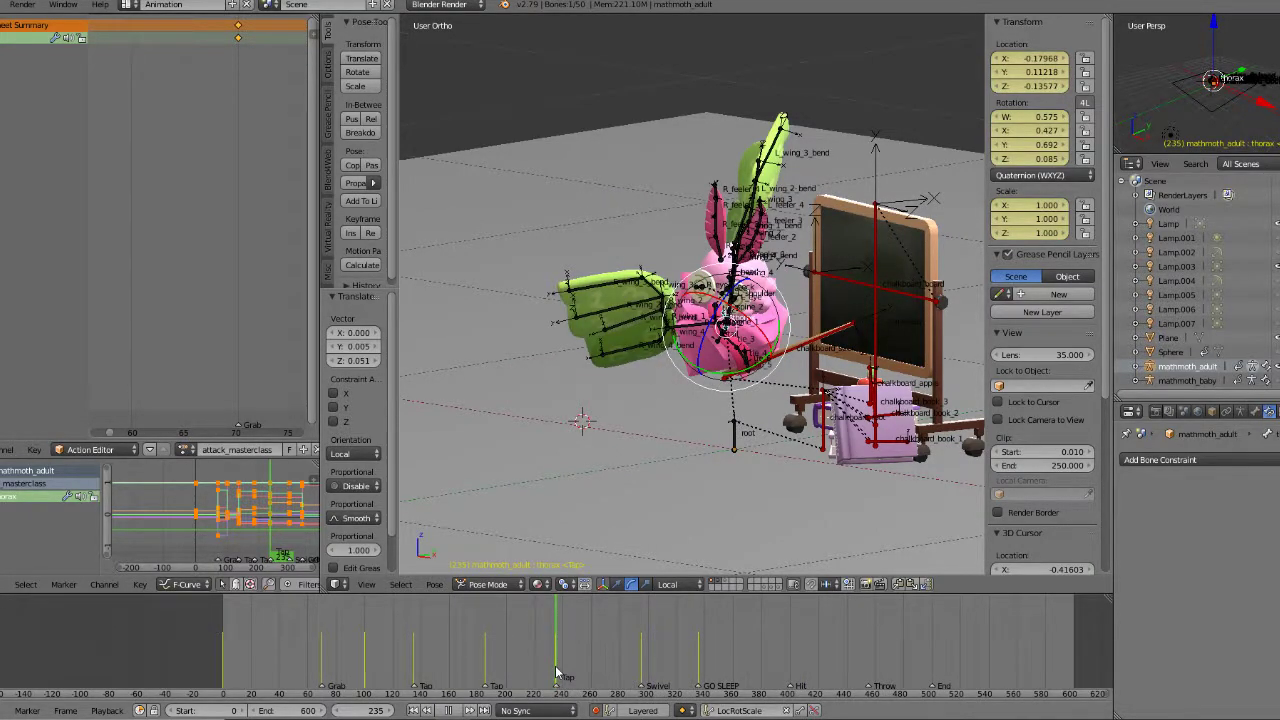
pyautogui.click(455, 710)
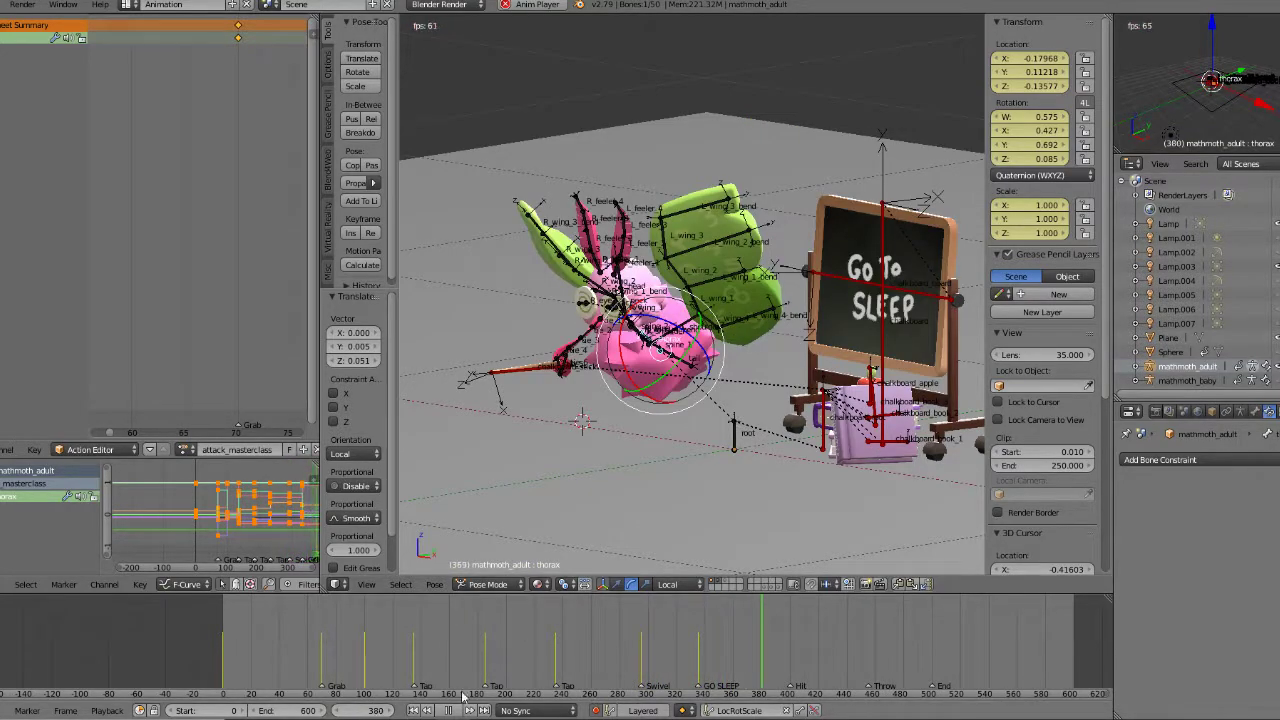
pyautogui.moveTo(624, 672)
pyautogui.mouseDown()
pyautogui.moveTo(658, 672)
pyautogui.moveTo(647, 672)
pyautogui.mouseUp()
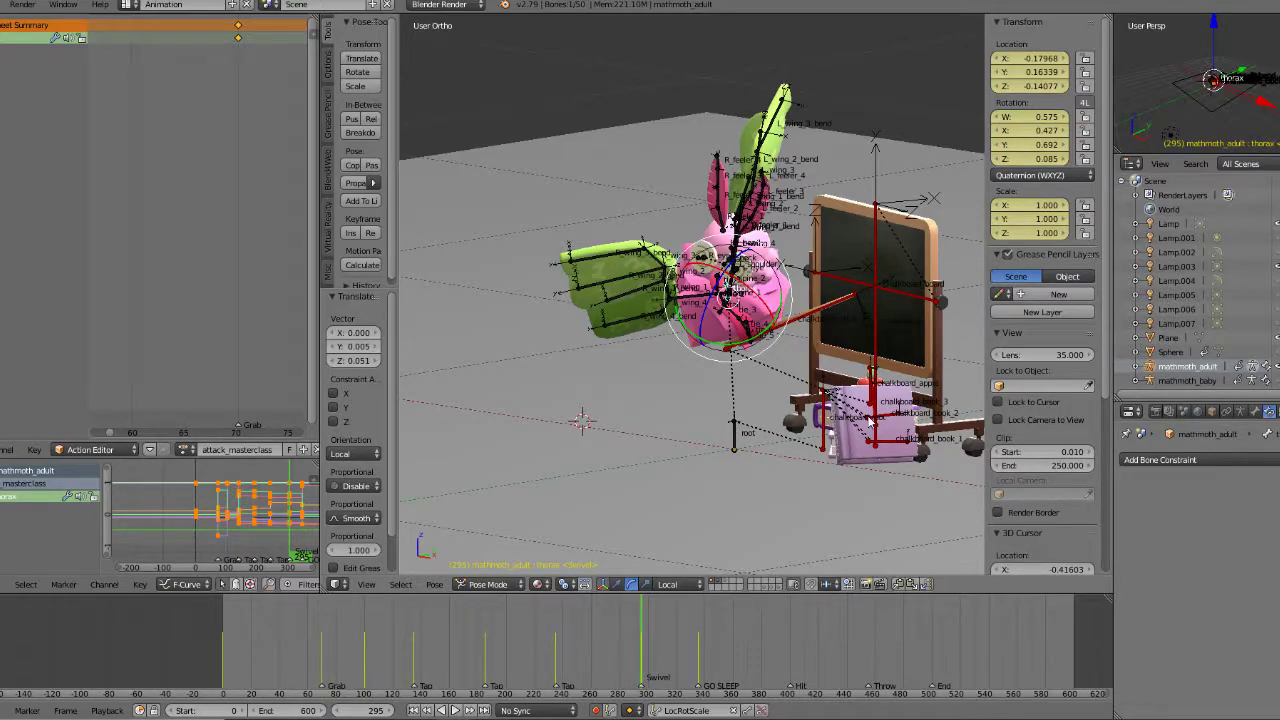
# Step: Scrub back to frame 276, undo the trial adjustment made there, and jump to the Swivel keyframe
pyautogui.moveTo(636, 666); pyautogui.dragTo(614, 648)
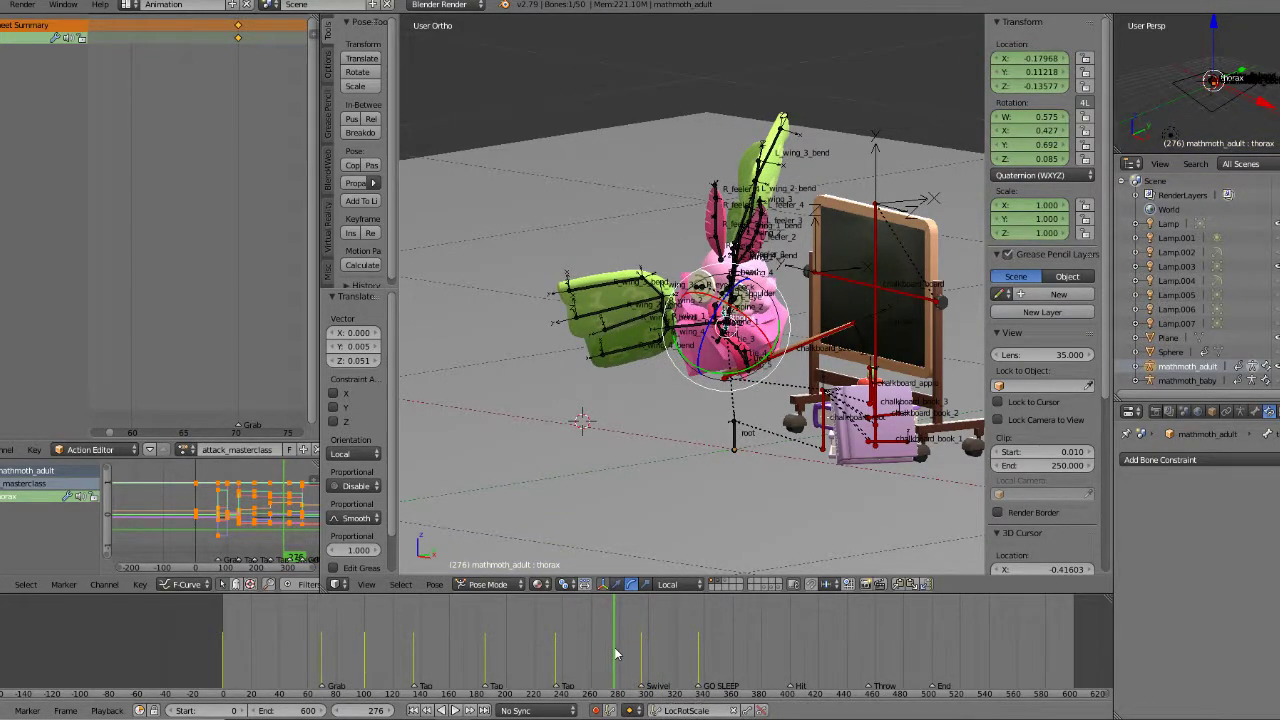
pyautogui.moveTo(737, 374); pyautogui.dragTo(785, 380)
pyautogui.hotkey('ctrl', 'z')
pyautogui.press('Down')
pyautogui.press('Up')
# Step: Rotate the thorax bone about 29 degrees in the right side view at frame 295
pyautogui.press('KP_1')
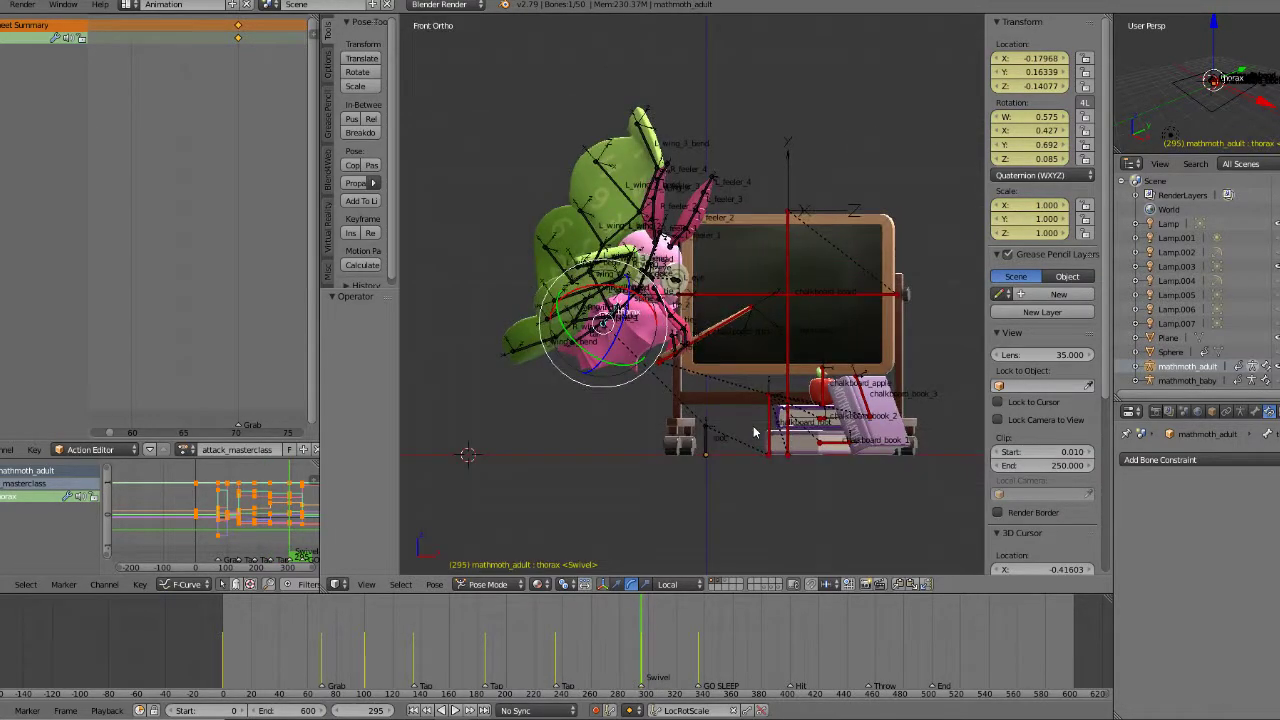
pyautogui.press('KP_7')
pyautogui.press('KP_5')
pyautogui.press('KP_5')
pyautogui.press('KP_1')
pyautogui.press('KP_7')
pyautogui.keyDown('shift'); pyautogui.moveTo(764, 261); pyautogui.dragTo(754, 308, button='middle'); pyautogui.keyUp('shift')
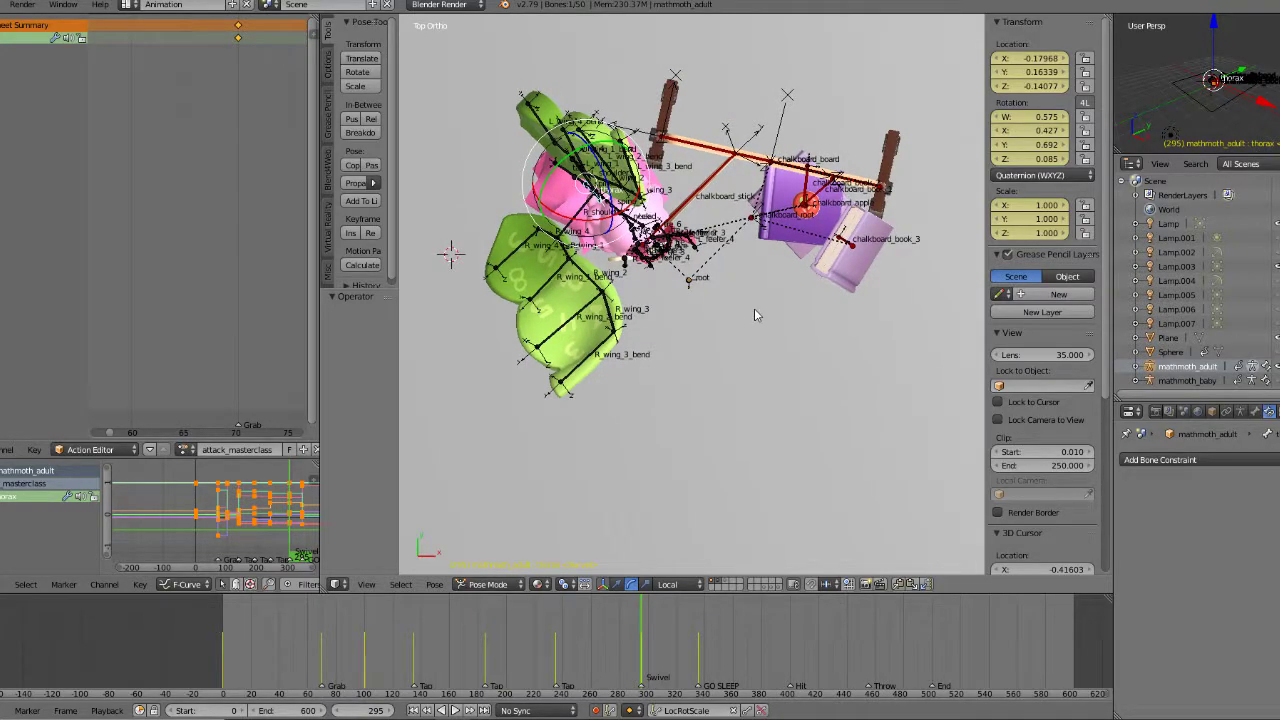
pyautogui.press('KP_3')
pyautogui.press('r')
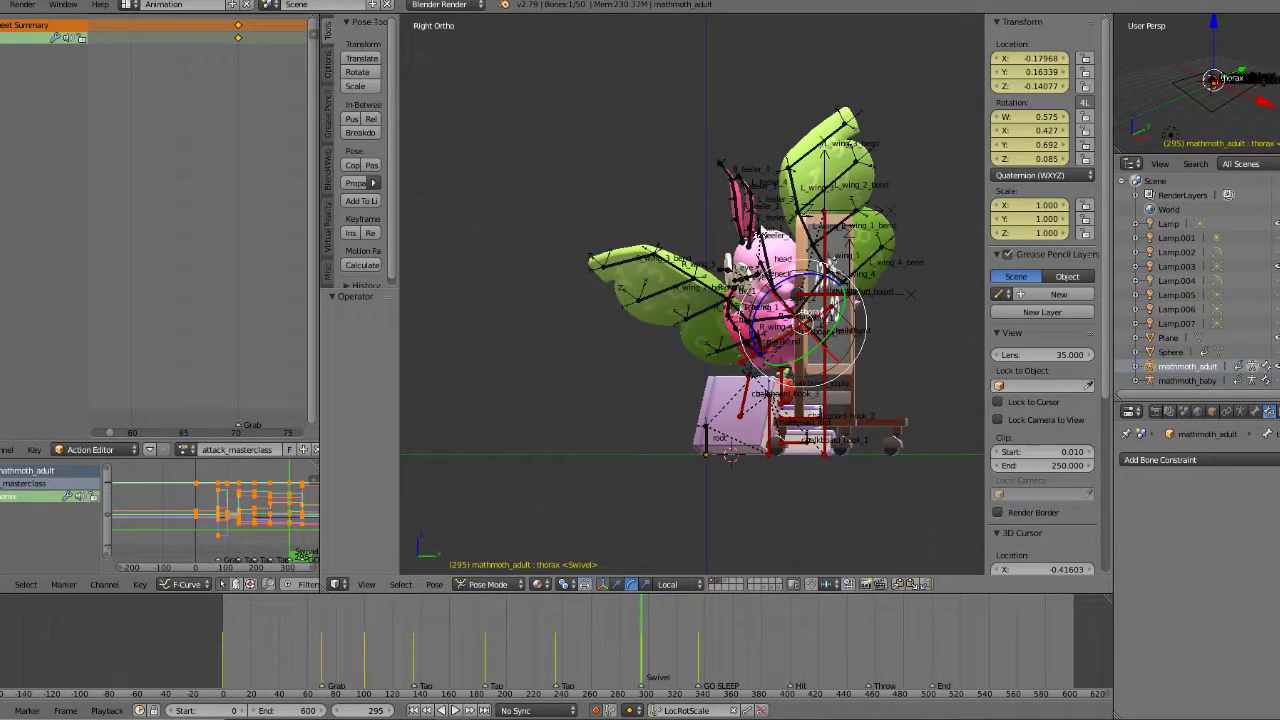
pyautogui.click(881, 240)
# Step: Rotate the thorax about -15 degrees in the top view and move it about 0.030 in X and 0.019 in Y
pyautogui.press('KP_7')
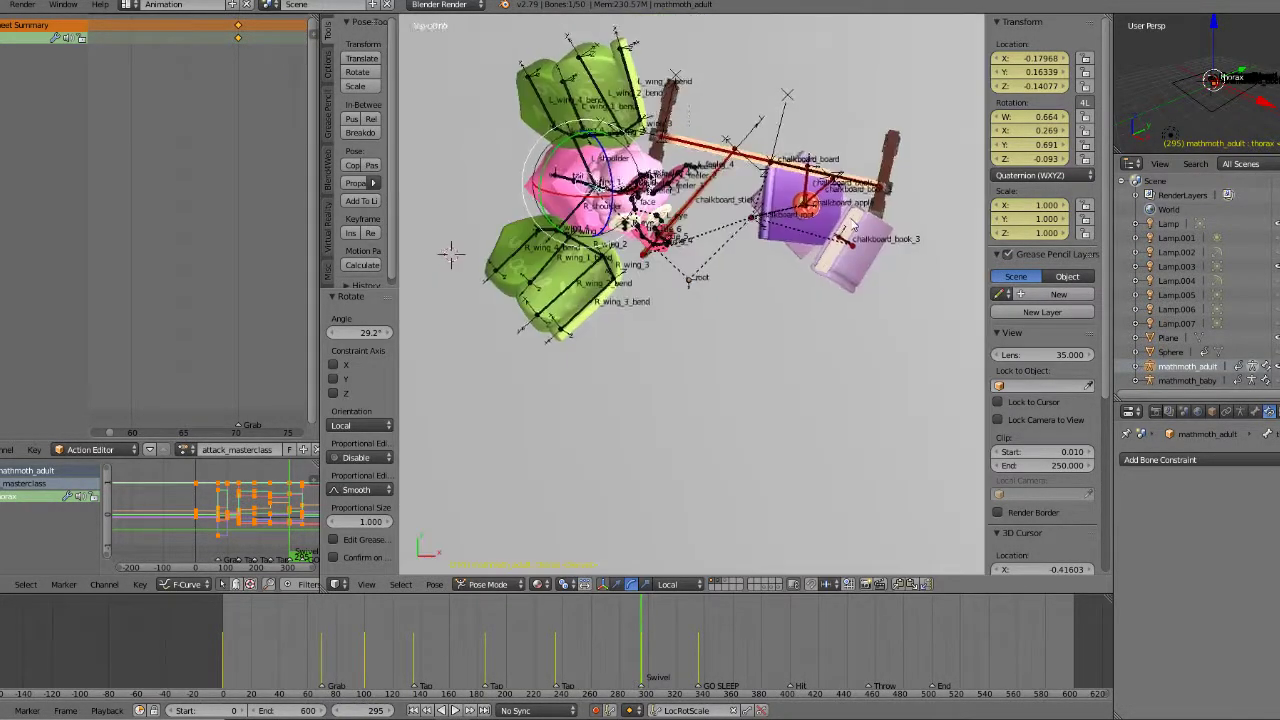
pyautogui.press('r')
pyautogui.click(800, 146)
pyautogui.press('g')
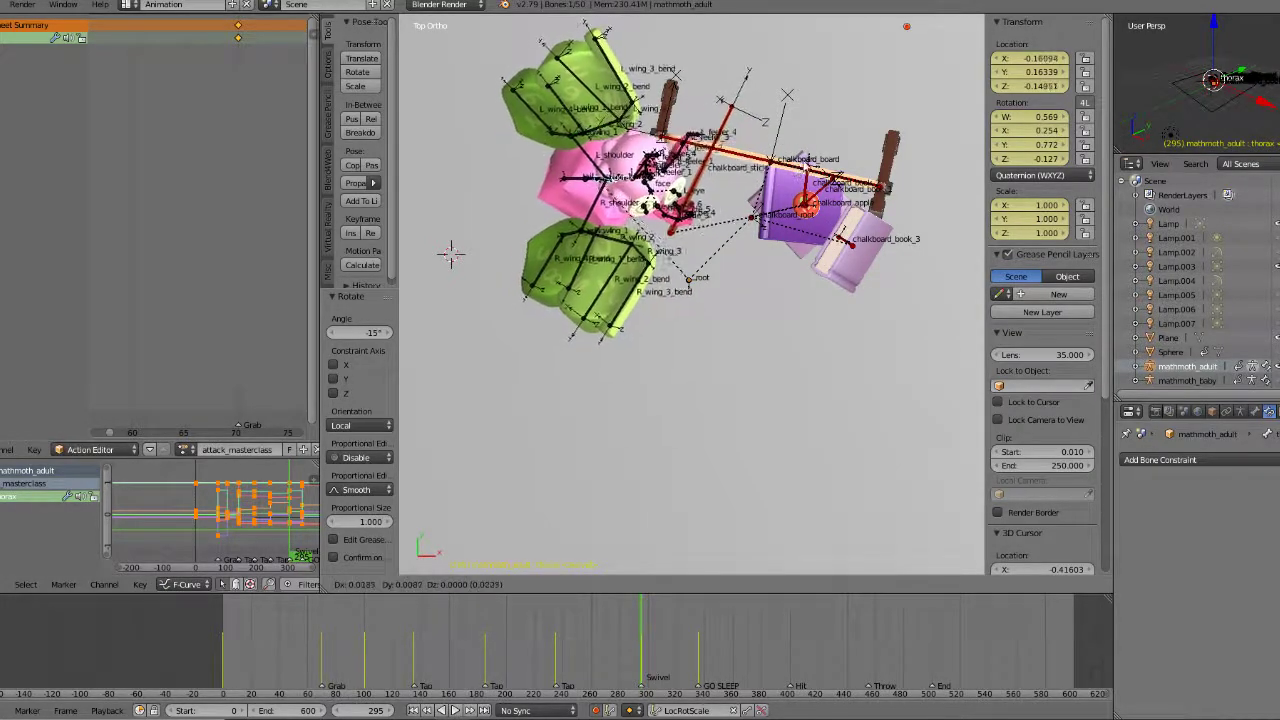
pyautogui.click(810, 156)
# Step: Select the neck bone and rotate it about -38 degrees in the right side view at frame 295
pyautogui.press('KP_3')
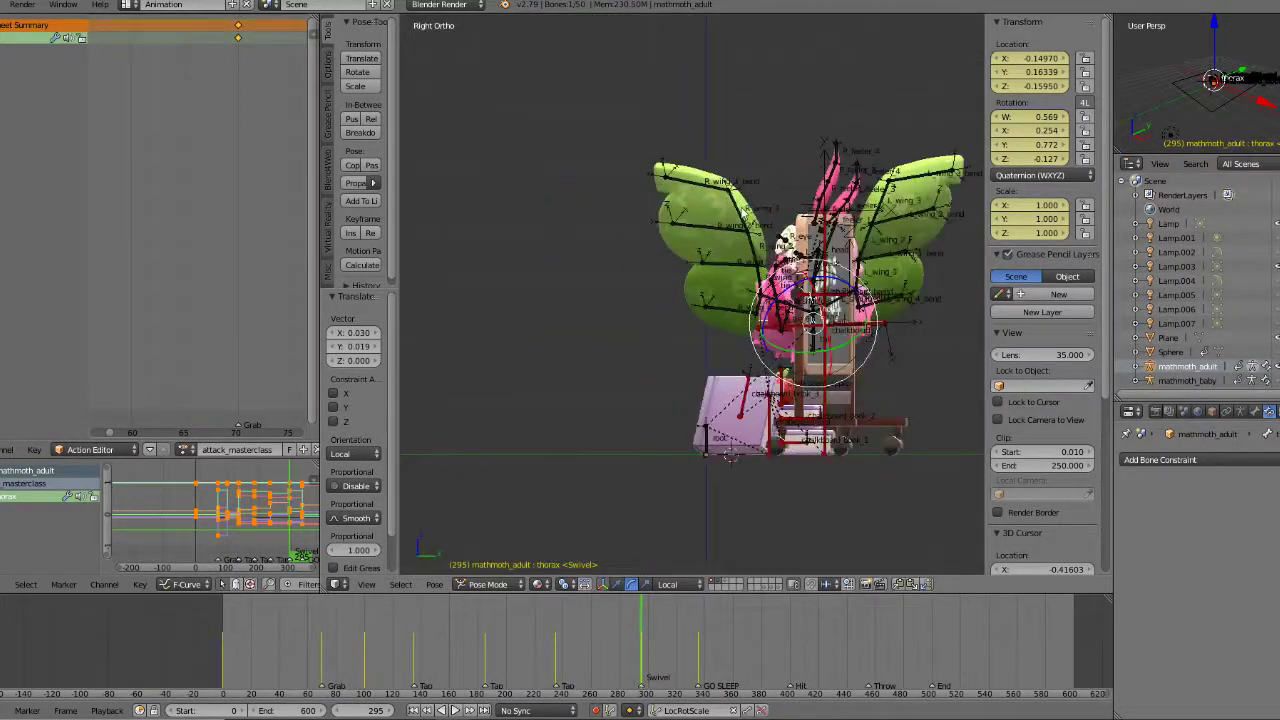
pyautogui.moveTo(640, 320); pyautogui.dragTo(722, 412, button='middle')
pyautogui.scroll(5, 722, 412)
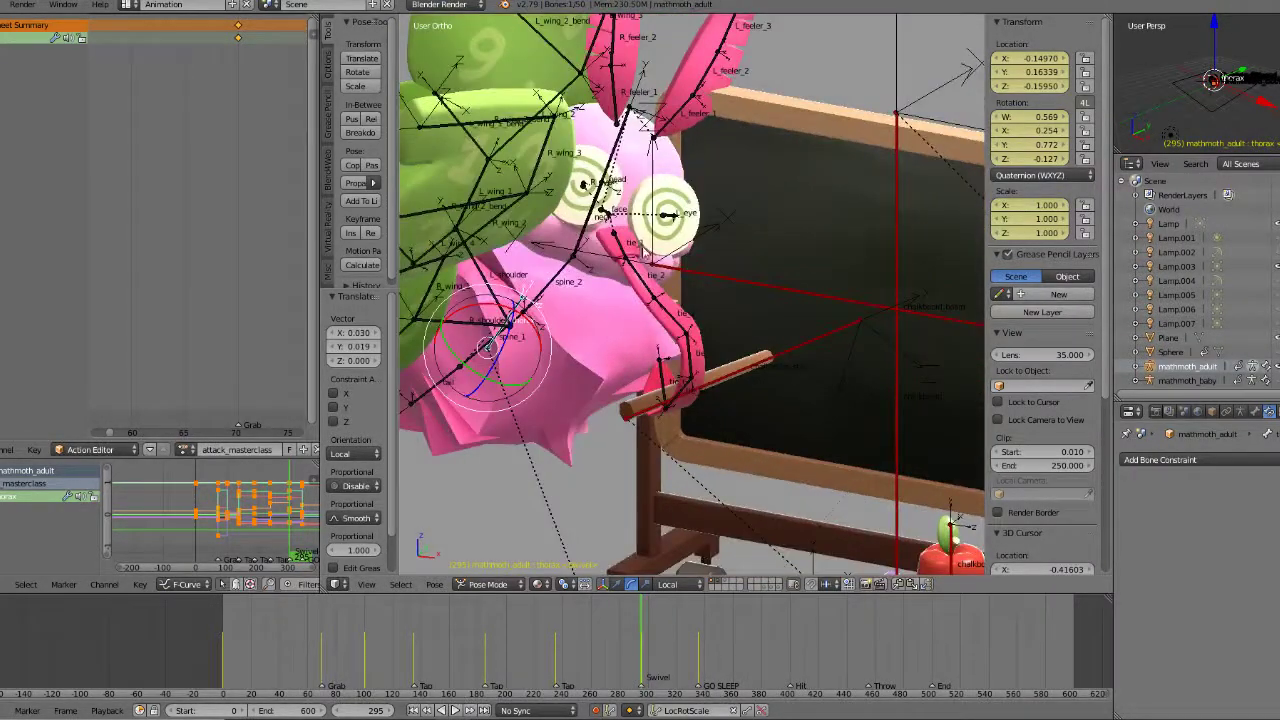
pyautogui.rightClick(583, 230)
pyautogui.press('KP_1')
pyautogui.press('KP_3')
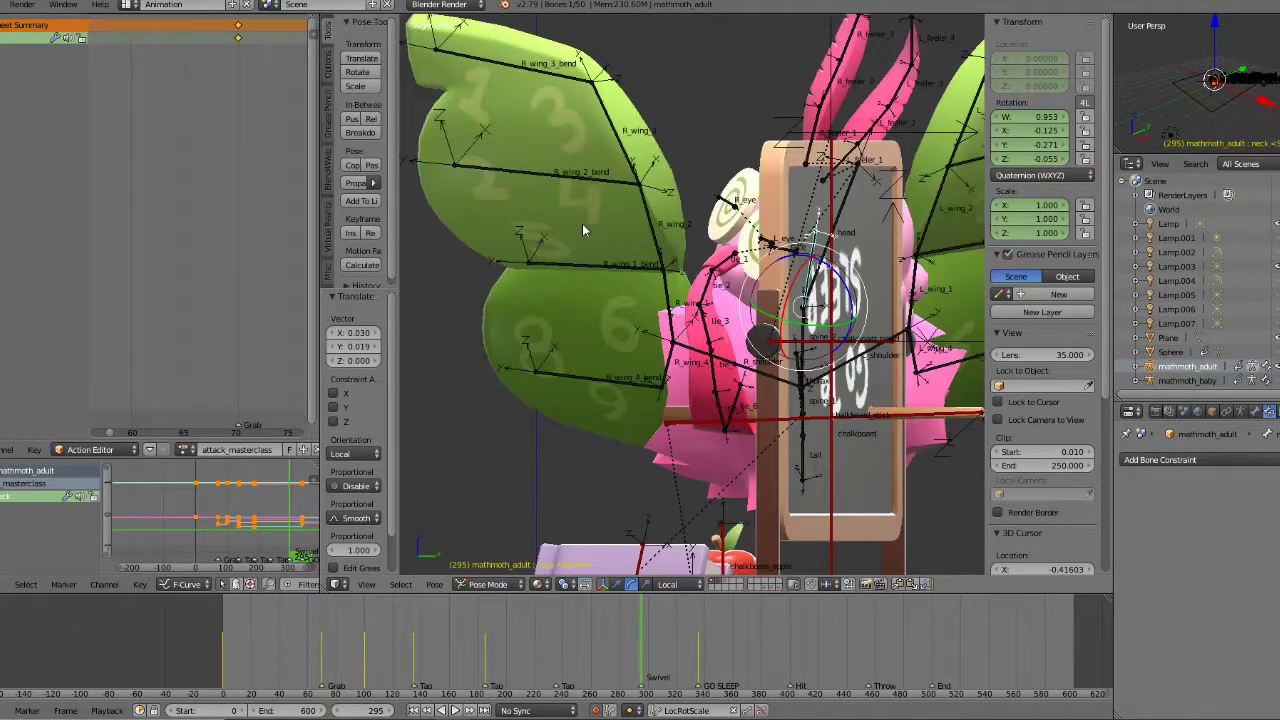
pyautogui.press('r')
pyautogui.click(800, 245)
# Step: Replay the animation from frame 217 toward the Swivel marker, stop it, and scrub to frame 289
pyautogui.press('KP_1')
pyautogui.moveTo(812, 245); pyautogui.dragTo(858, 242, button='middle')
pyautogui.scroll(-2, 858, 243)
pyautogui.moveTo(606, 677); pyautogui.dragTo(531, 690)
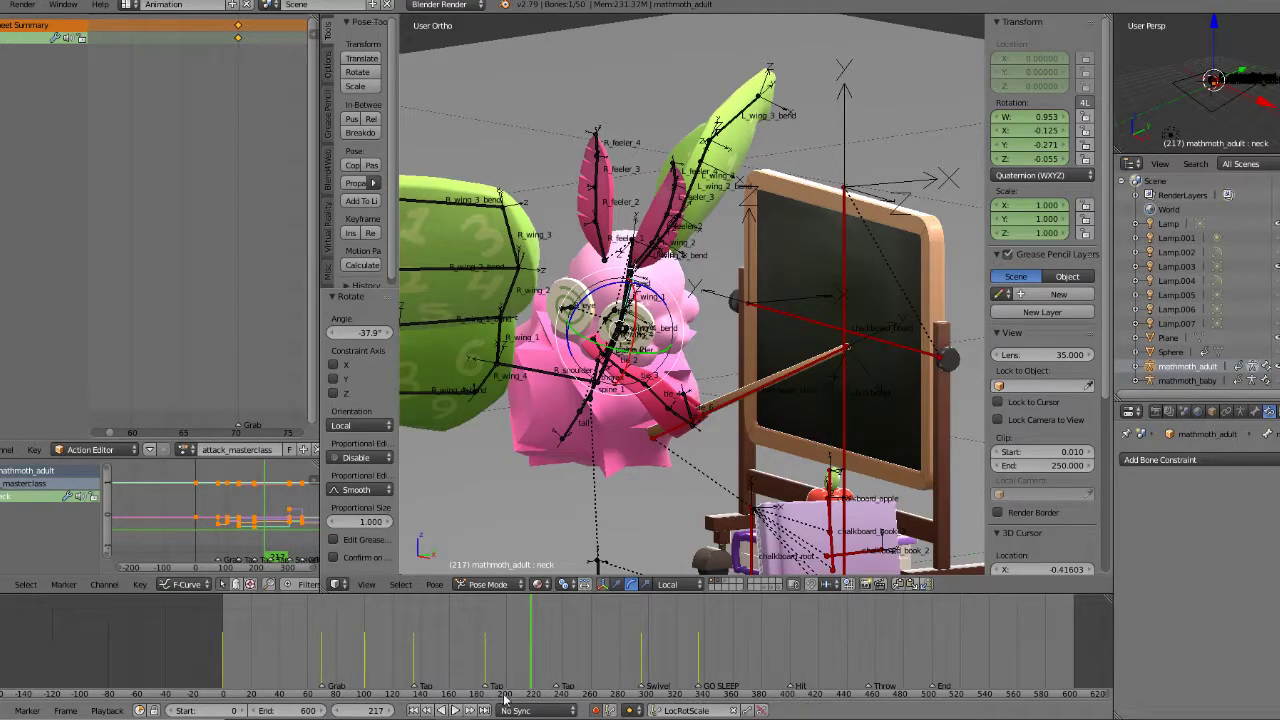
pyautogui.click(457, 711)
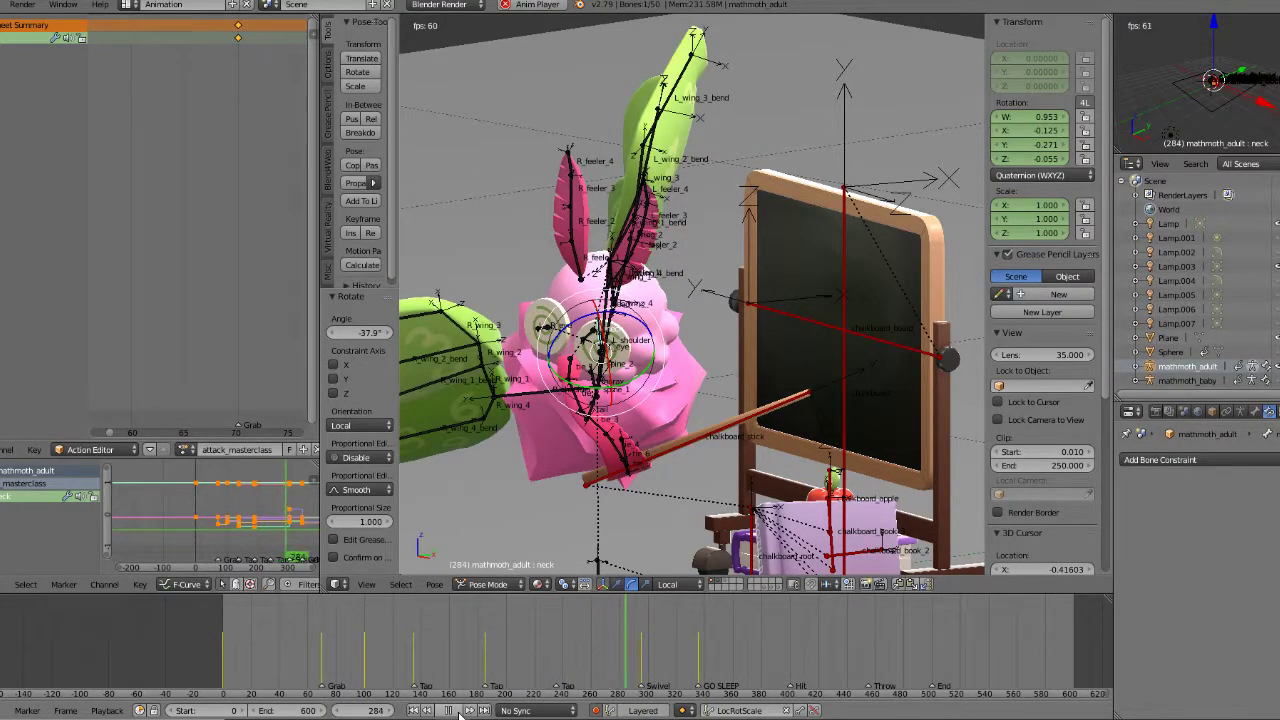
pyautogui.click(457, 711)
pyautogui.moveTo(621, 667); pyautogui.dragTo(634, 667)
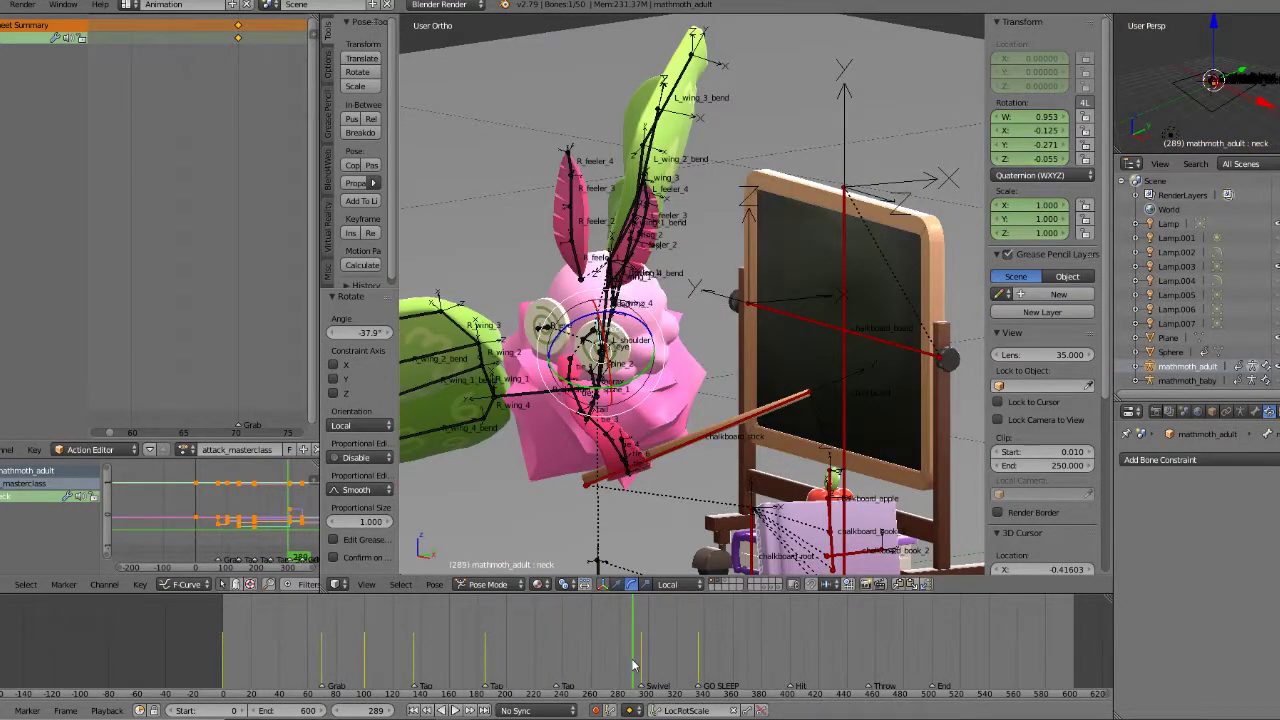
# Step: At the Swivel keyframe, move the thorax bone about 0.032 in X and 0.008 in Y in the top view
pyautogui.press('Up')
pyautogui.moveTo(728, 396); pyautogui.dragTo(806, 390, button='middle')
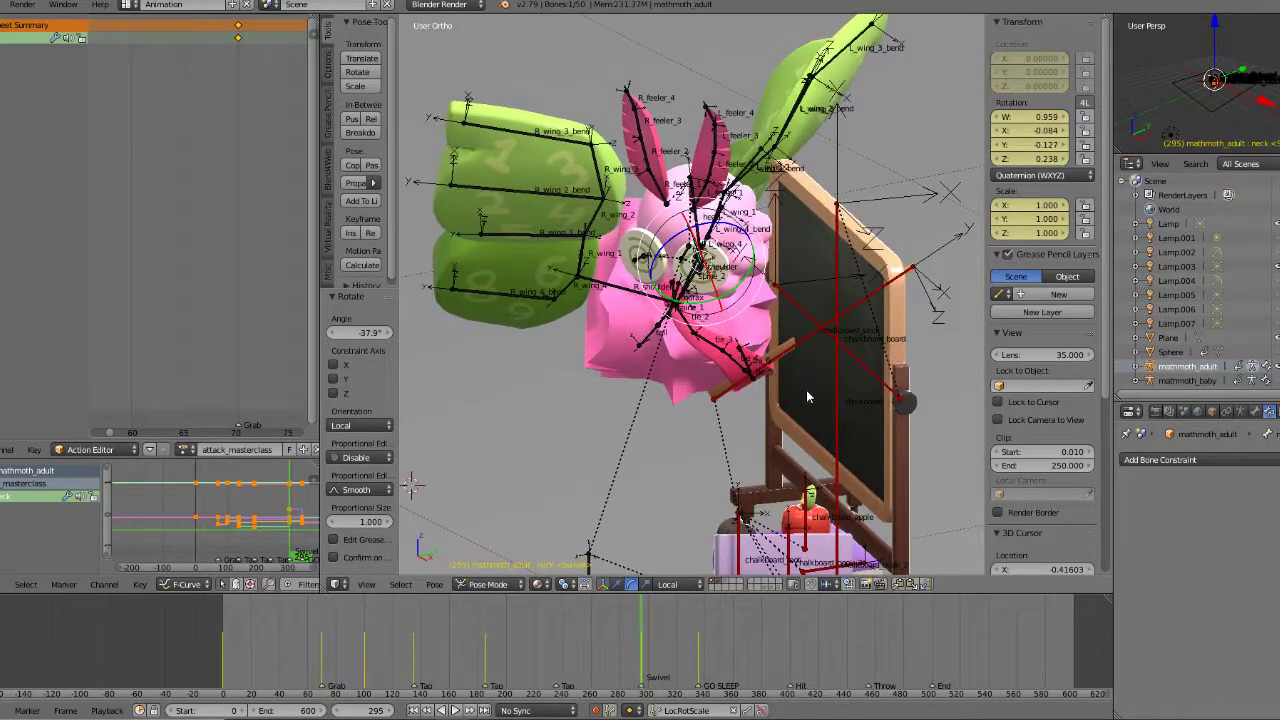
pyautogui.press('KP_7')
pyautogui.moveTo(669, 275); pyautogui.dragTo(743, 230, button='middle')
pyautogui.keyDown('shift'); pyautogui.moveTo(590, 328); pyautogui.dragTo(675, 343, button='middle'); pyautogui.keyUp('shift')
pyautogui.scroll(3, 674, 321)
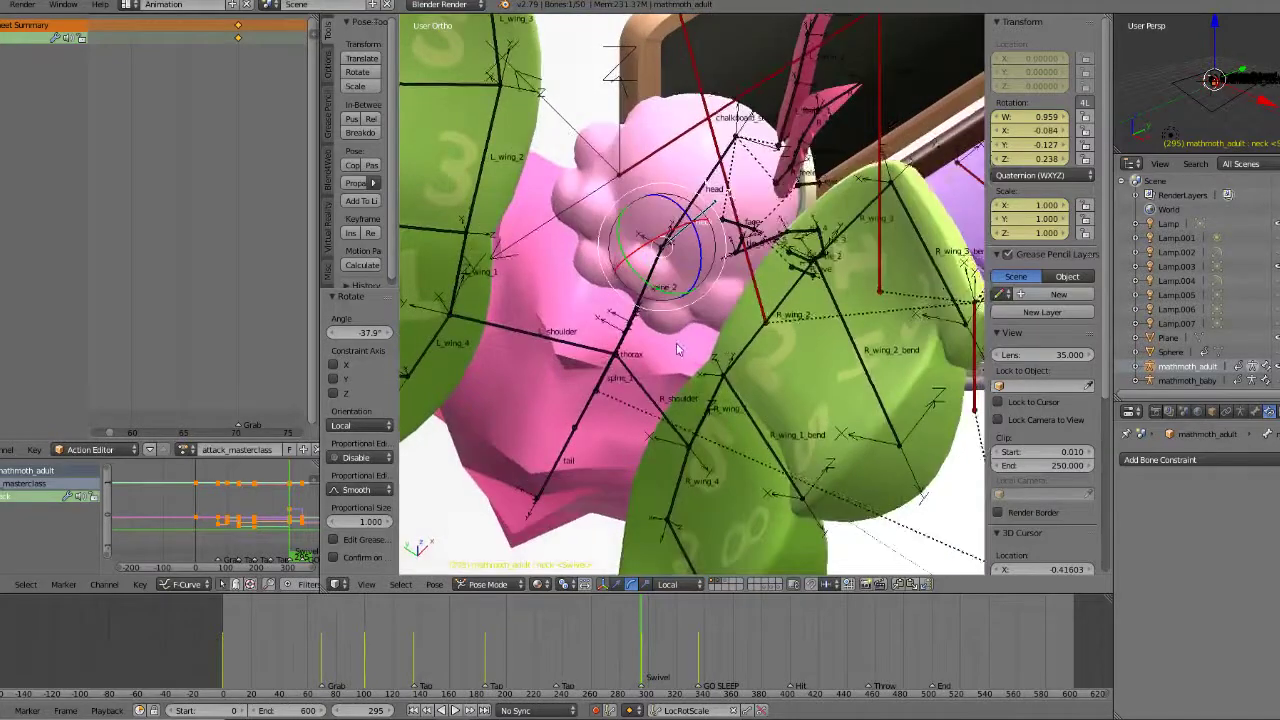
pyautogui.rightClick(623, 341)
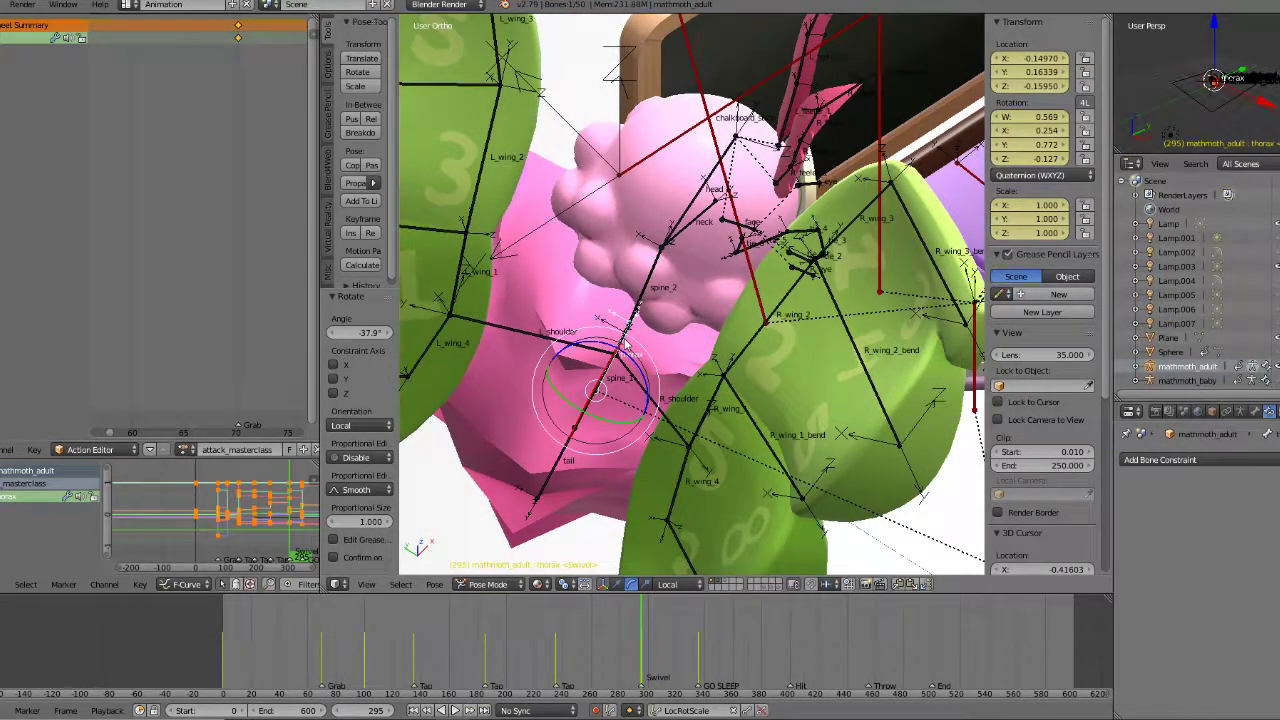
pyautogui.press('KP_7')
pyautogui.press('g')
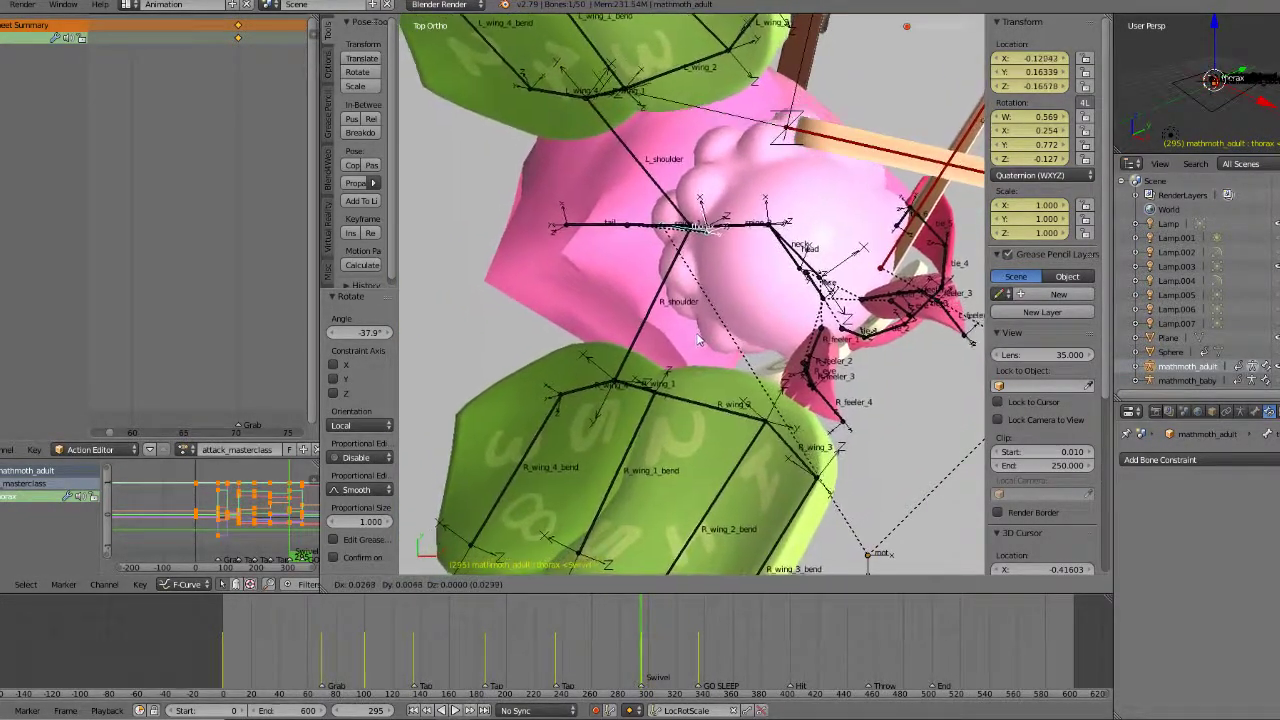
pyautogui.click(700, 338)
# Step: Inspect the Swivel pose beside the chalkboard from the front, and check the chalkboard bone's motion into GO SLEEP
pyautogui.moveTo(705, 337); pyautogui.dragTo(677, 292, button='middle')
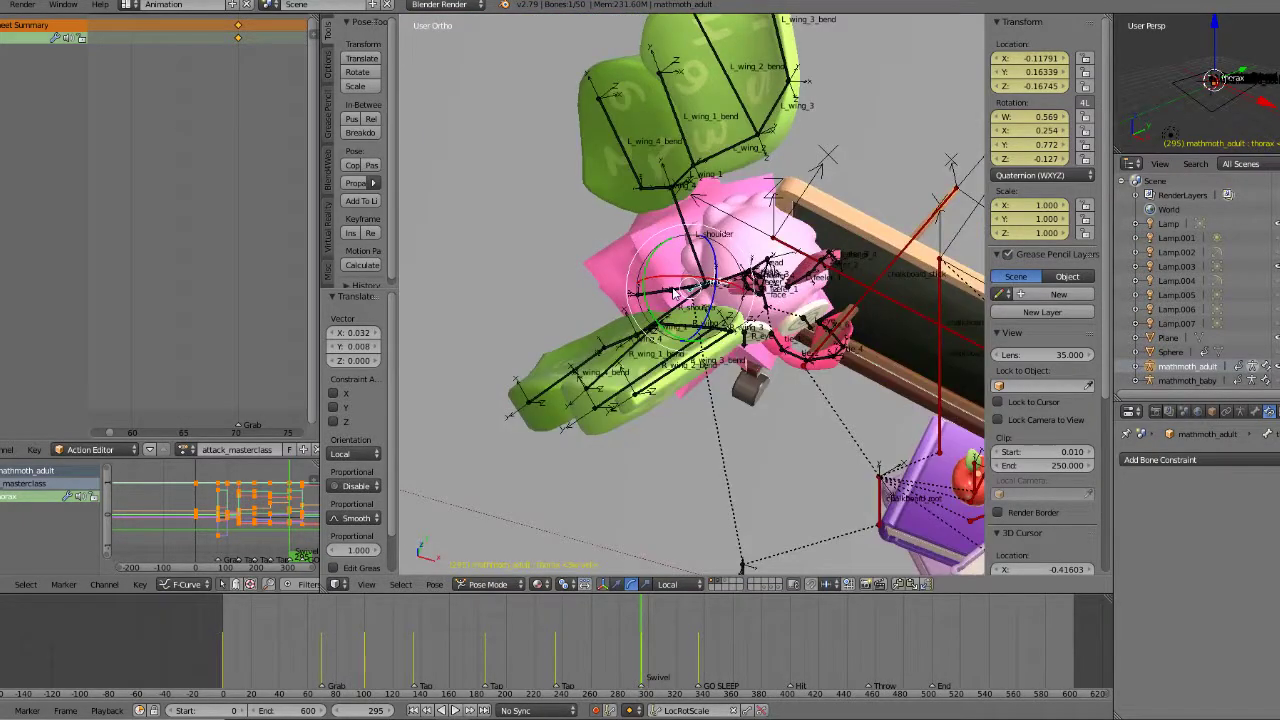
pyautogui.press('KP_1')
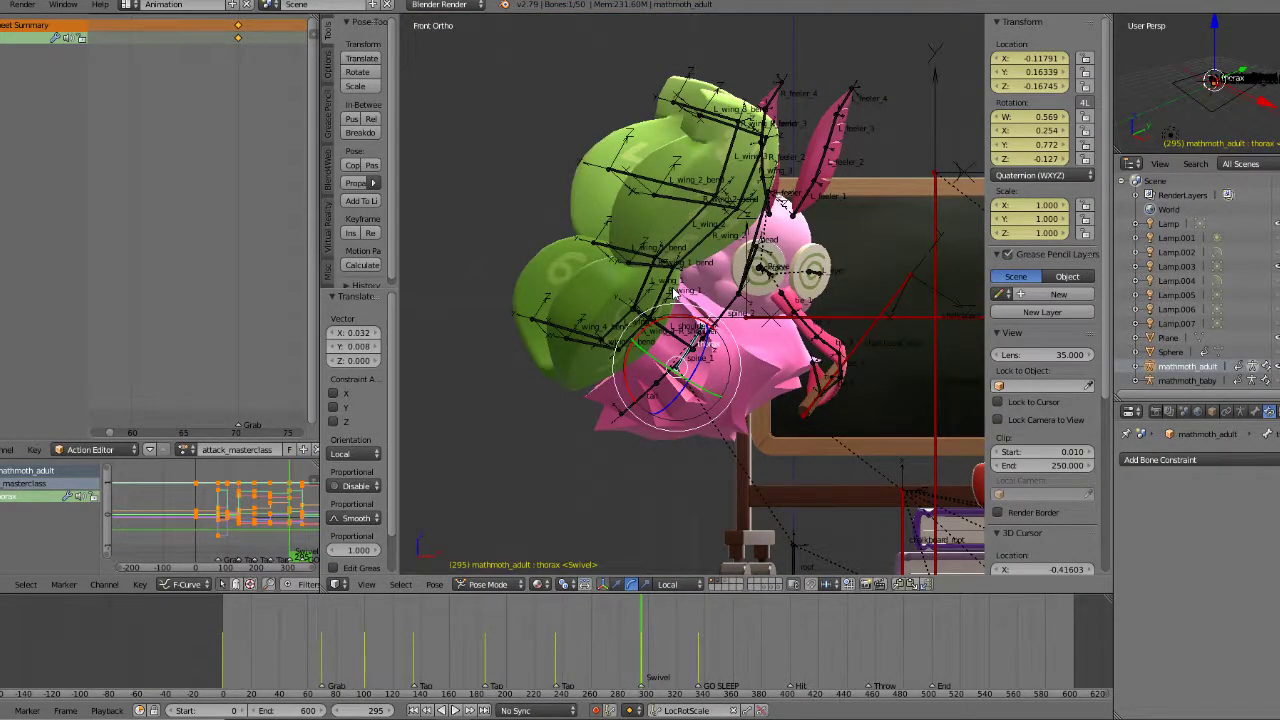
pyautogui.scroll(-4, 822, 366)
pyautogui.moveTo(826, 369); pyautogui.dragTo(786, 384, button='middle')
pyautogui.scroll(3, 799, 399)
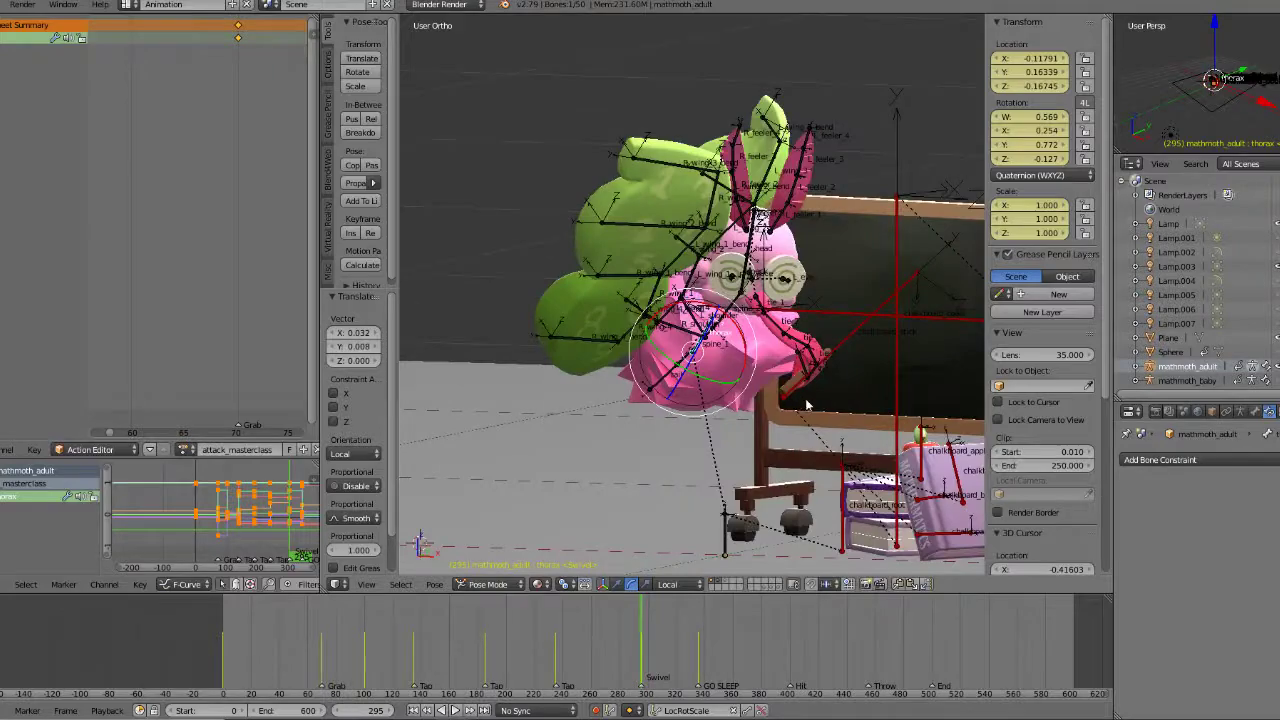
pyautogui.keyDown('shift'); pyautogui.moveTo(860, 404); pyautogui.dragTo(737, 405, button='middle'); pyautogui.keyUp('shift')
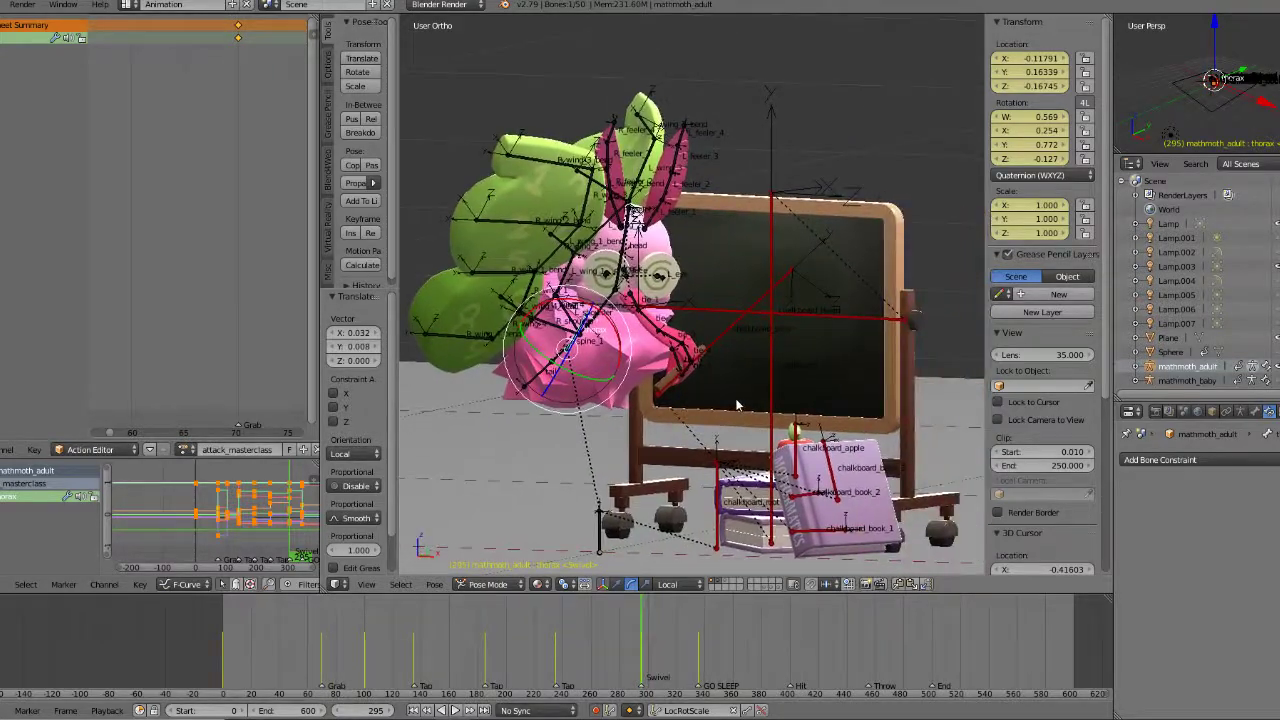
pyautogui.rightClick(770, 333)
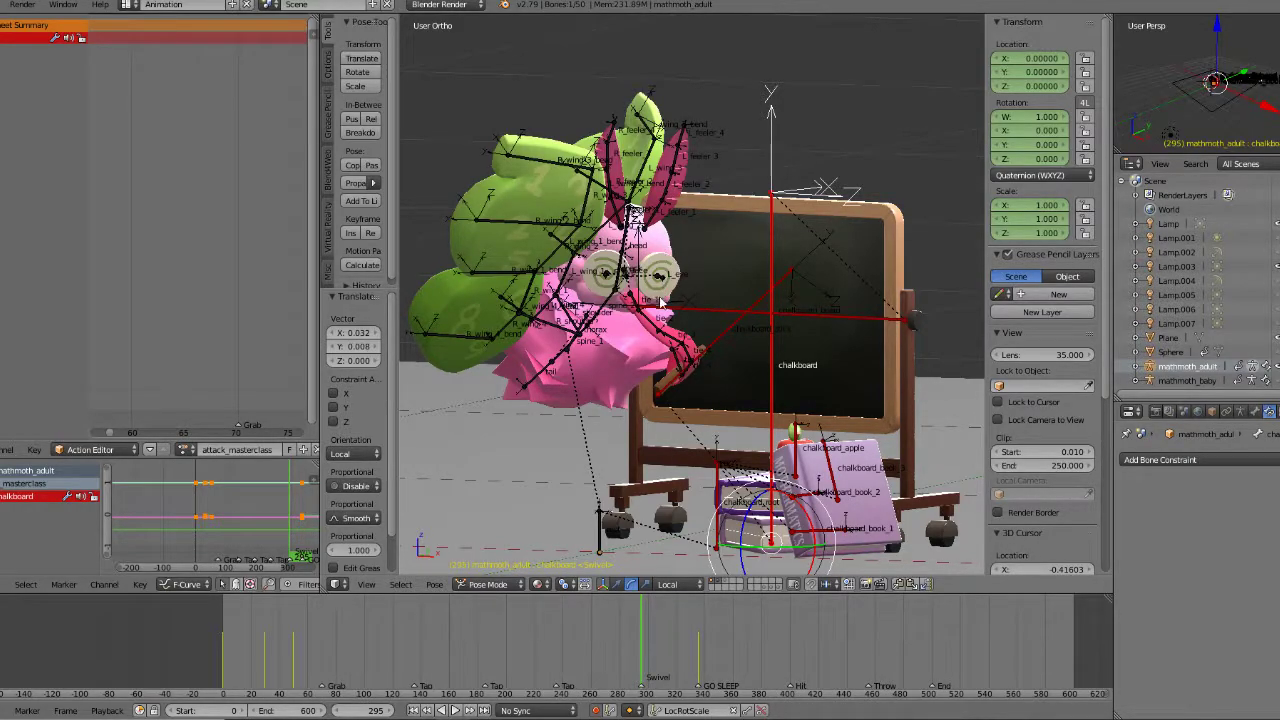
pyautogui.click(592, 658)
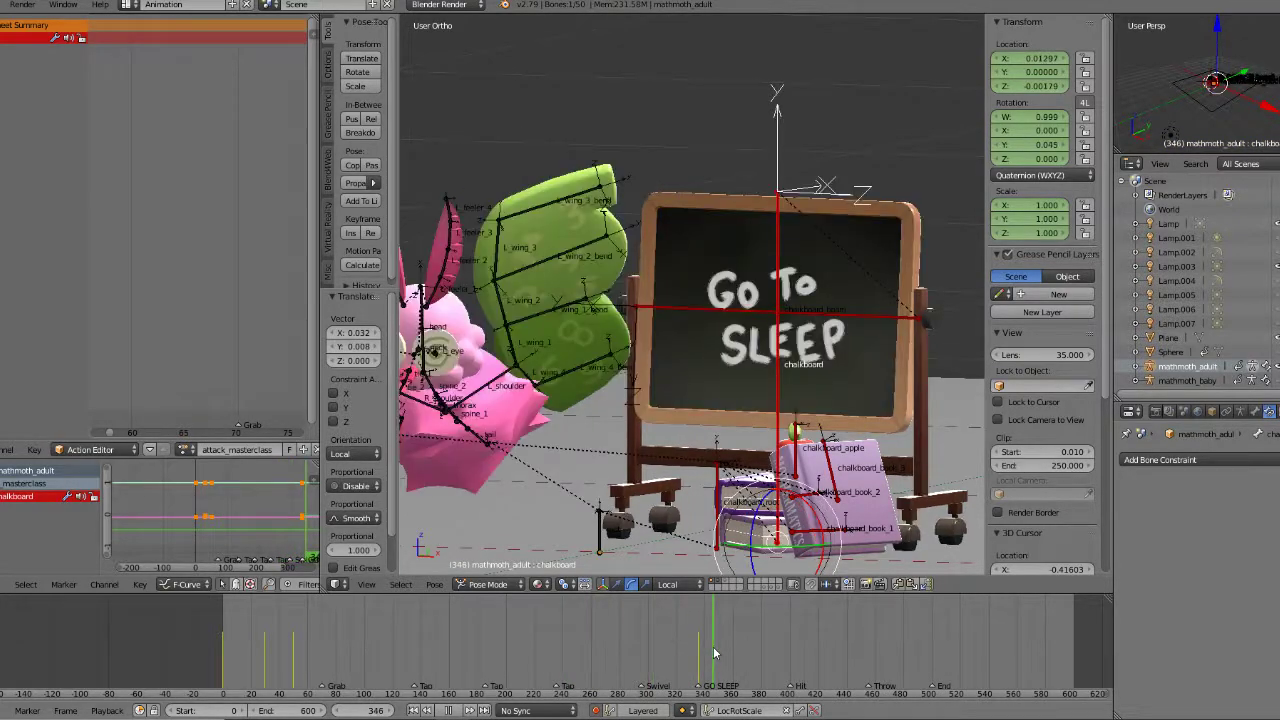
# Step: At the Swivel keyframe (frame 295), tilt the thorax bone upright and move it about 0.038 in X and -0.023 in Z in the front view
pyautogui.moveTo(602, 656); pyautogui.dragTo(643, 654)
pyautogui.hotkey('alt', 'a')
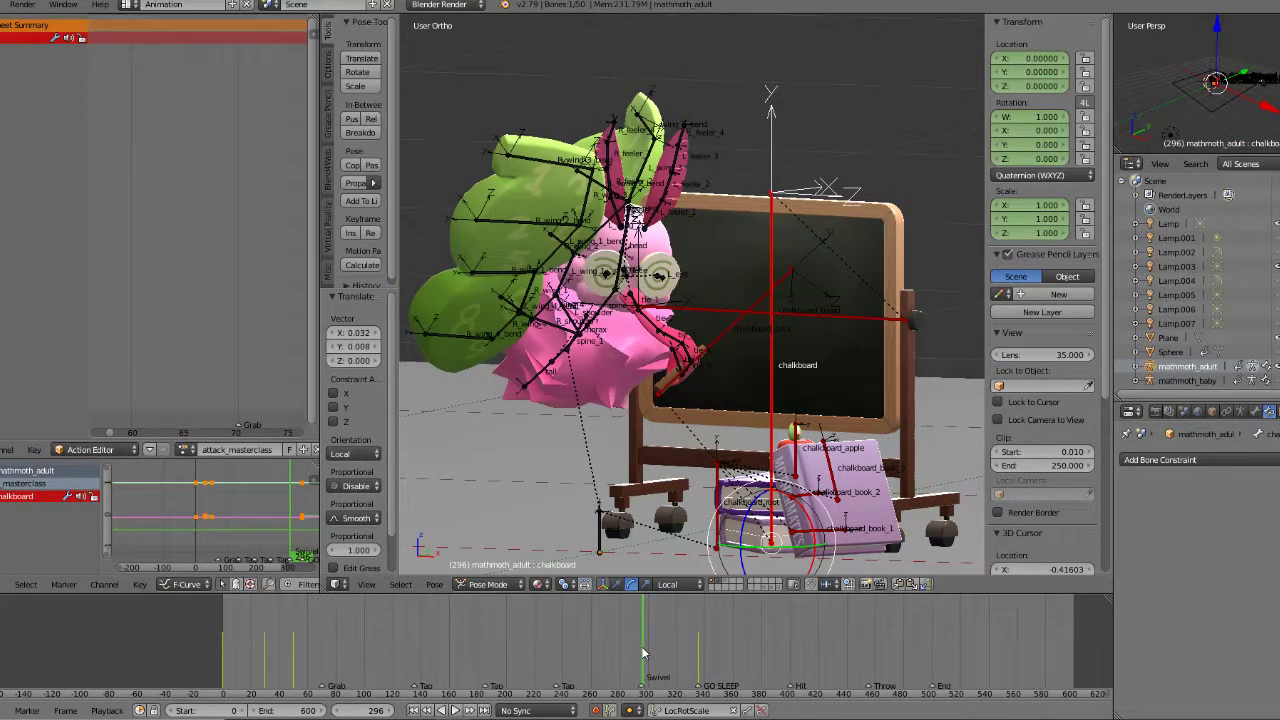
pyautogui.press('KP_1')
pyautogui.rightClick(578, 328)
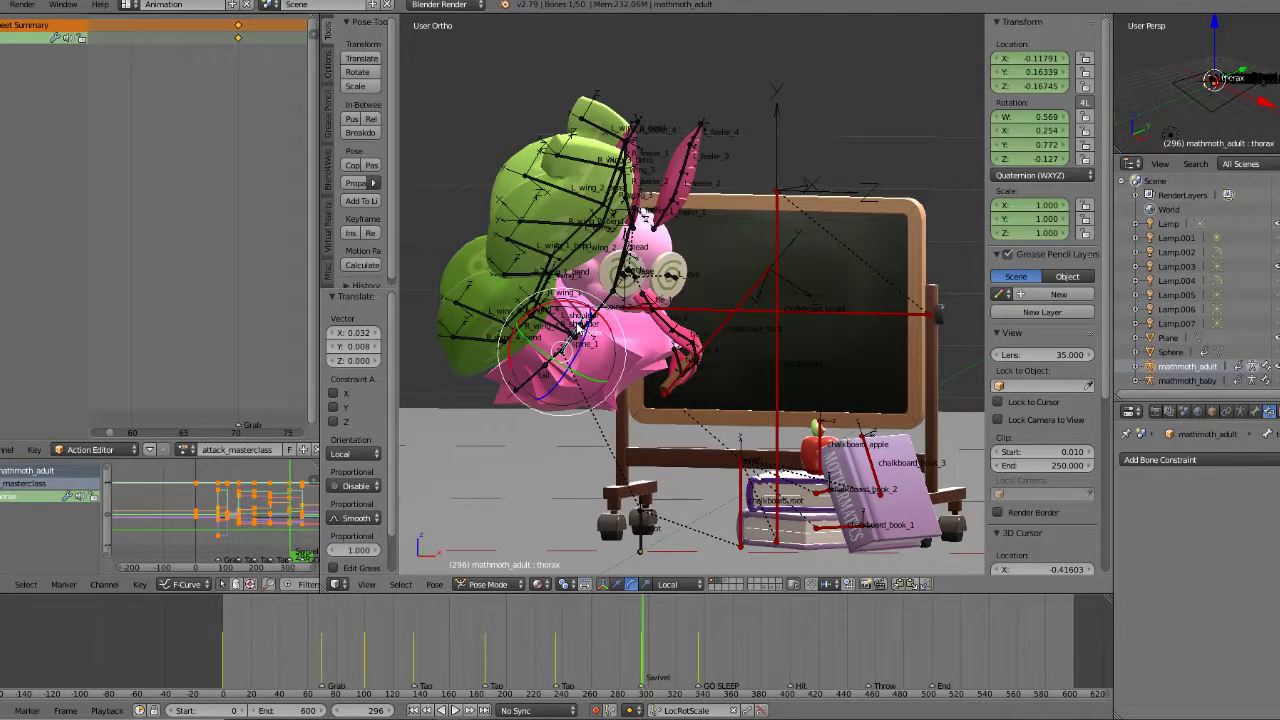
pyautogui.press('Left')
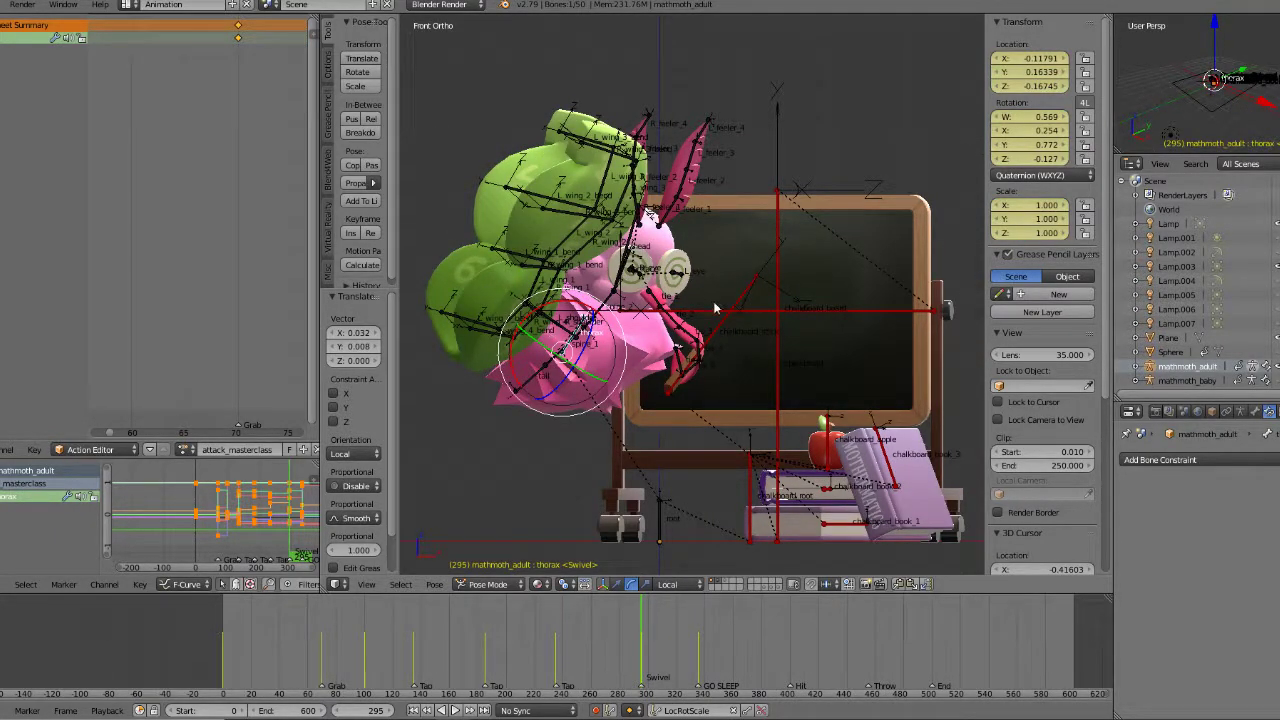
pyautogui.press('g')
pyautogui.click(707, 270)
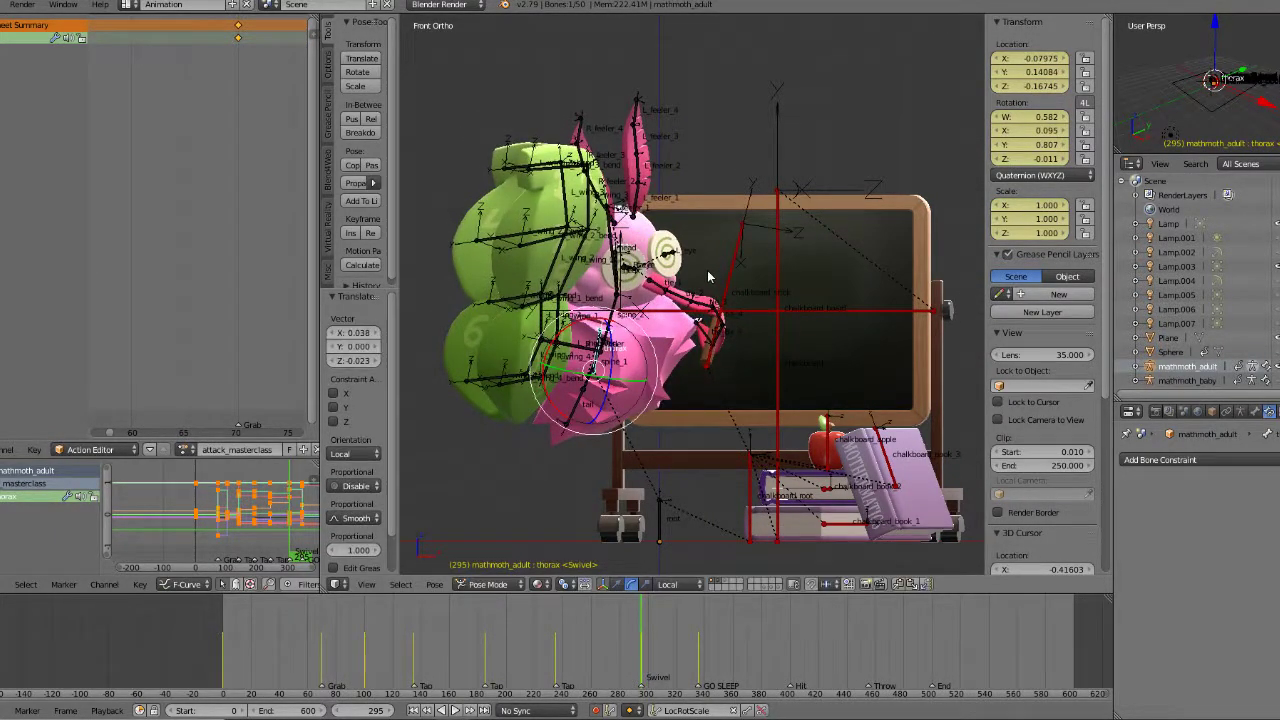
# Step: Compare the Swivel pose with its neighbouring keyframes, replay from the Tap at frame 235, and examine the tie up close from the front
pyautogui.press('Down')
pyautogui.press('Up')
pyautogui.press('Down')
pyautogui.press('Up')
pyautogui.press('Up')
pyautogui.press('Down')
pyautogui.press('Down')
pyautogui.moveTo(723, 446); pyautogui.dragTo(662, 458, button='middle')
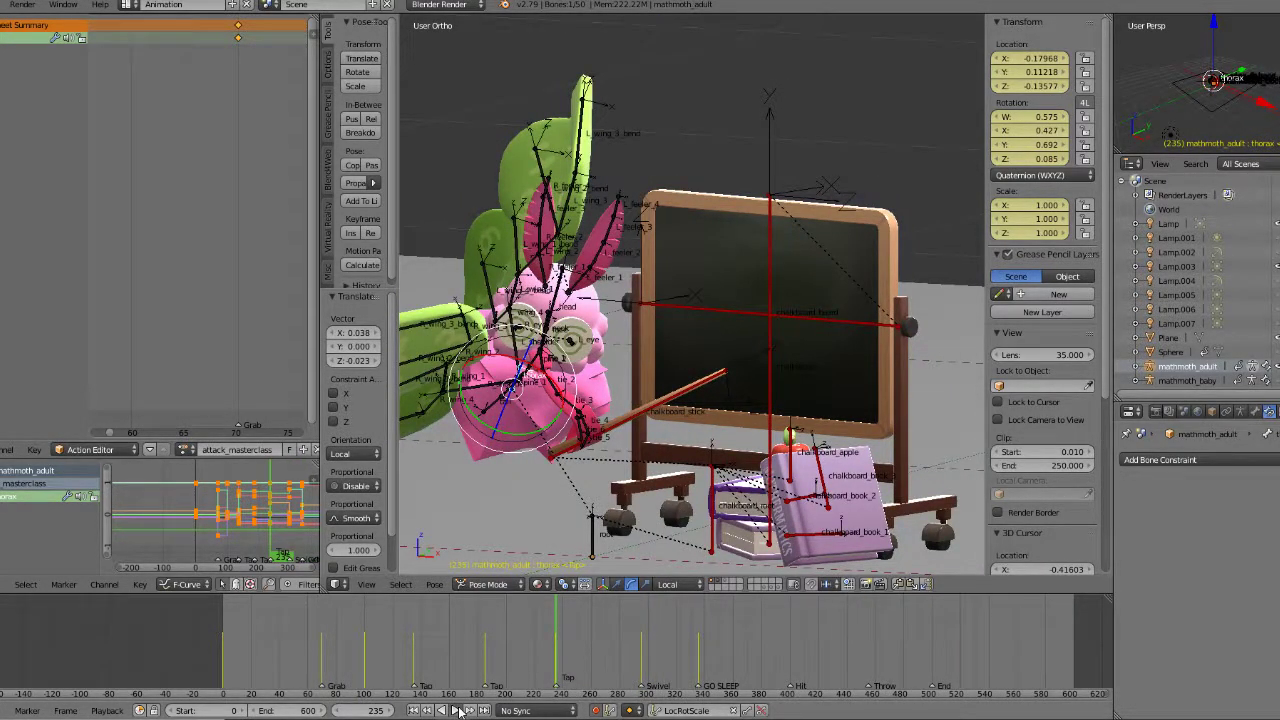
pyautogui.click(455, 710)
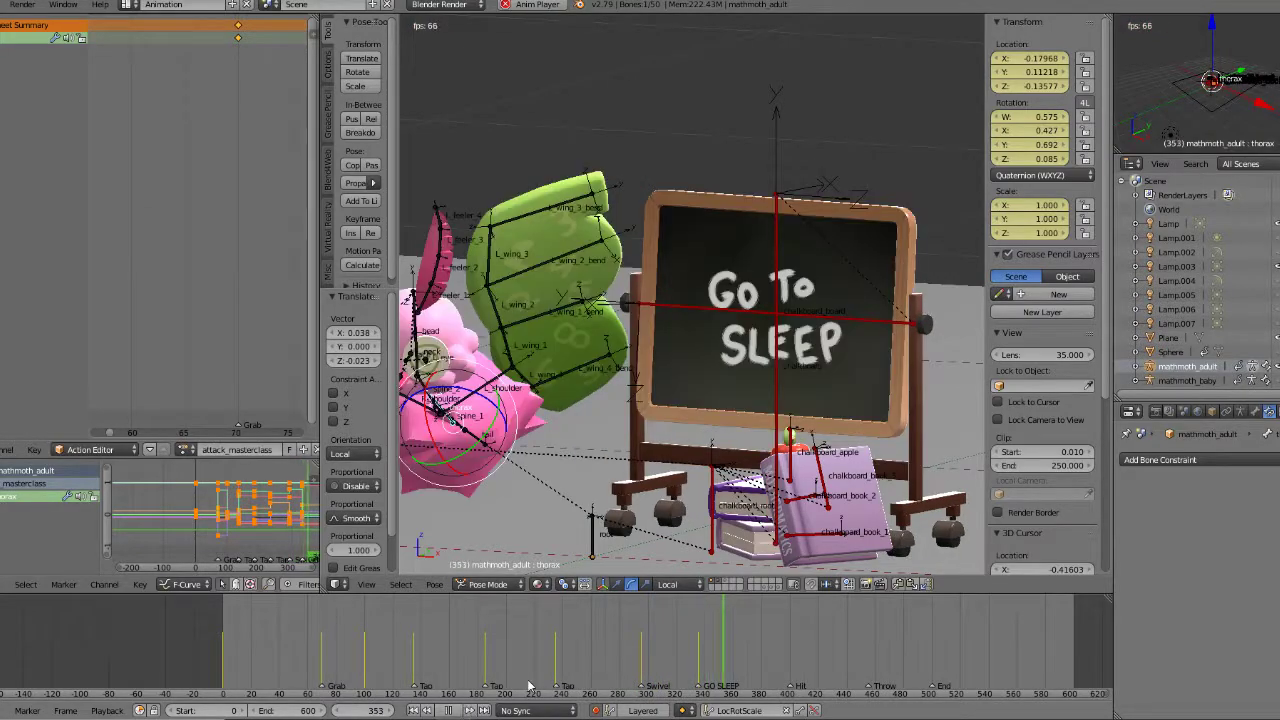
pyautogui.click(449, 709)
pyautogui.click(615, 647)
pyautogui.press('Up')
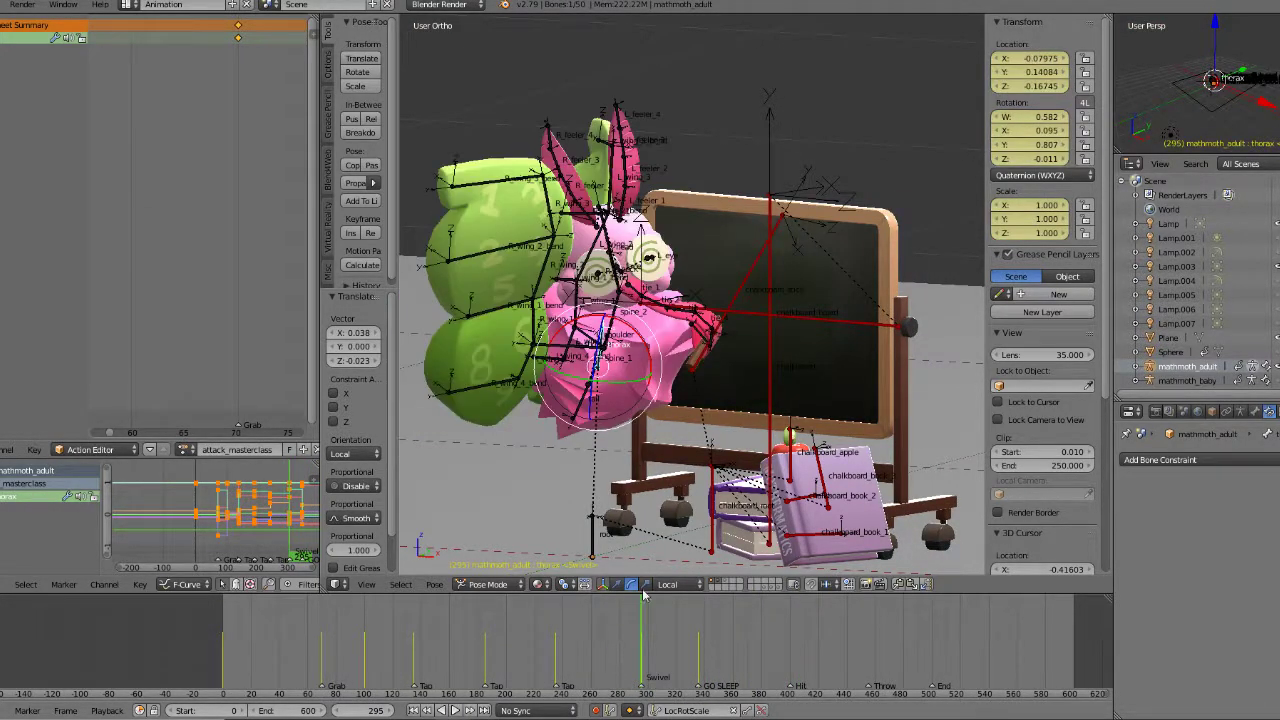
pyautogui.press('KP_1')
pyautogui.press('KP_3')
pyautogui.press('KP_1')
pyautogui.scroll(5, 726, 422)
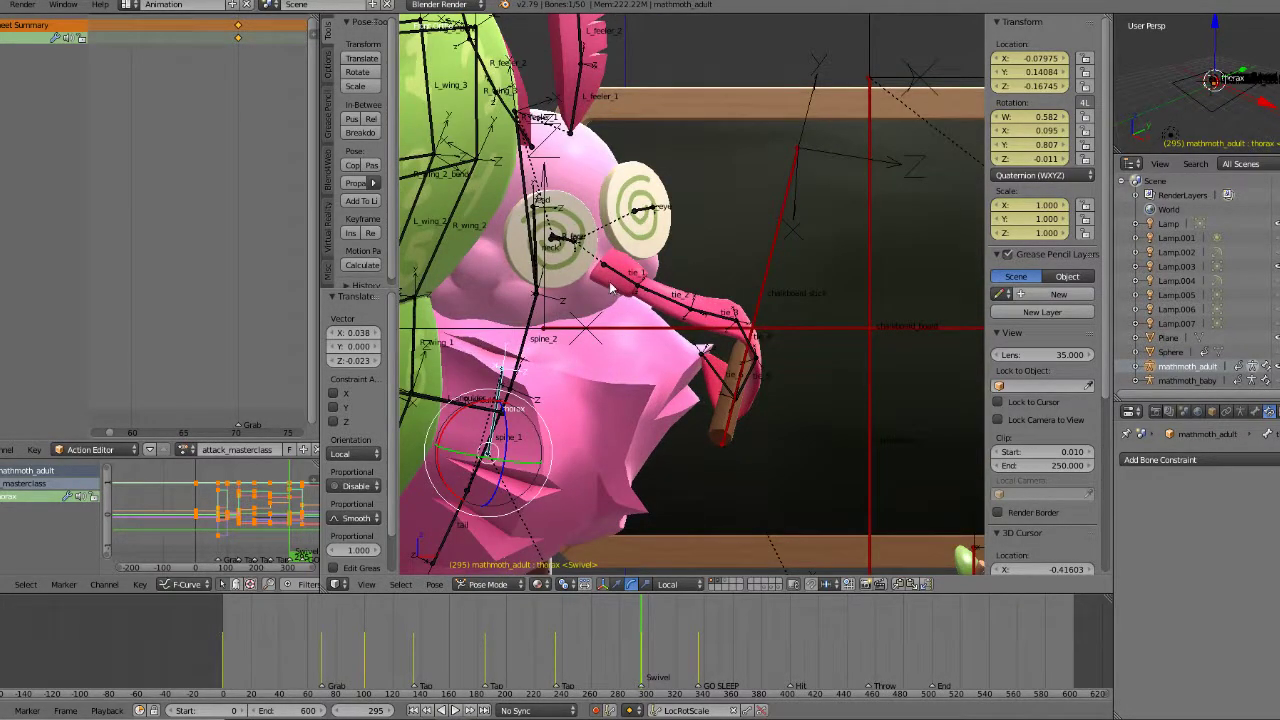
pyautogui.rightClick(620, 278)
pyautogui.keyDown('shift'); pyautogui.rightClick(672, 302); pyautogui.keyUp('shift')
pyautogui.keyDown('shift'); pyautogui.rightClick(740, 327); pyautogui.keyUp('shift')
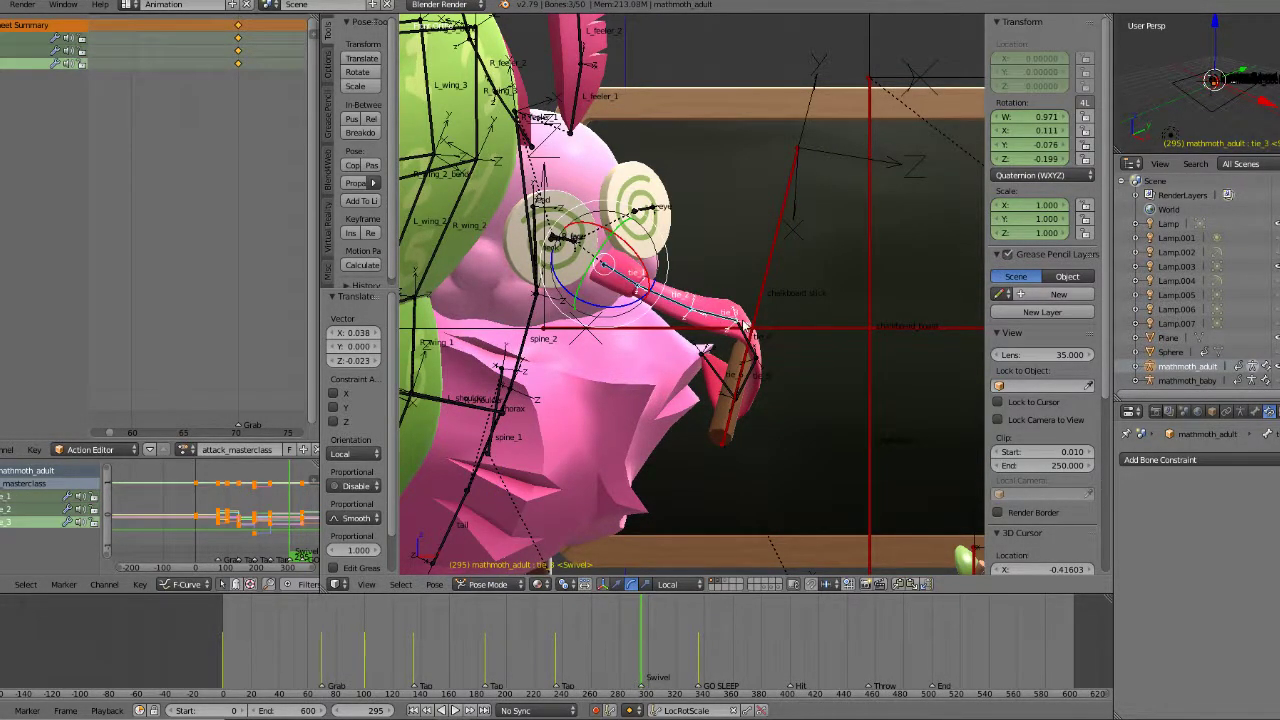
pyautogui.press('a')
# Step: Select the bones tie_1 to tie_4 and clear their pose transforms at frame 295
pyautogui.rightClick(738, 326)
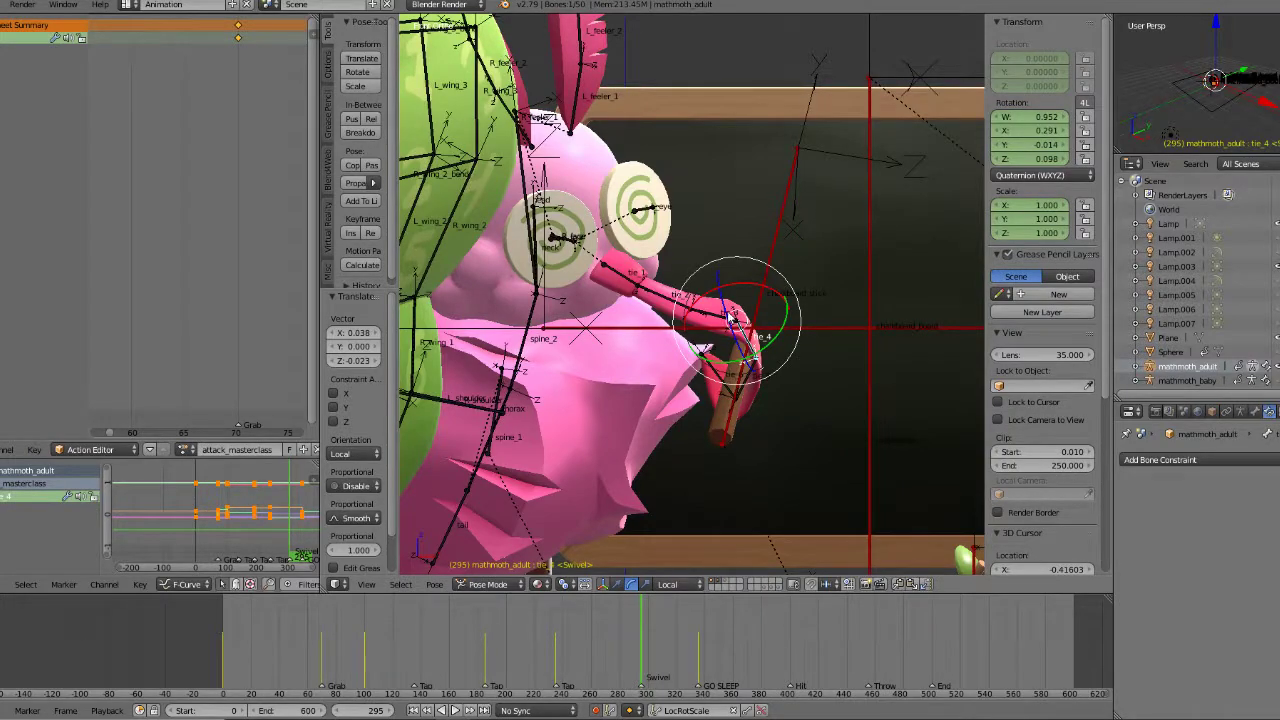
pyautogui.keyDown('shift'); pyautogui.rightClick(718, 310); pyautogui.keyUp('shift')
pyautogui.keyDown('shift'); pyautogui.rightClick(674, 298); pyautogui.keyUp('shift')
pyautogui.keyDown('shift'); pyautogui.rightClick(638, 292); pyautogui.keyUp('shift')
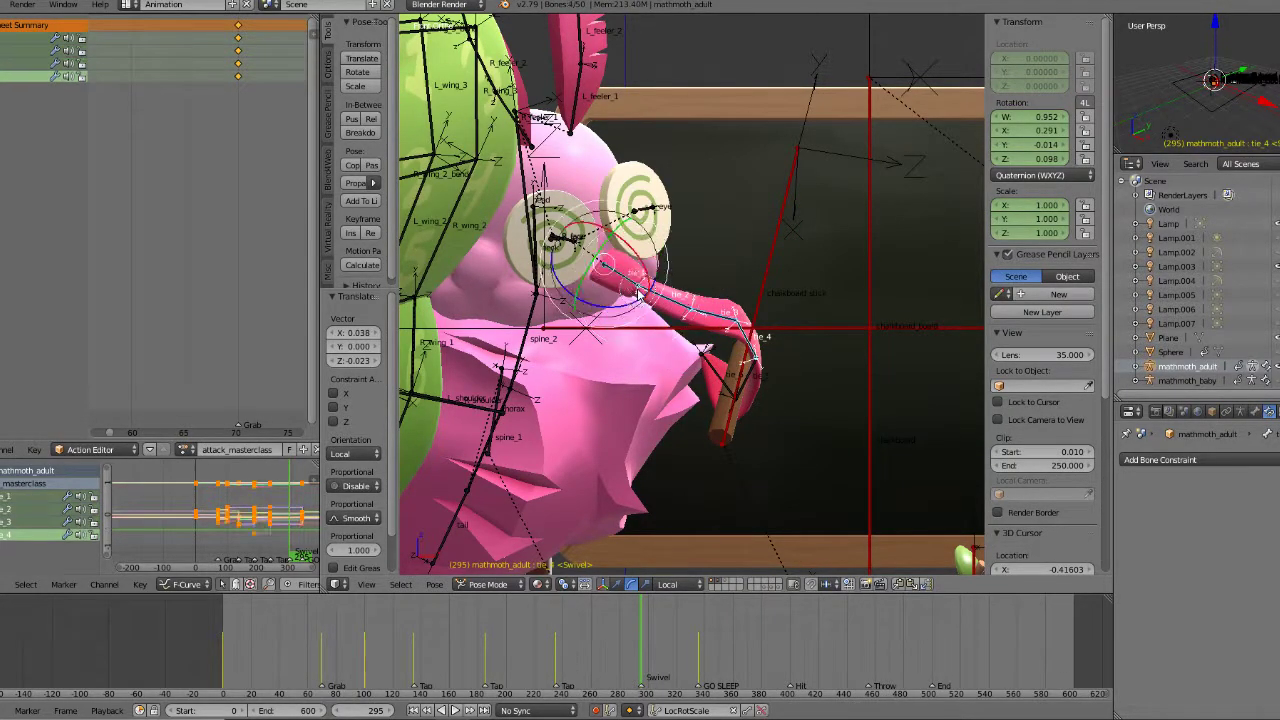
pyautogui.click(437, 590)
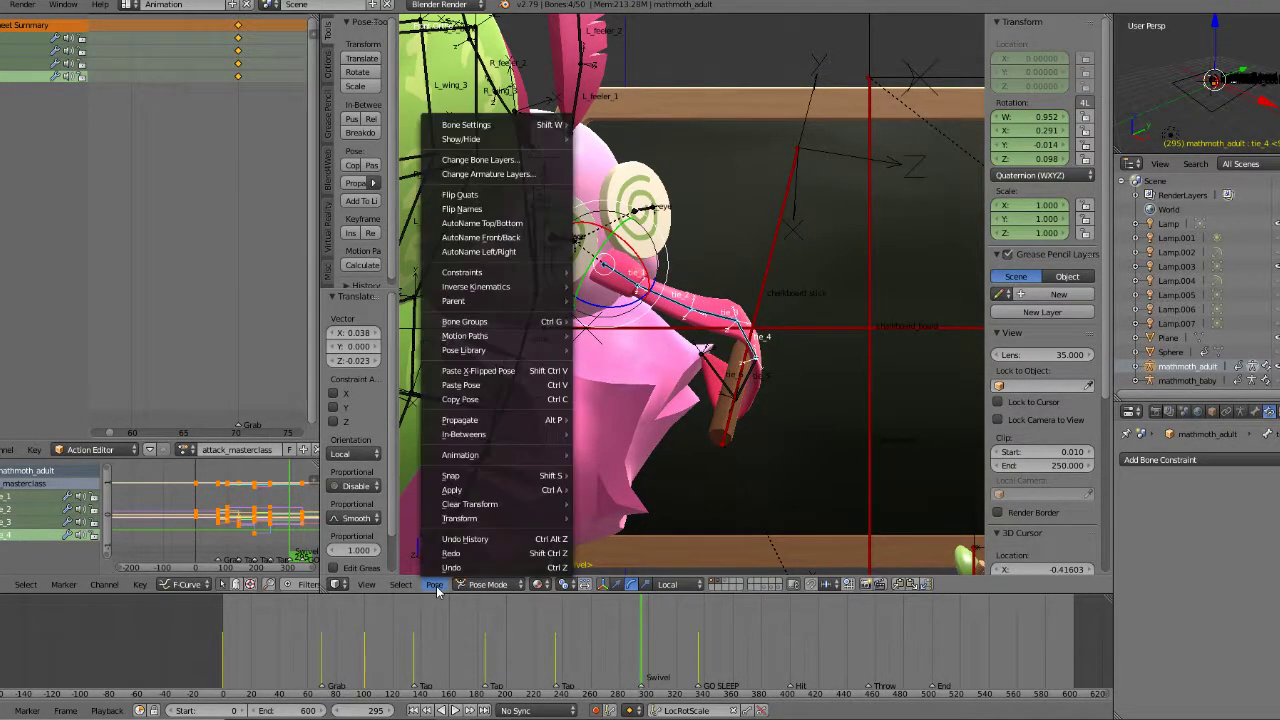
pyautogui.moveTo(500, 506)
pyautogui.click(615, 510)
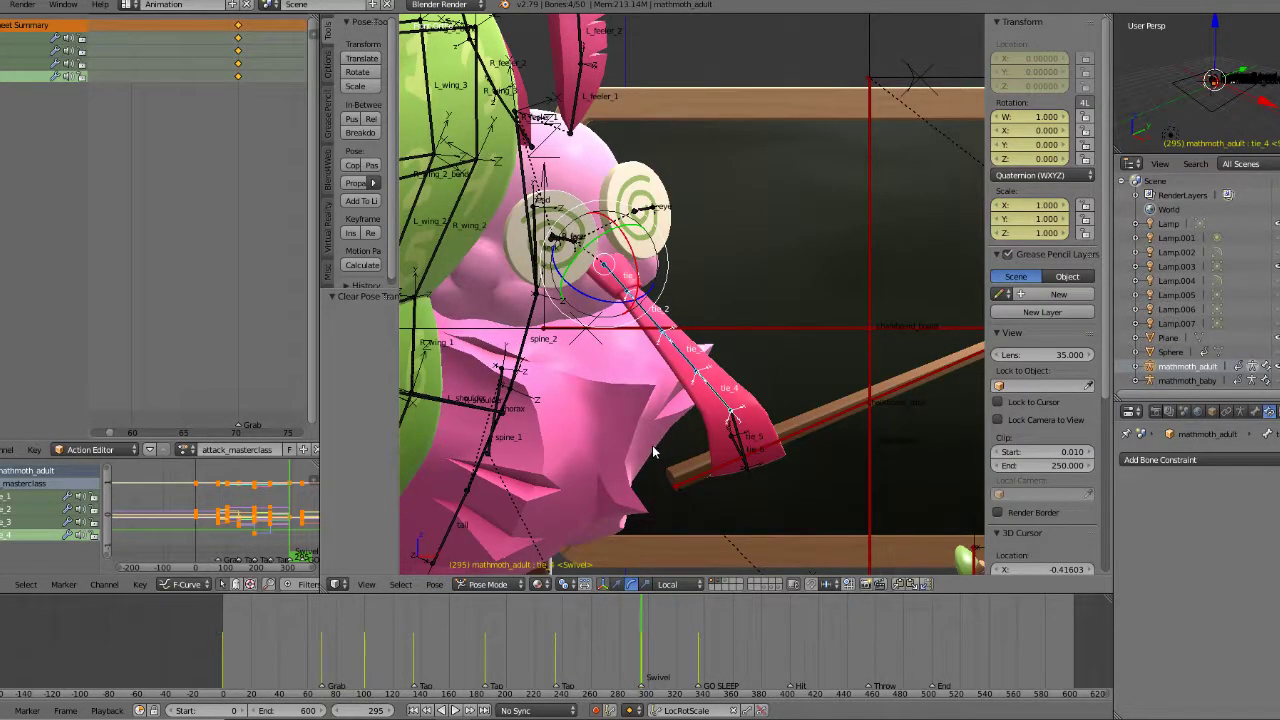
# Step: Rotate the four tie bones about -16.1 degrees in the front view so the tie curves up and holds the stick upright
pyautogui.press('KP_0')
pyautogui.press('KP_0')
pyautogui.press('r')
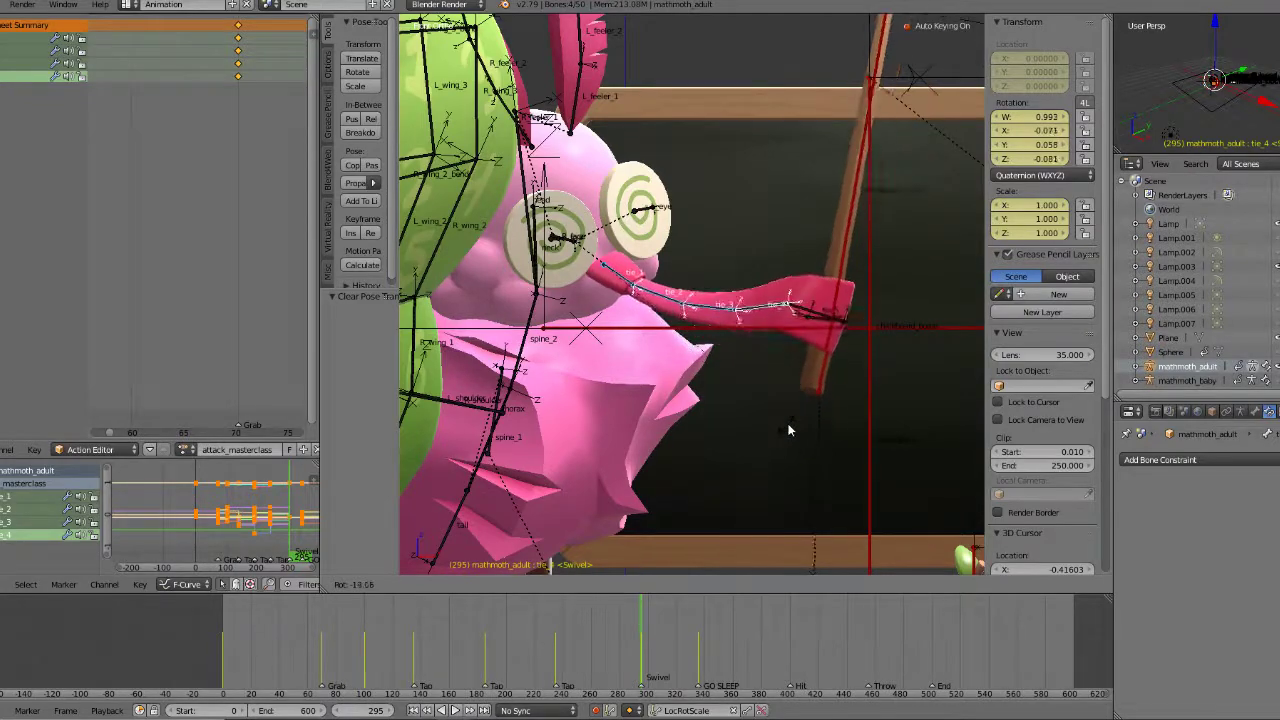
pyautogui.click(795, 425)
pyautogui.press('KP_0')
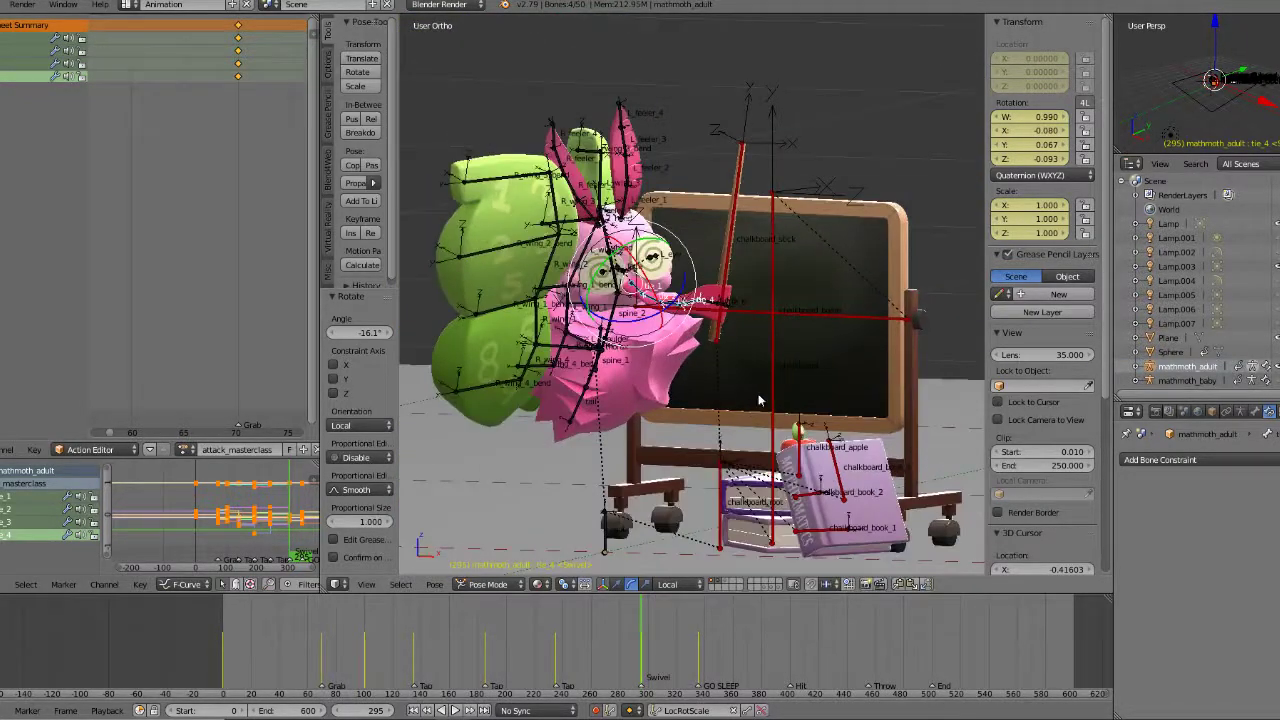
pyautogui.press('r')
pyautogui.press('Escape')
pyautogui.moveTo(732, 362); pyautogui.dragTo(690, 348, button='middle')
pyautogui.press('r')
pyautogui.rightClick(742, 225)
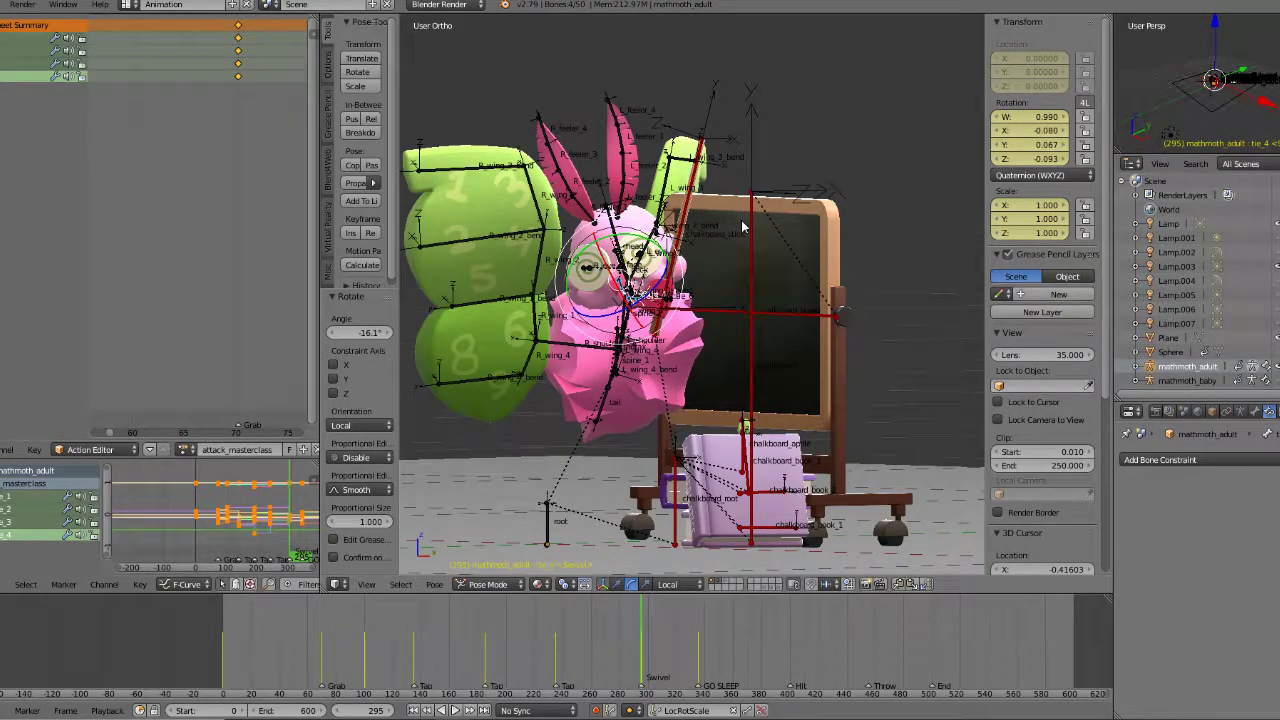
# Step: Rotate the bones tie_1 to tie_4 about -12.1 degrees in the right side view
pyautogui.press('KP_3')
pyautogui.press('r')
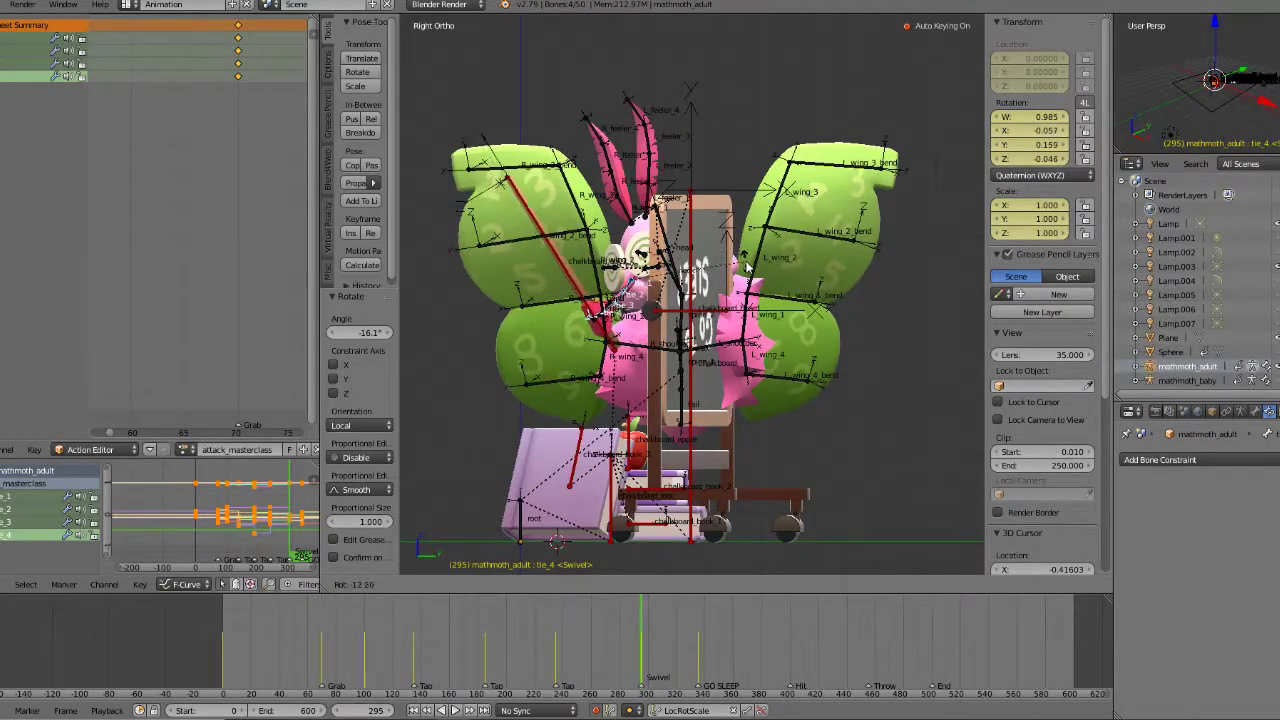
pyautogui.click(708, 258)
pyautogui.moveTo(708, 258); pyautogui.dragTo(886, 303, button='middle')
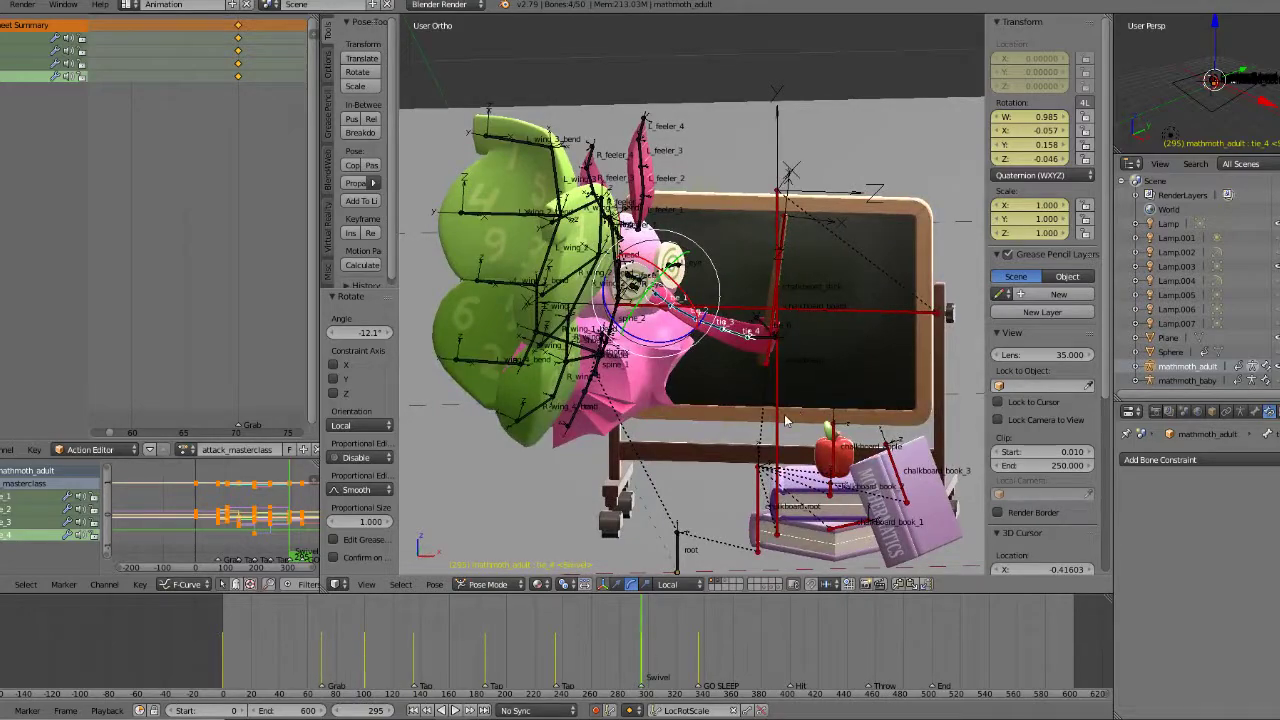
# Step: Examine the move from the Tap keyframe at frame 235 into the Swivel pose by scrubbing and replaying it in a closer view
pyautogui.press('Down')
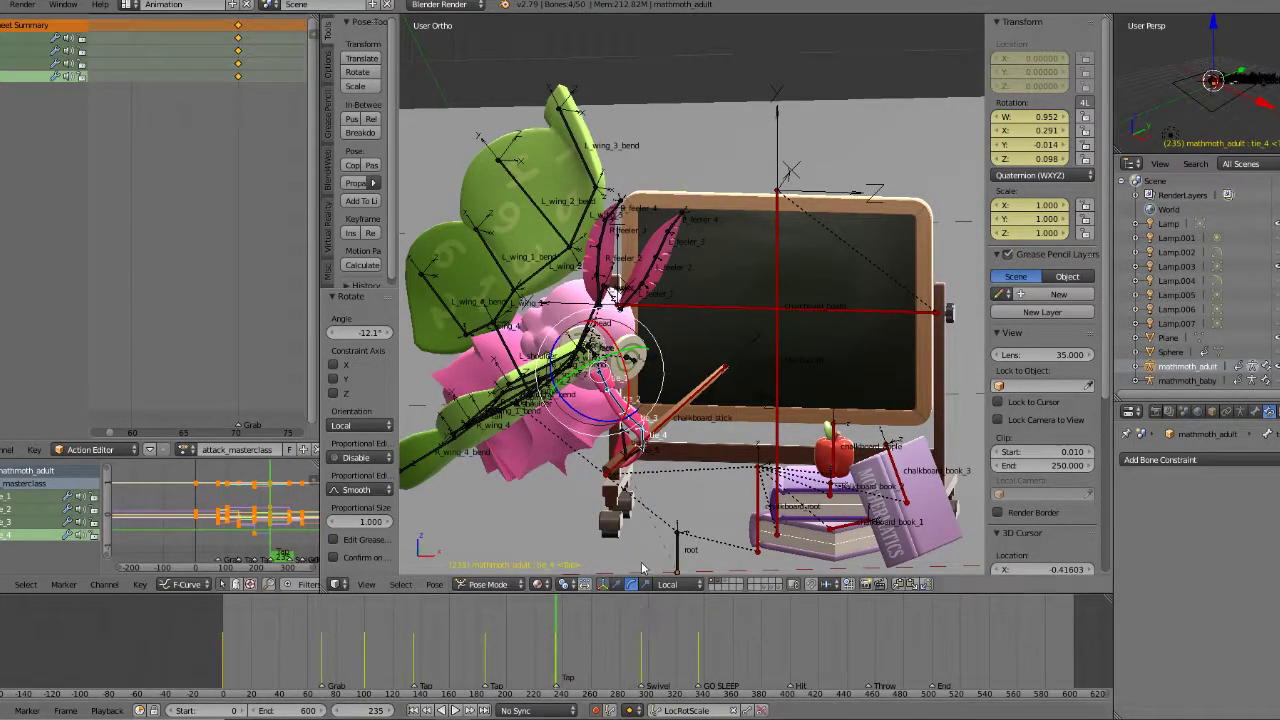
pyautogui.moveTo(558, 628); pyautogui.dragTo(633, 624)
pyautogui.scroll(-2, 636, 420)
pyautogui.moveTo(655, 415); pyautogui.dragTo(622, 403, button='middle')
pyautogui.scroll(4, 622, 403)
pyautogui.hotkey('alt', 'a')
pyautogui.moveTo(682, 625); pyautogui.dragTo(548, 640)
pyautogui.hotkey('alt', 'a')
pyautogui.click(459, 710)
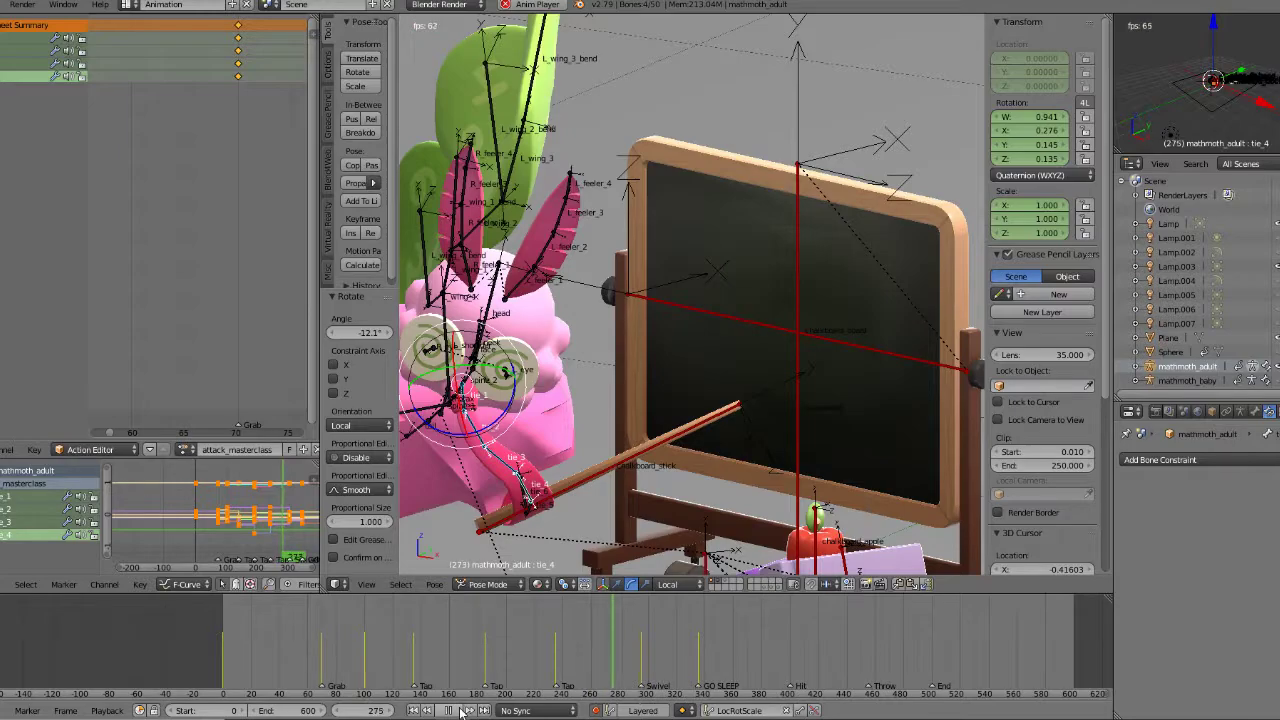
pyautogui.click(460, 711)
pyautogui.click(642, 653)
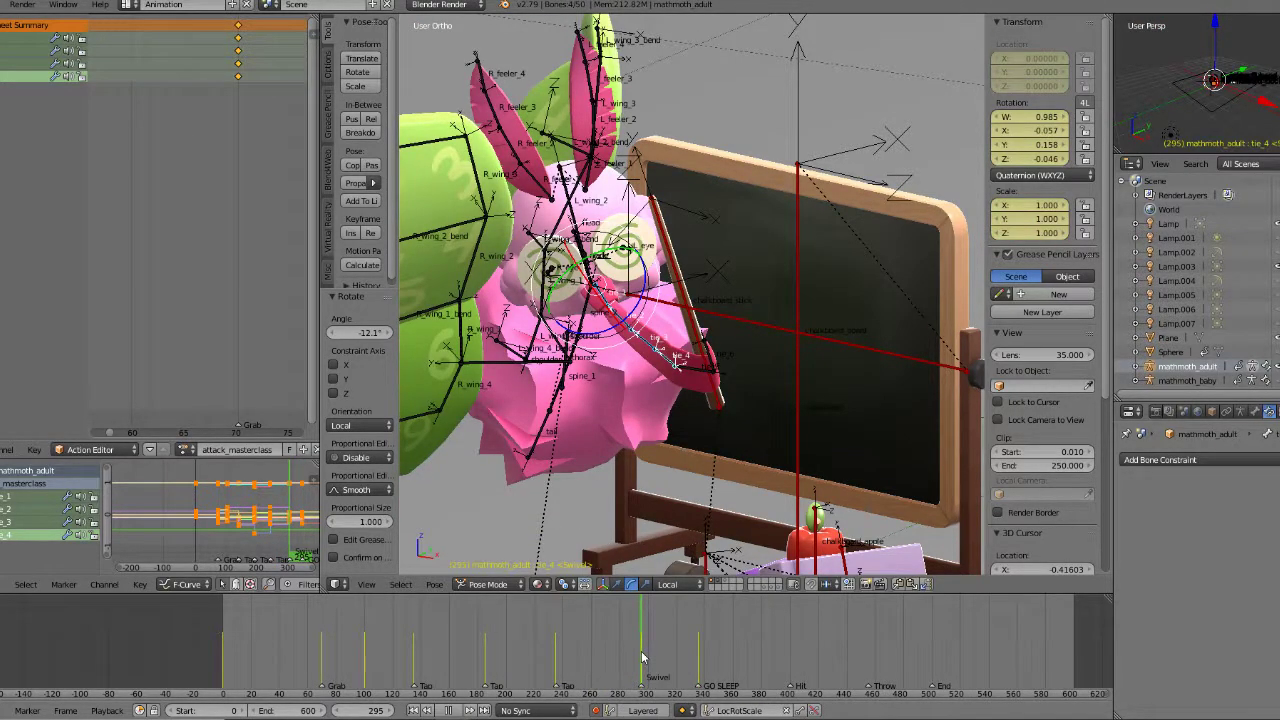
pyautogui.click(612, 655)
pyautogui.click(460, 711)
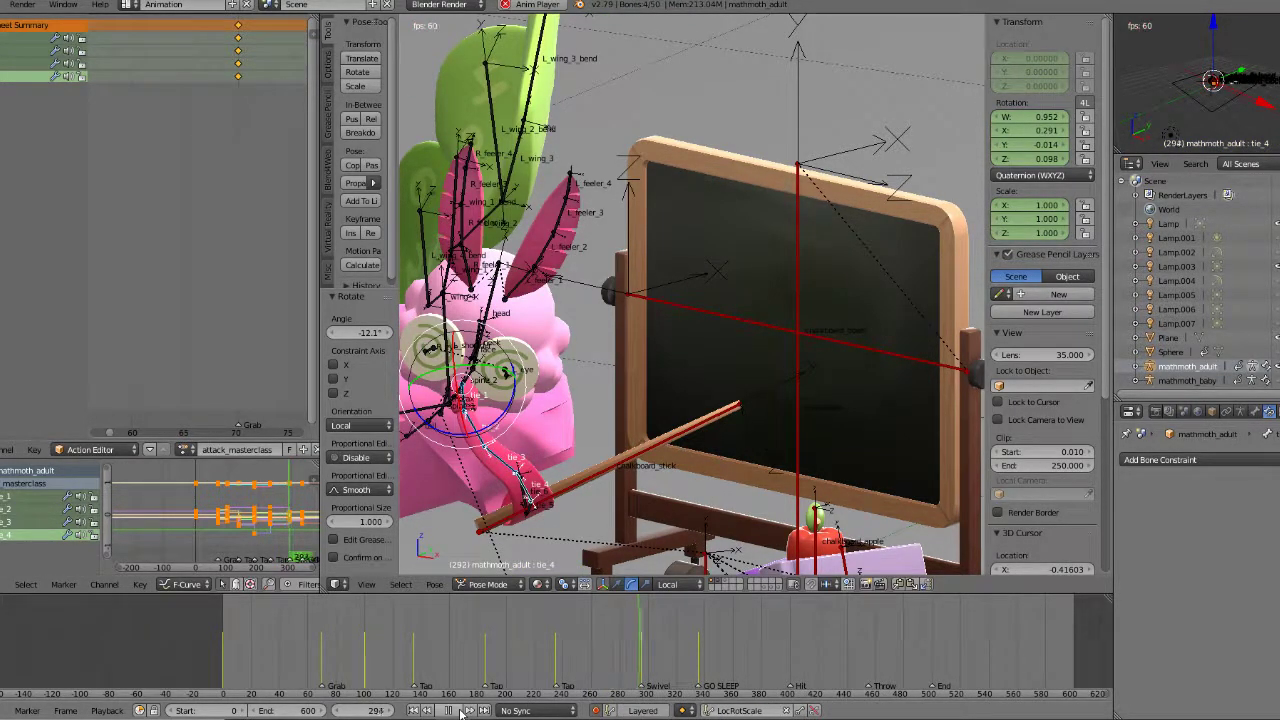
pyautogui.click(460, 711)
pyautogui.click(531, 652)
# Step: Replay the stretch from about frame 255 through Swivel repeatedly to judge the turn's timing, and stop at frame 280
pyautogui.click(455, 710)
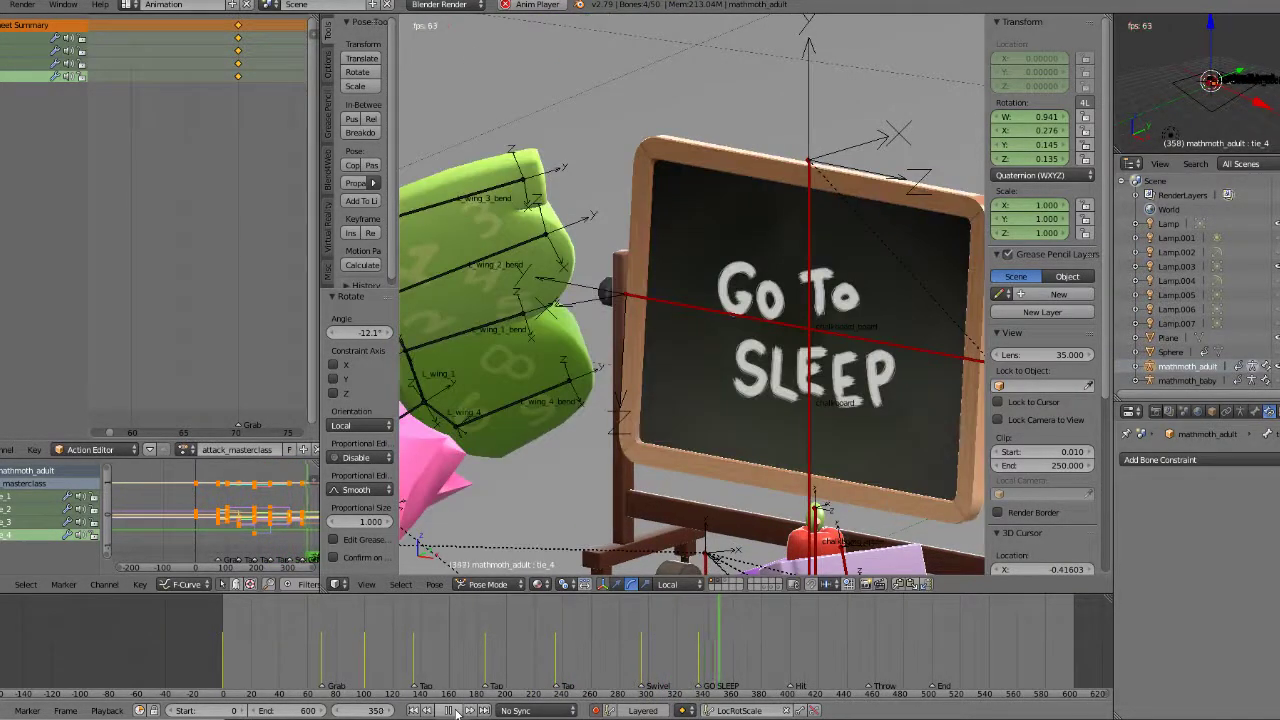
pyautogui.click(583, 654)
pyautogui.click(583, 654)
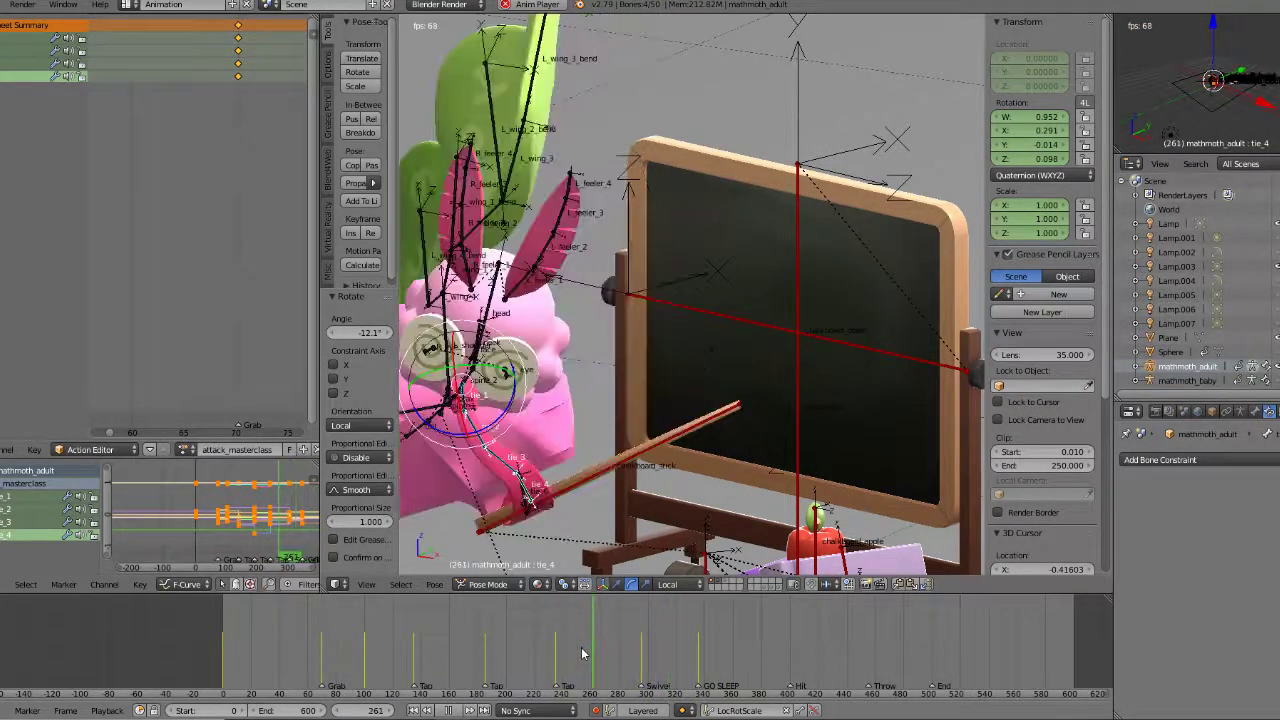
pyautogui.click(583, 654)
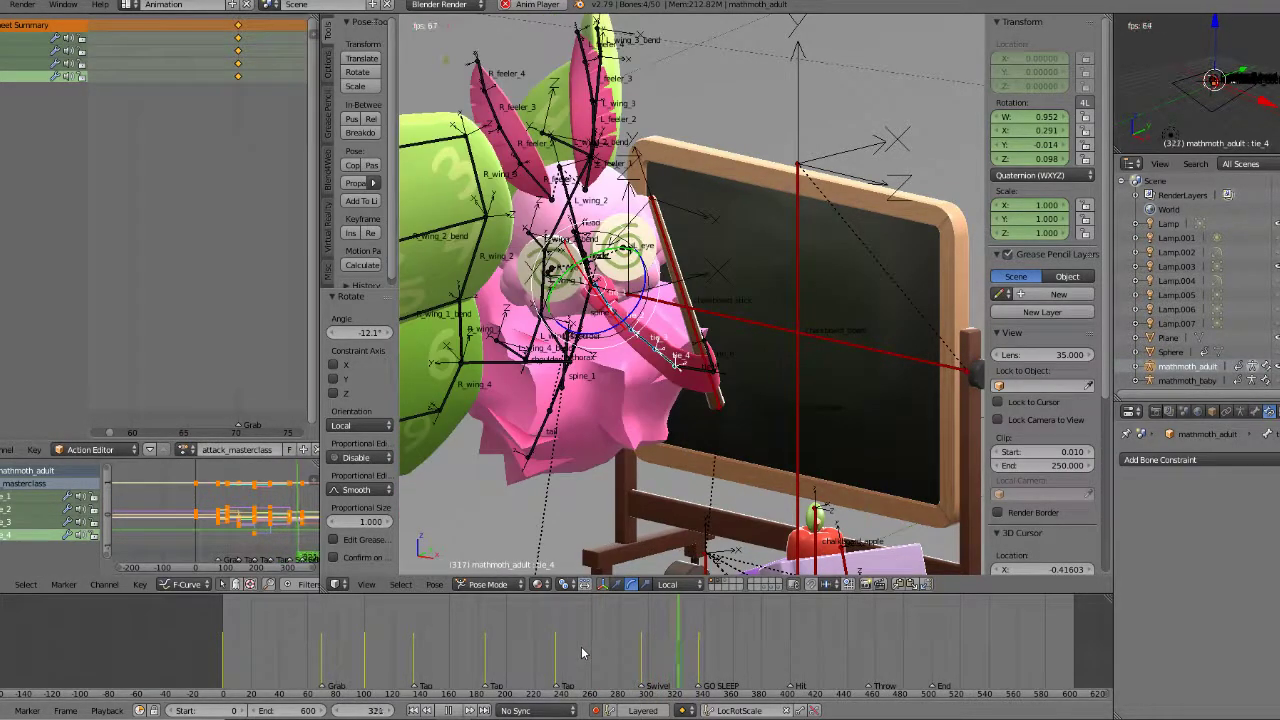
pyautogui.click(581, 653)
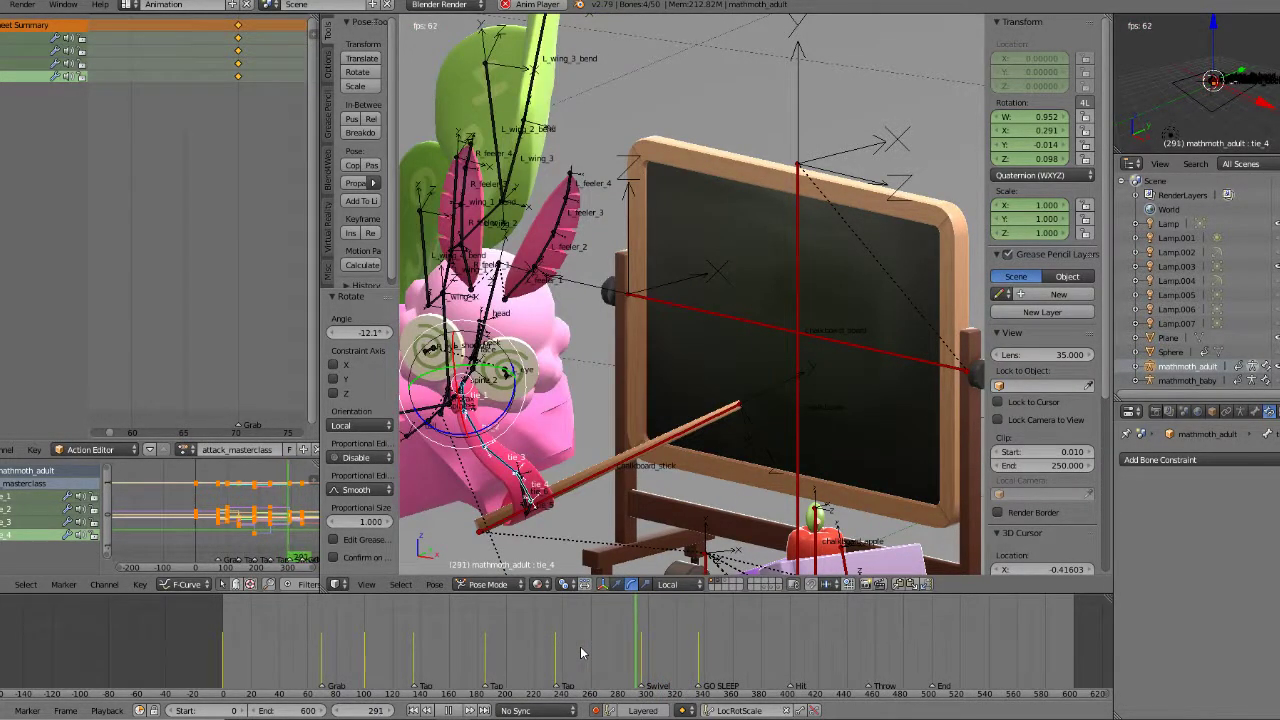
pyautogui.click(581, 653)
pyautogui.click(581, 653)
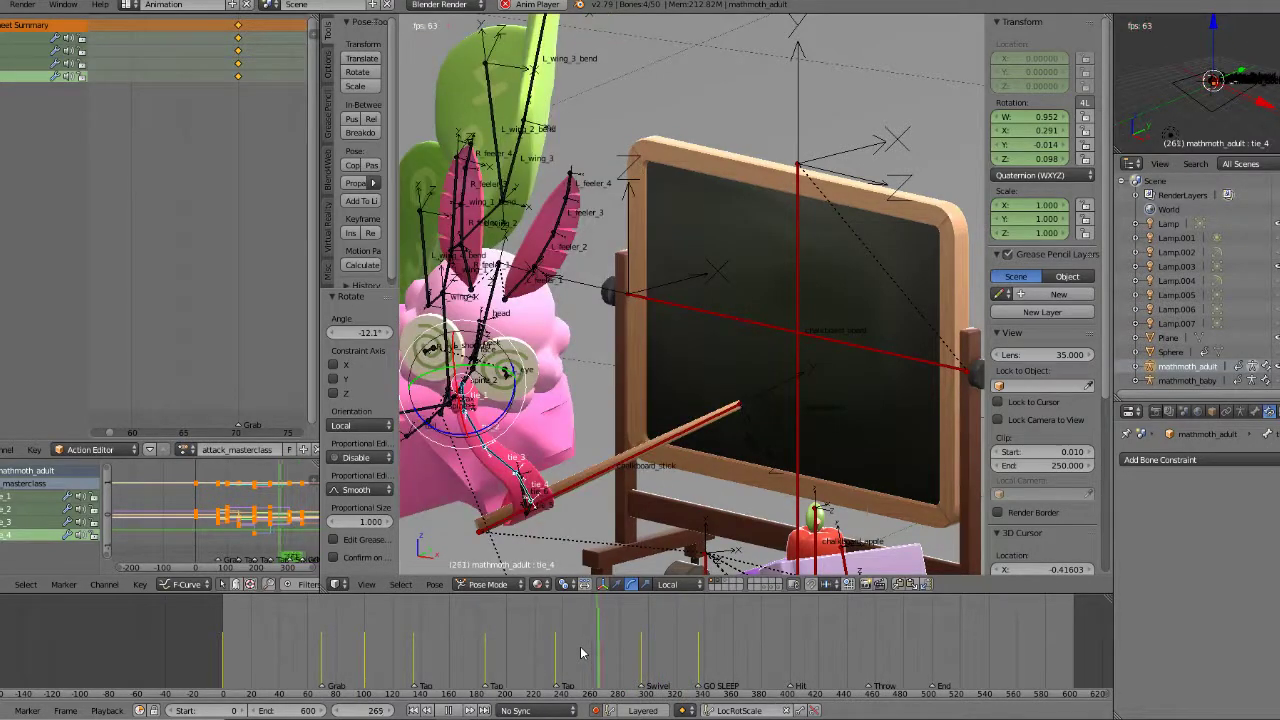
pyautogui.click(581, 653)
pyautogui.click(581, 653)
pyautogui.click(581, 653)
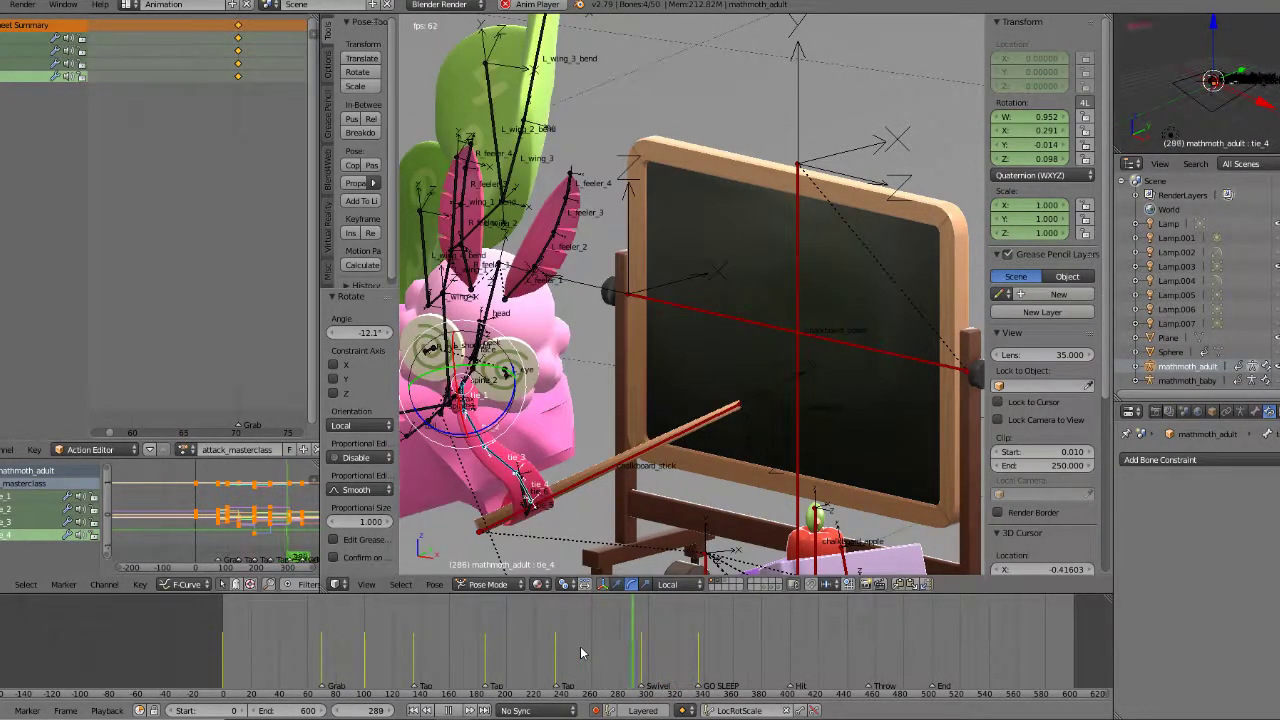
pyautogui.click(581, 653)
pyautogui.click(581, 653)
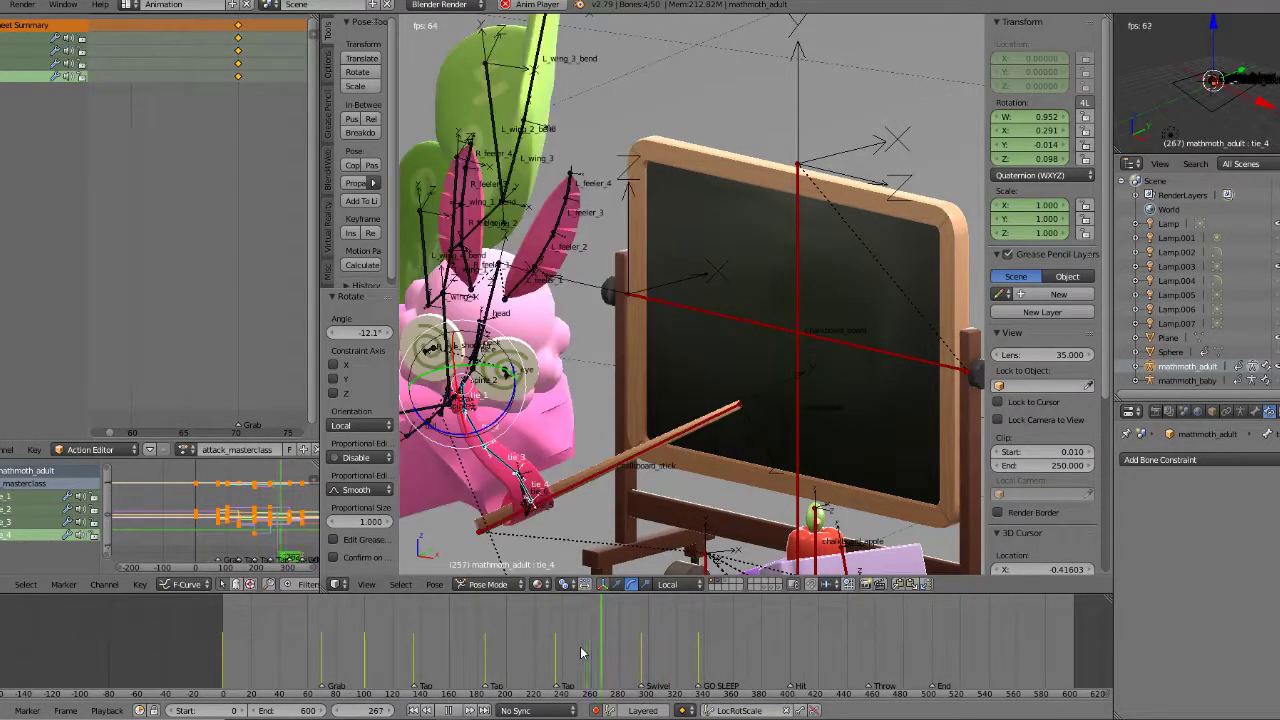
pyautogui.click(581, 653)
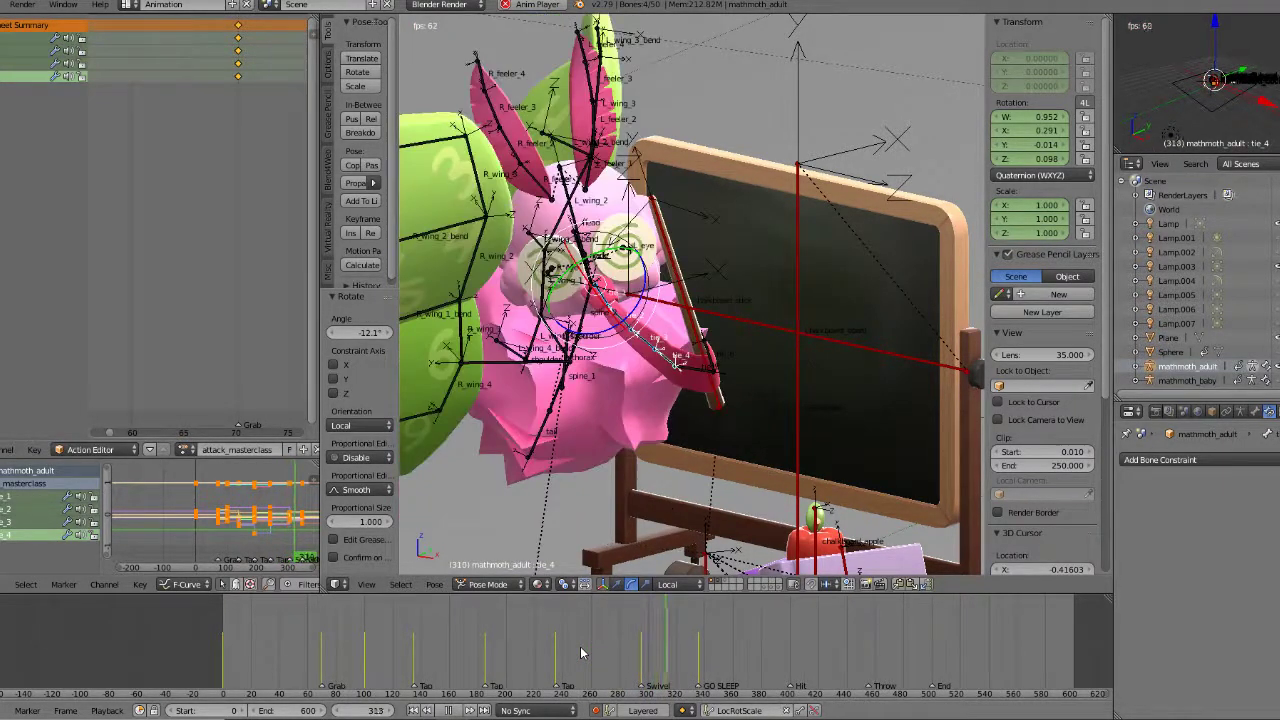
pyautogui.click(456, 710)
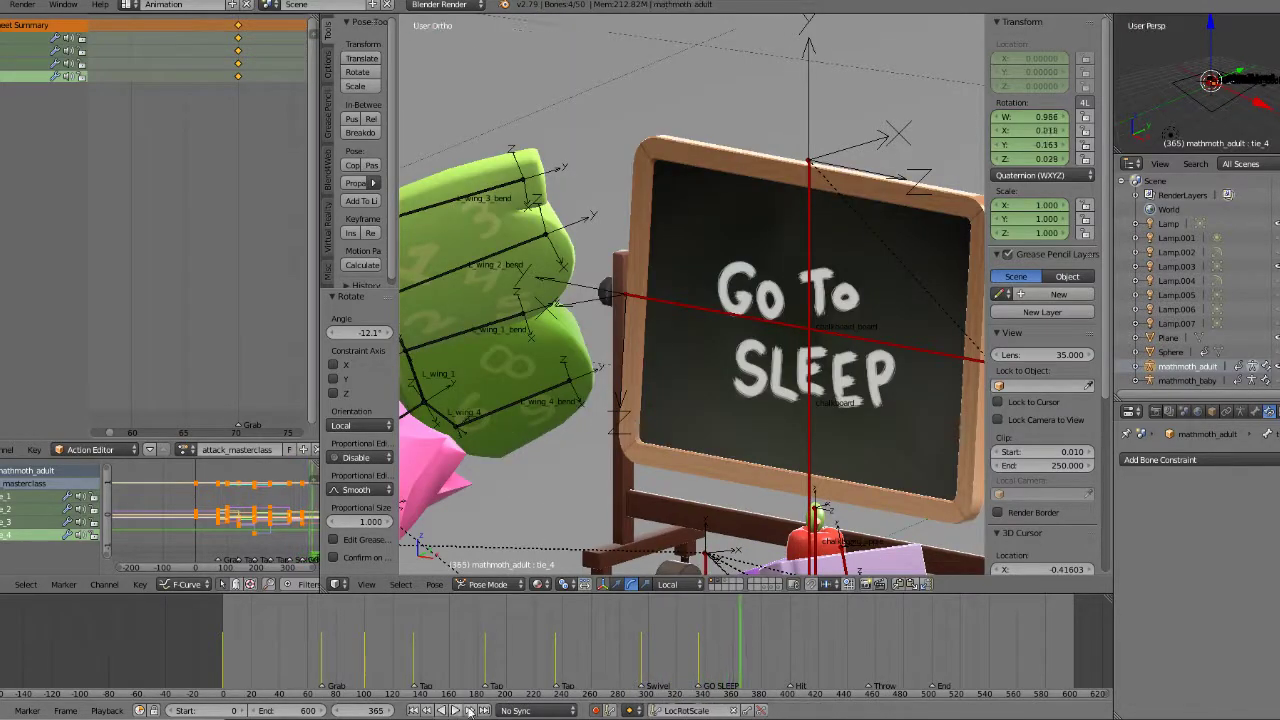
pyautogui.click(456, 710)
pyautogui.click(590, 658)
pyautogui.hotkey('alt', 'a')
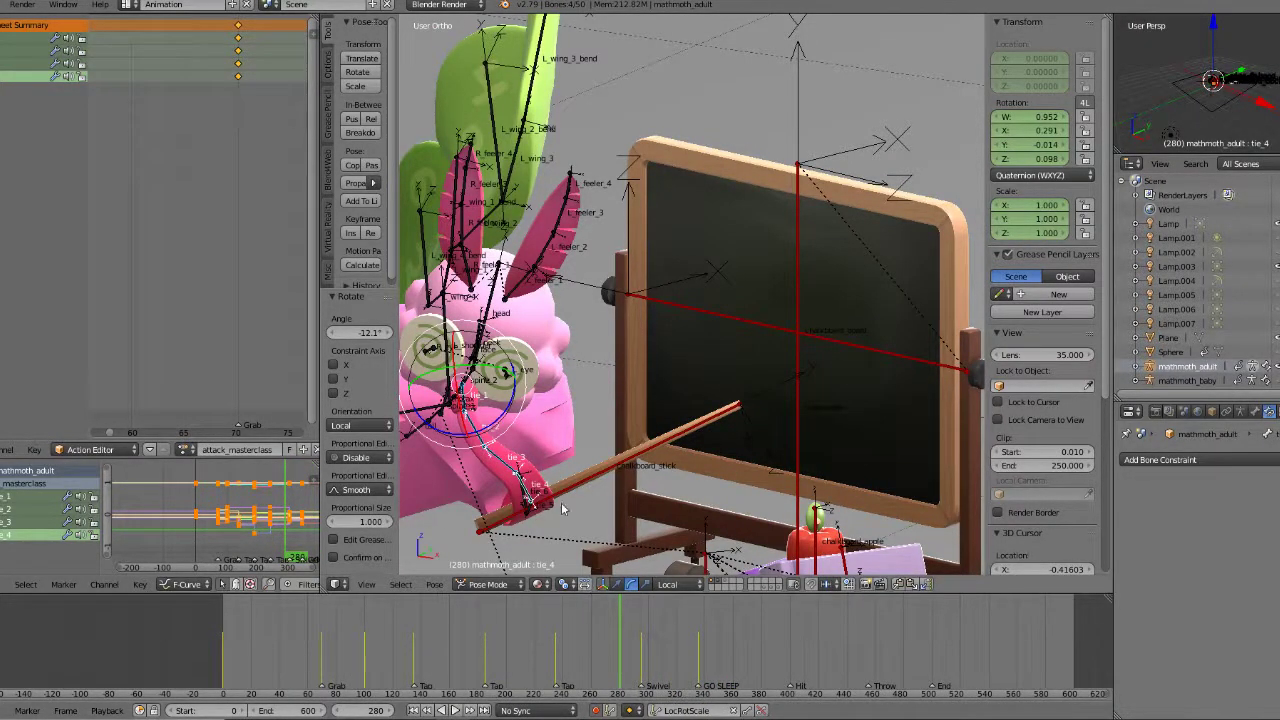
# Step: At frame 280, rotate the thorax bone slightly in the top view and move it 0.013 in X and -0.016 in Y
pyautogui.moveTo(555, 417); pyautogui.dragTo(520, 422, button='middle')
pyautogui.moveTo(600, 408); pyautogui.dragTo(636, 415, button='middle')
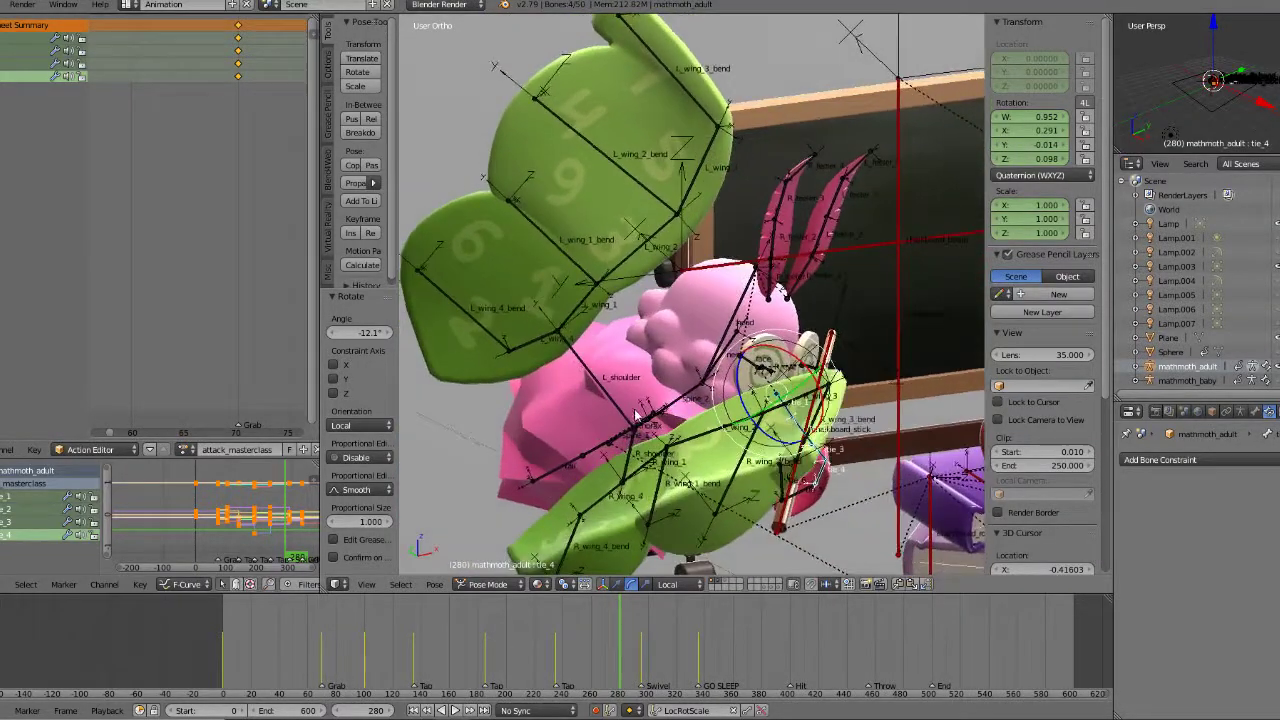
pyautogui.rightClick(653, 416)
pyautogui.press('KP_7')
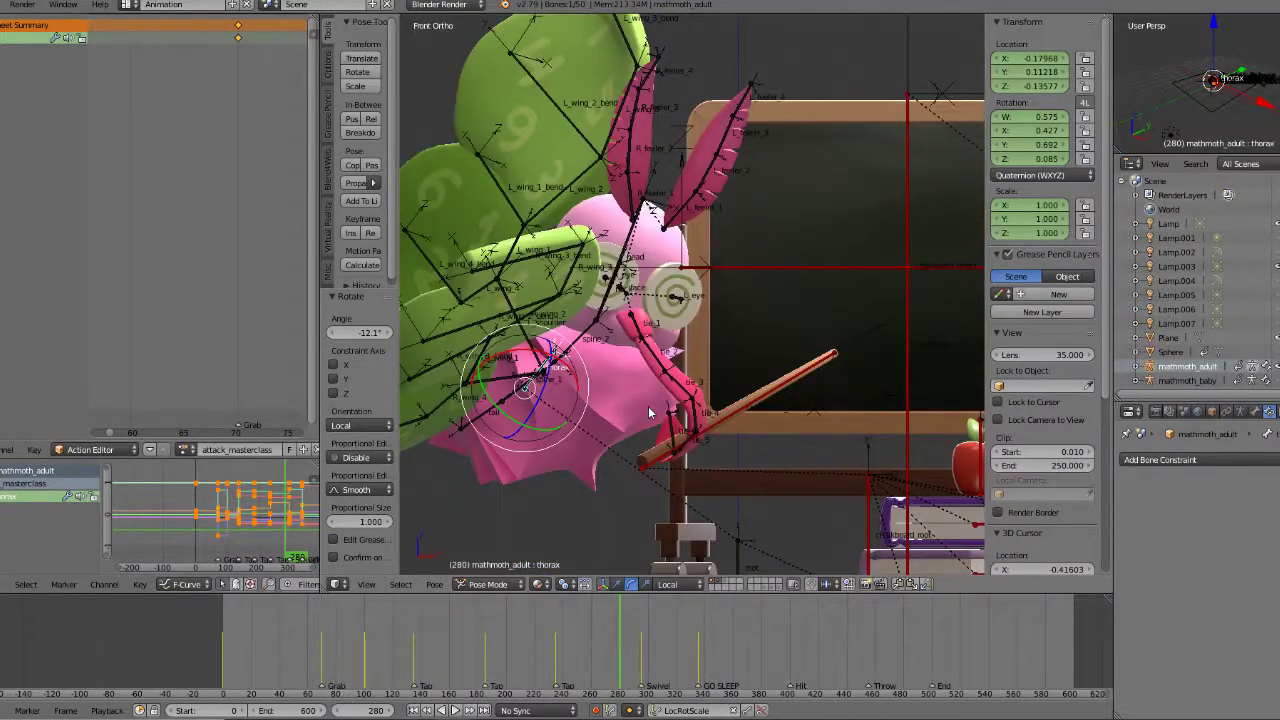
pyautogui.press('g')
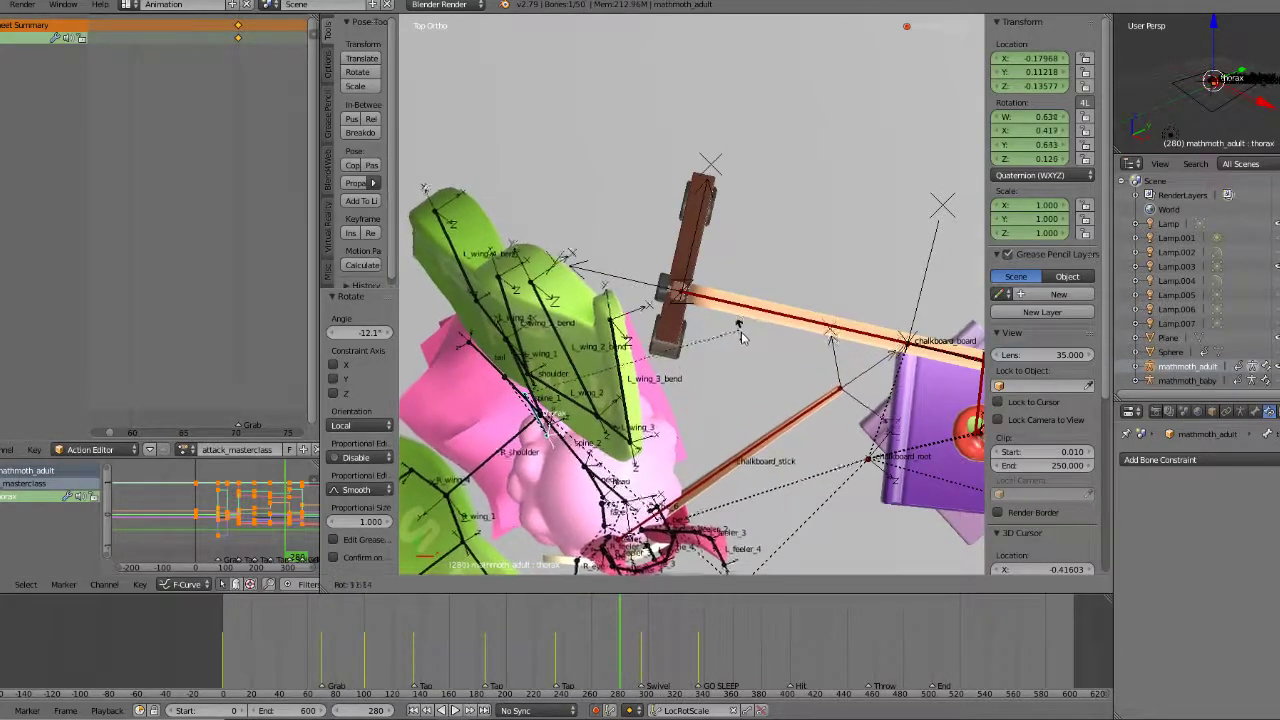
pyautogui.click(767, 358)
pyautogui.moveTo(767, 358); pyautogui.dragTo(680, 310, button='middle')
# Step: Replay the stretch leading into Swivel to judge the shifted thorax at frame 280
pyautogui.click(573, 650)
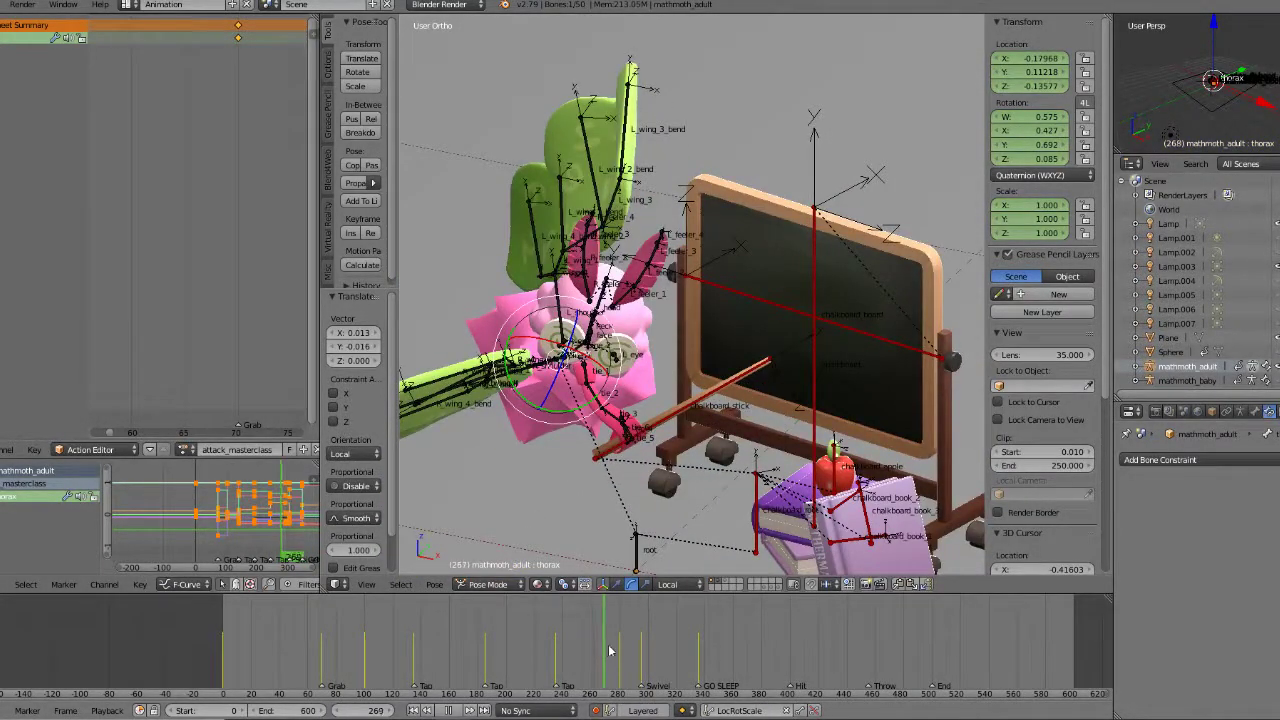
pyautogui.click(448, 710)
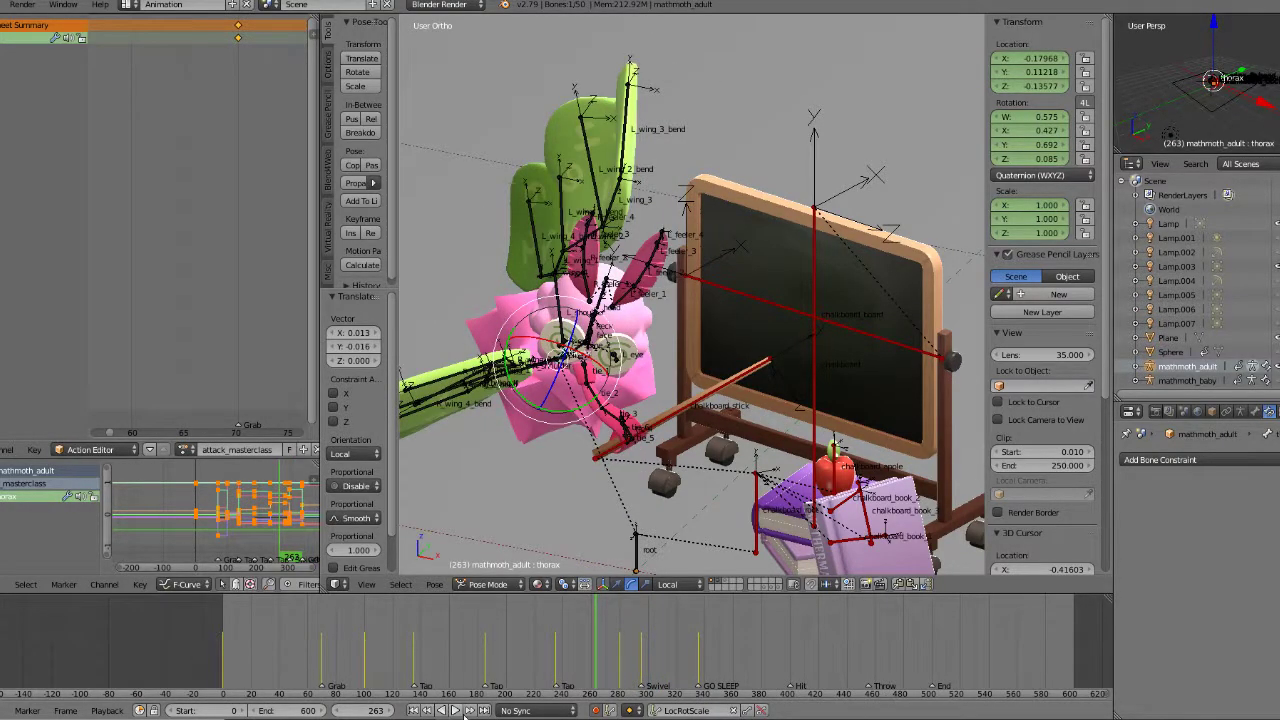
pyautogui.click(456, 710)
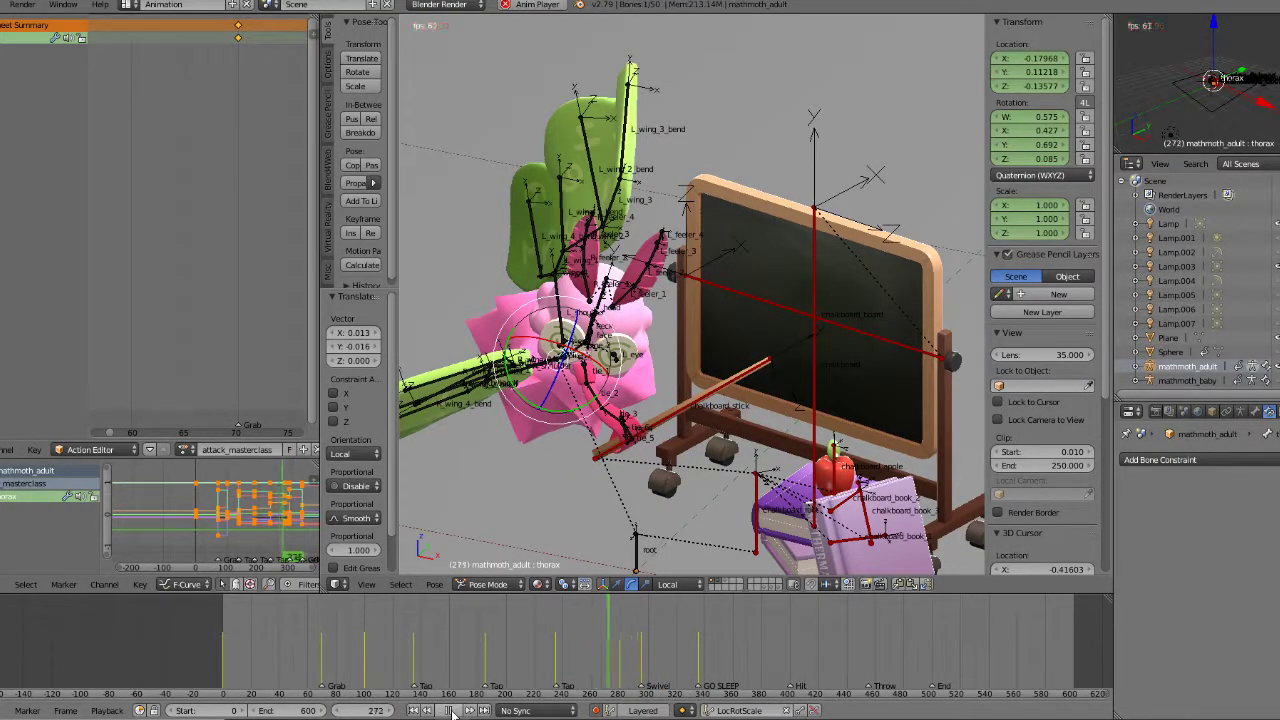
pyautogui.click(571, 655)
pyautogui.click(449, 710)
# Step: At frame 295, rotate the thorax about 23 degrees in the right side view and move it -0.061 in Y and 0.008 in Z
pyautogui.click(606, 654)
pyautogui.press('Up')
pyautogui.press('Up')
pyautogui.moveTo(749, 340); pyautogui.dragTo(722, 285, button='middle')
pyautogui.scroll(2, 706, 321)
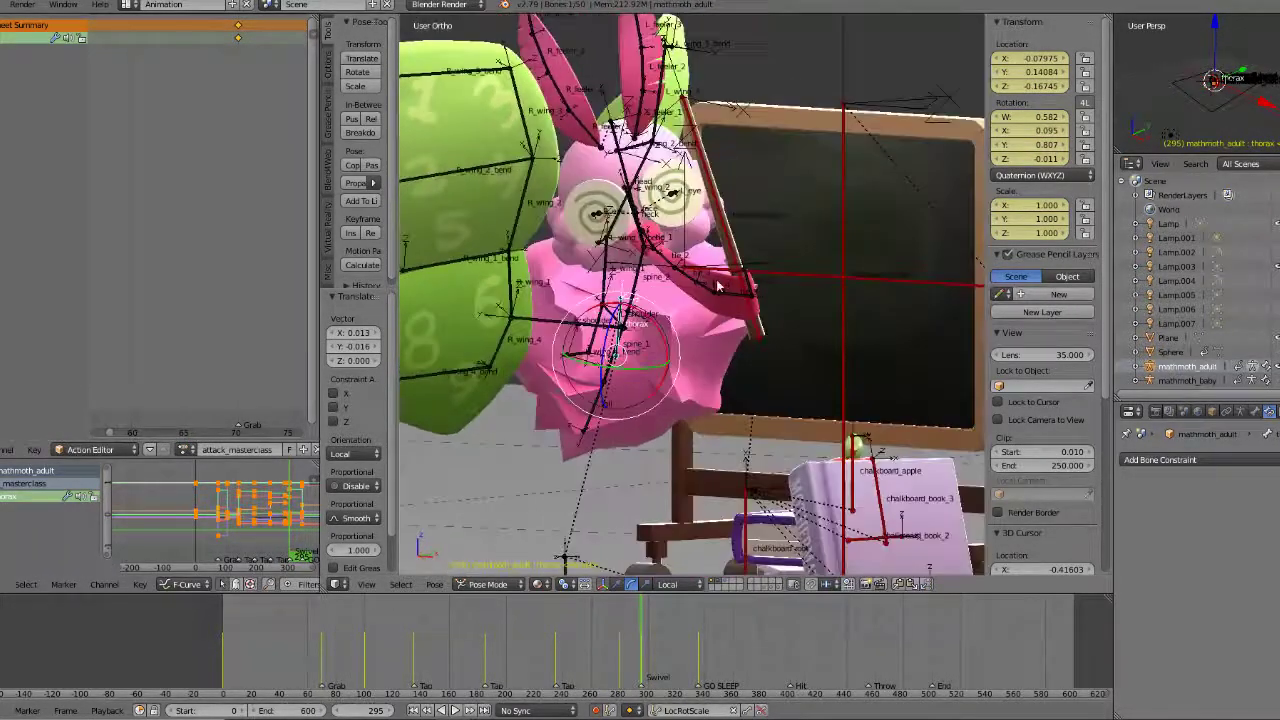
pyautogui.press('KP_3')
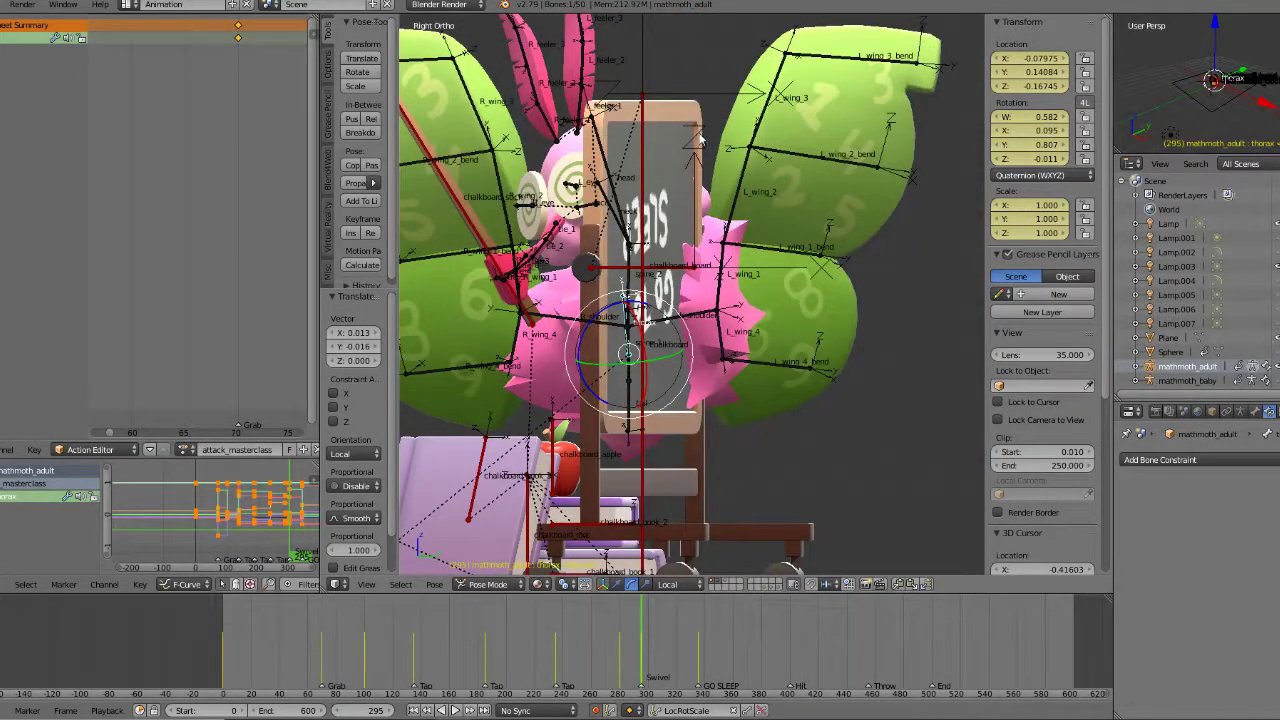
pyautogui.press('r')
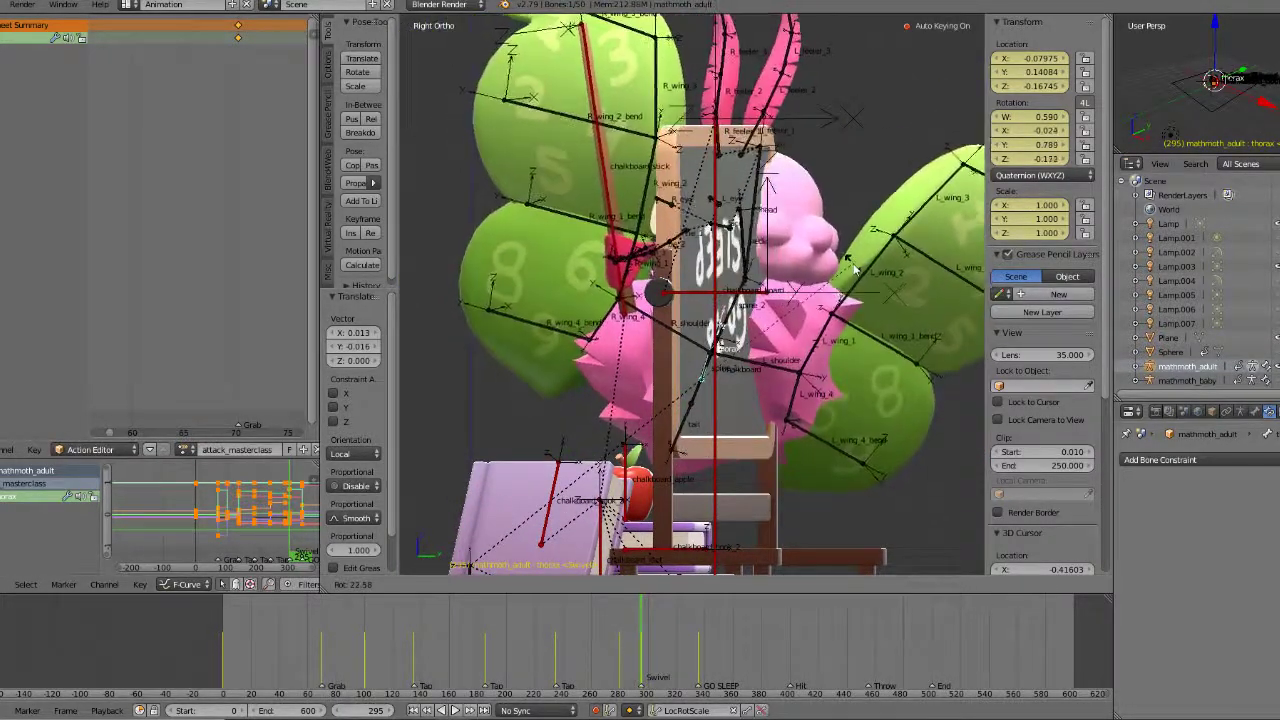
pyautogui.click(855, 270)
pyautogui.press('g')
pyautogui.click(716, 270)
# Step: Compare the thorax pose at frame 295 with the frame 280 pose from the side, and inspect the Swivel pose close up
pyautogui.moveTo(716, 270); pyautogui.dragTo(800, 282, button='middle')
pyautogui.press('KP_1')
pyautogui.press('KP_3')
pyautogui.press('Down')
pyautogui.press('Down')
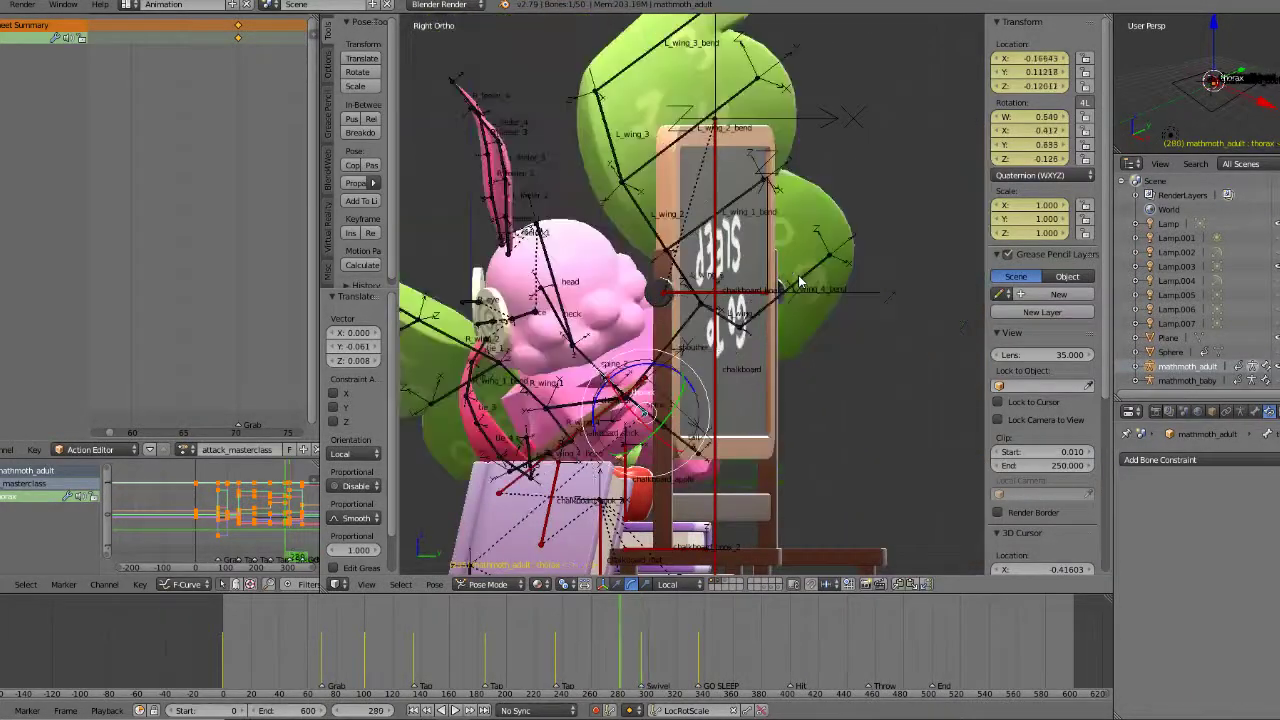
pyautogui.press('Up')
pyautogui.press('Up')
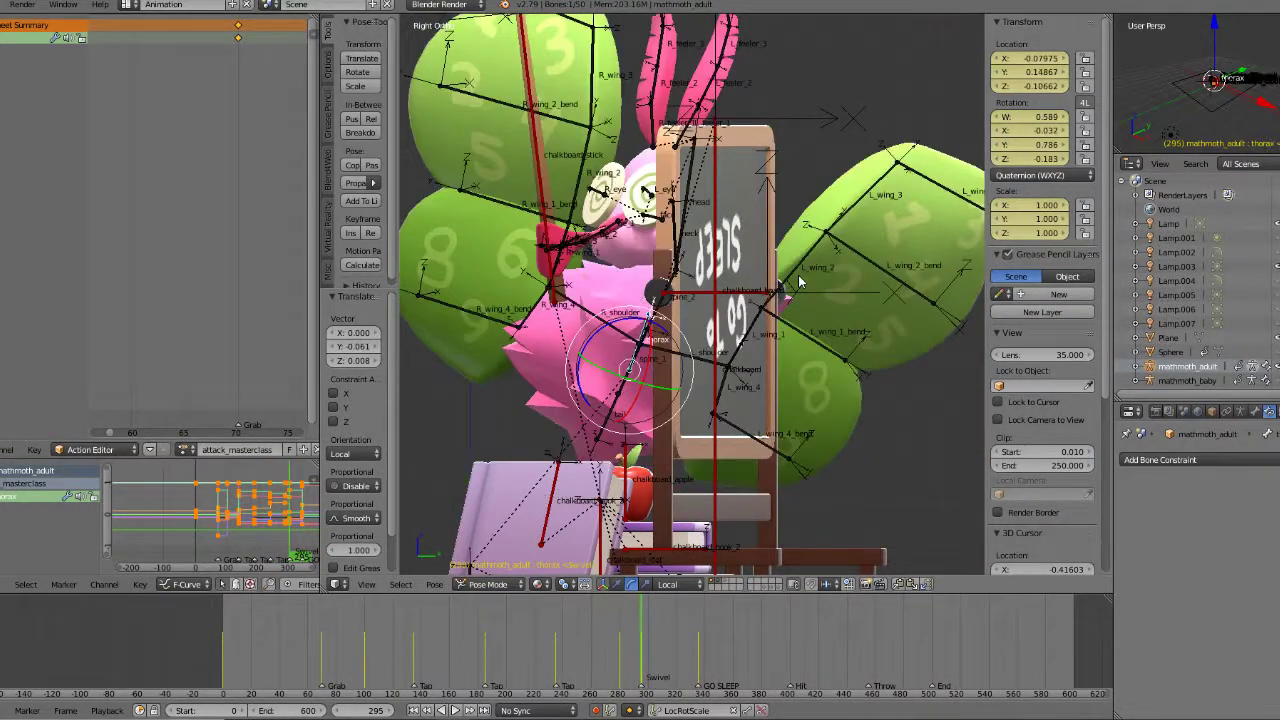
pyautogui.moveTo(560, 222); pyautogui.dragTo(758, 228, button='middle')
pyautogui.scroll(1, 758, 228)
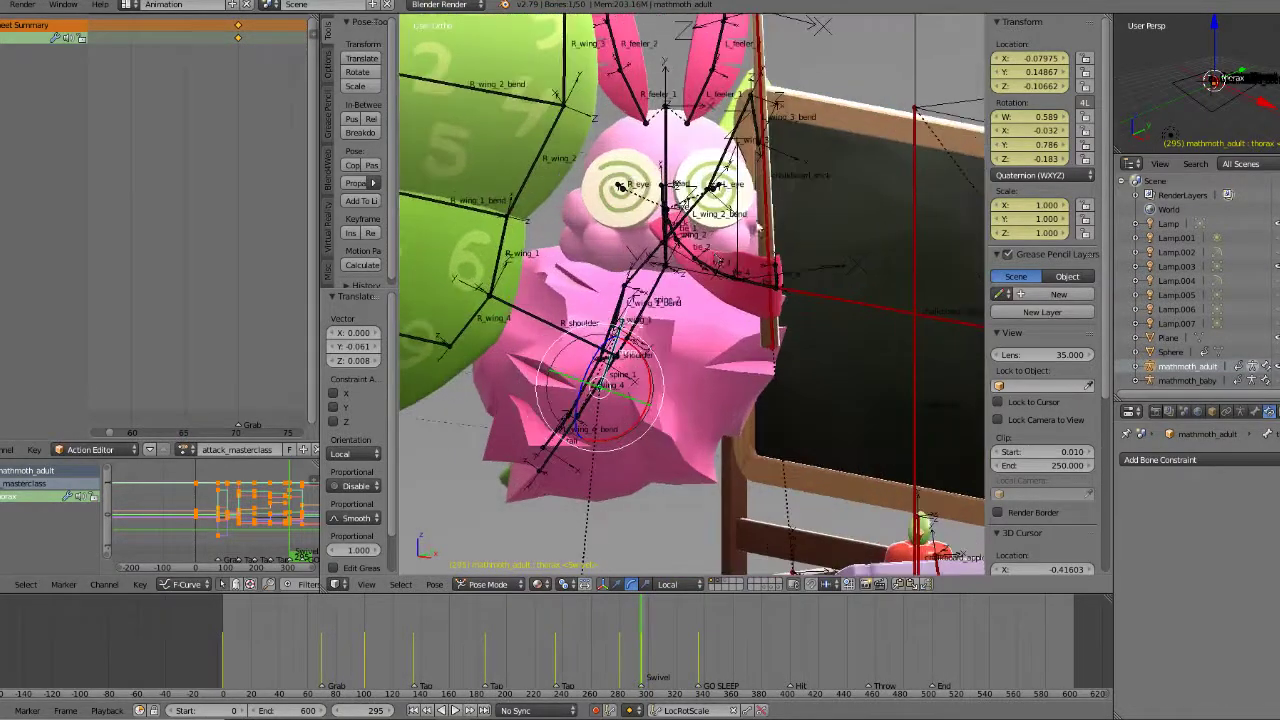
# Step: Rotate the spine_2 bone in the right side view to adjust the upper body's lean in the Swivel pose
pyautogui.rightClick(660, 295)
pyautogui.press('KP_1')
pyautogui.press('KP_3')
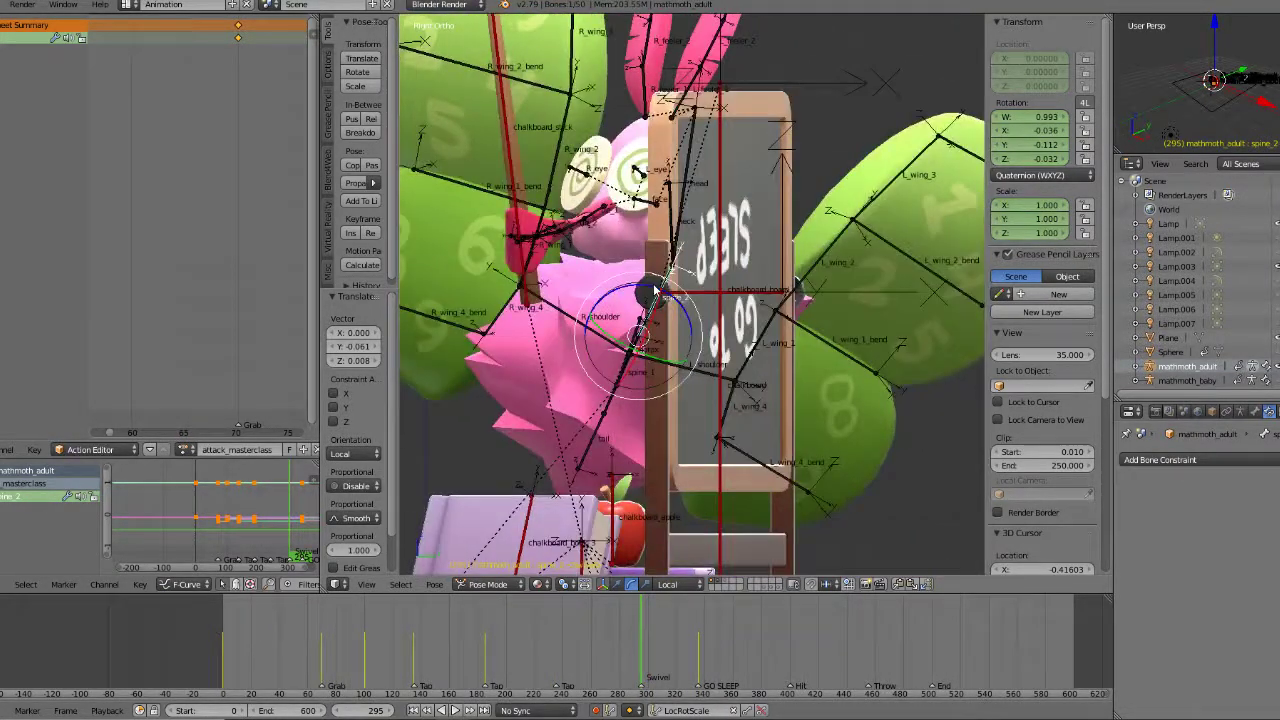
pyautogui.press('r')
pyautogui.click(697, 205)
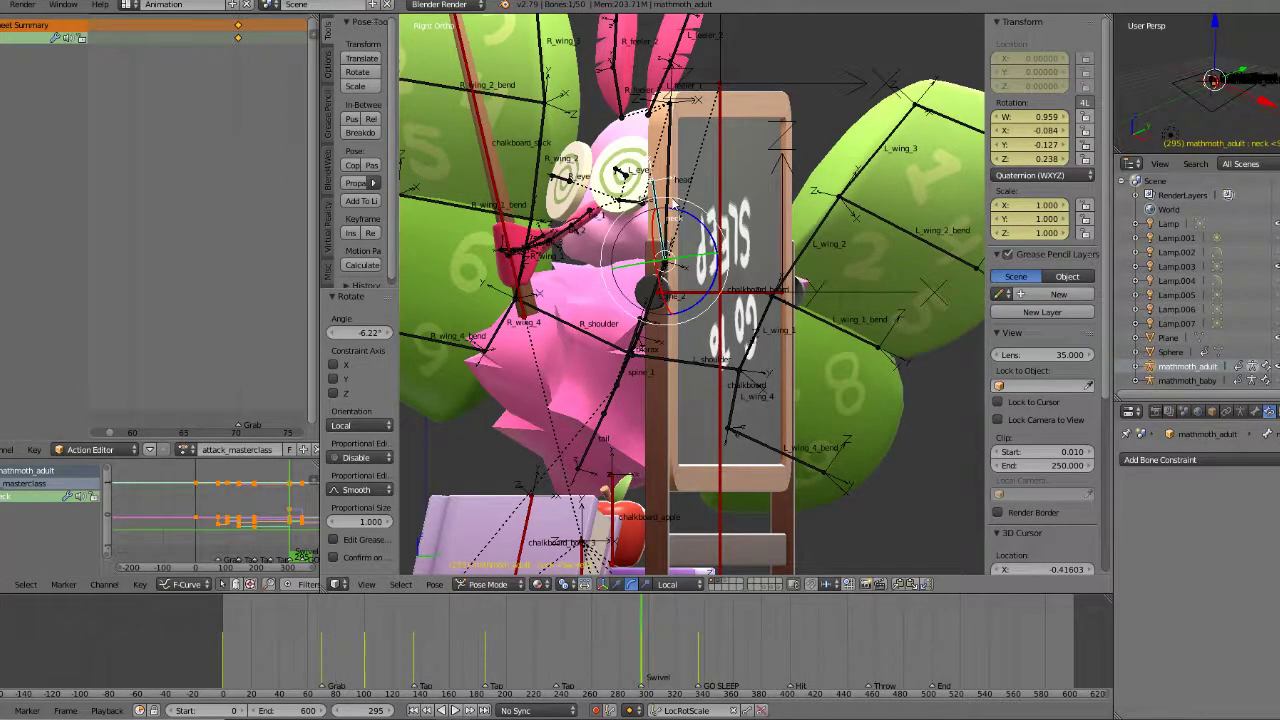
# Step: Rotate the head bone 10.5 degrees about its local Z axis at frame 295
pyautogui.rightClick(667, 201)
pyautogui.press('r')
pyautogui.press('x')
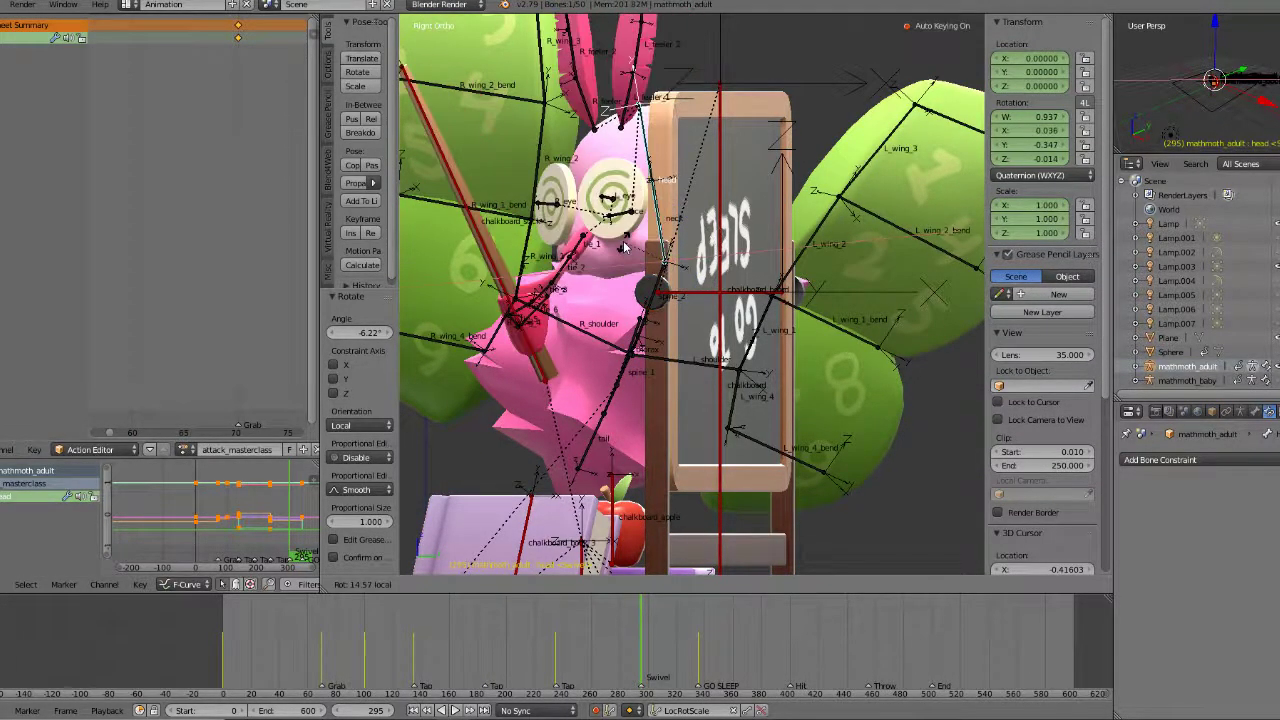
pyautogui.click(660, 243)
pyautogui.moveTo(684, 228); pyautogui.dragTo(677, 225)
pyautogui.moveTo(677, 225); pyautogui.dragTo(777, 240, button='middle')
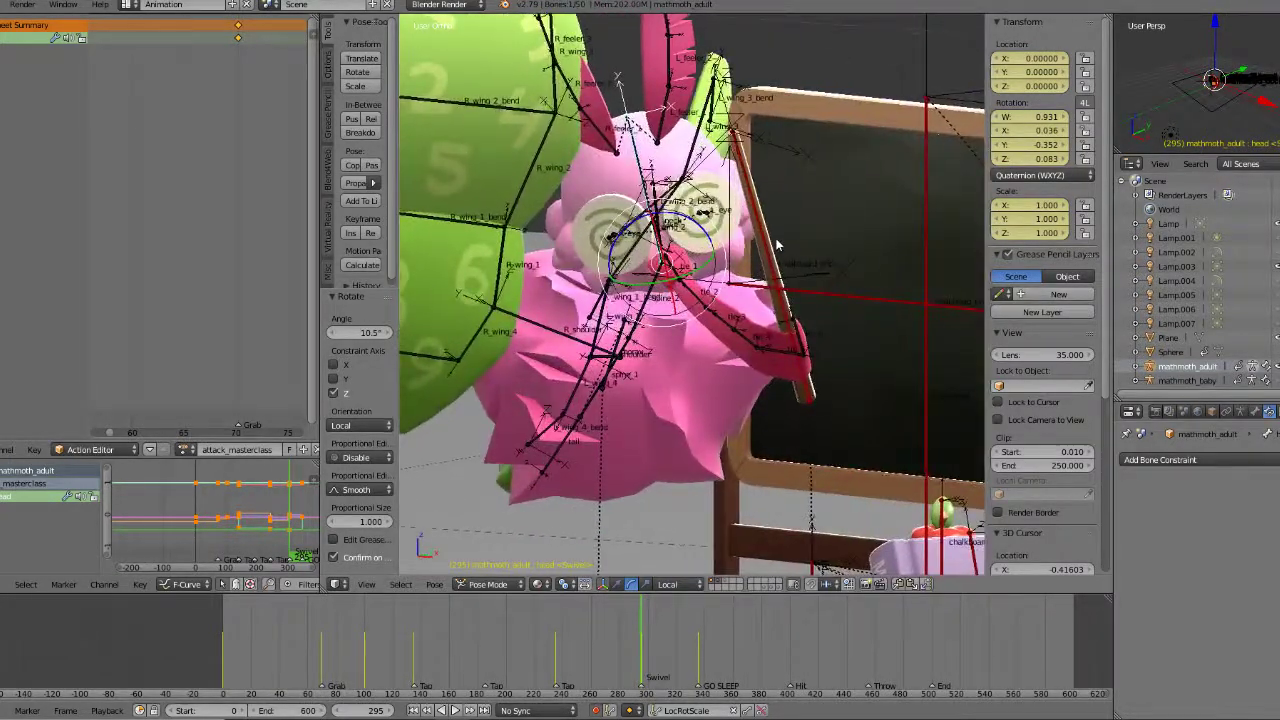
pyautogui.scroll(-2, 763, 240)
pyautogui.scroll(3, 692, 294)
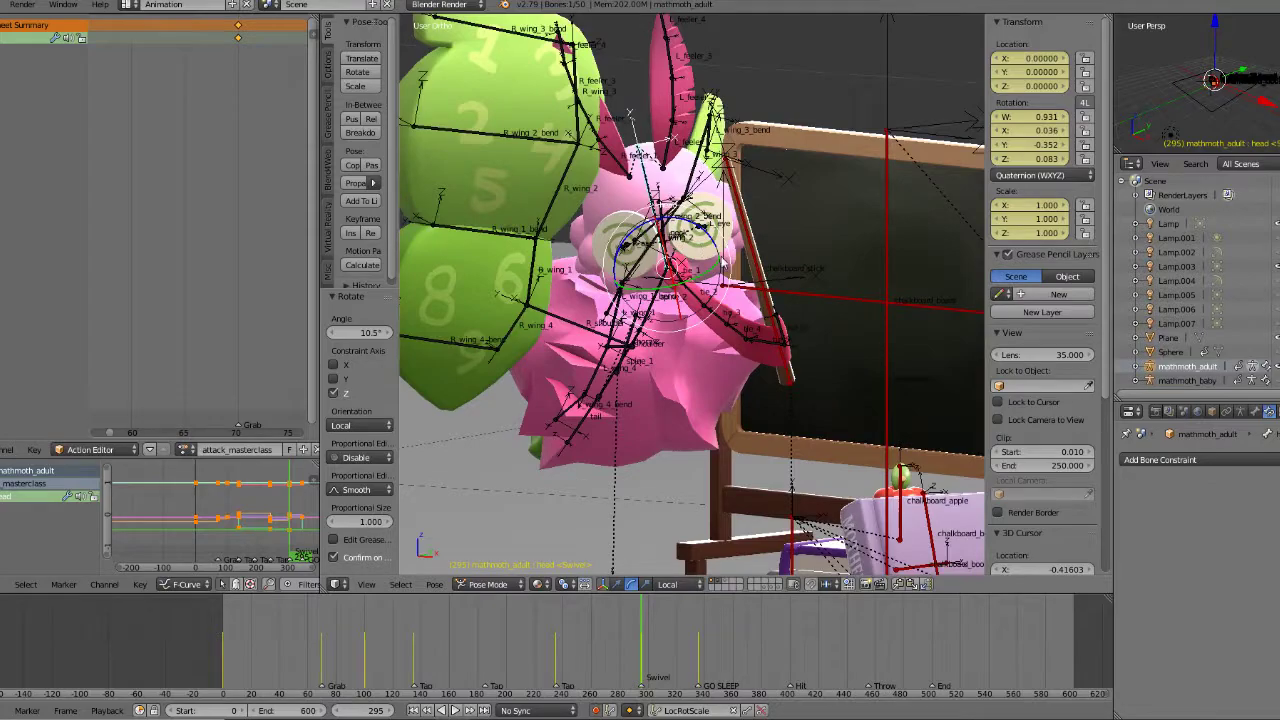
# Step: Play the turn through the Swivel keyframe to check the tilted head in motion
pyautogui.moveTo(606, 674); pyautogui.dragTo(580, 680)
pyautogui.hotkey('alt', 'a')
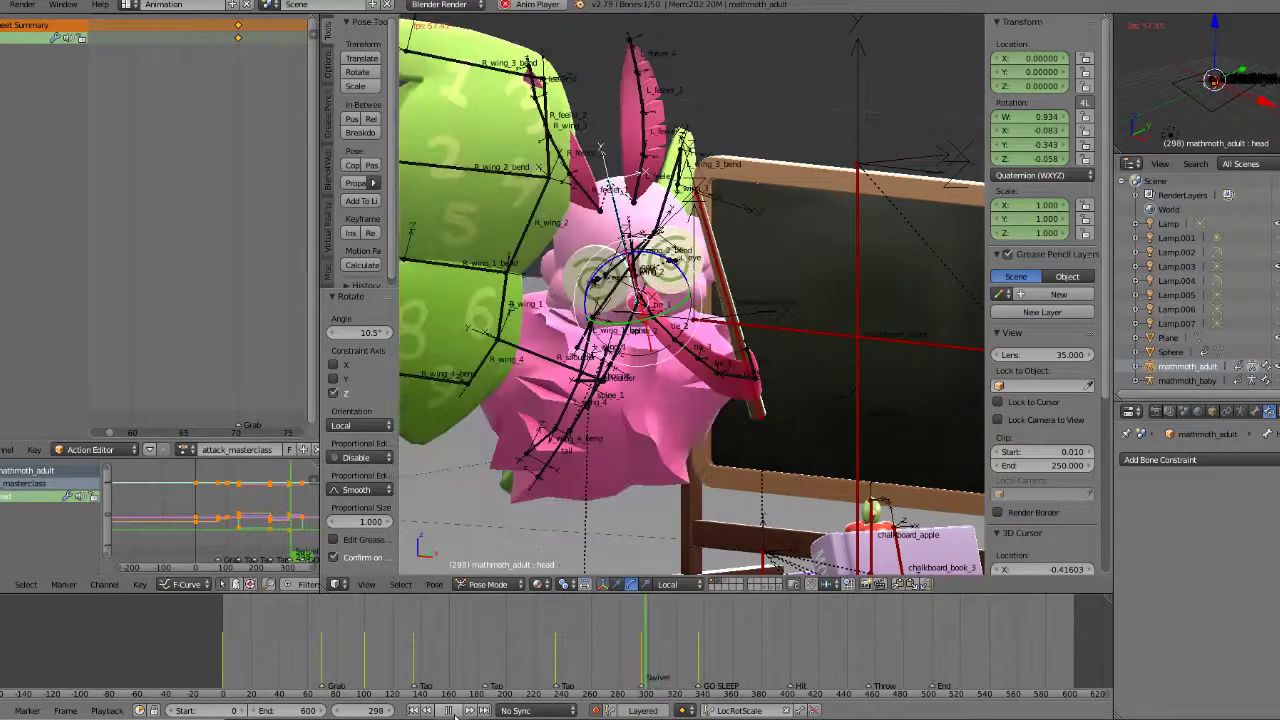
pyautogui.hotkey('alt', 'a')
# Step: At frame 295, rotate the head bone -16 degrees about its local Z axis and -43.5 degrees about its local Y axis
pyautogui.press('Down')
pyautogui.moveTo(650, 276); pyautogui.dragTo(707, 295, button='middle')
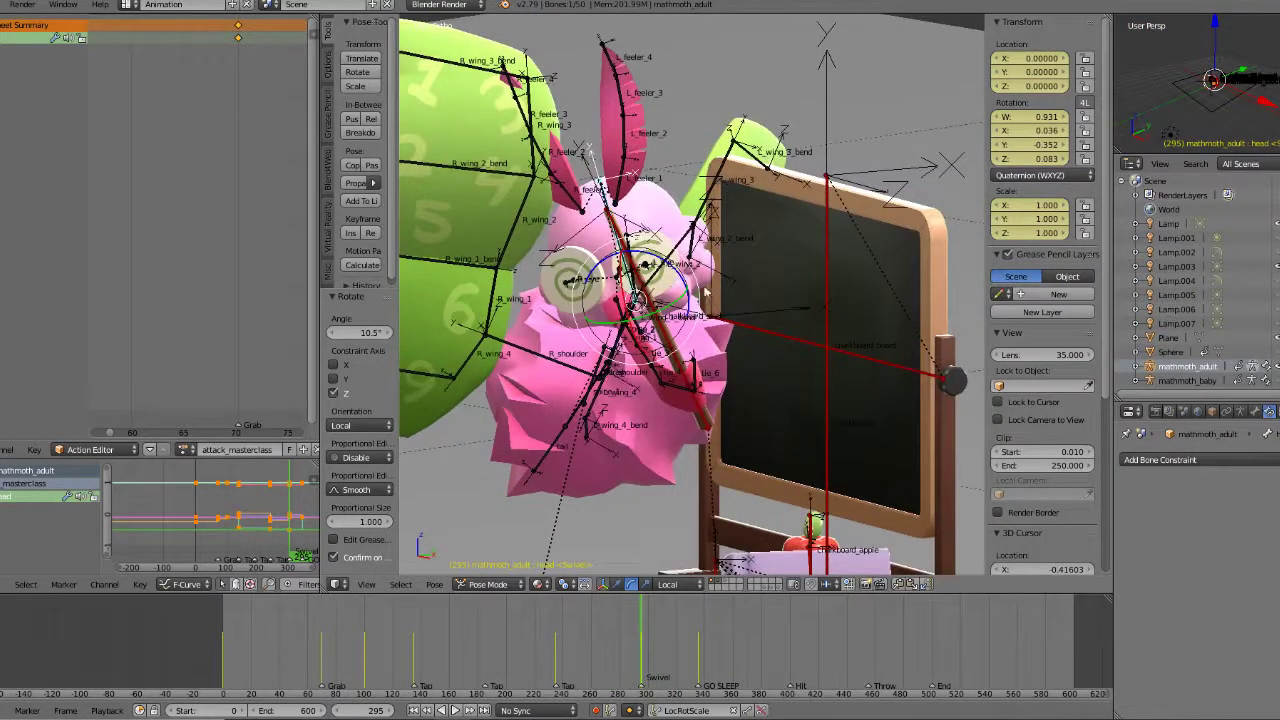
pyautogui.moveTo(666, 269); pyautogui.dragTo(686, 277)
pyautogui.moveTo(710, 302); pyautogui.dragTo(632, 332, button='middle')
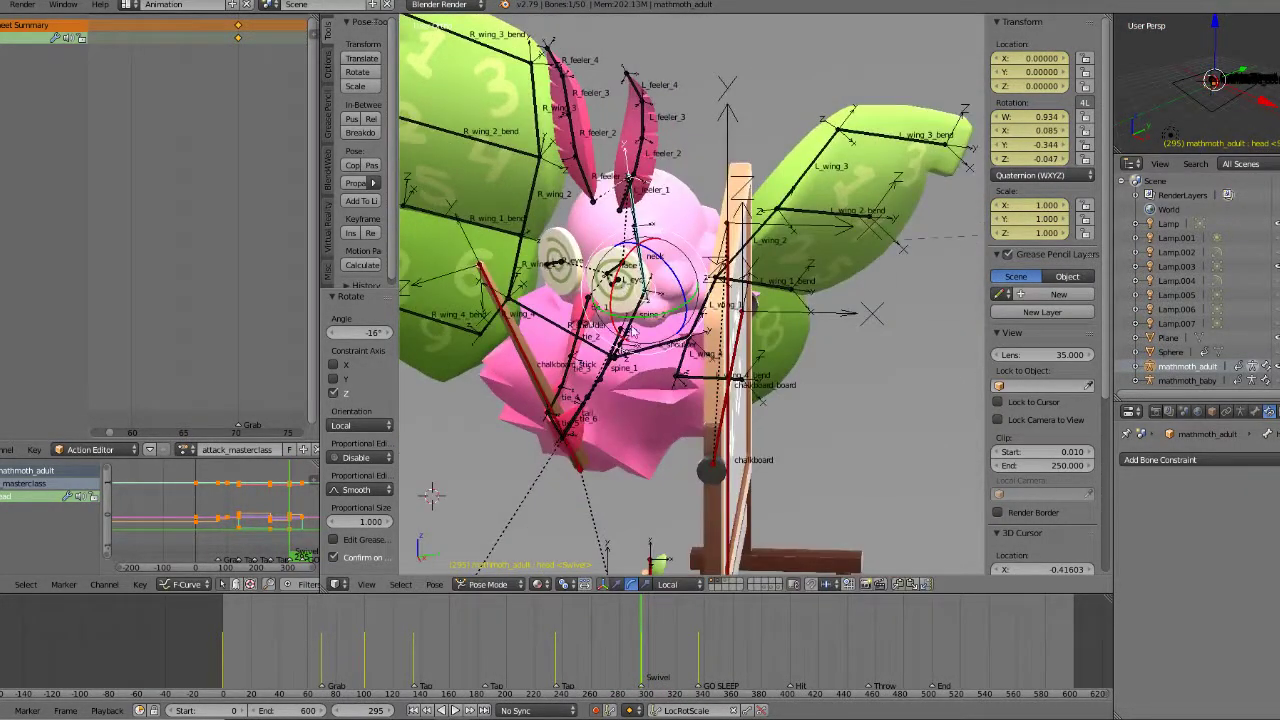
pyautogui.moveTo(643, 325)
pyautogui.mouseDown()
pyautogui.moveTo(675, 297)
pyautogui.moveTo(638, 329)
pyautogui.mouseUp()
pyautogui.moveTo(638, 329); pyautogui.dragTo(663, 337, button='middle')
pyautogui.hotkey('ctrl', 'z')
pyautogui.moveTo(658, 327); pyautogui.dragTo(645, 344)
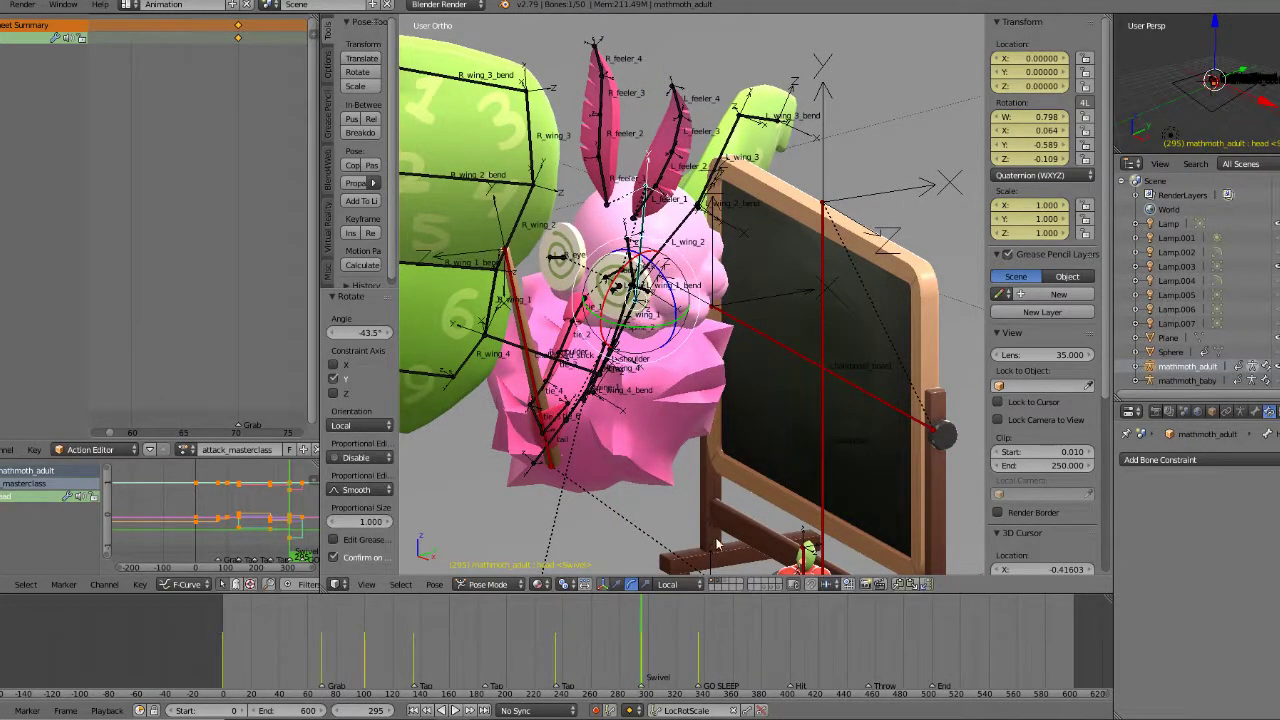
# Step: At frame 280, rotate the thorax further forward in the right side view and move it -0.014 in Y and -0.011 in Z
pyautogui.moveTo(641, 640)
pyautogui.mouseDown()
pyautogui.moveTo(625, 640)
pyautogui.moveTo(657, 640)
pyautogui.moveTo(607, 640)
pyautogui.moveTo(641, 665)
pyautogui.mouseUp()
pyautogui.press('Down')
pyautogui.press('Down')
pyautogui.moveTo(654, 494); pyautogui.dragTo(565, 452, button='middle')
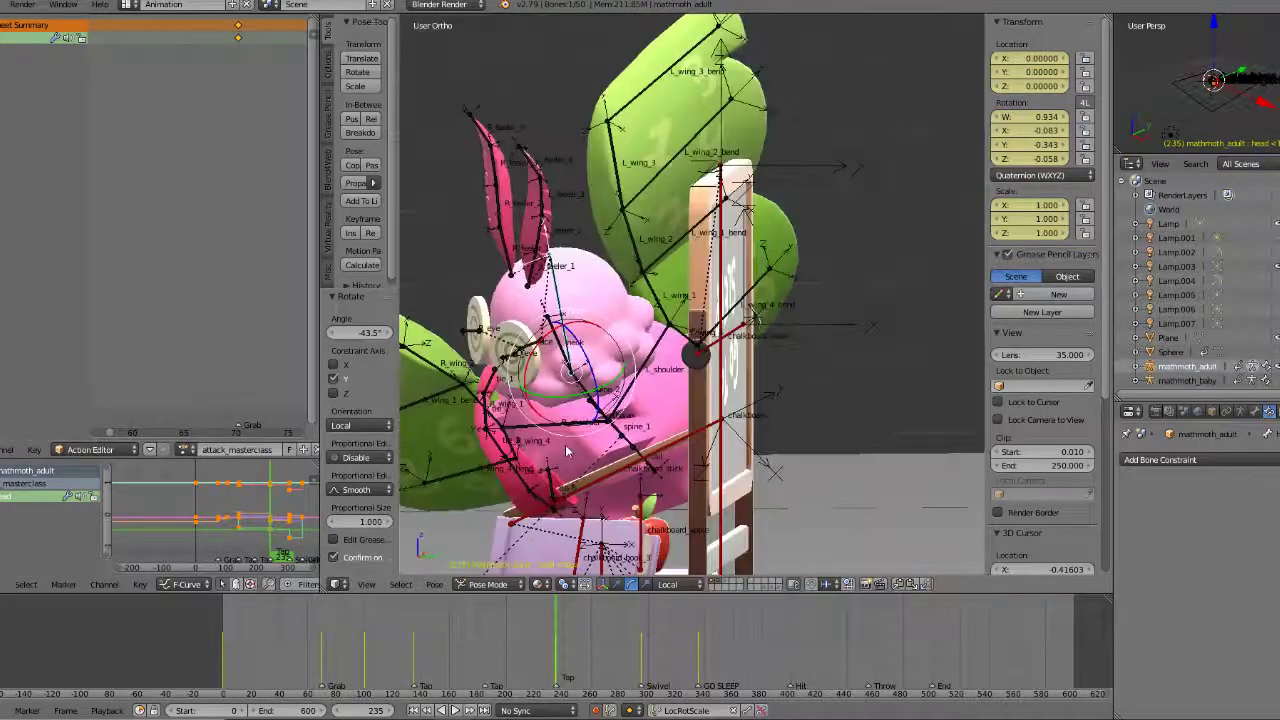
pyautogui.rightClick(628, 431)
pyautogui.rightClick(625, 430)
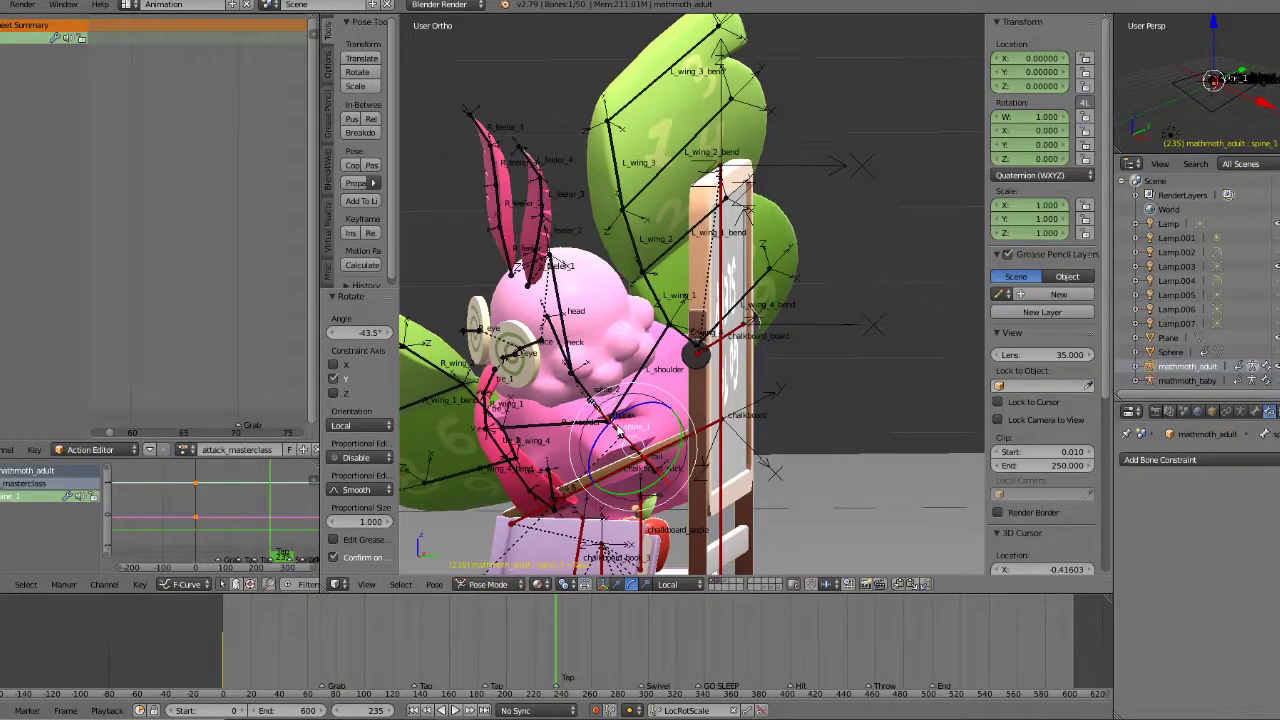
pyautogui.hotkey('alt', 'a')
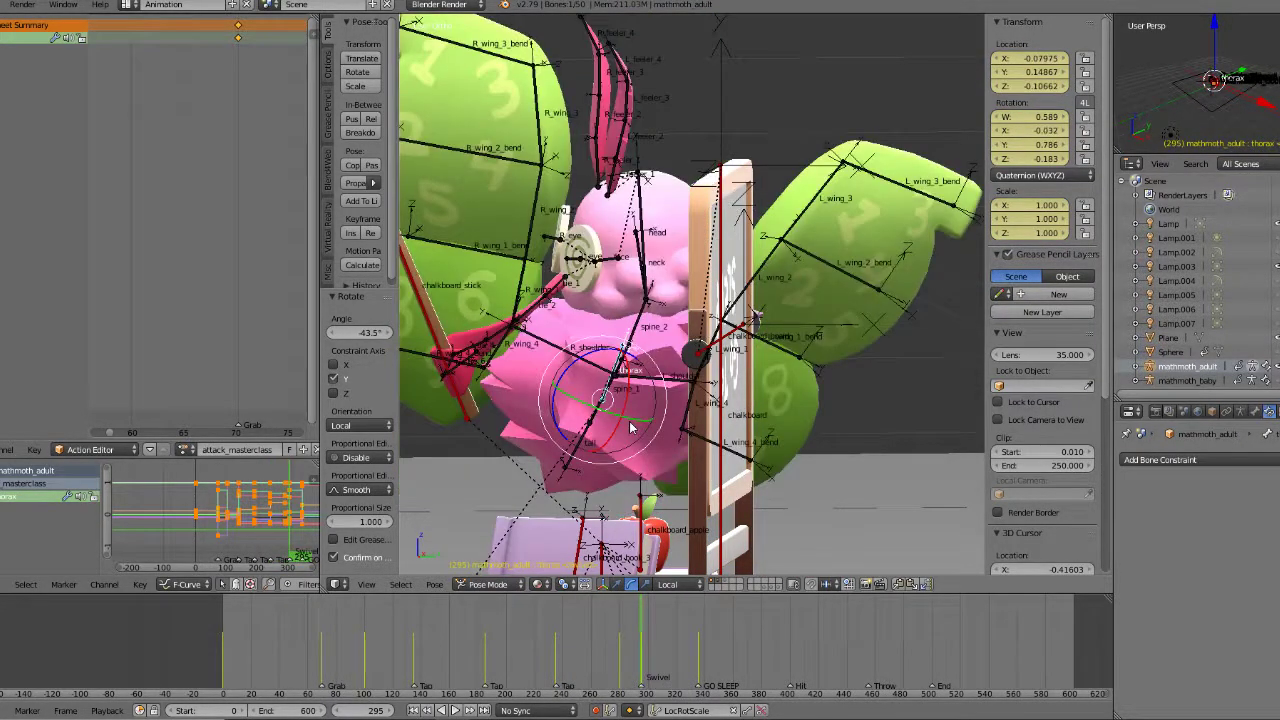
pyautogui.press('KP_3')
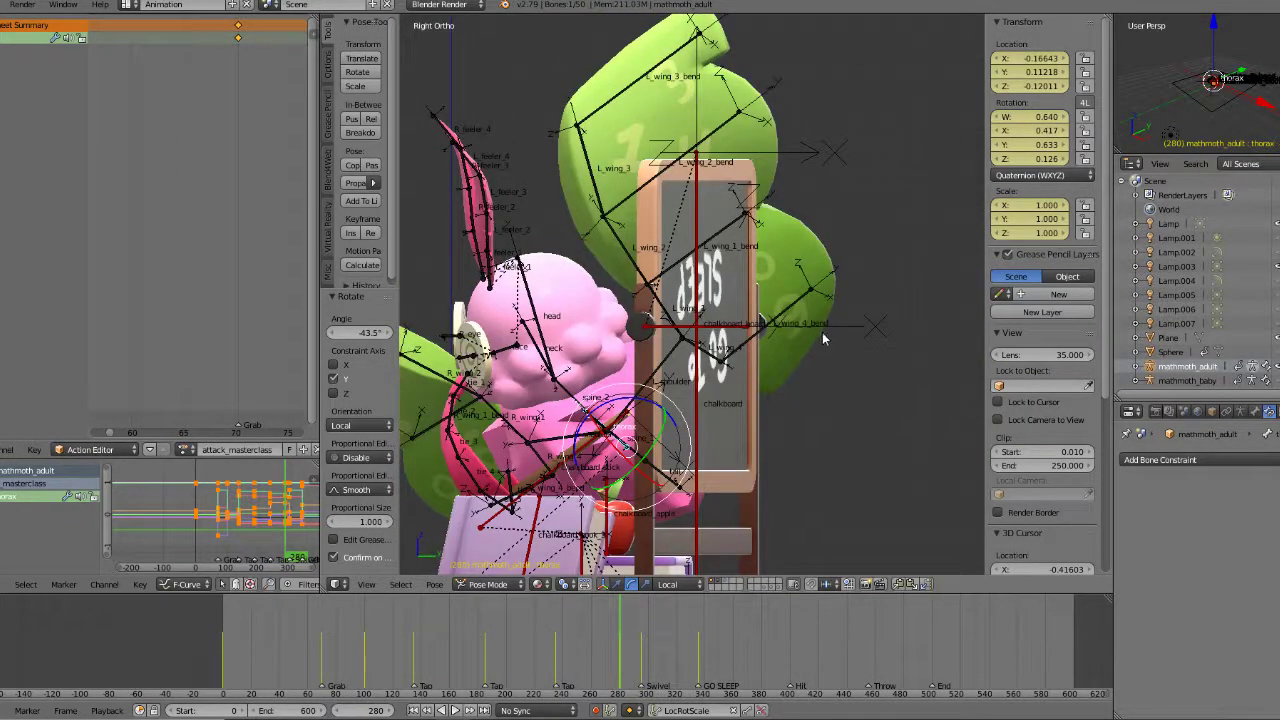
pyautogui.press('r')
pyautogui.click(811, 306)
pyautogui.press('g')
pyautogui.click(793, 318)
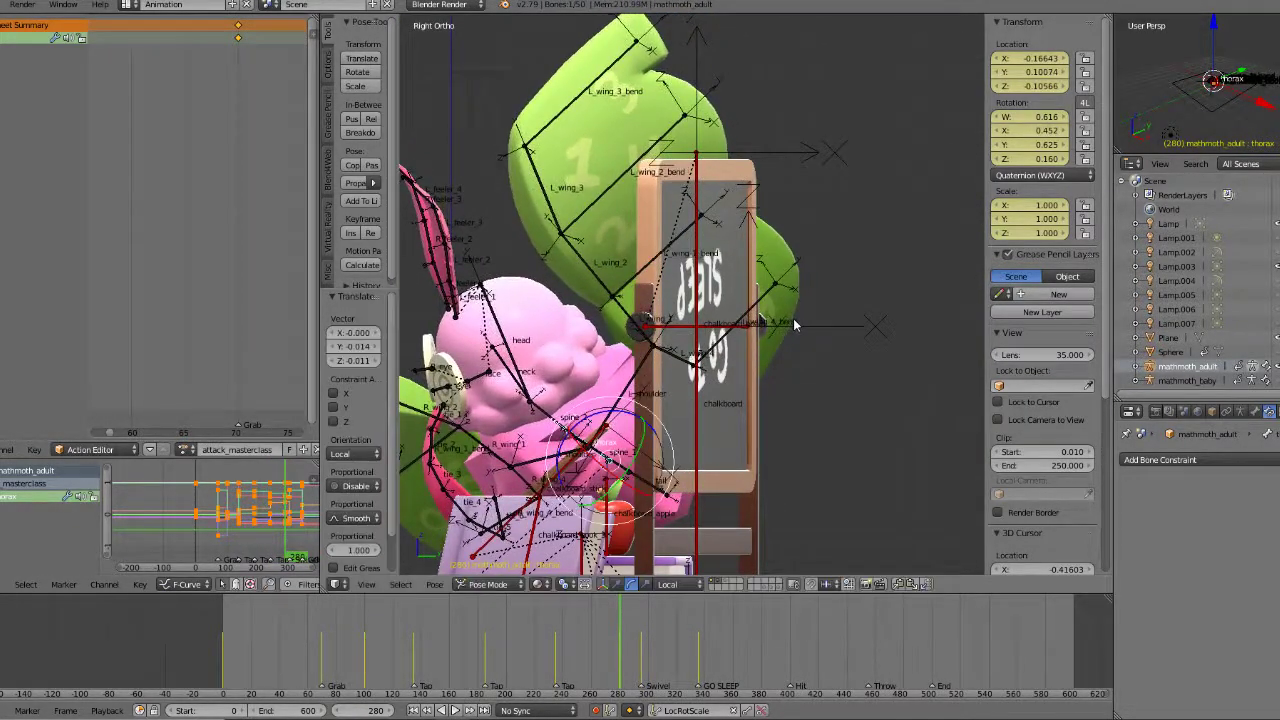
# Step: Replay the animation from about frame 240 past GO SLEEP several times to review the turn, and scrub around frame 280
pyautogui.moveTo(793, 323); pyautogui.dragTo(775, 348, button='middle')
pyautogui.click(567, 662)
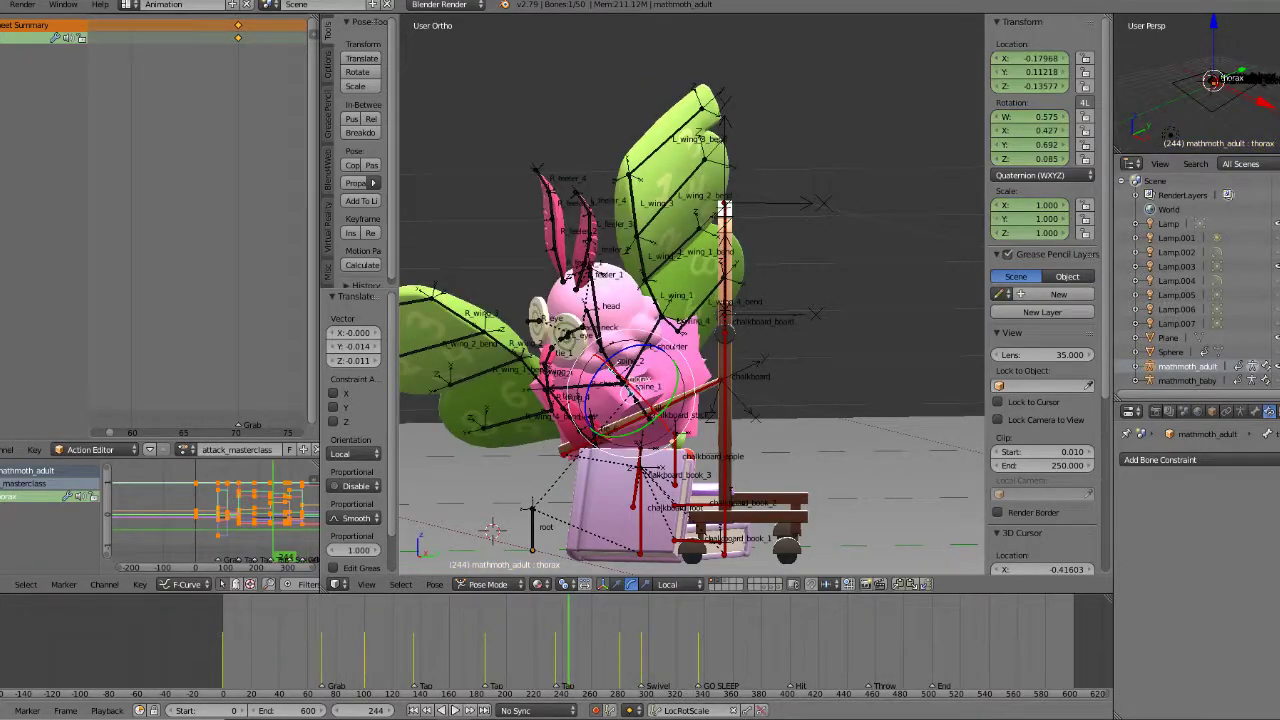
pyautogui.click(455, 710)
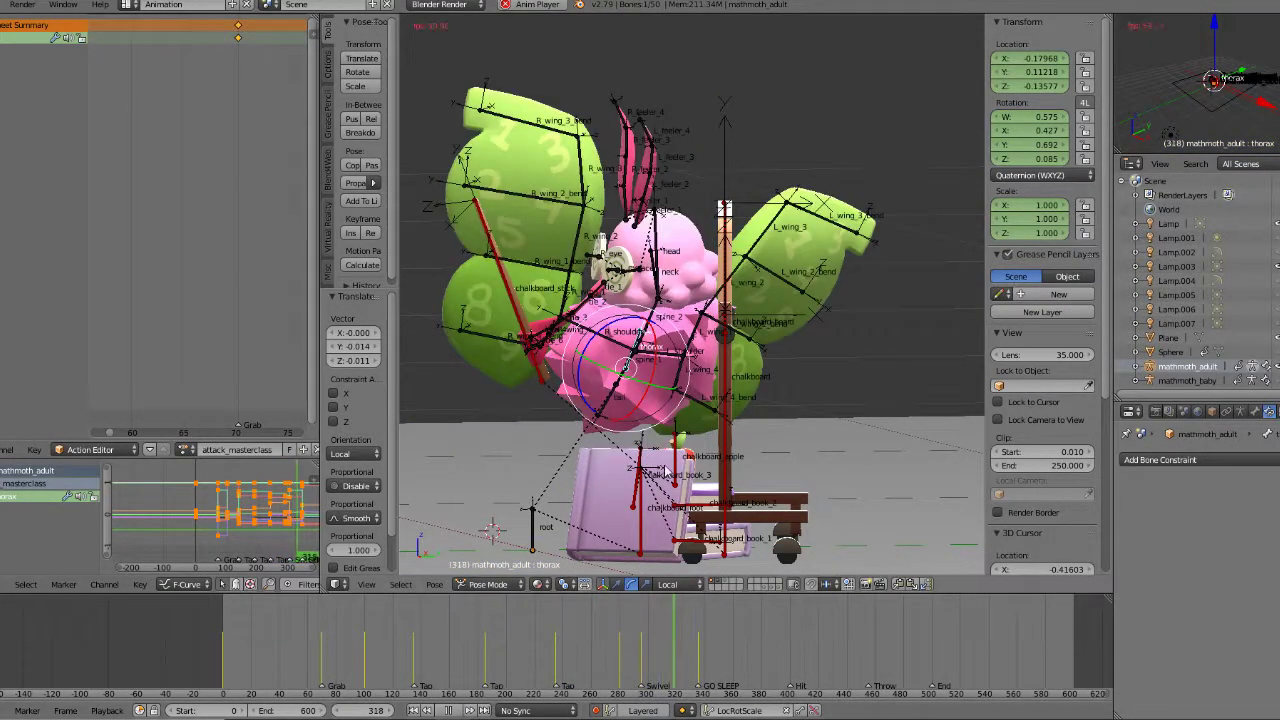
pyautogui.click(558, 650)
pyautogui.click(557, 647)
pyautogui.click(556, 650)
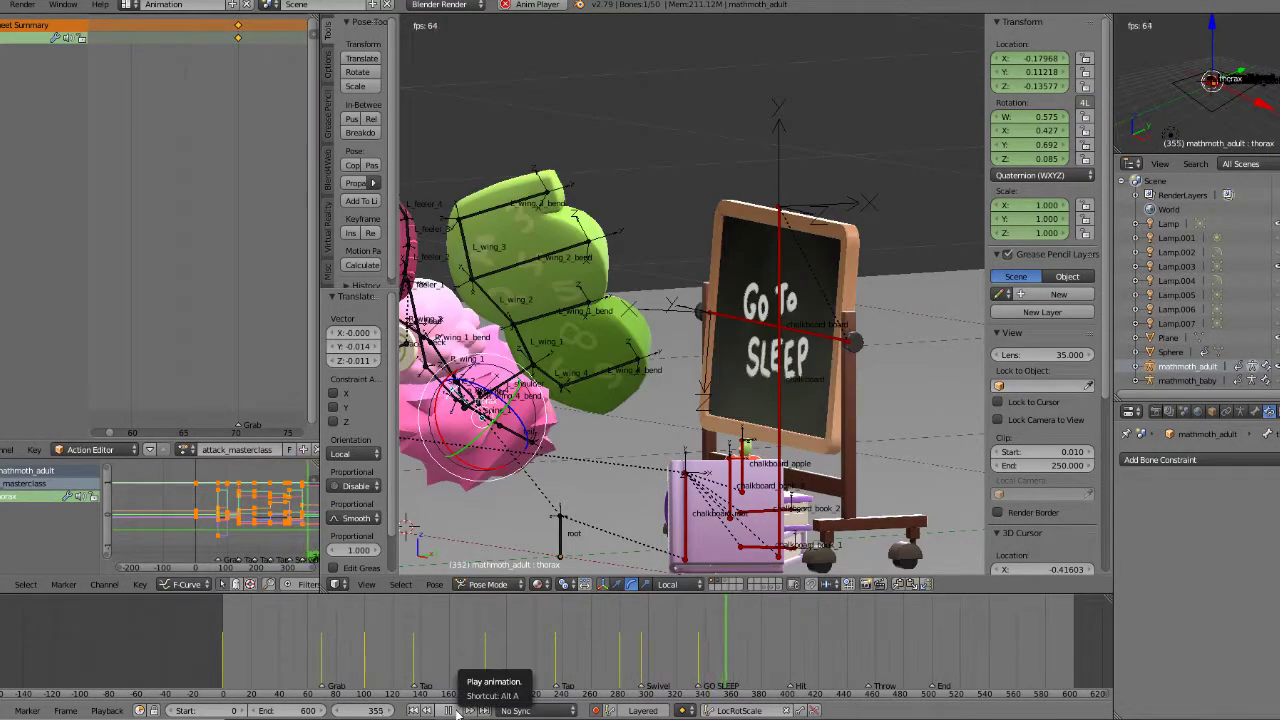
pyautogui.click(610, 642)
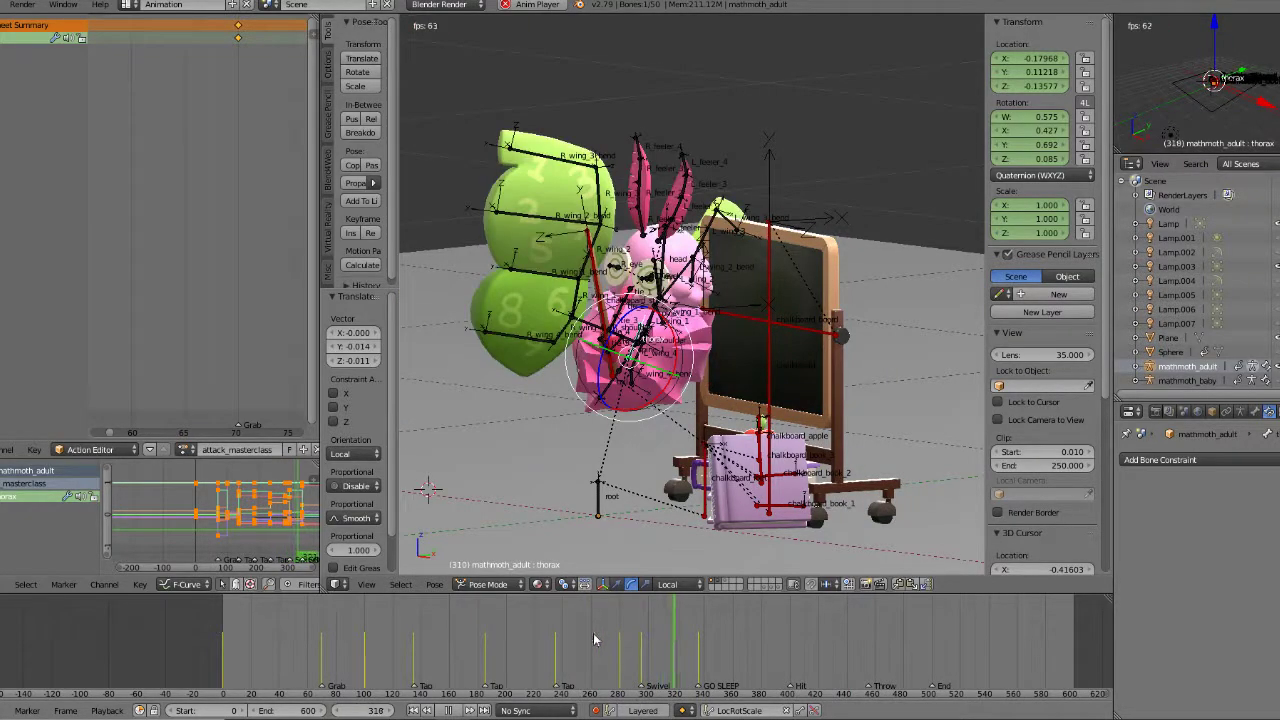
pyautogui.click(452, 710)
pyautogui.click(630, 645)
pyautogui.moveTo(610, 648)
pyautogui.mouseDown()
pyautogui.moveTo(666, 642)
pyautogui.moveTo(622, 641)
pyautogui.mouseUp()
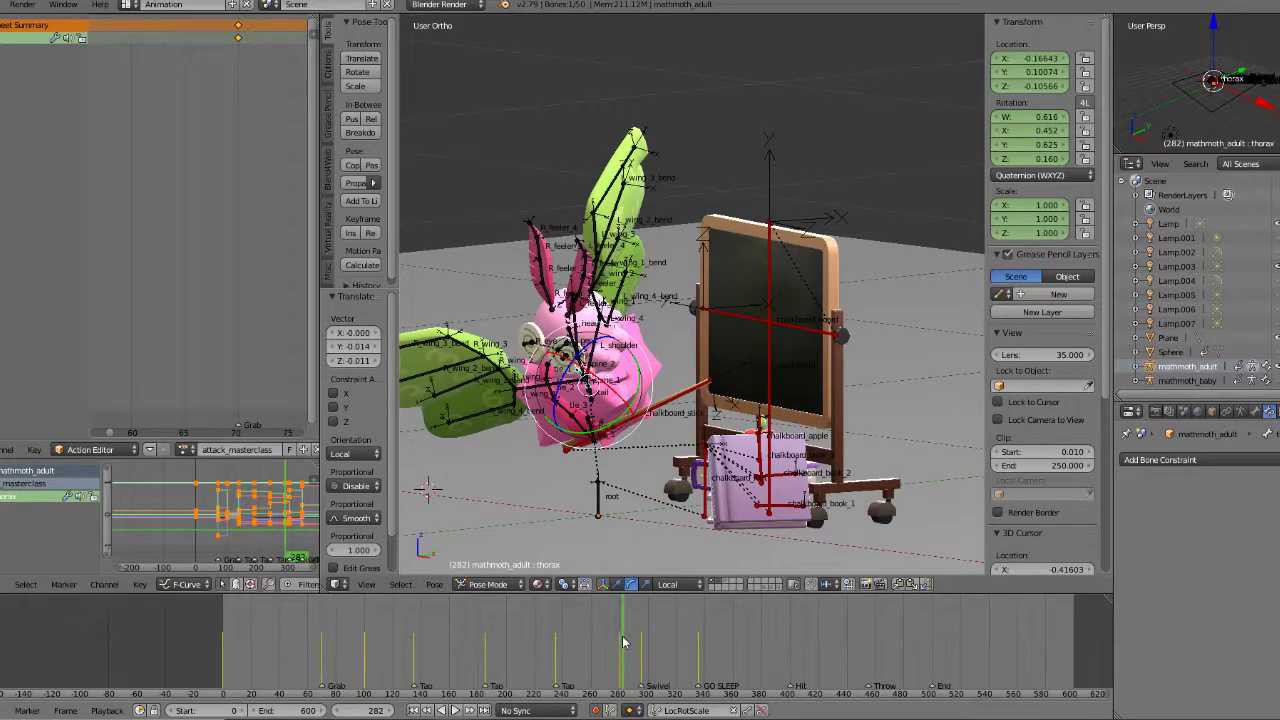
# Step: Select the chalkboard bone and insert a LocRotScale keyframe for it at frame 280
pyautogui.press('Up')
pyautogui.rightClick(773, 312)
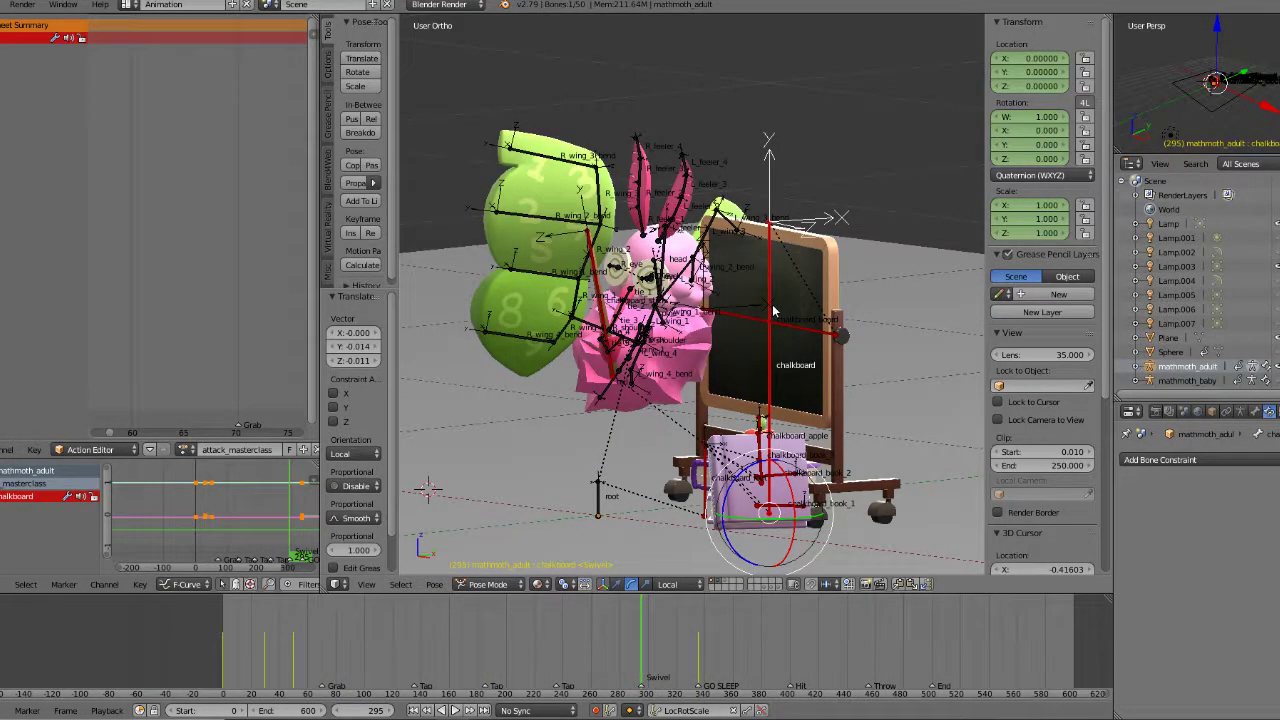
pyautogui.press('KP_7')
pyautogui.press('Down')
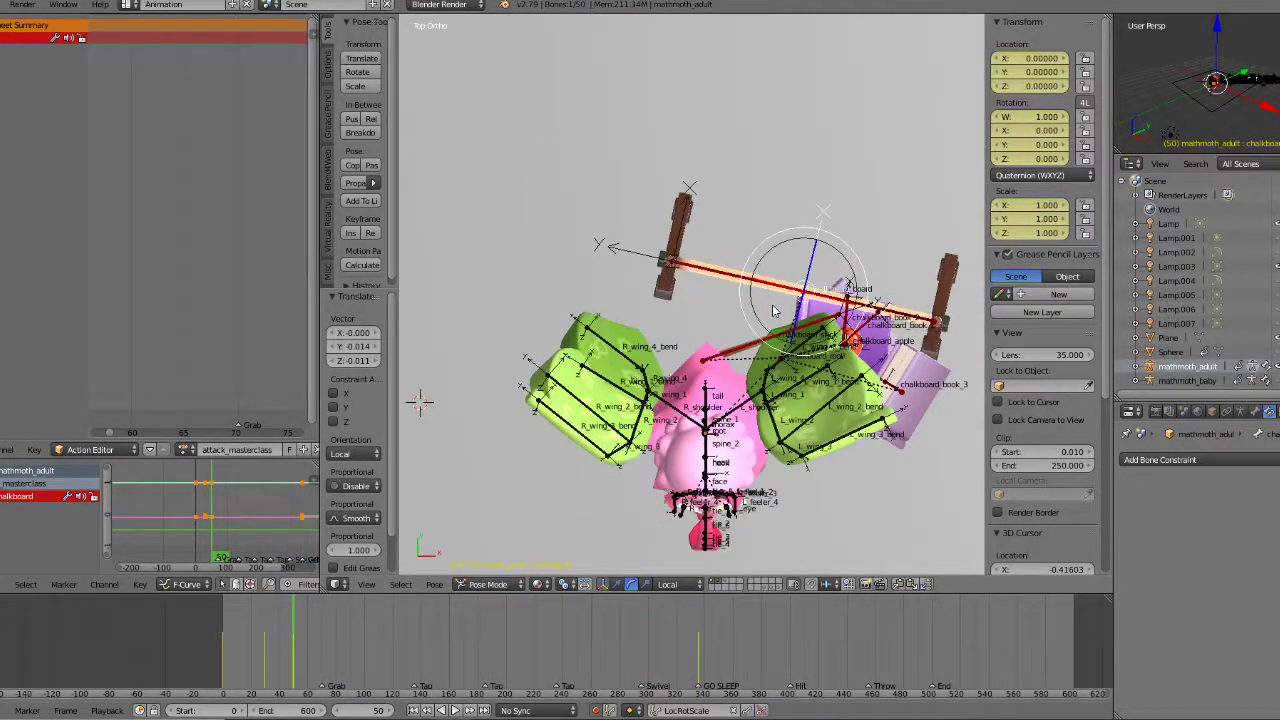
pyautogui.moveTo(661, 650); pyautogui.dragTo(642, 651)
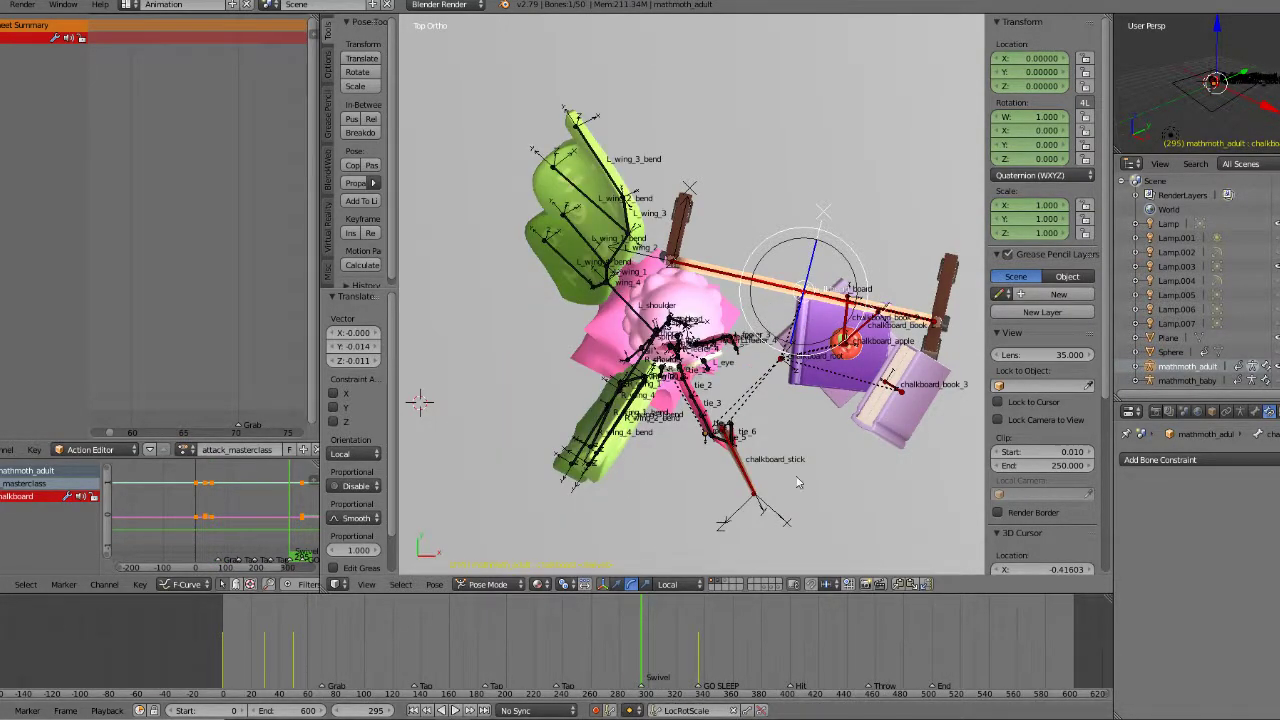
pyautogui.press('Left')
pyautogui.press('Left')
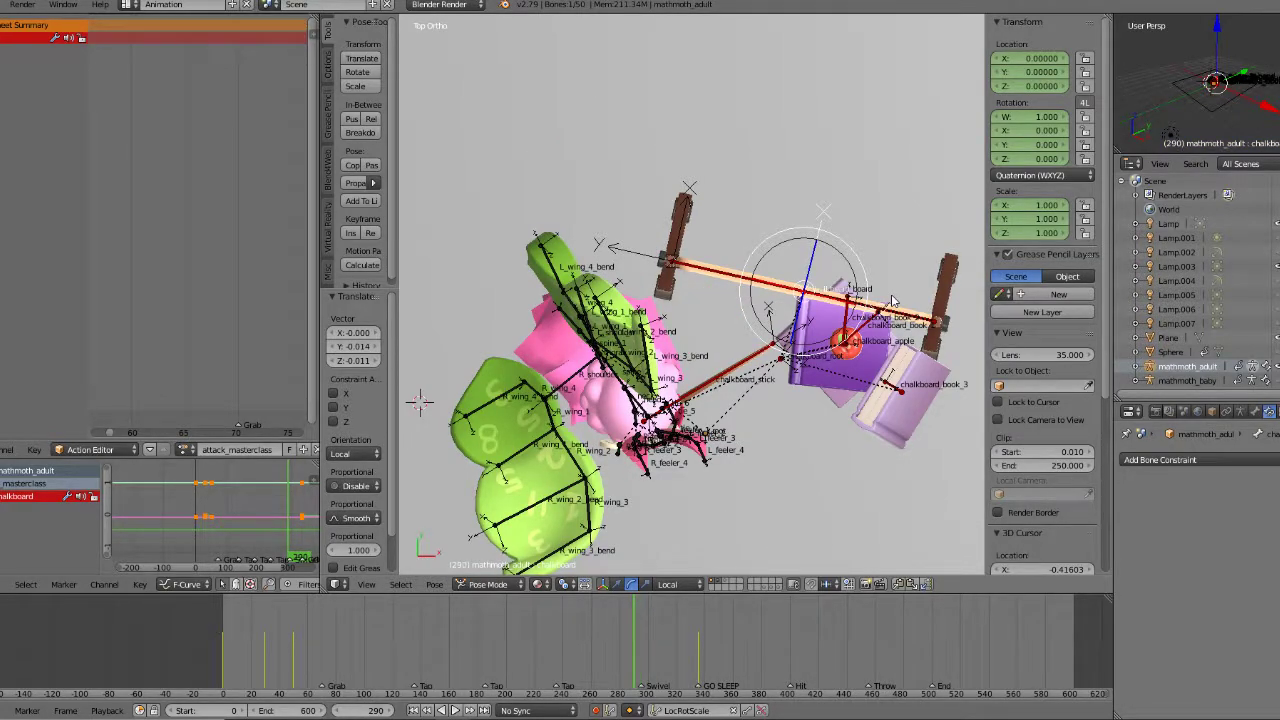
pyautogui.press('Left')
pyautogui.press('i')
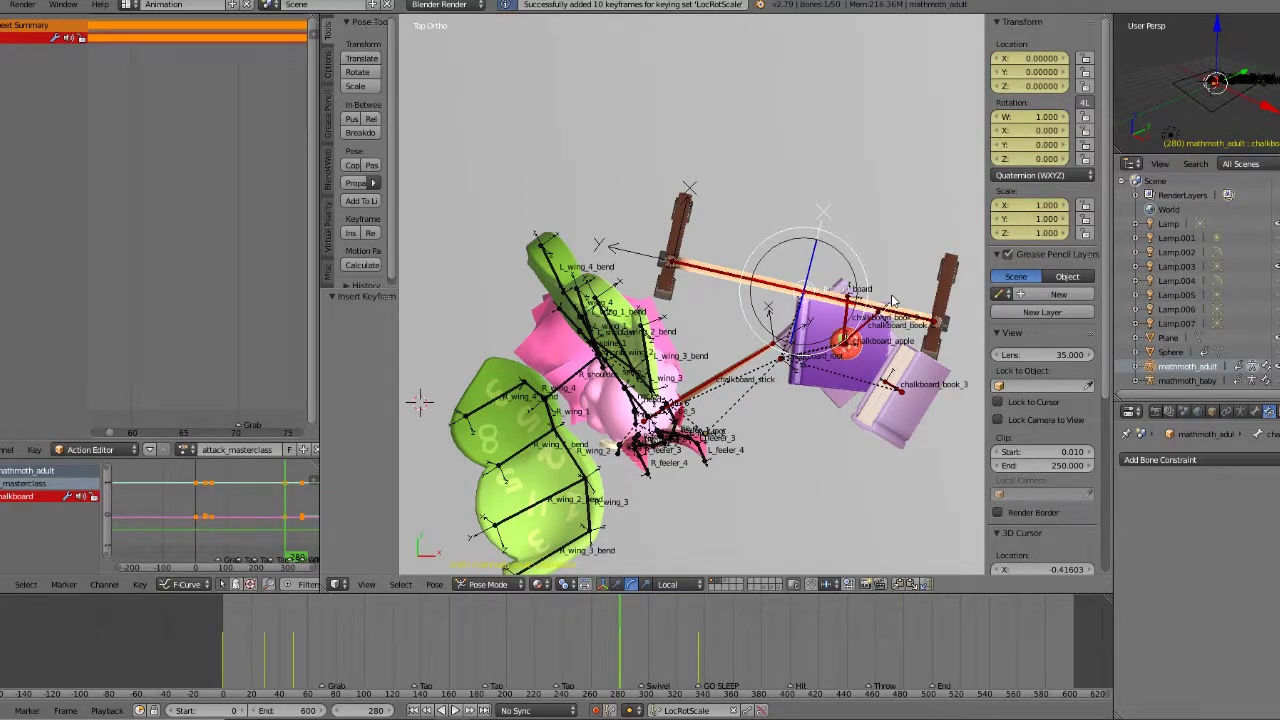
# Step: Insert a matching LocRotScale keyframe for the chalkboard bone at the Swivel marker, frame 295
pyautogui.press('Right')
pyautogui.press('Right')
pyautogui.press('Right')
pyautogui.press('Right')
pyautogui.press('Right')
pyautogui.press('Right')
pyautogui.press('Right')
pyautogui.press('Right')
pyautogui.press('Right')
pyautogui.press('Right')
pyautogui.press('Right')
pyautogui.press('Right')
pyautogui.press('Right')
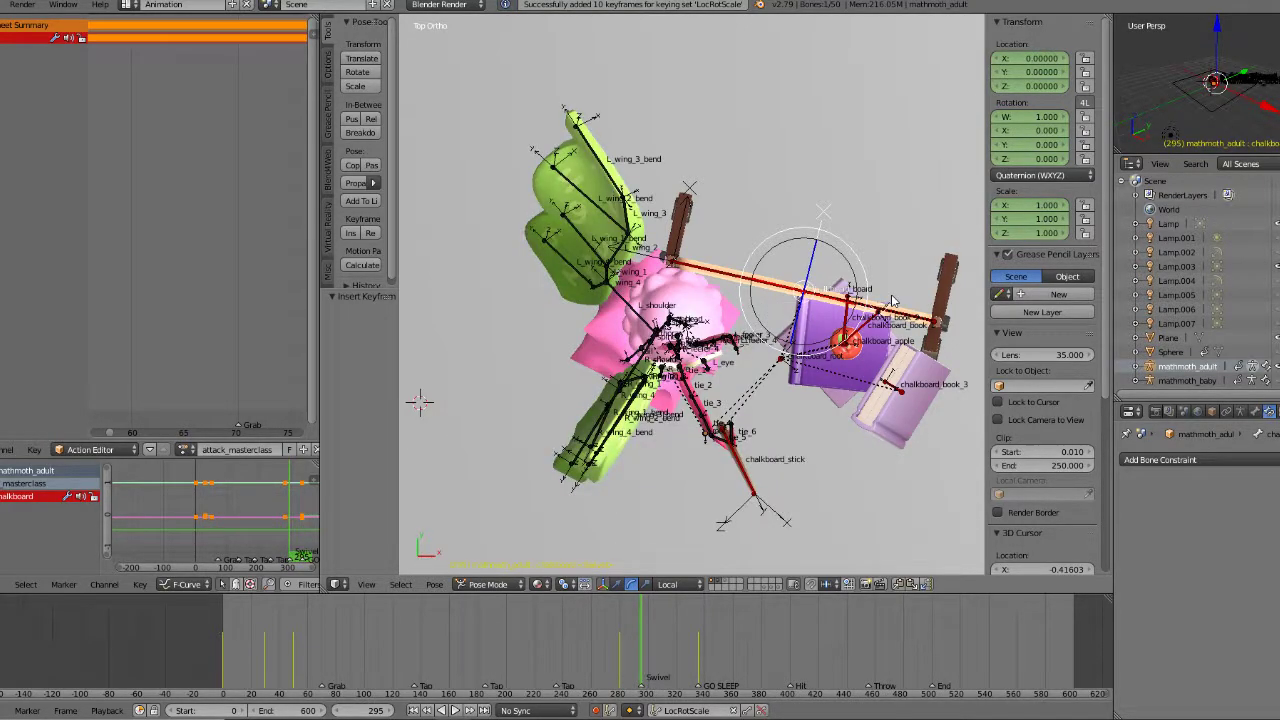
pyautogui.press('i')
# Step: In the right side view at frame 295, raise the chalkboard bone 0.011 along its local Y axis
pyautogui.press('KP_1')
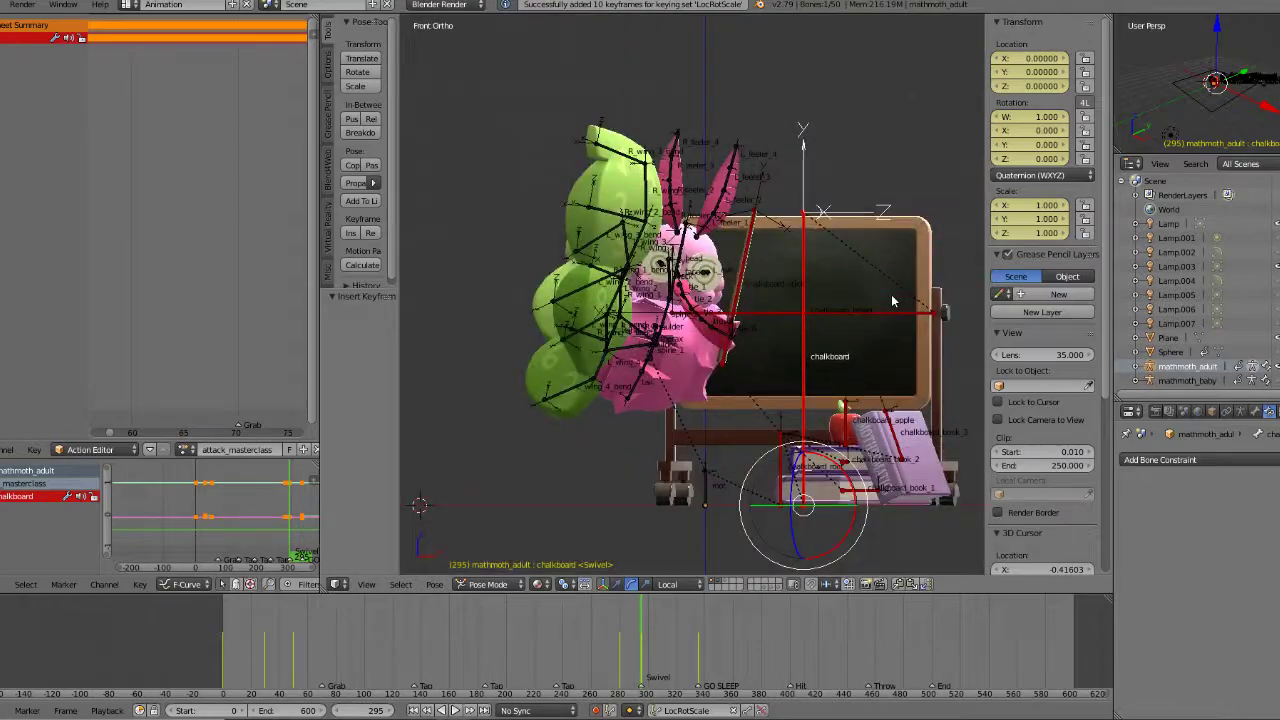
pyautogui.press('KP_3')
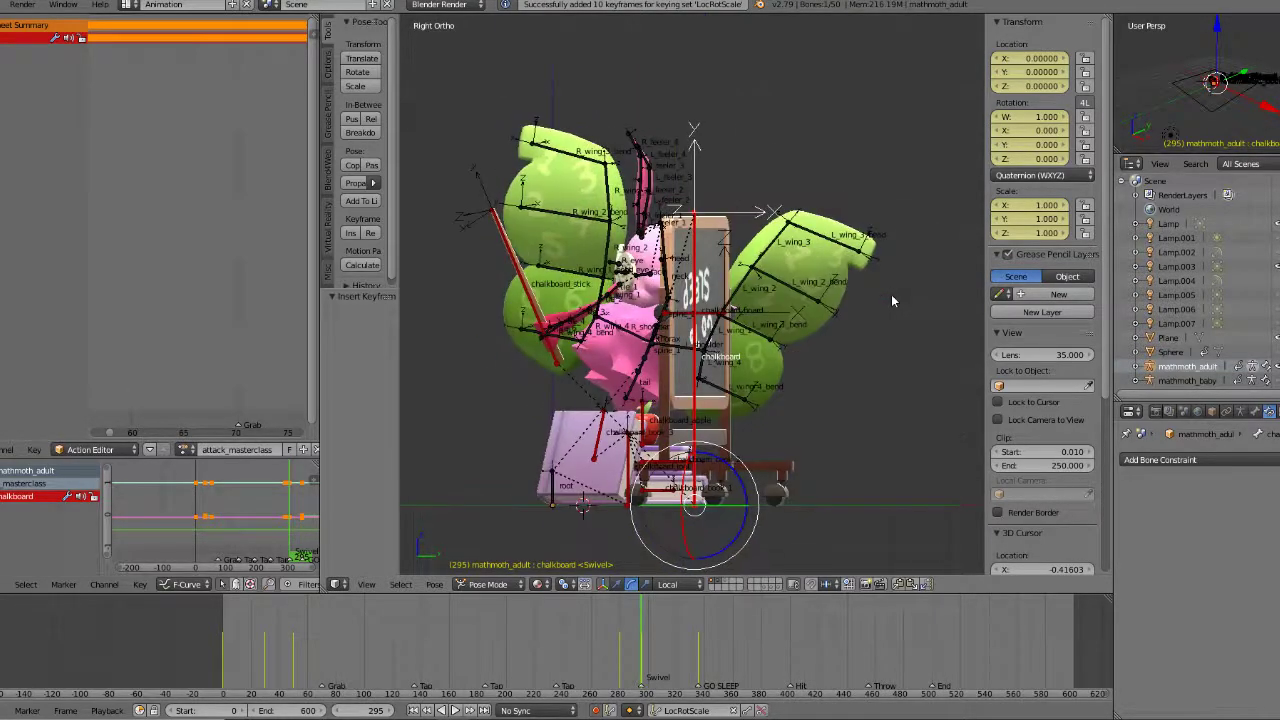
pyautogui.click(617, 584)
pyautogui.moveTo(697, 457); pyautogui.dragTo(697, 447)
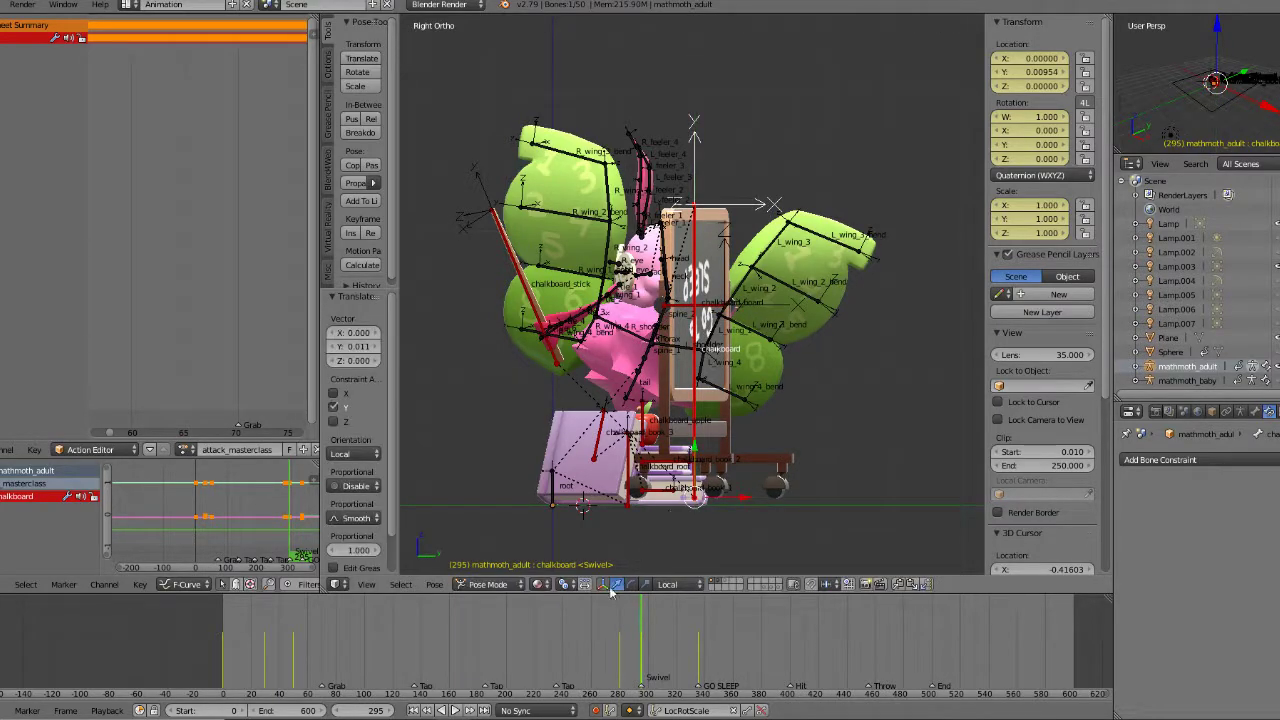
# Step: At frame 295, tilt the chalkboard bone back, rotate it -5.46 degrees about local Z, and move it -0.001 in Y and 0.007 in Z
pyautogui.click(629, 585)
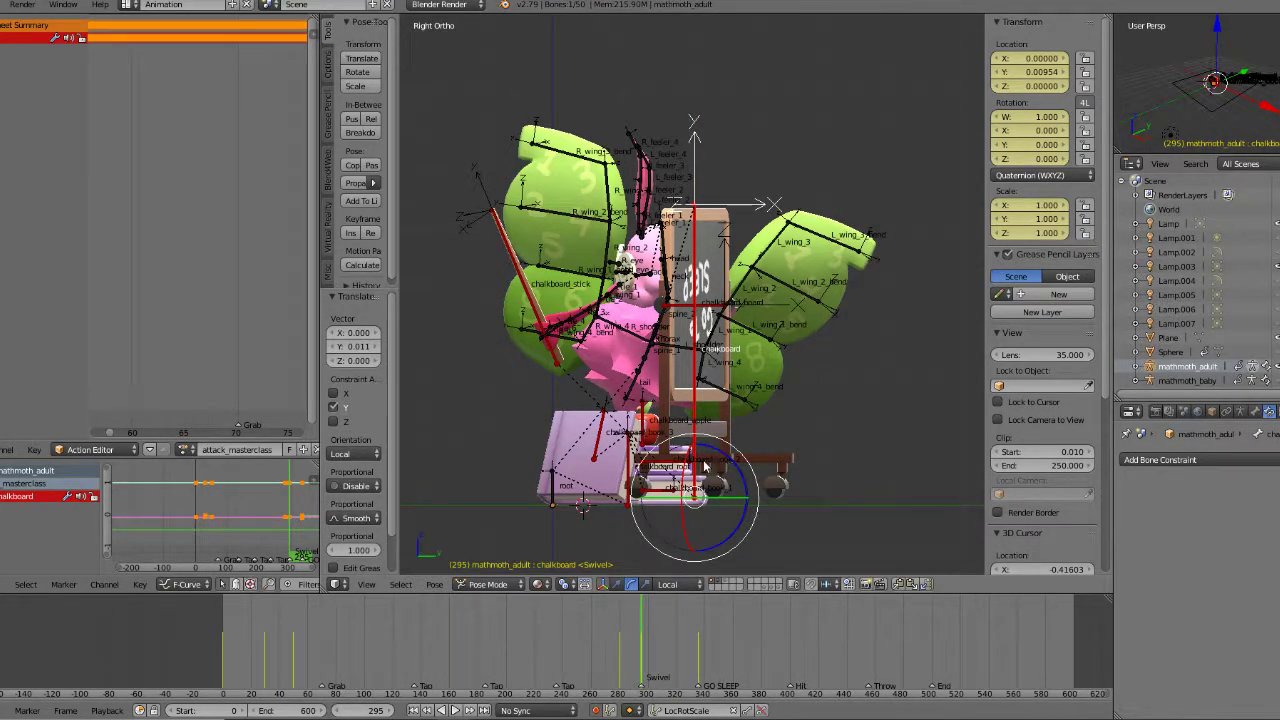
pyautogui.moveTo(690, 460); pyautogui.dragTo(743, 467)
pyautogui.press('g')
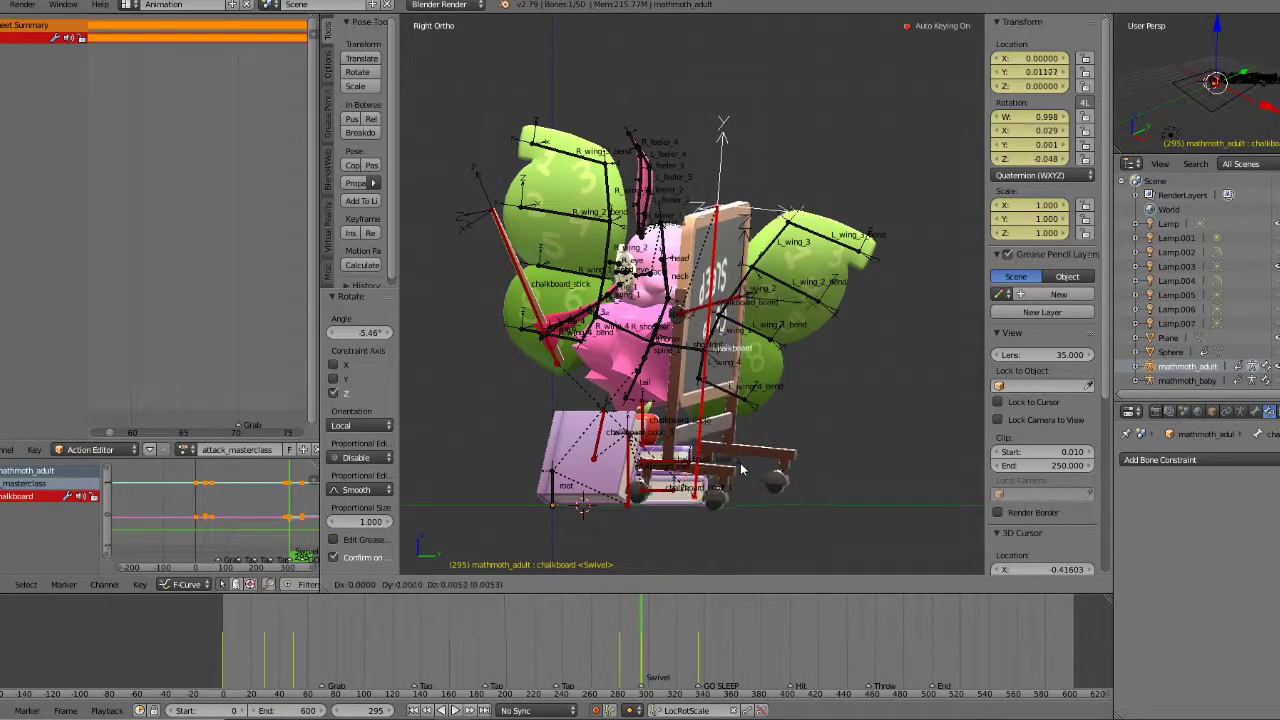
pyautogui.click(742, 466)
pyautogui.moveTo(742, 466); pyautogui.dragTo(804, 482, button='middle')
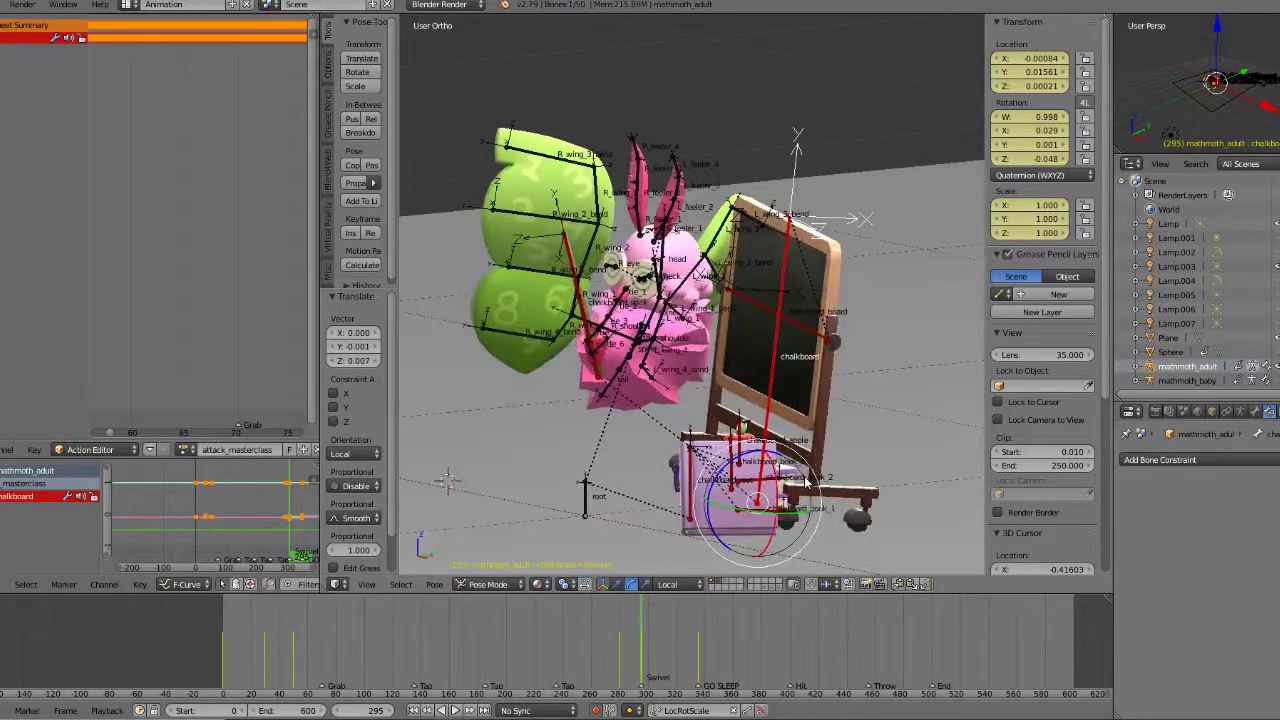
pyautogui.press('KP_3')
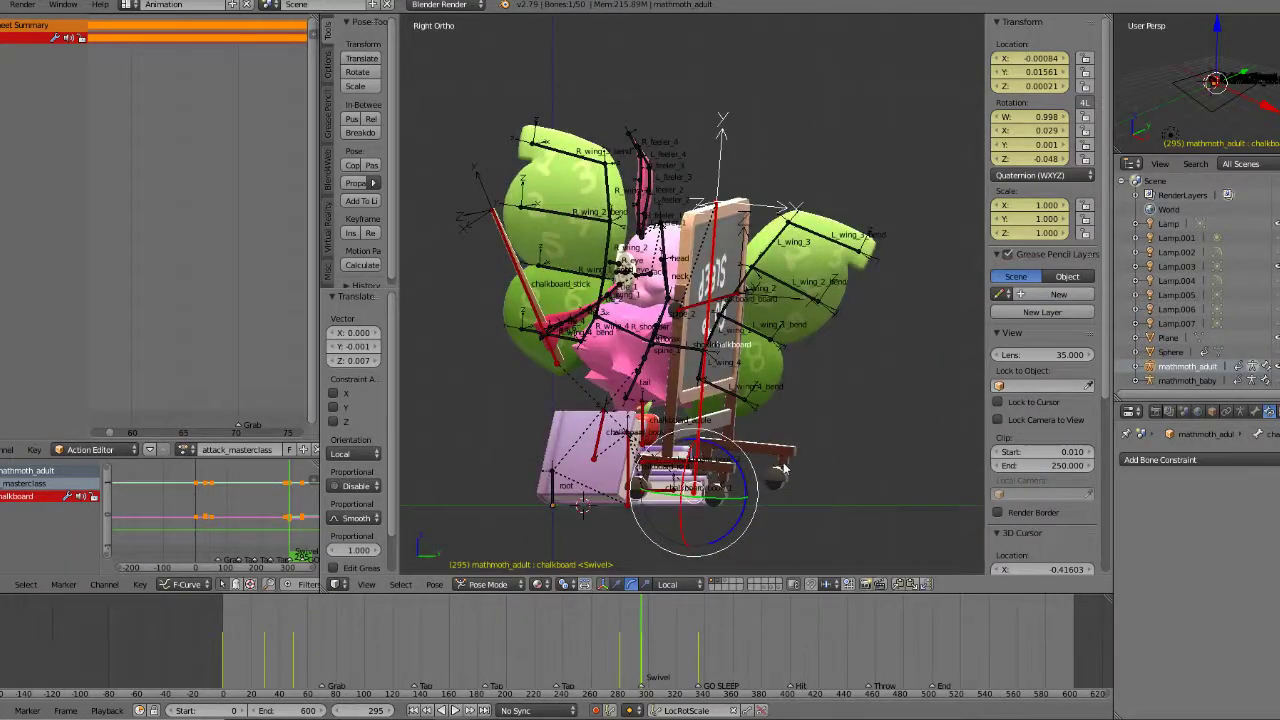
# Step: Play the animation from frame 255 past GO SLEEP to review the chalkboard's tilt during the swivel
pyautogui.click(620, 652)
pyautogui.moveTo(620, 652); pyautogui.dragTo(586, 648)
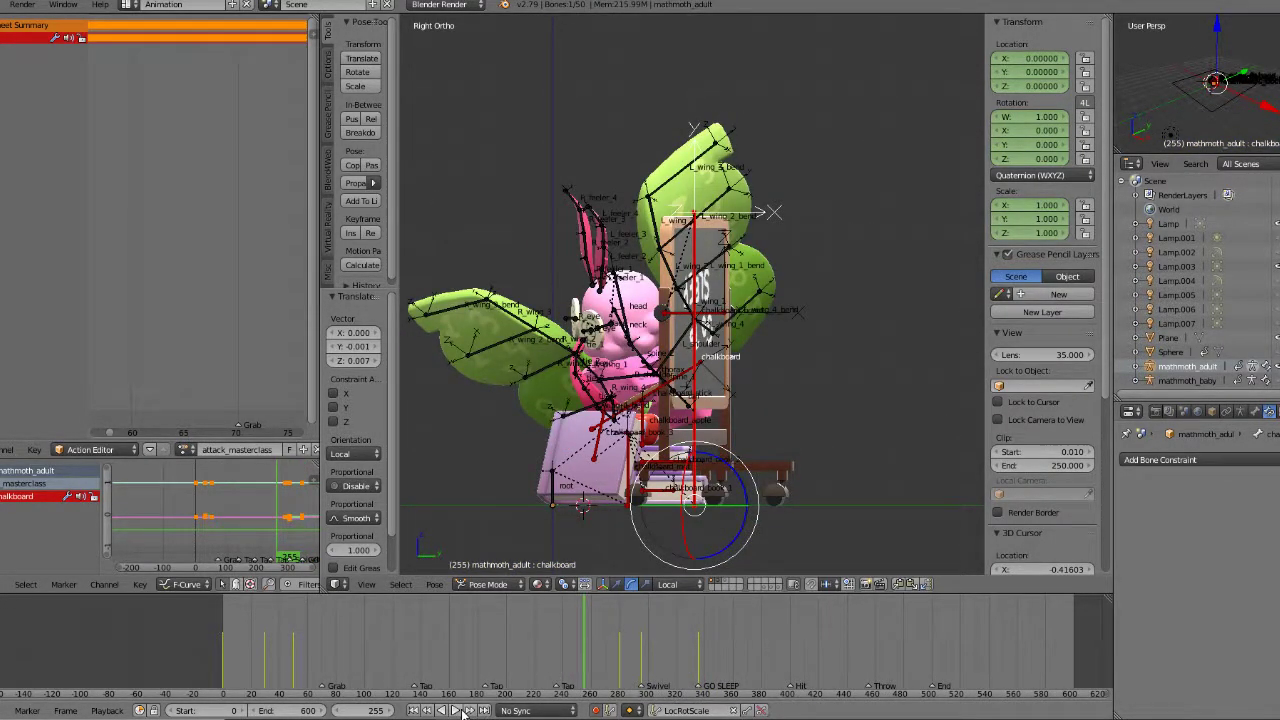
pyautogui.click(457, 710)
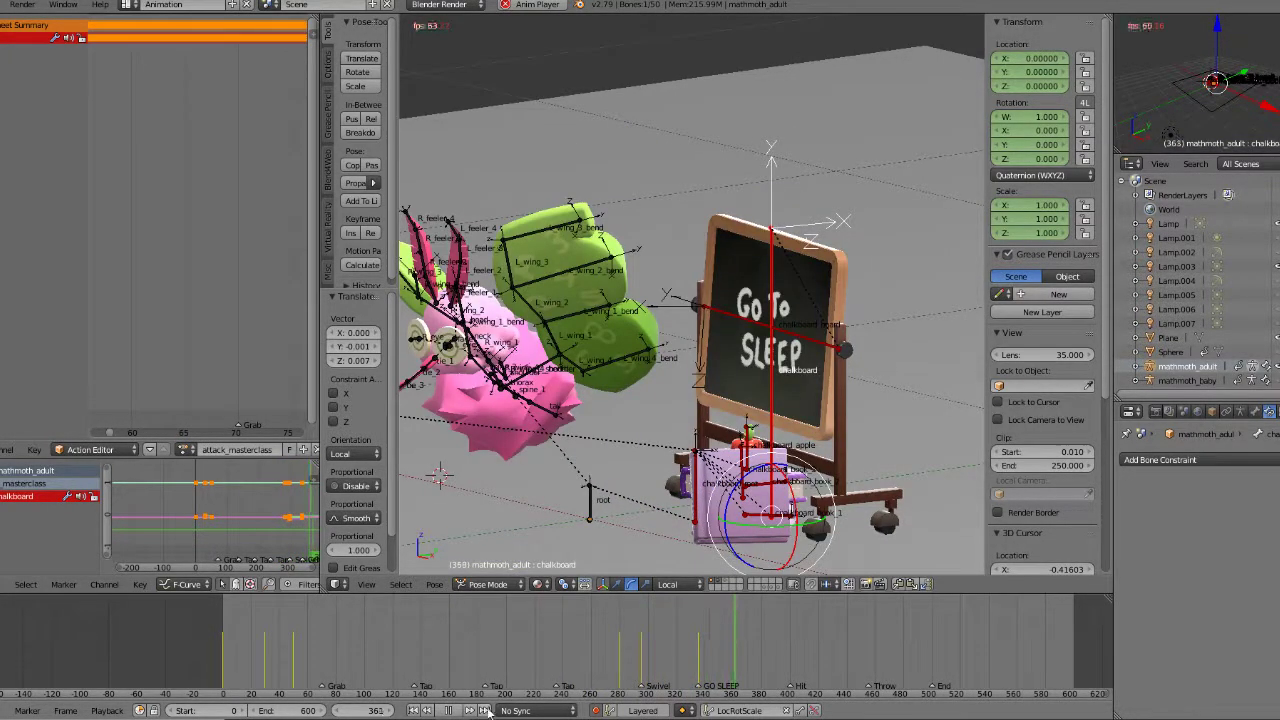
pyautogui.click(456, 709)
# Step: Copy the chalkboard bone's pose from the GO SLEEP keyframe at 335 and paste it at frame 310
pyautogui.moveTo(618, 655); pyautogui.dragTo(698, 652)
pyautogui.hotkey('ctrl', 'c')
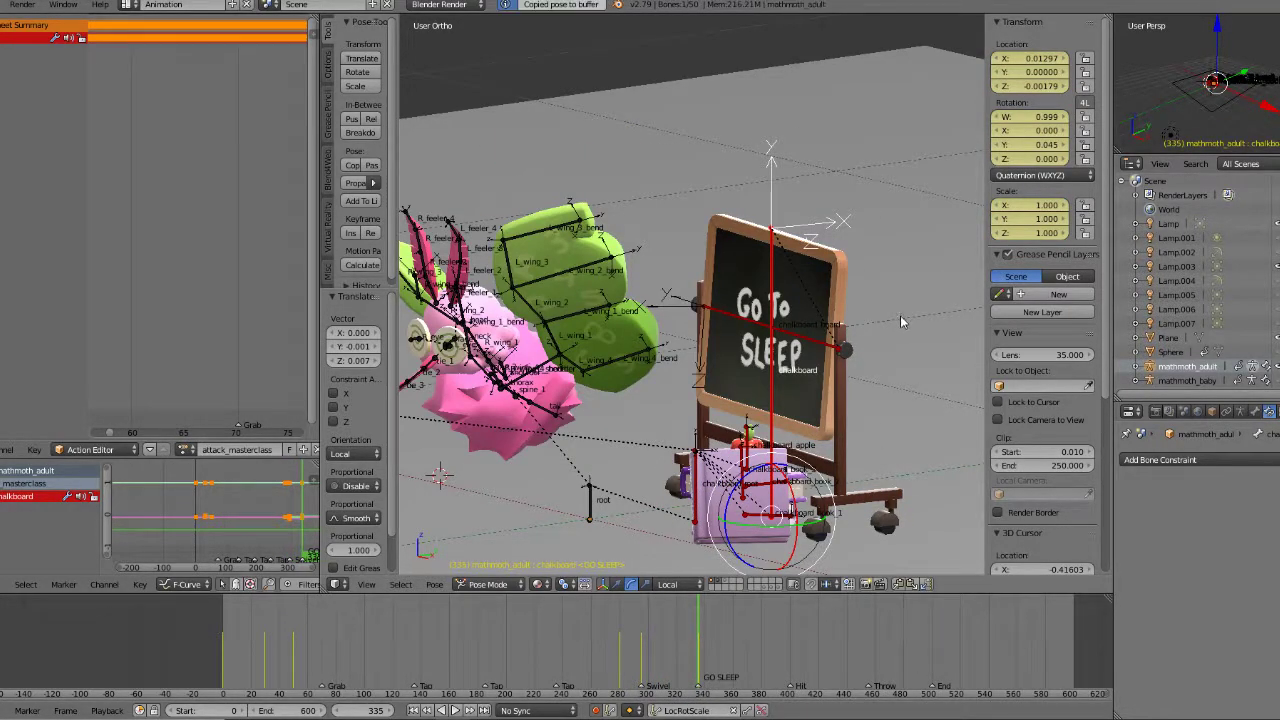
pyautogui.moveTo(614, 640); pyautogui.dragTo(663, 636)
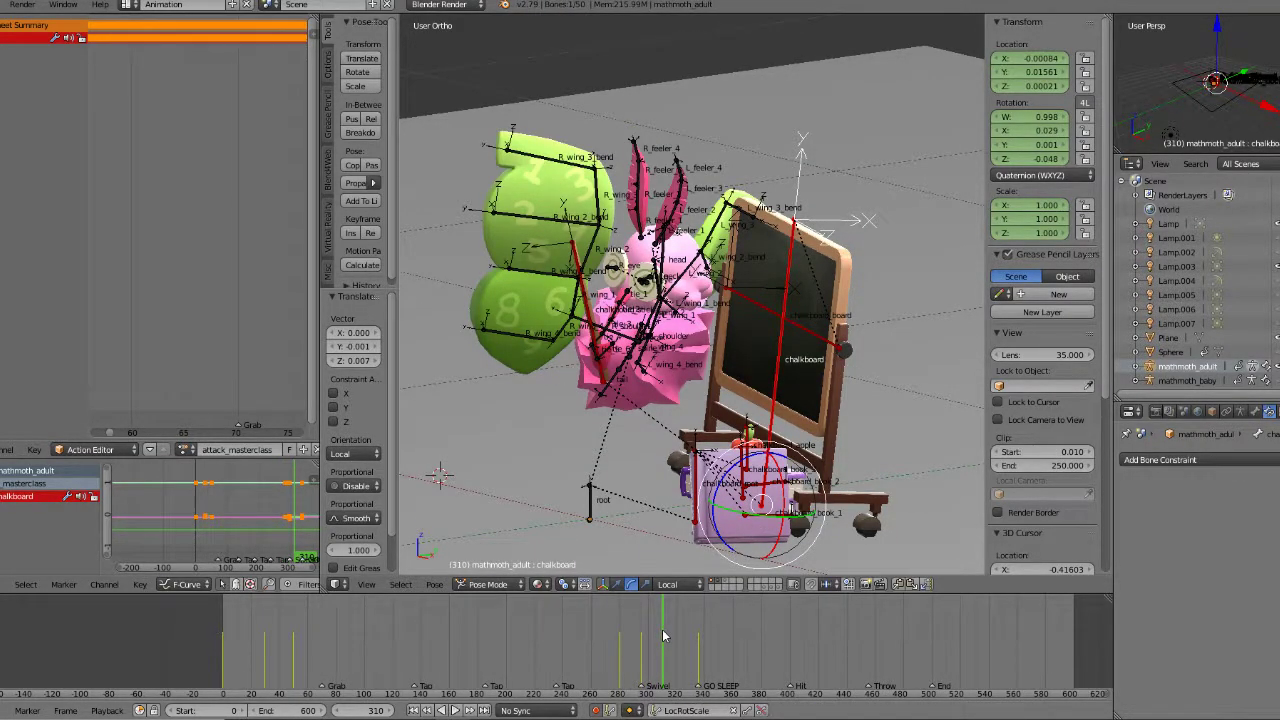
pyautogui.hotkey('ctrl', 'v')
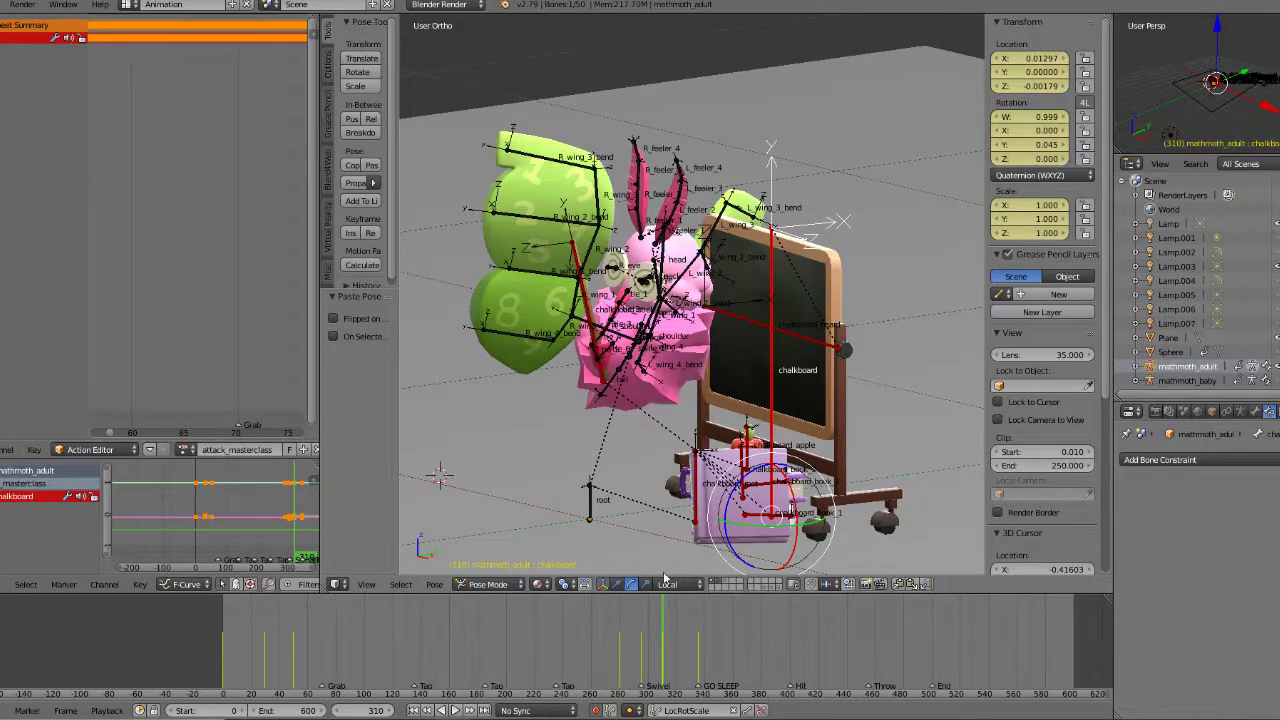
# Step: In the top view at frame 310, push the chalkboard bone back by 0.010 in X and 0.021 in Y
pyautogui.press('KP_7')
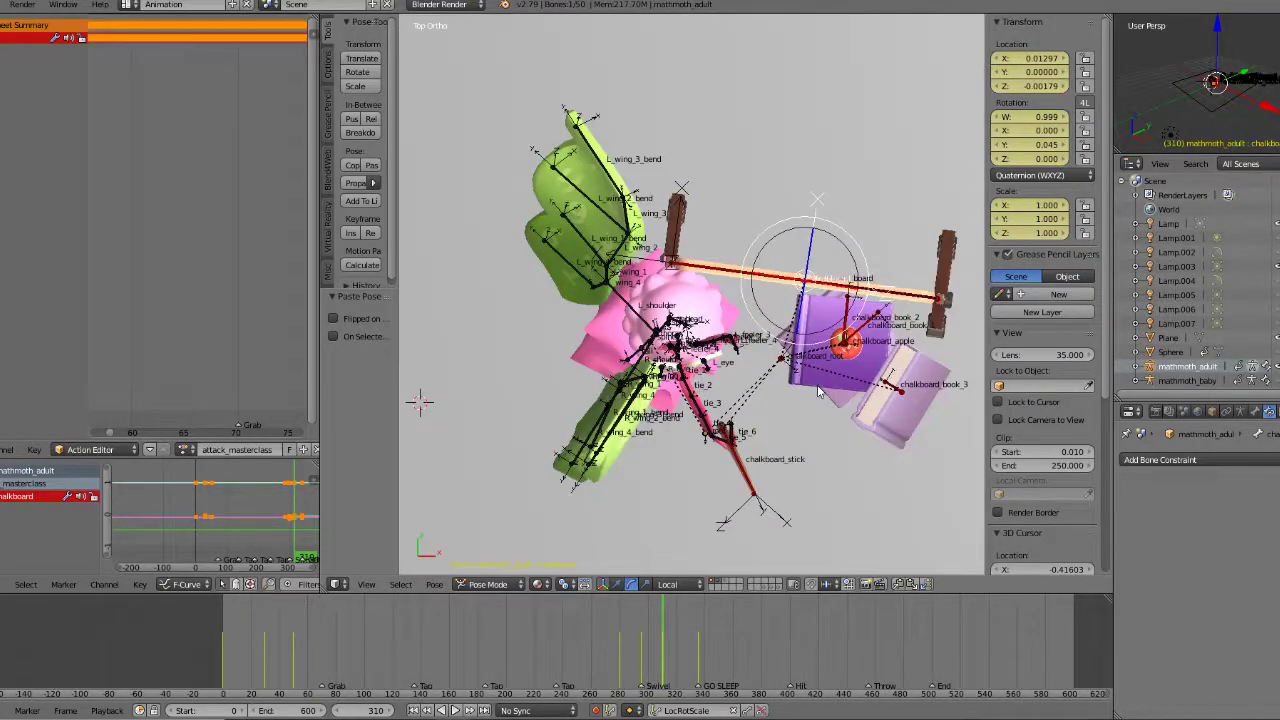
pyautogui.press('g')
pyautogui.click(926, 315)
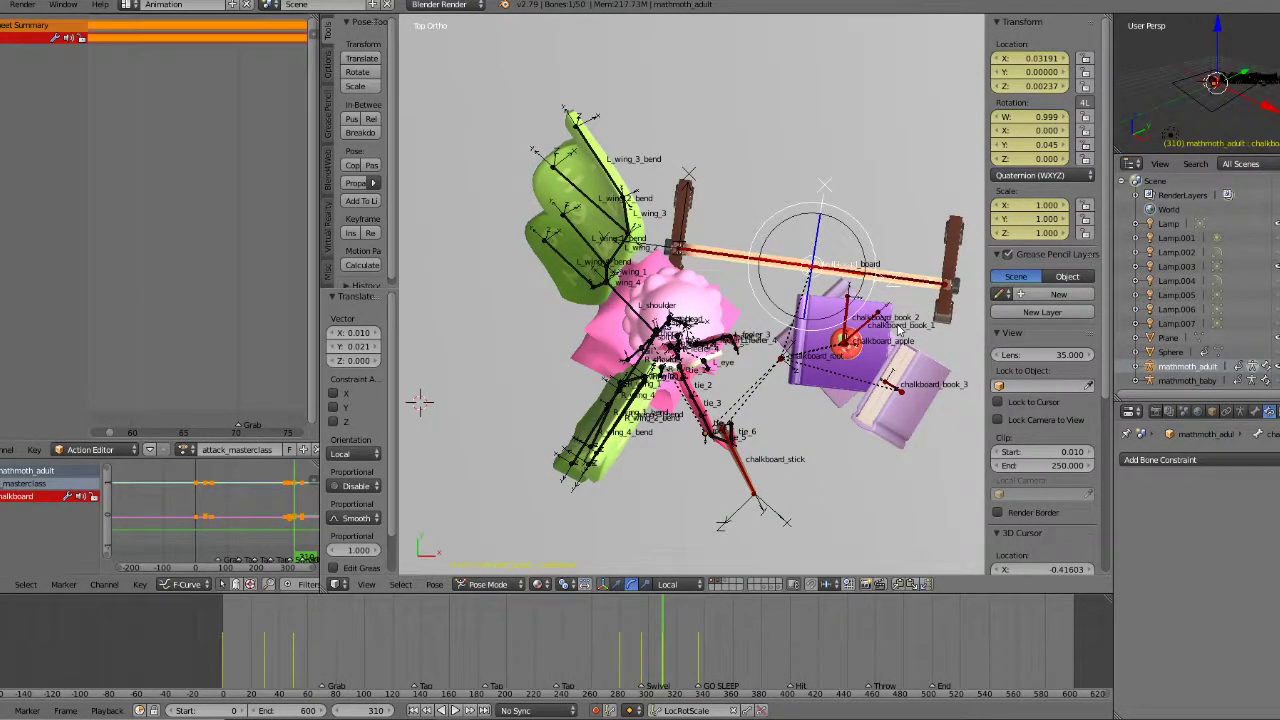
# Step: Try pasting the frame 310 chalkboard pose at frame 335, rotating it about -2.6 degrees and moving it -0.002 in X and 0.008 in Y
pyautogui.press('Up')
pyautogui.press('Down')
pyautogui.hotkey('ctrl', 'c')
pyautogui.press('Up')
pyautogui.hotkey('ctrl', 'v')
pyautogui.press('g')
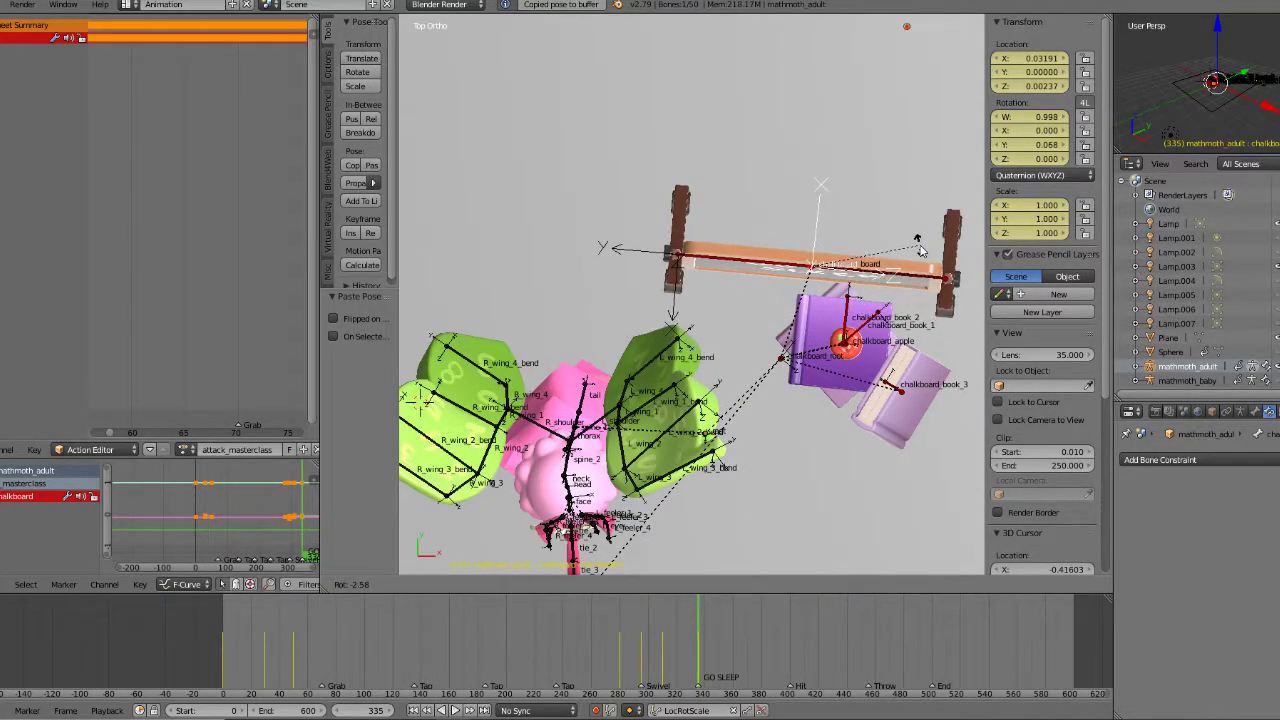
pyautogui.click(918, 237)
pyautogui.press('Down')
pyautogui.press('Down')
pyautogui.press('Up')
pyautogui.press('Up')
pyautogui.press('Down')
pyautogui.press('Down')
pyautogui.press('Up')
pyautogui.press('Up')
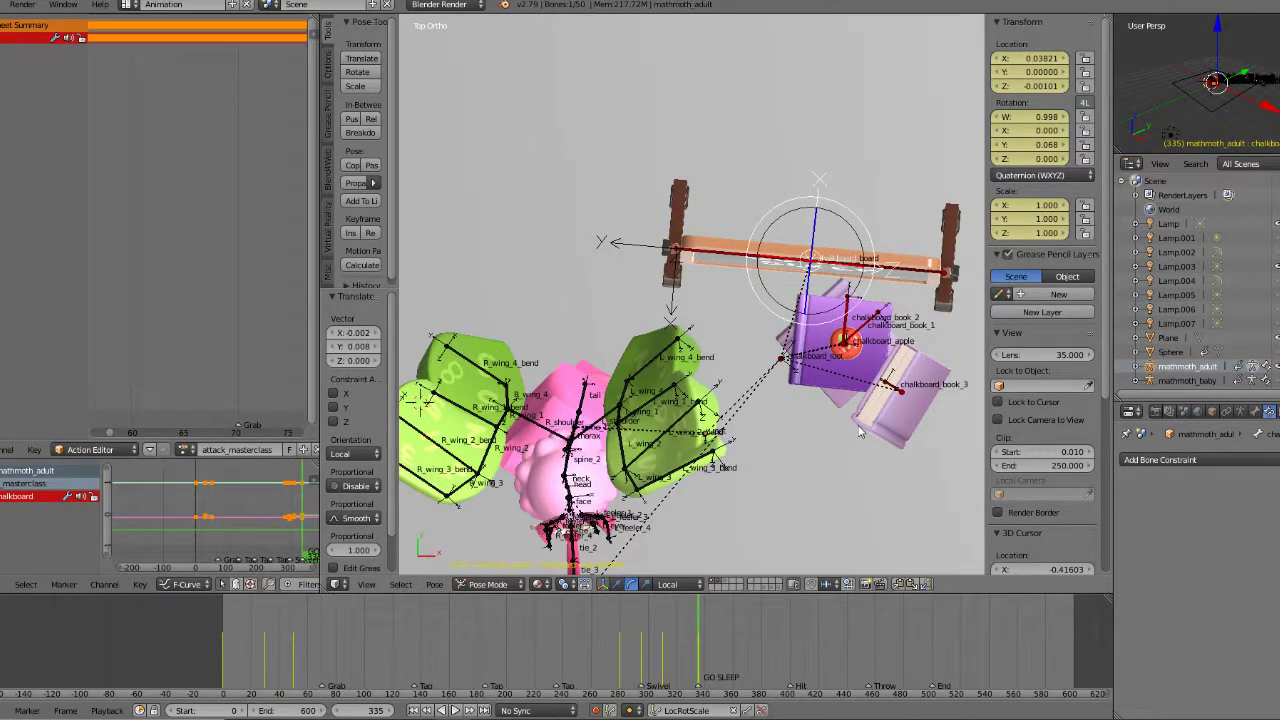
# Step: Paste the chalkboard's frame 310 pose onto the GO SLEEP keyframe at 335 and compare neighbouring keyframes
pyautogui.press('Down')
pyautogui.hotkey('ctrl', 'c')
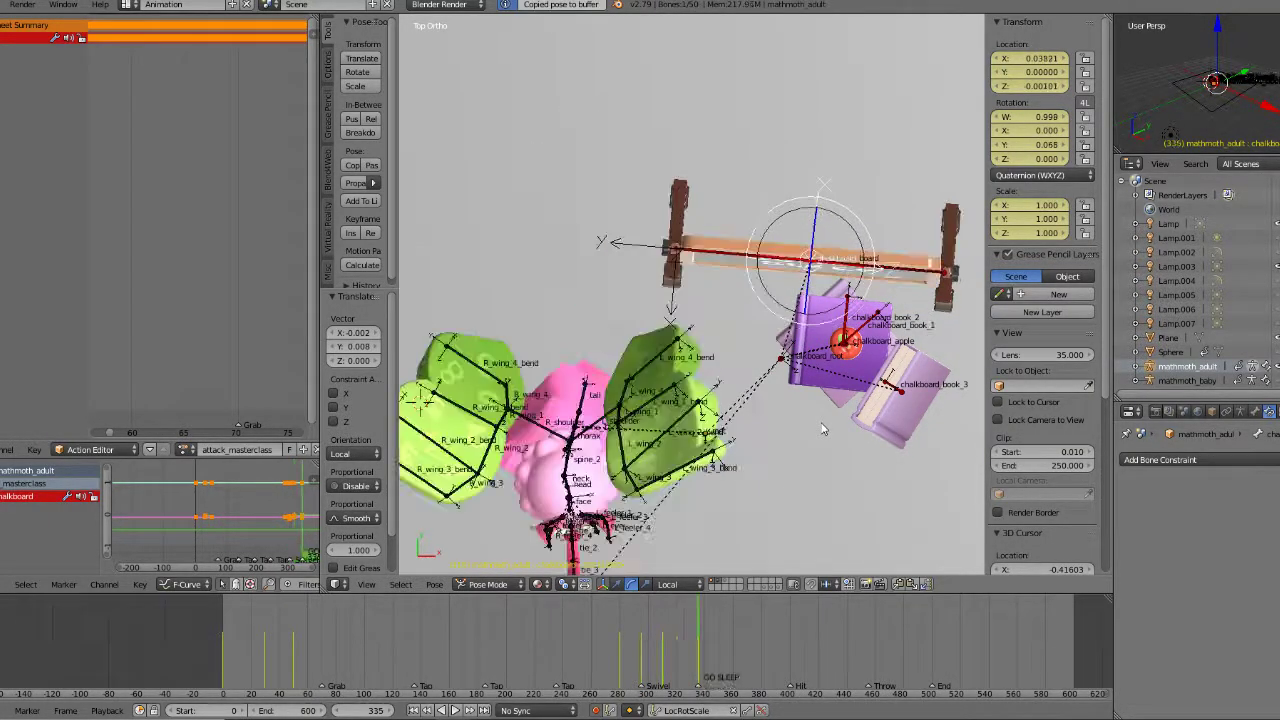
pyautogui.press('Up')
pyautogui.hotkey('ctrl', 'v')
pyautogui.press('Down')
pyautogui.press('Up')
pyautogui.press('Down')
pyautogui.press('Down')
pyautogui.press('Down')
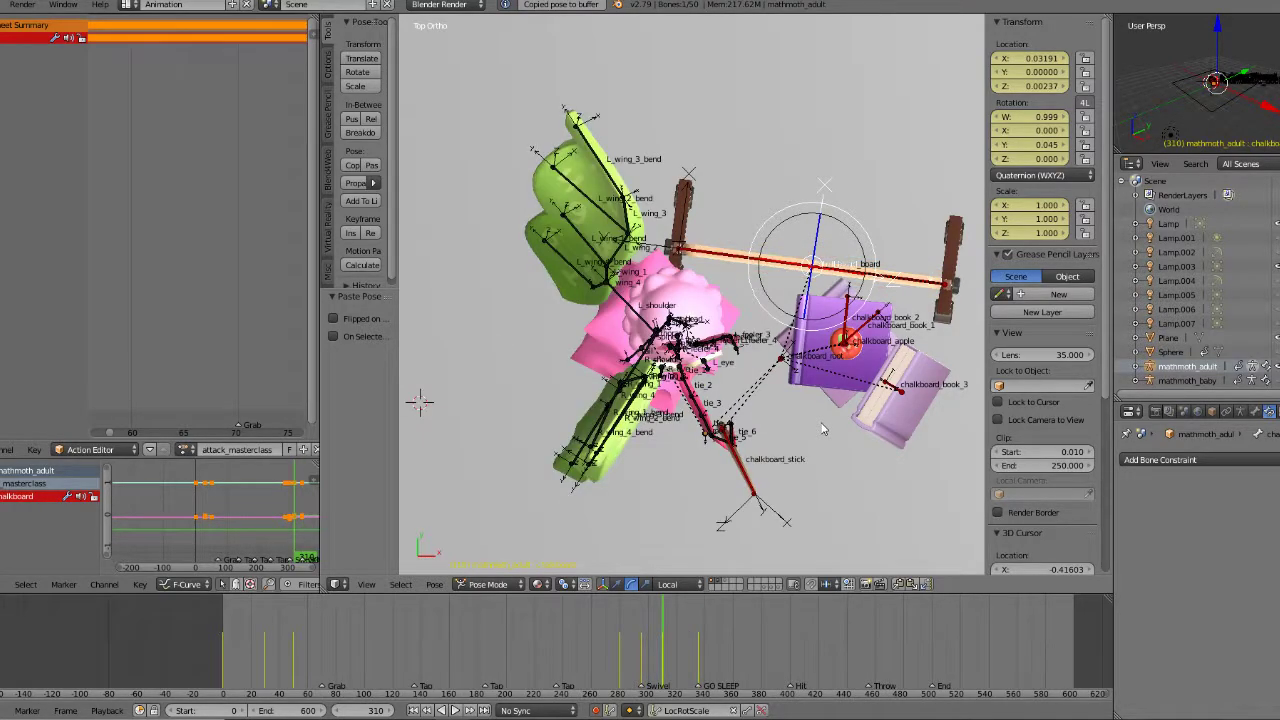
pyautogui.press('Up')
pyautogui.press('Up')
pyautogui.press('Up')
# Step: At frame 335, slide the chalkboard bone 0.014 backward along its local X axis
pyautogui.click(612, 585)
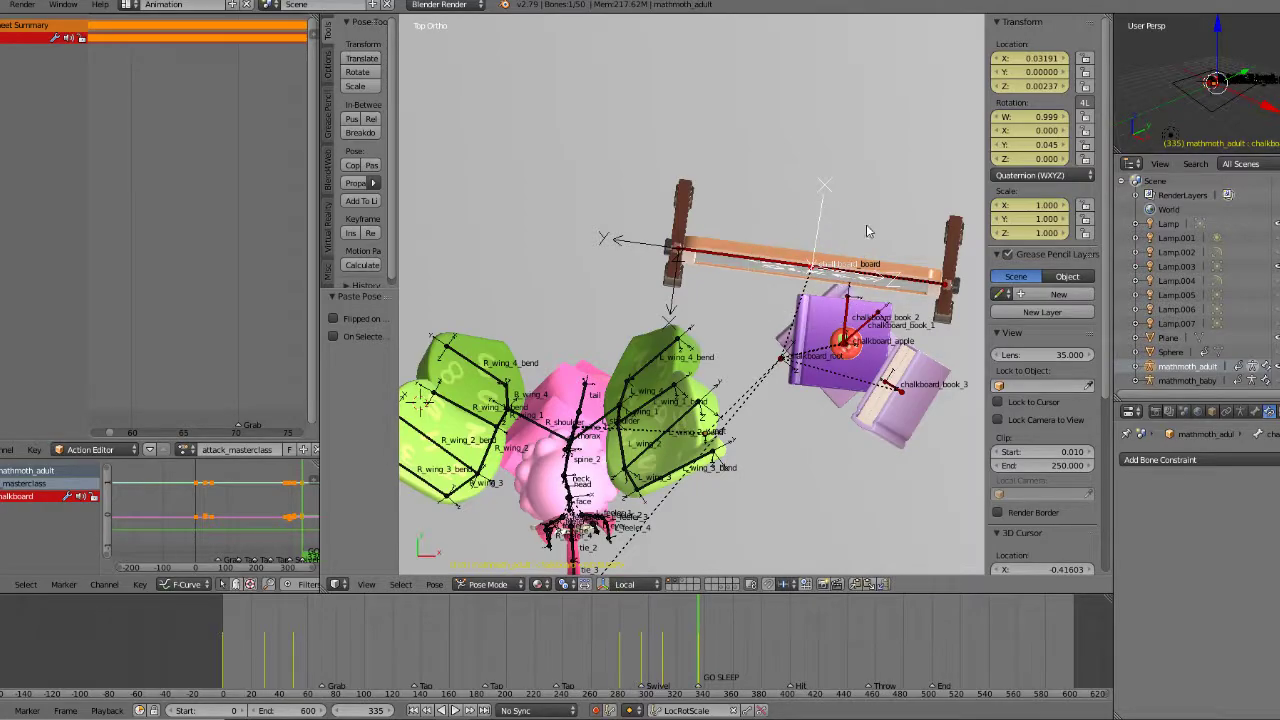
pyautogui.moveTo(772, 302); pyautogui.dragTo(784, 271, button='middle')
pyautogui.moveTo(874, 350); pyautogui.dragTo(838, 358, button='middle')
pyautogui.click(602, 585)
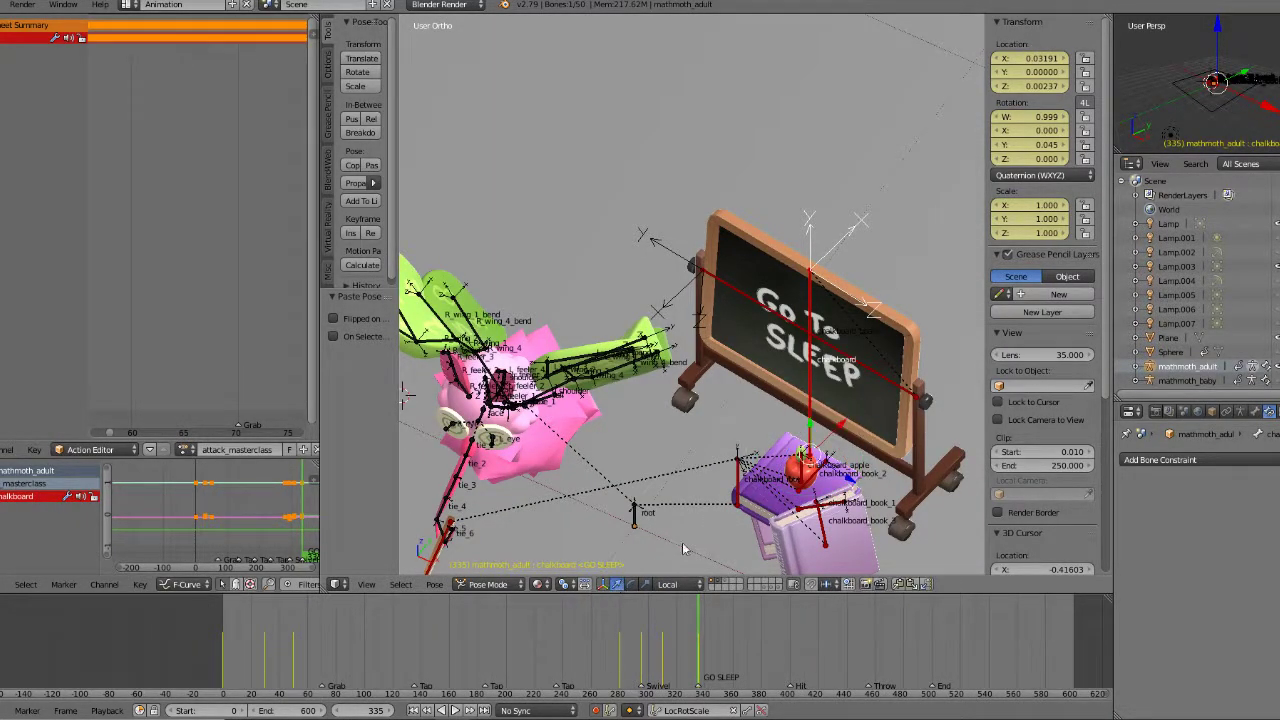
pyautogui.moveTo(840, 437); pyautogui.dragTo(852, 428)
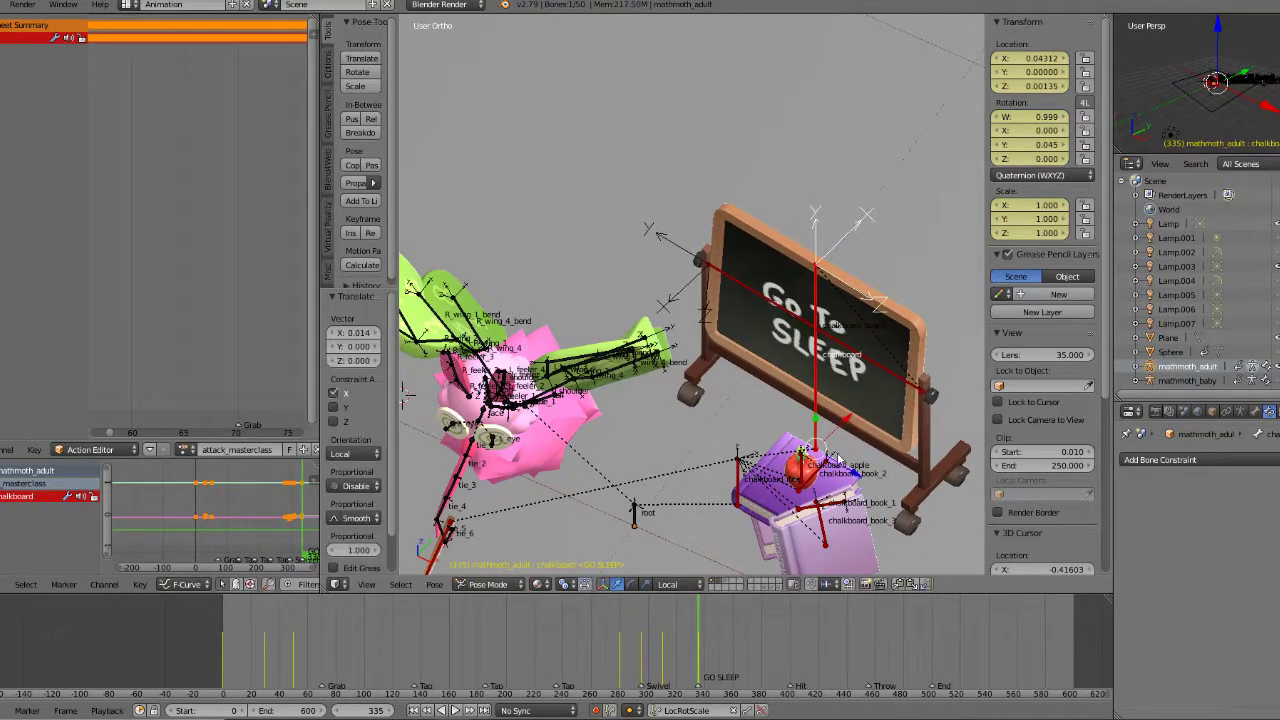
# Step: Play the animation from around the Swivel marker past GO SLEEP to check the chalkboard's recoil
pyautogui.hotkey('alt', 'a')
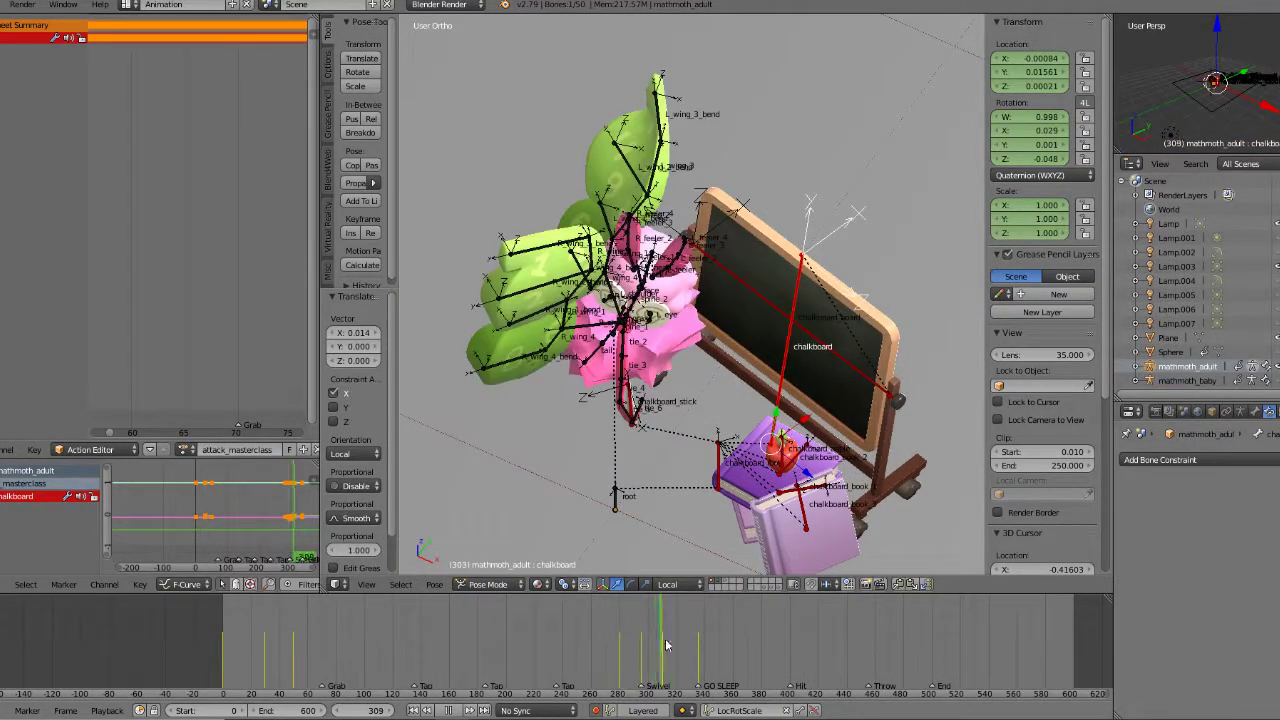
pyautogui.press('Escape')
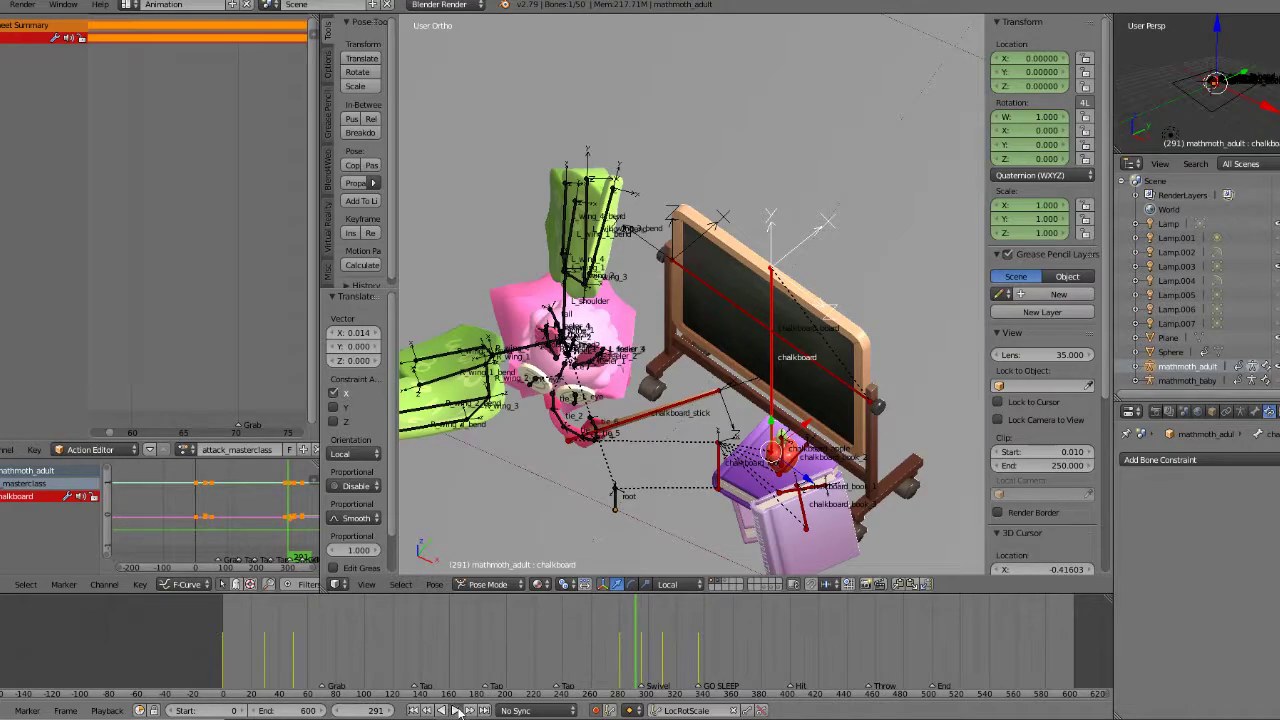
pyautogui.click(453, 708)
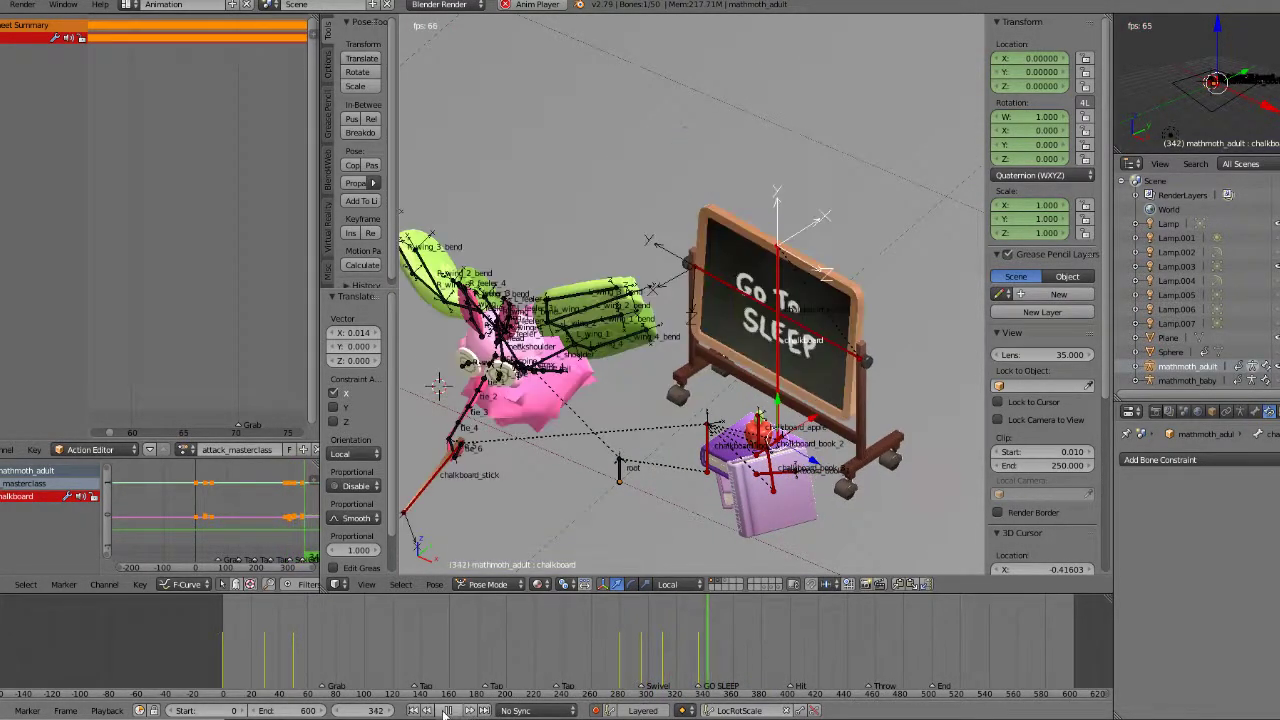
pyautogui.press('Escape')
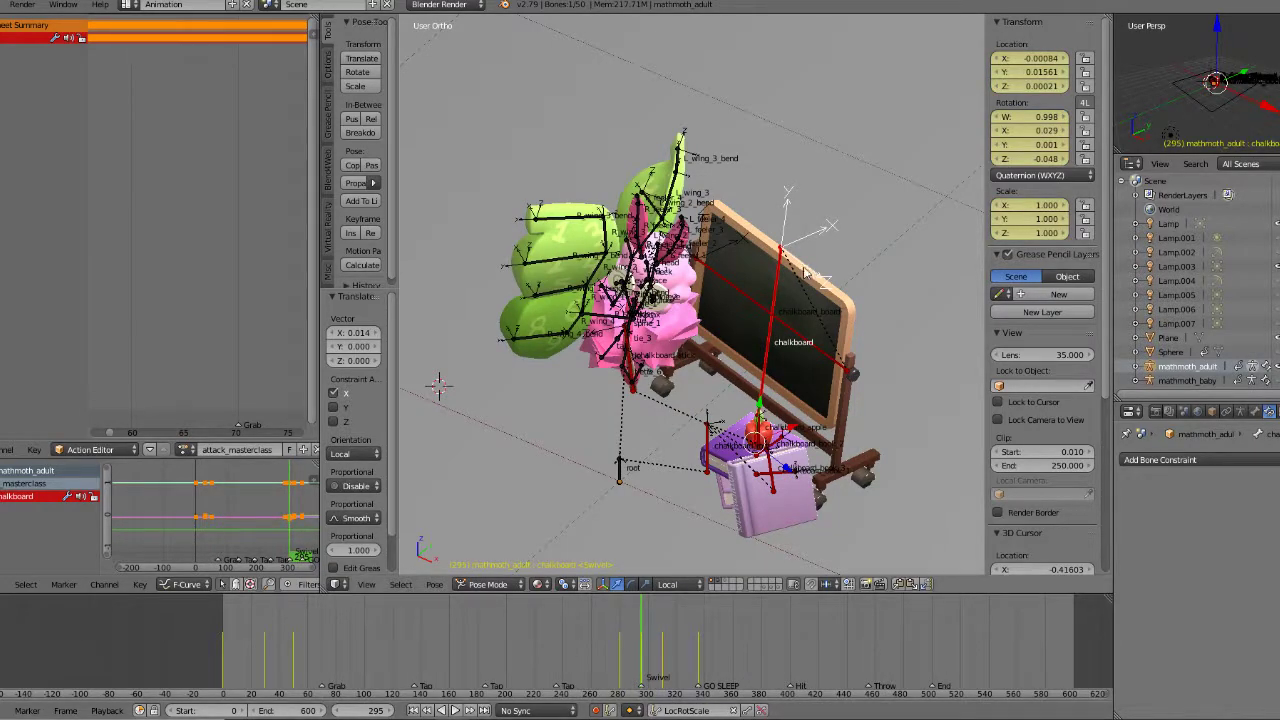
# Step: Select the chalkboard_board bone and insert a LocRotScale keyframe for it at frame 280
pyautogui.rightClick(781, 306)
pyautogui.moveTo(781, 346); pyautogui.dragTo(724, 356, button='middle')
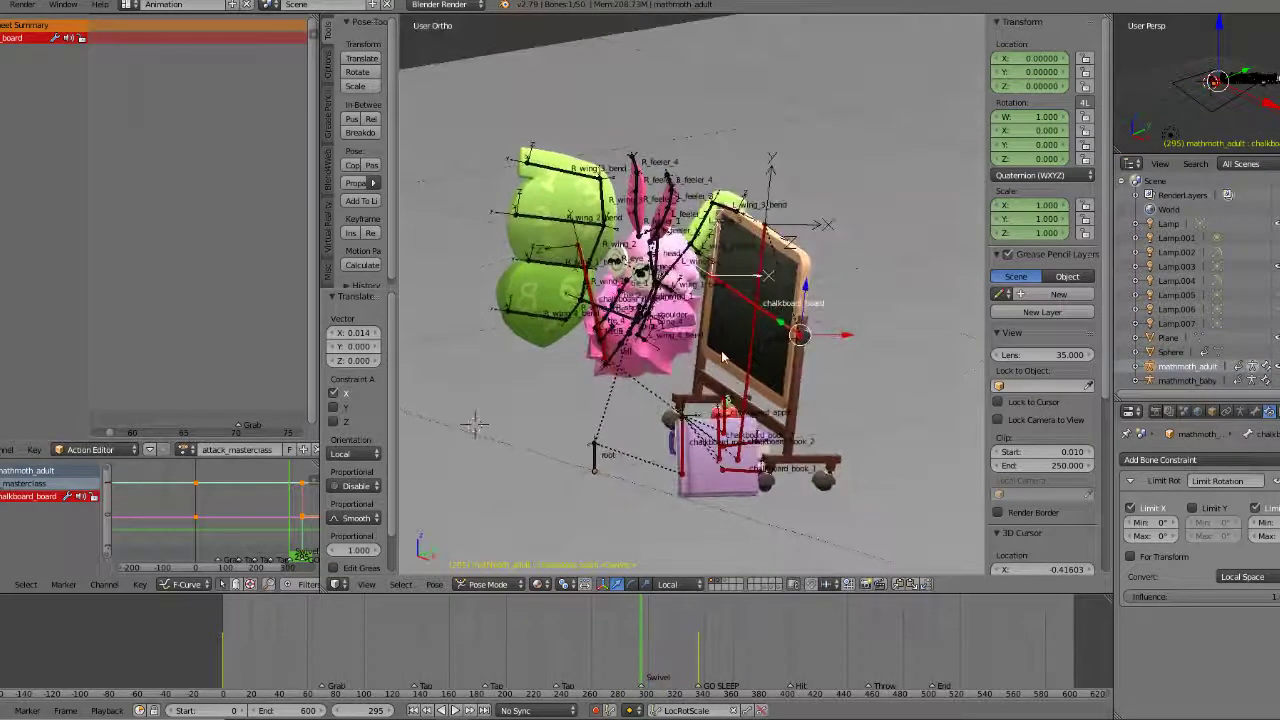
pyautogui.click(631, 585)
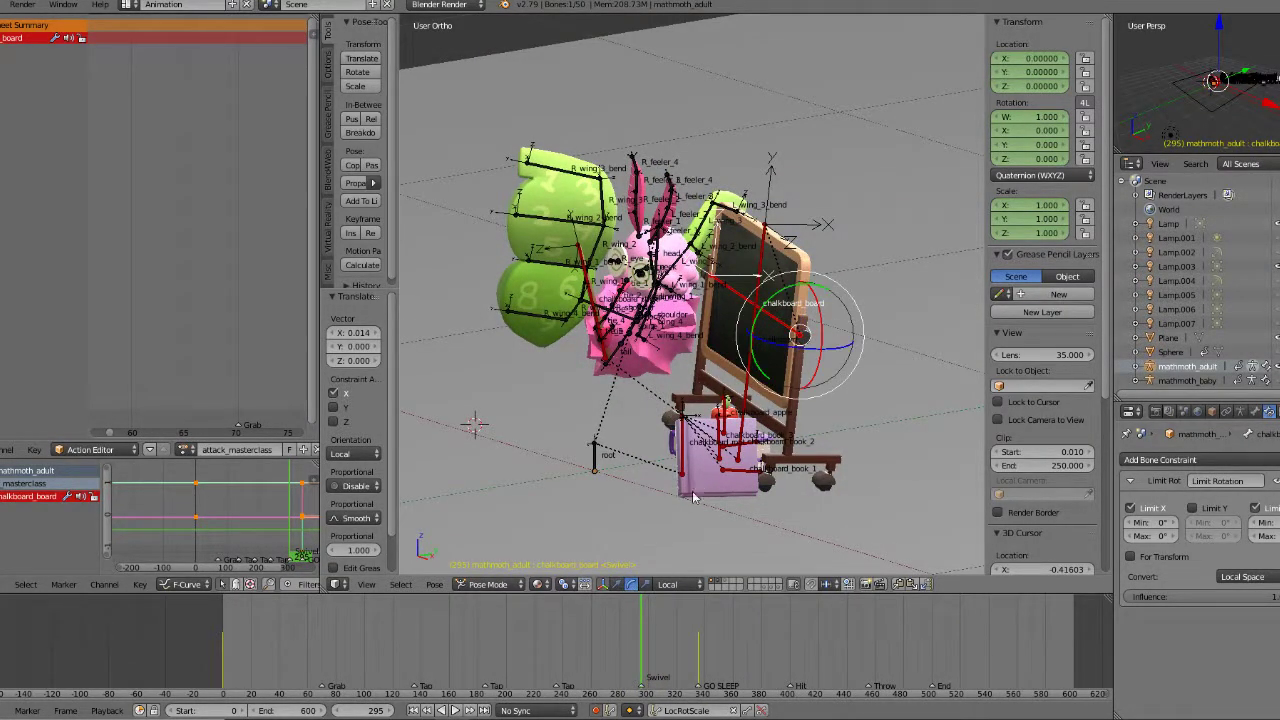
pyautogui.click(629, 644)
pyautogui.moveTo(630, 643)
pyautogui.mouseDown()
pyautogui.moveTo(612, 643)
pyautogui.moveTo(627, 644)
pyautogui.mouseUp()
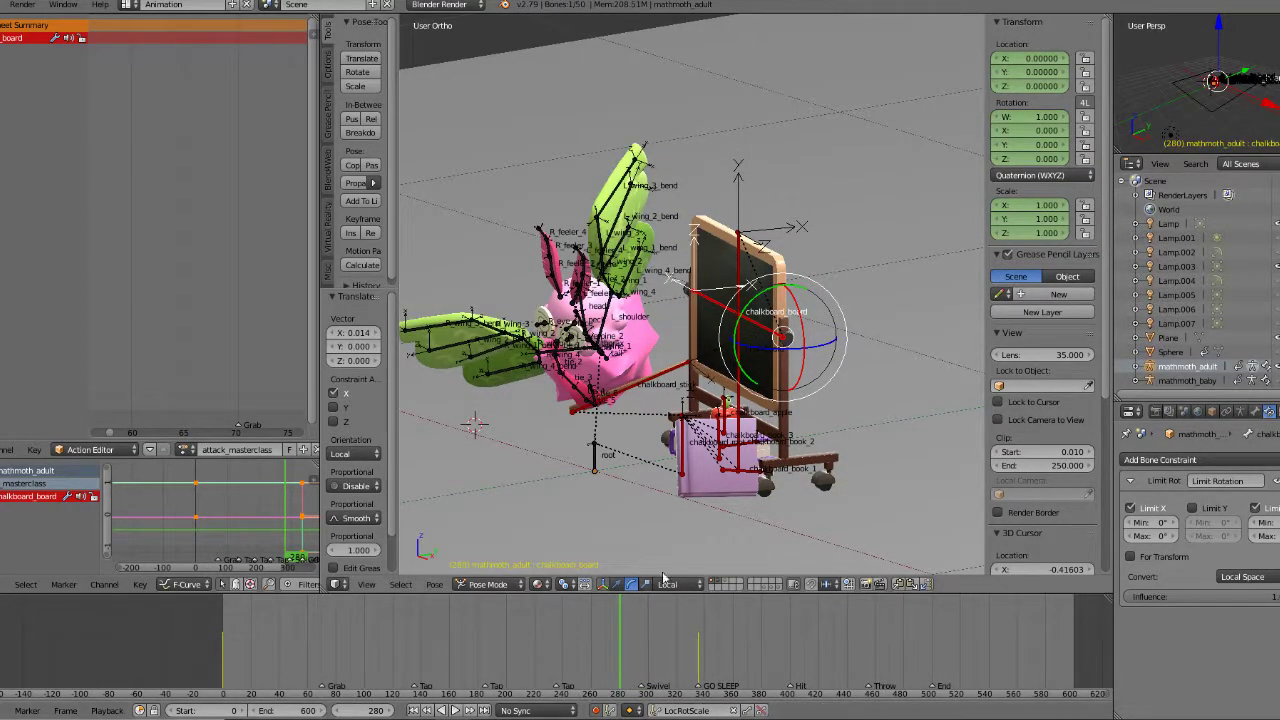
pyautogui.press('i')
pyautogui.click(647, 636)
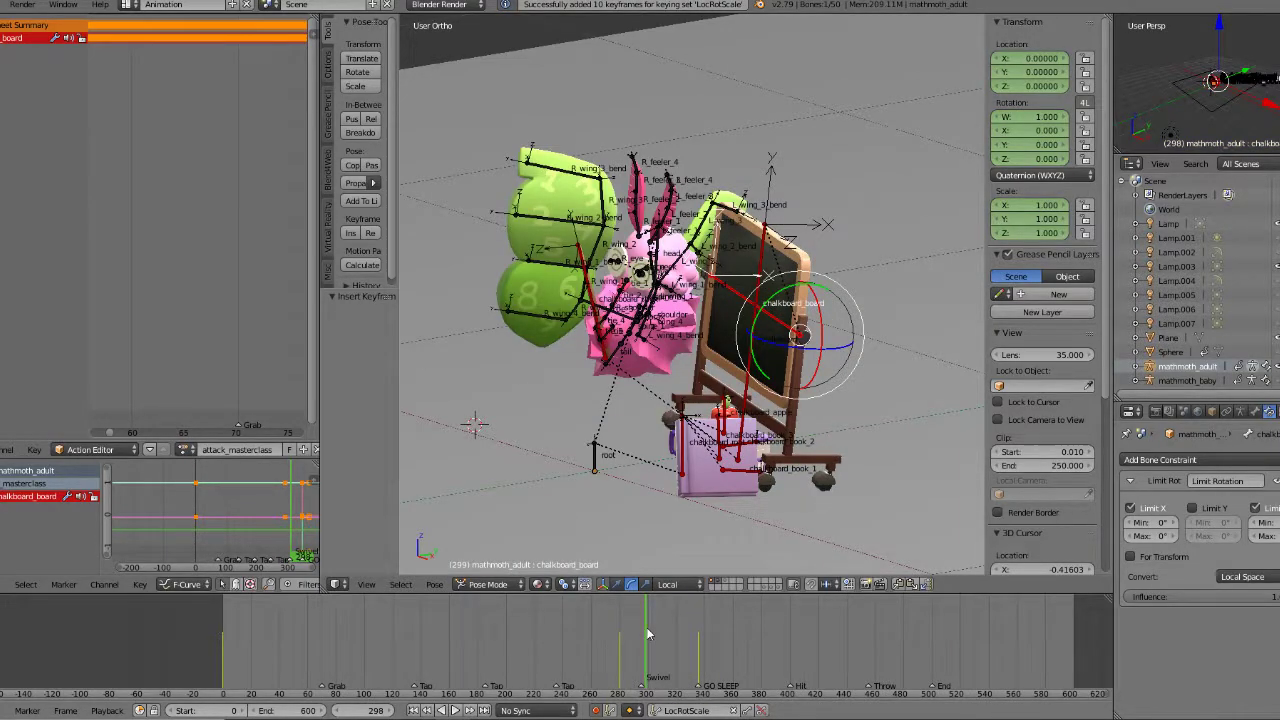
# Step: At the Swivel marker on frame 295, rotate the chalkboard_board bone about its local Y axis, including a -6.59° adjustment
pyautogui.press('Left')
pyautogui.moveTo(787, 292); pyautogui.dragTo(816, 290)
pyautogui.moveTo(717, 334); pyautogui.dragTo(850, 262, button='middle')
pyautogui.moveTo(692, 373); pyautogui.dragTo(566, 392, button='middle')
pyautogui.moveTo(758, 298); pyautogui.dragTo(740, 311, button='middle')
pyautogui.moveTo(750, 316); pyautogui.dragTo(751, 321)
pyautogui.click(751, 321)
pyautogui.moveTo(751, 321); pyautogui.dragTo(617, 365, button='middle')
# Step: Select the mathmoth's thorax bone at frame 295 and move it 0.025 in Y and 0.050 in Z
pyautogui.rightClick(612, 328)
pyautogui.press('KP_3')
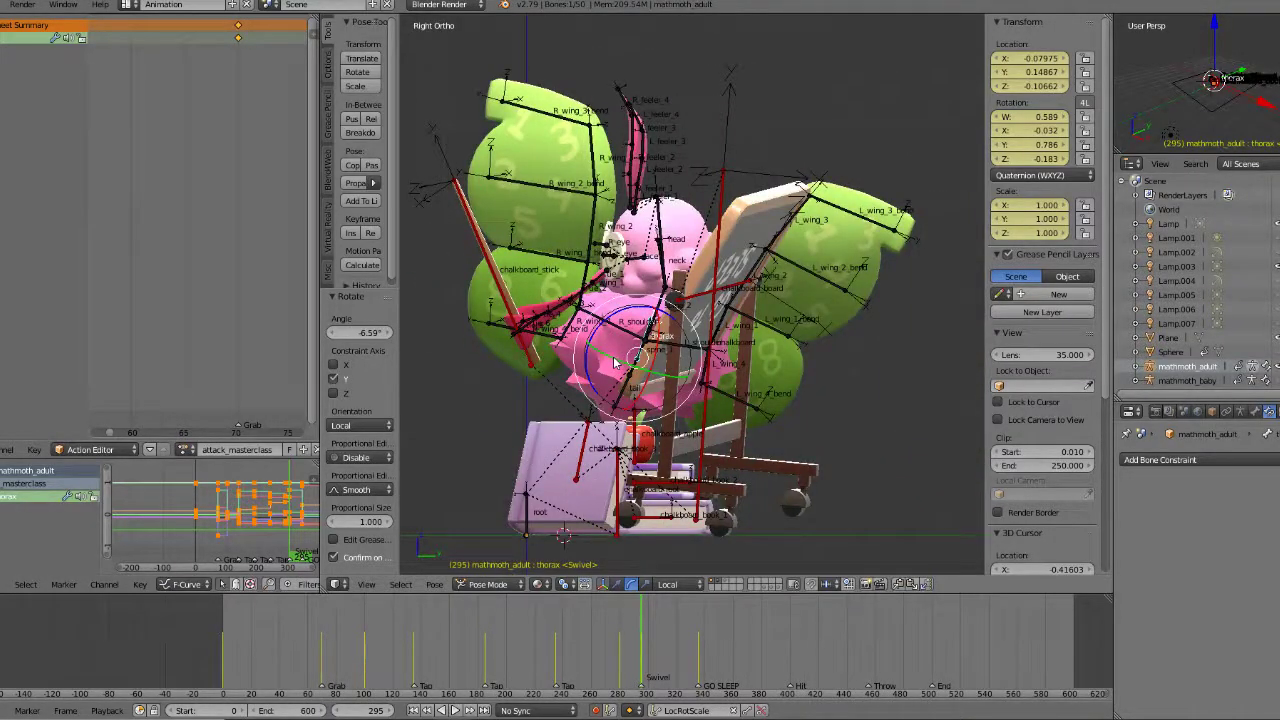
pyautogui.press('g')
pyautogui.click(640, 305)
pyautogui.moveTo(640, 305); pyautogui.dragTo(686, 313, button='middle')
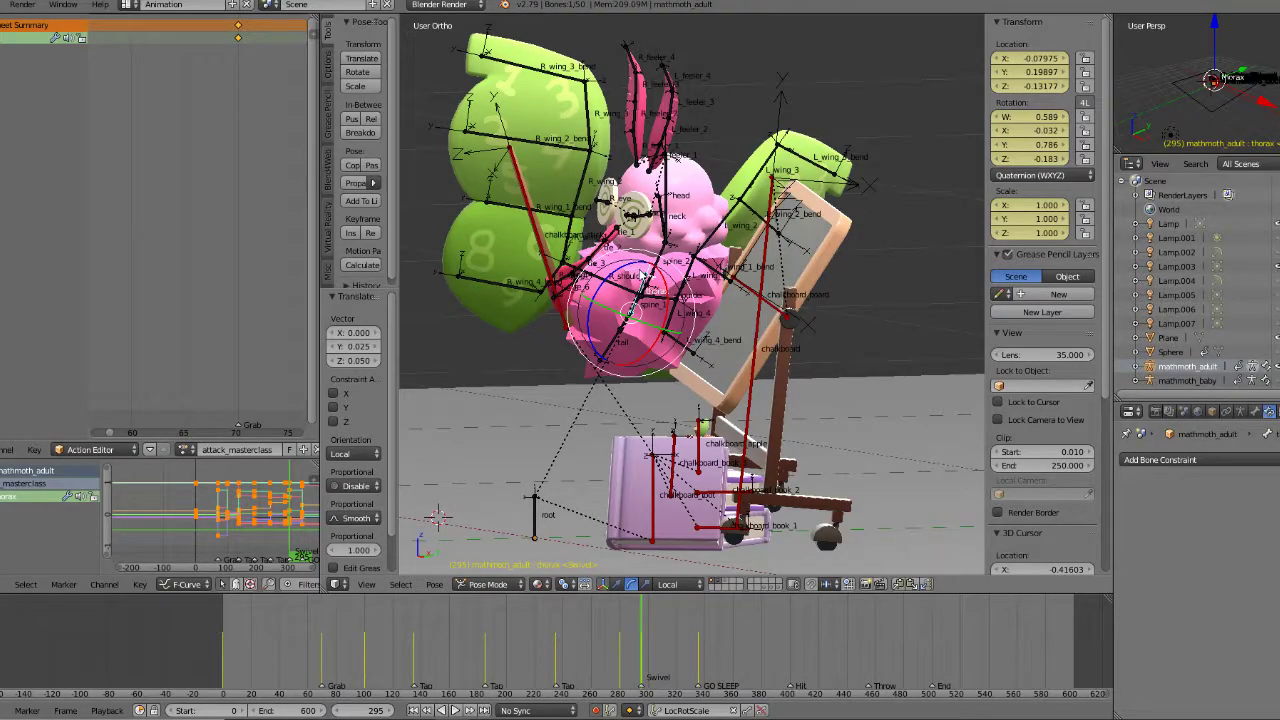
# Step: In the side view at frame 295, rotate the thorax slightly and raise it 0.010 in Z
pyautogui.press('KP_3')
pyautogui.press('r')
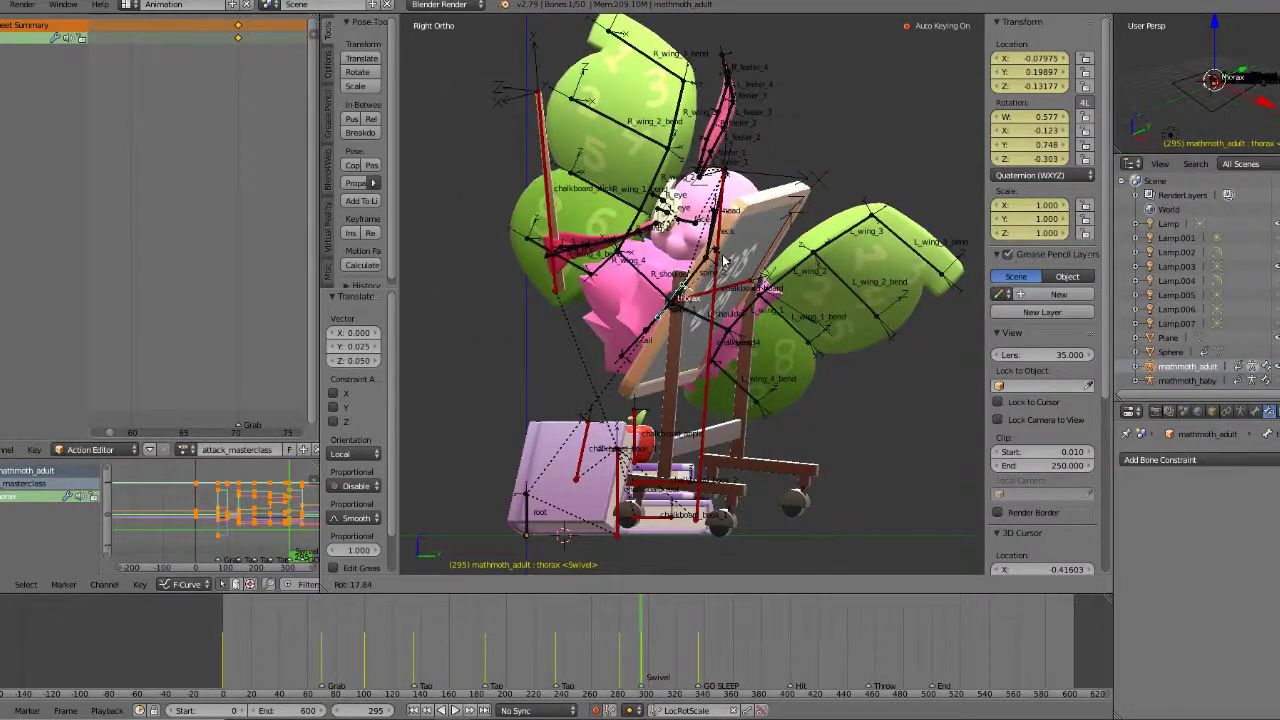
pyautogui.click(713, 251)
pyautogui.press('g')
pyautogui.click(714, 248)
pyautogui.moveTo(714, 248); pyautogui.dragTo(782, 266, button='middle')
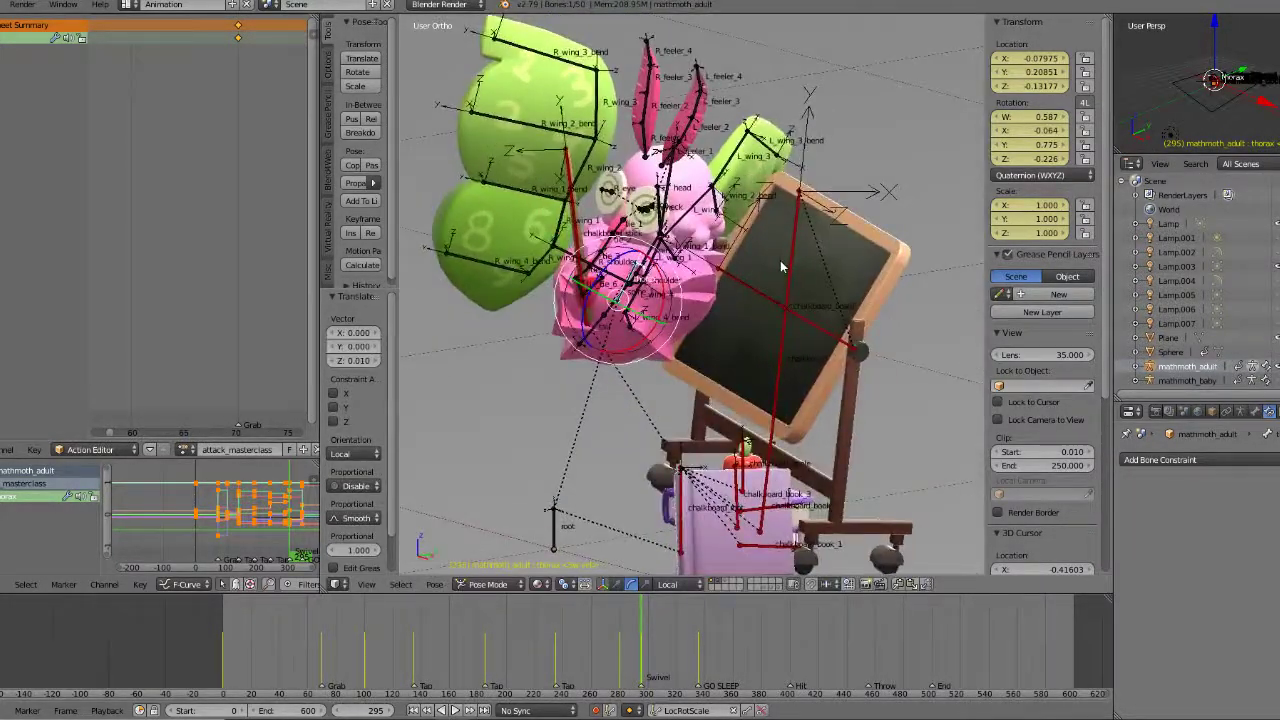
# Step: Play the animation from just before Swivel past GO SLEEP to check the thorax and chalkboard timing
pyautogui.hotkey('alt', 'a')
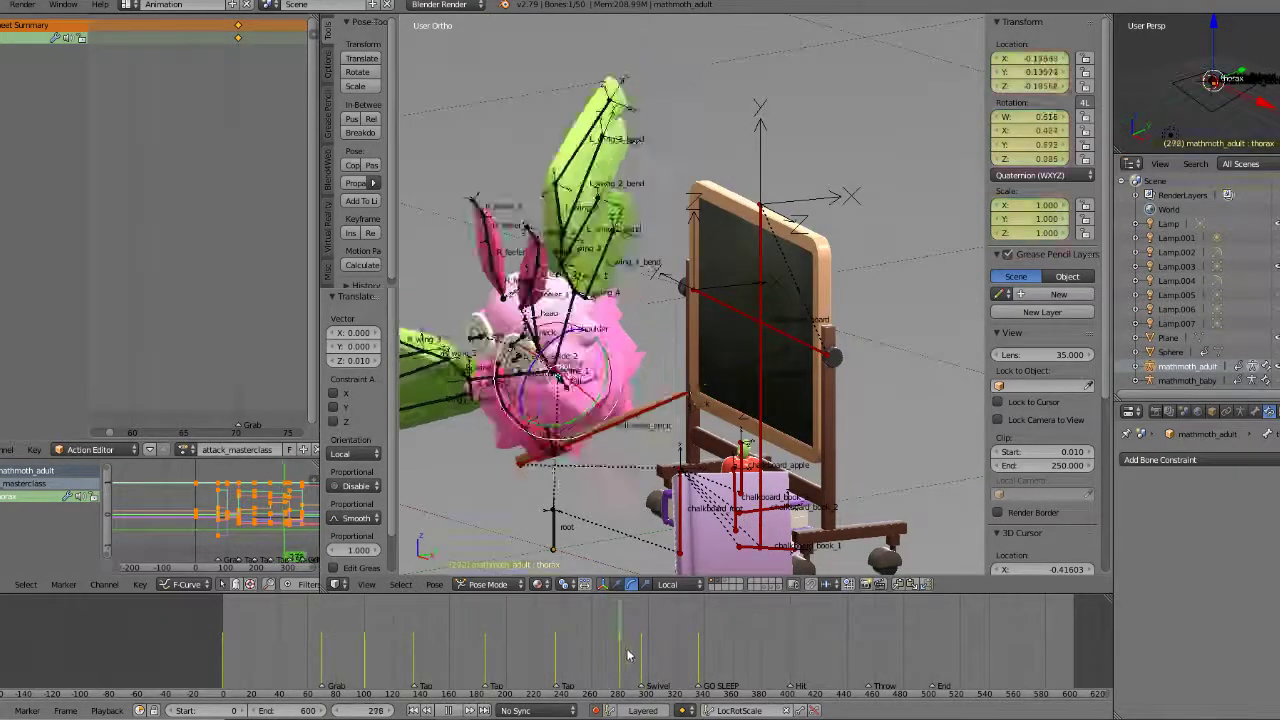
pyautogui.moveTo(658, 655); pyautogui.dragTo(612, 660)
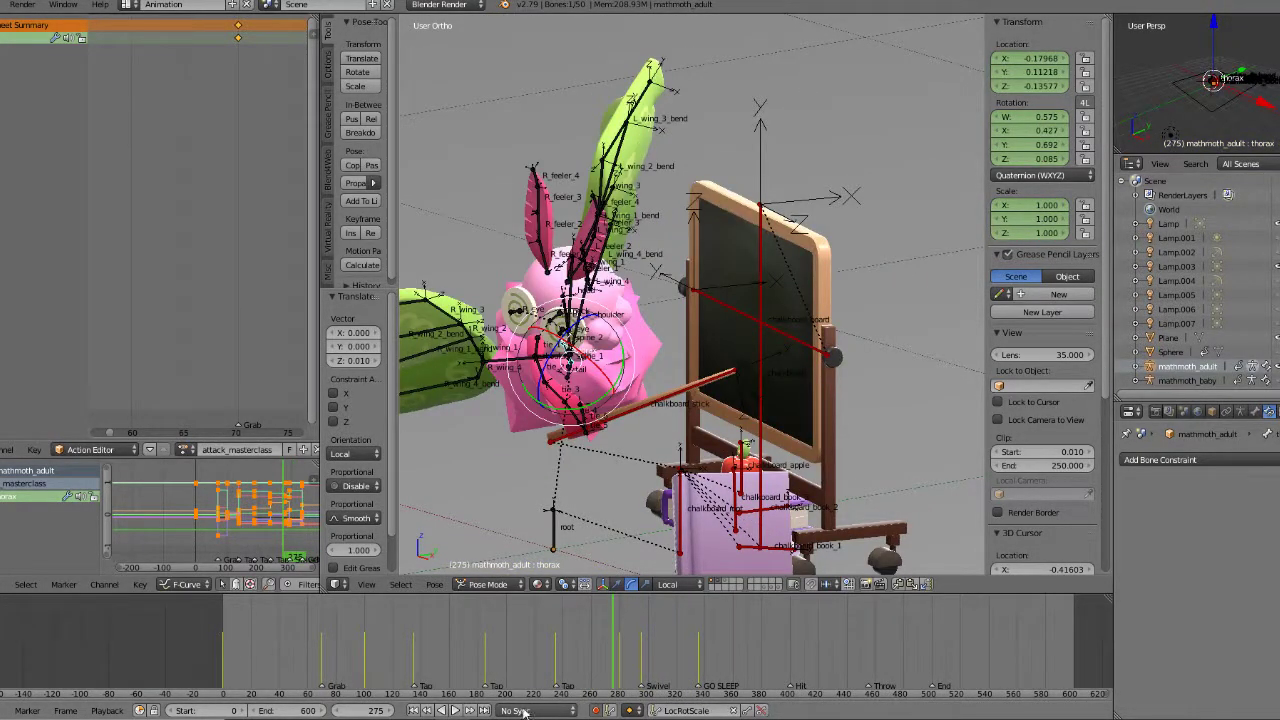
pyautogui.click(458, 710)
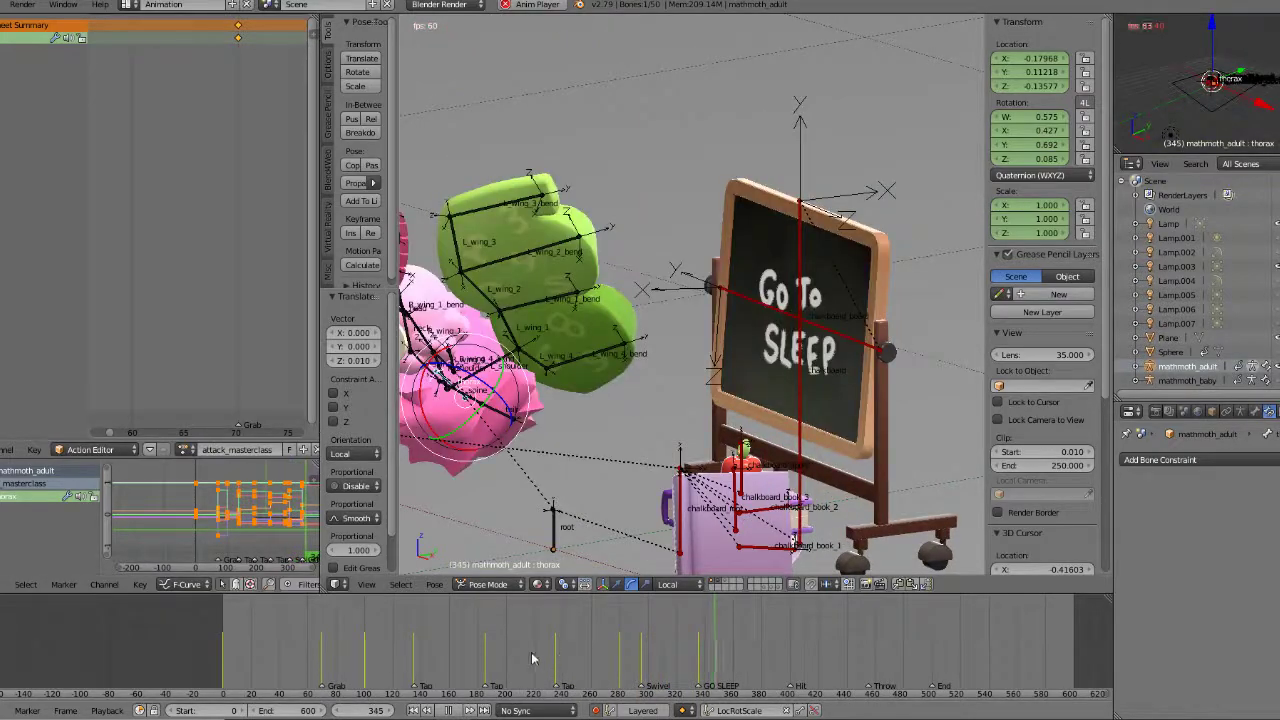
pyautogui.scroll(-2, 697, 423)
pyautogui.moveTo(697, 423); pyautogui.dragTo(695, 398, button='middle')
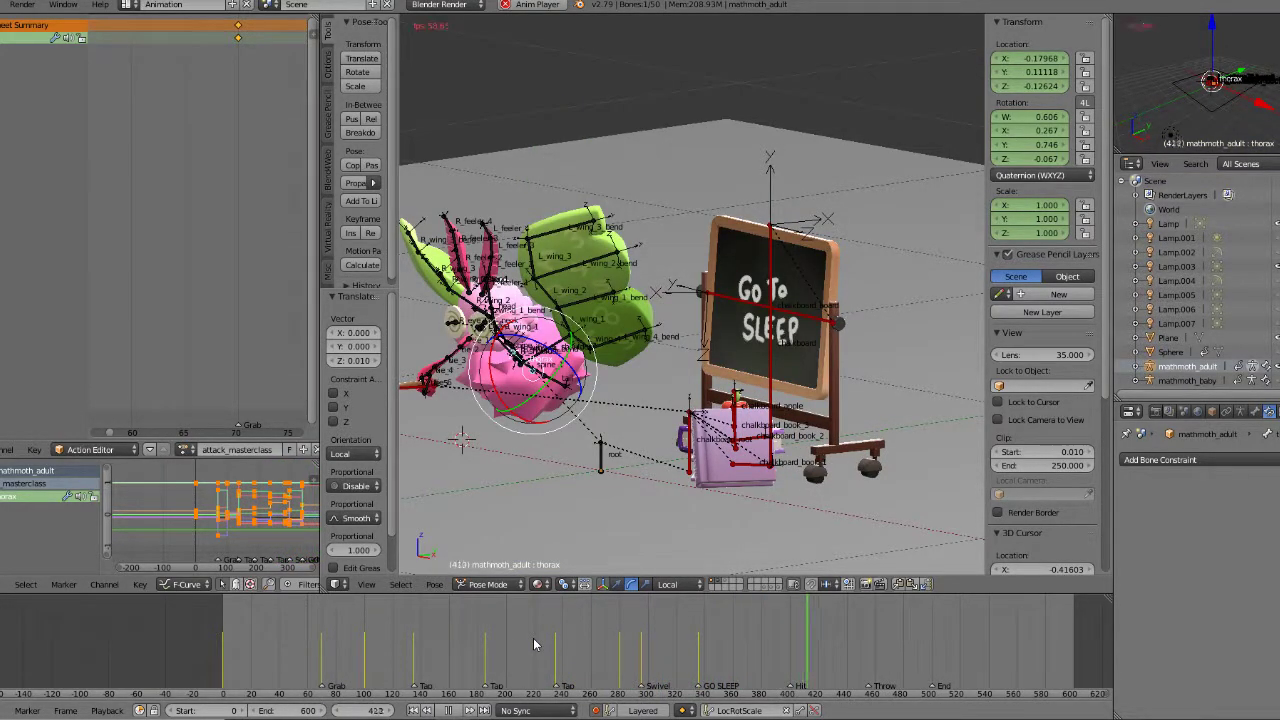
pyautogui.click(503, 663)
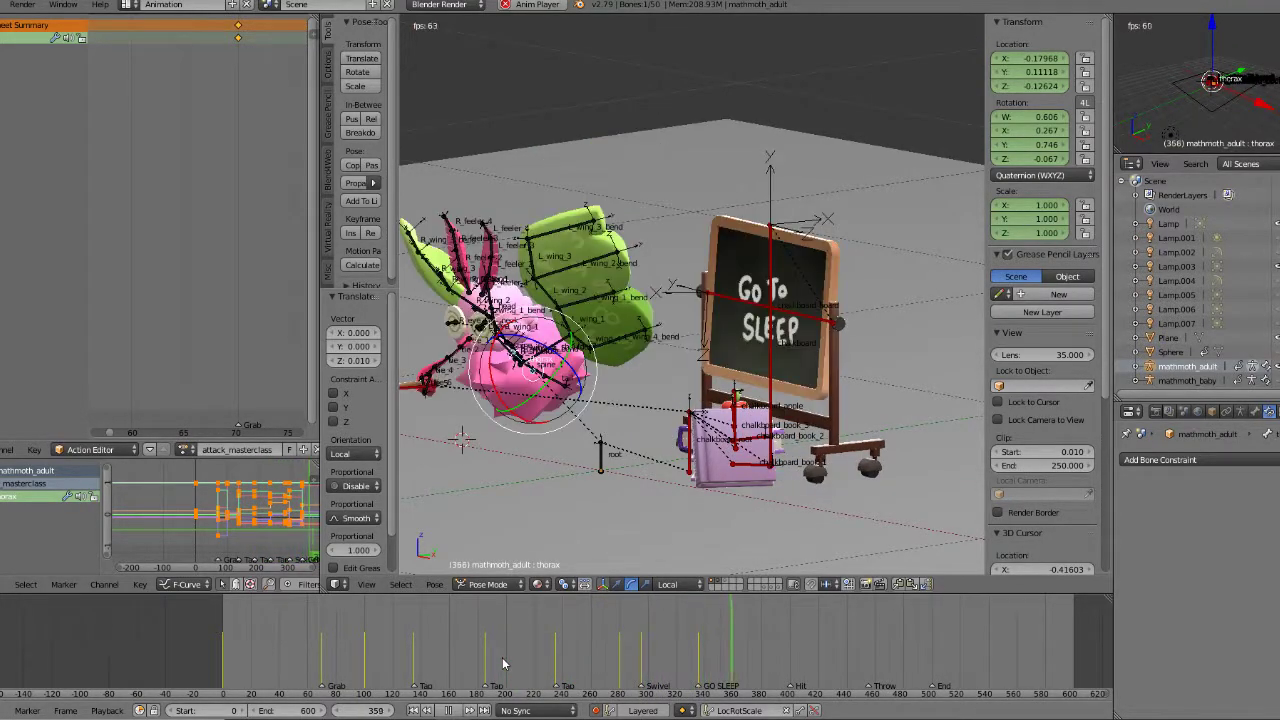
pyautogui.click(503, 663)
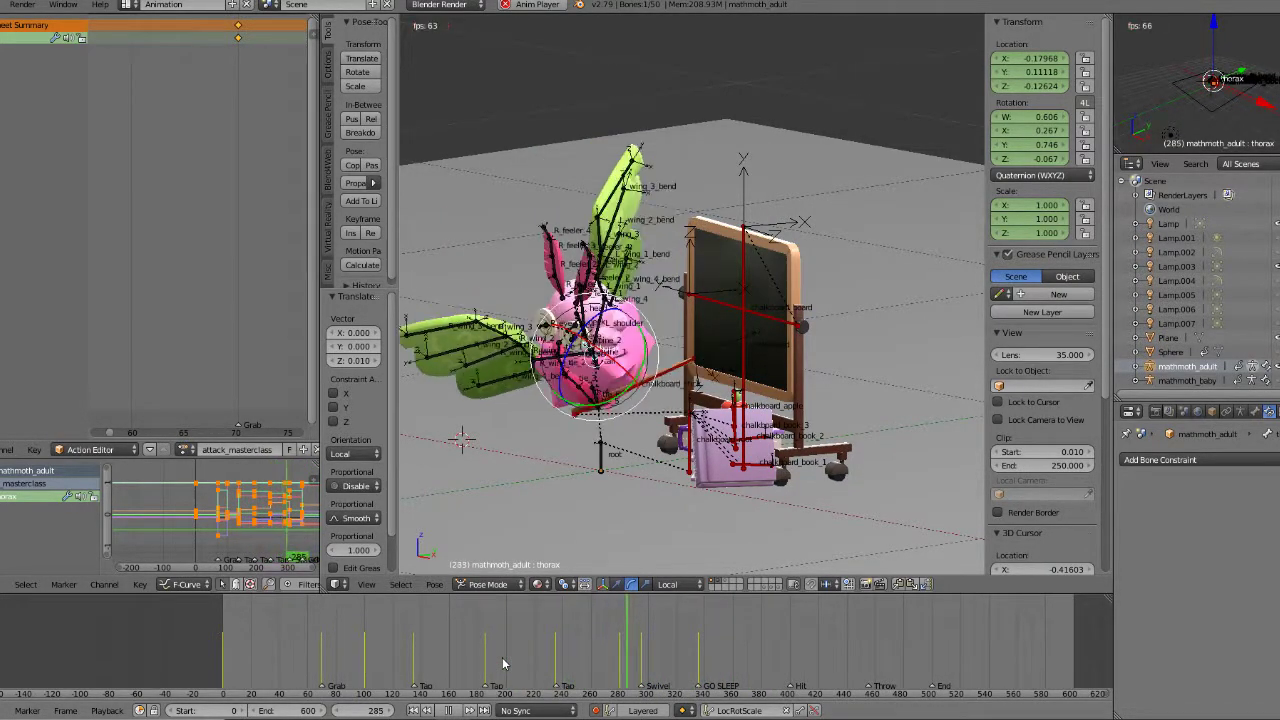
pyautogui.click(449, 711)
# Step: Select the chalkboard bone in the top view and rotate it slightly at the frame 310 keyframe
pyautogui.click(571, 654)
pyautogui.press('Up')
pyautogui.press('Up')
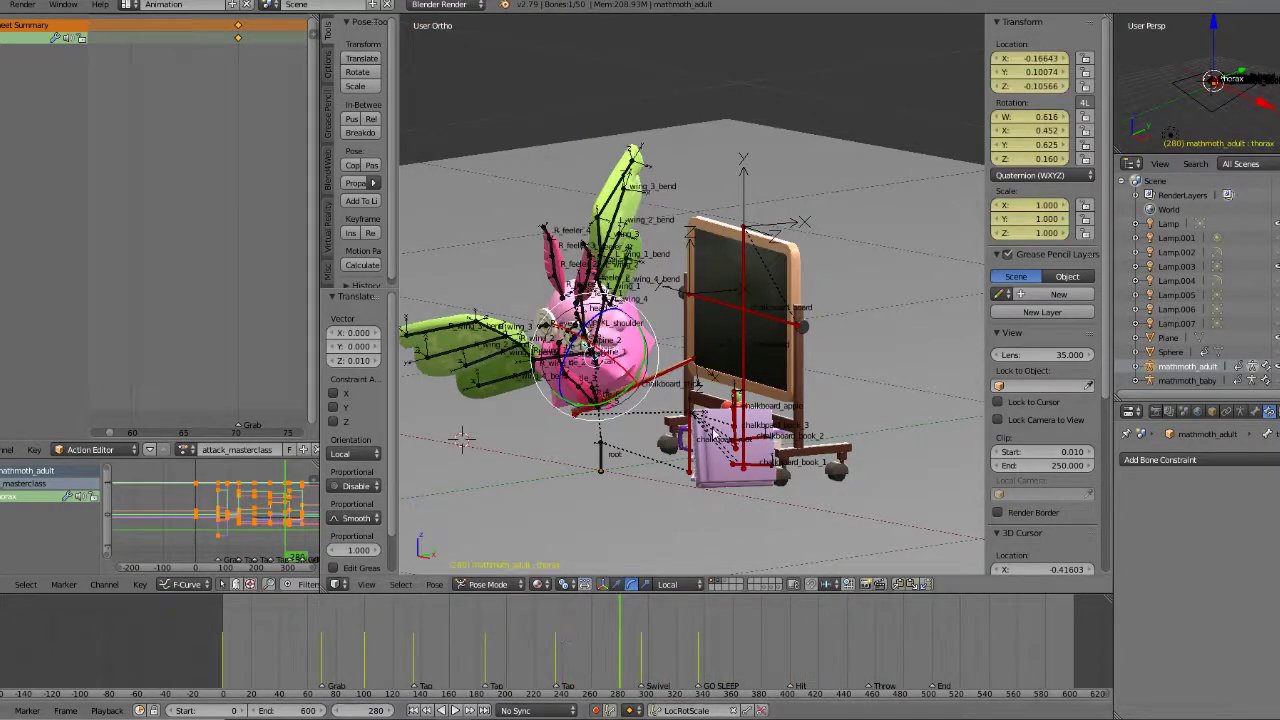
pyautogui.press('KP_7')
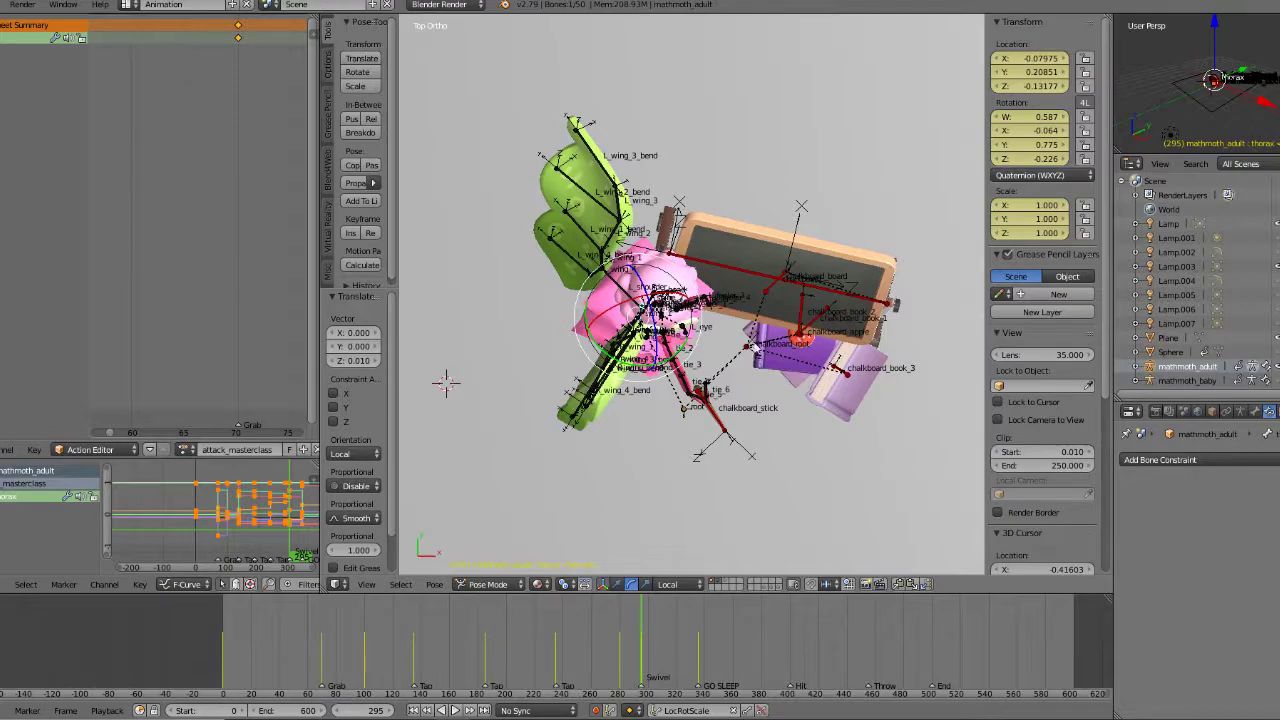
pyautogui.rightClick(768, 290)
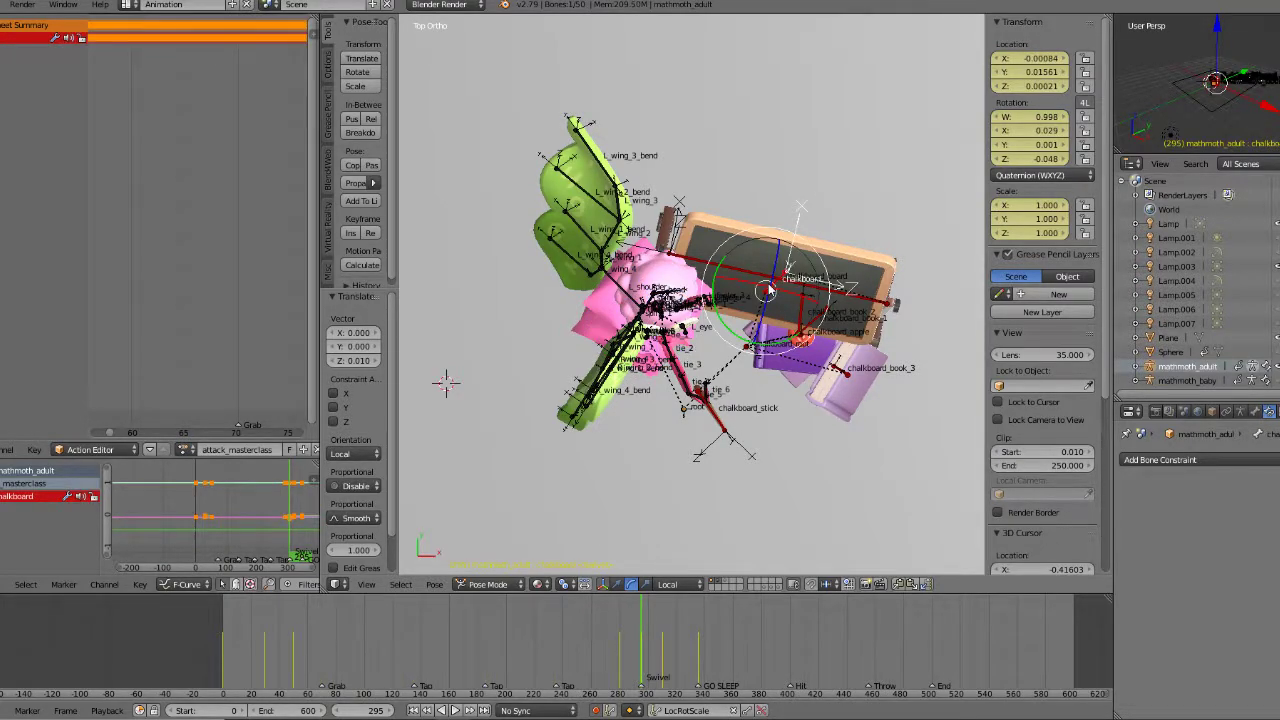
pyautogui.press('Up')
pyautogui.moveTo(862, 255)
pyautogui.keyDown('shift'); pyautogui.mouseDown(button='middle')
pyautogui.moveTo(831, 261)
pyautogui.moveTo(859, 249)
pyautogui.mouseUp(button='middle'); pyautogui.keyUp('shift')
pyautogui.press('r')
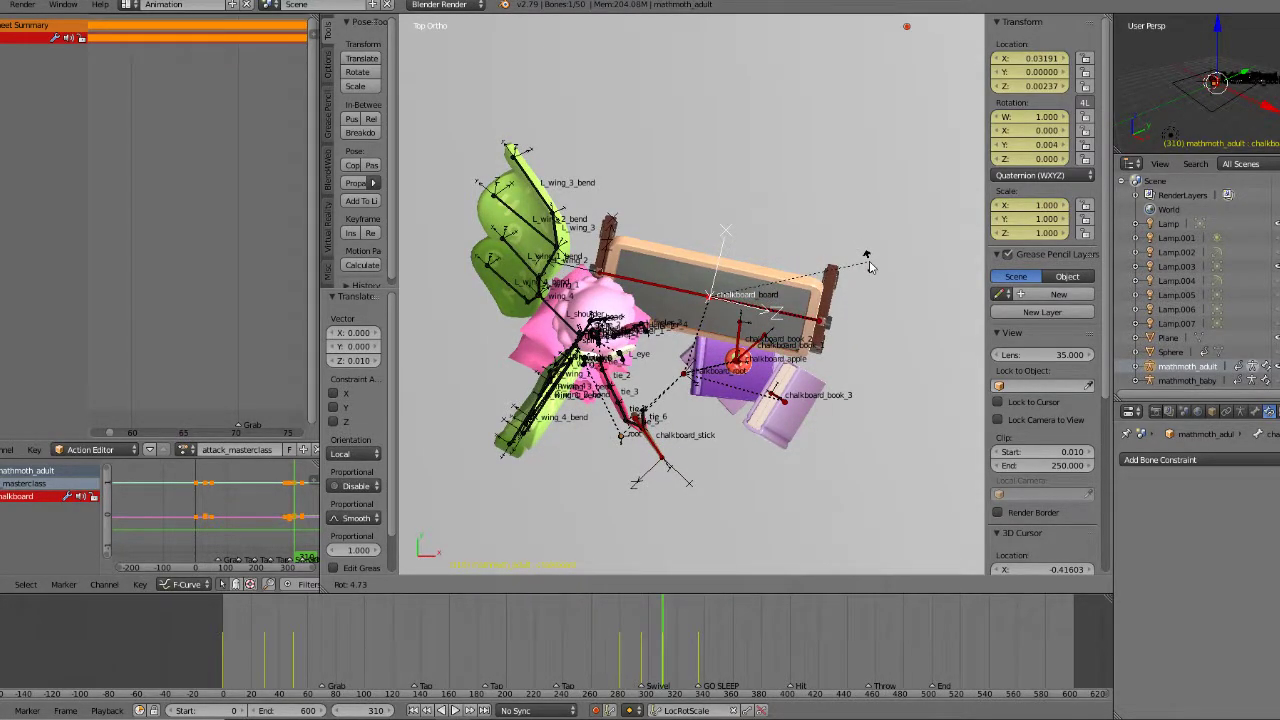
pyautogui.click(868, 266)
# Step: At frame 310, move the chalkboard 0.002 in X and 0.011 in Y and compare it with the neighbouring keyframes
pyautogui.press('Down')
pyautogui.press('Up')
pyautogui.press('g')
pyautogui.click(853, 266)
pyautogui.press('Down')
pyautogui.press('Up')
pyautogui.press('Down')
pyautogui.press('Up')
pyautogui.press('Down')
pyautogui.press('Down')
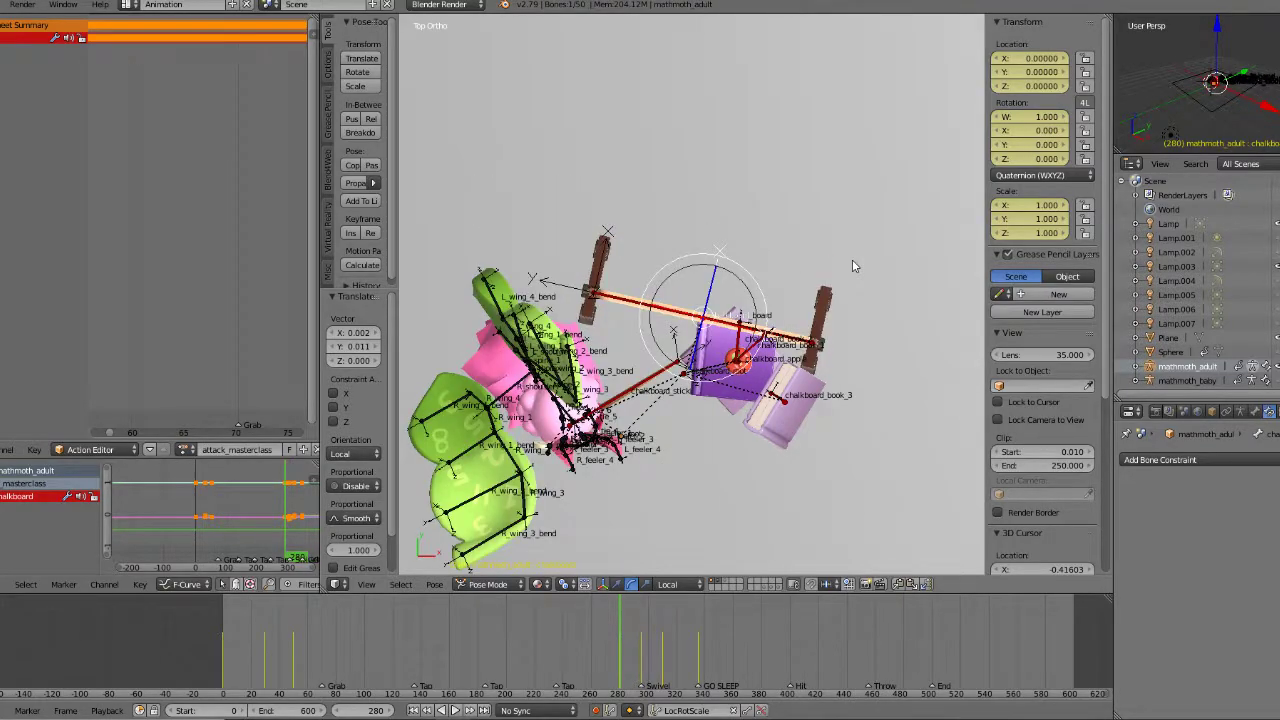
# Step: Readjust the chalkboard's pose at frame 310 and paste it onto the GO SLEEP keyframe at 335
pyautogui.press('Up')
pyautogui.press('Up')
pyautogui.press('r')
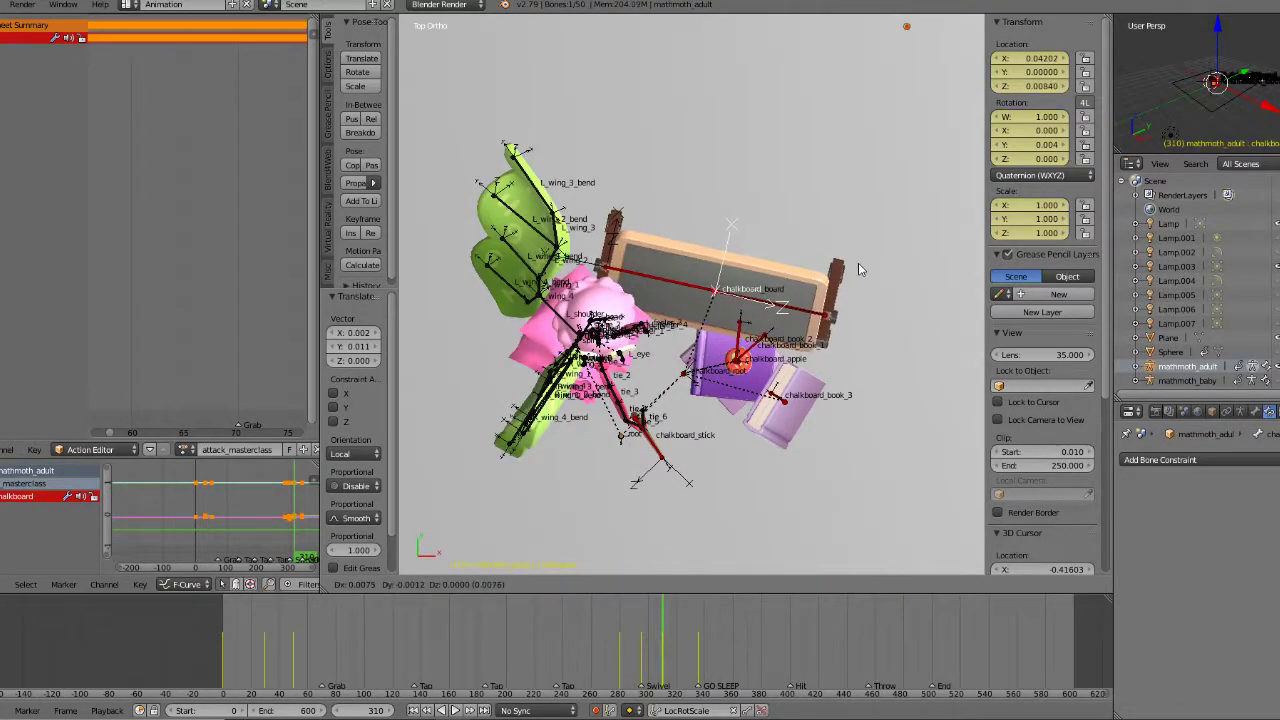
pyautogui.click(860, 278)
pyautogui.press('Up')
pyautogui.press('Down')
pyautogui.hotkey('ctrl', 'c')
pyautogui.press('Up')
pyautogui.hotkey('ctrl', 'v')
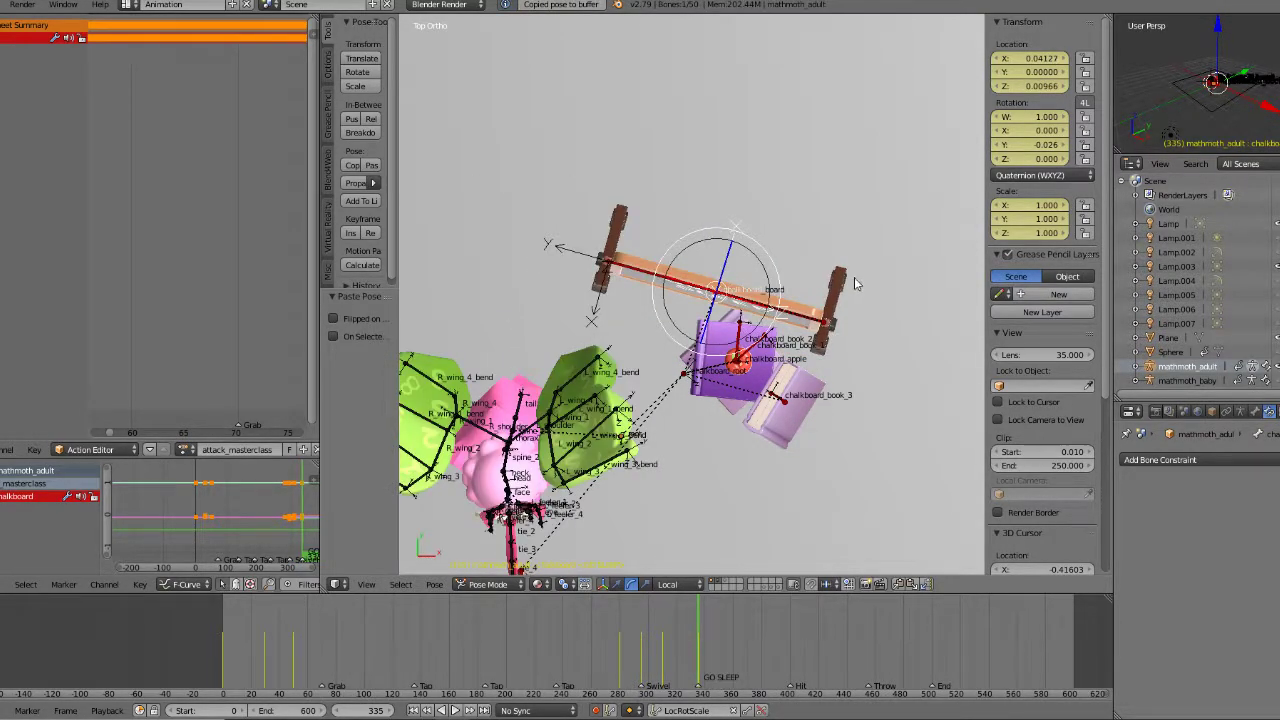
# Step: At frame 335, rotate the chalkboard slightly, move it 0.010 in X and 0.019 in Y, and compare it with the previous keyframe
pyautogui.press('r')
pyautogui.click(862, 288)
pyautogui.press('g')
pyautogui.click(868, 277)
pyautogui.press('Down')
pyautogui.press('Up')
pyautogui.press('Down')
pyautogui.press('Up')
pyautogui.press('Down')
pyautogui.press('Up')
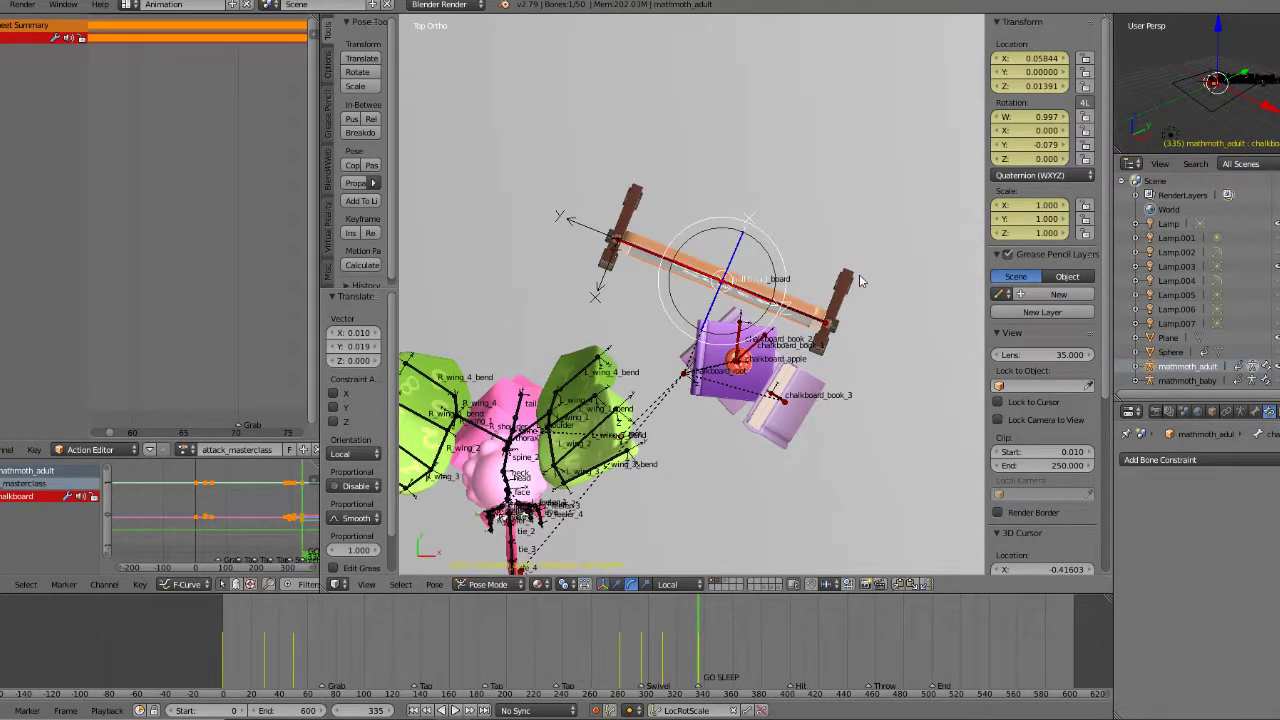
# Step: At frame 335, slide the chalkboard bone 0.010 along its local X axis
pyautogui.click(614, 585)
pyautogui.moveTo(743, 233); pyautogui.dragTo(746, 228)
pyautogui.moveTo(746, 228); pyautogui.dragTo(734, 150, button='middle')
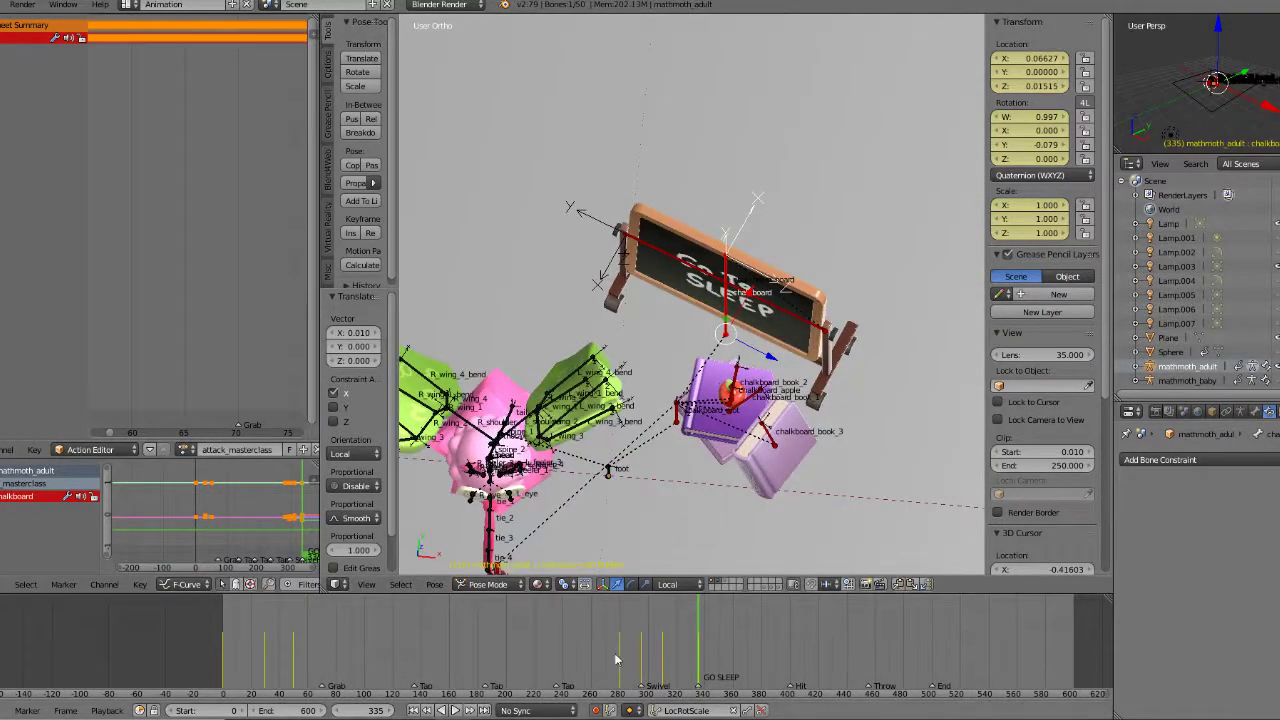
# Step: Play the animation around Swivel and GO SLEEP from several angles to check the chalkboard's adjusted recoil
pyautogui.hotkey('alt', 'shift', 'a')
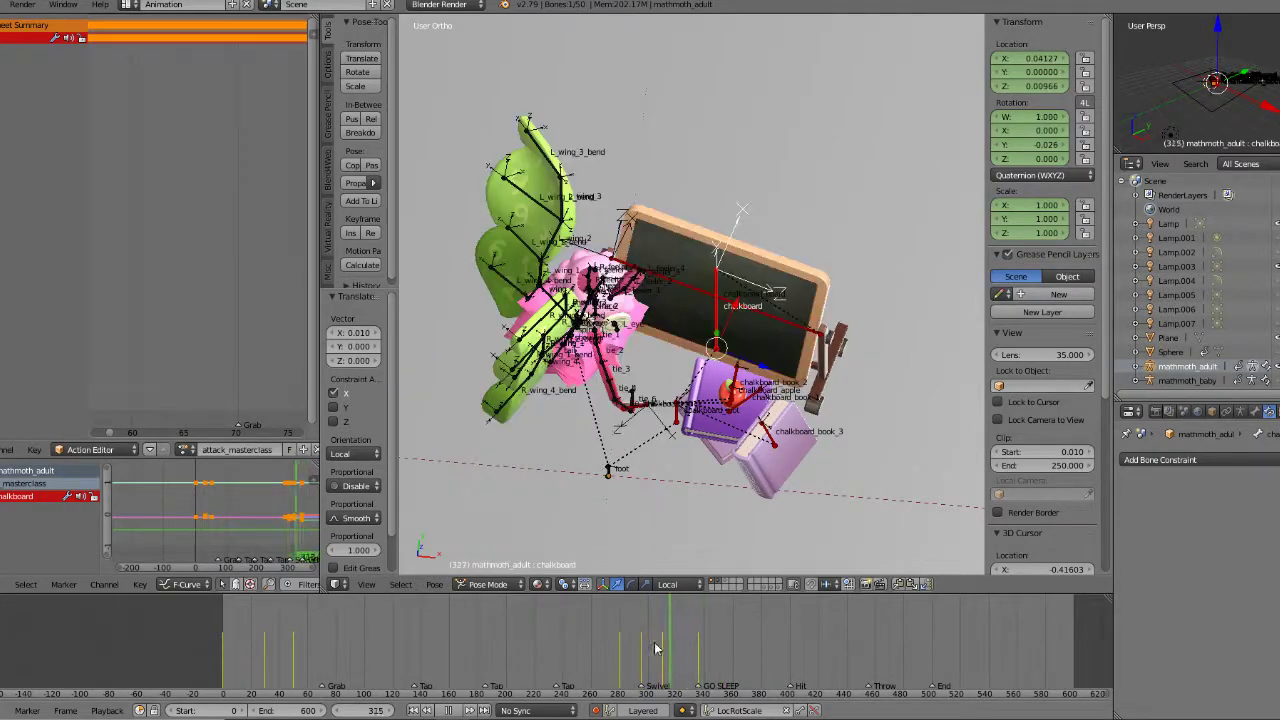
pyautogui.press('Escape')
pyautogui.click(454, 710)
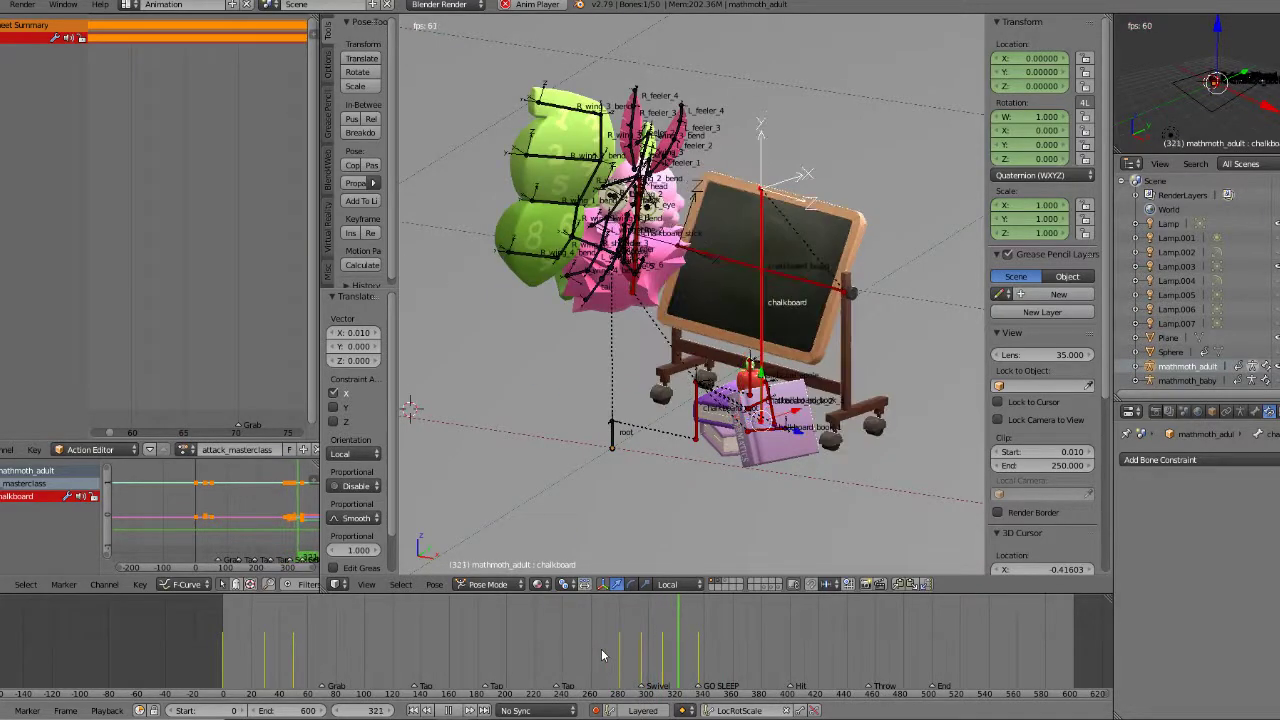
pyautogui.click(602, 655)
pyautogui.moveTo(633, 464); pyautogui.dragTo(635, 424, button='middle')
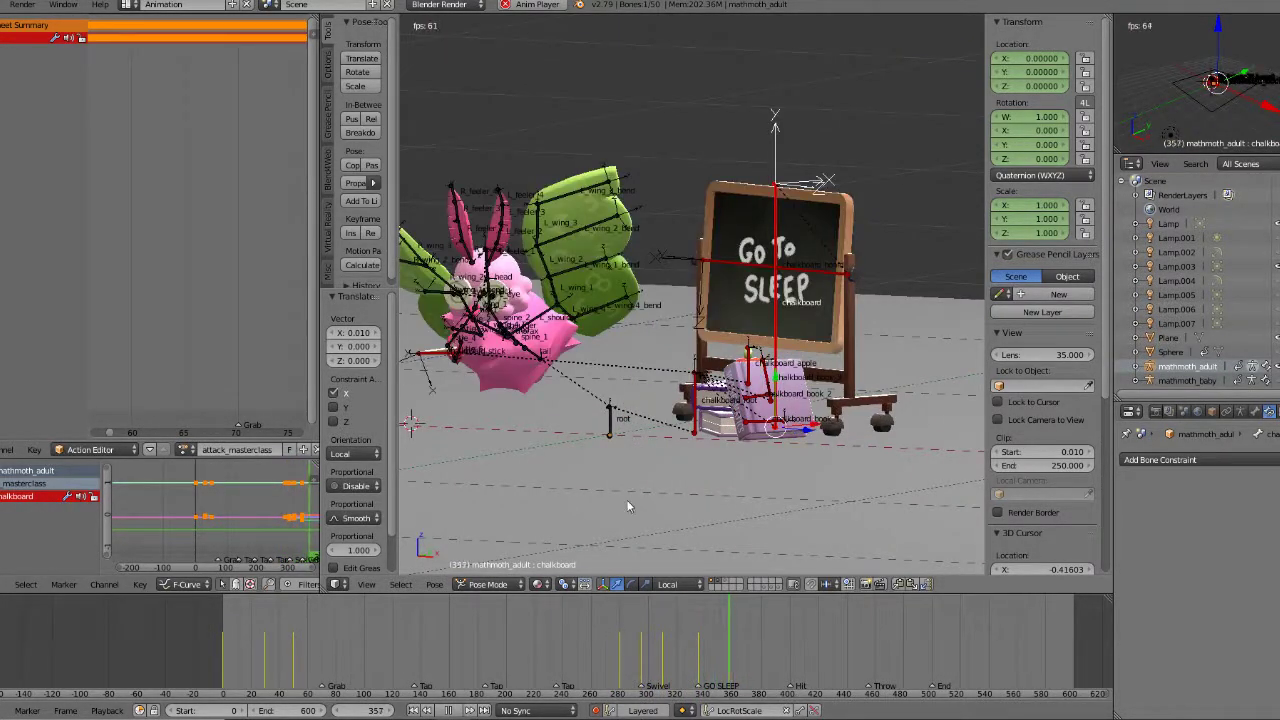
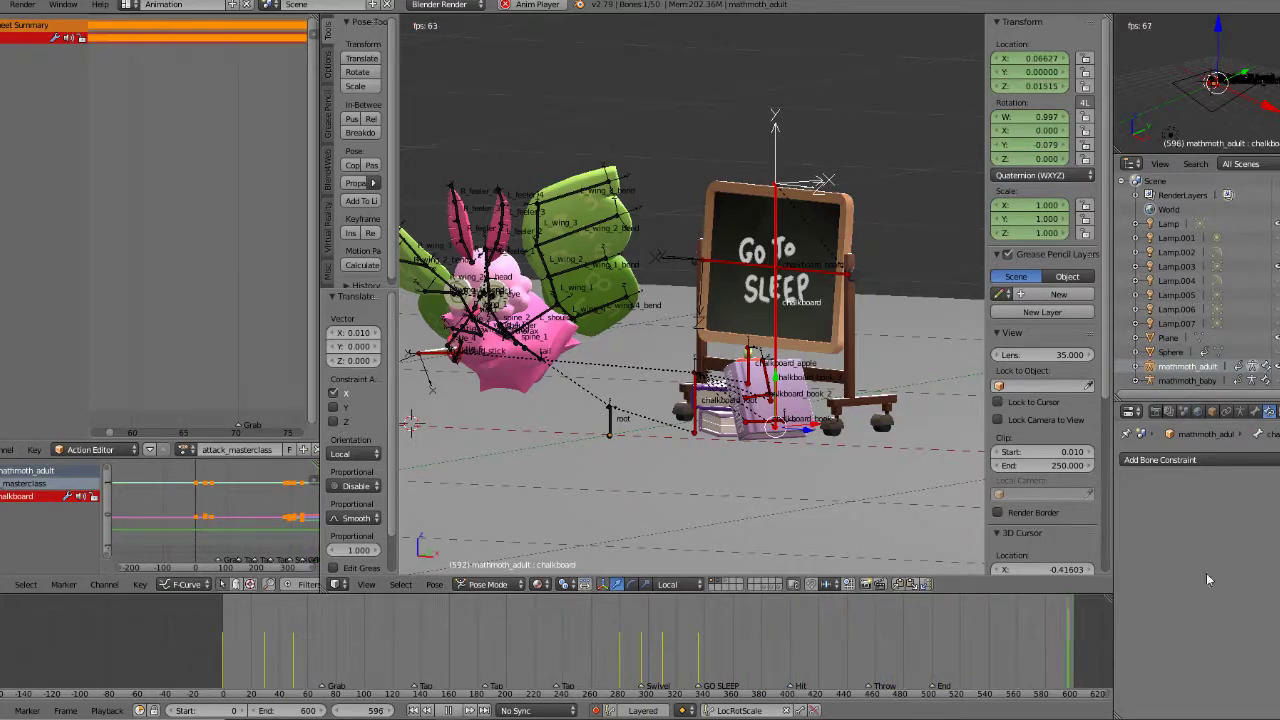
pyautogui.click(471, 712)
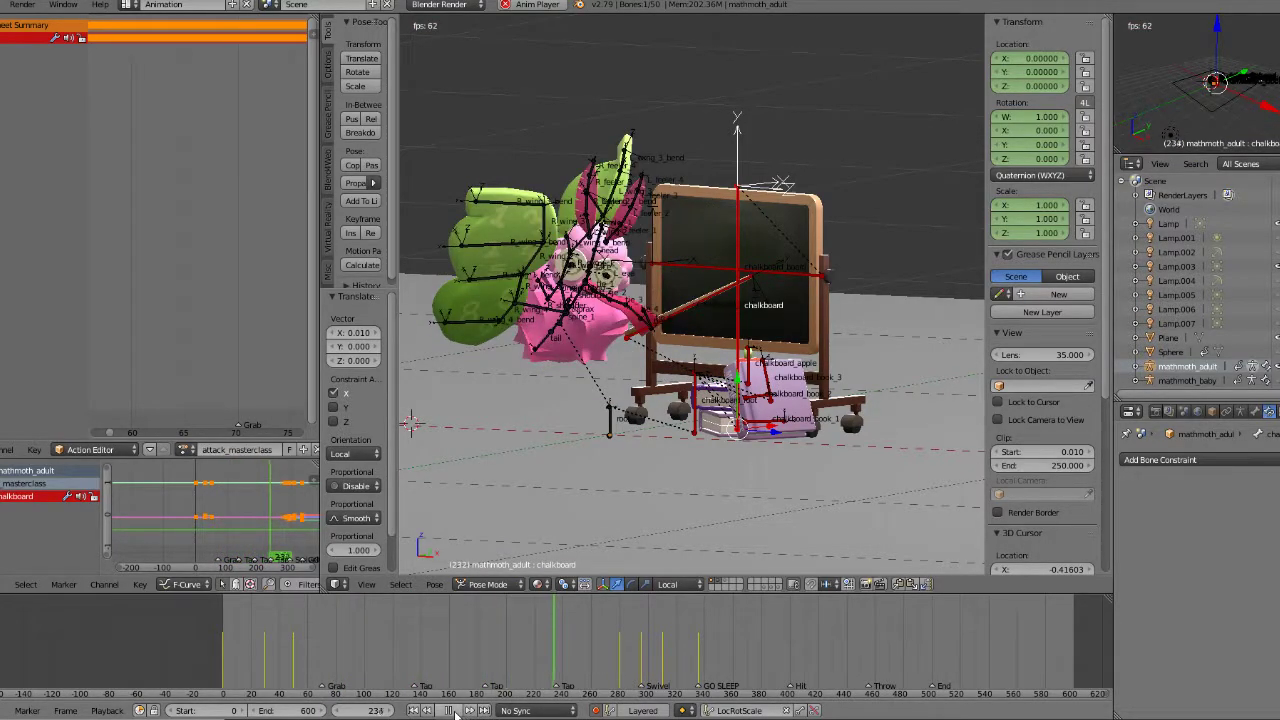
pyautogui.click(453, 710)
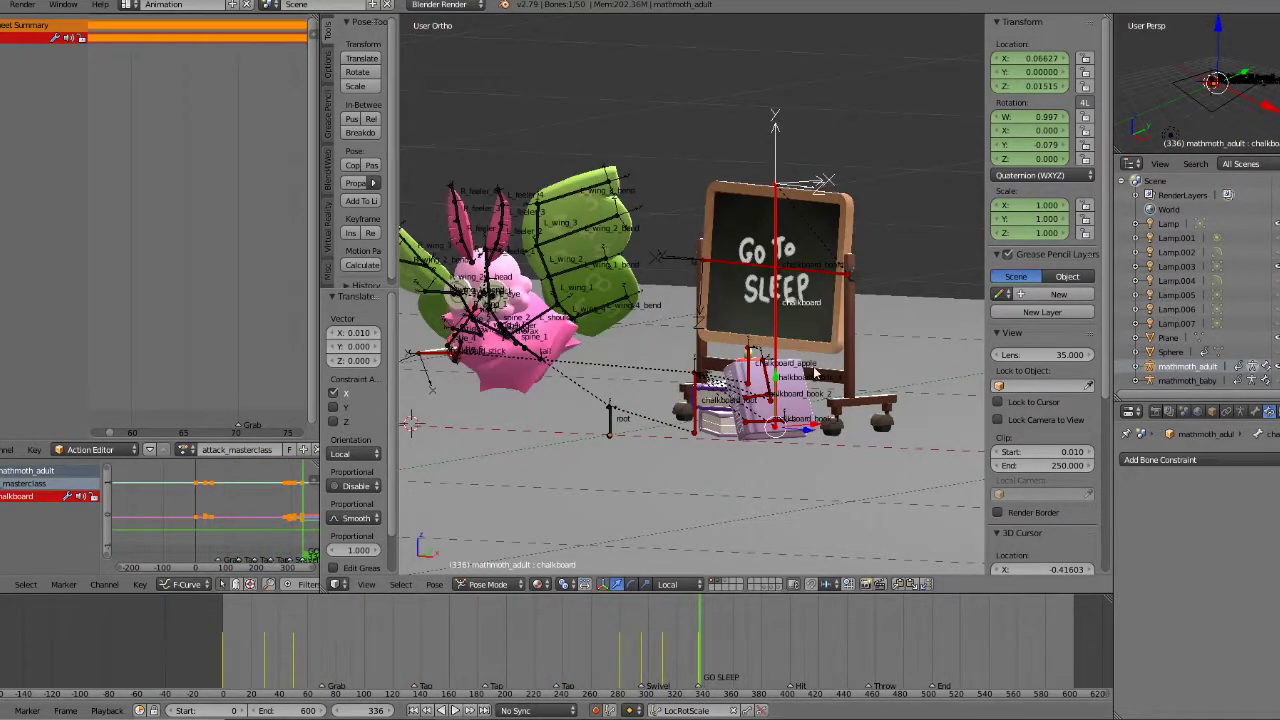
# Step: Select the chalkboard_board bone and rotate it 129° about its local Y axis at frame 310
pyautogui.rightClick(763, 262)
pyautogui.moveTo(609, 623); pyautogui.dragTo(662, 641)
pyautogui.click(631, 584)
pyautogui.moveTo(806, 298); pyautogui.dragTo(850, 165)
pyautogui.moveTo(626, 634)
pyautogui.mouseDown()
pyautogui.moveTo(704, 634)
pyautogui.moveTo(633, 634)
pyautogui.mouseUp()
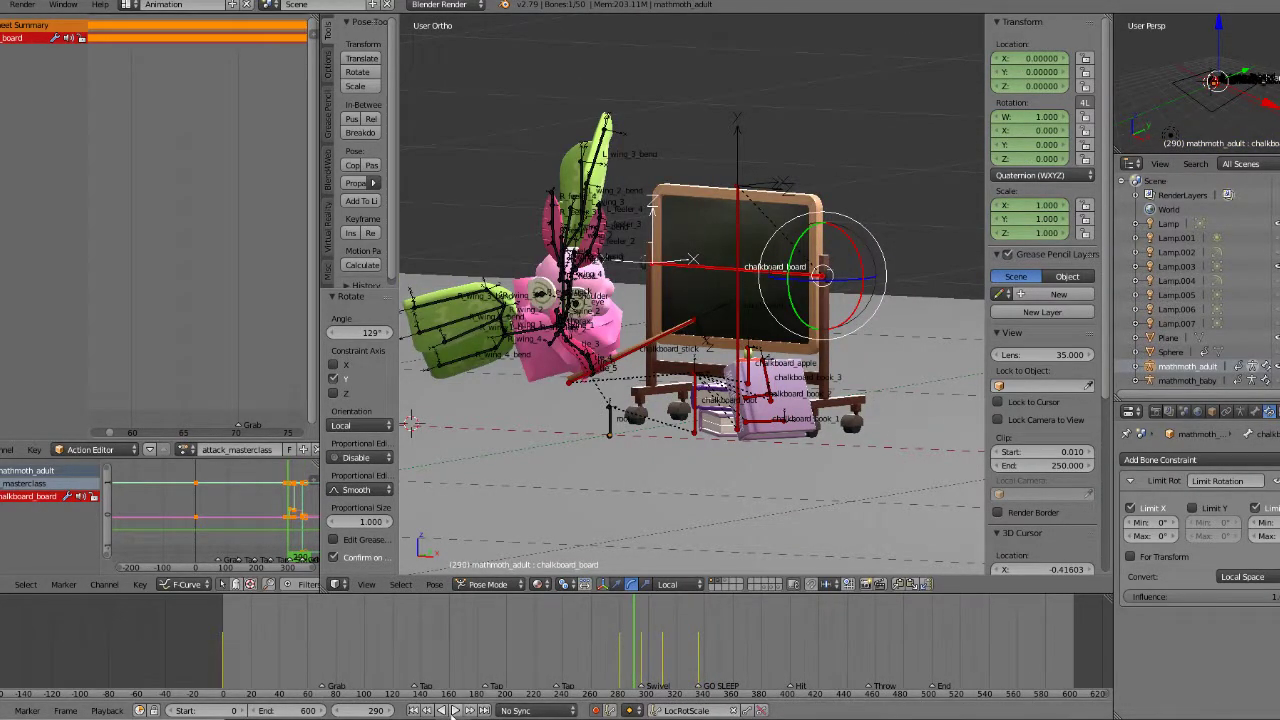
# Step: Replay the section from the last Tap past GO SLEEP to check how the chalkboard's board flips
pyautogui.click(452, 710)
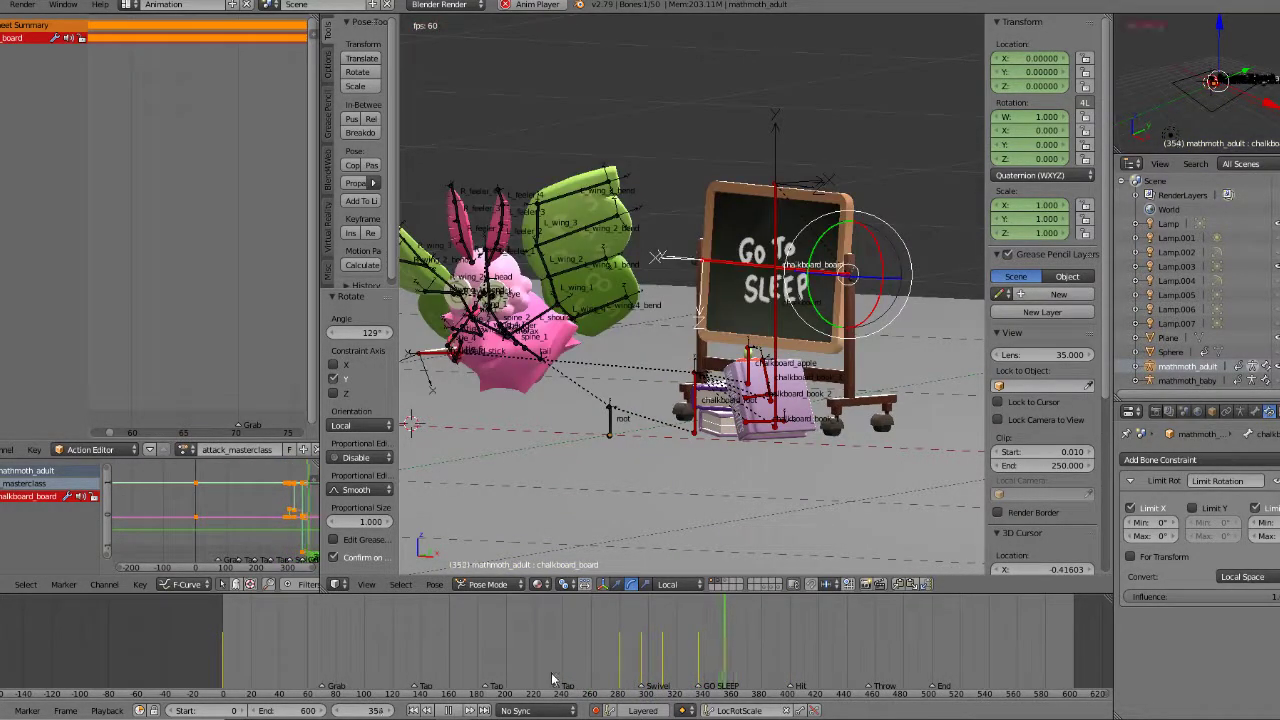
pyautogui.click(449, 710)
pyautogui.press('Up')
pyautogui.press('Down')
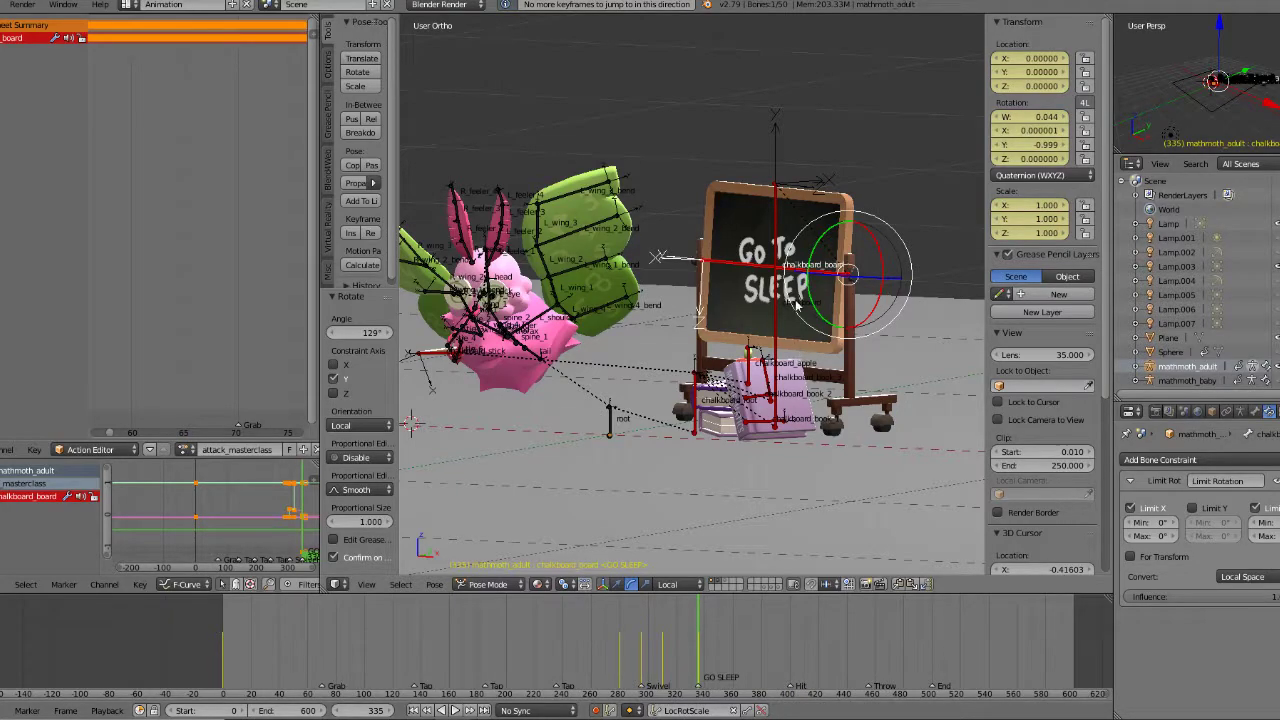
pyautogui.hotkey('alt', 'a')
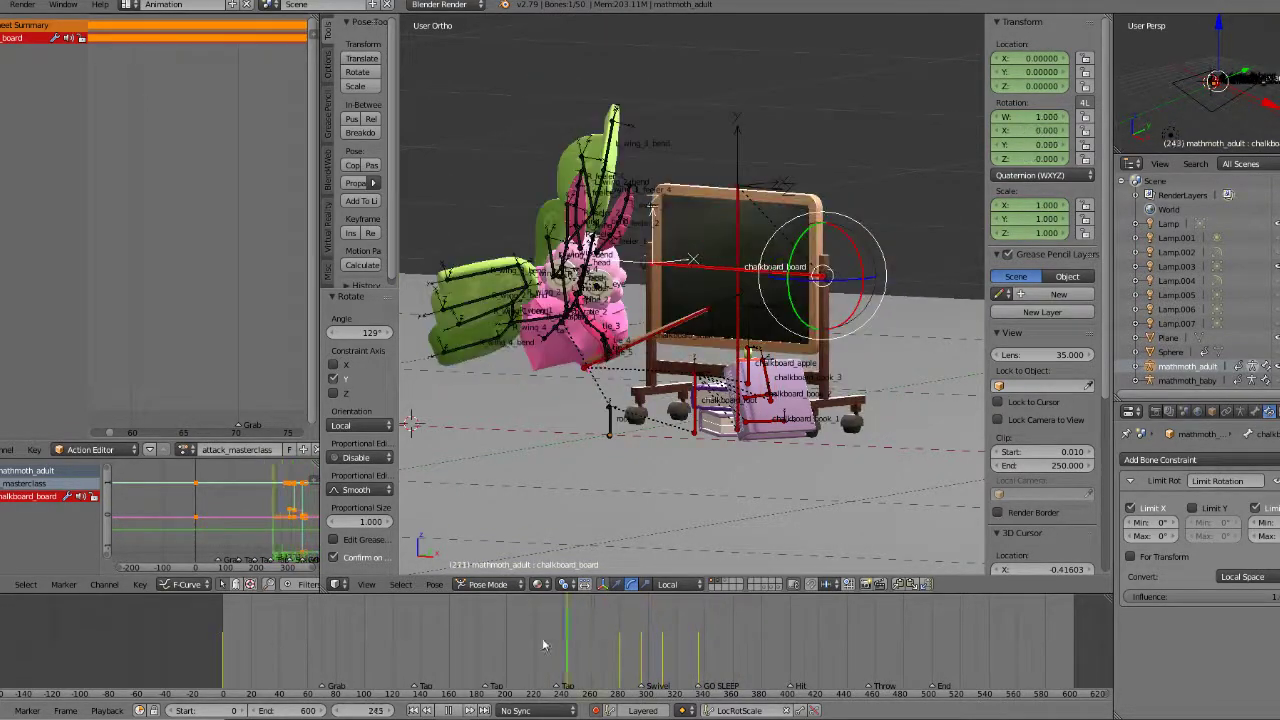
pyautogui.hotkey('alt', 'a')
pyautogui.click(535, 650)
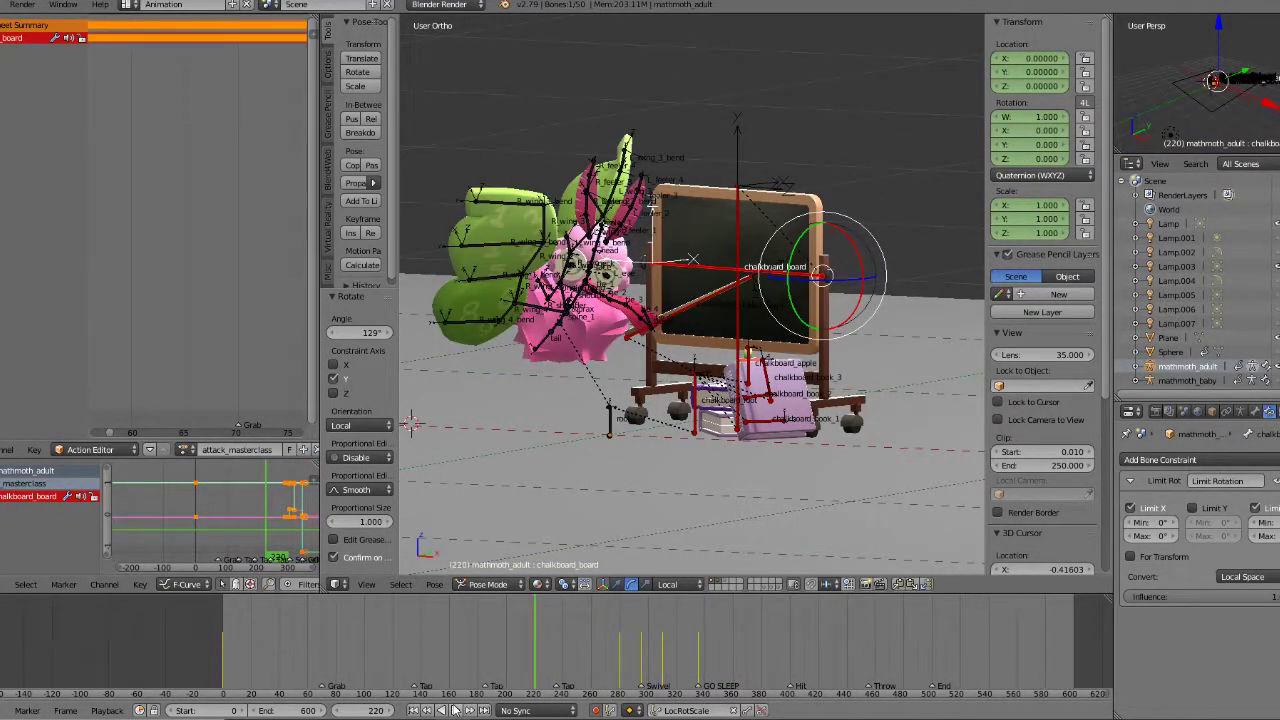
pyautogui.click(453, 710)
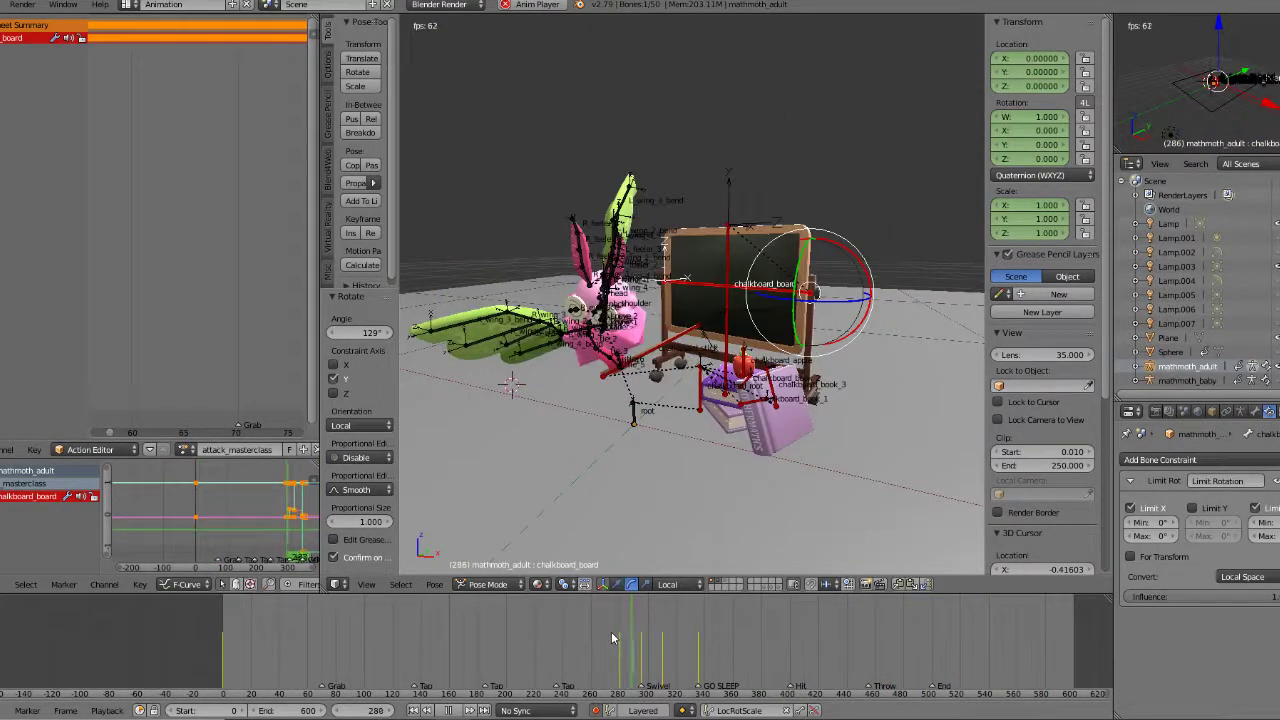
pyautogui.click(582, 638)
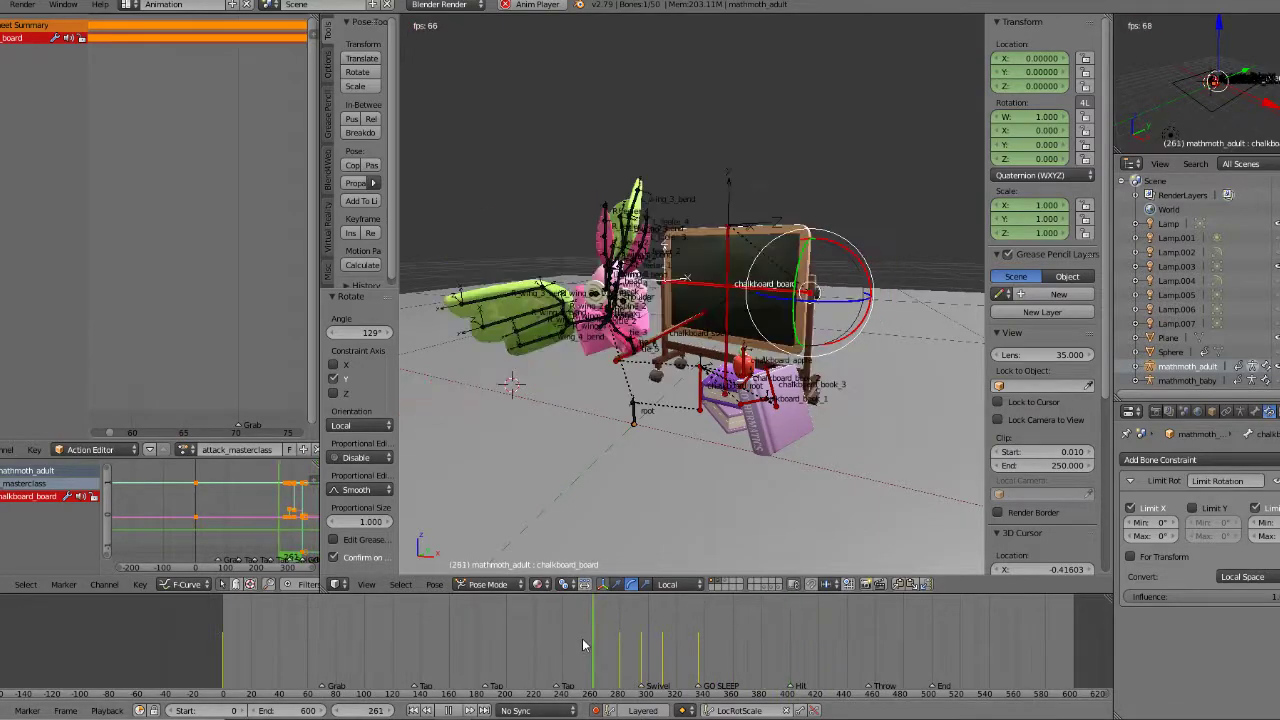
pyautogui.click(564, 648)
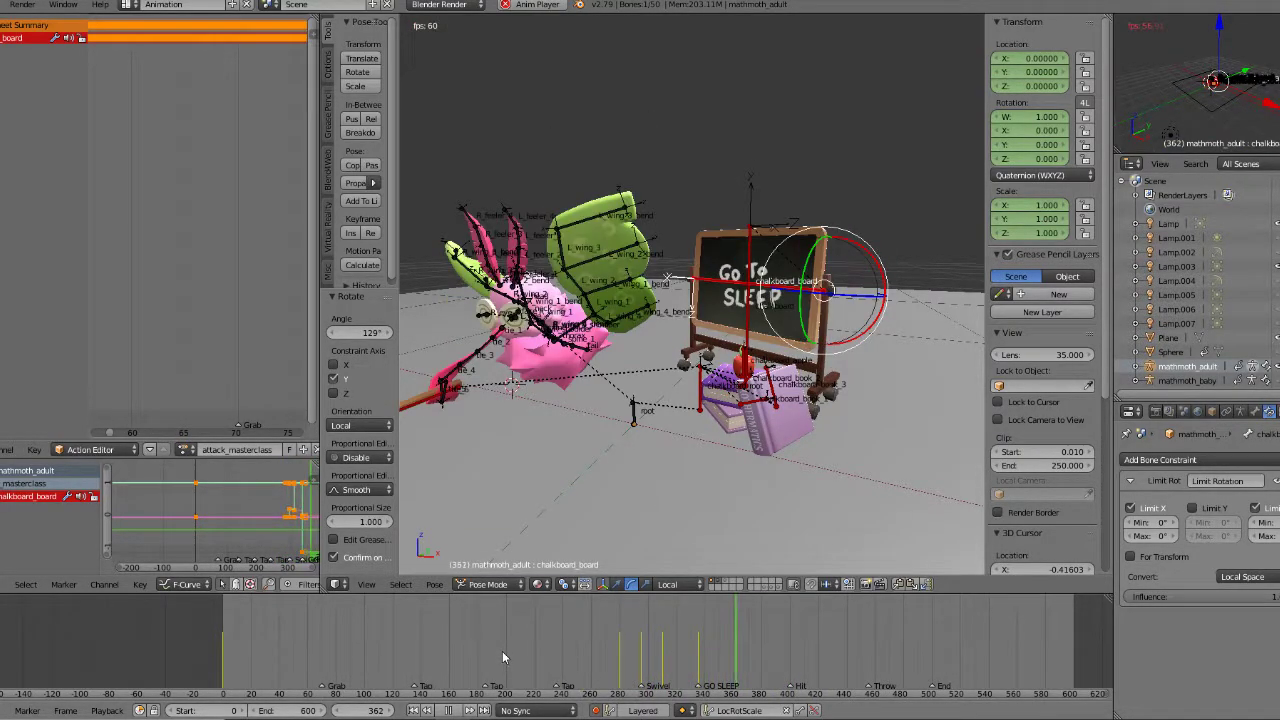
pyautogui.click(578, 644)
# Step: Select the thorax bone near the Swivel marker and examine its motion between Swivel and GO SLEEP
pyautogui.moveTo(578, 644); pyautogui.dragTo(644, 641)
pyautogui.moveTo(530, 335); pyautogui.dragTo(607, 316, button='middle')
pyautogui.scroll(4, 607, 316)
pyautogui.scroll(5, 640, 290)
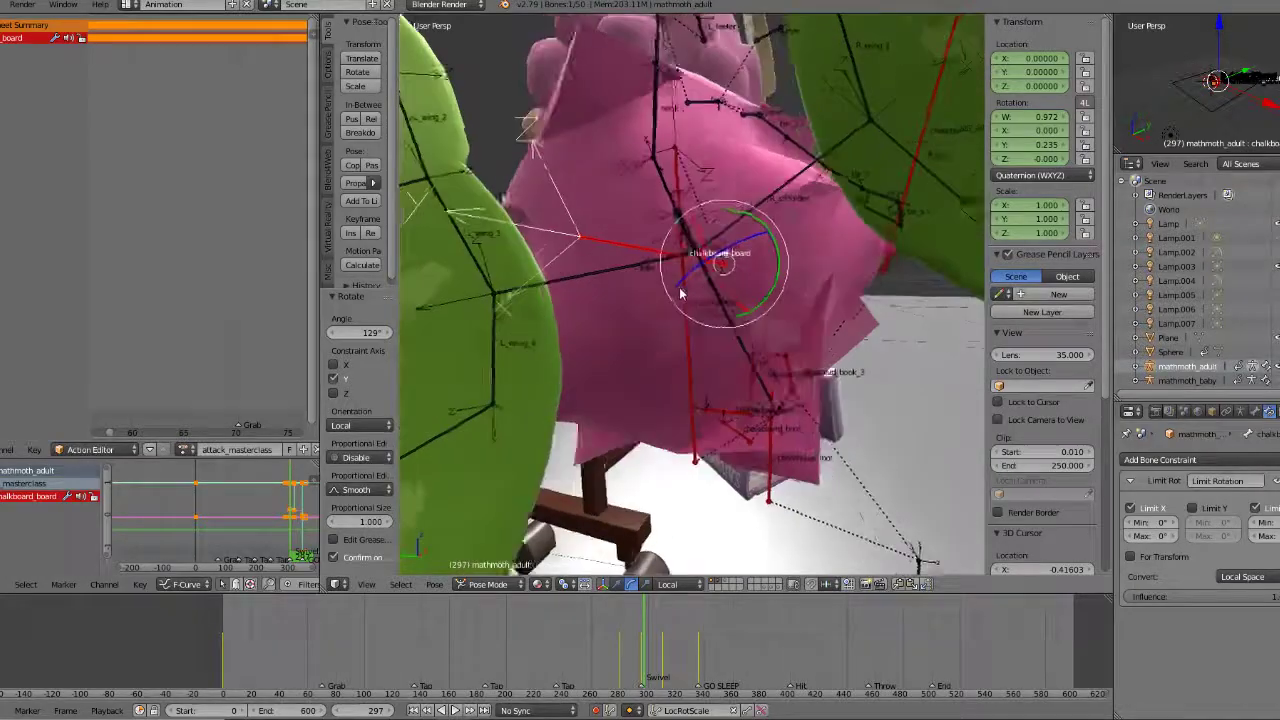
pyautogui.rightClick(672, 244)
pyautogui.moveTo(724, 334); pyautogui.dragTo(617, 393, button='middle')
pyautogui.scroll(-3, 640, 388)
pyautogui.click(608, 638)
pyautogui.hotkey('alt', 'a')
pyautogui.moveTo(612, 640); pyautogui.dragTo(698, 638)
pyautogui.hotkey('alt', 'a')
pyautogui.scroll(-3, 625, 325)
pyautogui.moveTo(618, 322); pyautogui.dragTo(657, 313, button='middle')
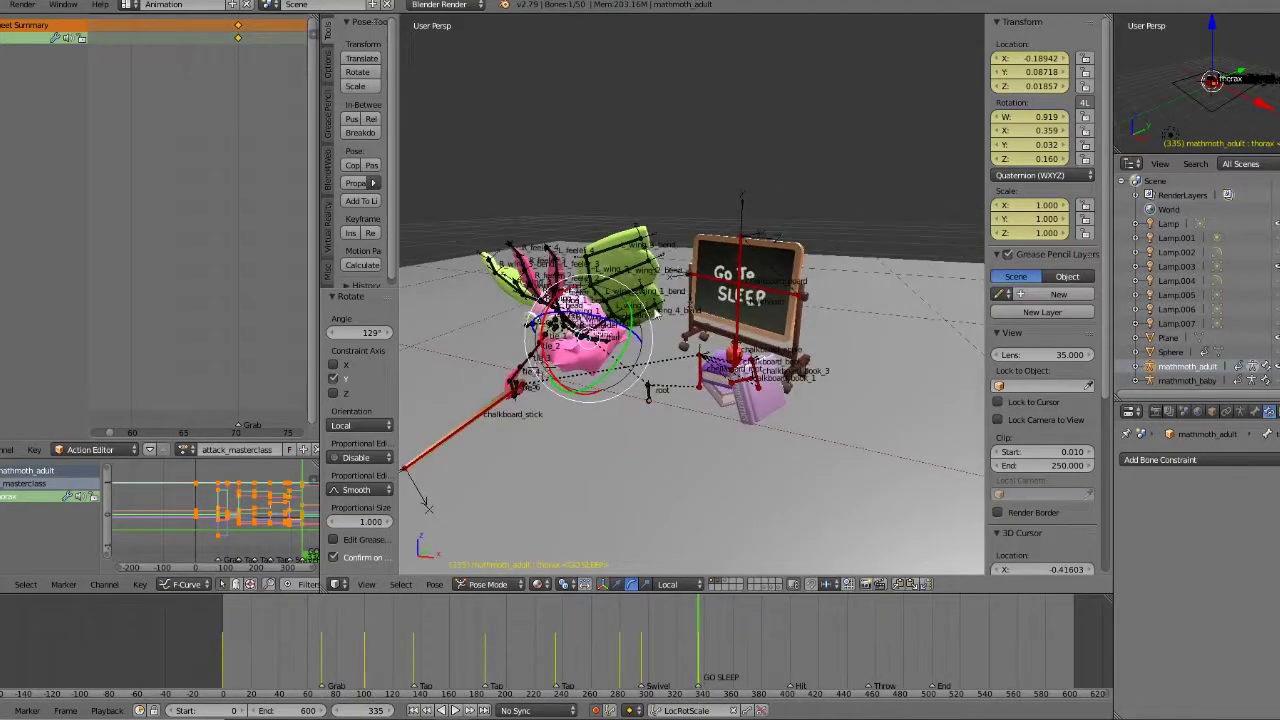
# Step: Replay the animation from frame 200 past GO SLEEP to check the mathmoth's motion together with the chalkboard's flip
pyautogui.moveTo(427, 505); pyautogui.dragTo(480, 560, button='middle')
pyautogui.click(505, 650)
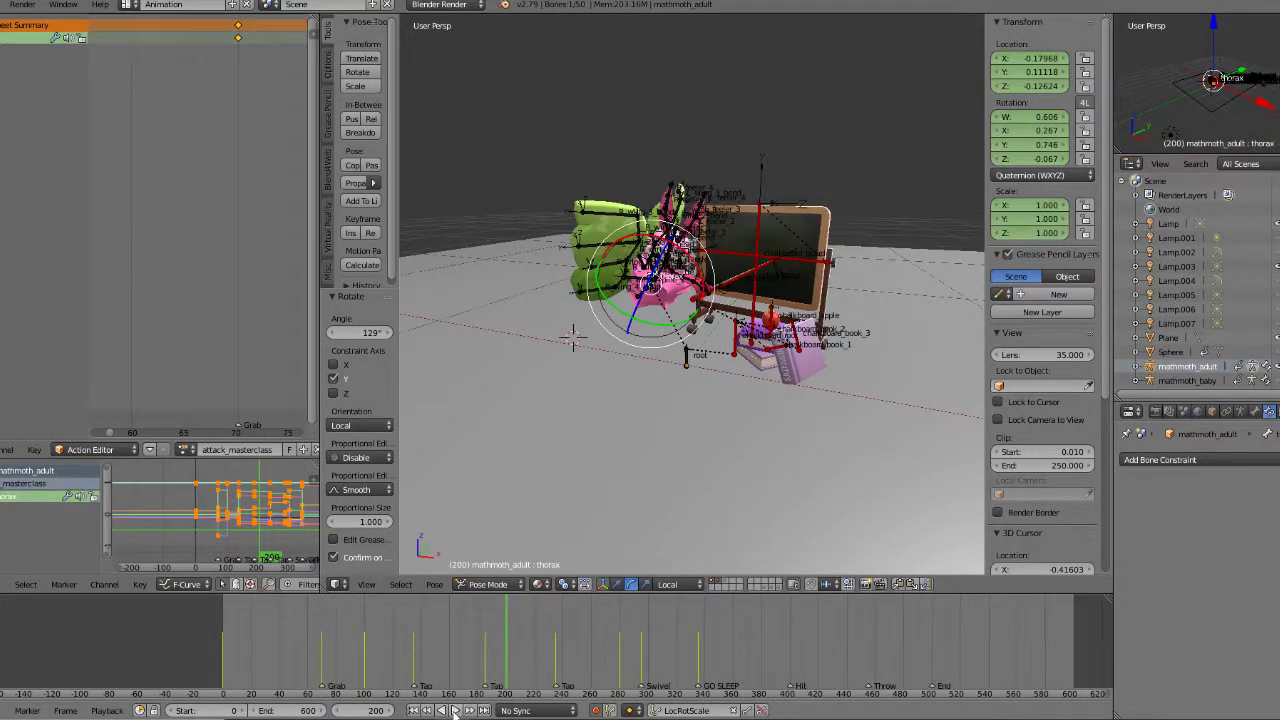
pyautogui.click(455, 710)
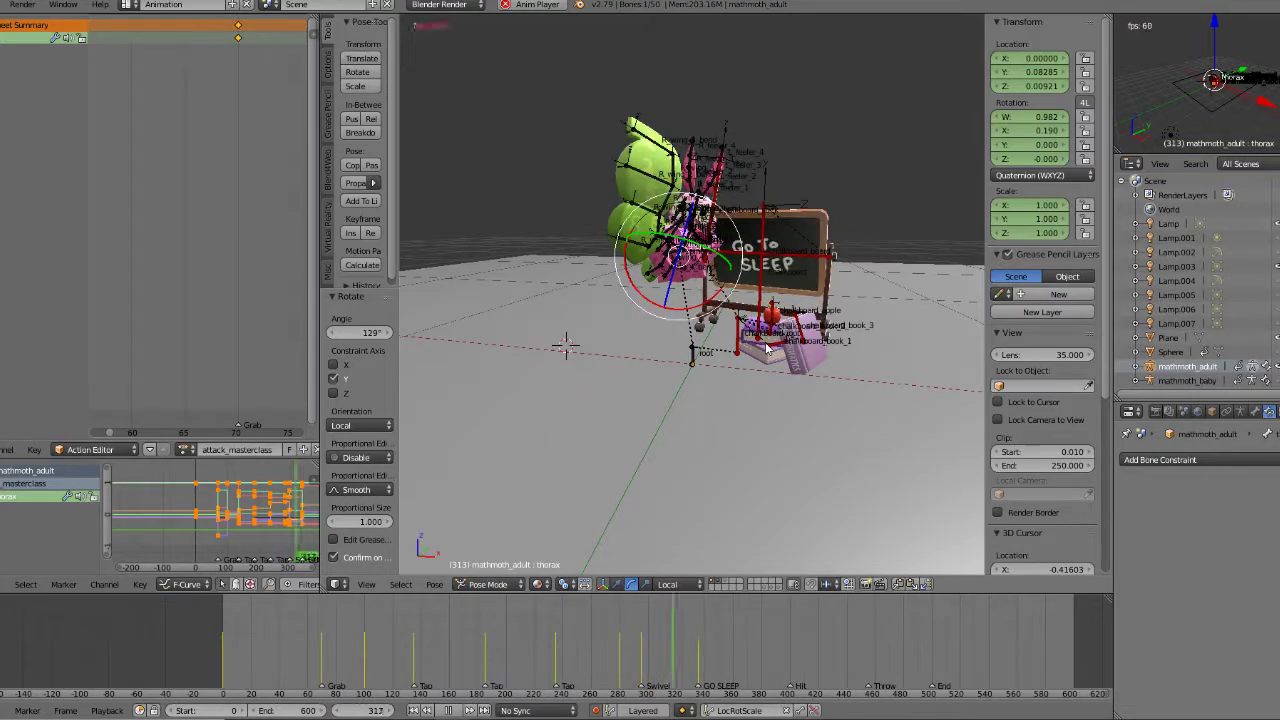
pyautogui.hotkey('alt', 'a')
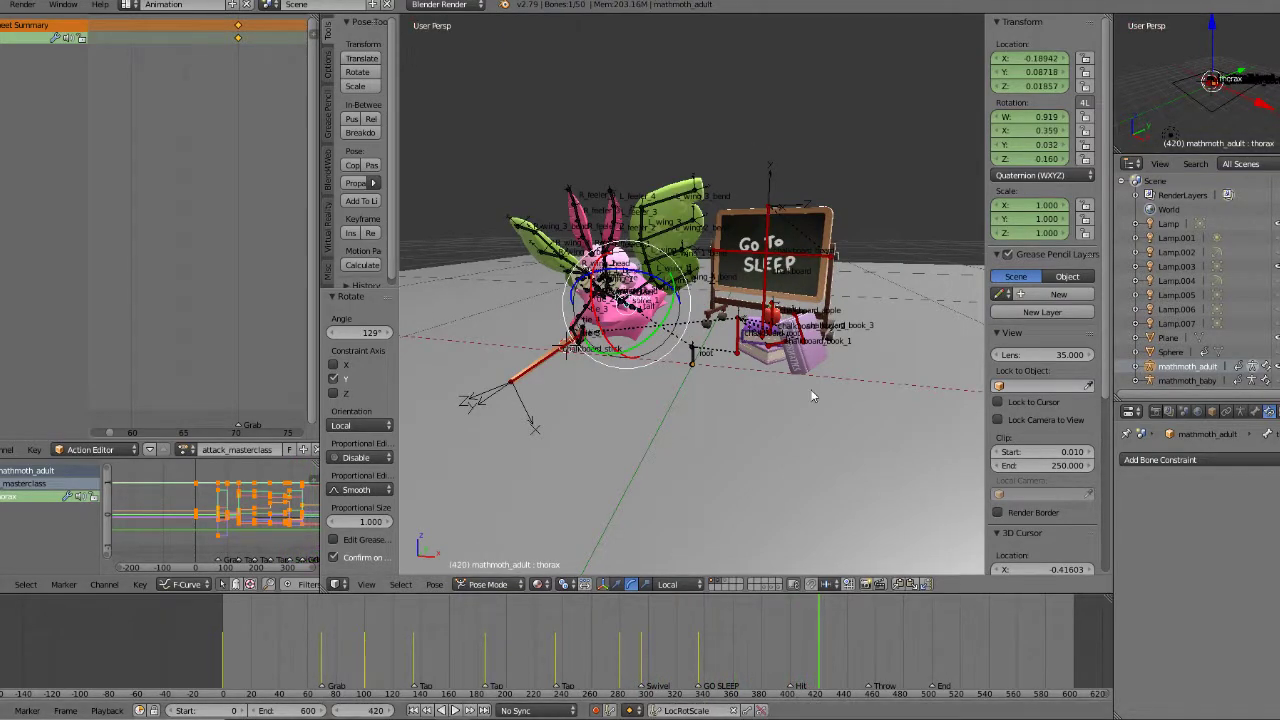
pyautogui.scroll(3, 812, 396)
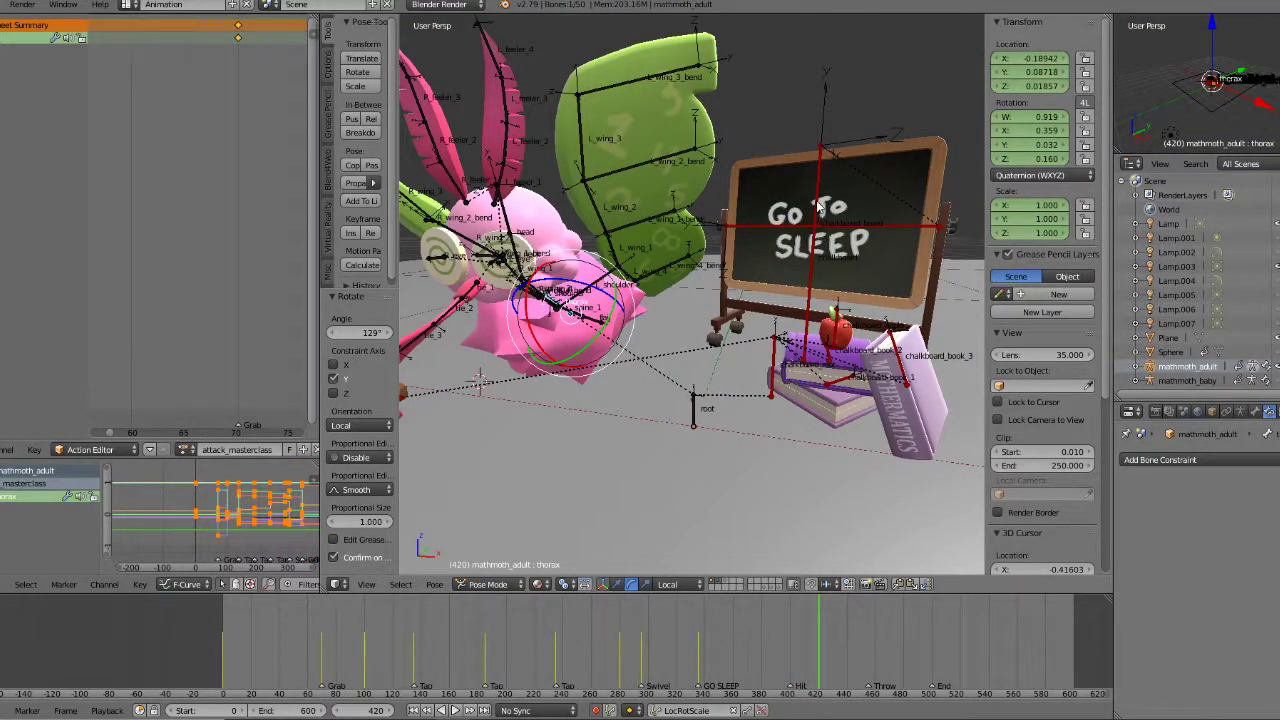
# Step: Select the chalkboard_board bone and play the section around Swivel and GO SLEEP to examine the board's rotation
pyautogui.rightClick(828, 228)
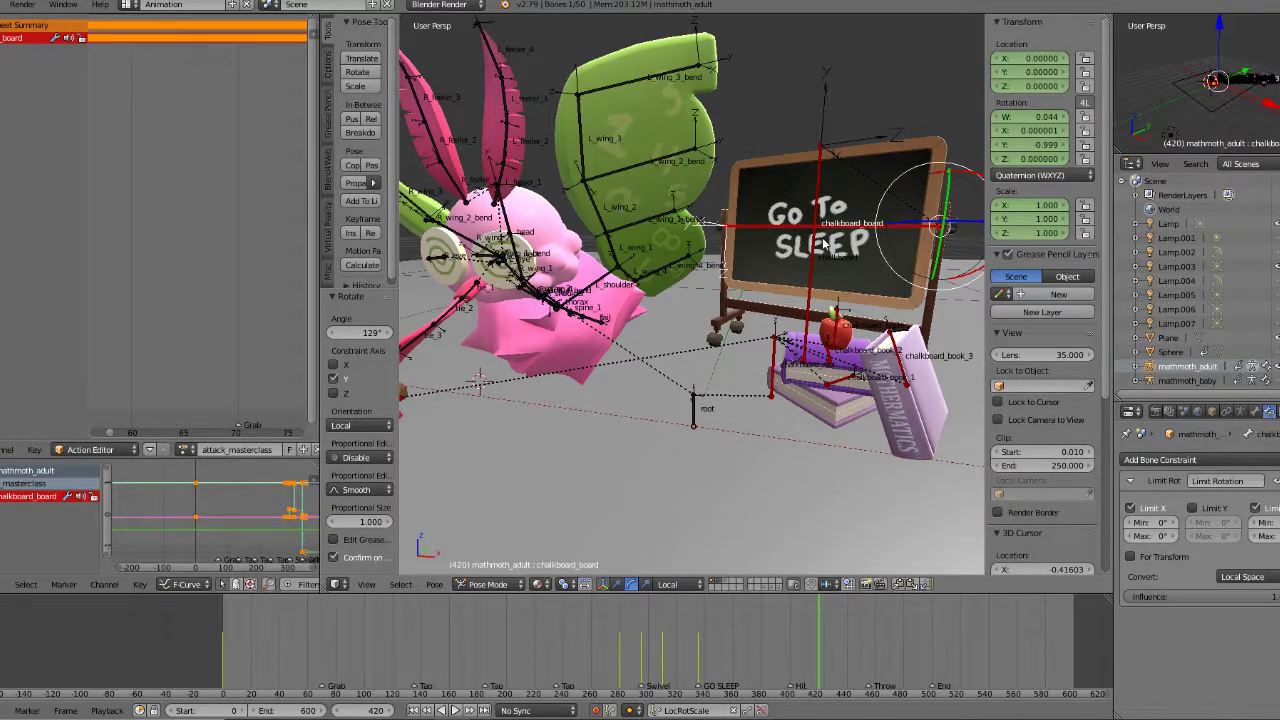
pyautogui.moveTo(503, 655); pyautogui.dragTo(637, 638)
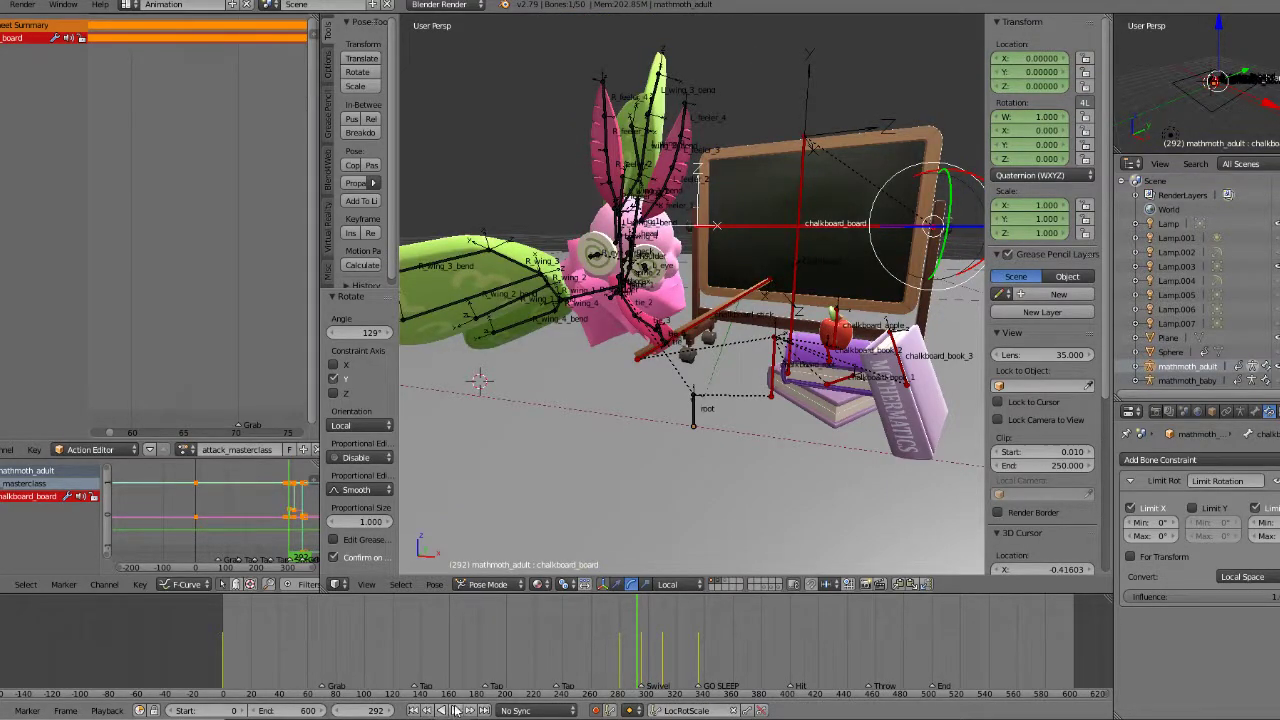
pyautogui.click(455, 710)
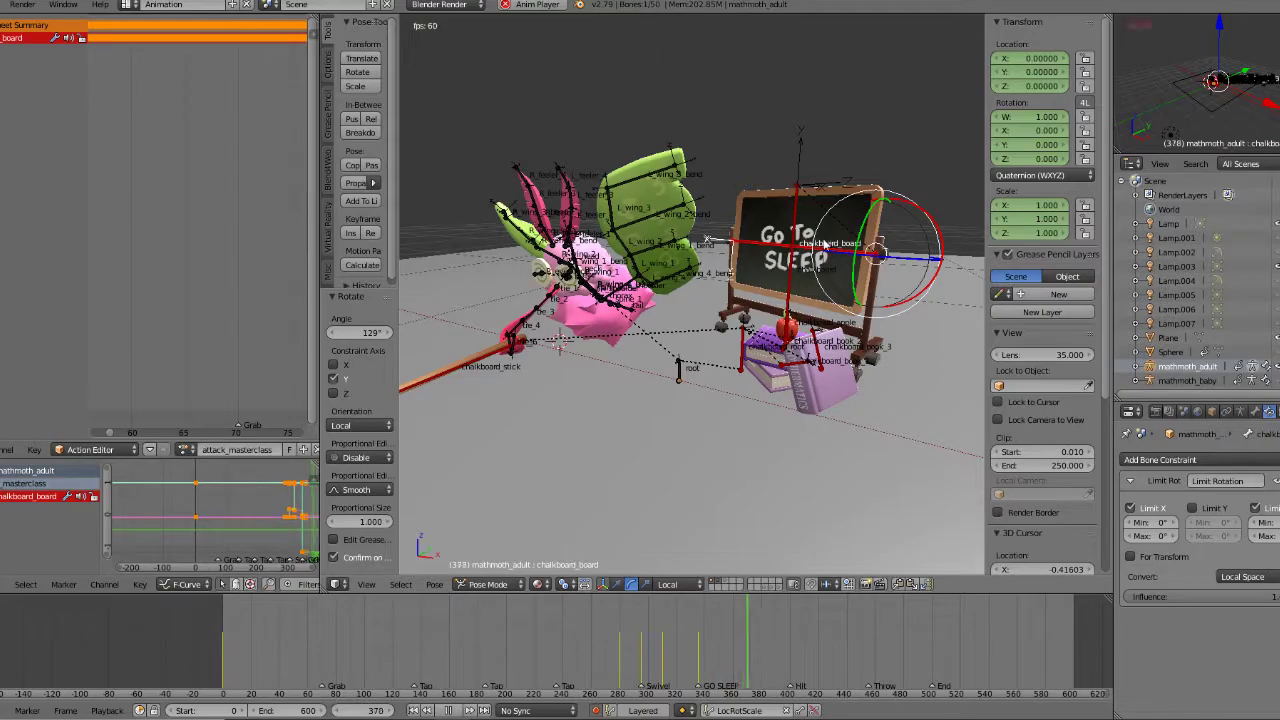
pyautogui.click(573, 655)
pyautogui.hotkey('alt', 'a')
pyautogui.moveTo(554, 650); pyautogui.dragTo(660, 638)
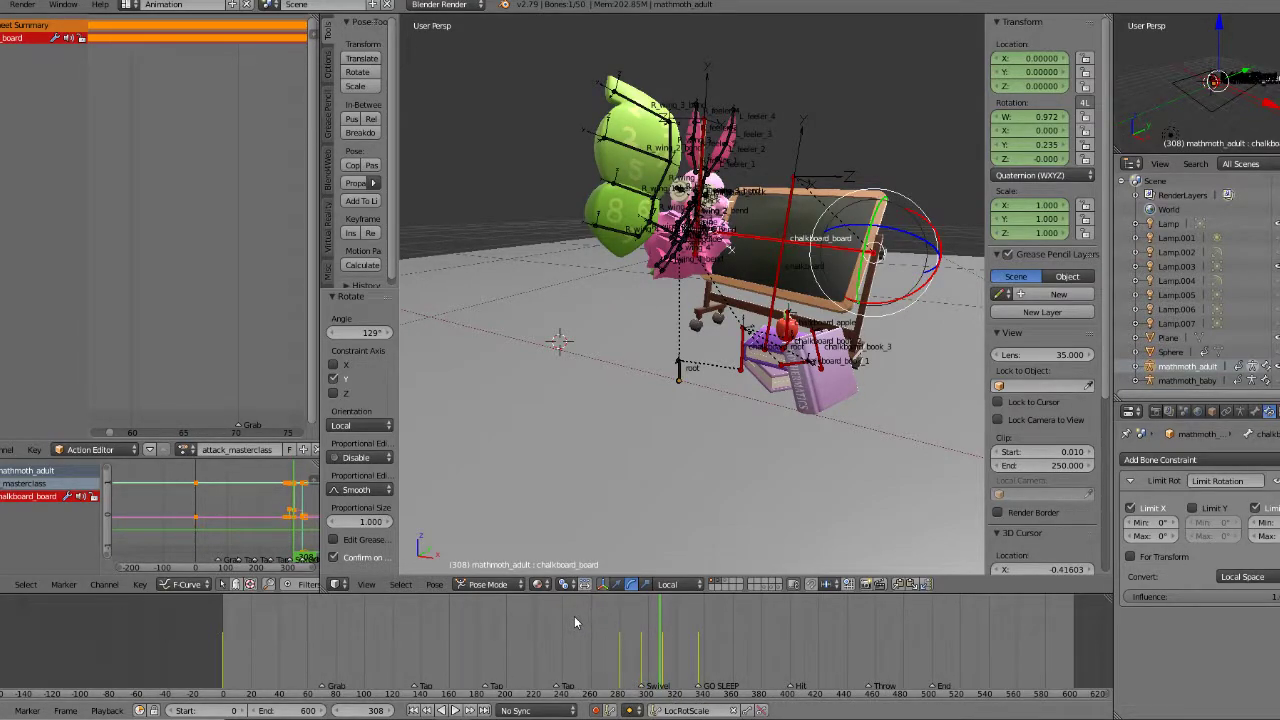
# Step: Scrub between the GO SLEEP and Hit markers to examine the poses leading into the hit
pyautogui.moveTo(763, 621); pyautogui.dragTo(782, 650)
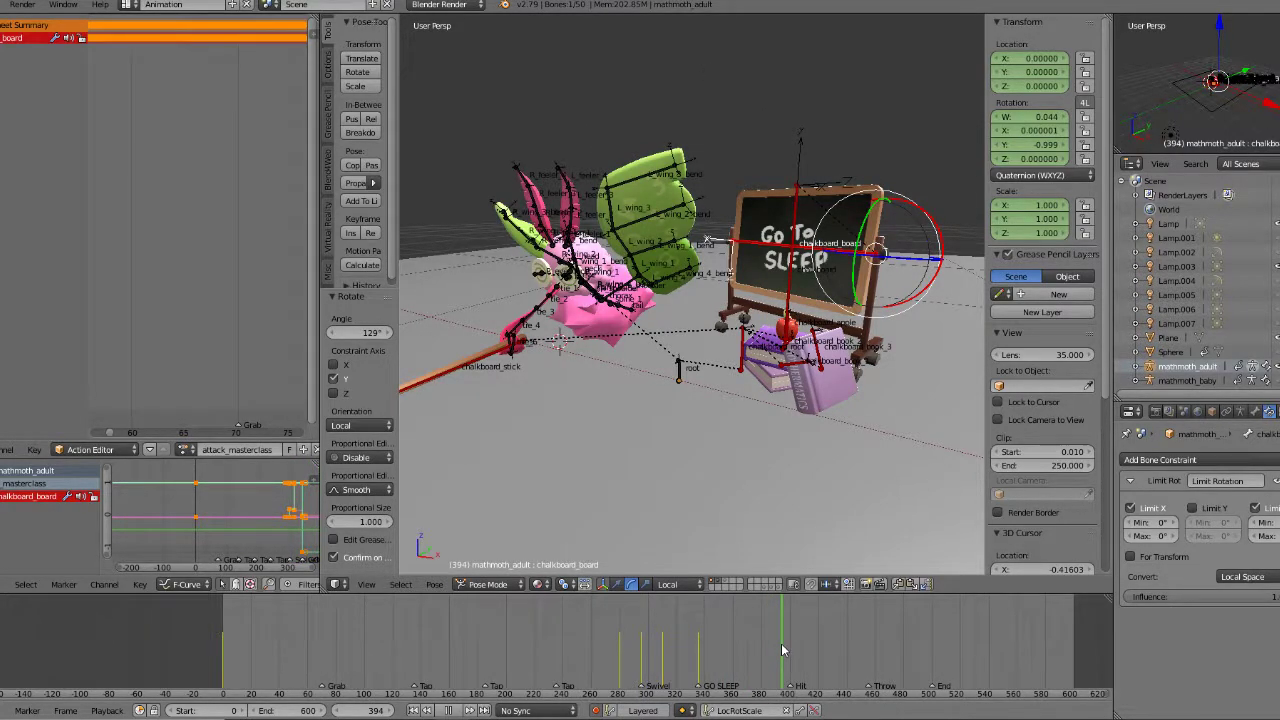
pyautogui.moveTo(788, 643); pyautogui.dragTo(790, 648)
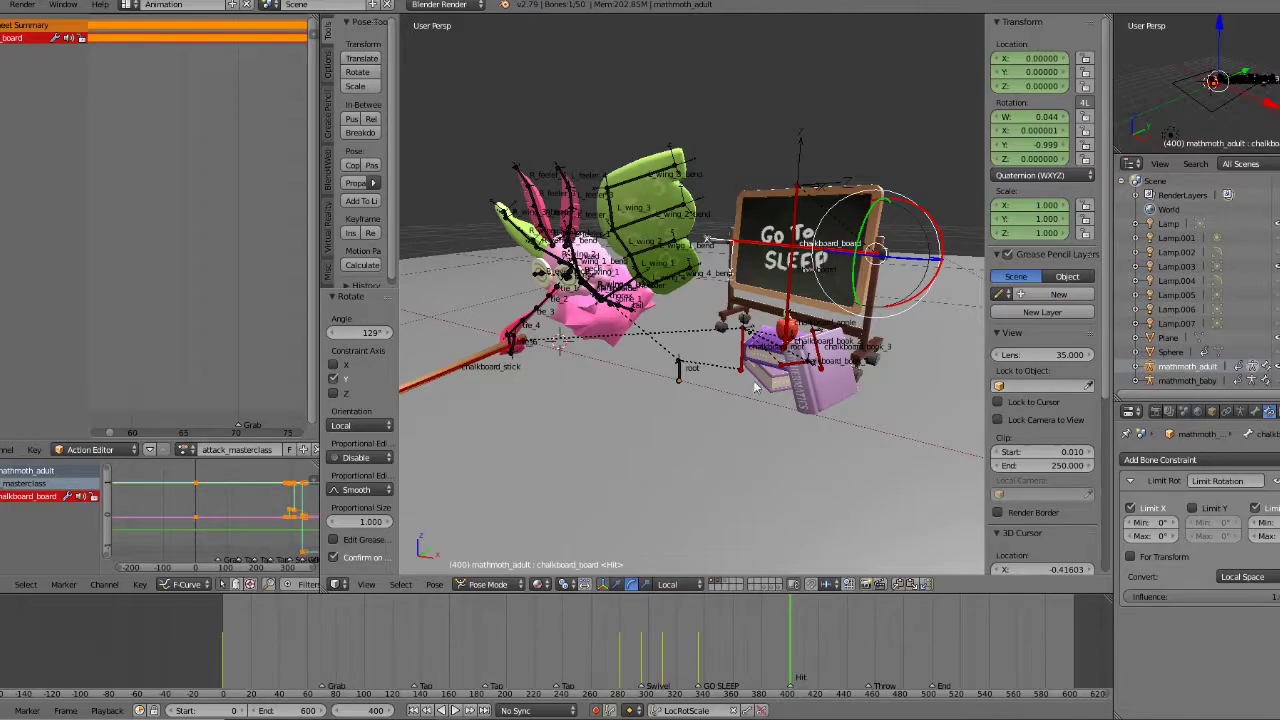
pyautogui.moveTo(695, 651)
pyautogui.mouseDown()
pyautogui.moveTo(616, 651)
pyautogui.moveTo(724, 651)
pyautogui.moveTo(660, 651)
pyautogui.moveTo(707, 648)
pyautogui.mouseUp()
pyautogui.moveTo(752, 408); pyautogui.dragTo(807, 404, button='middle')
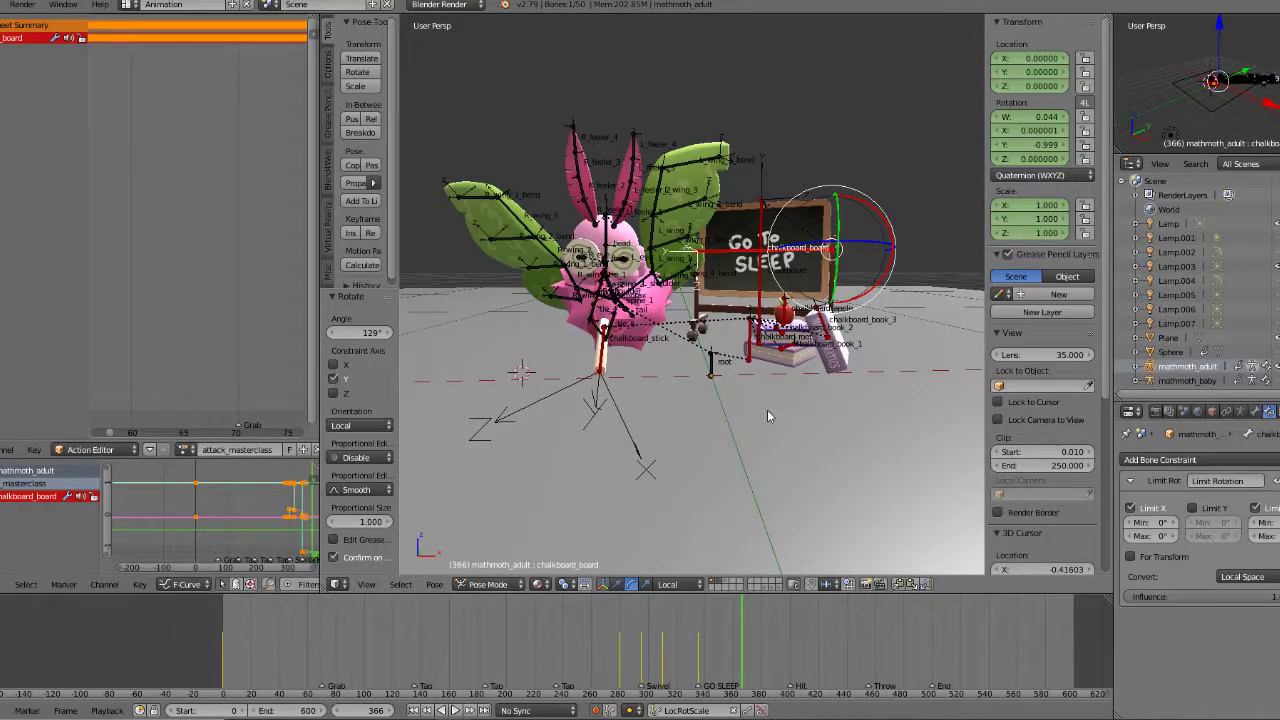
# Step: Play the whole animation from frame 0 and scrub through it to the End marker
pyautogui.moveTo(544, 645); pyautogui.dragTo(380, 640)
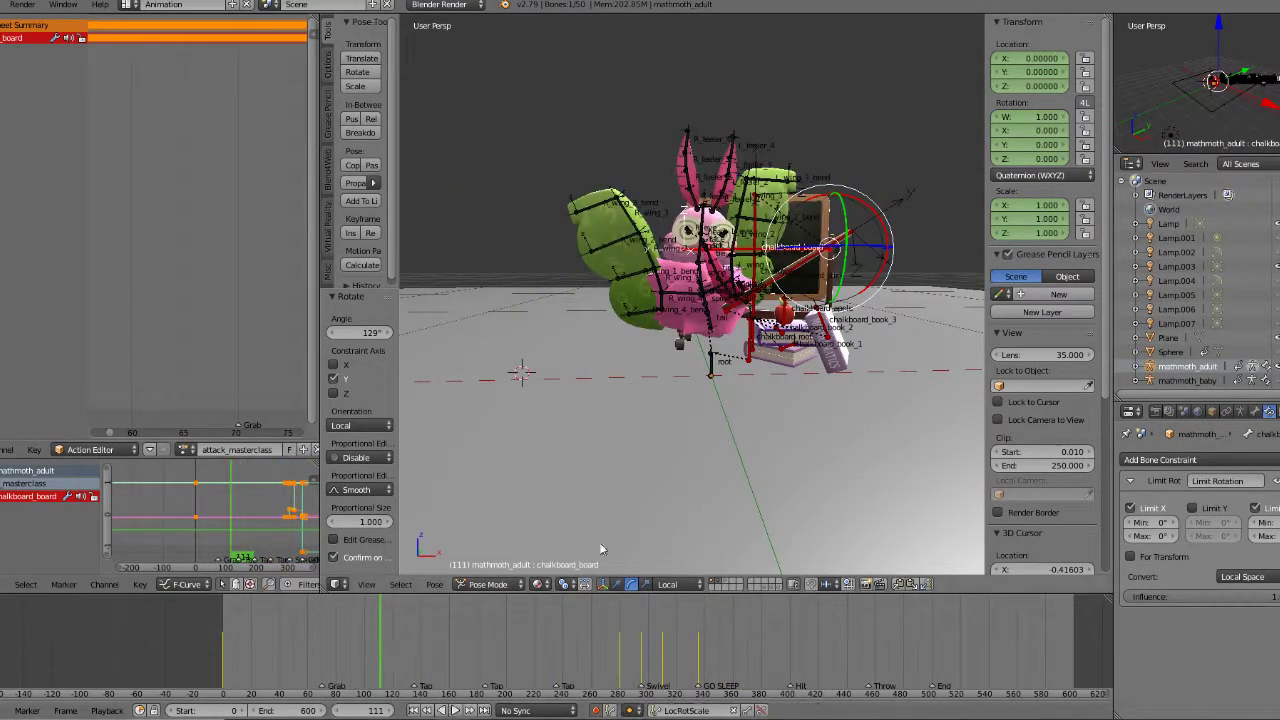
pyautogui.click(414, 710)
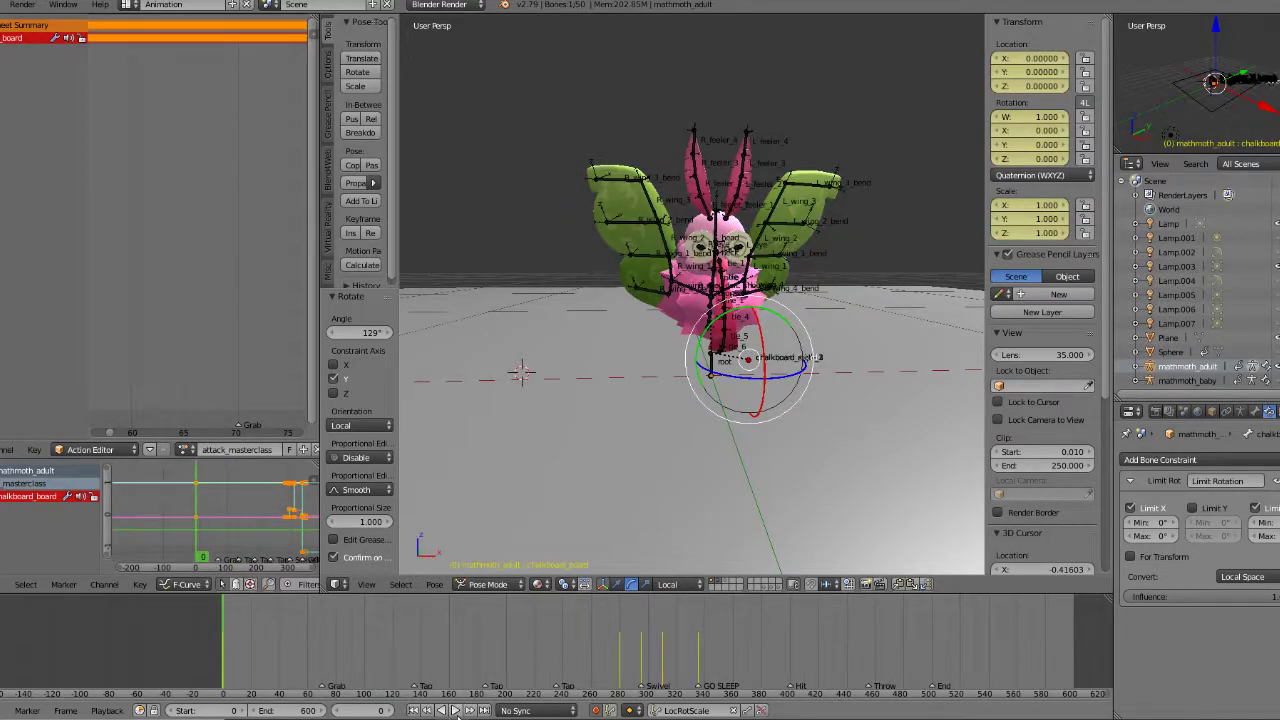
pyautogui.click(455, 710)
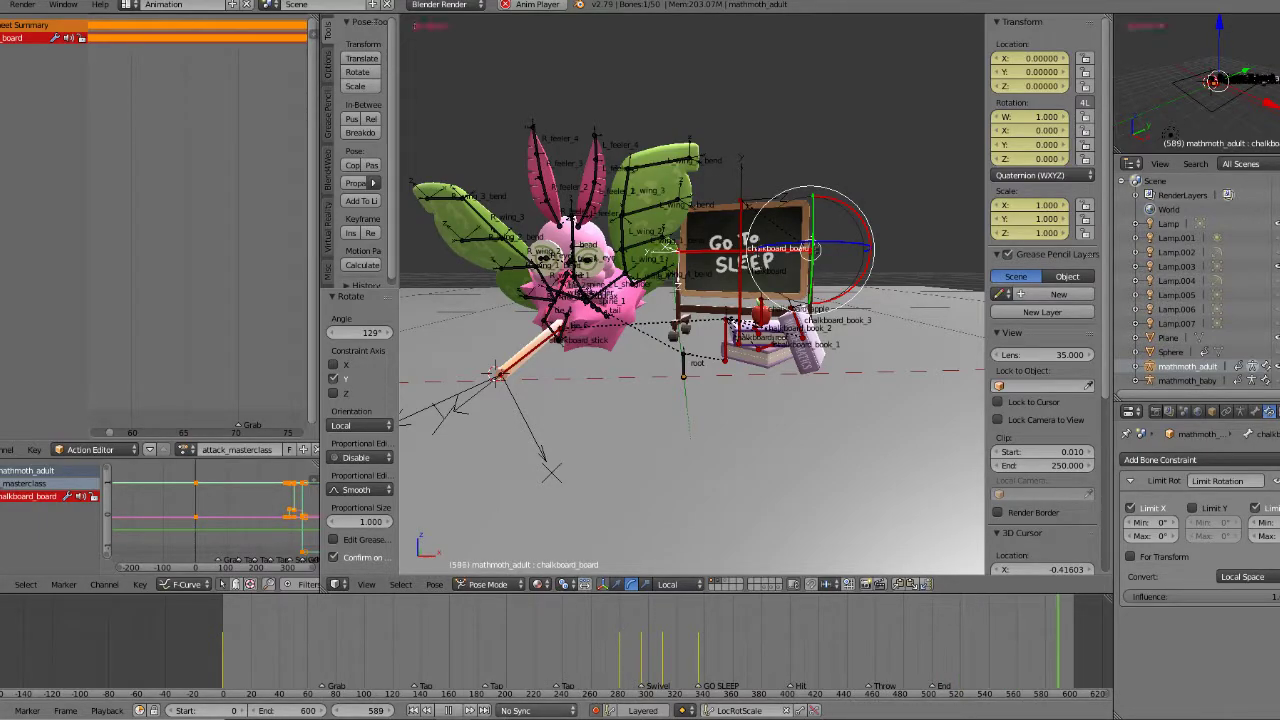
pyautogui.click(453, 711)
pyautogui.moveTo(540, 656); pyautogui.dragTo(908, 643)
pyautogui.moveTo(693, 647); pyautogui.dragTo(934, 643)
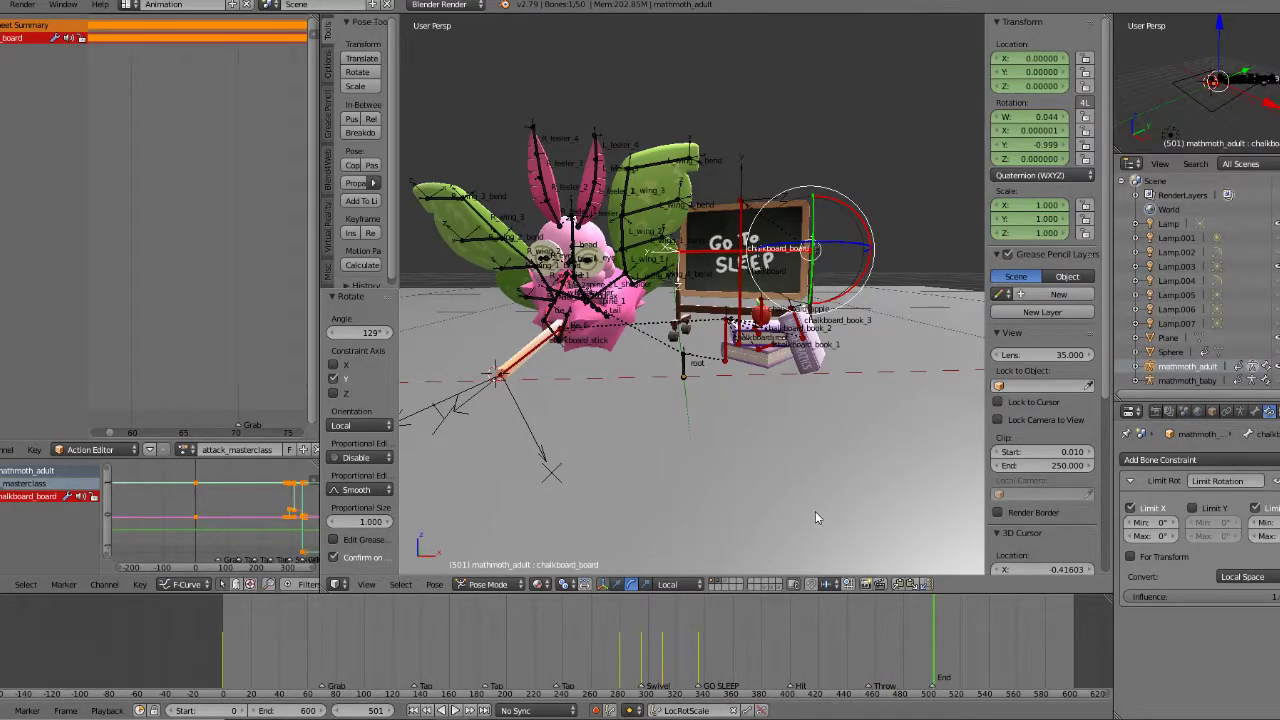
# Step: Replay the animation from the Swivel marker and scrub forward to the Throw marker at frame 455
pyautogui.moveTo(932, 612); pyautogui.dragTo(643, 646)
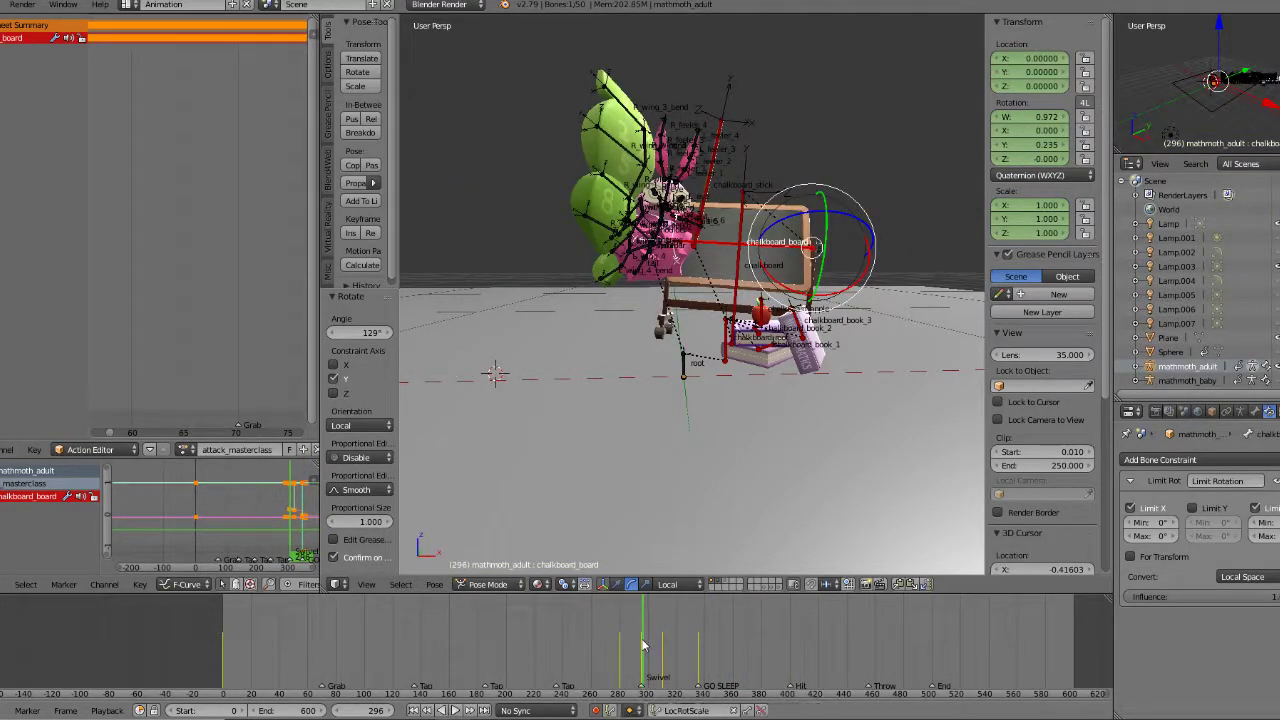
pyautogui.click(455, 710)
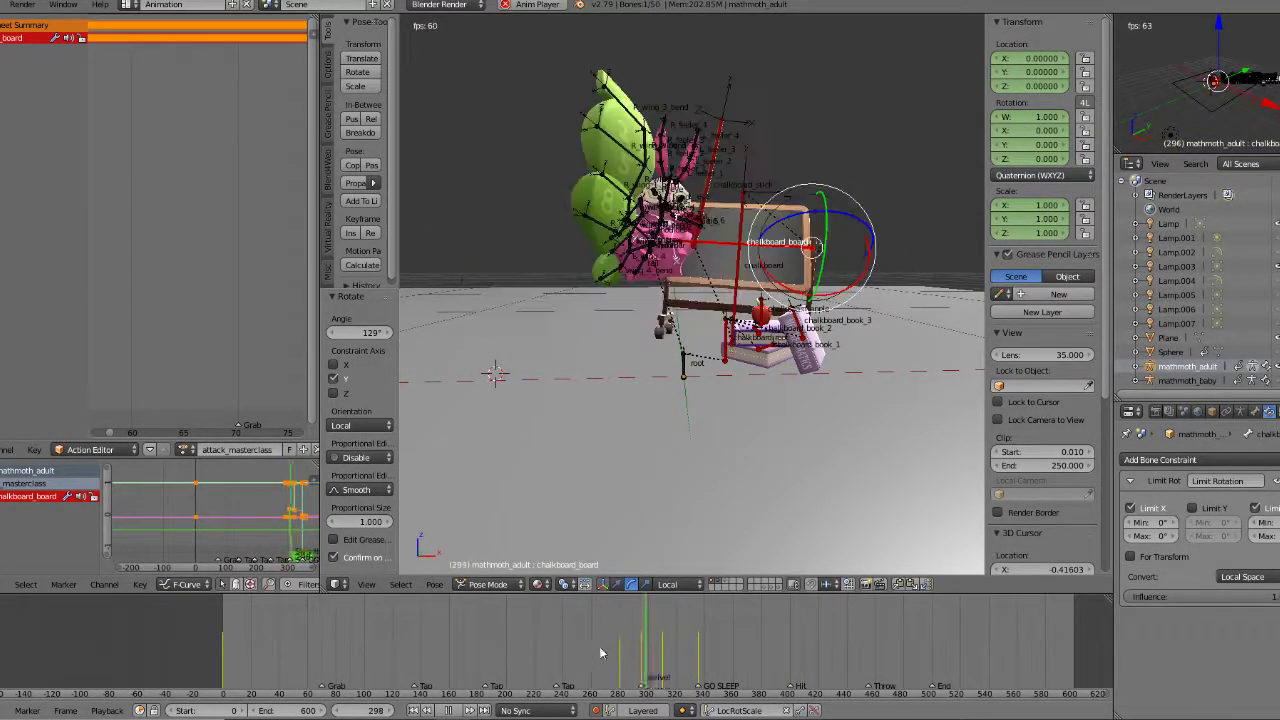
pyautogui.click(546, 647)
pyautogui.hotkey('alt', 'a')
pyautogui.moveTo(610, 646); pyautogui.dragTo(774, 643)
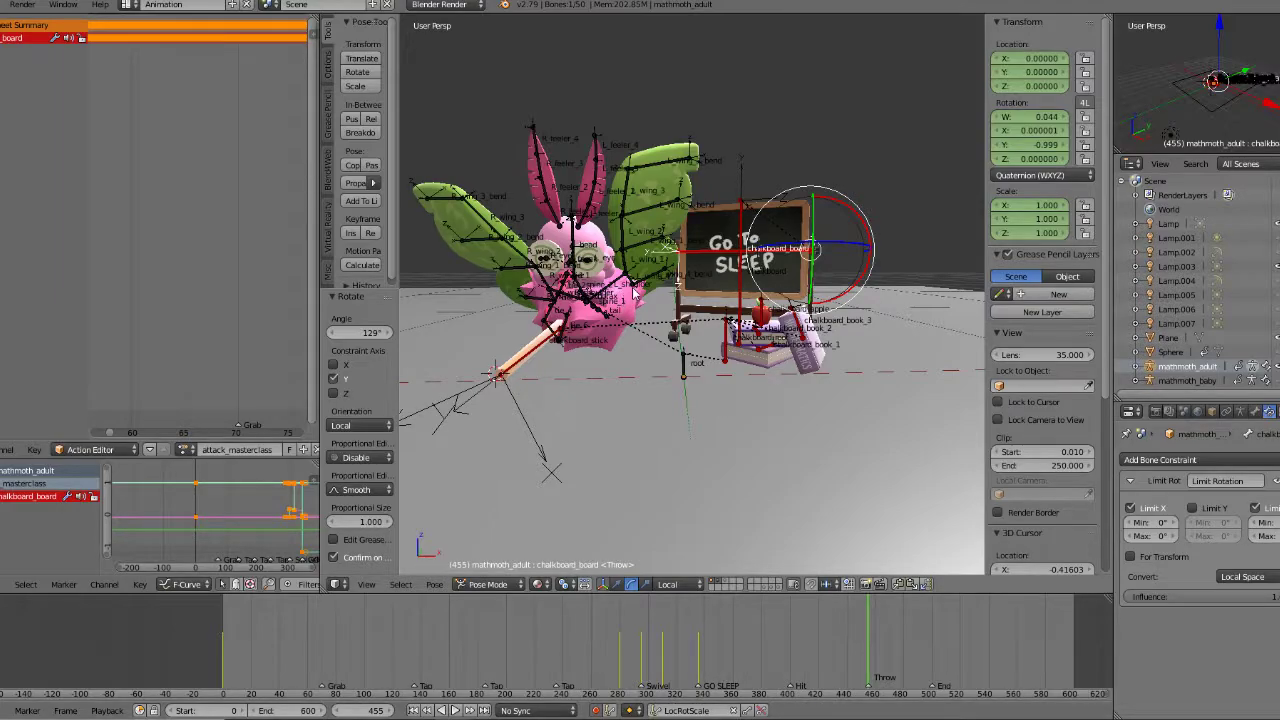
# Step: Select the thorax bone at the Throw marker and inspect the mathmoth's pose from the top and front views
pyautogui.moveTo(633, 288); pyautogui.dragTo(609, 305, button='middle')
pyautogui.scroll(2, 609, 305)
pyautogui.keyDown('shift'); pyautogui.moveTo(522, 298); pyautogui.dragTo(592, 277, button='middle'); pyautogui.keyUp('shift')
pyautogui.rightClick(585, 285)
pyautogui.rightClick(584, 284)
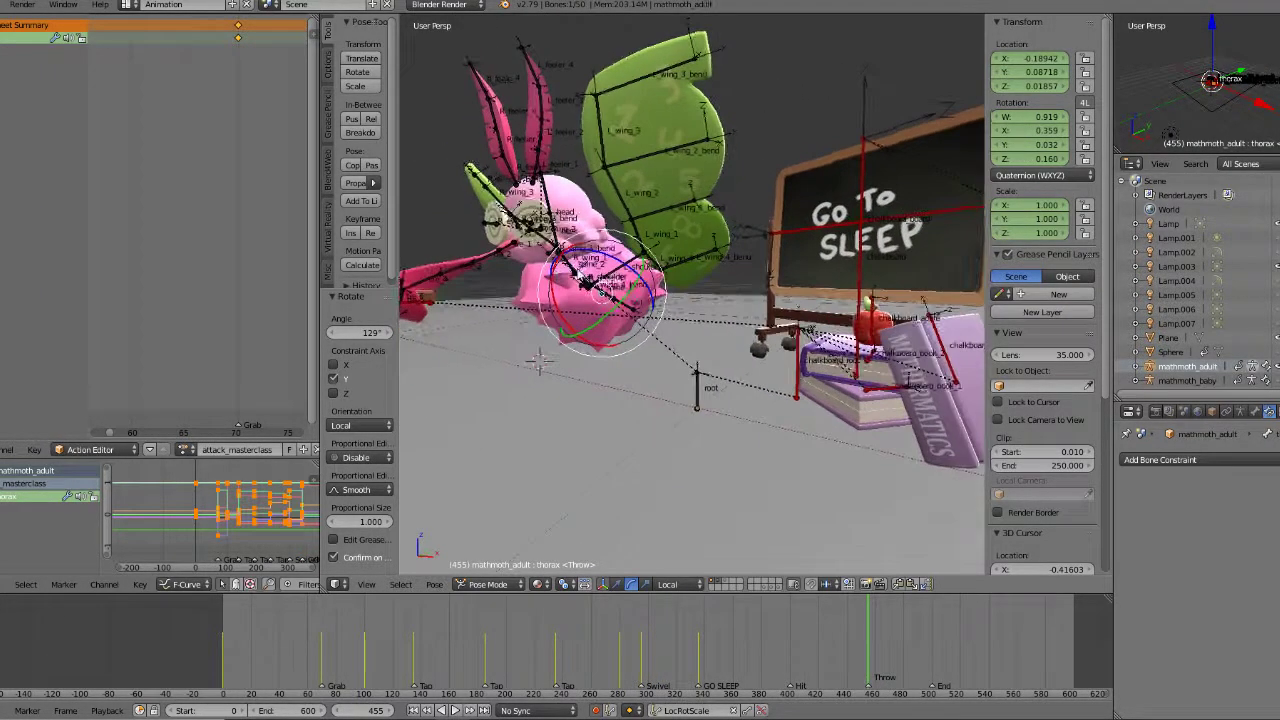
pyautogui.press('KP_7')
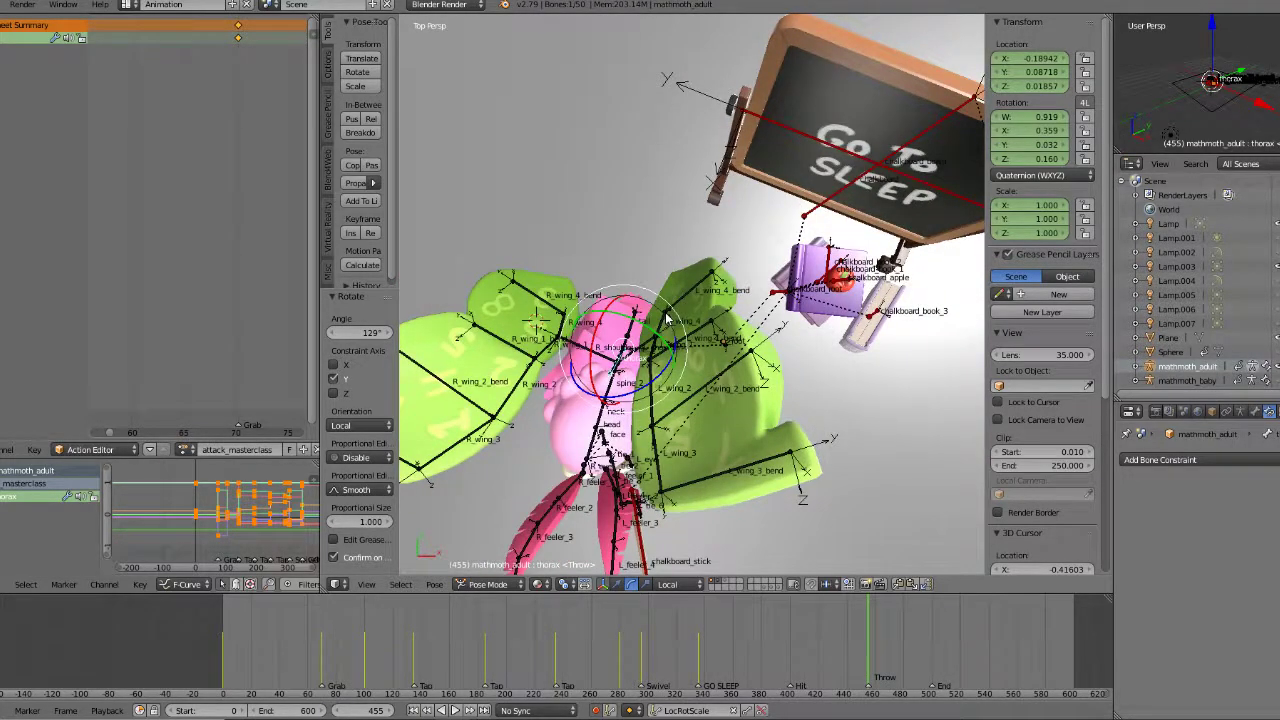
pyautogui.press('KP_1')
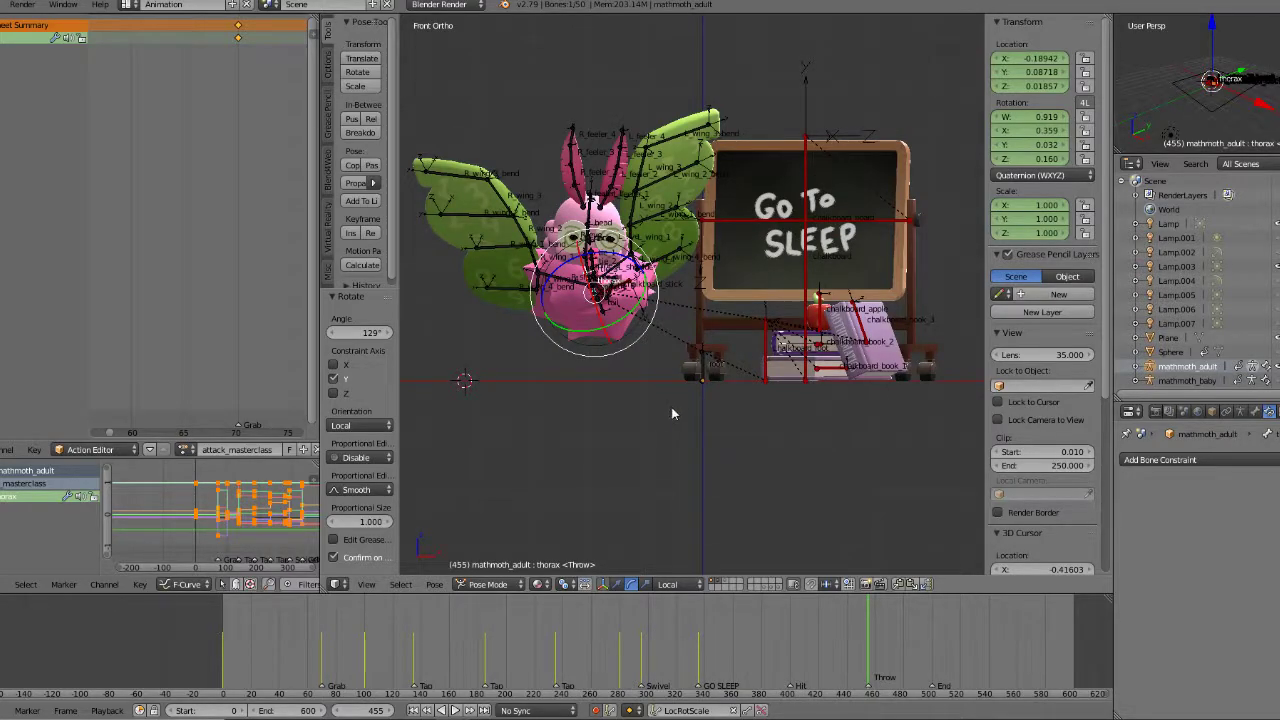
# Step: Scrub the thorax bone's motion up to the Hit marker at frame 400 from the front and a raised angle
pyautogui.moveTo(625, 648); pyautogui.dragTo(790, 650)
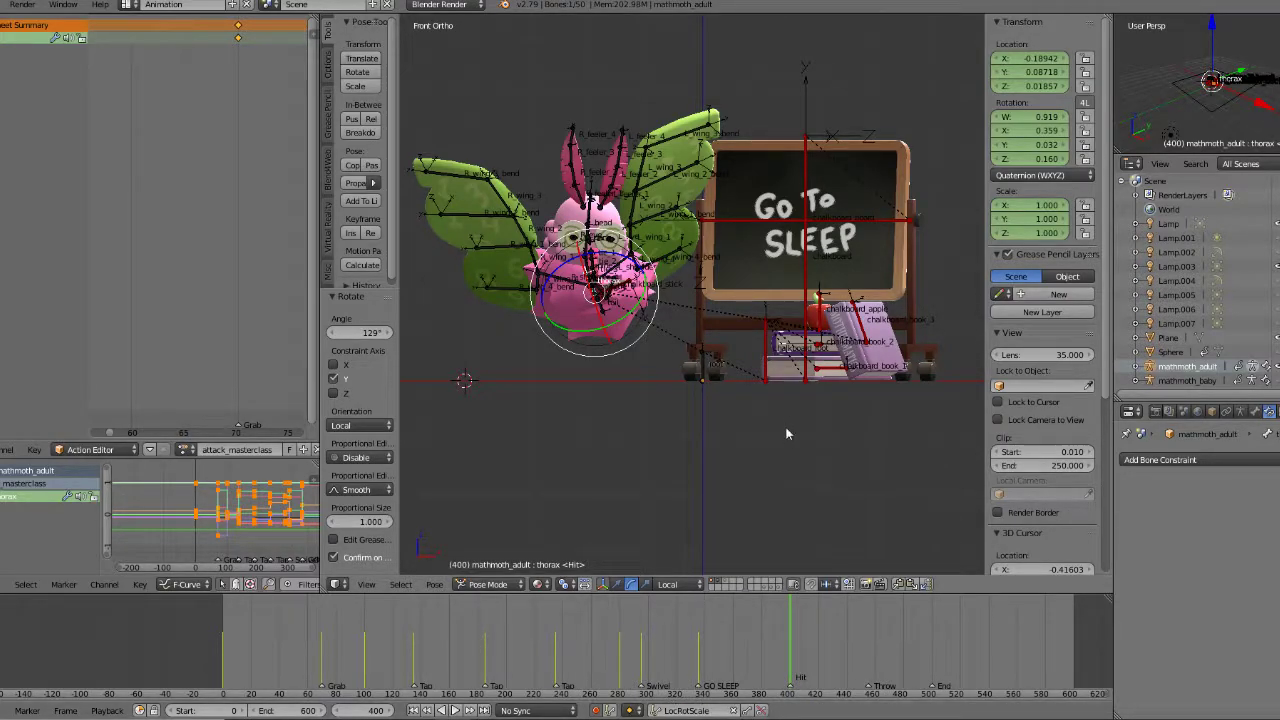
pyautogui.moveTo(698, 642)
pyautogui.mouseDown()
pyautogui.moveTo(650, 645)
pyautogui.moveTo(870, 645)
pyautogui.moveTo(600, 645)
pyautogui.moveTo(843, 665)
pyautogui.moveTo(271, 663)
pyautogui.moveTo(608, 671)
pyautogui.moveTo(777, 657)
pyautogui.moveTo(567, 665)
pyautogui.moveTo(846, 657)
pyautogui.moveTo(763, 657)
pyautogui.moveTo(788, 655)
pyautogui.mouseUp()
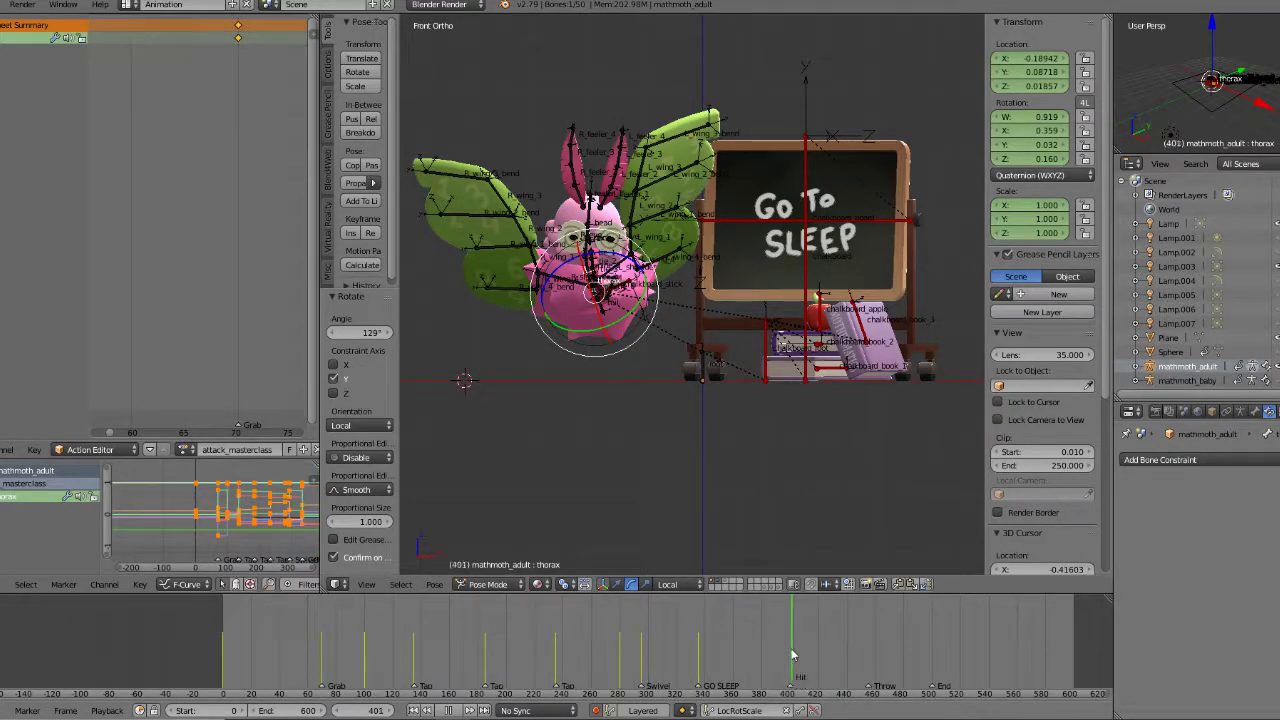
pyautogui.moveTo(796, 470); pyautogui.dragTo(802, 407, button='middle')
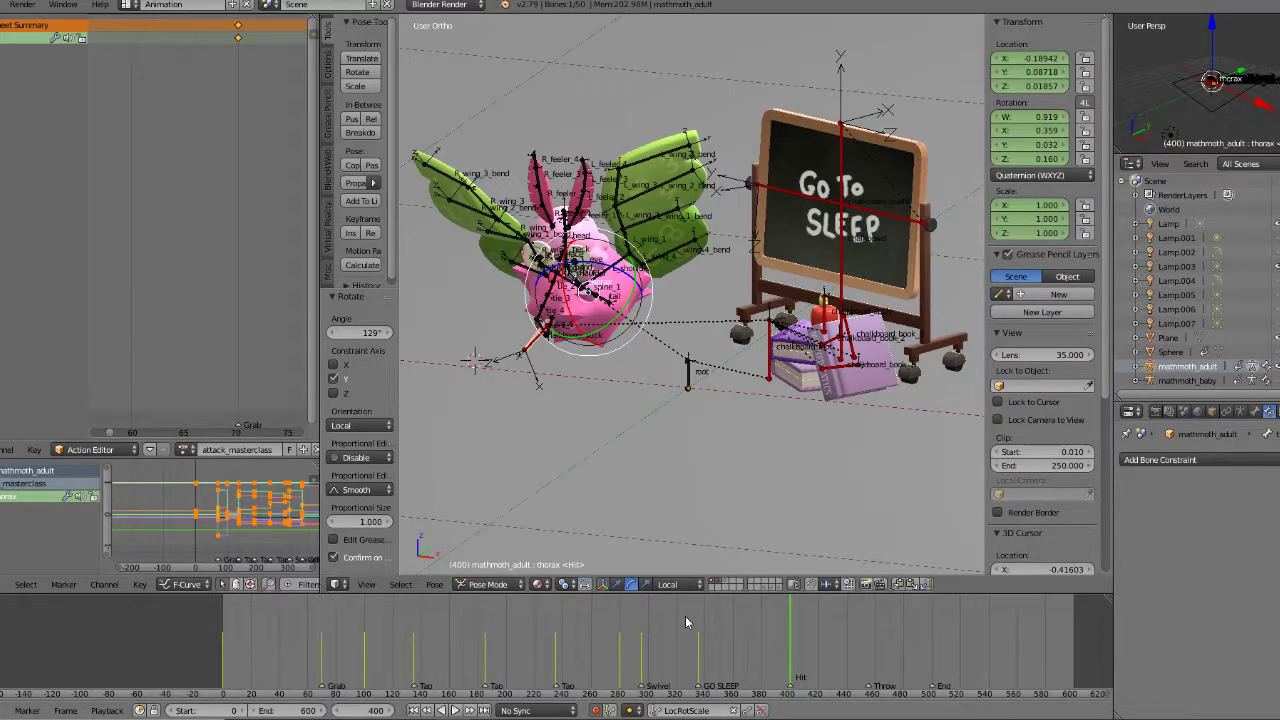
pyautogui.moveTo(685, 664); pyautogui.dragTo(764, 656)
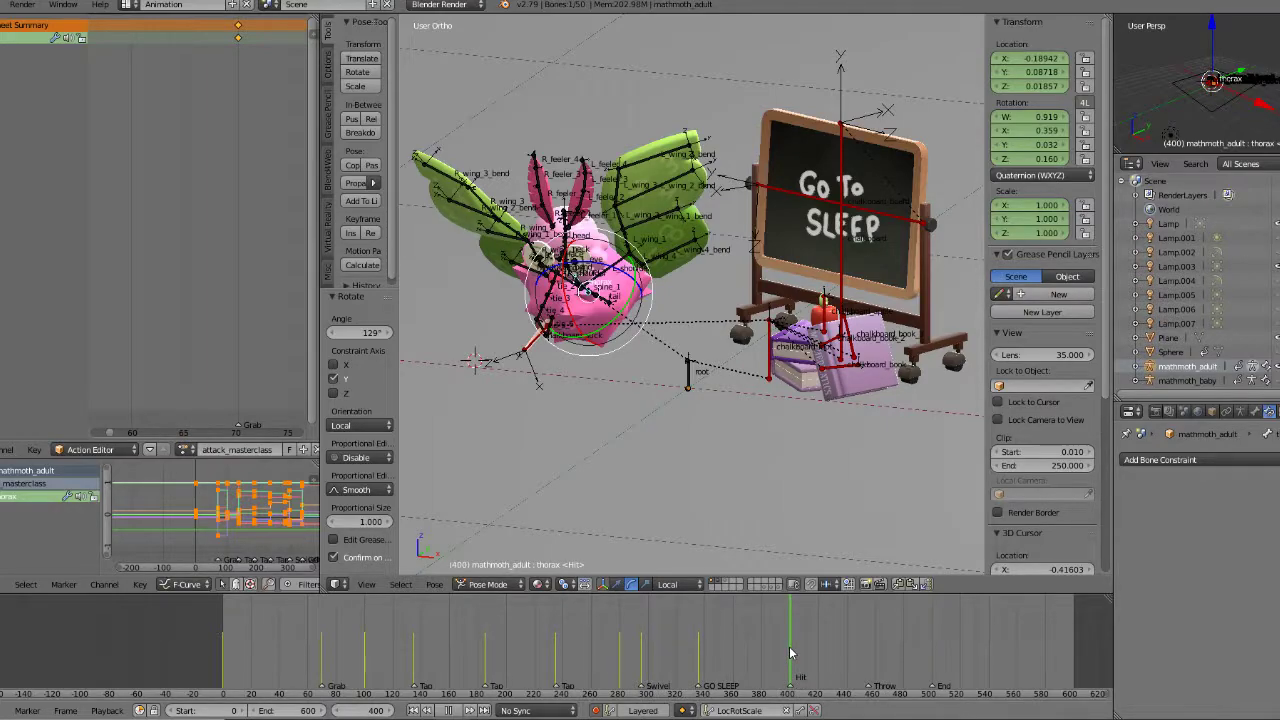
# Step: Save the mathmoth animation file
pyautogui.click(2, 5)
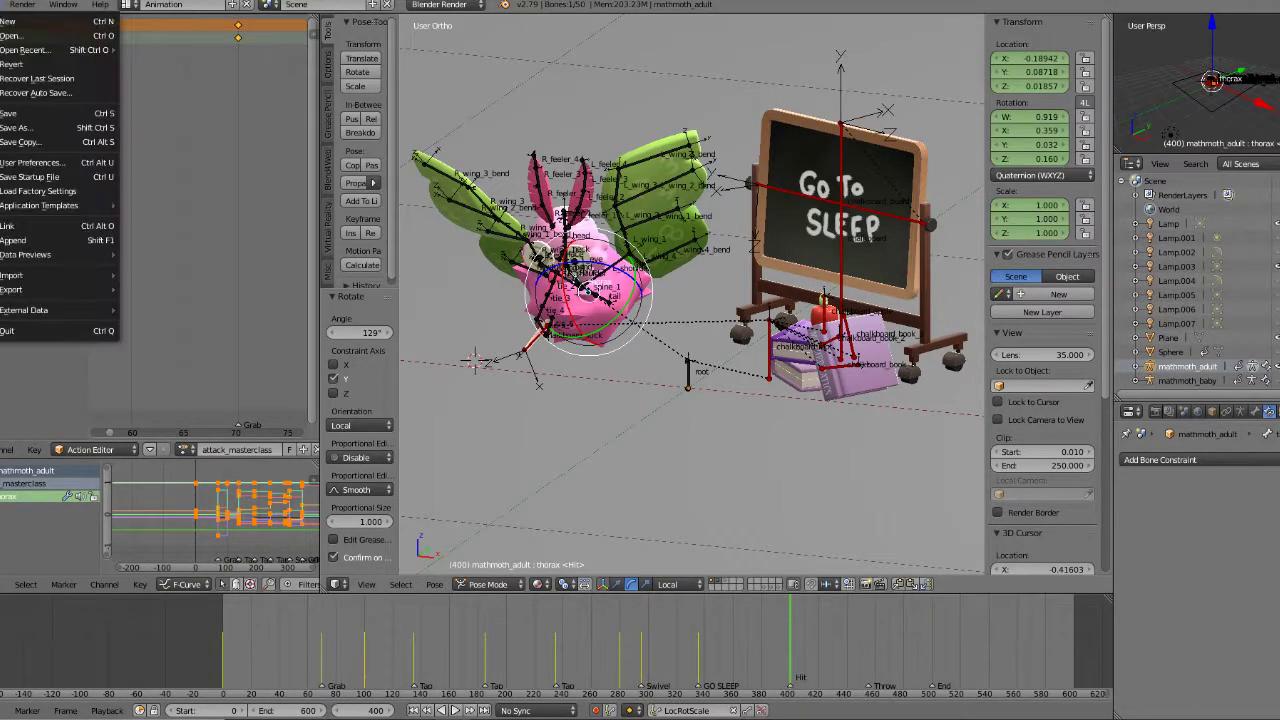
pyautogui.click(21, 112)
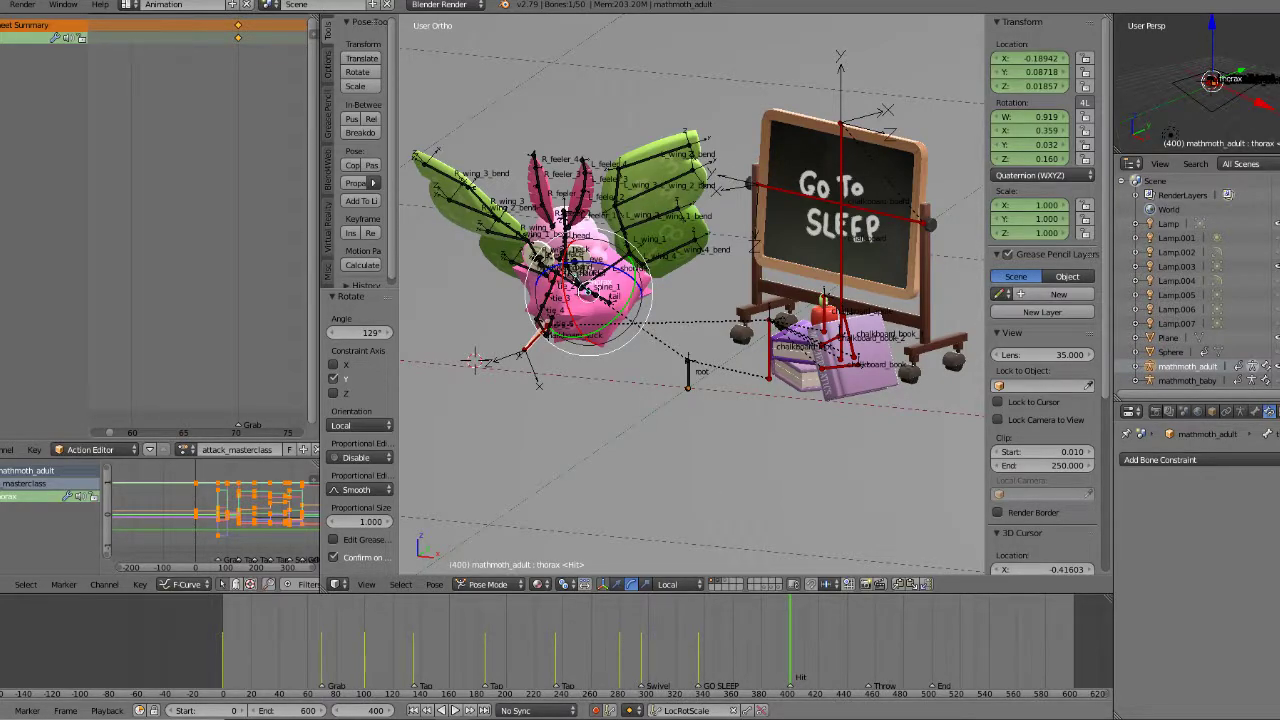
pyautogui.click(435, 646)
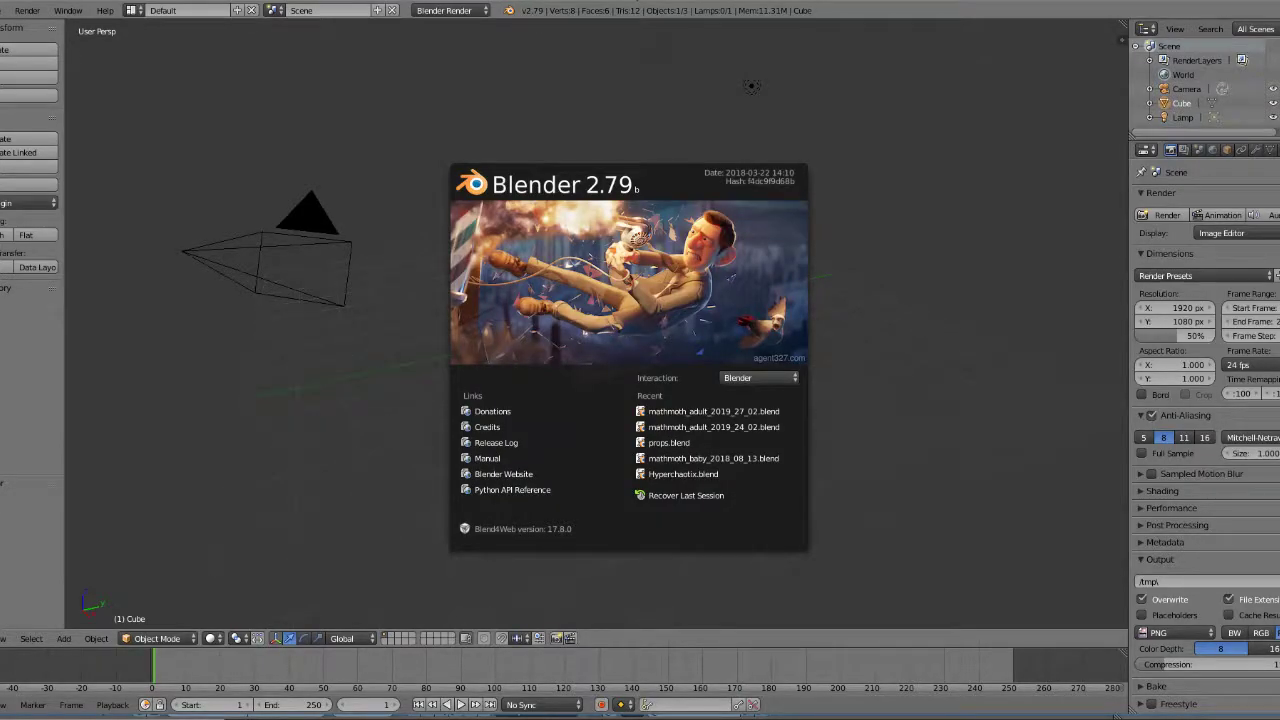
pyautogui.moveTo(637, 0); pyautogui.dragTo(0, 114)
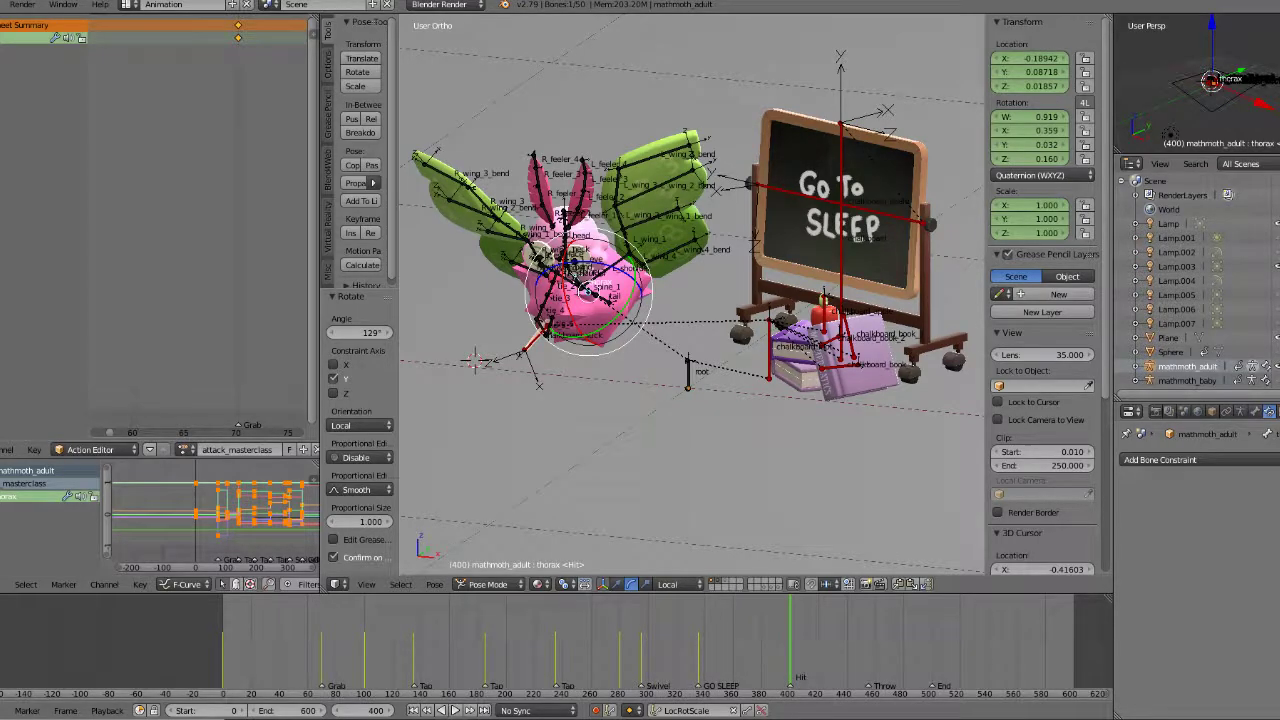
# Step: Scrub between the Throw and Hit markers, and replay the animation from frame 57 past Hit in a perspective view
pyautogui.moveTo(582, 662); pyautogui.dragTo(875, 647)
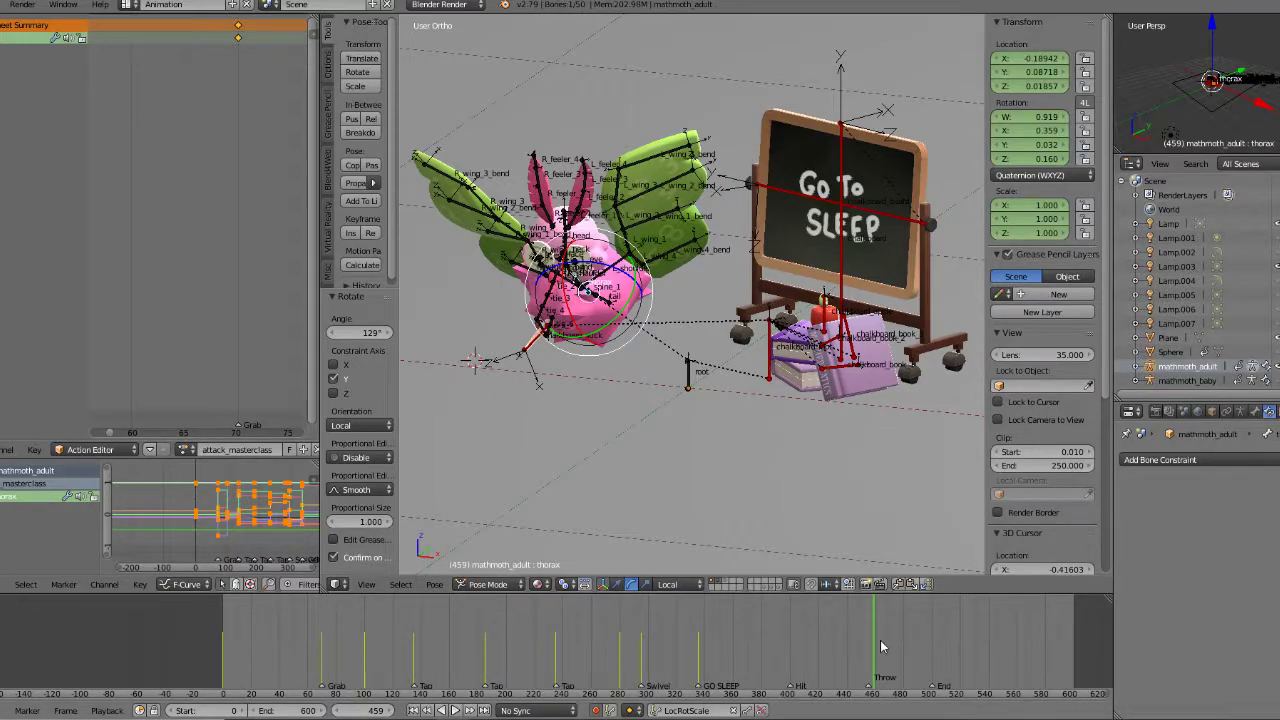
pyautogui.moveTo(877, 650); pyautogui.dragTo(780, 651)
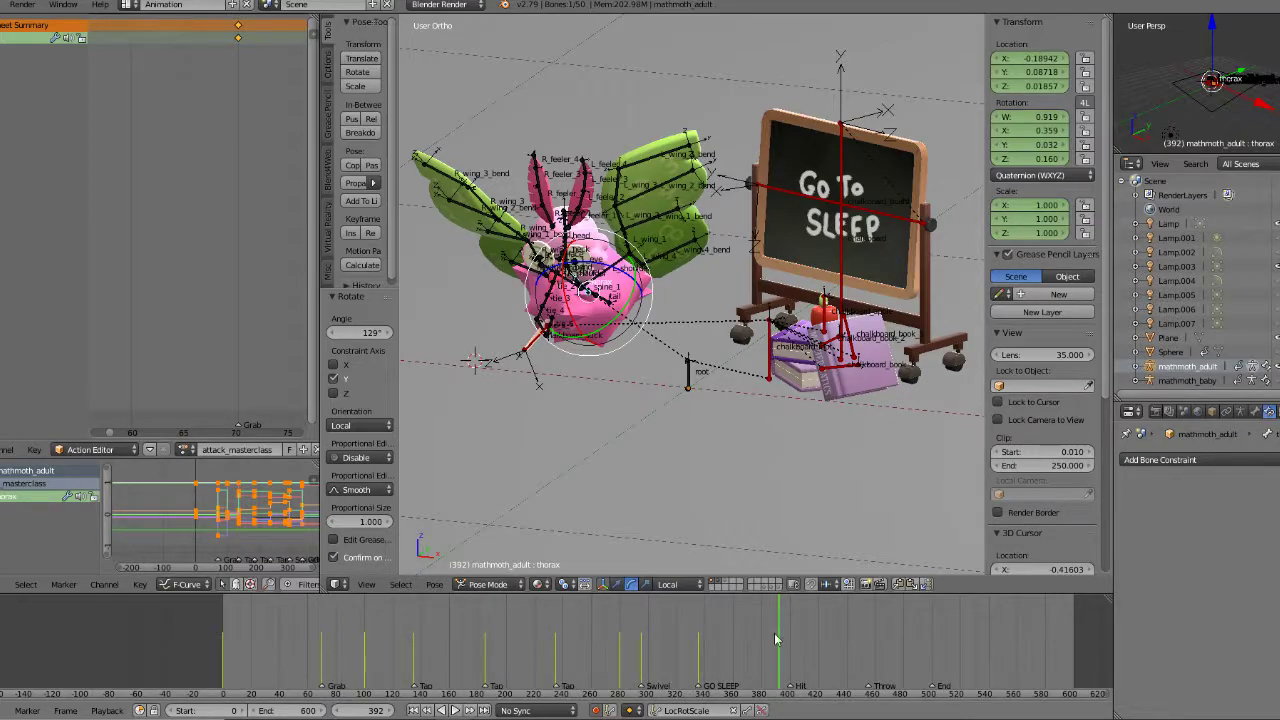
pyautogui.click(304, 630)
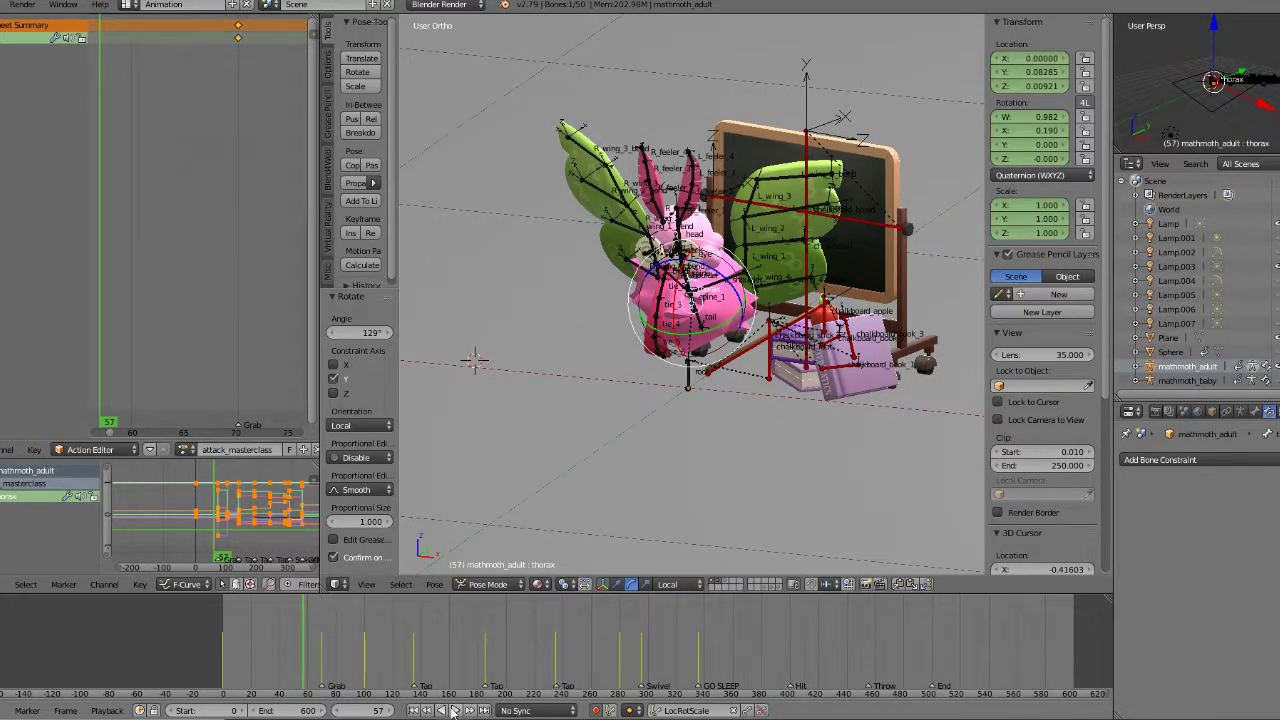
pyautogui.click(453, 710)
pyautogui.press('KP_1')
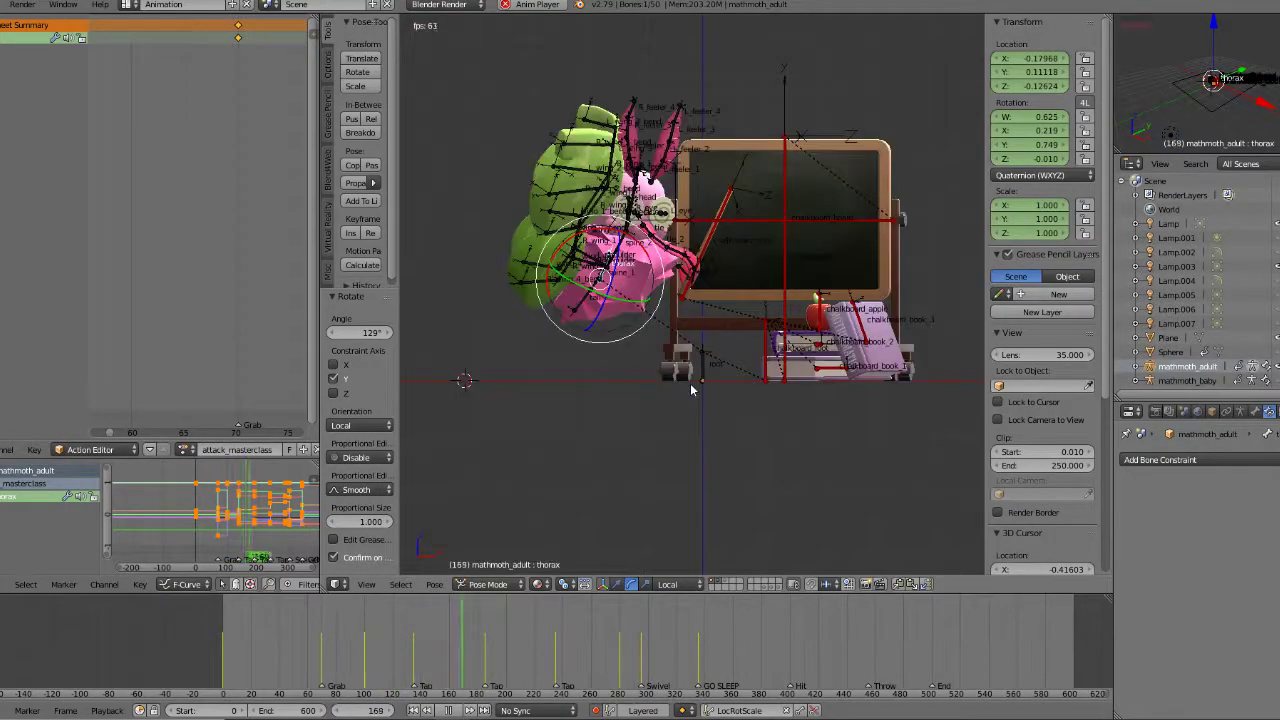
pyautogui.press('KP_5')
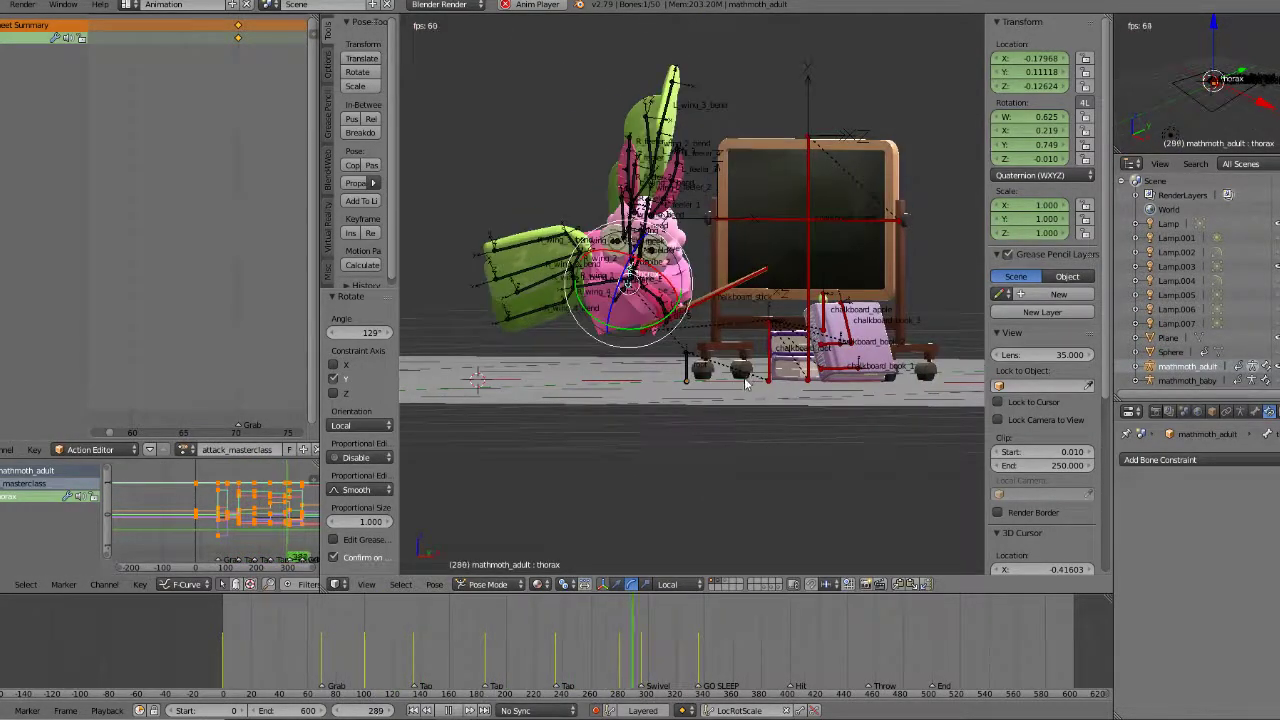
pyautogui.moveTo(747, 384); pyautogui.dragTo(754, 391, button='middle')
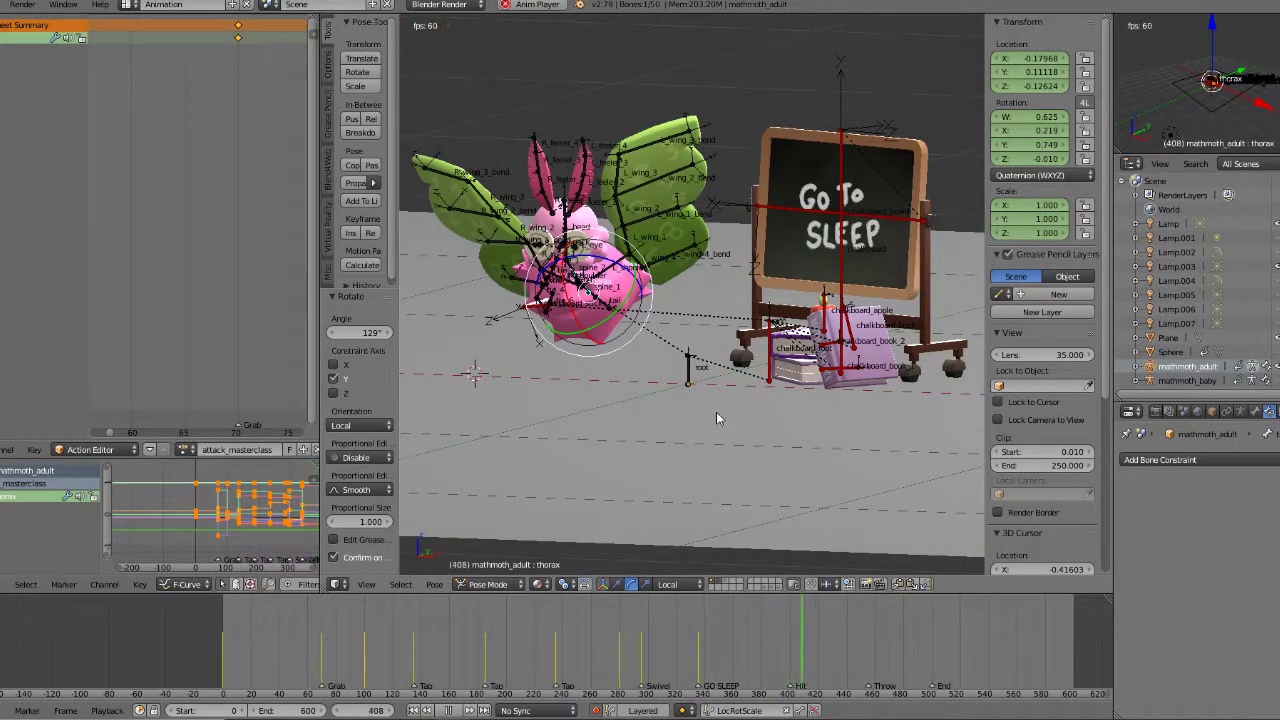
# Step: Scrub between frame 248 and the Hit marker, and replay the attack from frame 248, the Grab marker and around the second Tap
pyautogui.hotkey('alt', 'a')
pyautogui.click(610, 636)
pyautogui.moveTo(610, 636); pyautogui.dragTo(790, 634)
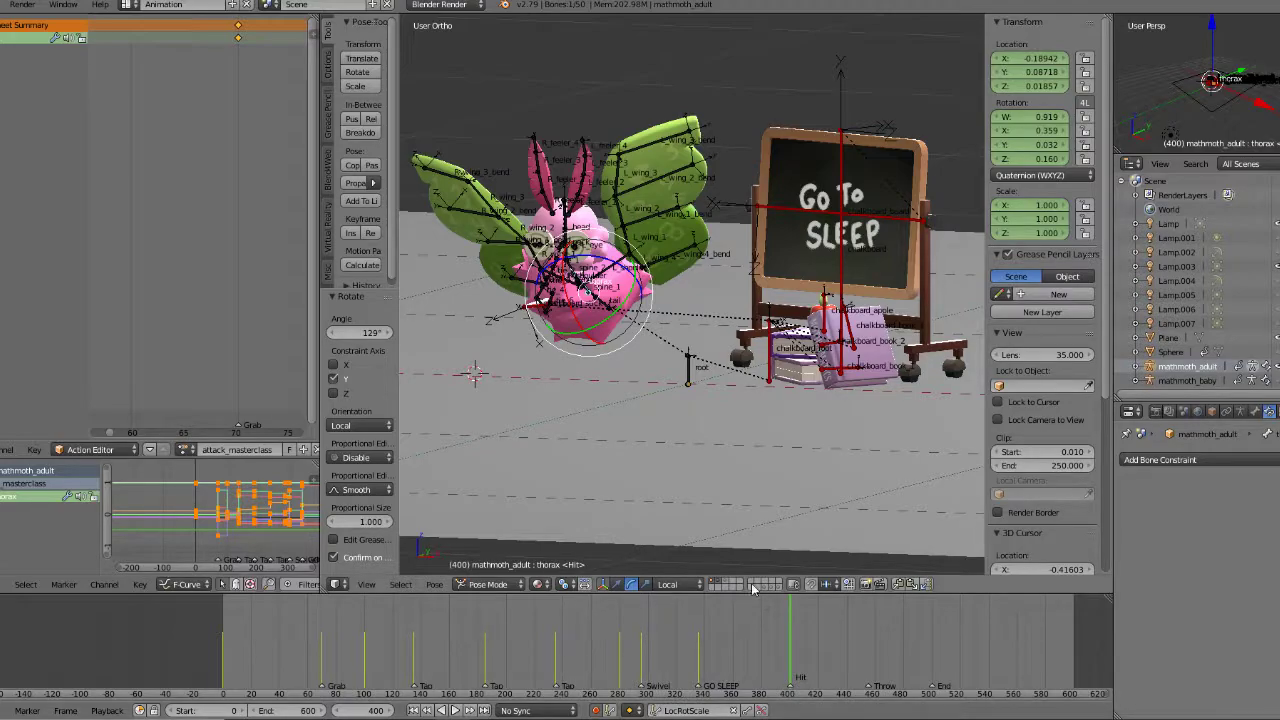
pyautogui.moveTo(399, 671); pyautogui.dragTo(577, 657)
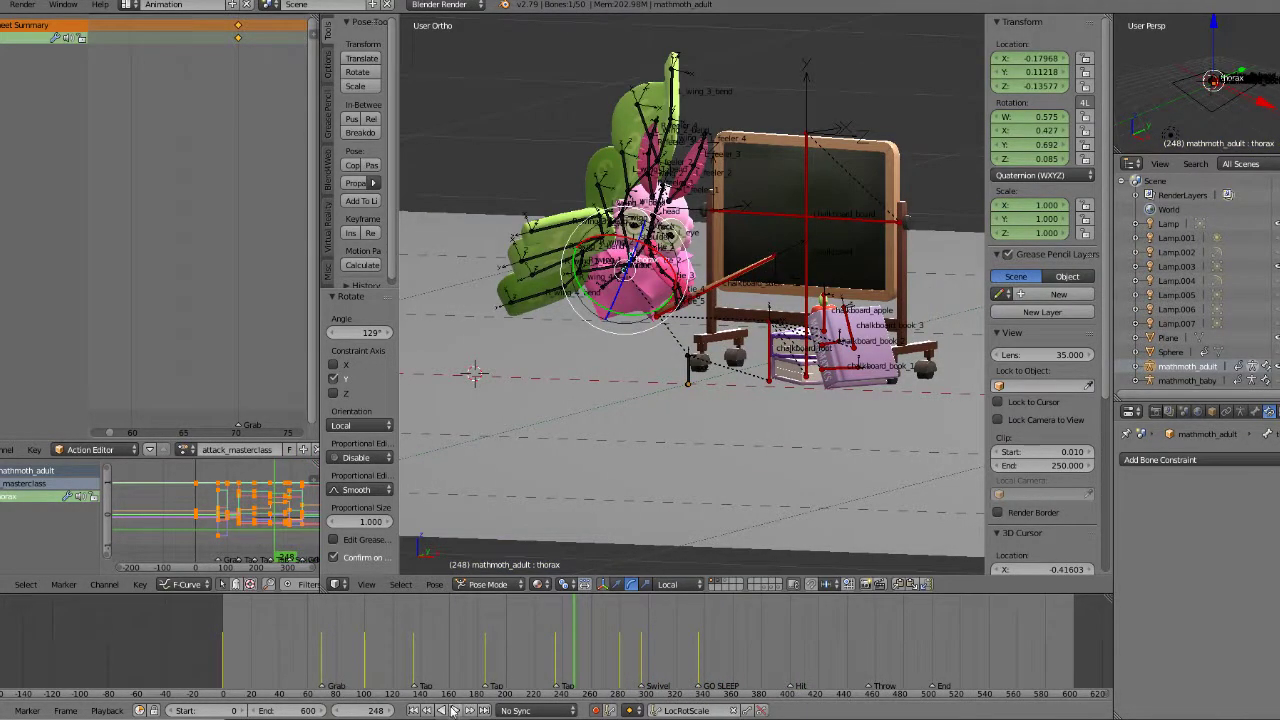
pyautogui.click(455, 710)
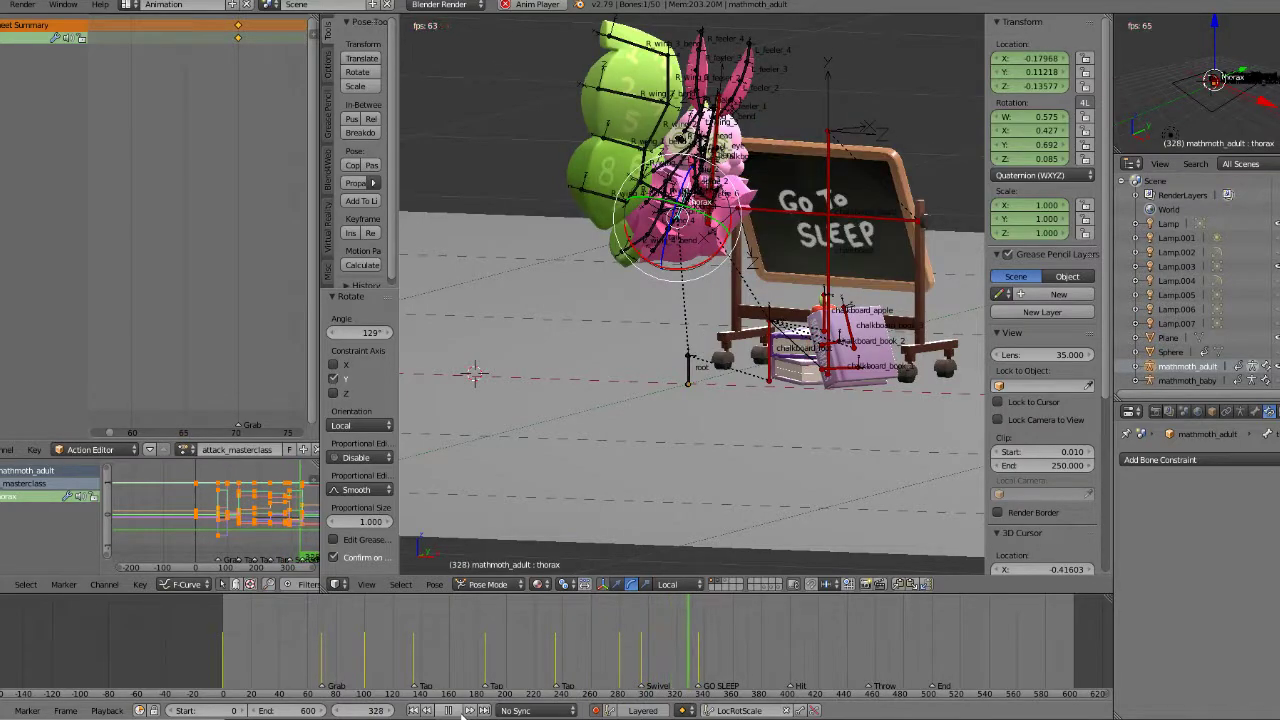
pyautogui.click(319, 655)
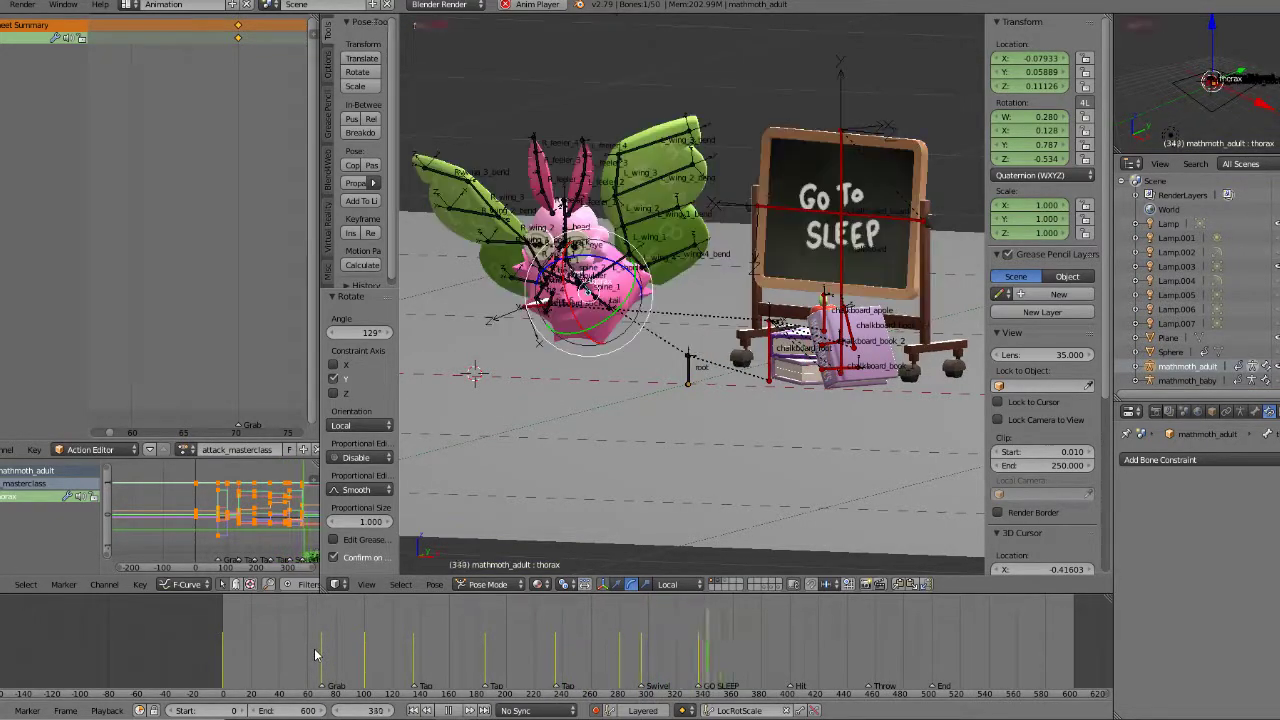
pyautogui.click(315, 655)
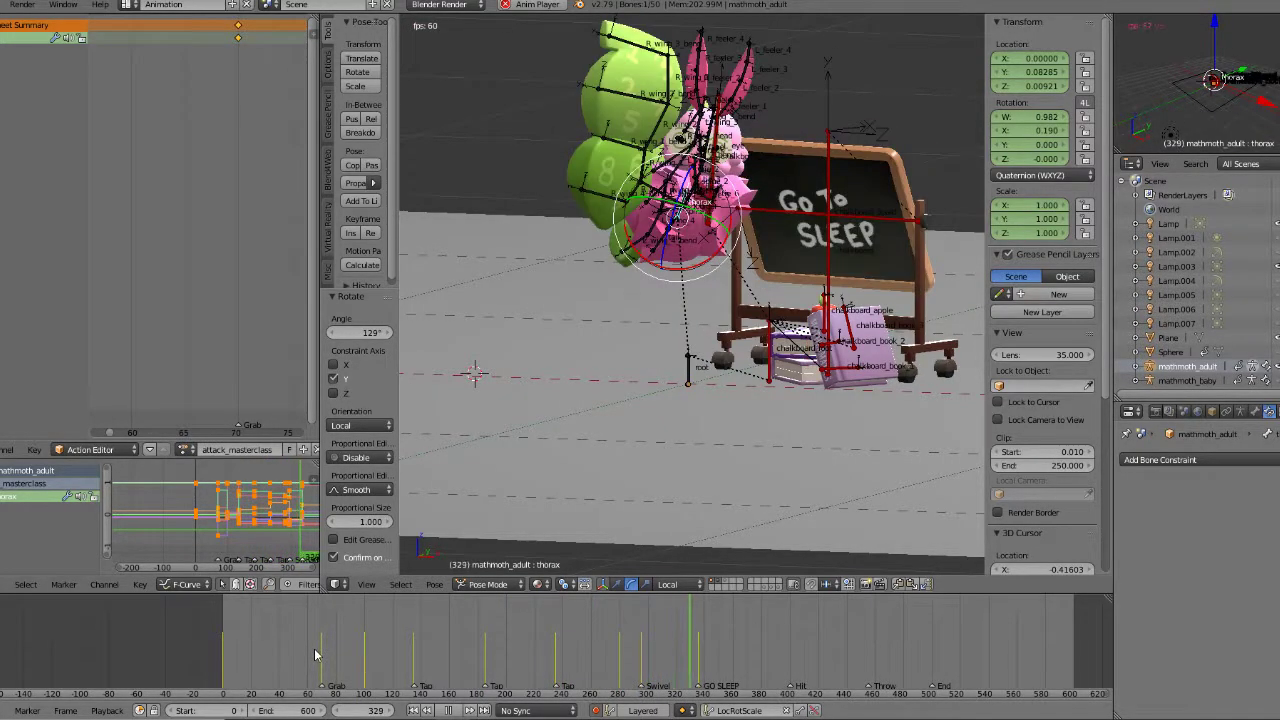
pyautogui.click(315, 655)
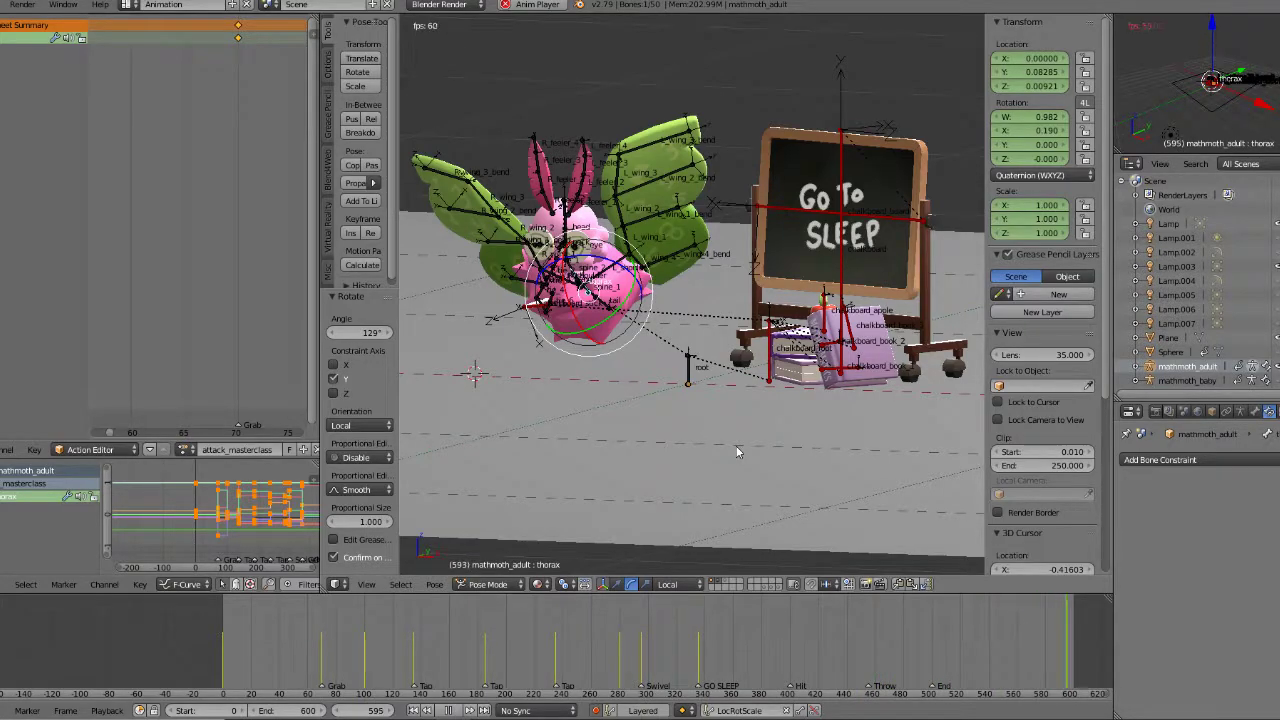
pyautogui.click(458, 643)
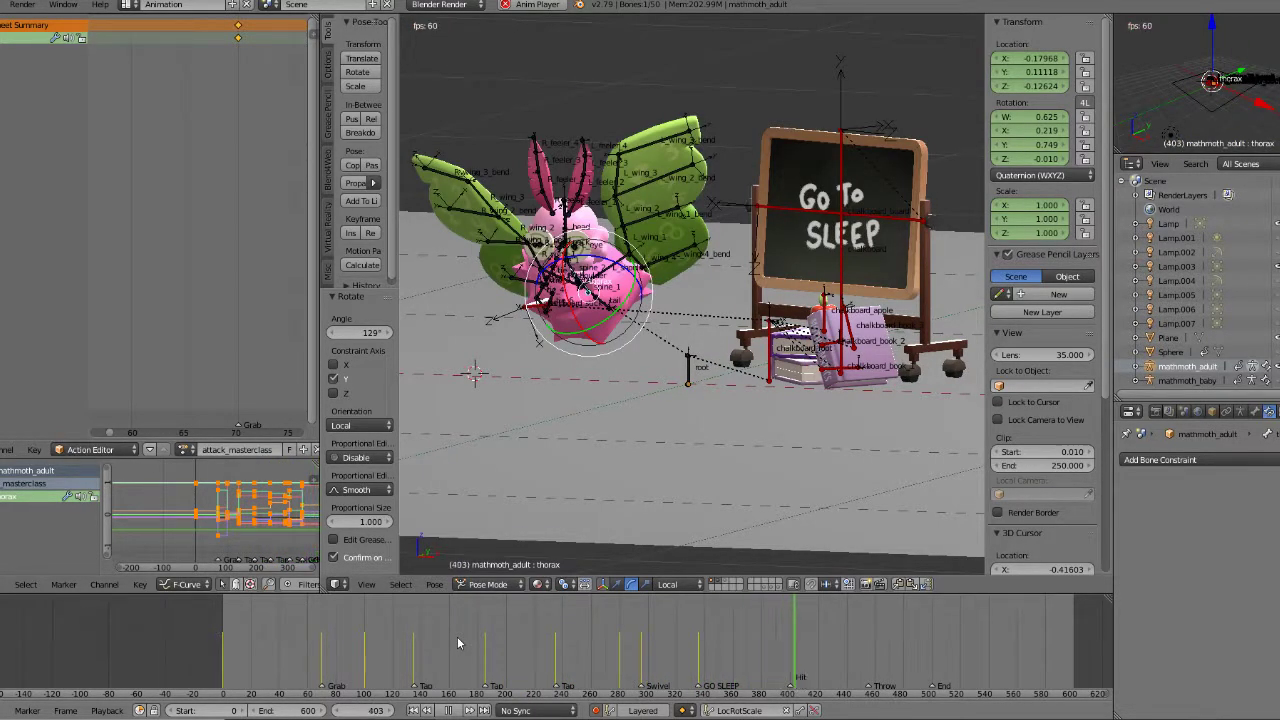
pyautogui.click(458, 643)
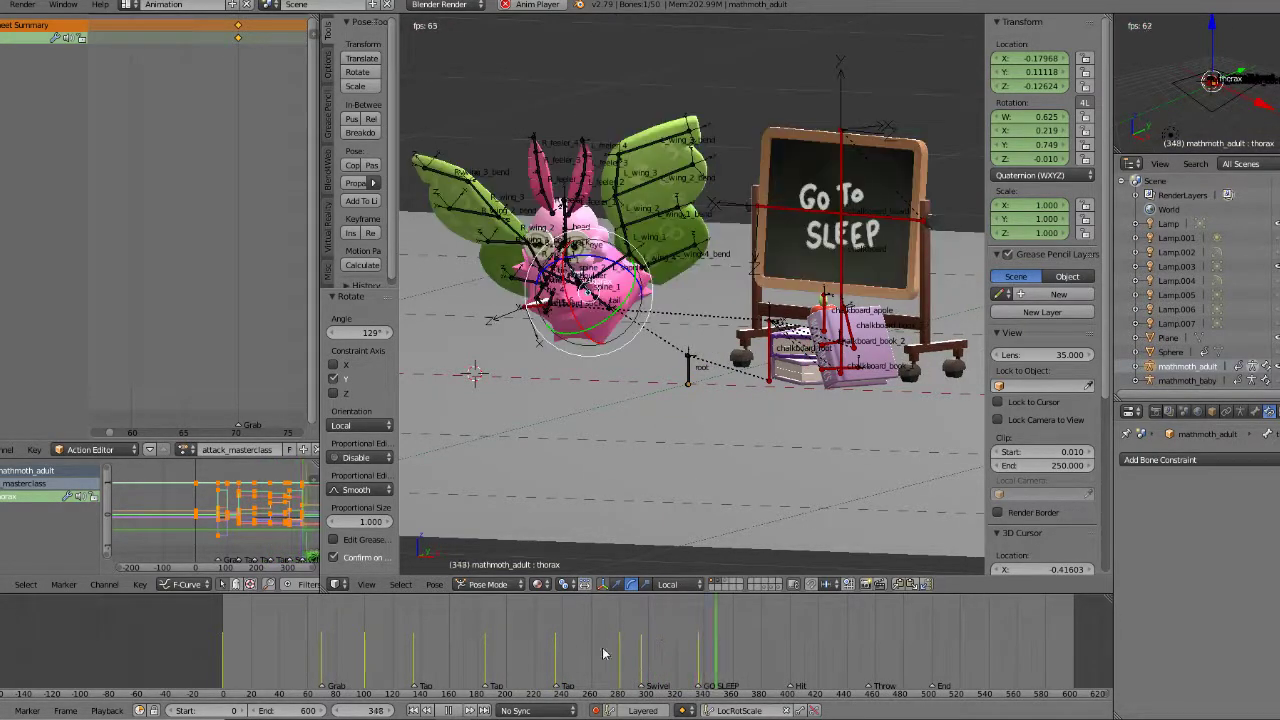
# Step: Replay the attack from frame 157, and scrub between the Hit marker at frame 400 and about frame 371
pyautogui.moveTo(563, 643); pyautogui.dragTo(445, 640)
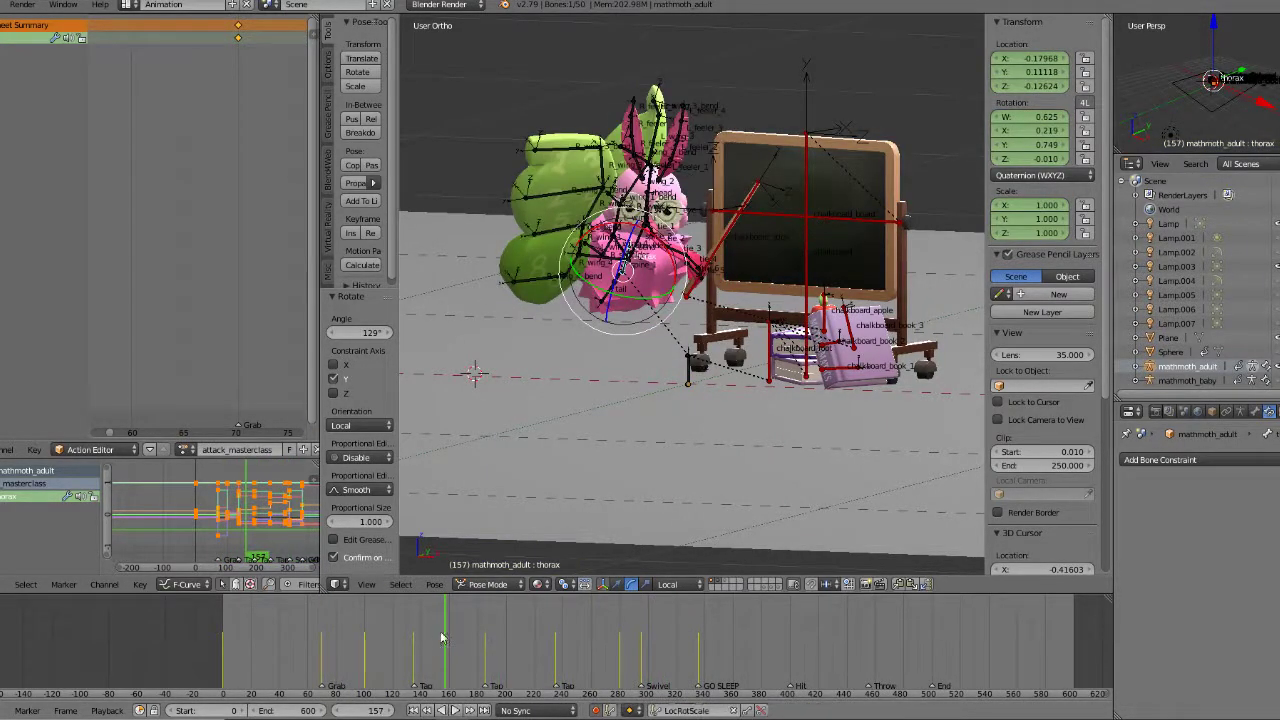
pyautogui.click(453, 710)
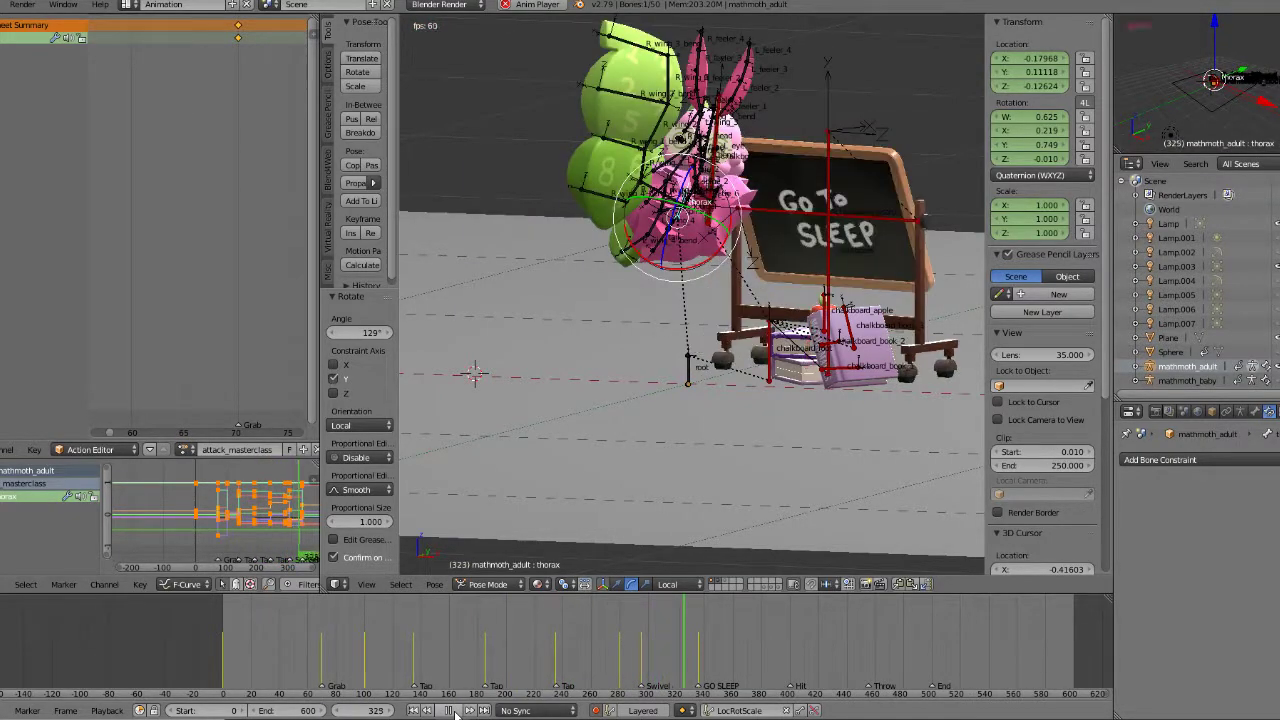
pyautogui.click(453, 710)
pyautogui.moveTo(700, 648)
pyautogui.mouseDown()
pyautogui.moveTo(676, 645)
pyautogui.moveTo(745, 642)
pyautogui.moveTo(659, 645)
pyautogui.moveTo(792, 642)
pyautogui.mouseUp()
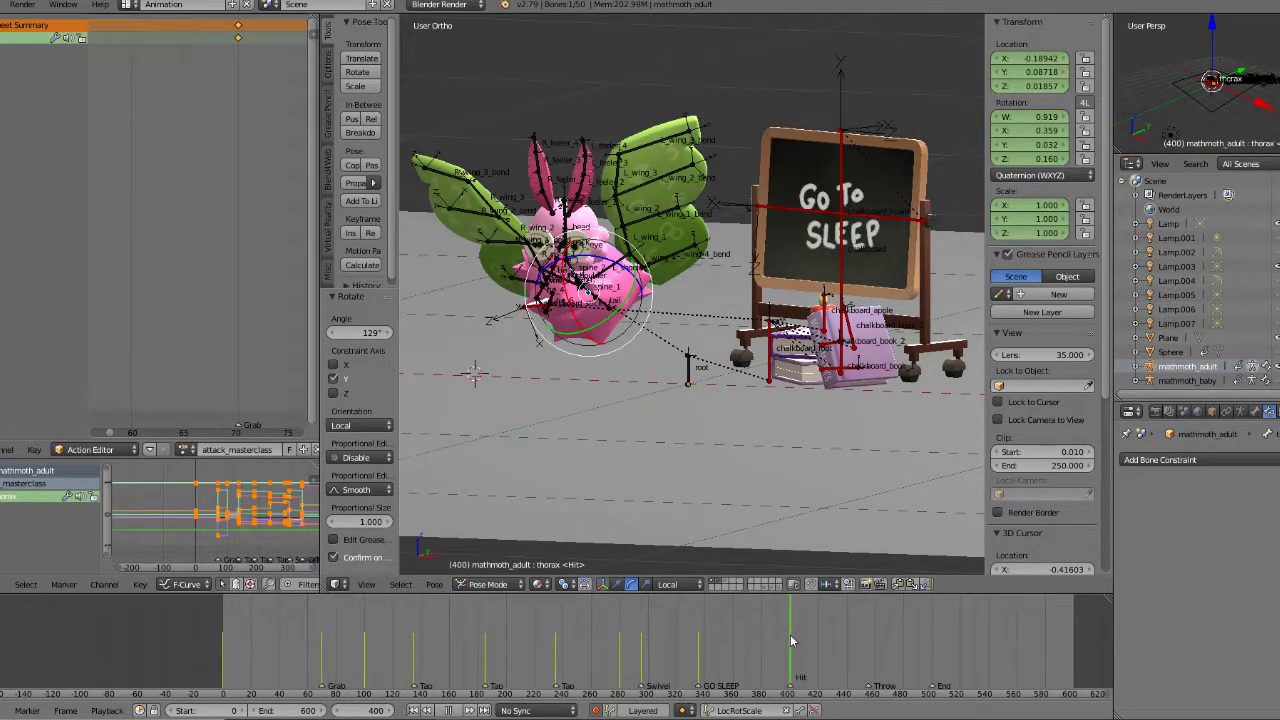
pyautogui.press('Down')
pyautogui.hotkey('alt', 'a')
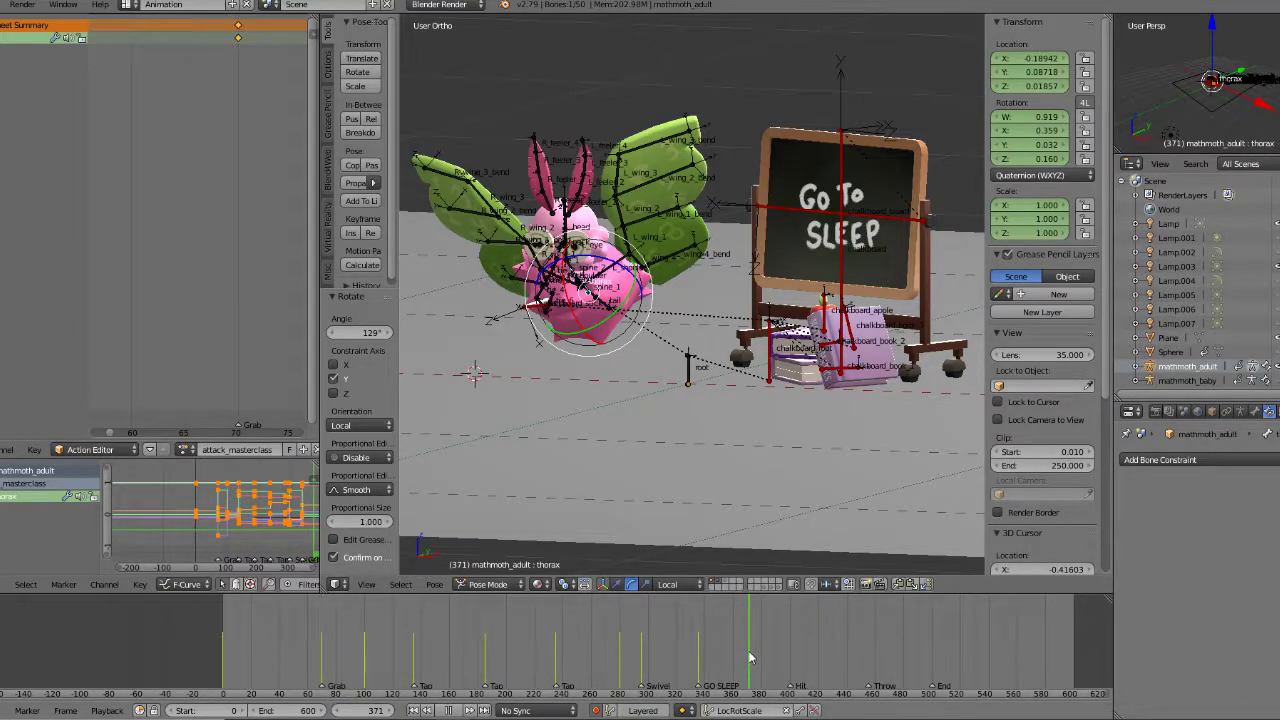
pyautogui.hotkey('alt', 'a')
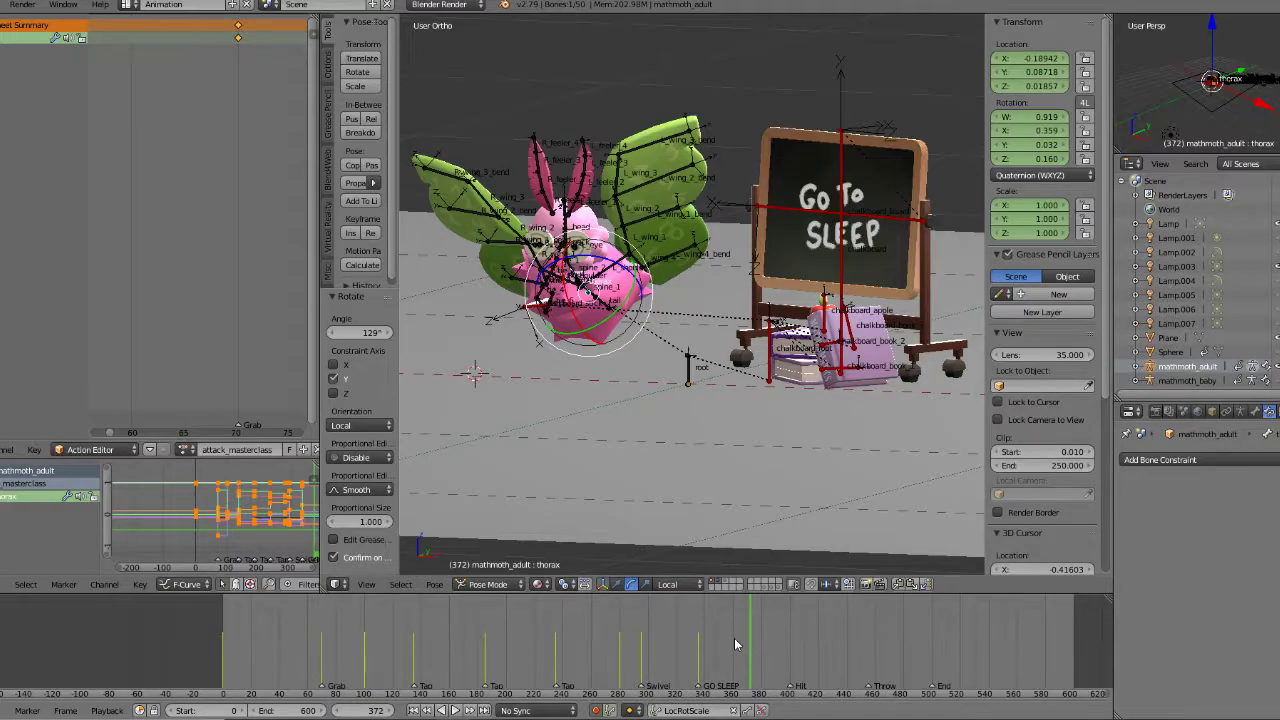
# Step: At frame 370, move the thorax bone about 0.047 along X toward the chalkboard from the top view
pyautogui.moveTo(596, 308); pyautogui.dragTo(606, 376, button='middle')
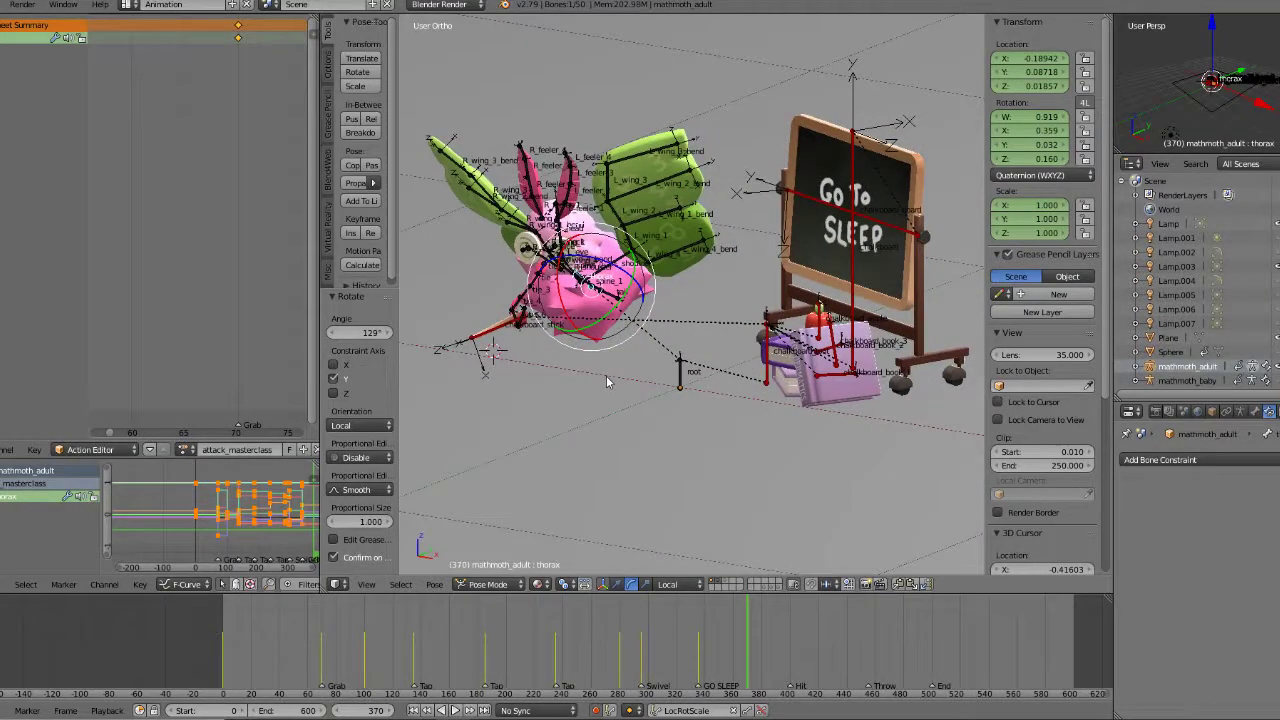
pyautogui.press('KP_7')
pyautogui.press('g')
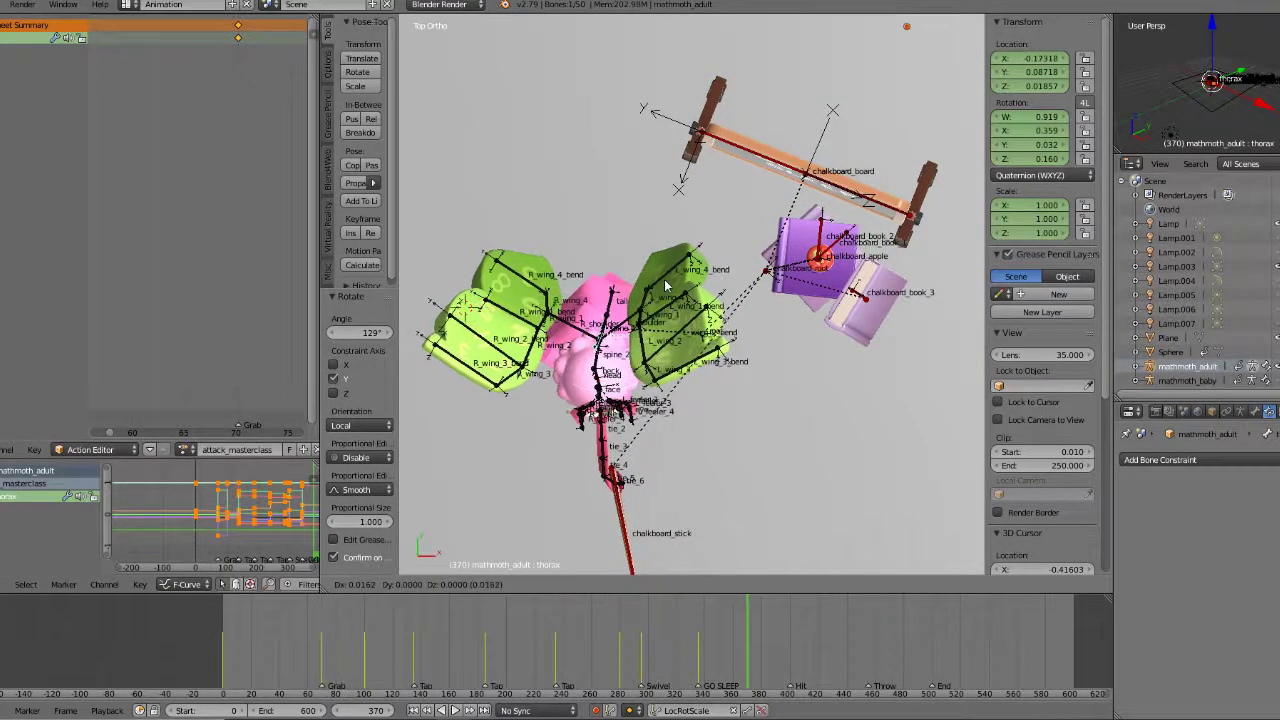
pyautogui.click(676, 285)
# Step: Rotate the thorax bone about -18.4° on local Z and -10.4° on local Y, and compare it with the previous key's pose
pyautogui.press('KP_1')
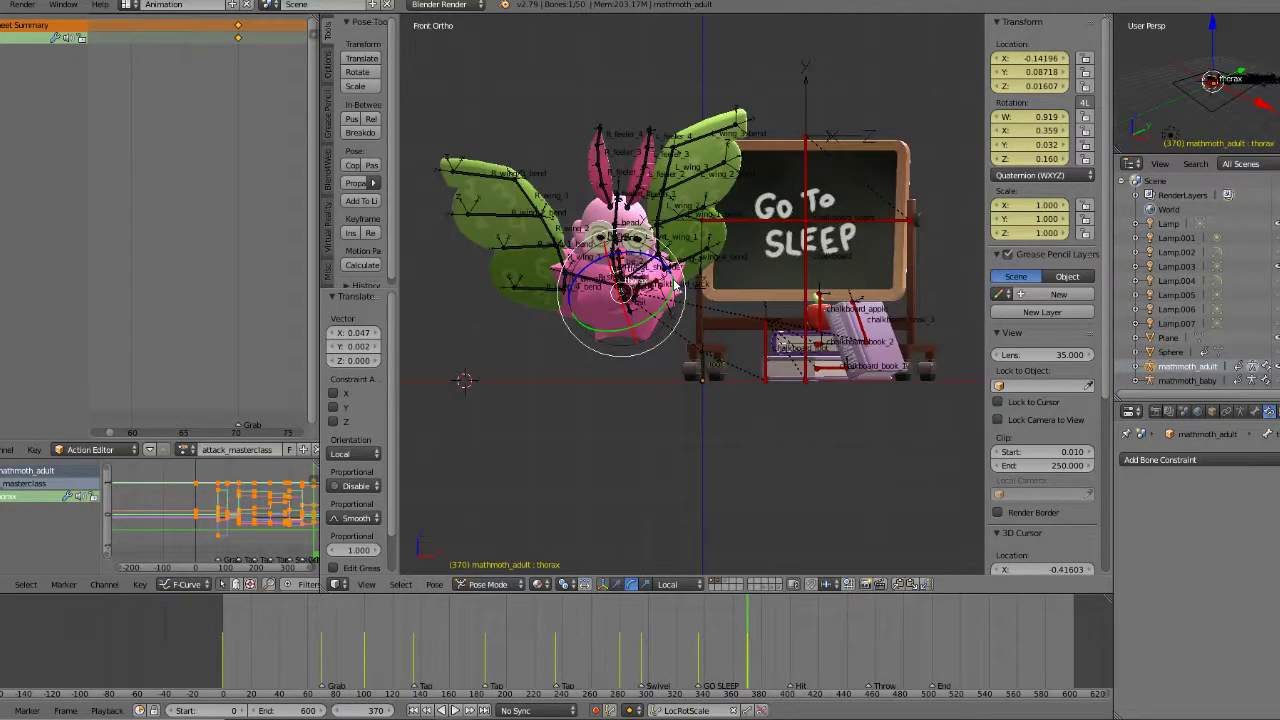
pyautogui.press('r')
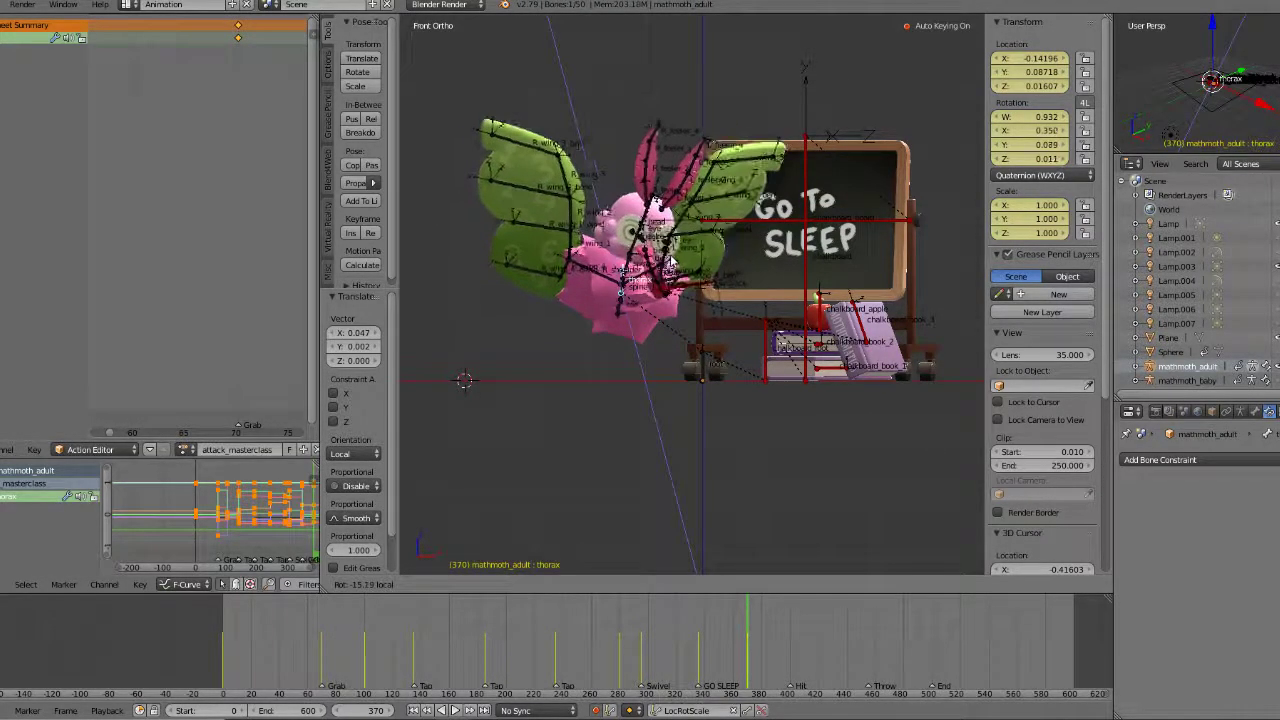
pyautogui.click(620, 315)
pyautogui.press('r')
pyautogui.press('y')
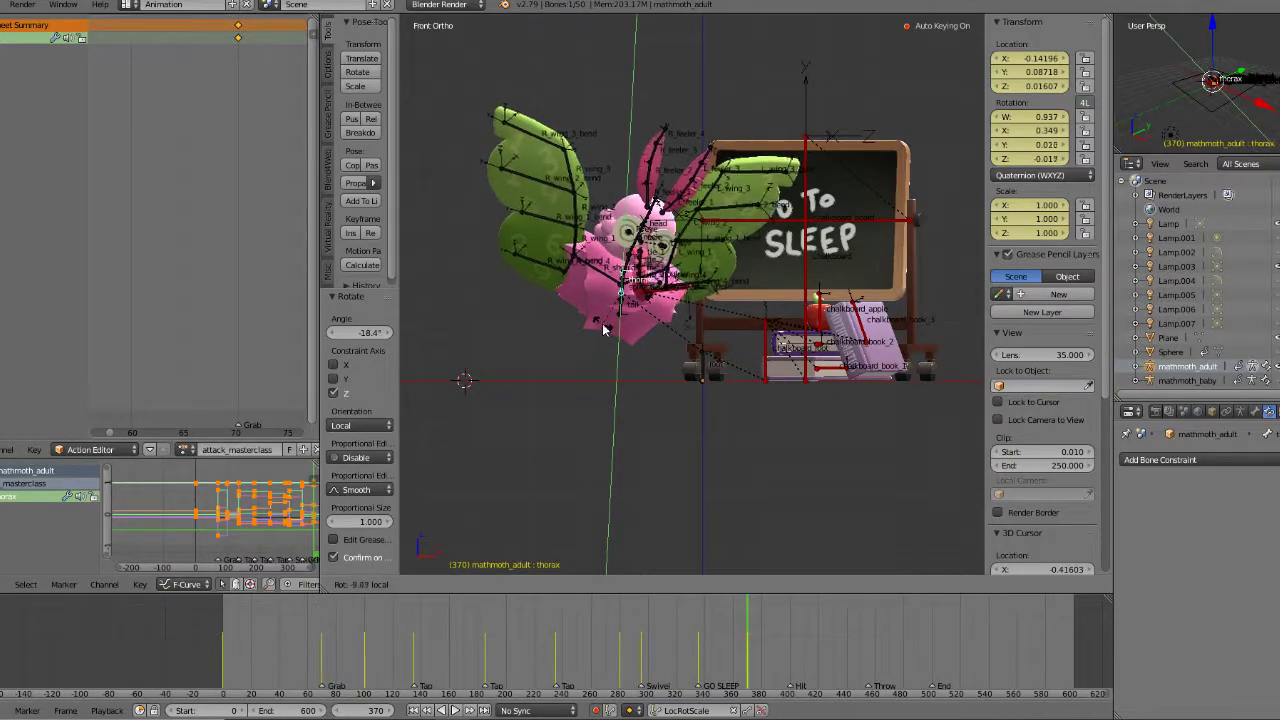
pyautogui.click(608, 328)
pyautogui.press('Down')
pyautogui.press('Up')
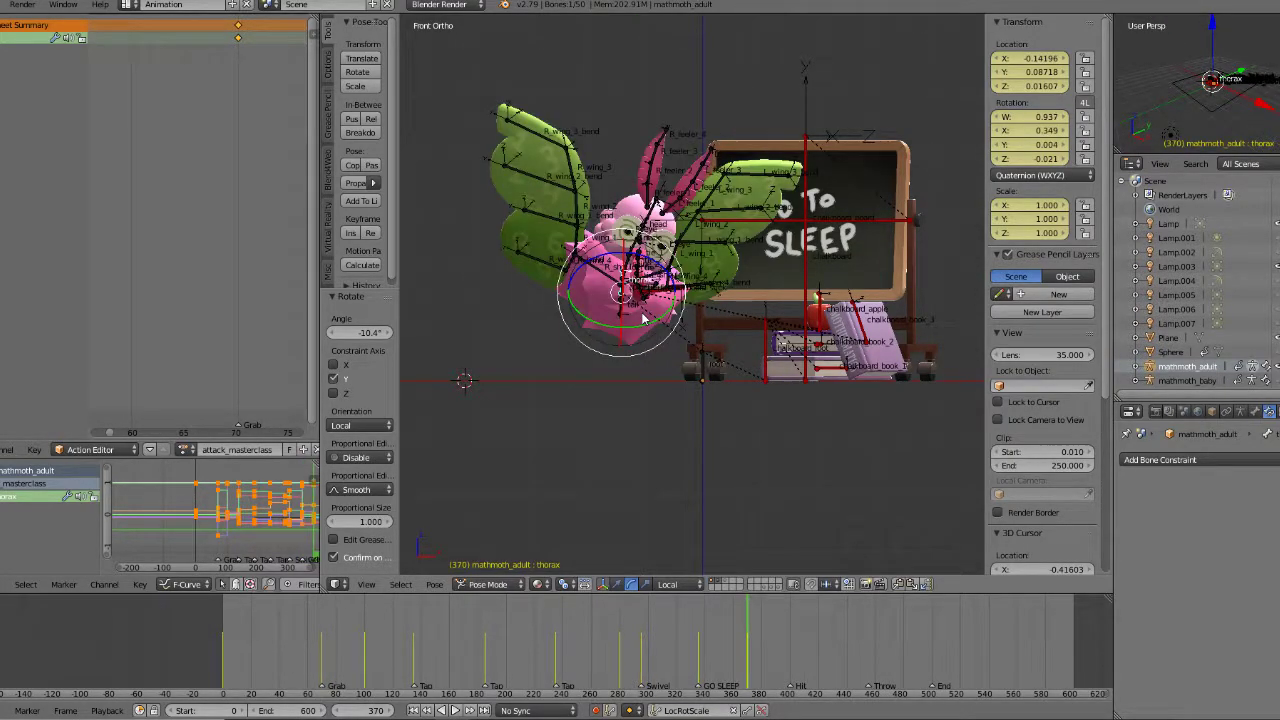
# Step: Clear the pose transforms of the spine_2 bone at frame 370
pyautogui.moveTo(659, 254); pyautogui.dragTo(683, 268, button='middle')
pyautogui.scroll(2, 683, 268)
pyautogui.rightClick(650, 267)
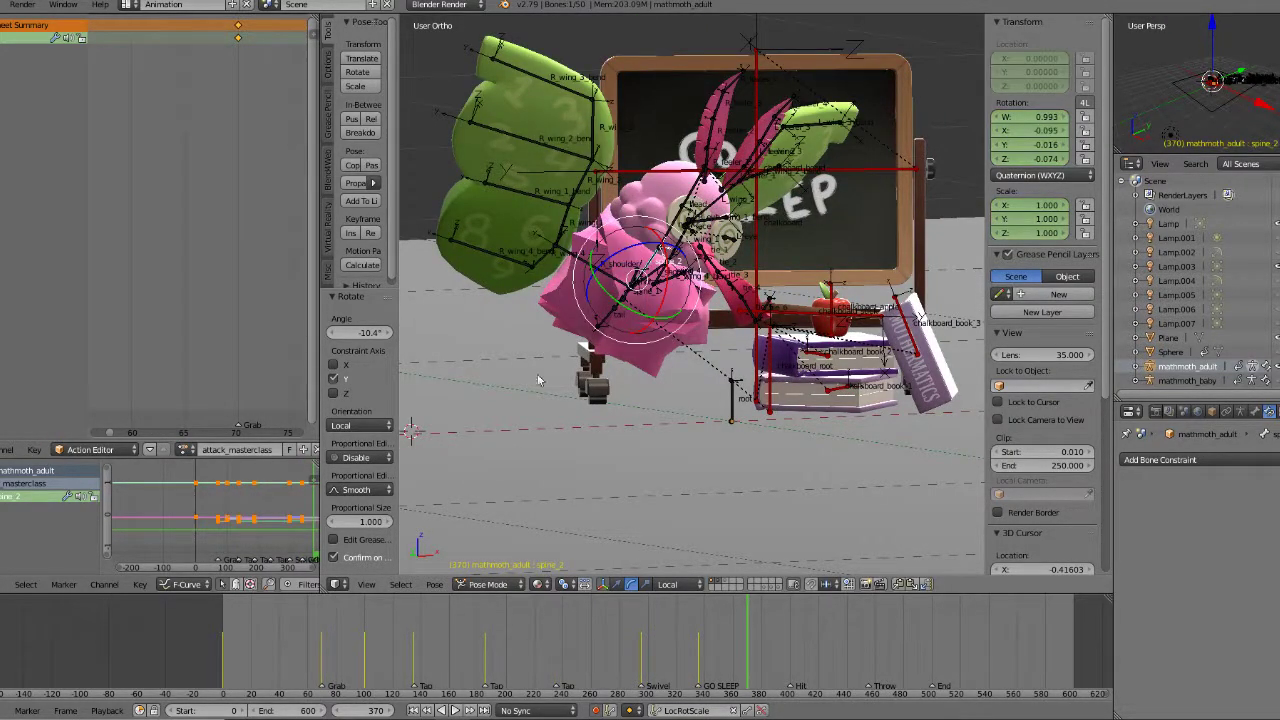
pyautogui.click(434, 584)
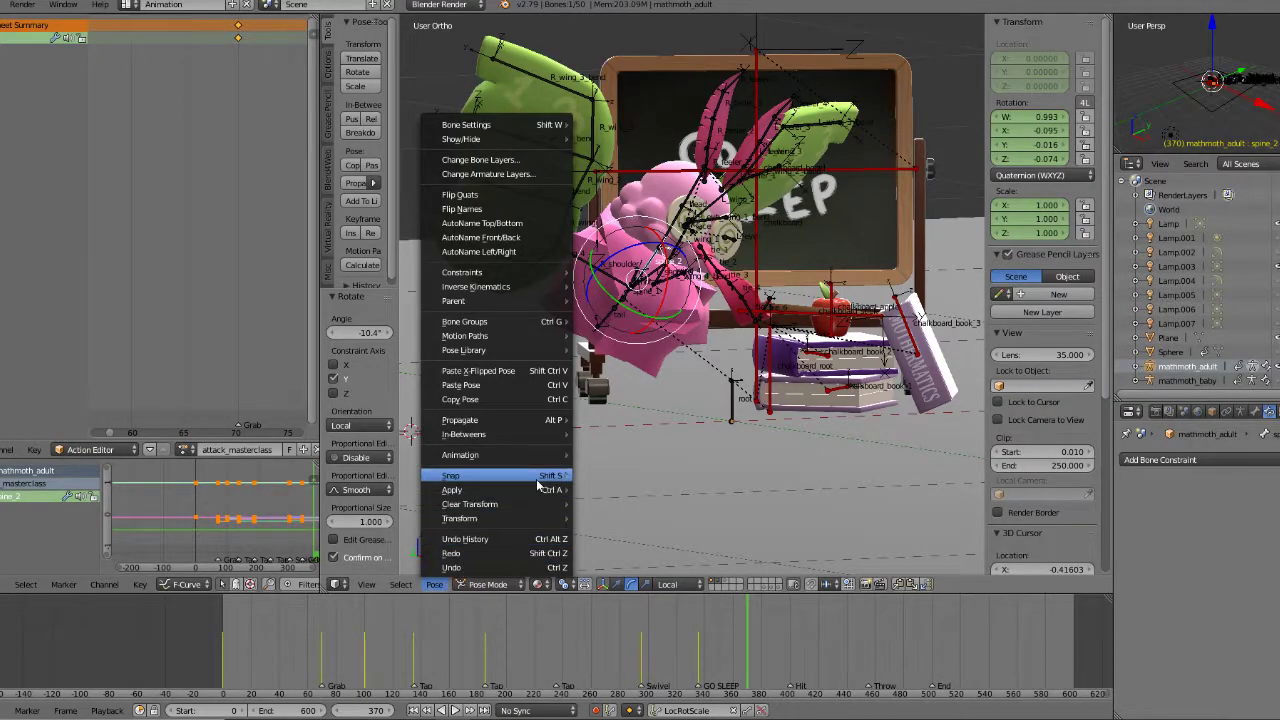
pyautogui.moveTo(470, 504)
pyautogui.click(600, 537)
pyautogui.scroll(3, 688, 255)
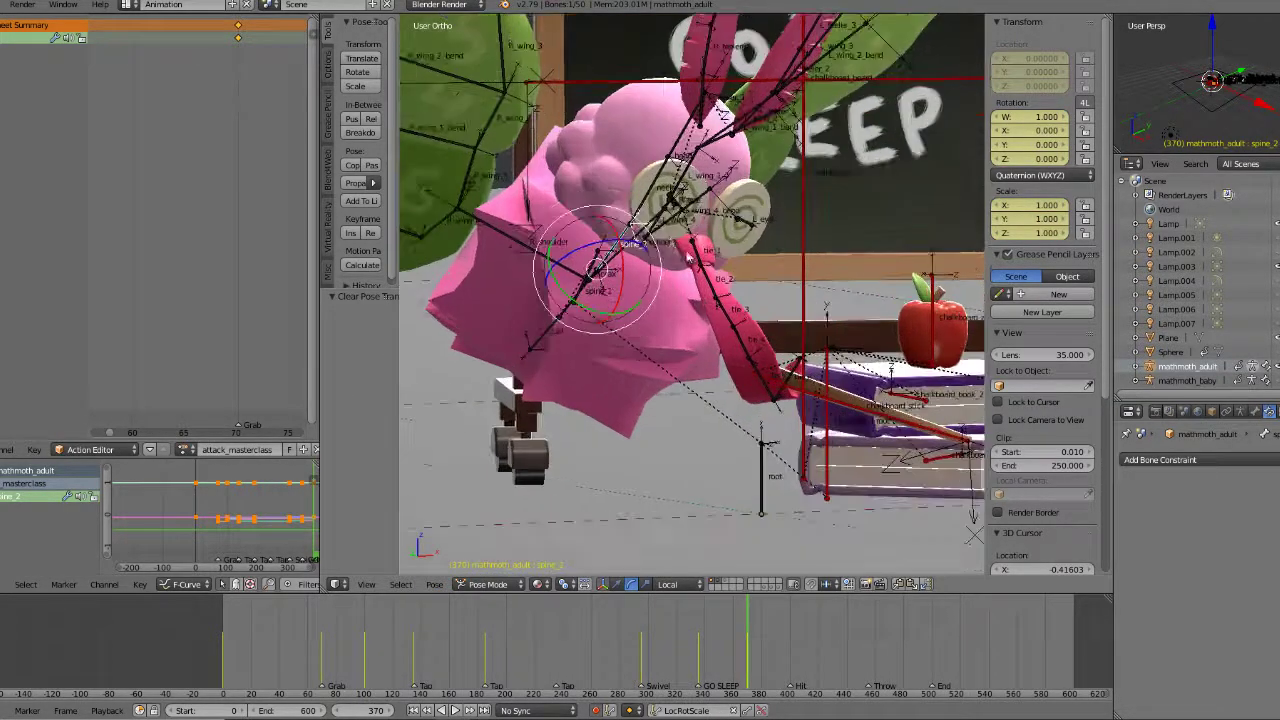
# Step: Clear all pose transforms of the neck bone at frame 370
pyautogui.rightClick(640, 210)
pyautogui.moveTo(640, 210); pyautogui.dragTo(692, 213, button='middle')
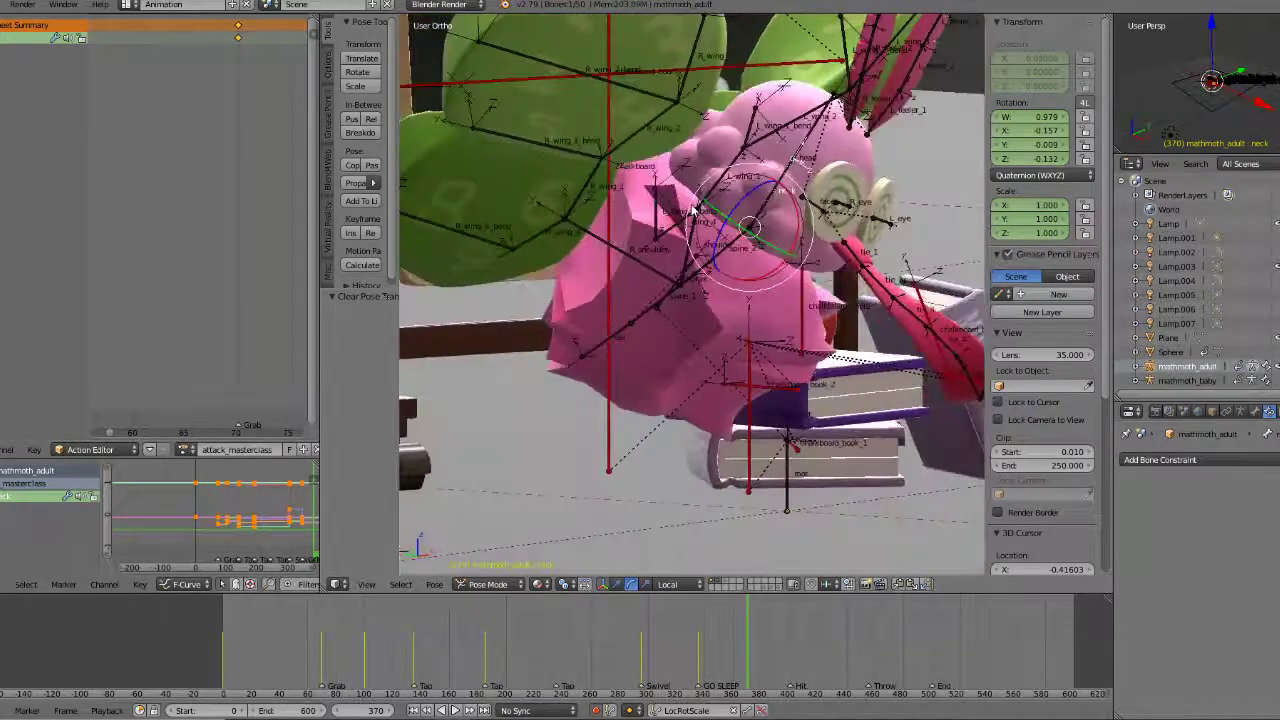
pyautogui.click(434, 584)
pyautogui.moveTo(519, 504)
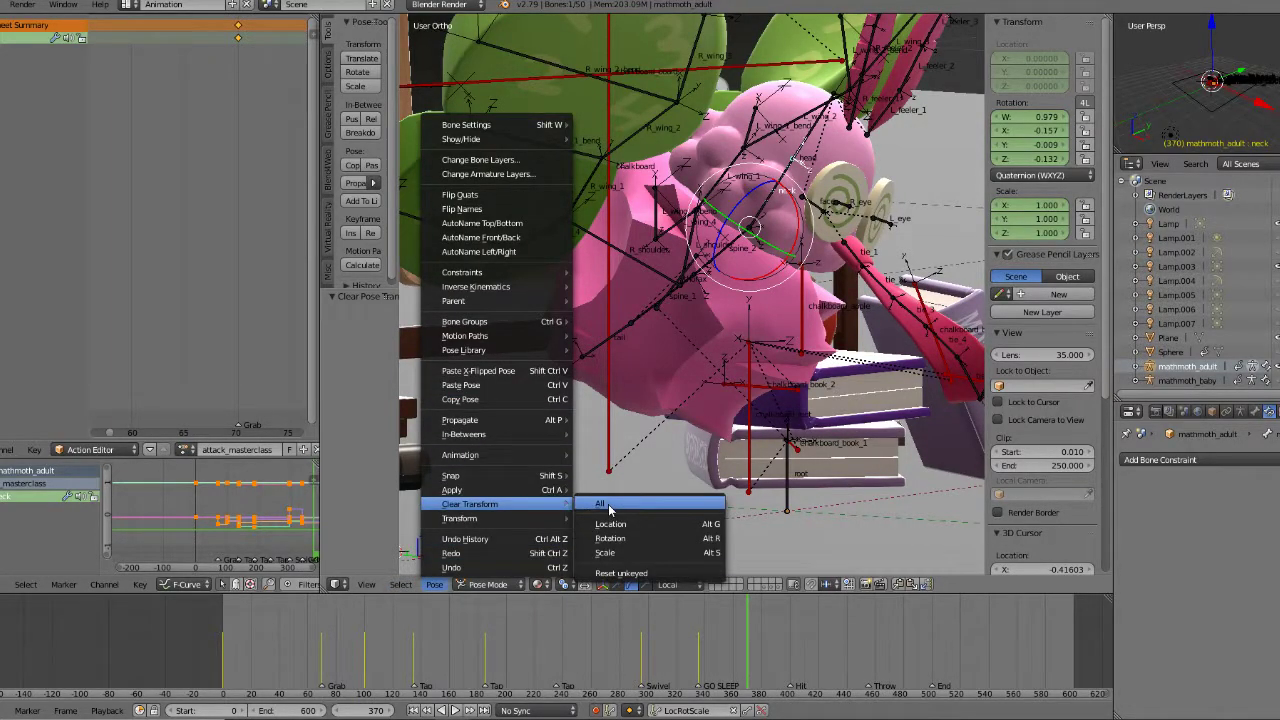
pyautogui.click(608, 506)
# Step: Adjust the mathmoth's head and neck area at frame 370 with small local rotations, including about 6.1° on Z
pyautogui.moveTo(756, 372); pyautogui.dragTo(738, 250, button='middle')
pyautogui.moveTo(671, 222); pyautogui.dragTo(683, 220, button='middle')
pyautogui.rightClick(686, 220)
pyautogui.rightClick(694, 228)
pyautogui.moveTo(702, 239); pyautogui.dragTo(706, 224)
pyautogui.press('KP_1')
pyautogui.moveTo(540, 218); pyautogui.dragTo(526, 210)
# Step: Turn the mathmoth's head away from the chalkboard from the front view, including a local X rotation of about -9.57°
pyautogui.rightClick(515, 164)
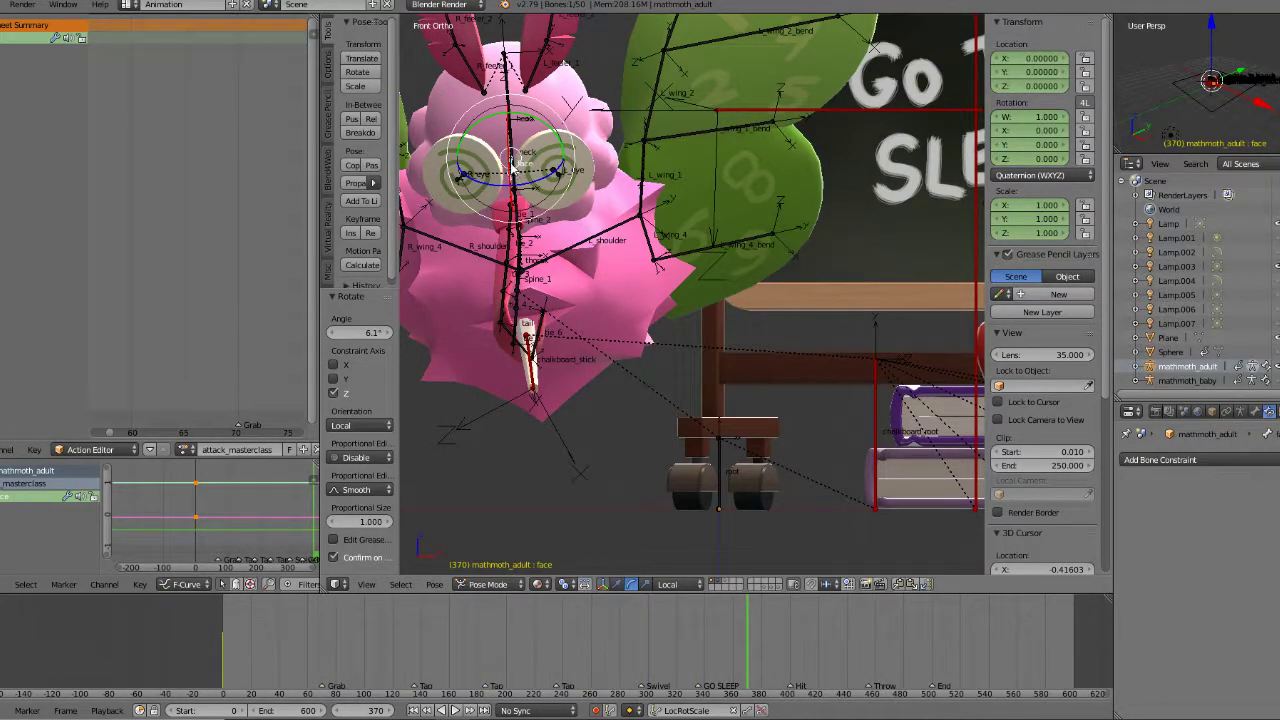
pyautogui.rightClick(535, 198)
pyautogui.moveTo(540, 218); pyautogui.dragTo(531, 217)
pyautogui.moveTo(544, 157); pyautogui.dragTo(517, 216)
# Step: Move the thorax bone at frame 370 about 0.029 along X toward the chalkboard, comparing it with the GO SLEEP pose
pyautogui.rightClick(521, 241)
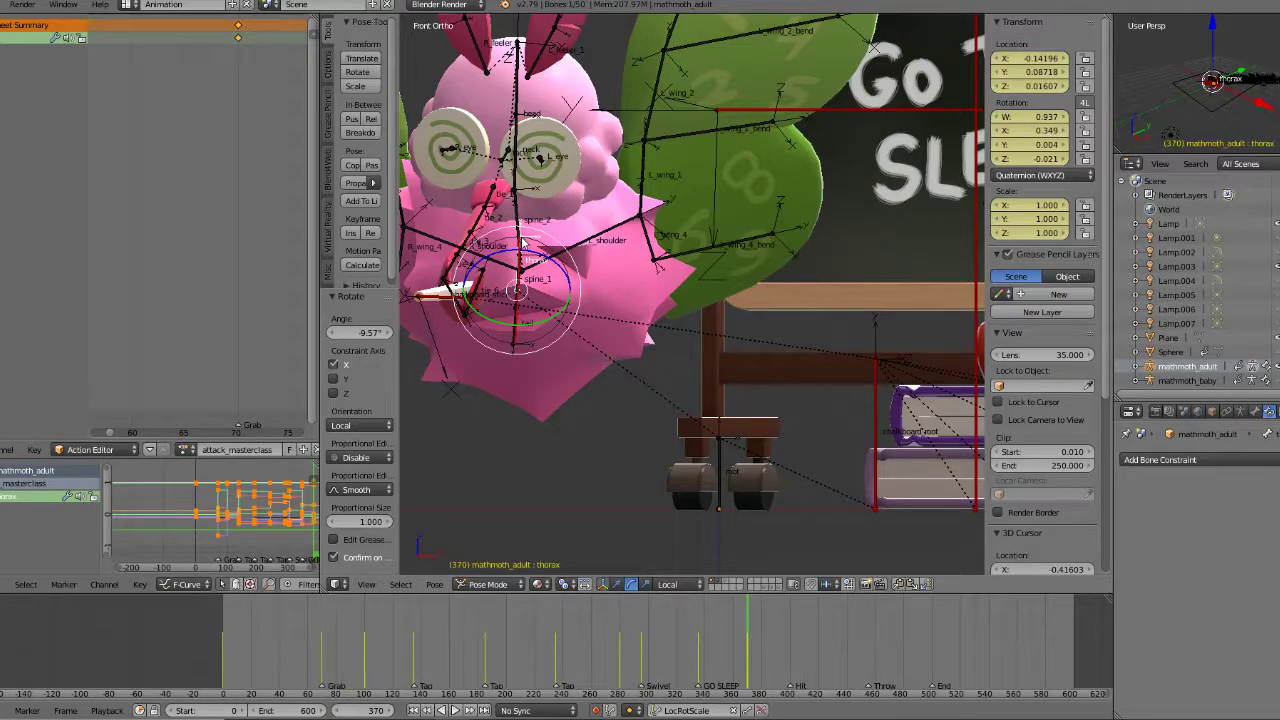
pyautogui.press('Down')
pyautogui.scroll(-3, 716, 284)
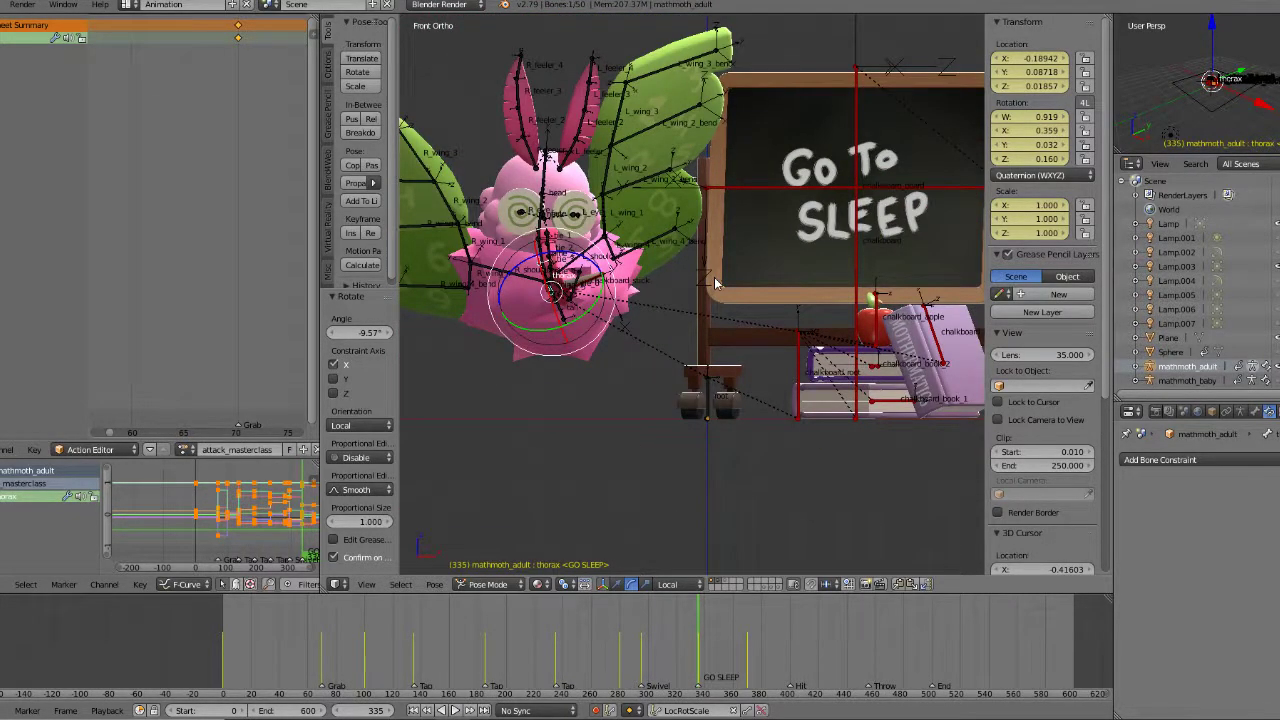
pyautogui.press('Up')
pyautogui.press('g')
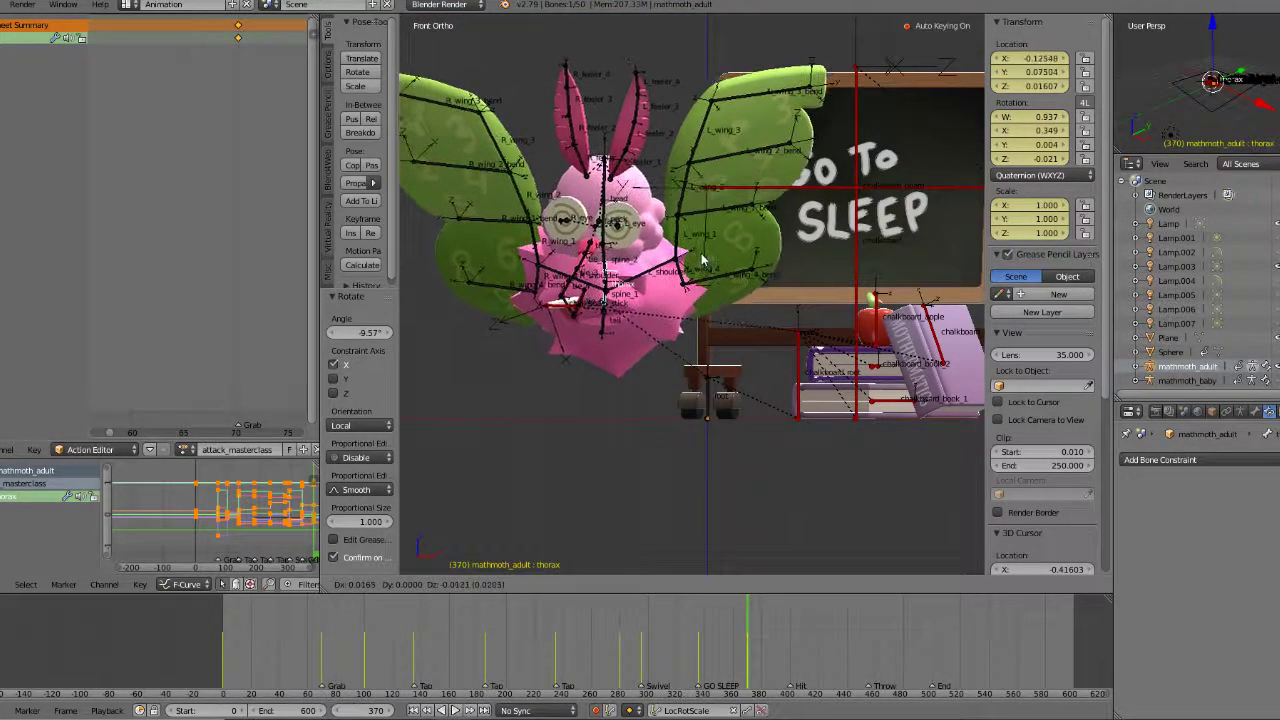
pyautogui.click(712, 261)
pyautogui.press('Down')
pyautogui.press('Up')
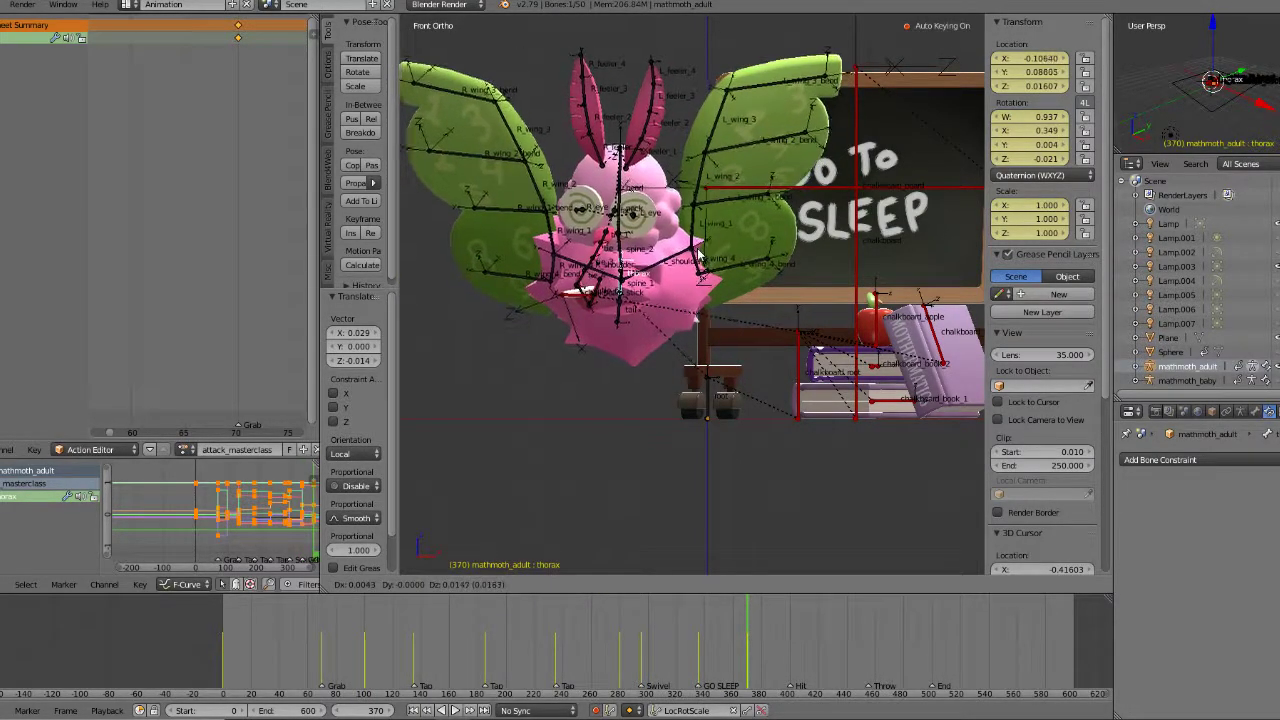
# Step: Try lowering the thorax bone between the GO SLEEP and frame 370 keys, and delete the added LocRotScale keyframes
pyautogui.moveTo(745, 655); pyautogui.dragTo(800, 640)
pyautogui.press('g')
pyautogui.click(610, 405)
pyautogui.click(723, 645)
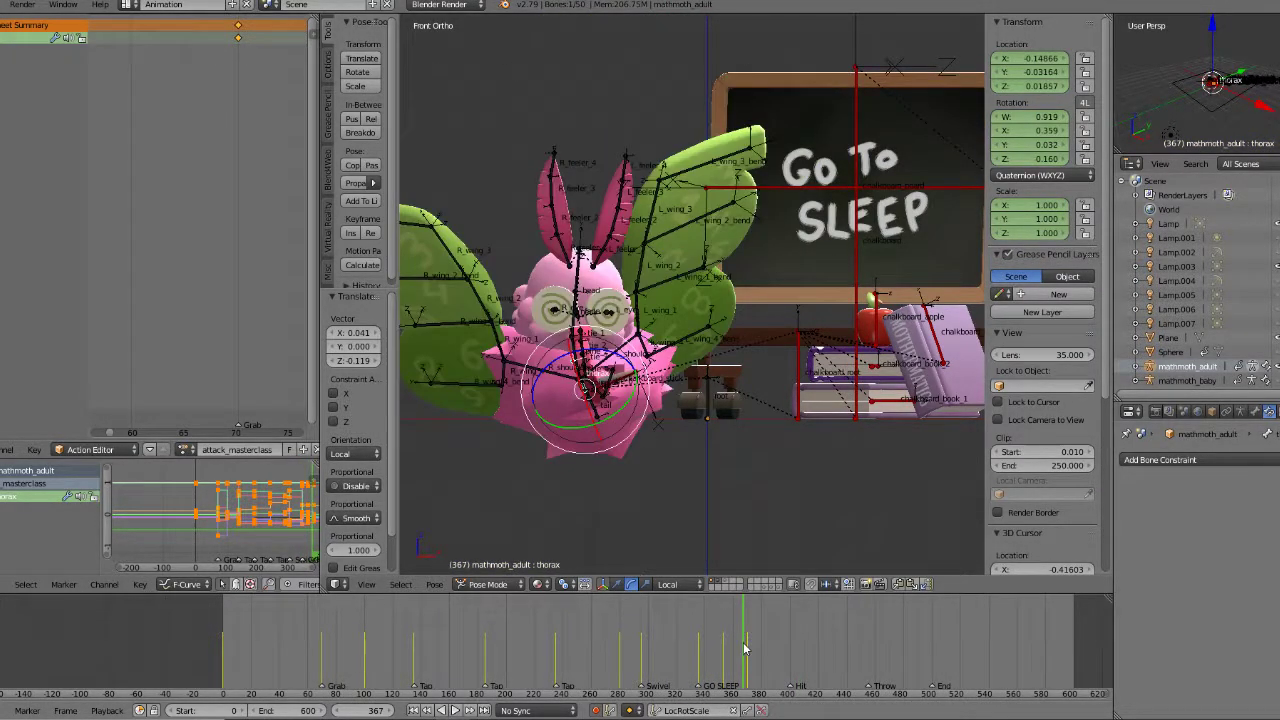
pyautogui.click(762, 711)
# Step: Replay the transition from before Swivel through GO SLEEP into the frame 370 pose, from the front and a perspective view
pyautogui.hotkey('alt', 'a')
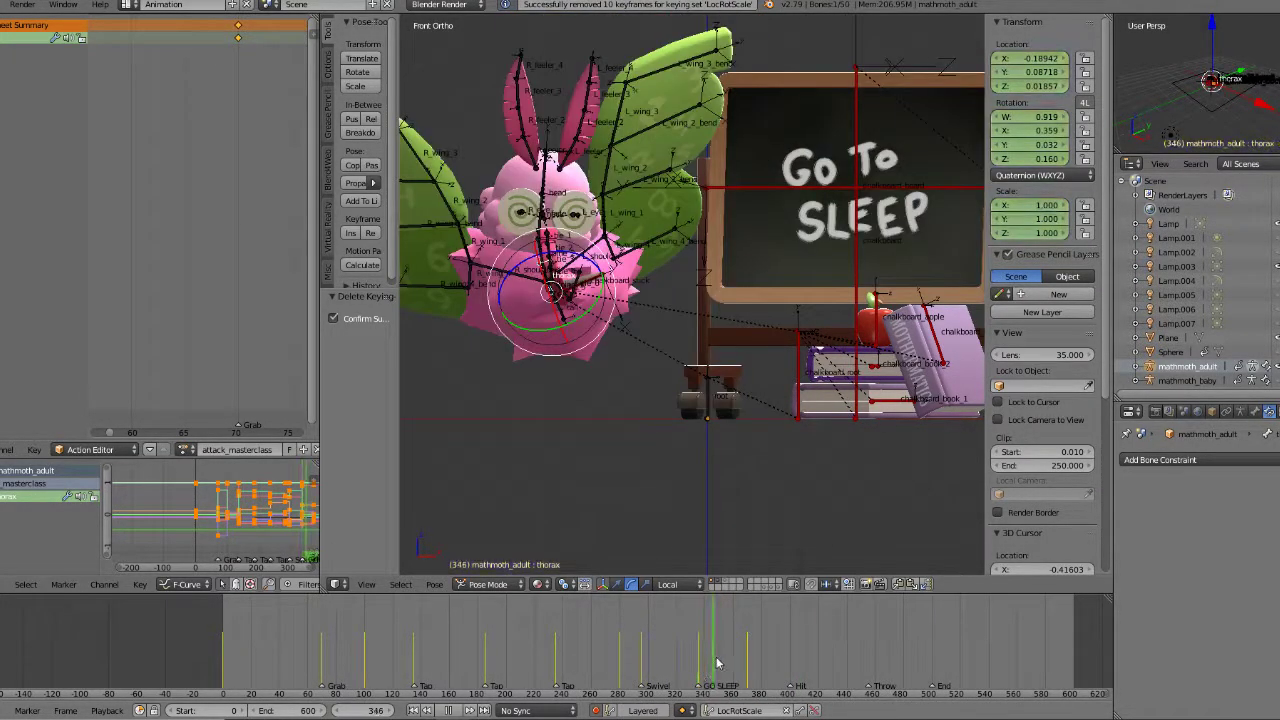
pyautogui.moveTo(715, 662)
pyautogui.mouseDown()
pyautogui.moveTo(757, 663)
pyautogui.moveTo(704, 658)
pyautogui.mouseUp()
pyautogui.hotkey('alt', 'a')
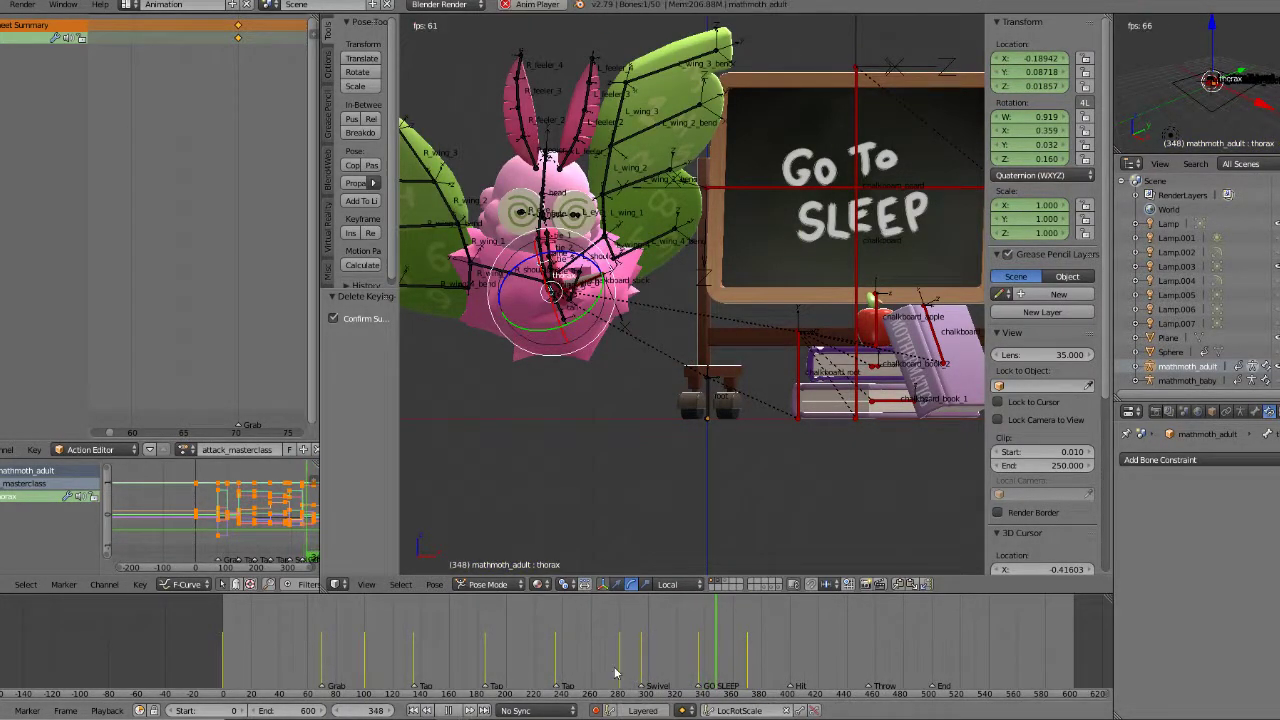
pyautogui.click(594, 646)
pyautogui.moveTo(694, 402); pyautogui.dragTo(737, 384, button='middle')
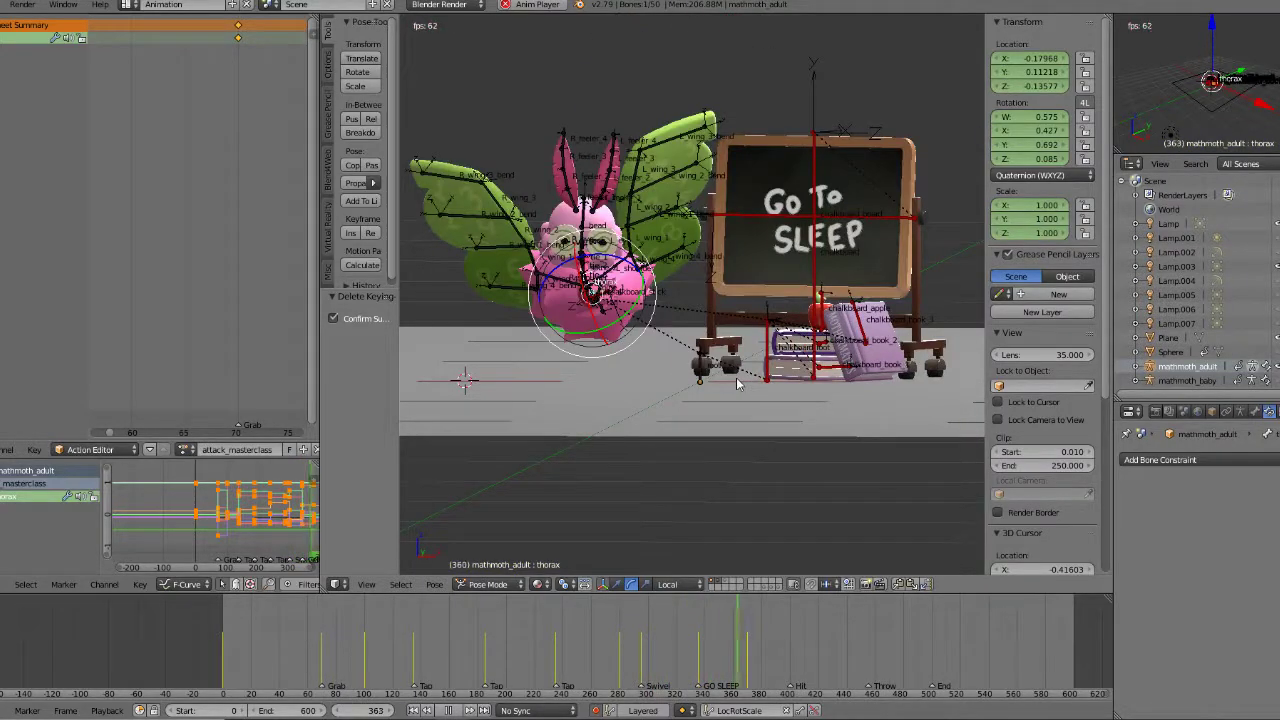
pyautogui.click(651, 638)
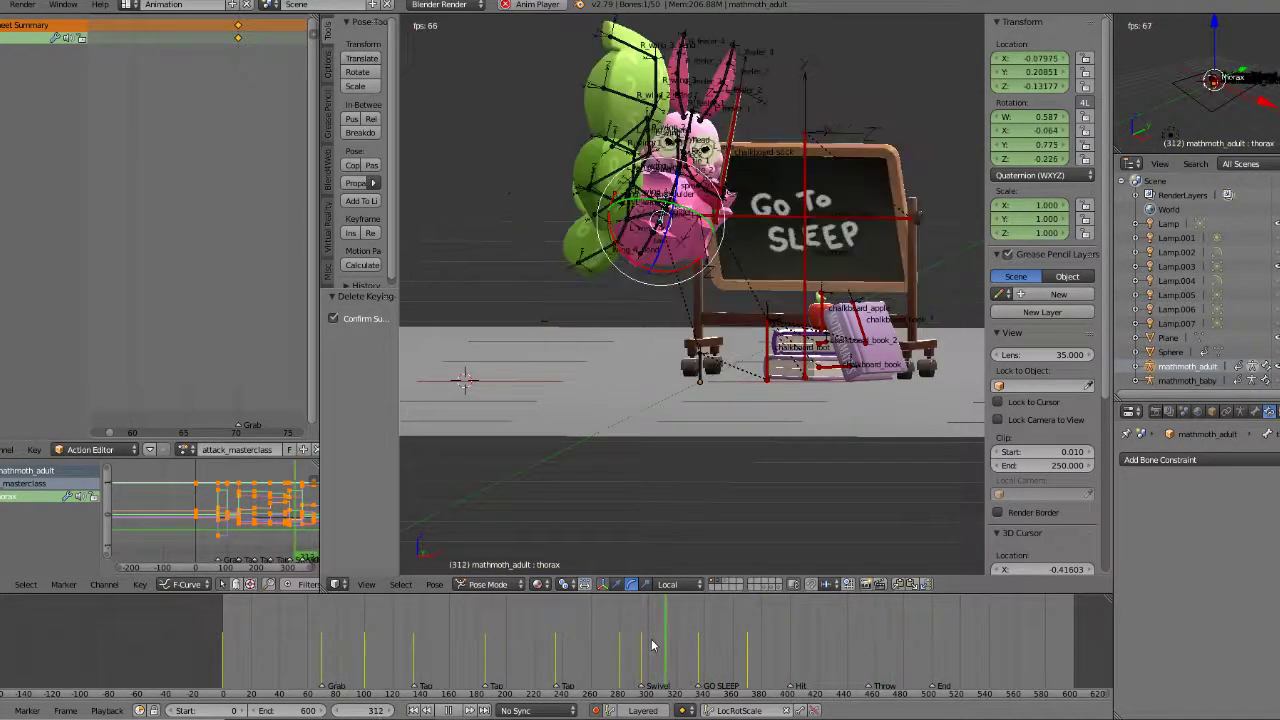
pyautogui.click(595, 641)
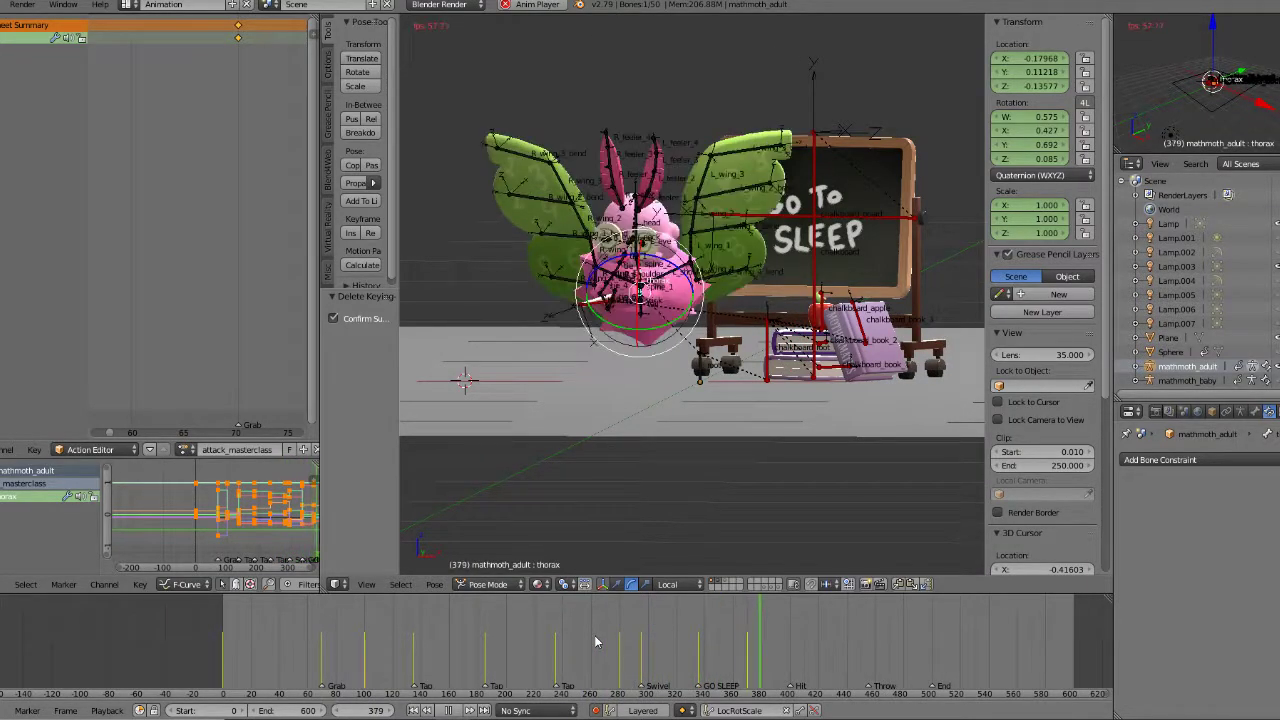
# Step: Select all of the mathmoth rig's bones at frame 370 and compare the pose with the GO SLEEP key
pyautogui.moveTo(643, 669); pyautogui.dragTo(748, 665)
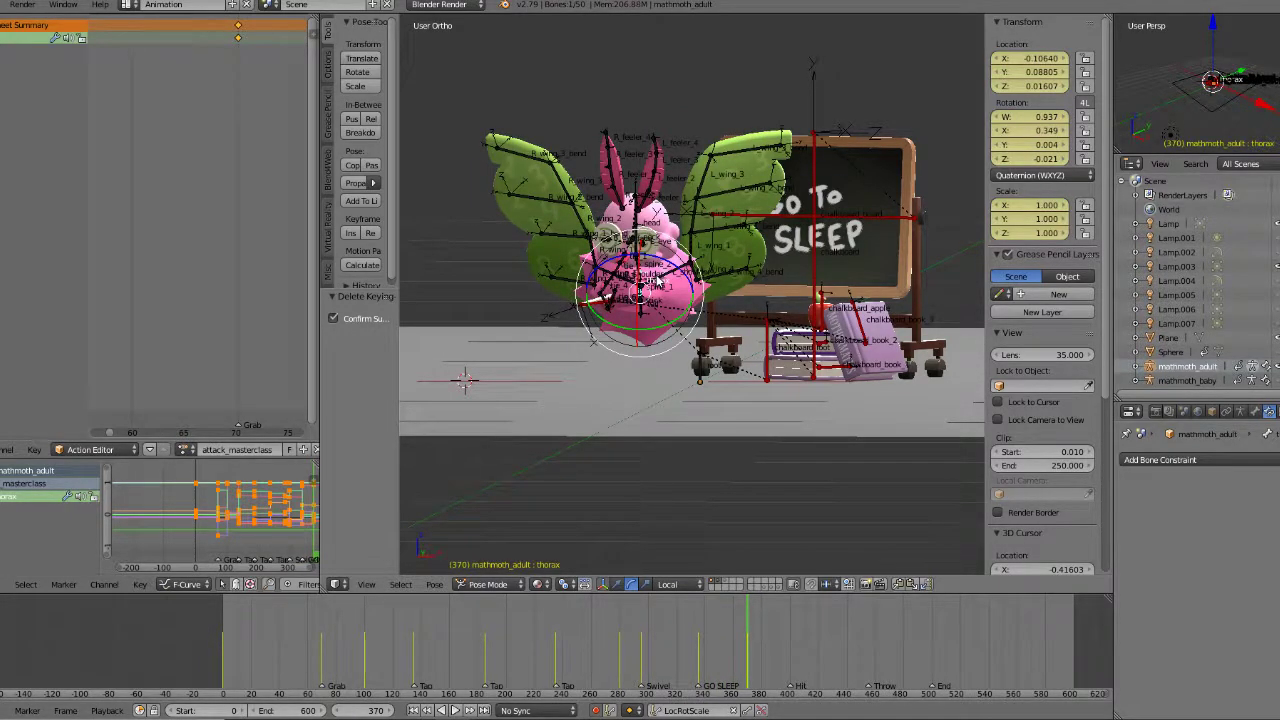
pyautogui.scroll(2, 644, 283)
pyautogui.press('a')
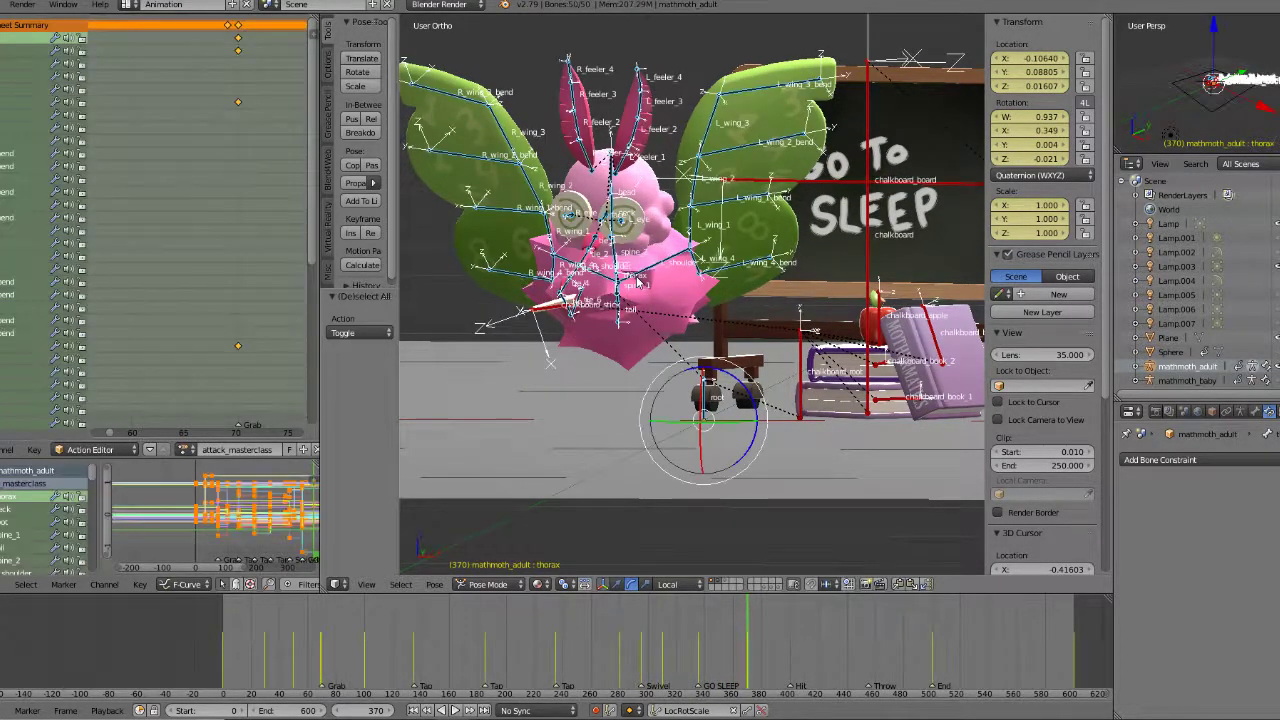
pyautogui.press('Down')
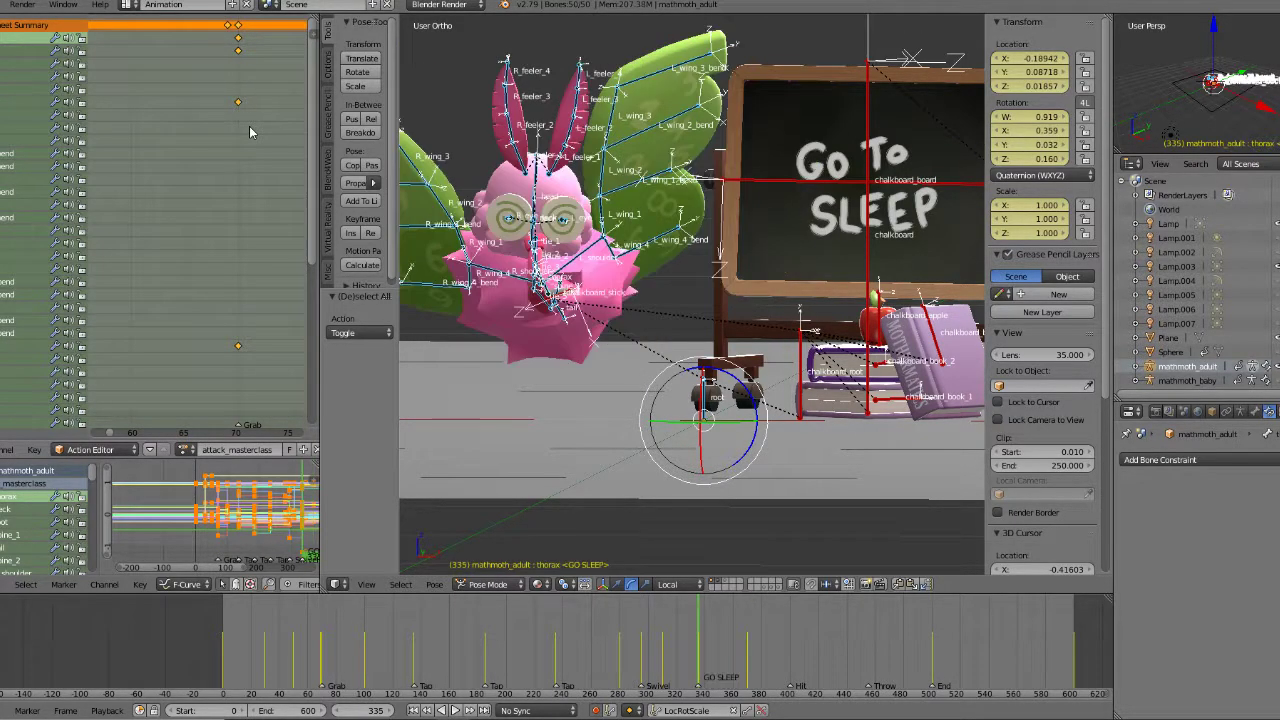
pyautogui.press('Up')
# Step: Move the frame 370 keyframes of all bones about 10 frames earlier, closer to GO SLEEP
pyautogui.scroll(3, 272, 36)
pyautogui.scroll(-8, 269, 42)
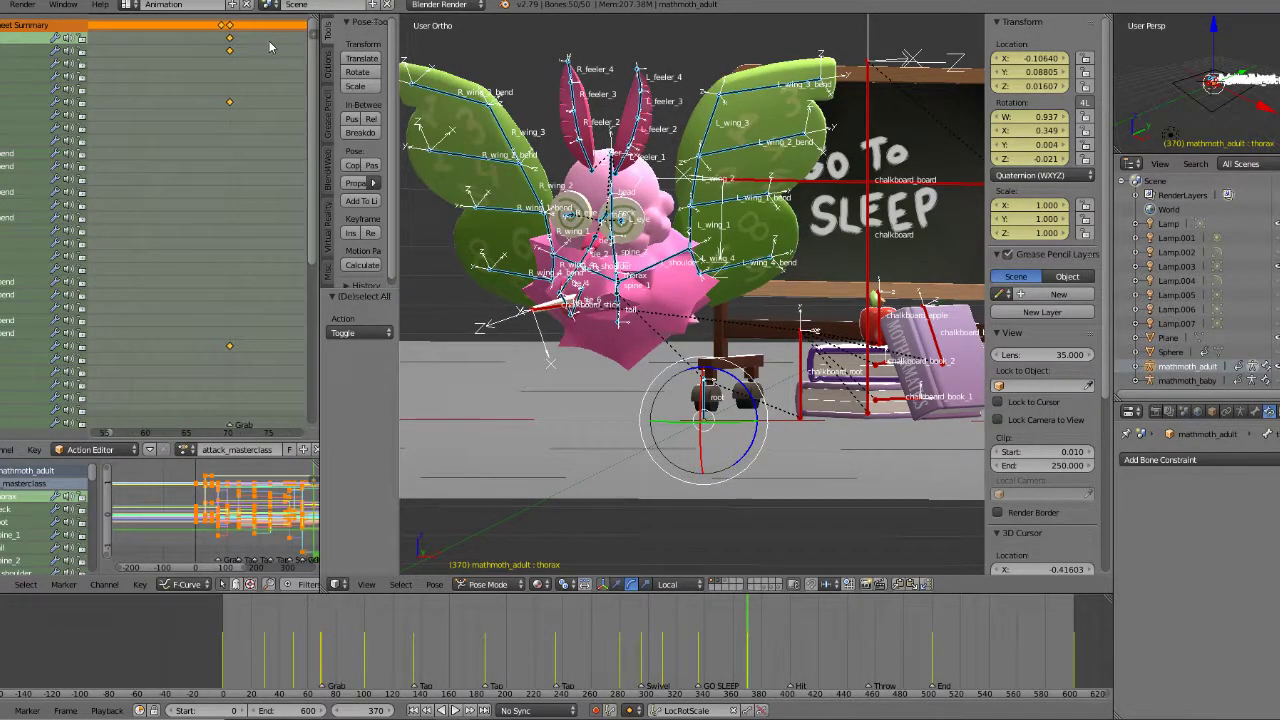
pyautogui.scroll(-7, 260, 60)
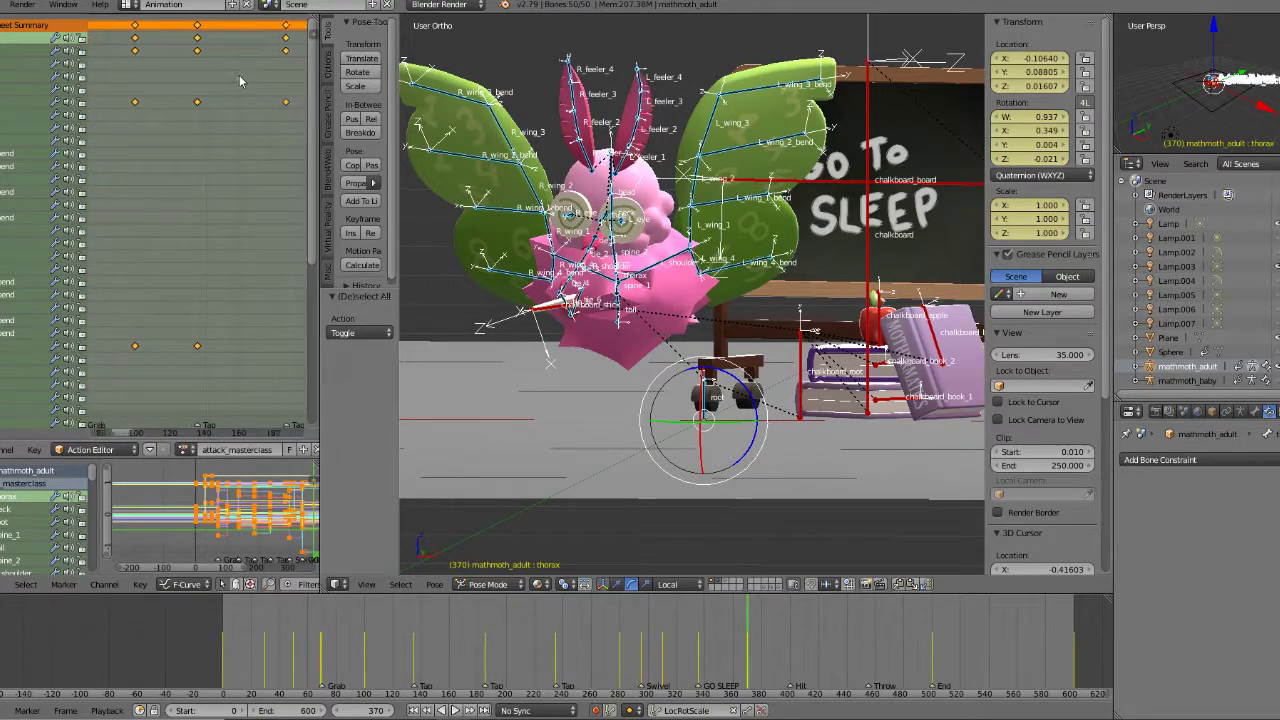
pyautogui.scroll(8, 255, 55)
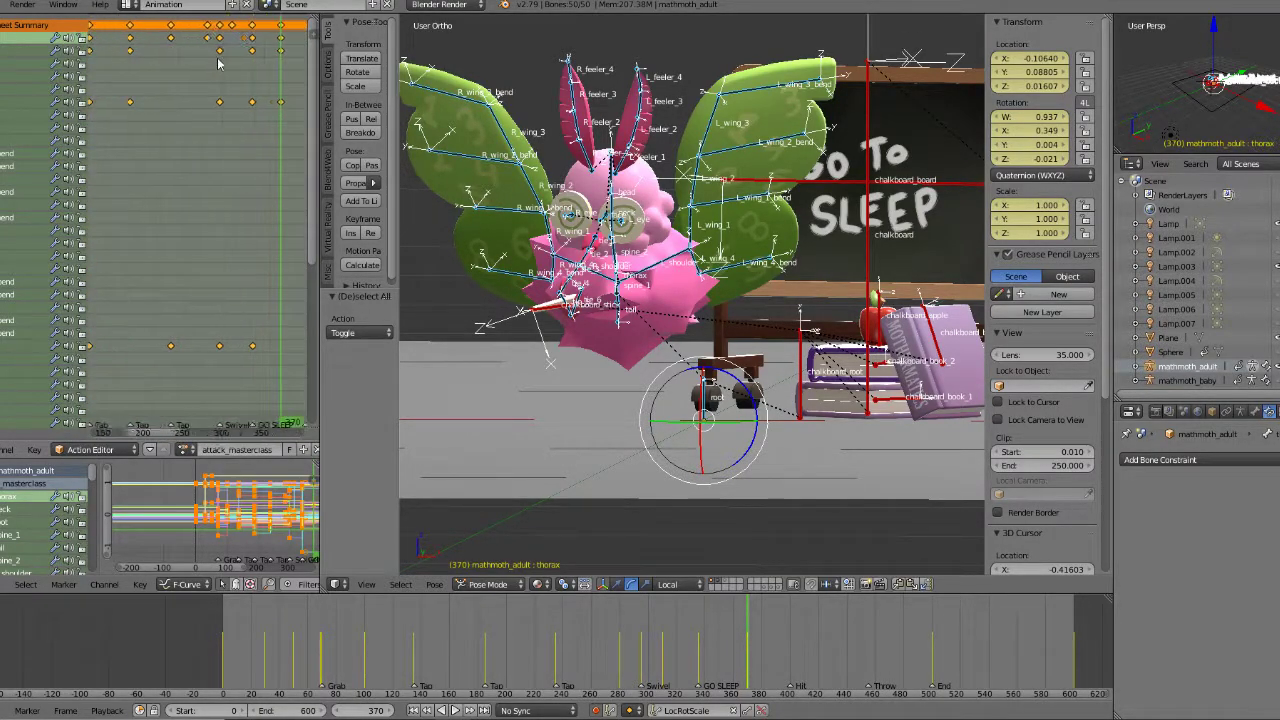
pyautogui.rightClick(283, 24)
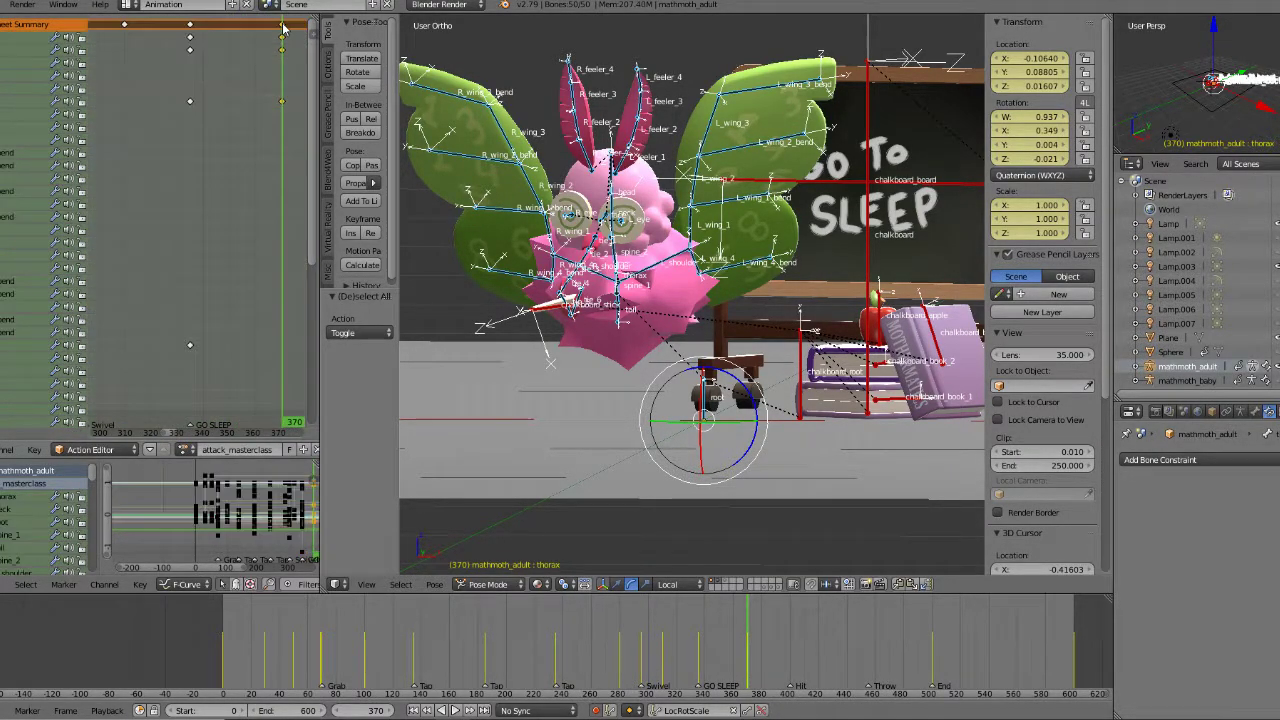
pyautogui.press('g')
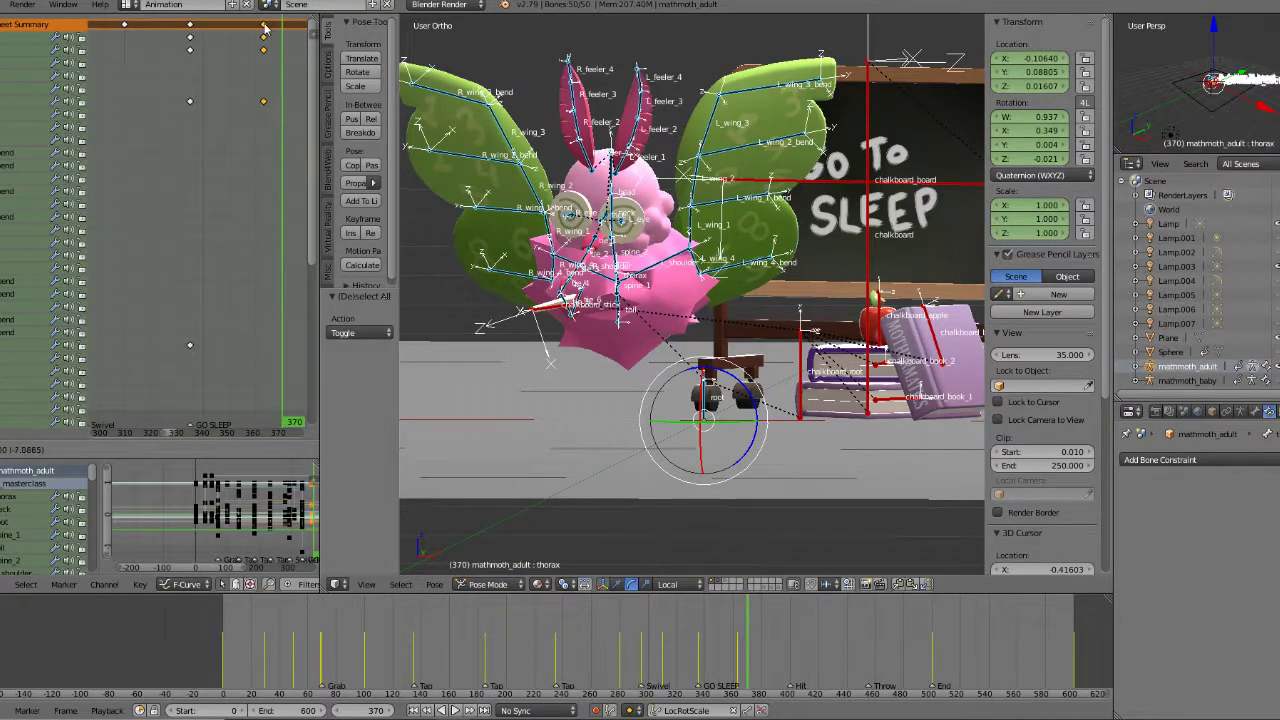
pyautogui.click(257, 28)
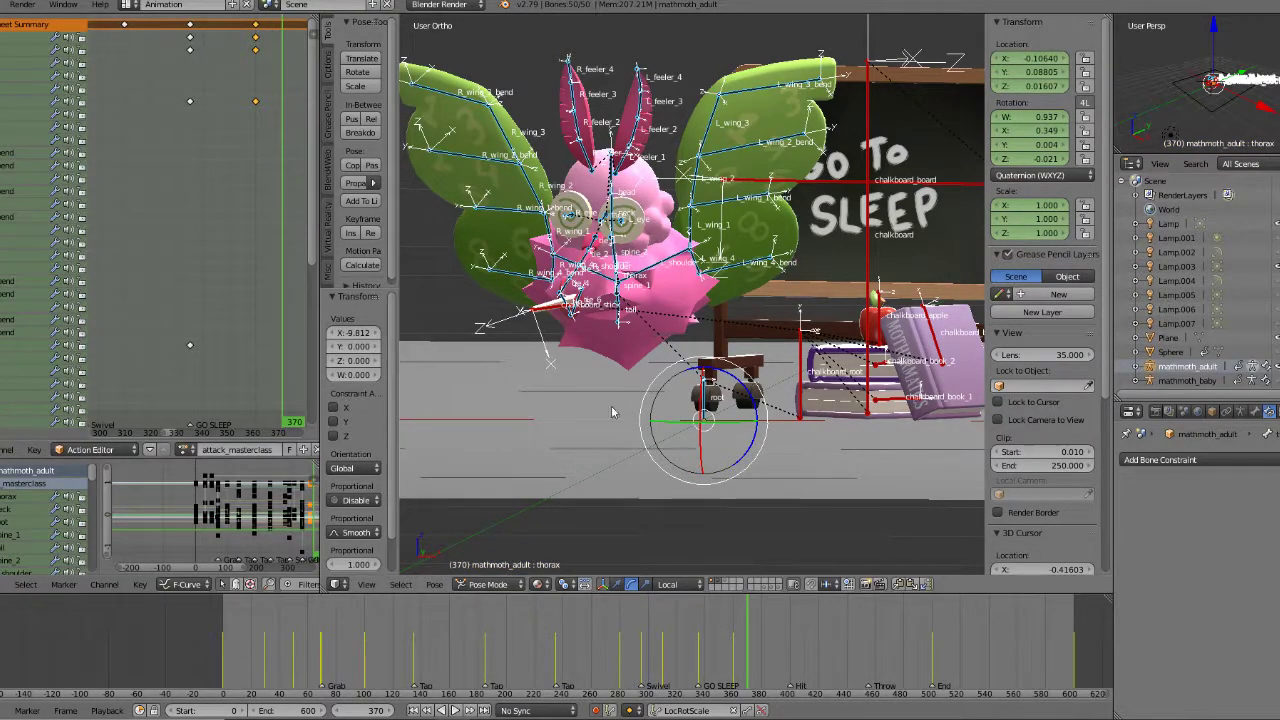
# Step: Replay the retimed turn out of the GO SLEEP pose, starting from around frame 320
pyautogui.click(698, 648)
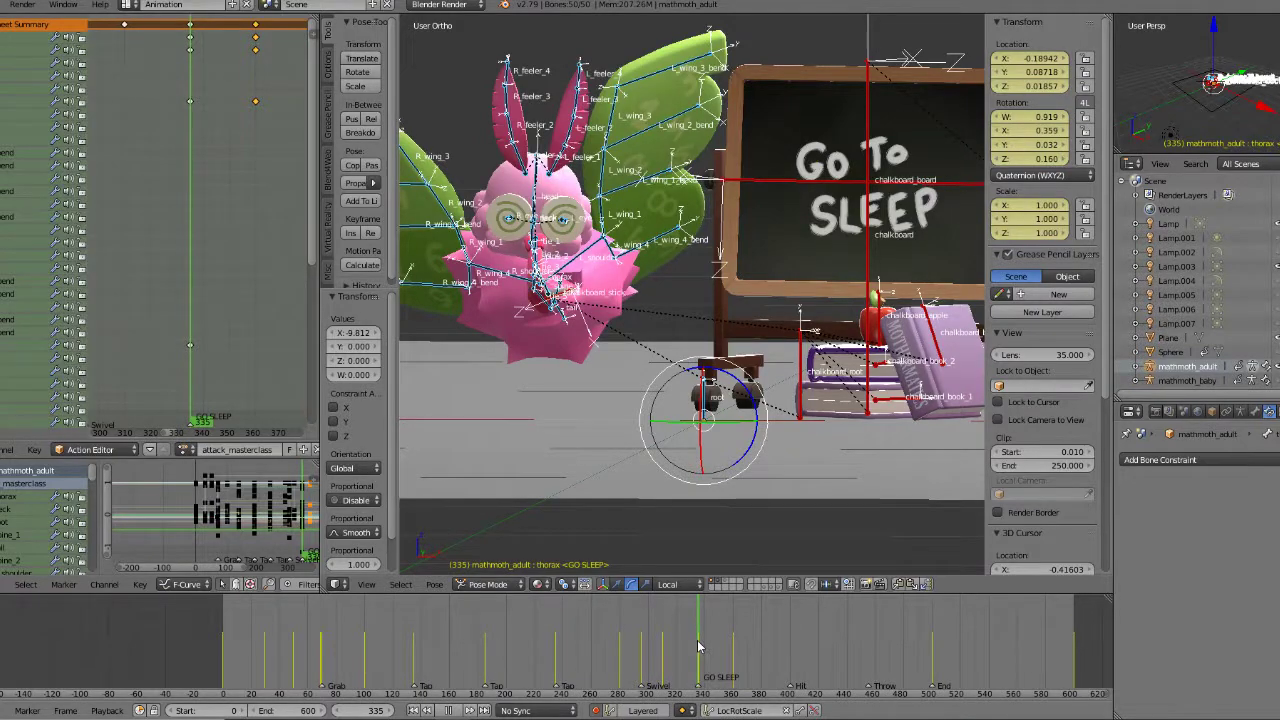
pyautogui.click(742, 645)
pyautogui.moveTo(742, 645); pyautogui.dragTo(678, 645)
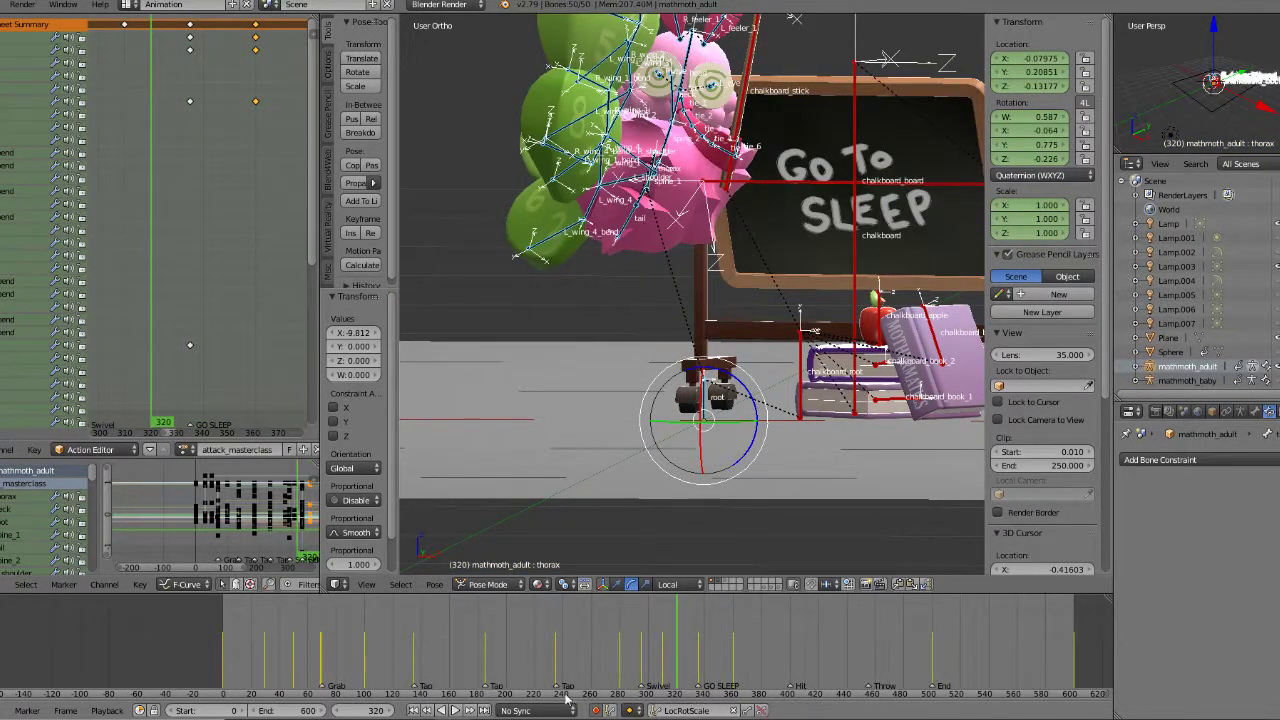
pyautogui.click(458, 711)
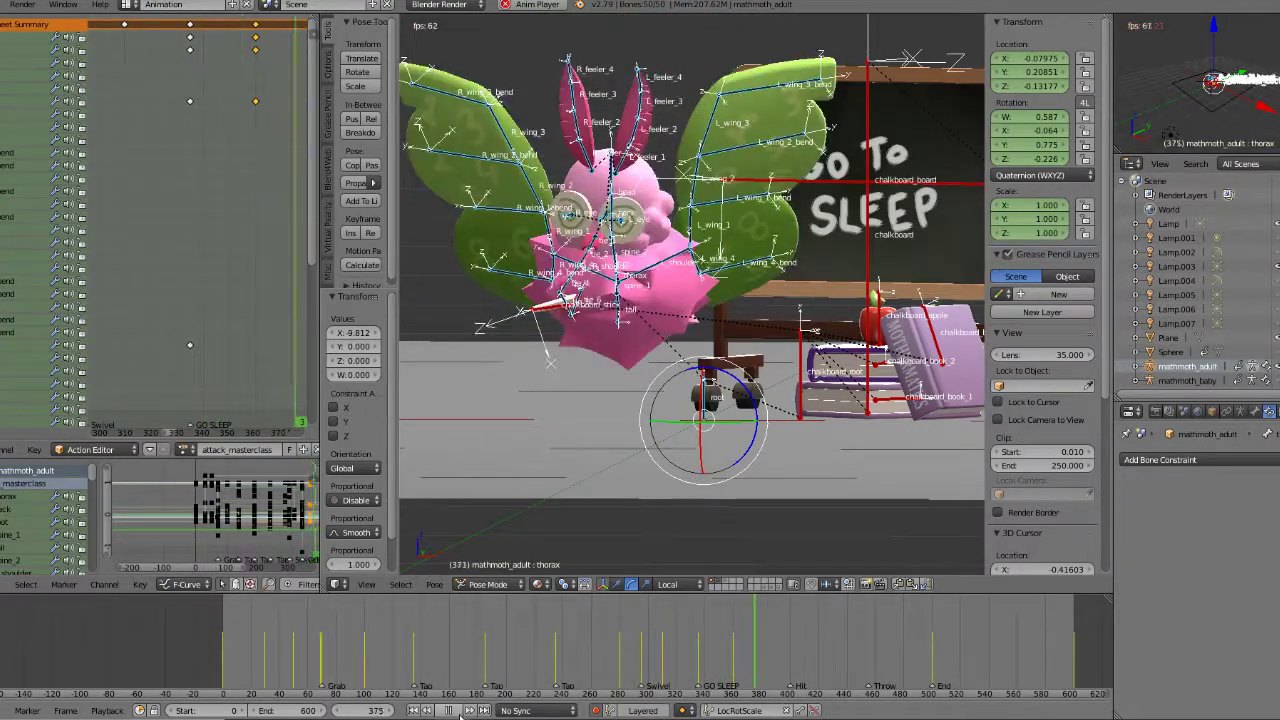
pyautogui.click(458, 714)
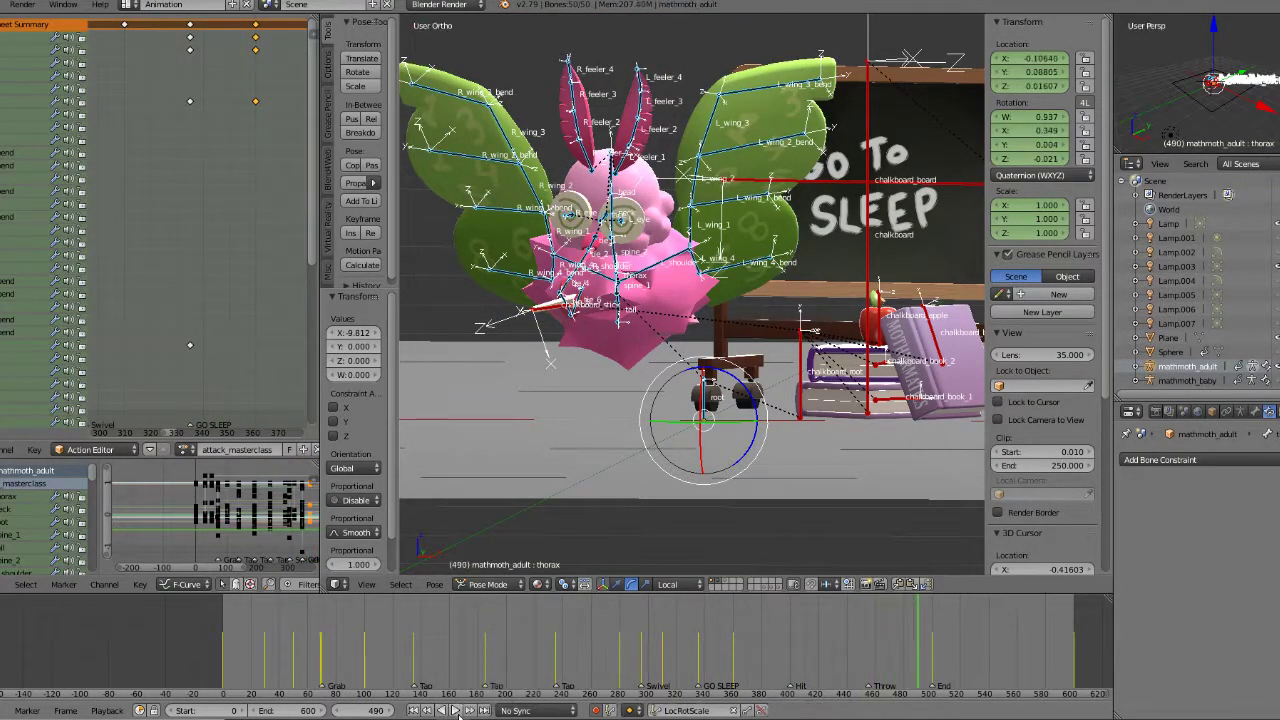
pyautogui.click(682, 675)
pyautogui.click(455, 711)
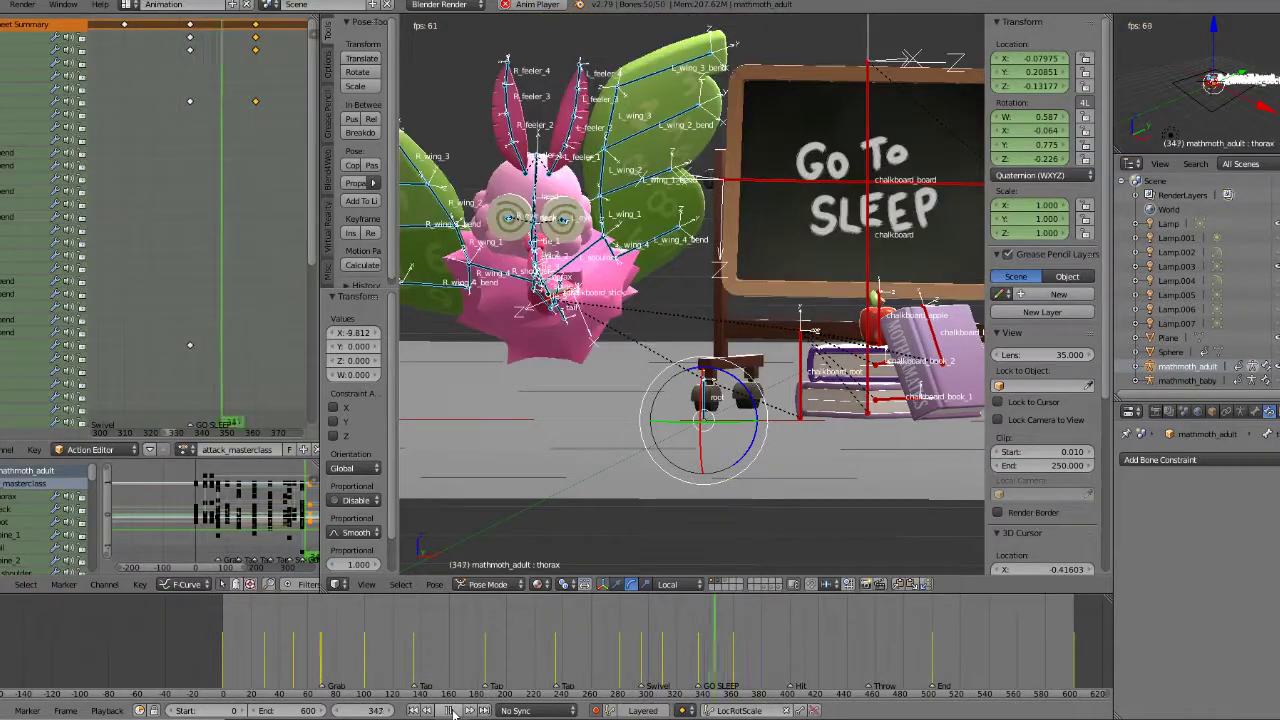
pyautogui.click(455, 711)
# Step: Go to the Hit marker at frame 400 and adjust the timing of the selected turn keyframes after GO SLEEP
pyautogui.moveTo(786, 679); pyautogui.dragTo(790, 679)
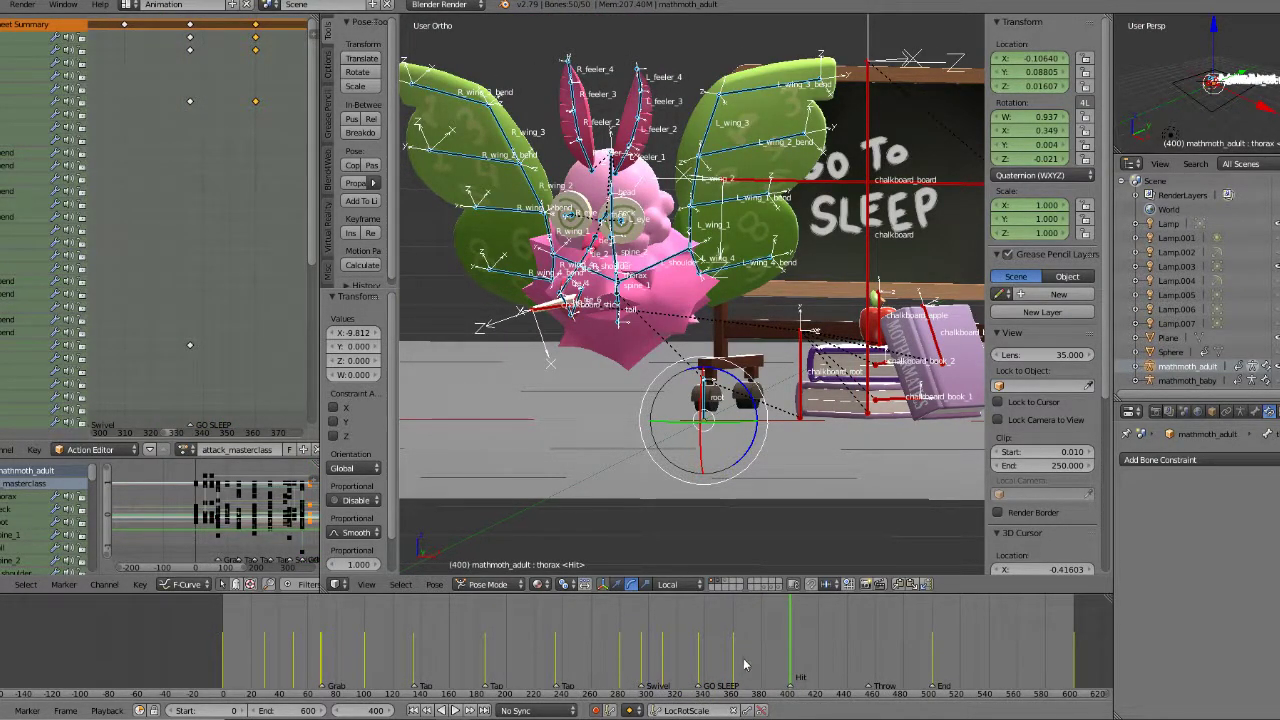
pyautogui.press('g')
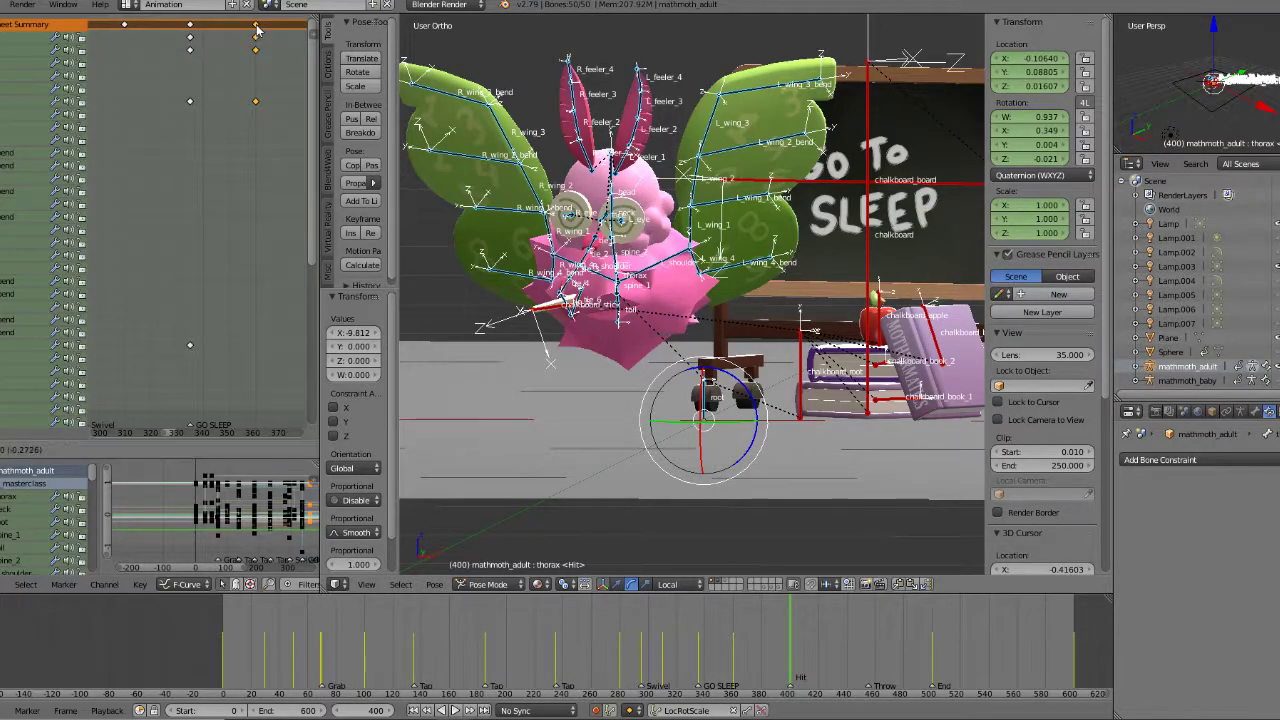
# Step: Move the selected pose keyframes after the GO SLEEP marker earlier to frame 355
pyautogui.click(247, 31)
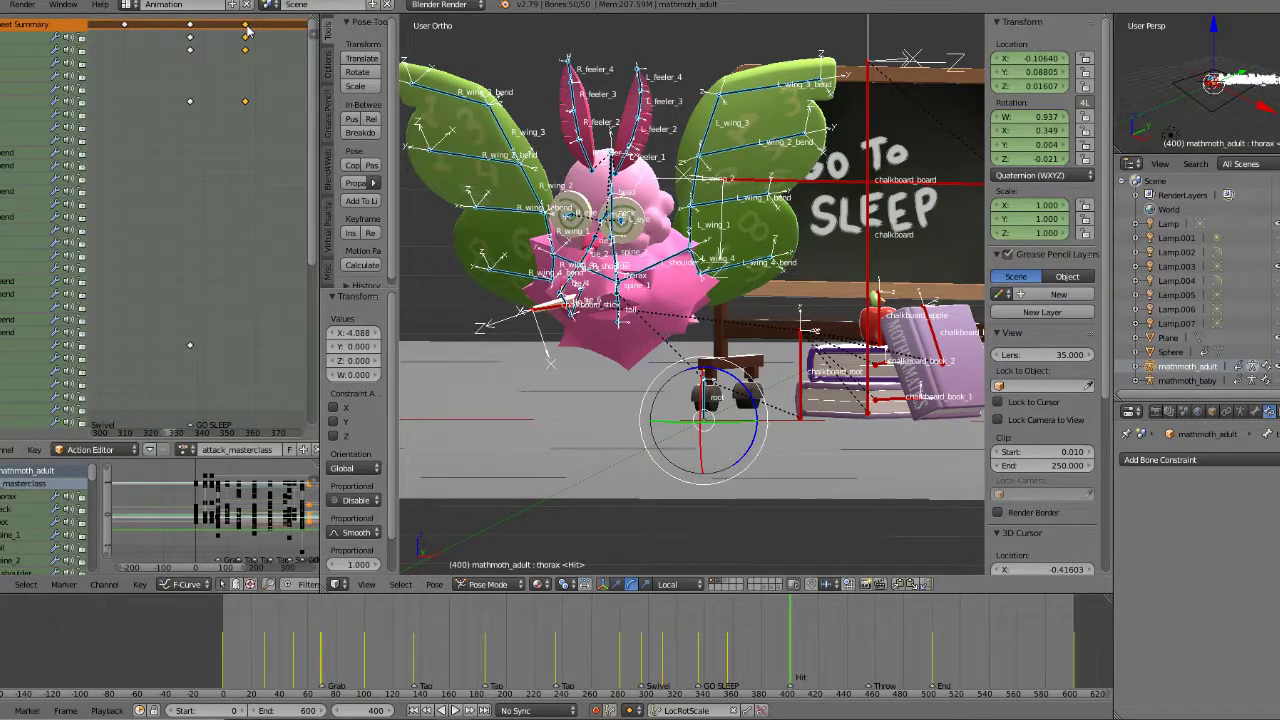
pyautogui.hotkey('ctrl', 'g')
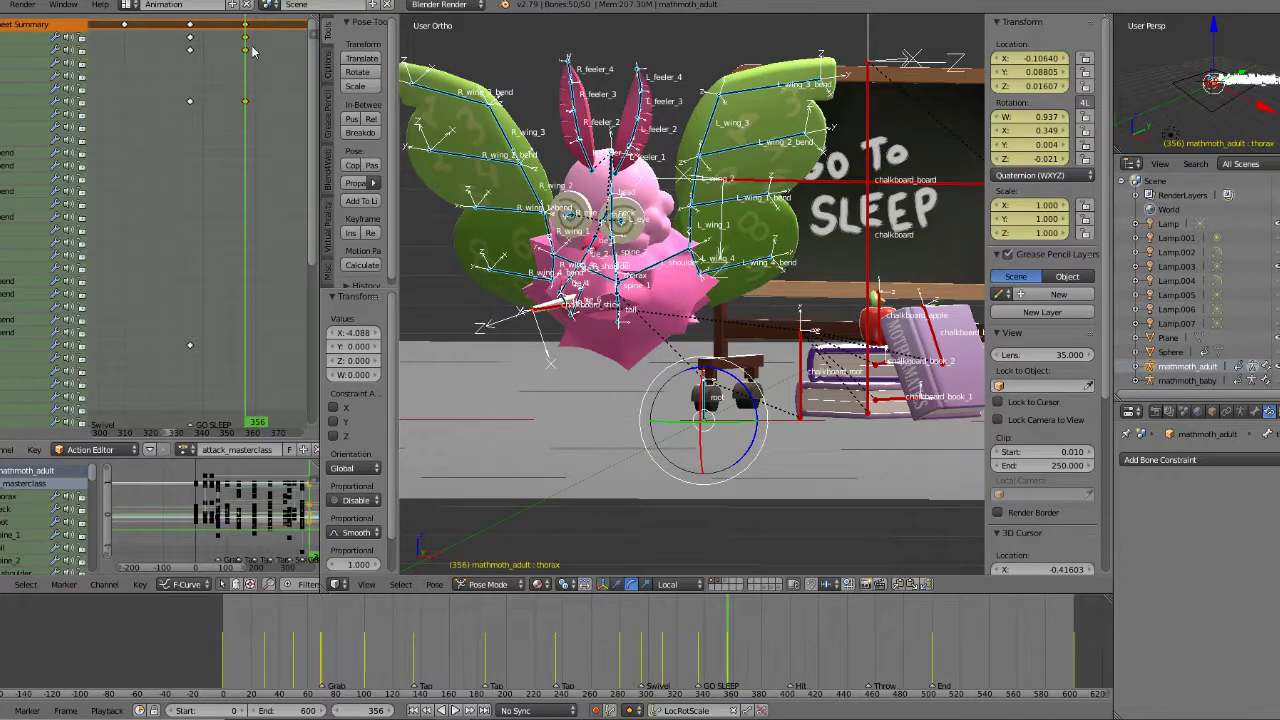
pyautogui.press('g')
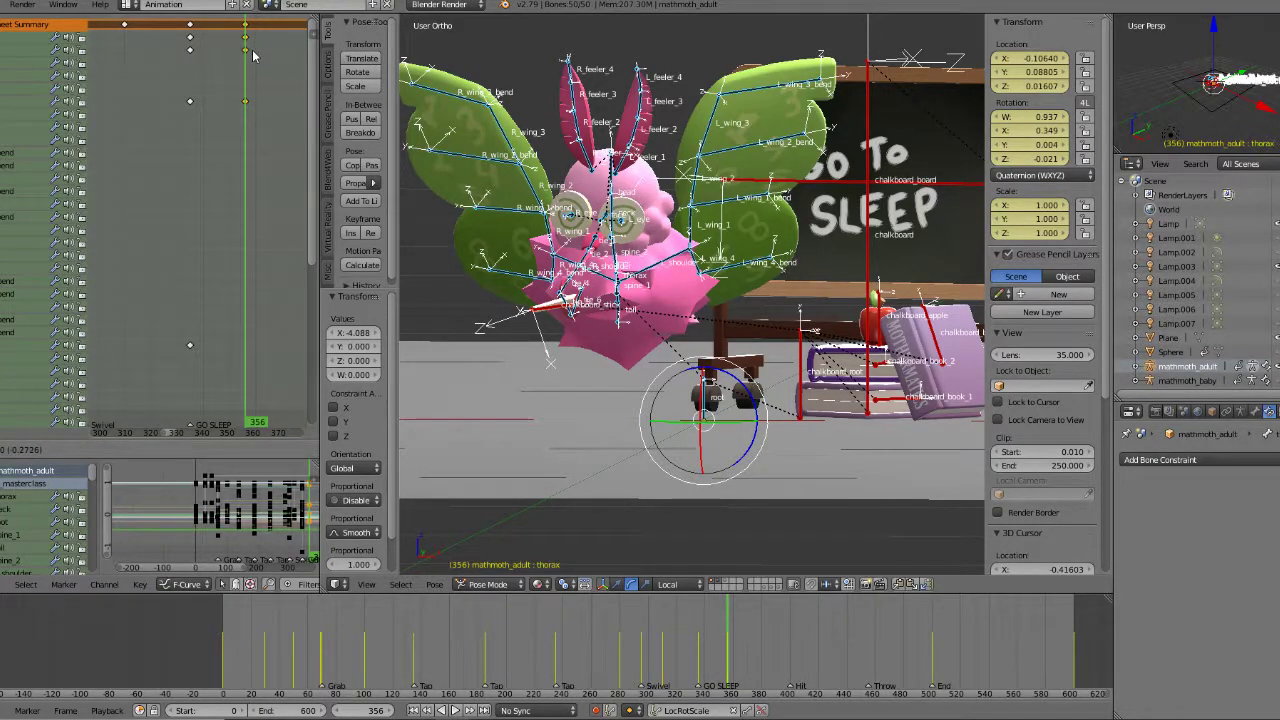
pyautogui.click(252, 51)
pyautogui.press('Left')
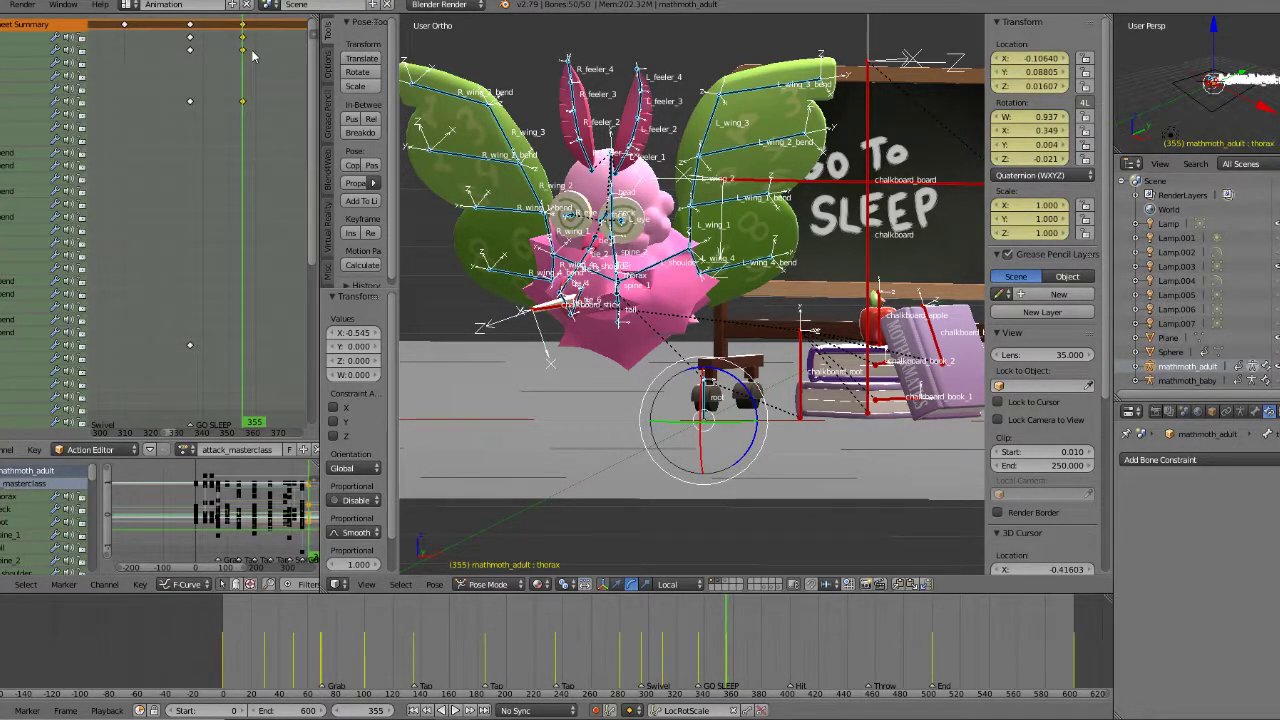
# Step: Play back the animation from frame 312 and return to frame 400 at the Hit marker
pyautogui.click(667, 656)
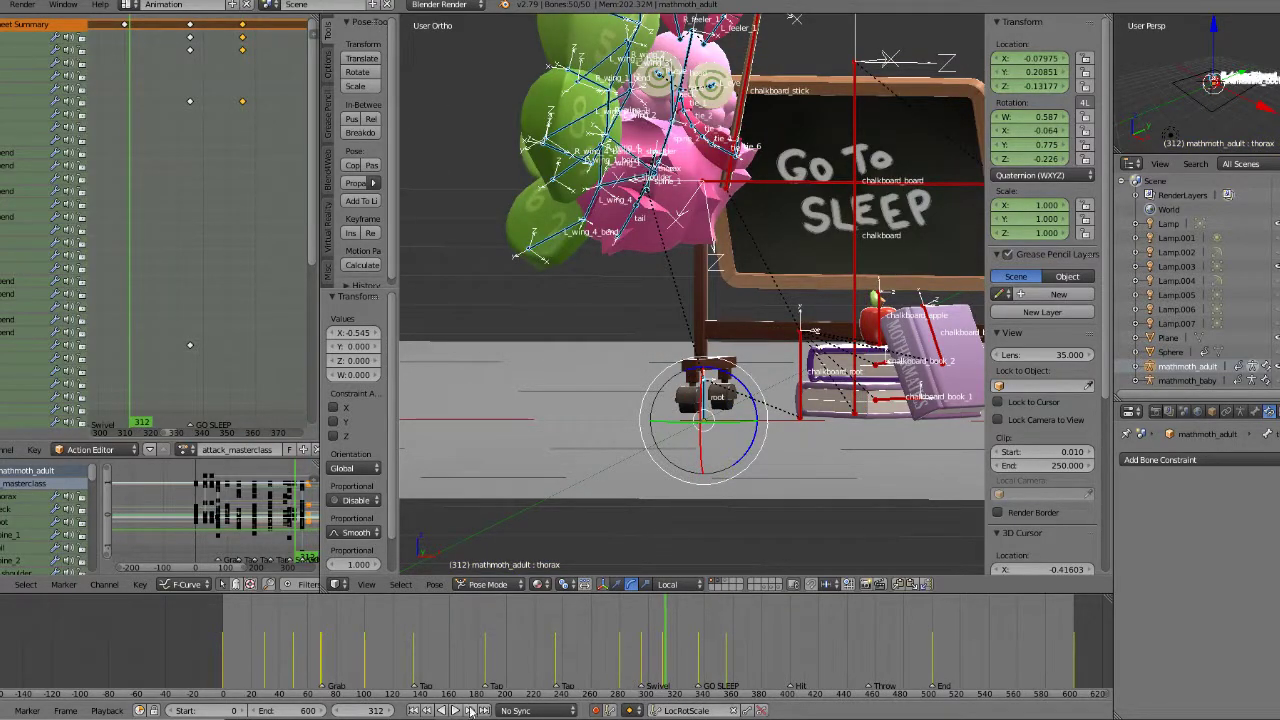
pyautogui.click(455, 710)
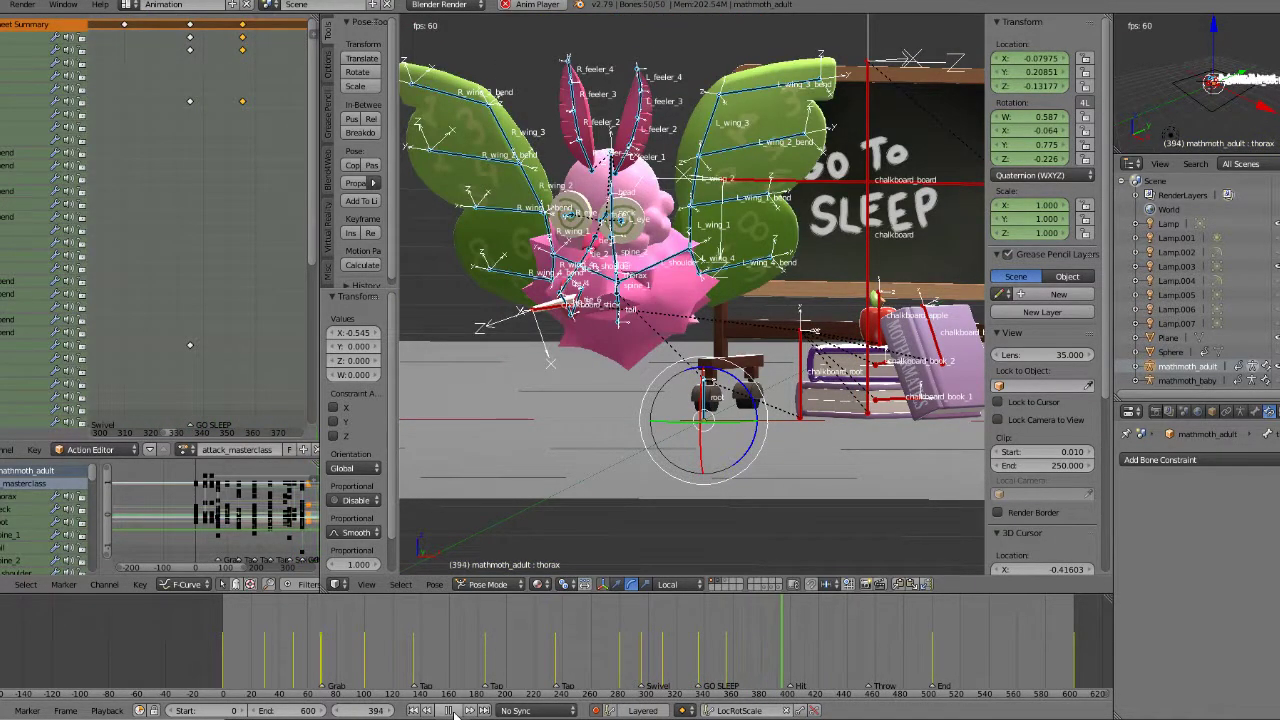
pyautogui.click(455, 710)
pyautogui.click(792, 655)
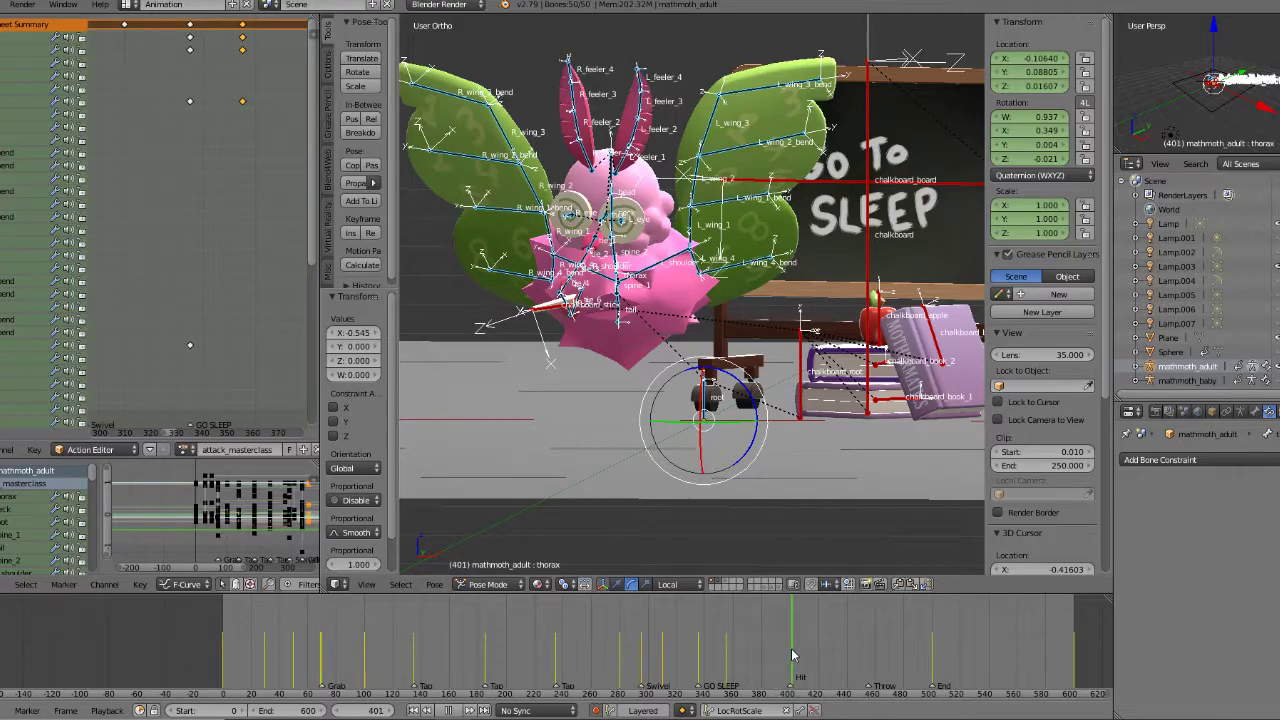
pyautogui.click(789, 655)
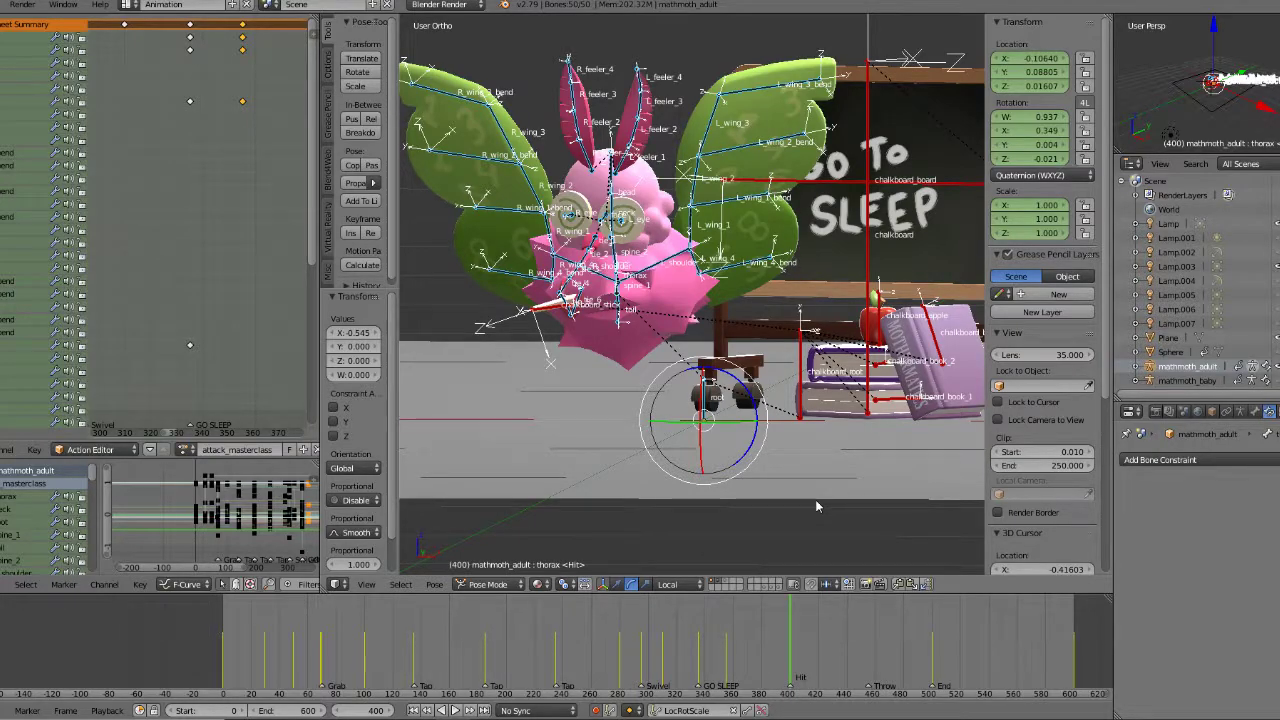
# Step: Replay the animation from frame 299 to check the swivel timing and return to the Hit frame
pyautogui.moveTo(700, 652); pyautogui.dragTo(646, 647)
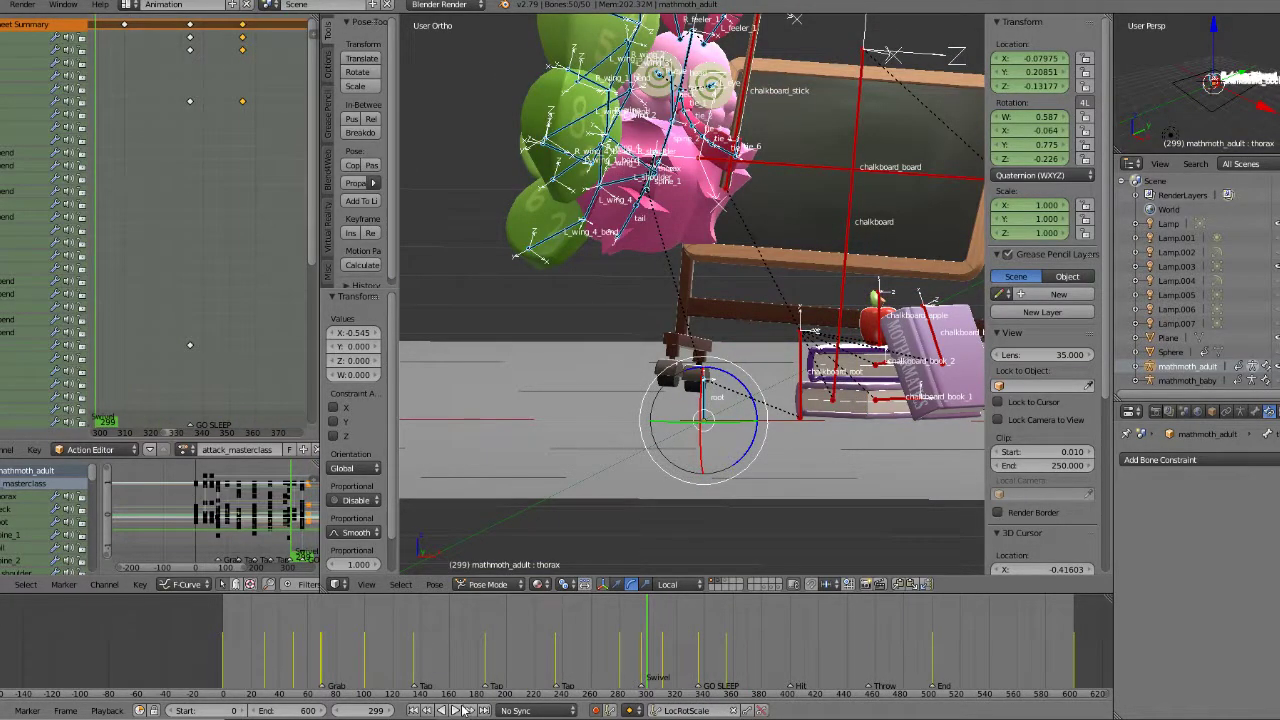
pyautogui.click(460, 708)
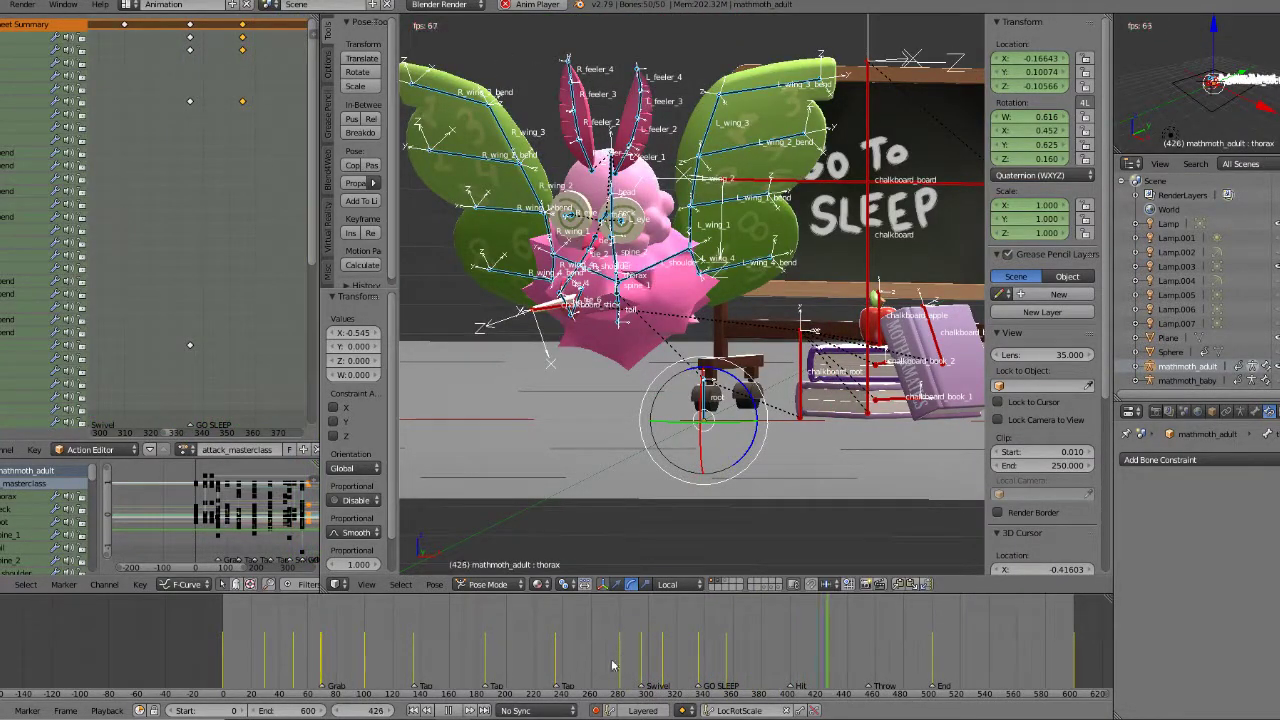
pyautogui.click(448, 710)
pyautogui.moveTo(772, 660); pyautogui.dragTo(791, 663)
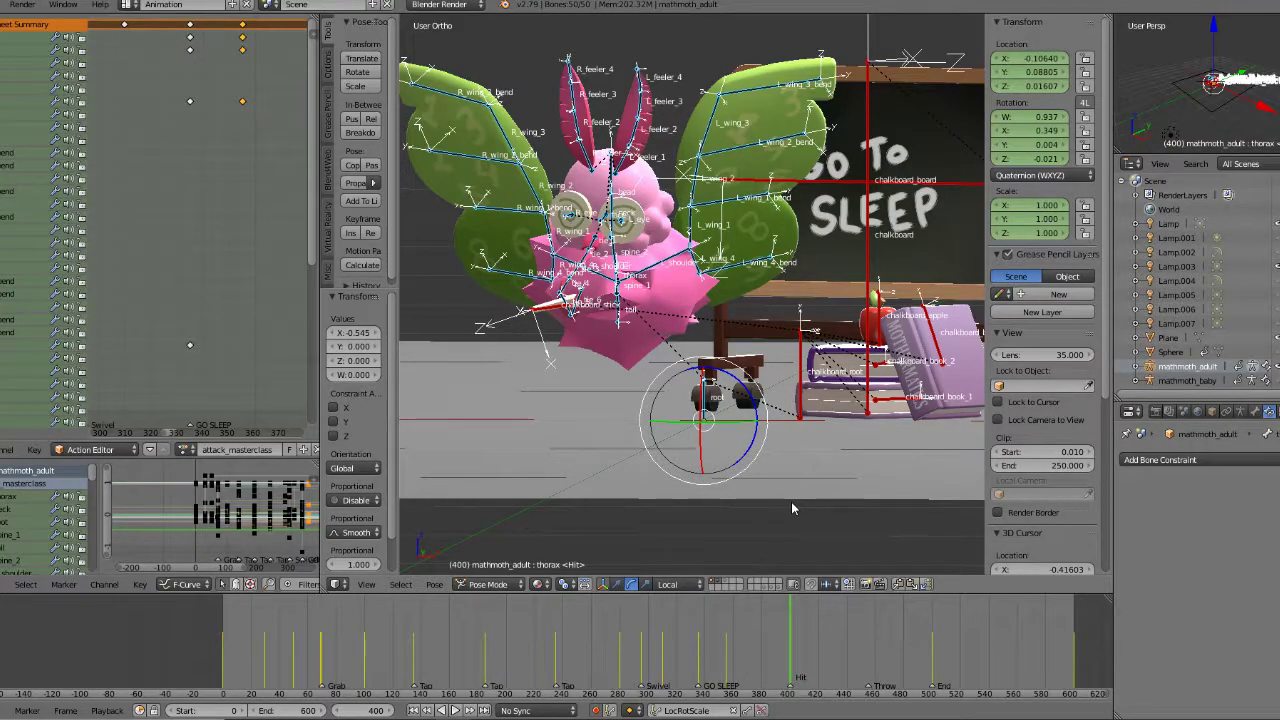
# Step: Select only the thorax bone of the mathmoth_adult armature
pyautogui.scroll(-3, 791, 501)
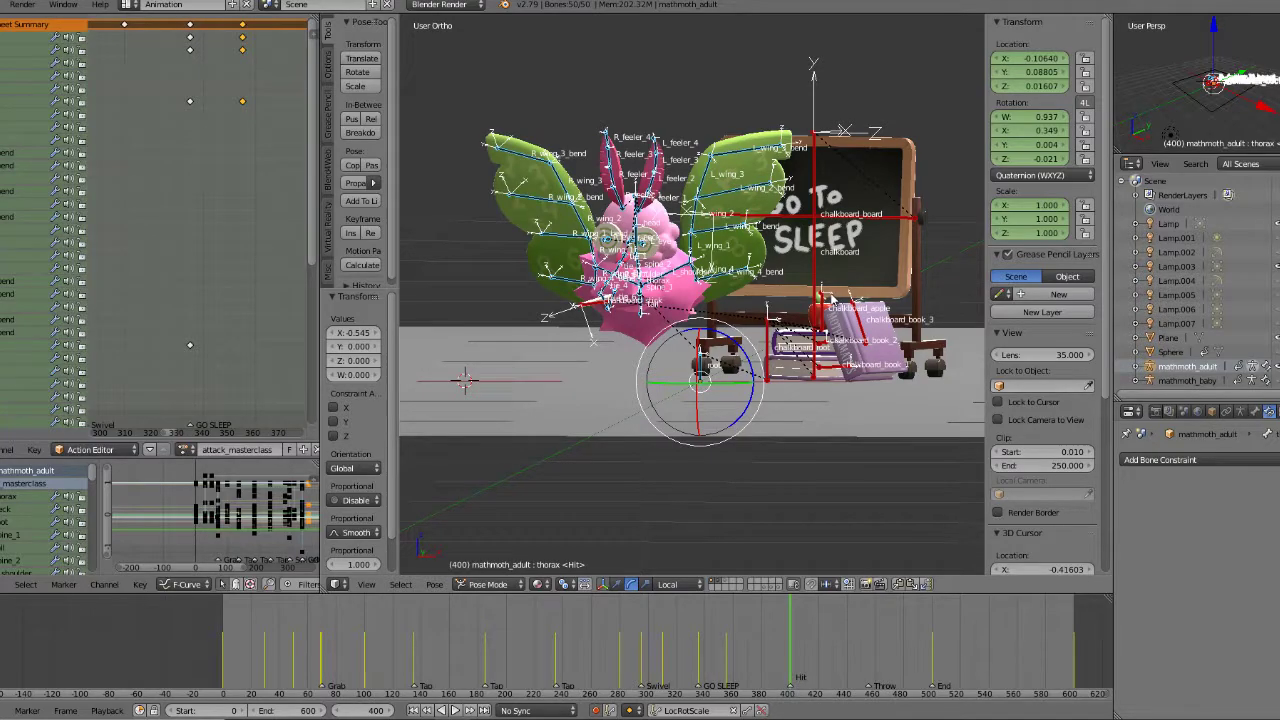
pyautogui.press('KP_3')
pyautogui.keyDown('shift'); pyautogui.moveTo(645, 269); pyautogui.dragTo(640, 385, button='middle'); pyautogui.keyUp('shift')
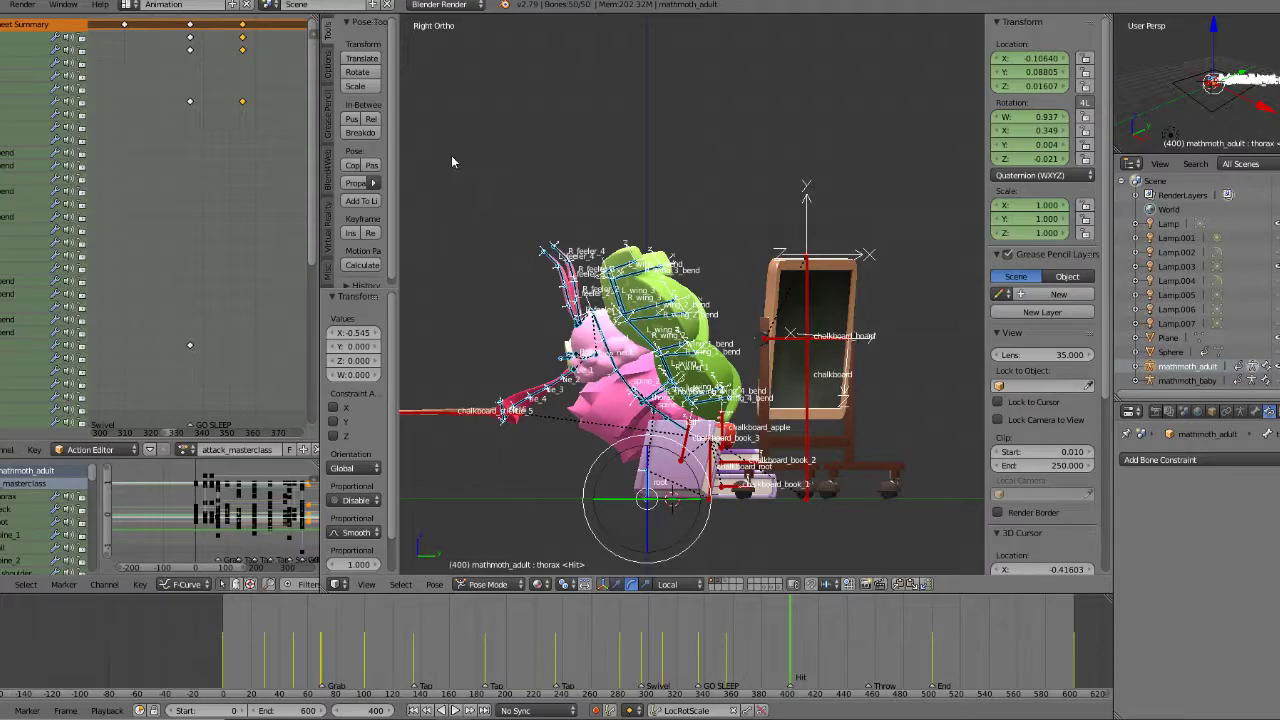
pyautogui.scroll(-2, 823, 370)
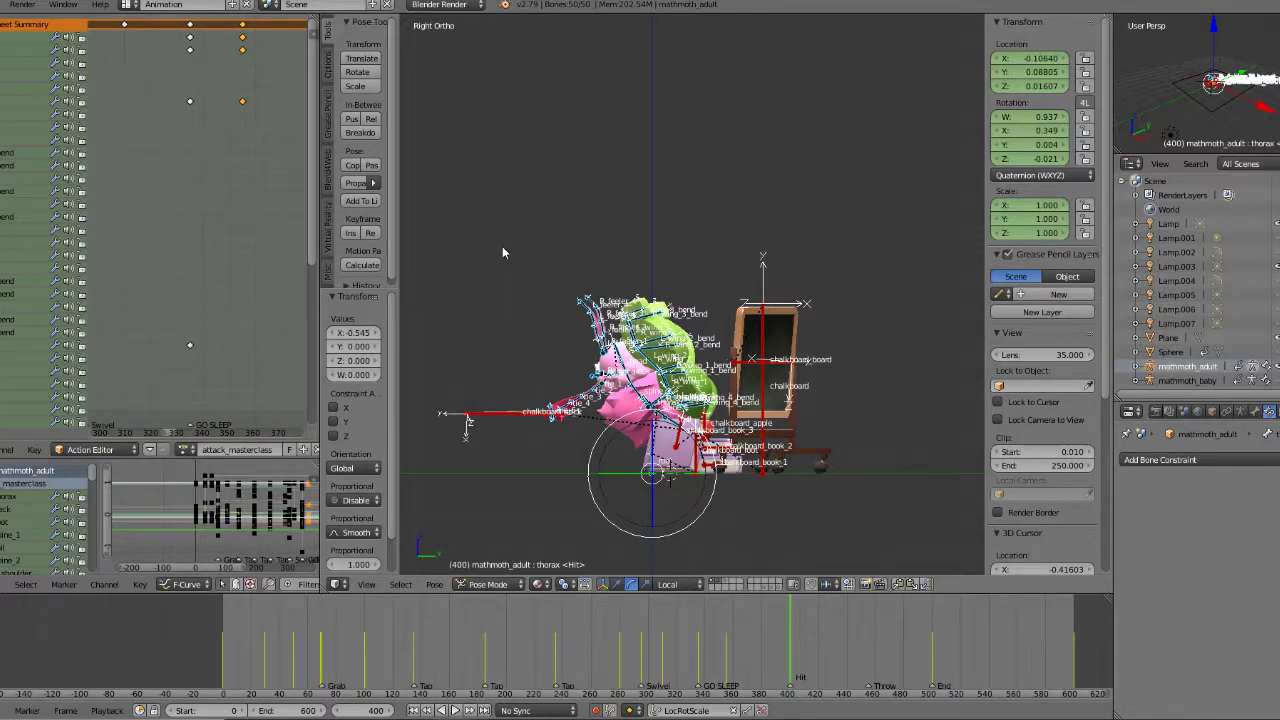
pyautogui.scroll(3, 625, 370)
pyautogui.keyDown('shift'); pyautogui.moveTo(650, 489); pyautogui.dragTo(685, 414, button='middle'); pyautogui.keyUp('shift')
pyautogui.moveTo(685, 414); pyautogui.dragTo(727, 450, button='middle')
pyautogui.scroll(2, 727, 450)
pyautogui.rightClick(571, 466)
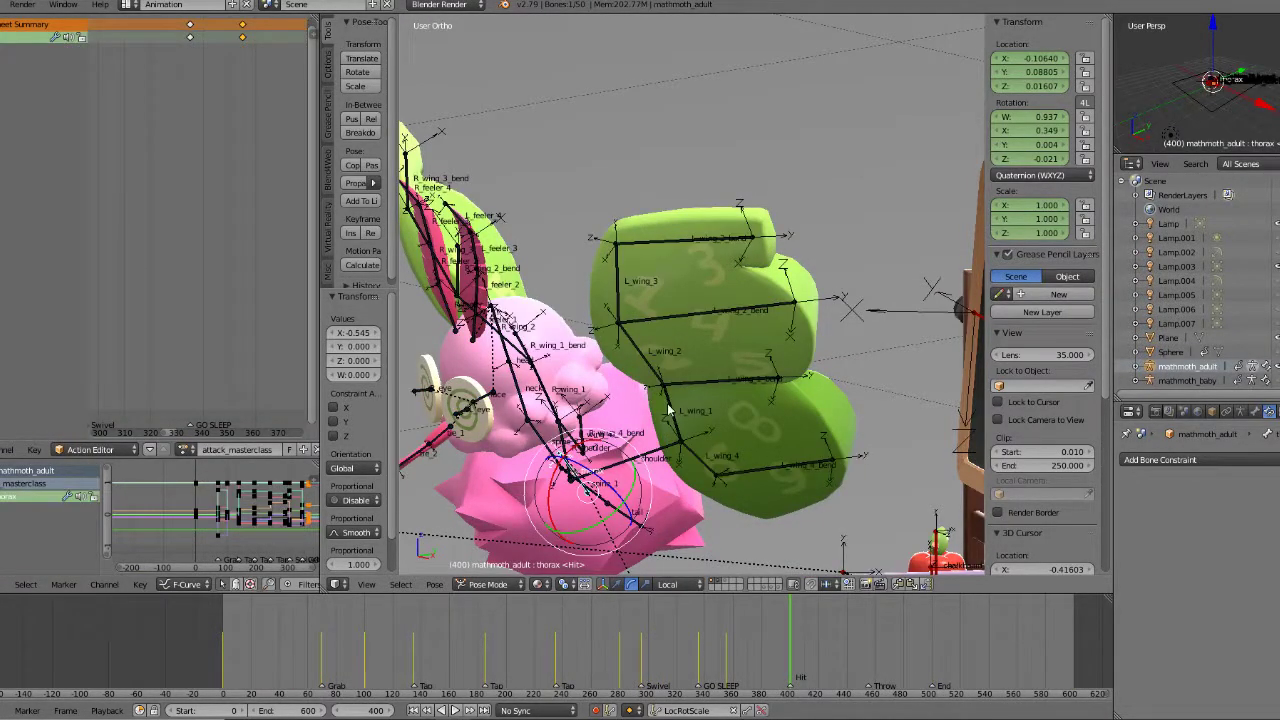
# Step: Review the motion leading up to and past the Hit marker from the right side view, scrubbing and playing it back
pyautogui.scroll(-3, 667, 406)
pyautogui.press('KP_1')
pyautogui.press('KP_3')
pyautogui.scroll(-2, 746, 361)
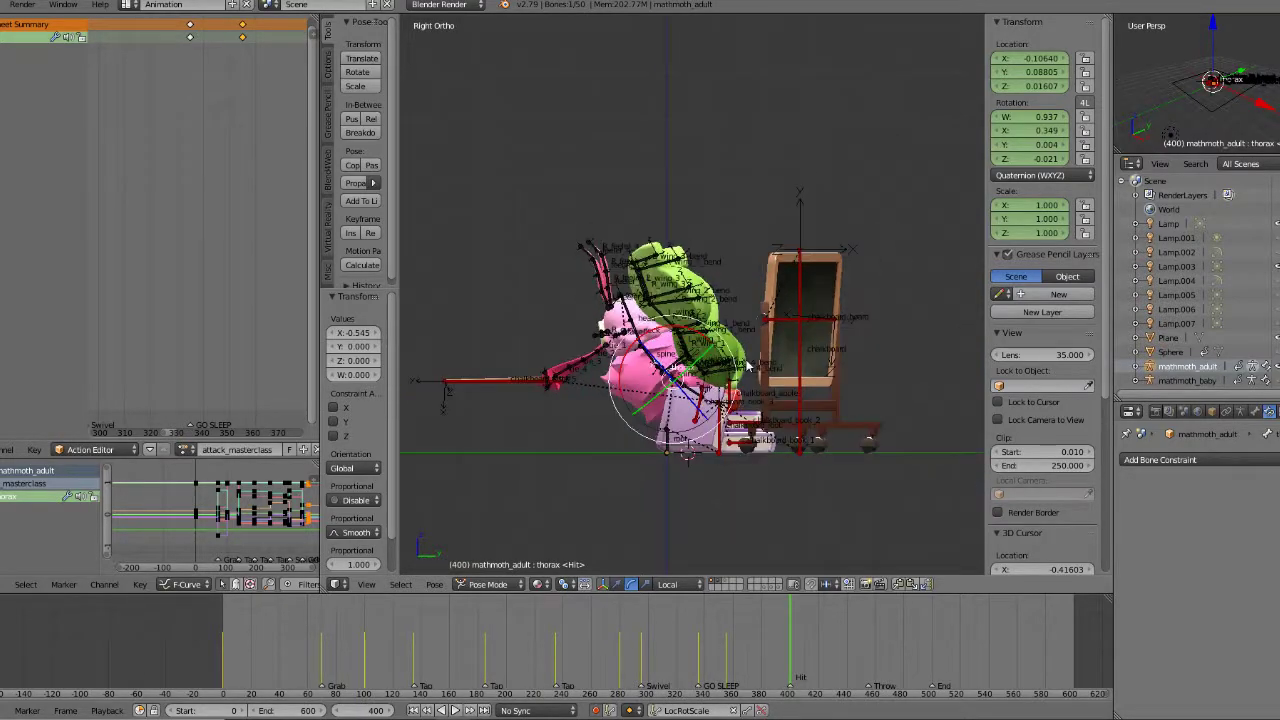
pyautogui.moveTo(730, 618); pyautogui.dragTo(717, 645)
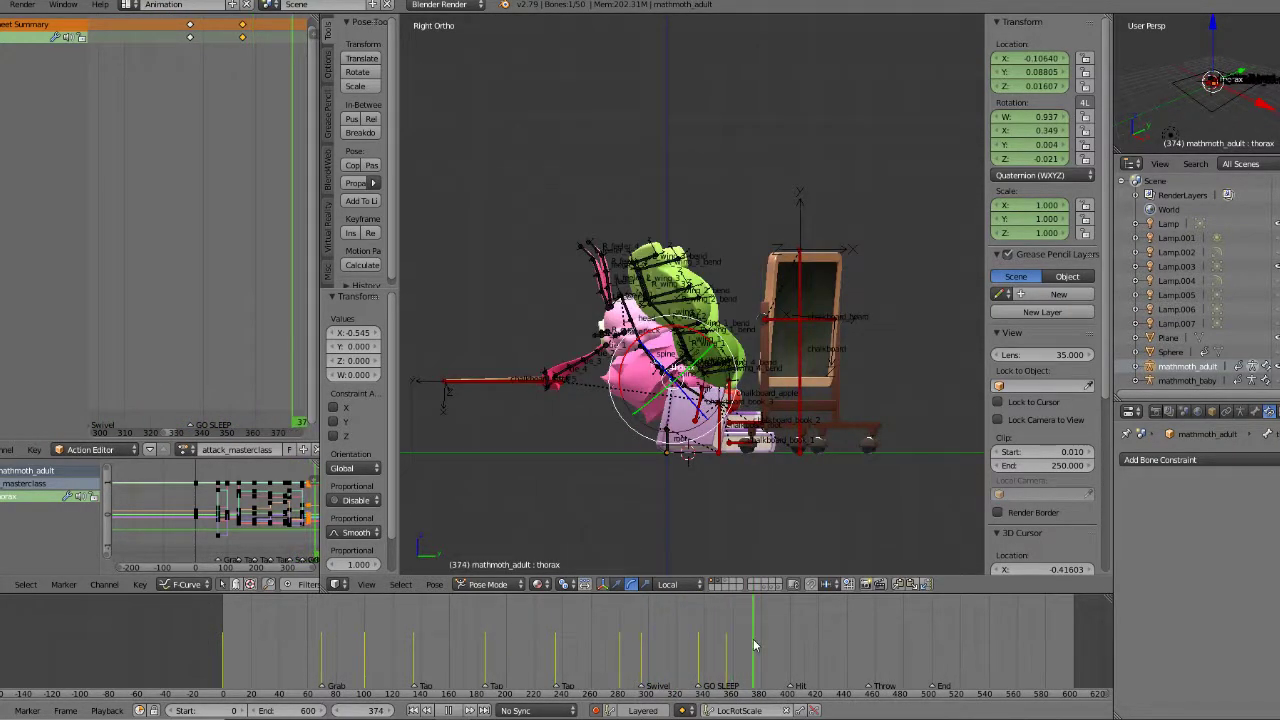
pyautogui.press('Left')
pyautogui.moveTo(708, 645); pyautogui.dragTo(622, 645)
pyautogui.click(455, 710)
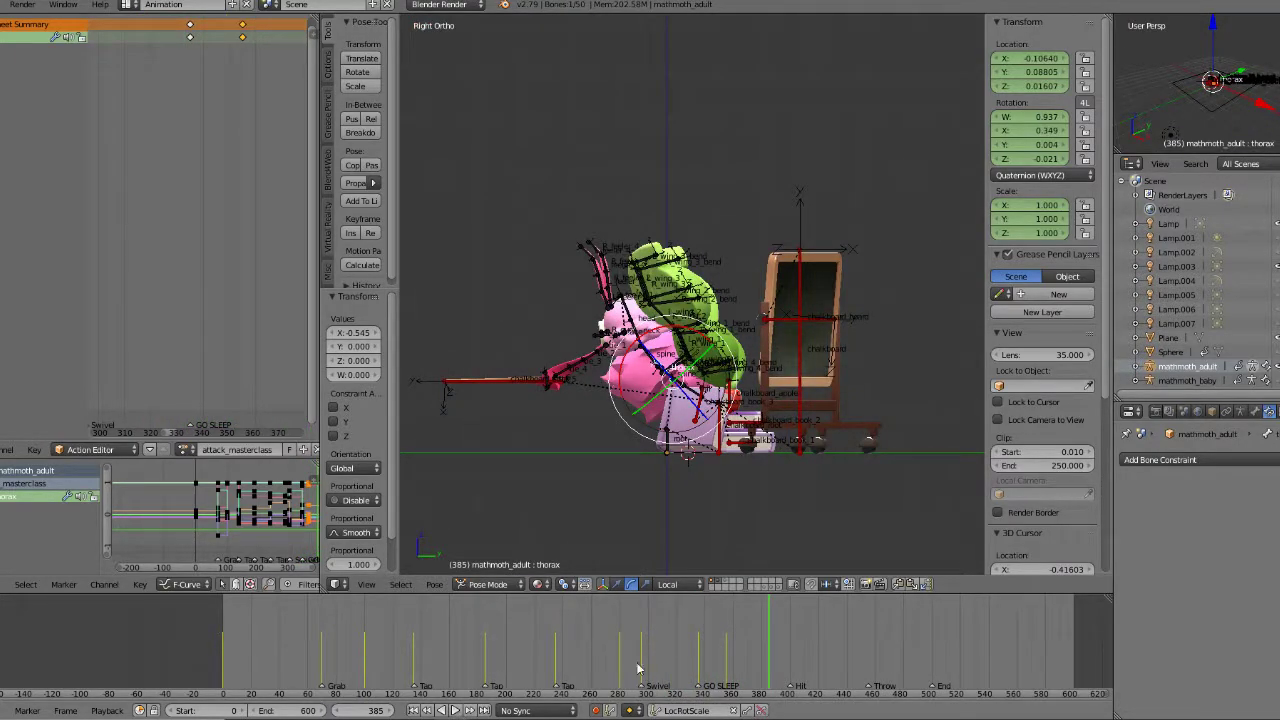
pyautogui.click(683, 643)
pyautogui.click(452, 710)
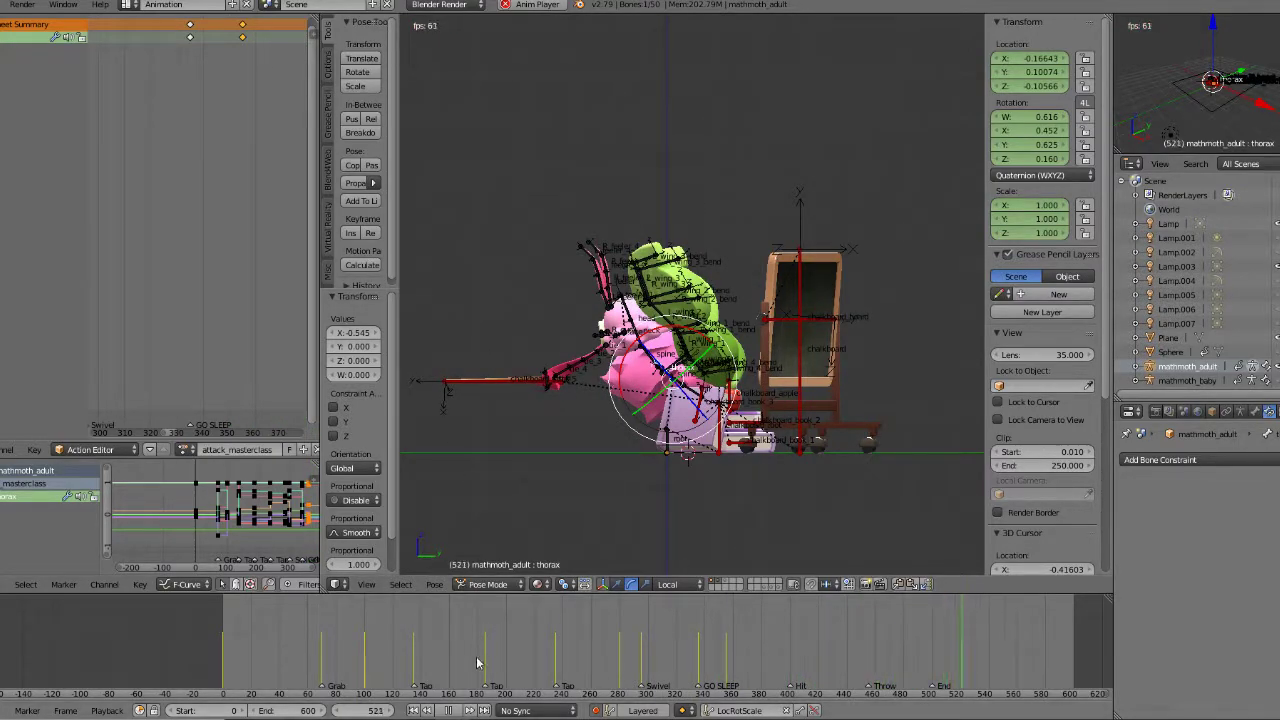
pyautogui.click(448, 710)
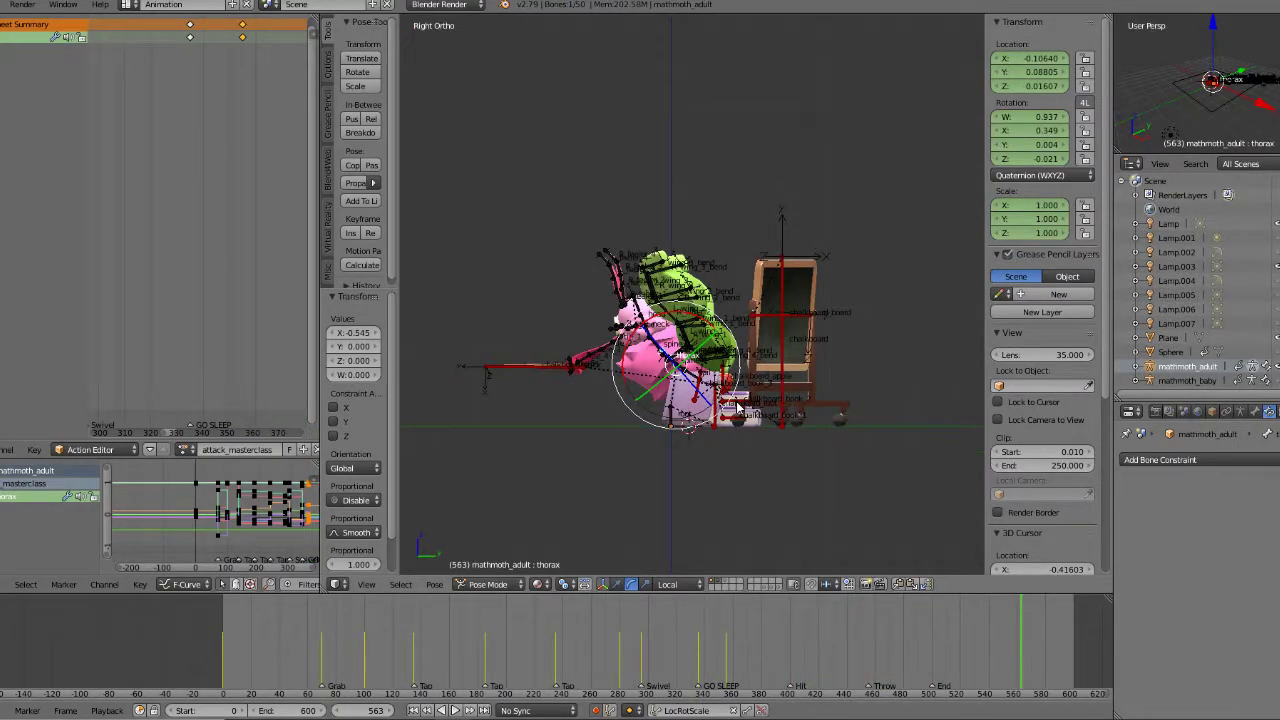
# Step: Play the animation in front view from frame 337 and set the current frame to 400
pyautogui.press('KP_1')
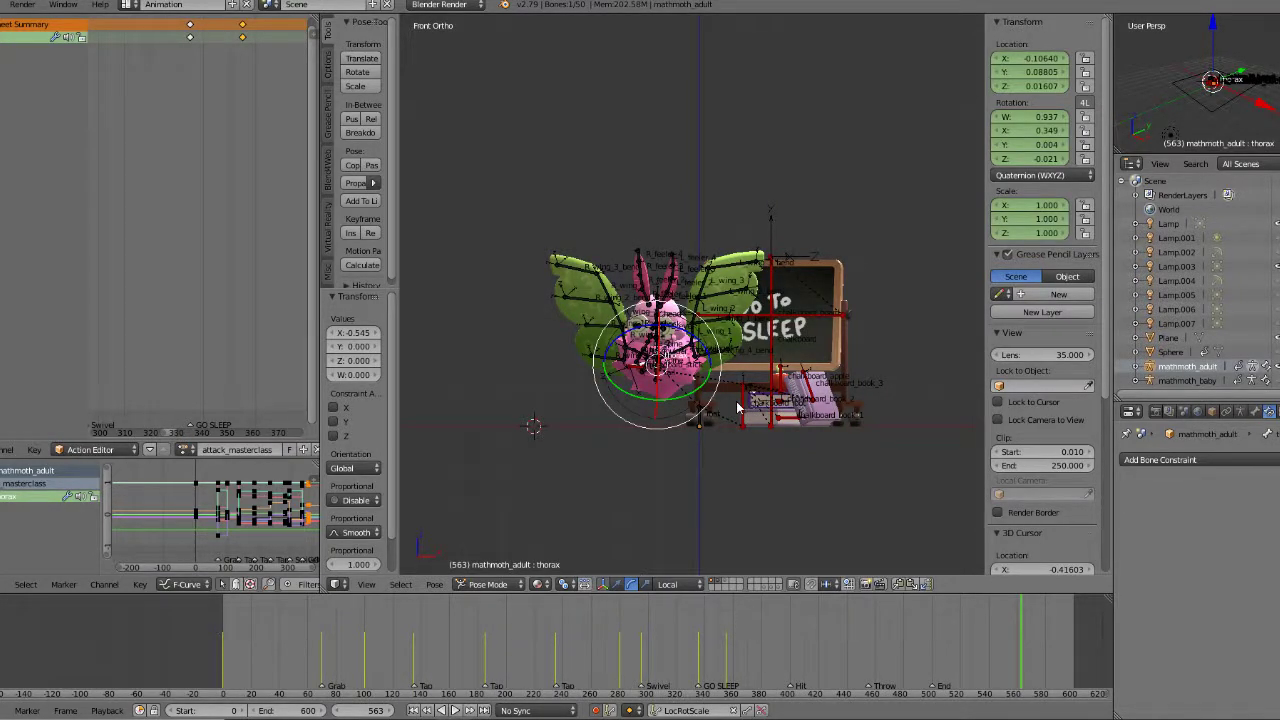
pyautogui.moveTo(660, 628); pyautogui.dragTo(750, 627)
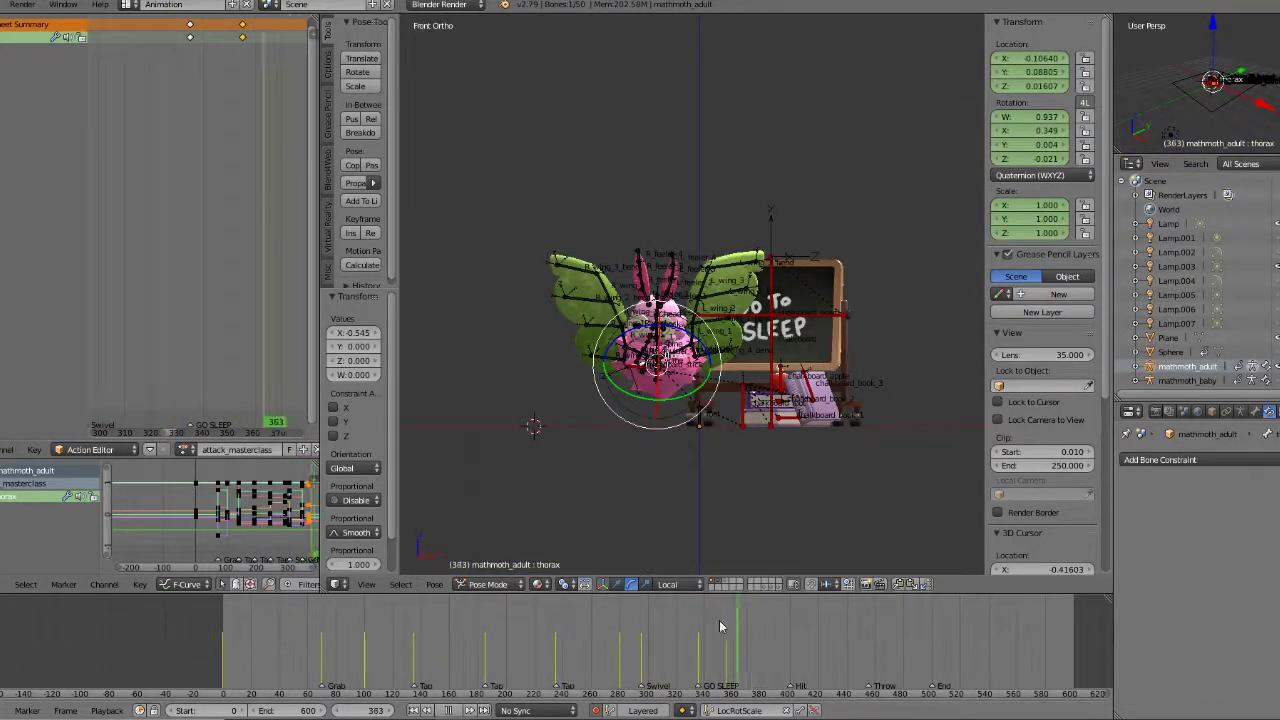
pyautogui.click(448, 710)
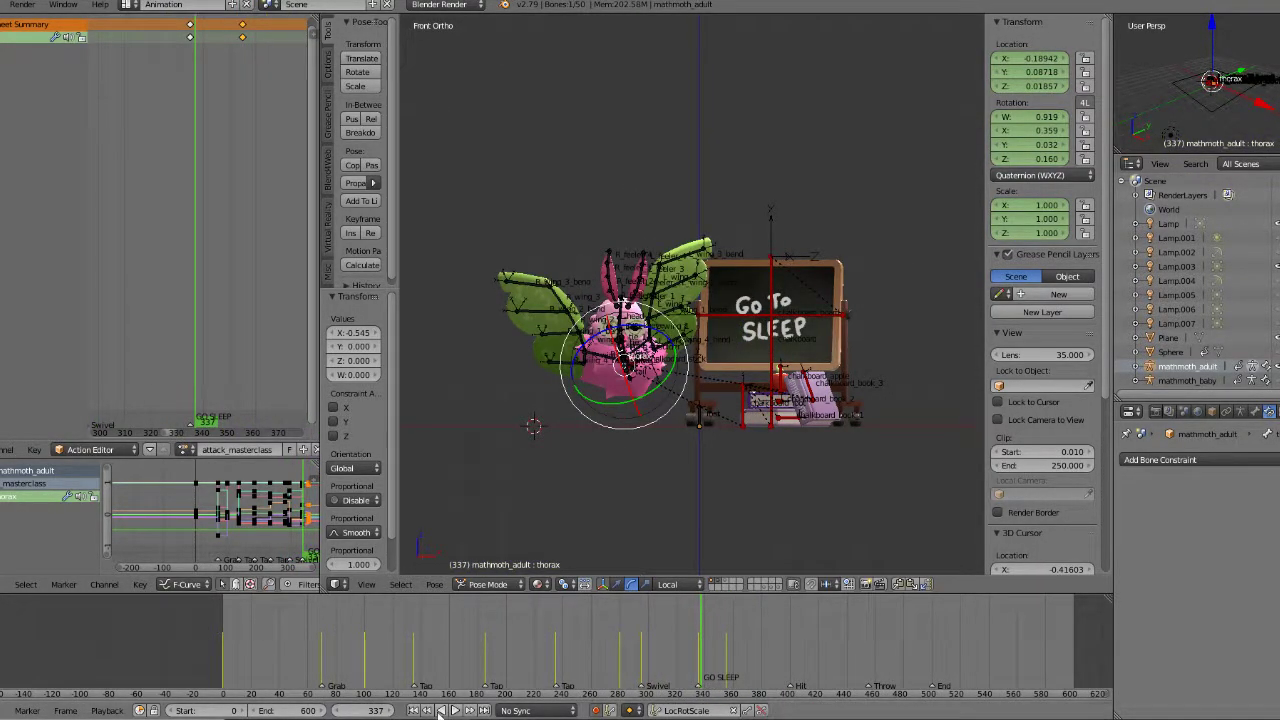
pyautogui.click(452, 710)
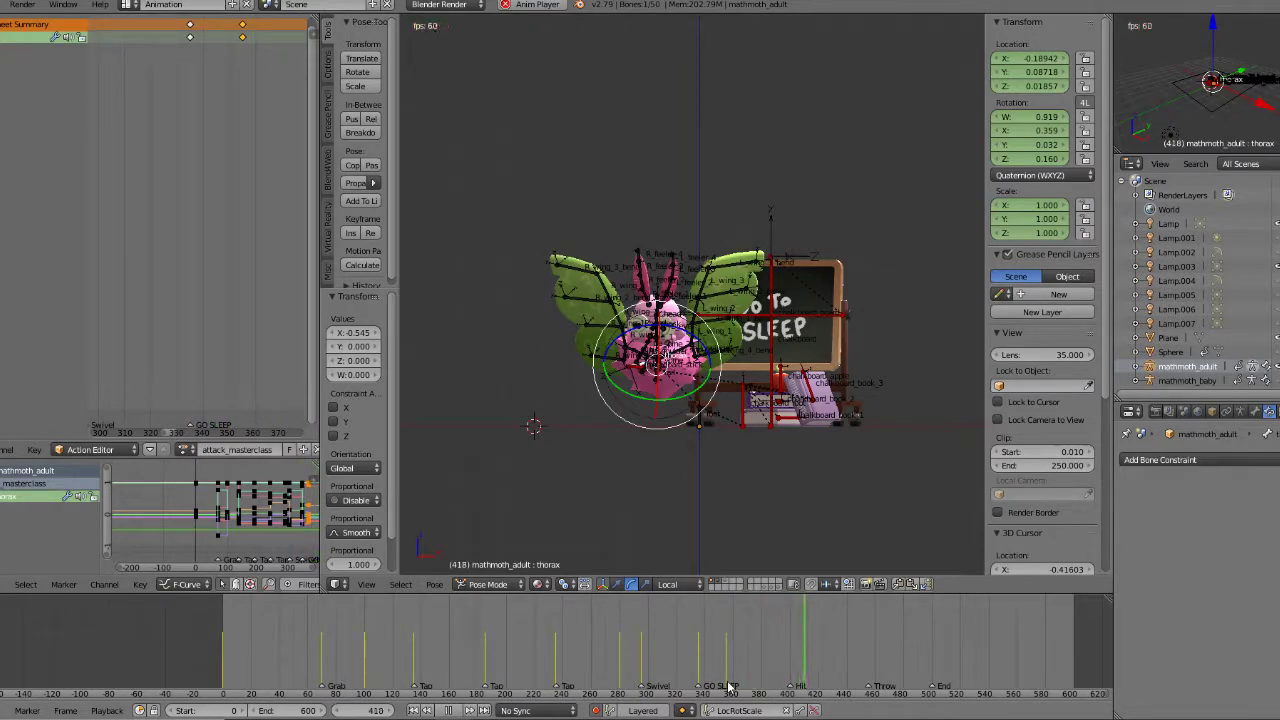
pyautogui.click(450, 710)
pyautogui.click(790, 654)
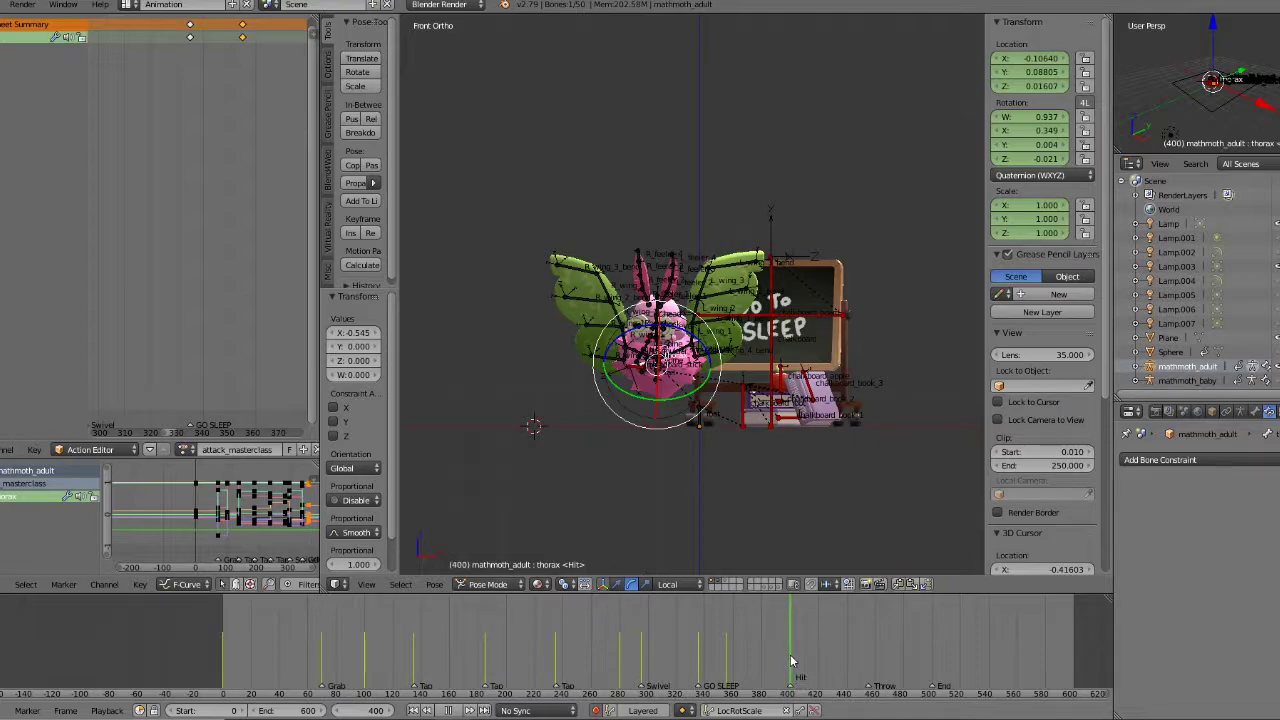
# Step: Select the Hit time marker and play the animation from frame 324 in an angled view
pyautogui.moveTo(789, 505); pyautogui.dragTo(789, 607, button='middle')
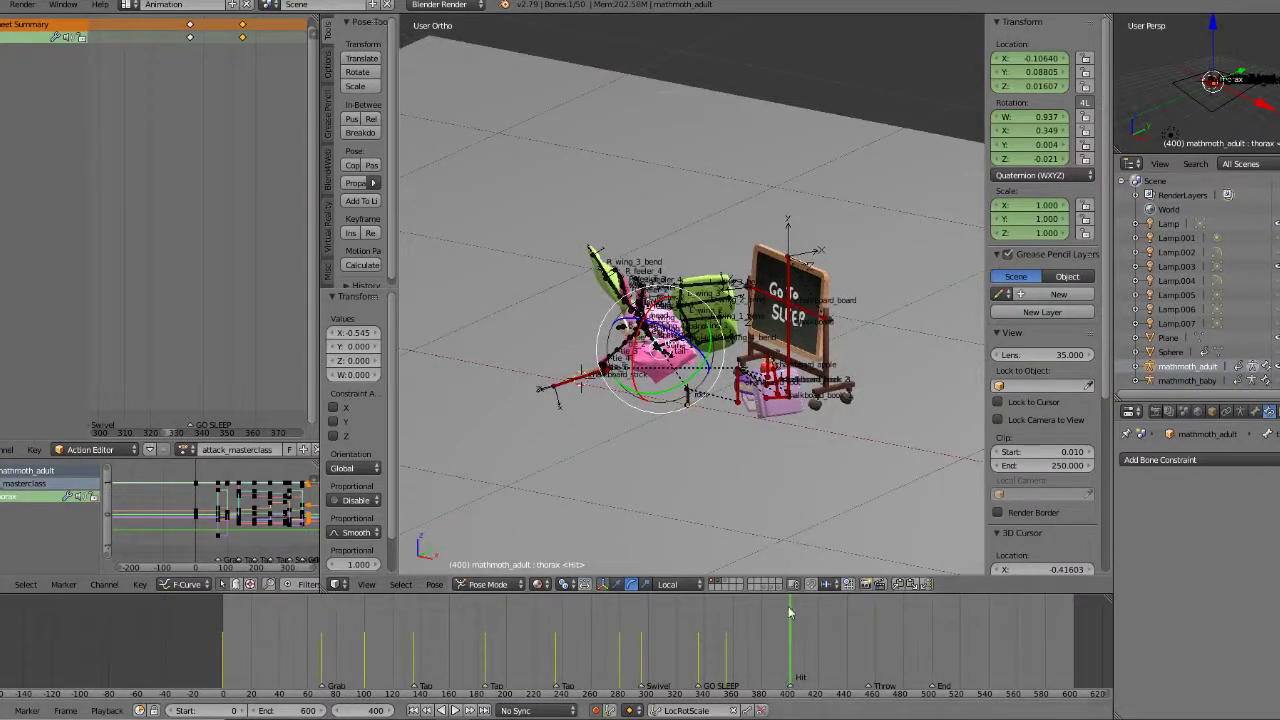
pyautogui.click(790, 693)
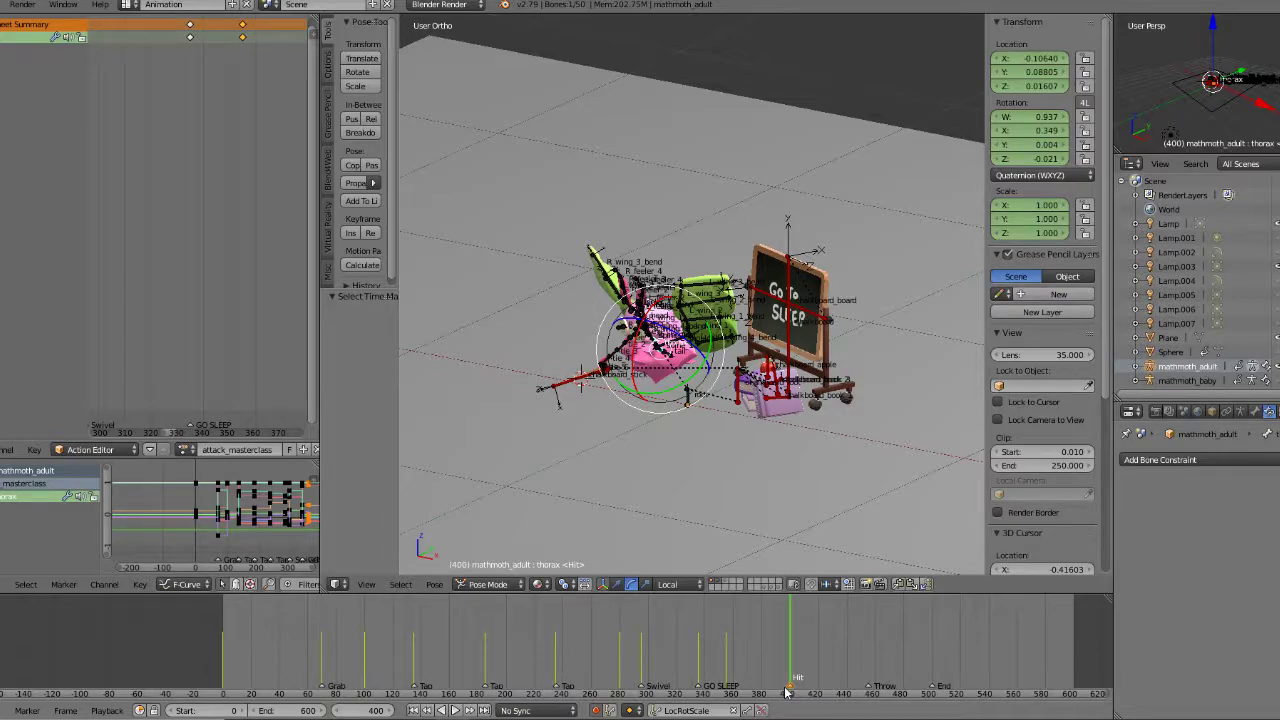
pyautogui.moveTo(690, 663); pyautogui.dragTo(683, 662)
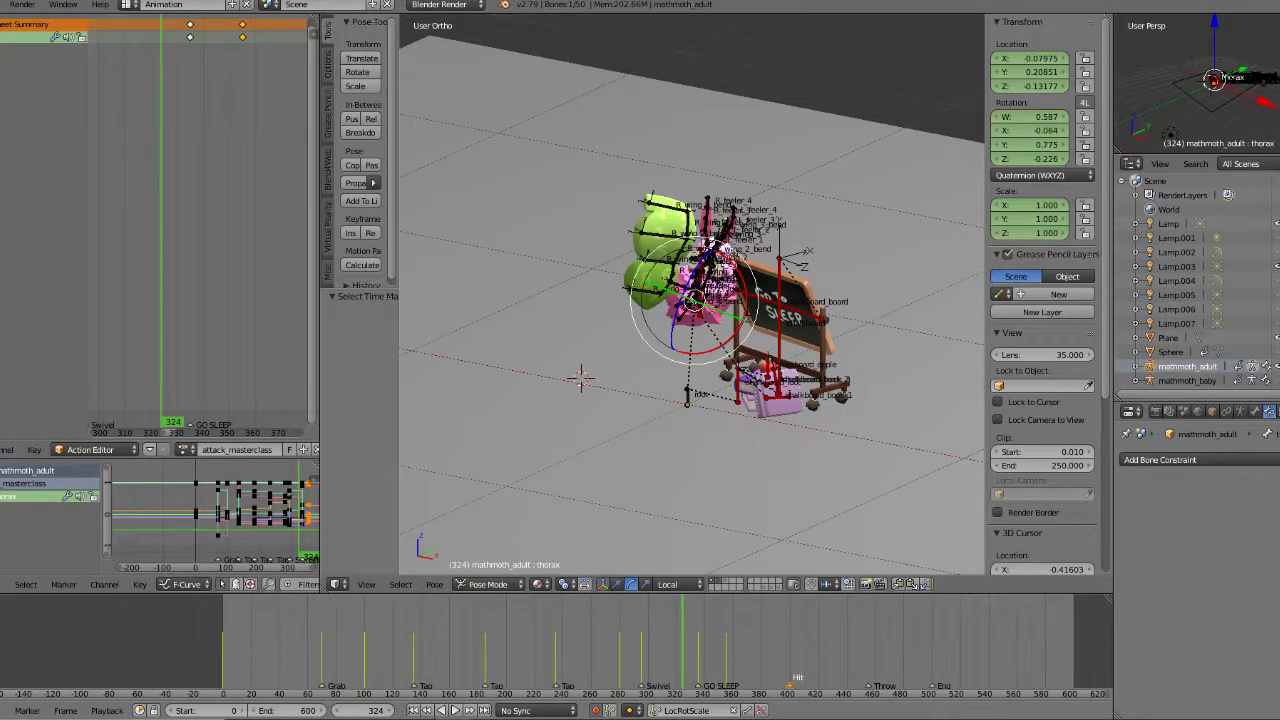
pyautogui.click(455, 710)
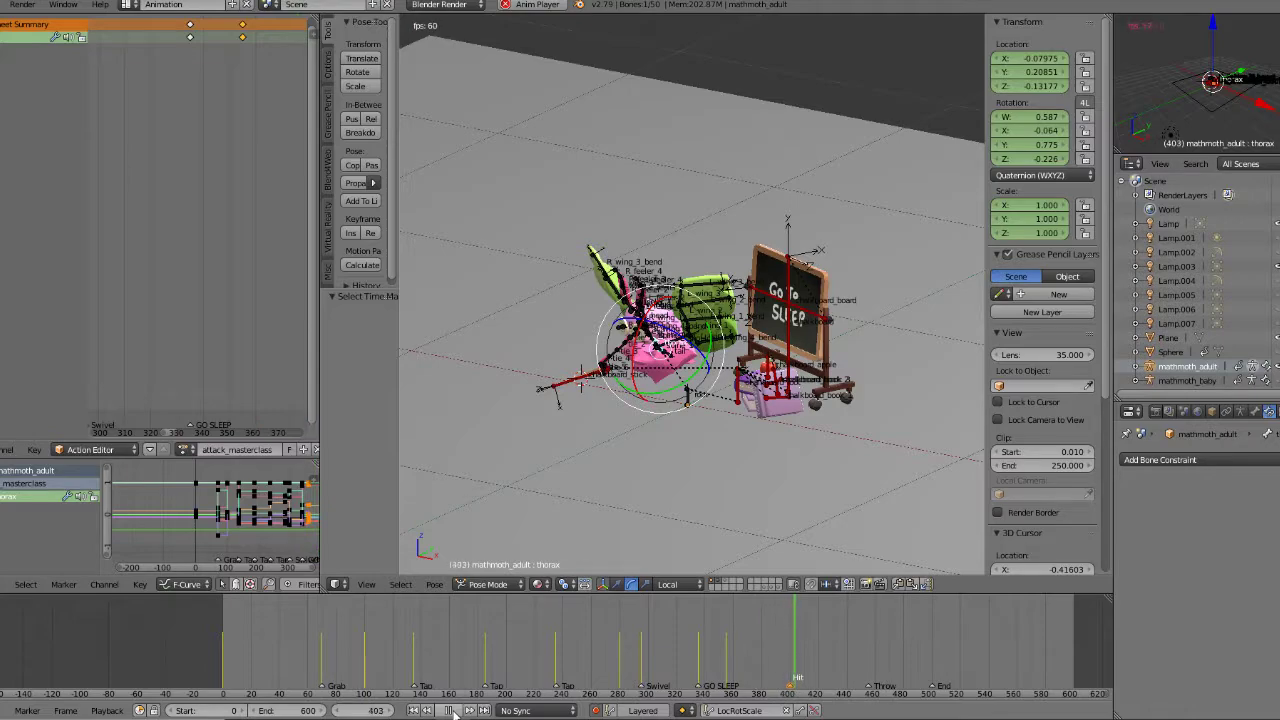
pyautogui.click(453, 711)
# Step: Play the animation from frame 207 and bring the current frame back to the Hit marker
pyautogui.click(516, 660)
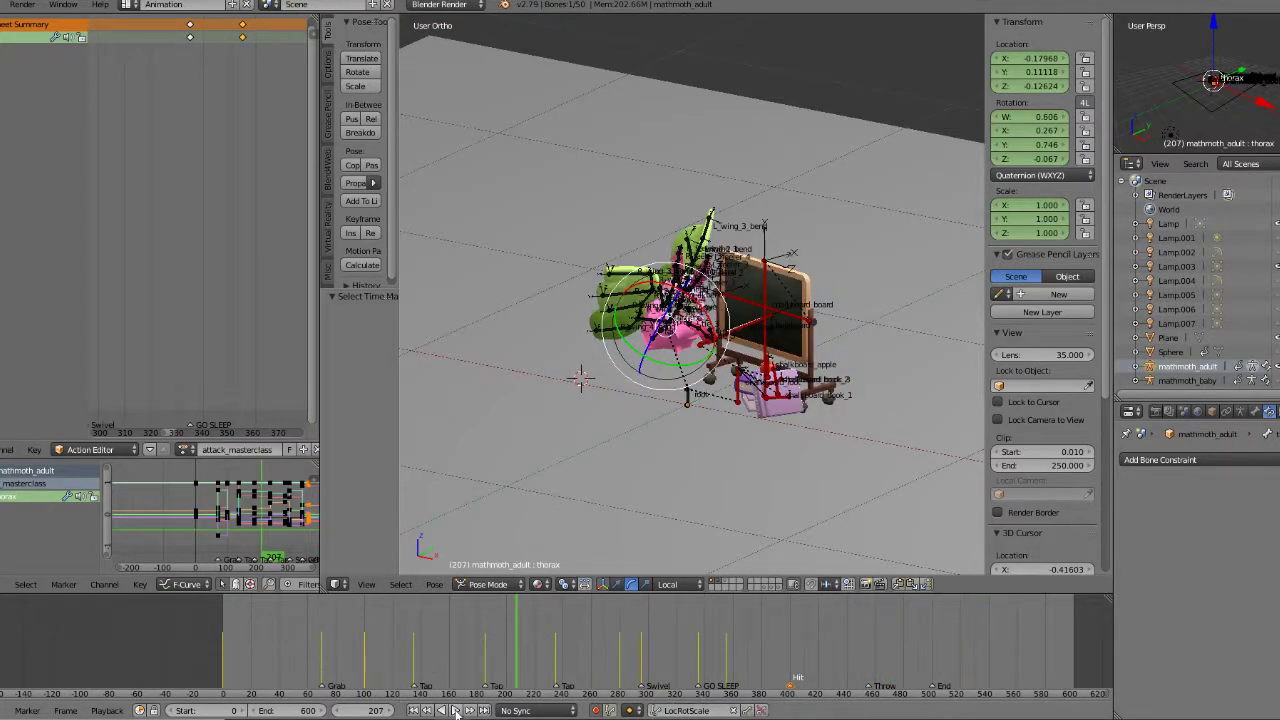
pyautogui.click(455, 710)
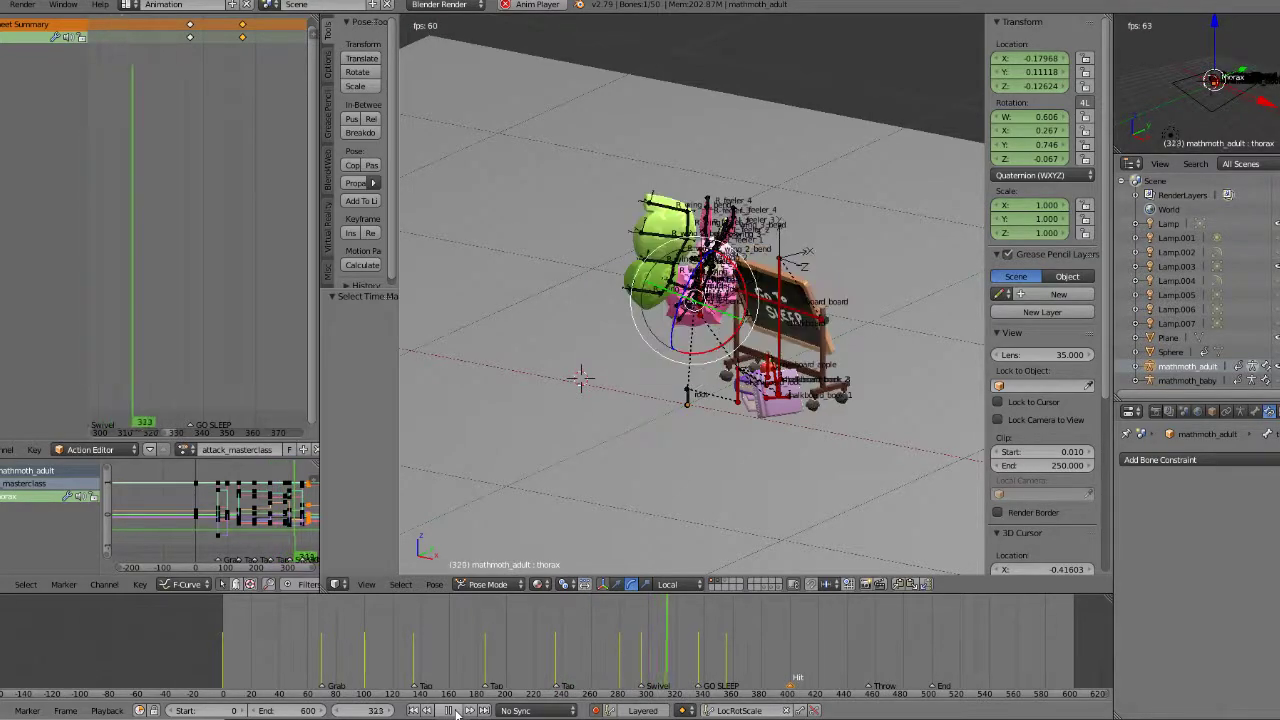
pyautogui.click(453, 711)
pyautogui.click(774, 661)
pyautogui.moveTo(772, 655); pyautogui.dragTo(788, 655)
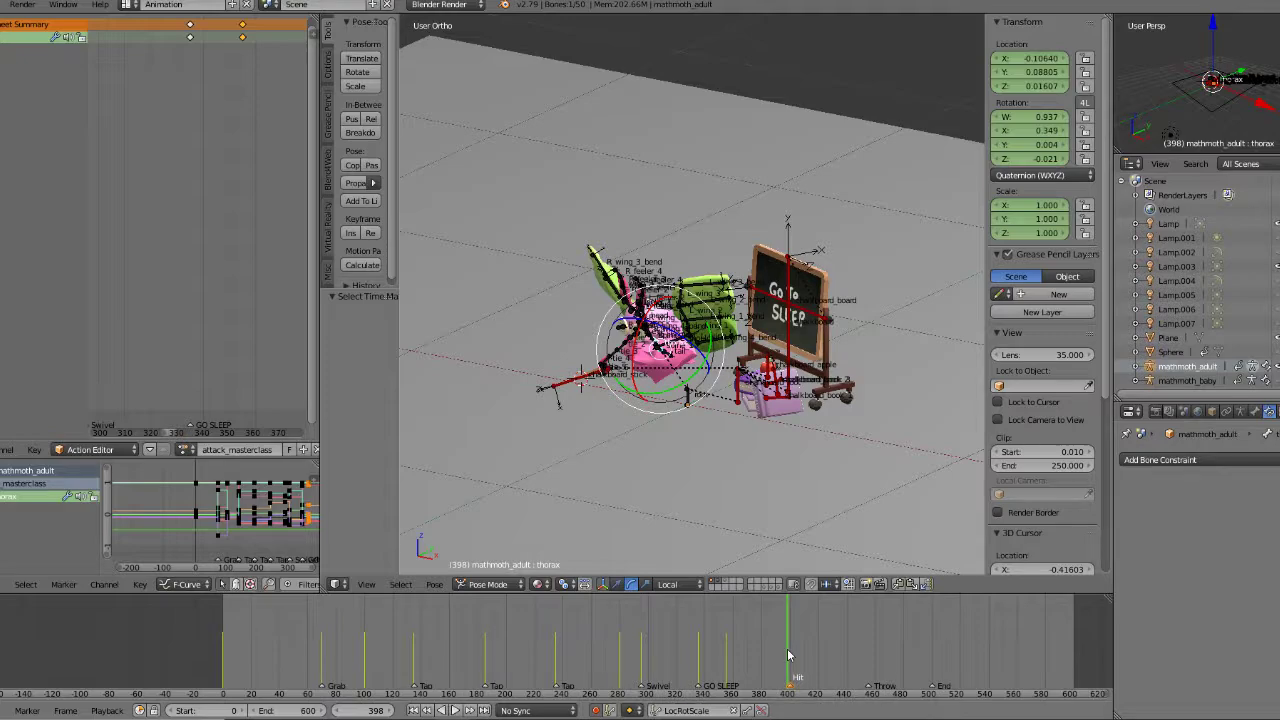
# Step: In right side view at frame 380, key the thorax bone rotated about 43° and moved -0.240 in Y and 0.475 in Z
pyautogui.press('KP_3')
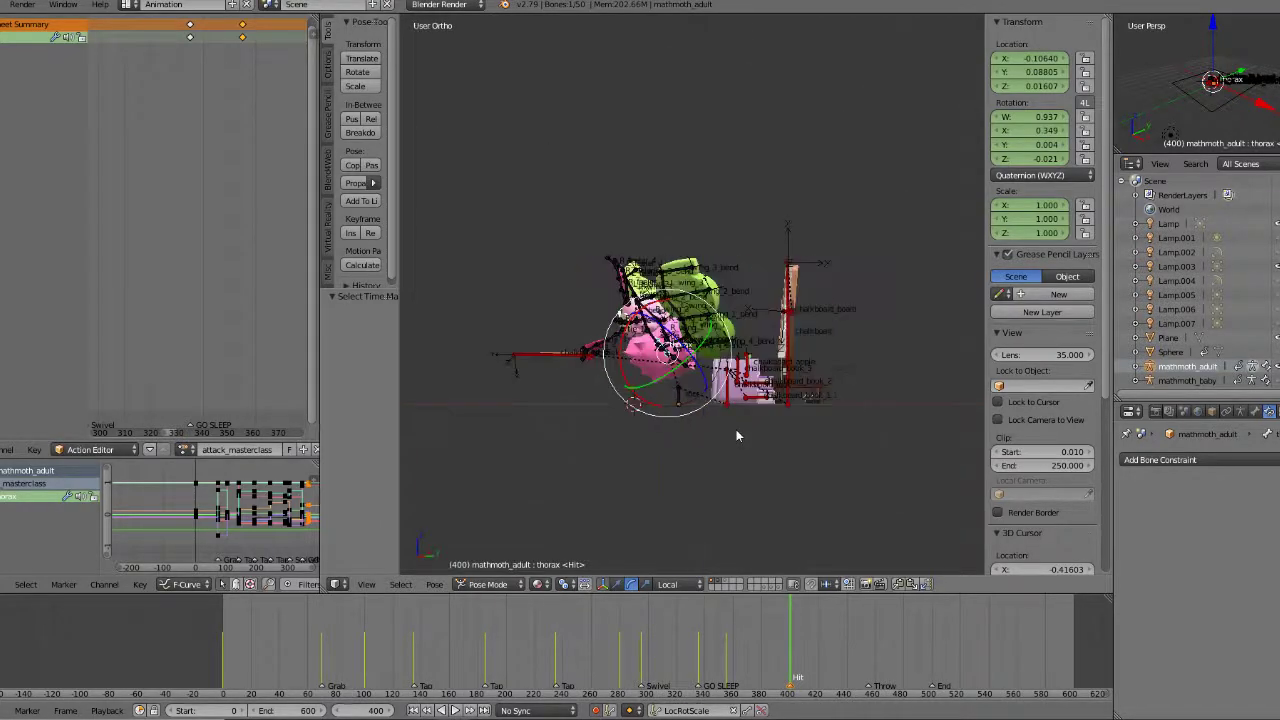
pyautogui.hotkey('shift', 'alt', 'a')
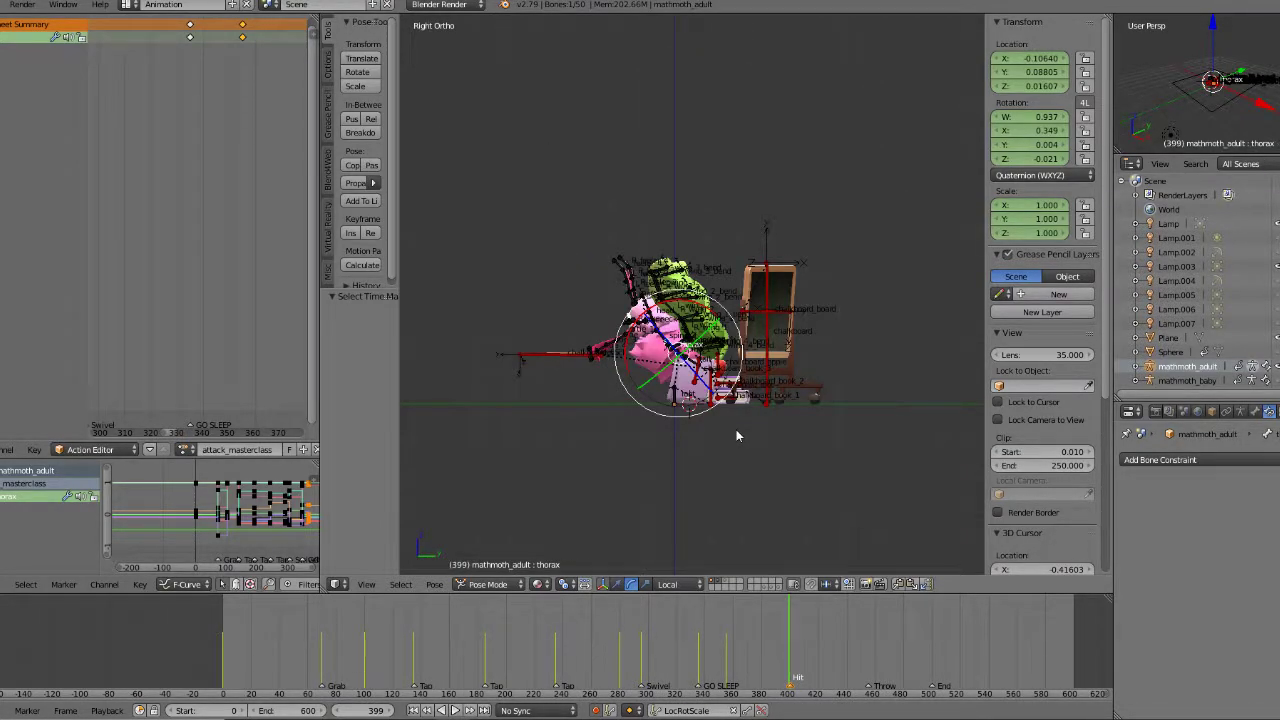
pyautogui.hotkey('alt', 'a')
pyautogui.press('r')
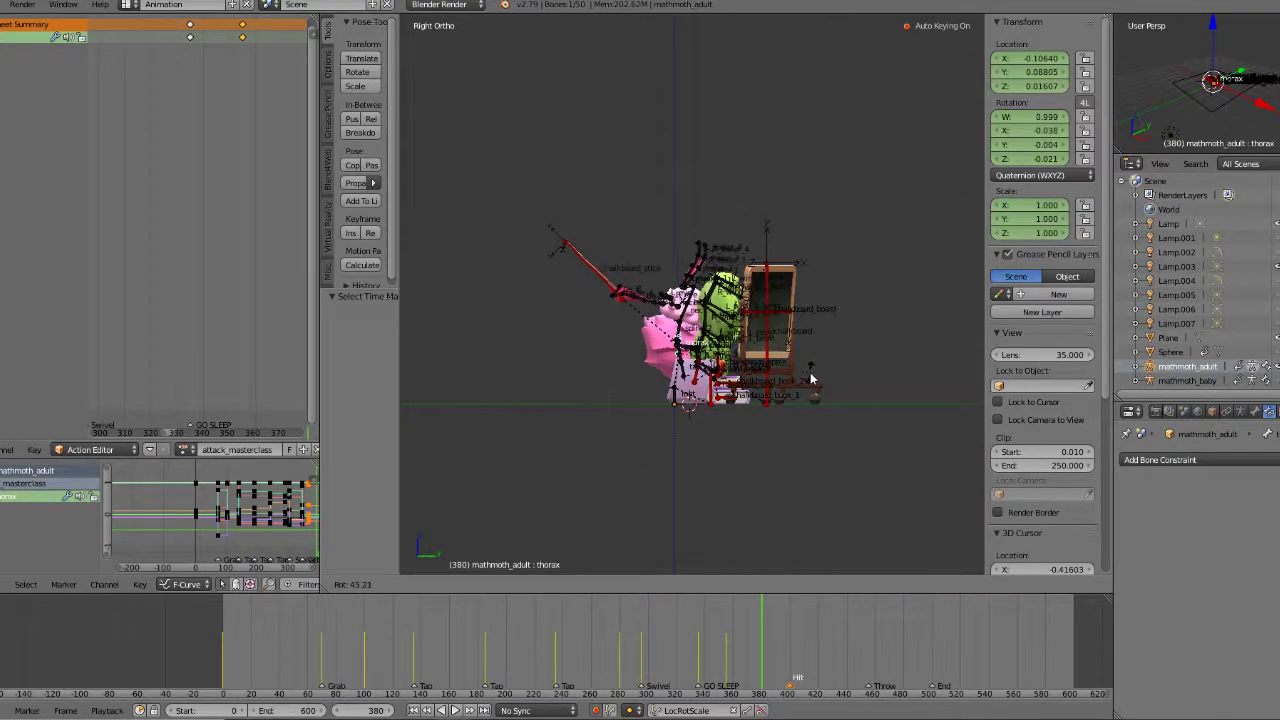
pyautogui.click(783, 380)
pyautogui.press('g')
pyautogui.click(672, 216)
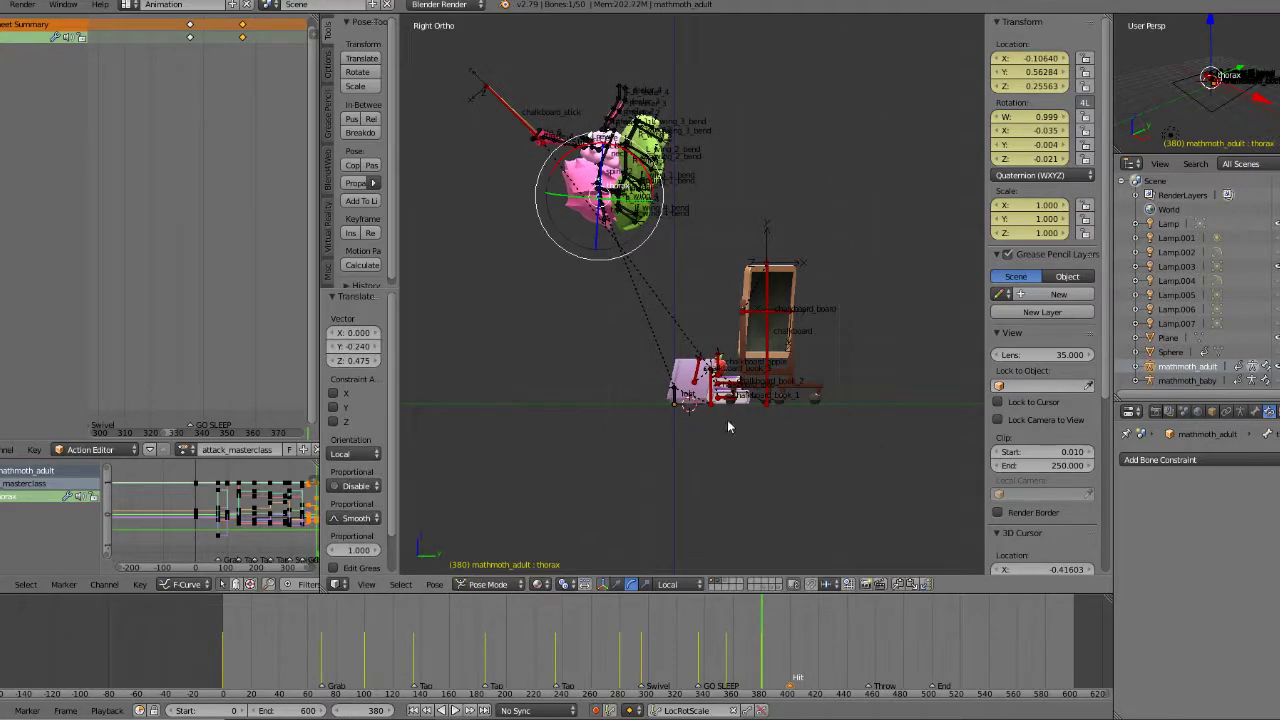
# Step: Scrub back to frame 343 and play the motion leading through the raised pose at frame 380
pyautogui.hotkey('alt', 'a')
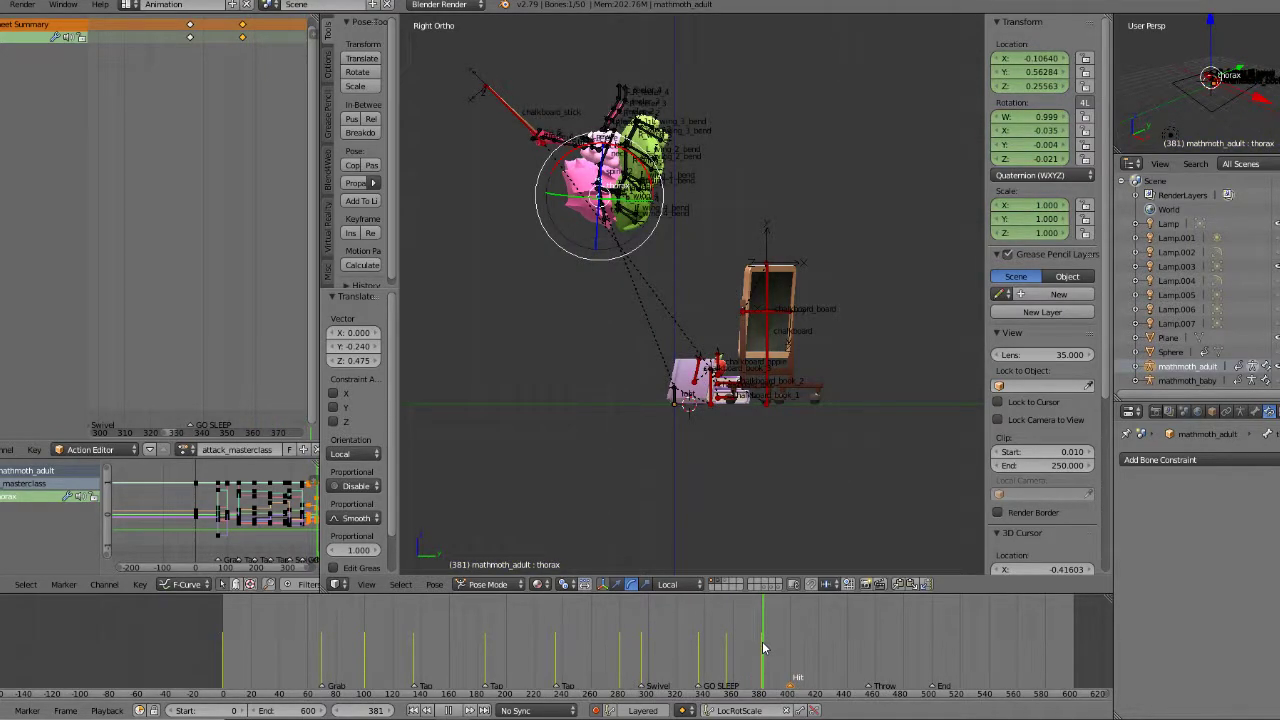
pyautogui.moveTo(764, 648); pyautogui.dragTo(708, 645)
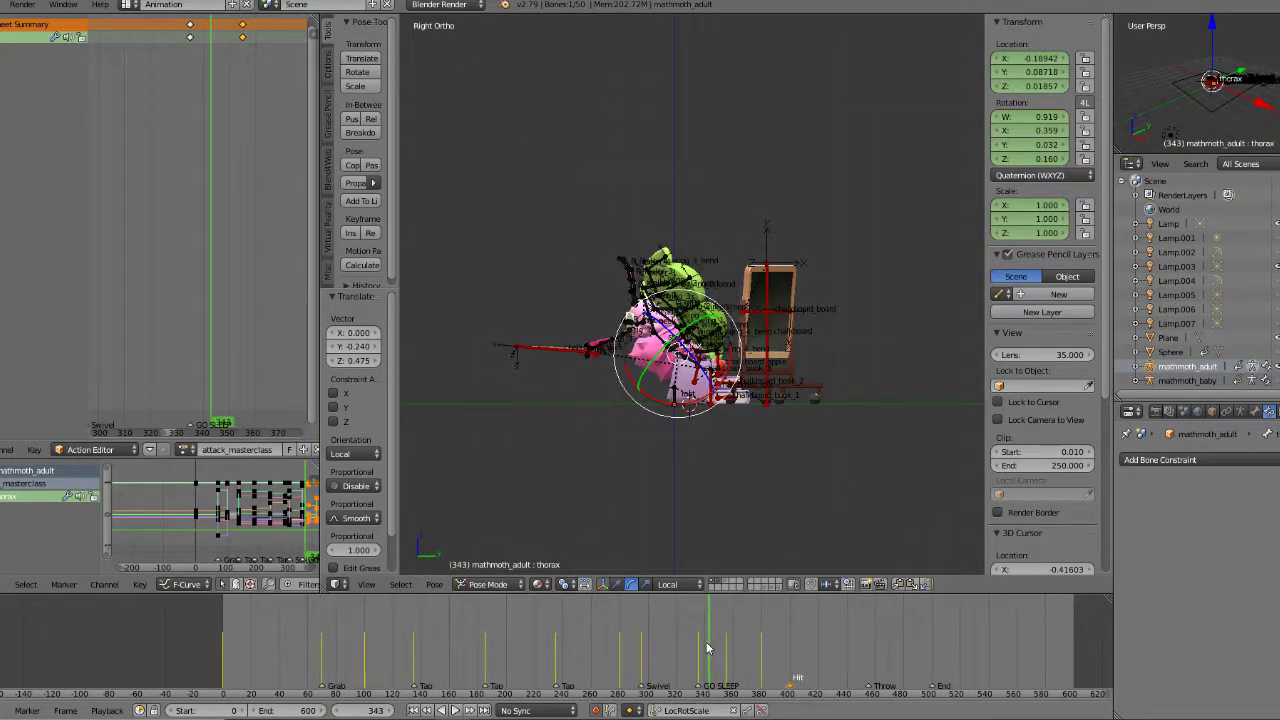
pyautogui.click(455, 710)
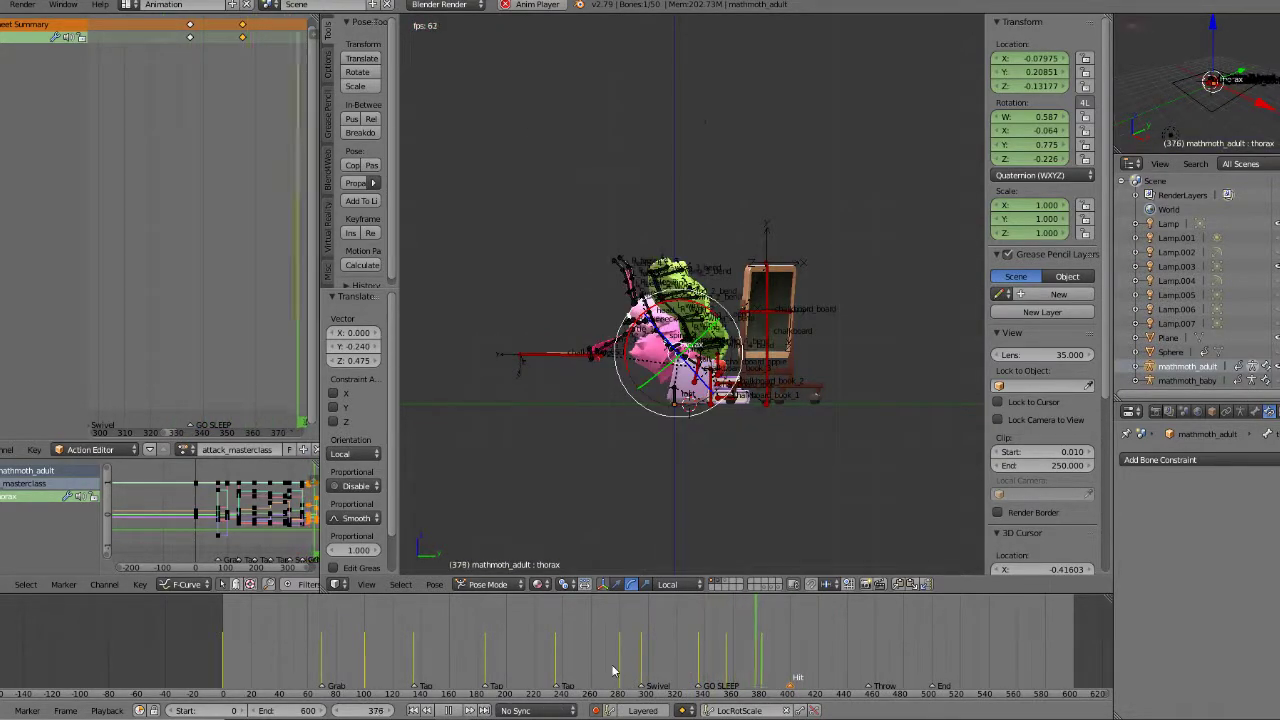
pyautogui.click(448, 710)
# Step: At frame 390, key the thorax tipped onto its back and moved 0.522 in Y and 0.252 in Z, above the chalkboard
pyautogui.click(773, 650)
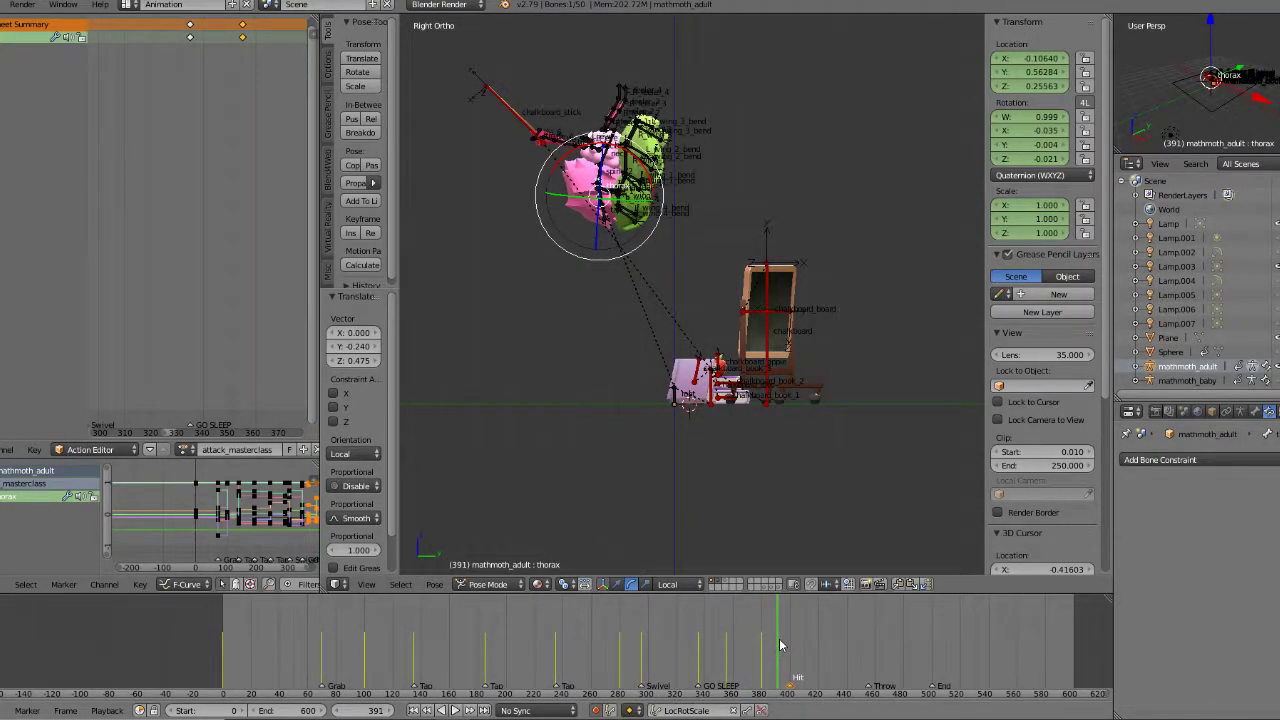
pyautogui.press('r')
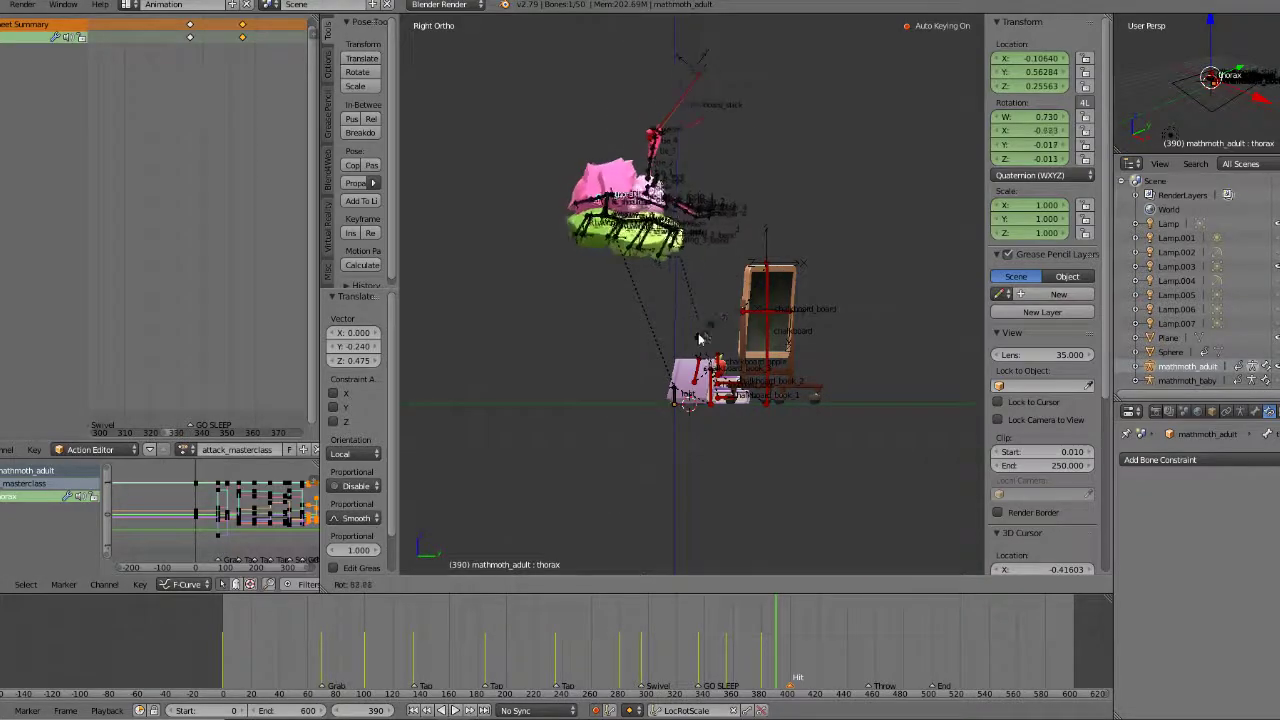
pyautogui.click(655, 276)
pyautogui.press('g')
pyautogui.click(839, 183)
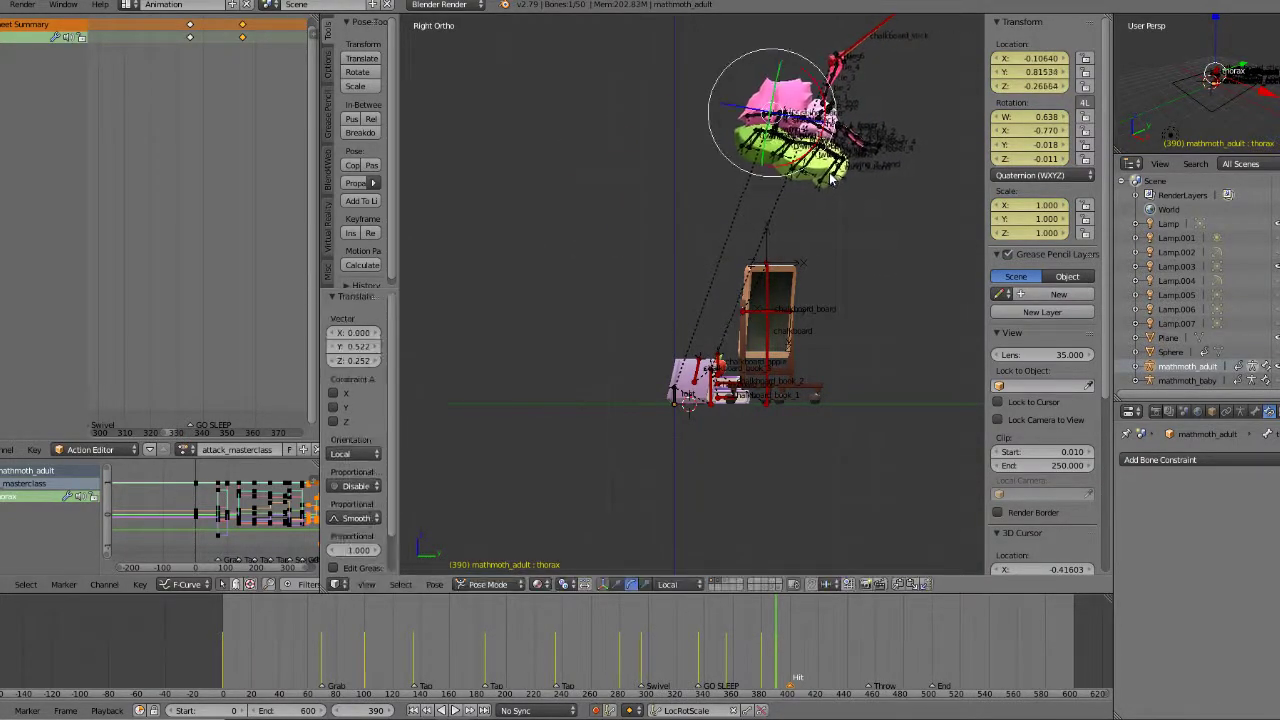
# Step: Play and scrub the motion between frames 380 and 400, stopping at frame 390
pyautogui.click(743, 649)
pyautogui.hotkey('alt', 'a')
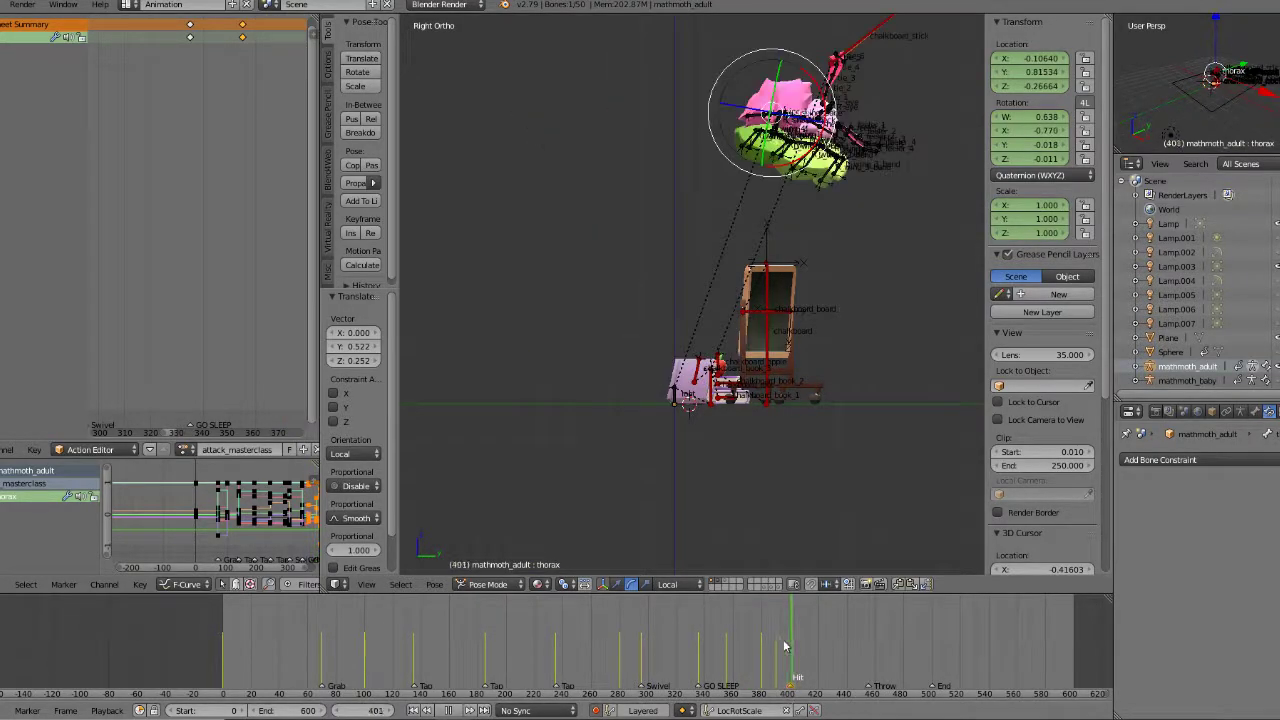
pyautogui.moveTo(786, 647)
pyautogui.mouseDown()
pyautogui.moveTo(741, 646)
pyautogui.moveTo(780, 645)
pyautogui.mouseUp()
pyautogui.hotkey('alt', 'a')
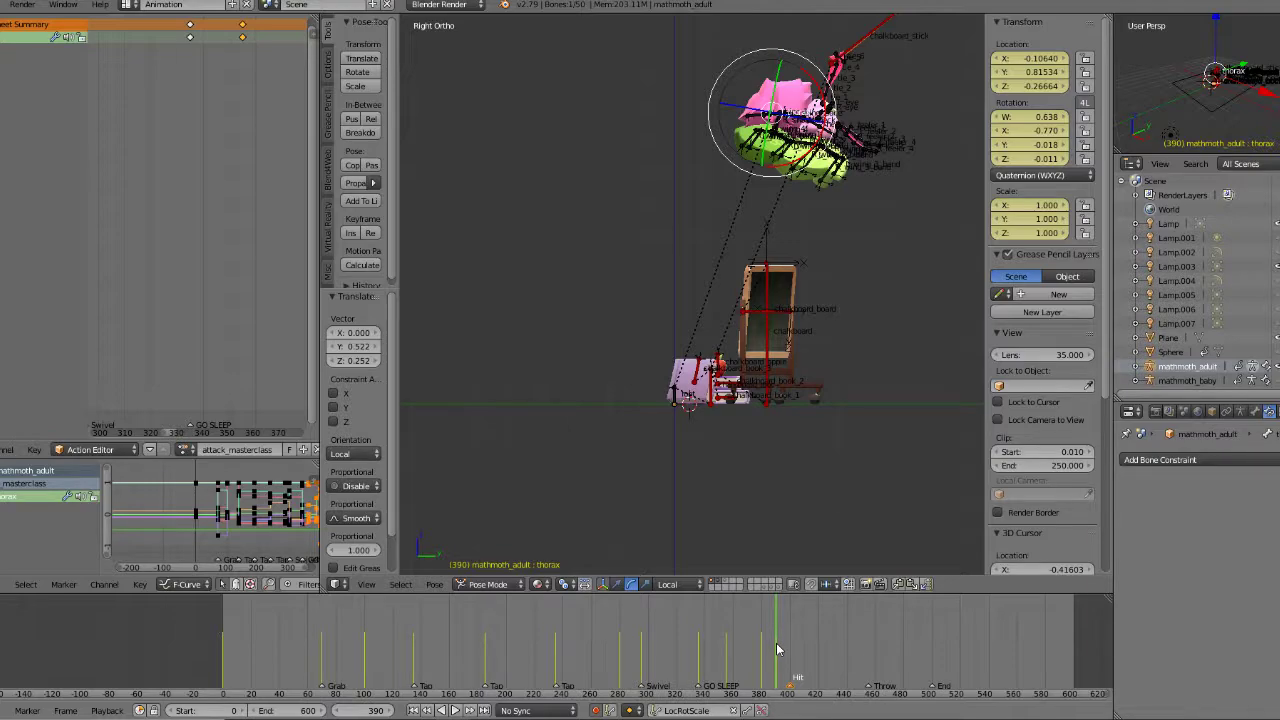
# Step: Calculate the thorax bone's motion path from frame 1 to 600, with the bake location set to Tails
pyautogui.press('Down')
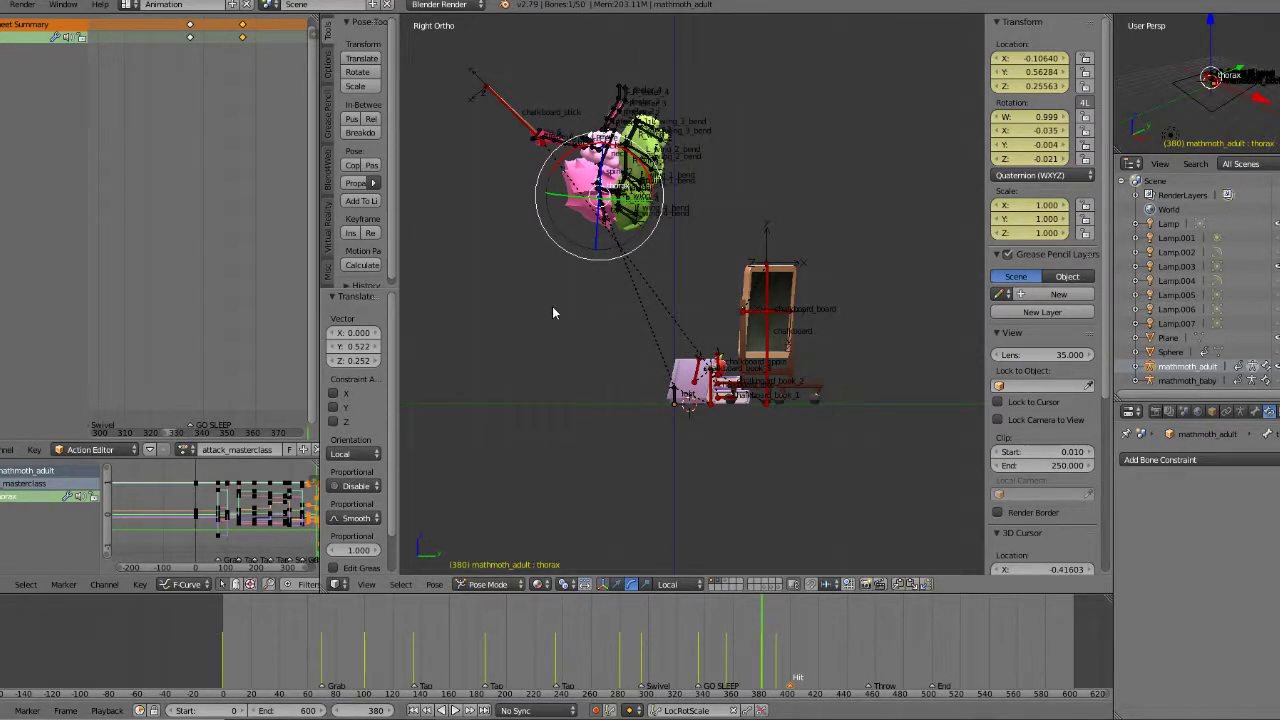
pyautogui.click(362, 265)
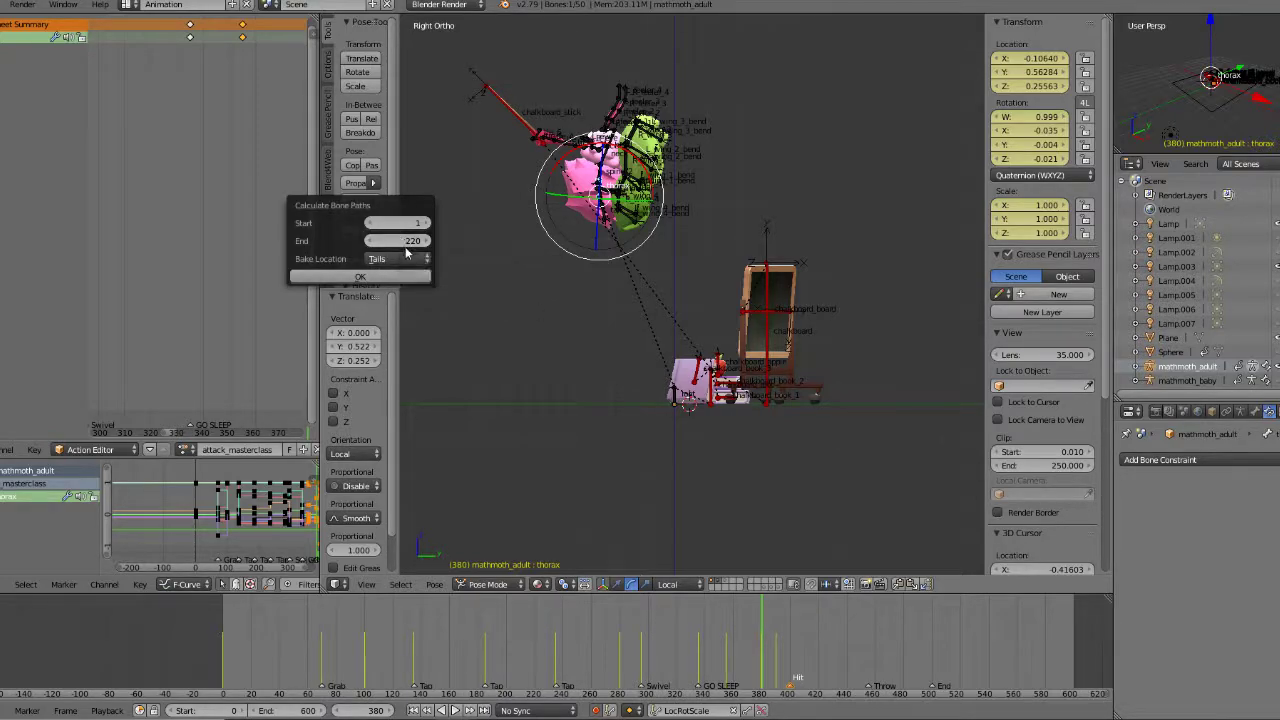
pyautogui.click(387, 277)
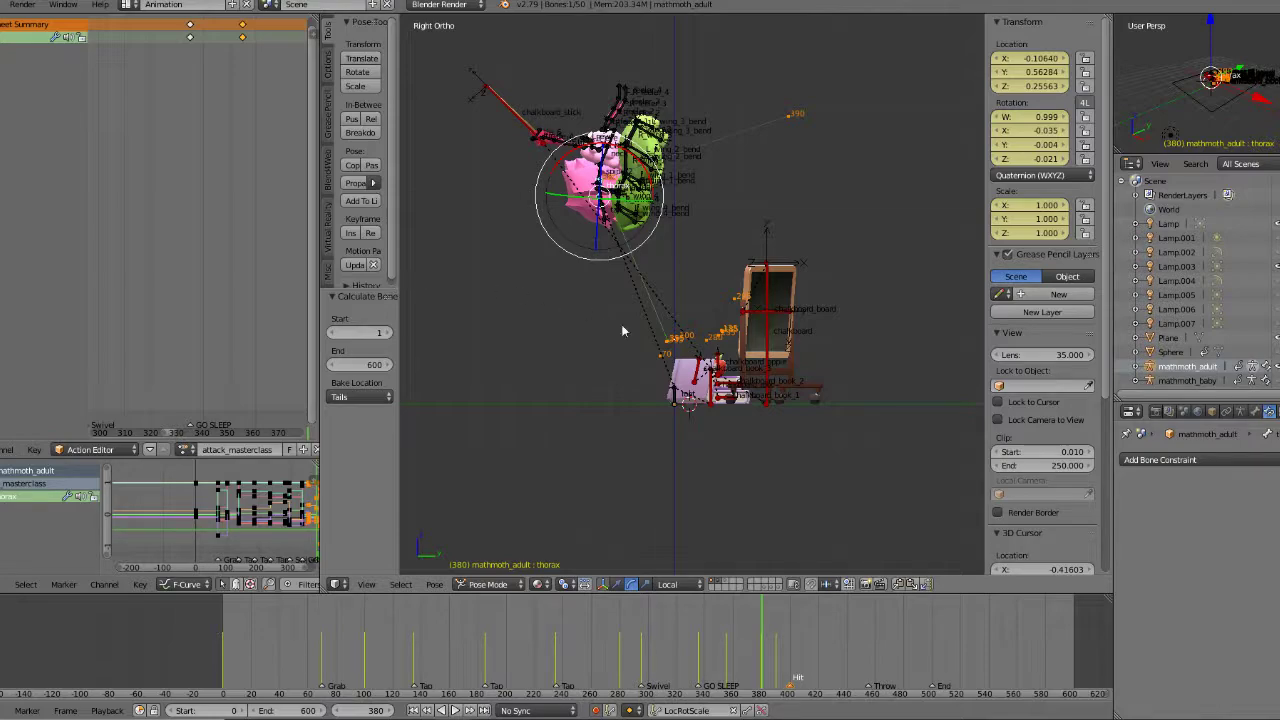
# Step: Review the jump against its motion path by playing and scrubbing between frames 375 and 400
pyautogui.hotkey('alt', 'a')
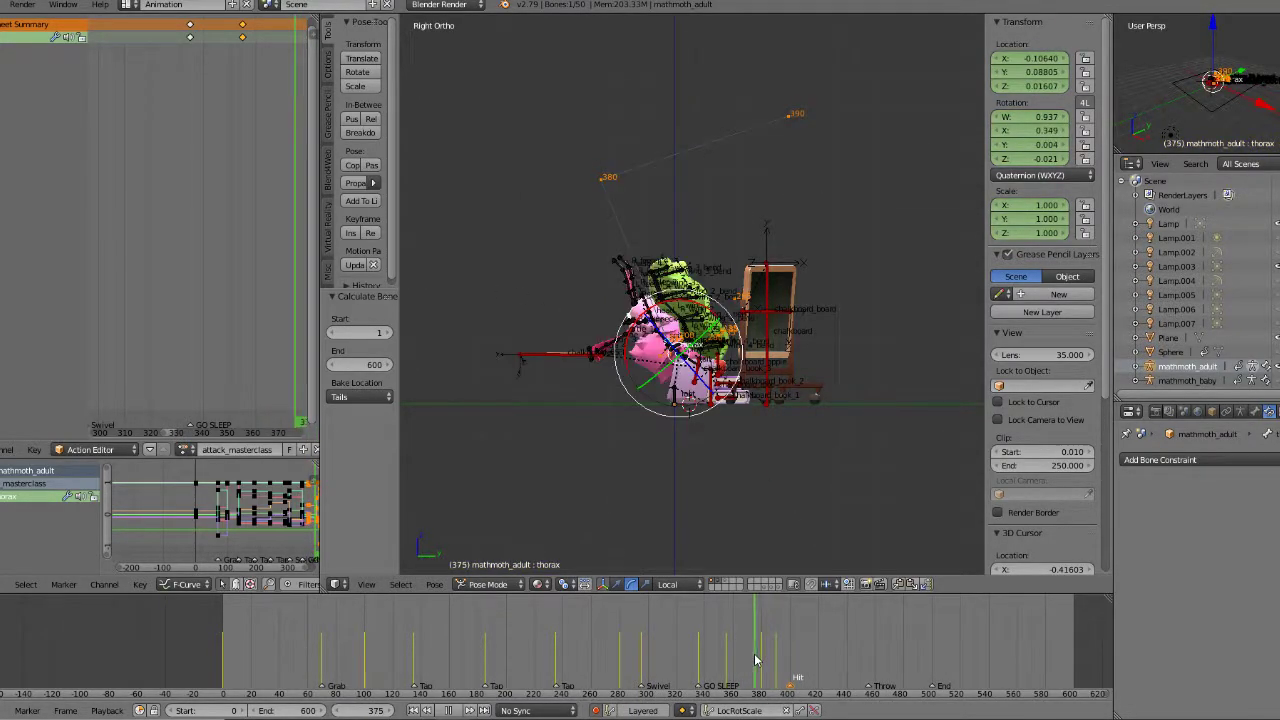
pyautogui.press('Escape')
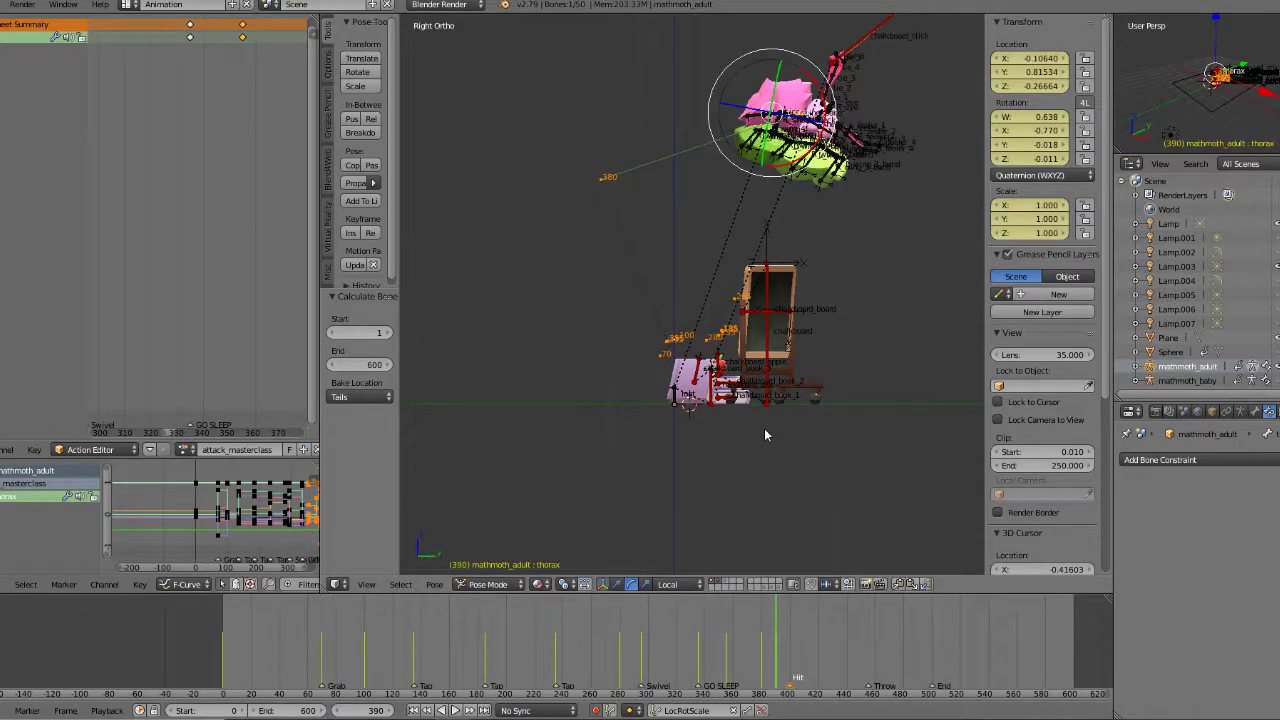
pyautogui.hotkey('alt', 'a')
pyautogui.press('Escape')
pyautogui.press('Down')
pyautogui.hotkey('alt', 'a')
pyautogui.press('Escape')
pyautogui.hotkey('alt', 'a')
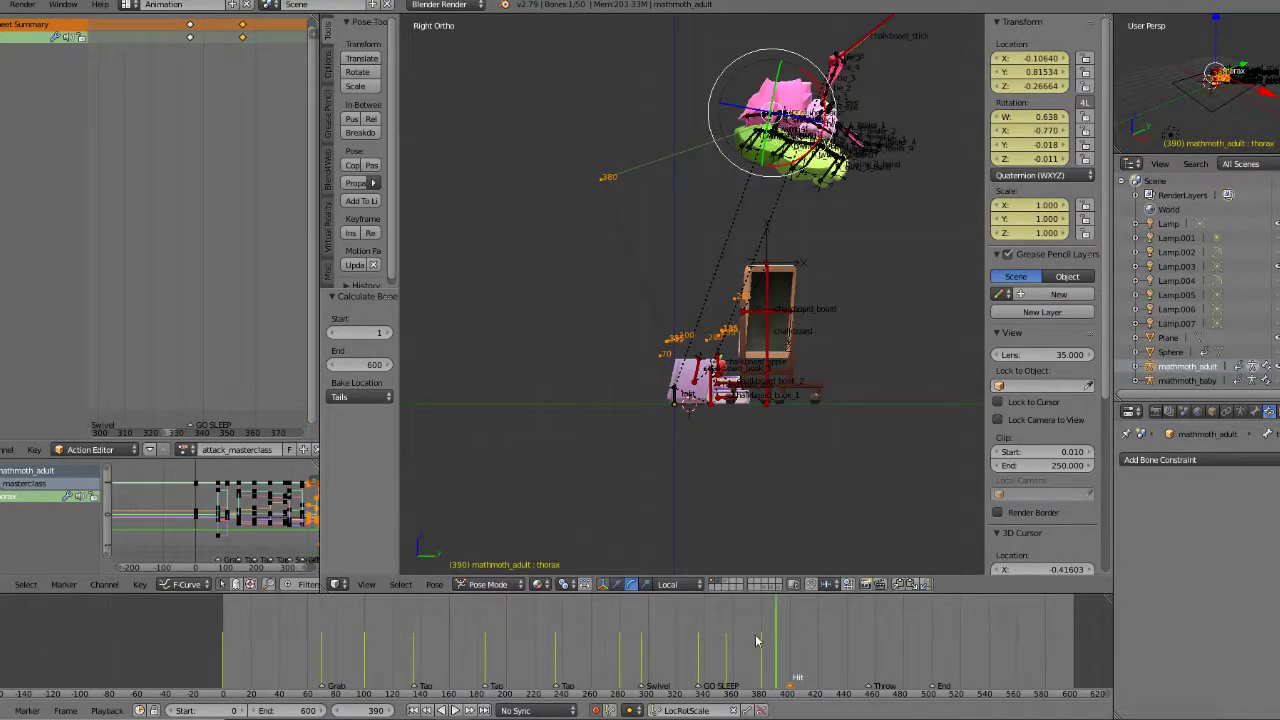
pyautogui.hotkey('alt', 'a')
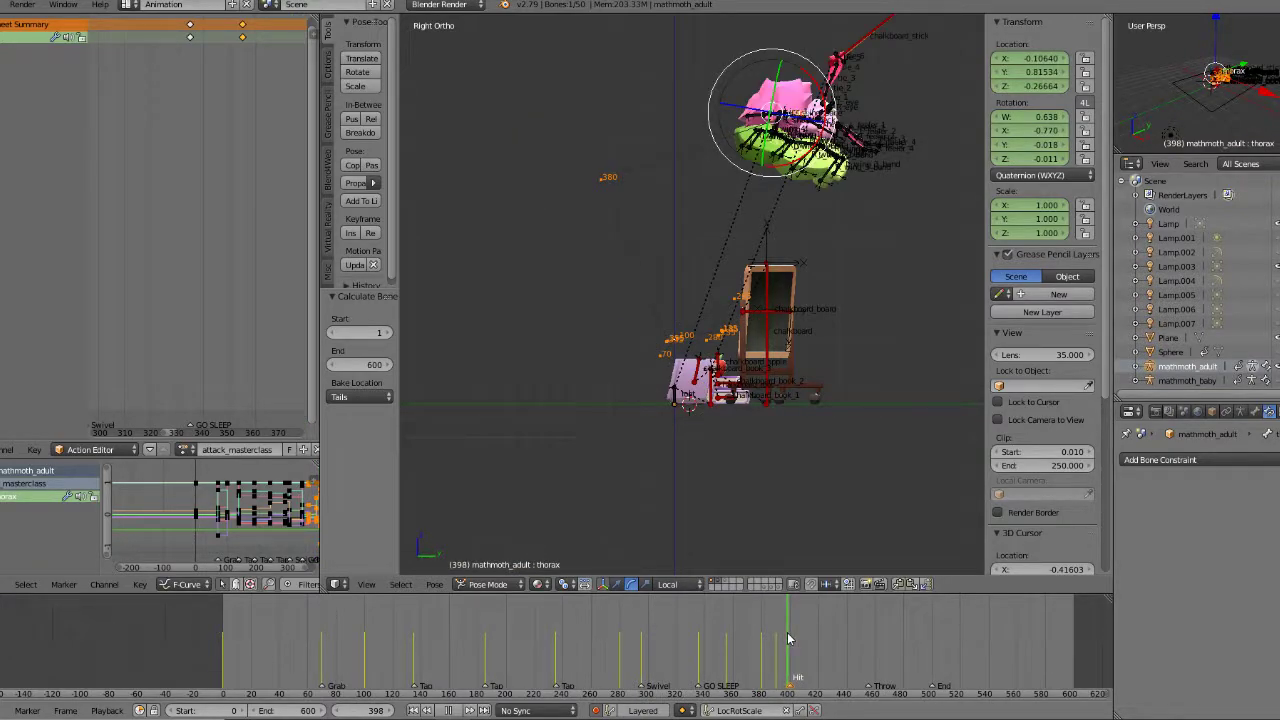
# Step: At the Hit marker on frame 400, key the thorax rotated 121° and moved 0.211 in Y and -0.283 in Z, striking over the chalkboard
pyautogui.hotkey('alt', 'a')
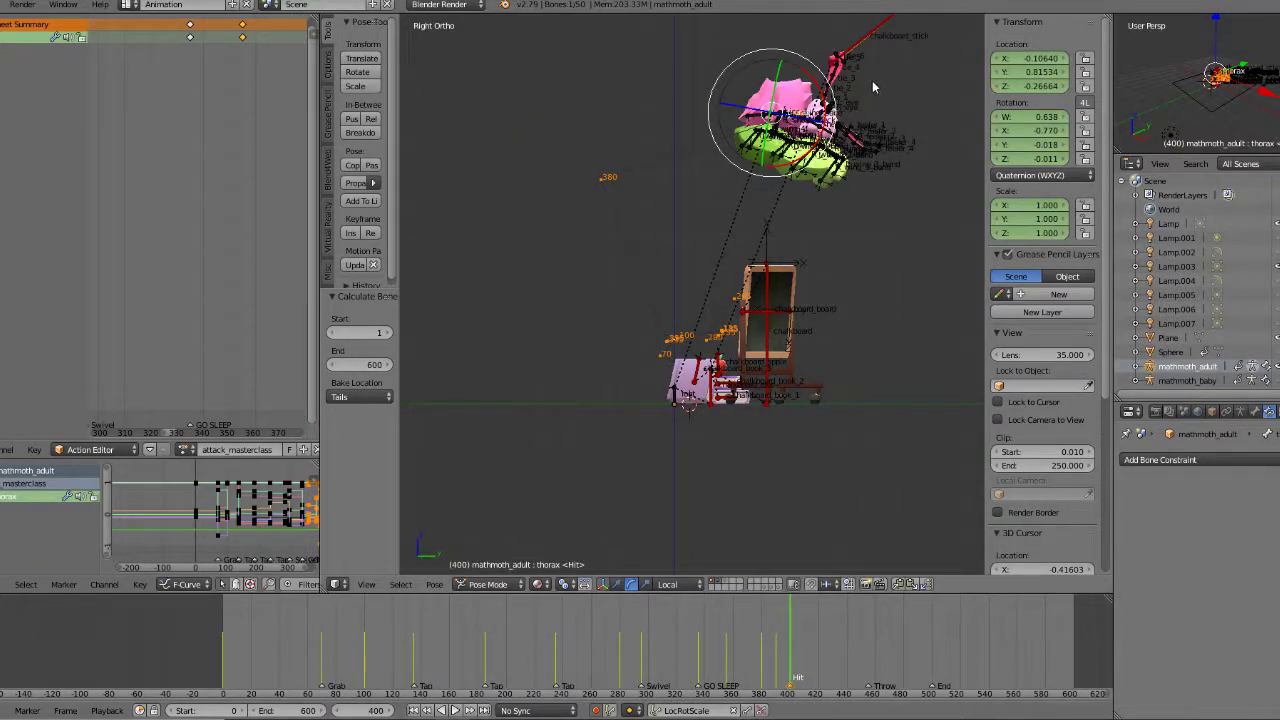
pyautogui.press('r')
pyautogui.click(707, 288)
pyautogui.press('g')
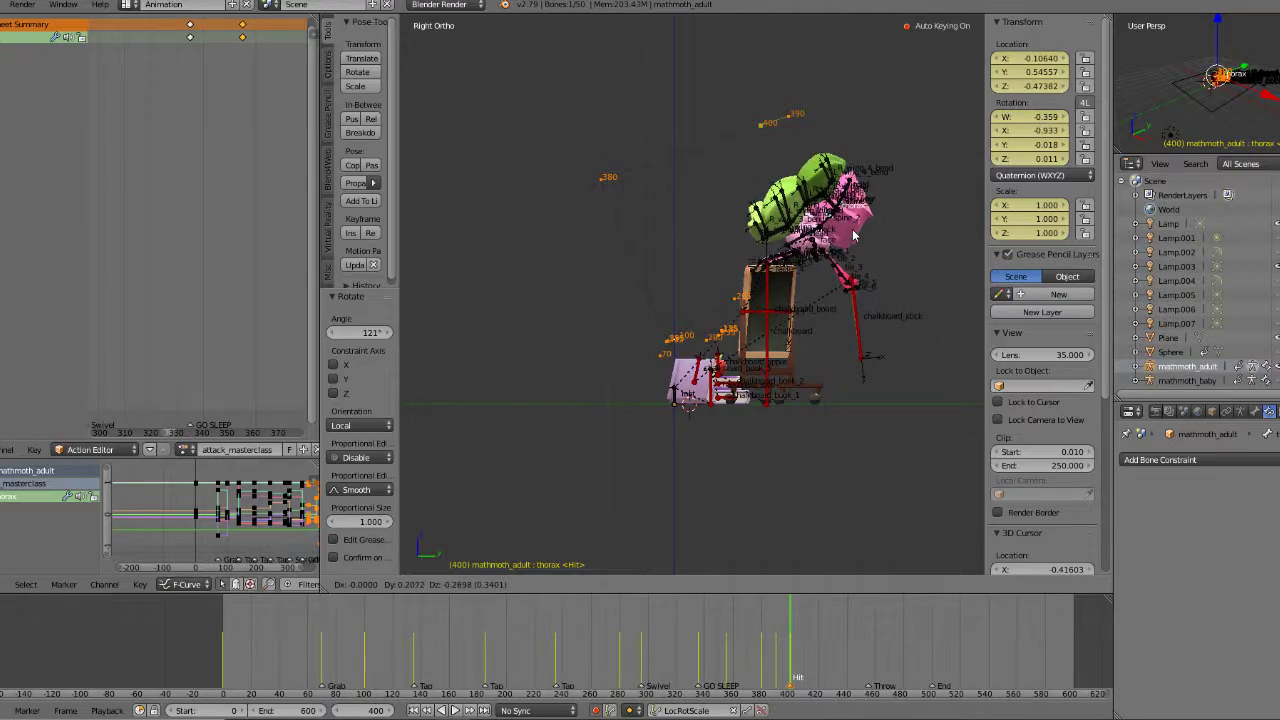
pyautogui.click(855, 240)
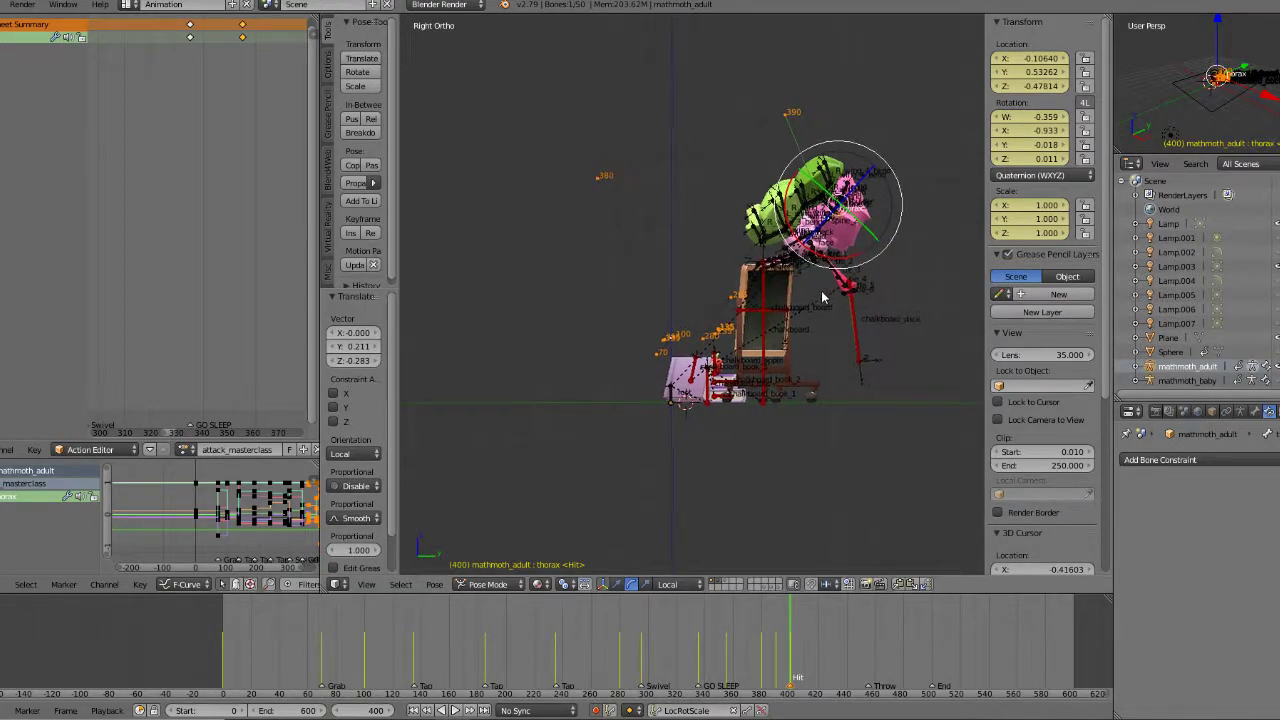
# Step: Play the attack from frame 363 past the Hit marker and check it in an angled view
pyautogui.keyDown('shift'); pyautogui.moveTo(829, 297); pyautogui.dragTo(812, 290, button='middle'); pyautogui.keyUp('shift')
pyautogui.moveTo(788, 661); pyautogui.dragTo(737, 662)
pyautogui.click(596, 709)
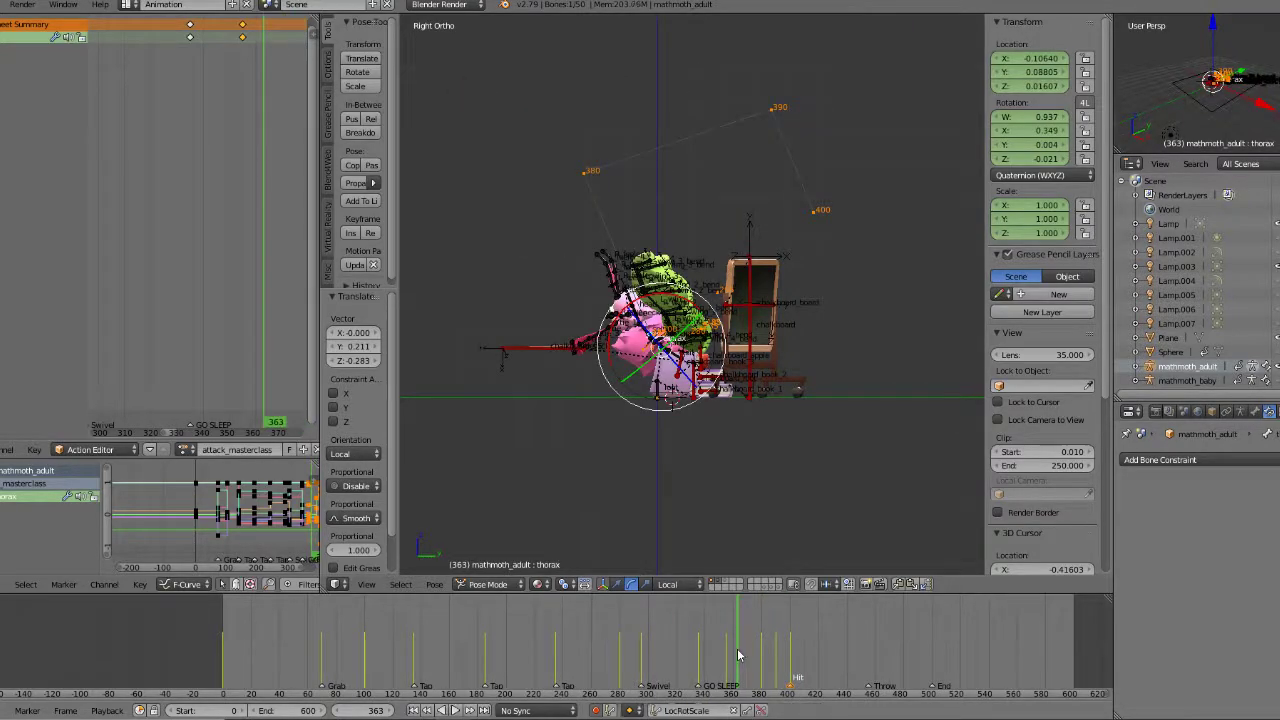
pyautogui.click(456, 710)
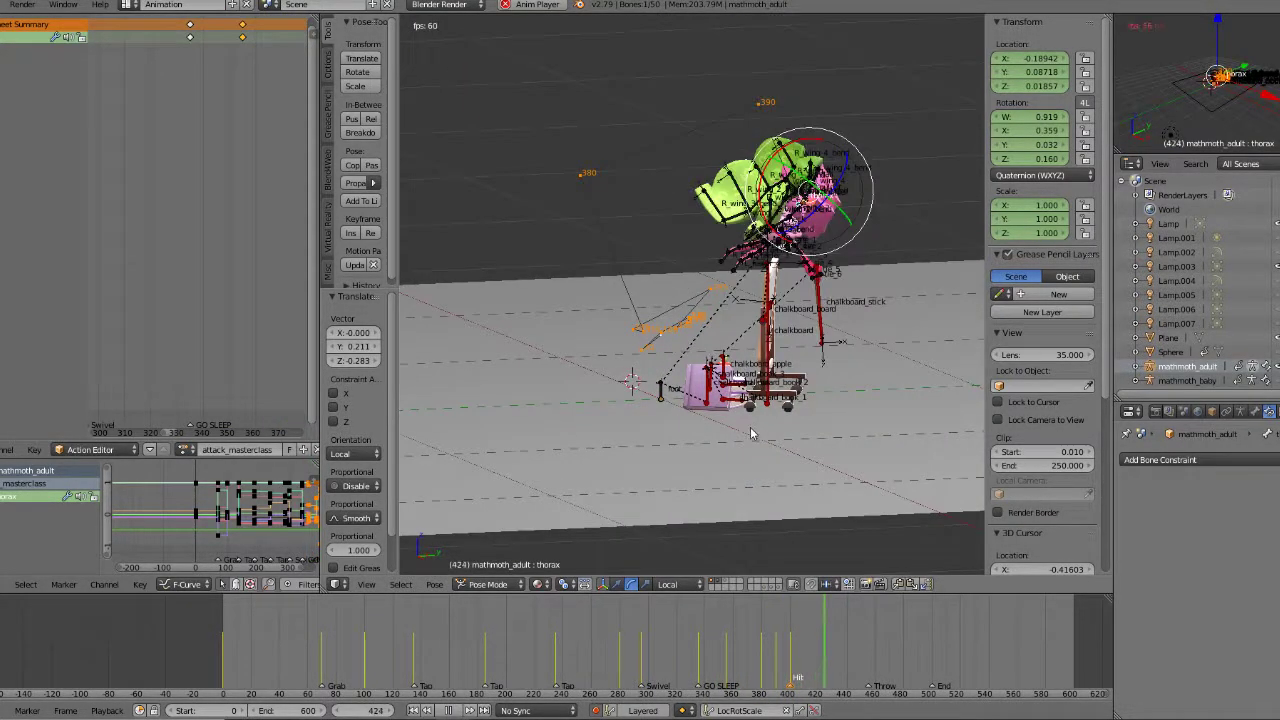
pyautogui.click(452, 710)
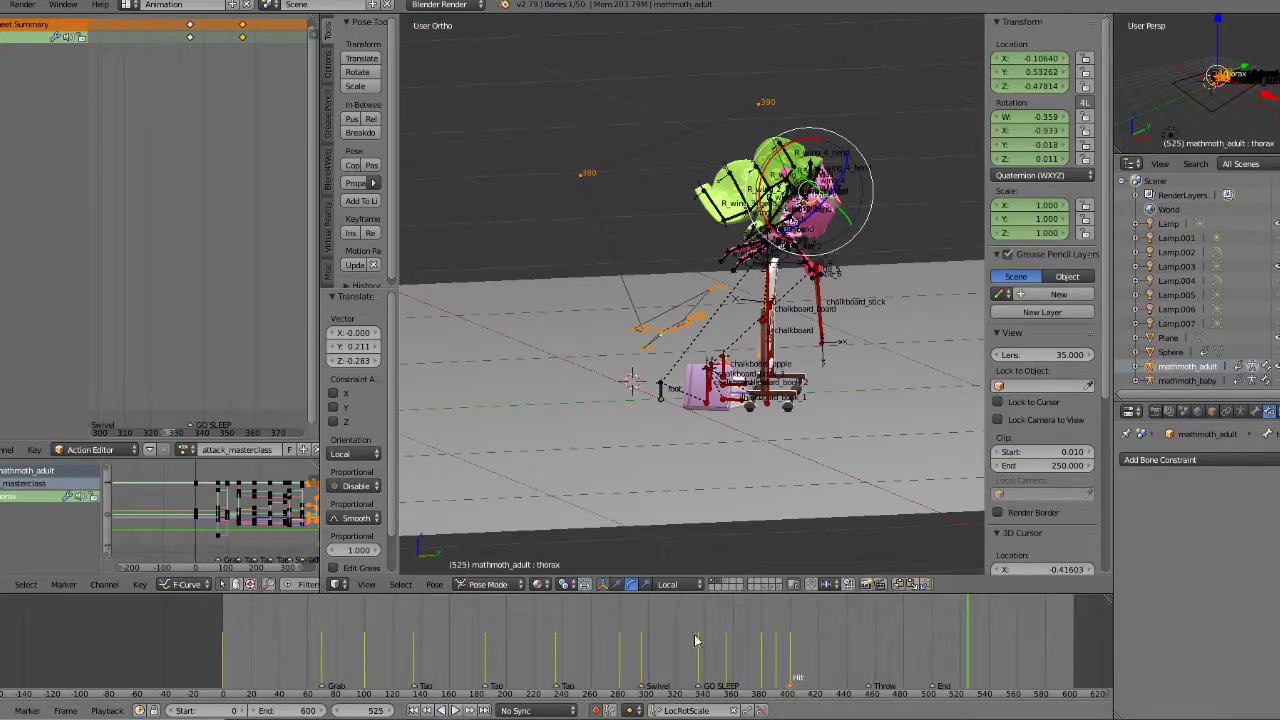
# Step: Replay the animation in the angled view, repeatedly restarting before the GO SLEEP marker to judge the jump's timing
pyautogui.click(455, 710)
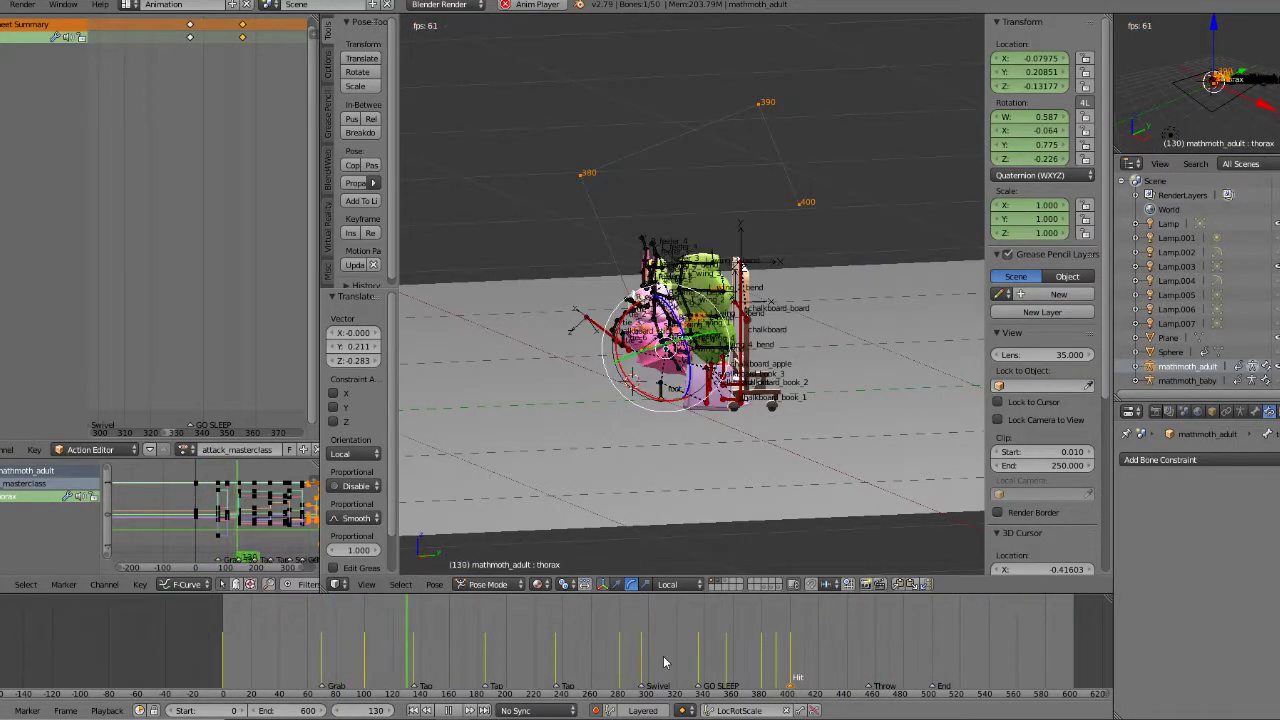
pyautogui.click(663, 656)
pyautogui.click(613, 655)
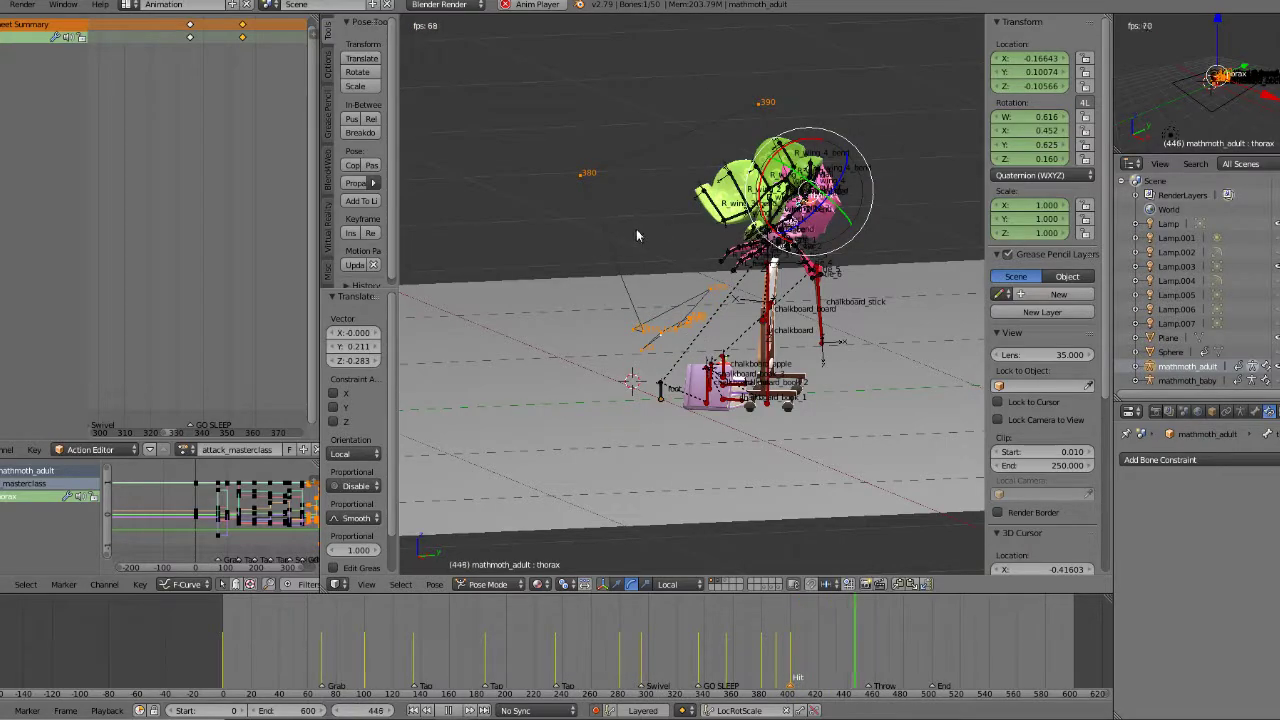
pyautogui.click(705, 641)
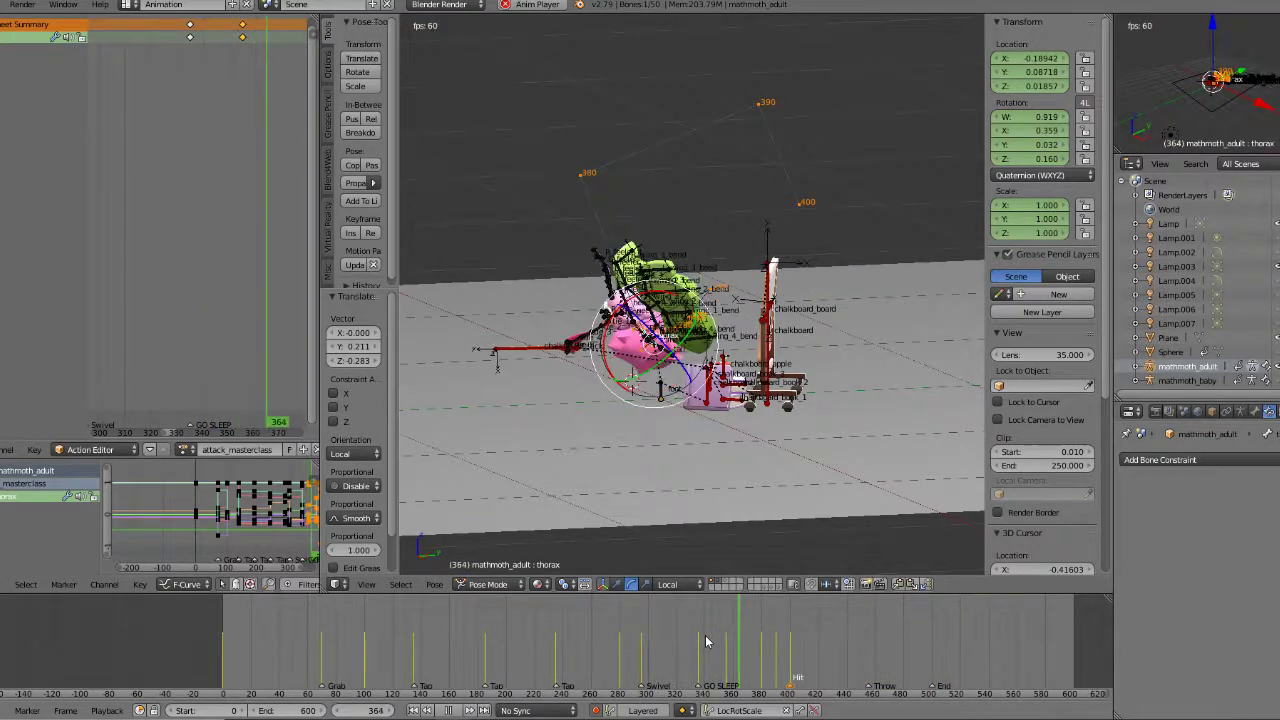
pyautogui.click(695, 641)
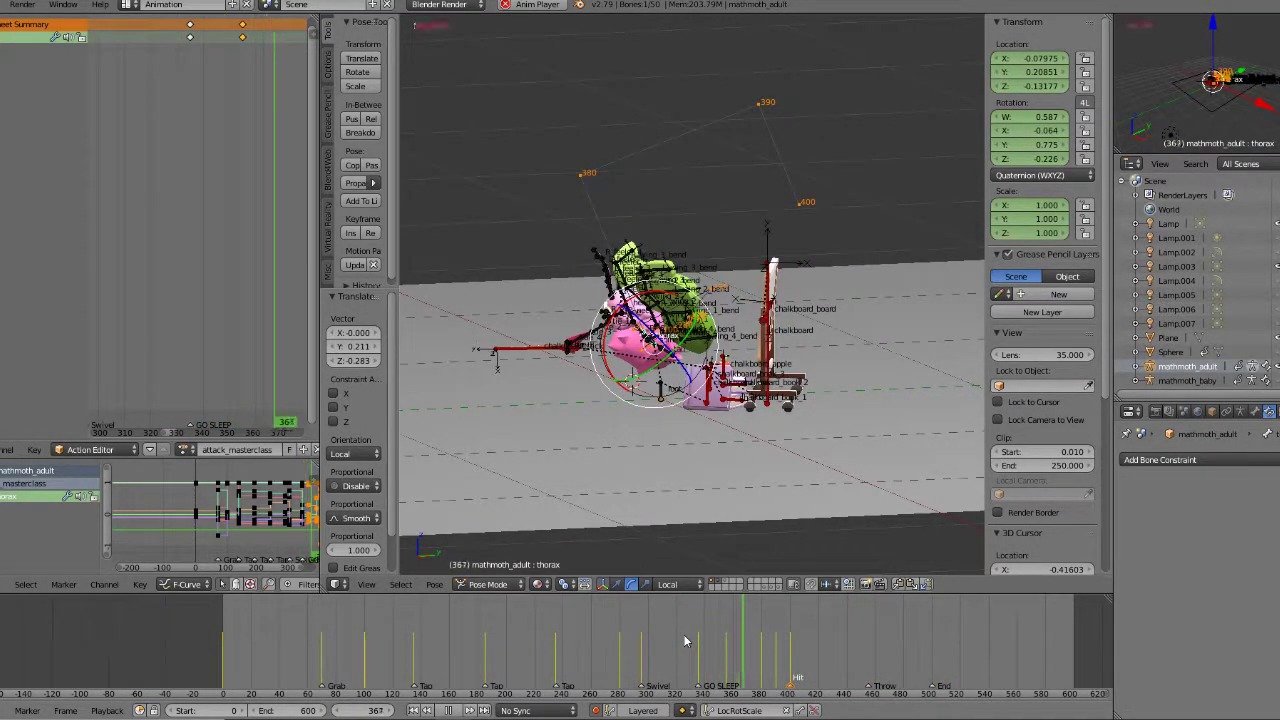
pyautogui.click(685, 641)
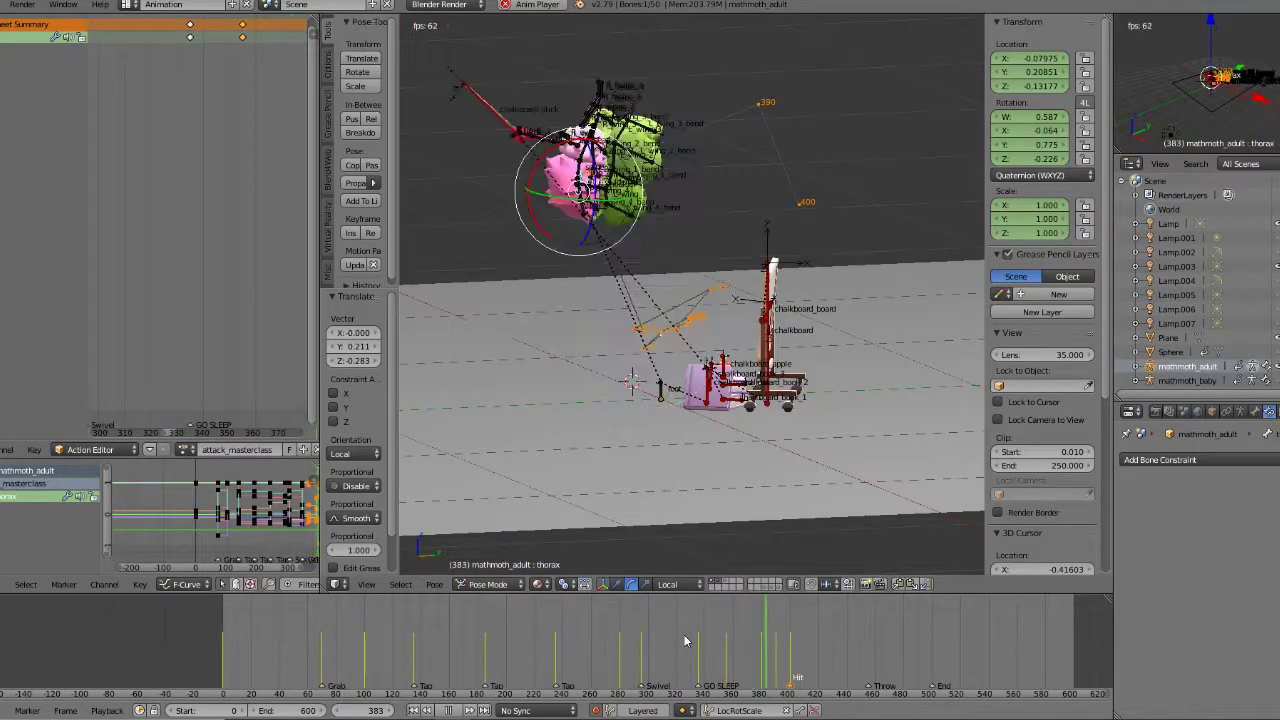
pyautogui.click(449, 707)
# Step: At frame 410, key the thorax rotated 107° and moved about -0.602 in Y and -0.382 in Z, back down in front of the chalkboard
pyautogui.moveTo(639, 658); pyautogui.dragTo(806, 646)
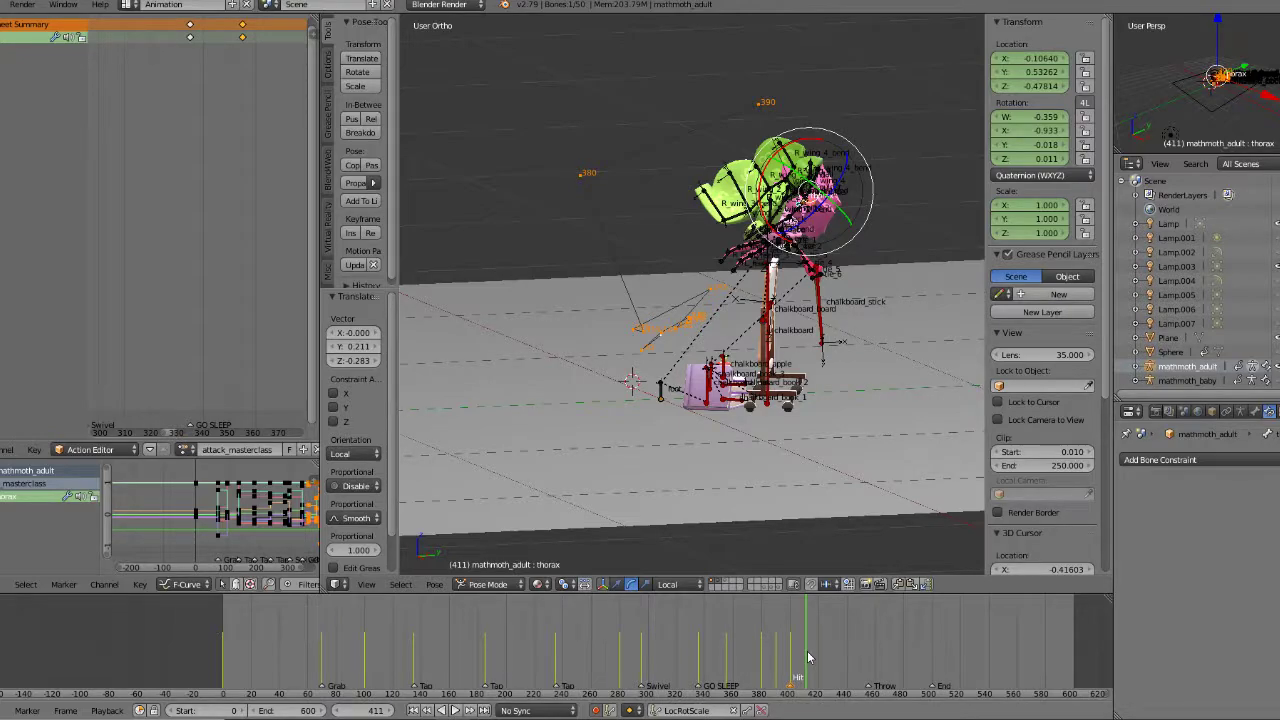
pyautogui.press('KP_1')
pyautogui.press('KP_3')
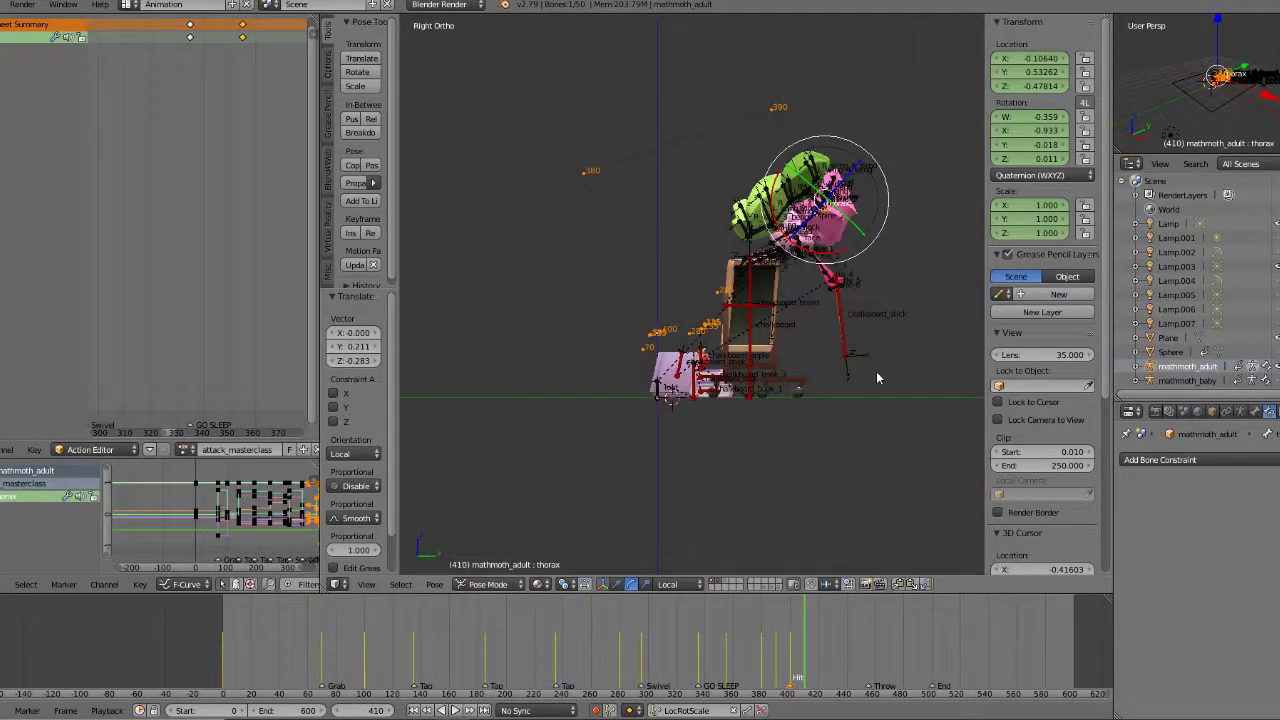
pyautogui.press('r')
pyautogui.click(870, 243)
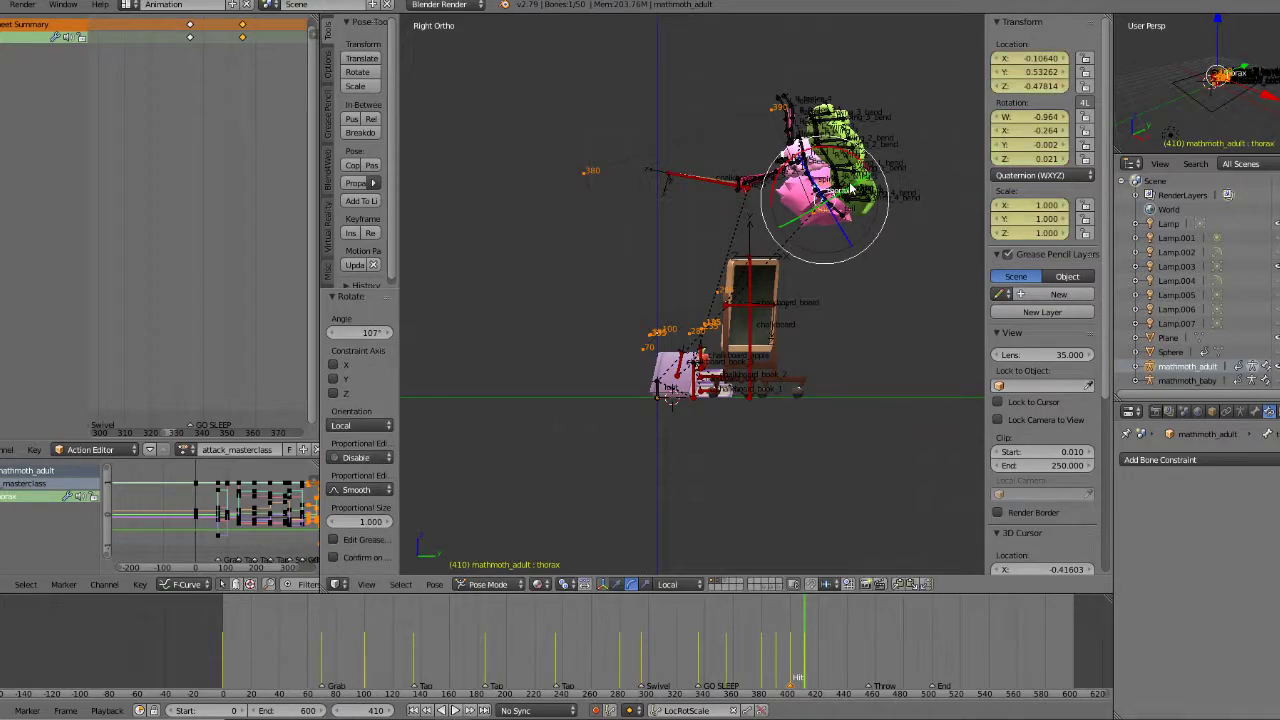
pyautogui.press('g')
pyautogui.click(717, 256)
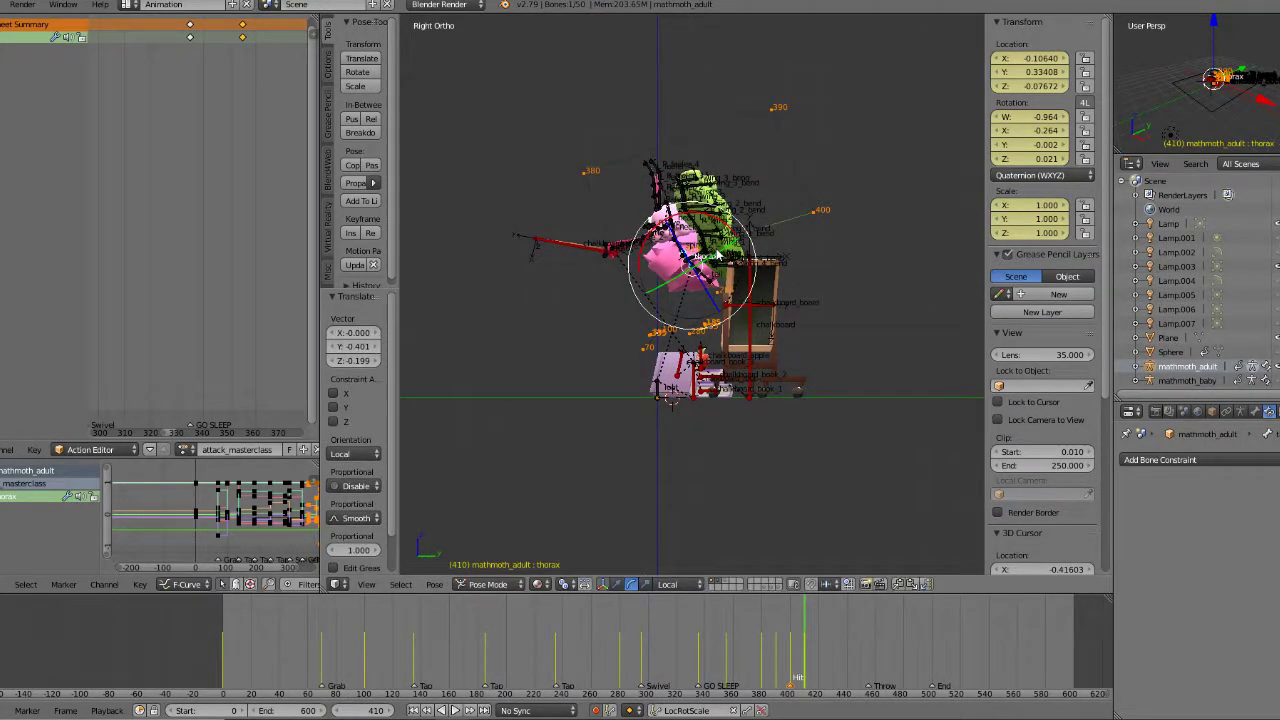
pyautogui.press('g')
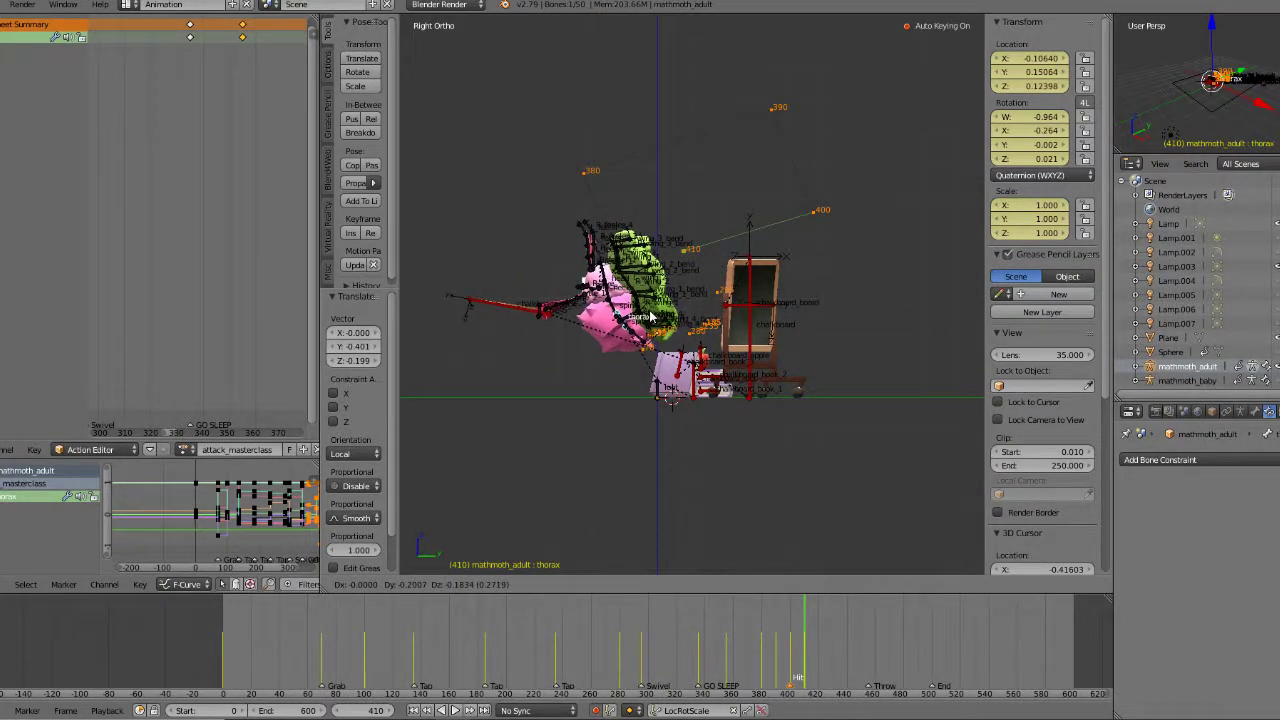
pyautogui.click(650, 317)
# Step: At frame 390, move the upside-down thorax higher and farther back from the chalkboard at the top of the jump
pyautogui.moveTo(770, 630); pyautogui.dragTo(796, 630)
pyautogui.press('Down')
pyautogui.press('Down')
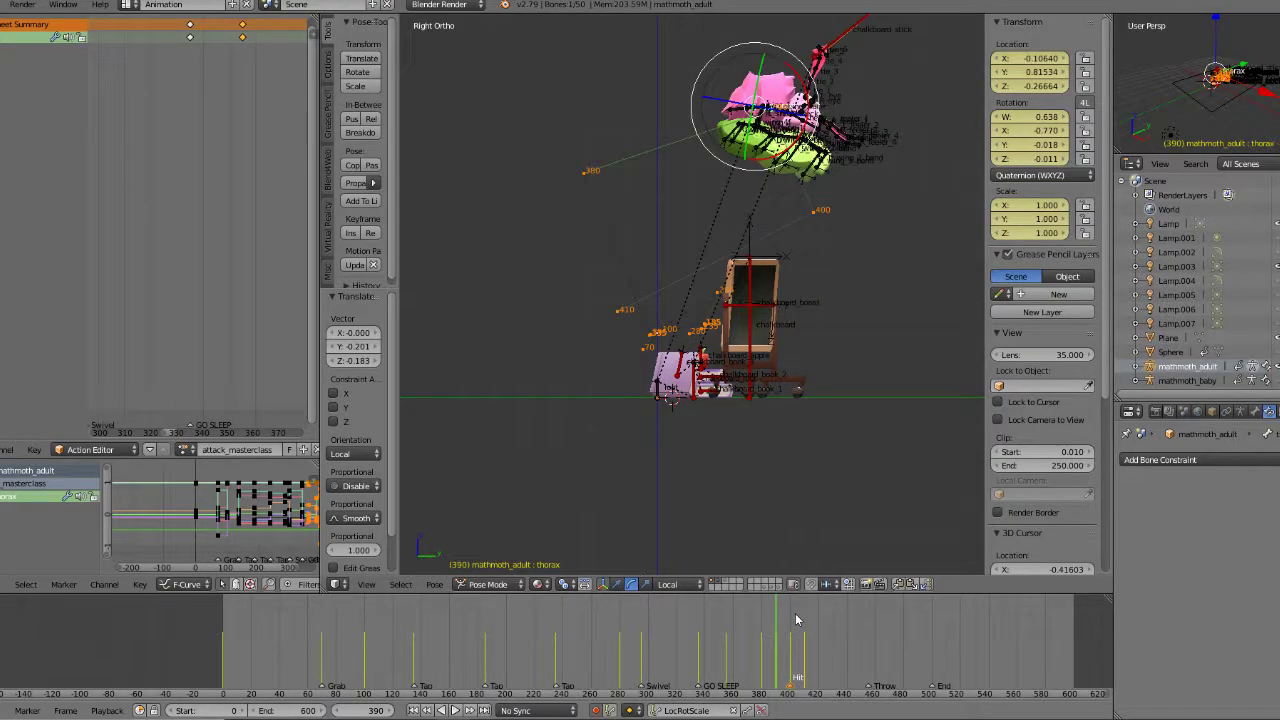
pyautogui.click(730, 155)
pyautogui.press('g')
pyautogui.click(752, 143)
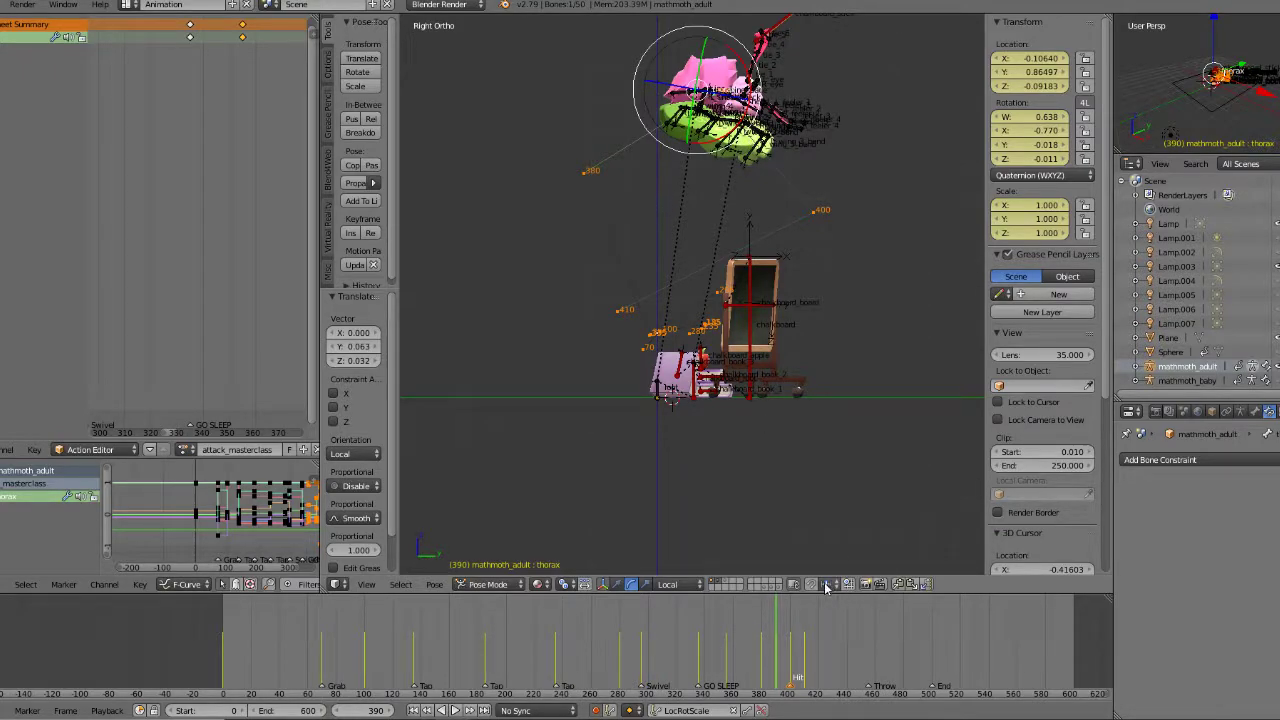
# Step: Lower the thorax slightly and shift it back at frame 380, and move it -0.037 in Y and -0.019 in Z at frame 390
pyautogui.press('Down')
pyautogui.press('g')
pyautogui.click(676, 203)
pyautogui.press('Up')
pyautogui.press('g')
pyautogui.click(676, 203)
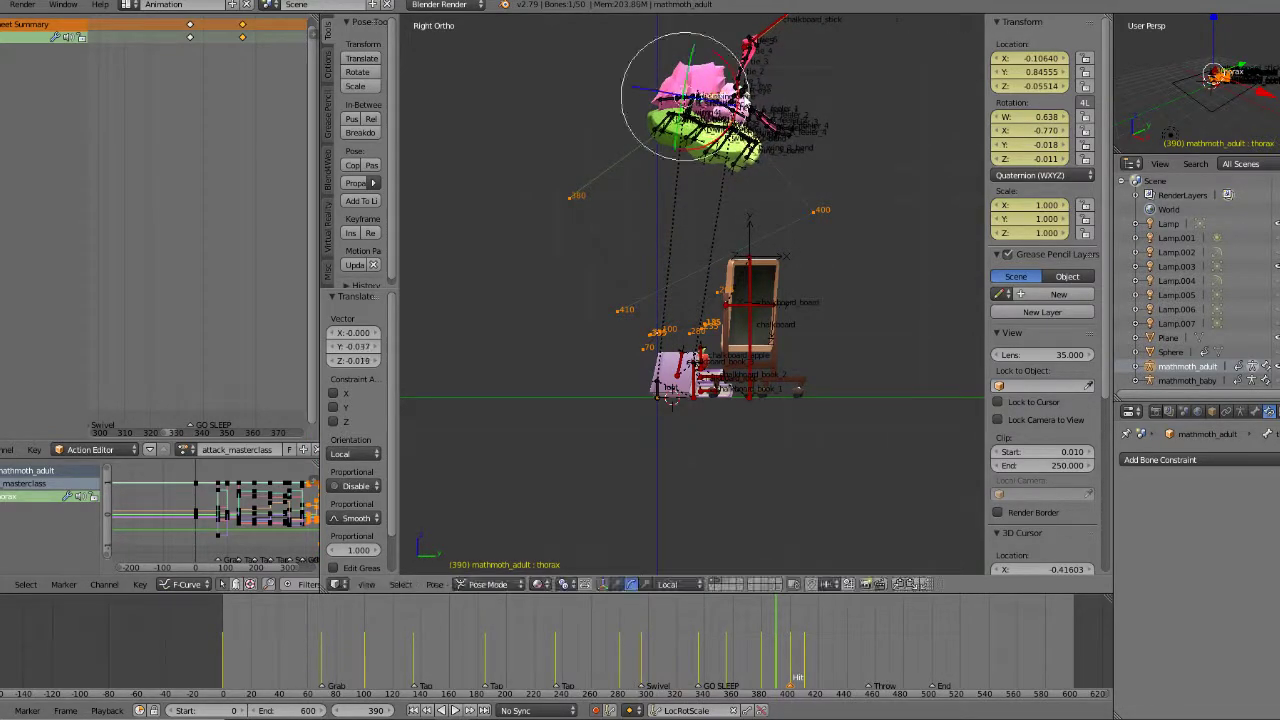
# Step: Play the attack from frame 352 in the side view and an angled view to check the revised jump arc
pyautogui.moveTo(745, 622); pyautogui.dragTo(769, 638)
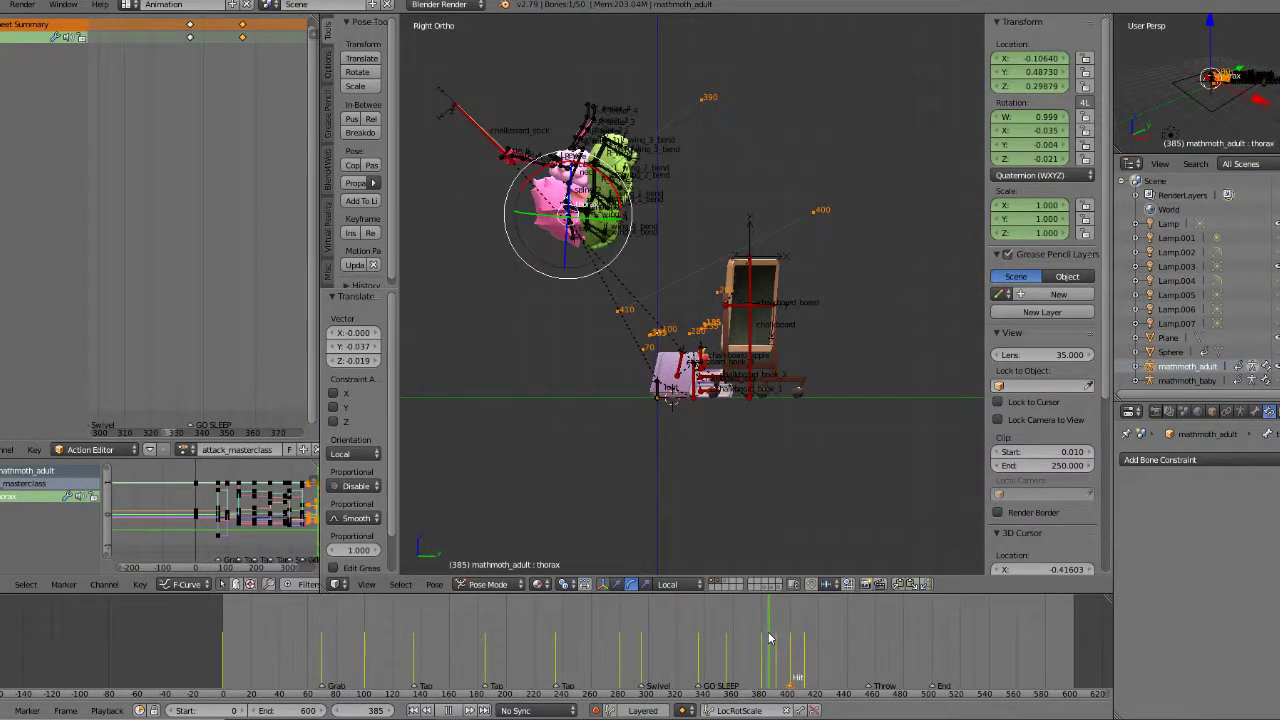
pyautogui.click(722, 638)
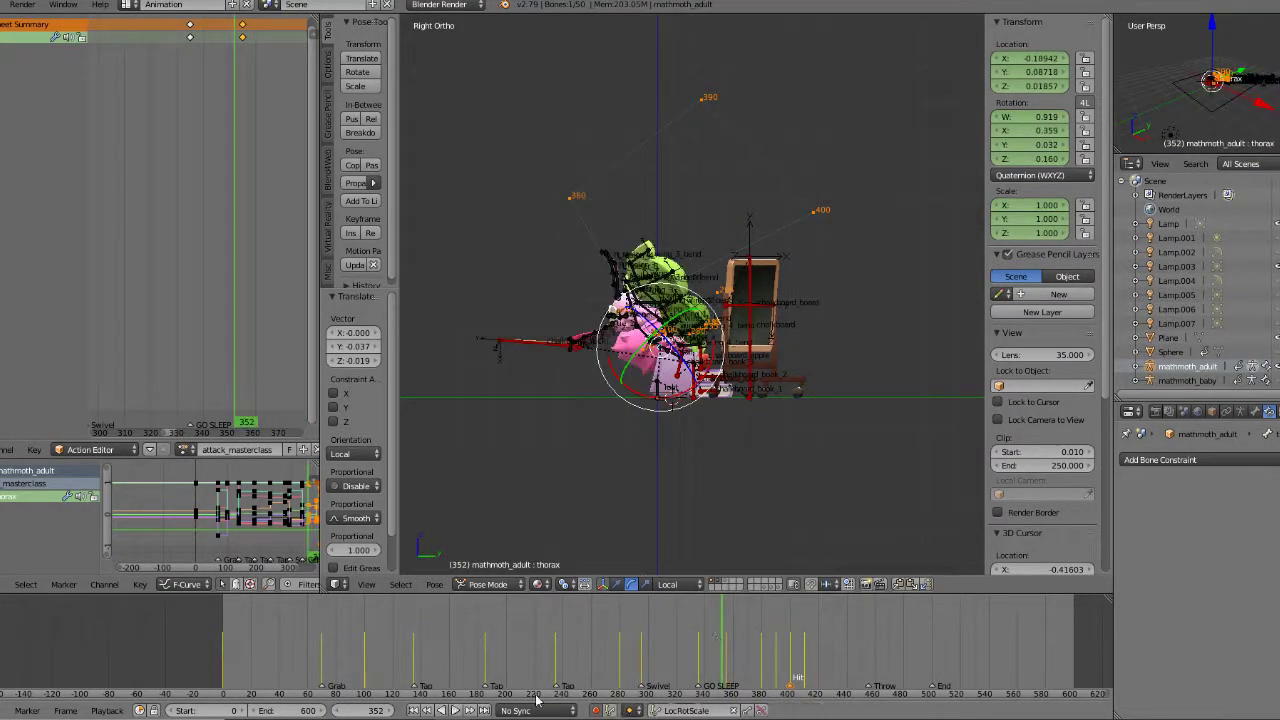
pyautogui.click(455, 710)
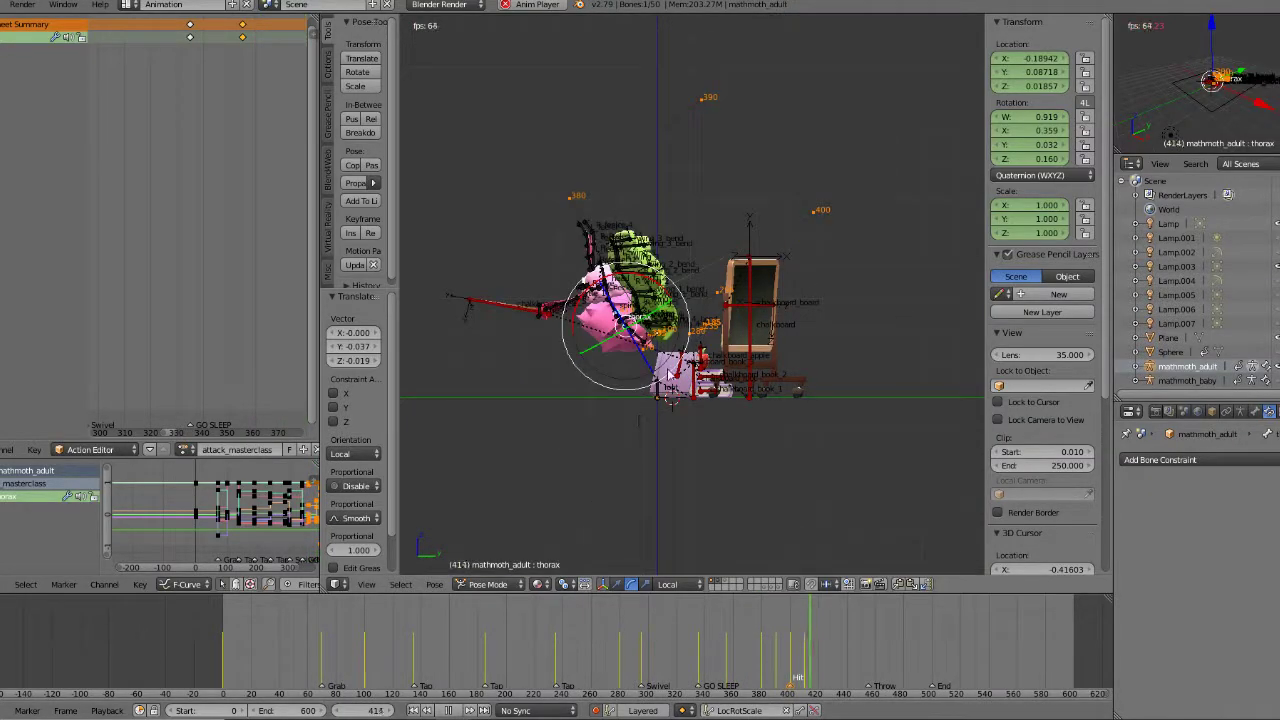
pyautogui.moveTo(790, 470); pyautogui.dragTo(812, 527, button='middle')
pyautogui.click(727, 648)
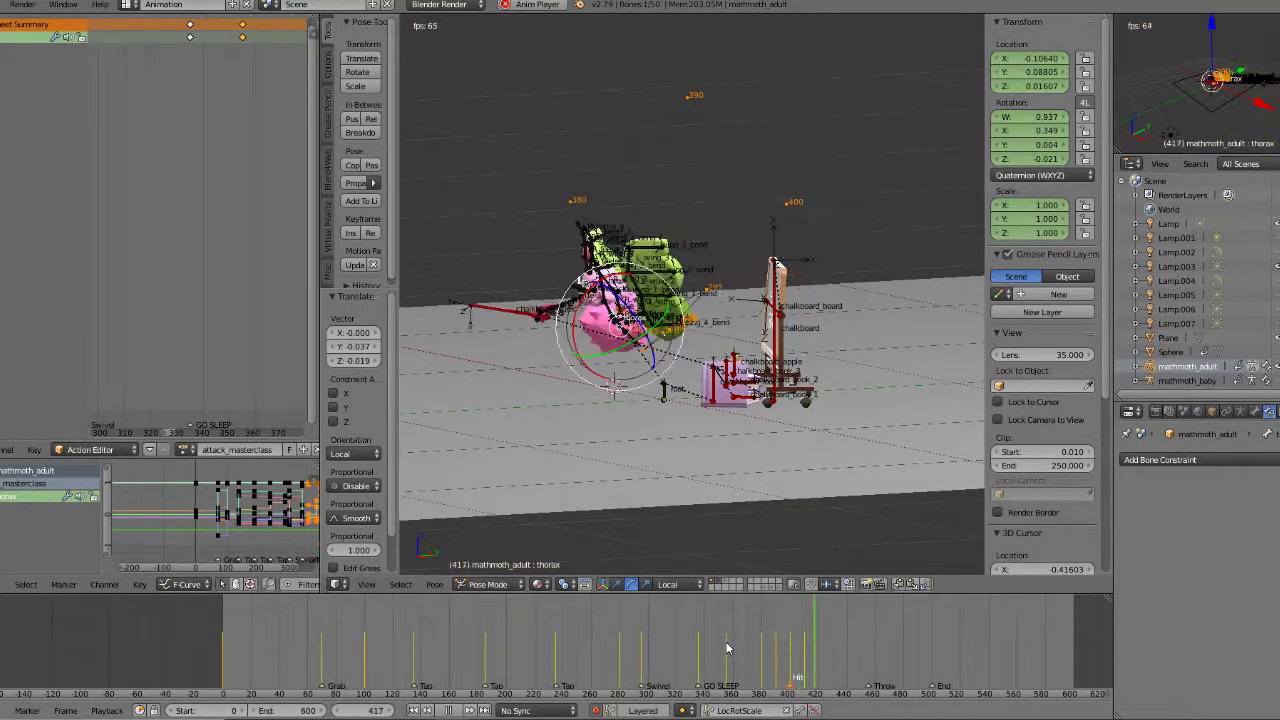
pyautogui.click(705, 648)
# Step: Replay the jump and hit facing the chalkboard, in orthographic and perspective views, restarting around the GO SLEEP marker
pyautogui.moveTo(690, 450); pyautogui.dragTo(771, 477, button='middle')
pyautogui.scroll(2, 771, 477)
pyautogui.click(727, 656)
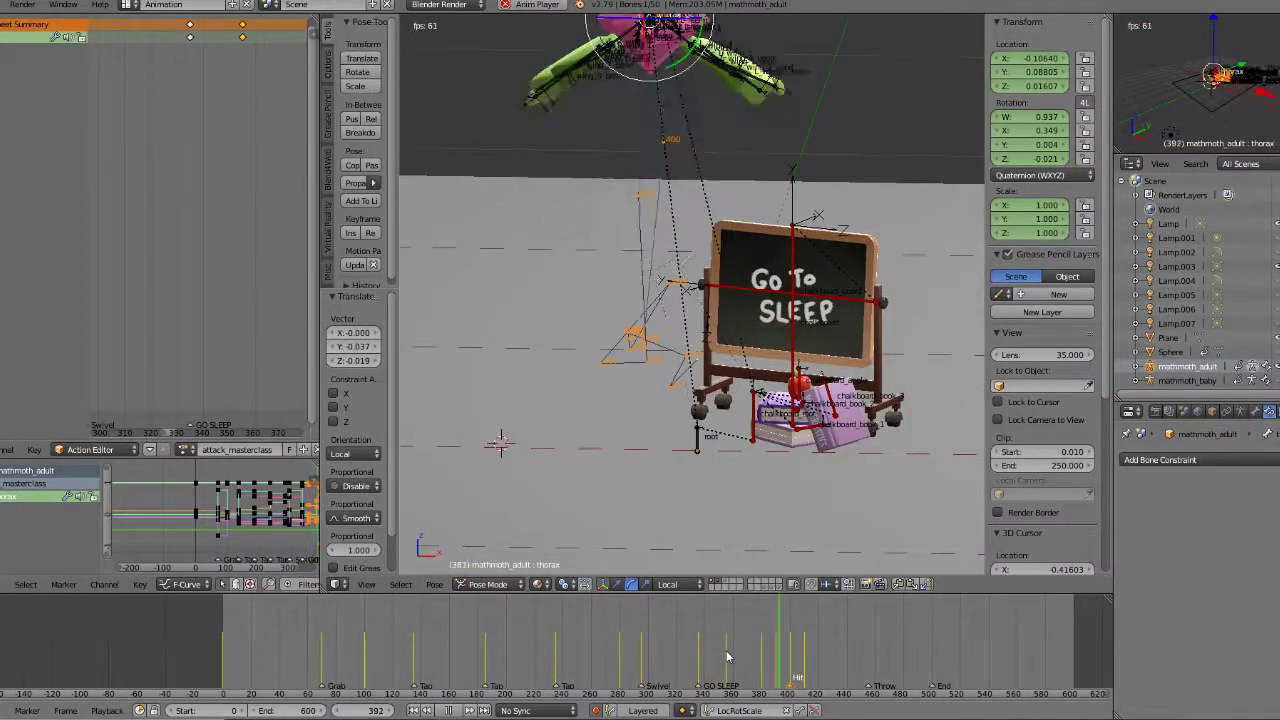
pyautogui.click(712, 655)
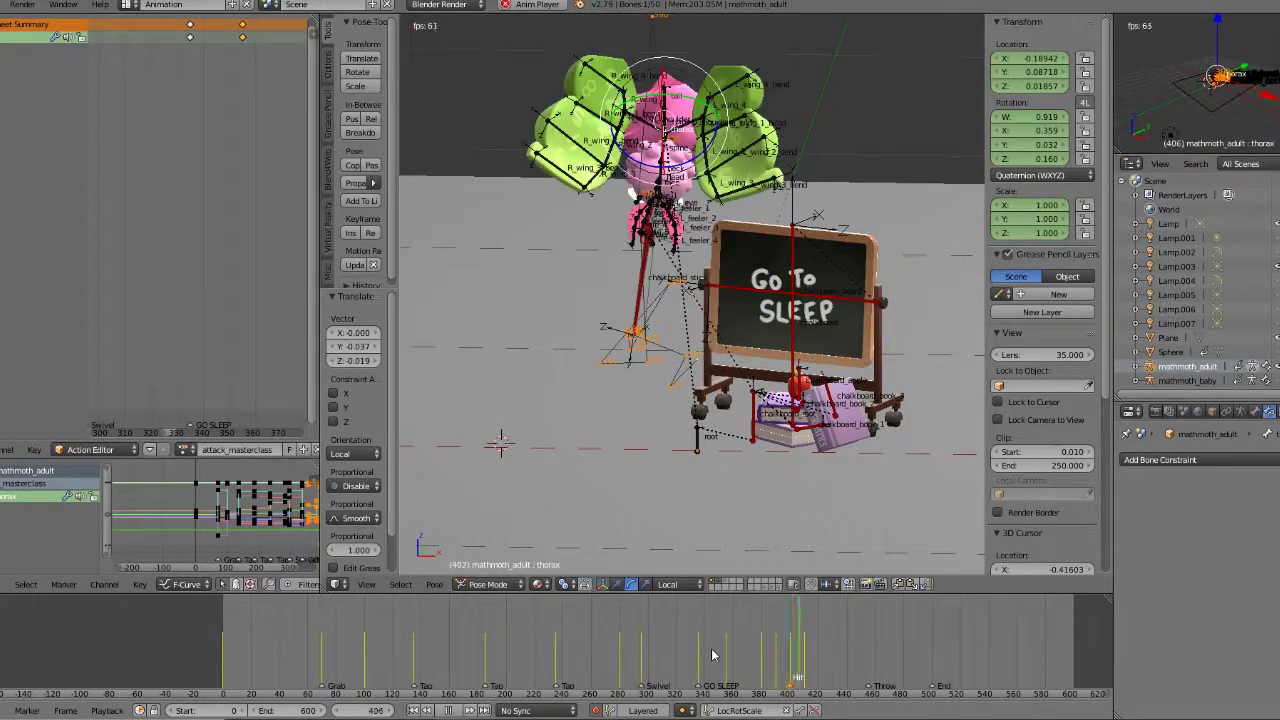
pyautogui.click(712, 655)
pyautogui.moveTo(684, 330); pyautogui.dragTo(694, 314, button='middle')
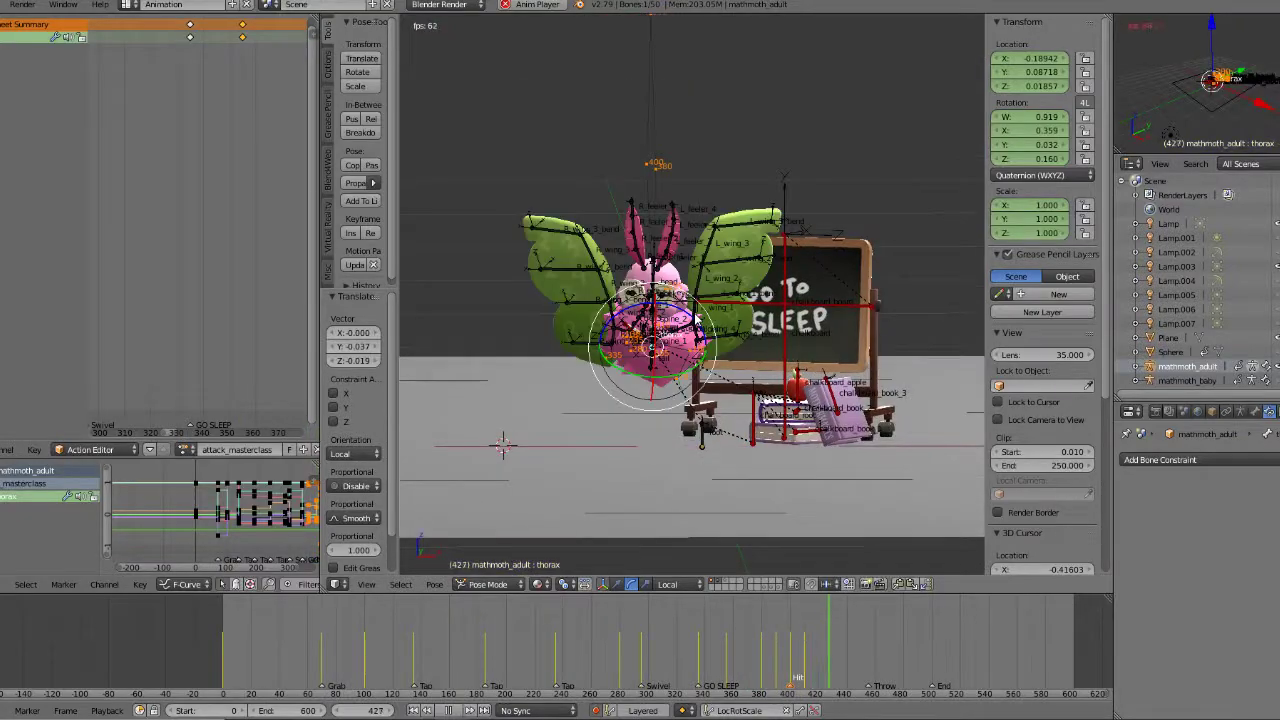
pyautogui.press('KP_5')
pyautogui.click(733, 655)
pyautogui.click(726, 668)
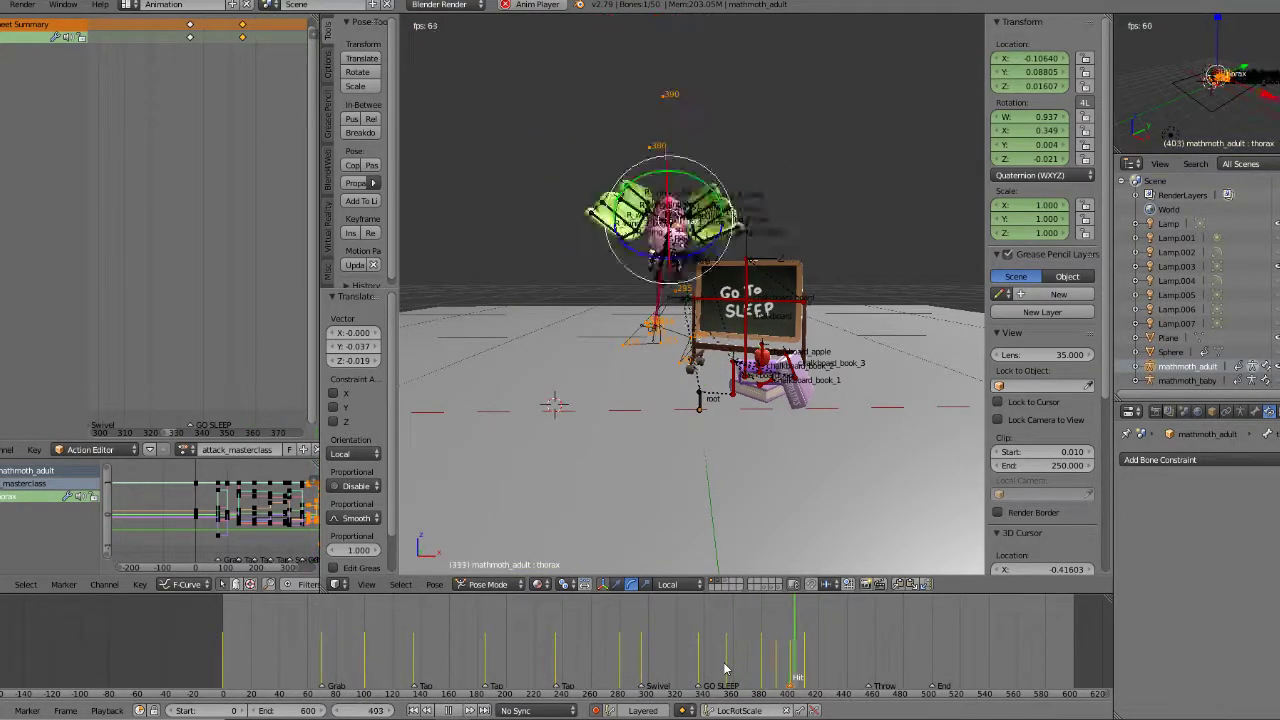
pyautogui.hotkey('alt', 'a')
# Step: At frame 390, move the thorax 0.201 along global X in the front view, towards the chalkboard's side
pyautogui.moveTo(700, 674); pyautogui.dragTo(765, 663)
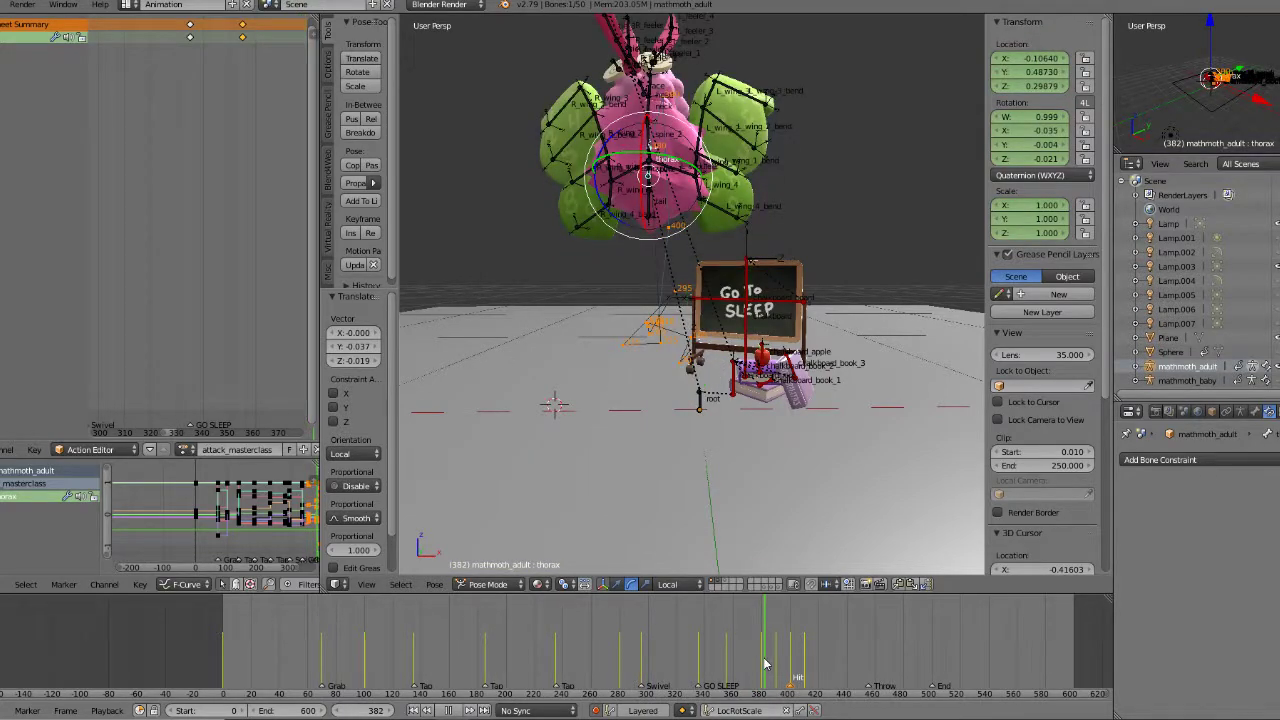
pyautogui.press('Up')
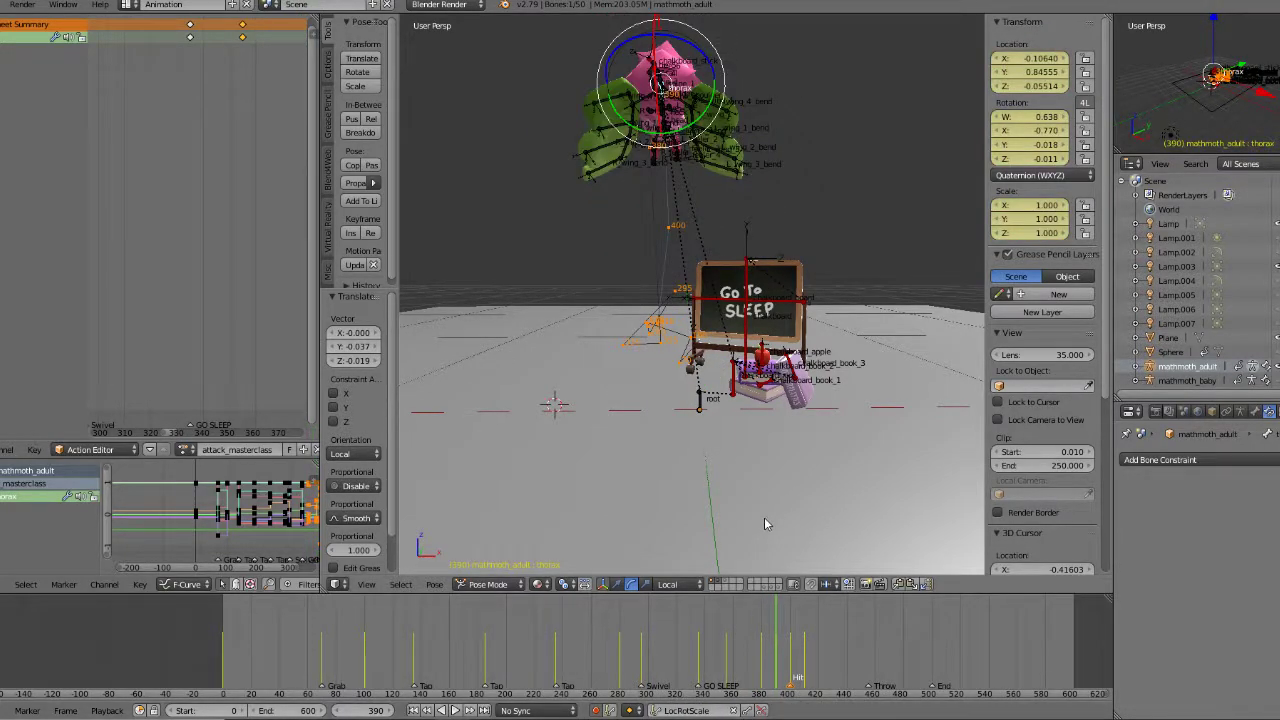
pyautogui.press('KP_1')
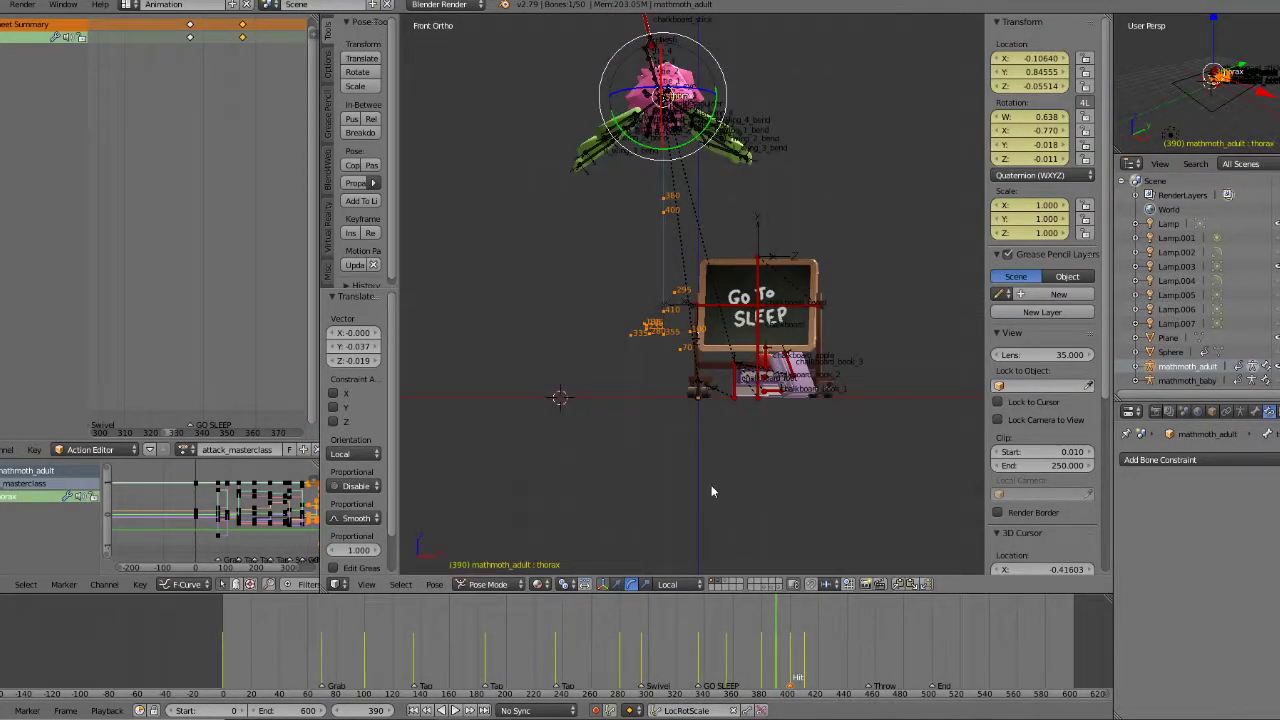
pyautogui.click(667, 584)
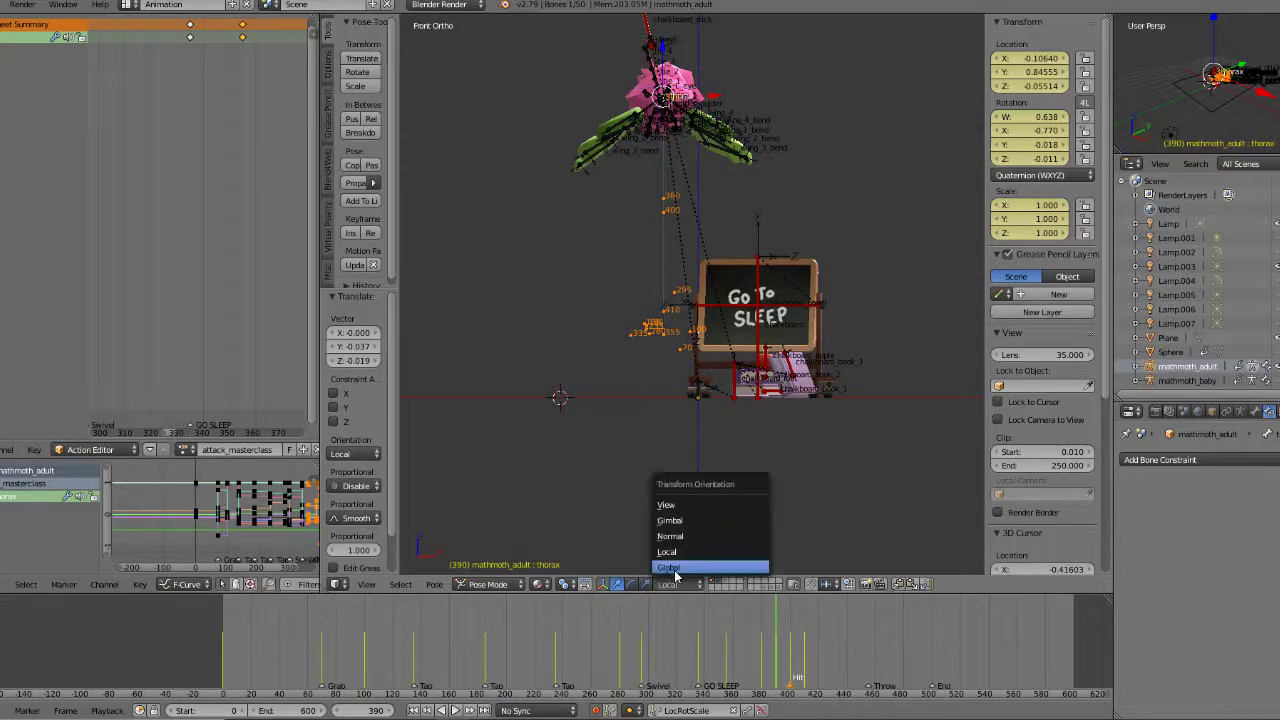
pyautogui.press('g')
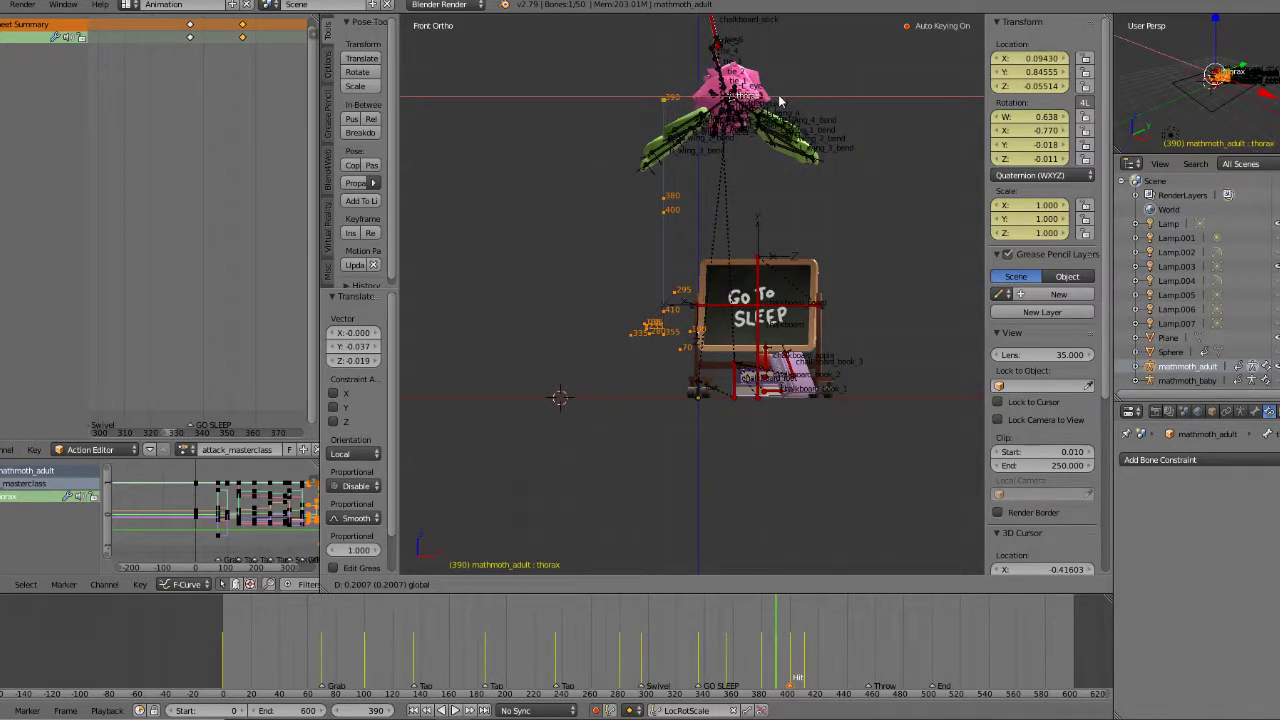
pyautogui.click(780, 100)
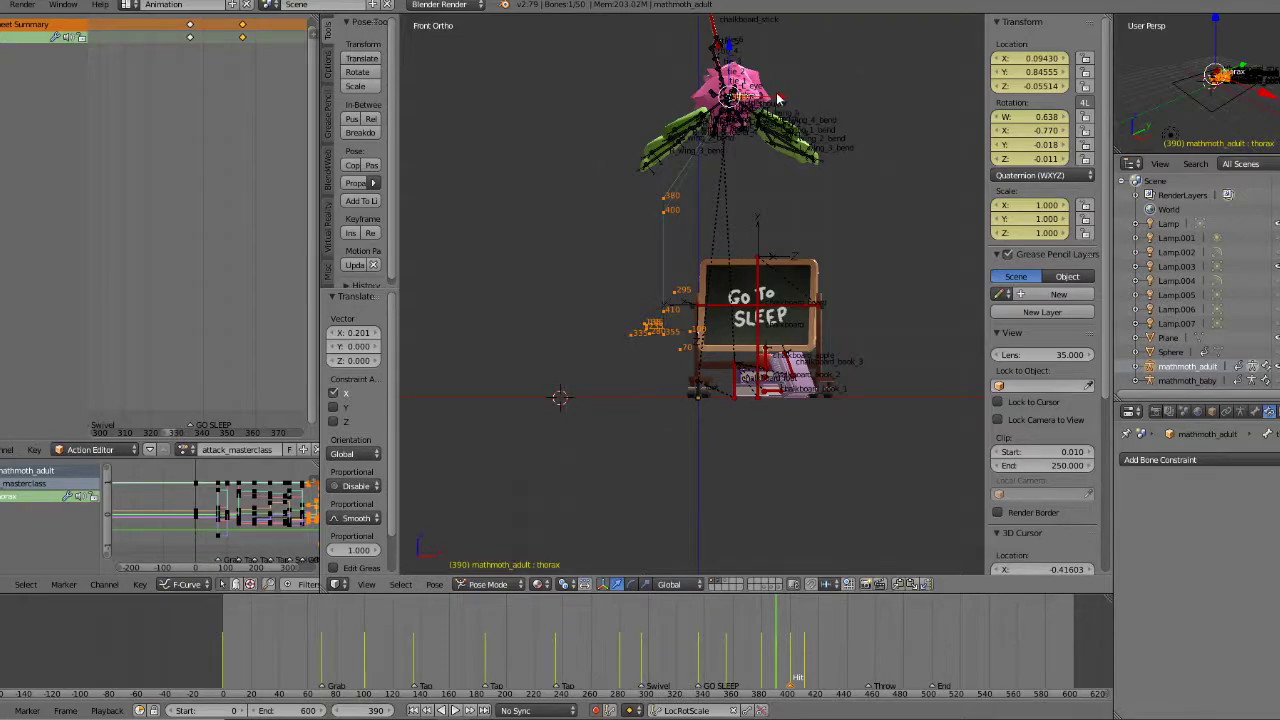
# Step: Shift the thorax along global X to an X location of about 0.021 at frame 380 and 0.032 at frame 400
pyautogui.press('Down')
pyautogui.moveTo(711, 217); pyautogui.dragTo(754, 219)
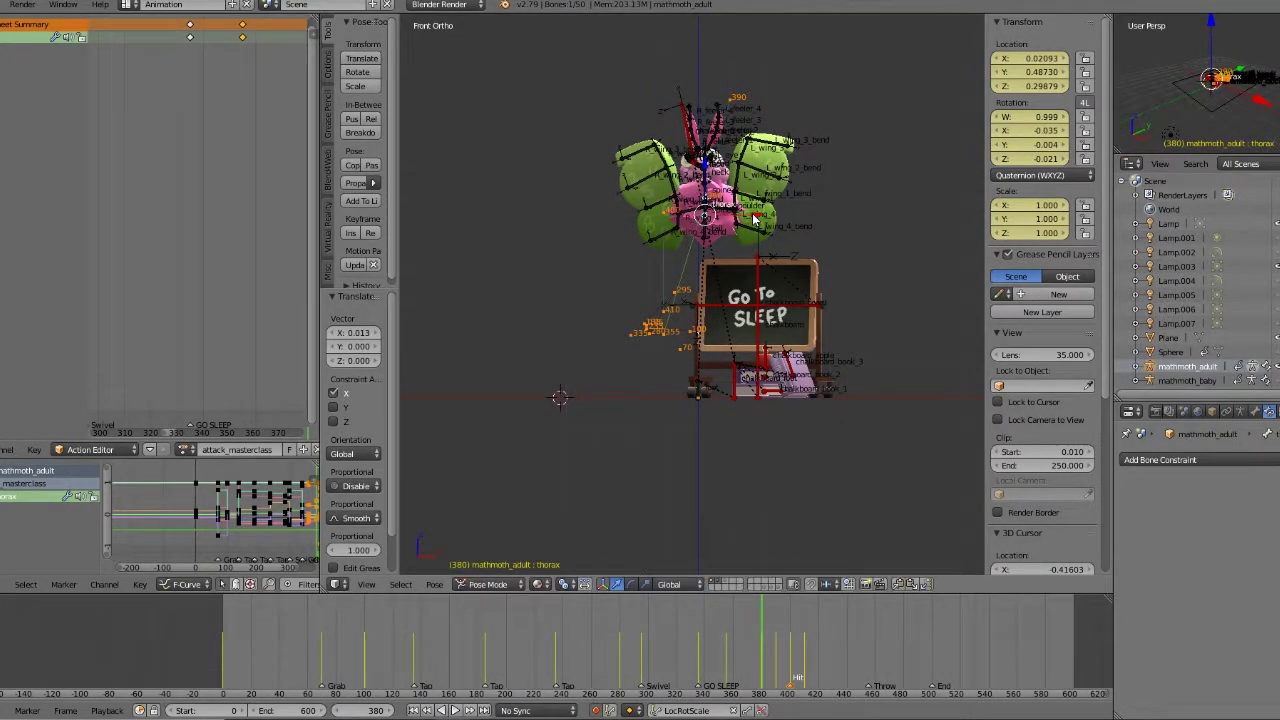
pyautogui.press('Up')
pyautogui.press('Up')
pyautogui.moveTo(711, 213); pyautogui.dragTo(760, 199)
pyautogui.moveTo(760, 199); pyautogui.dragTo(653, 202, button='middle')
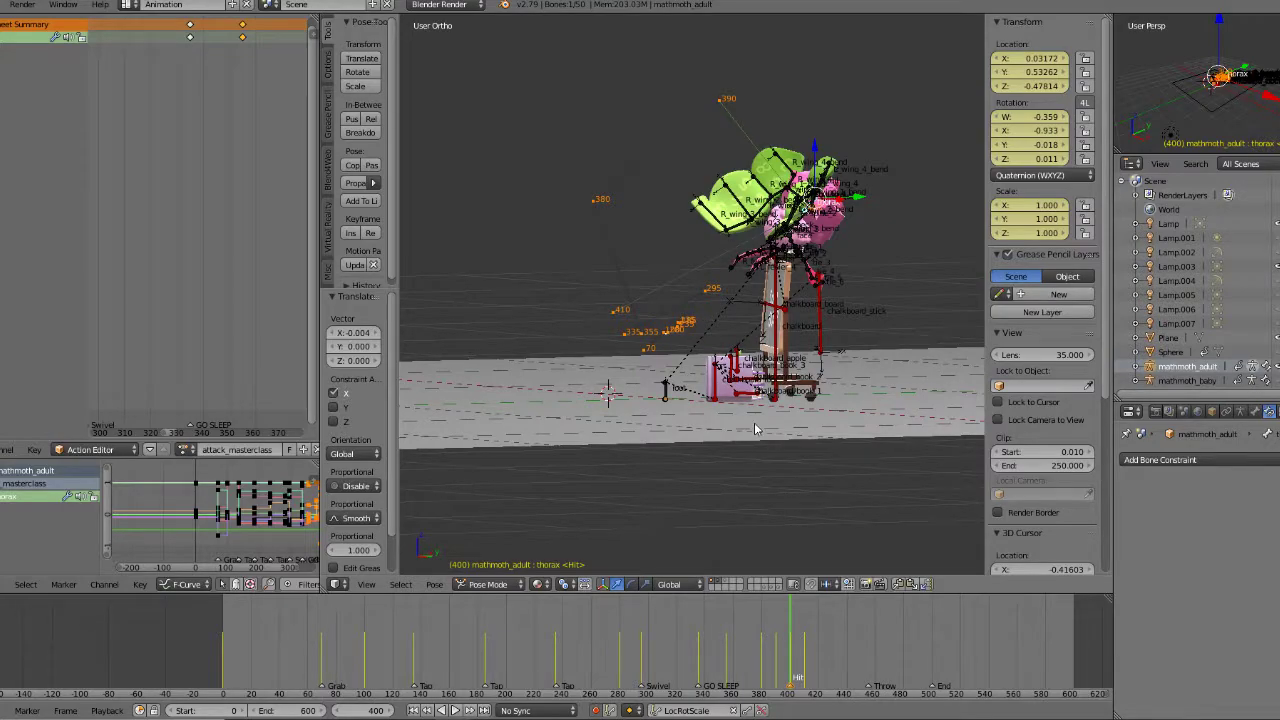
# Step: Play and scrub the attack between frame 372 and the Throw marker in the angled view to judge the timing around the Hit
pyautogui.hotkey('alt', 'a')
pyautogui.moveTo(811, 648); pyautogui.dragTo(752, 650)
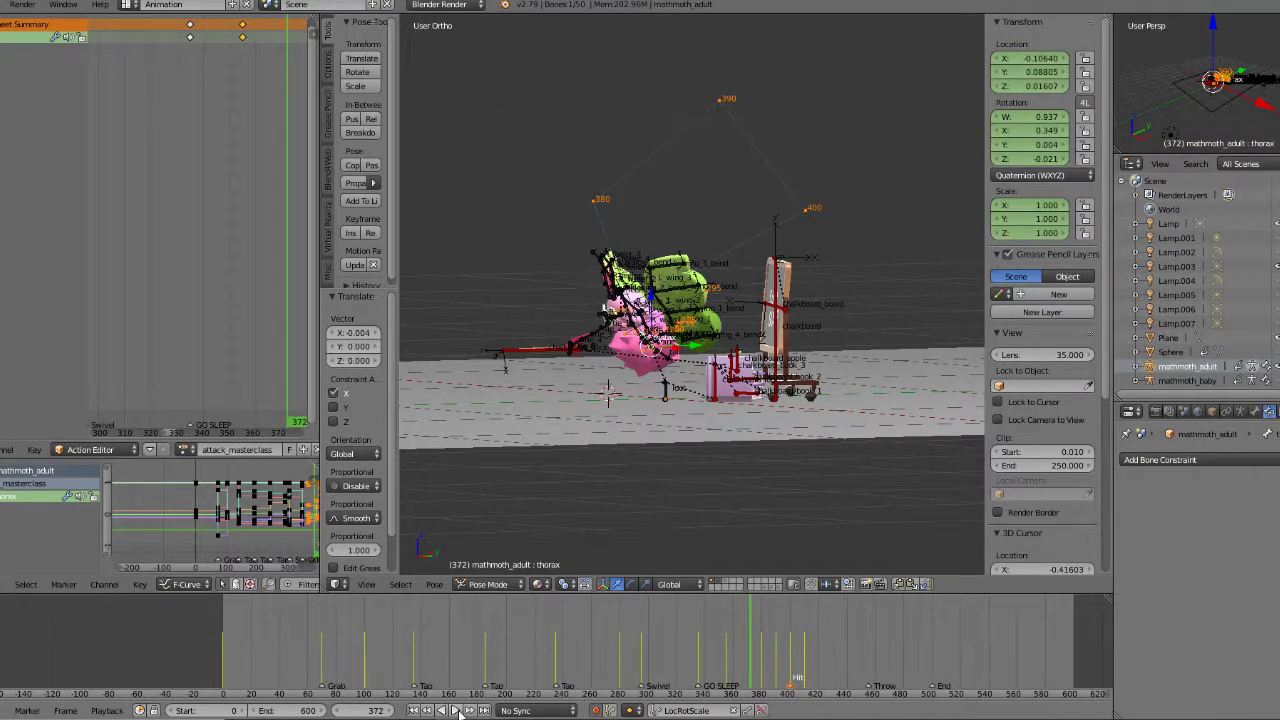
pyautogui.click(455, 710)
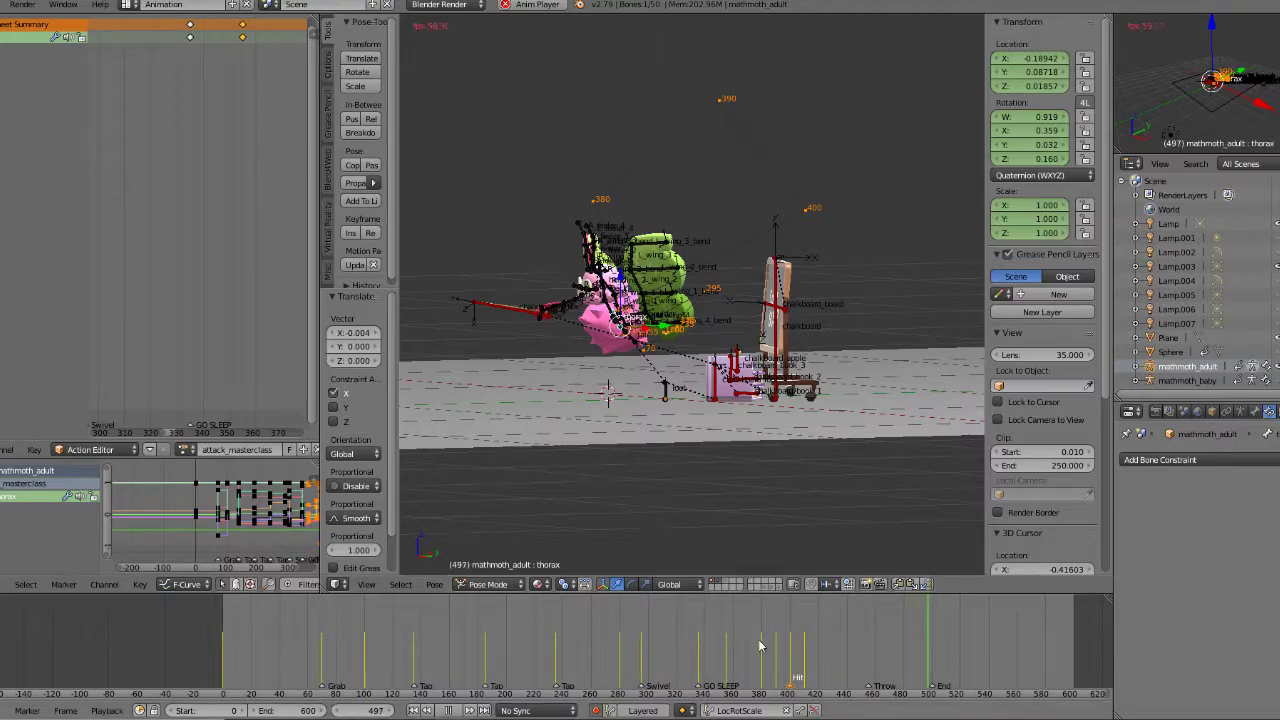
pyautogui.hotkey('alt', 'a')
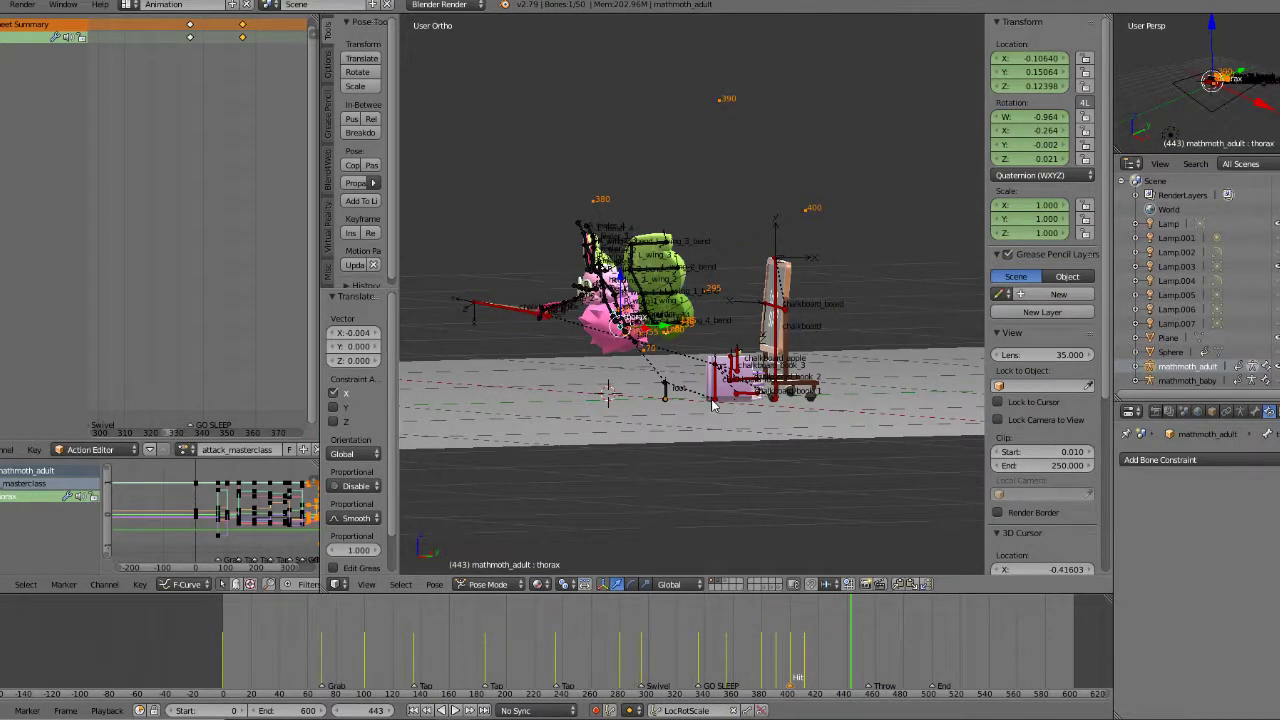
pyautogui.hotkey('alt', 'a')
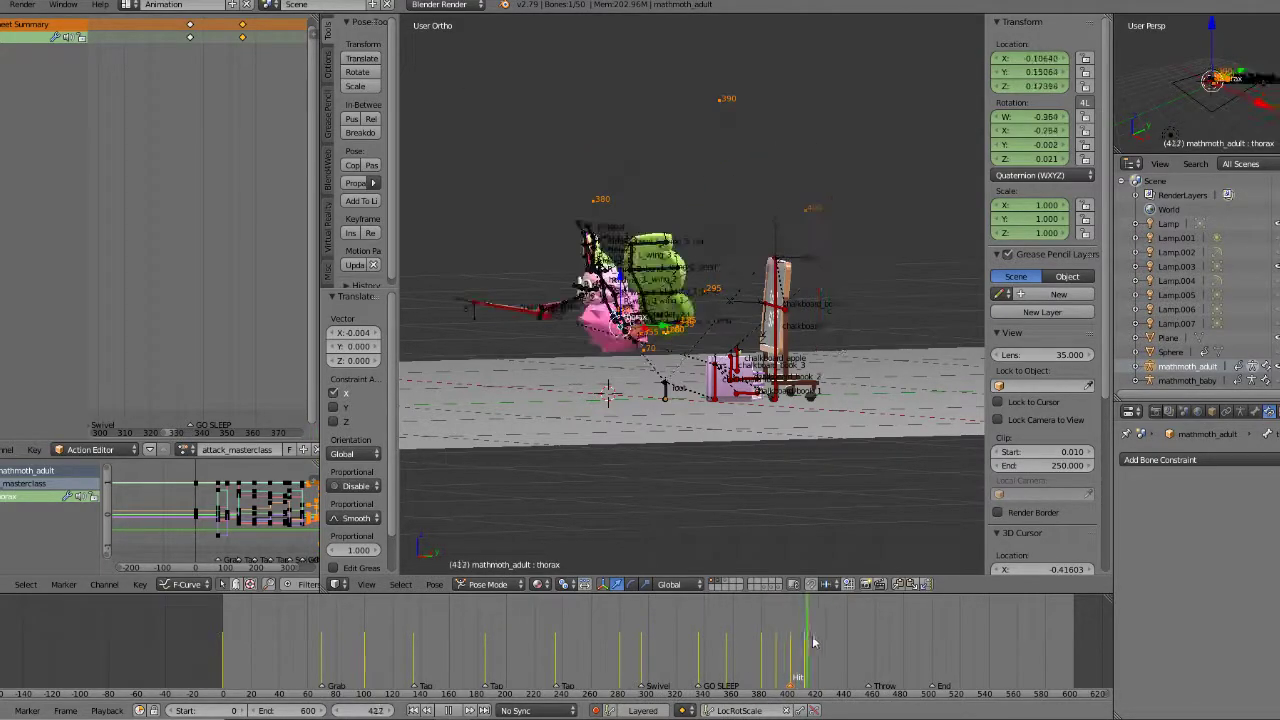
pyautogui.moveTo(820, 640)
pyautogui.mouseDown()
pyautogui.moveTo(688, 647)
pyautogui.moveTo(843, 648)
pyautogui.moveTo(771, 645)
pyautogui.moveTo(812, 648)
pyautogui.mouseUp()
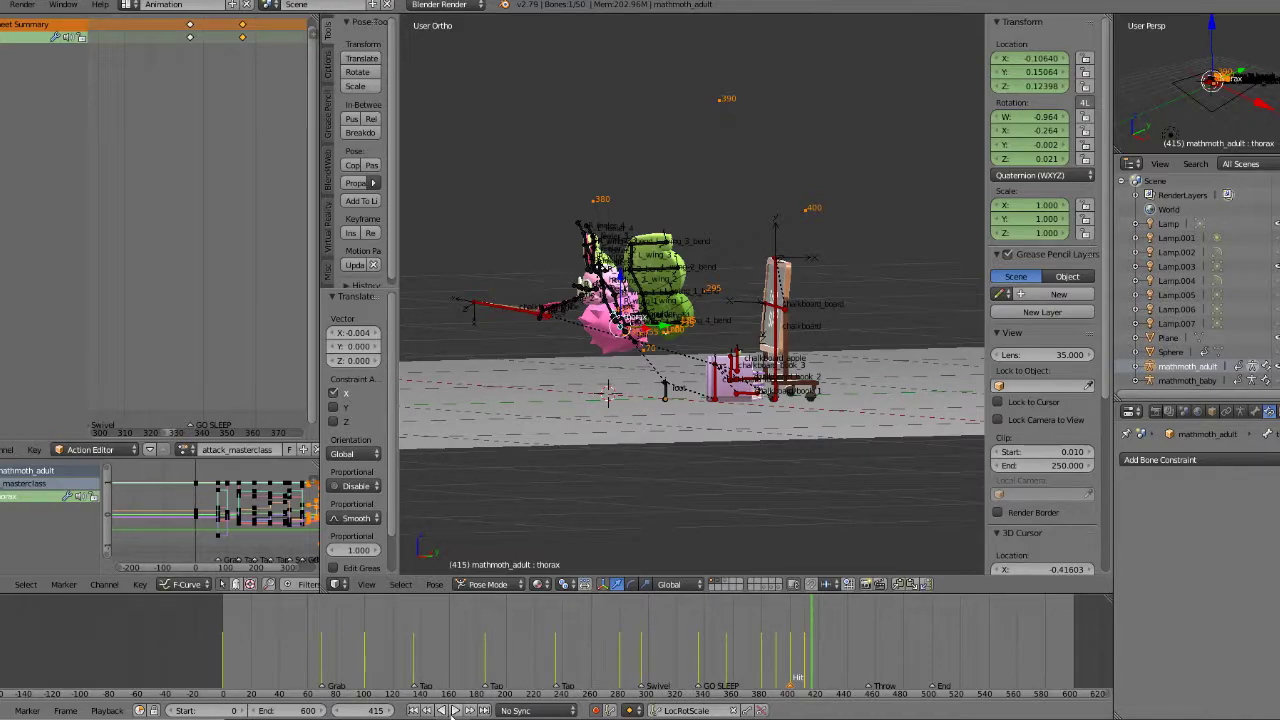
pyautogui.click(455, 710)
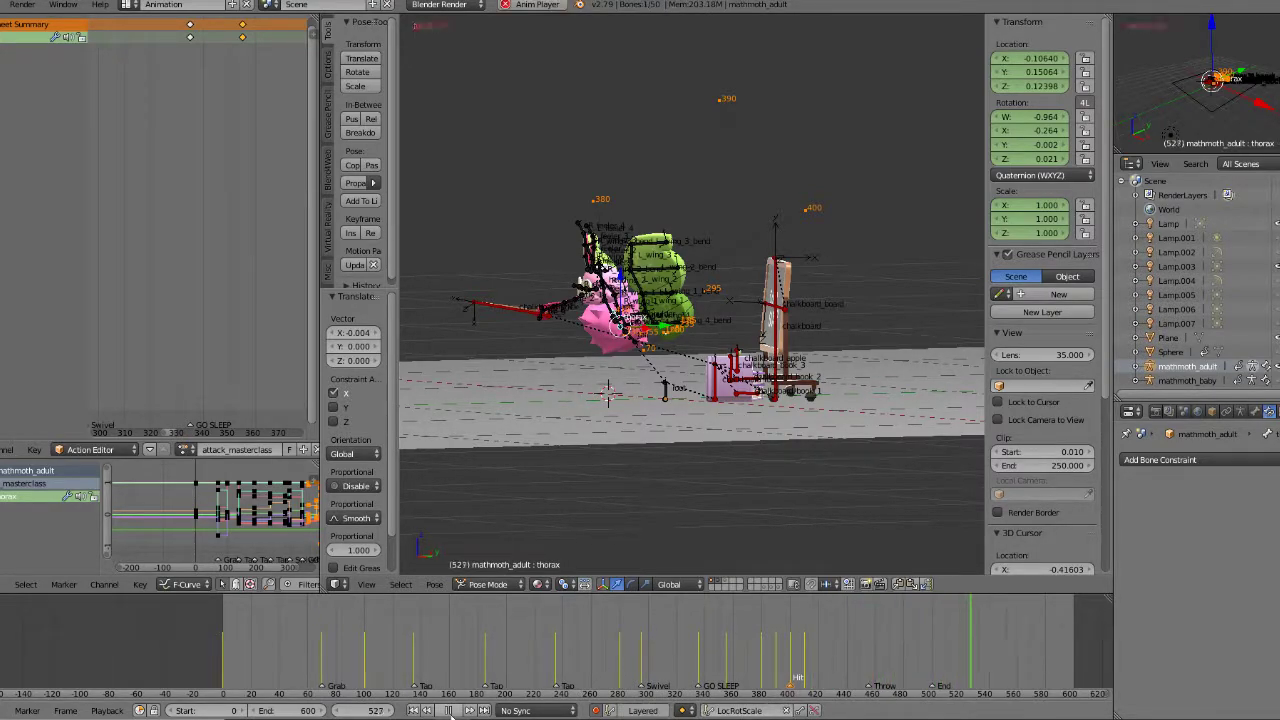
pyautogui.click(457, 711)
pyautogui.moveTo(786, 647); pyautogui.dragTo(828, 643)
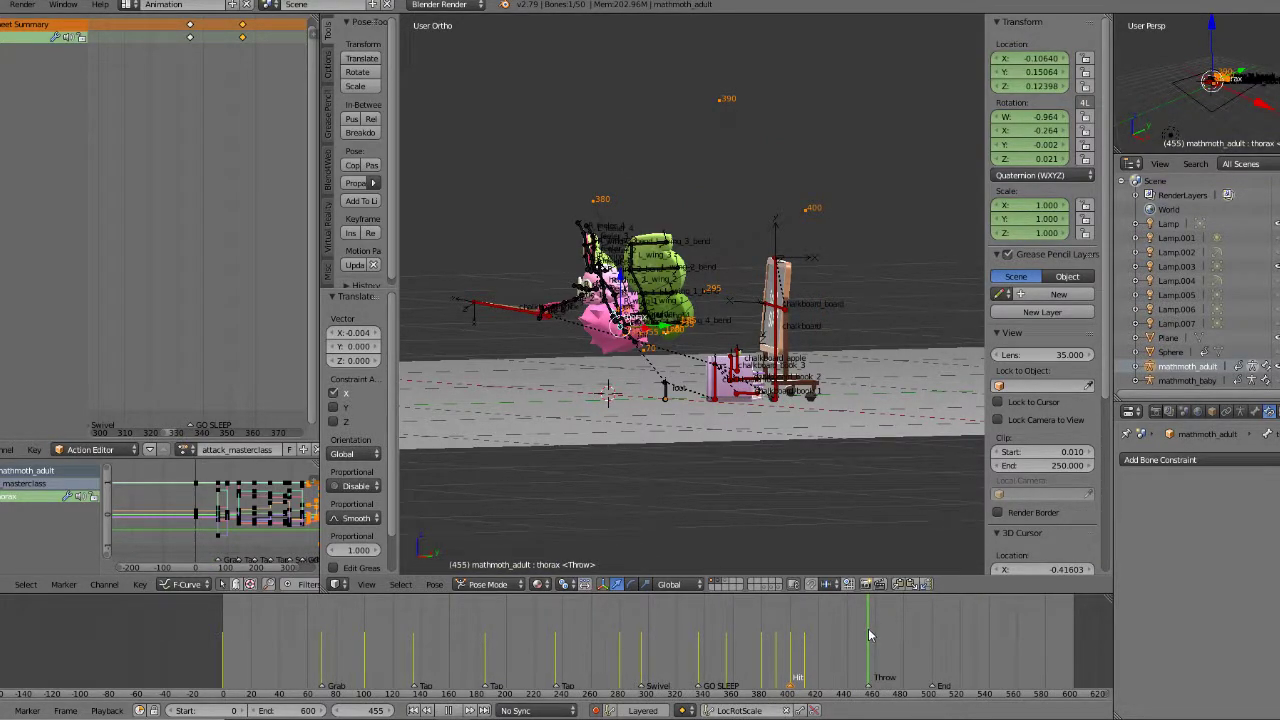
pyautogui.moveTo(869, 635); pyautogui.dragTo(766, 638)
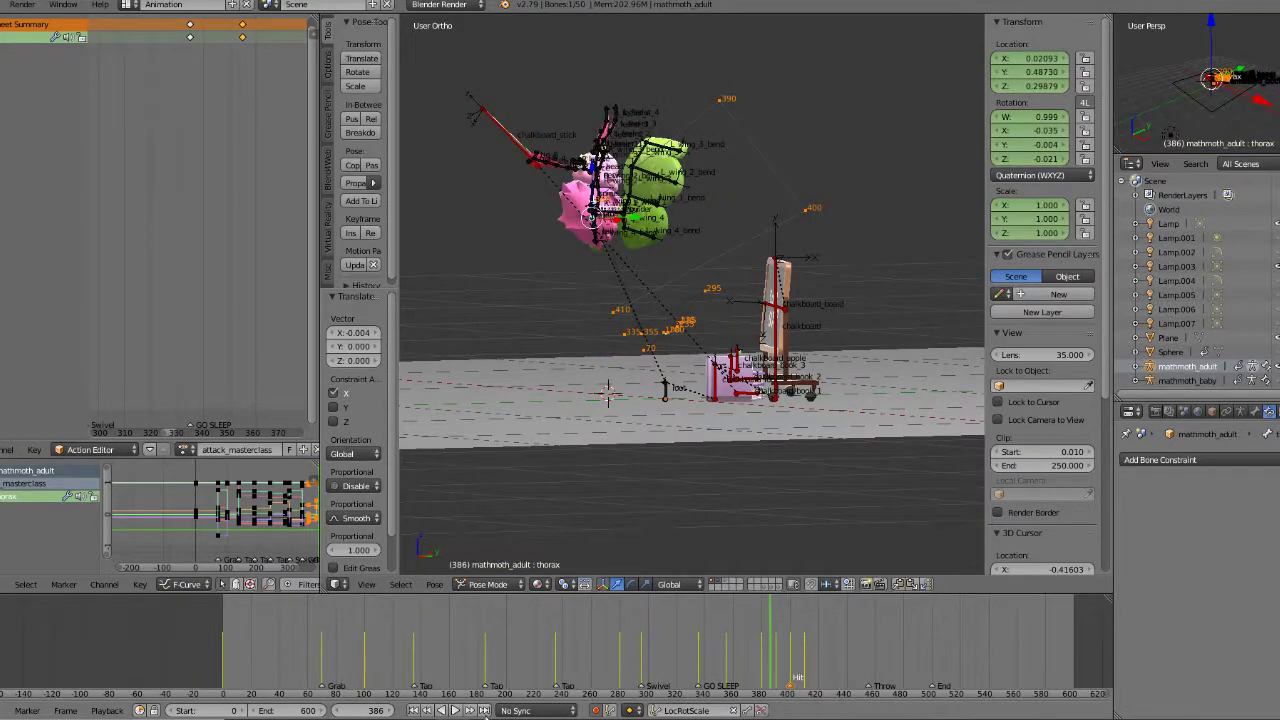
pyautogui.click(456, 711)
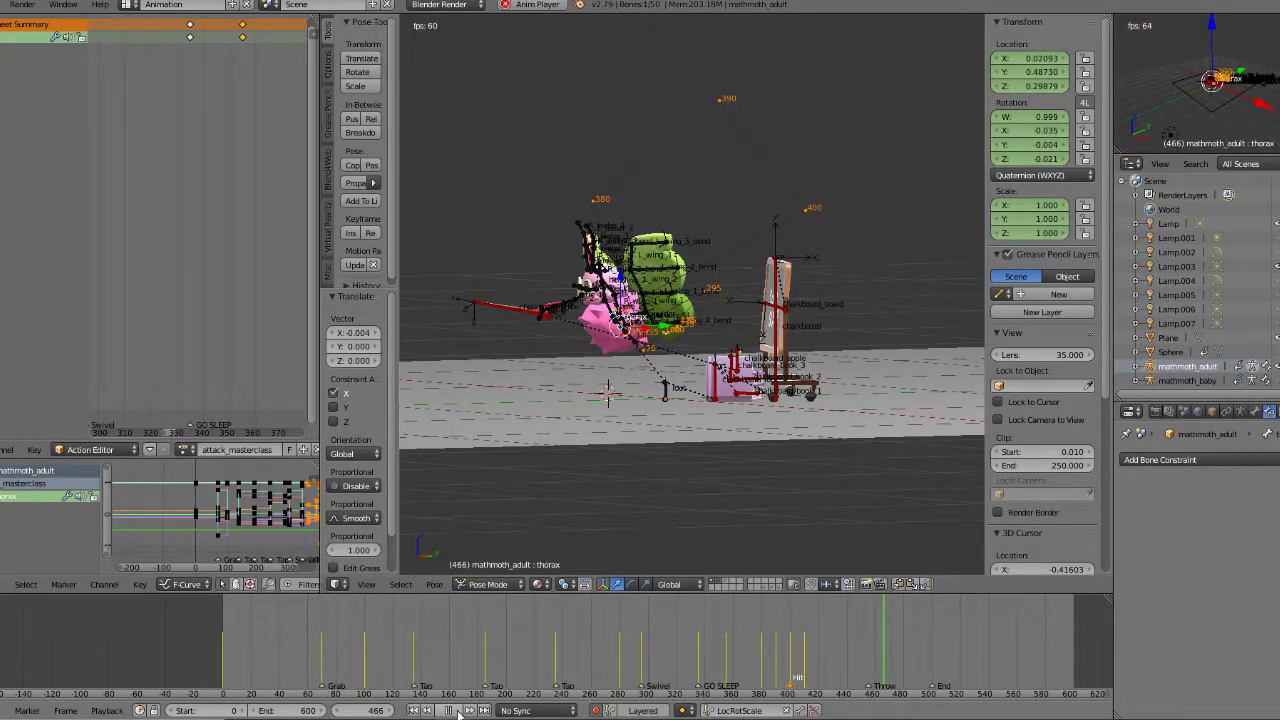
pyautogui.click(448, 711)
# Step: Play the attack in a front perspective view, restarting before the GO SLEEP marker, to check the sideways arc of the jump
pyautogui.moveTo(787, 660); pyautogui.dragTo(618, 656)
pyautogui.click(455, 711)
pyautogui.moveTo(640, 425); pyautogui.dragTo(695, 486, button='middle')
pyautogui.press('KP_1')
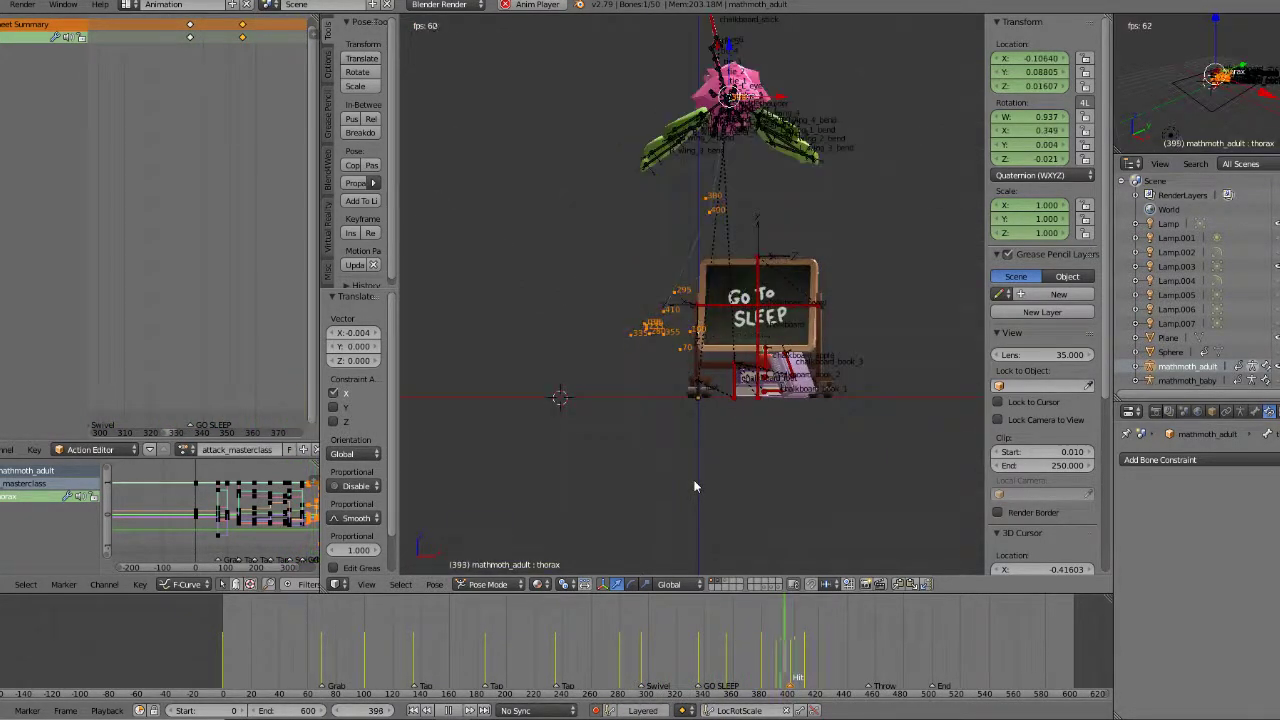
pyautogui.press('KP_5')
pyautogui.click(681, 642)
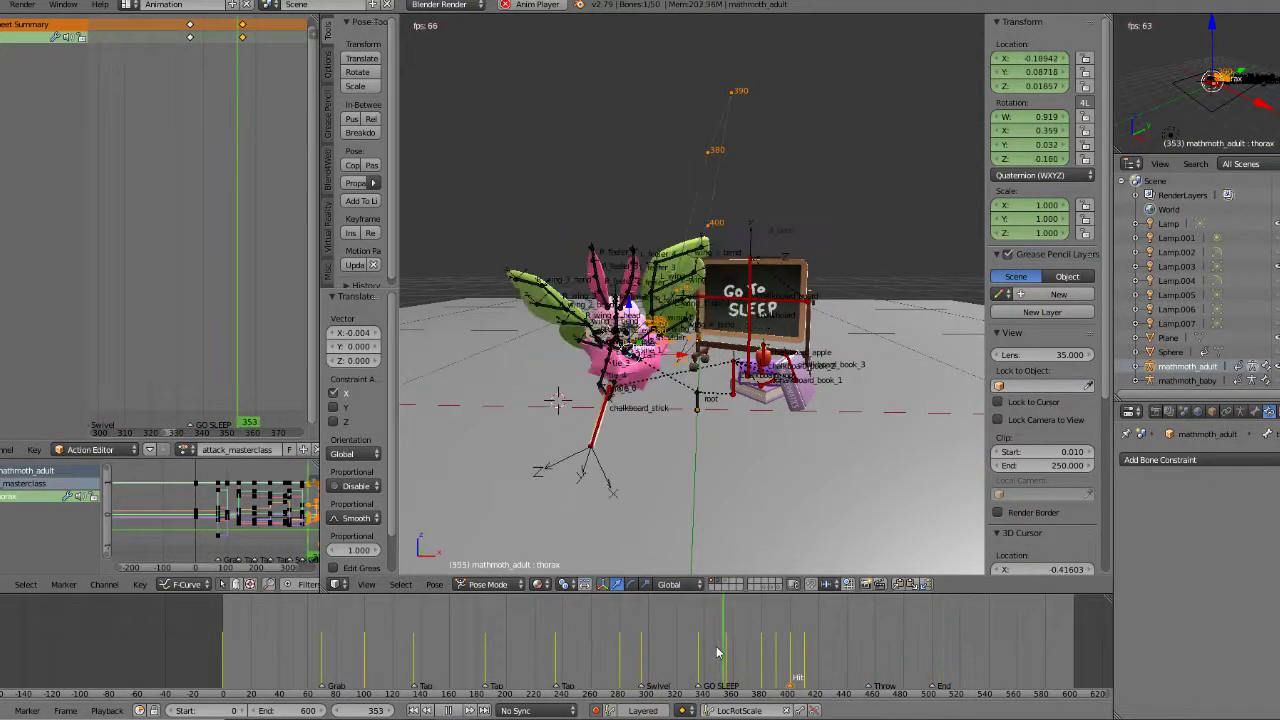
# Step: Replay the attack from around the Swivel marker and from the last Tap in the front perspective view to judge the jump arc
pyautogui.click(681, 640)
pyautogui.click(650, 631)
pyautogui.click(655, 640)
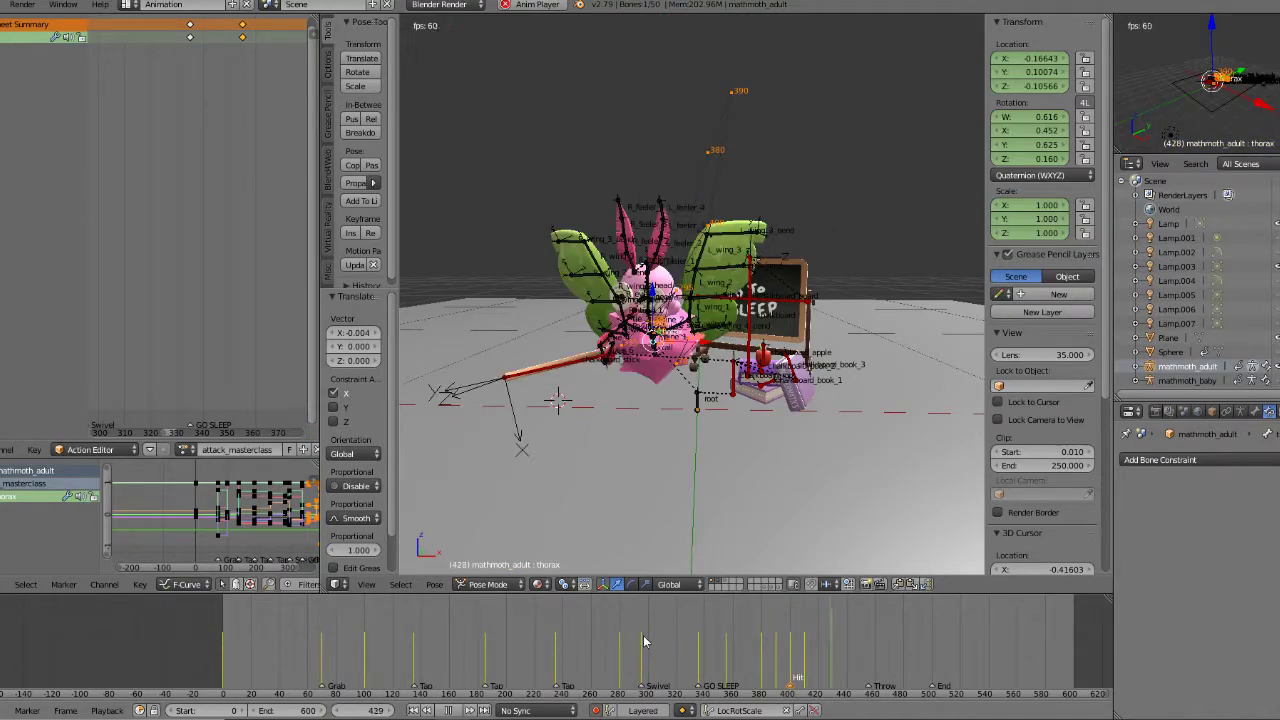
pyautogui.click(653, 646)
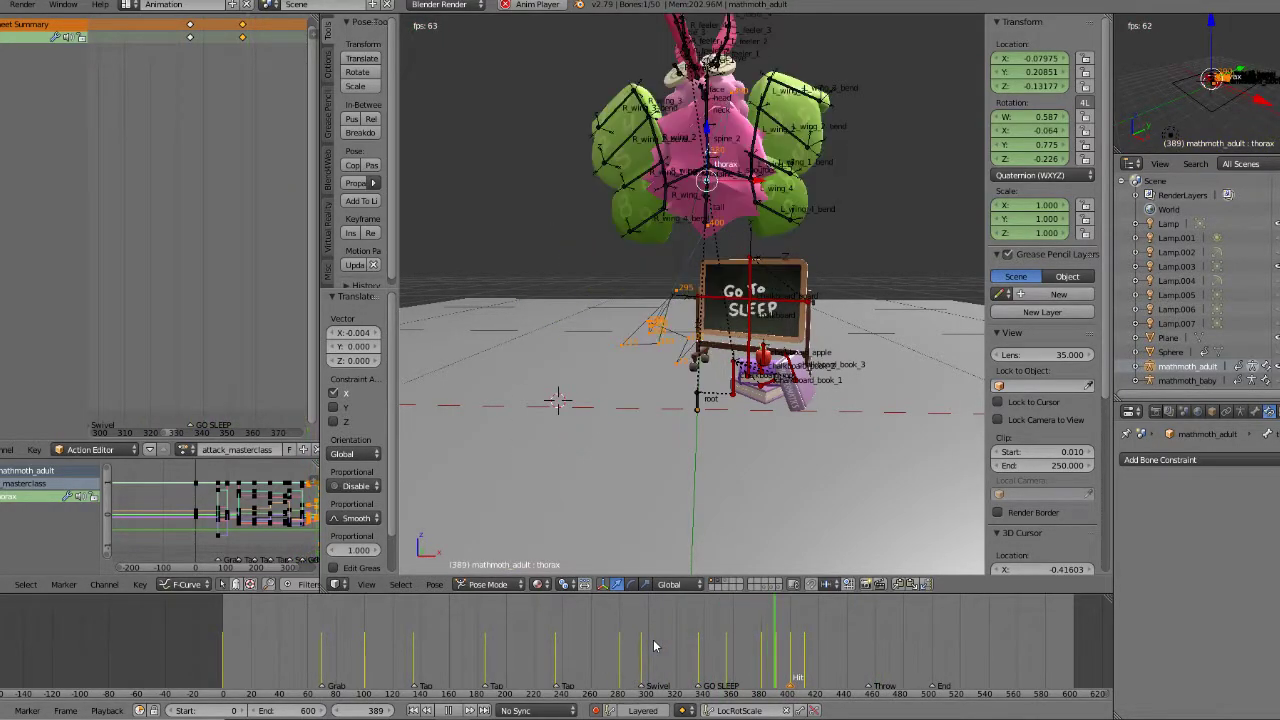
pyautogui.click(653, 646)
pyautogui.click(653, 646)
pyautogui.click(558, 646)
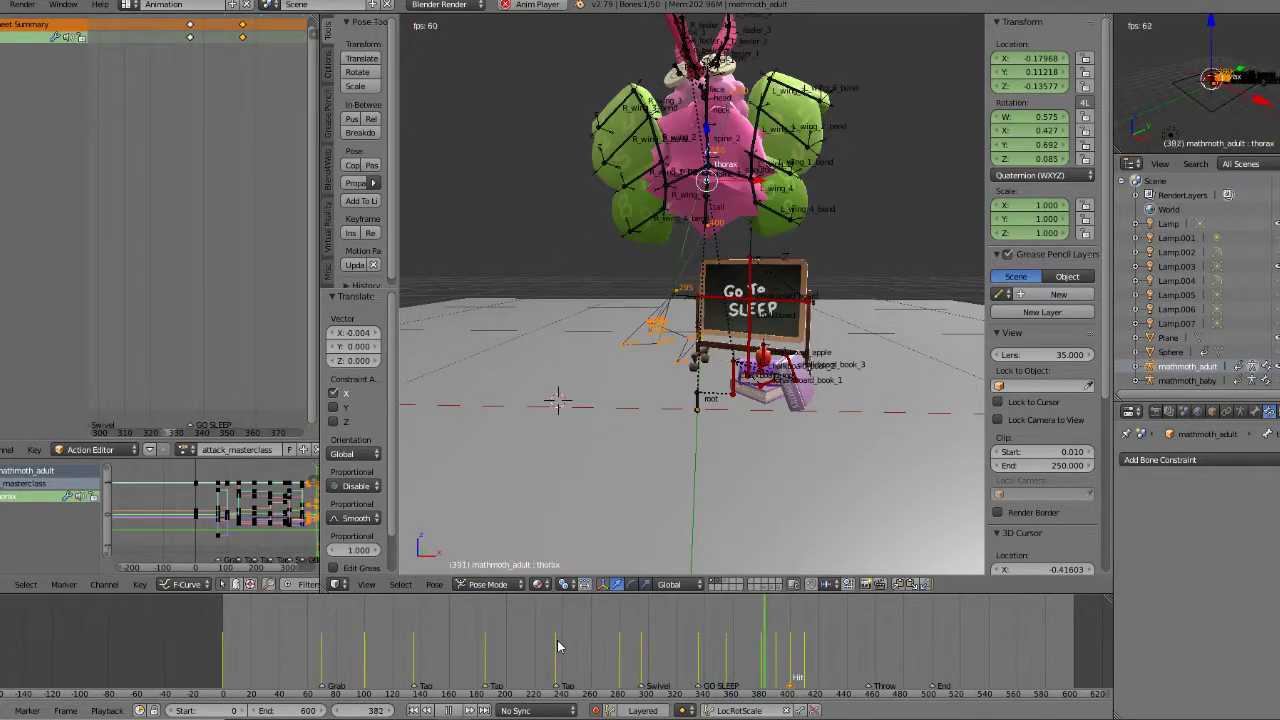
pyautogui.click(558, 646)
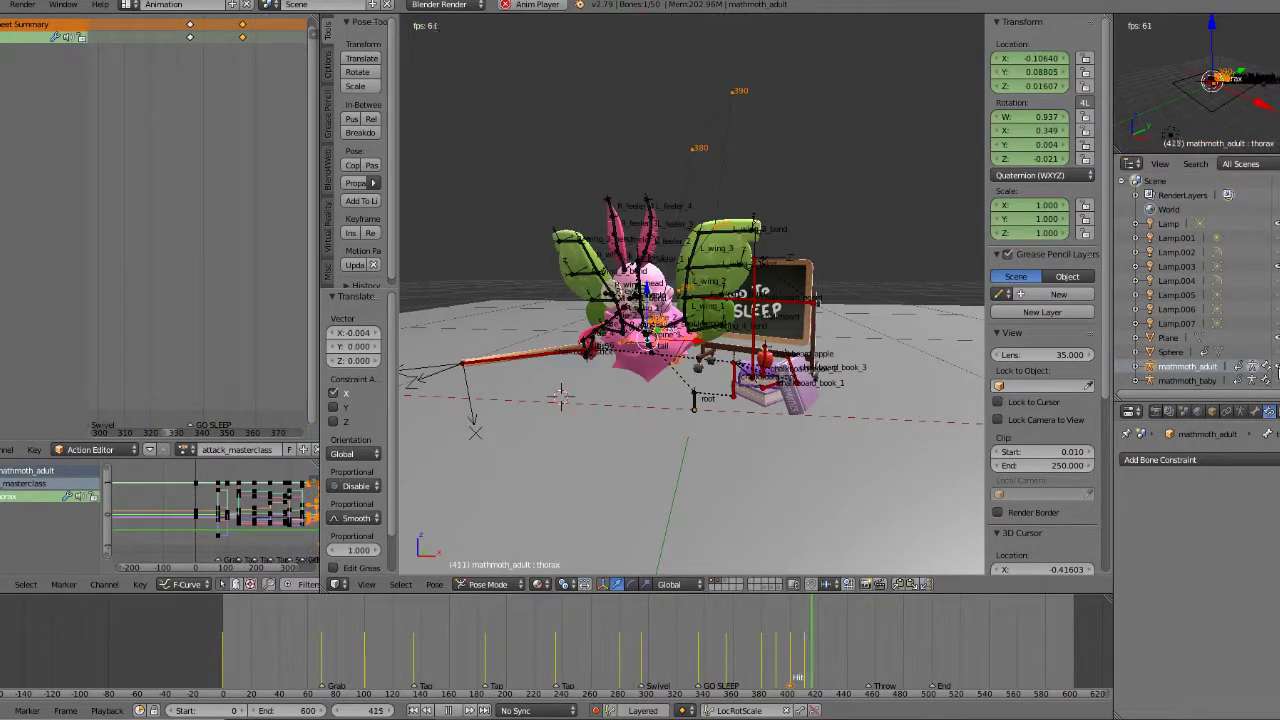
# Step: Hide the armature bones and replay the attack, restarting just before the GO SLEEP marker, to judge the motion on the bare model
pyautogui.hotkey('shift', '1')
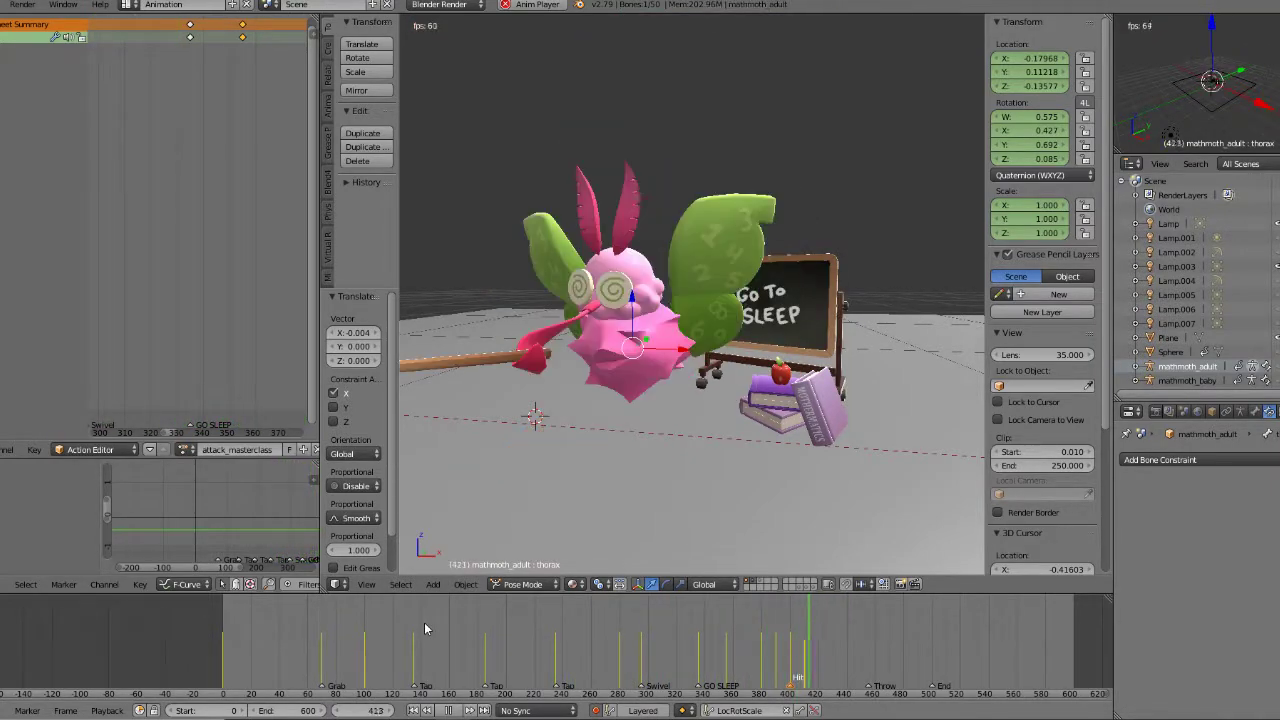
pyautogui.click(304, 621)
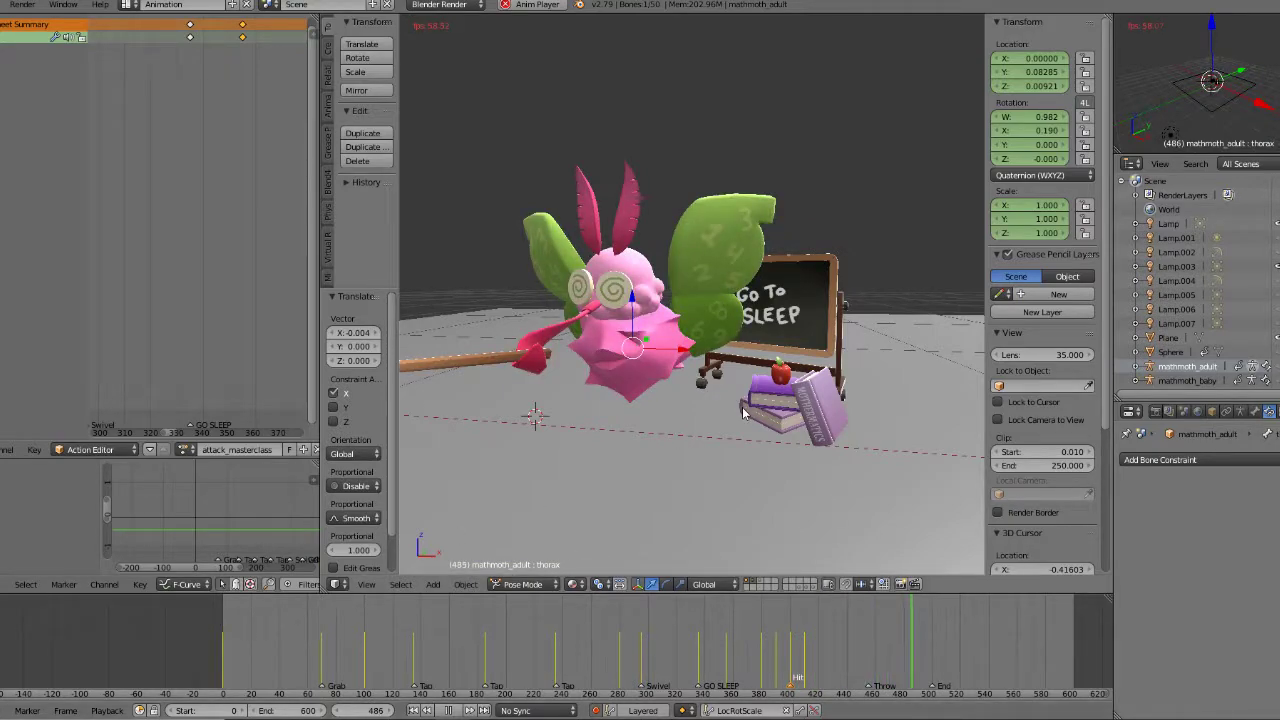
pyautogui.click(697, 665)
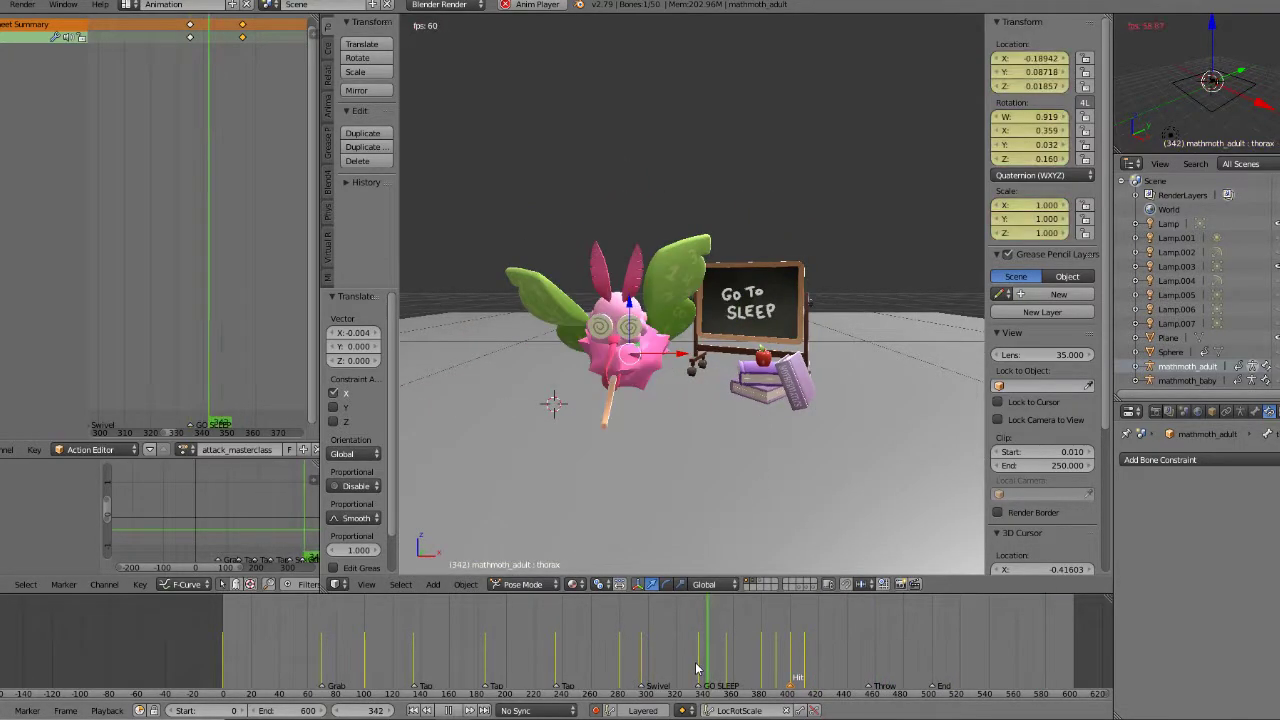
pyautogui.click(692, 665)
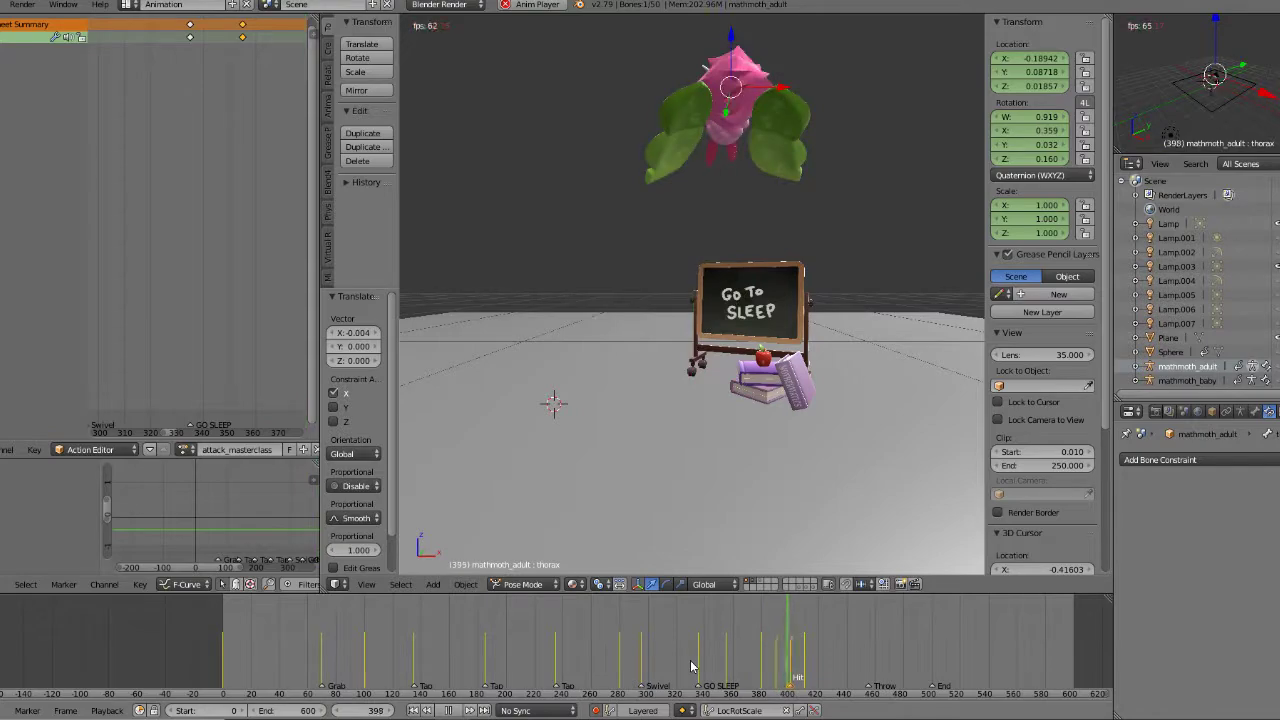
pyautogui.click(690, 665)
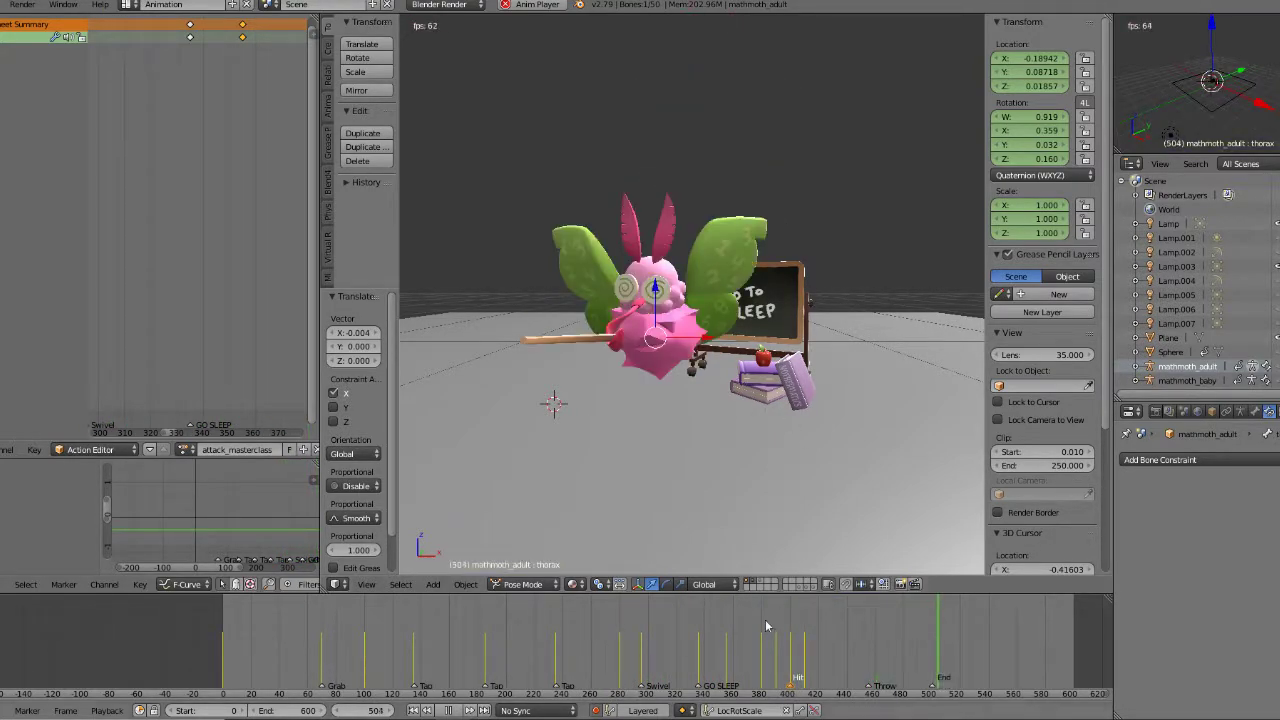
# Step: Stop playback, go to the thorax keyframe at frame 410 and bring the armature bones back into display
pyautogui.click(456, 710)
pyautogui.click(746, 659)
pyautogui.press('Up')
pyautogui.press('Up')
pyautogui.press('Up')
pyautogui.press('Up')
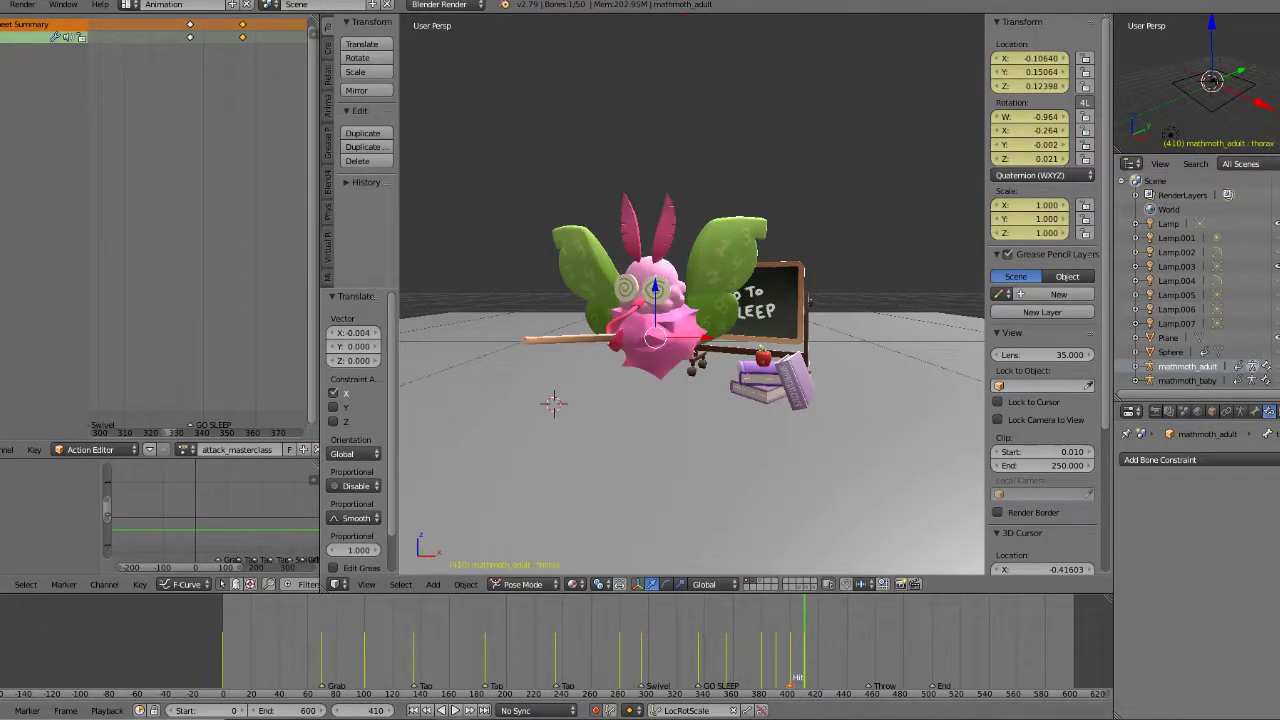
pyautogui.click(1279, 366)
pyautogui.moveTo(742, 338); pyautogui.dragTo(674, 361, button='middle')
pyautogui.scroll(2, 674, 361)
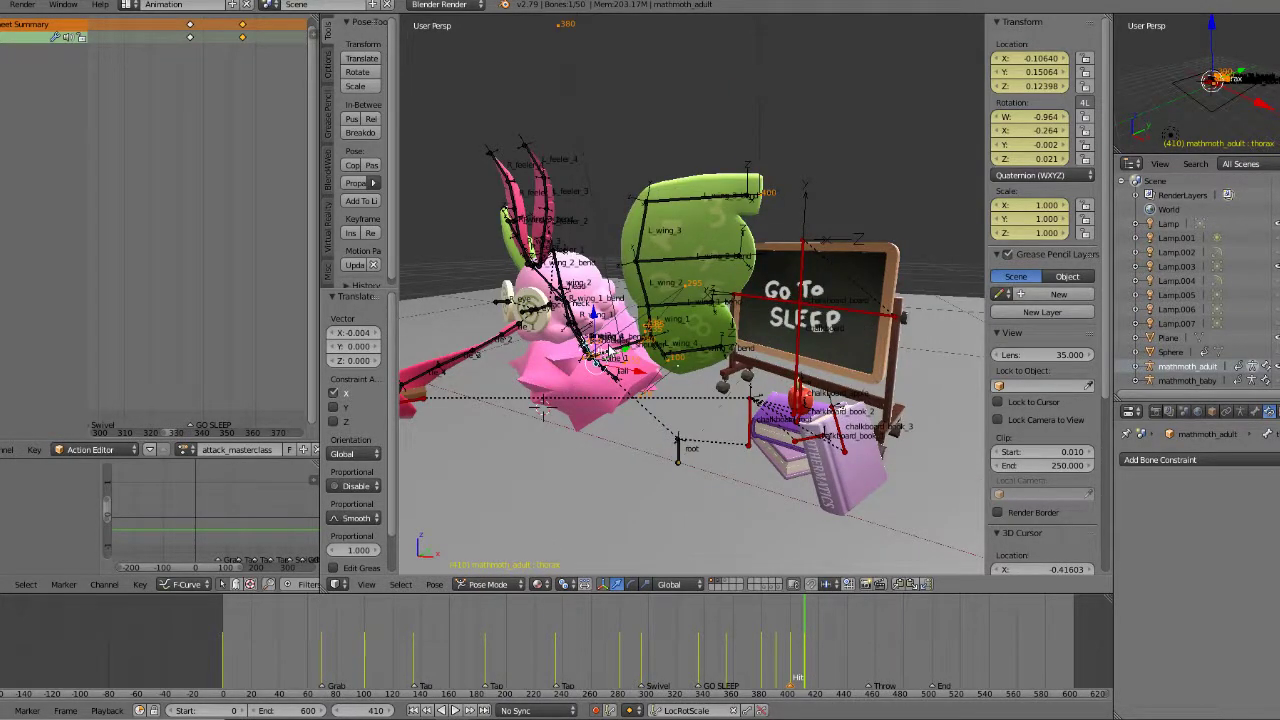
# Step: At frame 410, move the thorax about 0.15 along global Y in the right view, towards the chalkboard
pyautogui.press('KP_3')
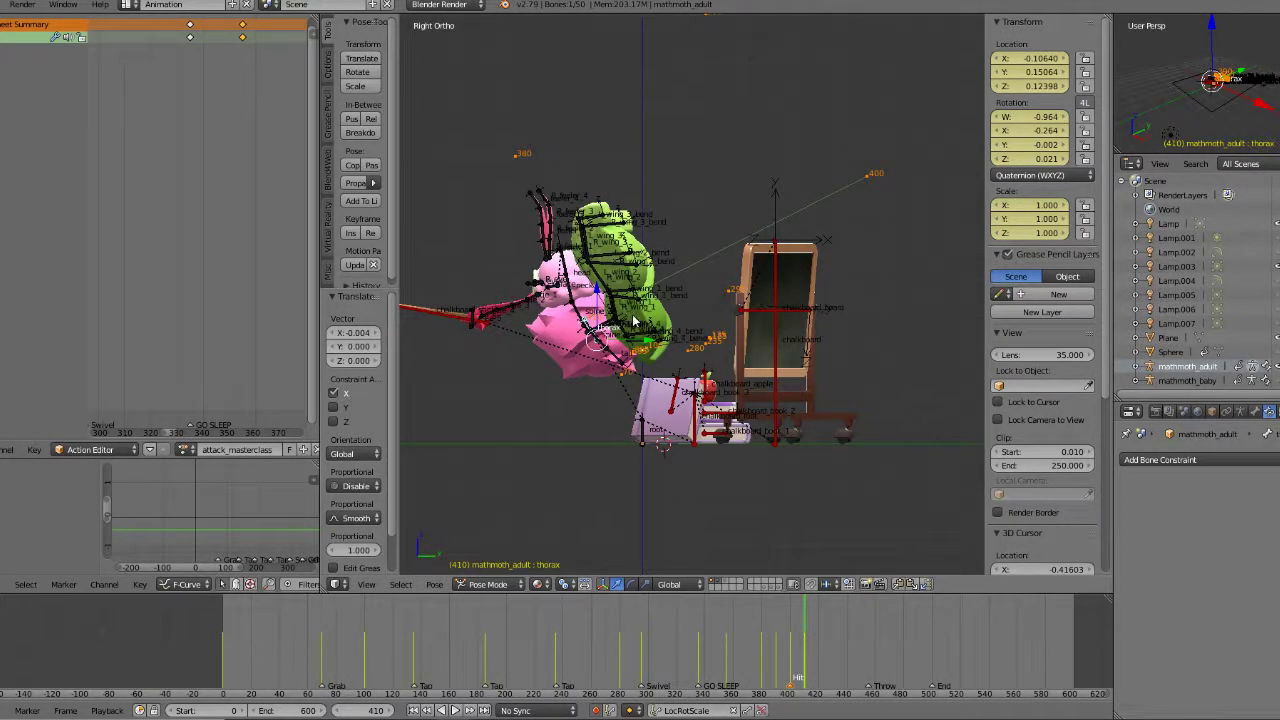
pyautogui.press('g')
pyautogui.click(703, 315)
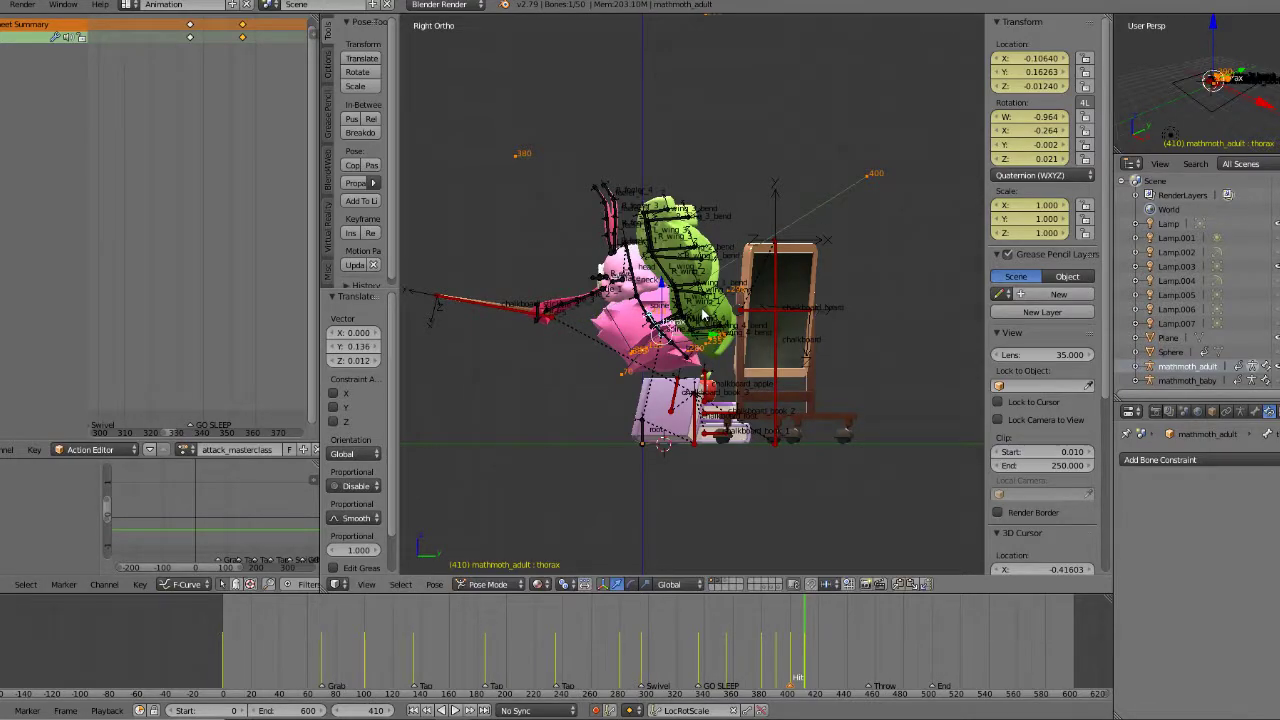
pyautogui.press('g')
pyautogui.click(708, 318)
pyautogui.moveTo(709, 318); pyautogui.dragTo(803, 340, button='middle')
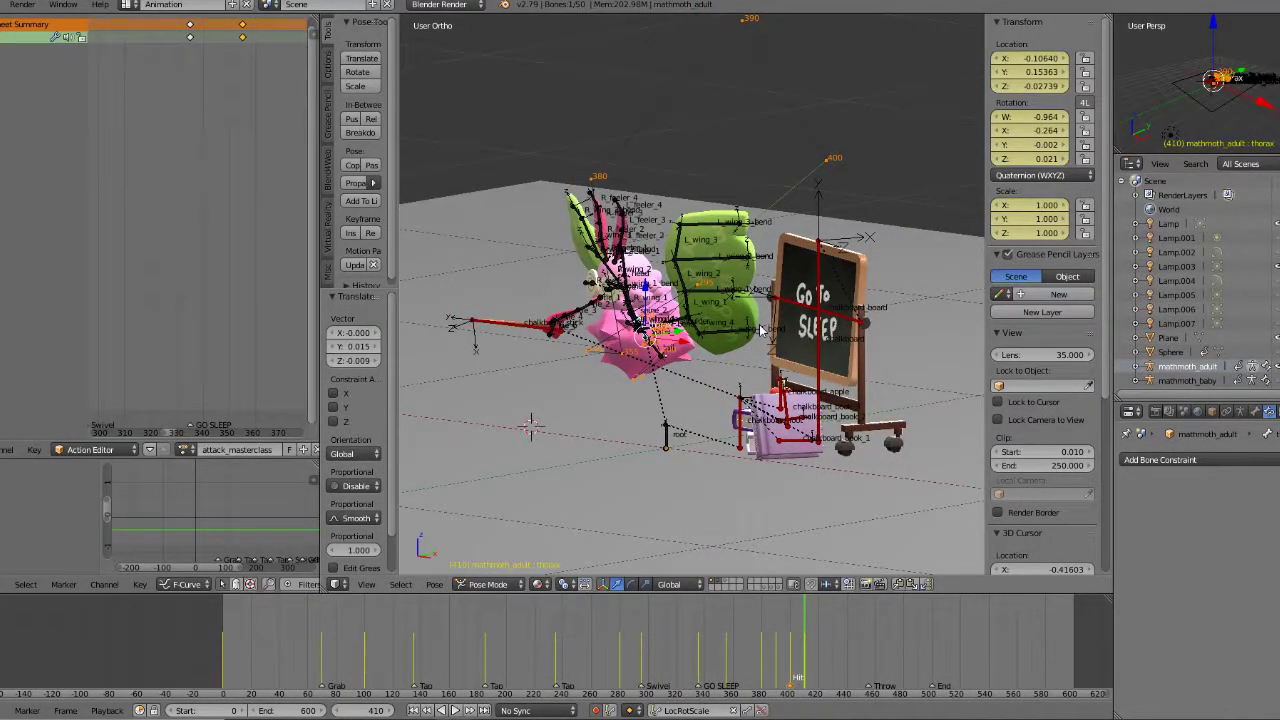
# Step: Try rotating the chalkboard_board bone at frame 410 in an angled view to test its swing behind the character
pyautogui.press('KP_3')
pyautogui.rightClick(790, 289)
pyautogui.moveTo(790, 289); pyautogui.dragTo(650, 572, button='middle')
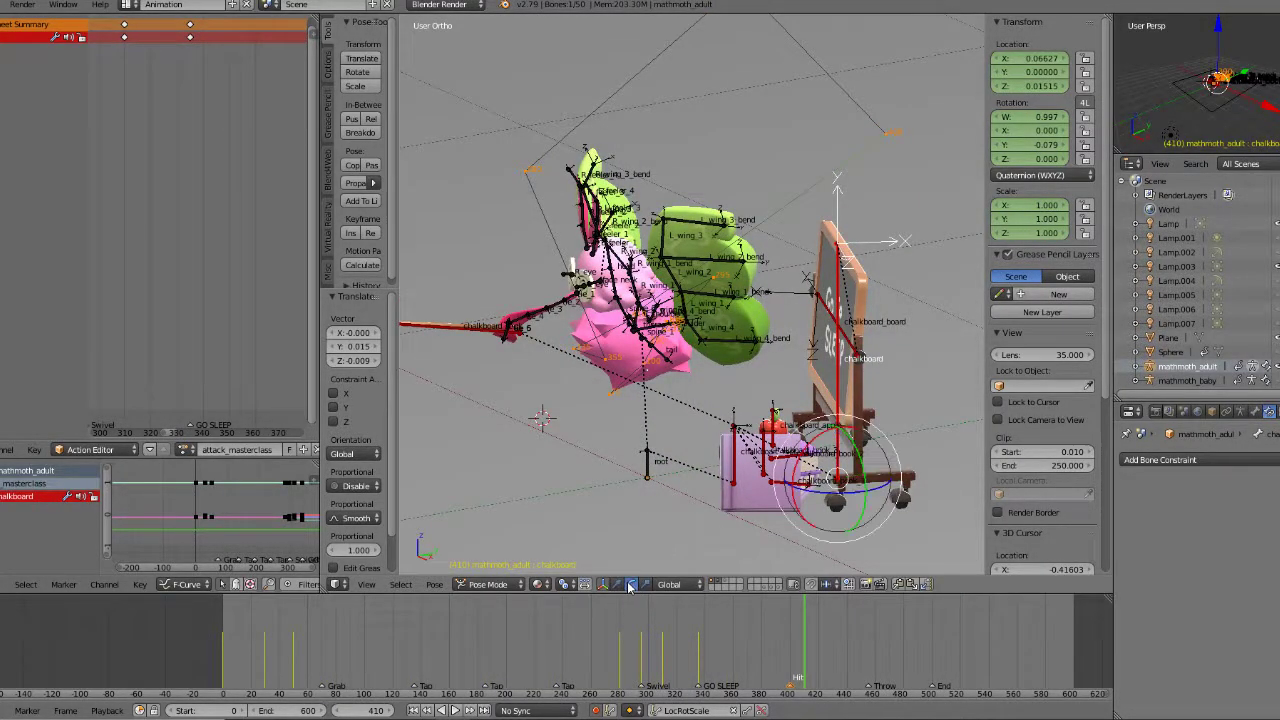
pyautogui.rightClick(852, 358)
pyautogui.press('r')
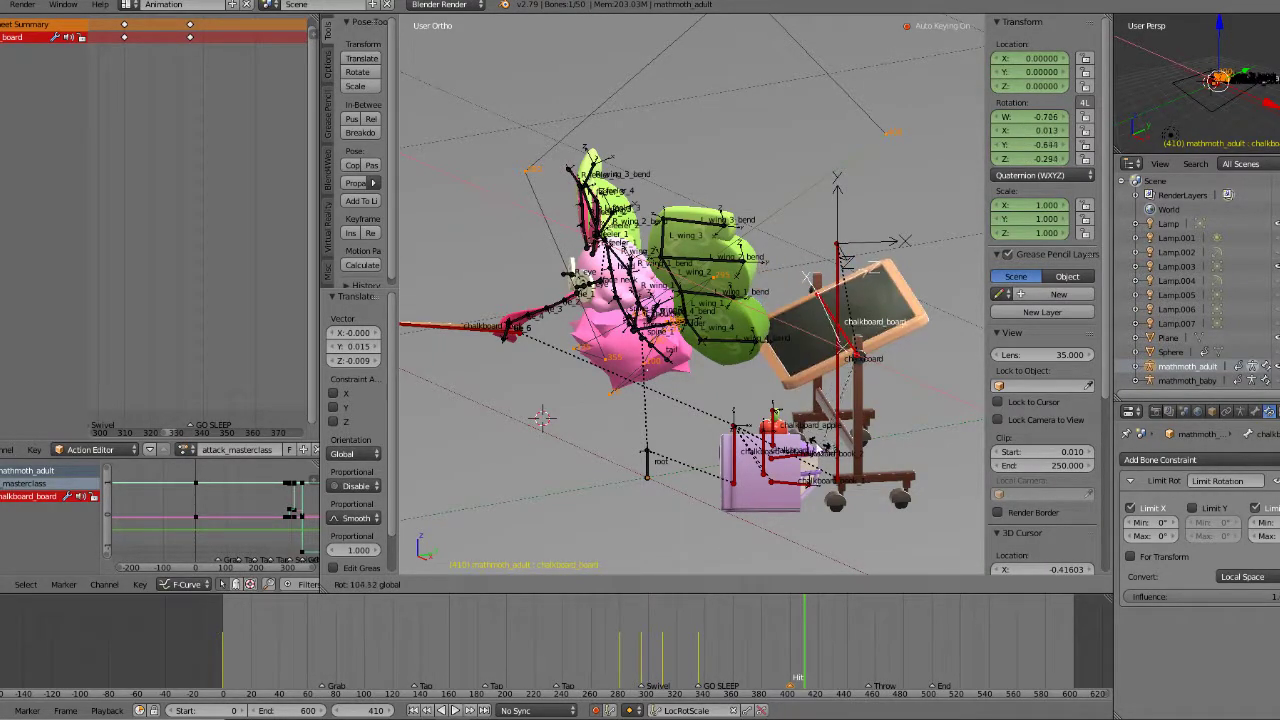
pyautogui.click(700, 340)
pyautogui.moveTo(700, 340); pyautogui.dragTo(650, 308, button='middle')
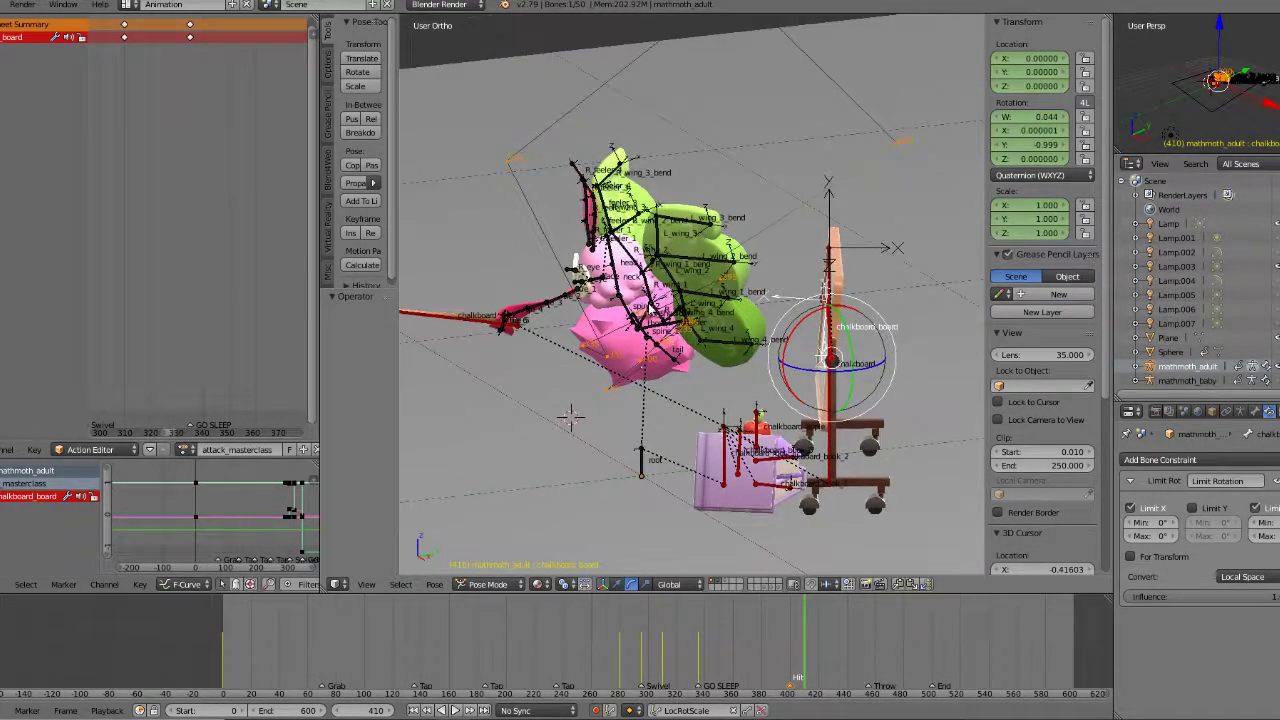
# Step: At frame 410, move the thorax back by -0.026 along global Y and -0.003 along Z in the right view
pyautogui.scroll(4, 650, 308)
pyautogui.rightClick(580, 350)
pyautogui.press('KP_1')
pyautogui.press('KP_3')
pyautogui.press('g')
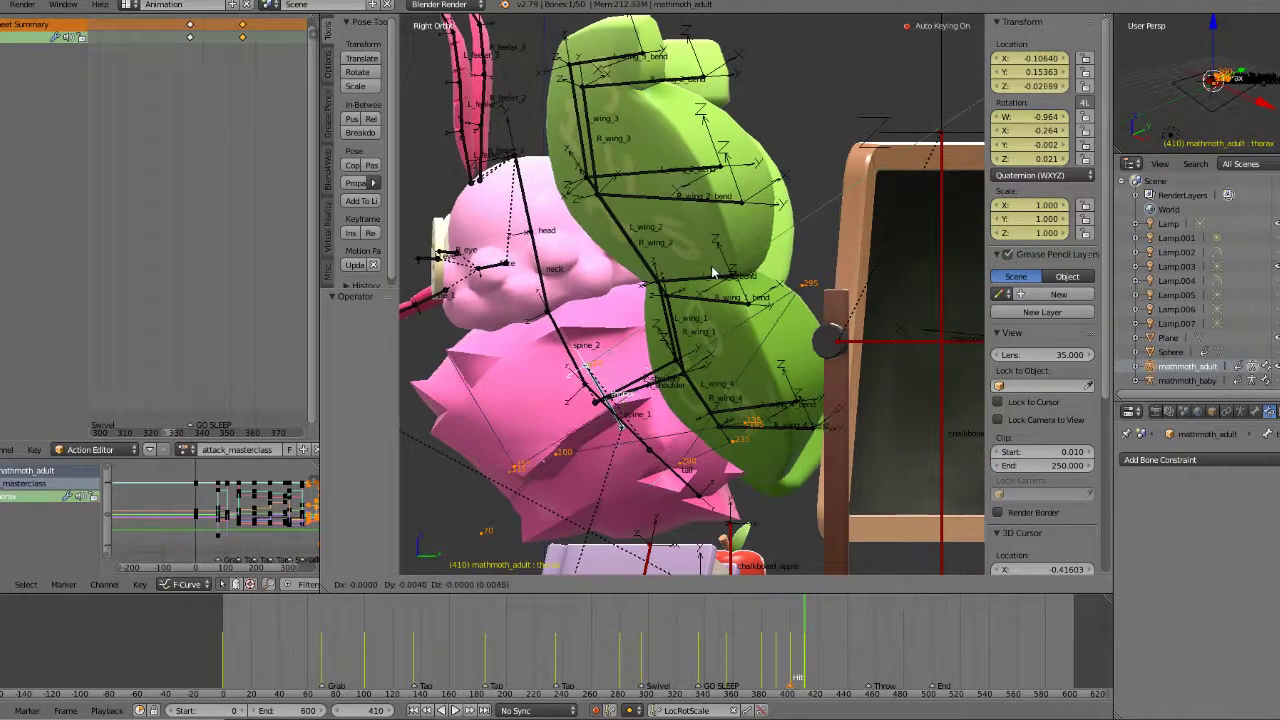
pyautogui.click(679, 277)
pyautogui.moveTo(679, 277); pyautogui.dragTo(650, 420, button='middle')
# Step: Try rotating the chalkboard_board 33.1° about global X at frame 410, and undo the rotation
pyautogui.click(794, 645)
pyautogui.moveTo(792, 645)
pyautogui.mouseDown()
pyautogui.moveTo(822, 642)
pyautogui.moveTo(803, 642)
pyautogui.mouseUp()
pyautogui.rightClick(935, 330)
pyautogui.press('r')
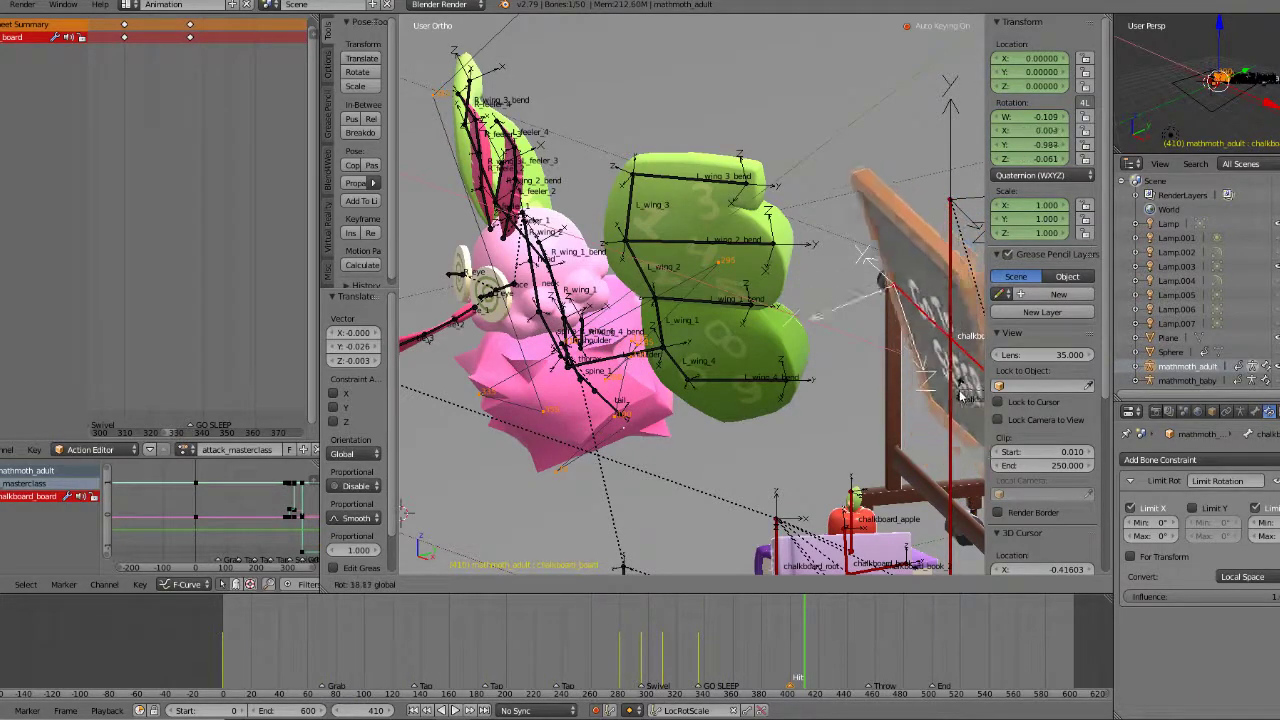
pyautogui.click(408, 308)
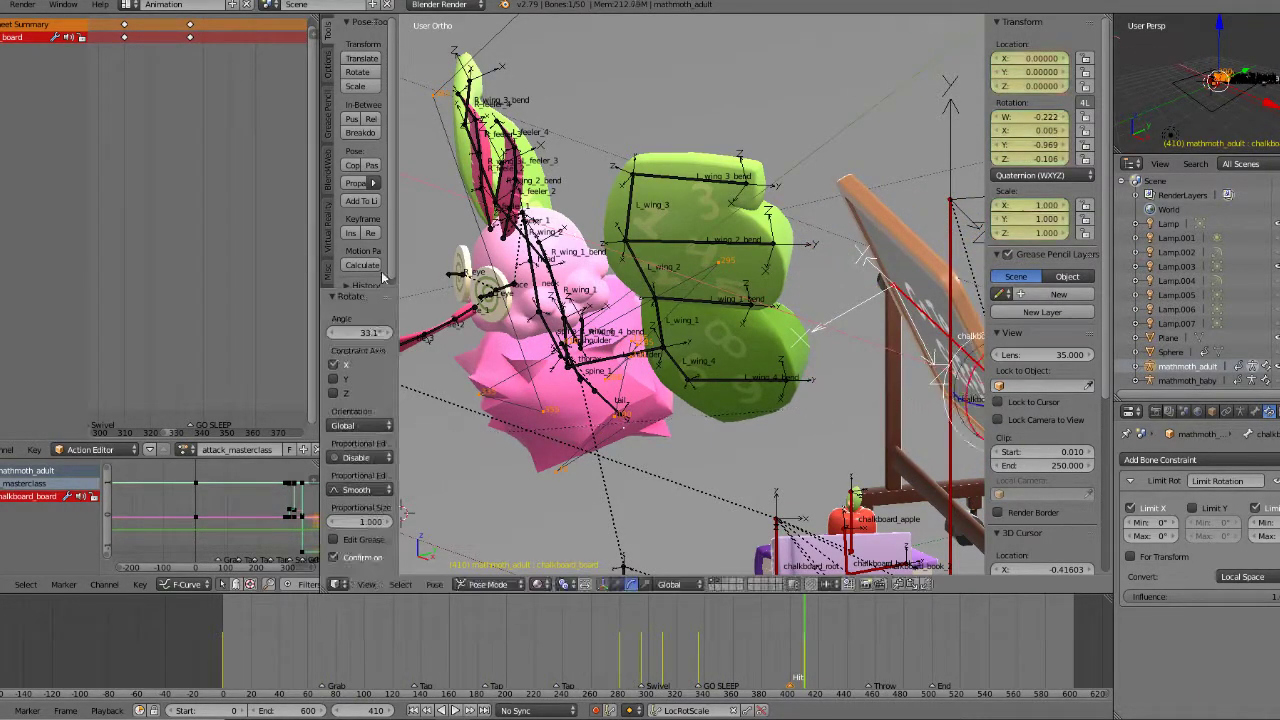
pyautogui.hotkey('ctrl', 'z')
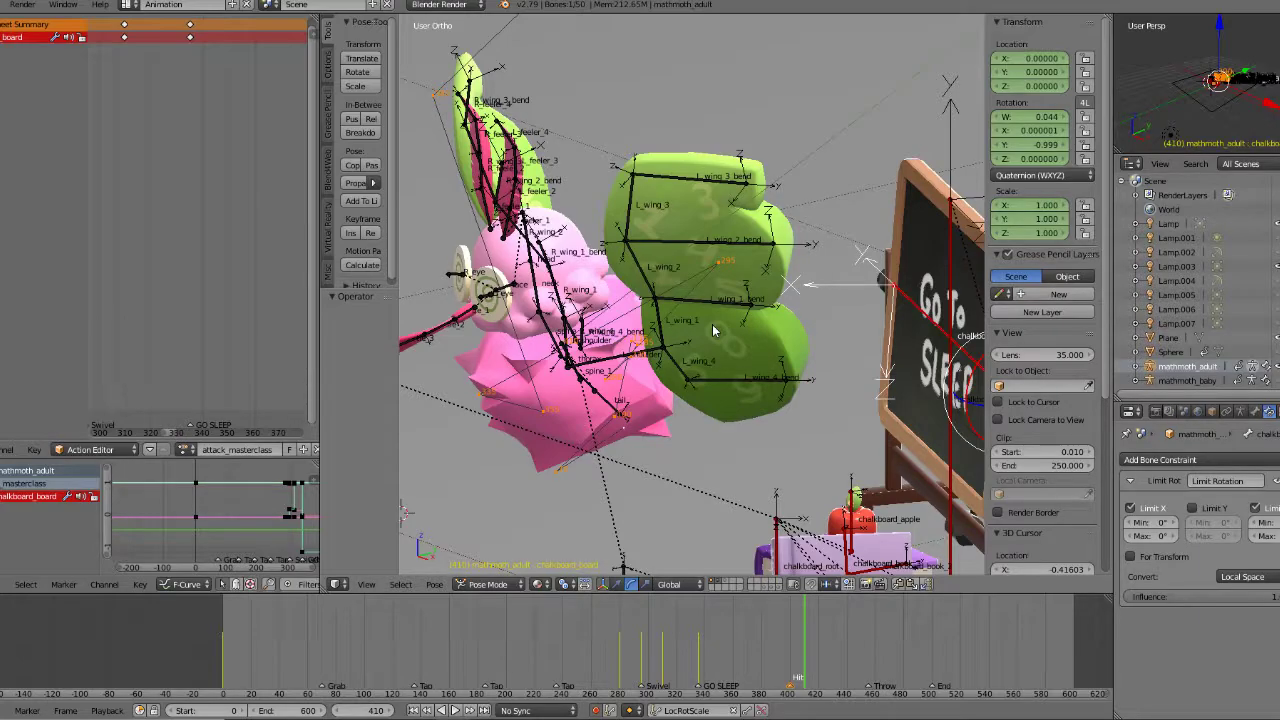
# Step: Scrub and play the attack through the GO SLEEP marker in the side and angled views to check the return beside the chalkboard
pyautogui.scroll(-3, 674, 190)
pyautogui.press('KP_1')
pyautogui.press('KP_3')
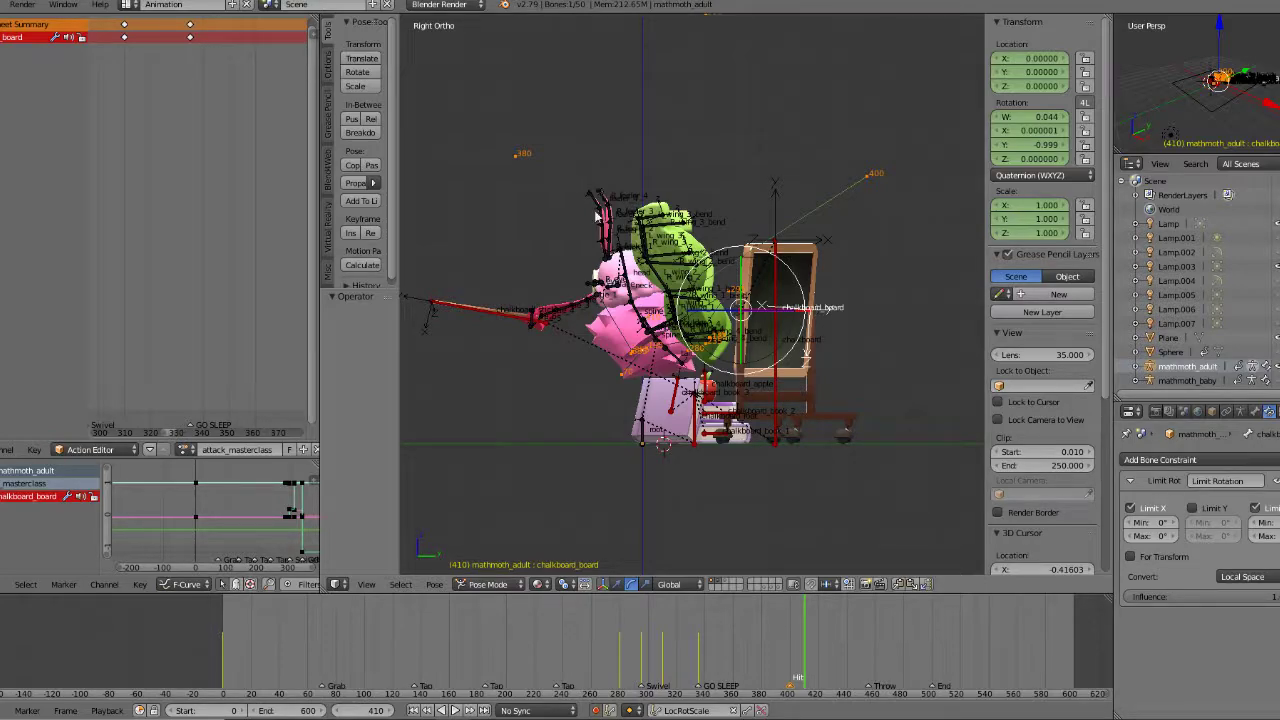
pyautogui.moveTo(689, 646); pyautogui.dragTo(593, 640)
pyautogui.click(455, 710)
pyautogui.moveTo(640, 420); pyautogui.dragTo(828, 390, button='middle')
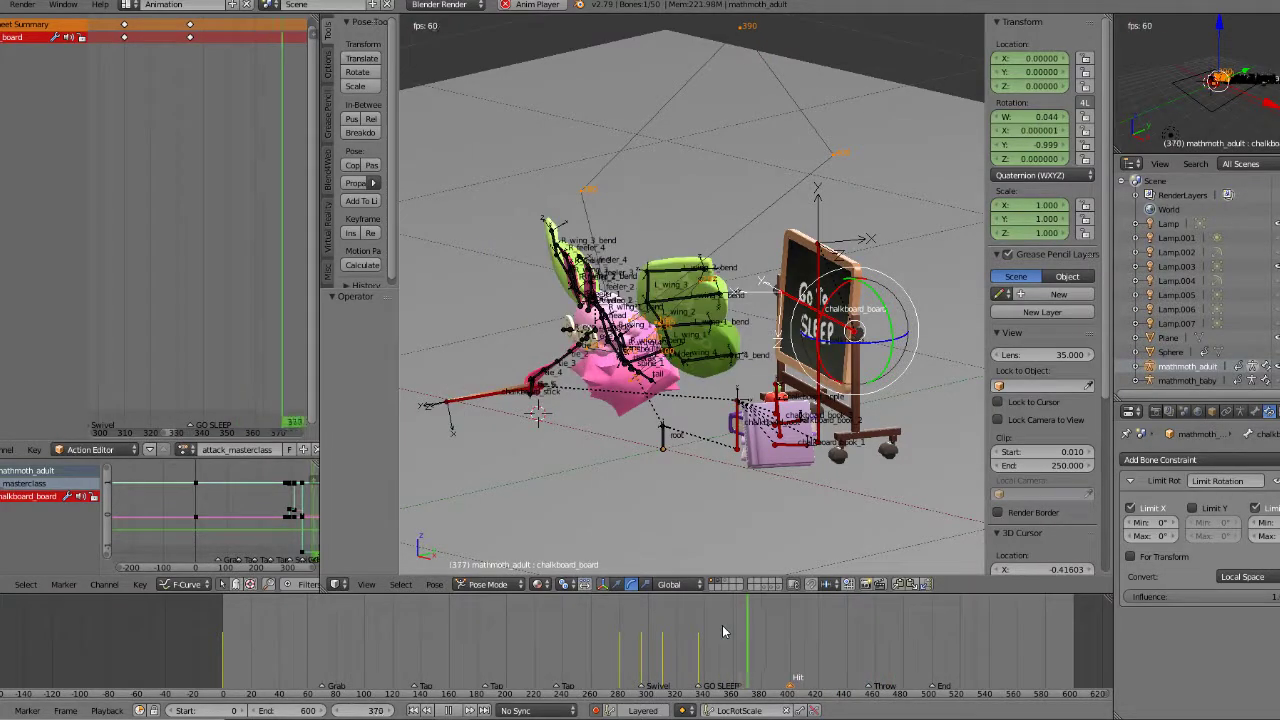
pyautogui.click(450, 710)
# Step: Insert a LocRotScale keyframe for the chalkboard_board at the Hit marker, frame 400
pyautogui.moveTo(772, 650); pyautogui.dragTo(790, 650)
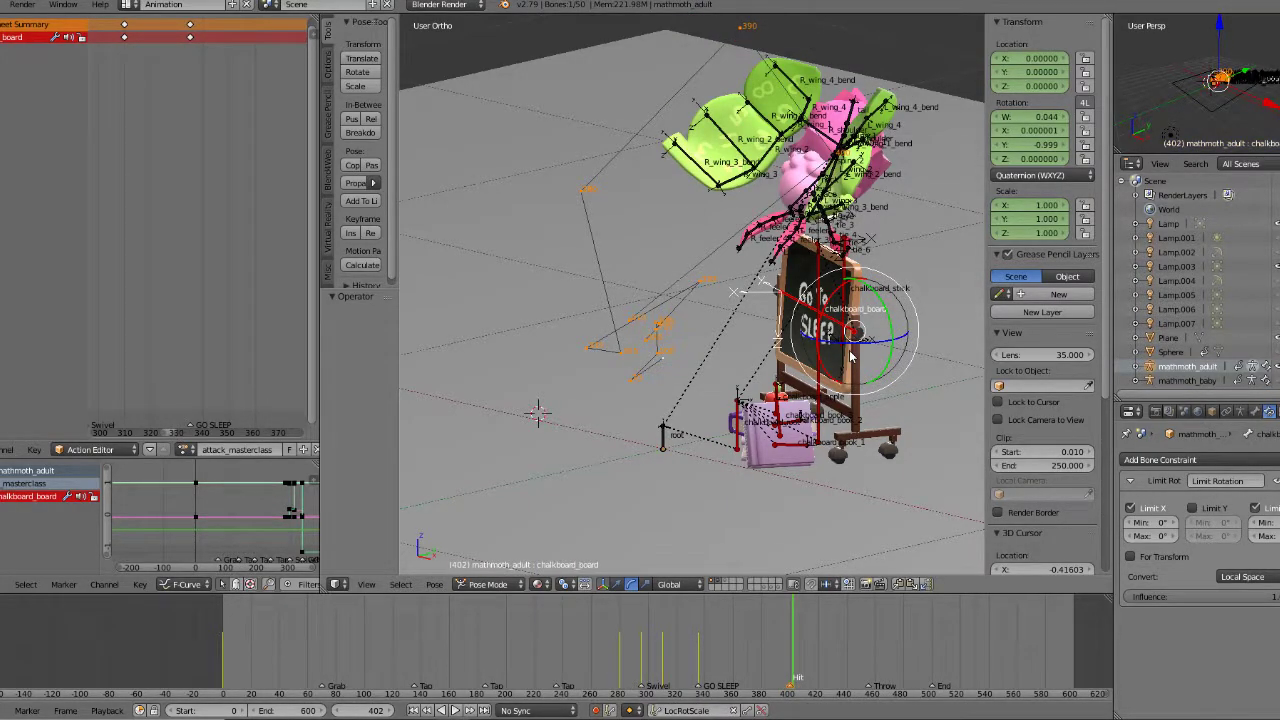
pyautogui.press('Down')
pyautogui.press('Down')
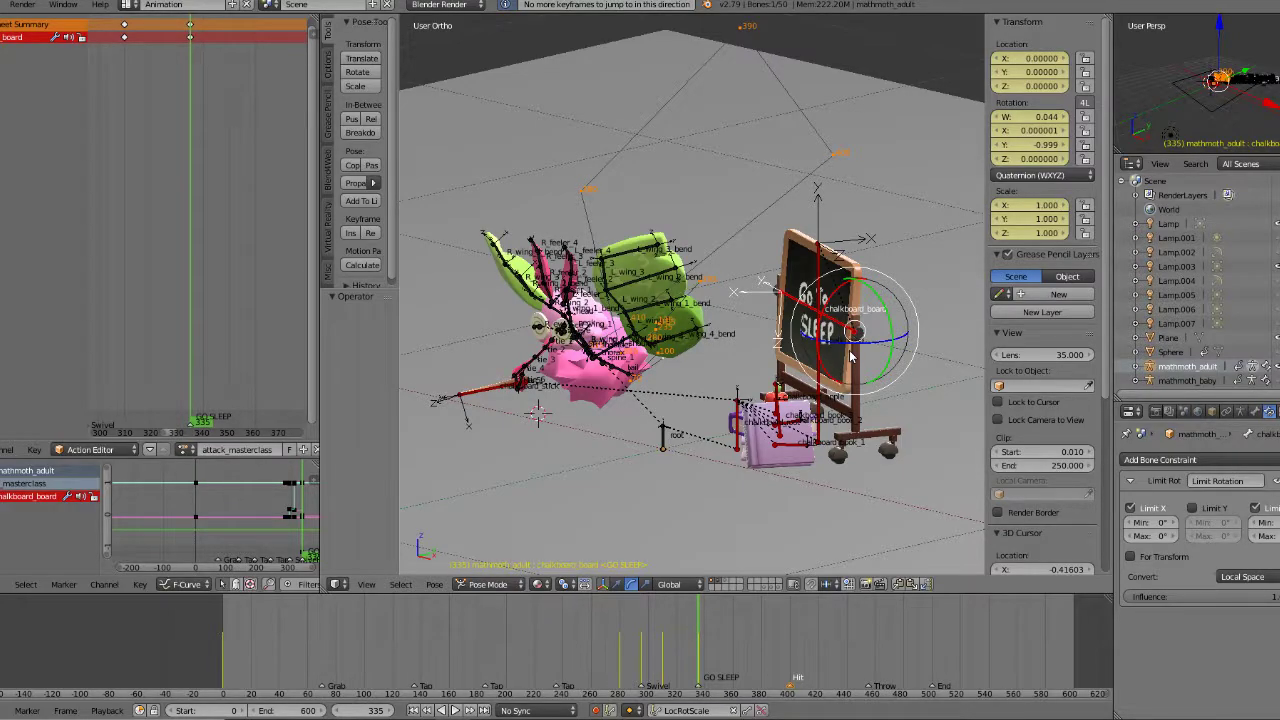
pyautogui.click(787, 662)
pyautogui.moveTo(789, 658); pyautogui.dragTo(791, 658)
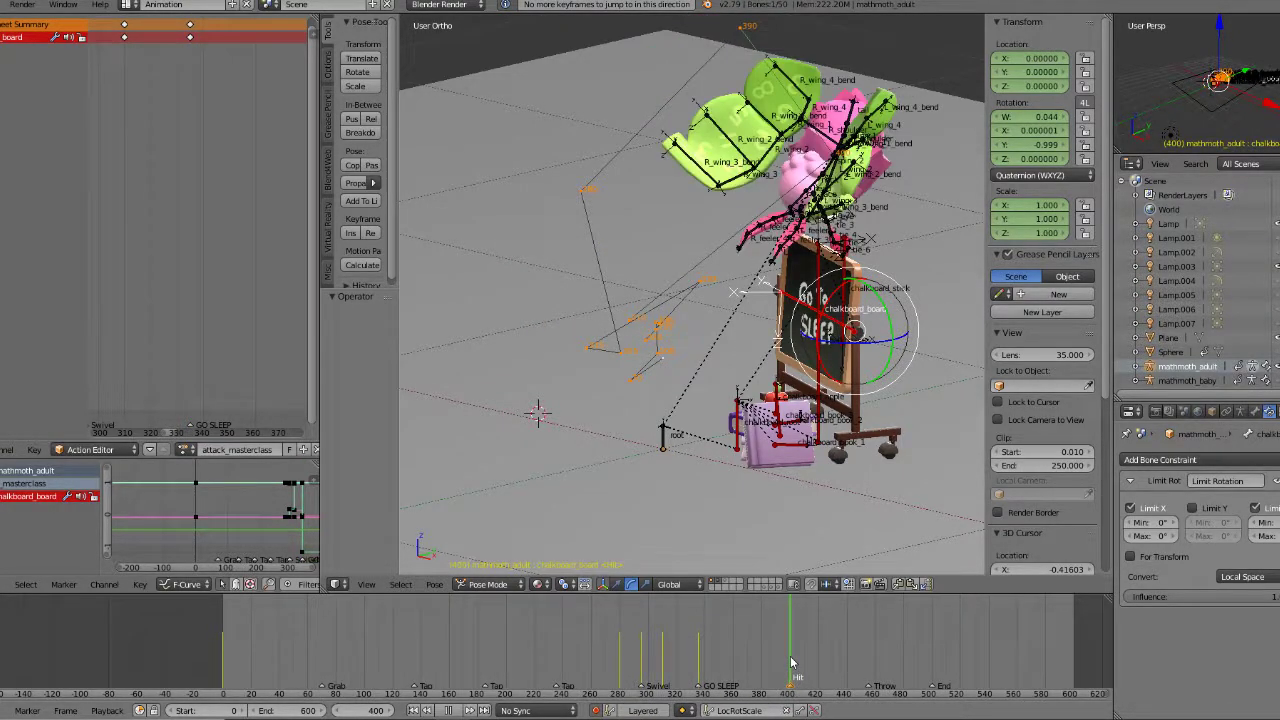
pyautogui.press('i')
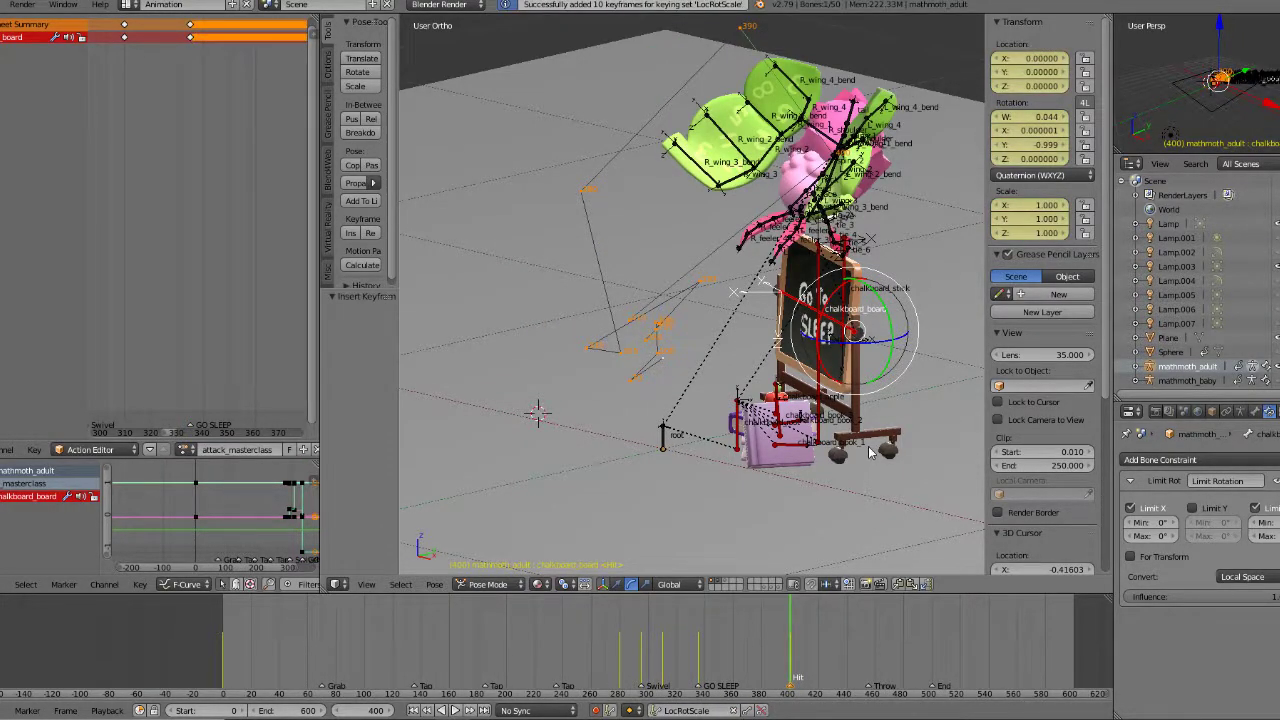
# Step: Try flipping the chalkboard_board 186° about global X at frame 420, and delete the resulting keyframe
pyautogui.press('Right')
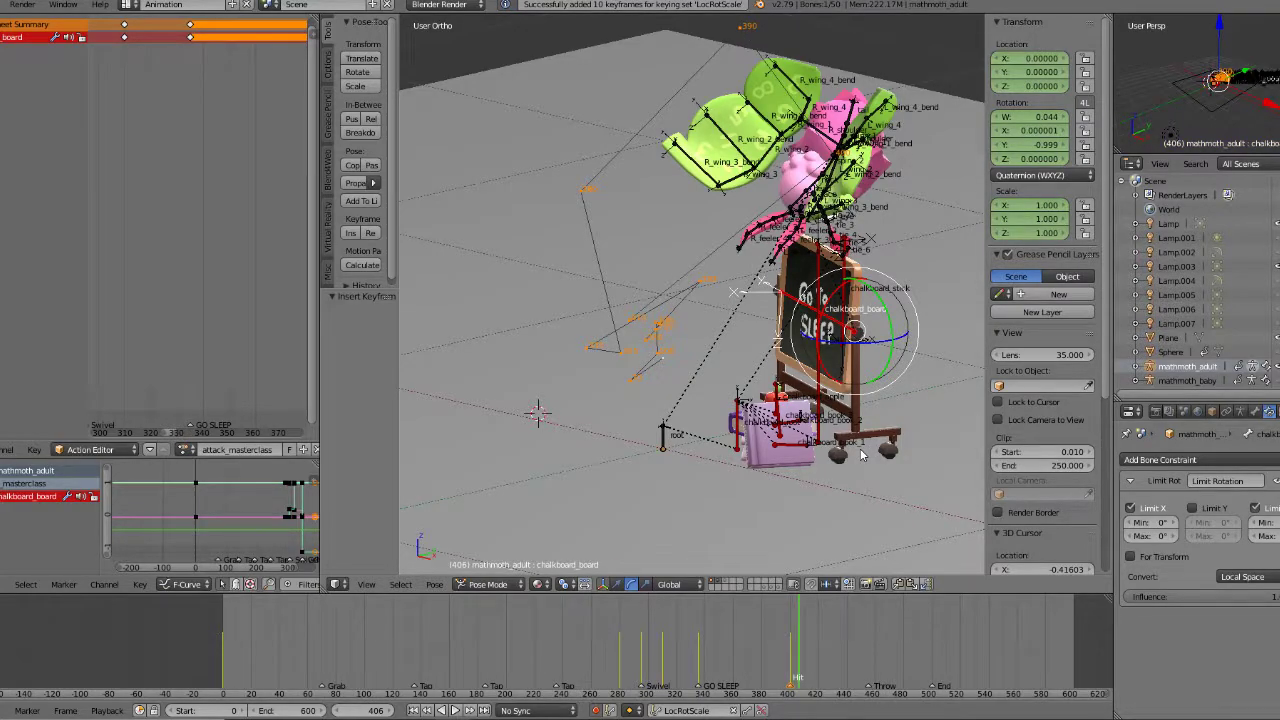
pyautogui.press('Down')
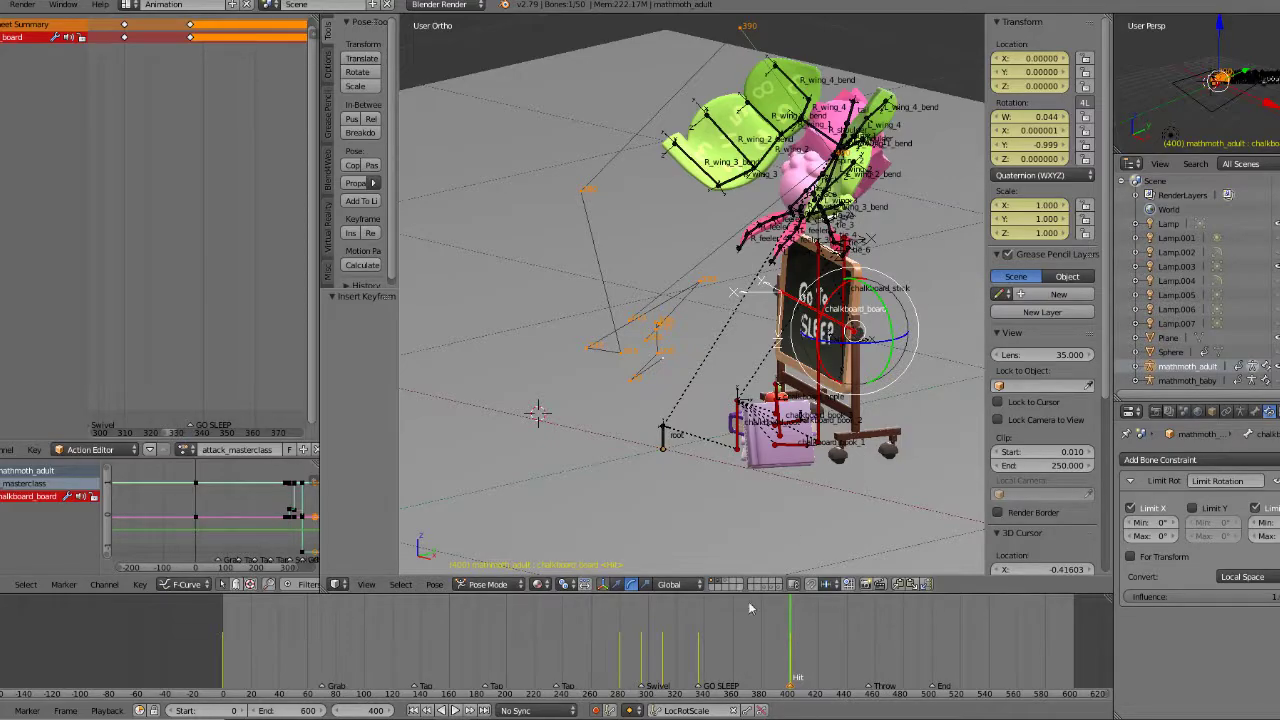
pyautogui.moveTo(769, 658); pyautogui.dragTo(810, 655)
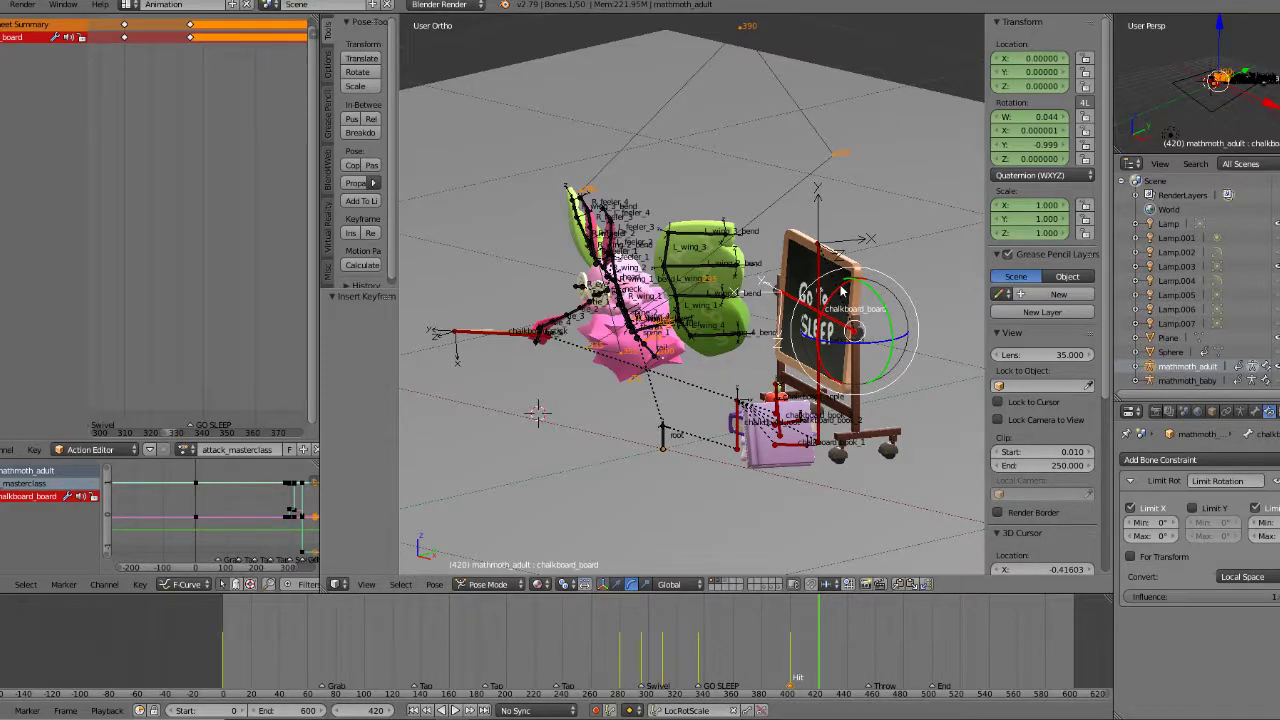
pyautogui.moveTo(825, 298); pyautogui.dragTo(891, 369)
pyautogui.moveTo(815, 625)
pyautogui.mouseDown()
pyautogui.moveTo(762, 630)
pyautogui.moveTo(862, 626)
pyautogui.moveTo(758, 623)
pyautogui.moveTo(825, 630)
pyautogui.mouseUp()
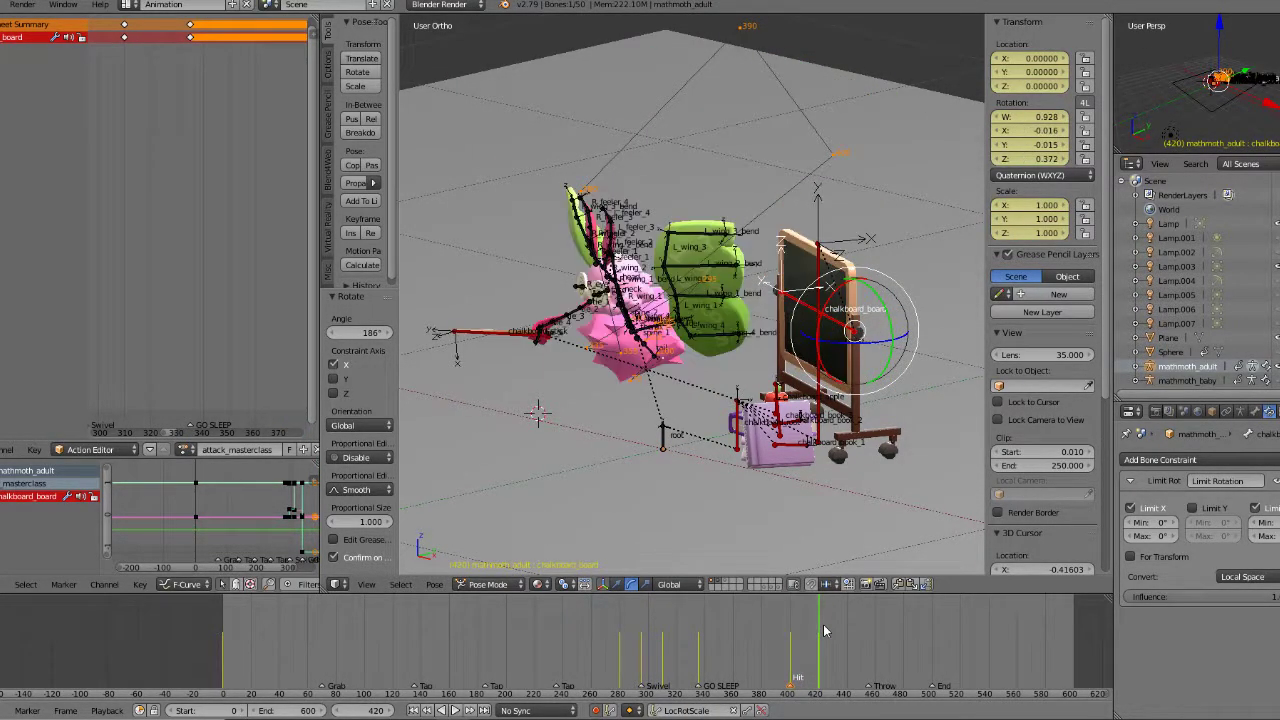
pyautogui.click(762, 710)
pyautogui.press('Down')
pyautogui.press('Up')
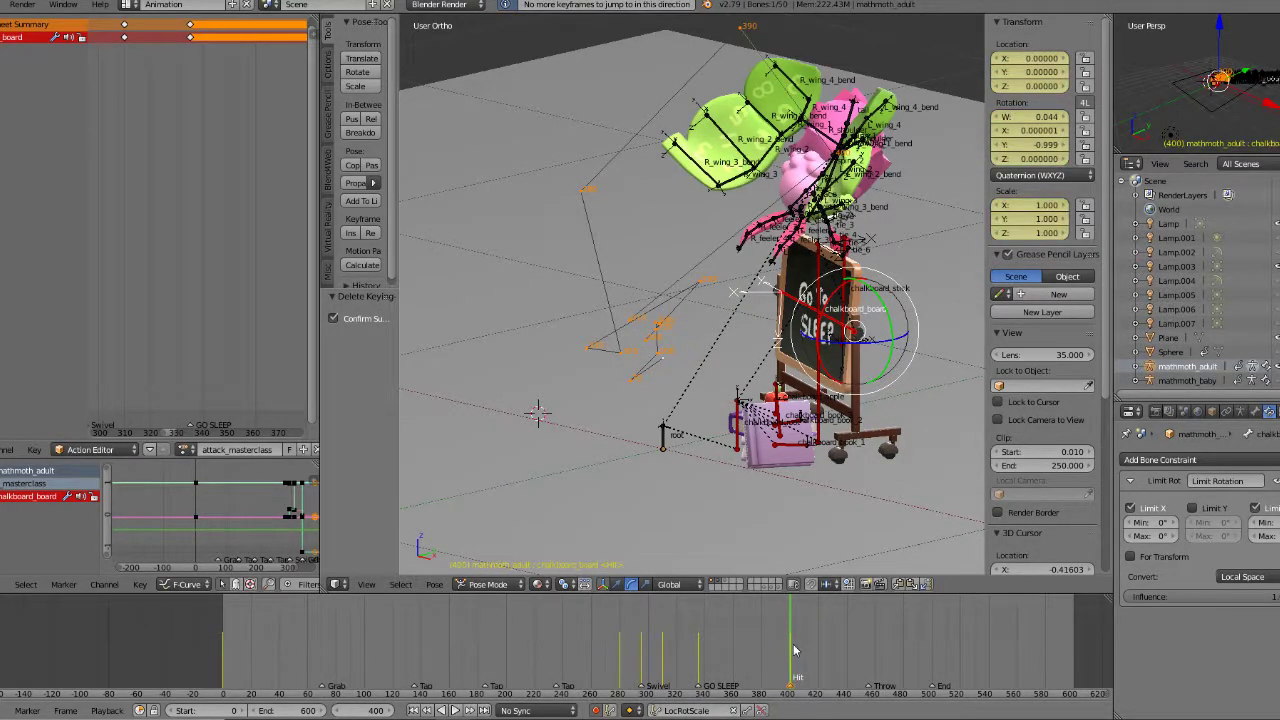
# Step: Rotate the chalkboard_board 187° about global X at frame 420 and scrub around the Hit to check the flip
pyautogui.hotkey('alt', 'a')
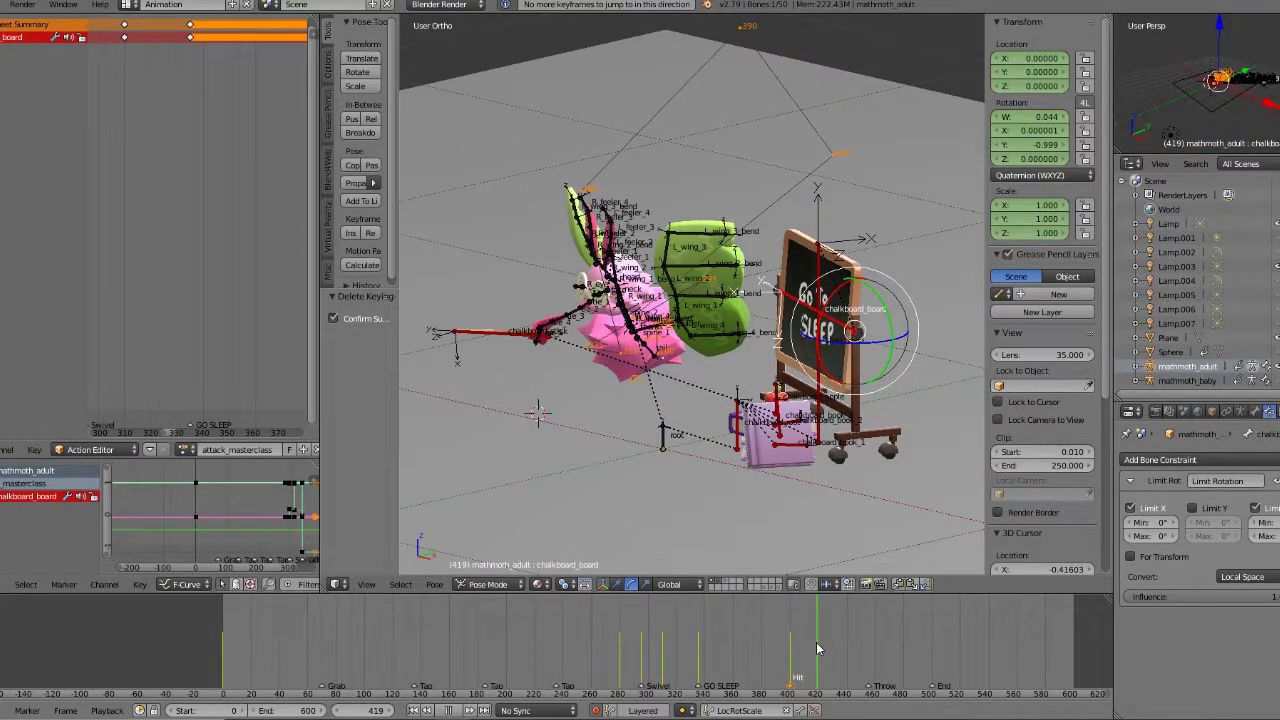
pyautogui.press('r')
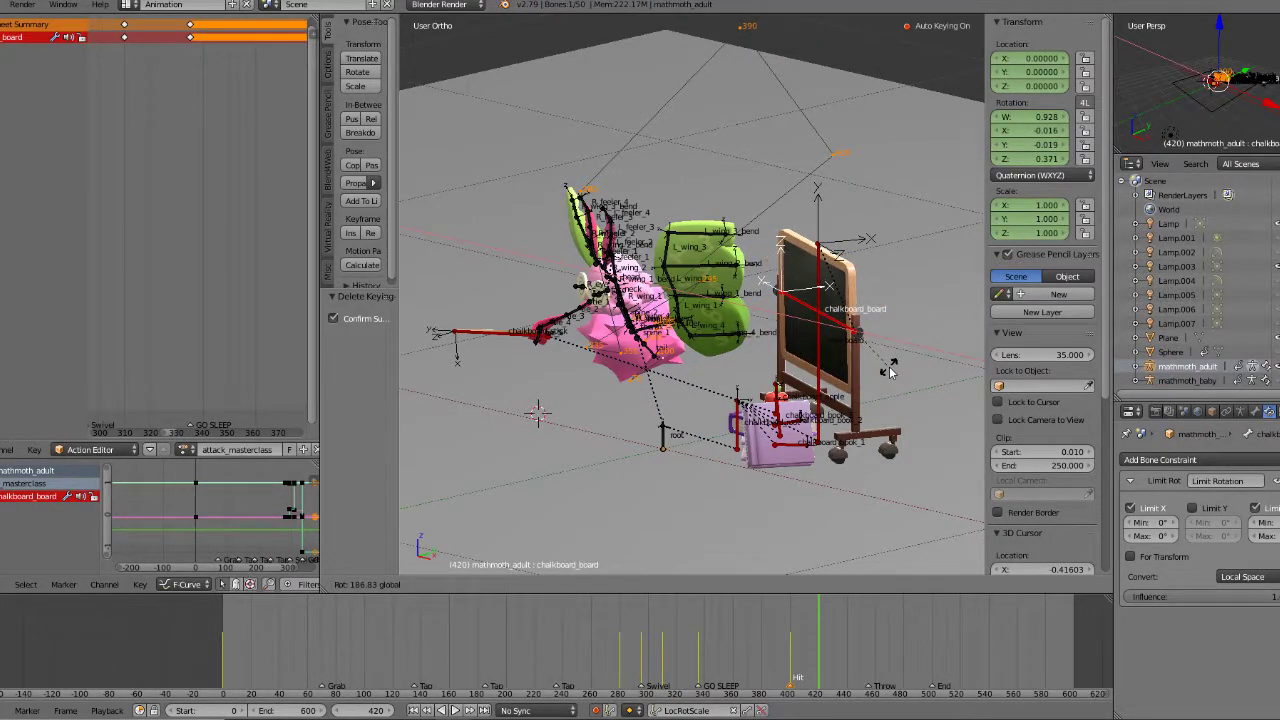
pyautogui.click(809, 526)
pyautogui.moveTo(782, 645)
pyautogui.mouseDown()
pyautogui.moveTo(823, 643)
pyautogui.moveTo(785, 644)
pyautogui.moveTo(812, 644)
pyautogui.moveTo(797, 643)
pyautogui.mouseUp()
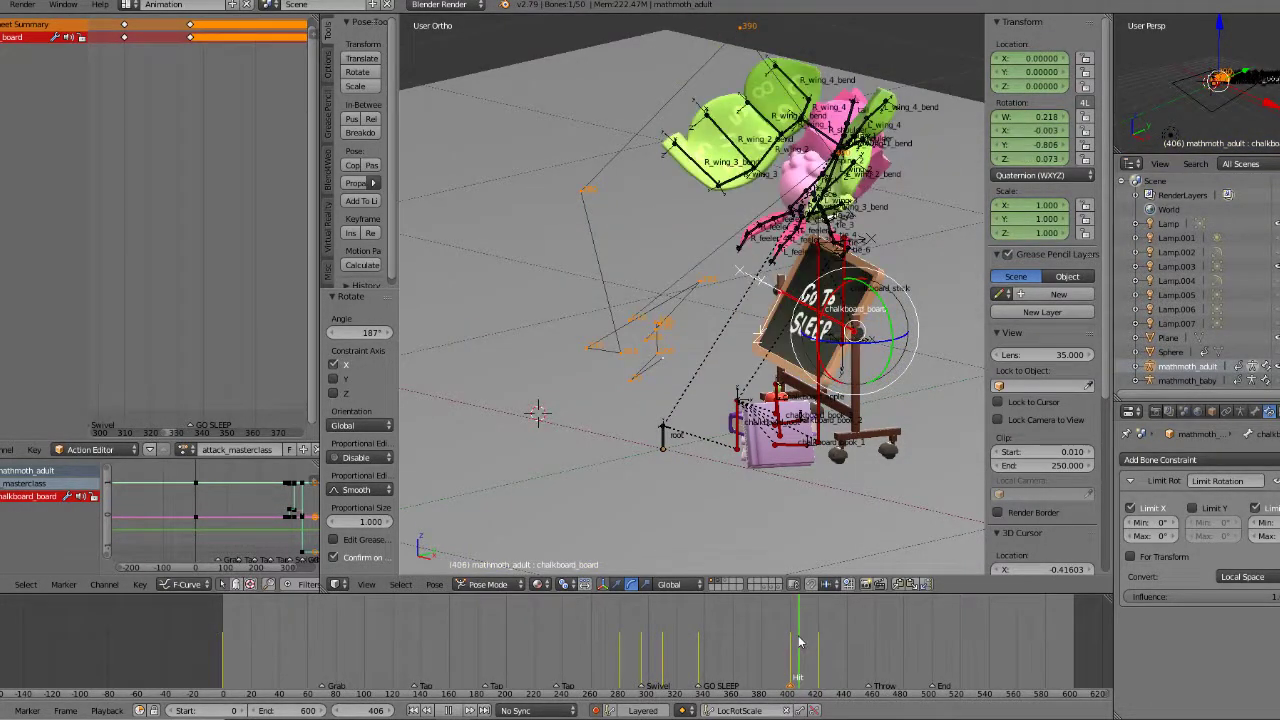
# Step: Set the interpolation of all chalkboard_board keyframes to Constant
pyautogui.hotkey('alt', 'a')
pyautogui.press('a')
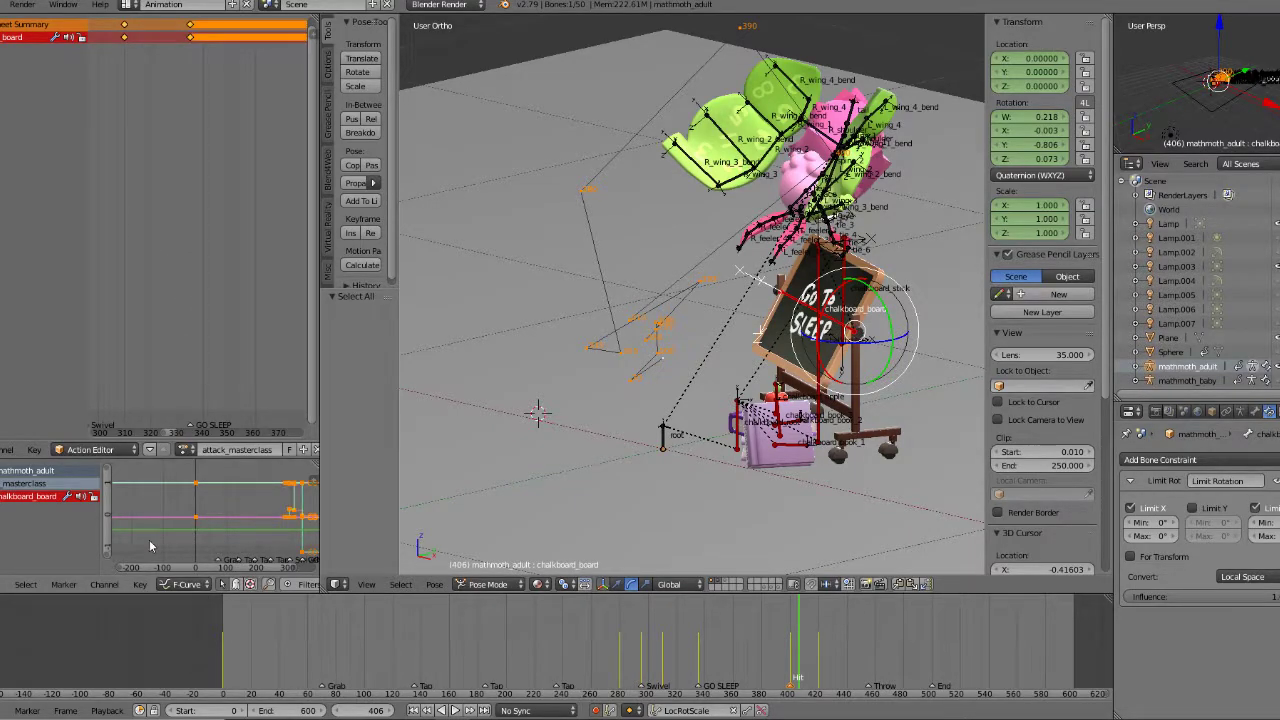
pyautogui.click(44, 450)
pyautogui.moveTo(86, 287)
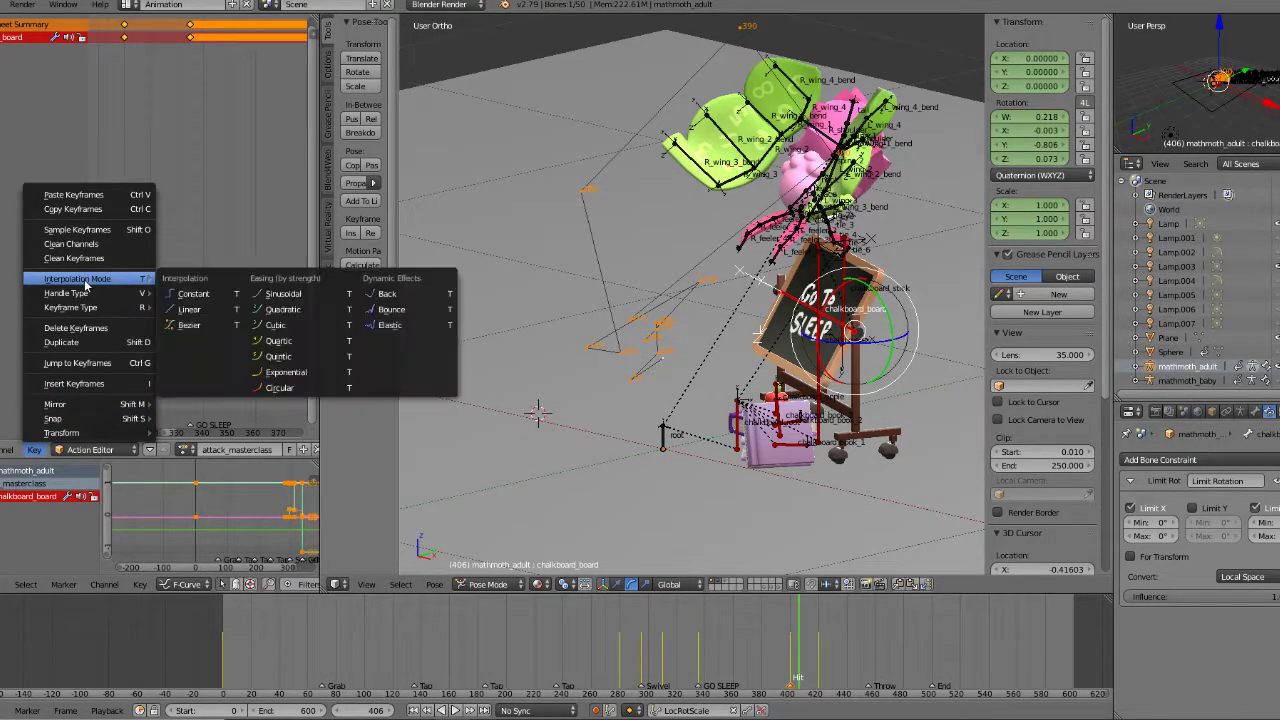
pyautogui.click(194, 296)
# Step: Play the attack from the start and scrub from Swivel to the Hit to check the chalkboard's stepped rotation
pyautogui.hotkey('alt', 'a')
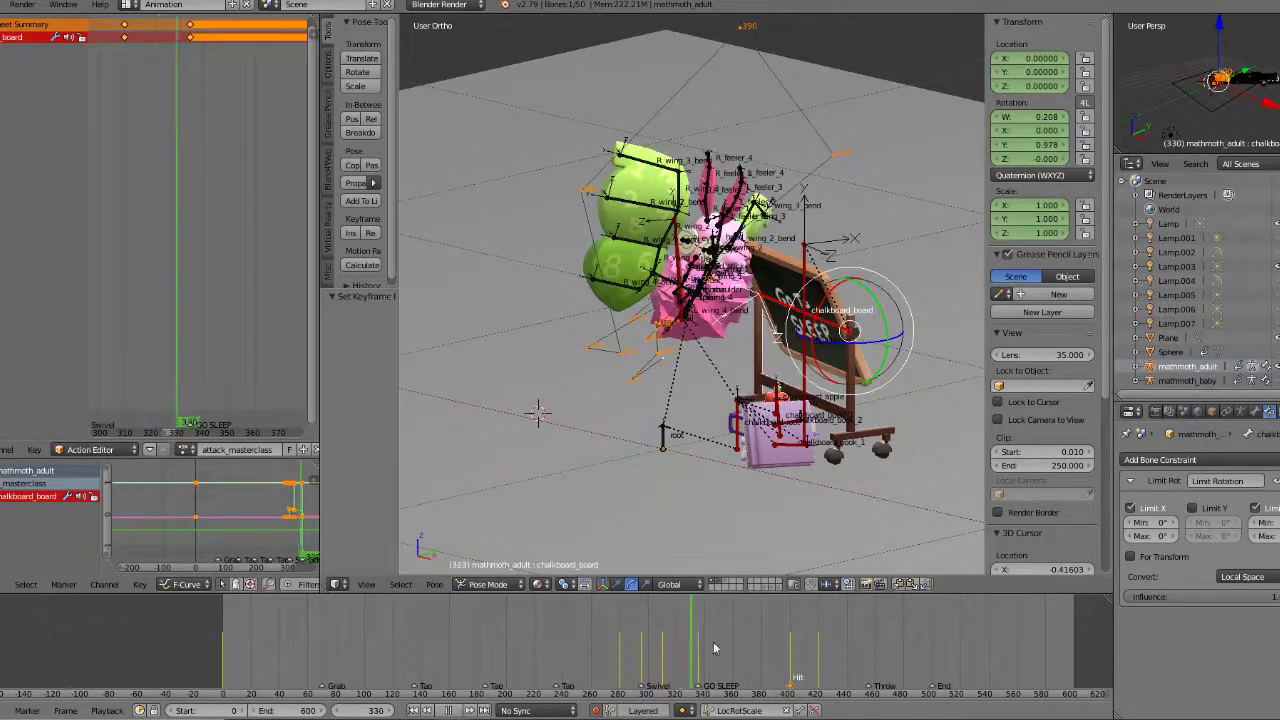
pyautogui.press('Escape')
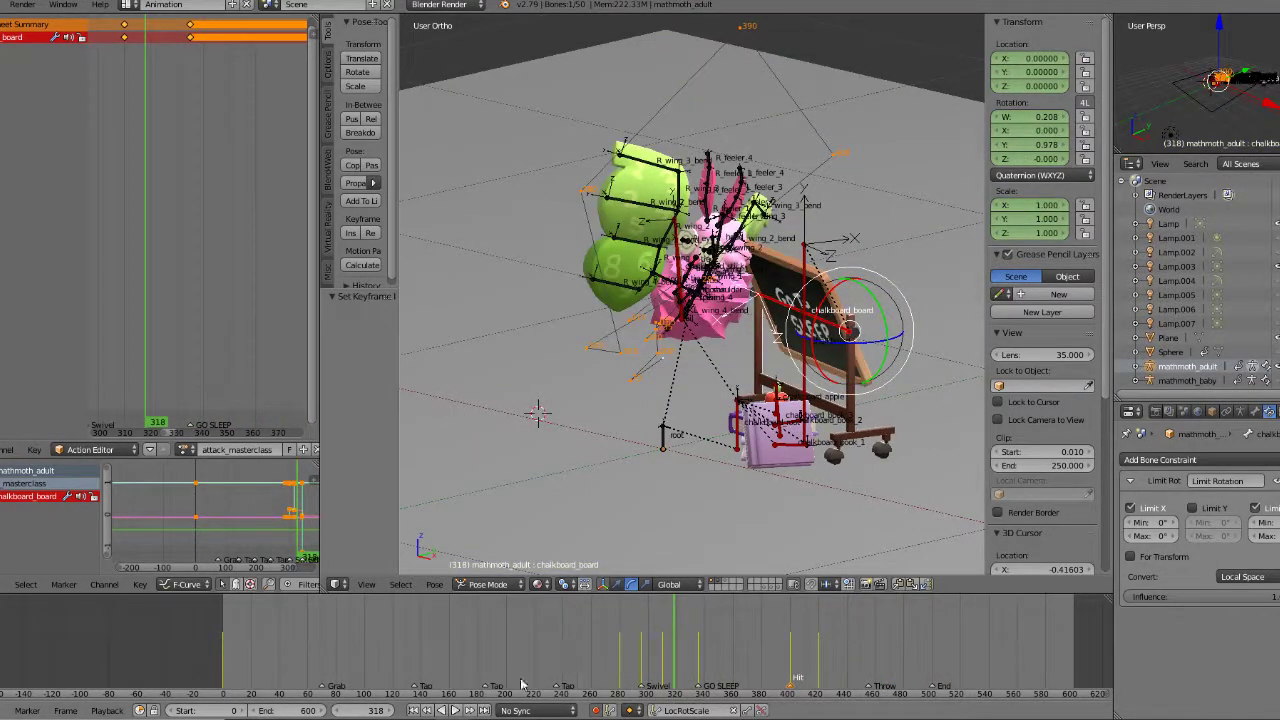
pyautogui.click(452, 710)
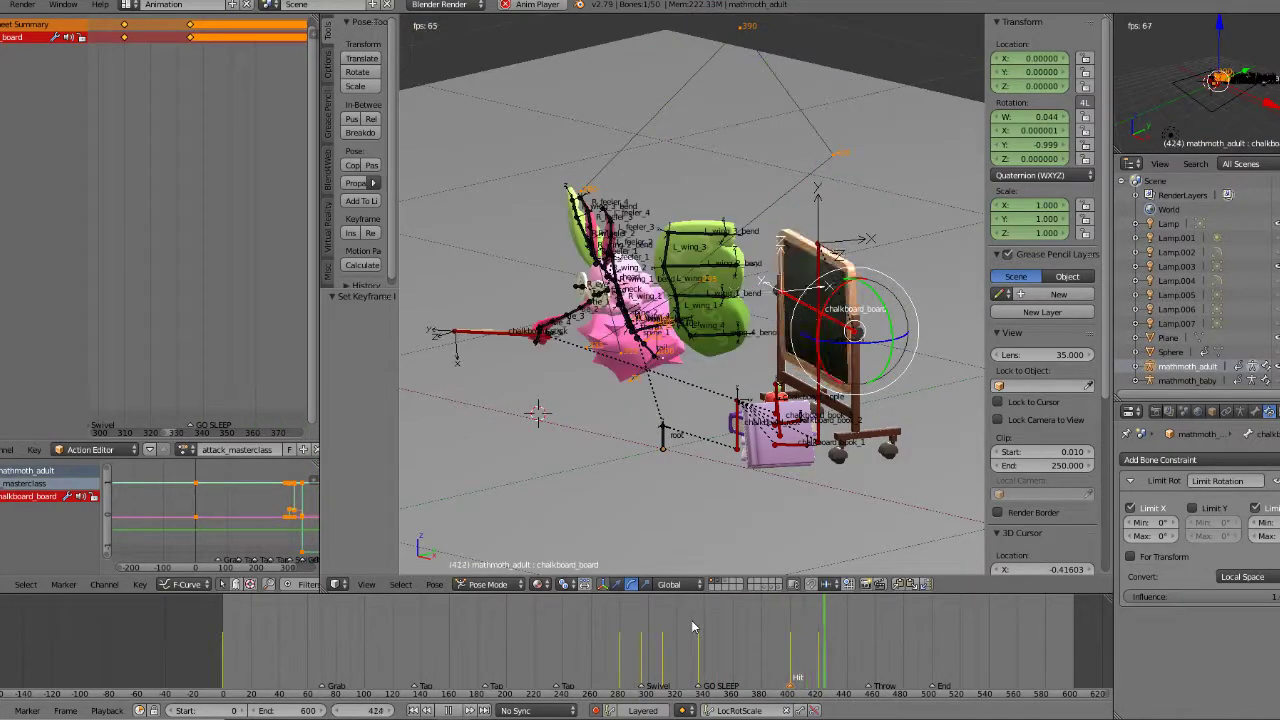
pyautogui.click(603, 644)
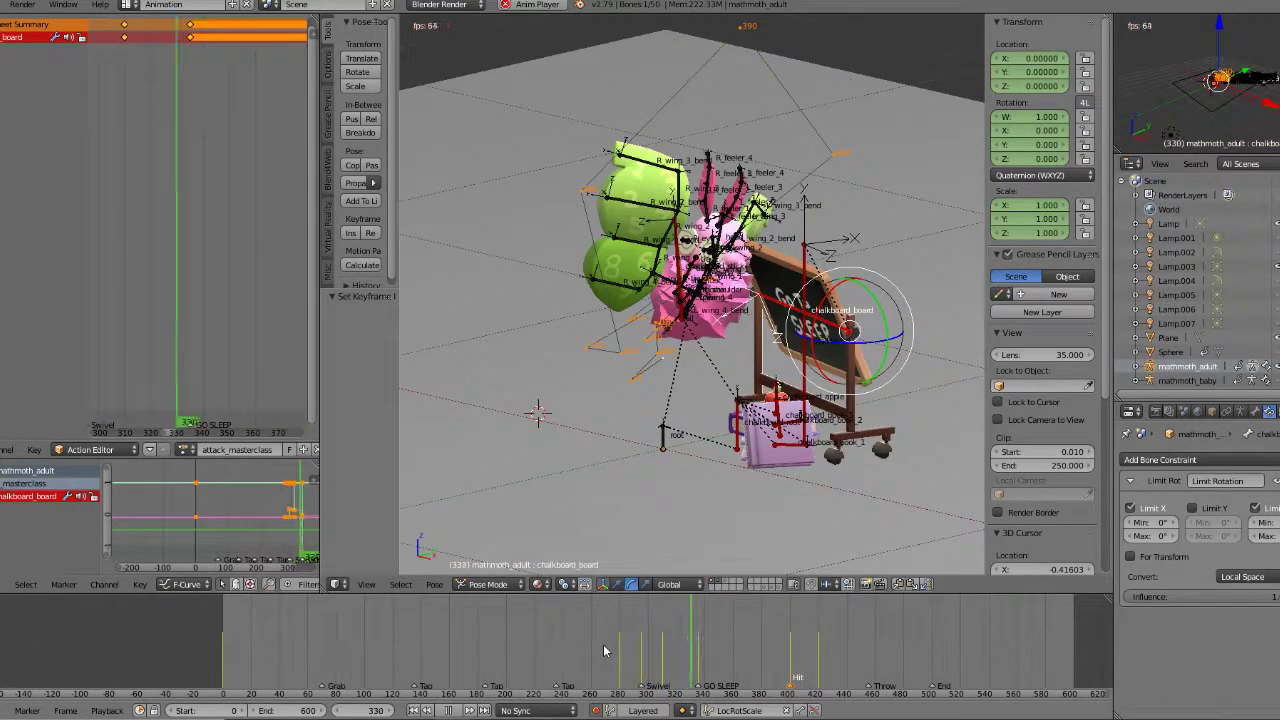
pyautogui.click(258, 636)
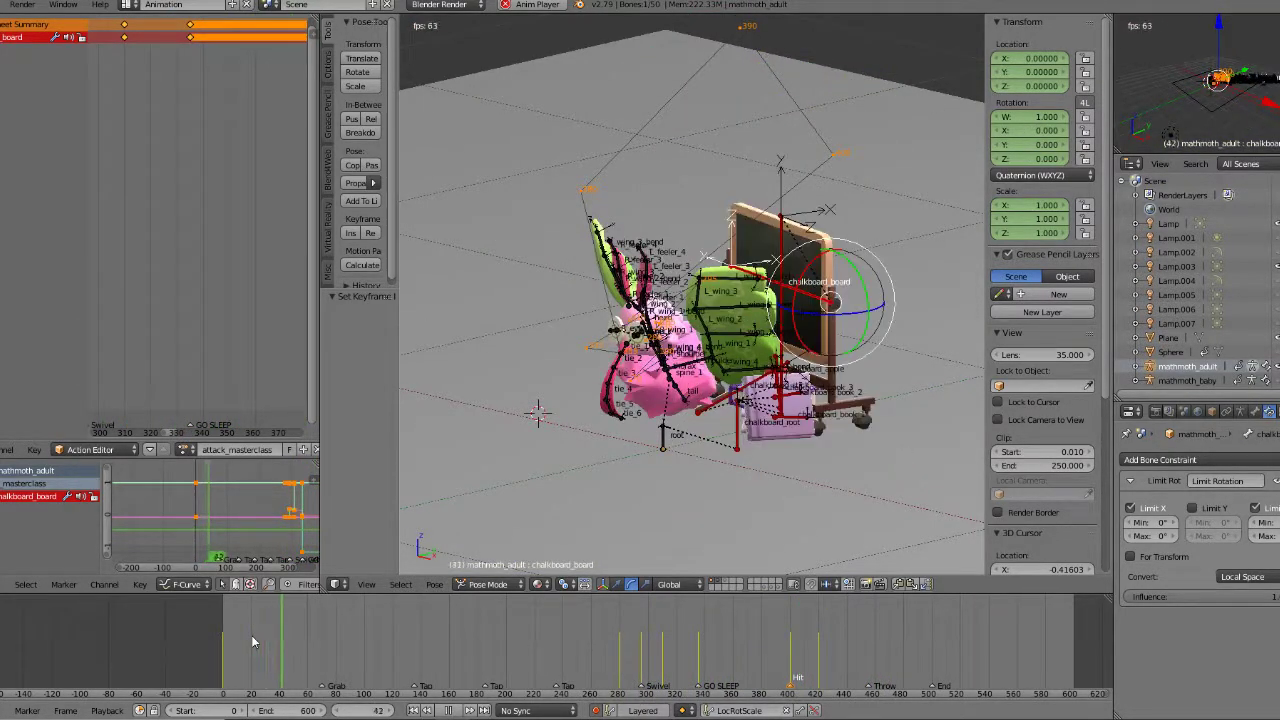
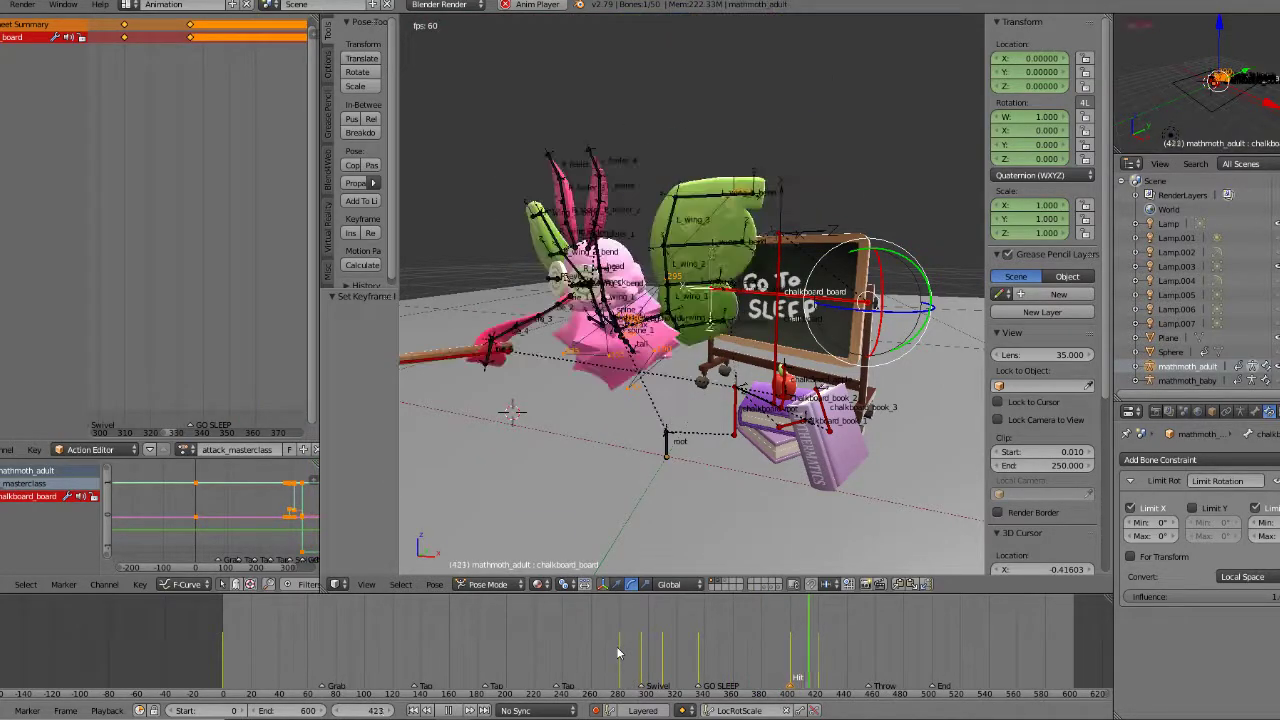
pyautogui.click(448, 710)
pyautogui.moveTo(687, 644); pyautogui.dragTo(789, 643)
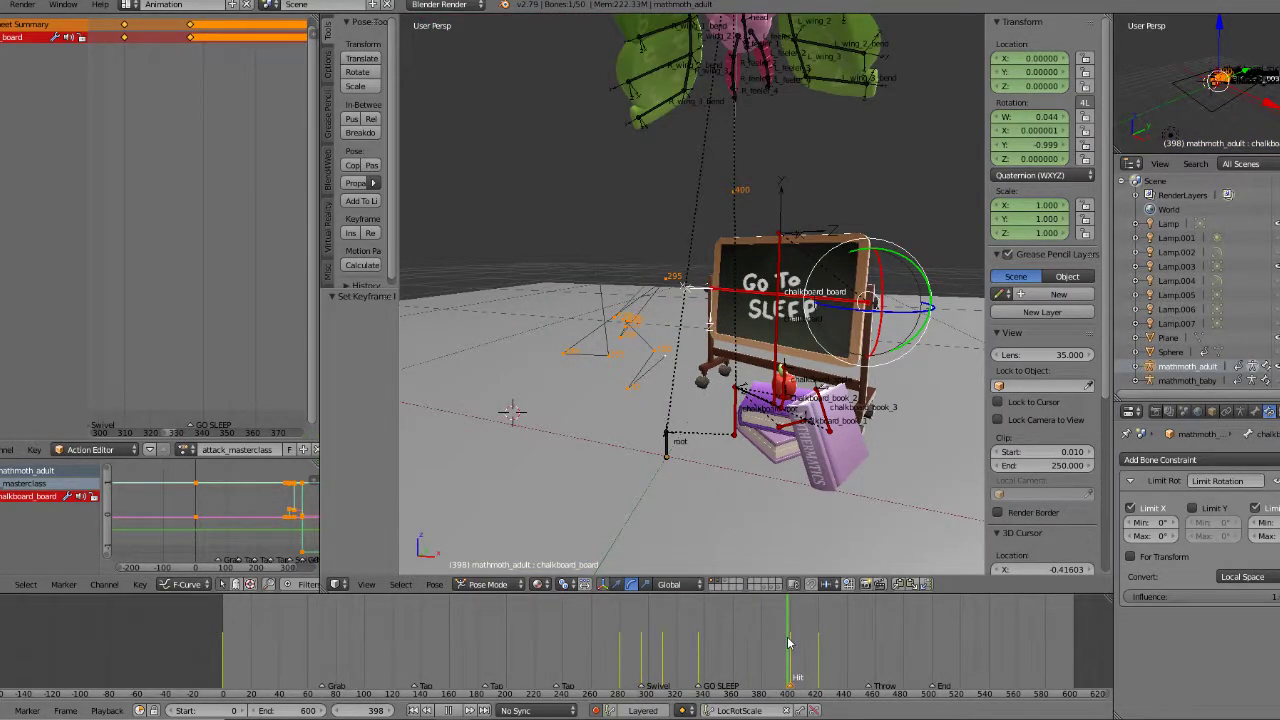
pyautogui.moveTo(789, 643); pyautogui.dragTo(647, 645)
pyautogui.click(455, 710)
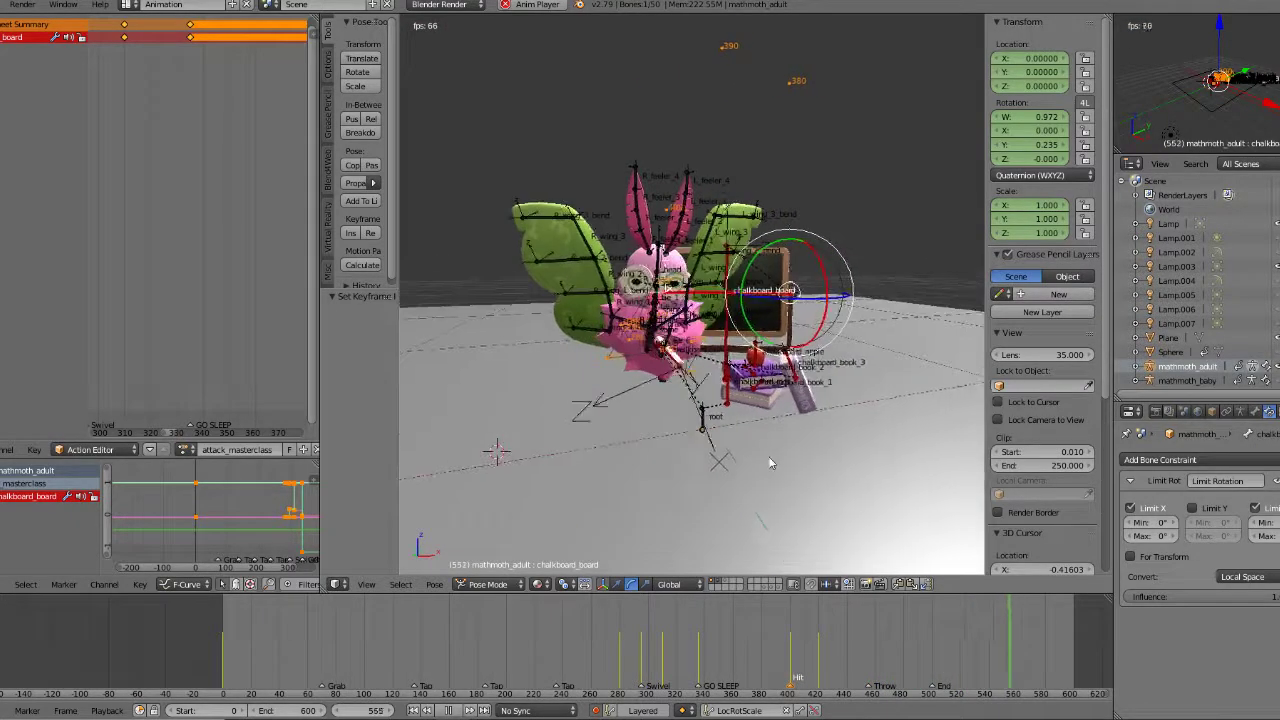
# Step: Replay the frames around the Hit from several angles to examine the board flip against the moth's return
pyautogui.click(779, 650)
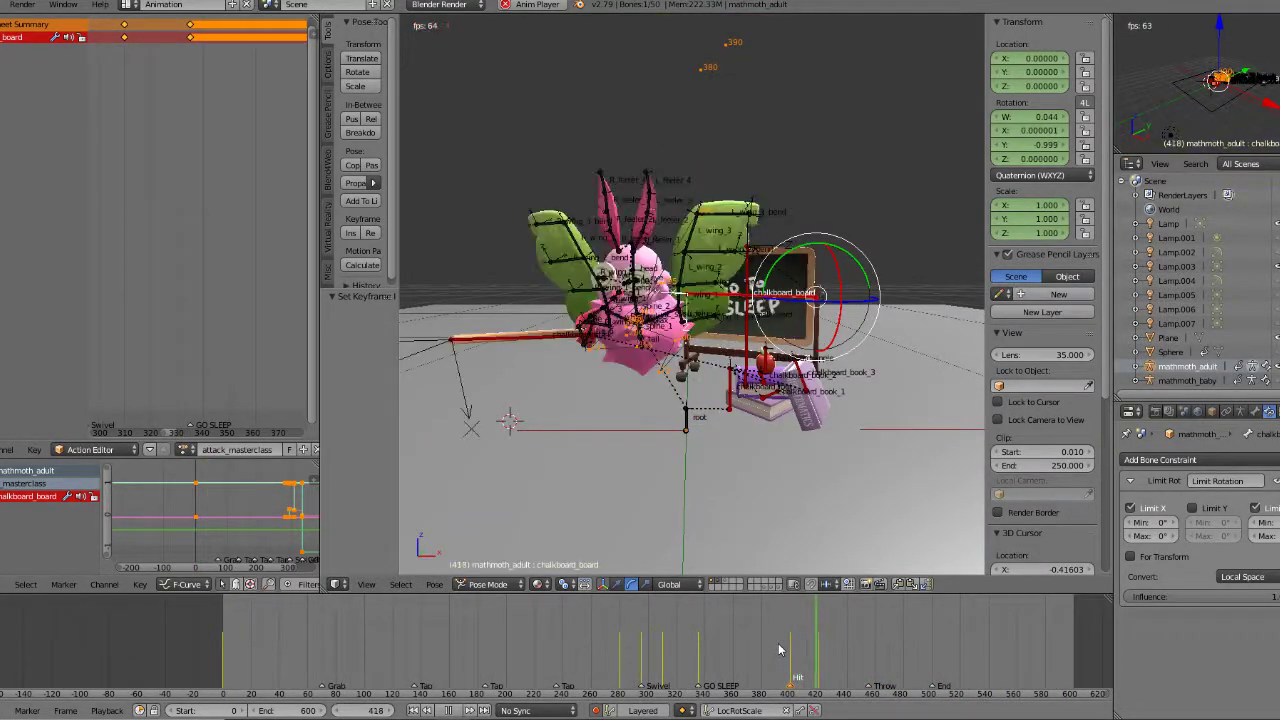
pyautogui.click(779, 650)
pyautogui.click(779, 650)
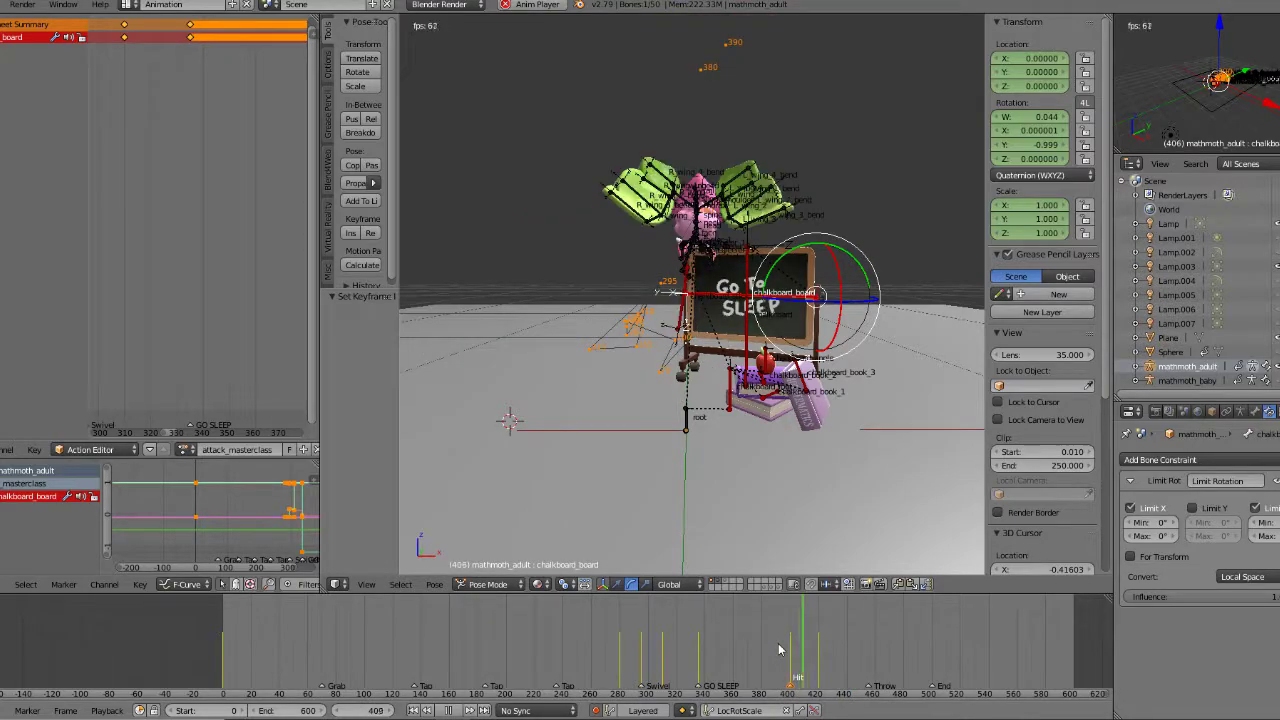
pyautogui.moveTo(752, 531); pyautogui.dragTo(720, 460, button='middle')
pyautogui.click(779, 649)
pyautogui.click(752, 643)
pyautogui.click(715, 644)
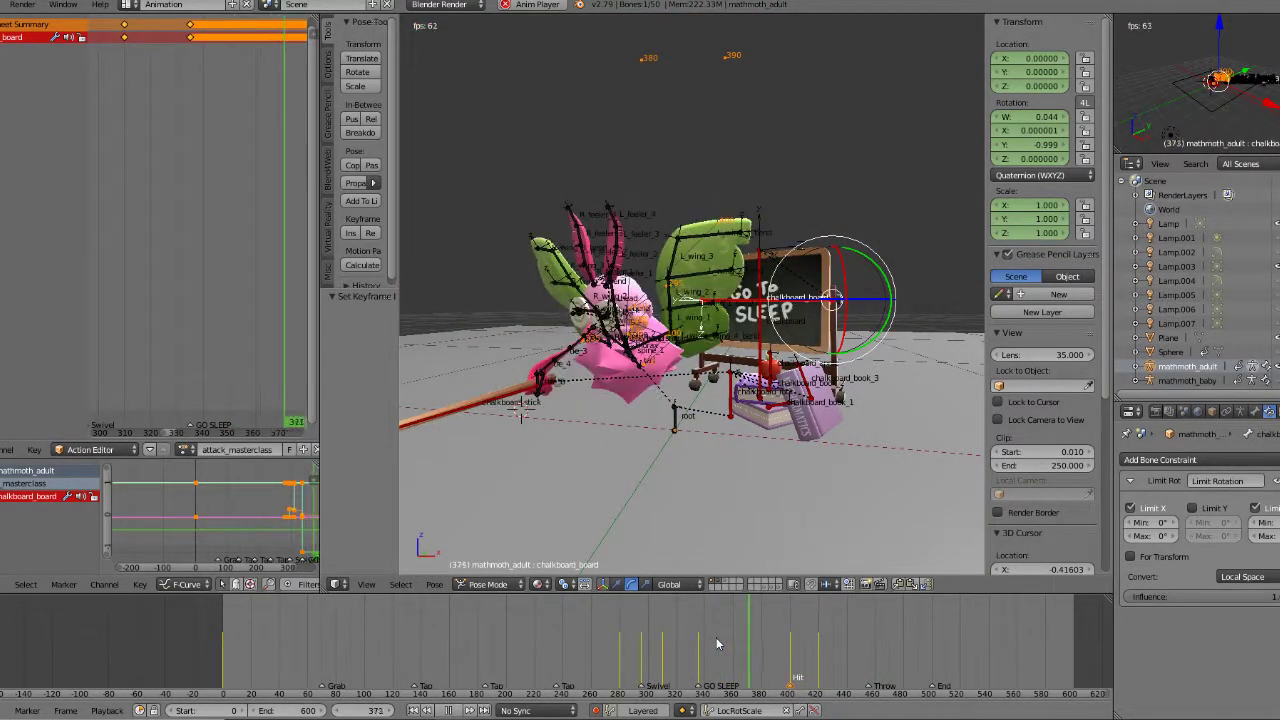
pyautogui.click(707, 645)
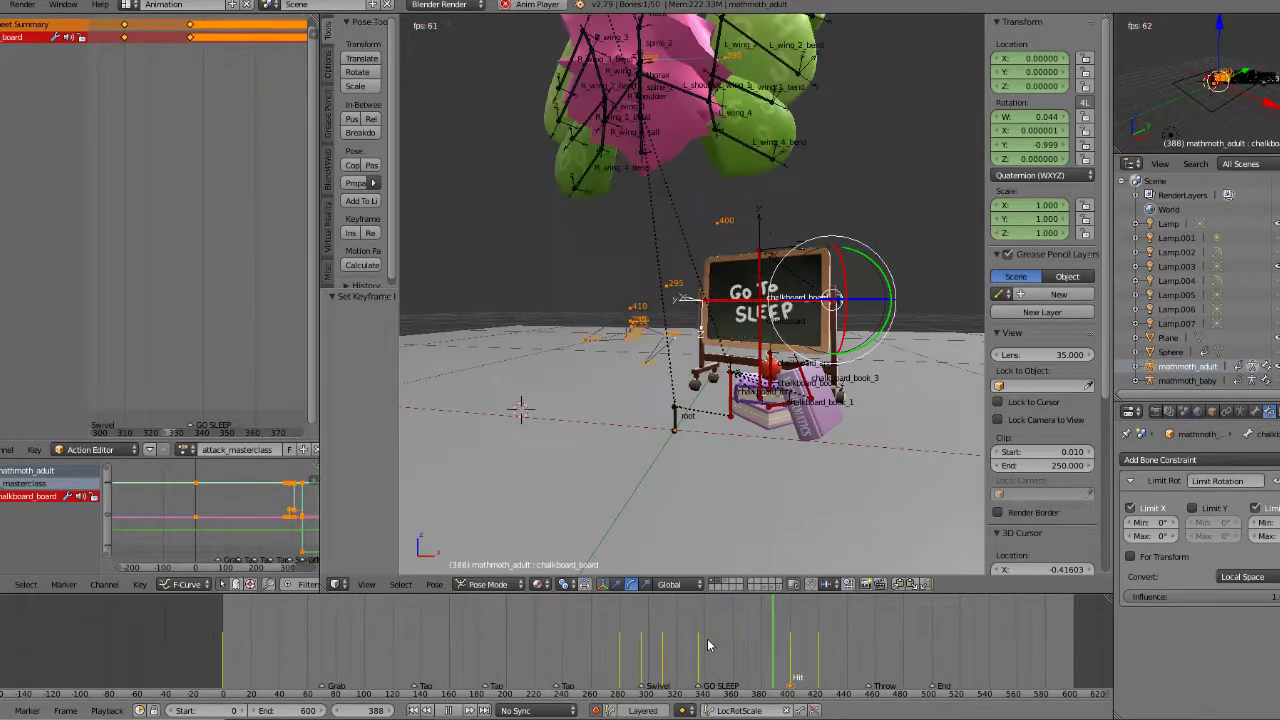
pyautogui.click(621, 644)
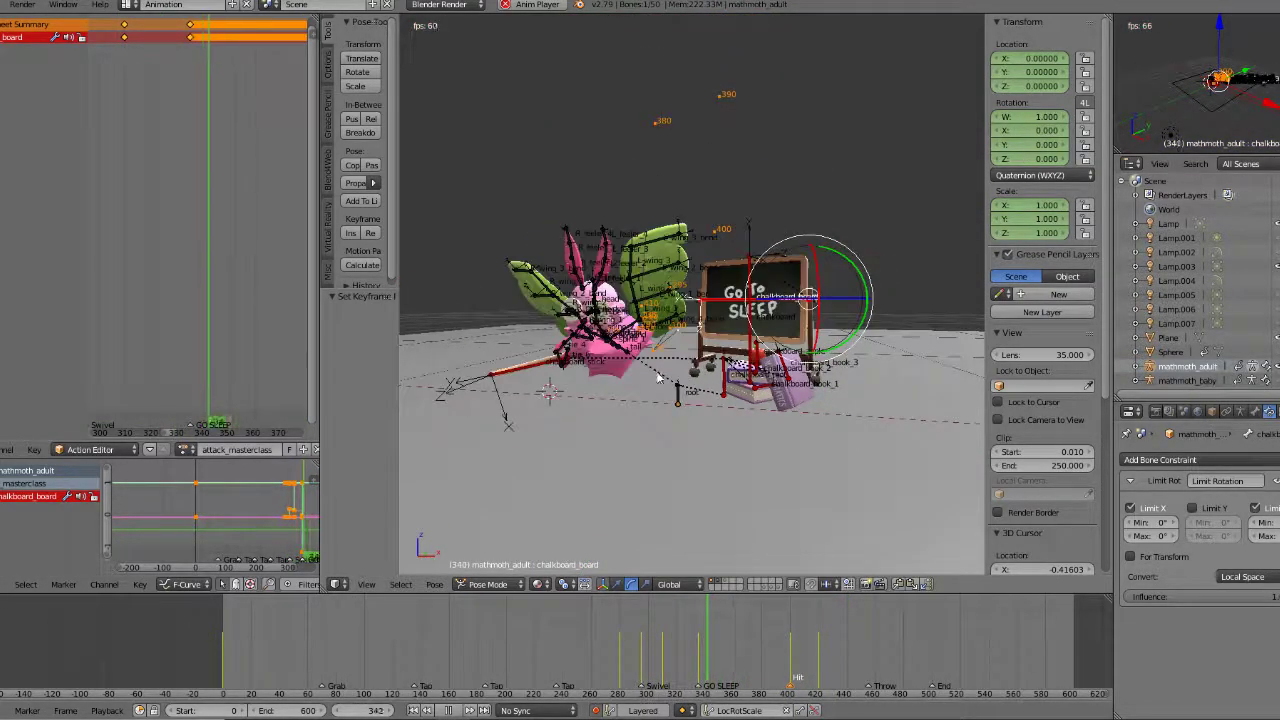
pyautogui.click(450, 708)
# Step: Rotate the thorax 23.6° in the right side view at frame 410 and scrub just past it to check the pose
pyautogui.moveTo(797, 643); pyautogui.dragTo(819, 643)
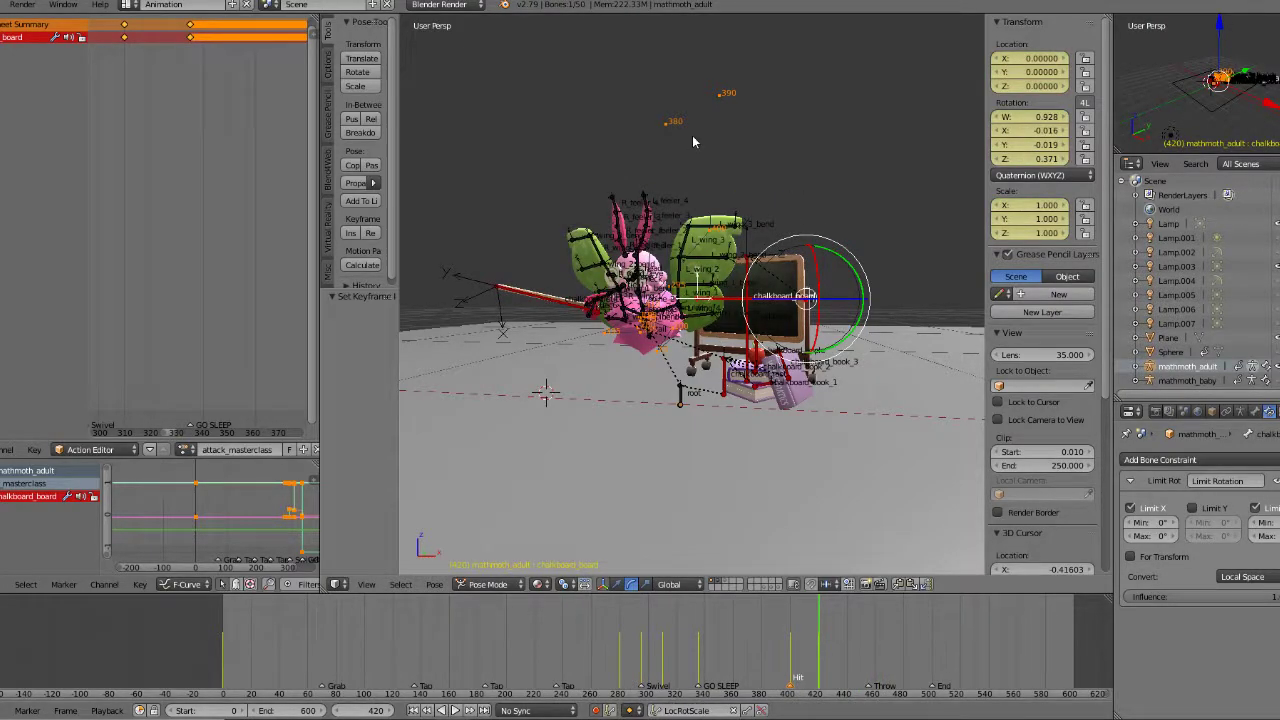
pyautogui.scroll(3, 690, 138)
pyautogui.moveTo(725, 232); pyautogui.dragTo(645, 256, button='middle')
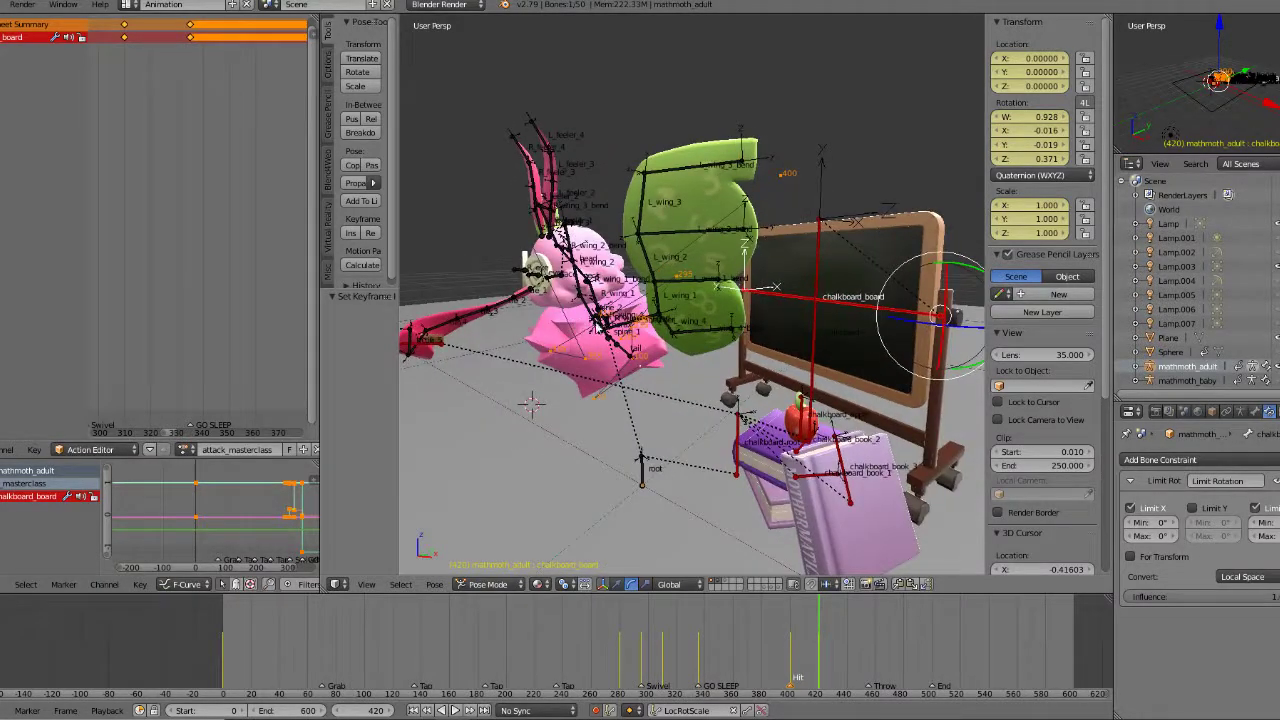
pyautogui.rightClick(612, 318)
pyautogui.moveTo(609, 331)
pyautogui.mouseDown(button='middle')
pyautogui.moveTo(586, 330)
pyautogui.moveTo(606, 335)
pyautogui.mouseUp(button='middle')
pyautogui.scroll(3, 608, 335)
pyautogui.rightClick(594, 326)
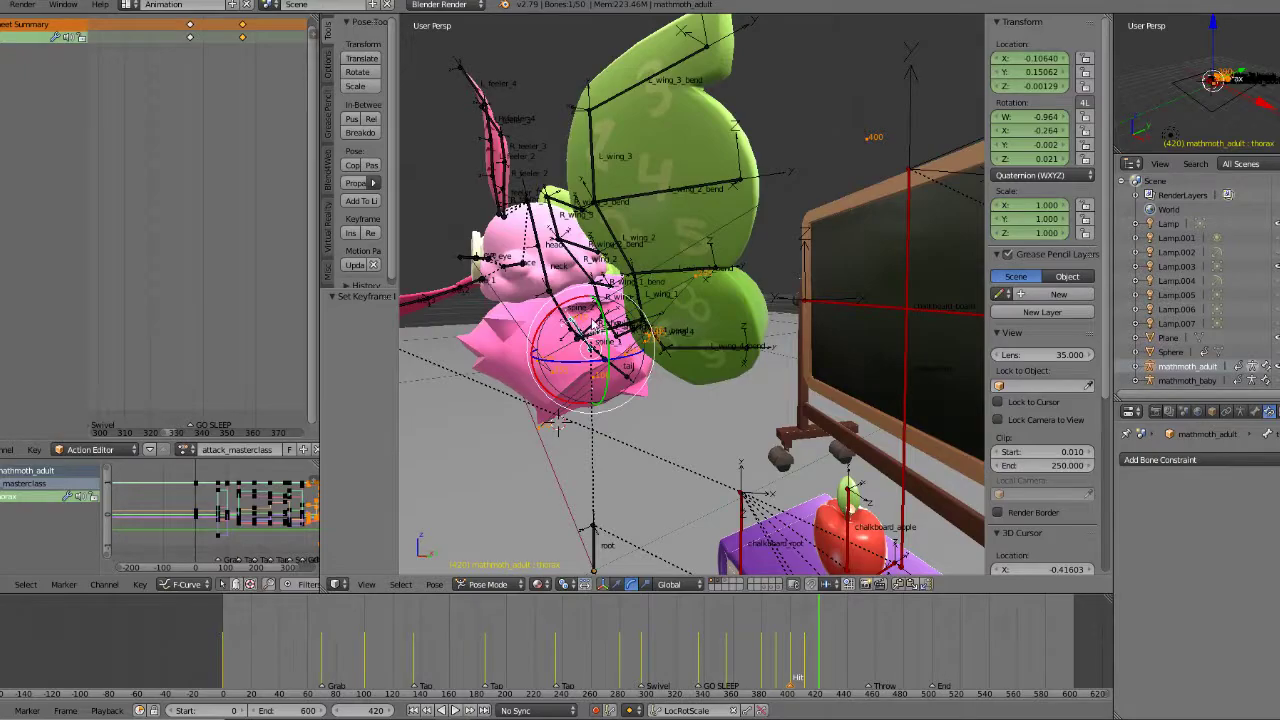
pyautogui.press('KP_3')
pyautogui.press('Down')
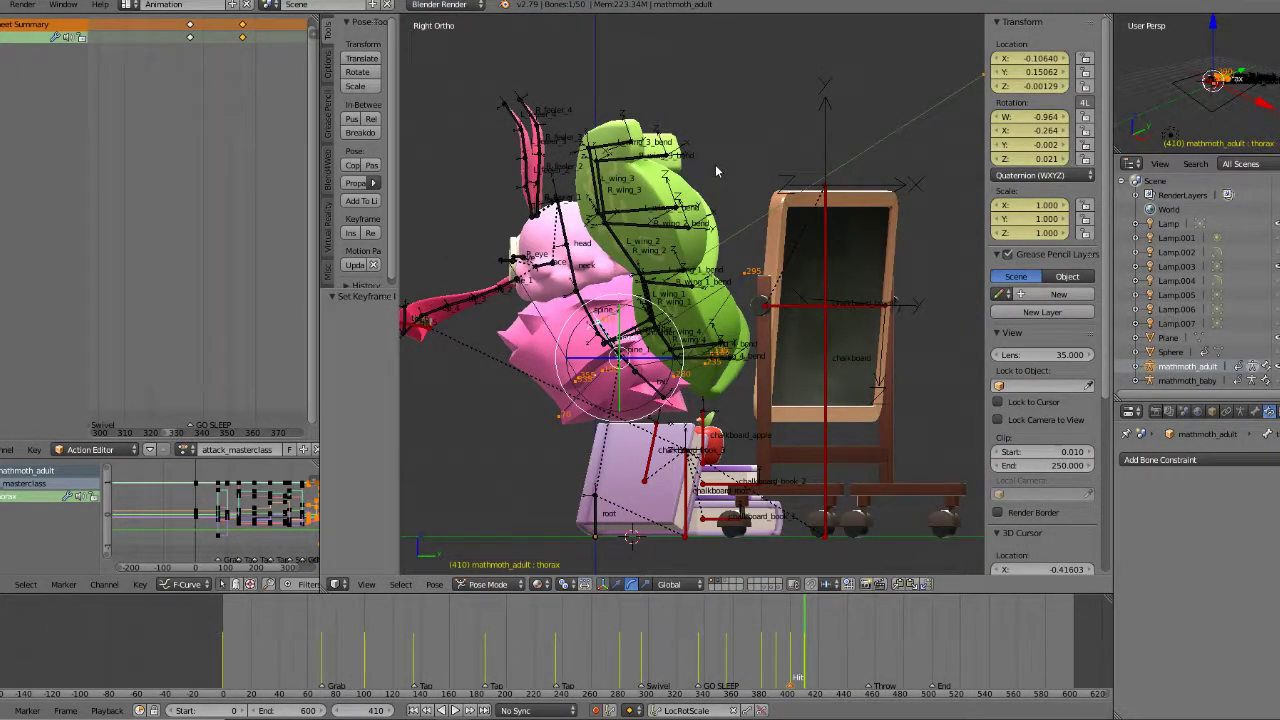
pyautogui.press('r')
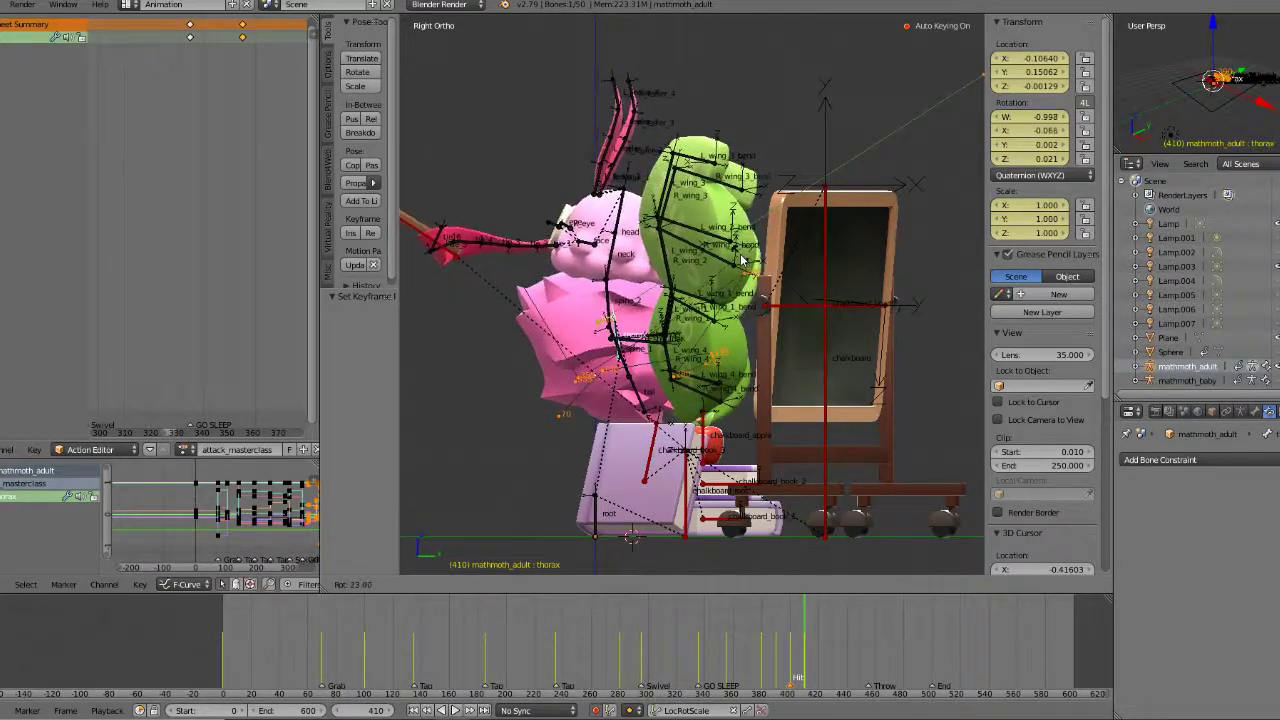
pyautogui.click(741, 262)
pyautogui.moveTo(741, 262); pyautogui.dragTo(925, 305, button='middle')
pyautogui.scroll(2, 527, 347)
pyautogui.moveTo(803, 640)
pyautogui.mouseDown()
pyautogui.moveTo(770, 640)
pyautogui.moveTo(814, 640)
pyautogui.mouseUp()
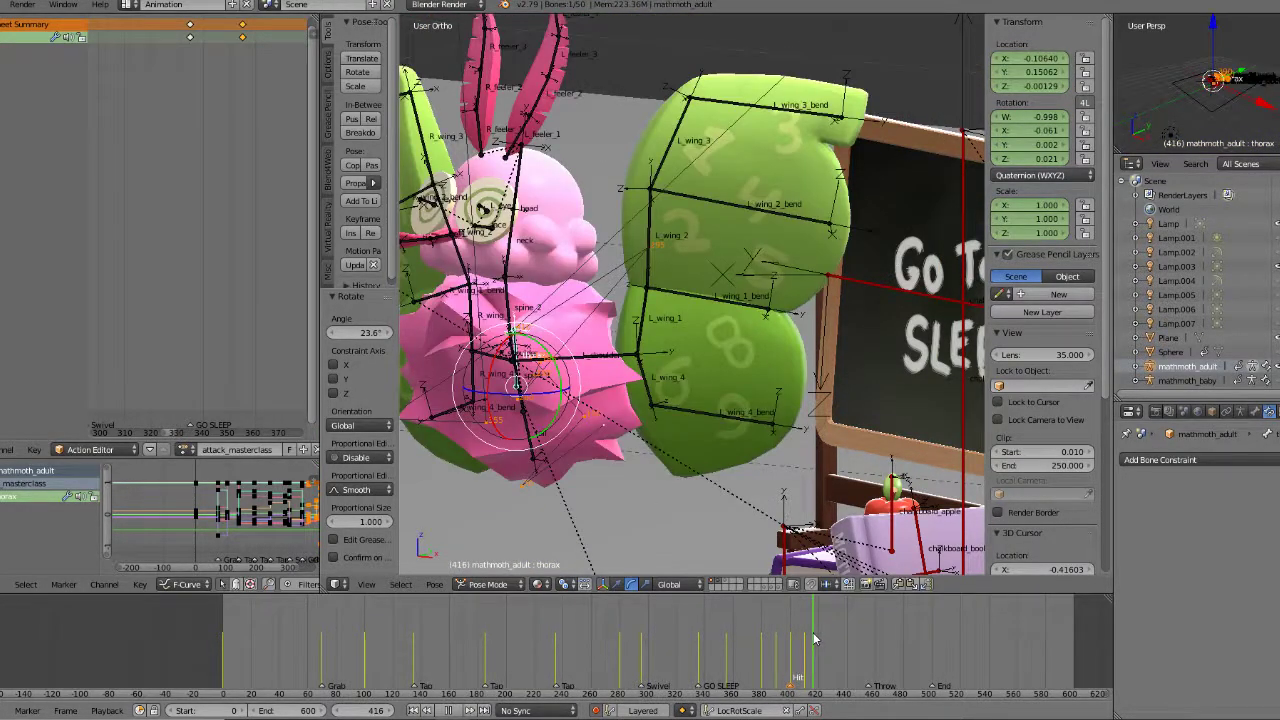
# Step: Switch the transform orientation to Local and rotate the neck 18° about its X axis at frame 410
pyautogui.scroll(-2, 585, 320)
pyautogui.keyDown('shift'); pyautogui.moveTo(516, 312); pyautogui.dragTo(590, 362, button='middle'); pyautogui.keyUp('shift')
pyautogui.press('KP_1')
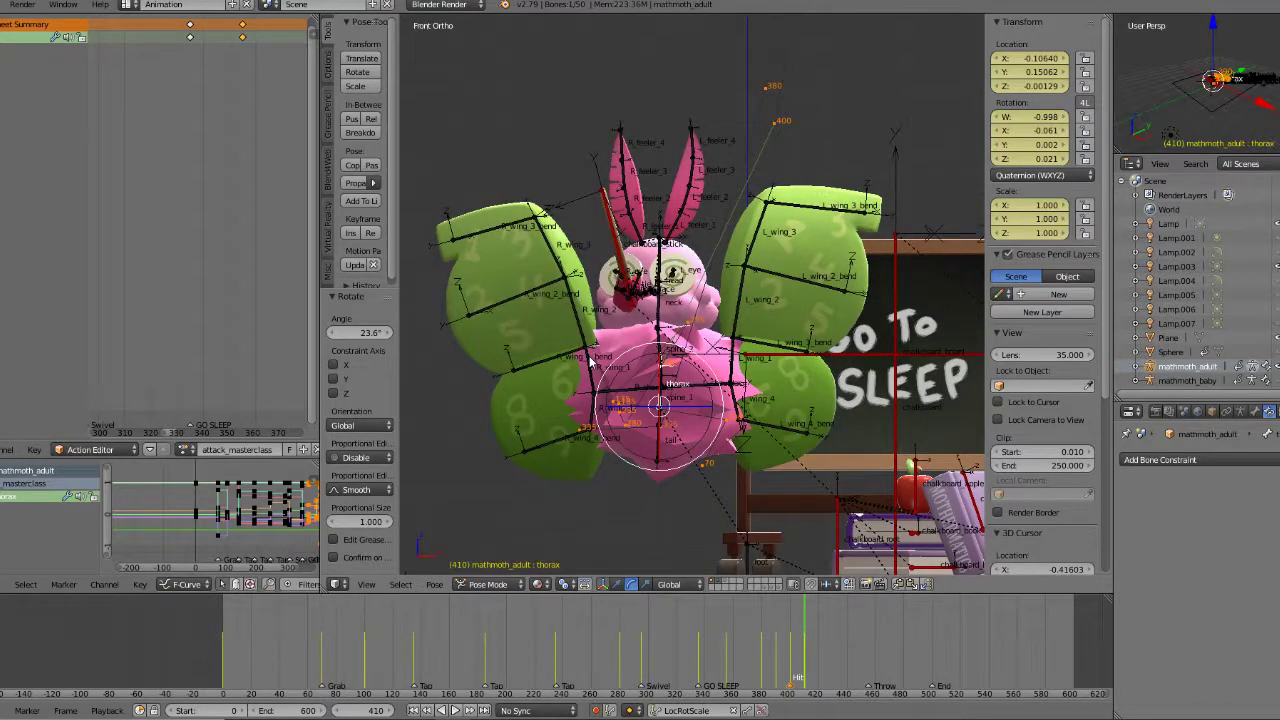
pyautogui.moveTo(425, 346); pyautogui.dragTo(472, 364, button='middle')
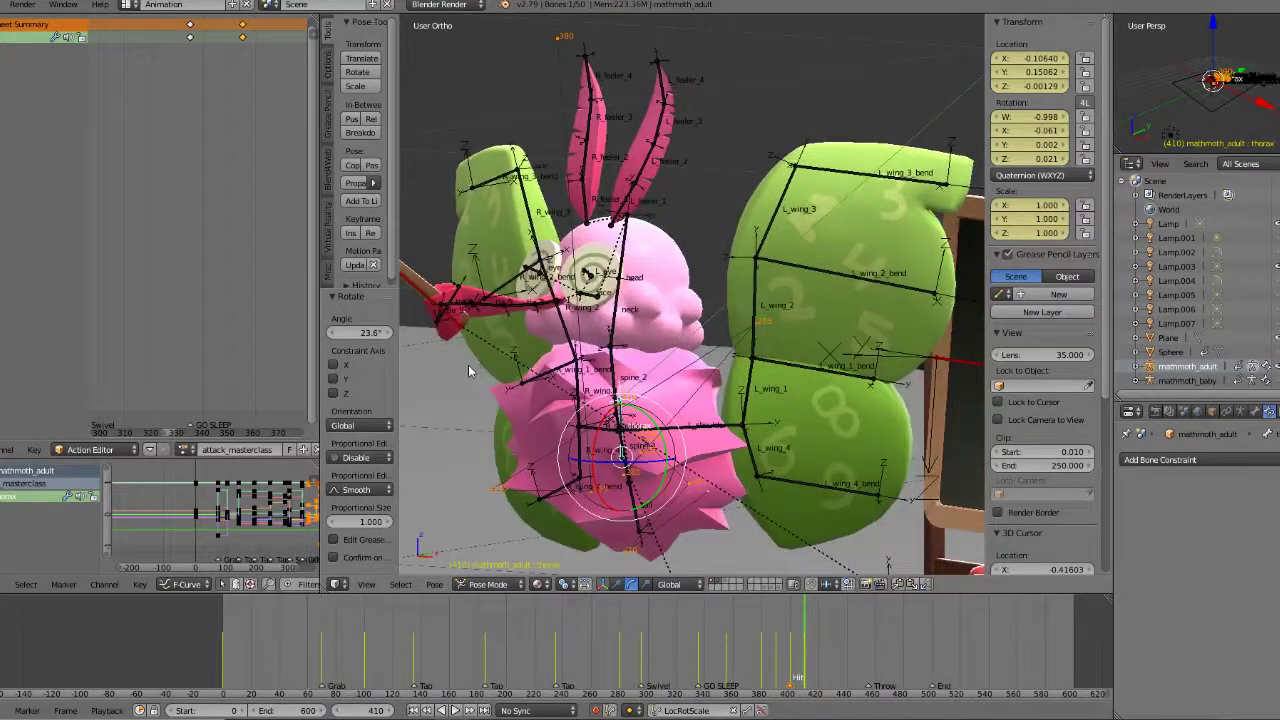
pyautogui.rightClick(616, 360)
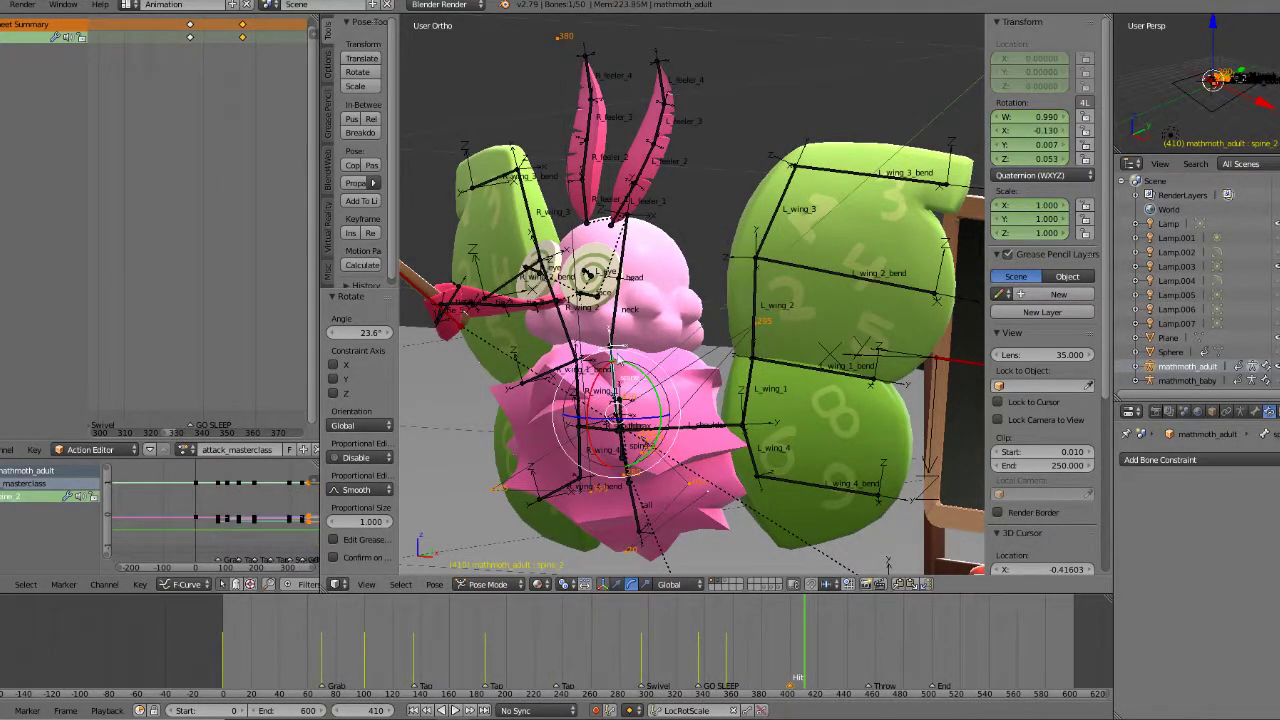
pyautogui.press('KP_1')
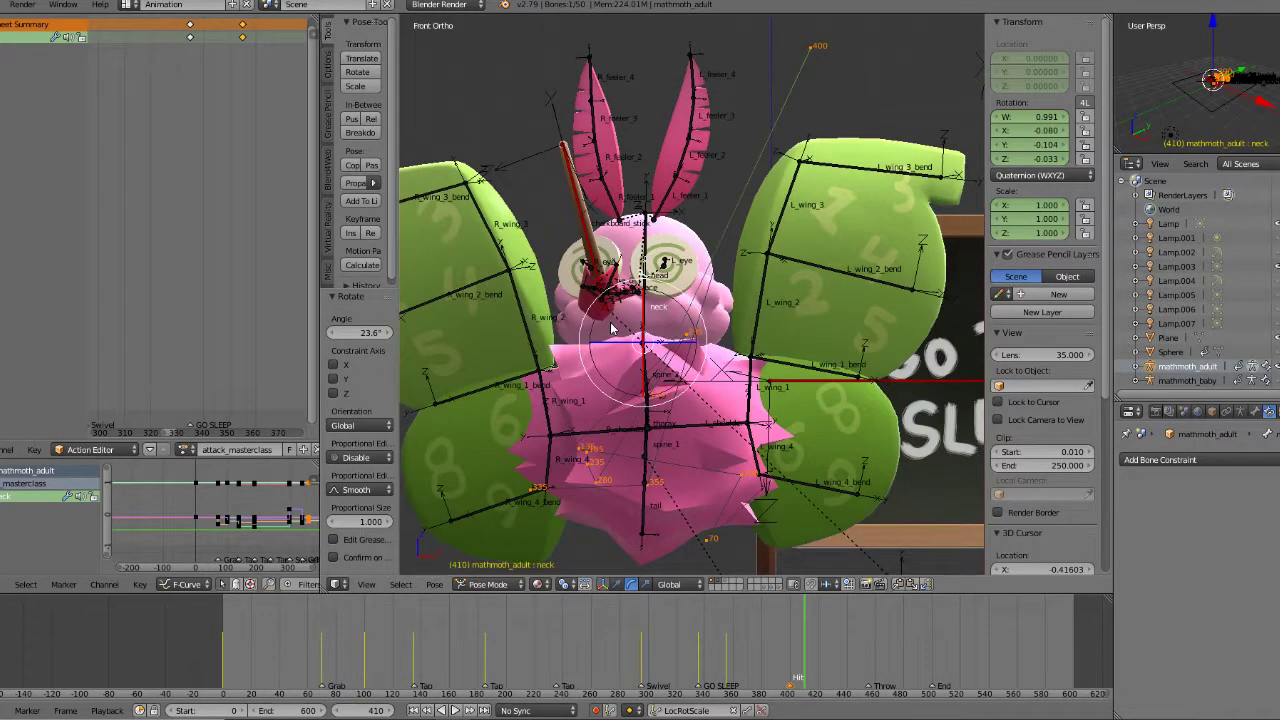
pyautogui.press('KP_3')
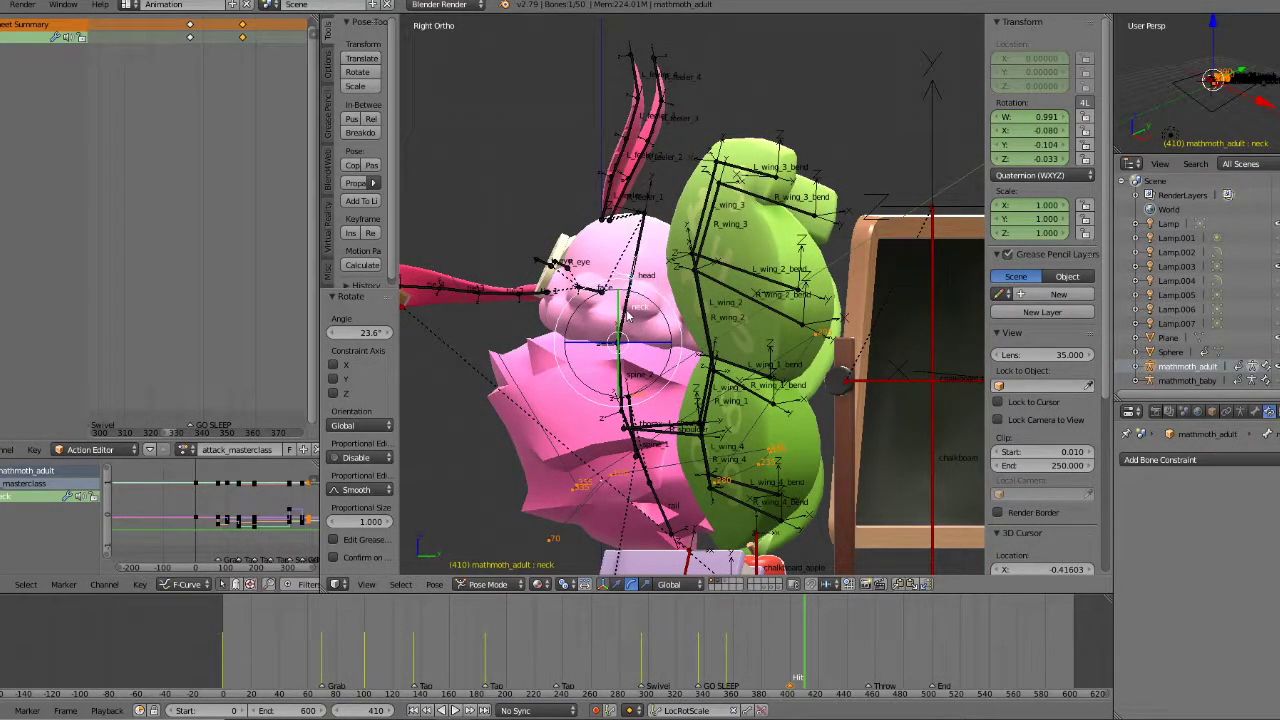
pyautogui.rightClick(632, 313)
pyautogui.click(668, 584)
pyautogui.click(690, 553)
pyautogui.moveTo(661, 340); pyautogui.dragTo(660, 313)
pyautogui.hotkey('ctrl', 'z')
pyautogui.rightClick(638, 305)
pyautogui.press('KP_1')
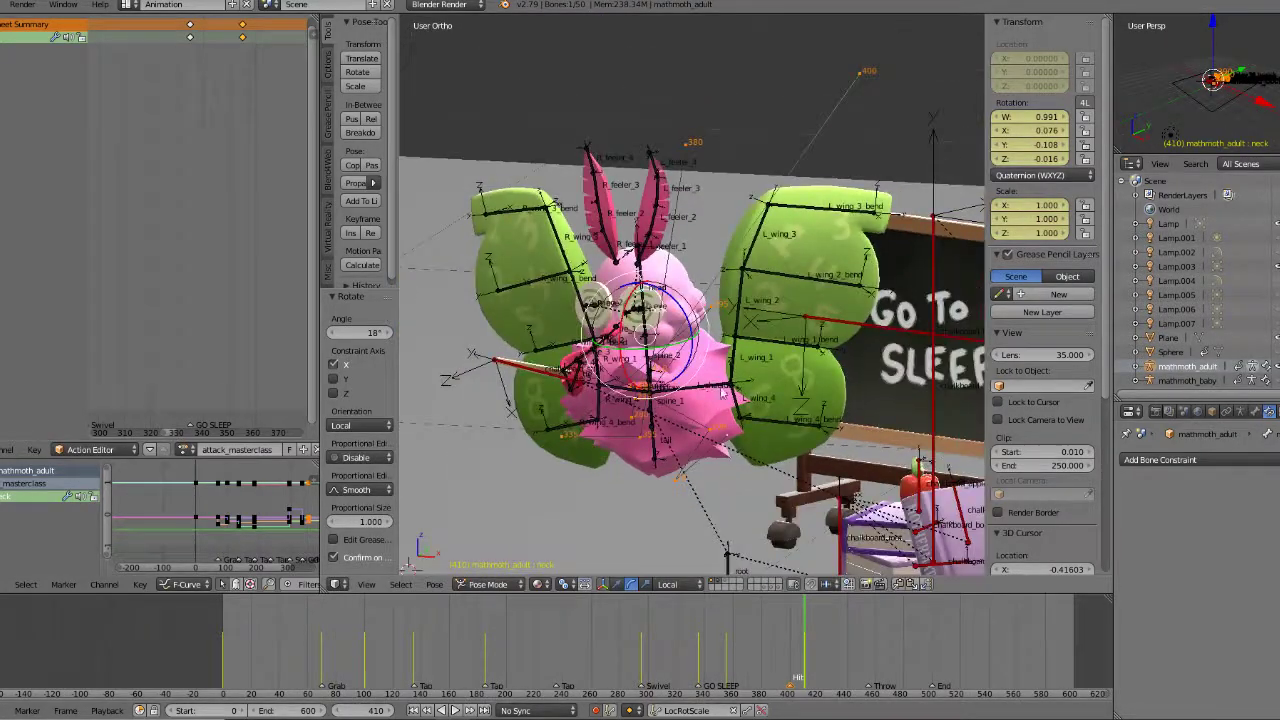
# Step: Rotate the neck -3.79° about local Z and 8.95° about local Y at frame 410, and scrub around the Hit
pyautogui.moveTo(698, 297); pyautogui.dragTo(701, 301)
pyautogui.moveTo(701, 301); pyautogui.dragTo(680, 350, button='middle')
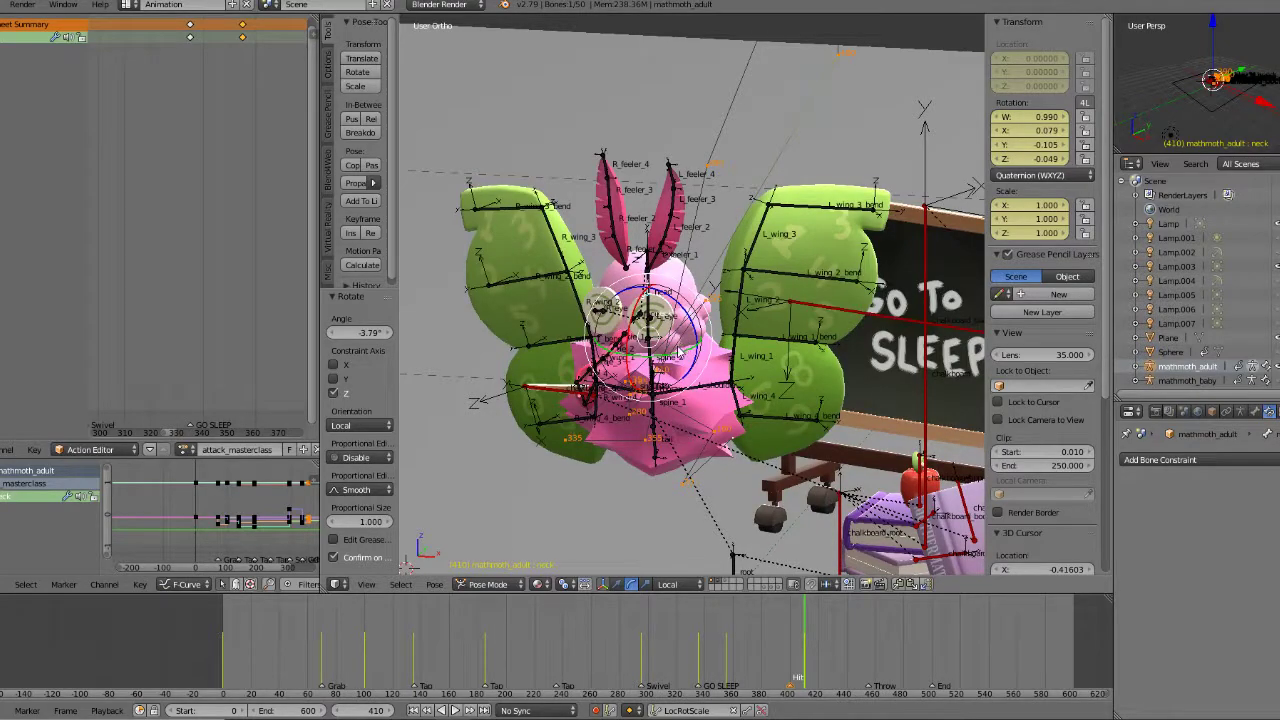
pyautogui.moveTo(678, 355); pyautogui.dragTo(700, 348)
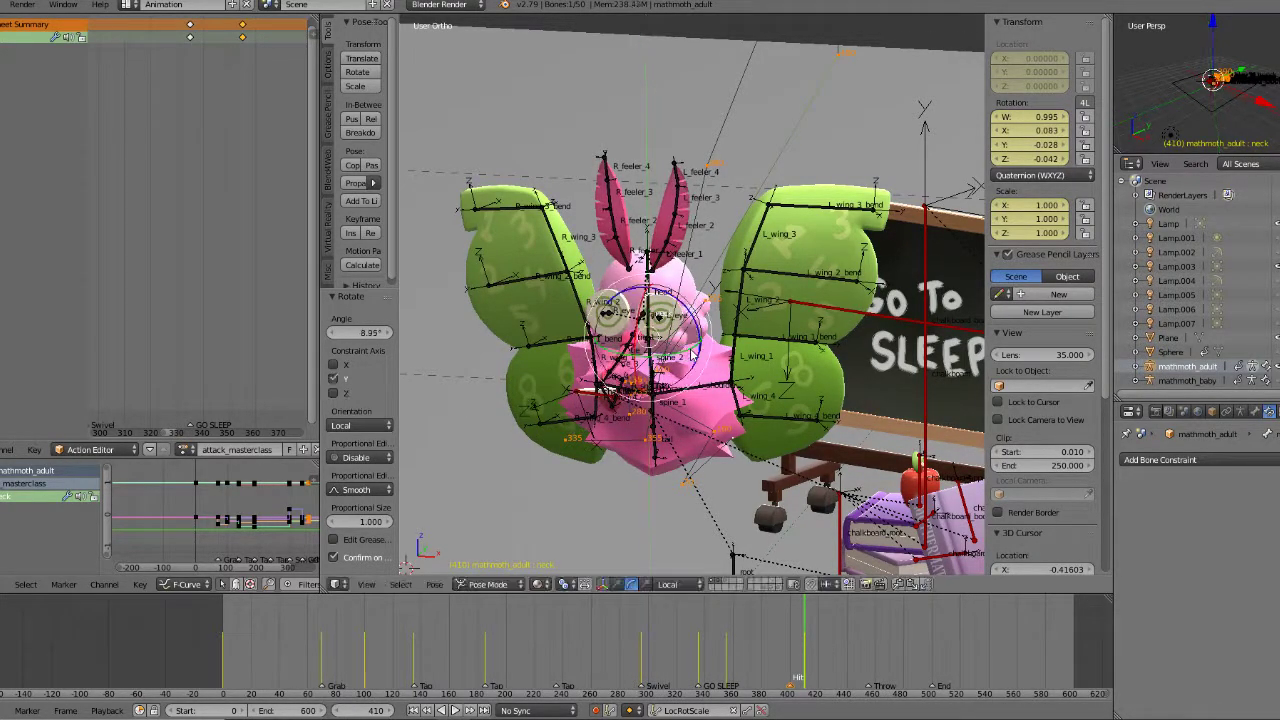
pyautogui.moveTo(700, 348); pyautogui.dragTo(711, 343, button='middle')
pyautogui.moveTo(786, 638)
pyautogui.mouseDown()
pyautogui.moveTo(727, 638)
pyautogui.moveTo(805, 634)
pyautogui.mouseUp()
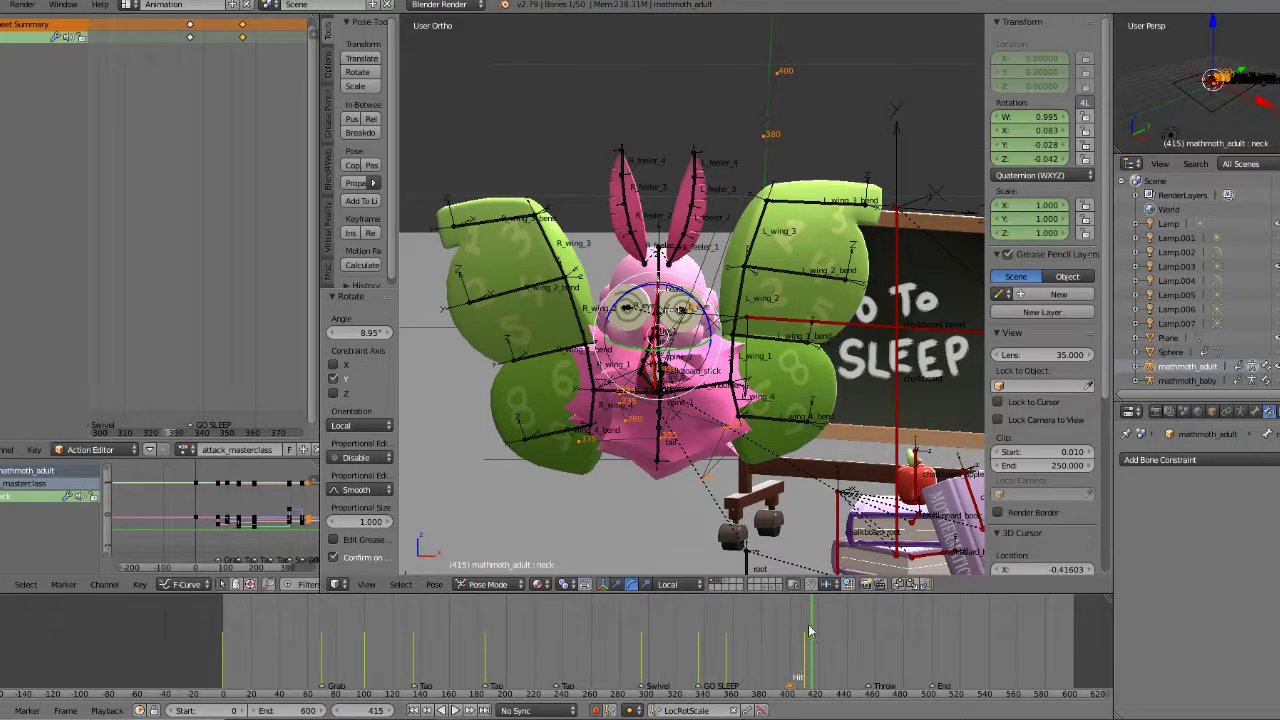
pyautogui.press('KP_1')
pyautogui.press('KP_5')
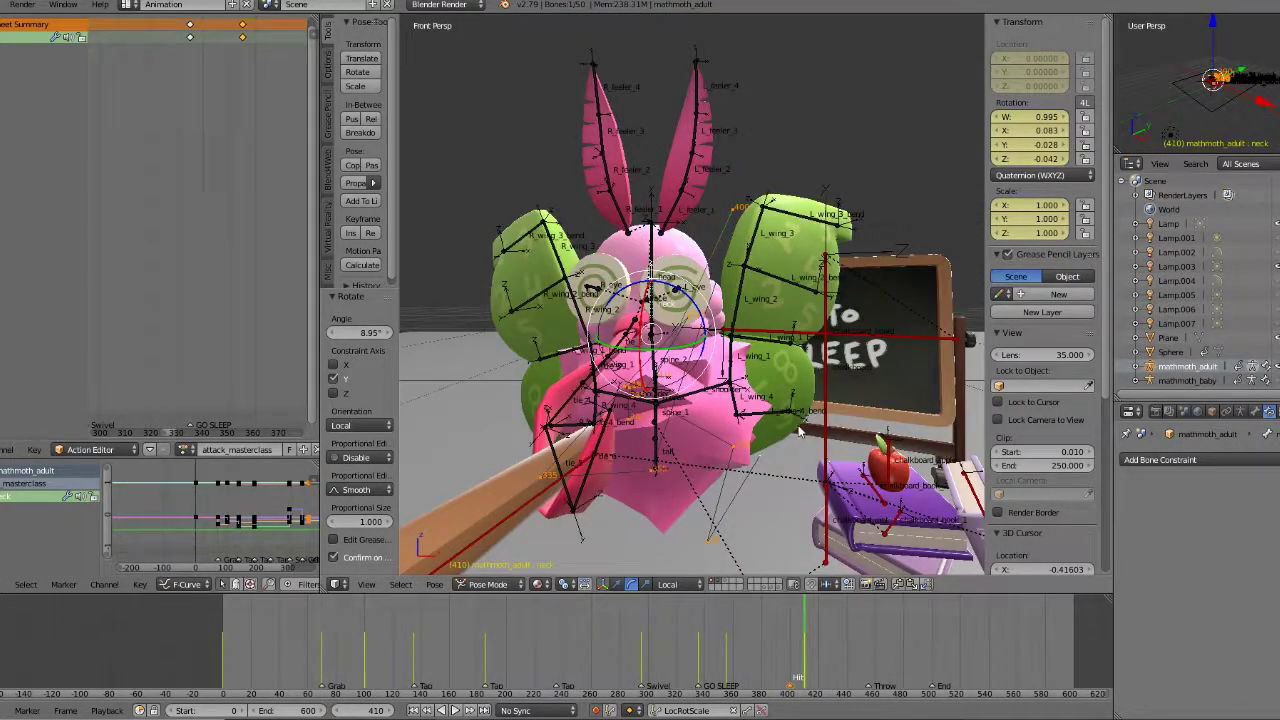
# Step: Select the tie_1 bone at frame 410 and examine the tie and stick pose from front, top, side and angled views
pyautogui.scroll(-5, 799, 426)
pyautogui.scroll(3, 799, 426)
pyautogui.moveTo(799, 426); pyautogui.dragTo(583, 410, button='middle')
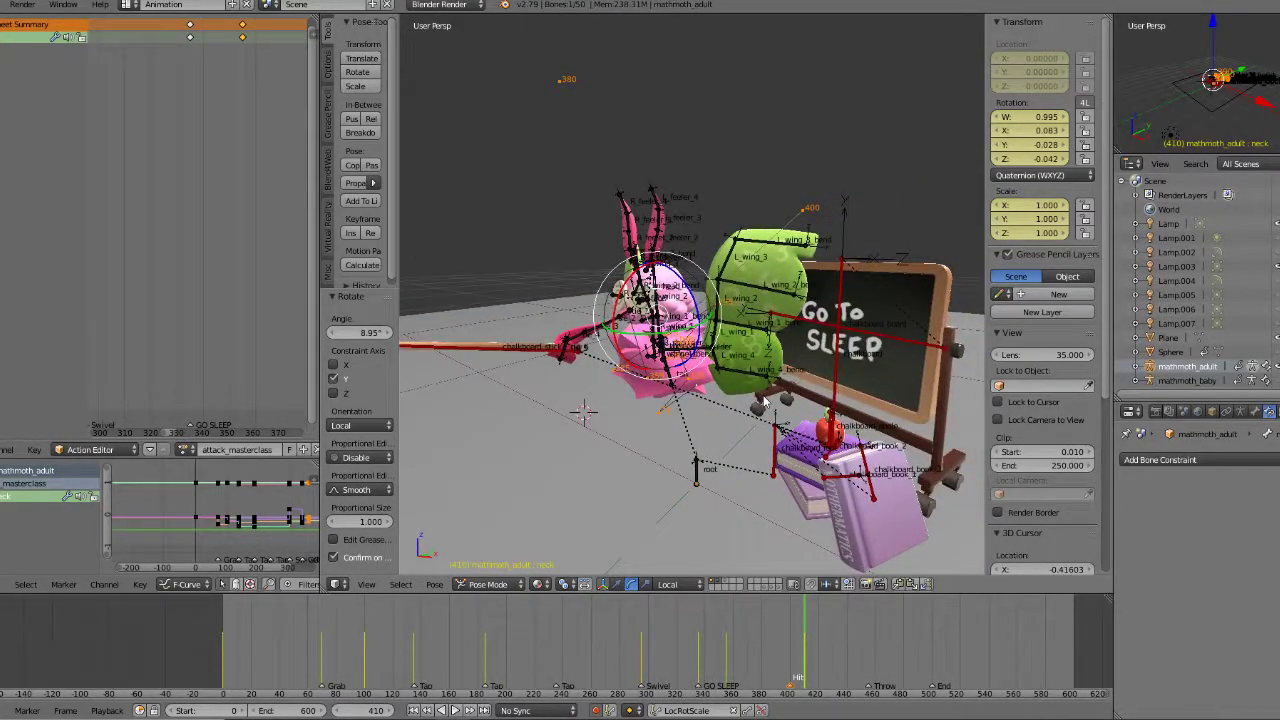
pyautogui.scroll(1, 643, 307)
pyautogui.moveTo(629, 314); pyautogui.dragTo(665, 324, button='middle')
pyautogui.rightClick(645, 336)
pyautogui.press('KP_1')
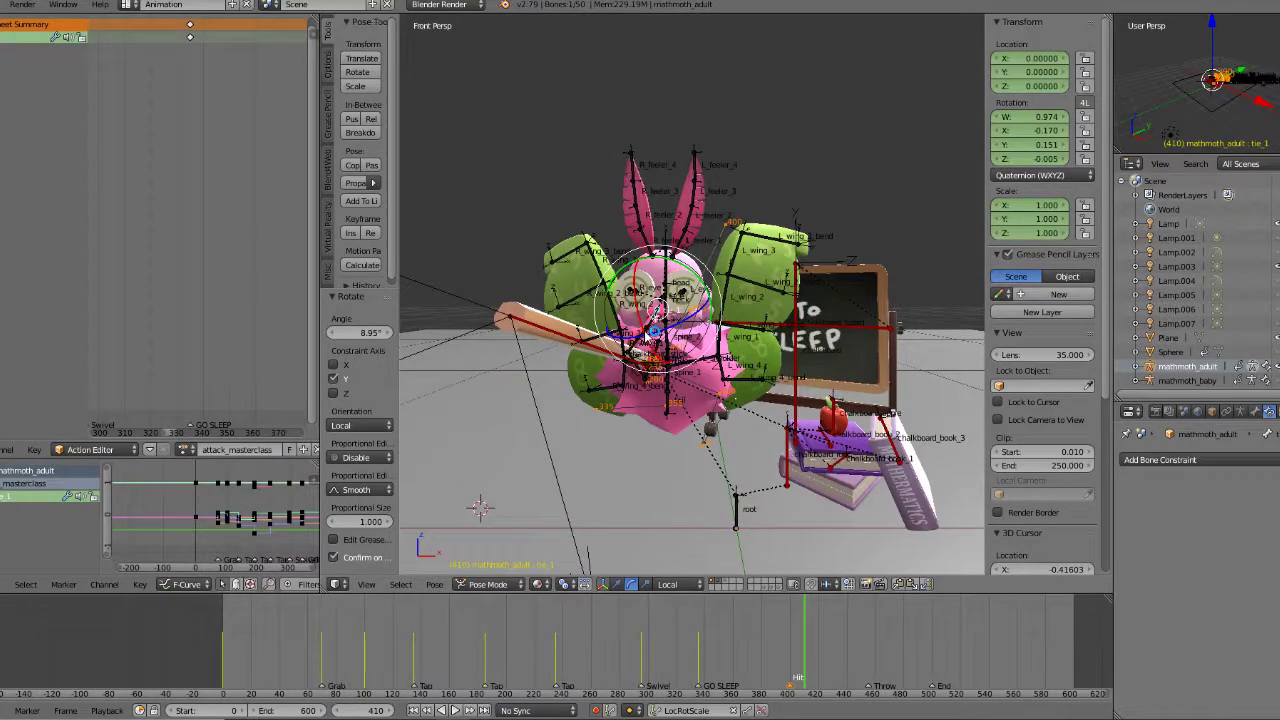
pyautogui.press('KP_7')
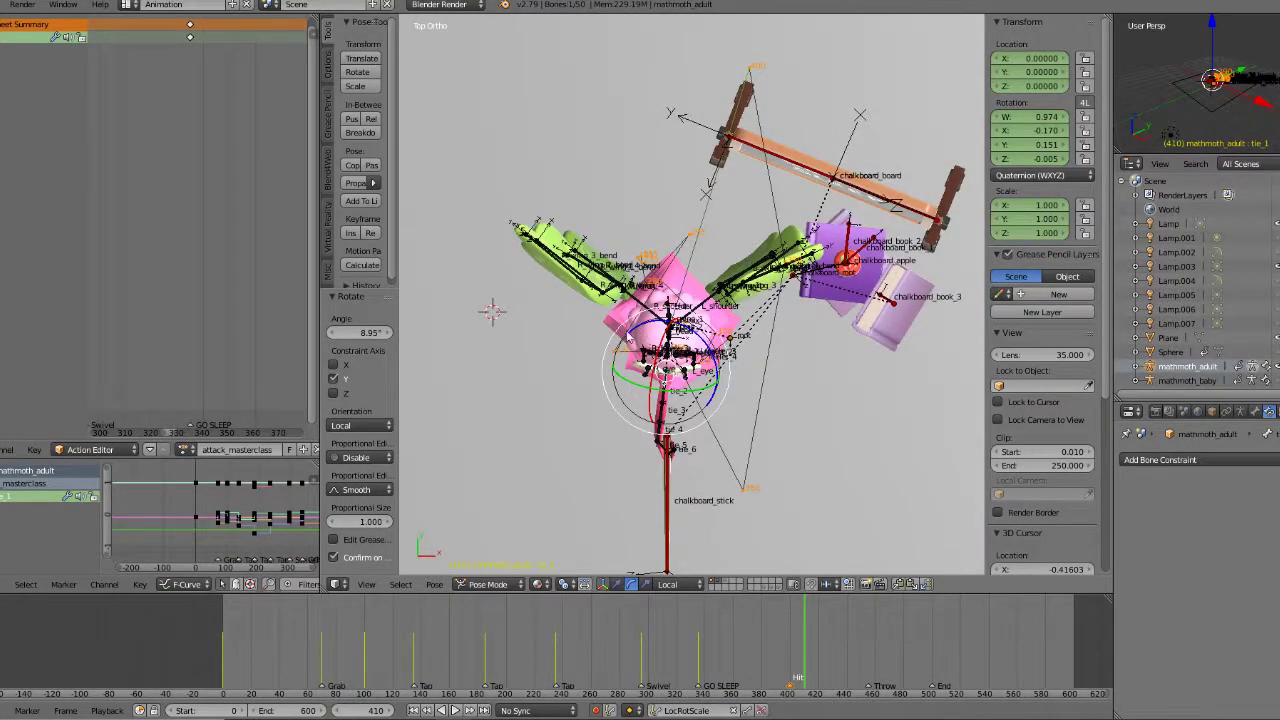
pyautogui.keyDown('shift'); pyautogui.moveTo(756, 403); pyautogui.dragTo(741, 328, button='middle'); pyautogui.keyUp('shift')
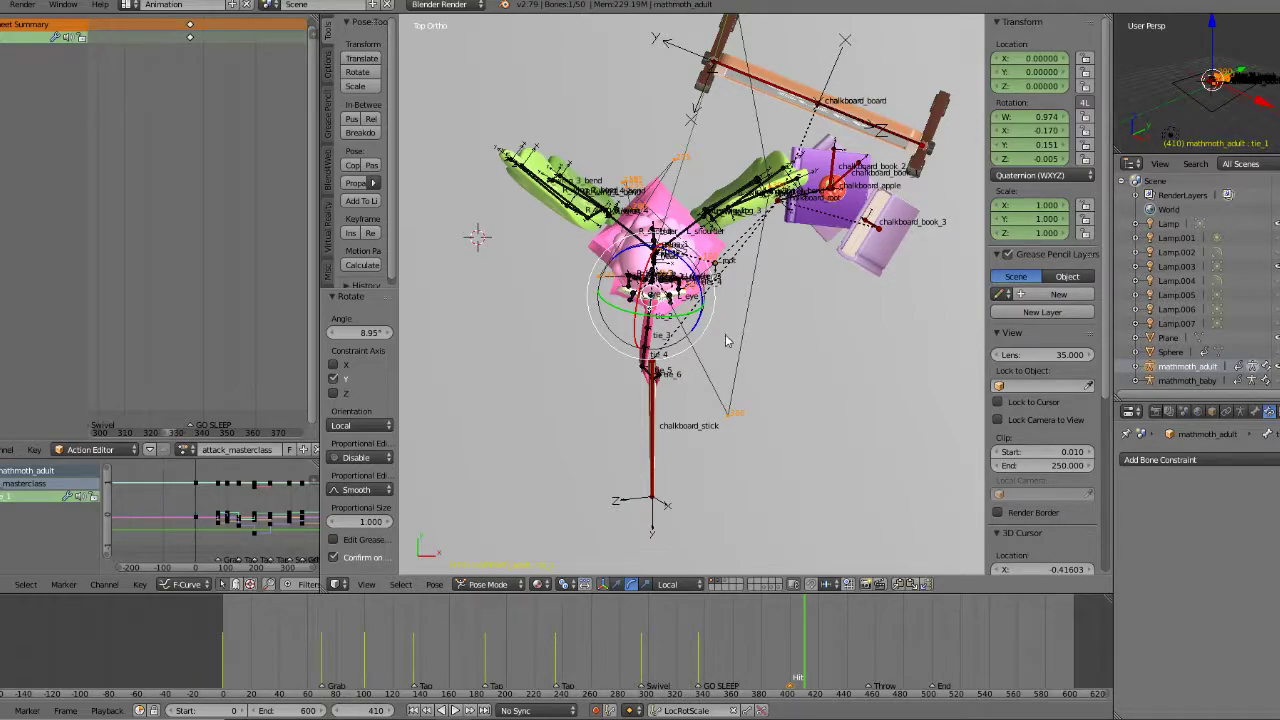
pyautogui.moveTo(730, 400); pyautogui.dragTo(694, 290, button='middle')
pyautogui.scroll(4, 680, 330)
pyautogui.keyDown('shift'); pyautogui.moveTo(614, 451); pyautogui.dragTo(597, 392, button='middle'); pyautogui.keyUp('shift')
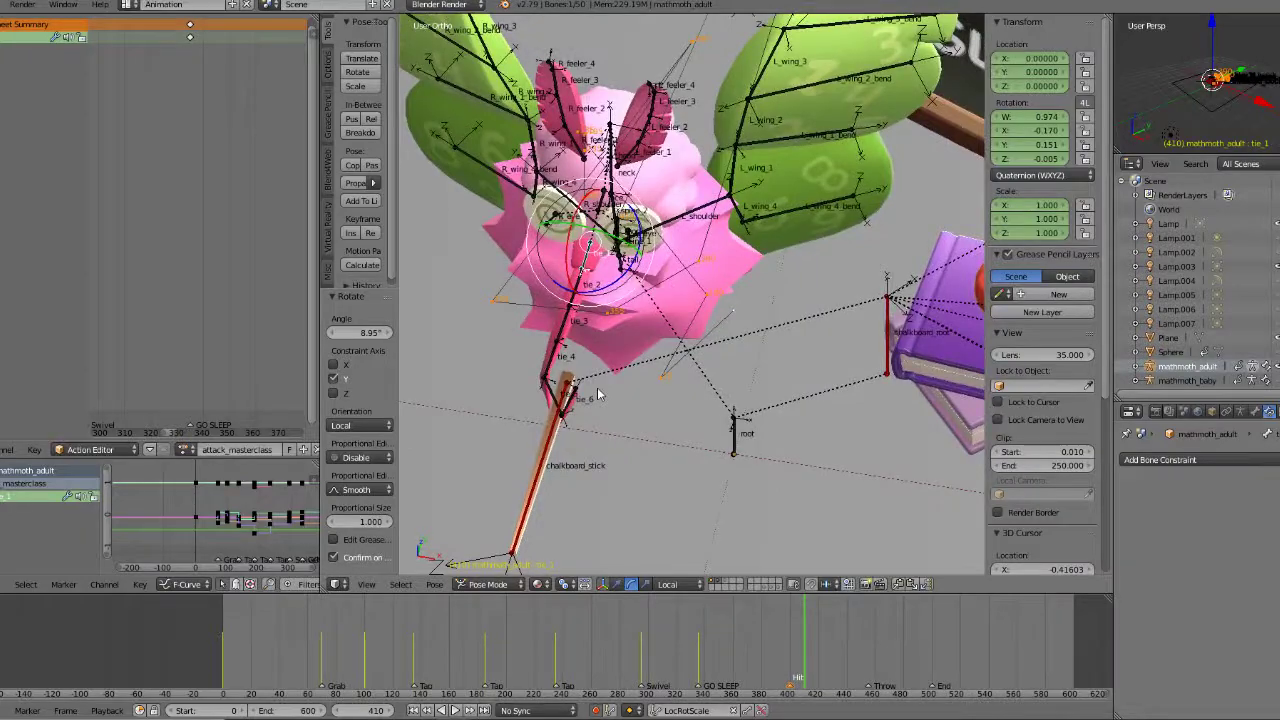
pyautogui.press('KP_1')
pyautogui.press('KP_3')
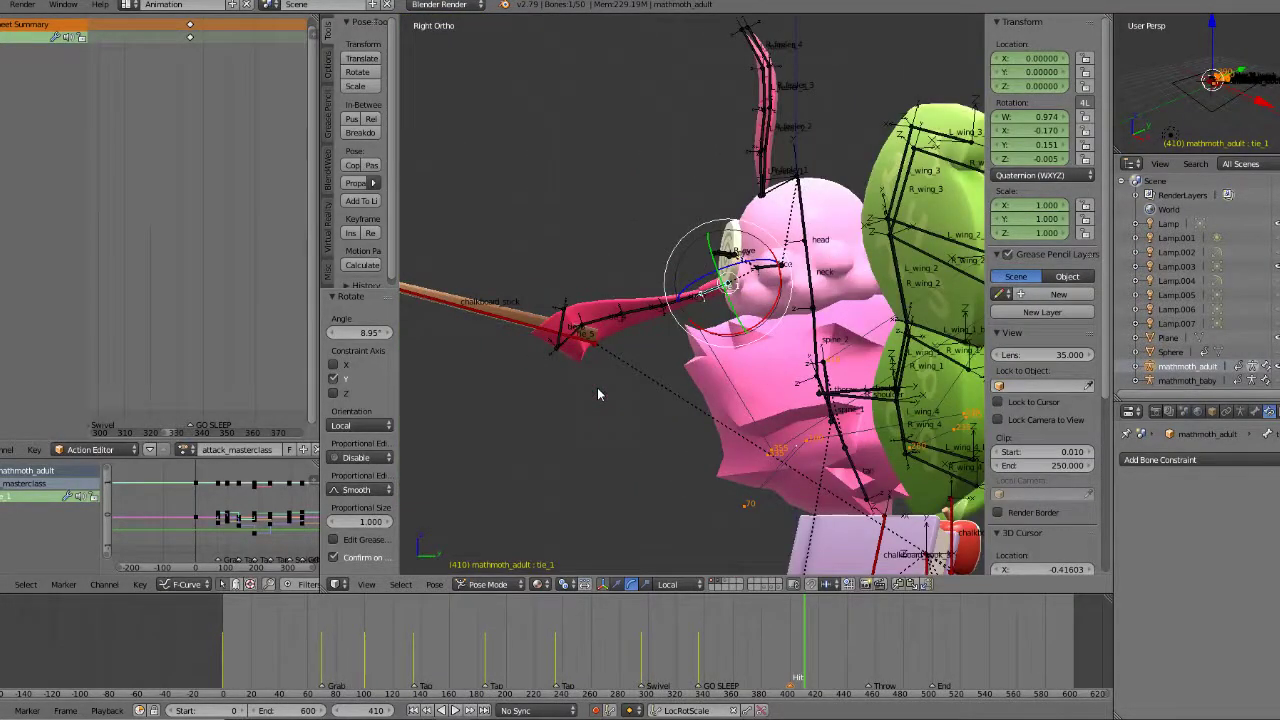
pyautogui.moveTo(592, 302); pyautogui.dragTo(636, 357, button='middle')
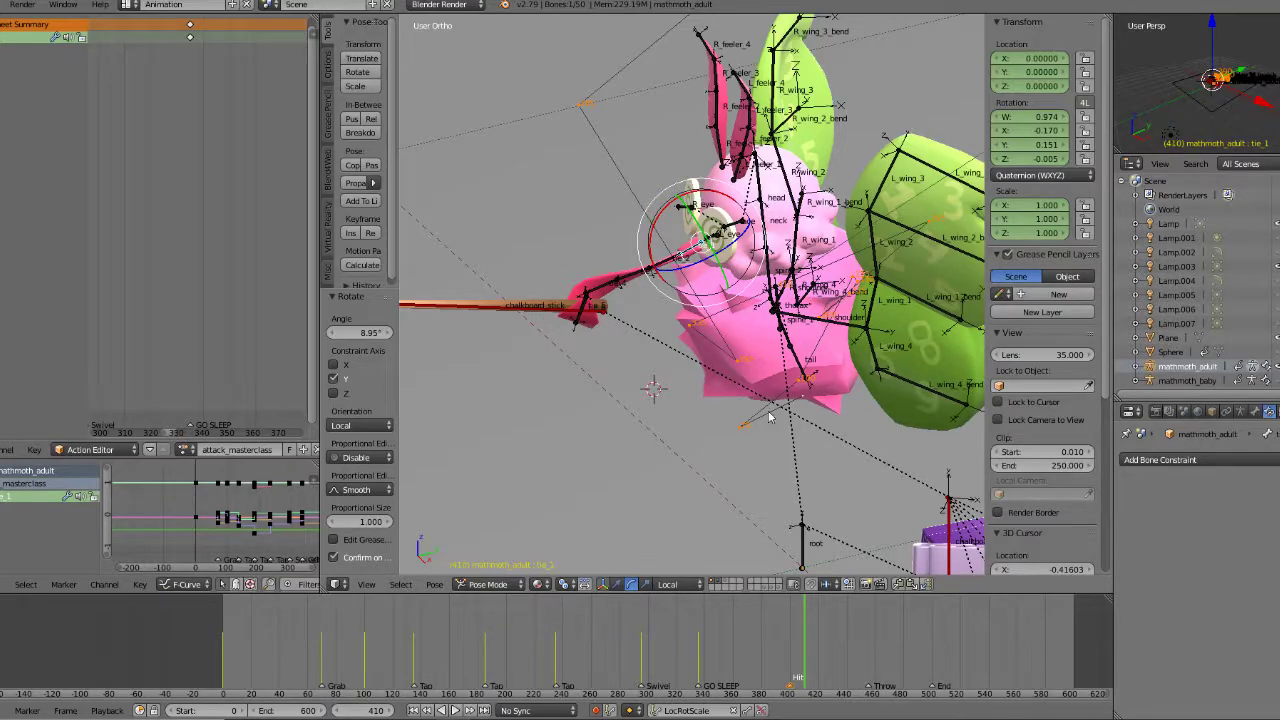
# Step: Scrub and briefly play the frames around 410, and examine how the tie grips the stick
pyautogui.click(789, 652)
pyautogui.moveTo(789, 652); pyautogui.dragTo(806, 646)
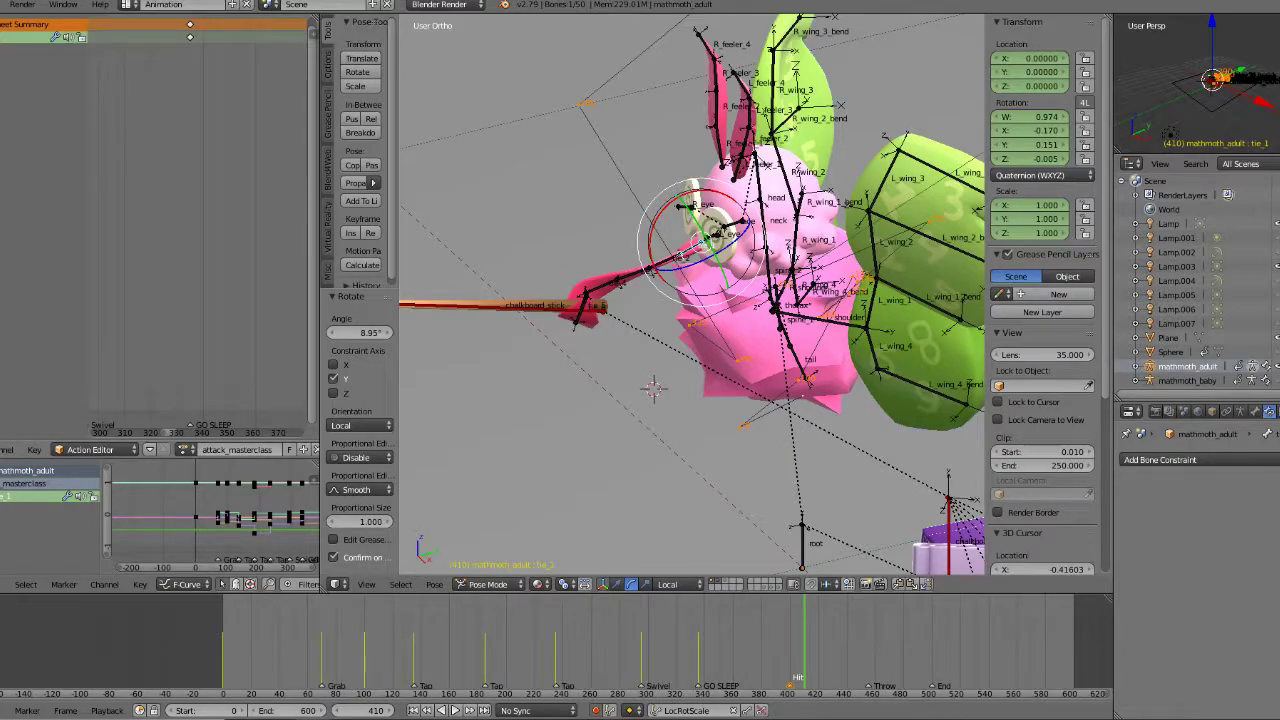
pyautogui.scroll(-2, 736, 327)
pyautogui.moveTo(731, 323); pyautogui.dragTo(607, 364, button='middle')
pyautogui.press('KP_1')
pyautogui.scroll(3, 705, 299)
pyautogui.moveTo(503, 373); pyautogui.dragTo(584, 368, button='middle')
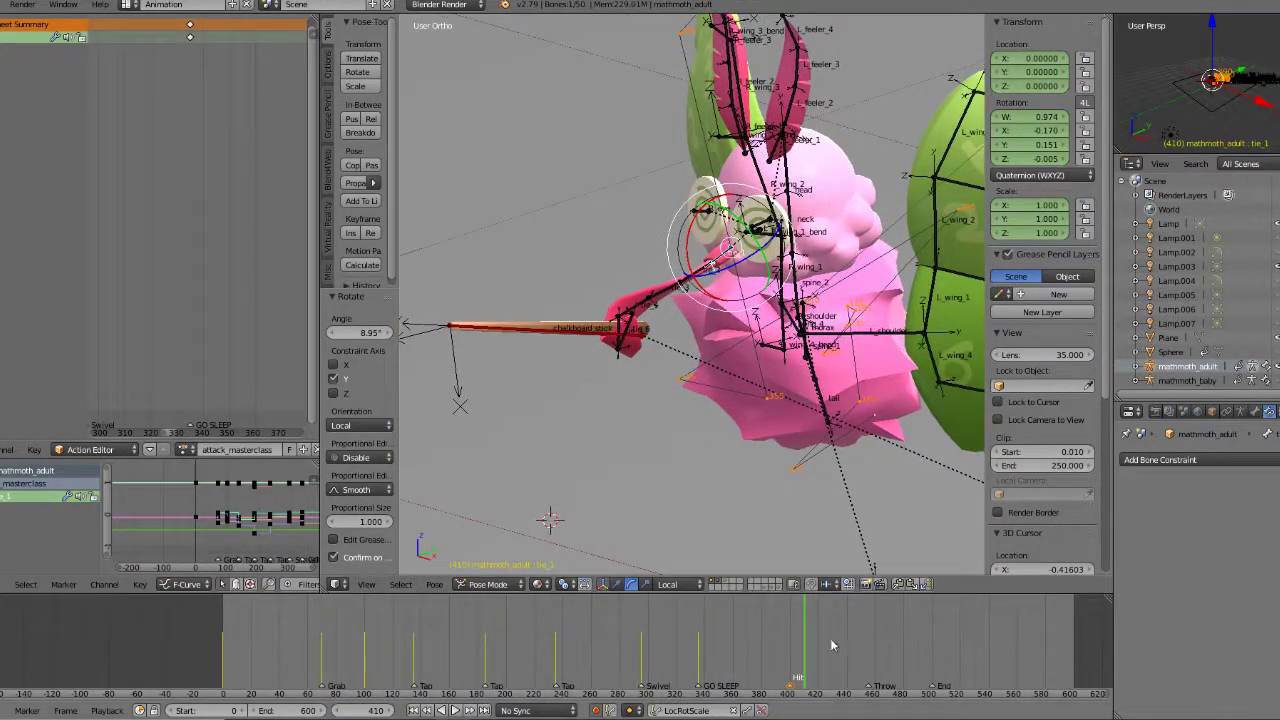
pyautogui.hotkey('alt', 'a')
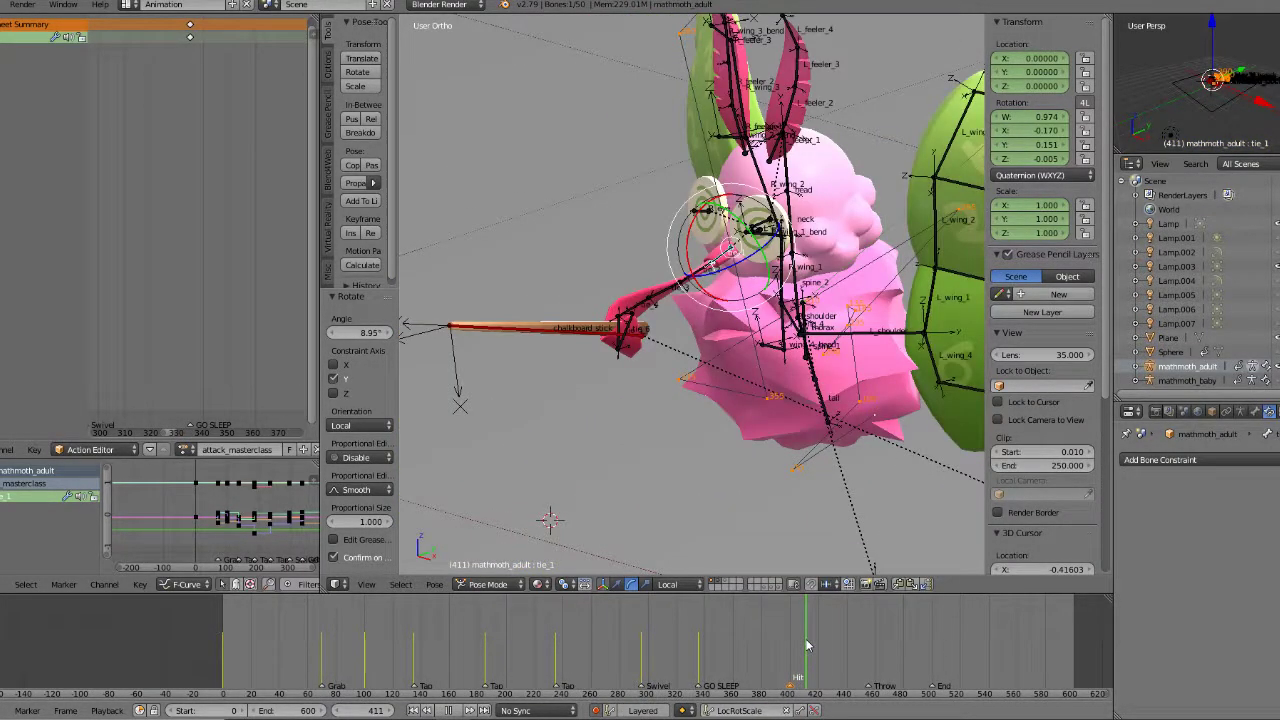
pyautogui.press('Escape')
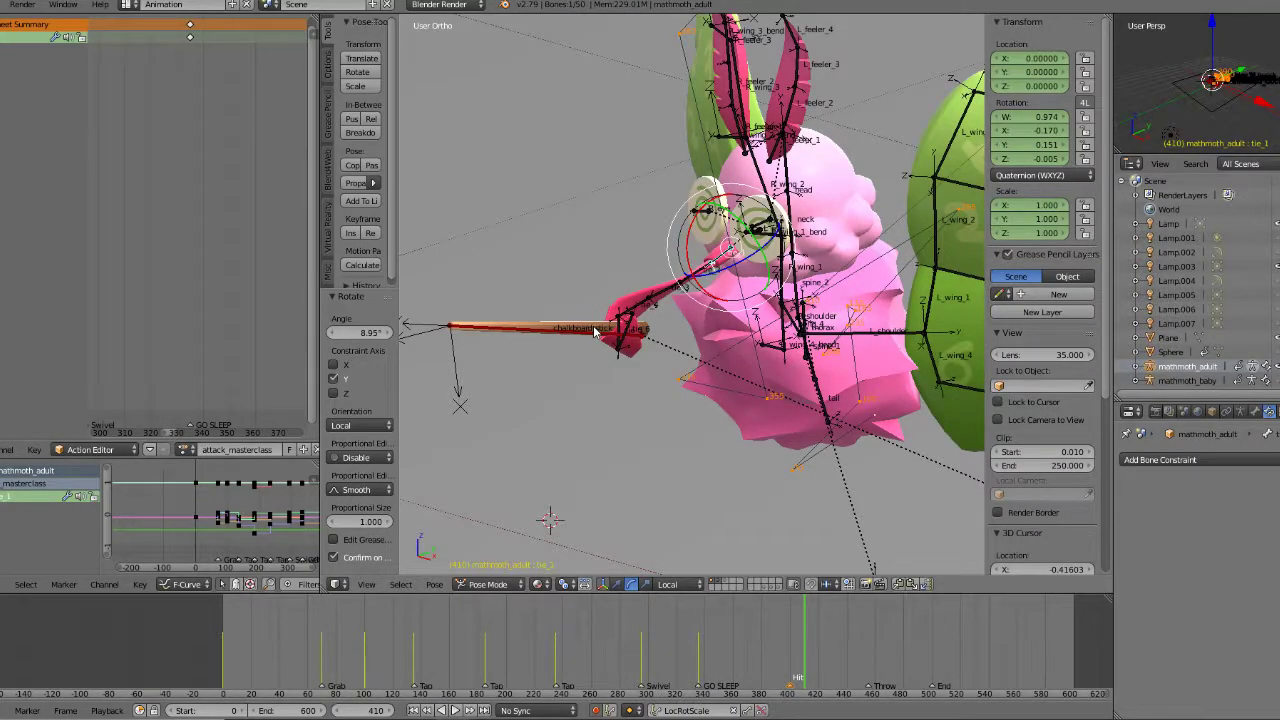
# Step: Move the chalkboard_stick bone -0.055 along its local Y axis at frame 410 and check the adjacent frame
pyautogui.rightClick(597, 334)
pyautogui.press('KP_7')
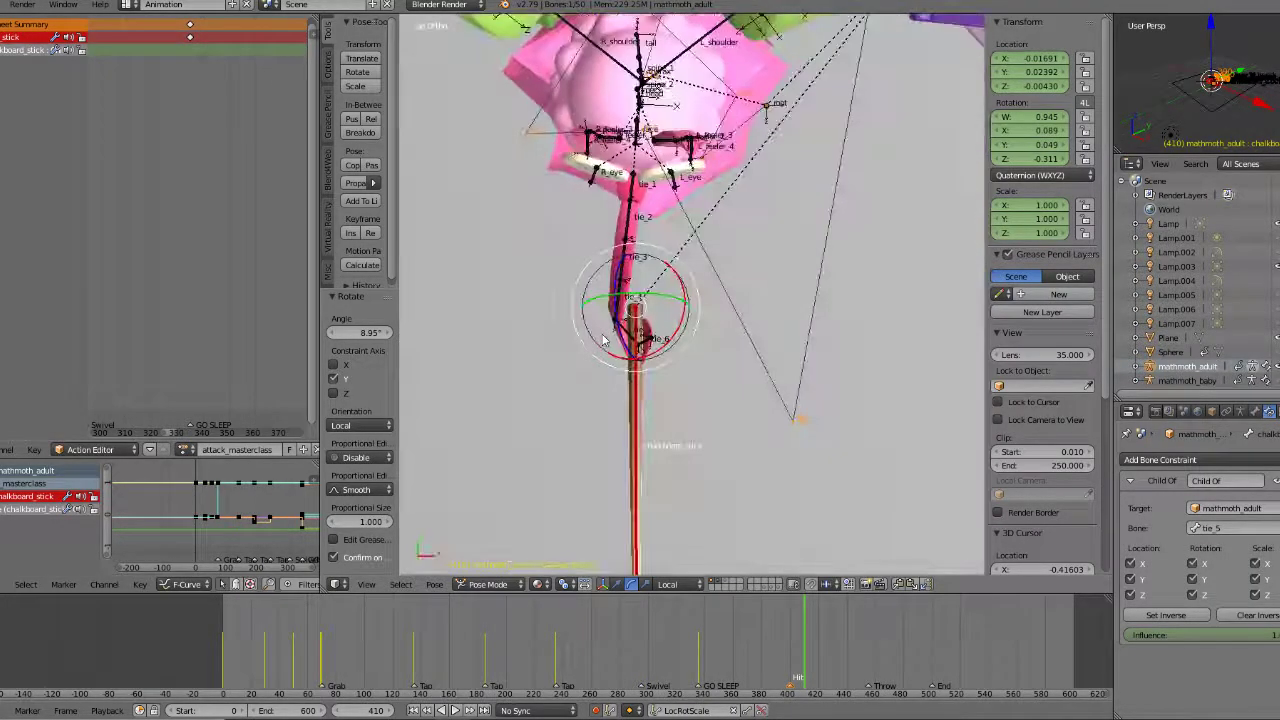
pyautogui.moveTo(617, 379); pyautogui.dragTo(524, 334, button='middle')
pyautogui.moveTo(658, 419); pyautogui.dragTo(636, 377, button='middle')
pyautogui.keyDown('shift'); pyautogui.moveTo(563, 337); pyautogui.dragTo(712, 397, button='middle'); pyautogui.keyUp('shift')
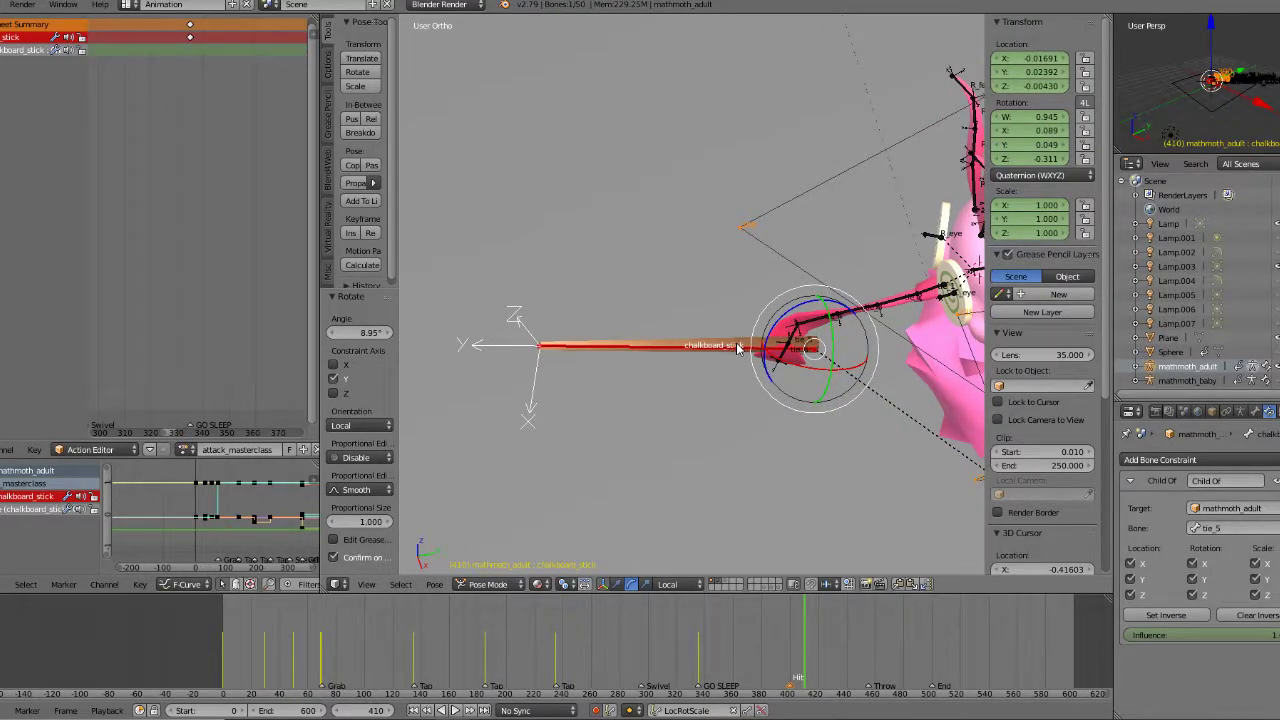
pyautogui.moveTo(737, 347); pyautogui.dragTo(680, 318, button='middle')
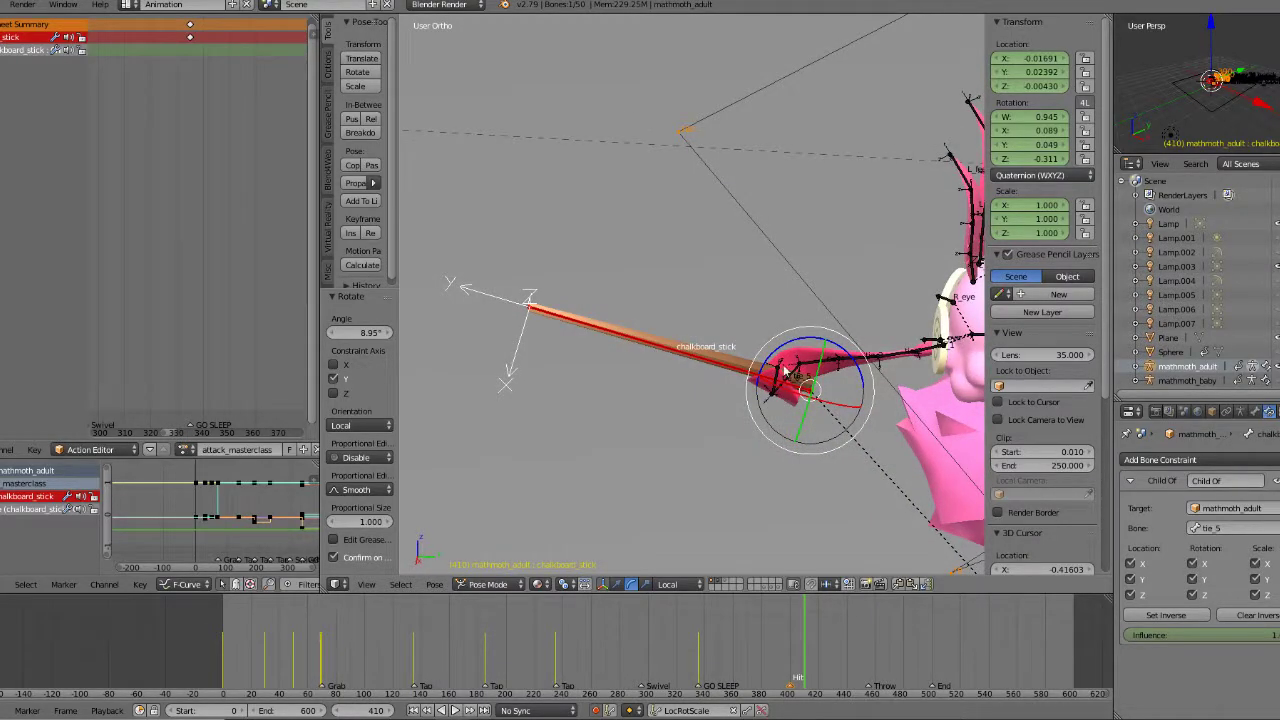
pyautogui.click(616, 584)
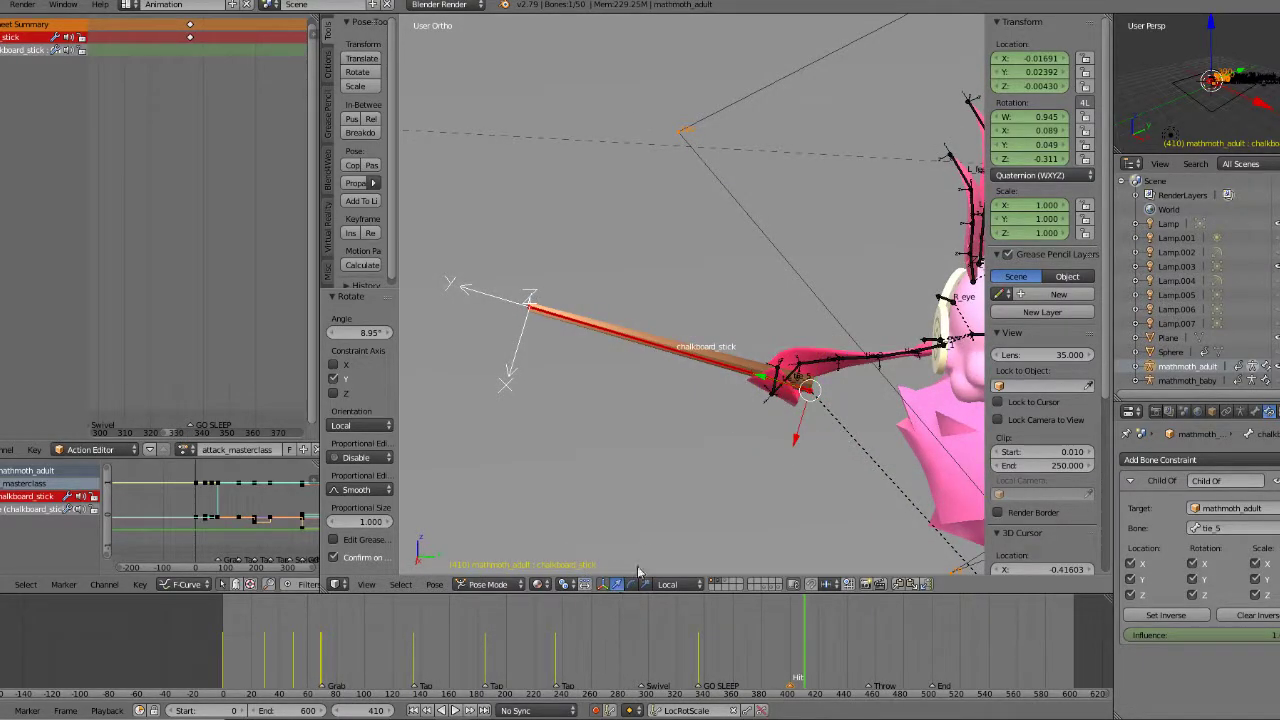
pyautogui.moveTo(767, 384); pyautogui.dragTo(825, 402)
pyautogui.click(806, 645)
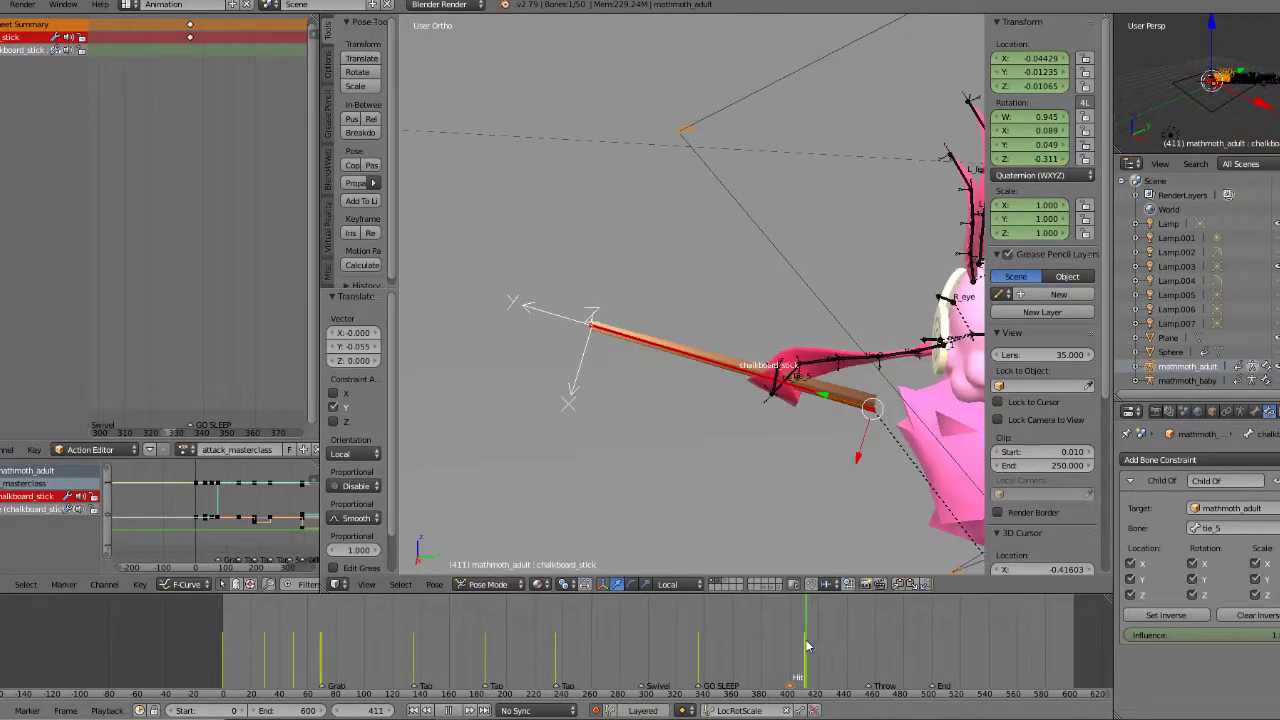
pyautogui.press('Left')
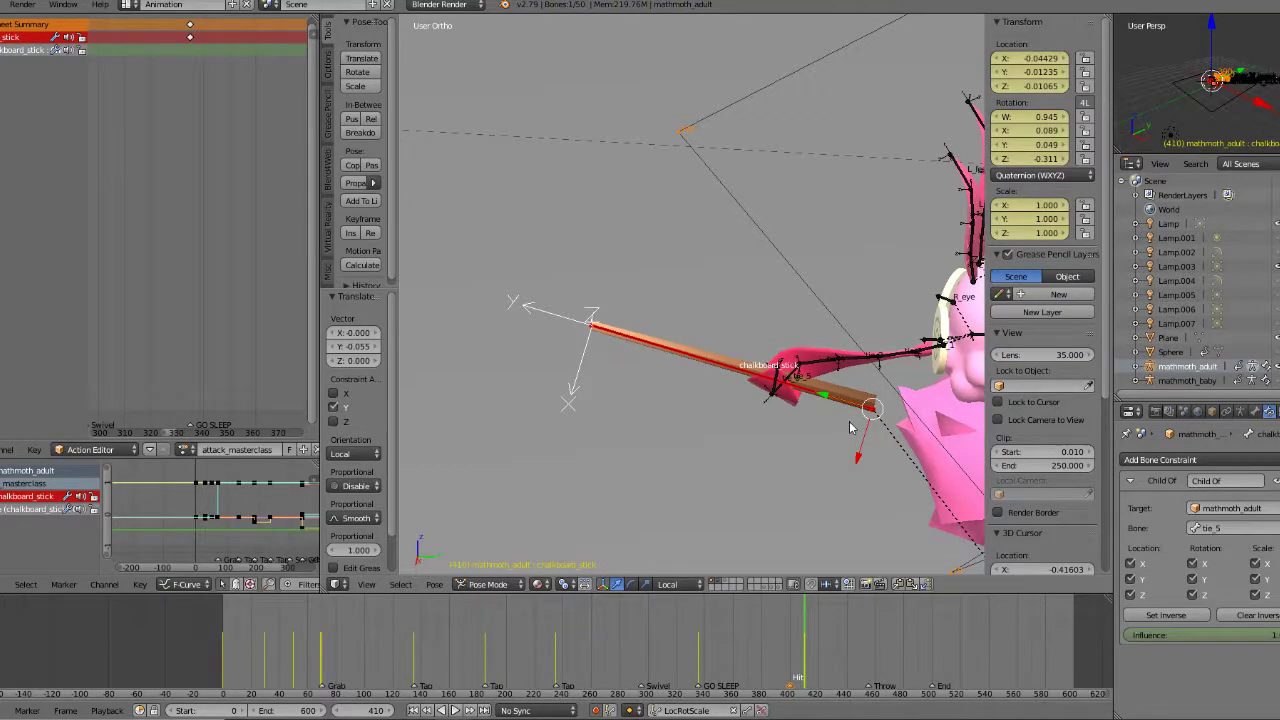
# Step: Switch the manipulator to rotation, select tie_1 and tie_4 in turn, and examine the tie and stick pose from several angles
pyautogui.press('KP_1')
pyautogui.moveTo(847, 428); pyautogui.dragTo(670, 325, button='middle')
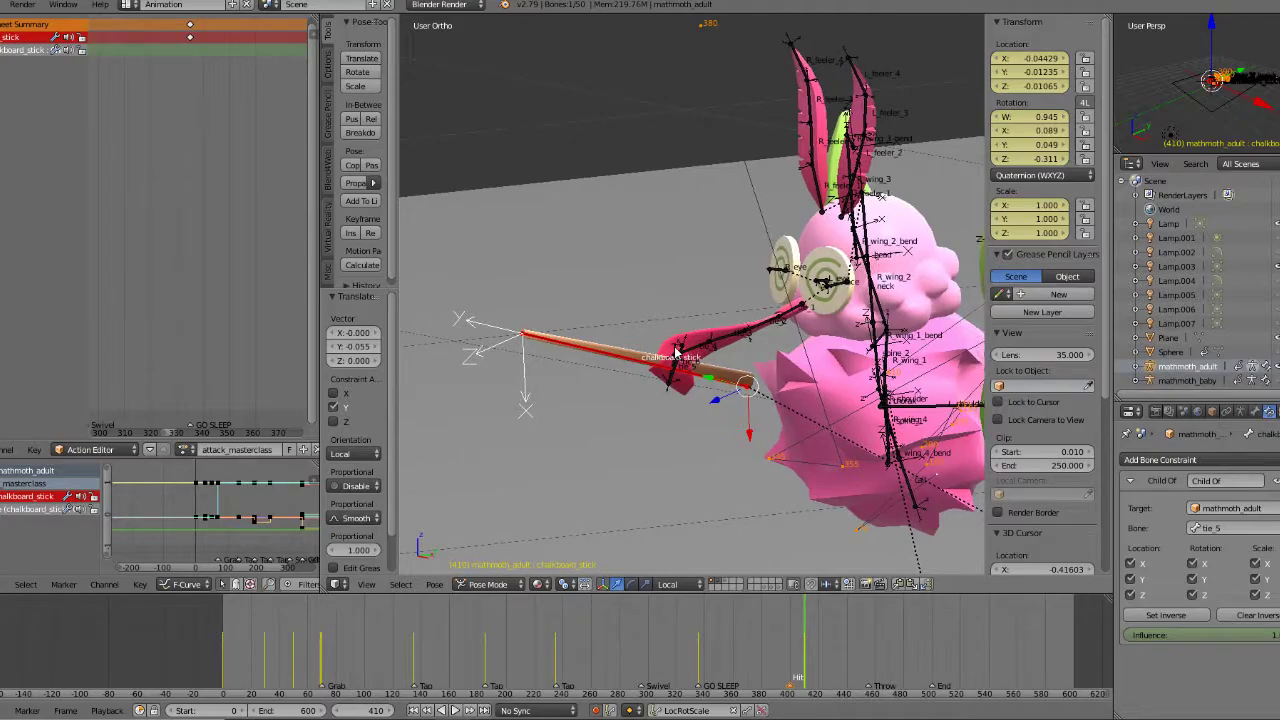
pyautogui.click(631, 584)
pyautogui.scroll(2, 768, 396)
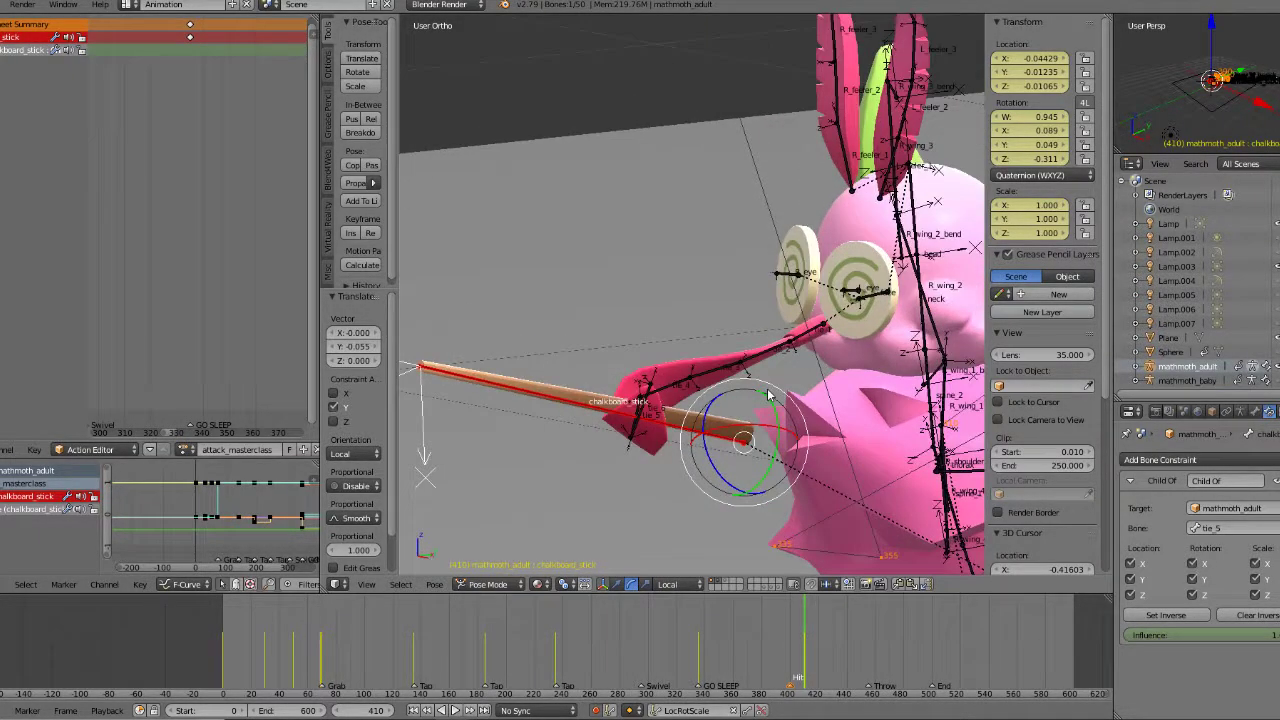
pyautogui.rightClick(813, 334)
pyautogui.moveTo(787, 360); pyautogui.dragTo(743, 412, button='middle')
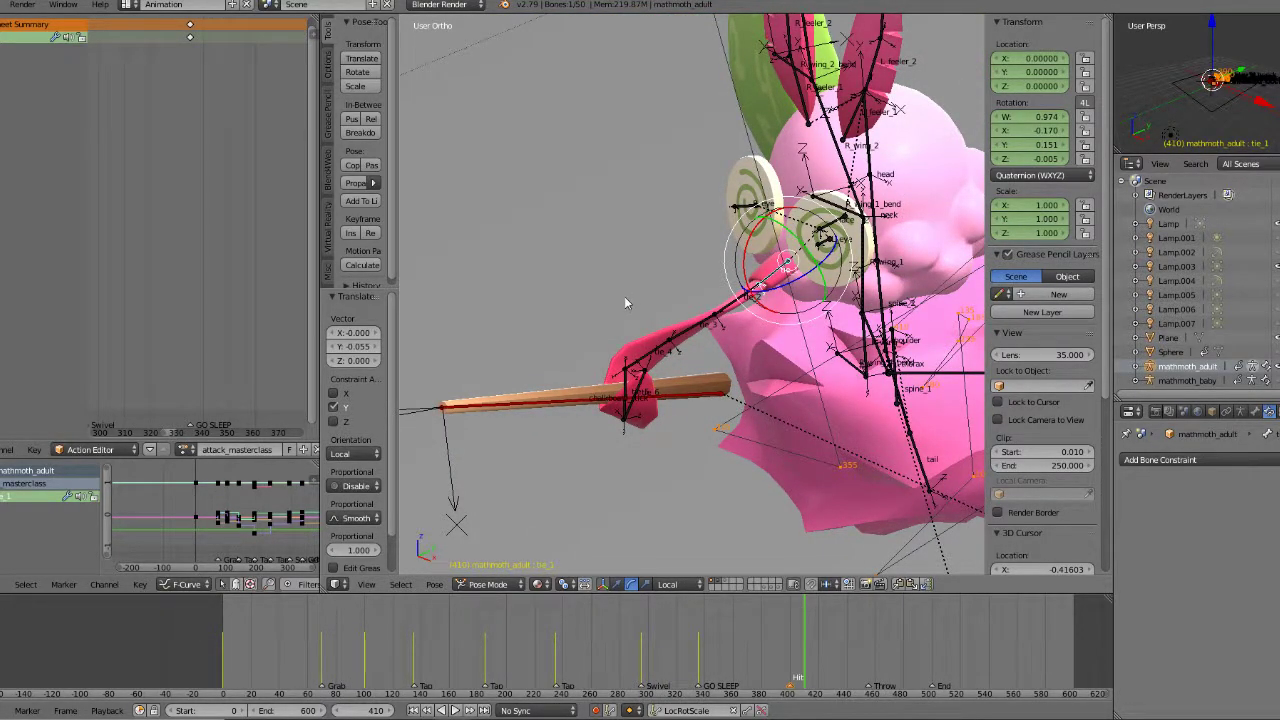
pyautogui.rightClick(650, 358)
pyautogui.moveTo(676, 358); pyautogui.dragTo(736, 374, button='middle')
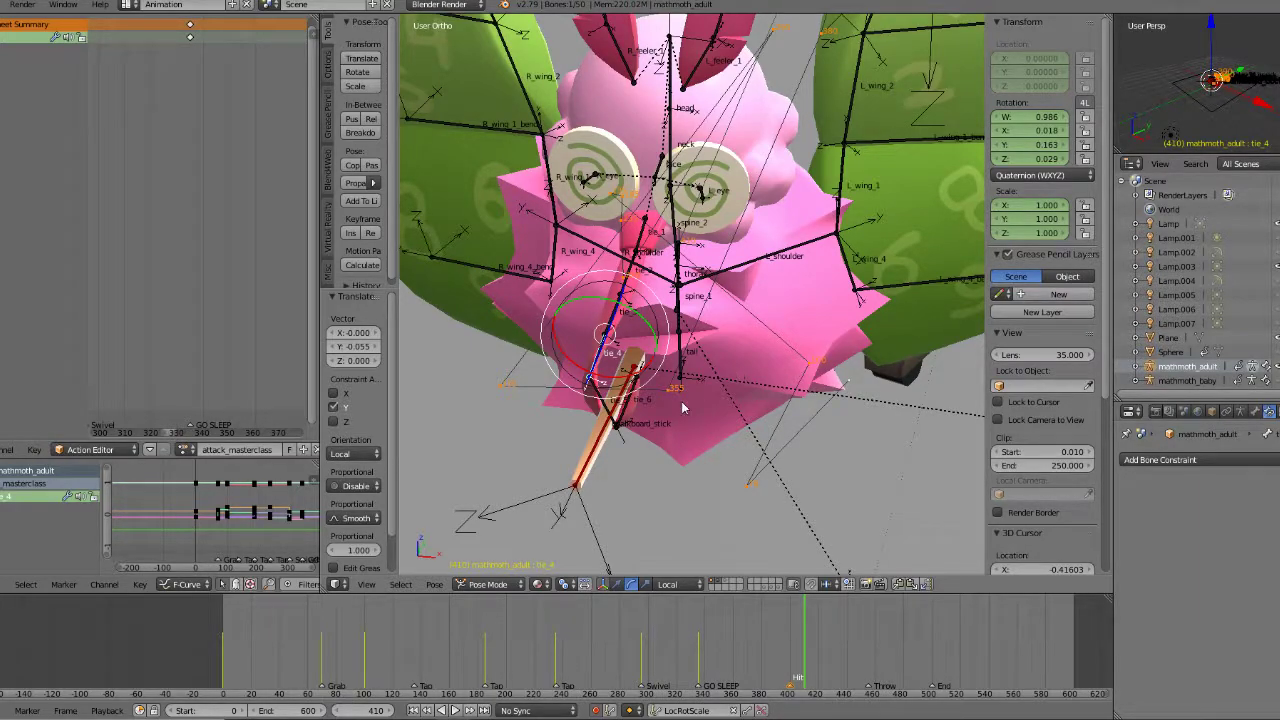
pyautogui.moveTo(668, 417); pyautogui.dragTo(630, 403, button='middle')
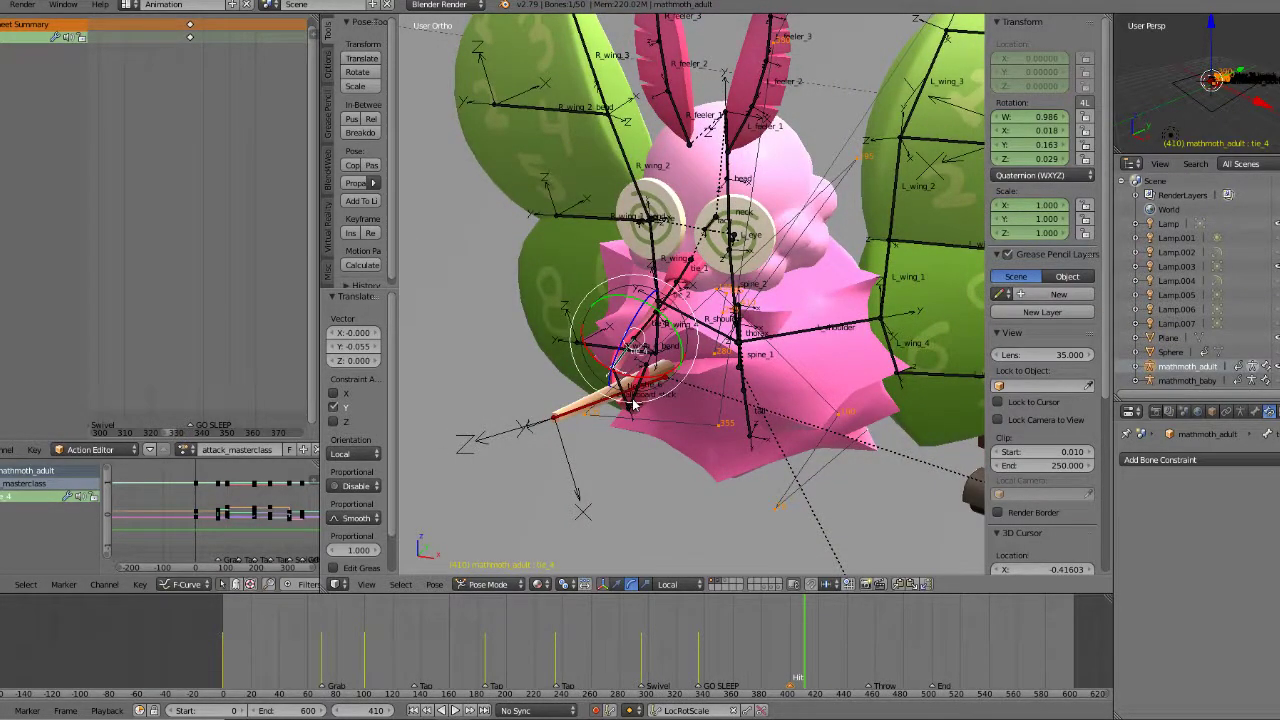
pyautogui.moveTo(632, 404); pyautogui.dragTo(597, 375, button='middle')
pyautogui.press('KP_1')
pyautogui.press('KP_1')
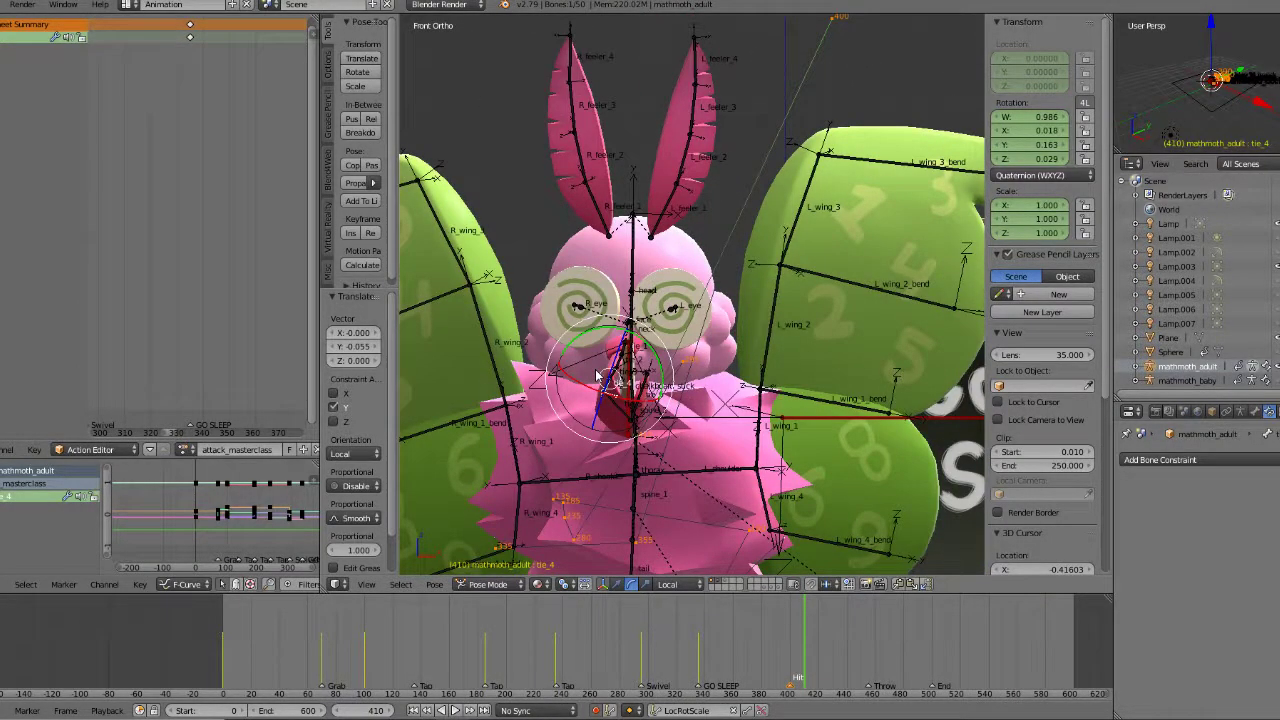
pyautogui.press('KP_3')
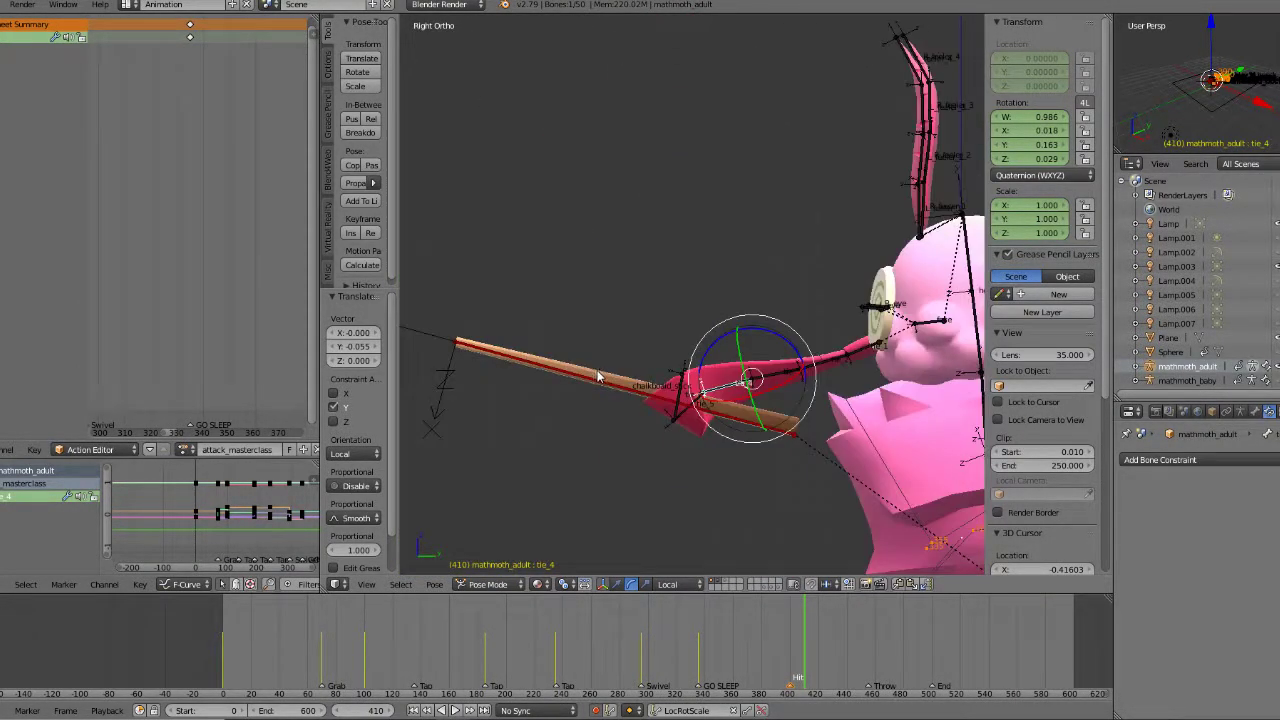
pyautogui.keyDown('shift'); pyautogui.moveTo(756, 366); pyautogui.dragTo(889, 360, button='middle'); pyautogui.keyUp('shift')
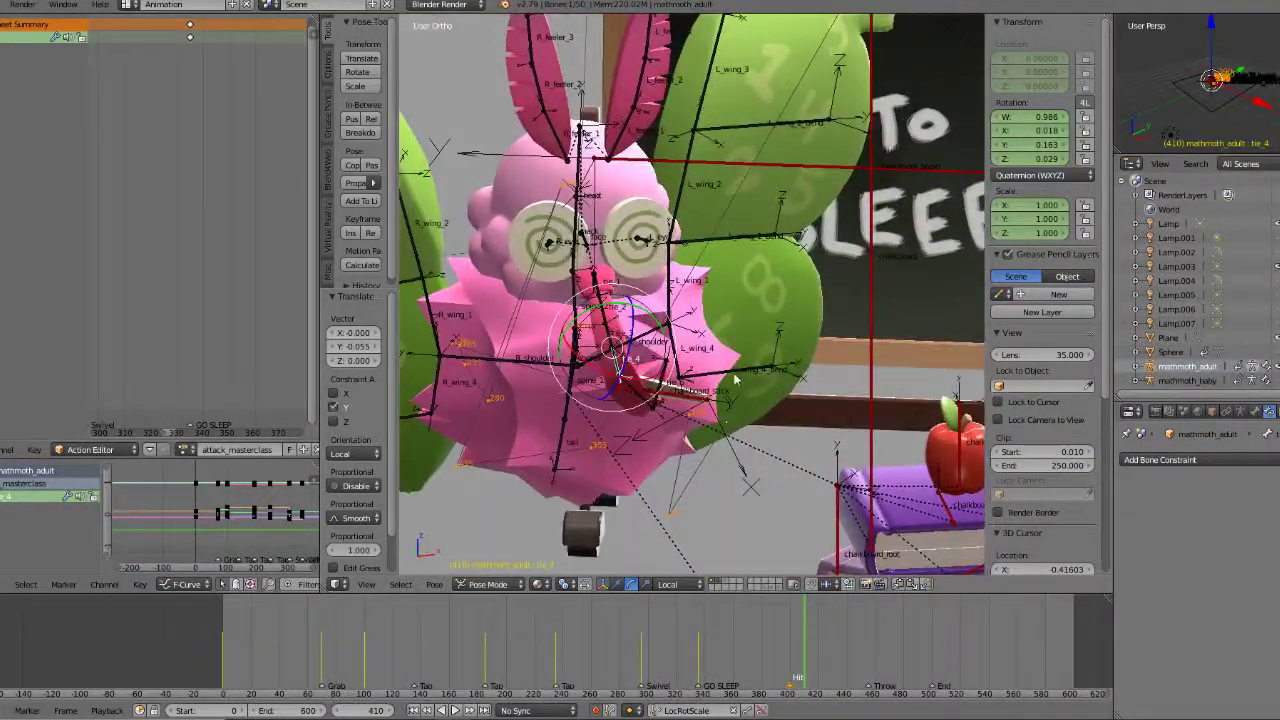
pyautogui.moveTo(735, 380); pyautogui.dragTo(706, 240, button='middle')
pyautogui.moveTo(709, 451); pyautogui.dragTo(722, 535, button='middle')
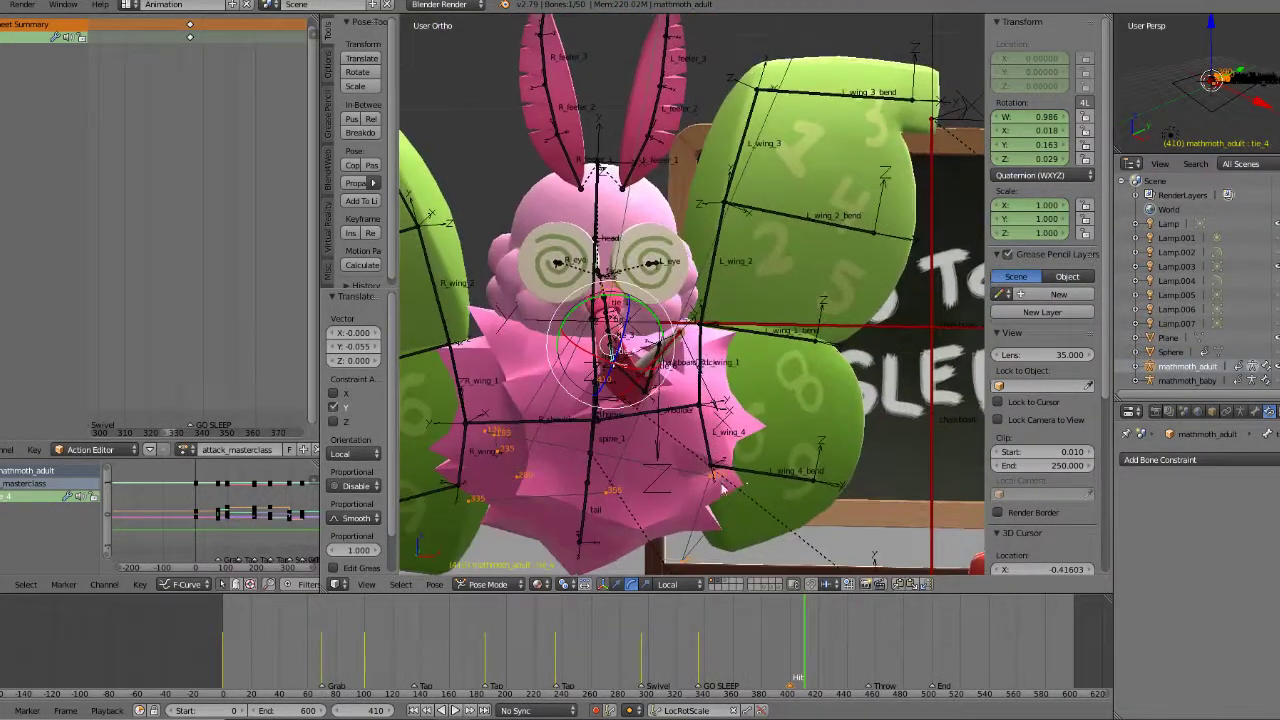
pyautogui.scroll(-2, 590, 198)
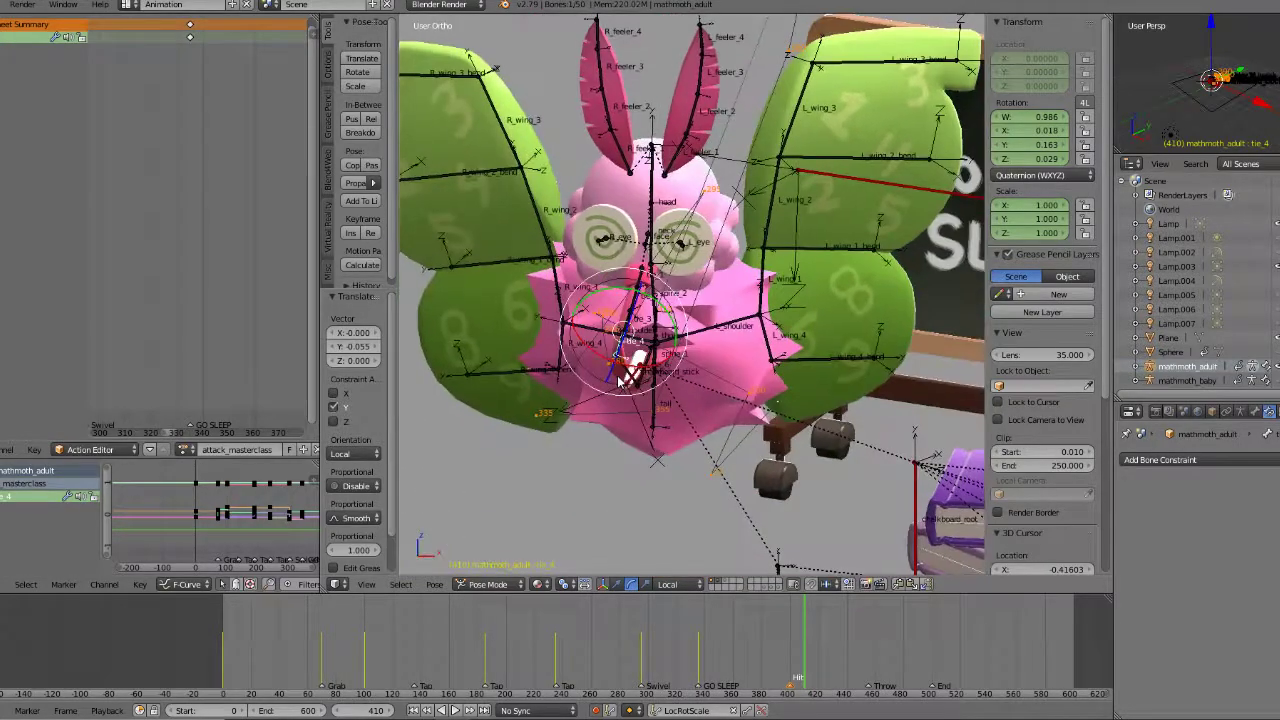
pyautogui.scroll(-2, 672, 140)
pyautogui.moveTo(672, 140); pyautogui.dragTo(626, 117, button='middle')
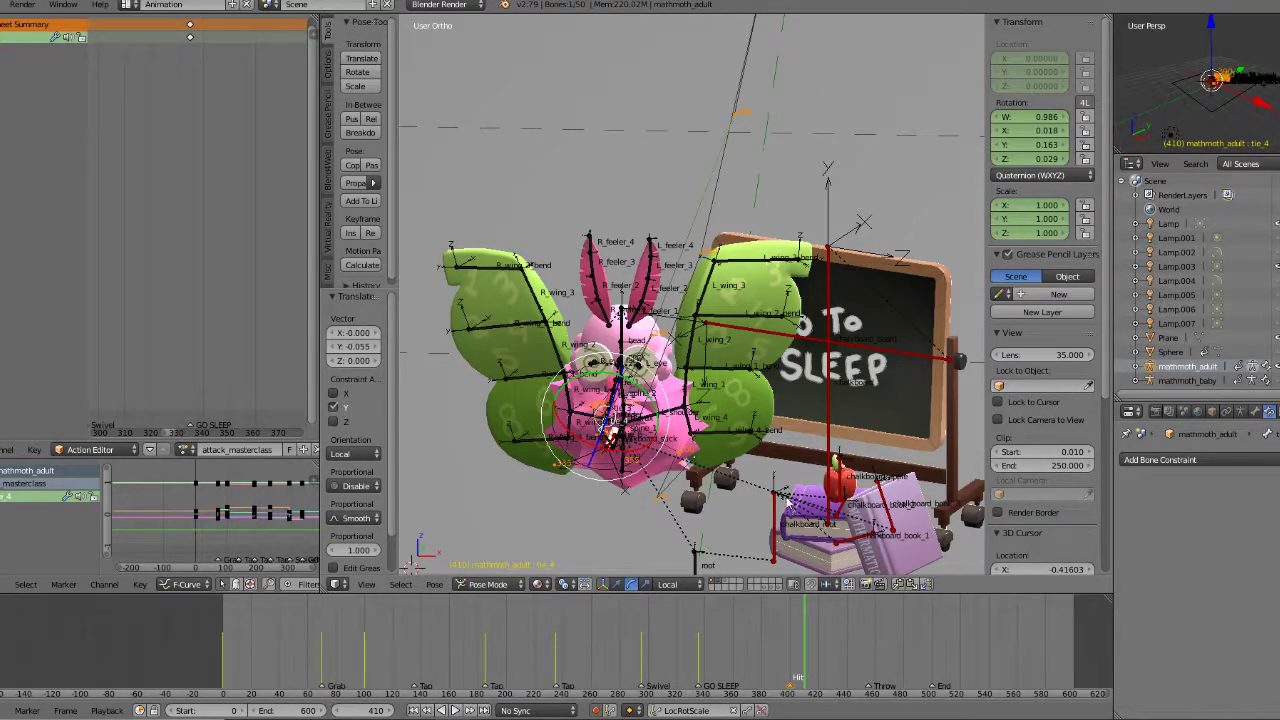
pyautogui.press('KP_1')
pyautogui.press('KP_3')
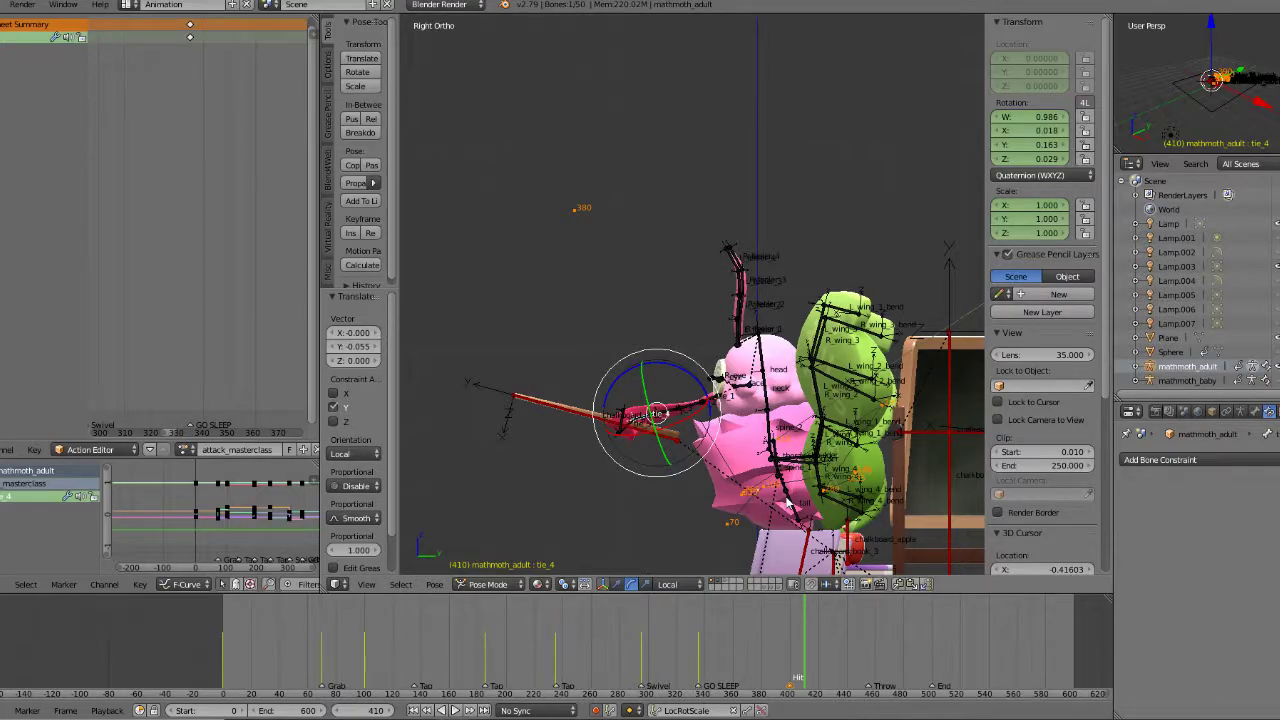
# Step: Rotate the tie_4 bone -35.7° about its local X axis at frame 410 in the right side view
pyautogui.moveTo(694, 470); pyautogui.dragTo(966, 488, button='middle')
pyautogui.moveTo(962, 491); pyautogui.dragTo(786, 465, button='middle')
pyautogui.press('KP_3')
pyautogui.scroll(3, 787, 466)
pyautogui.keyDown('shift'); pyautogui.moveTo(700, 425); pyautogui.dragTo(771, 371, button='middle'); pyautogui.keyUp('shift')
pyautogui.moveTo(557, 370); pyautogui.dragTo(545, 350)
pyautogui.moveTo(545, 350); pyautogui.dragTo(876, 434, button='middle')
# Step: Rotate the tie_3 bone -13.7° about its local X axis at frame 410
pyautogui.rightClick(656, 409)
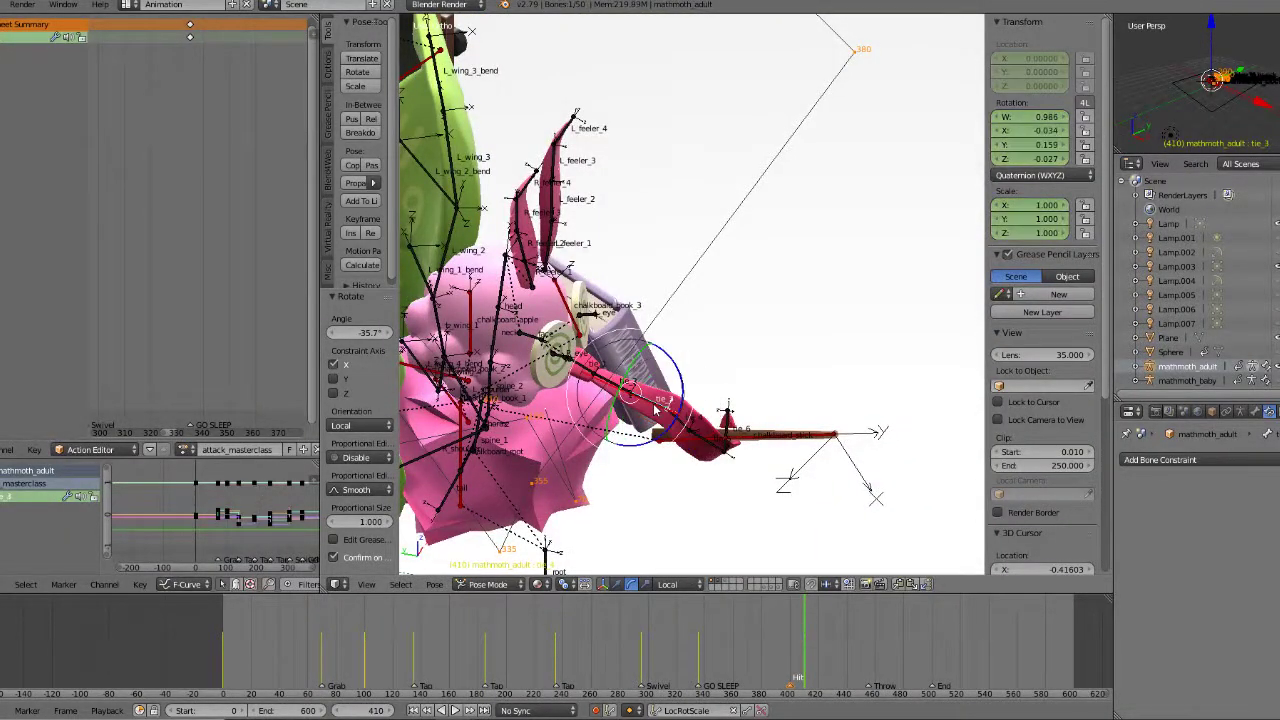
pyautogui.press('r')
pyautogui.press('x')
pyautogui.press('x')
pyautogui.click(690, 435)
pyautogui.moveTo(690, 435); pyautogui.dragTo(730, 406, button='middle')
pyautogui.scroll(2, 590, 425)
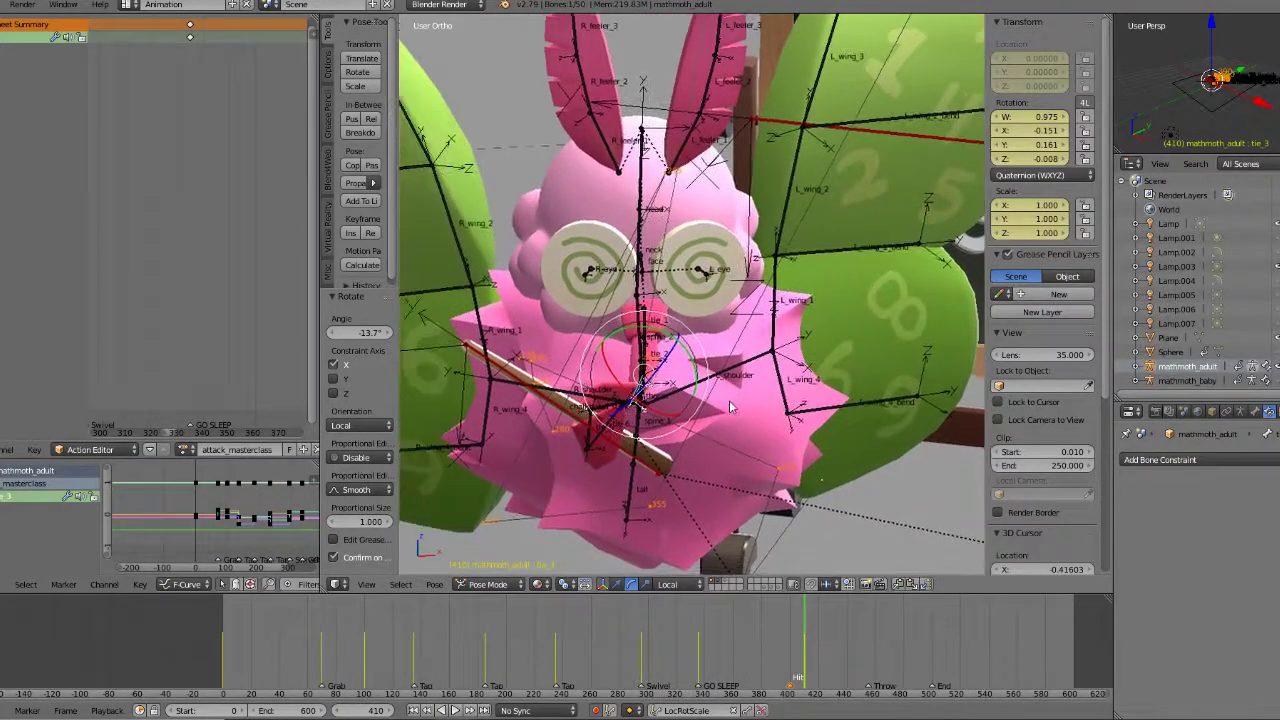
# Step: Rotate the tie_5 bone -42.8° about its local X axis at frame 410, and scrub around the Hit in front view
pyautogui.press('KP_3')
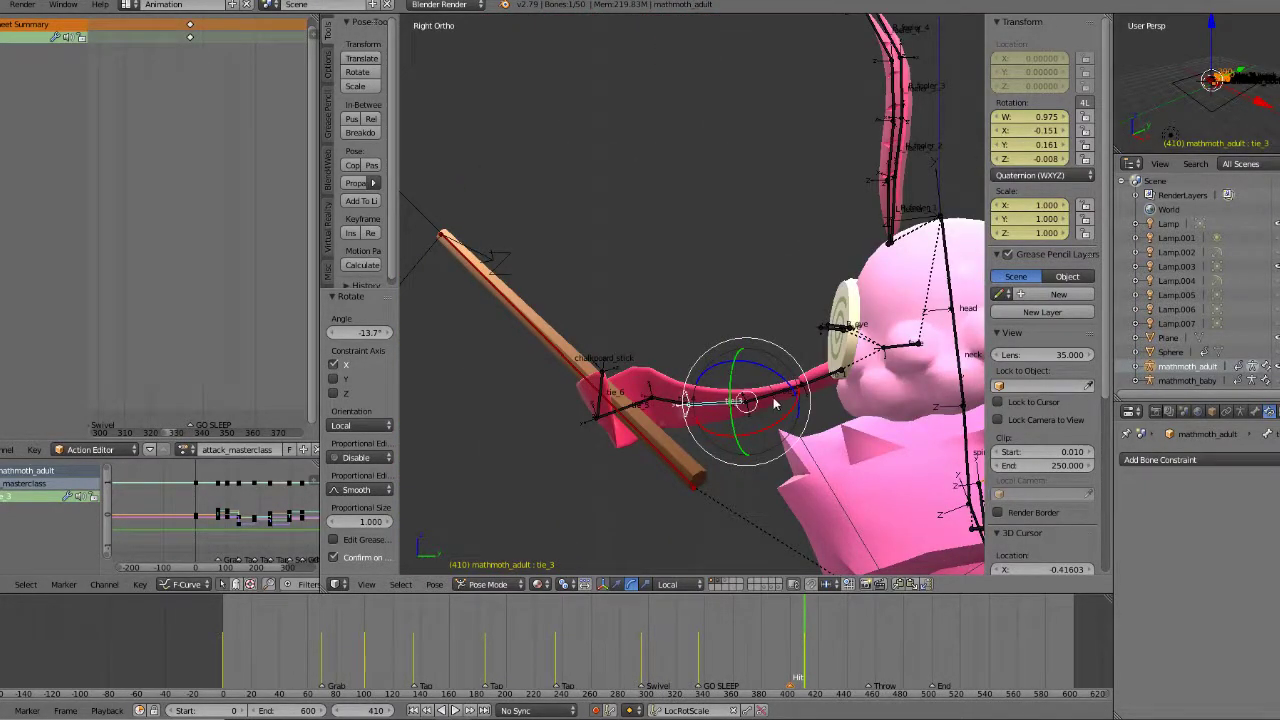
pyautogui.rightClick(652, 405)
pyautogui.moveTo(652, 405); pyautogui.dragTo(660, 390, button='middle')
pyautogui.moveTo(608, 328); pyautogui.dragTo(623, 337)
pyautogui.moveTo(623, 337); pyautogui.dragTo(596, 390, button='middle')
pyautogui.moveTo(591, 344); pyautogui.dragTo(546, 315)
pyautogui.press('KP_5')
pyautogui.moveTo(546, 315); pyautogui.dragTo(708, 335, button='middle')
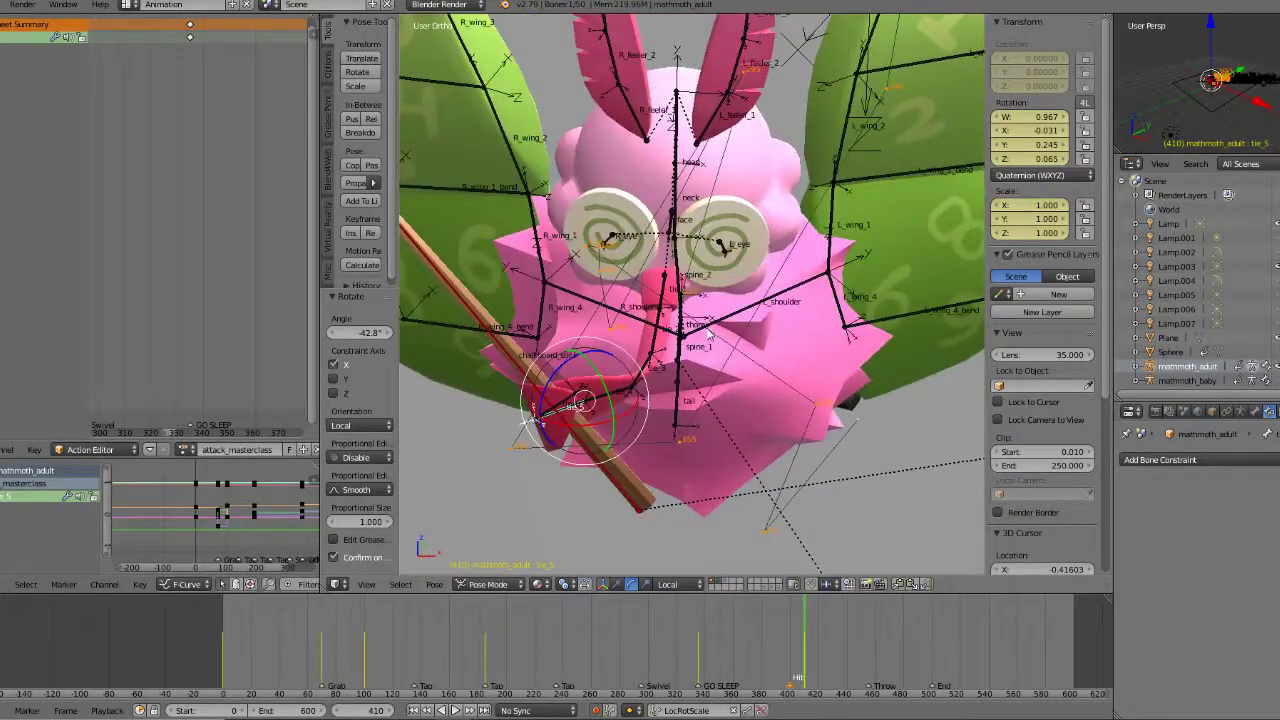
pyautogui.scroll(-2, 708, 338)
pyautogui.press('KP_1')
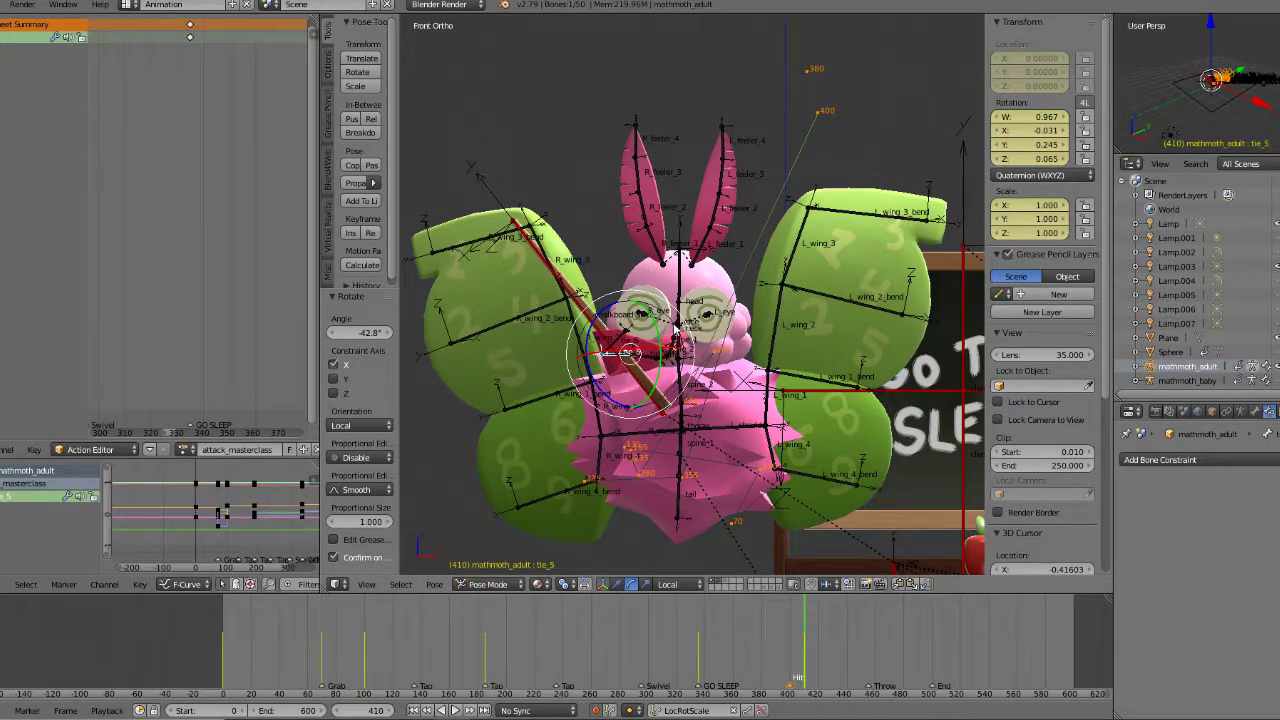
pyautogui.click(795, 661)
pyautogui.moveTo(800, 657); pyautogui.dragTo(804, 657)
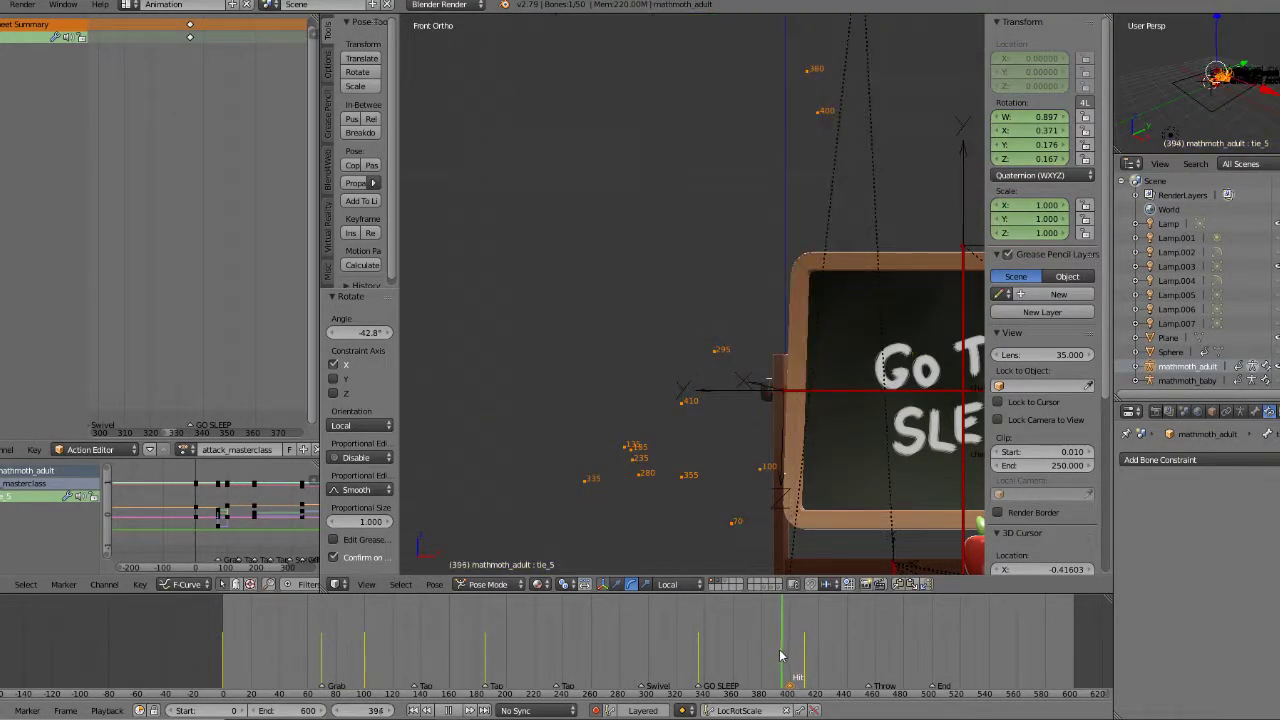
# Step: Play and scrub the animation from GO SLEEP through the Hit to examine the tie motion in front and angled views
pyautogui.click(814, 657)
pyautogui.moveTo(795, 654); pyautogui.dragTo(806, 654)
pyautogui.click(695, 634)
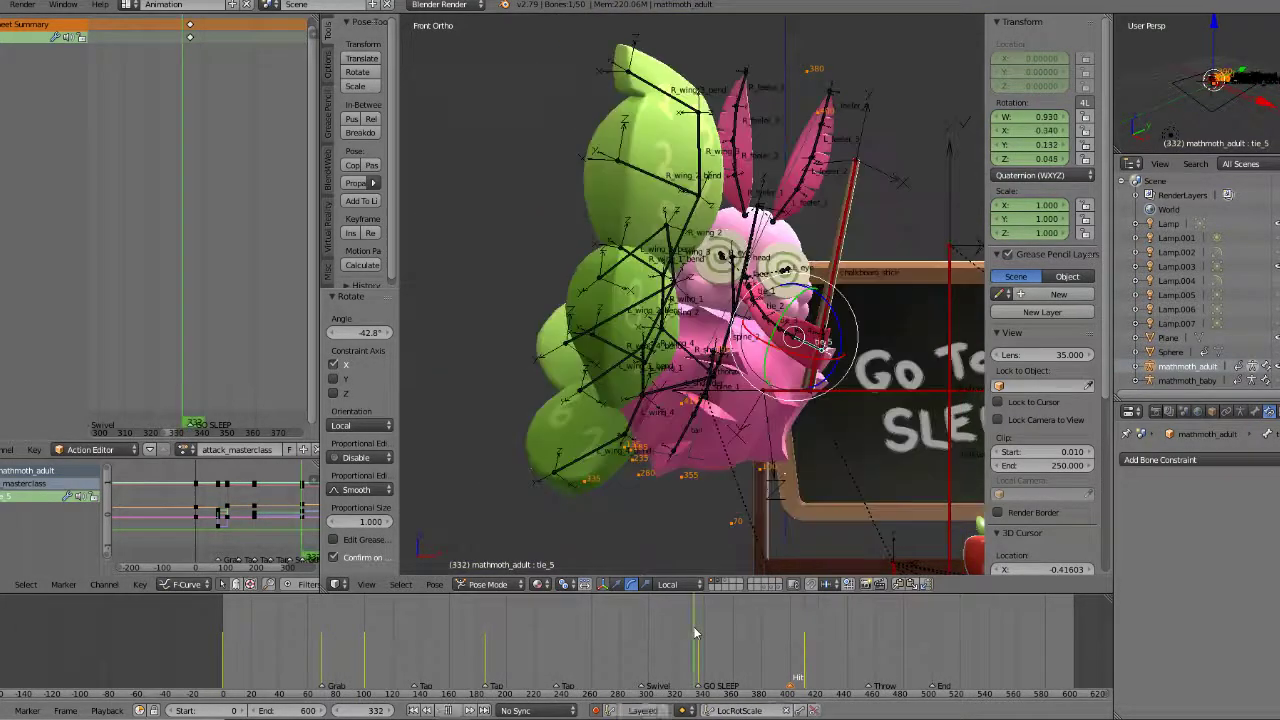
pyautogui.click(456, 710)
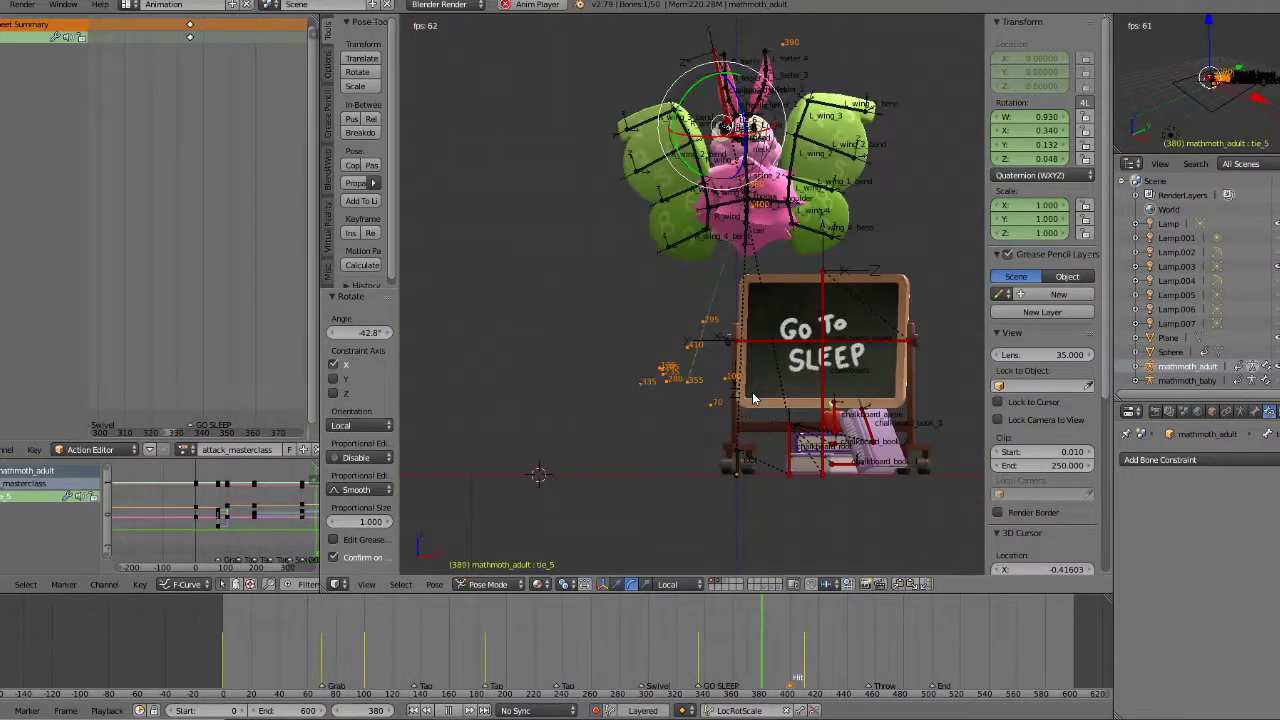
pyautogui.click(698, 650)
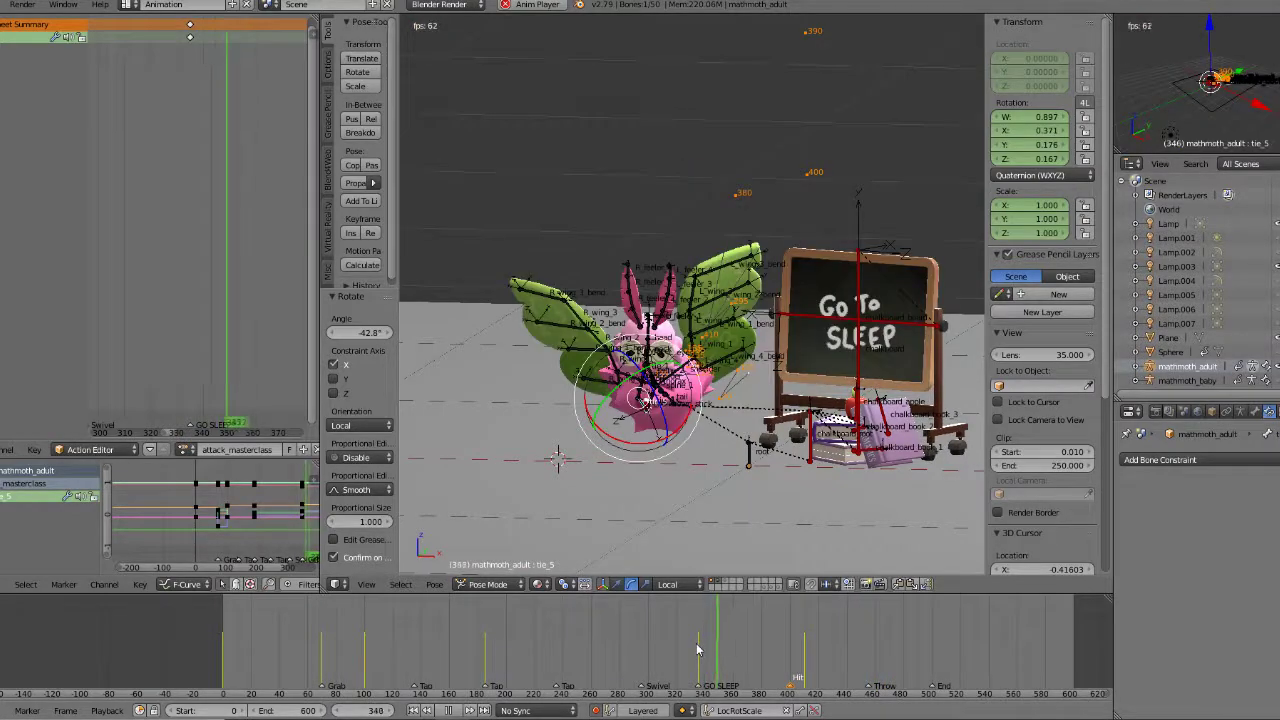
pyautogui.click(451, 712)
pyautogui.moveTo(745, 646); pyautogui.dragTo(806, 641)
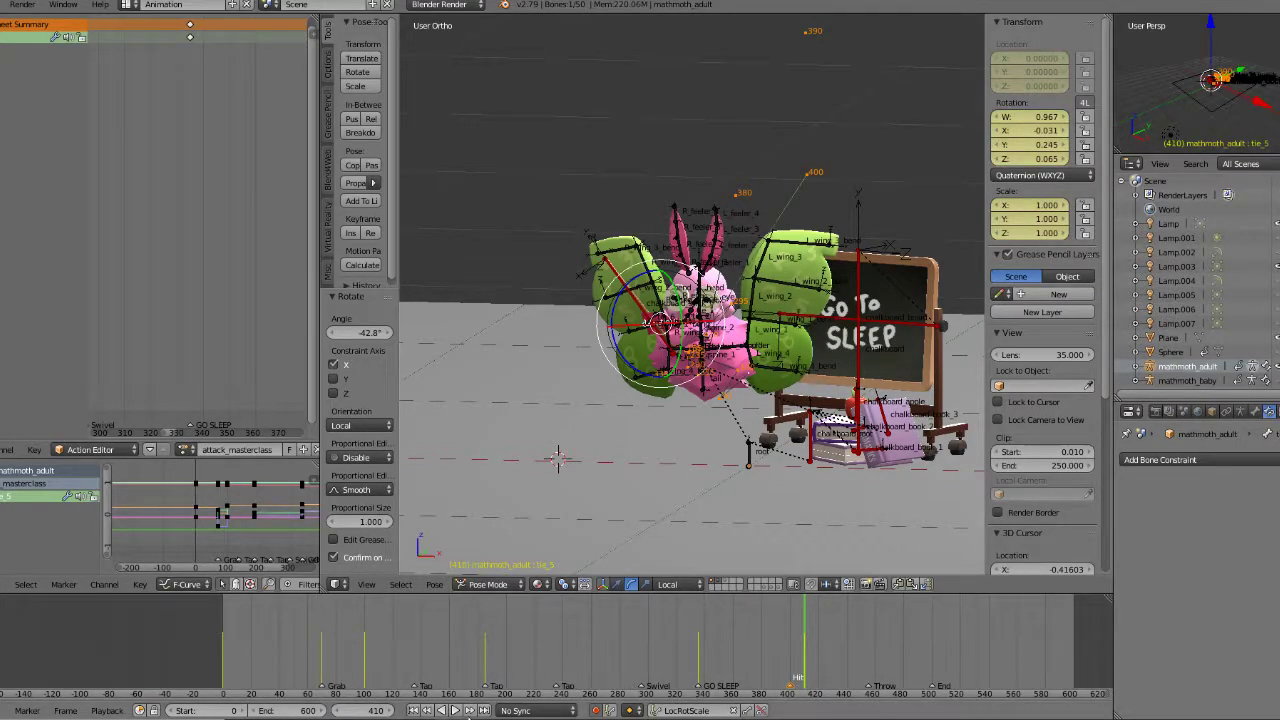
pyautogui.click(457, 711)
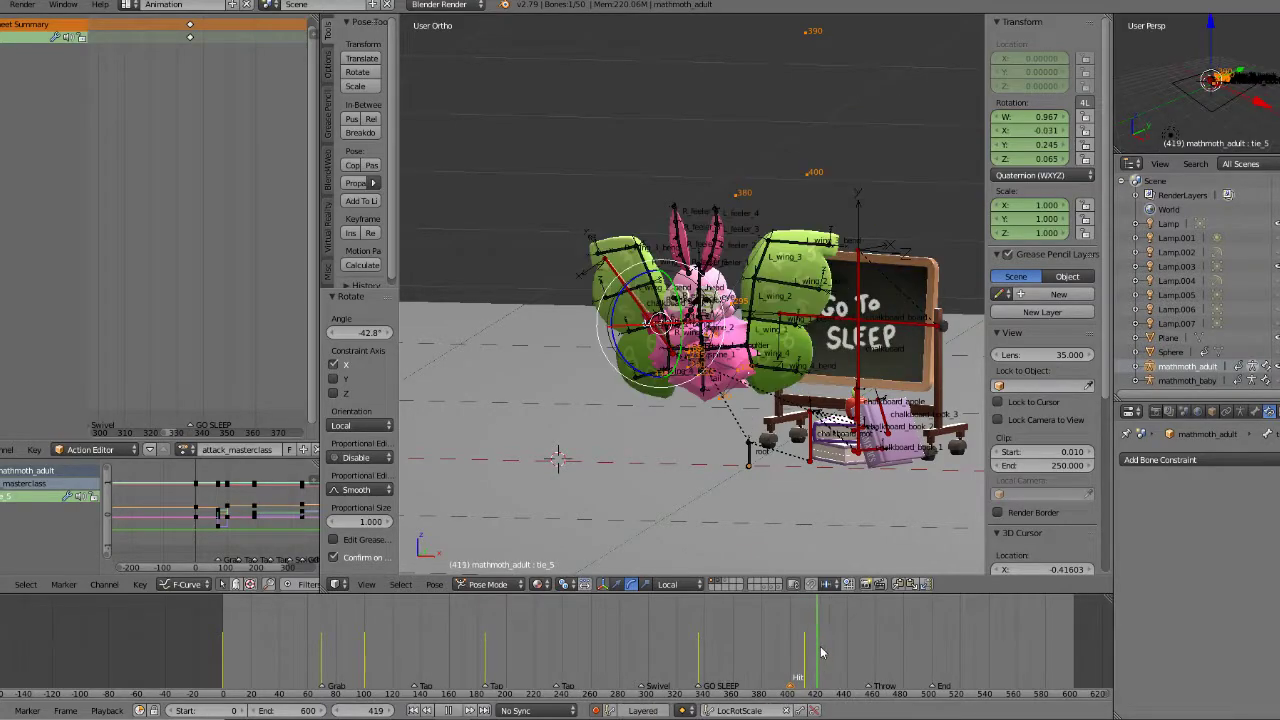
pyautogui.hotkey('alt', 'a')
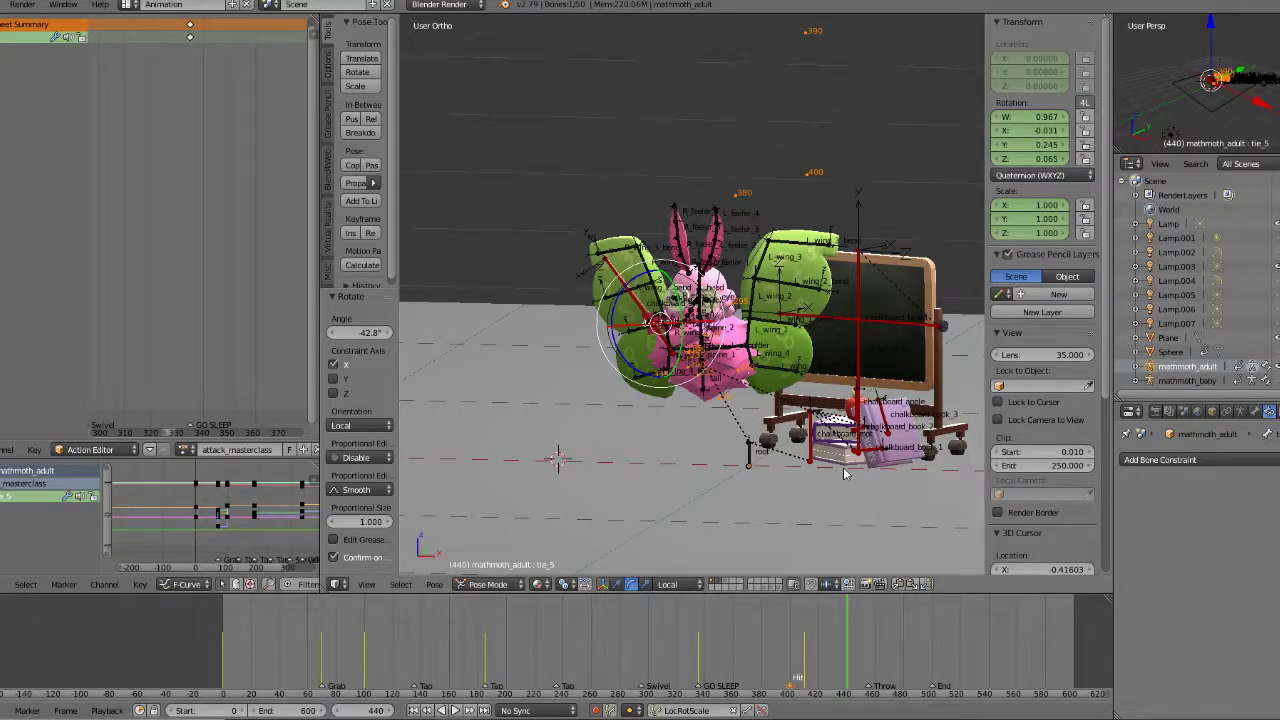
# Step: Rotate the tie_1 bone -13.7° in the right side view at frame 440 and check the stick from an angle
pyautogui.press('KP_1')
pyautogui.press('KP_3')
pyautogui.scroll(6, 806, 366)
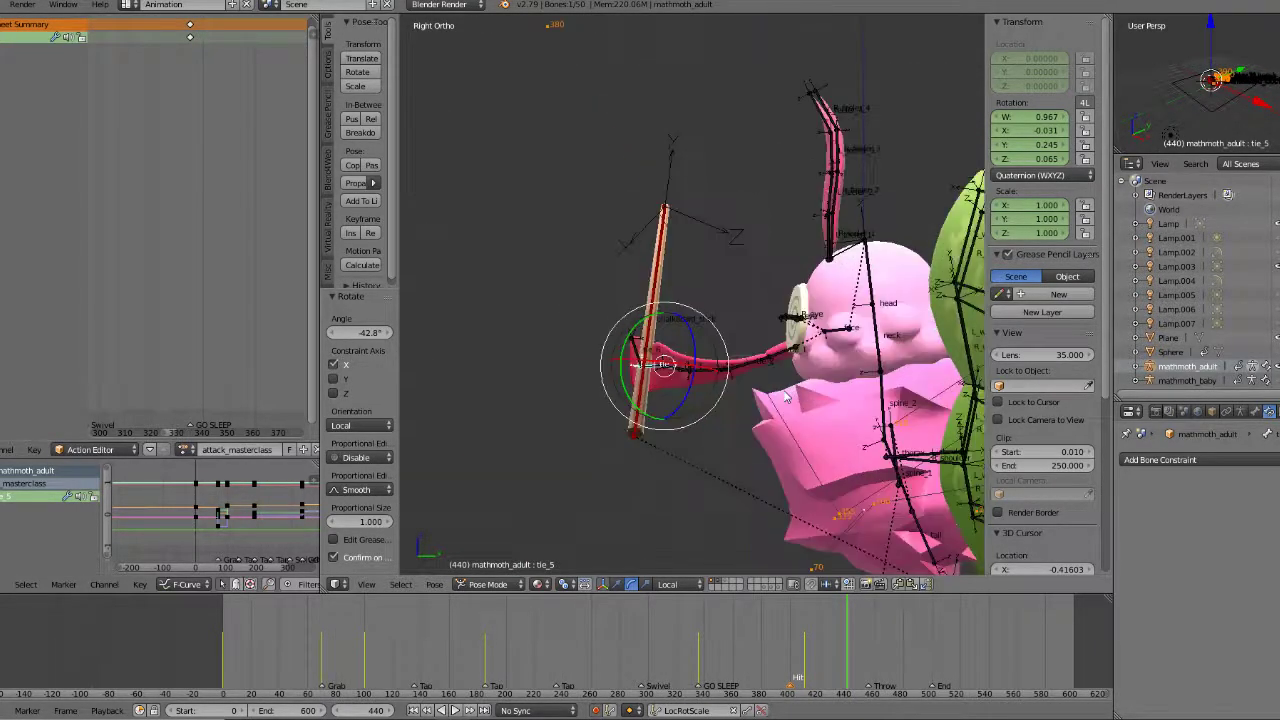
pyautogui.rightClick(806, 366)
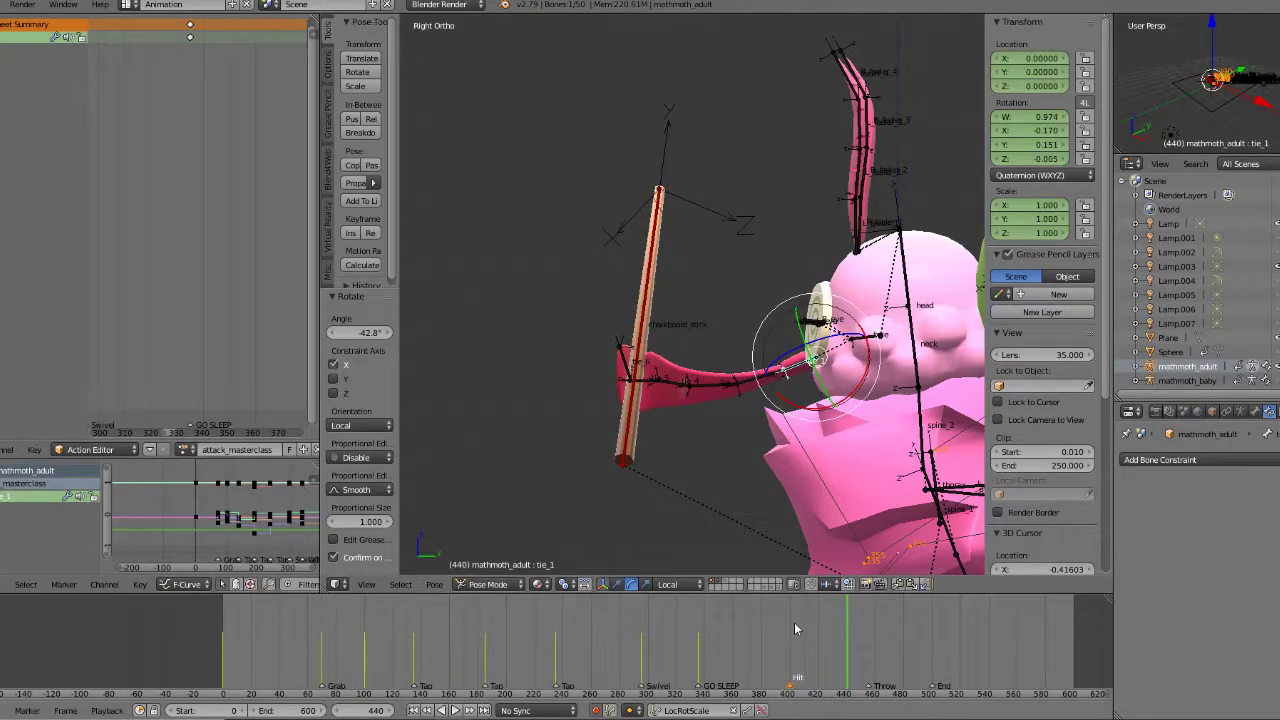
pyautogui.press('r')
pyautogui.click(817, 463)
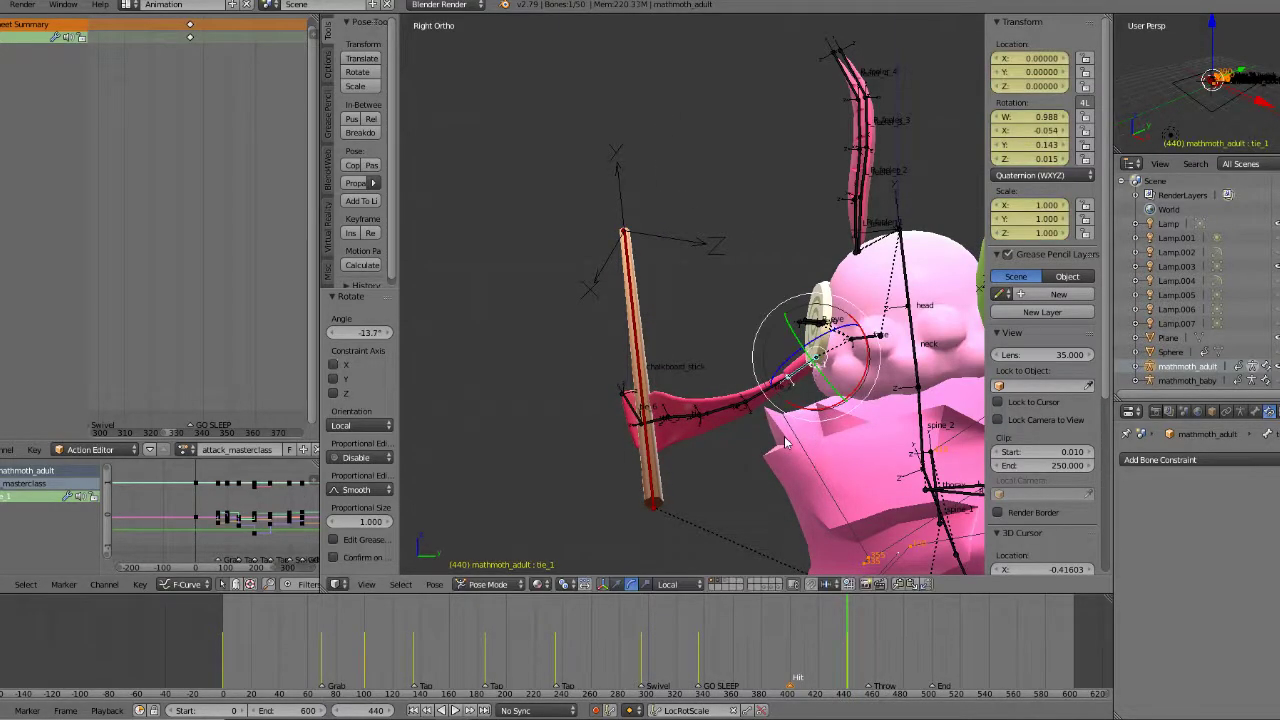
pyautogui.scroll(-3, 740, 436)
pyautogui.moveTo(735, 434); pyautogui.dragTo(855, 575, button='middle')
pyautogui.moveTo(796, 634); pyautogui.dragTo(848, 633)
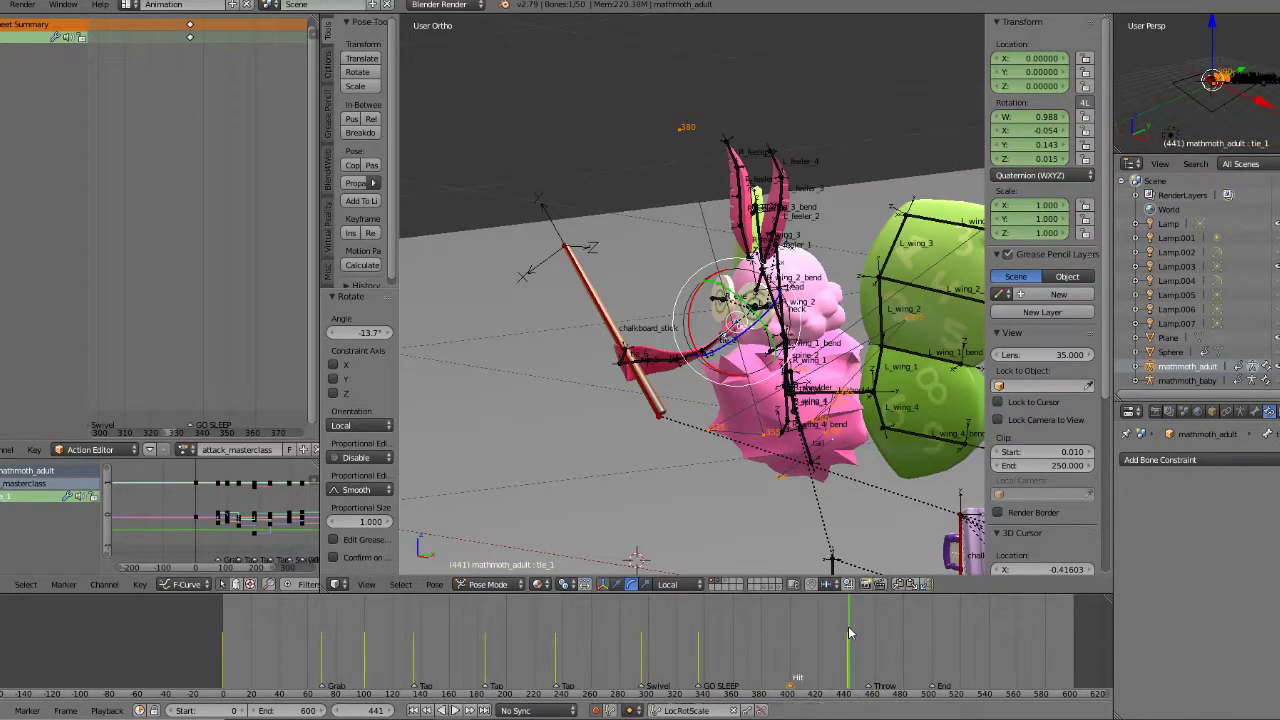
pyautogui.press('Left')
pyautogui.moveTo(740, 400); pyautogui.dragTo(768, 399, button='middle')
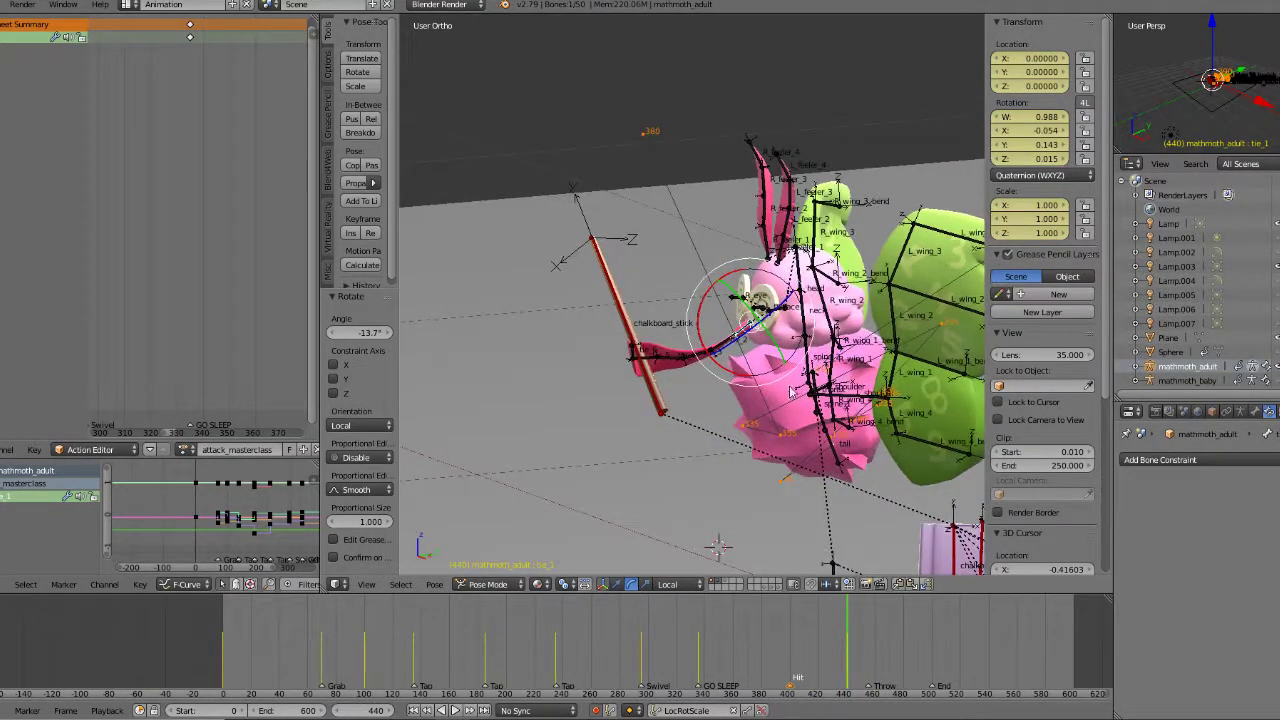
# Step: Bend the neck forward at frame 440, and rotate spine_2 13.4° about its local X axis
pyautogui.rightClick(806, 337)
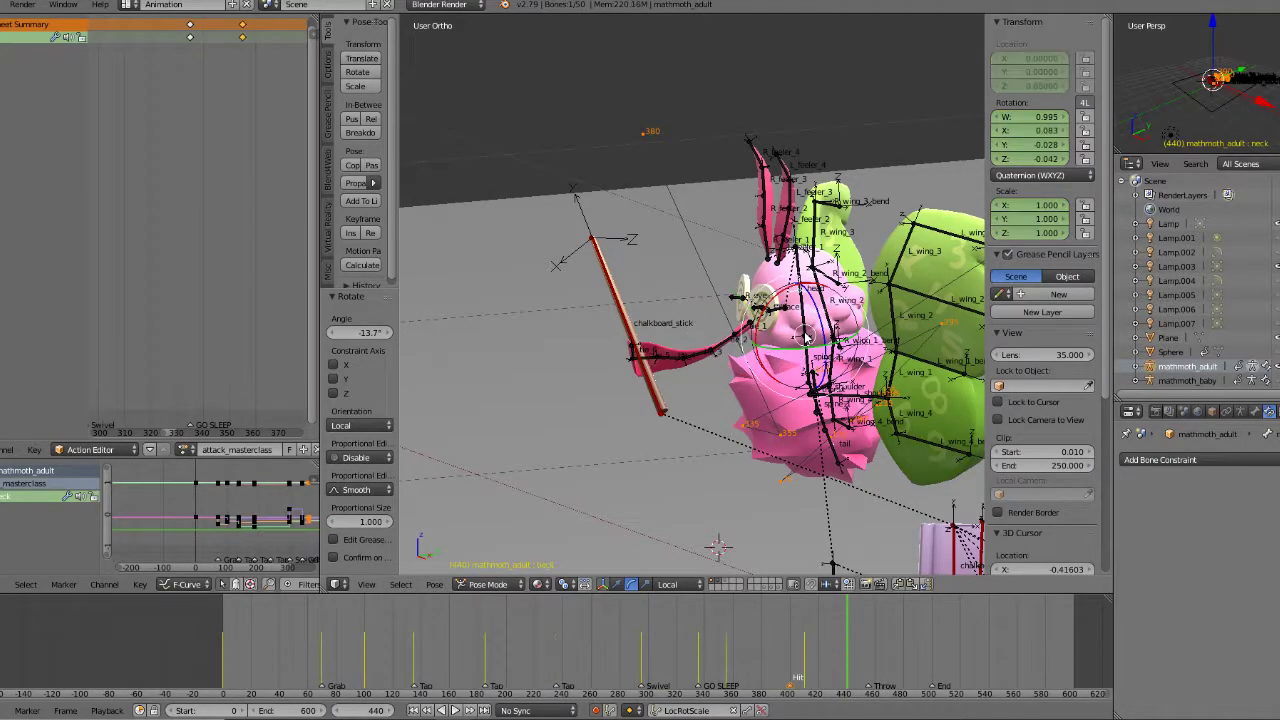
pyautogui.moveTo(761, 310); pyautogui.dragTo(765, 358)
pyautogui.rightClick(811, 361)
pyautogui.moveTo(789, 649); pyautogui.dragTo(848, 649)
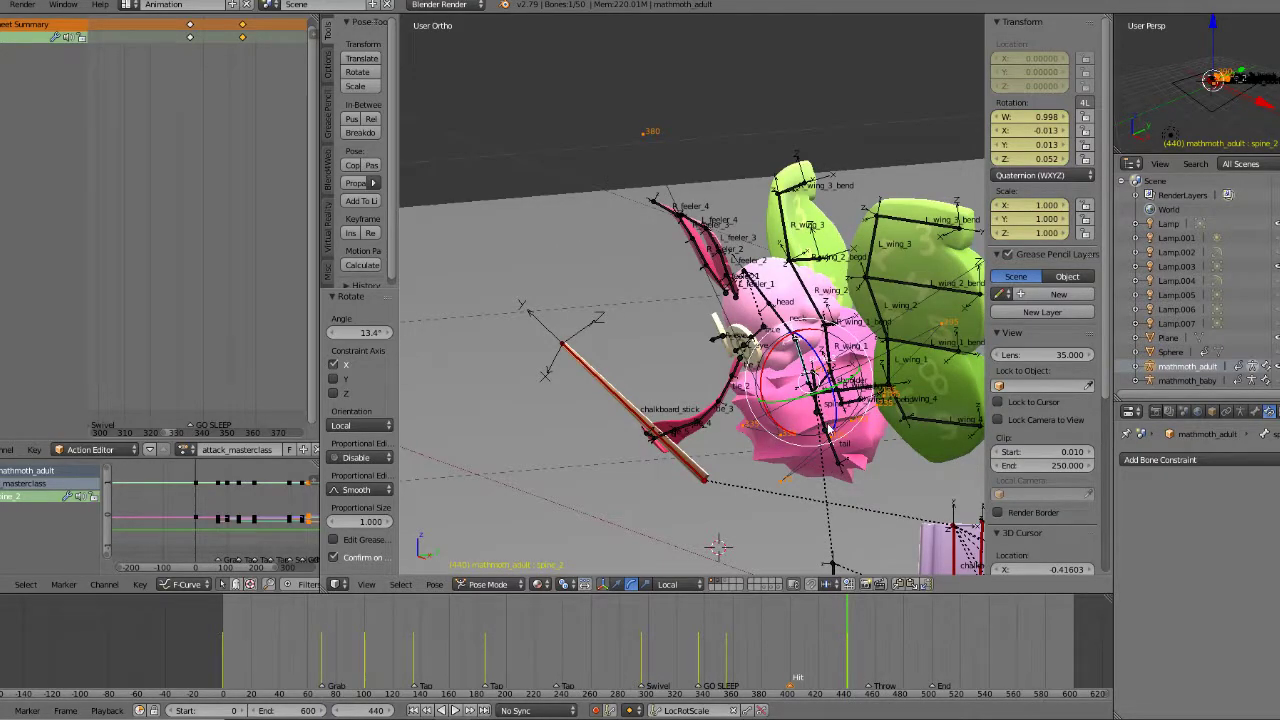
pyautogui.rightClick(828, 428)
pyautogui.moveTo(782, 428); pyautogui.dragTo(784, 421)
pyautogui.hotkey('ctrl', 'z')
# Step: Rotate the thorax -5.43° in the right side view at frame 440 and shift it -0.002 in Y and -0.011 in Z
pyautogui.rightClick(828, 452)
pyautogui.rightClick(815, 384)
pyautogui.press('KP_3')
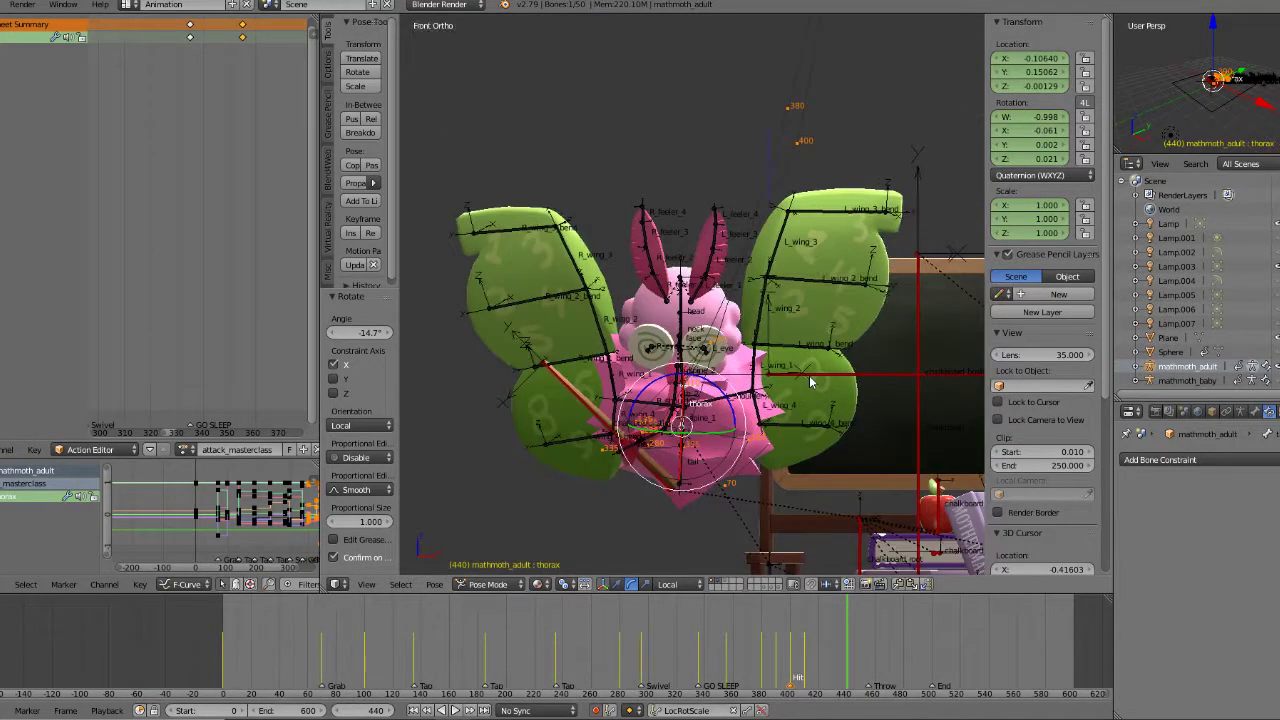
pyautogui.press('r')
pyautogui.click(866, 300)
pyautogui.press('g')
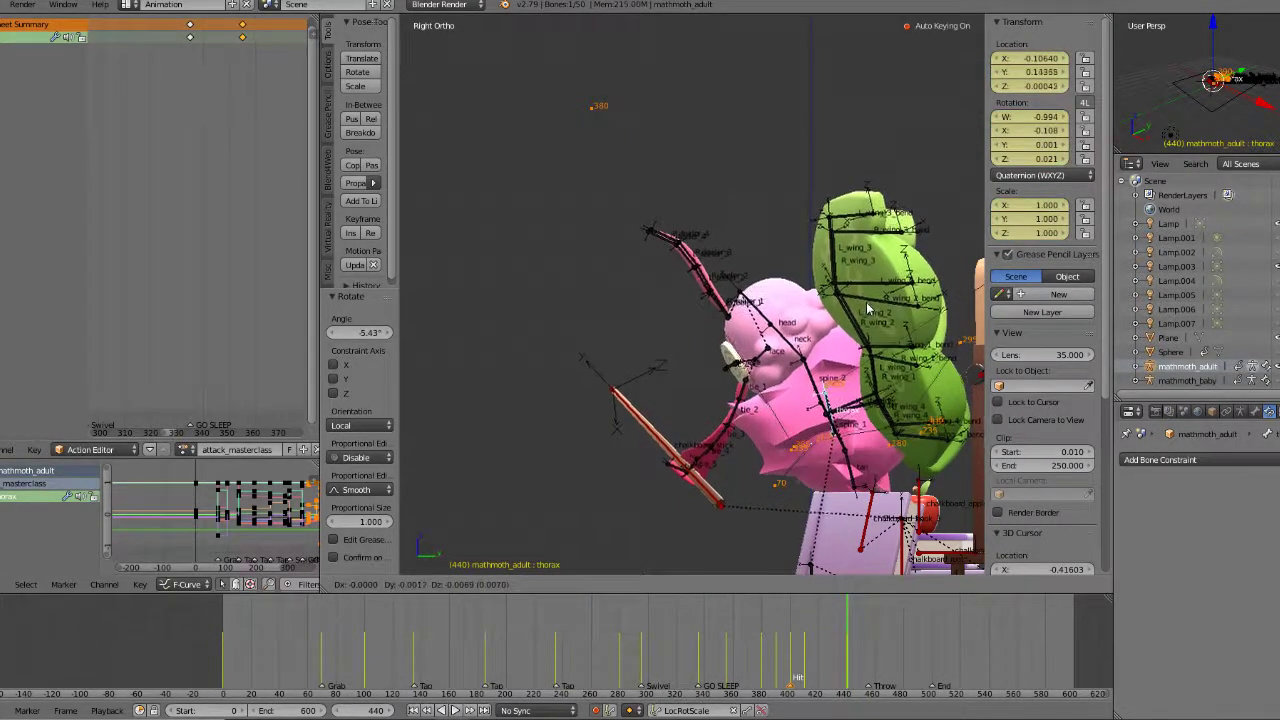
pyautogui.click(867, 304)
# Step: Scrub and play the animation around and after the Hit to examine the thorax settling from an angled view
pyautogui.click(801, 654)
pyautogui.hotkey('alt', 'a')
pyautogui.moveTo(801, 654); pyautogui.dragTo(850, 650)
pyautogui.moveTo(724, 484); pyautogui.dragTo(796, 530, button='middle')
pyautogui.click(796, 634)
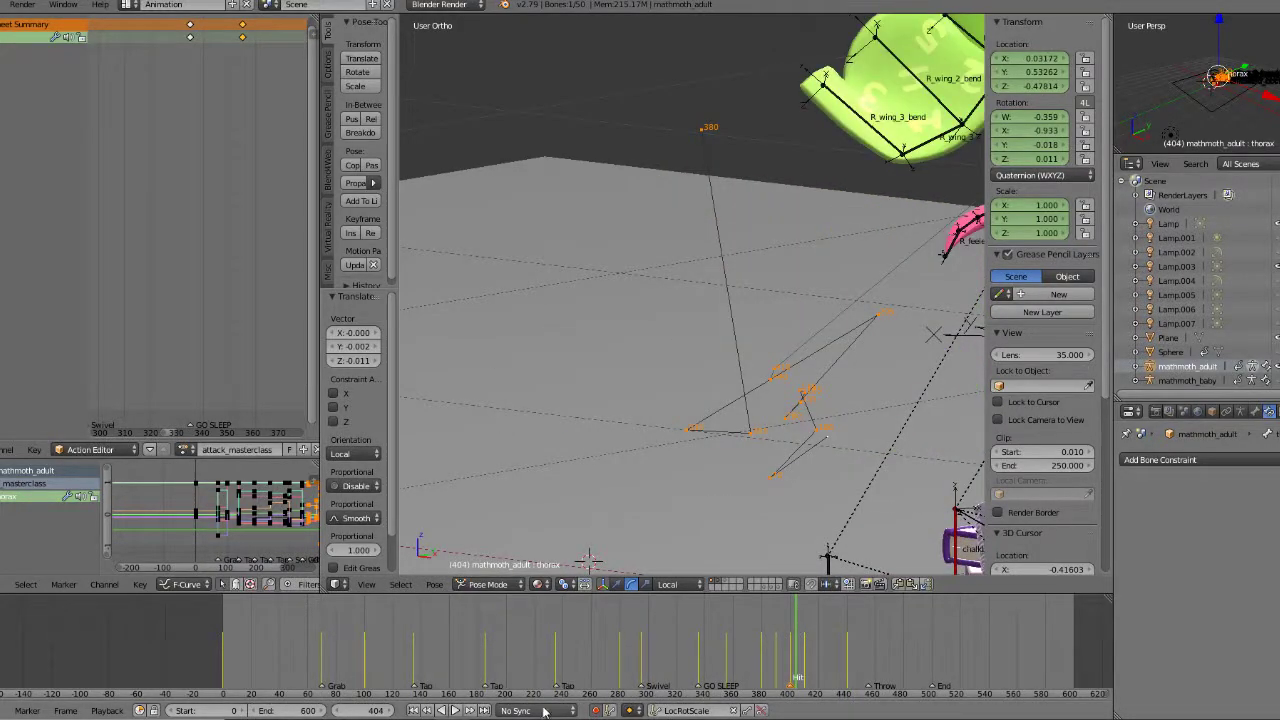
pyautogui.click(459, 711)
pyautogui.scroll(-3, 784, 379)
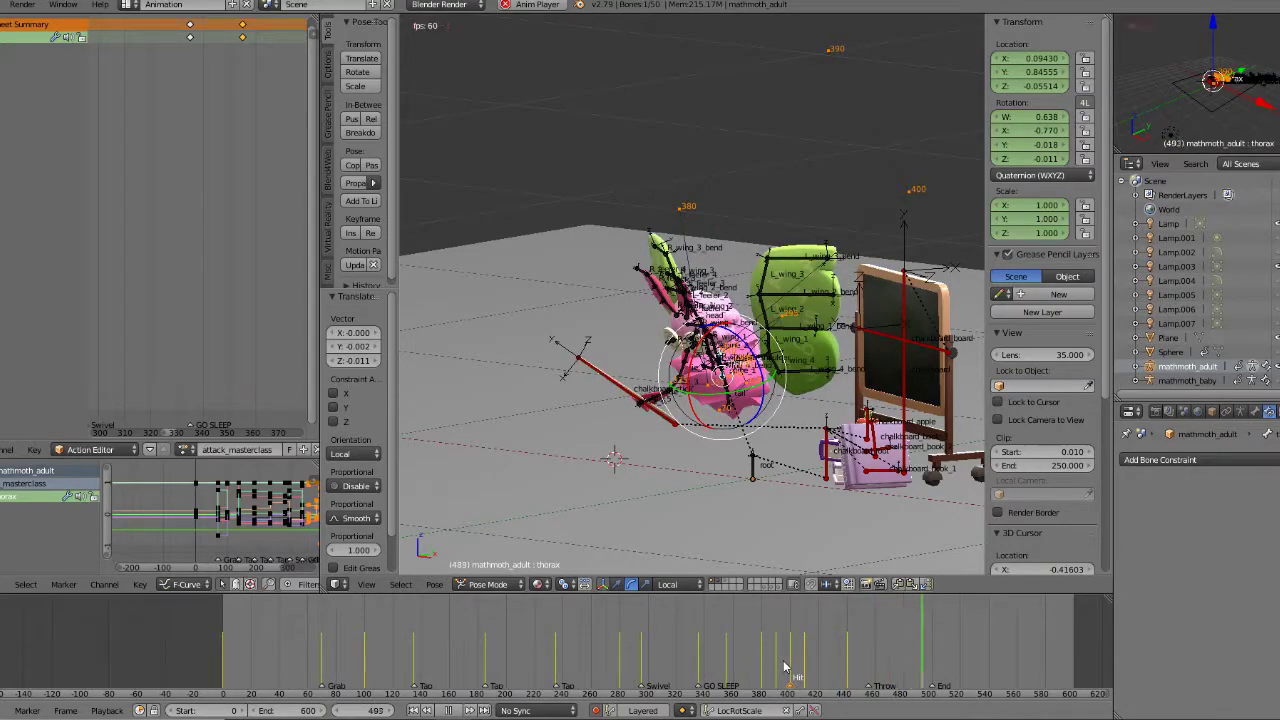
pyautogui.click(449, 711)
# Step: Rotate spine_2 and the neck backwards at the Throw marker, frame 455, in the right side view
pyautogui.moveTo(807, 643); pyautogui.dragTo(868, 638)
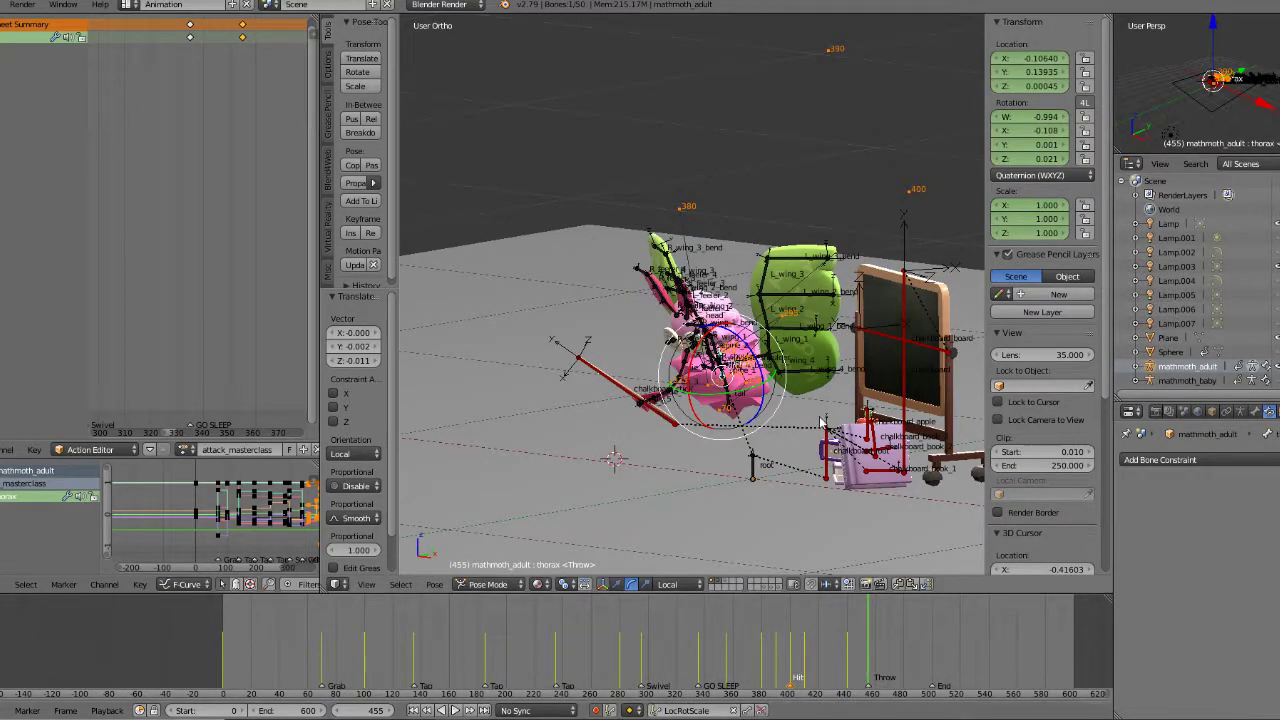
pyautogui.press('KP_1')
pyautogui.press('KP_3')
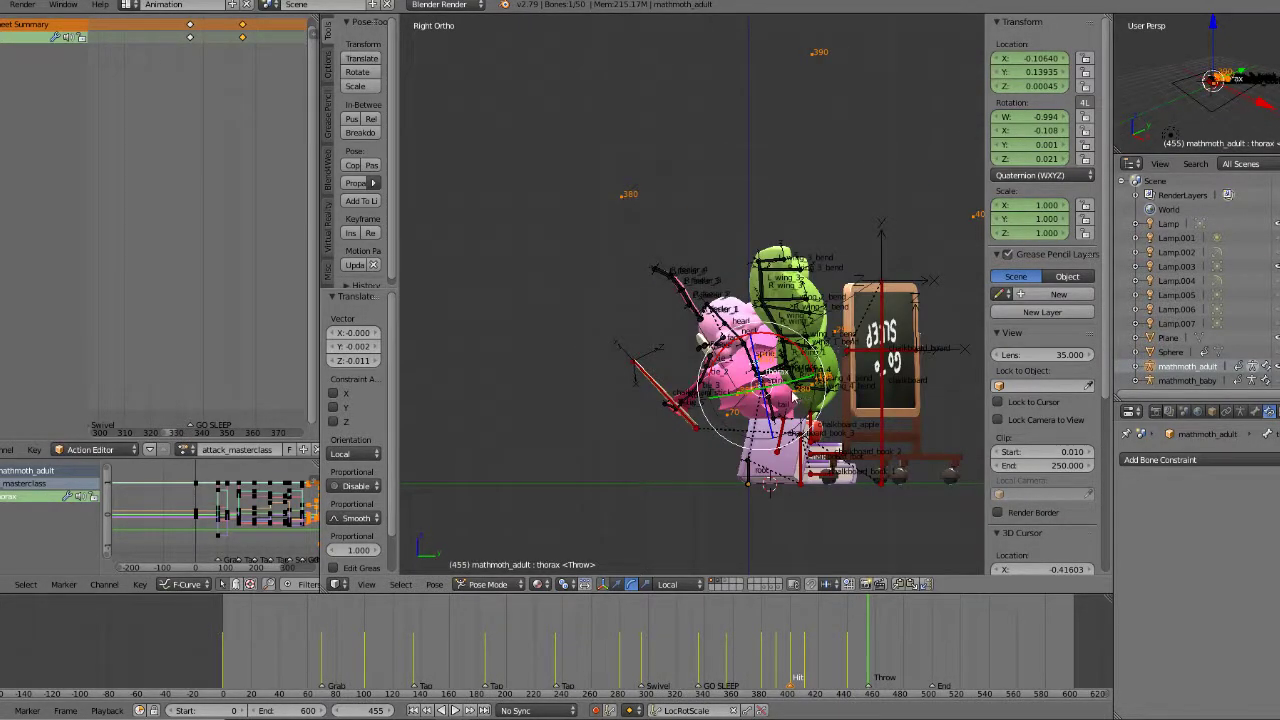
pyautogui.scroll(4, 795, 398)
pyautogui.rightClick(829, 428)
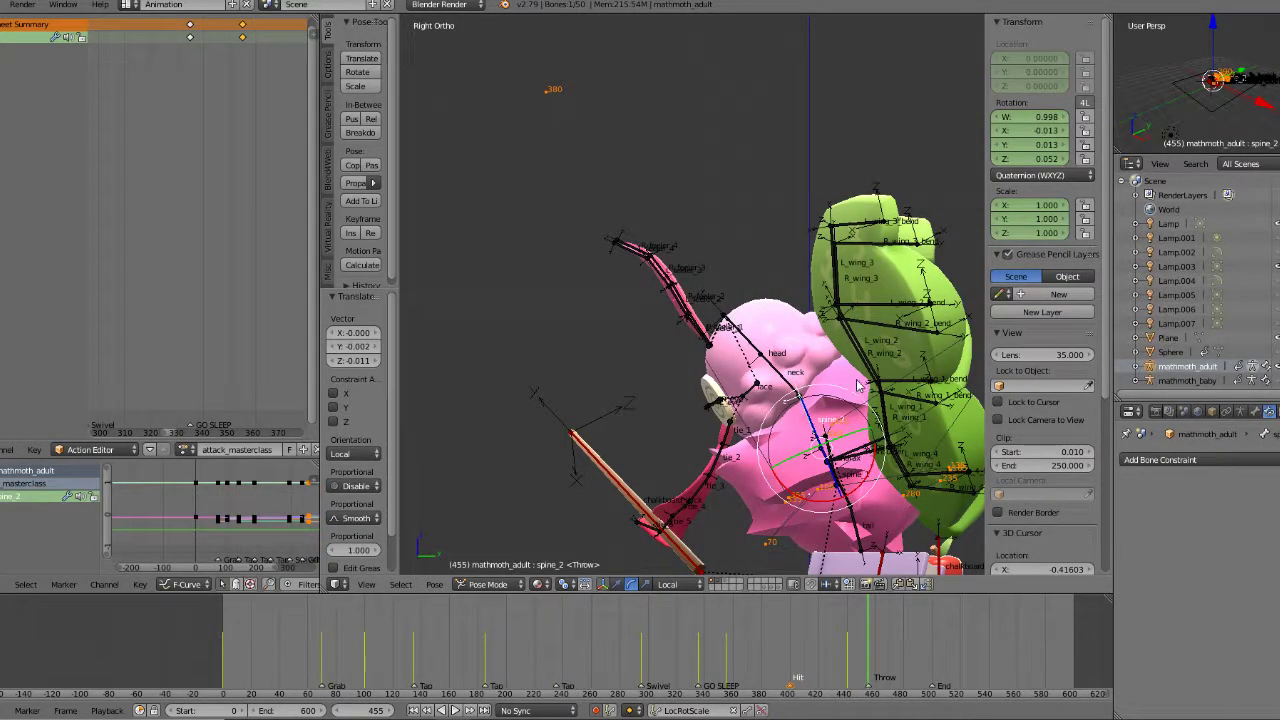
pyautogui.moveTo(859, 481); pyautogui.dragTo(842, 497)
pyautogui.rightClick(815, 368)
pyautogui.moveTo(843, 355); pyautogui.dragTo(778, 388)
# Step: Rotate tie_1 -61.3° about its local X axis at frame 455, and rotate tie_4 23.1° in the front view
pyautogui.rightClick(770, 345)
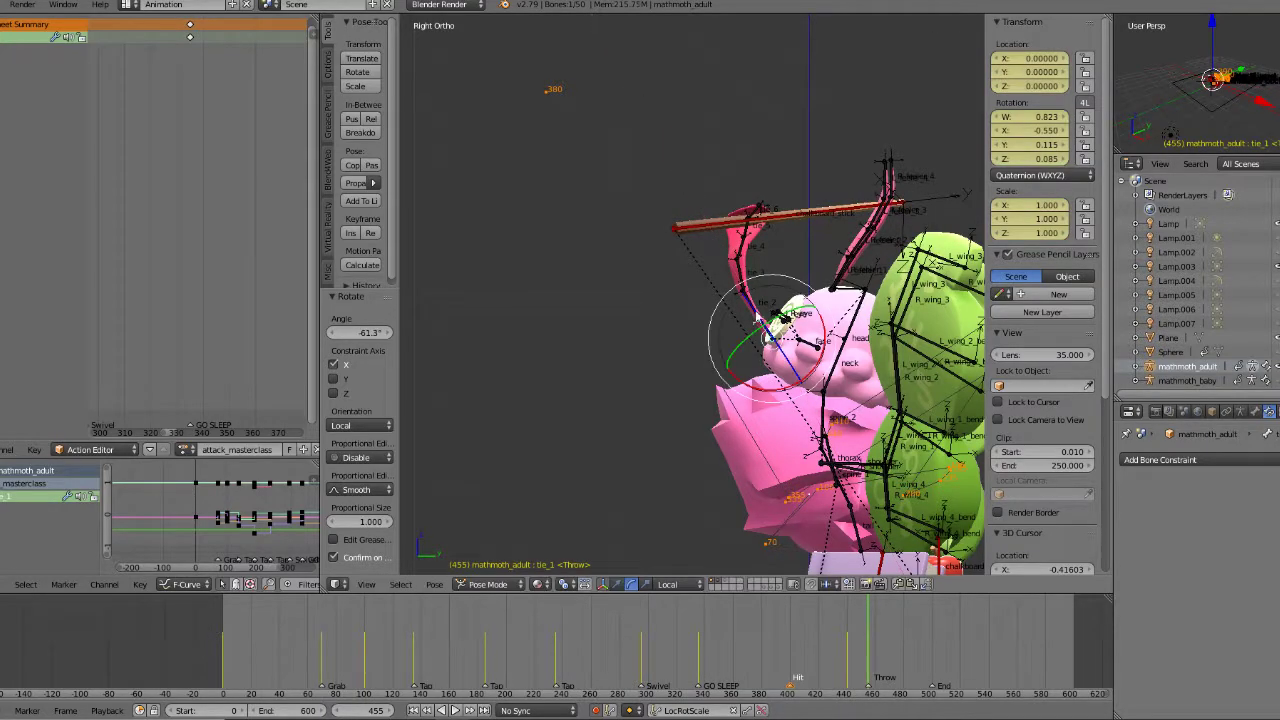
pyautogui.rightClick(740, 257)
pyautogui.moveTo(747, 243); pyautogui.dragTo(796, 245, button='middle')
pyautogui.press('KP_1')
pyautogui.press('KP_3')
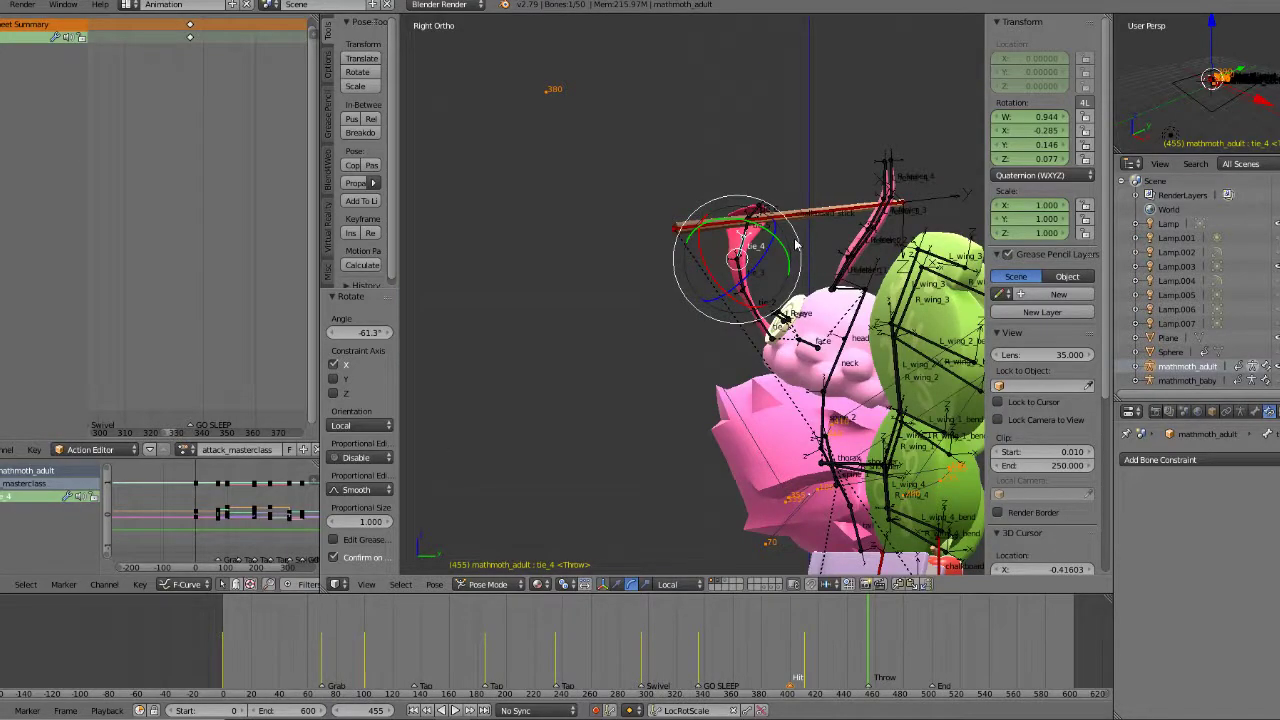
pyautogui.press('KP_1')
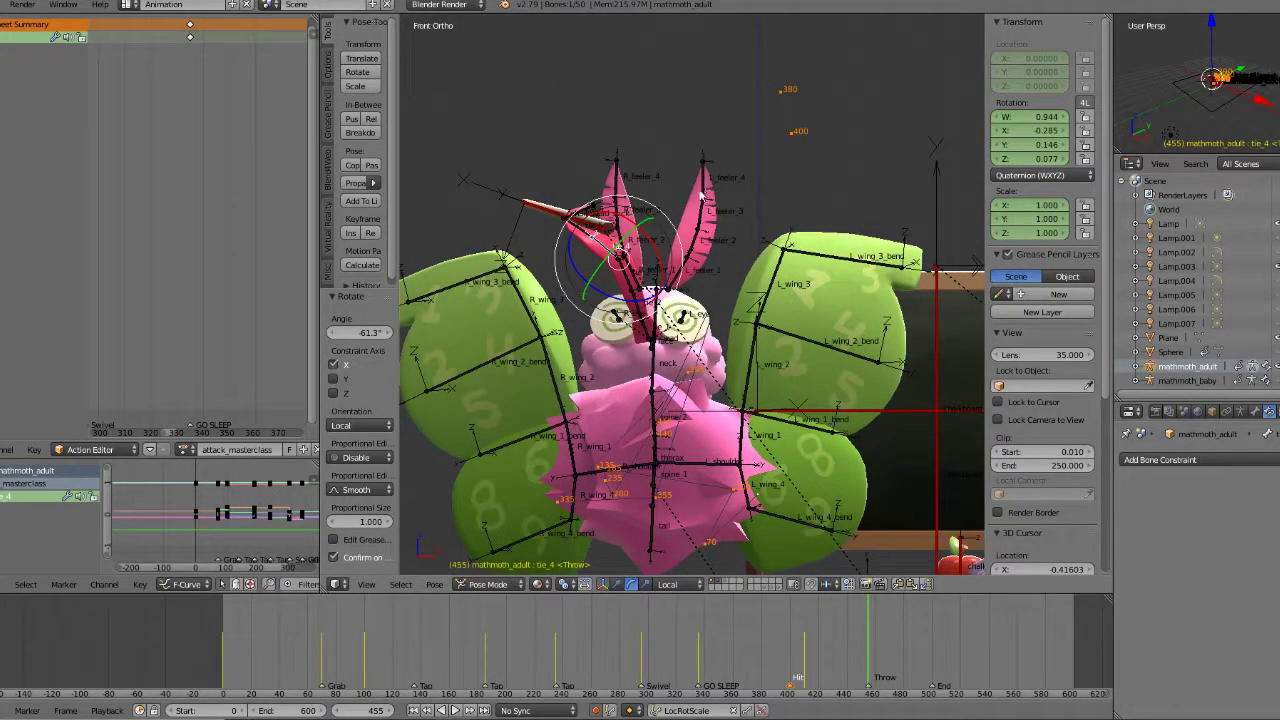
pyautogui.press('r')
pyautogui.click(640, 330)
pyautogui.press('i')
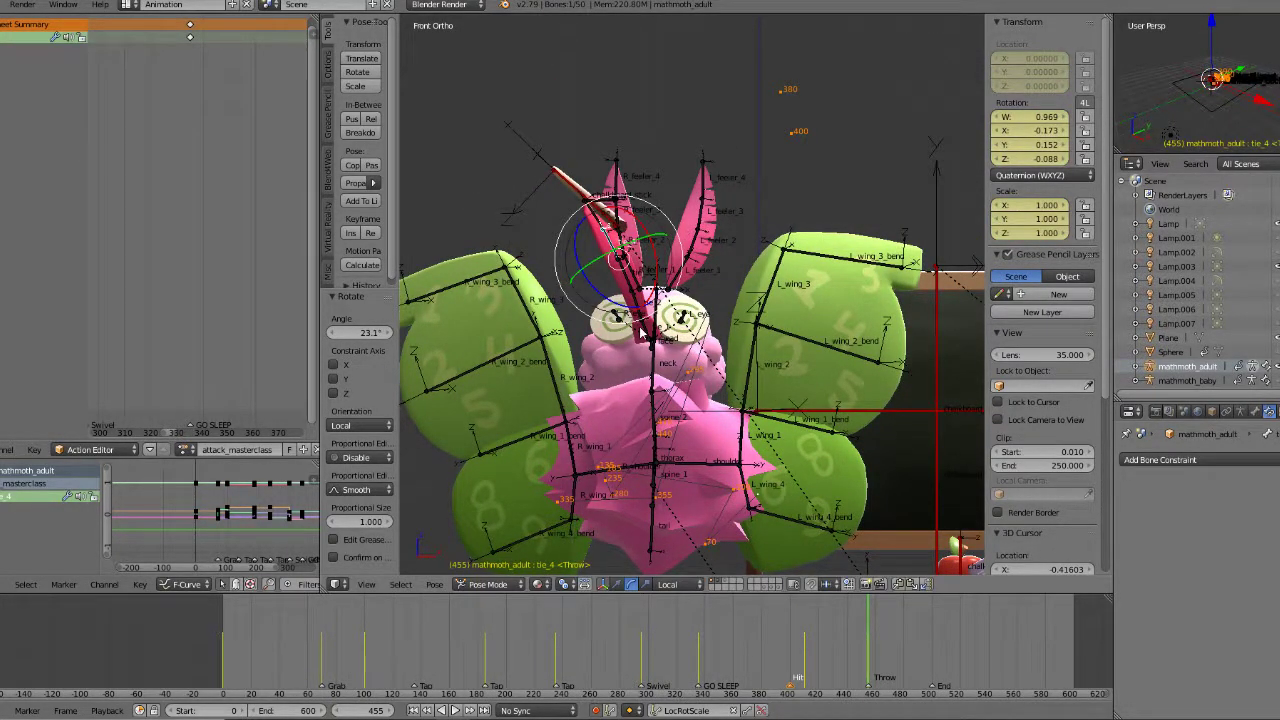
# Step: Rotate tie_1 14° in the front view at frame 455, and rotate tie_6 -79.7° about its local X axis
pyautogui.rightClick(645, 335)
pyautogui.press('r')
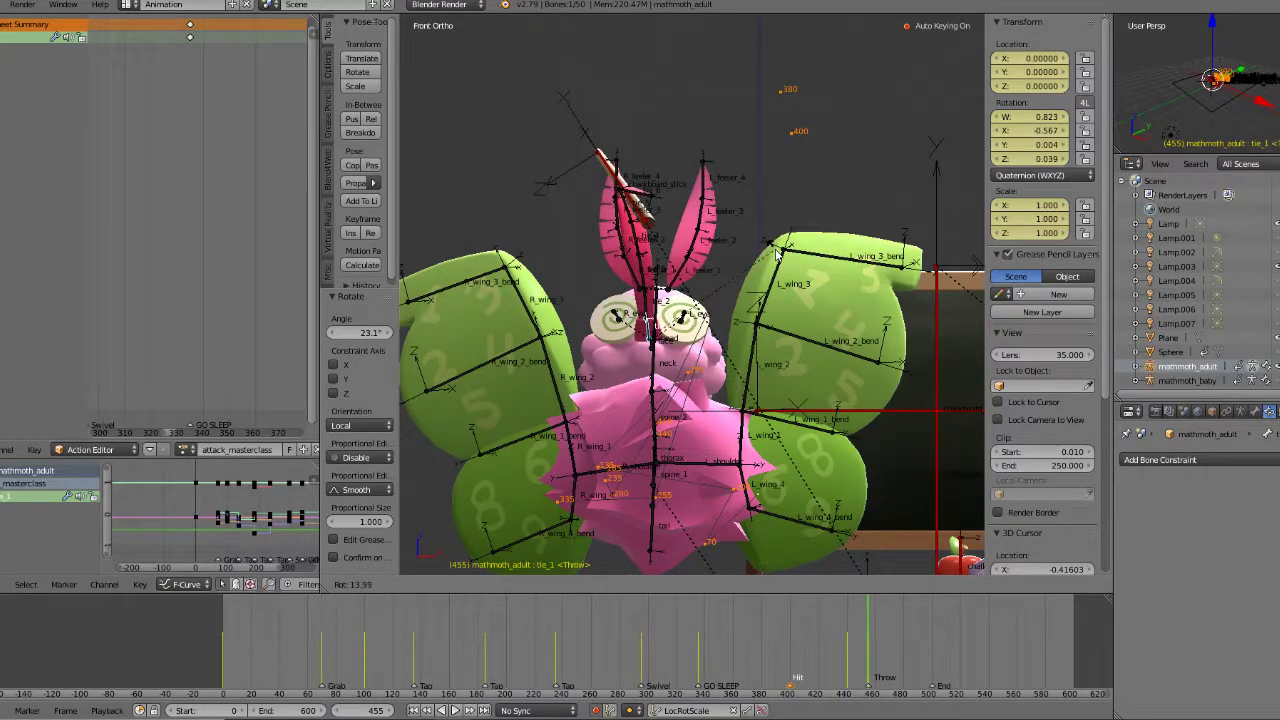
pyautogui.click(650, 217)
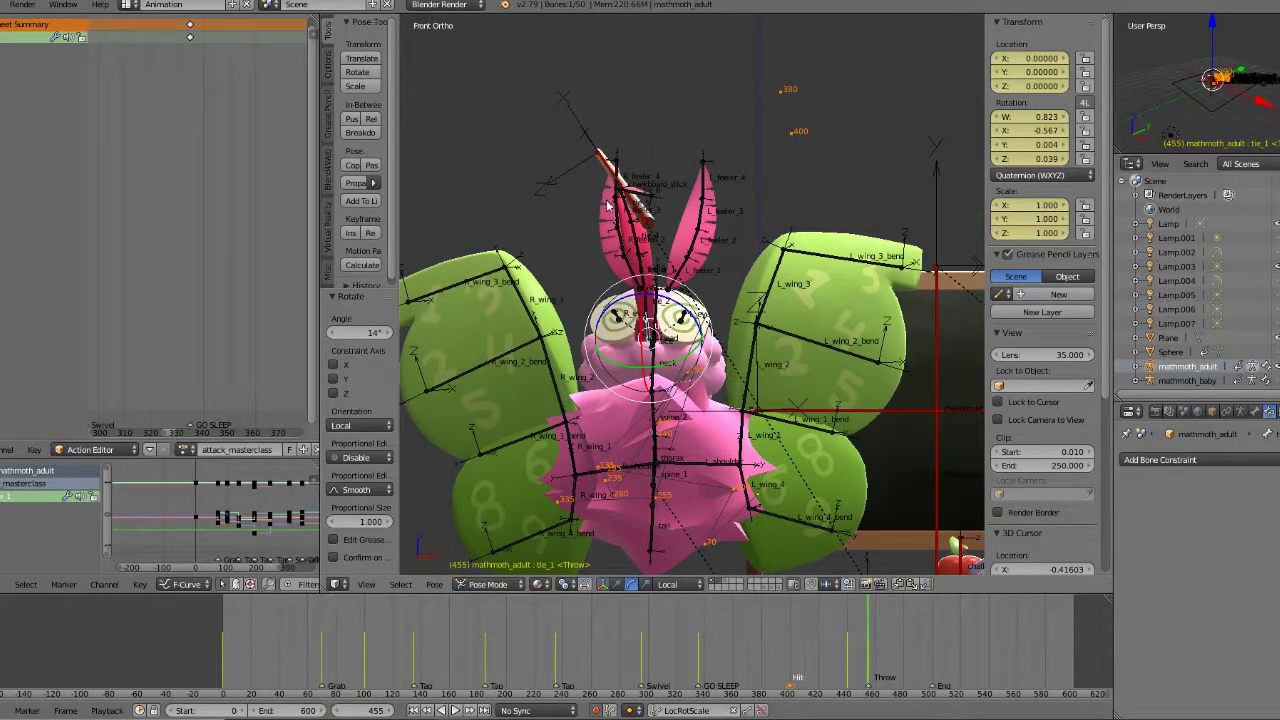
pyautogui.rightClick(635, 198)
pyautogui.moveTo(622, 150); pyautogui.dragTo(538, 198)
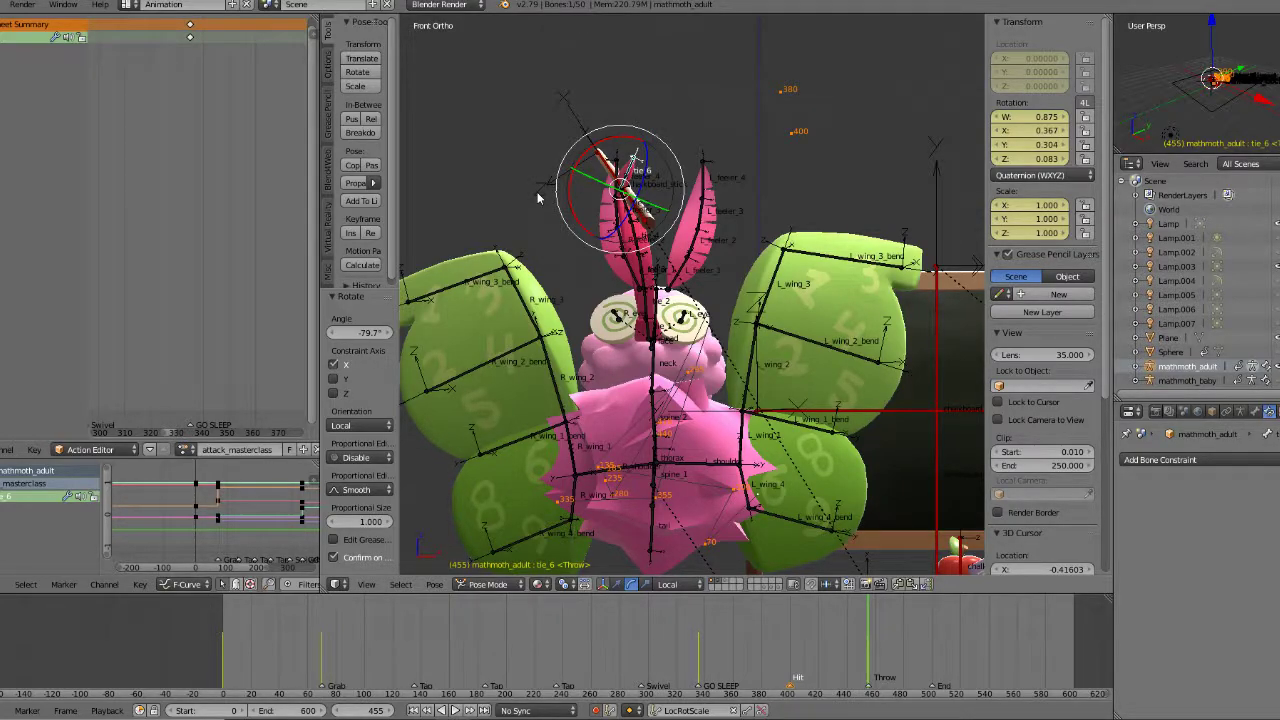
# Step: Play and scrub the animation from before the Hit through the Throw to examine the stick motion from several angles
pyautogui.moveTo(830, 635); pyautogui.dragTo(870, 636)
pyautogui.moveTo(750, 400); pyautogui.dragTo(690, 426, button='middle')
pyautogui.click(752, 641)
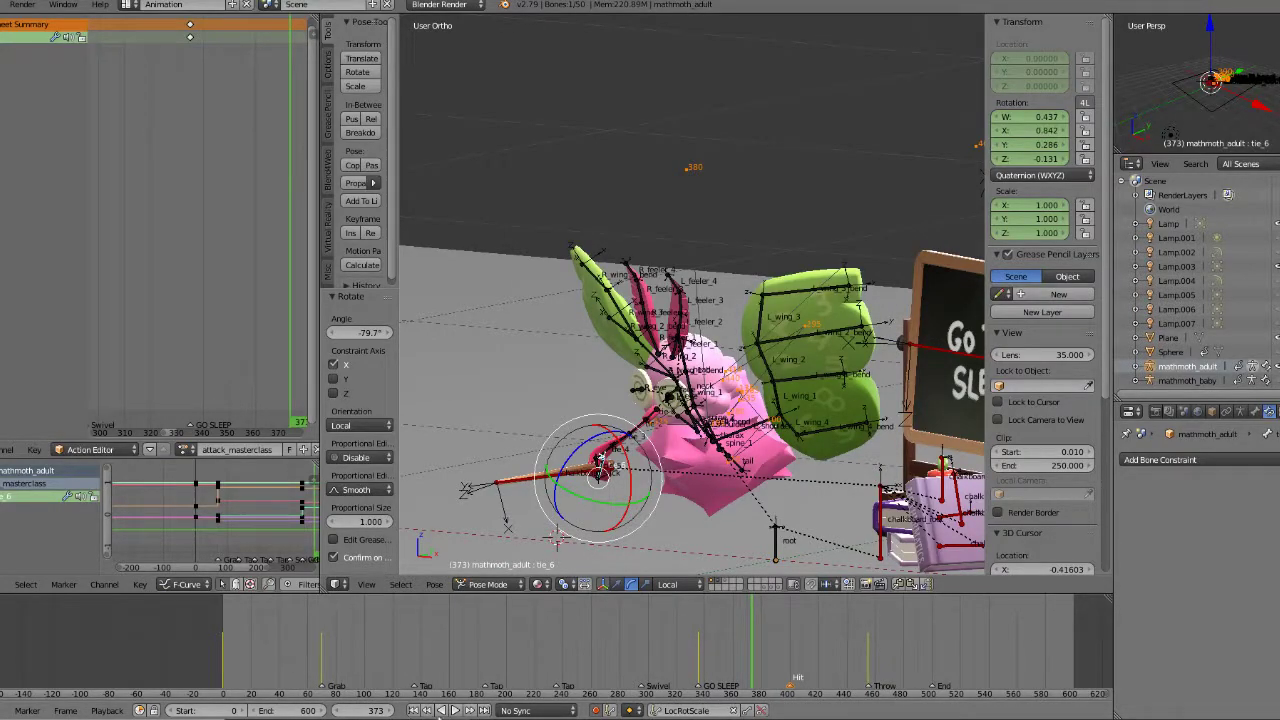
pyautogui.click(455, 710)
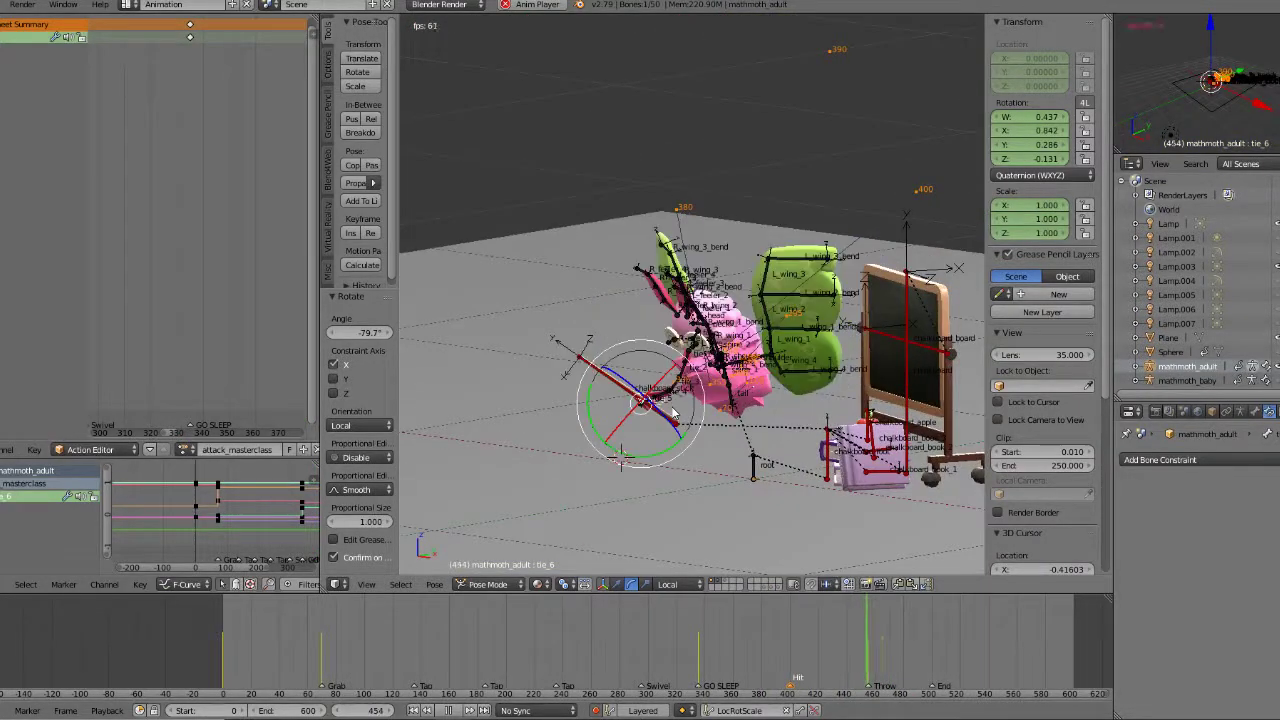
pyautogui.moveTo(766, 392); pyautogui.dragTo(715, 455, button='middle')
pyautogui.click(850, 648)
pyautogui.click(782, 645)
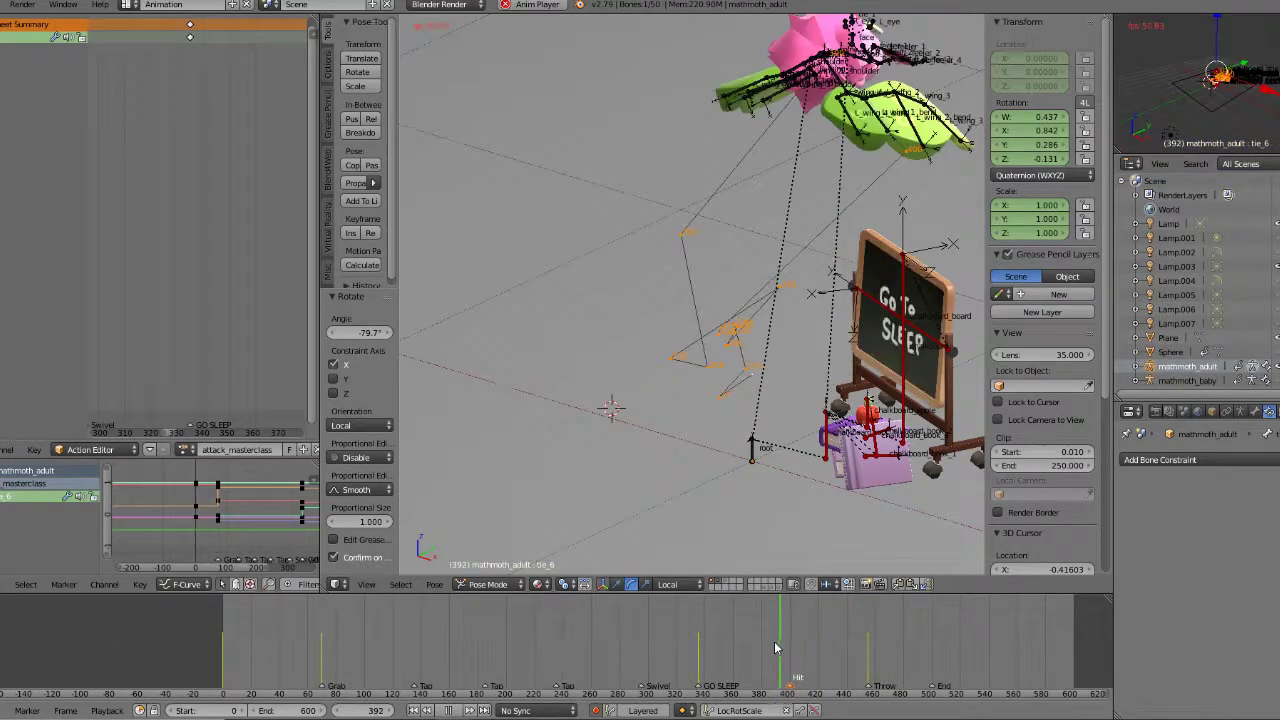
pyautogui.moveTo(731, 473); pyautogui.dragTo(712, 355, button='middle')
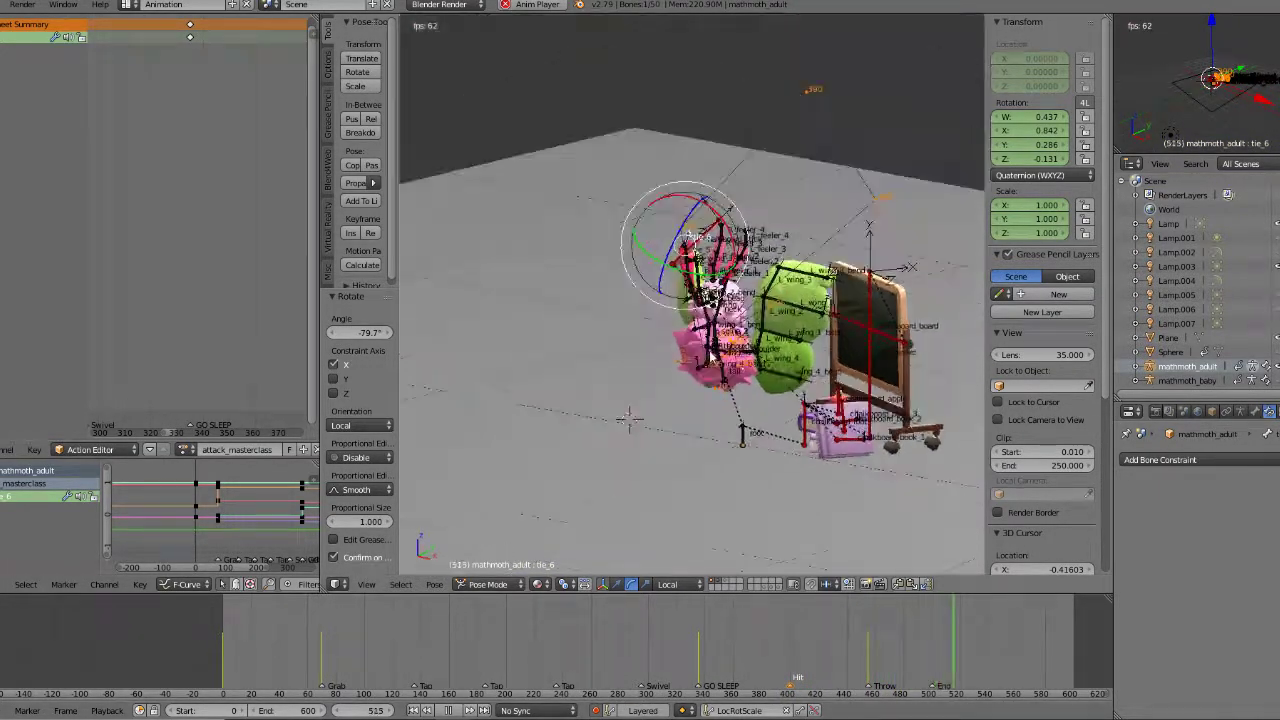
pyautogui.click(799, 656)
pyautogui.click(793, 658)
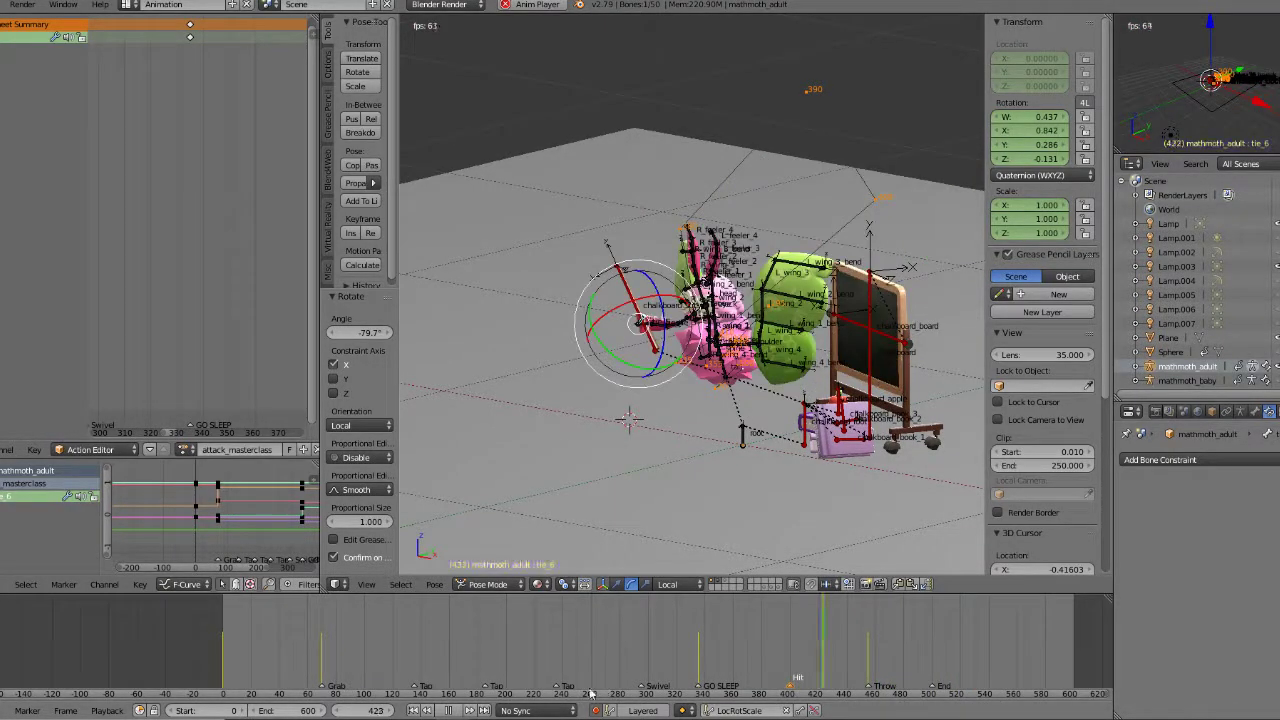
pyautogui.click(449, 710)
# Step: Rotate the thorax bone forwards and move it slightly down at frame 440 in the right side view
pyautogui.click(844, 645)
pyautogui.scroll(6, 808, 443)
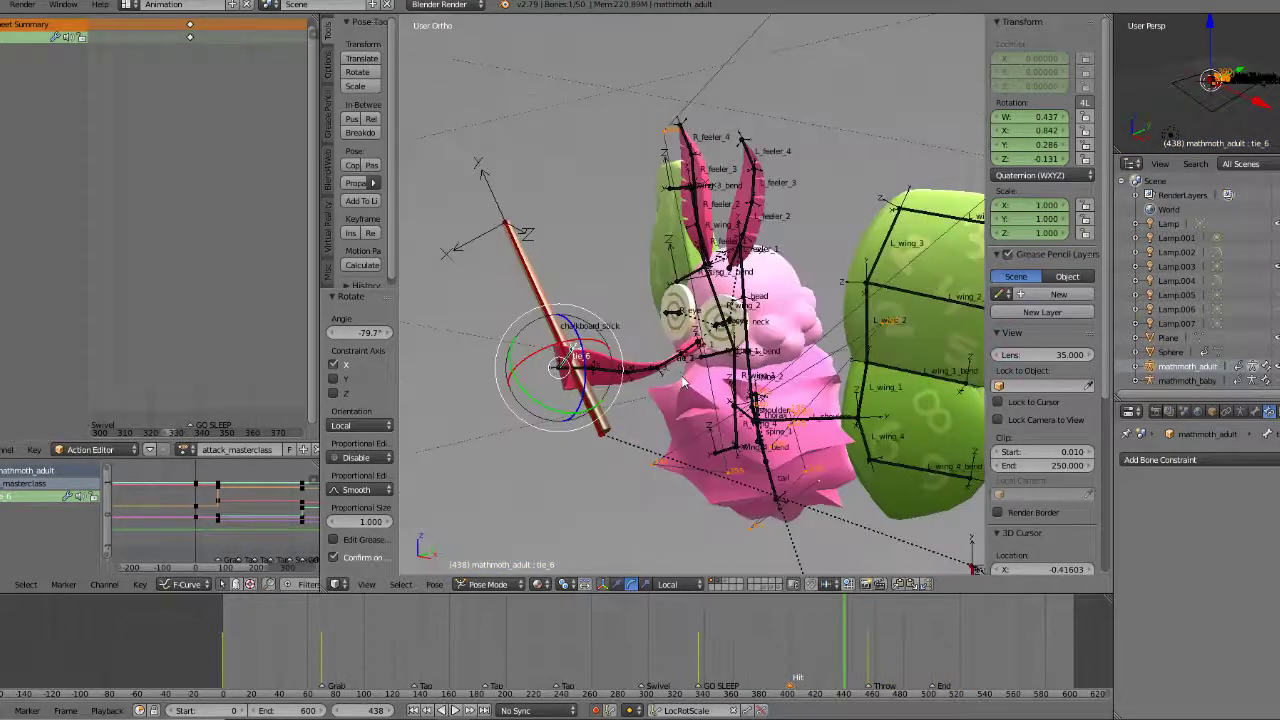
pyautogui.rightClick(822, 478)
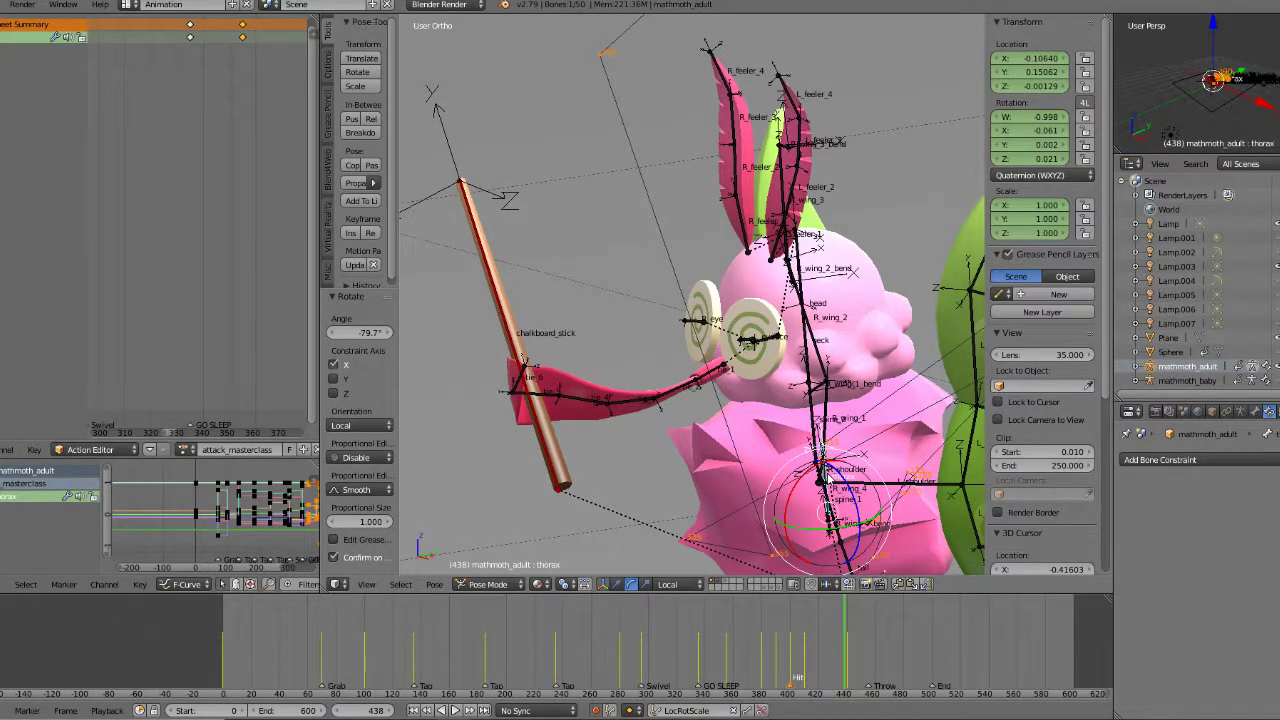
pyautogui.press('Down')
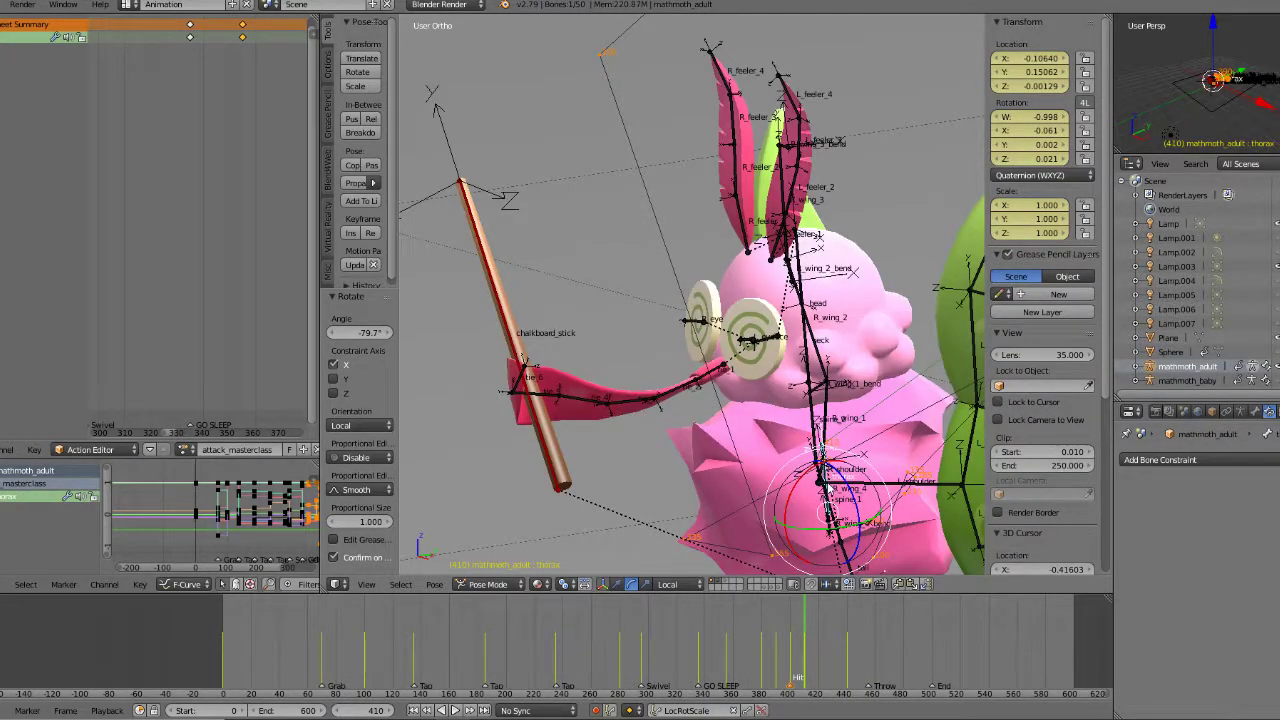
pyautogui.hotkey('alt', 'a')
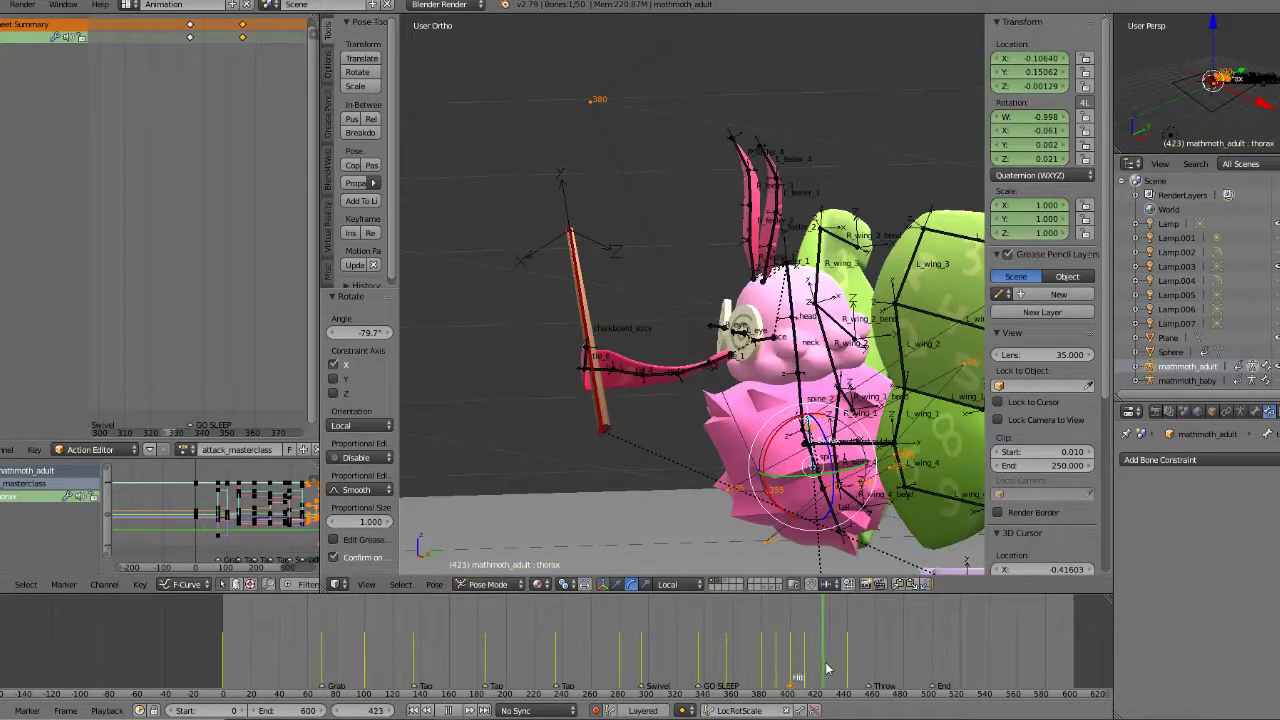
pyautogui.hotkey('alt', 'a')
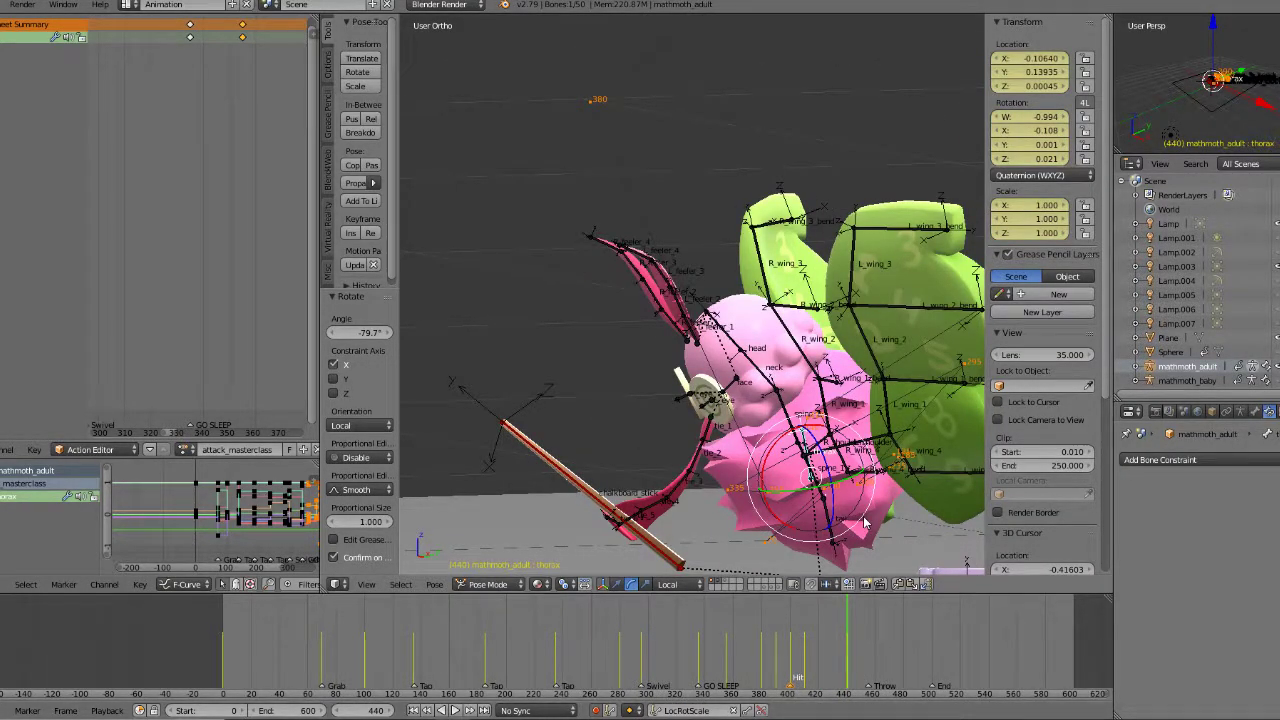
pyautogui.press('KP_1')
pyautogui.press('KP_3')
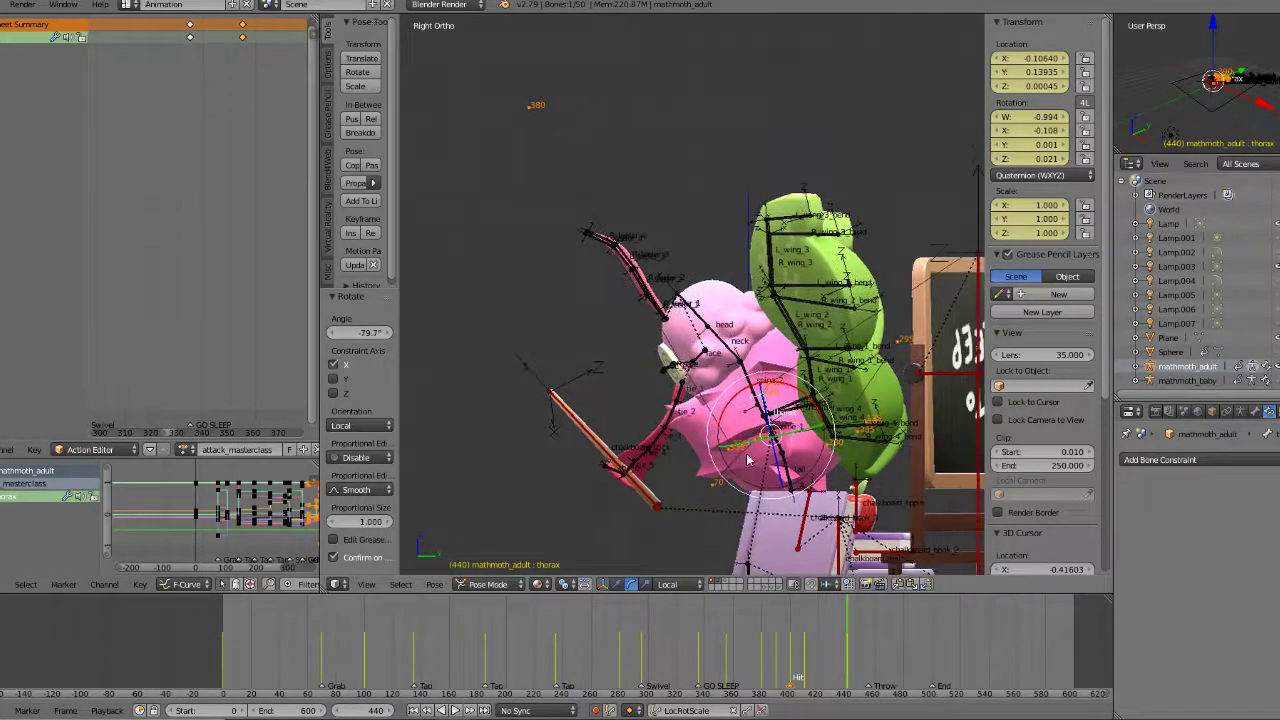
pyautogui.press('r')
pyautogui.click(867, 367)
pyautogui.press('g')
pyautogui.click(866, 374)
# Step: Rotate the thorax backwards and move it by Y -0.016, Z 0.049 at the Throw marker, frame 455, in the right side view
pyautogui.moveTo(810, 652); pyautogui.dragTo(869, 656)
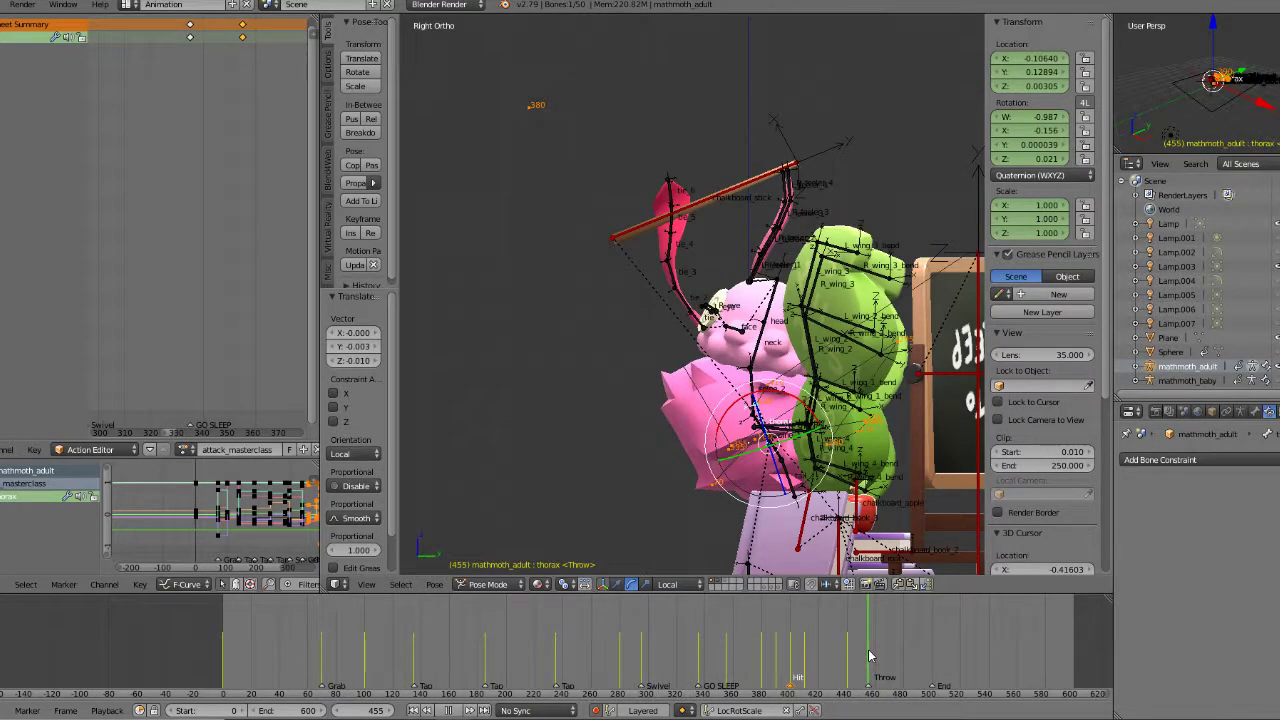
pyautogui.press('r')
pyautogui.click(853, 303)
pyautogui.press('g')
pyautogui.click(828, 284)
# Step: In the front view, rotate the thorax 5.07° at frame 455 and -7.3° at frame 440
pyautogui.press('KP_1')
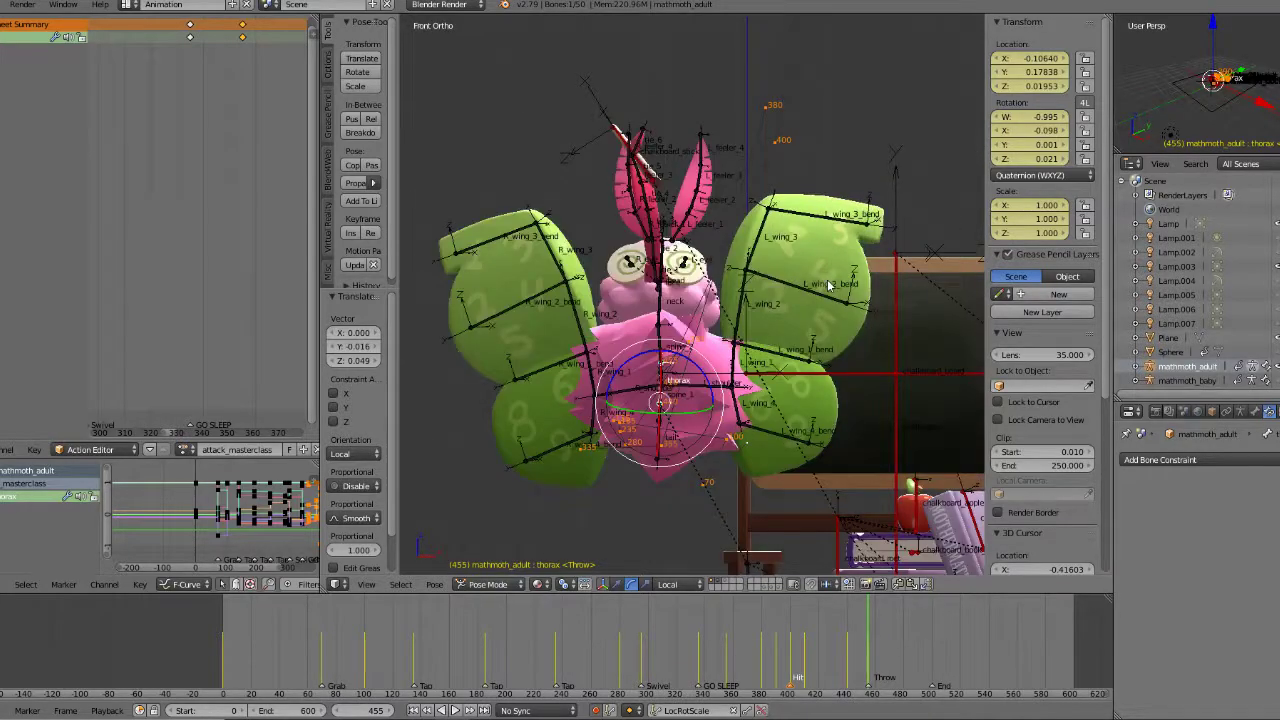
pyautogui.scroll(-2, 816, 440)
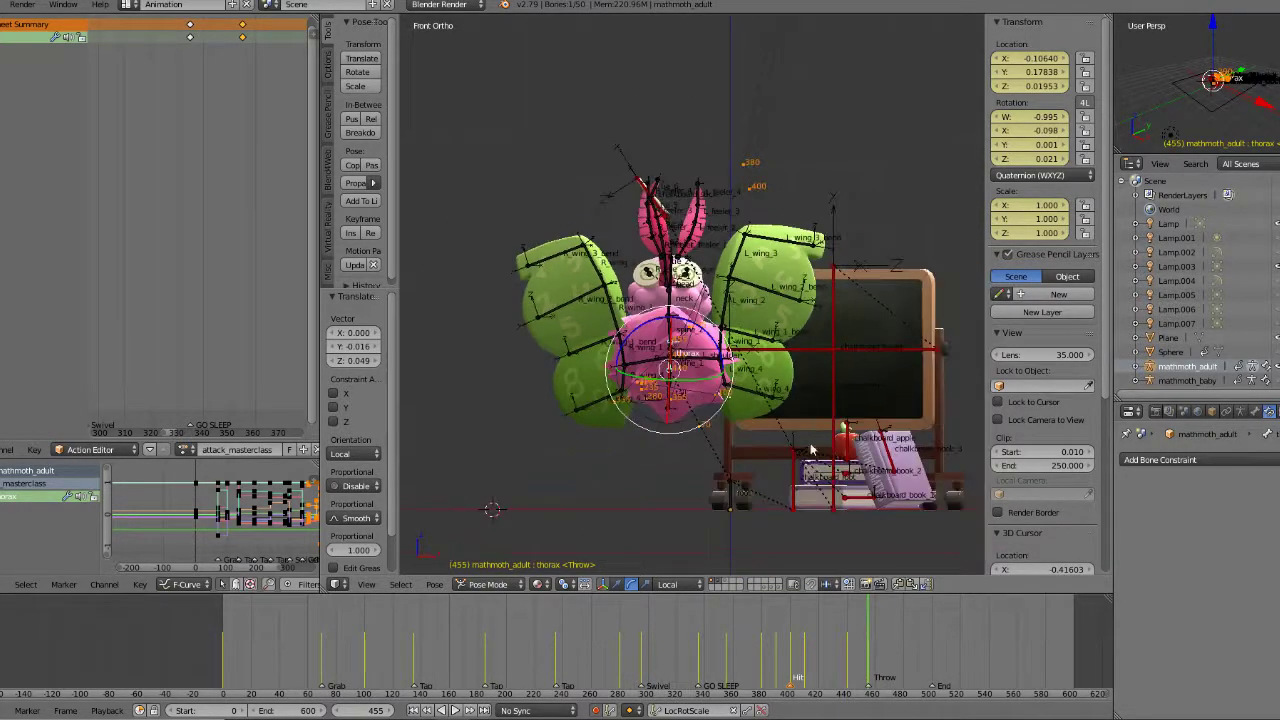
pyautogui.press('r')
pyautogui.click(827, 205)
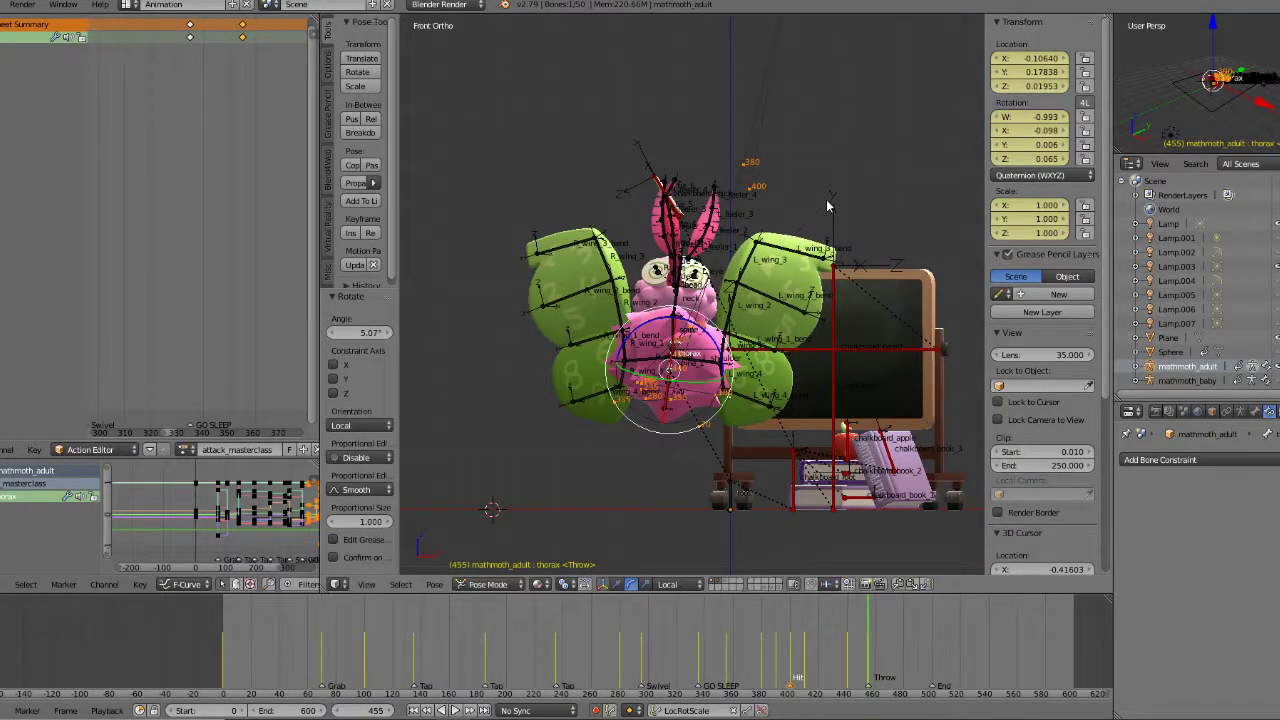
pyautogui.press('Down')
pyautogui.press('r')
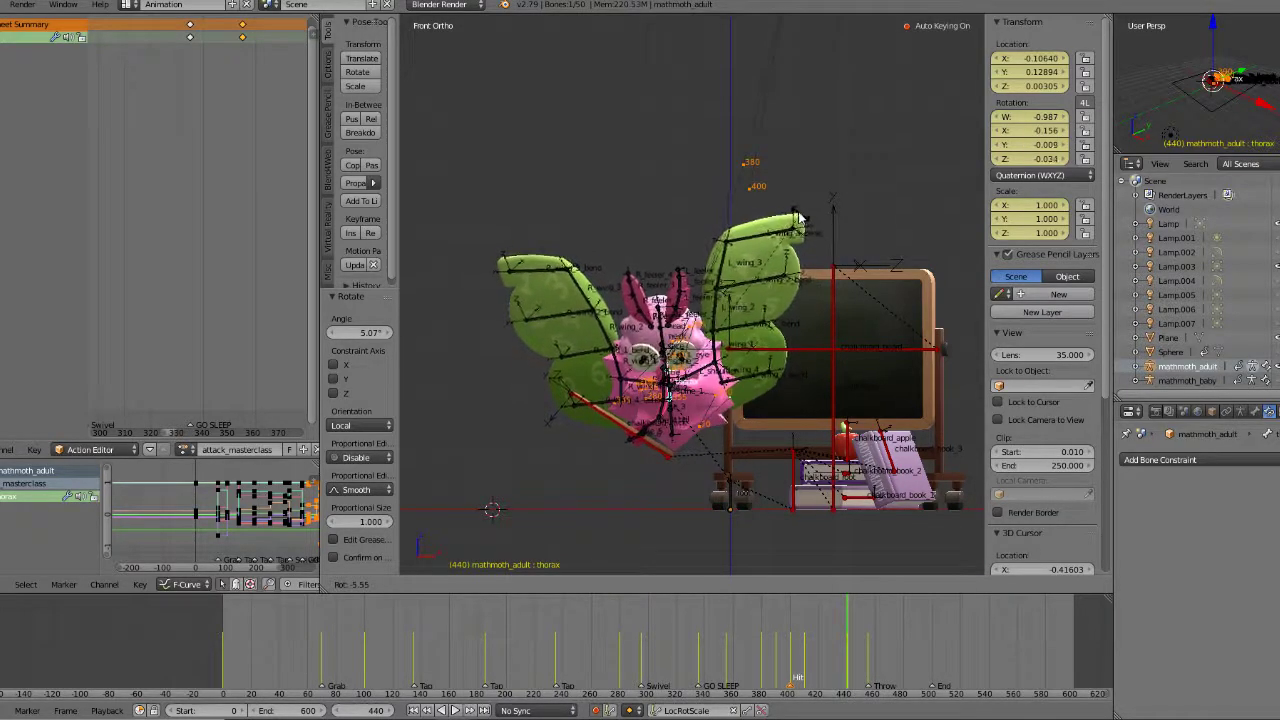
pyautogui.click(851, 543)
# Step: Replay the animation from the start and around the Hit and Throw to examine the thorax motion from several angles
pyautogui.moveTo(830, 640)
pyautogui.mouseDown()
pyautogui.moveTo(894, 639)
pyautogui.moveTo(812, 645)
pyautogui.mouseUp()
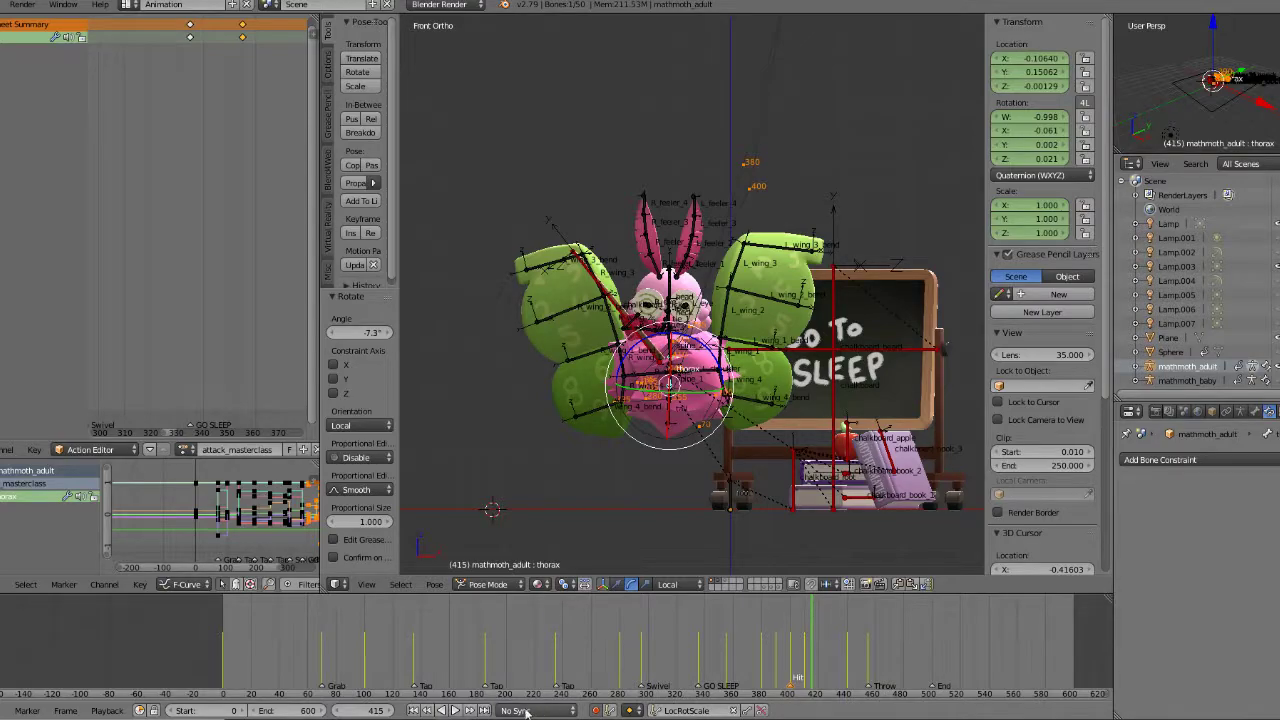
pyautogui.click(456, 710)
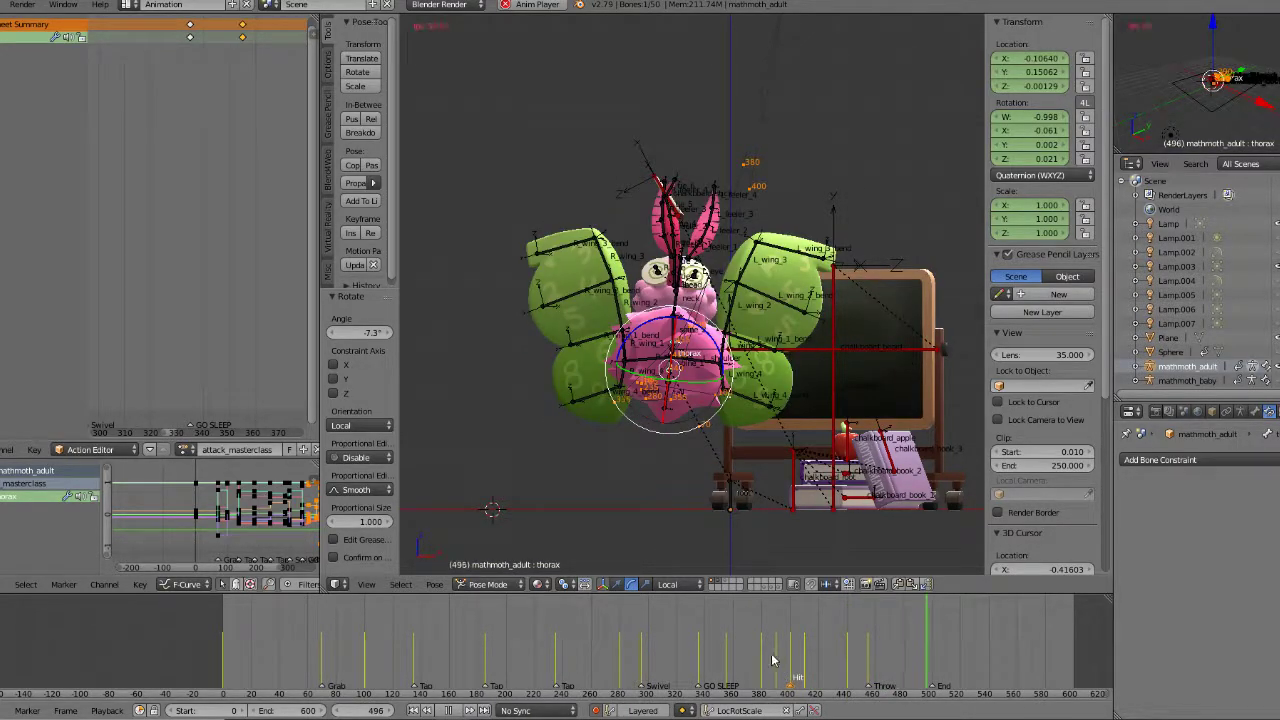
pyautogui.moveTo(760, 545); pyautogui.dragTo(806, 532, button='middle')
pyautogui.click(805, 654)
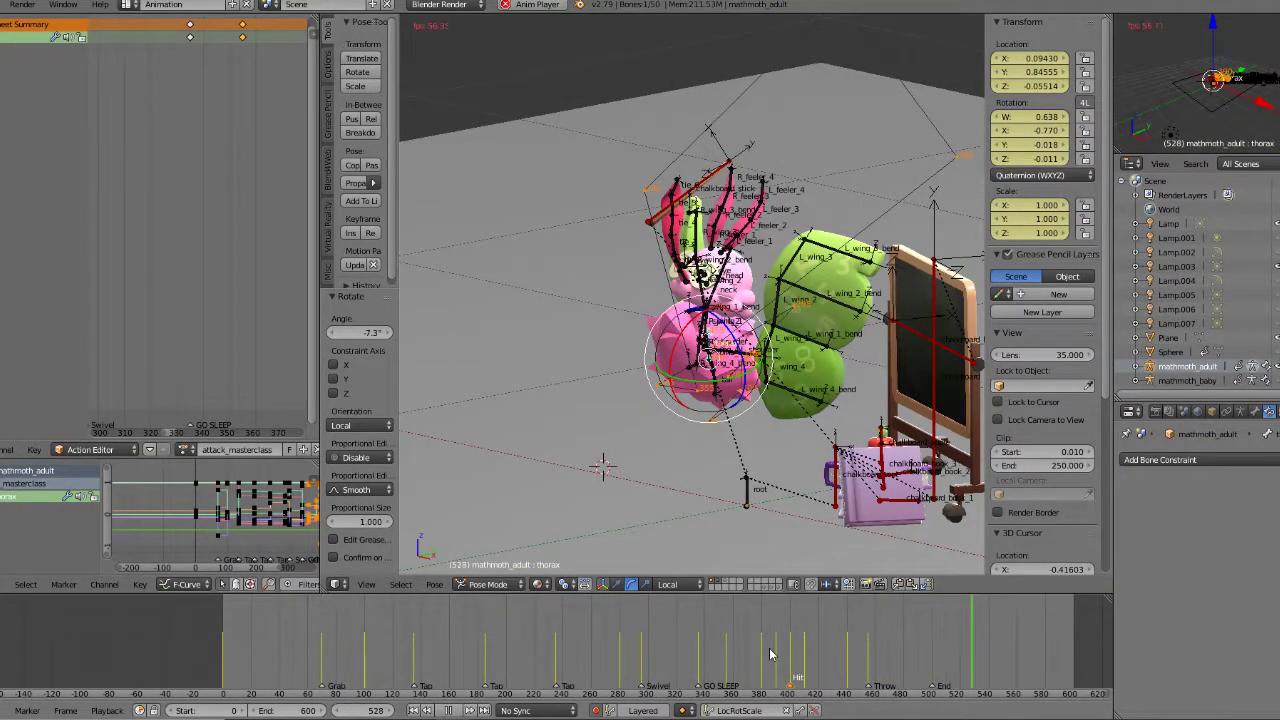
pyautogui.click(770, 654)
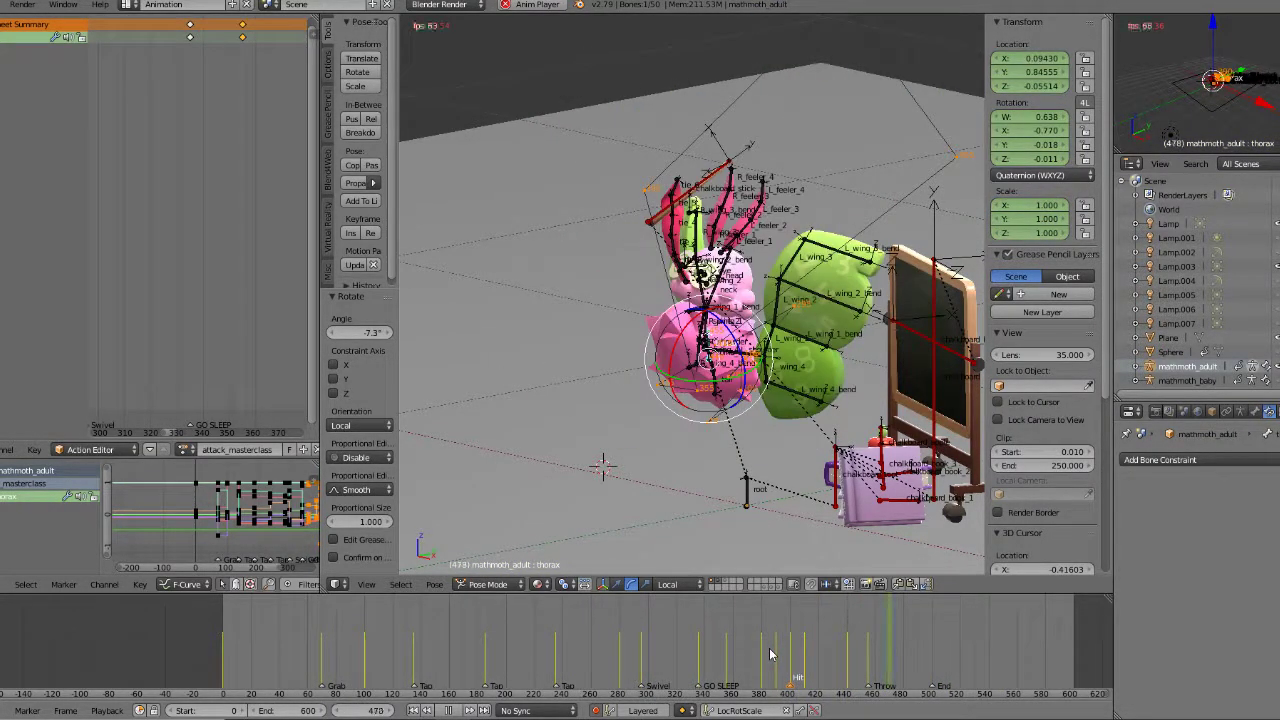
pyautogui.click(770, 654)
pyautogui.click(260, 638)
pyautogui.scroll(-2, 720, 398)
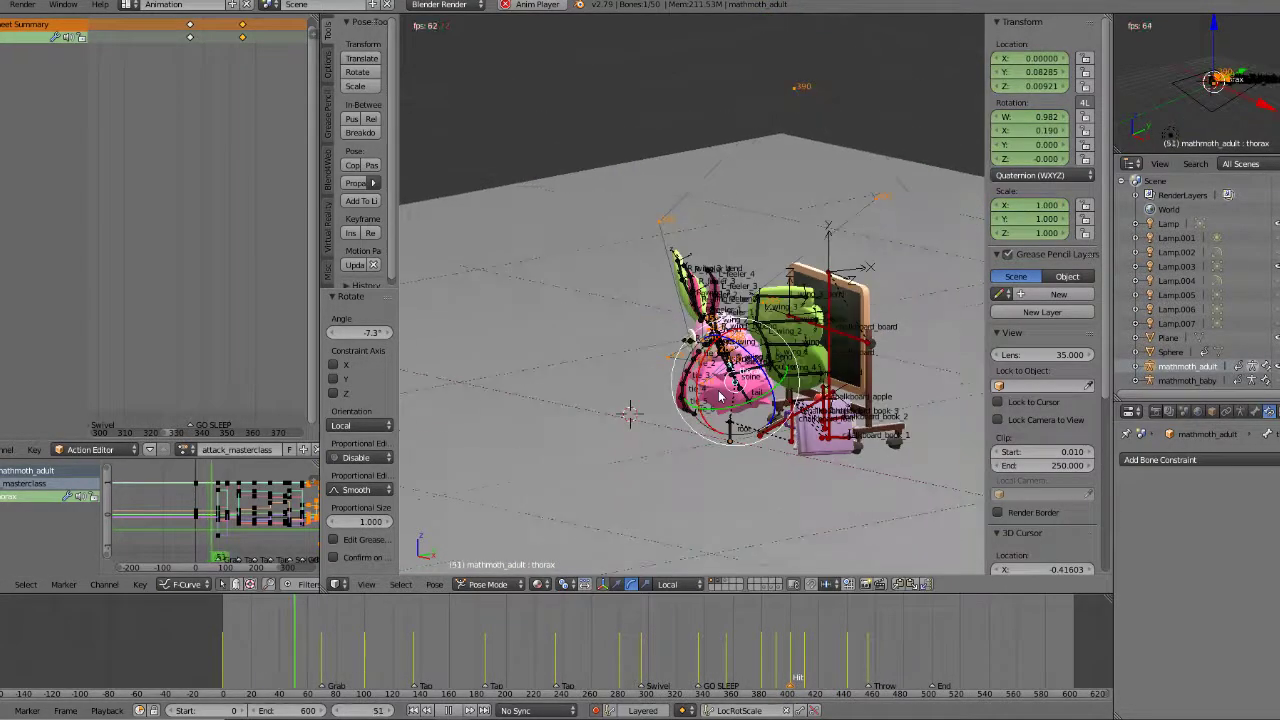
pyautogui.moveTo(720, 398); pyautogui.dragTo(659, 452, button='middle')
pyautogui.scroll(1, 757, 411)
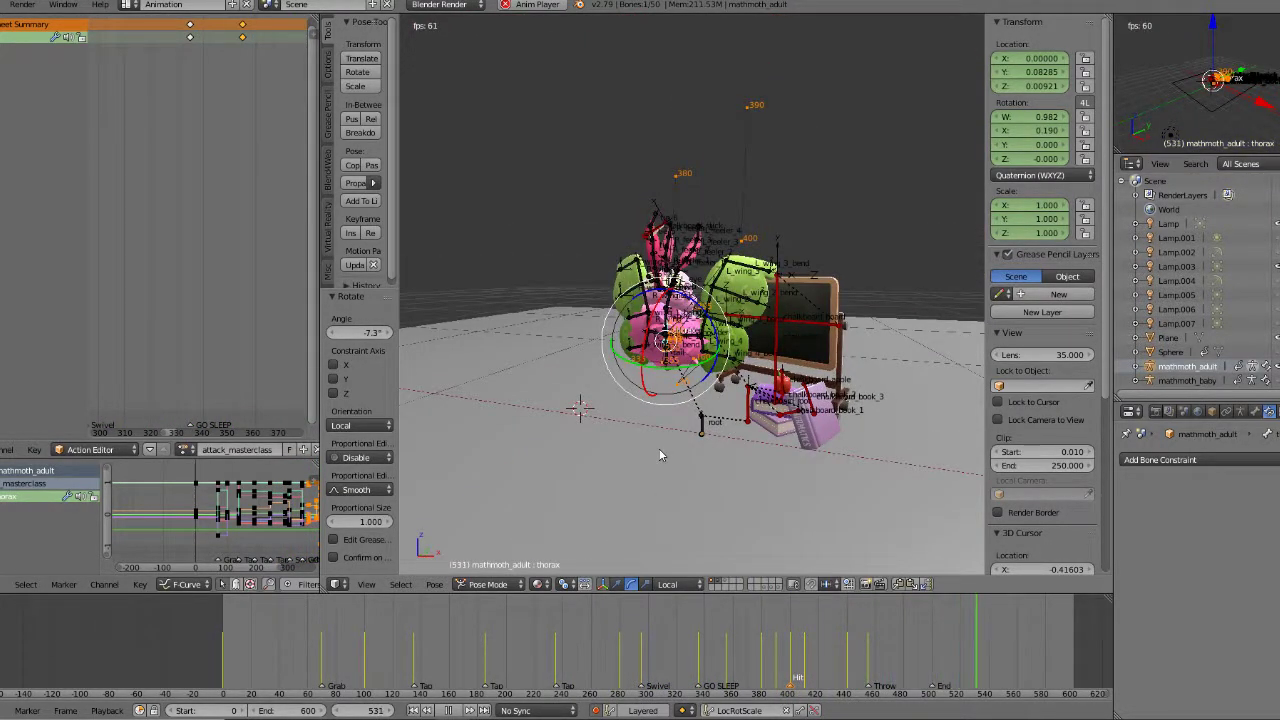
pyautogui.click(802, 651)
pyautogui.click(776, 647)
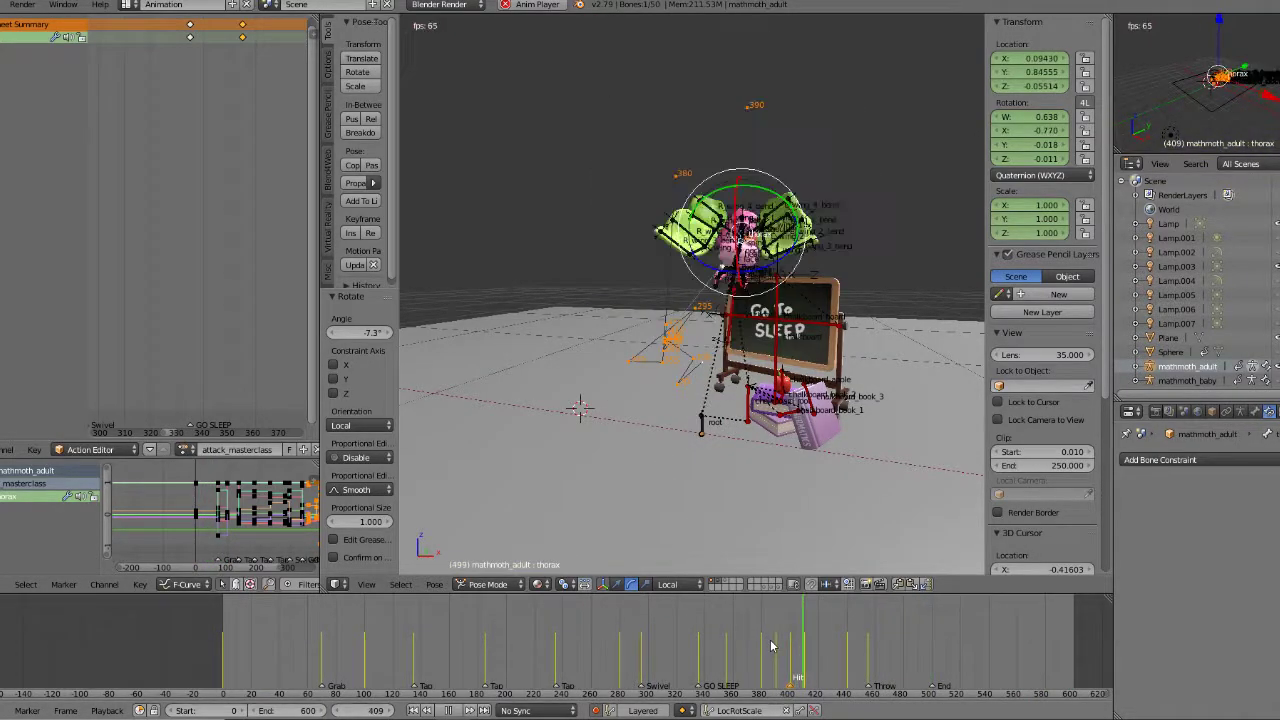
pyautogui.click(755, 647)
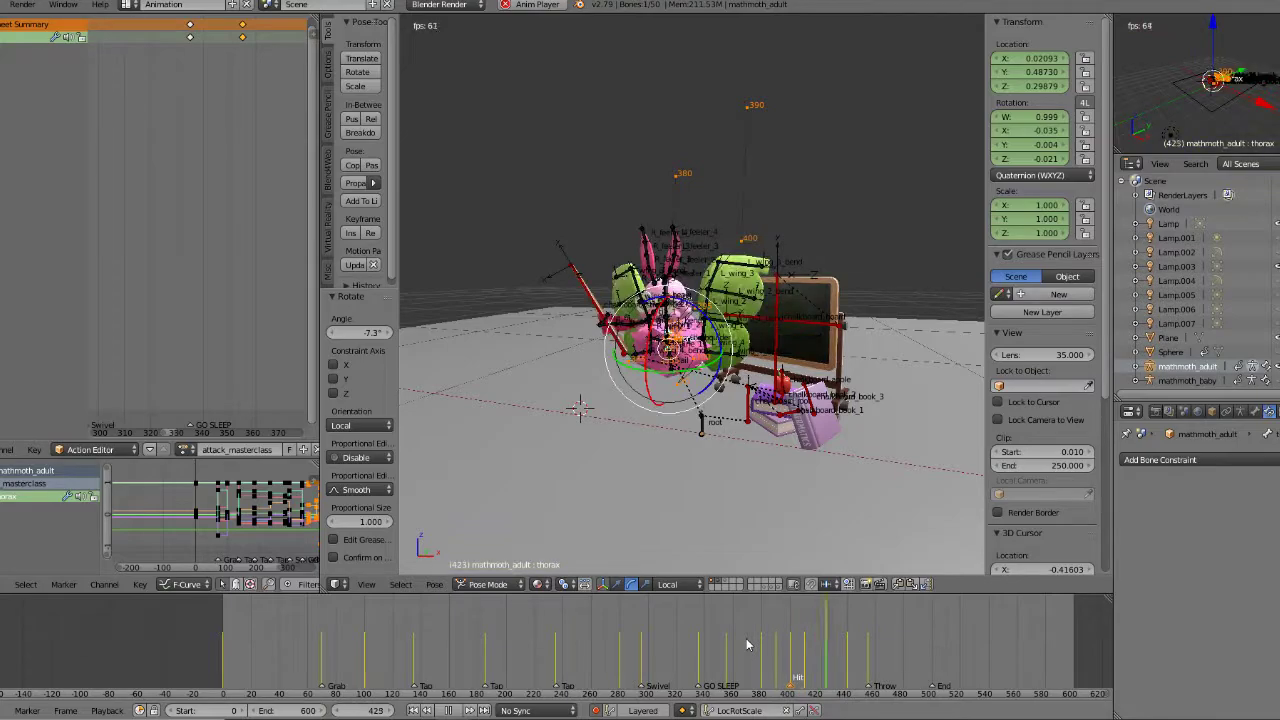
pyautogui.click(764, 647)
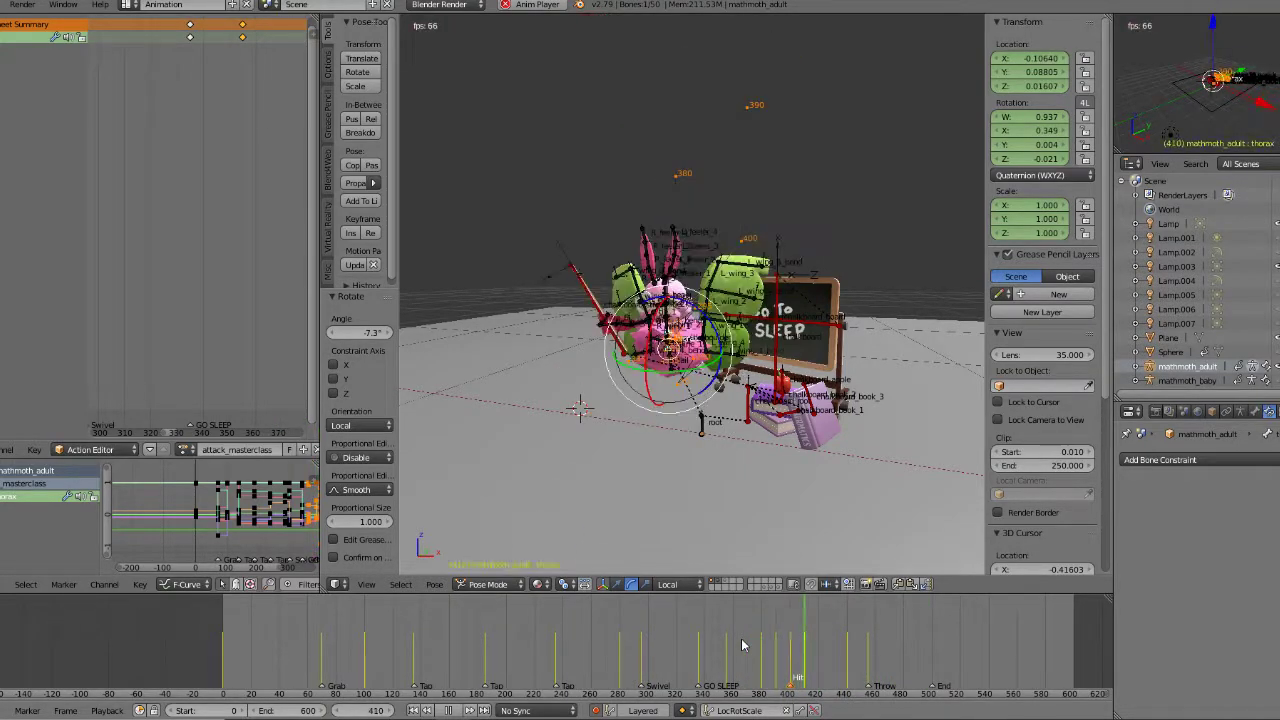
pyautogui.click(715, 650)
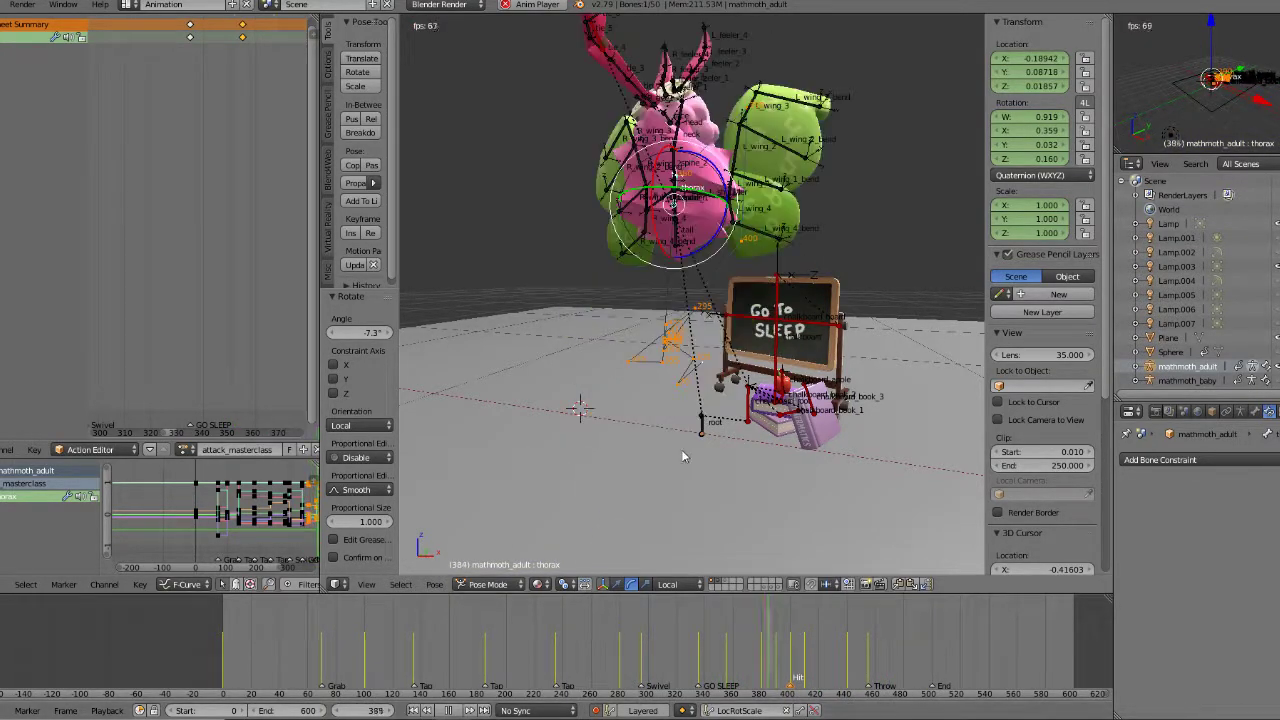
pyautogui.click(335, 650)
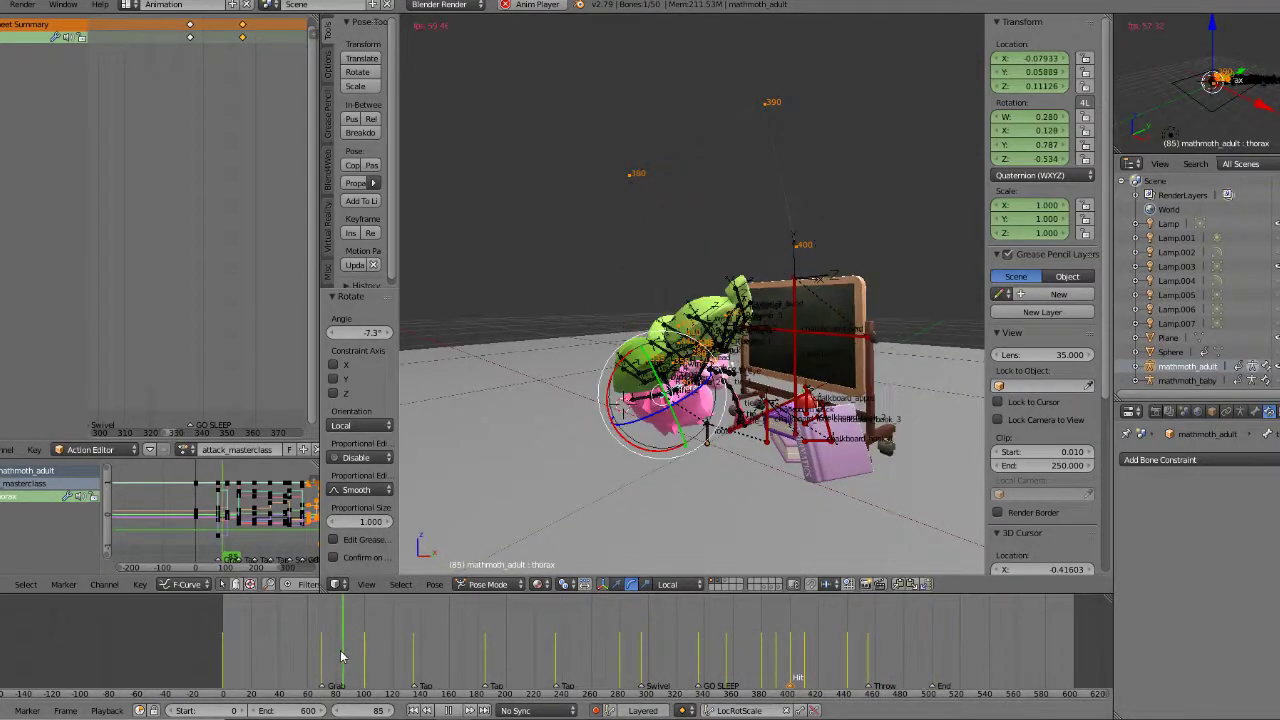
pyautogui.moveTo(688, 462); pyautogui.dragTo(660, 484, button='middle')
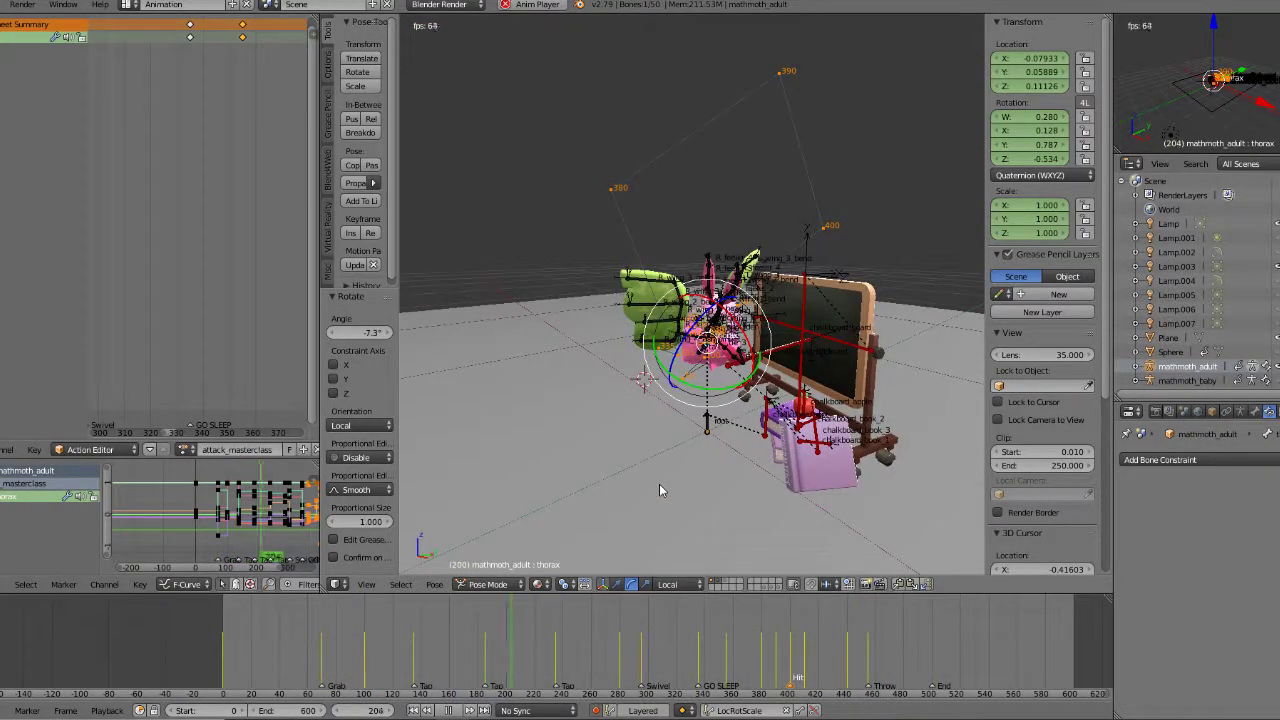
# Step: Hide the mathmoth_adult armature, then play and scrub from the Hit to just past the Throw to examine the poses without bones
pyautogui.click(1278, 369)
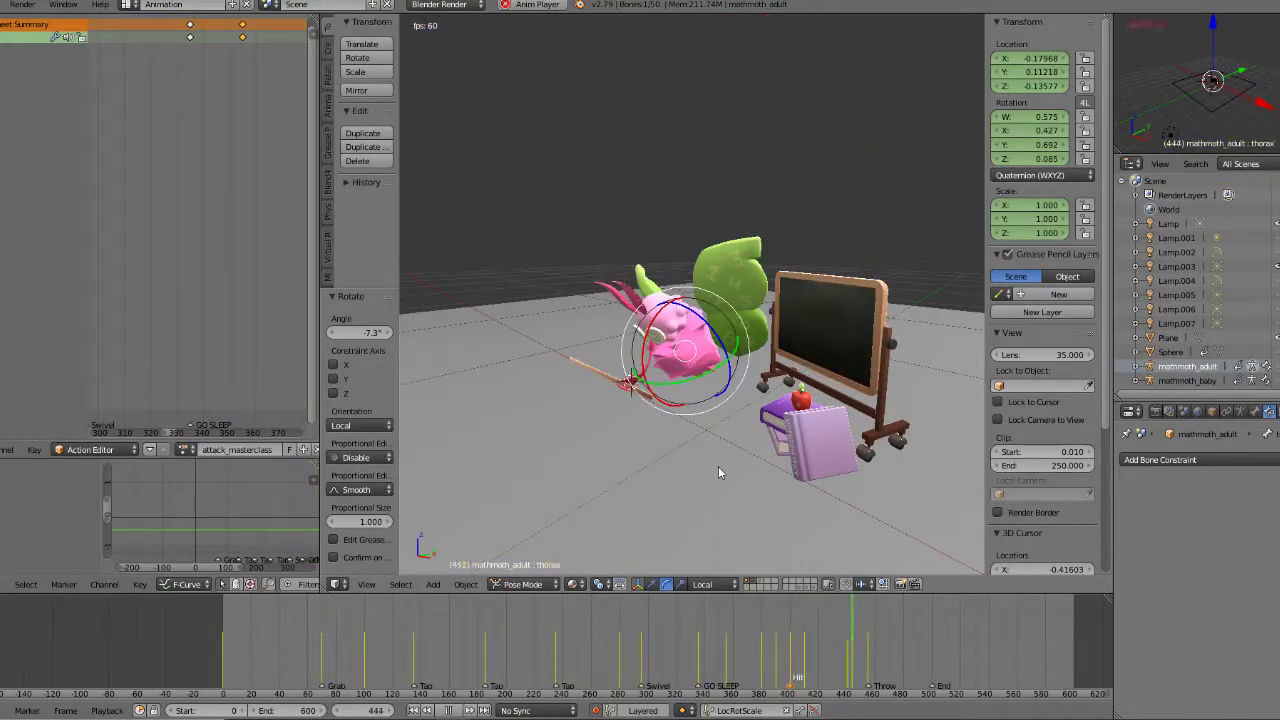
pyautogui.click(759, 657)
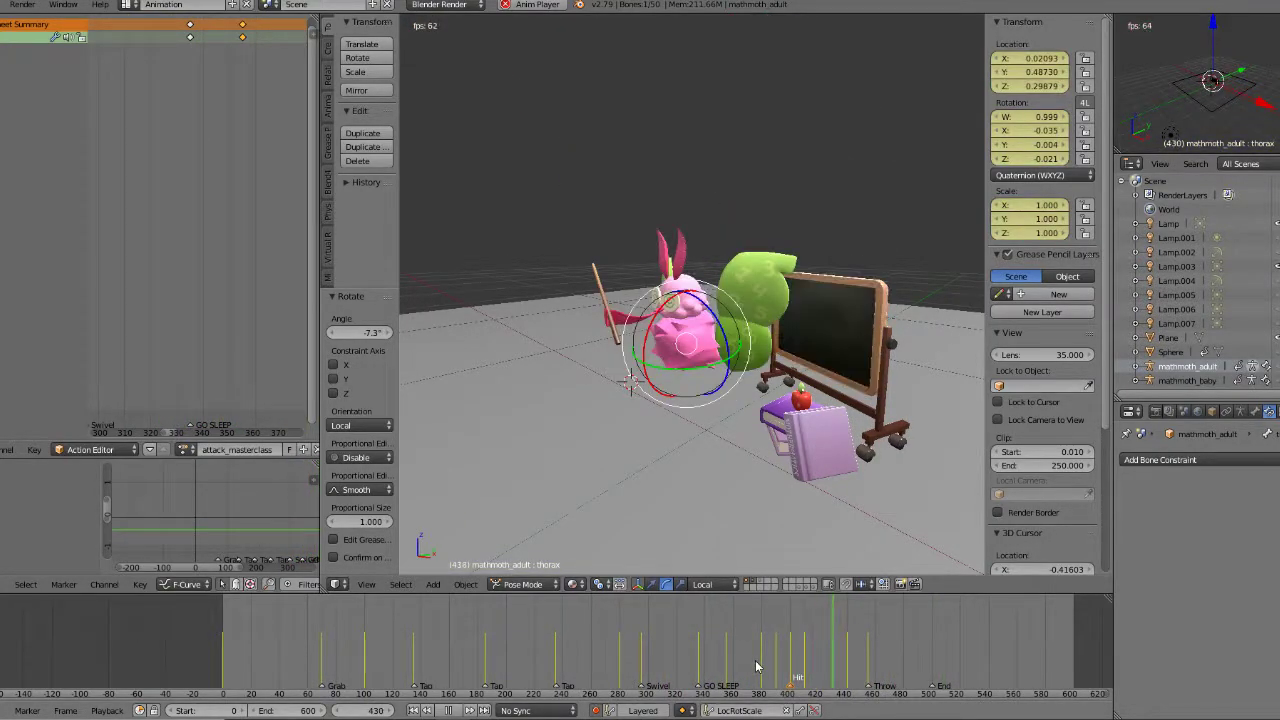
pyautogui.click(756, 667)
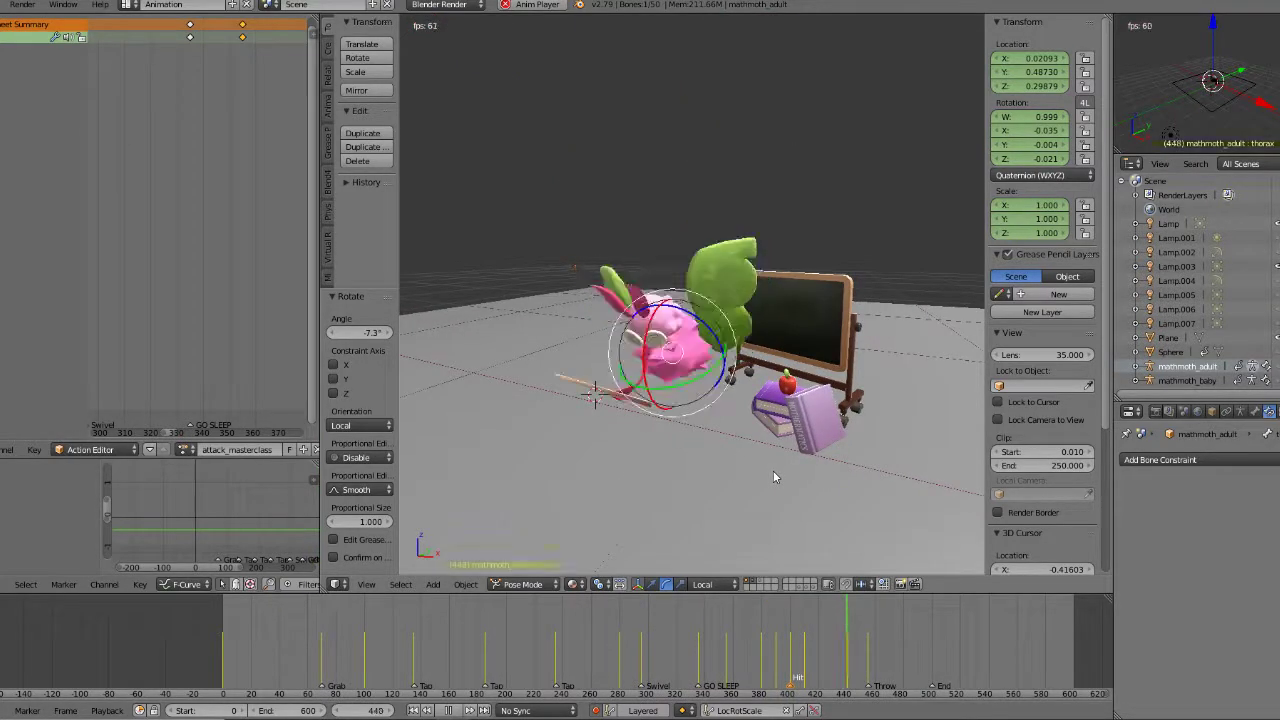
pyautogui.click(458, 713)
pyautogui.moveTo(779, 645); pyautogui.dragTo(875, 636)
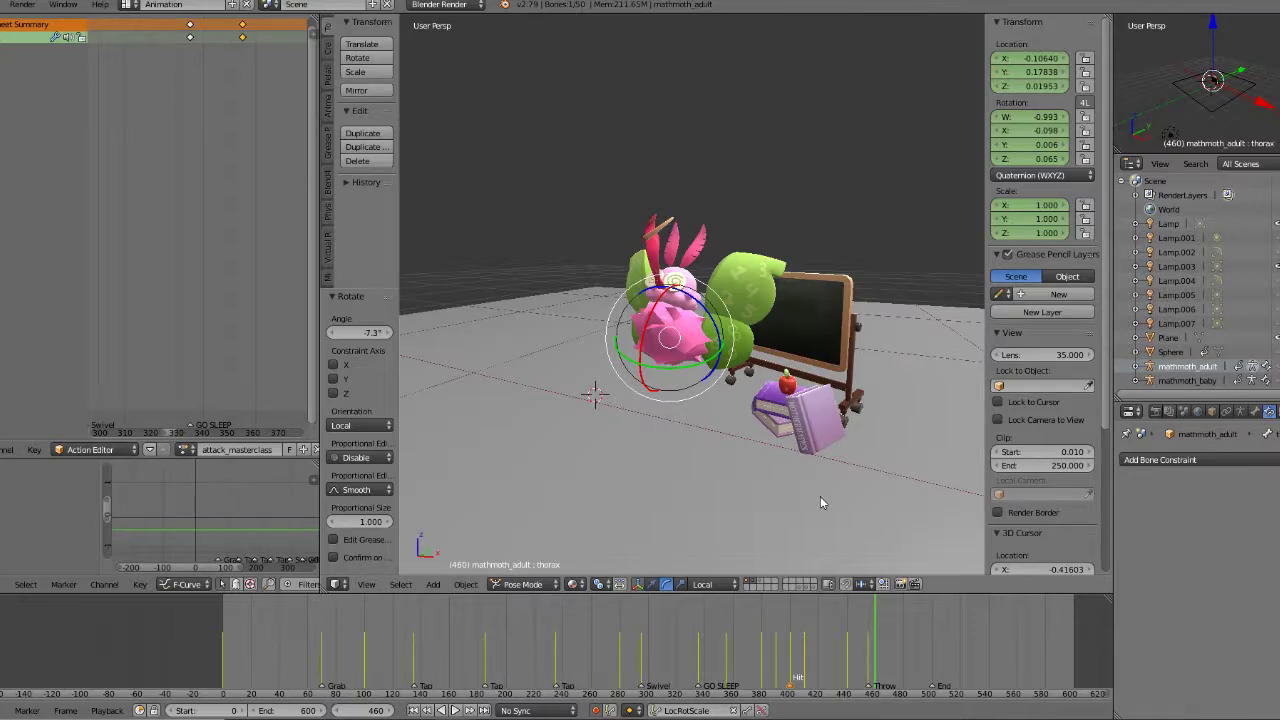
pyautogui.moveTo(842, 650); pyautogui.dragTo(873, 644)
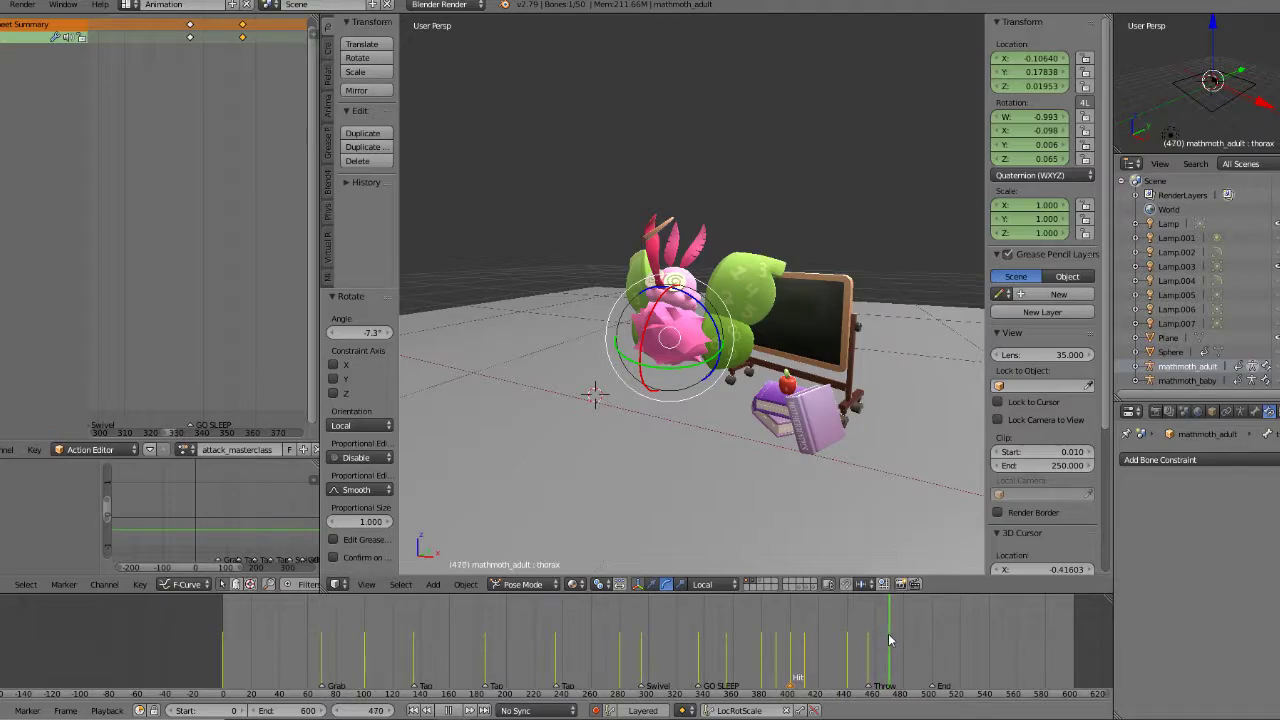
pyautogui.moveTo(888, 641); pyautogui.dragTo(869, 640)
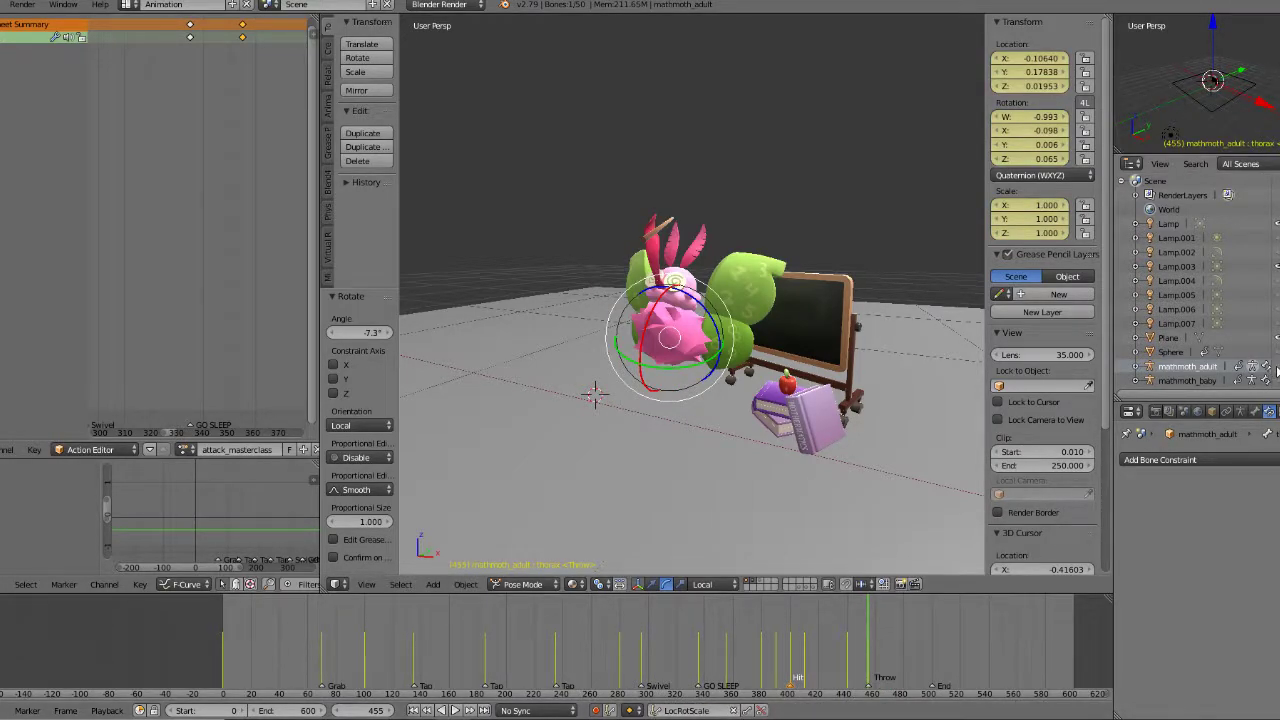
# Step: Show the mathmoth_adult armature again and move the chalkboard_stick bone by Y -0.002, Z 0.014 at frame 455 in the right side view
pyautogui.click(1277, 368)
pyautogui.moveTo(715, 240); pyautogui.dragTo(655, 247, button='middle')
pyautogui.scroll(3, 655, 246)
pyautogui.rightClick(673, 175)
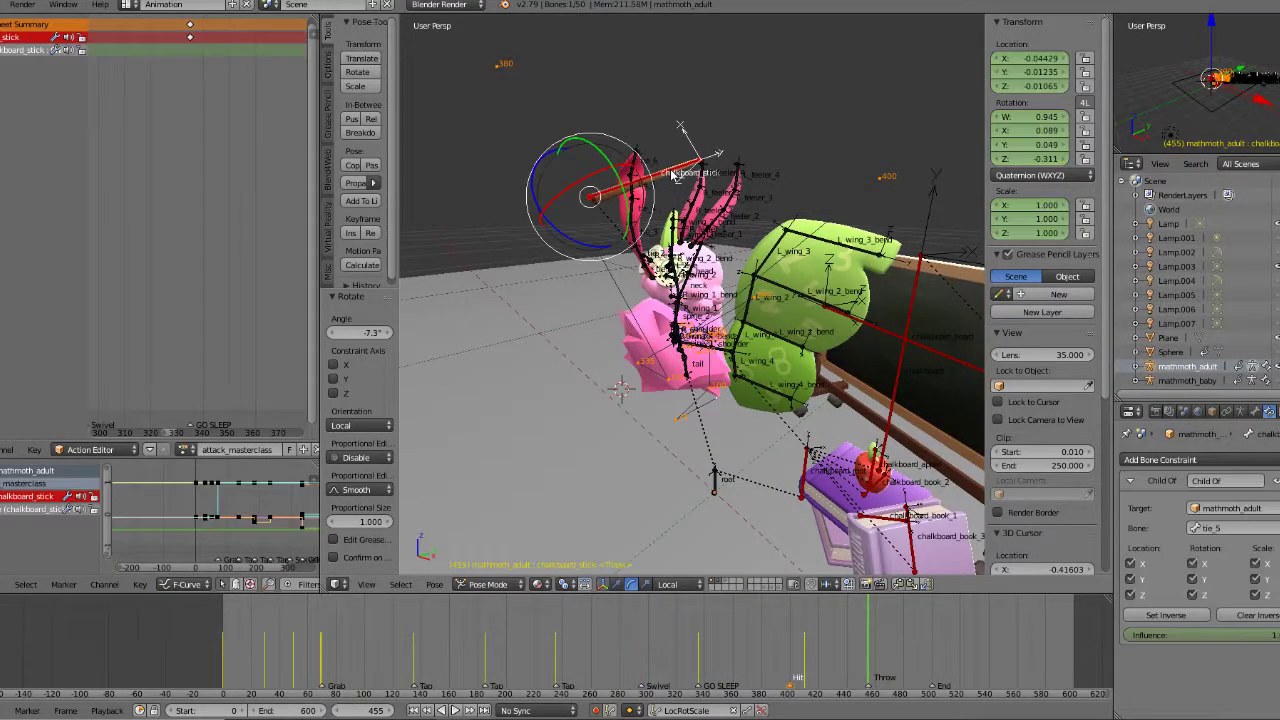
pyautogui.moveTo(737, 348); pyautogui.dragTo(691, 362, button='middle')
pyautogui.press('KP_3')
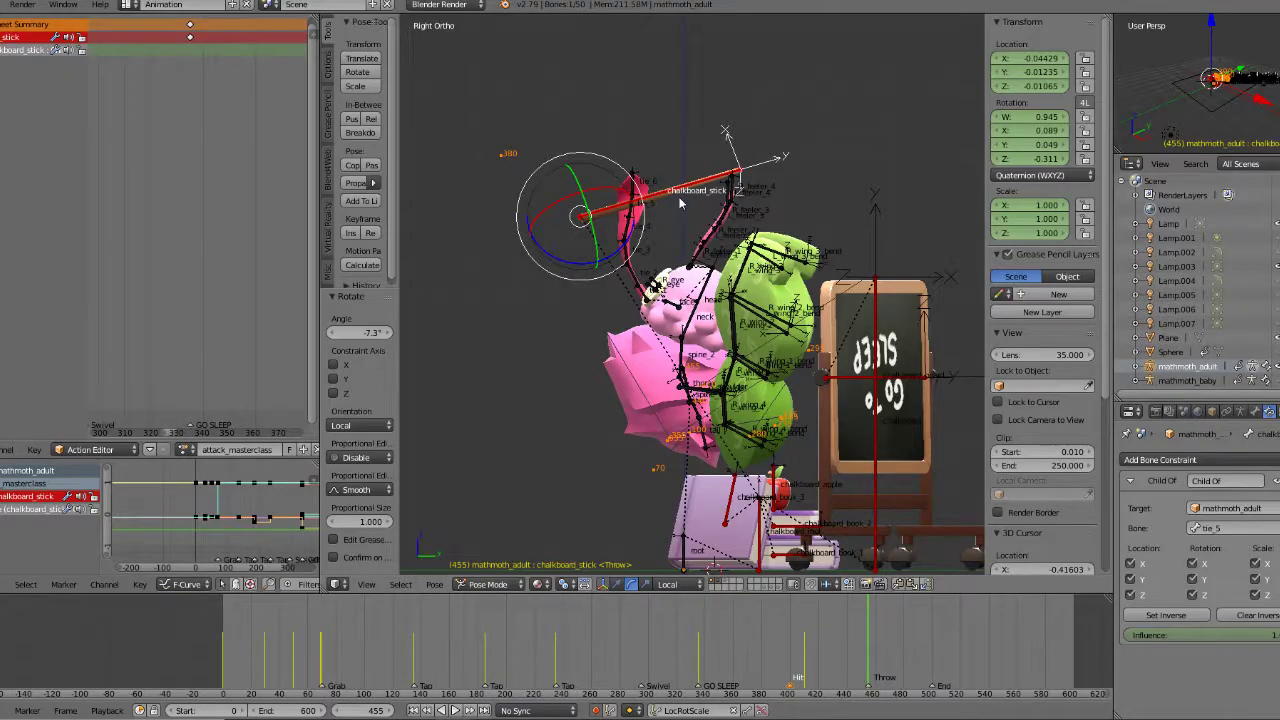
pyautogui.press('g')
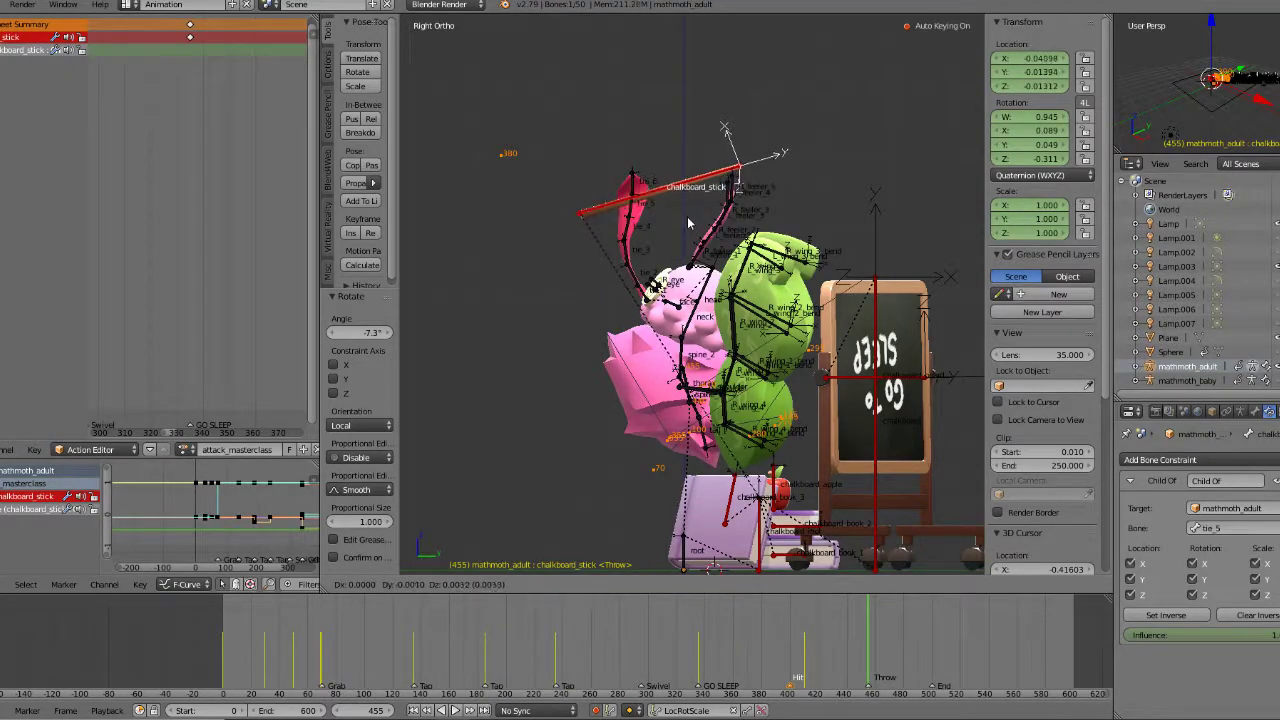
pyautogui.click(686, 210)
# Step: Scrub from the Hit to frame 440 and examine how the chalkboard stick sits in the tie from several angles
pyautogui.moveTo(671, 220); pyautogui.dragTo(700, 245, button='middle')
pyautogui.moveTo(796, 676); pyautogui.dragTo(824, 656)
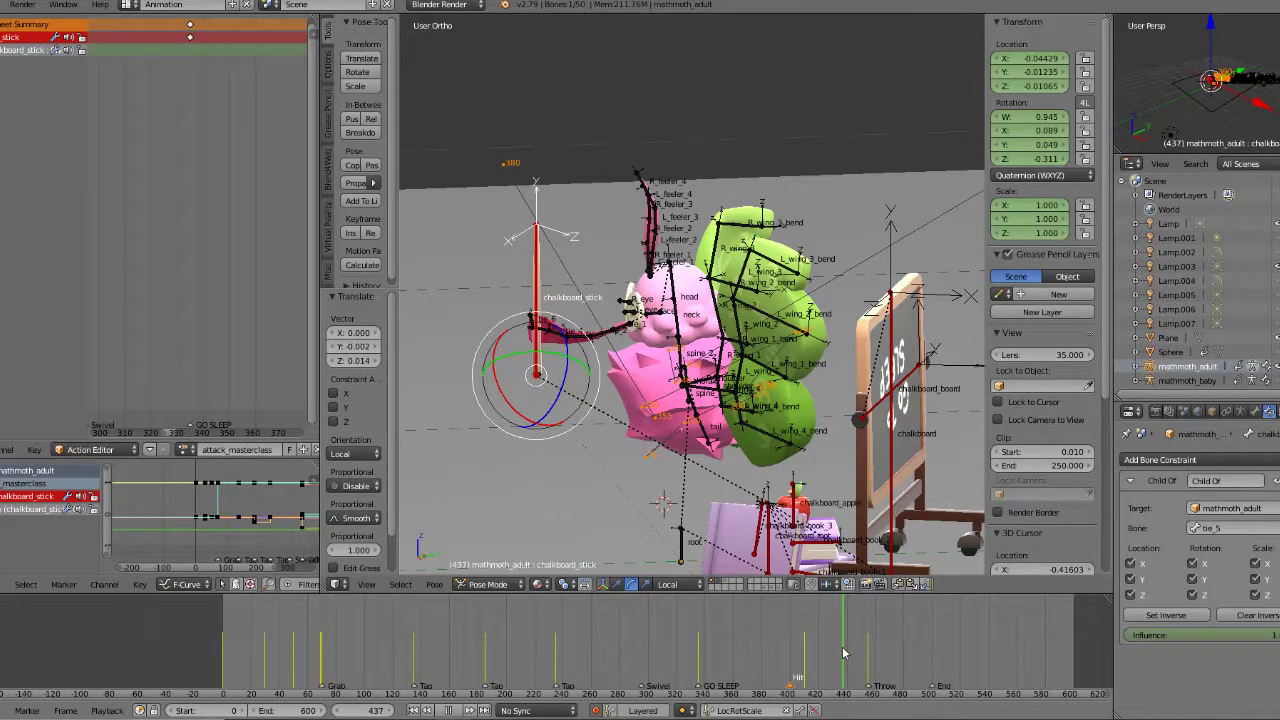
pyautogui.moveTo(846, 653); pyautogui.dragTo(849, 652)
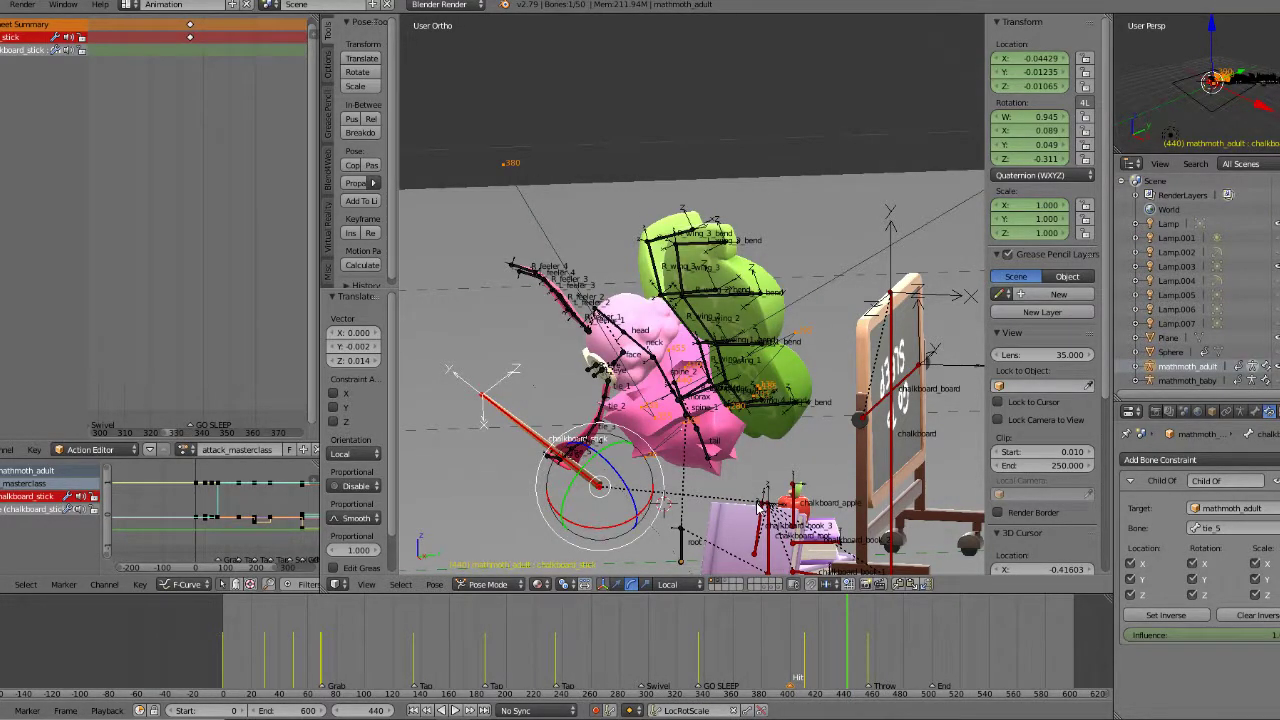
pyautogui.moveTo(683, 625); pyautogui.dragTo(848, 626)
pyautogui.moveTo(730, 540); pyautogui.dragTo(836, 471, button='middle')
pyautogui.keyDown('shift'); pyautogui.moveTo(660, 414); pyautogui.dragTo(668, 362, button='middle'); pyautogui.keyUp('shift')
pyautogui.moveTo(668, 362); pyautogui.dragTo(670, 418, button='middle')
pyautogui.scroll(1, 680, 450)
pyautogui.keyDown('shift'); pyautogui.moveTo(676, 486); pyautogui.dragTo(676, 428, button='middle'); pyautogui.keyUp('shift')
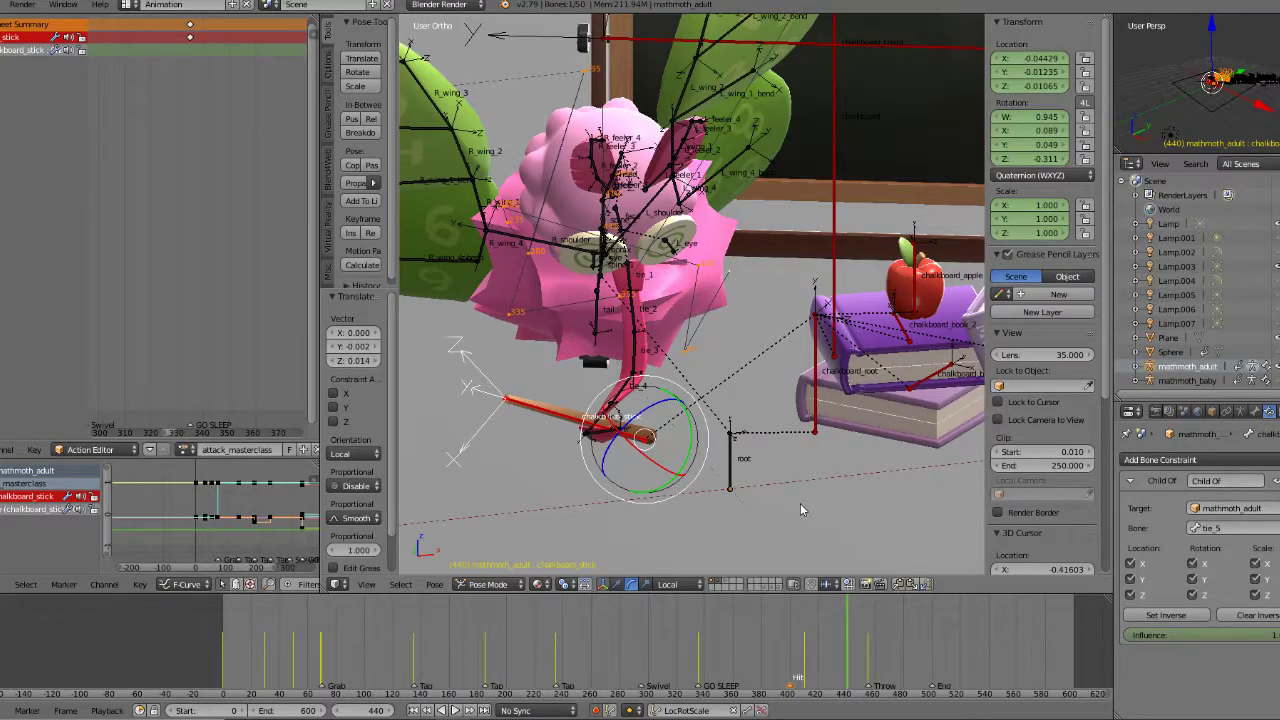
# Step: Curl the tie at frame 440 by rotating the tie_5 bone and turning tie_4 104° about its local X axis
pyautogui.rightClick(606, 404)
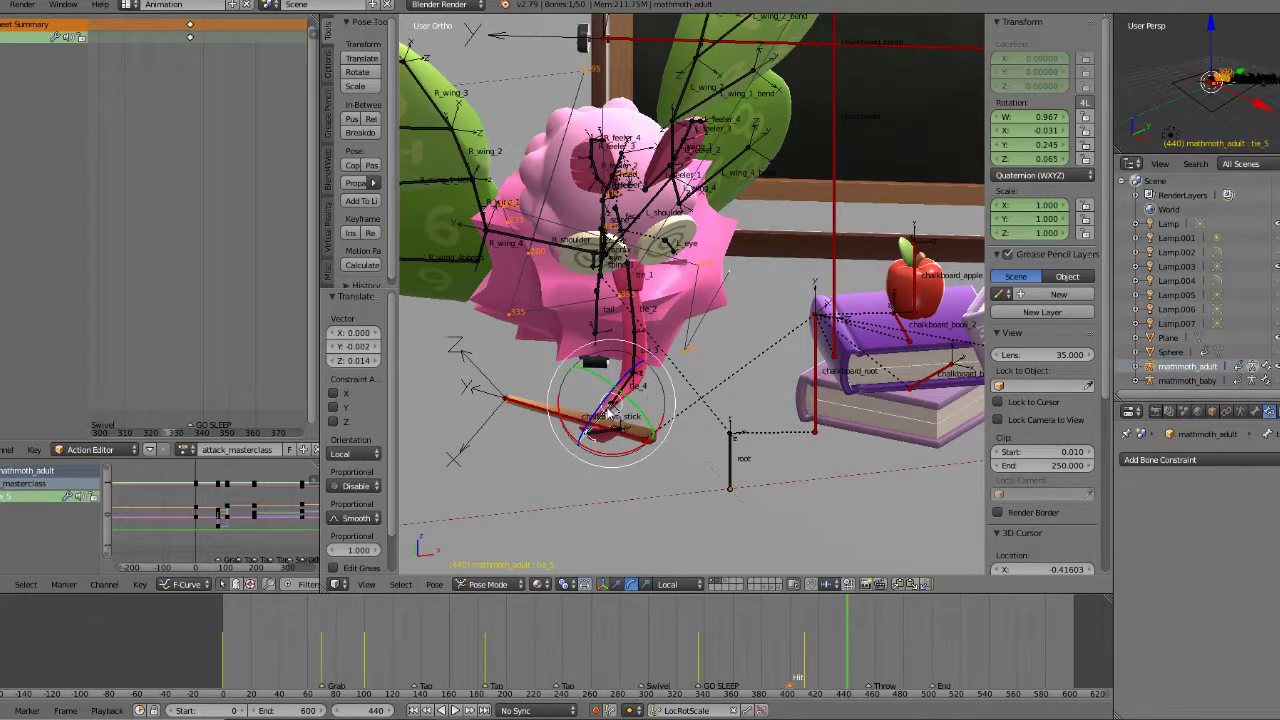
pyautogui.click(803, 646)
pyautogui.click(846, 658)
pyautogui.moveTo(846, 658); pyautogui.dragTo(848, 656)
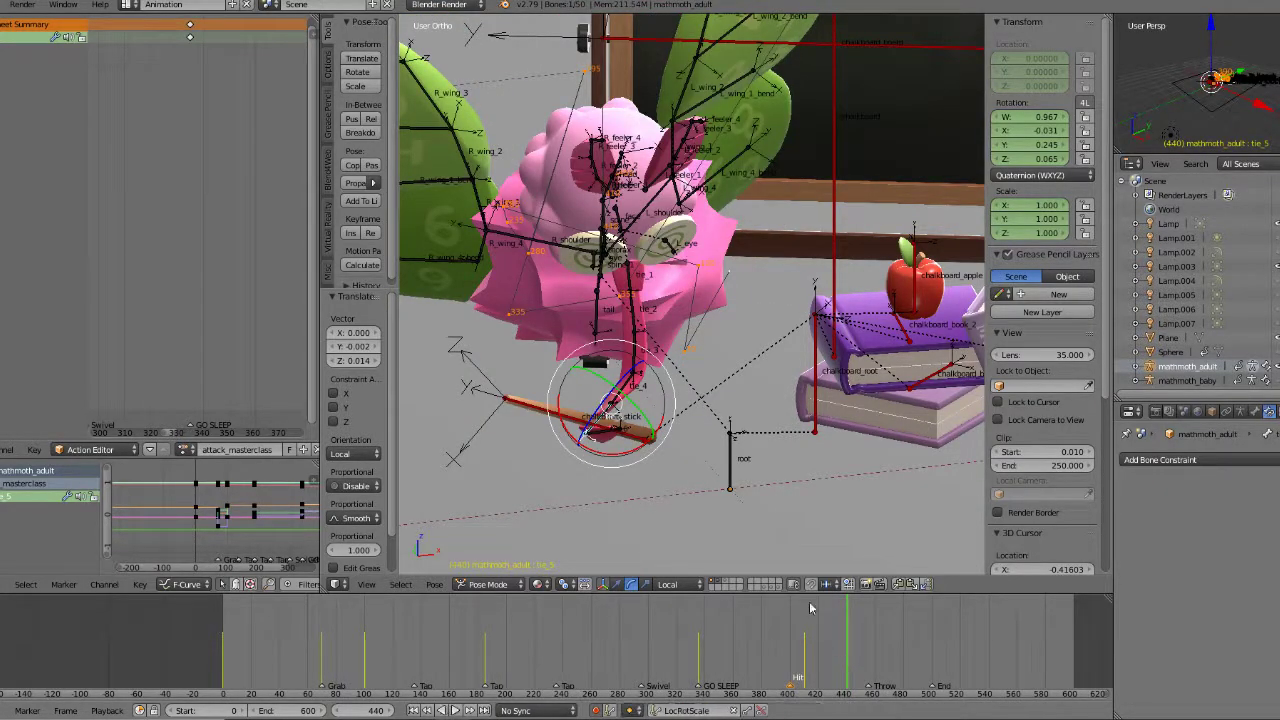
pyautogui.moveTo(624, 455); pyautogui.dragTo(657, 421)
pyautogui.moveTo(657, 424); pyautogui.dragTo(555, 388, button='middle')
pyautogui.rightClick(538, 349)
pyautogui.moveTo(598, 351); pyautogui.dragTo(545, 278)
pyautogui.moveTo(568, 347); pyautogui.dragTo(637, 367, button='middle')
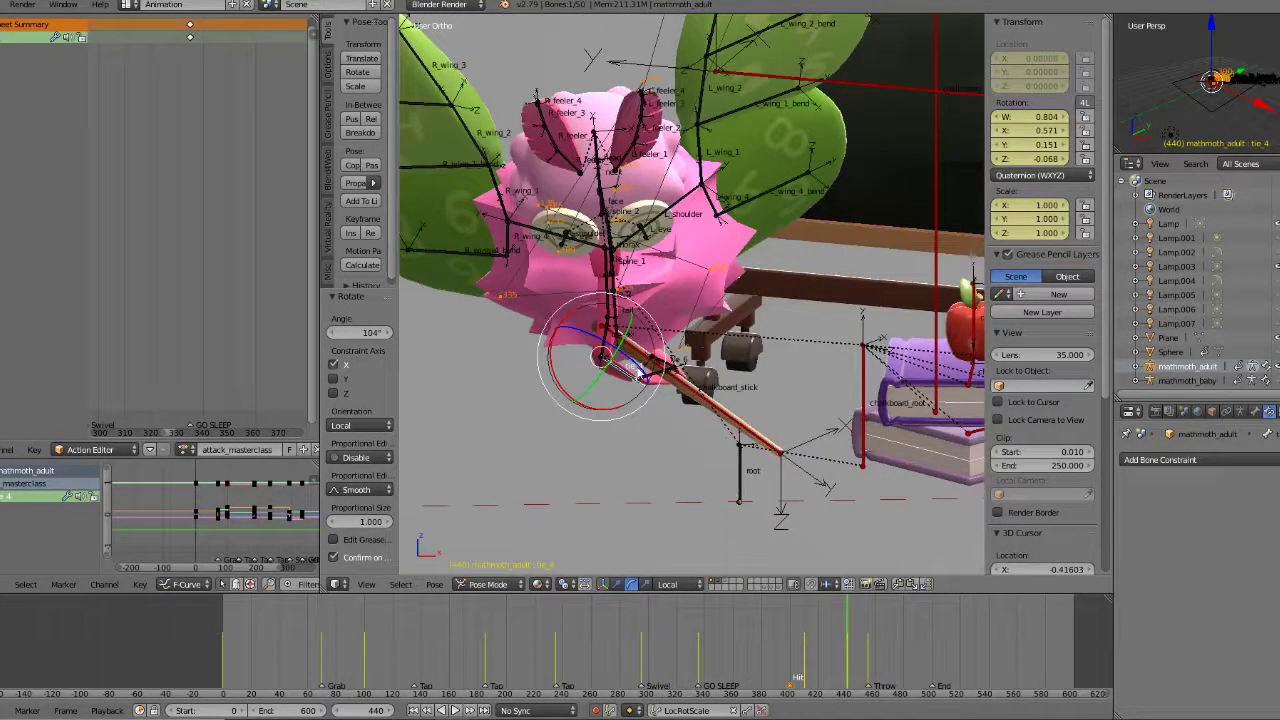
# Step: Pose the tie_5 bone at frame 455, finishing with a 12.1° rotation about its local X axis
pyautogui.moveTo(809, 627); pyautogui.dragTo(870, 625)
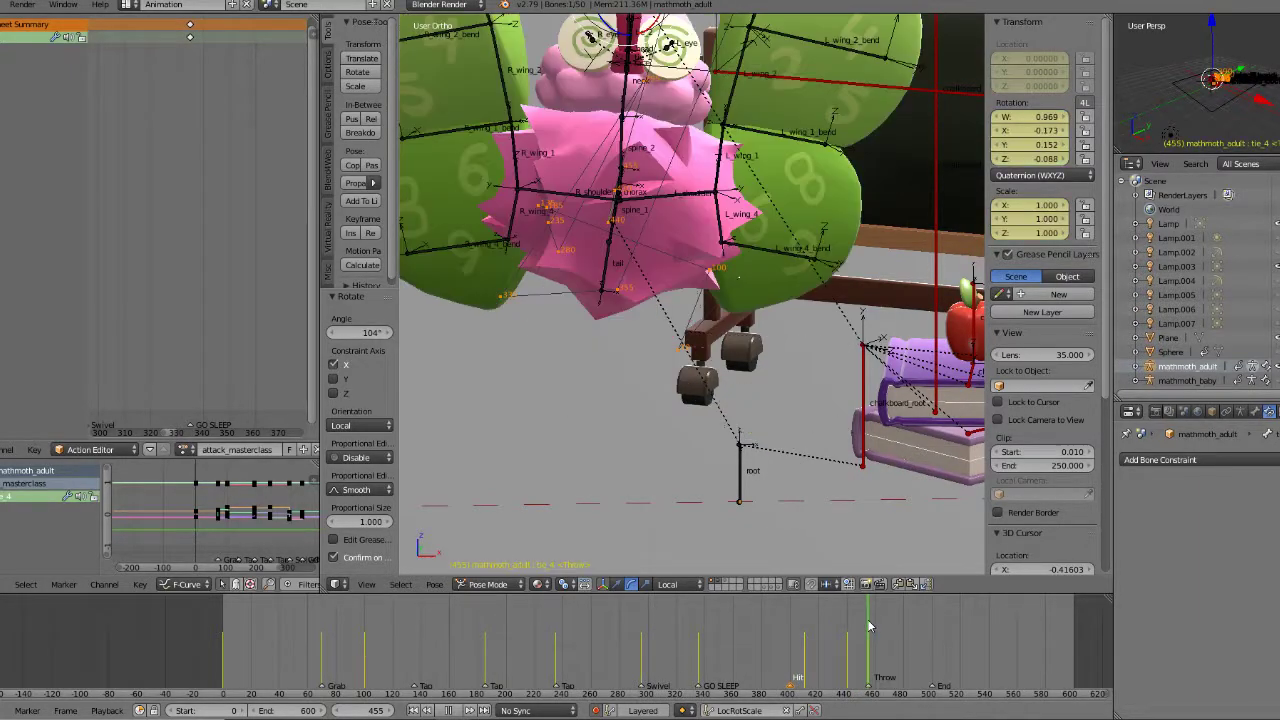
pyautogui.moveTo(718, 360); pyautogui.dragTo(672, 377, button='middle')
pyautogui.scroll(-3, 672, 377)
pyautogui.keyDown('shift'); pyautogui.moveTo(598, 149); pyautogui.dragTo(591, 372, button='middle'); pyautogui.keyUp('shift')
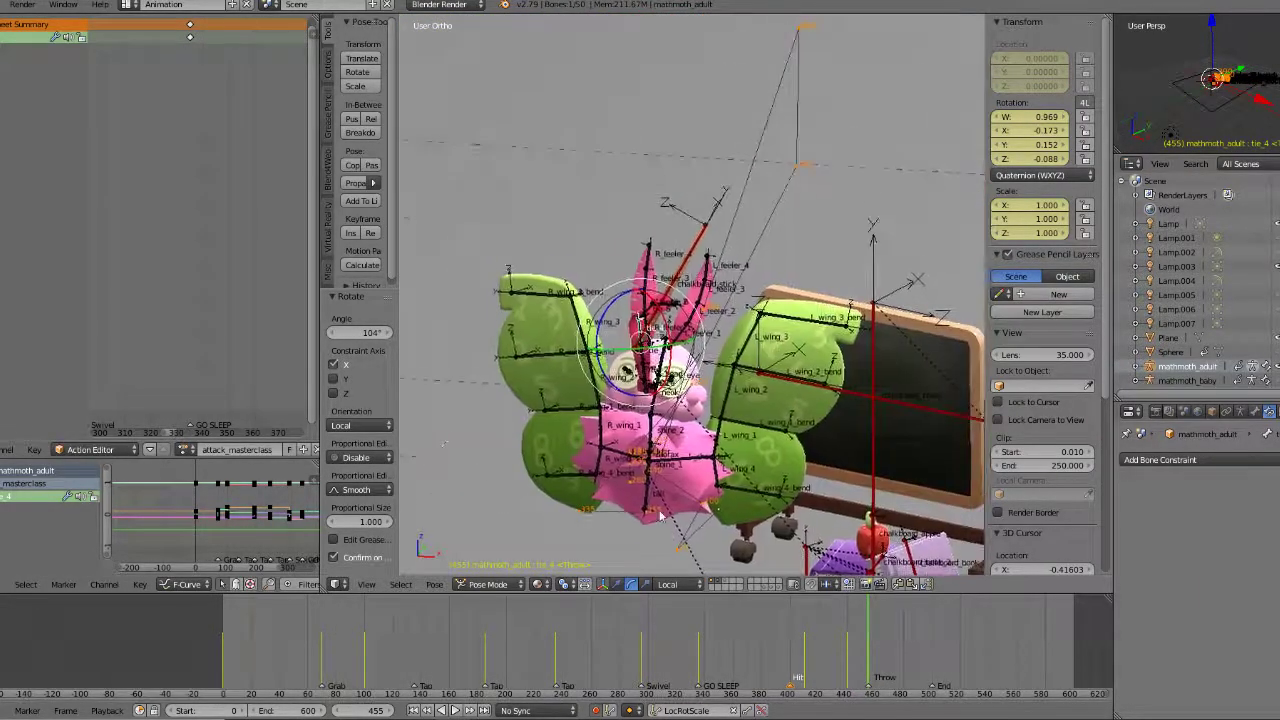
pyautogui.scroll(3, 590, 372)
pyautogui.rightClick(618, 320)
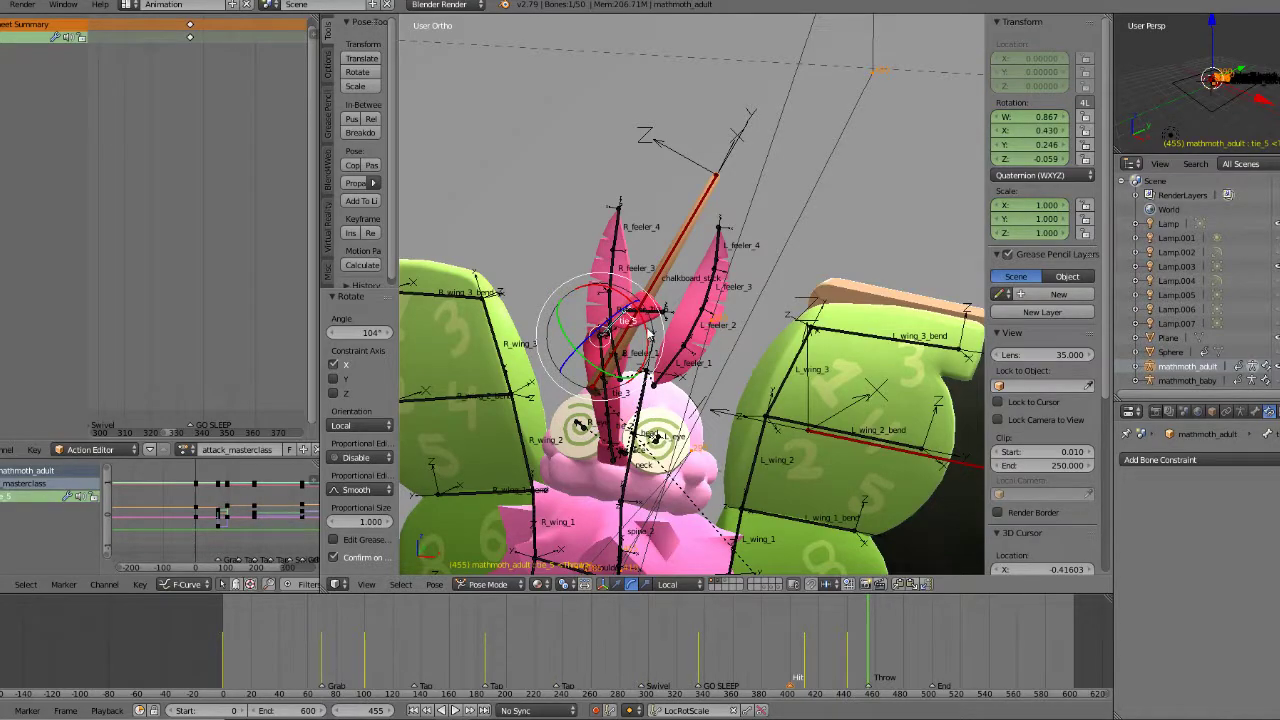
pyautogui.moveTo(648, 333); pyautogui.dragTo(628, 290)
pyautogui.moveTo(625, 296); pyautogui.dragTo(666, 276, button='middle')
pyautogui.moveTo(687, 260); pyautogui.dragTo(697, 264)
# Step: Rotate tie_4 by 8.14° and tie_6 by -40.4° about their local X axes at frame 455
pyautogui.rightClick(681, 330)
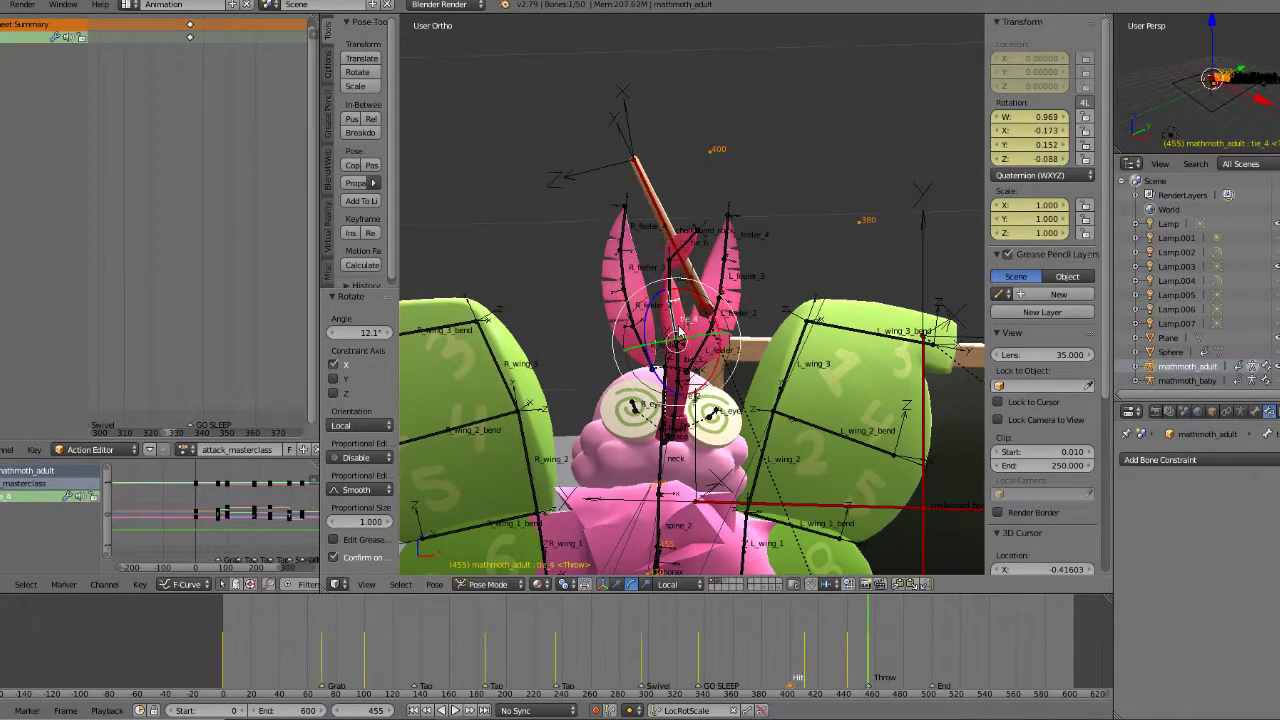
pyautogui.moveTo(705, 316); pyautogui.dragTo(698, 303)
pyautogui.moveTo(698, 303); pyautogui.dragTo(648, 338, button='middle')
pyautogui.hotkey('alt', 'a')
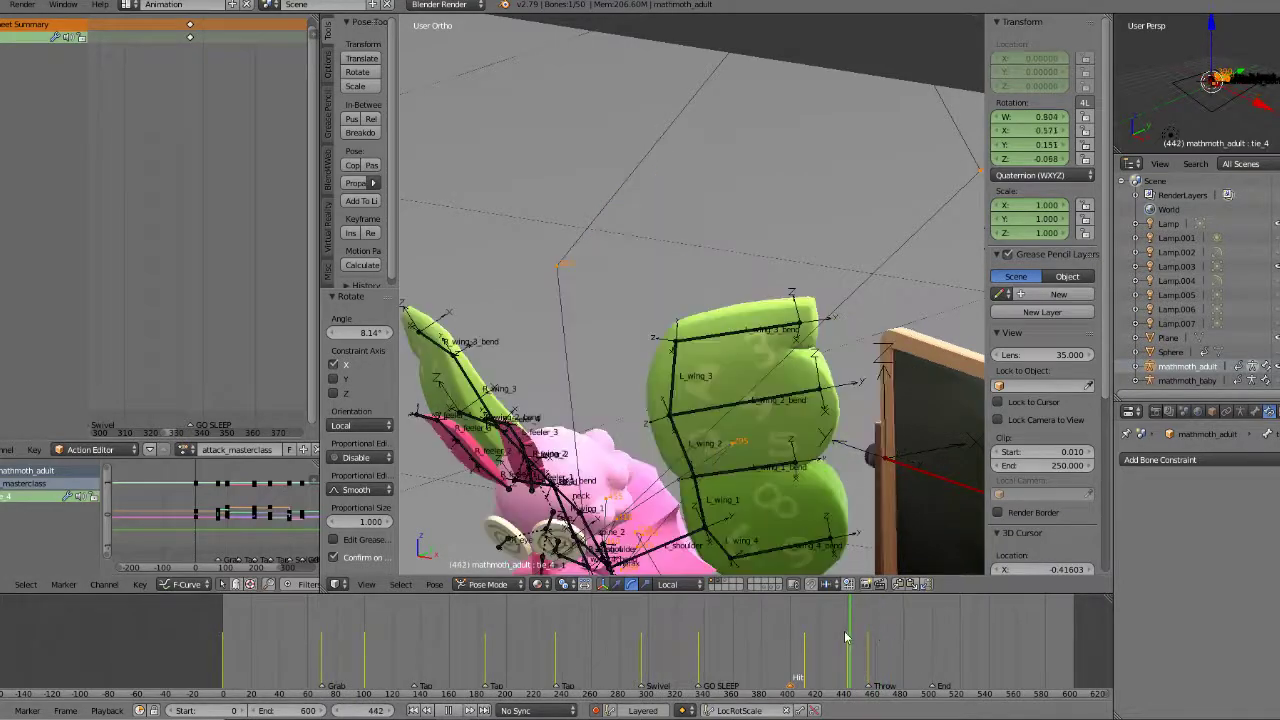
pyautogui.press('Escape')
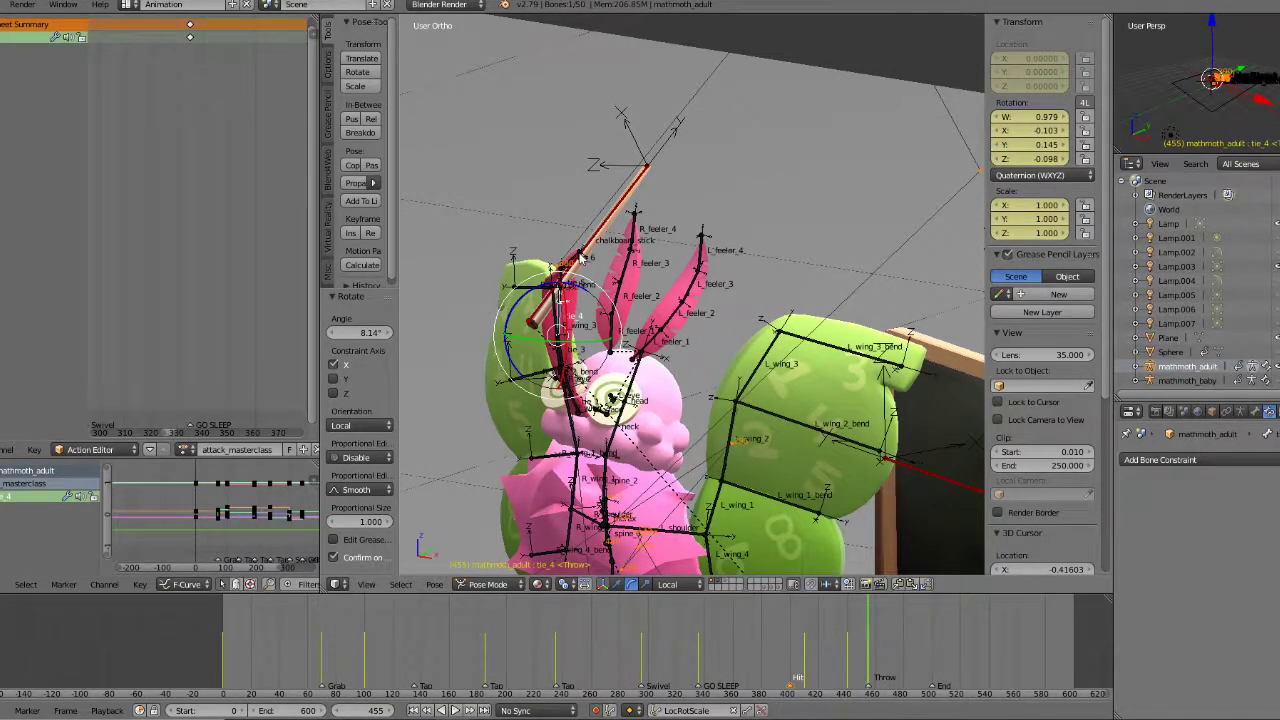
pyautogui.moveTo(580, 257); pyautogui.dragTo(606, 236, button='middle')
pyautogui.rightClick(615, 268)
pyautogui.moveTo(628, 243); pyautogui.dragTo(582, 218)
pyautogui.moveTo(582, 218); pyautogui.dragTo(603, 248, button='middle')
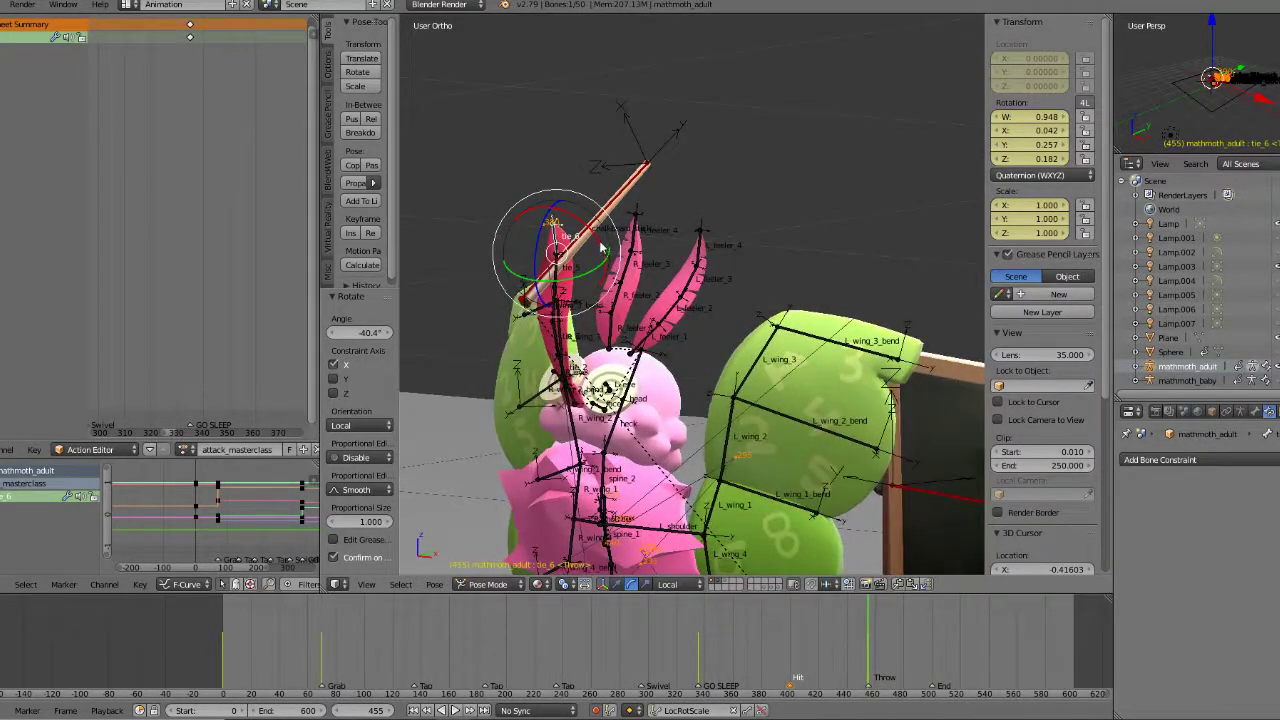
# Step: Scrub and play the animation around the Hit and Throw to examine the tie's swing
pyautogui.moveTo(862, 643)
pyautogui.mouseDown()
pyautogui.moveTo(831, 643)
pyautogui.moveTo(855, 630)
pyautogui.mouseUp()
pyautogui.keyDown('shift'); pyautogui.moveTo(689, 345); pyautogui.dragTo(687, 160, button='middle'); pyautogui.keyUp('shift')
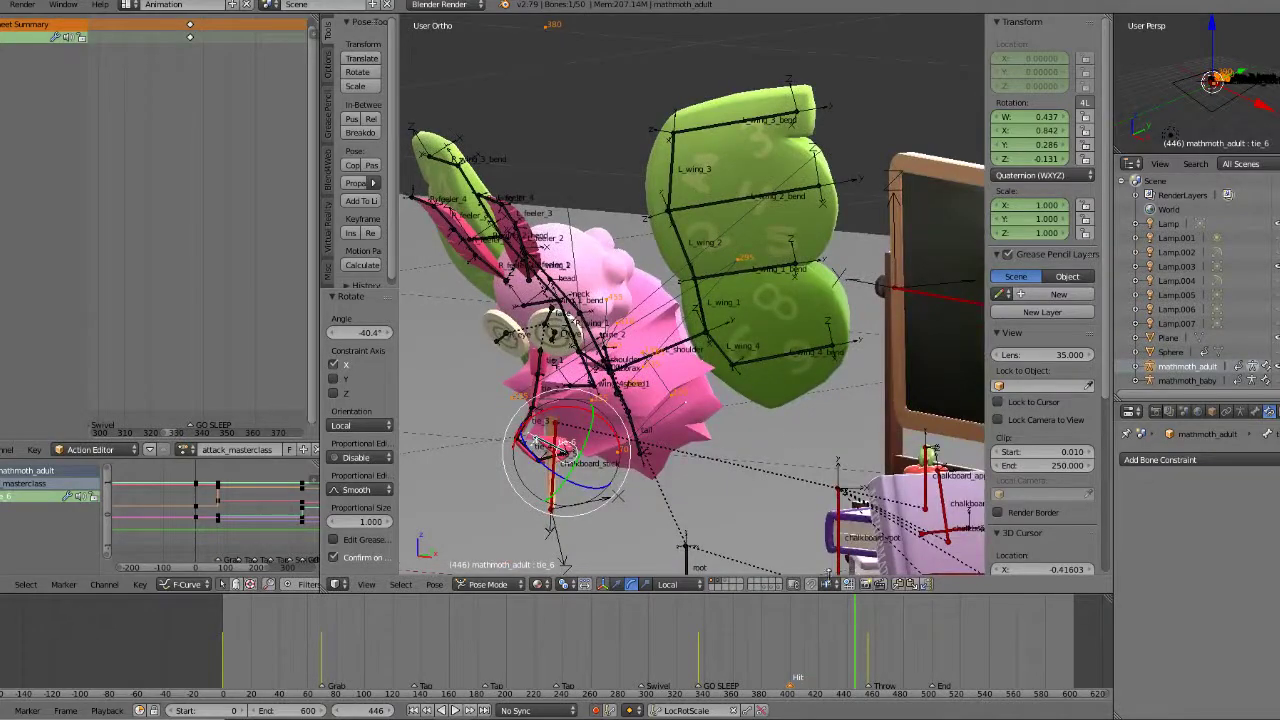
pyautogui.click(786, 650)
pyautogui.click(456, 710)
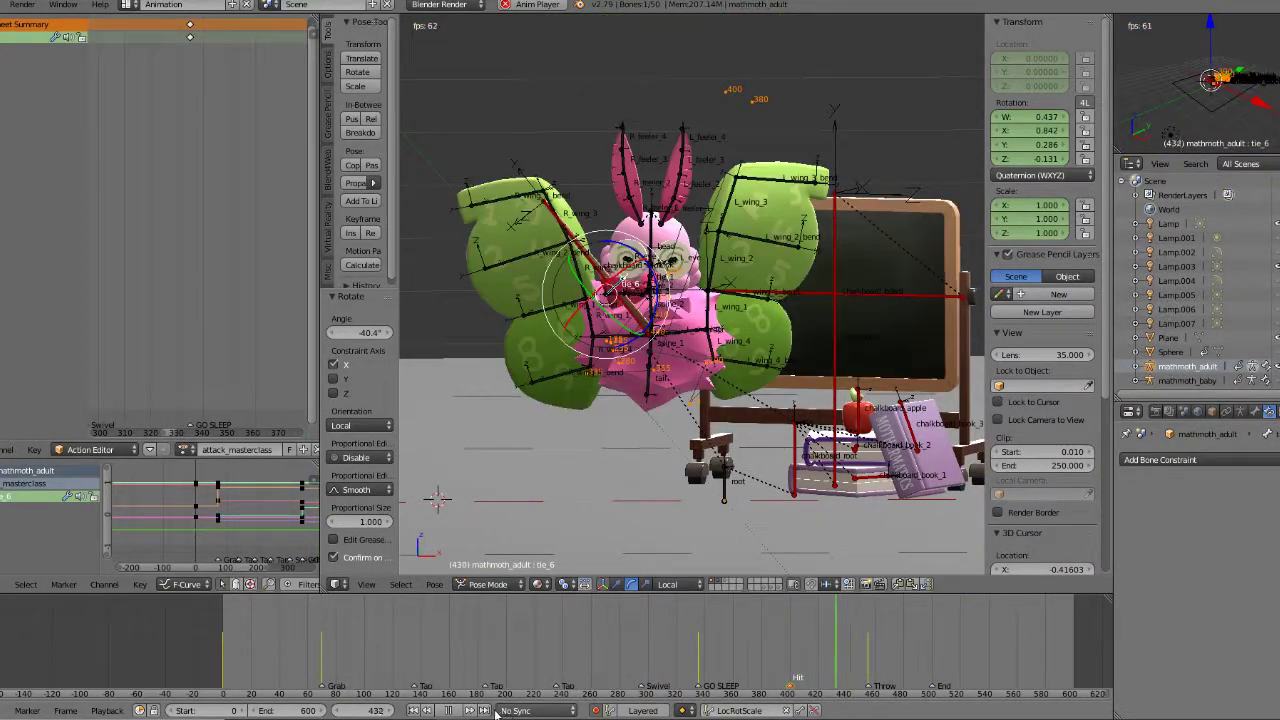
pyautogui.press('Escape')
pyautogui.moveTo(798, 658); pyautogui.dragTo(822, 654)
# Step: Rotate tie_1 at frame 440 by 17.5° about local Z and 27.8° about local Y, and replay the motion into the Throw
pyautogui.press('Up')
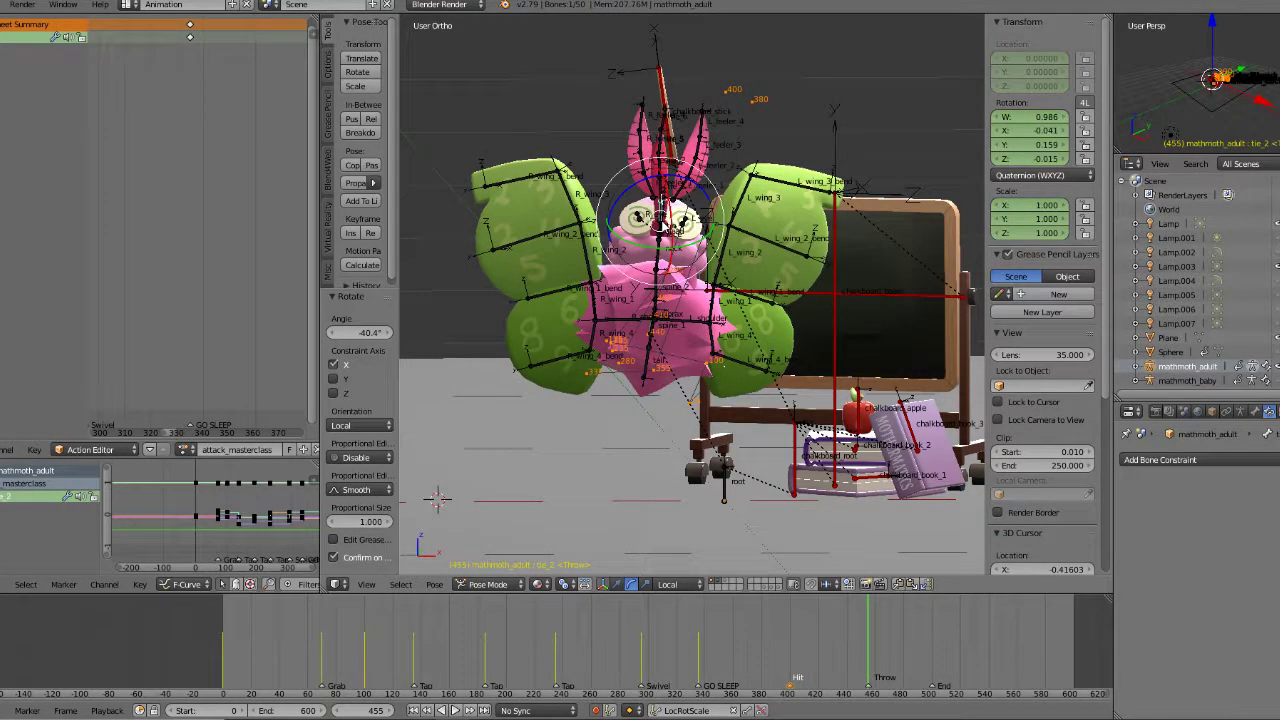
pyautogui.press('Down')
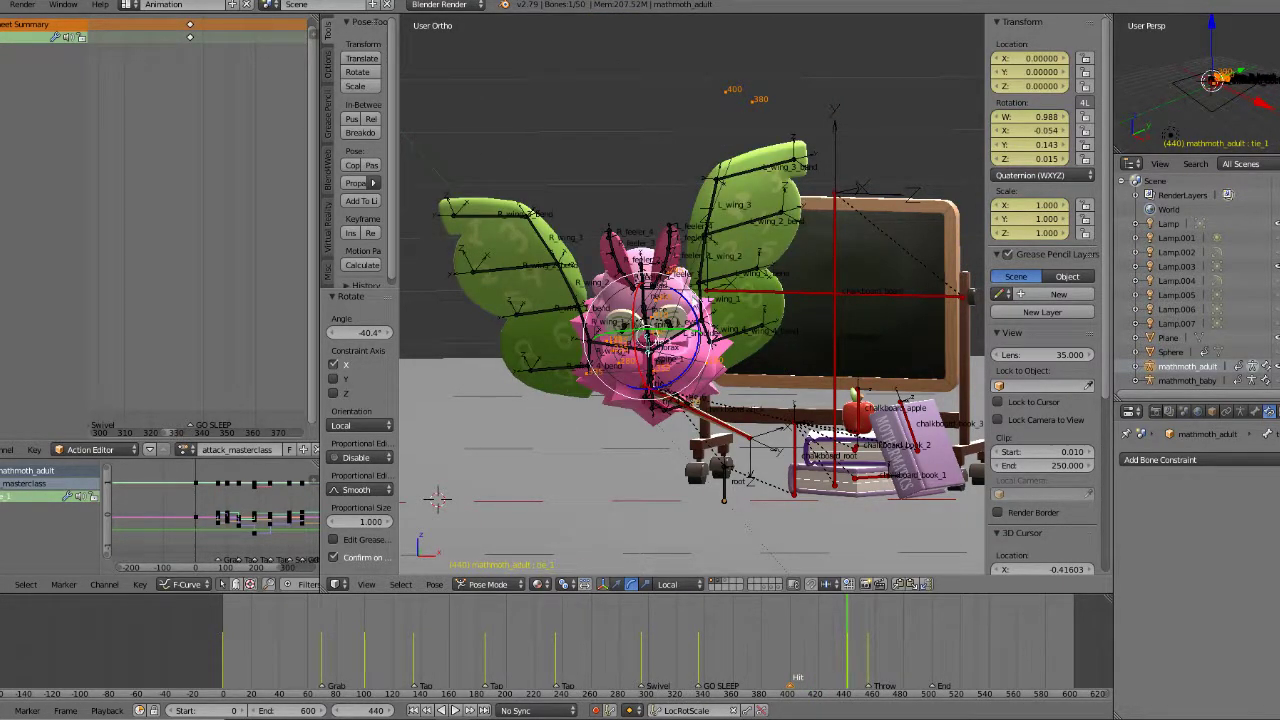
pyautogui.press('r')
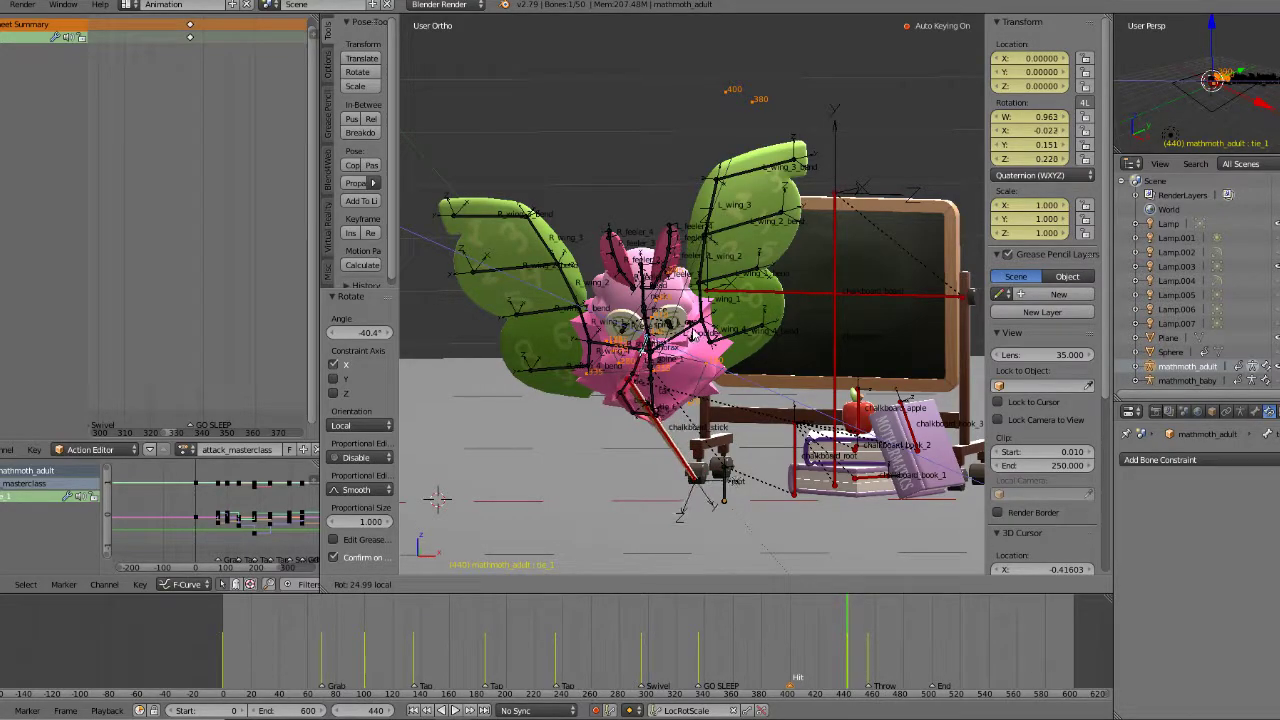
pyautogui.click(686, 332)
pyautogui.moveTo(686, 332); pyautogui.dragTo(648, 374, button='middle')
pyautogui.scroll(4, 645, 378)
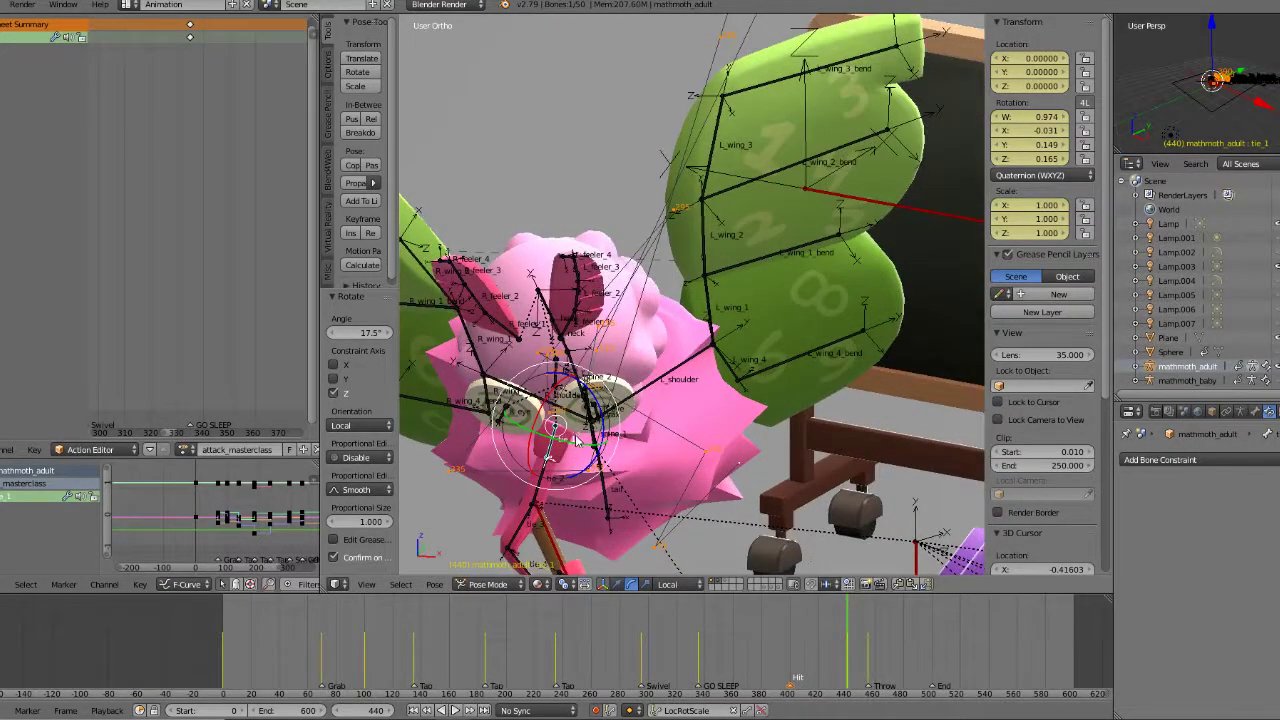
pyautogui.moveTo(569, 441); pyautogui.dragTo(575, 447)
pyautogui.scroll(-3, 575, 447)
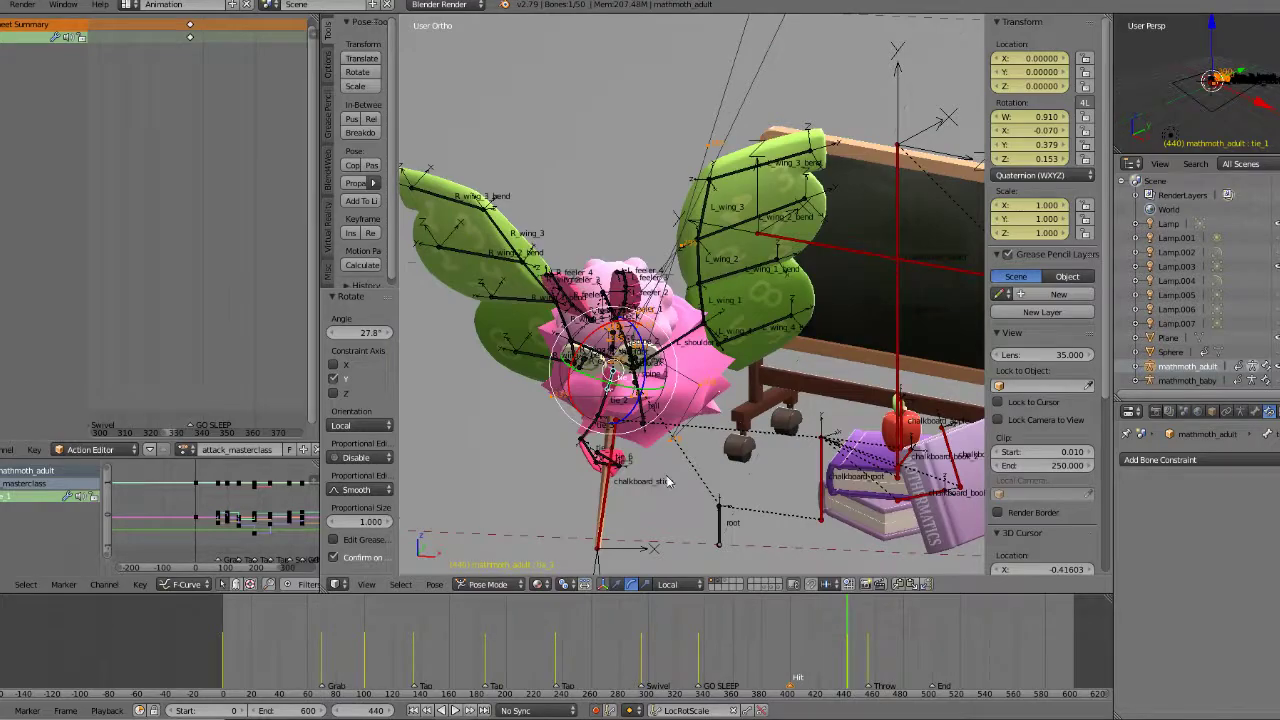
pyautogui.keyDown('shift'); pyautogui.moveTo(665, 476); pyautogui.dragTo(663, 422, button='middle'); pyautogui.keyUp('shift')
pyautogui.moveTo(845, 630); pyautogui.dragTo(875, 640)
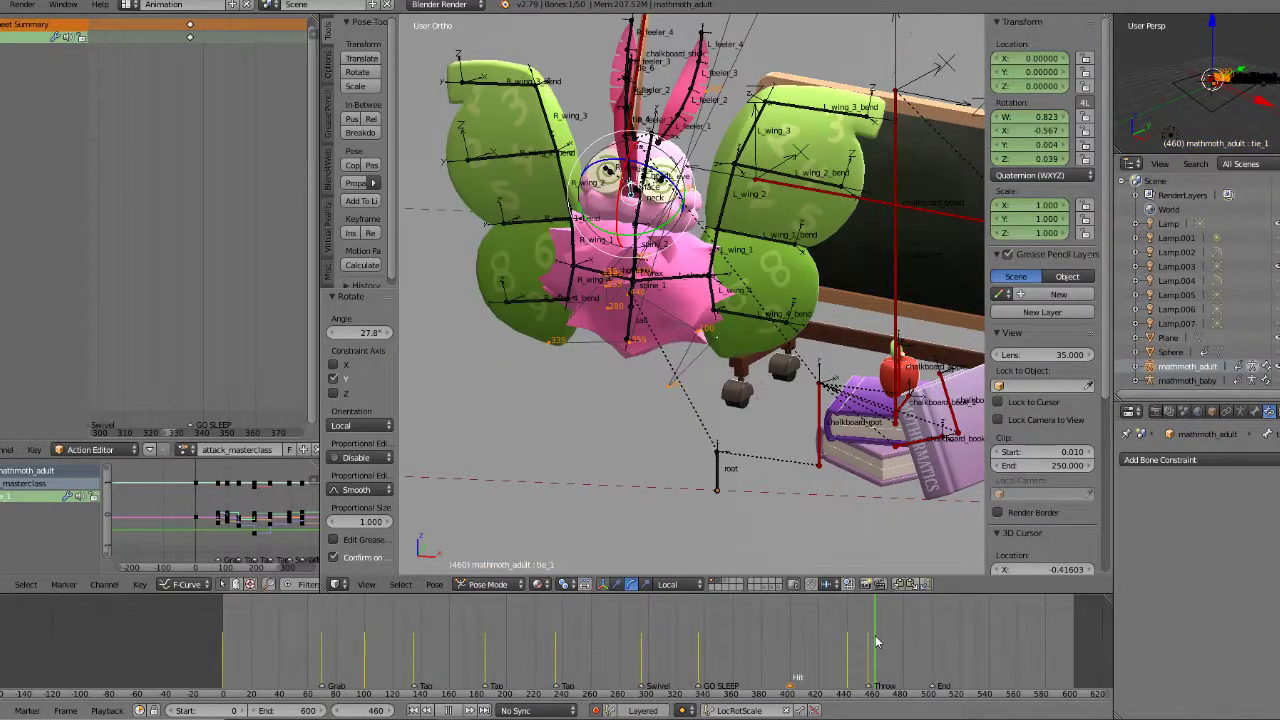
pyautogui.scroll(-3, 773, 390)
pyautogui.click(815, 623)
pyautogui.click(455, 710)
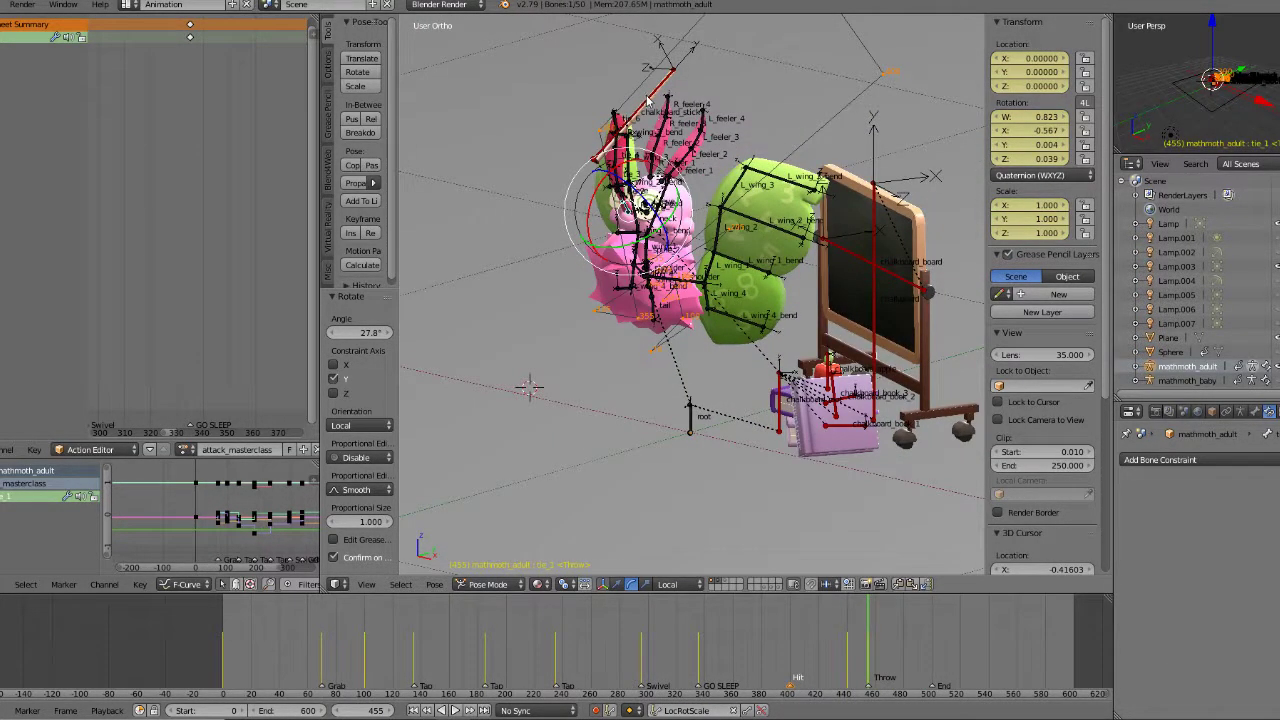
# Step: Keyframe the chalkboard_stick bone's Child Of influence at 1 on frame 455 and at 0 on frame 456
pyautogui.rightClick(648, 100)
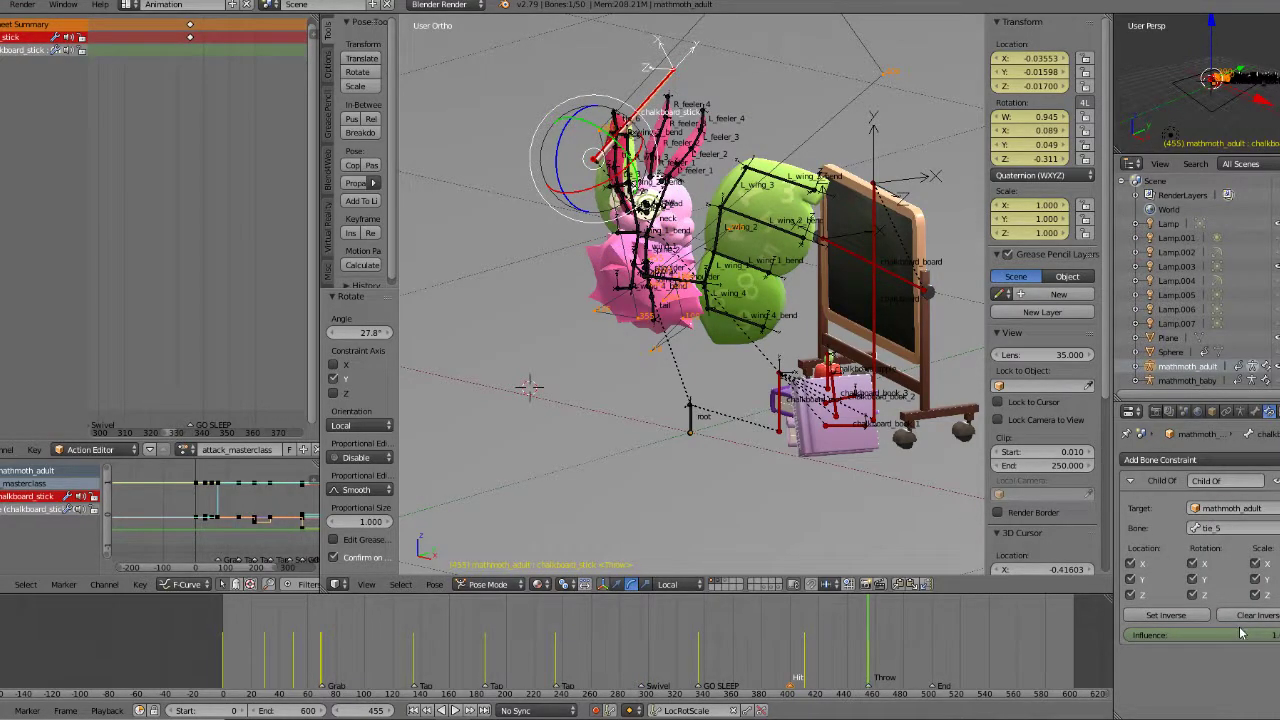
pyautogui.moveTo(1240, 635); pyautogui.dragTo(1128, 635)
pyautogui.moveTo(660, 430); pyautogui.dragTo(836, 455, button='middle')
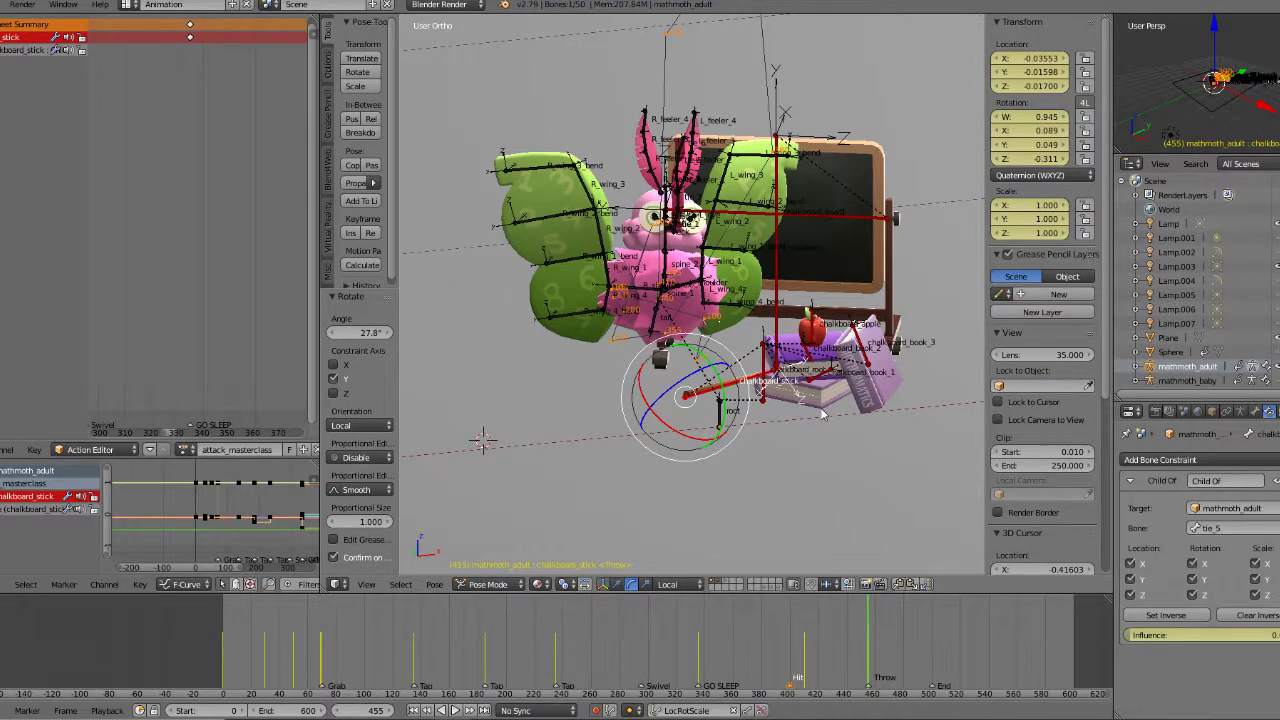
pyautogui.moveTo(1130, 635); pyautogui.dragTo(1272, 635)
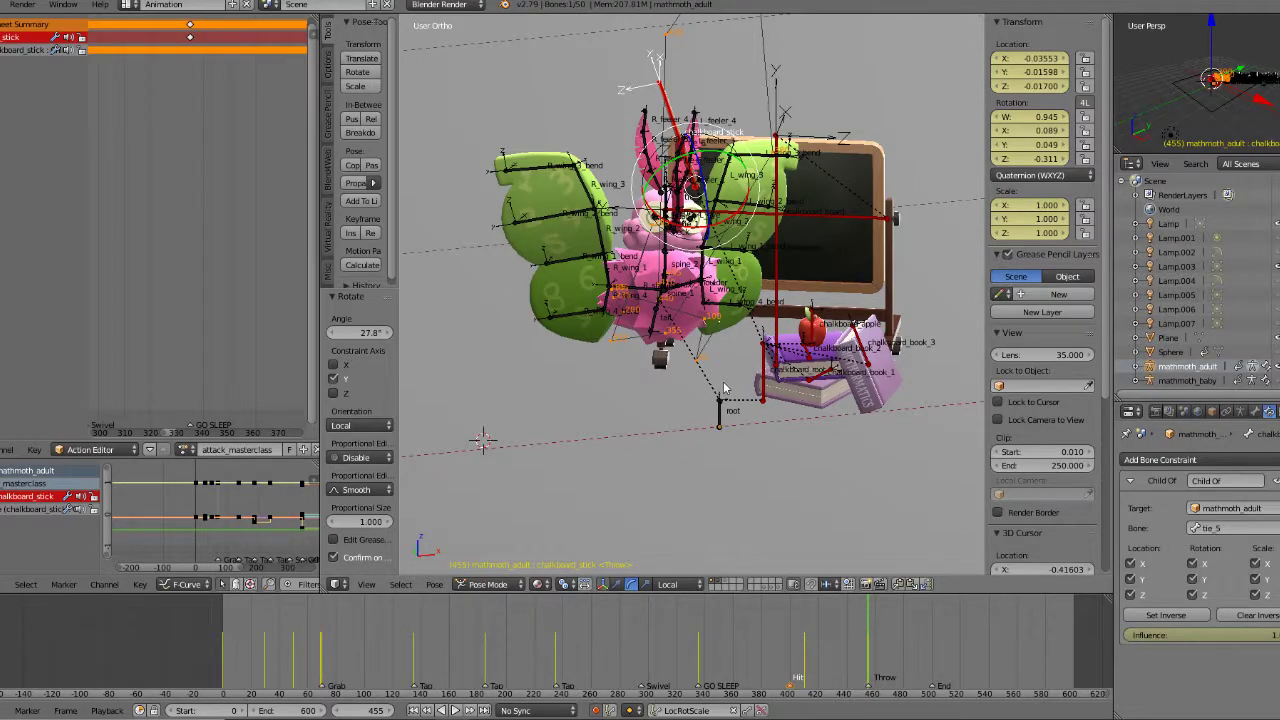
pyautogui.press('Right')
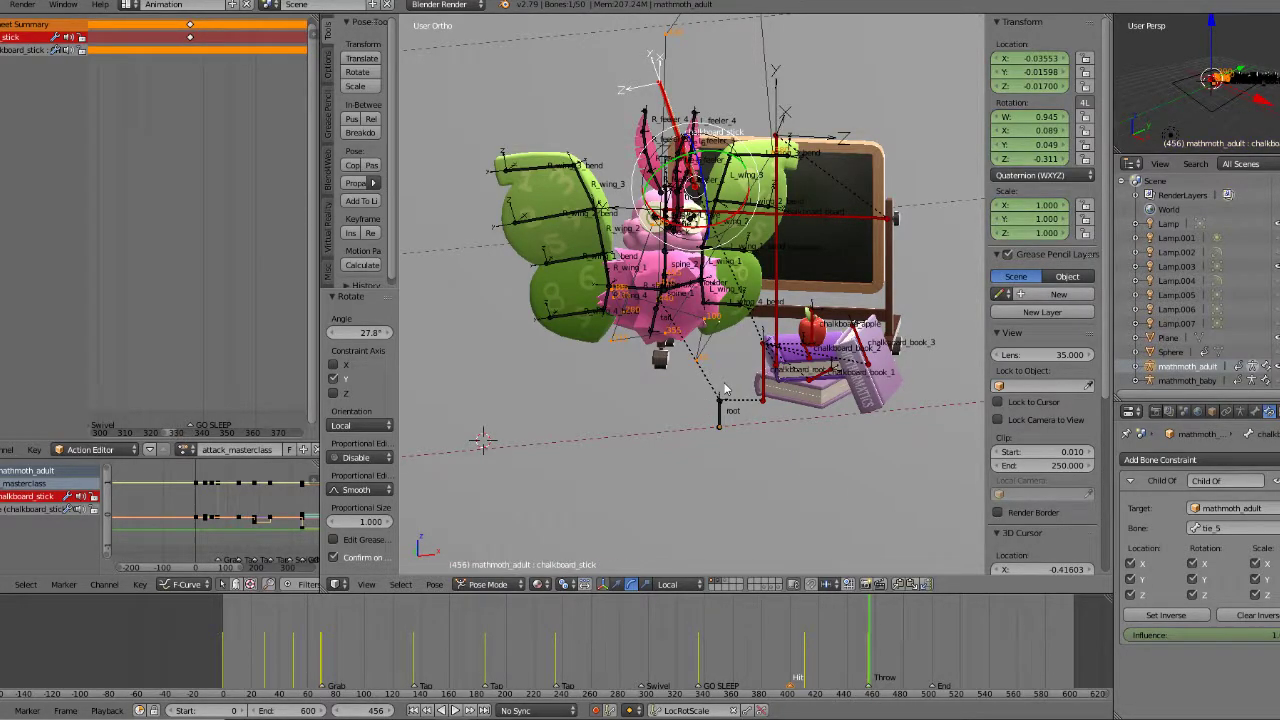
pyautogui.moveTo(1257, 636); pyautogui.dragTo(1126, 636)
pyautogui.press('i')
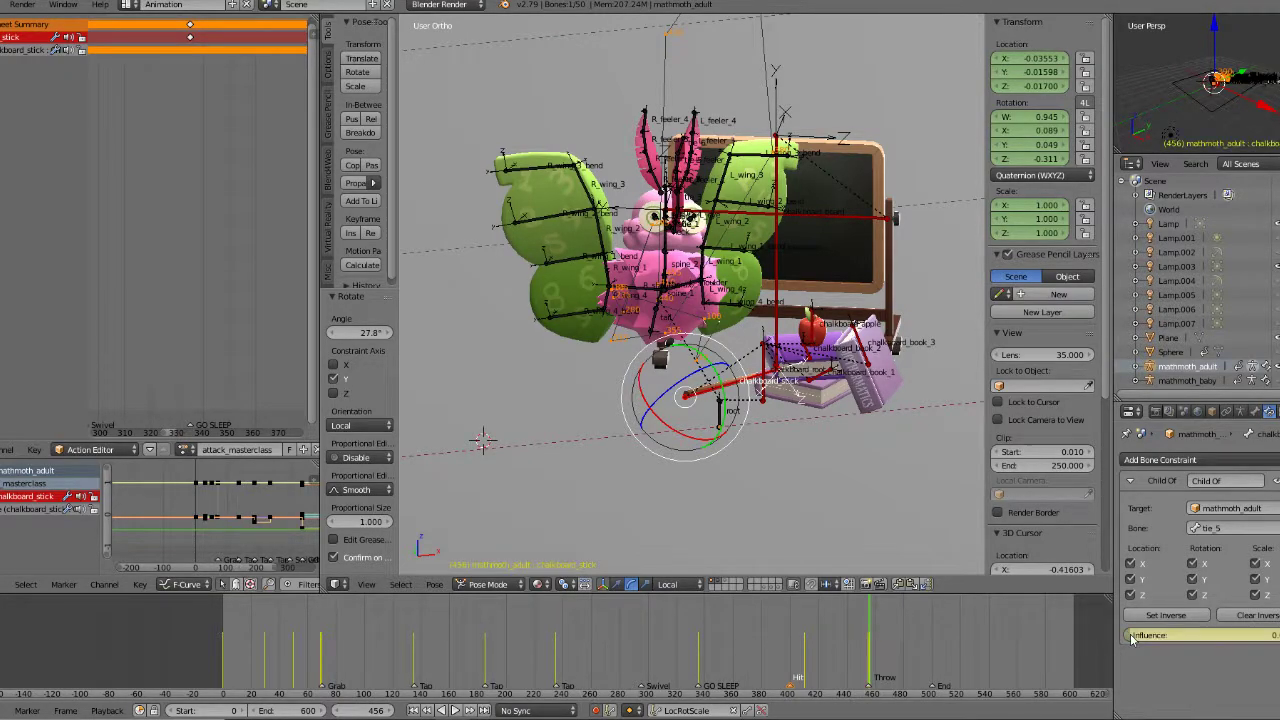
# Step: Step back and forth between frames 455 and 456 in angled, right side and front views to examine the chalkboard stick's jump
pyautogui.press('Left')
pyautogui.press('Right')
pyautogui.press('Left')
pyautogui.press('Right')
pyautogui.press('Left')
pyautogui.press('Right')
pyautogui.press('Left')
pyautogui.press('KP_3')
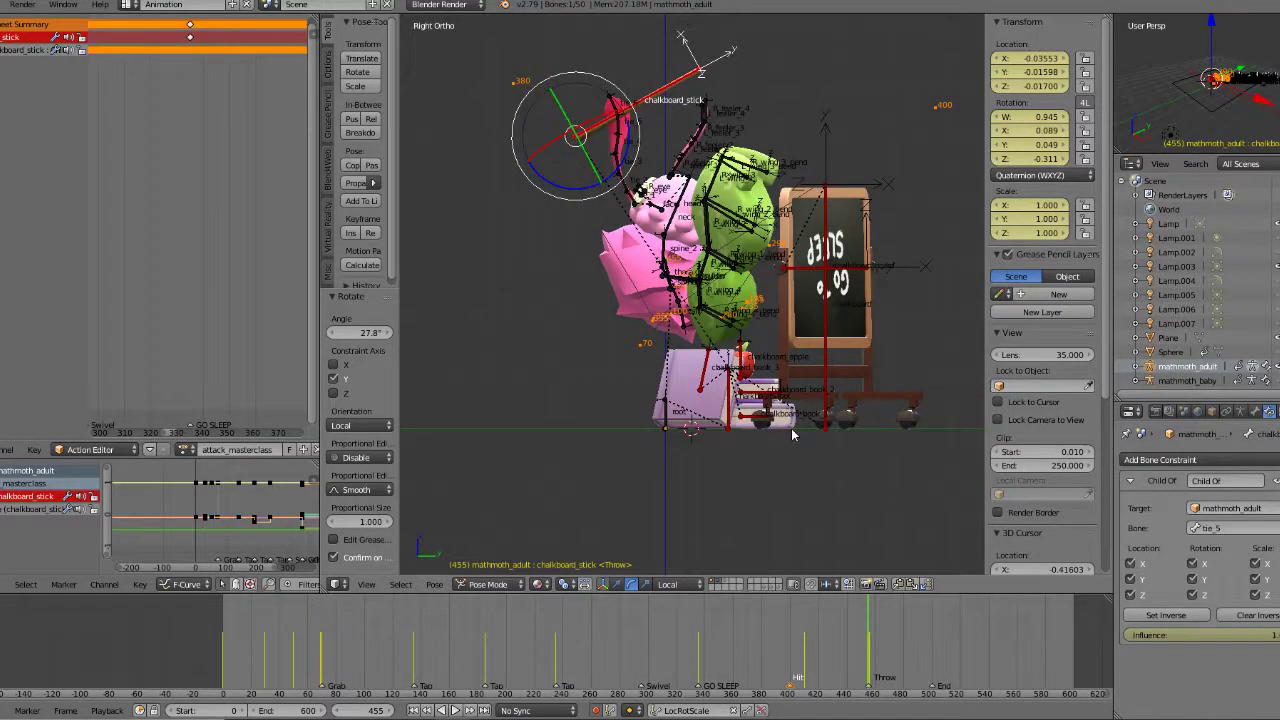
pyautogui.press('Right')
pyautogui.moveTo(771, 400); pyautogui.dragTo(798, 578, button='middle')
pyautogui.moveTo(866, 659); pyautogui.dragTo(870, 656)
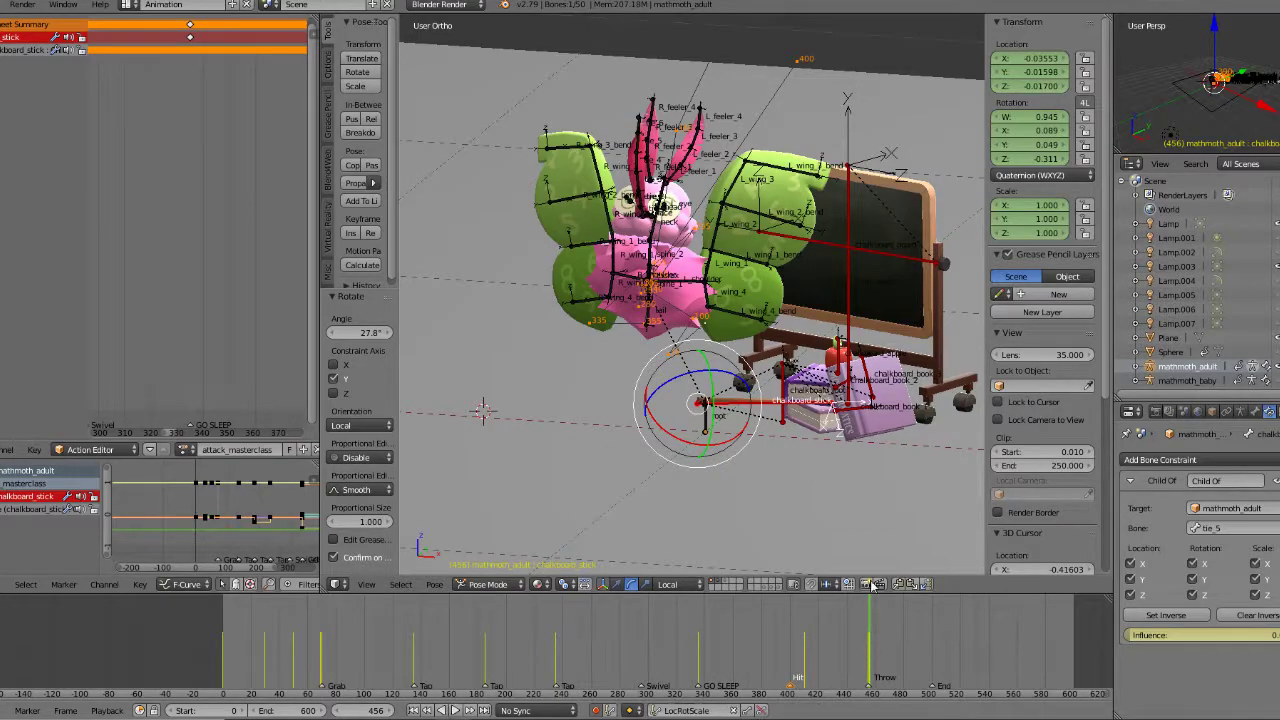
pyautogui.press('Left')
pyautogui.press('Right')
pyautogui.press('Left')
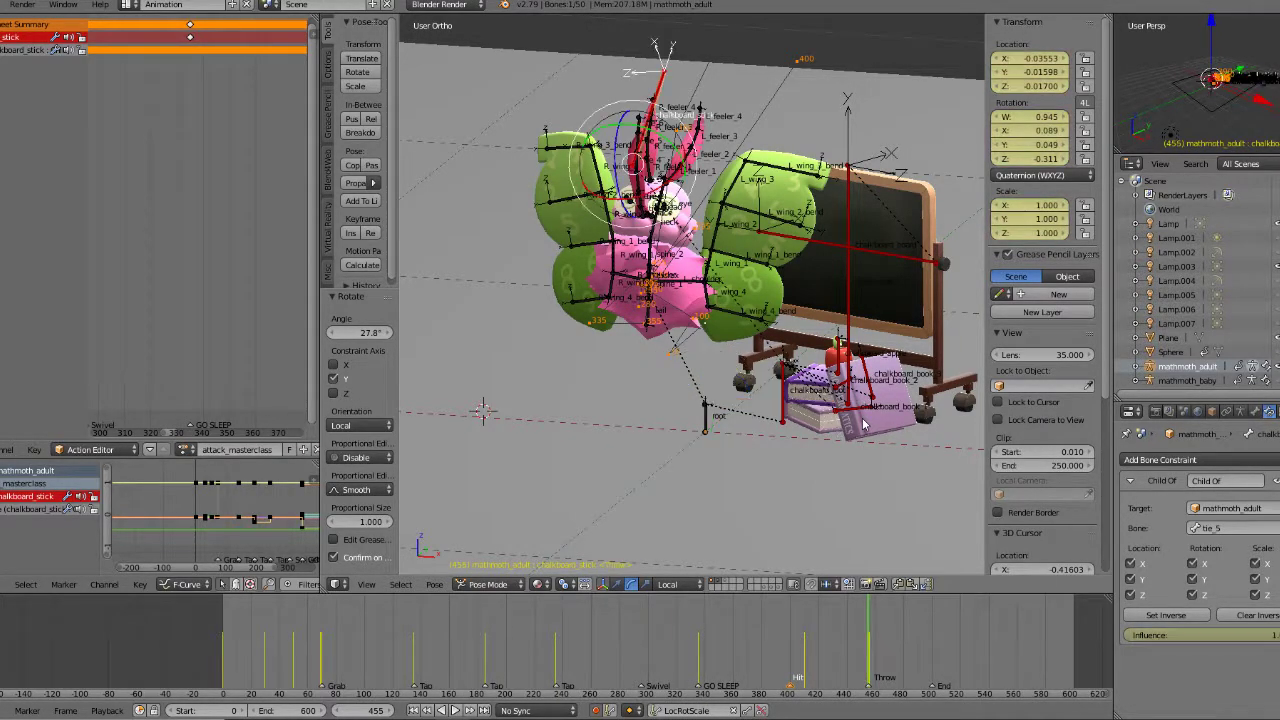
pyautogui.press('Right')
pyautogui.press('Left')
pyautogui.press('Right')
pyautogui.press('Left')
pyautogui.press('Right')
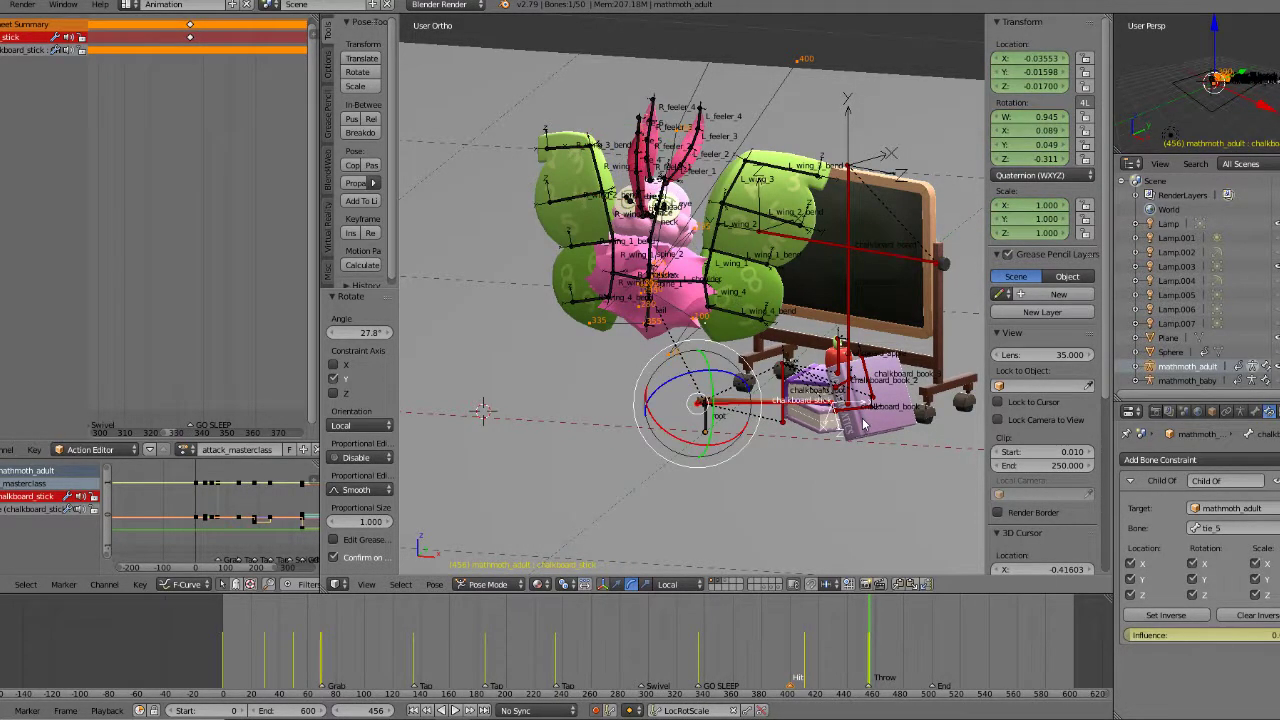
pyautogui.press('KP_3')
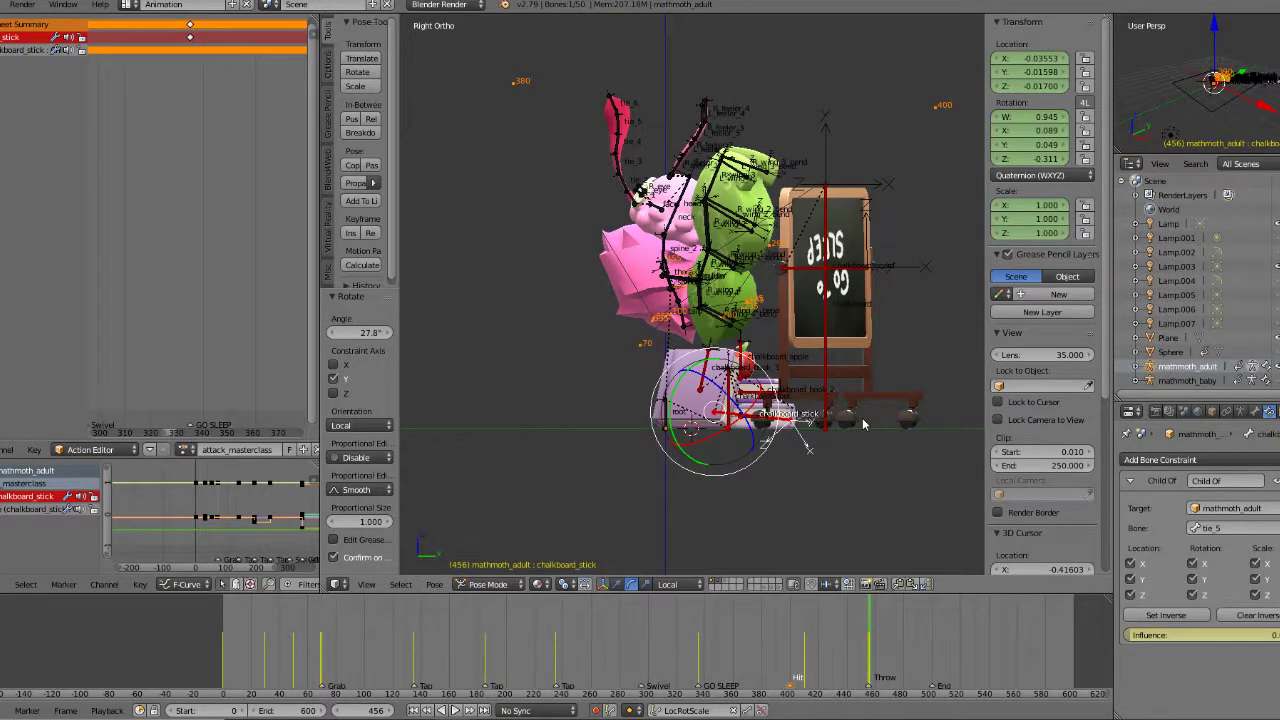
pyautogui.press('KP_1')
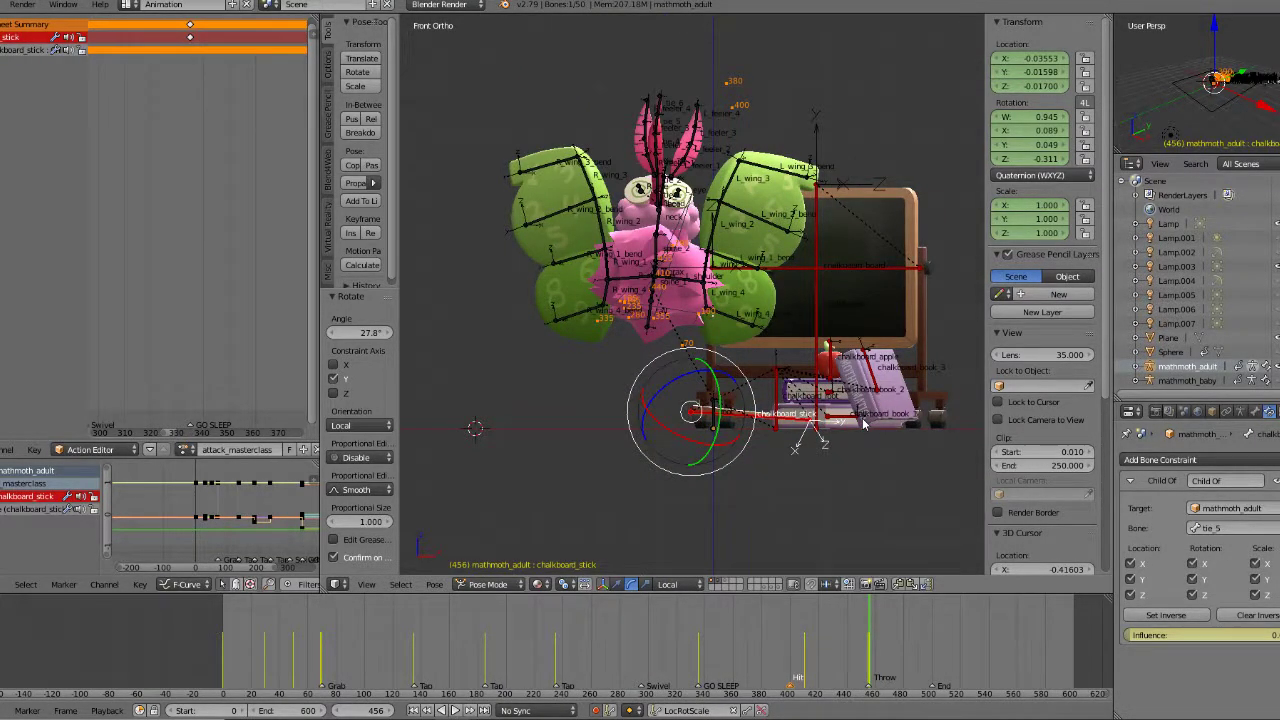
# Step: Snap the 3D cursor to the chalkboard stick at frame 455, and snap the stick to that cursor at frame 456
pyautogui.press('Left')
pyautogui.moveTo(865, 424); pyautogui.dragTo(700, 355, button='middle')
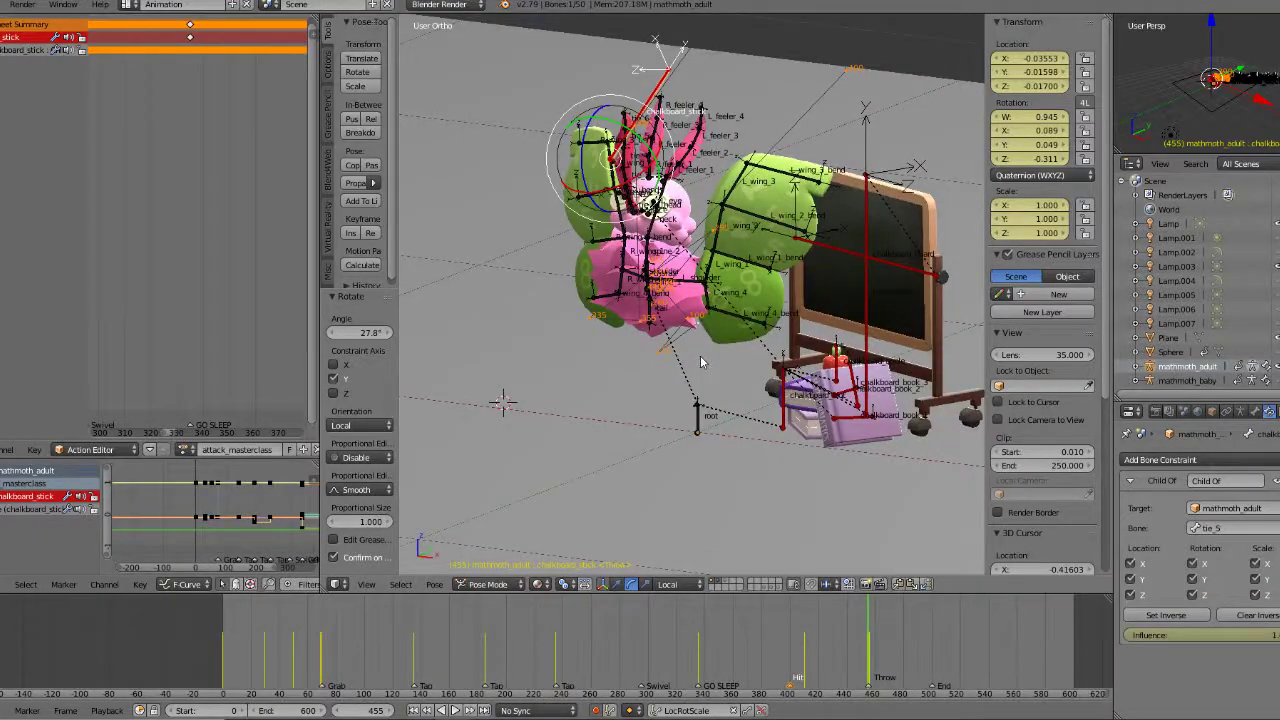
pyautogui.hotkey('shift', 's')
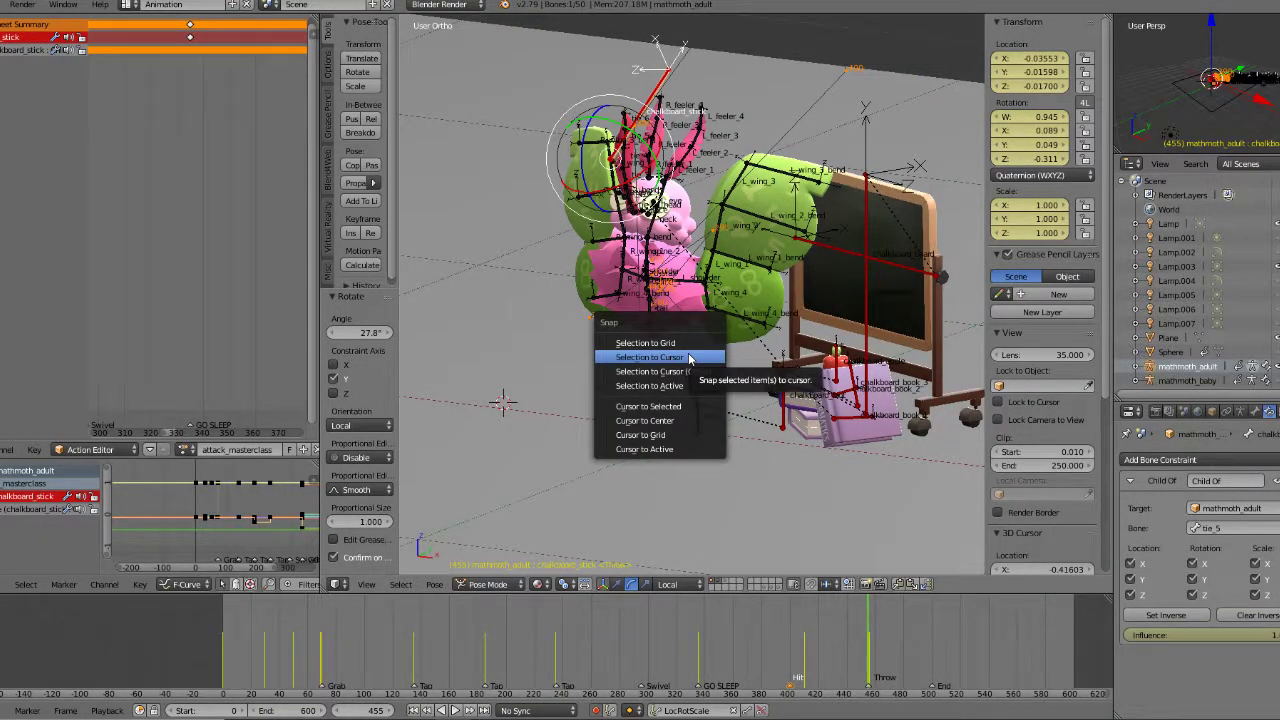
pyautogui.click(653, 407)
pyautogui.press('Right')
pyautogui.hotkey('shift', 's')
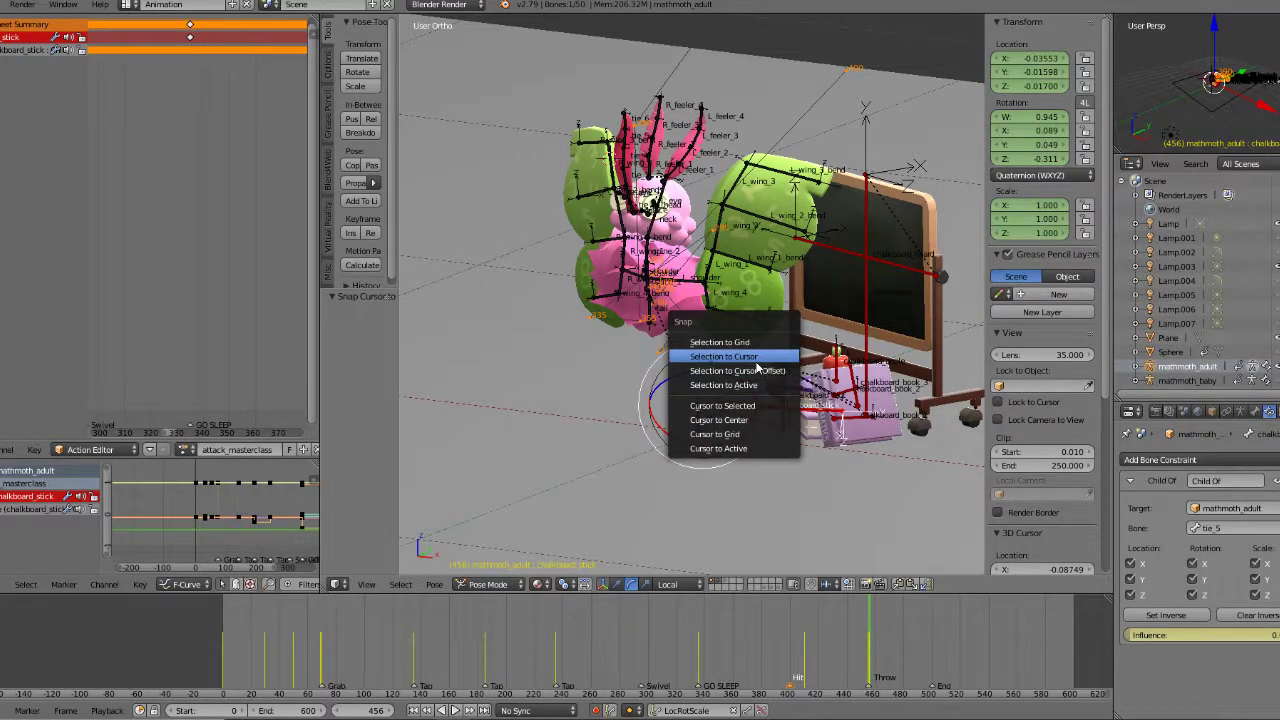
pyautogui.click(757, 365)
# Step: Compare frames 455 and 456 in top view and rotate the chalkboard stick -68° about its local X axis at frame 456
pyautogui.press('KP_7')
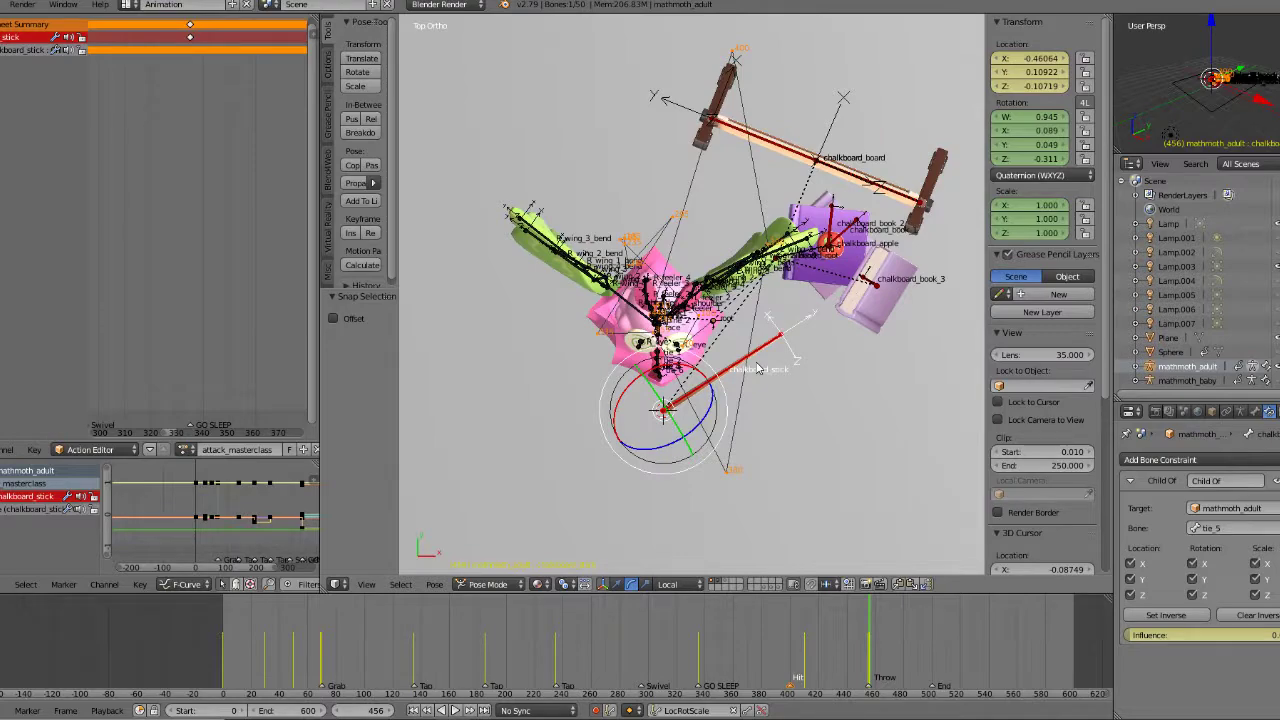
pyautogui.press('Left')
pyautogui.press('Right')
pyautogui.press('Left')
pyautogui.press('Right')
pyautogui.press('Left')
pyautogui.press('Right')
pyautogui.press('Left')
pyautogui.press('Right')
pyautogui.press('r')
pyautogui.press('x')
pyautogui.press('x')
pyautogui.click(570, 380)
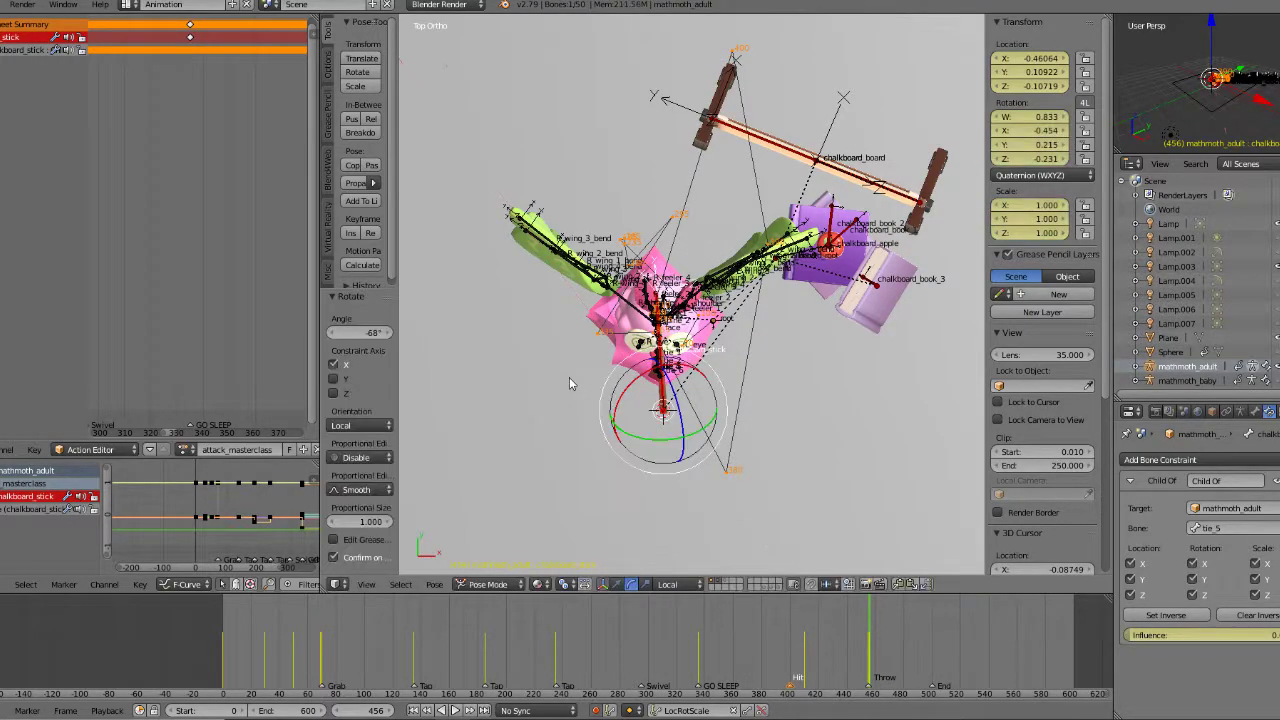
# Step: Compare the chalkboard stick at frames 455 and 456 in right side and angled views, checking its jump against the neighbouring keyframes
pyautogui.press('KP_1')
pyautogui.press('KP_3')
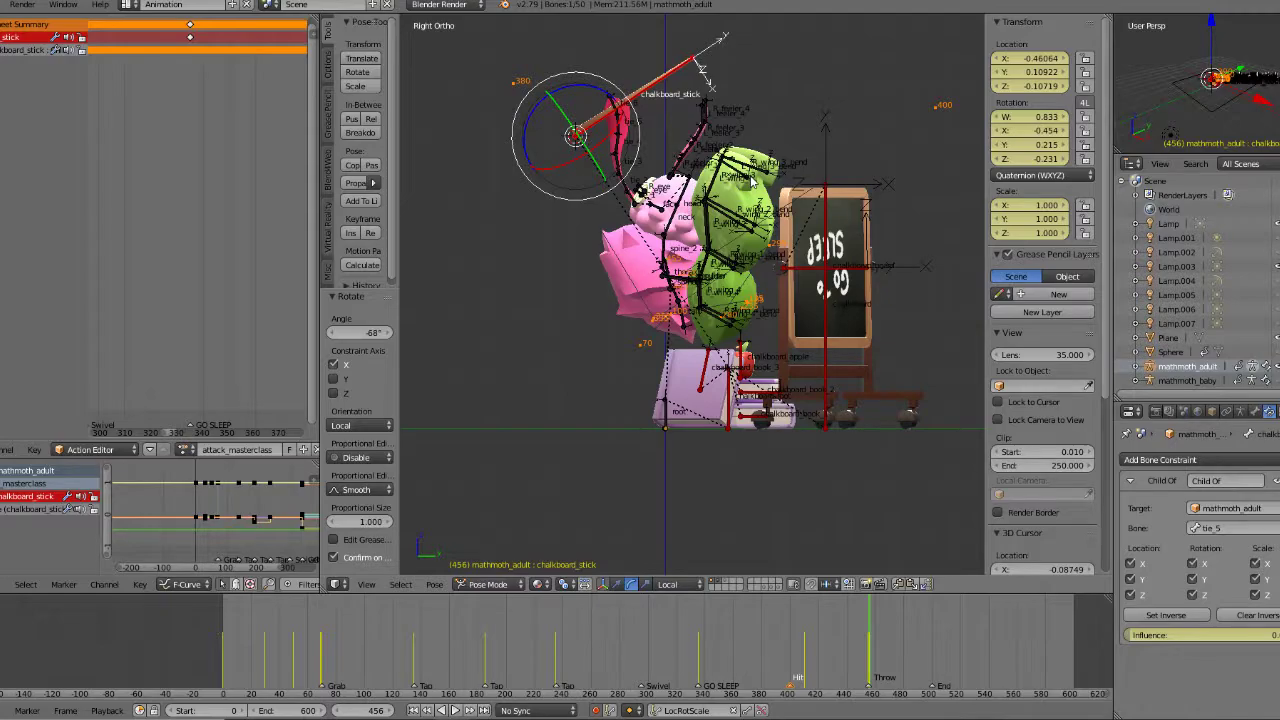
pyautogui.press('Left')
pyautogui.press('Right')
pyautogui.press('Left')
pyautogui.press('Right')
pyautogui.scroll(-2, 771, 180)
pyautogui.keyDown('shift'); pyautogui.moveTo(770, 176); pyautogui.dragTo(769, 213, button='middle'); pyautogui.keyUp('shift')
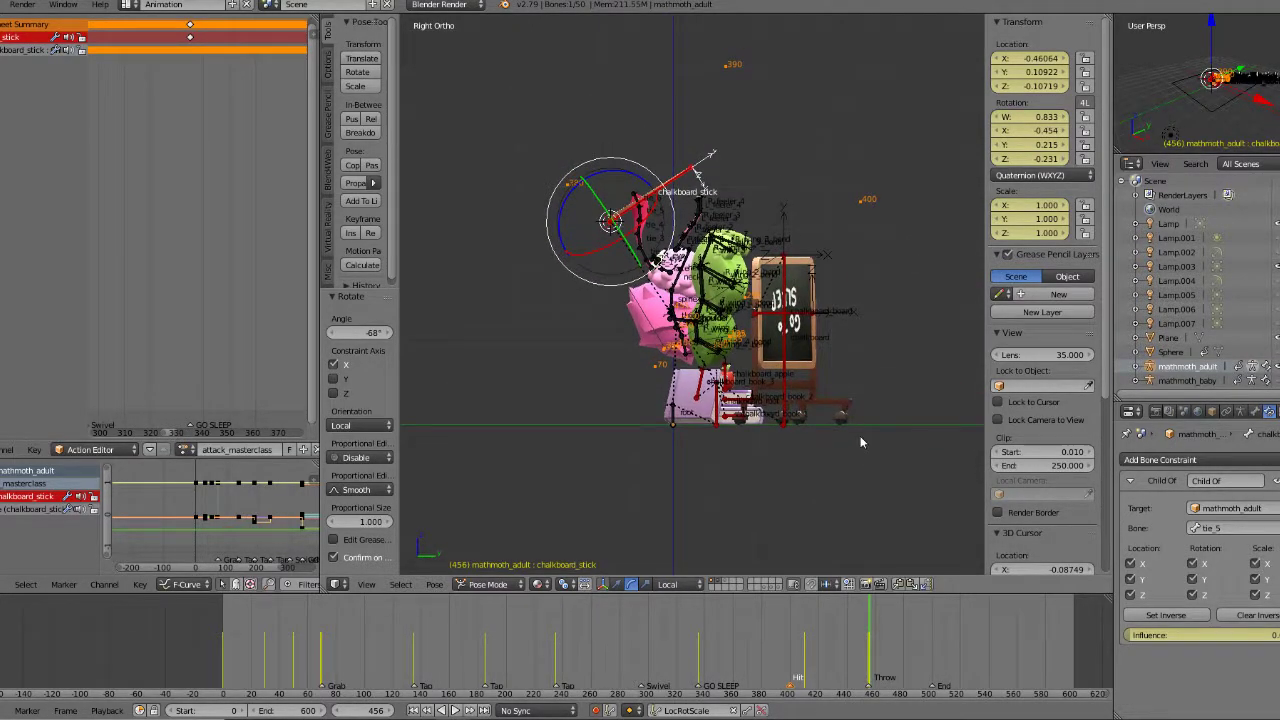
pyautogui.press('Left')
pyautogui.press('Right')
pyautogui.press('Left')
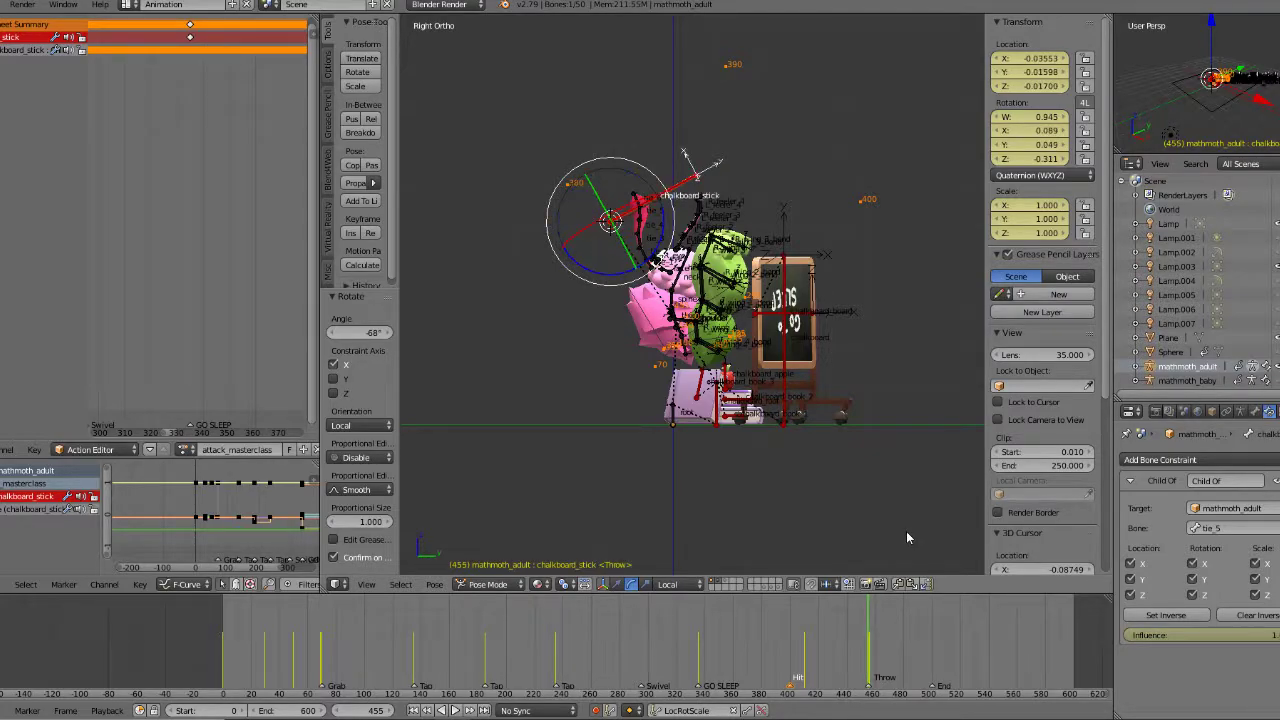
pyautogui.press('Down')
pyautogui.press('Right')
pyautogui.press('Up')
pyautogui.press('Right')
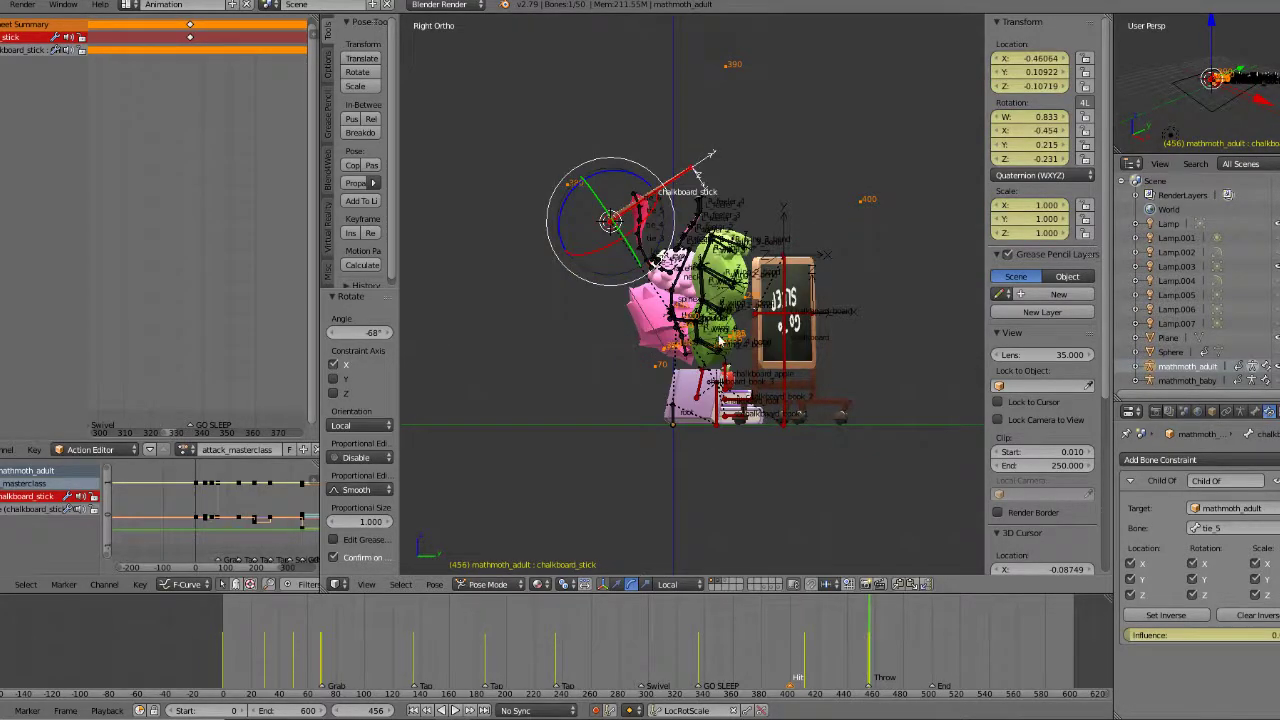
pyautogui.moveTo(718, 343); pyautogui.dragTo(770, 361, button='middle')
pyautogui.press('Left')
pyautogui.press('Right')
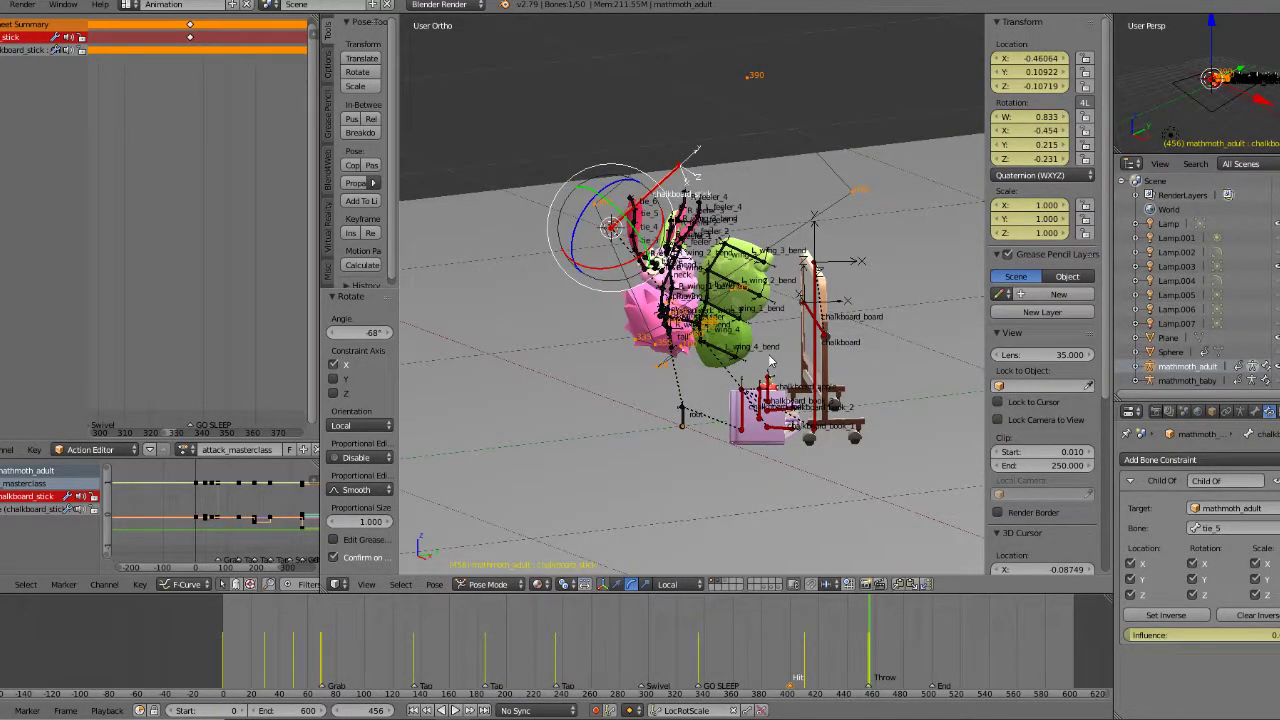
pyautogui.press('KP_3')
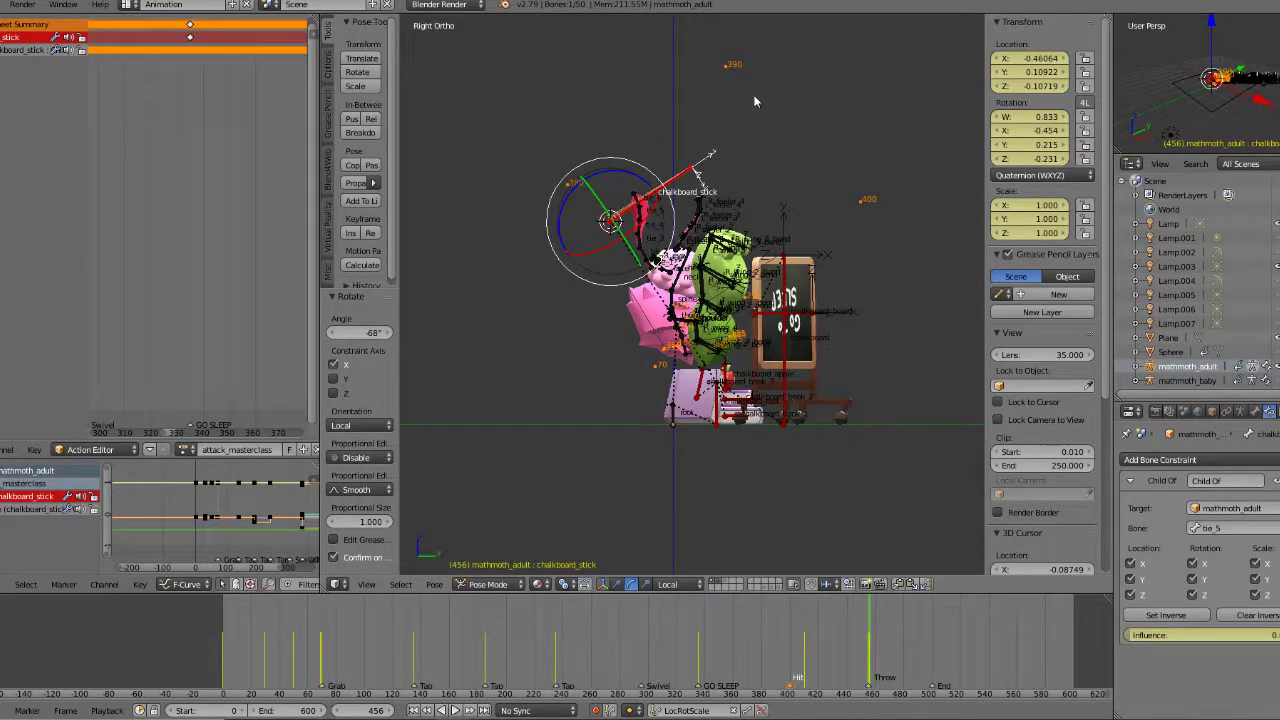
# Step: At frame 456 in right side view, rotate the chalkboard stick 17.5° and move it slightly to align with frame 455
pyautogui.scroll(4, 736, 208)
pyautogui.press('r')
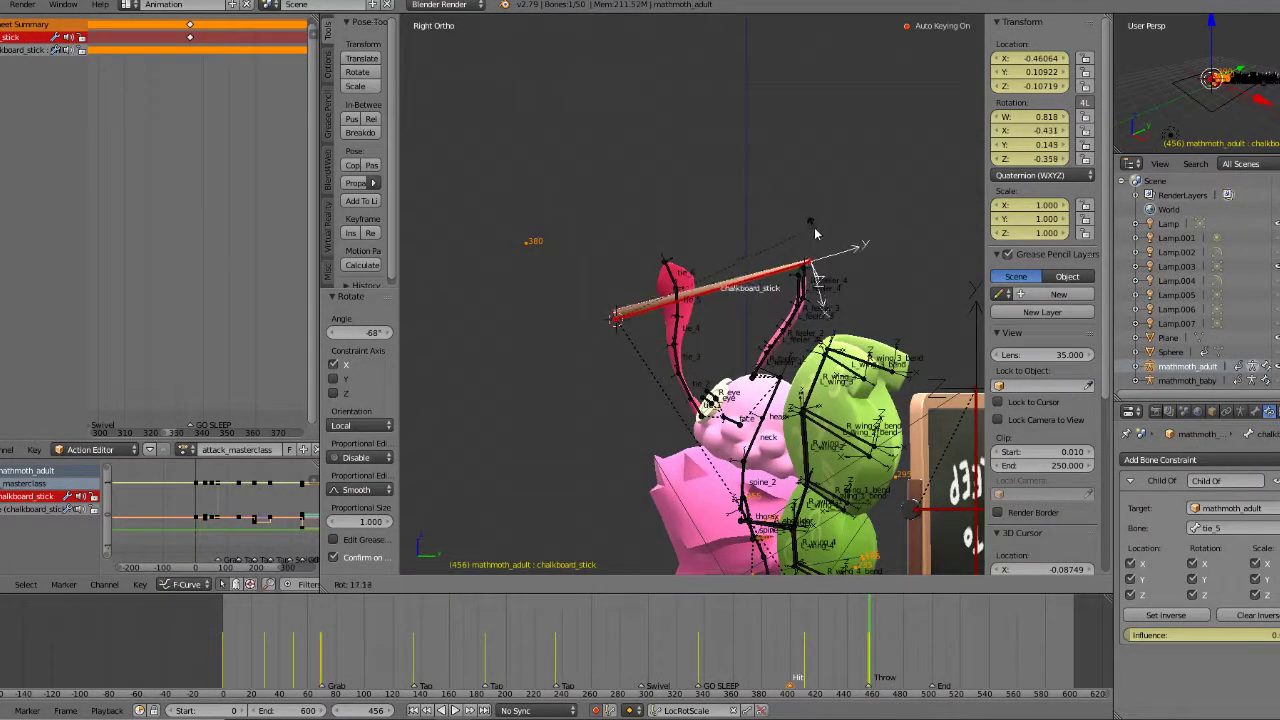
pyautogui.click(780, 222)
pyautogui.press('g')
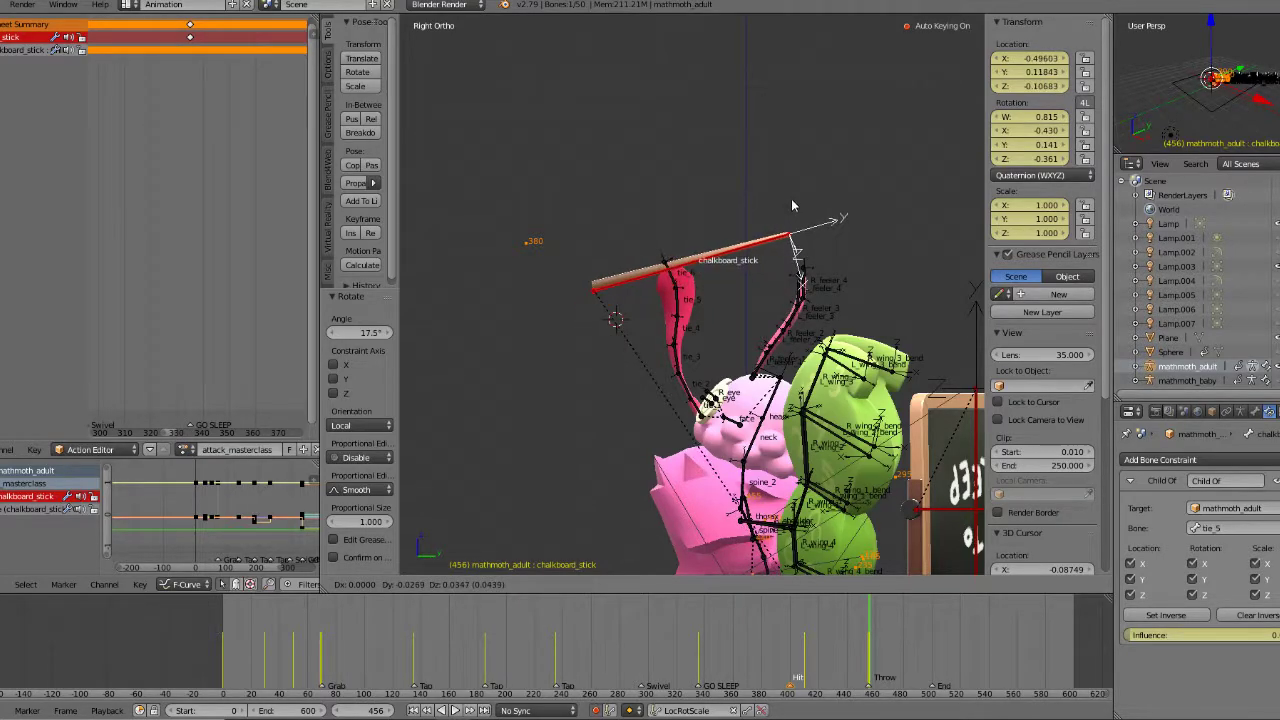
pyautogui.click(791, 205)
pyautogui.press('Left')
pyautogui.press('Right')
# Step: Nudge the chalkboard stick 0.016 along Y and -0.023 along Z at frame 456, comparing it with frame 455
pyautogui.press('g')
pyautogui.click(819, 254)
pyautogui.press('Left')
pyautogui.press('Right')
pyautogui.press('Left')
pyautogui.press('Right')
# Step: Compare frames 455 and 456 in an angled view and rotate the chalkboard stick -203° about its local Y axis at frame 456
pyautogui.moveTo(772, 258); pyautogui.dragTo(842, 271, button='middle')
pyautogui.press('Left')
pyautogui.press('Right')
pyautogui.press('Left')
pyautogui.press('Left')
pyautogui.press('Right')
pyautogui.press('r')
pyautogui.press('y')
pyautogui.press('y')
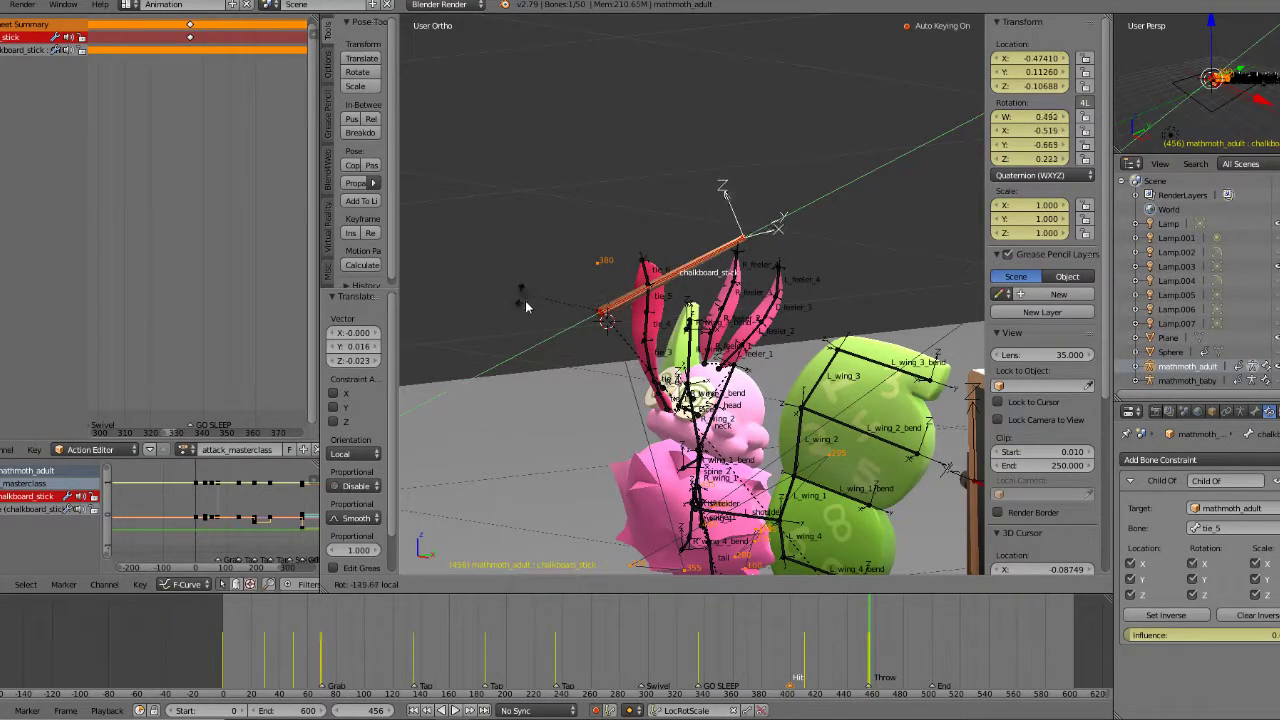
pyautogui.click(589, 337)
pyautogui.press('Left')
pyautogui.press('Right')
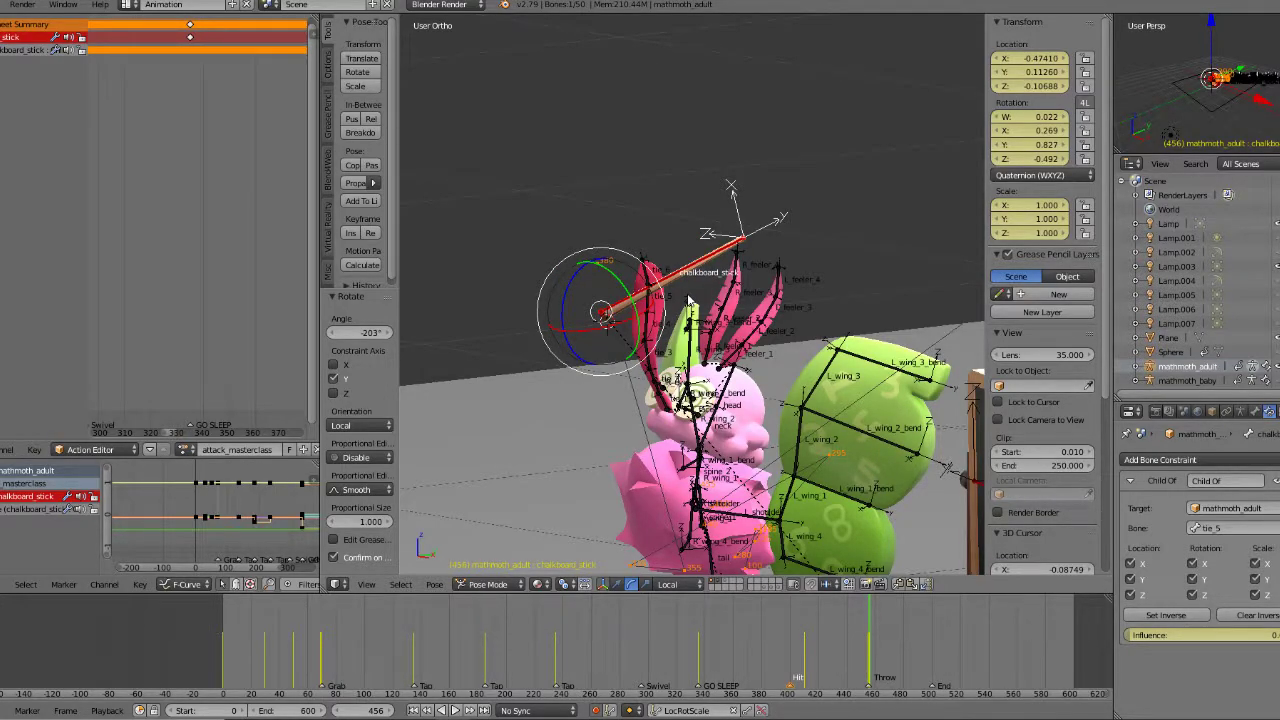
# Step: Examine the chalkboard stick's placement at frame 30, then review its motion through the throw up to frame 500
pyautogui.moveTo(688, 300); pyautogui.dragTo(678, 268, button='middle')
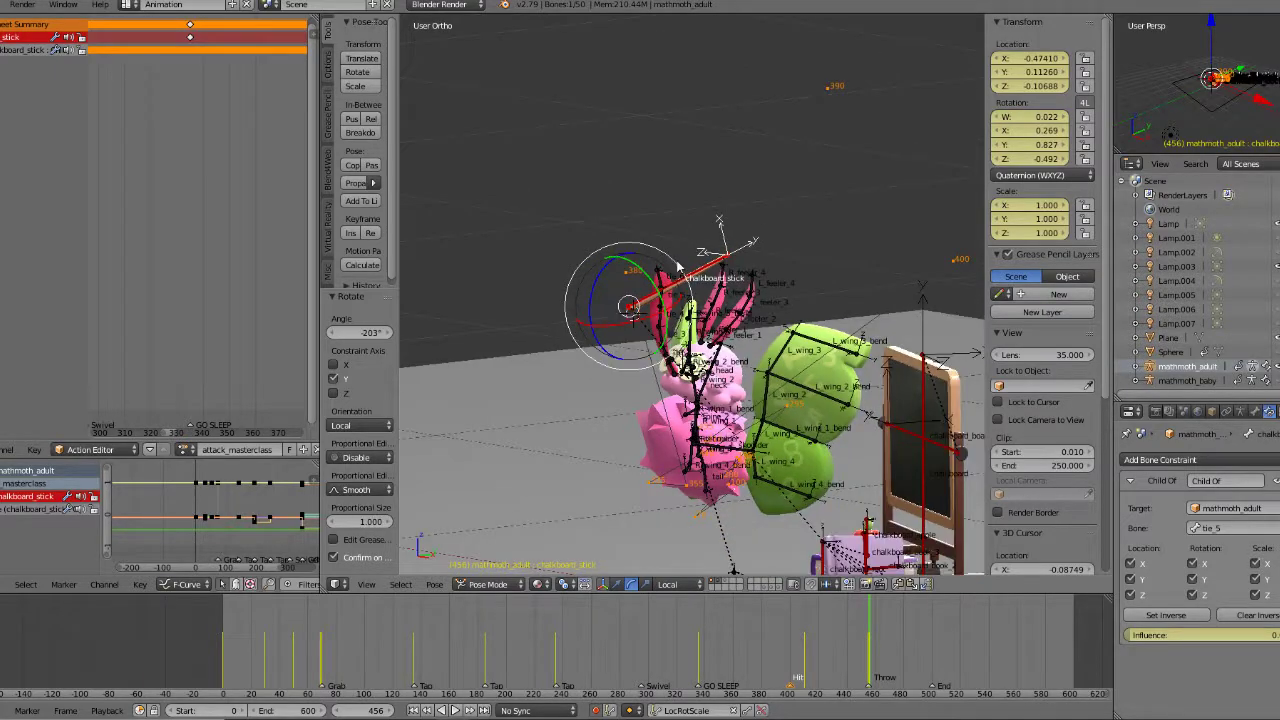
pyautogui.click(248, 643)
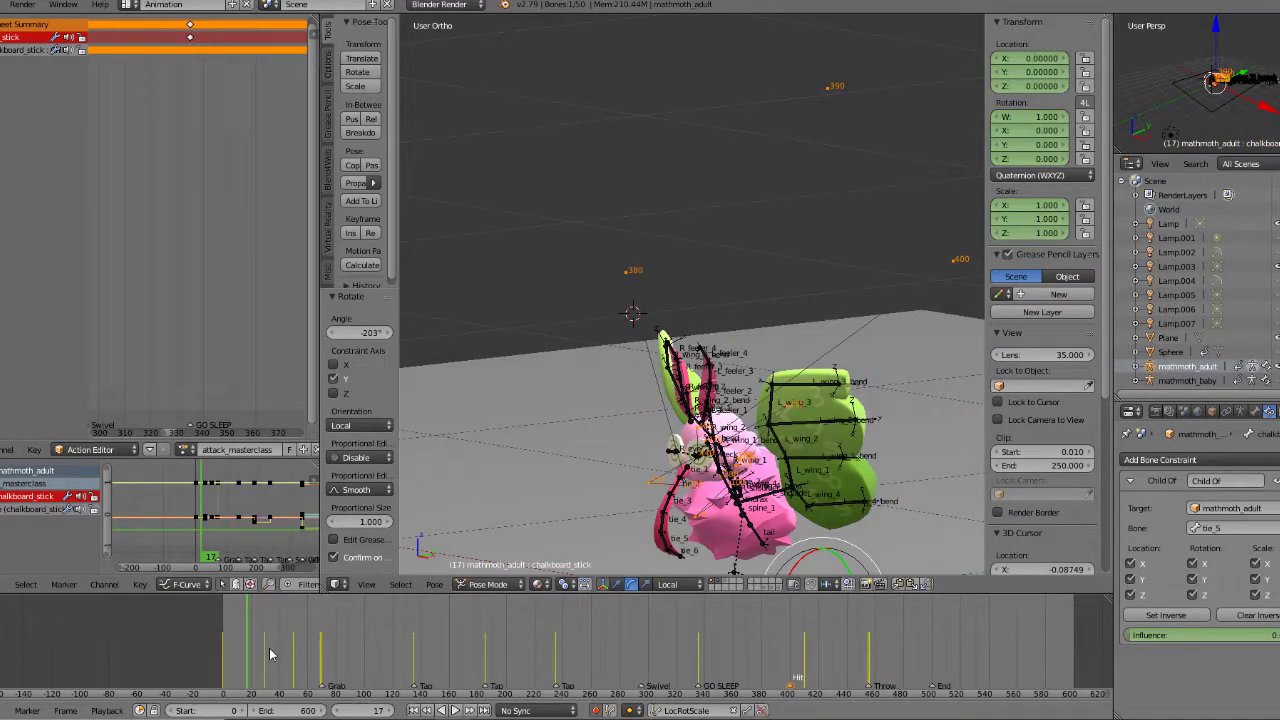
pyautogui.click(265, 652)
pyautogui.scroll(-3, 591, 429)
pyautogui.moveTo(591, 429); pyautogui.dragTo(671, 443, button='middle')
pyautogui.scroll(3, 671, 443)
pyautogui.keyDown('shift'); pyautogui.moveTo(828, 470); pyautogui.dragTo(668, 306, button='middle'); pyautogui.keyUp('shift')
pyautogui.scroll(3, 745, 415)
pyautogui.moveTo(754, 425); pyautogui.dragTo(655, 442, button='middle')
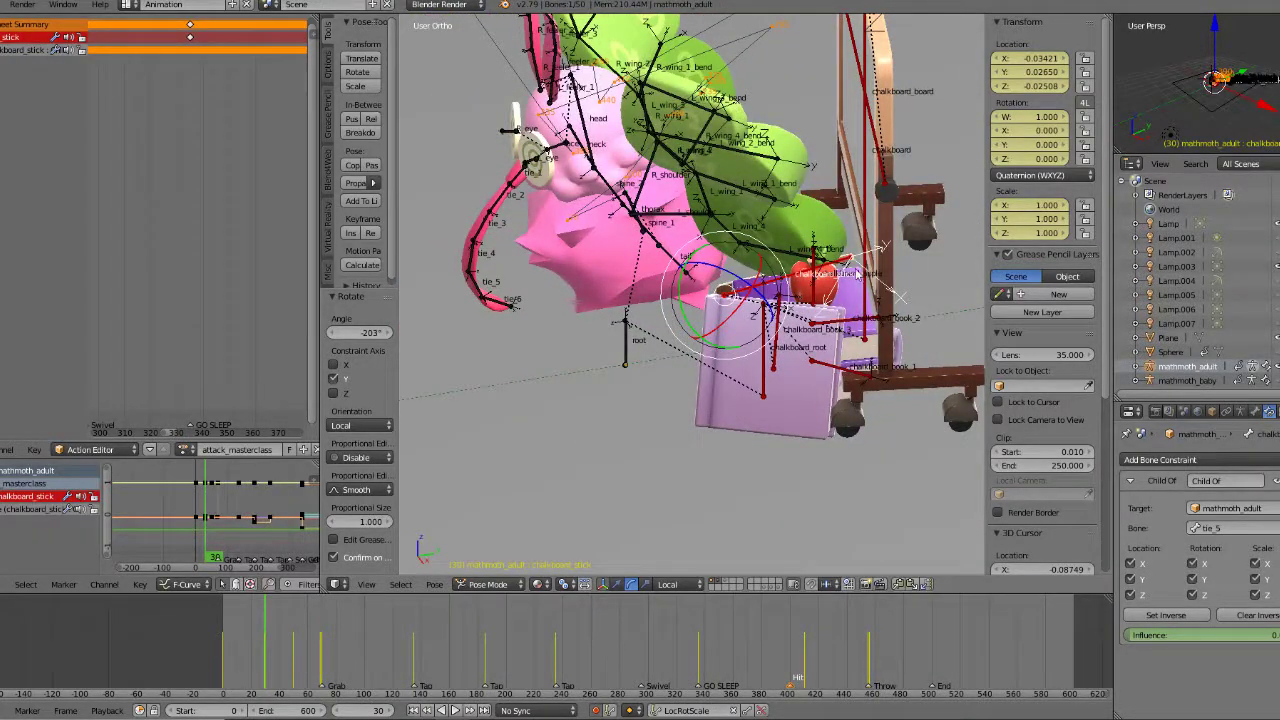
pyautogui.click(858, 654)
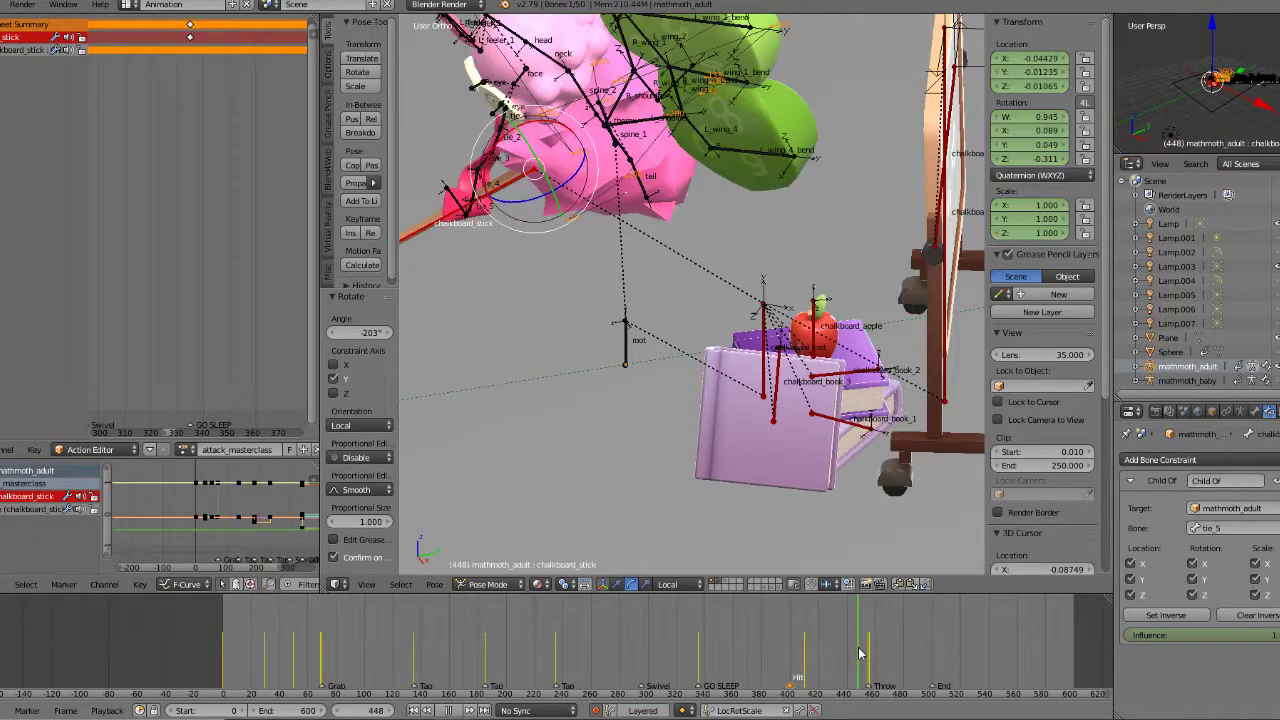
pyautogui.moveTo(825, 370); pyautogui.dragTo(845, 318, button='middle')
pyautogui.moveTo(822, 239); pyautogui.dragTo(780, 380, button='middle')
pyautogui.click(851, 654)
pyautogui.moveTo(851, 654); pyautogui.dragTo(932, 649)
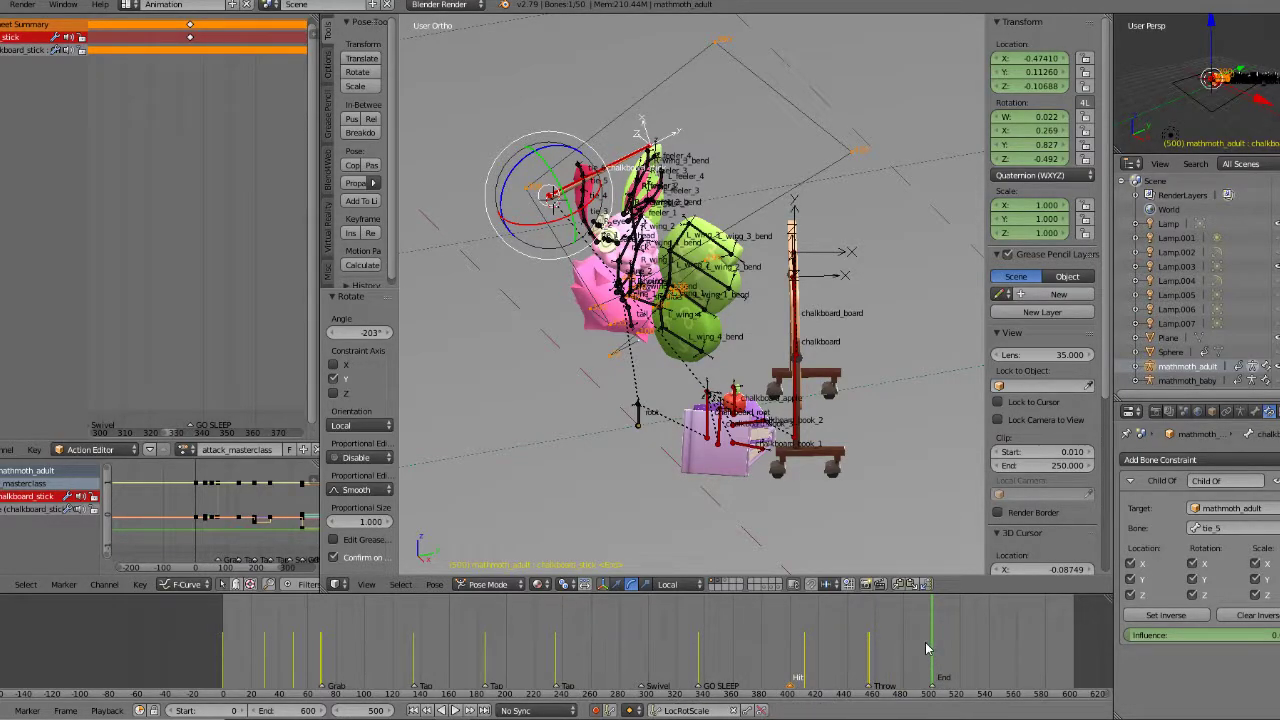
# Step: Copy the chalkboard stick's pose from frame 30, paste it at frame 500, and play back the motion from frame 455
pyautogui.moveTo(277, 660); pyautogui.dragTo(266, 659)
pyautogui.hotkey('ctrl', 'c')
pyautogui.moveTo(932, 625); pyautogui.dragTo(867, 635)
pyautogui.hotkey('ctrl', 'v')
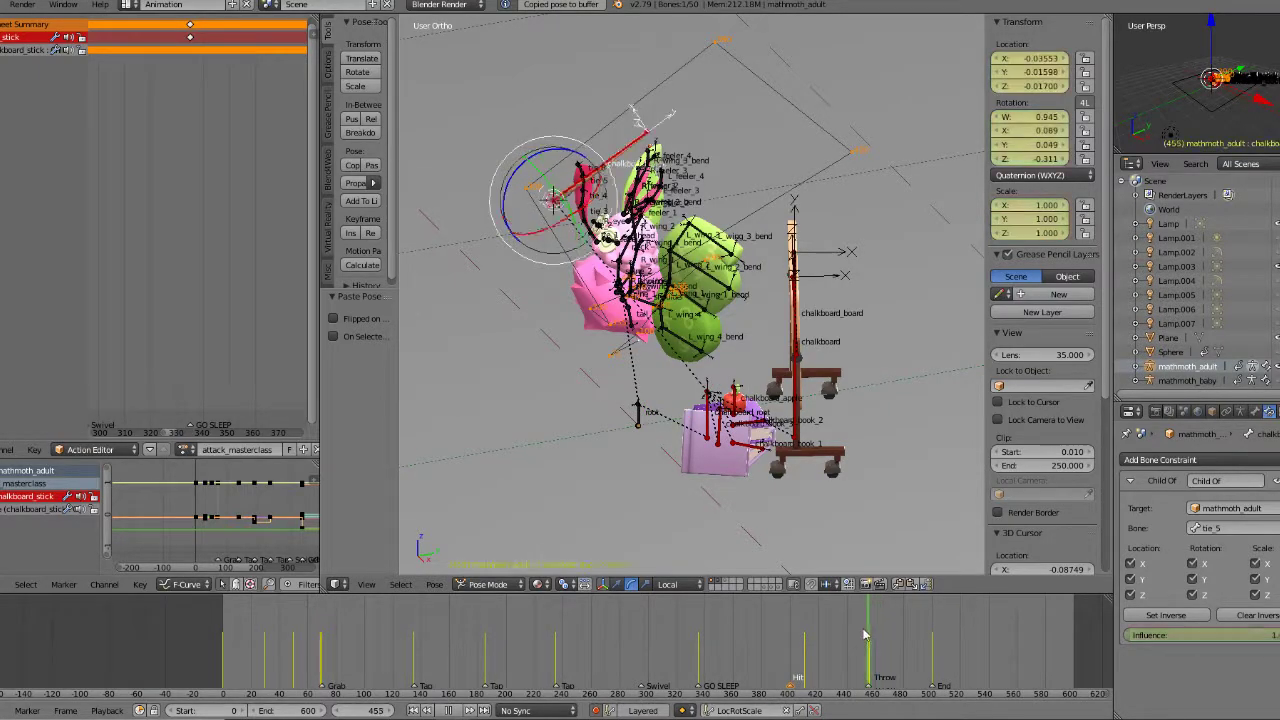
pyautogui.hotkey('alt', 'a')
pyautogui.hotkey('alt', 'a')
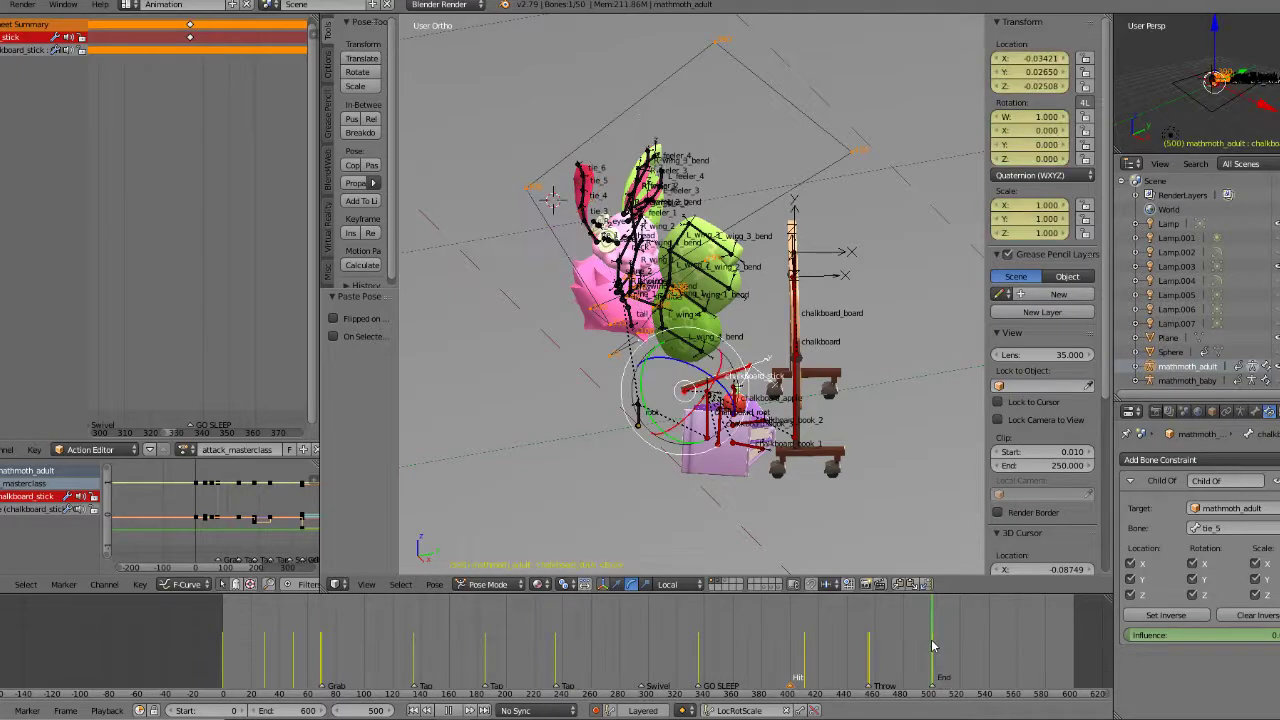
pyautogui.hotkey('alt', 'a')
# Step: Copy the chalkboard stick's pose from frame 50 and paste it at frame 500
pyautogui.moveTo(742, 450); pyautogui.dragTo(847, 461, button='middle')
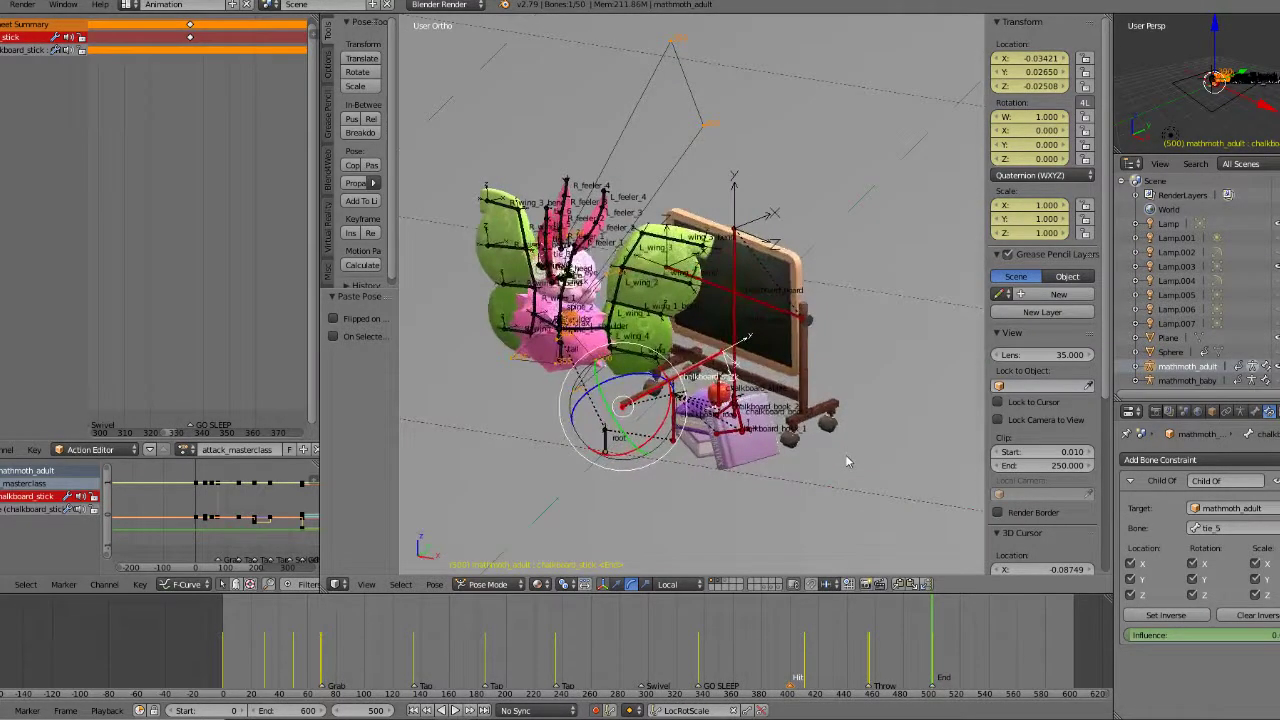
pyautogui.moveTo(760, 485); pyautogui.dragTo(795, 440, button='middle')
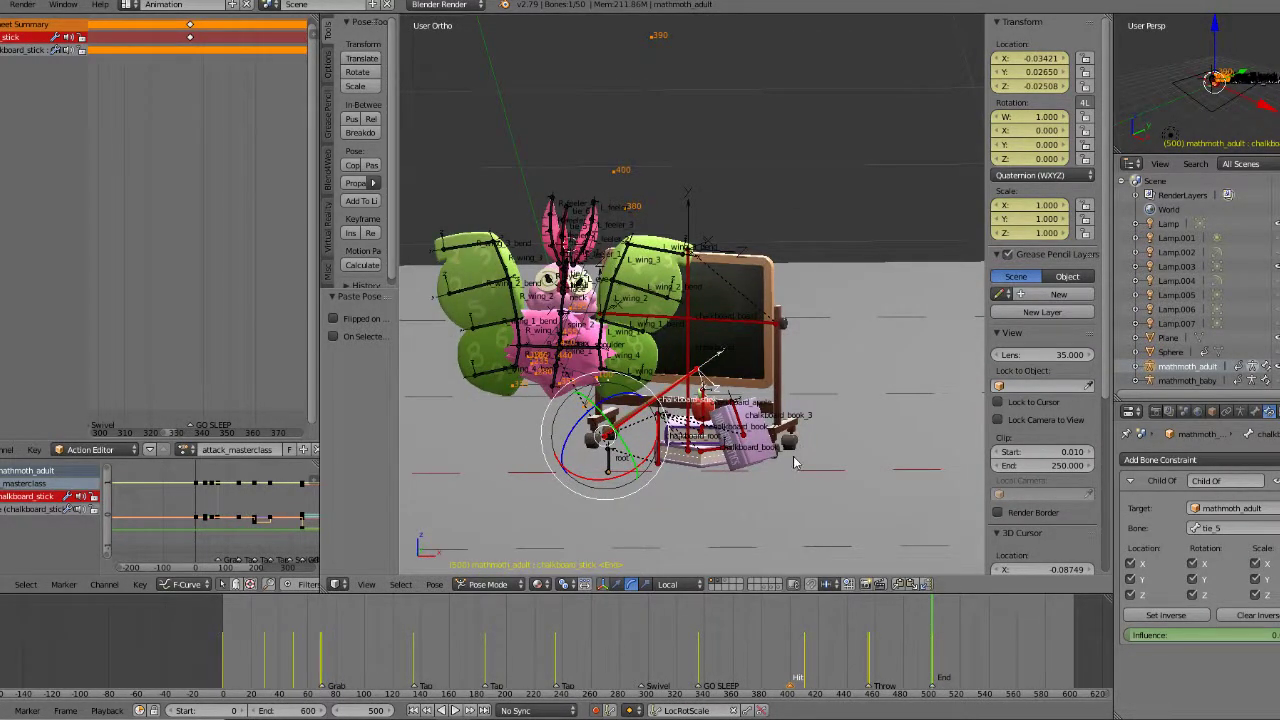
pyautogui.moveTo(280, 655); pyautogui.dragTo(295, 655)
pyautogui.hotkey('ctrl', 'c')
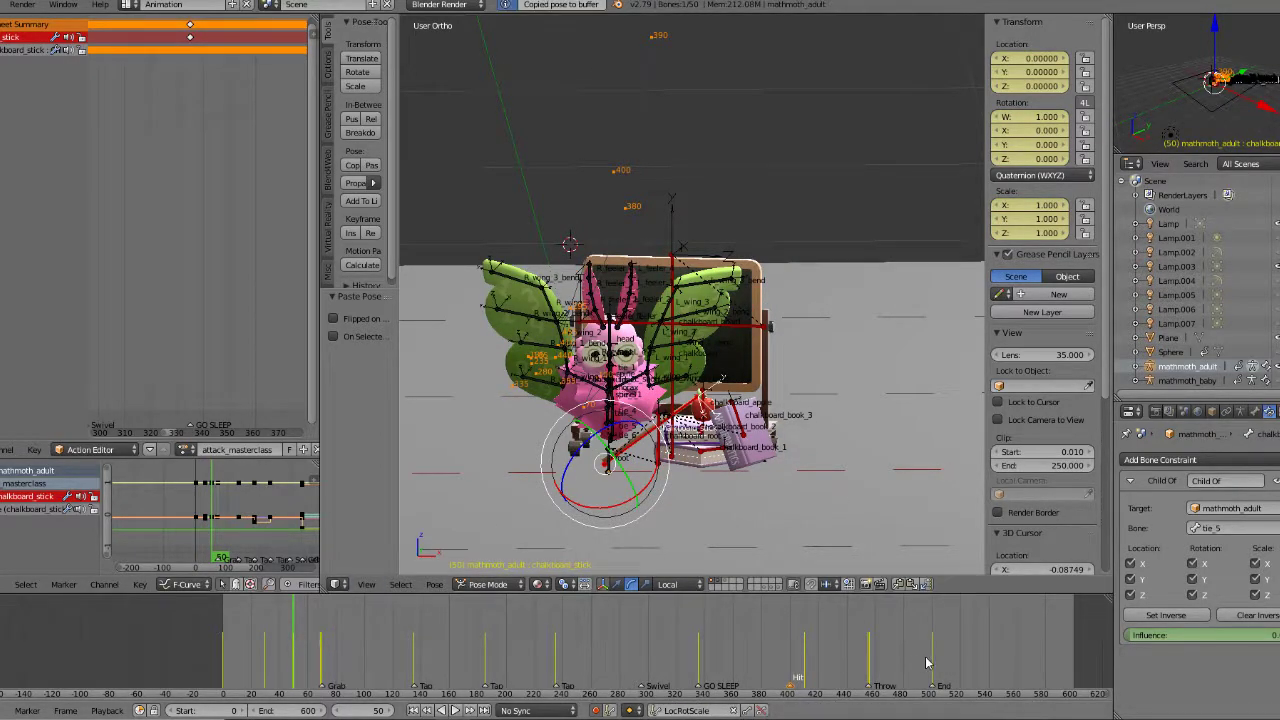
pyautogui.click(928, 657)
pyautogui.hotkey('ctrl', 'v')
# Step: Play back the animation past the hit and throw to review the chalkboard stick's return to the floor
pyautogui.moveTo(924, 653); pyautogui.dragTo(914, 680)
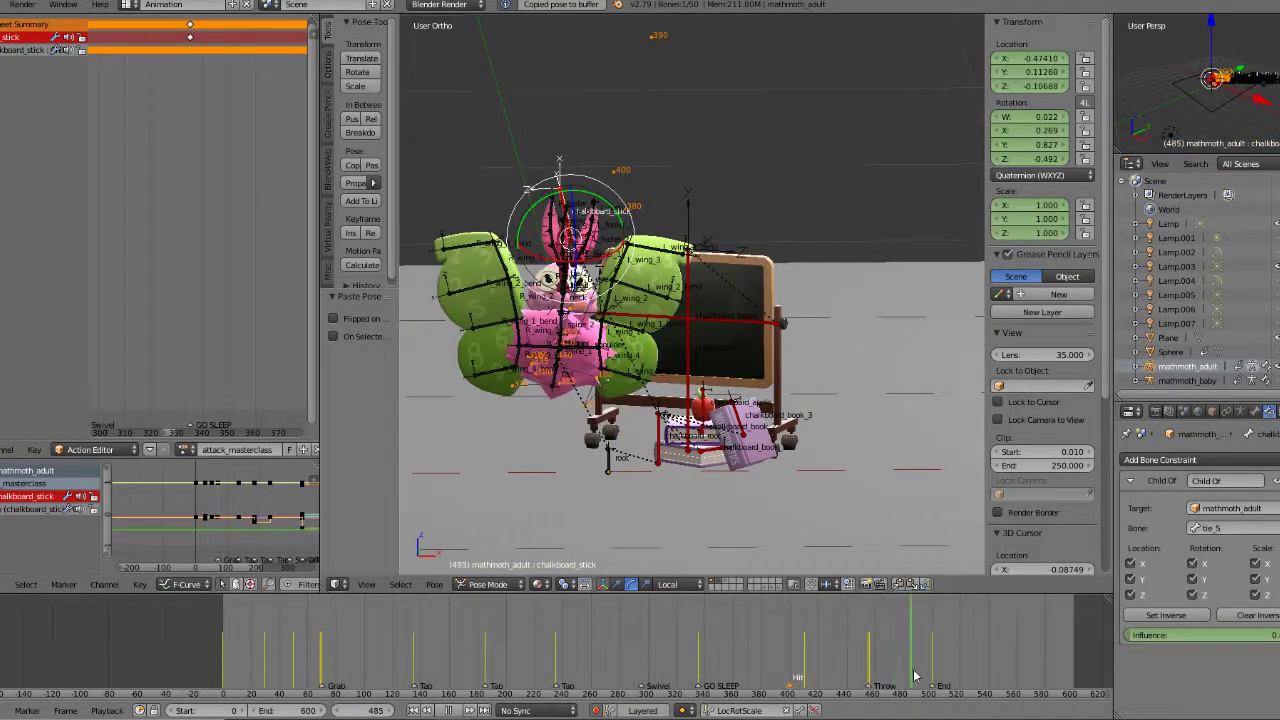
pyautogui.press('Escape')
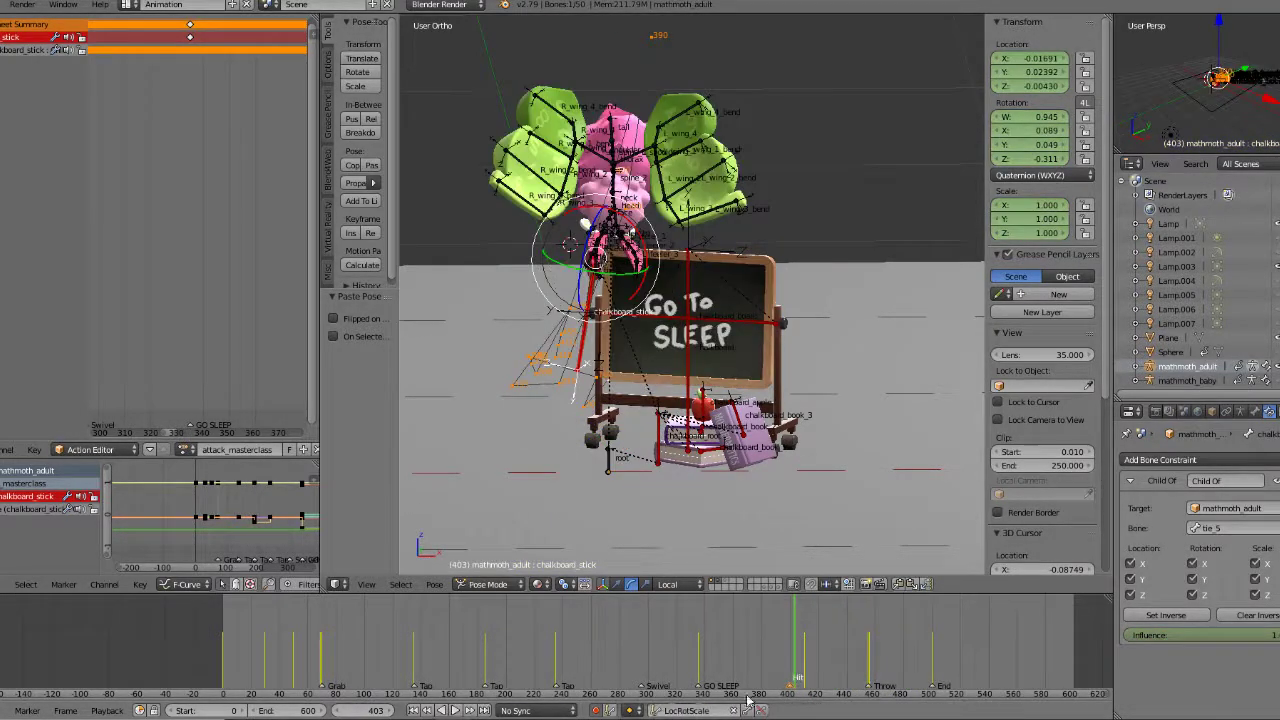
pyautogui.click(455, 710)
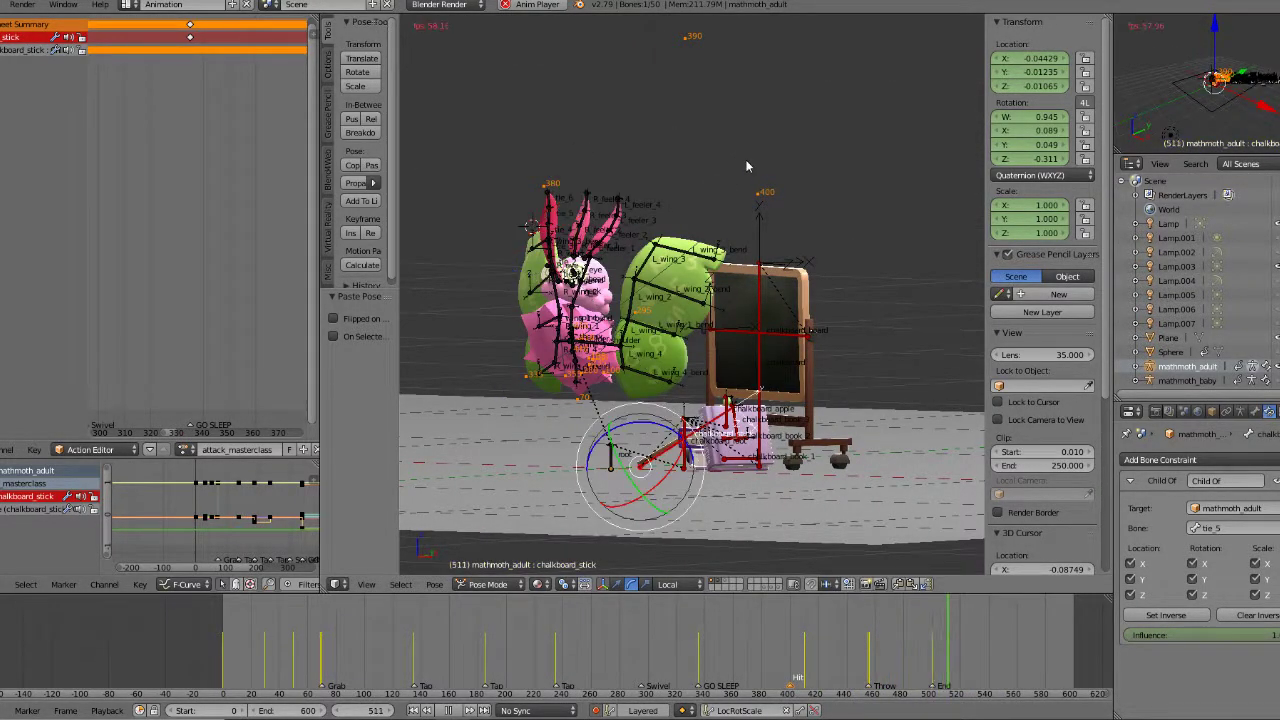
pyautogui.hotkey('alt', 'a')
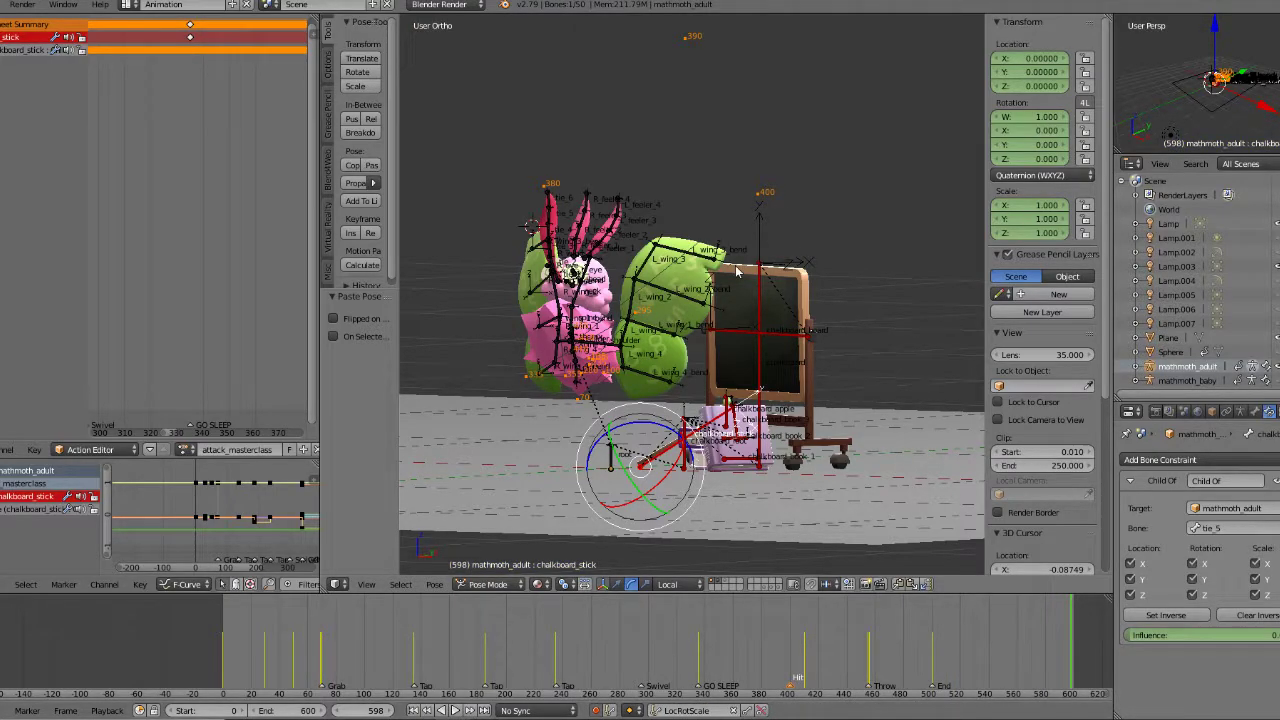
# Step: At frame 470, rotate the chalkboard stick 63.5° in top view, then -81.9° about its local Y axis
pyautogui.moveTo(872, 655); pyautogui.dragTo(889, 655)
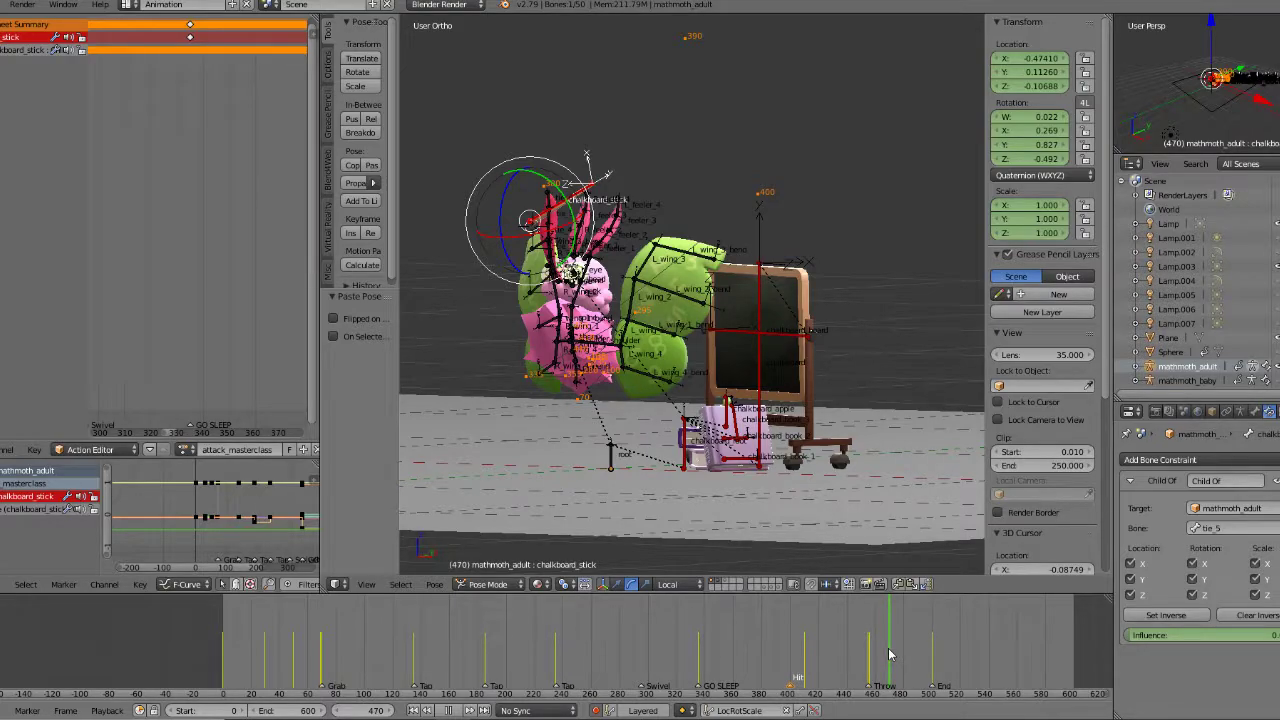
pyautogui.moveTo(890, 655); pyautogui.dragTo(890, 655)
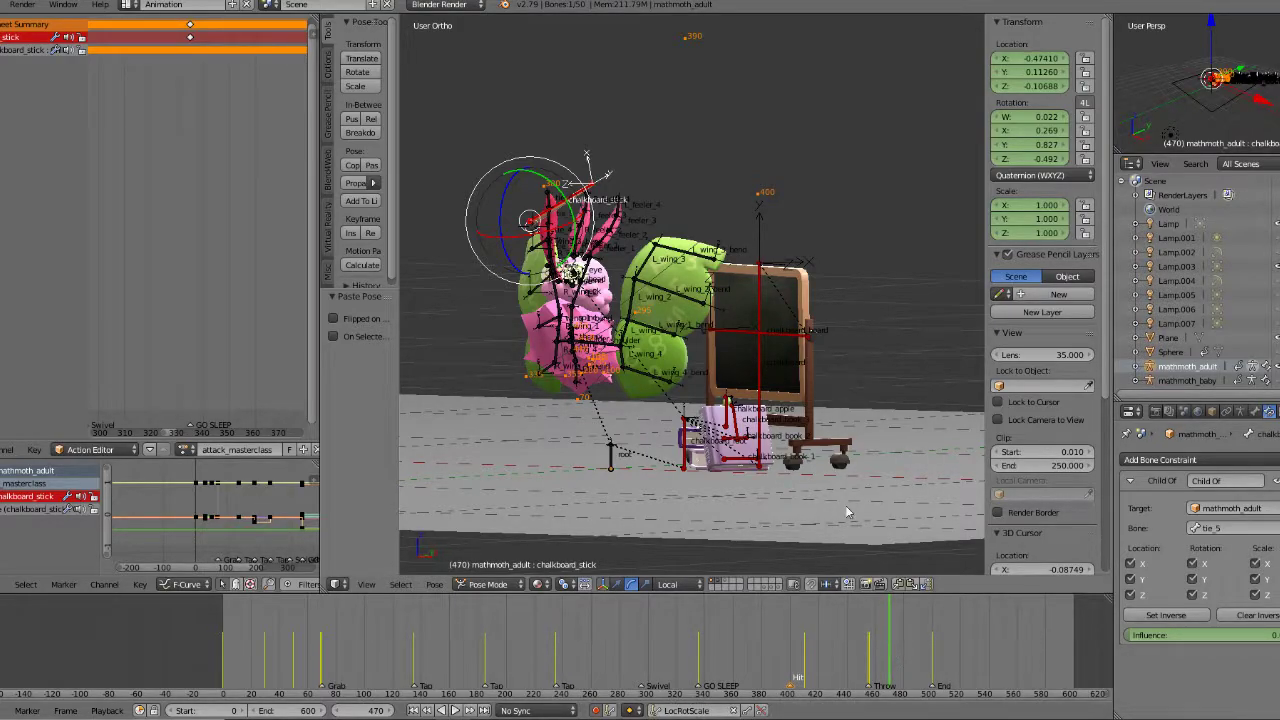
pyautogui.press('KP_1')
pyautogui.press('KP_7')
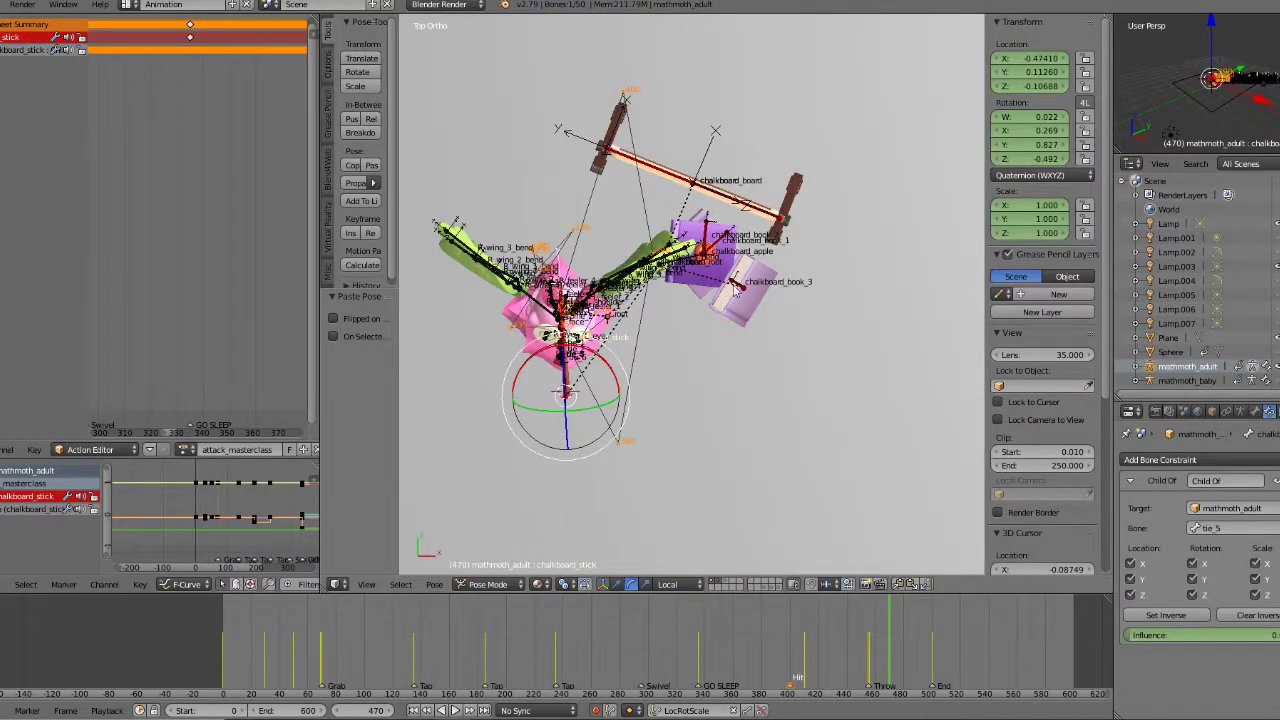
pyautogui.press('r')
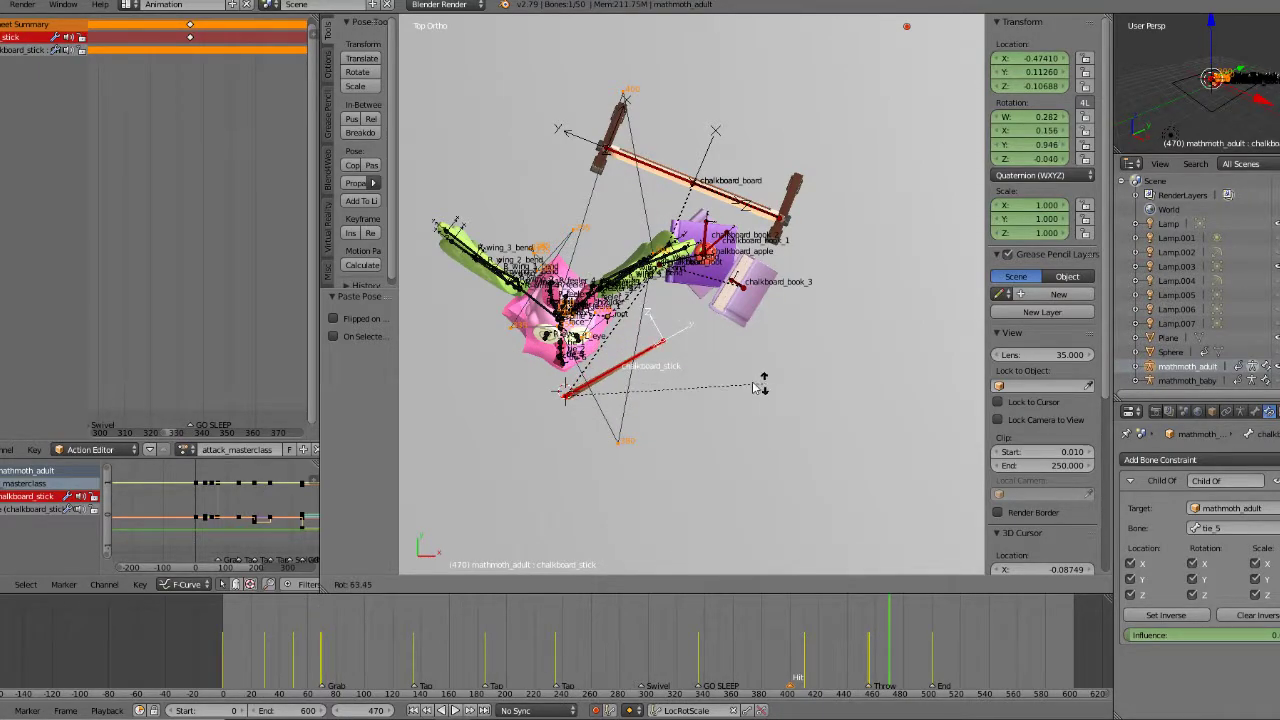
pyautogui.click(723, 425)
pyautogui.moveTo(723, 425); pyautogui.dragTo(527, 205, button='middle')
pyautogui.press('r')
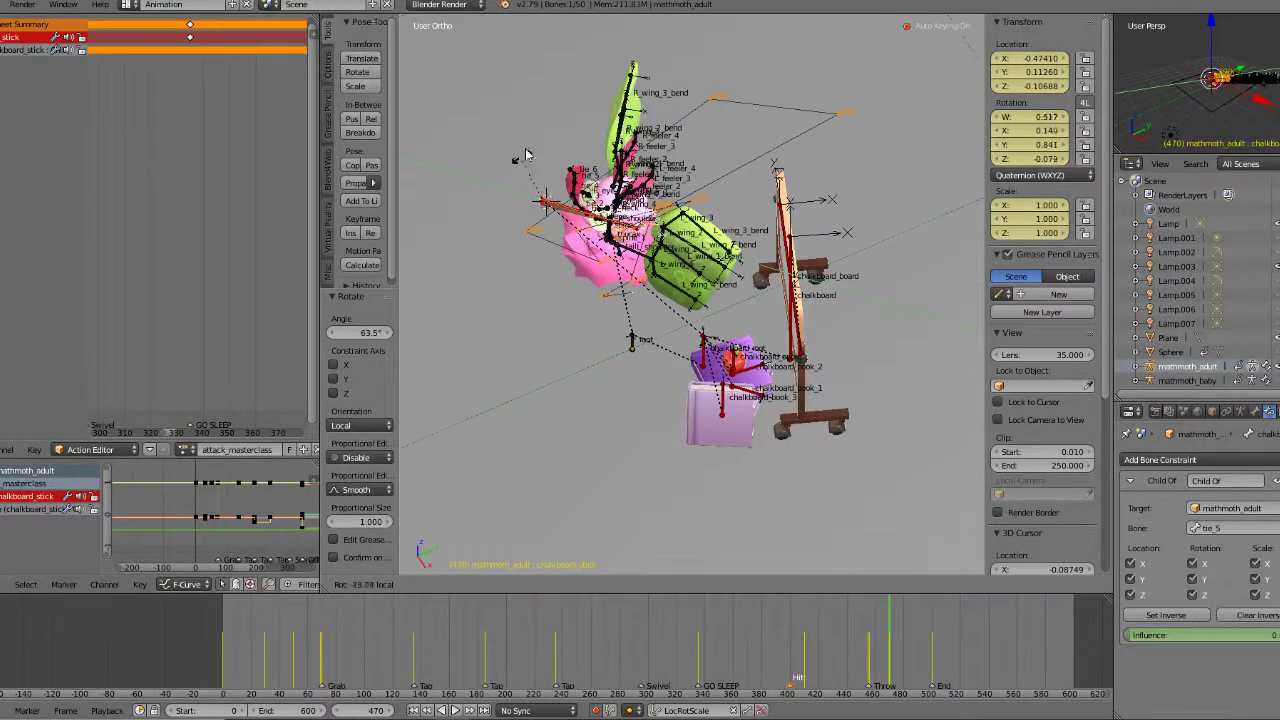
pyautogui.click(589, 104)
pyautogui.press('KP_1')
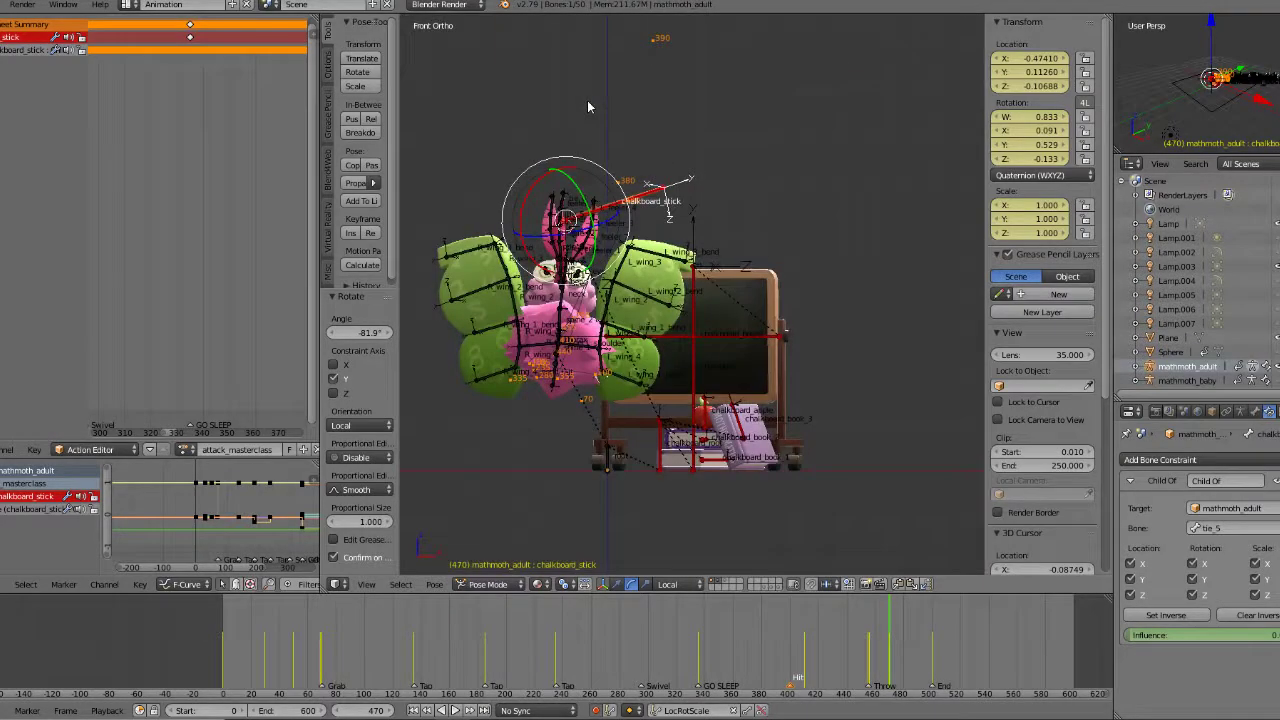
# Step: At frame 470, raise the chalkboard stick about 0.223 in front view, then shift it 0.159 along Y and 0.012 along Z
pyautogui.press('g')
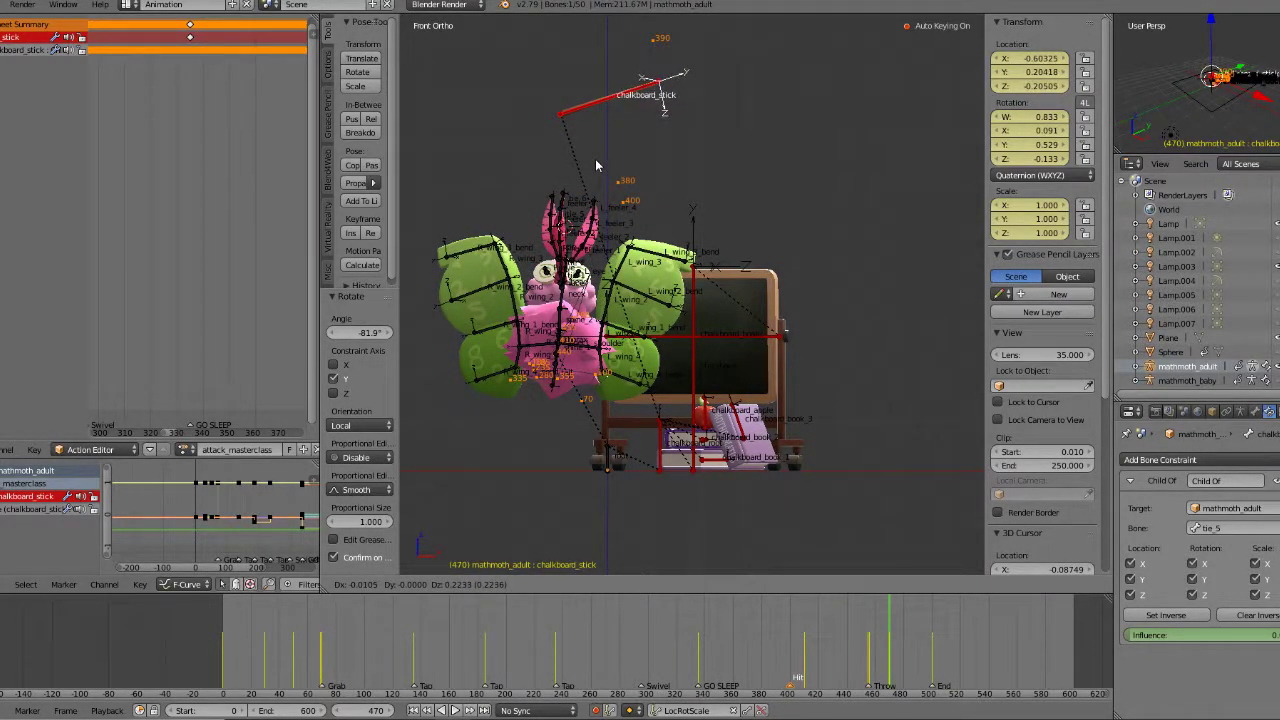
pyautogui.click(595, 160)
pyautogui.press('KP_3')
pyautogui.press('g')
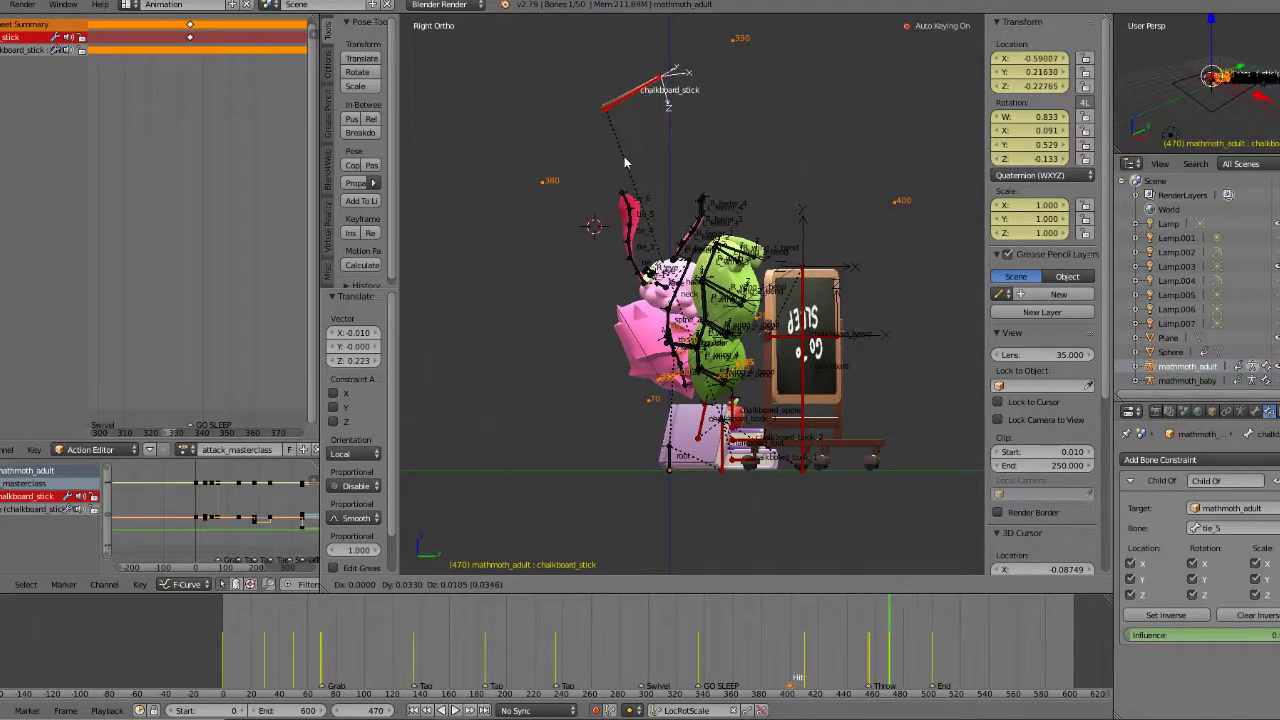
pyautogui.click(681, 163)
# Step: Jump between the keyframes around frame 470 in right side view to review the chalkboard stick's flight poses
pyautogui.press('Down')
pyautogui.press('Up')
pyautogui.press('Up')
pyautogui.press('Down')
pyautogui.press('Down')
pyautogui.press('Up')
pyautogui.press('Up')
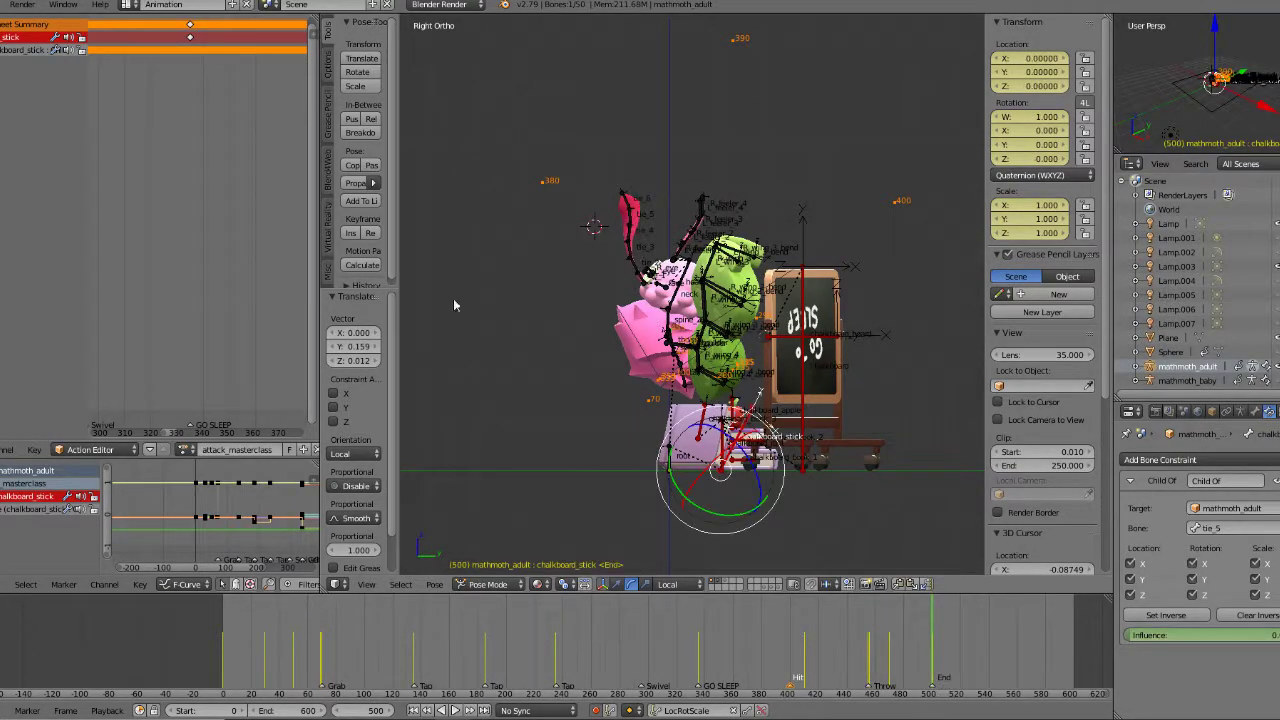
# Step: Calculate the chalkboard stick's motion path from frame 1 to 600, baked at the bone tails
pyautogui.click(363, 267)
pyautogui.click(411, 281)
pyautogui.moveTo(589, 326); pyautogui.dragTo(735, 352, button='middle')
# Step: Scrub and play back the throw from just before frame 455 to check the chalkboard stick against its motion path
pyautogui.moveTo(831, 652); pyautogui.dragTo(868, 645)
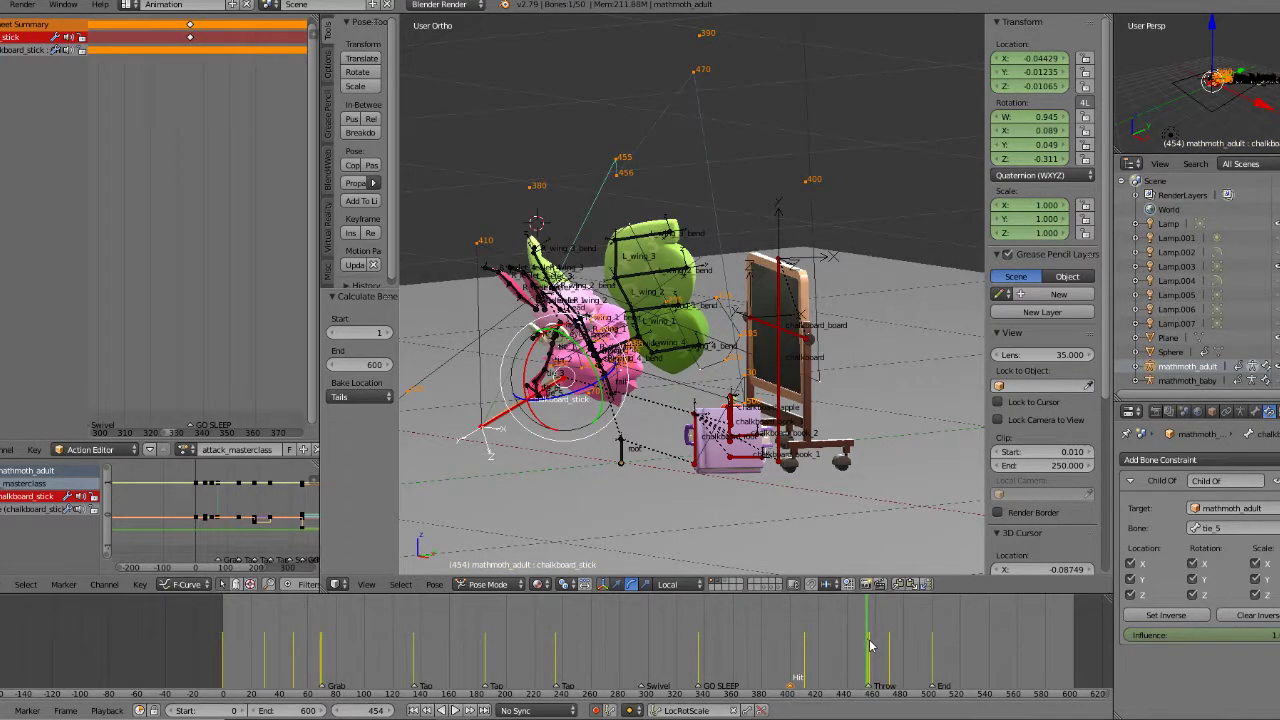
pyautogui.press('Up')
pyautogui.press('Up')
pyautogui.press('Up')
pyautogui.click(857, 648)
pyautogui.click(455, 710)
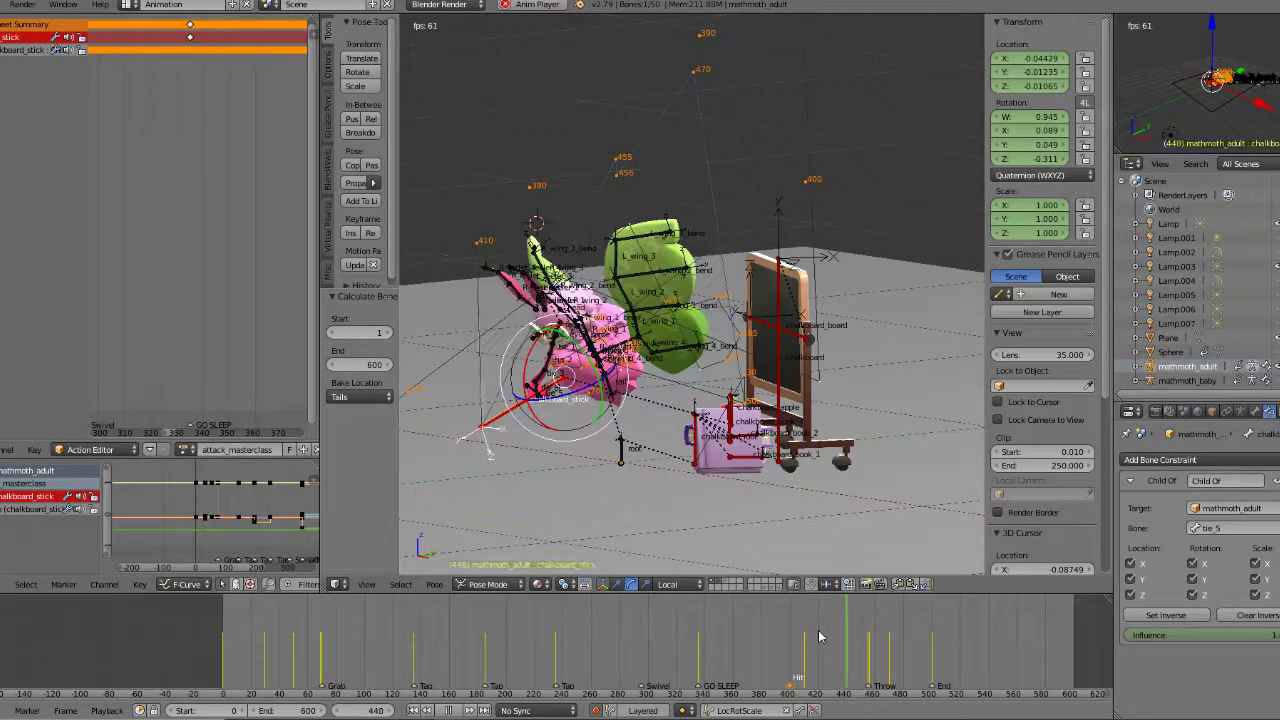
# Step: Examine the chalkboard stick's pose and motion path at the keyframes around frame 470 in front and top views
pyautogui.press('KP_1')
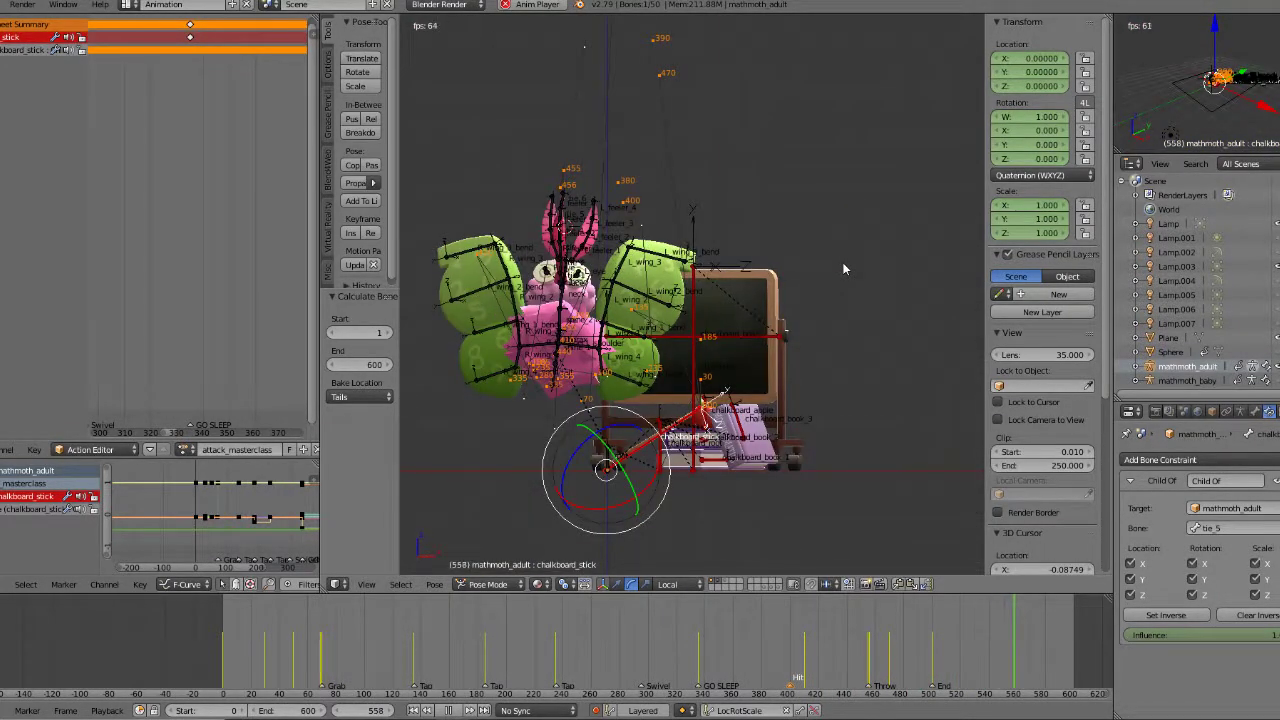
pyautogui.click(449, 710)
pyautogui.press('Up')
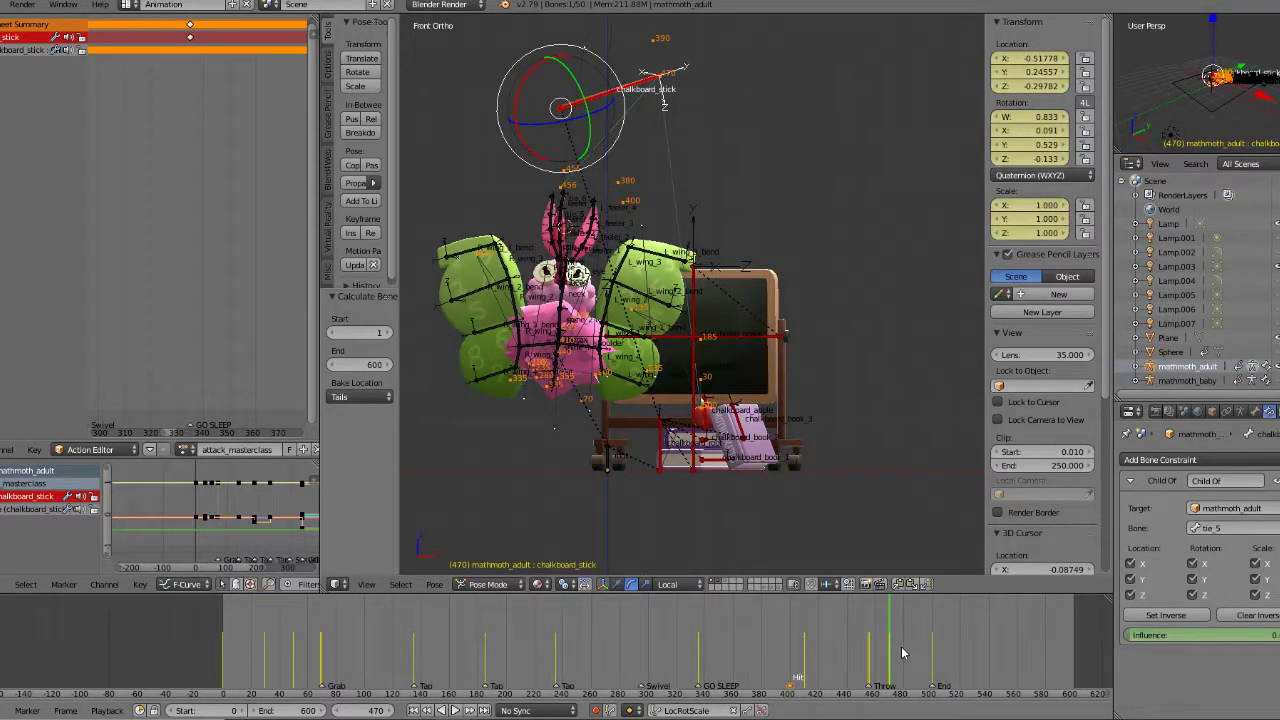
pyautogui.press('KP_7')
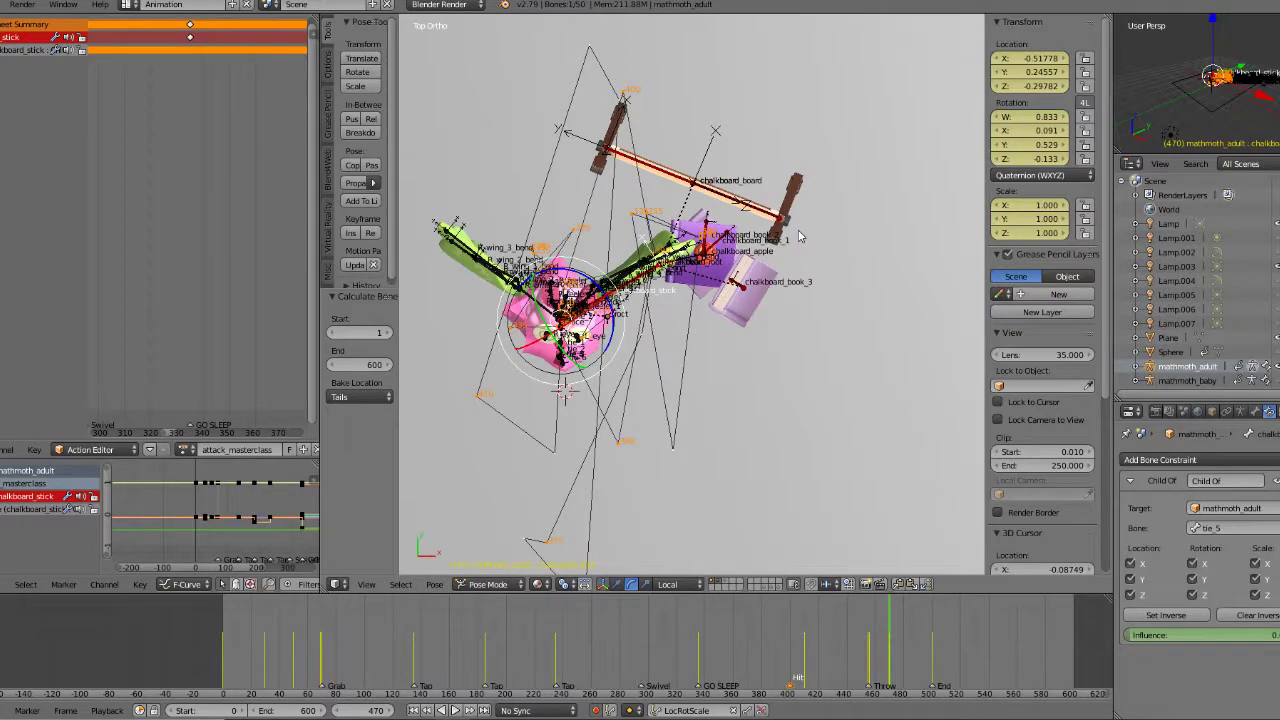
pyautogui.press('KP_1')
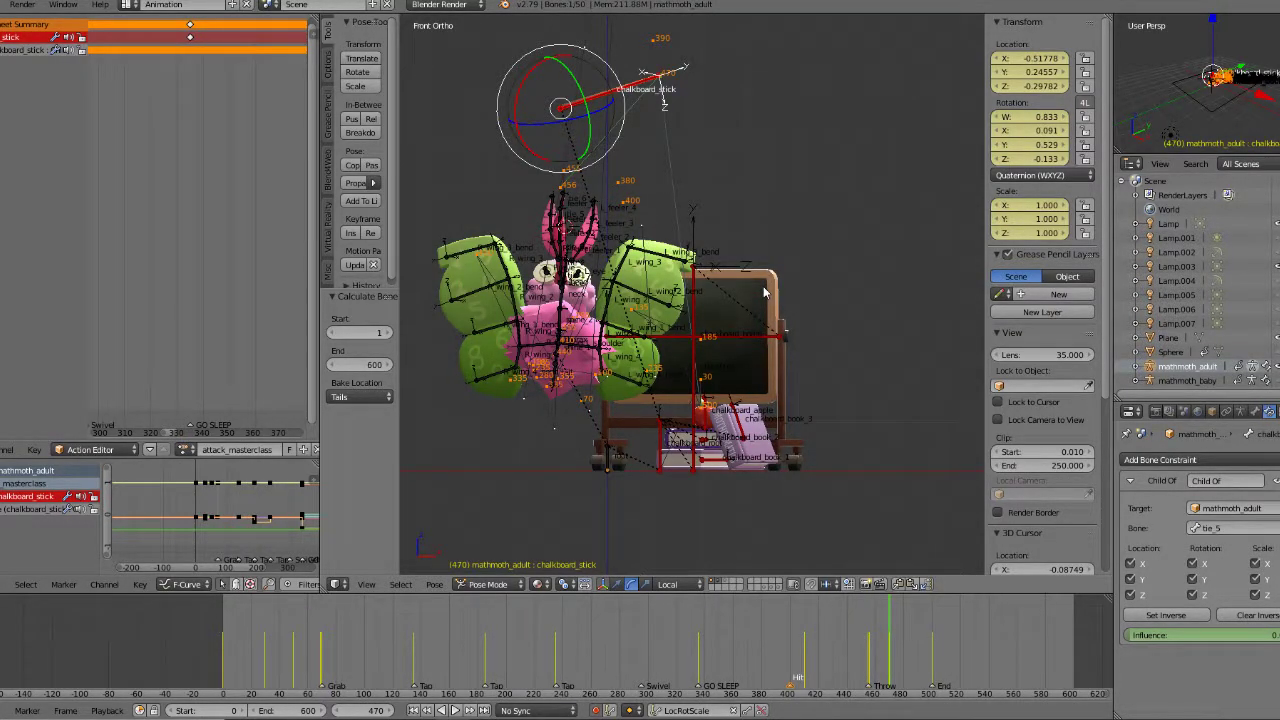
pyautogui.press('Down')
pyautogui.press('Up')
pyautogui.press('Down')
pyautogui.press('Up')
# Step: Try baking the chalkboard stick's motion path at the bone heads, and restore the bake location to Tails
pyautogui.click(358, 397)
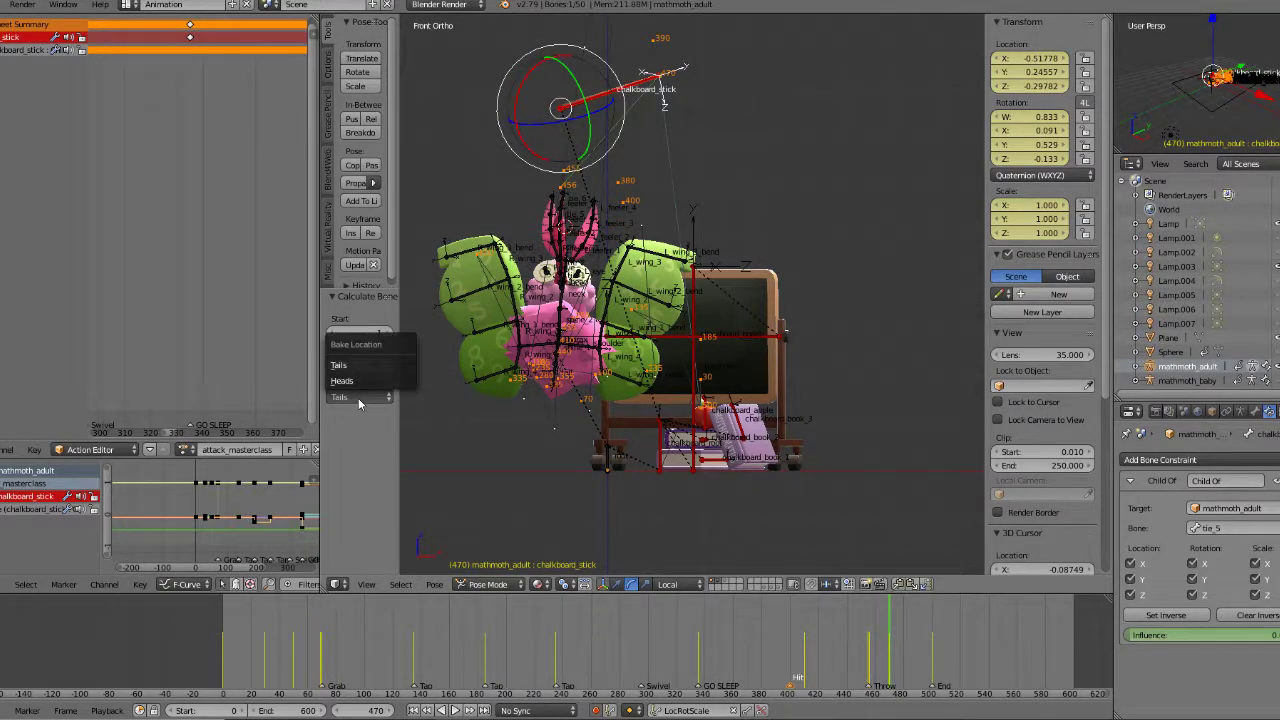
pyautogui.click(360, 382)
pyautogui.press('Down')
pyautogui.click(365, 399)
pyautogui.click(362, 369)
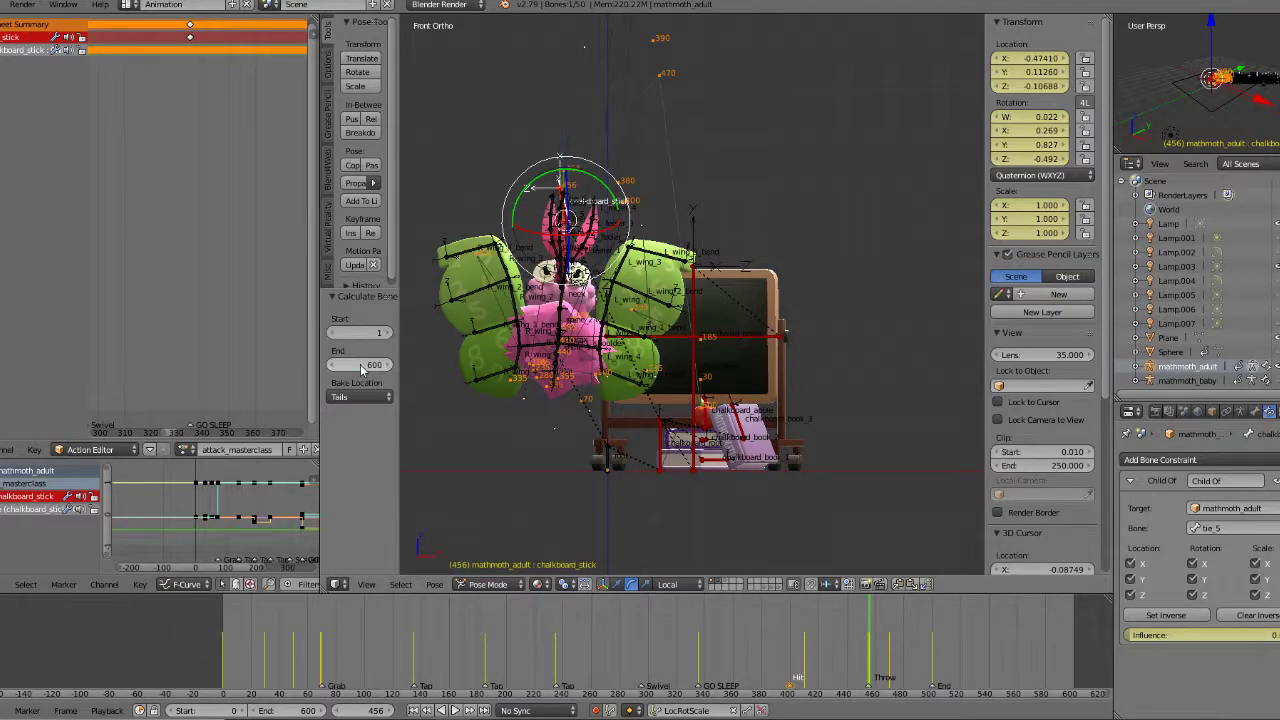
# Step: Scrub and play back the throw in angled and front views to check the chalkboard stick's flight along its motion path
pyautogui.click(873, 645)
pyautogui.moveTo(888, 642); pyautogui.dragTo(889, 643)
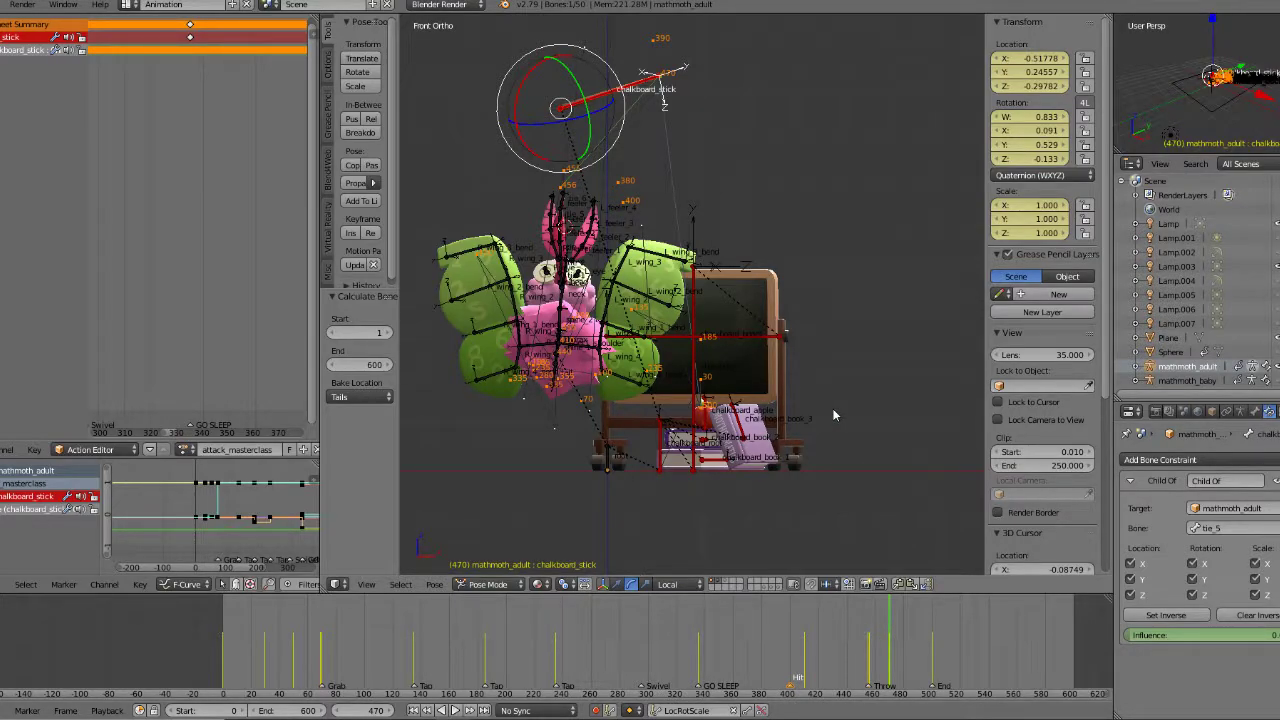
pyautogui.moveTo(831, 414); pyautogui.dragTo(603, 355, button='middle')
pyautogui.moveTo(858, 625); pyautogui.dragTo(938, 620)
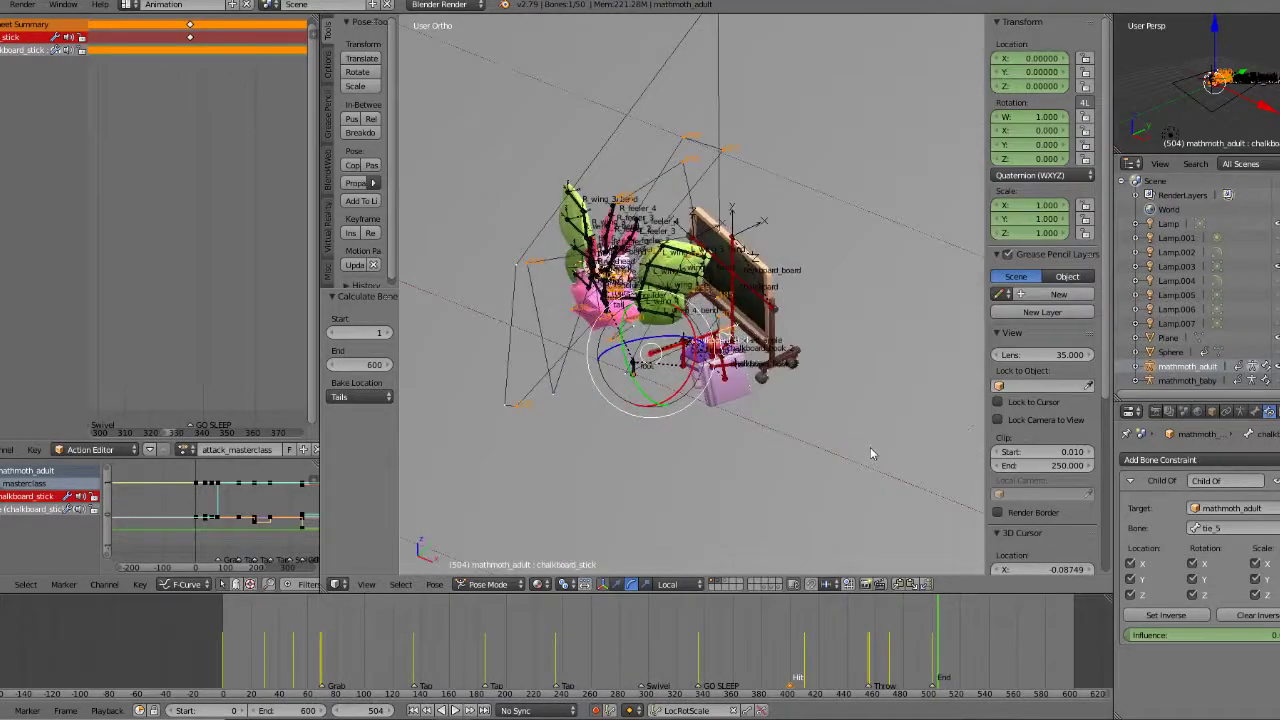
pyautogui.moveTo(870, 453); pyautogui.dragTo(825, 538, button='middle')
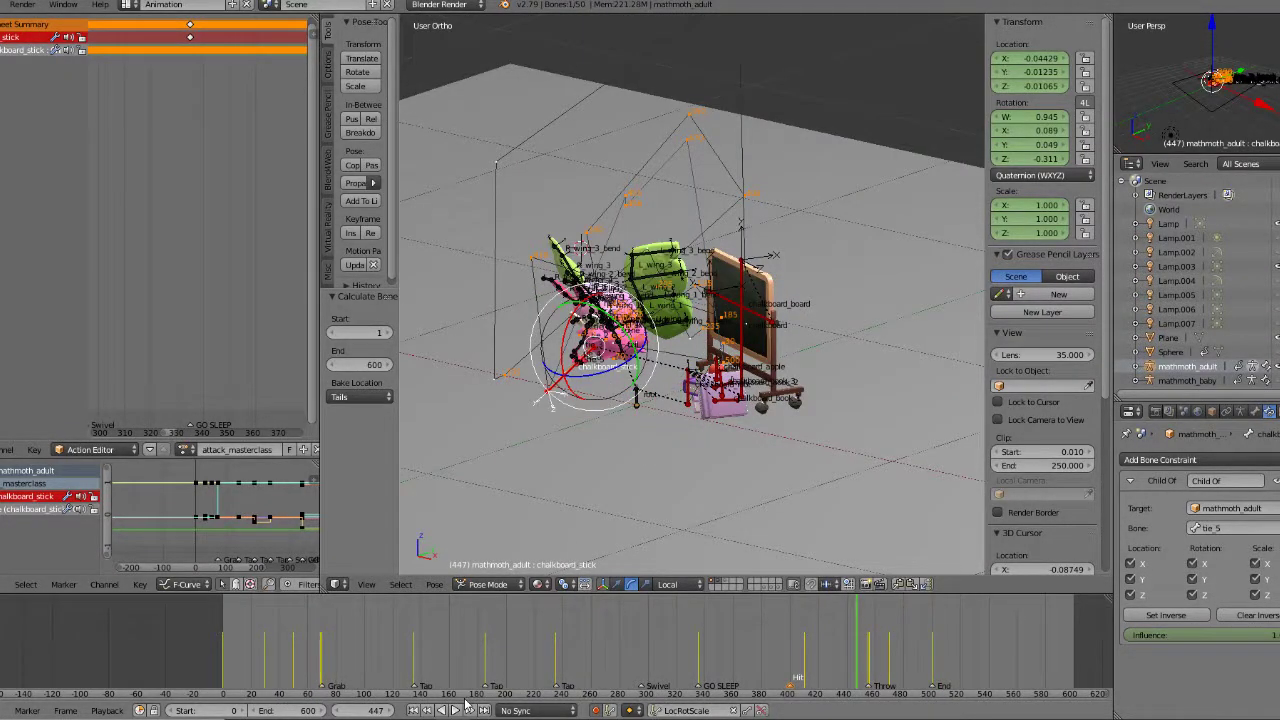
pyautogui.click(457, 710)
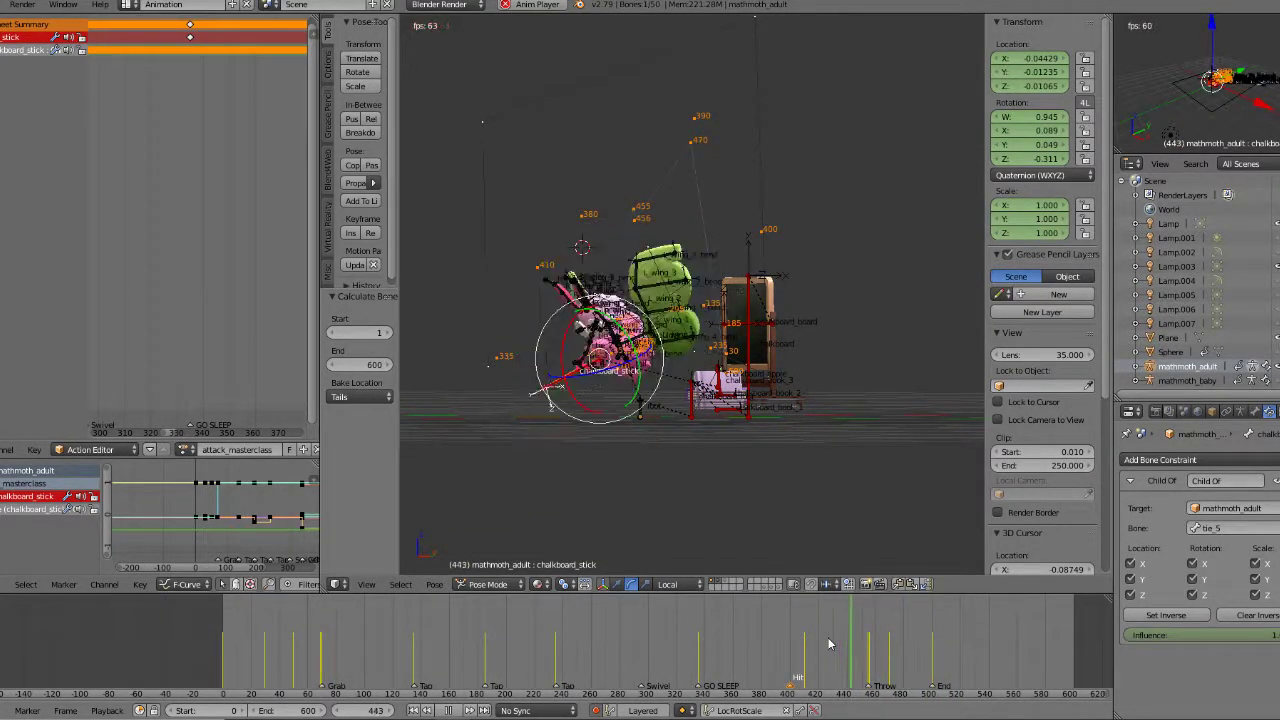
pyautogui.moveTo(729, 429); pyautogui.dragTo(781, 414, button='middle')
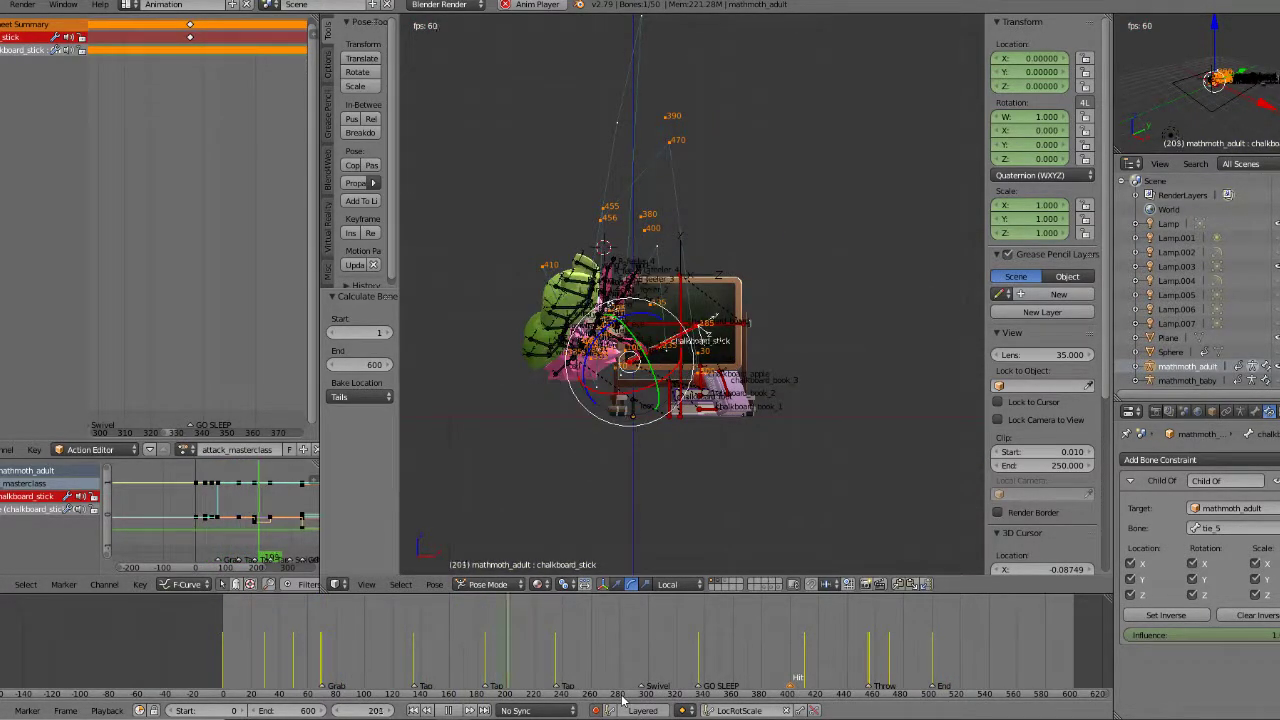
pyautogui.click(455, 710)
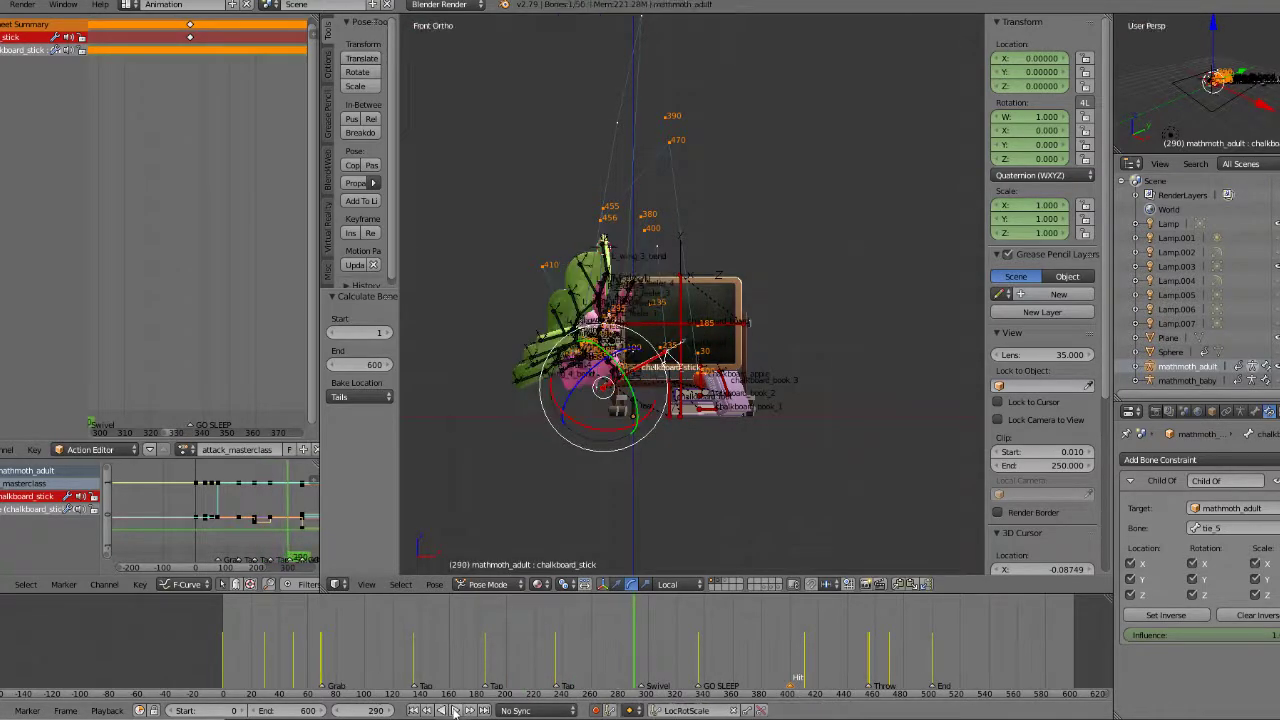
# Step: Delete the chalkboard stick's LocRotScale keyframes at frame 470
pyautogui.click(858, 674)
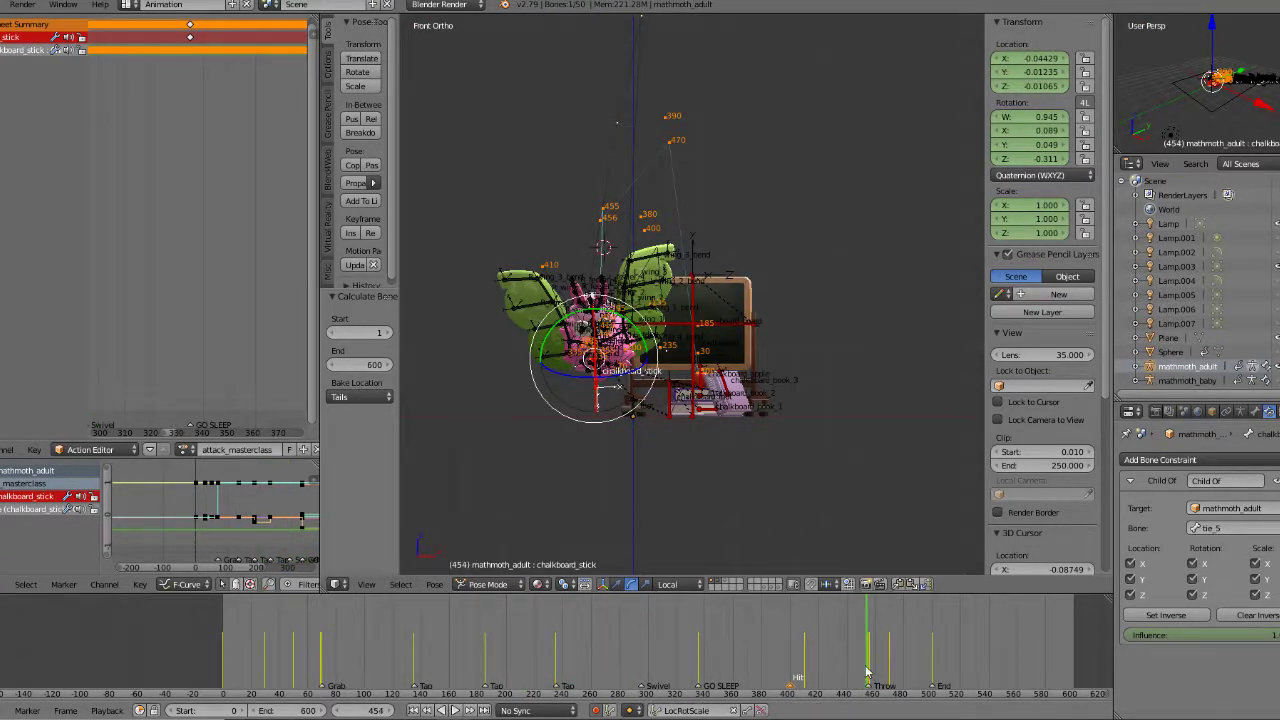
pyautogui.press('Up')
pyautogui.press('Up')
pyautogui.press('Up')
pyautogui.click(763, 710)
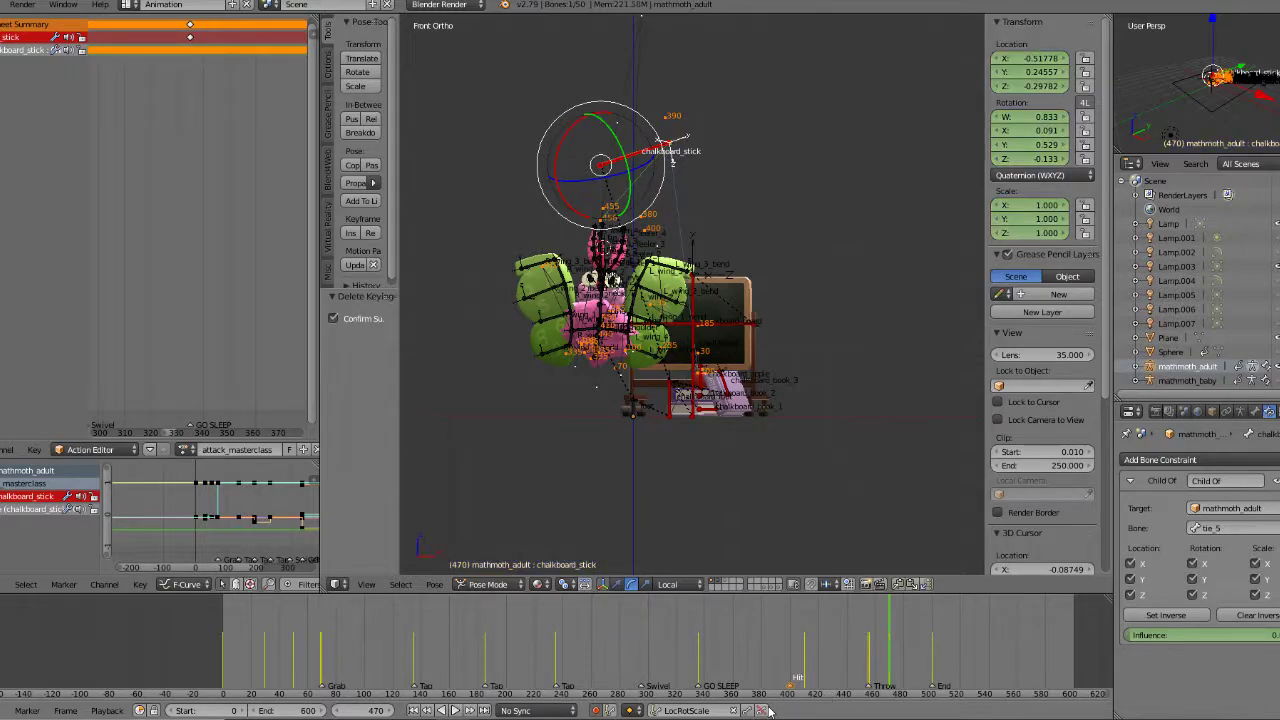
pyautogui.press('Left')
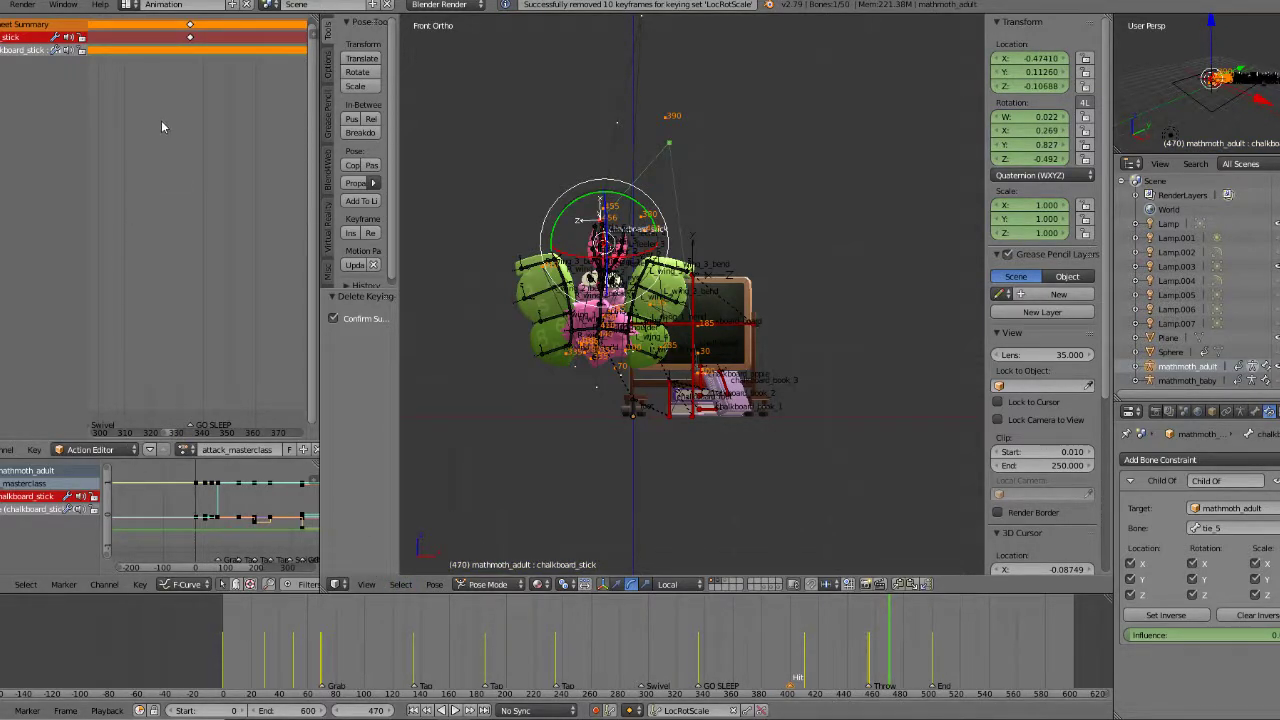
# Step: Set the chalkboard stick's keyframes at frame 456 to Sinusoidal interpolation and play back the throw to check it
pyautogui.press('Home')
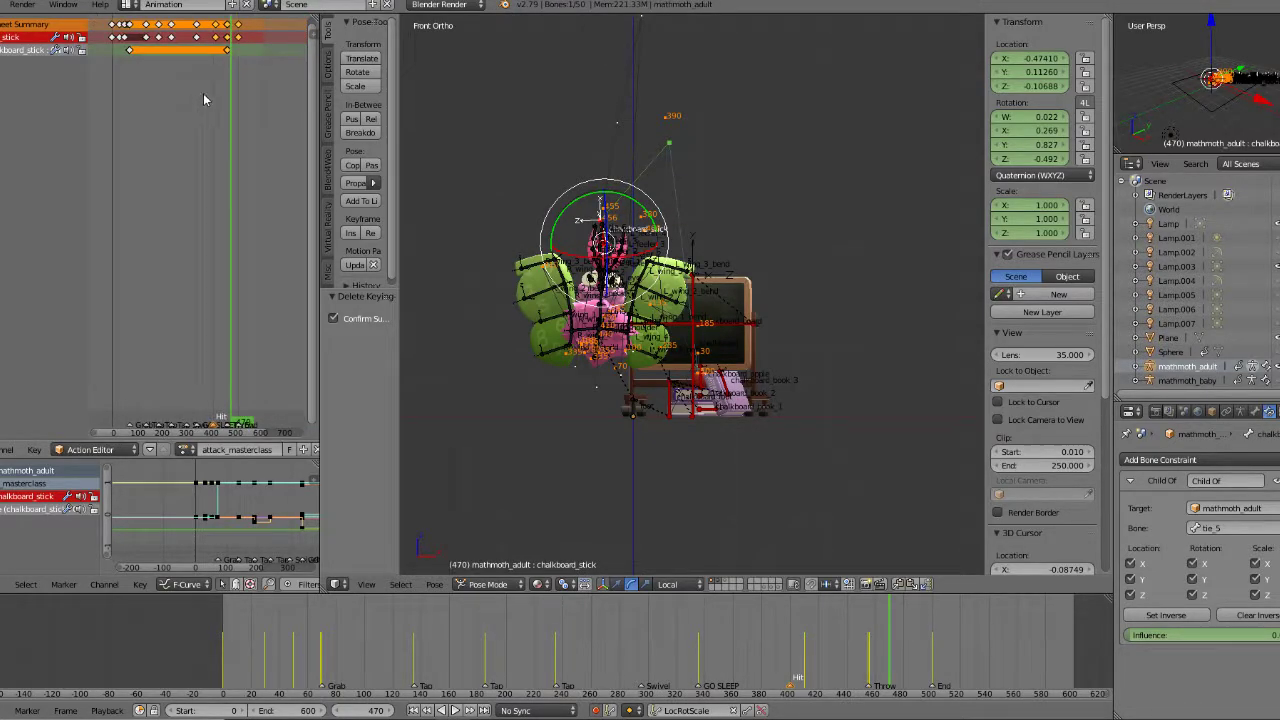
pyautogui.click(228, 25)
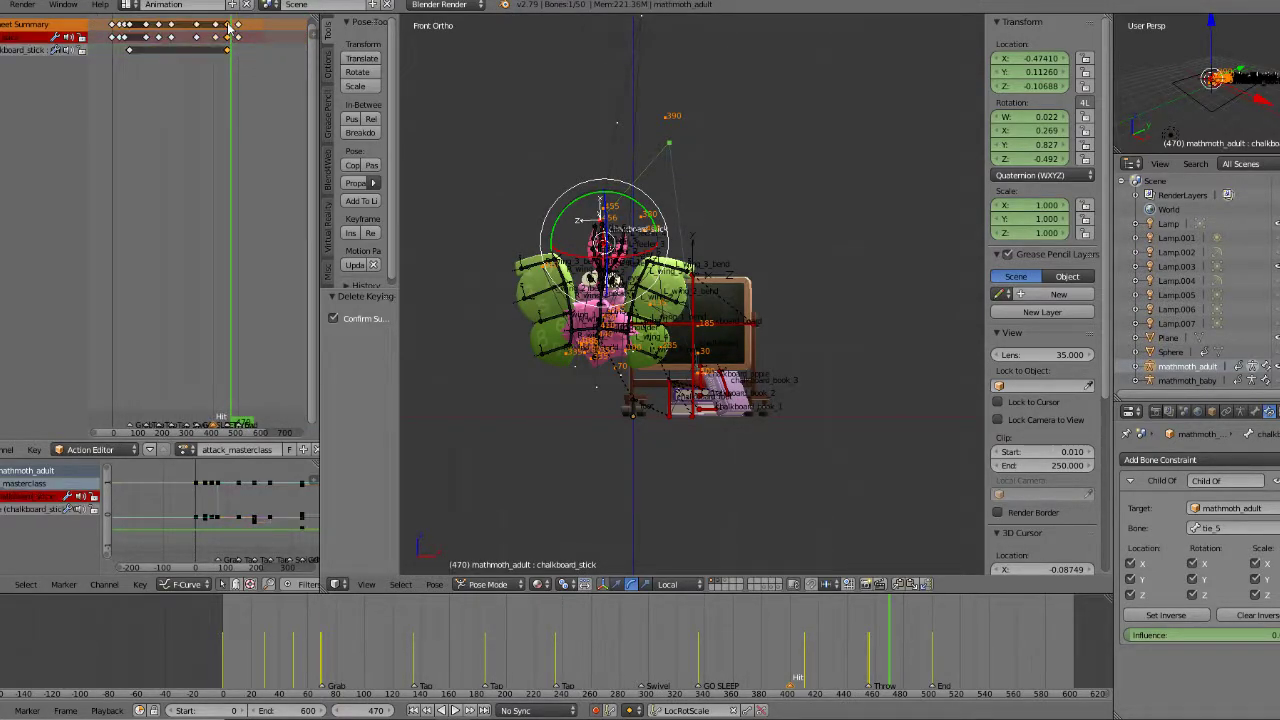
pyautogui.click(34, 450)
pyautogui.moveTo(133, 278)
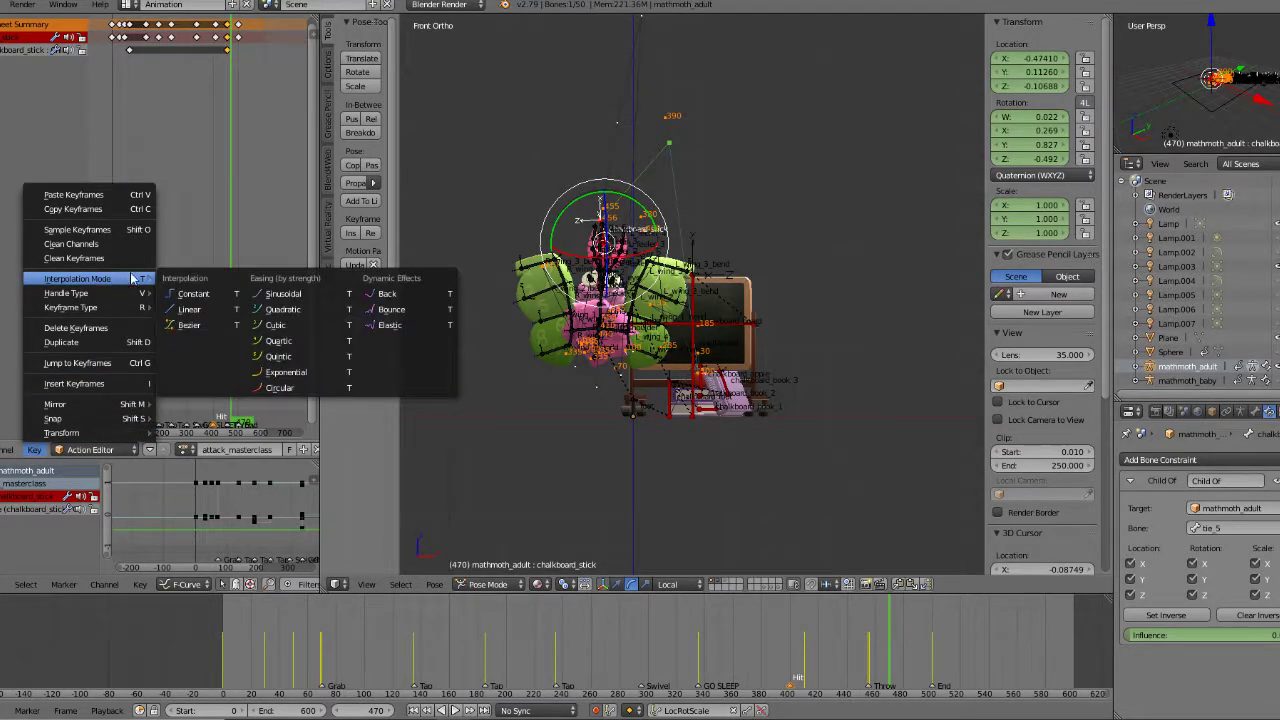
pyautogui.click(260, 293)
pyautogui.hotkey('alt', 'a')
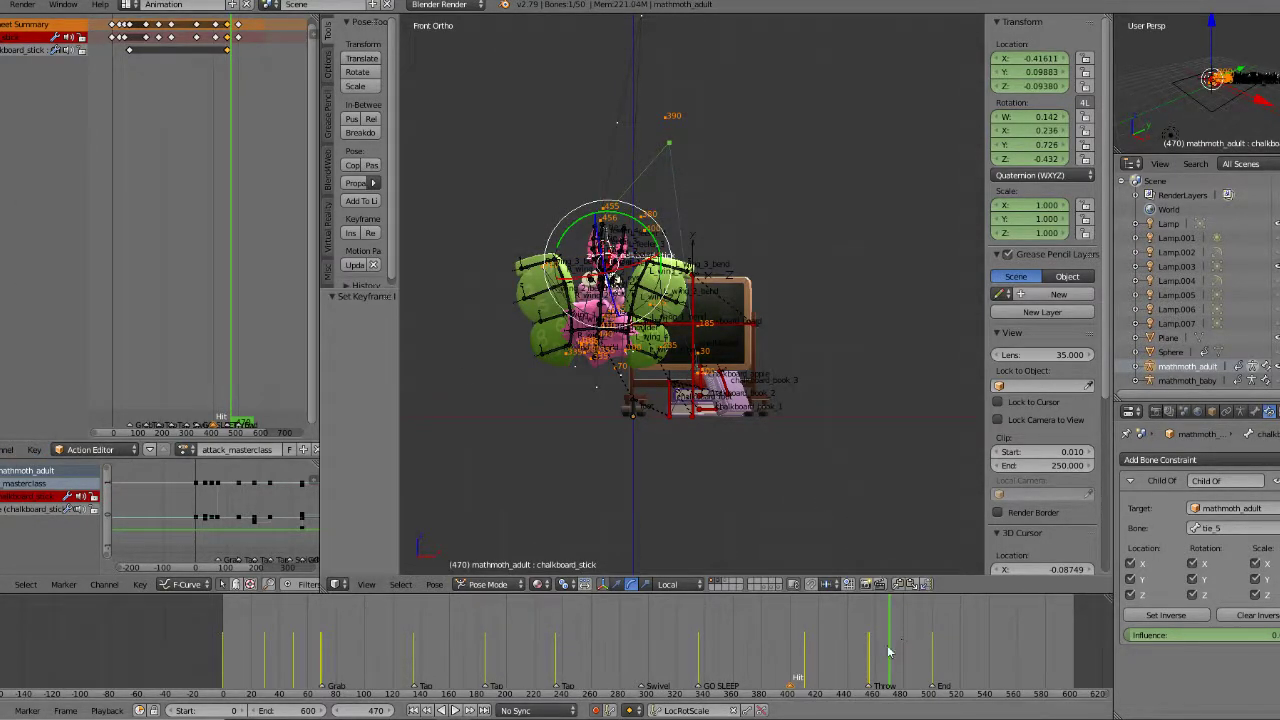
pyautogui.moveTo(892, 647)
pyautogui.mouseDown()
pyautogui.moveTo(904, 647)
pyautogui.moveTo(872, 648)
pyautogui.moveTo(935, 648)
pyautogui.moveTo(872, 648)
pyautogui.mouseUp()
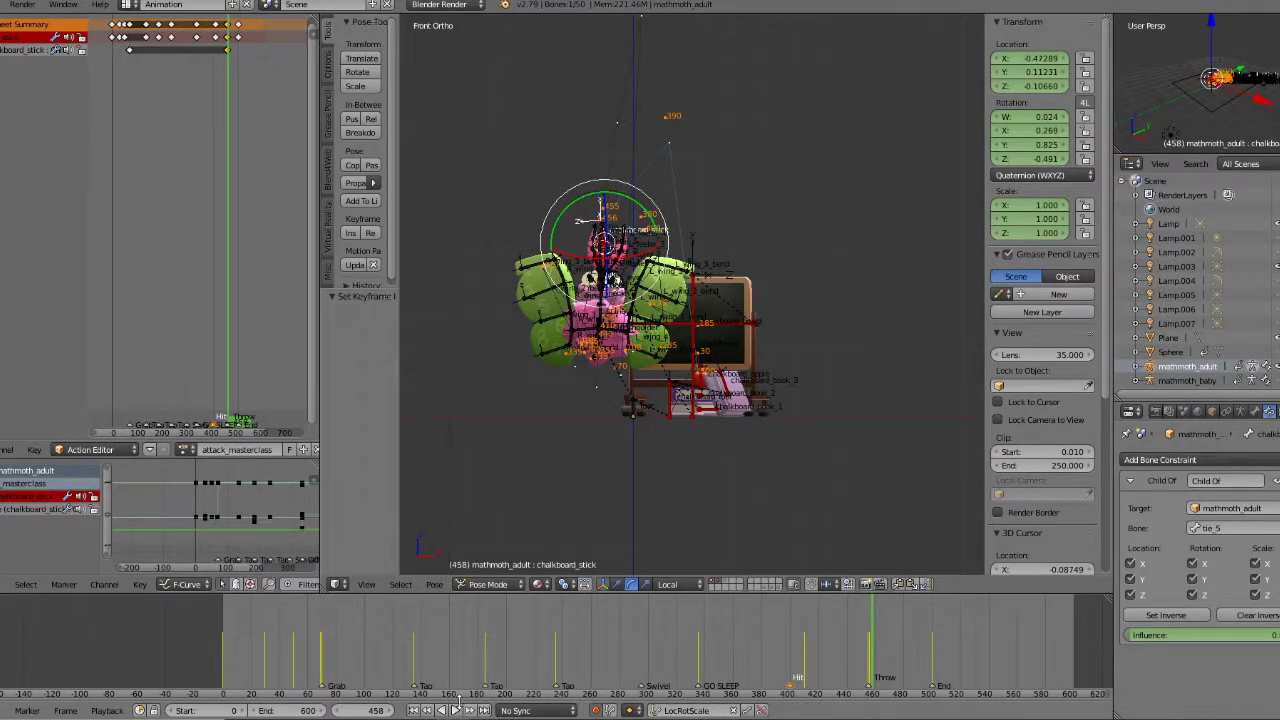
pyautogui.click(455, 710)
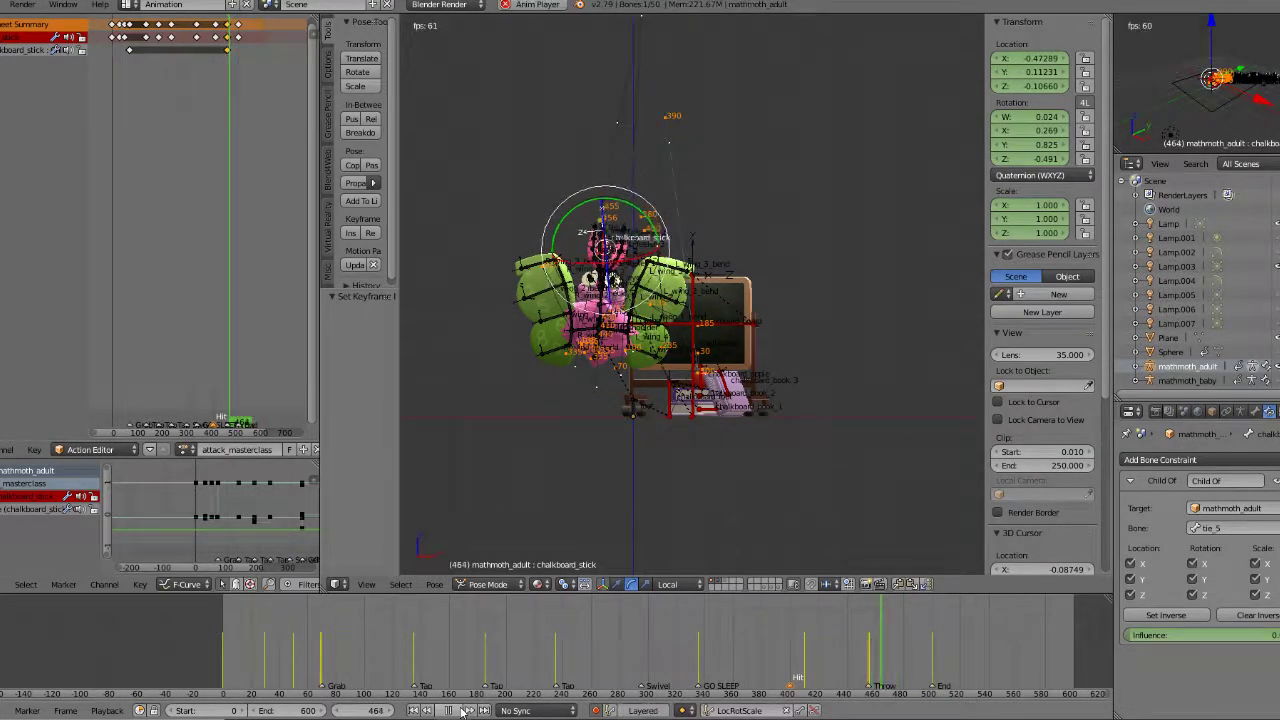
pyautogui.click(849, 645)
pyautogui.click(450, 710)
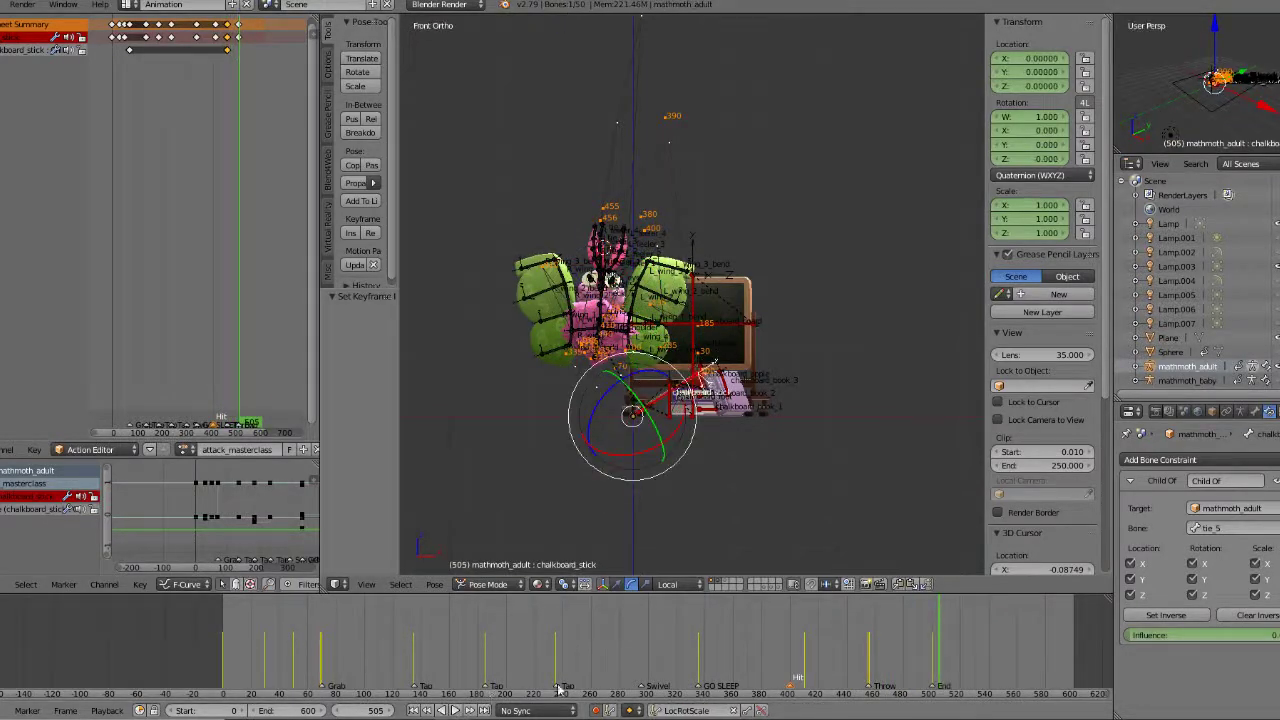
# Step: At frame 470, raise the chalkboard stick about 0.311 along the global Z axis
pyautogui.moveTo(842, 655); pyautogui.dragTo(890, 649)
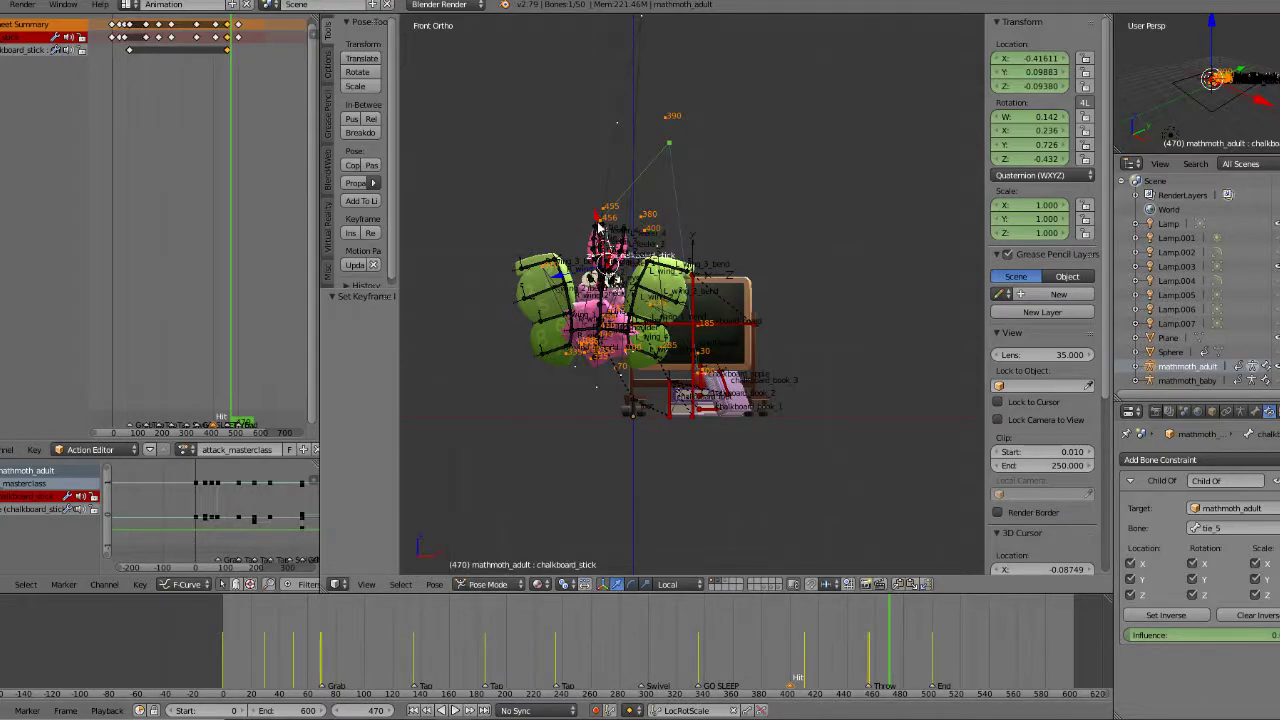
pyautogui.click(667, 584)
pyautogui.click(680, 490)
pyautogui.moveTo(607, 214); pyautogui.dragTo(599, 114)
pyautogui.moveTo(604, 118); pyautogui.dragTo(648, 214, button='middle')
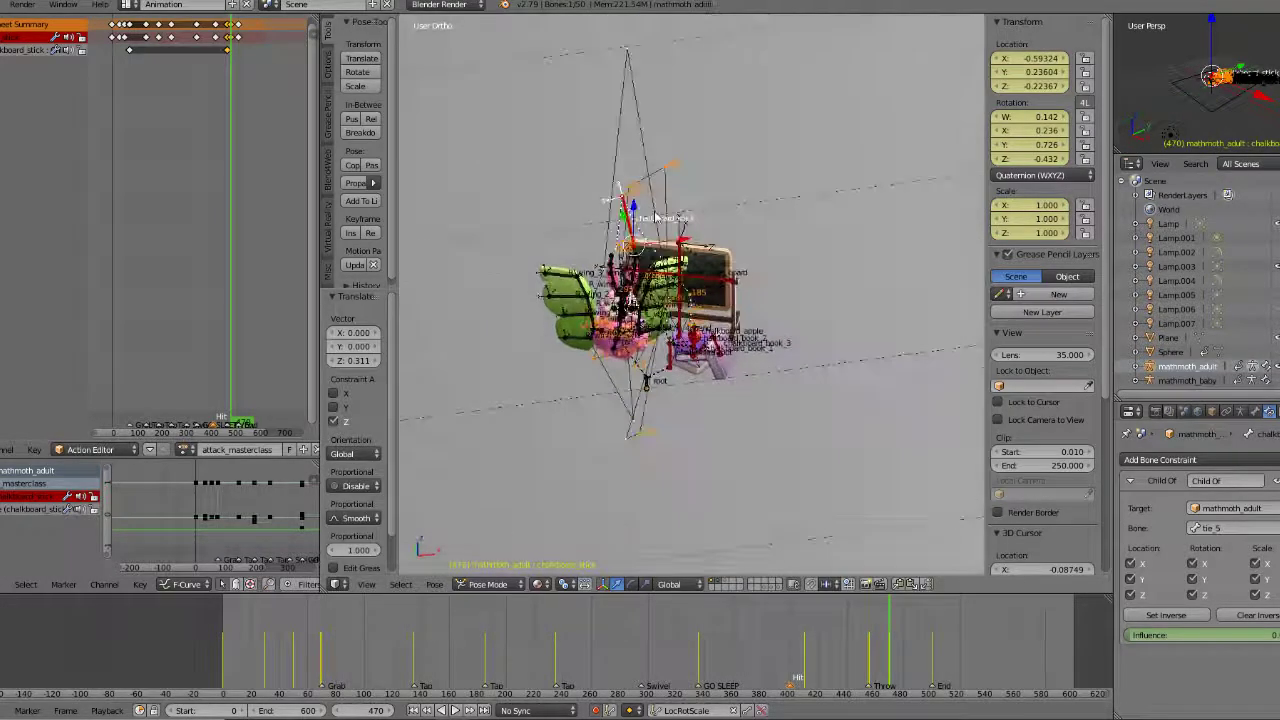
# Step: Move the chalkboard_stick bone about 0.129 along the global X axis at frame 470
pyautogui.moveTo(686, 243); pyautogui.dragTo(720, 239)
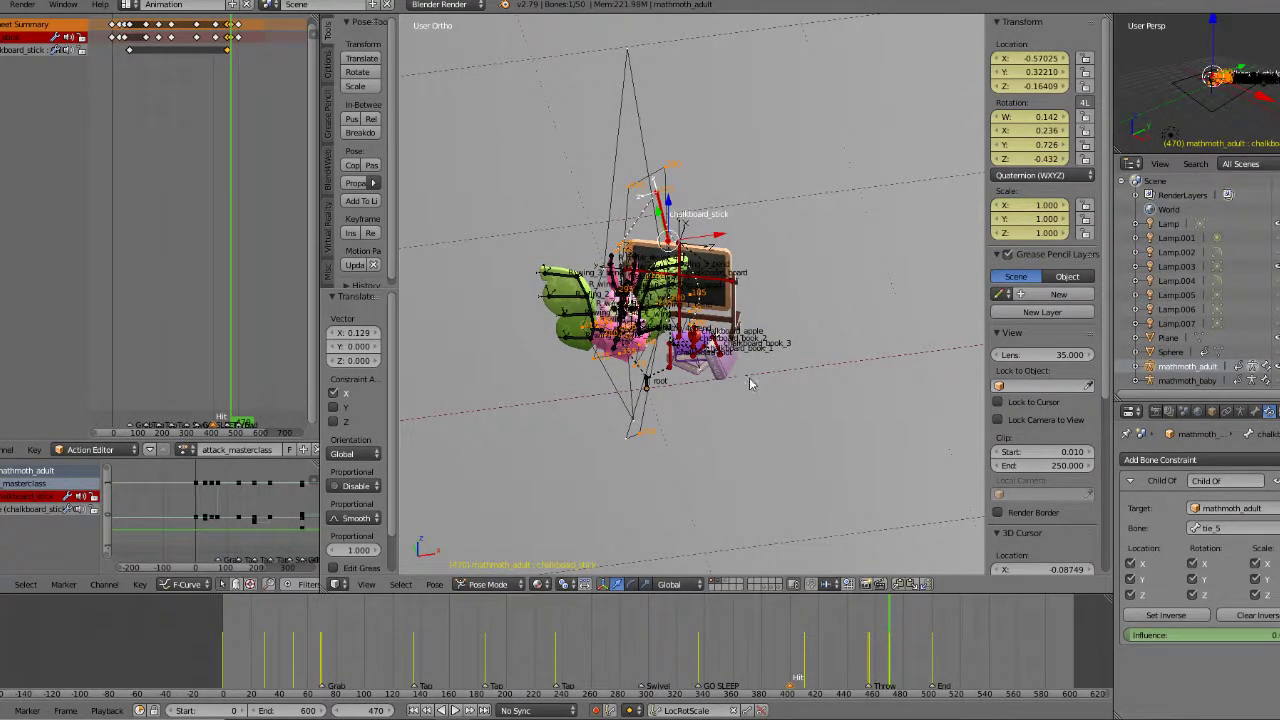
pyautogui.moveTo(749, 382); pyautogui.dragTo(708, 292, button='middle')
pyautogui.moveTo(868, 661)
pyautogui.mouseDown()
pyautogui.moveTo(920, 661)
pyautogui.moveTo(886, 661)
pyautogui.mouseUp()
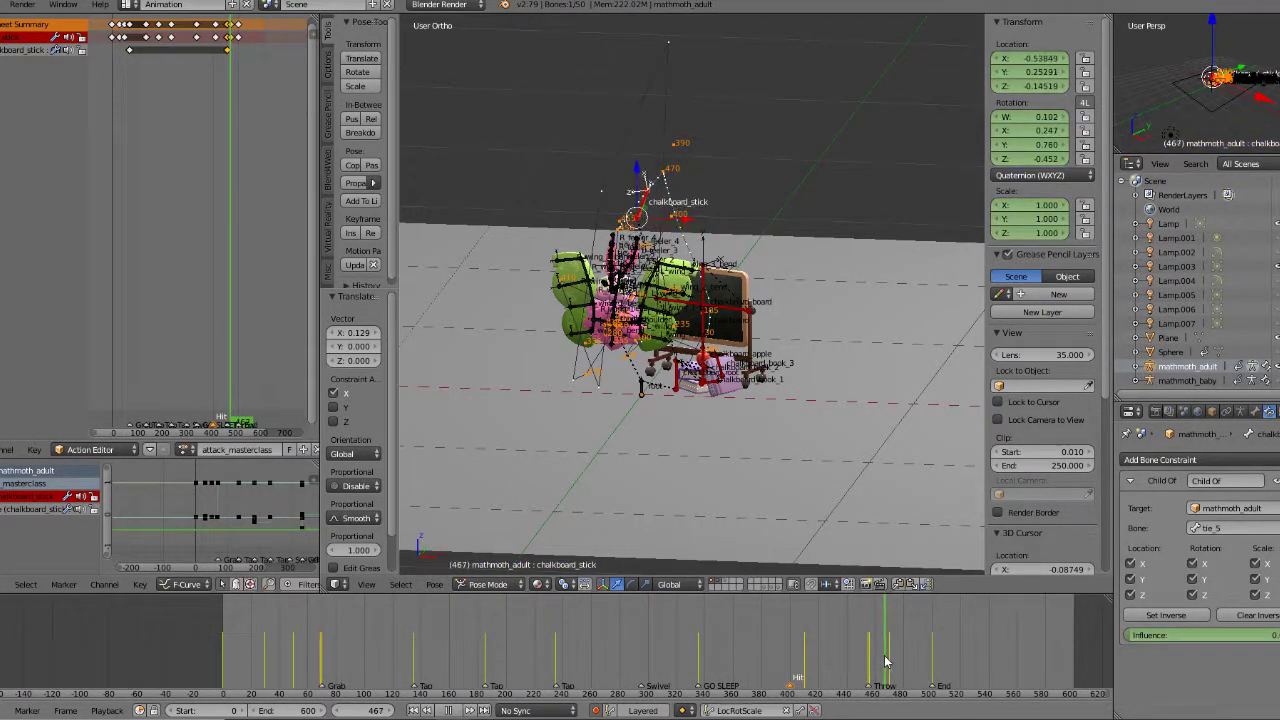
pyautogui.press('Right')
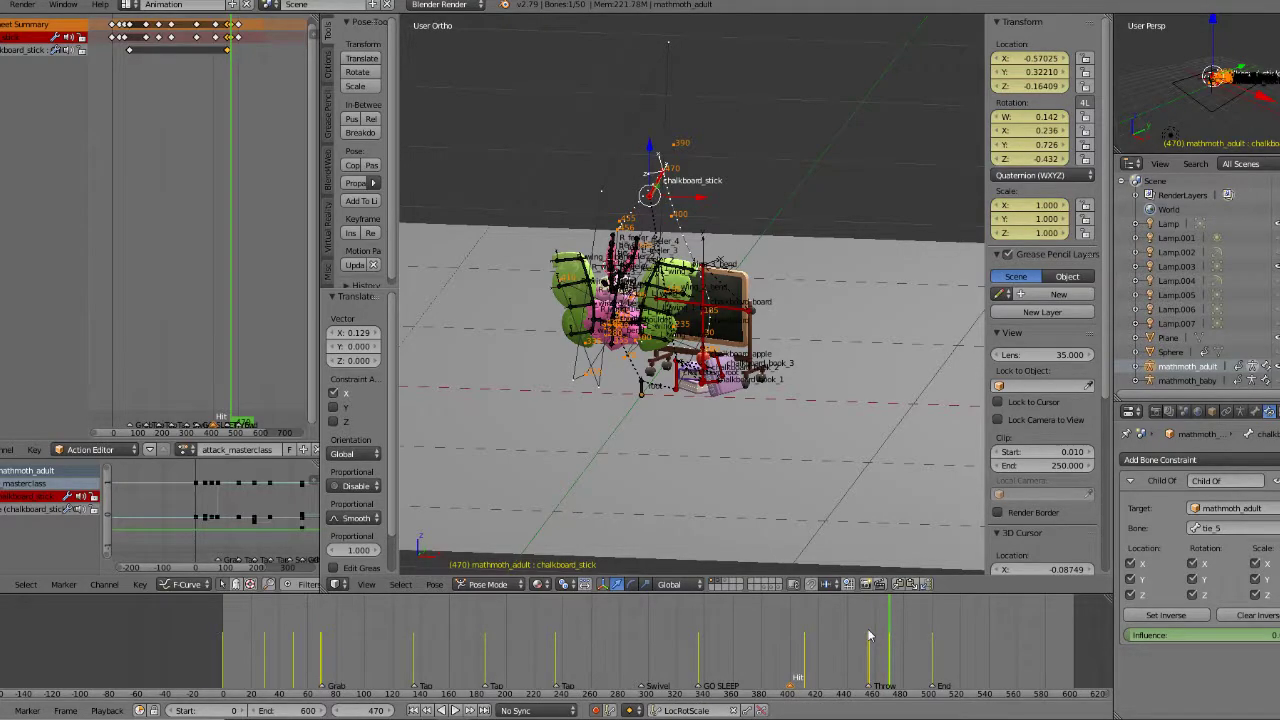
# Step: Play back the stick throw from around frame 451 onward, examining its motion from the front and in perspective
pyautogui.click(864, 646)
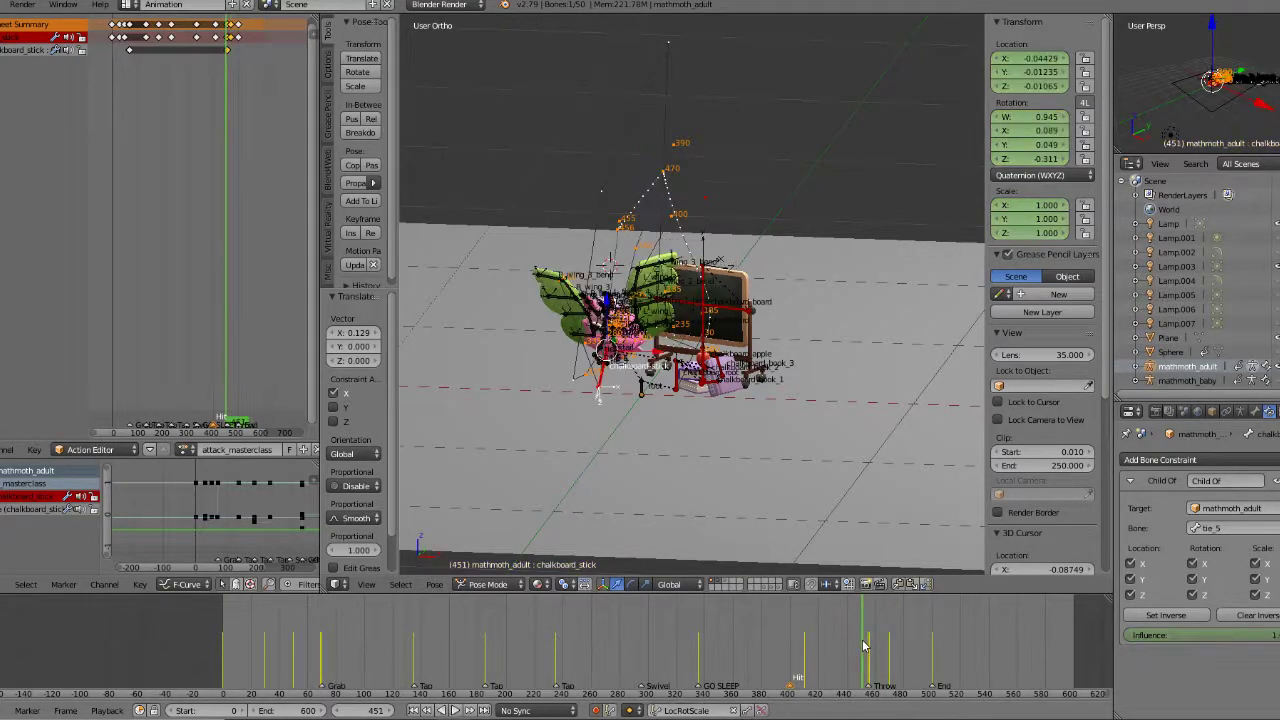
pyautogui.click(454, 710)
pyautogui.click(827, 642)
pyautogui.moveTo(660, 374); pyautogui.dragTo(668, 324, button='middle')
pyautogui.press('KP_1')
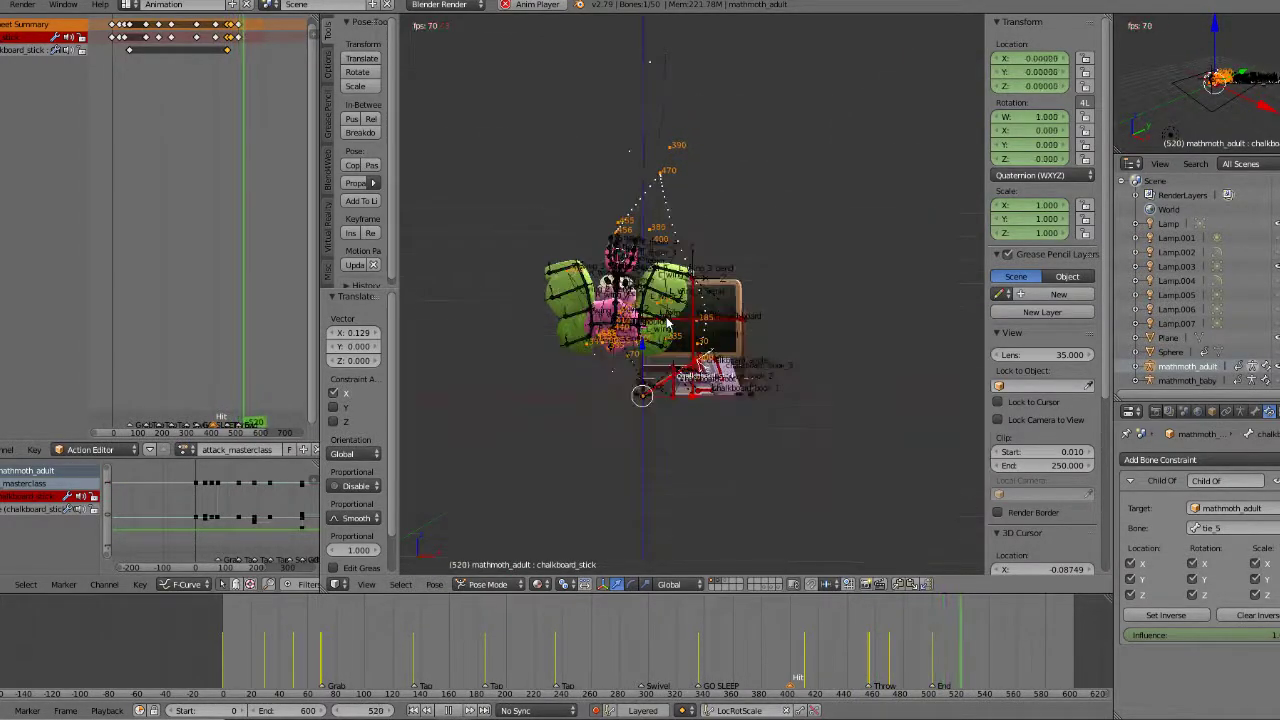
pyautogui.click(843, 665)
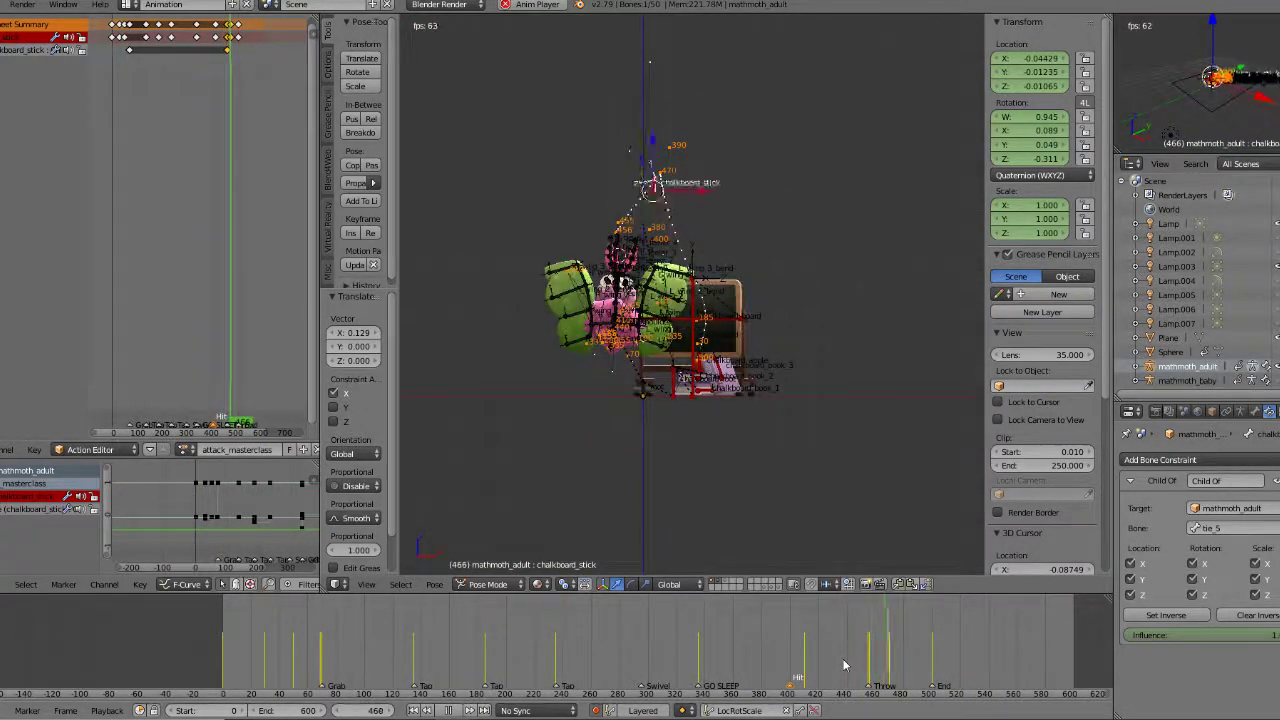
pyautogui.click(843, 665)
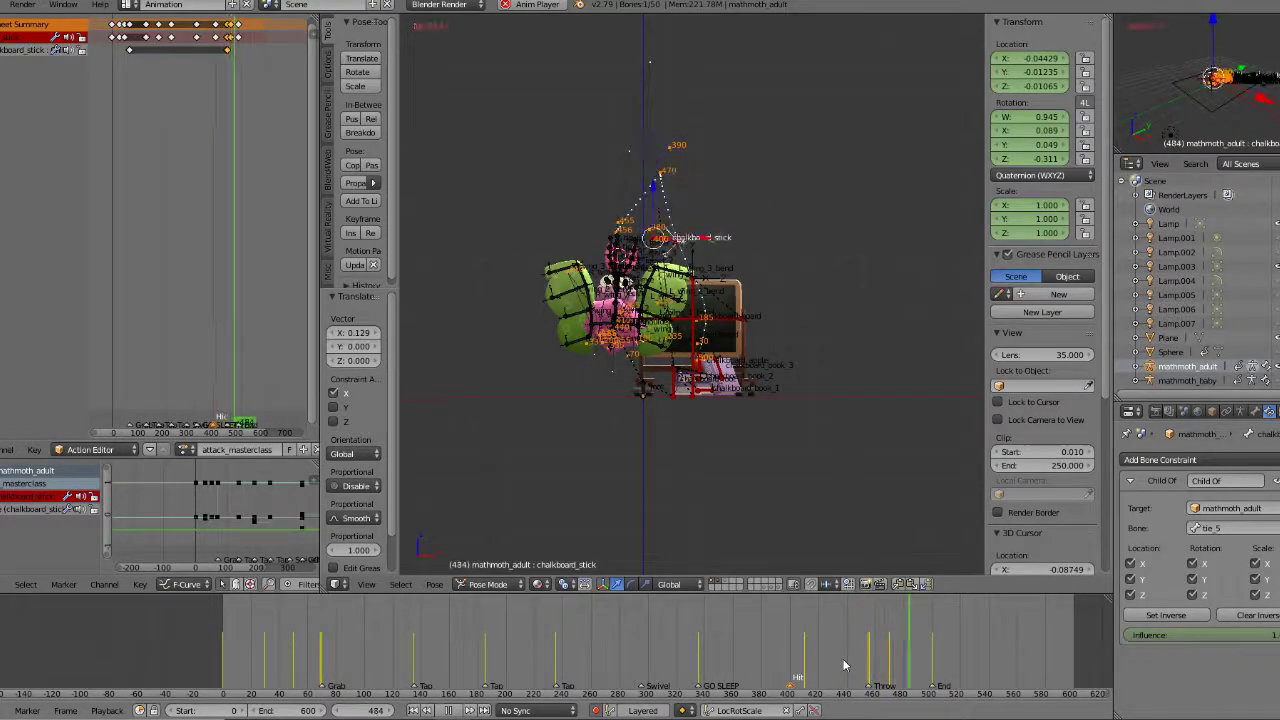
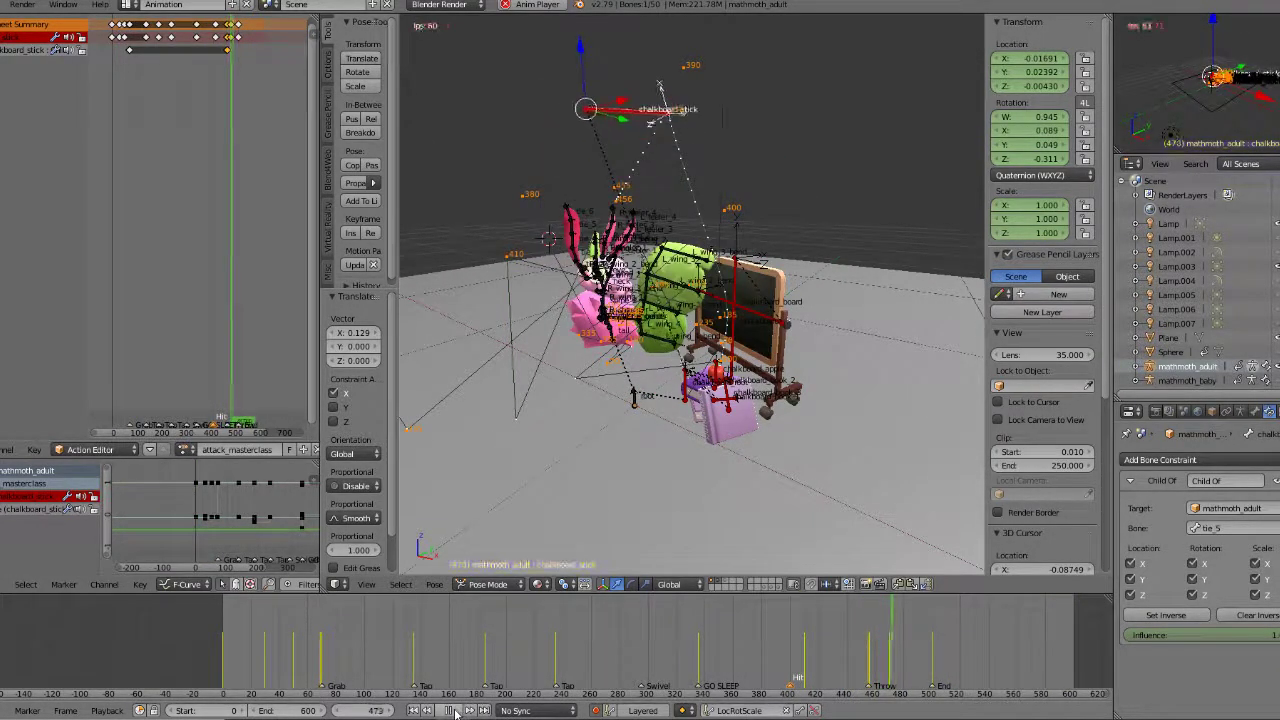
pyautogui.hotkey('alt', 'a')
# Step: At the frame 470 keyframe, raise the chalkboard_stick bone about 0.135 along Z and replay the throw
pyautogui.moveTo(869, 663); pyautogui.dragTo(882, 657)
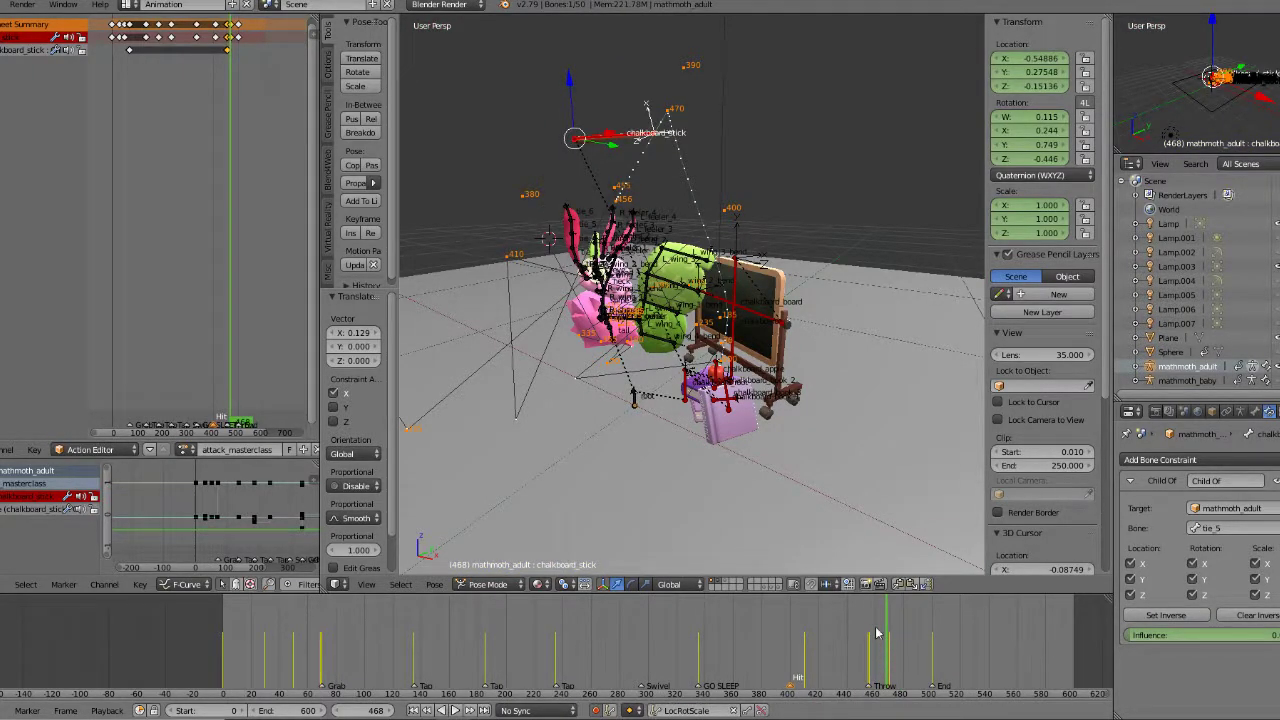
pyautogui.press('Up')
pyautogui.press('KP_1')
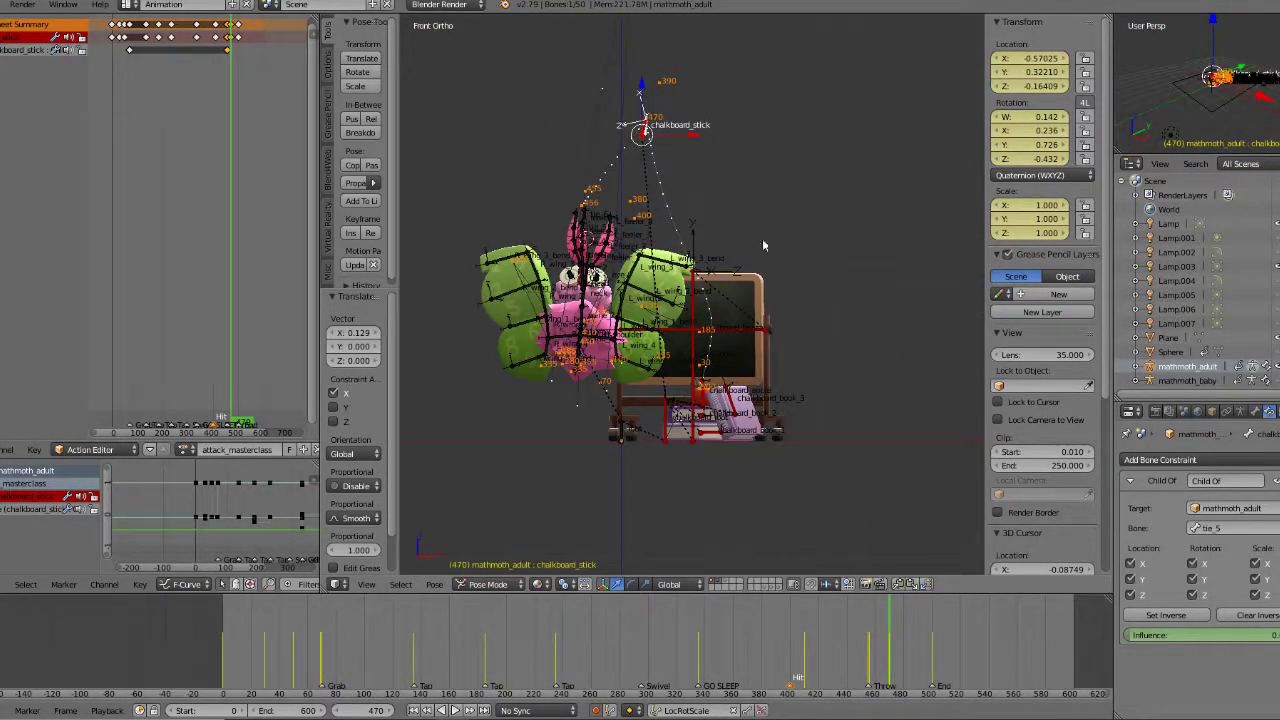
pyautogui.moveTo(641, 97); pyautogui.dragTo(641, 60)
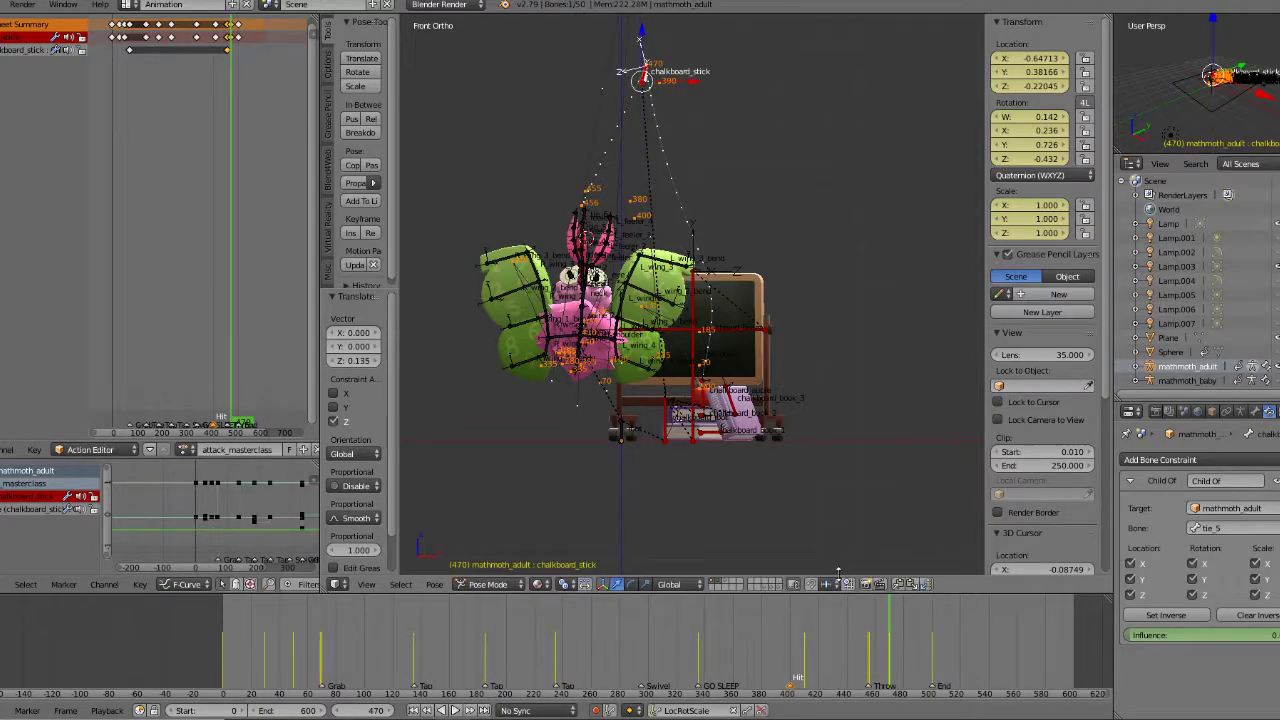
pyautogui.moveTo(843, 640)
pyautogui.mouseDown()
pyautogui.moveTo(889, 632)
pyautogui.moveTo(855, 634)
pyautogui.mouseUp()
pyautogui.click(460, 710)
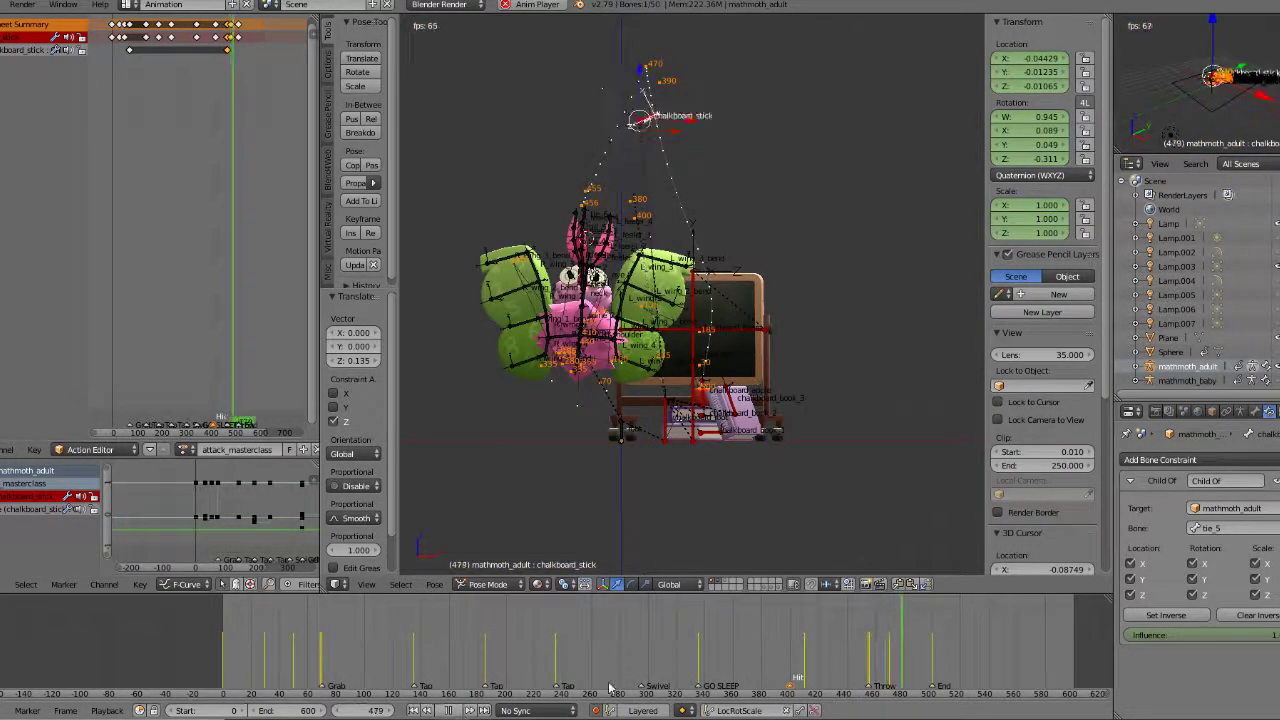
pyautogui.click(460, 710)
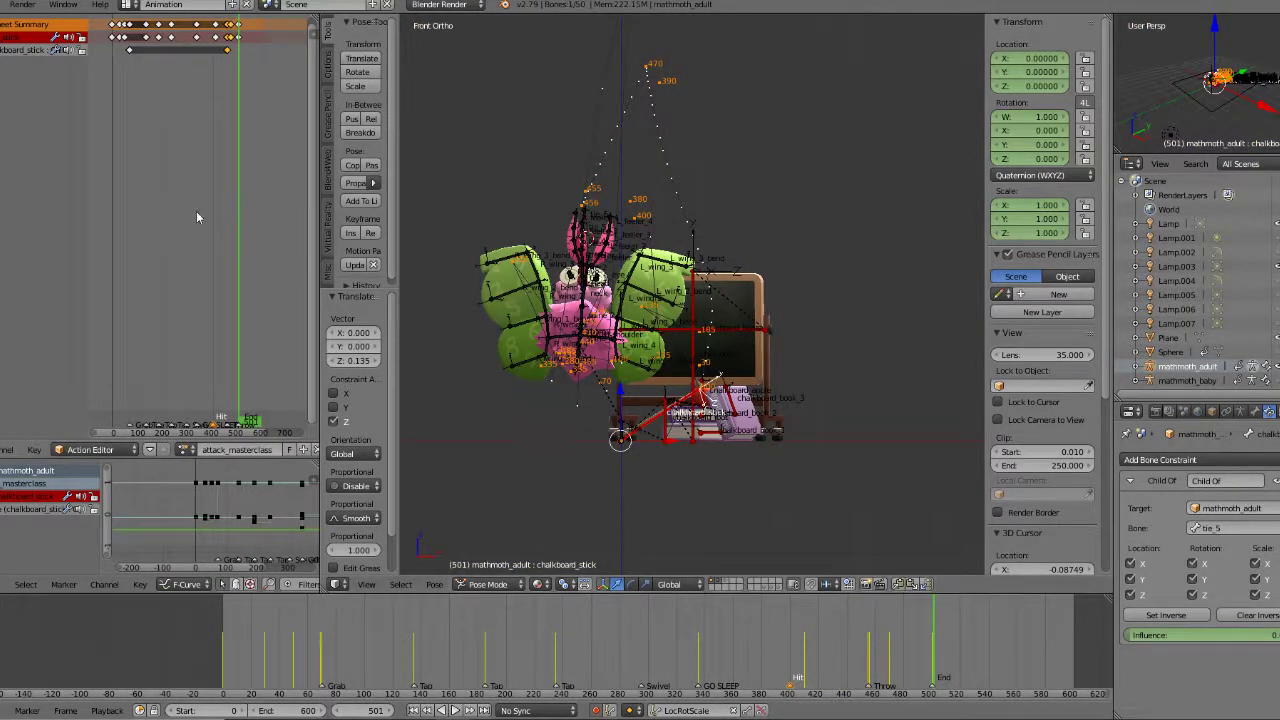
# Step: Frame the selected throw keyframes in the graph and try a different interpolation mode on them
pyautogui.scroll(-1, 226, 516)
pyautogui.keyDown('ctrl'); pyautogui.scroll(-4, 226, 518); pyautogui.keyUp('ctrl')
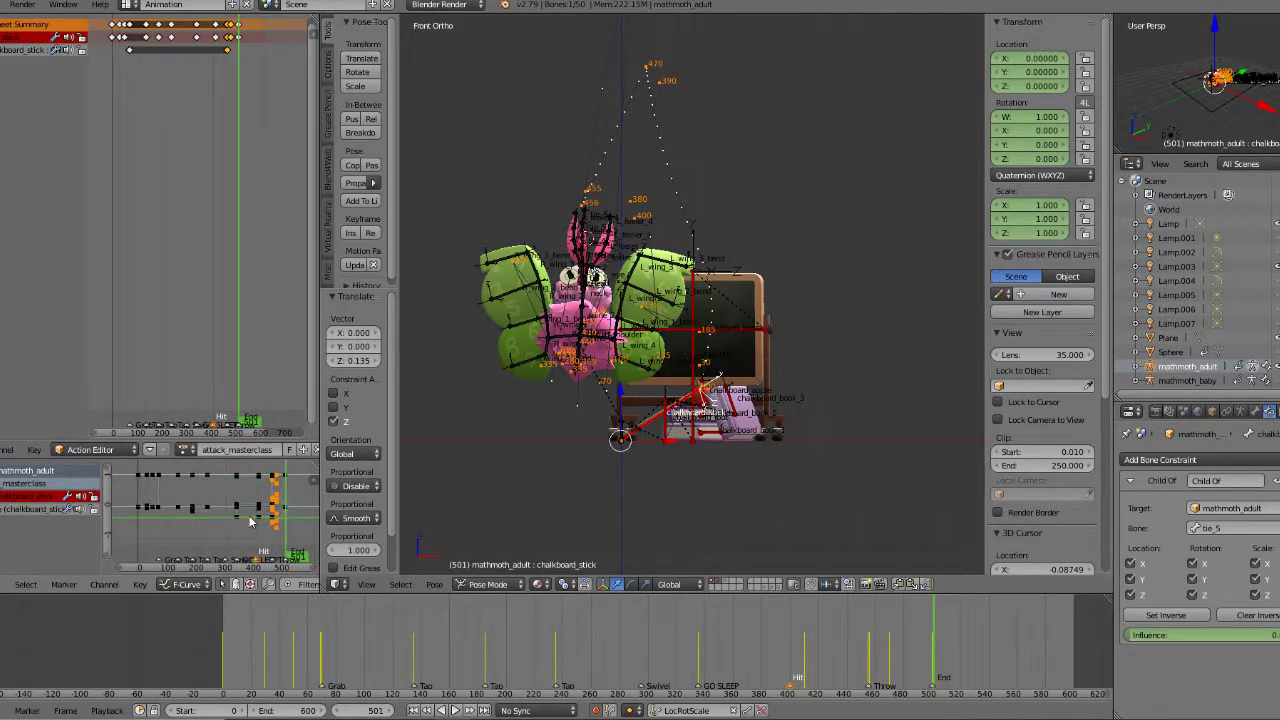
pyautogui.press('KP_Decimal')
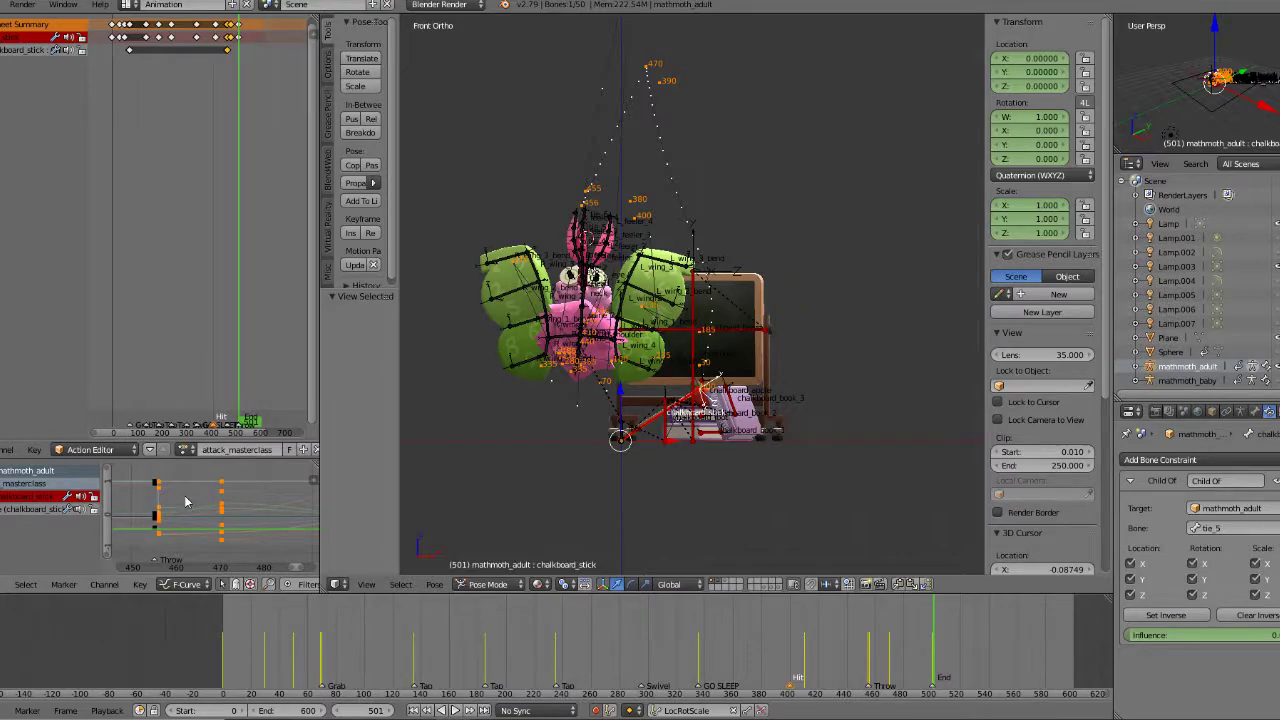
pyautogui.press('Down')
pyautogui.press('Down')
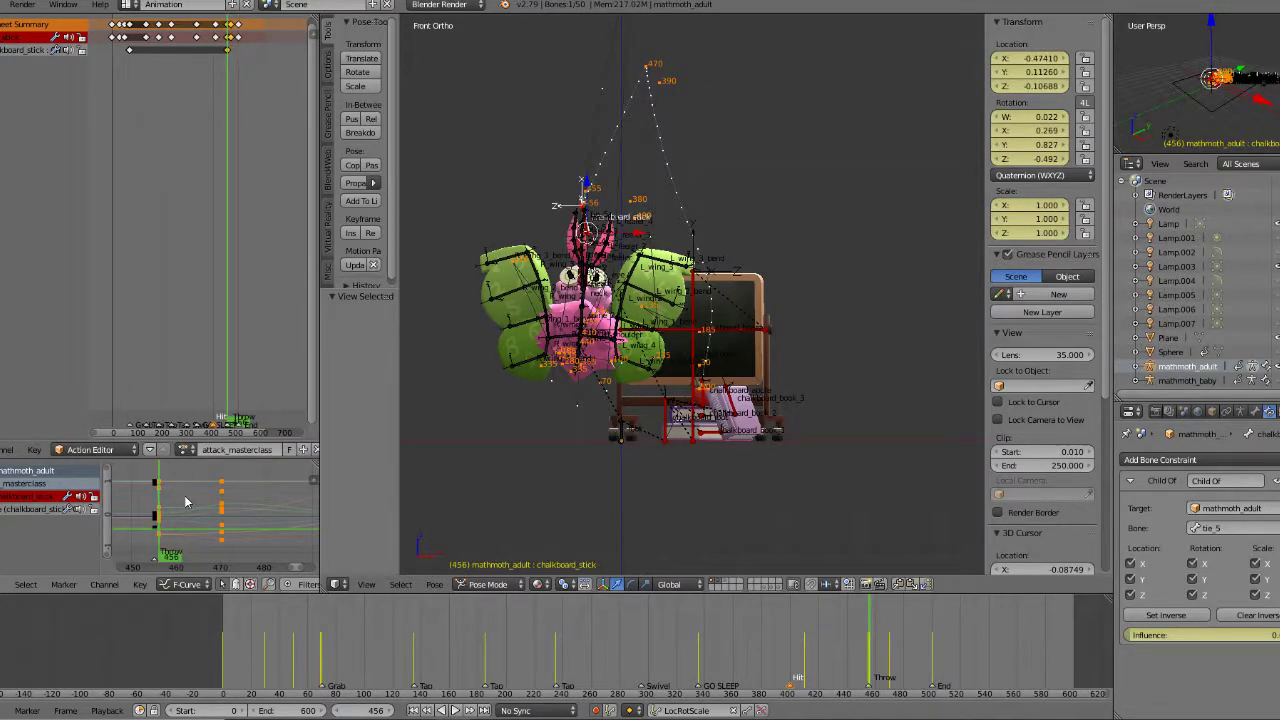
pyautogui.click(145, 590)
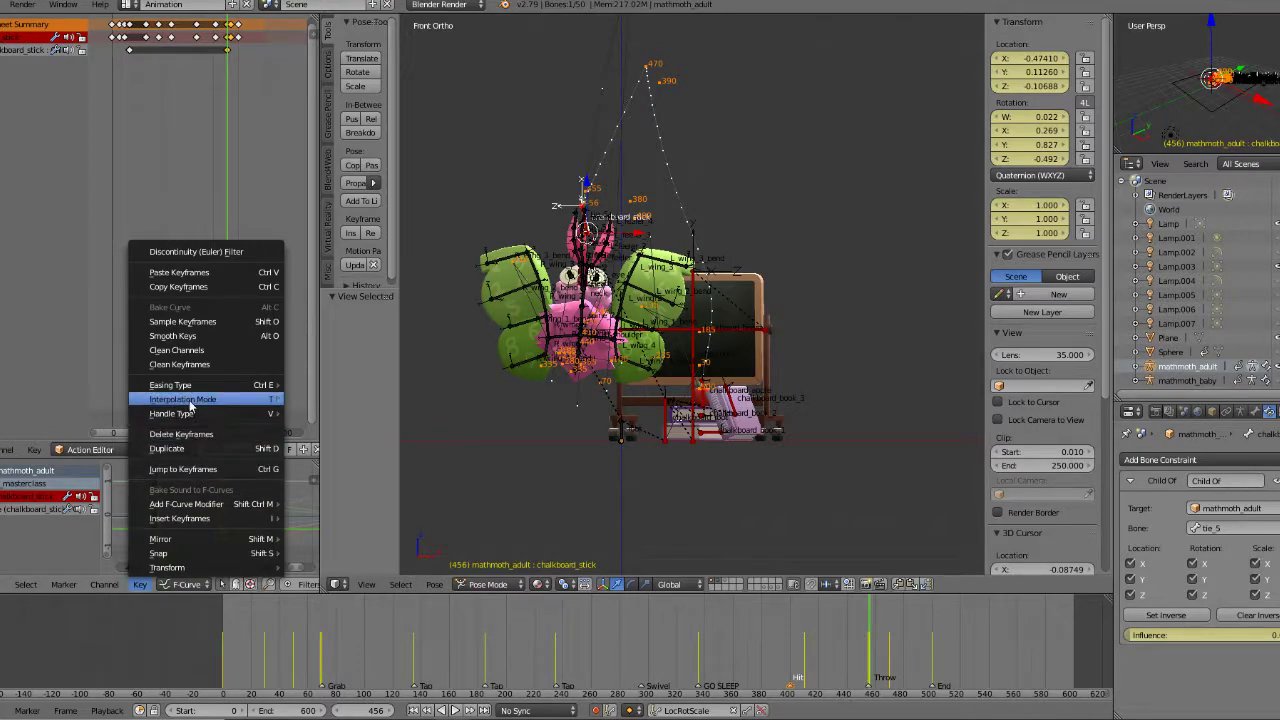
pyautogui.moveTo(230, 399)
pyautogui.click(410, 414)
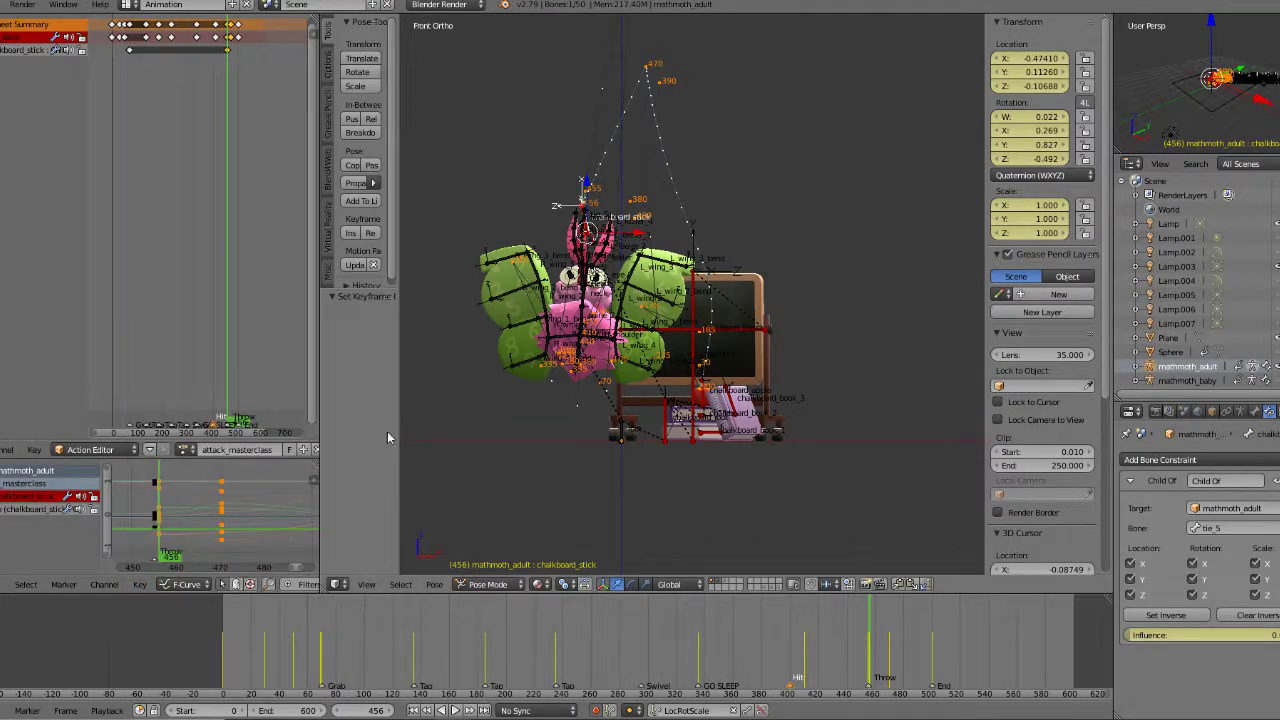
# Step: Set the interpolation of the selected chalkboard_stick throw keyframes to Bezier
pyautogui.click(146, 587)
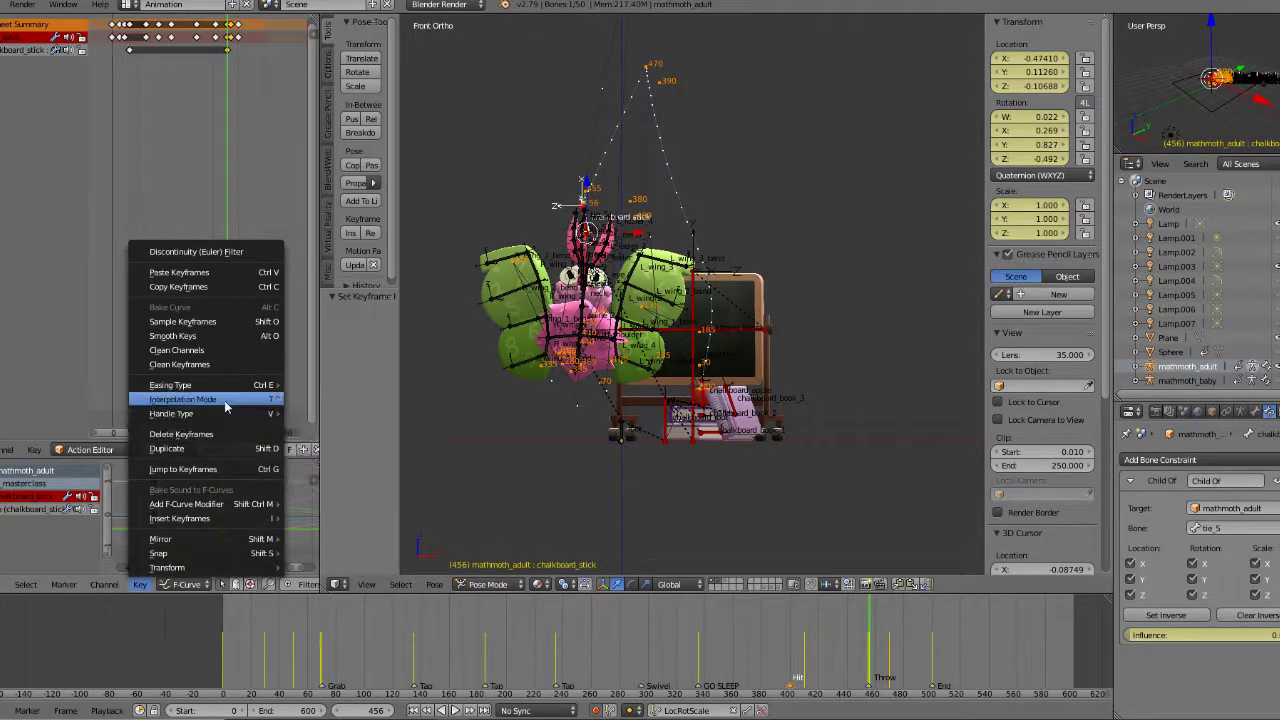
pyautogui.moveTo(229, 400)
pyautogui.click(324, 447)
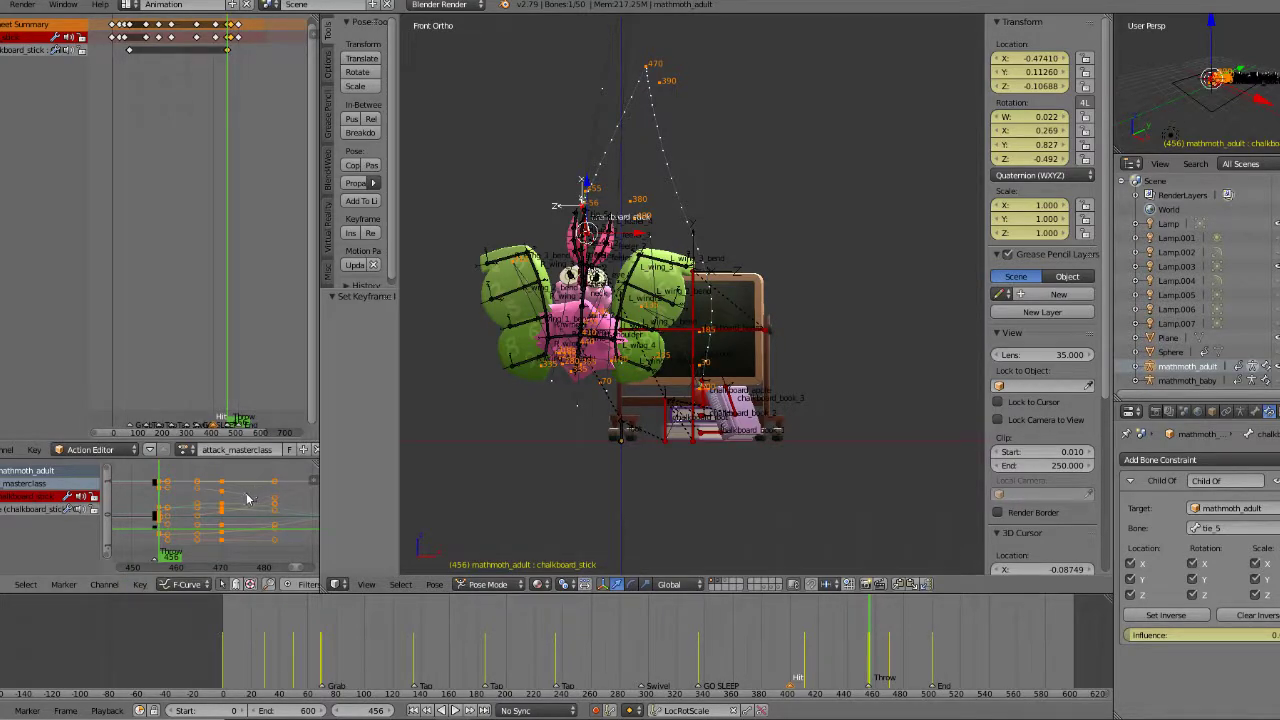
# Step: Replay the animation from before the Hit marker through the throw, examining the stick's motion from an angled view
pyautogui.click(803, 645)
pyautogui.click(452, 710)
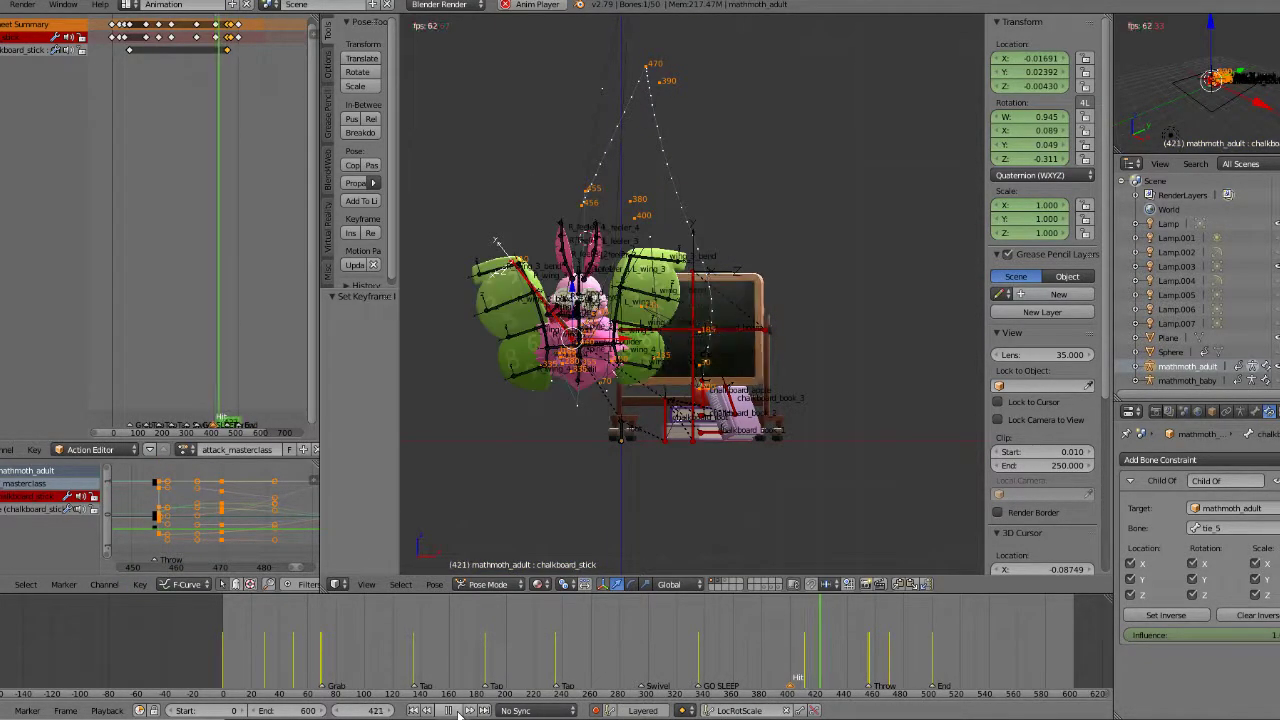
pyautogui.click(785, 678)
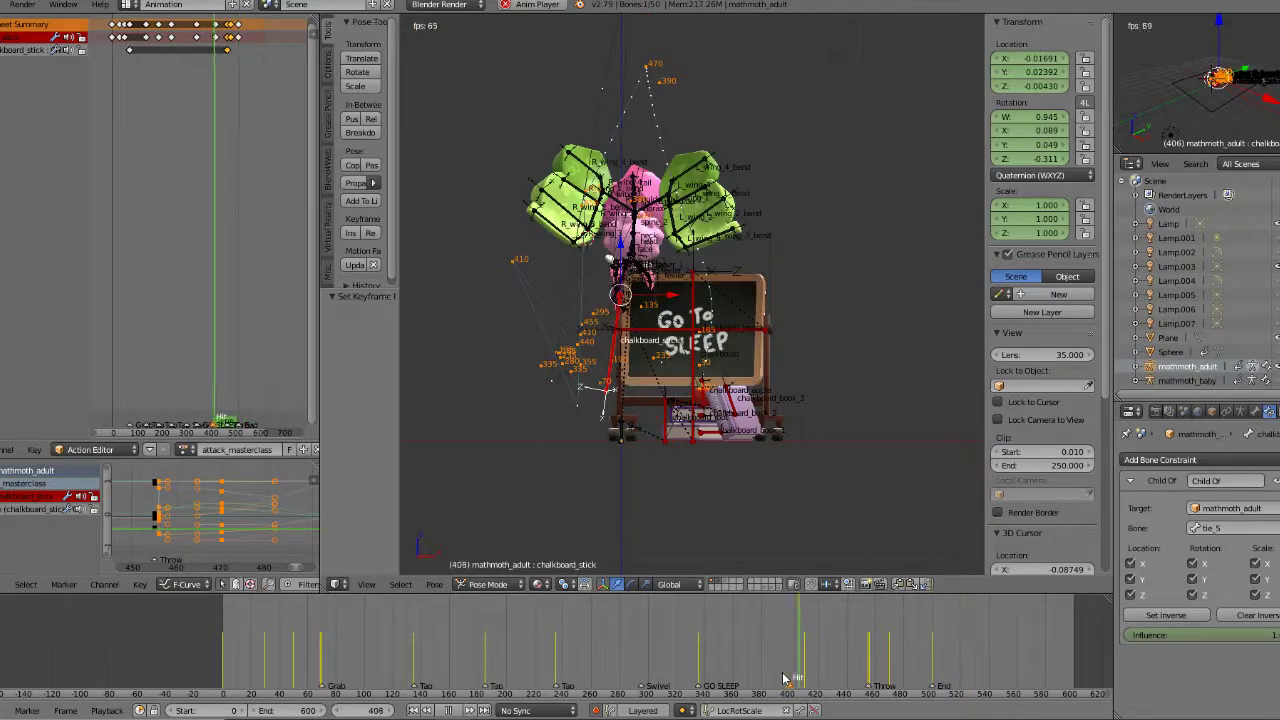
pyautogui.moveTo(768, 454); pyautogui.dragTo(748, 480, button='middle')
pyautogui.click(836, 661)
pyautogui.click(836, 661)
pyautogui.click(836, 666)
pyautogui.click(836, 666)
pyautogui.click(836, 662)
pyautogui.click(835, 662)
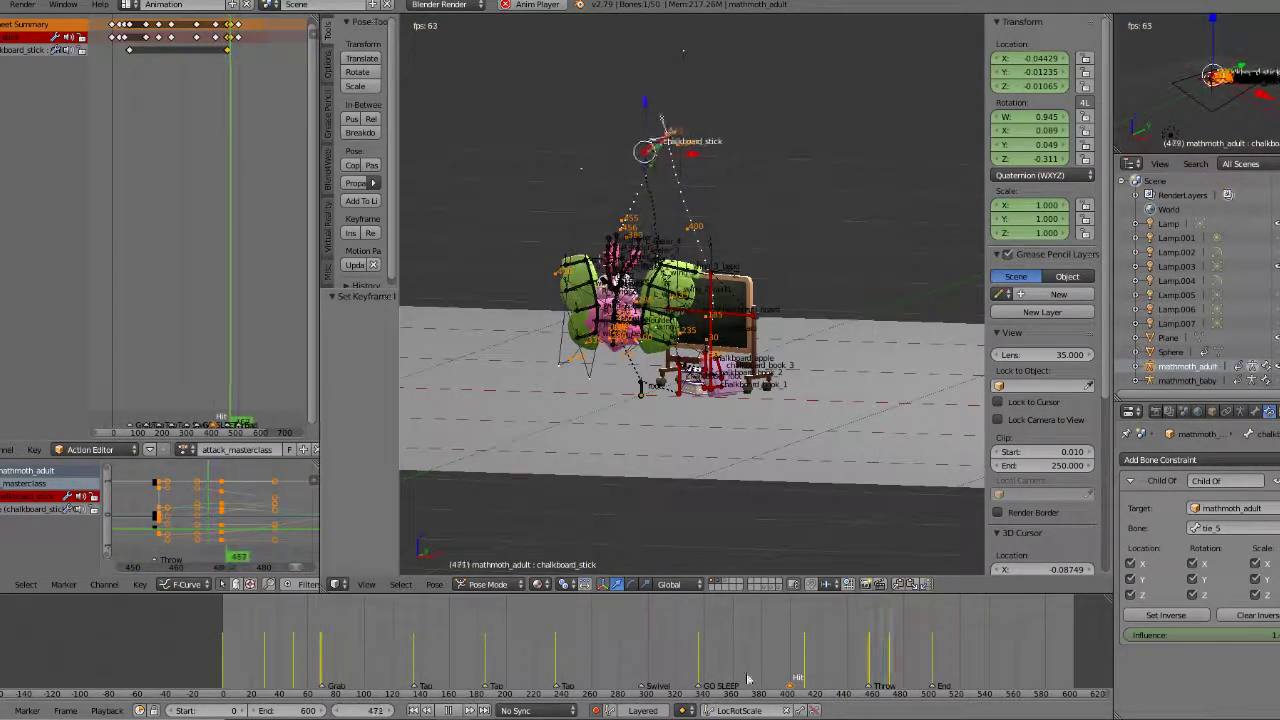
pyautogui.click(454, 710)
# Step: Update the bone motion path for chalkboard_stick and go to its frame 470 keyframe in front view
pyautogui.scroll(-10, 197, 505)
pyautogui.scroll(-3, 218, 510)
pyautogui.press('KP_Decimal')
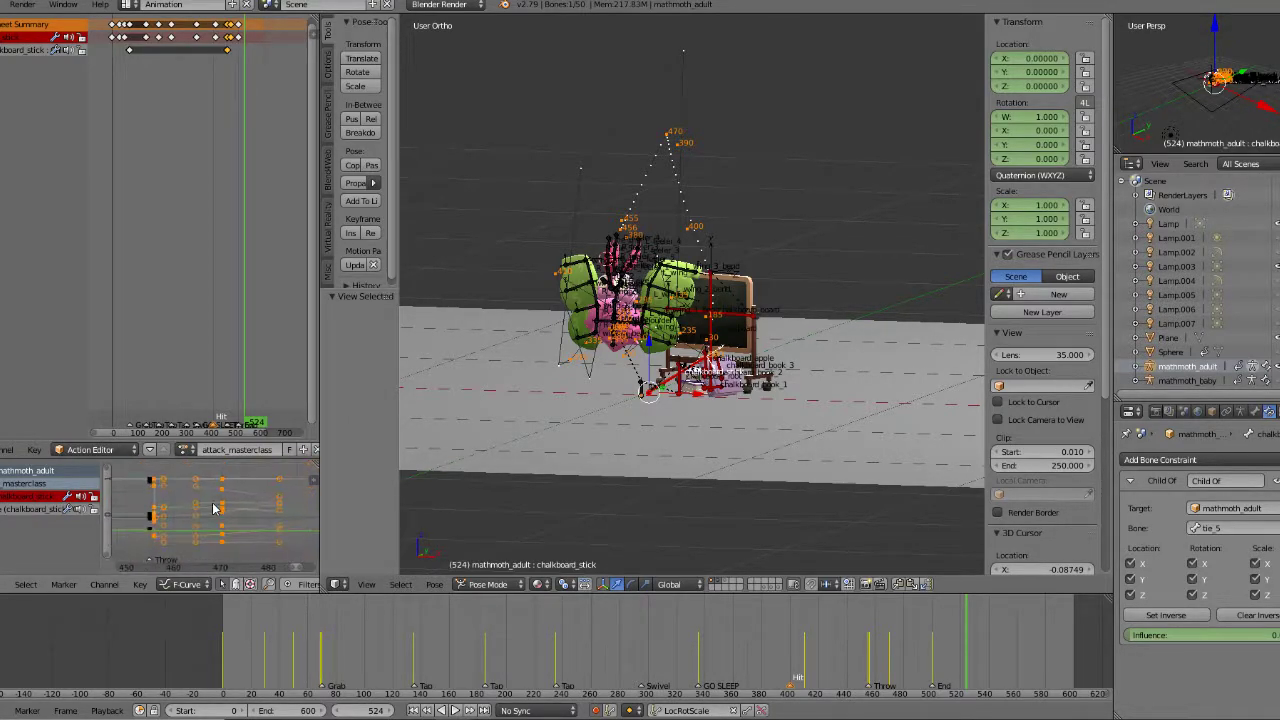
pyautogui.moveTo(163, 530); pyautogui.dragTo(206, 525)
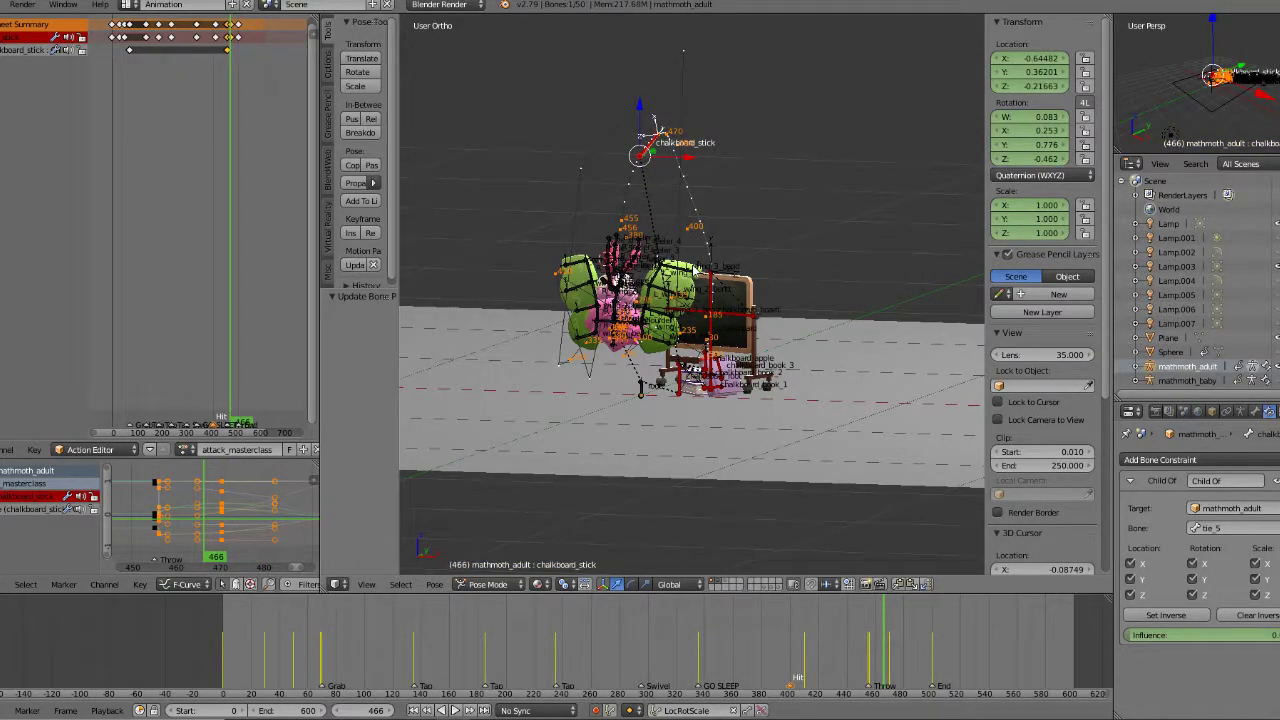
pyautogui.press('KP_1')
pyautogui.press('Up')
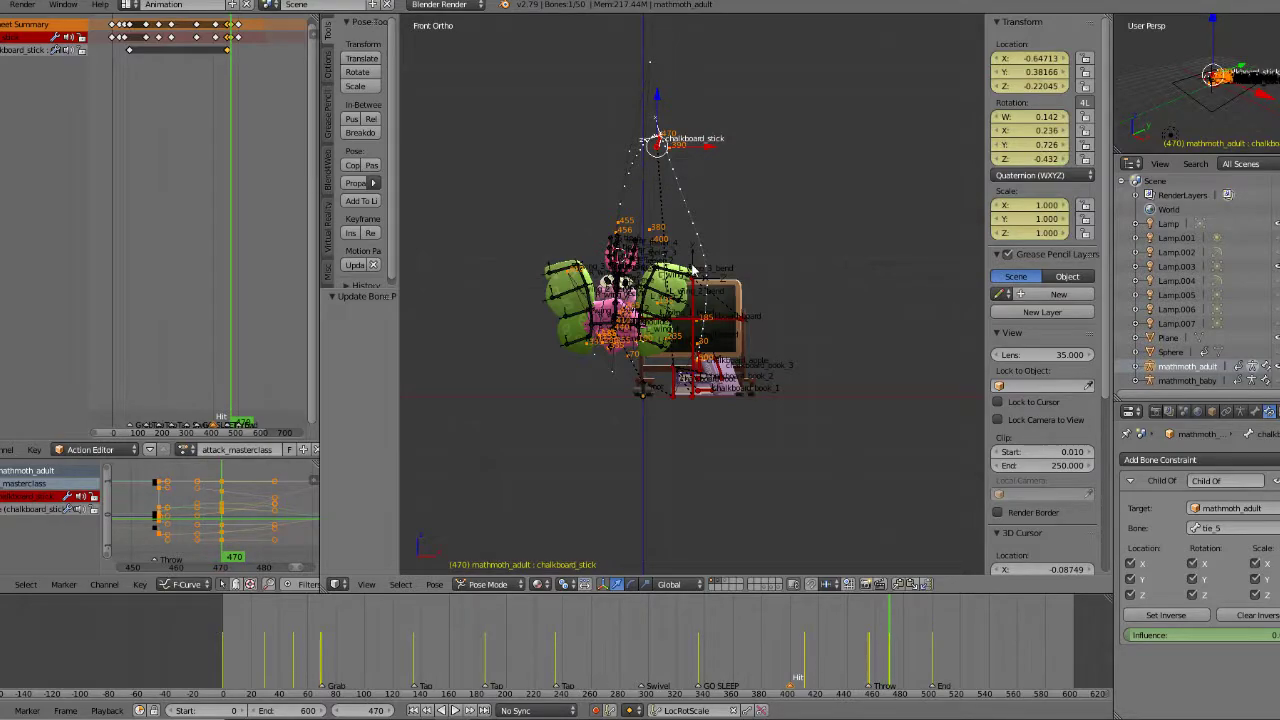
# Step: Examine the stick's arc from the front and top, stepping frame by frame between the frame 456 and 470 keyframes
pyautogui.scroll(4, 694, 187)
pyautogui.scroll(-1, 694, 178)
pyautogui.keyDown('shift'); pyautogui.moveTo(694, 176); pyautogui.dragTo(720, 330, button='middle'); pyautogui.keyUp('shift')
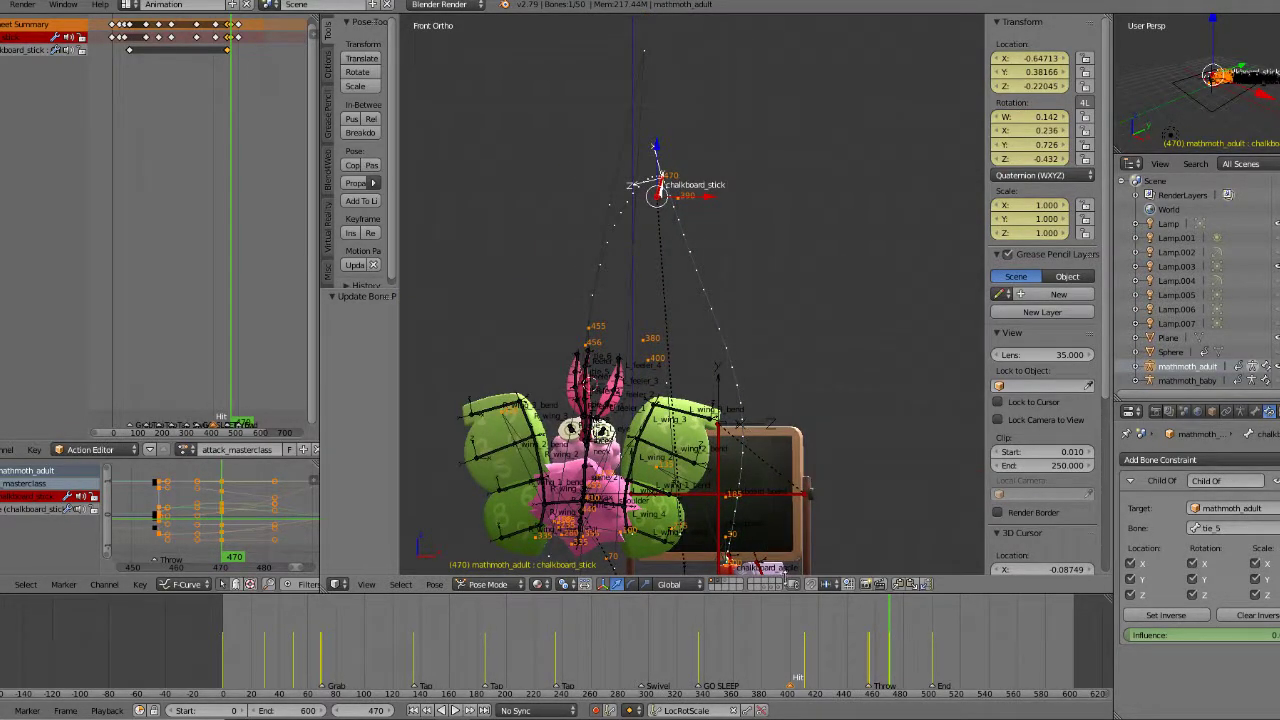
pyautogui.moveTo(791, 362); pyautogui.dragTo(784, 410, button='middle')
pyautogui.press('KP_7')
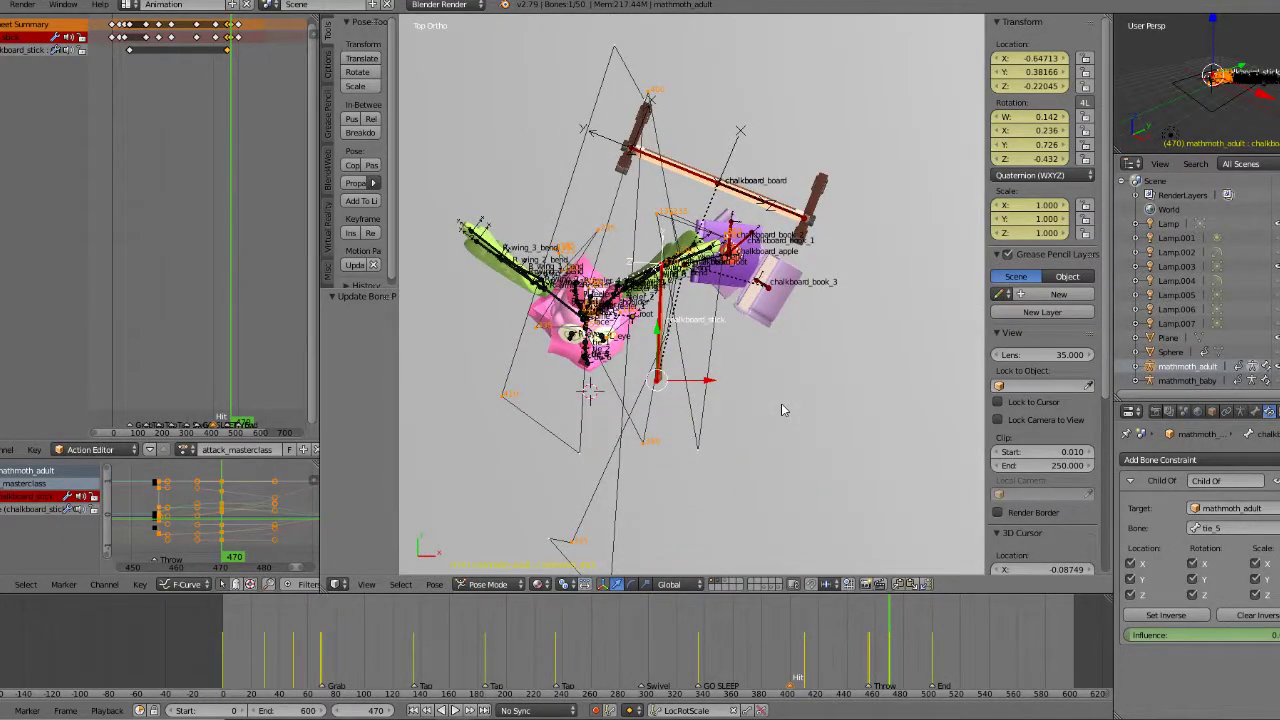
pyautogui.press('Down')
pyautogui.press('Right')
pyautogui.press('Right')
pyautogui.press('Right')
pyautogui.press('Right')
pyautogui.press('Right')
pyautogui.press('Right')
pyautogui.press('Right')
pyautogui.press('Right')
pyautogui.press('Right')
pyautogui.press('Right')
pyautogui.press('Right')
pyautogui.press('Right')
pyautogui.press('Right')
pyautogui.press('Right')
pyautogui.press('Down')
pyautogui.press('Up')
pyautogui.press('Down')
pyautogui.press('Up')
pyautogui.press('Down')
pyautogui.press('Up')
# Step: At frame 470, rotate the chalkboard_stick about 29° in top view and move it about -0.094 in X and 0.094 in Y
pyautogui.press('r')
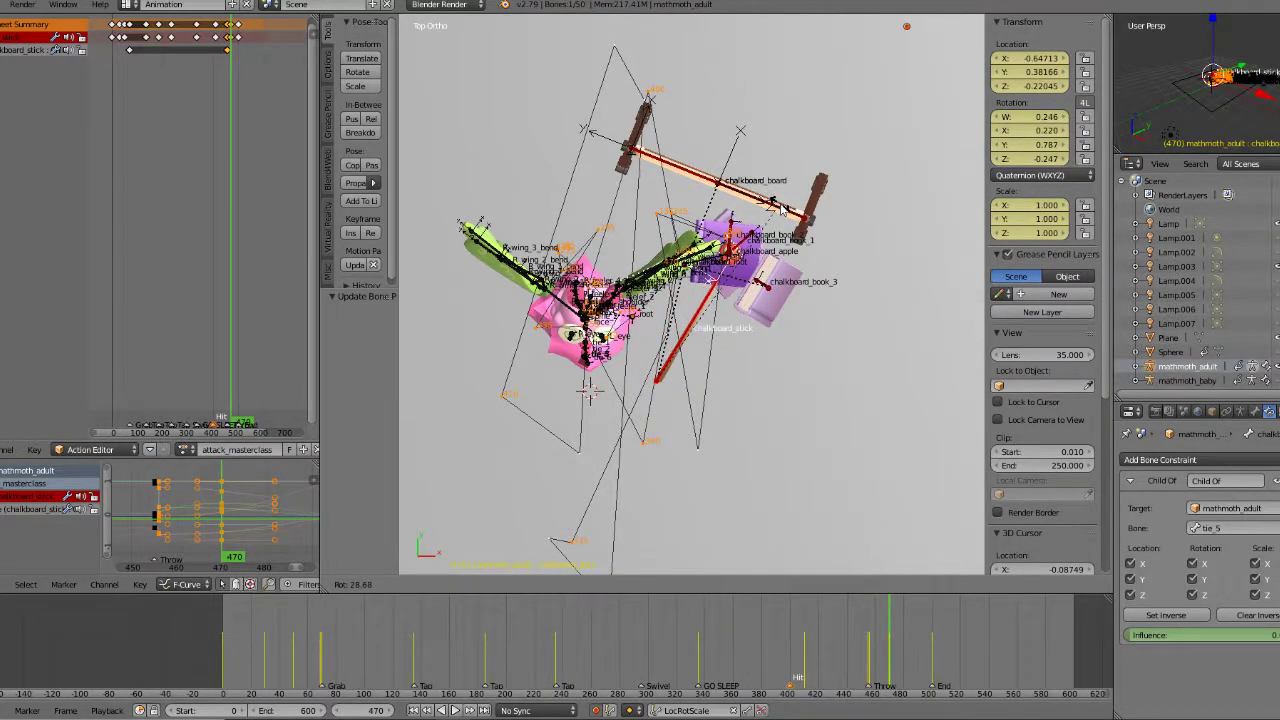
pyautogui.click(783, 209)
pyautogui.press('g')
pyautogui.click(732, 163)
# Step: Play back the adjusted throw from around the Throw marker, examining the stick's arc from the side and in perspective
pyautogui.press('KP_1')
pyautogui.hotkey('shift', 'z')
pyautogui.press('KP_3')
pyautogui.hotkey('alt', 'a')
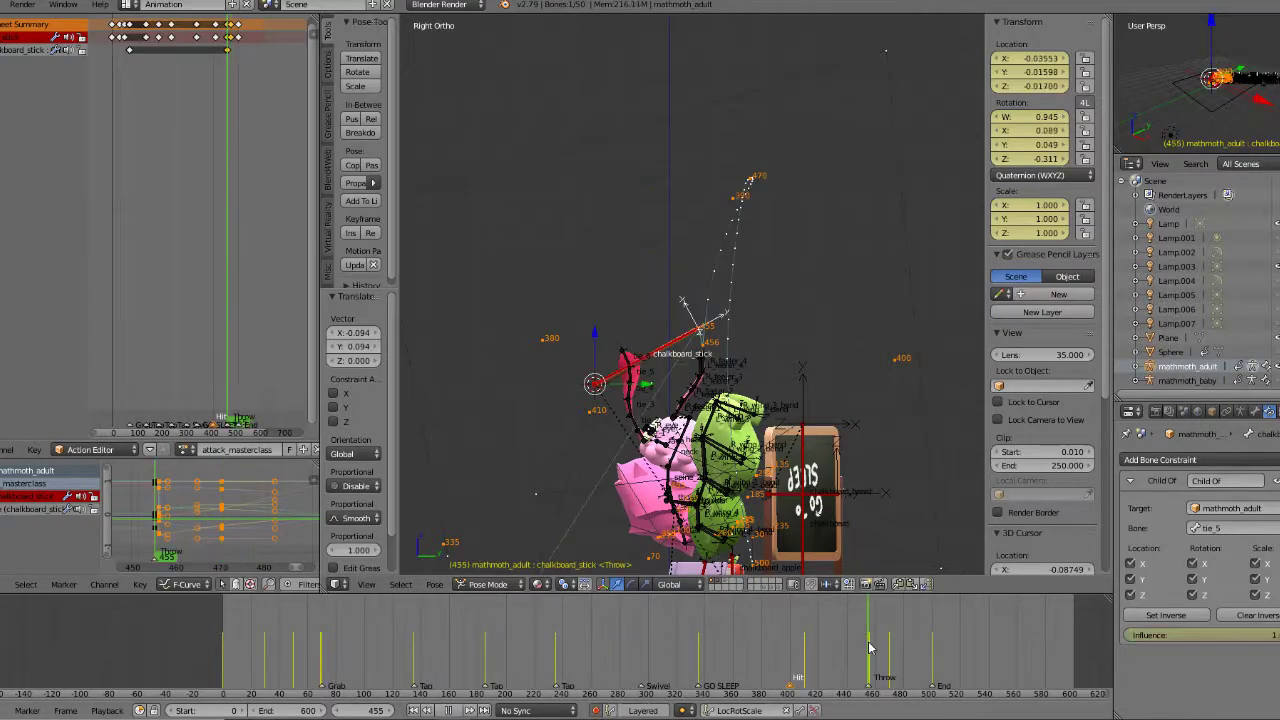
pyautogui.moveTo(911, 648); pyautogui.dragTo(866, 645)
pyautogui.click(455, 710)
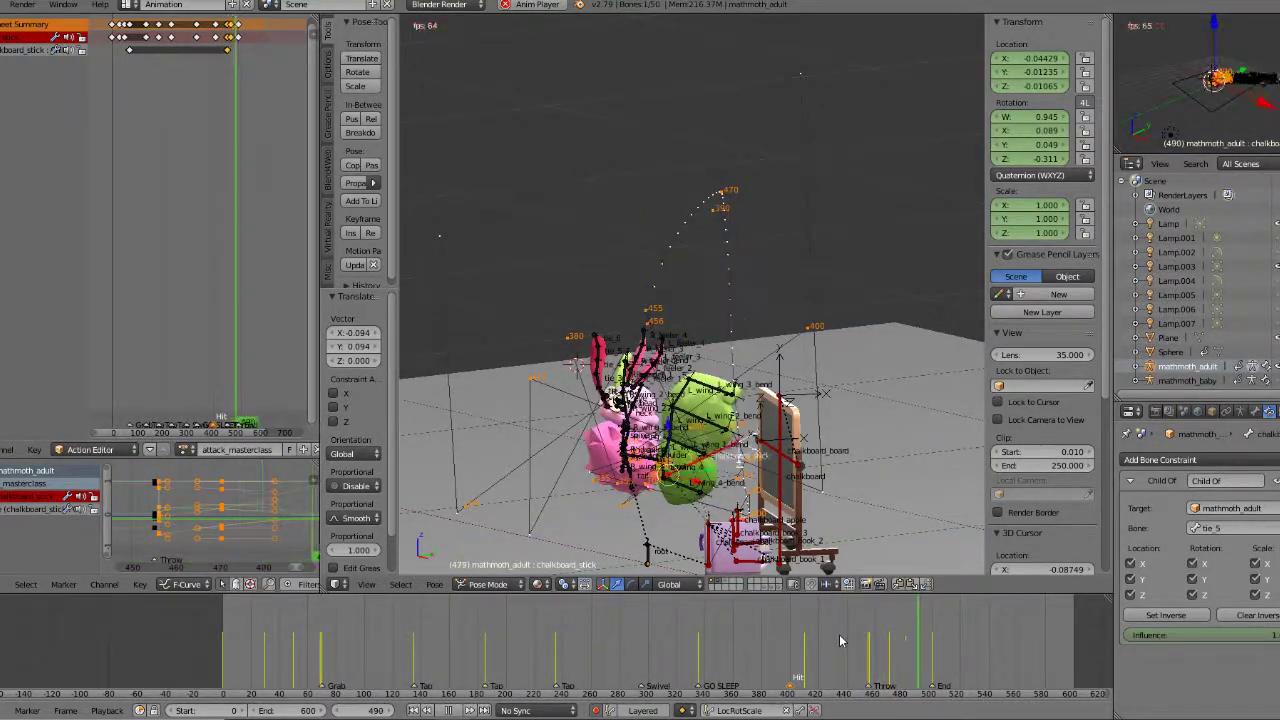
pyautogui.moveTo(848, 560); pyautogui.dragTo(858, 538, button='middle')
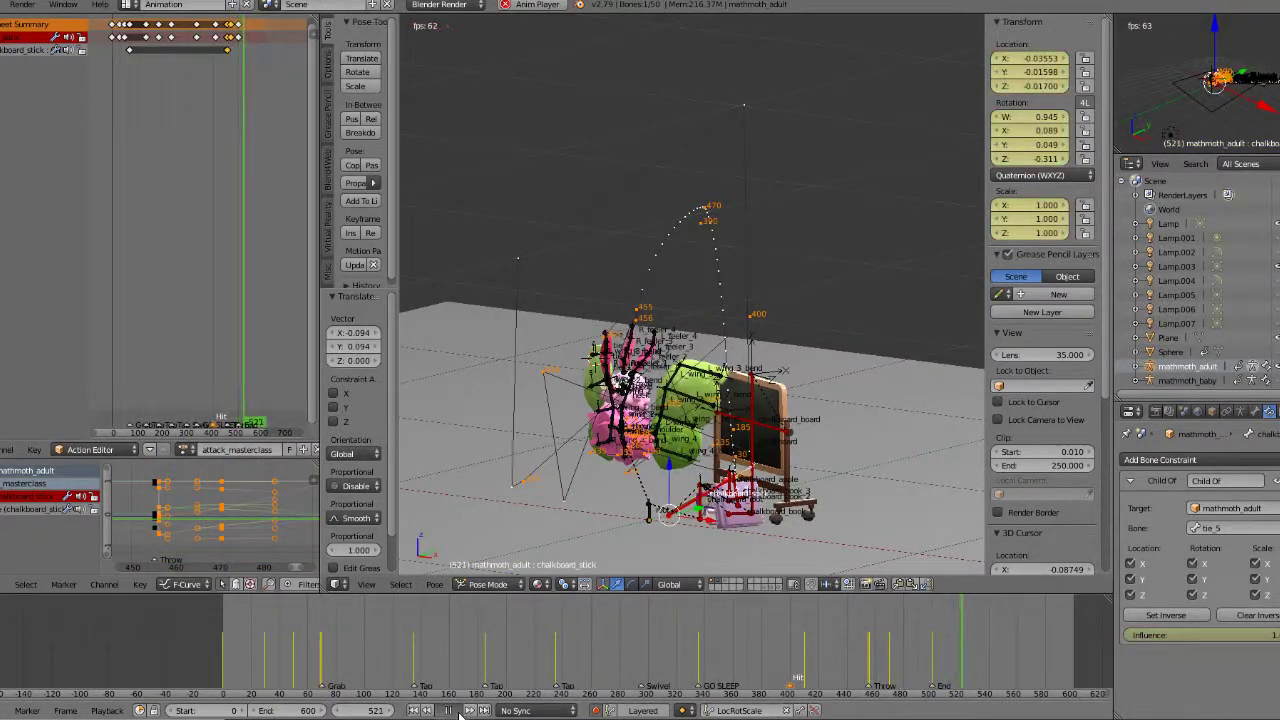
pyautogui.hotkey('alt', 'a')
# Step: Go to frame 470 and change the interpolation mode of the chalkboard_stick keyframes there
pyautogui.click(884, 658)
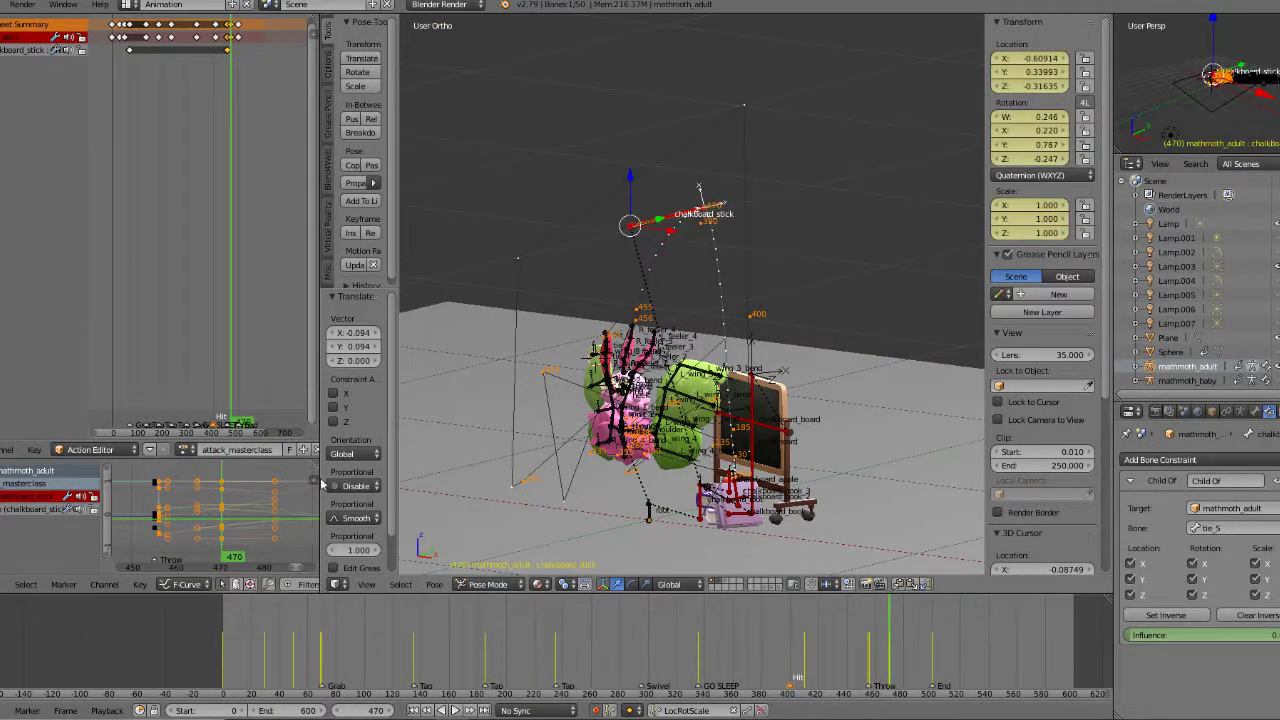
pyautogui.press('a')
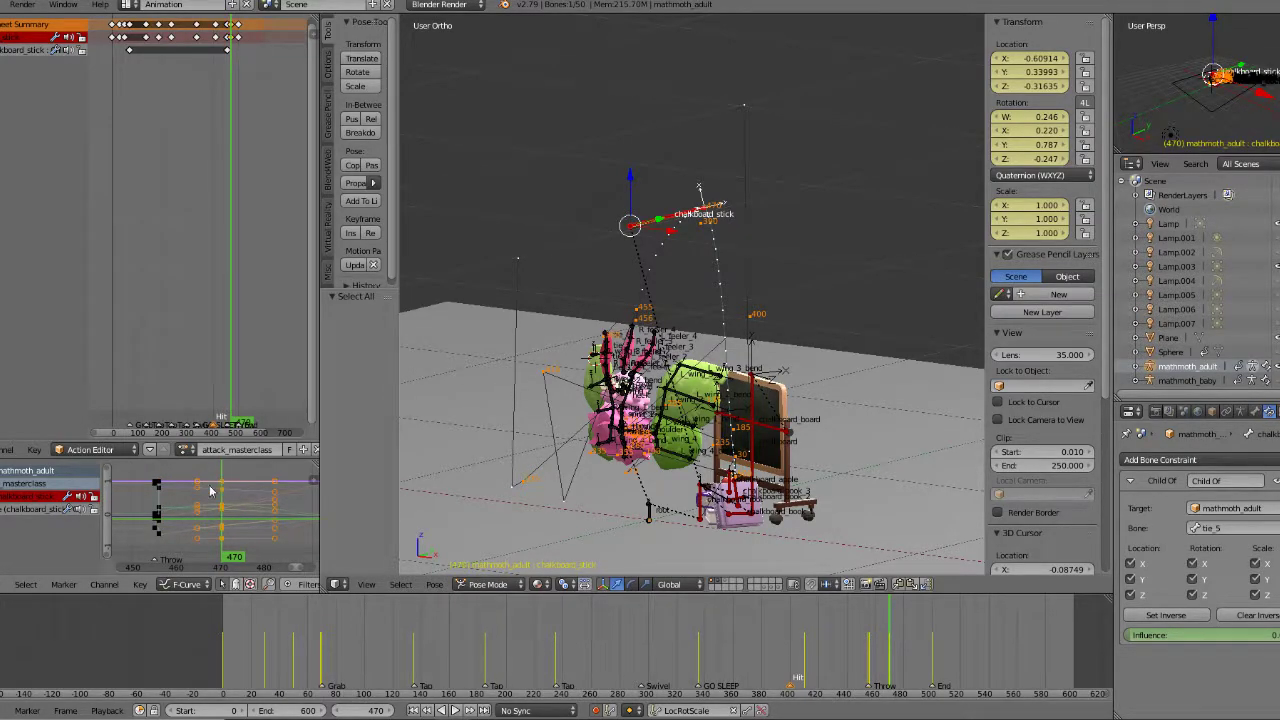
pyautogui.click(140, 584)
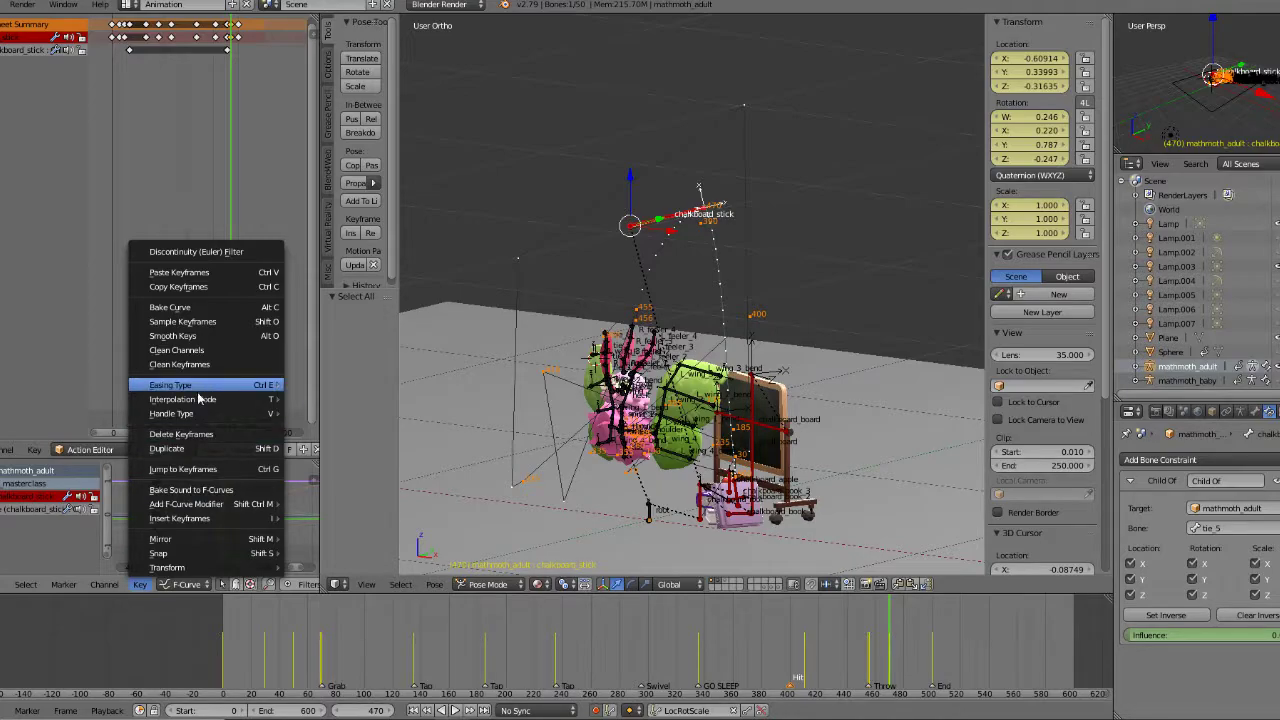
pyautogui.moveTo(200, 401)
pyautogui.click(403, 414)
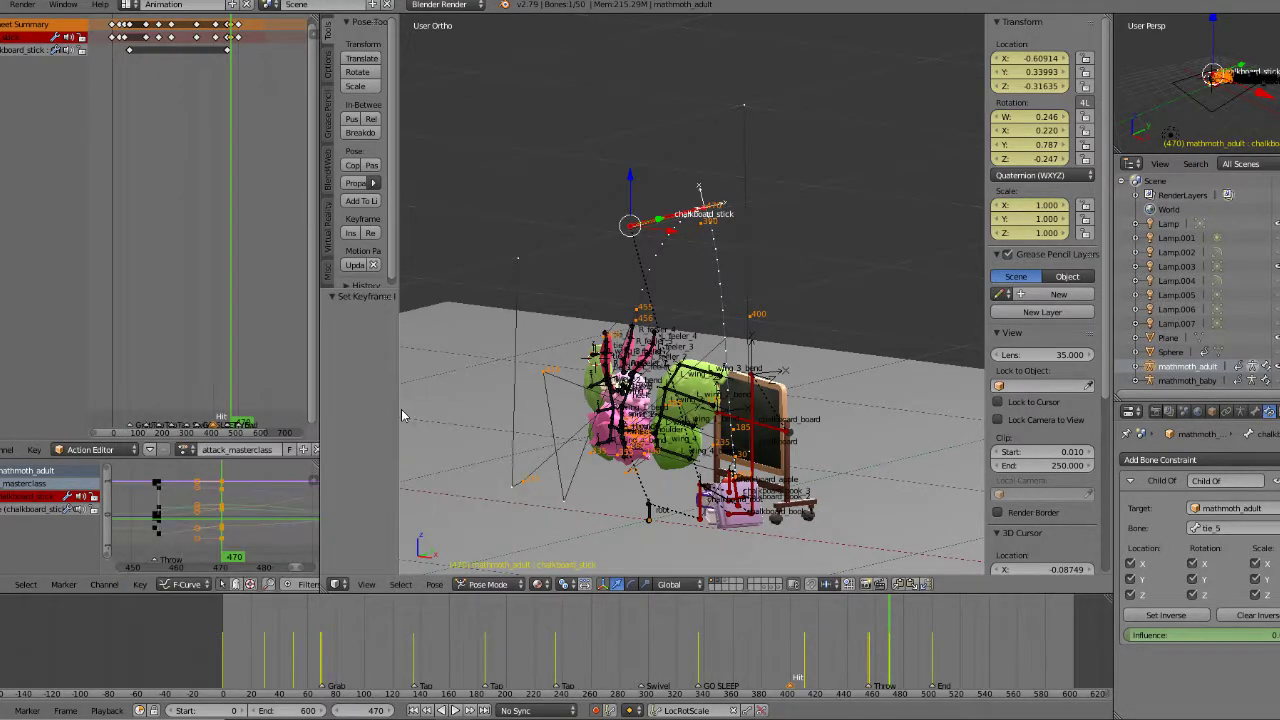
pyautogui.scroll(-2, 293, 495)
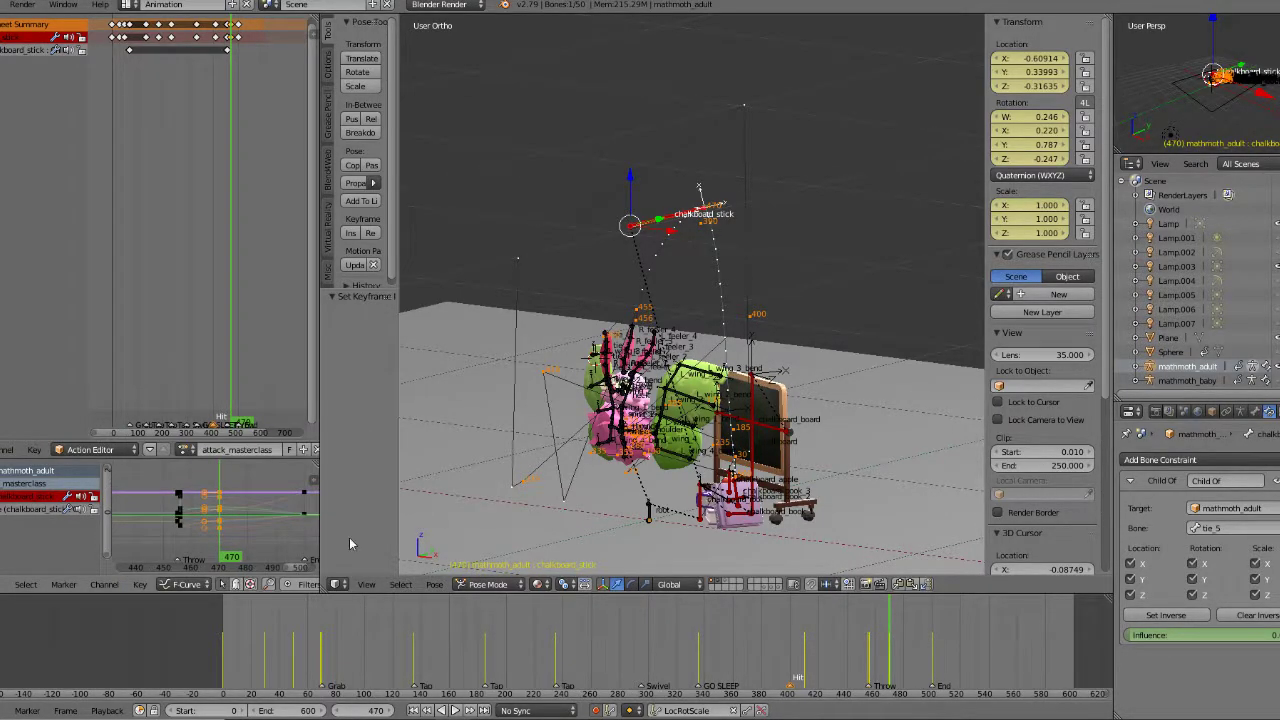
# Step: Play back the throw in perspective and front view, then stop and update the bone motion path
pyautogui.click(457, 709)
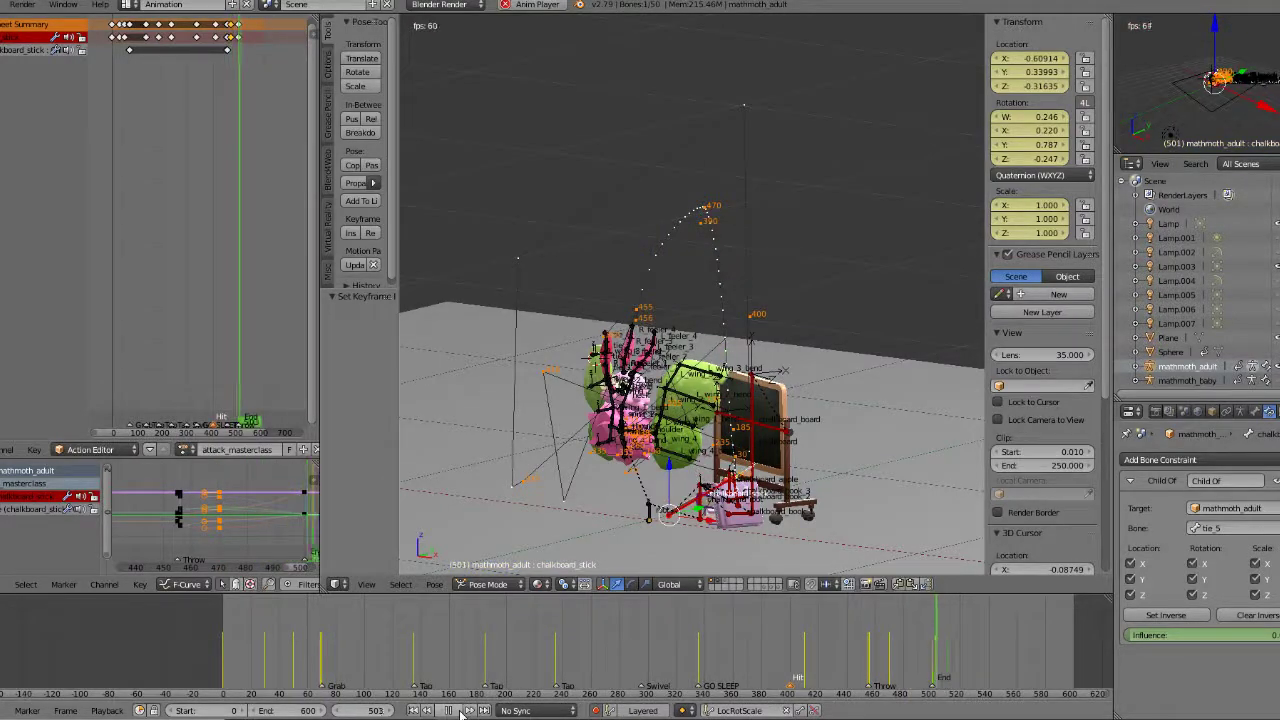
pyautogui.click(818, 657)
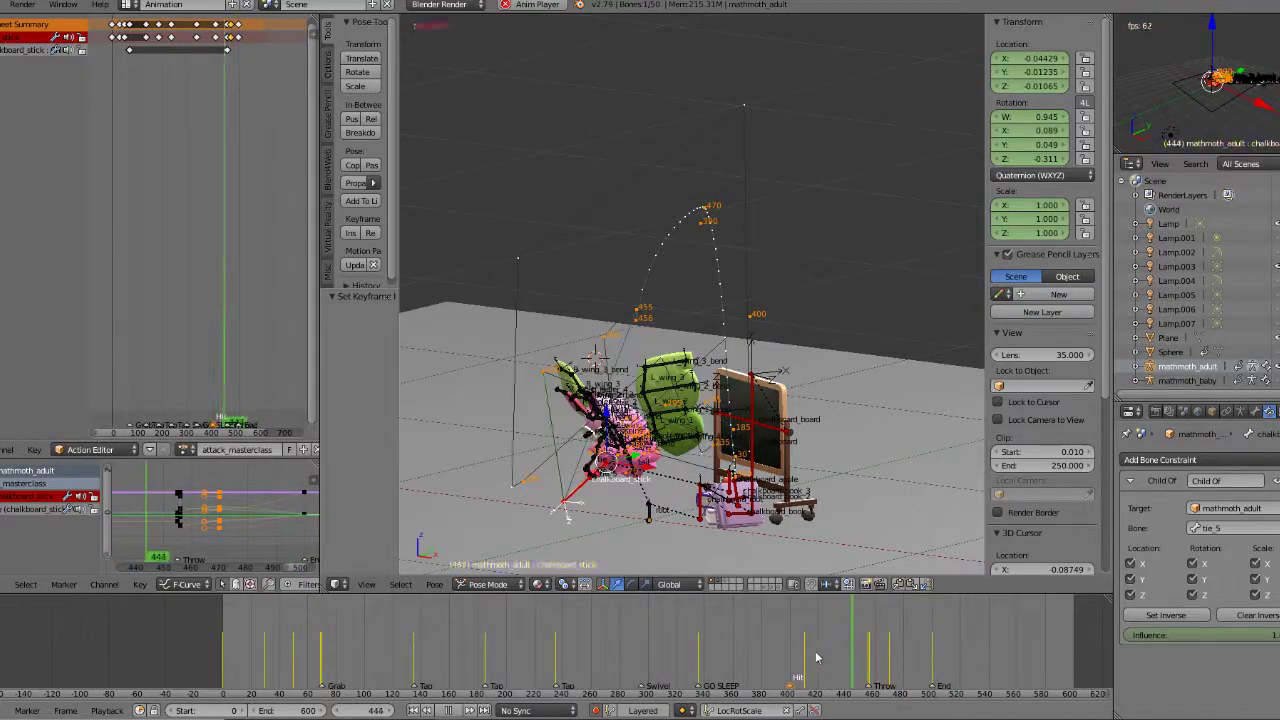
pyautogui.moveTo(702, 415); pyautogui.dragTo(725, 385, button='middle')
pyautogui.press('KP_1')
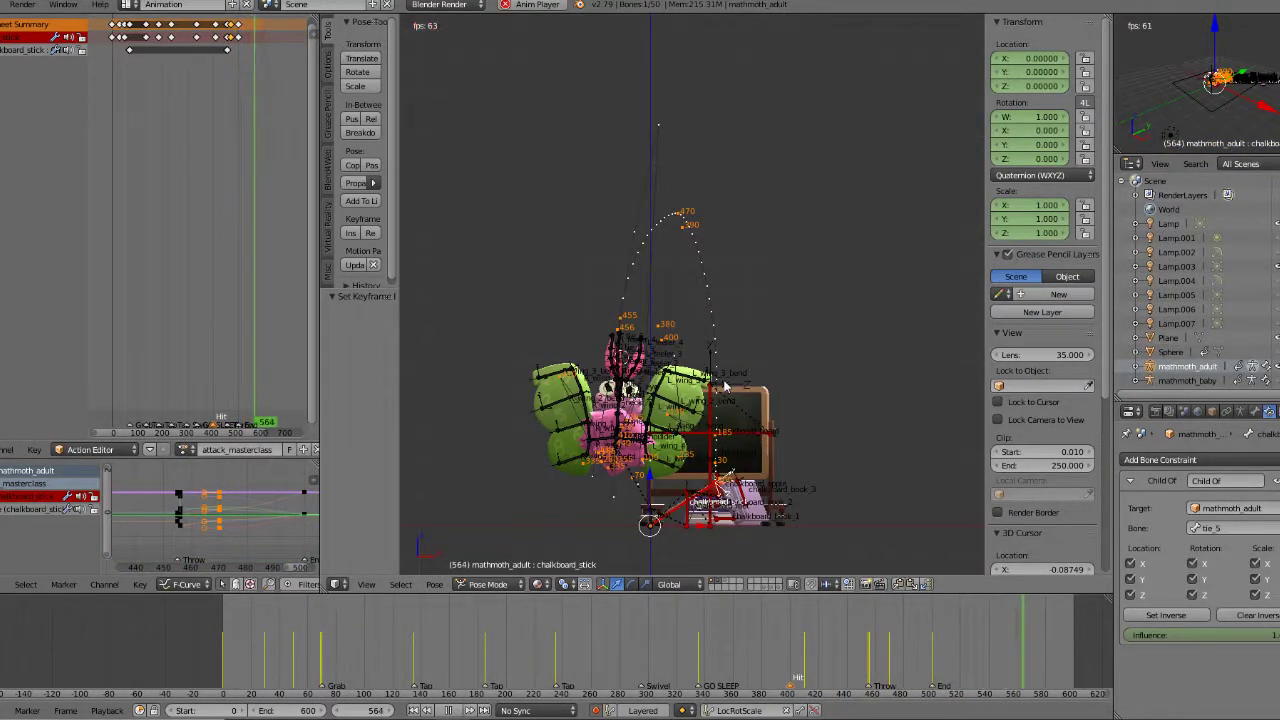
pyautogui.click(448, 710)
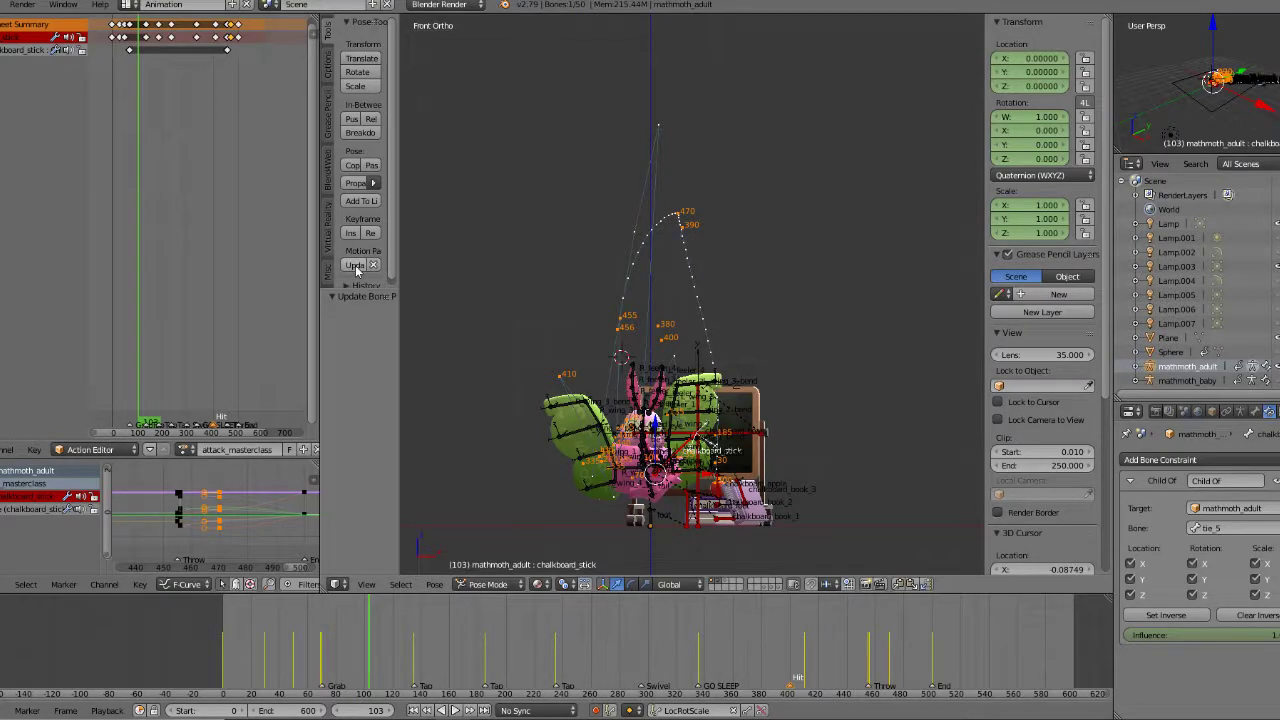
# Step: Set the easing type of the chalkboard_stick's frame 470 keyframes to Ease In and update the bone motion path
pyautogui.click(887, 640)
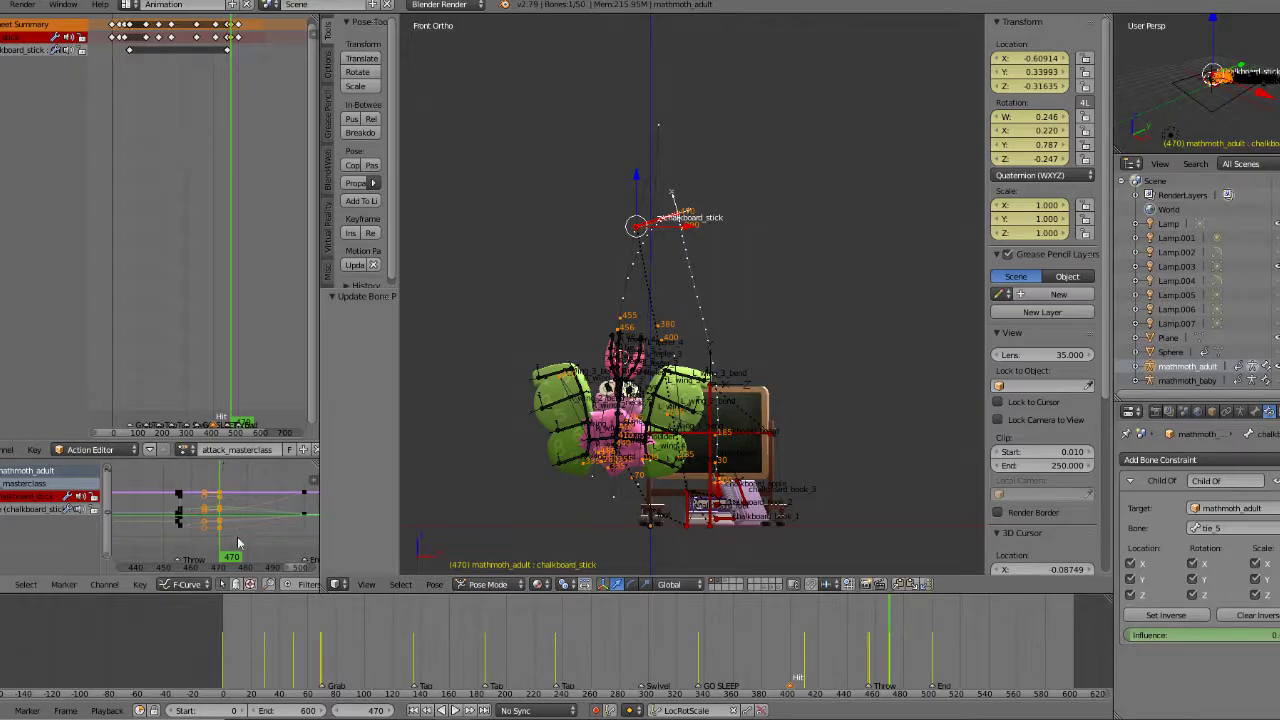
pyautogui.click(152, 585)
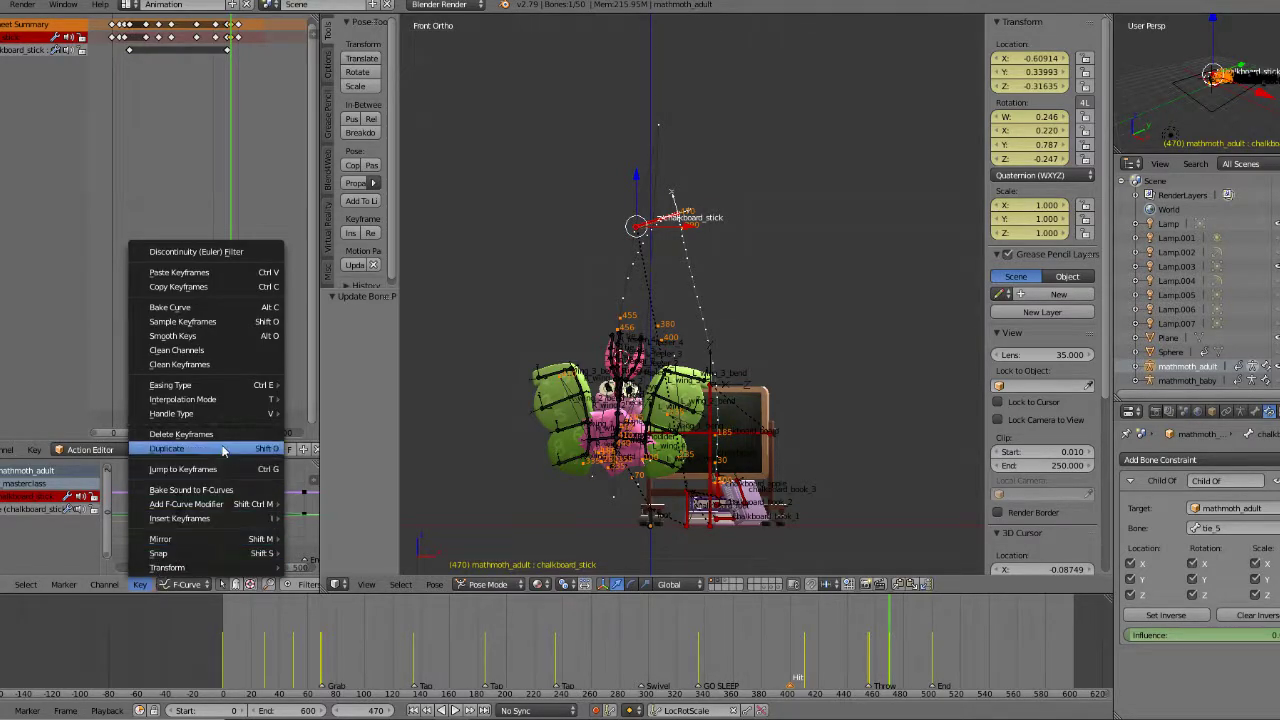
pyautogui.moveTo(215, 401)
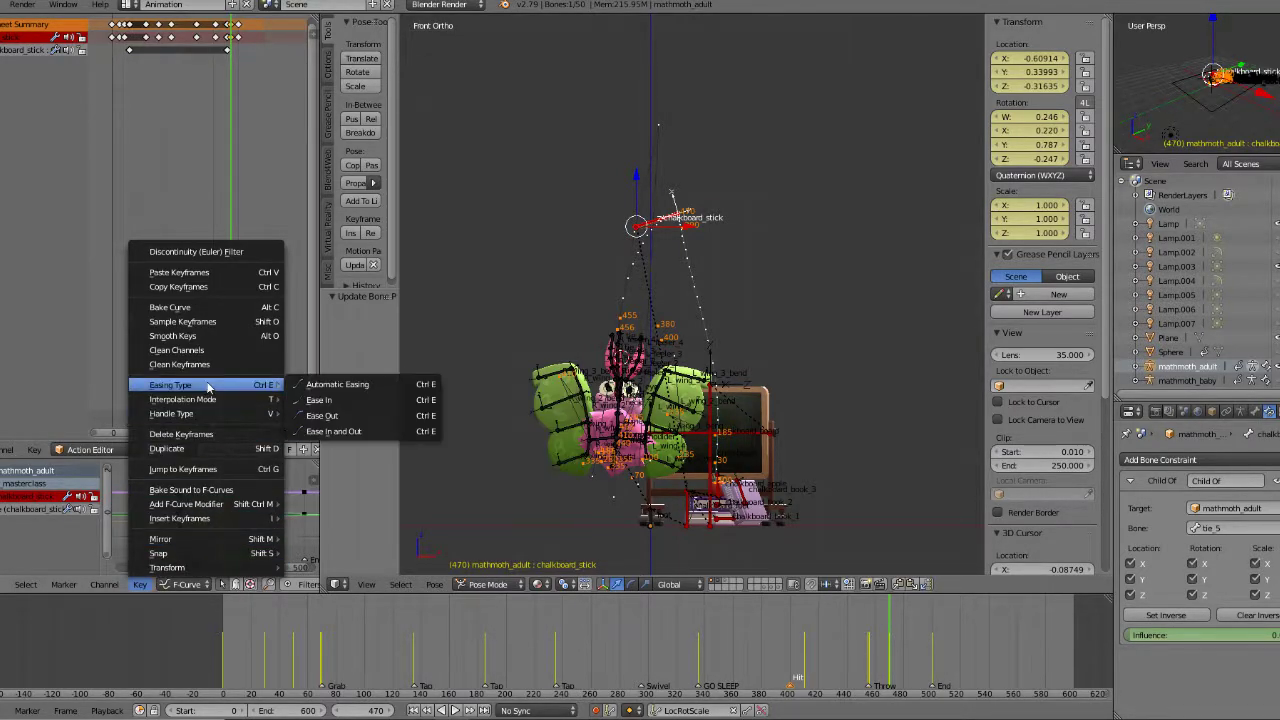
pyautogui.click(321, 400)
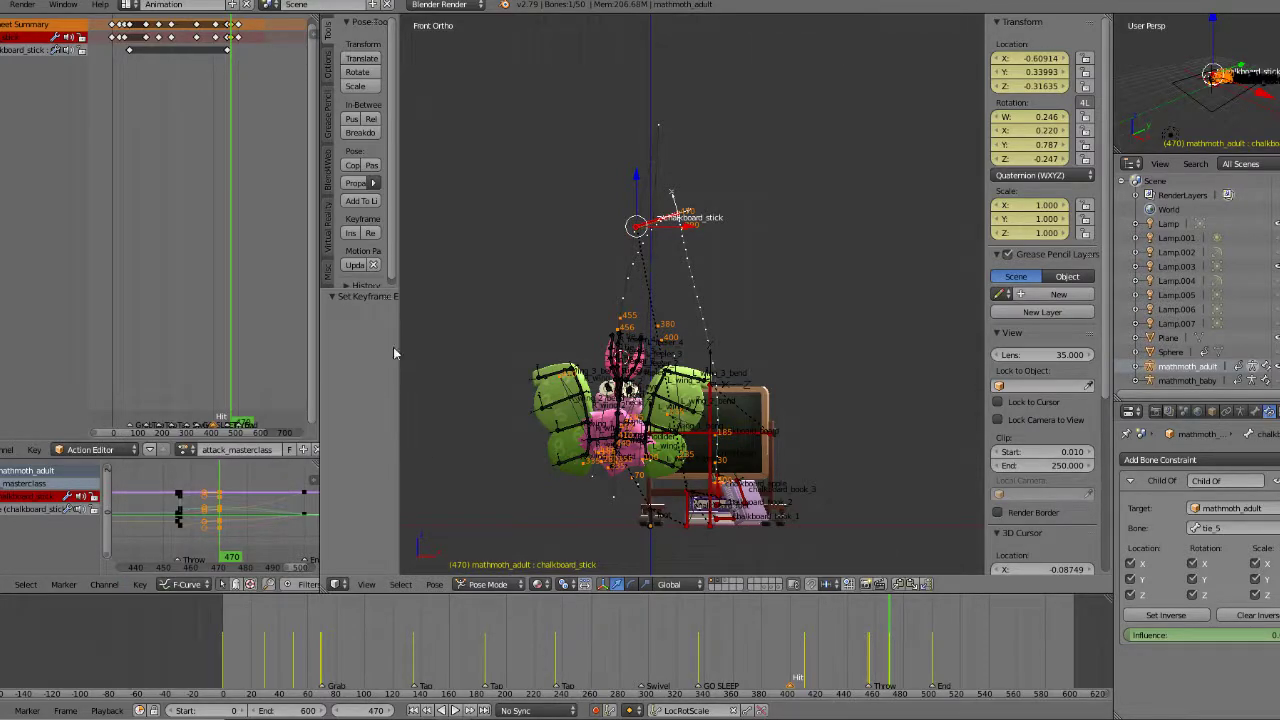
pyautogui.scroll(1, 237, 520)
pyautogui.scroll(3, 673, 376)
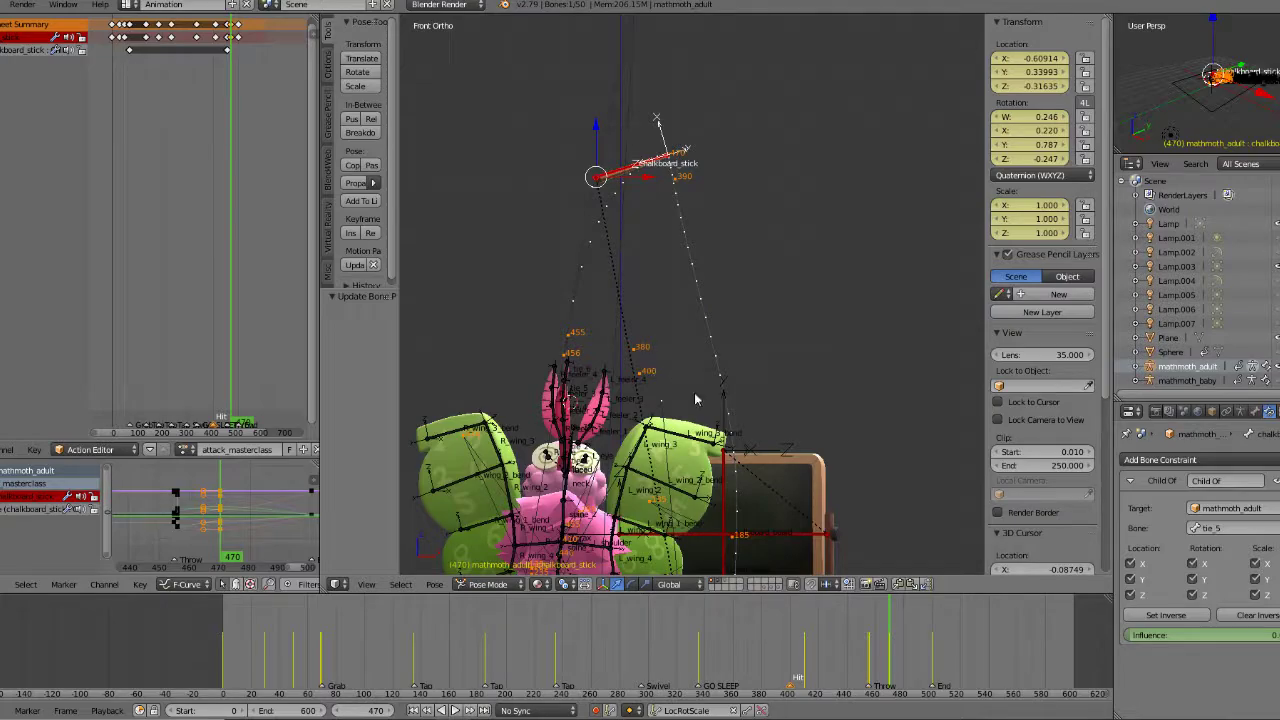
# Step: Scrub up to frame 470 and examine the stick's arc from the front and closely in top orthographic view
pyautogui.moveTo(840, 649); pyautogui.dragTo(880, 648)
pyautogui.moveTo(797, 409); pyautogui.dragTo(647, 494, button='middle')
pyautogui.press('KP_7')
pyautogui.press('KP_5')
pyautogui.press('KP_5')
pyautogui.scroll(3, 611, 494)
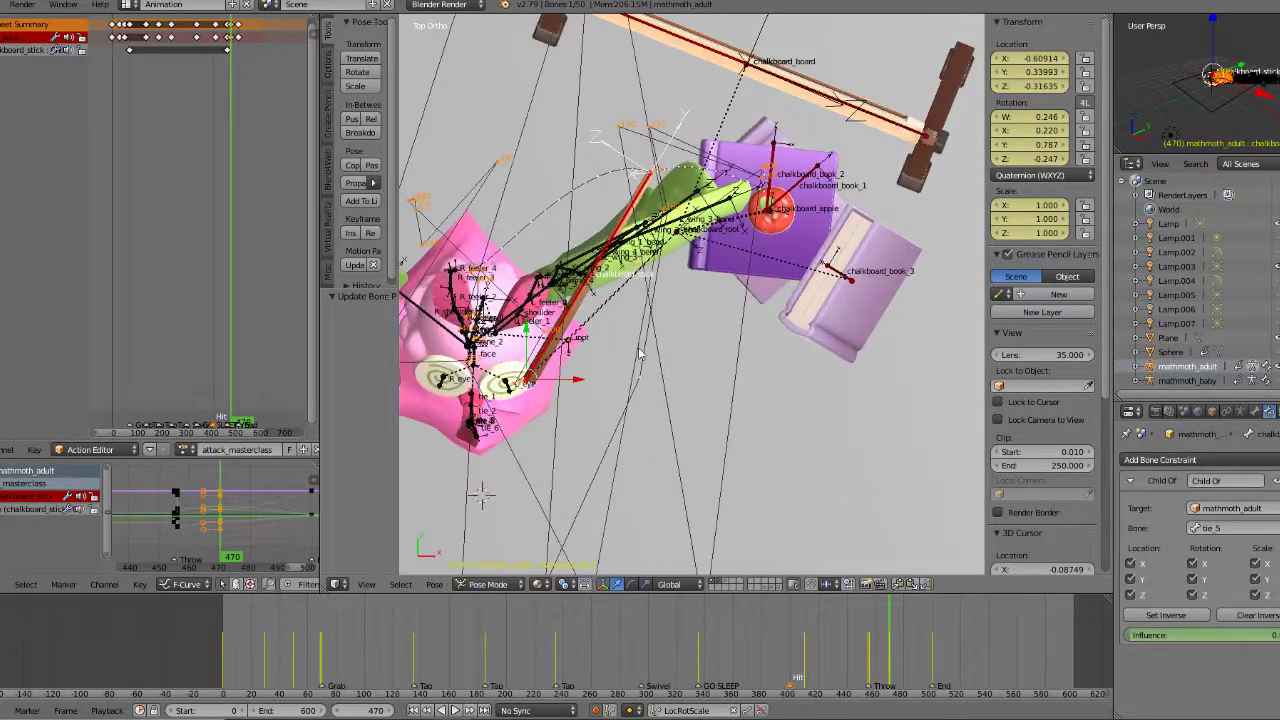
pyautogui.keyDown('shift'); pyautogui.moveTo(641, 349); pyautogui.dragTo(680, 432, button='middle'); pyautogui.keyUp('shift')
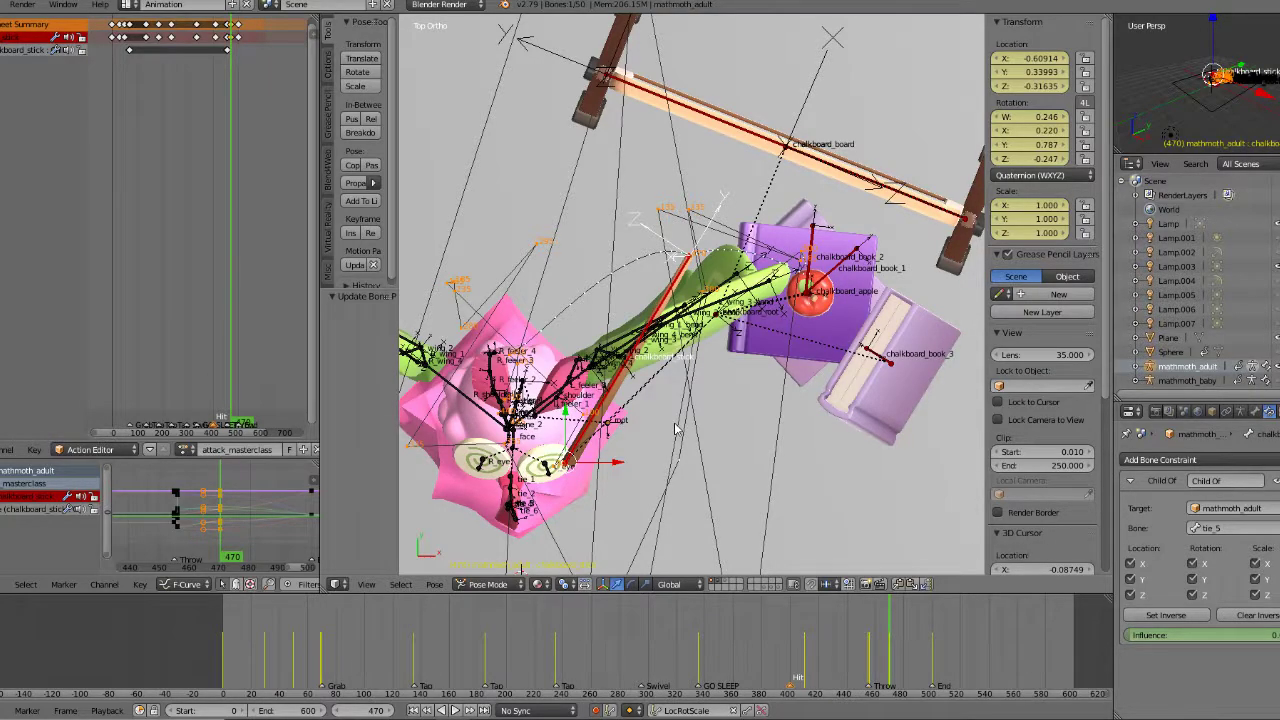
# Step: Try moving the chalkboard_stick about 0.027 in Y at frame 470 and 0.012 in X, 0.046 in Y at frame 473, removing frame 473's keyframe
pyautogui.press('g')
pyautogui.click(671, 385)
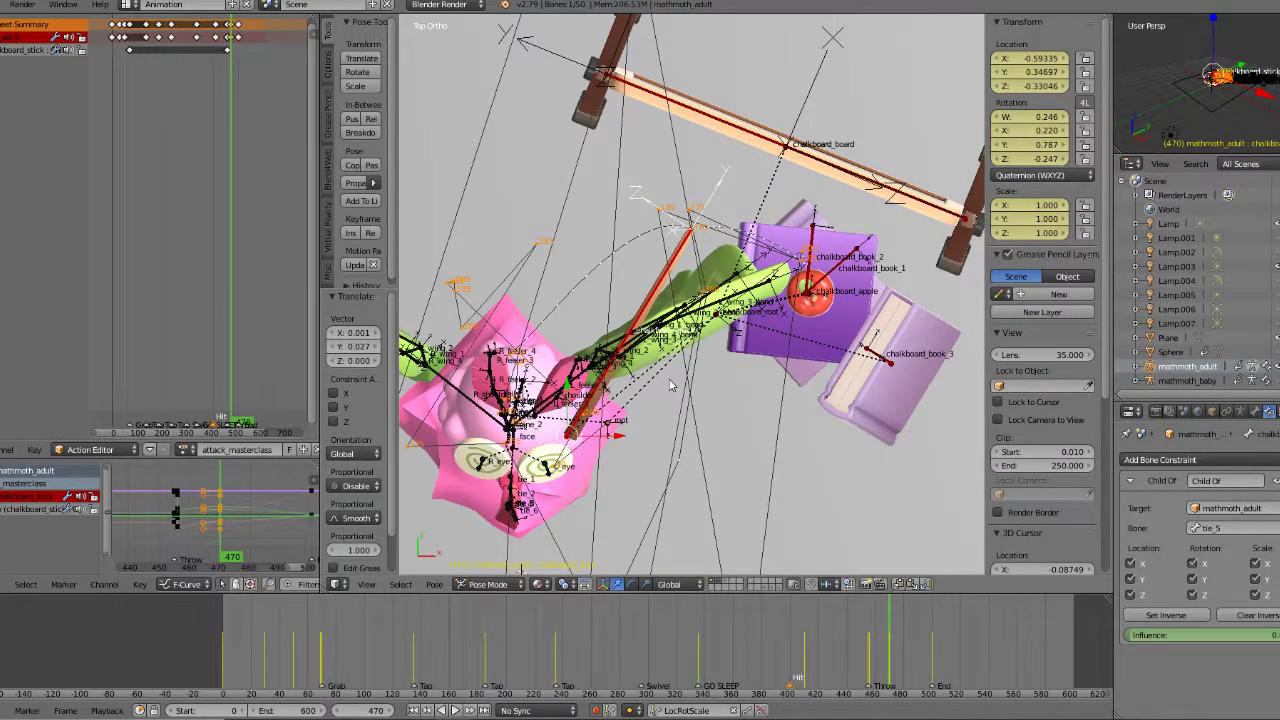
pyautogui.press('Right')
pyautogui.press('Right')
pyautogui.press('Right')
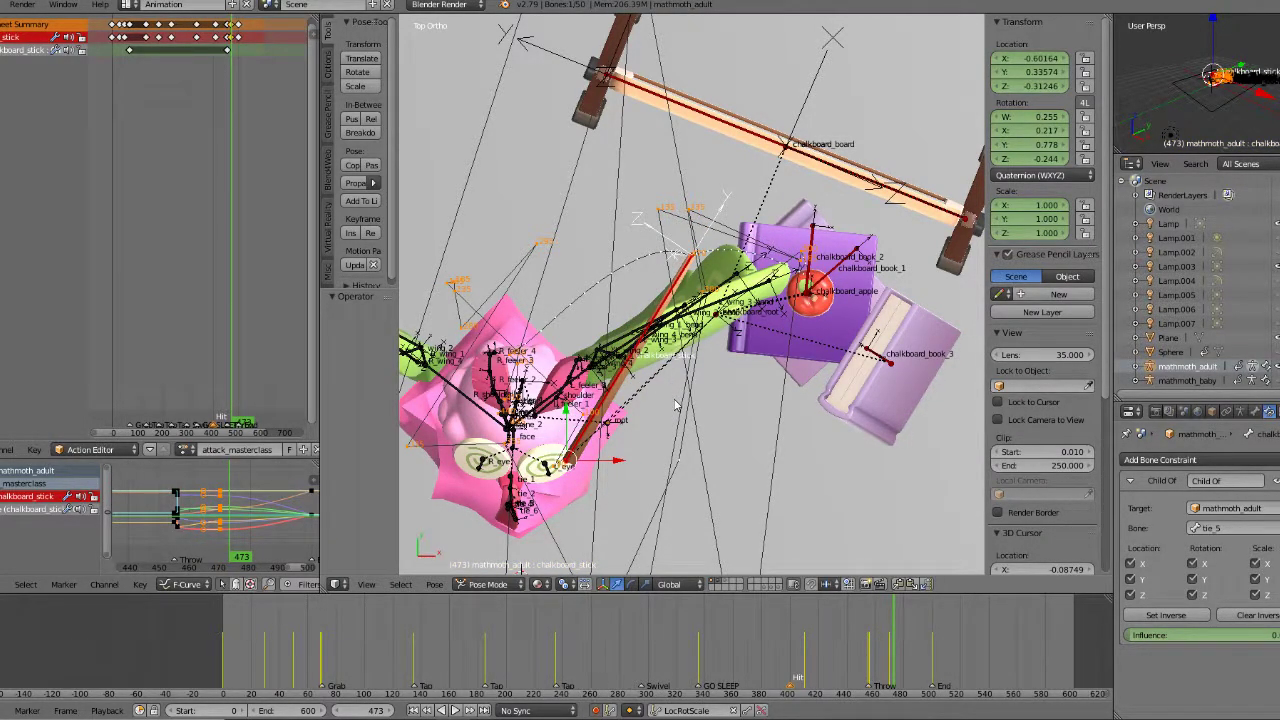
pyautogui.press('g')
pyautogui.click(687, 358)
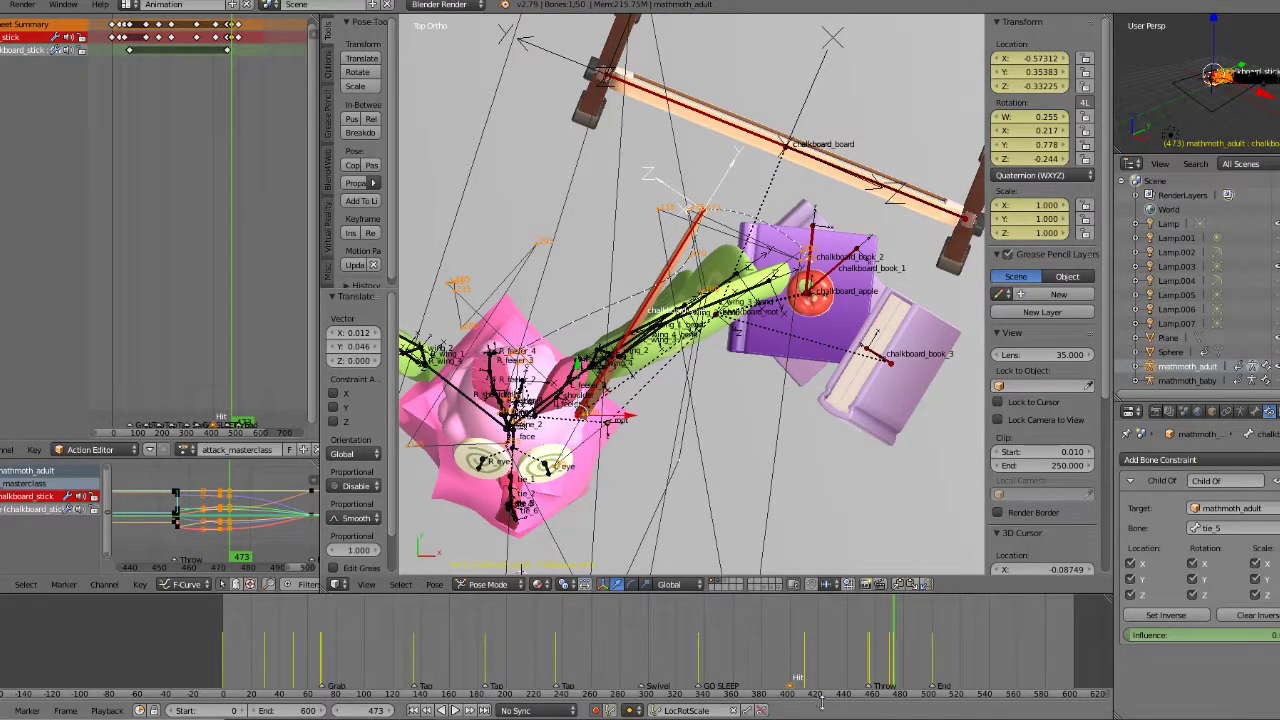
pyautogui.click(760, 711)
pyautogui.press('Left')
pyautogui.press('Left')
pyautogui.press('Left')
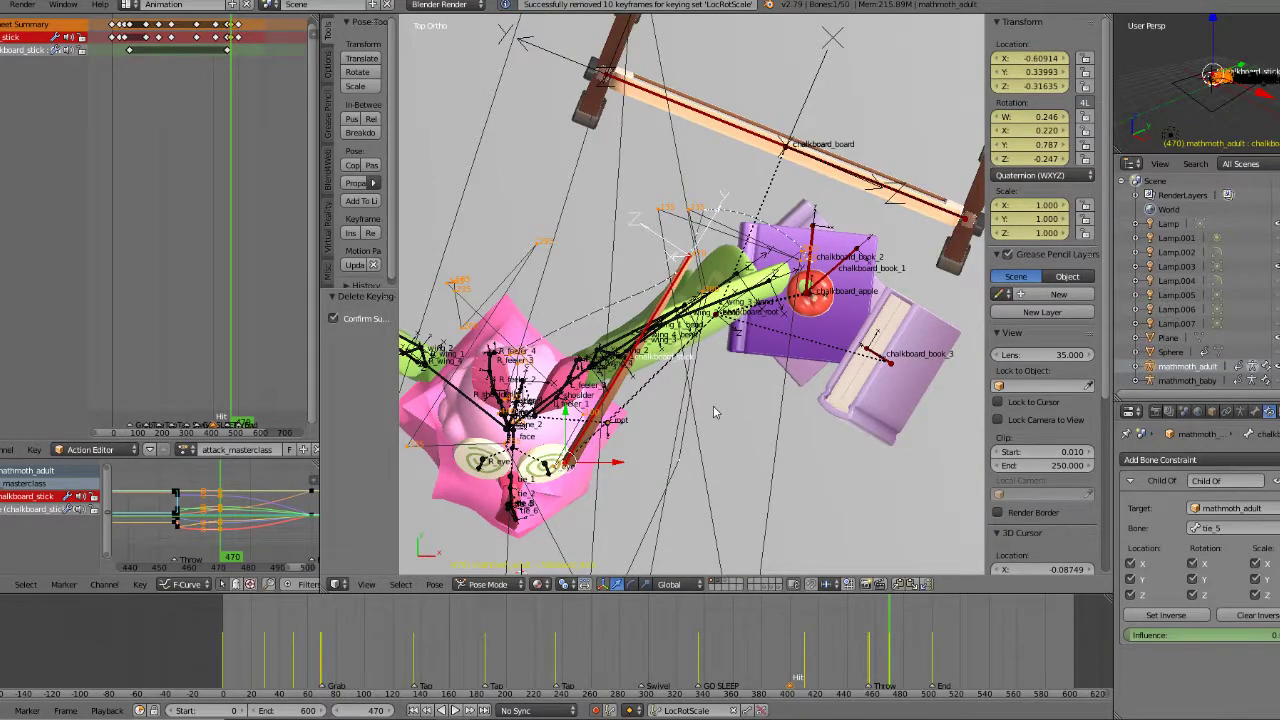
# Step: At frame 470, nudge the chalkboard_stick about -0.007 in X and 0.025 in Y, then 0.007 in X and 0.013 in Y
pyautogui.press('g')
pyautogui.click(703, 375)
pyautogui.press('g')
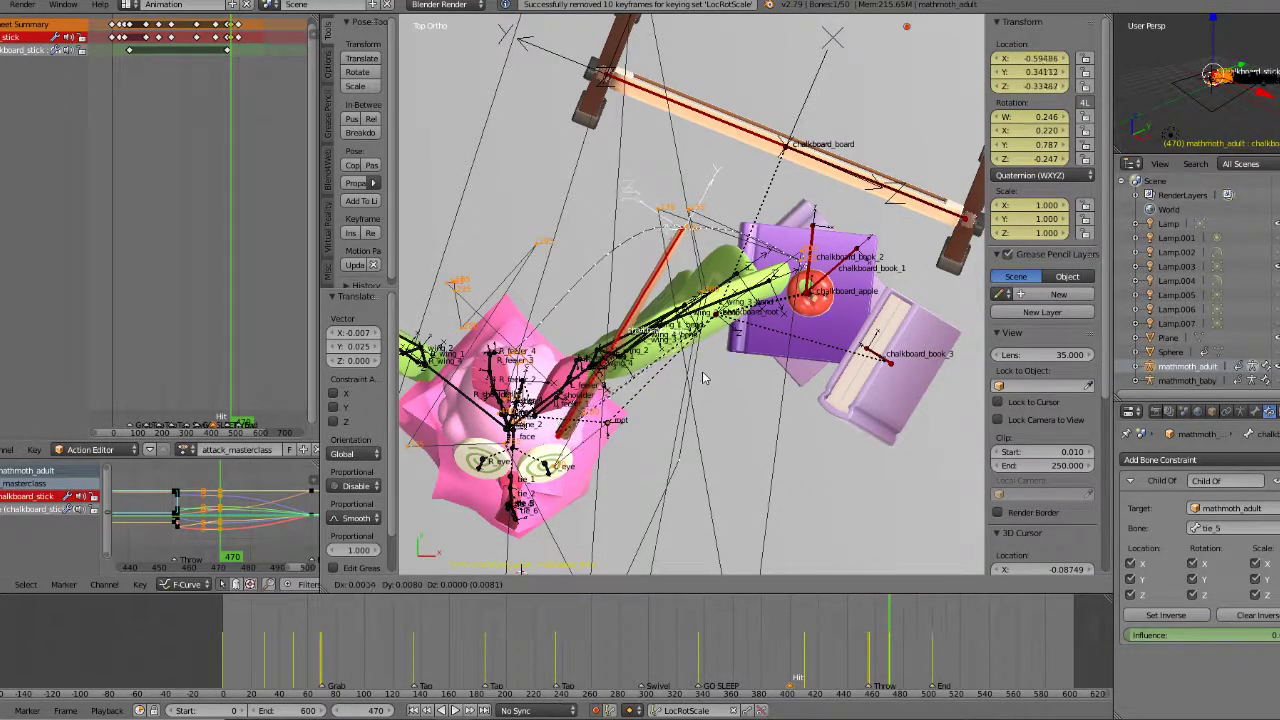
pyautogui.click(704, 372)
# Step: Scrub through the frames around 470 in top and front views to examine the adjusted throw
pyautogui.click(863, 652)
pyautogui.moveTo(866, 652); pyautogui.dragTo(920, 655)
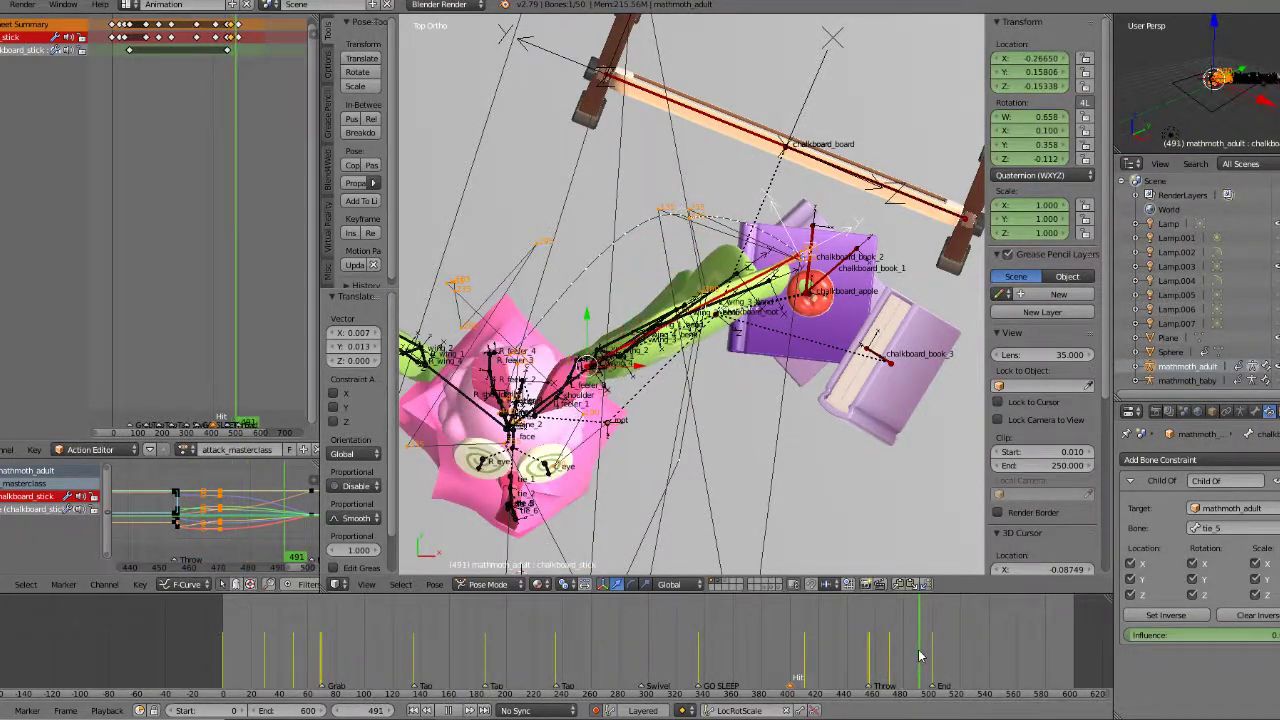
pyautogui.scroll(-1, 773, 437)
pyautogui.press('KP_1')
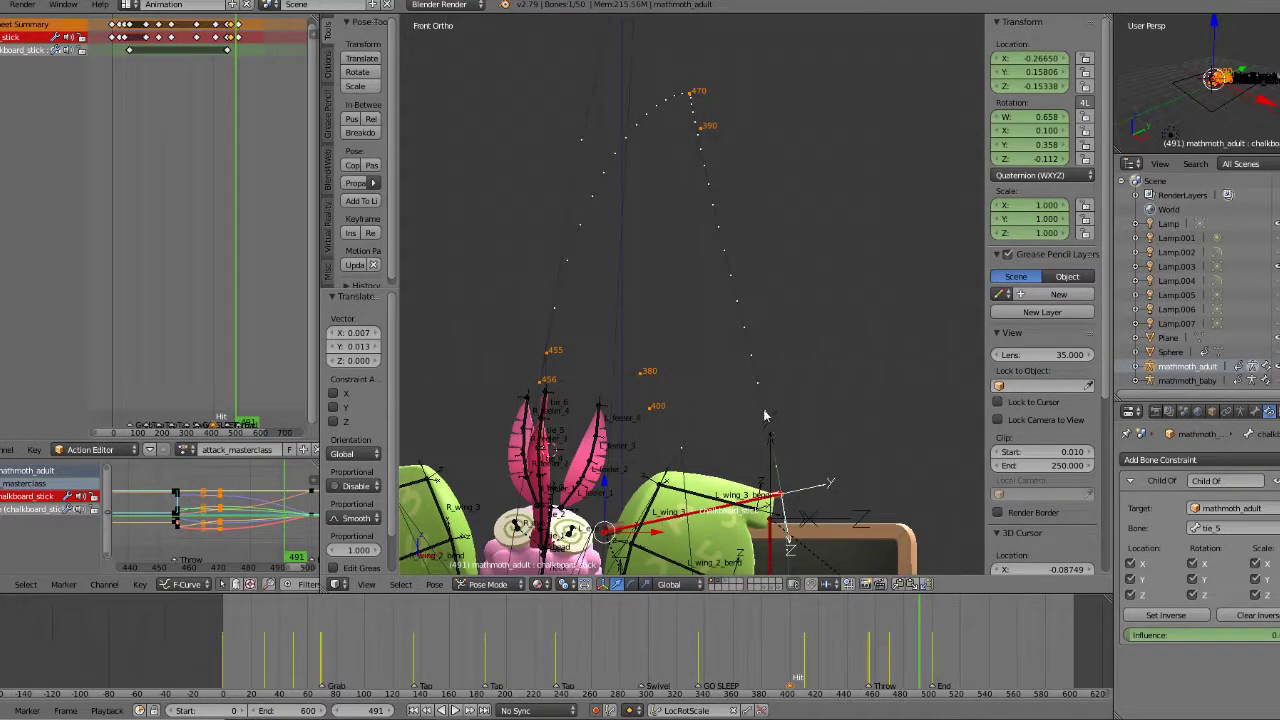
pyautogui.scroll(-3, 766, 420)
pyautogui.moveTo(880, 650)
pyautogui.mouseDown()
pyautogui.moveTo(850, 652)
pyautogui.moveTo(903, 654)
pyautogui.moveTo(884, 649)
pyautogui.mouseUp()
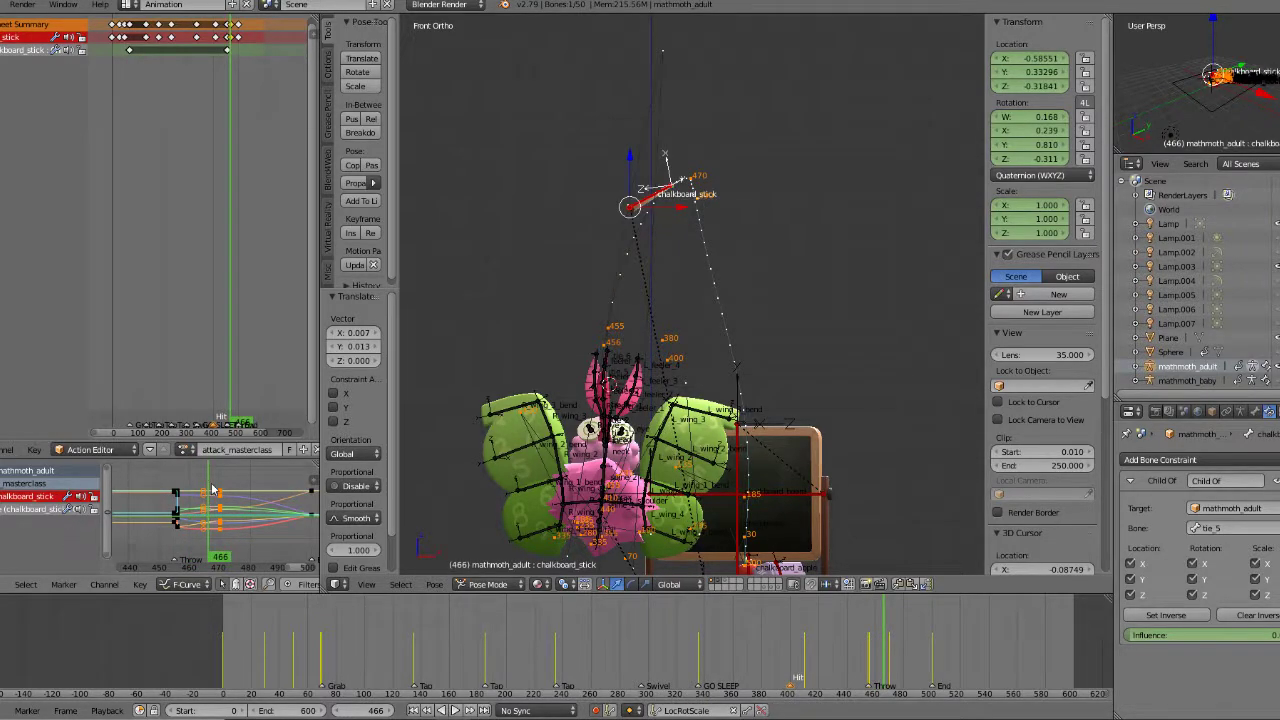
# Step: Change the interpolation mode of the chalkboard_stick's frame 456 keyframes and update the bone motion path
pyautogui.scroll(2, 229, 516)
pyautogui.press('a')
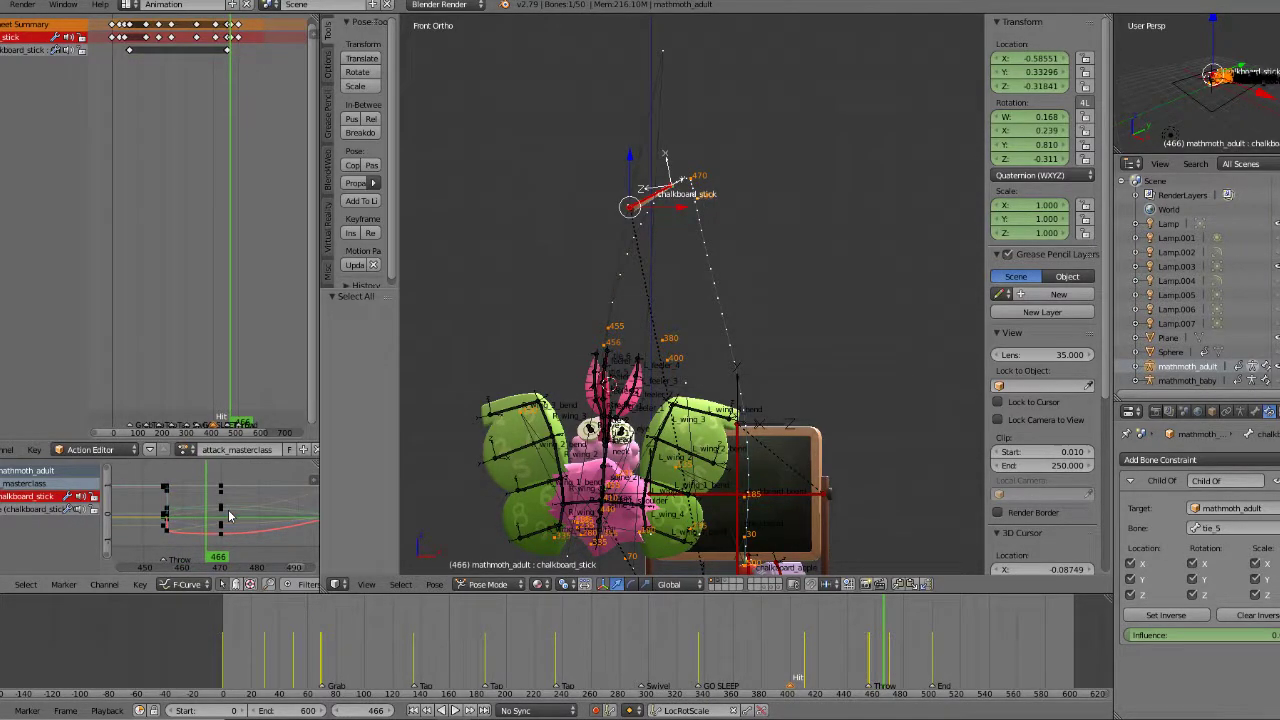
pyautogui.press('Down')
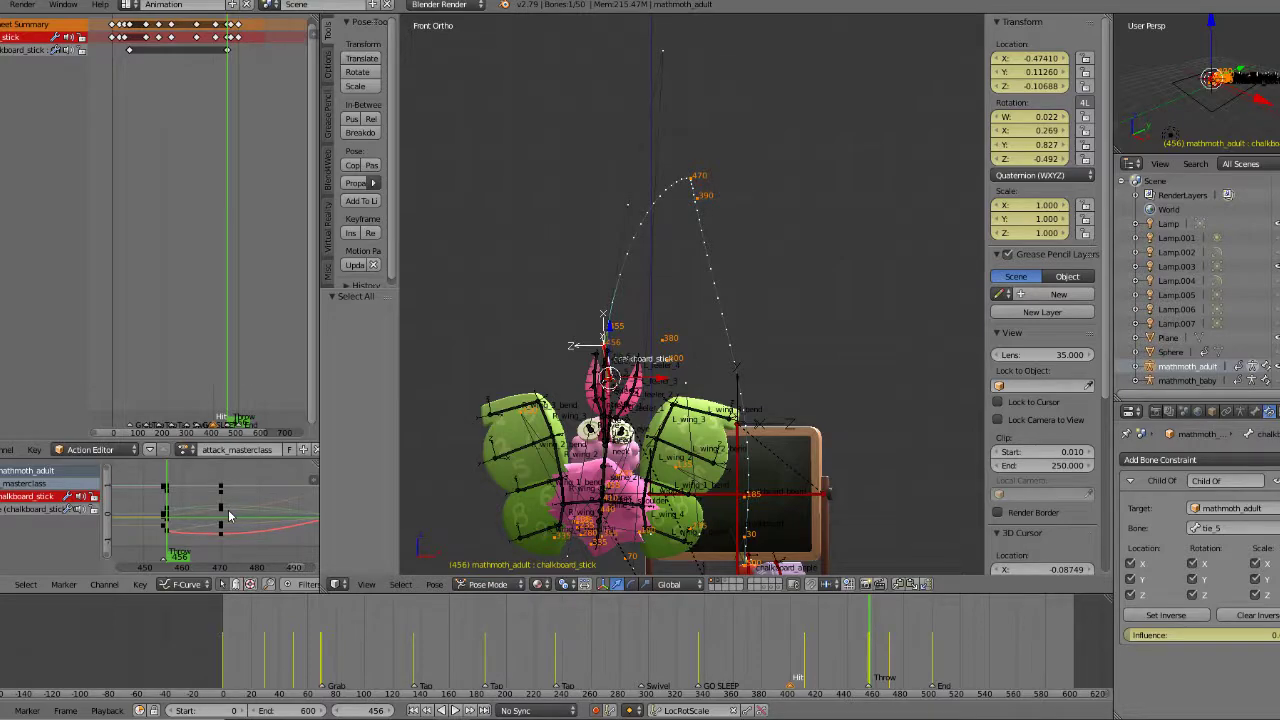
pyautogui.click(143, 585)
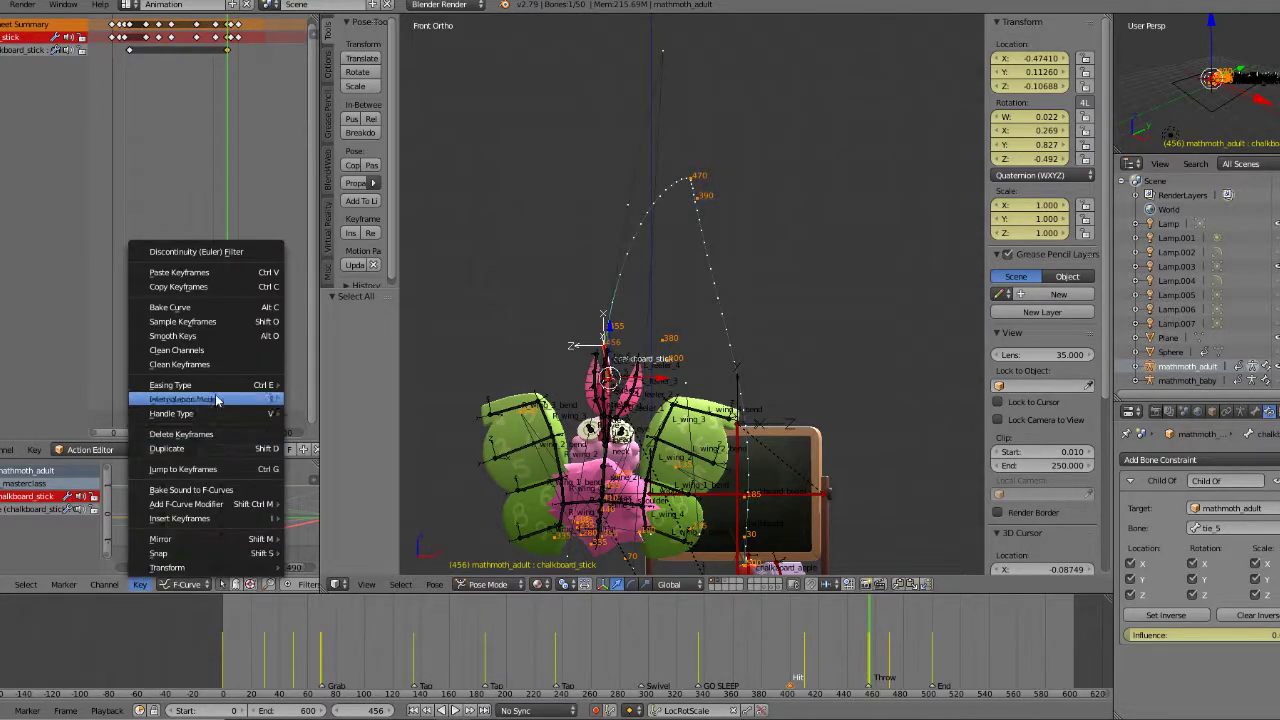
pyautogui.moveTo(217, 405)
pyautogui.click(405, 412)
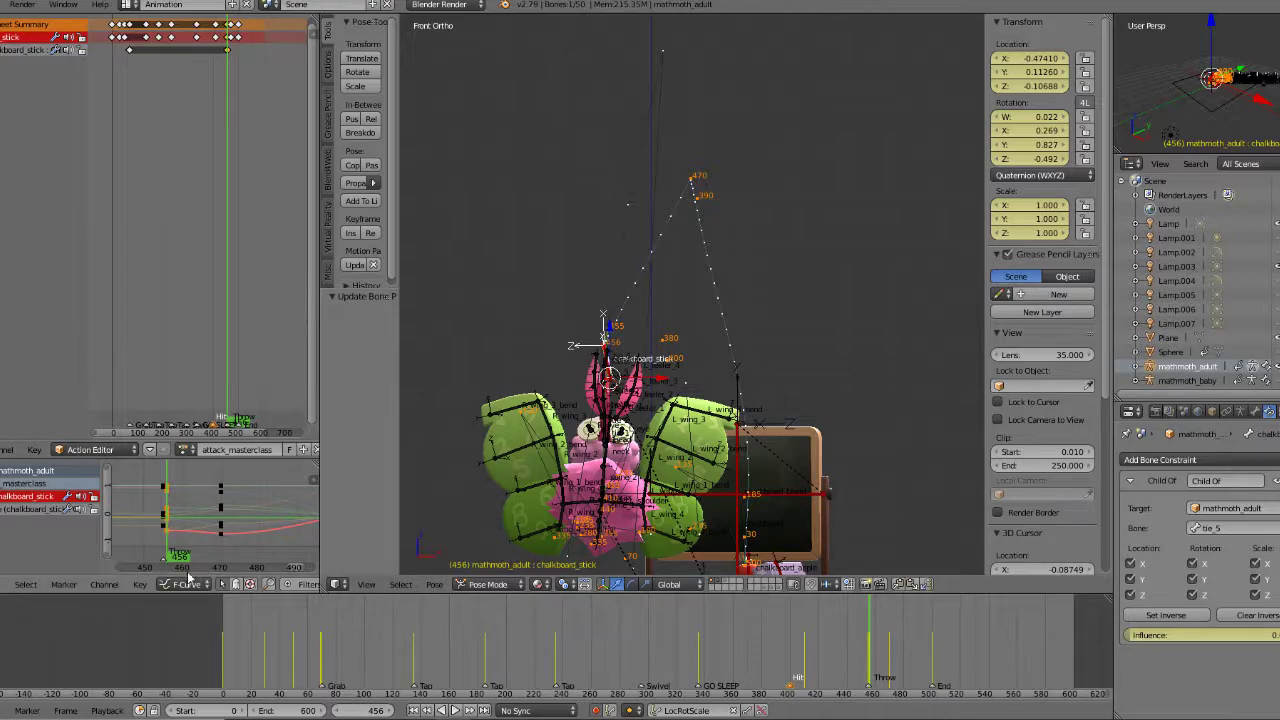
# Step: Set the easing type of the frame 456 keyframes to Ease Out and update the bone motion path
pyautogui.click(140, 584)
pyautogui.moveTo(221, 391)
pyautogui.click(325, 419)
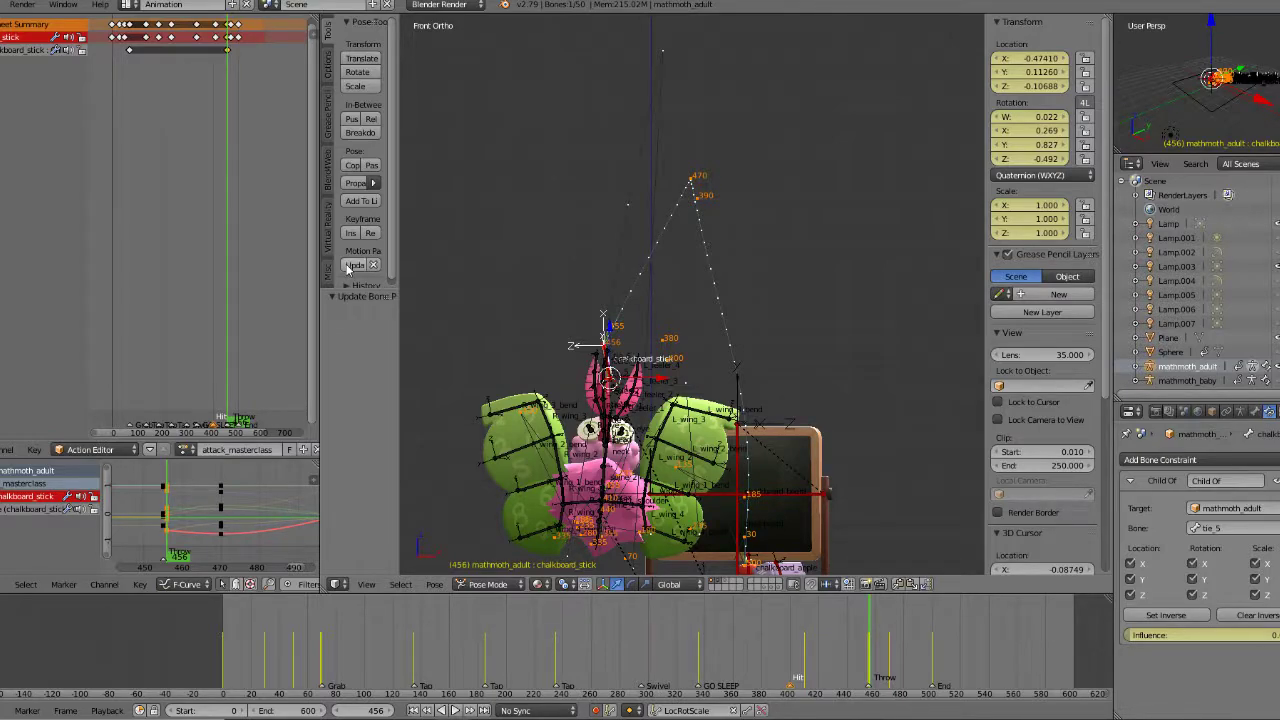
# Step: Scrub and play back the throw in front view to check its timing, then return to frame 470
pyautogui.moveTo(780, 607); pyautogui.dragTo(873, 630)
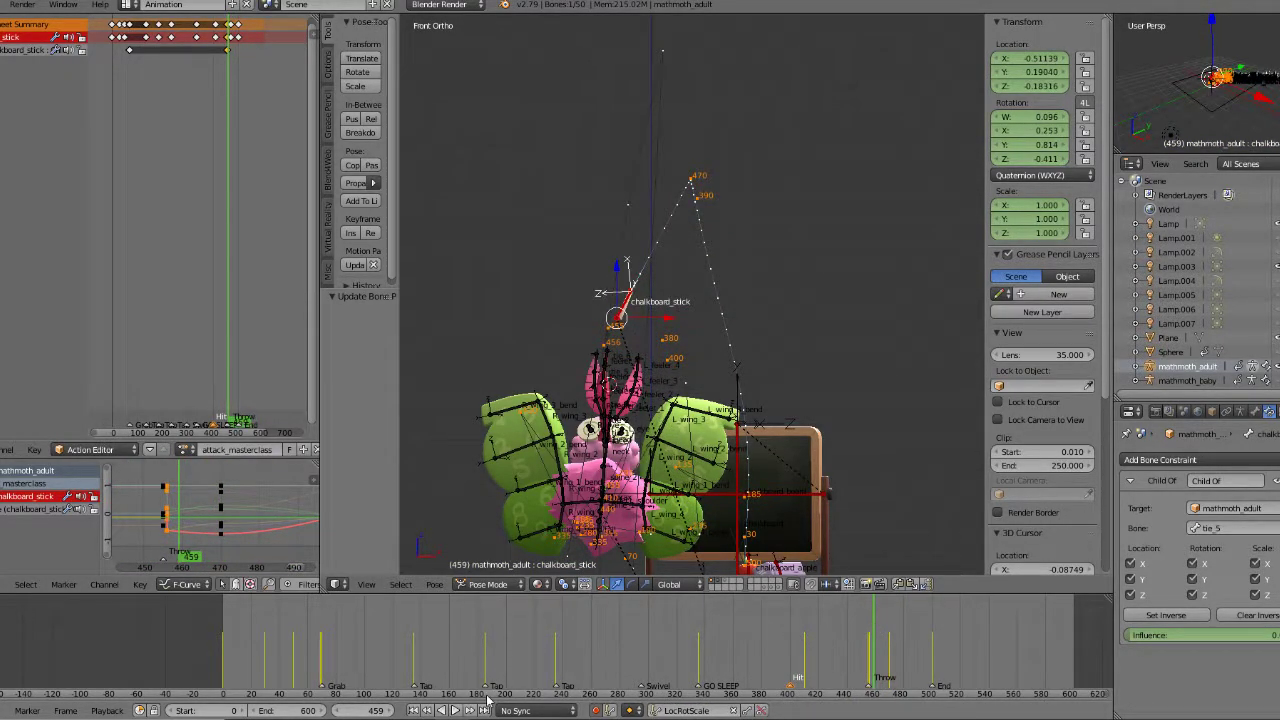
pyautogui.click(459, 710)
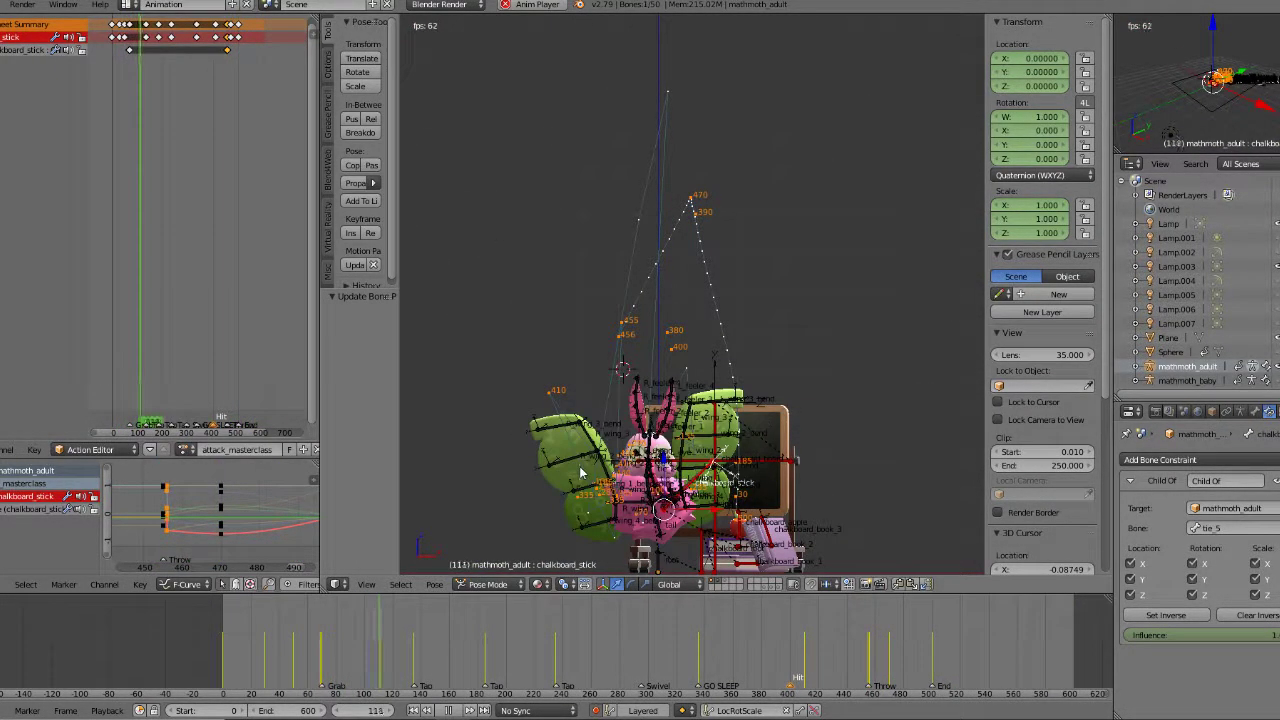
pyautogui.hotkey('alt', 'a')
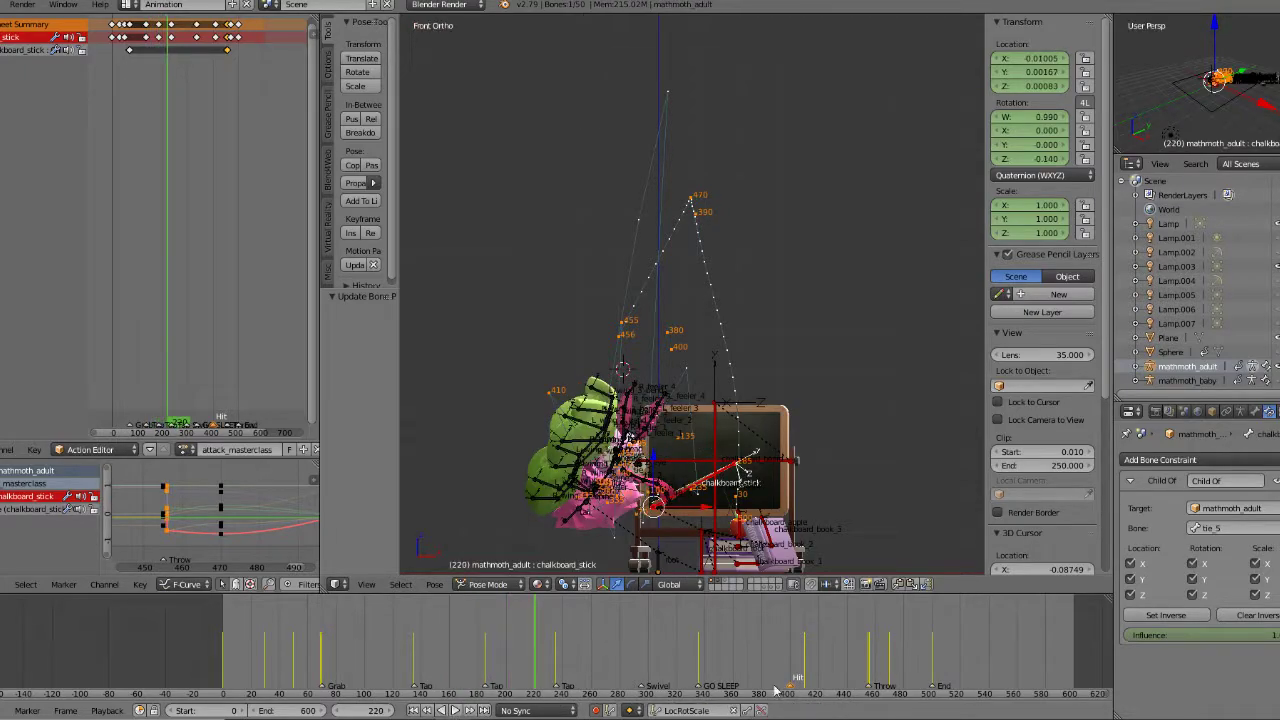
pyautogui.click(855, 680)
pyautogui.click(888, 680)
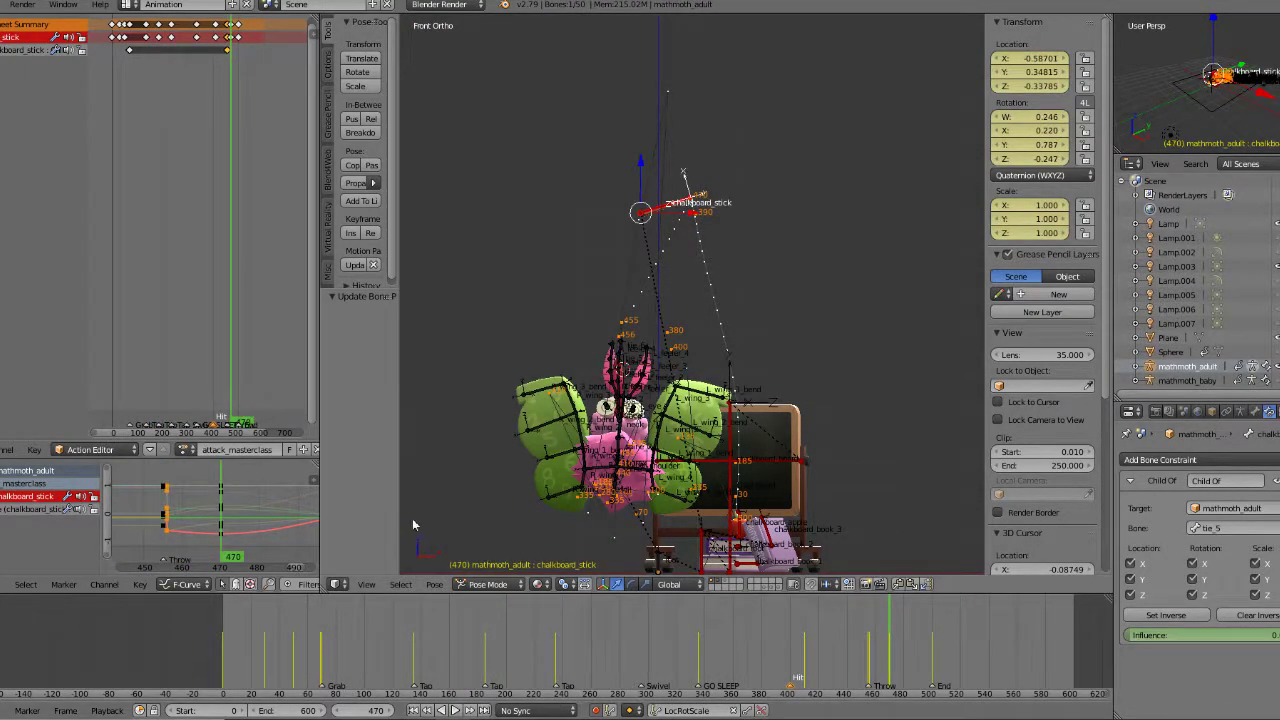
# Step: Expand the chalkboard_stick channels in the Graph Editor and select its first Quaternion Rotation curve
pyautogui.click(3, 496)
pyautogui.scroll(-2, 45, 515)
pyautogui.scroll(1, 45, 515)
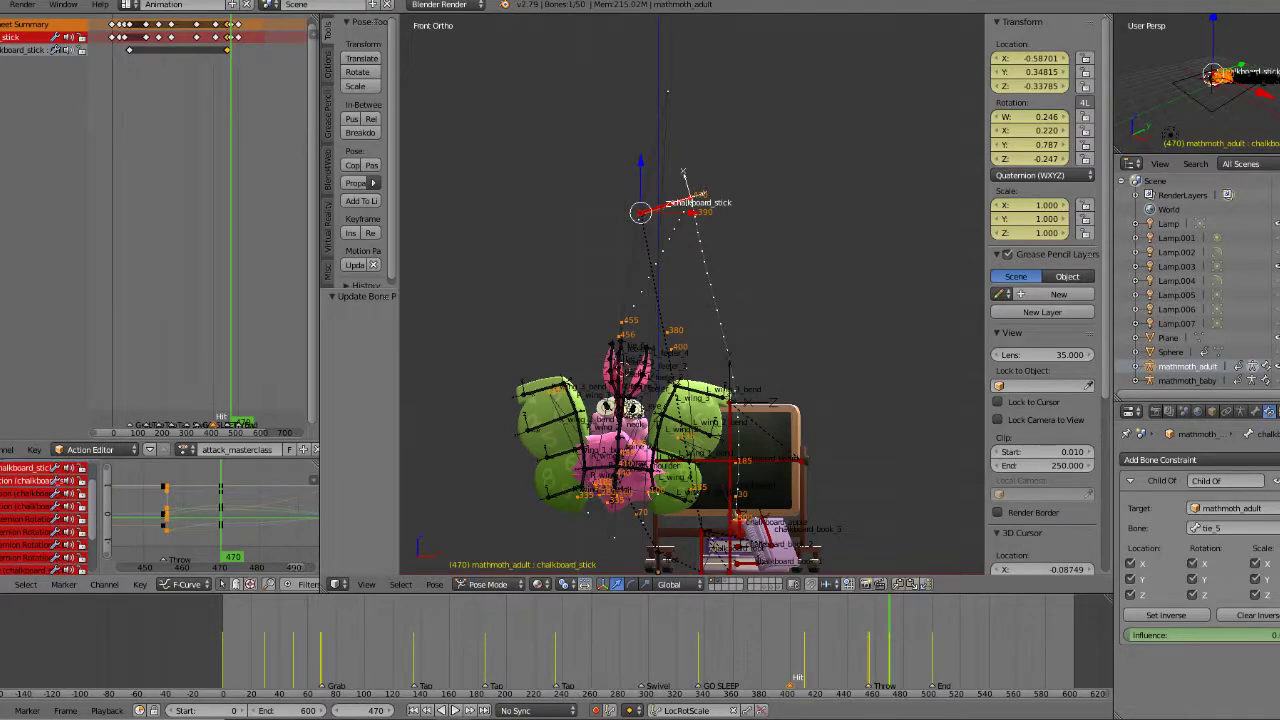
pyautogui.click(28, 519)
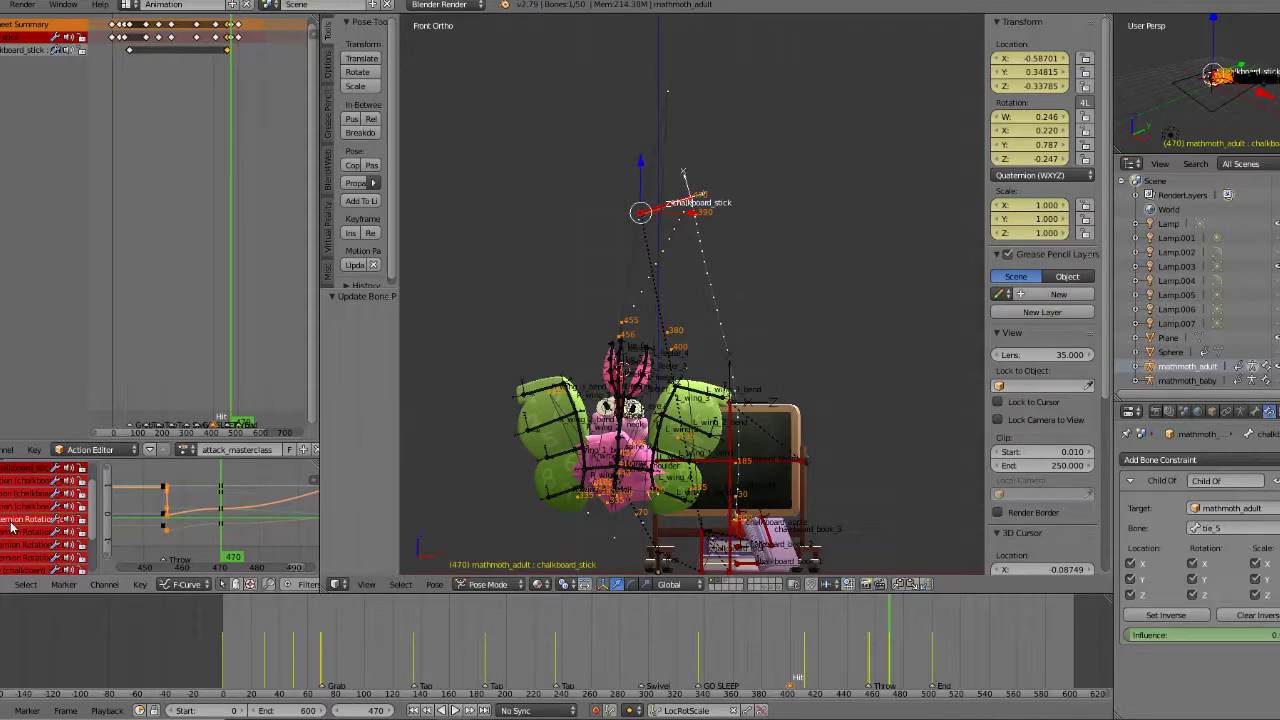
# Step: Delete the chalkboard_stick's Quaternion Rotation keyframes at frame 470 and update the bone motion path
pyautogui.scroll(-2, 45, 515)
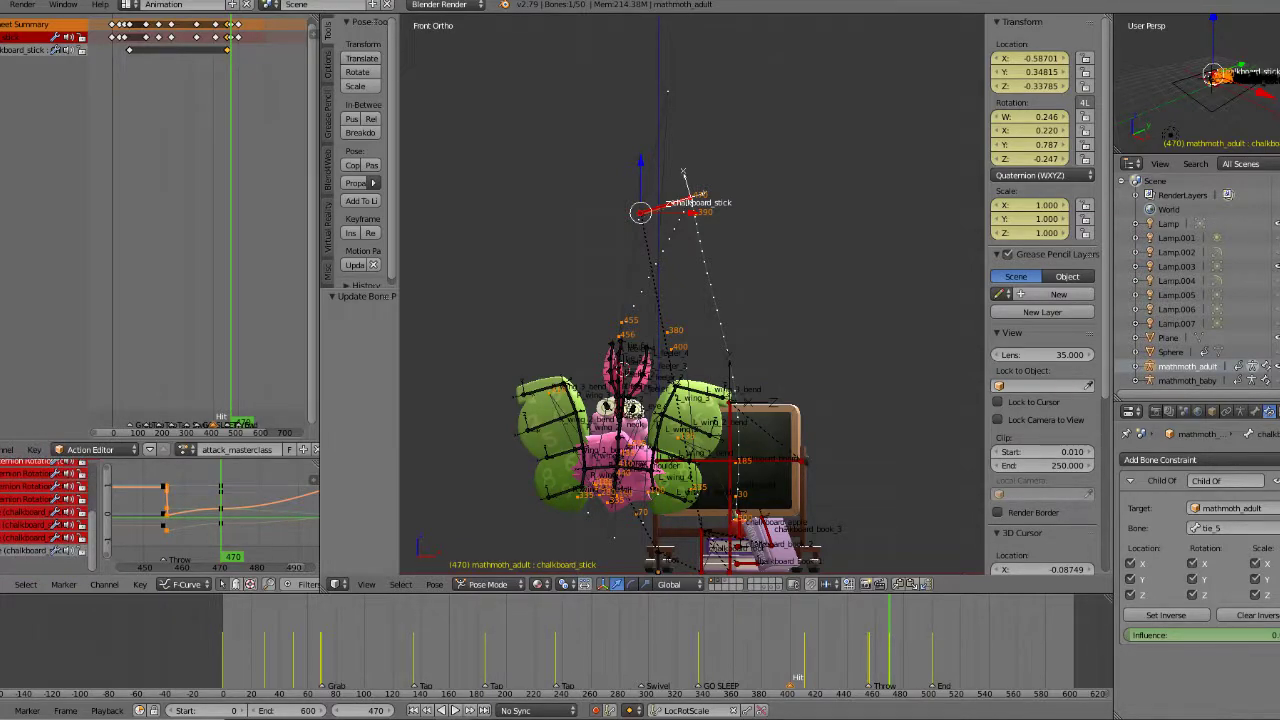
pyautogui.press('Delete')
pyautogui.press('x')
pyautogui.click(224, 511)
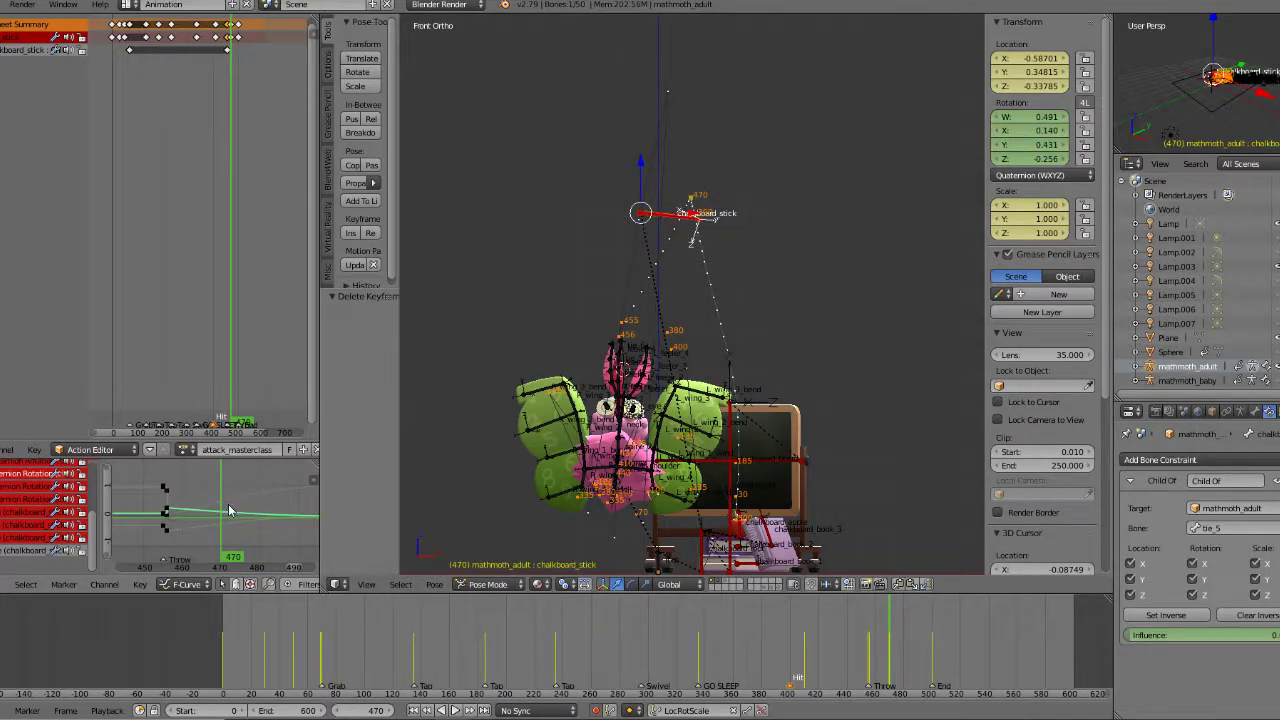
# Step: Play back the throw from frame 451 and replay it from around frame 410 in front view to check the stick's rotation
pyautogui.hotkey('alt', 'a')
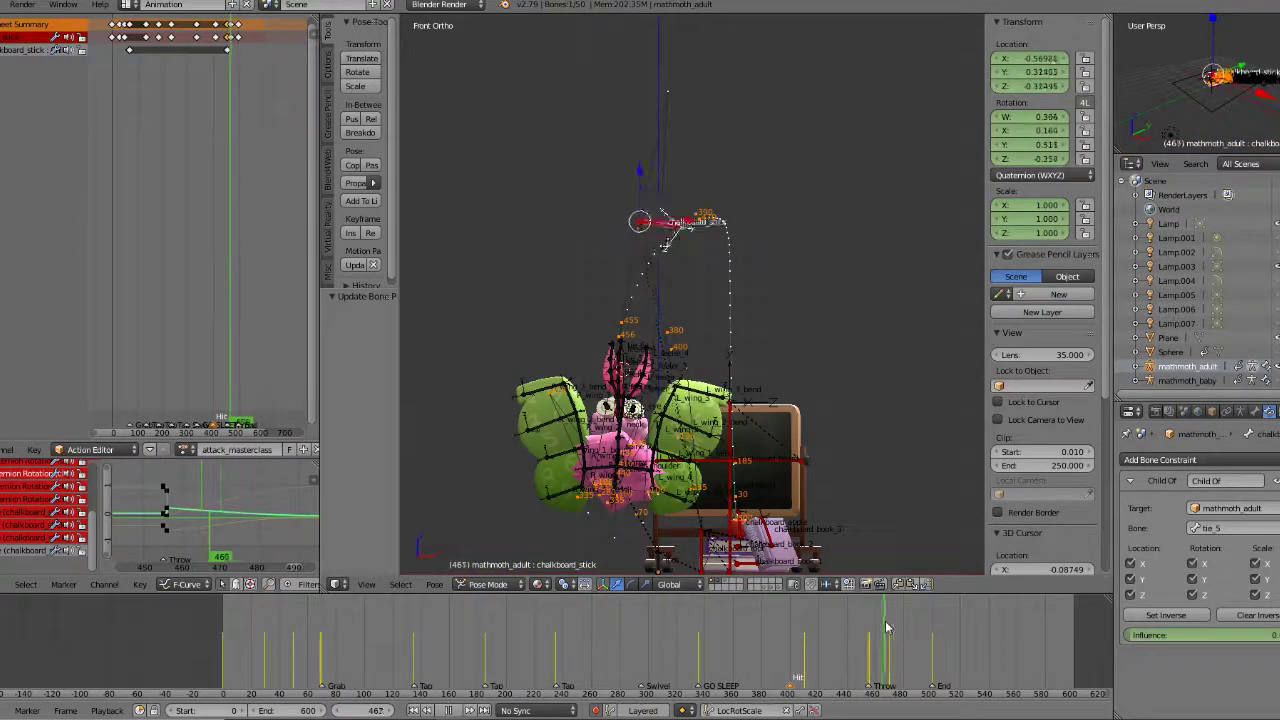
pyautogui.press('Escape')
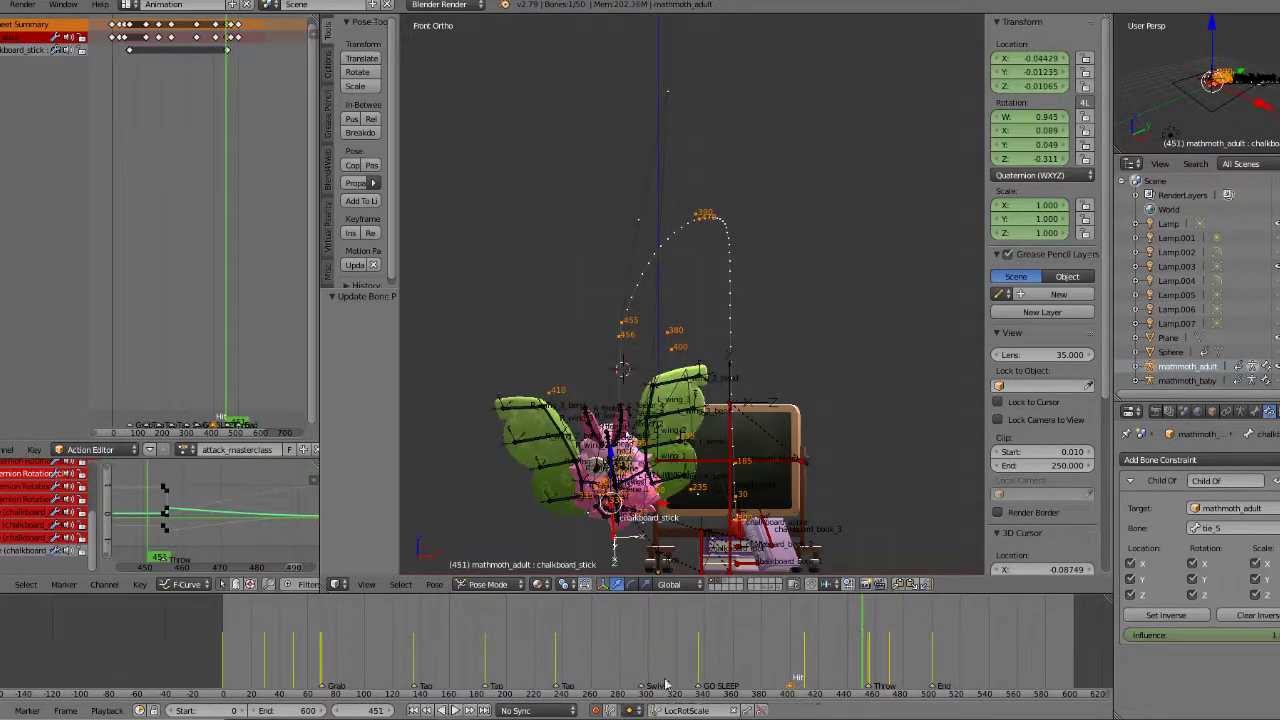
pyautogui.click(455, 710)
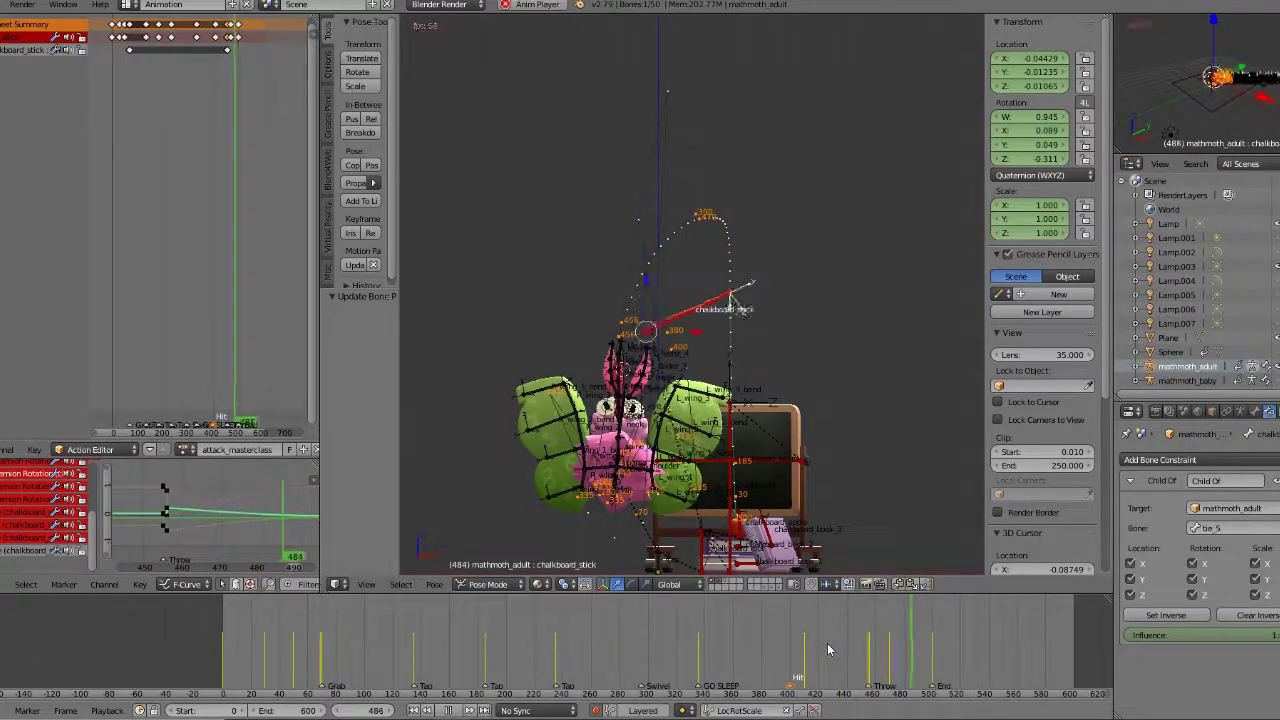
pyautogui.scroll(-1, 791, 426)
pyautogui.moveTo(791, 426); pyautogui.dragTo(671, 511, button='middle')
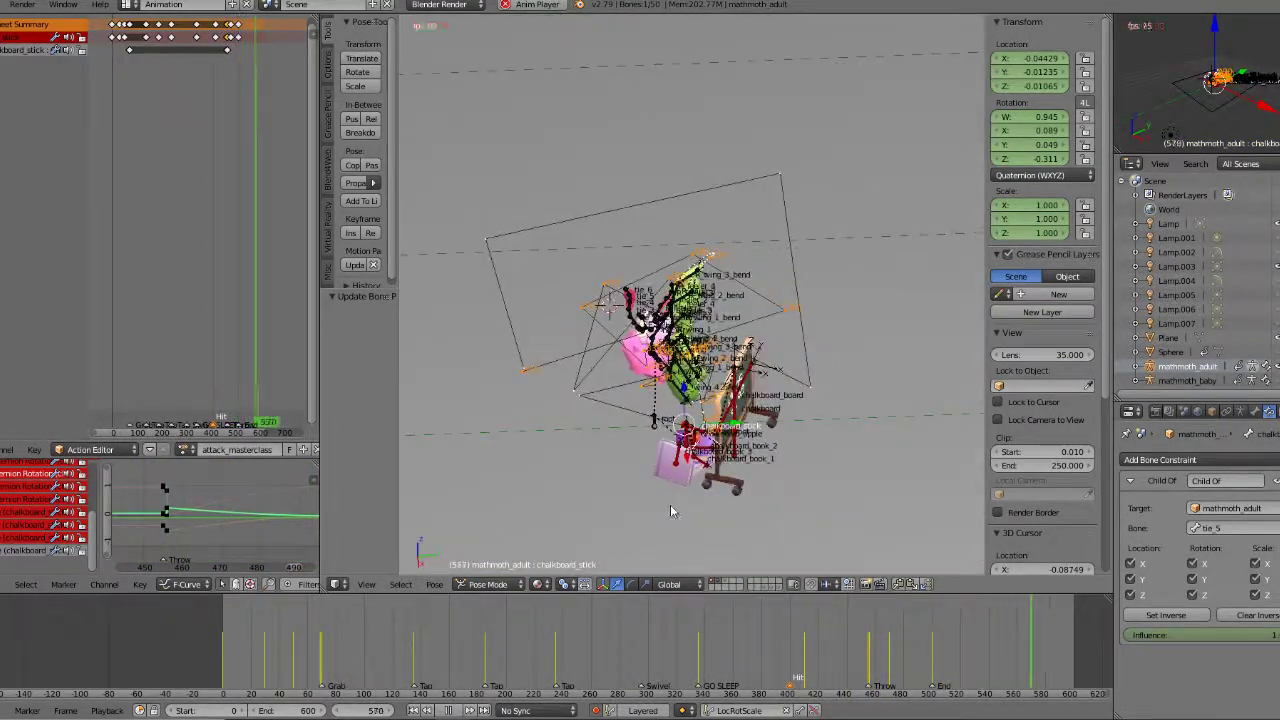
pyautogui.press('KP_1')
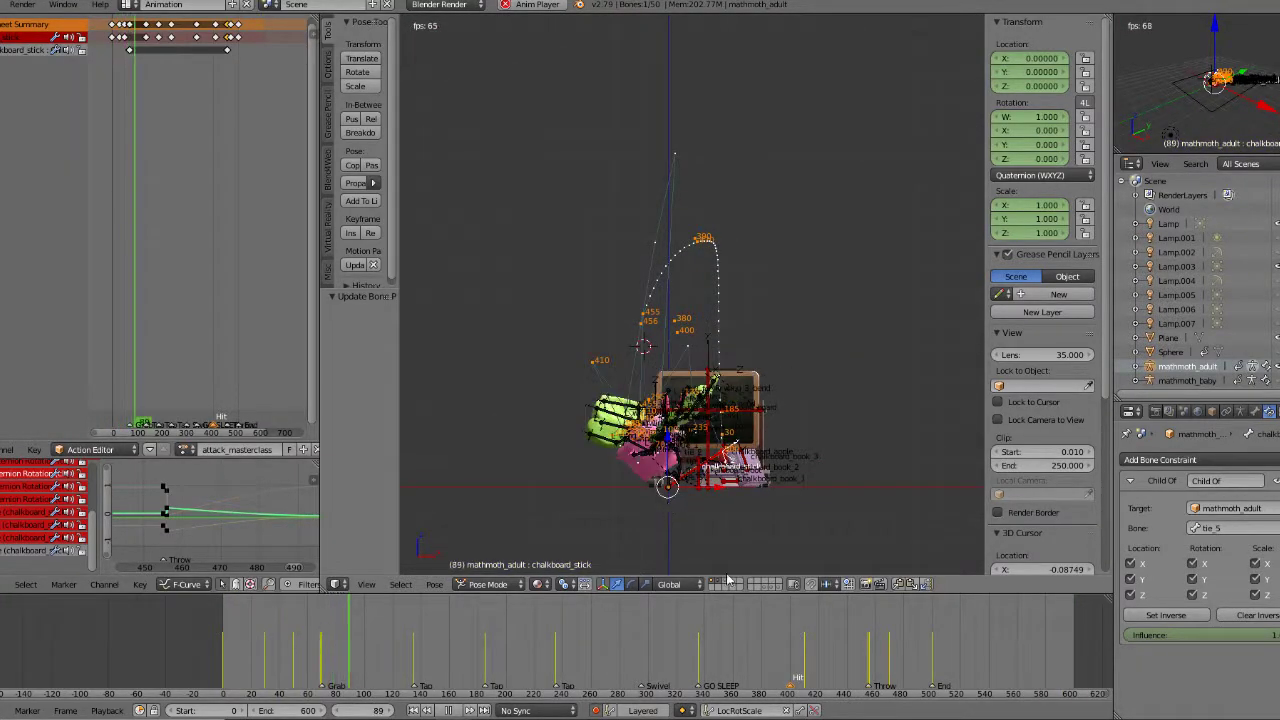
pyautogui.click(805, 624)
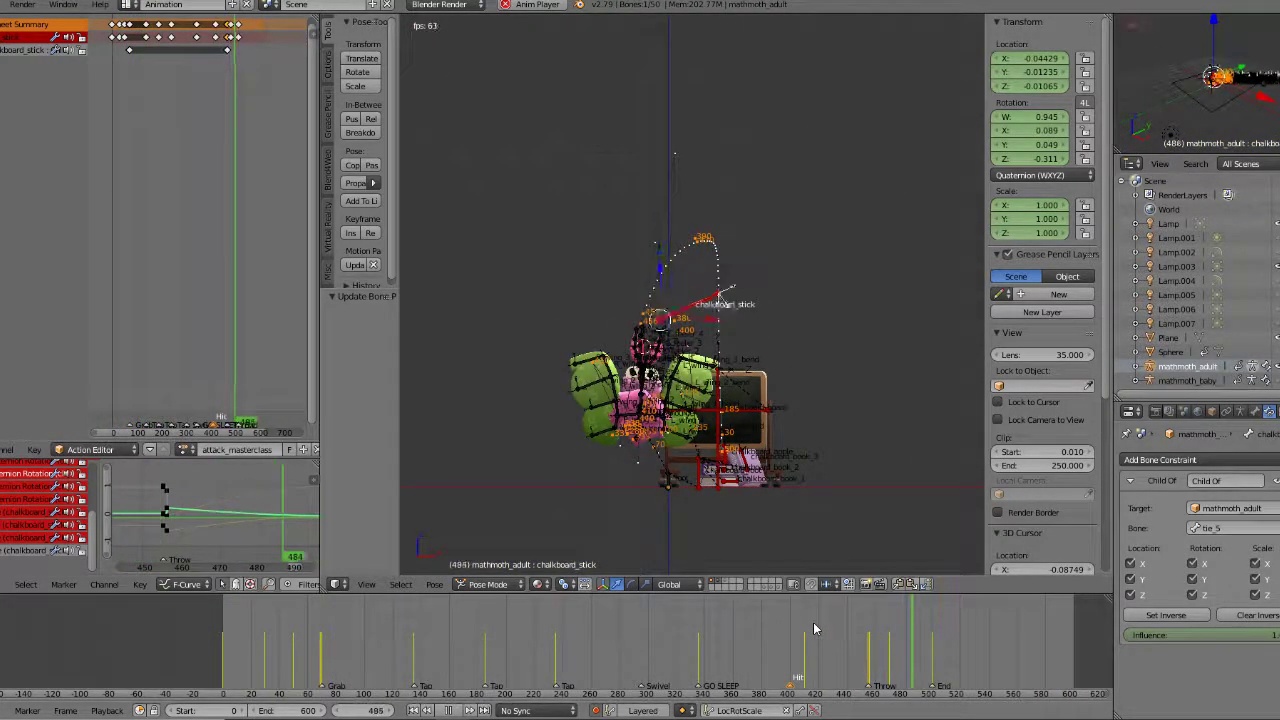
pyautogui.click(814, 623)
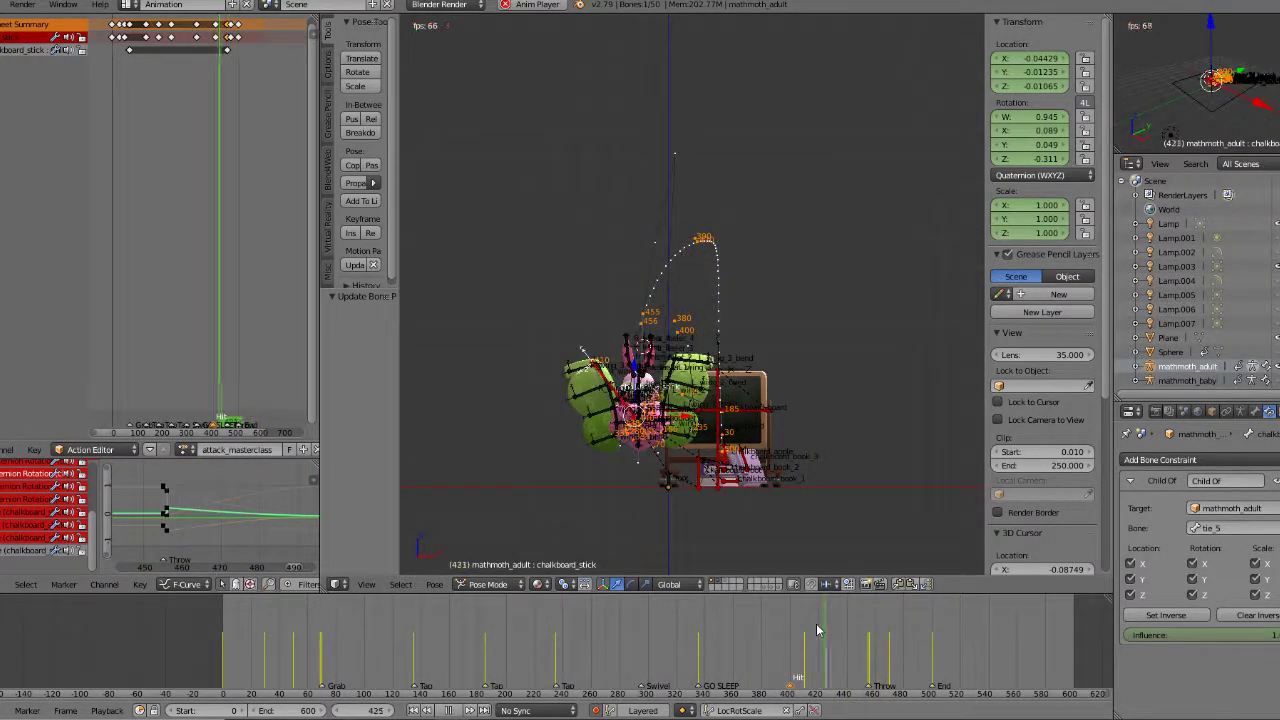
pyautogui.click(816, 623)
# Step: Replay the throw from an angled perspective closer to the moth, then stop playback at frame 476
pyautogui.moveTo(768, 500); pyautogui.dragTo(696, 530, button='middle')
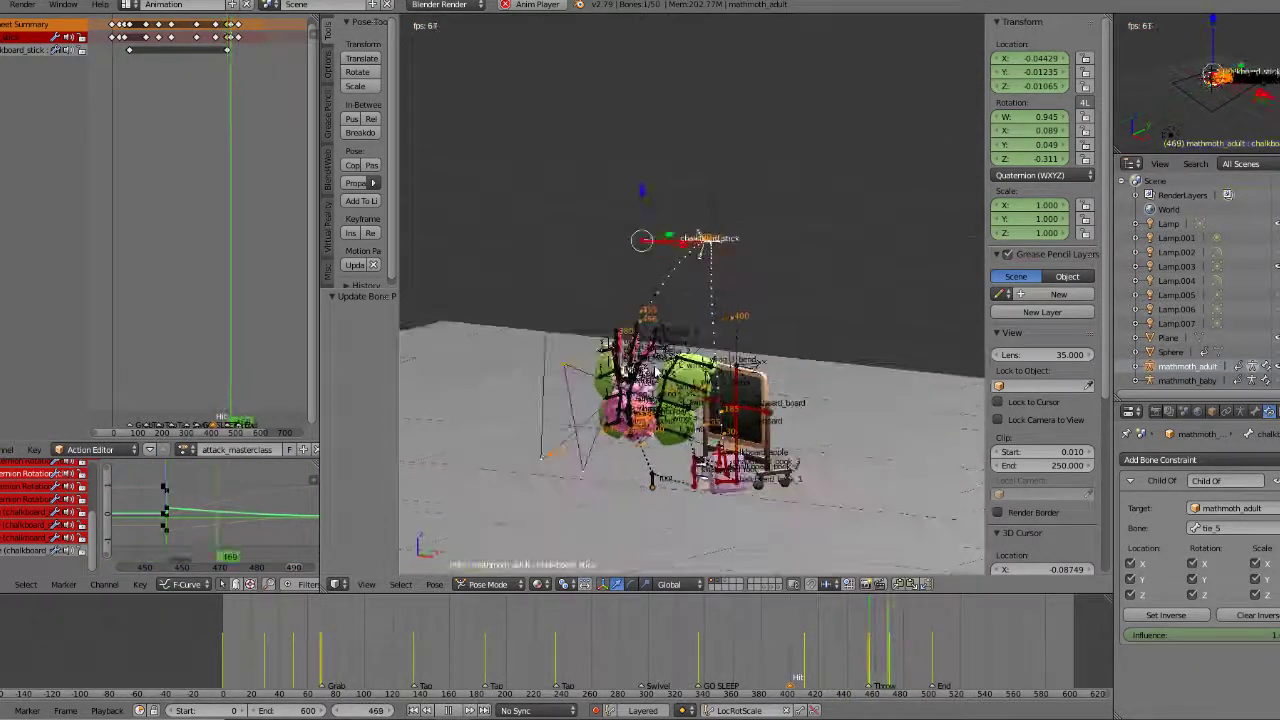
pyautogui.click(801, 628)
pyautogui.moveTo(685, 420); pyautogui.dragTo(665, 373, button='middle')
pyautogui.scroll(3, 665, 371)
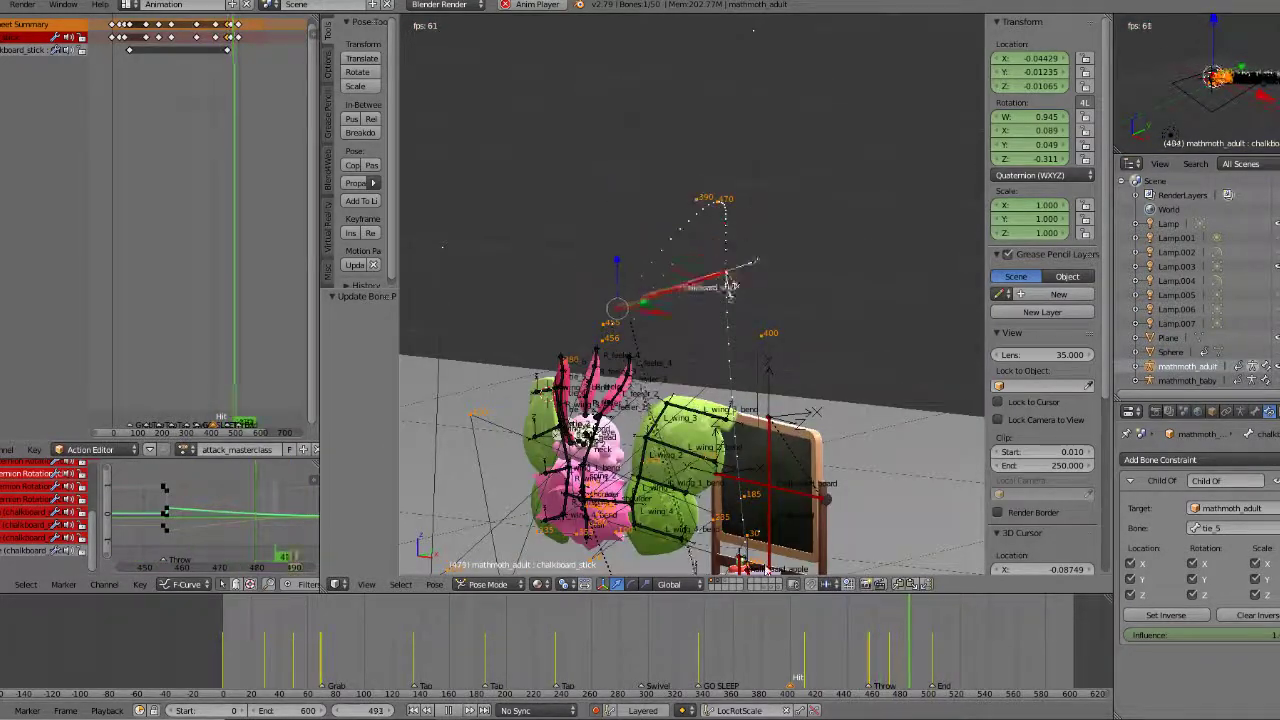
pyautogui.click(811, 637)
pyautogui.click(445, 711)
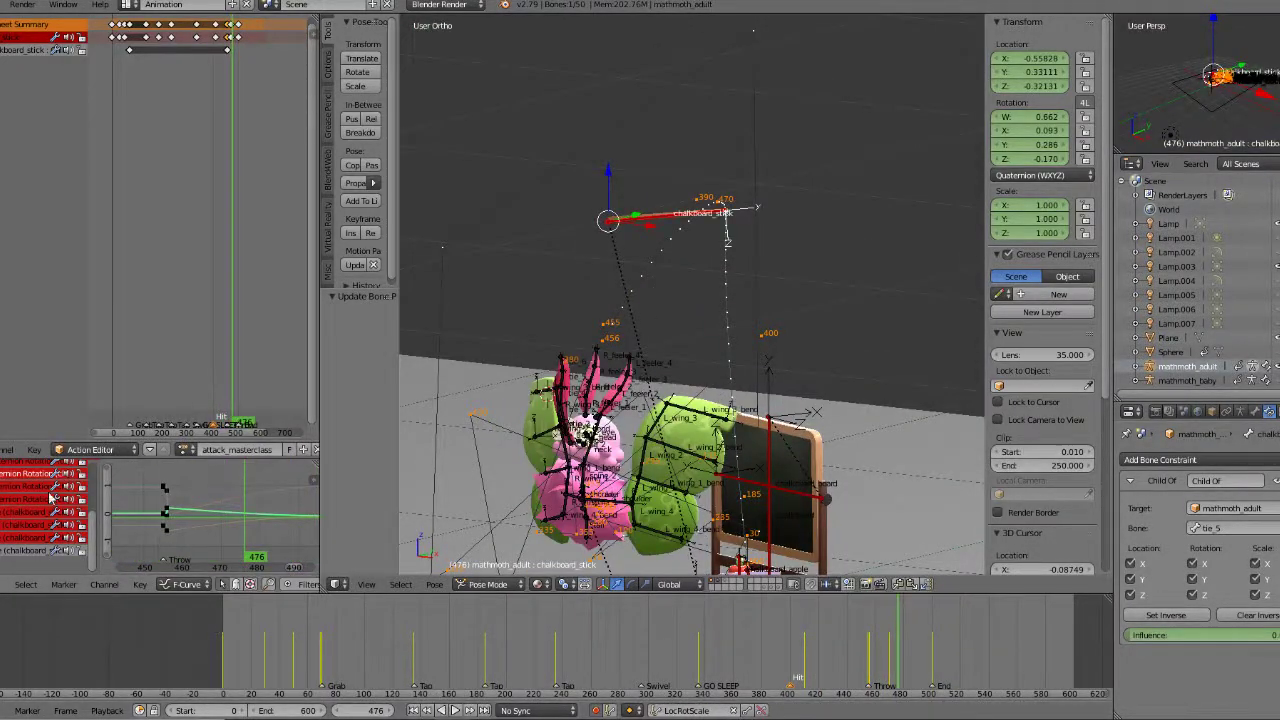
# Step: Lock the Quaternion Rotation curves and move the chalkboard_stick -0.031 along global X at frame 470
pyautogui.scroll(1, 6, 493)
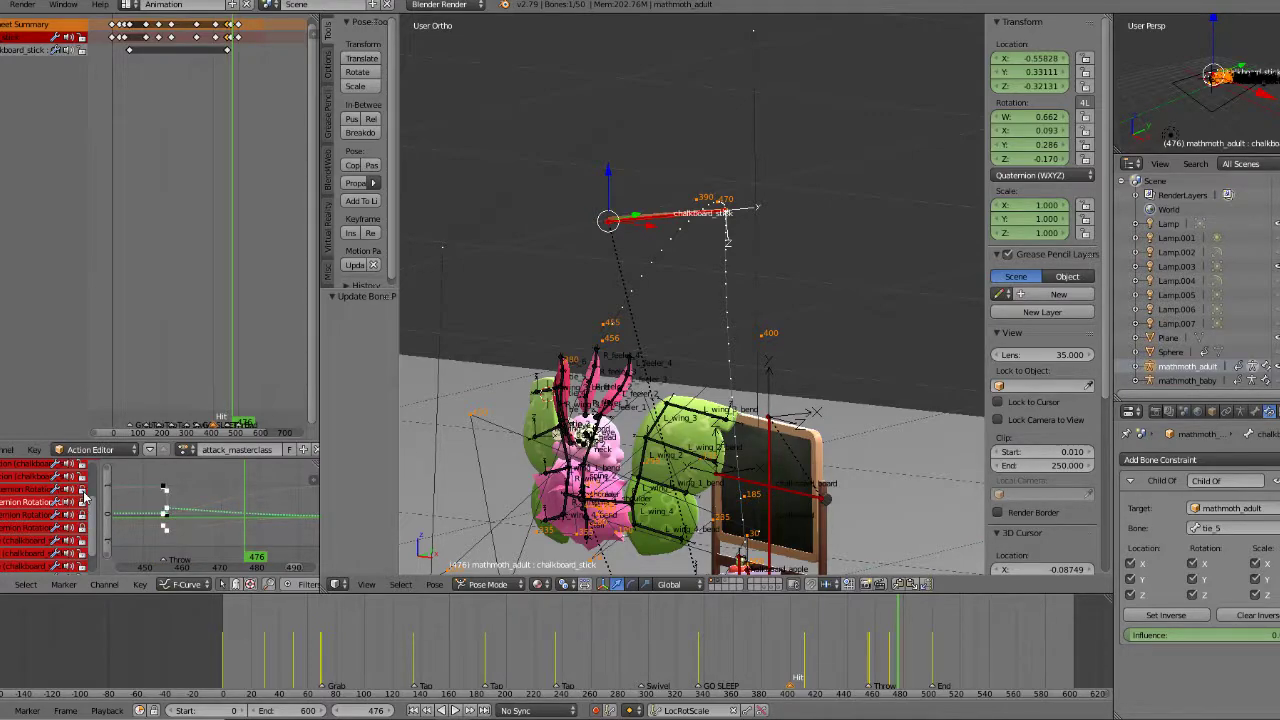
pyautogui.scroll(2, 85, 496)
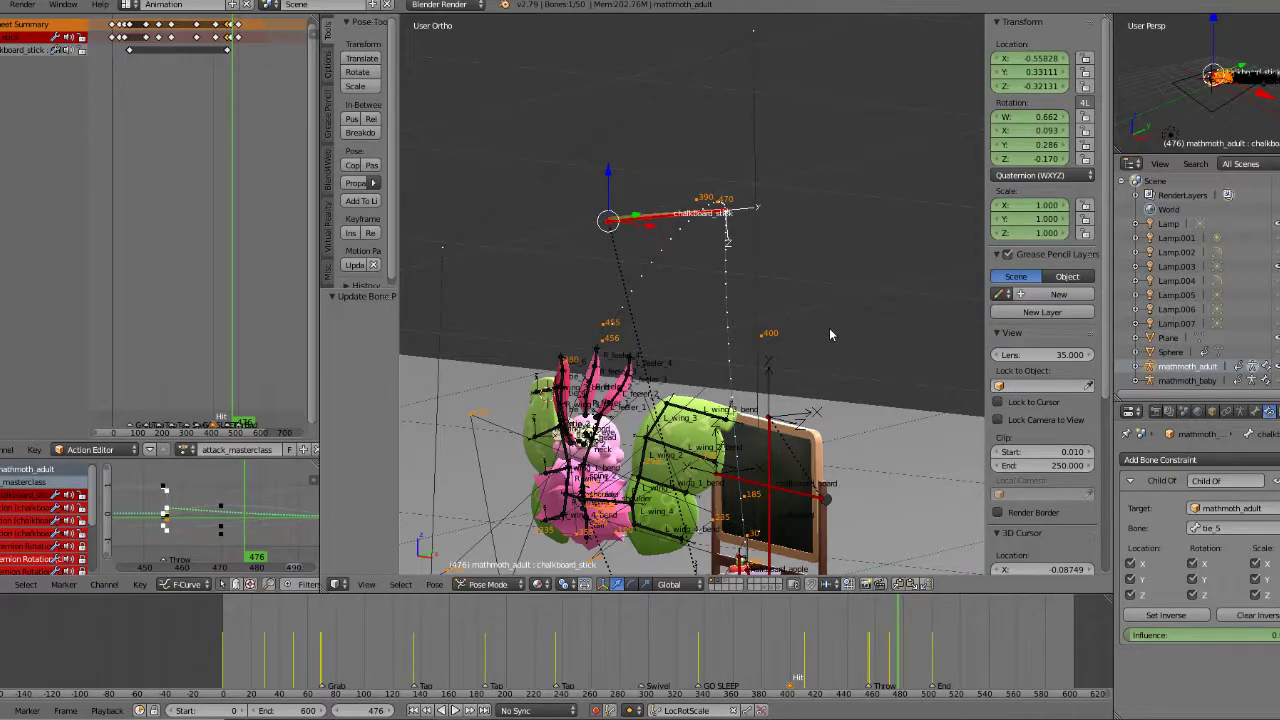
pyautogui.press('Down')
pyautogui.press('KP_1')
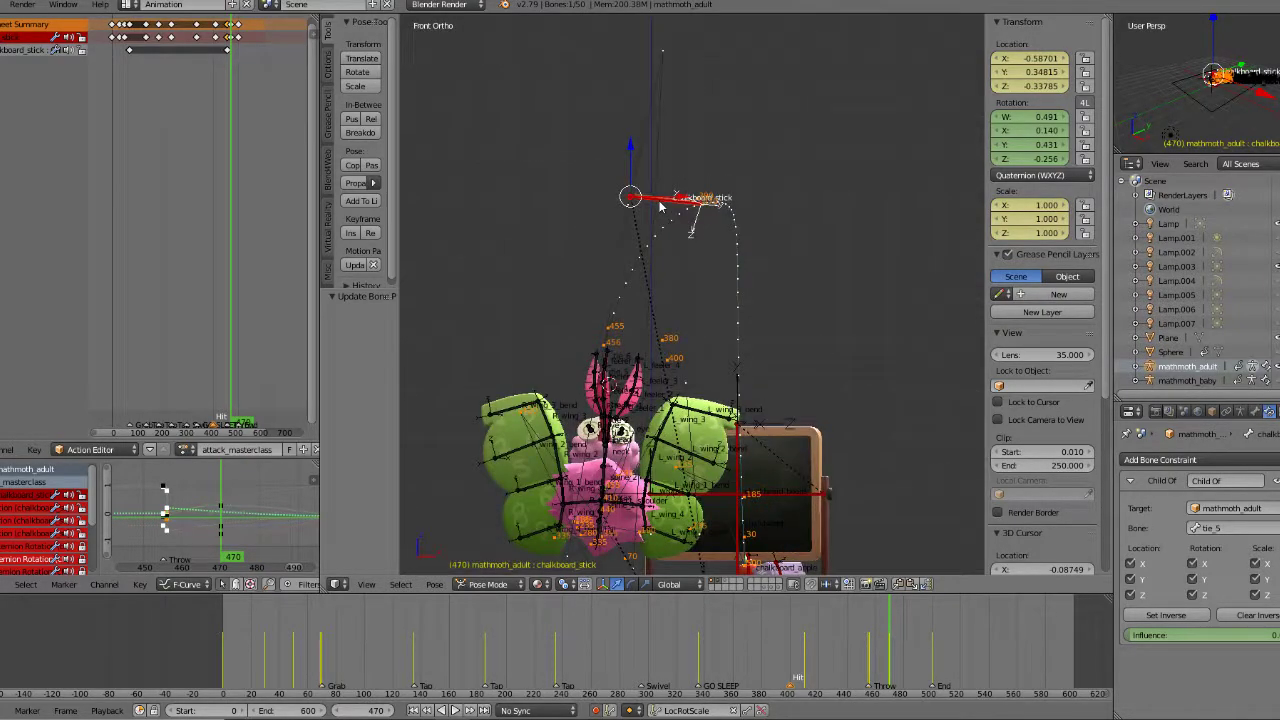
pyautogui.moveTo(677, 200); pyautogui.dragTo(665, 200)
pyautogui.scroll(-2, 665, 199)
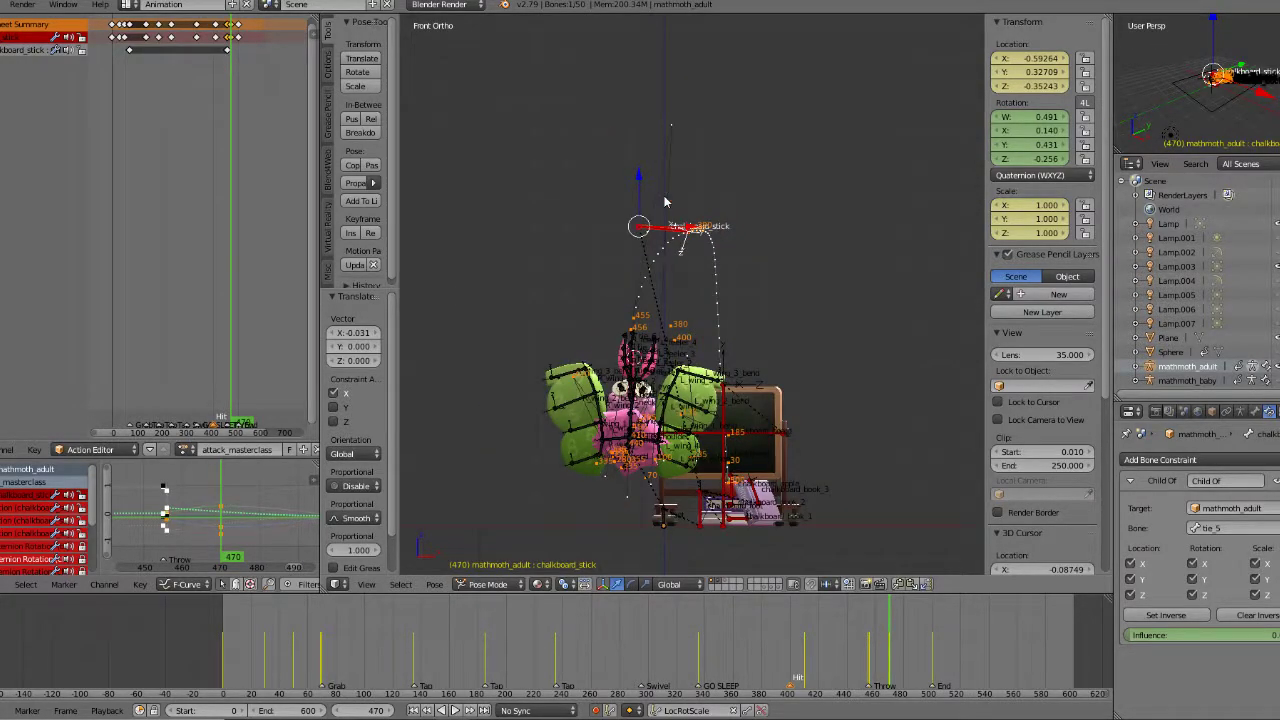
# Step: In top view, move the chalkboard_stick at frame 470 by about 0.028 on X and 0.084 on Y
pyautogui.moveTo(665, 199); pyautogui.dragTo(662, 203, button='middle')
pyautogui.press('KP_7')
pyautogui.press('g')
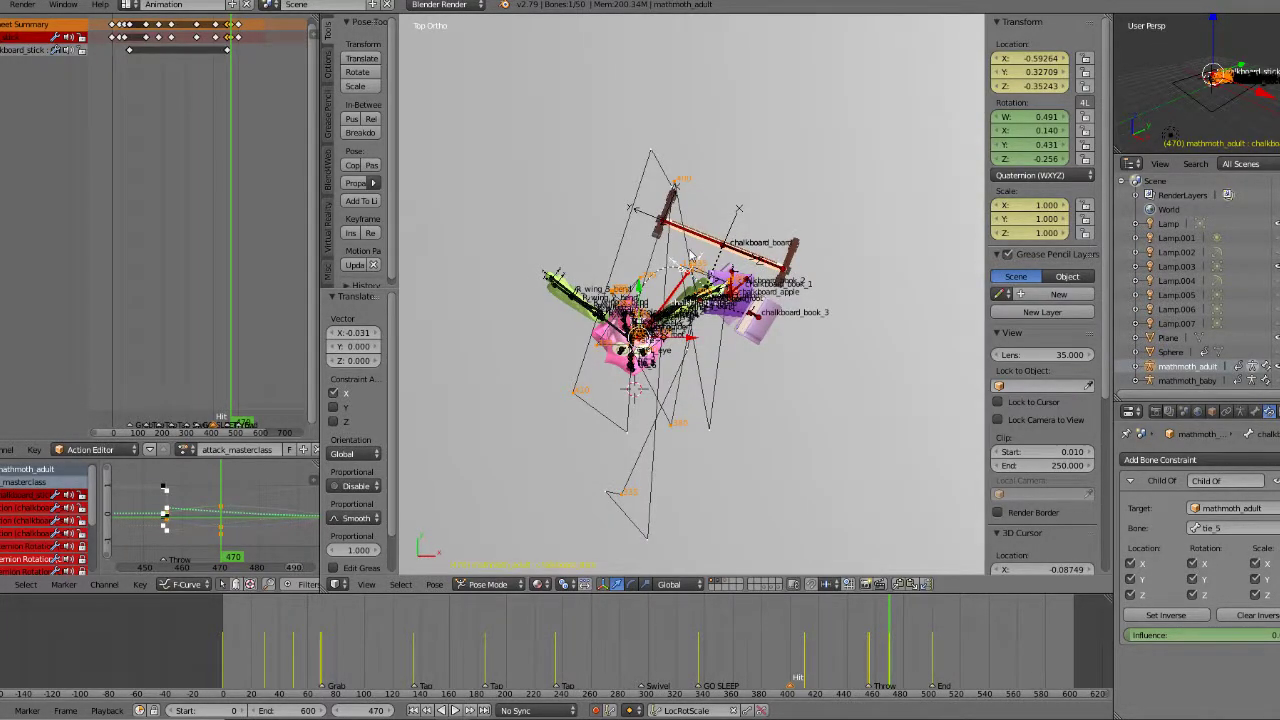
pyautogui.click(702, 228)
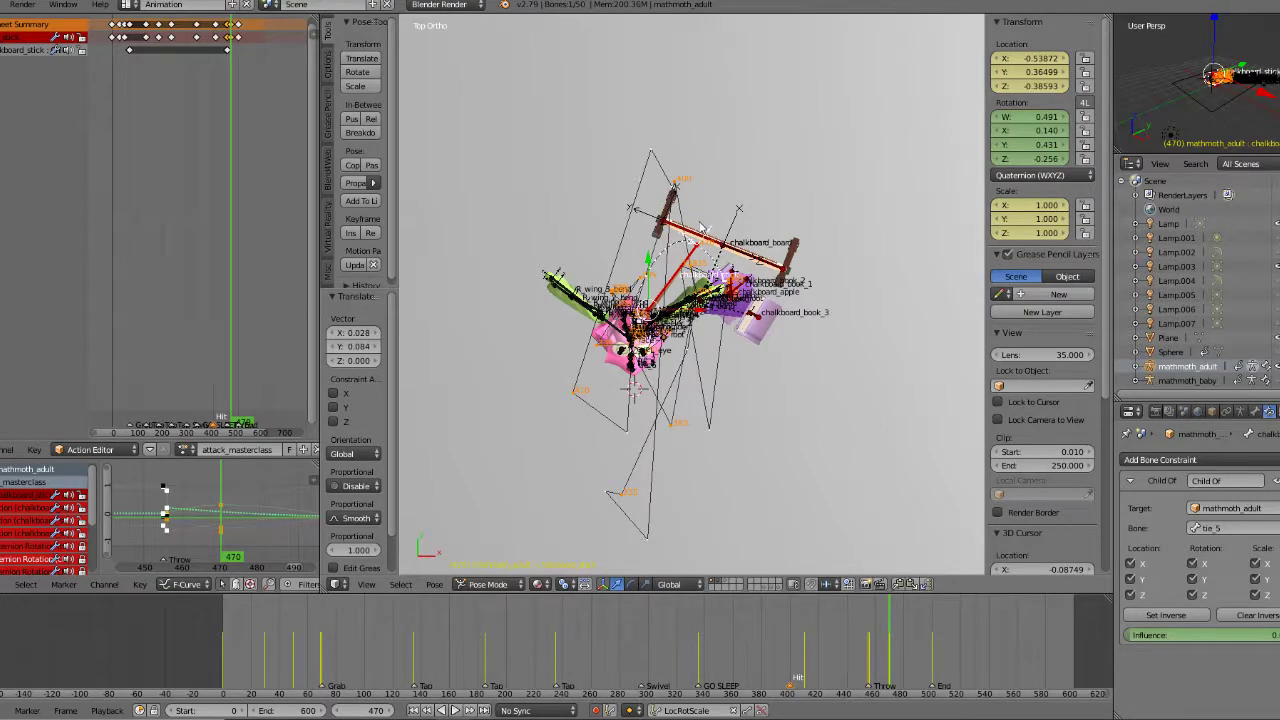
# Step: Check the stick's end pose at frame 500, then move the chalkboard_stick about -0.064 along X at frame 470 in front view
pyautogui.click(856, 656)
pyautogui.moveTo(877, 652); pyautogui.dragTo(932, 651)
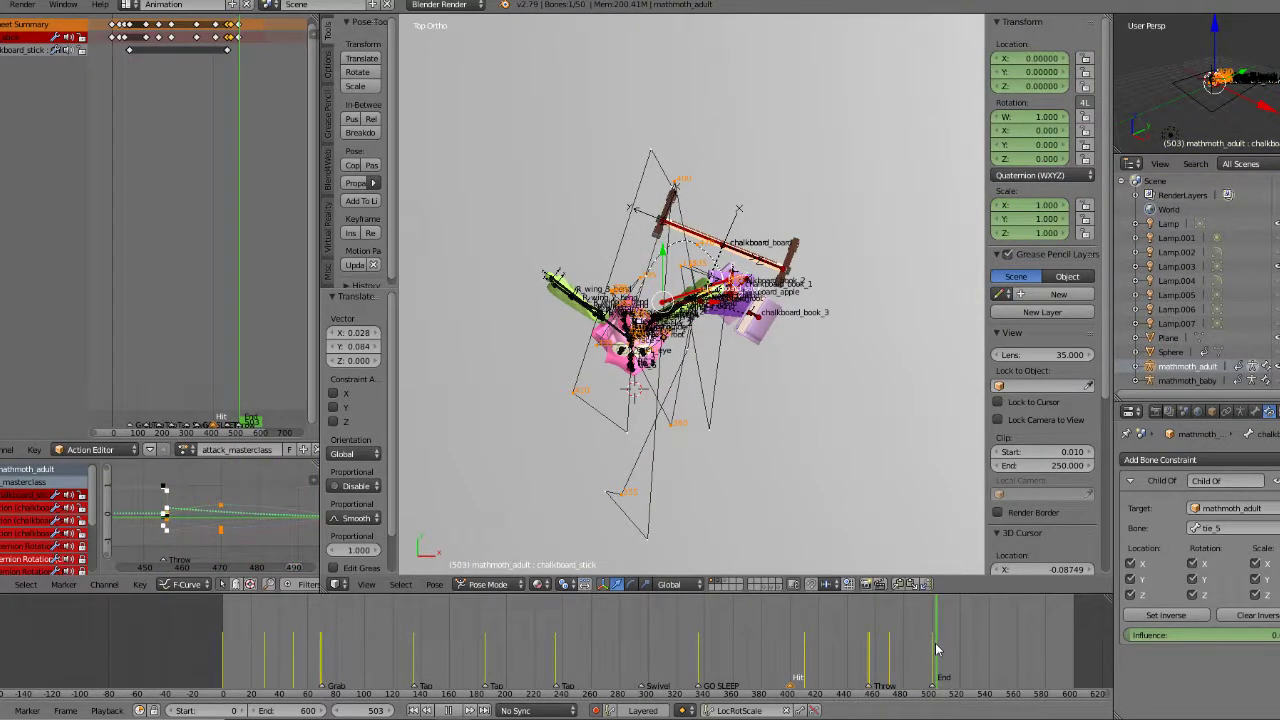
pyautogui.press('KP_1')
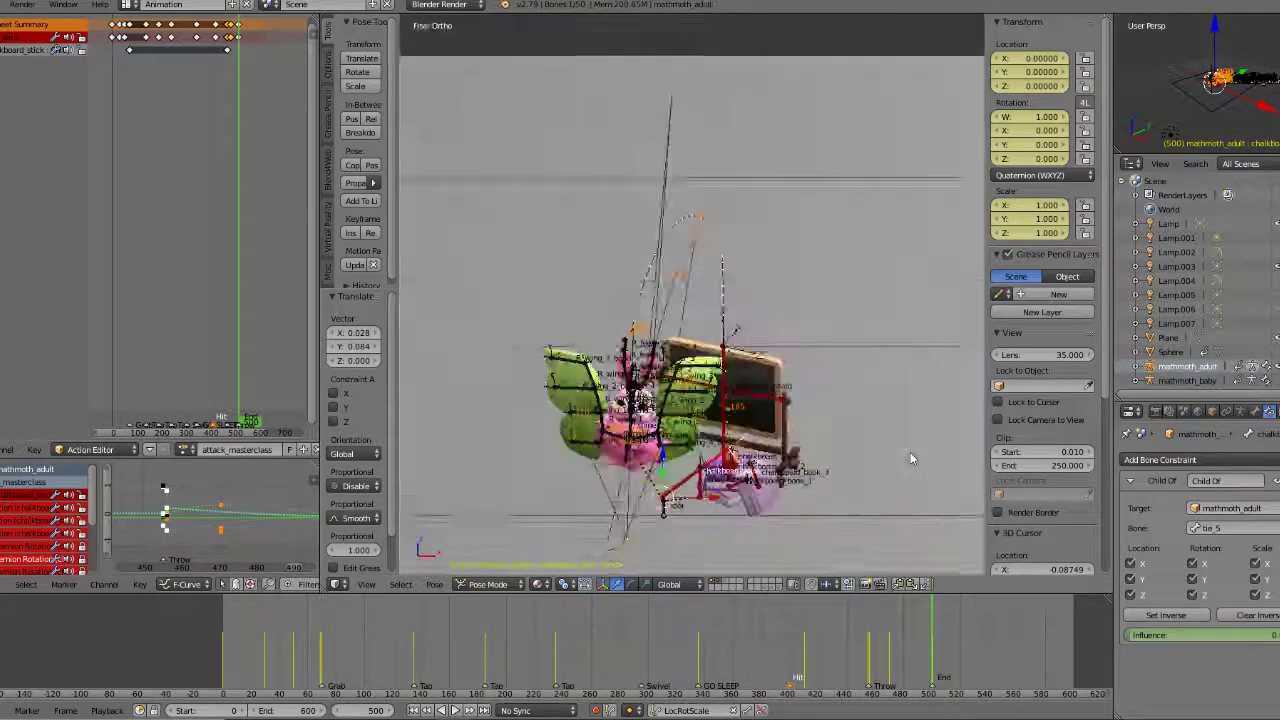
pyautogui.keyDown('shift'); pyautogui.moveTo(873, 472); pyautogui.dragTo(851, 323, button='middle'); pyautogui.keyUp('shift')
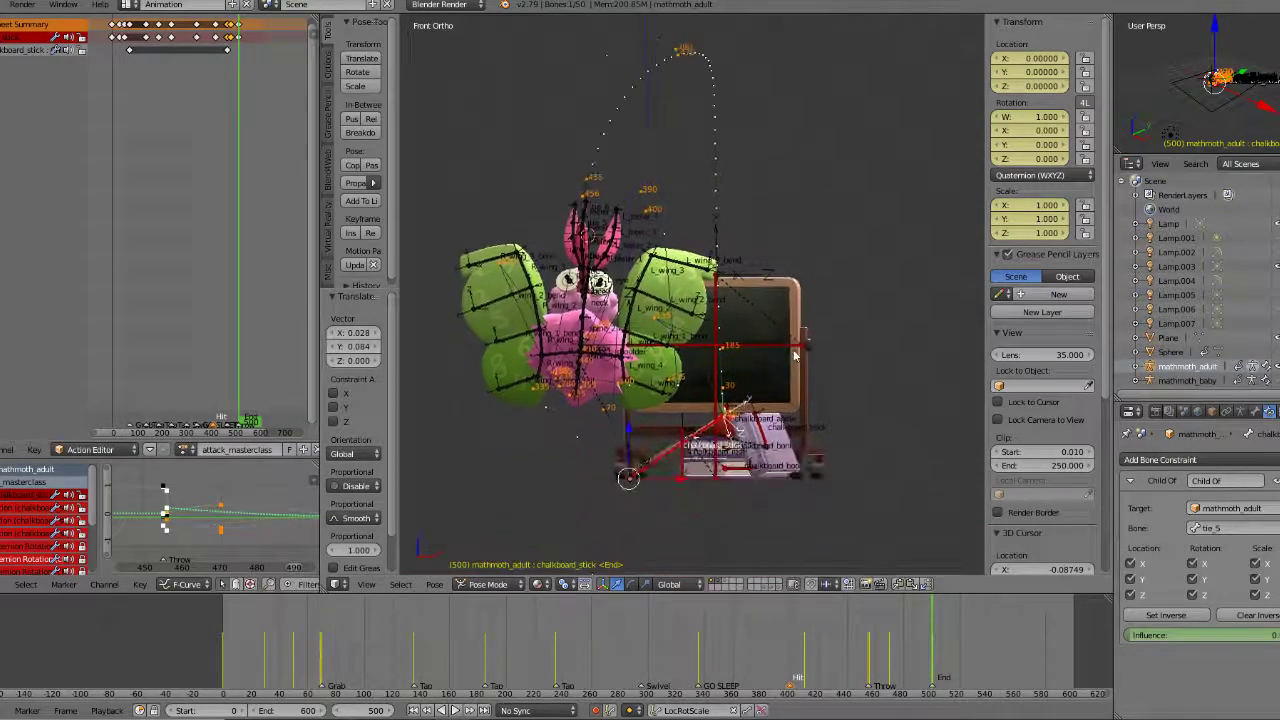
pyautogui.scroll(-8, 208, 537)
pyautogui.moveTo(227, 521); pyautogui.dragTo(208, 517, button='middle')
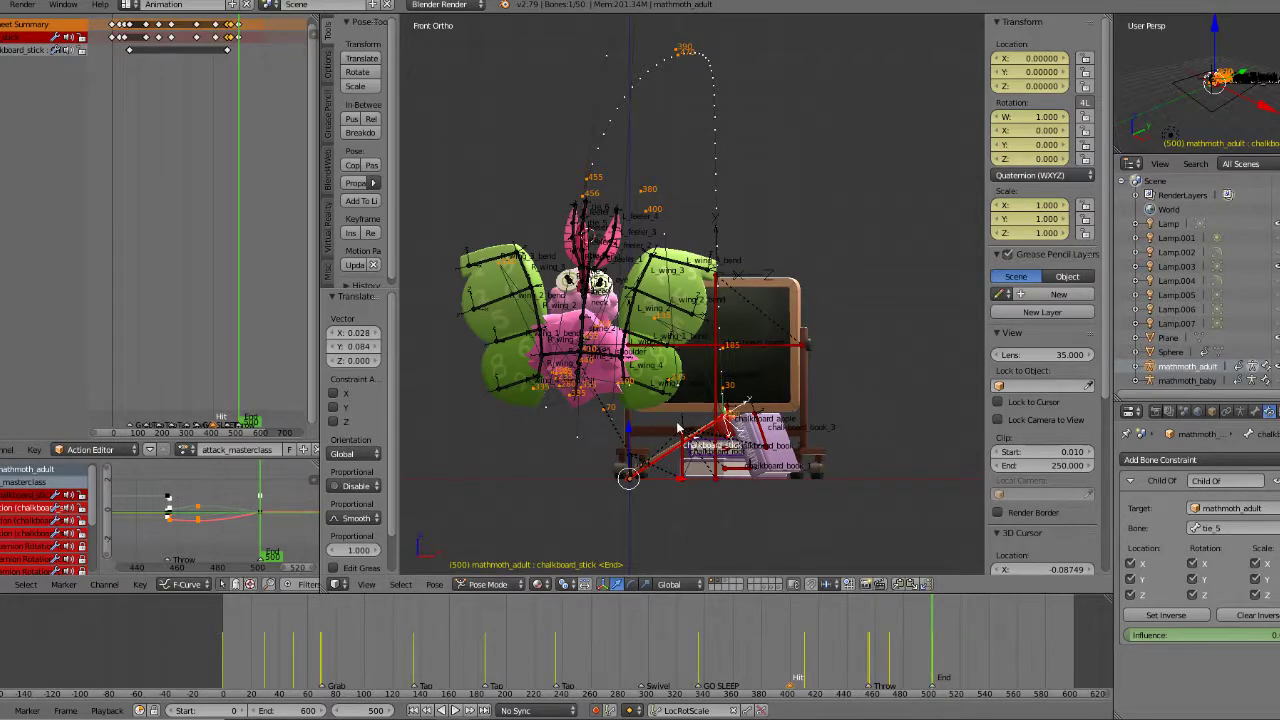
pyautogui.press('Down')
pyautogui.press('g')
pyautogui.click(712, 133)
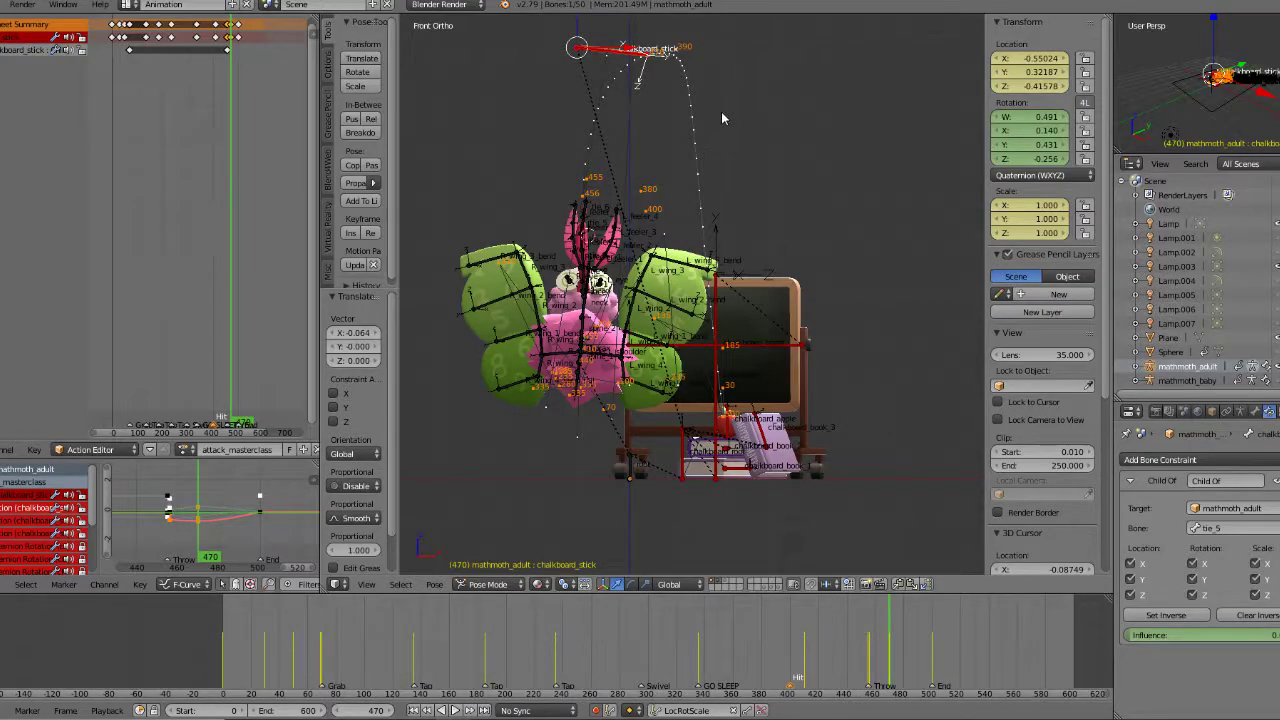
# Step: Play the throw back from frame 445 in front and angled views to check the stick's arc, then stop playback
pyautogui.click(855, 650)
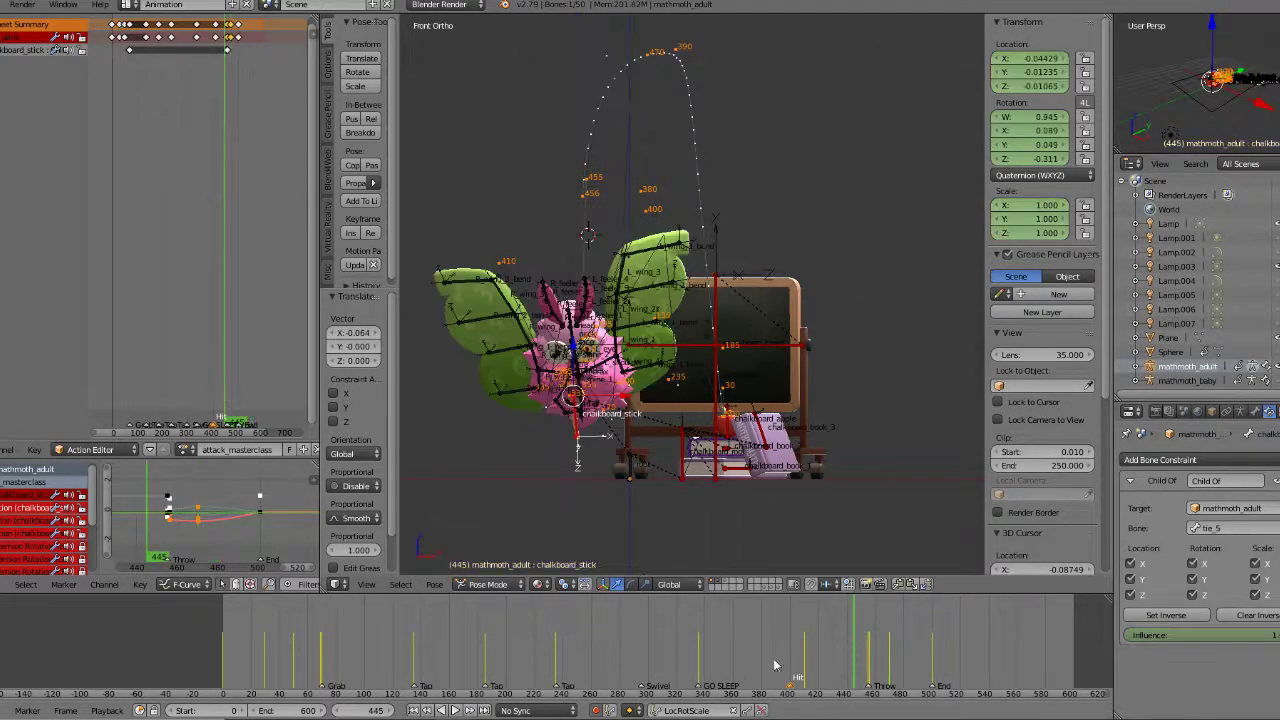
pyautogui.click(440, 710)
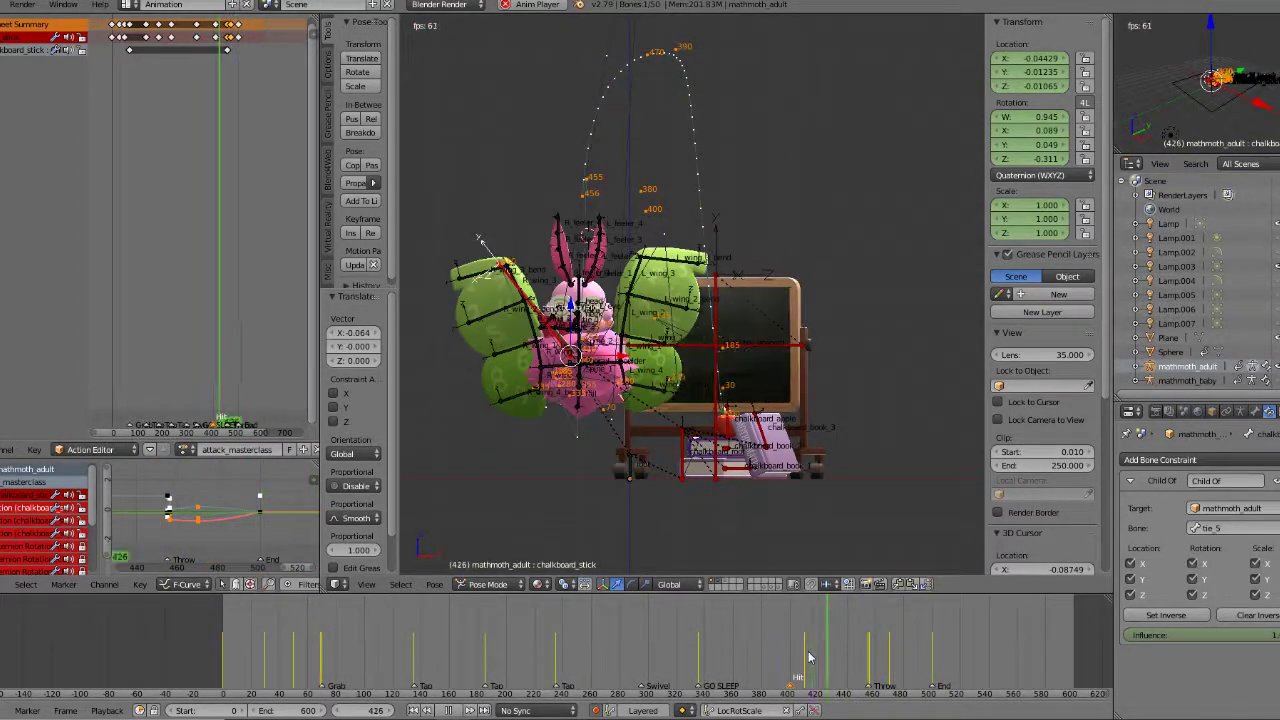
pyautogui.moveTo(811, 520); pyautogui.dragTo(748, 316, button='middle')
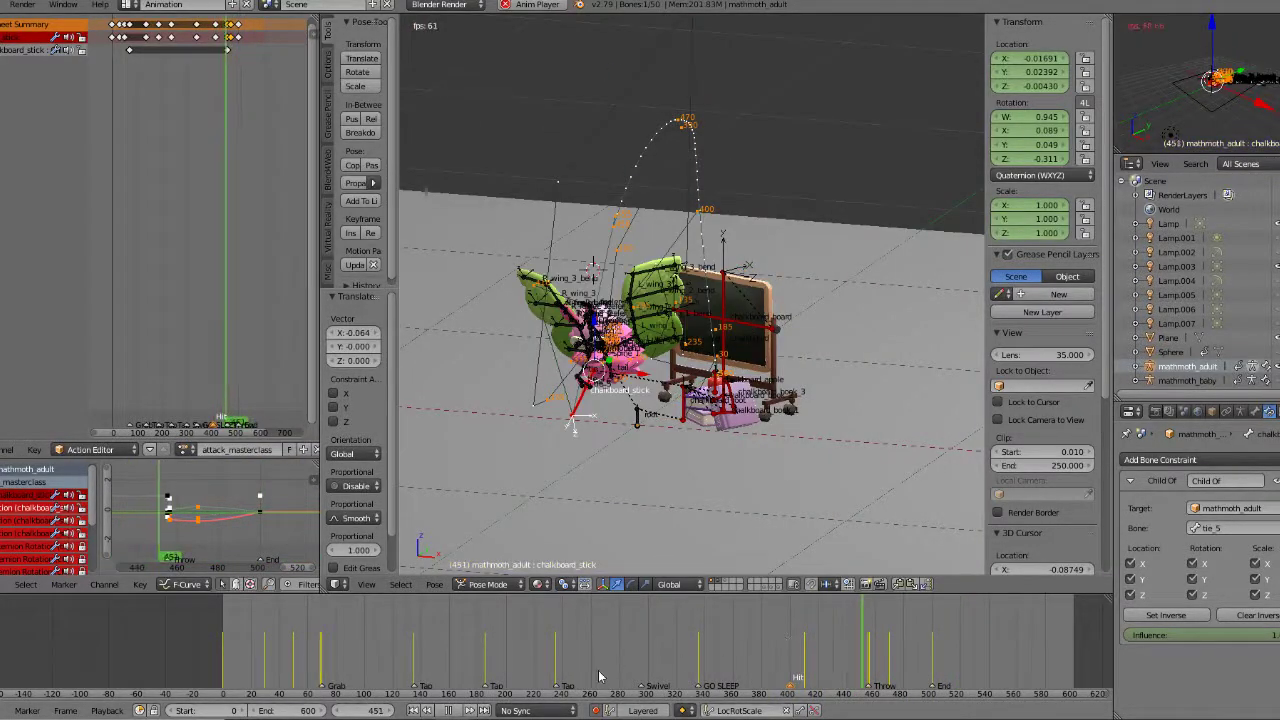
pyautogui.click(440, 710)
pyautogui.click(440, 710)
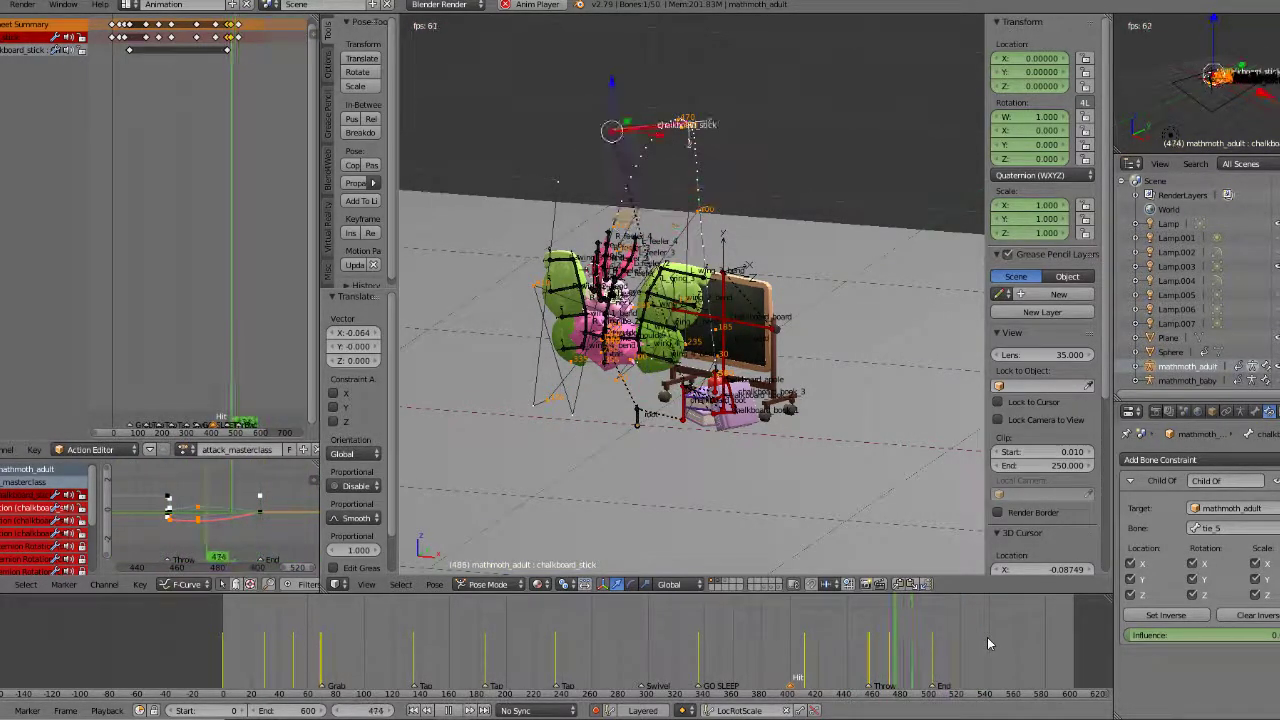
pyautogui.click(448, 710)
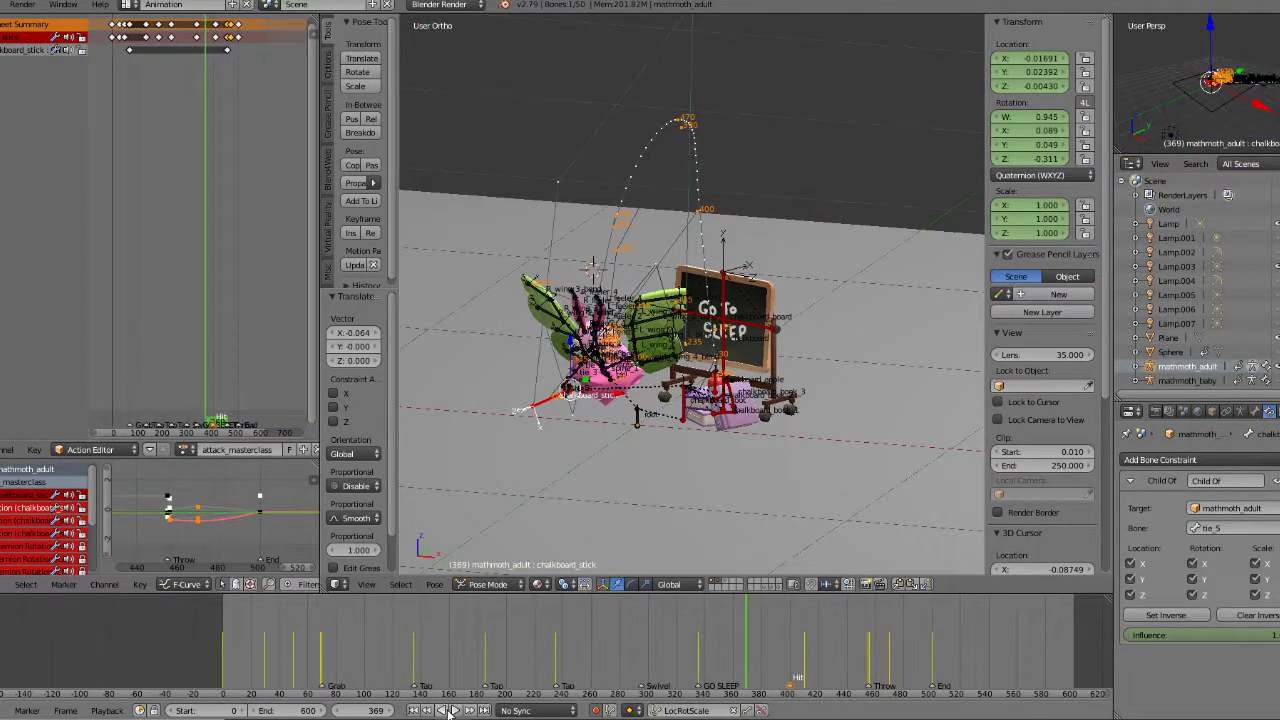
pyautogui.click(455, 710)
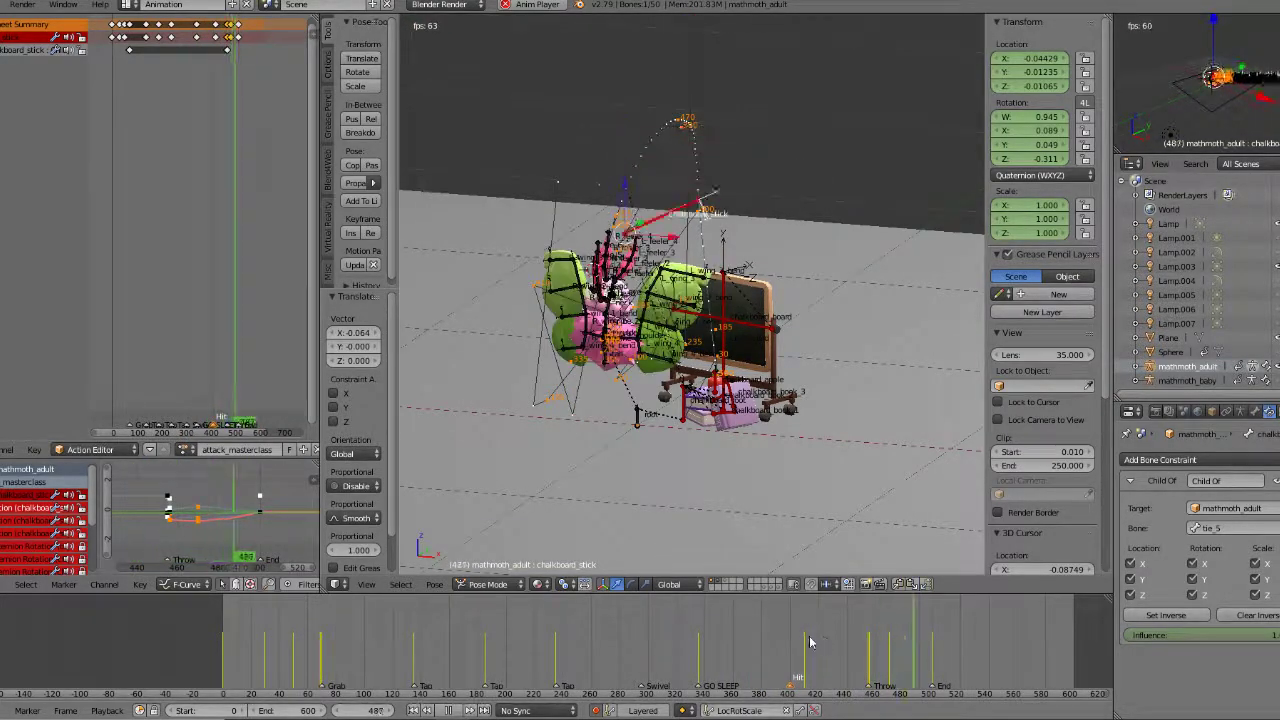
pyautogui.click(449, 710)
# Step: Return to frame 470 in front view and raise the chalkboard_stick 0.110 along Z
pyautogui.click(843, 656)
pyautogui.press('Up')
pyautogui.press('Up')
pyautogui.press('Up')
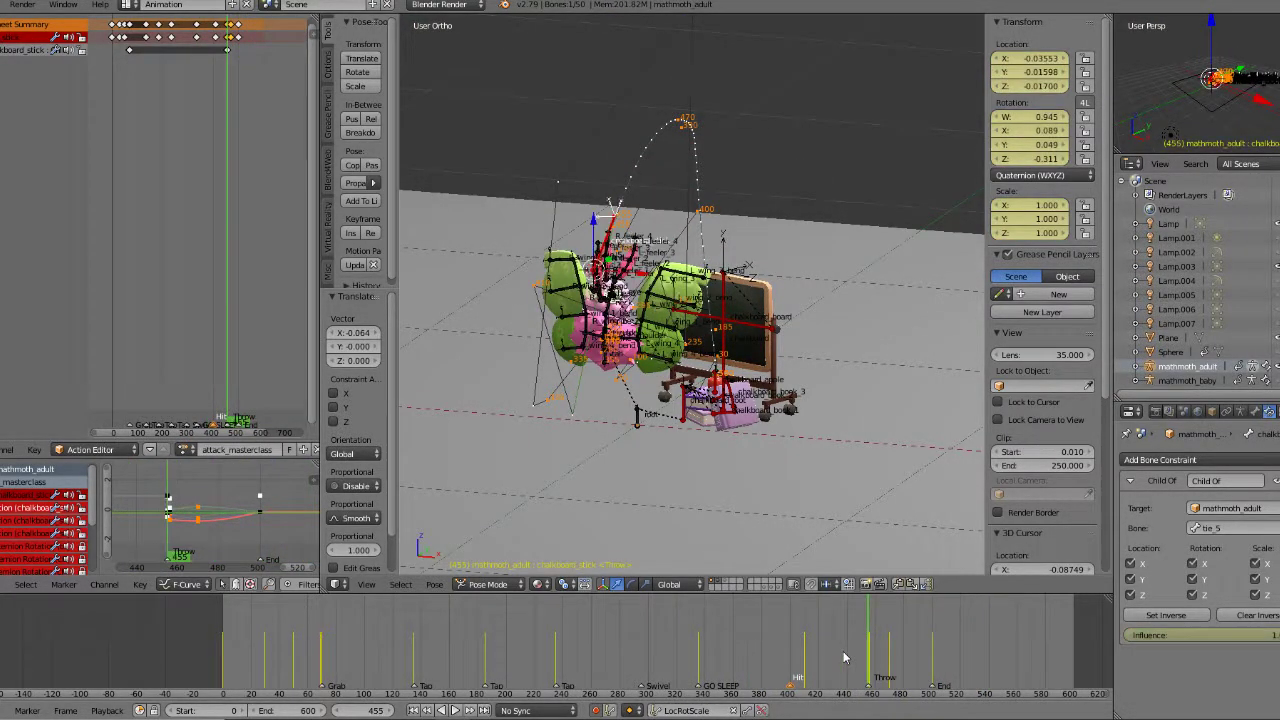
pyautogui.press('KP_1')
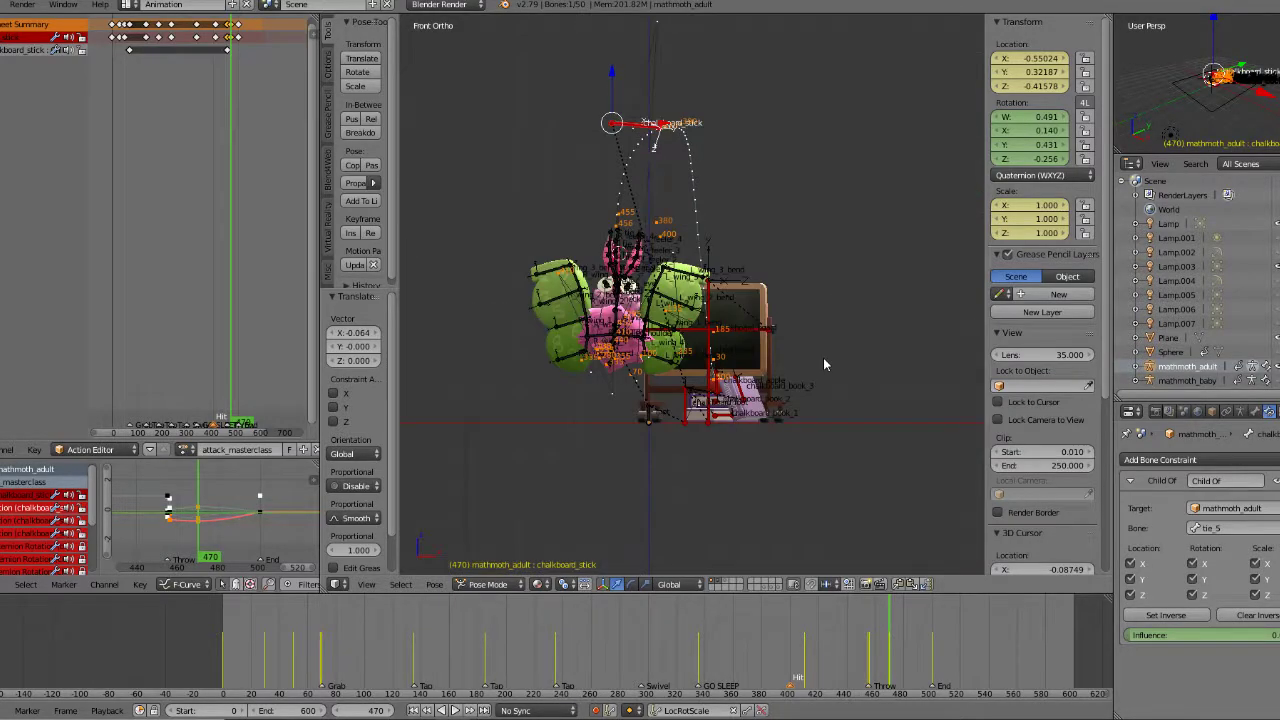
pyautogui.press('g')
pyautogui.press('z')
pyautogui.click(620, 44)
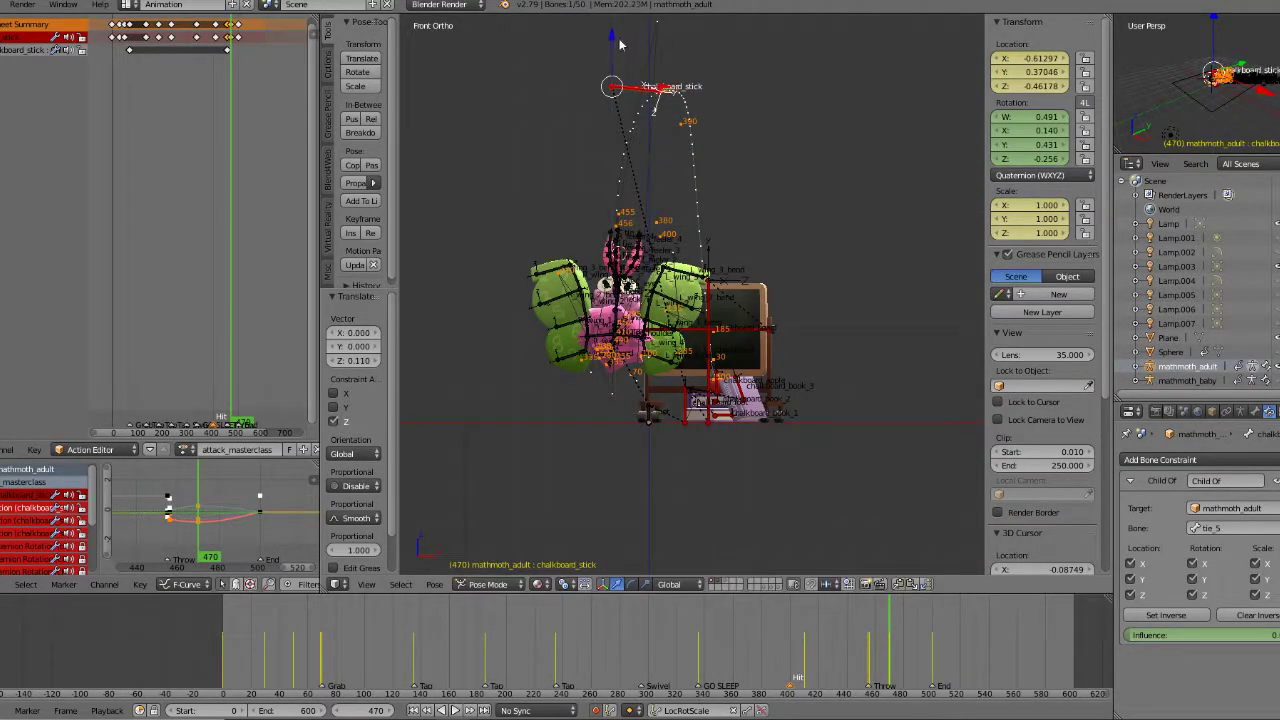
# Step: Play back the higher throw from frame 442 in front view, then go to the Throw keyframe at frame 456
pyautogui.keyDown('shift'); pyautogui.moveTo(732, 199); pyautogui.dragTo(720, 213, button='middle'); pyautogui.keyUp('shift')
pyautogui.click(850, 661)
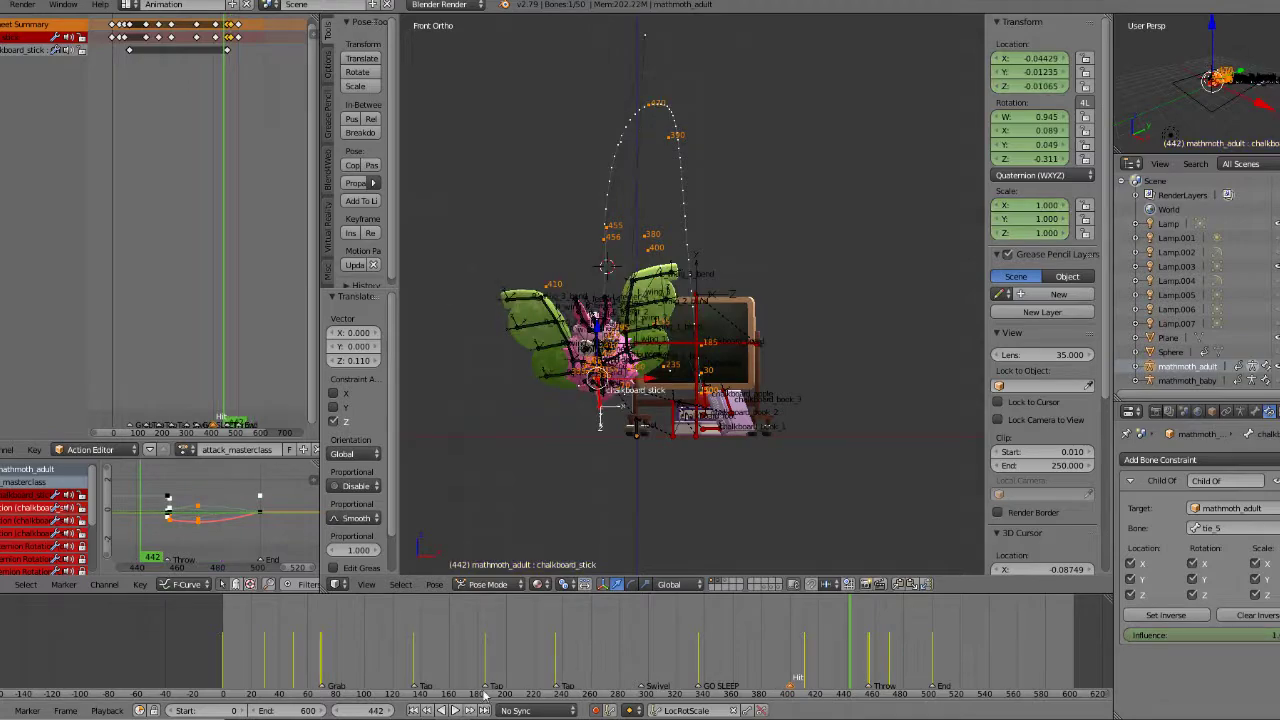
pyautogui.click(455, 710)
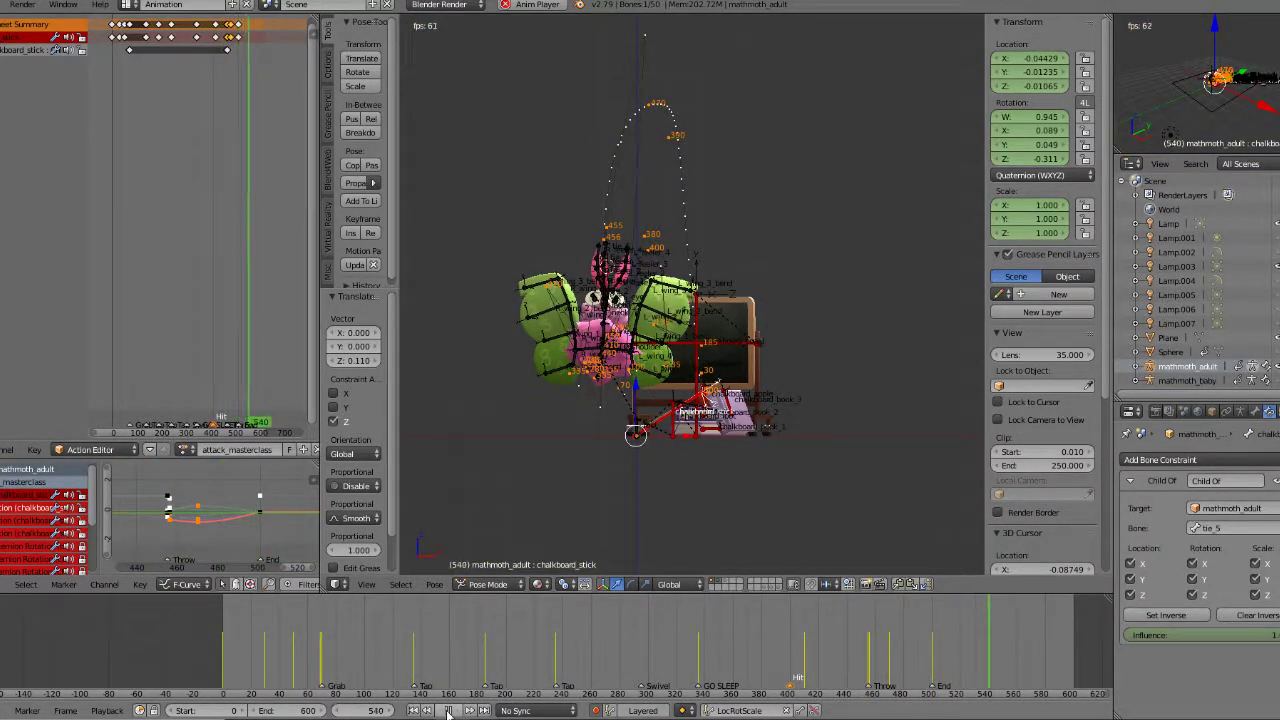
pyautogui.click(448, 712)
pyautogui.click(863, 647)
pyautogui.press('Up')
pyautogui.press('Up')
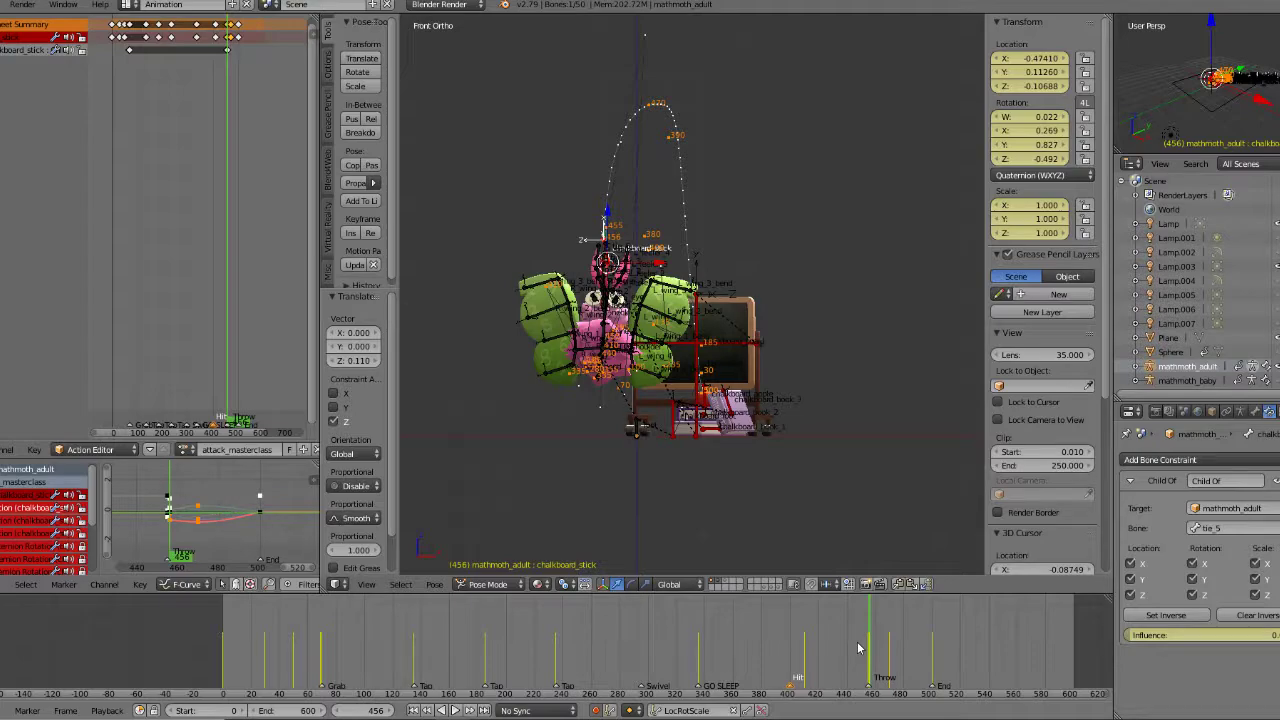
# Step: Play and scrub the throw between frames 445 and 513 in front and angled views to check the stick's arc
pyautogui.hotkey('alt', 'a')
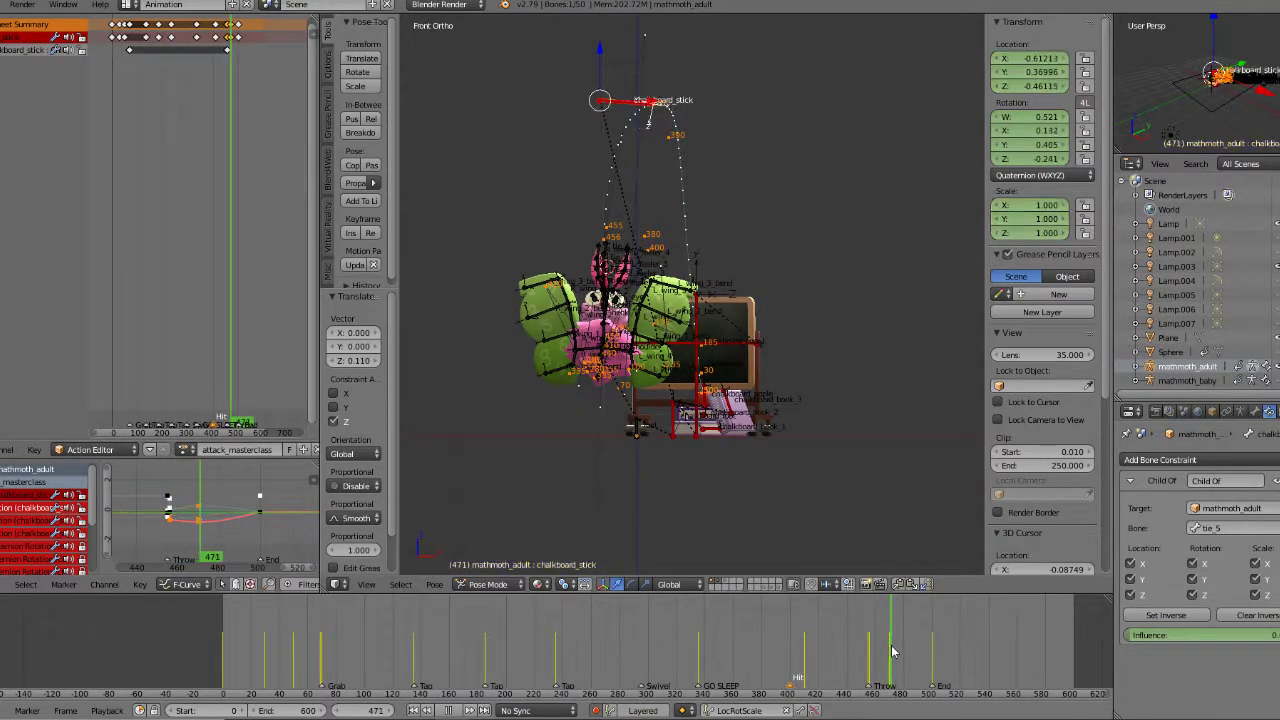
pyautogui.moveTo(924, 655); pyautogui.dragTo(890, 657)
pyautogui.moveTo(712, 323); pyautogui.dragTo(755, 362, button='middle')
pyautogui.press('KP_1')
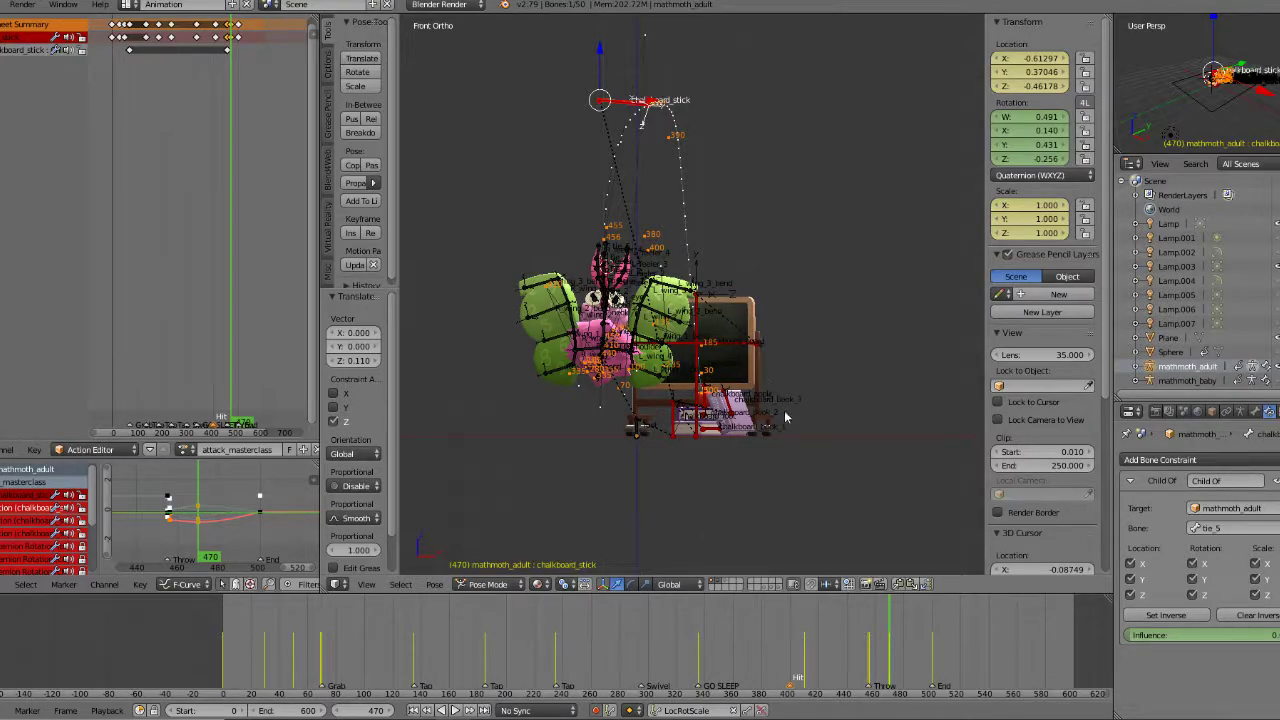
pyautogui.click(893, 638)
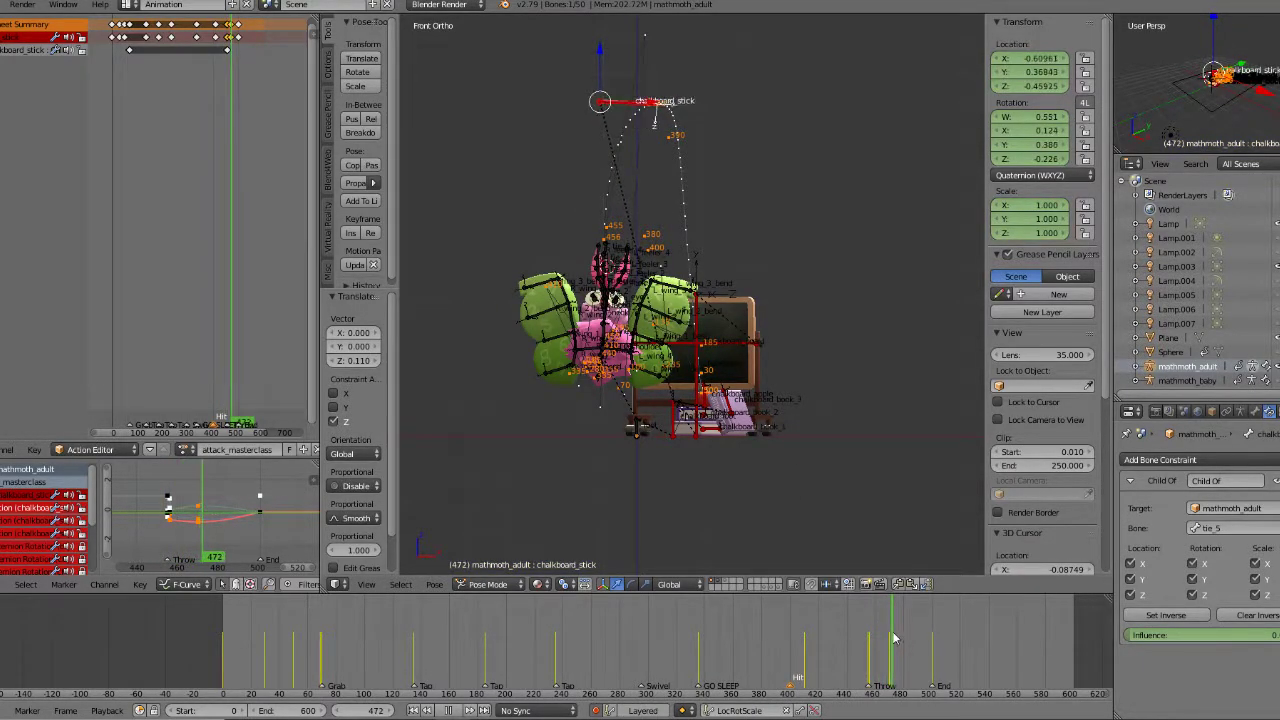
pyautogui.press('Escape')
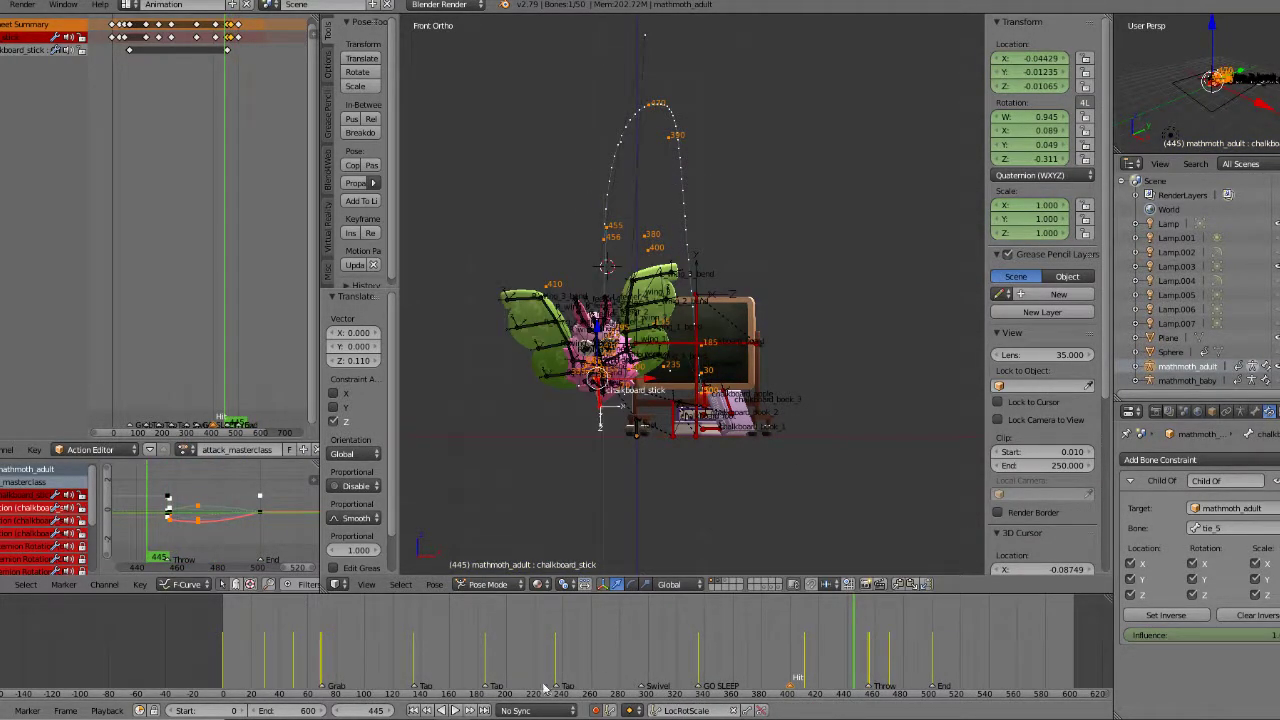
pyautogui.click(455, 710)
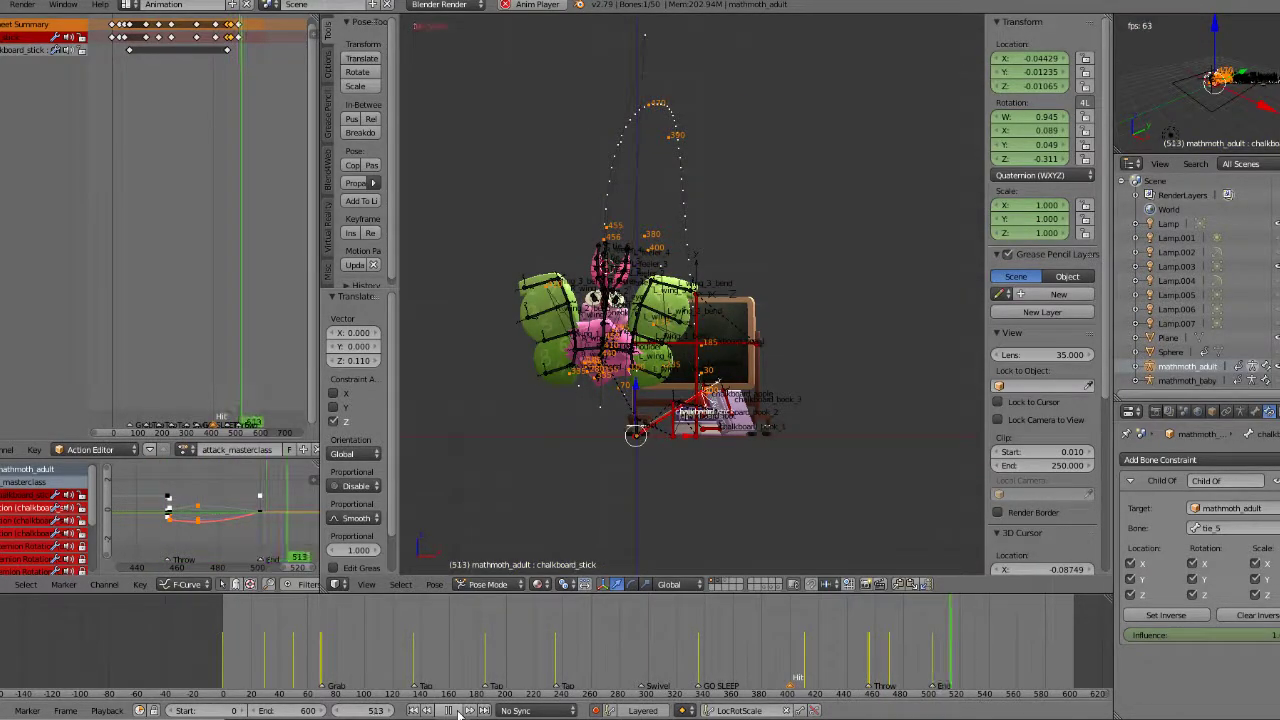
pyautogui.moveTo(846, 665); pyautogui.dragTo(881, 662)
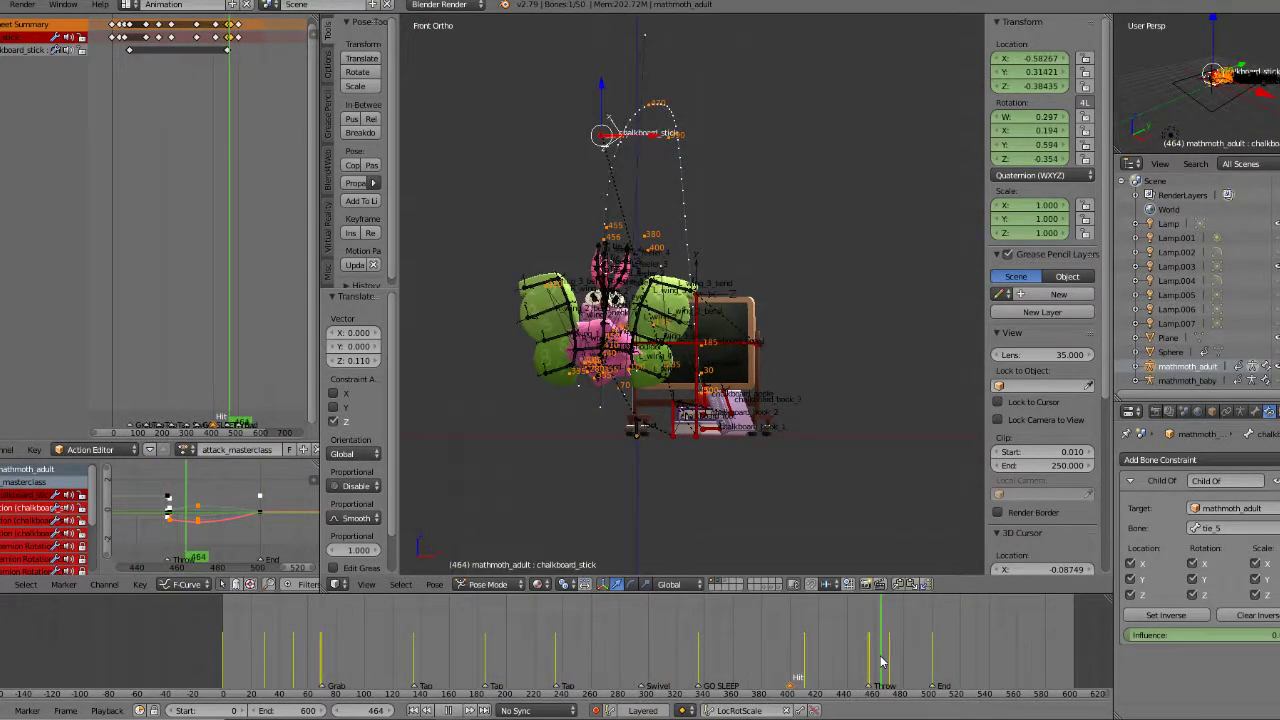
# Step: Clear the chalkboard_stick's motion path and recalculate it for frames 1 to 600 with the bake location set to Heads
pyautogui.click(356, 265)
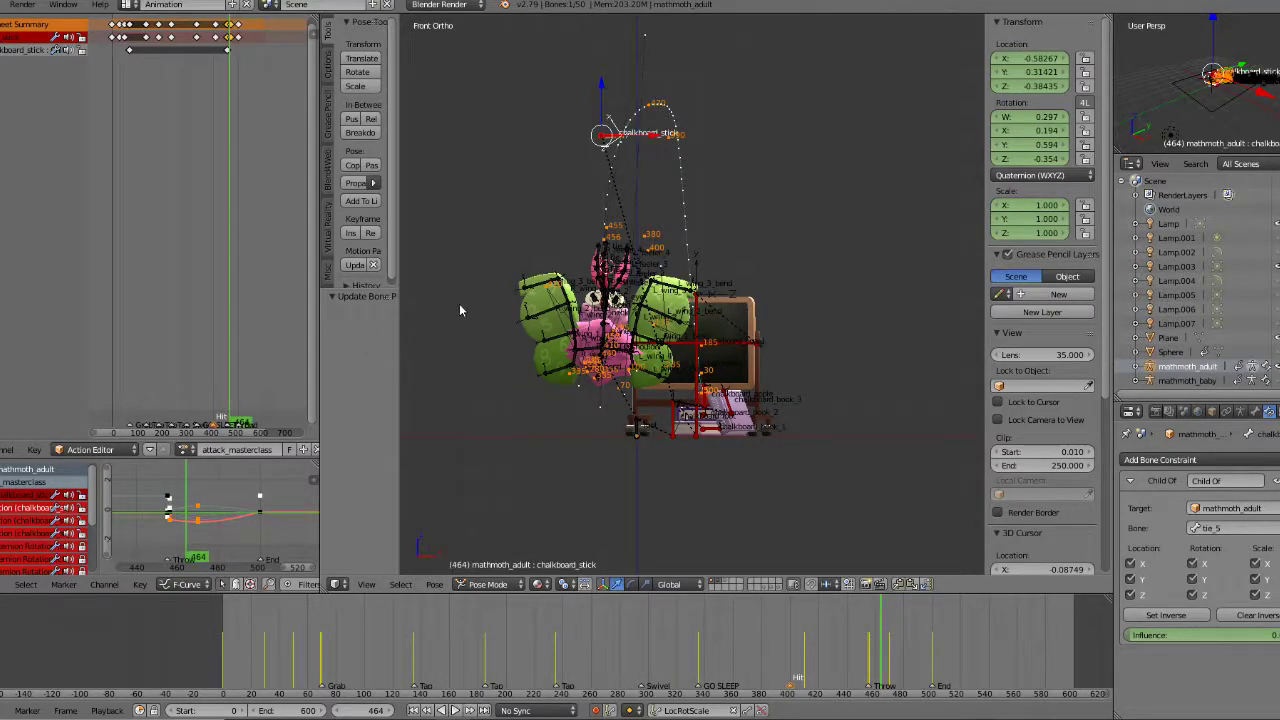
pyautogui.scroll(1, 504, 298)
pyautogui.scroll(-1, 502, 312)
pyautogui.click(375, 265)
pyautogui.click(360, 267)
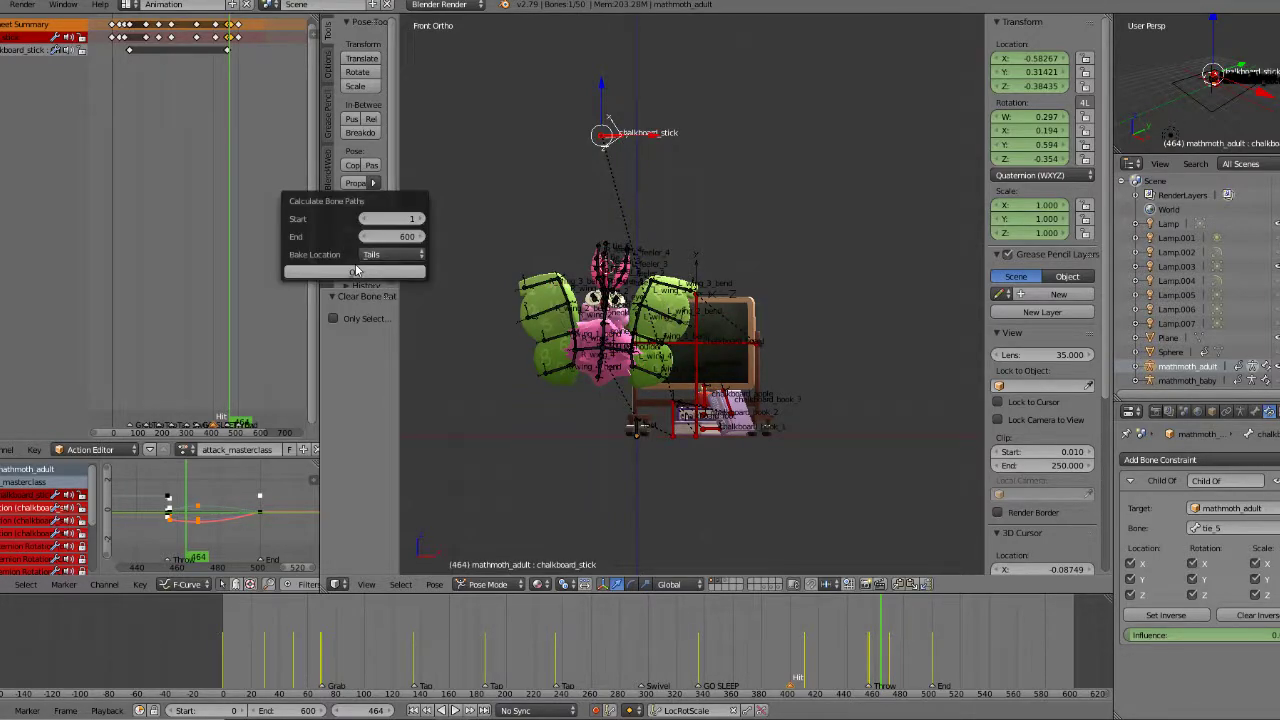
pyautogui.click(376, 254)
pyautogui.click(379, 256)
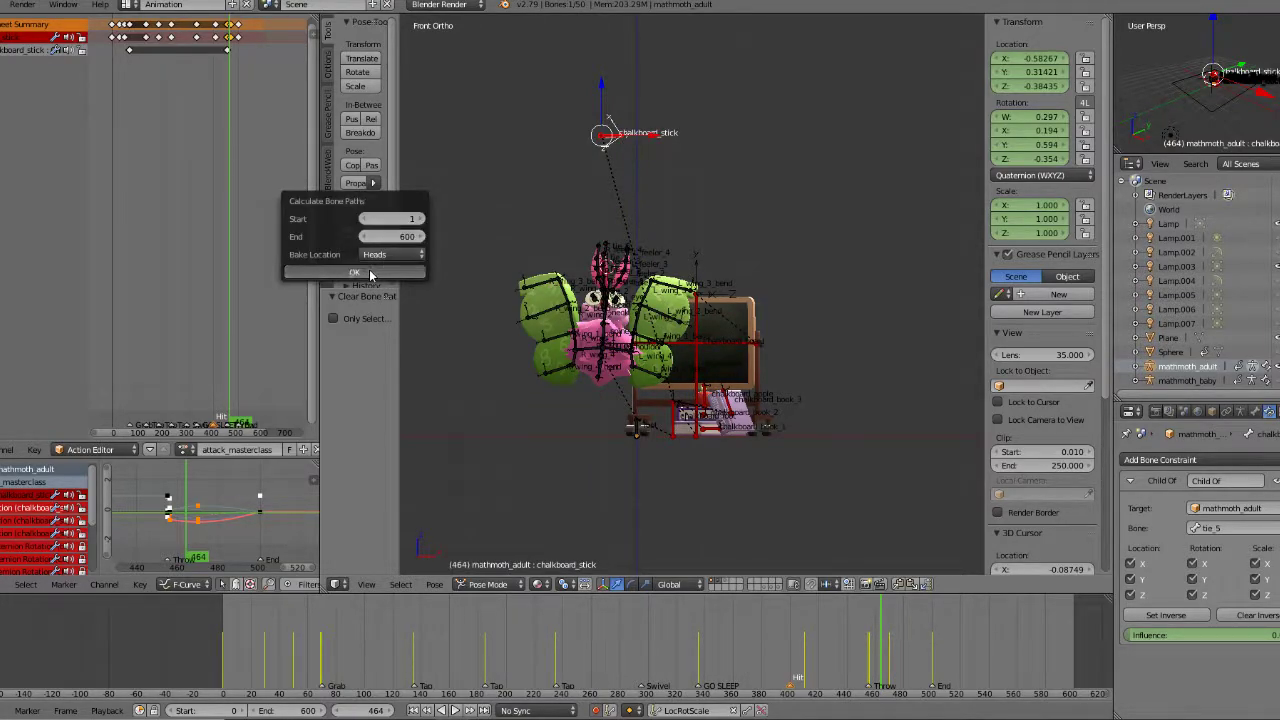
pyautogui.click(370, 273)
# Step: Scrub through the throw in an angled view to check the stick against its recalculated motion path
pyautogui.moveTo(680, 400); pyautogui.dragTo(570, 426, button='middle')
pyautogui.click(856, 656)
pyautogui.hotkey('alt', 'a')
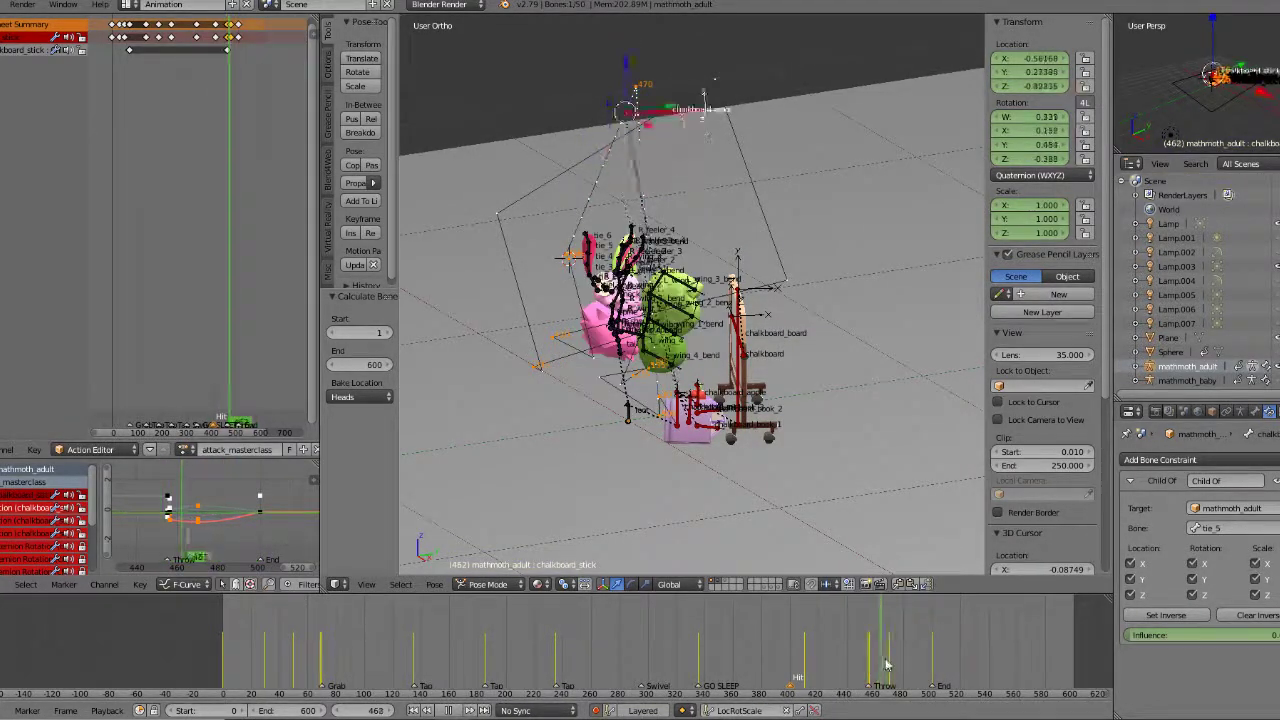
pyautogui.hotkey('alt', 'a')
# Step: In front view at frame 470, move the chalkboard_stick 0.036 and a further 0.024 along the global X axis
pyautogui.press('KP_1')
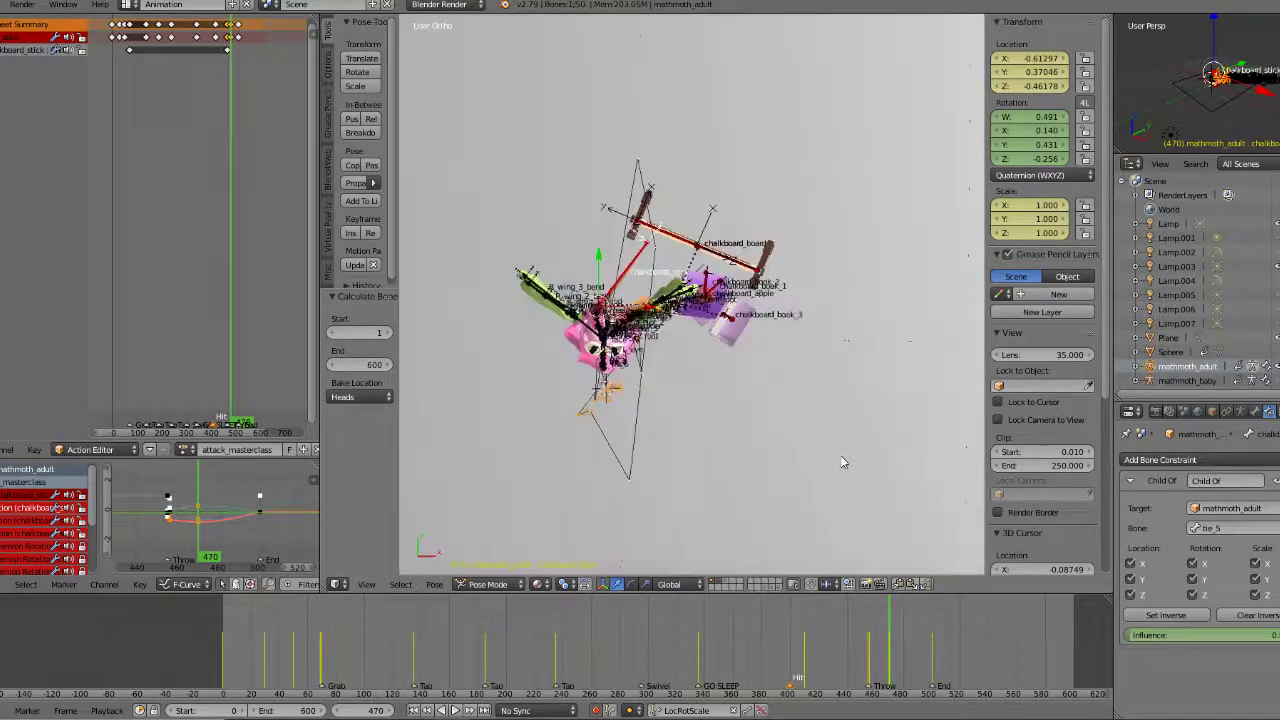
pyautogui.scroll(2, 673, 443)
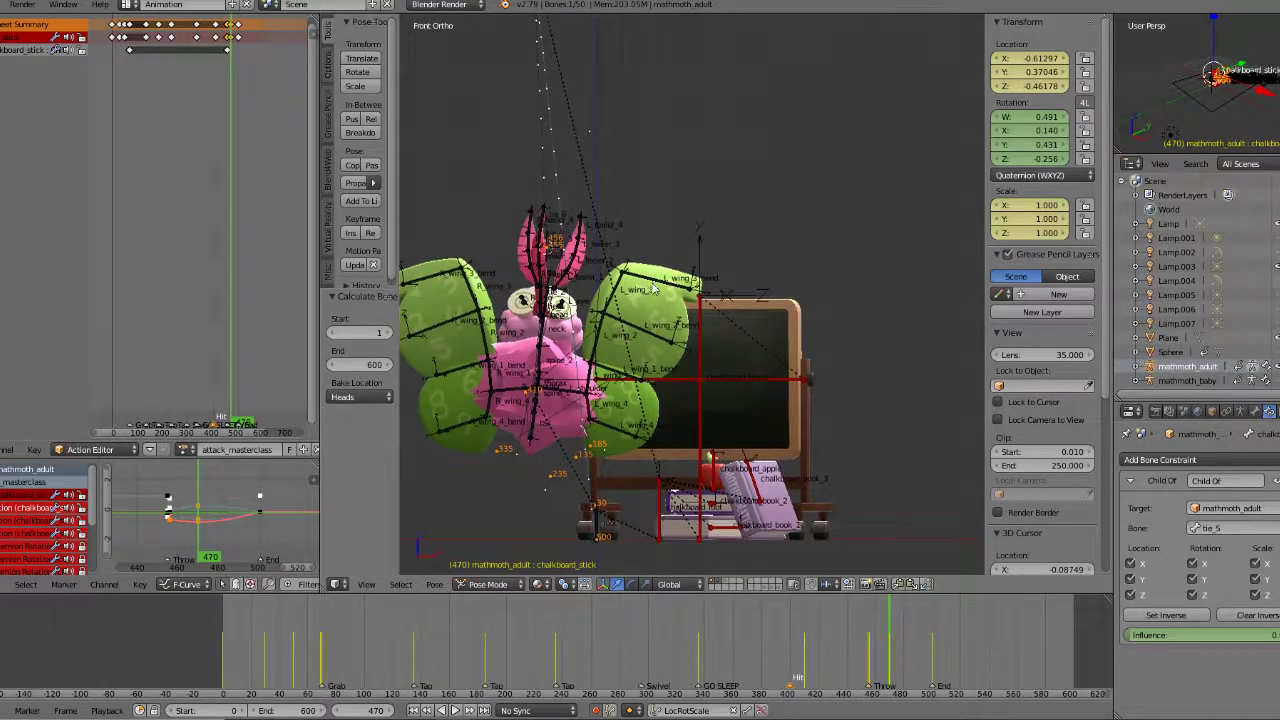
pyautogui.keyDown('shift'); pyautogui.moveTo(650, 280); pyautogui.dragTo(705, 455, button='middle'); pyautogui.keyUp('shift')
pyautogui.press('g')
pyautogui.press('x')
pyautogui.click(660, 137)
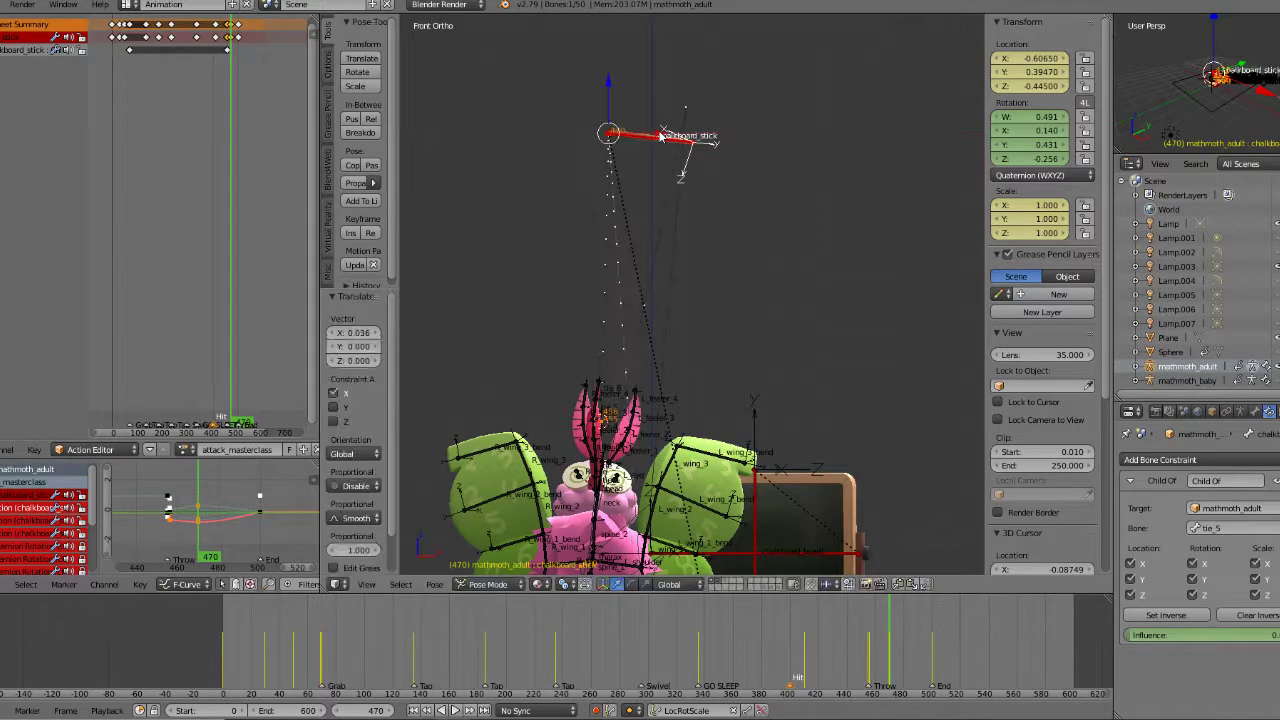
pyautogui.press('g')
pyautogui.press('x')
pyautogui.click(673, 137)
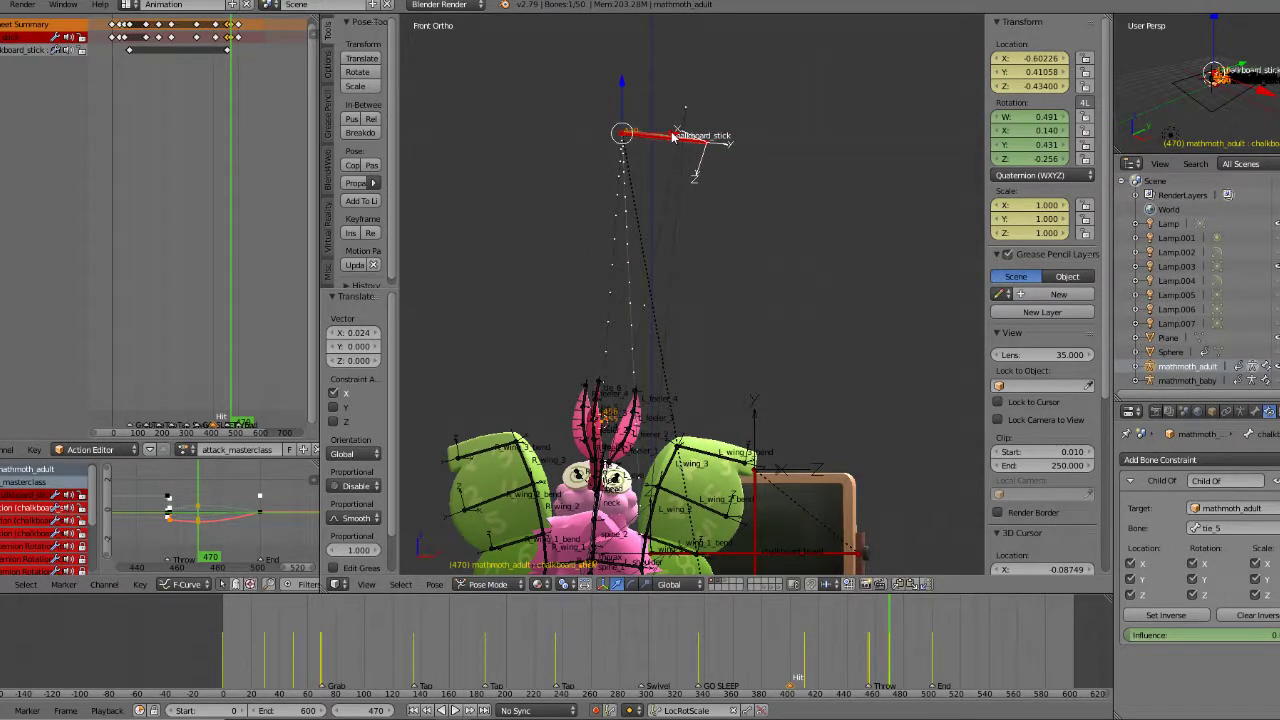
# Step: Scrub and play back the throw in front view to check the shifted stick, ending at frame 470
pyautogui.hotkey('alt', 'a')
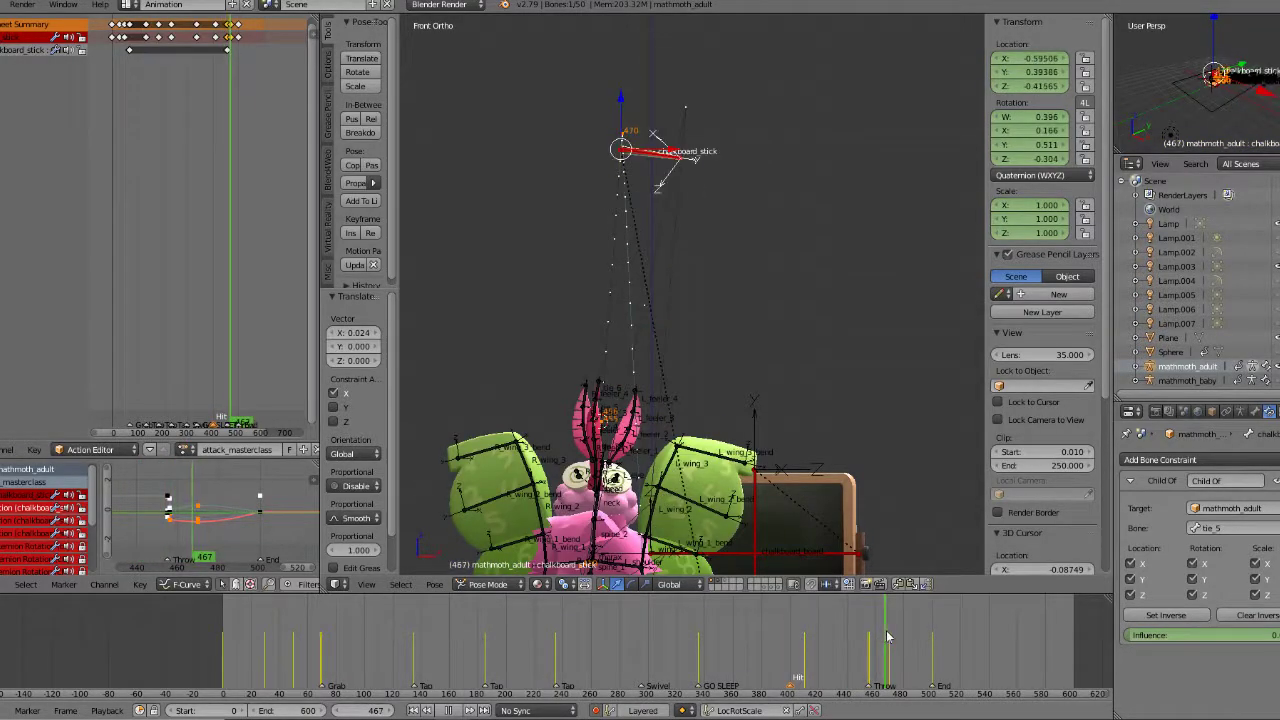
pyautogui.press('Escape')
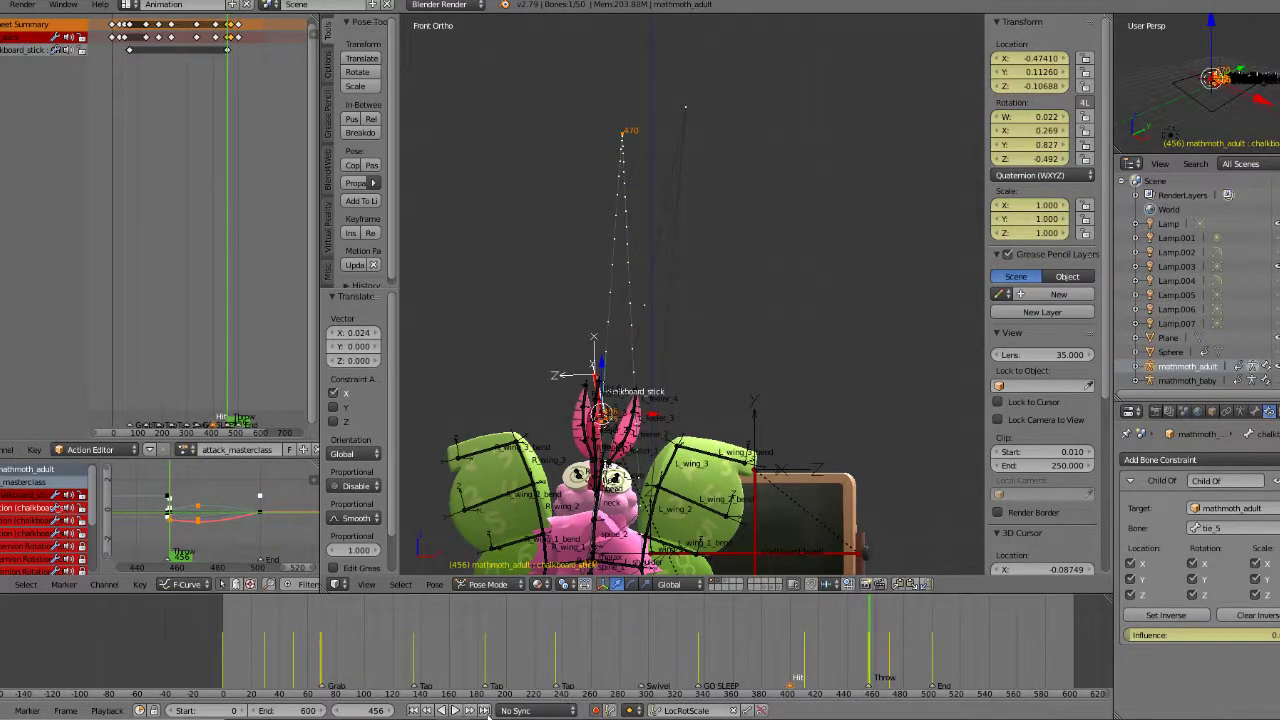
pyautogui.click(455, 710)
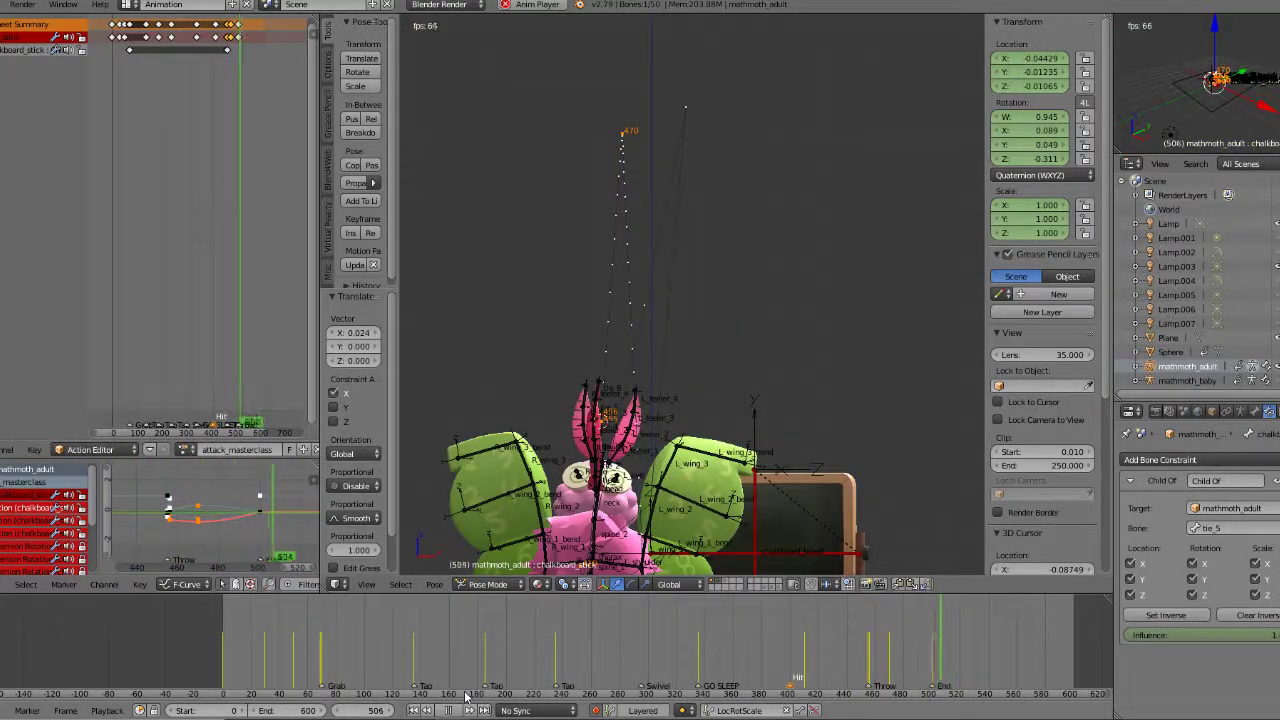
pyautogui.press('Escape')
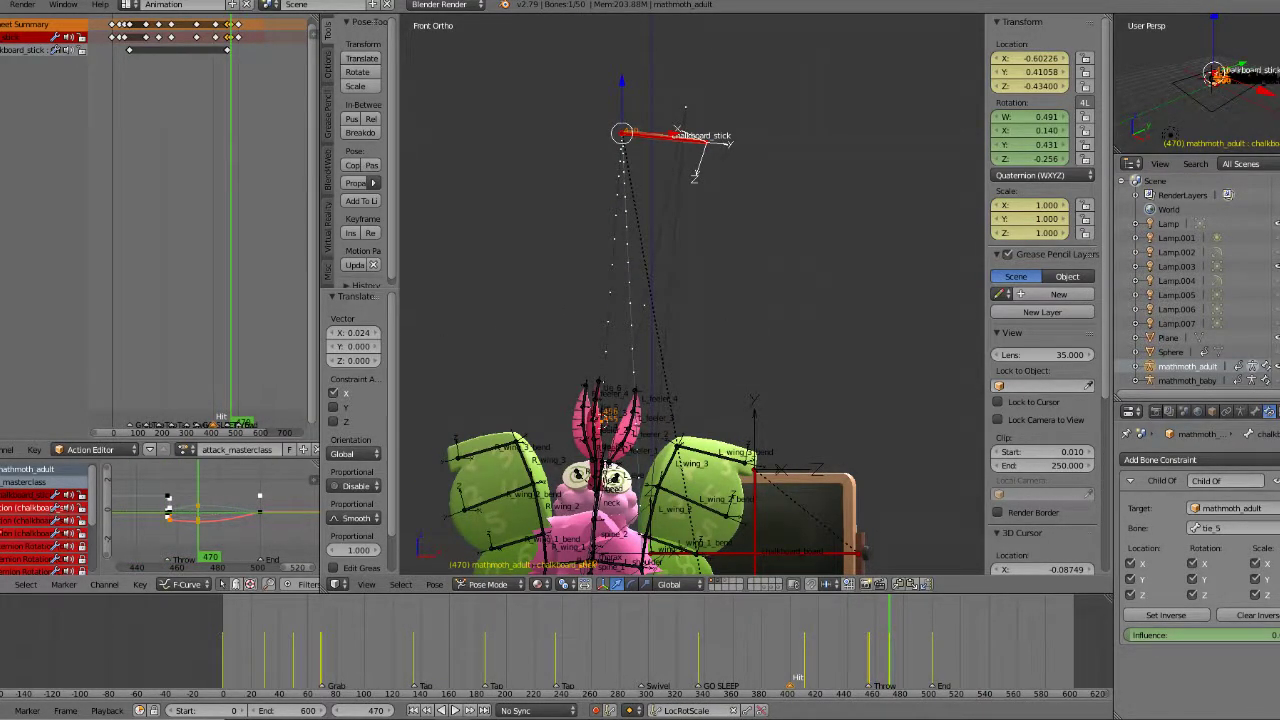
# Step: Try deleting the stick's X Location key at frame 470, scrub through the throw, and undo the deletion
pyautogui.press('x')
pyautogui.click(200, 524)
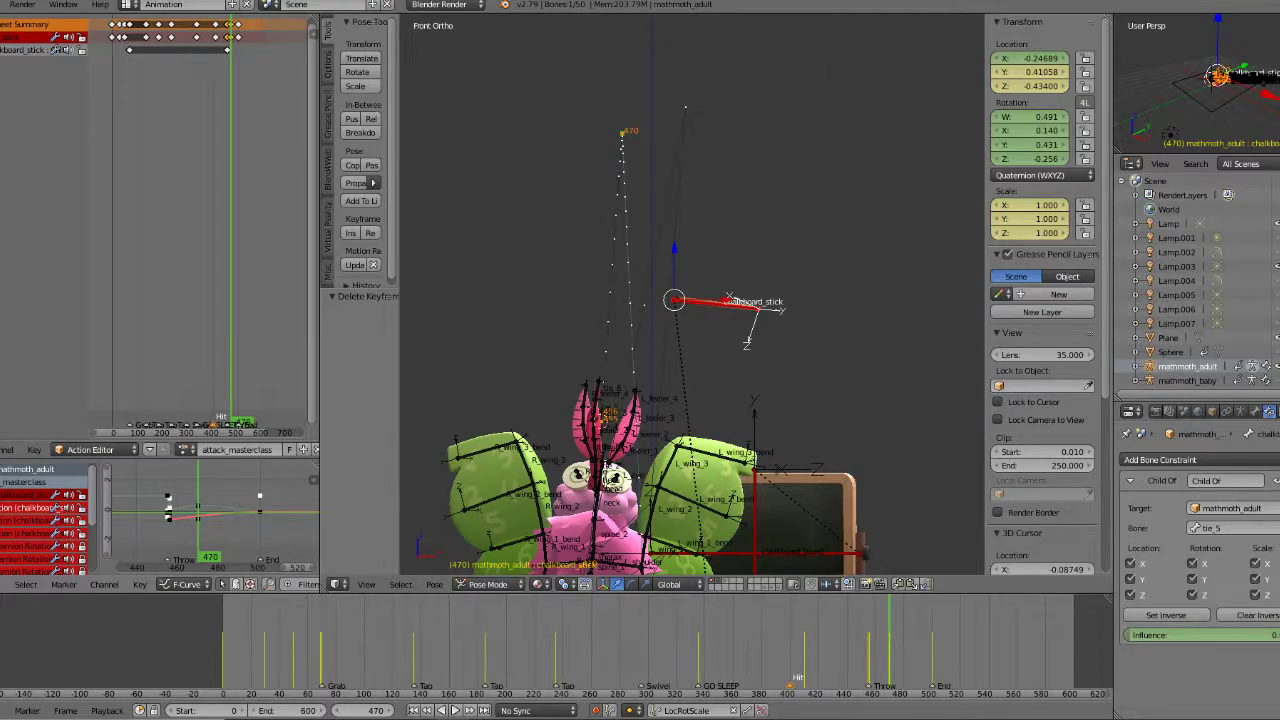
pyautogui.moveTo(815, 641); pyautogui.dragTo(891, 637)
pyautogui.hotkey('ctrl', 'z')
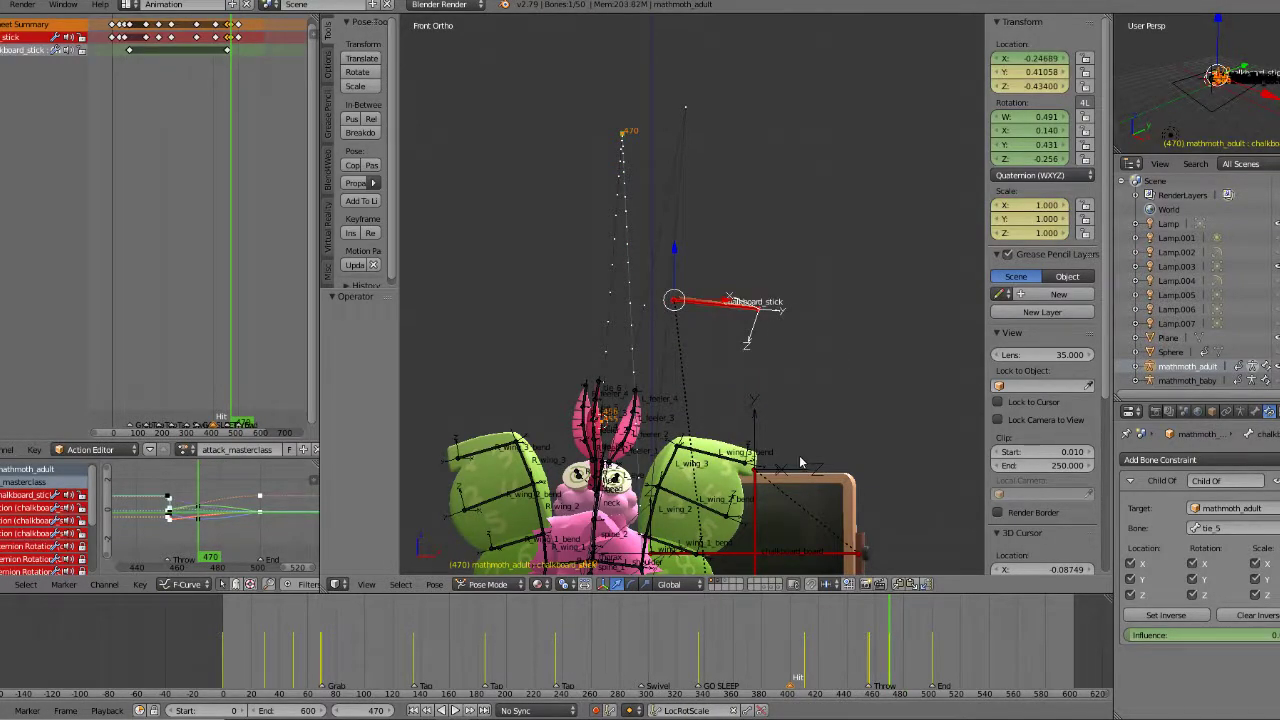
pyautogui.hotkey('ctrl', 'z')
# Step: Set the transform orientation to Local and scrub to about frame 478 to compare the stick's axes with its location curves
pyautogui.moveTo(843, 654); pyautogui.dragTo(902, 652)
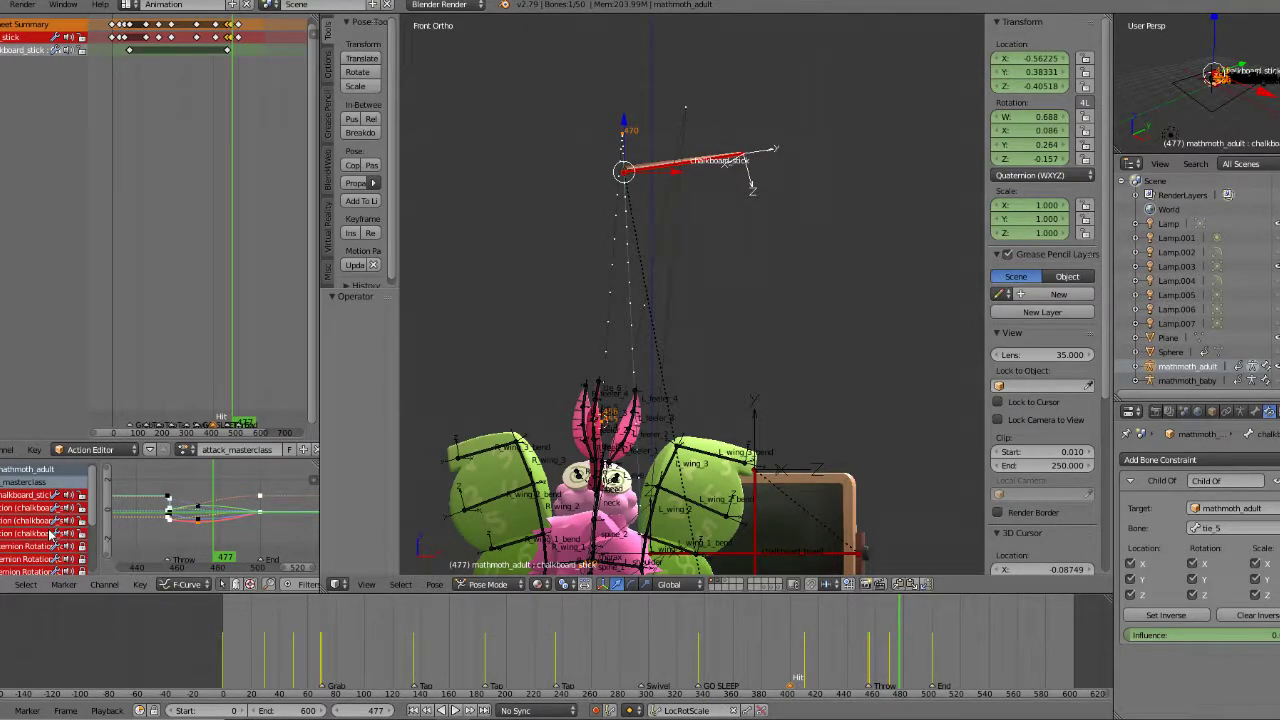
pyautogui.click(10, 508)
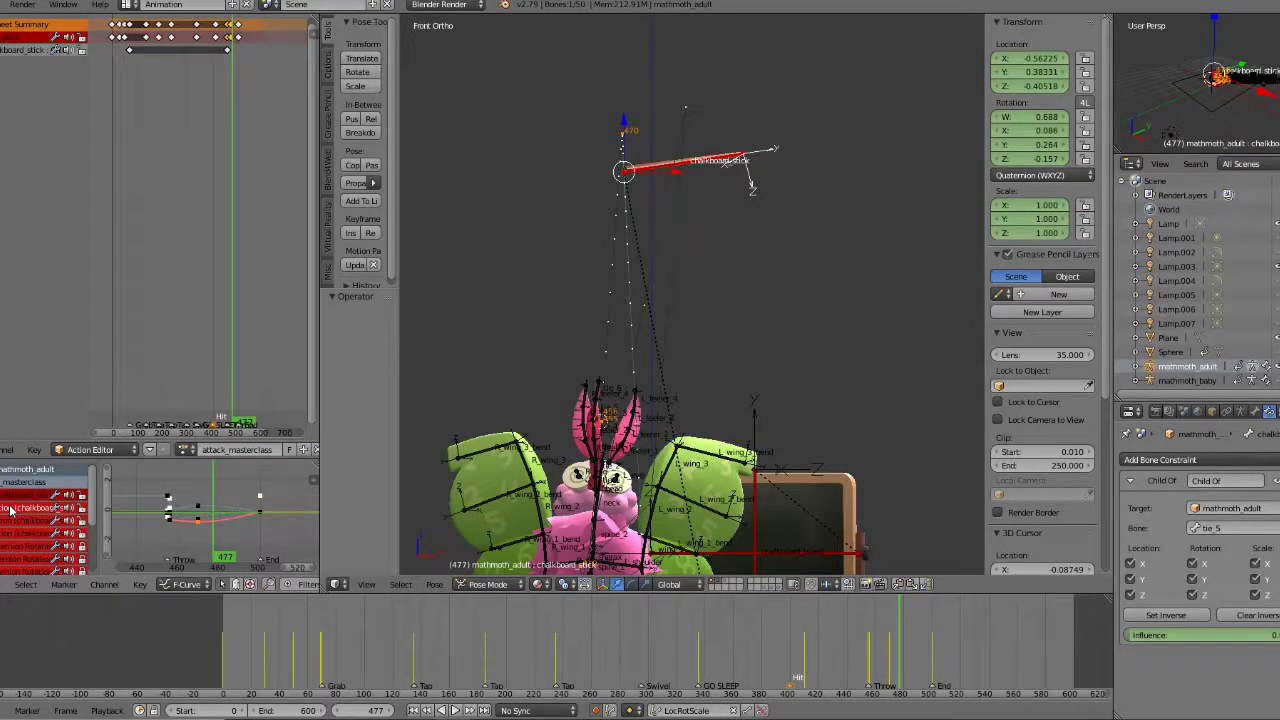
pyautogui.click(669, 584)
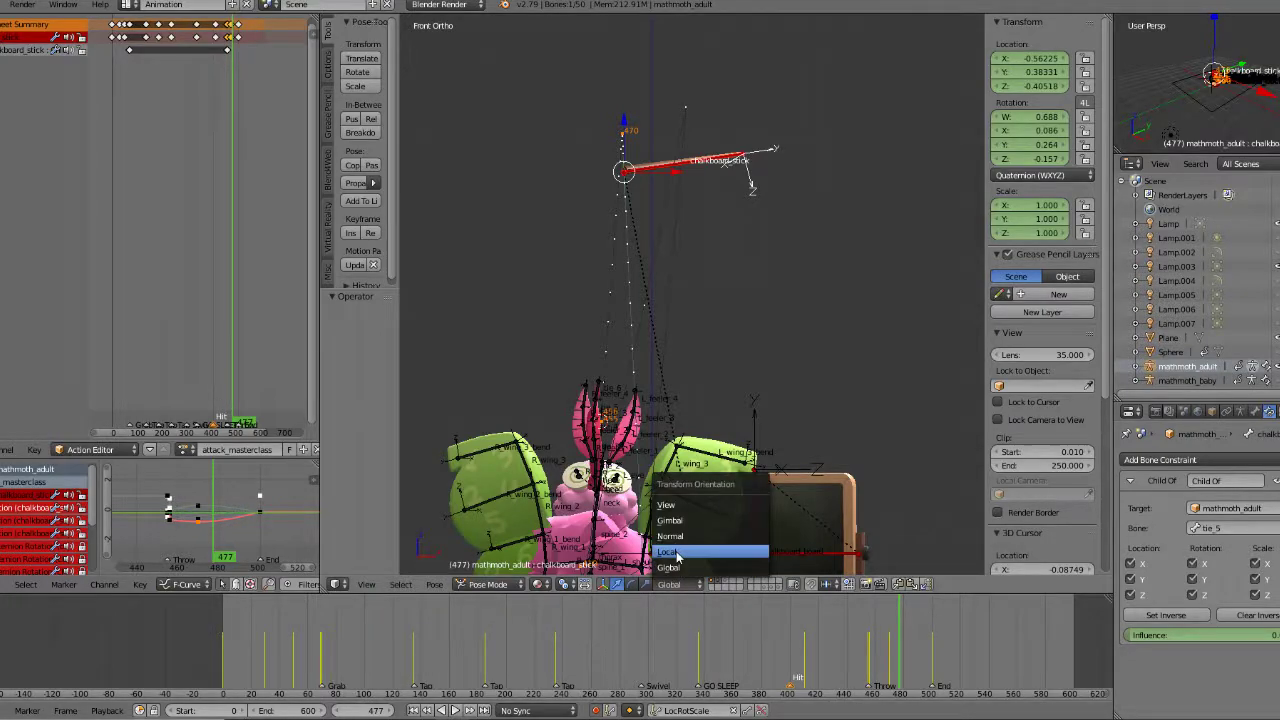
pyautogui.click(668, 552)
pyautogui.moveTo(872, 654); pyautogui.dragTo(901, 654)
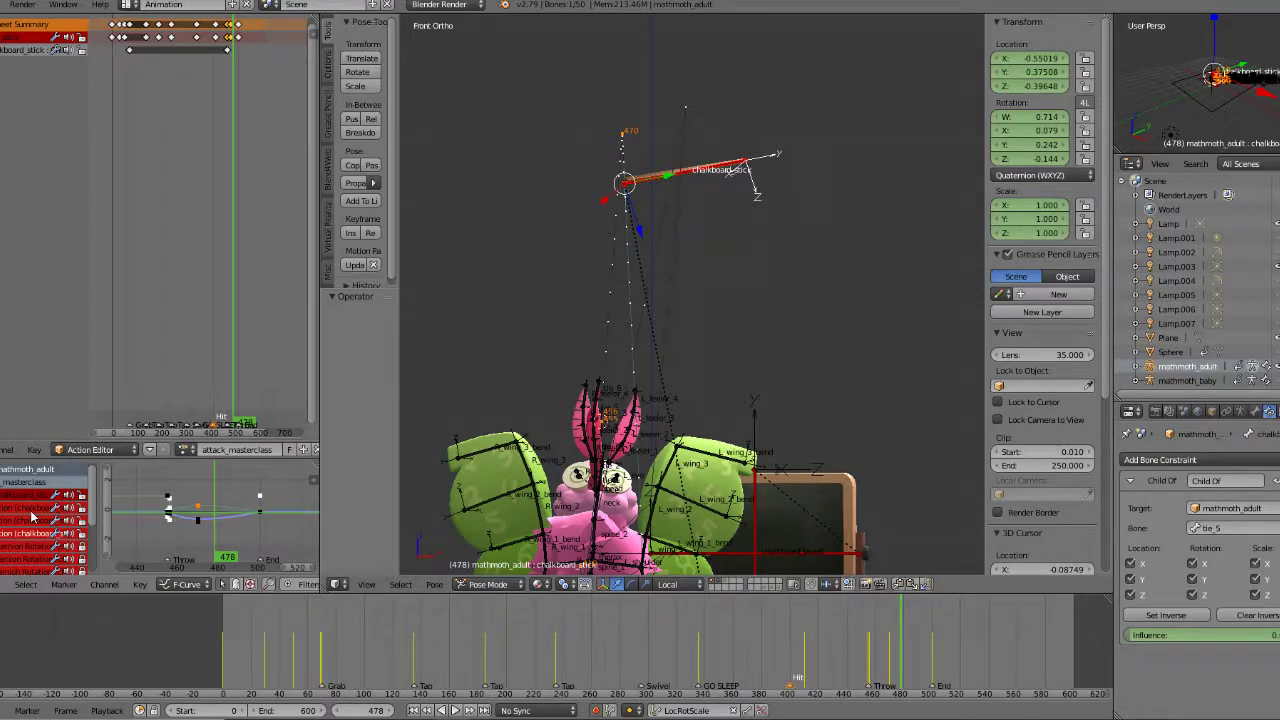
# Step: Try deleting the stick's Y Location key at frame 470, scrub through the throw, and undo the deletion
pyautogui.press('x')
pyautogui.click(202, 505)
pyautogui.moveTo(835, 642); pyautogui.dragTo(899, 636)
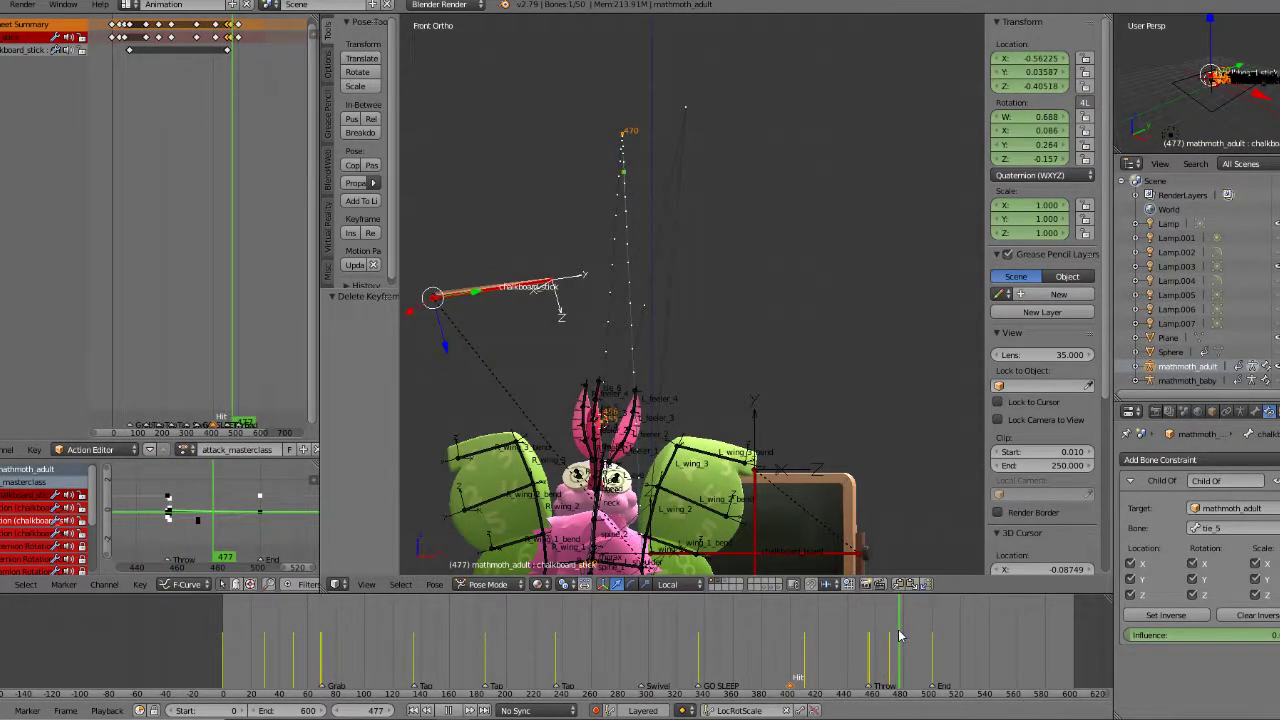
pyautogui.click(224, 521)
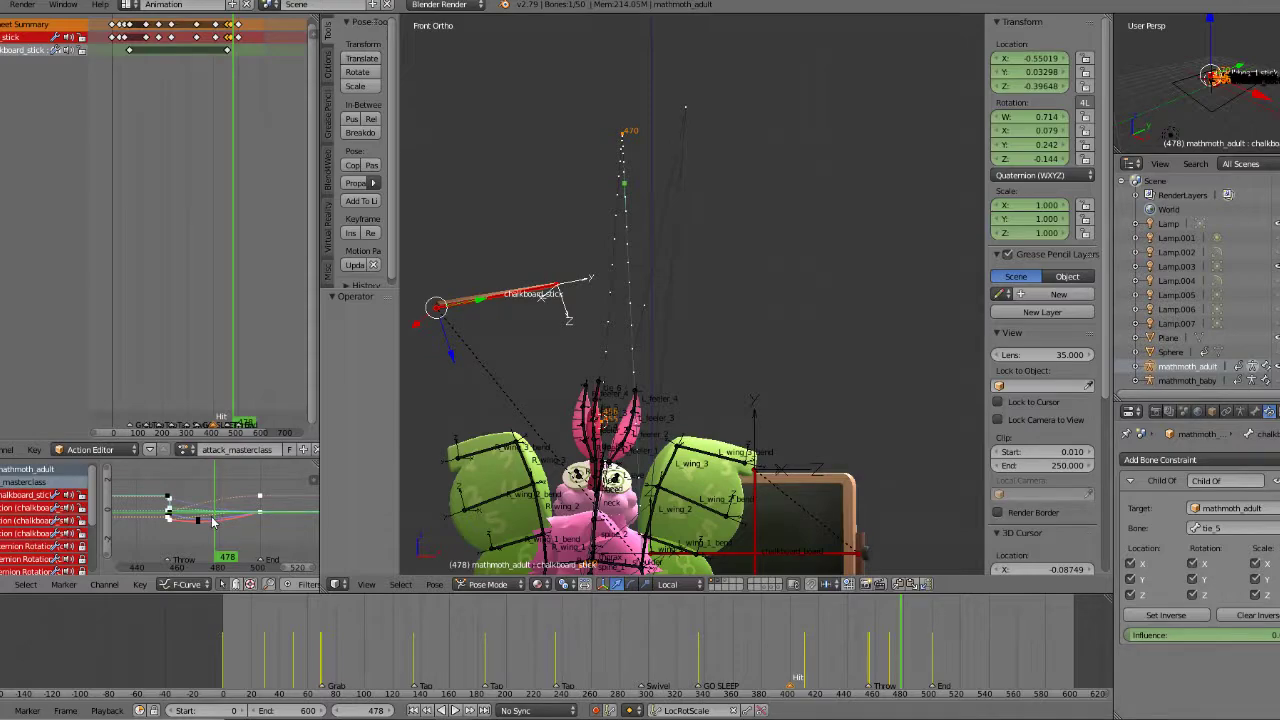
pyautogui.hotkey('alt', 'a')
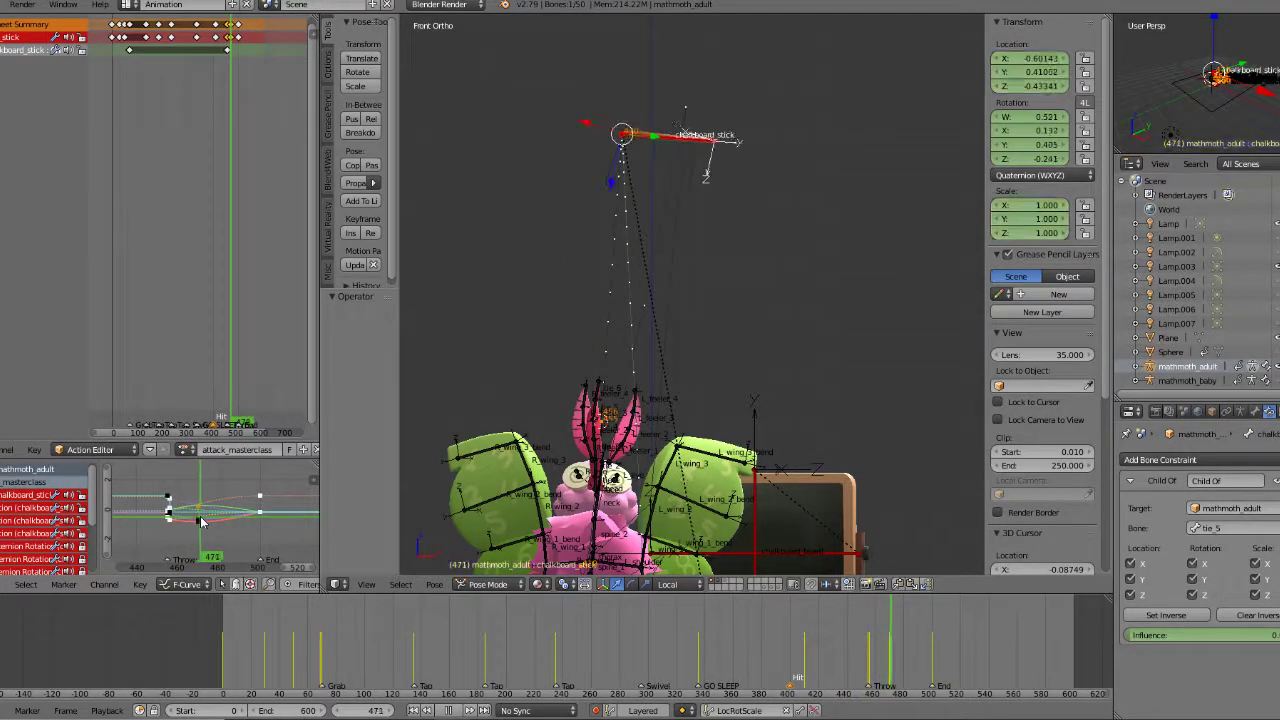
# Step: Set the transform orientation back to Global and move the chalkboard_stick 0.002 along X at frame 470
pyautogui.hotkey('alt', 'a')
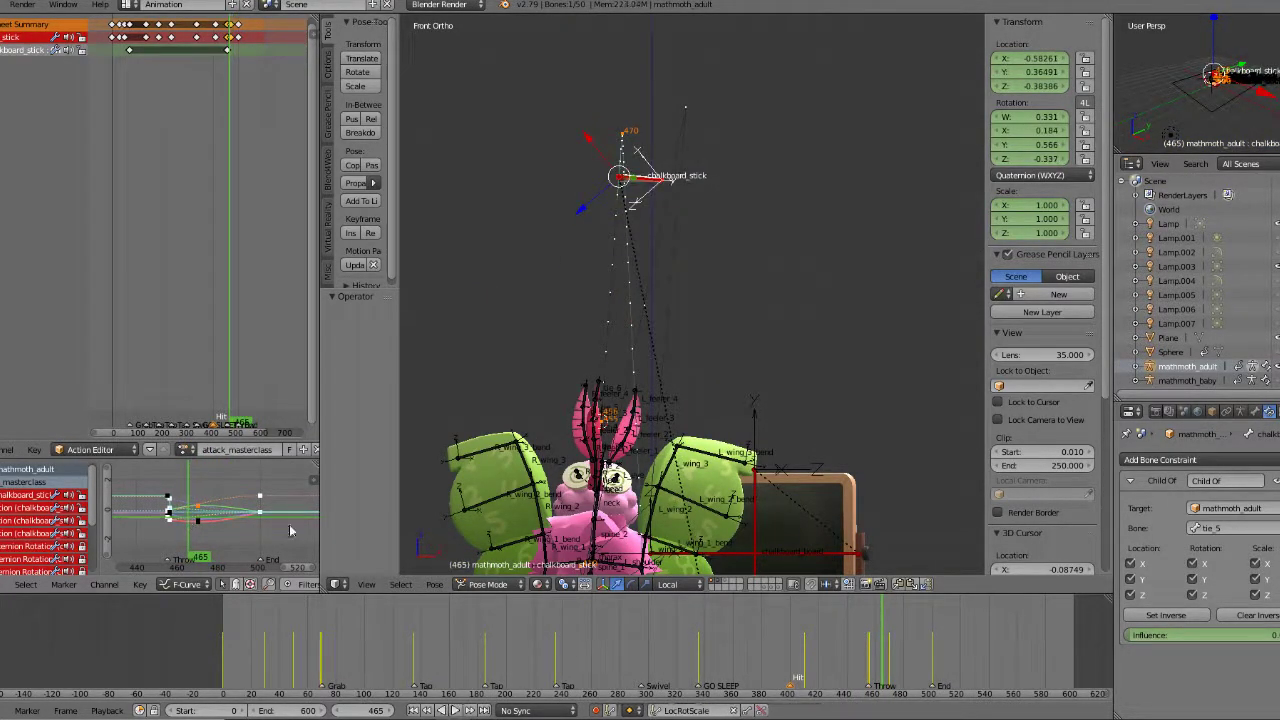
pyautogui.press('Up')
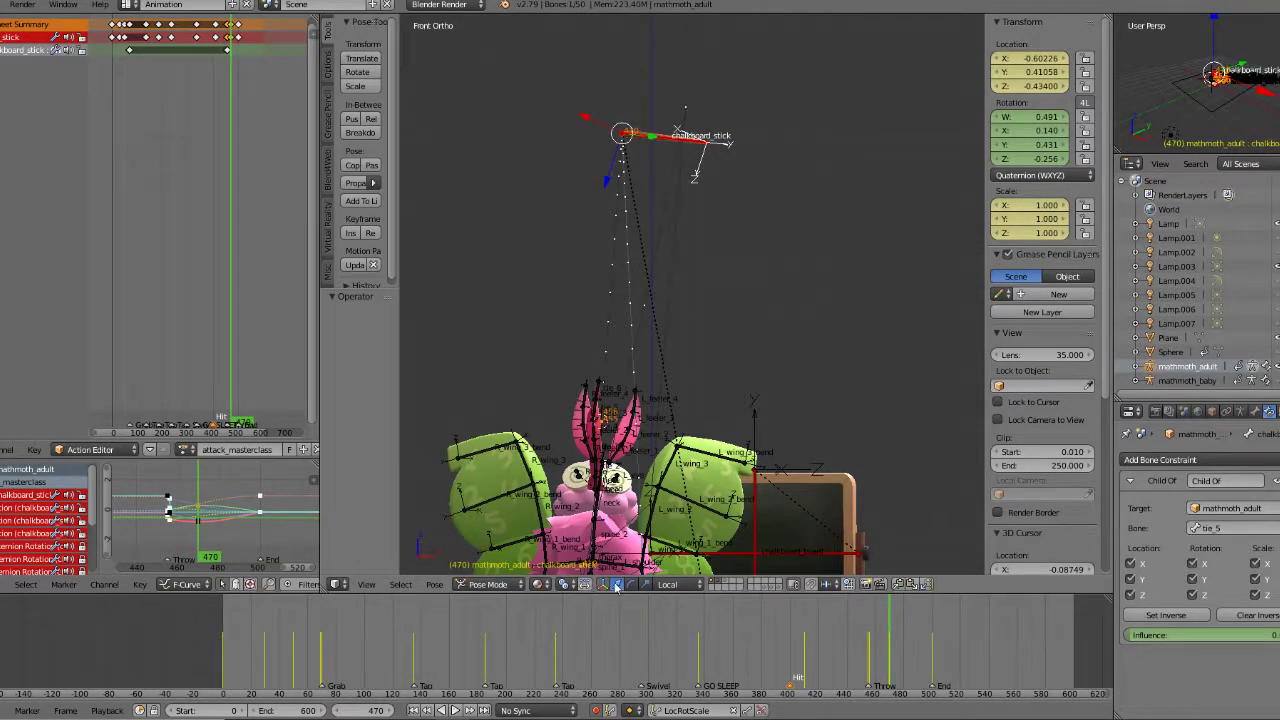
pyautogui.click(665, 585)
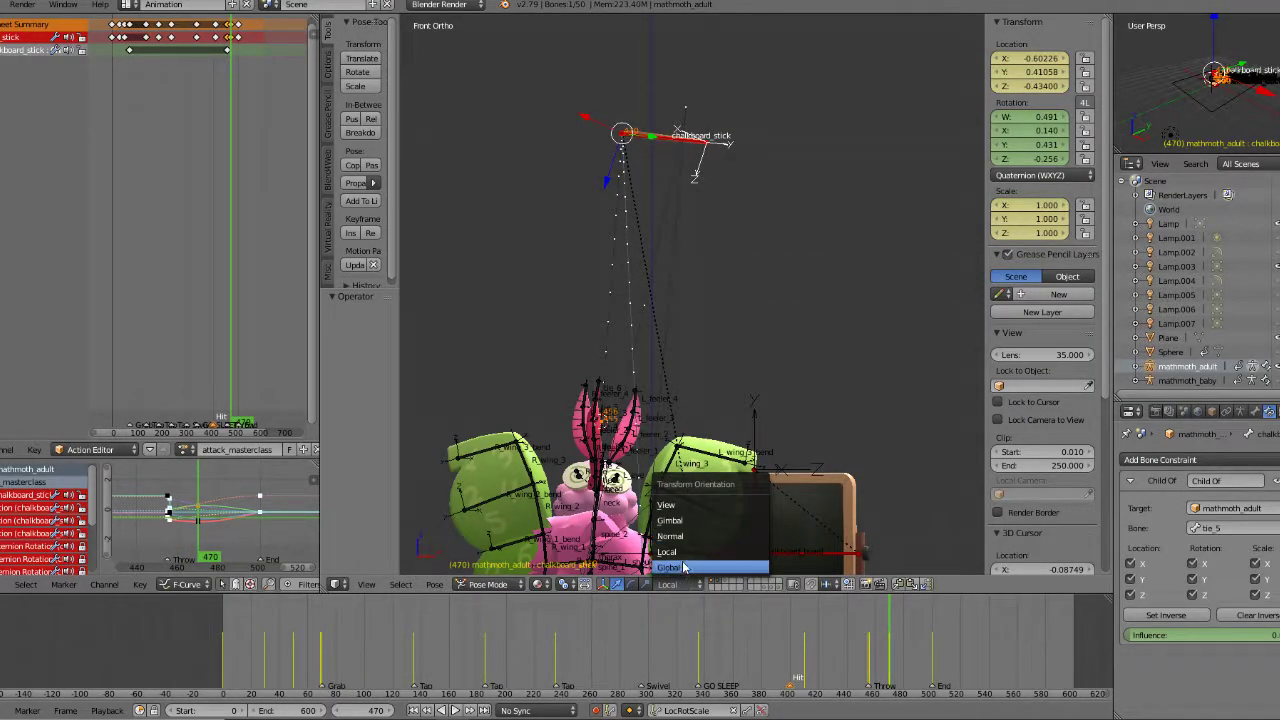
pyautogui.click(668, 567)
pyautogui.moveTo(675, 139); pyautogui.dragTo(678, 139)
pyautogui.scroll(-3, 724, 270)
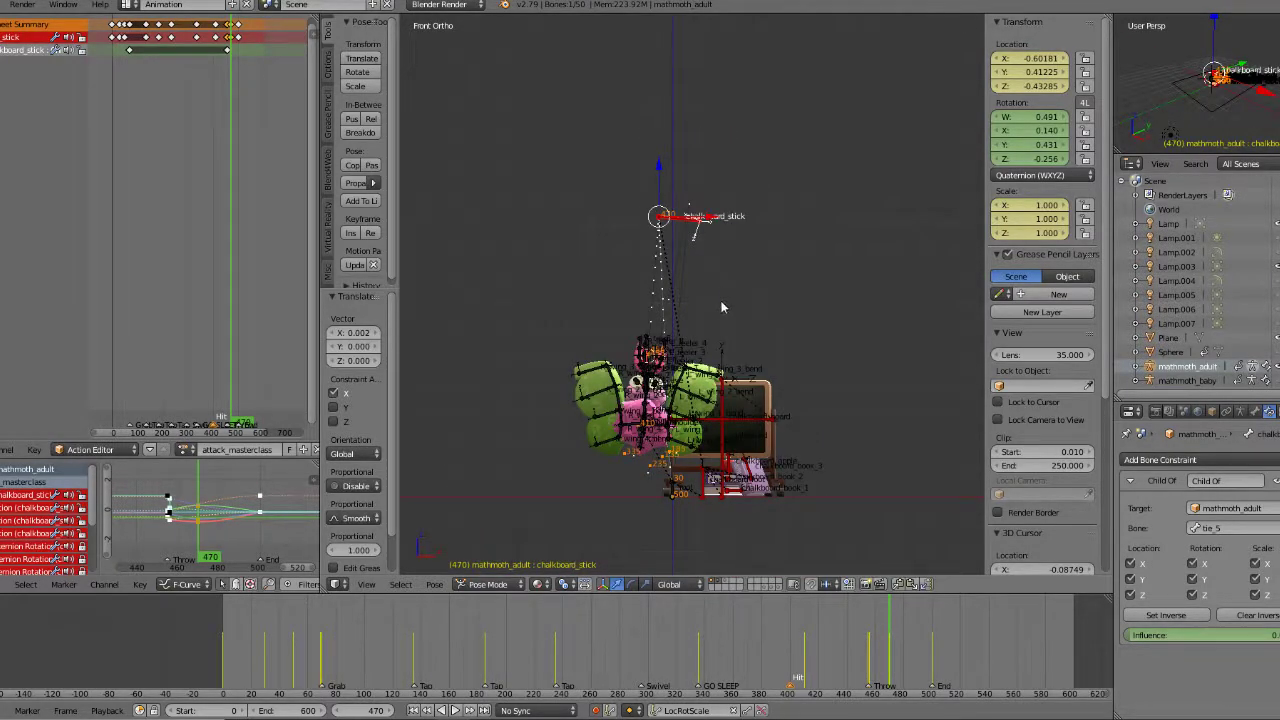
pyautogui.scroll(5, 648, 374)
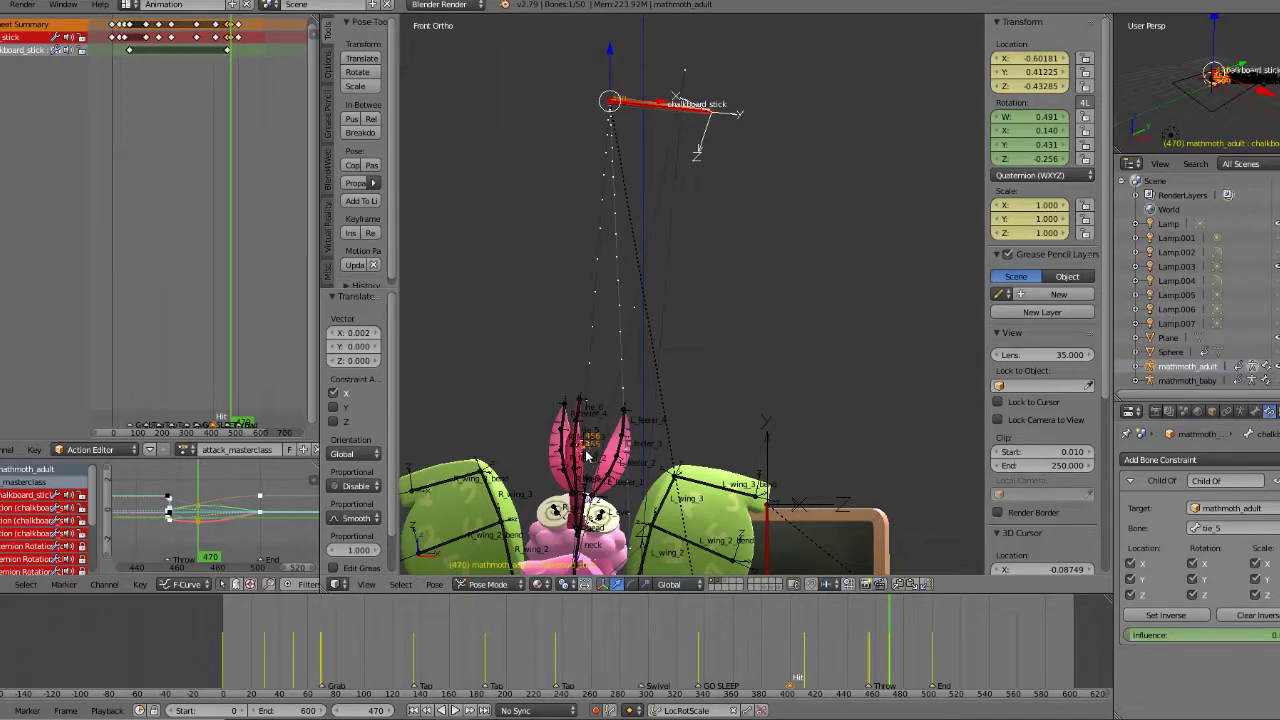
# Step: Play the throw from about frame 424 in front and angled views to check the stick's motion
pyautogui.moveTo(824, 652); pyautogui.dragTo(701, 679)
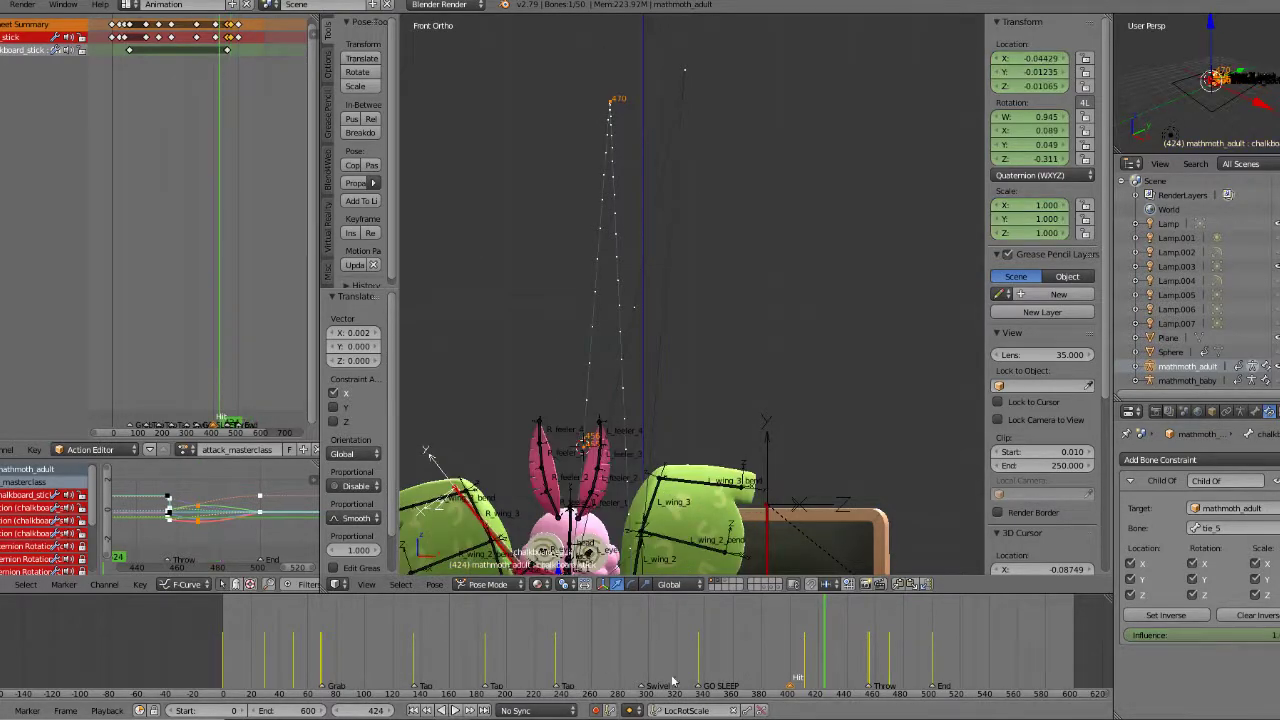
pyautogui.click(457, 709)
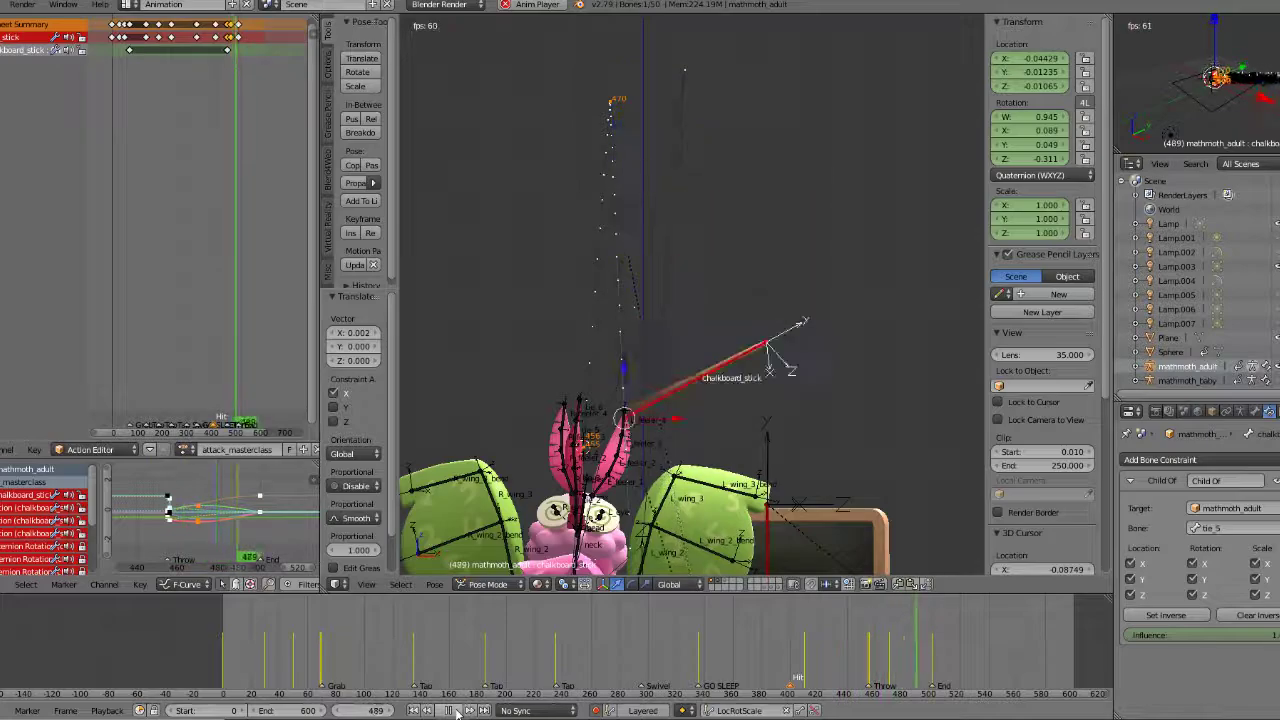
pyautogui.click(786, 654)
pyautogui.scroll(-5, 766, 400)
pyautogui.moveTo(766, 400); pyautogui.dragTo(719, 424, button='middle')
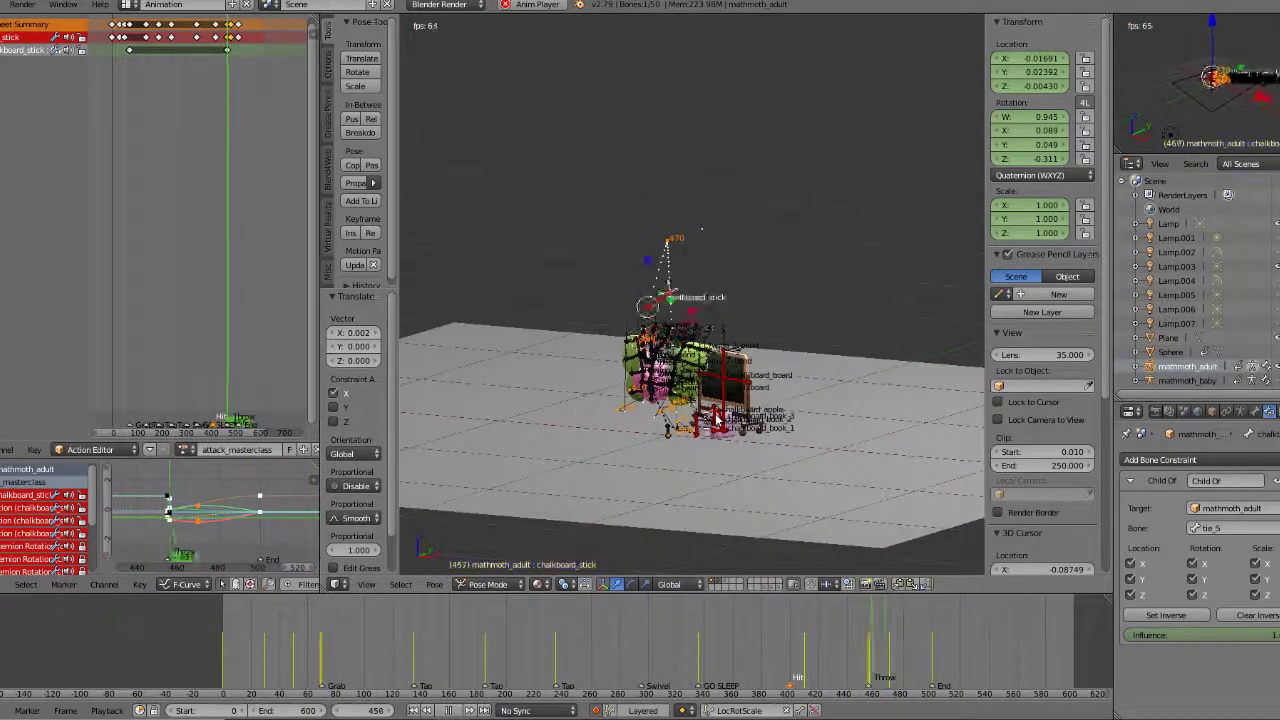
# Step: Play the throw from about frame 425 and scrub to frame 470 to inspect the stick's path from the front
pyautogui.click(824, 626)
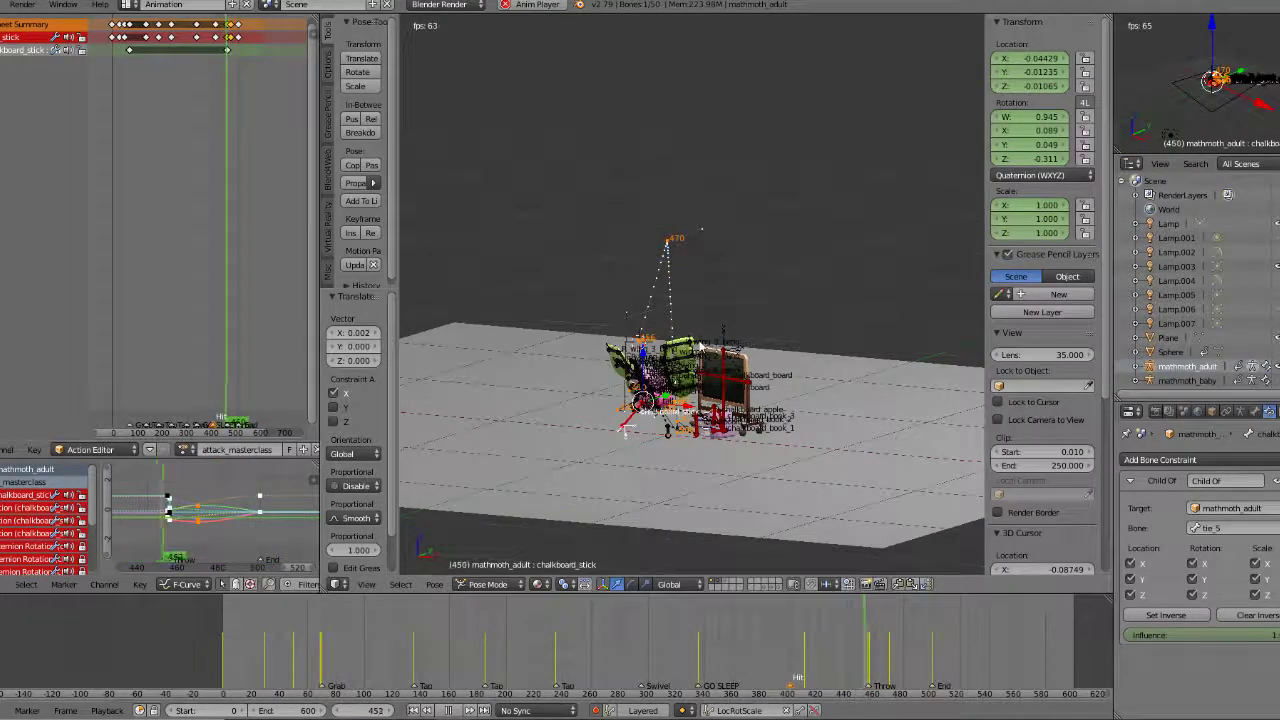
pyautogui.scroll(3, 700, 347)
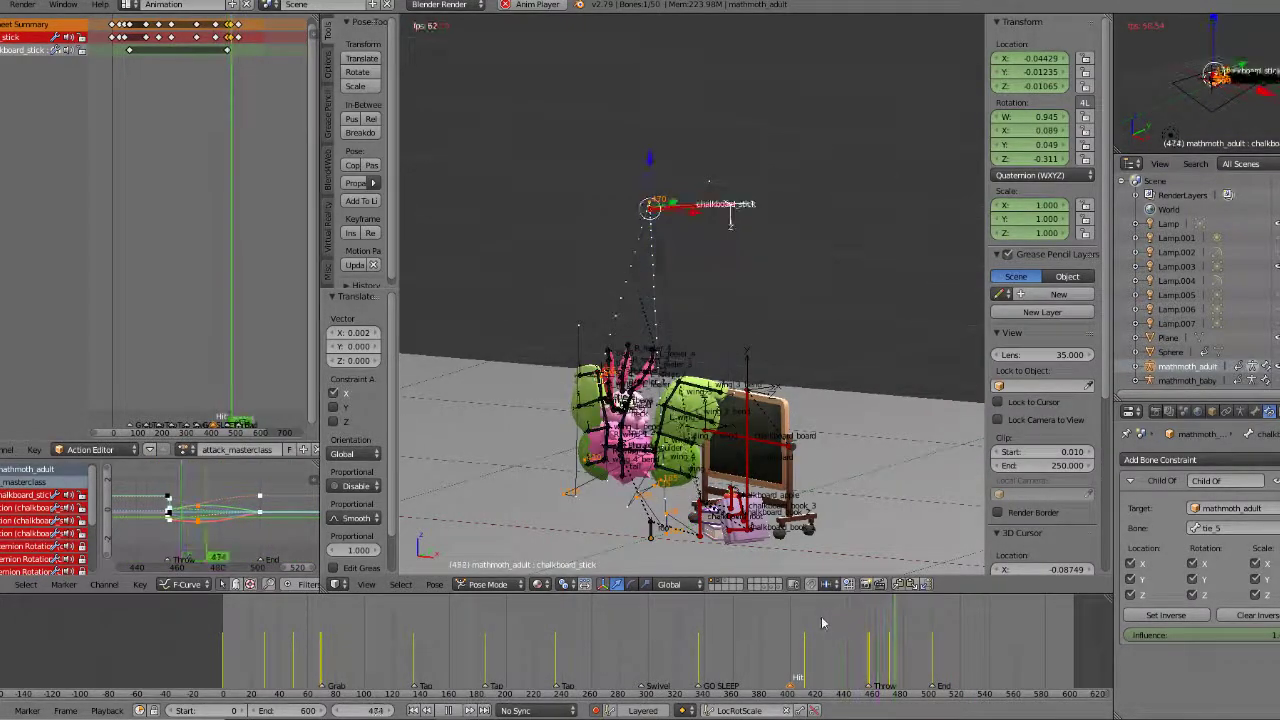
pyautogui.moveTo(850, 661); pyautogui.dragTo(889, 650)
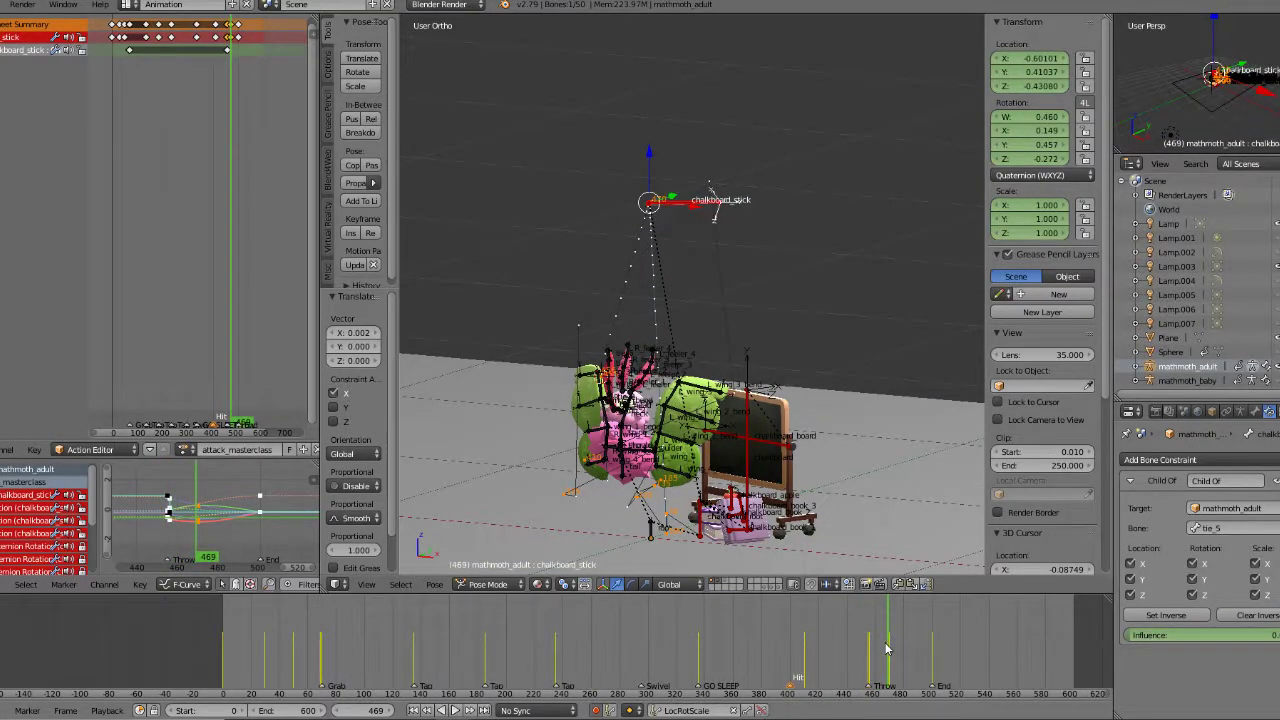
pyautogui.press('KP_1')
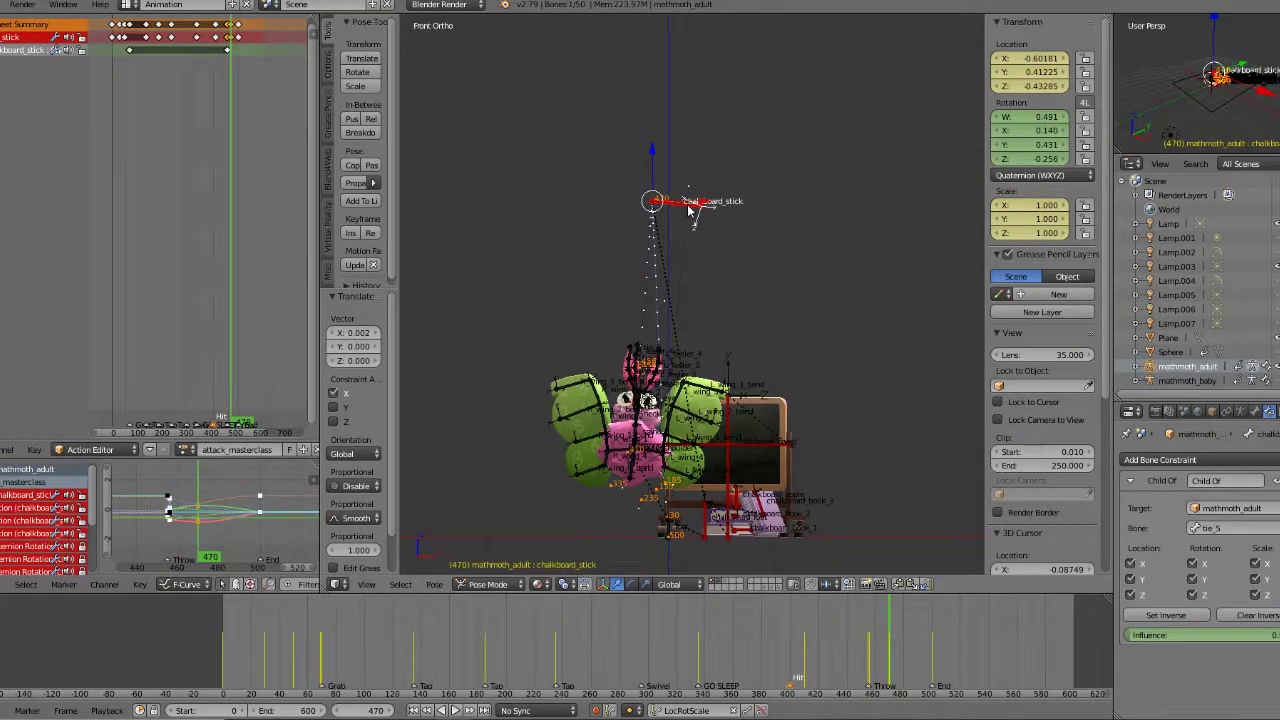
pyautogui.scroll(2, 667, 175)
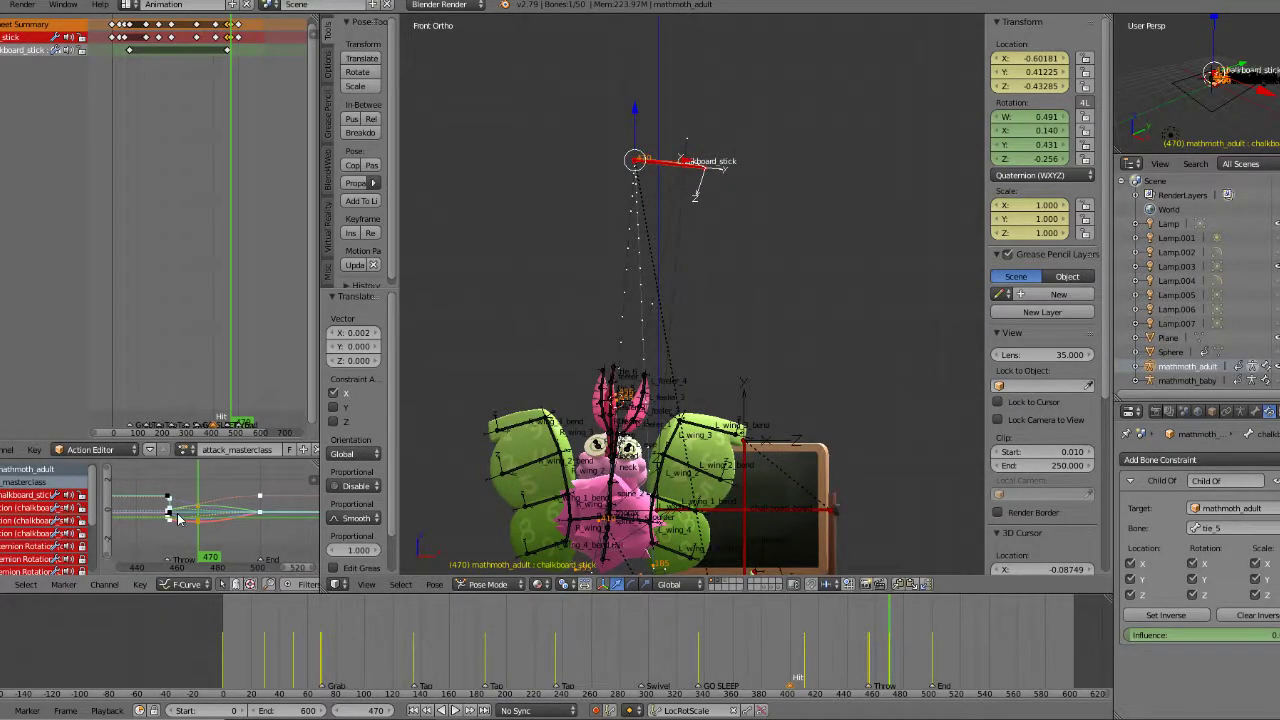
# Step: Select the chalkboard_stick's curve keys at frame 456, set their interpolation to Sinusoidal and change their easing type
pyautogui.press('a')
pyautogui.press('Down')
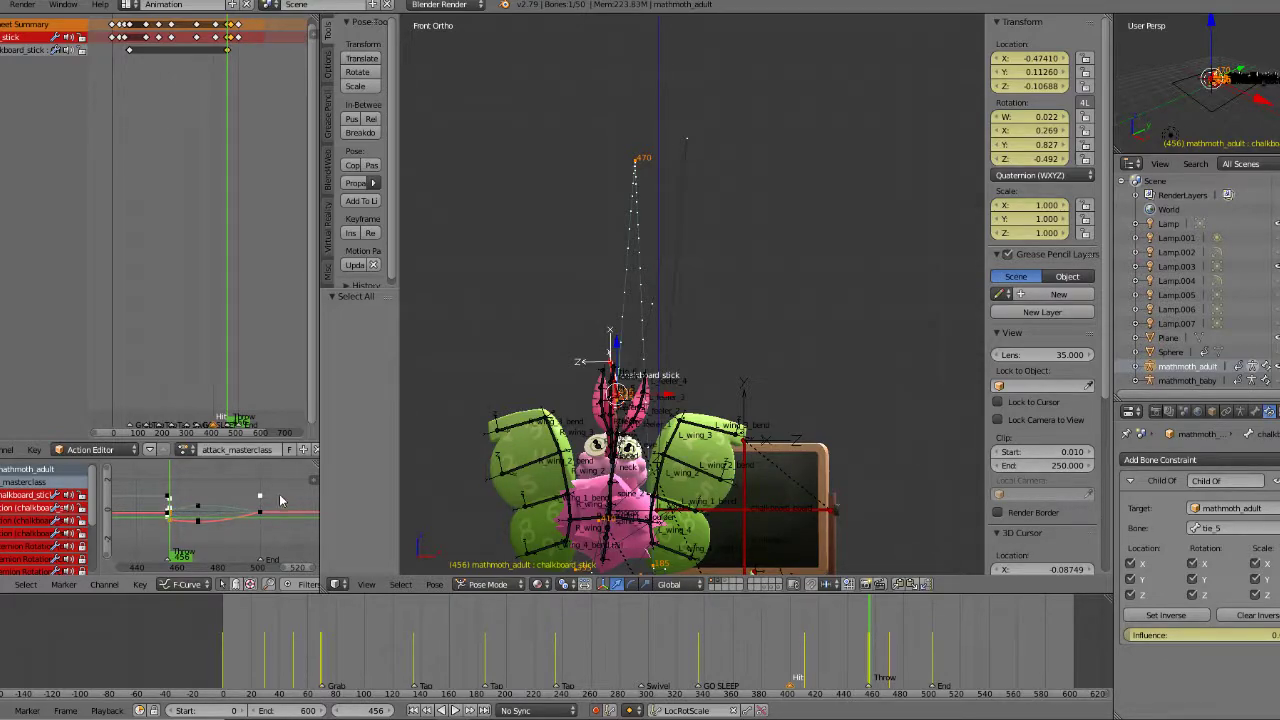
pyautogui.click(139, 585)
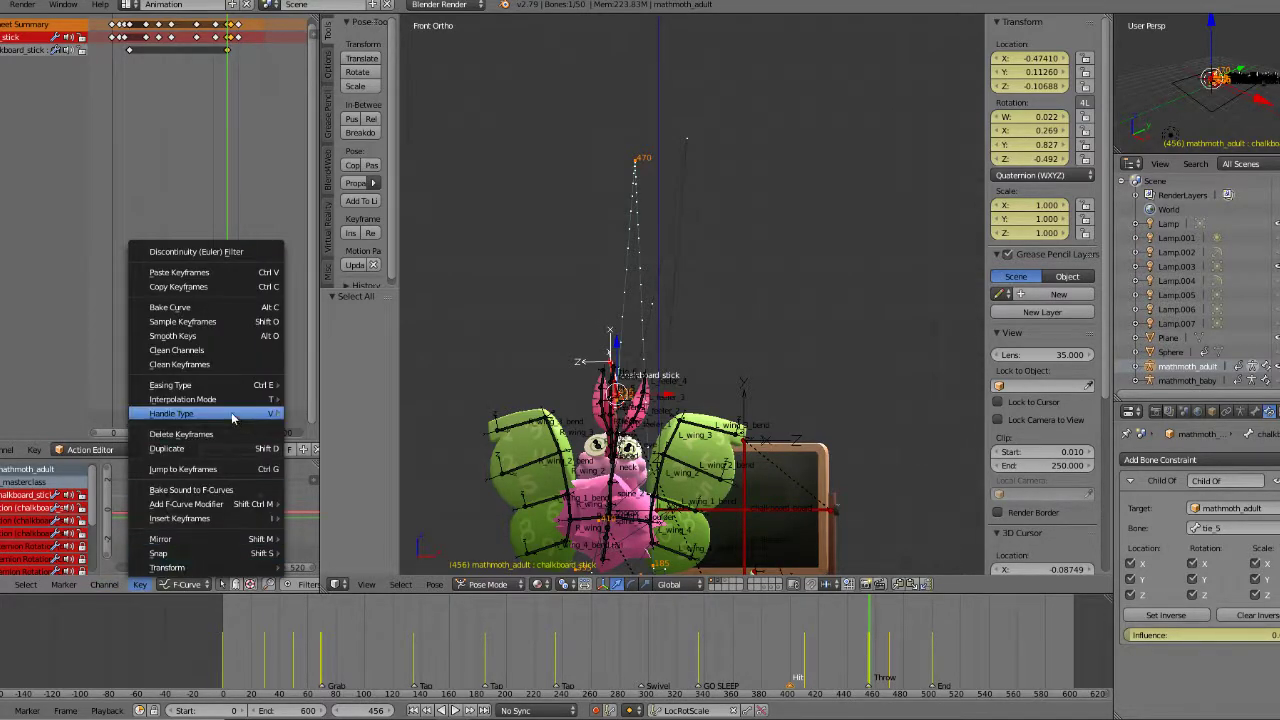
pyautogui.moveTo(227, 400)
pyautogui.click(399, 416)
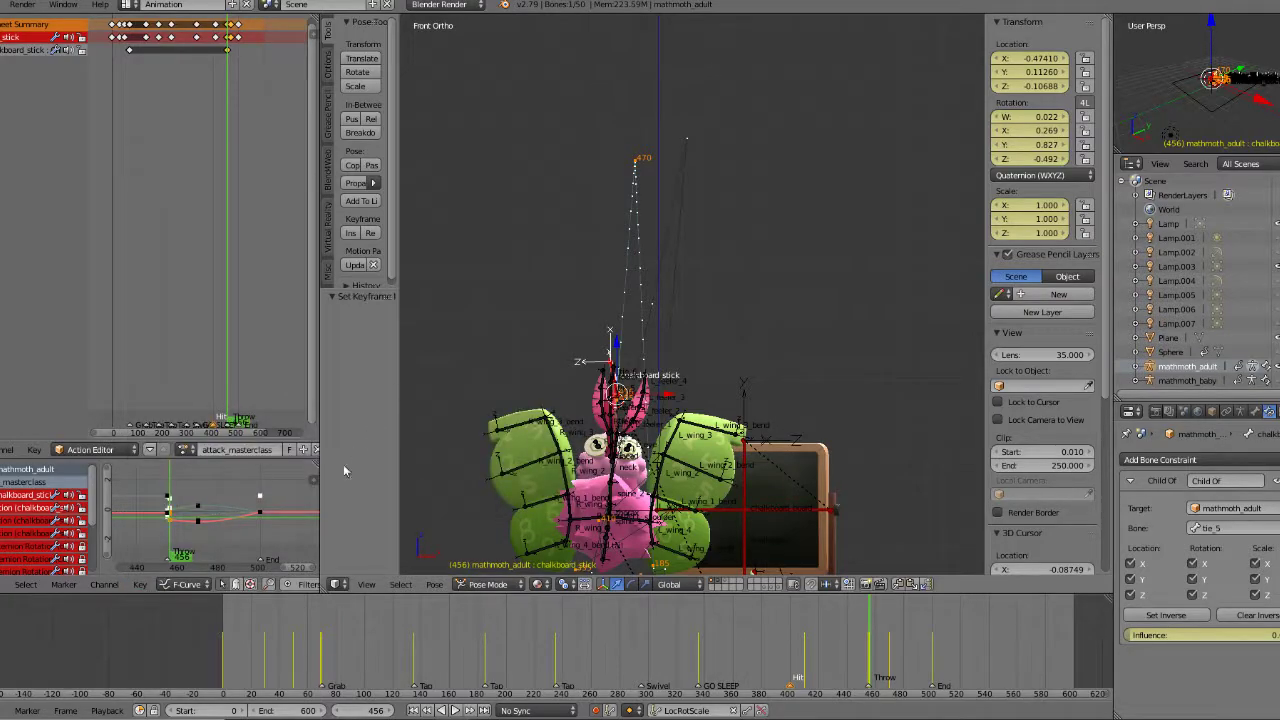
pyautogui.click(139, 585)
pyautogui.moveTo(221, 401)
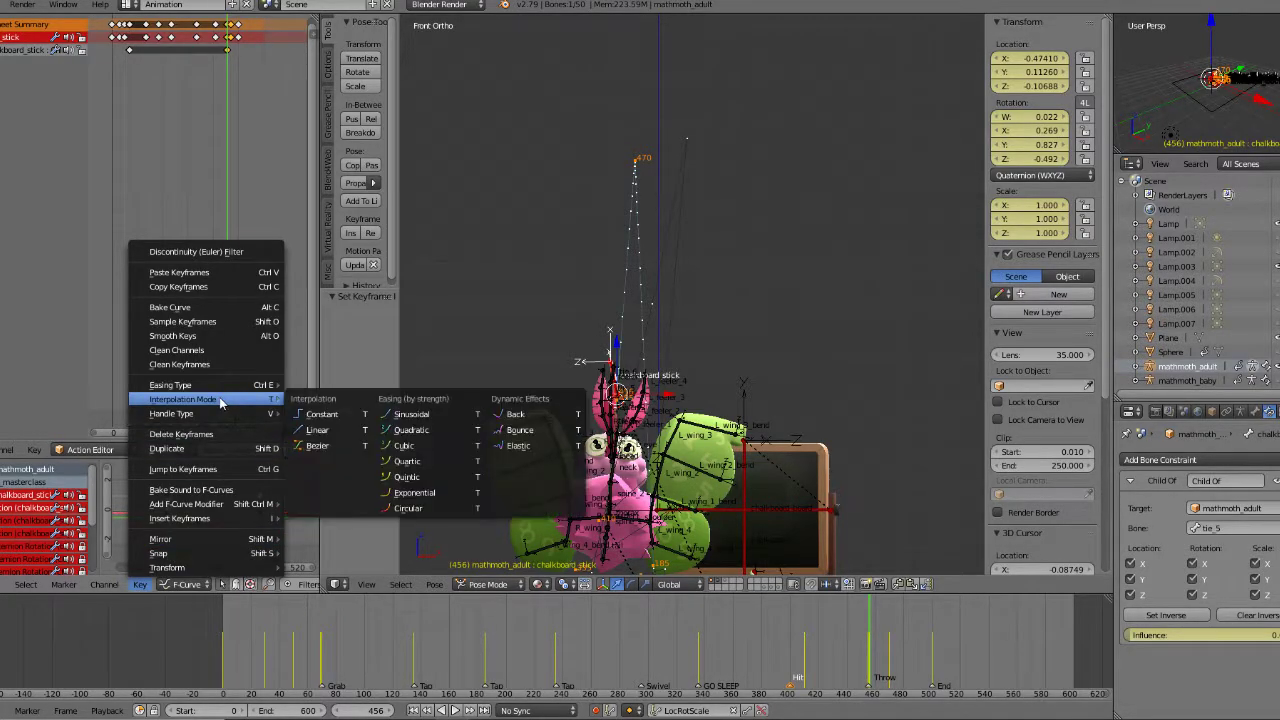
pyautogui.click(424, 421)
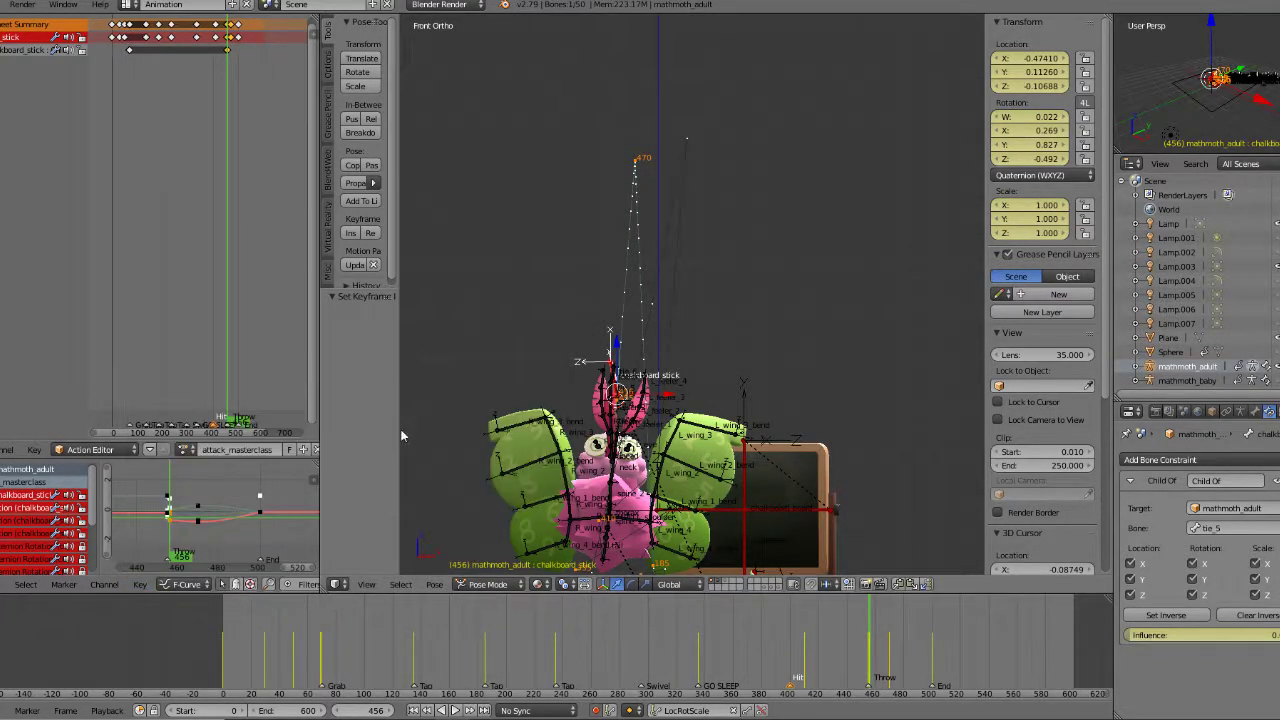
pyautogui.click(141, 585)
pyautogui.moveTo(212, 386)
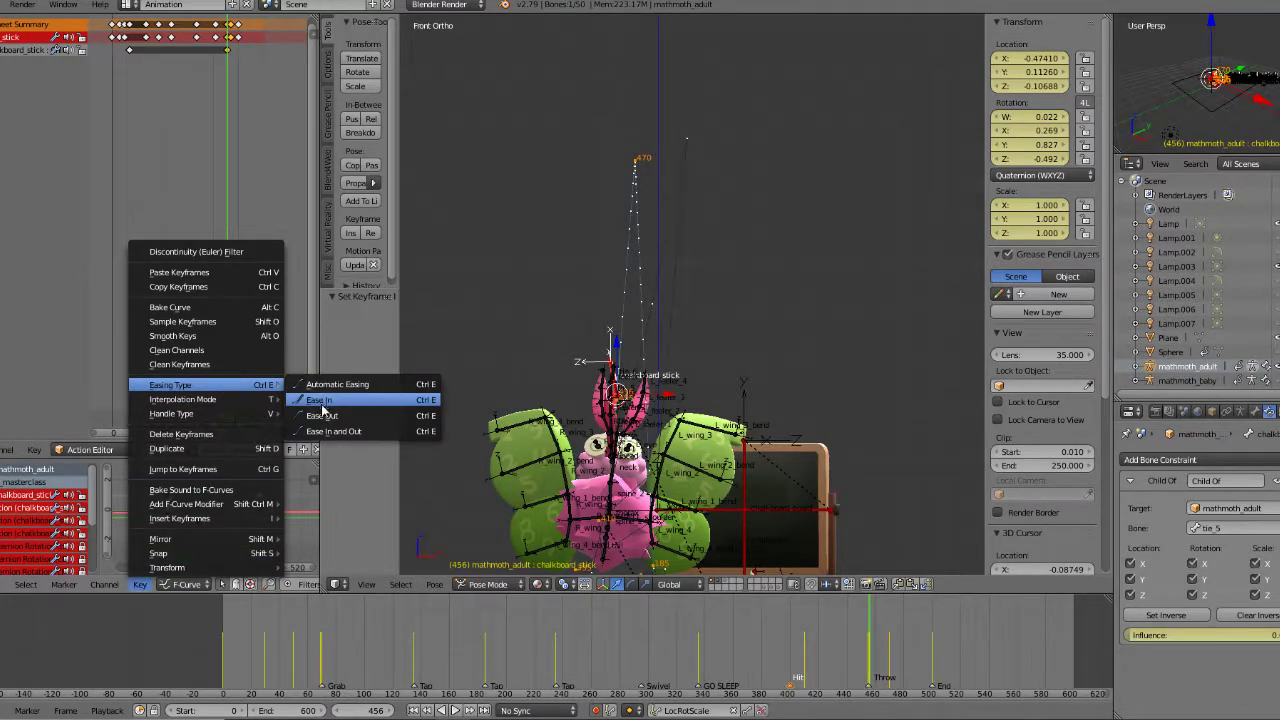
pyautogui.click(323, 411)
# Step: Play the throw repeatedly from about frames 385 to 442 to check the eased stick motion
pyautogui.moveTo(715, 646); pyautogui.dragTo(850, 632)
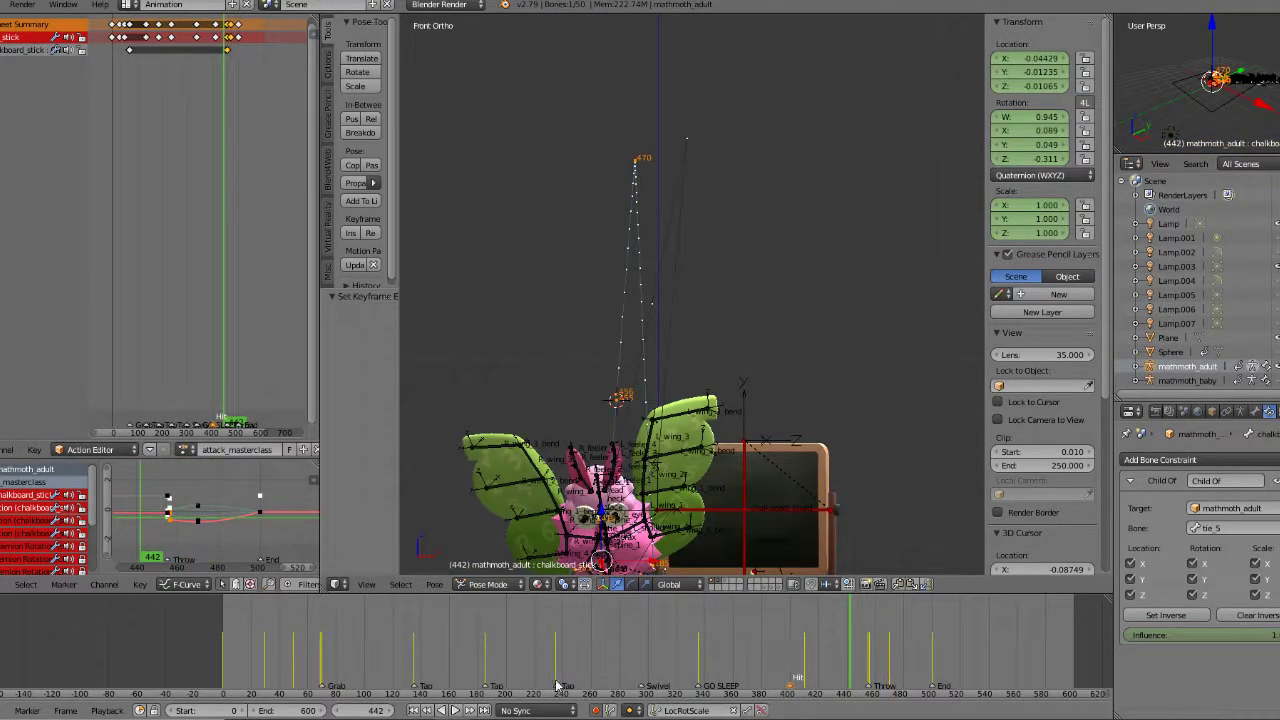
pyautogui.click(453, 710)
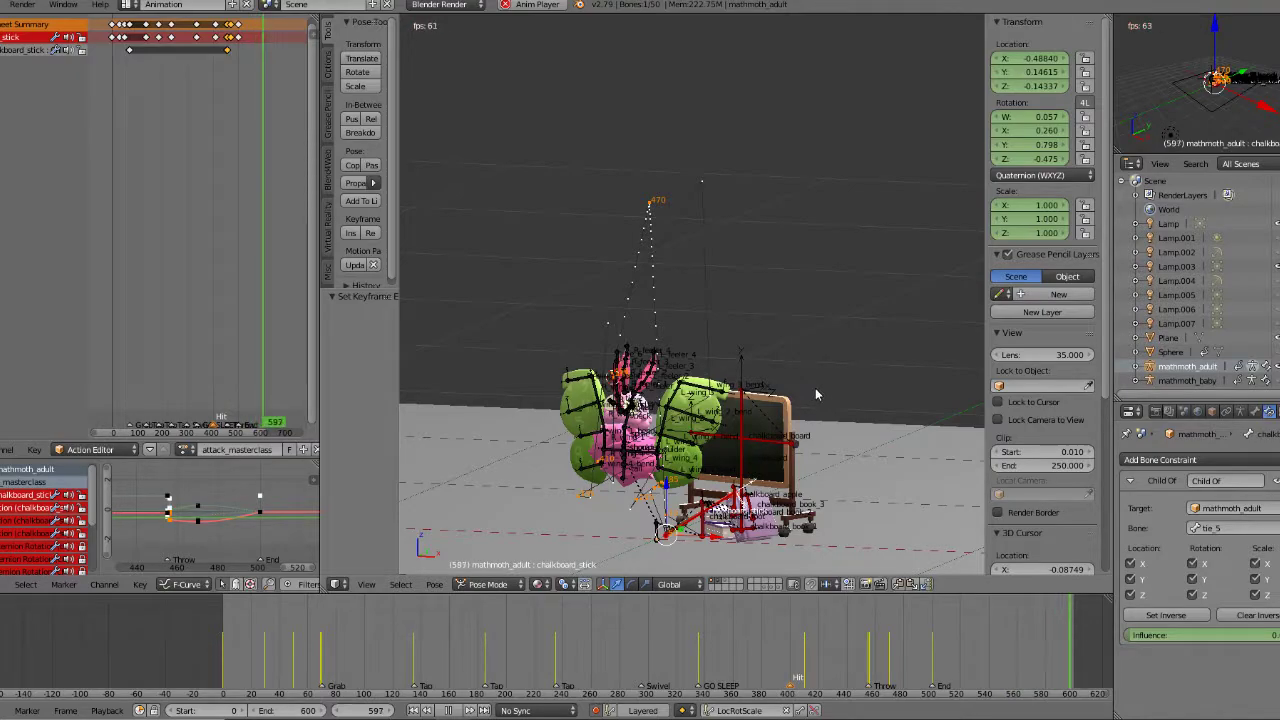
pyautogui.click(830, 663)
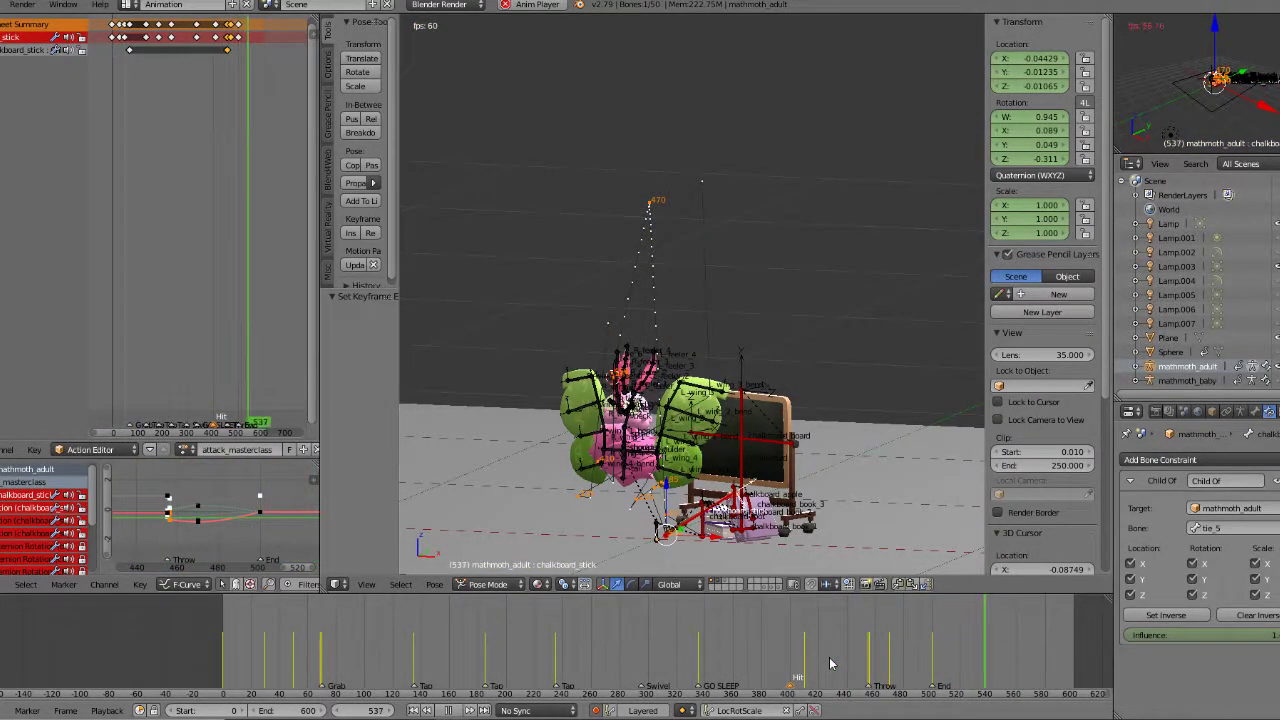
pyautogui.click(828, 663)
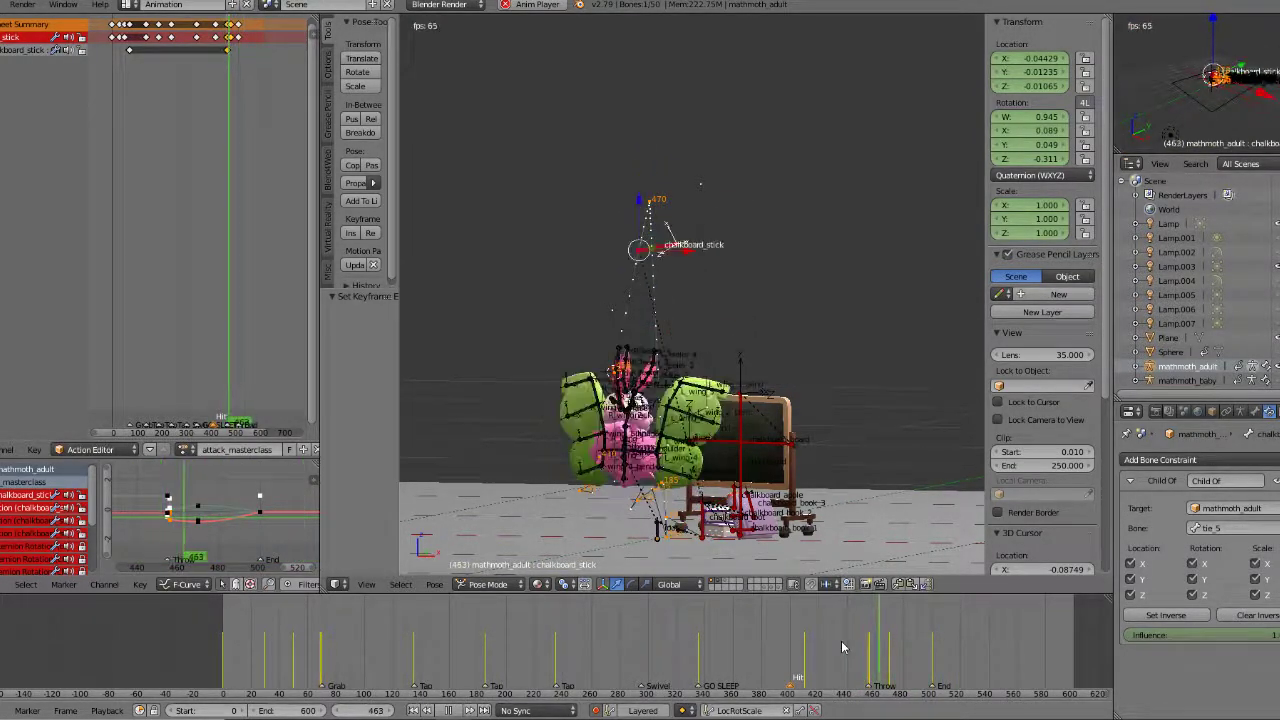
pyautogui.click(841, 643)
pyautogui.click(841, 632)
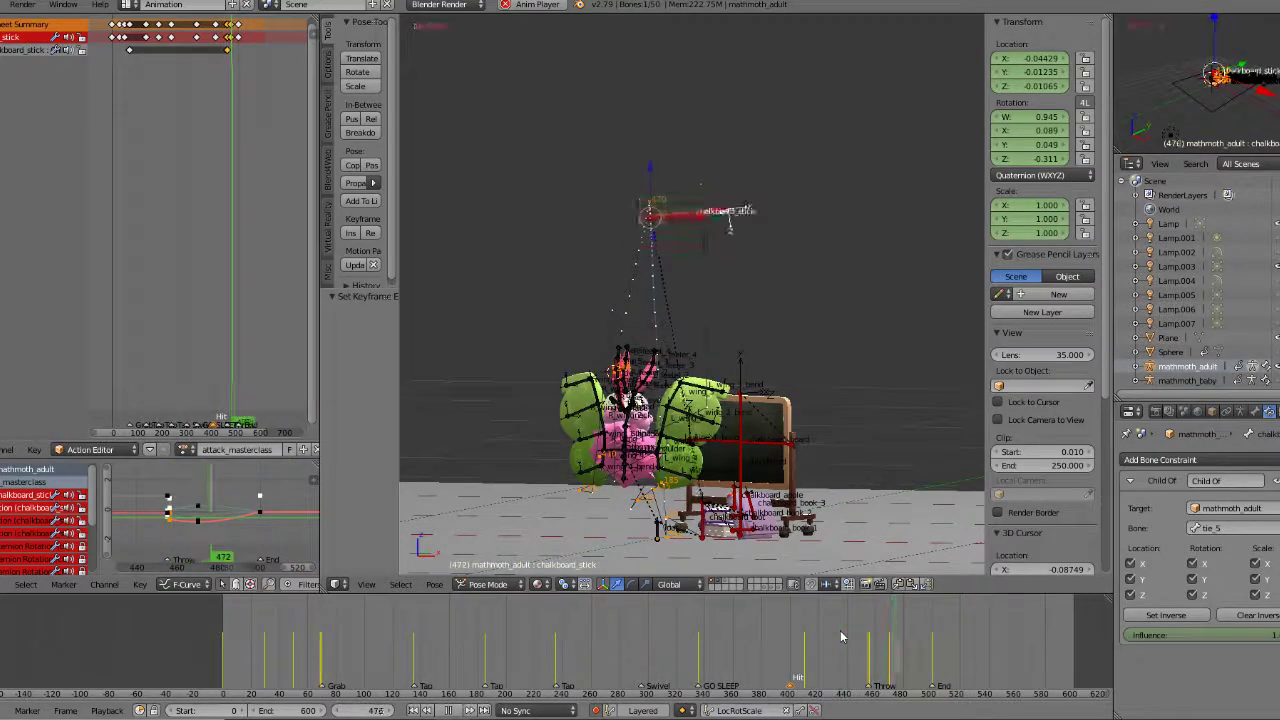
pyautogui.click(804, 621)
pyautogui.click(768, 632)
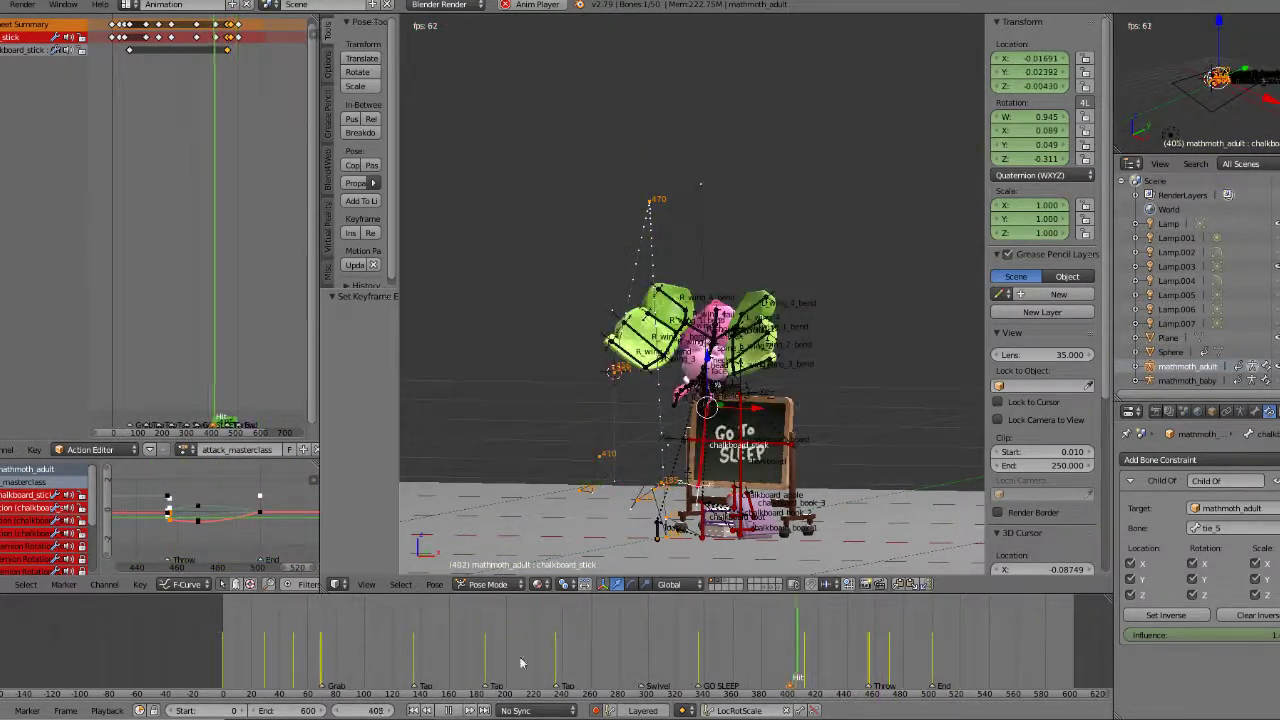
pyautogui.click(454, 710)
# Step: Clear the bone motion paths of the mathmoth_adult armature and go to about frame 439
pyautogui.moveTo(815, 649); pyautogui.dragTo(884, 641)
pyautogui.click(375, 265)
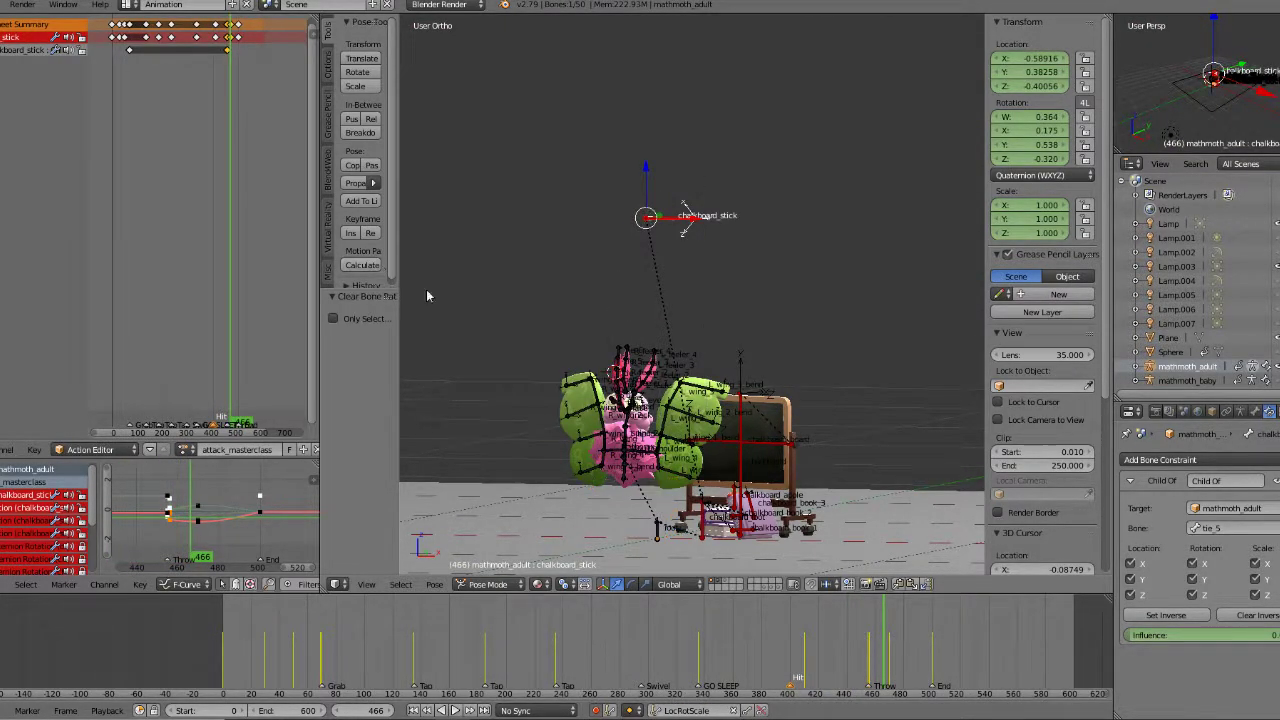
pyautogui.click(847, 636)
# Step: Hide the mathmoth_adult armature in Object Mode and play the throw without bones from about frames 420 and 385
pyautogui.click(488, 584)
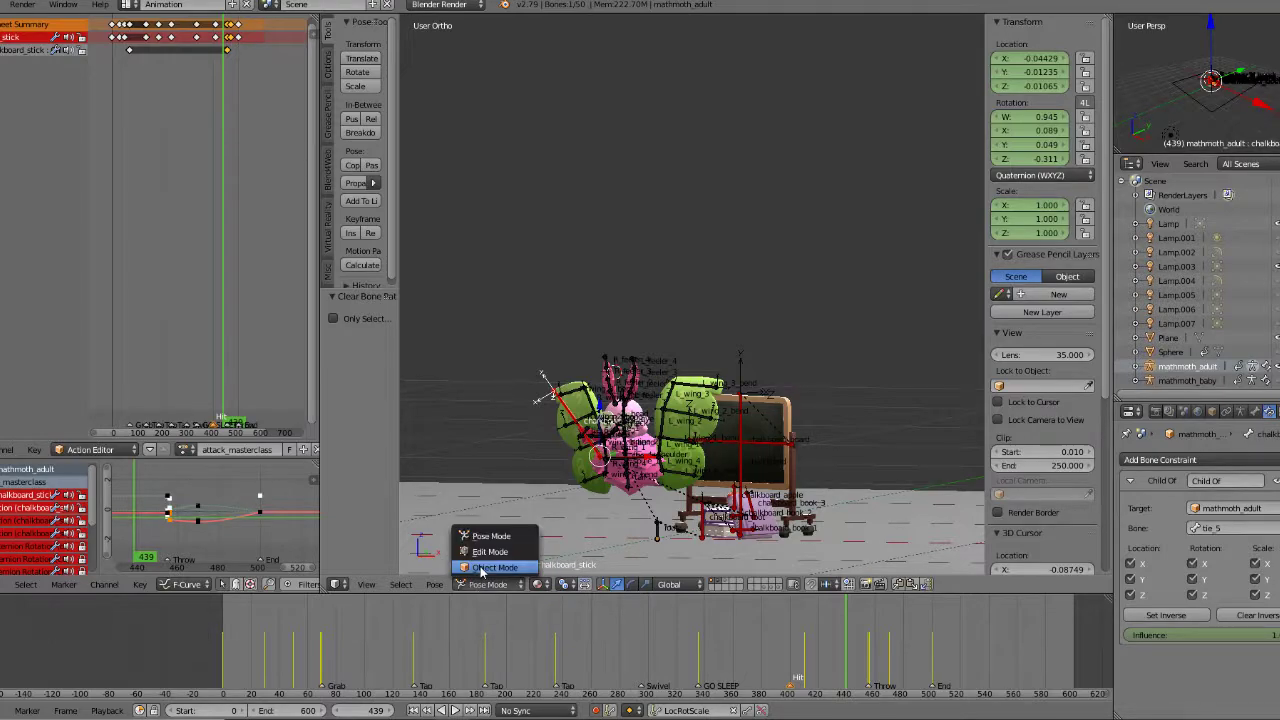
pyautogui.click(487, 568)
pyautogui.press('h')
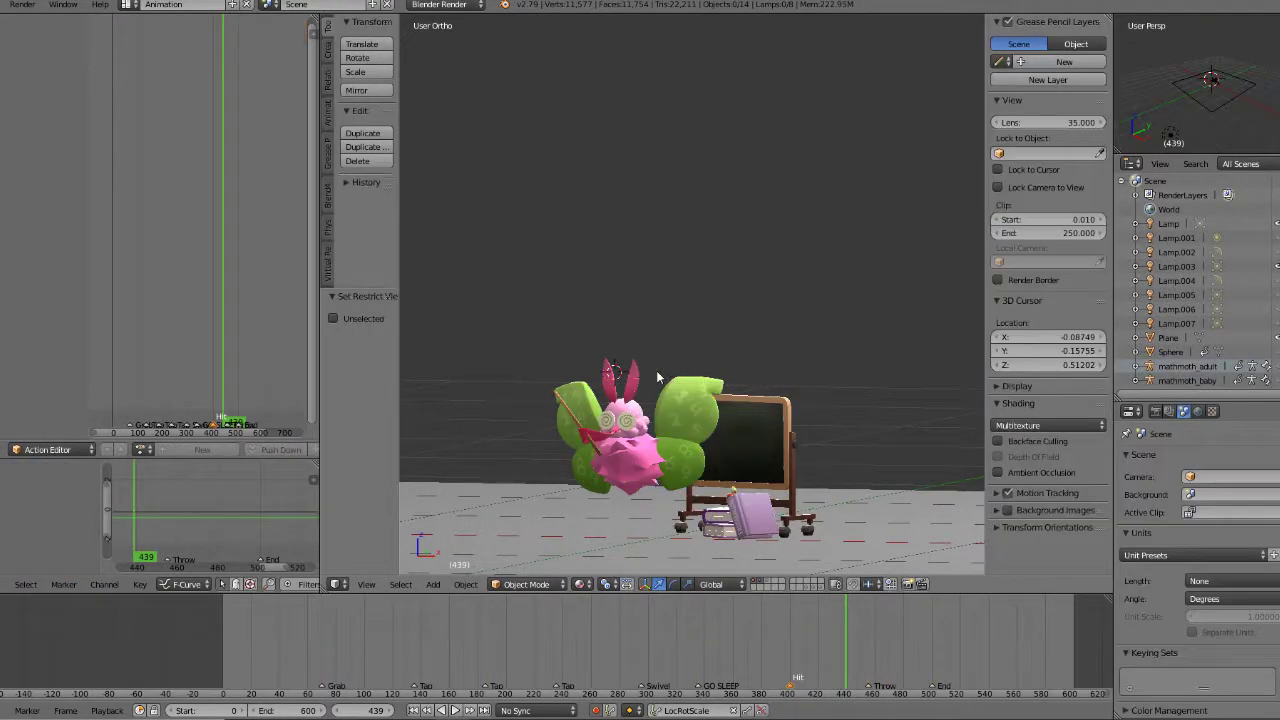
pyautogui.click(816, 650)
pyautogui.click(453, 710)
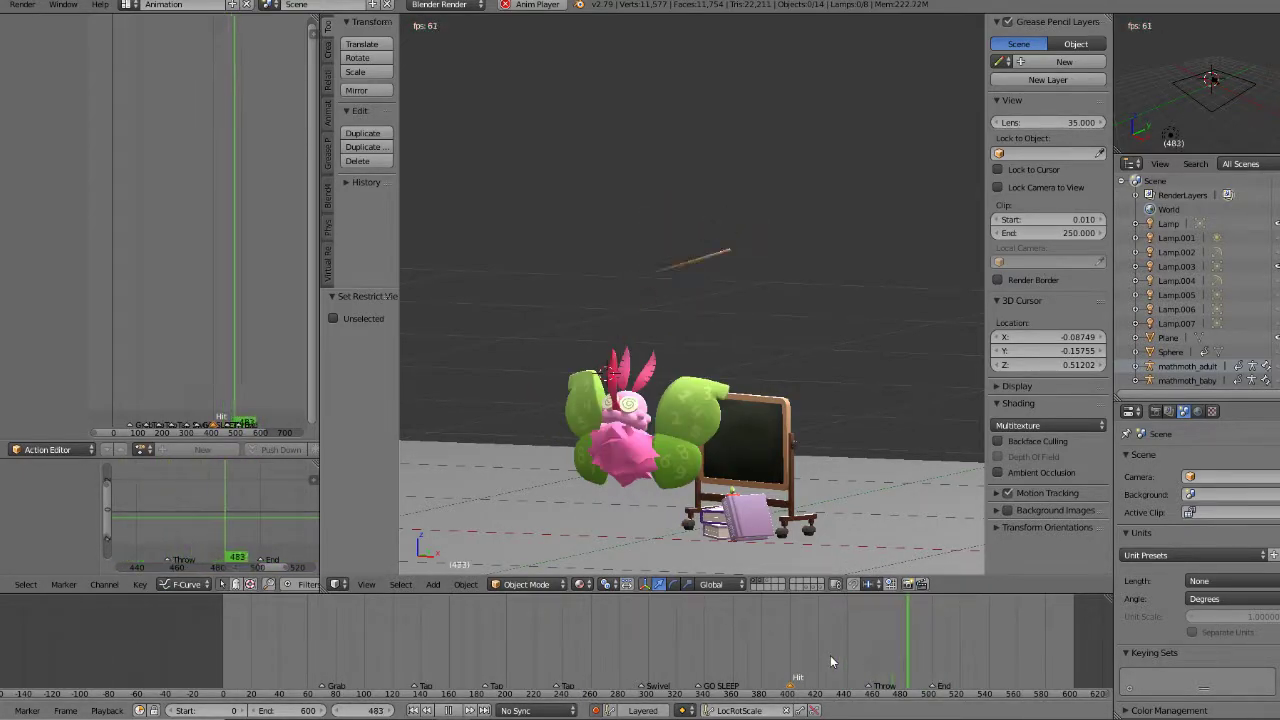
pyautogui.moveTo(745, 408); pyautogui.dragTo(752, 440, button='middle')
pyautogui.click(798, 622)
pyautogui.click(769, 625)
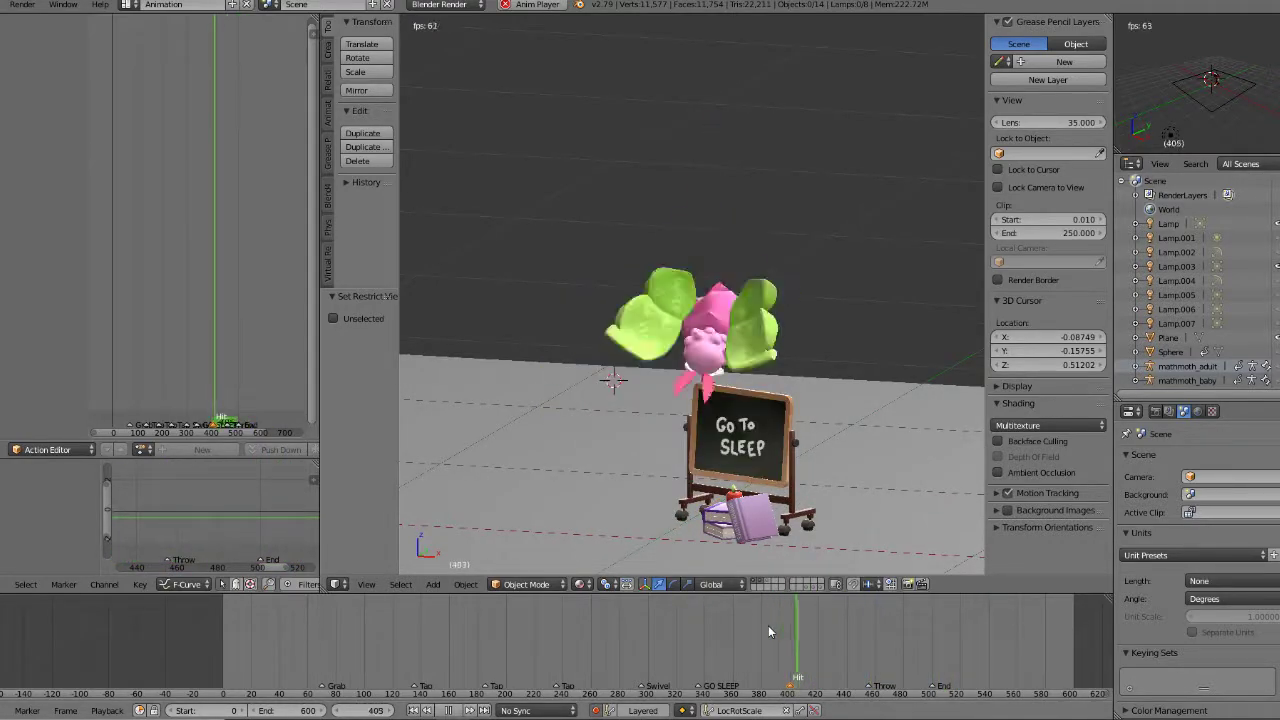
# Step: Replay the throw several times from about frame 442 to judge the stick's height and timing
pyautogui.click(849, 641)
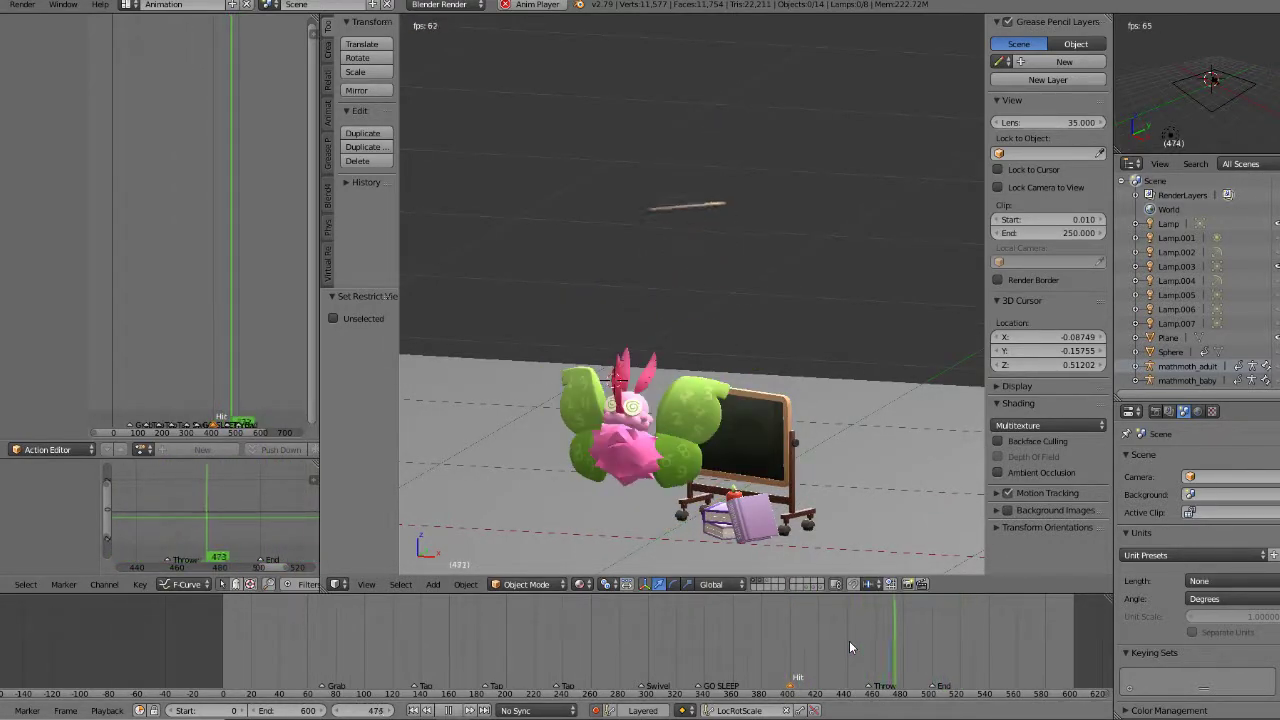
pyautogui.click(849, 641)
pyautogui.click(848, 641)
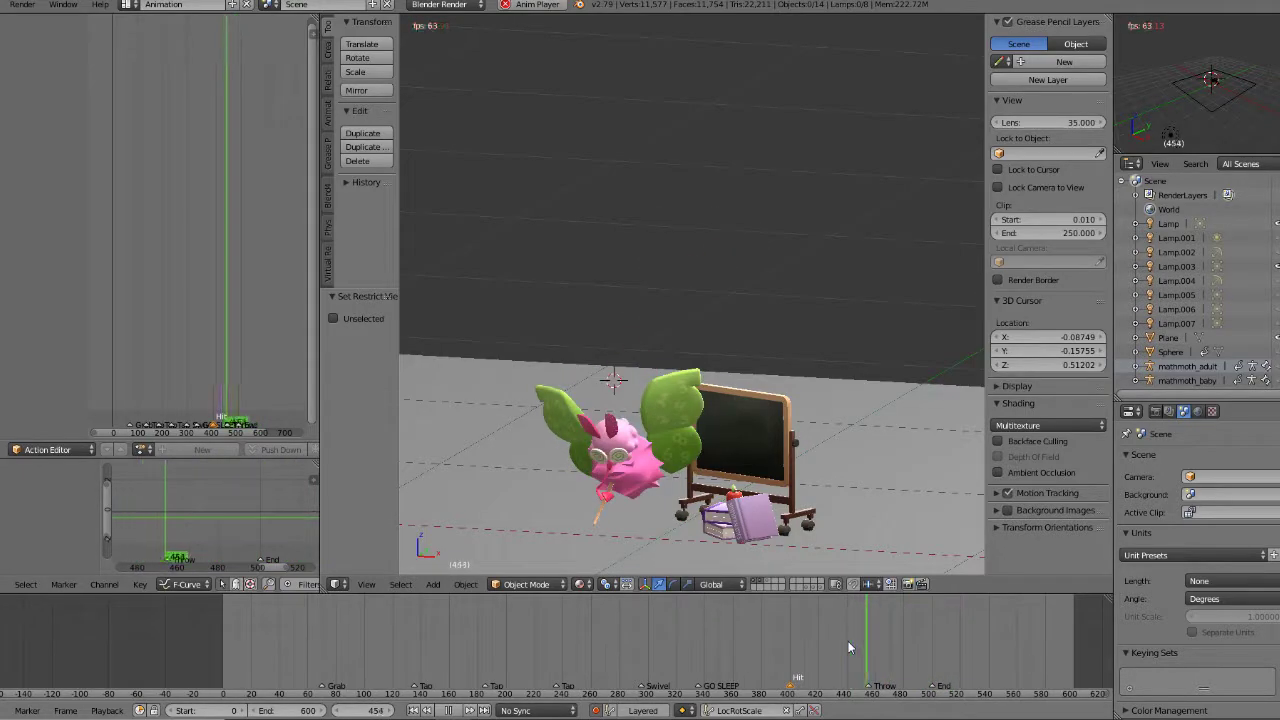
pyautogui.click(846, 641)
pyautogui.click(845, 640)
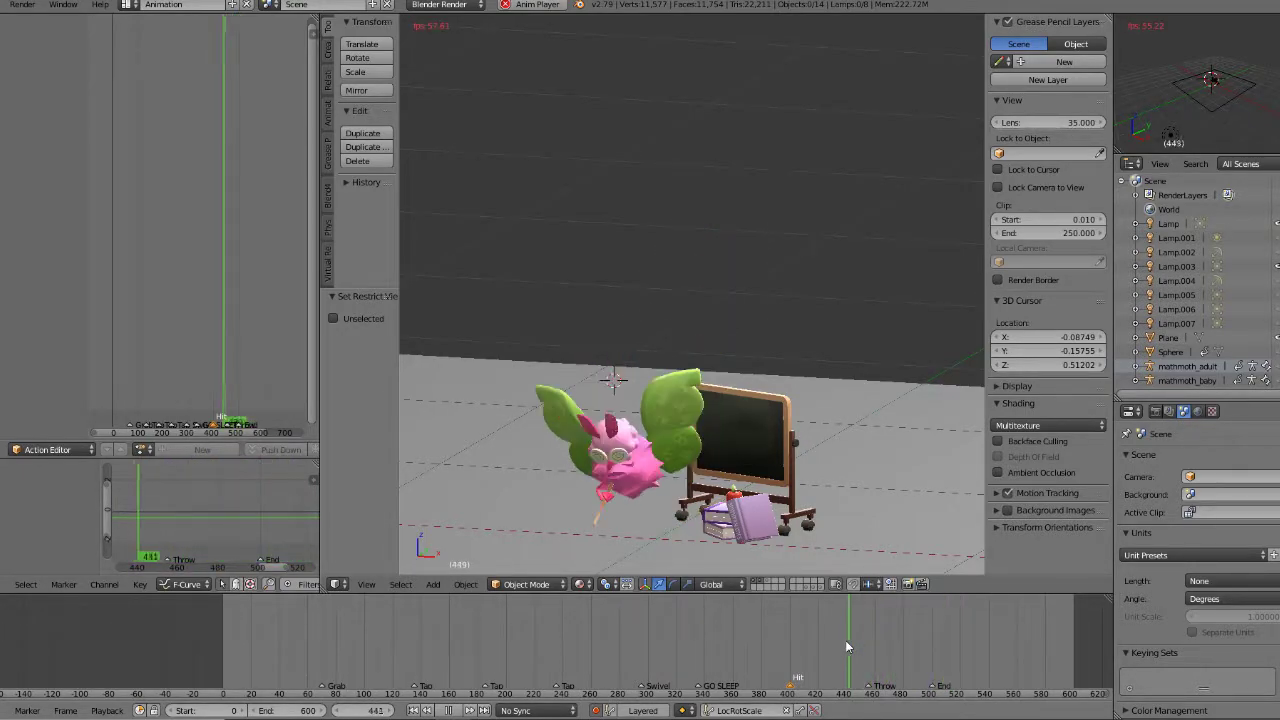
pyautogui.click(845, 640)
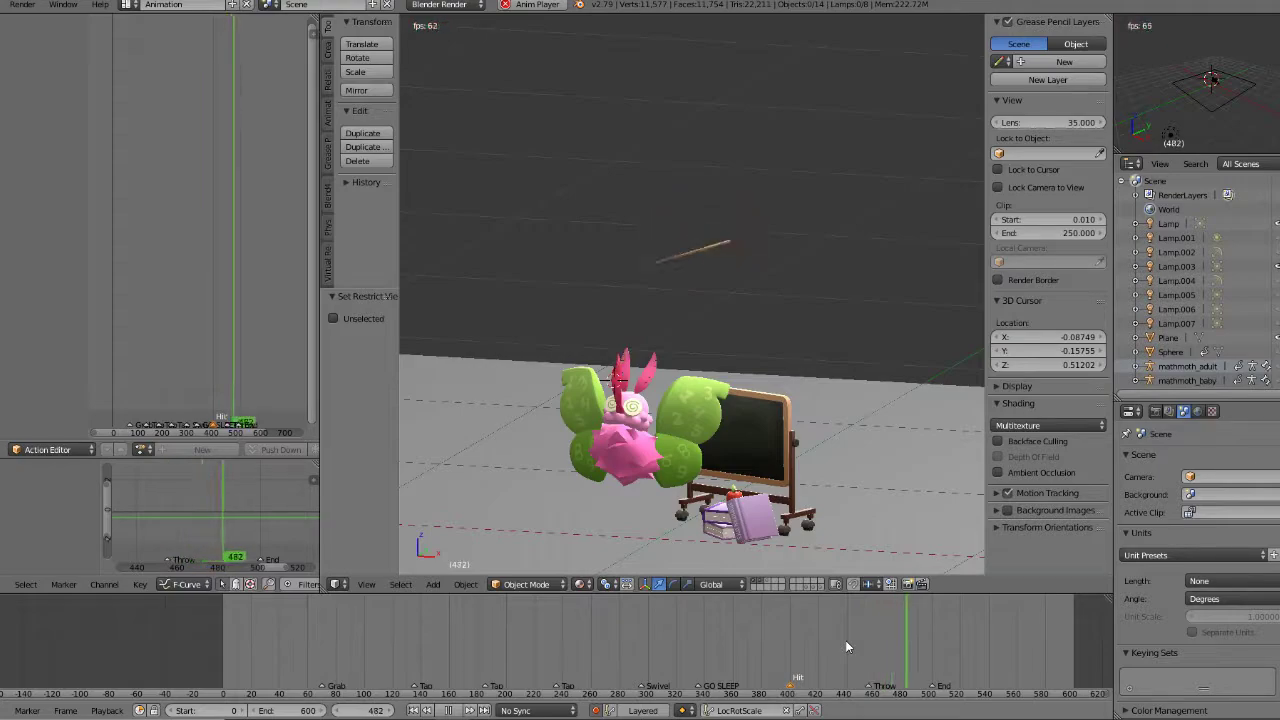
pyautogui.click(449, 709)
# Step: Unhide the mathmoth_adult armature, select it and return it to Pose Mode
pyautogui.moveTo(840, 656); pyautogui.dragTo(896, 656)
pyautogui.press('Up')
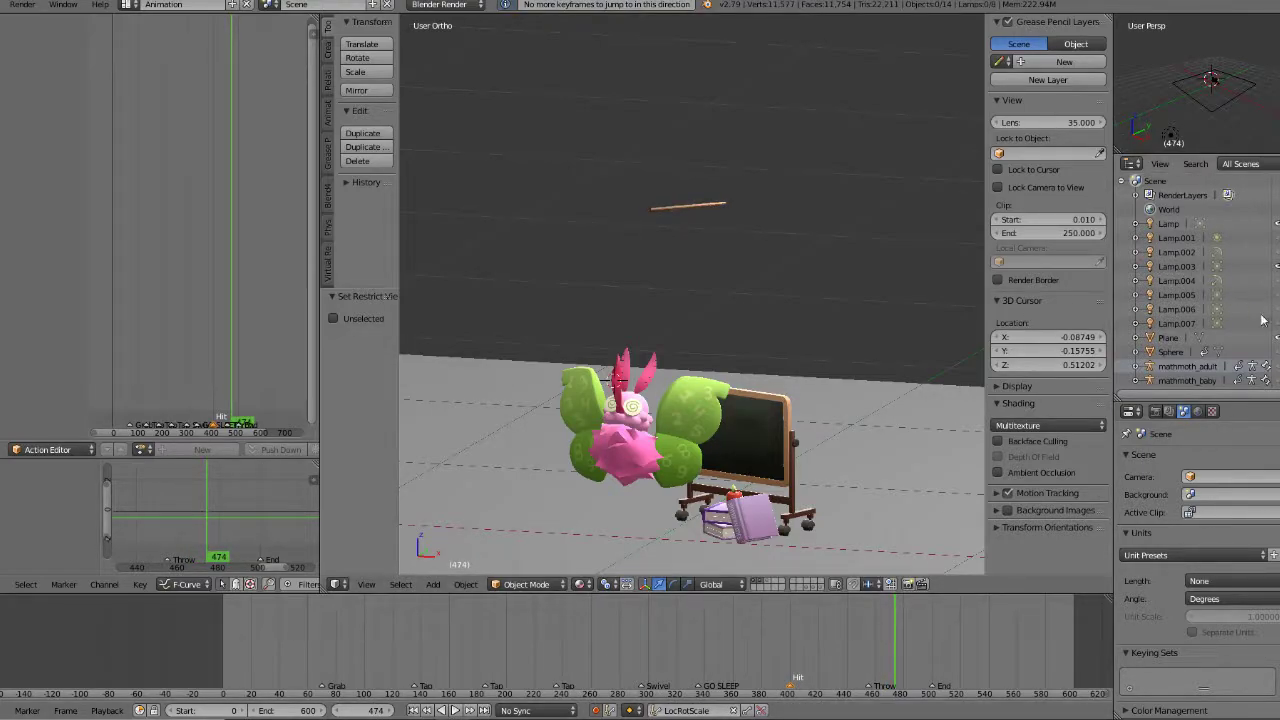
pyautogui.click(1278, 367)
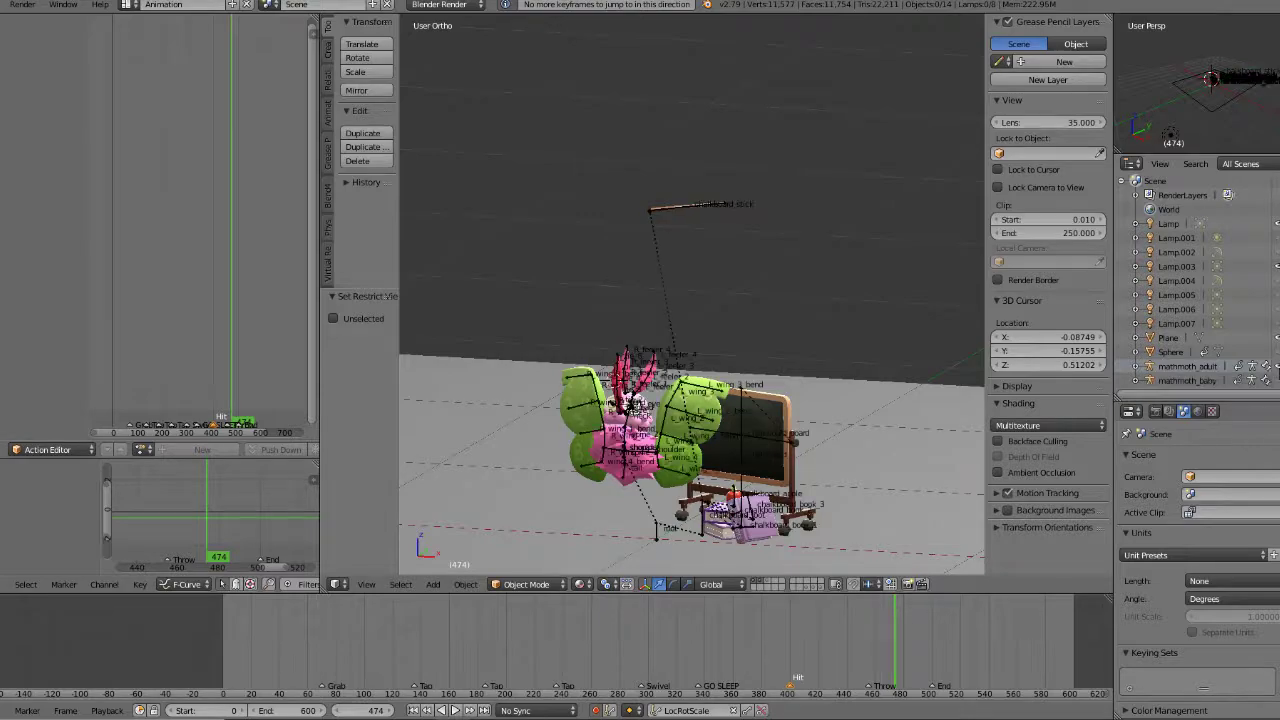
pyautogui.rightClick(692, 205)
pyautogui.rightClick(692, 205)
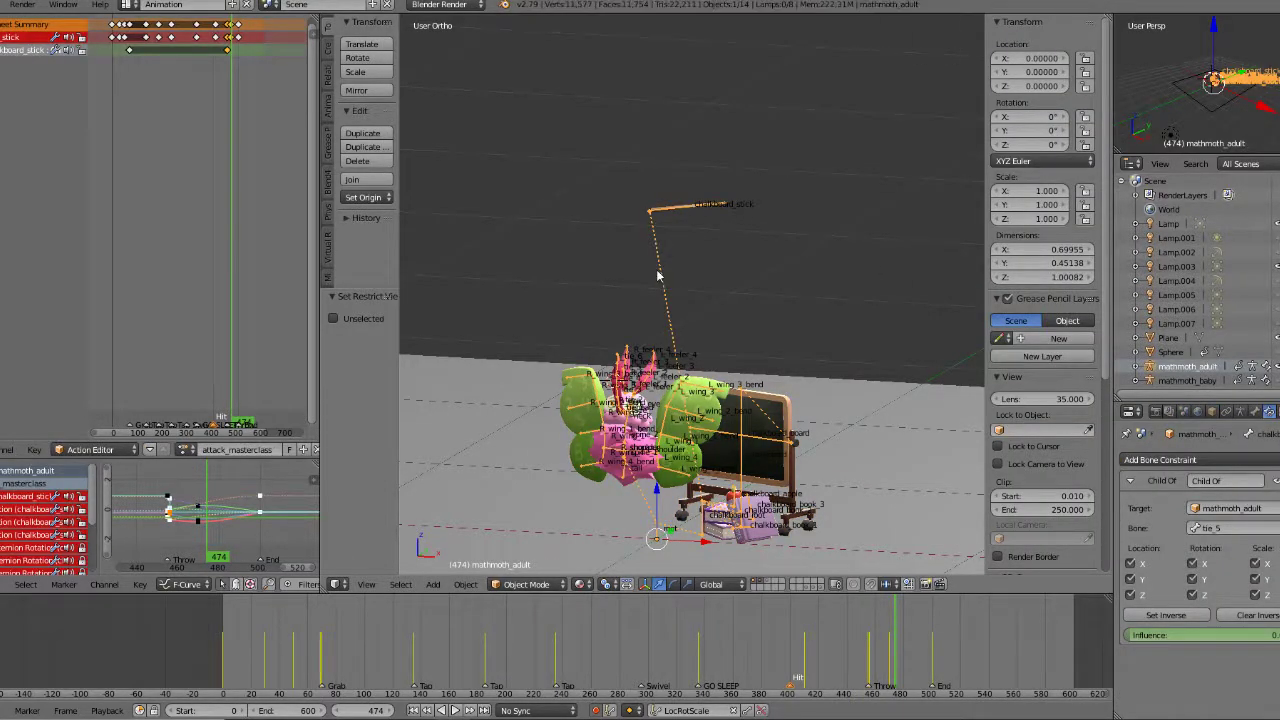
pyautogui.click(510, 587)
pyautogui.click(525, 538)
# Step: Lower the chalkboard_stick along global Z at frame 470 by 0.276 and by another 0.107, viewed from the side
pyautogui.moveTo(832, 656); pyautogui.dragTo(857, 658)
pyautogui.press('Up')
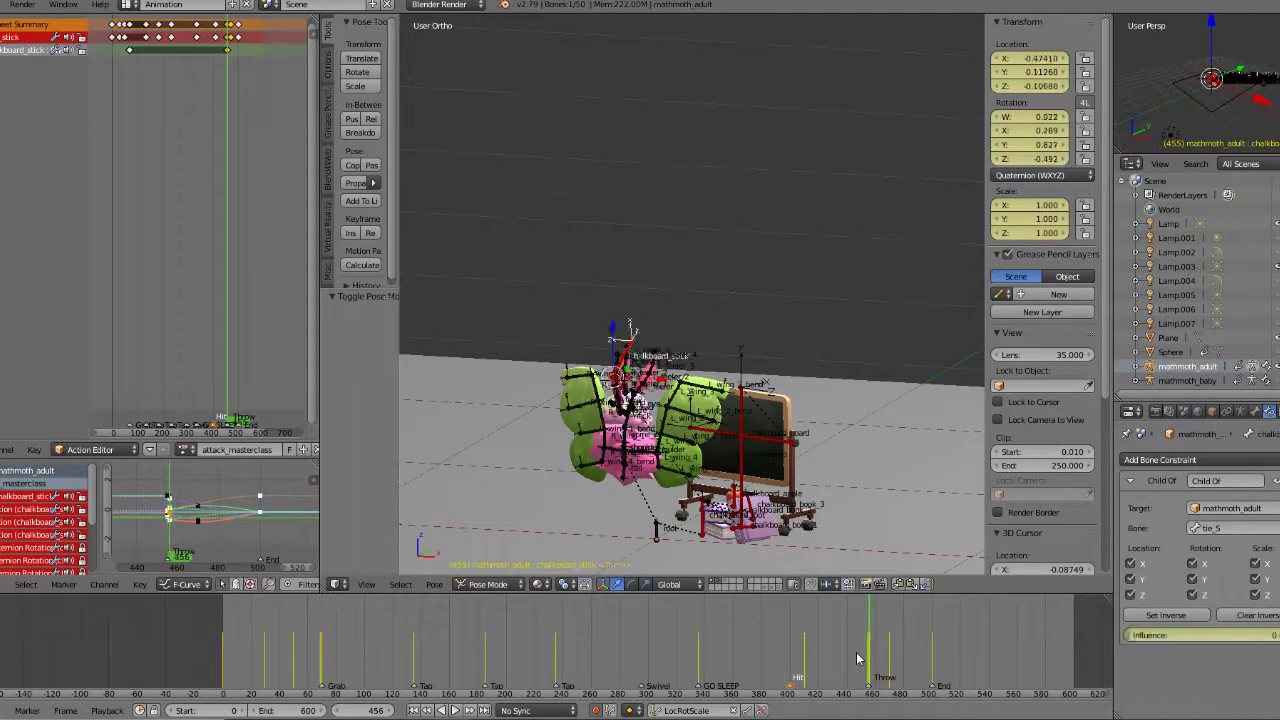
pyautogui.press('Up')
pyautogui.press('KP_3')
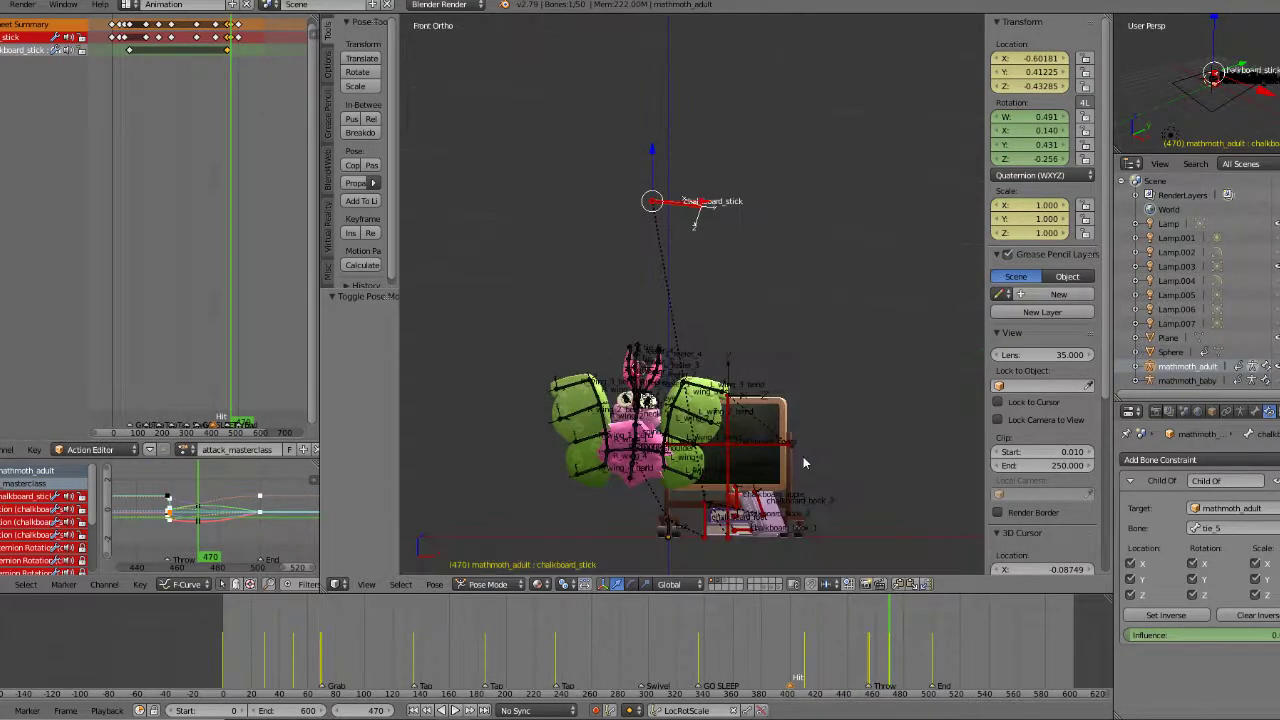
pyautogui.moveTo(677, 153); pyautogui.dragTo(676, 243)
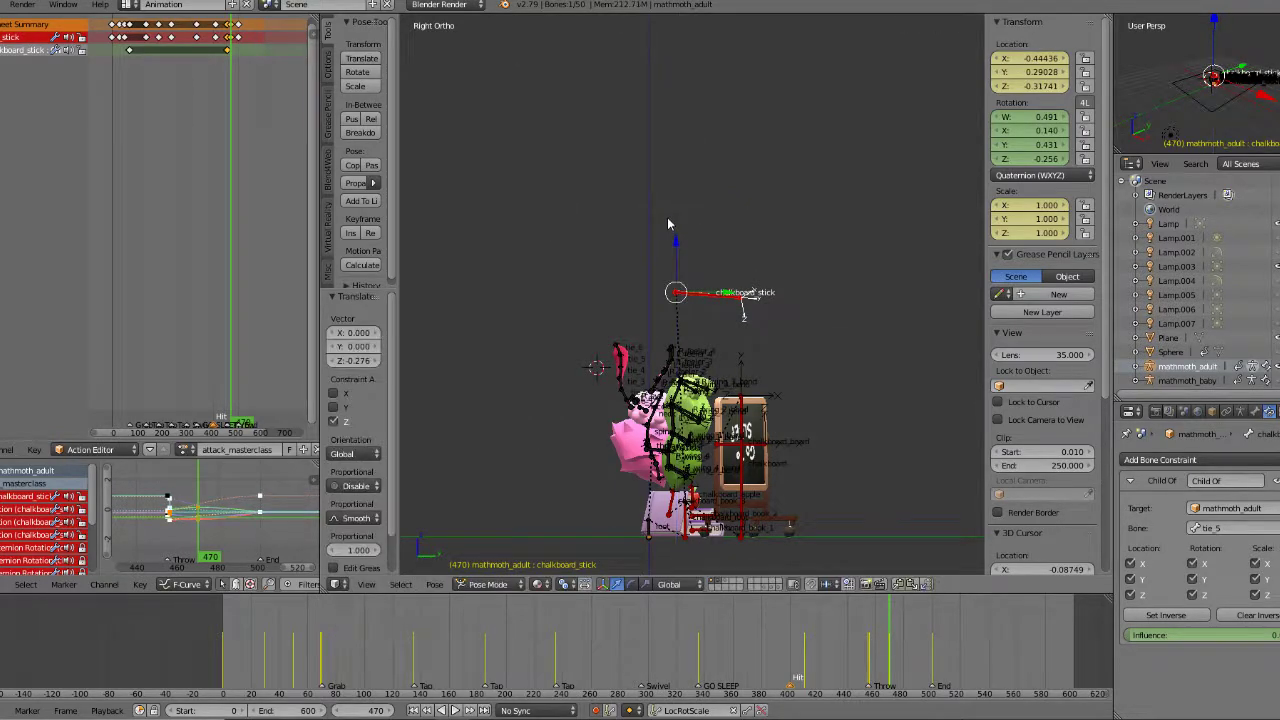
pyautogui.moveTo(671, 229); pyautogui.dragTo(701, 238, button='middle')
# Step: Scrub through the throw from about frame 456 to 500 to check the lowered stick's arc
pyautogui.moveTo(887, 638); pyautogui.dragTo(869, 640)
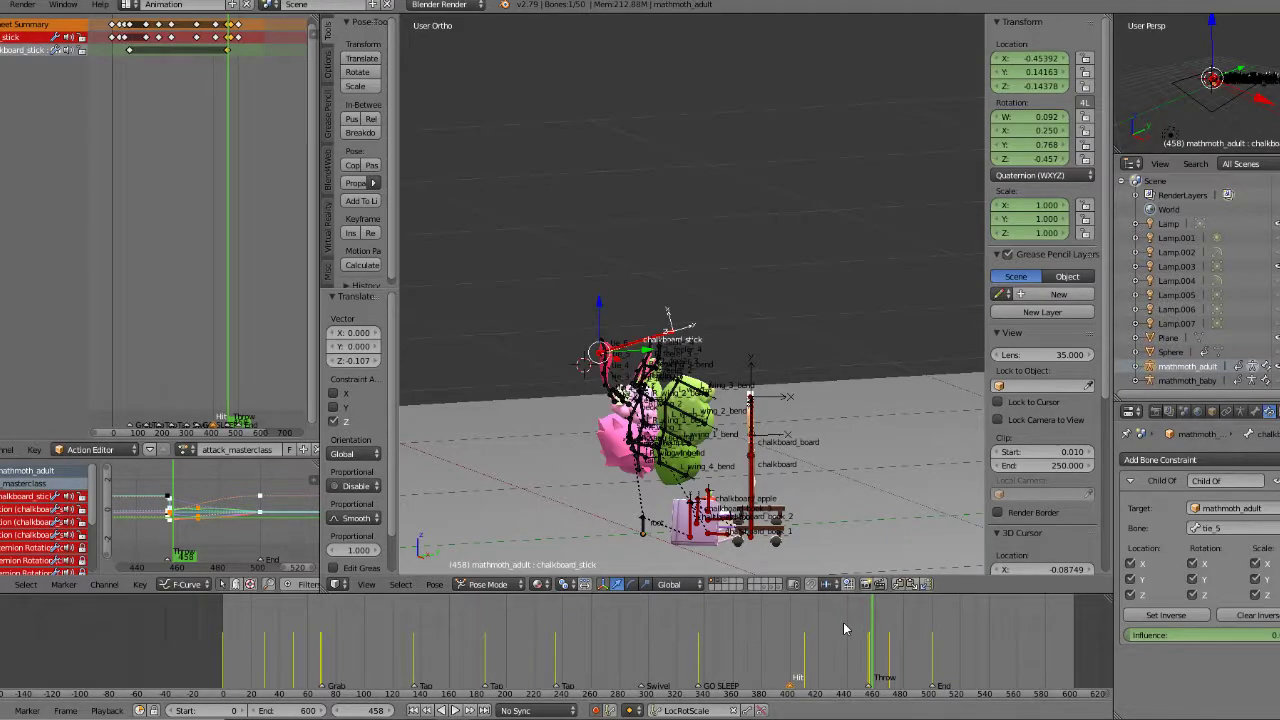
pyautogui.hotkey('alt', 'a')
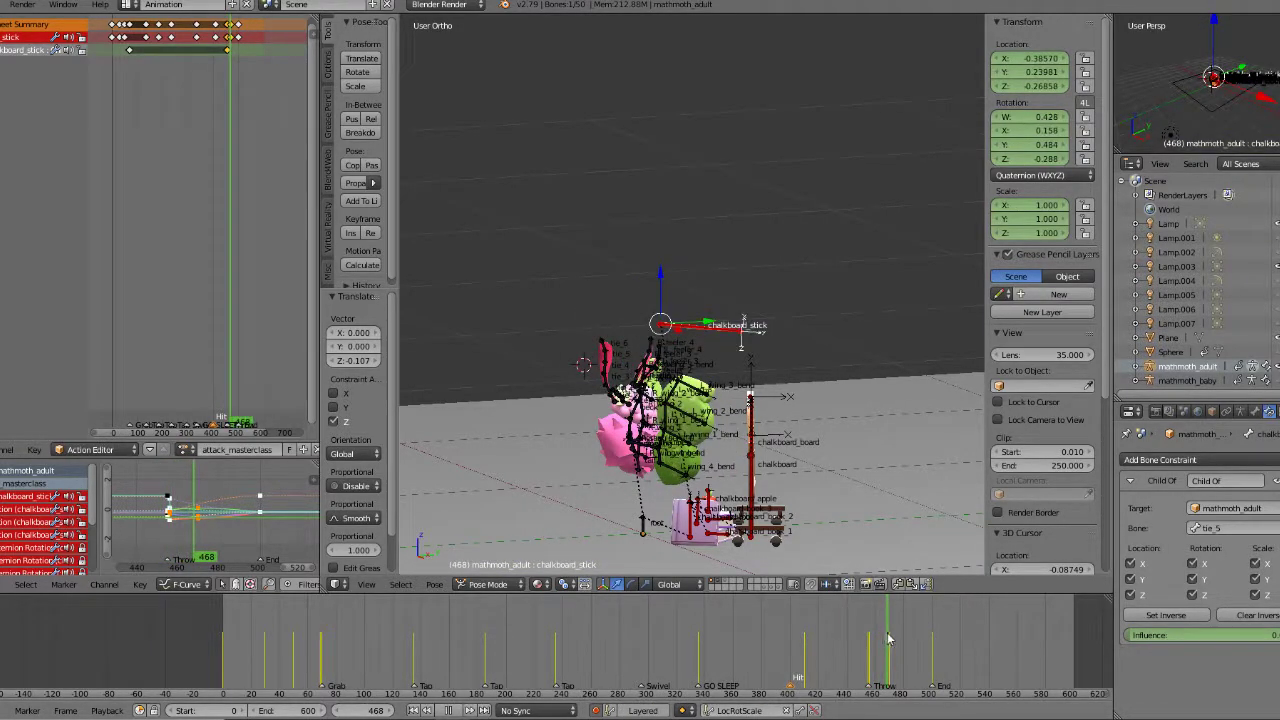
pyautogui.moveTo(897, 638); pyautogui.dragTo(932, 639)
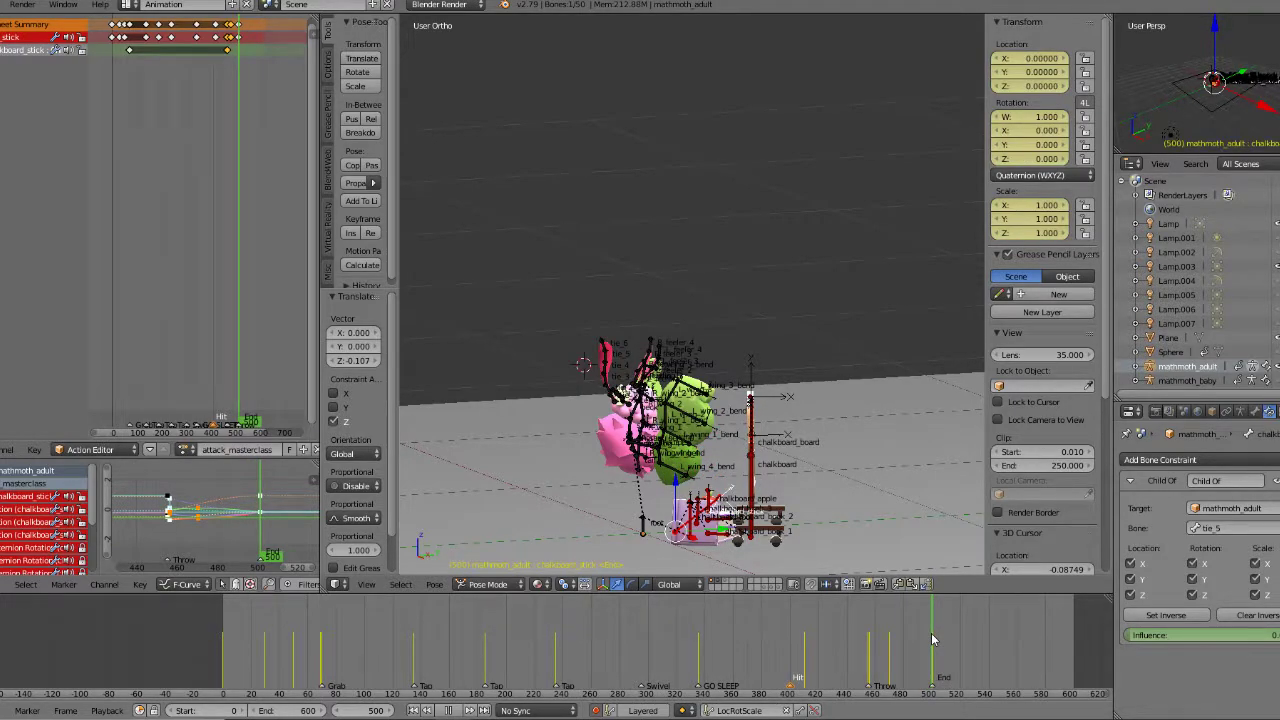
# Step: Enable the rotation manipulator for the chalkboard_stick and set the transform orientation to Local
pyautogui.hotkey('alt', 'a')
pyautogui.click(633, 585)
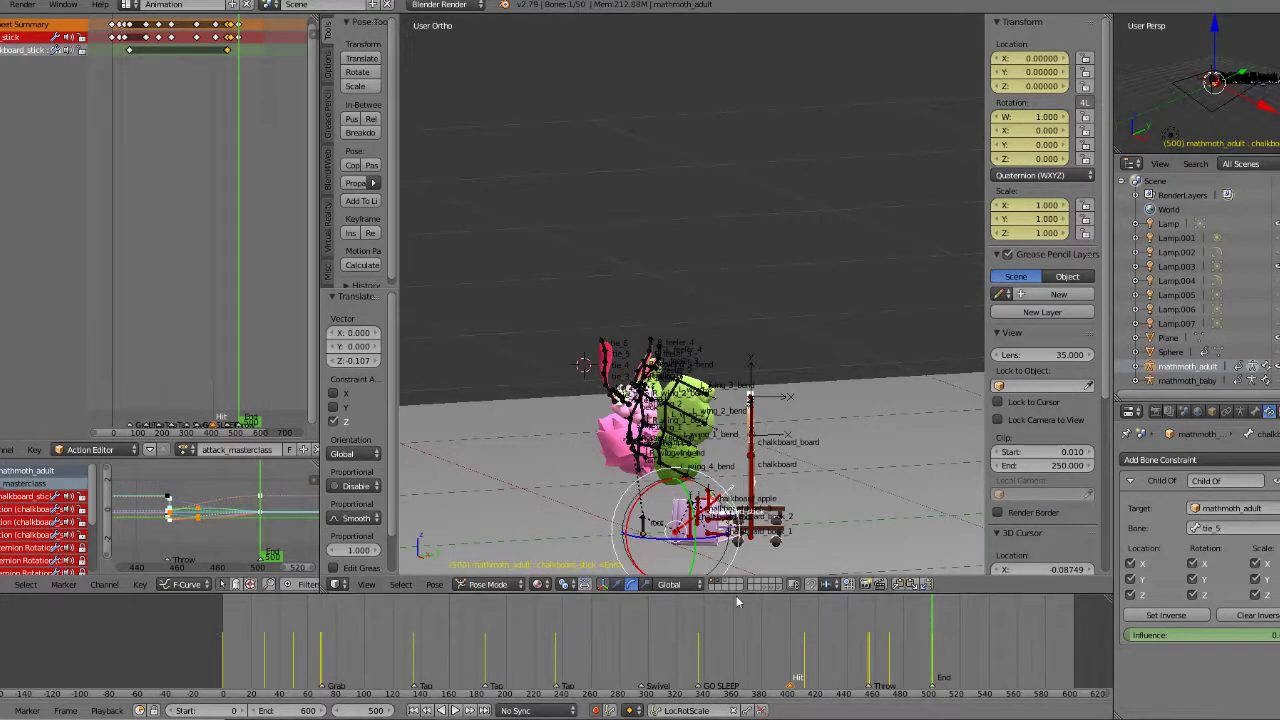
pyautogui.click(669, 584)
pyautogui.click(670, 558)
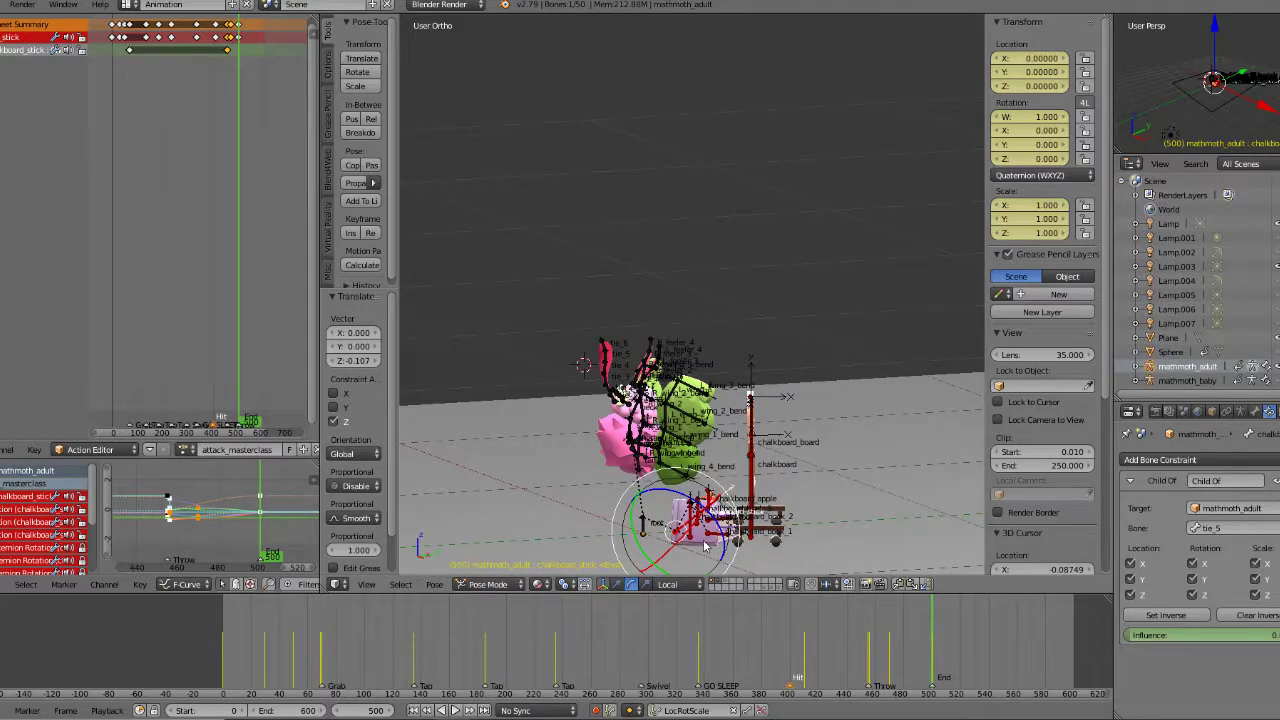
# Step: Replay the stick throw from about frame 446 to judge its rotation and arc
pyautogui.hotkey('alt', 'a')
pyautogui.click(831, 640)
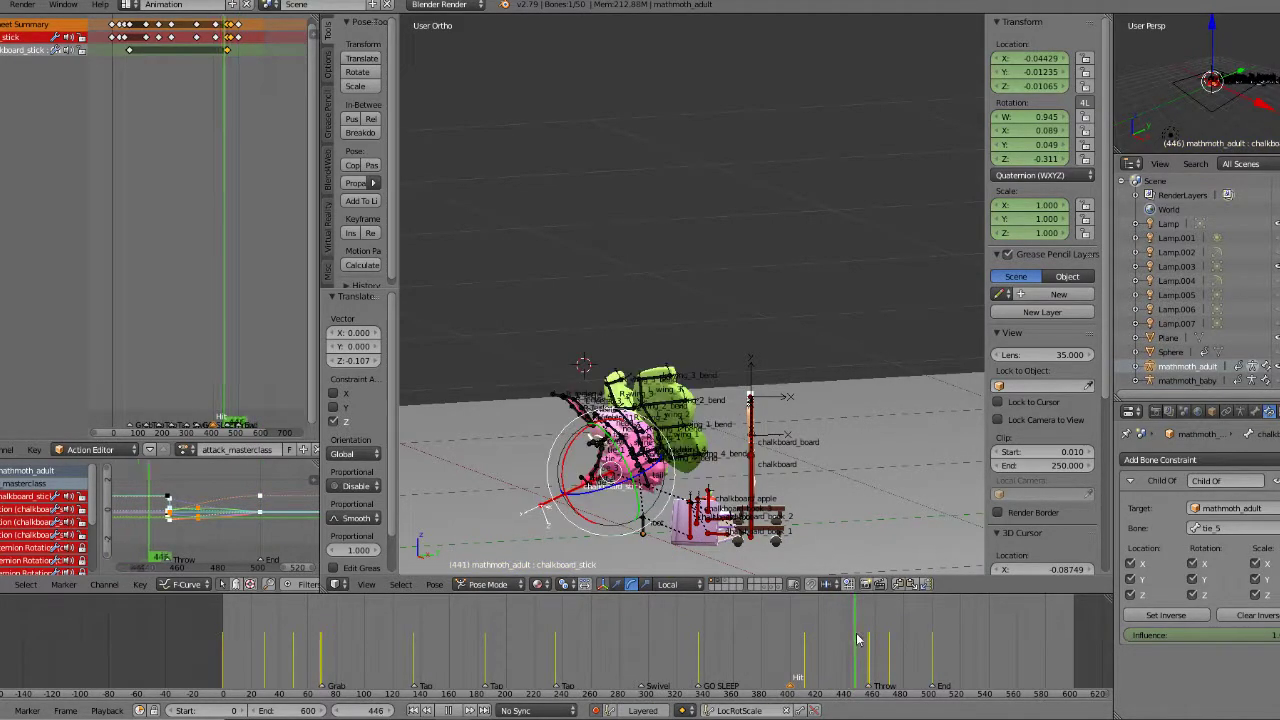
pyautogui.hotkey('alt', 'a')
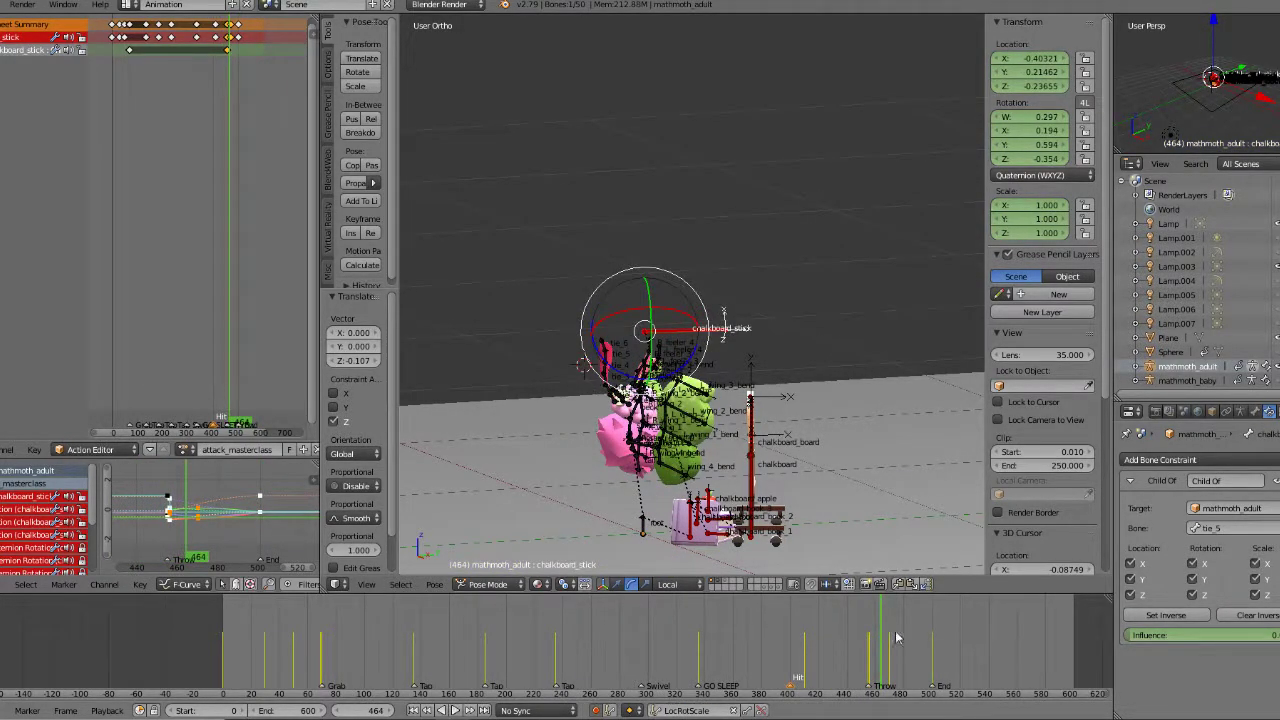
# Step: Delete the chalkboard_stick's LocRotScale keyframes at frames 500 and 470
pyautogui.press('Up')
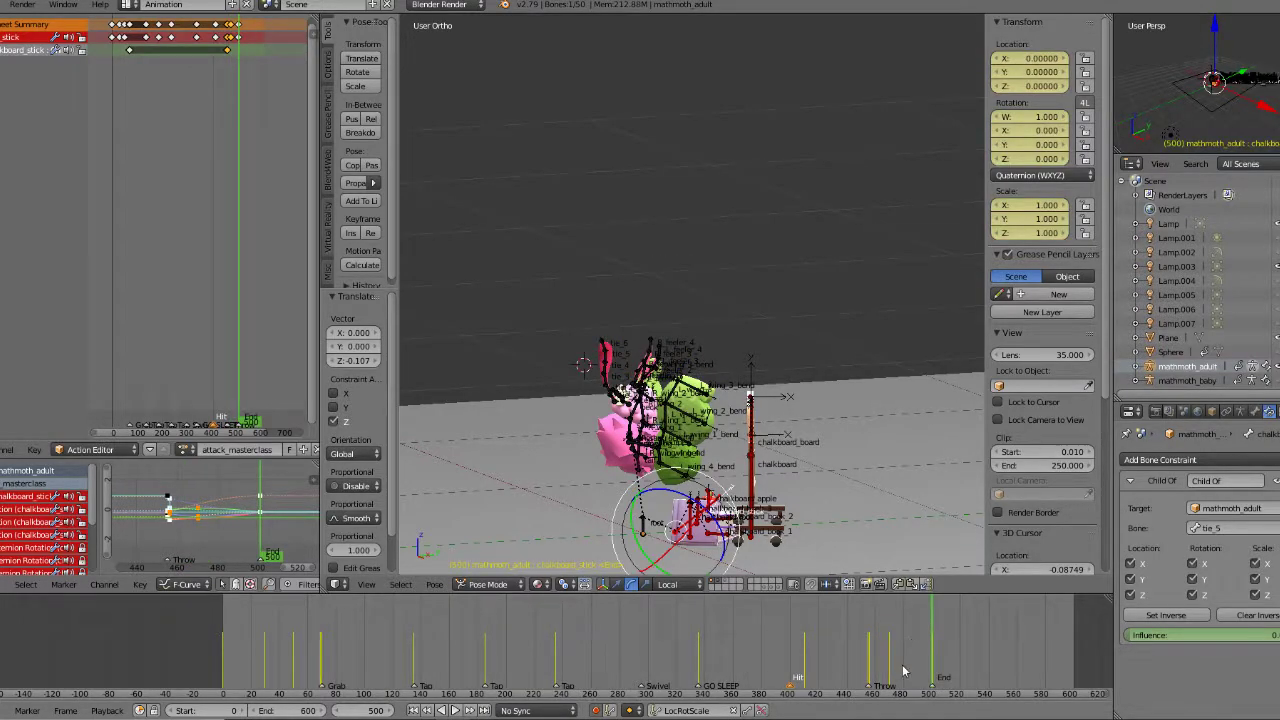
pyautogui.click(760, 711)
pyautogui.moveTo(854, 658); pyautogui.dragTo(908, 655)
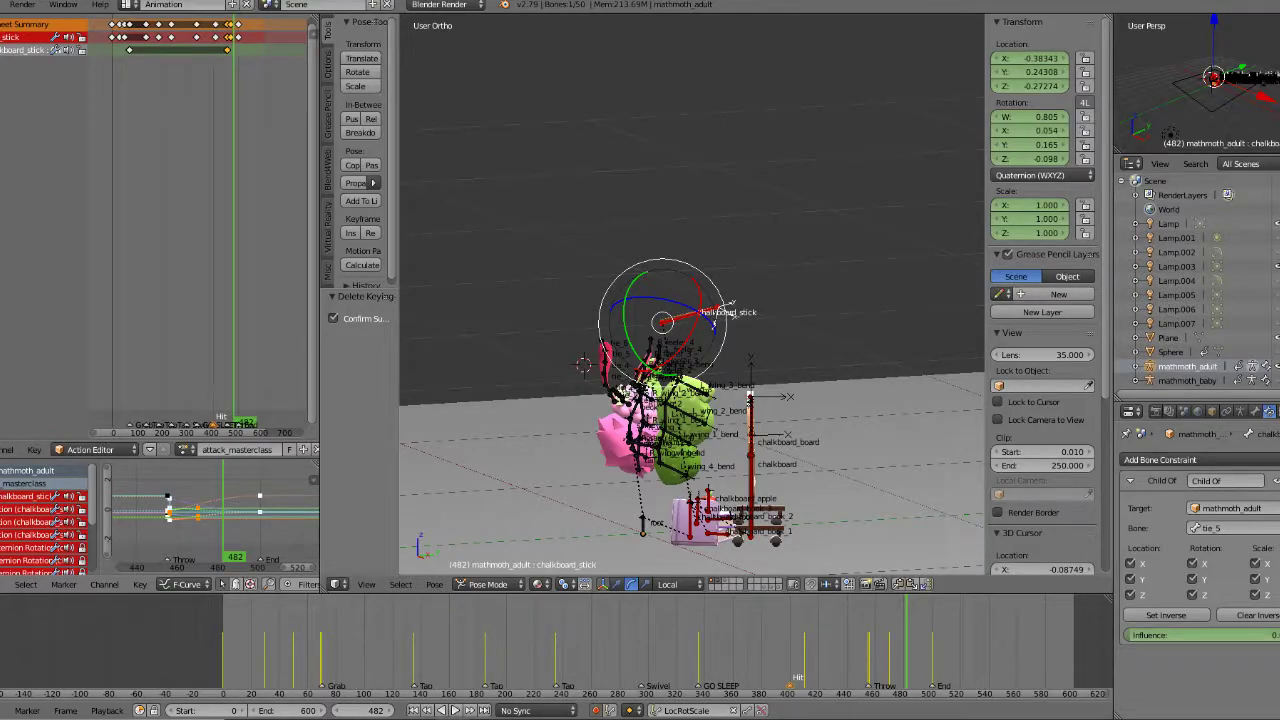
pyautogui.scroll(-2, 66, 535)
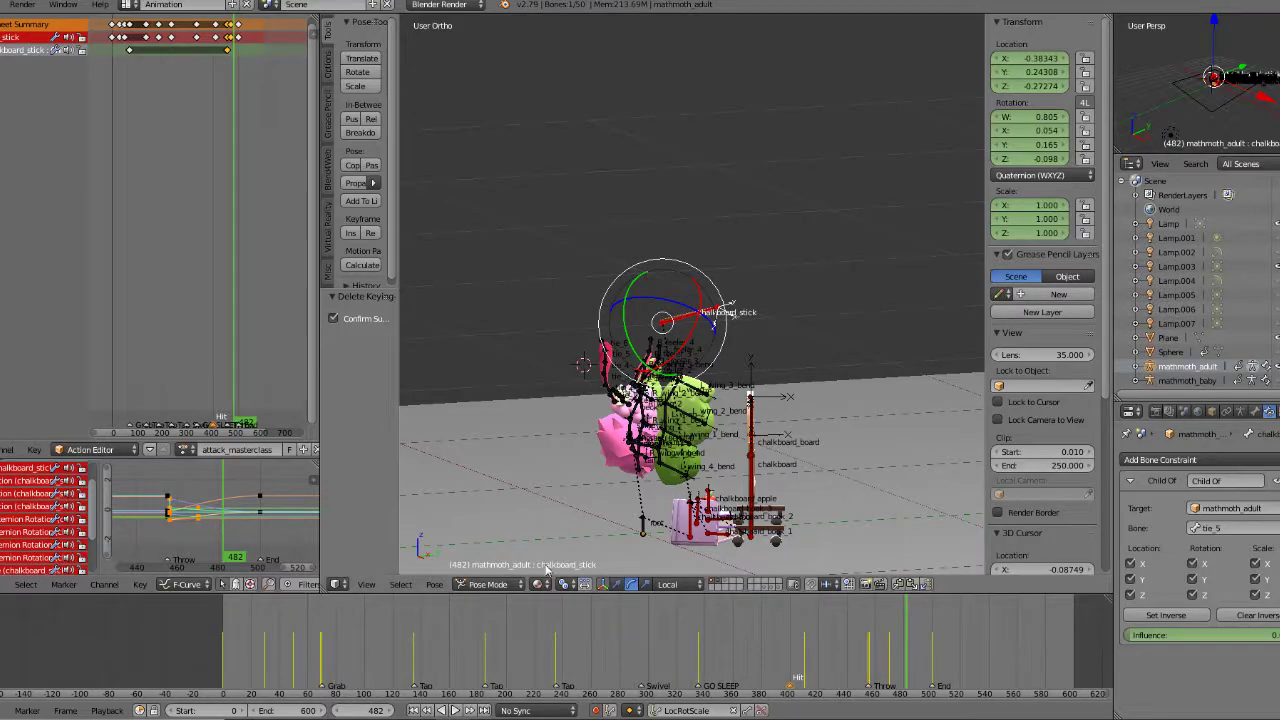
pyautogui.press('Up')
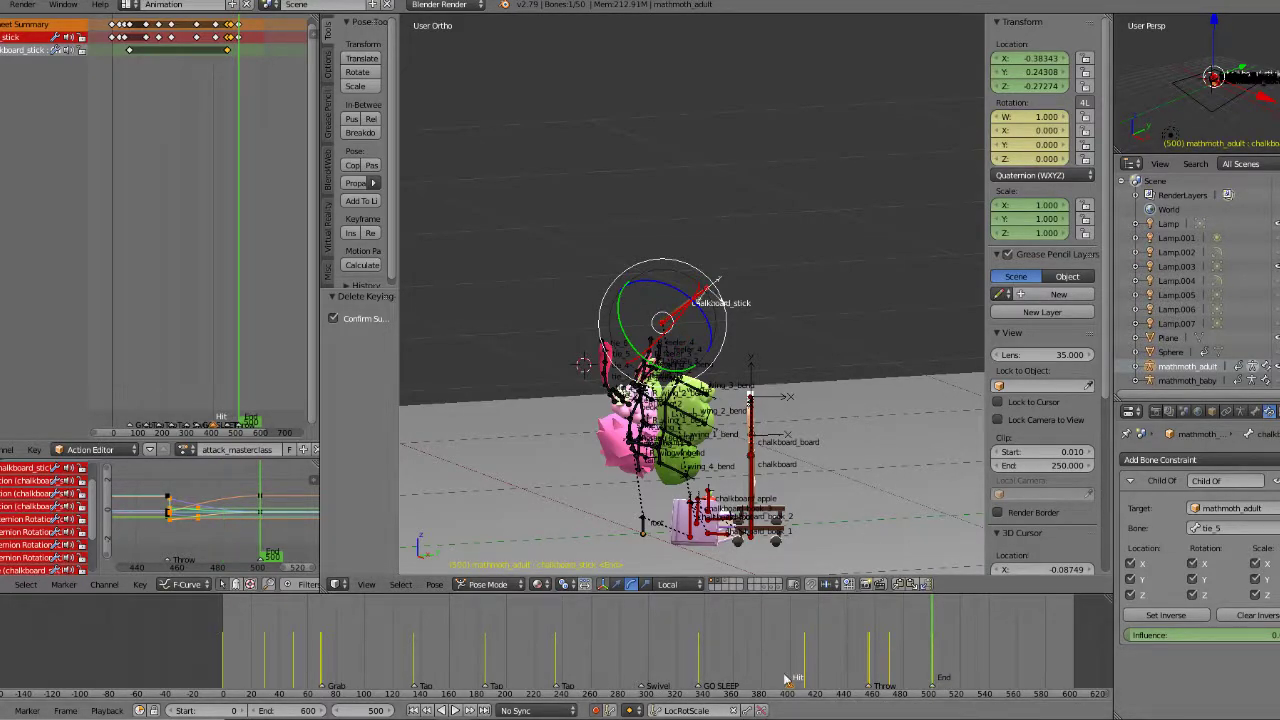
pyautogui.click(763, 711)
pyautogui.moveTo(873, 645)
pyautogui.mouseDown()
pyautogui.moveTo(900, 645)
pyautogui.moveTo(855, 658)
pyautogui.mouseUp()
pyautogui.click(766, 711)
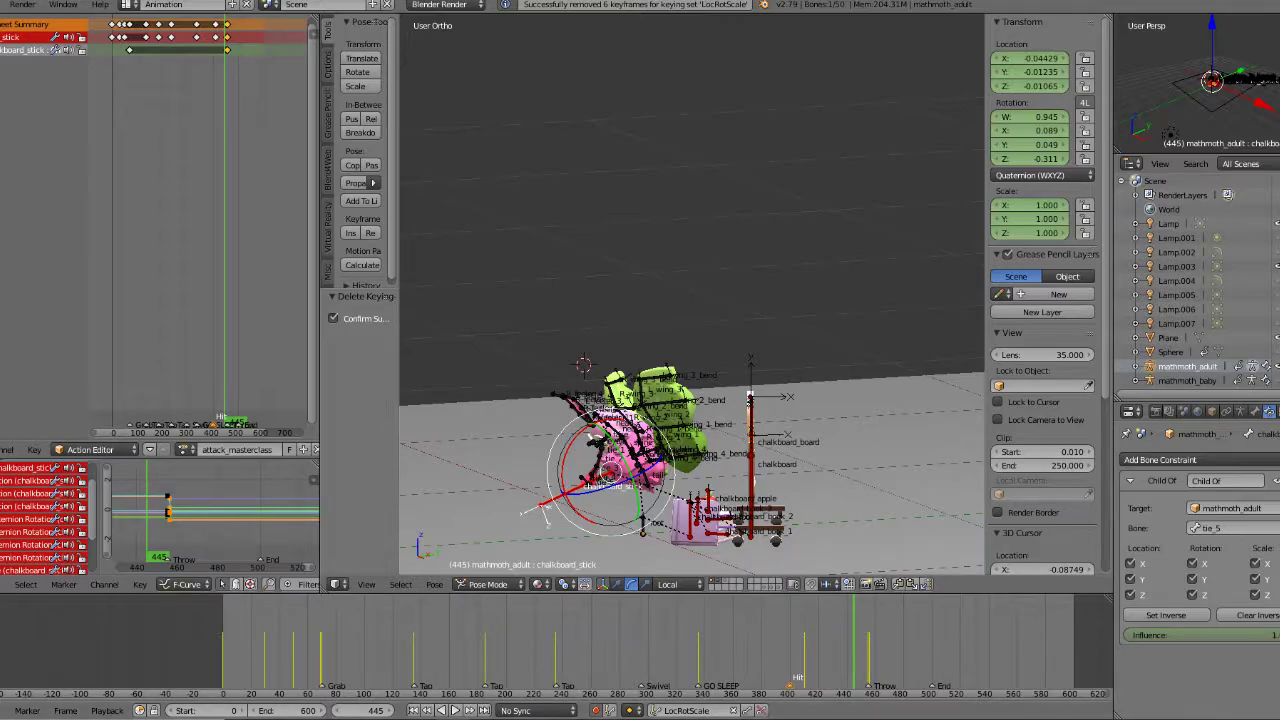
# Step: At frame 470, move the chalkboard_stick 0.136 along Y and 0.168 along Z in the side view and rotate it 19.8°
pyautogui.click(455, 710)
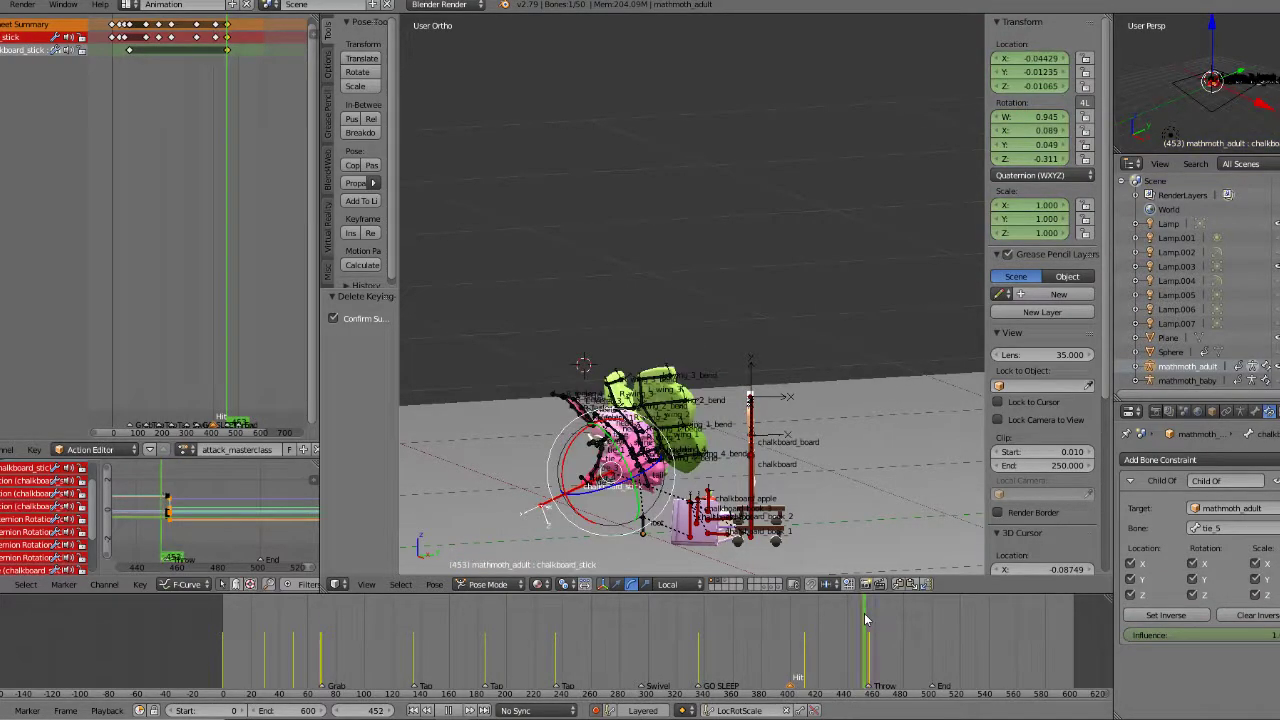
pyautogui.moveTo(867, 618); pyautogui.dragTo(888, 618)
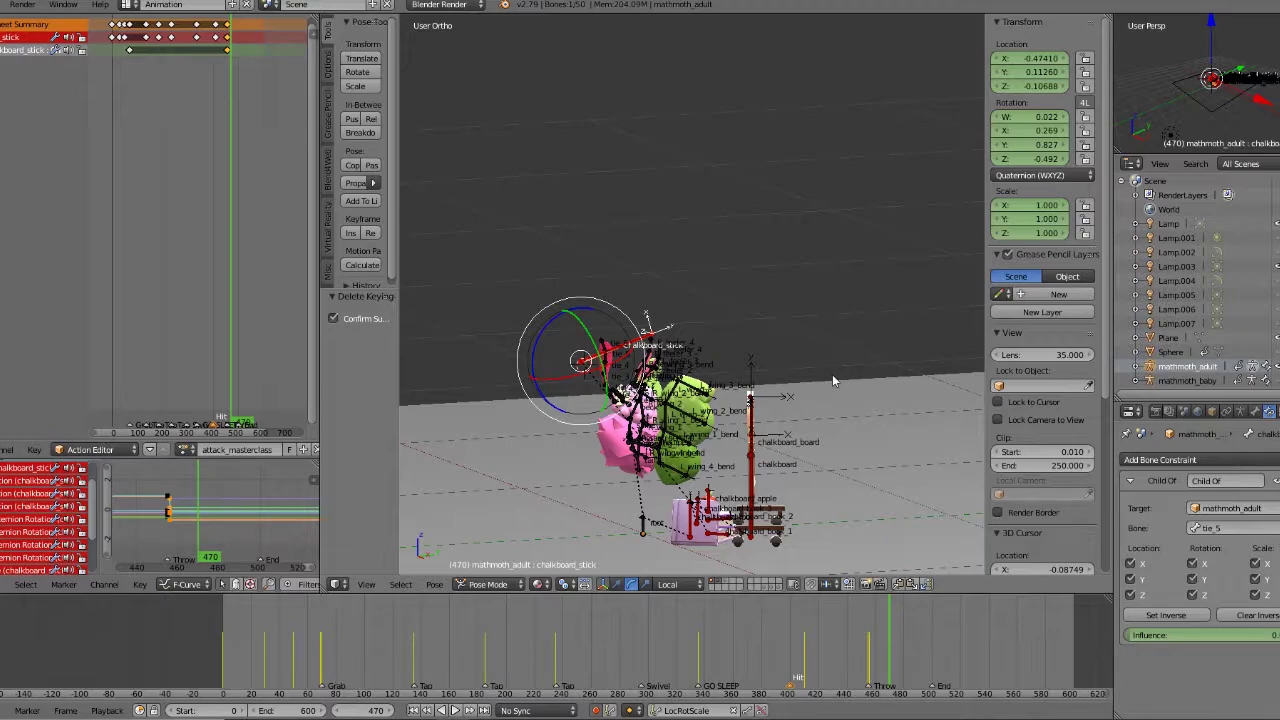
pyautogui.press('KP_3')
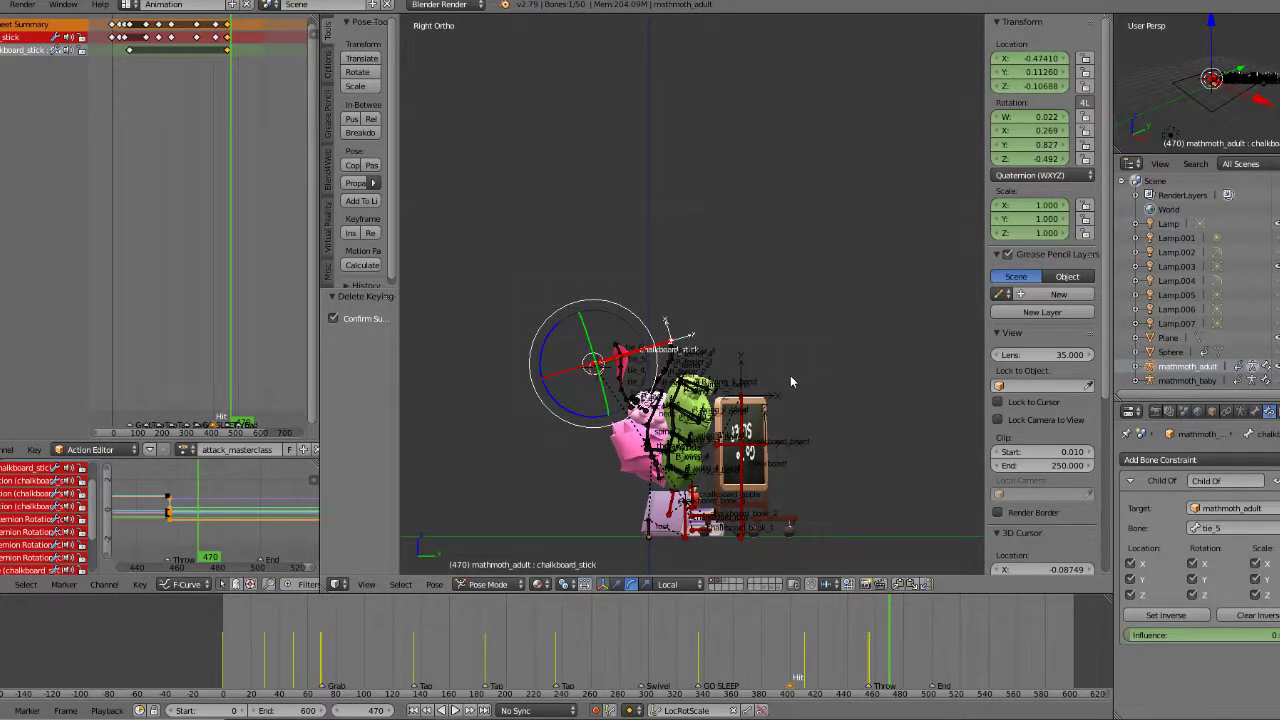
pyautogui.press('g')
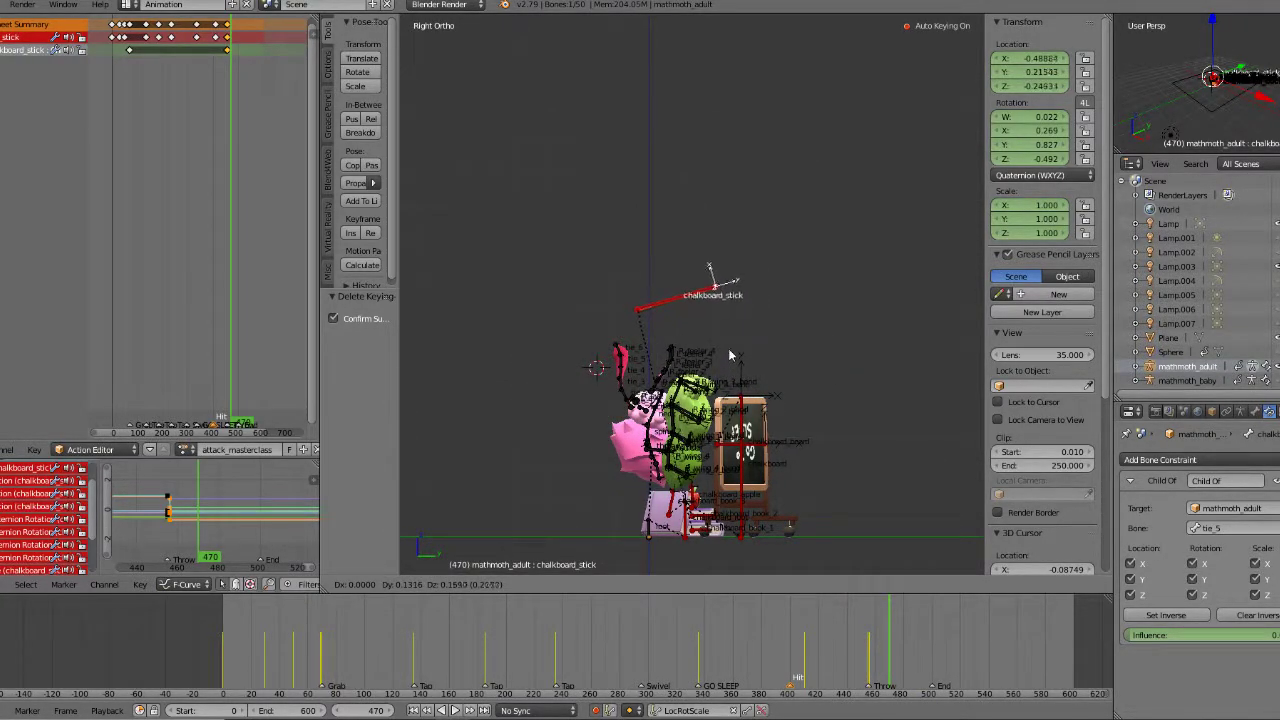
pyautogui.click(740, 352)
pyautogui.press('r')
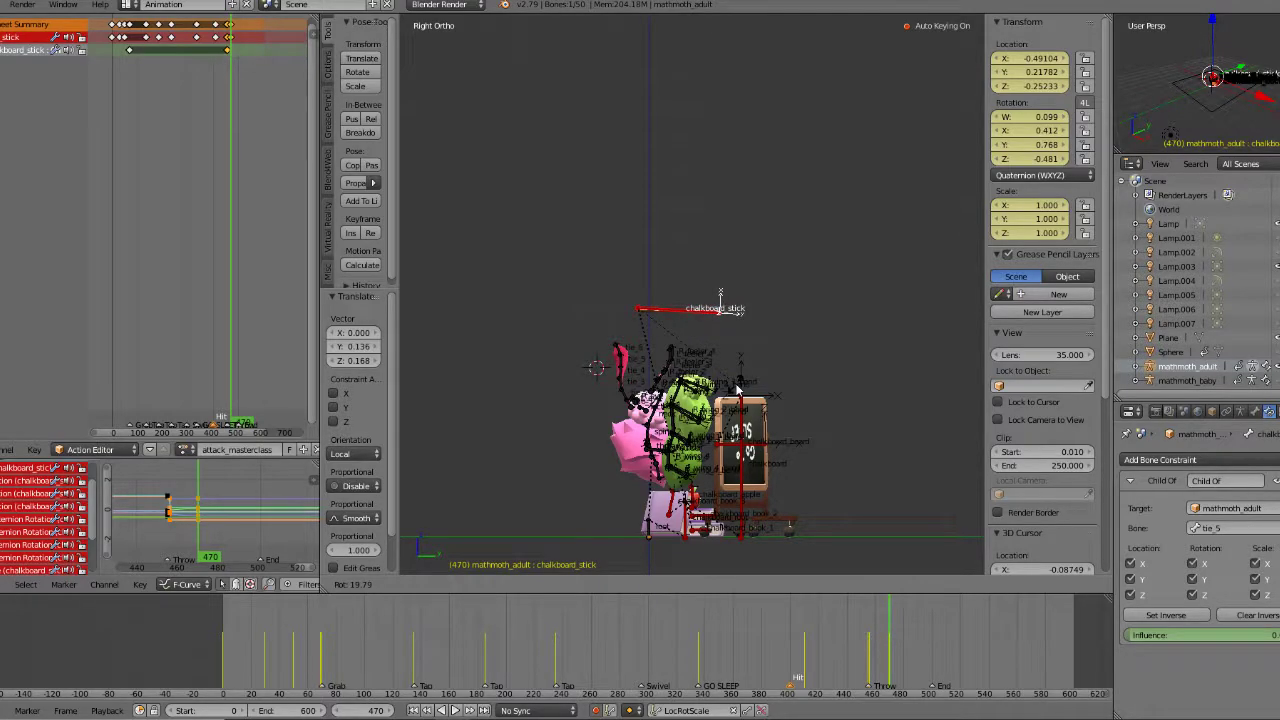
pyautogui.click(737, 389)
# Step: Check the repositioned stick from the top and the side, and replay the throw from about frame 447
pyautogui.press('KP_7')
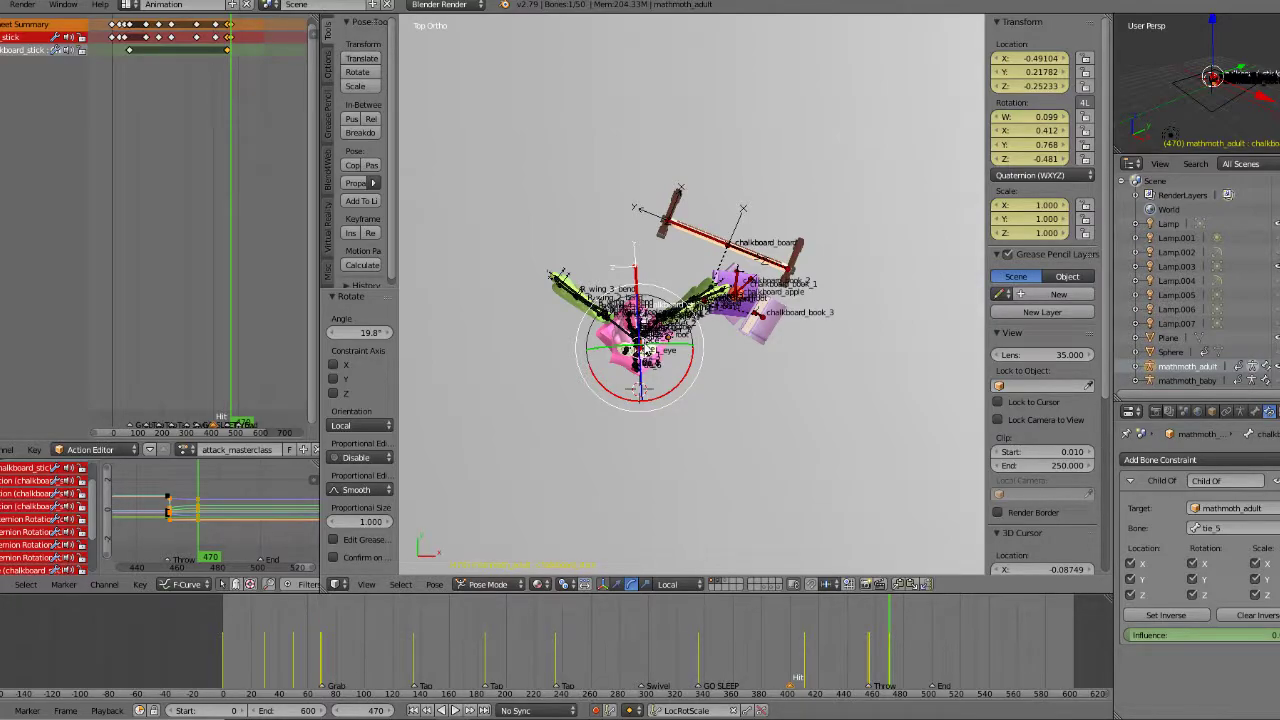
pyautogui.press('KP_3')
pyautogui.click(870, 658)
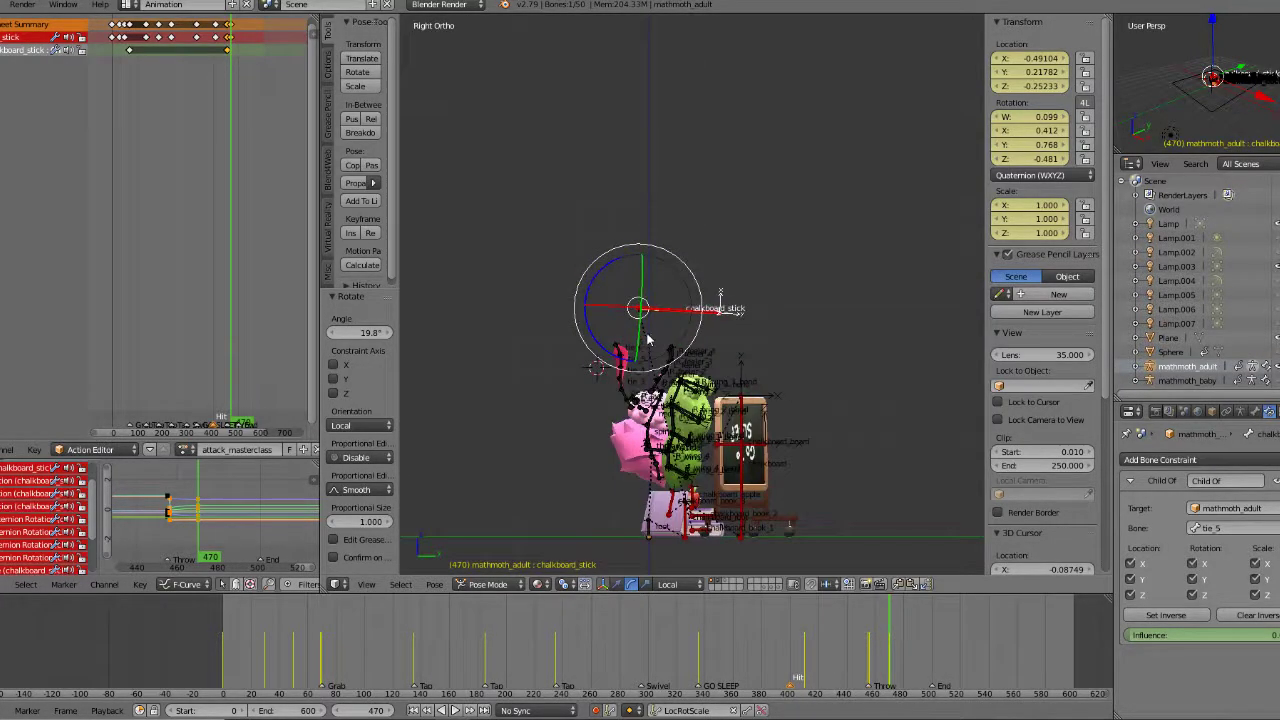
pyautogui.moveTo(874, 659)
pyautogui.mouseDown()
pyautogui.moveTo(888, 657)
pyautogui.moveTo(856, 653)
pyautogui.mouseUp()
pyautogui.click(455, 712)
pyautogui.click(850, 674)
pyautogui.moveTo(798, 447); pyautogui.dragTo(838, 460, button='middle')
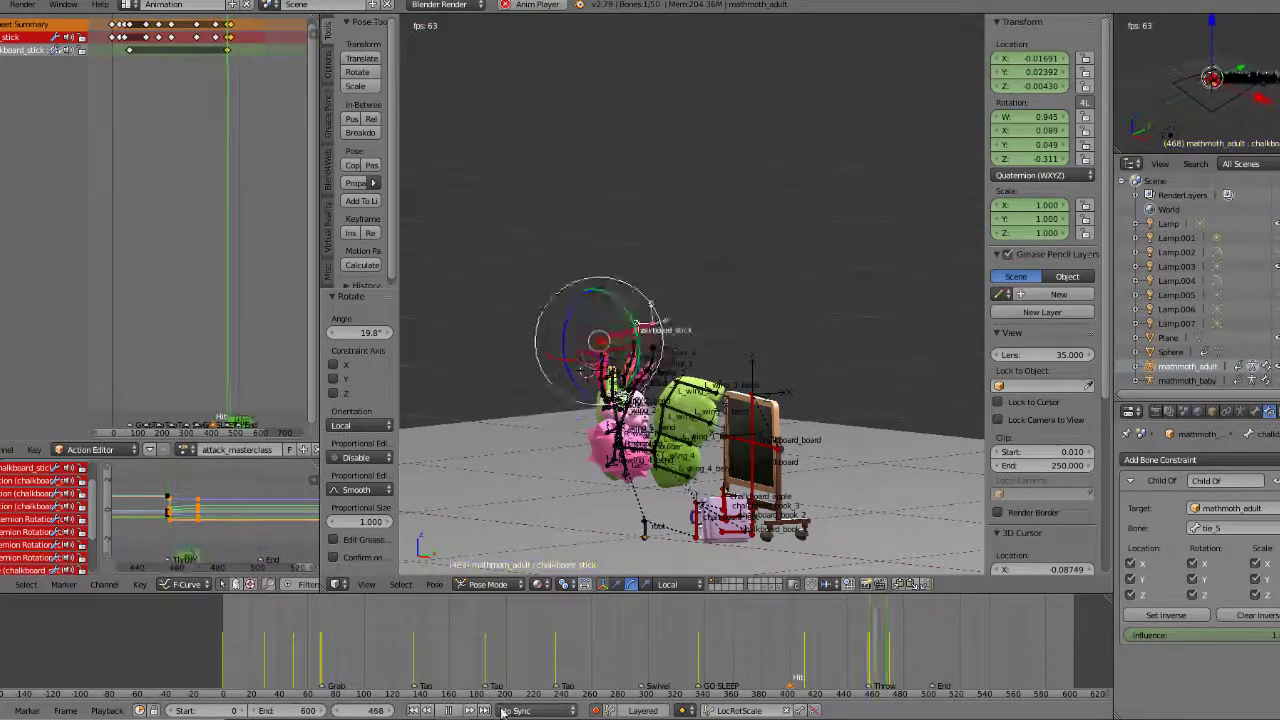
pyautogui.hotkey('alt', 'a')
pyautogui.moveTo(835, 648)
pyautogui.mouseDown()
pyautogui.moveTo(900, 646)
pyautogui.moveTo(844, 656)
pyautogui.mouseUp()
# Step: Insert a LocRotScale keyframe for the chalkboard_stick at frame 467
pyautogui.scroll(2, 678, 556)
pyautogui.keyDown('shift'); pyautogui.moveTo(678, 556); pyautogui.dragTo(767, 391, button='middle'); pyautogui.keyUp('shift')
pyautogui.scroll(3, 637, 418)
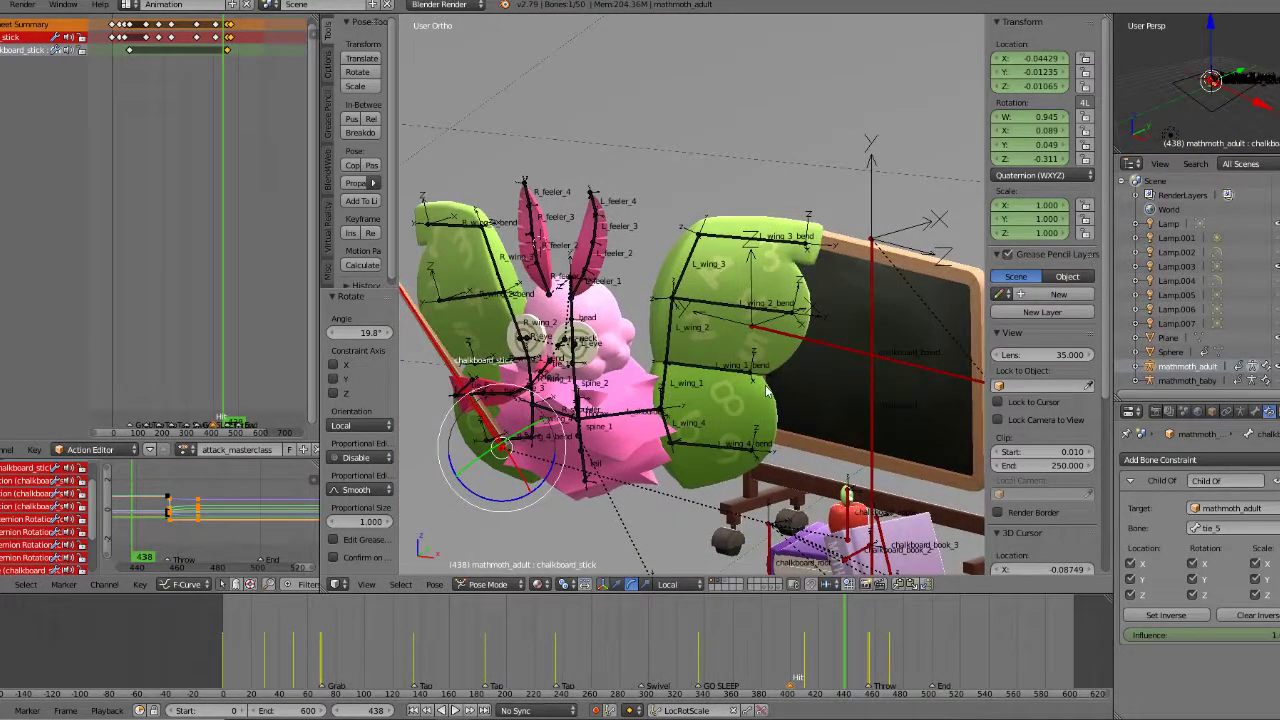
pyautogui.keyDown('shift'); pyautogui.moveTo(772, 438); pyautogui.dragTo(772, 372, button='middle'); pyautogui.keyUp('shift')
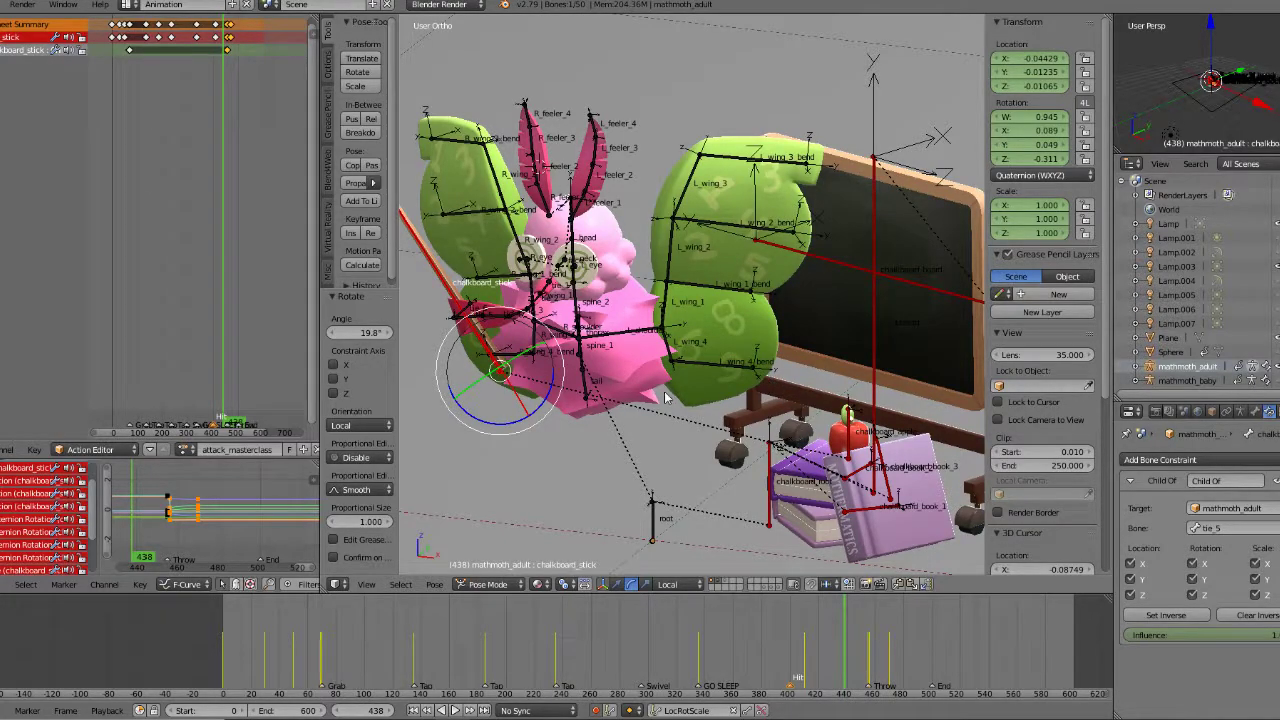
pyautogui.scroll(-2, 673, 402)
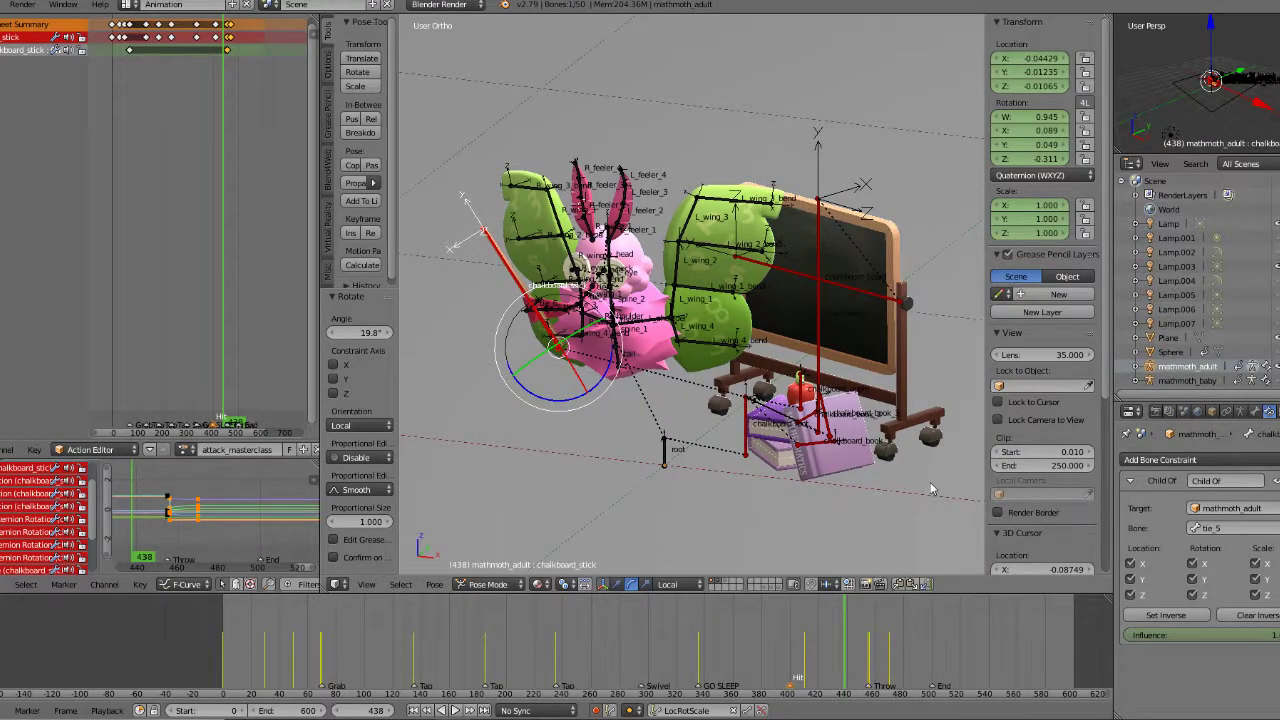
pyautogui.moveTo(867, 658)
pyautogui.mouseDown()
pyautogui.moveTo(889, 650)
pyautogui.moveTo(846, 650)
pyautogui.moveTo(884, 650)
pyautogui.mouseUp()
pyautogui.click(757, 710)
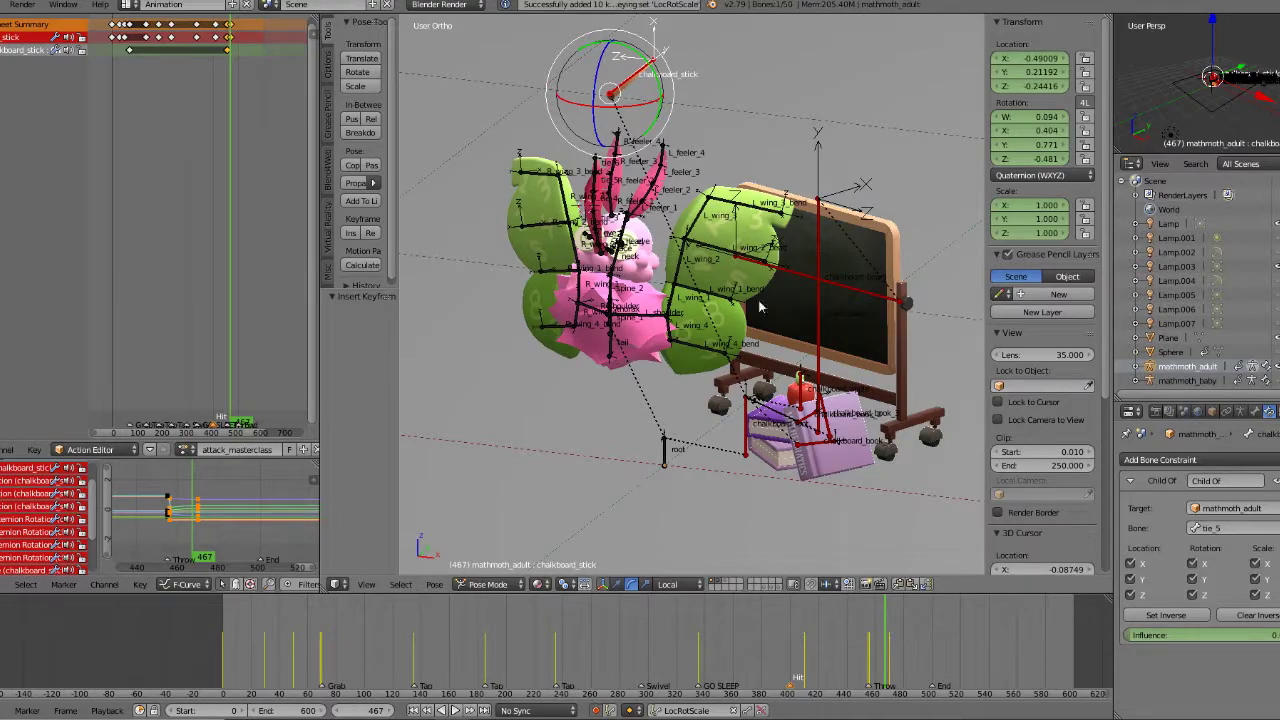
# Step: Delete the chalkboard_stick's LocRotScale keyframes from frame 470 back to the one at frame 456
pyautogui.press('Up')
pyautogui.click(762, 710)
pyautogui.moveTo(880, 650)
pyautogui.mouseDown()
pyautogui.moveTo(855, 642)
pyautogui.moveTo(888, 630)
pyautogui.moveTo(848, 630)
pyautogui.moveTo(869, 630)
pyautogui.mouseUp()
pyautogui.click(762, 710)
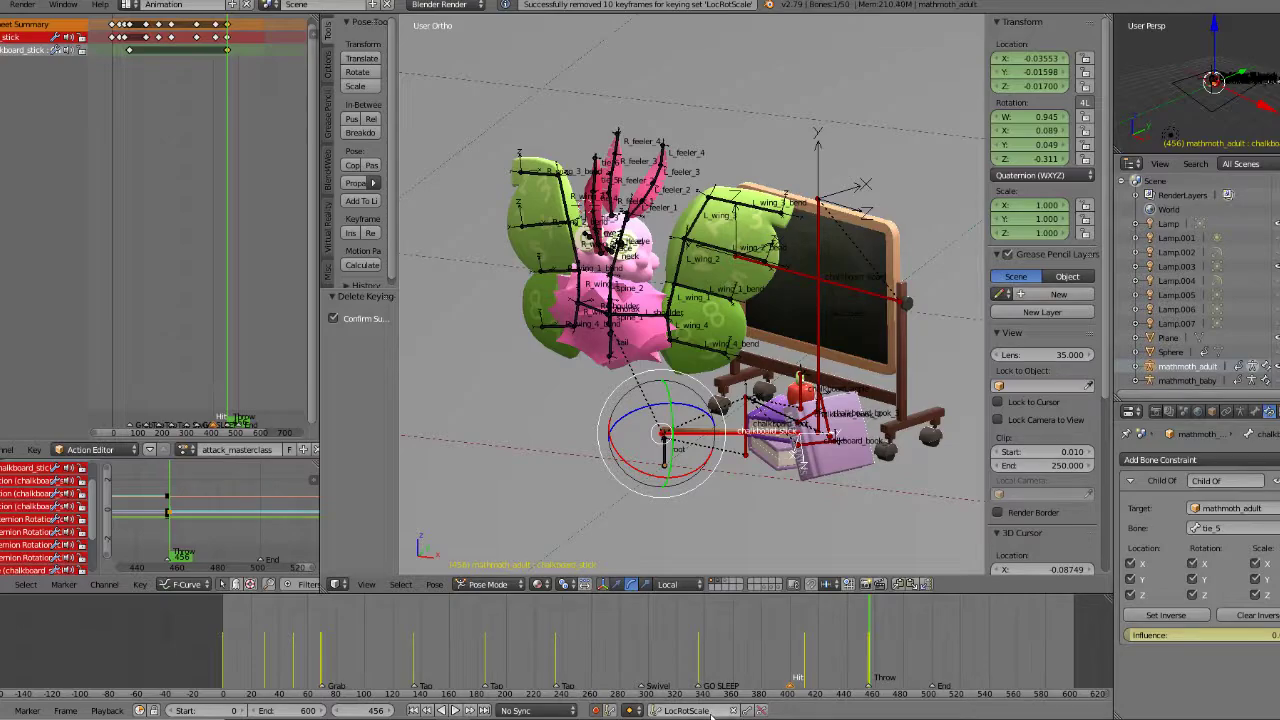
pyautogui.click(760, 711)
# Step: Raise the stick's Child Of constraint influence to 1 at frame 456 and delete the influence keyframe there
pyautogui.press('Left')
pyautogui.press('Right')
pyautogui.moveTo(1152, 638); pyautogui.dragTo(1270, 635)
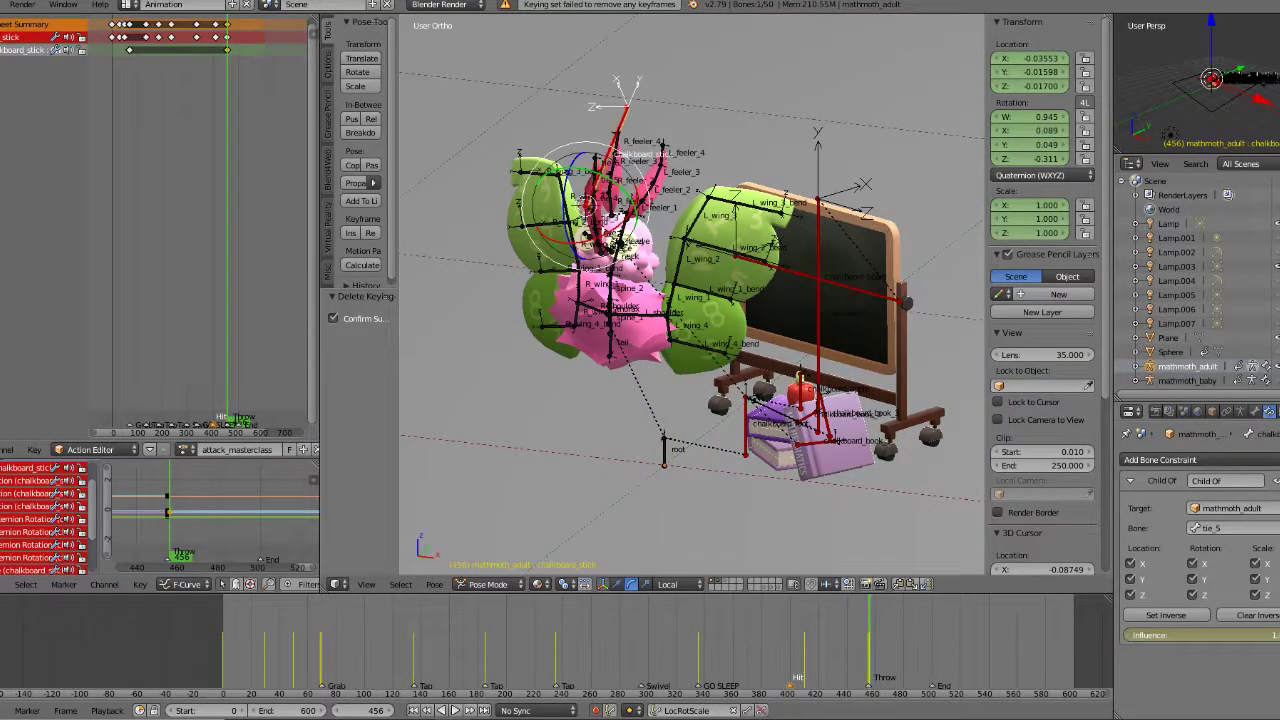
pyautogui.rightClick(1246, 640)
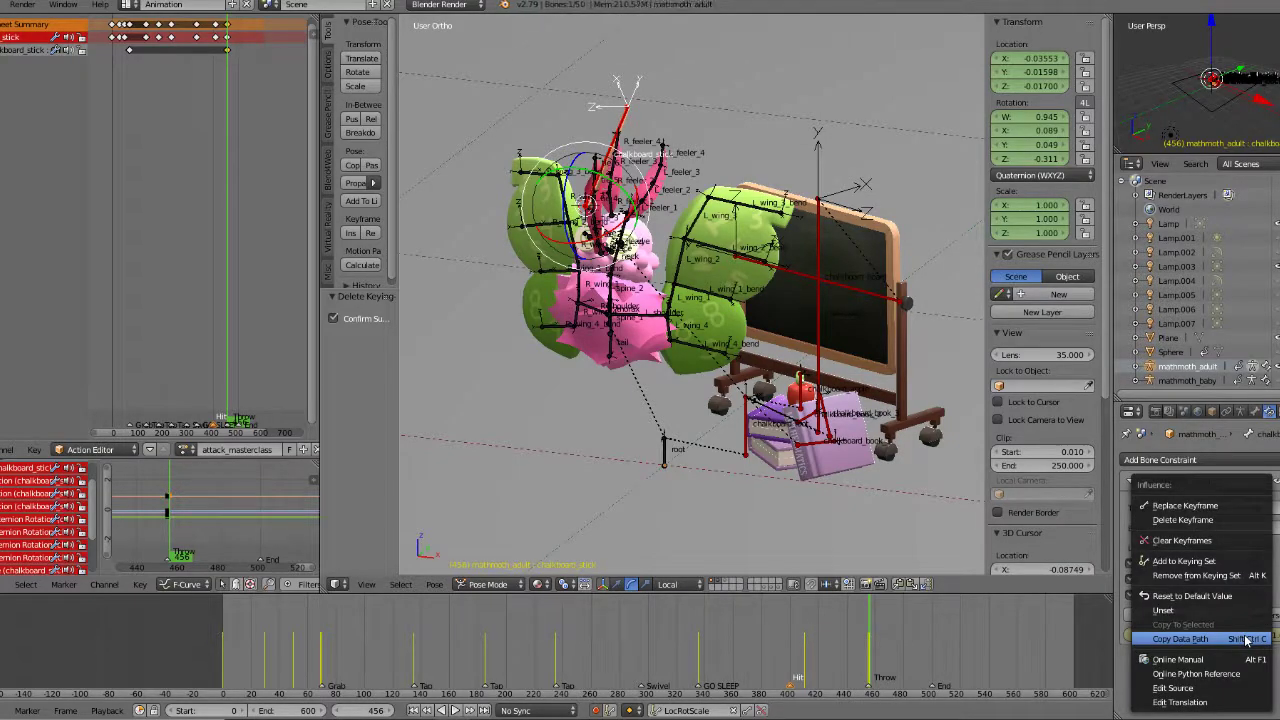
pyautogui.click(1219, 520)
# Step: Inspect the stick at frame 455 from the front and side, and replay the motion from about frame 402 at an angle
pyautogui.press('Left')
pyautogui.press('KP_1')
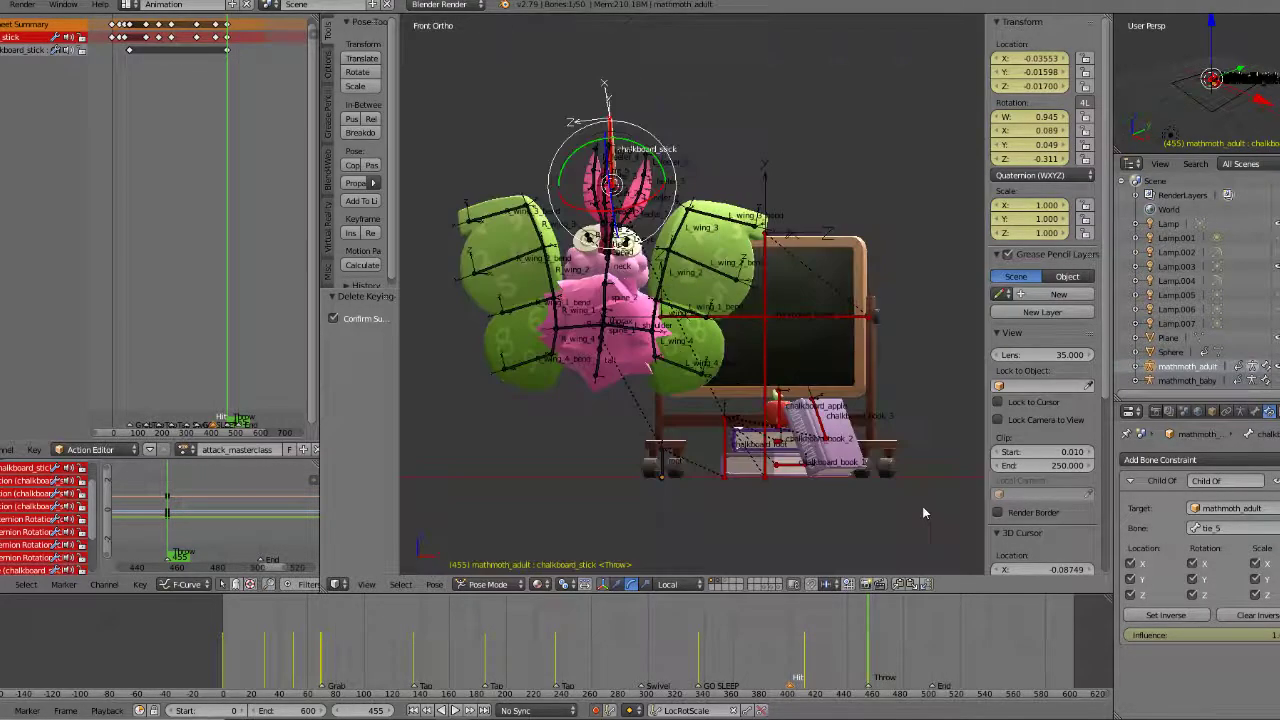
pyautogui.press('KP_3')
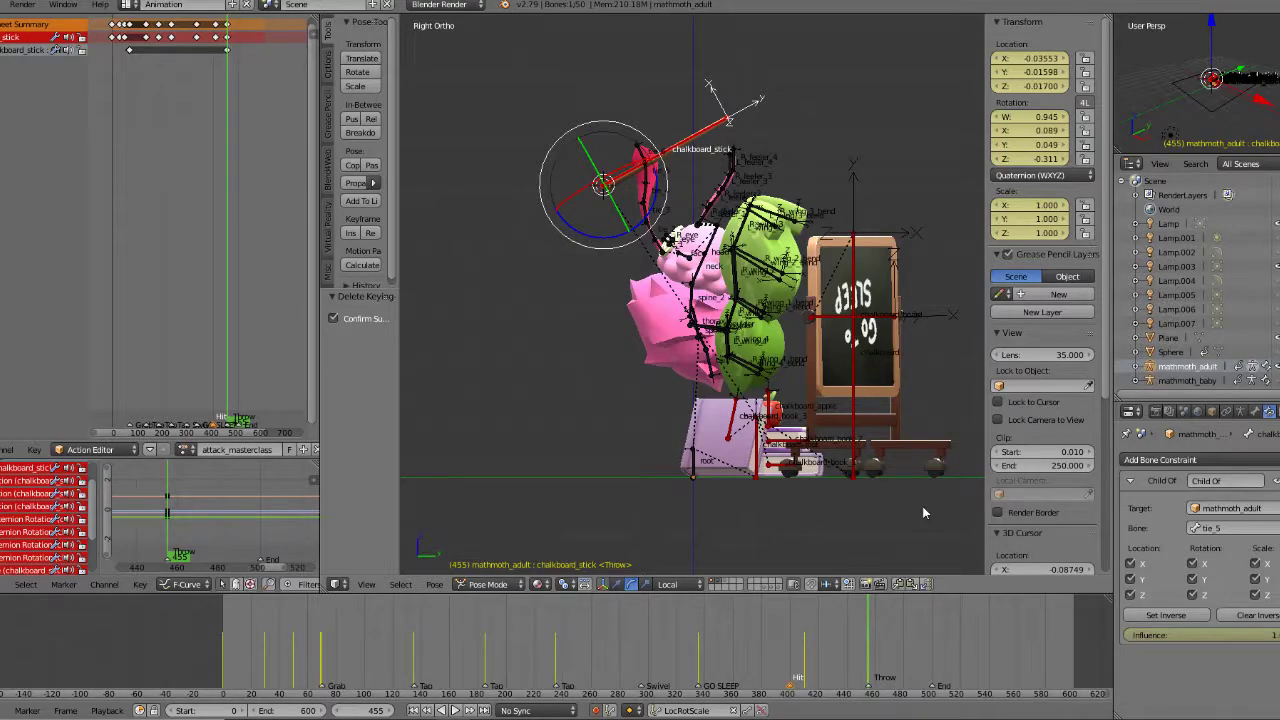
pyautogui.moveTo(802, 641)
pyautogui.mouseDown()
pyautogui.moveTo(817, 640)
pyautogui.moveTo(793, 642)
pyautogui.mouseUp()
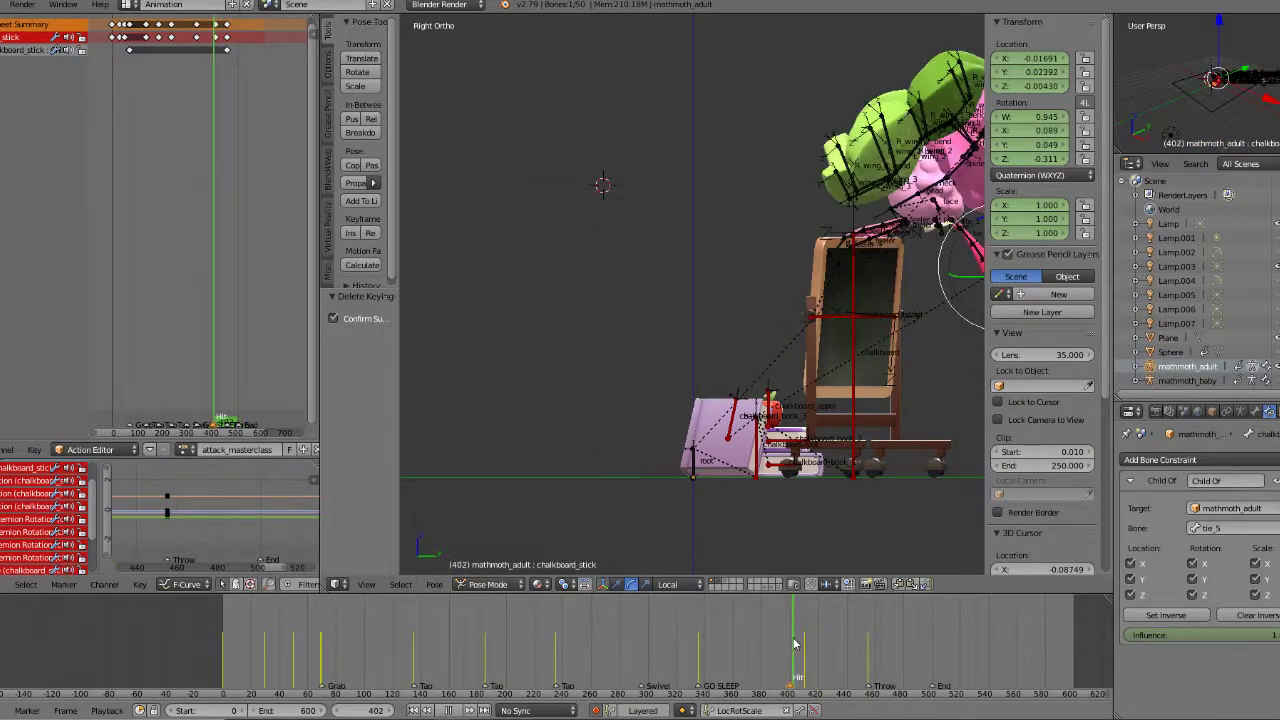
pyautogui.click(459, 710)
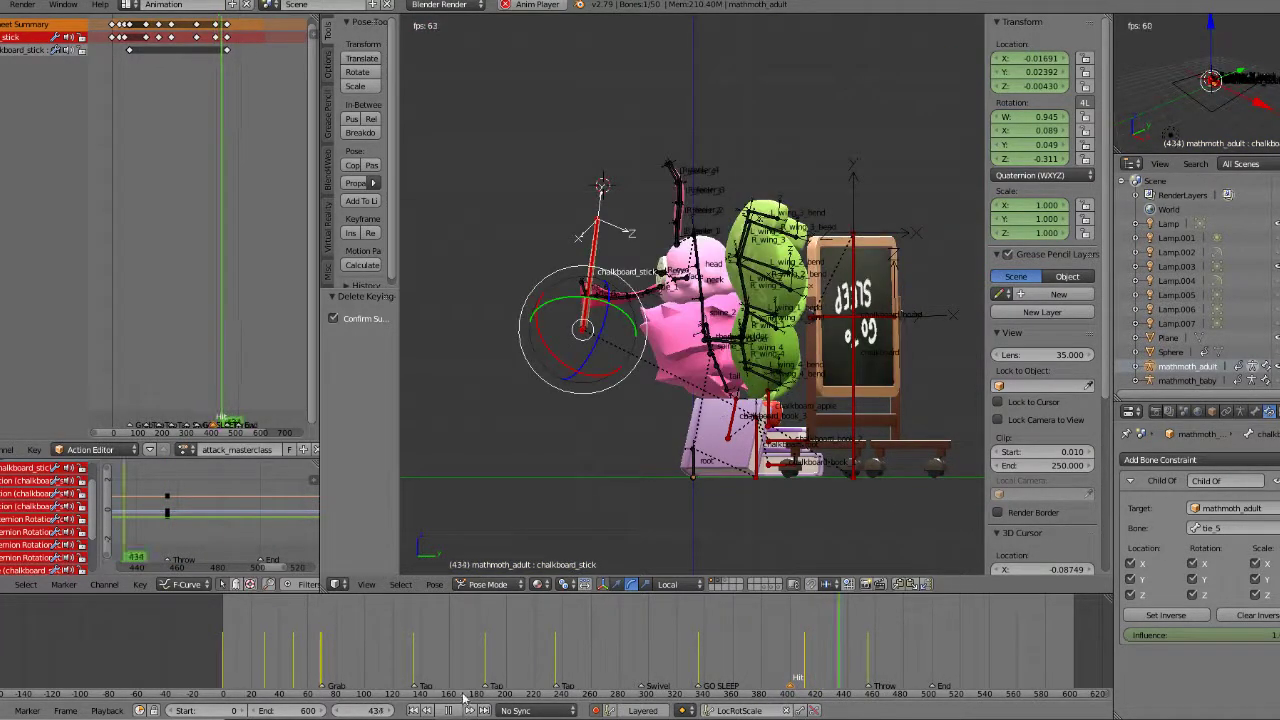
pyautogui.moveTo(648, 415); pyautogui.dragTo(745, 453, button='middle')
pyautogui.click(806, 652)
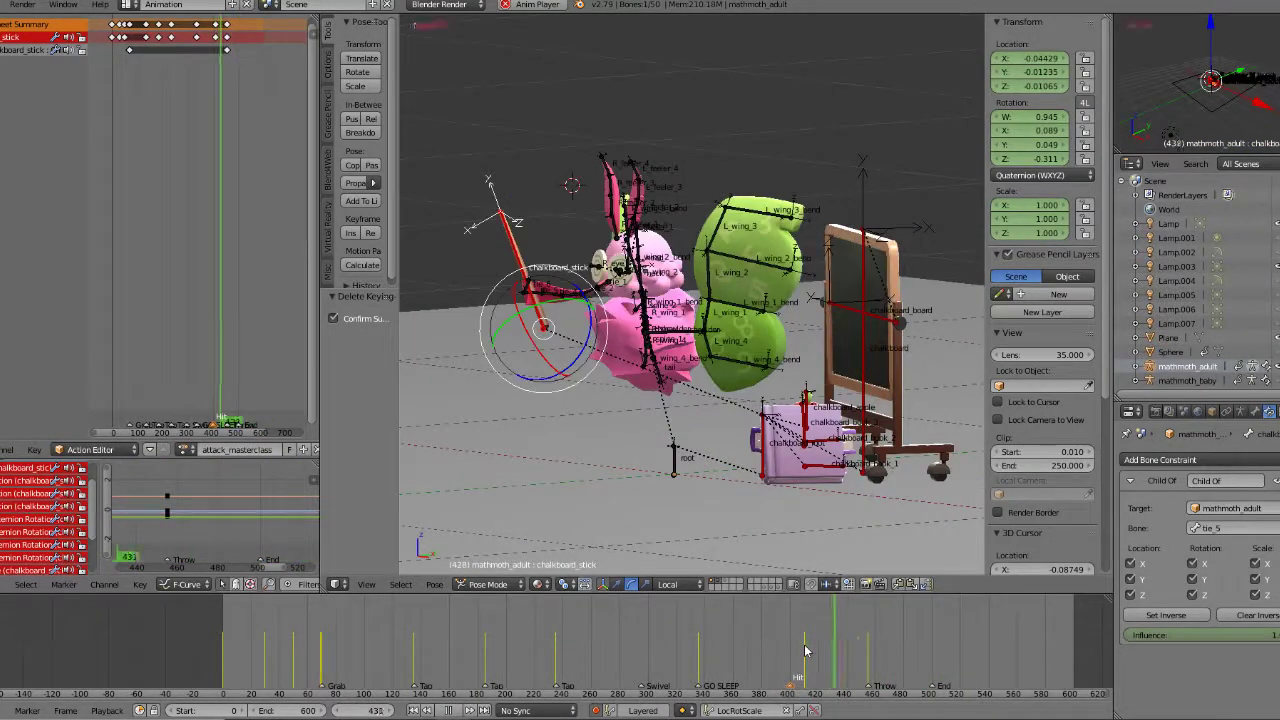
pyautogui.click(786, 652)
pyautogui.hotkey('alt', 'a')
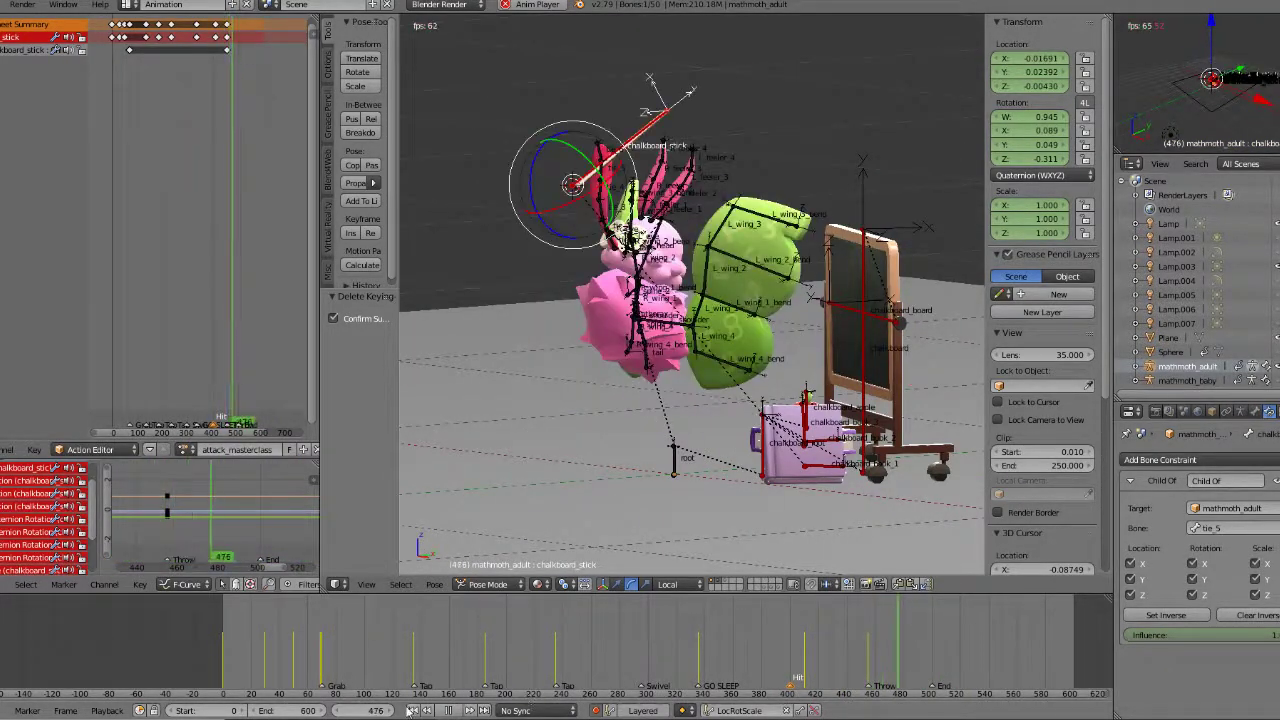
pyautogui.moveTo(829, 651)
pyautogui.mouseDown()
pyautogui.moveTo(860, 650)
pyautogui.moveTo(849, 647)
pyautogui.mouseUp()
pyautogui.hotkey('alt', 'a')
pyautogui.press('Escape')
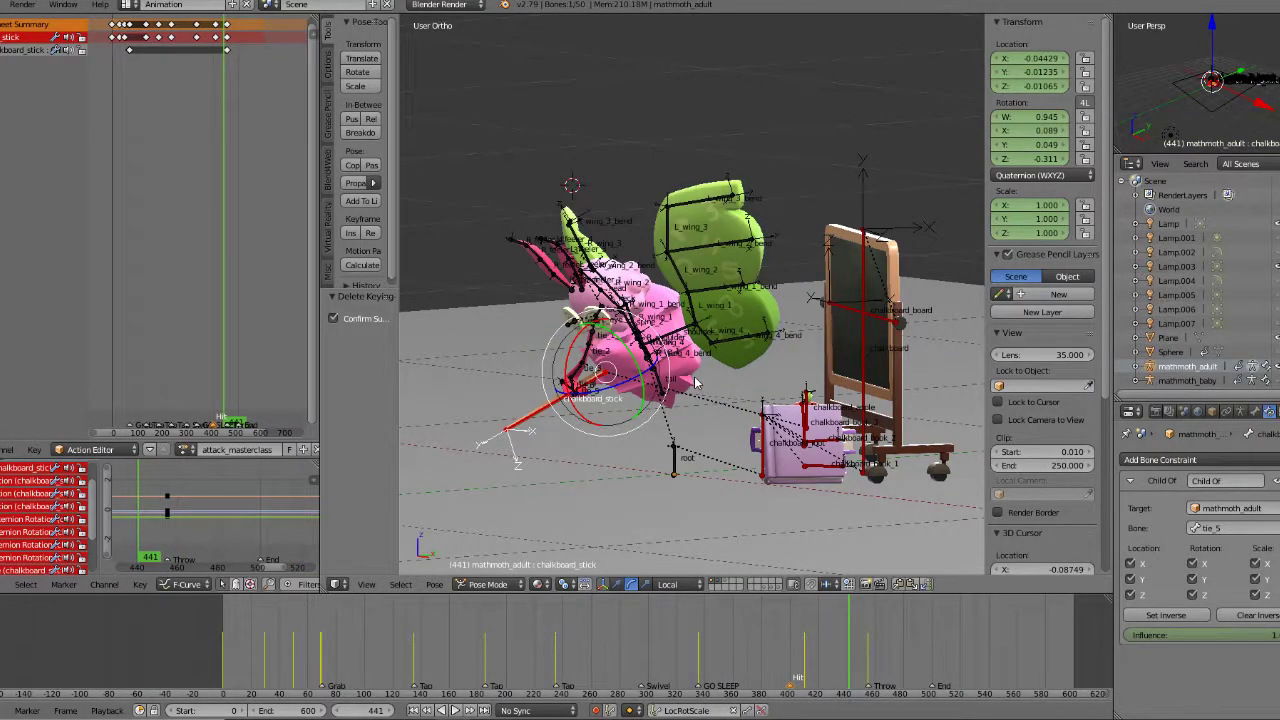
# Step: Go back to the keyframe at frame 410 and select the moth's thorax bone
pyautogui.press('Down')
pyautogui.scroll(4, 690, 375)
pyautogui.moveTo(680, 370); pyautogui.dragTo(617, 362, button='middle')
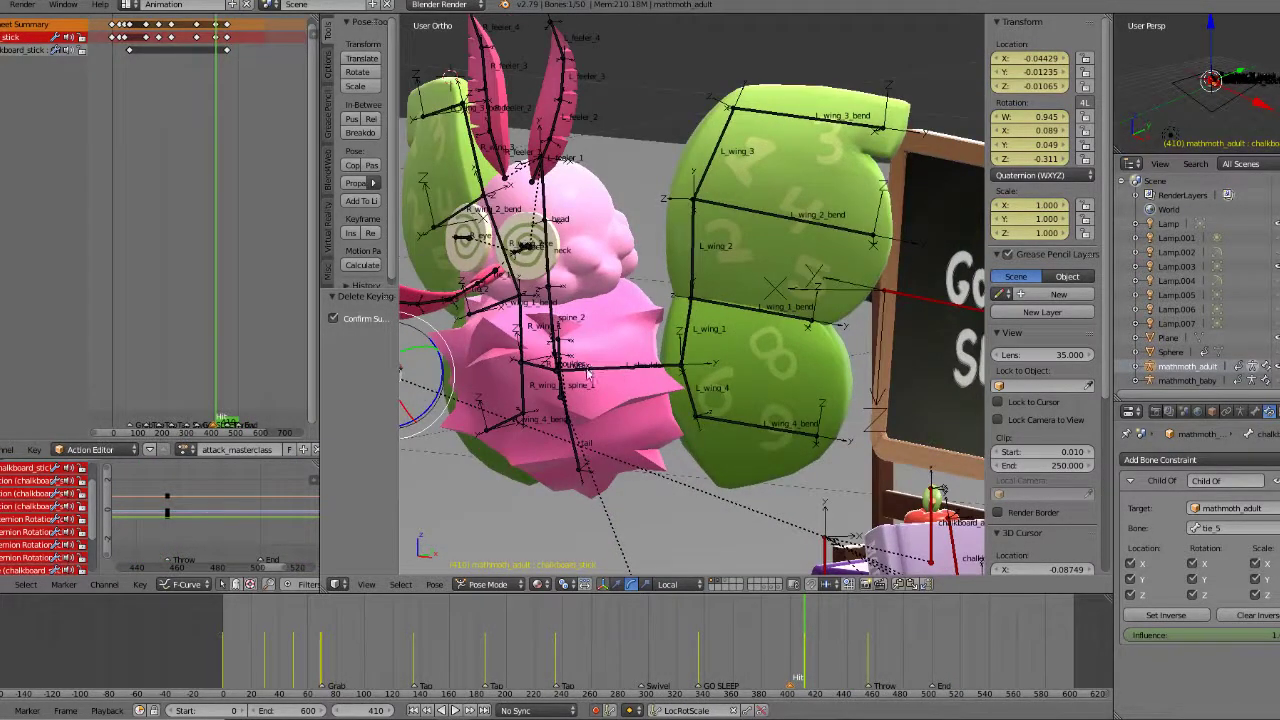
pyautogui.rightClick(565, 387)
pyautogui.scroll(-2, 565, 387)
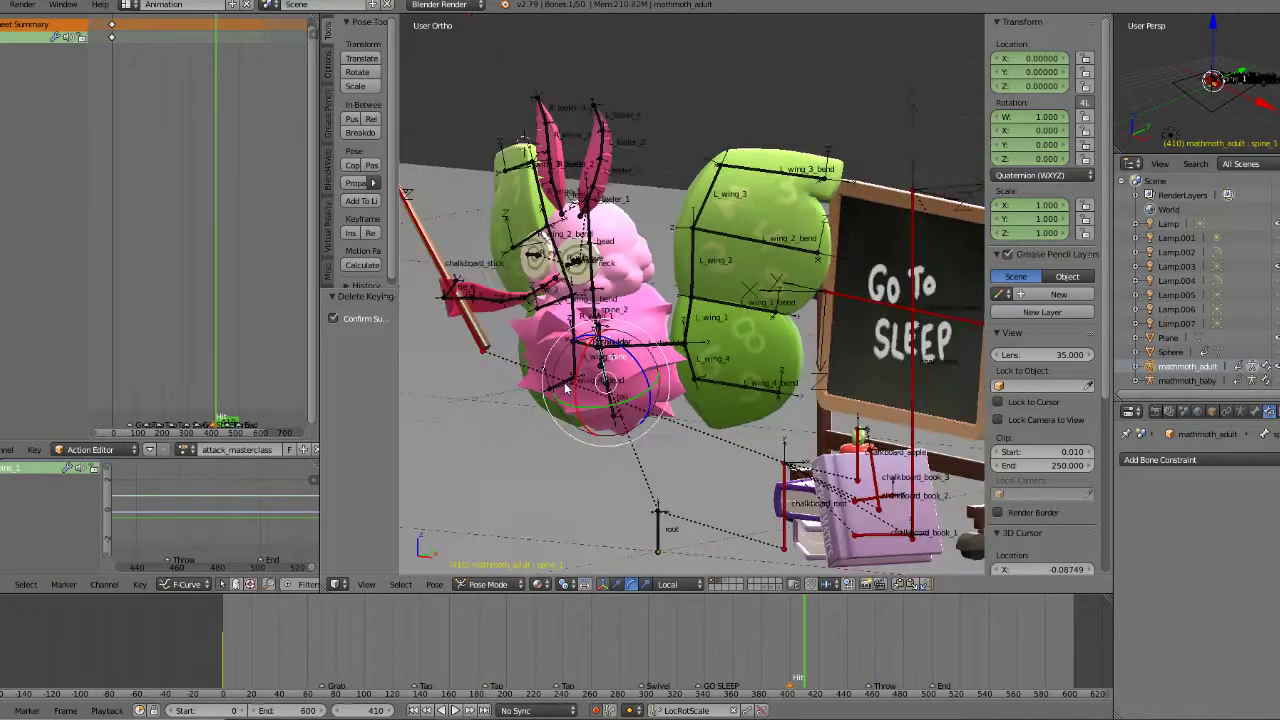
pyautogui.rightClick(607, 350)
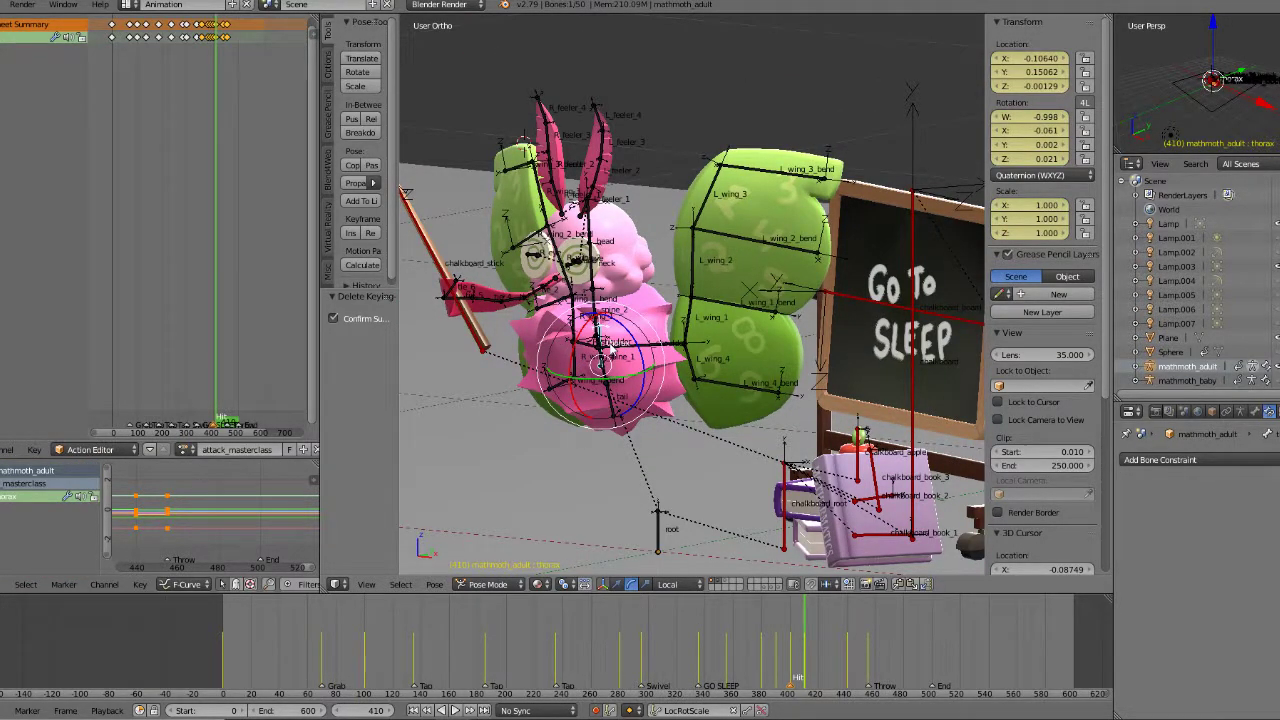
# Step: Select all bones of the rig and delete their LocRotScale keyframes at frame 440
pyautogui.press('a')
pyautogui.moveTo(810, 661); pyautogui.dragTo(869, 661)
pyautogui.press('Down')
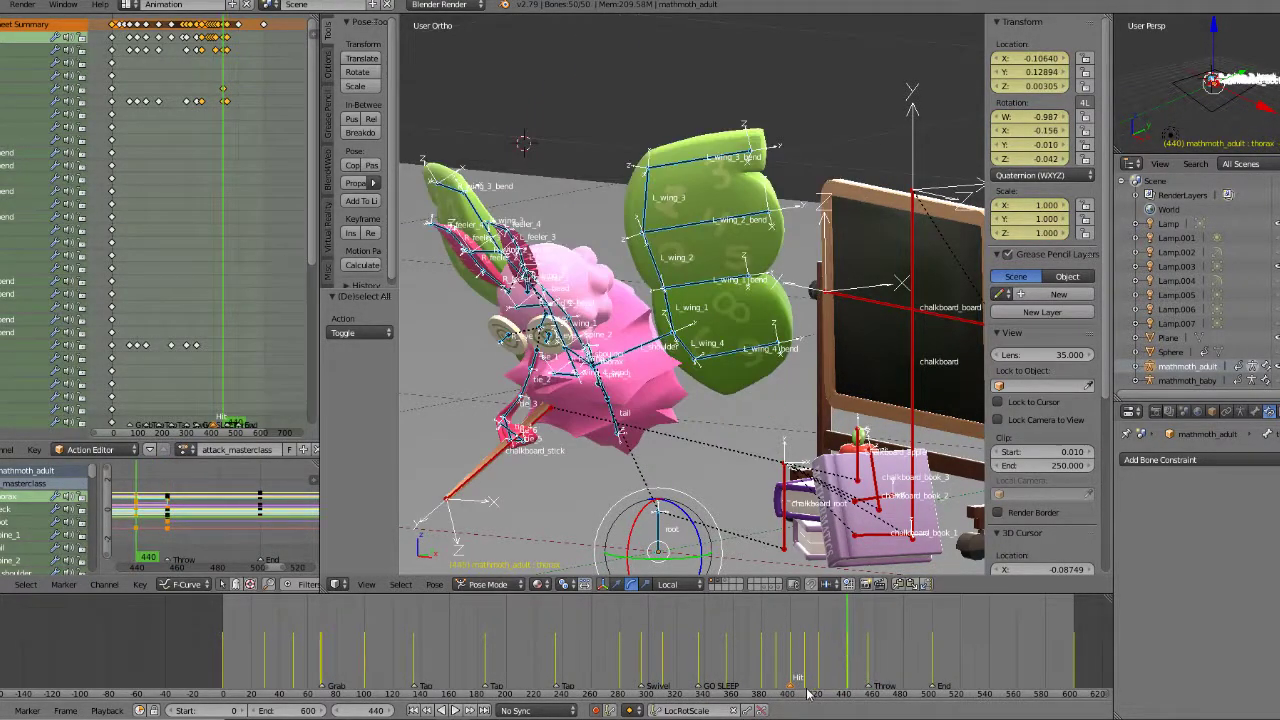
pyautogui.click(765, 711)
# Step: Replay the motion leading from the hit into the throw pose at frame 455
pyautogui.hotkey('alt', 'a')
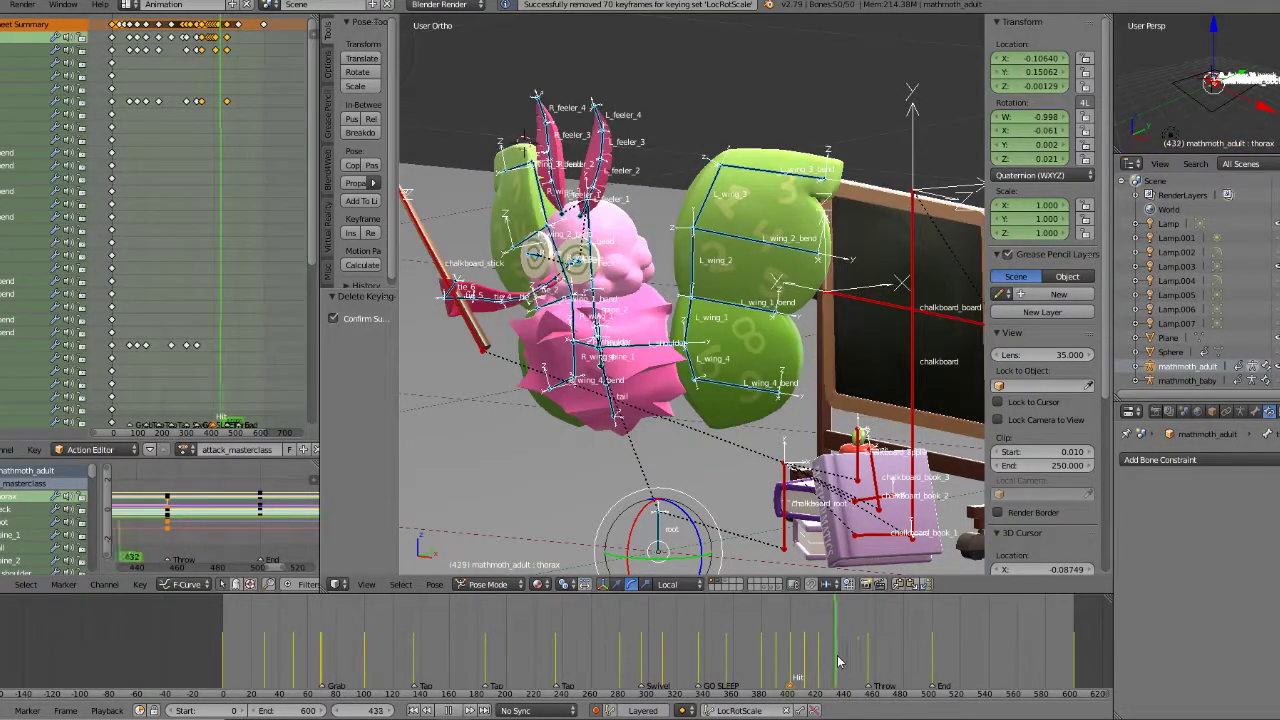
pyautogui.press('Escape')
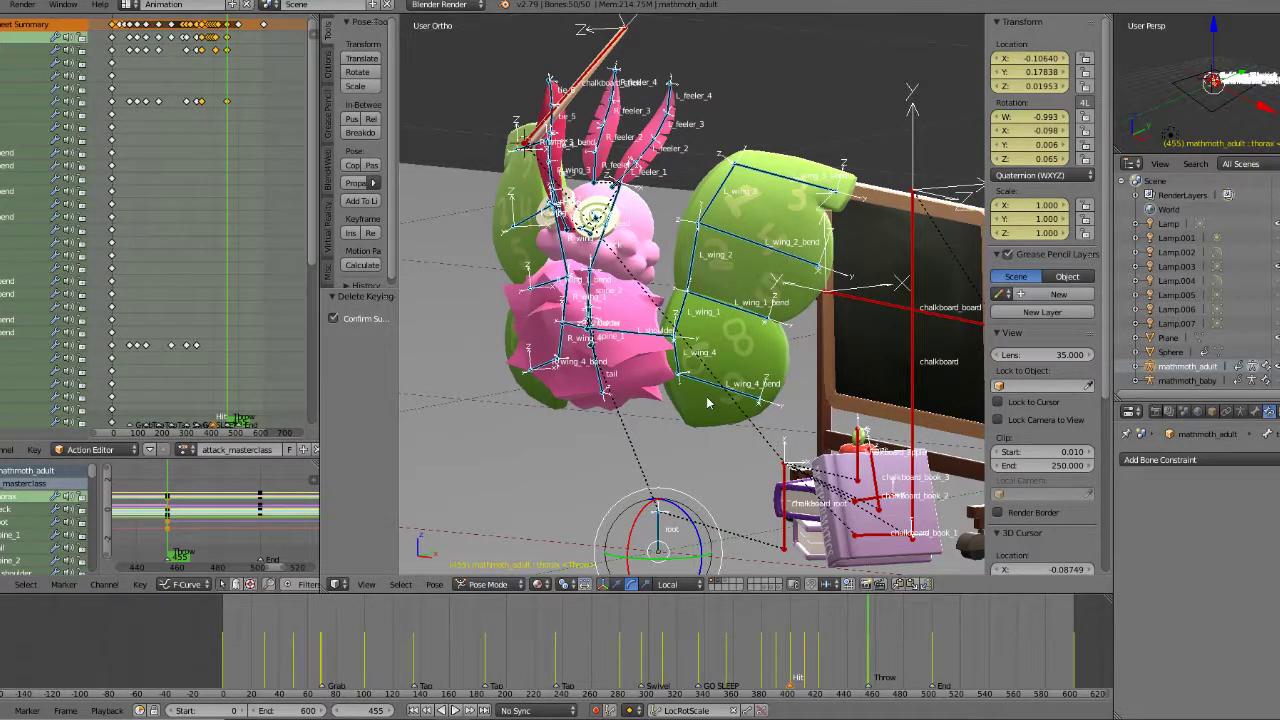
pyautogui.hotkey('alt', 'a')
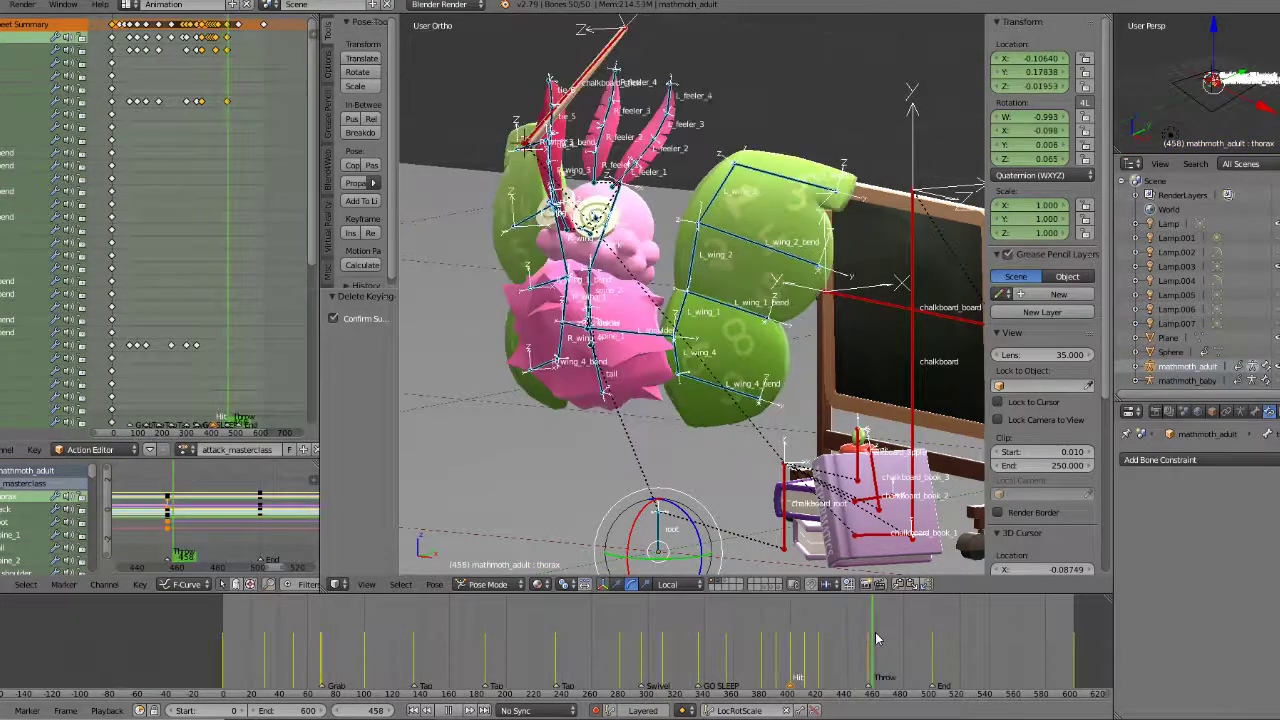
pyautogui.moveTo(868, 634); pyautogui.dragTo(668, 636)
pyautogui.hotkey('alt', 'a')
pyautogui.click(451, 710)
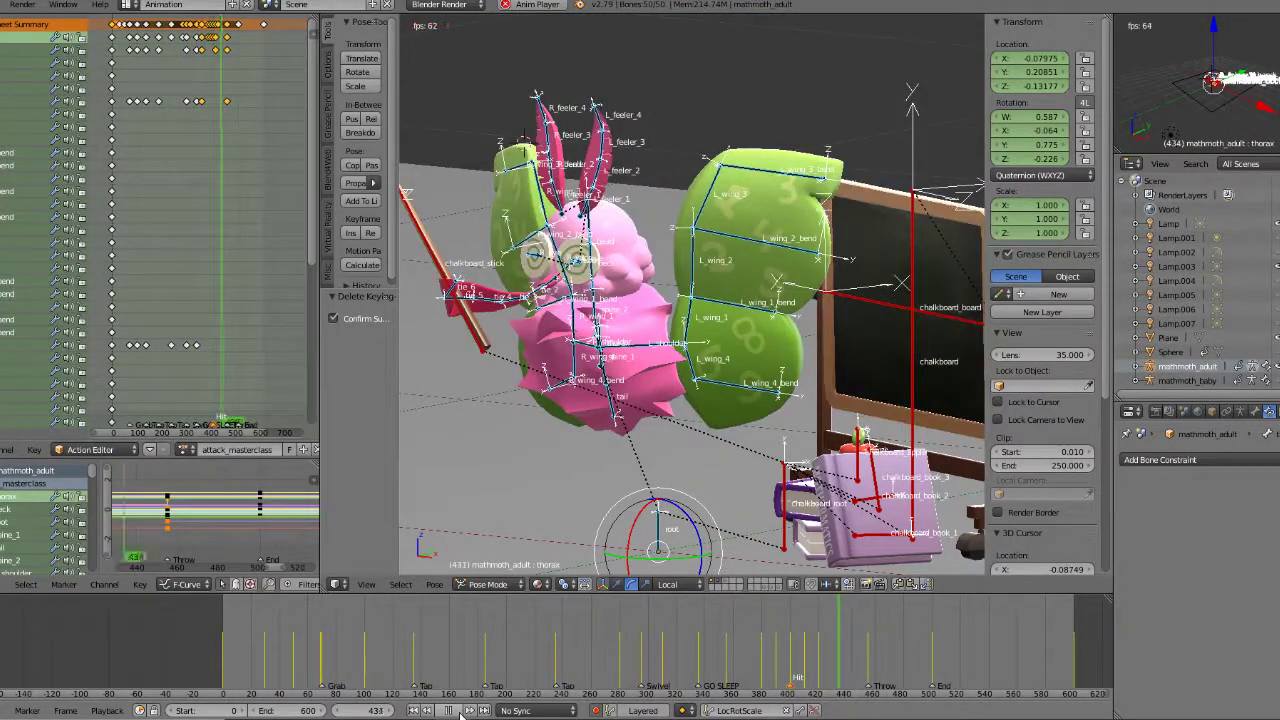
pyautogui.hotkey('alt', 'a')
pyautogui.click(890, 668)
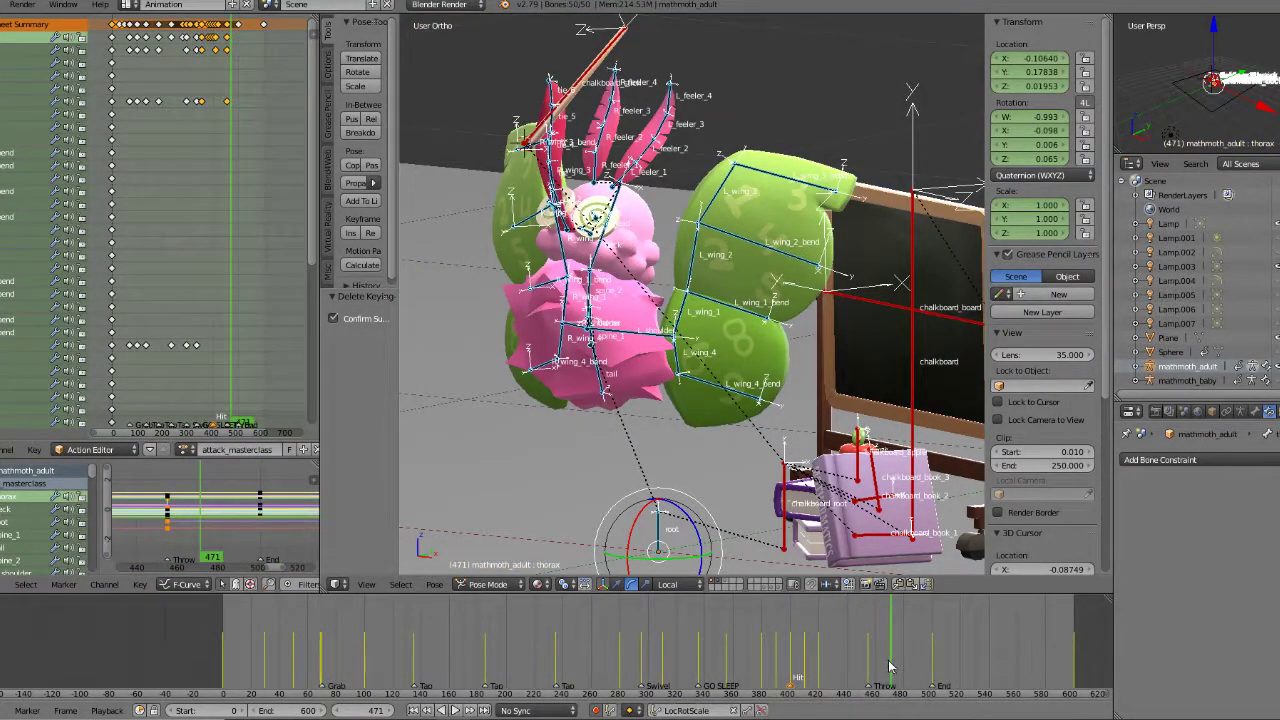
# Step: Select the thorax bone and compare the poses at keyframes 455 and 410, using the side view
pyautogui.press('Down')
pyautogui.scroll(2, 731, 431)
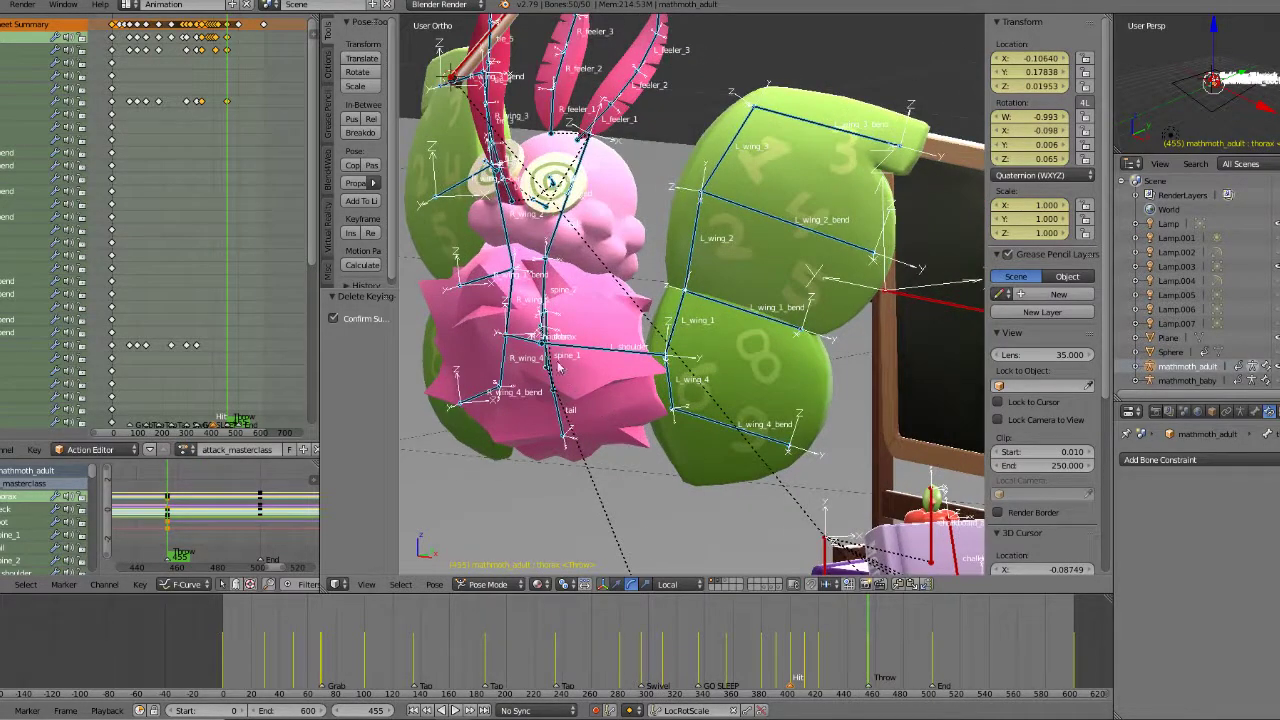
pyautogui.rightClick(544, 330)
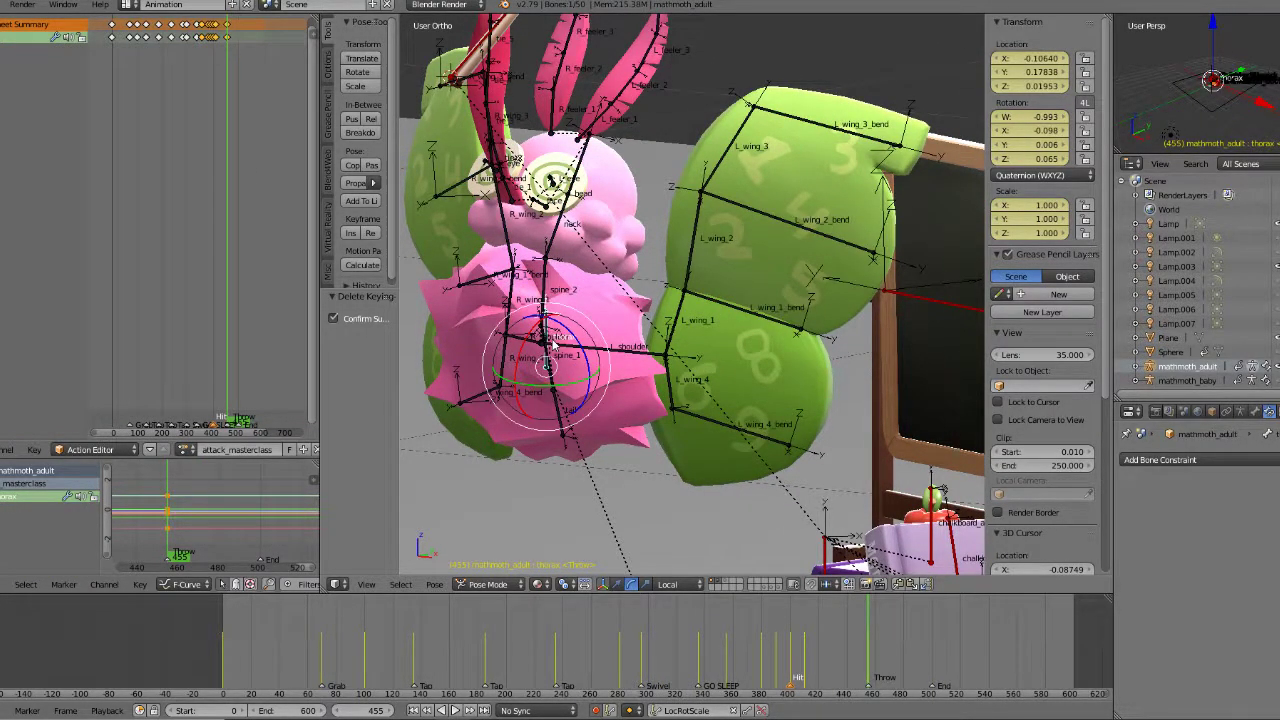
pyautogui.press('KP_1')
pyautogui.press('KP_3')
pyautogui.scroll(-1, 550, 342)
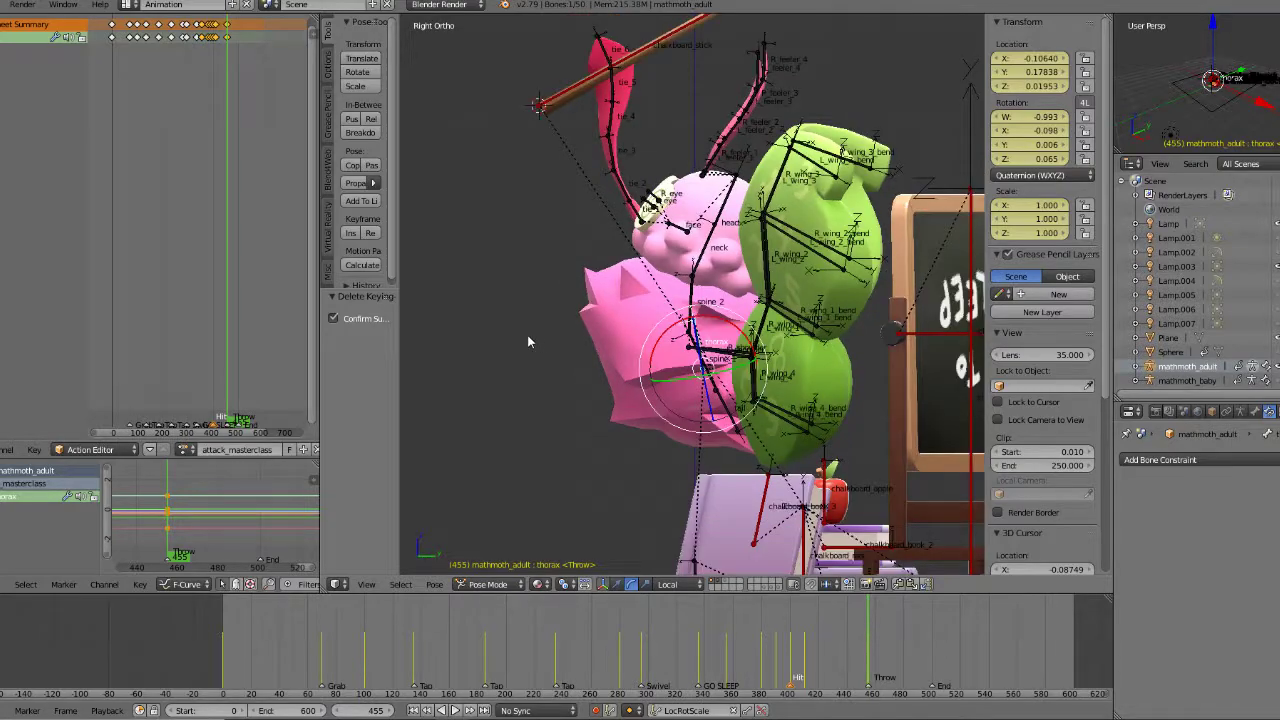
pyautogui.moveTo(796, 641); pyautogui.dragTo(878, 644)
pyautogui.press('Down')
pyautogui.press('Down')
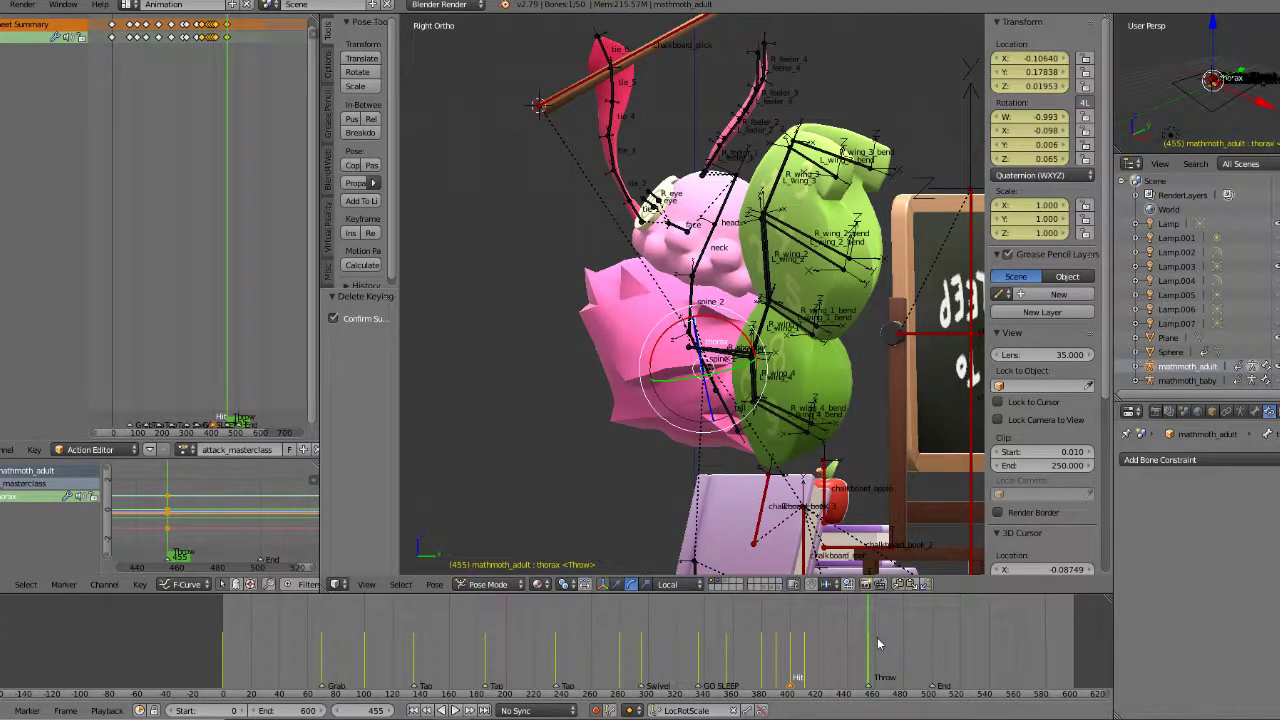
pyautogui.moveTo(640, 428); pyautogui.dragTo(683, 449, button='middle')
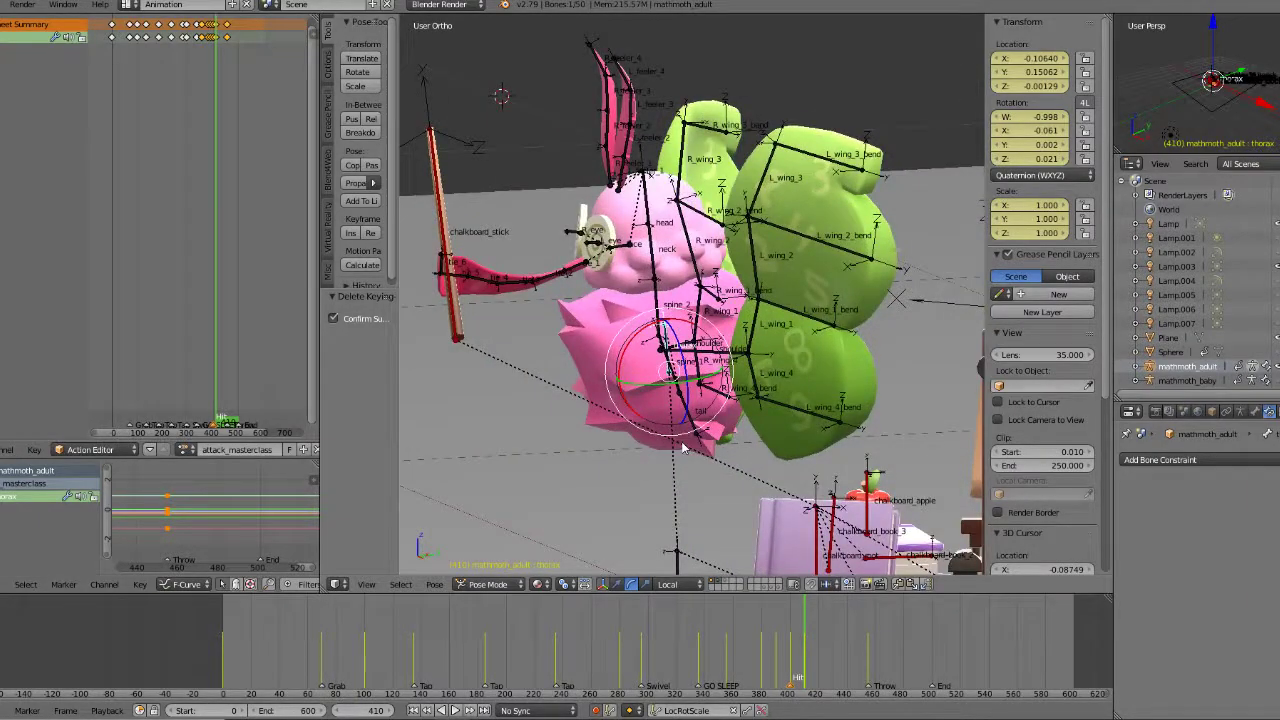
# Step: Select the moth's body, wing, feeler and tie bones with the chalkboard_stick at frame 410, and copy their pose to frame 455
pyautogui.scroll(-2, 684, 445)
pyautogui.moveTo(757, 388)
pyautogui.mouseDown()
pyautogui.moveTo(789, 263)
pyautogui.moveTo(740, 285)
pyautogui.moveTo(688, 215)
pyautogui.moveTo(642, 199)
pyautogui.mouseUp()
pyautogui.moveTo(631, 141); pyautogui.dragTo(687, 390)
pyautogui.rightClick(688, 391)
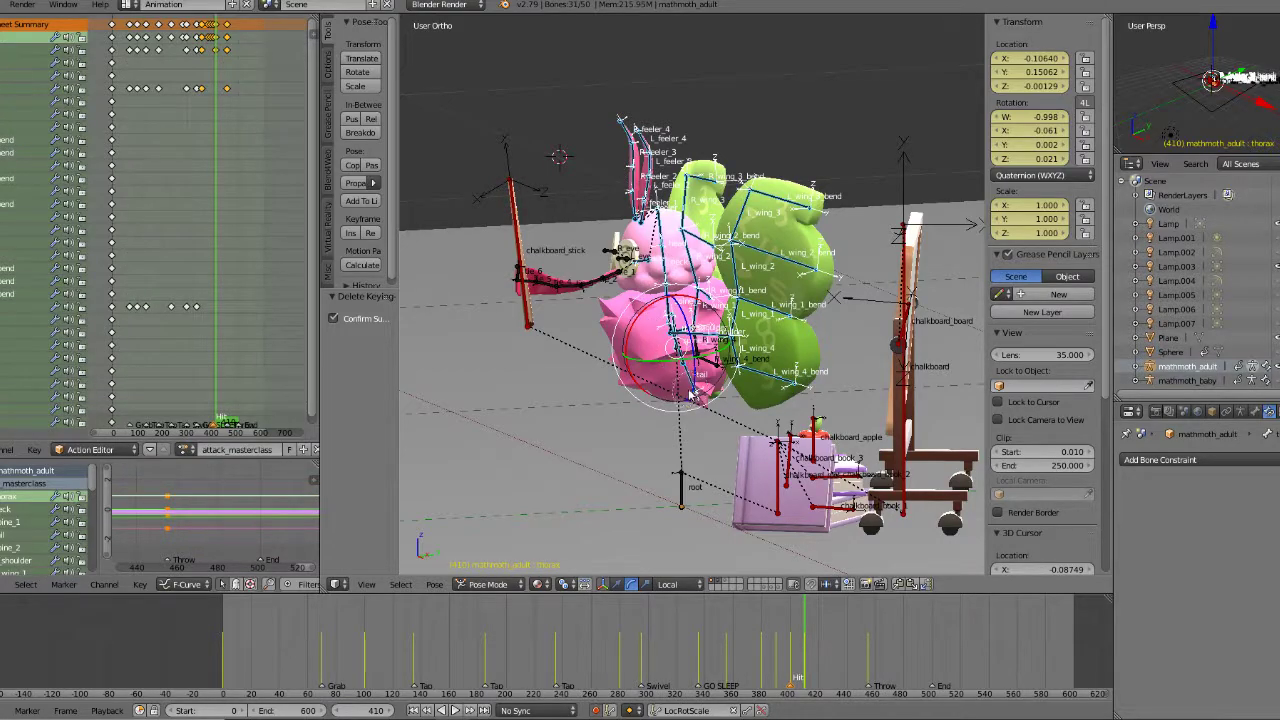
pyautogui.keyDown('shift'); pyautogui.rightClick(532, 282); pyautogui.keyUp('shift')
pyautogui.keyDown('shift'); pyautogui.rightClick(516, 281); pyautogui.keyUp('shift')
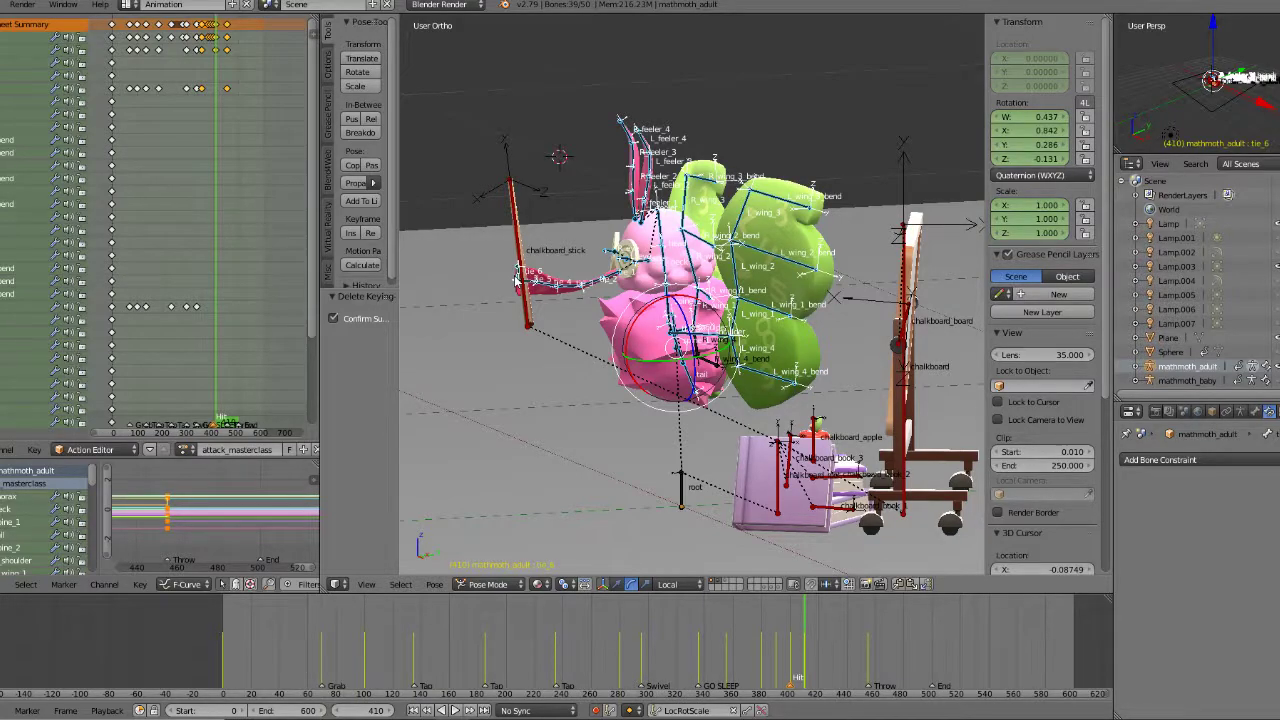
pyautogui.keyDown('shift'); pyautogui.rightClick(522, 270); pyautogui.keyUp('shift')
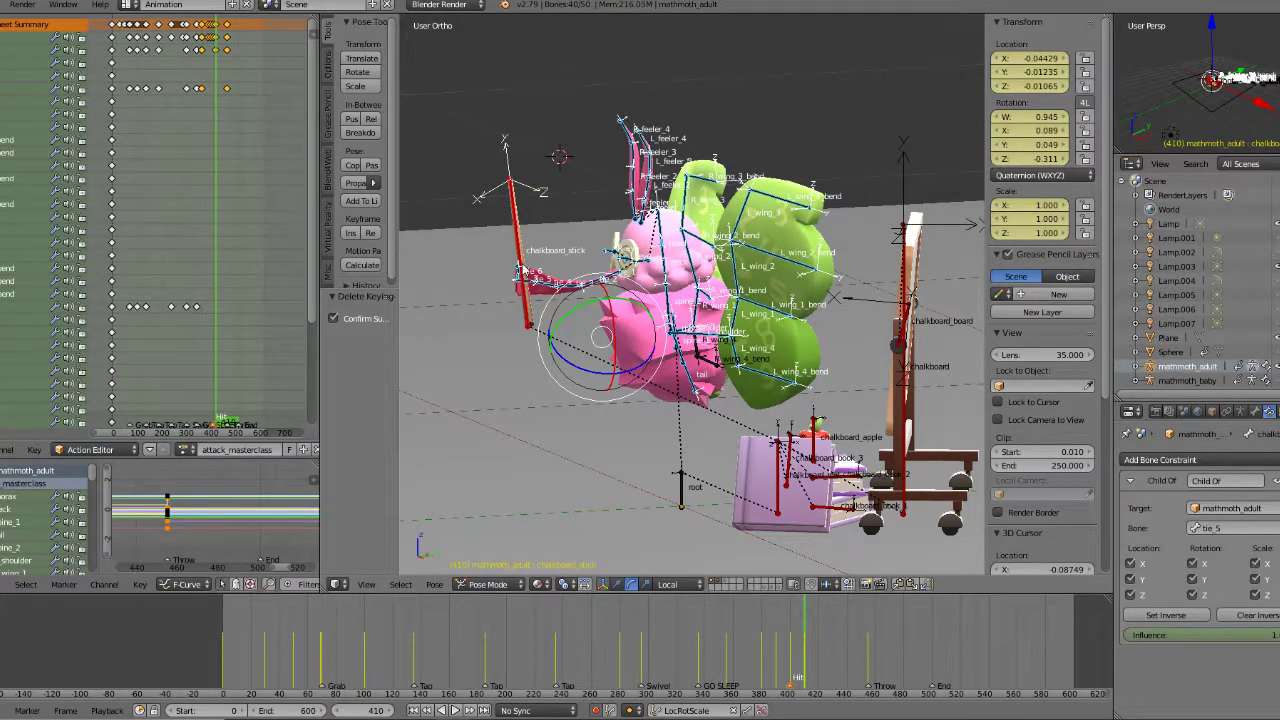
pyautogui.press('Up')
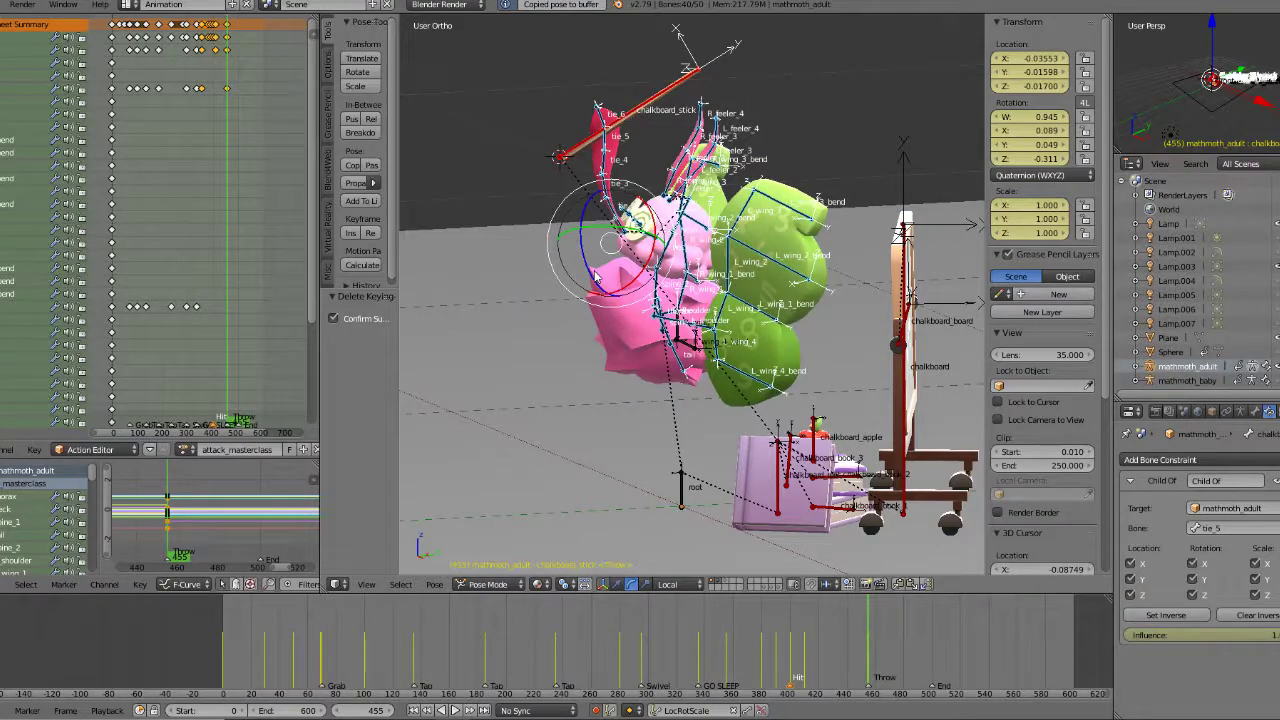
pyautogui.hotkey('ctrl', 'v')
# Step: Check the hold between frames 410 and 455 frame by frame from the front, and replay it at an angle
pyautogui.press('Down')
pyautogui.press('Up')
pyautogui.press('Down')
pyautogui.press('KP_1')
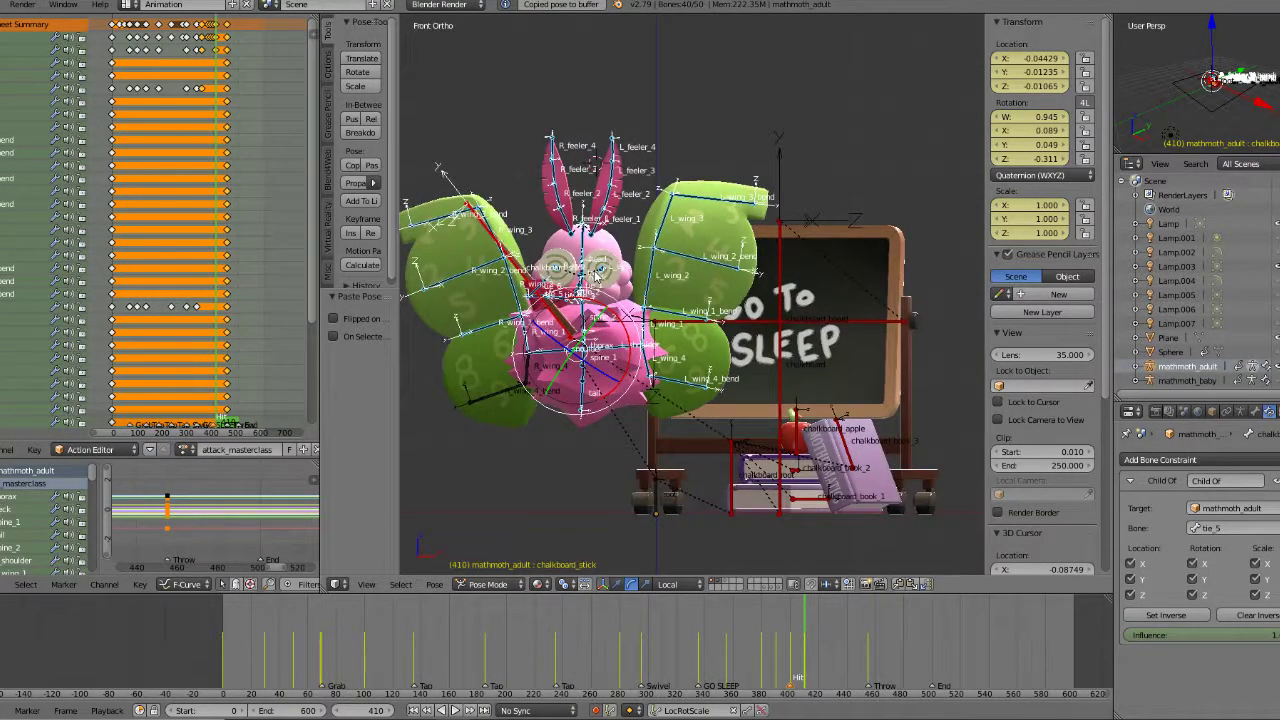
pyautogui.press('Right')
pyautogui.press('Right')
pyautogui.press('Right')
pyautogui.press('Right')
pyautogui.press('Right')
pyautogui.press('Right')
pyautogui.press('Right')
pyautogui.press('Right')
pyautogui.press('Right')
pyautogui.press('Right')
pyautogui.press('Right')
pyautogui.press('Right')
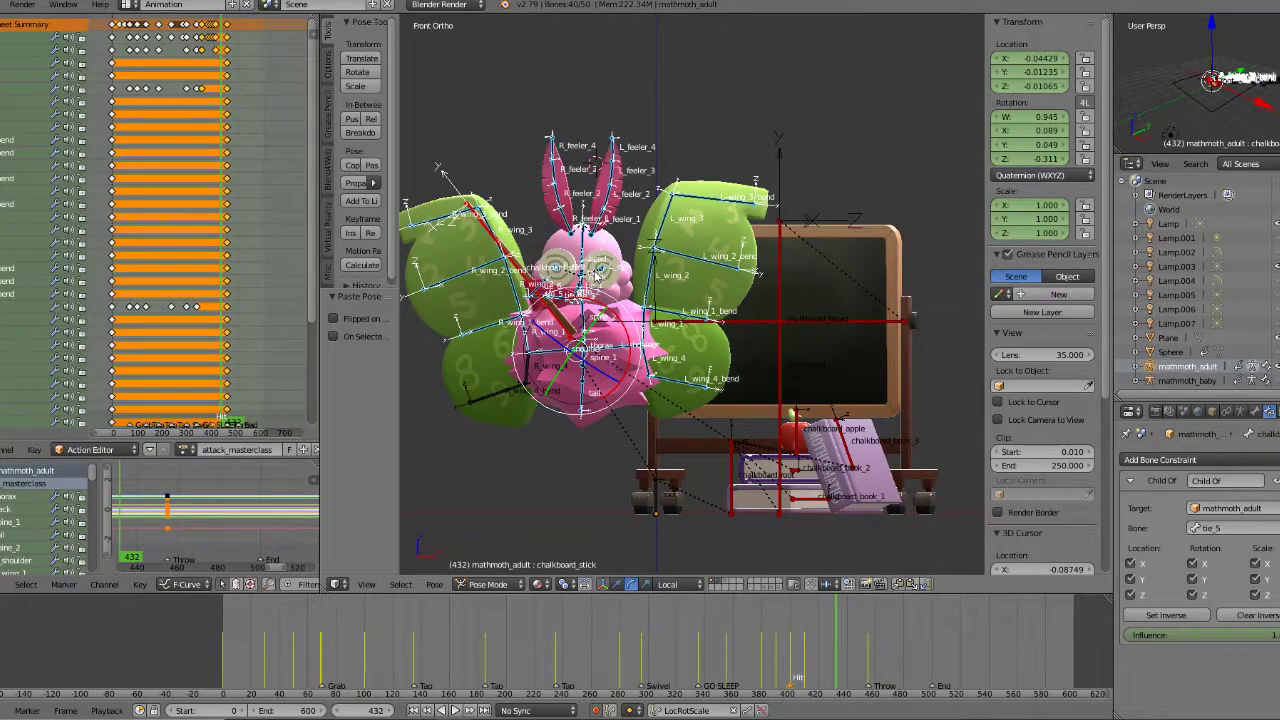
pyautogui.press('Down')
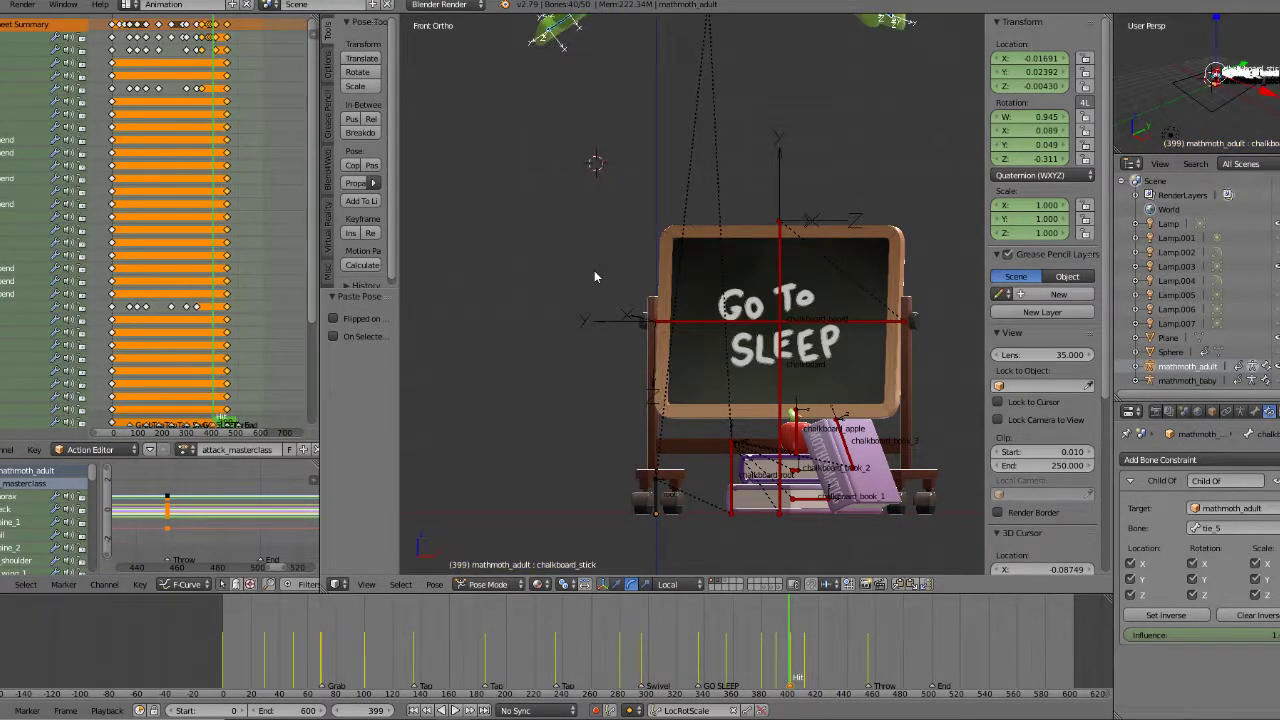
pyautogui.click(457, 711)
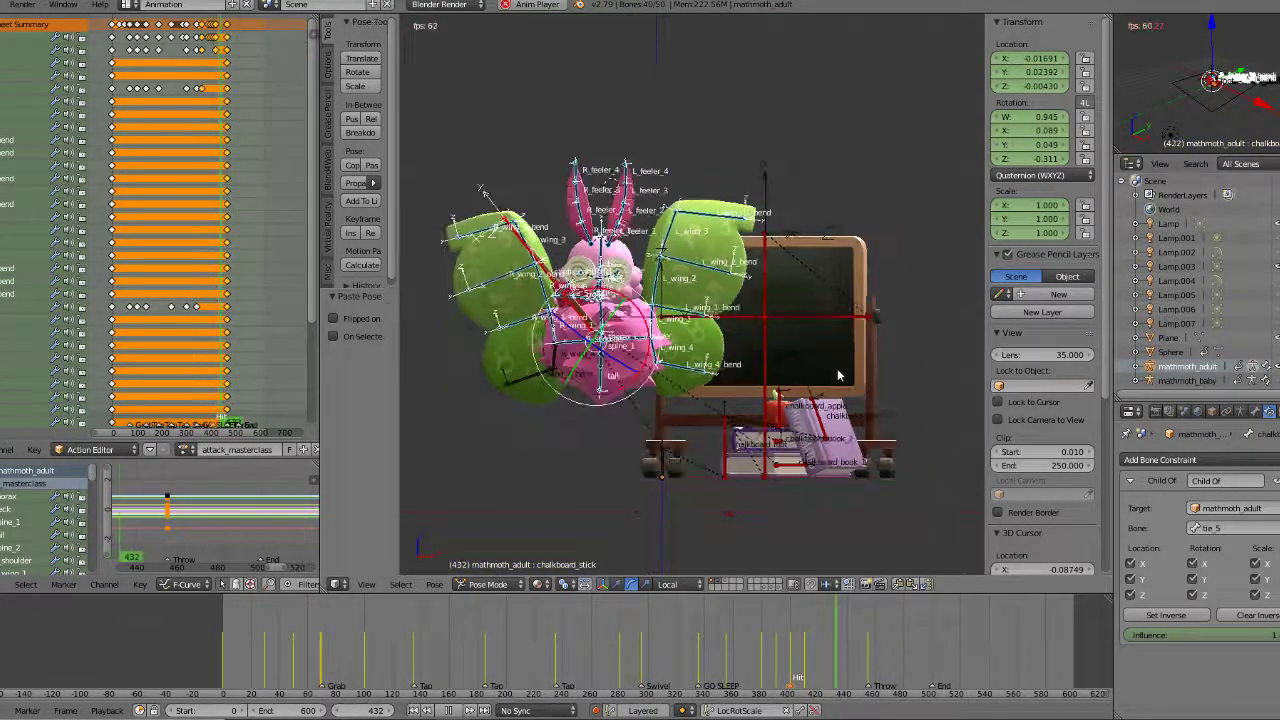
pyautogui.moveTo(838, 375); pyautogui.dragTo(782, 400, button='middle')
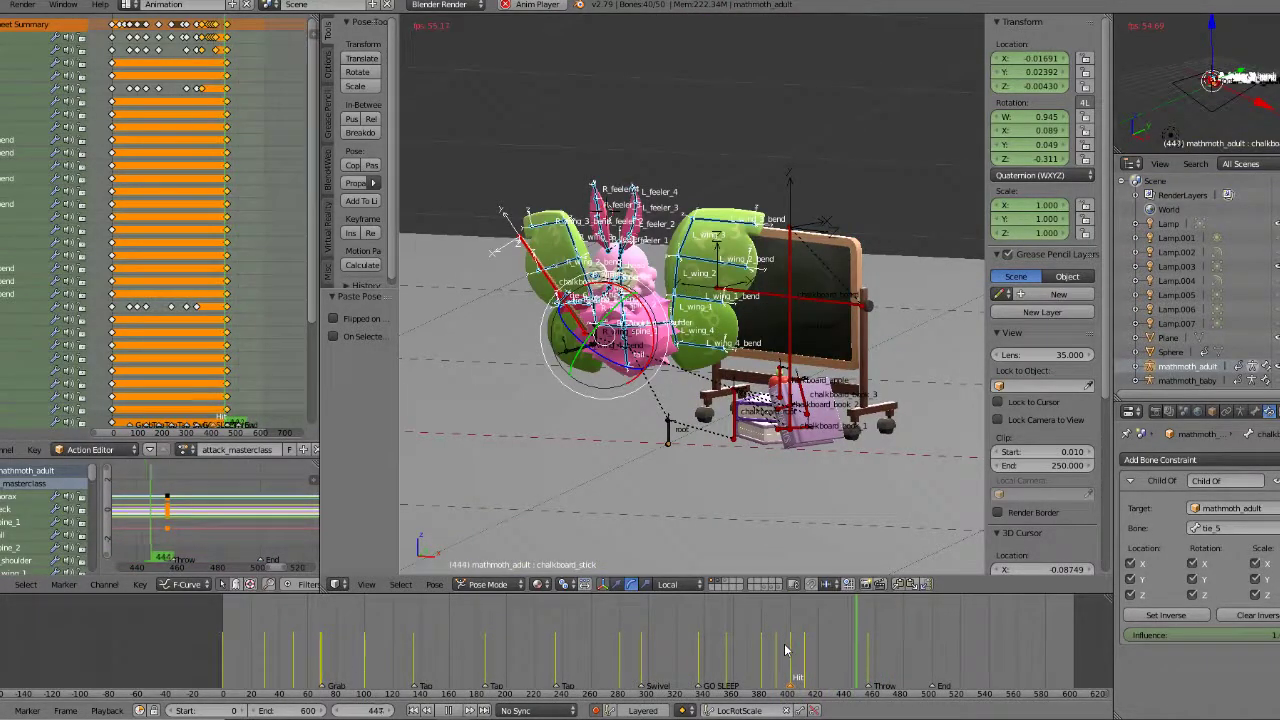
pyautogui.click(458, 711)
# Step: At frame 455, rotate the spine_2 bone freely by 4.58° and 15.5° with trackball rotation
pyautogui.click(862, 676)
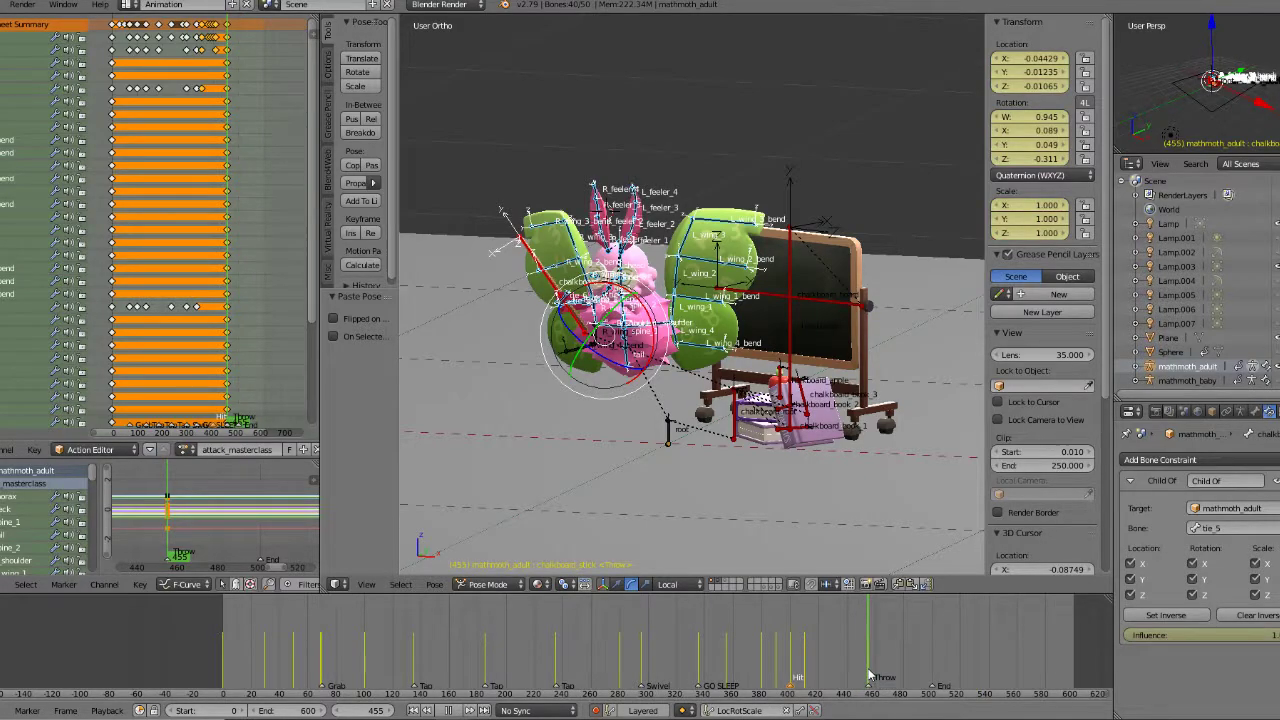
pyautogui.scroll(4, 636, 378)
pyautogui.scroll(5, 636, 378)
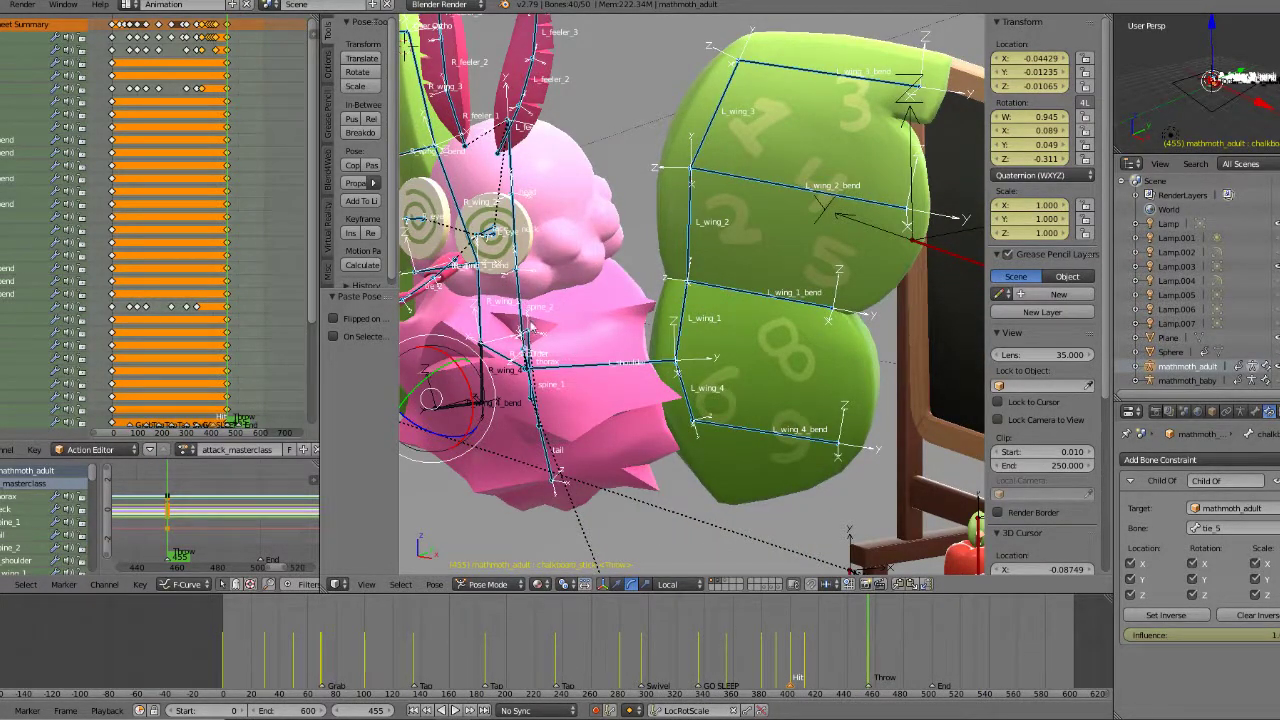
pyautogui.rightClick(519, 243)
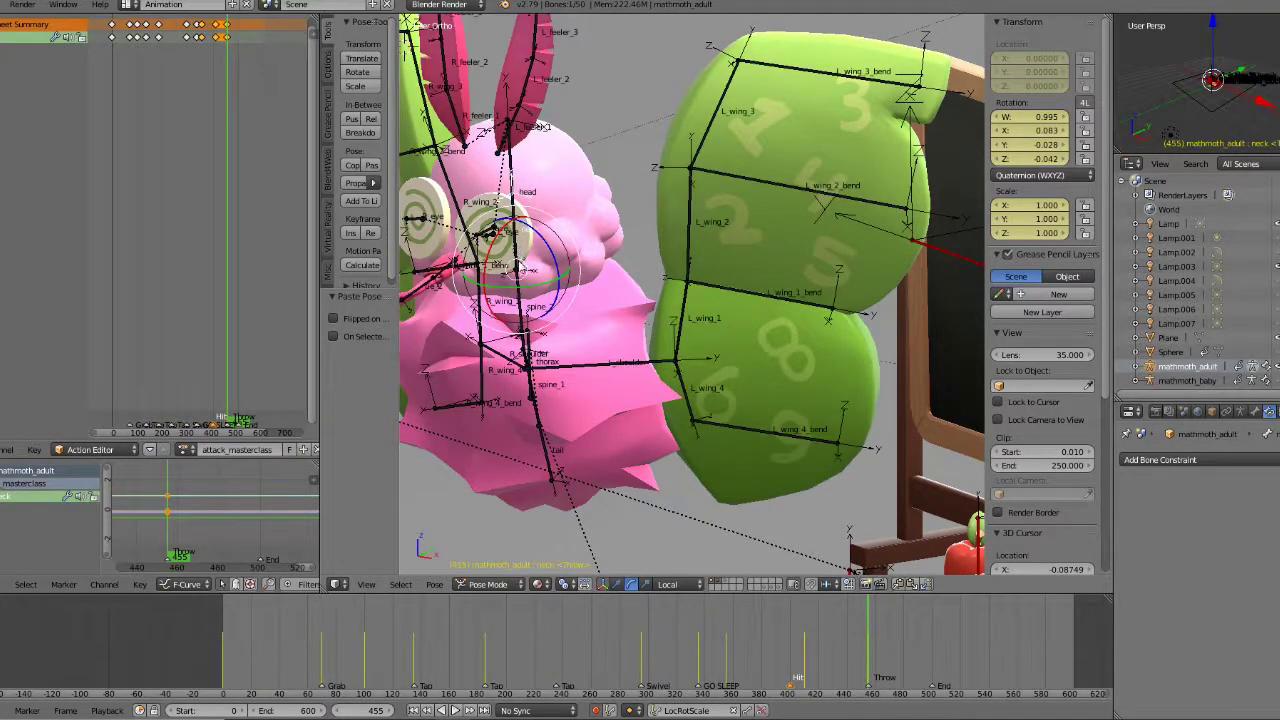
pyautogui.rightClick(528, 334)
pyautogui.press('r')
pyautogui.press('r')
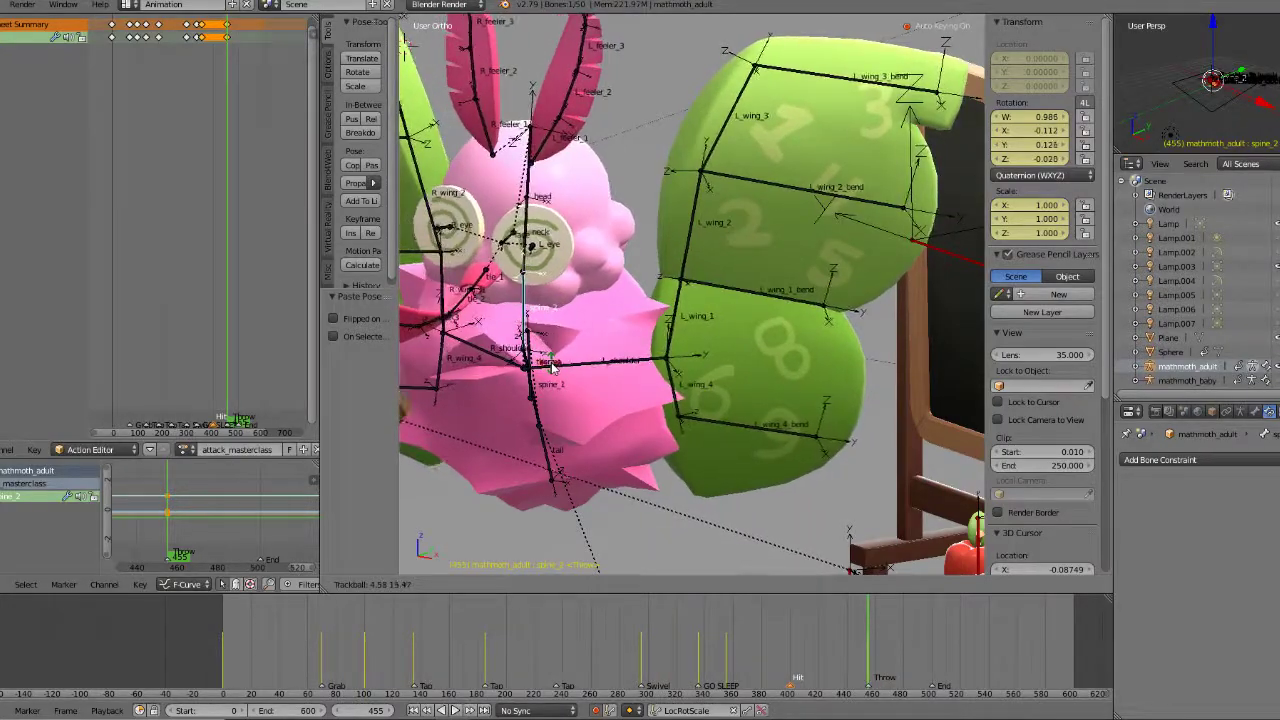
pyautogui.click(551, 368)
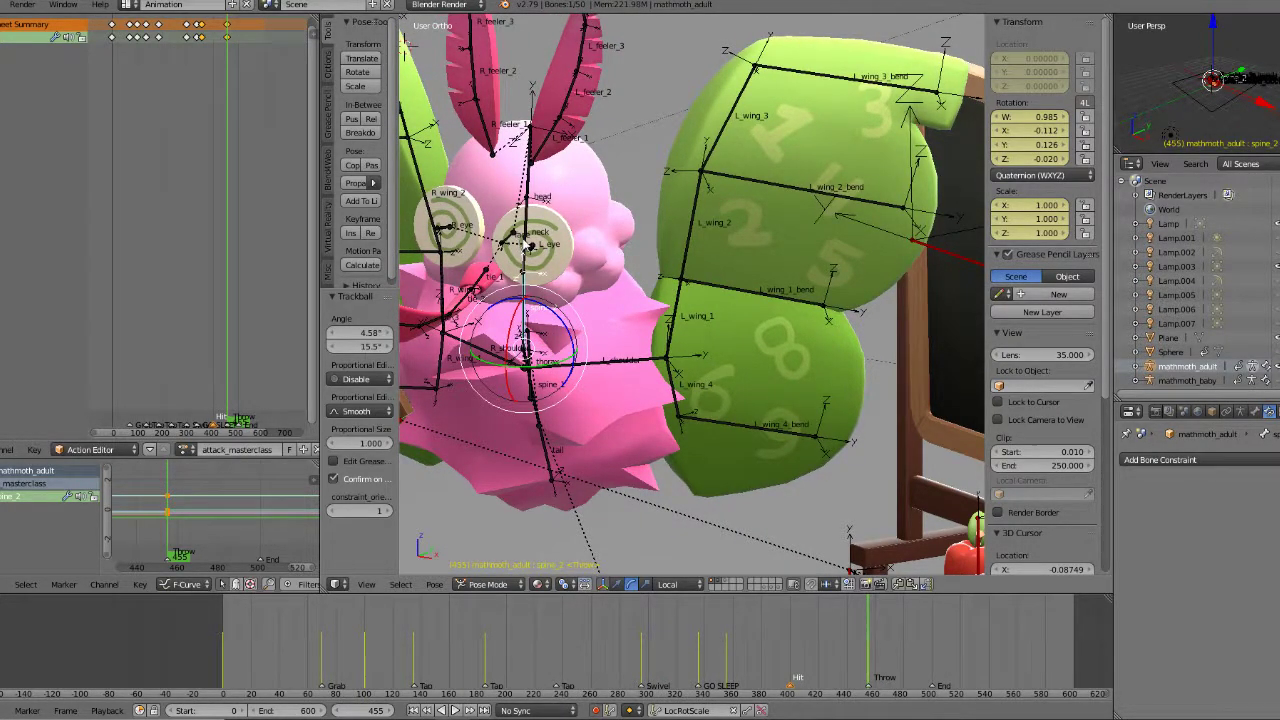
# Step: Rotate the neck bone 3.31° about its local Z axis at frame 455
pyautogui.rightClick(525, 243)
pyautogui.rightClick(525, 246)
pyautogui.moveTo(554, 237); pyautogui.dragTo(558, 250)
pyautogui.click(545, 258)
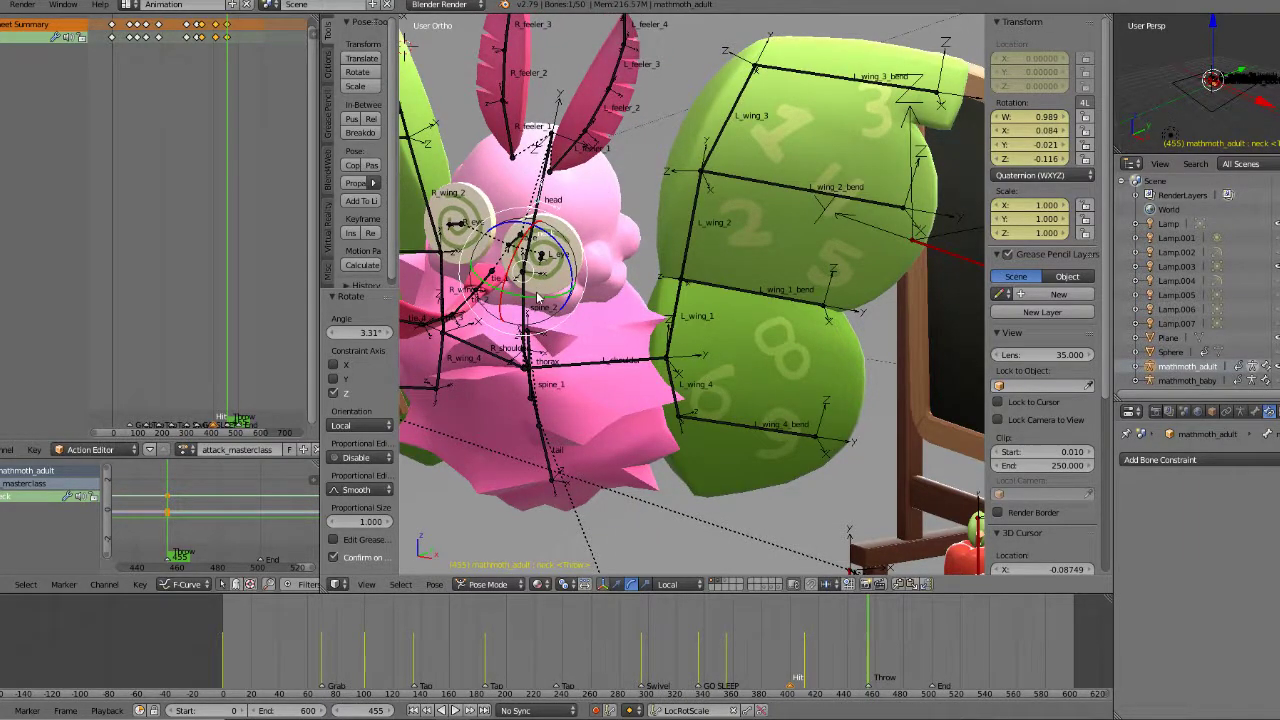
pyautogui.moveTo(537, 300); pyautogui.dragTo(550, 200, button='middle')
pyautogui.scroll(3, 553, 161)
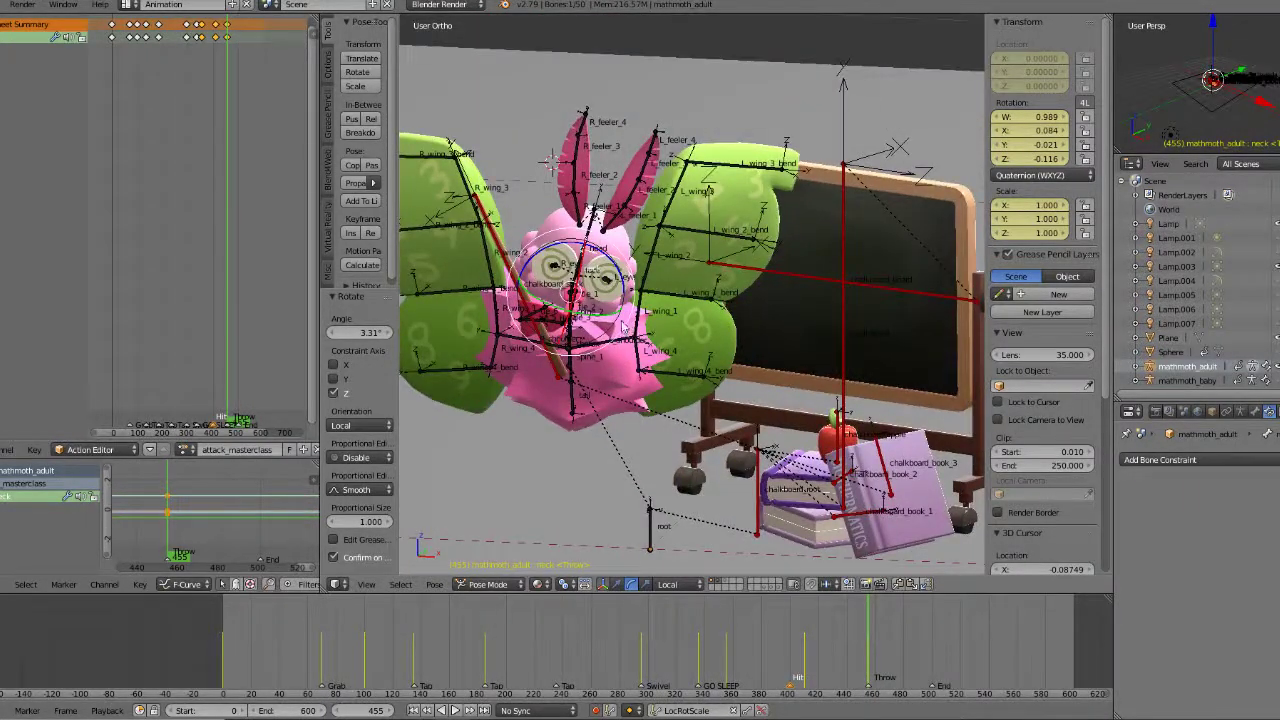
# Step: Rotate the tie_1 bone -43.4° about its local Z axis at frame 455
pyautogui.moveTo(622, 326); pyautogui.dragTo(608, 358, button='middle')
pyautogui.scroll(1, 600, 345)
pyautogui.rightClick(549, 308)
pyautogui.moveTo(549, 308)
pyautogui.mouseDown(button='middle')
pyautogui.moveTo(553, 323)
pyautogui.moveTo(527, 308)
pyautogui.mouseUp(button='middle')
pyautogui.moveTo(592, 297); pyautogui.dragTo(583, 260)
# Step: Refine tie_1 with a trackball rotation of -10.9° and 8.82°, plus a 33° rotation about its local X axis
pyautogui.moveTo(583, 260); pyautogui.dragTo(632, 258, button='middle')
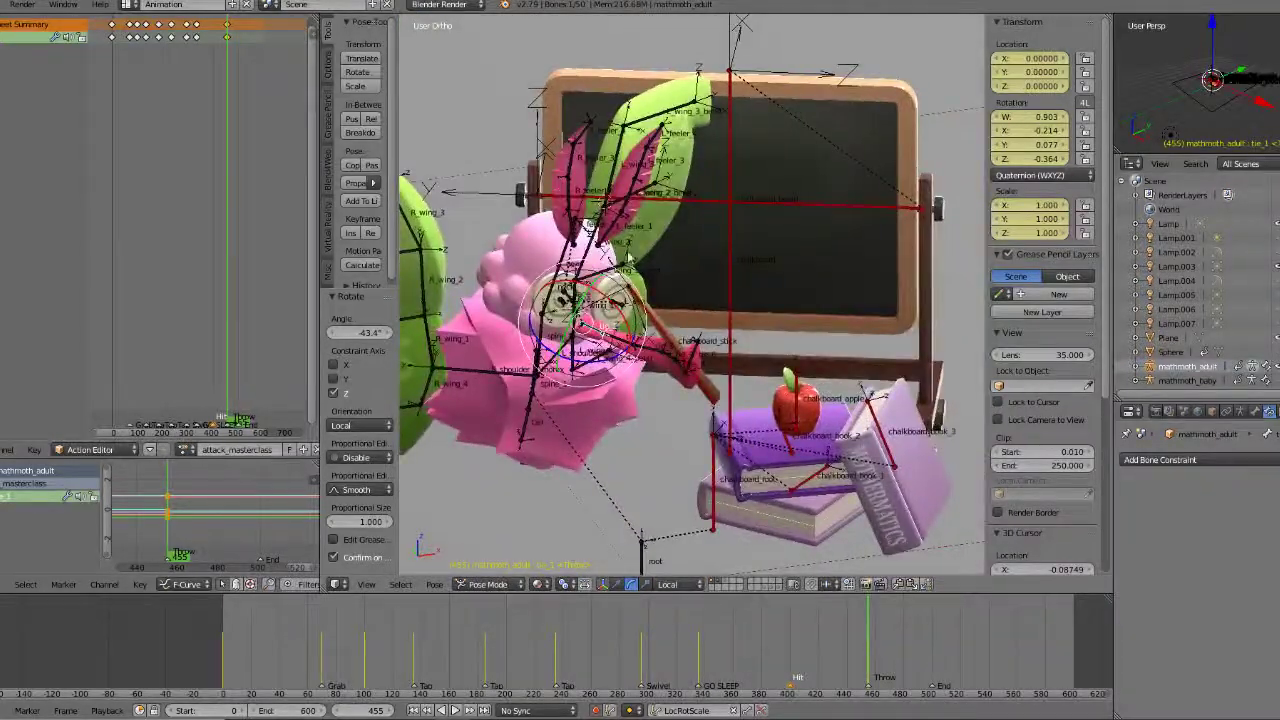
pyautogui.press('r')
pyautogui.press('r')
pyautogui.click(596, 302)
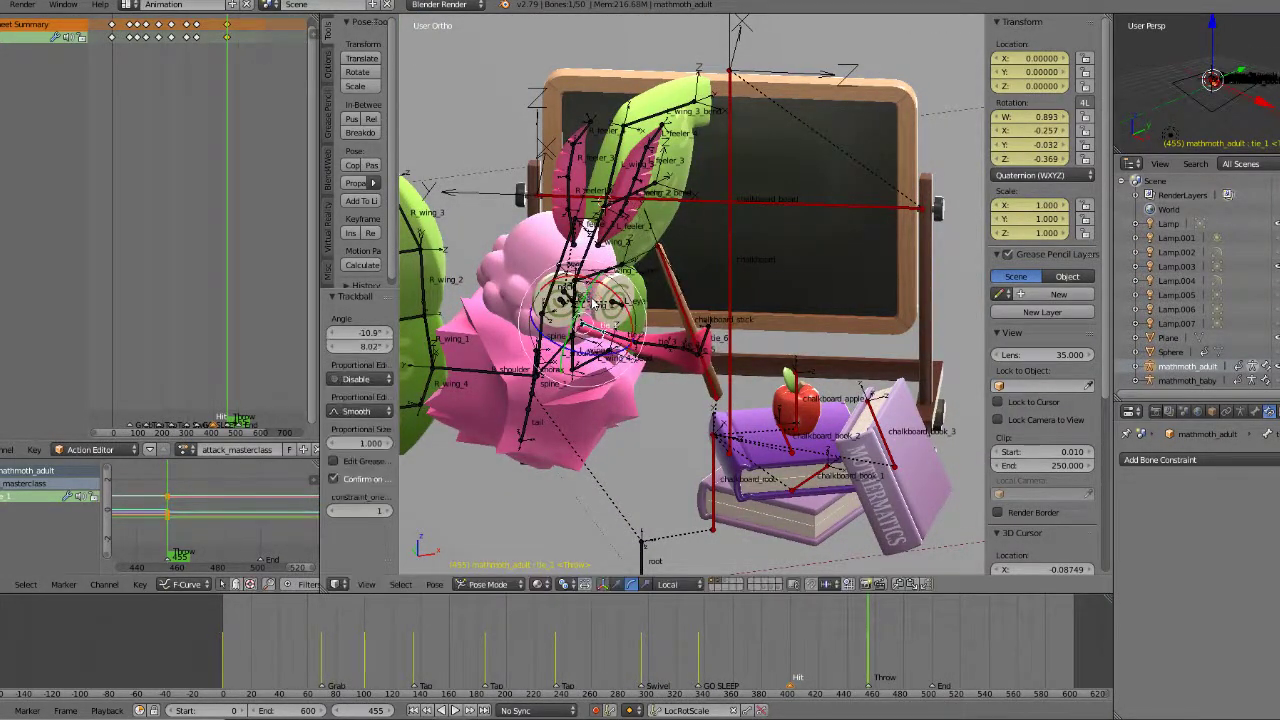
pyautogui.moveTo(618, 303); pyautogui.dragTo(629, 323)
# Step: Select the tie_2, tie_3 and tie_4 bones and clear their transforms at frame 455
pyautogui.moveTo(627, 323); pyautogui.dragTo(505, 314, button='middle')
pyautogui.scroll(2, 508, 314)
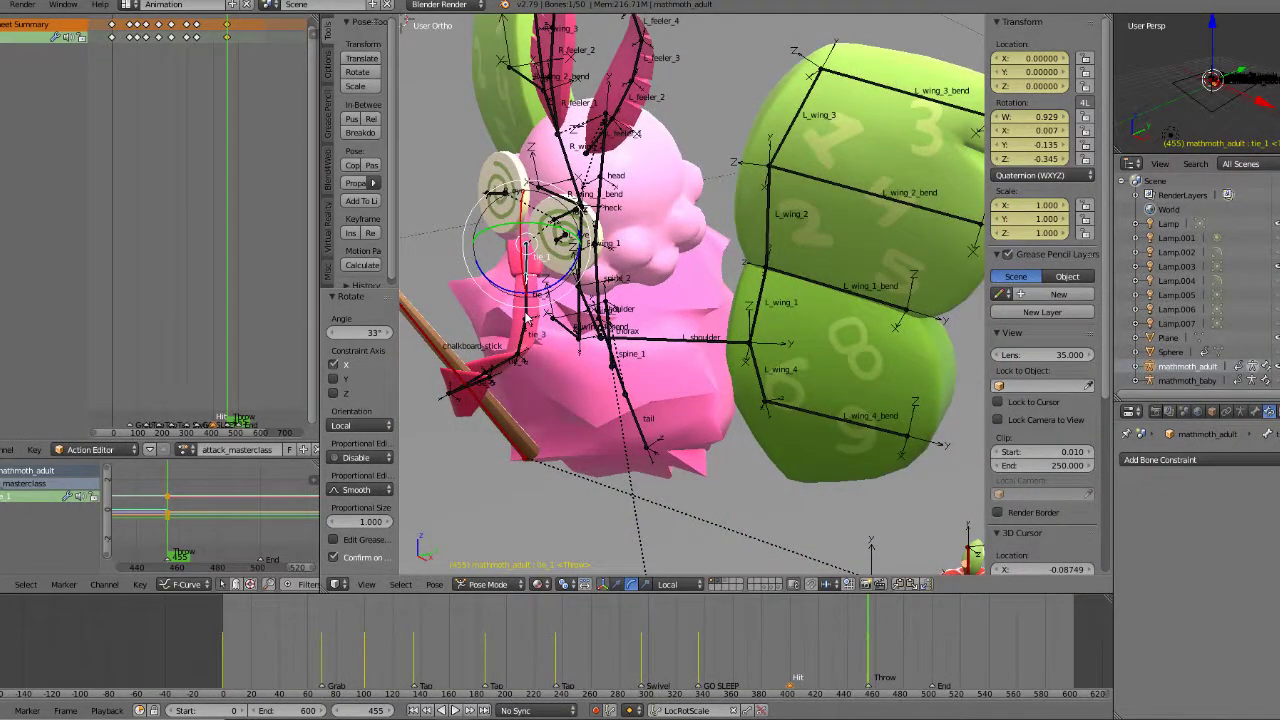
pyautogui.rightClick(527, 318)
pyautogui.press('i')
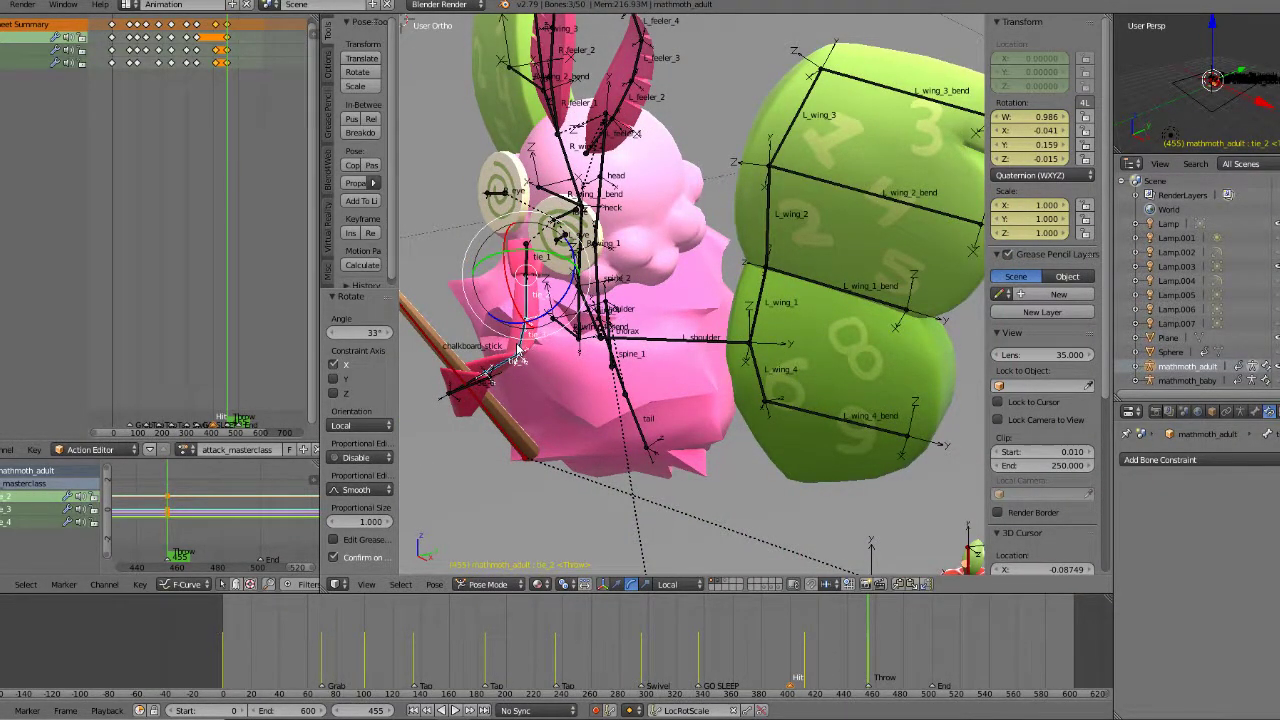
pyautogui.moveTo(517, 348); pyautogui.dragTo(475, 365, button='middle')
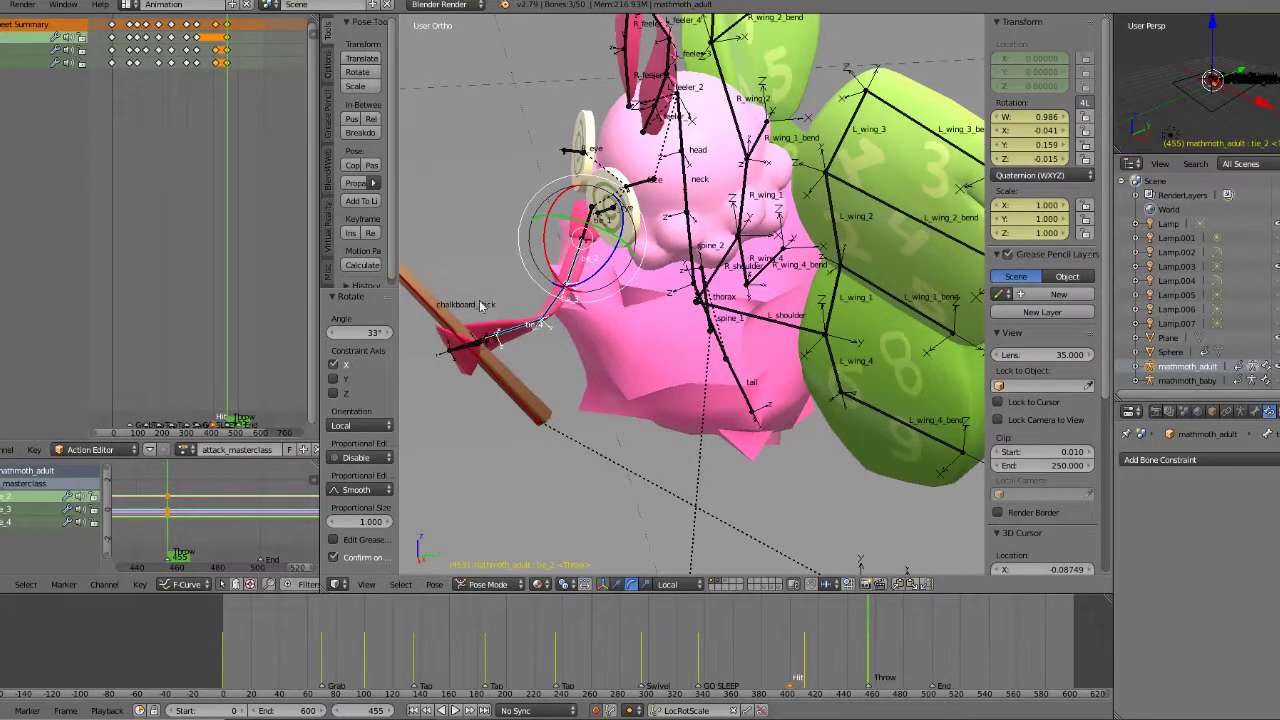
pyautogui.click(434, 584)
pyautogui.moveTo(500, 503)
pyautogui.click(600, 503)
# Step: Rotate the tie_2, tie_3 and tie_4 bones together, finishing with 3.58° about the local X axis
pyautogui.moveTo(580, 431); pyautogui.dragTo(565, 370, button='middle')
pyautogui.moveTo(536, 314); pyautogui.dragTo(544, 310)
pyautogui.moveTo(544, 310); pyautogui.dragTo(696, 277, button='middle')
pyautogui.moveTo(629, 298); pyautogui.dragTo(622, 294)
pyautogui.moveTo(676, 386); pyautogui.dragTo(596, 426, button='middle')
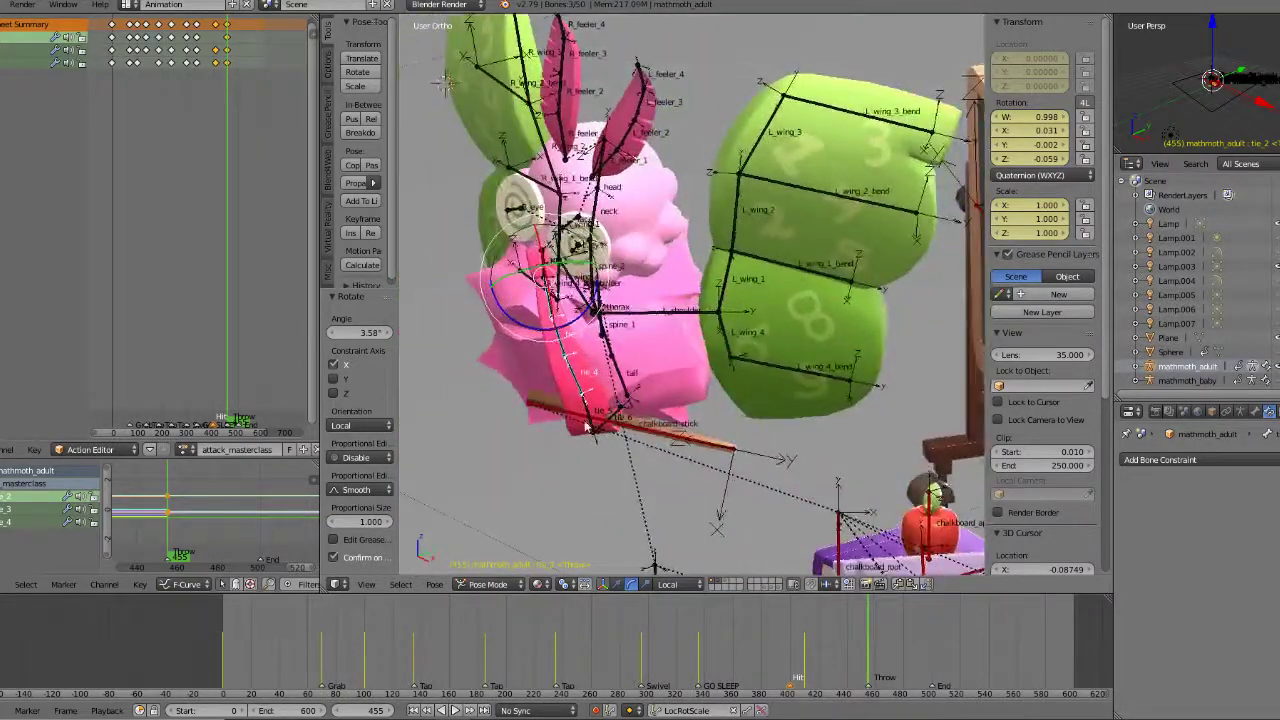
# Step: Repose the tip of the tie at frame 455, finishing with tie_6 rotated -130° about its local X axis
pyautogui.rightClick(594, 424)
pyautogui.moveTo(578, 427); pyautogui.dragTo(611, 430)
pyautogui.moveTo(598, 350); pyautogui.dragTo(585, 347)
pyautogui.moveTo(585, 350); pyautogui.dragTo(524, 368, button='middle')
pyautogui.rightClick(633, 382)
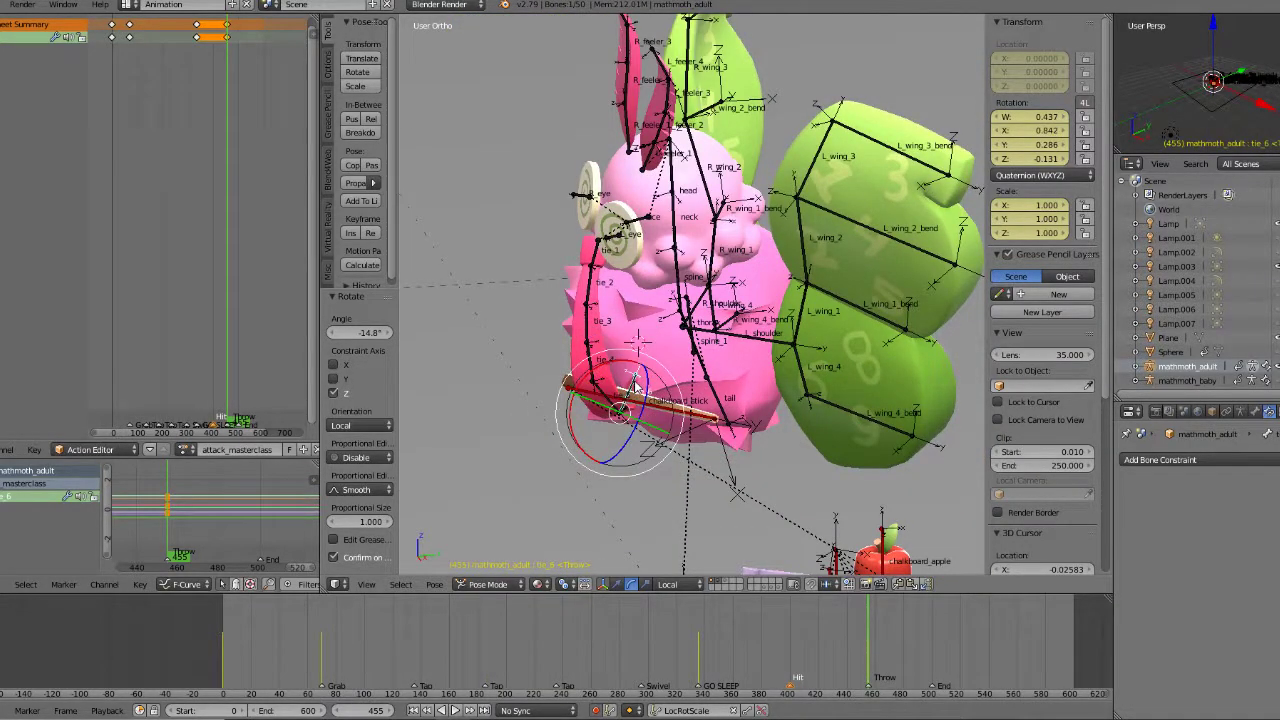
pyautogui.moveTo(593, 443); pyautogui.dragTo(578, 457)
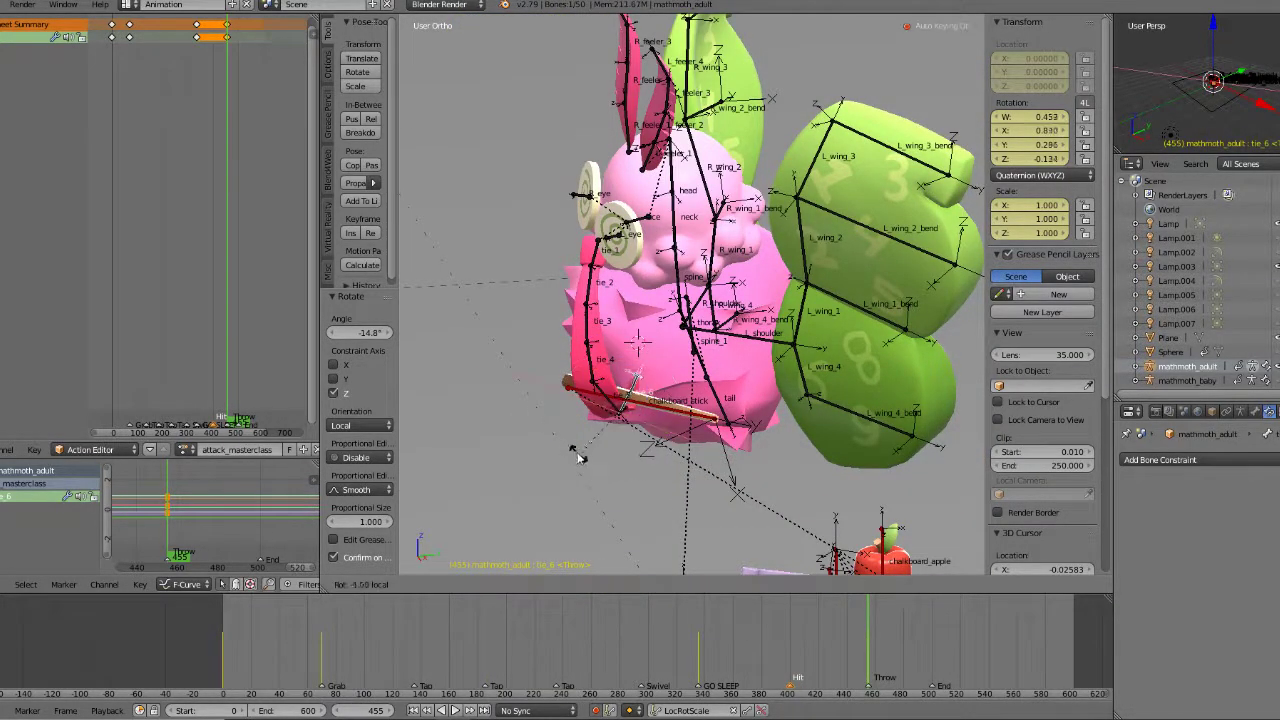
pyautogui.click(613, 357)
pyautogui.moveTo(620, 360); pyautogui.dragTo(740, 560, button='middle')
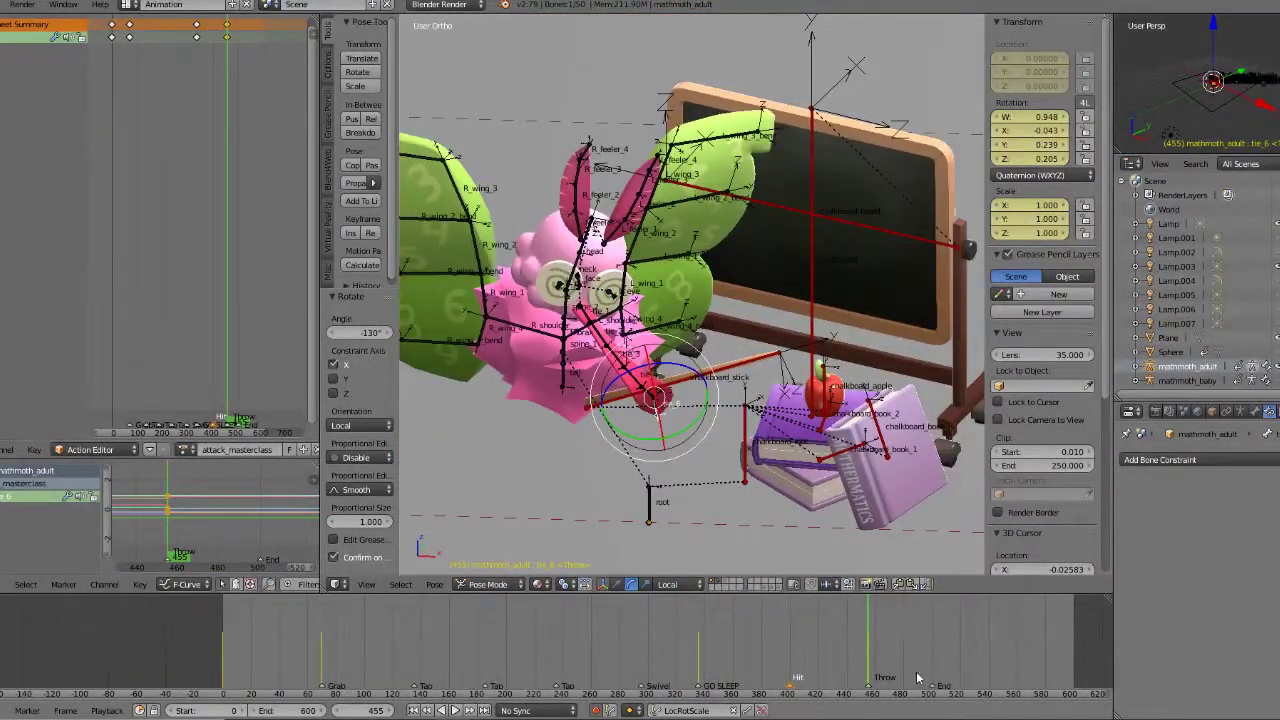
# Step: Scrub through the animation and play back the stick throw to check the tie's motion
pyautogui.click(865, 650)
pyautogui.click(297, 655)
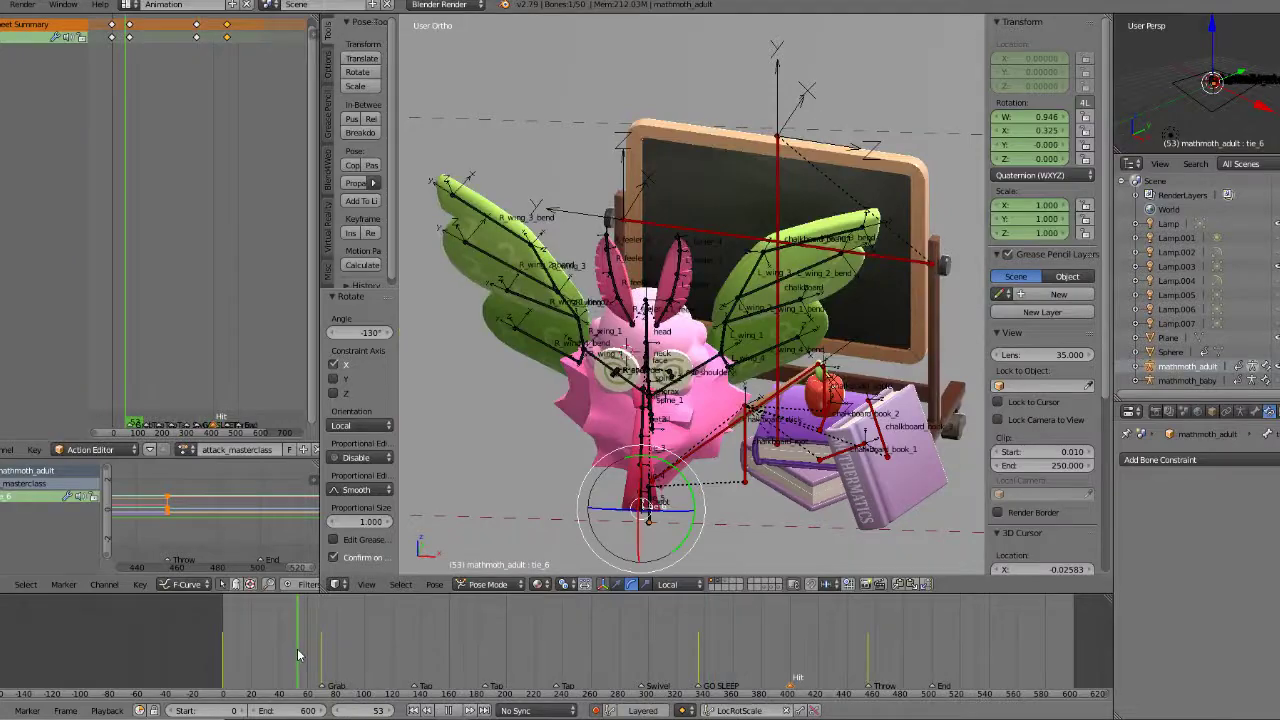
pyautogui.moveTo(313, 657); pyautogui.dragTo(838, 655)
pyautogui.moveTo(740, 515); pyautogui.dragTo(718, 480, button='middle')
pyautogui.click(860, 656)
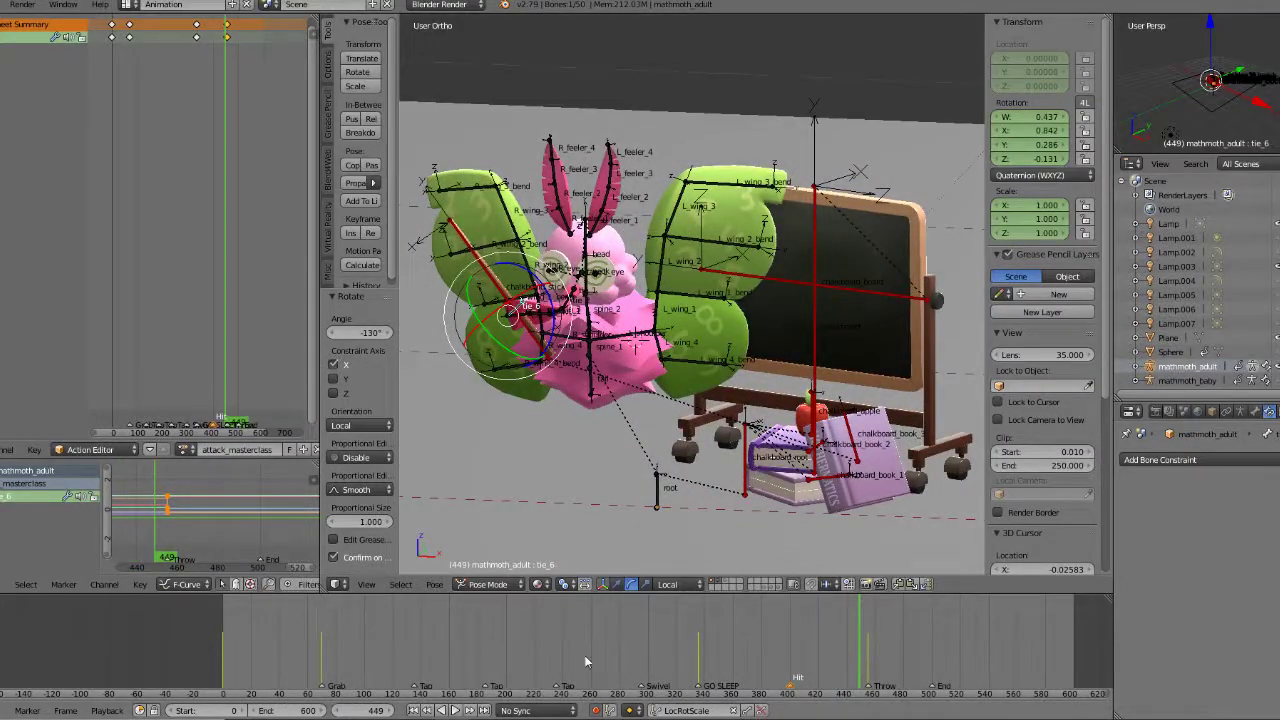
pyautogui.click(455, 710)
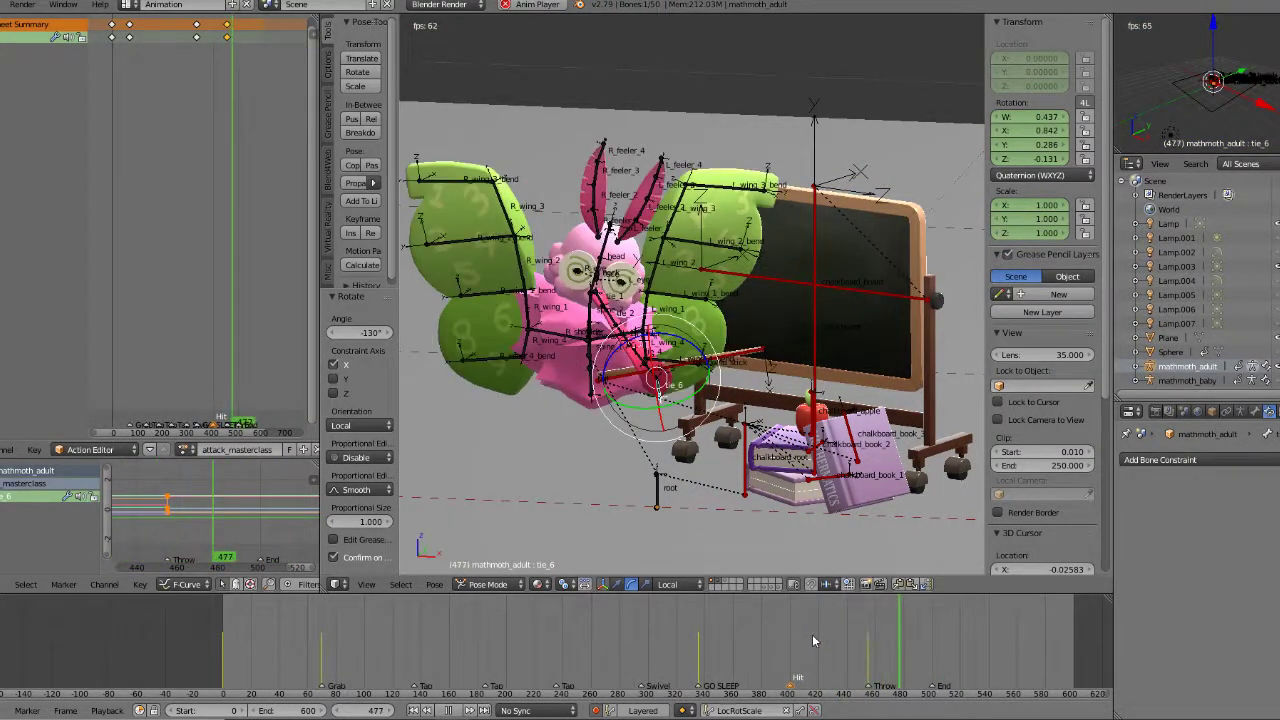
pyautogui.click(455, 710)
# Step: Rotate the thorax bone at frame 455 by -8.43° in the top view and 5.55° in the front view
pyautogui.press('Up')
pyautogui.press('Down')
pyautogui.moveTo(622, 400); pyautogui.dragTo(680, 392, button='middle')
pyautogui.scroll(-1, 640, 390)
pyautogui.scroll(2, 600, 380)
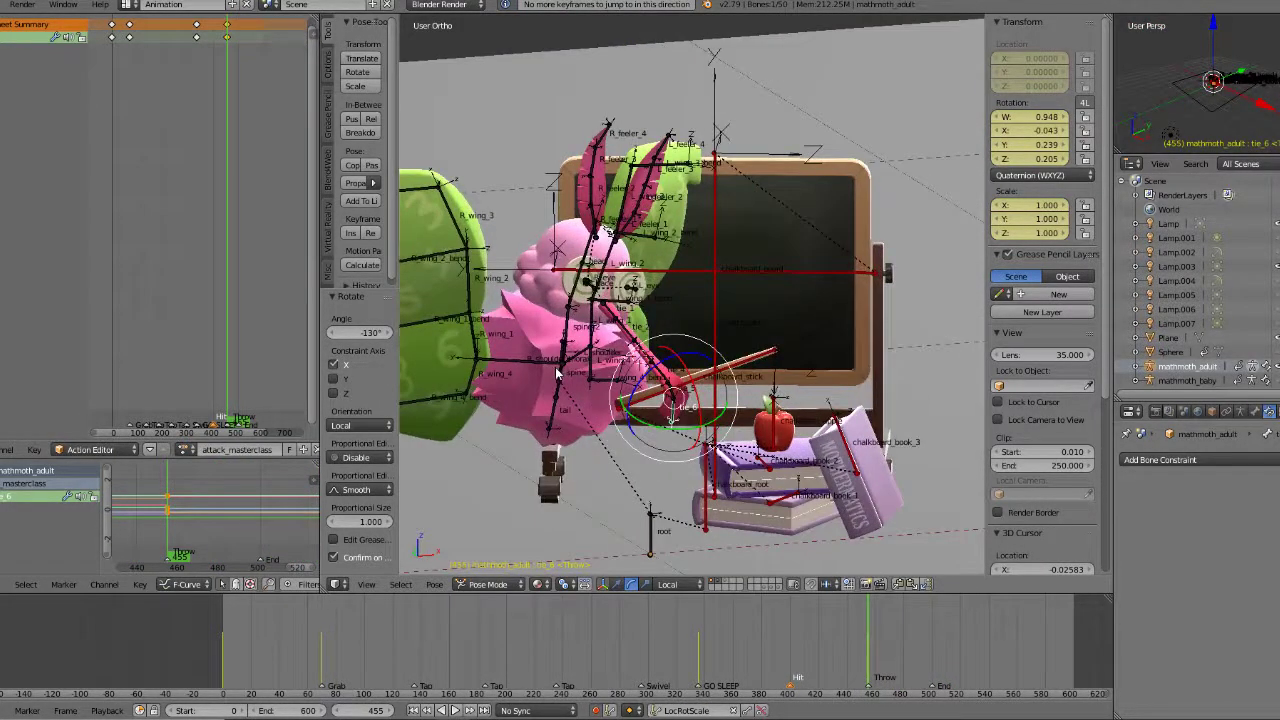
pyautogui.rightClick(560, 358)
pyautogui.press('KP_1')
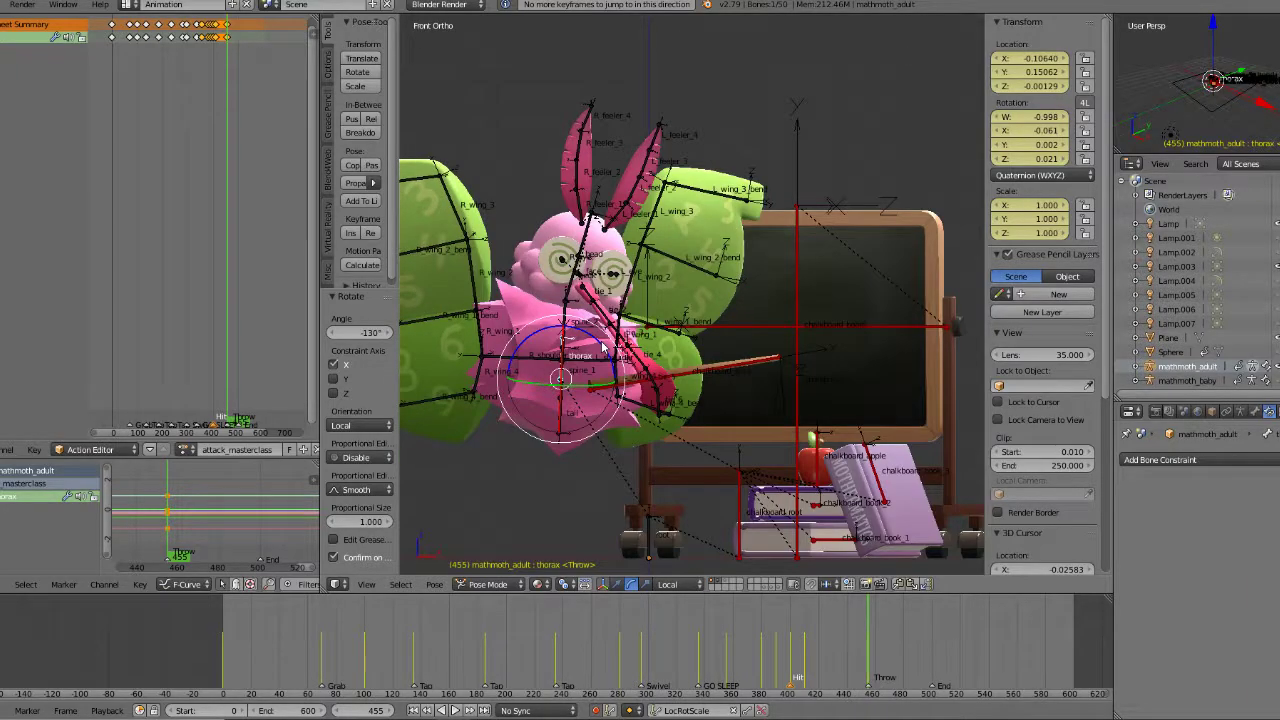
pyautogui.press('KP_7')
pyautogui.press('r')
pyautogui.click(828, 246)
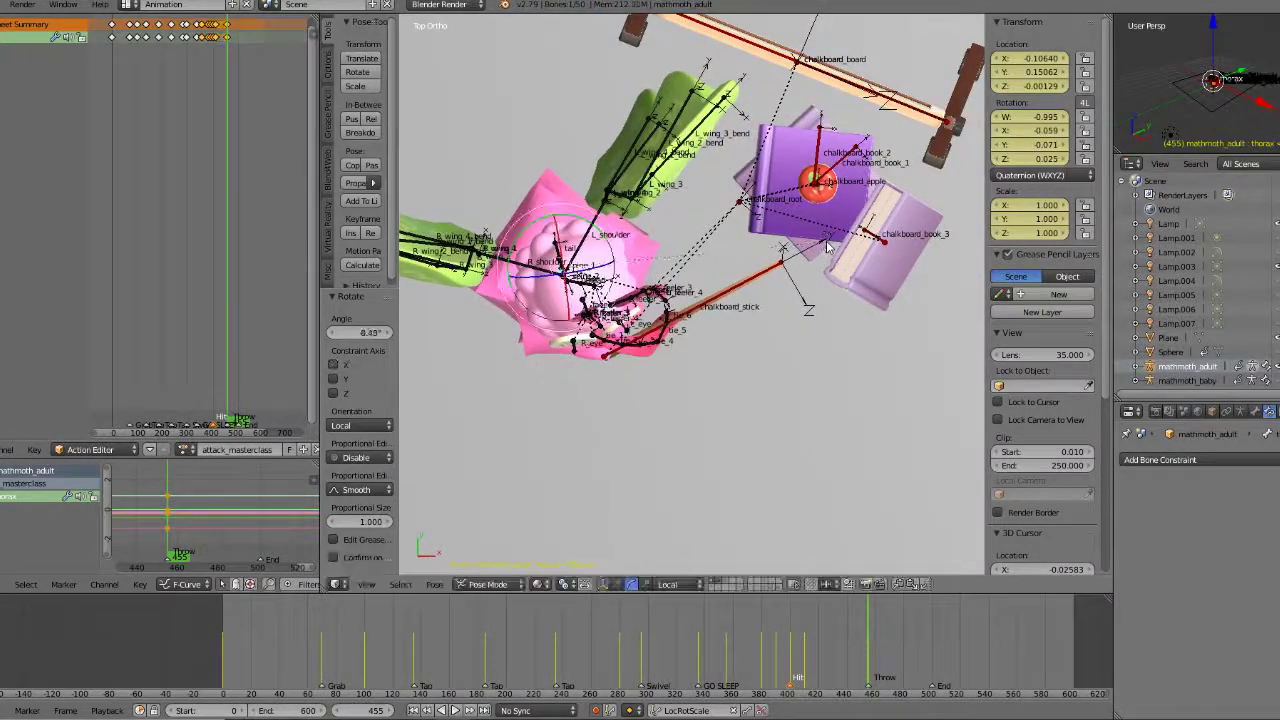
pyautogui.press('KP_1')
pyautogui.press('r')
pyautogui.click(791, 227)
# Step: Rotate the tie_5 bone -25.9° about its local Z axis, and refine the lower tie with 12.3° about local Z
pyautogui.moveTo(868, 644)
pyautogui.mouseDown()
pyautogui.moveTo(847, 642)
pyautogui.moveTo(867, 646)
pyautogui.mouseUp()
pyautogui.scroll(2, 663, 388)
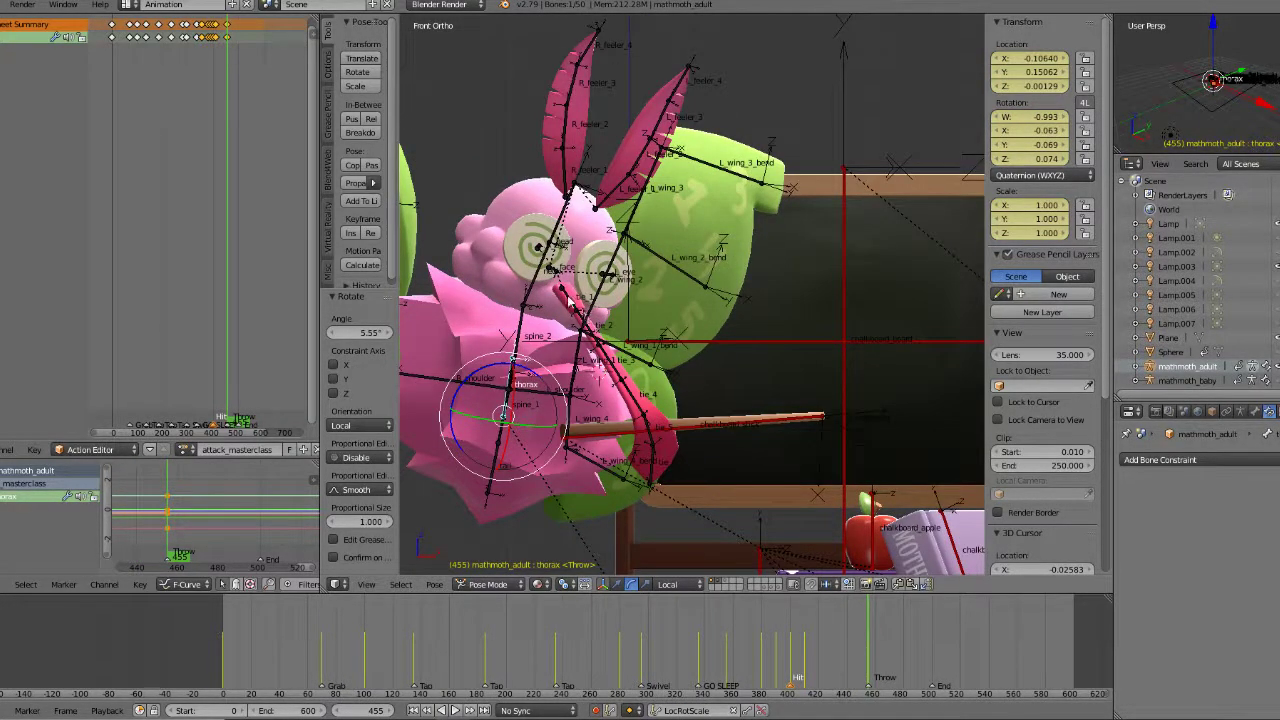
pyautogui.rightClick(648, 428)
pyautogui.moveTo(622, 413); pyautogui.dragTo(608, 434)
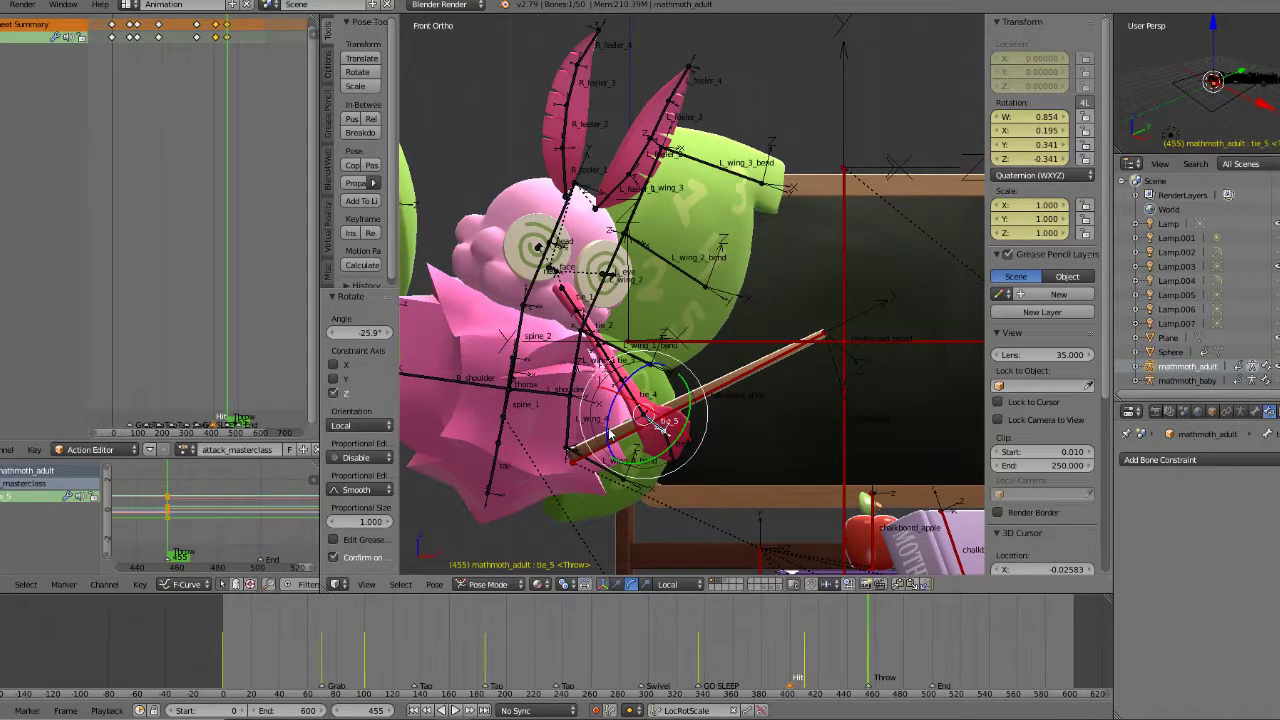
pyautogui.rightClick(638, 409)
pyautogui.moveTo(636, 344); pyautogui.dragTo(733, 398)
pyautogui.moveTo(727, 408); pyautogui.dragTo(644, 418, button='middle')
pyautogui.rightClick(641, 414)
pyautogui.press('r')
pyautogui.moveTo(659, 393); pyautogui.dragTo(660, 393)
pyautogui.moveTo(660, 393); pyautogui.dragTo(790, 361, button='middle')
# Step: Play back the transition from the hit pose into the throw to review the revised thorax and tie
pyautogui.moveTo(867, 630); pyautogui.dragTo(779, 630)
pyautogui.click(466, 711)
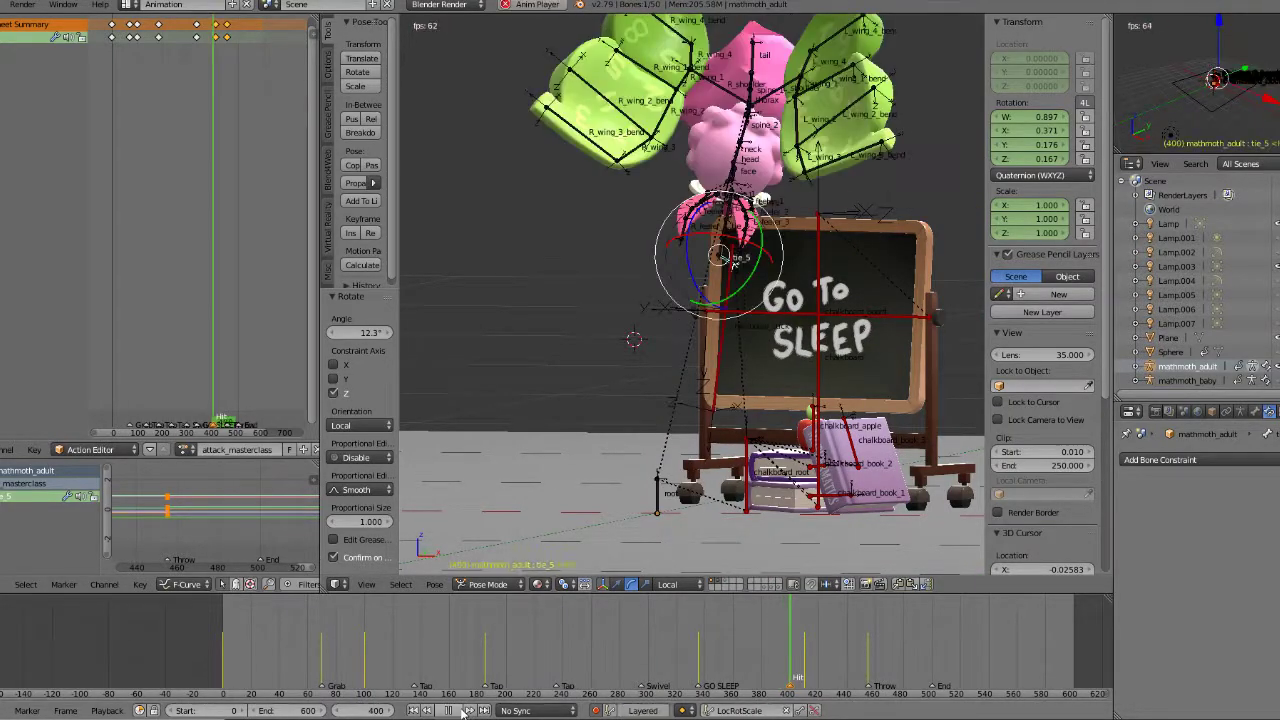
pyautogui.click(466, 711)
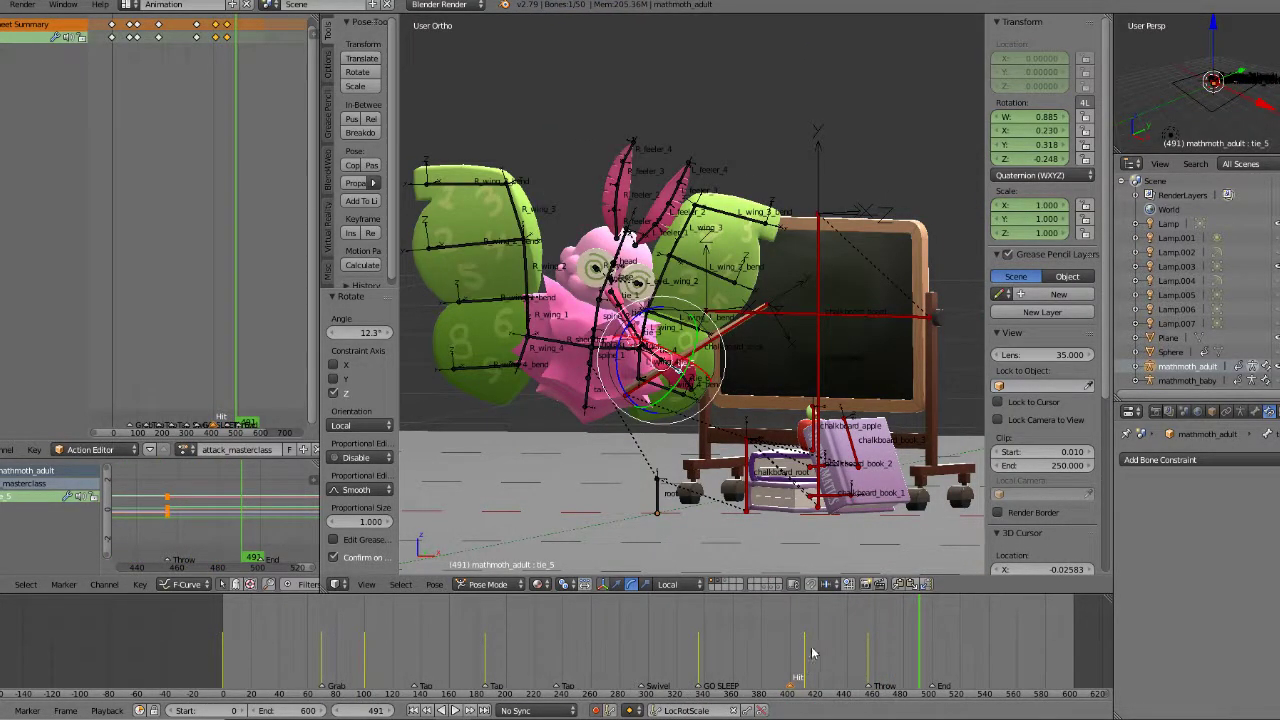
pyautogui.click(844, 650)
pyautogui.moveTo(848, 650); pyautogui.dragTo(787, 642)
pyautogui.click(455, 711)
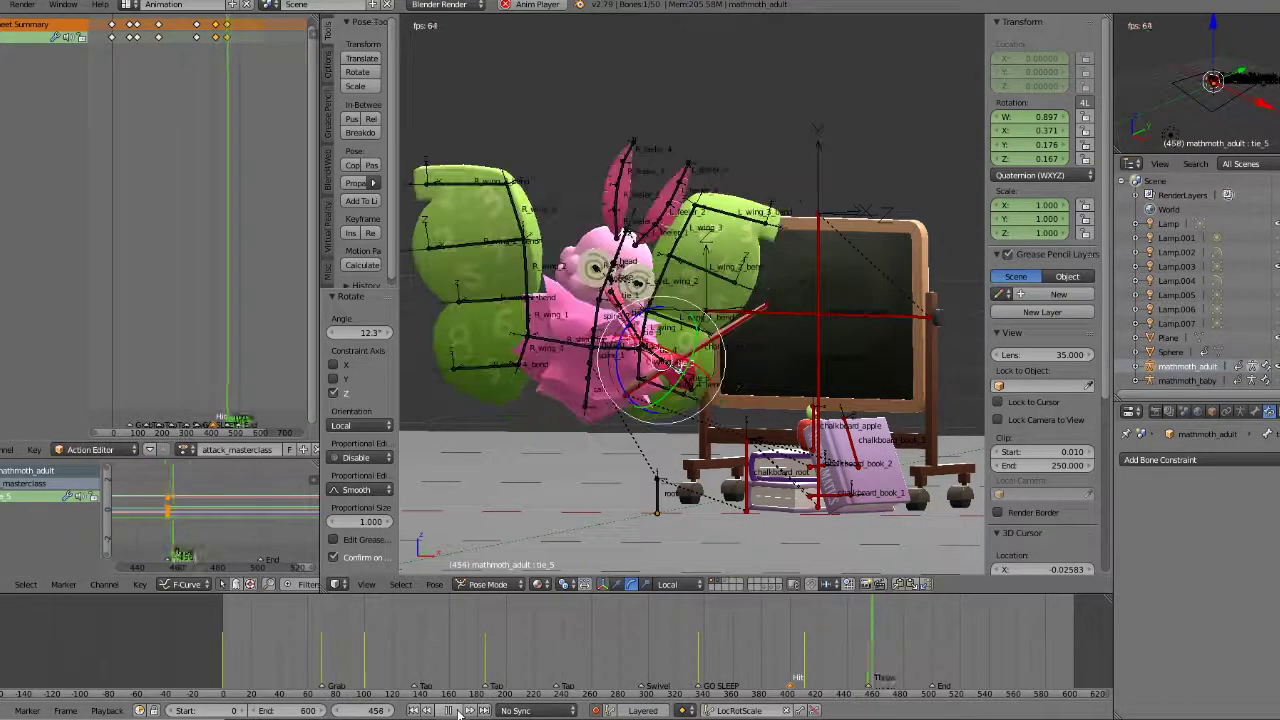
pyautogui.click(449, 710)
# Step: Rotate the spine_2 bone -9.97° about its local Y axis at frame 440, and turn the neck 2.48°
pyautogui.moveTo(870, 632); pyautogui.dragTo(848, 635)
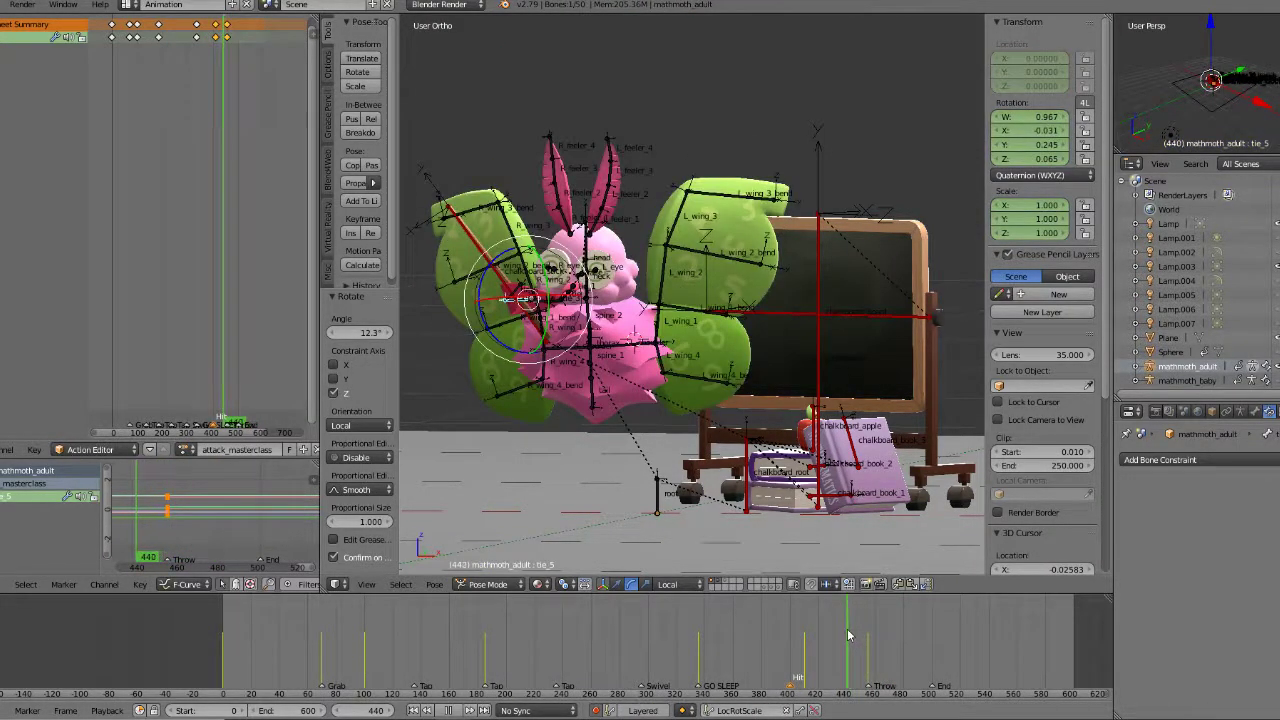
pyautogui.scroll(4, 541, 340)
pyautogui.rightClick(541, 340)
pyautogui.moveTo(554, 358); pyautogui.dragTo(551, 362)
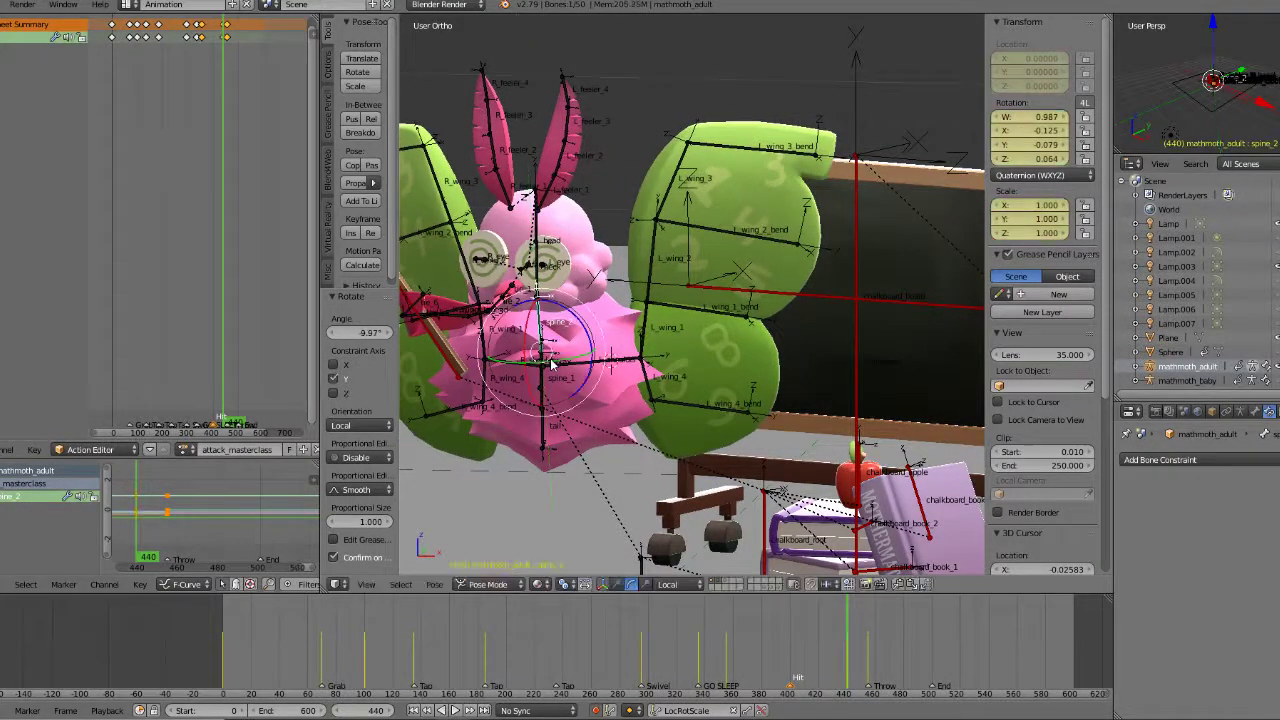
pyautogui.moveTo(567, 313); pyautogui.dragTo(552, 268)
pyautogui.rightClick(535, 272)
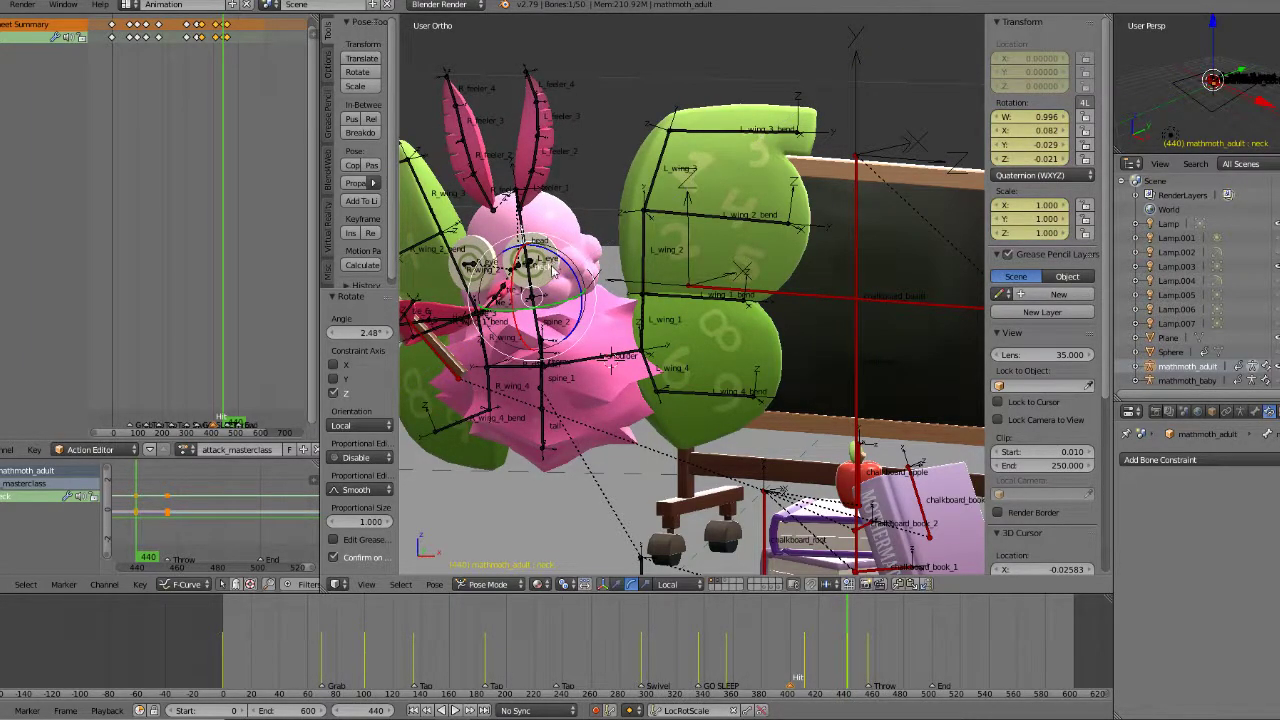
# Step: Rotate the tie_1 bone 46.5° in the top view at frame 440
pyautogui.rightClick(500, 298)
pyautogui.press('KP_7')
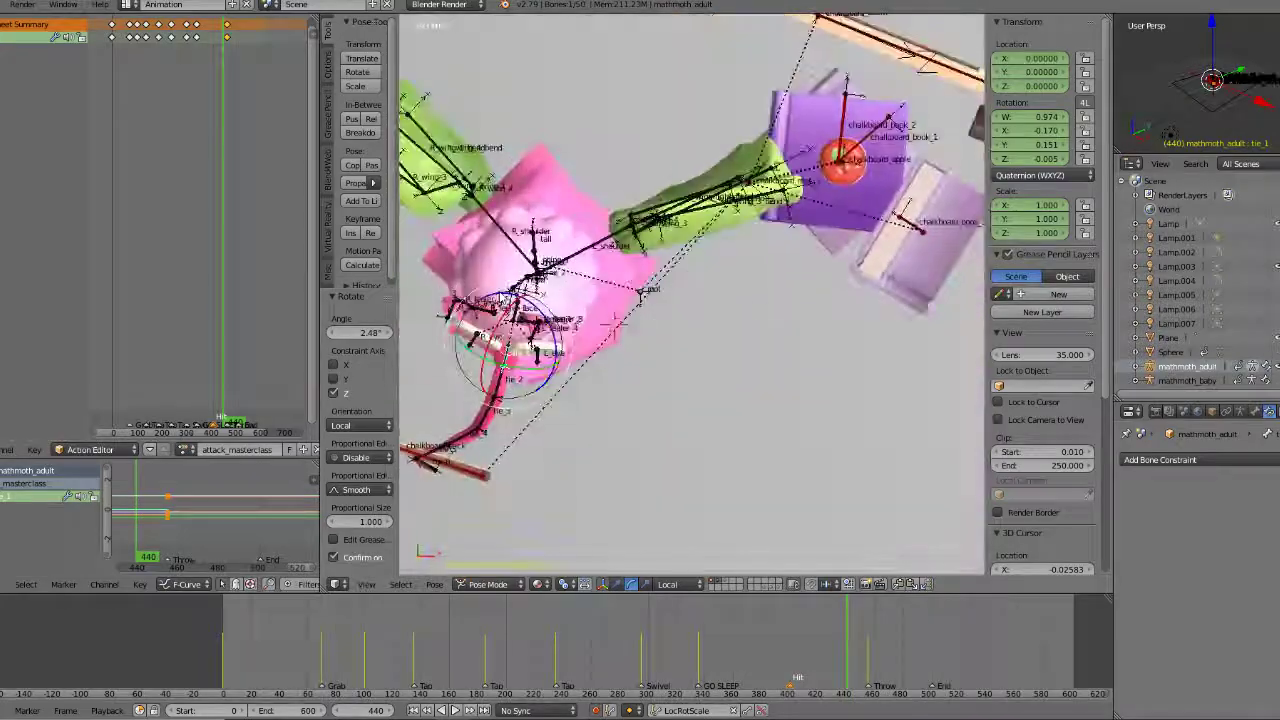
pyautogui.press('r')
pyautogui.click(690, 395)
pyautogui.moveTo(690, 395); pyautogui.dragTo(720, 170, button='middle')
# Step: Play back the throw to check the new spine, neck and tie pose at frame 440
pyautogui.hotkey('alt', 'a')
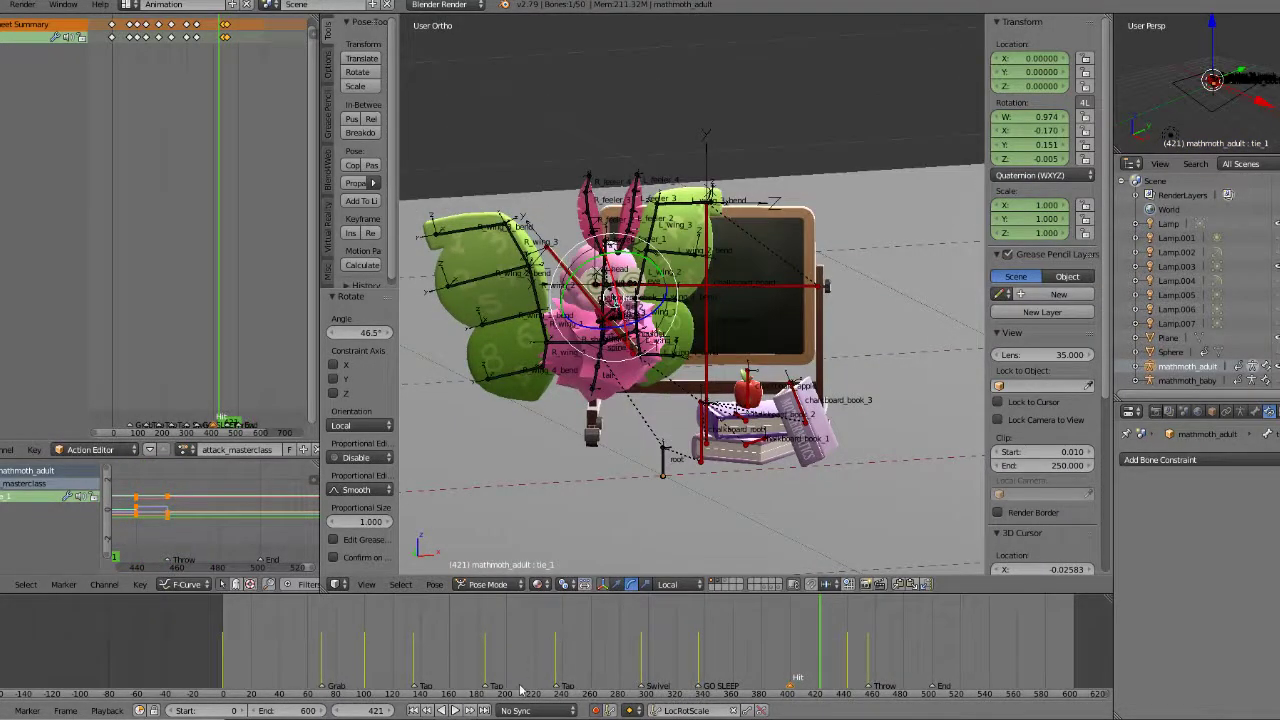
pyautogui.click(458, 711)
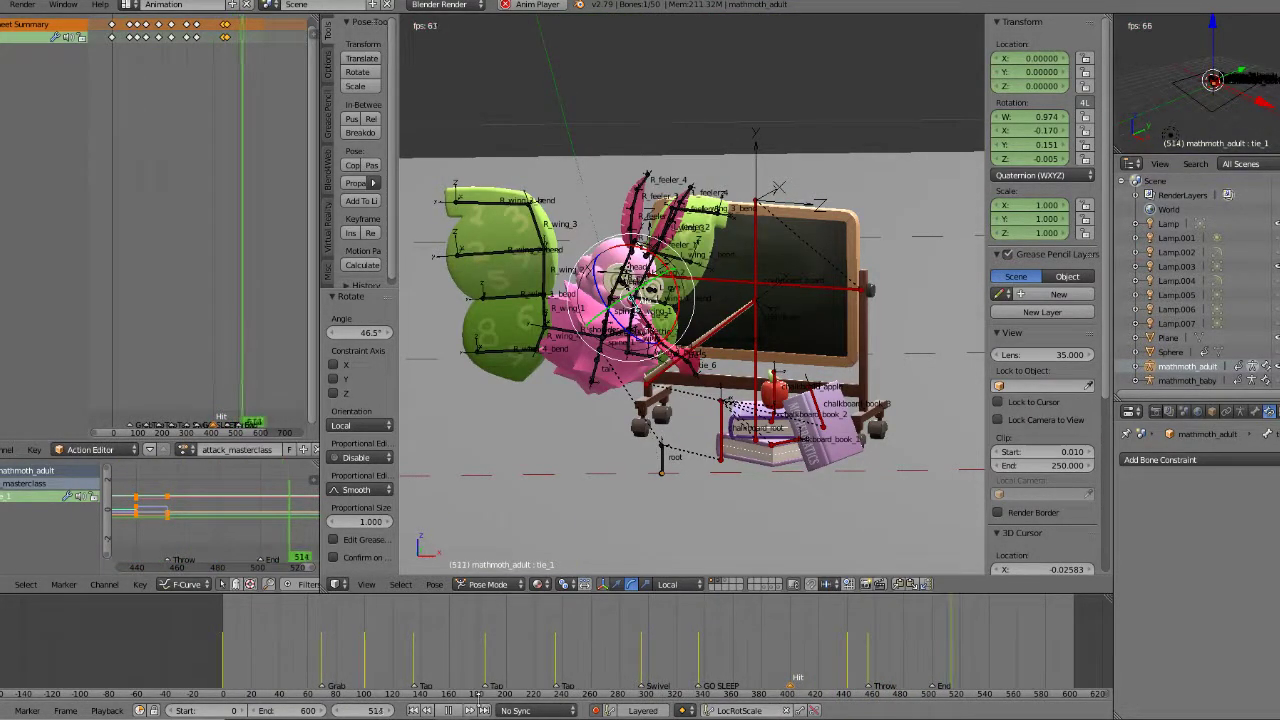
pyautogui.hotkey('alt', 'a')
# Step: Tilt the moth's head -16.5° in the front view at frame 455
pyautogui.click(848, 643)
pyautogui.press('Up')
pyautogui.press('Down')
pyautogui.press('Up')
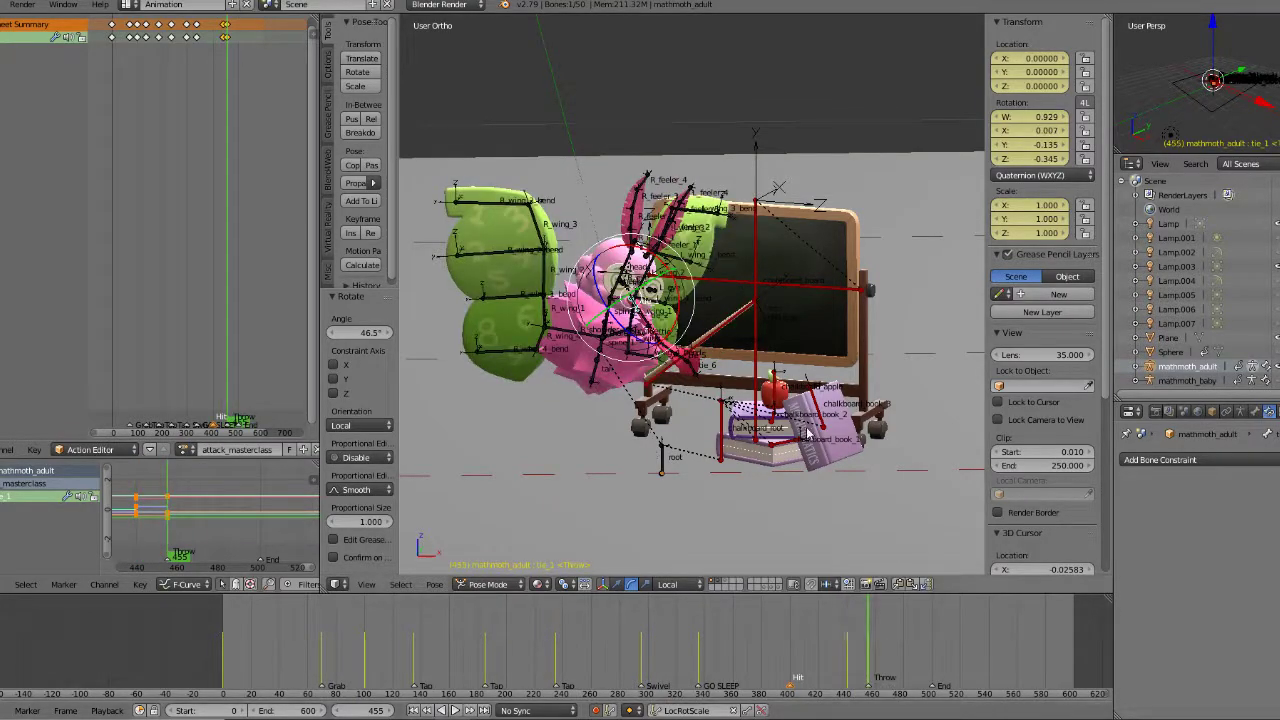
pyautogui.press('KP_1')
pyautogui.press('KP_Decimal')
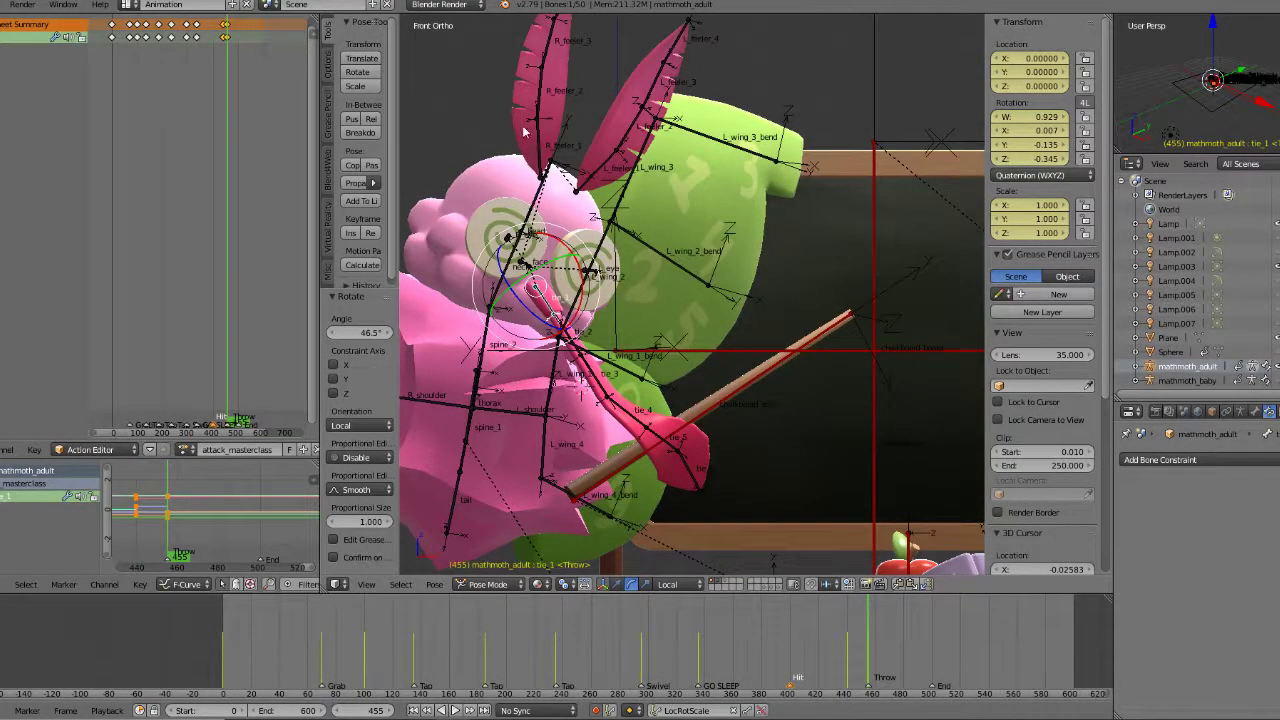
pyautogui.rightClick(535, 217)
pyautogui.press('r')
pyautogui.rightClick(585, 225)
pyautogui.rightClick(520, 240)
pyautogui.press('r')
pyautogui.click(687, 216)
# Step: Rotate the head bone -13.3° about its local Y axis at frame 455
pyautogui.rightClick(493, 277)
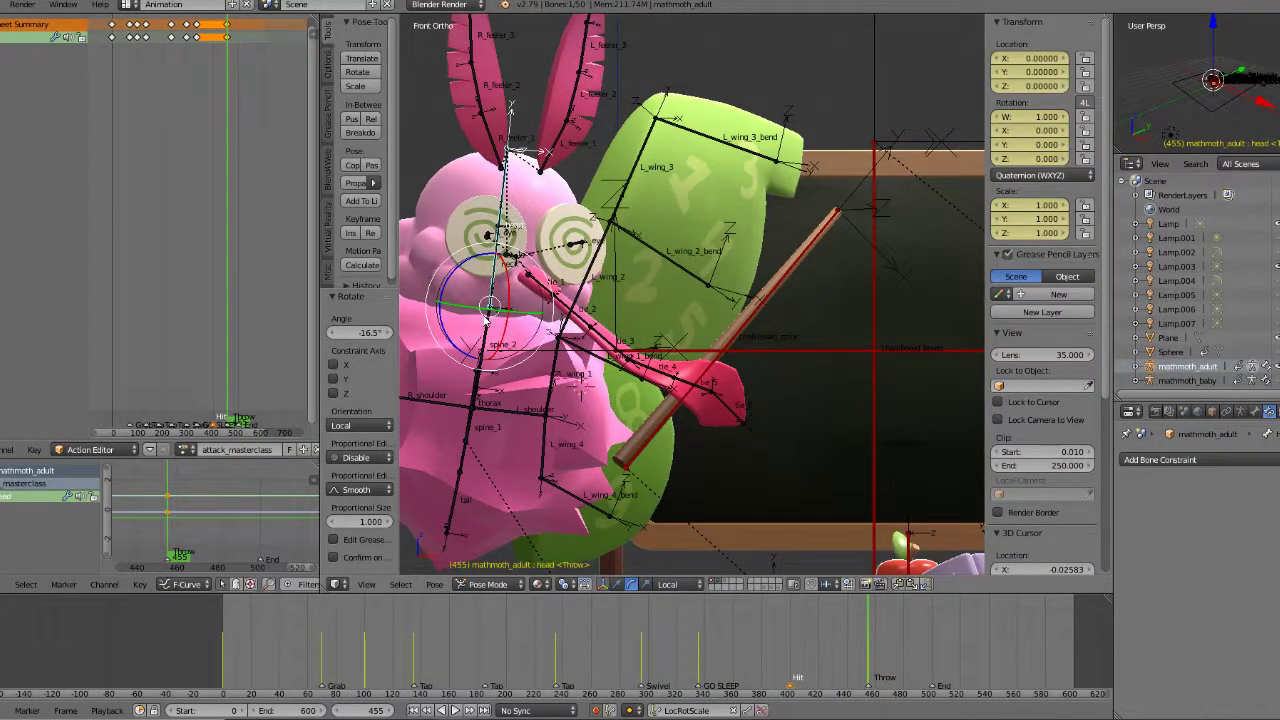
pyautogui.press('r')
pyautogui.press('y')
pyautogui.click(484, 320)
# Step: Play and scrub the frames around the throw to review the head turn
pyautogui.moveTo(803, 656)
pyautogui.mouseDown()
pyautogui.moveTo(890, 661)
pyautogui.moveTo(823, 661)
pyautogui.mouseUp()
pyautogui.click(452, 710)
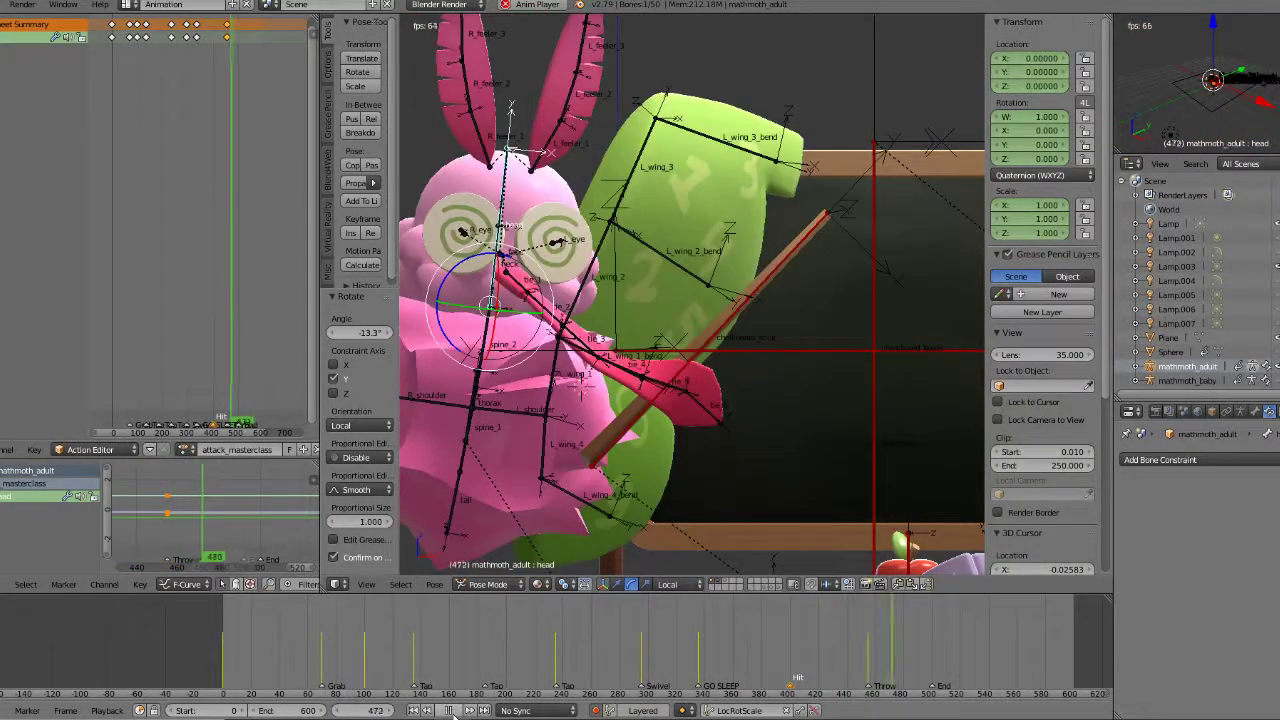
pyautogui.click(815, 678)
pyautogui.moveTo(815, 678); pyautogui.dragTo(850, 671)
pyautogui.hotkey('alt', 'a')
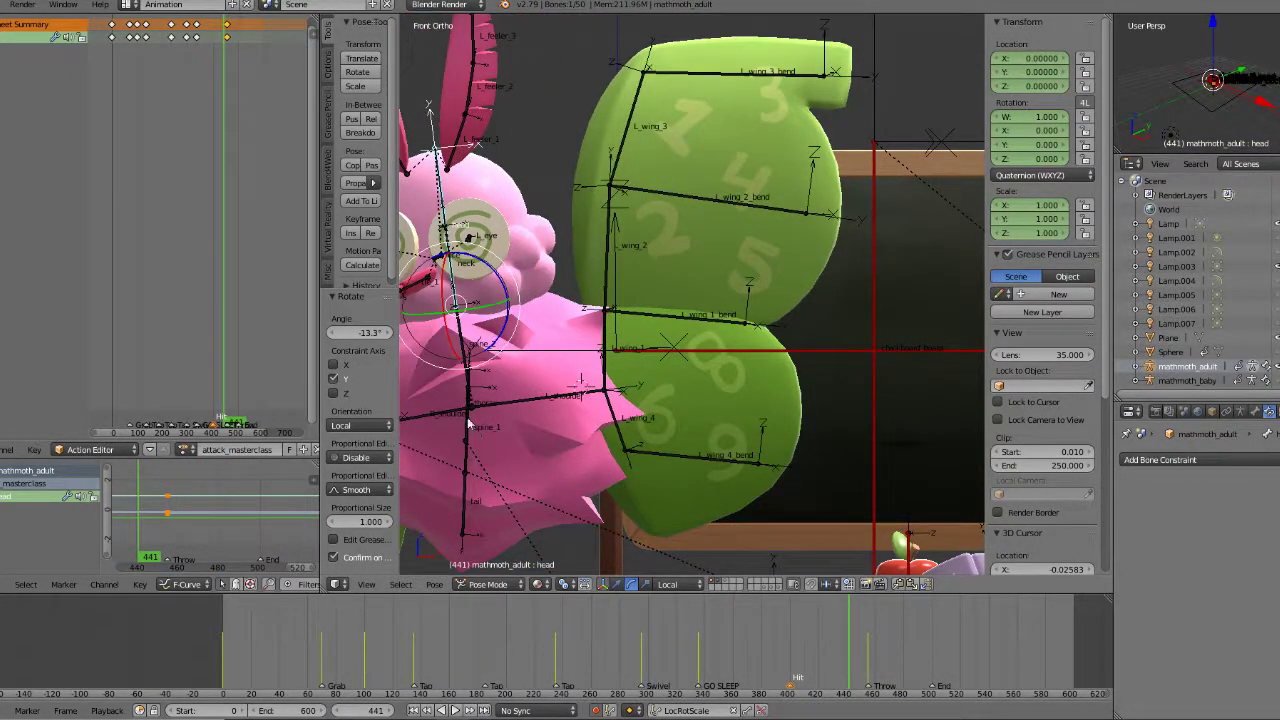
# Step: Rotate the spine_1 bone slightly in the front view at frame 440 and clear its location
pyautogui.rightClick(464, 407)
pyautogui.rightClick(465, 404)
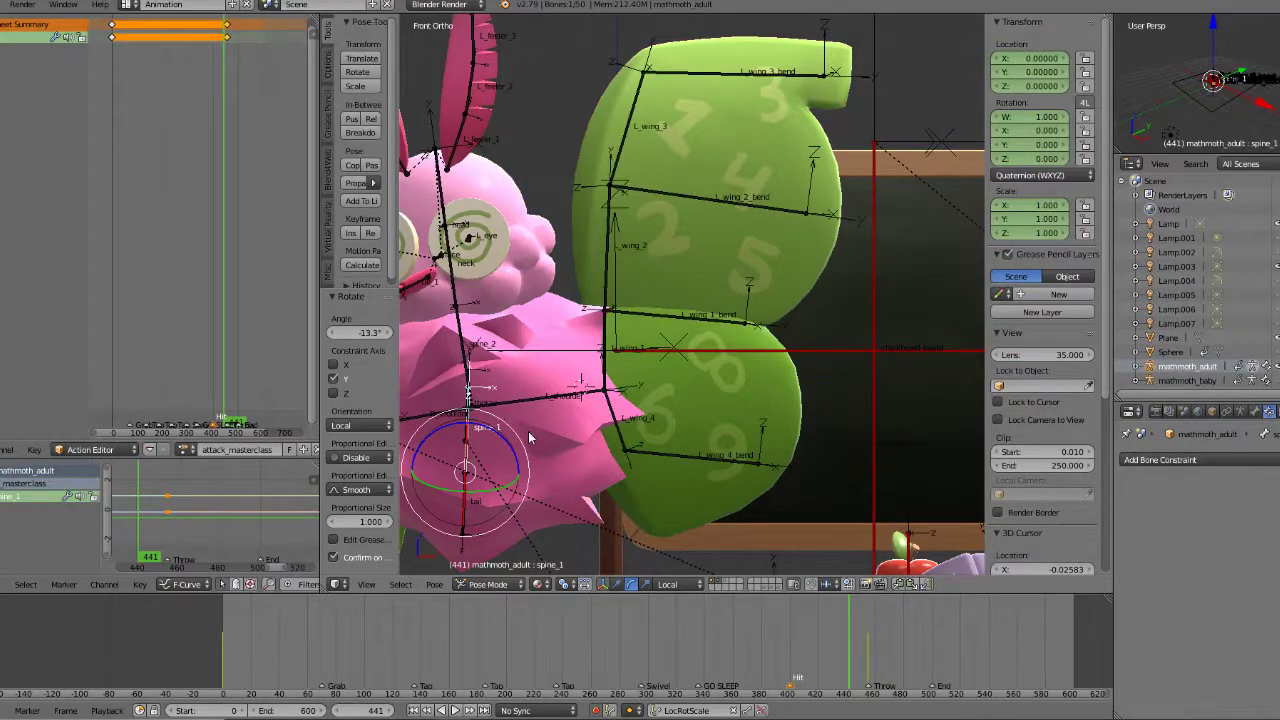
pyautogui.press('Left')
pyautogui.press('r')
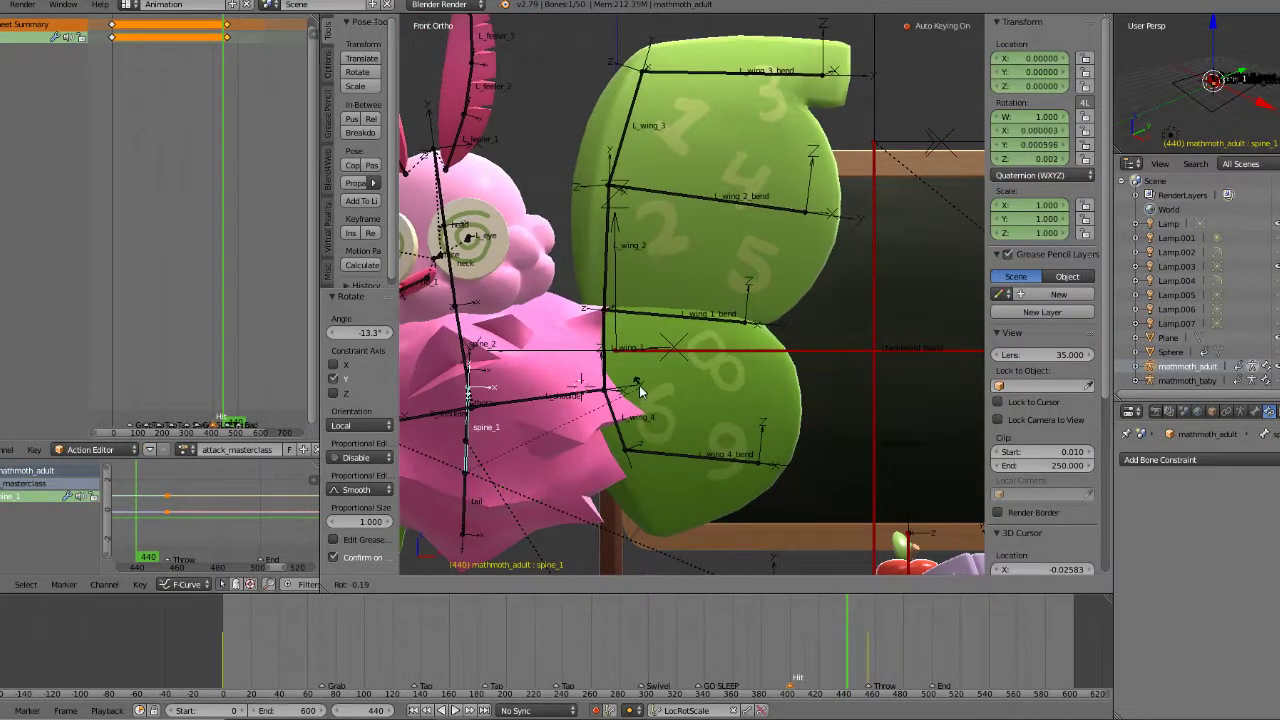
pyautogui.click(640, 389)
pyautogui.press('g')
pyautogui.click(636, 388)
pyautogui.moveTo(815, 645); pyautogui.dragTo(844, 645)
pyautogui.hotkey('alt', 'g')
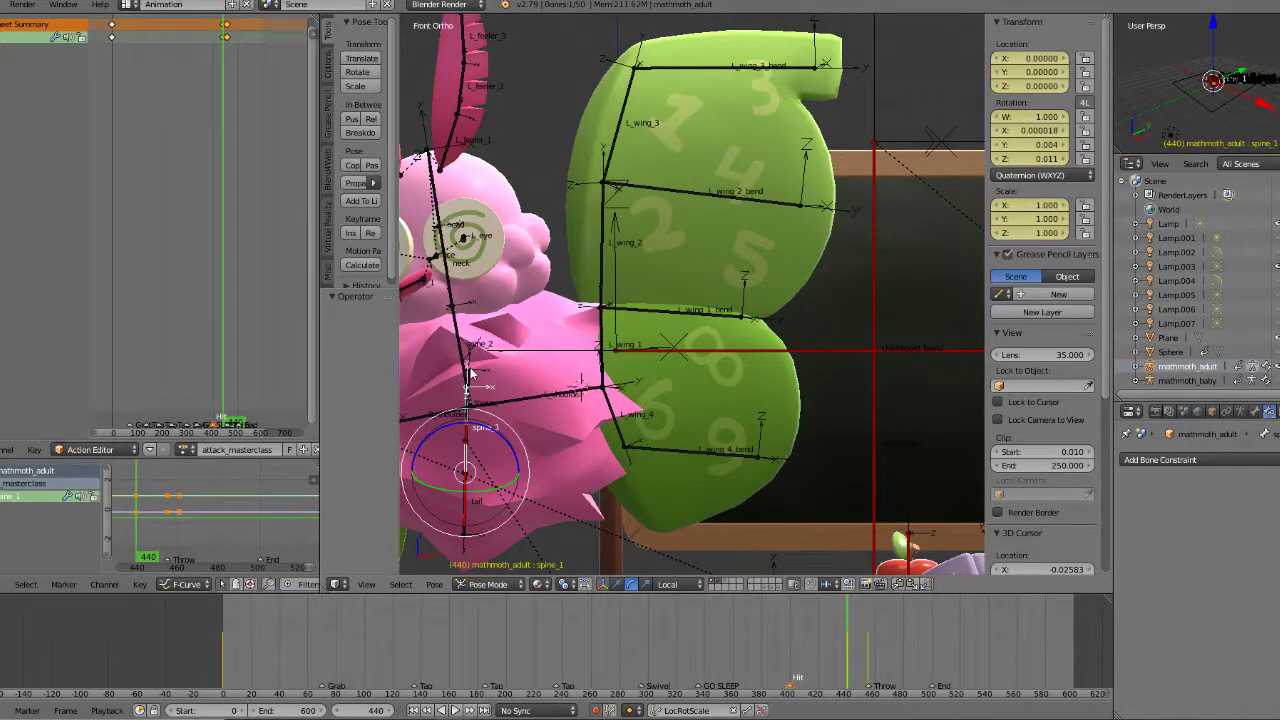
# Step: Rotate the thorax bone slightly at frame 440 and move it by -0.003 in X and 0.001 in Z
pyautogui.rightClick(470, 373)
pyautogui.press('g')
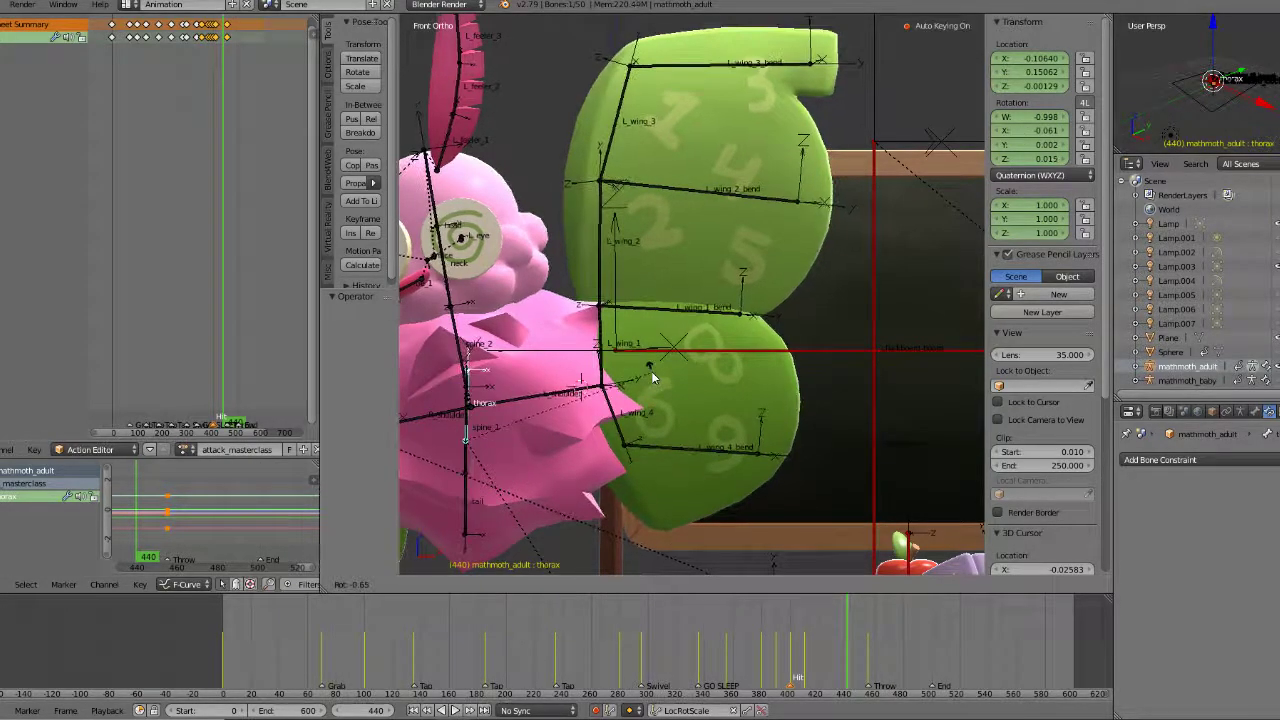
pyautogui.click(646, 367)
# Step: Play back the throw in perspective view from a wider angle to check the overall motion
pyautogui.hotkey('alt', 'a')
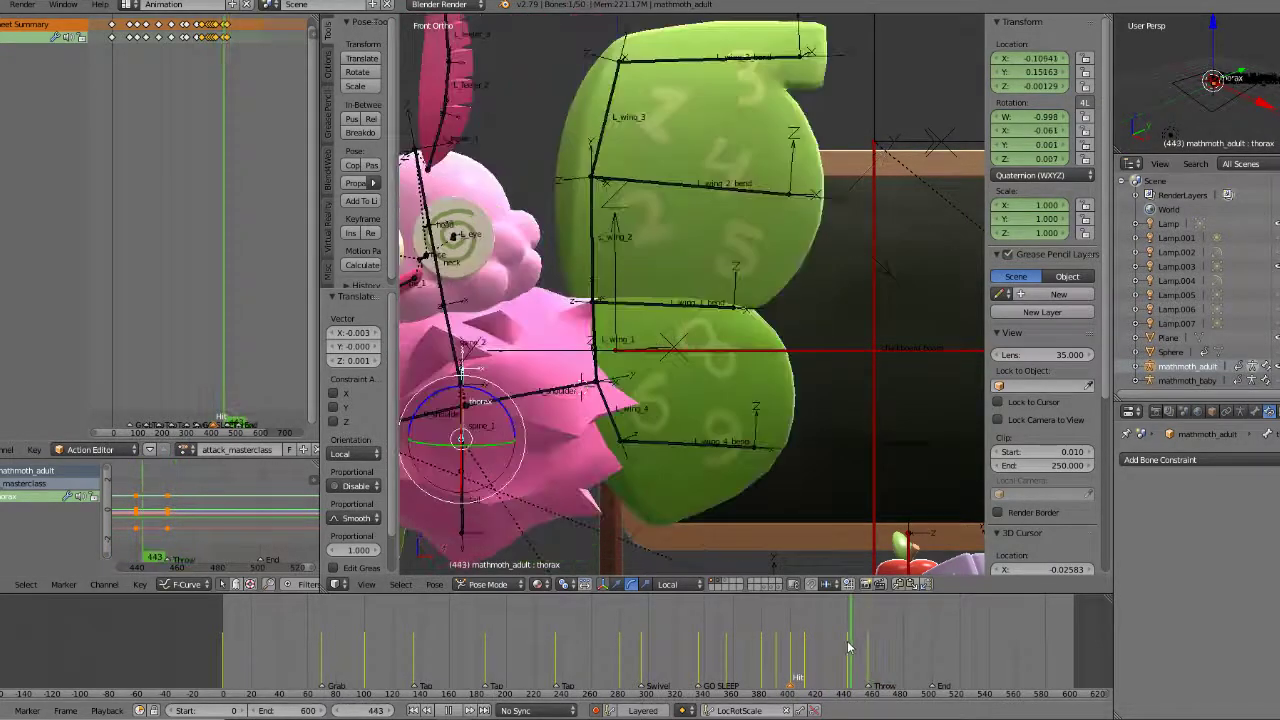
pyautogui.moveTo(879, 648); pyautogui.dragTo(872, 648)
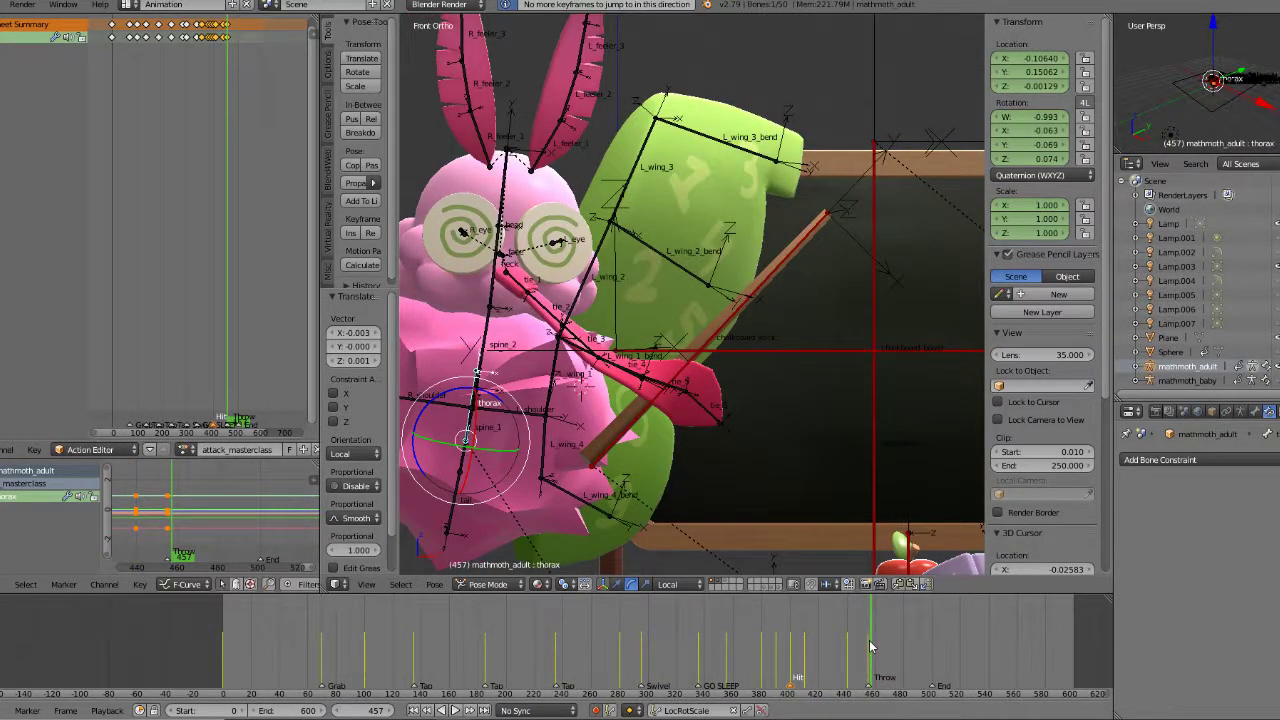
pyautogui.press('Escape')
pyautogui.click(456, 712)
pyautogui.scroll(-4, 826, 480)
pyautogui.press('KP_5')
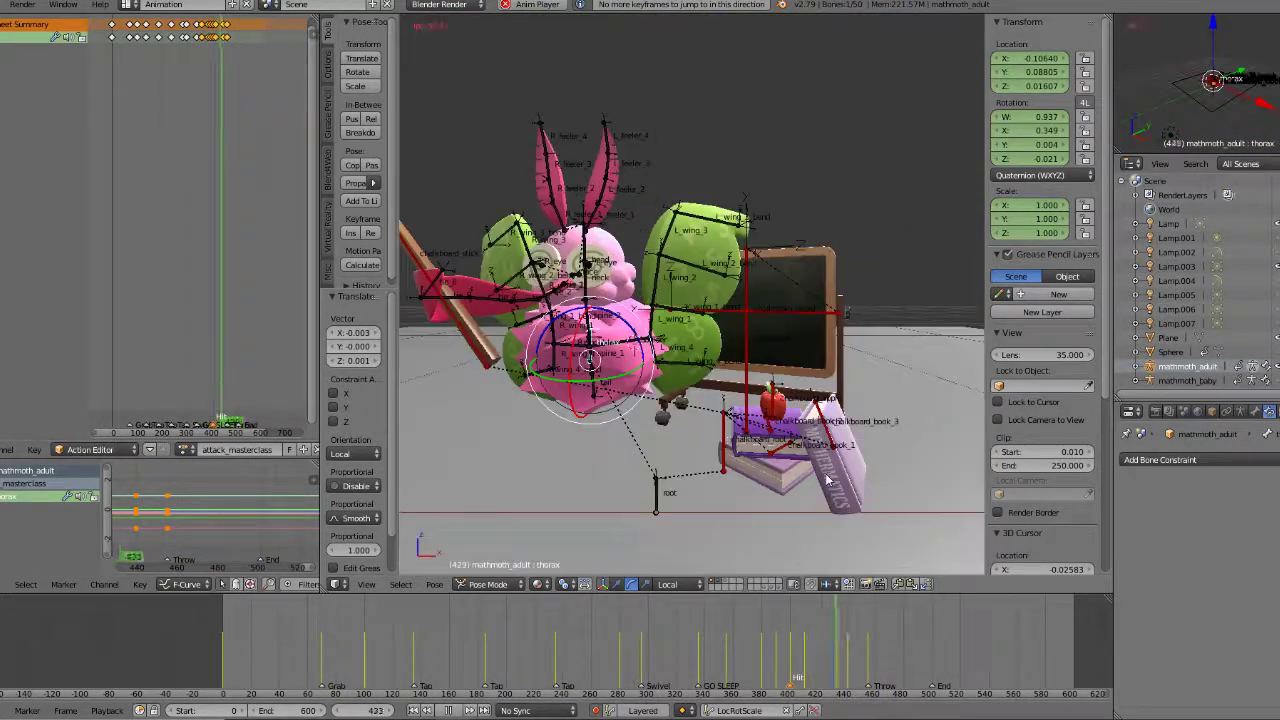
pyautogui.scroll(-3, 827, 476)
pyautogui.moveTo(827, 476); pyautogui.dragTo(773, 482, button='middle')
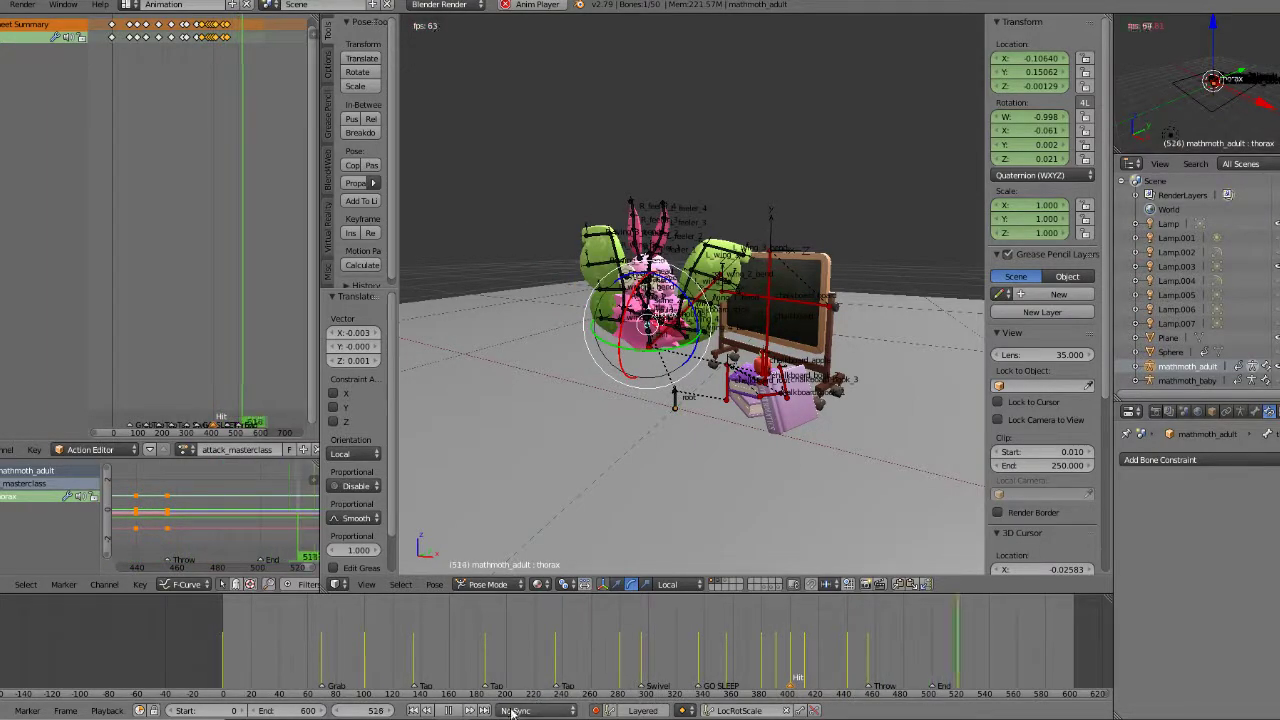
pyautogui.click(449, 710)
# Step: Rotate the tie_1 to tie_4 bones together by -7.74° in the top view at the frame 455 throw
pyautogui.click(840, 646)
pyautogui.press('Up')
pyautogui.press('Up')
pyautogui.moveTo(835, 375); pyautogui.dragTo(612, 325, button='middle')
pyautogui.scroll(3, 630, 348)
pyautogui.scroll(2, 612, 325)
pyautogui.rightClick(600, 307)
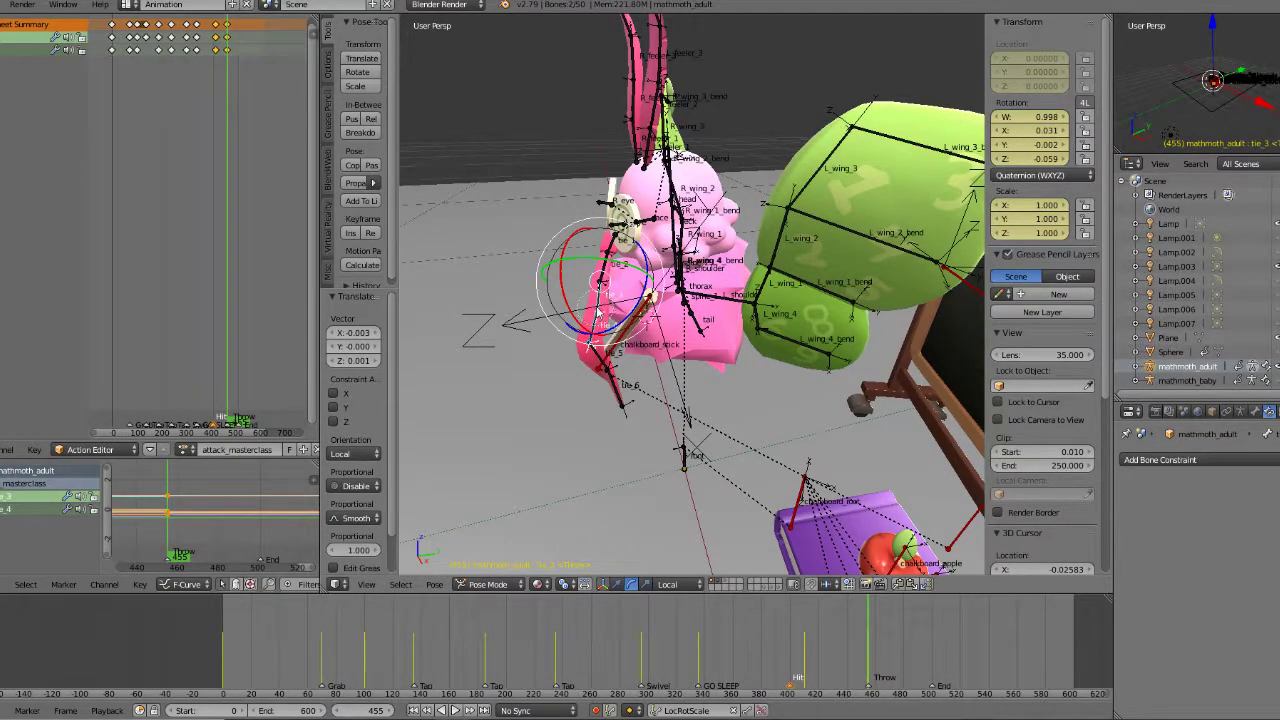
pyautogui.keyDown('shift'); pyautogui.rightClick(620, 228); pyautogui.keyUp('shift')
pyautogui.press('KP_7')
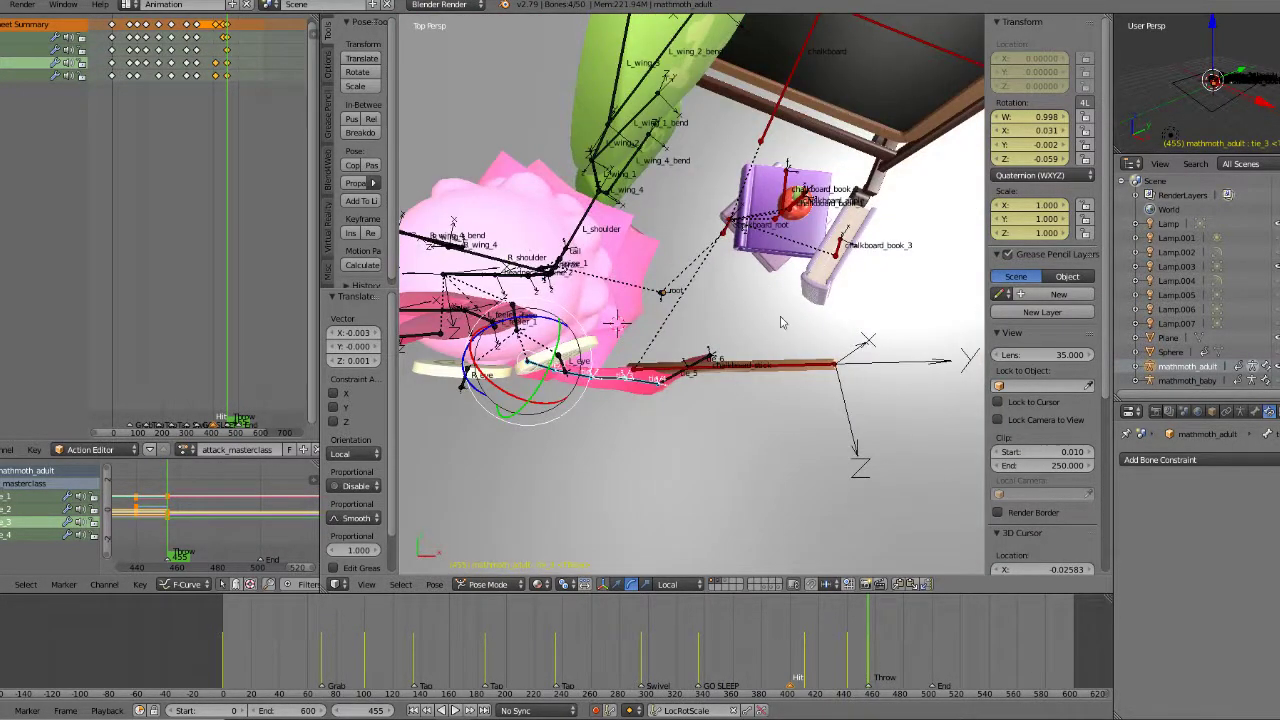
pyautogui.press('r')
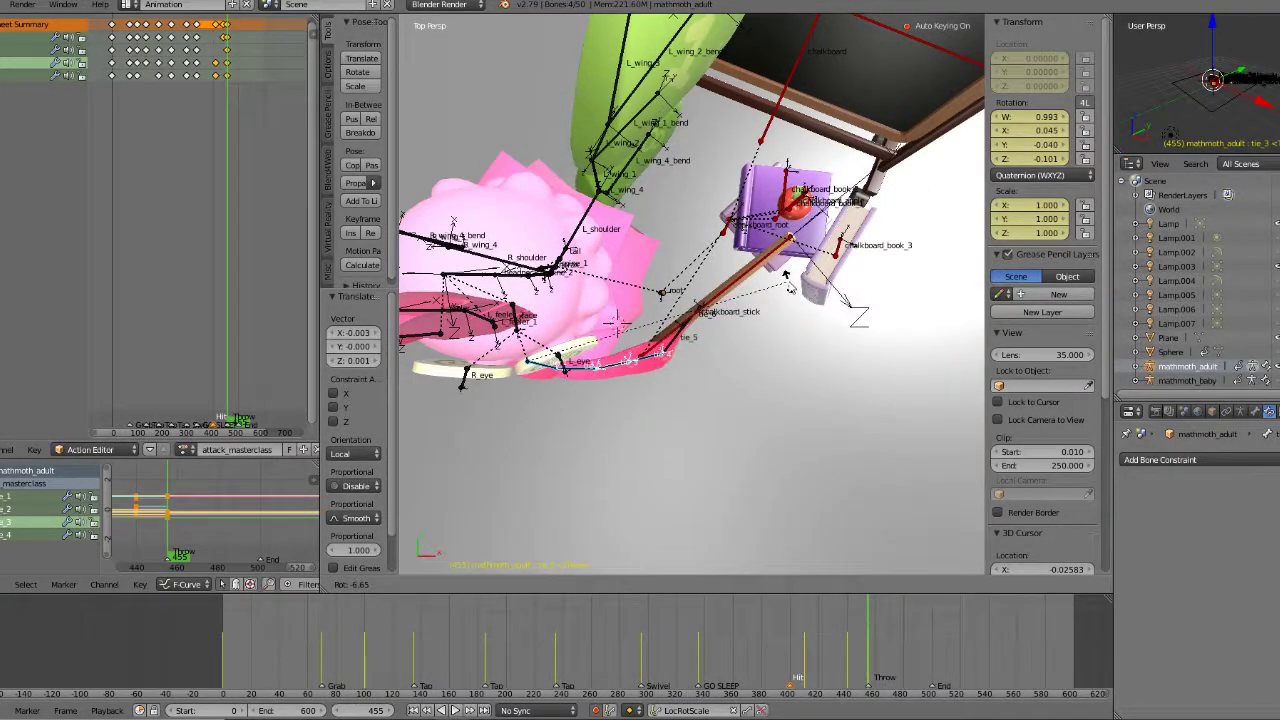
pyautogui.click(762, 366)
# Step: Play and scrub the throw from several angles to review the adjusted tie swing
pyautogui.moveTo(762, 366); pyautogui.dragTo(601, 270, button='middle')
pyautogui.hotkey('alt', 'a')
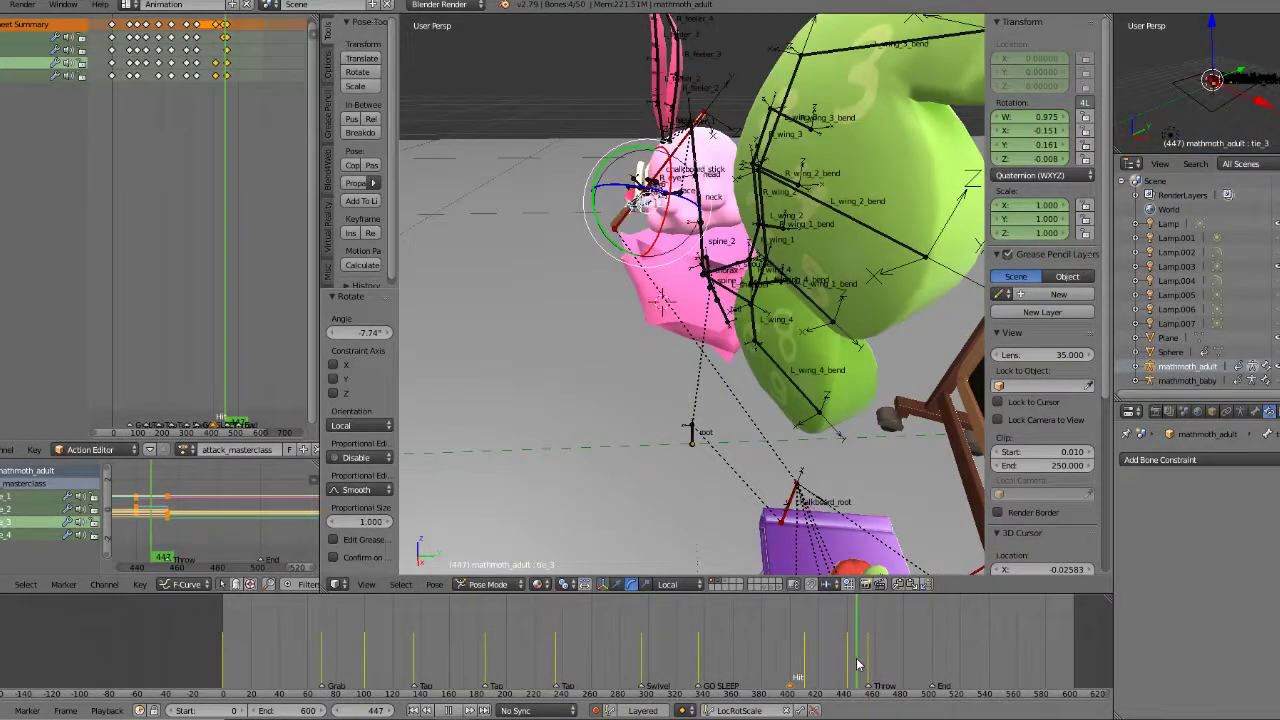
pyautogui.hotkey('alt', 'a')
pyautogui.moveTo(633, 389); pyautogui.dragTo(832, 344, button='middle')
pyautogui.hotkey('alt', 'a')
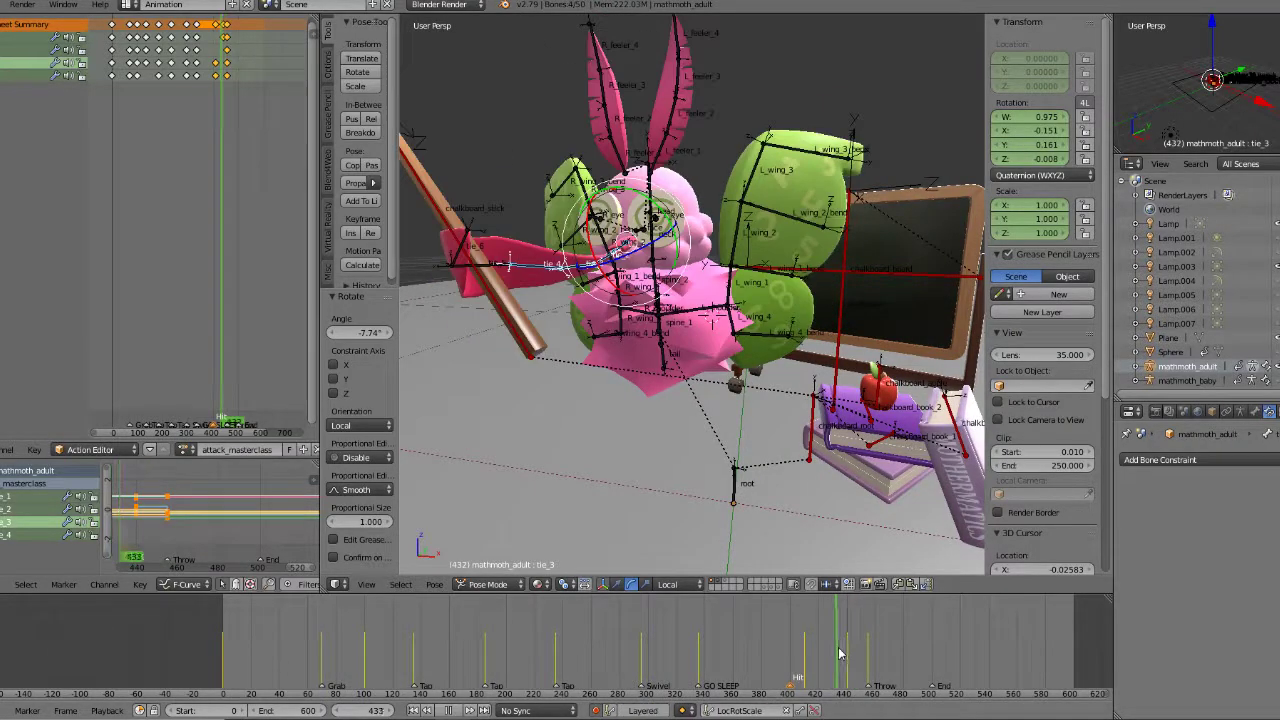
pyautogui.moveTo(865, 651)
pyautogui.mouseDown()
pyautogui.moveTo(834, 651)
pyautogui.moveTo(877, 651)
pyautogui.mouseUp()
pyautogui.hotkey('alt', 'a')
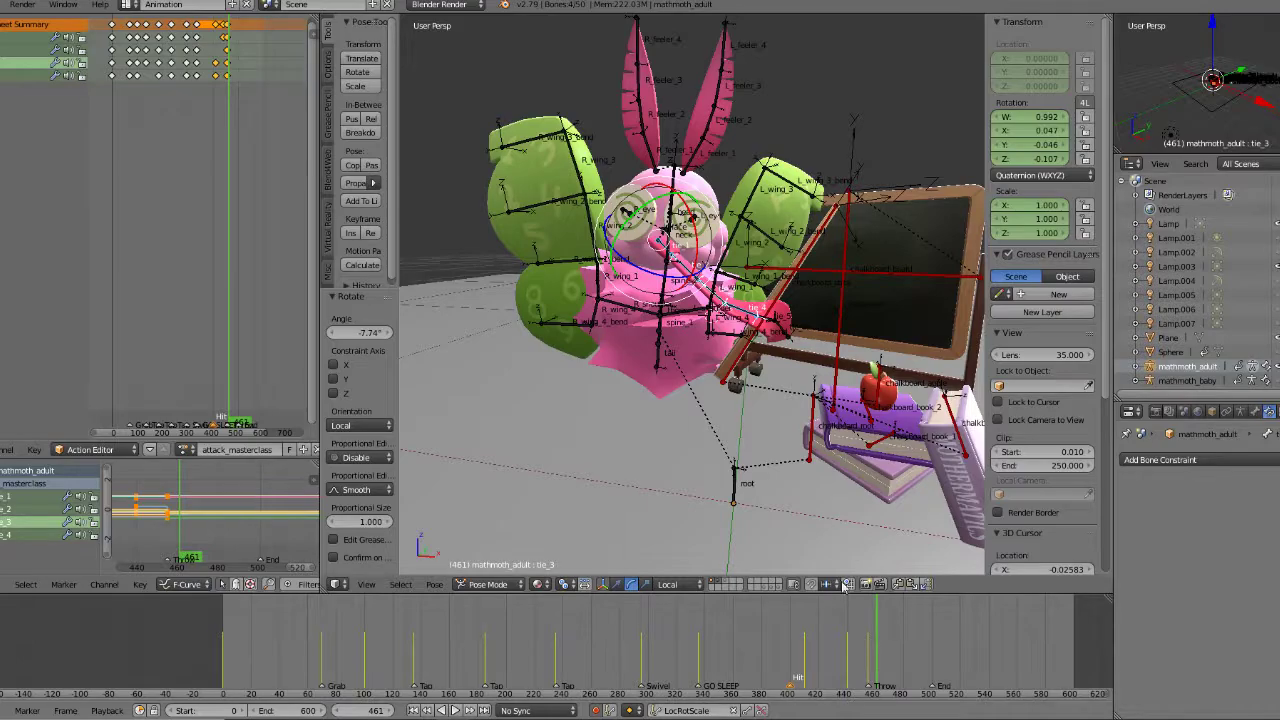
pyautogui.moveTo(797, 493); pyautogui.dragTo(727, 480, button='middle')
# Step: Select the chalkboard_stick bone and step through its keyframes and the frames around 455 to inspect the release
pyautogui.rightClick(793, 313)
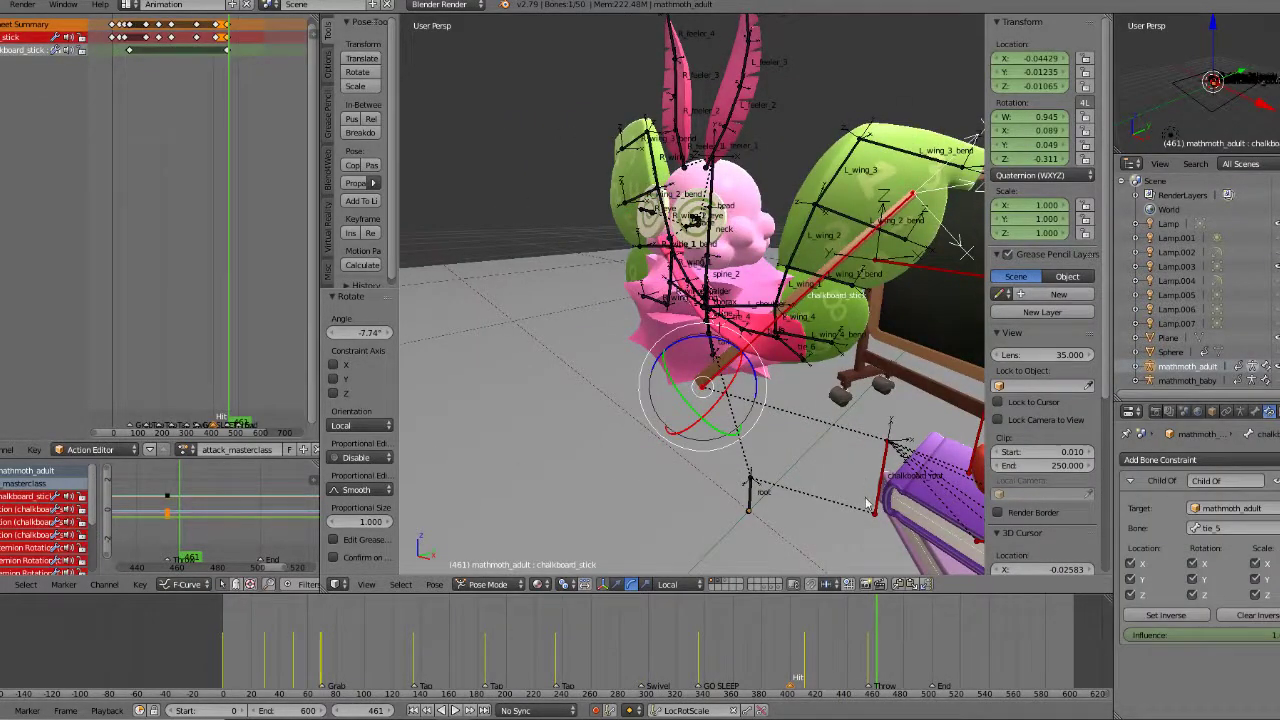
pyautogui.moveTo(868, 505); pyautogui.dragTo(825, 492, button='middle')
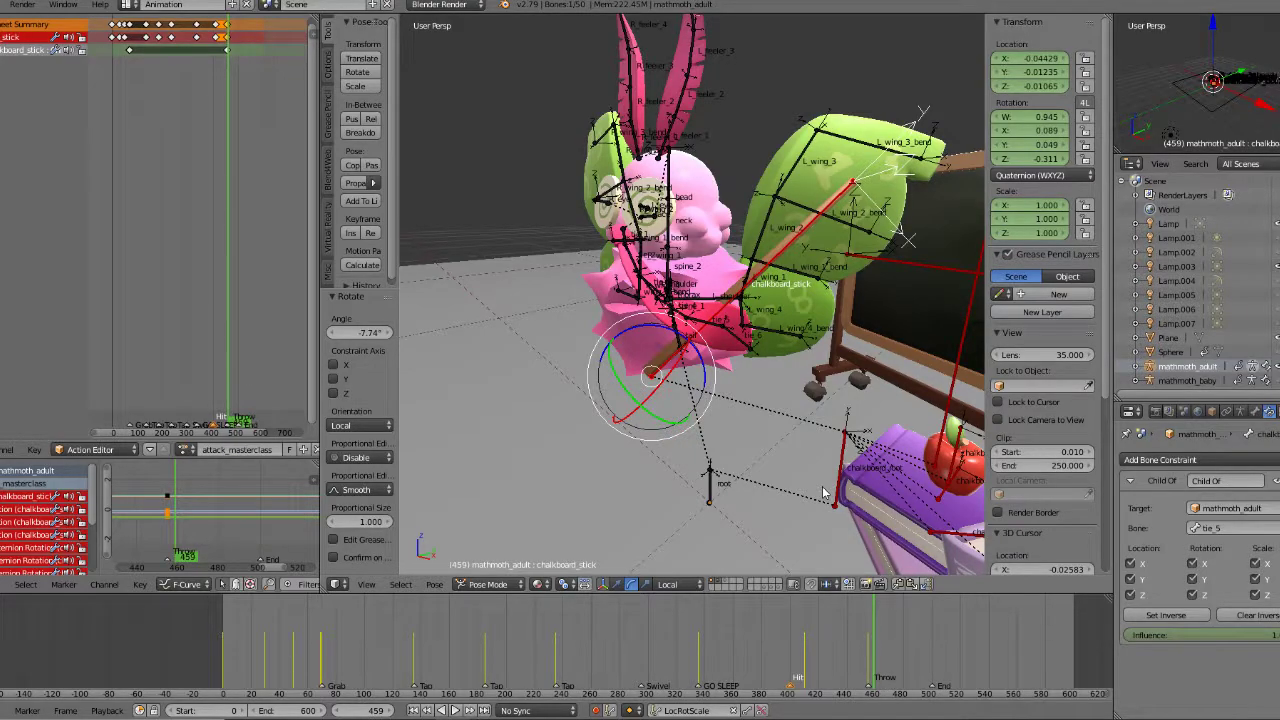
pyautogui.press('Left')
pyautogui.press('Left')
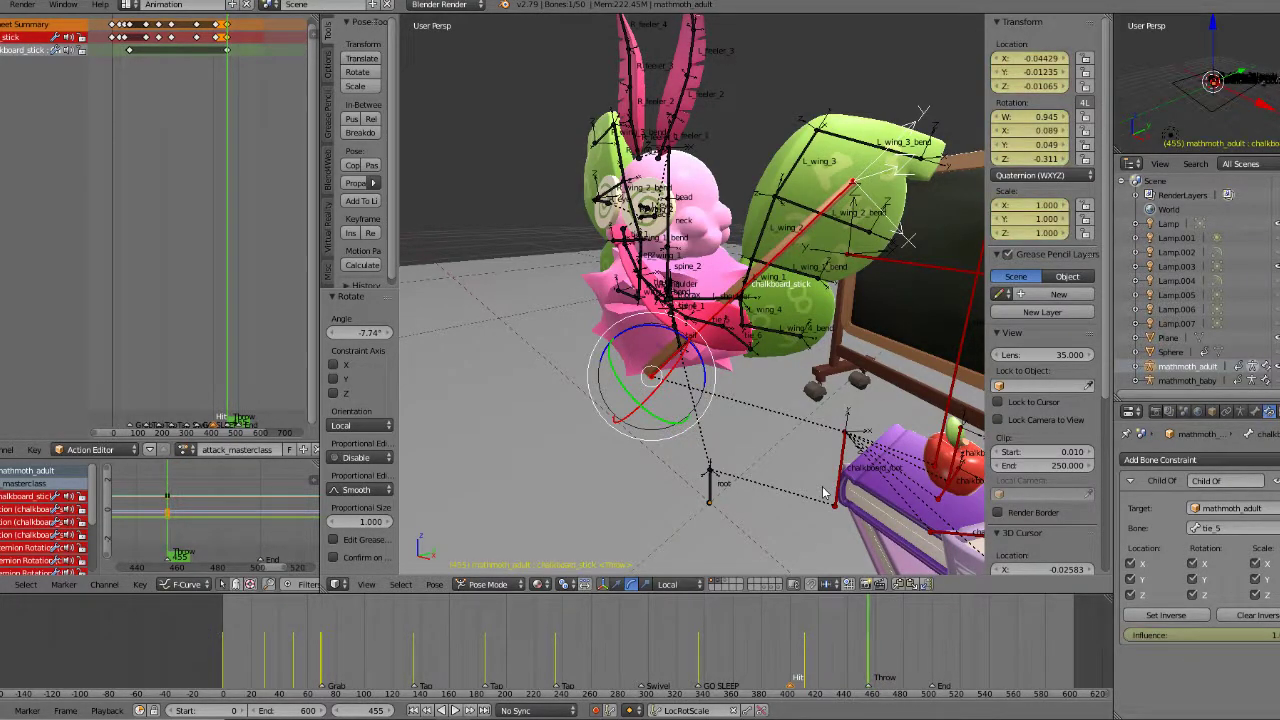
pyautogui.press('Left')
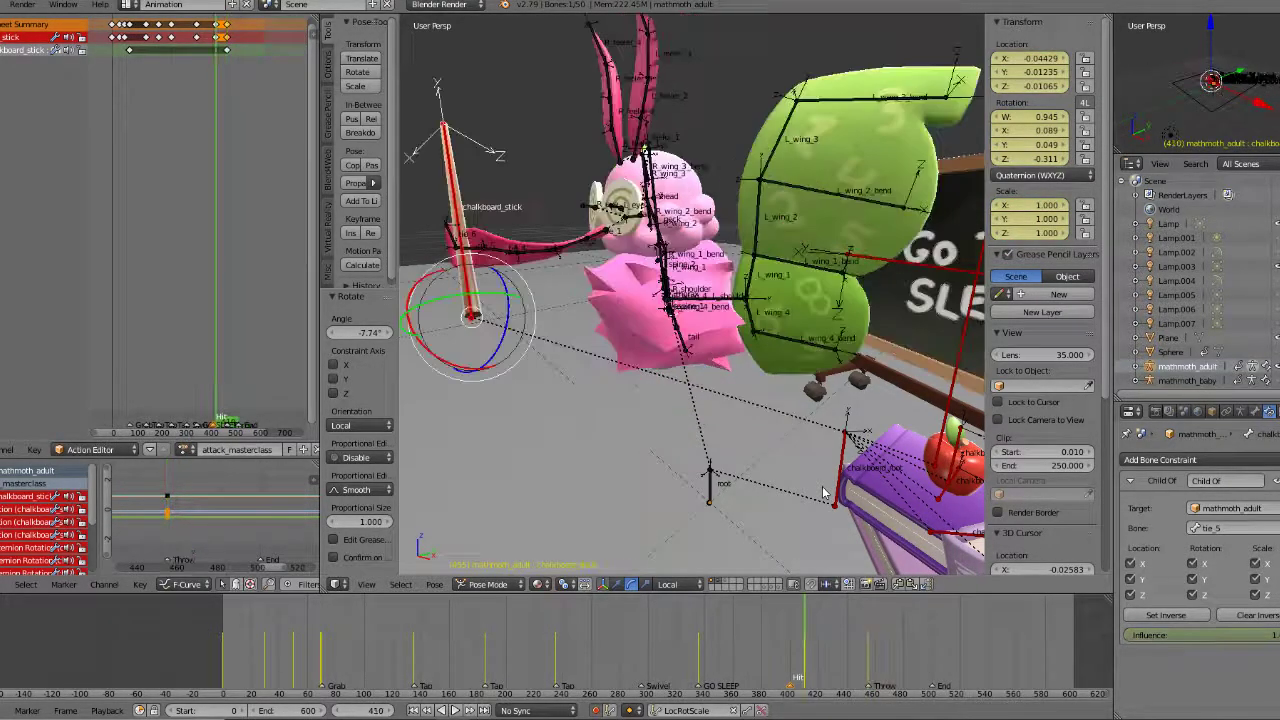
pyautogui.press('Left')
pyautogui.press('Left')
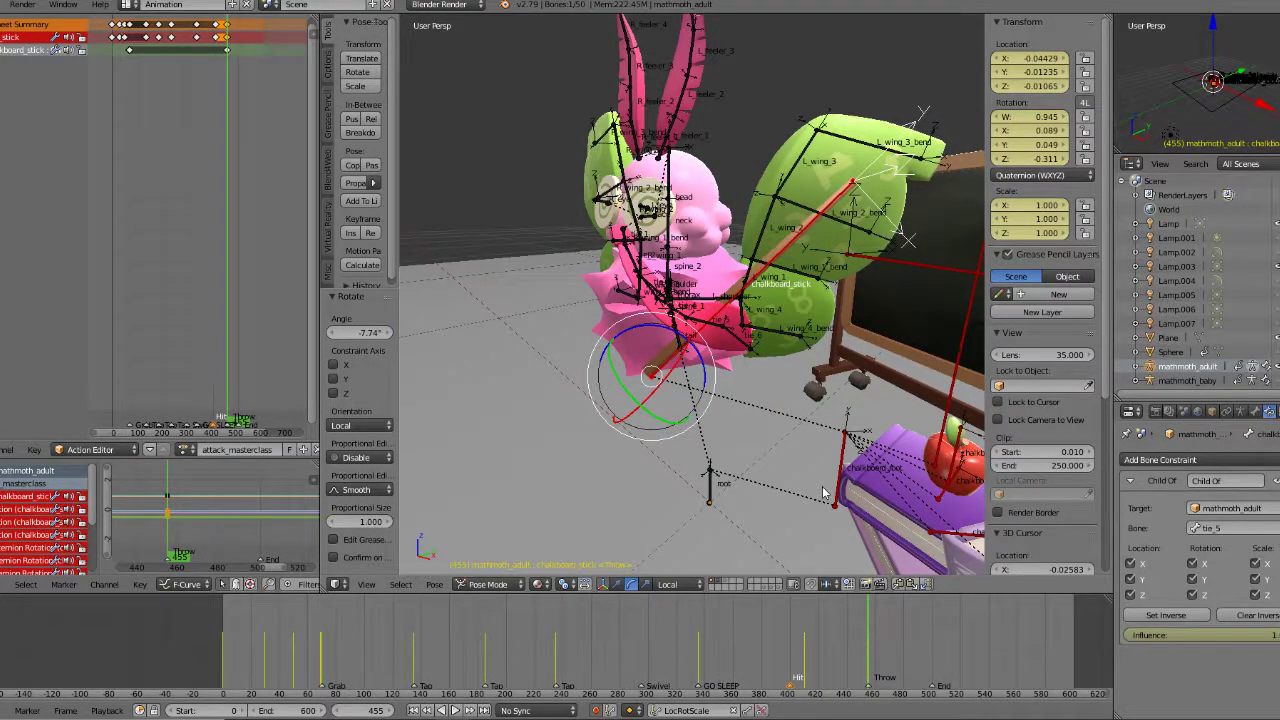
pyautogui.press('Left')
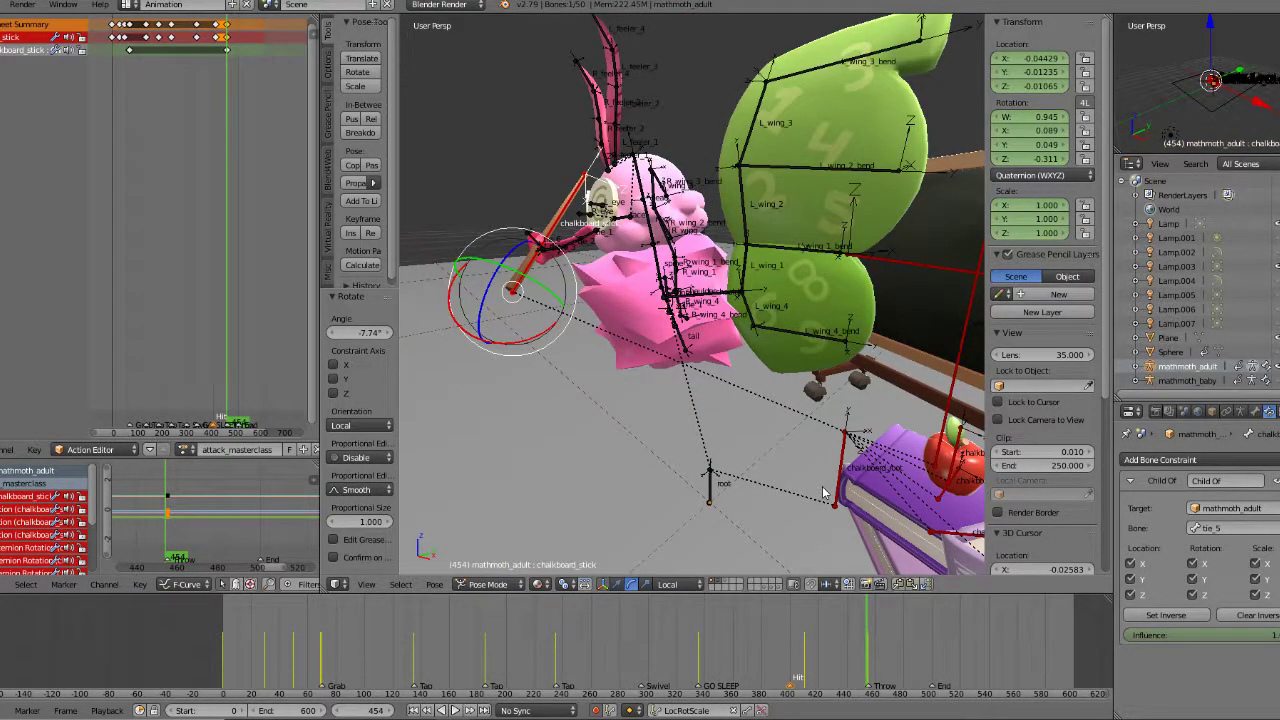
pyautogui.press('Right')
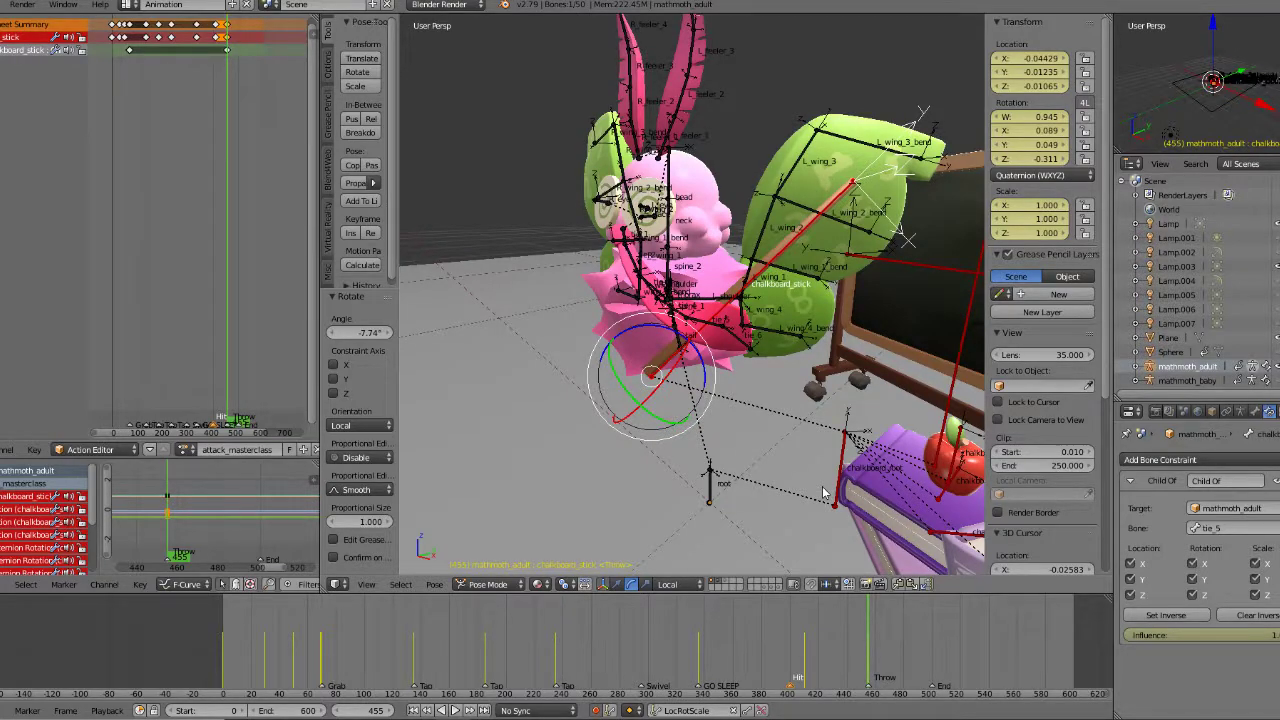
pyautogui.press('Right')
pyautogui.press('Right')
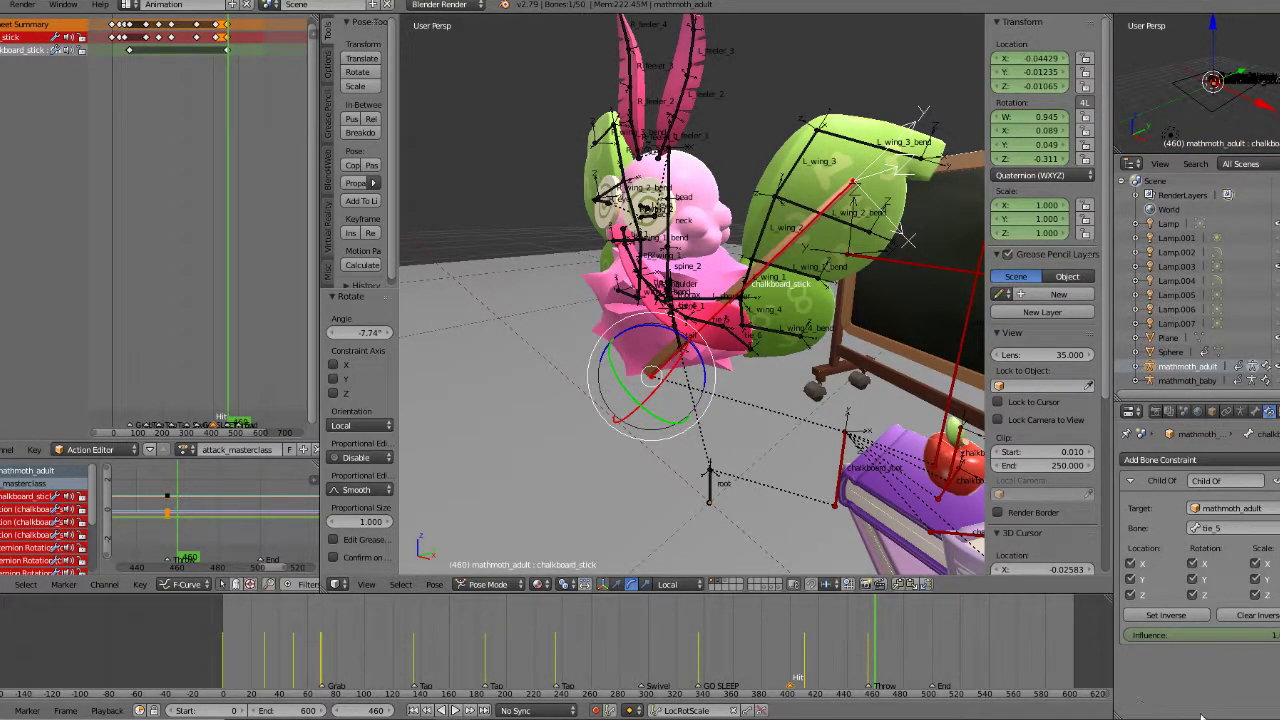
# Step: Set the chalkboard_stick's Child Of influence to 0 at frame 460 and paste its pose copied from around frame 50
pyautogui.moveTo(1263, 642); pyautogui.dragTo(975, 631)
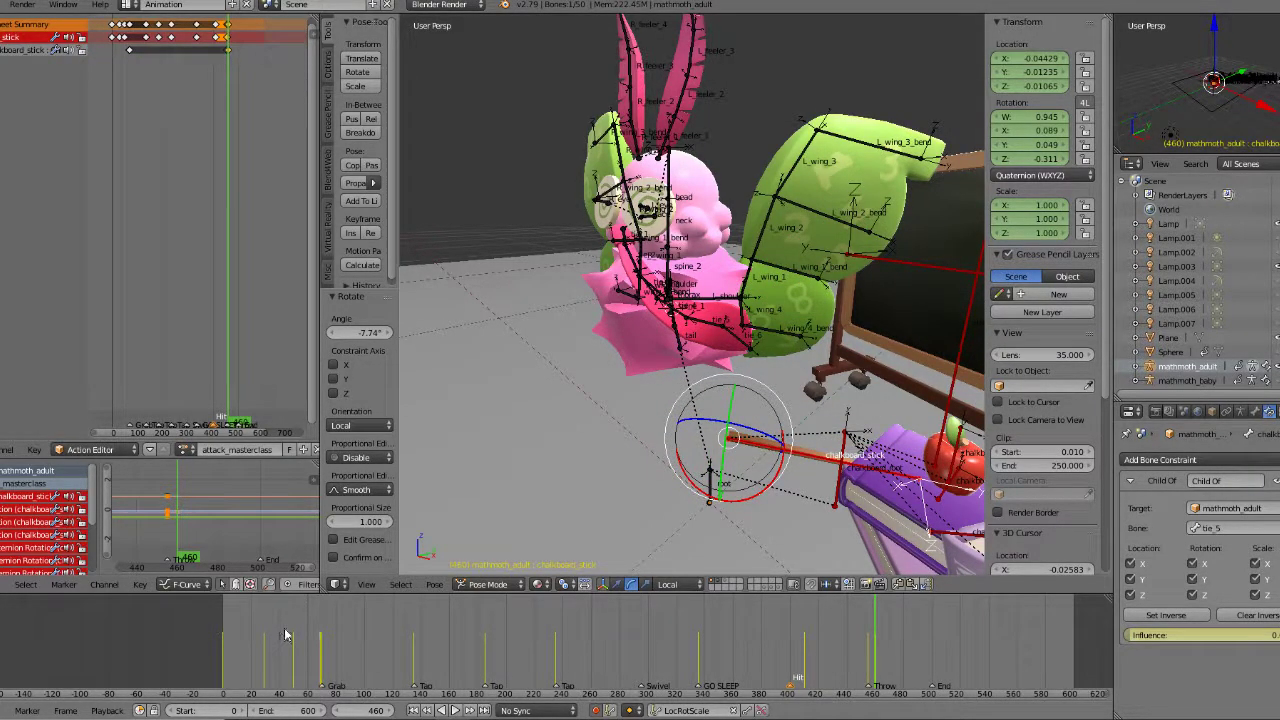
pyautogui.moveTo(281, 645); pyautogui.dragTo(295, 645)
pyautogui.click(876, 660)
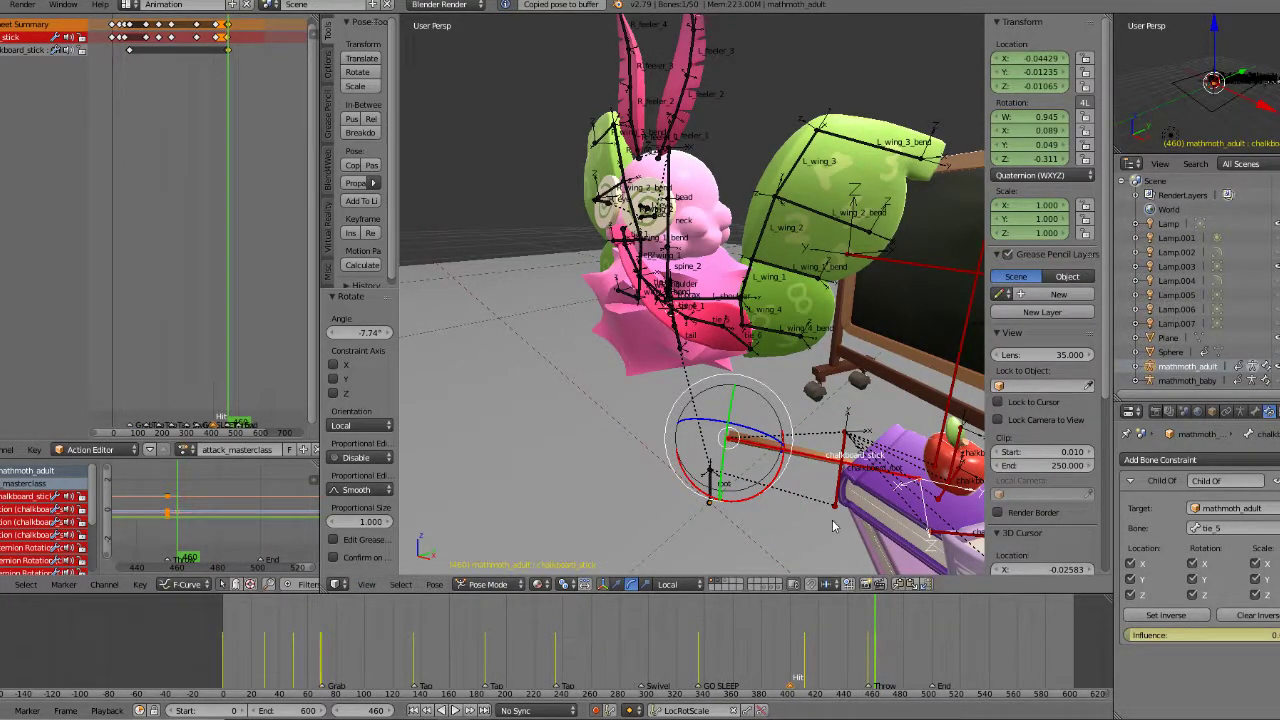
pyautogui.hotkey('ctrl', 'v')
# Step: Scrub back before the throw and play the animation to check the stick's release
pyautogui.moveTo(872, 647); pyautogui.dragTo(857, 647)
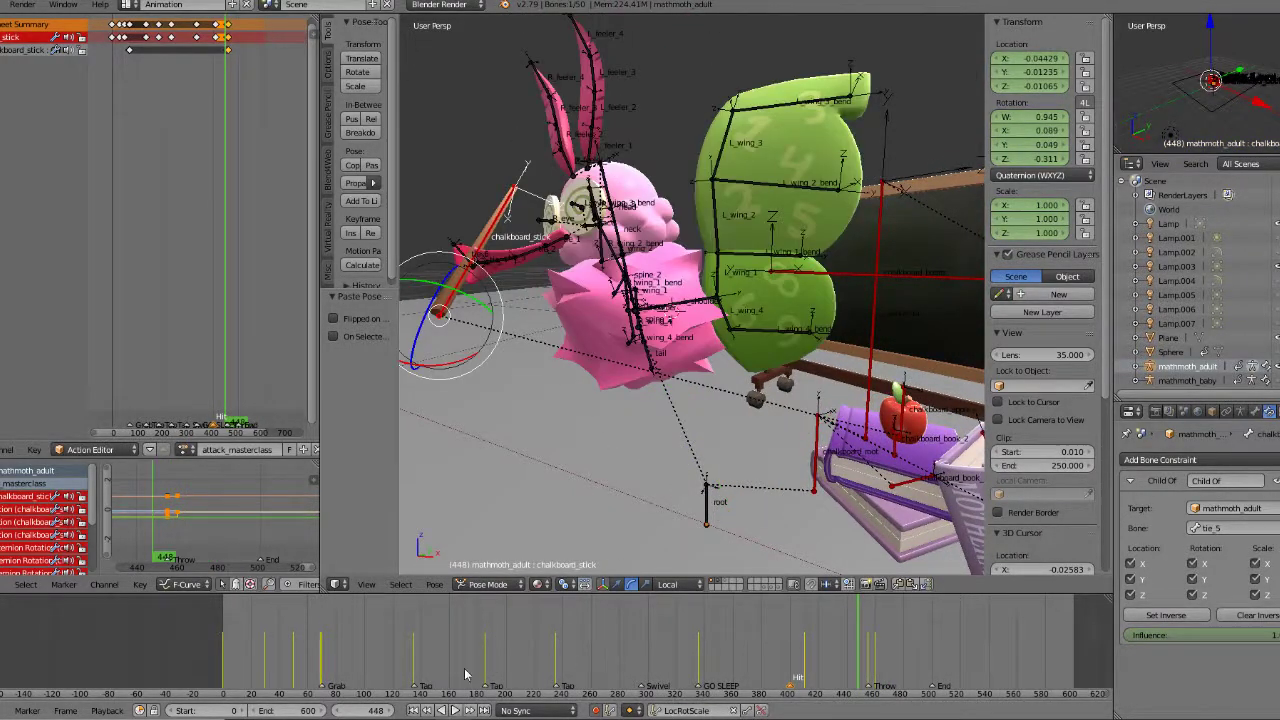
pyautogui.click(465, 710)
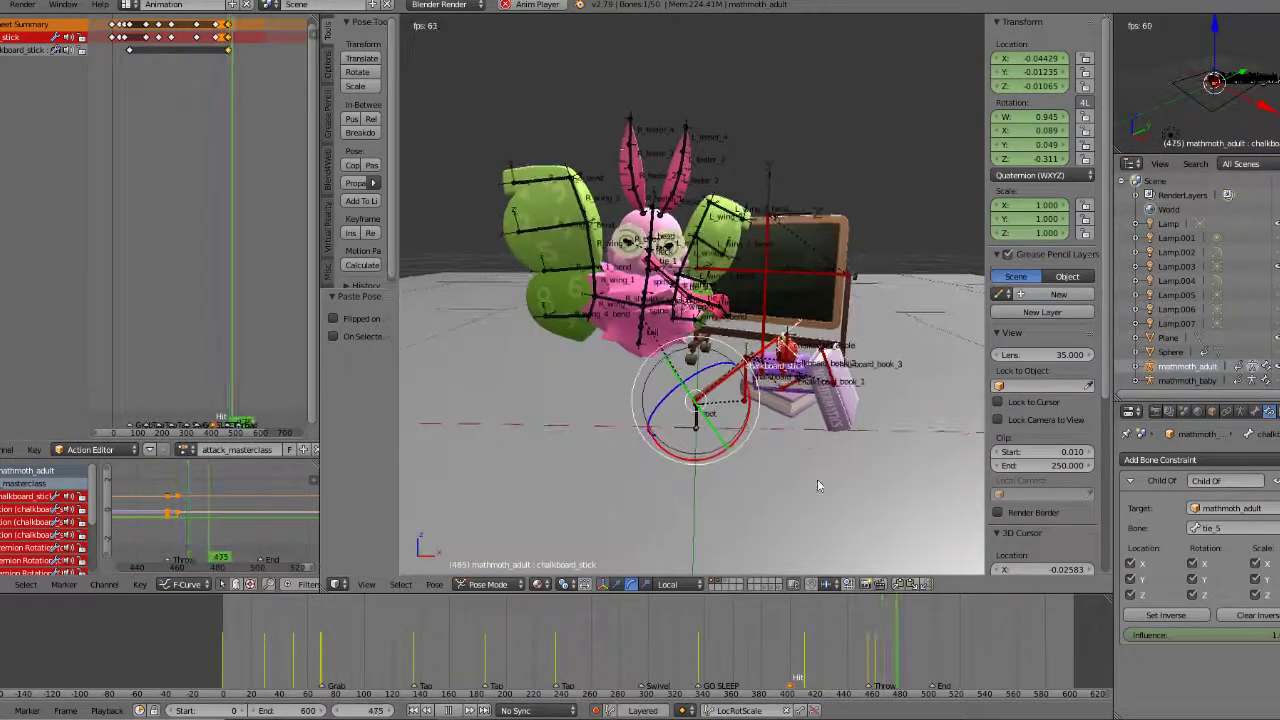
pyautogui.hotkey('alt', 'a')
# Step: Rotate the tie_1 bone 20.2° about its local Y axis at frame 455
pyautogui.click(846, 646)
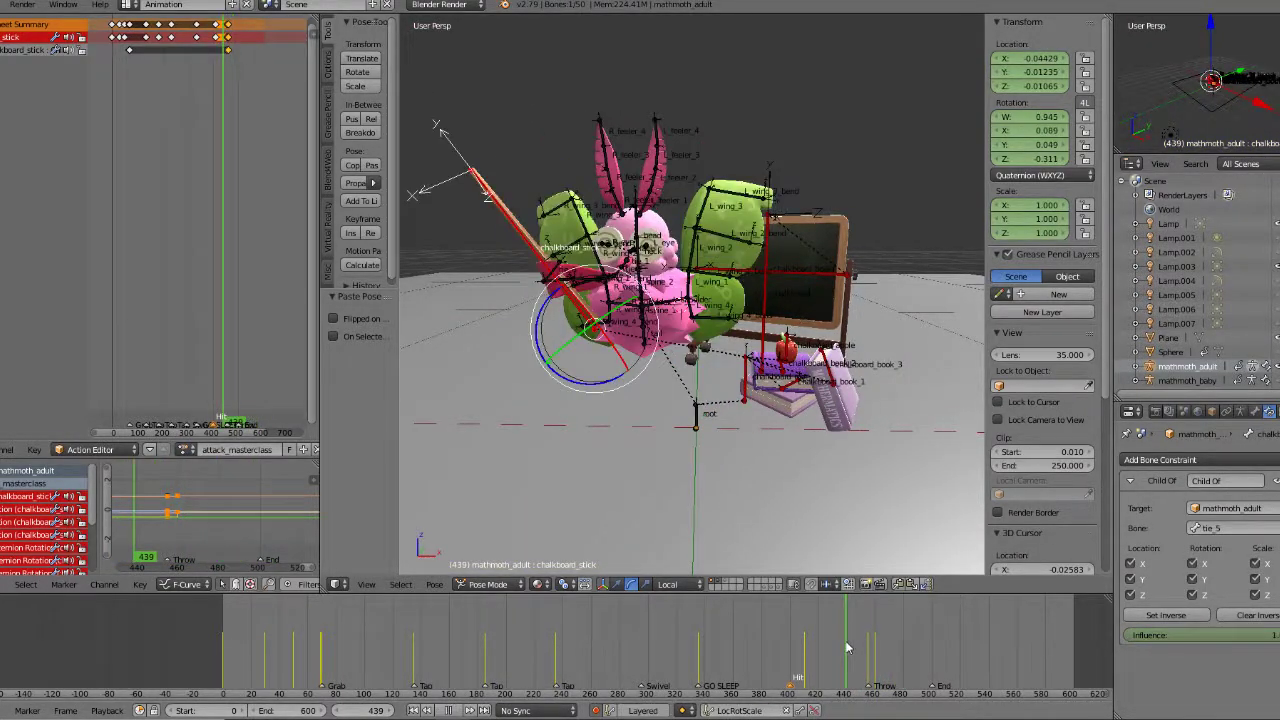
pyautogui.press('Up')
pyautogui.press('Up')
pyautogui.press('Down')
pyautogui.moveTo(784, 460); pyautogui.dragTo(830, 450, button='middle')
pyautogui.moveTo(768, 424); pyautogui.dragTo(850, 424, button='middle')
pyautogui.scroll(2, 850, 424)
pyautogui.moveTo(660, 312); pyautogui.dragTo(688, 317, button='middle')
pyautogui.rightClick(605, 312)
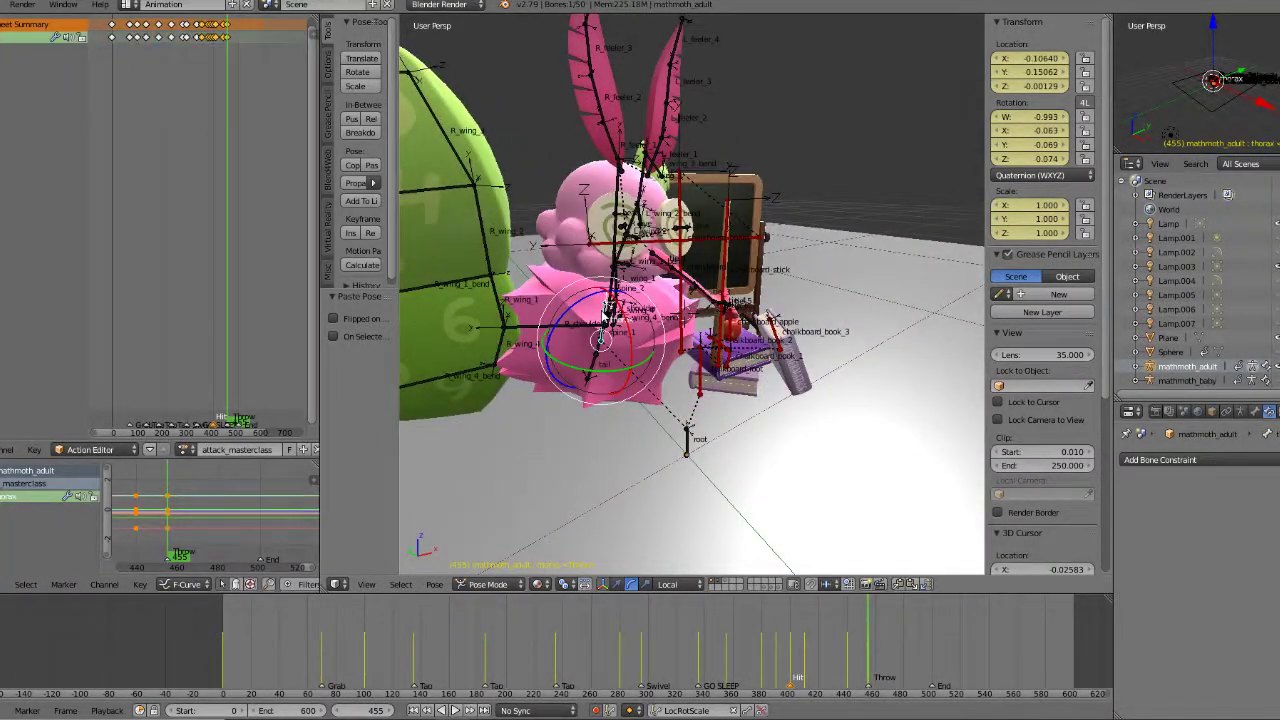
pyautogui.press('KP_1')
pyautogui.moveTo(603, 316); pyautogui.dragTo(530, 330, button='middle')
pyautogui.rightClick(606, 228)
pyautogui.rightClick(606, 228)
pyautogui.moveTo(561, 176); pyautogui.dragTo(550, 195)
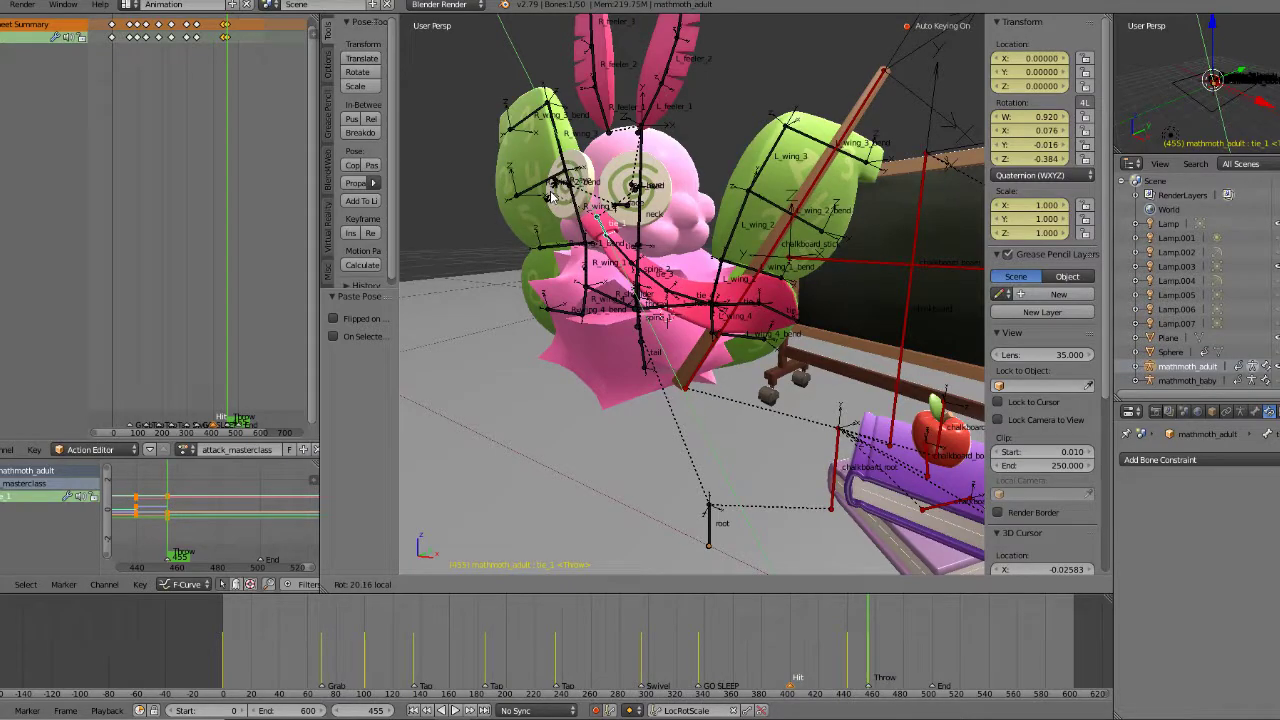
pyautogui.click(550, 195)
# Step: Play and scrub the throw up close and from a wider view to check the tie's twist
pyautogui.hotkey('alt', 'a')
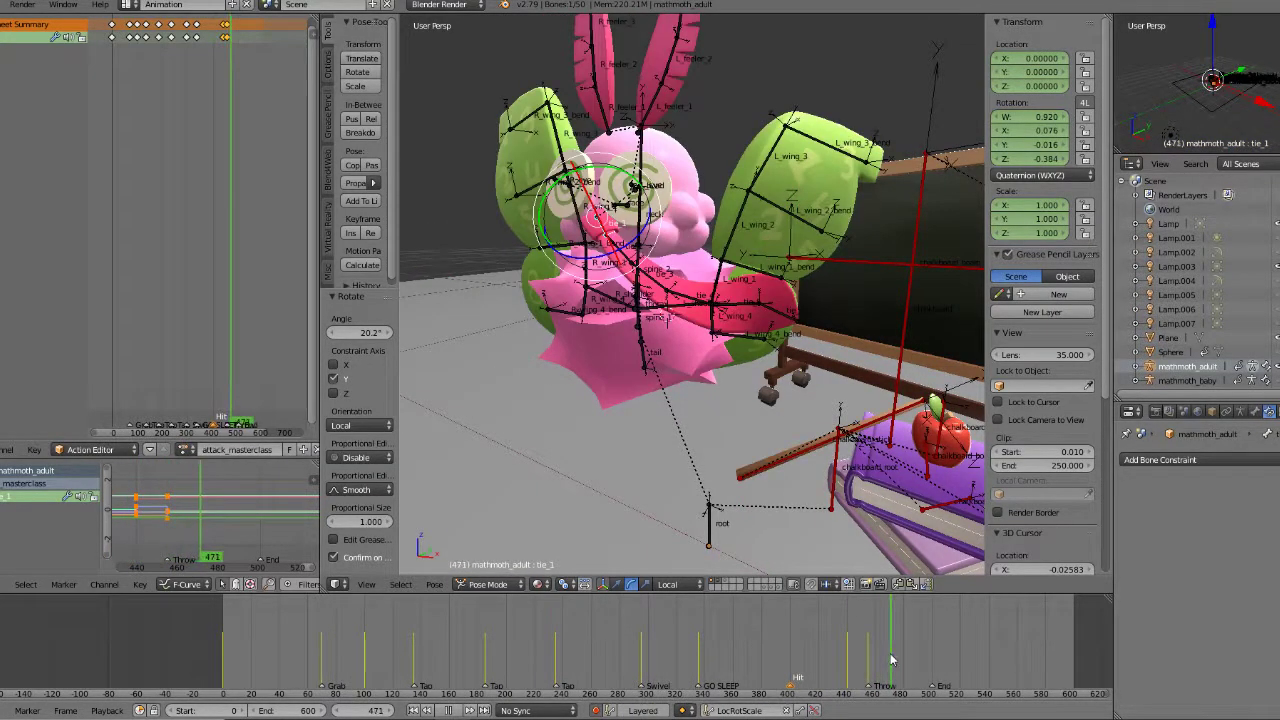
pyautogui.press('Escape')
pyautogui.click(462, 710)
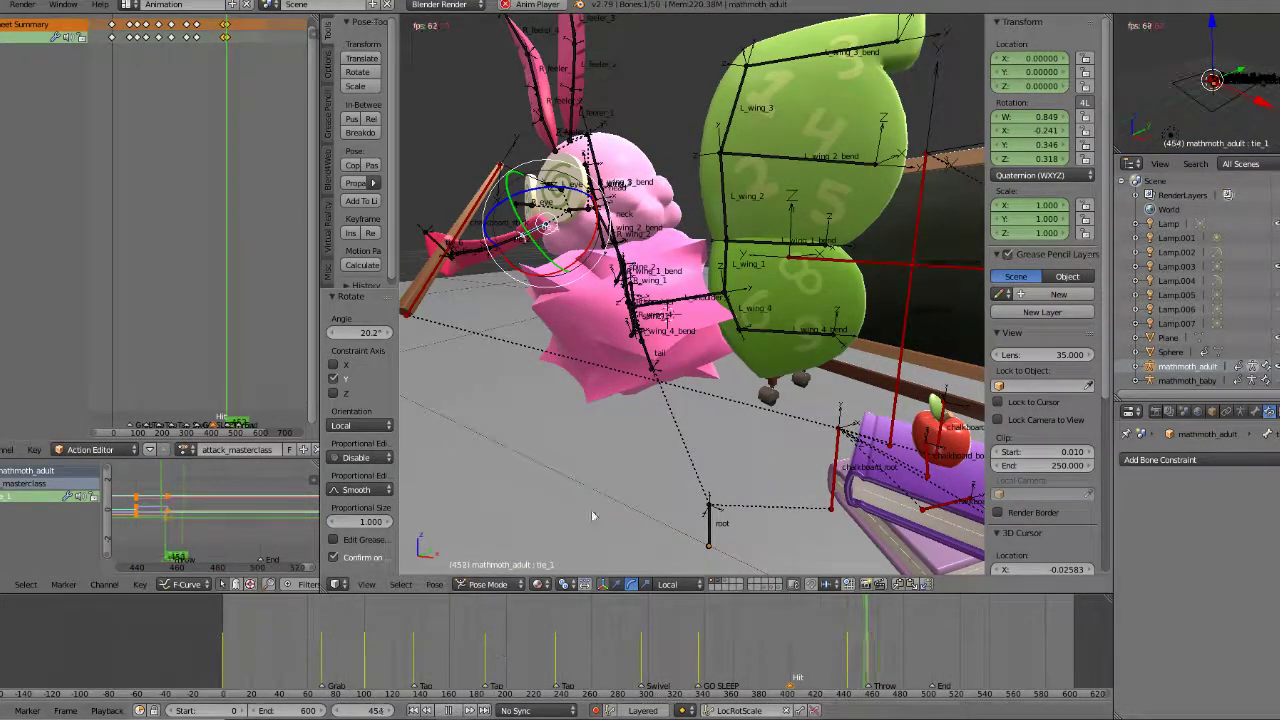
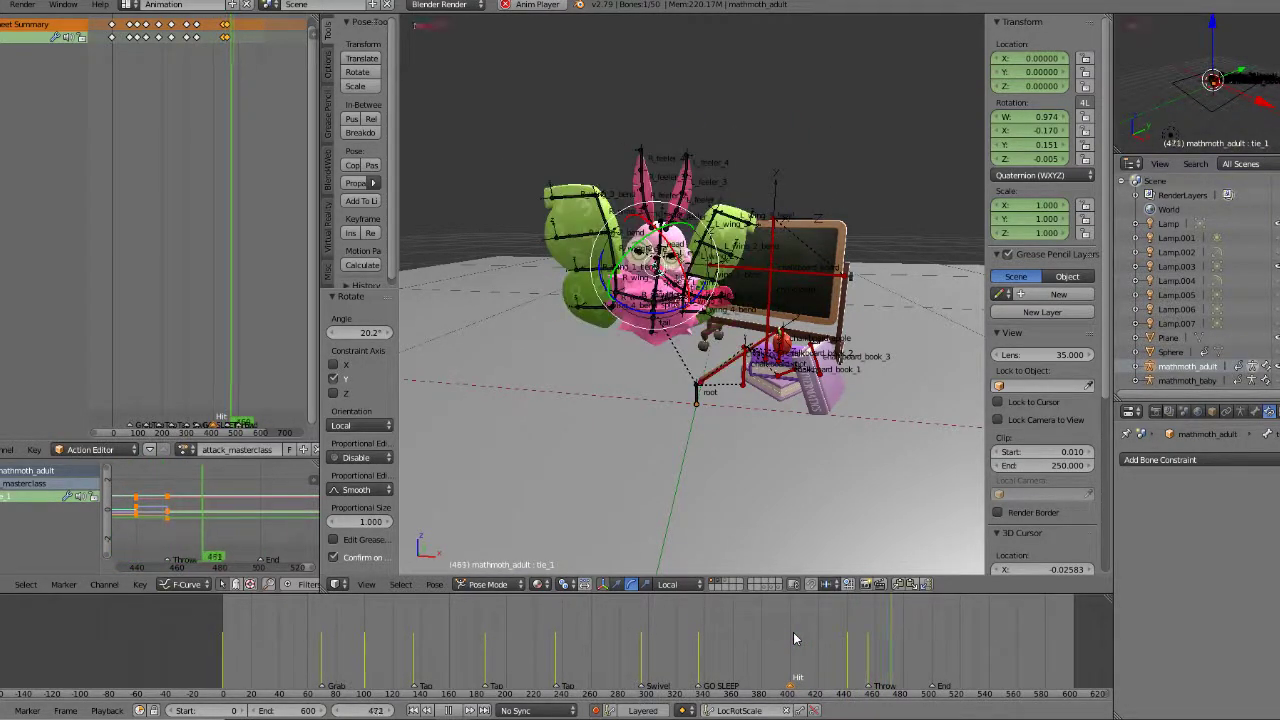
pyautogui.hotkey('alt', 'a')
pyautogui.moveTo(781, 647); pyautogui.dragTo(881, 647)
# Step: Move the thorax bone by 0.017 in X and -0.021 in Z at frame 455 and rotate it 5.49° in front view
pyautogui.press('Down')
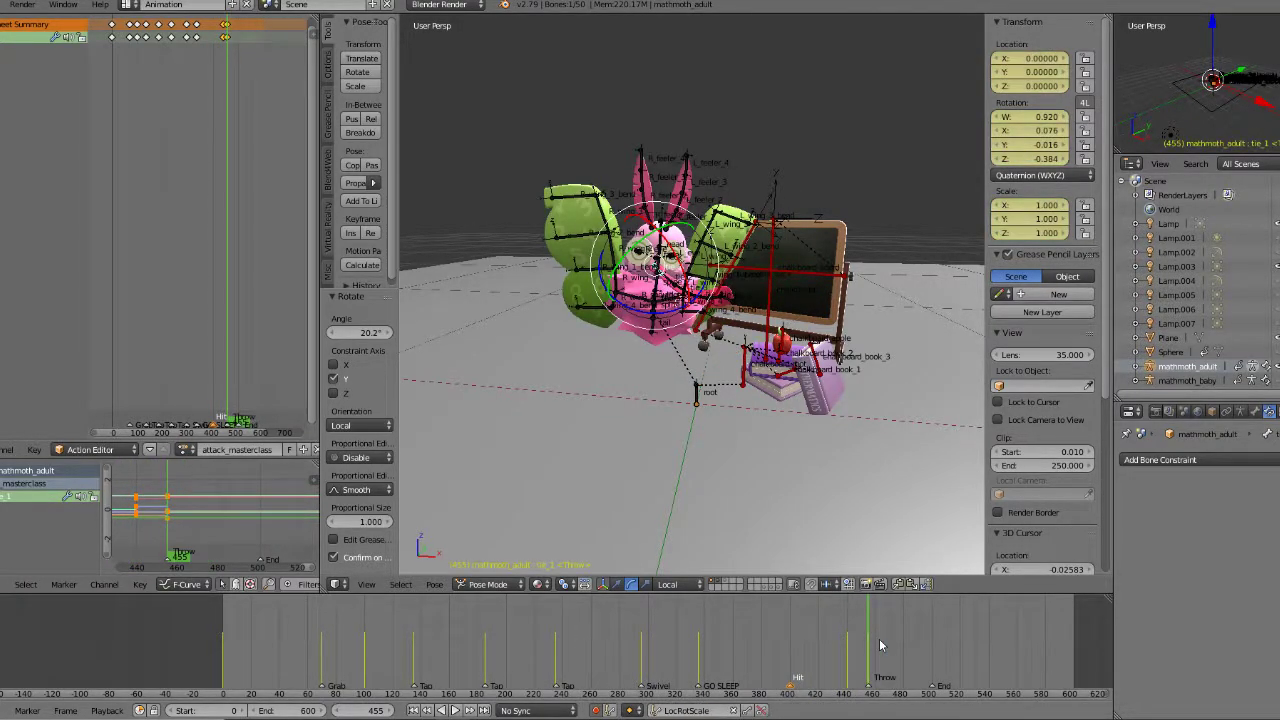
pyautogui.scroll(3, 622, 338)
pyautogui.moveTo(530, 294); pyautogui.dragTo(593, 304, button='middle')
pyautogui.rightClick(601, 313)
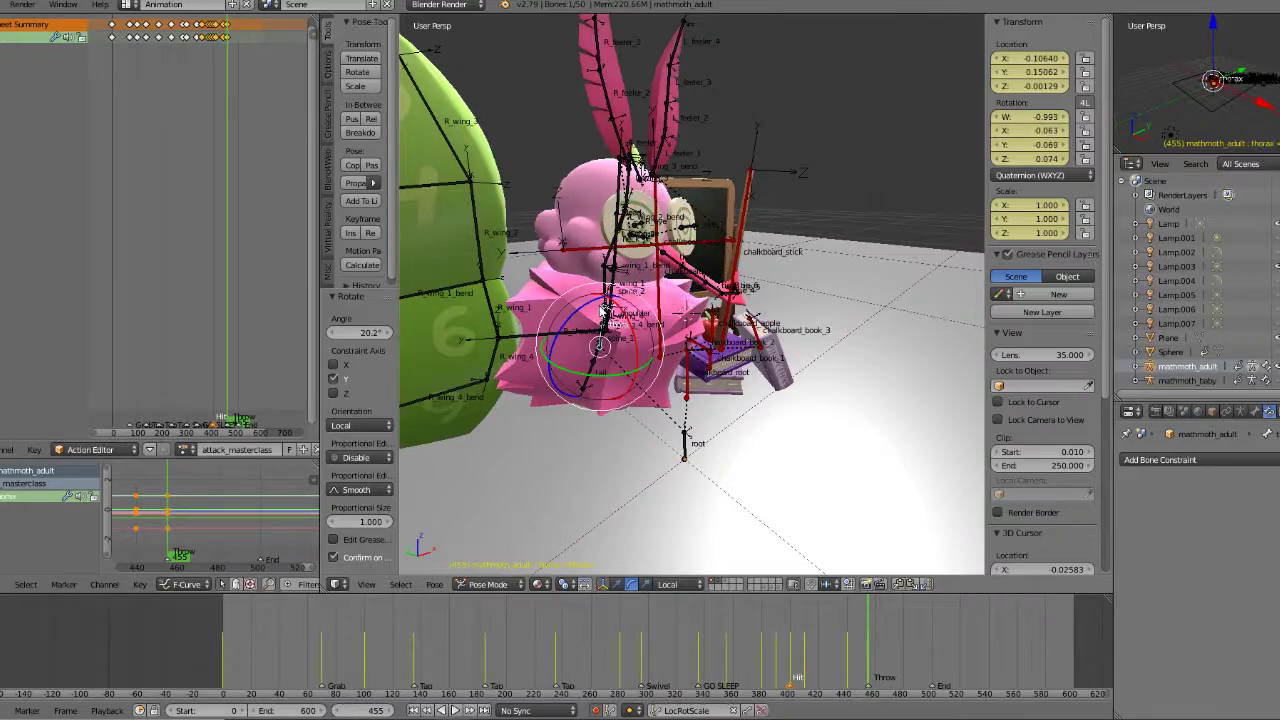
pyautogui.press('KP_1')
pyautogui.press('KP_3')
pyautogui.press('KP_1')
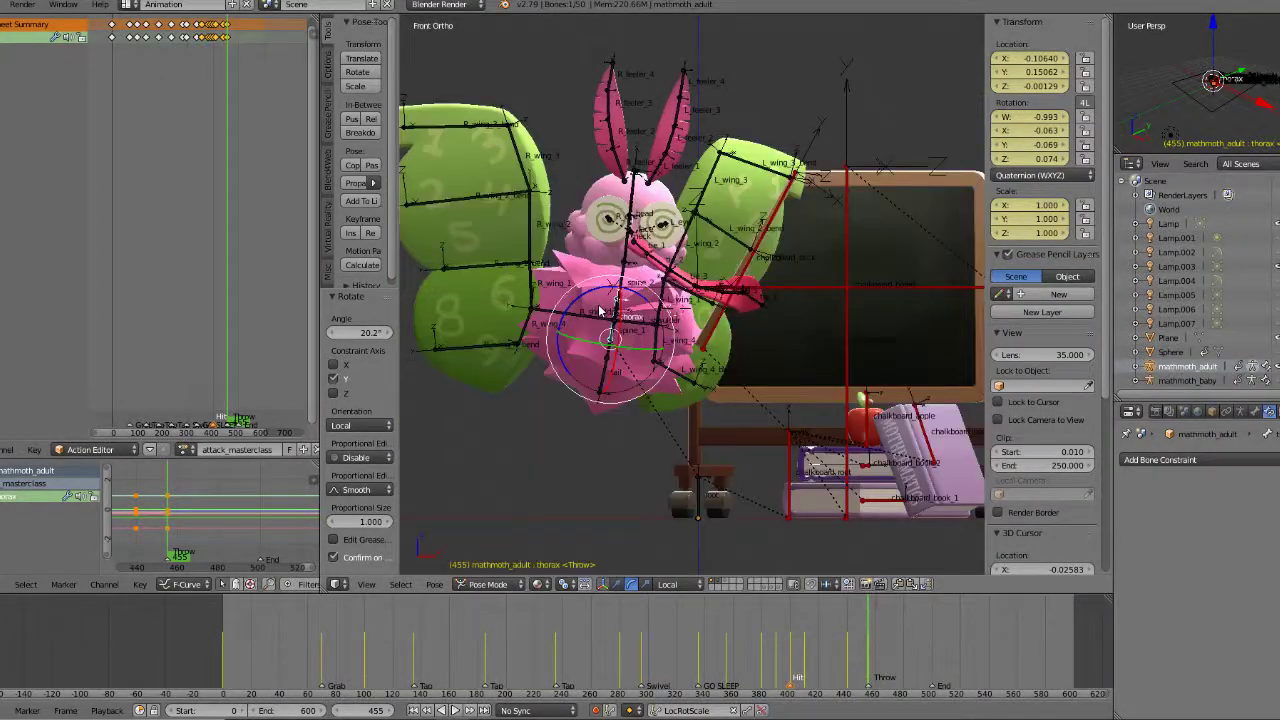
pyautogui.press('g')
pyautogui.click(682, 268)
pyautogui.press('r')
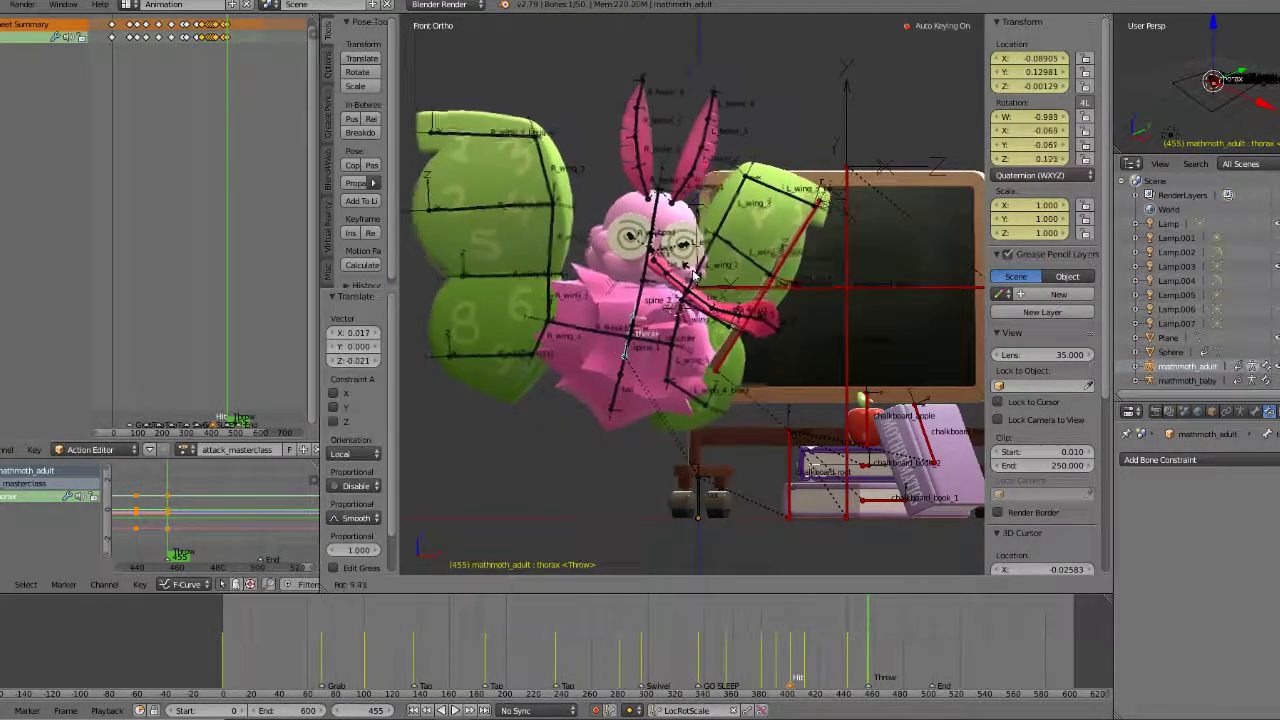
pyautogui.click(696, 275)
# Step: Play and scrub the frames around the throw in front view to review the thorax movement
pyautogui.hotkey('alt', 'a')
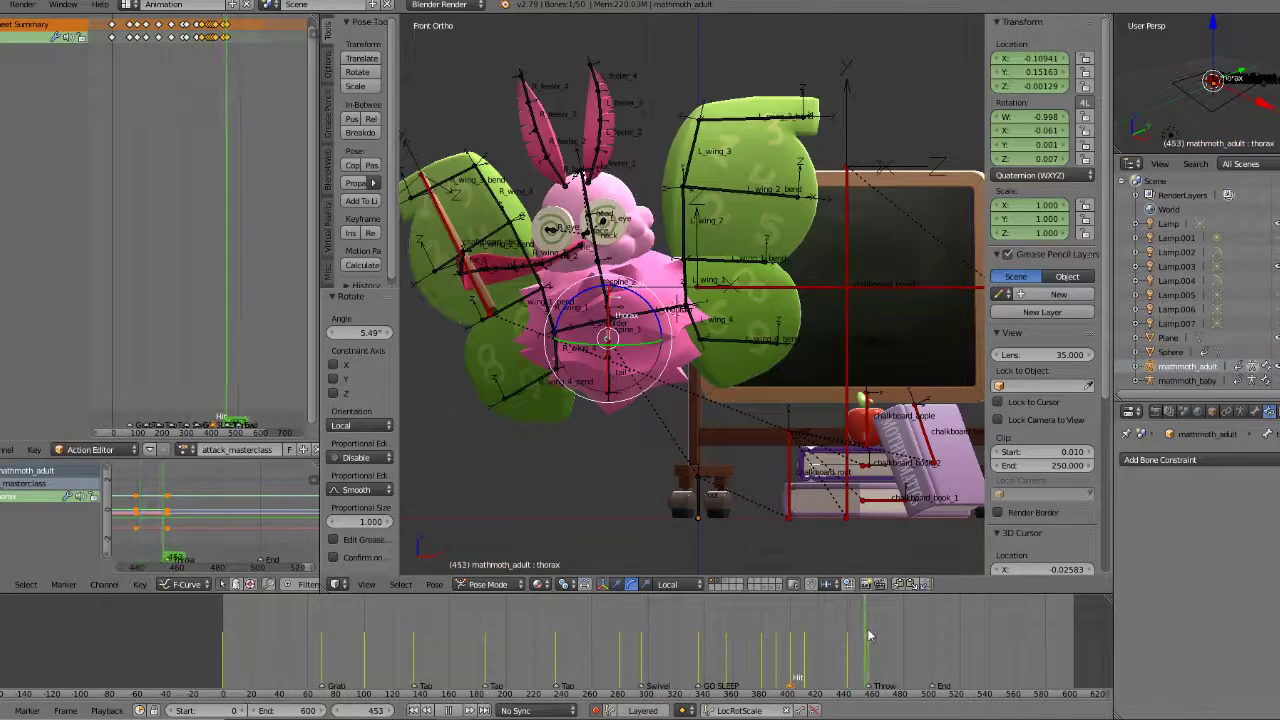
pyautogui.moveTo(894, 634); pyautogui.dragTo(873, 630)
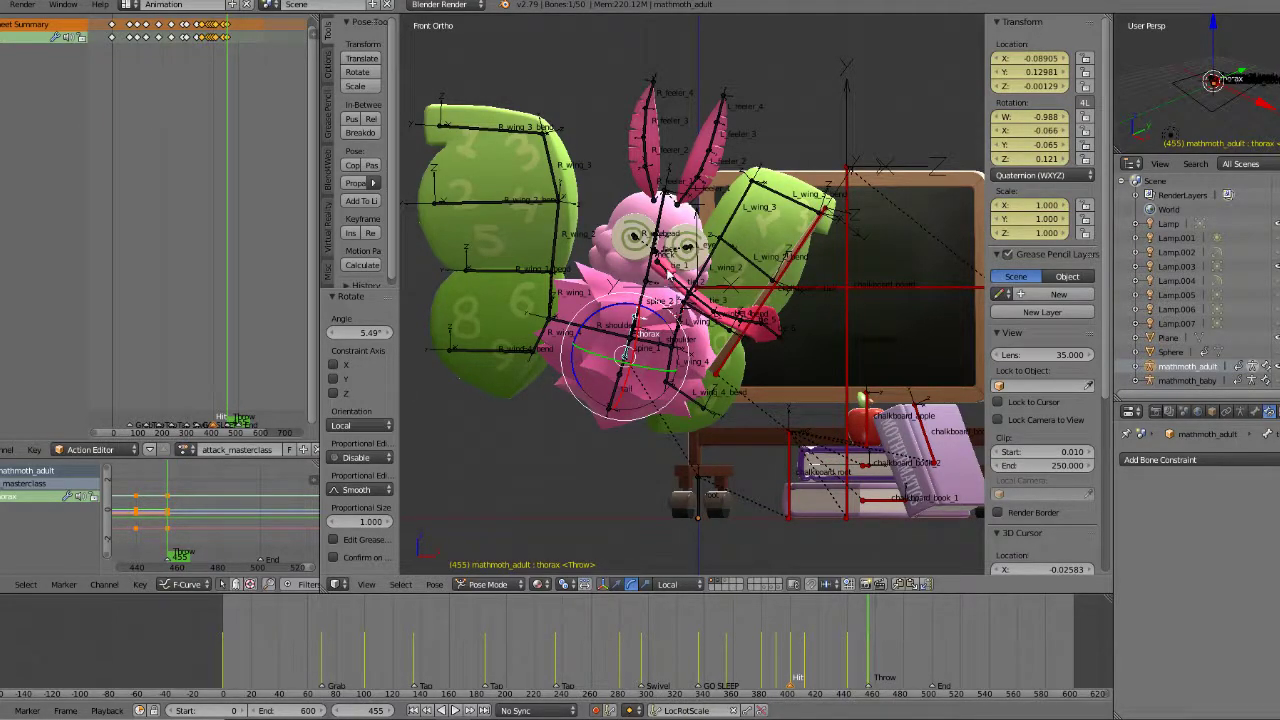
pyautogui.press('Down')
pyautogui.press('Up')
# Step: Rotate the tie_1 bone -8.94° about its local Y axis at frame 455
pyautogui.rightClick(651, 275)
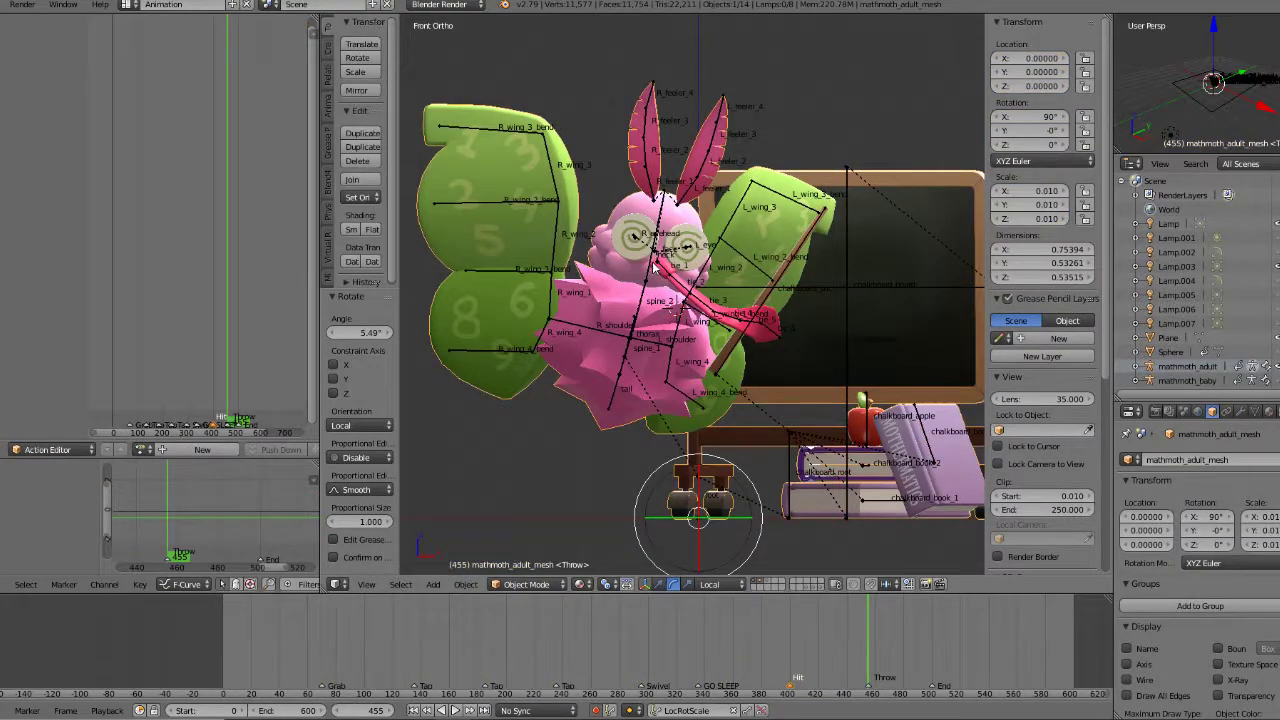
pyautogui.rightClick(655, 268)
pyautogui.press('r')
pyautogui.press('y')
pyautogui.click(636, 257)
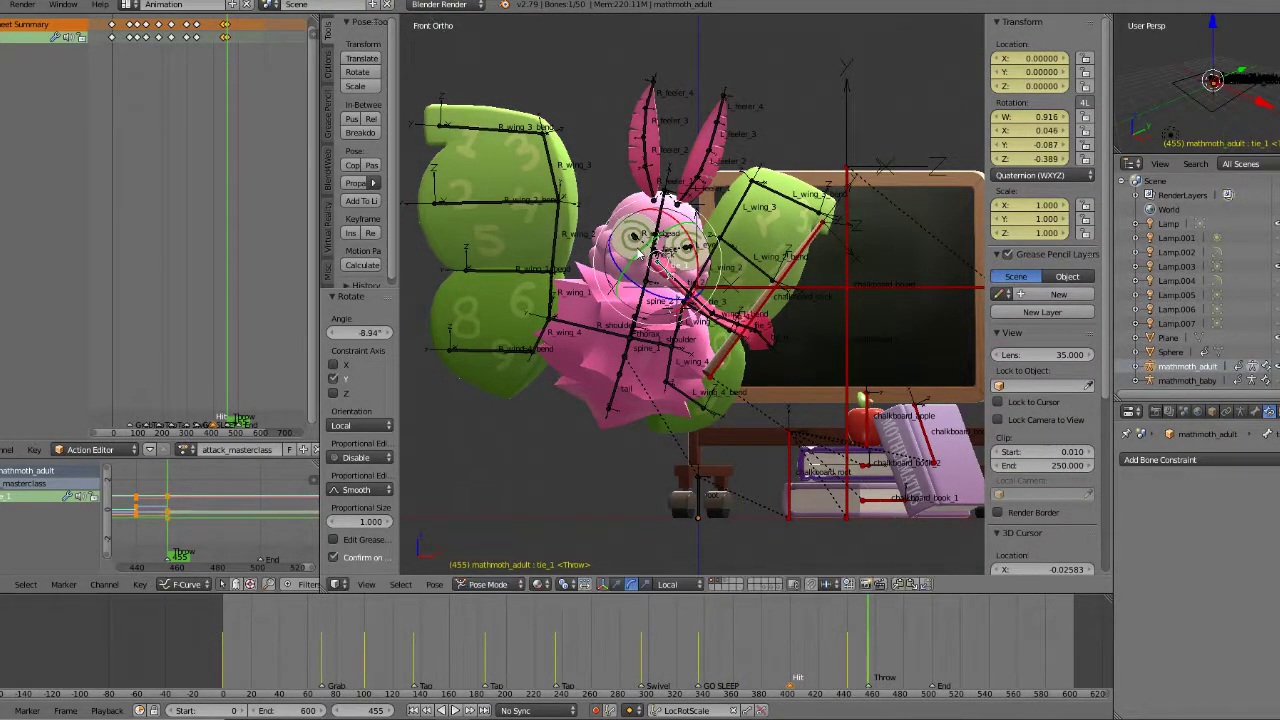
# Step: Play back the attack animation to check the revised throw pose in motion
pyautogui.hotkey('alt', 'a')
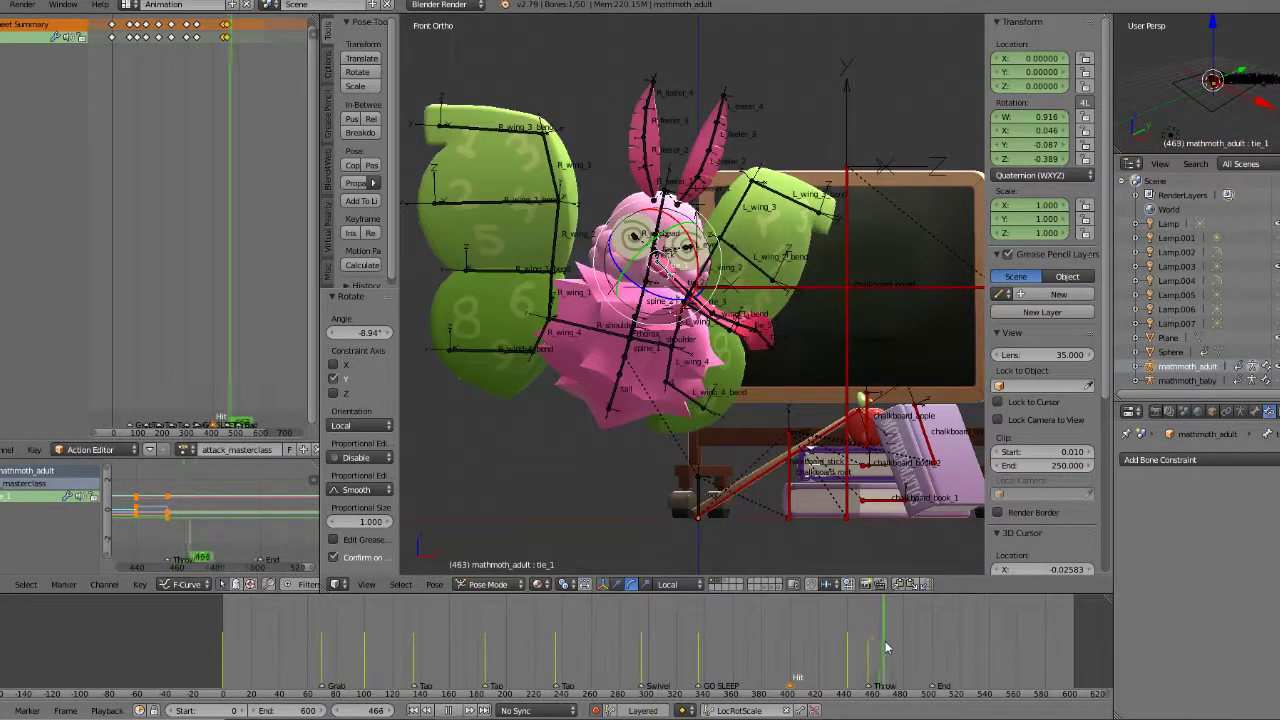
pyautogui.press('Escape')
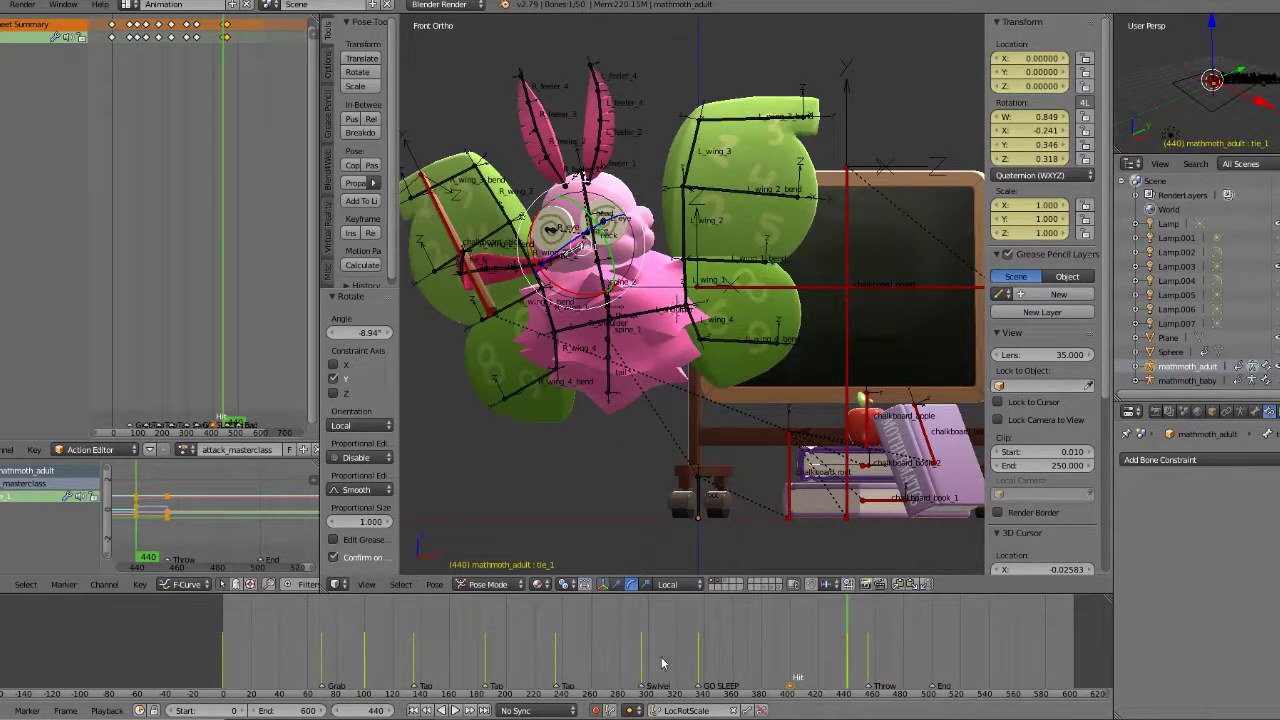
pyautogui.click(451, 710)
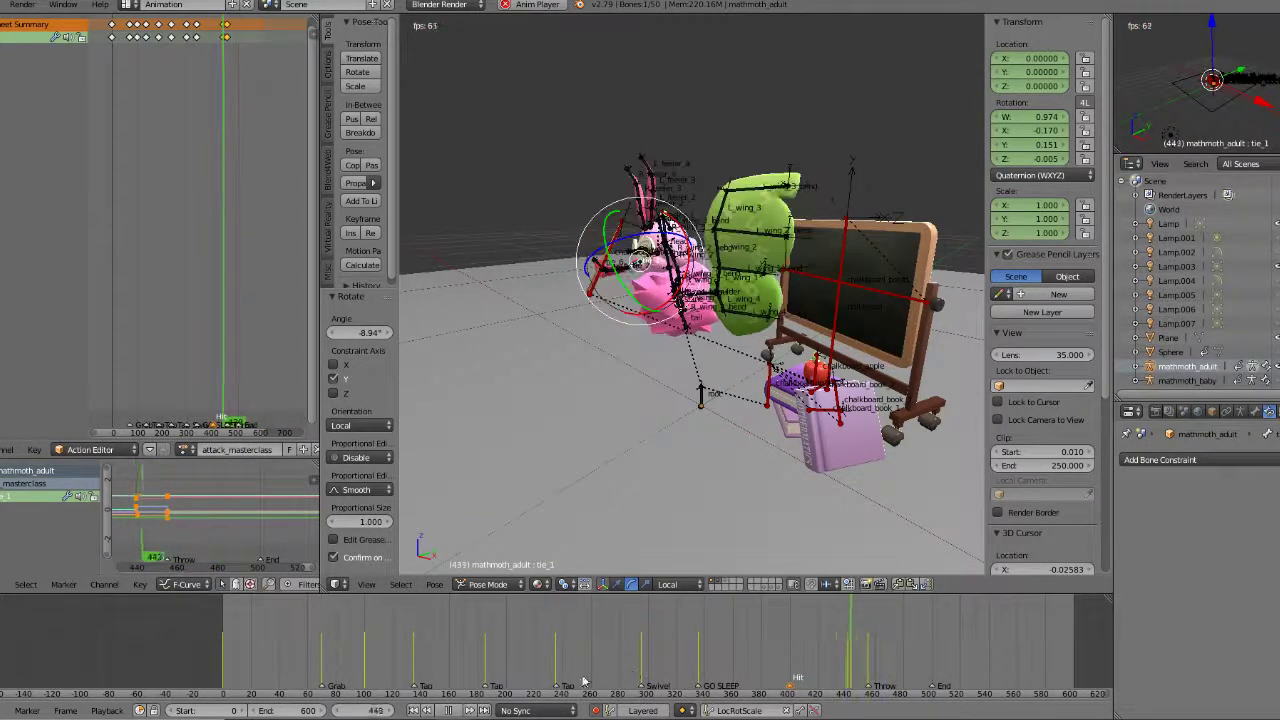
# Step: Scrub and play the frames around the Throw marker to examine how the tie and chalkboard stick move from different angles
pyautogui.click(449, 711)
pyautogui.moveTo(809, 654); pyautogui.dragTo(821, 650)
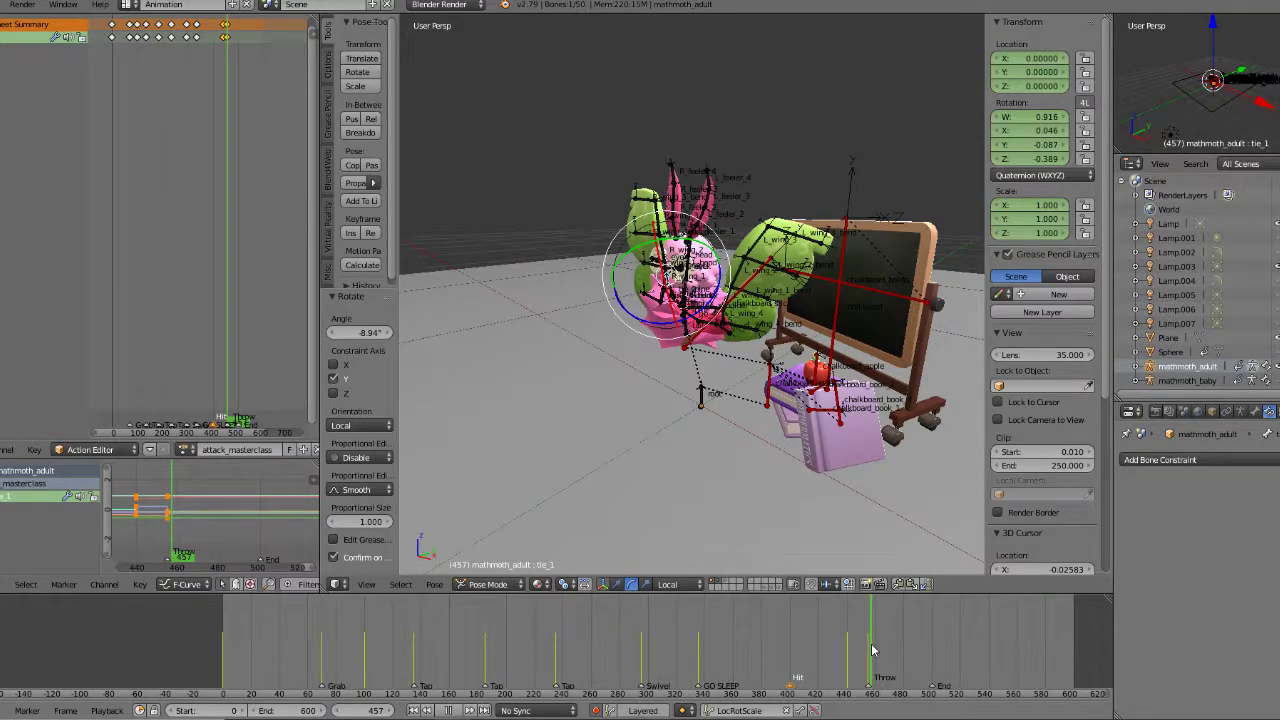
pyautogui.press('Down')
pyautogui.moveTo(815, 475); pyautogui.dragTo(694, 420, button='middle')
pyautogui.scroll(1, 791, 443)
pyautogui.scroll(2, 828, 443)
pyautogui.moveTo(802, 458); pyautogui.dragTo(686, 420, button='middle')
pyautogui.hotkey('alt', 'a')
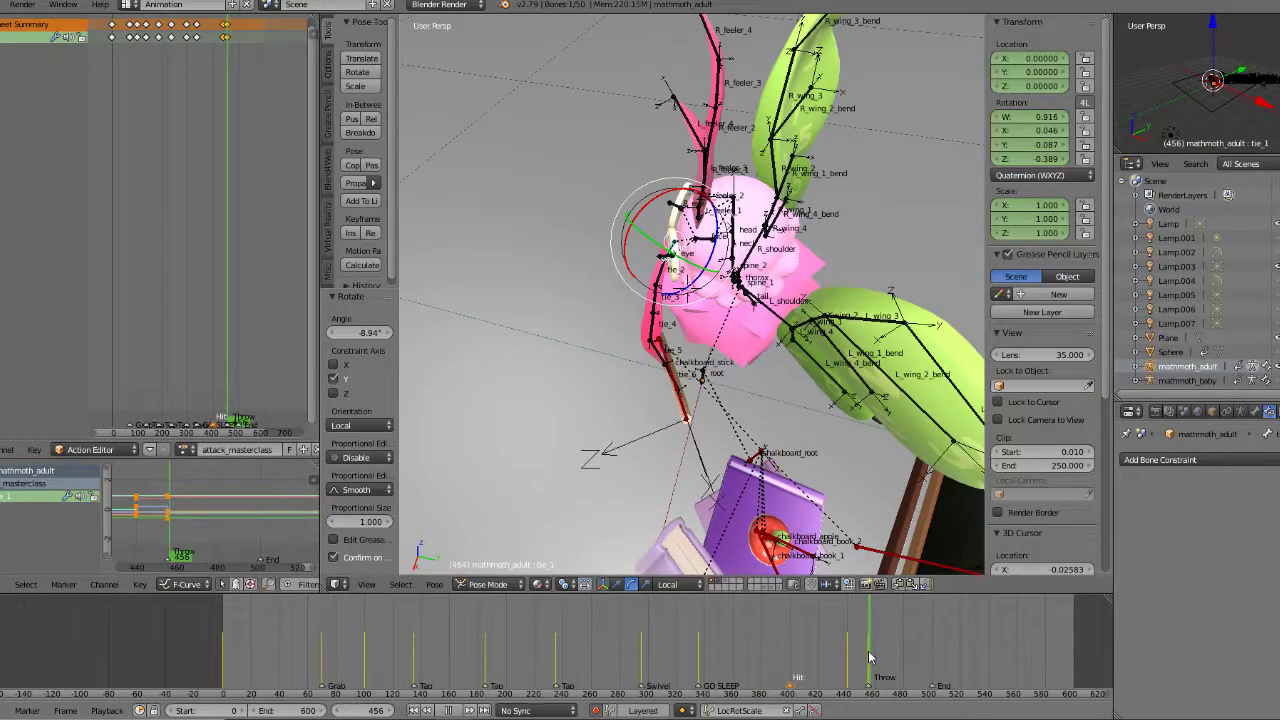
pyautogui.moveTo(745, 548); pyautogui.dragTo(834, 489, button='middle')
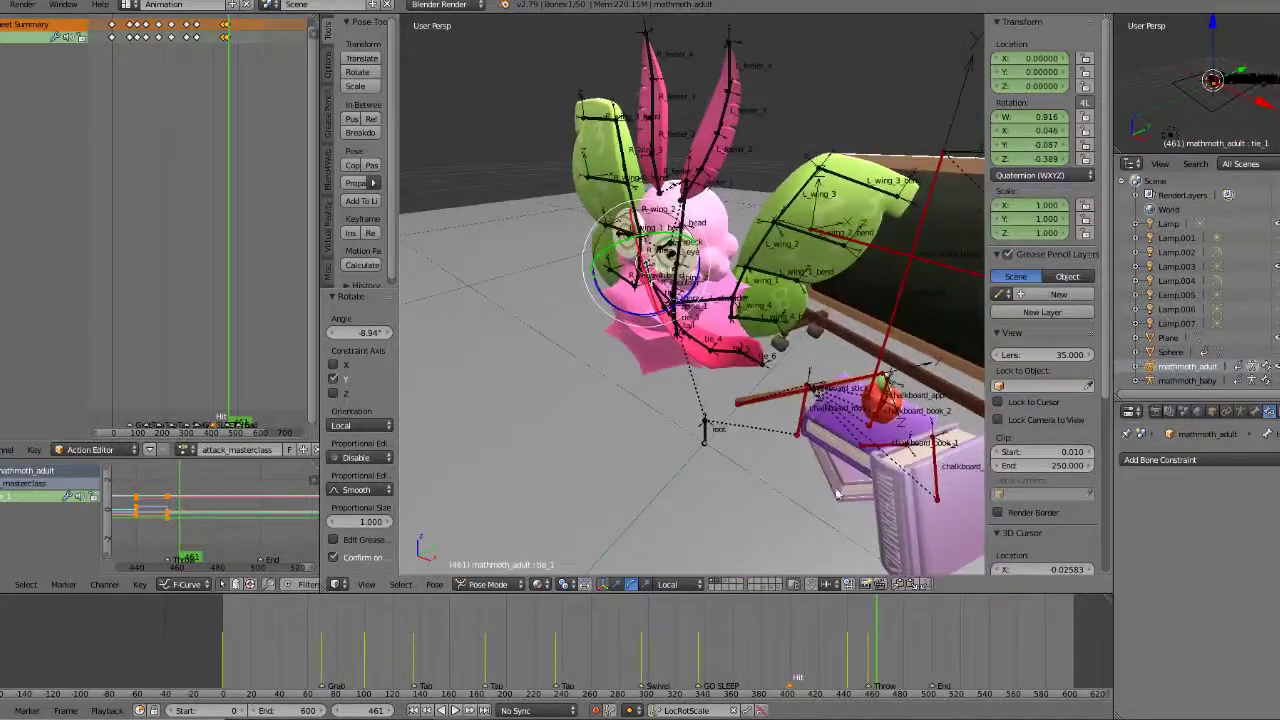
# Step: Rotate the tie_1 bone 5.94° in front view at frame 455
pyautogui.moveTo(855, 645); pyautogui.dragTo(873, 642)
pyautogui.press('Down')
pyautogui.moveTo(690, 345); pyautogui.dragTo(668, 332, button='middle')
pyautogui.scroll(2, 650, 320)
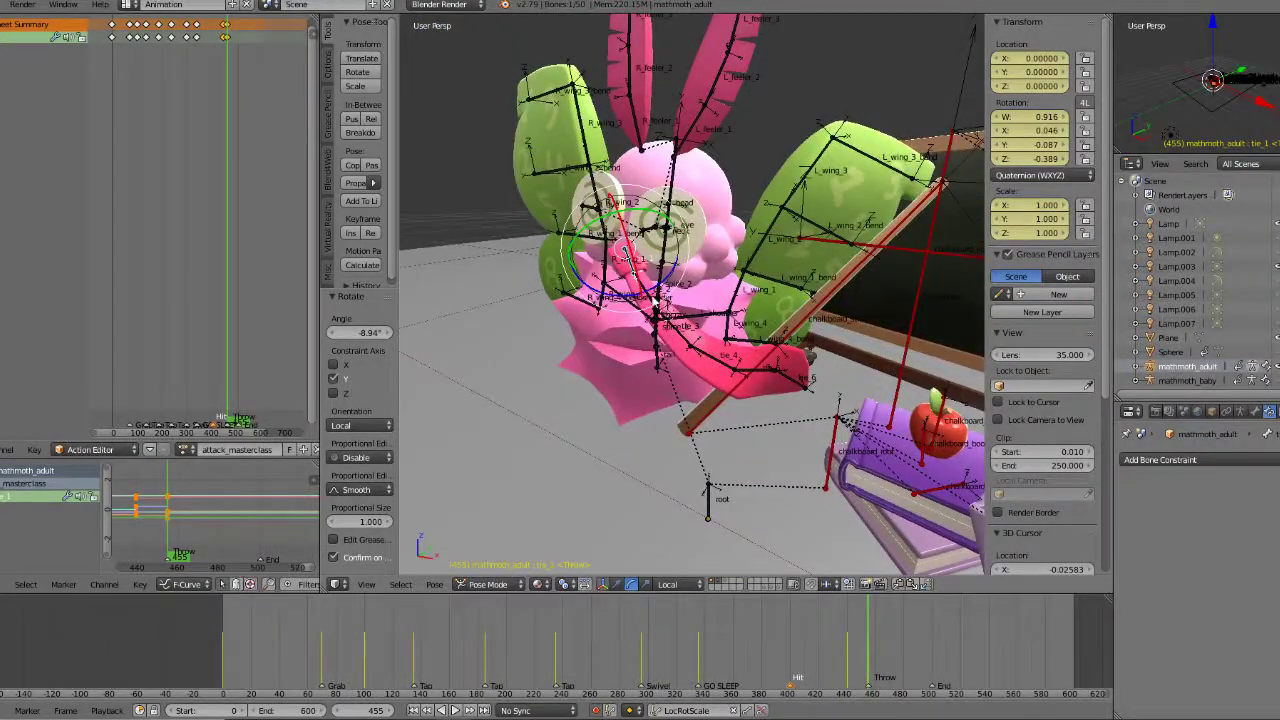
pyautogui.rightClick(655, 302)
pyautogui.press('KP_1')
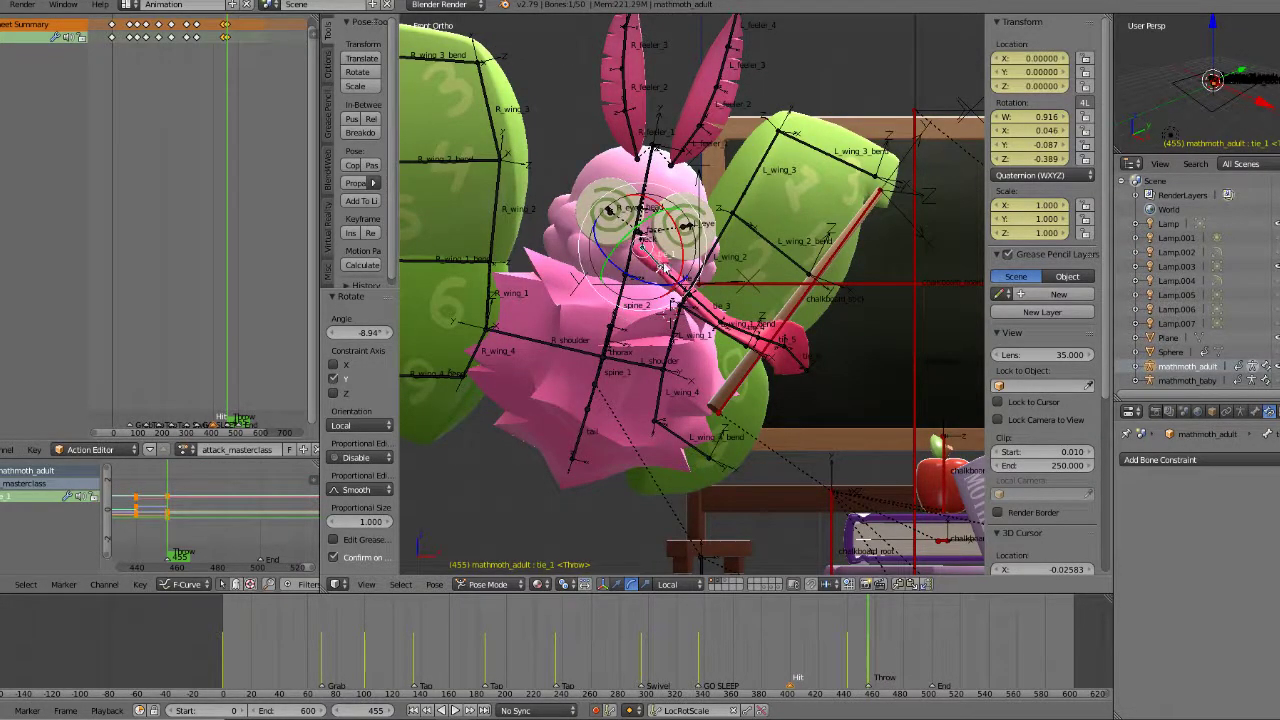
pyautogui.press('r')
pyautogui.click(780, 327)
# Step: Play back the attack and scrub through the throw frames to check the tie rotation
pyautogui.moveTo(844, 643); pyautogui.dragTo(884, 645)
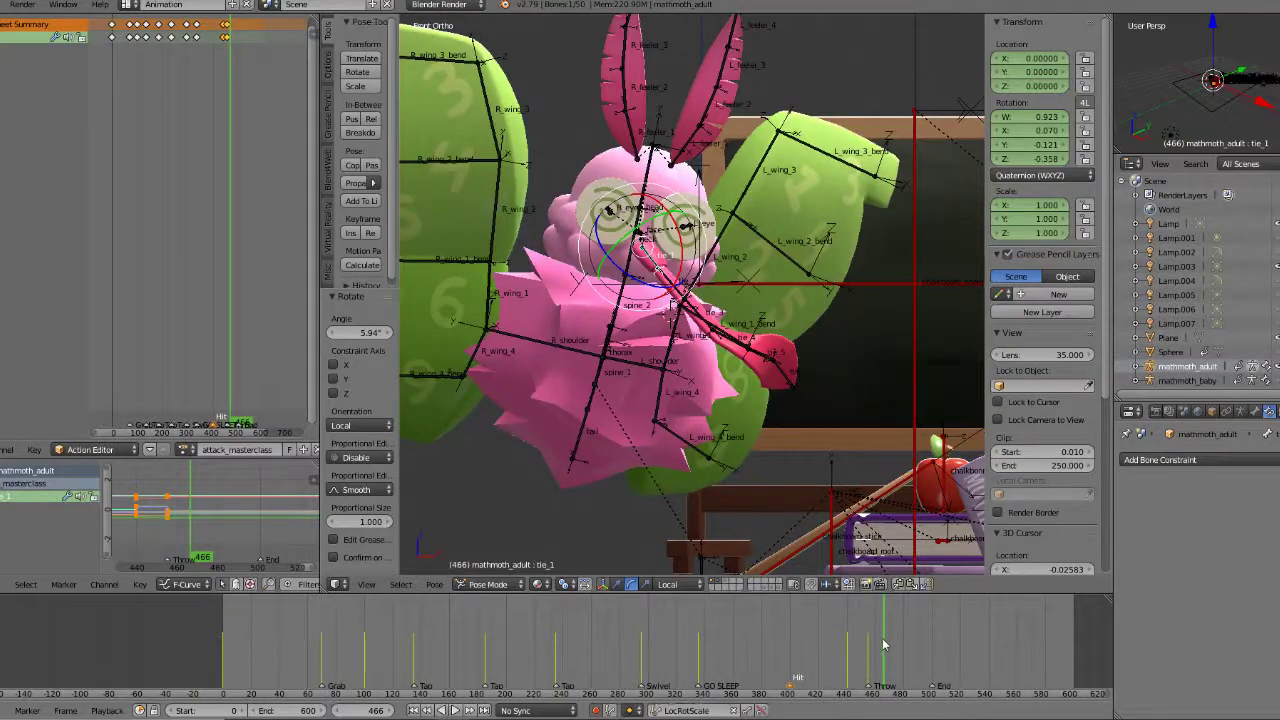
pyautogui.click(456, 710)
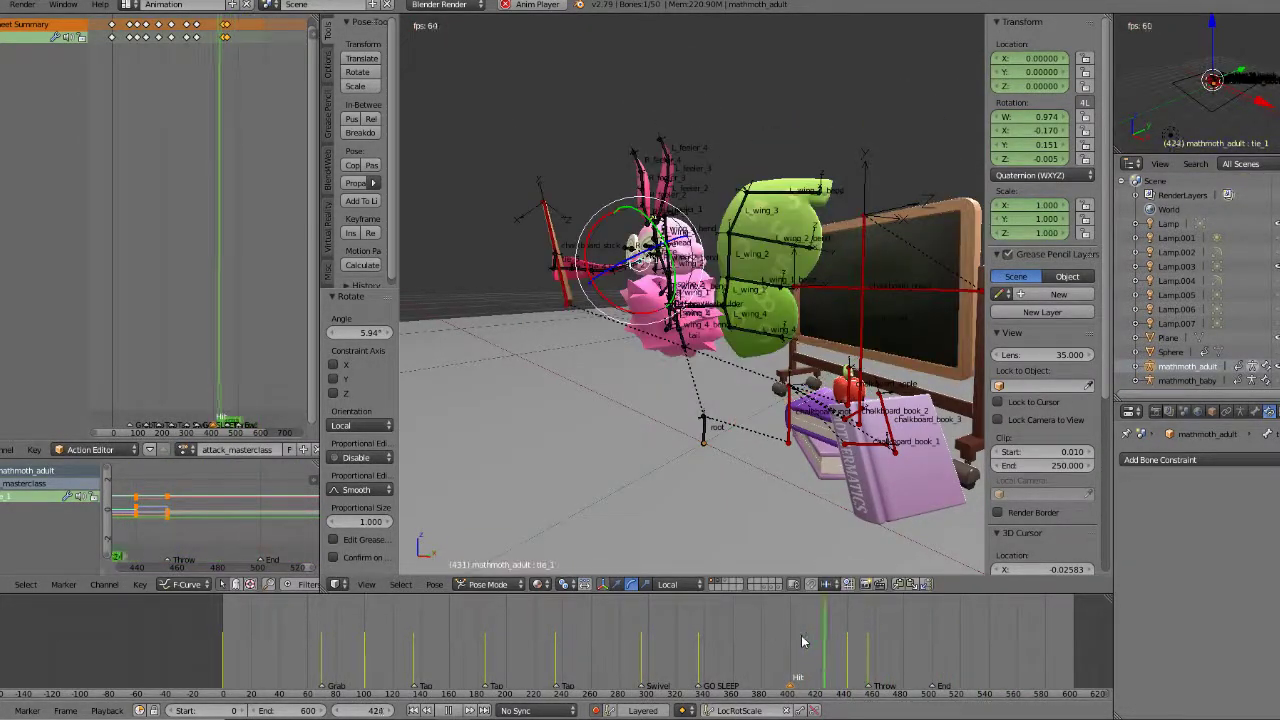
pyautogui.click(454, 711)
pyautogui.moveTo(886, 652)
pyautogui.mouseDown()
pyautogui.moveTo(854, 656)
pyautogui.moveTo(869, 656)
pyautogui.mouseUp()
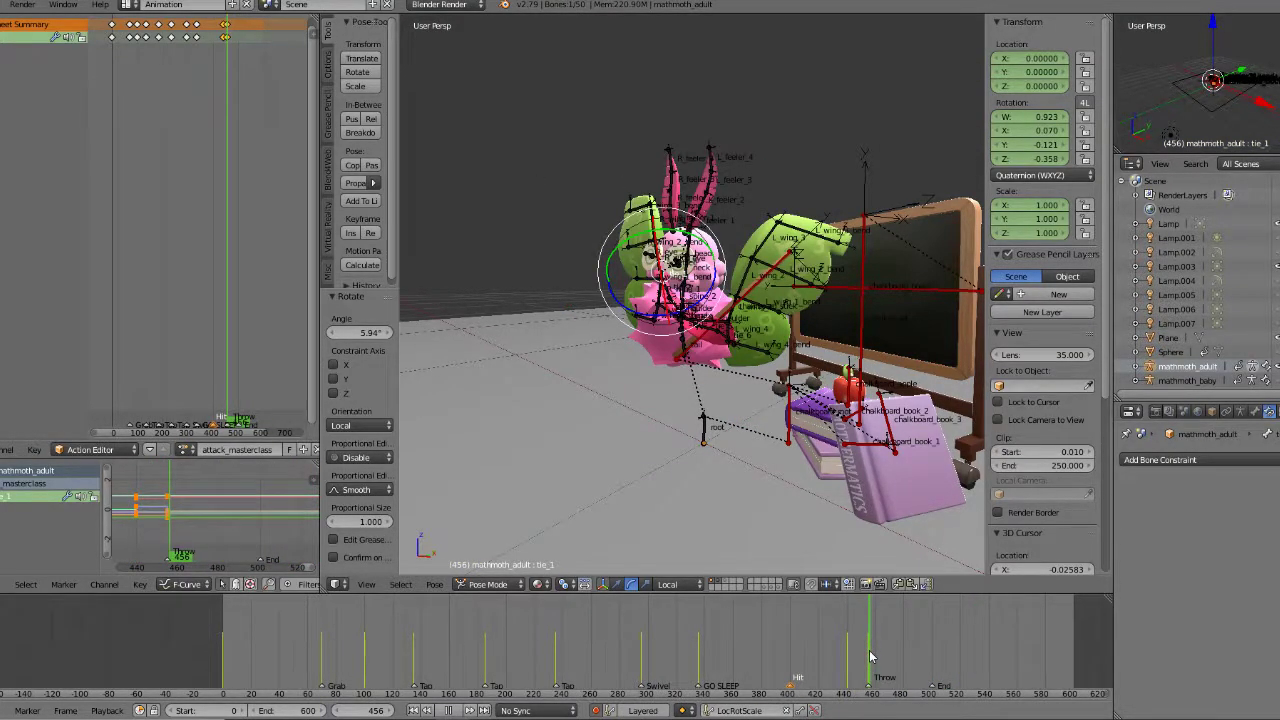
# Step: Edit the Influence keyframe of the chalkboard_stick bone's Child Of constraint at frame 456
pyautogui.rightClick(745, 303)
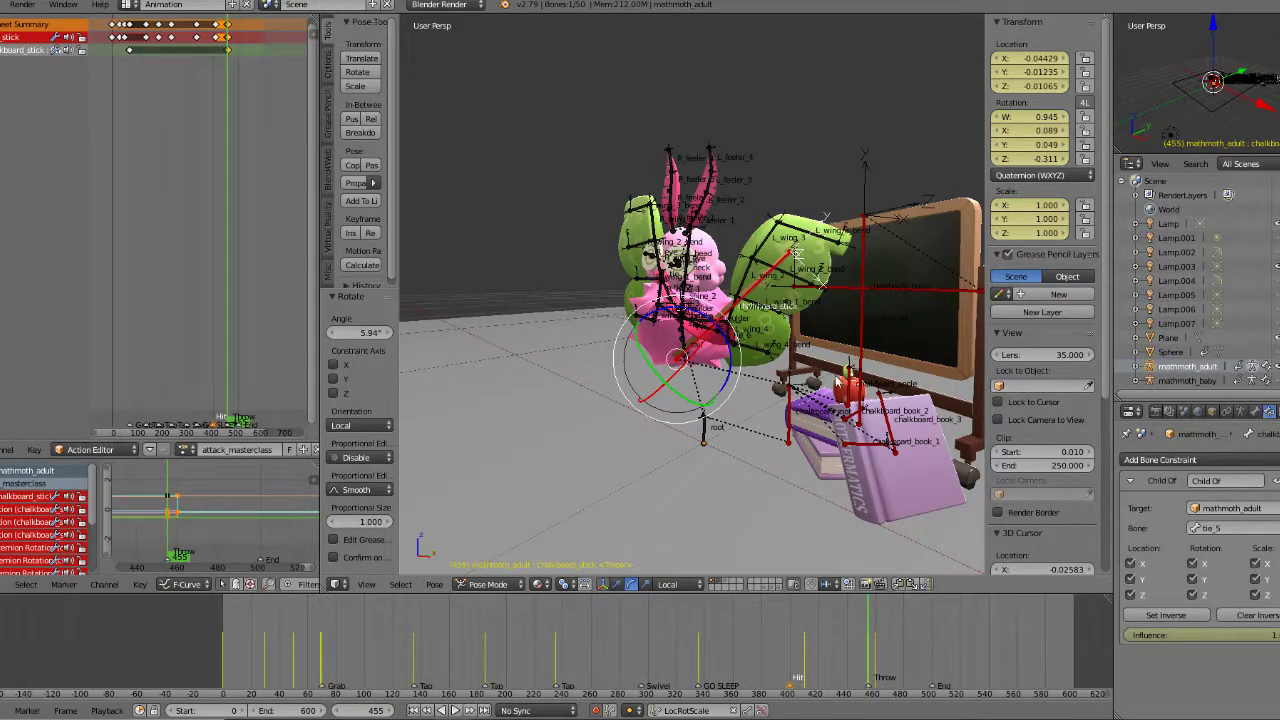
pyautogui.press('Right')
pyautogui.moveTo(1274, 643); pyautogui.dragTo(1092, 631)
pyautogui.press('Left')
pyautogui.press('Right')
pyautogui.press('Left')
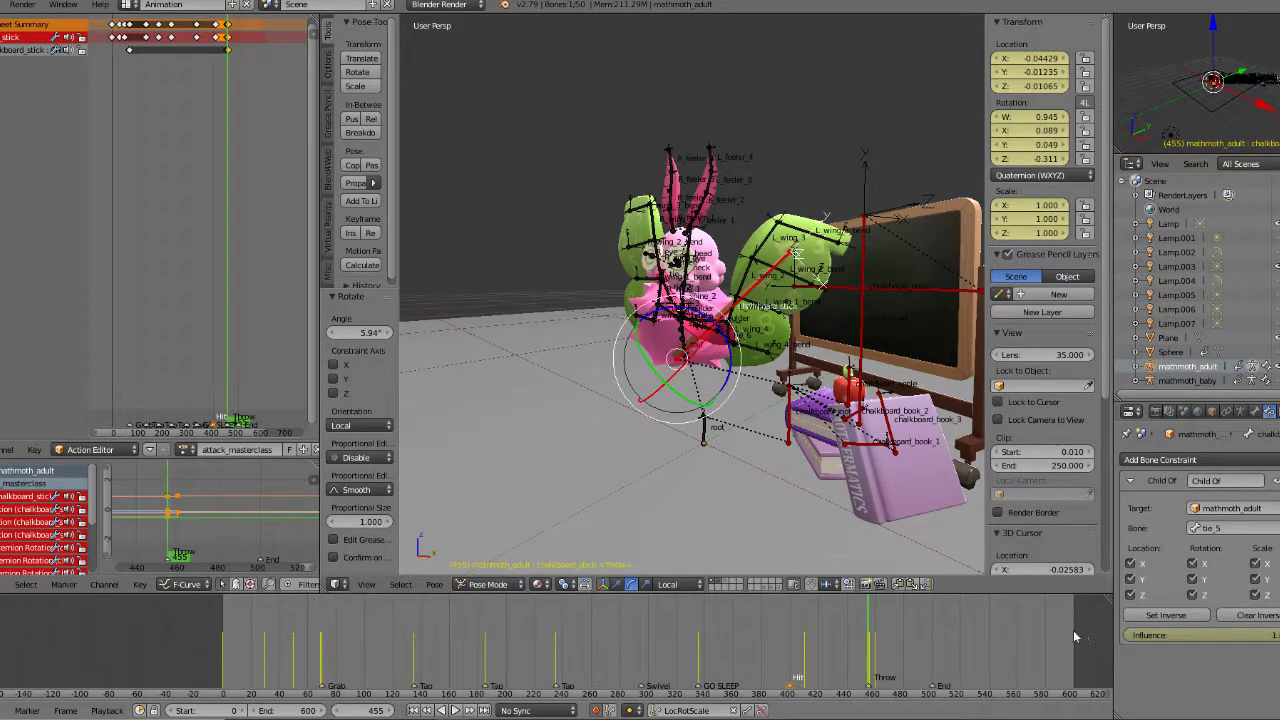
pyautogui.hotkey('alt', 'a')
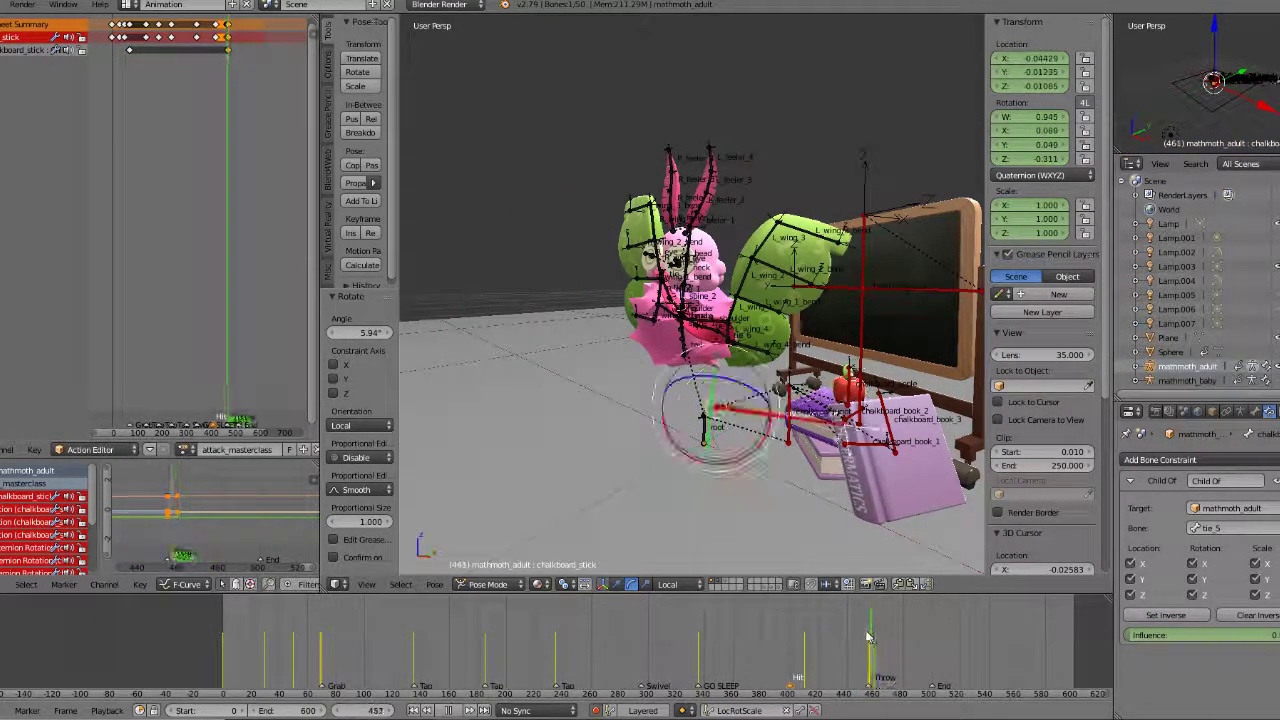
pyautogui.click(853, 636)
pyautogui.moveTo(853, 636); pyautogui.dragTo(870, 636)
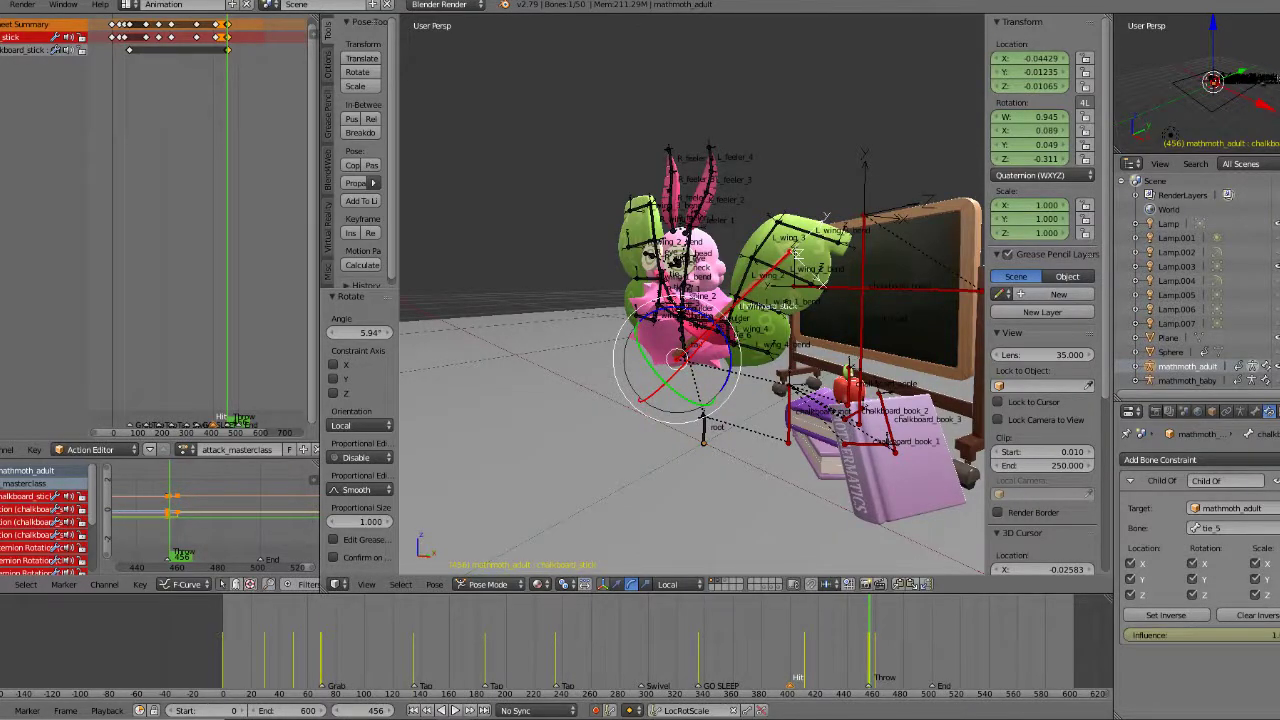
pyautogui.rightClick(1268, 635)
pyautogui.click(1232, 521)
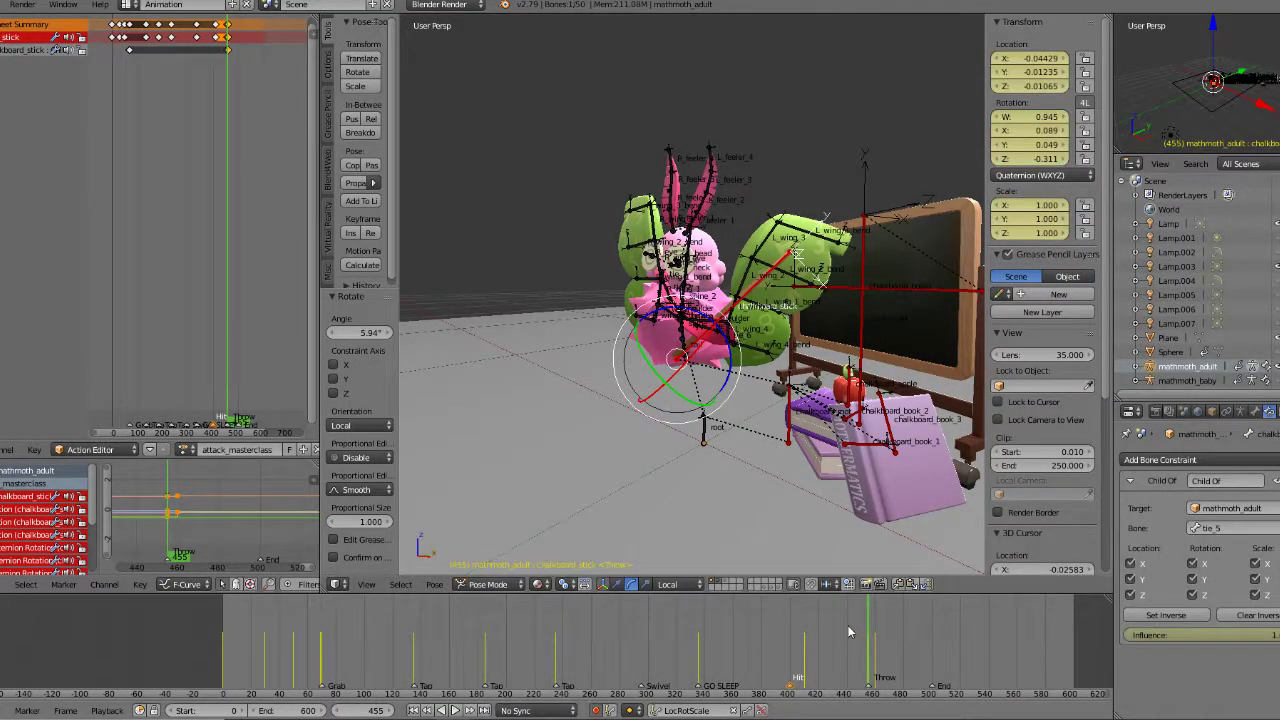
# Step: Play back the attack animation to check the chalkboard stick's release from the tie
pyautogui.press('Down')
pyautogui.hotkey('alt', 'a')
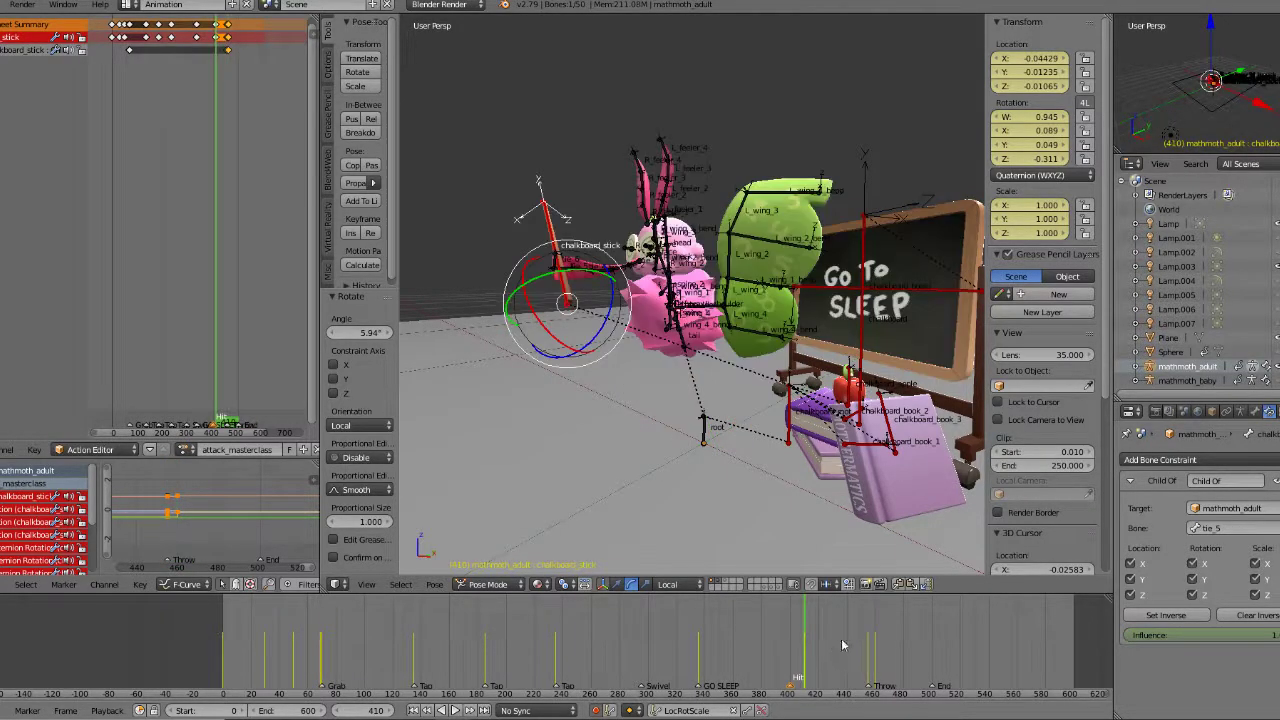
pyautogui.click(459, 710)
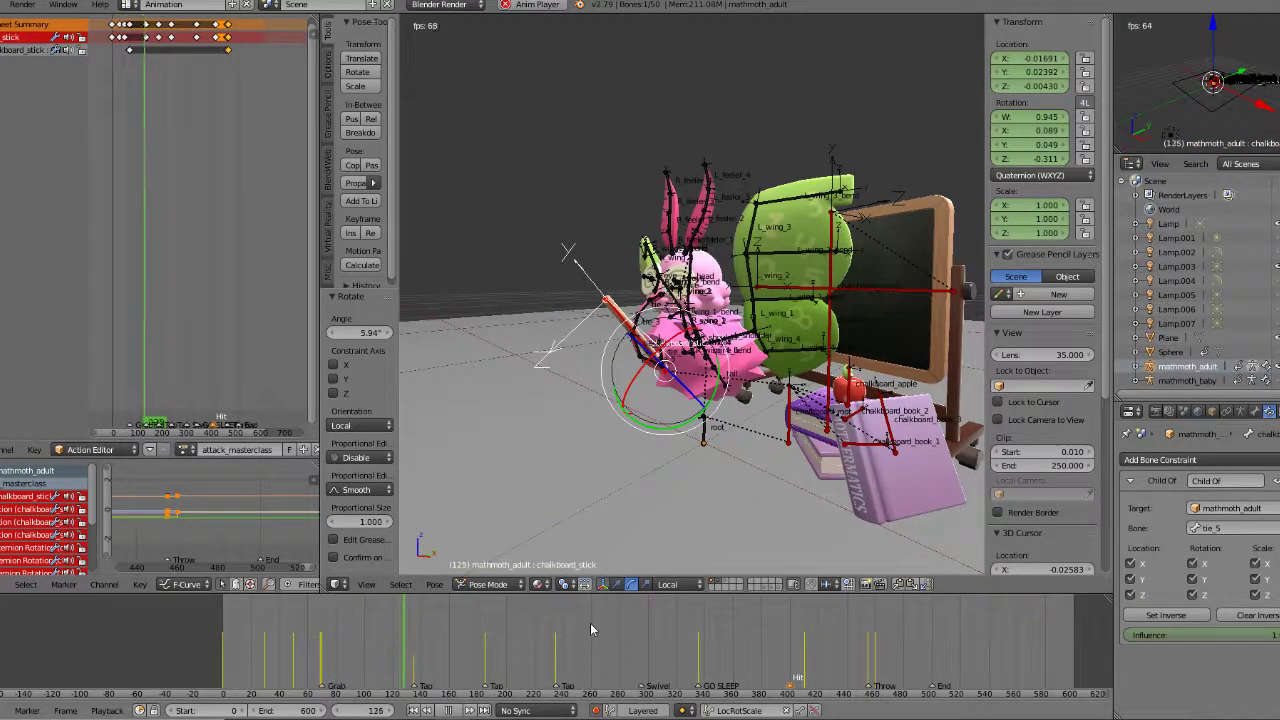
pyautogui.click(447, 710)
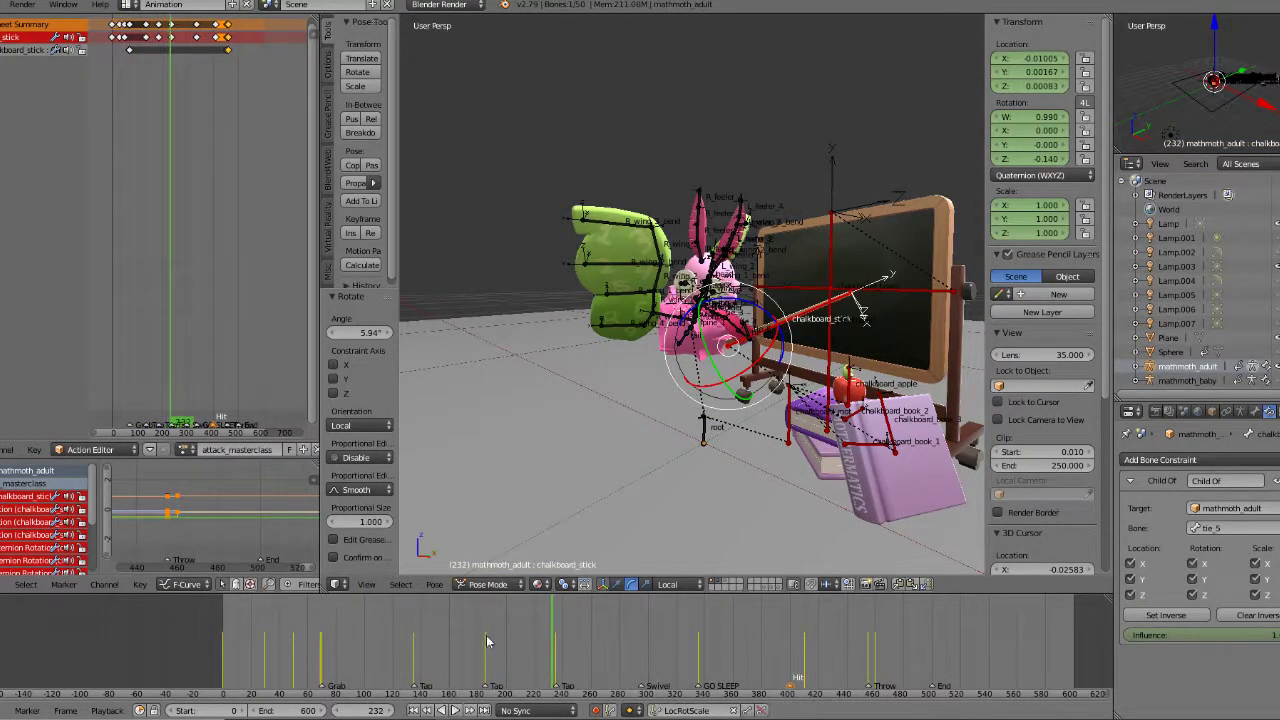
# Step: Rotate the tie_1 bone 6.72° about its local X axis at frame 455
pyautogui.click(712, 642)
pyautogui.moveTo(712, 642); pyautogui.dragTo(869, 636)
pyautogui.moveTo(572, 400); pyautogui.dragTo(641, 402, button='middle')
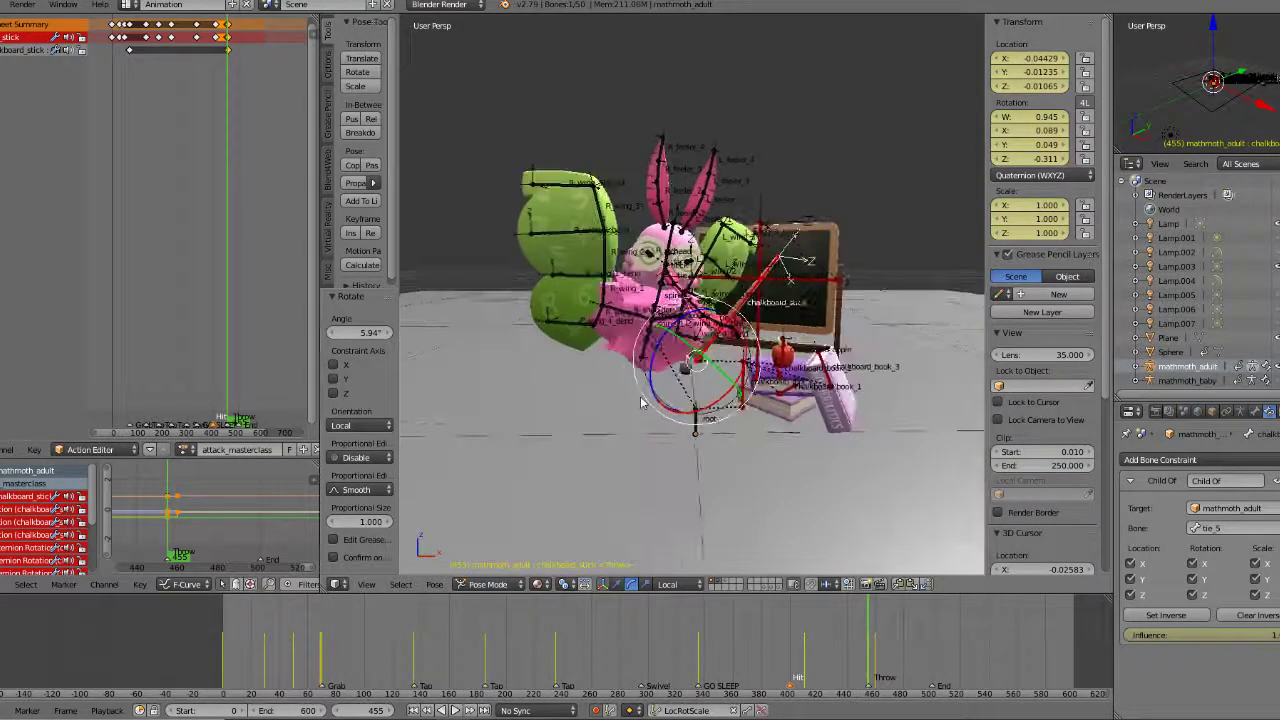
pyautogui.scroll(2, 660, 278)
pyautogui.rightClick(667, 282)
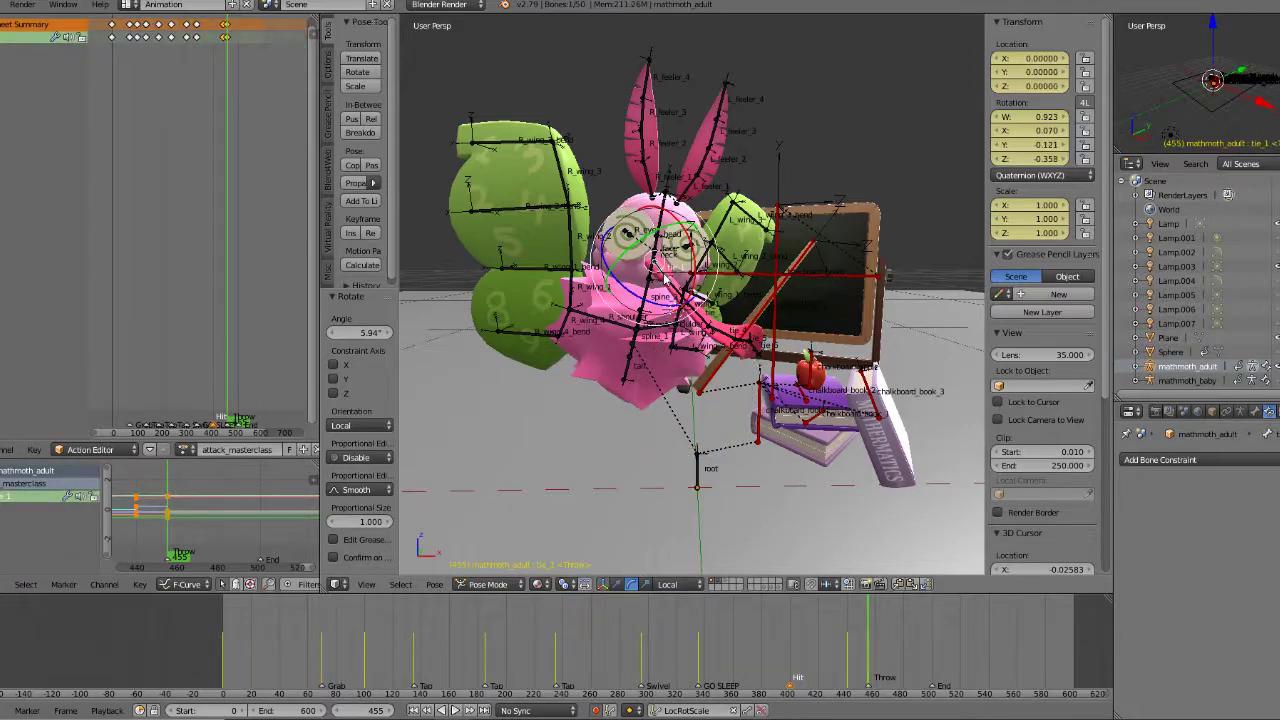
pyautogui.press('KP_1')
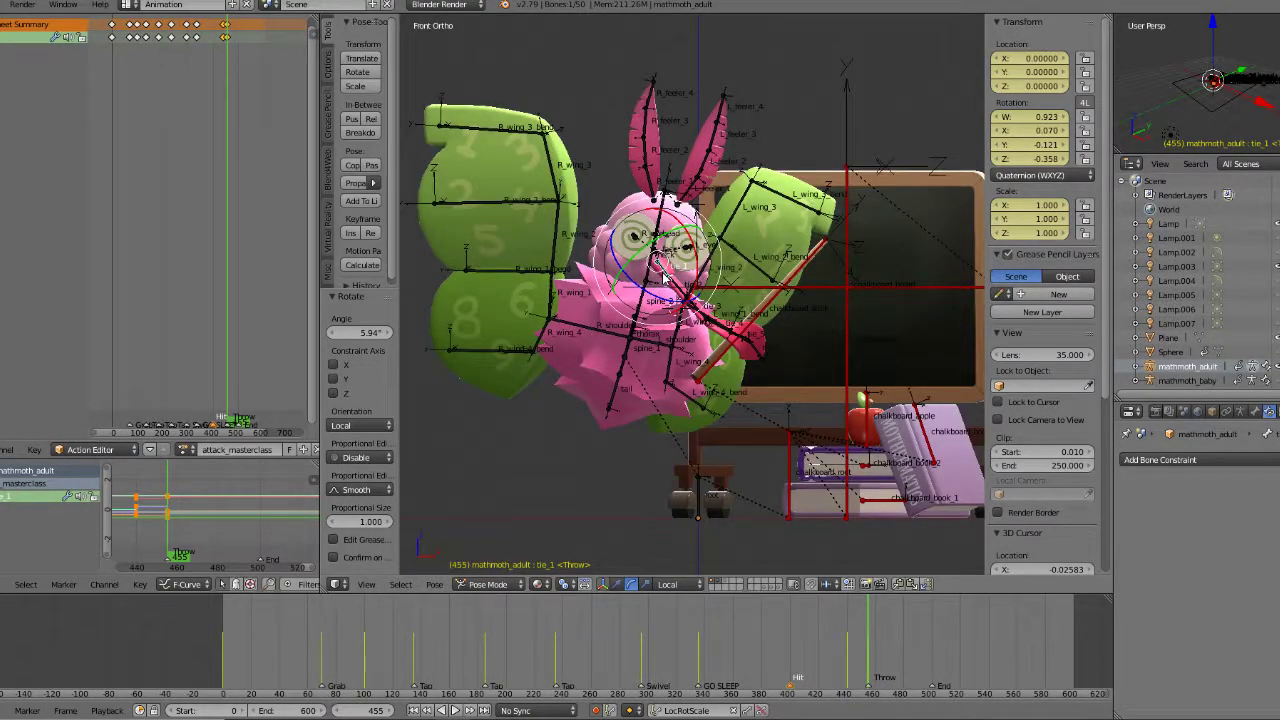
pyautogui.moveTo(723, 320); pyautogui.dragTo(685, 285, button='middle')
pyautogui.press('KP_1')
pyautogui.moveTo(692, 242); pyautogui.dragTo(697, 254)
# Step: Scrub and play the frames leading into the throw to review the tie's new swing
pyautogui.moveTo(847, 652)
pyautogui.mouseDown()
pyautogui.moveTo(881, 642)
pyautogui.moveTo(858, 640)
pyautogui.mouseUp()
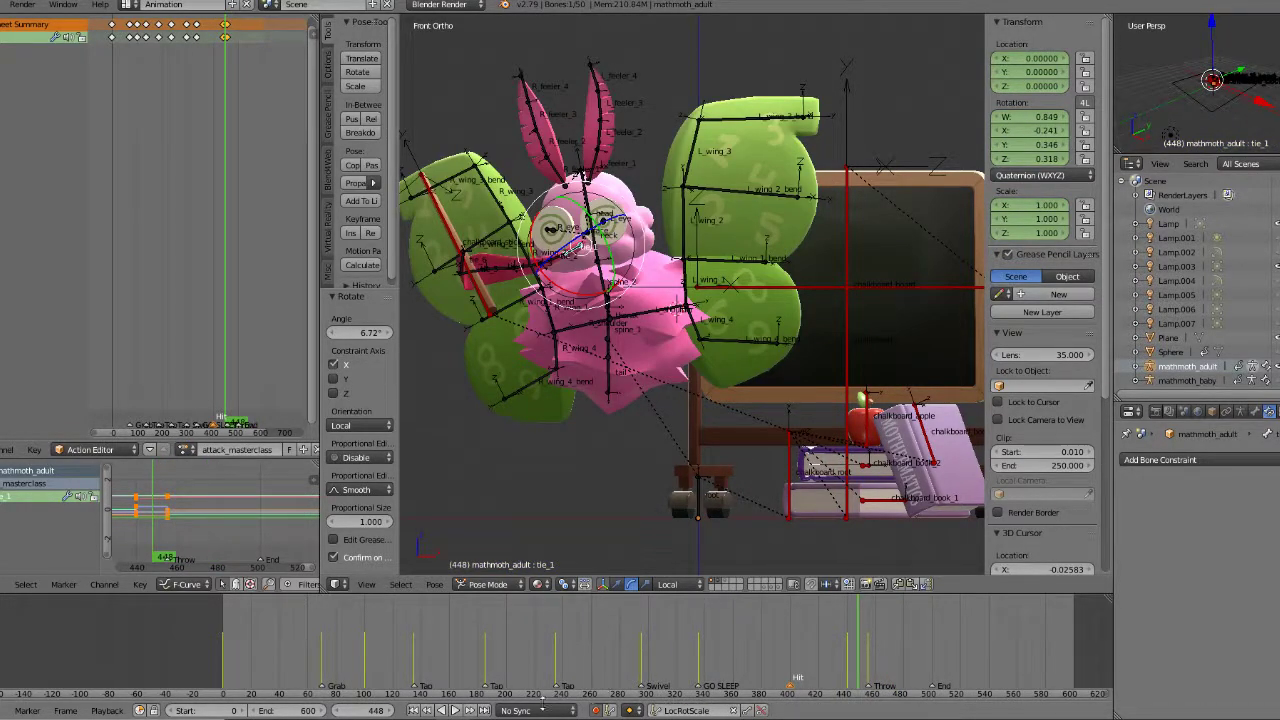
pyautogui.click(453, 710)
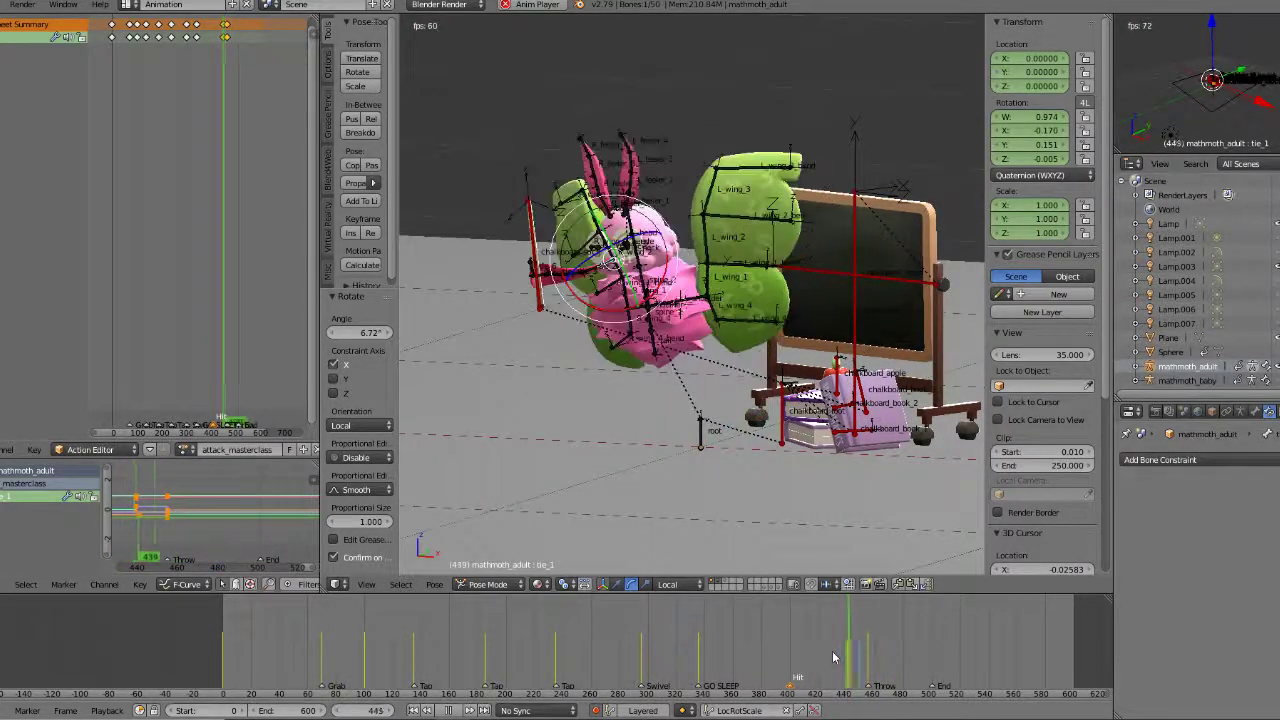
pyautogui.click(452, 710)
# Step: Rotate the thorax bone in top view by 7.19° at frame 440 and by -2.49° at frame 455
pyautogui.press('Up')
pyautogui.press('Down')
pyautogui.press('Down')
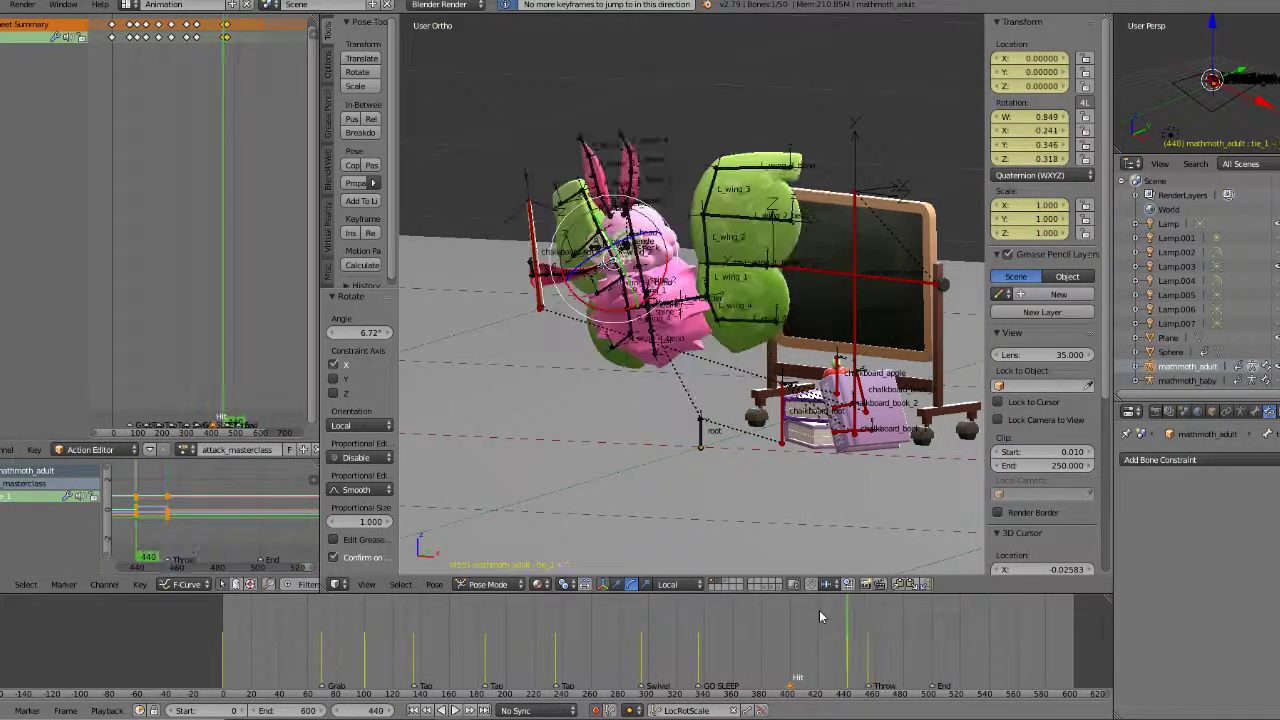
pyautogui.rightClick(656, 313)
pyautogui.scroll(6, 640, 305)
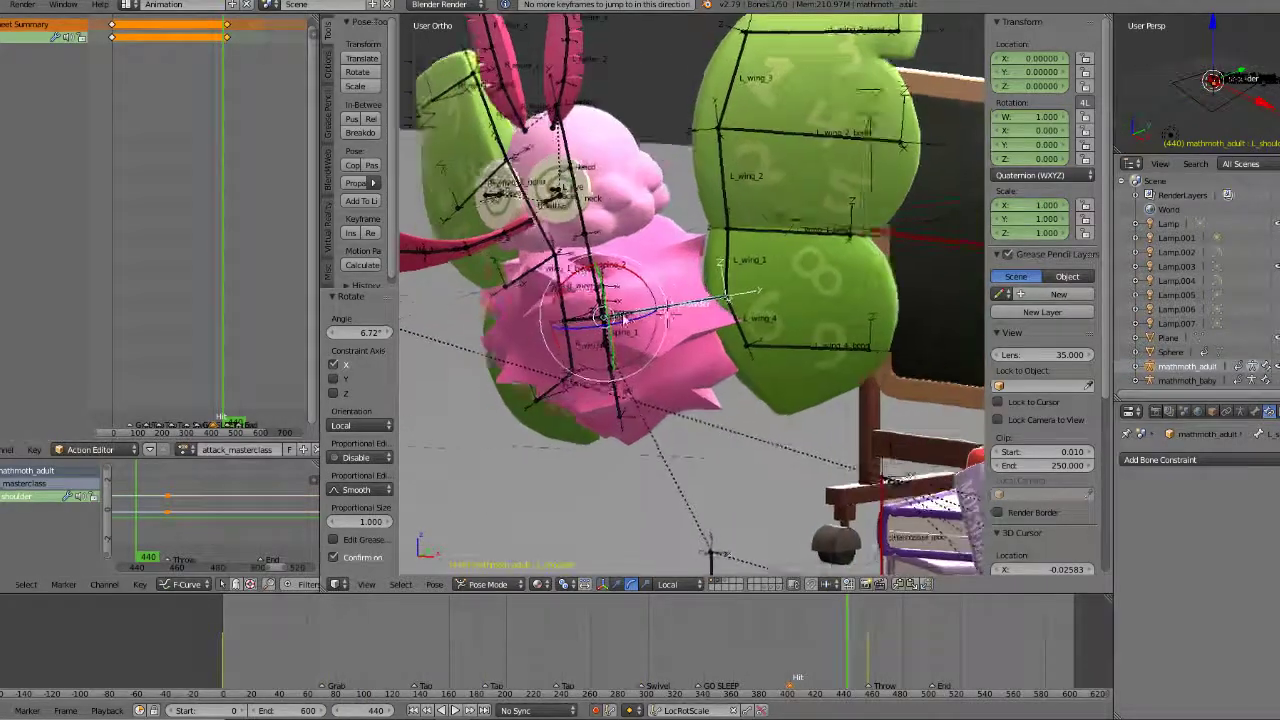
pyautogui.rightClick(617, 300)
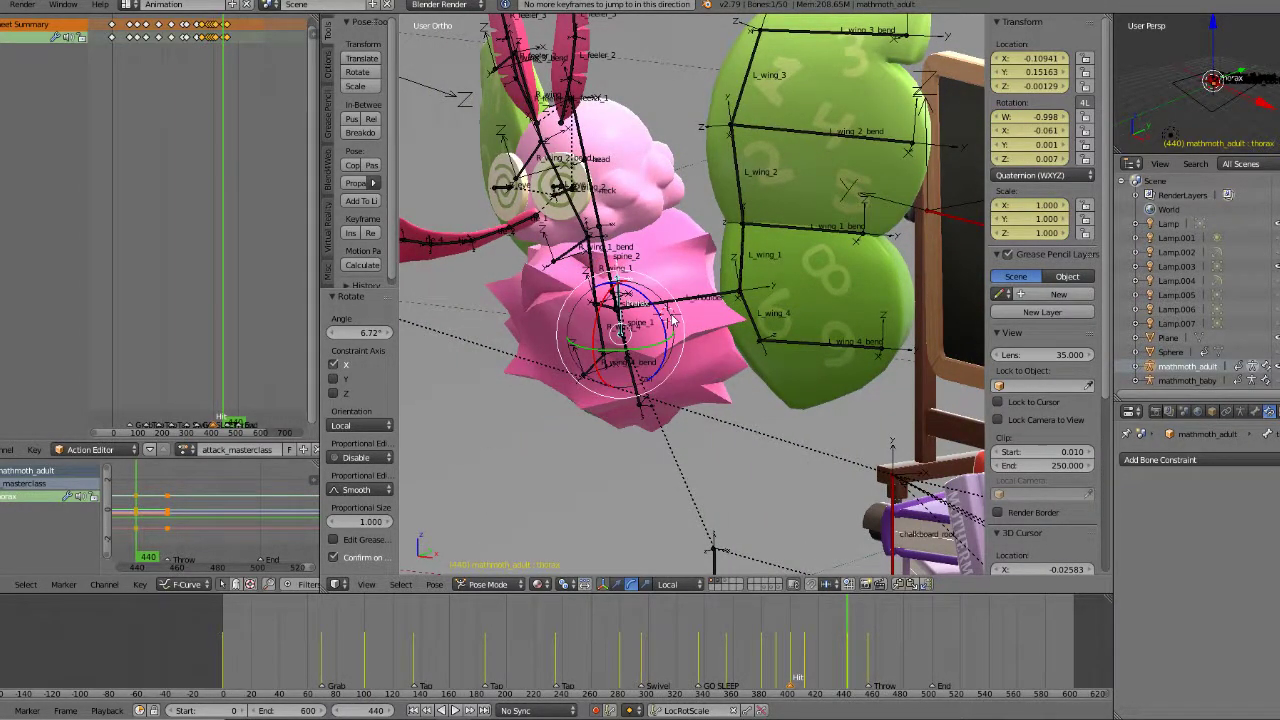
pyautogui.press('KP_7')
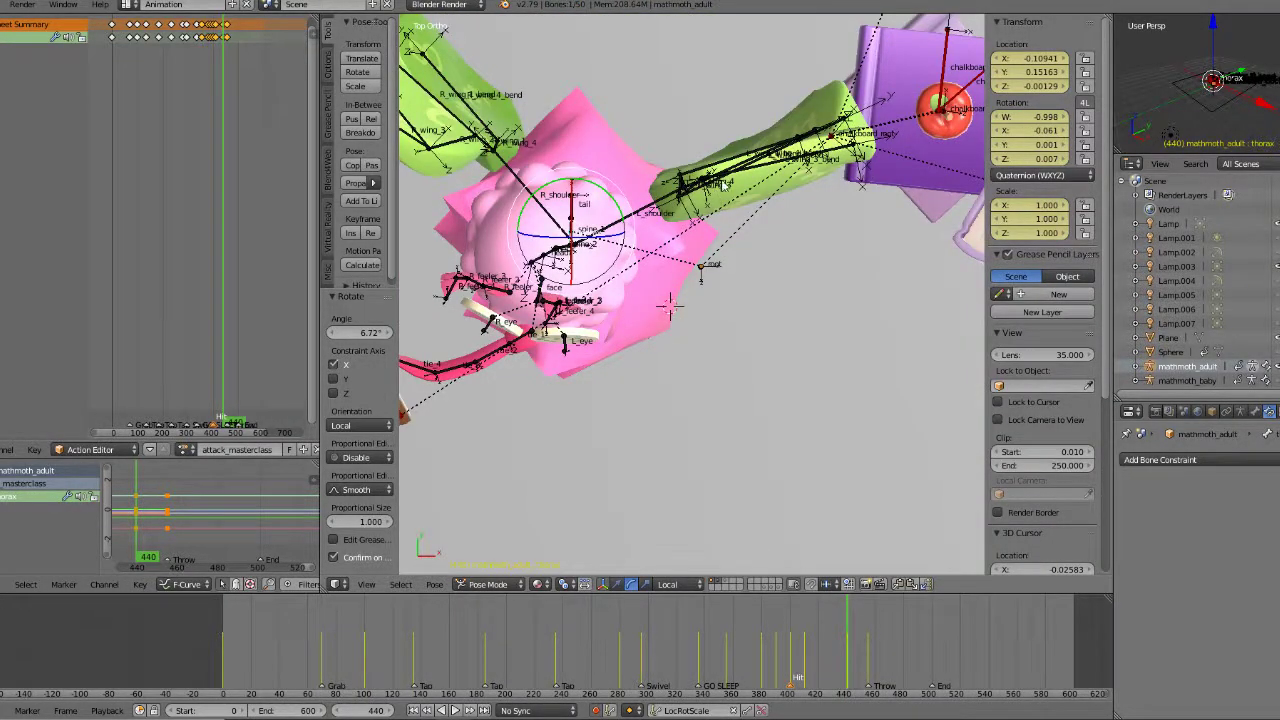
pyautogui.press('r')
pyautogui.click(735, 203)
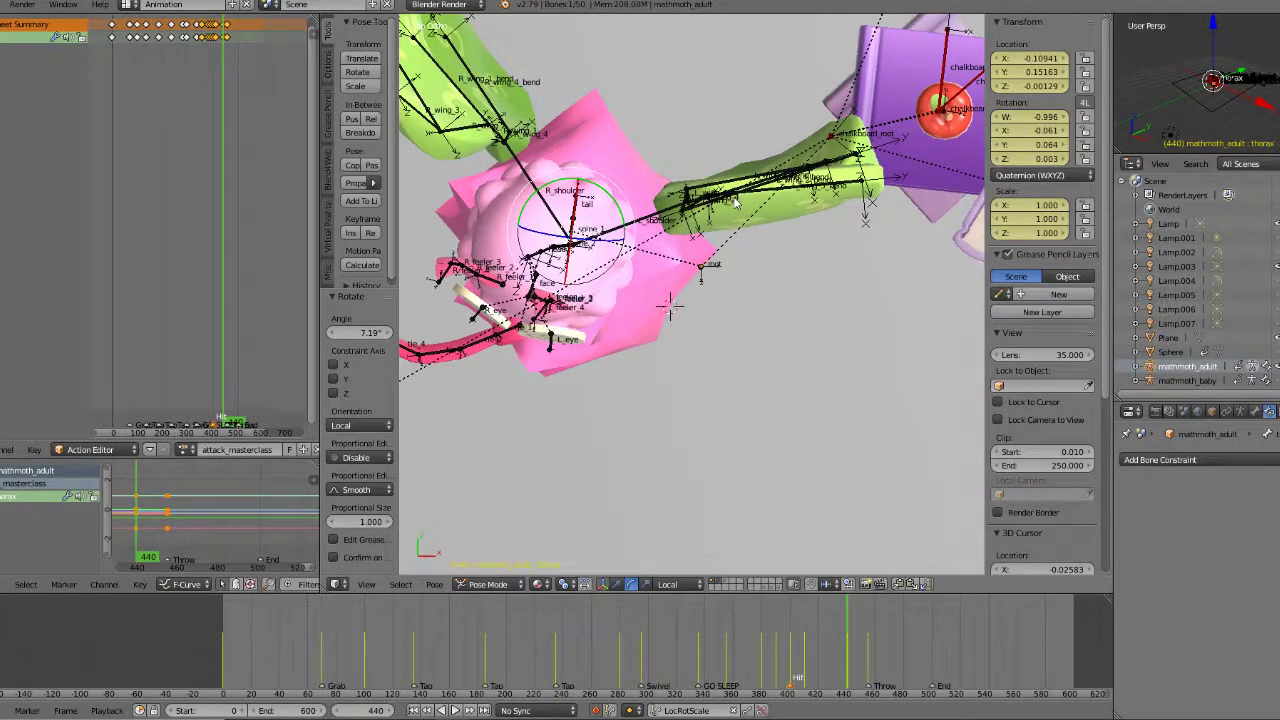
pyautogui.press('Up')
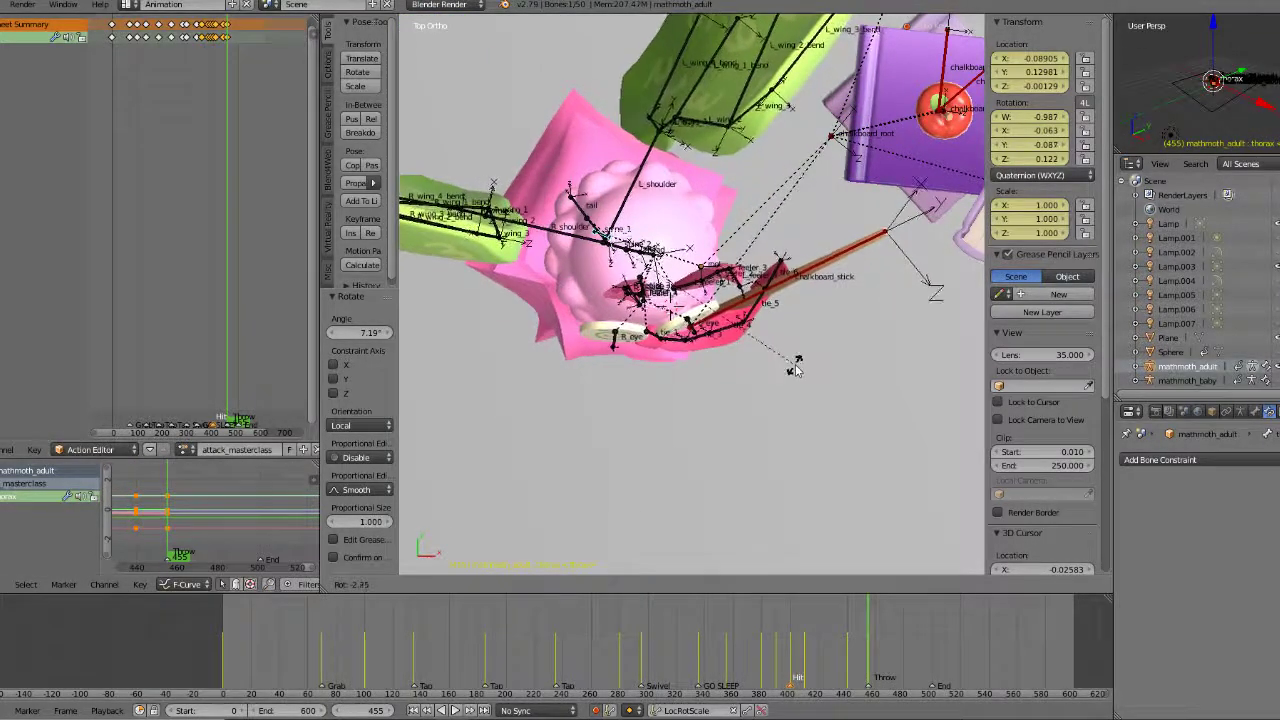
pyautogui.press('Down')
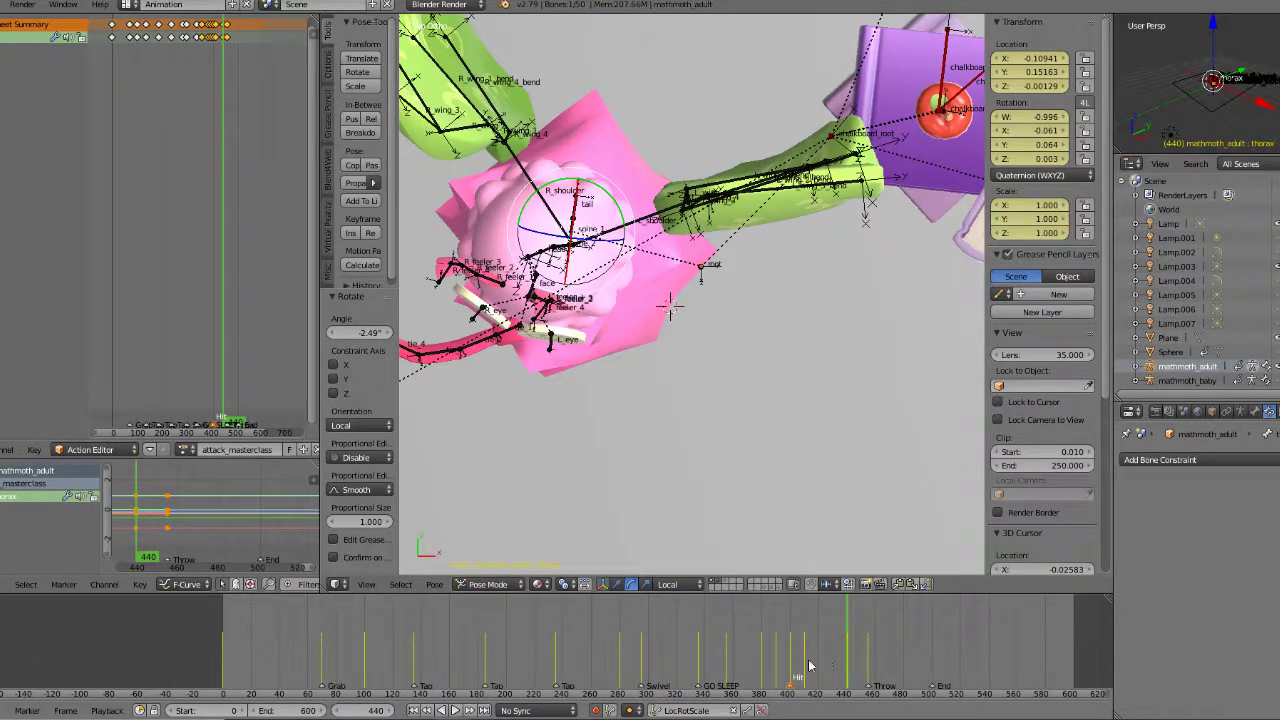
# Step: Play and scrub through the whole attack animation to review the thorax and tie changes in motion
pyautogui.click(458, 709)
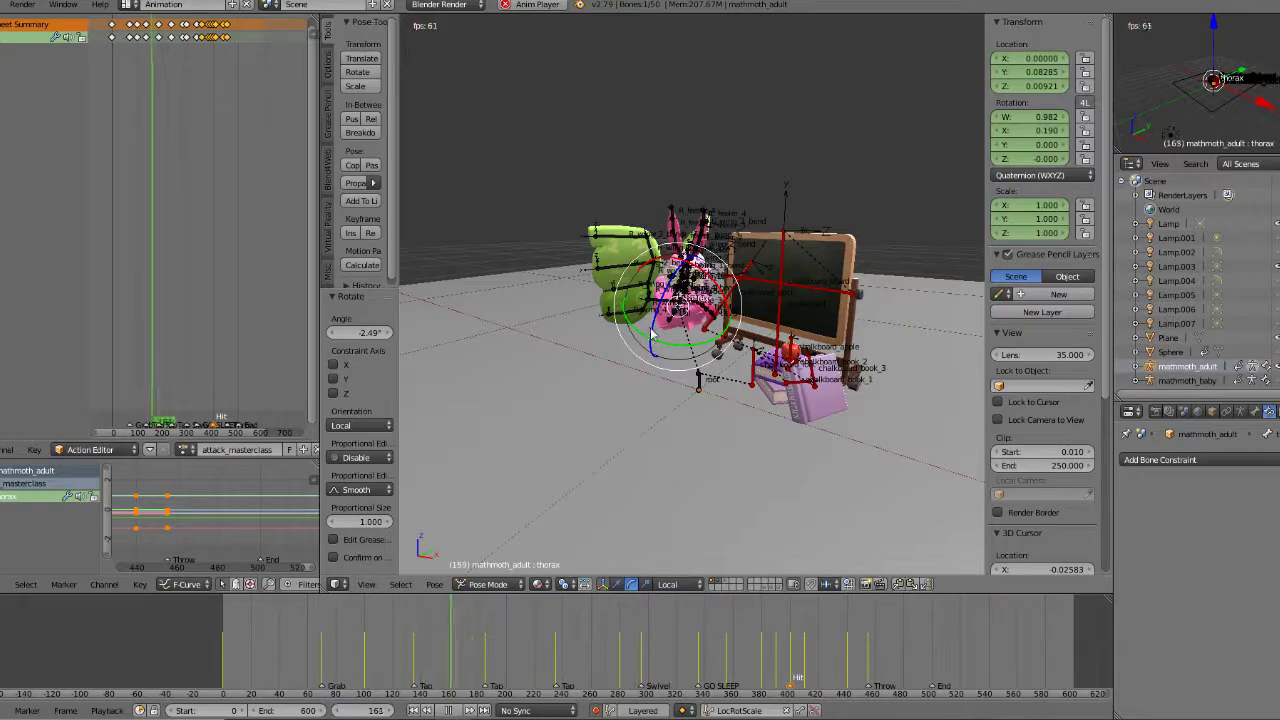
pyautogui.click(450, 711)
pyautogui.moveTo(329, 645); pyautogui.dragTo(465, 650)
pyautogui.moveTo(596, 649); pyautogui.dragTo(727, 635)
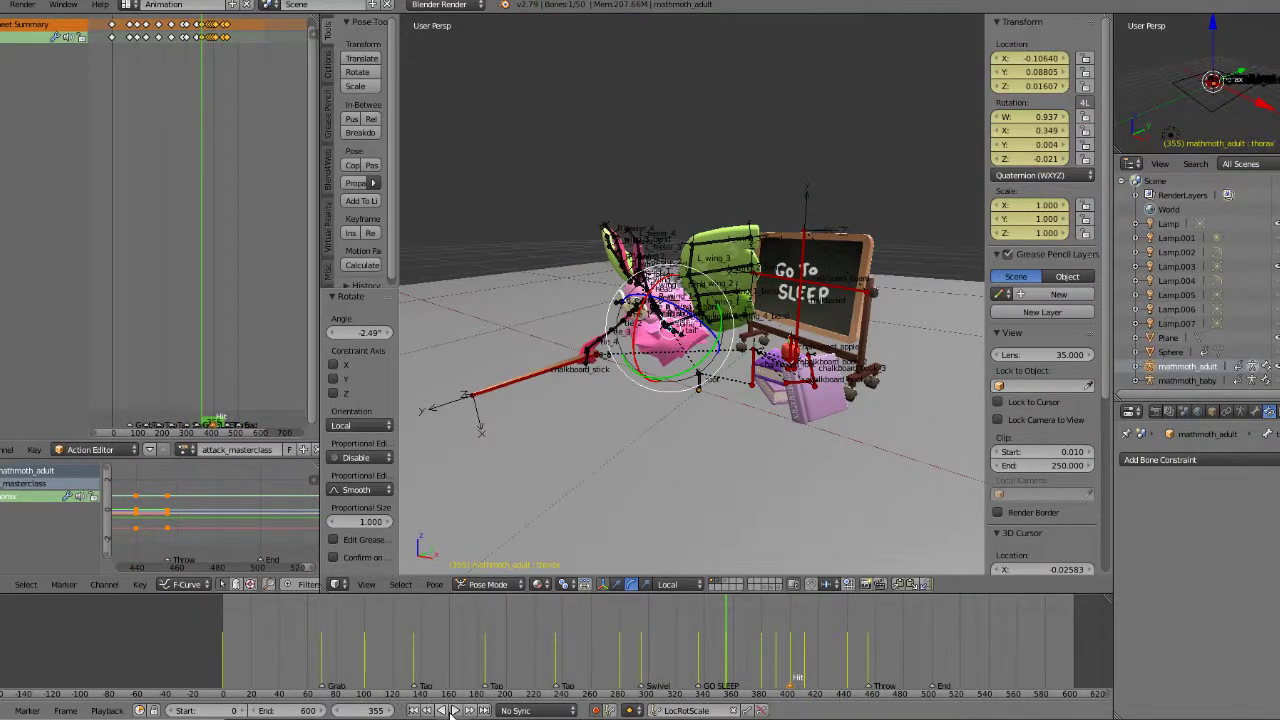
pyautogui.click(452, 710)
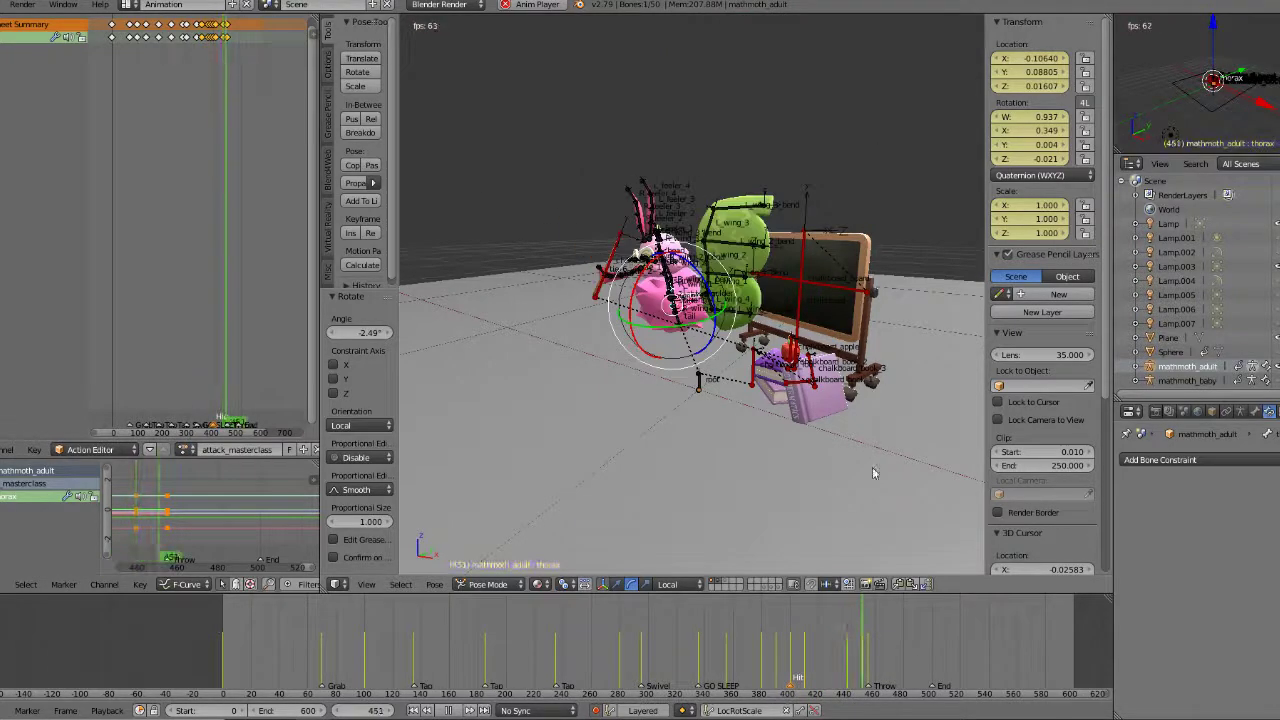
pyautogui.click(453, 710)
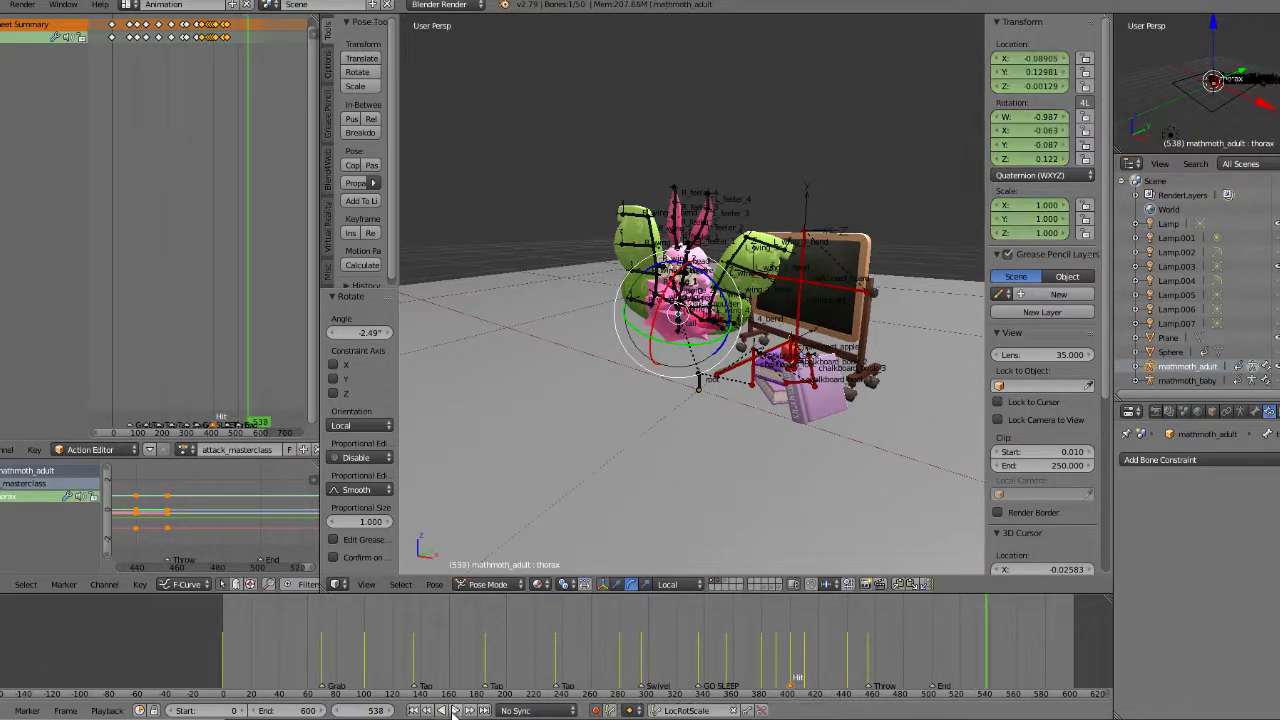
# Step: Hide the mathmoth_adult armature in Object Mode and reset the 3D cursor to the origin in front orthographic view
pyautogui.click(488, 584)
pyautogui.click(486, 569)
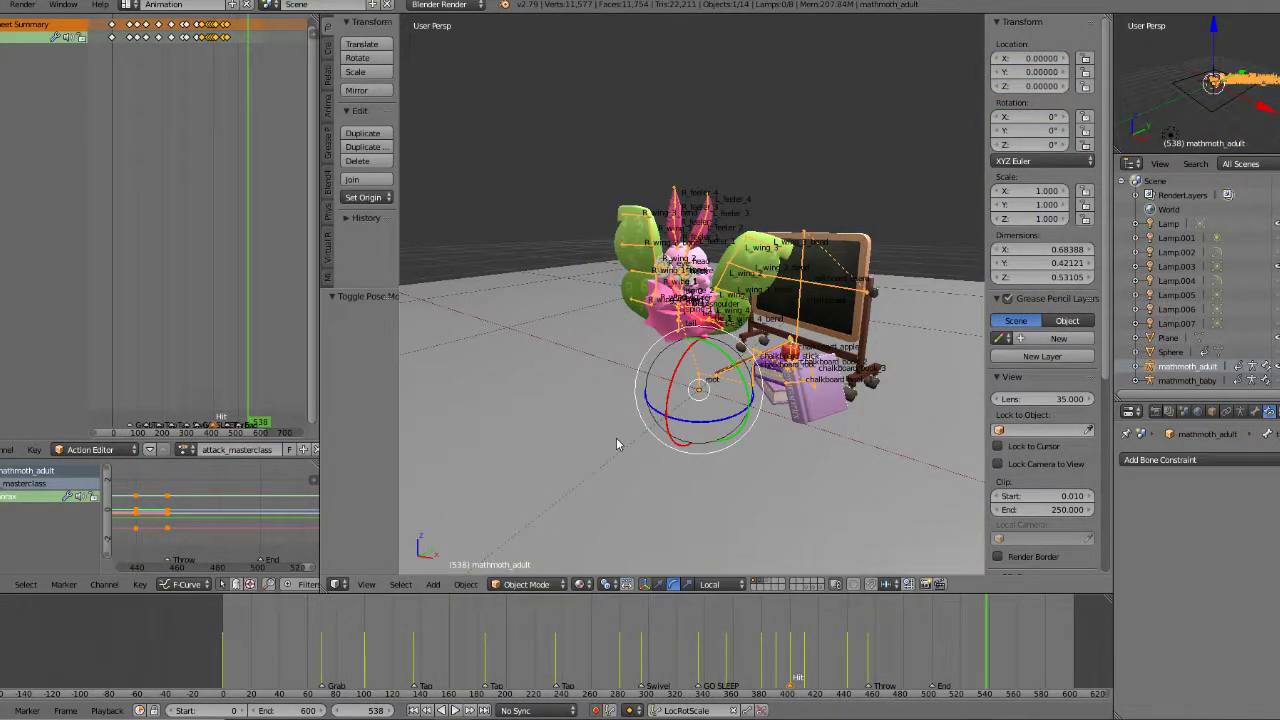
pyautogui.press('h')
pyautogui.press('KP_1')
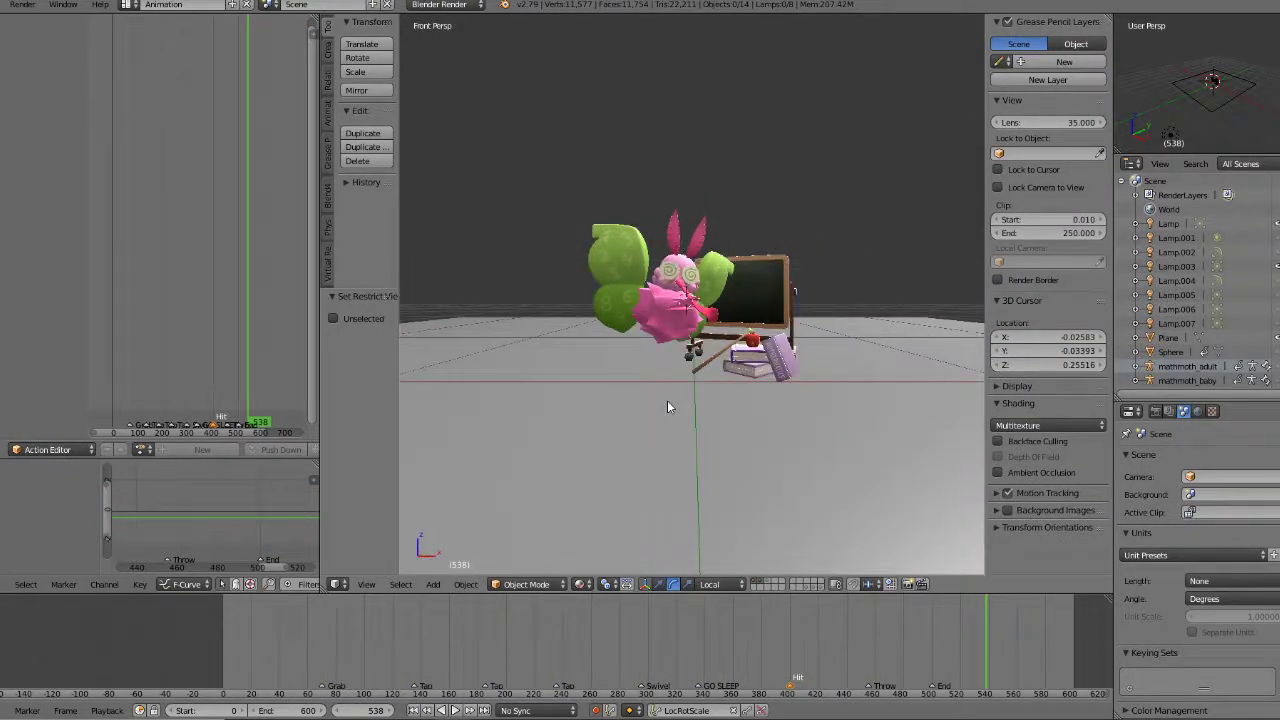
pyautogui.hotkey('shift', 'c')
pyautogui.press('KP_5')
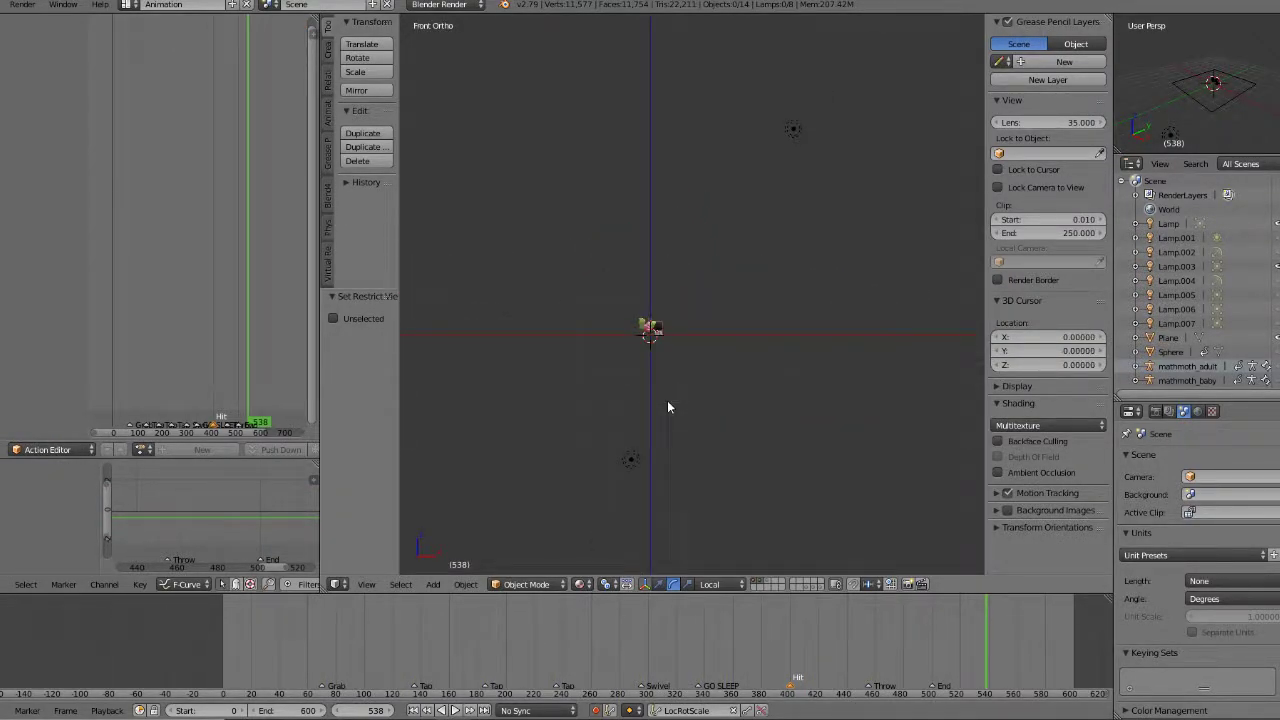
# Step: Switch the front view to perspective, frame mathmoth_adult_mesh together with the chalkboard and books, and clear the selection
pyautogui.scroll(11, 660, 398)
pyautogui.keyDown('shift'); pyautogui.moveTo(549, 487); pyautogui.dragTo(746, 212); pyautogui.keyUp('shift')
pyautogui.scroll(1, 688, 240)
pyautogui.press('KP_5')
pyautogui.scroll(2, 675, 262)
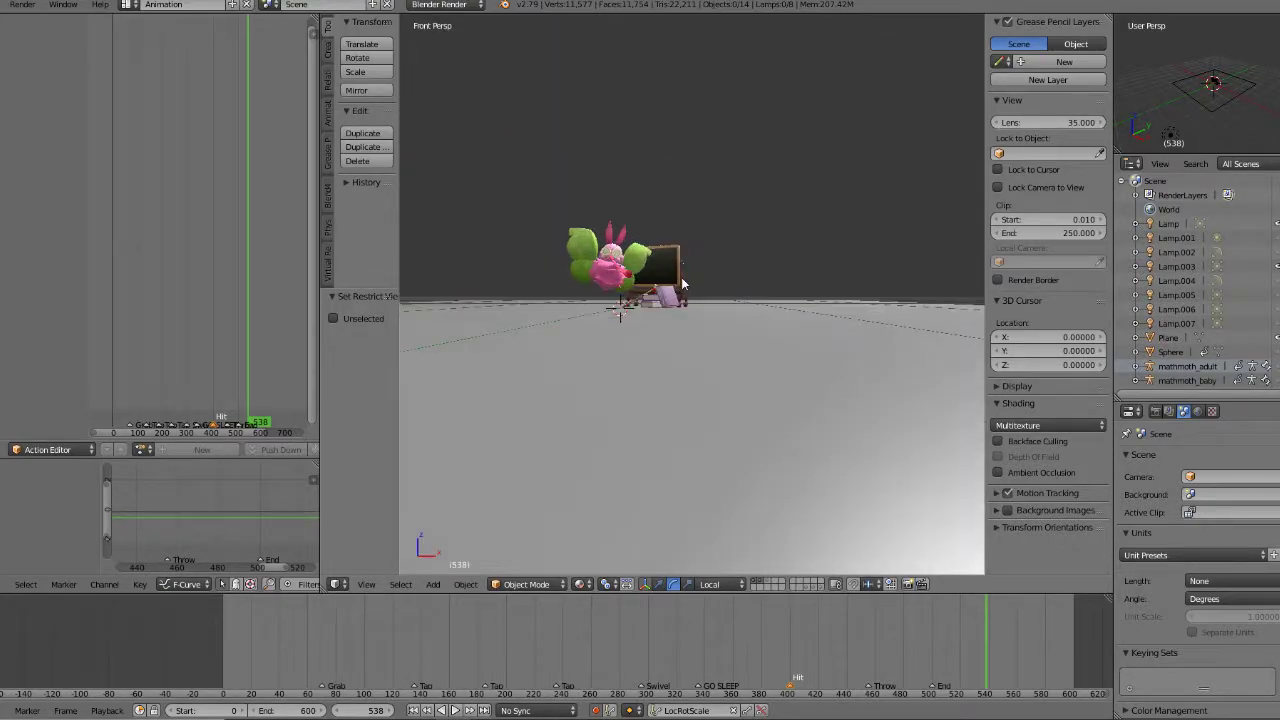
pyautogui.rightClick(663, 275)
pyautogui.press('KP_Decimal')
pyautogui.scroll(-3, 665, 275)
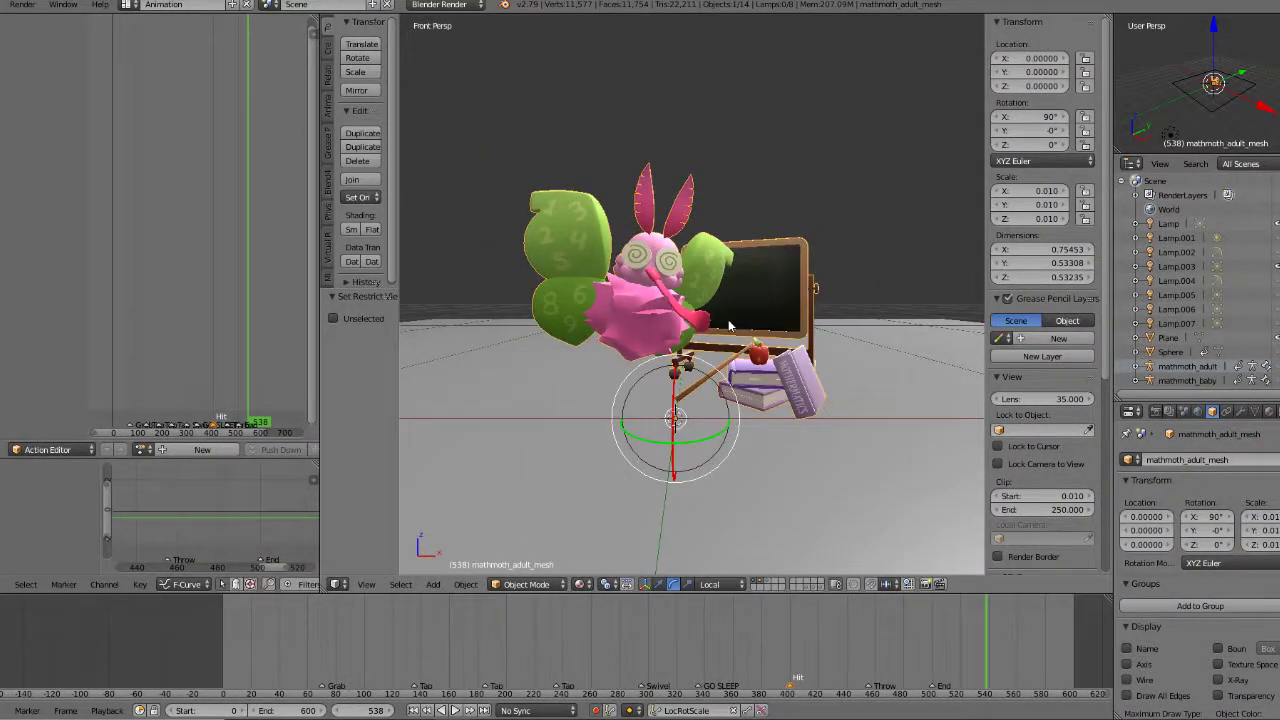
pyautogui.press('a')
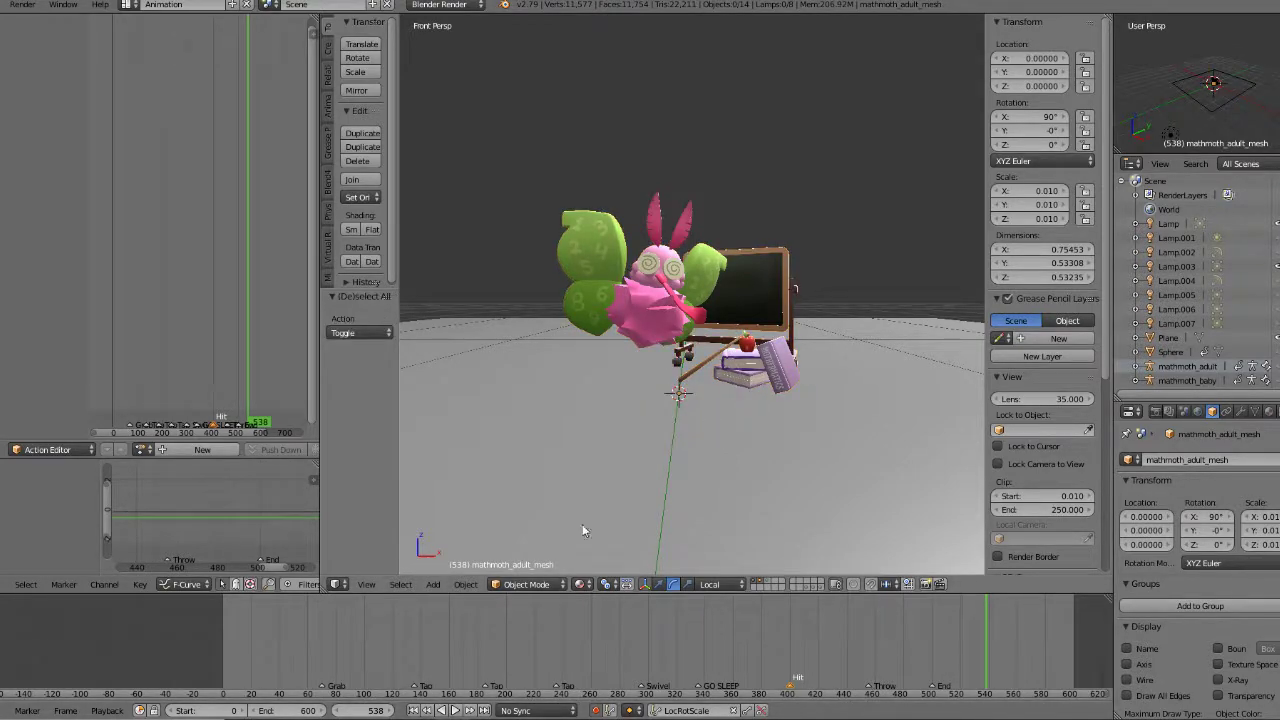
# Step: Play the attack animation from frame 0 and review the moth without its rig from angled viewpoints
pyautogui.click(414, 711)
pyautogui.click(455, 710)
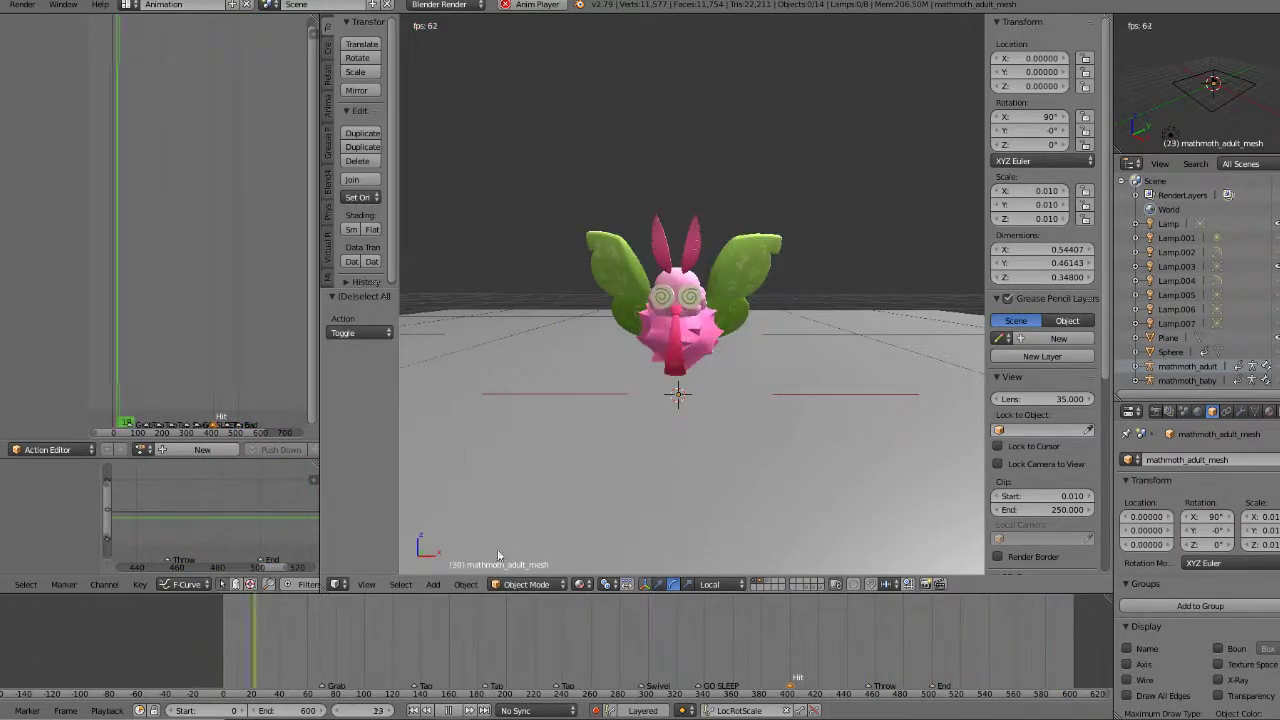
pyautogui.click(453, 712)
pyautogui.click(414, 711)
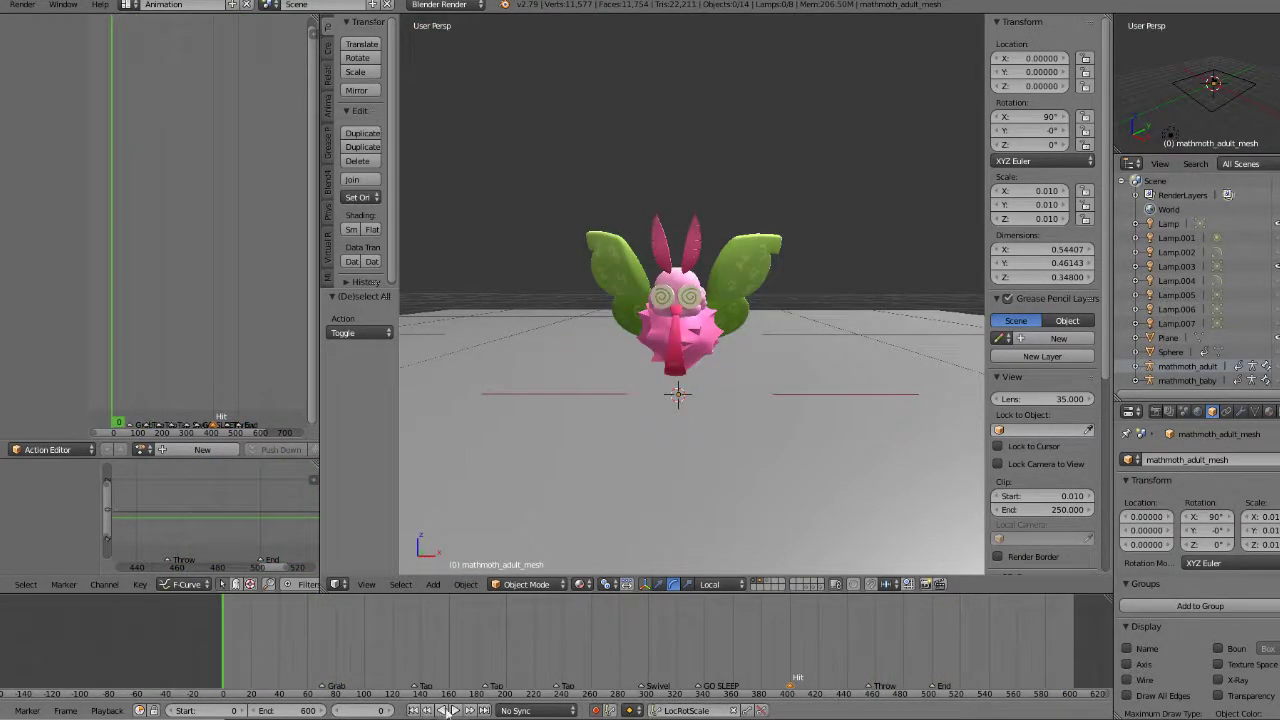
pyautogui.click(458, 711)
pyautogui.moveTo(790, 362); pyautogui.dragTo(659, 440, button='middle')
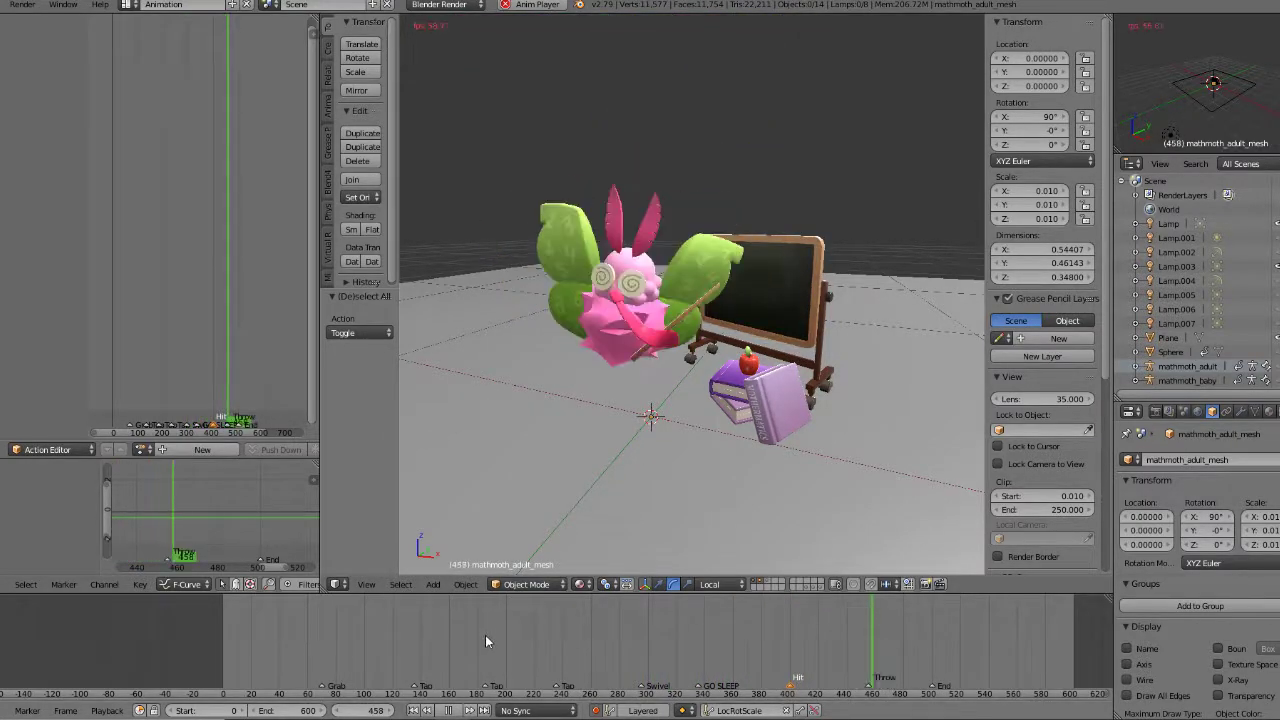
pyautogui.scroll(-1, 618, 447)
pyautogui.moveTo(618, 447); pyautogui.dragTo(668, 442, button='middle')
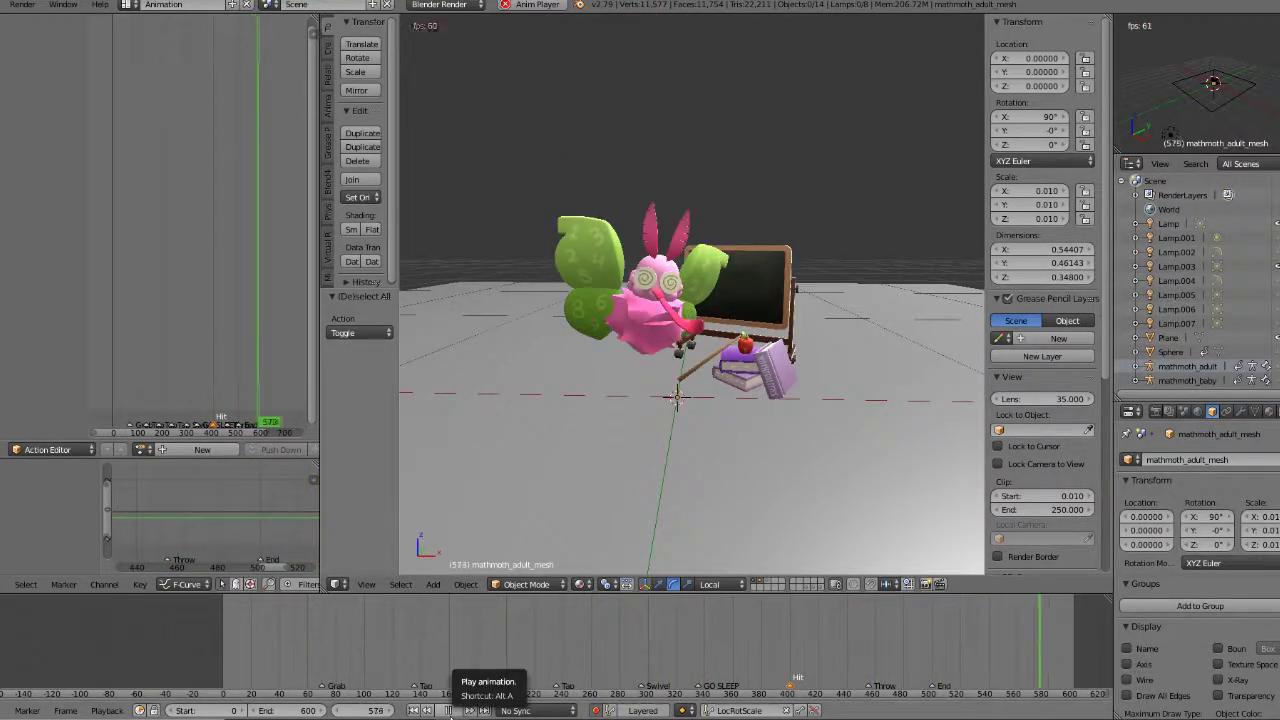
pyautogui.click(450, 710)
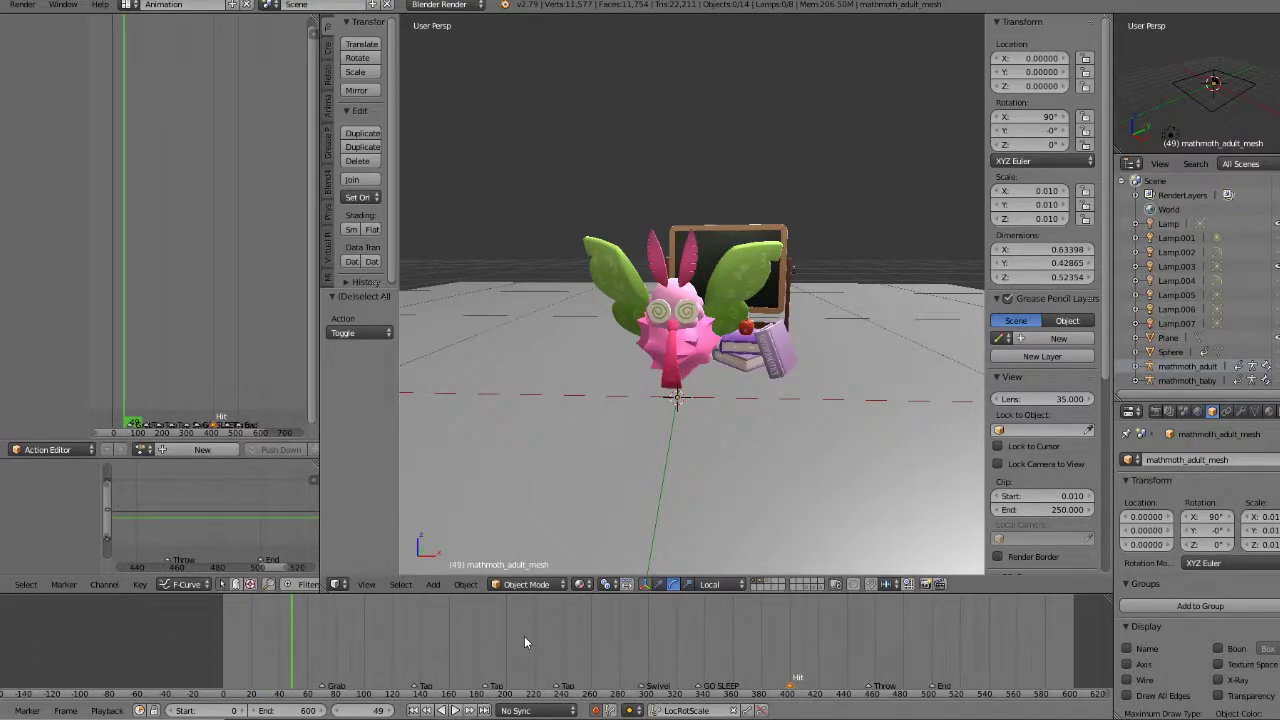
# Step: Replay and scrub through the chalkboard taps, swivel, GO SLEEP and throw sections to check the motion again
pyautogui.click(454, 710)
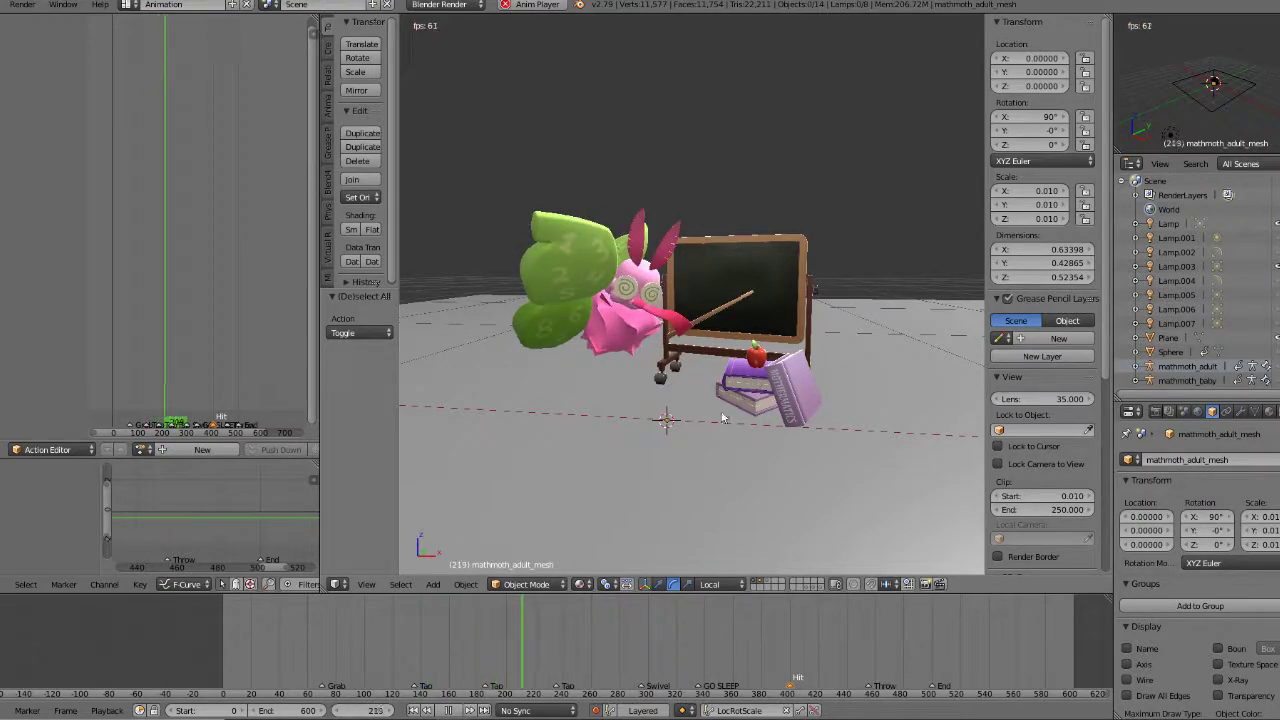
pyautogui.hotkey('alt', 'a')
pyautogui.moveTo(588, 641); pyautogui.dragTo(547, 643)
pyautogui.hotkey('alt', 'a')
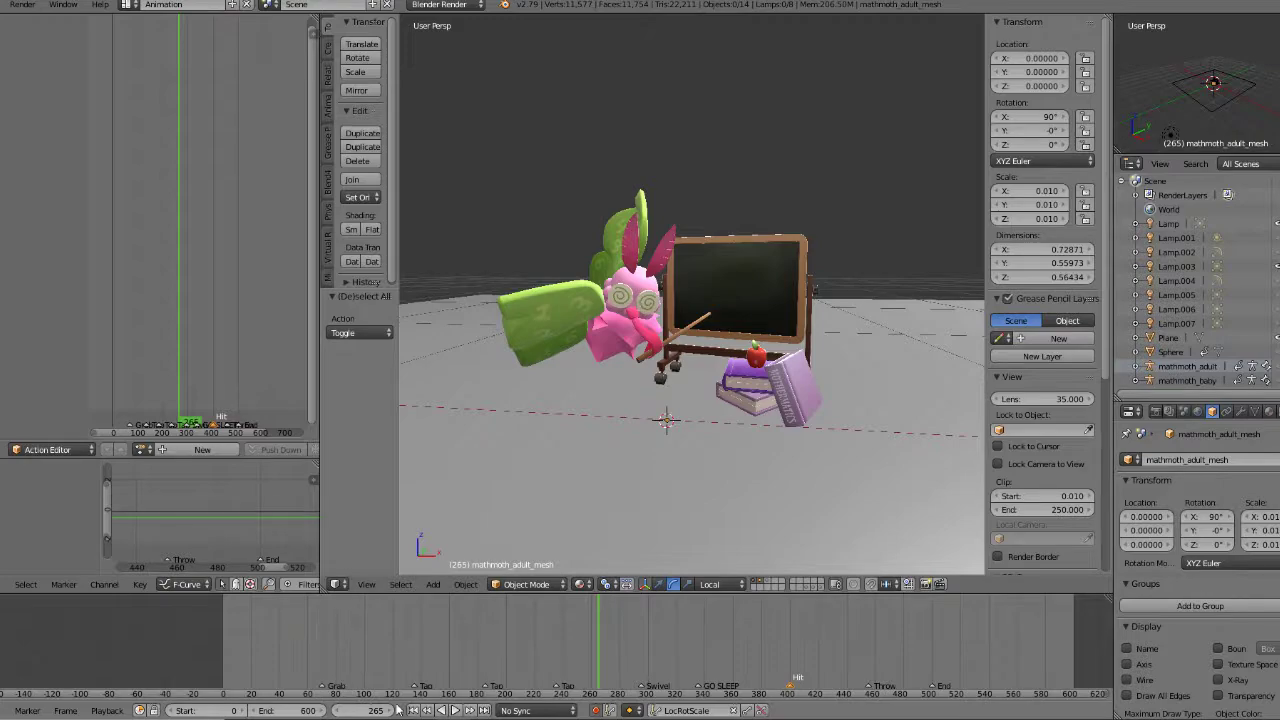
pyautogui.click(455, 710)
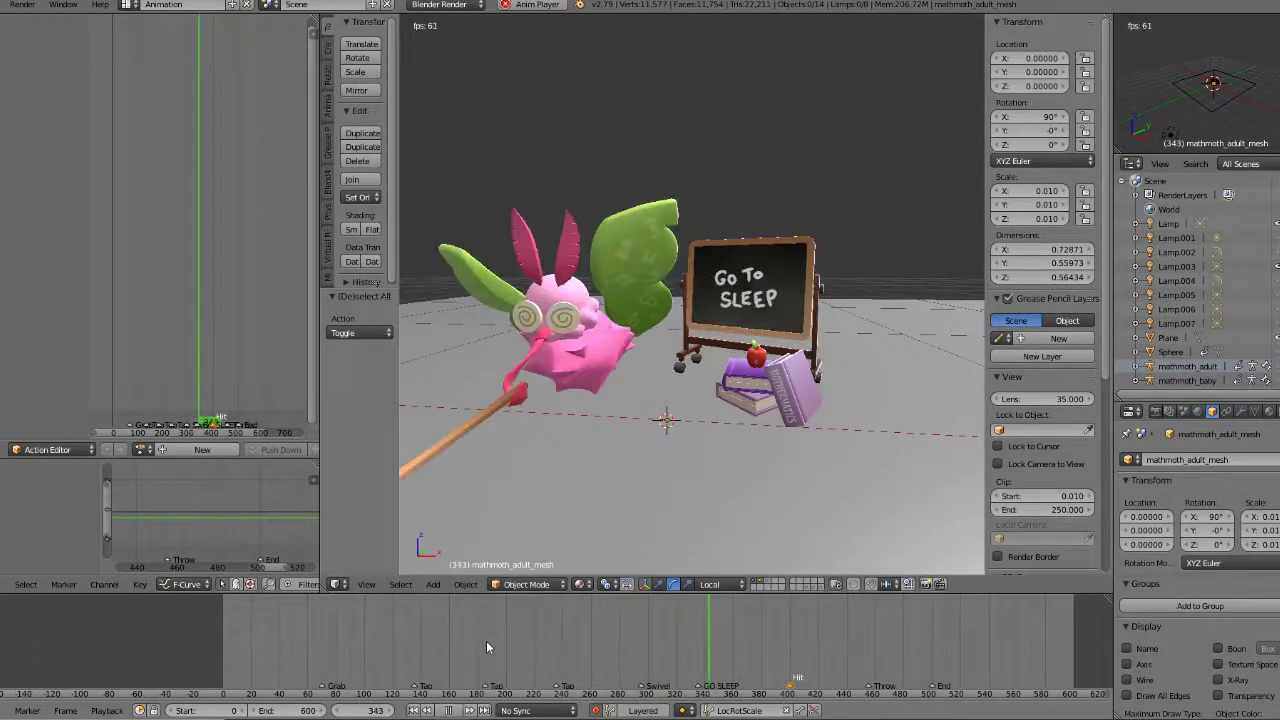
pyautogui.click(479, 642)
pyautogui.click(428, 659)
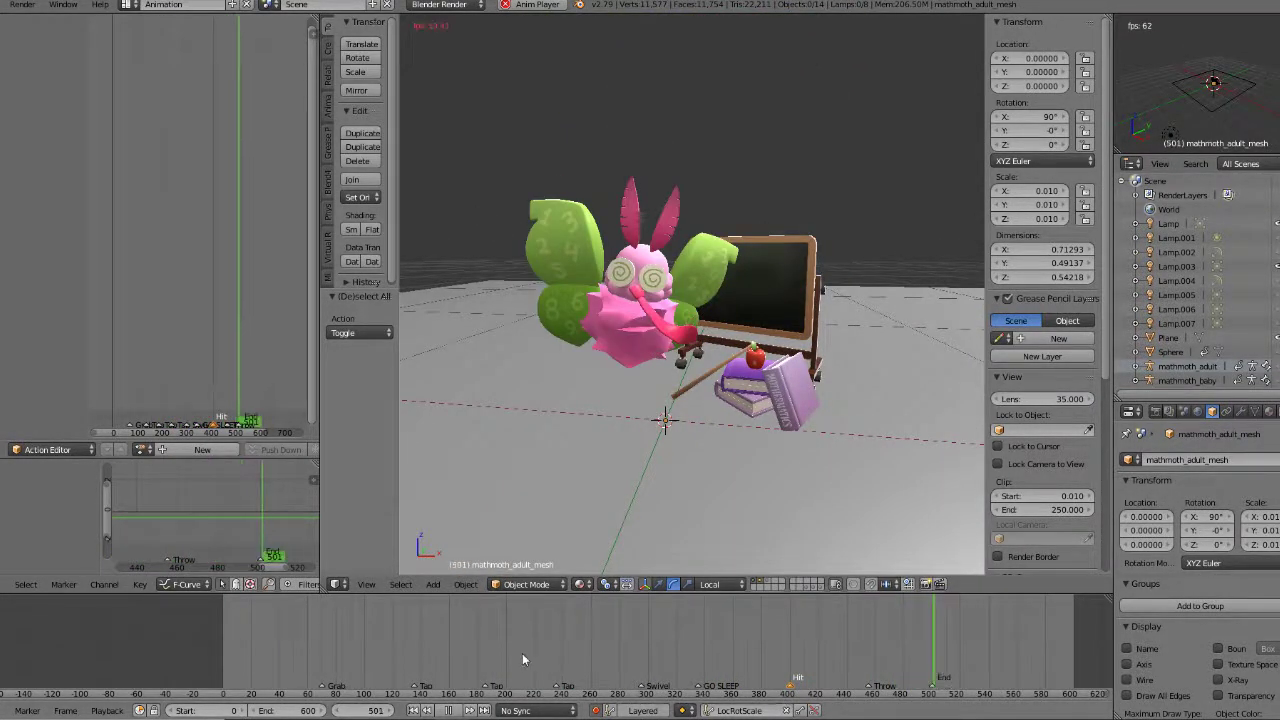
pyautogui.click(311, 638)
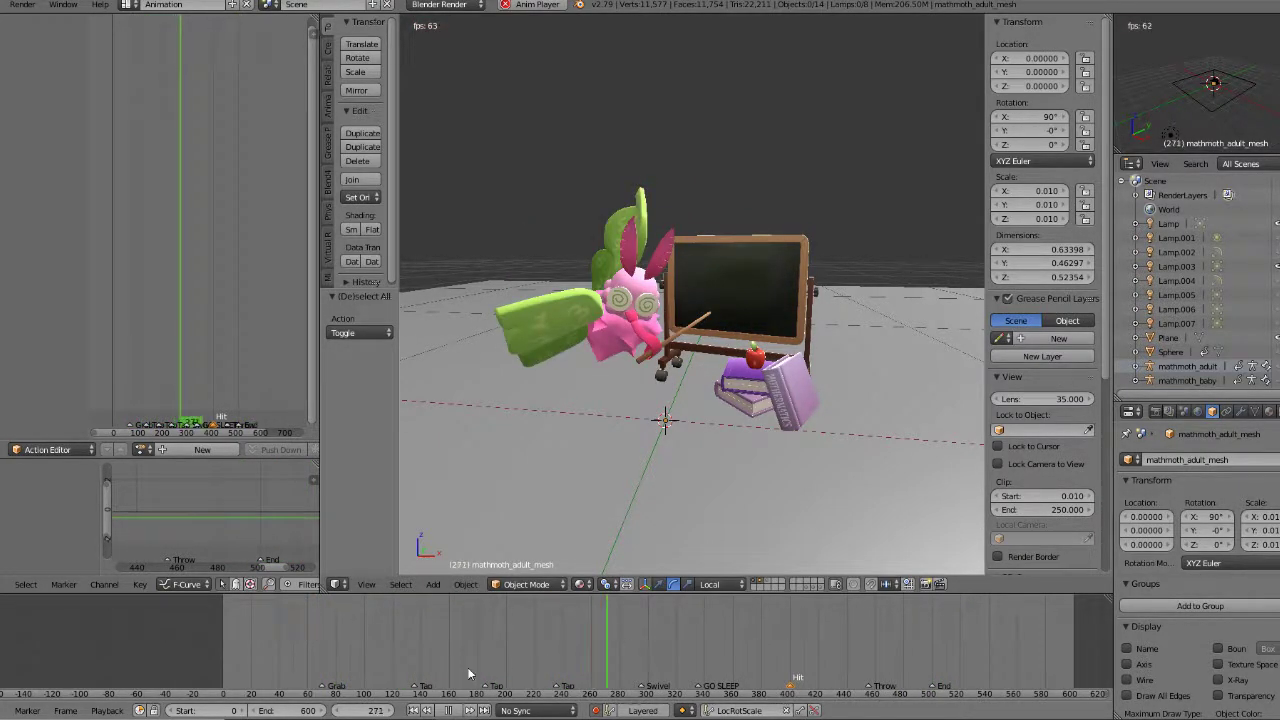
# Step: Stop the playback at frame 328 and save the Blender file
pyautogui.click(449, 710)
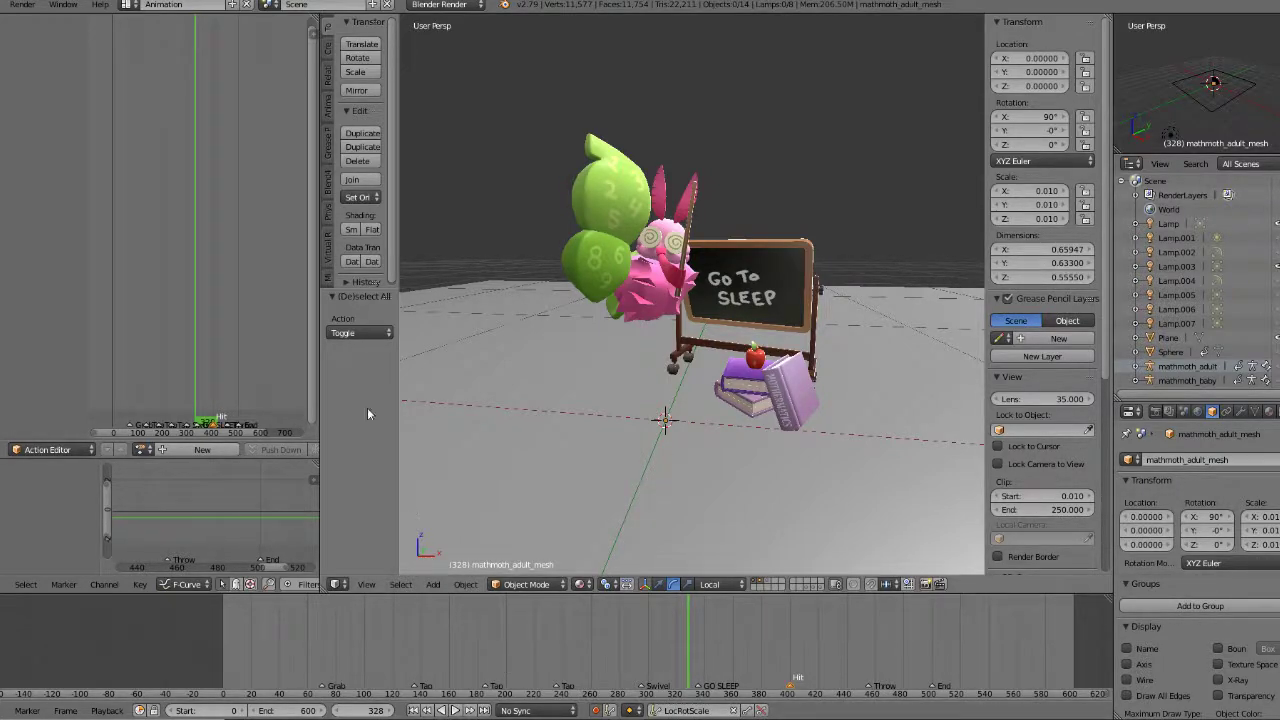
pyautogui.click(1, 4)
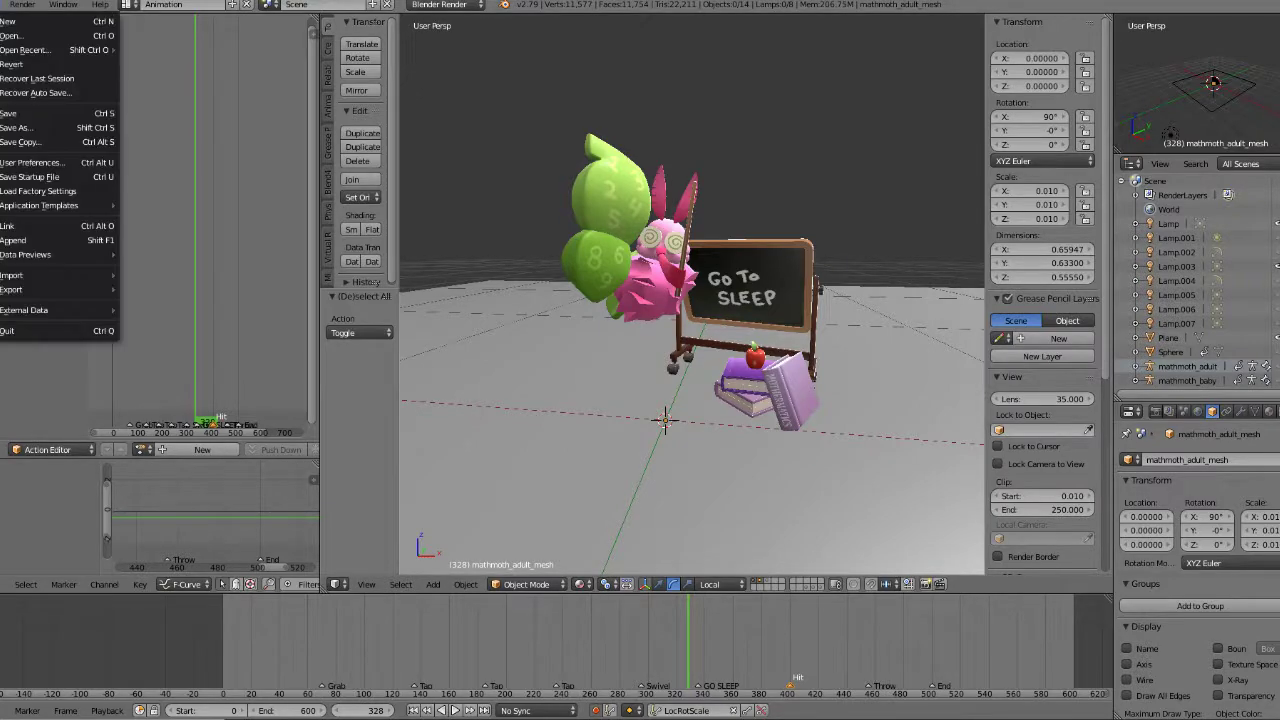
pyautogui.click(13, 113)
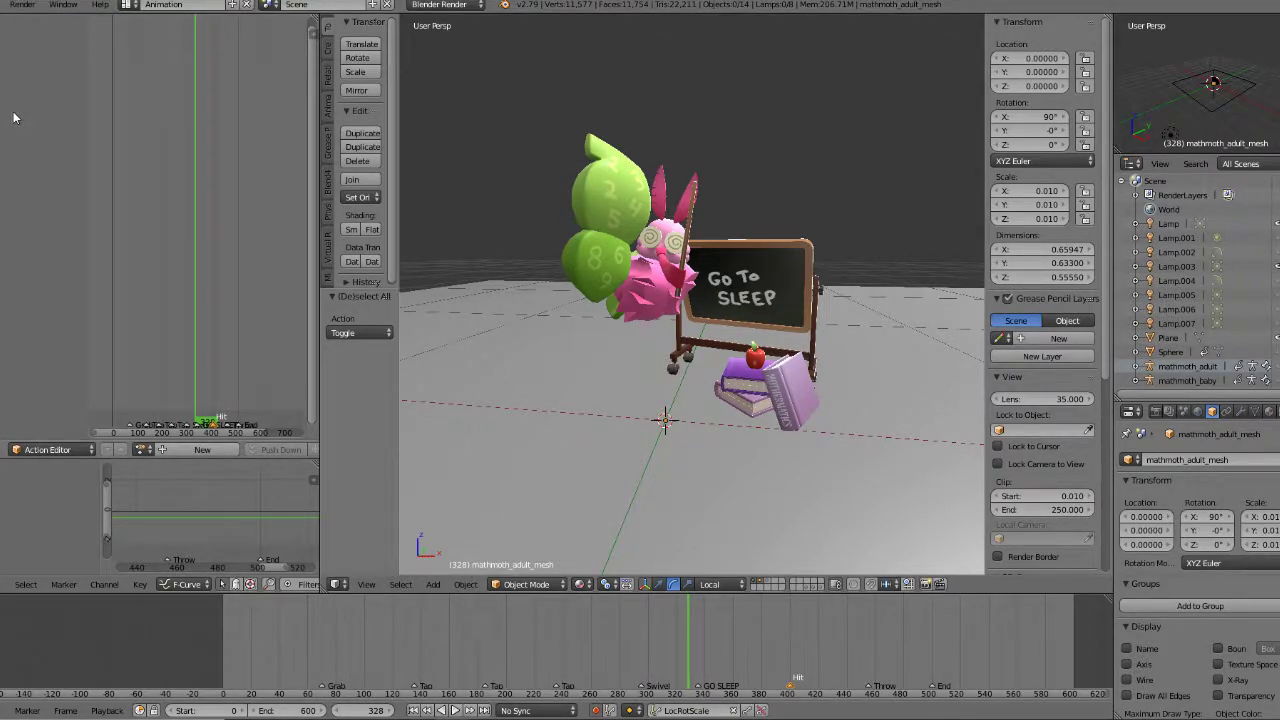